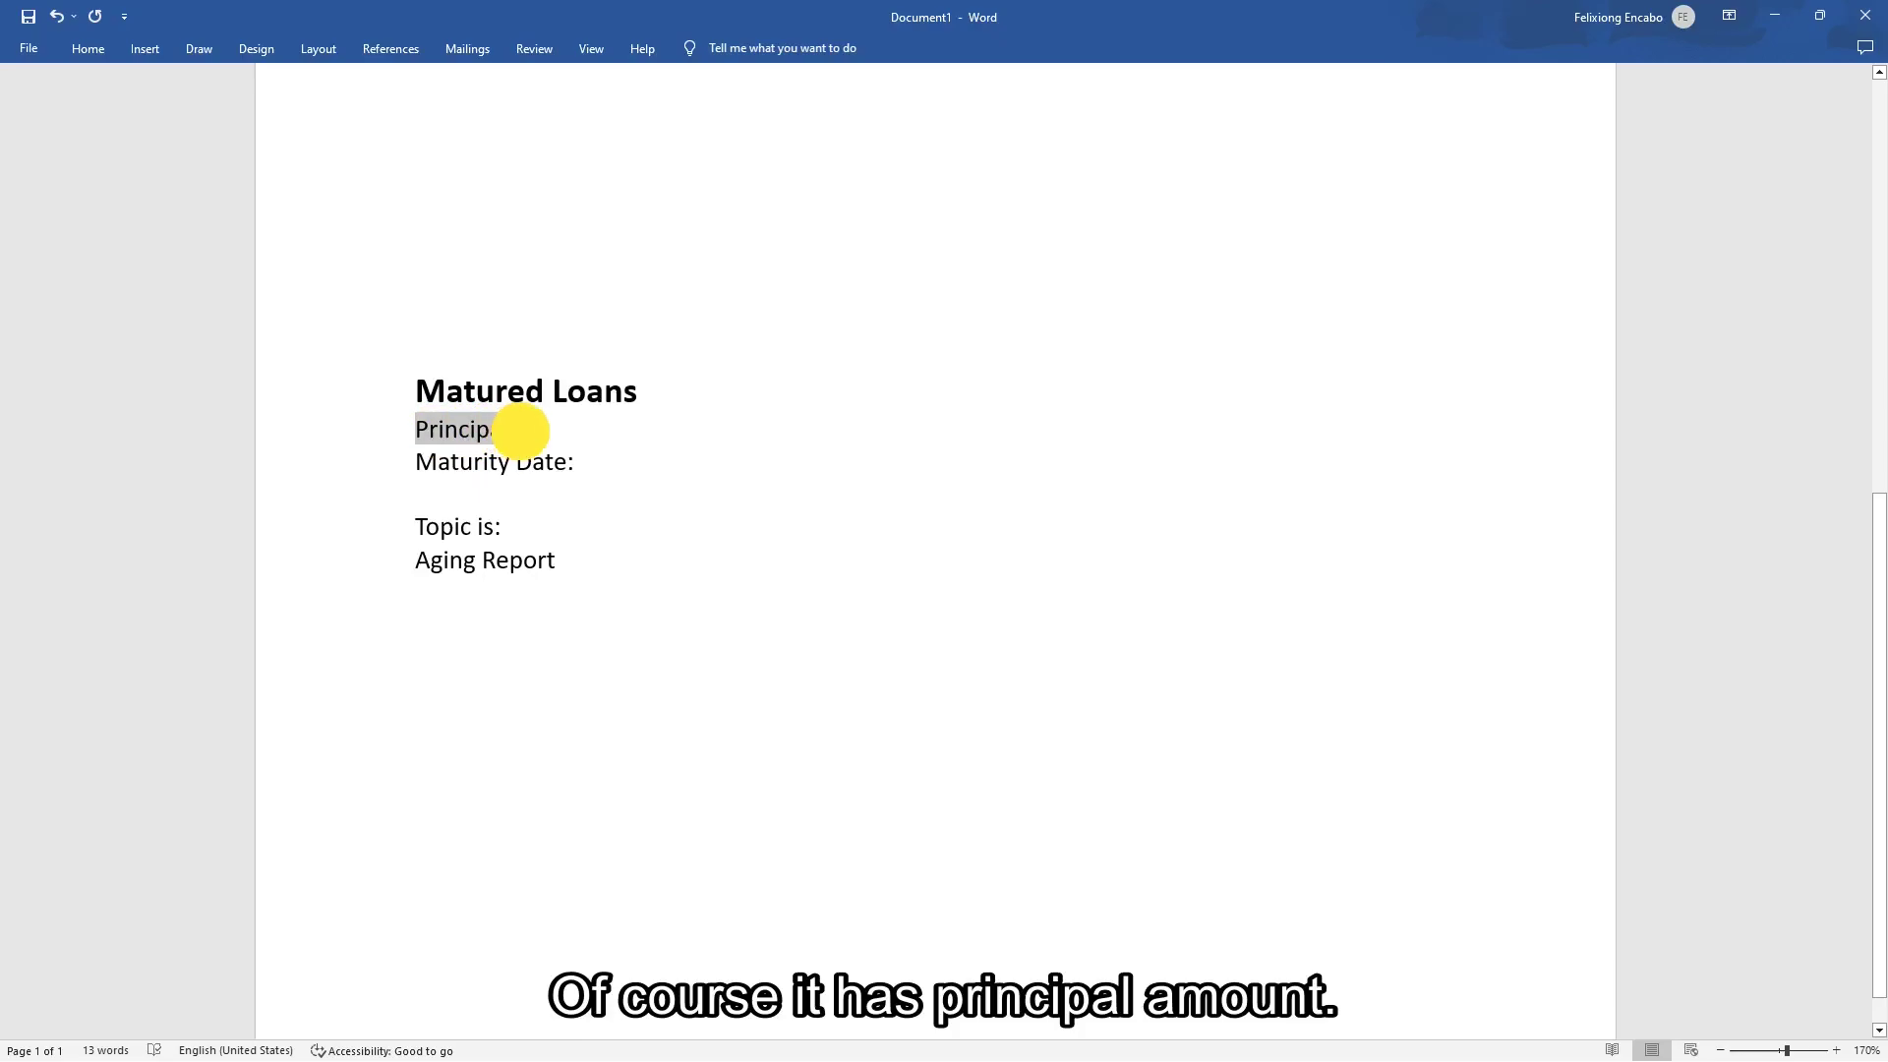
# Add a "Present Date:" line directly below "Maturity Date:" in the Matured Loans list.
pyautogui.moveTo(416, 463); pyautogui.dragTo(582, 460)
pyautogui.click(582, 460)
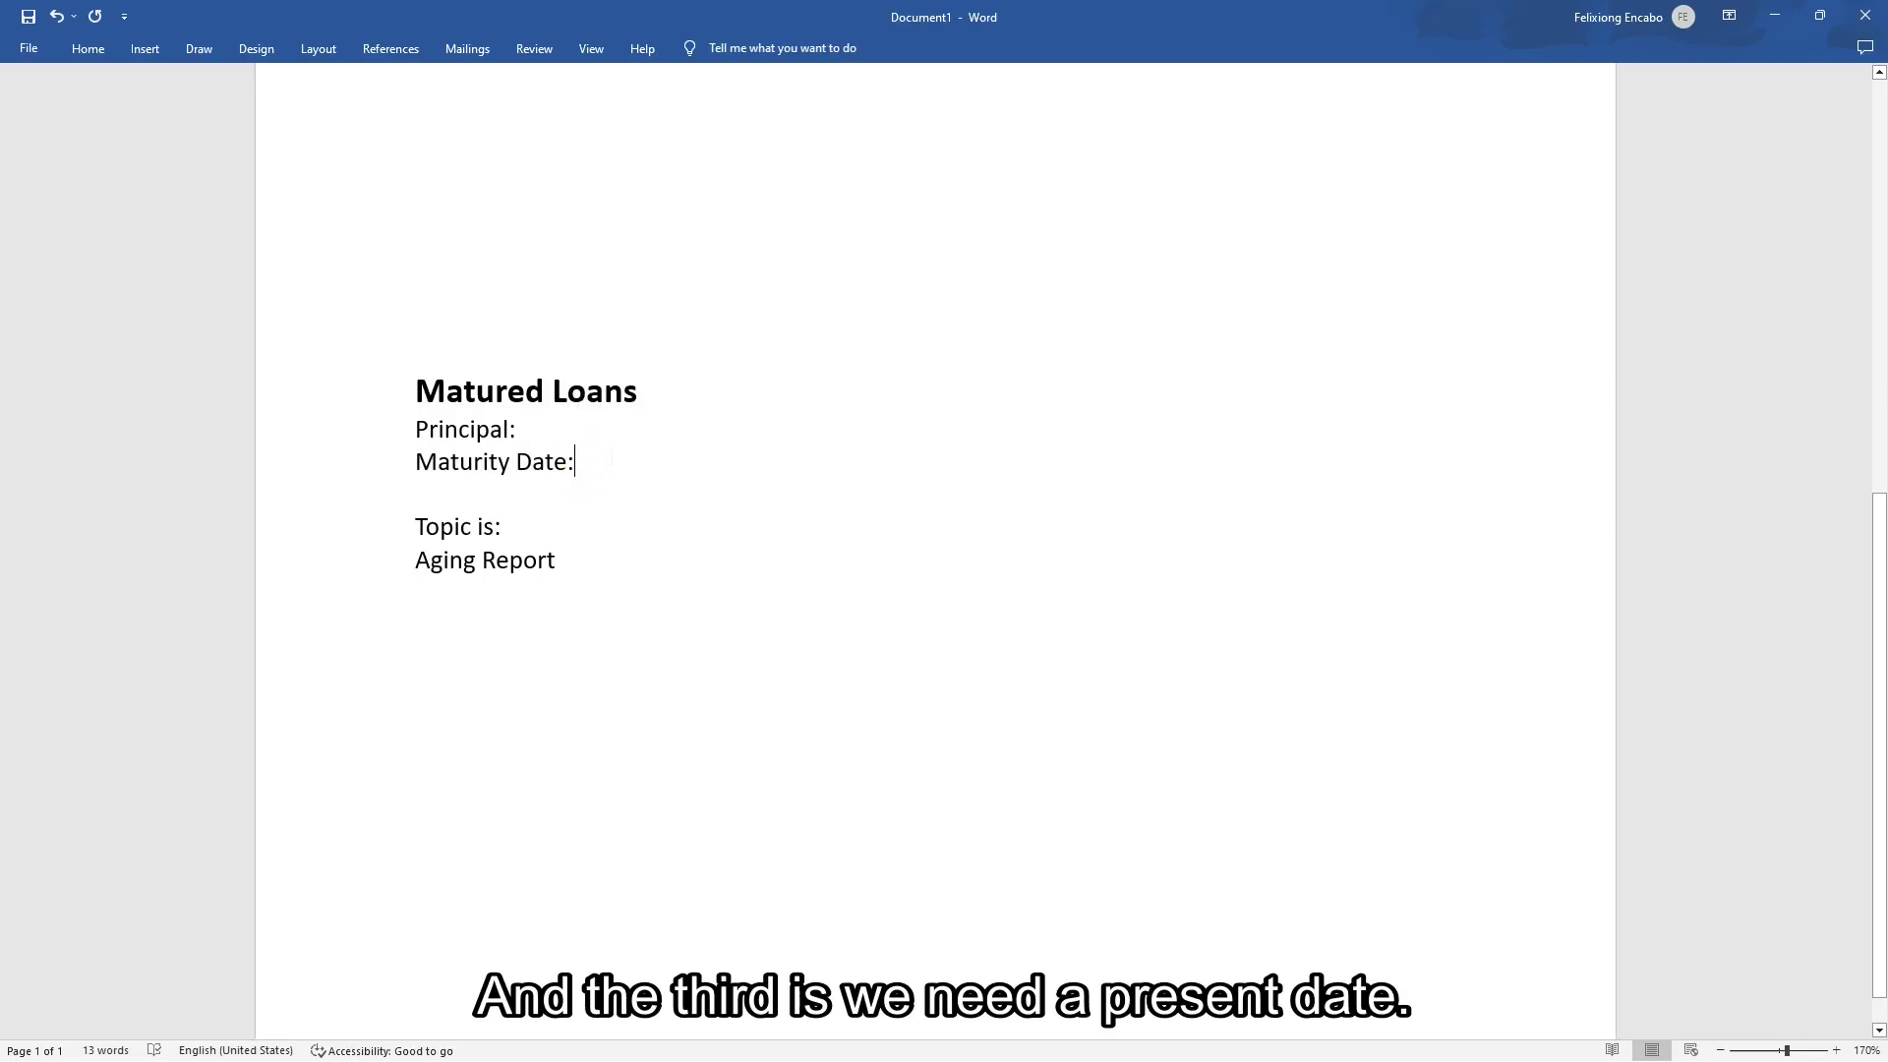
pyautogui.press('Return')
pyautogui.write('Present')
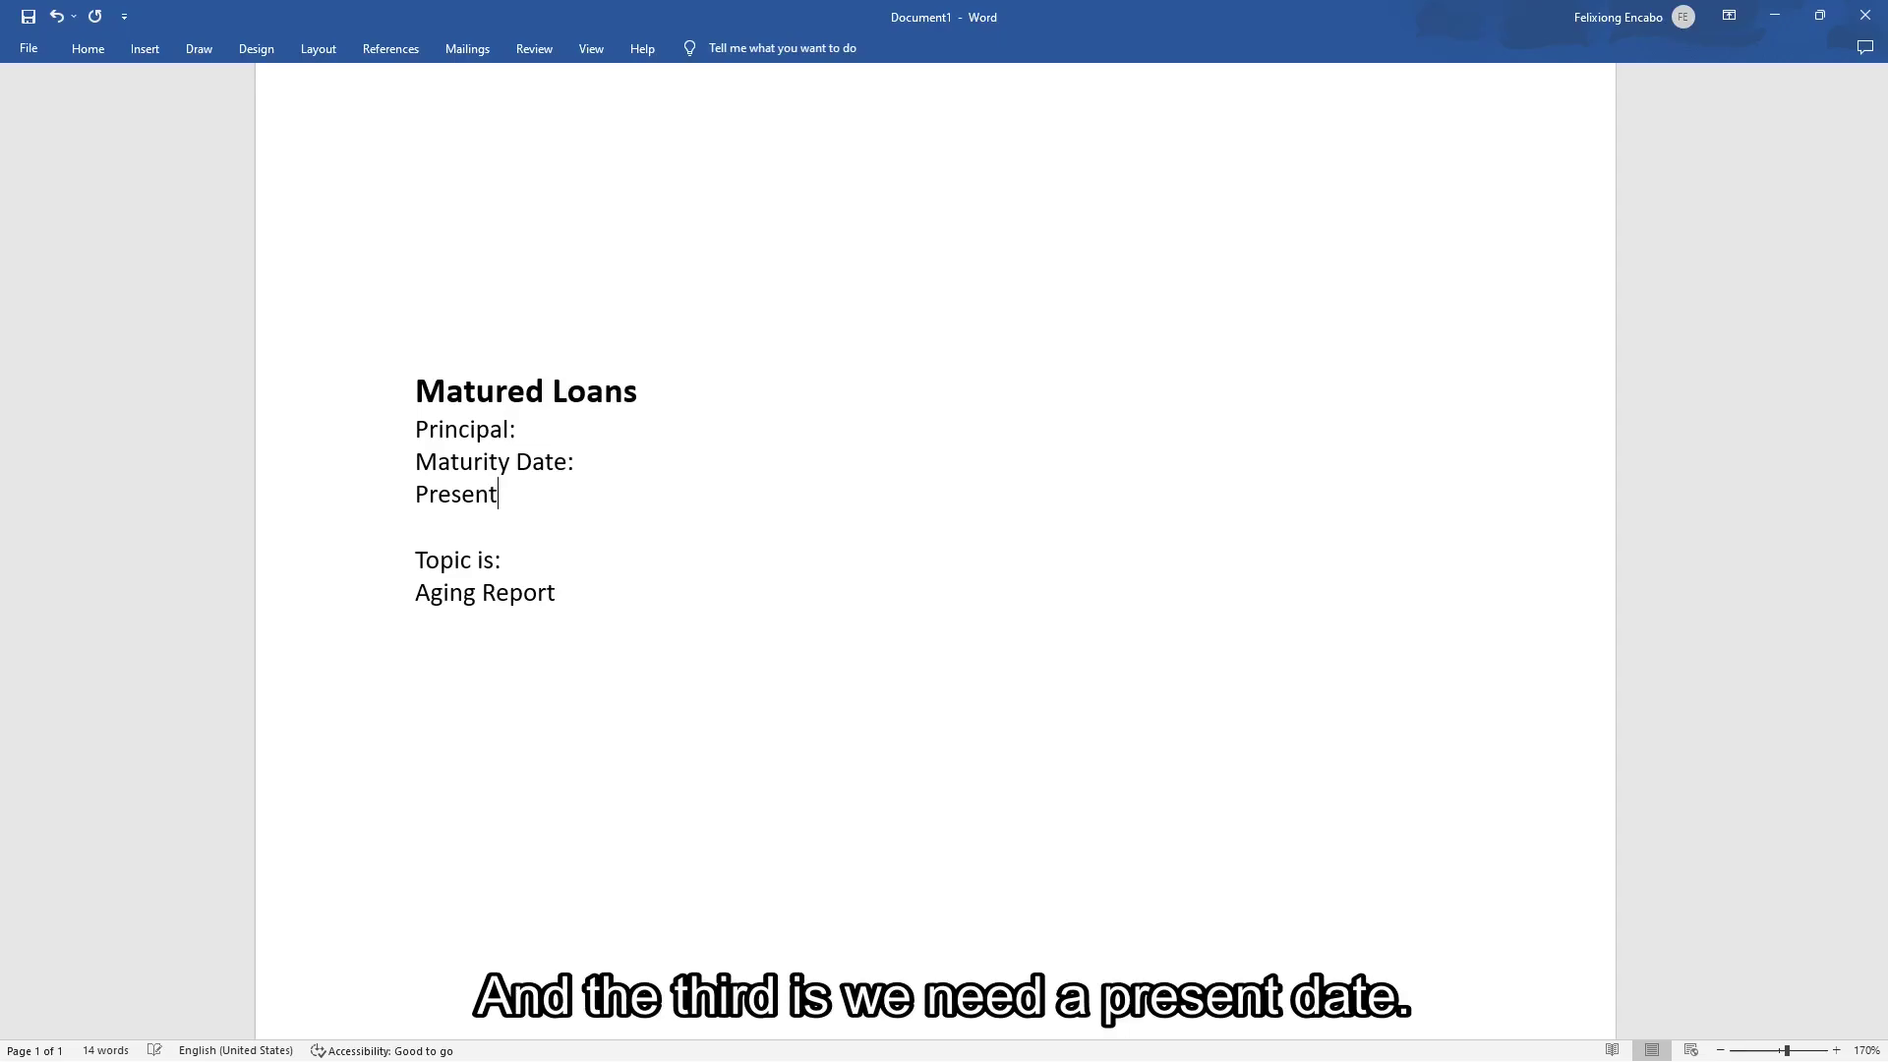
pyautogui.write(' Date:')
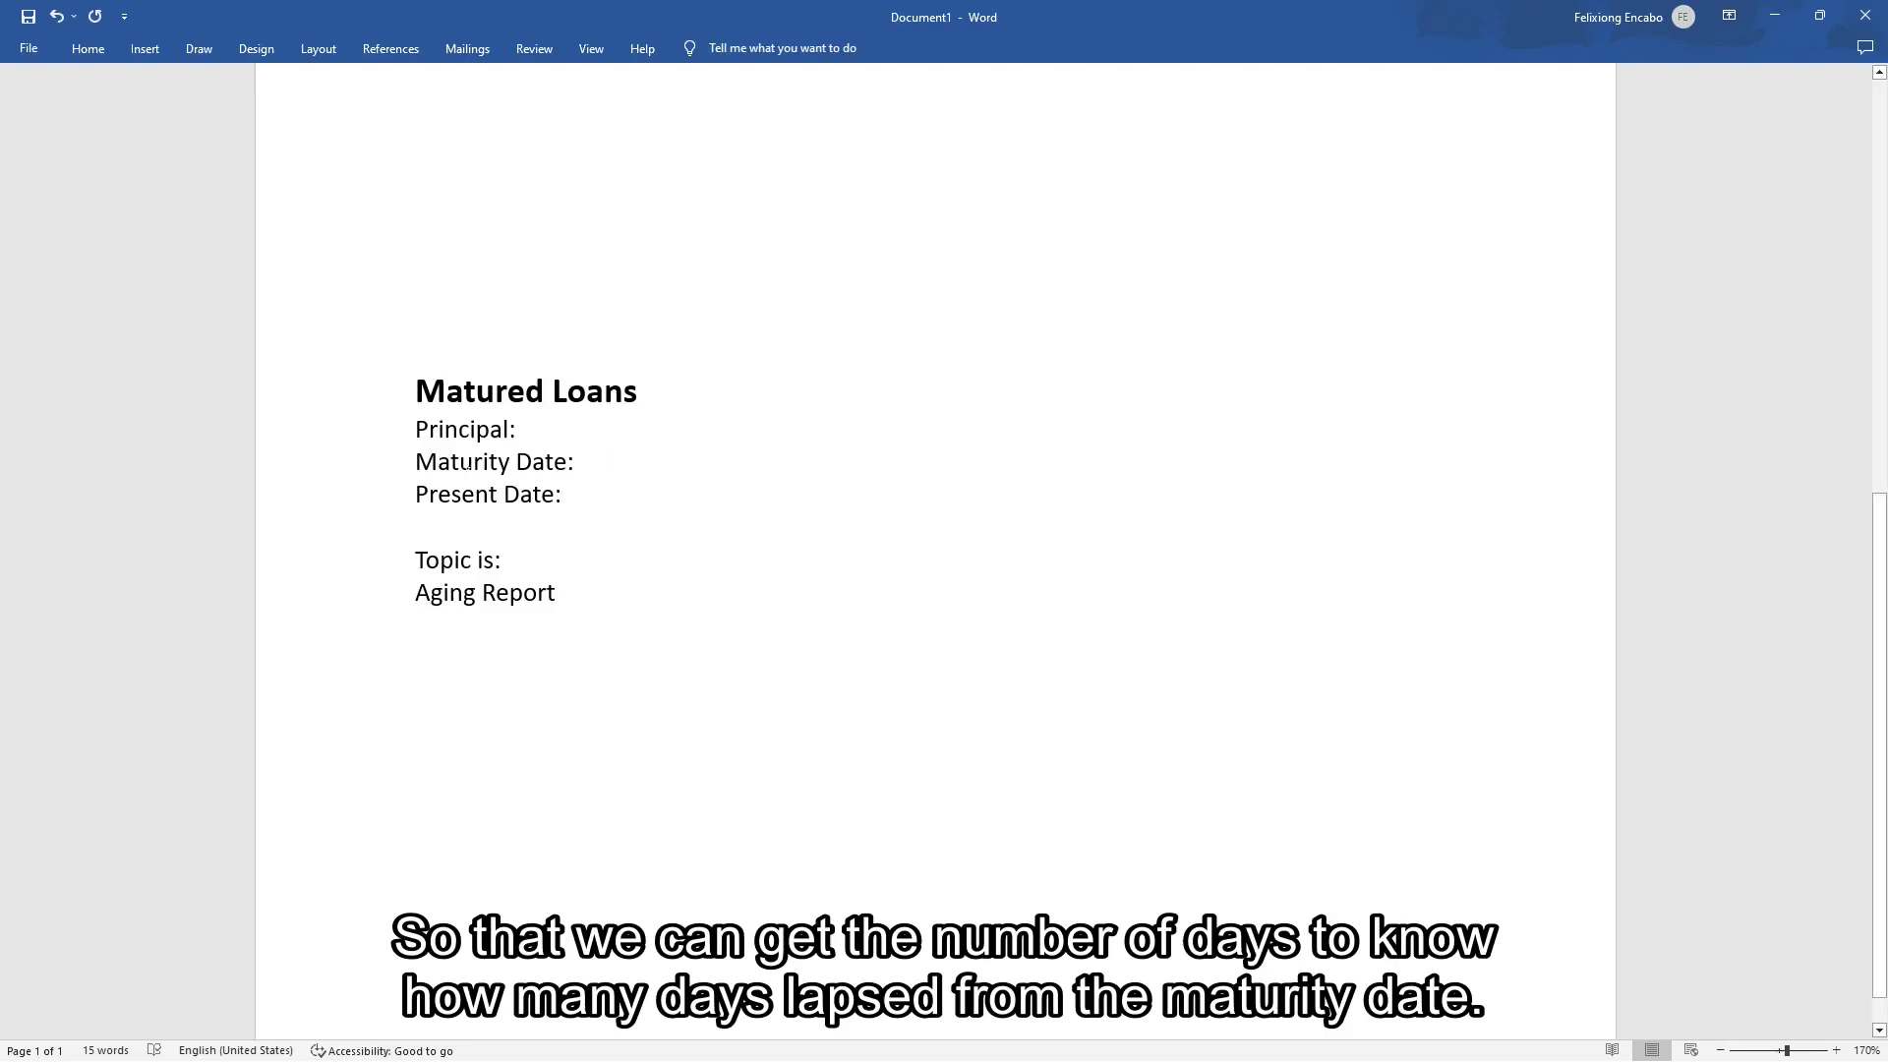
pyautogui.moveTo(418, 462); pyautogui.dragTo(465, 466)
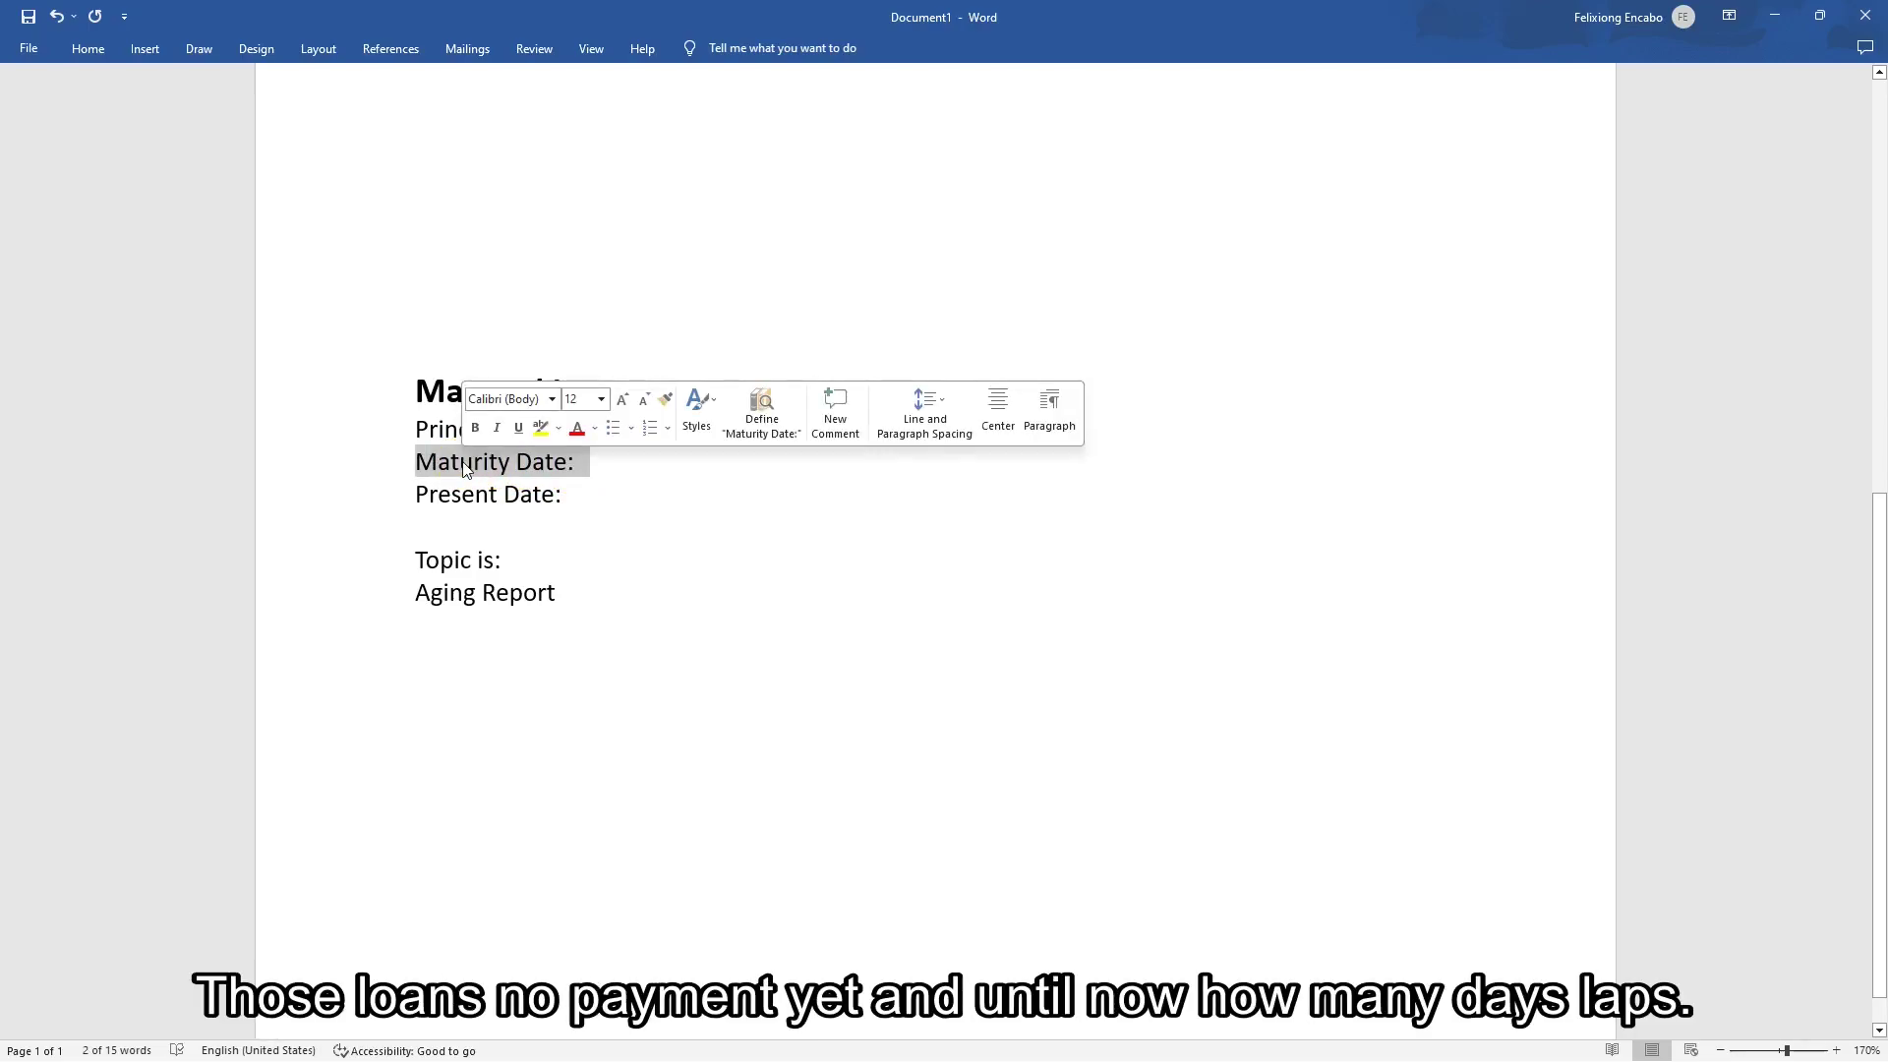
pyautogui.click(465, 467)
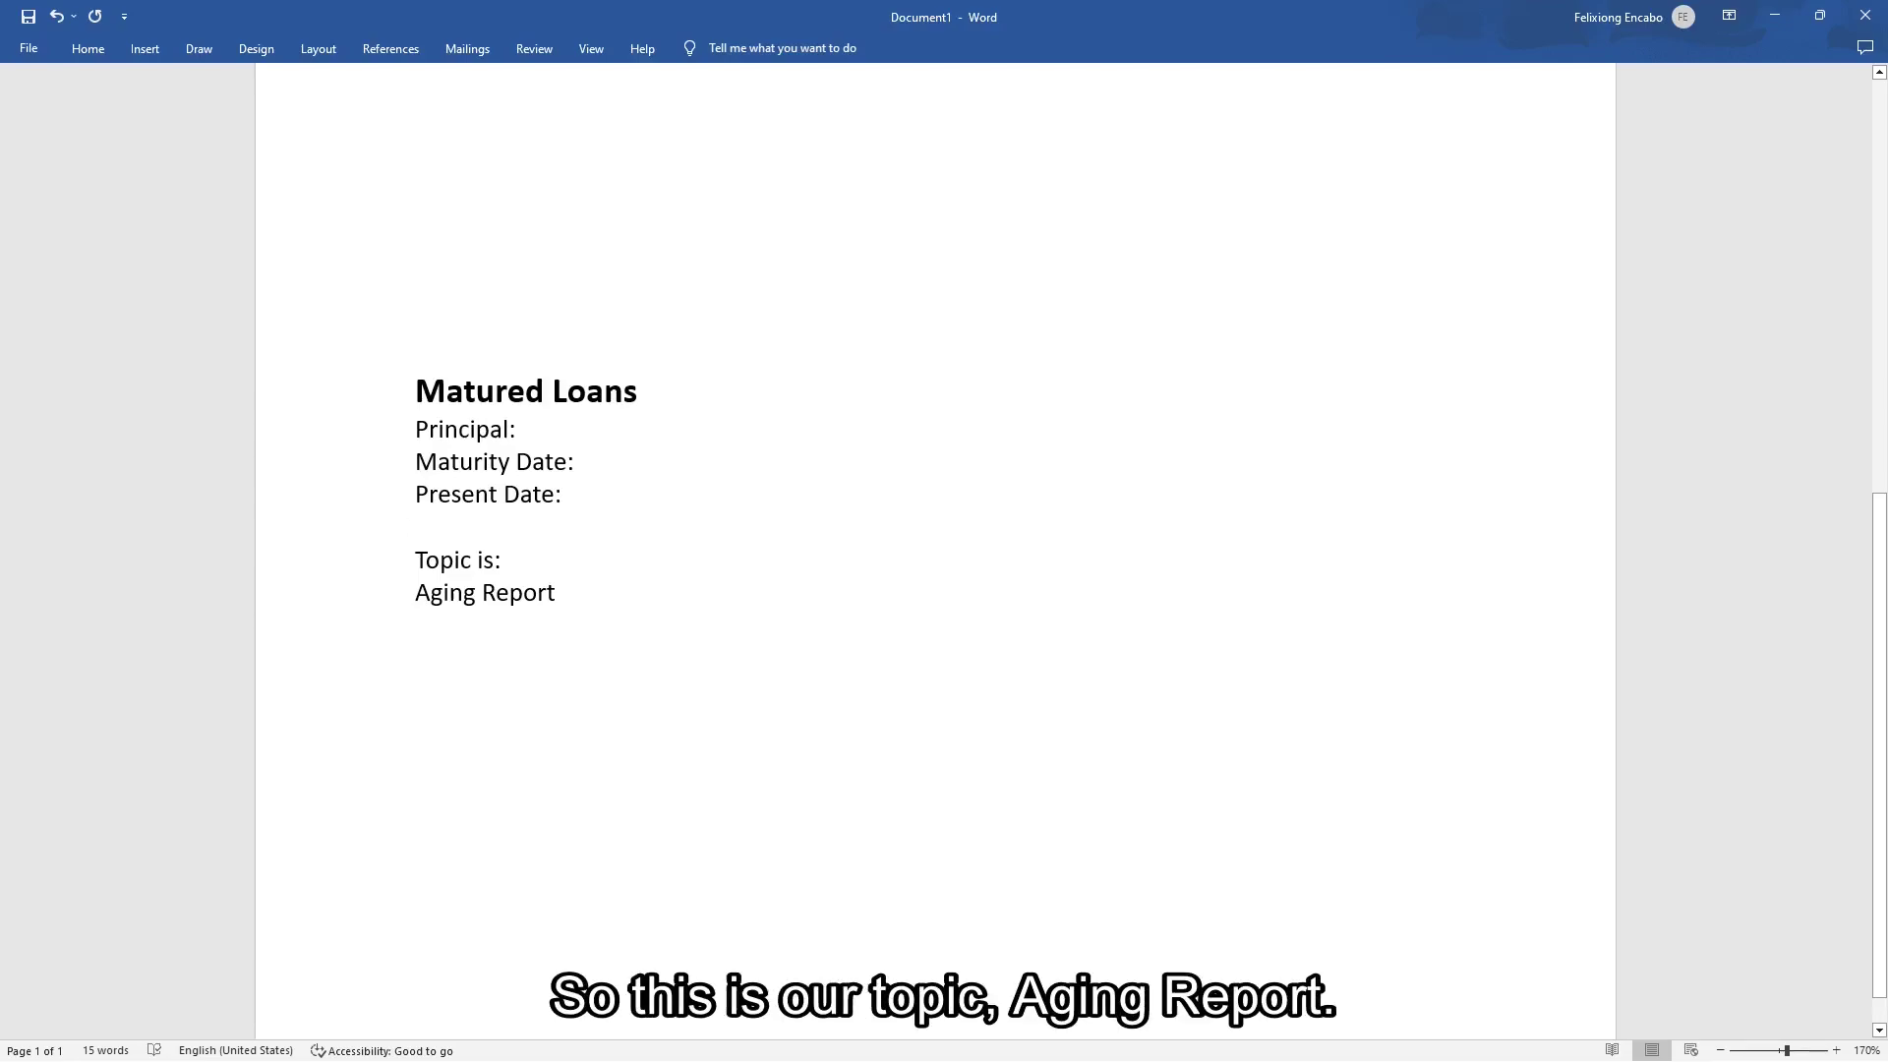
pyautogui.moveTo(415, 560); pyautogui.dragTo(551, 598)
pyautogui.click(483, 569)
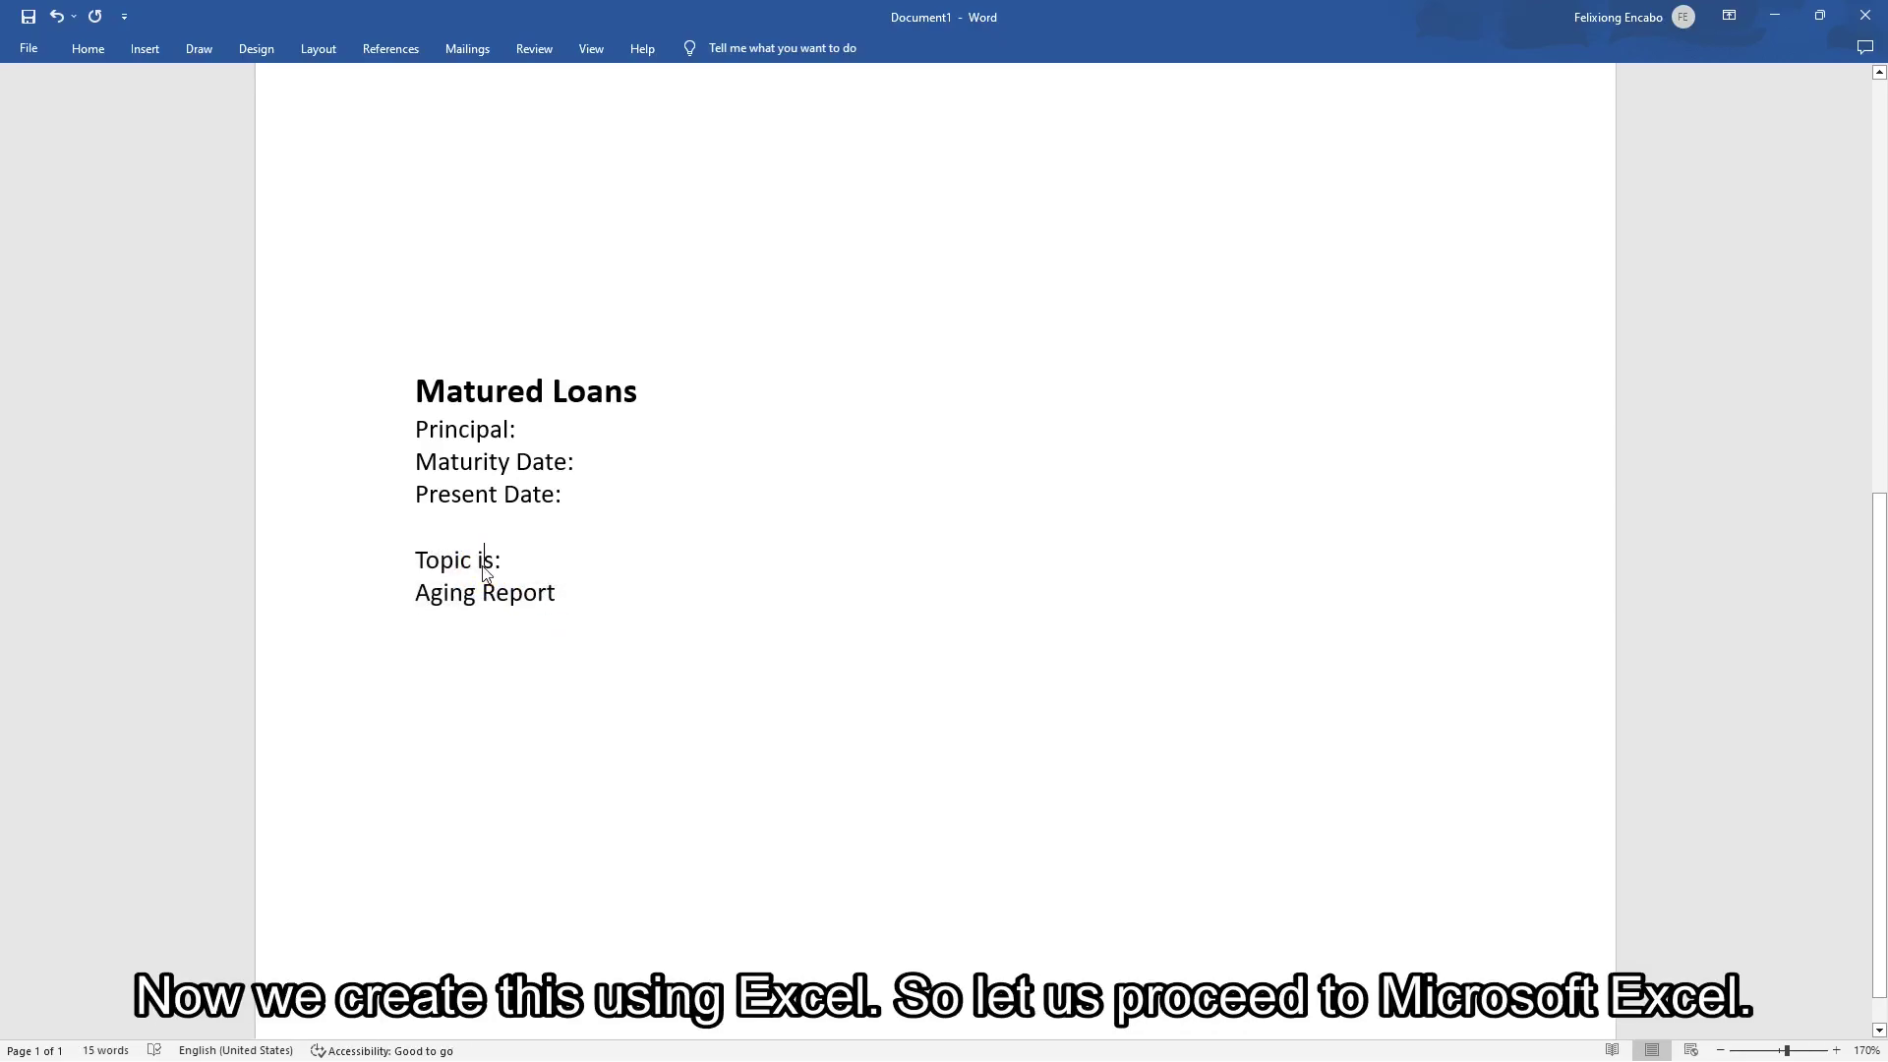
# Switch from Word to Excel by way of the desktop and create a blank workbook.
pyautogui.click(1776, 16)
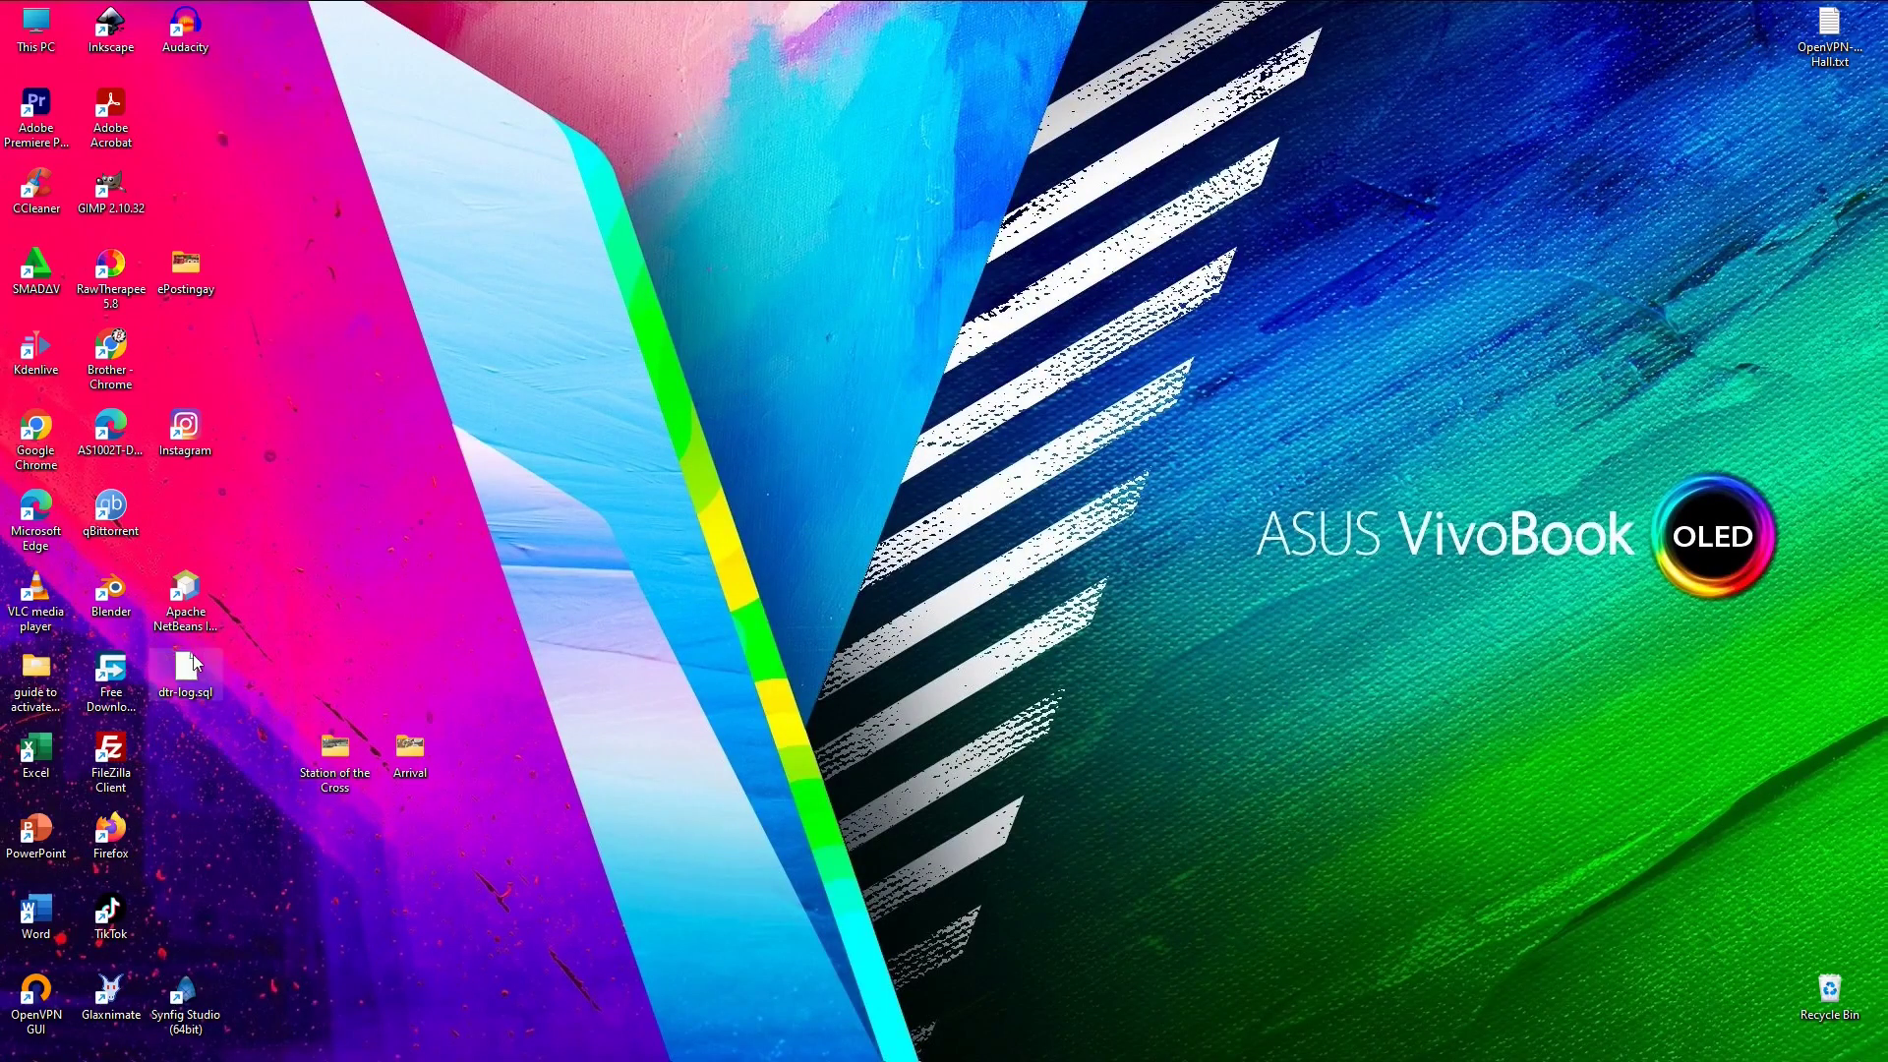
pyautogui.rightClick(43, 761)
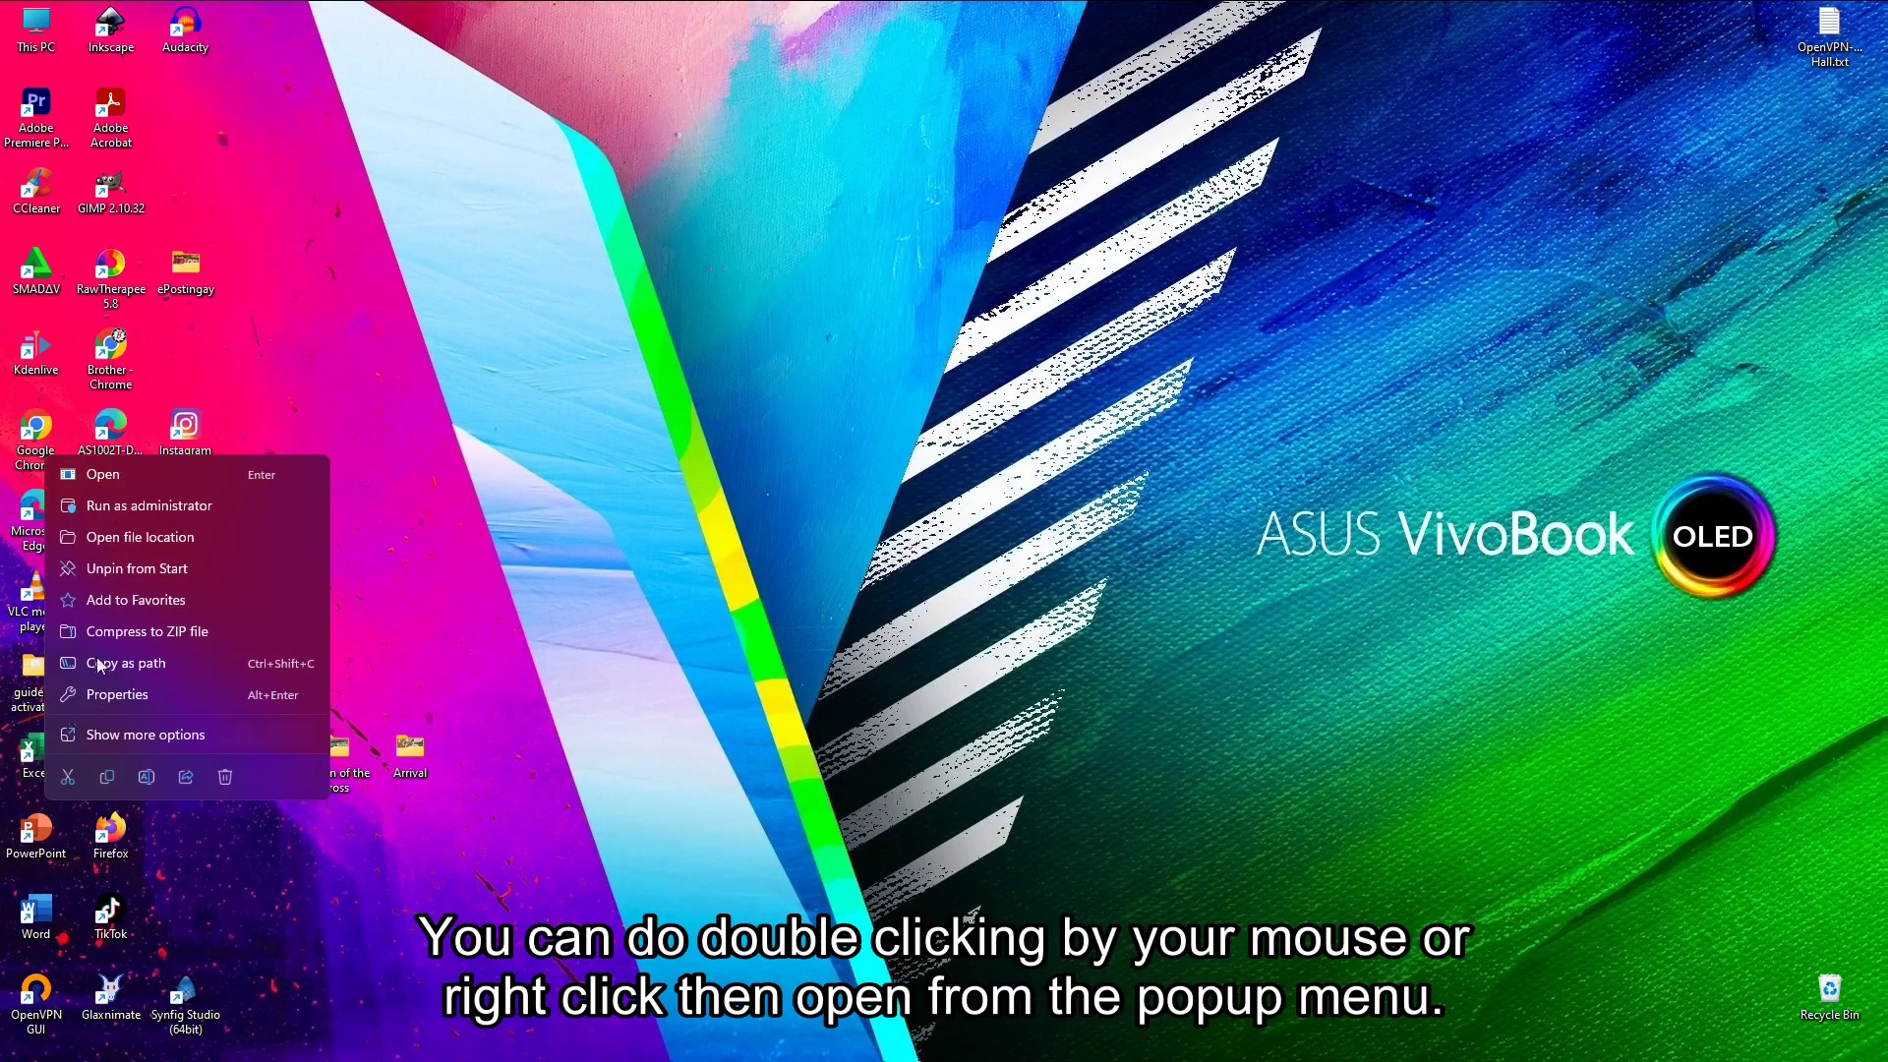
pyautogui.click(103, 475)
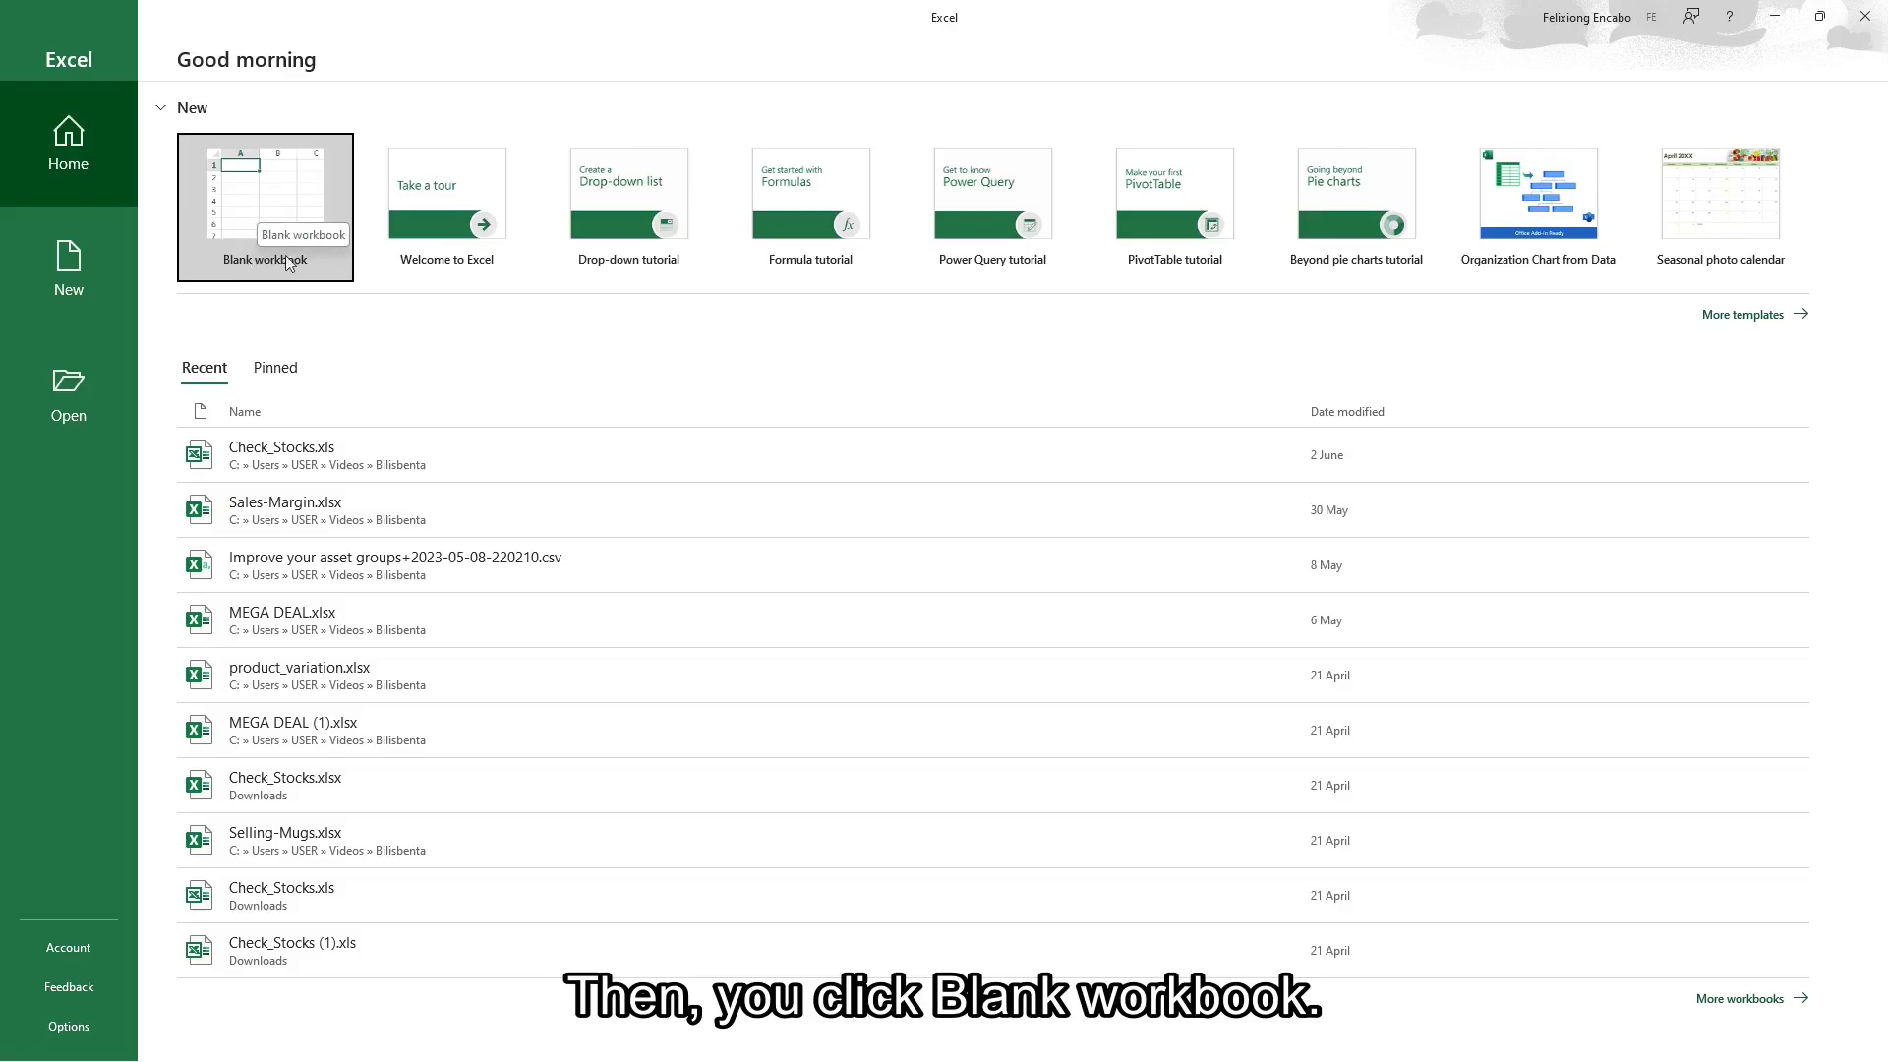
pyautogui.click(264, 203)
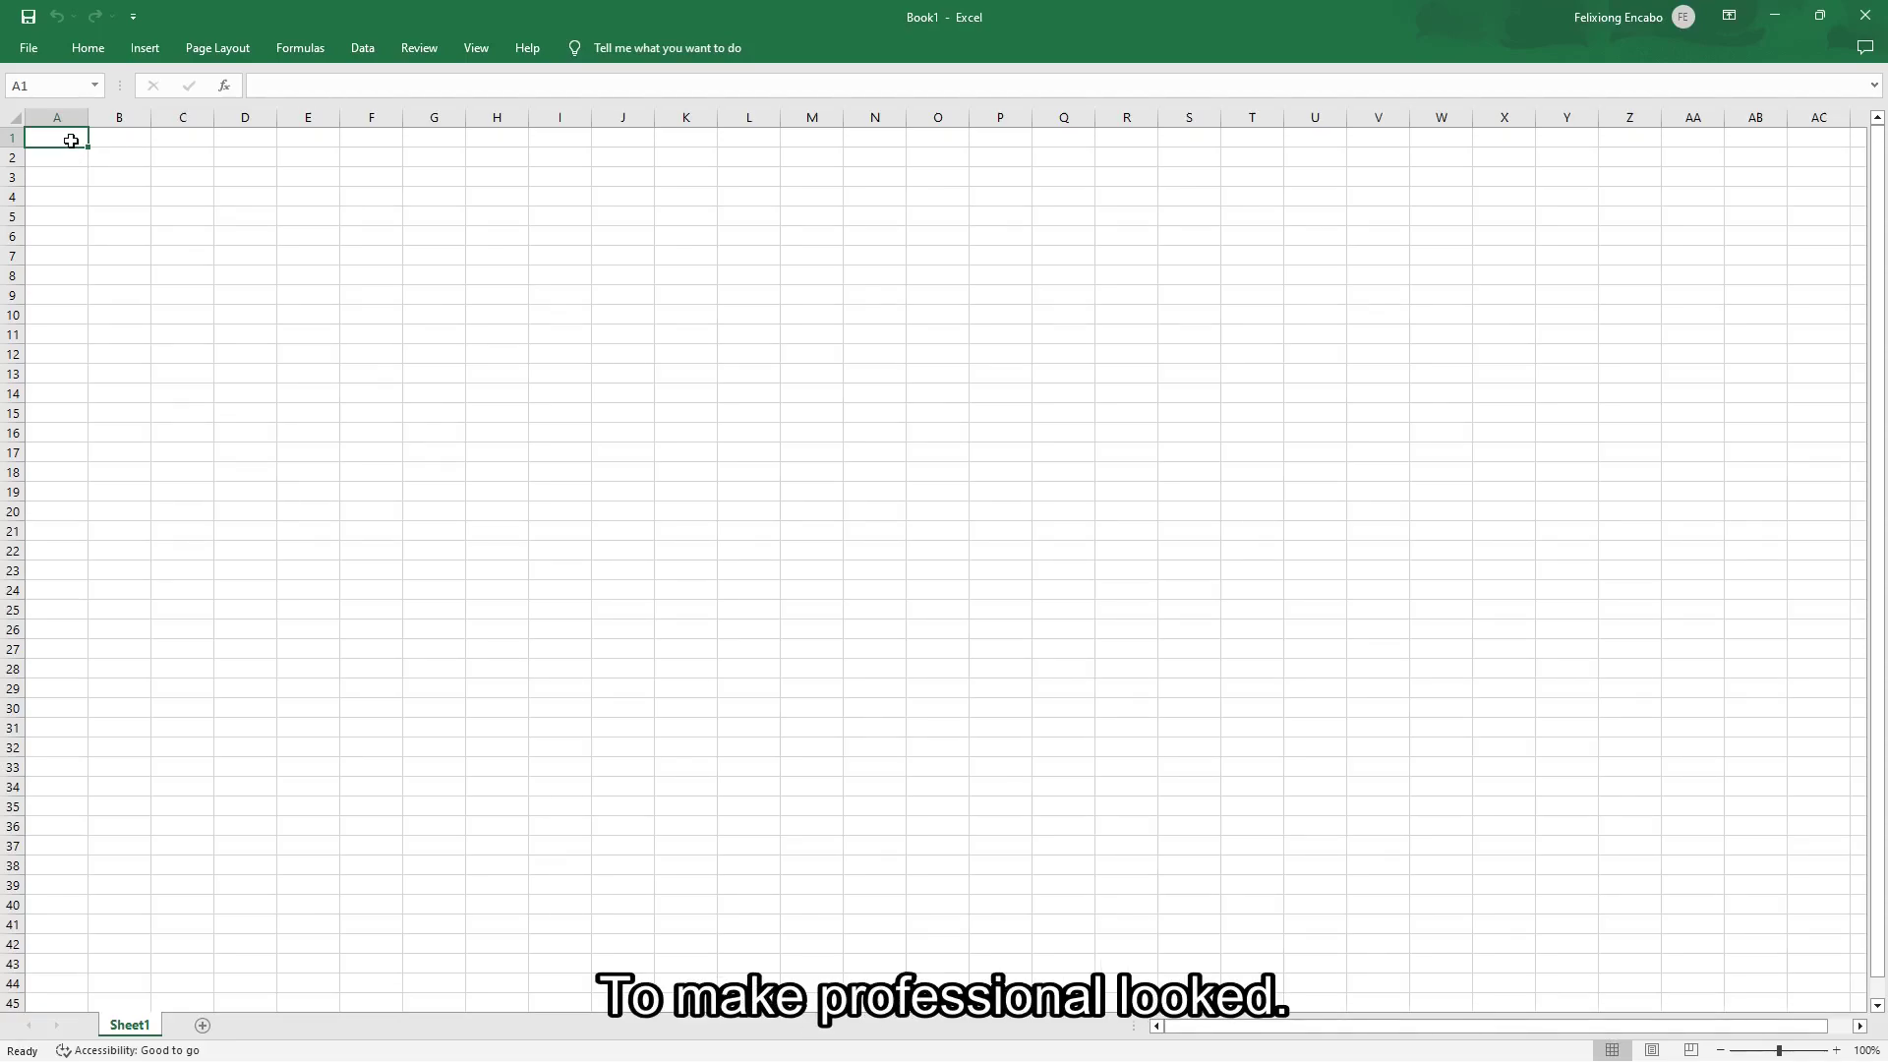
# Enter the company title "ABC Financial Services" in cell A1.
pyautogui.write('ABC')
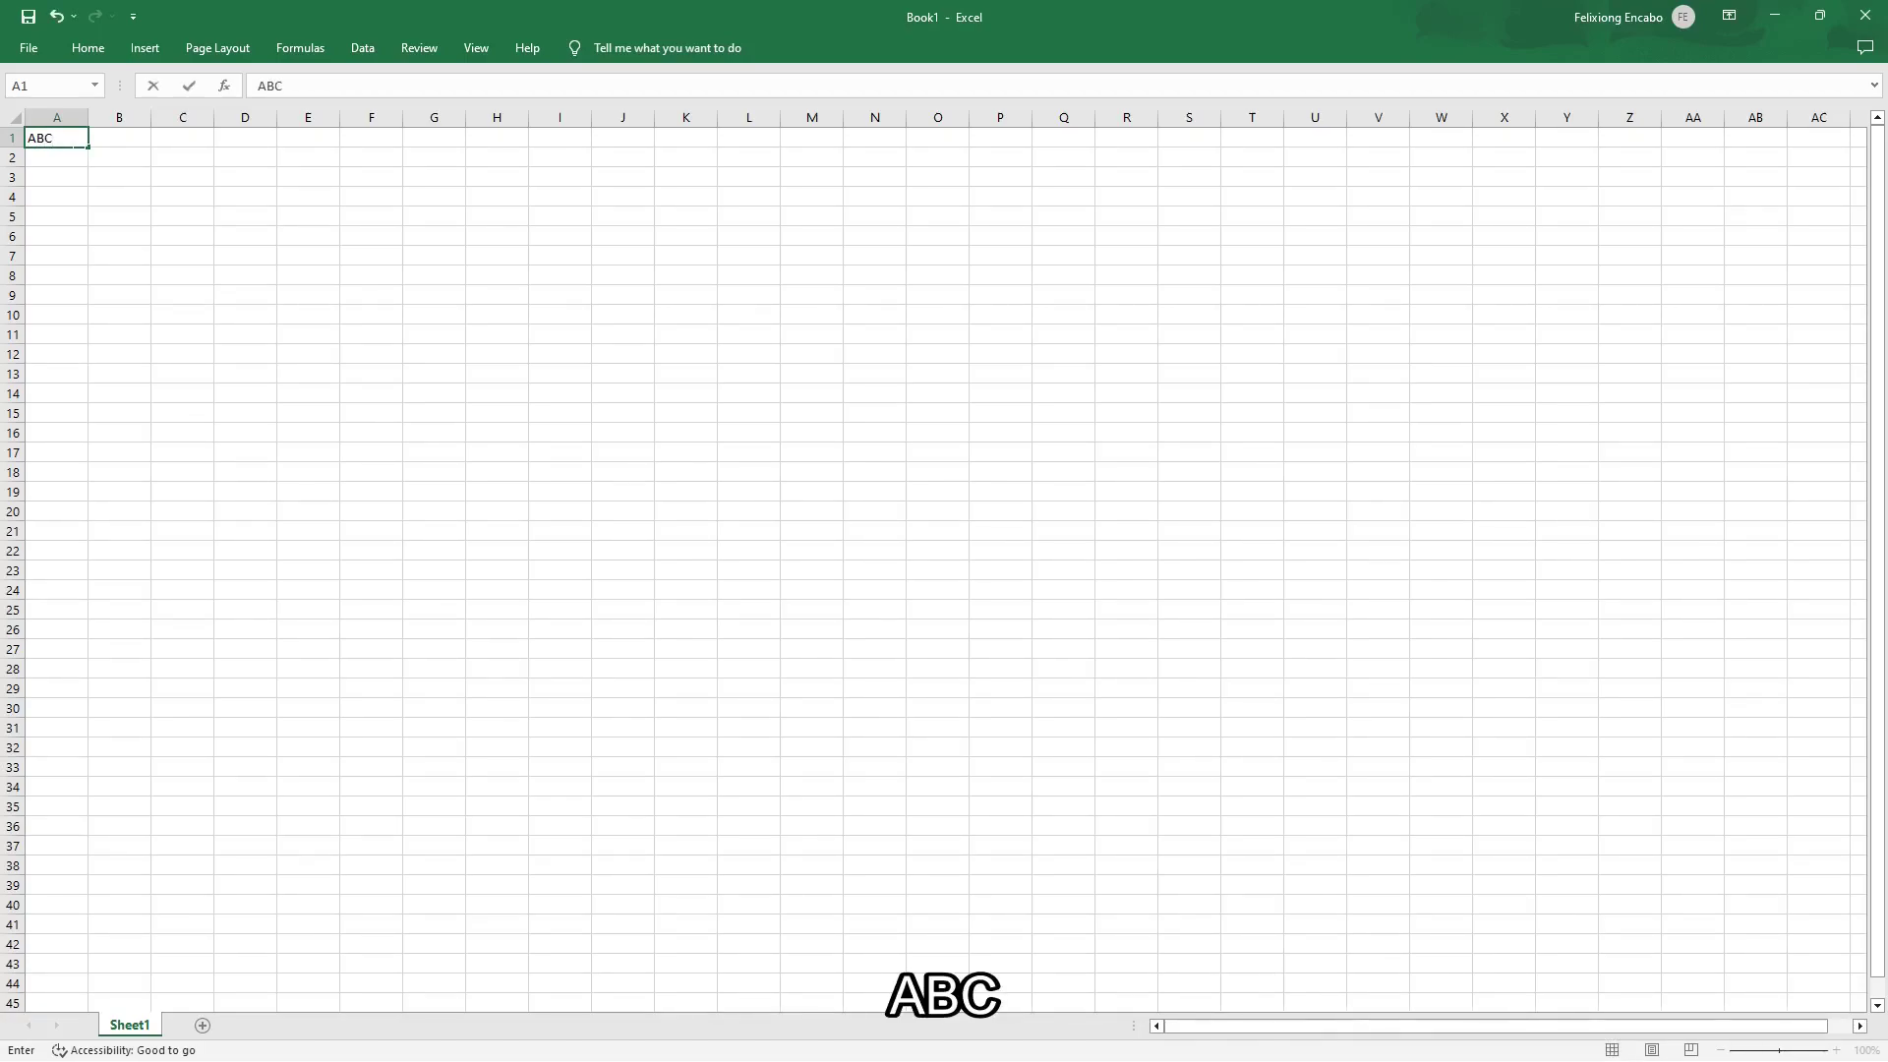
pyautogui.write(' Le')
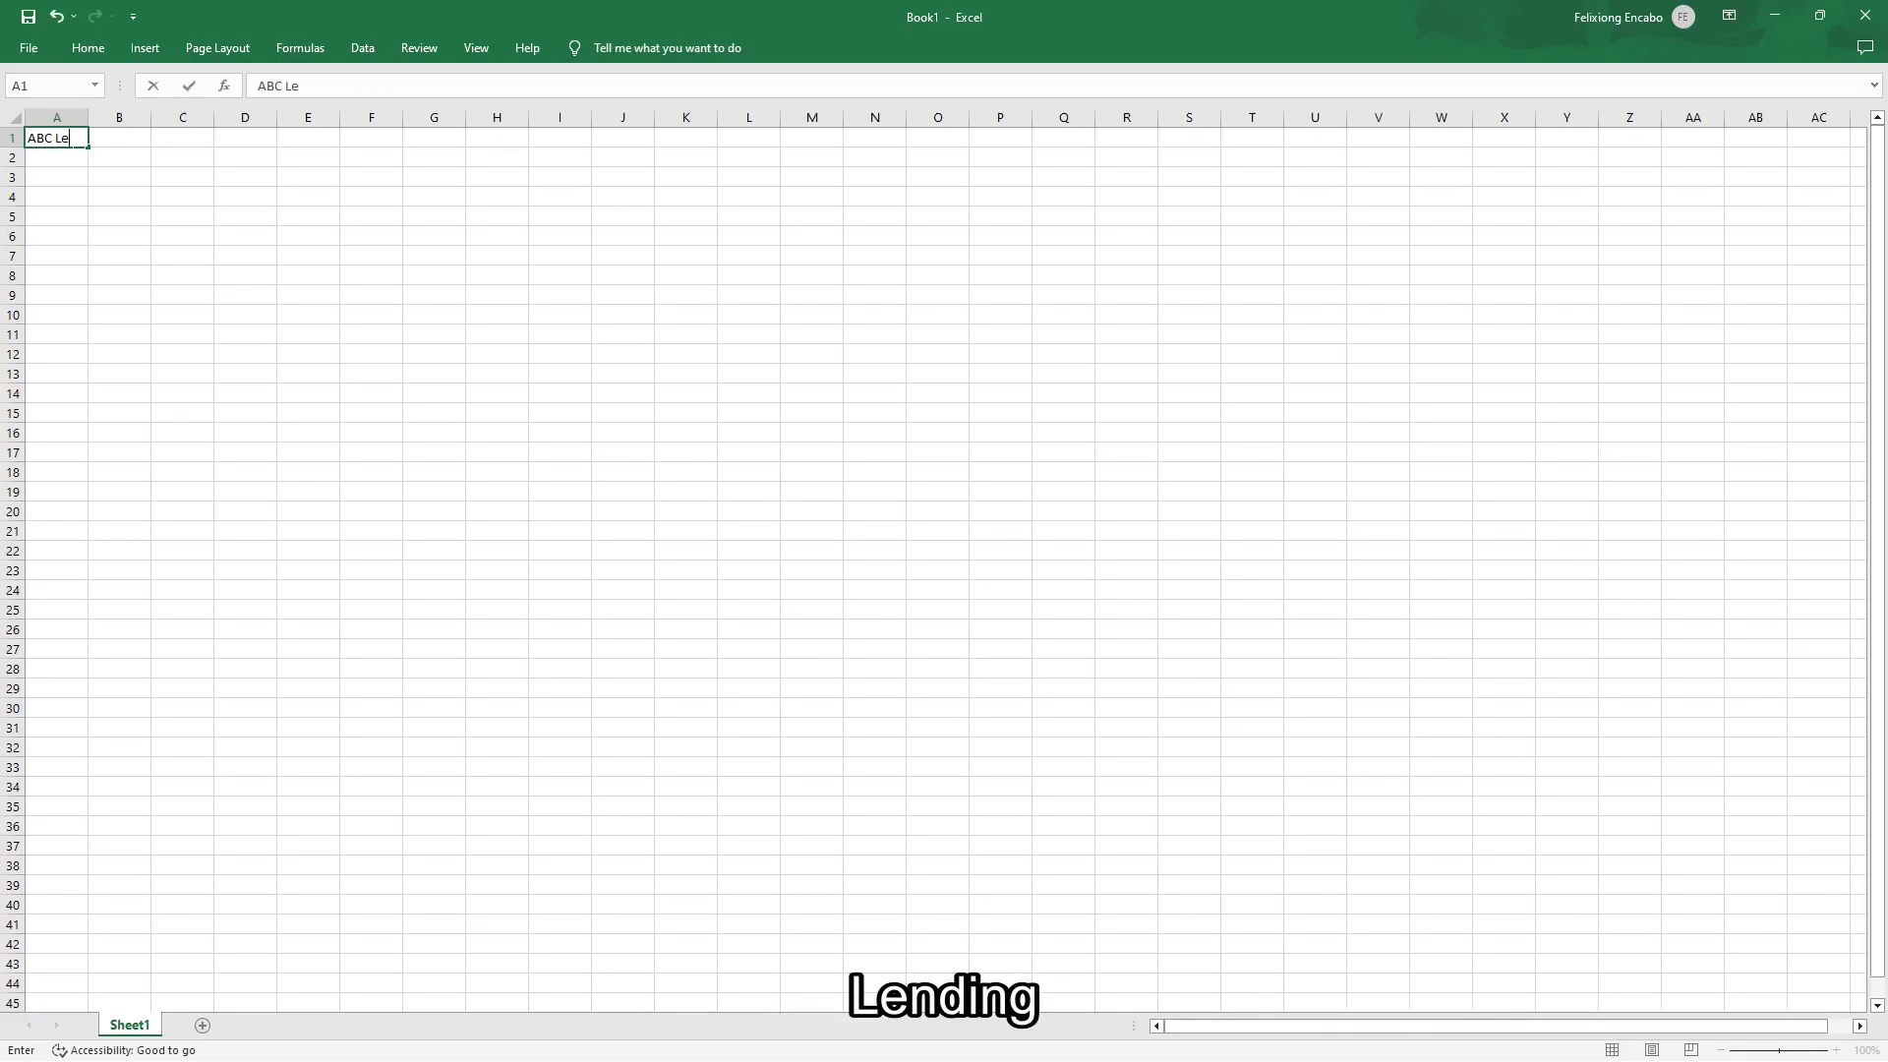
pyautogui.write('ding')
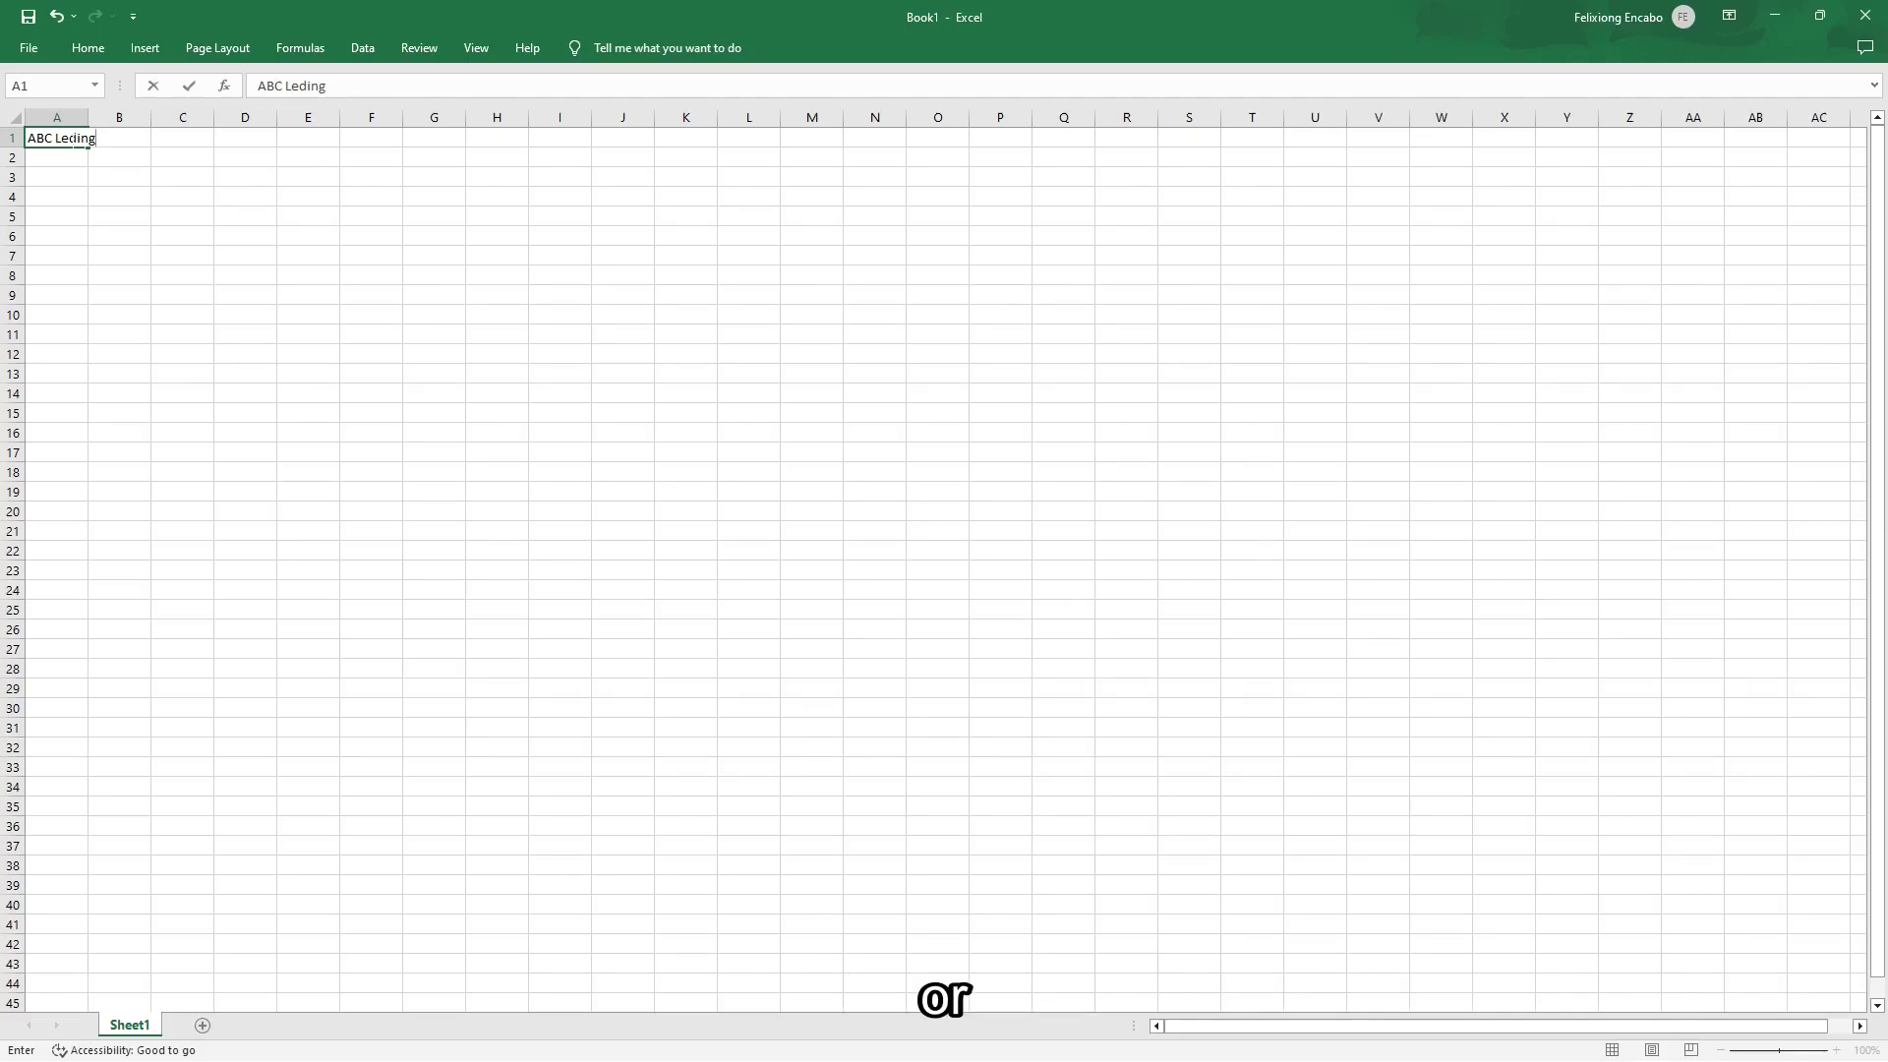
pyautogui.doubleClick(65, 137)
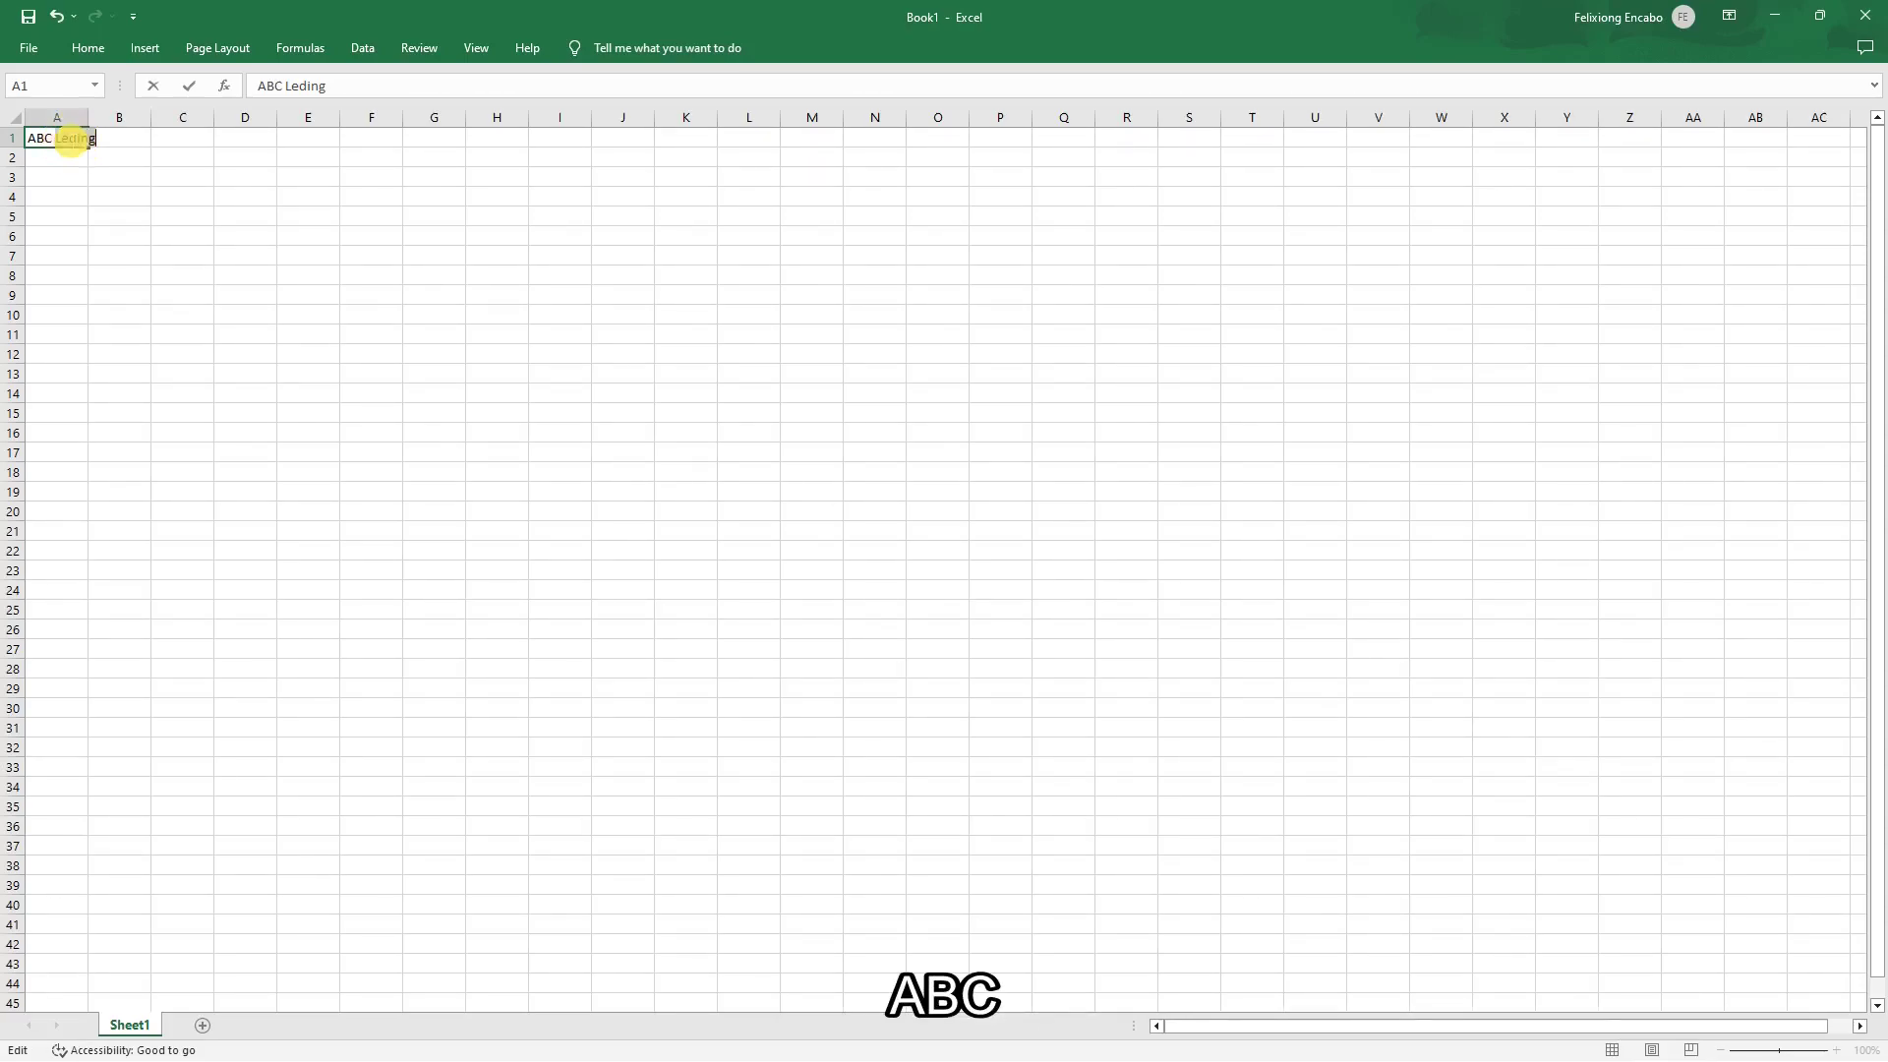
pyautogui.write('h')
pyautogui.press('BackSpace')
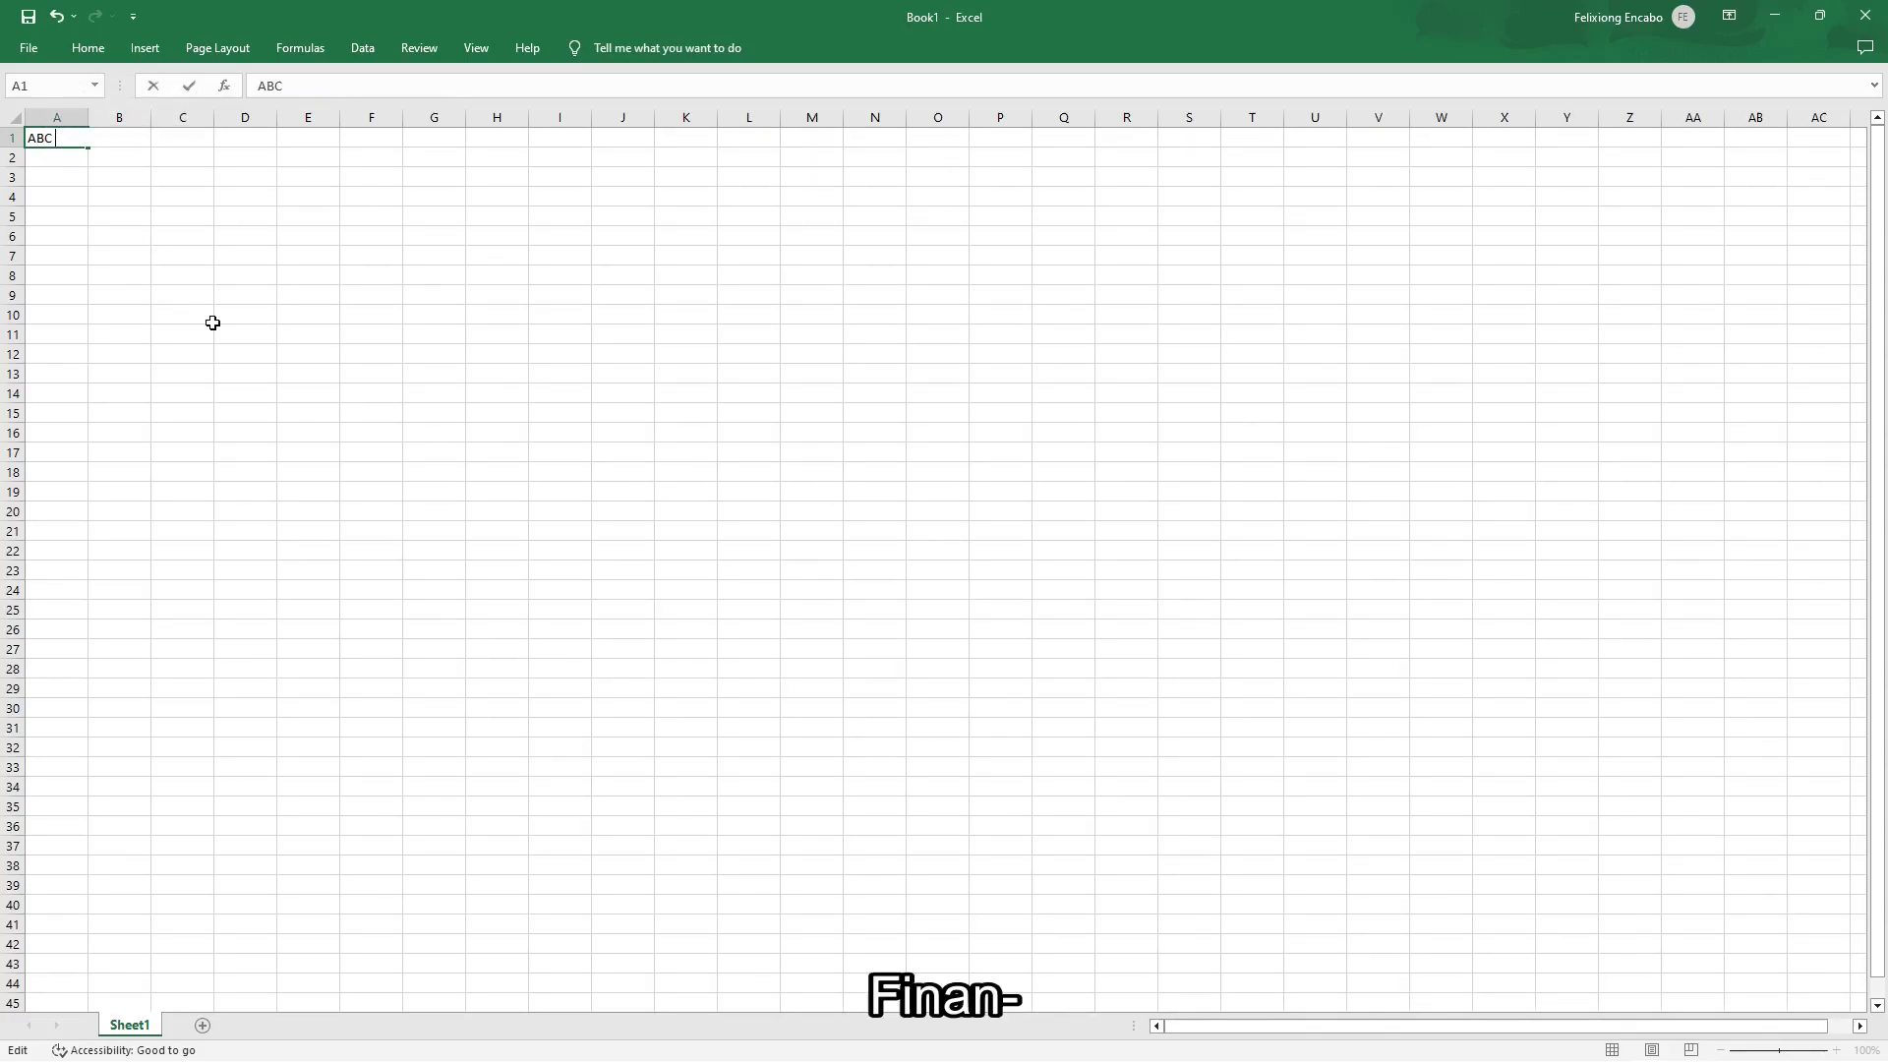
pyautogui.write('Financial Services')
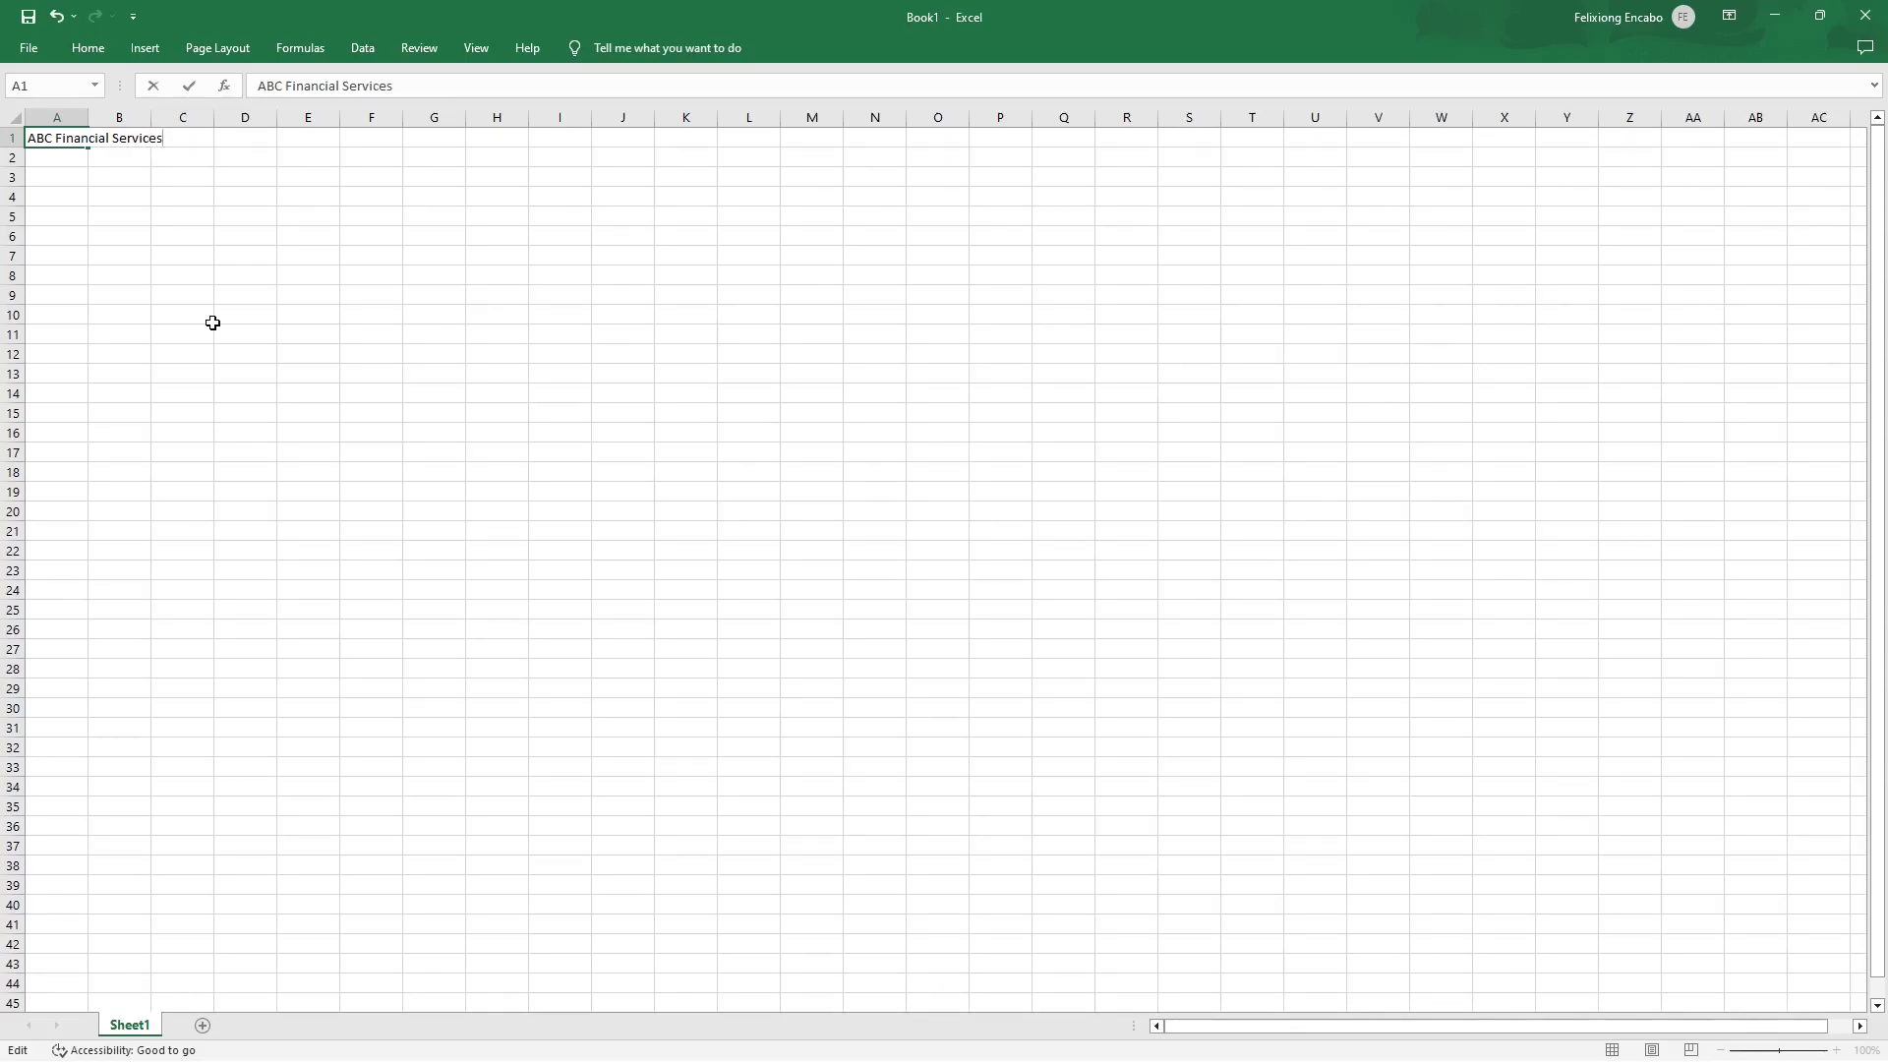
pyautogui.press('Return')
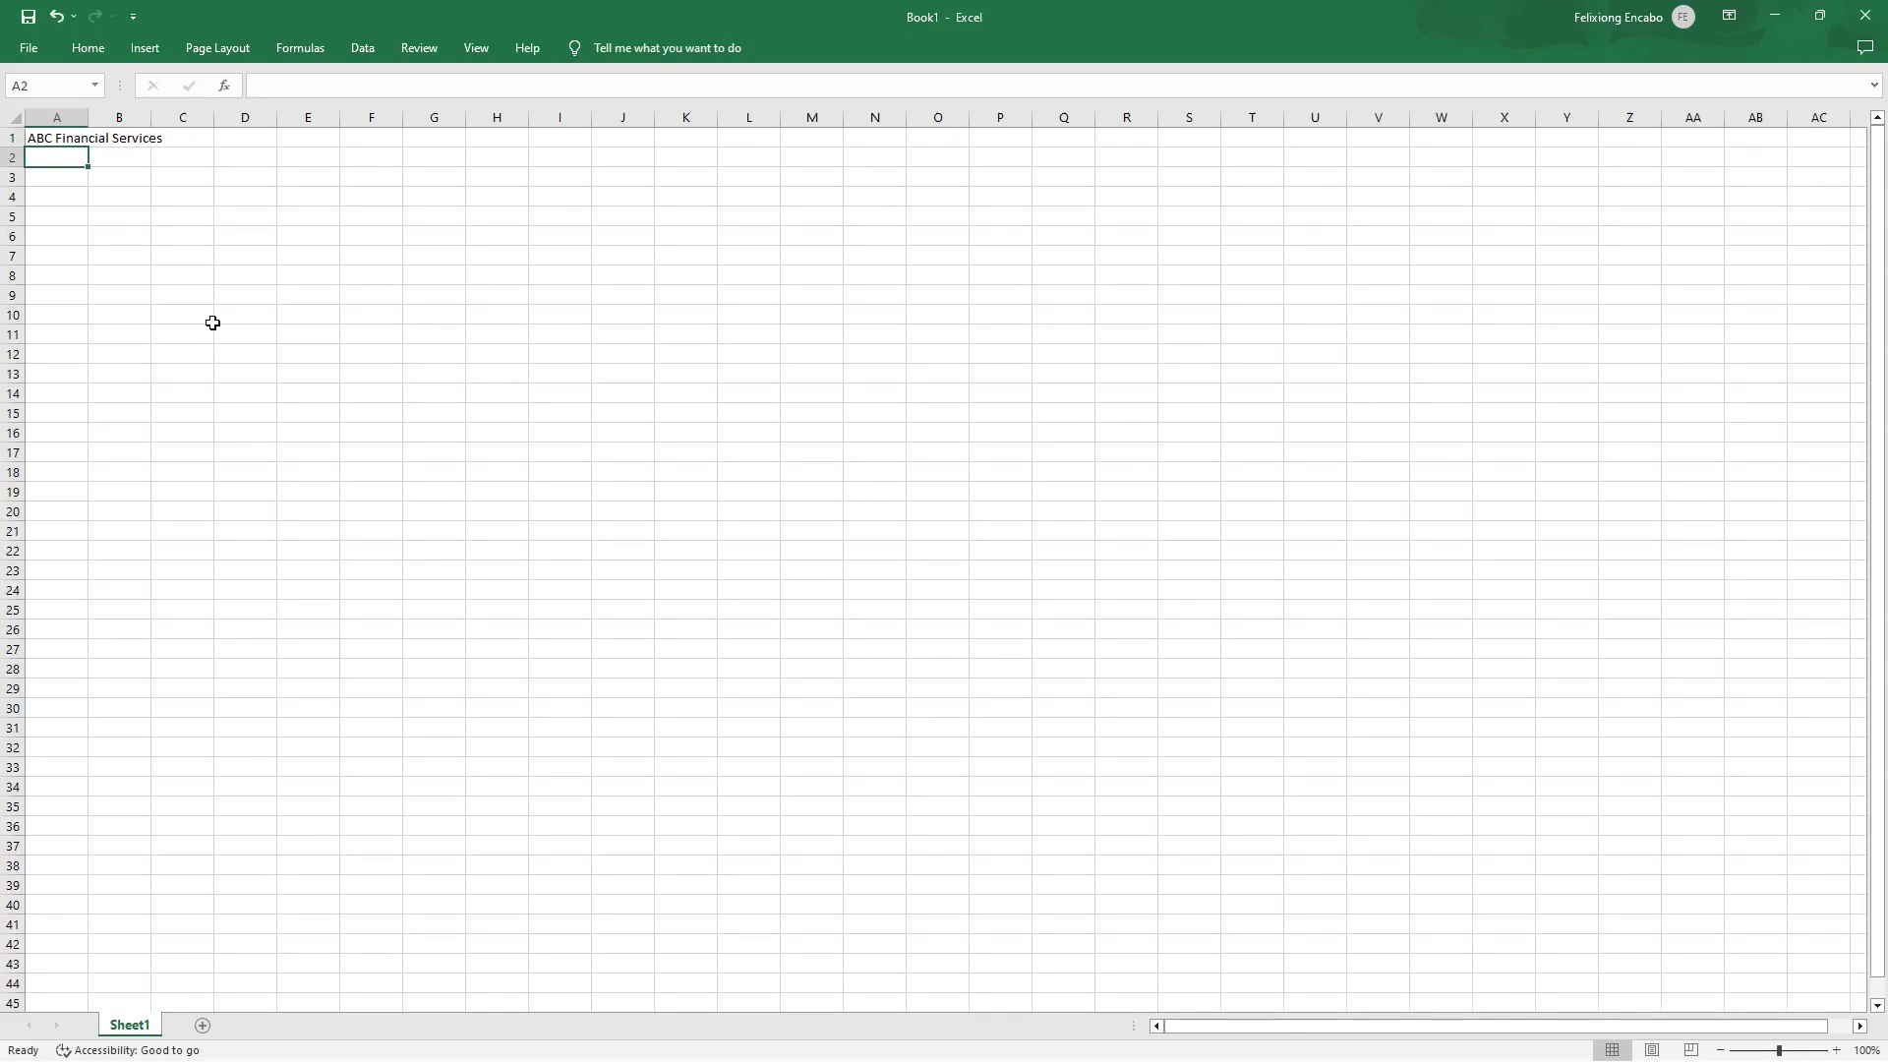
# Select the title cell A1 and pin the ribbon so its Home commands stay displayed.
pyautogui.click(48, 138)
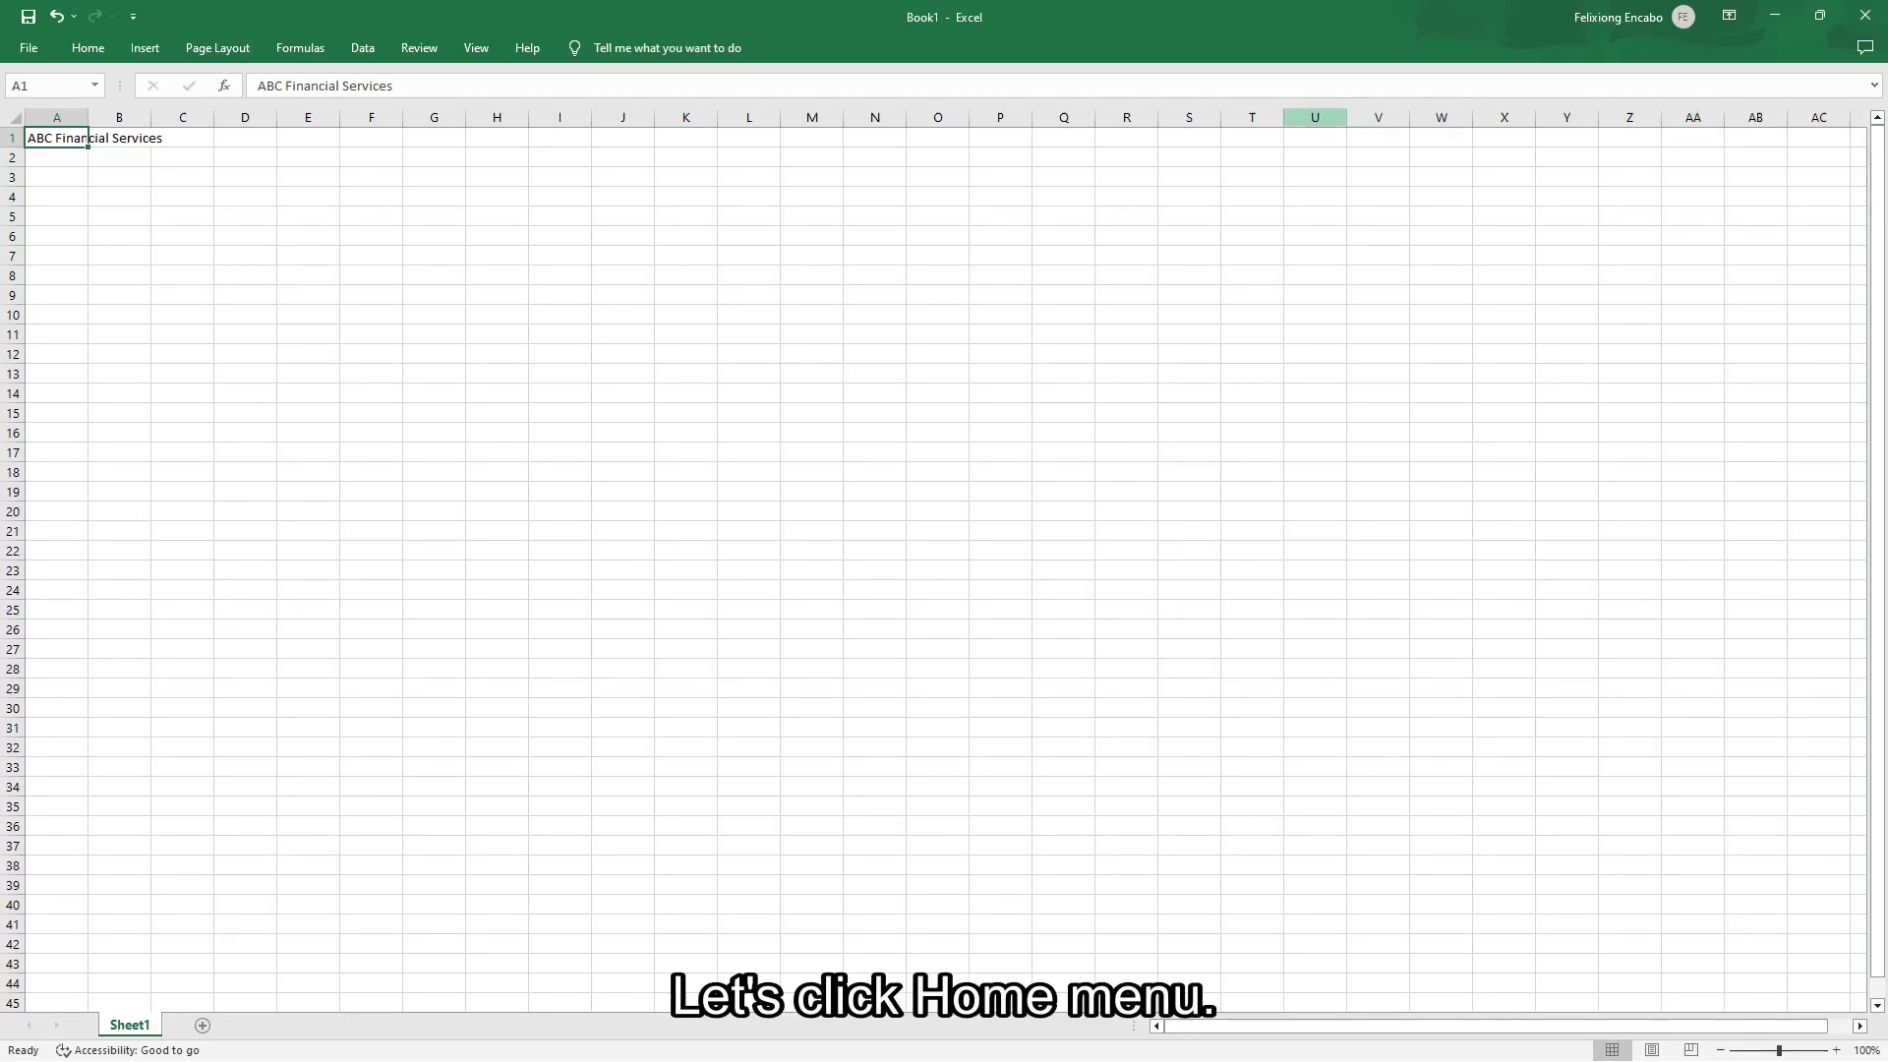
pyautogui.click(97, 48)
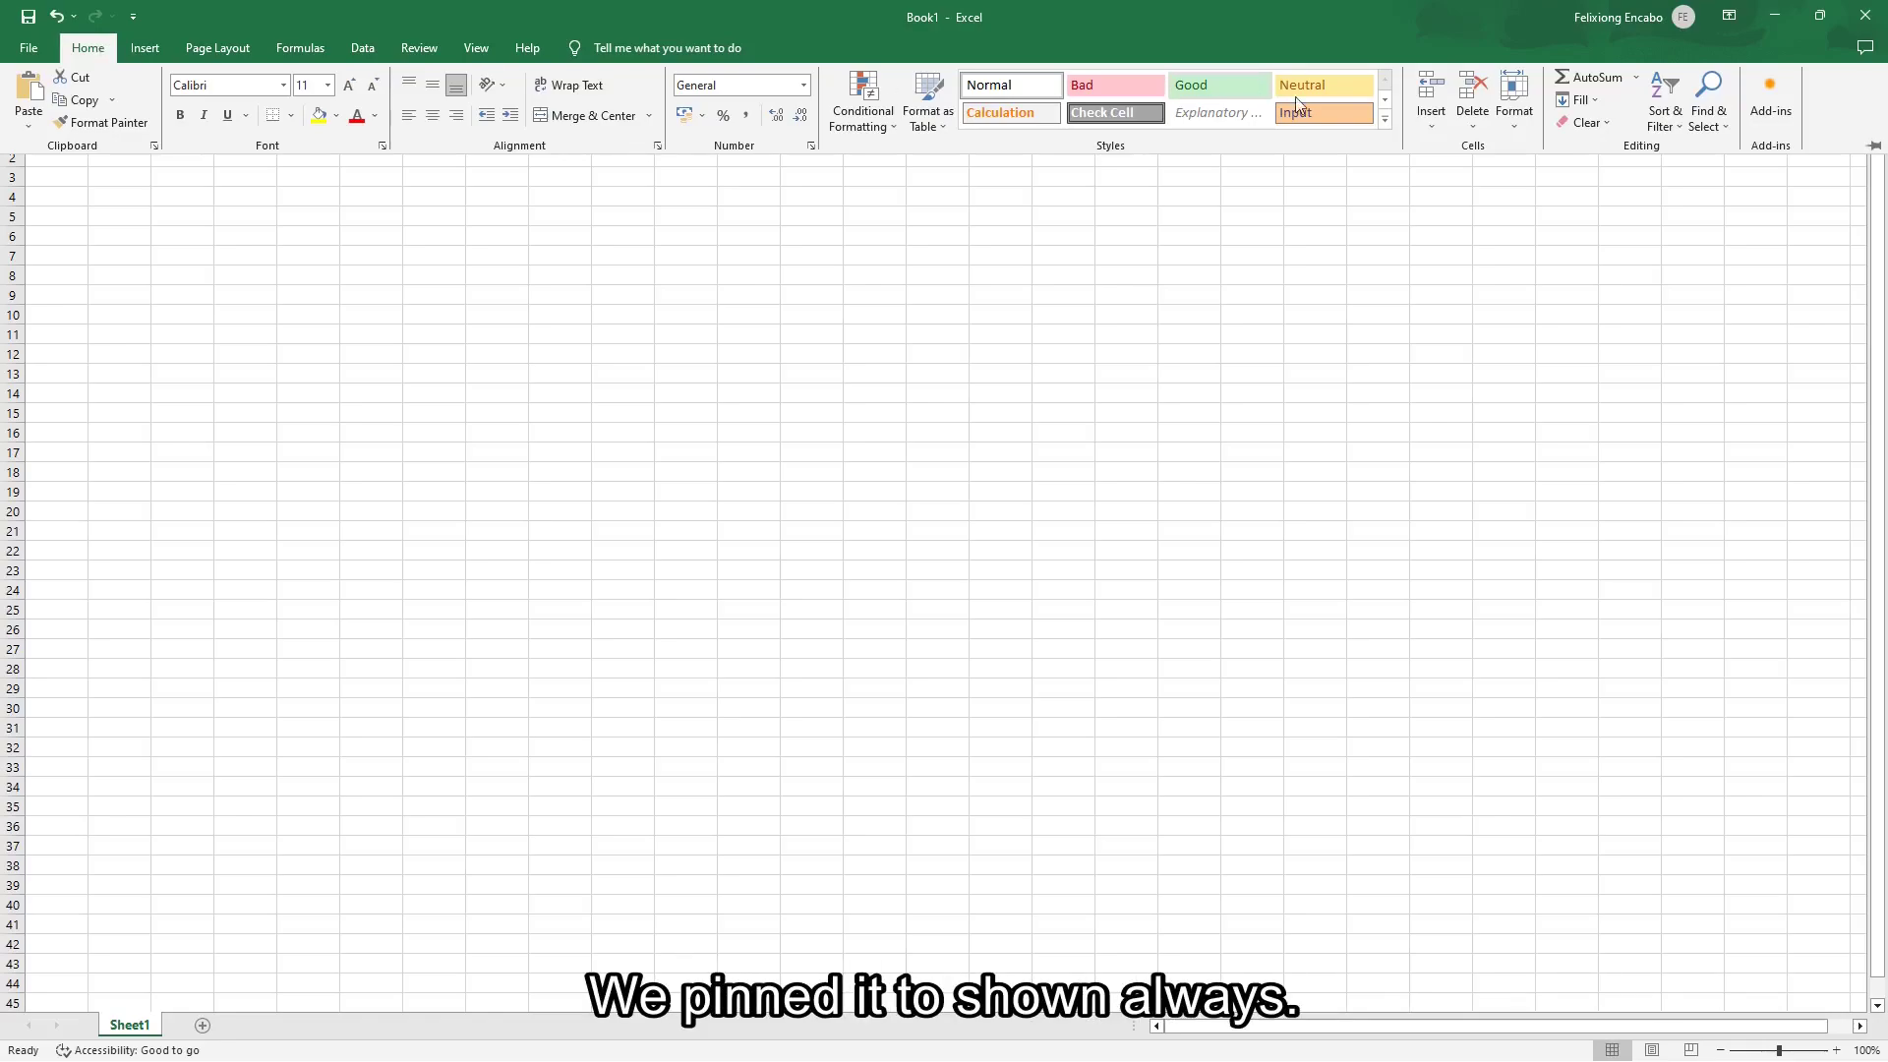
pyautogui.click(1873, 145)
pyautogui.click(1874, 146)
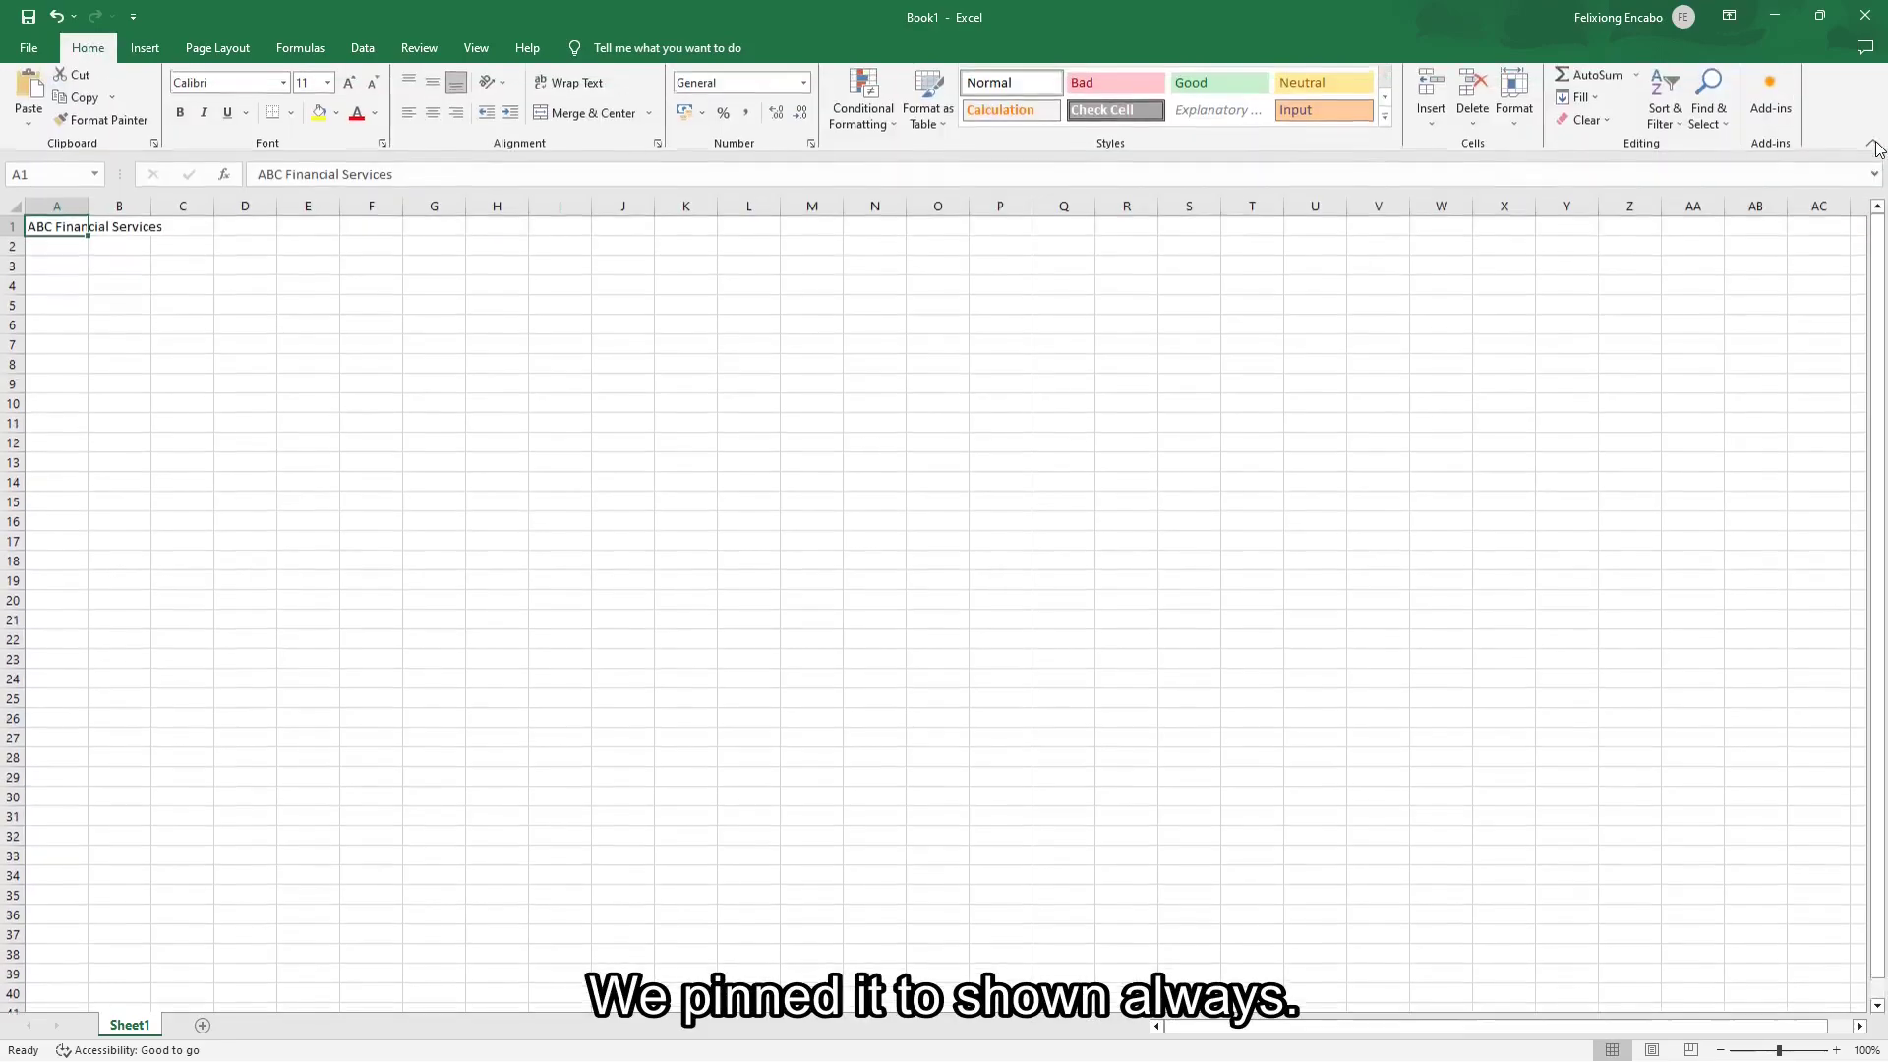
# Format the title in A1 as bold with font size 20.
pyautogui.click(349, 87)
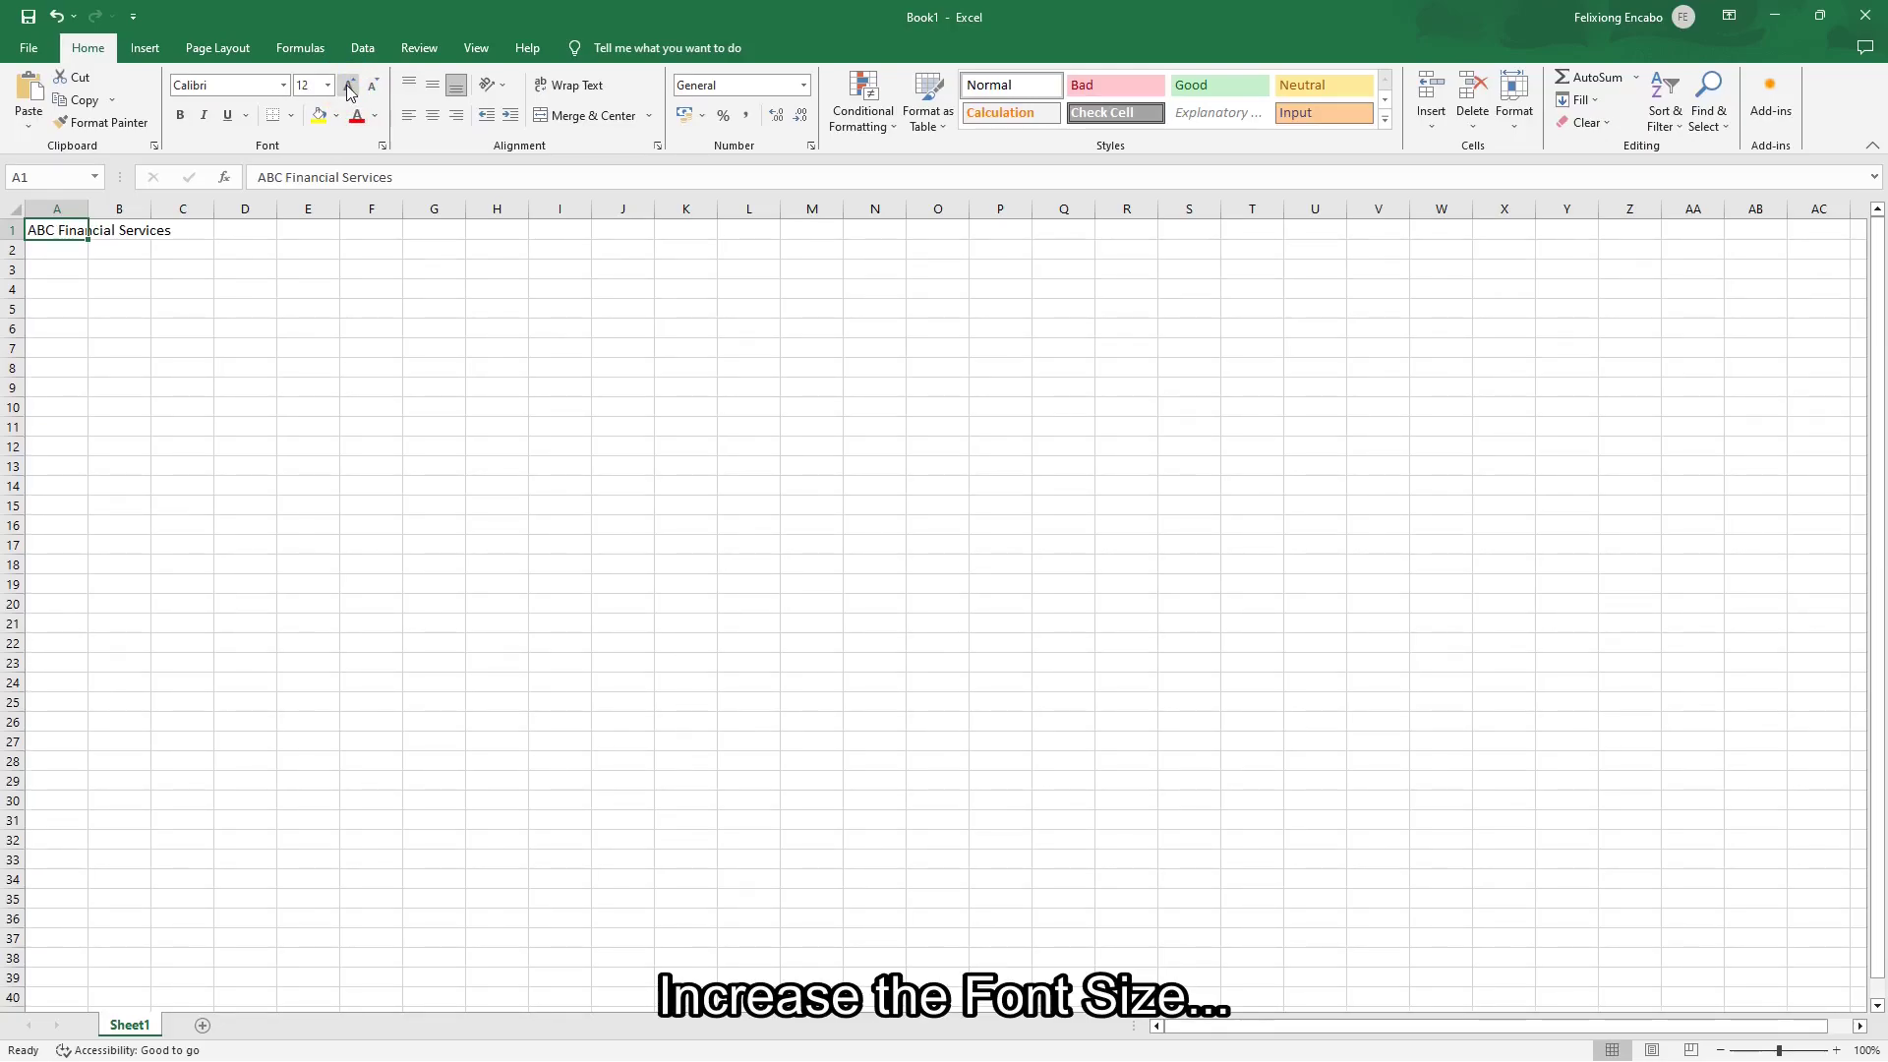
pyautogui.click(349, 87)
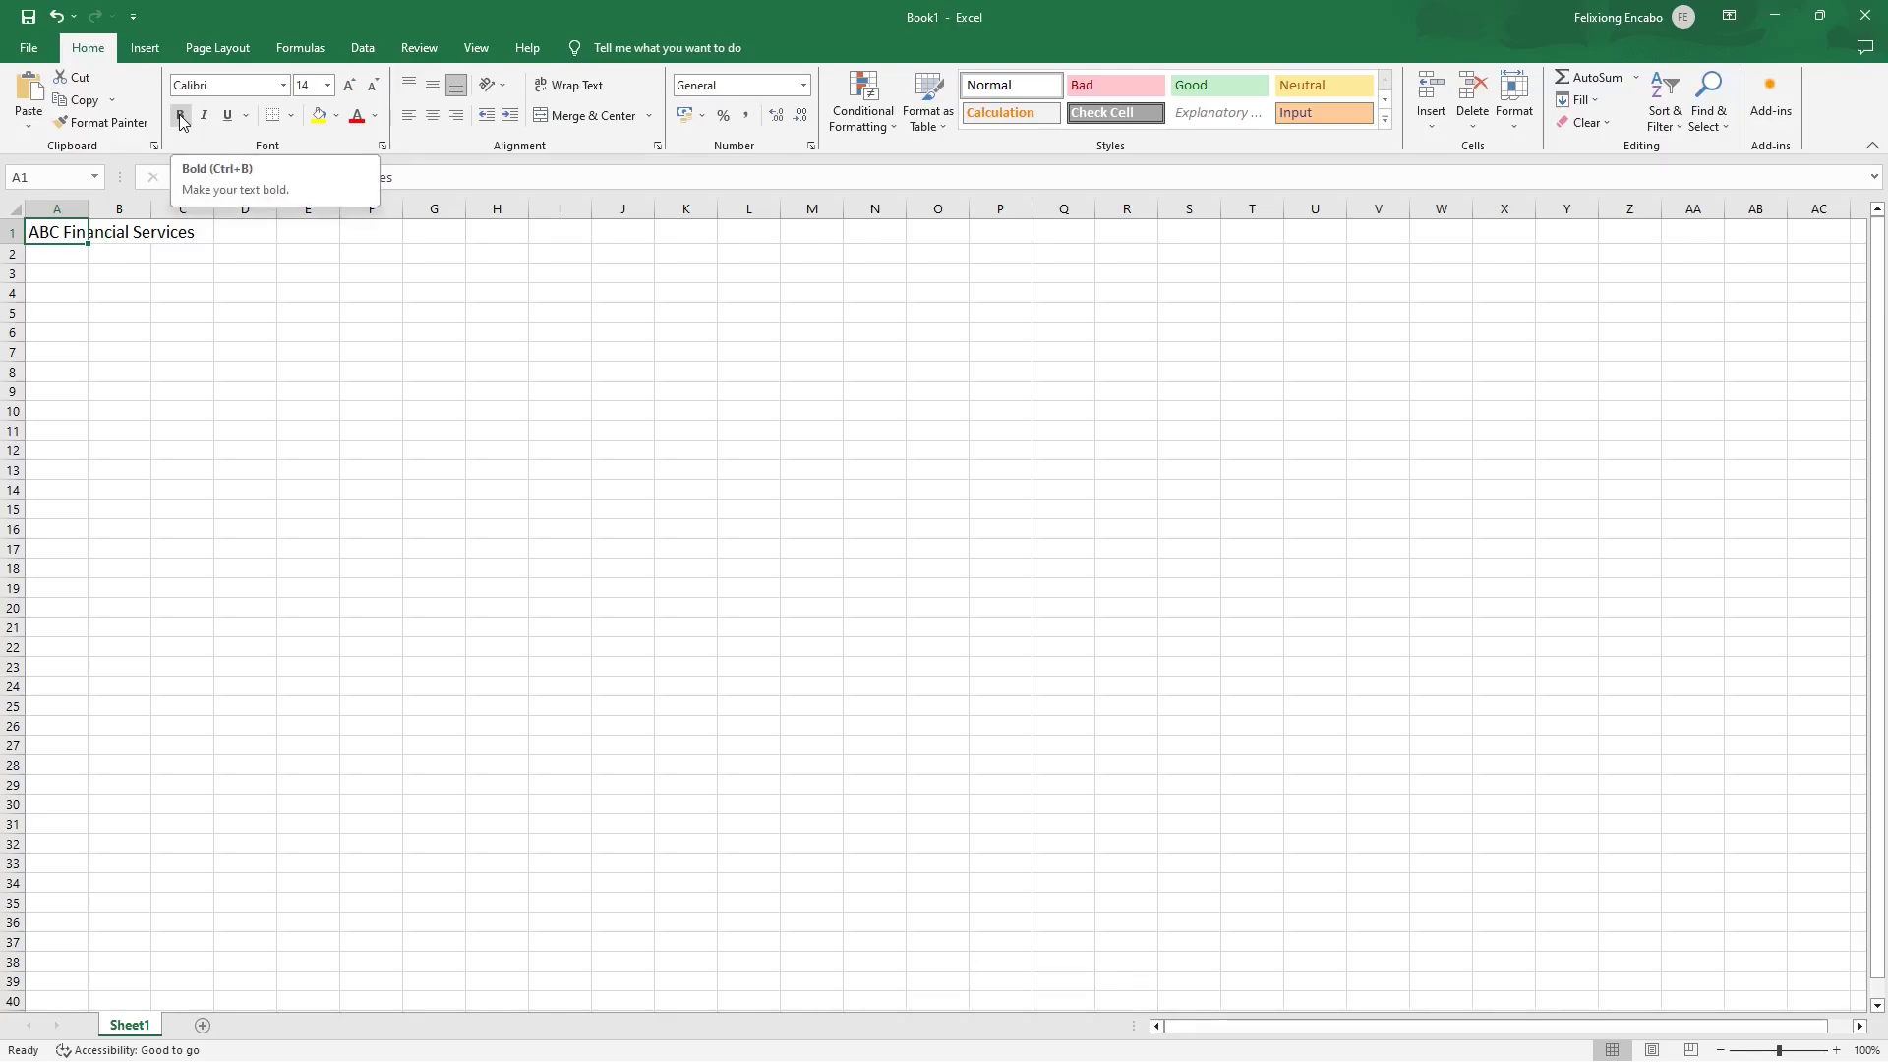
pyautogui.click(179, 117)
pyautogui.click(349, 87)
pyautogui.click(349, 86)
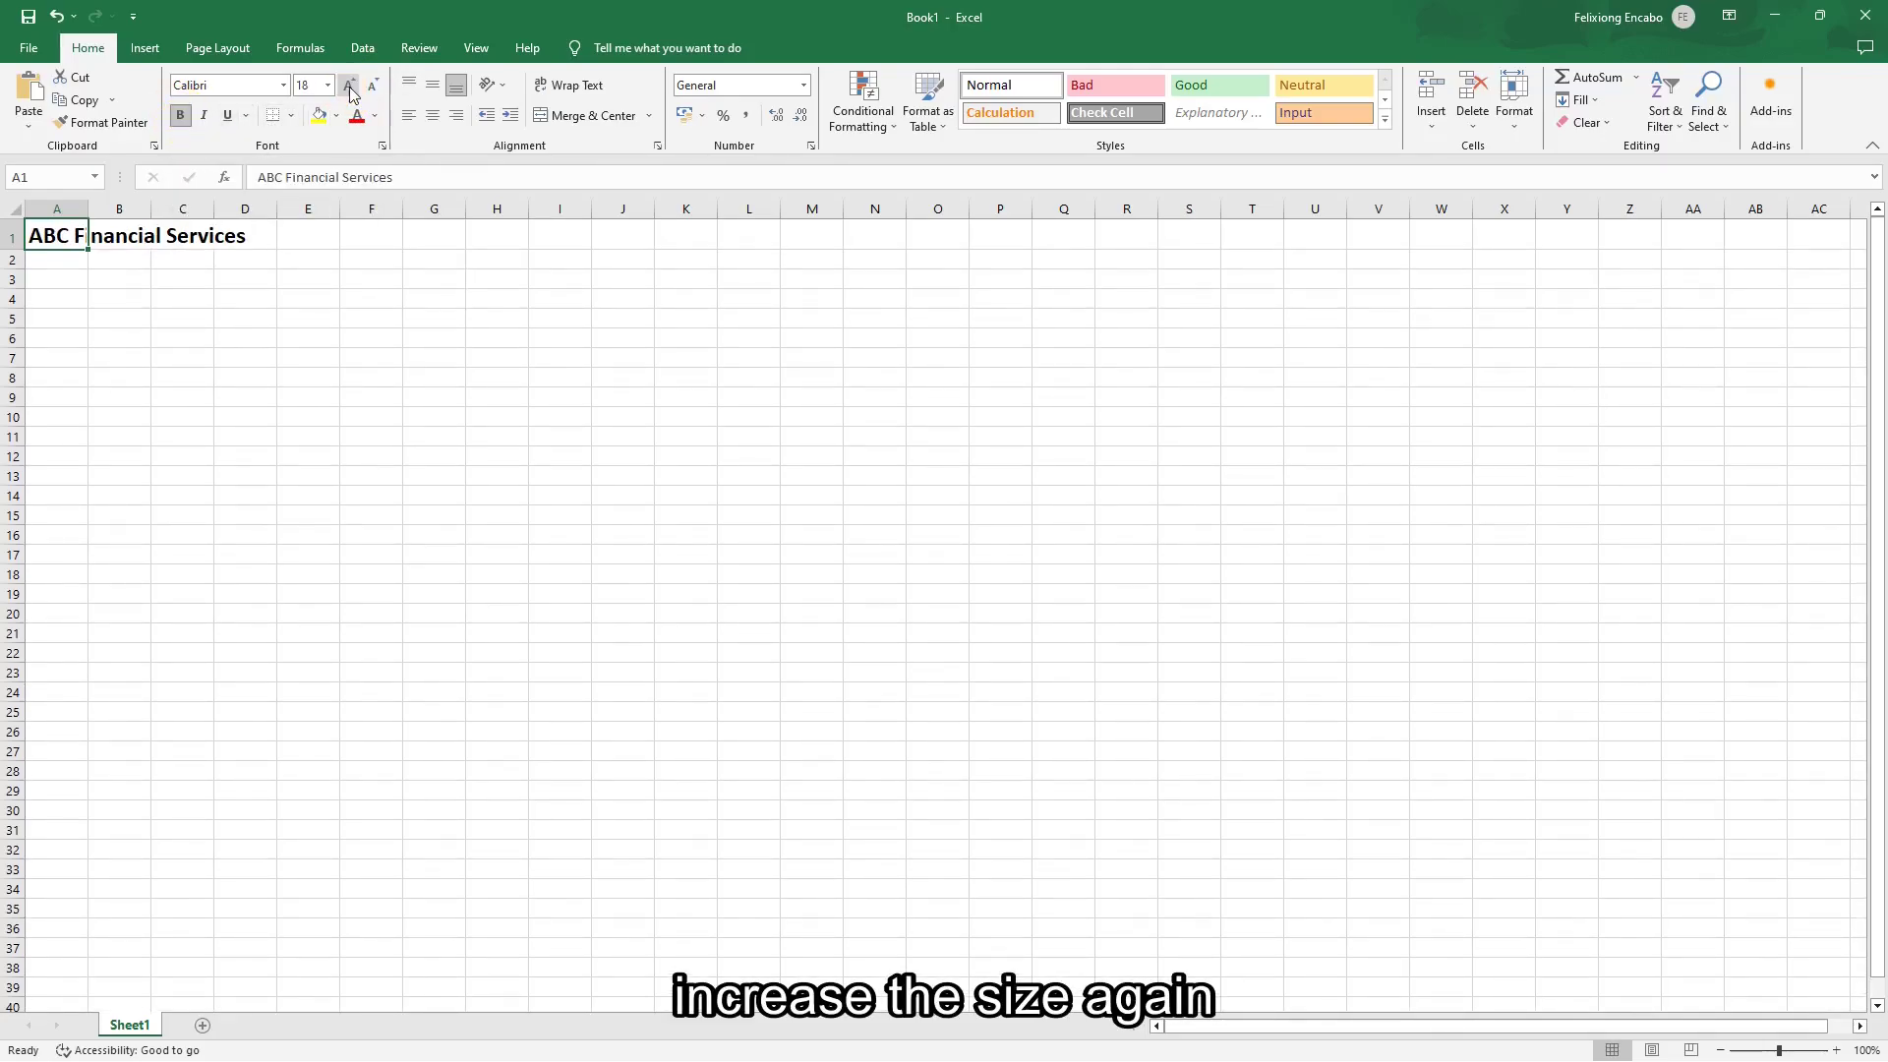
pyautogui.click(349, 87)
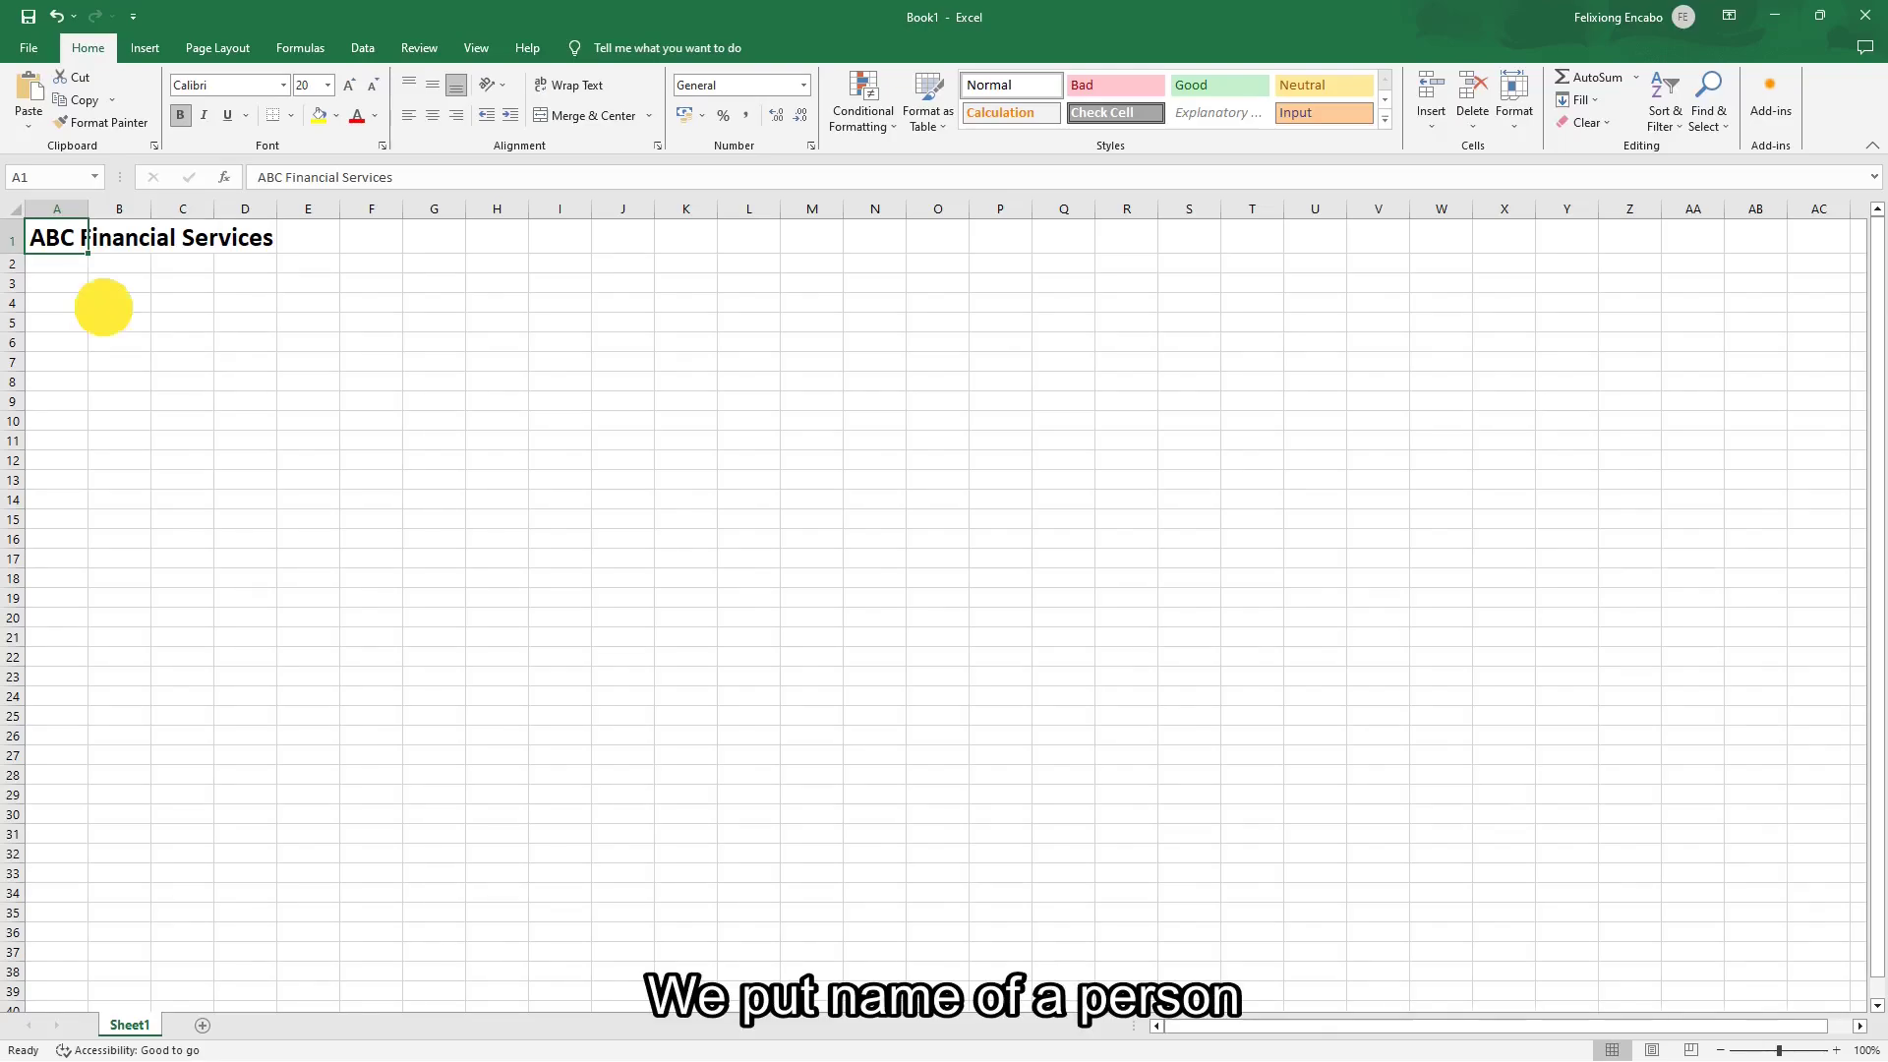
# Widen column B and enter the heading "Borrowers" in B4 at font size 12.
pyautogui.click(103, 307)
pyautogui.moveTo(151, 209); pyautogui.dragTo(203, 210)
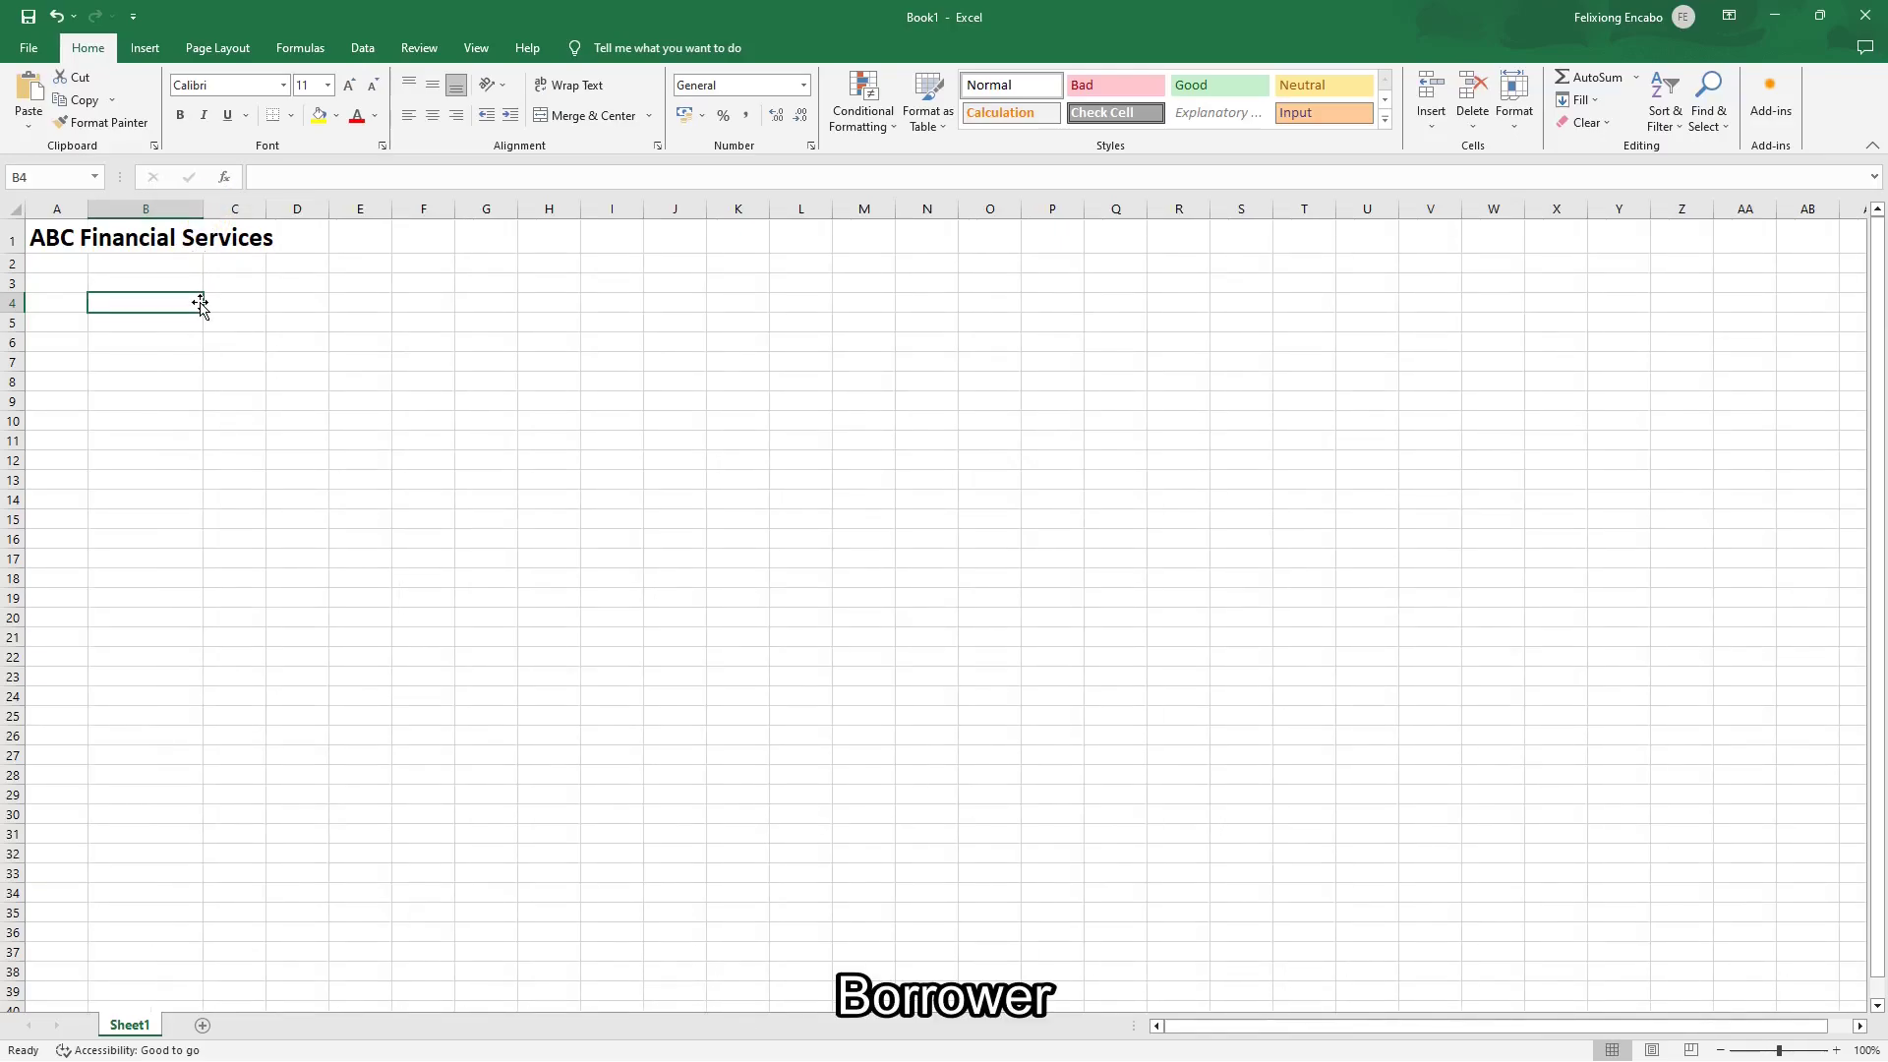
pyautogui.write('Borrowers')
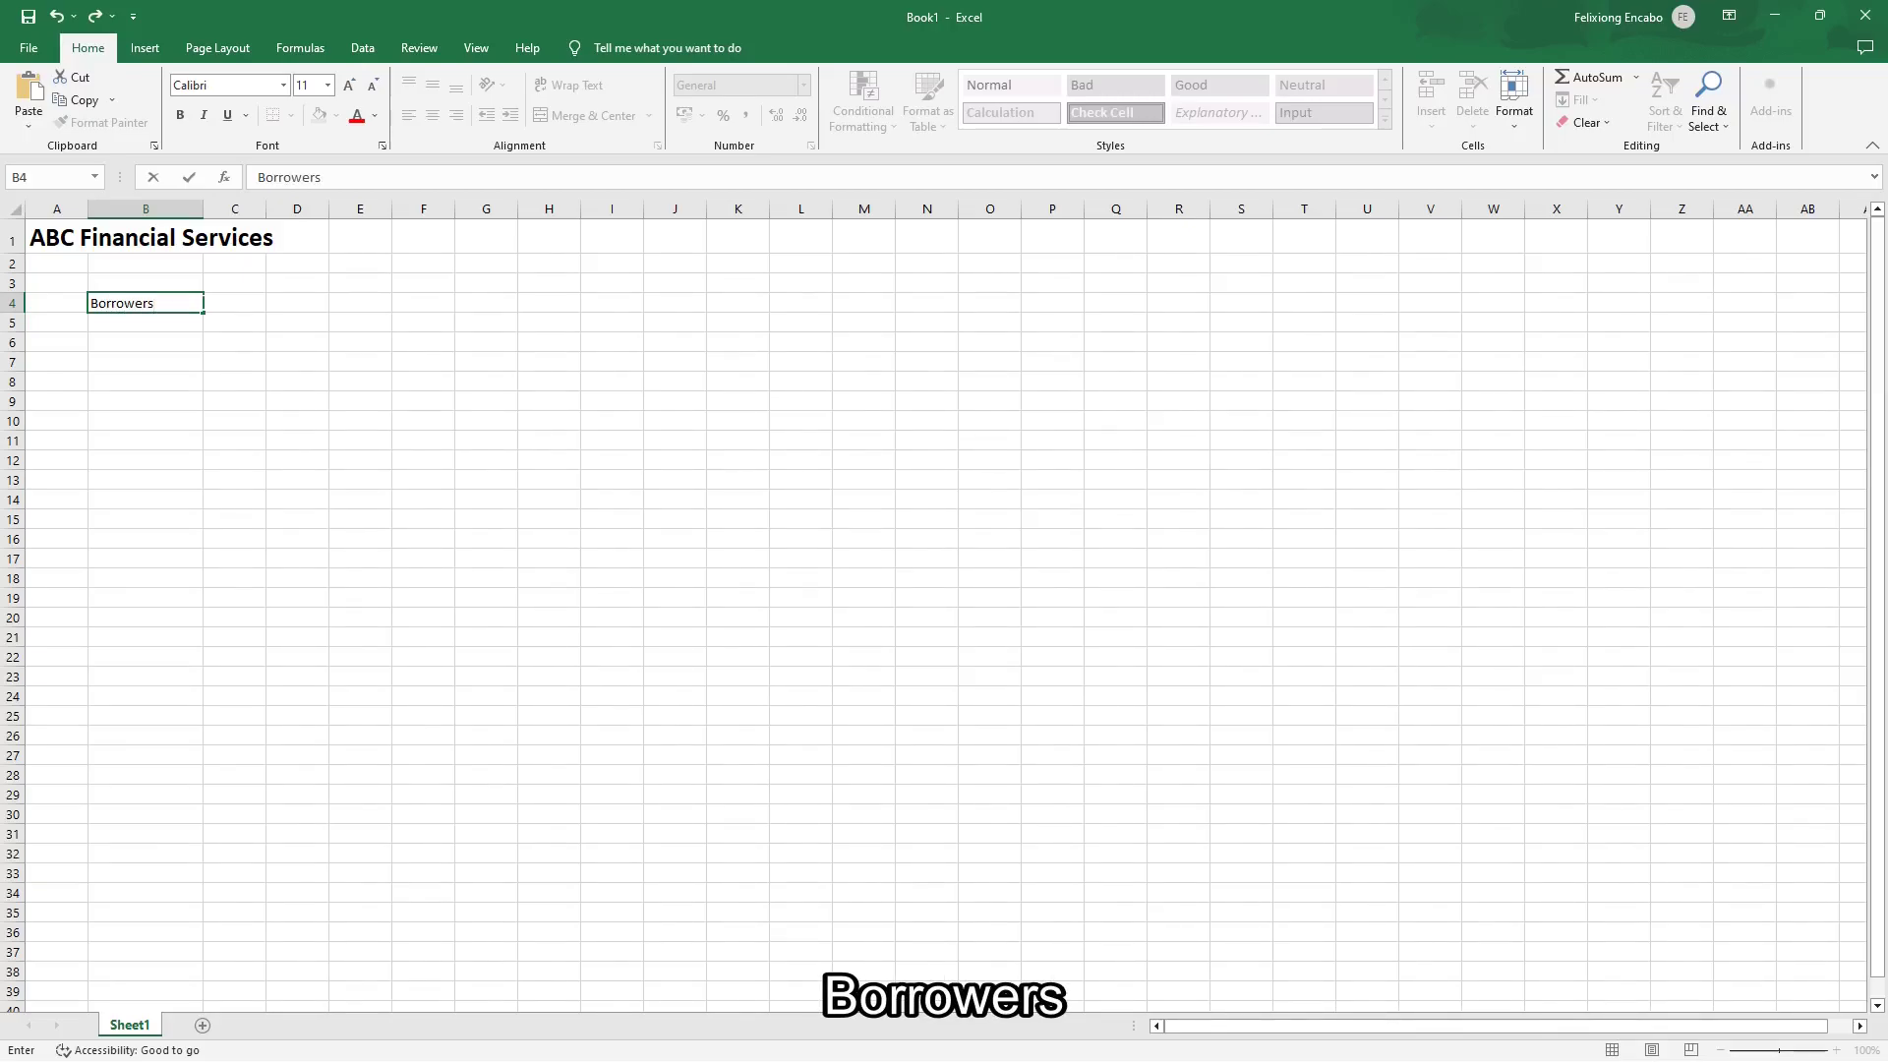
pyautogui.press('Return')
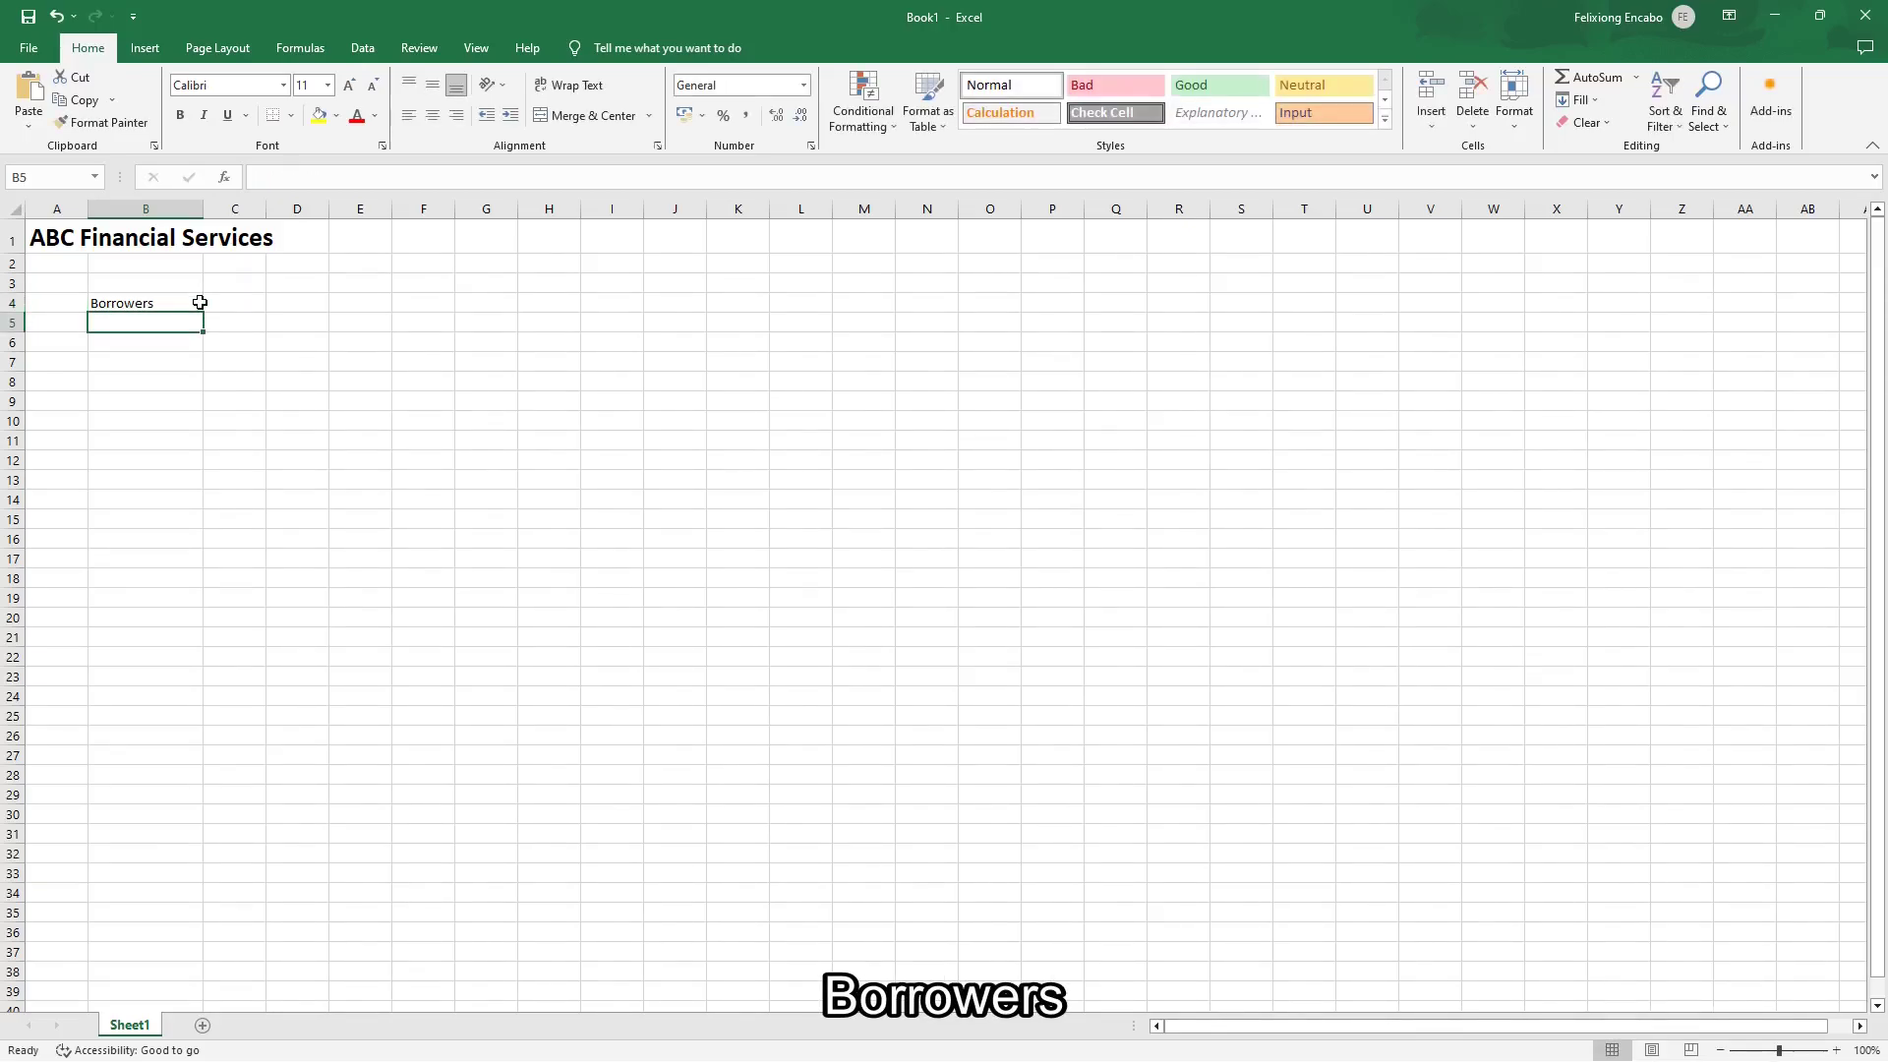
pyautogui.click(181, 303)
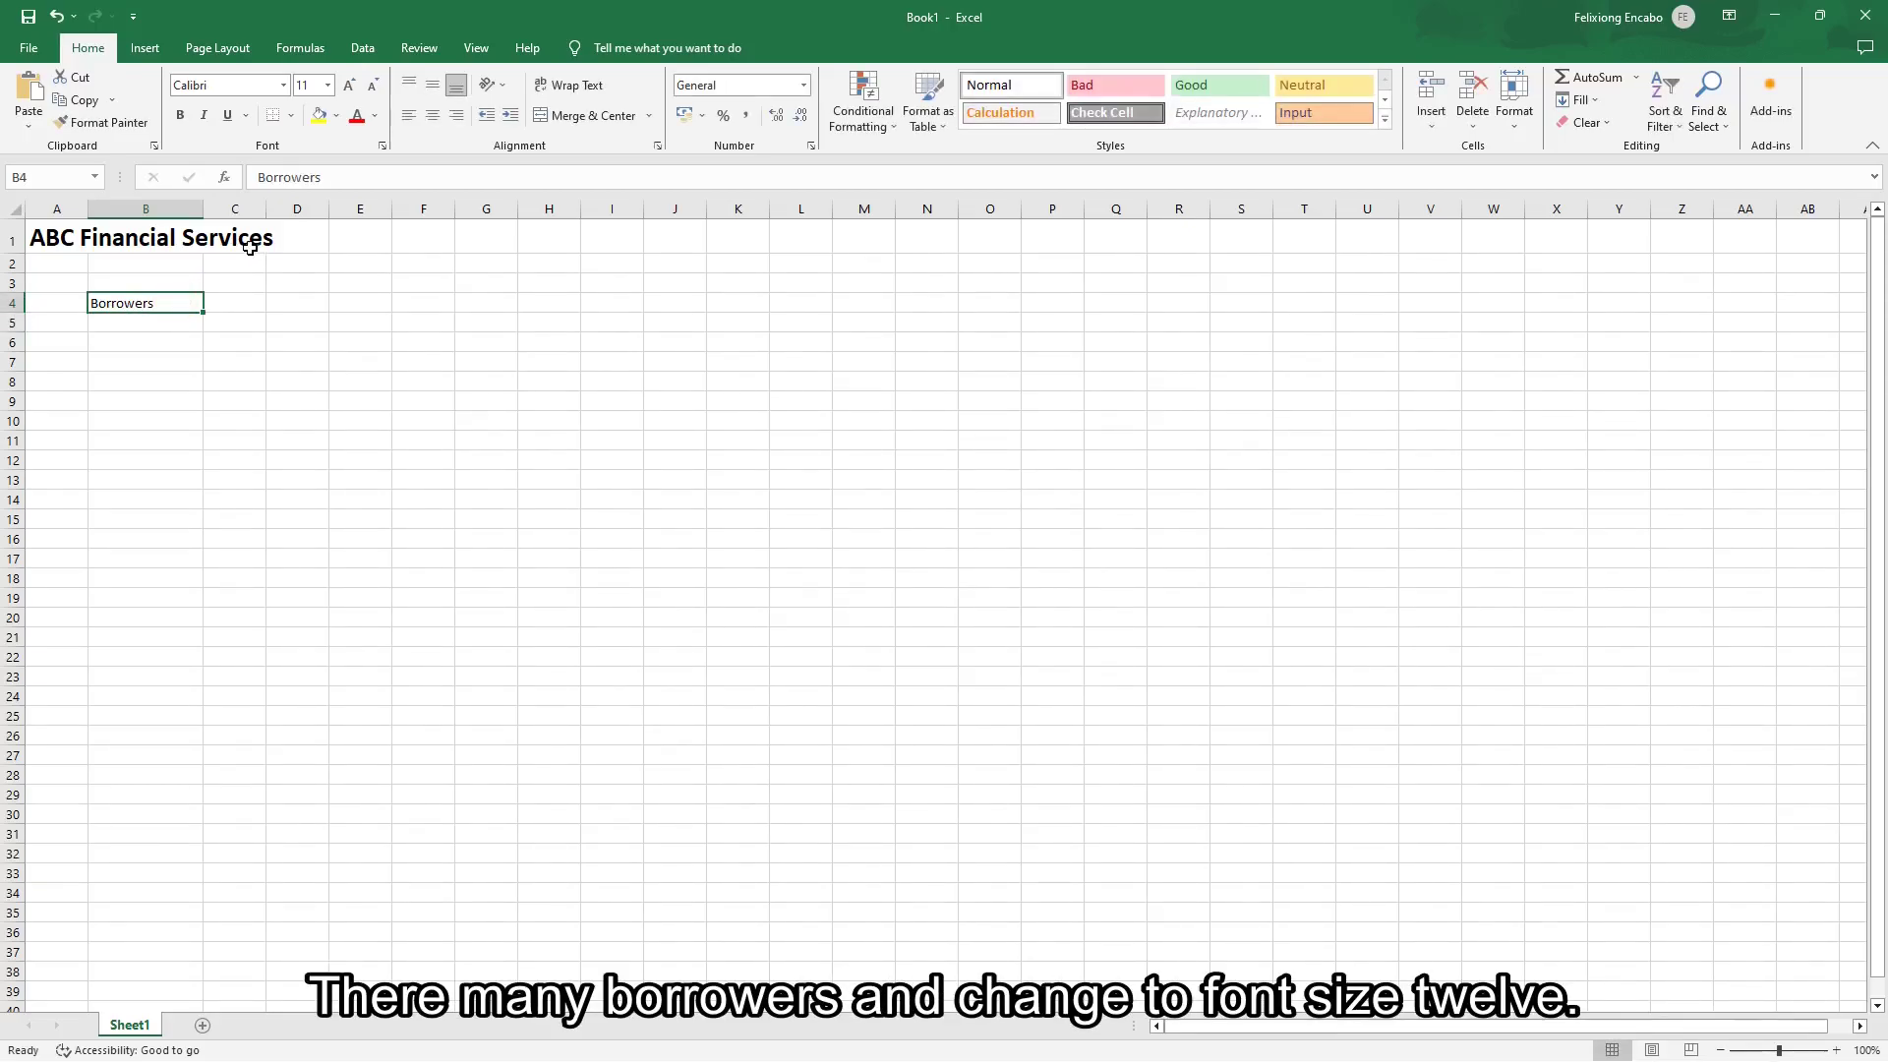
pyautogui.click(346, 88)
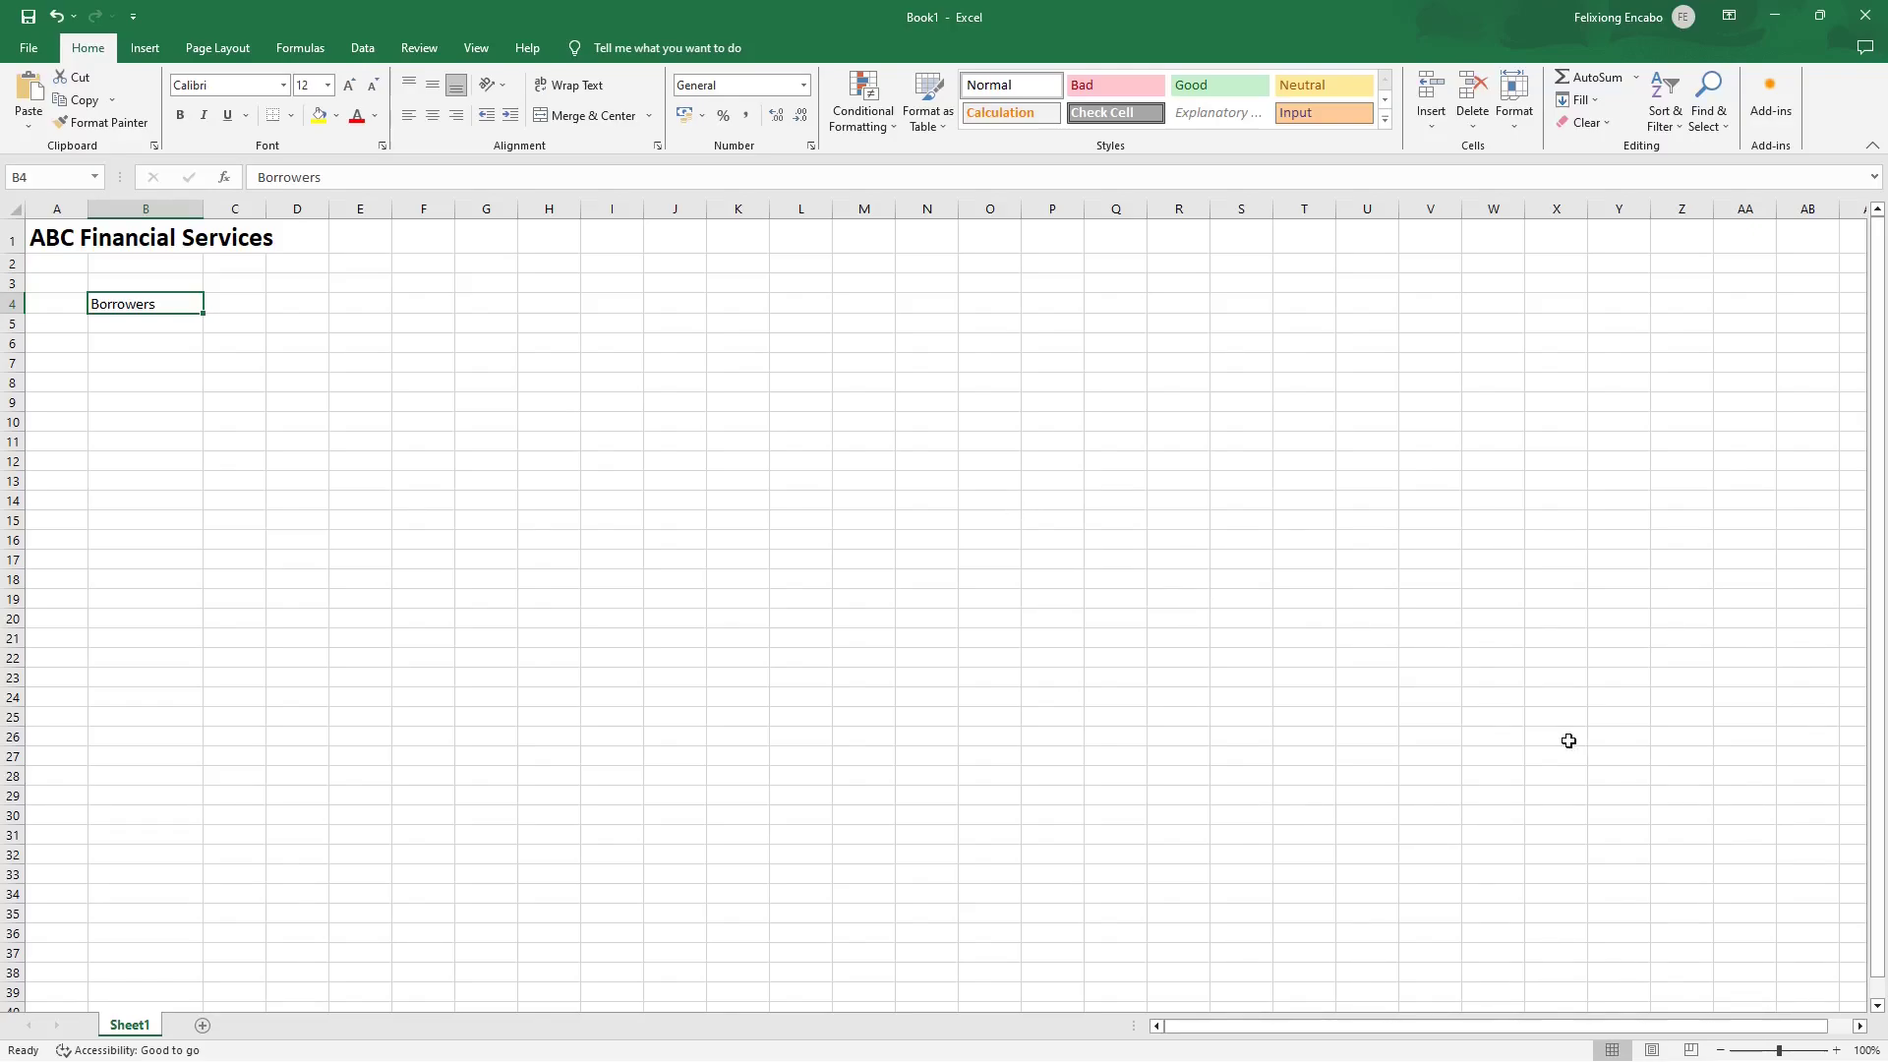
# Set the worksheet's zoom to a custom magnification of 150%.
pyautogui.moveTo(1781, 1050); pyautogui.dragTo(1789, 1049)
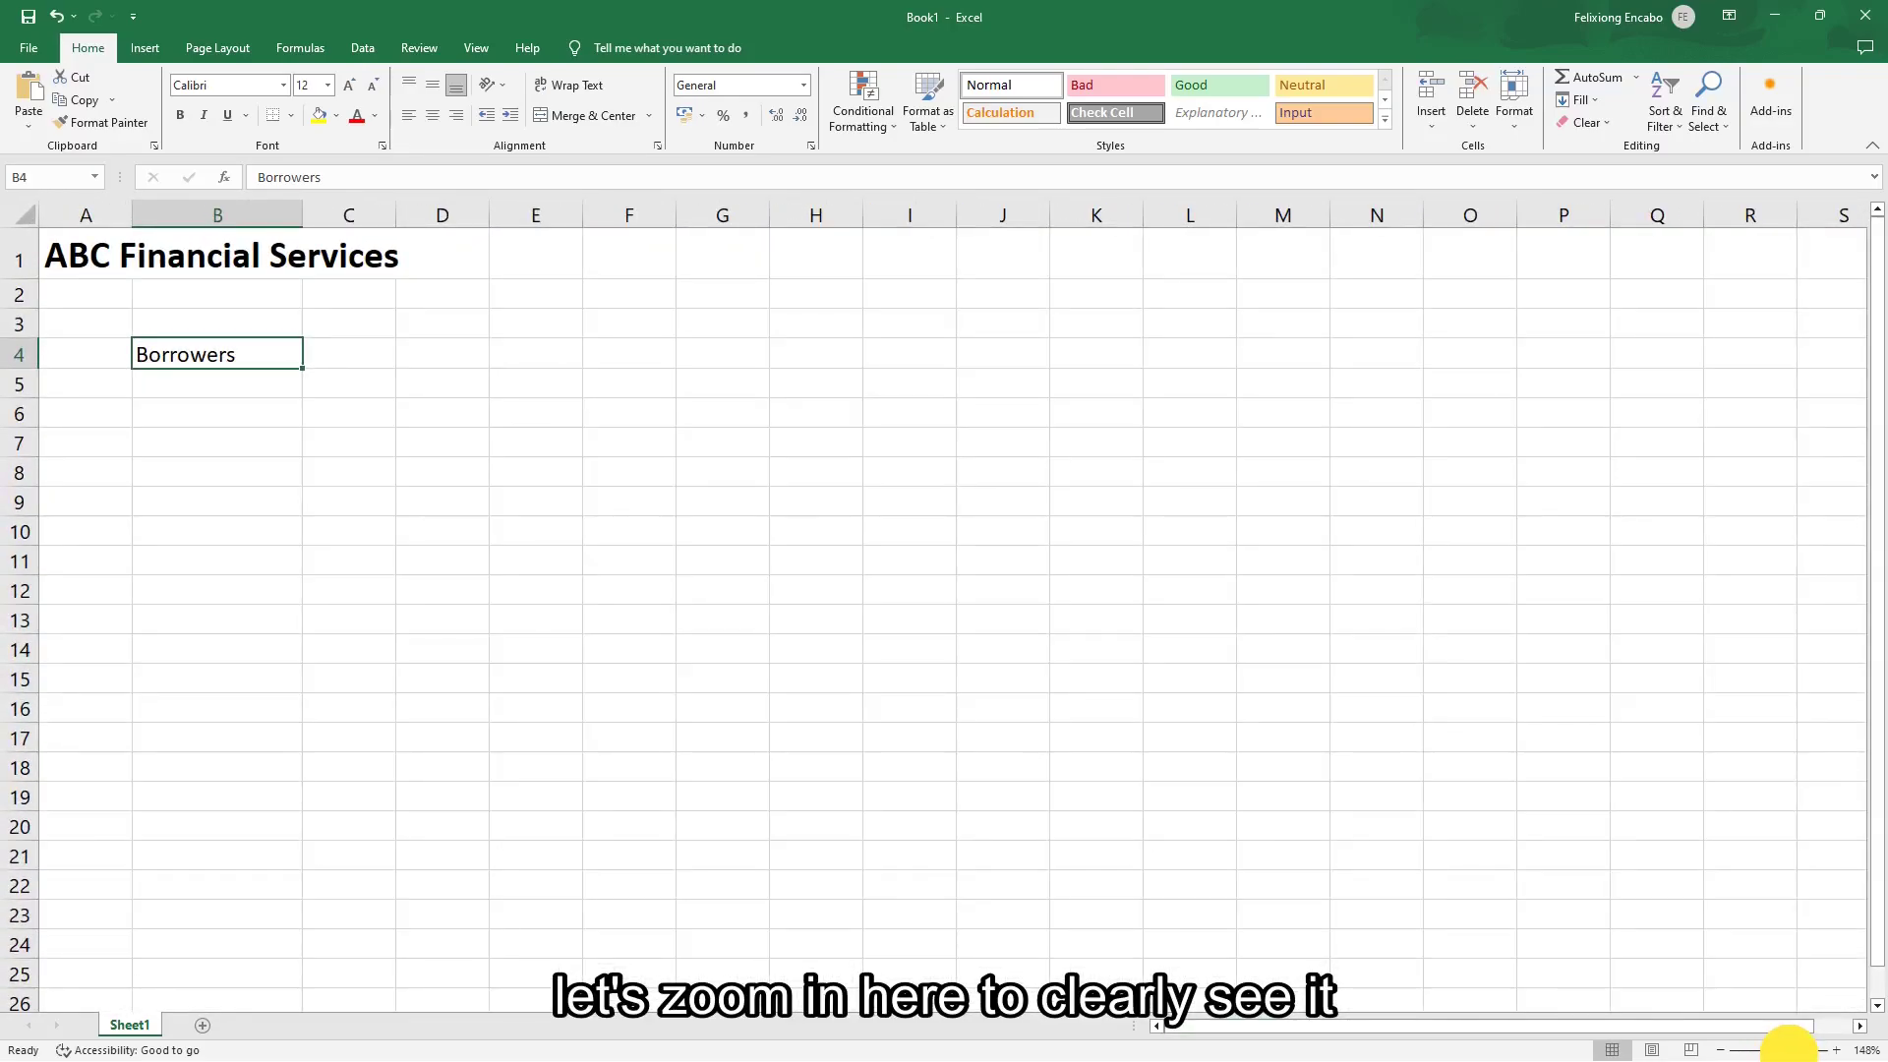
pyautogui.click(1865, 1050)
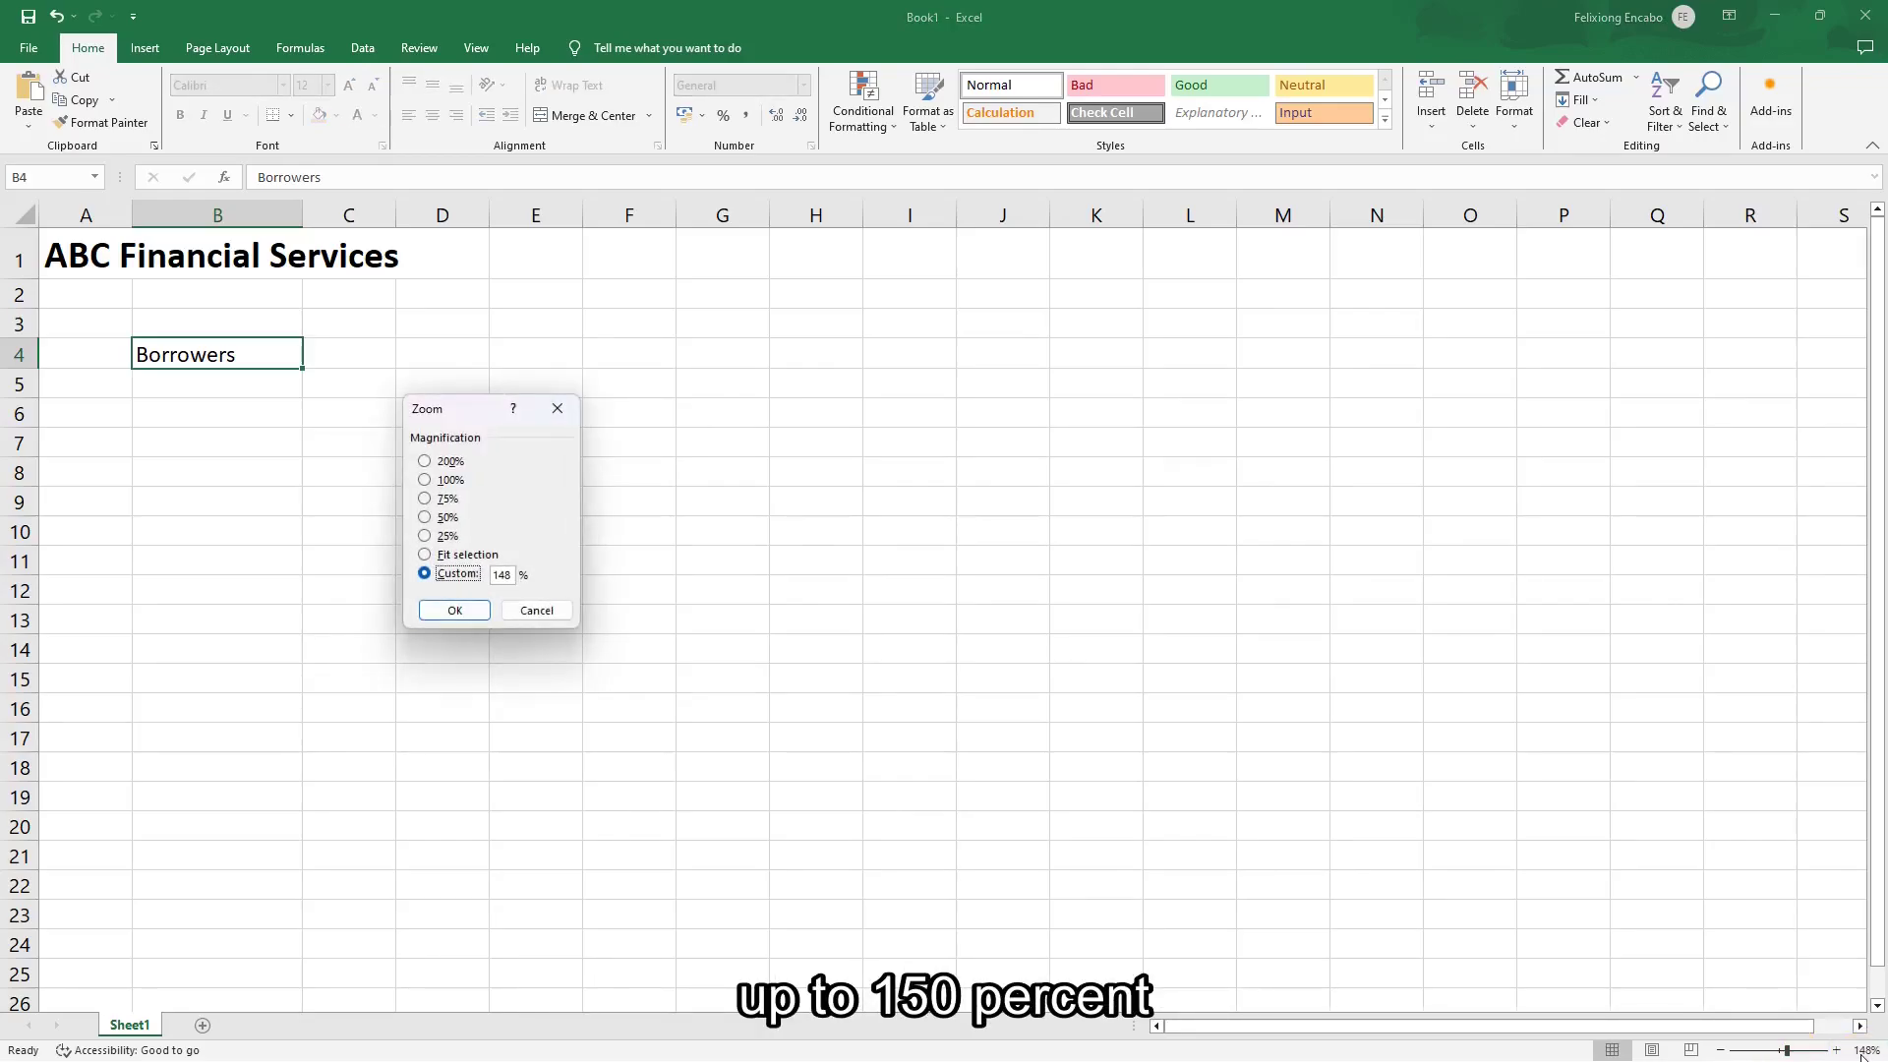
pyautogui.doubleClick(502, 575)
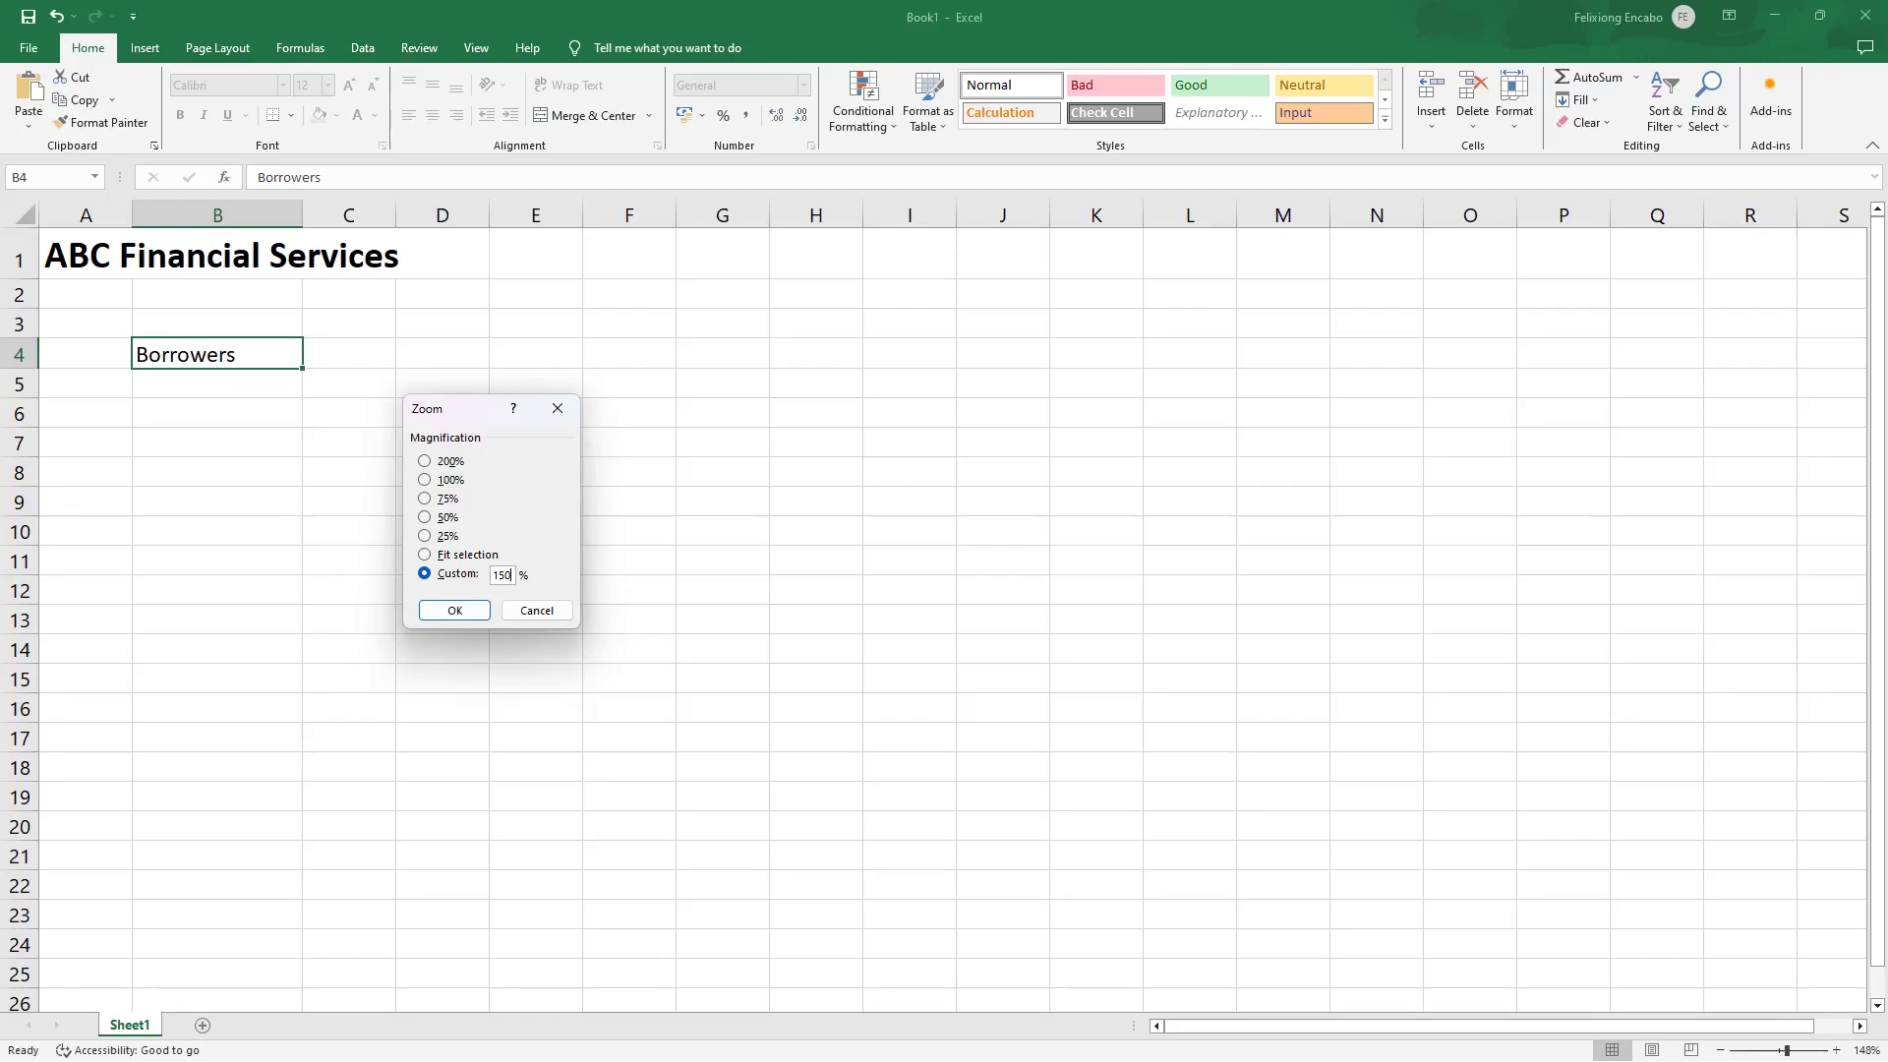
pyautogui.click(454, 610)
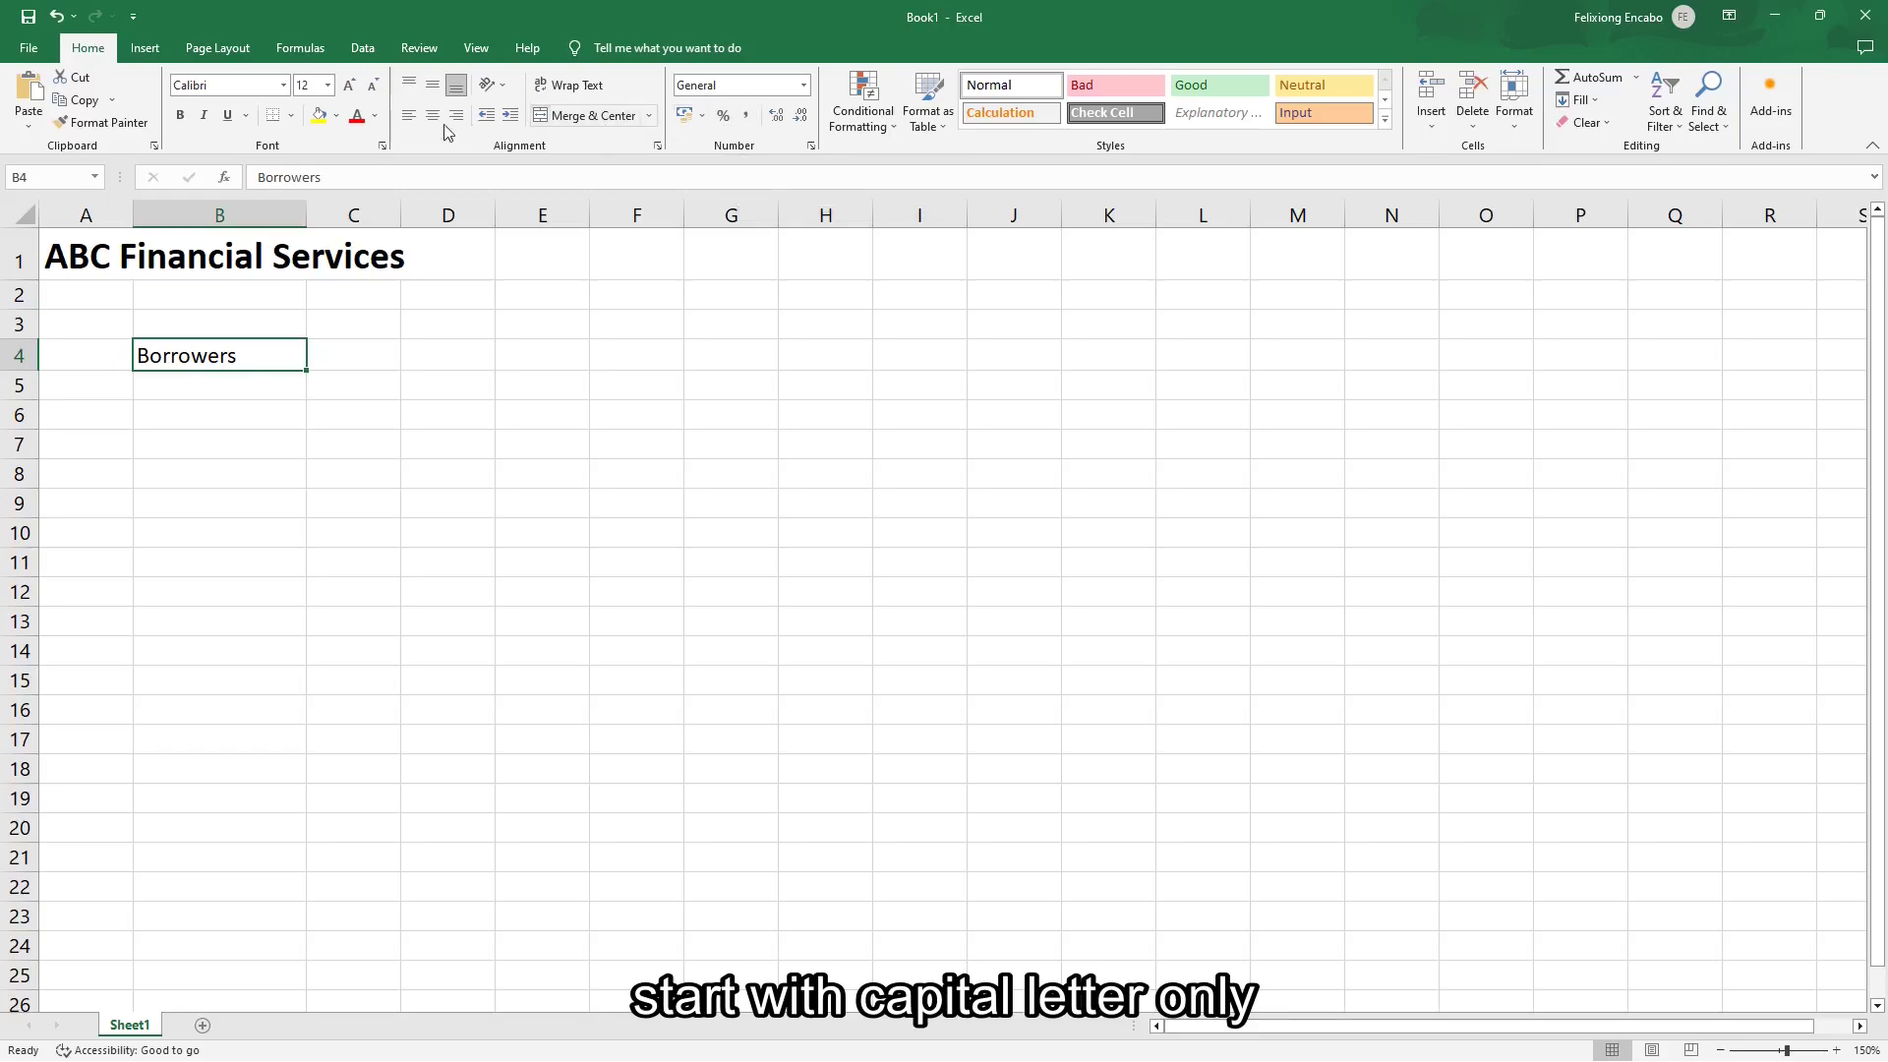
# Make the "Borrowers" heading in B4 bold and widen column C.
pyautogui.click(183, 117)
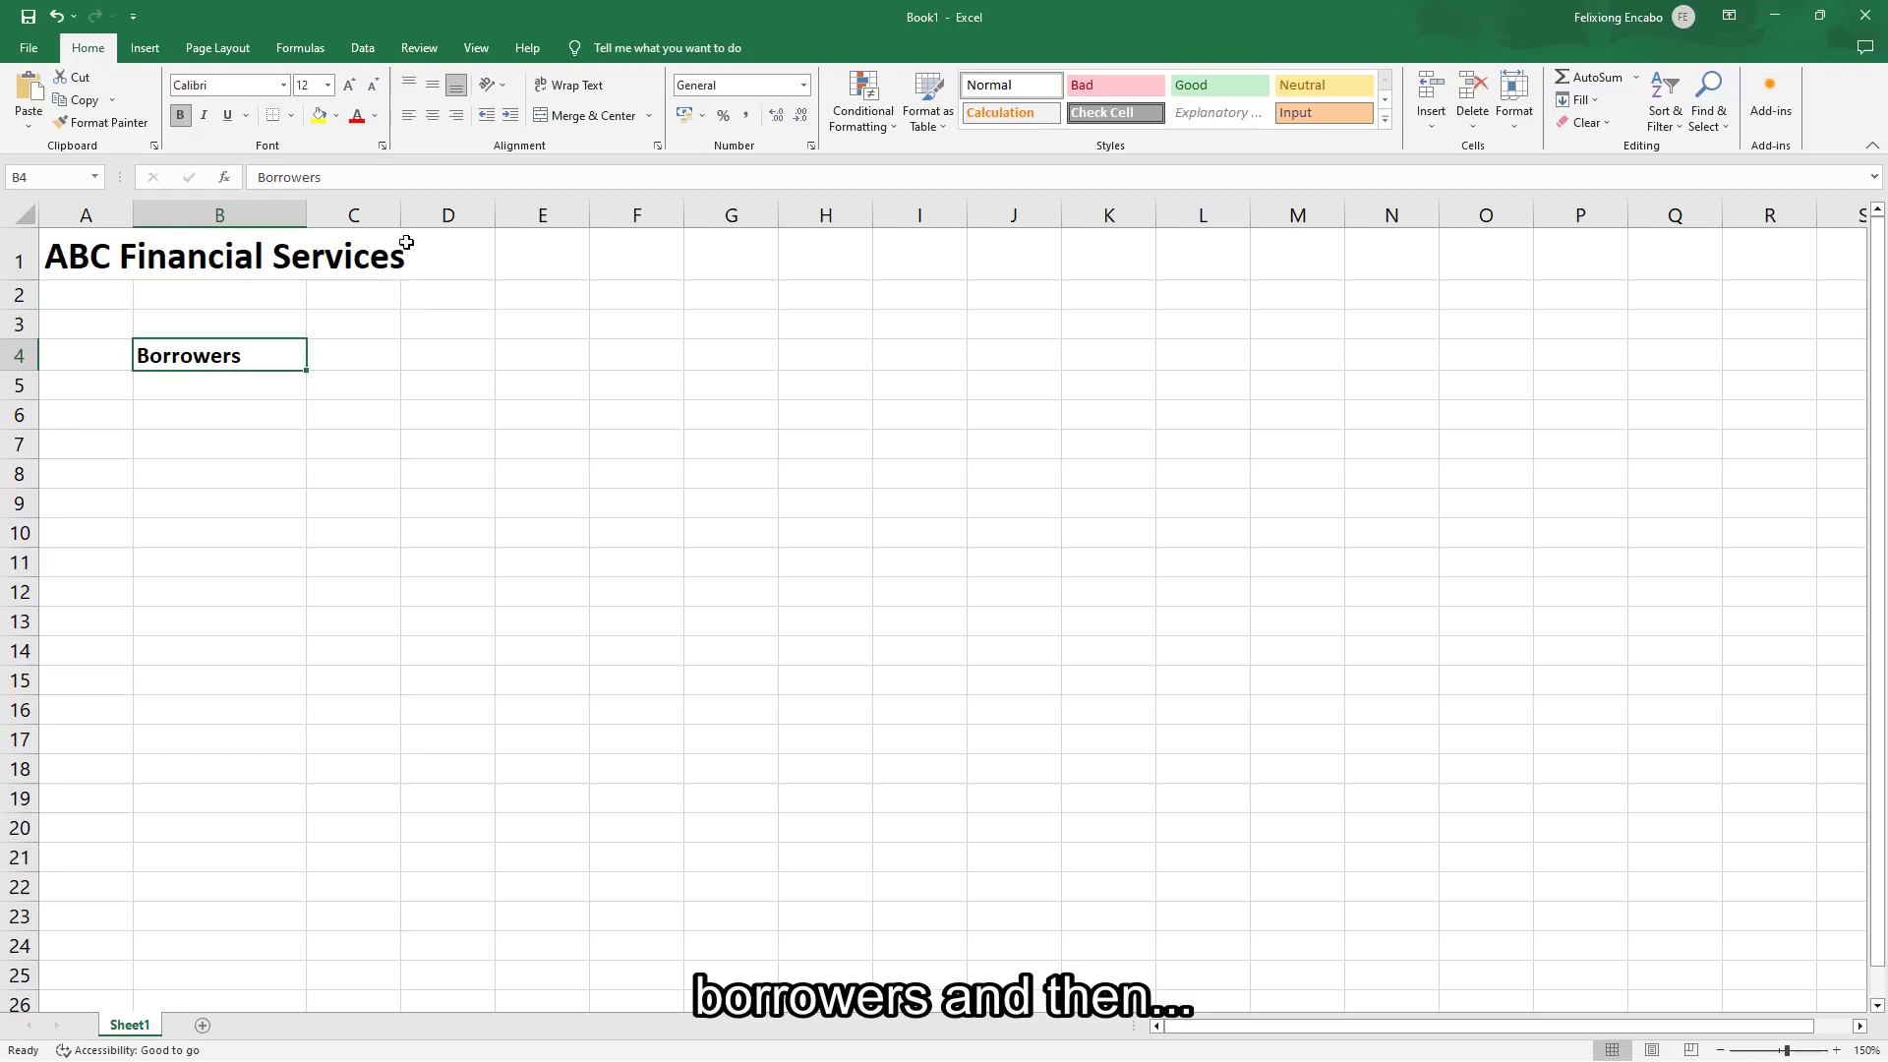
pyautogui.moveTo(400, 215); pyautogui.dragTo(456, 216)
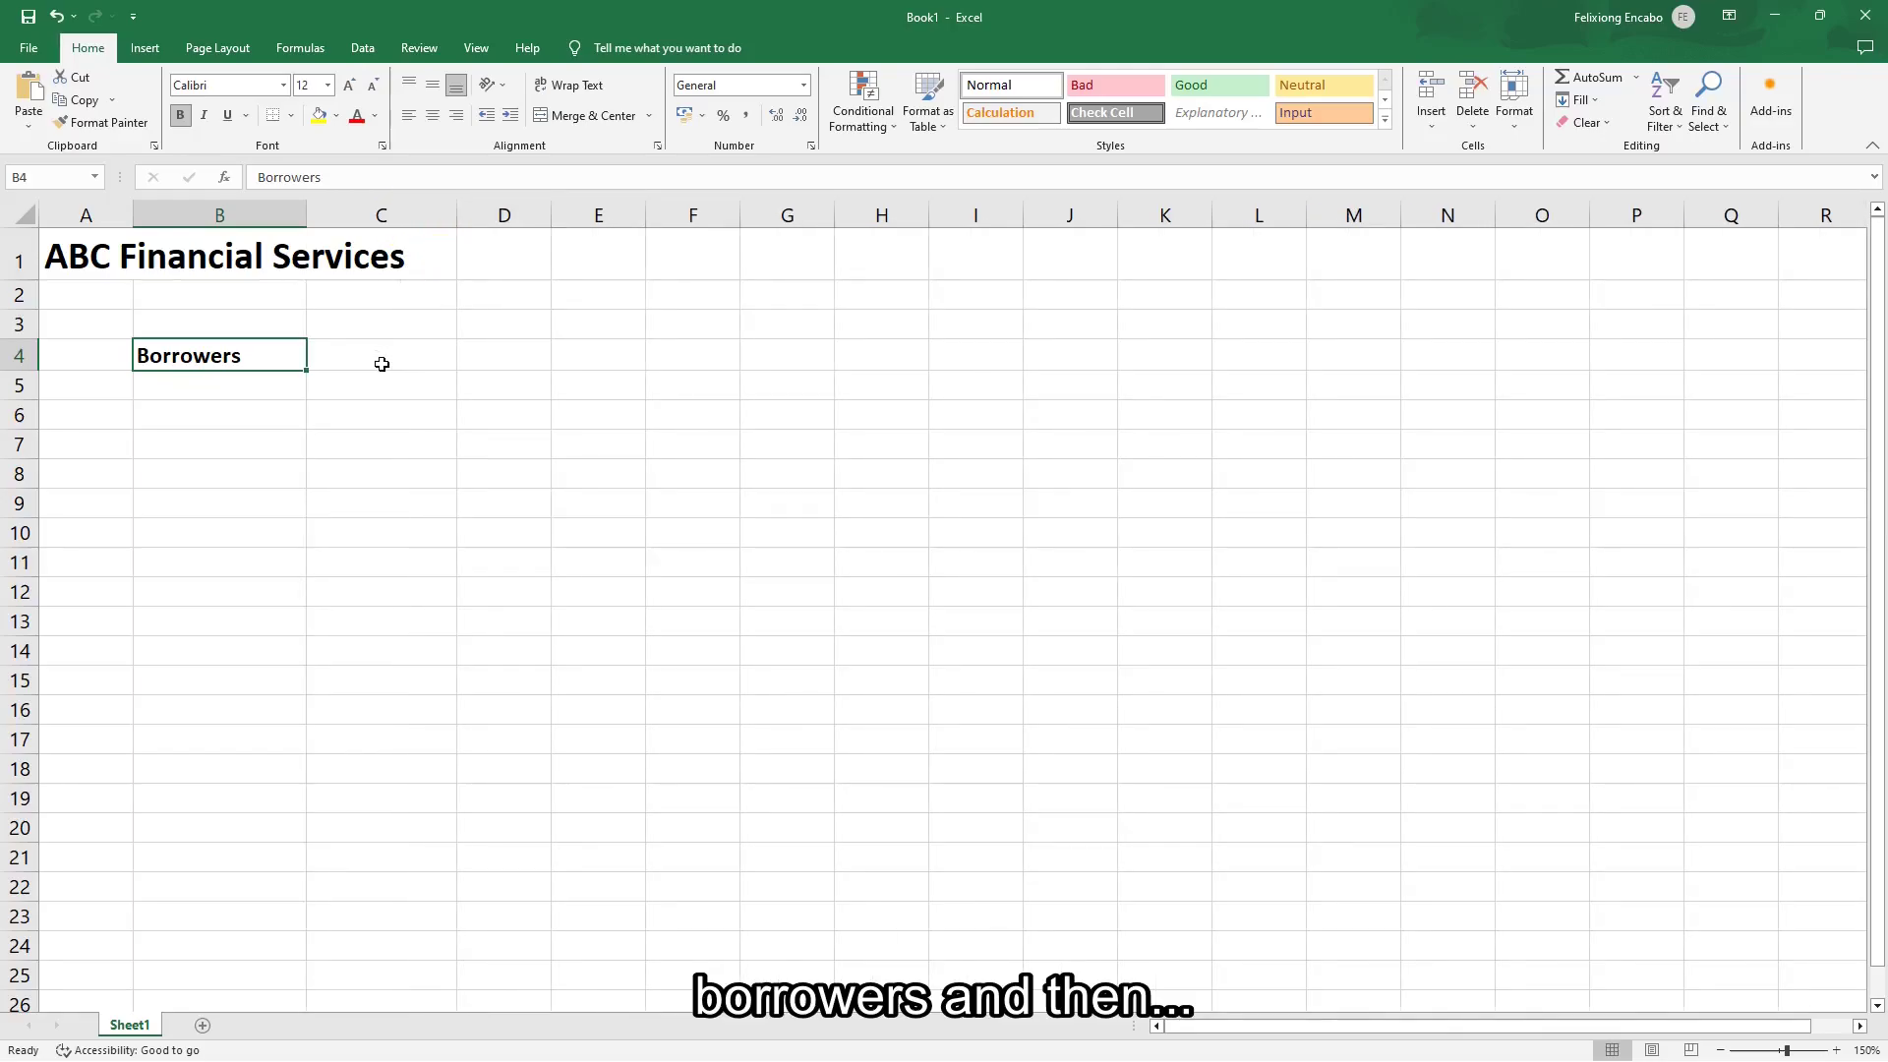
# Enter the heading "Principal Amount" in C4.
pyautogui.click(382, 364)
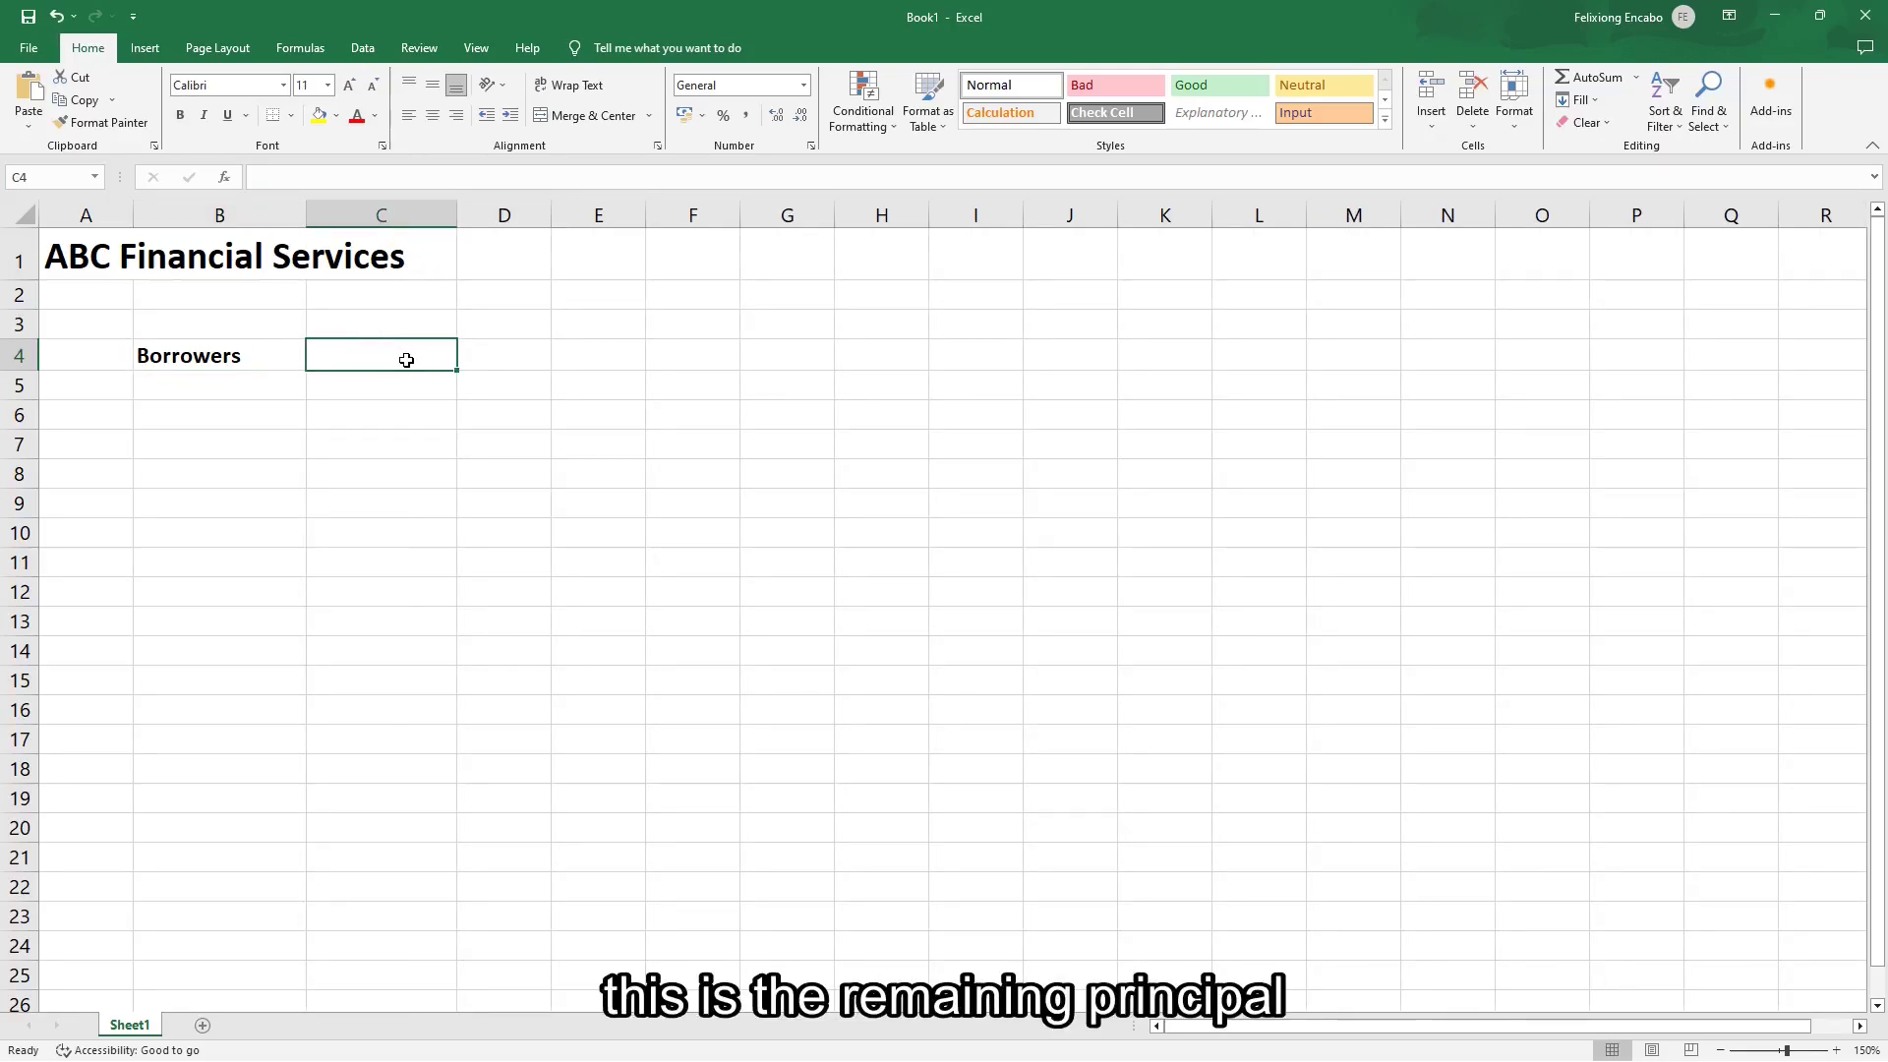
pyautogui.write('Princi')
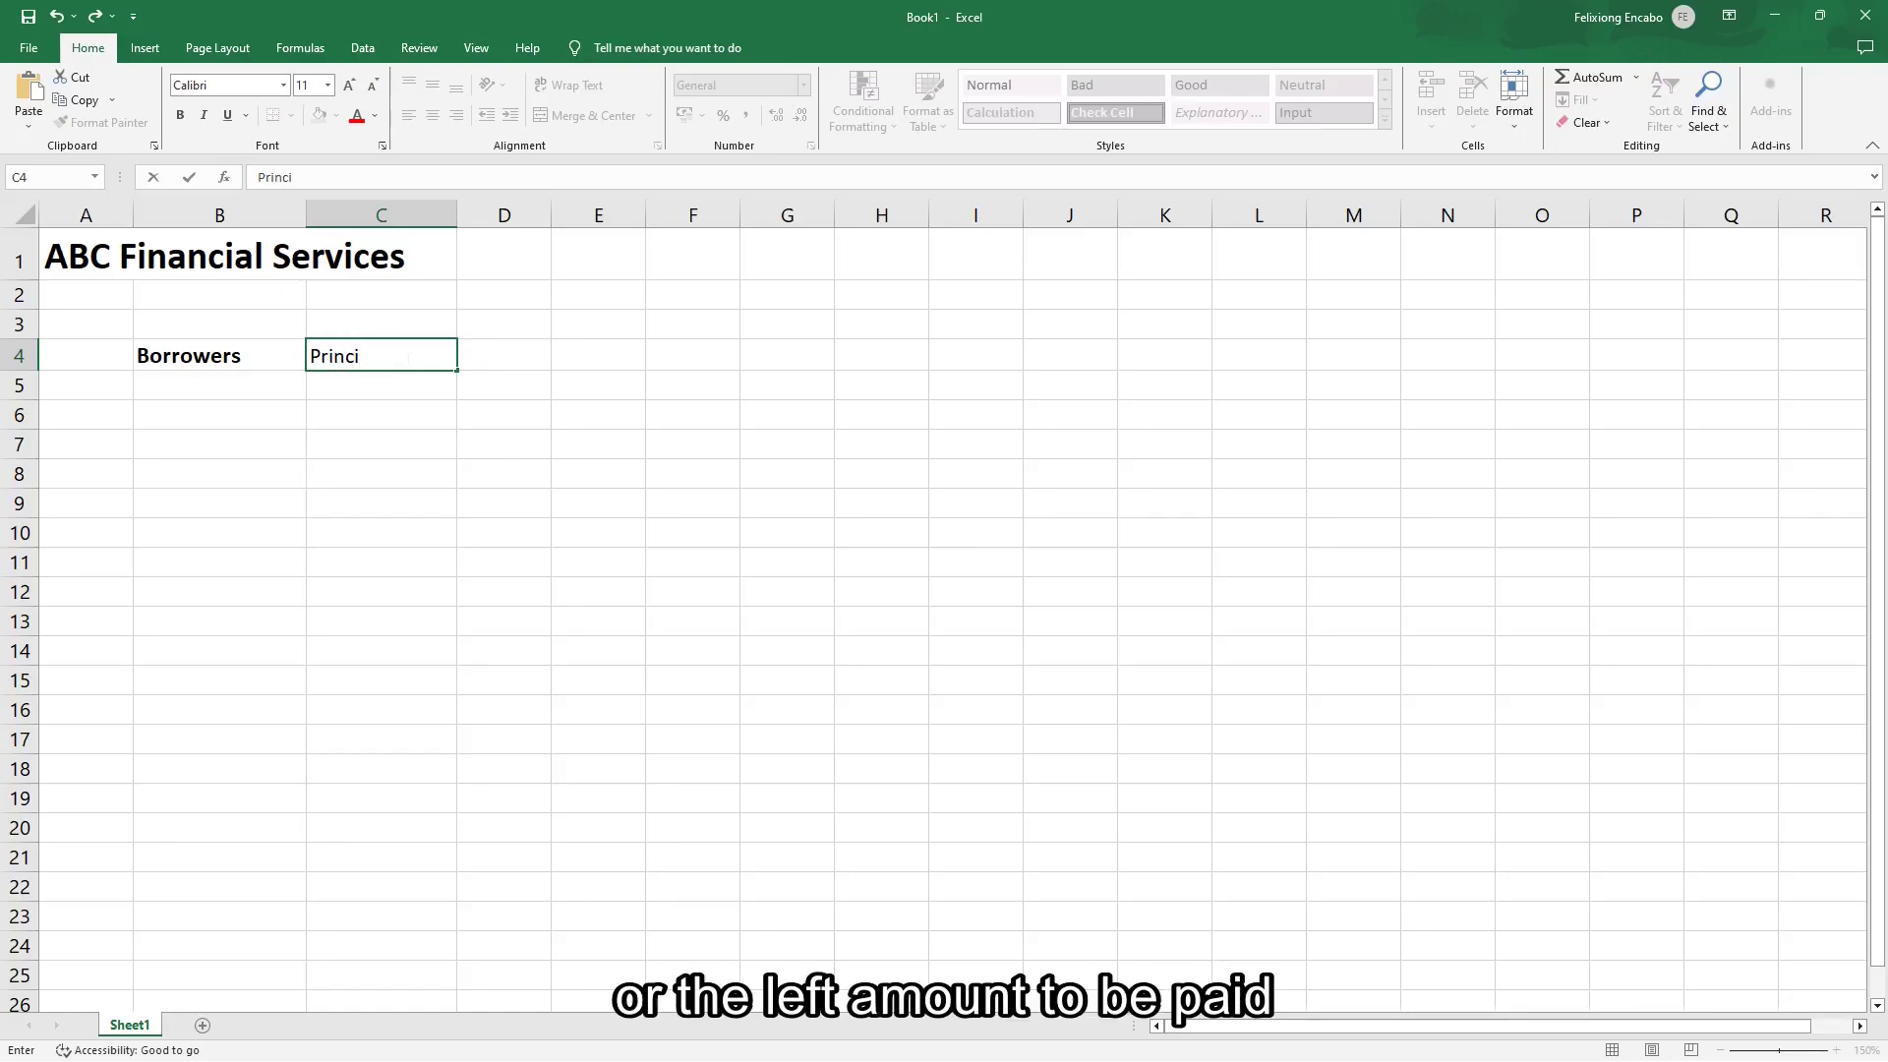
pyautogui.write('pal')
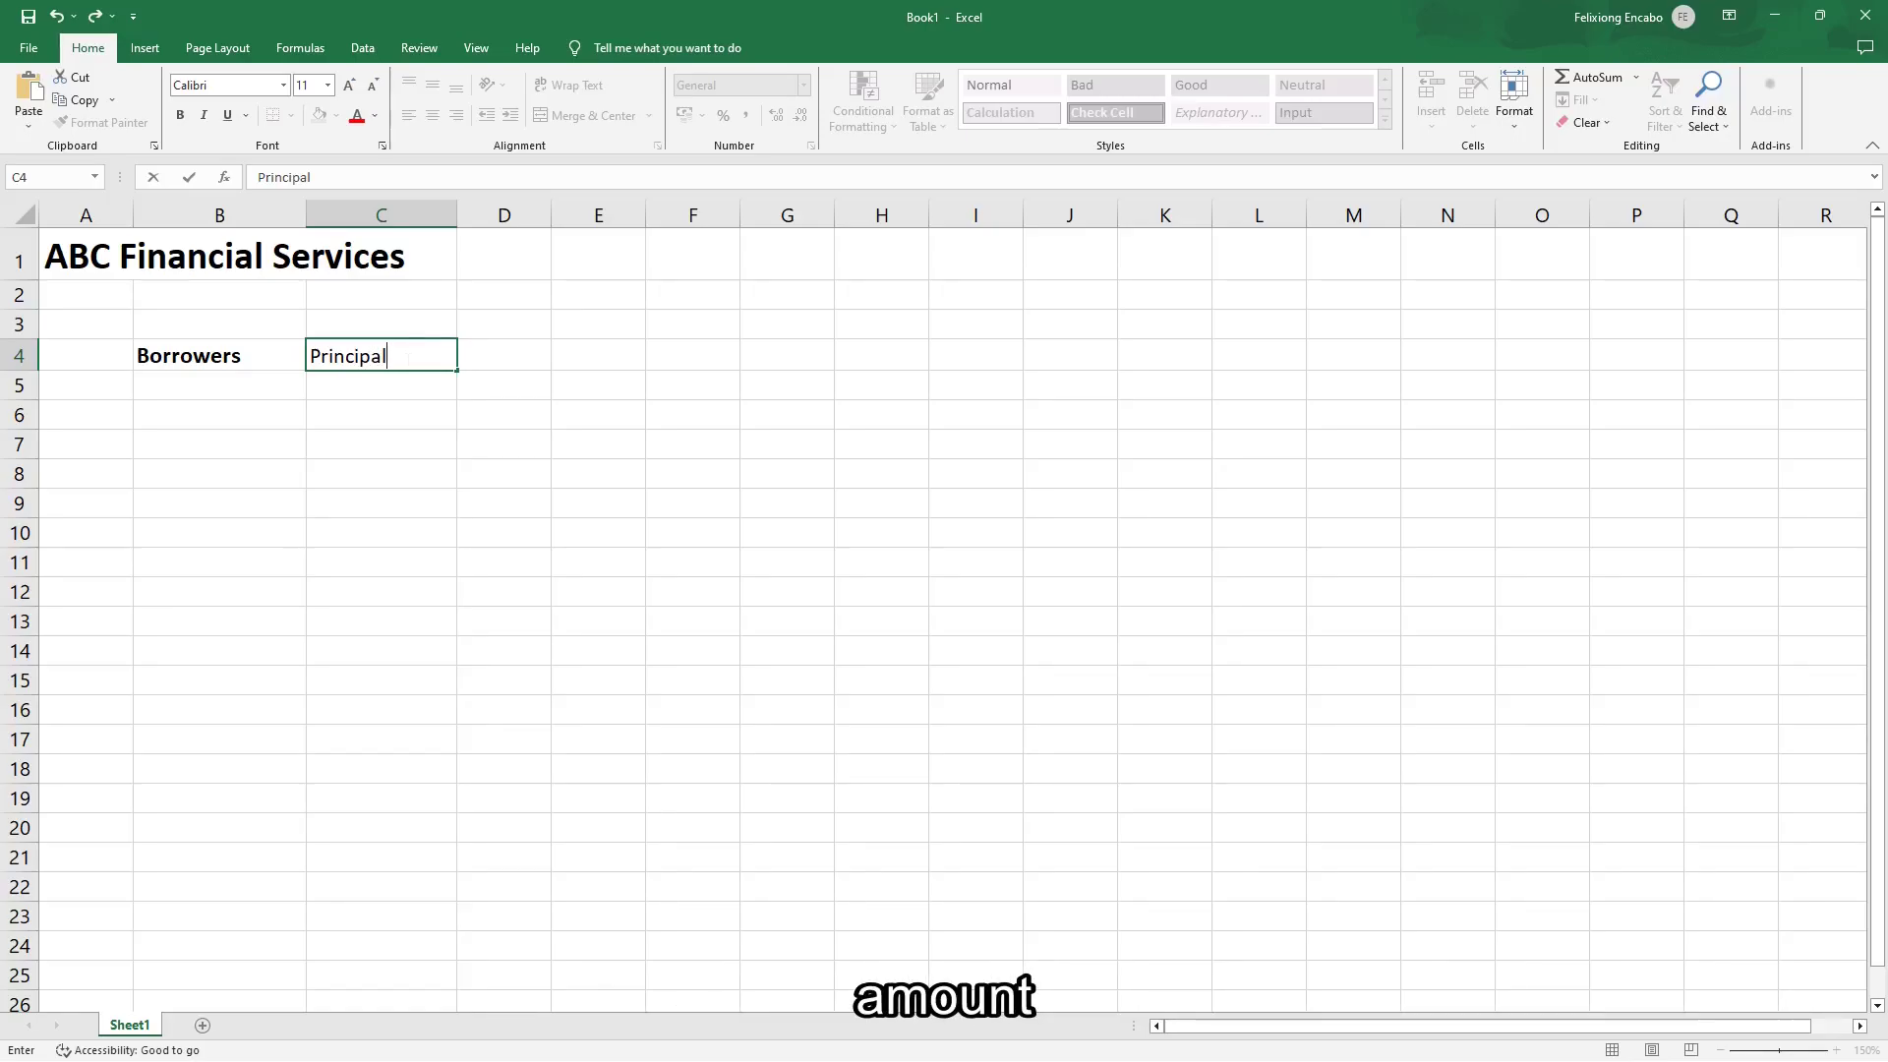
pyautogui.write(' Amount')
pyautogui.press('Return')
# Format the "Principal Amount" heading in C4 as bold with font size 12, matching the "Borrowers" heading.
pyautogui.click(390, 351)
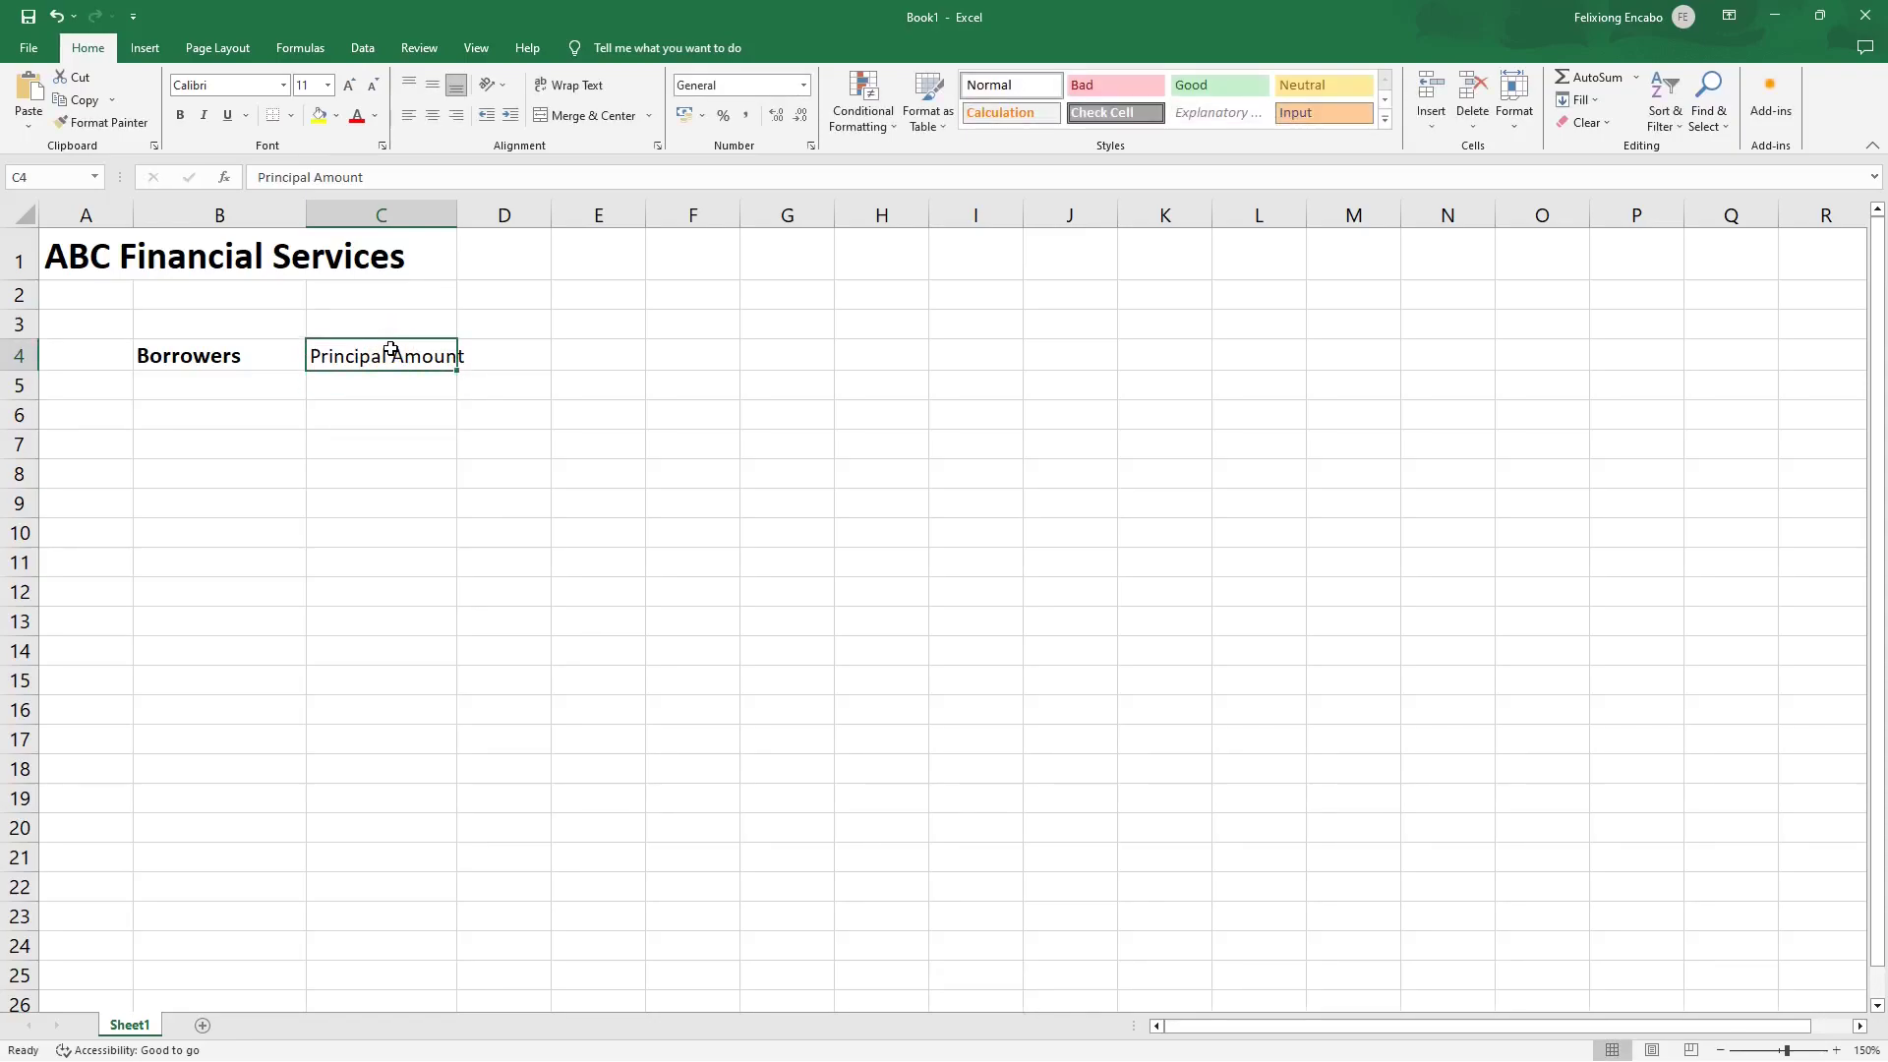
pyautogui.click(348, 85)
pyautogui.click(222, 354)
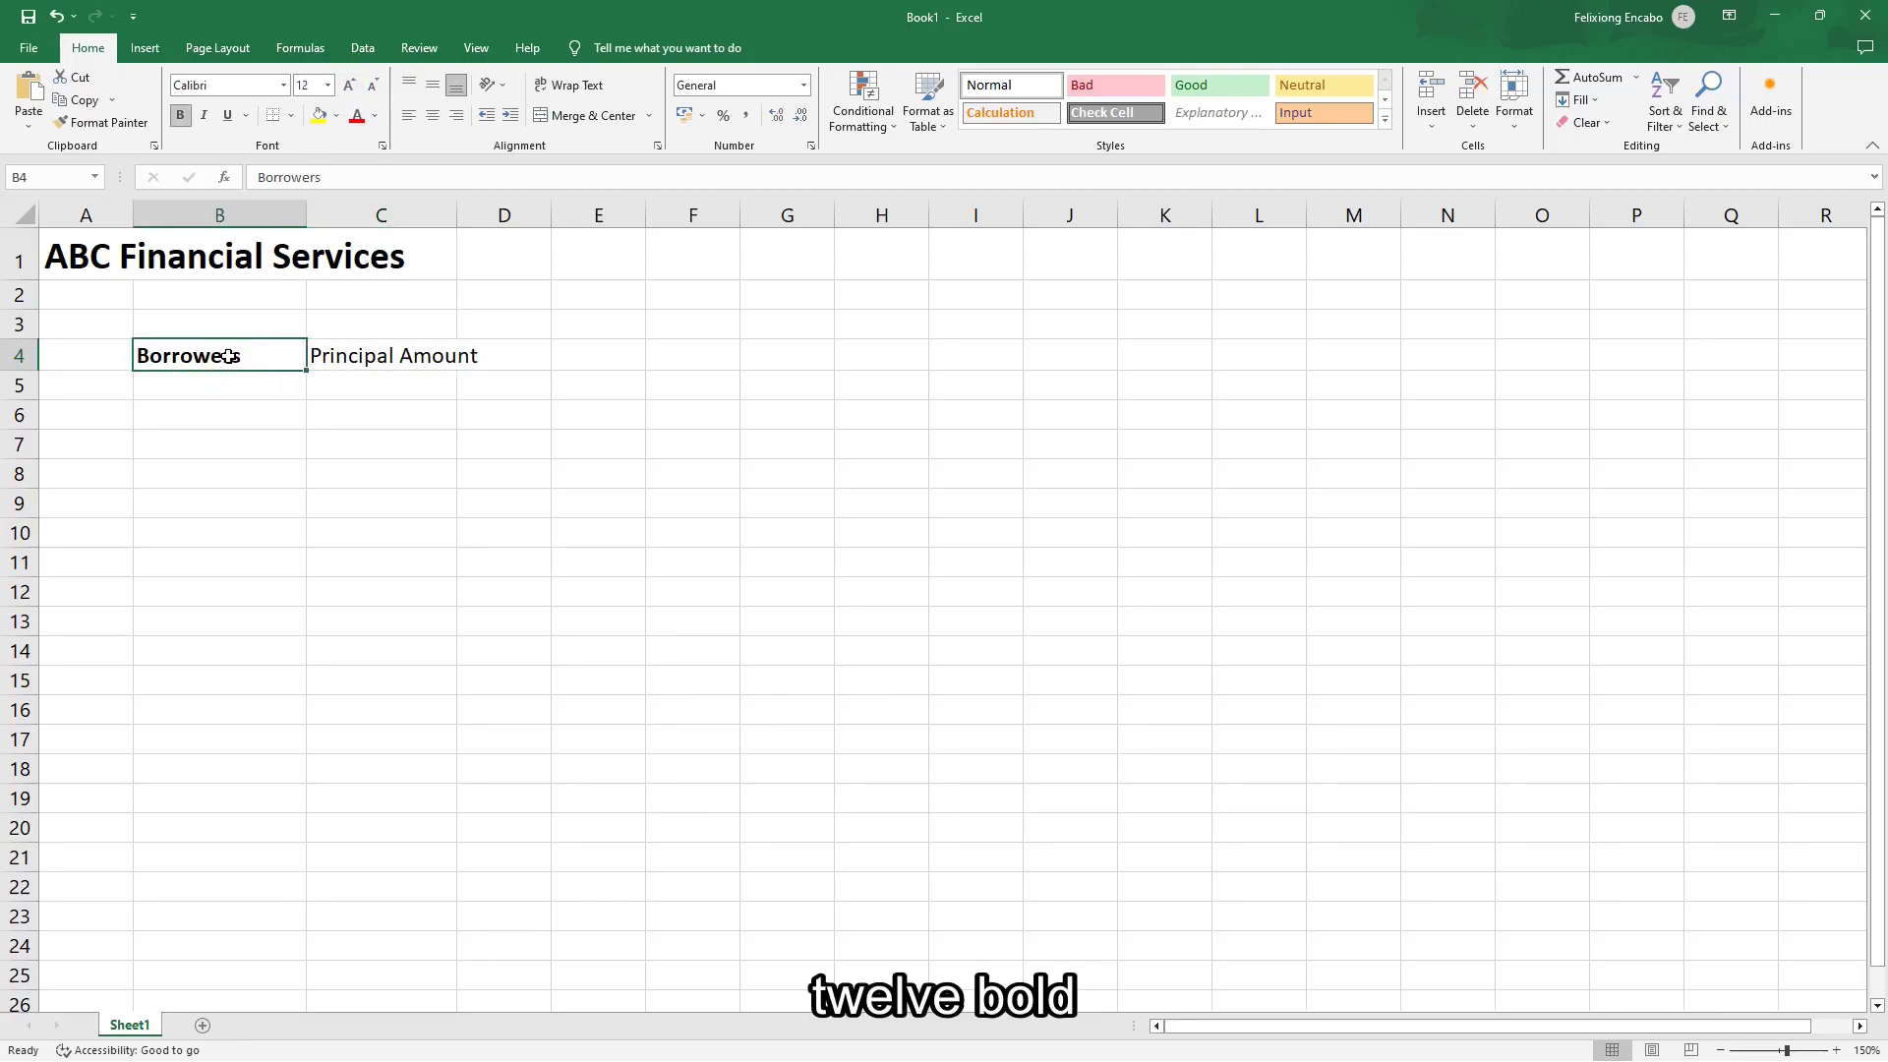
pyautogui.click(420, 357)
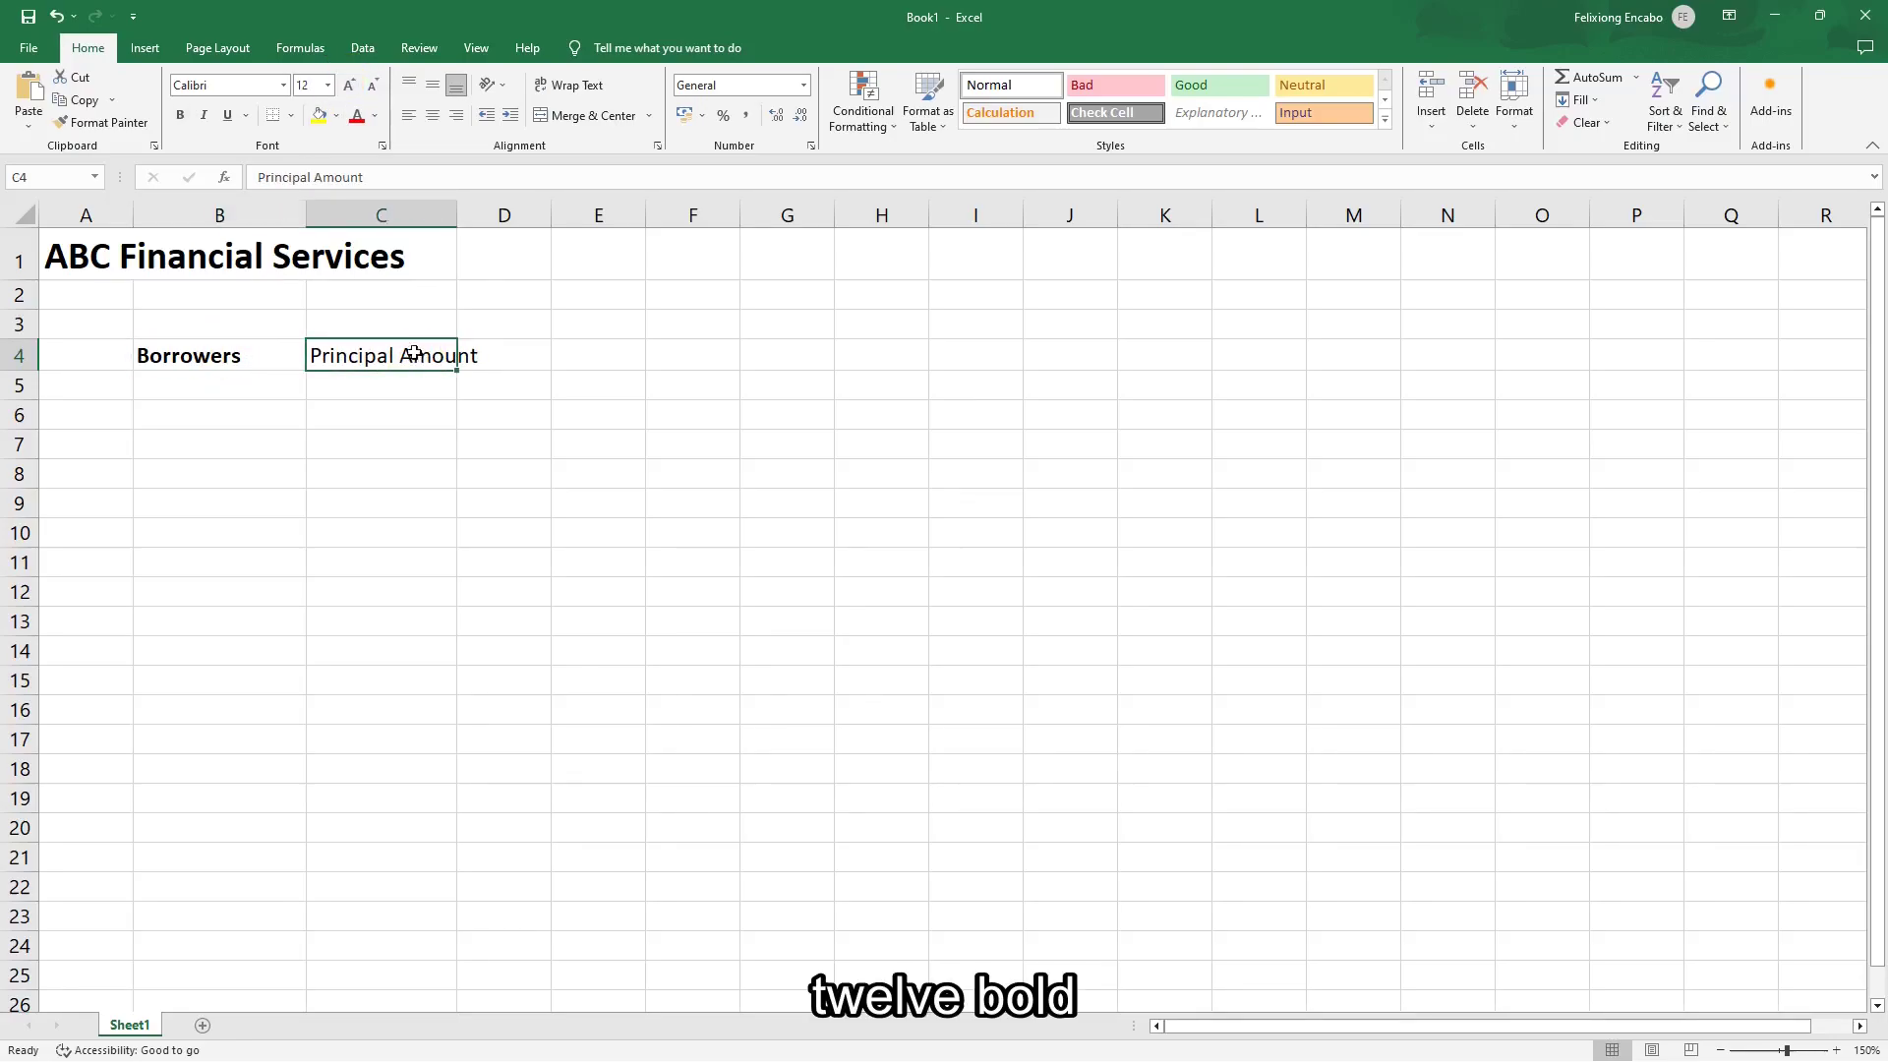
pyautogui.click(181, 115)
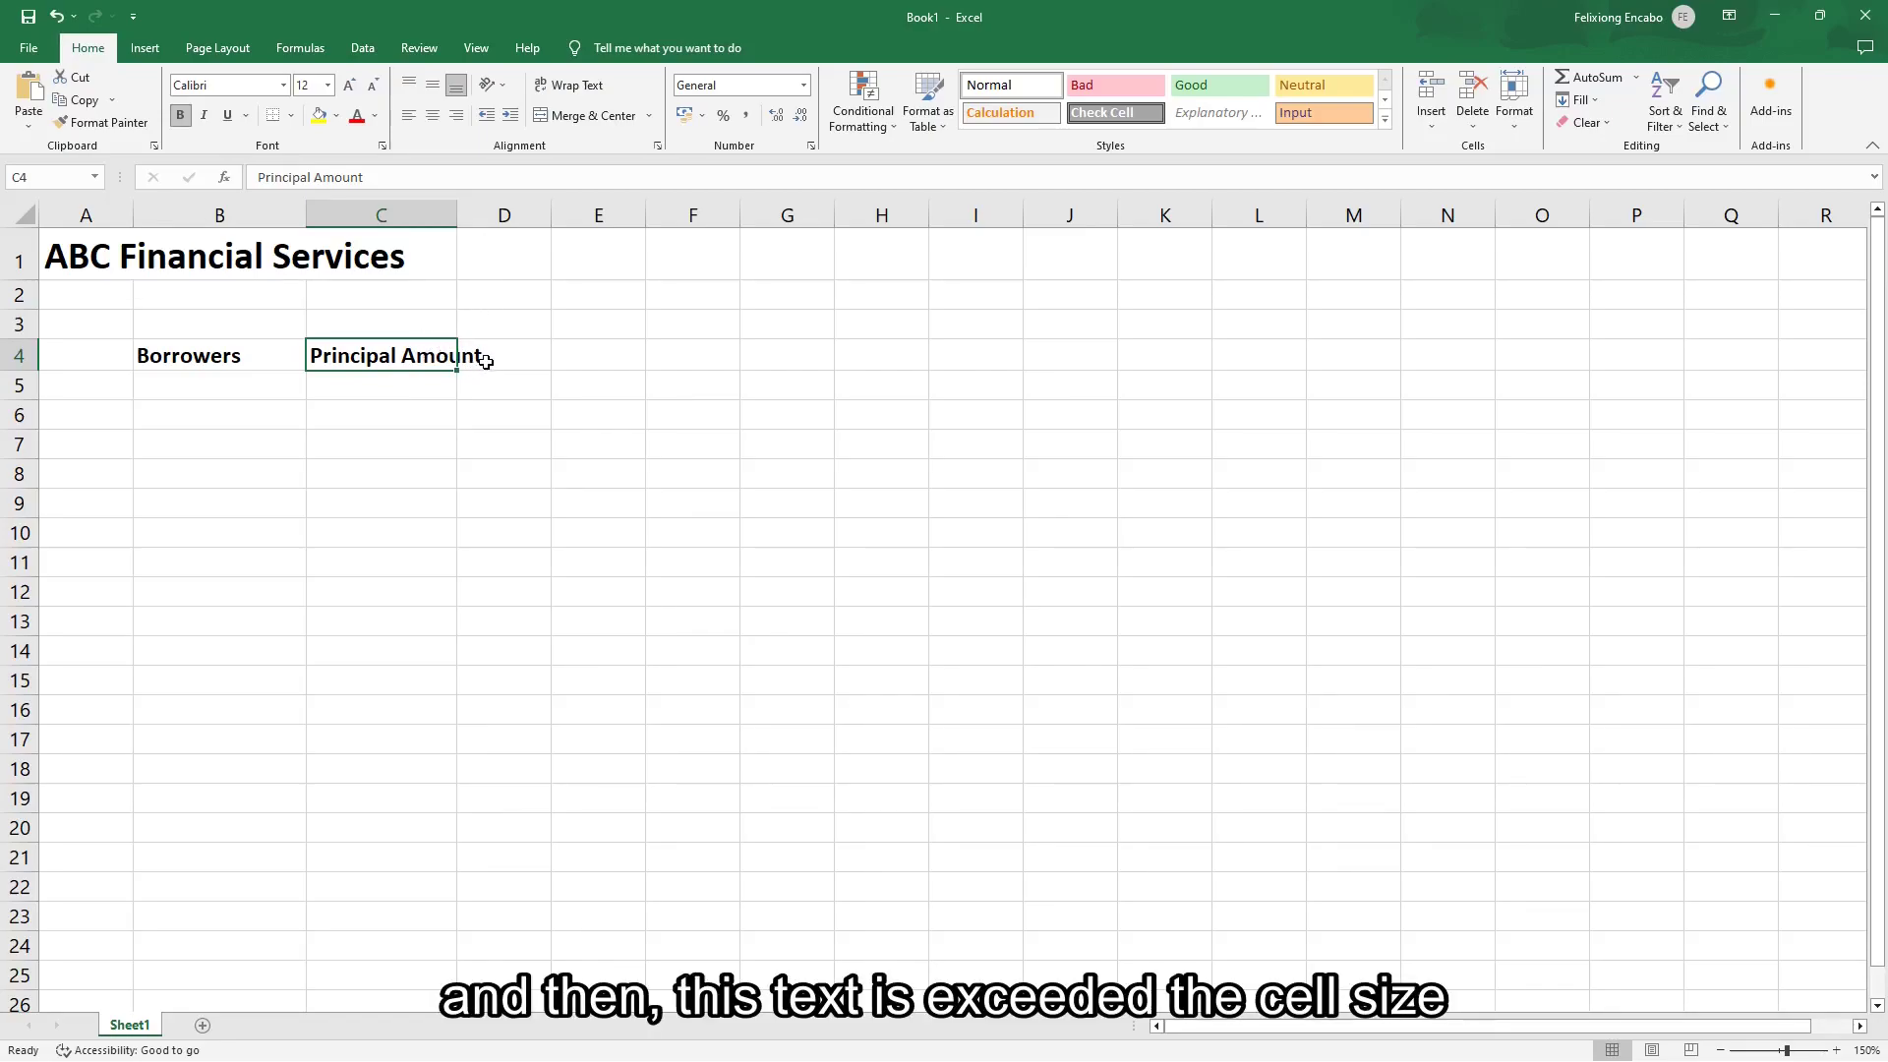
# Narrow column C slightly and enter the heading "Date Granted" in D4.
pyautogui.click(519, 372)
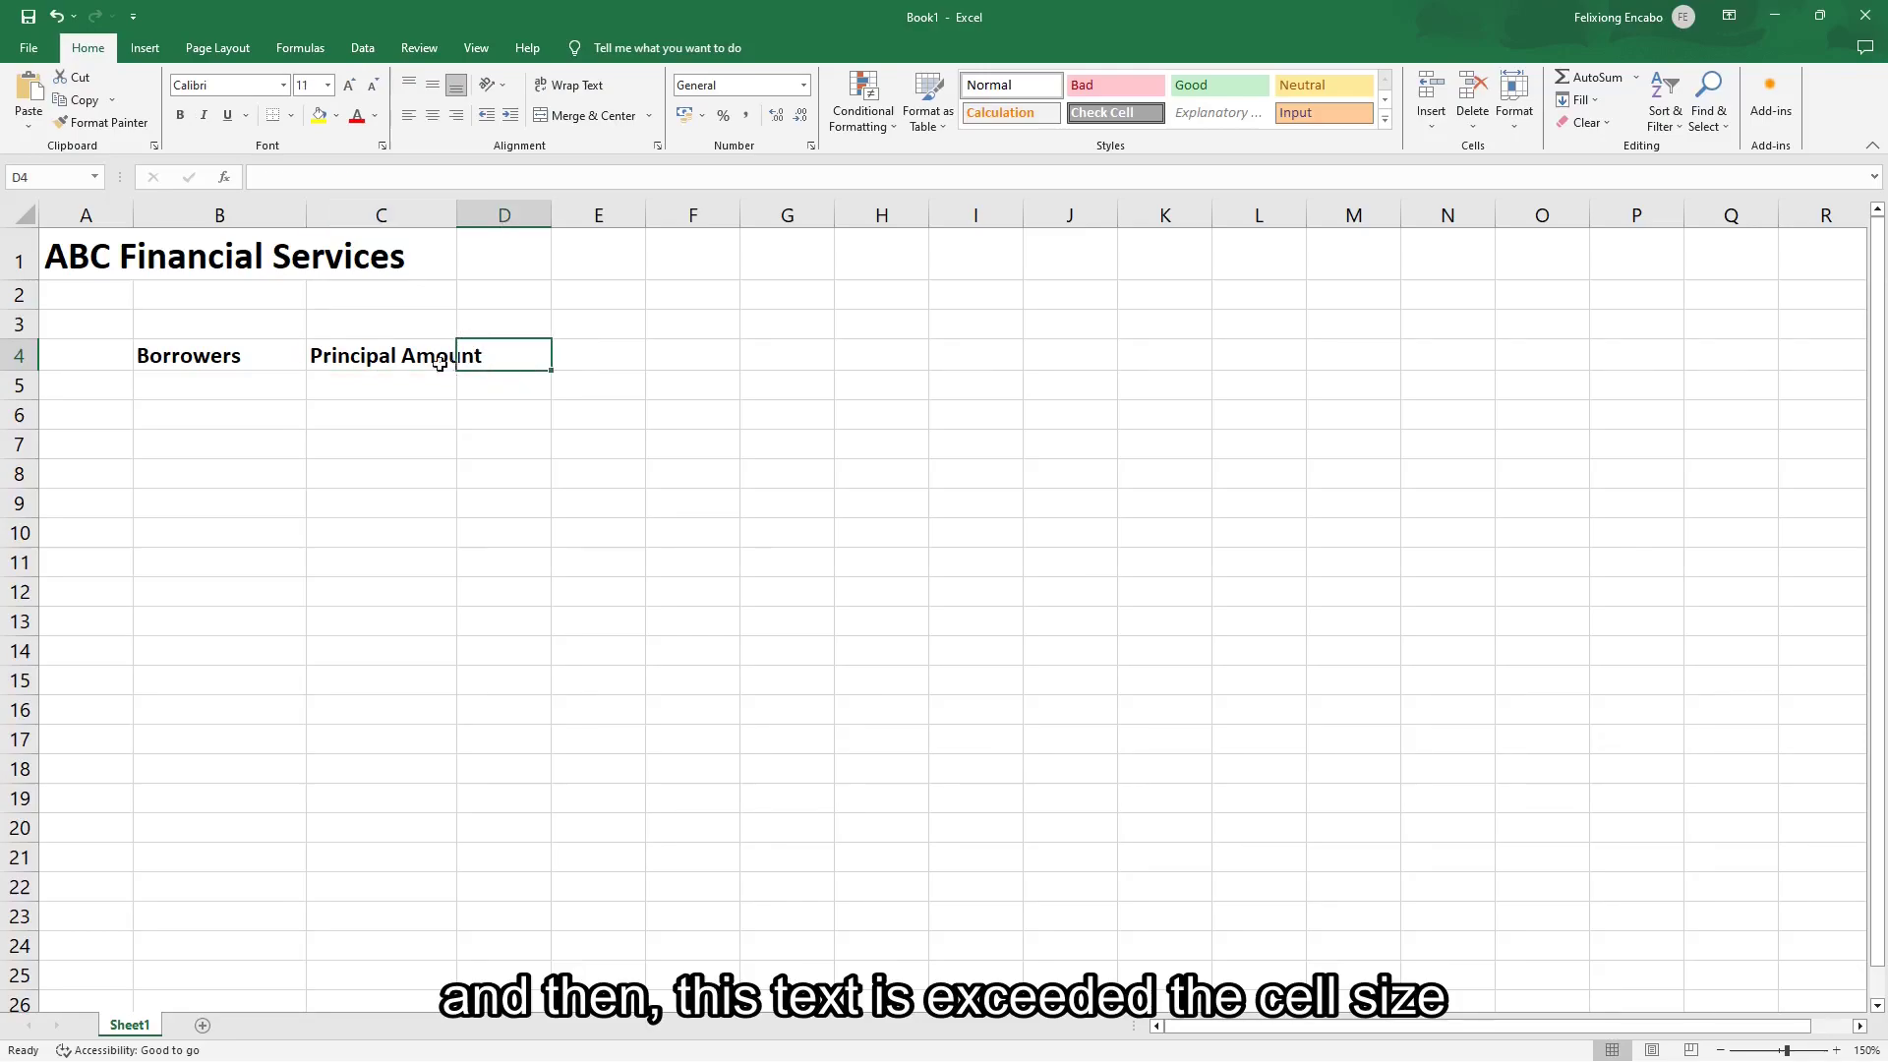
pyautogui.moveTo(455, 214); pyautogui.dragTo(442, 212)
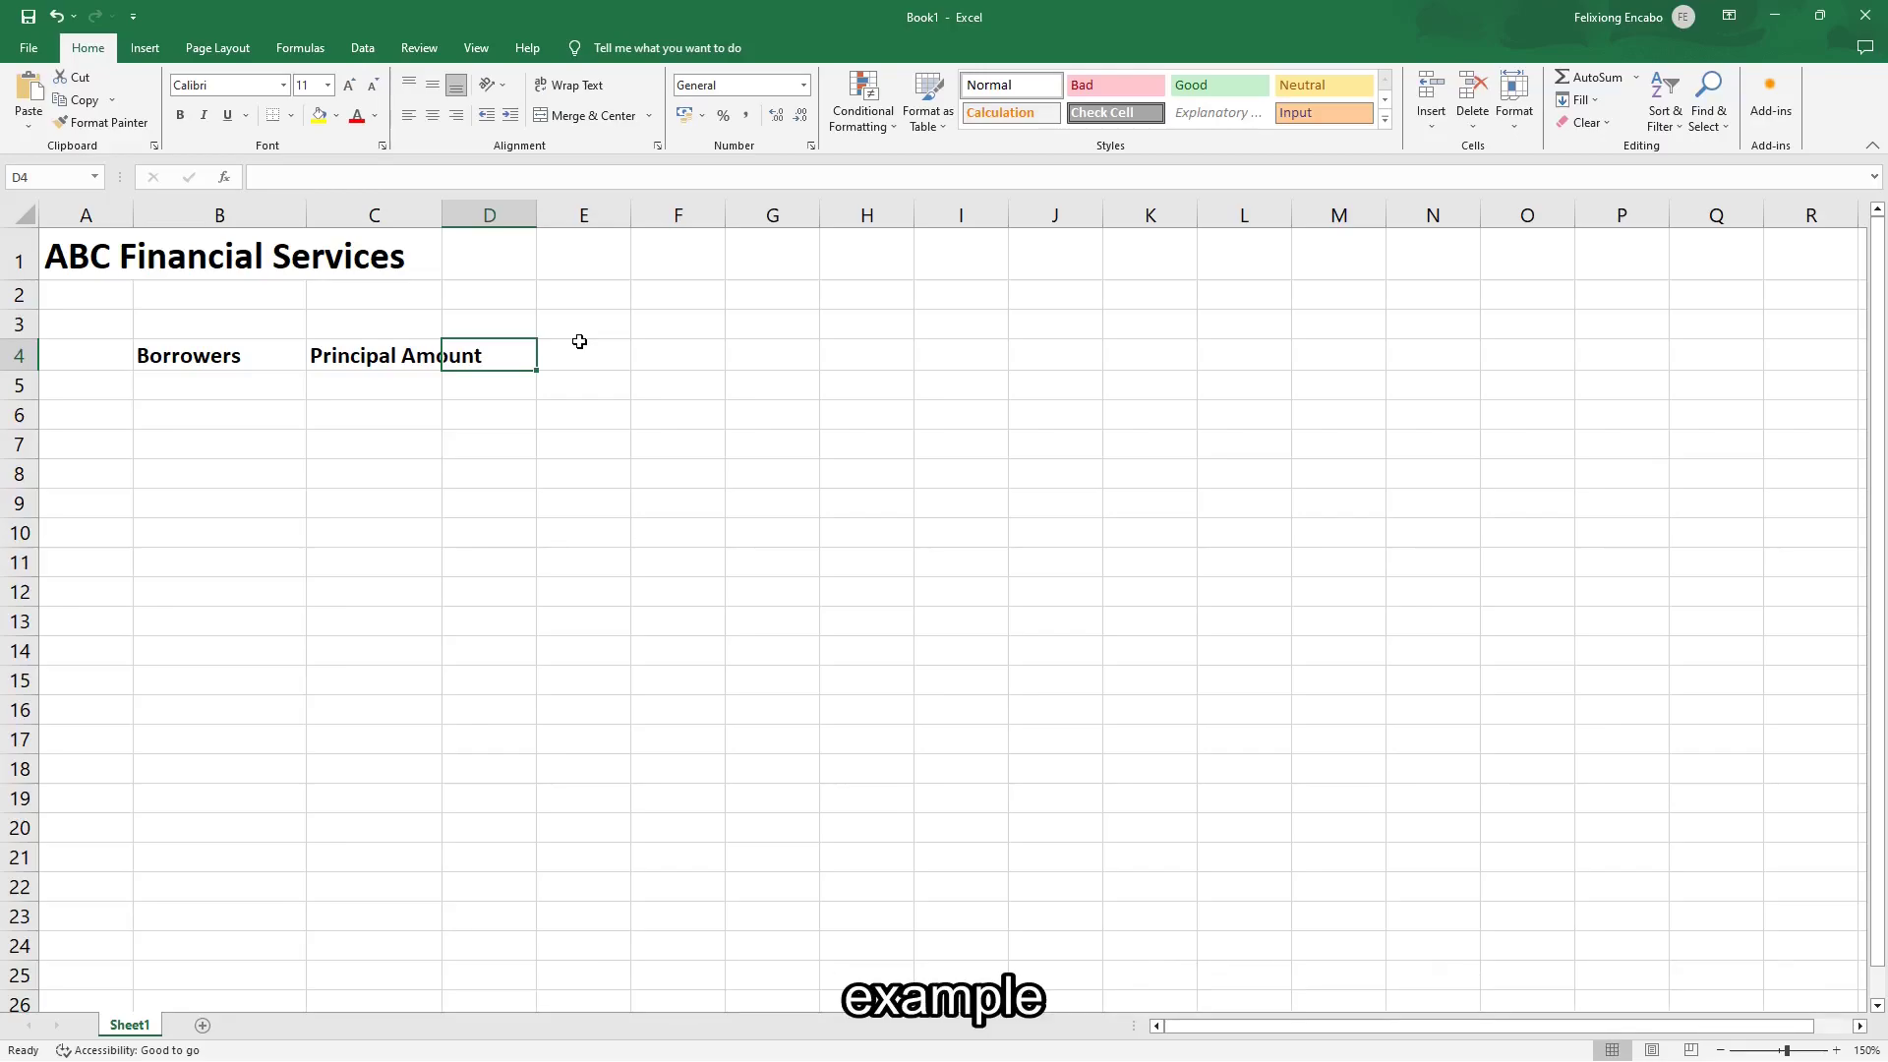
pyautogui.write('Date G')
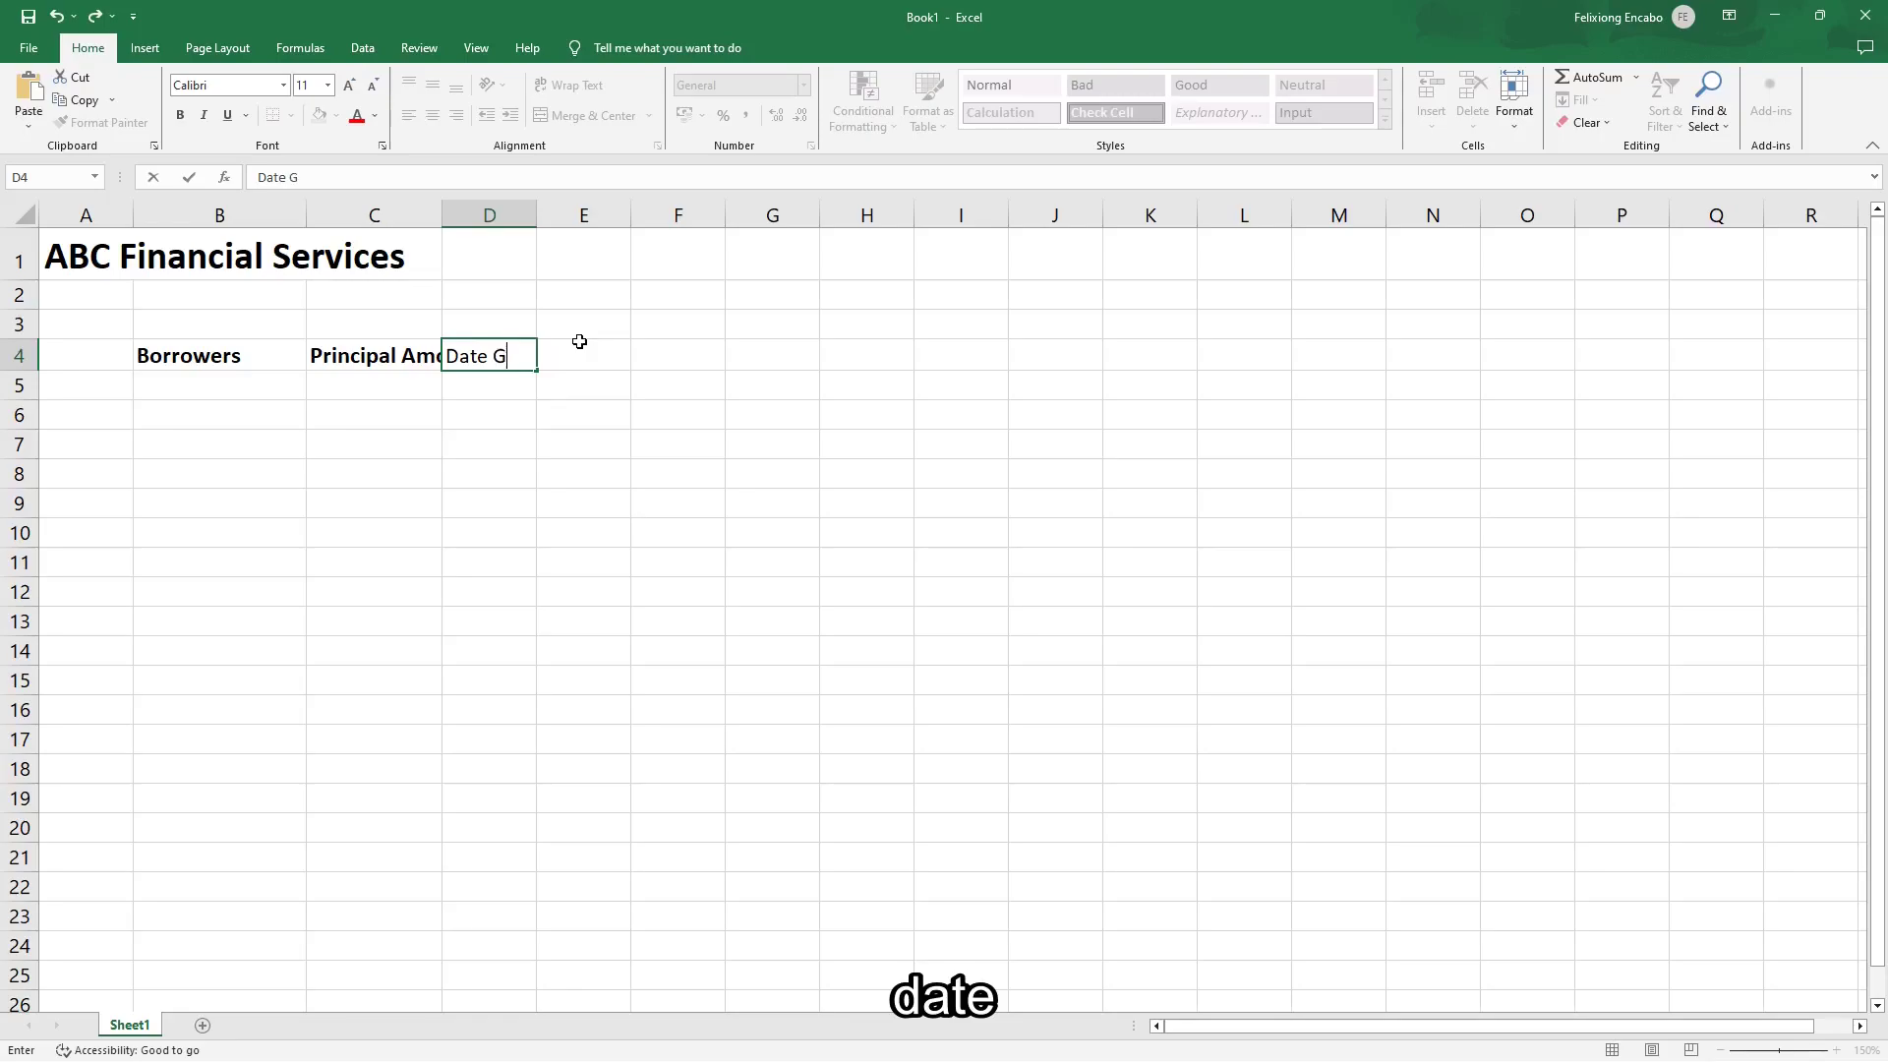
pyautogui.write('ranted')
pyautogui.press('Return')
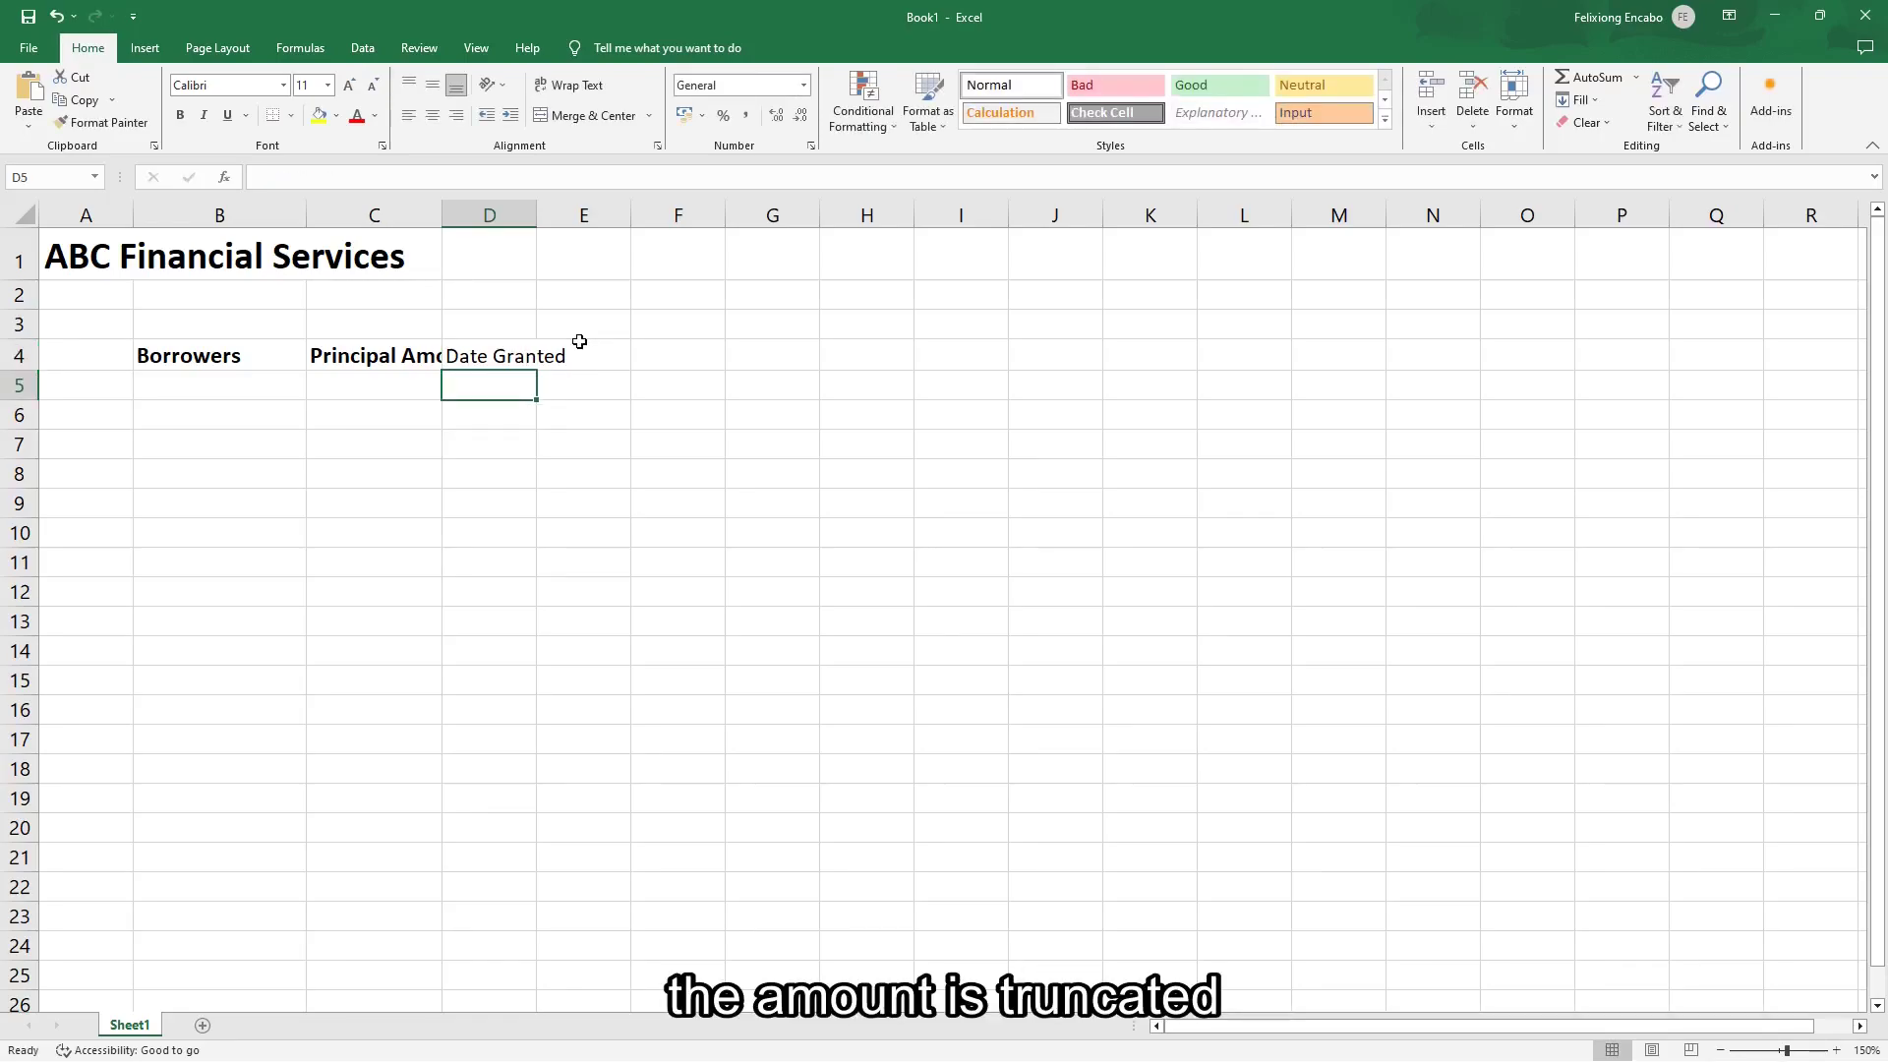
# Format the "Date Granted" heading in D4 as bold with font size 12.
pyautogui.click(475, 356)
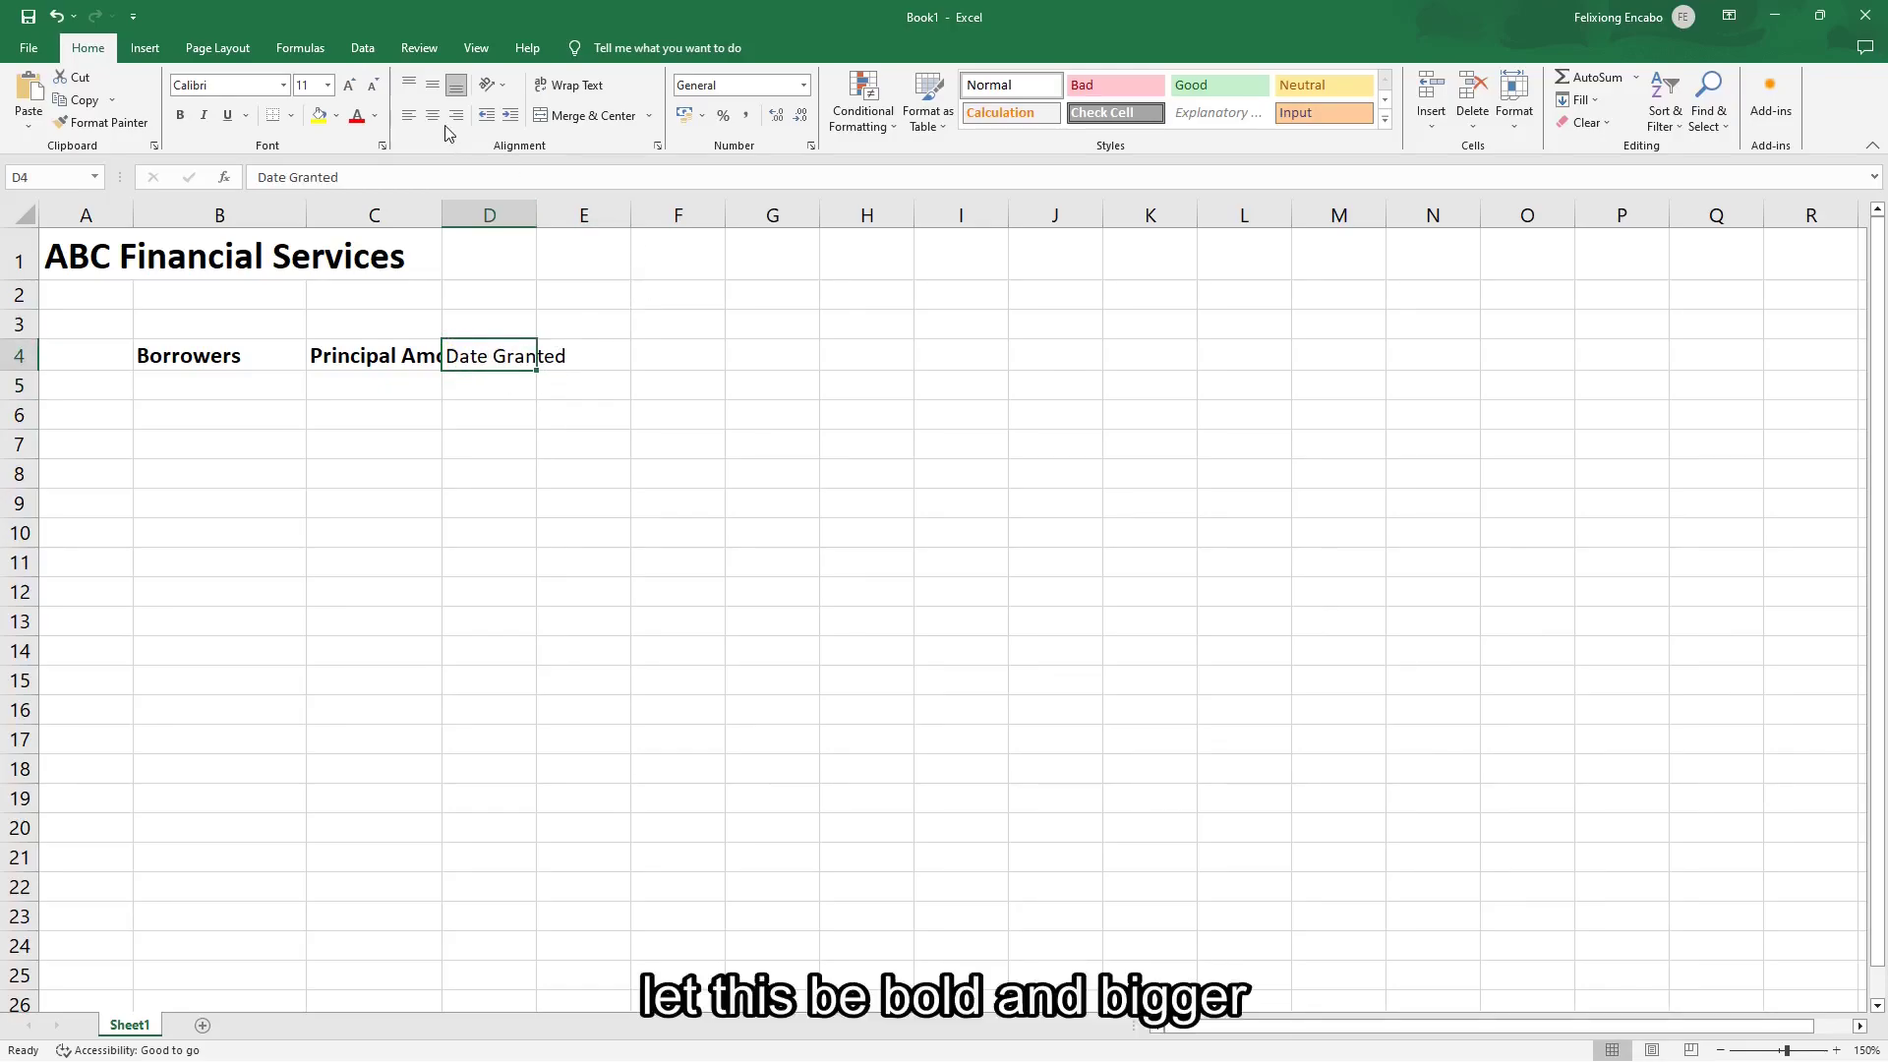
pyautogui.click(348, 86)
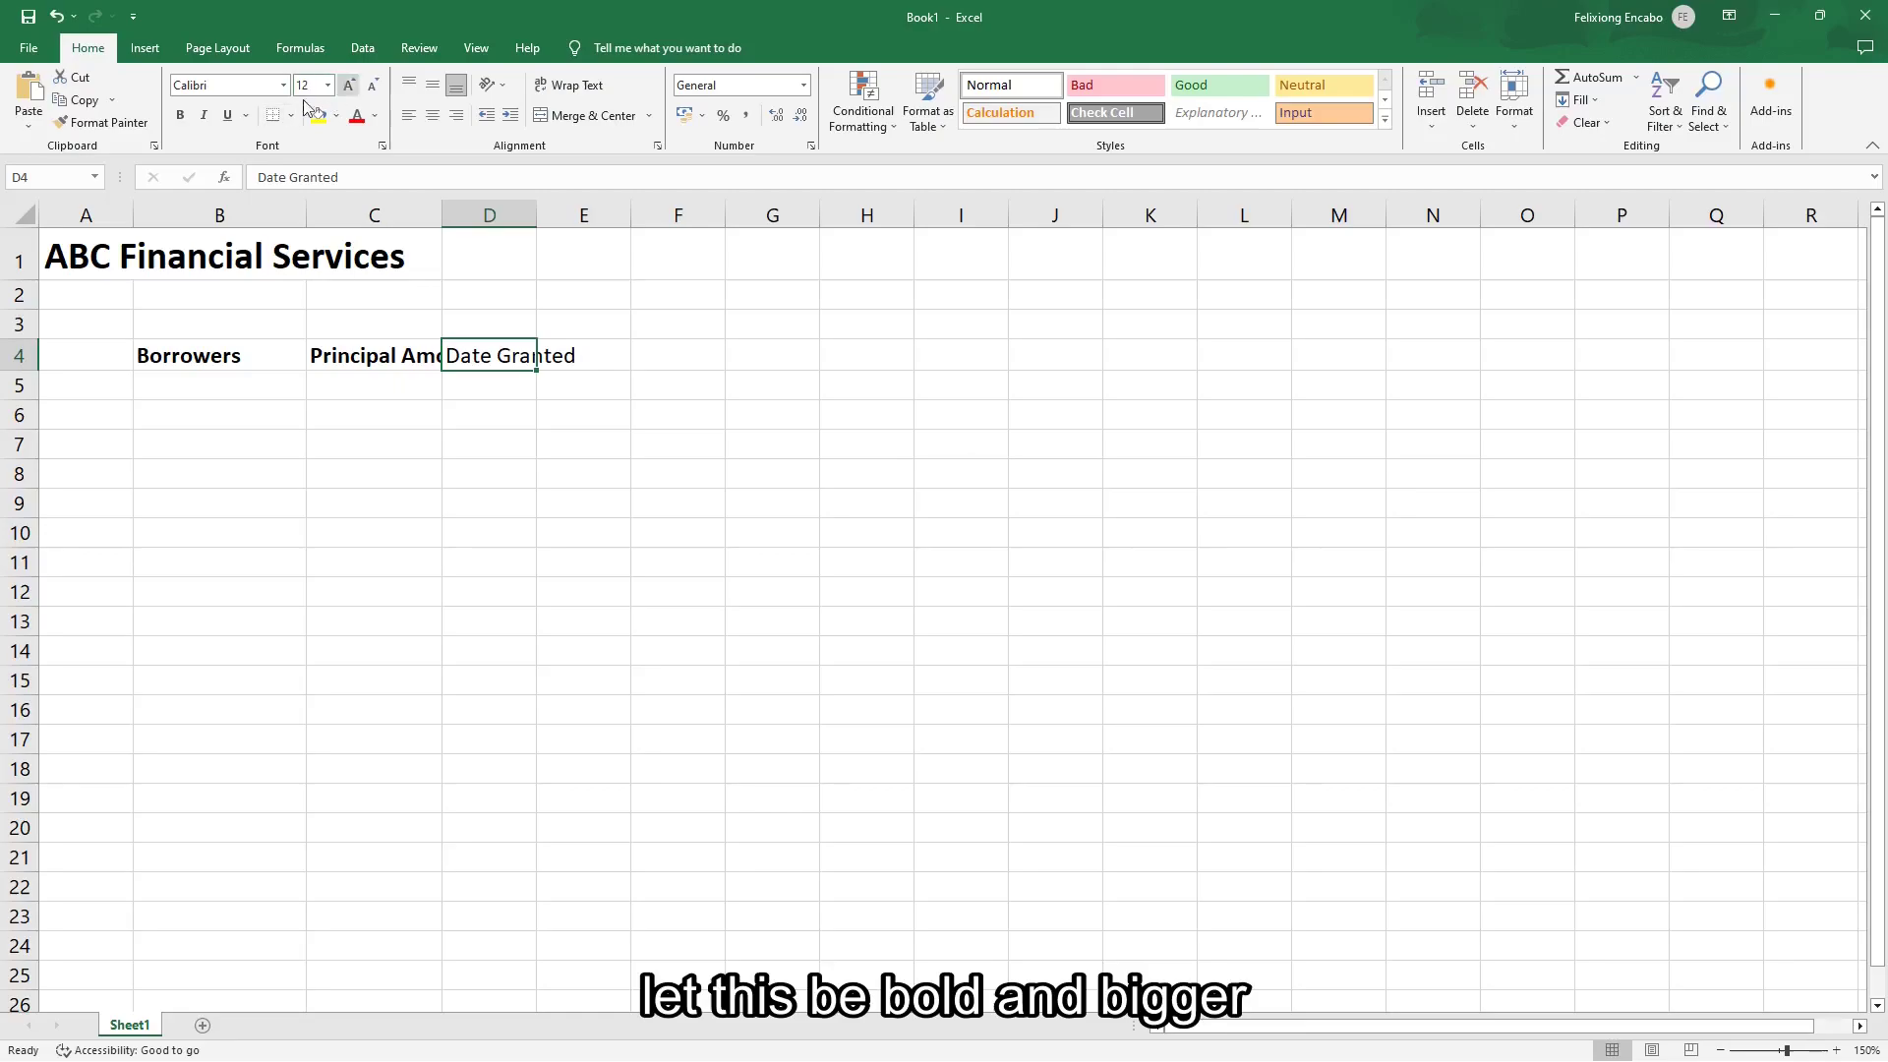
pyautogui.click(180, 115)
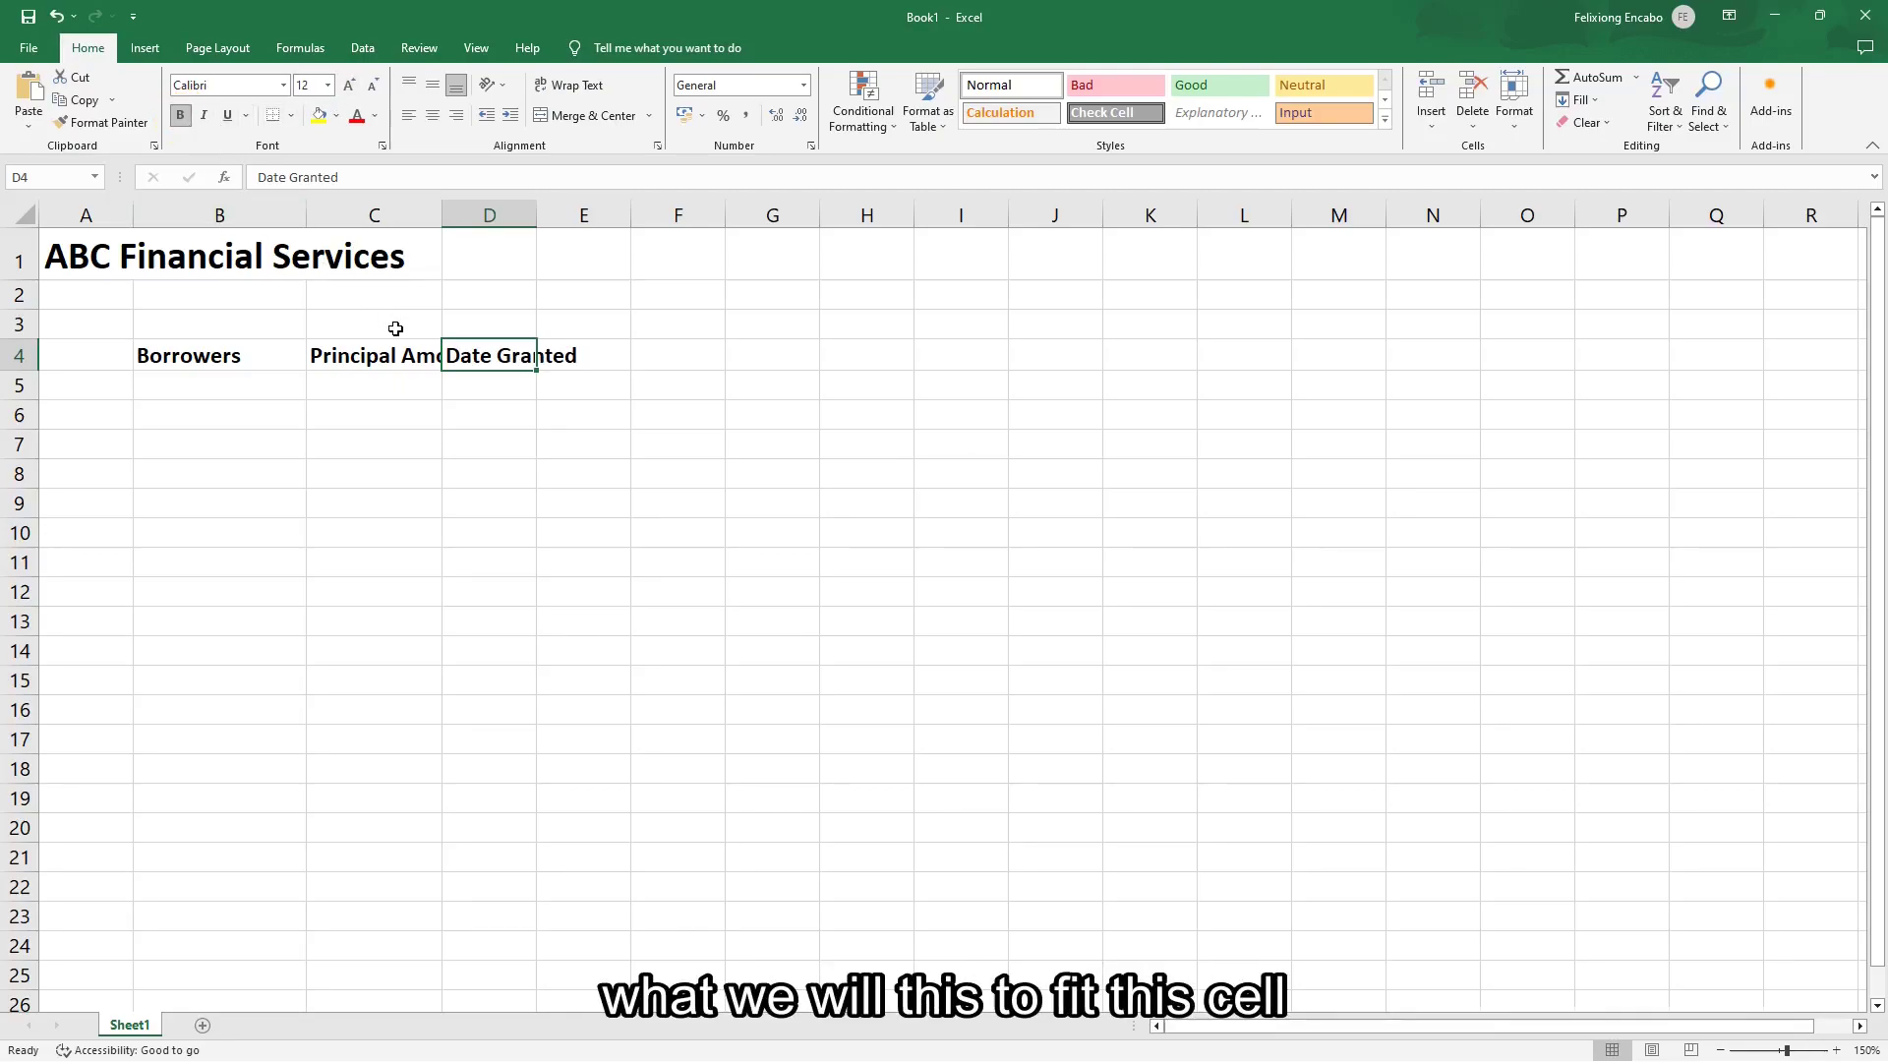
# Wrap the "Principal Amount" heading in C4 within its cell and center it horizontally.
pyautogui.click(392, 357)
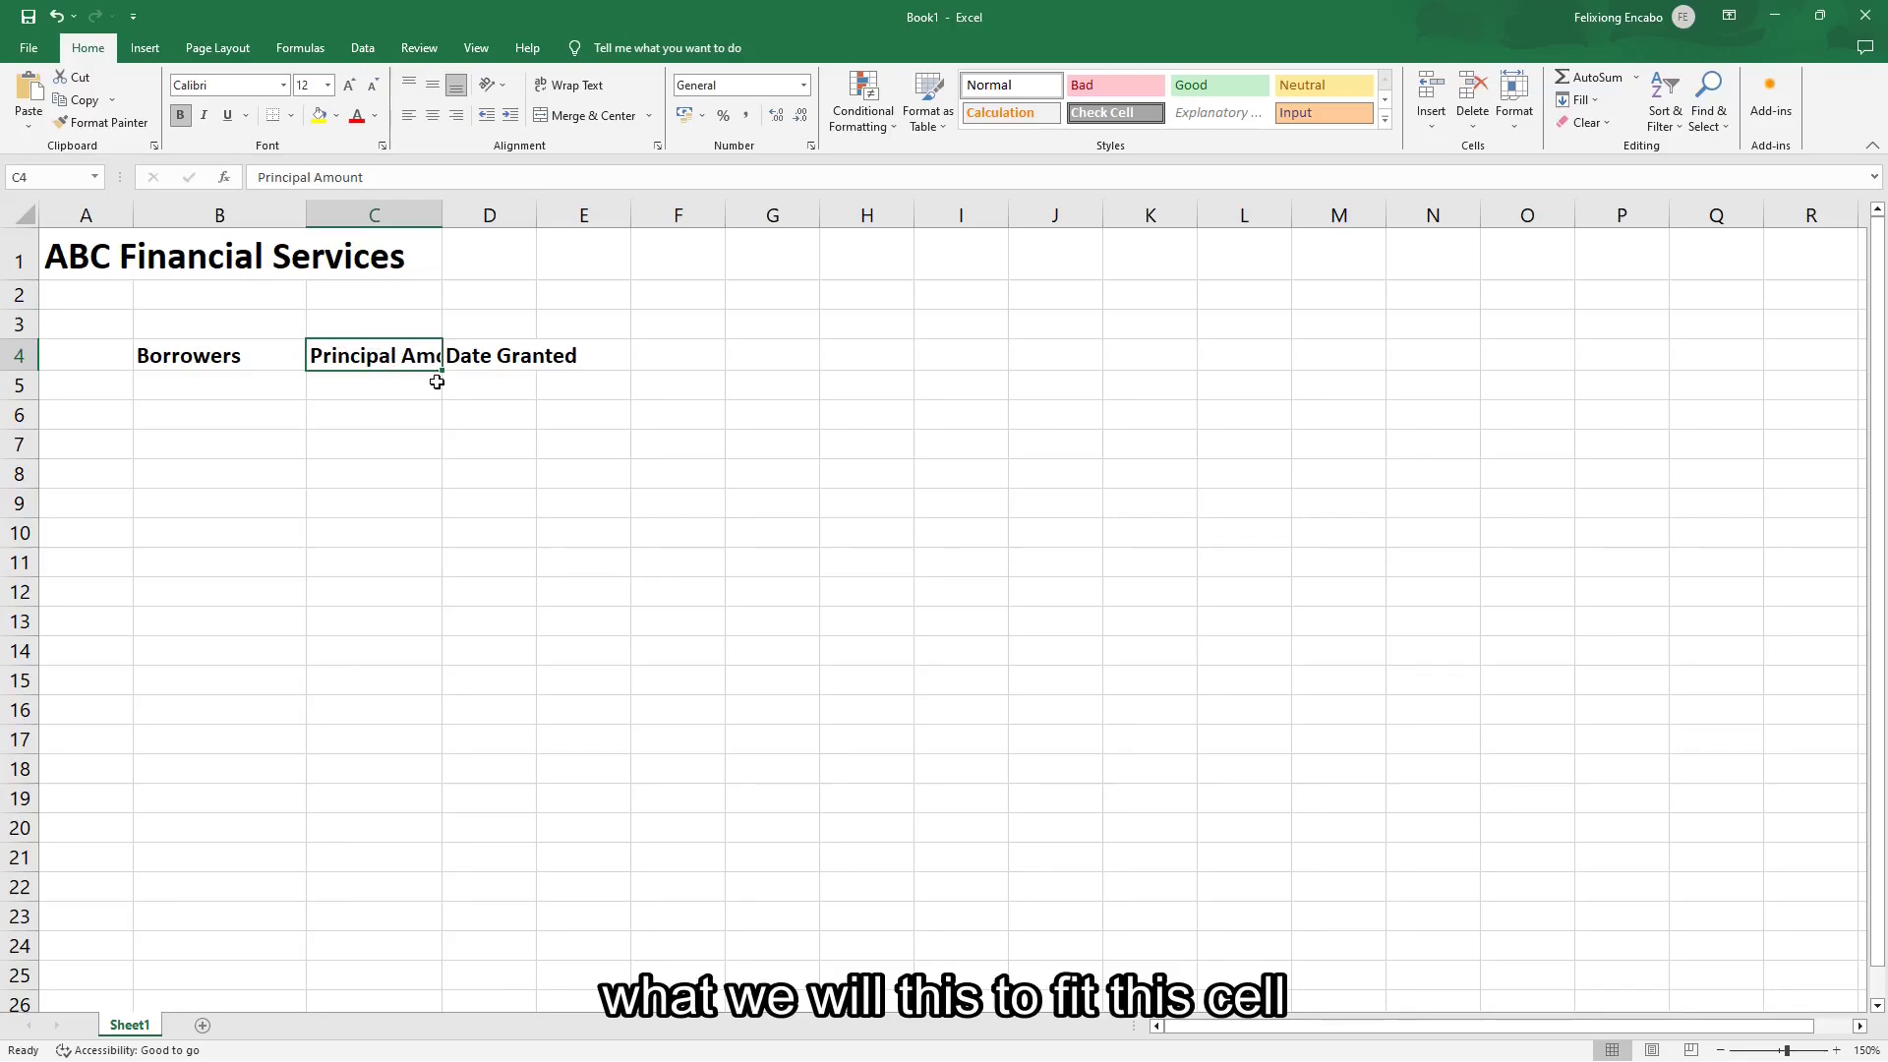
pyautogui.click(573, 86)
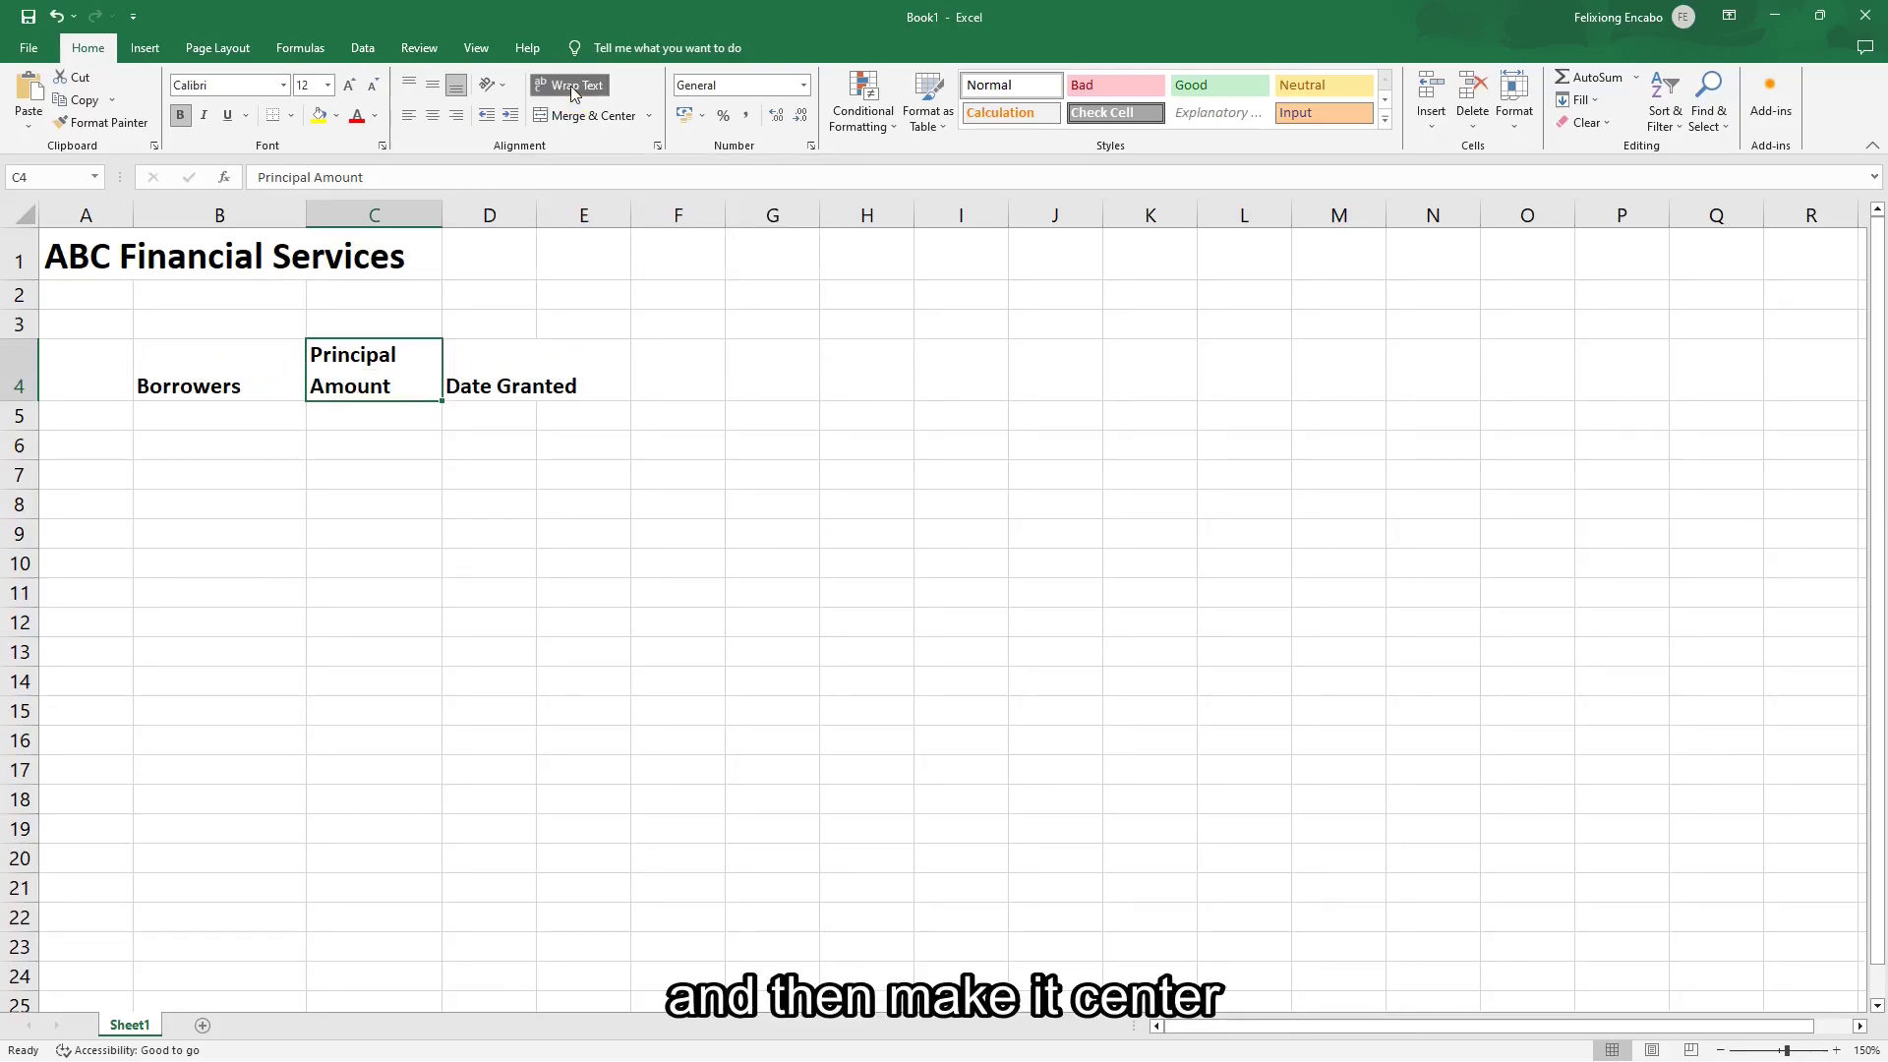
pyautogui.click(431, 117)
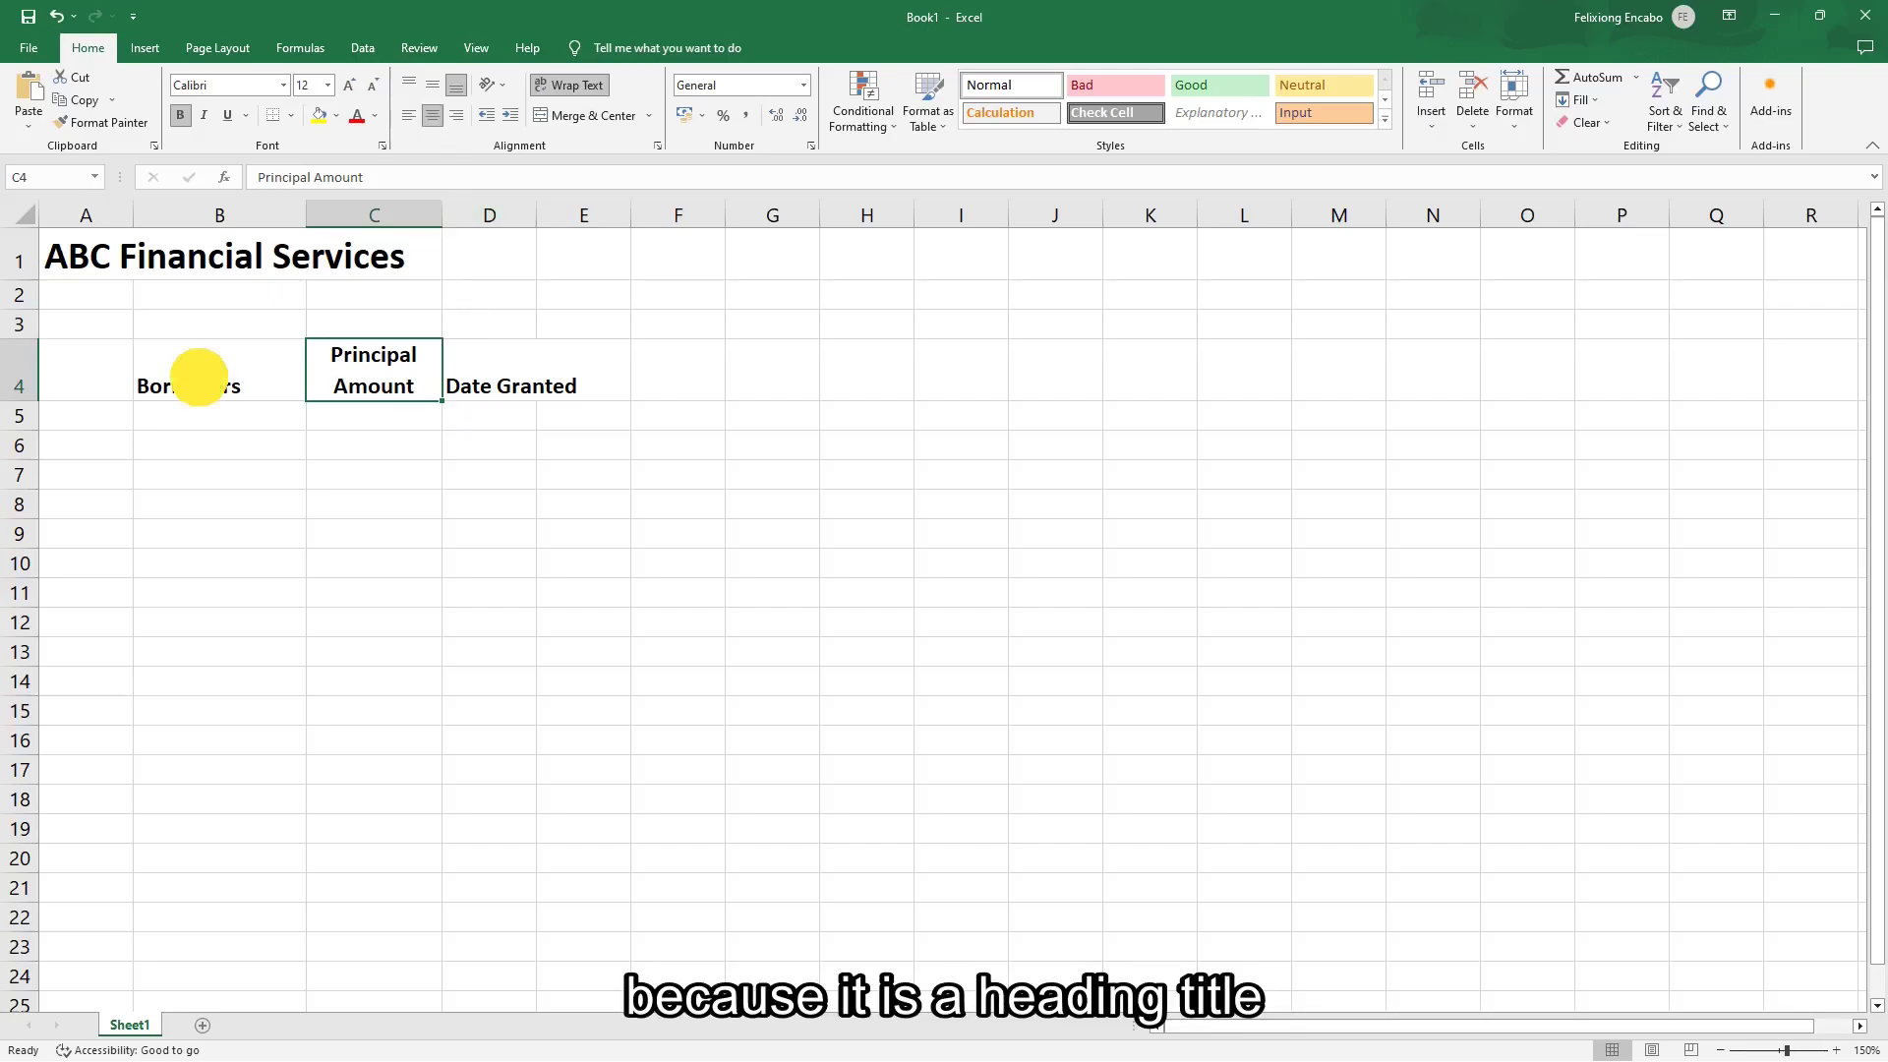
# Center the "Borrowers" heading in B4 both horizontally and vertically.
pyautogui.click(199, 378)
pyautogui.click(431, 115)
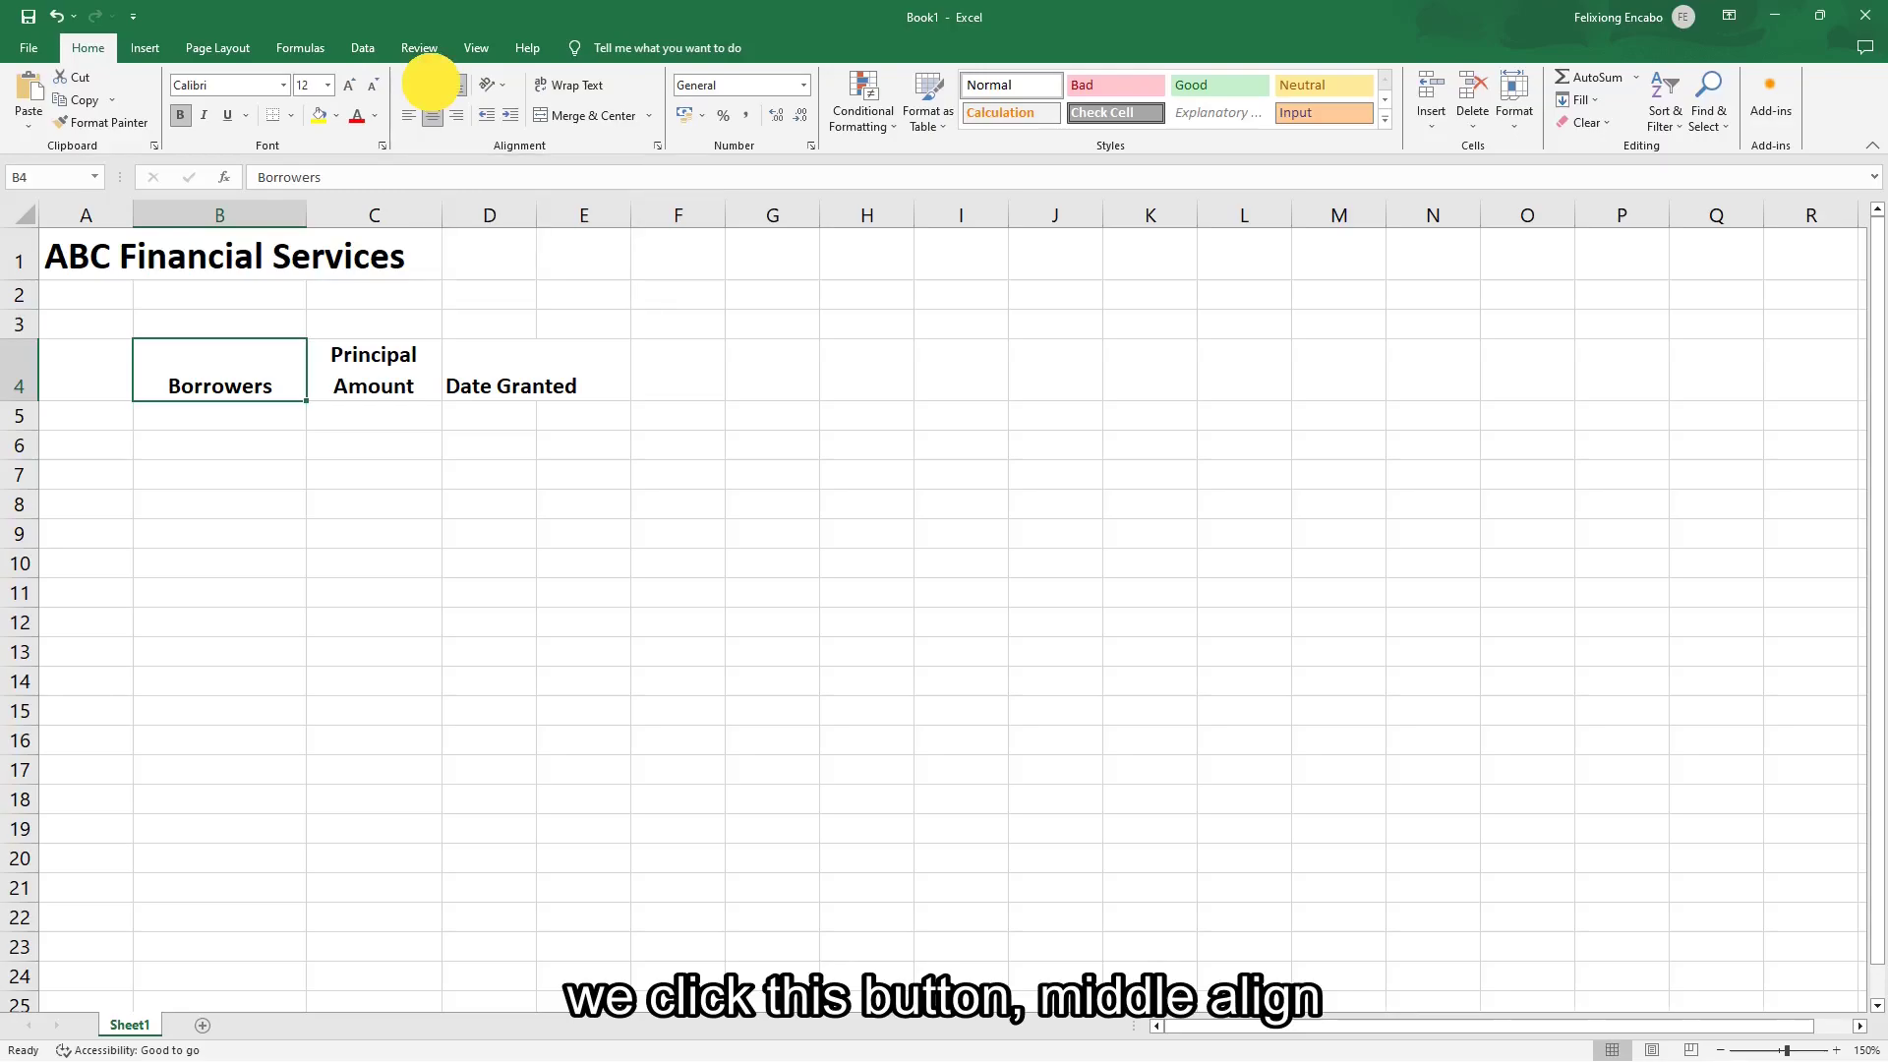
pyautogui.click(435, 90)
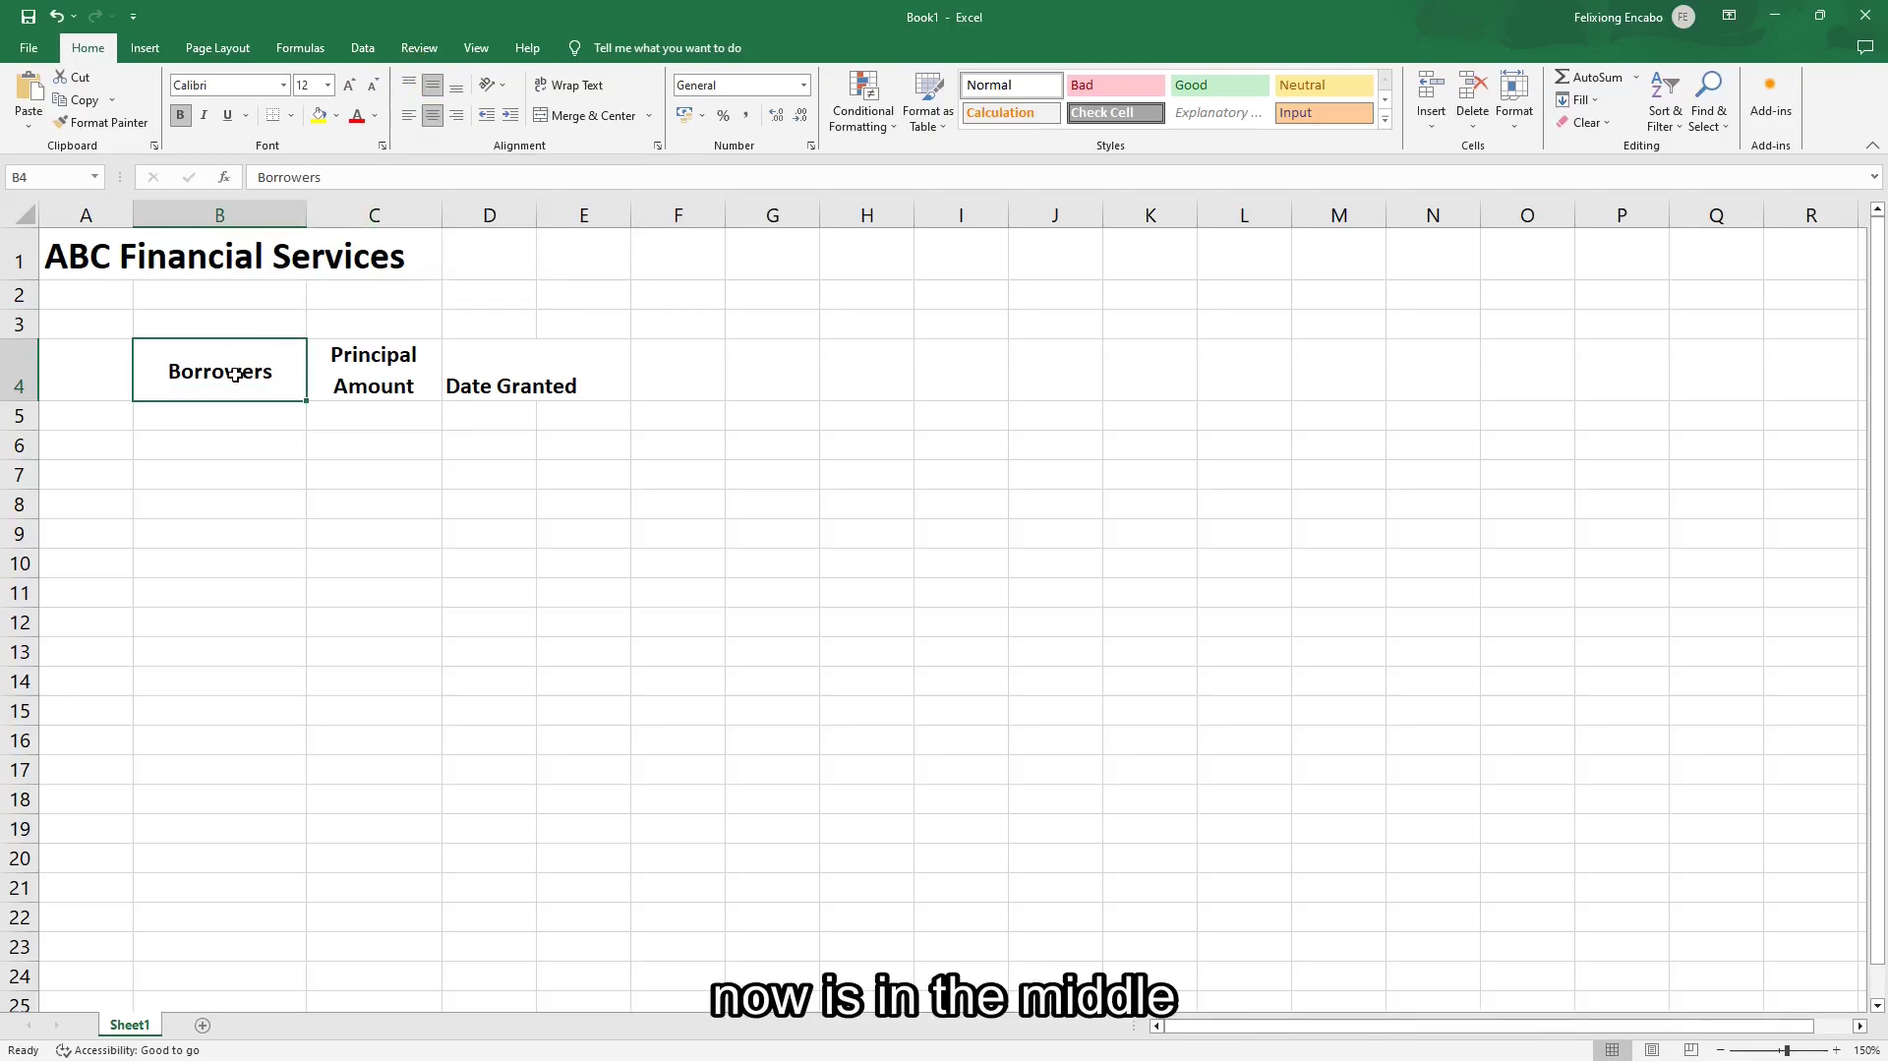
# Wrap and horizontally center the "Date Granted" heading in D4, and widen column D slightly.
pyautogui.click(469, 382)
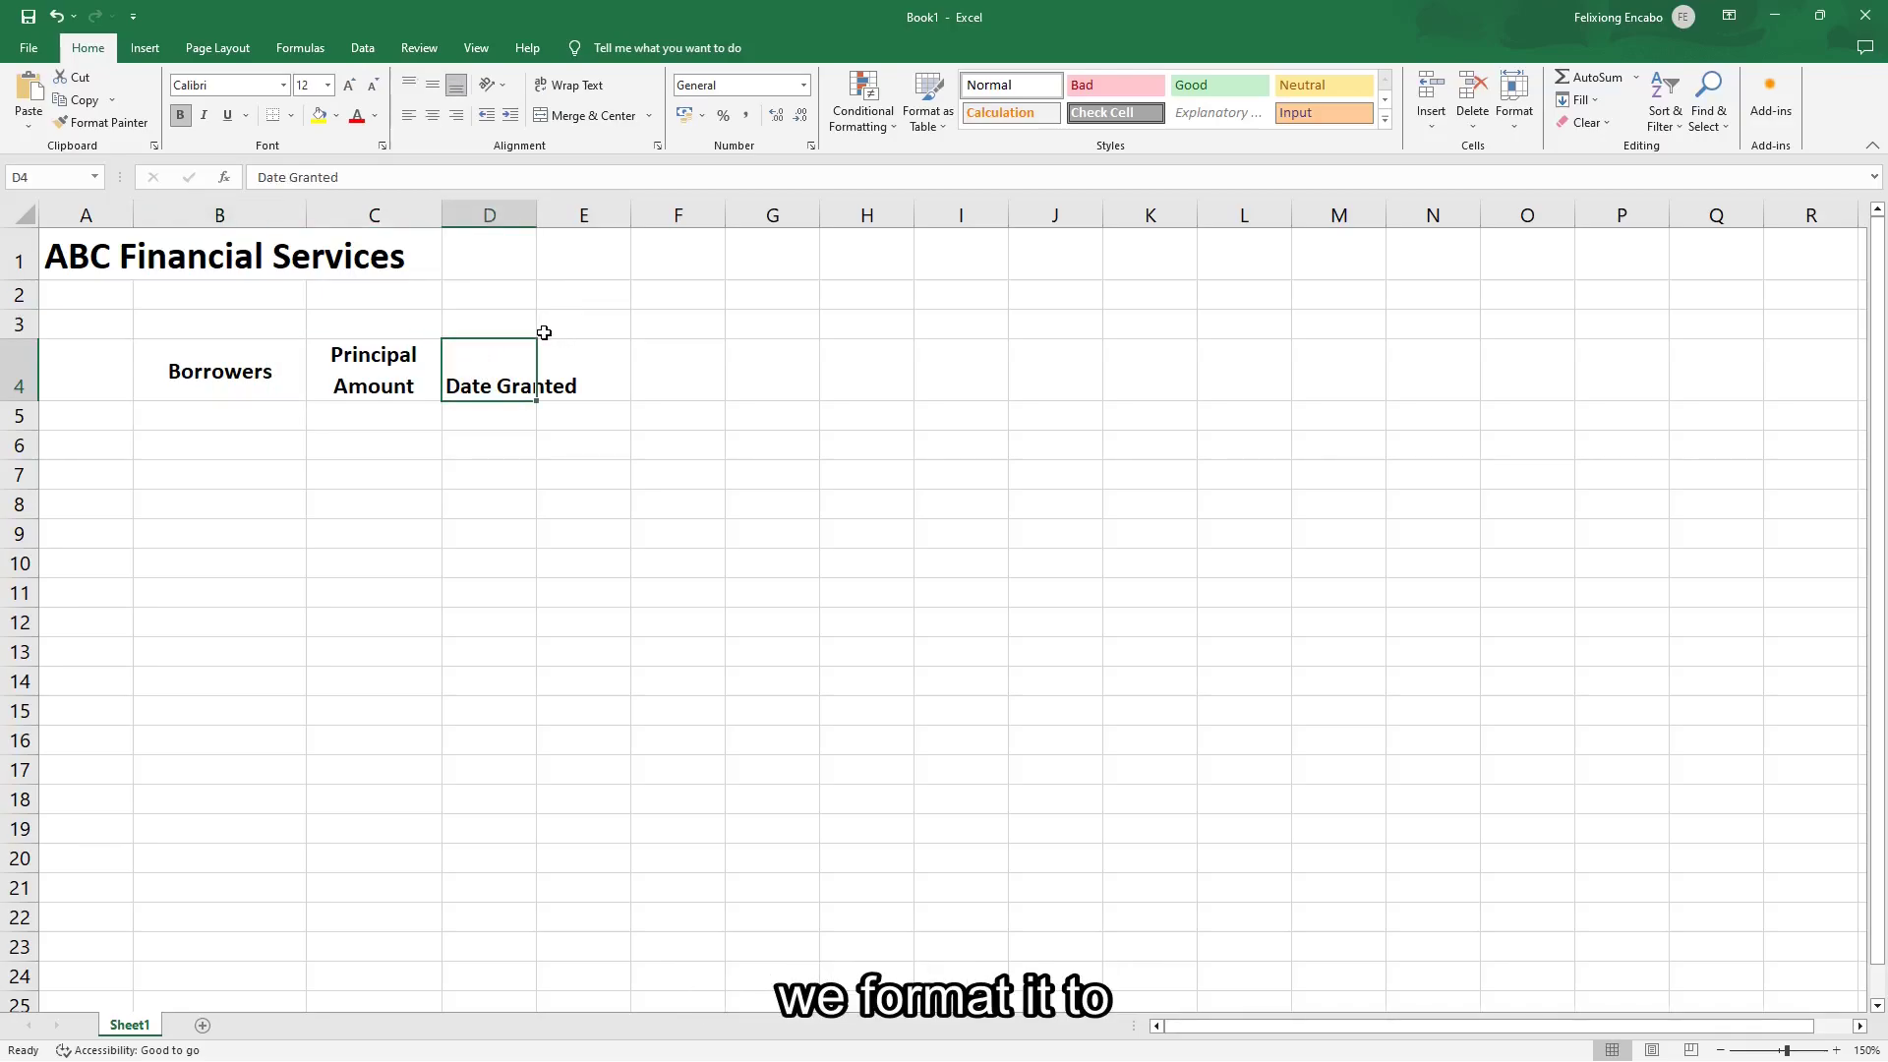
pyautogui.click(568, 85)
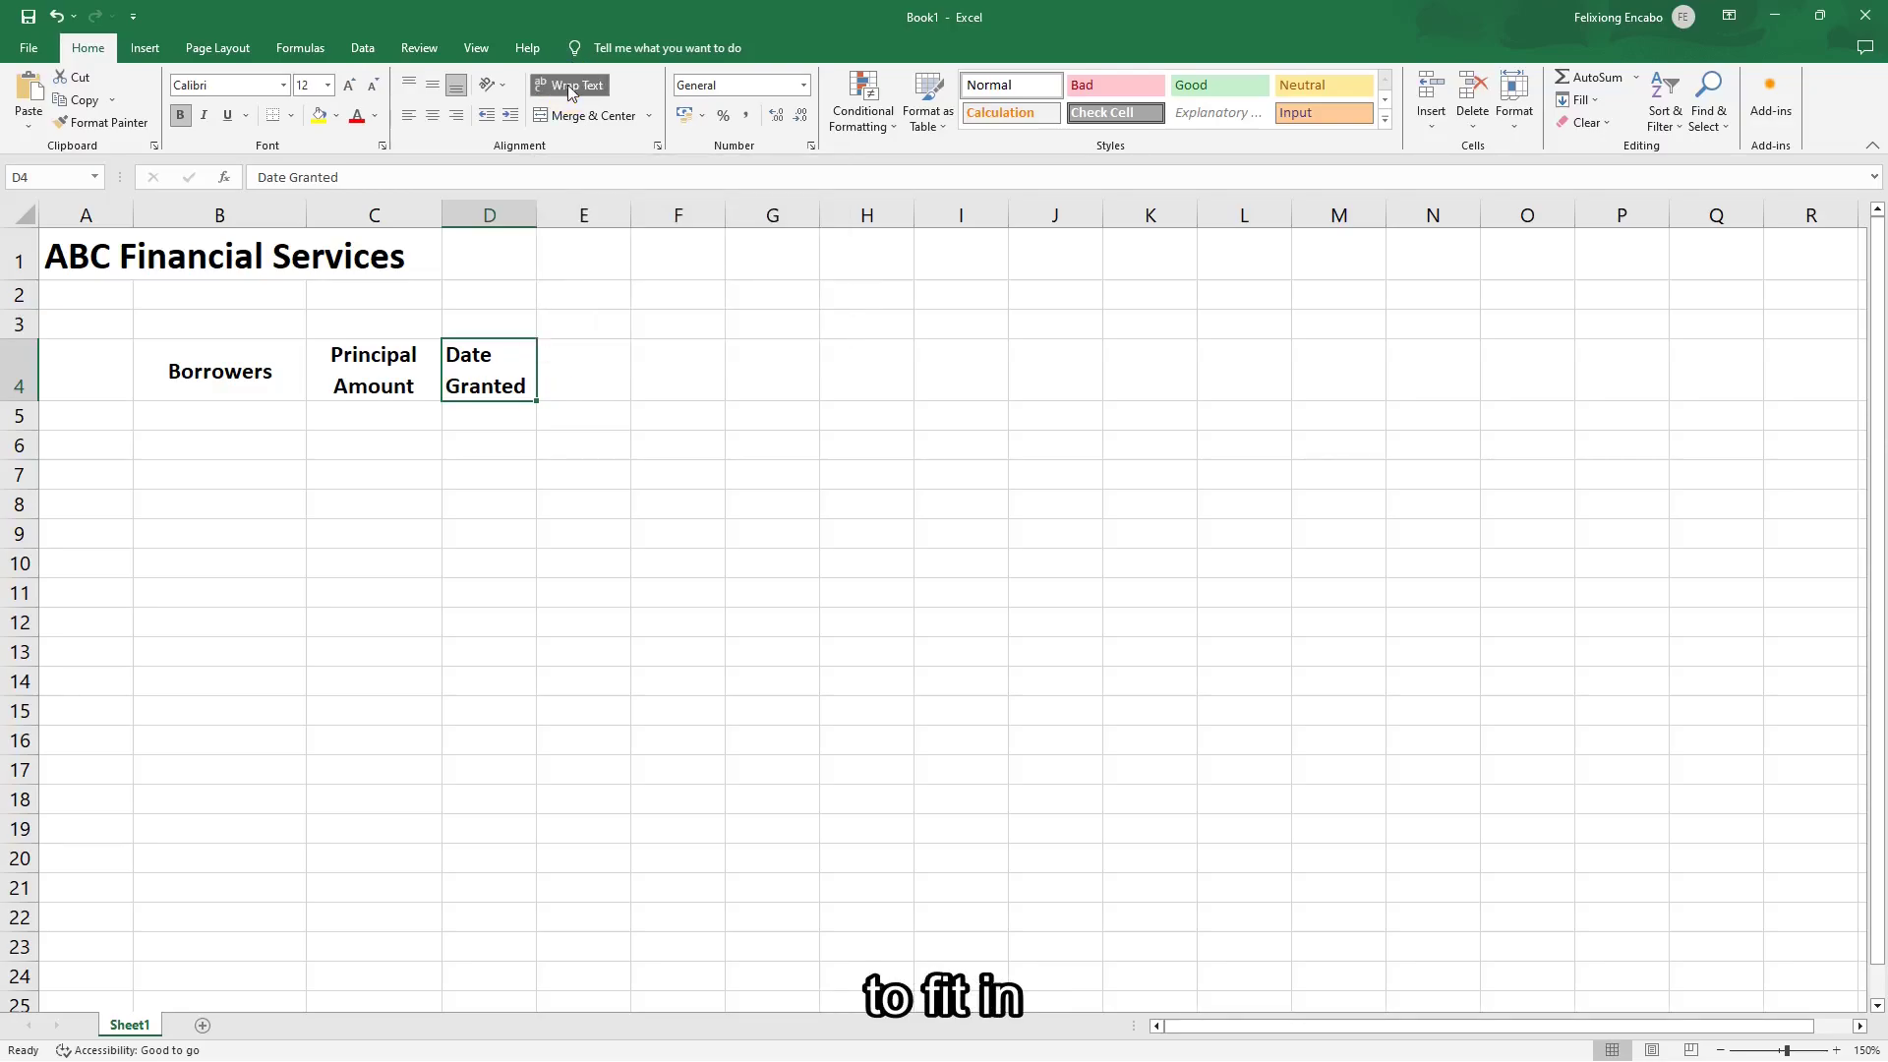
pyautogui.moveTo(537, 215); pyautogui.dragTo(547, 218)
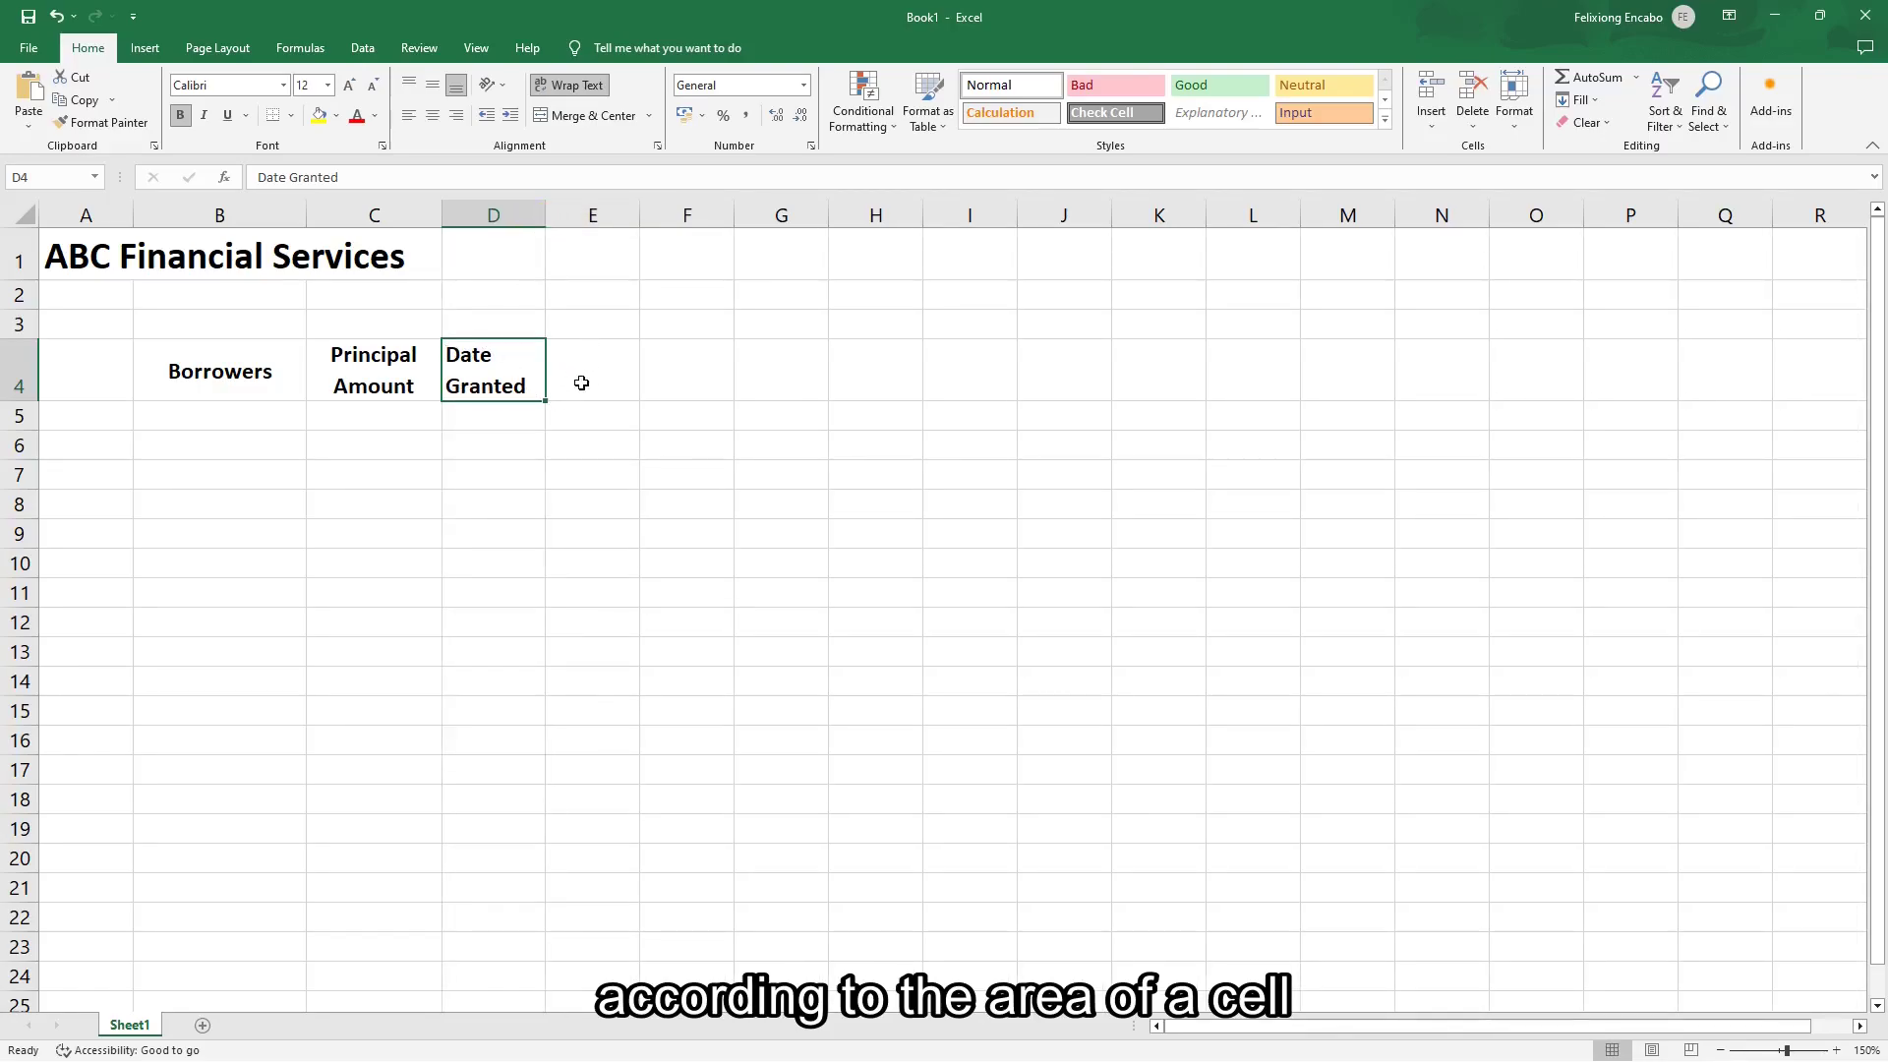
pyautogui.moveTo(665, 365)
pyautogui.mouseDown()
pyautogui.moveTo(695, 346)
pyautogui.moveTo(721, 384)
pyautogui.moveTo(665, 387)
pyautogui.moveTo(661, 349)
pyautogui.mouseUp()
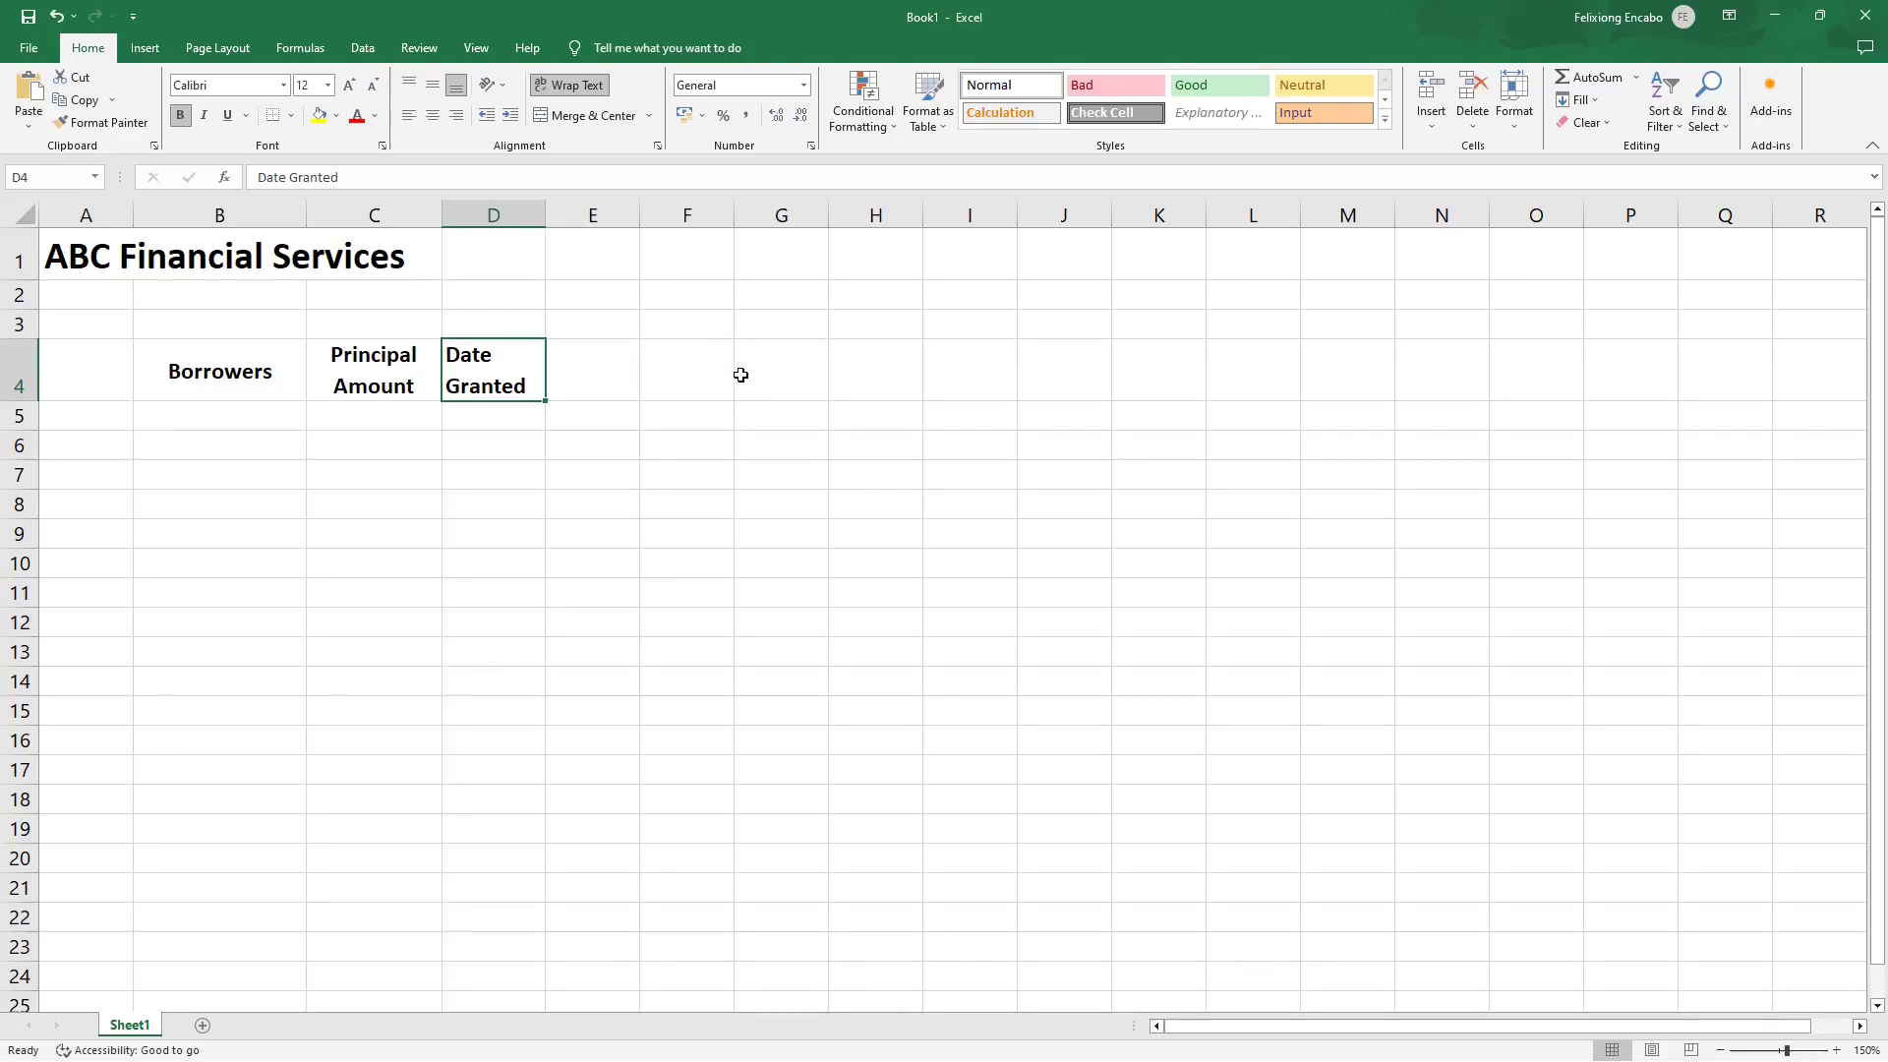
pyautogui.click(434, 118)
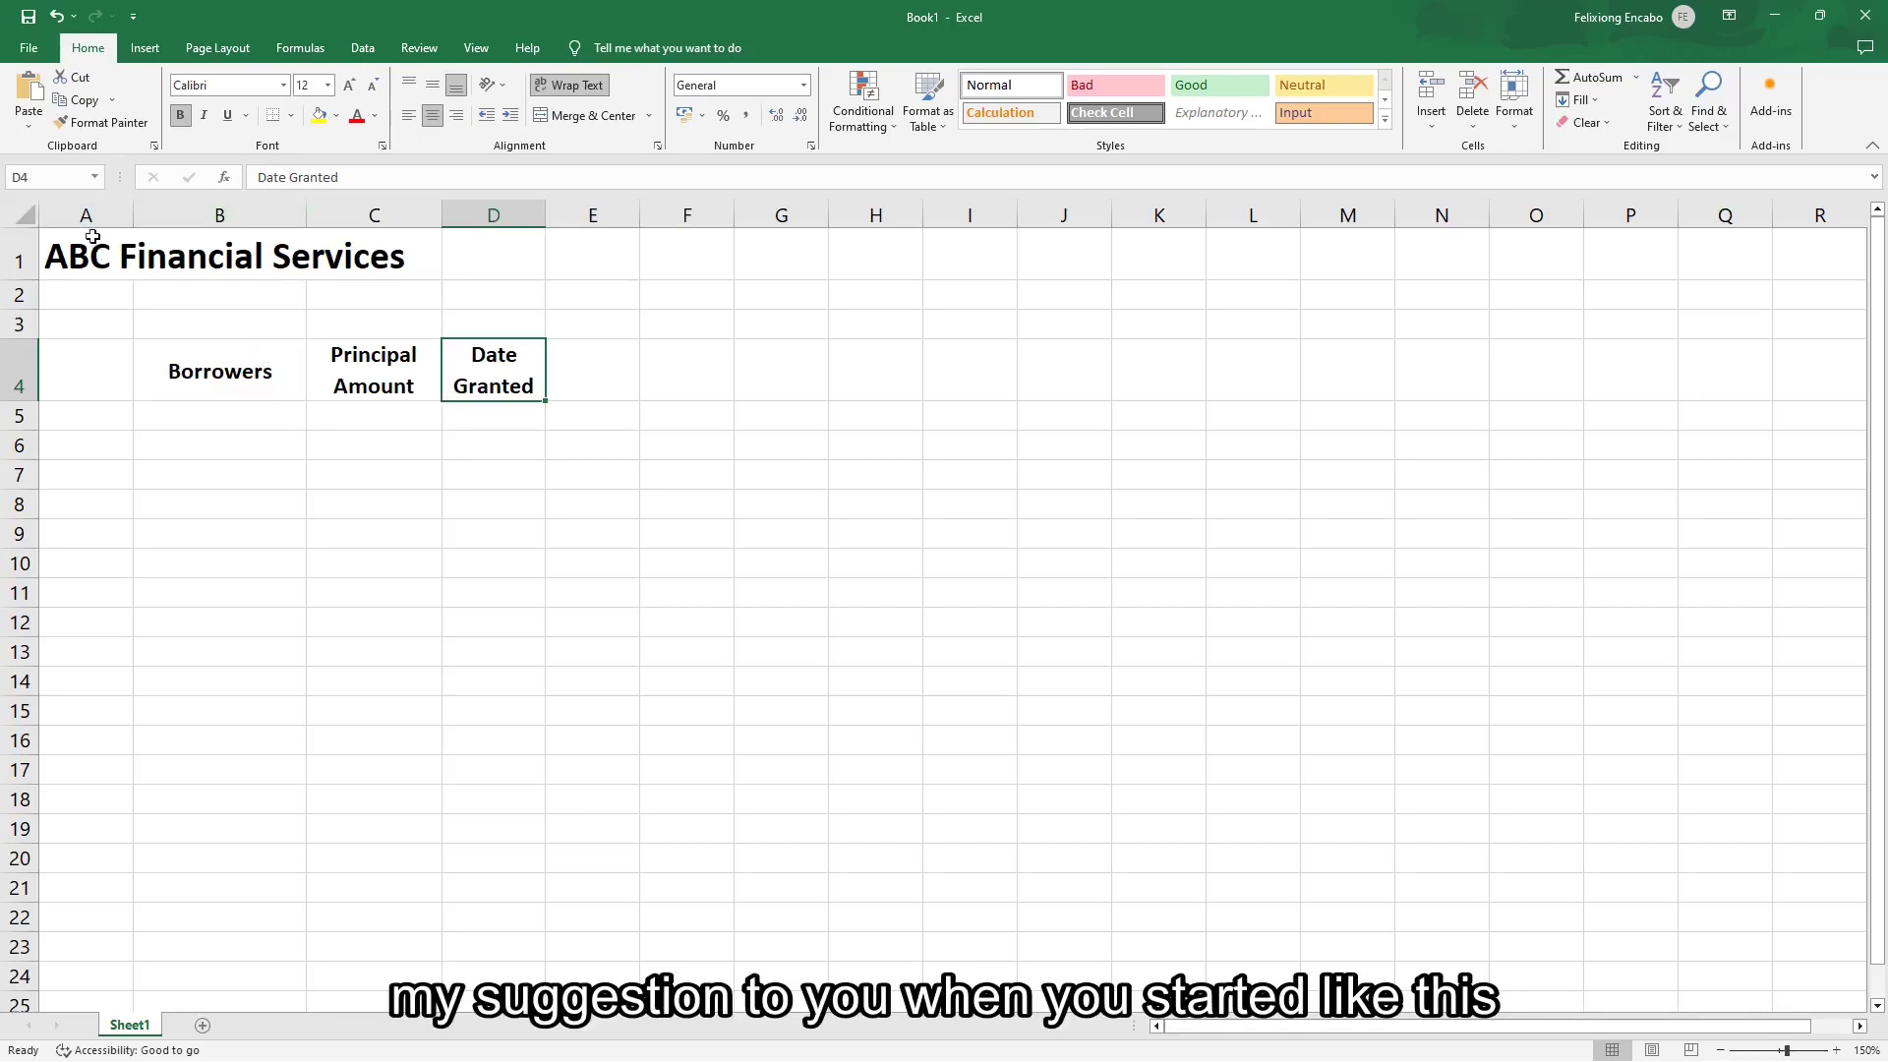
# Start saving the workbook and give it the file name "Loan Aging Report".
pyautogui.click(27, 17)
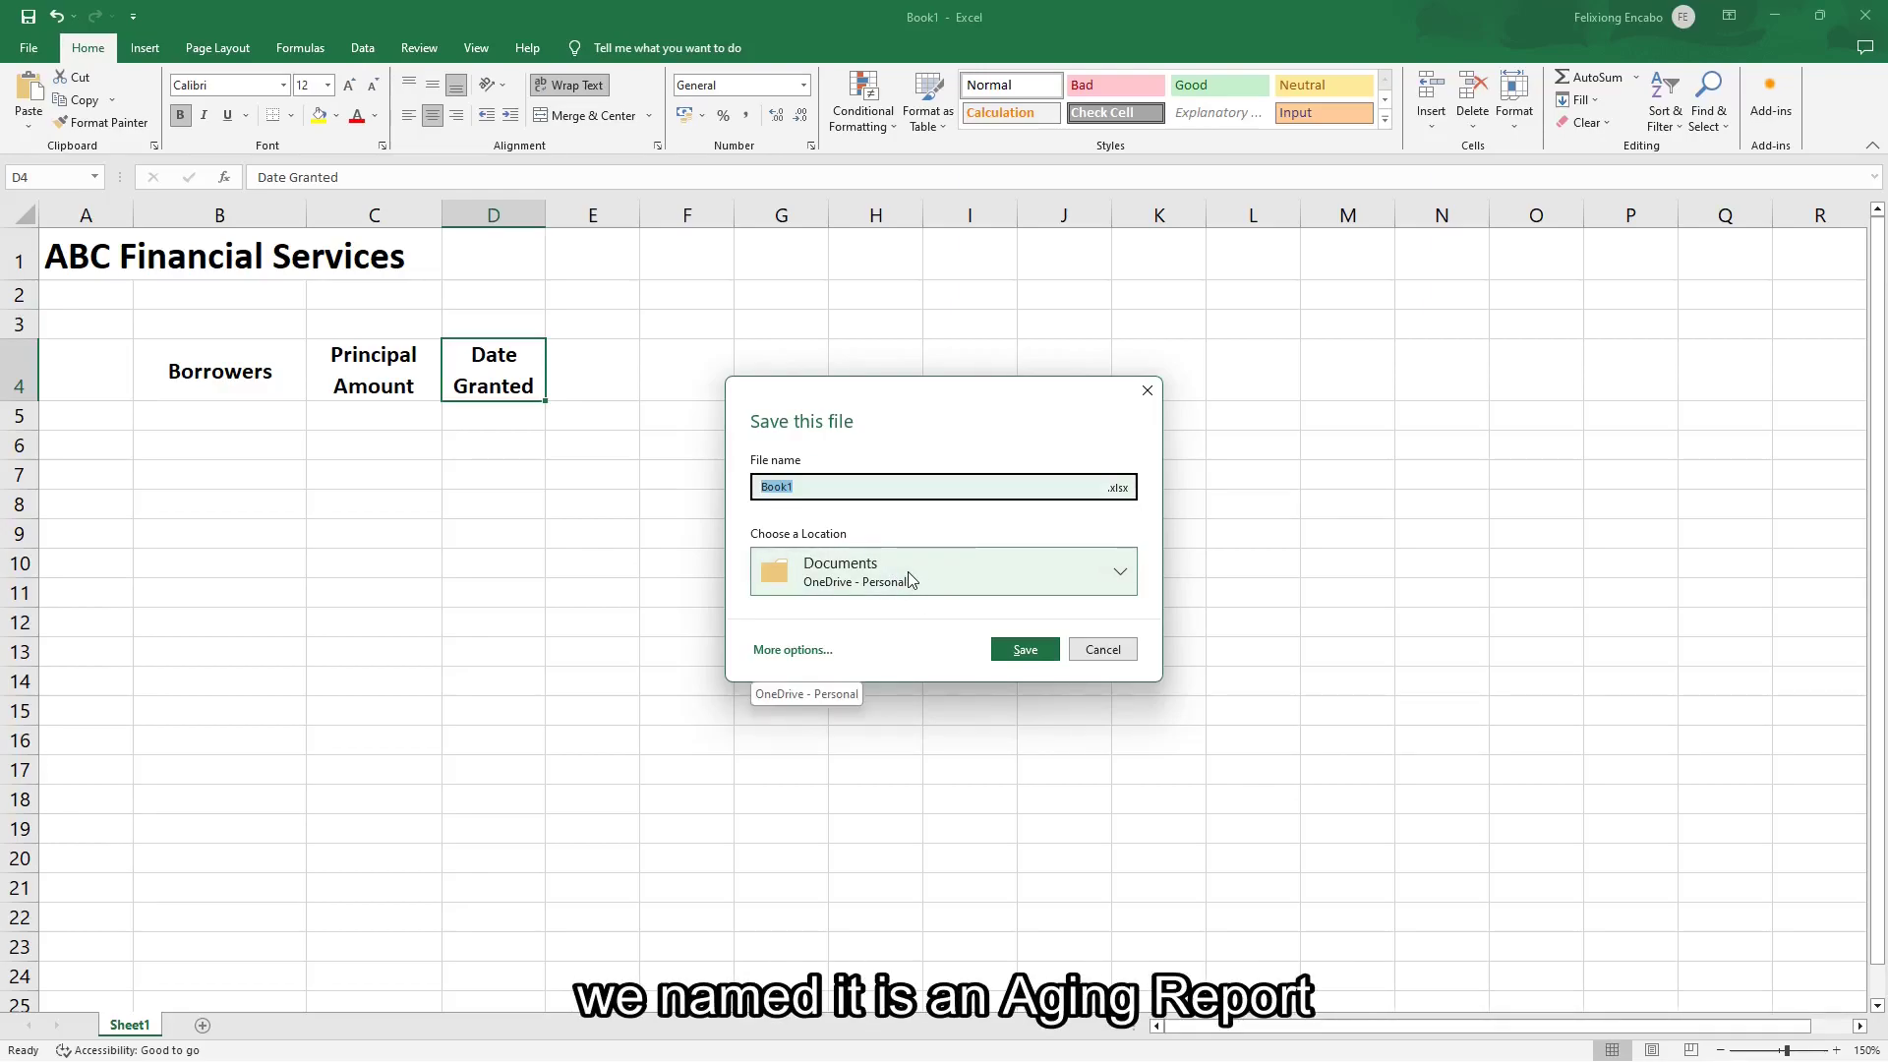
pyautogui.write('Aging')
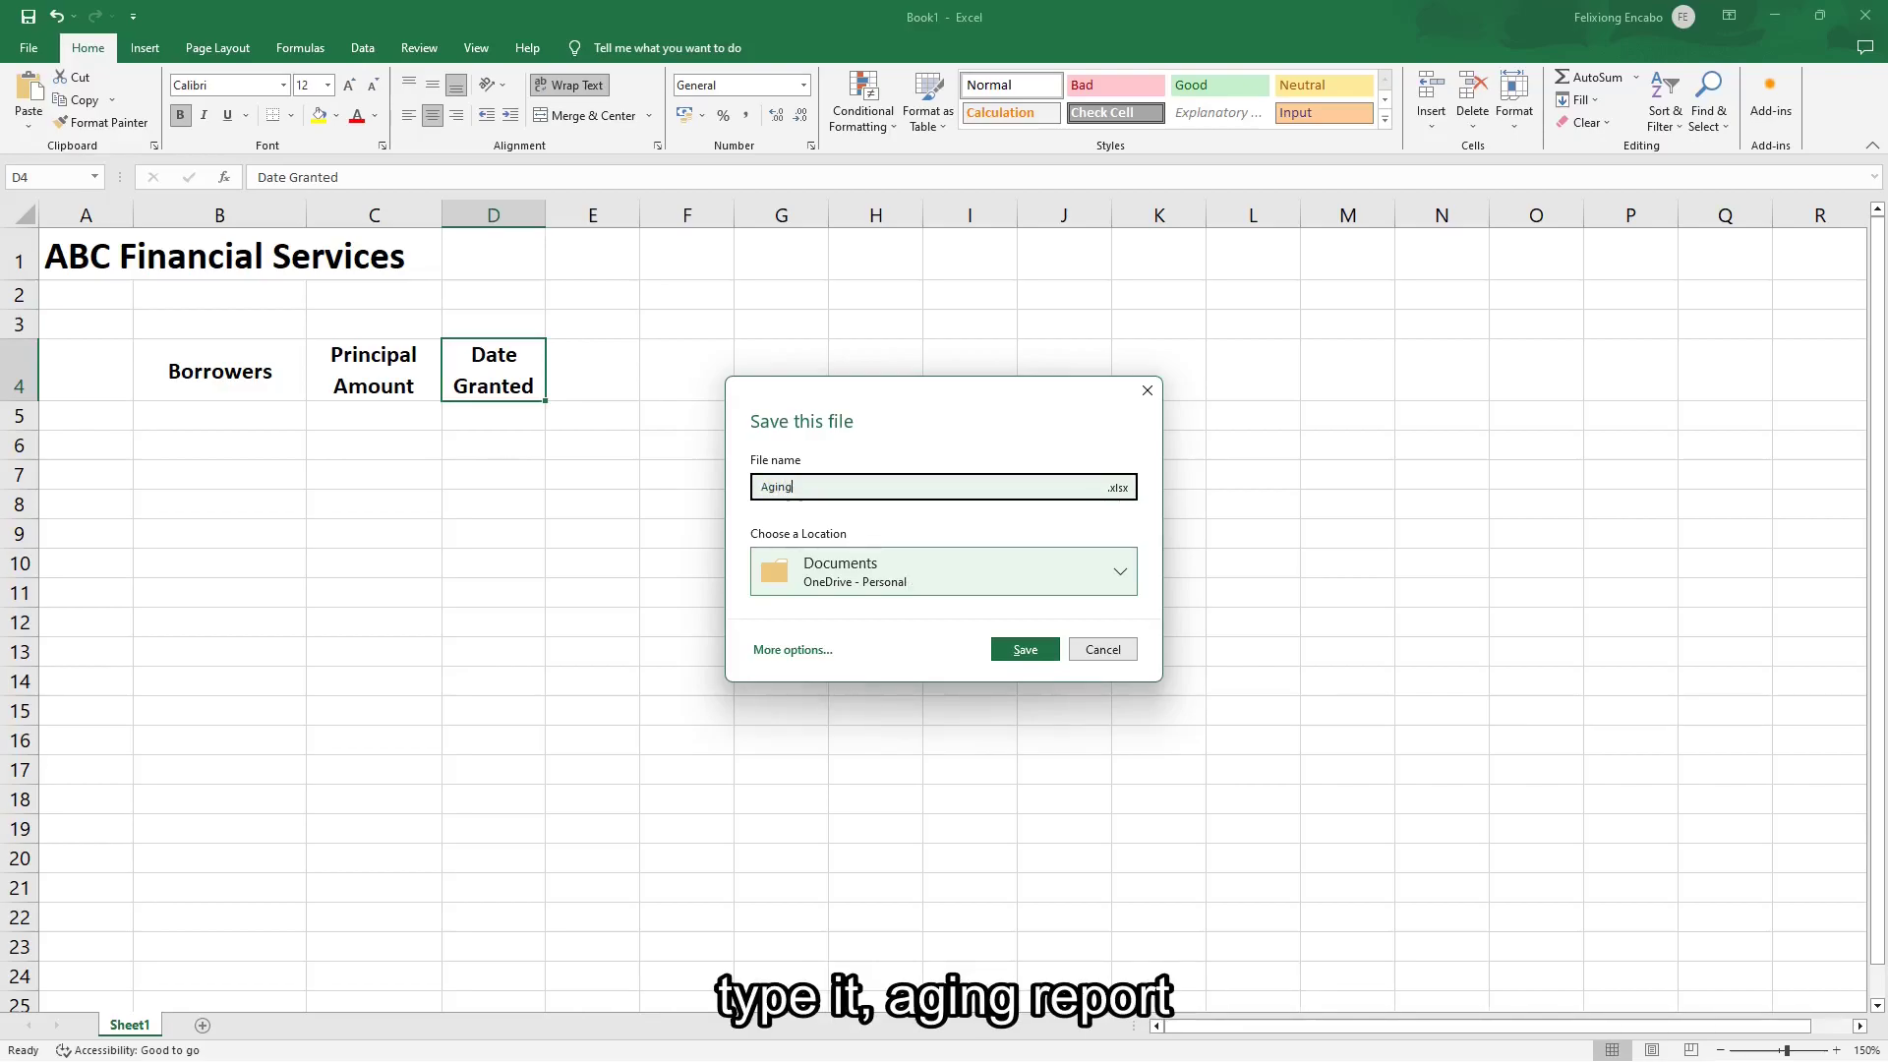
pyautogui.write(' Report')
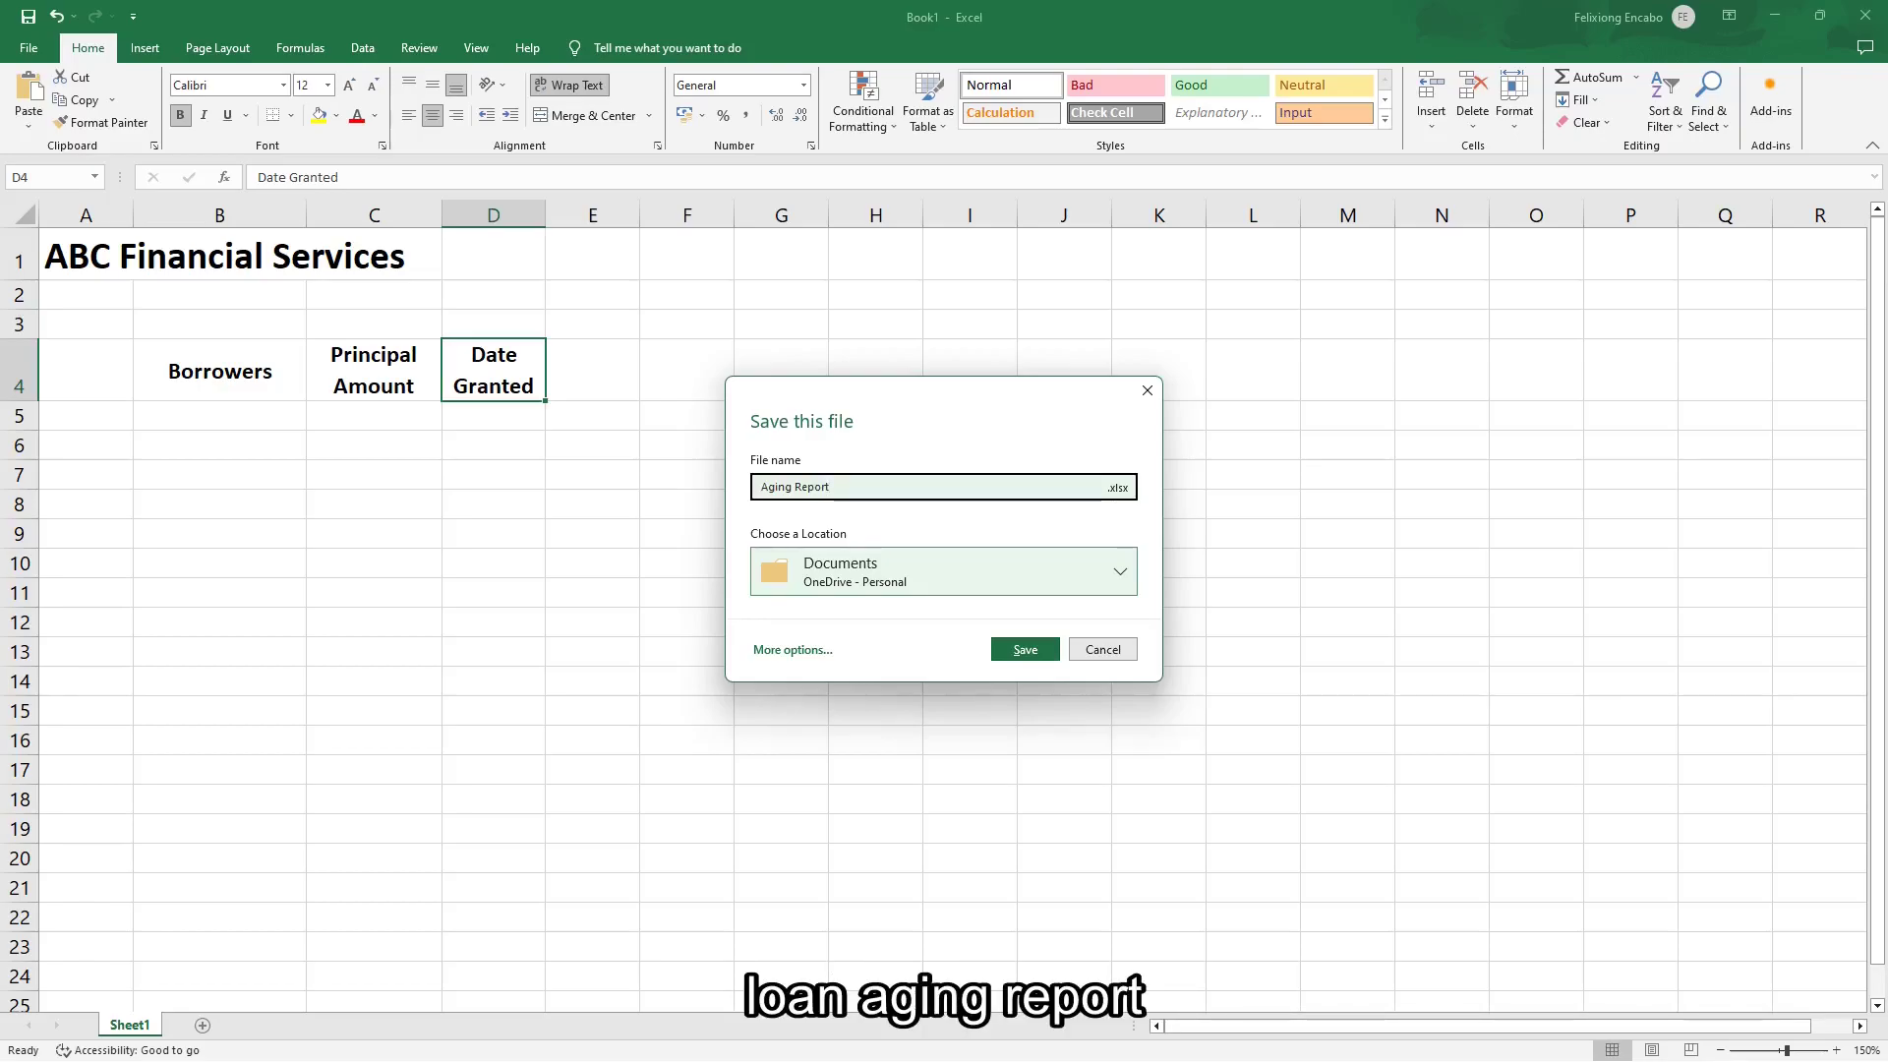
pyautogui.press('Left')
pyautogui.press('Left')
pyautogui.press('Left')
pyautogui.press('Left')
pyautogui.press('Left')
pyautogui.press('Left')
pyautogui.press('Left')
pyautogui.press('Left')
pyautogui.press('Left')
pyautogui.press('Left')
pyautogui.press('Left')
pyautogui.press('Left')
pyautogui.write('Loan')
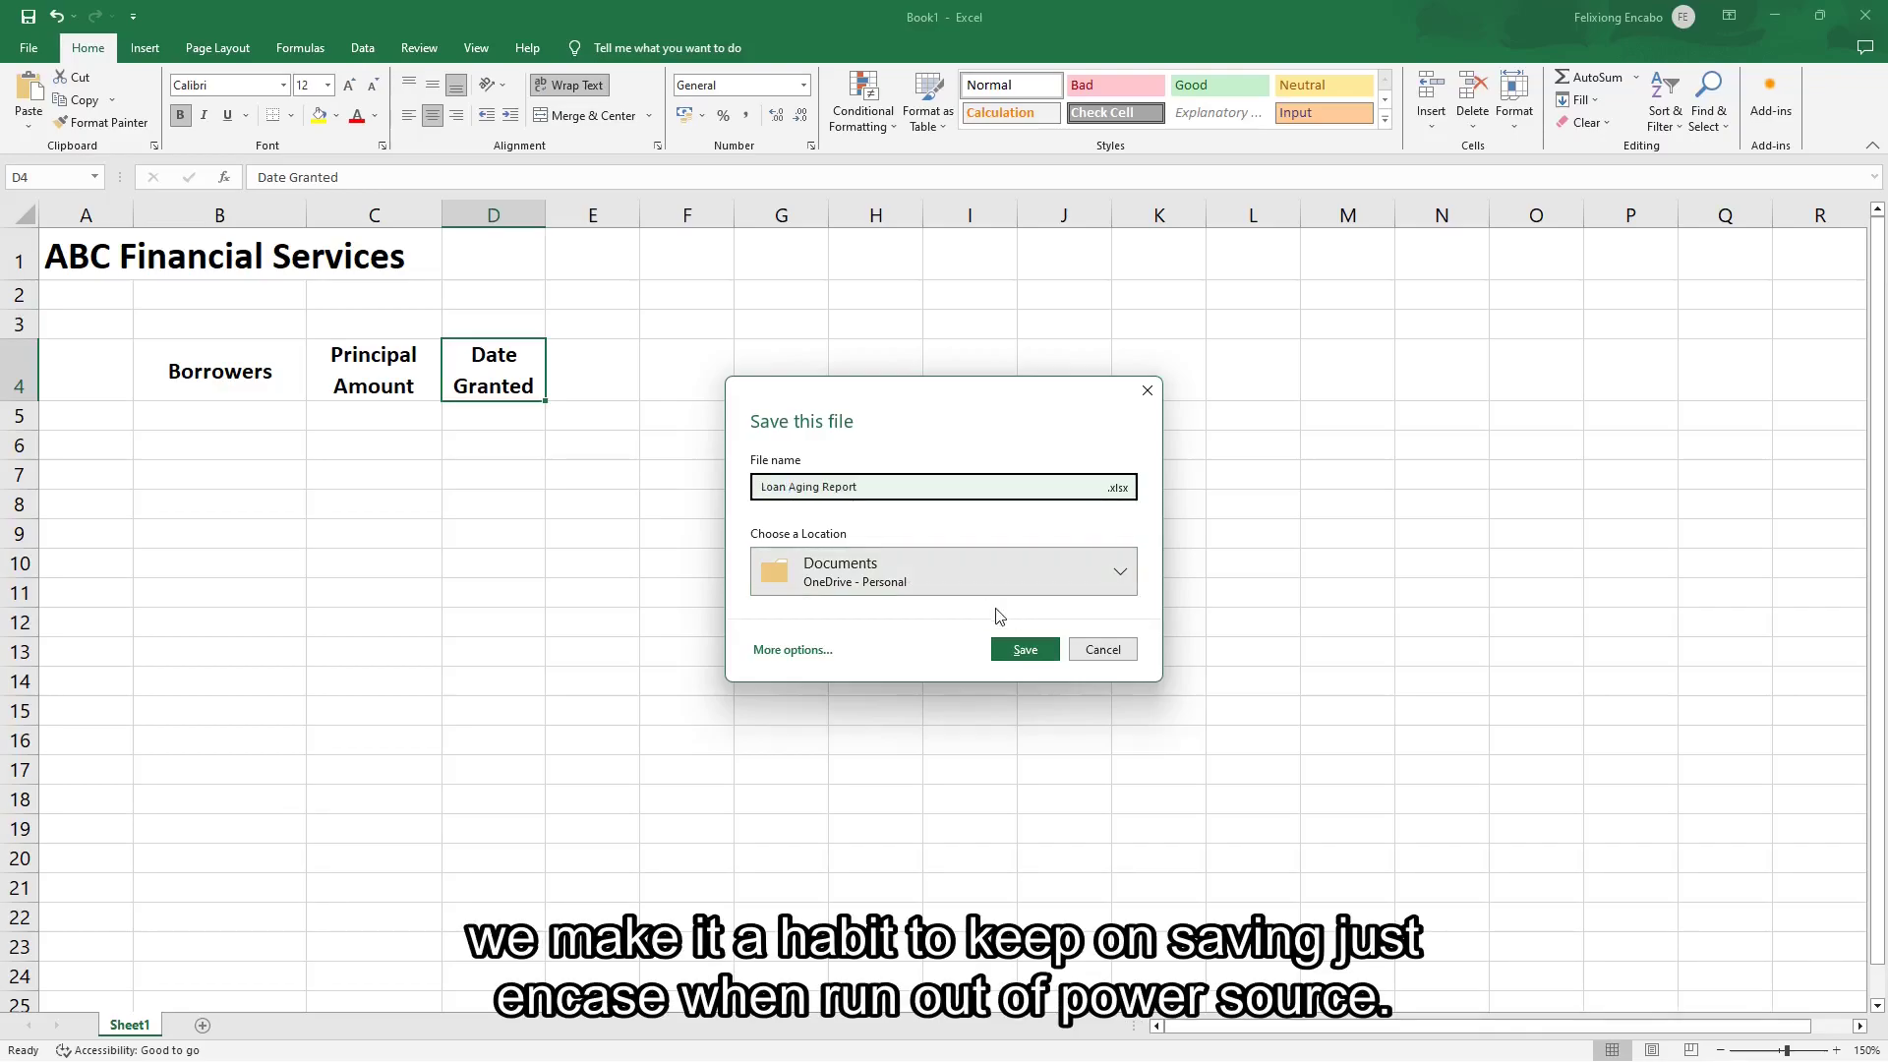
# Choose the local Documents folder on drive C: as the location and save the workbook there.
pyautogui.click(960, 579)
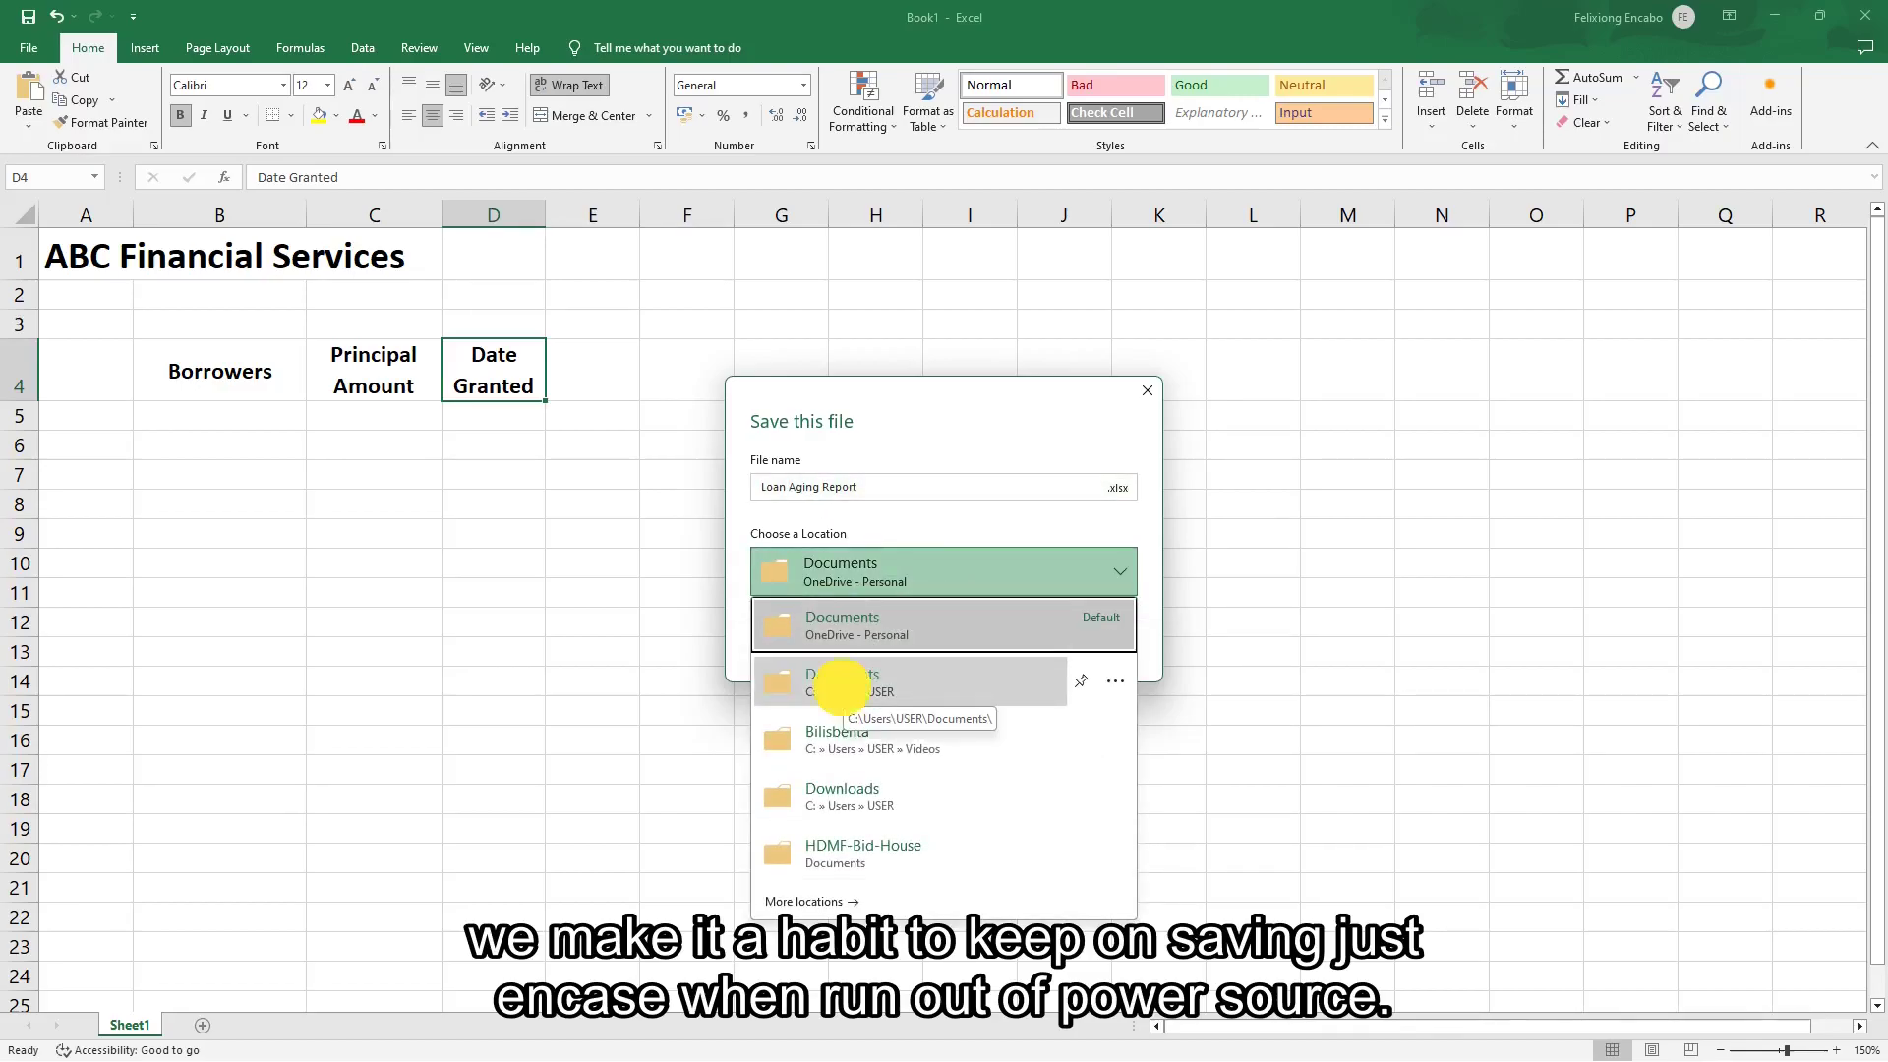
pyautogui.click(843, 690)
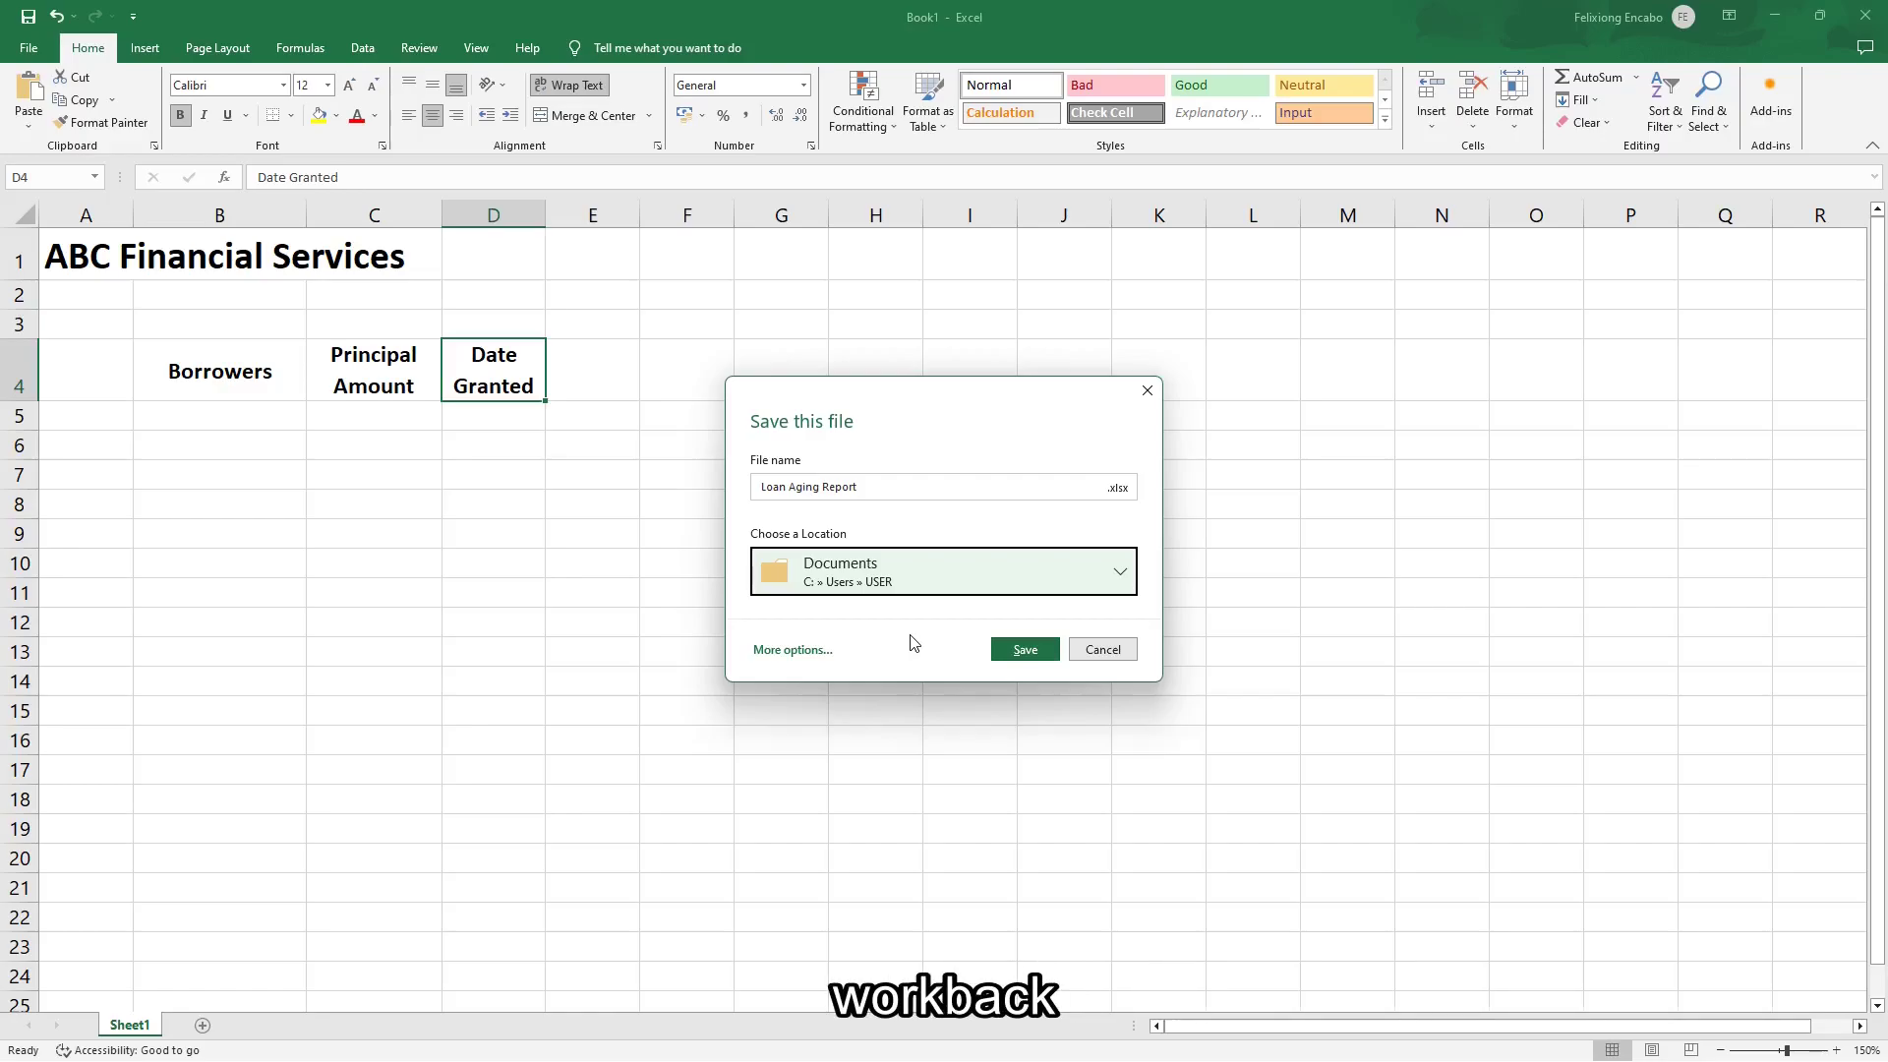
pyautogui.click(1019, 653)
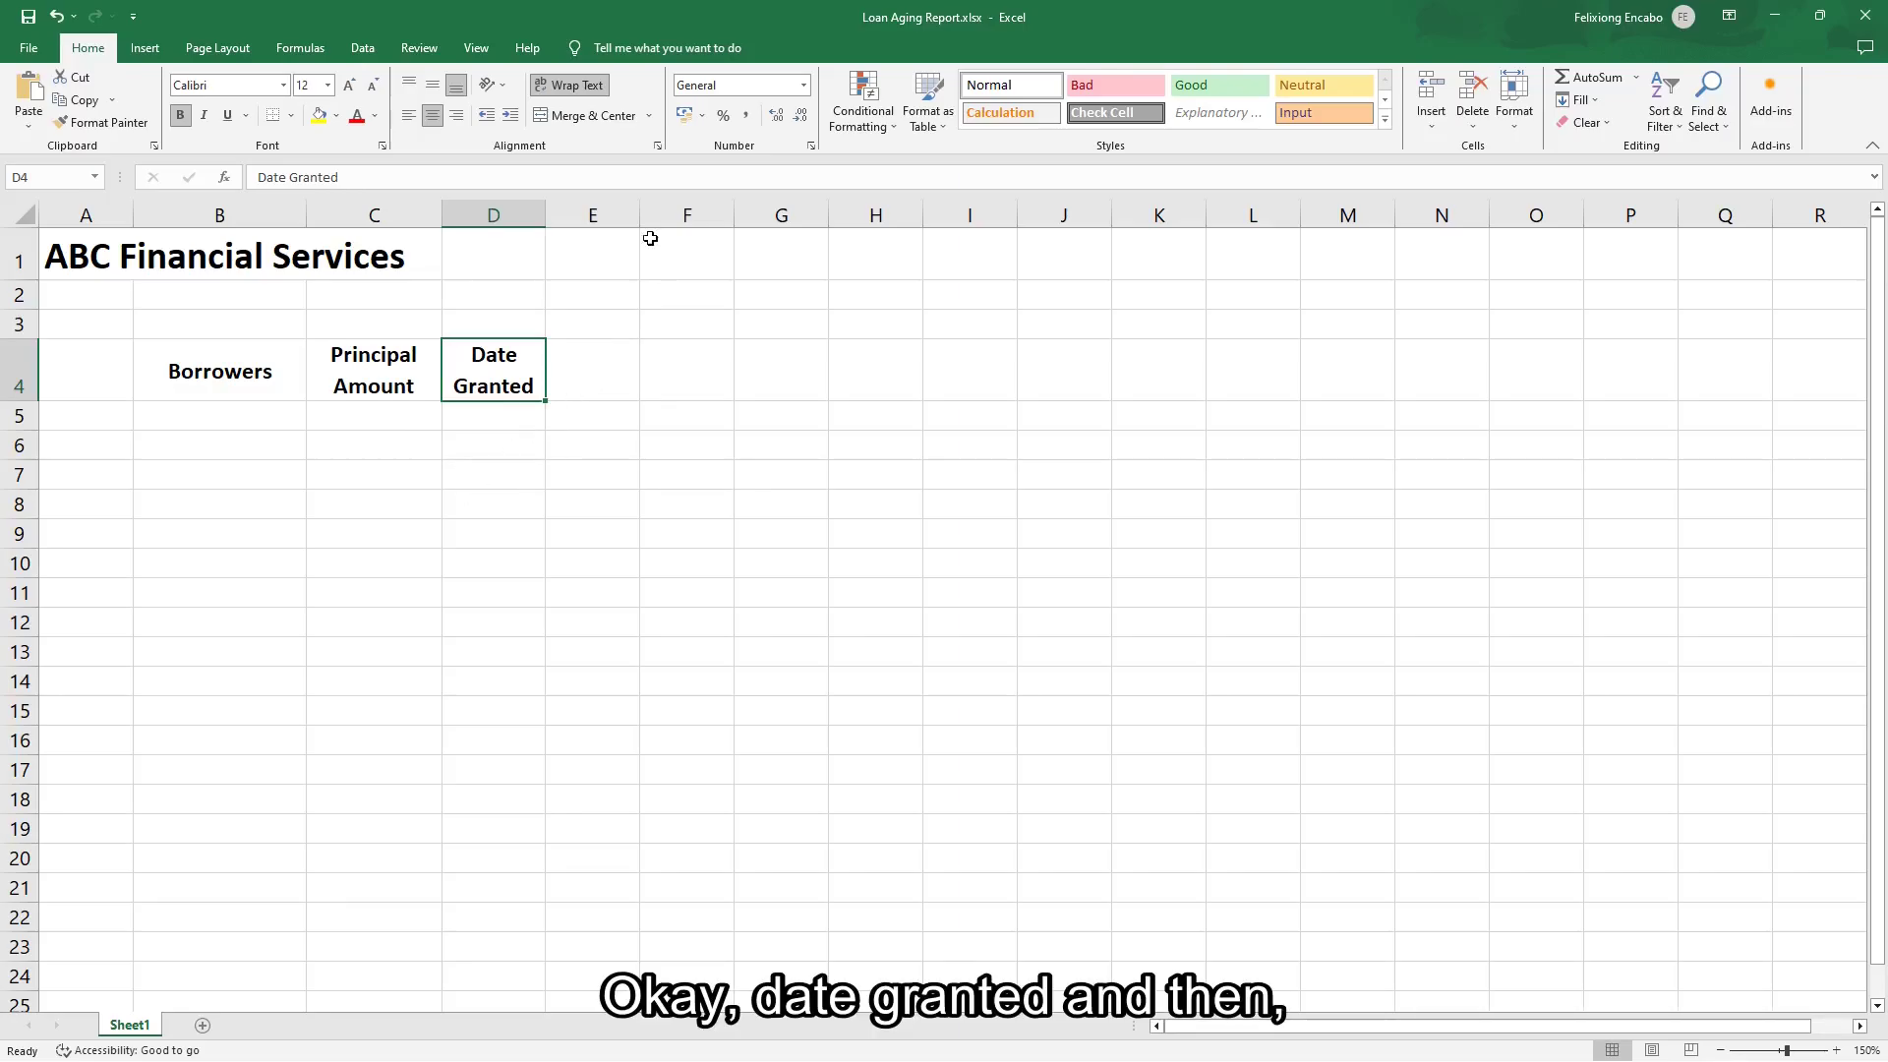
# Widen columns E and F slightly and select E4 for the next heading.
pyautogui.moveTo(640, 215); pyautogui.dragTo(664, 215)
pyautogui.click(612, 388)
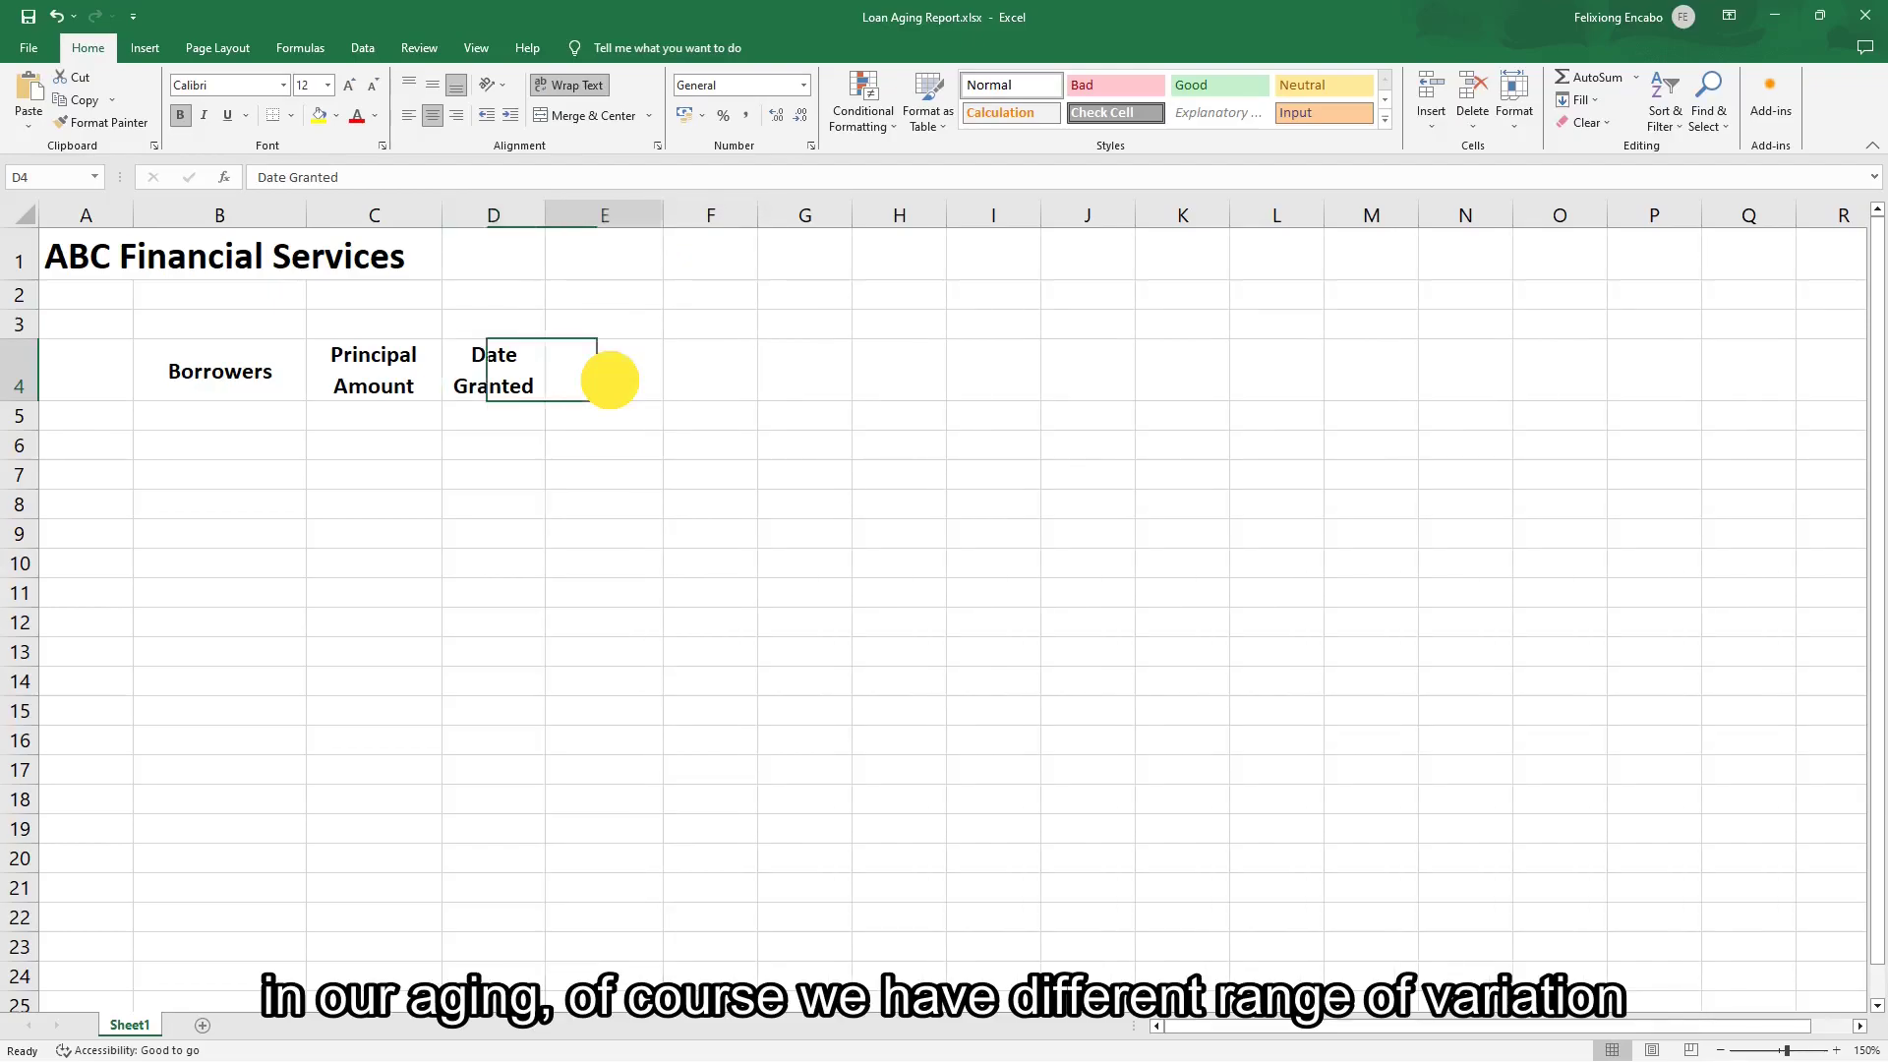
pyautogui.moveTo(761, 215); pyautogui.dragTo(787, 215)
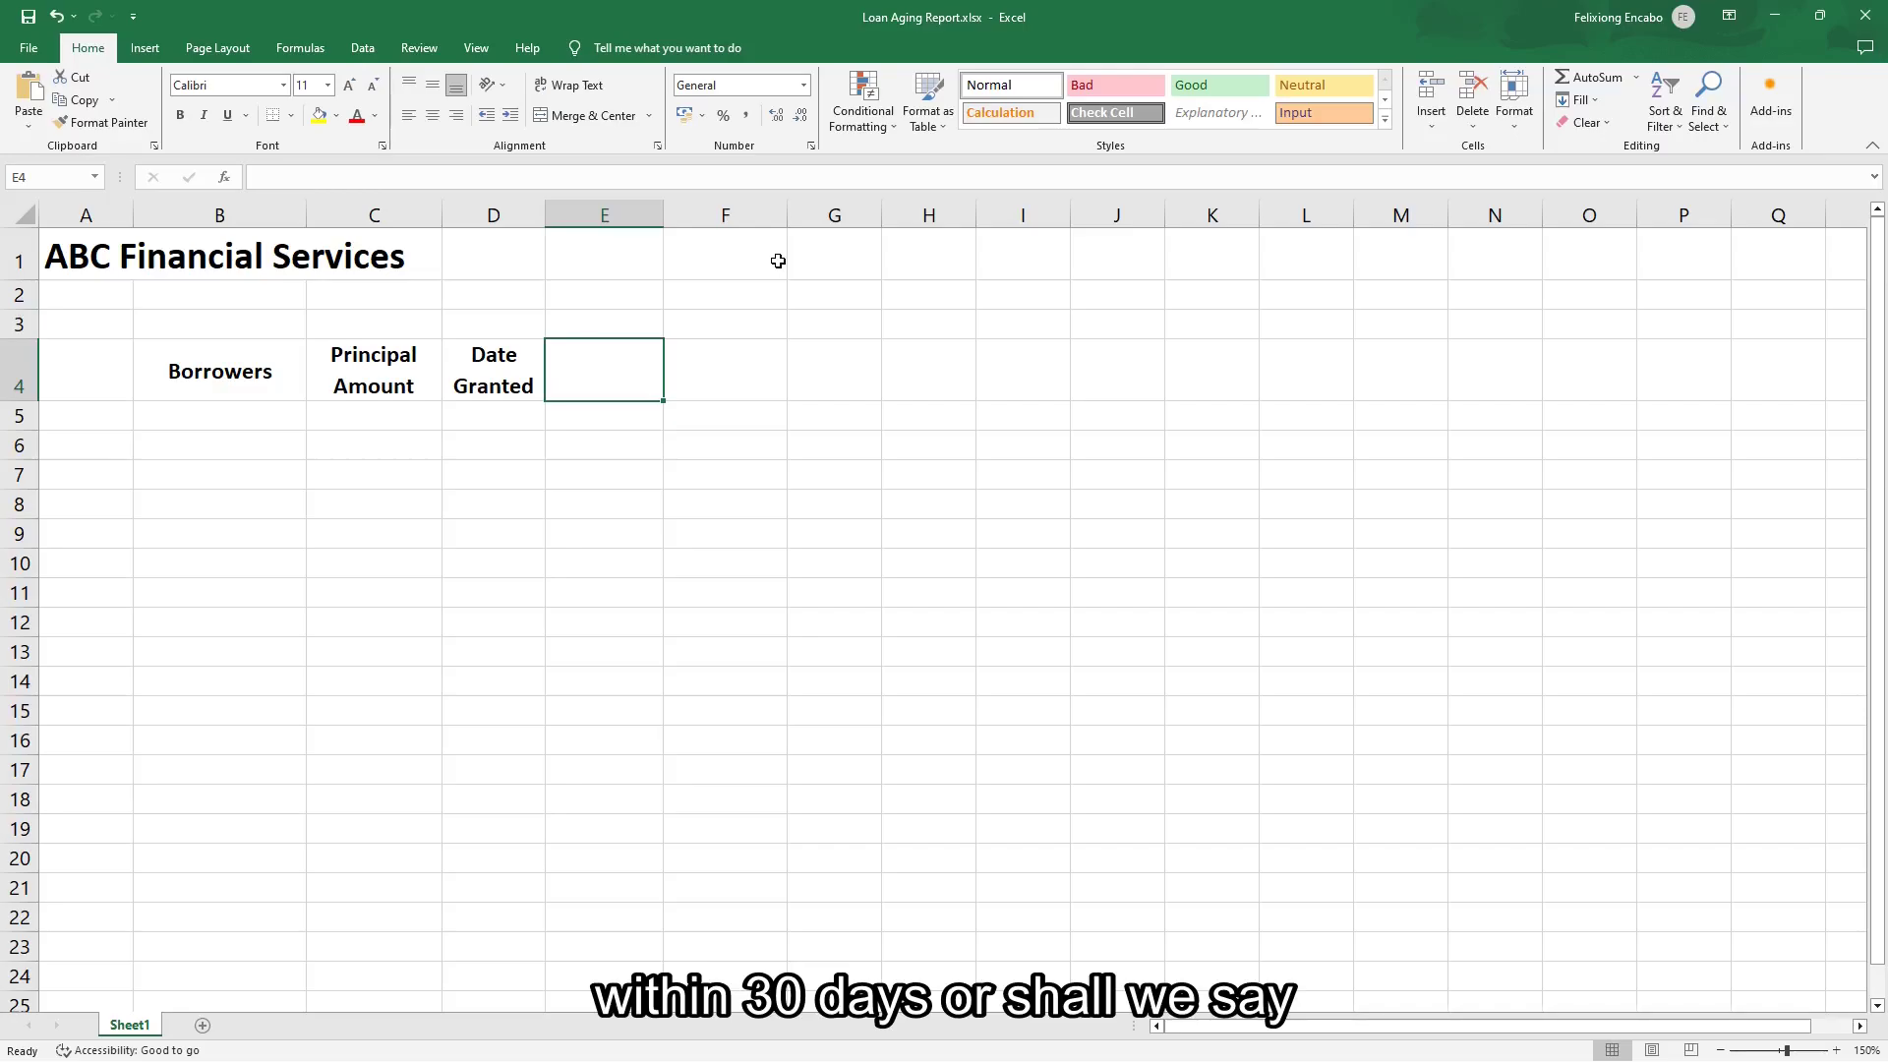
# Enter the heading "One Month" in cell E4.
pyautogui.write('O')
pyautogui.press('BackSpace')
pyautogui.write('One')
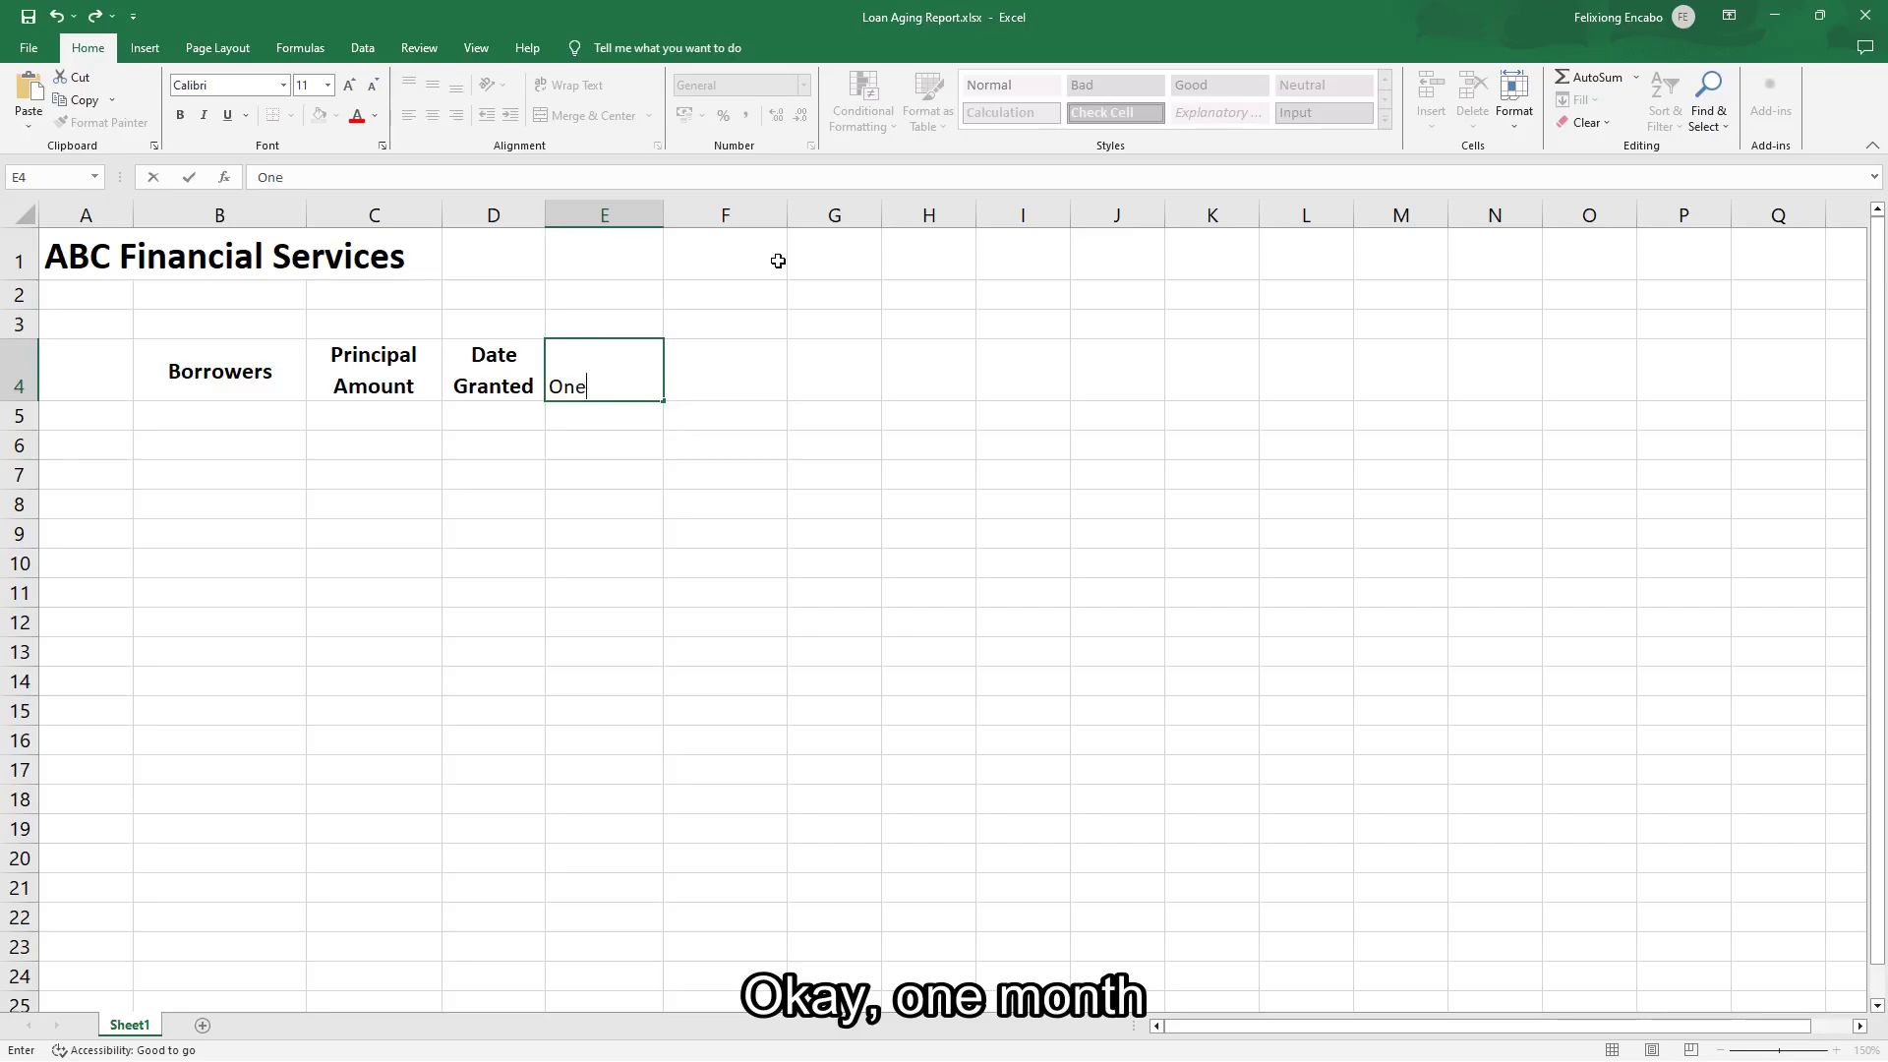
pyautogui.write(' Mont')
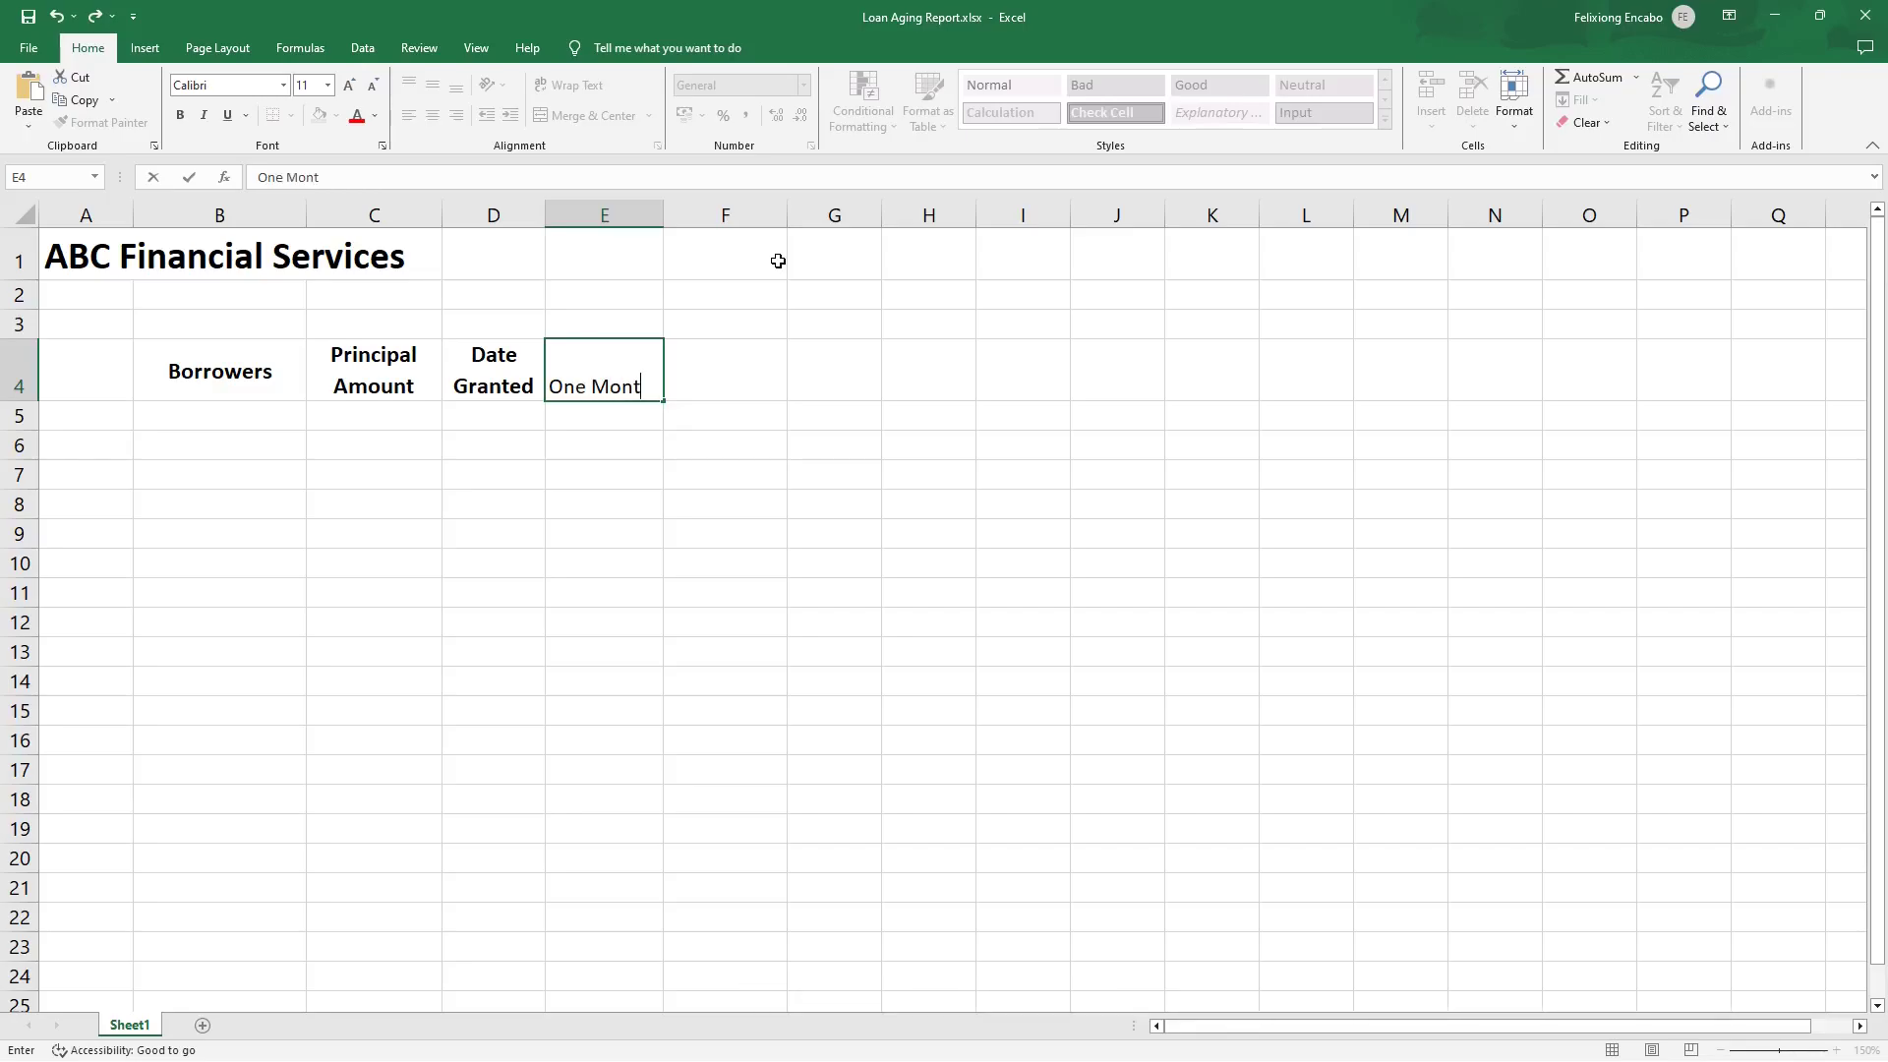
pyautogui.write('h')
pyautogui.press('Return')
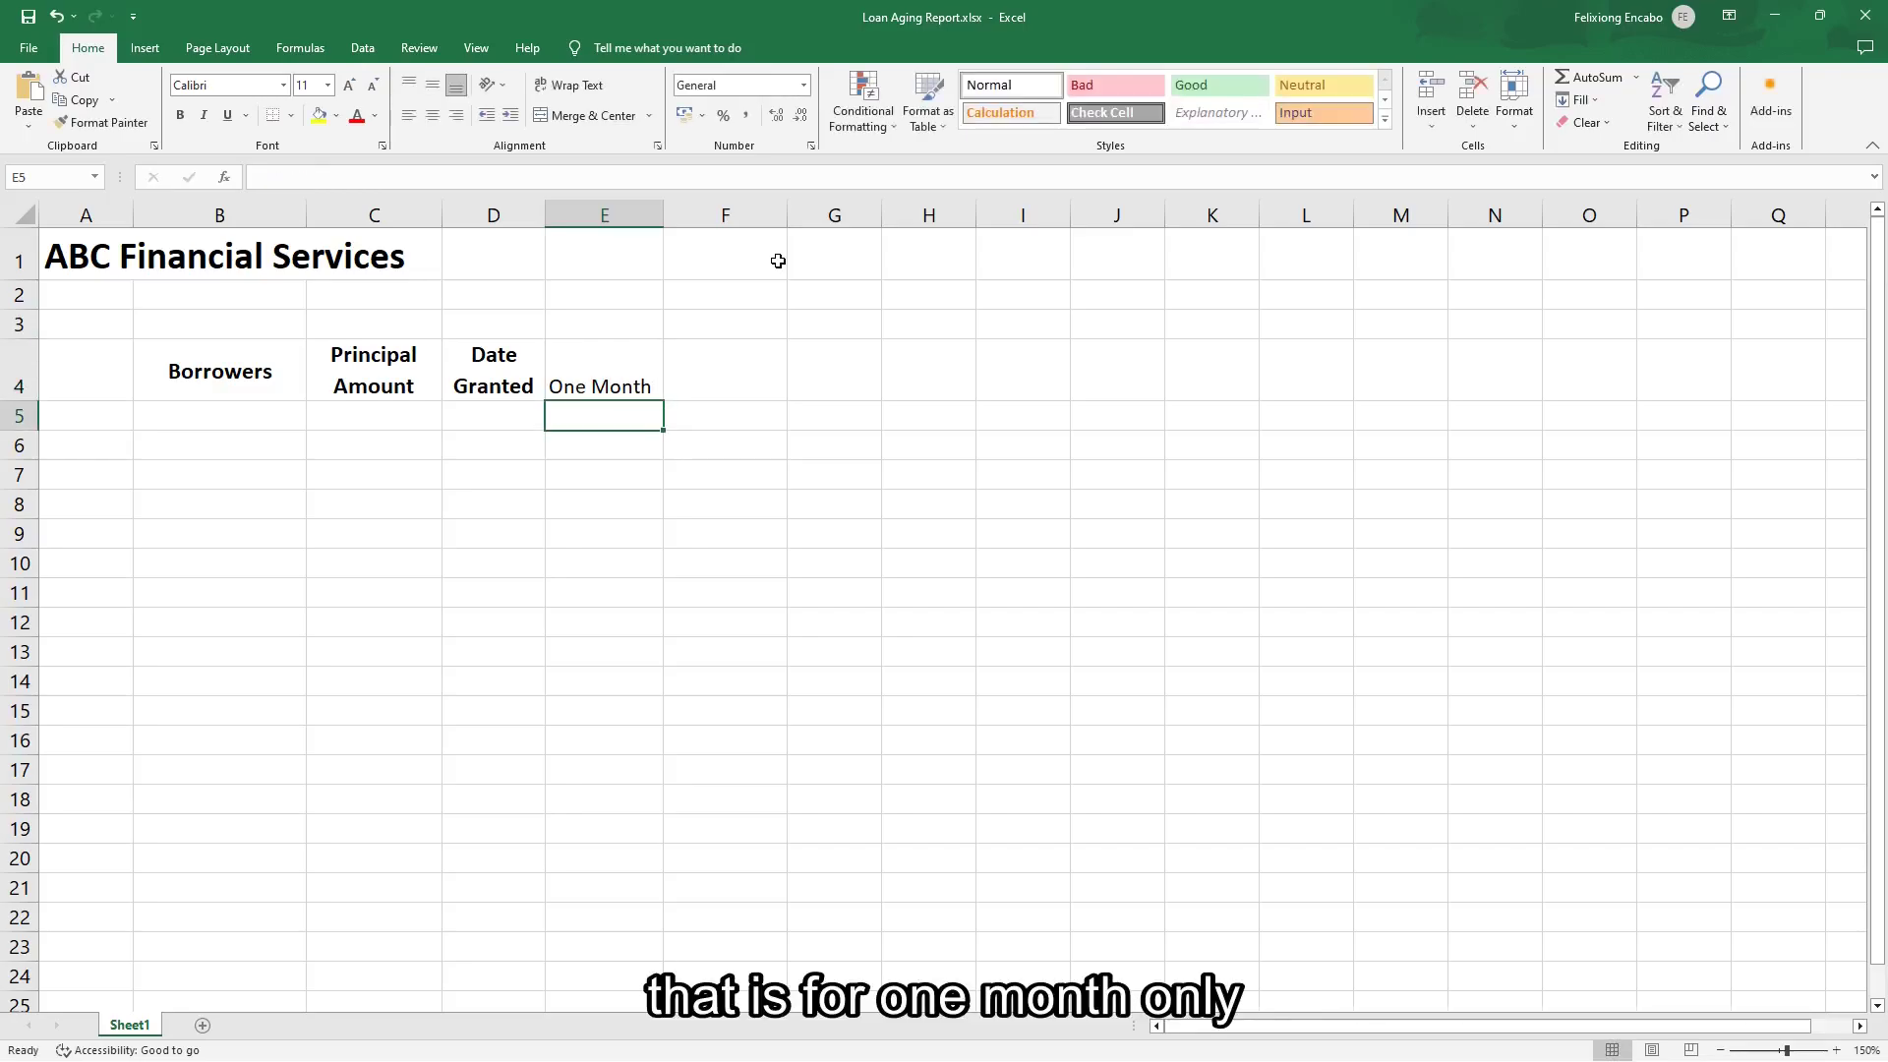
# Enter the heading "3 Months" in cell F4, beside the "One Month" heading.
pyautogui.press('Up')
pyautogui.press('Right')
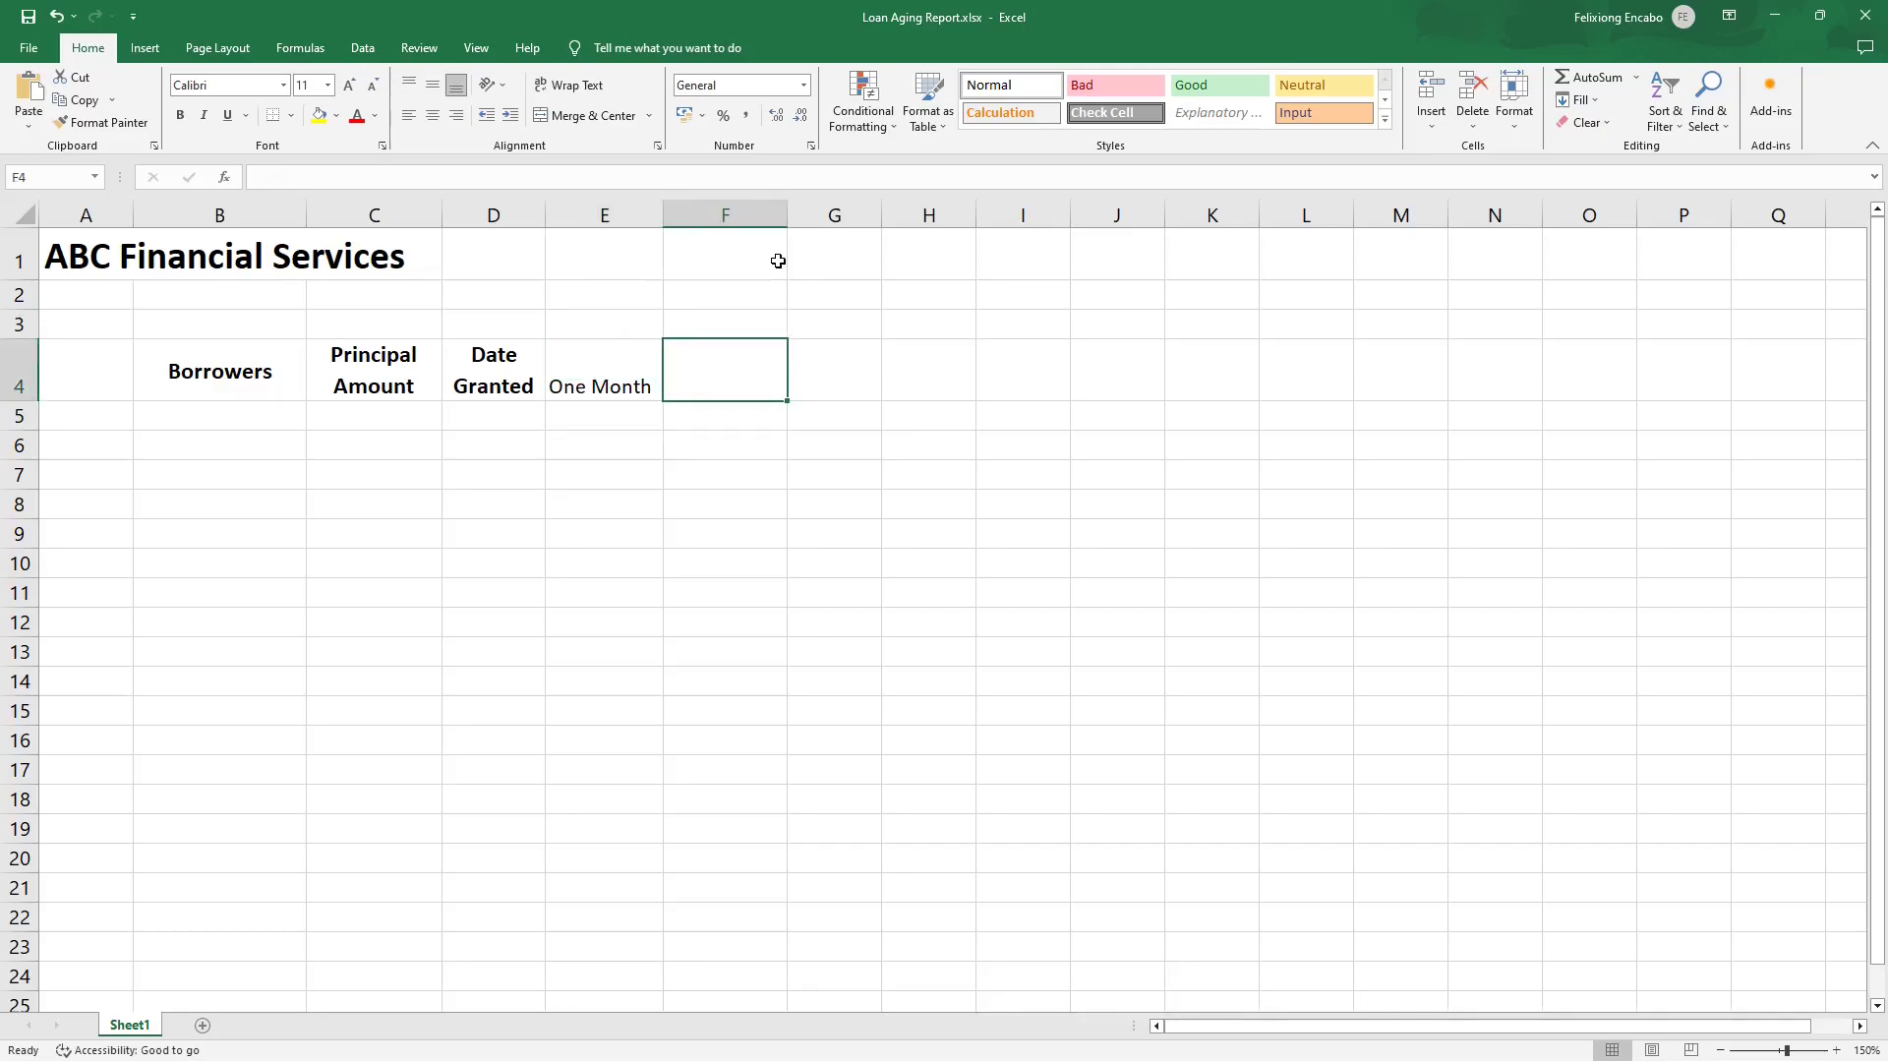
pyautogui.write('3')
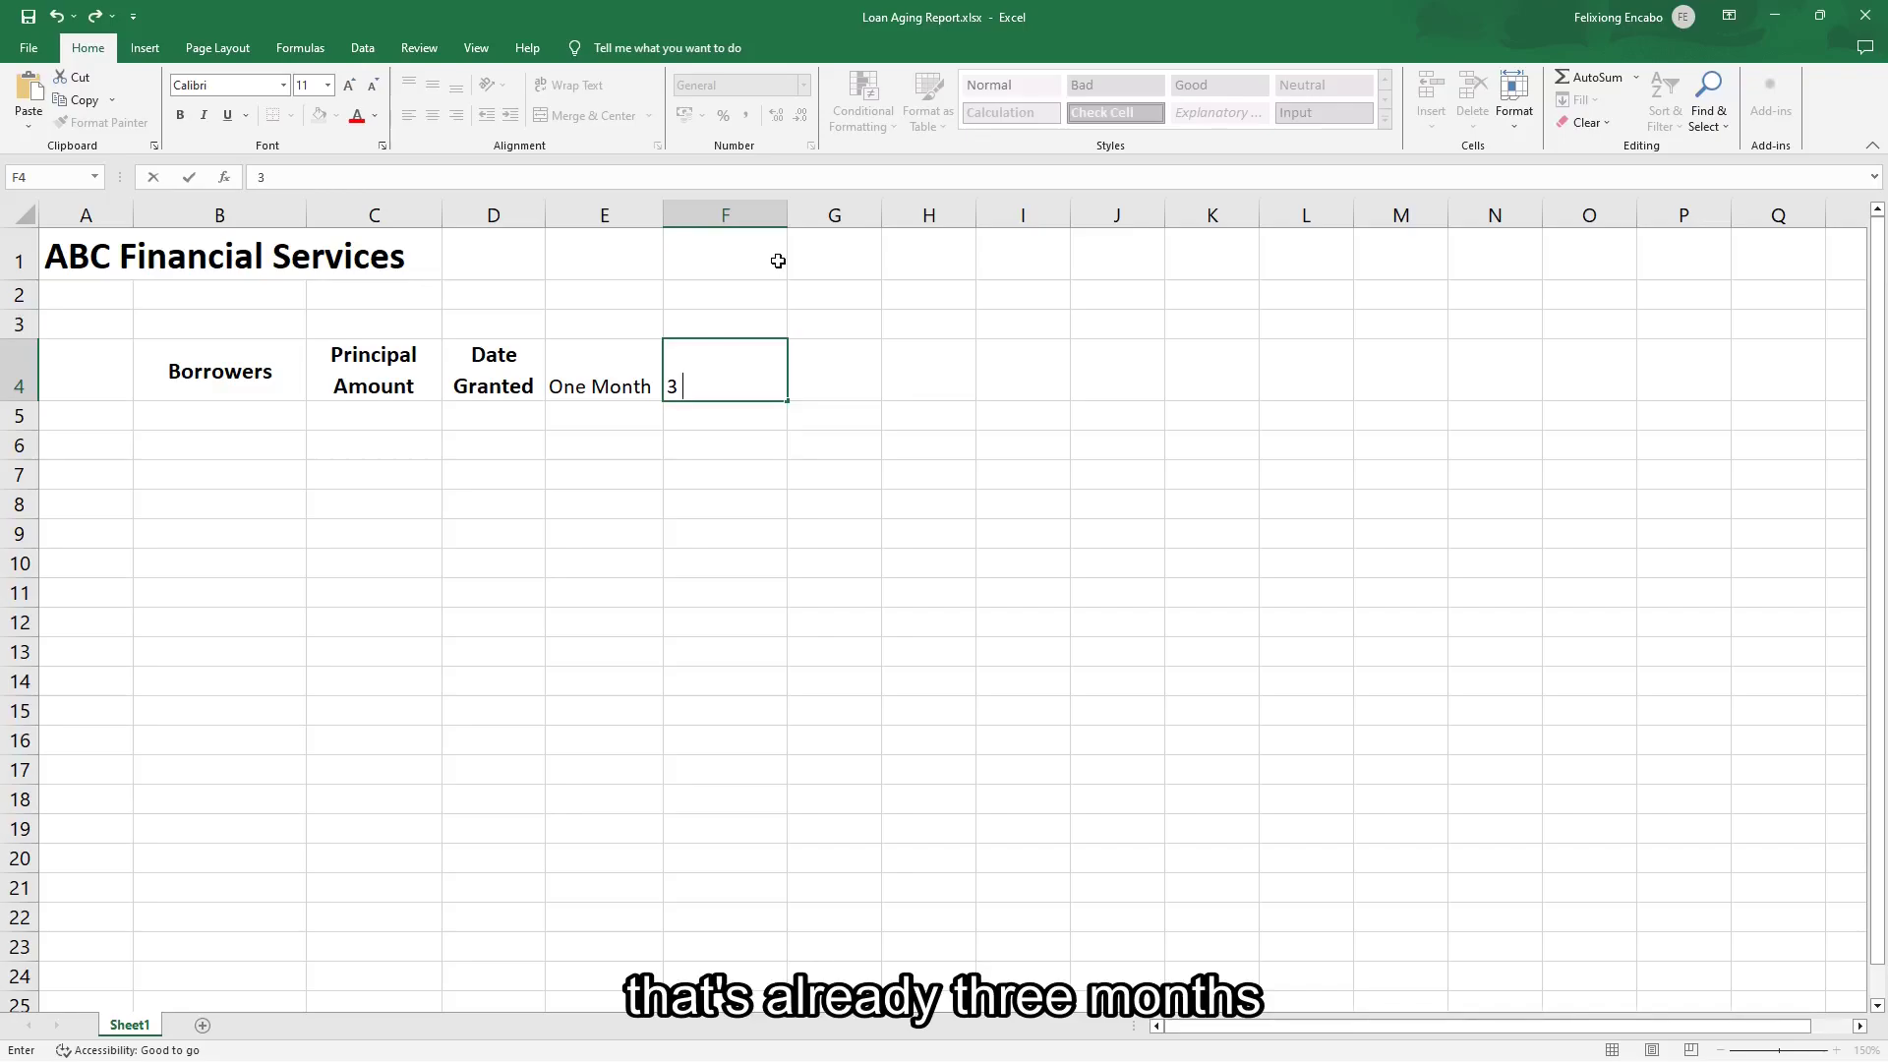
pyautogui.write(' Months')
pyautogui.press('Return')
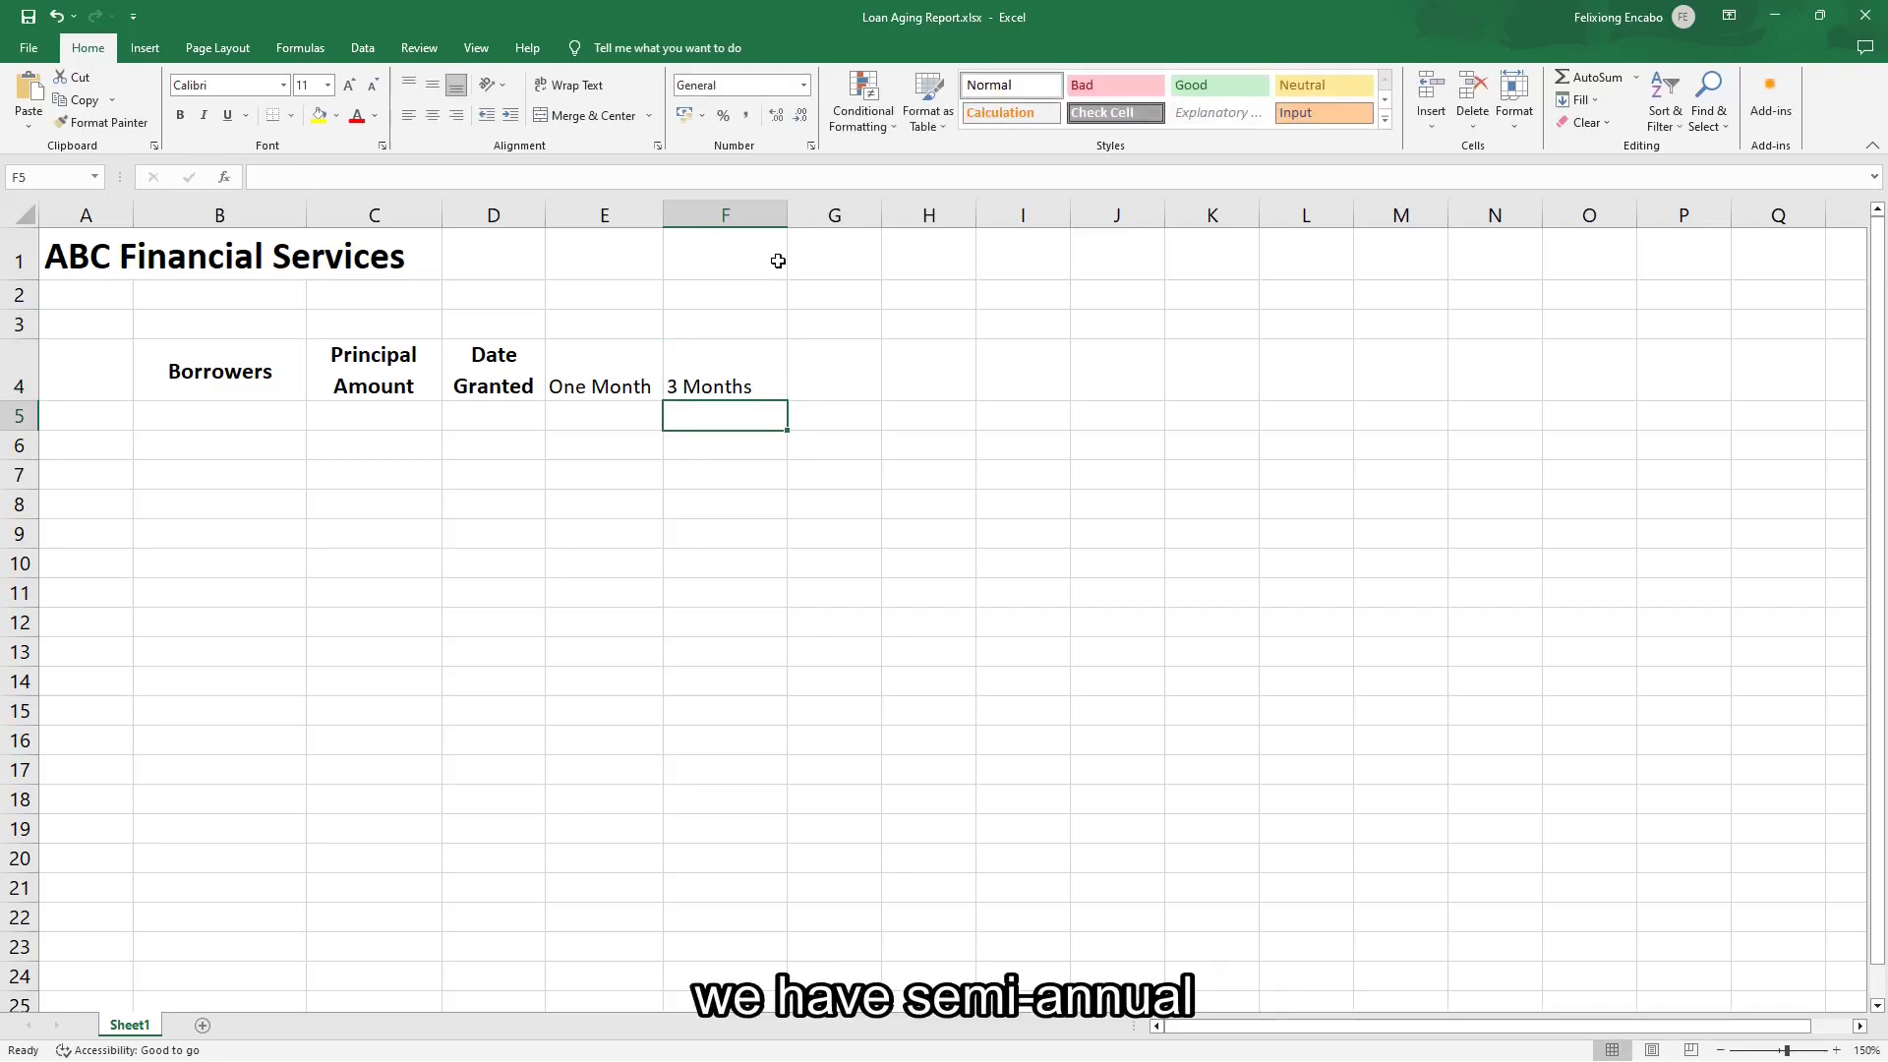
# Enter the heading "6 Months" in cell G4, beside the "3 Months" heading.
pyautogui.press('Up')
pyautogui.press('Right')
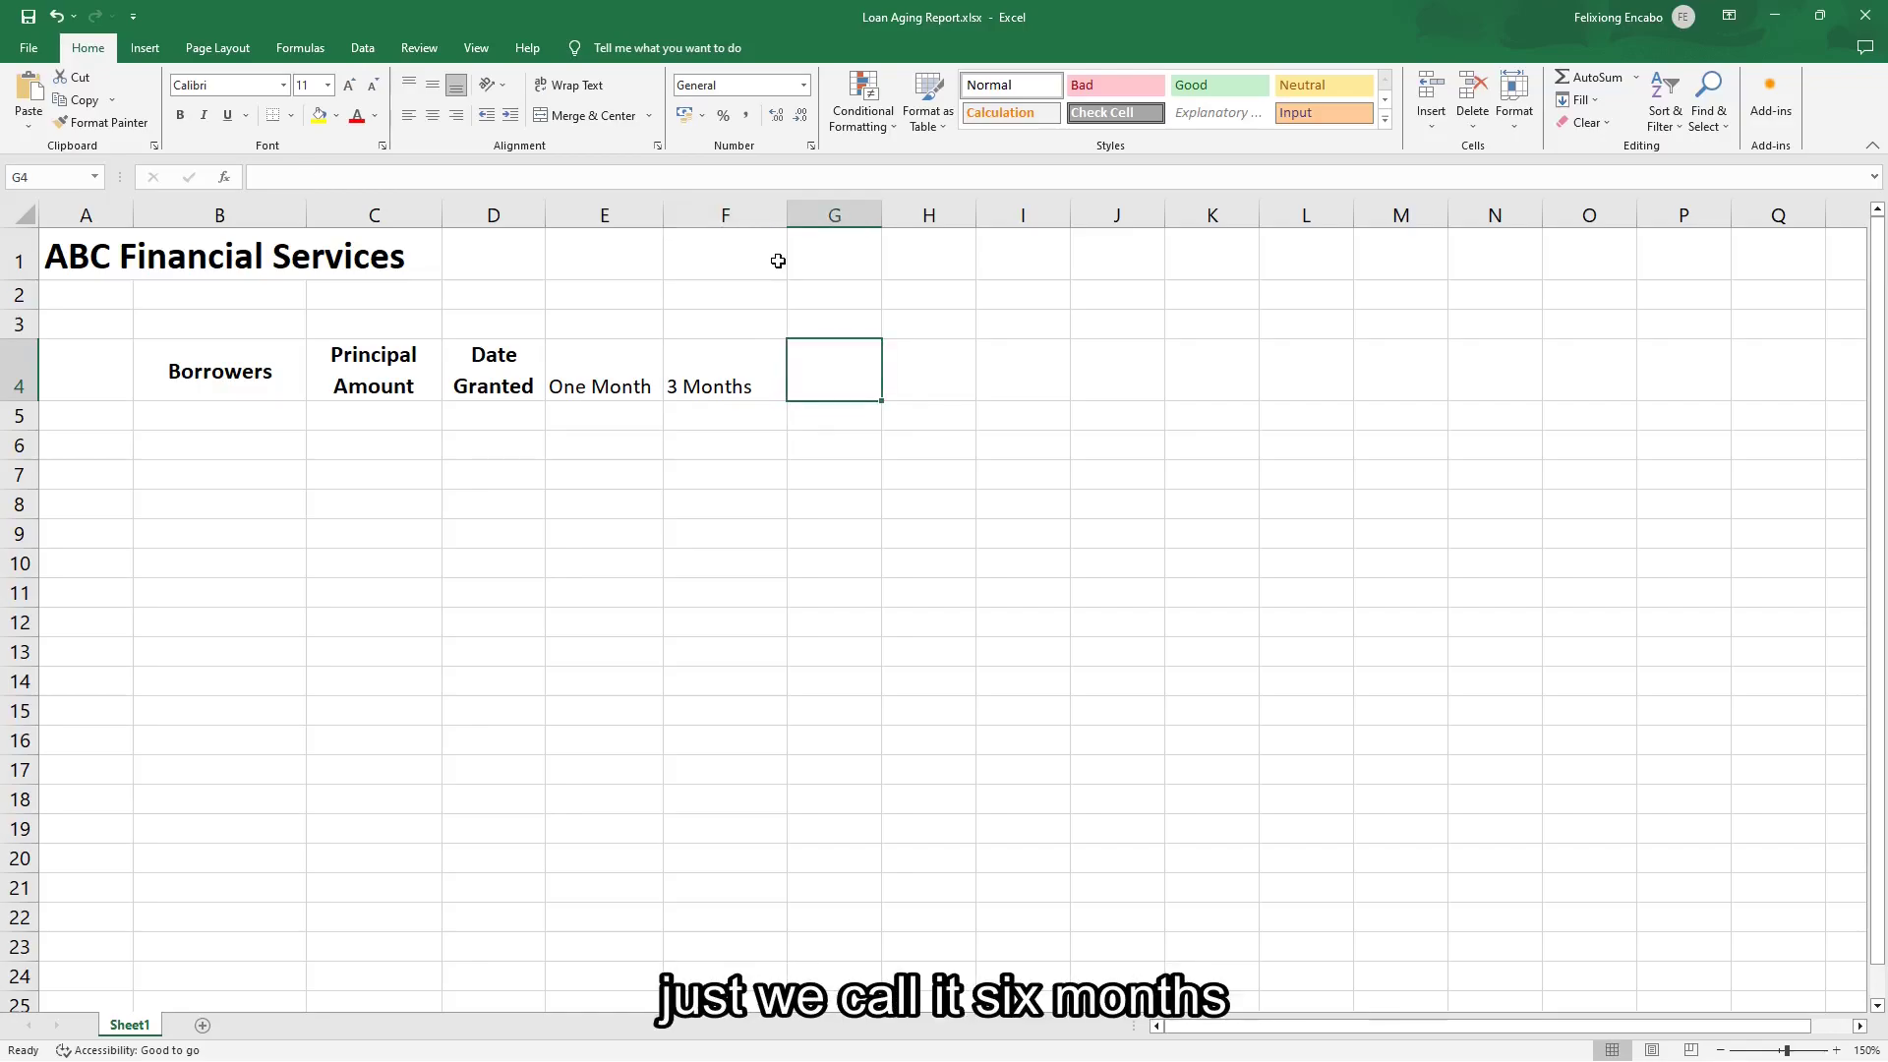
pyautogui.write('6')
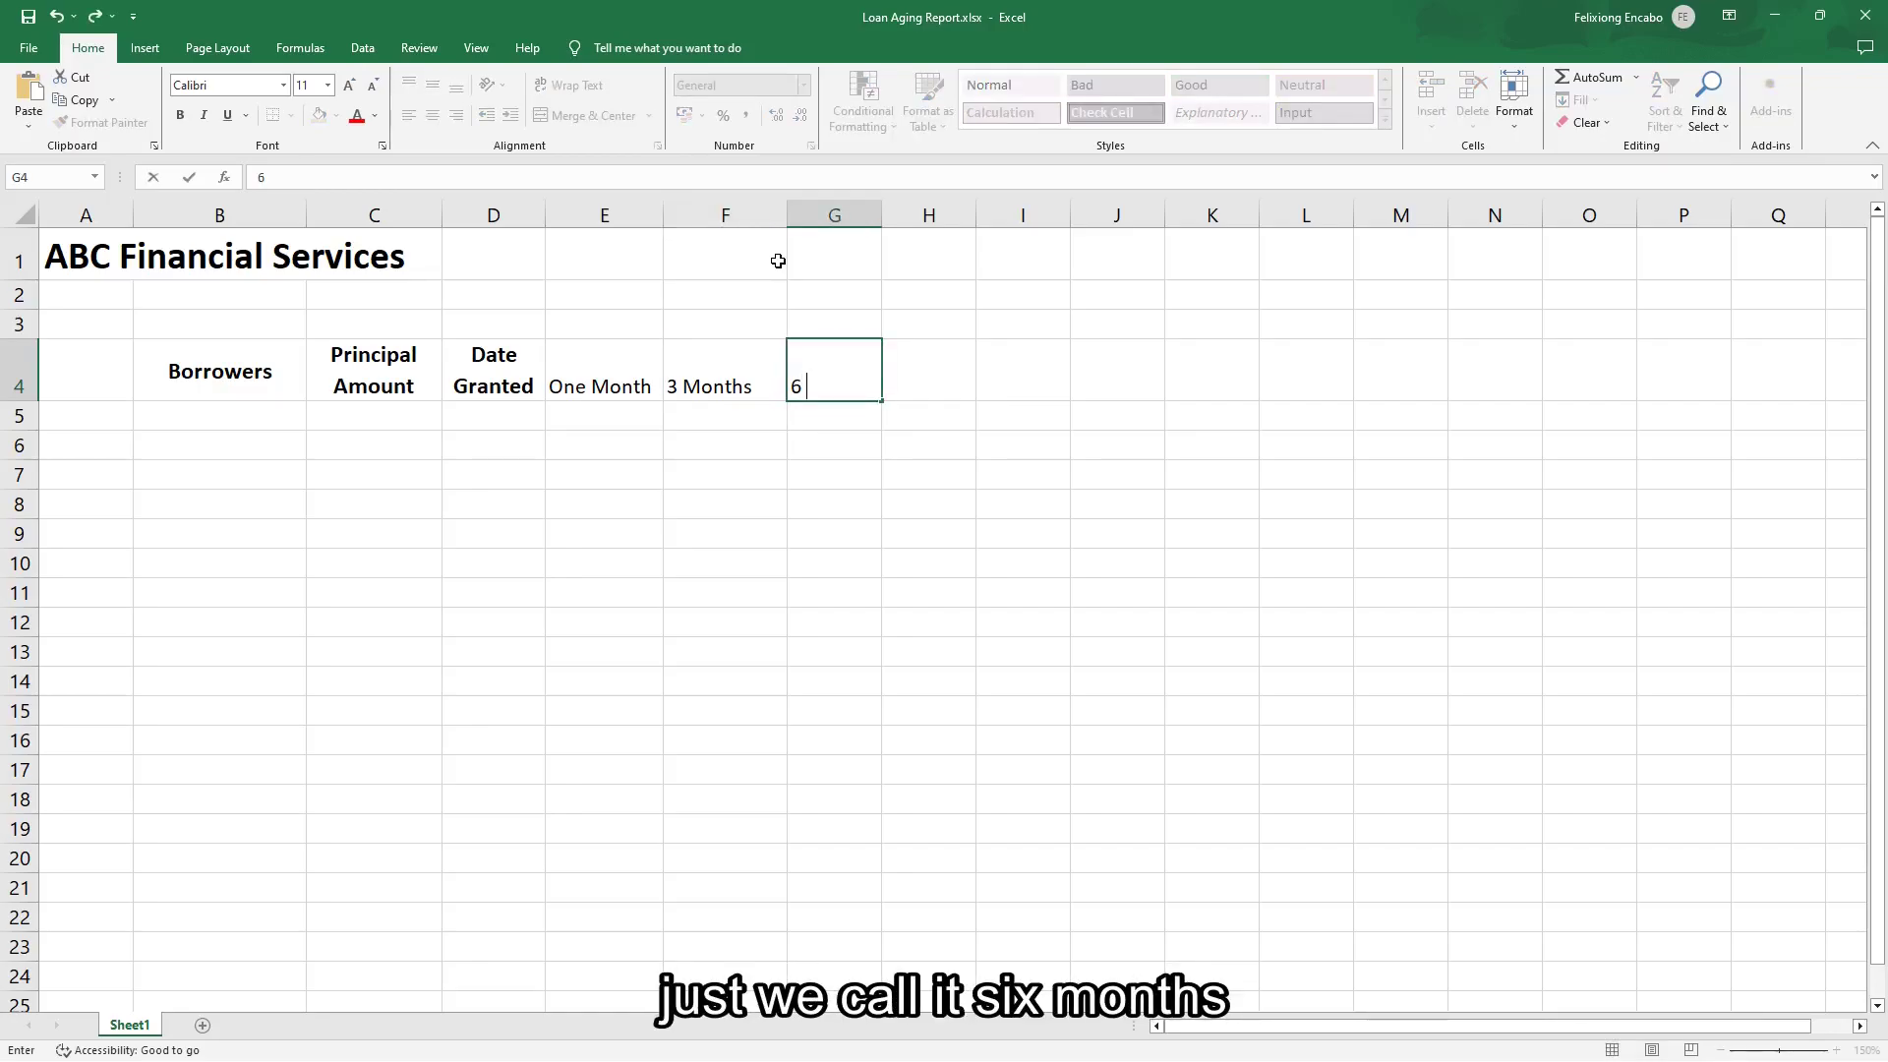
pyautogui.write(' Mo')
pyautogui.write('nths')
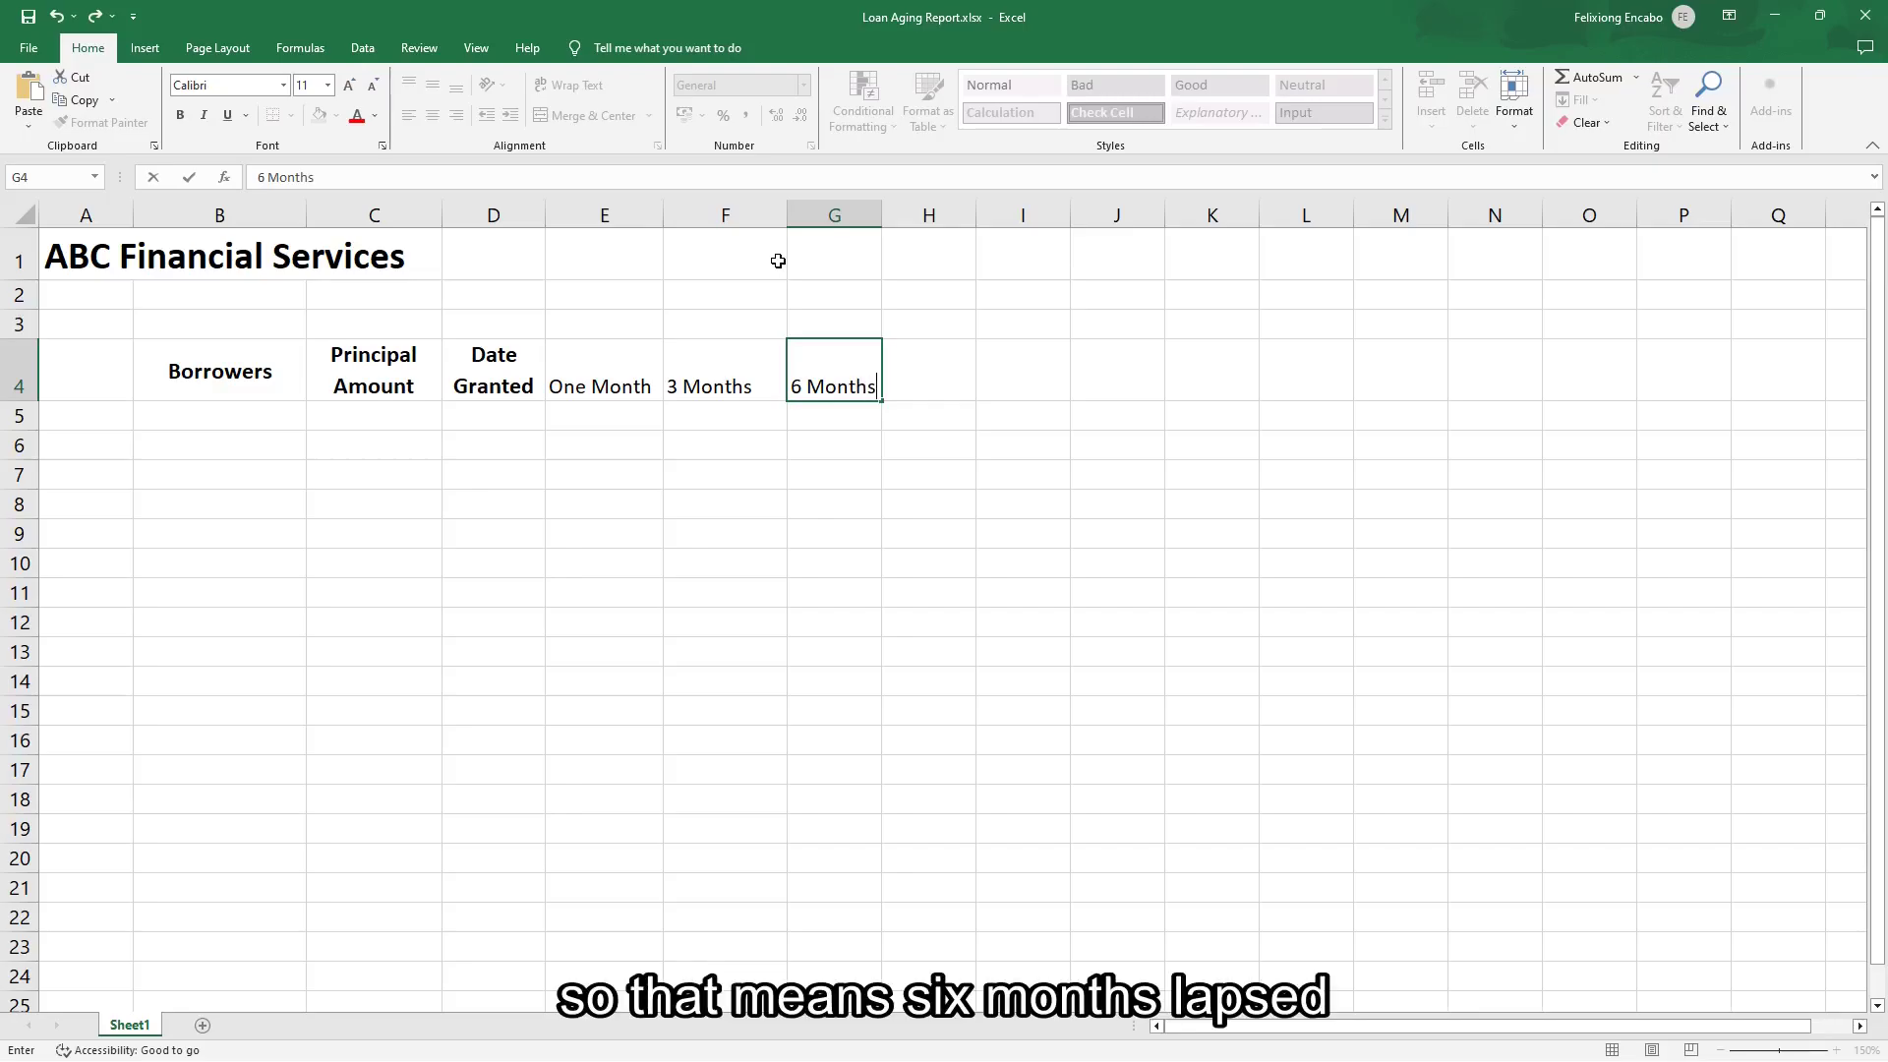
pyautogui.press('Return')
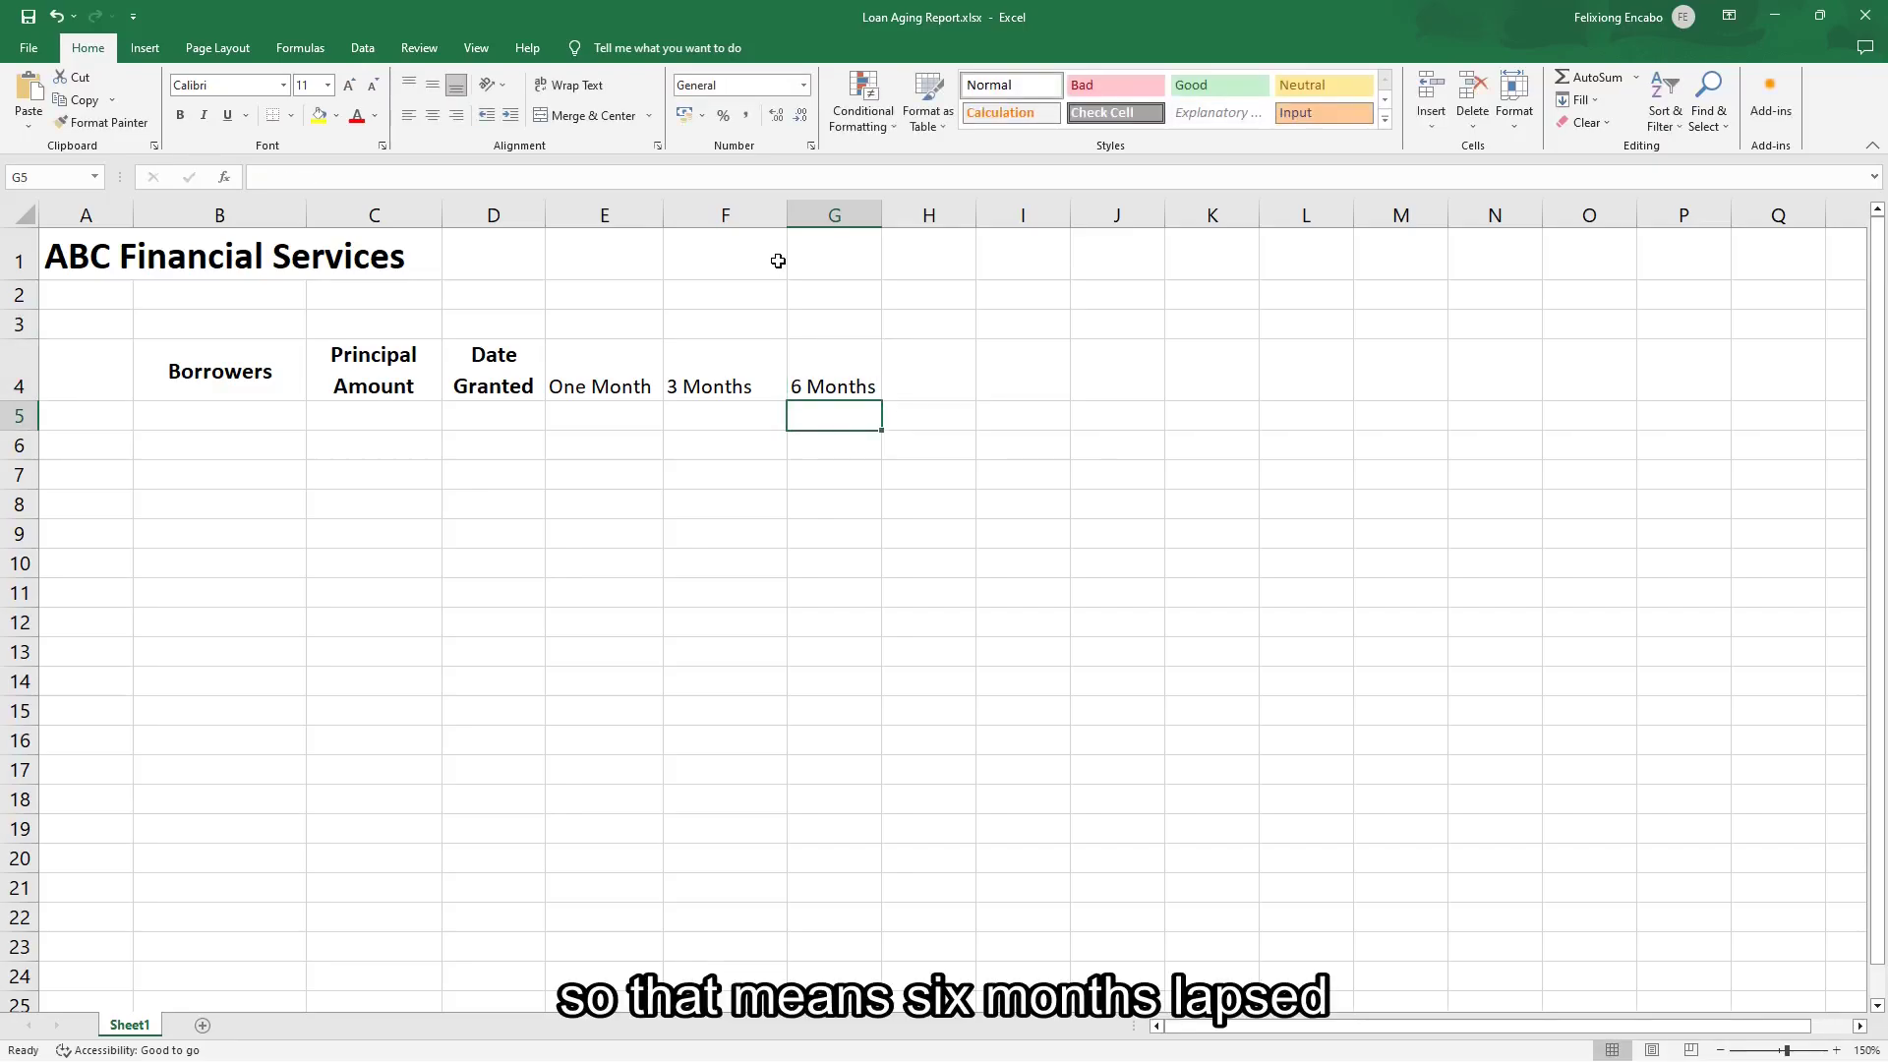
# Enter the heading "1 Year or More" in cell H4 for the last aging period.
pyautogui.press('Up')
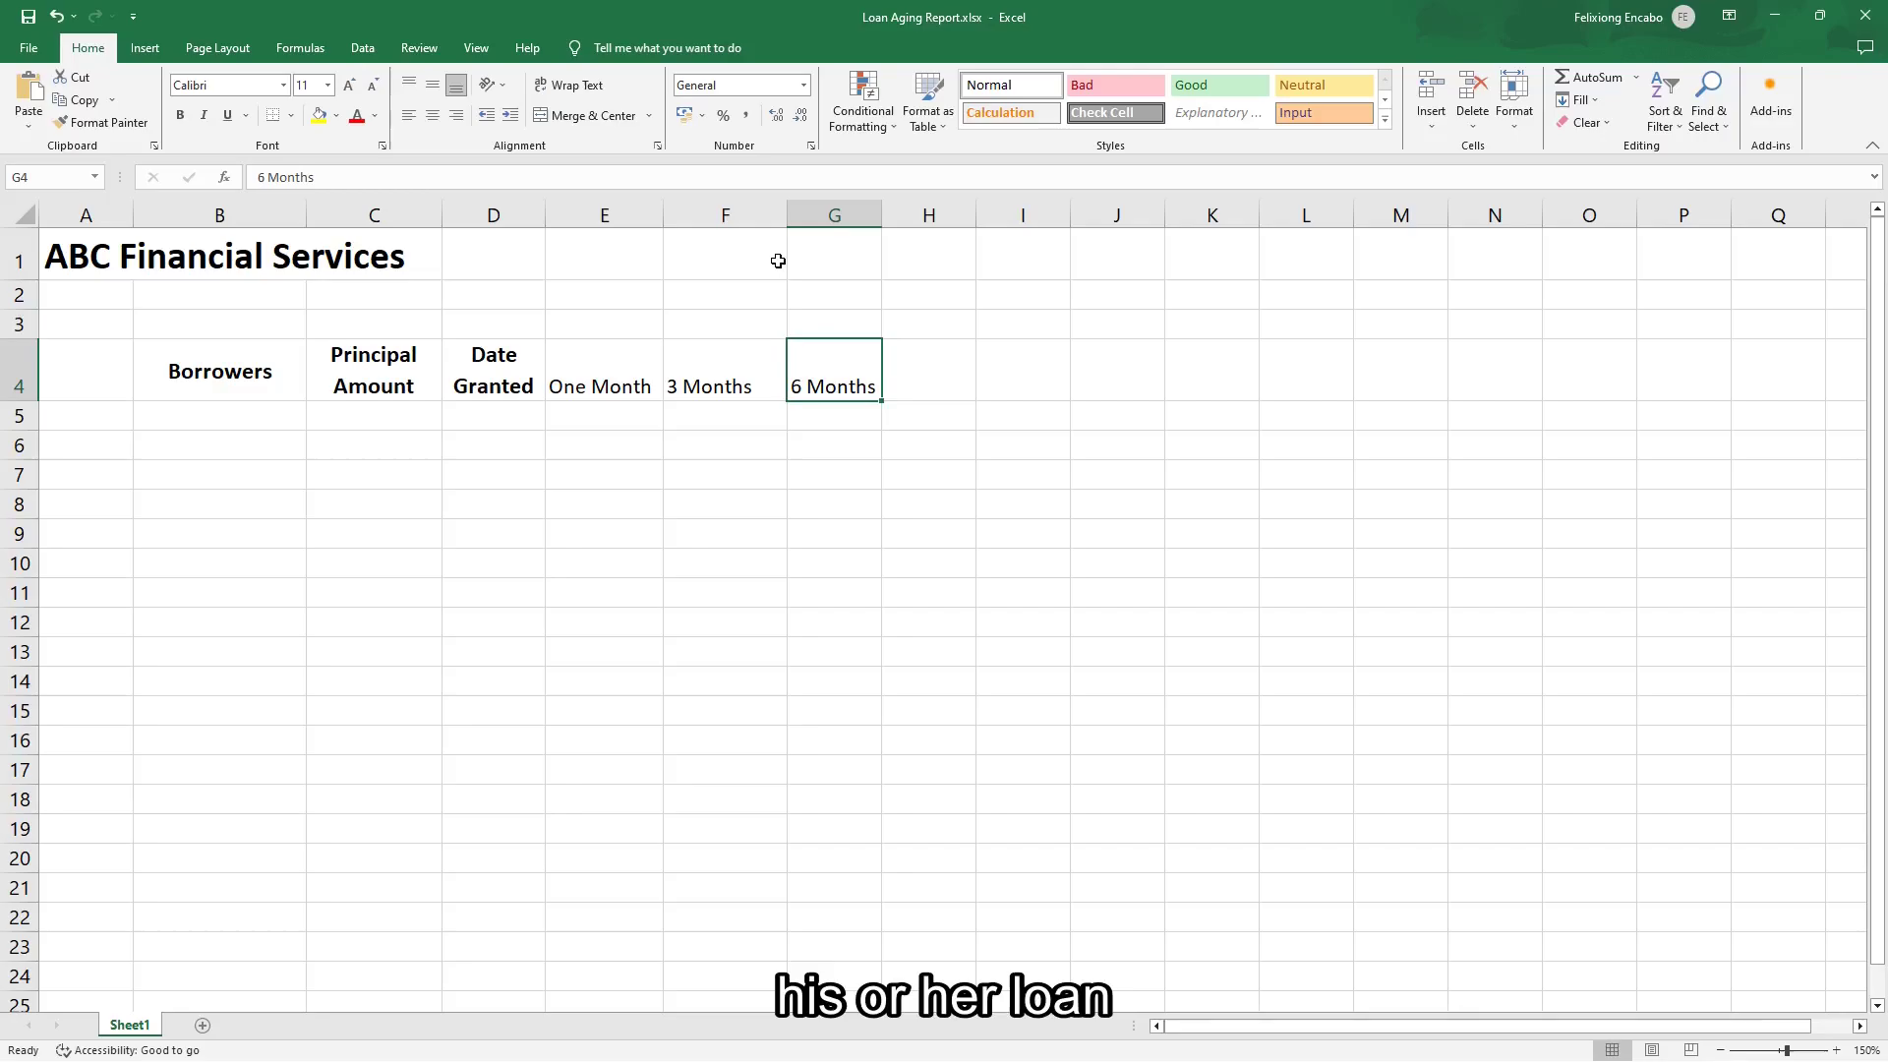
pyautogui.press('Right')
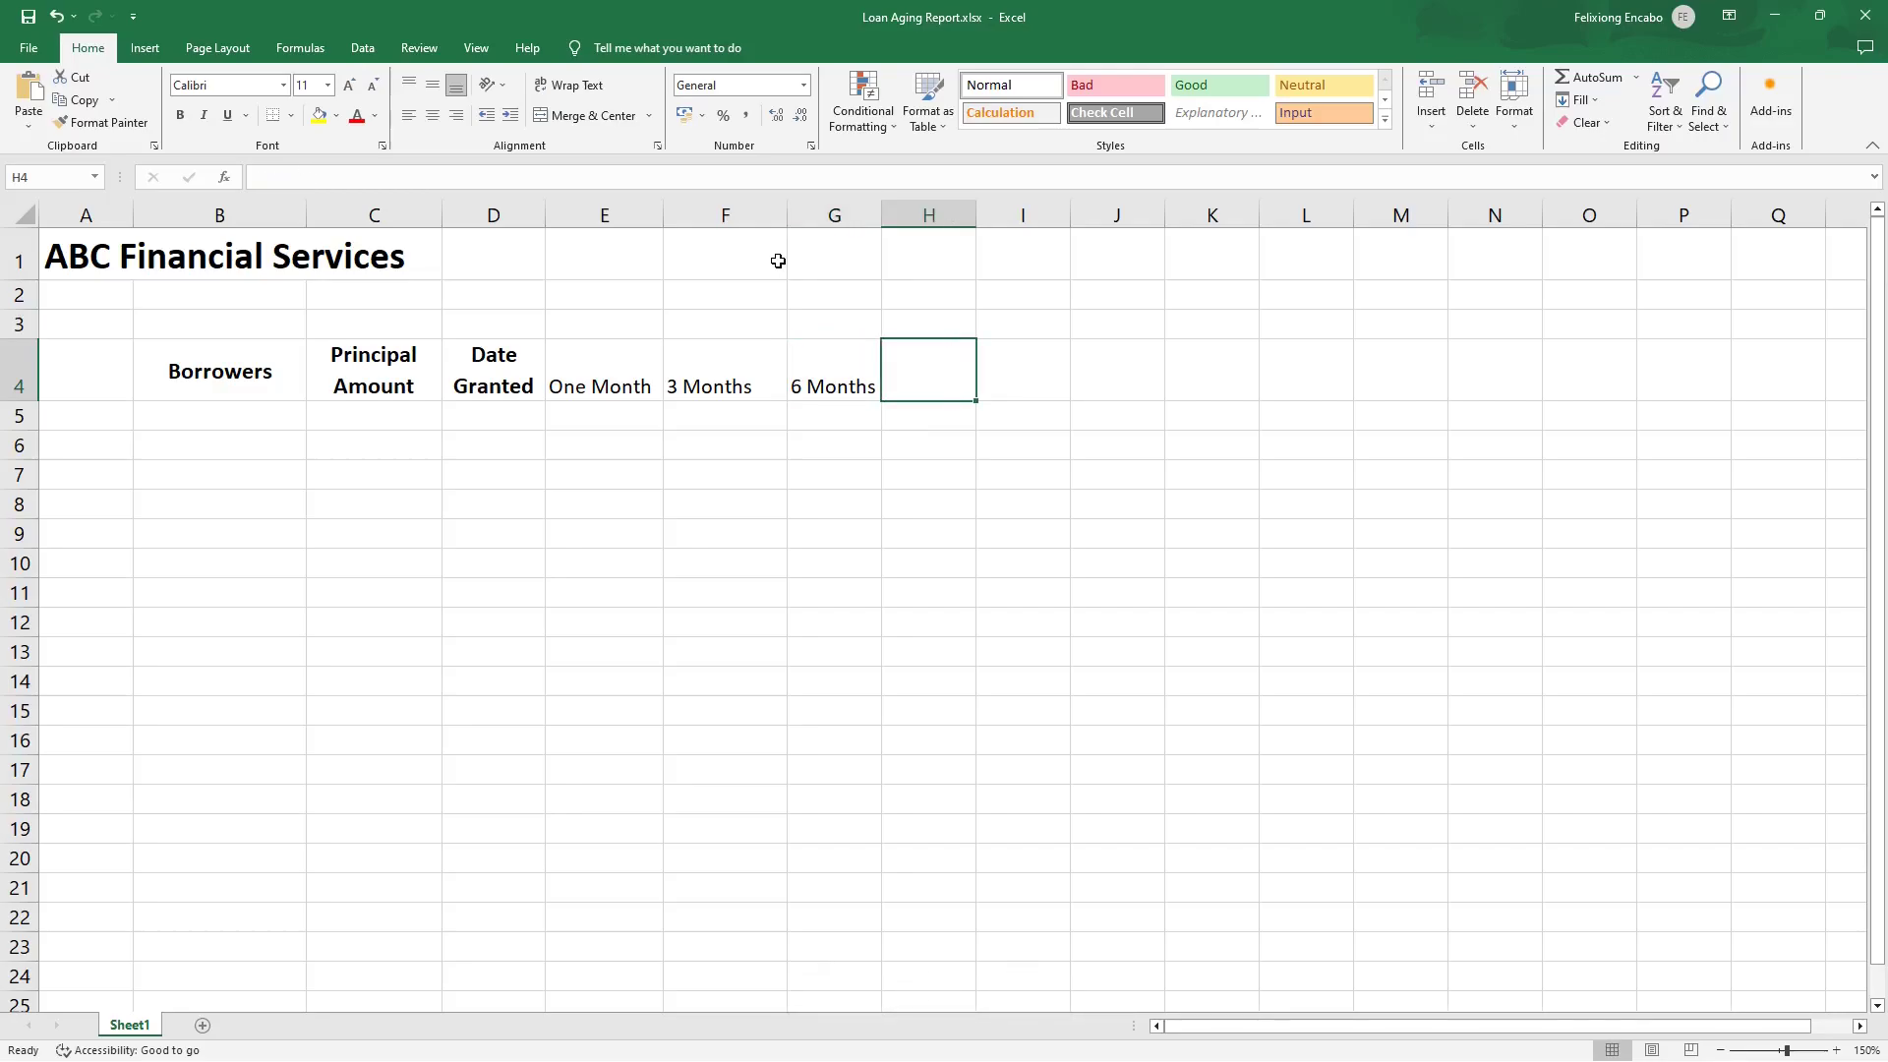
pyautogui.write('1')
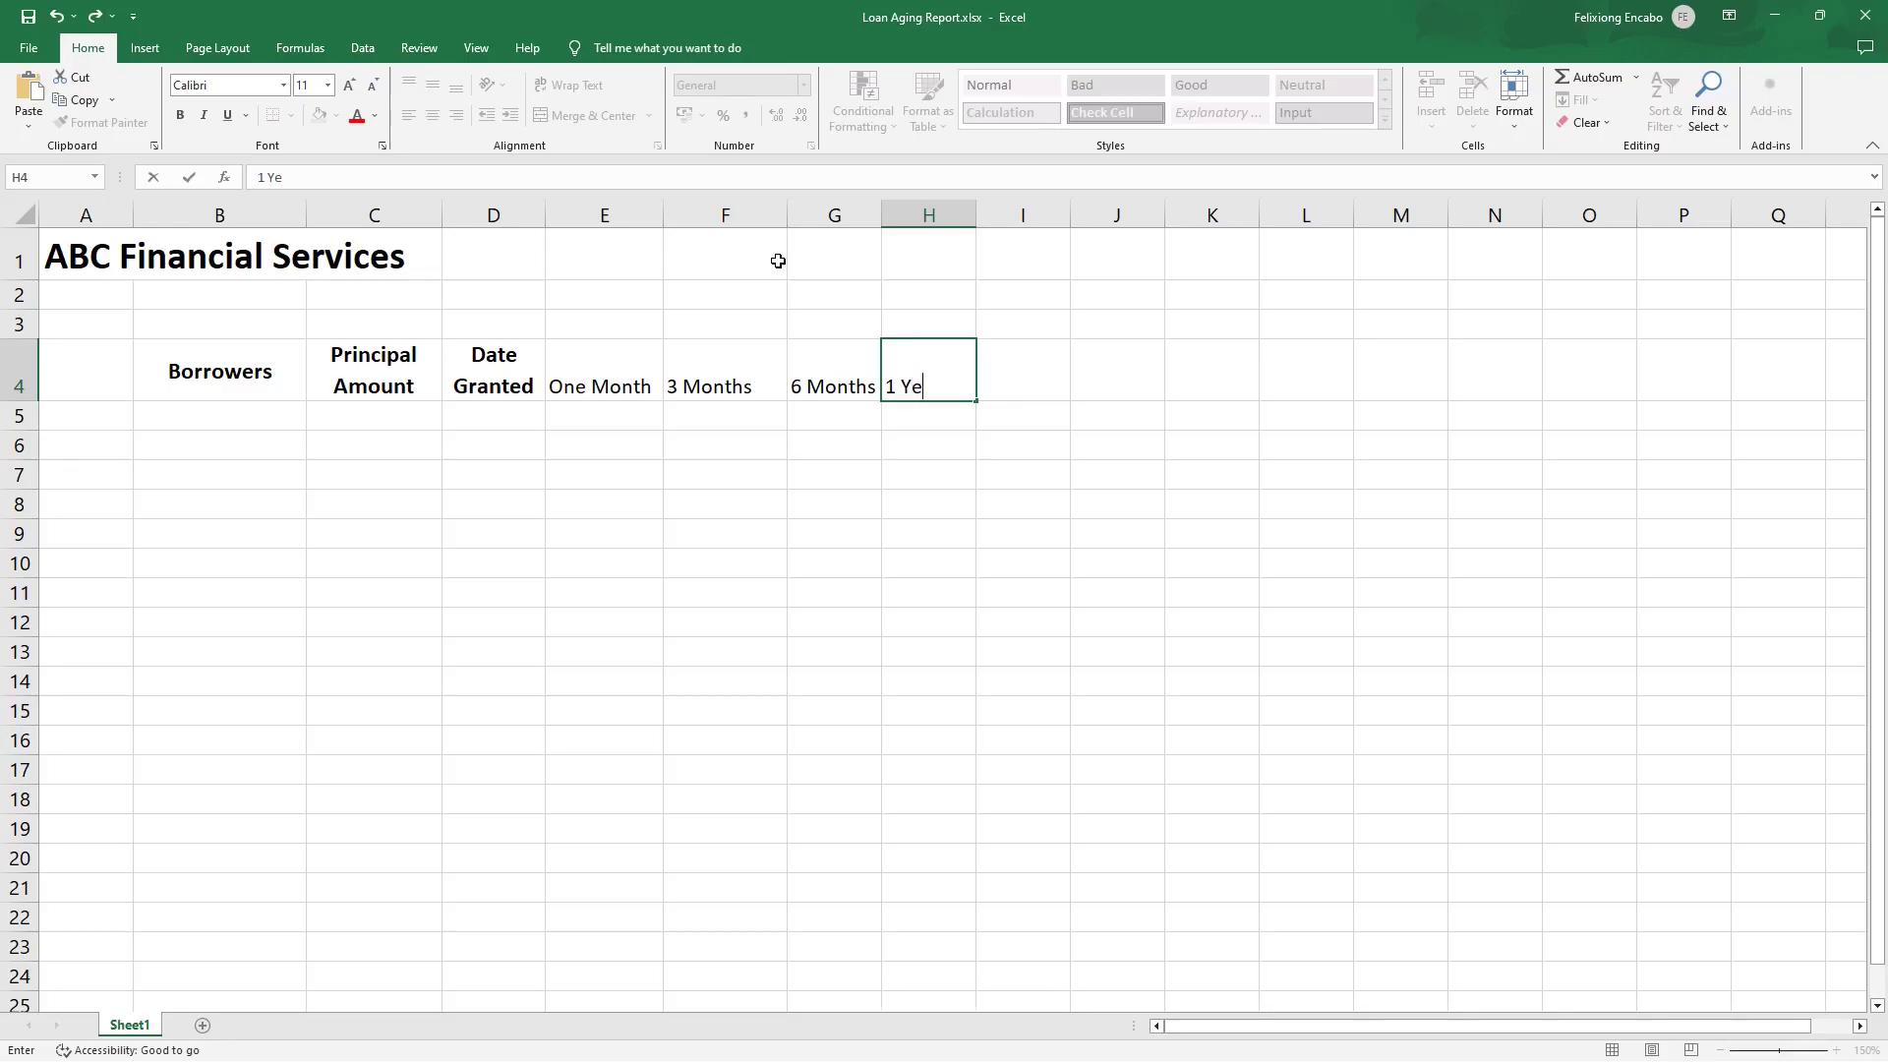
pyautogui.write(' Year or More')
pyautogui.press('Return')
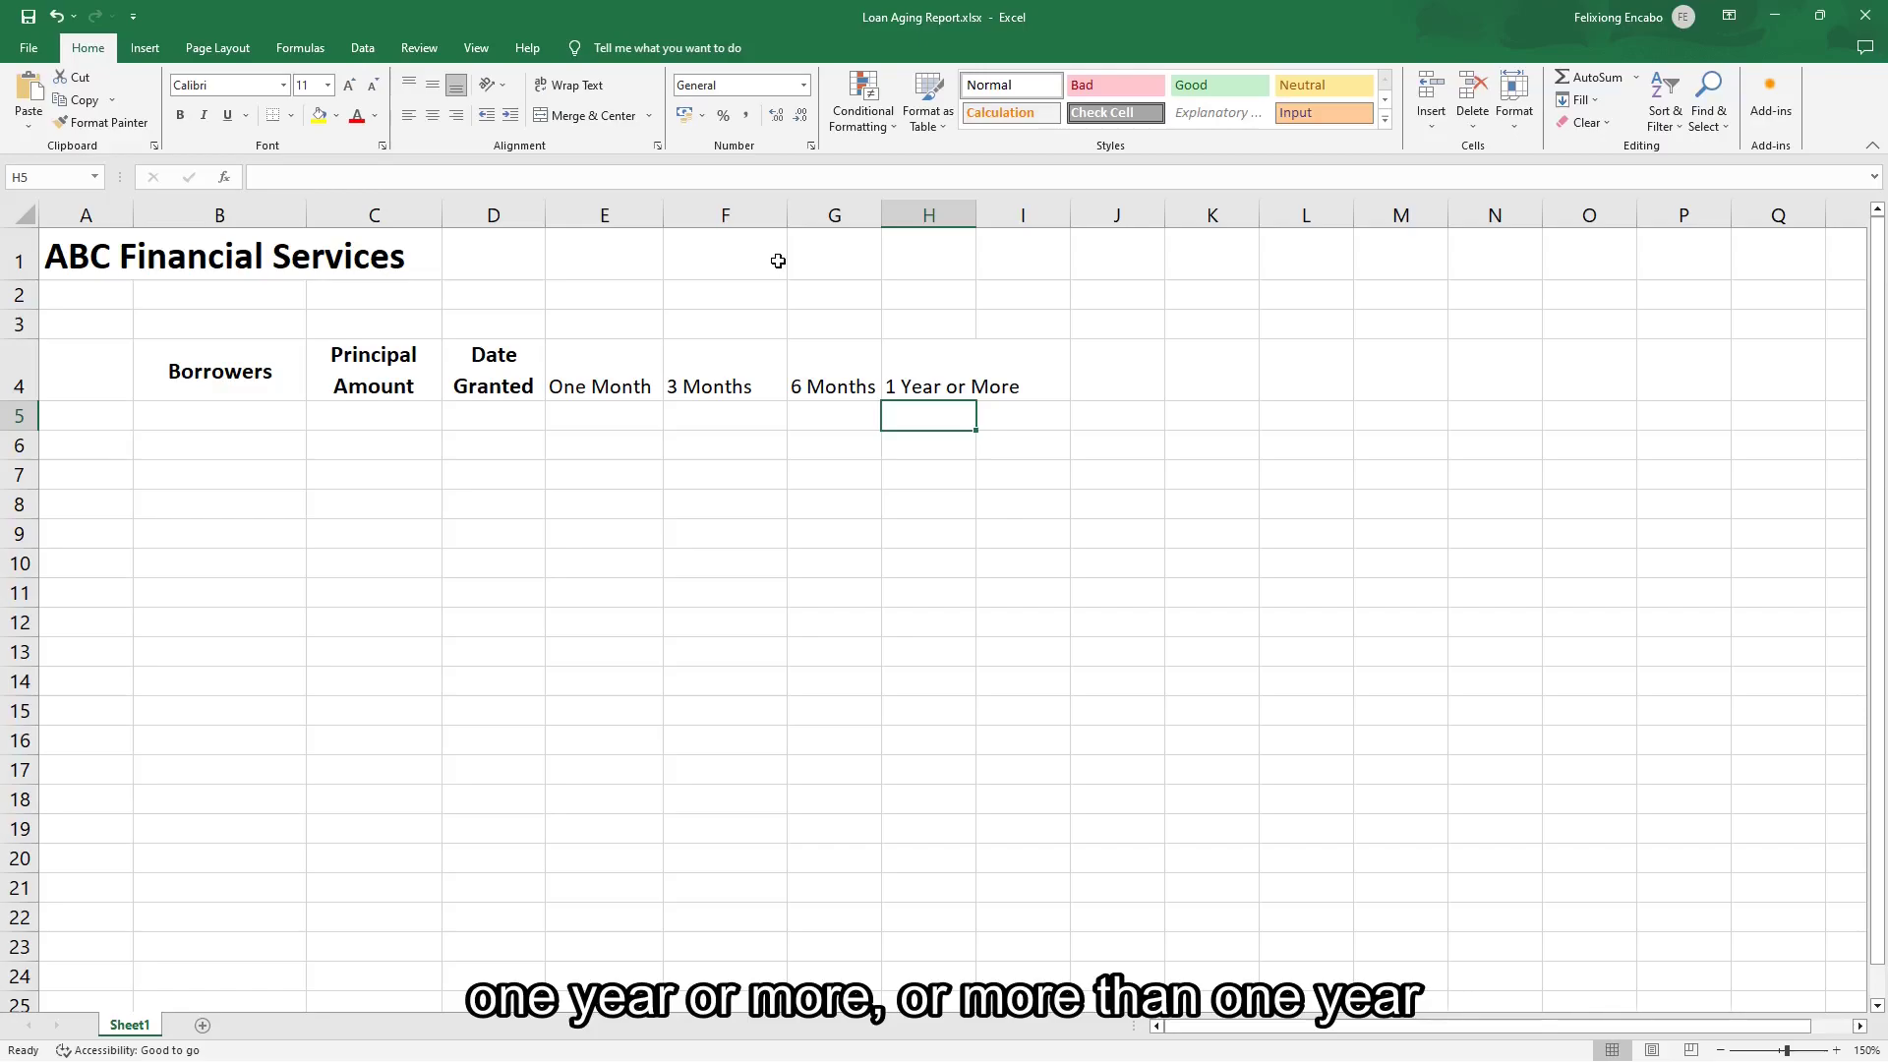
# Reword the last aging heading in H4 as "1 Year and Above".
pyautogui.press('Up')
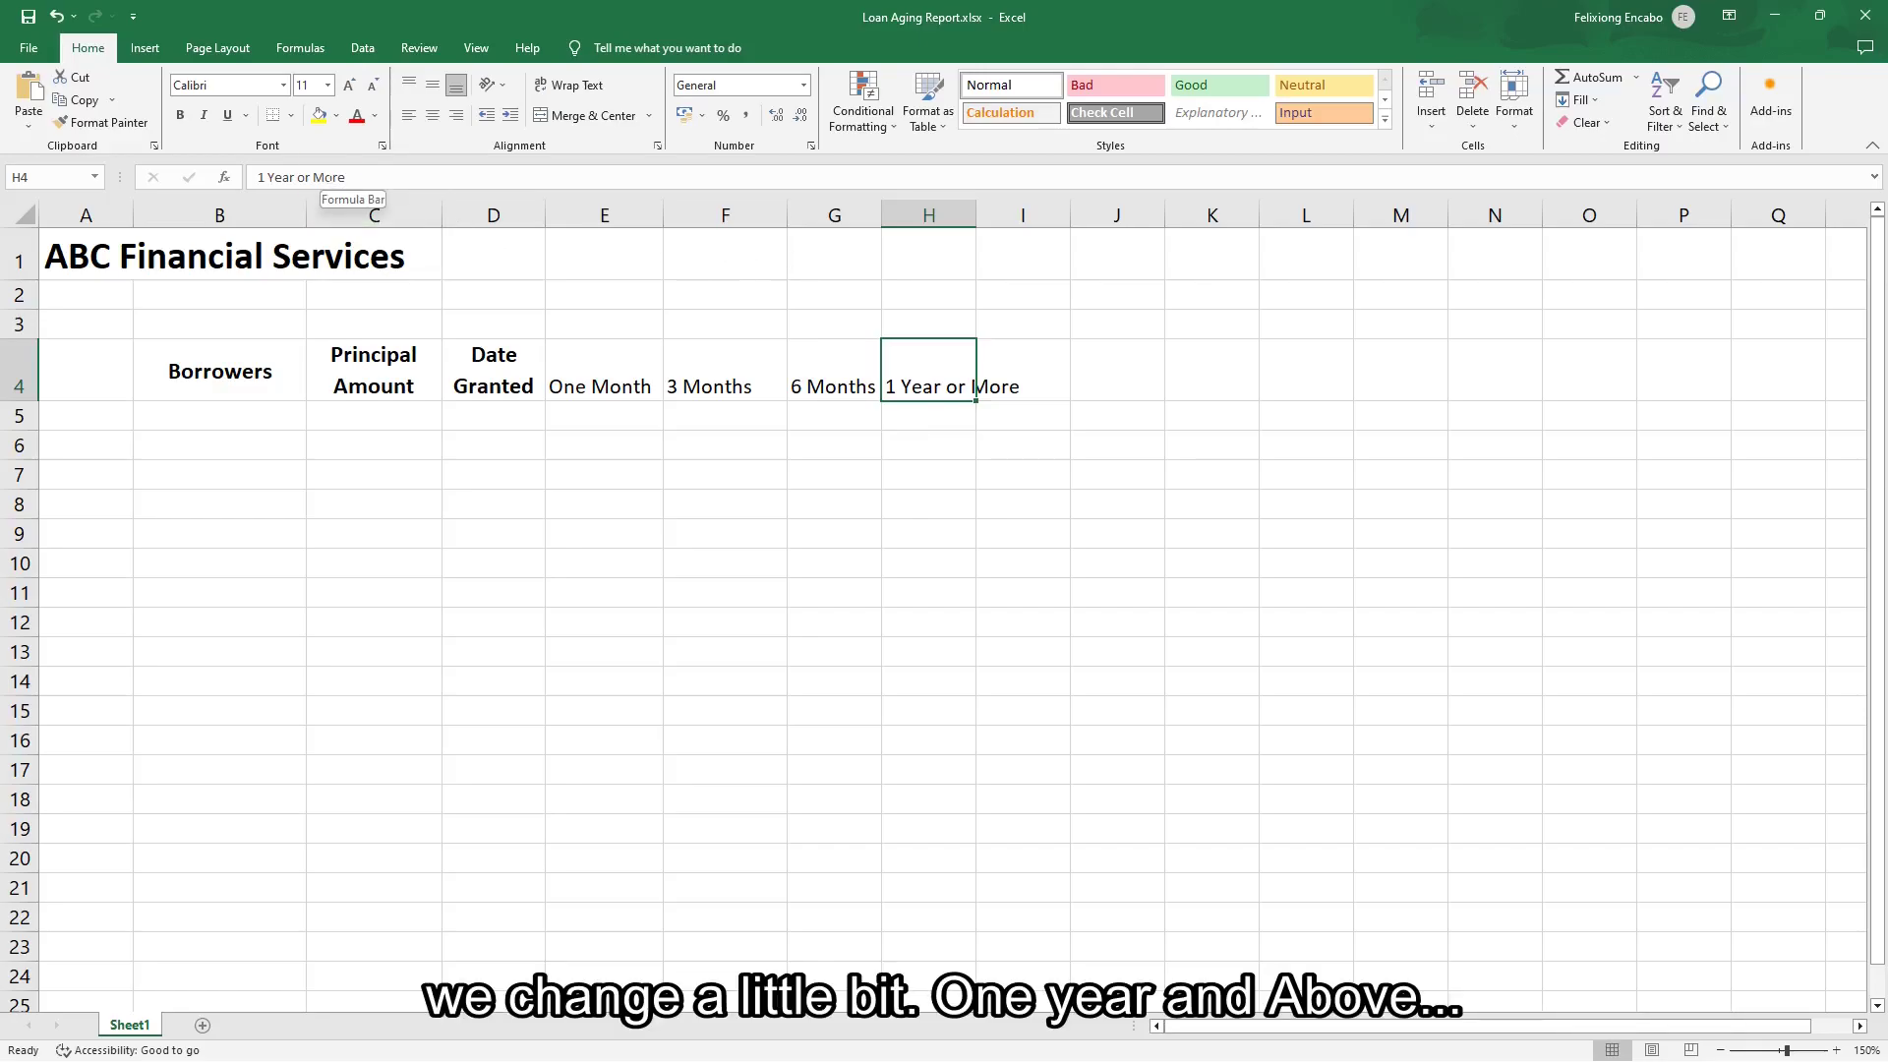
pyautogui.click(346, 178)
pyautogui.press('BackSpace')
pyautogui.press('BackSpace')
pyautogui.press('BackSpace')
pyautogui.press('BackSpace')
pyautogui.press('BackSpace')
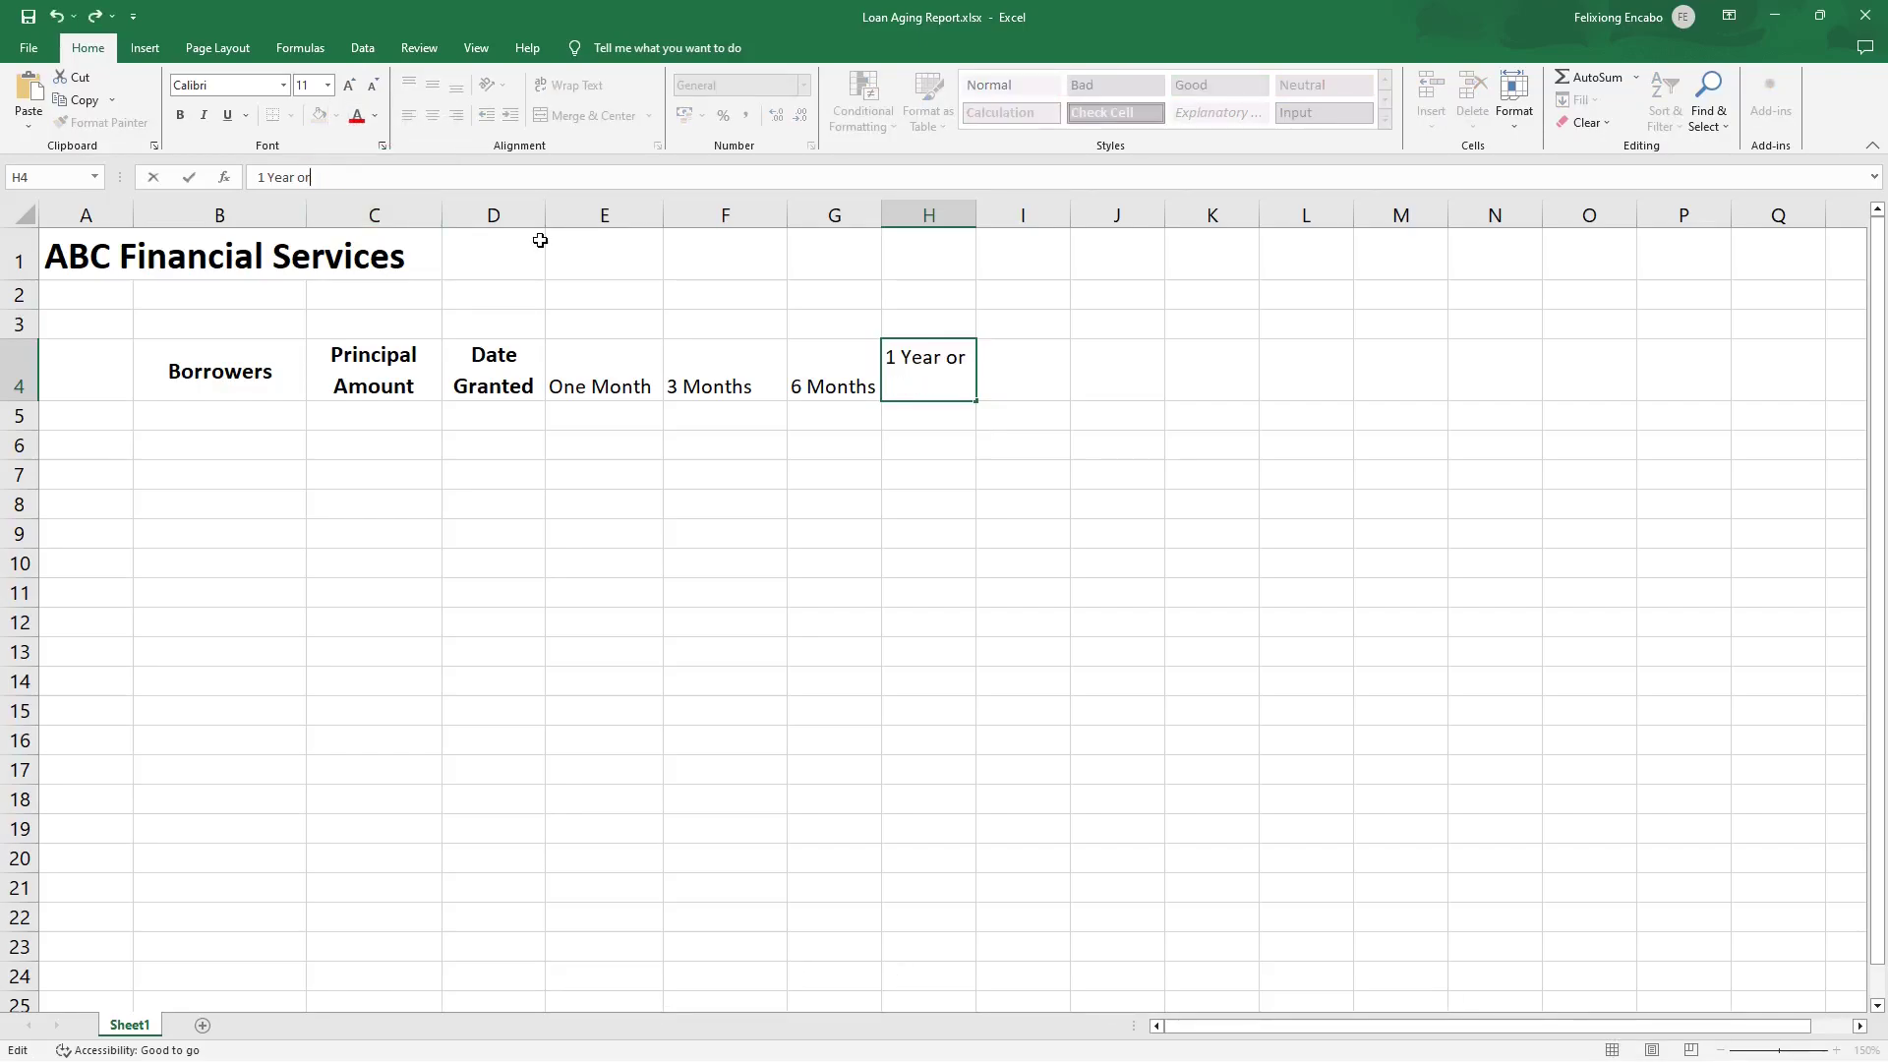
pyautogui.press('BackSpace')
pyautogui.write('and ')
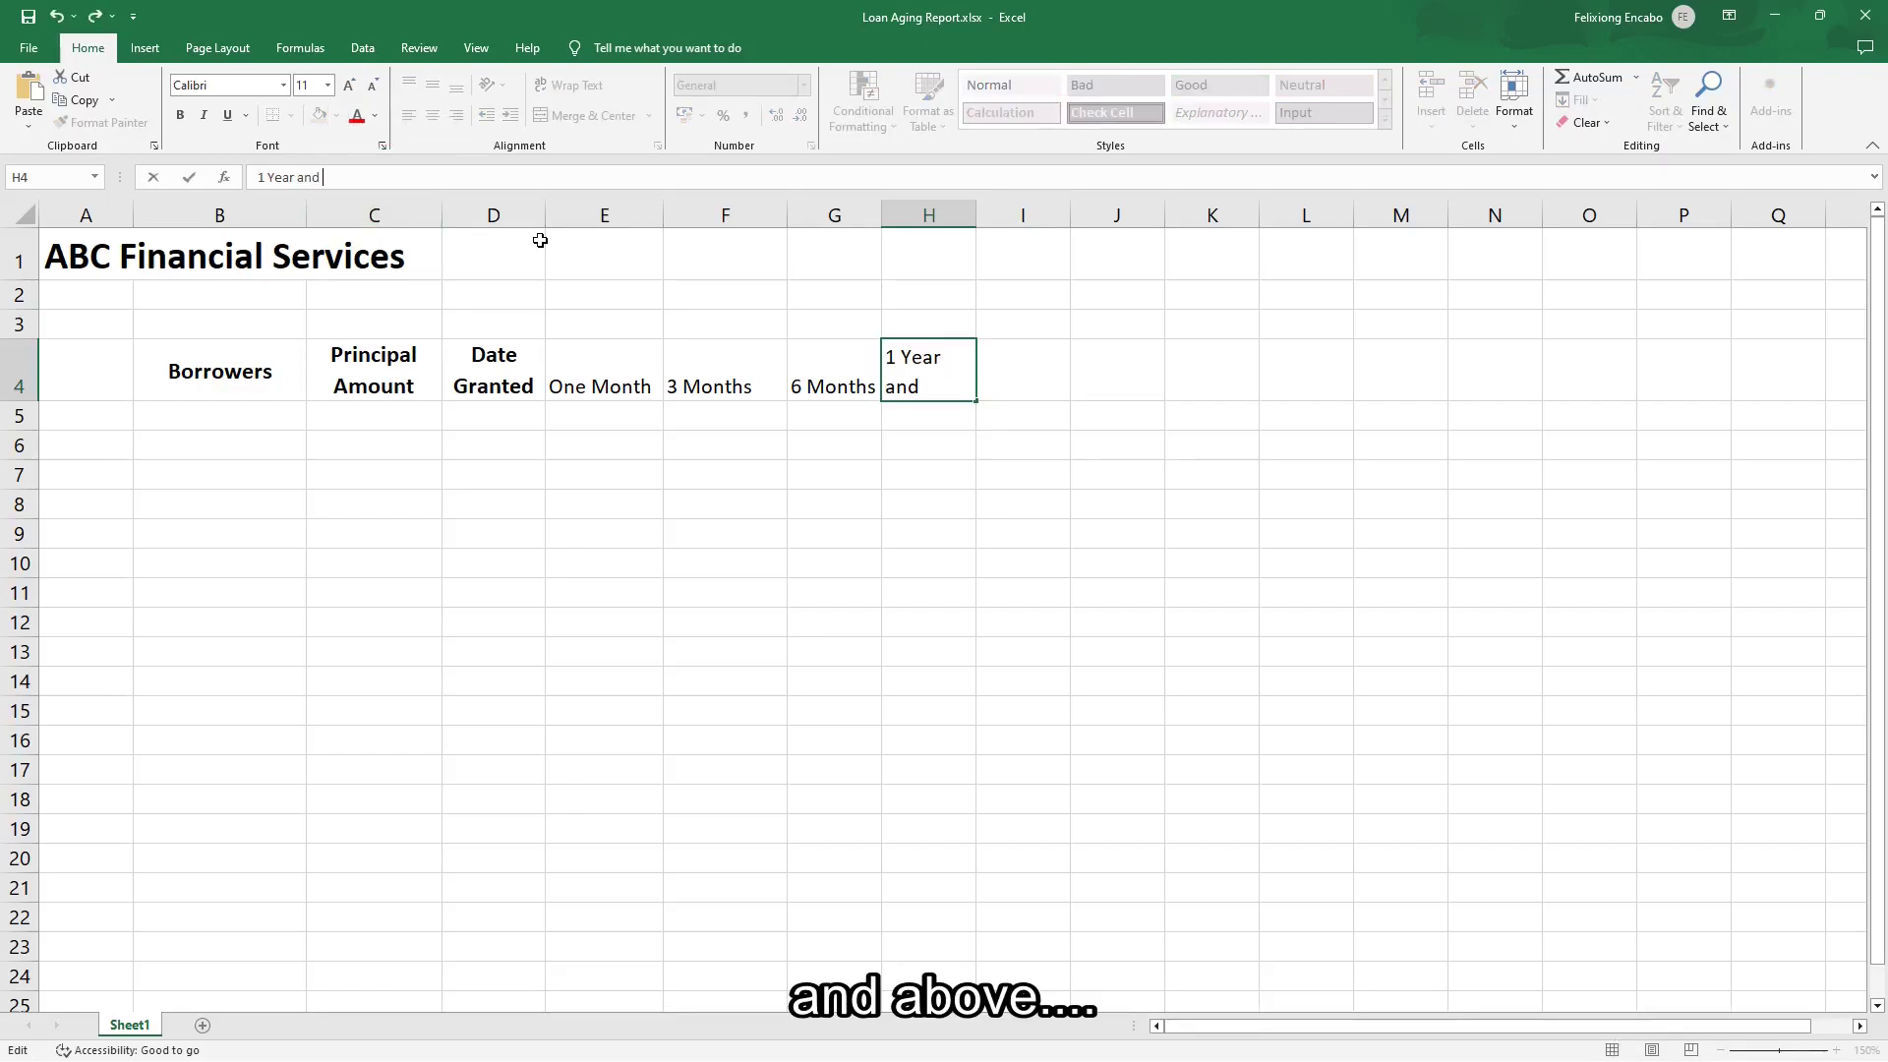
pyautogui.write('Above')
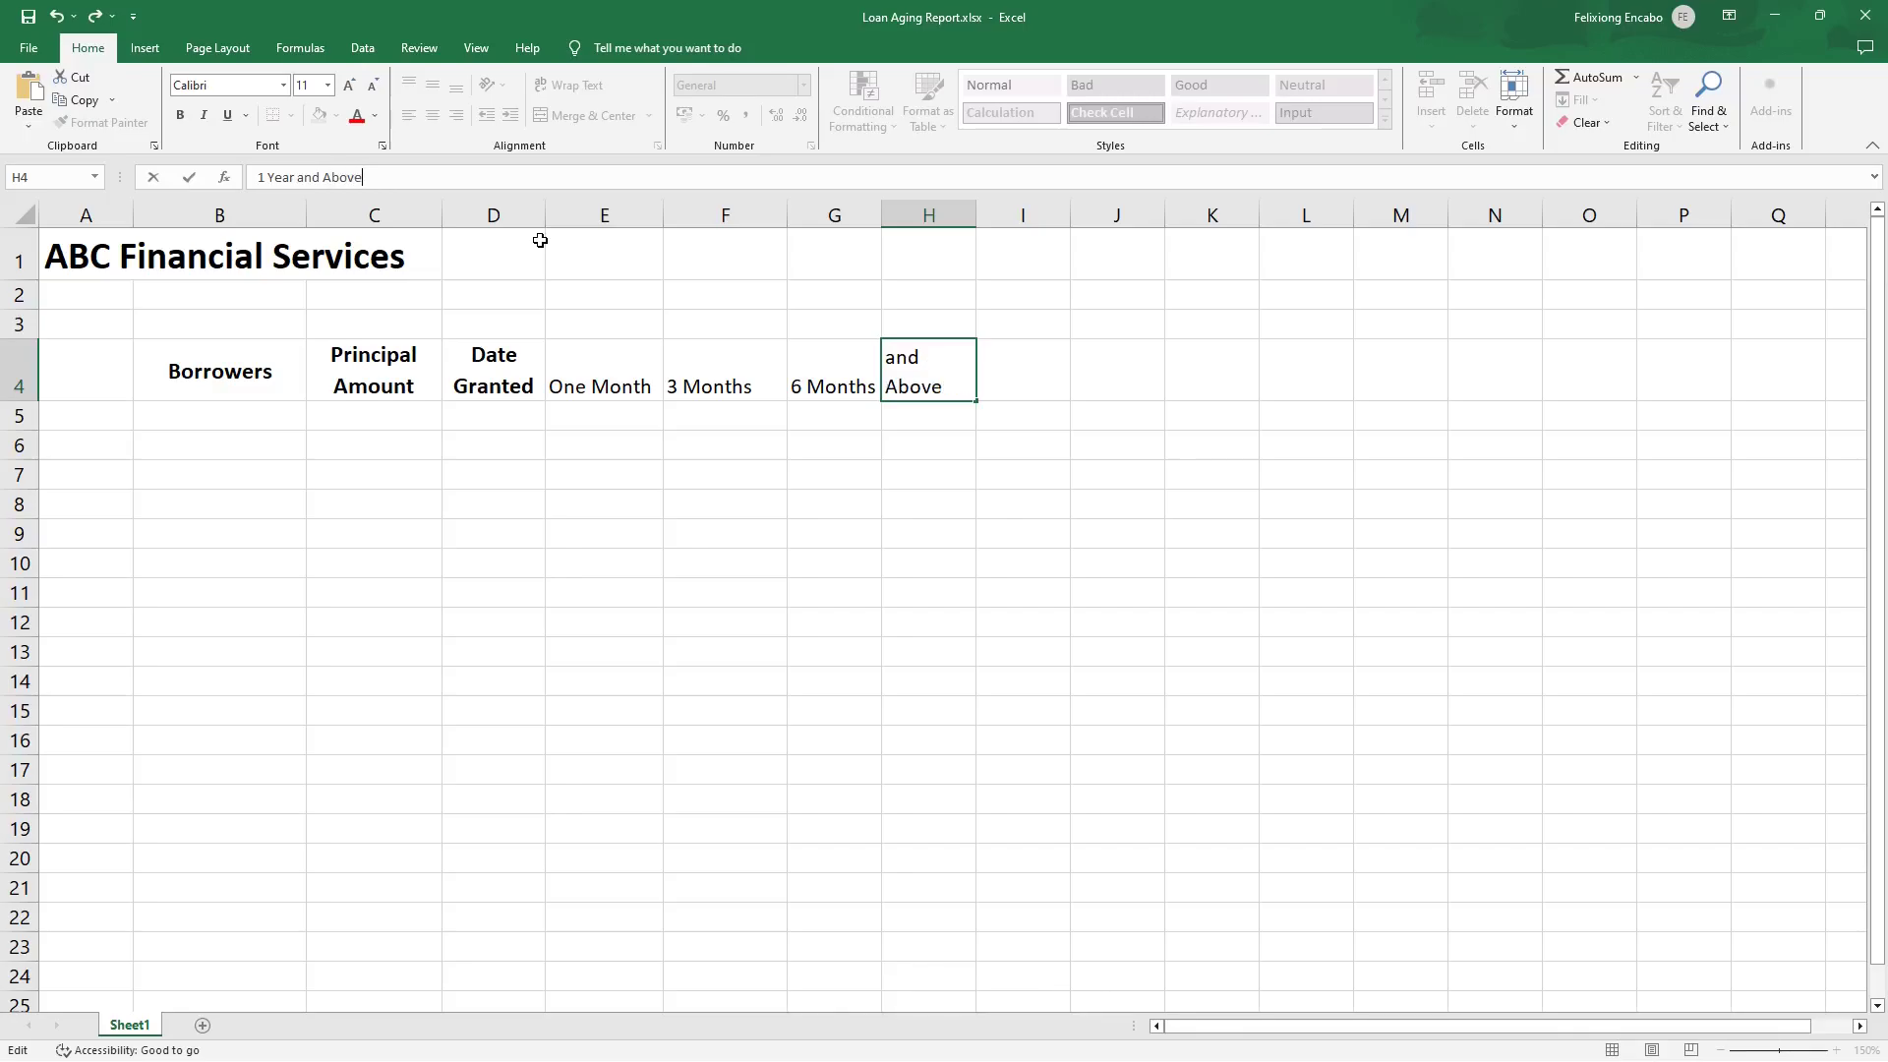
pyautogui.press('Return')
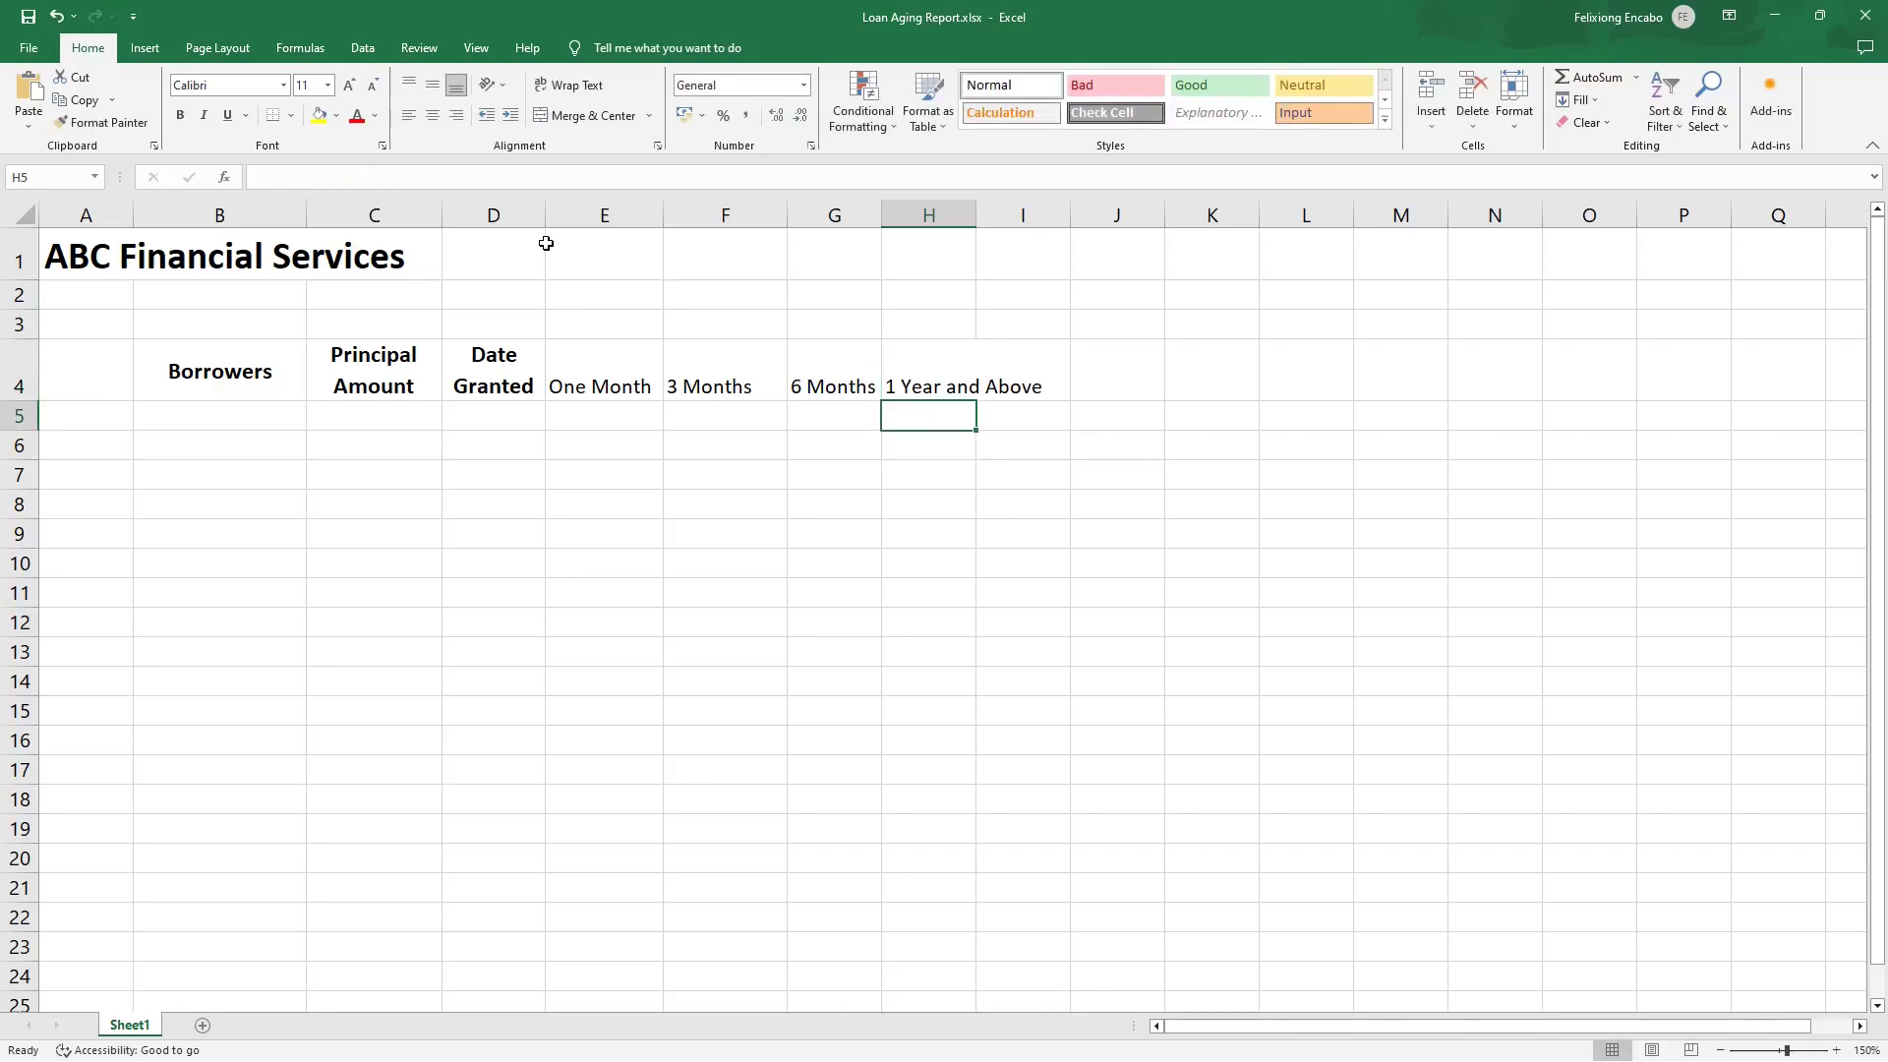
# Wrap, bold and horizontally center the "1 Year and Above" heading in H4, and widen column H slightly.
pyautogui.click(951, 369)
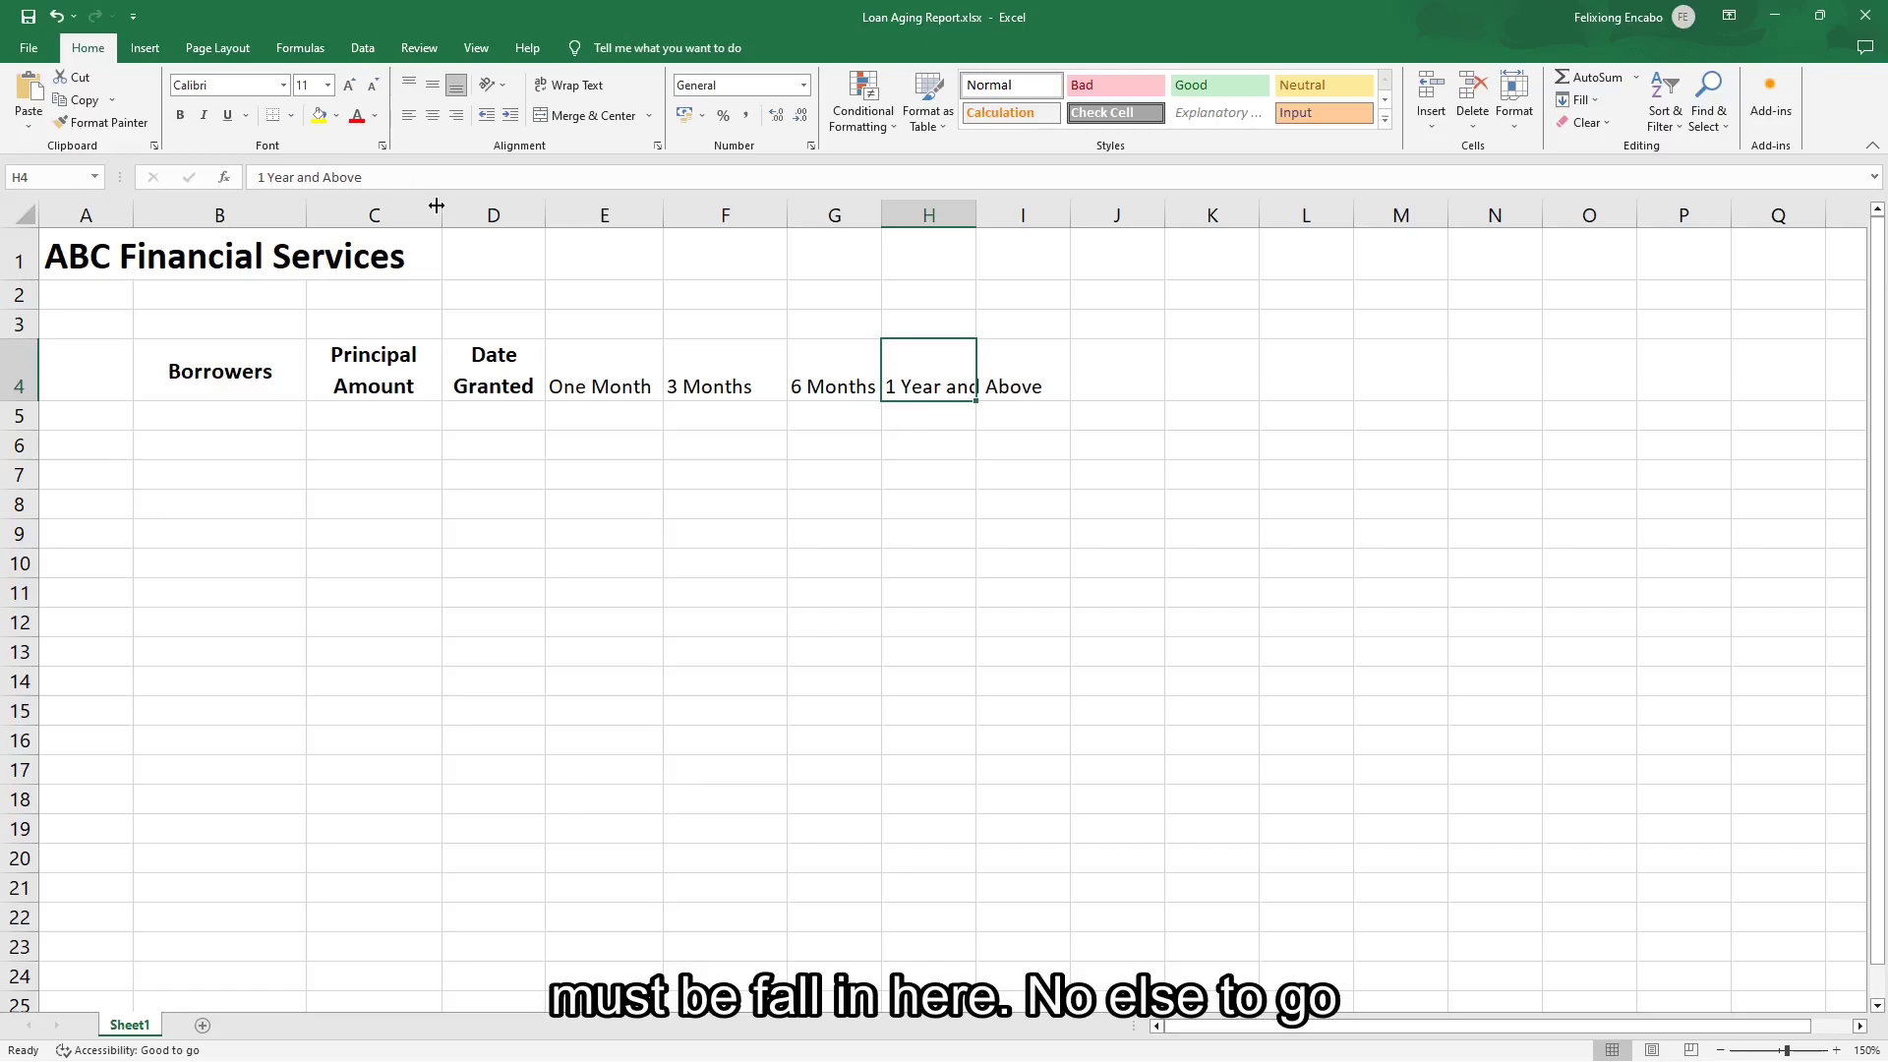
pyautogui.click(939, 419)
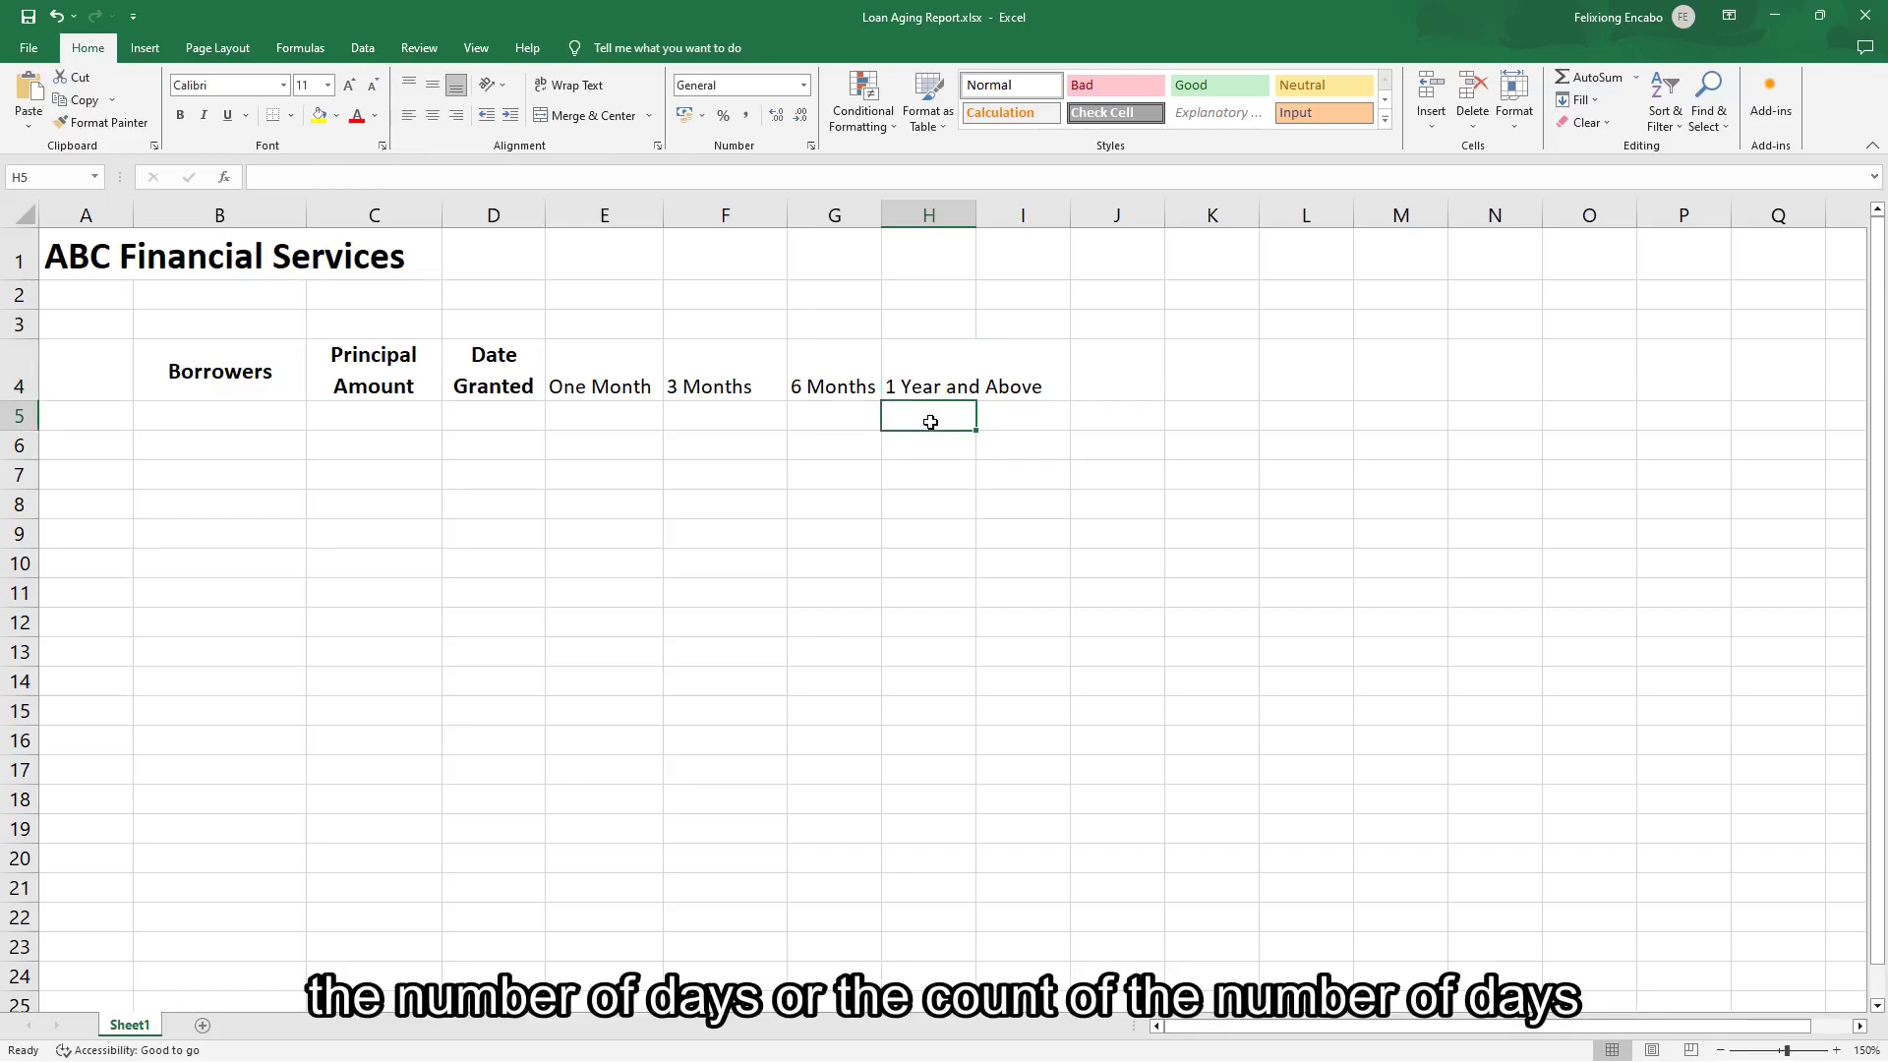
pyautogui.click(917, 362)
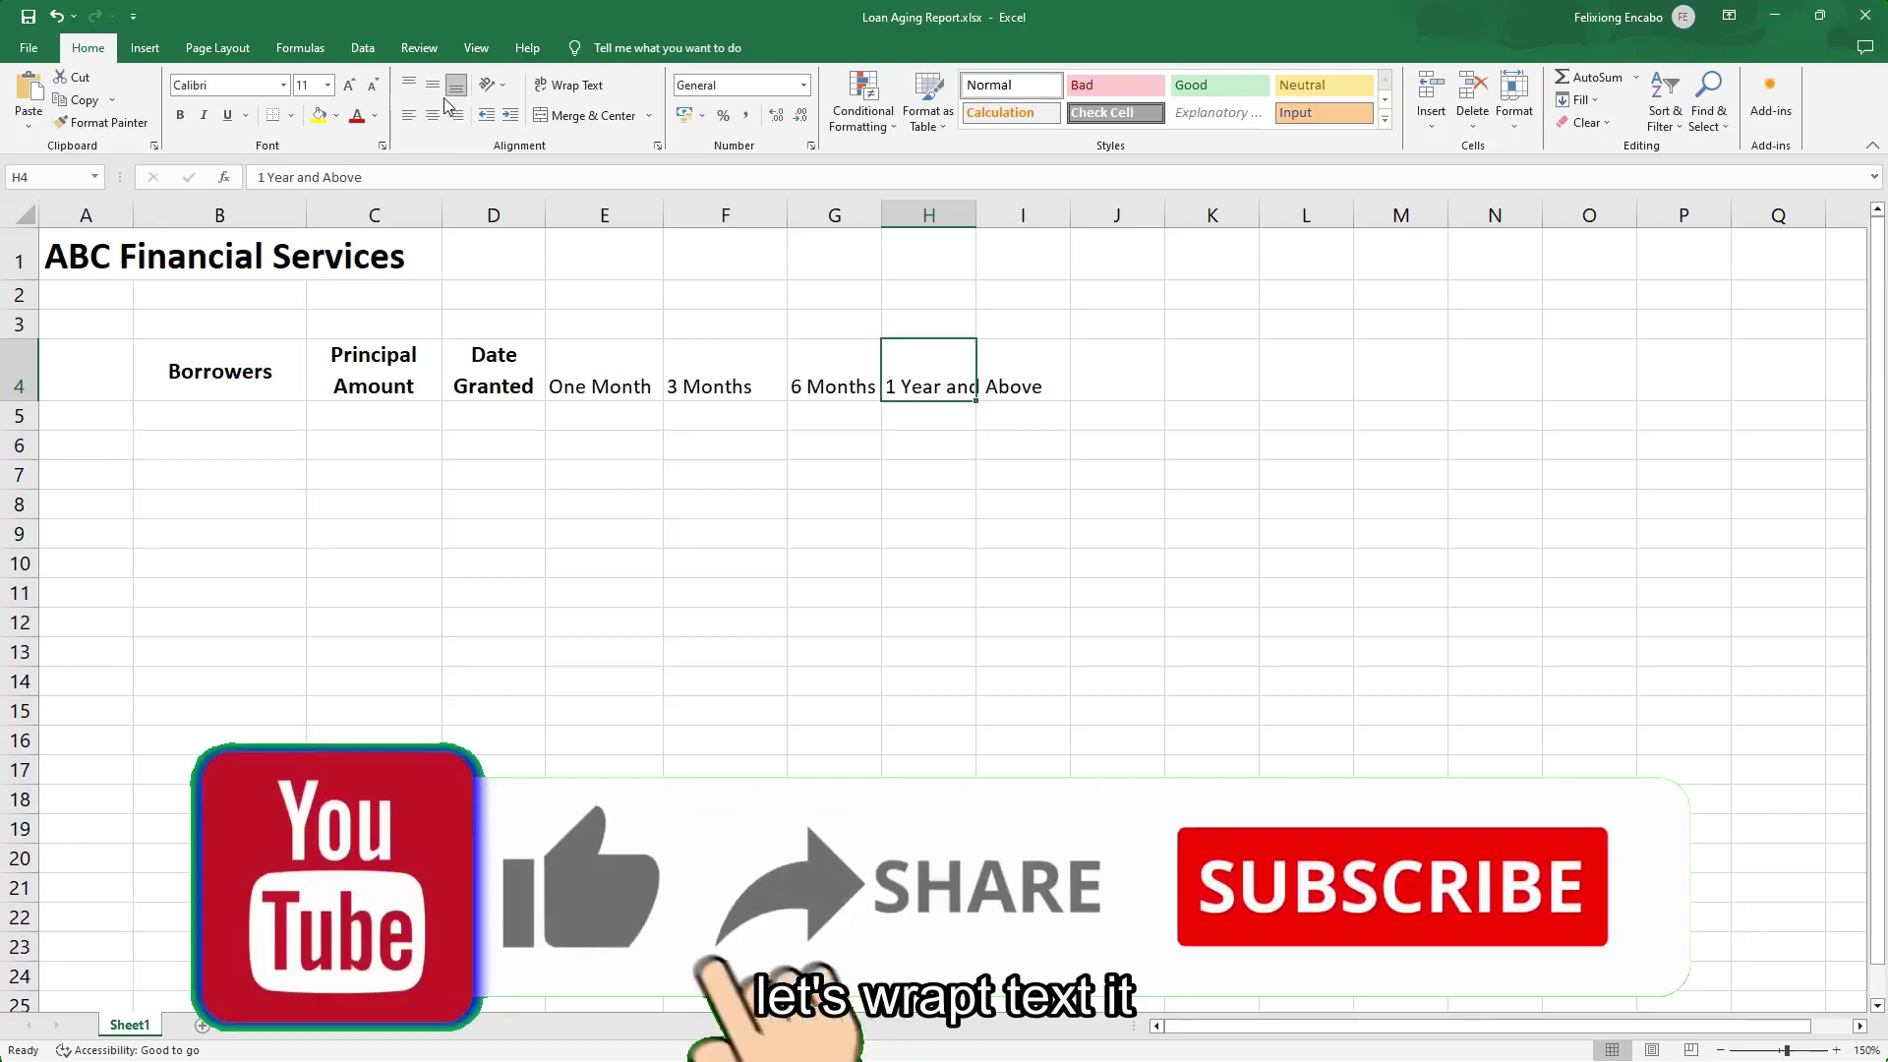
pyautogui.click(567, 89)
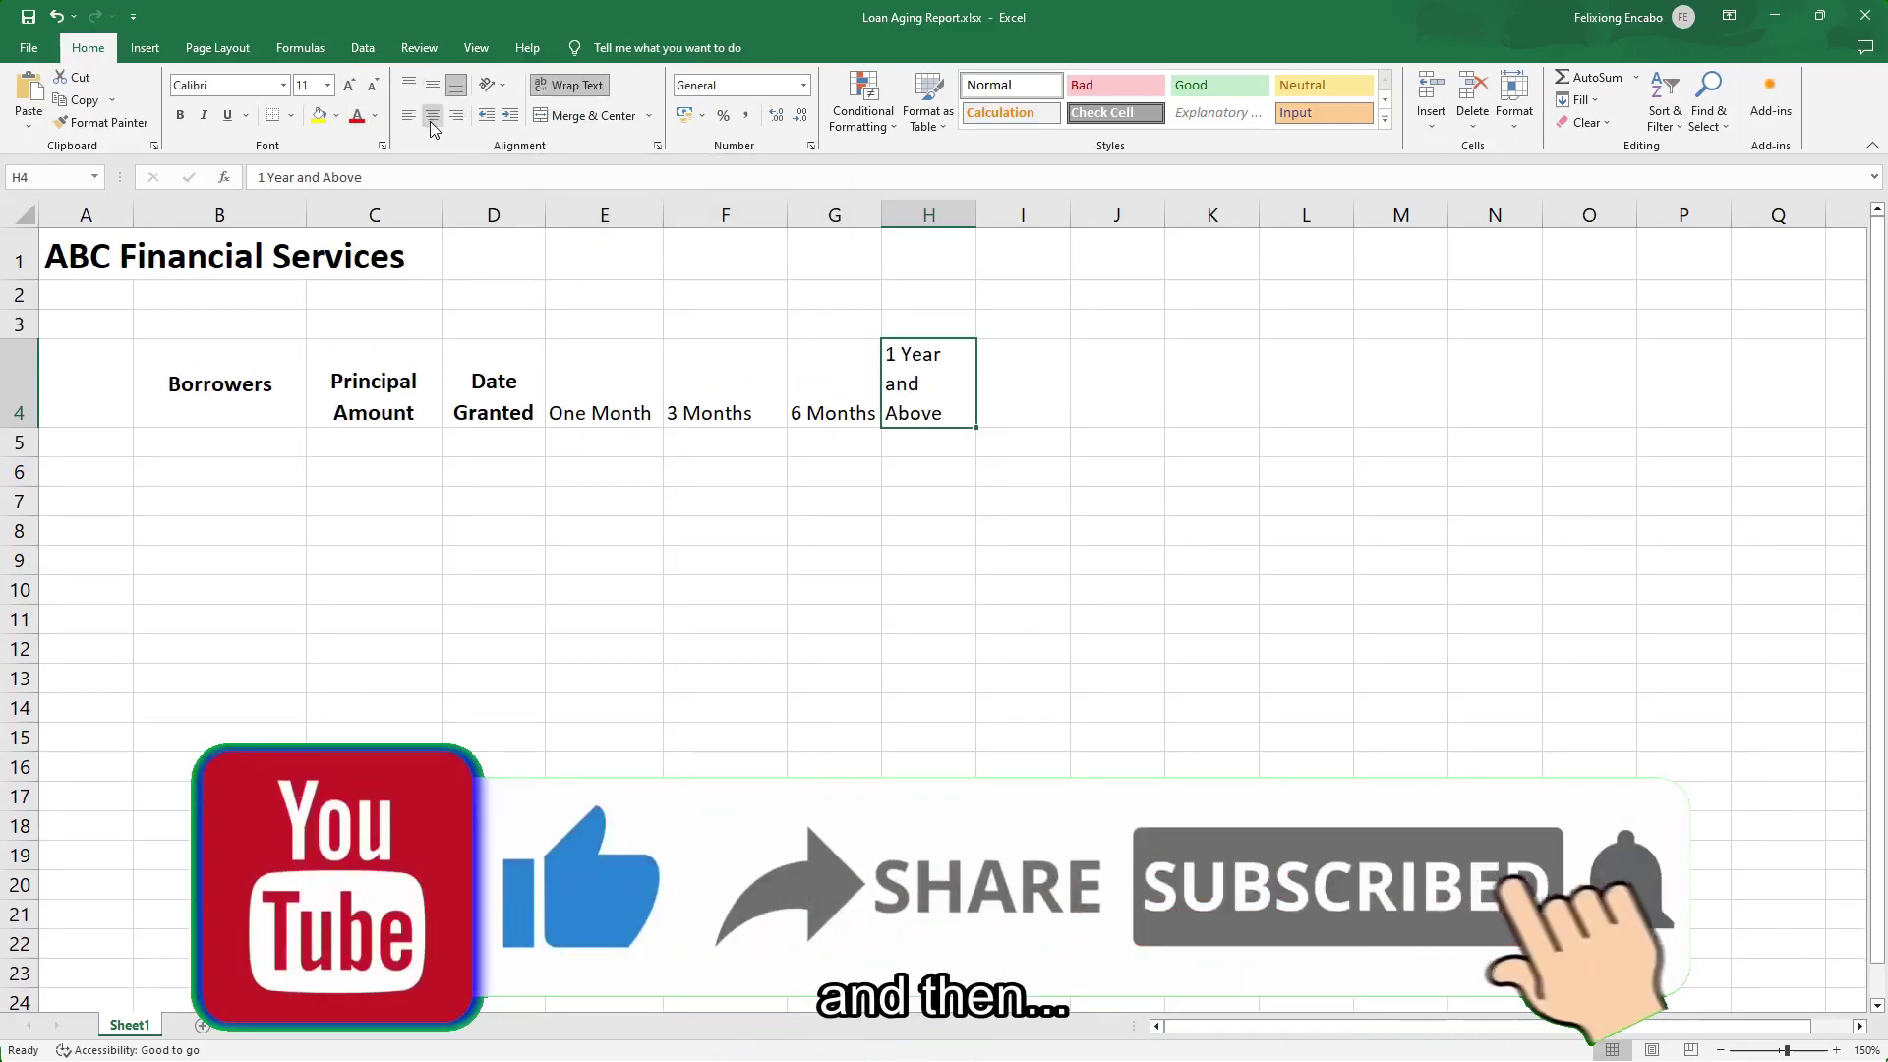
pyautogui.click(181, 118)
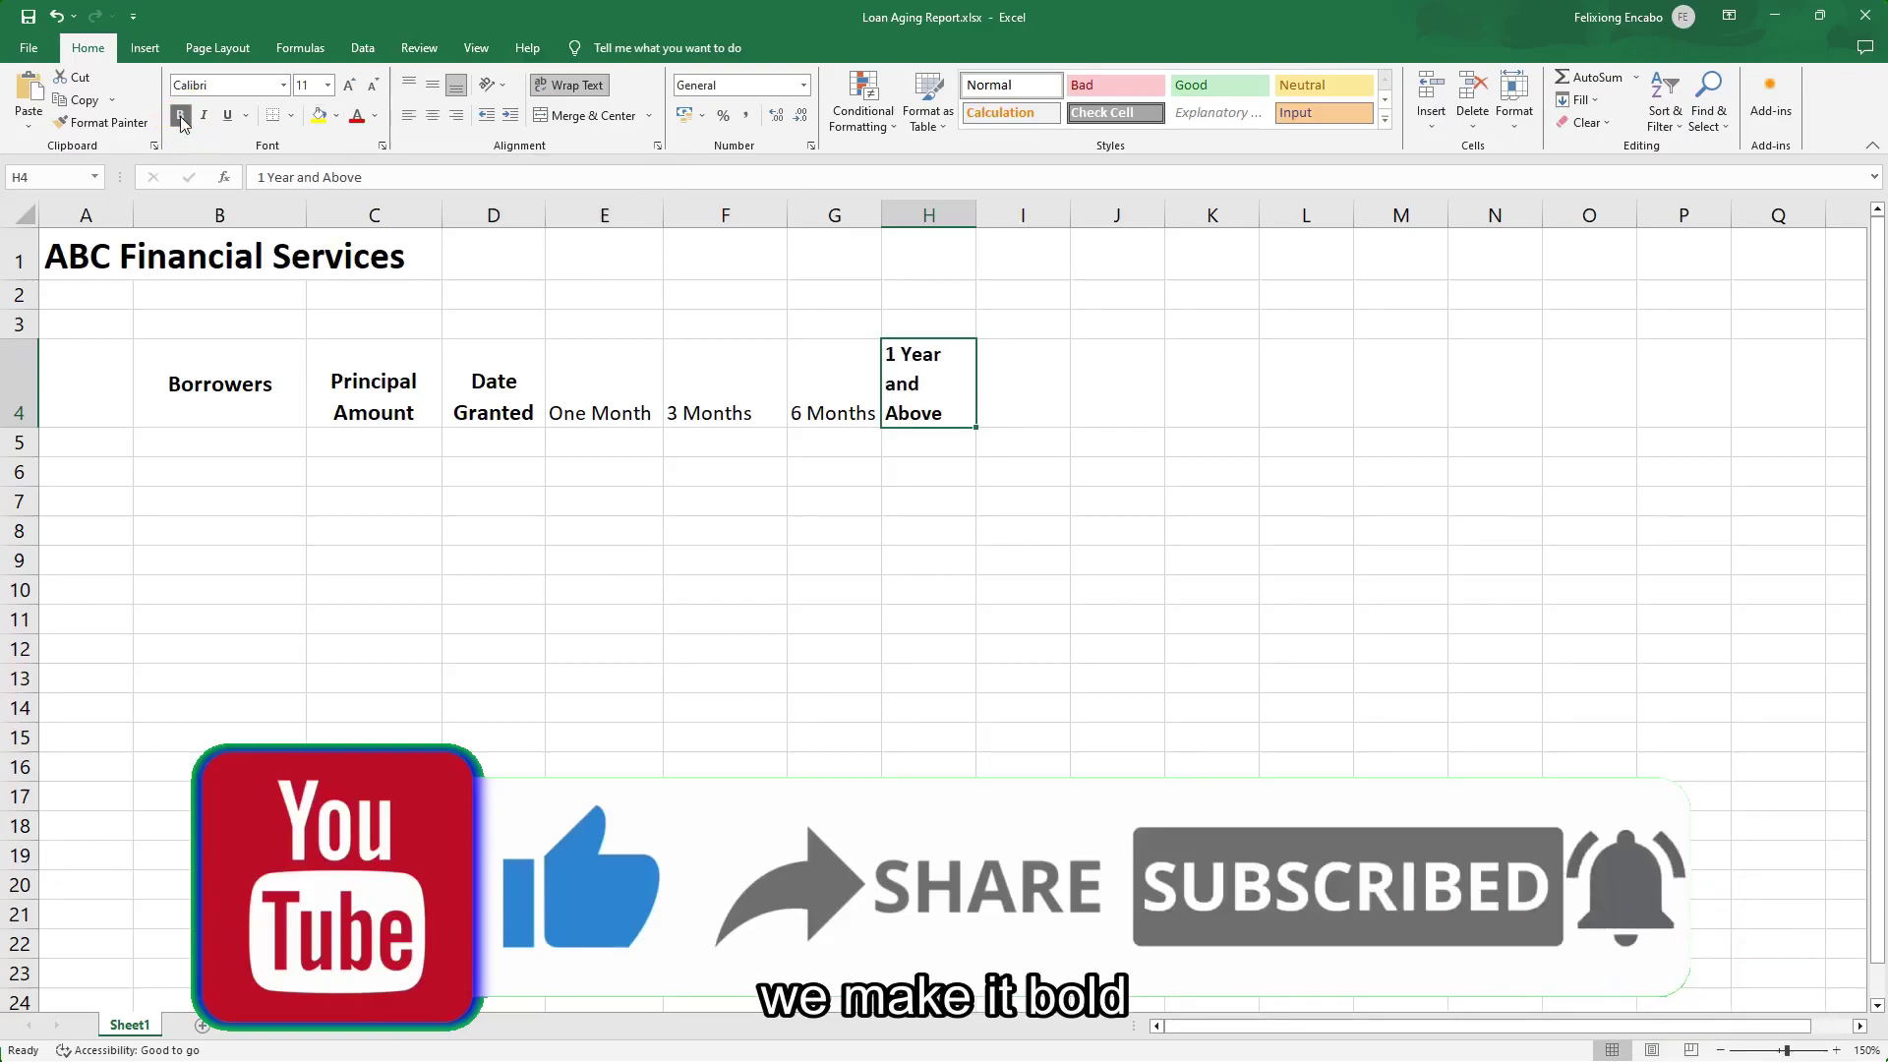
pyautogui.click(430, 116)
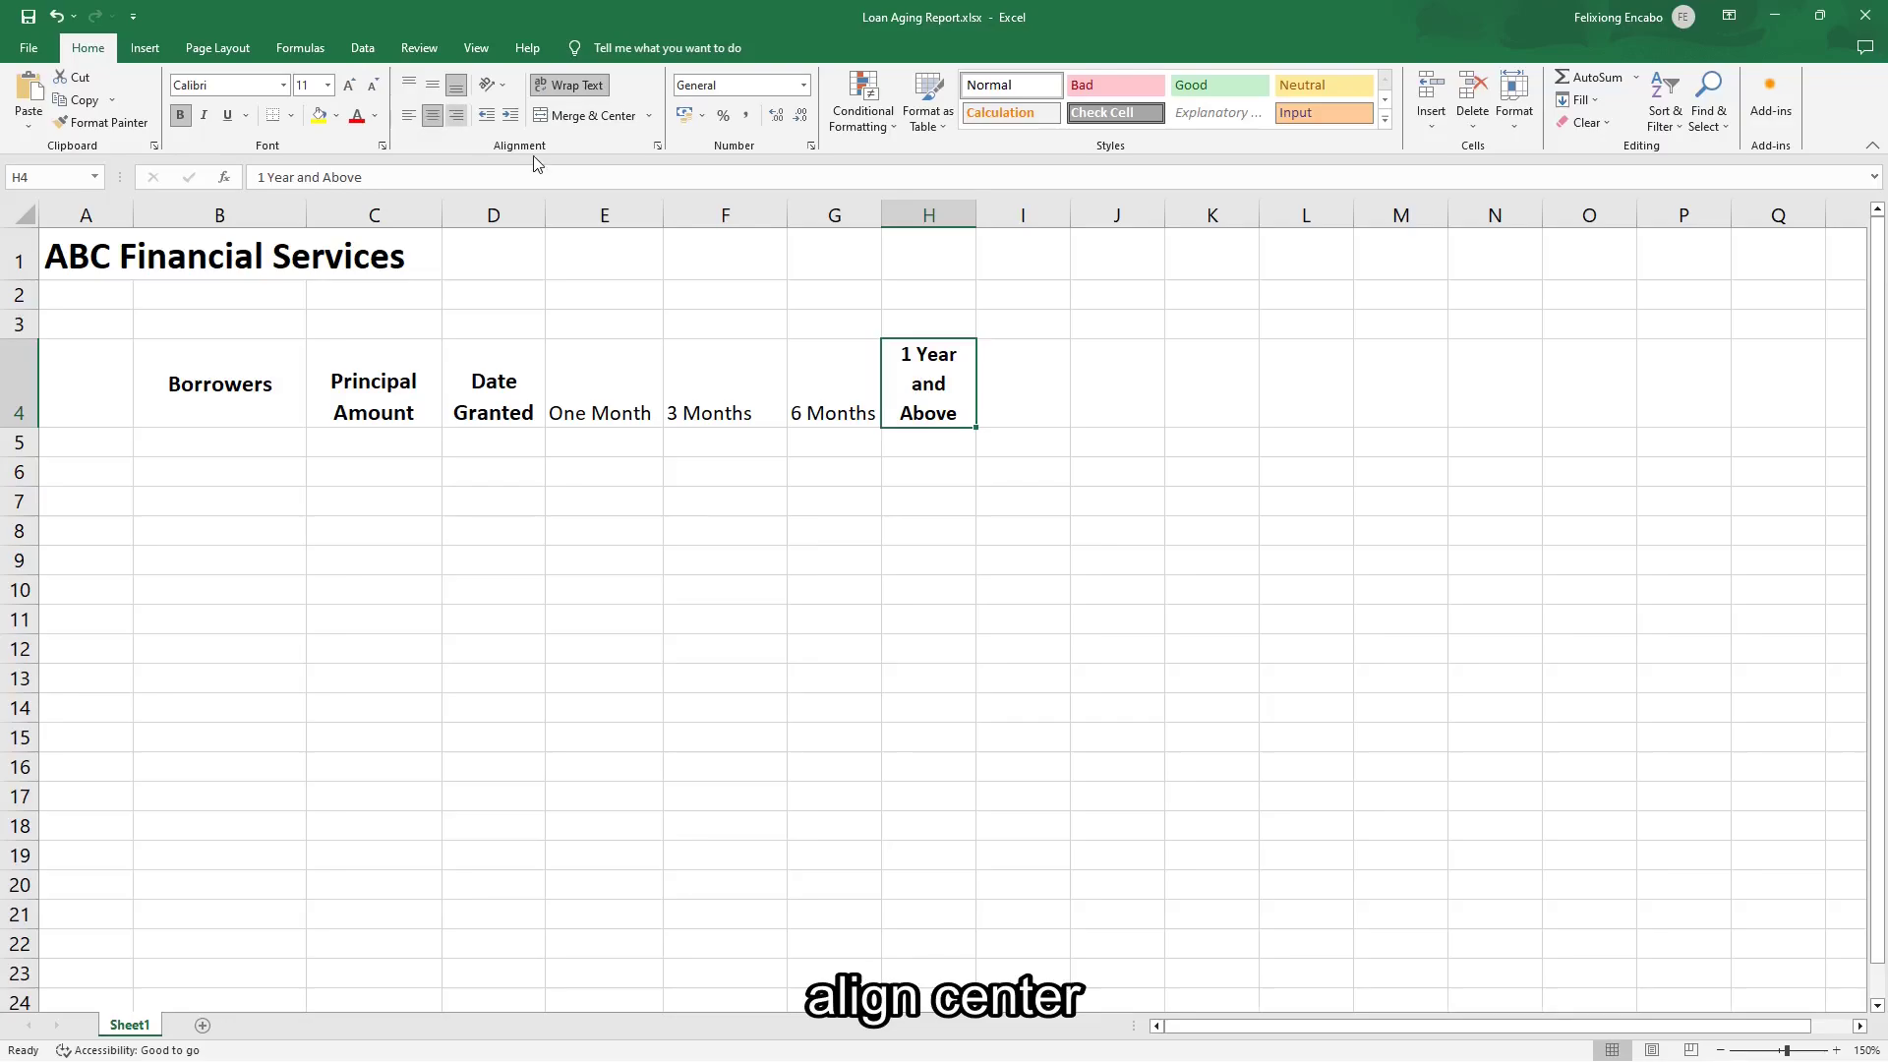
pyautogui.moveTo(976, 218); pyautogui.dragTo(988, 222)
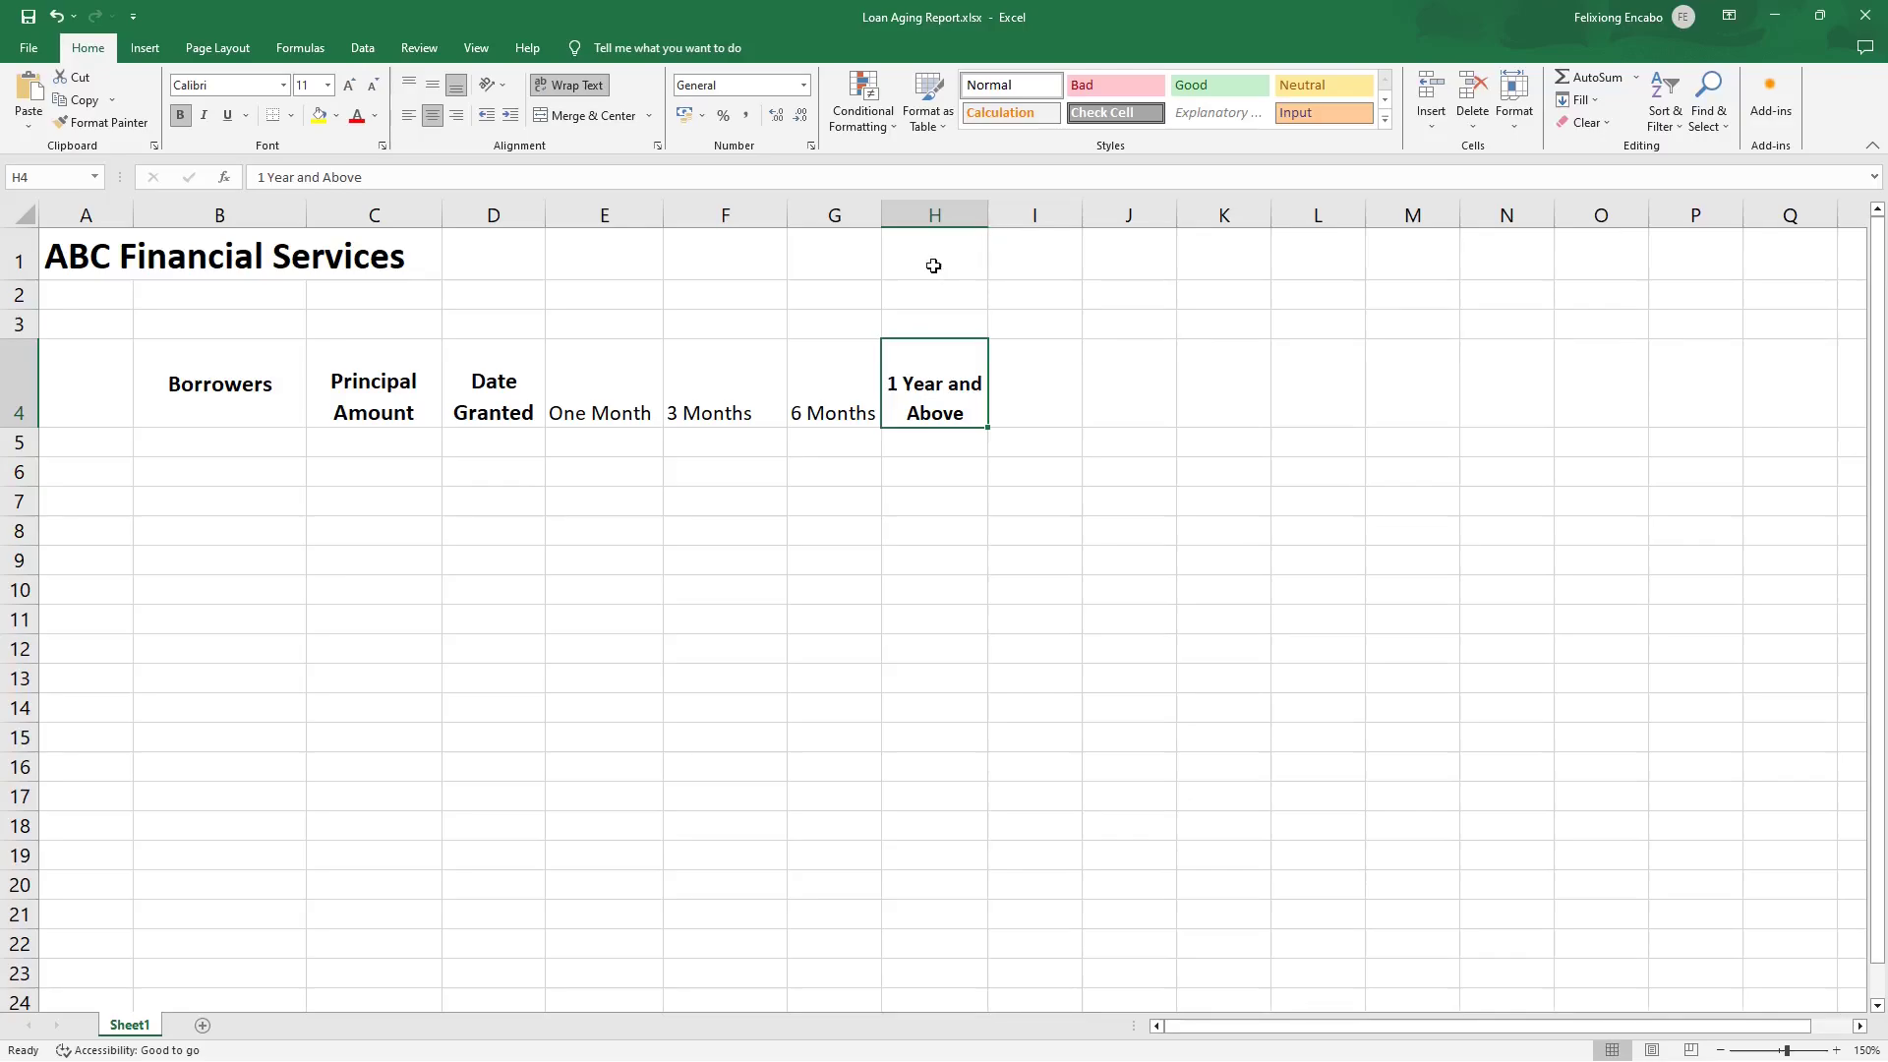
# Wrap the text in G4 and reword the heading as "Six Months", with the number spelled out.
pyautogui.click(834, 393)
pyautogui.click(582, 89)
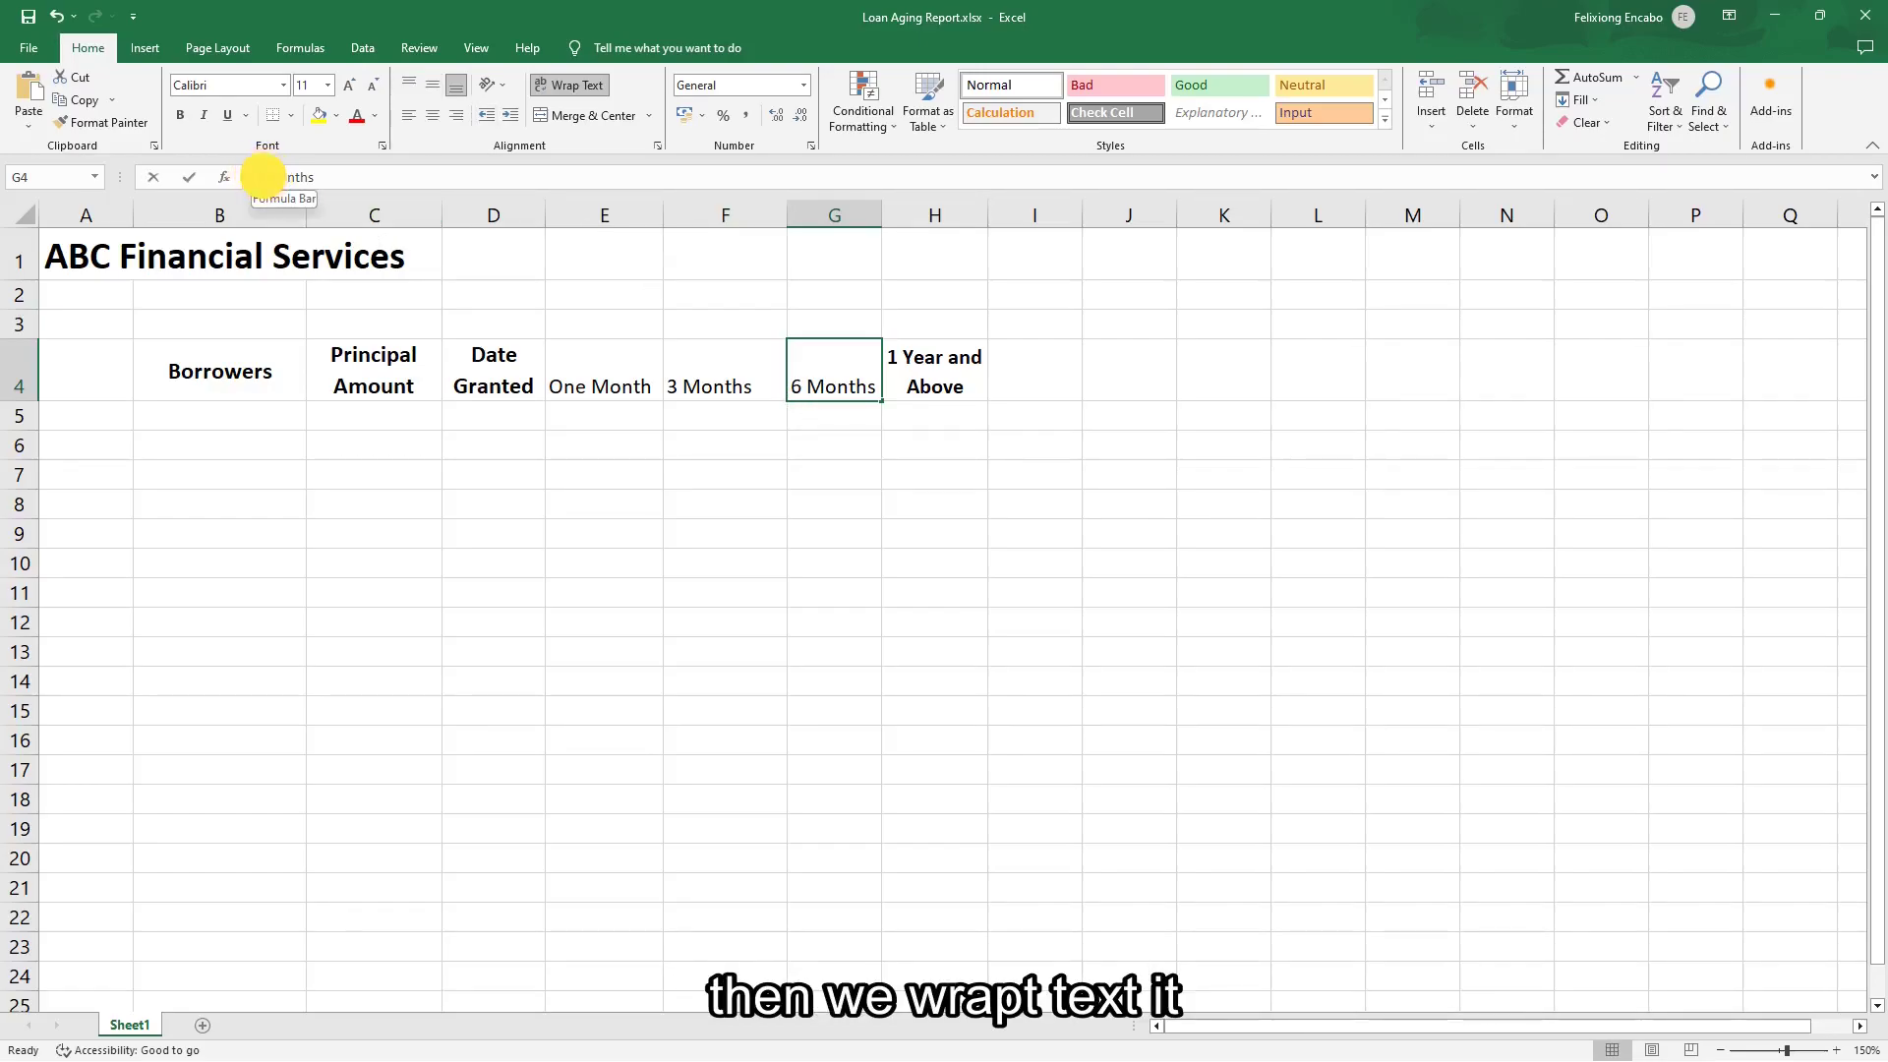
pyautogui.doubleClick(262, 177)
pyautogui.write('Six')
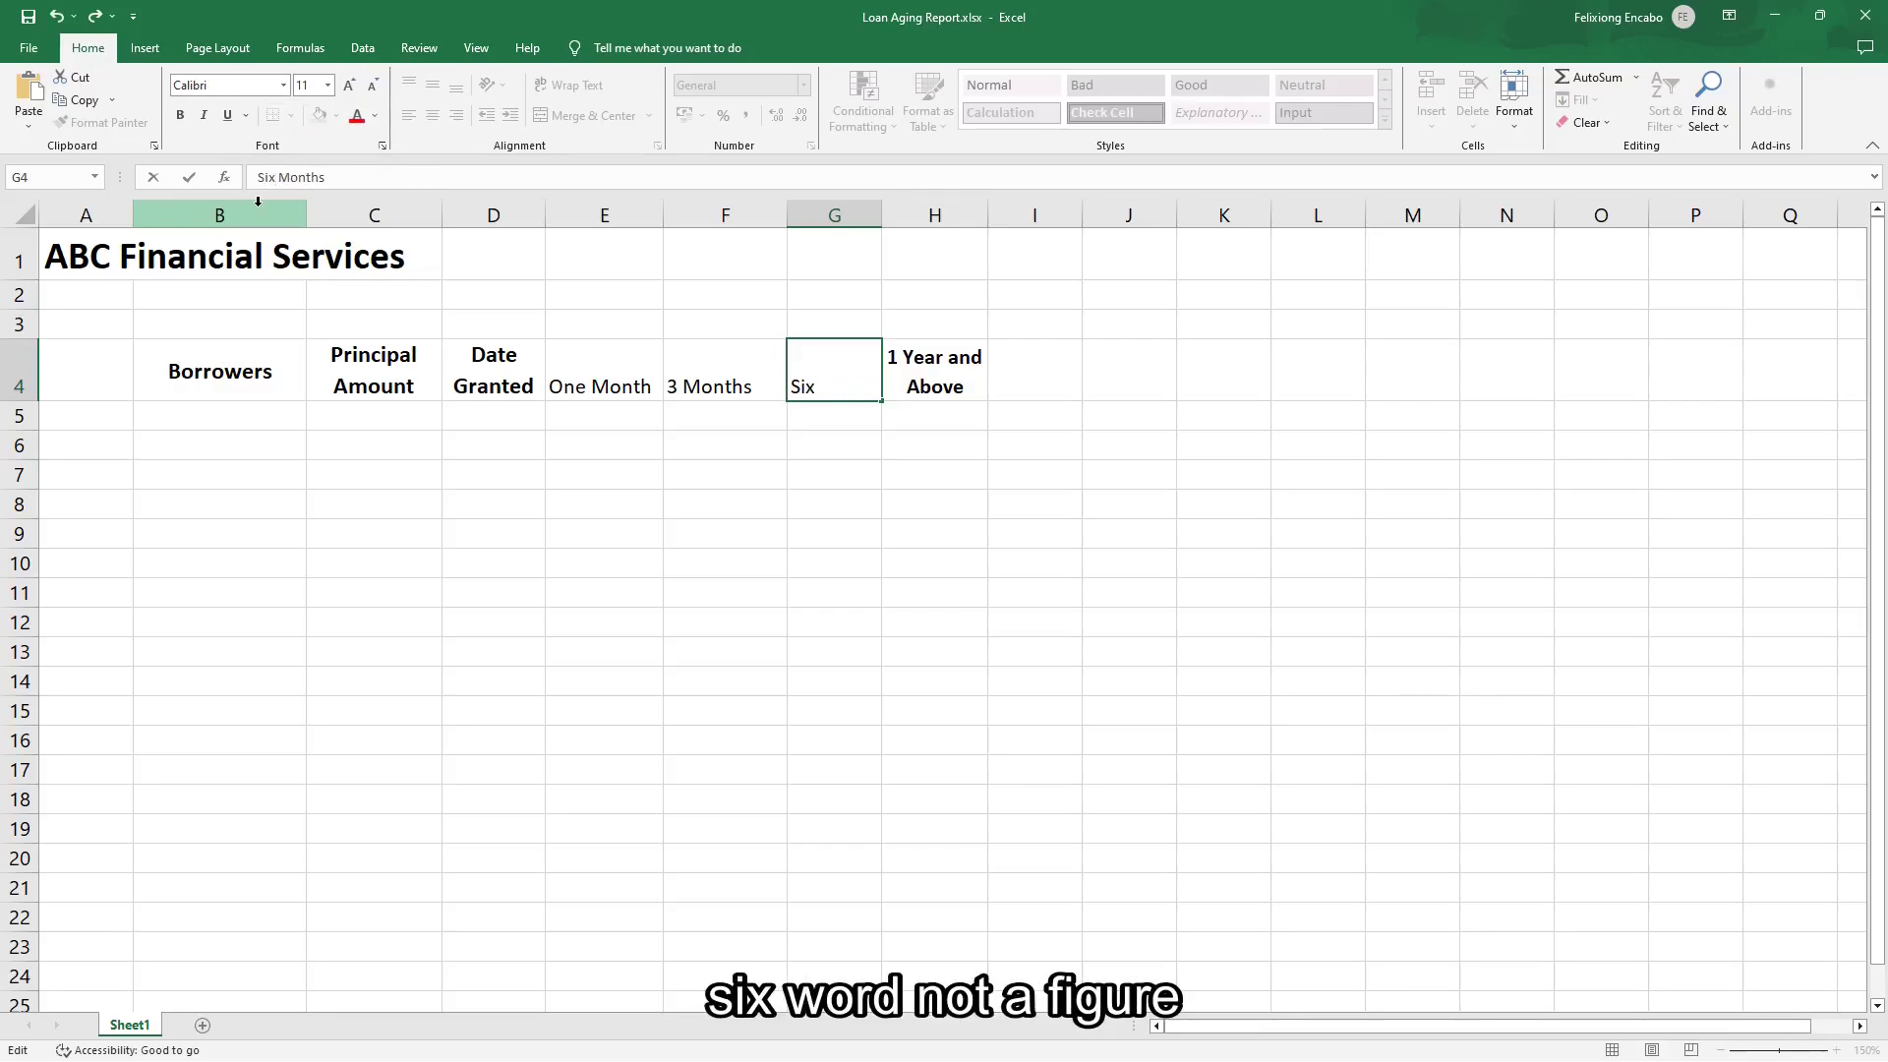
pyautogui.press('Return')
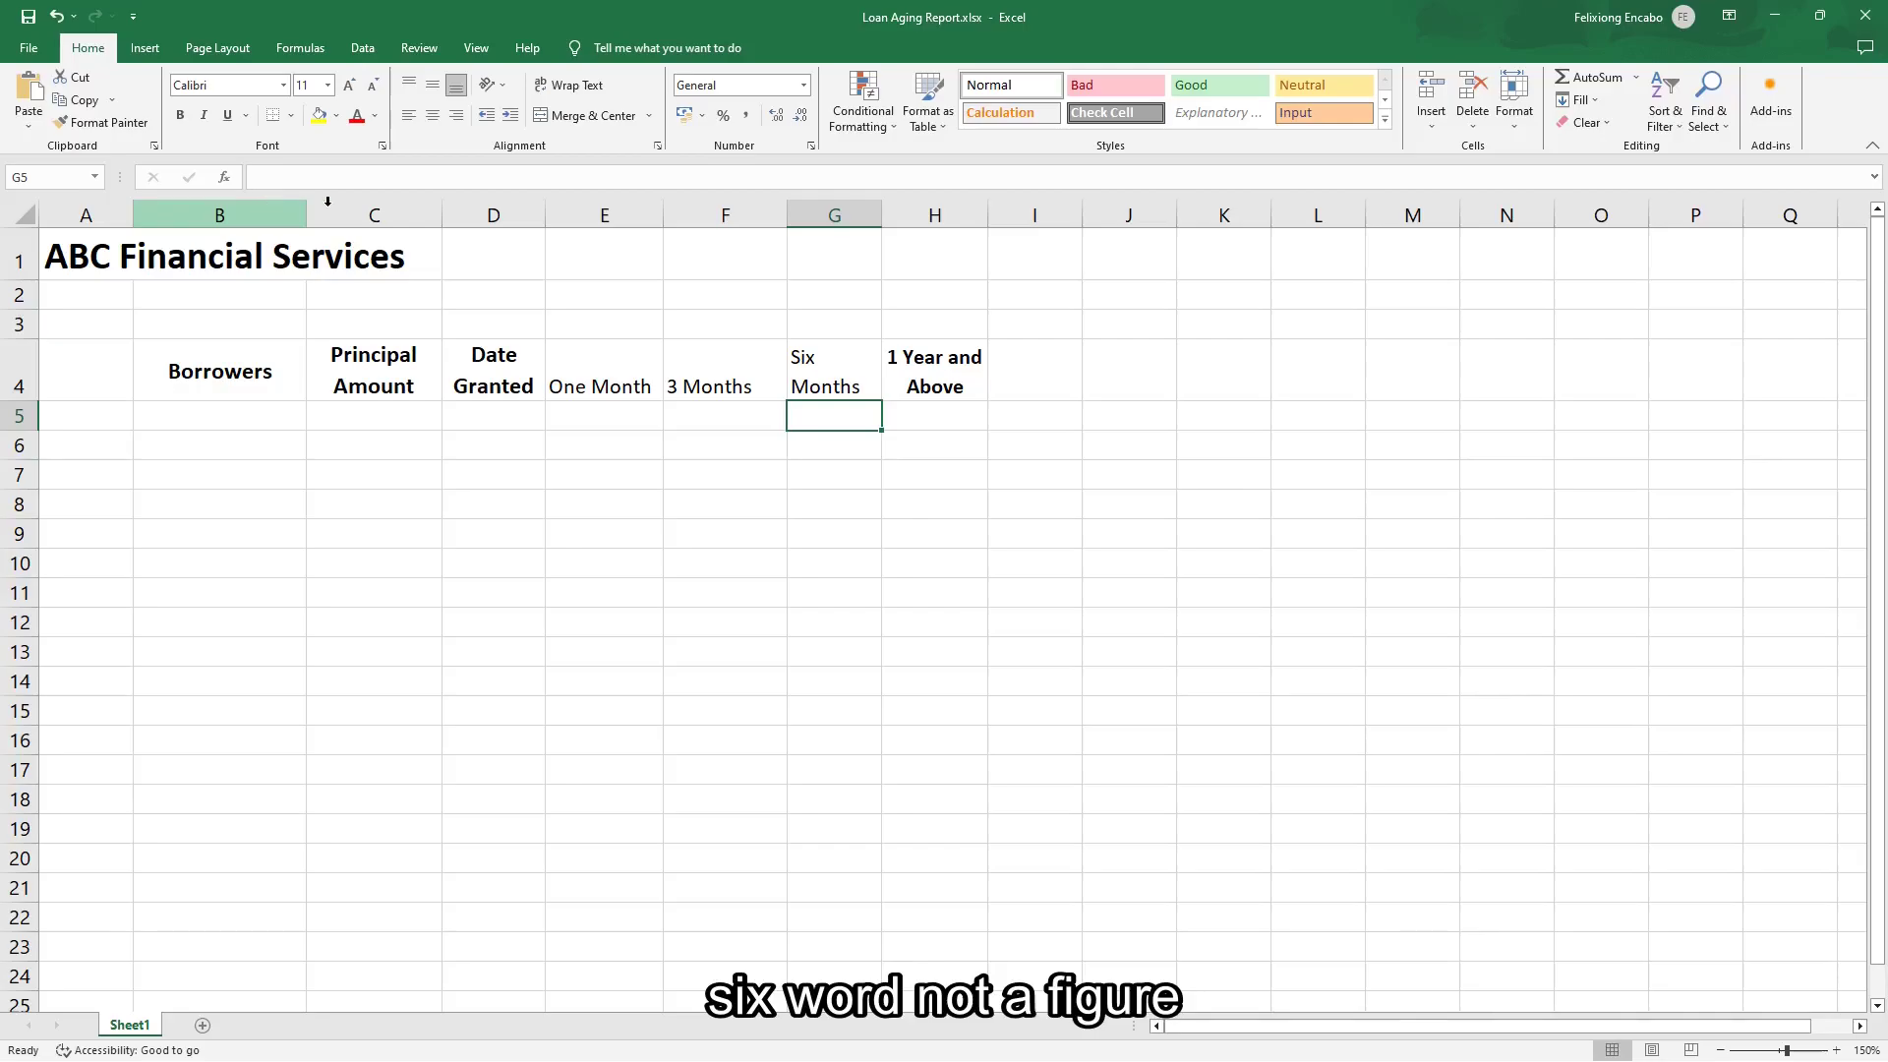
# Set the font size of the "1 Year and Above" heading in H4 to 12 and widen column H slightly.
pyautogui.click(806, 379)
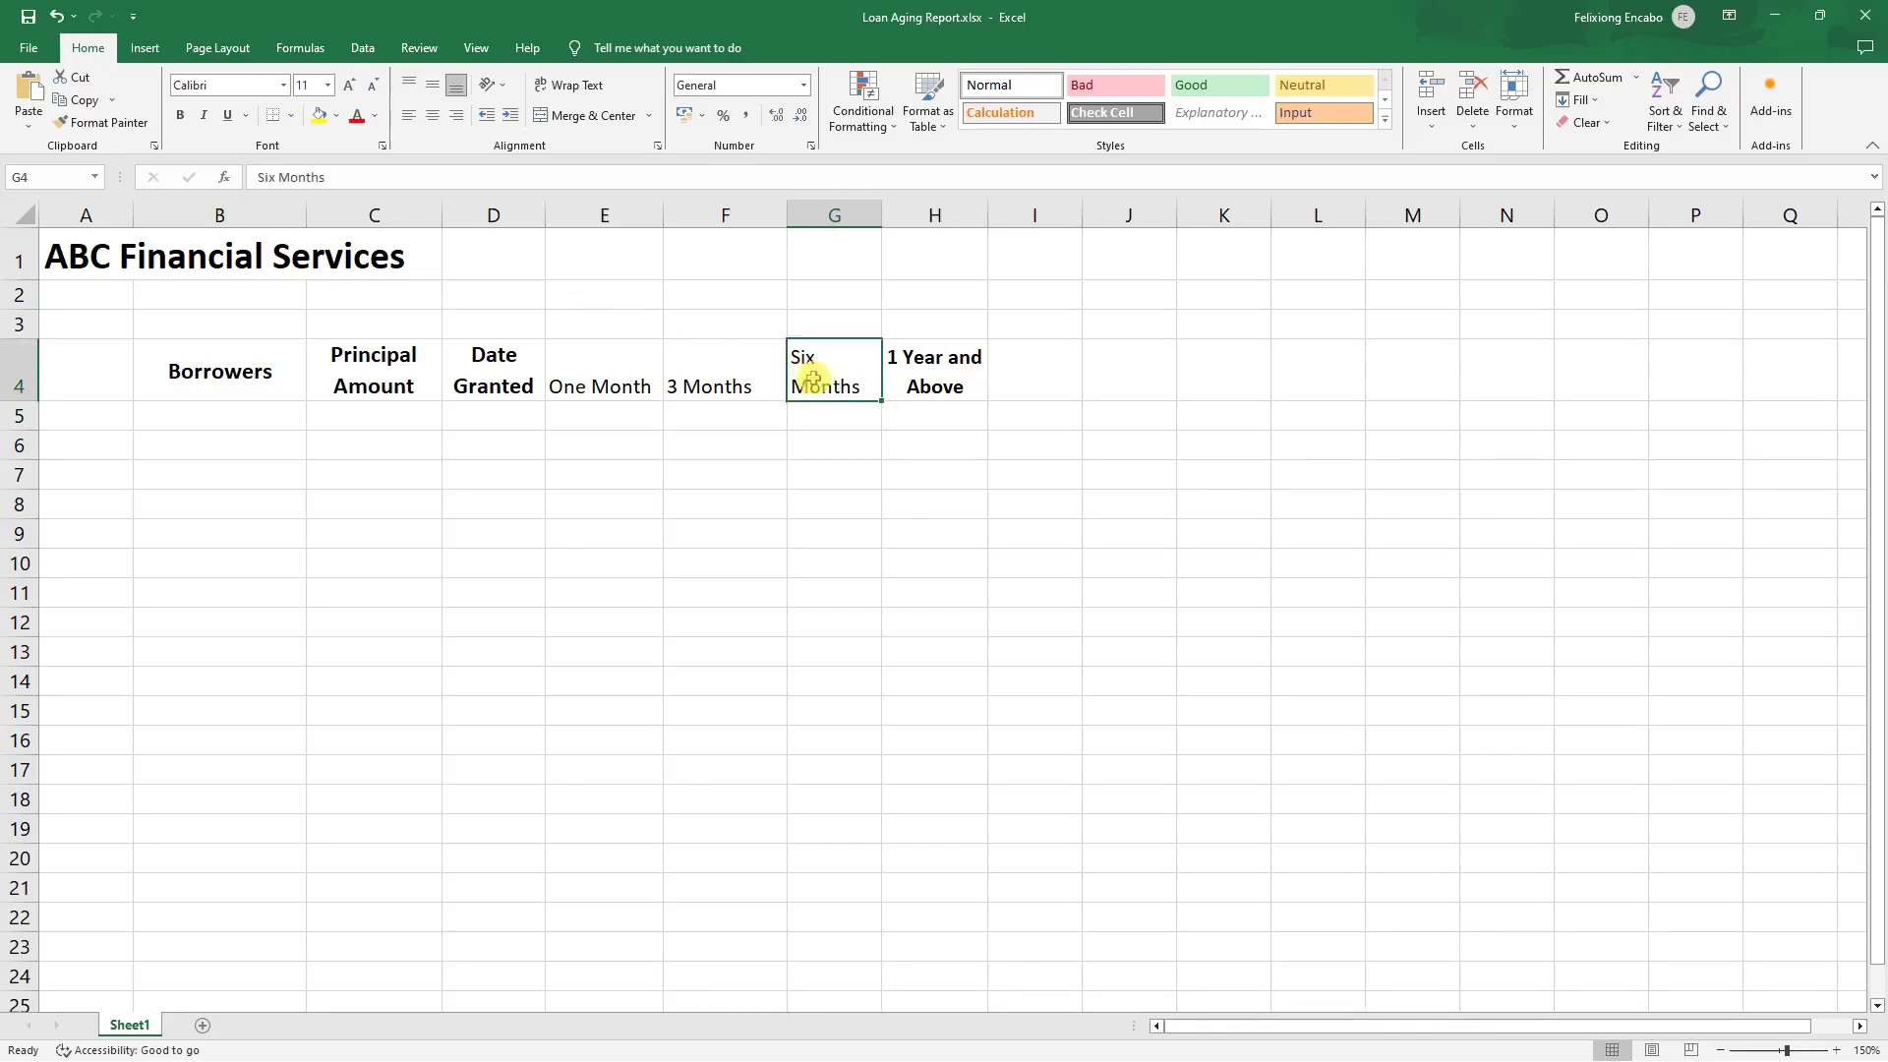
pyautogui.click(959, 366)
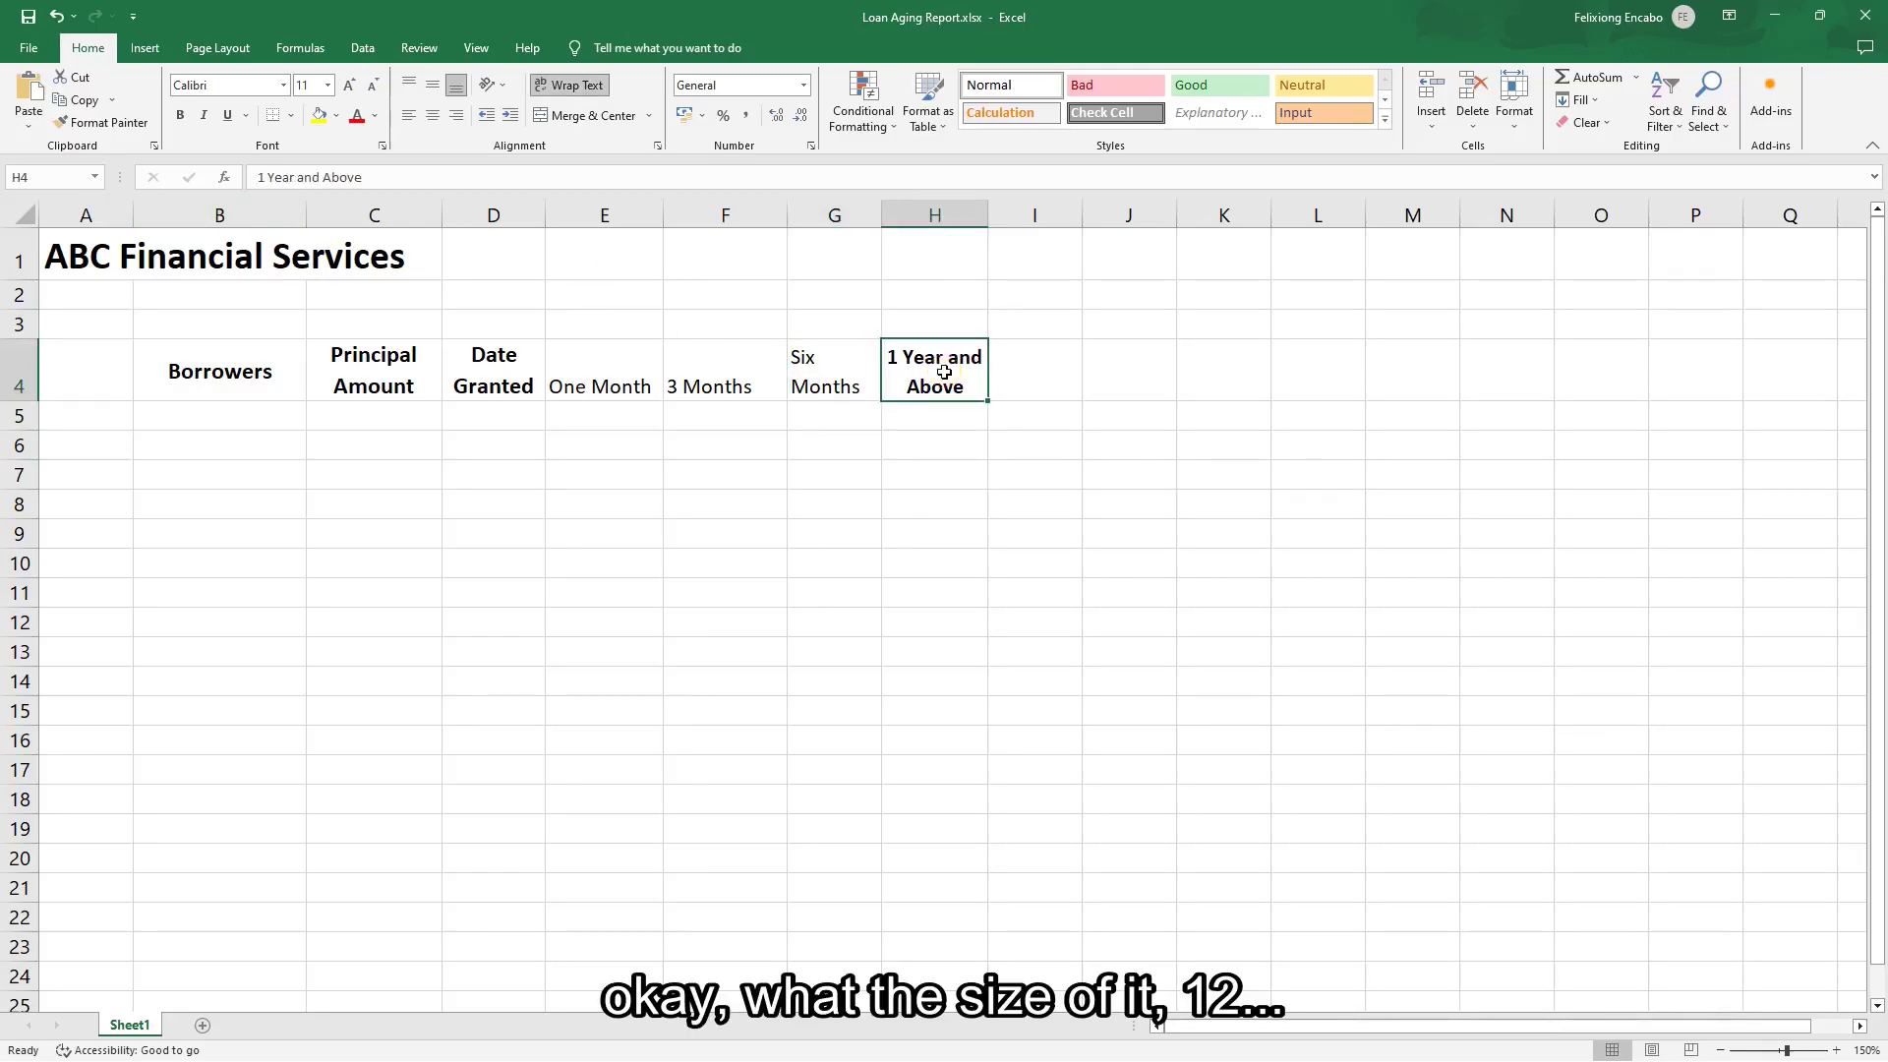
pyautogui.click(352, 86)
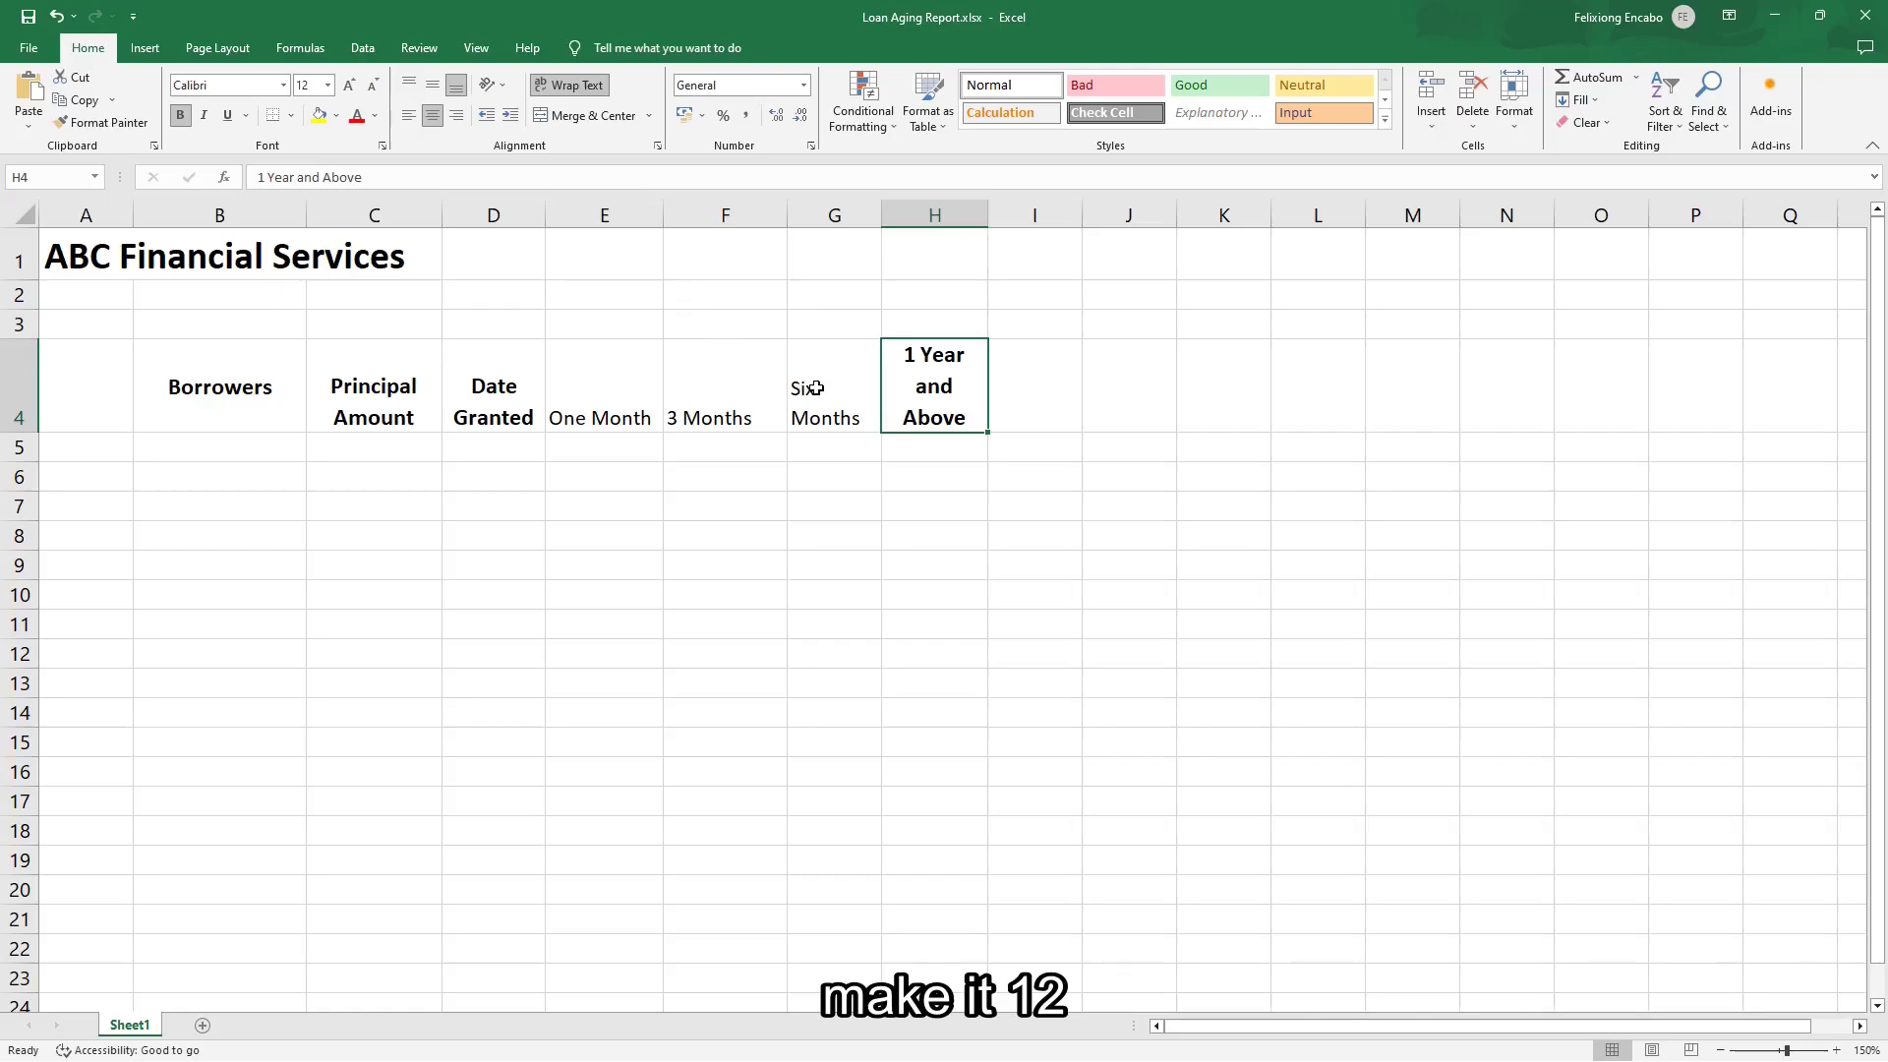
pyautogui.moveTo(988, 218); pyautogui.dragTo(996, 217)
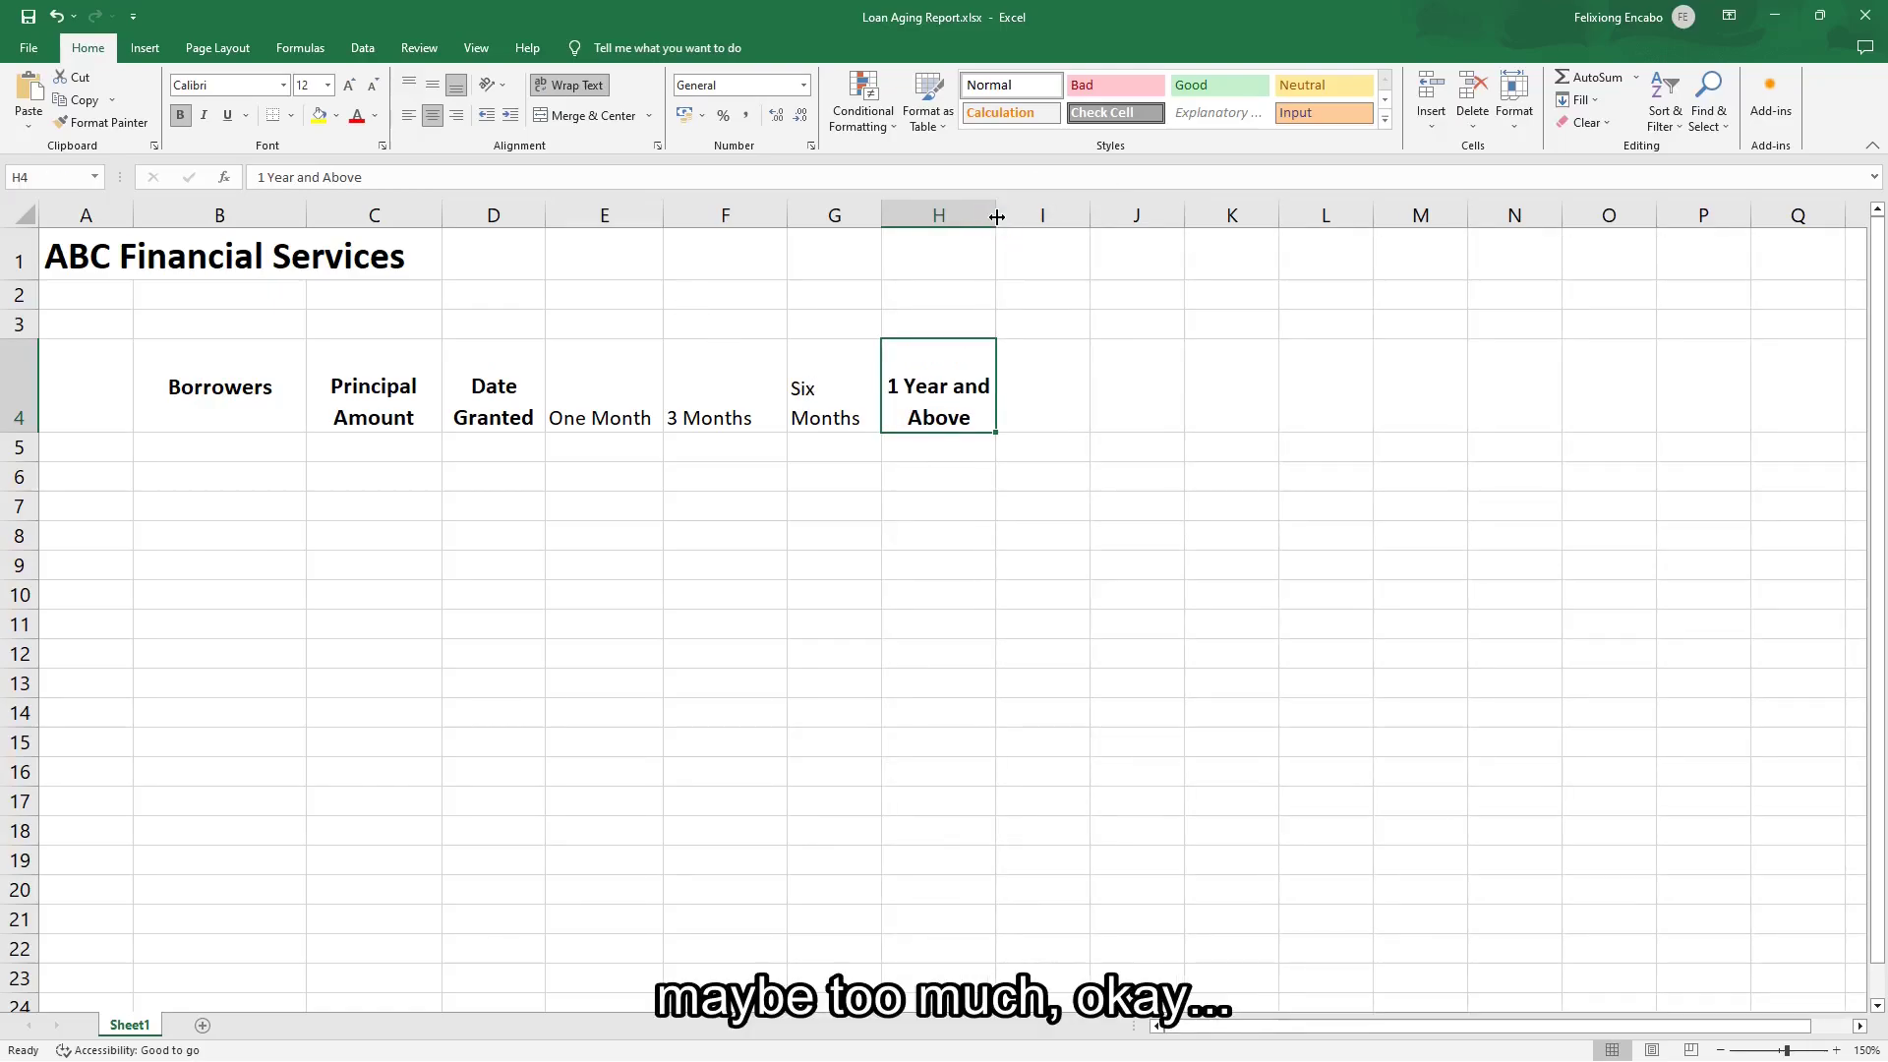
# Format the "Six Months" heading in G4 as 12-point bold, keeping its text wrapped and centering it vertically and horizontally.
pyautogui.click(820, 403)
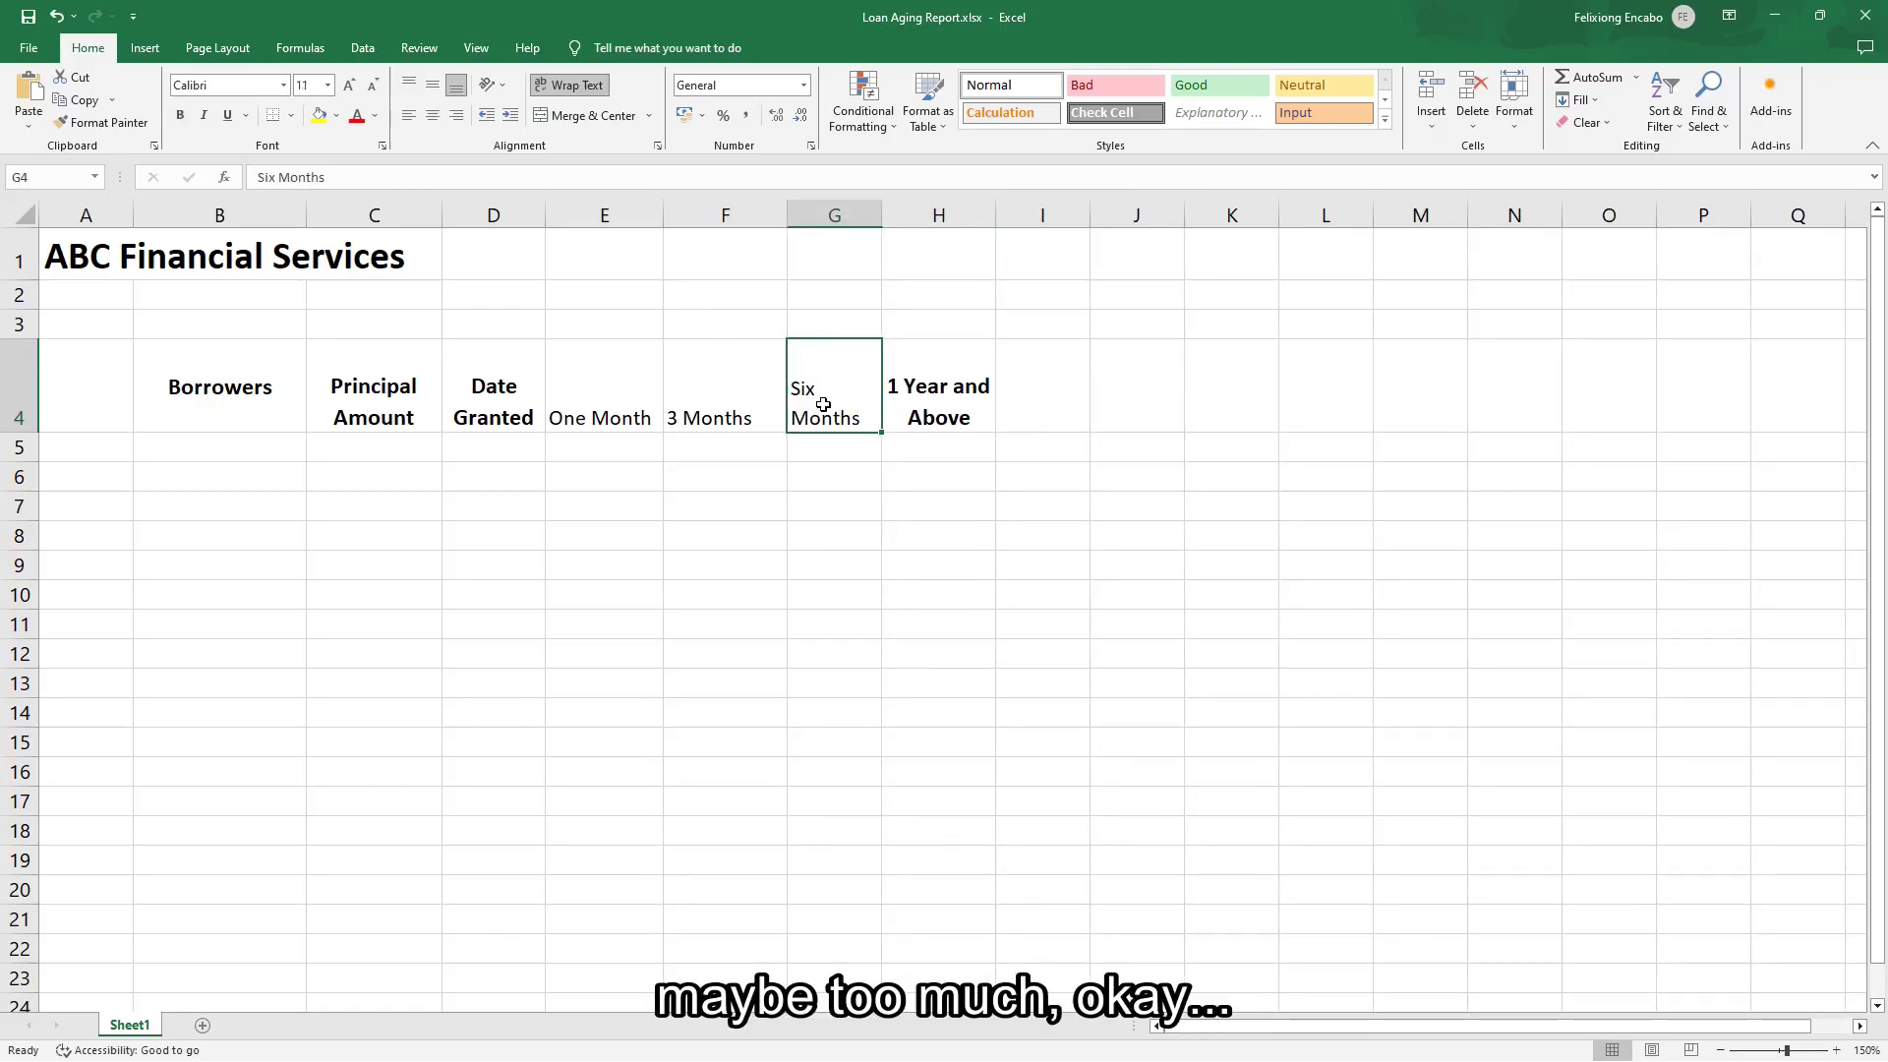
pyautogui.click(349, 86)
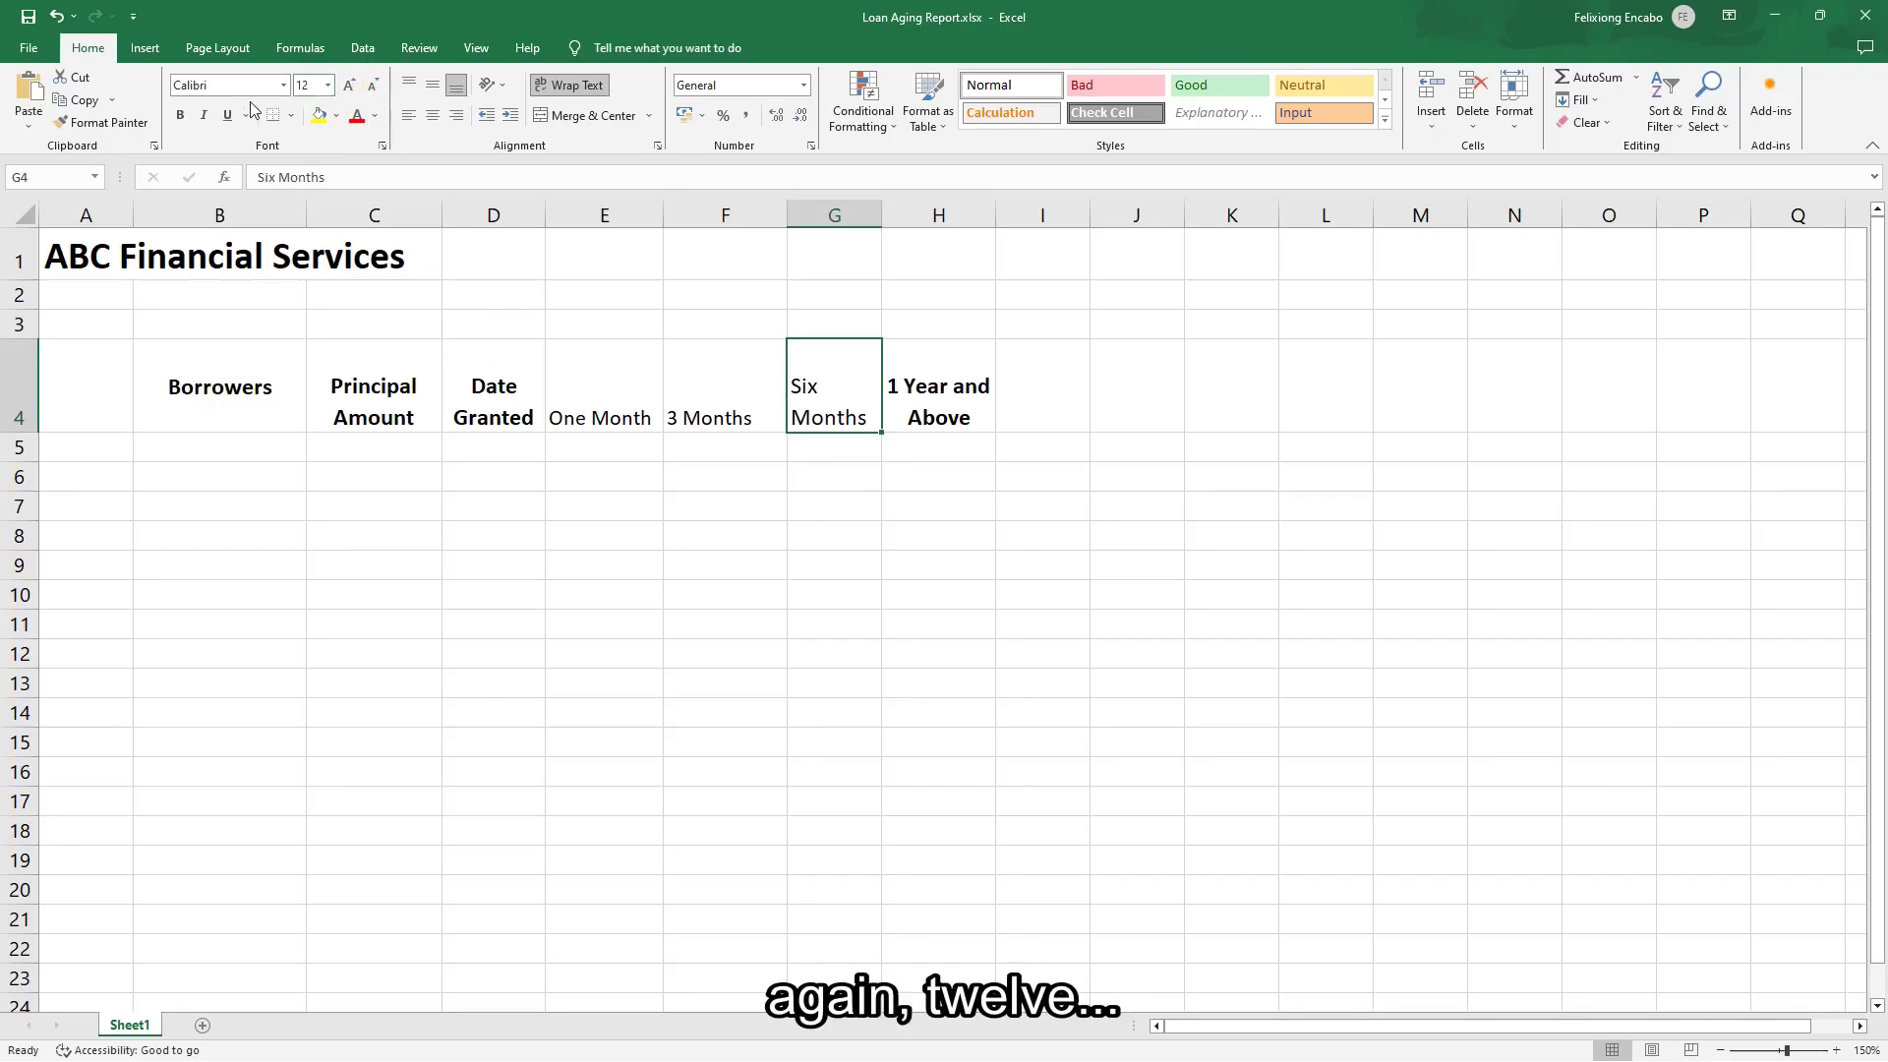
pyautogui.click(180, 116)
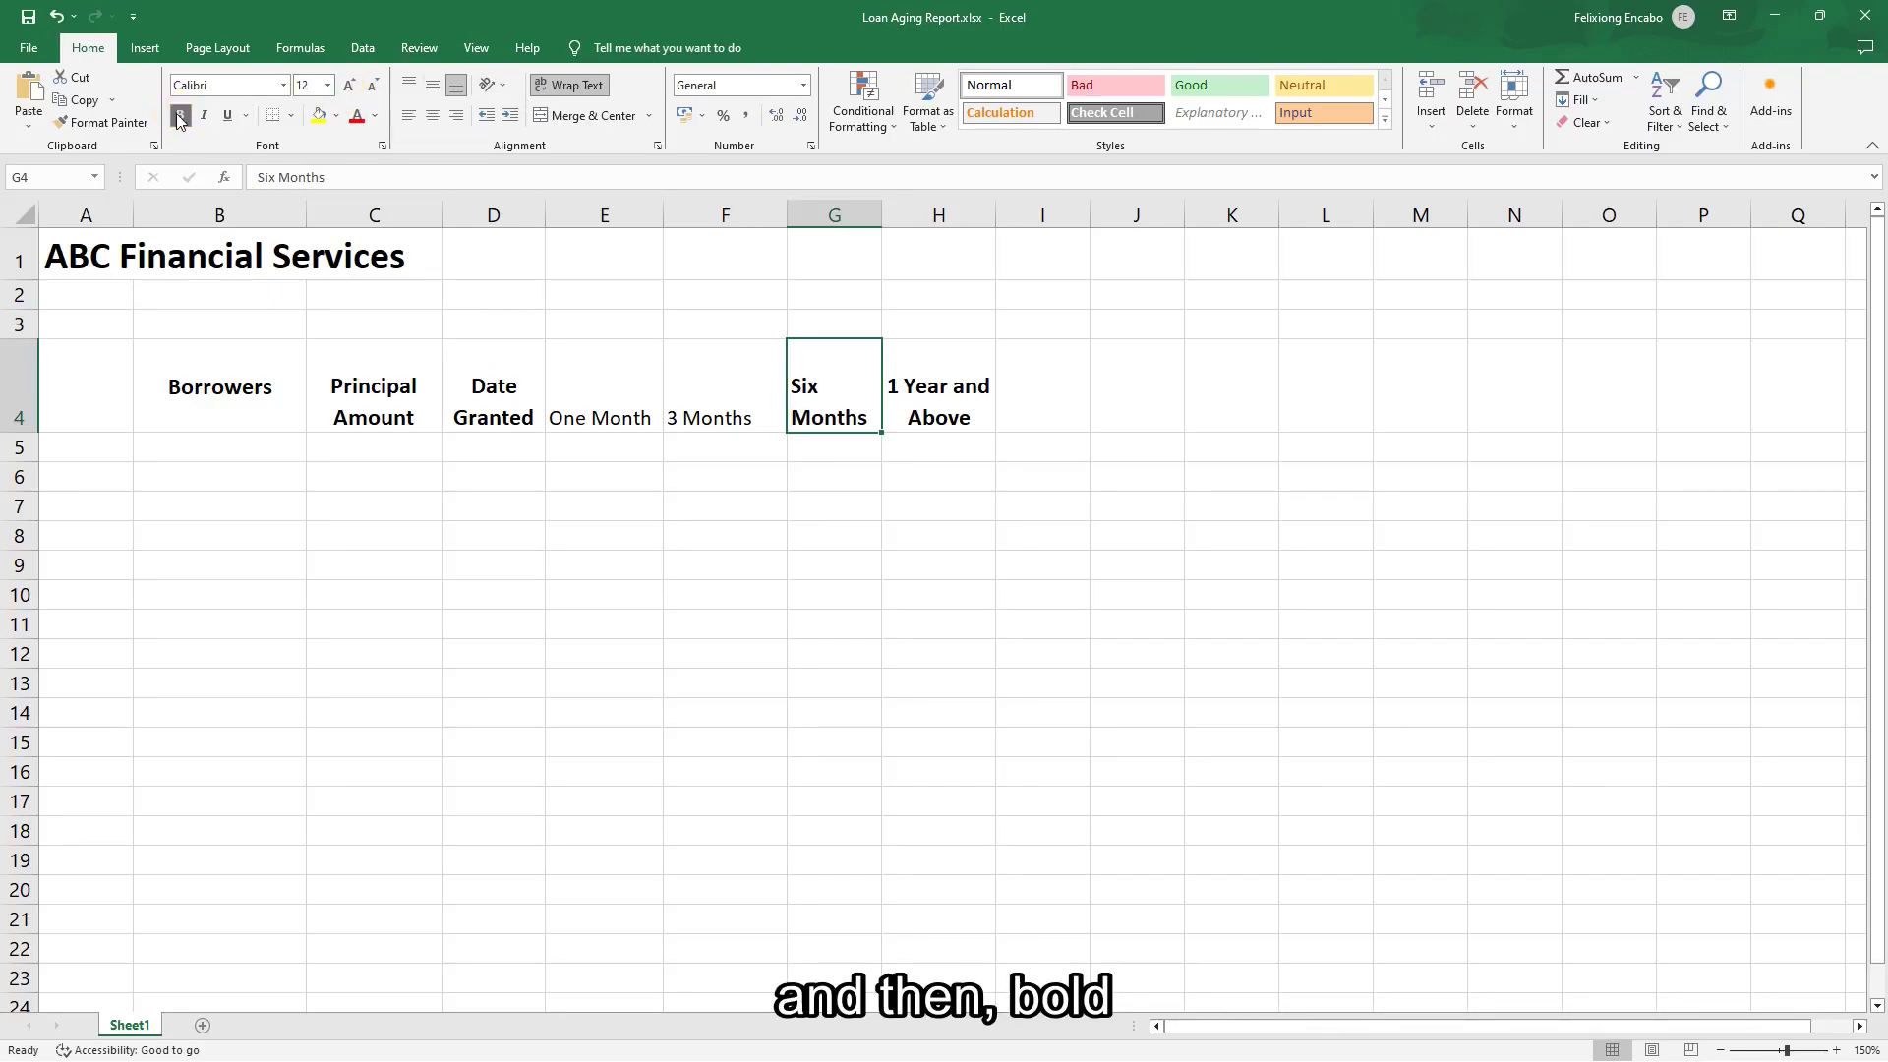
pyautogui.click(582, 87)
pyautogui.click(588, 93)
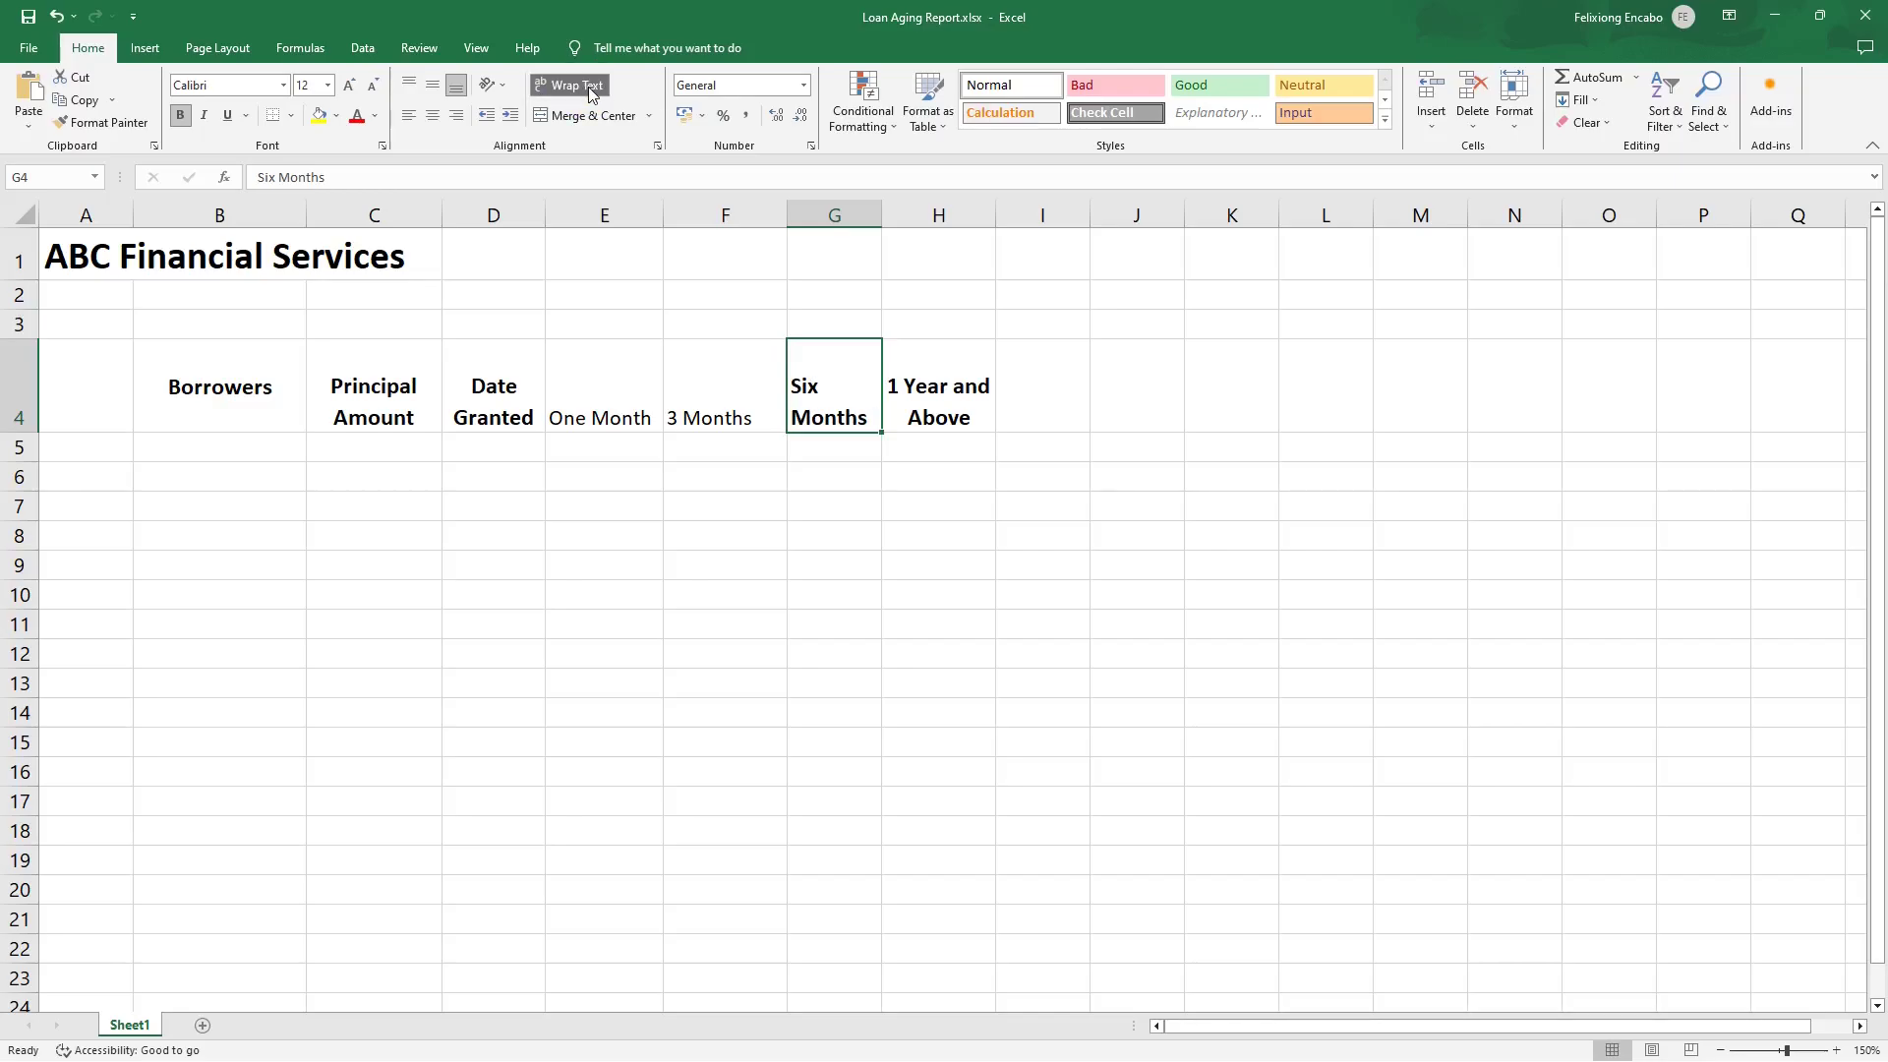
pyautogui.click(431, 86)
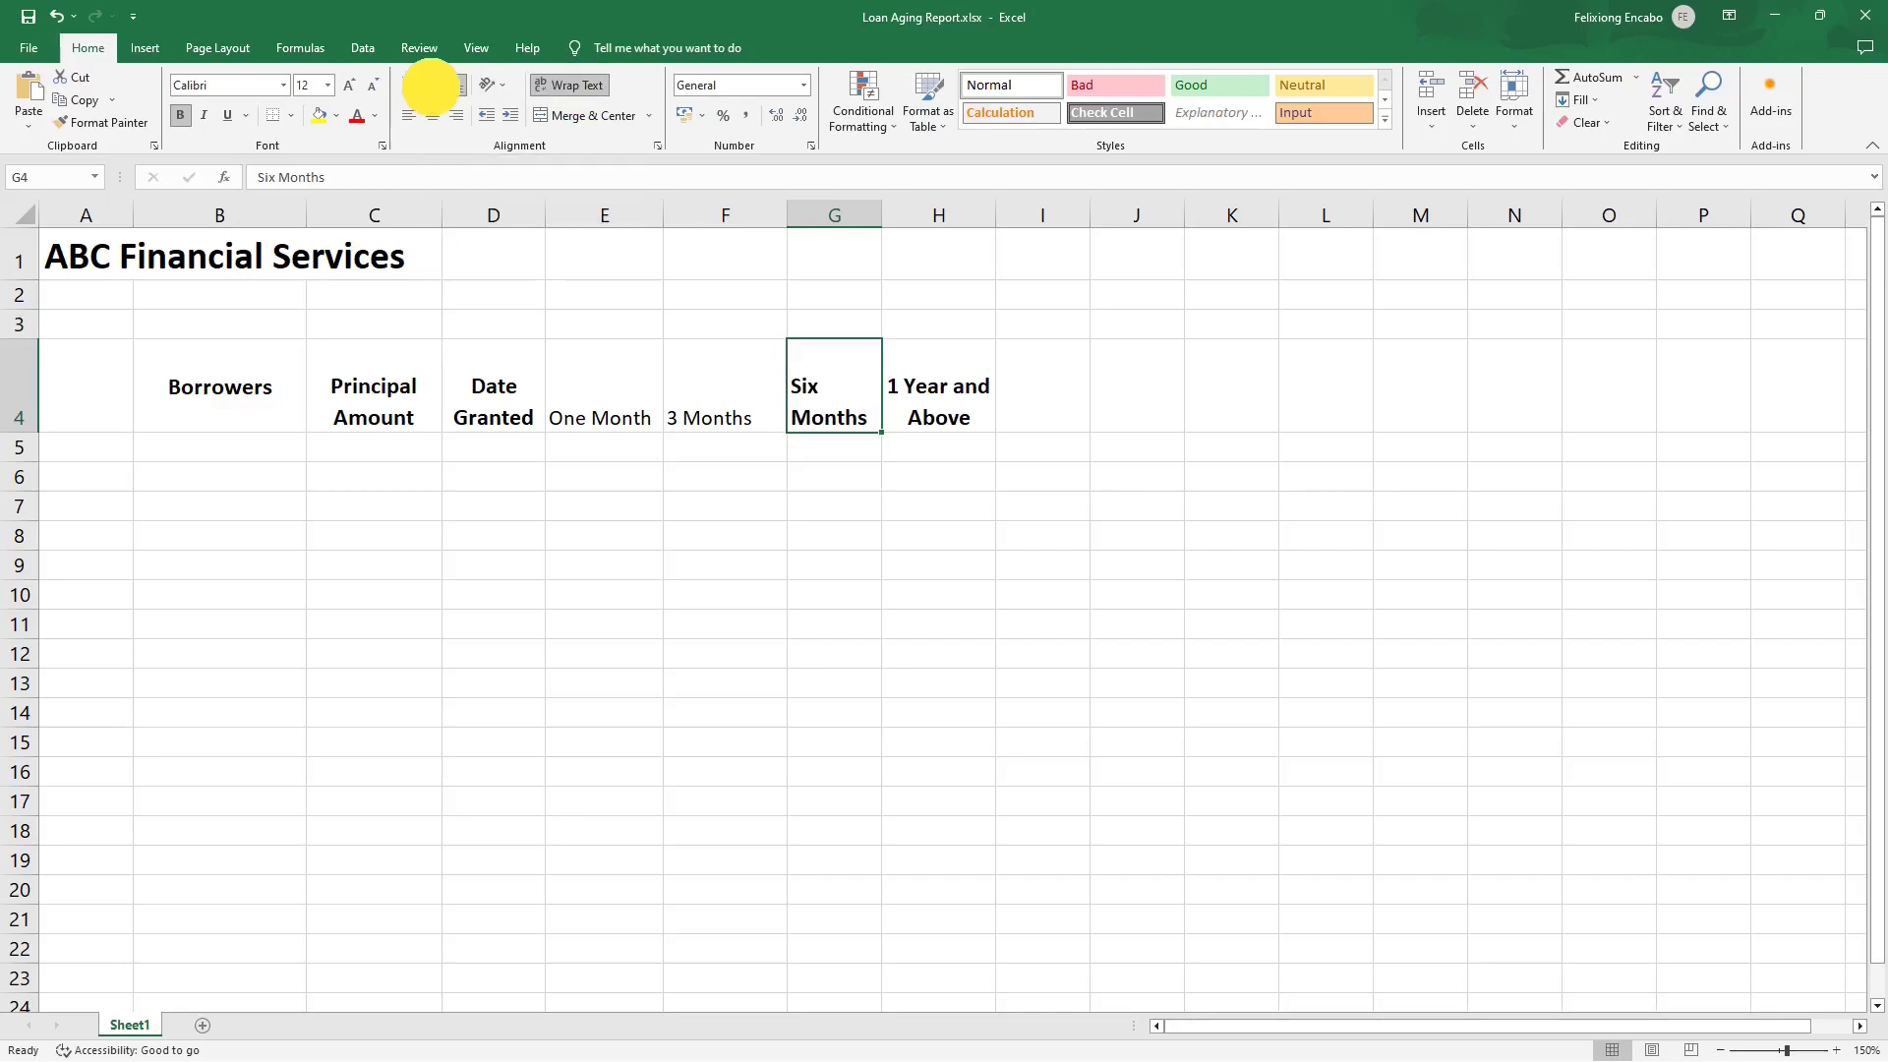
pyautogui.click(433, 116)
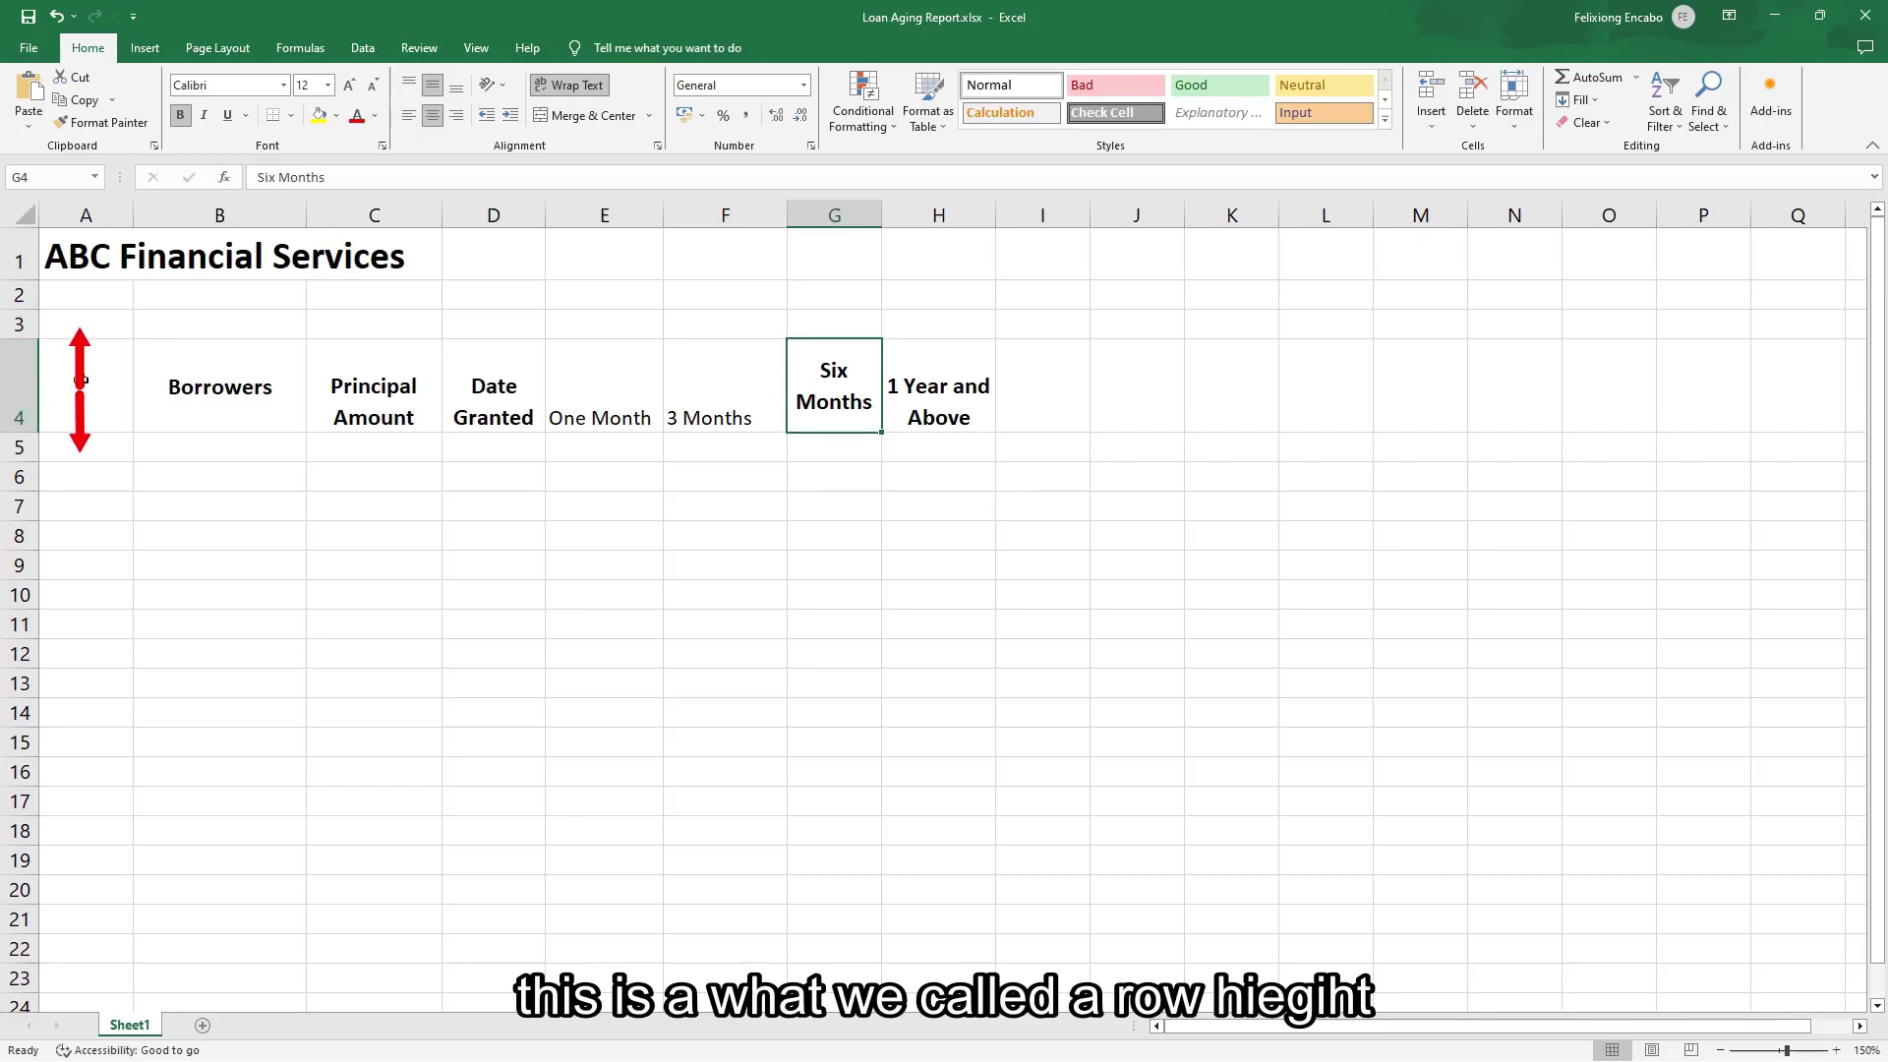
# Check the row heights of heading row 4 and empty row 3 without changing them.
pyautogui.rightClick(23, 372)
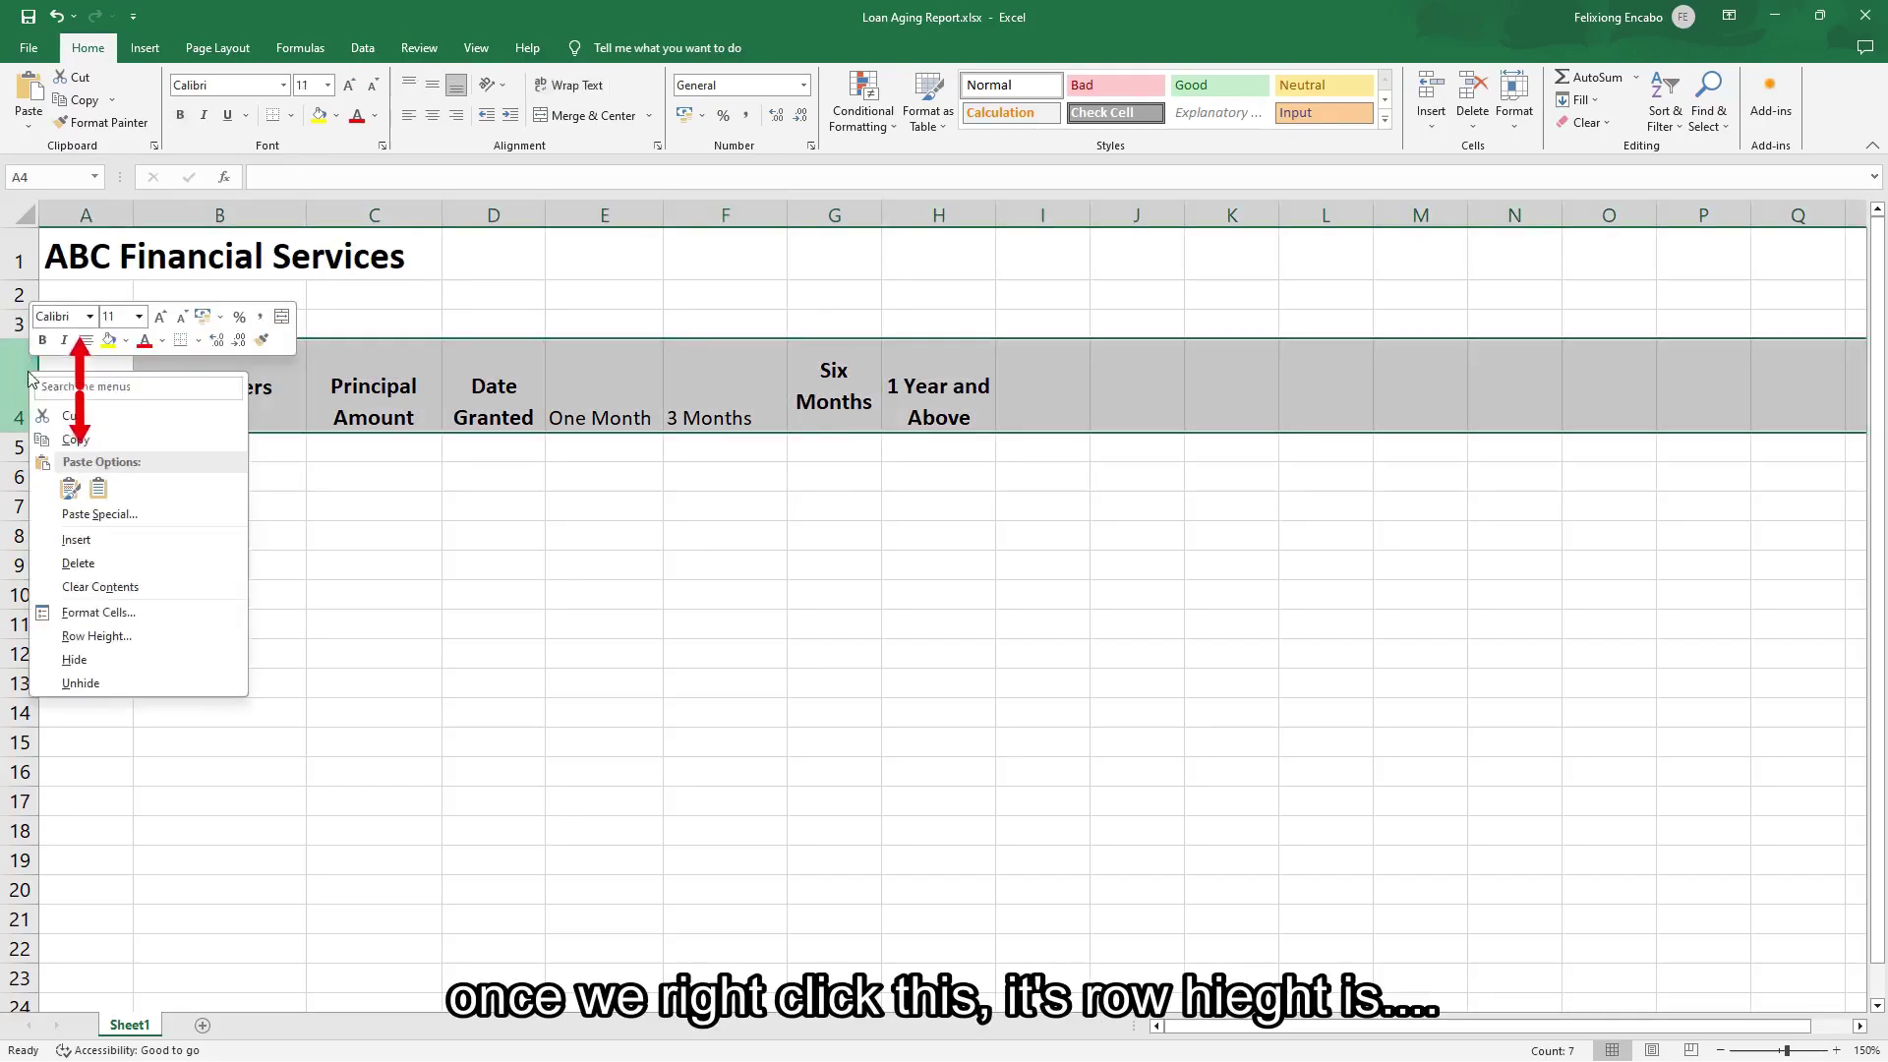
pyautogui.click(91, 636)
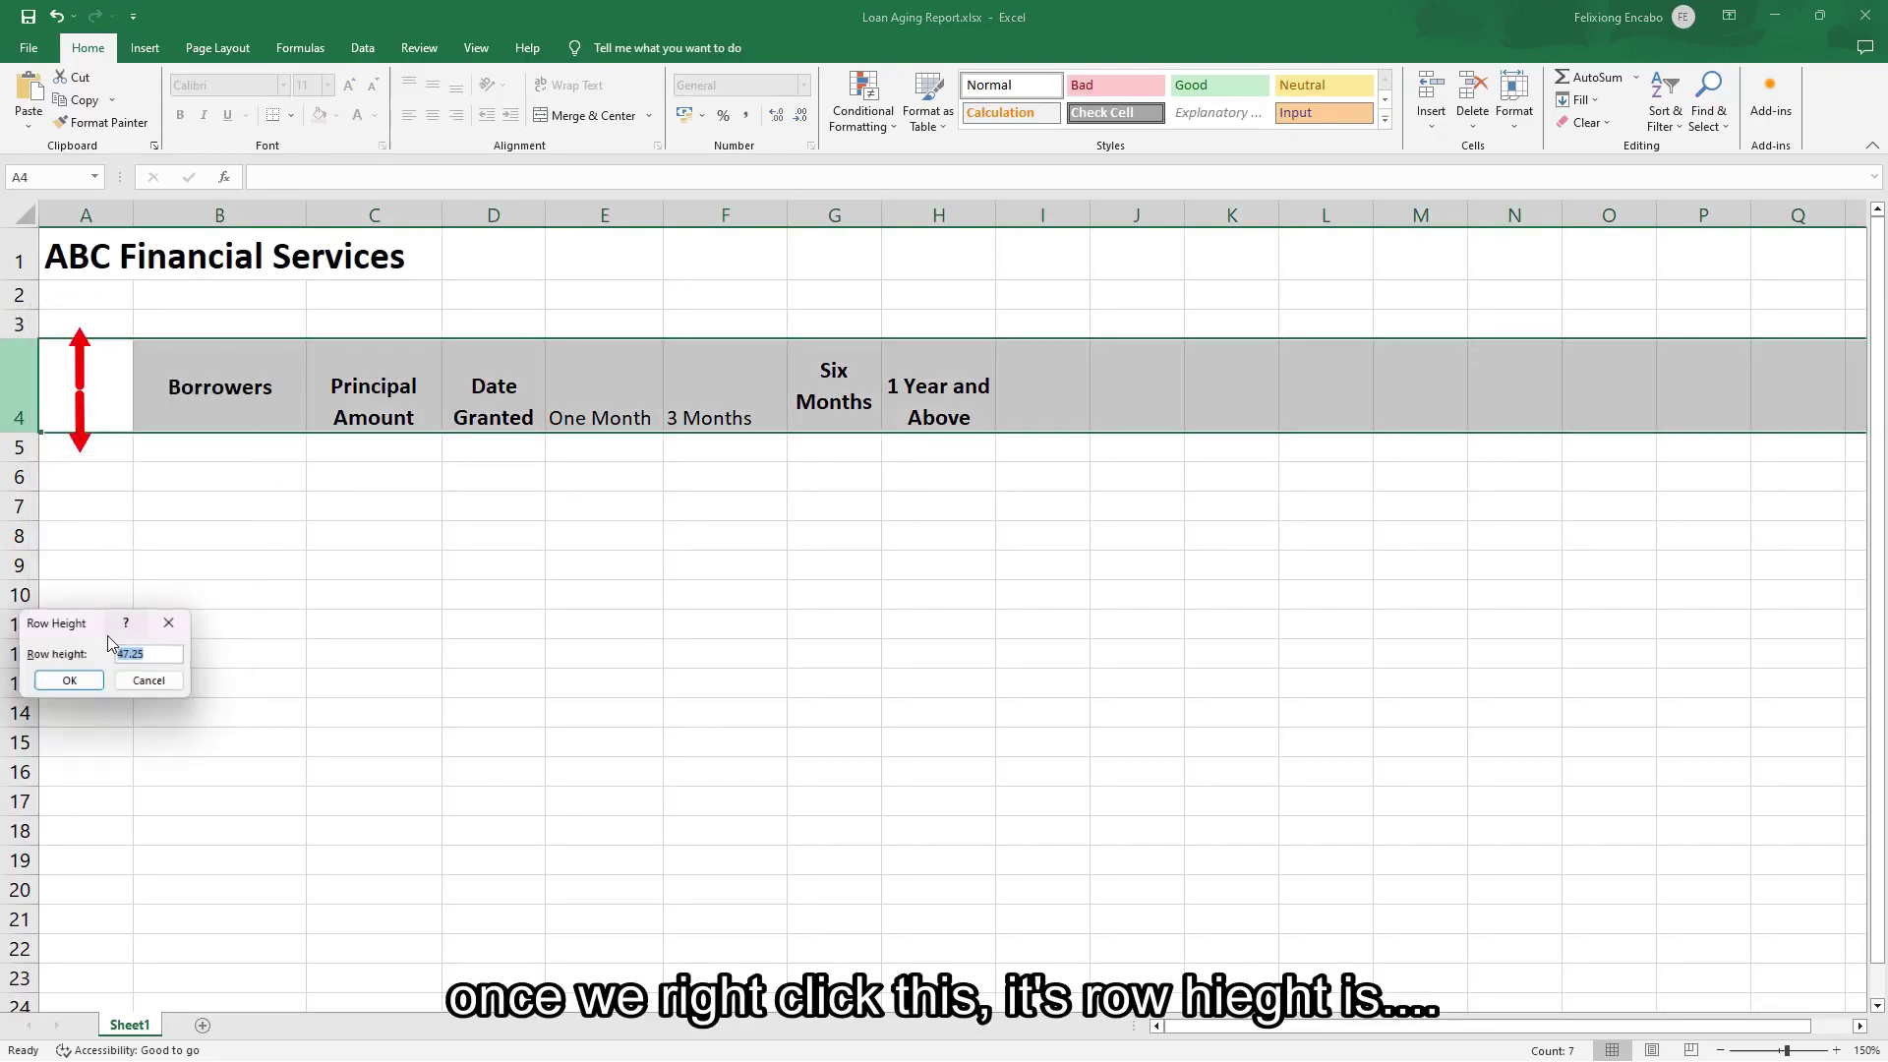
pyautogui.click(153, 681)
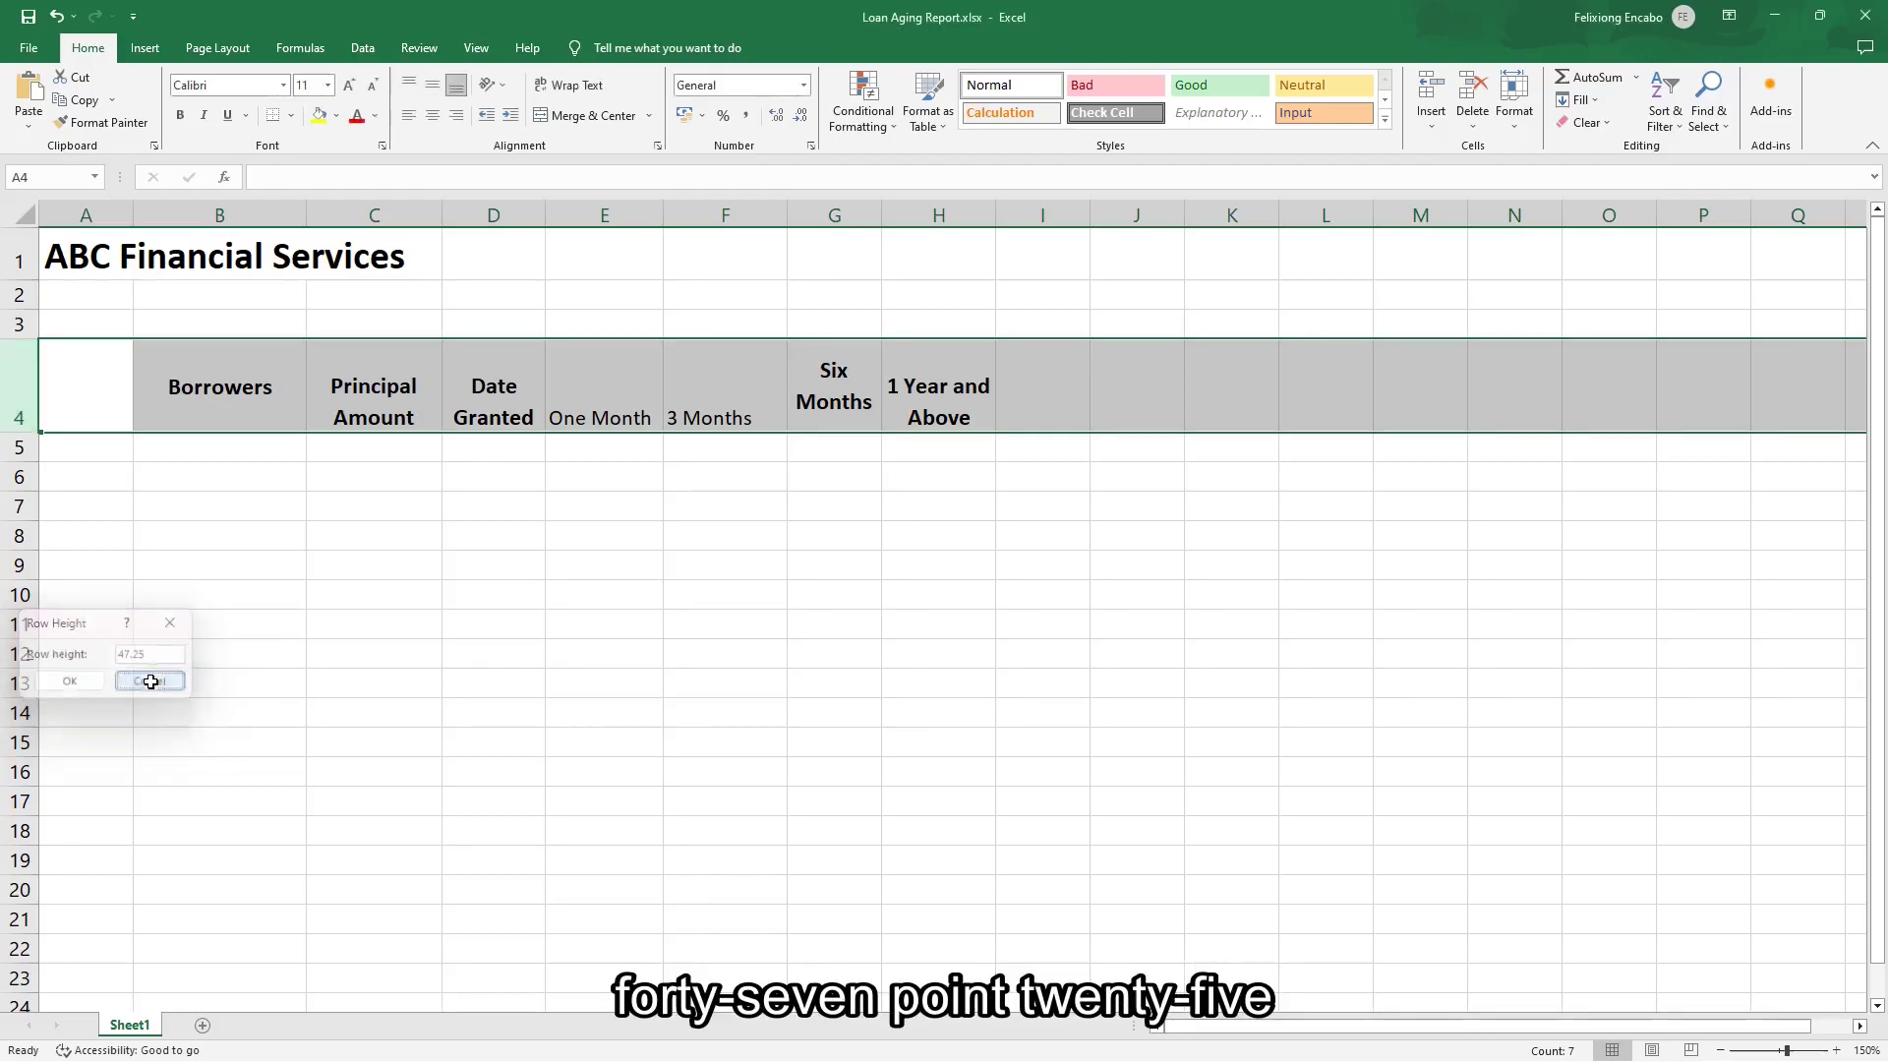
pyautogui.rightClick(18, 324)
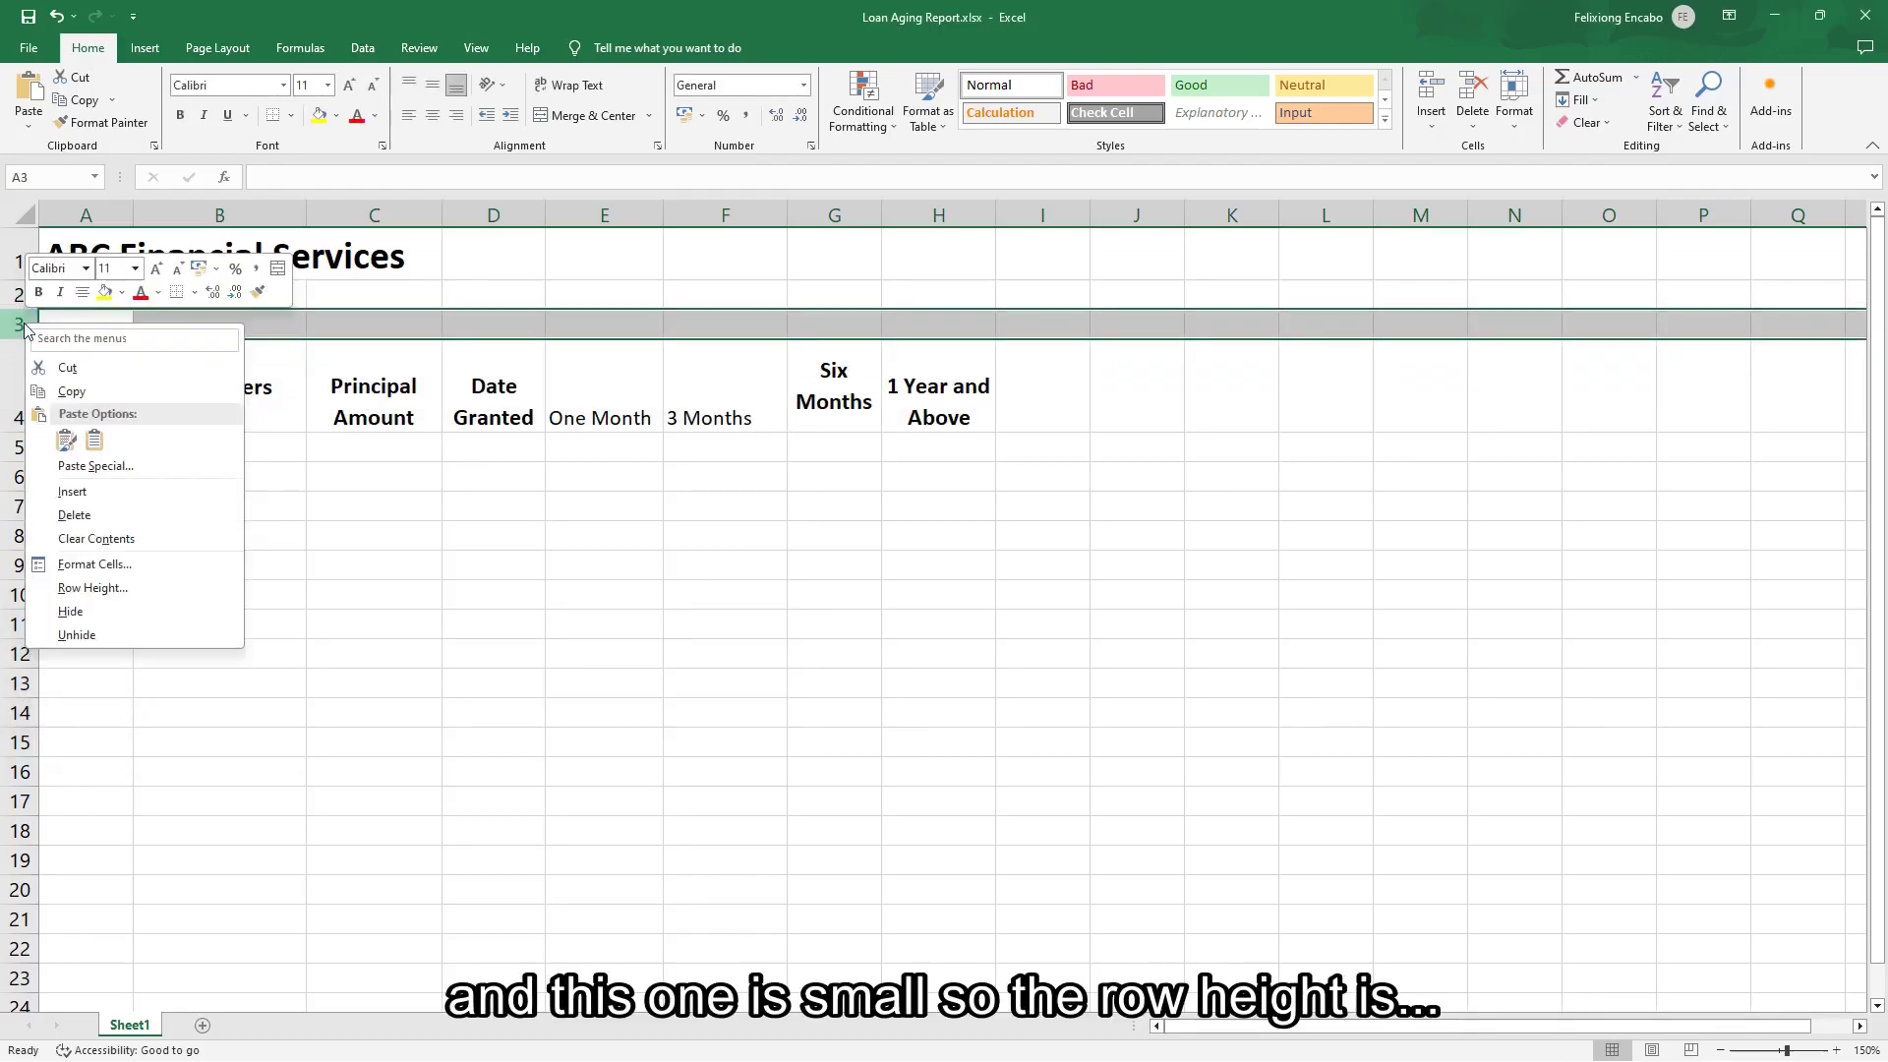
pyautogui.click(92, 588)
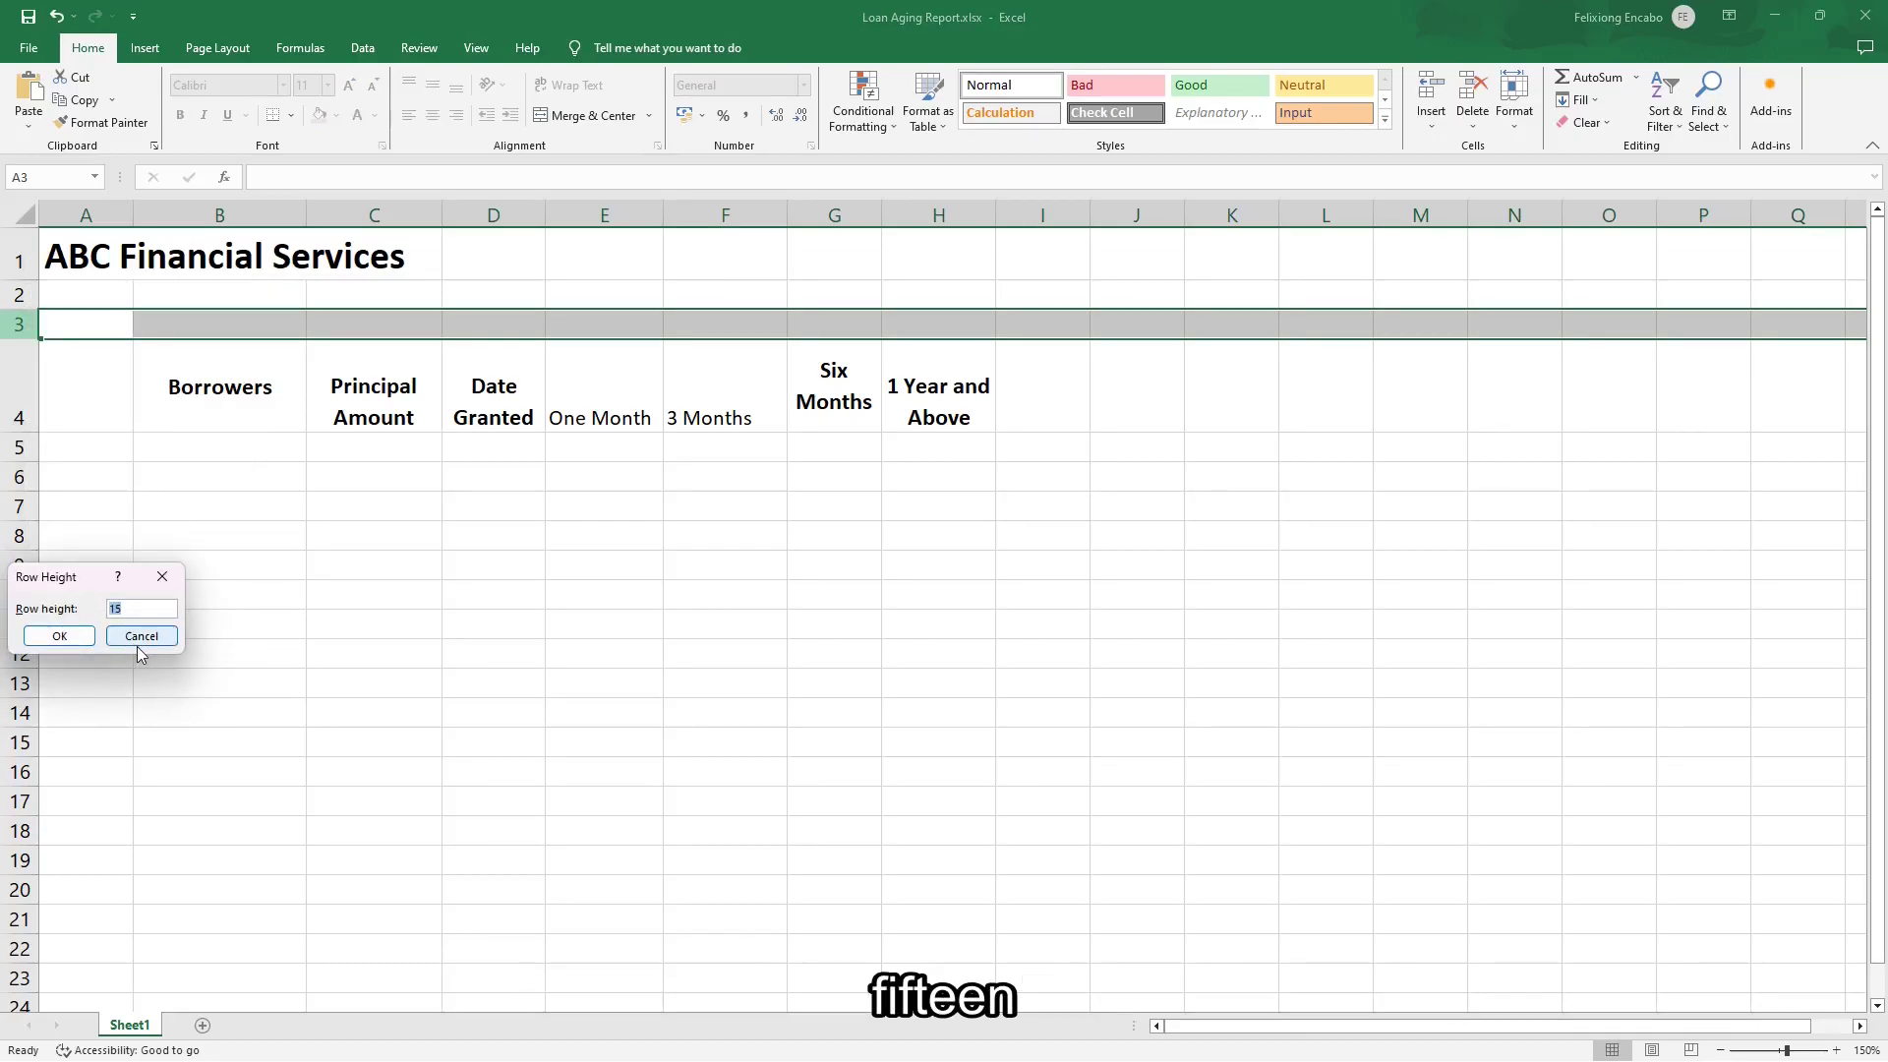
pyautogui.click(138, 635)
# Wrap the text of the "3 Months" heading in F4 and make it 12-point bold.
pyautogui.click(725, 393)
pyautogui.click(568, 84)
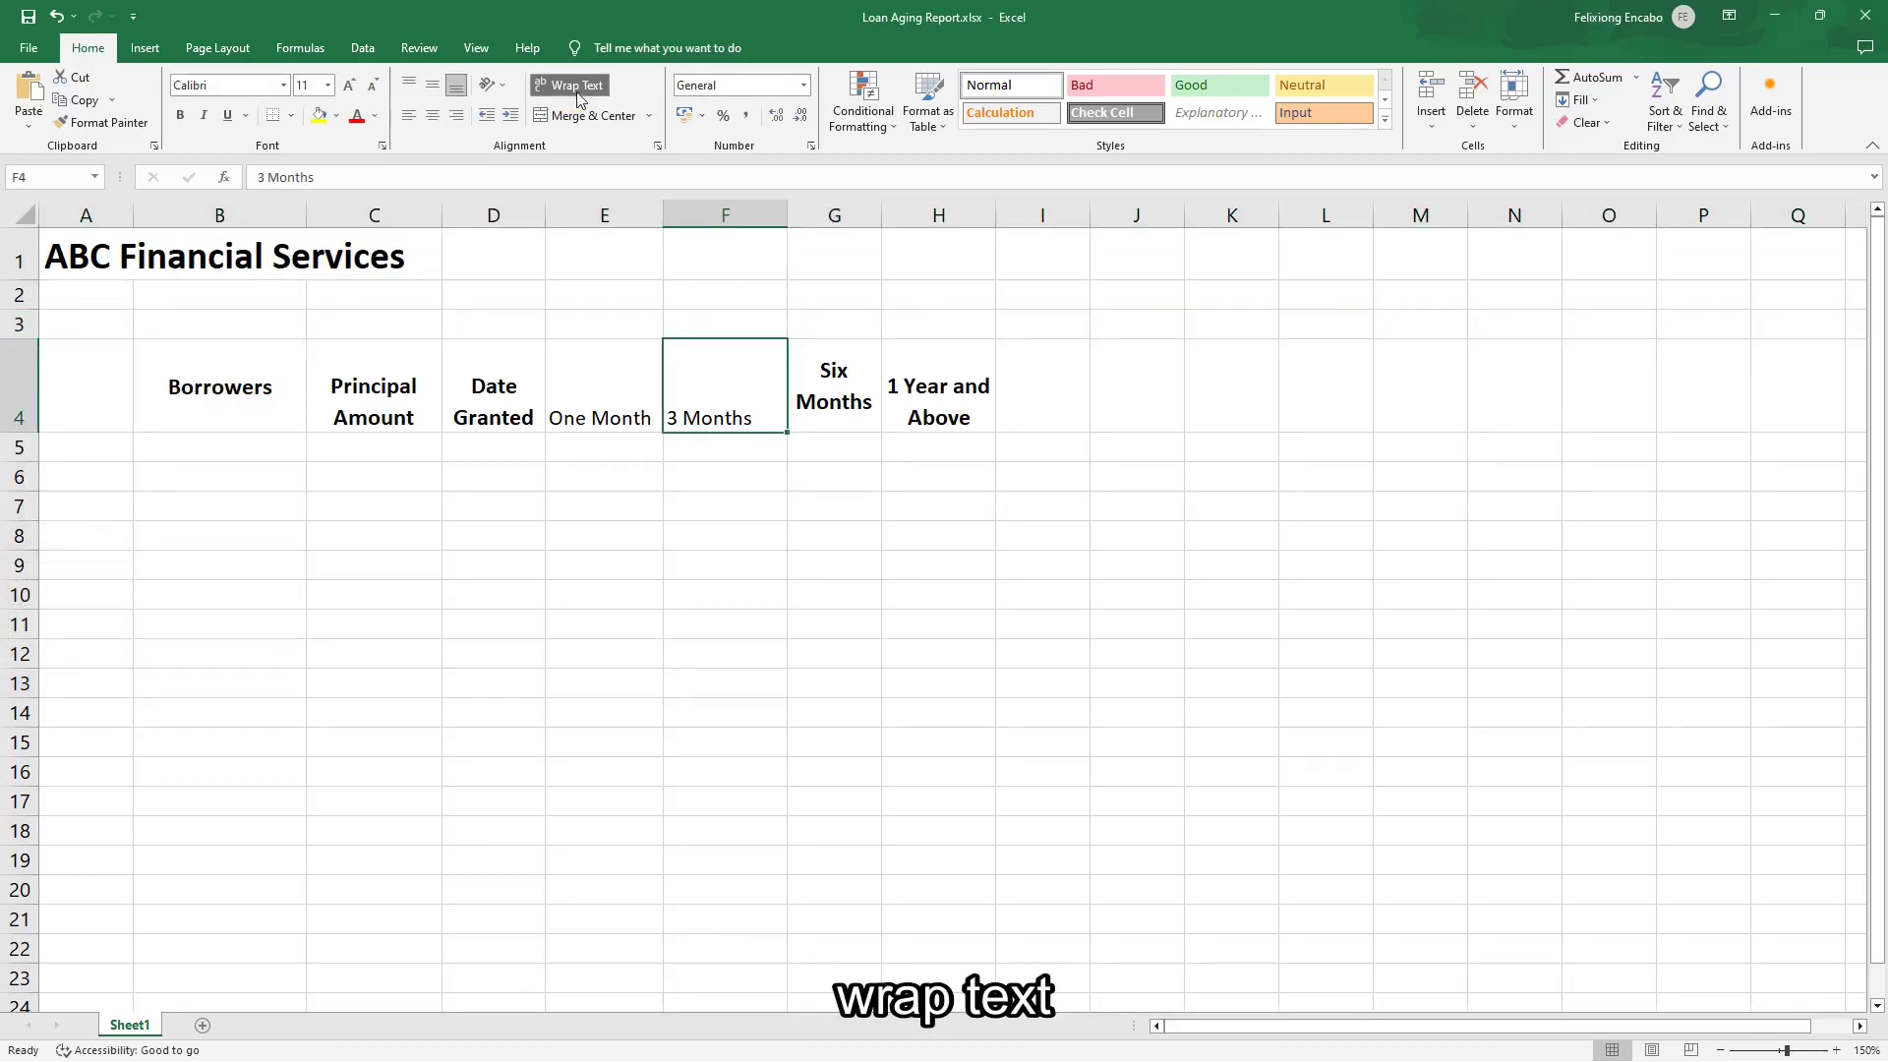
pyautogui.click(348, 87)
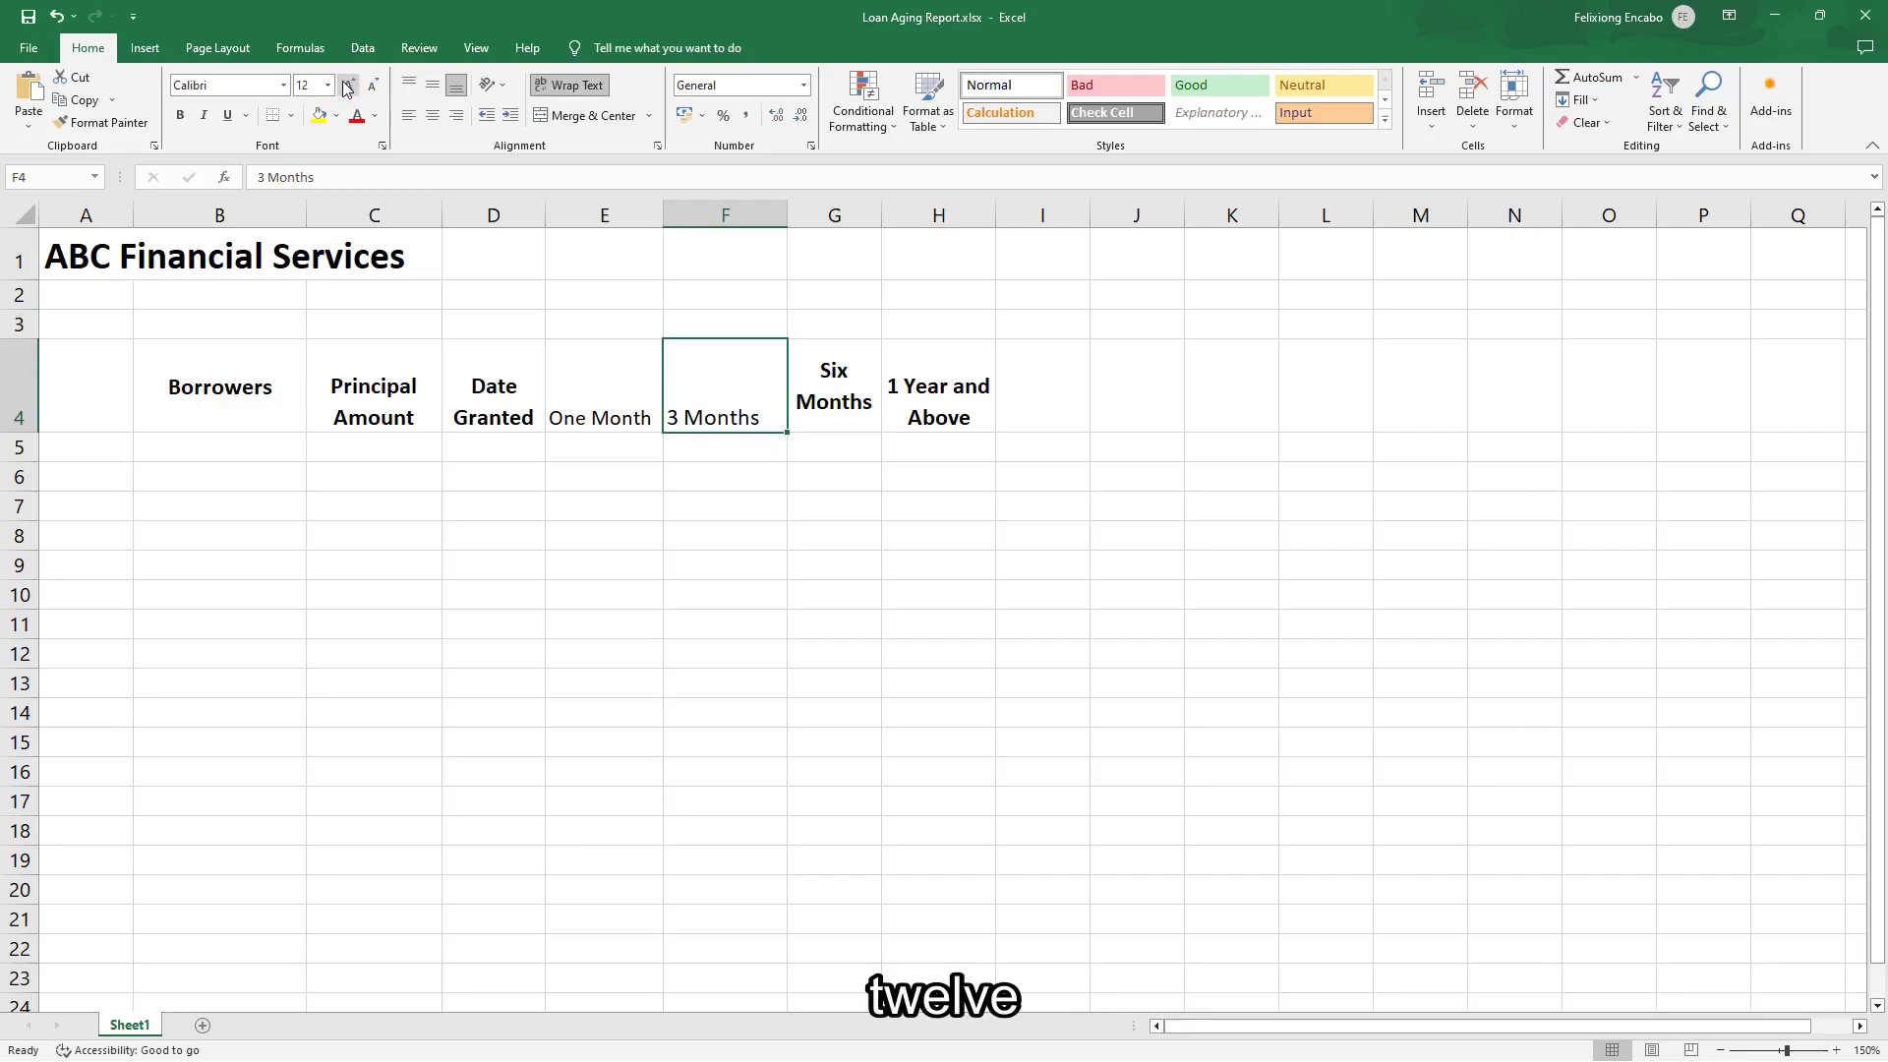
pyautogui.click(181, 118)
# Make the "One Month" heading in E4 12-point bold and align it vertically to the middle of the cell.
pyautogui.click(629, 415)
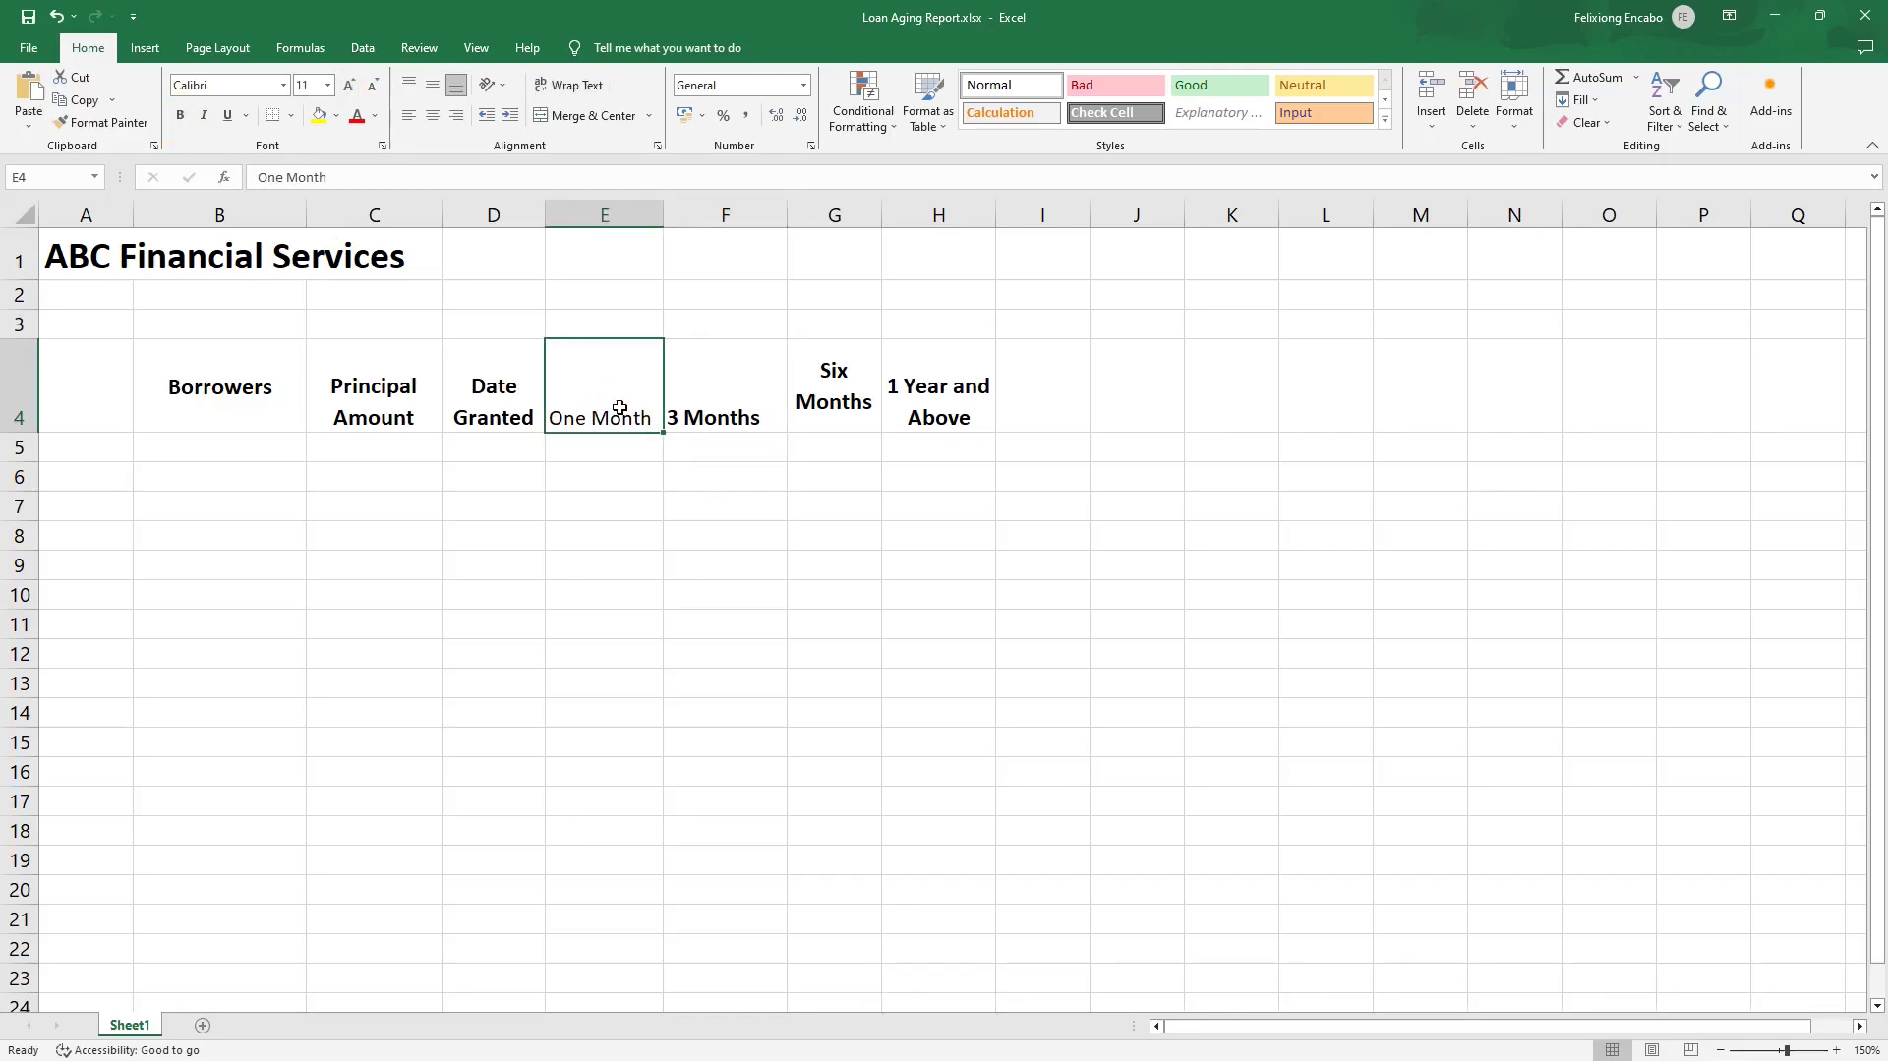
pyautogui.click(348, 86)
pyautogui.click(180, 117)
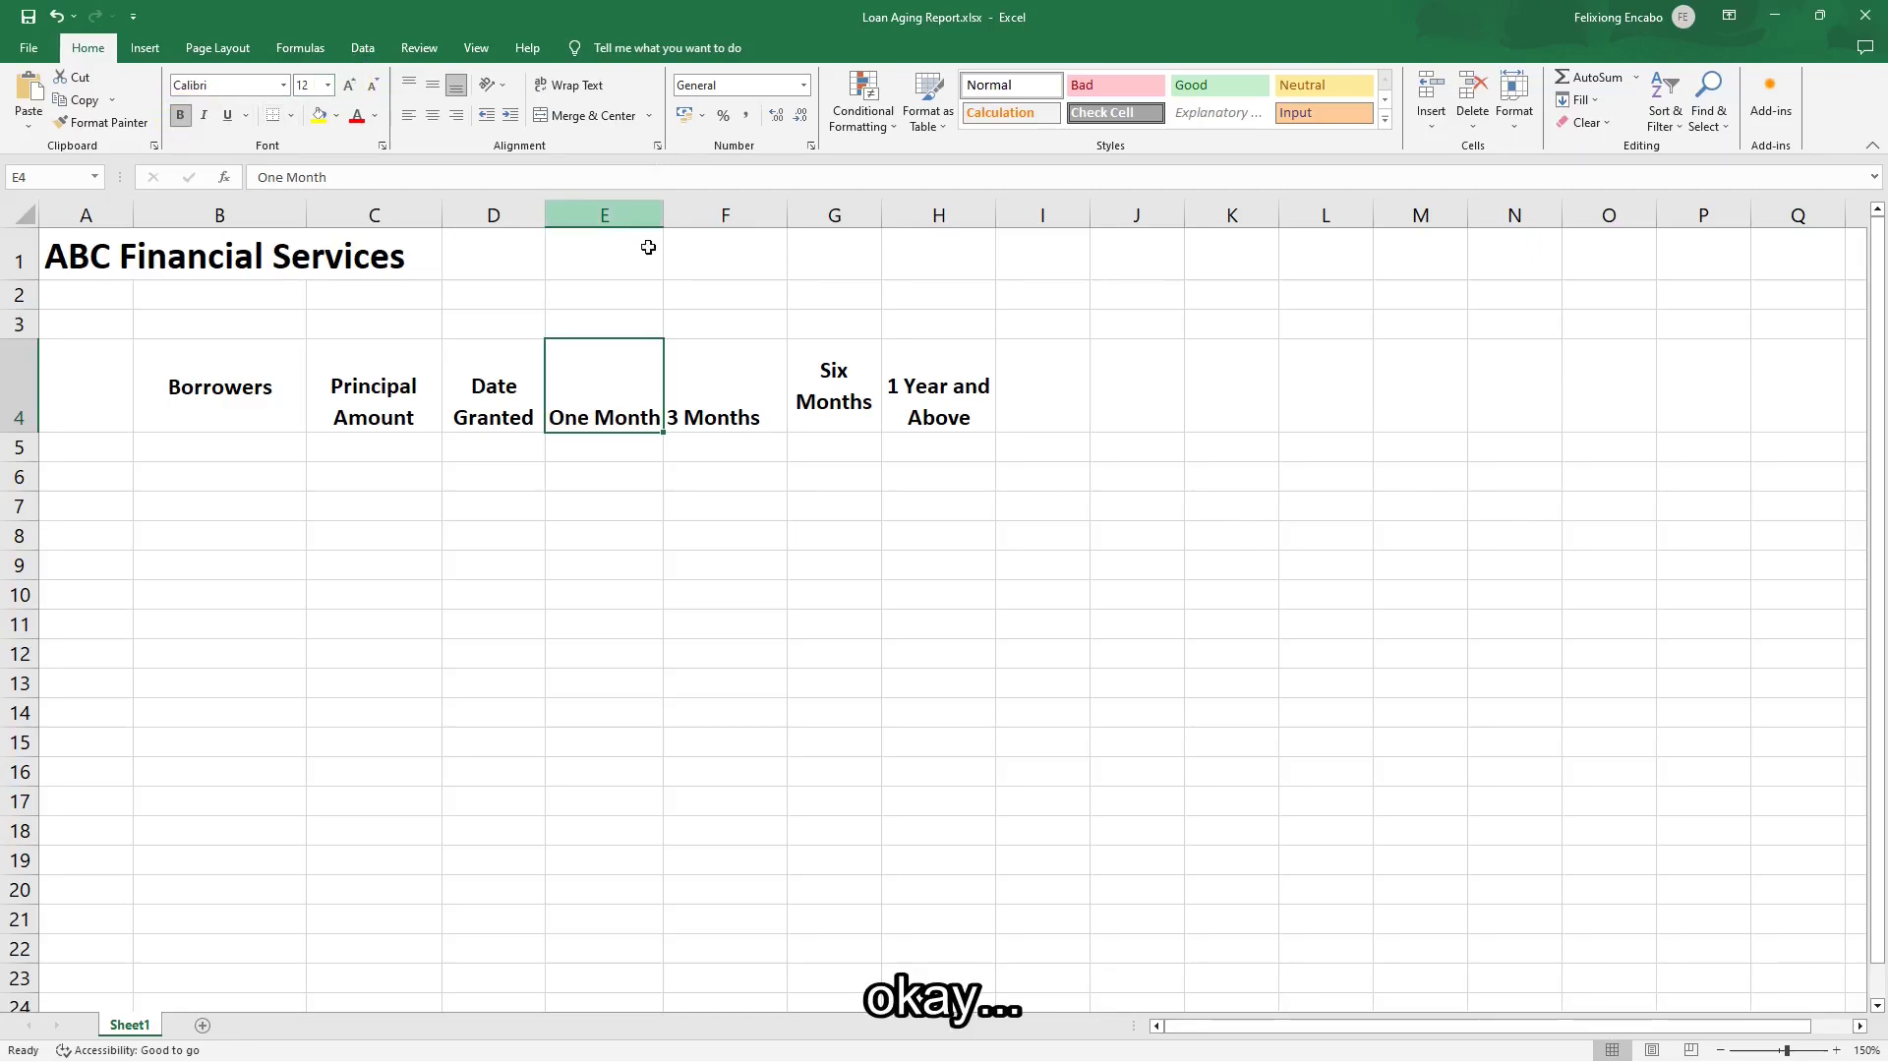
pyautogui.click(433, 89)
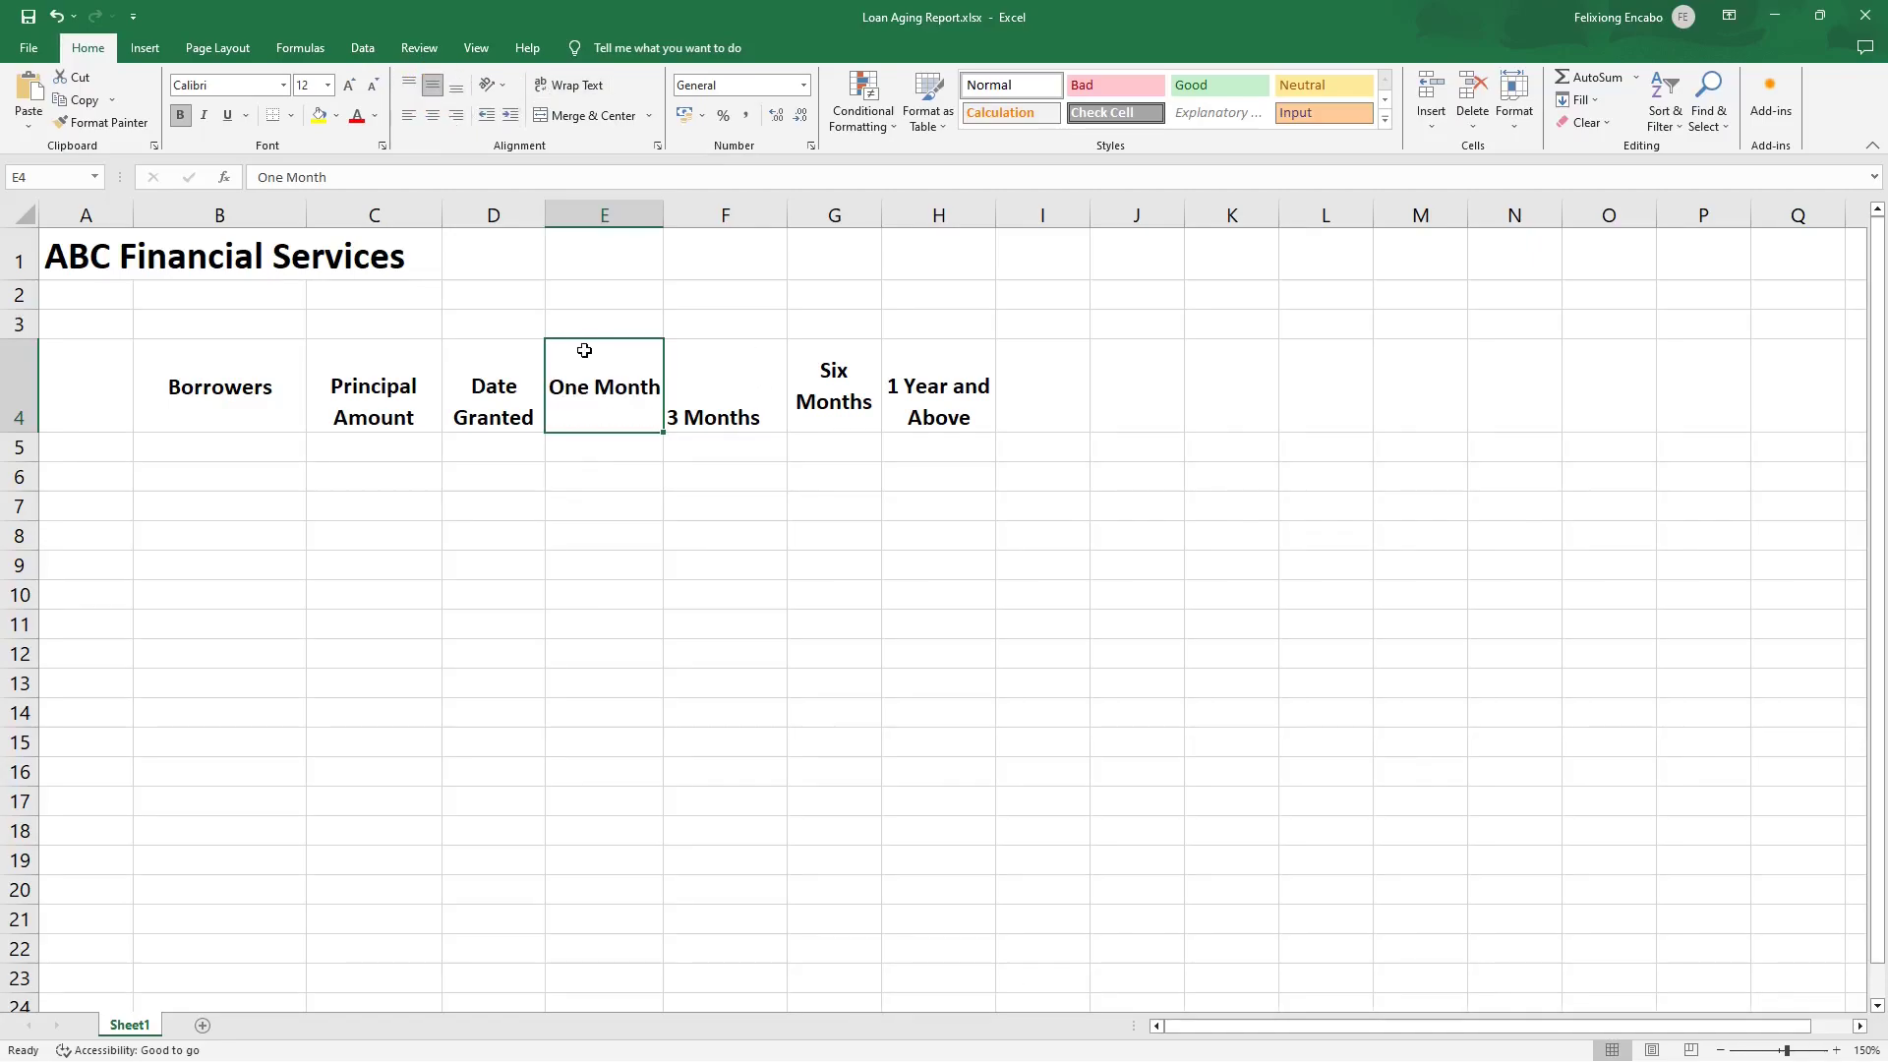
# Center the "3 Months" heading in F4 both vertically and horizontally.
pyautogui.click(725, 378)
pyautogui.click(433, 87)
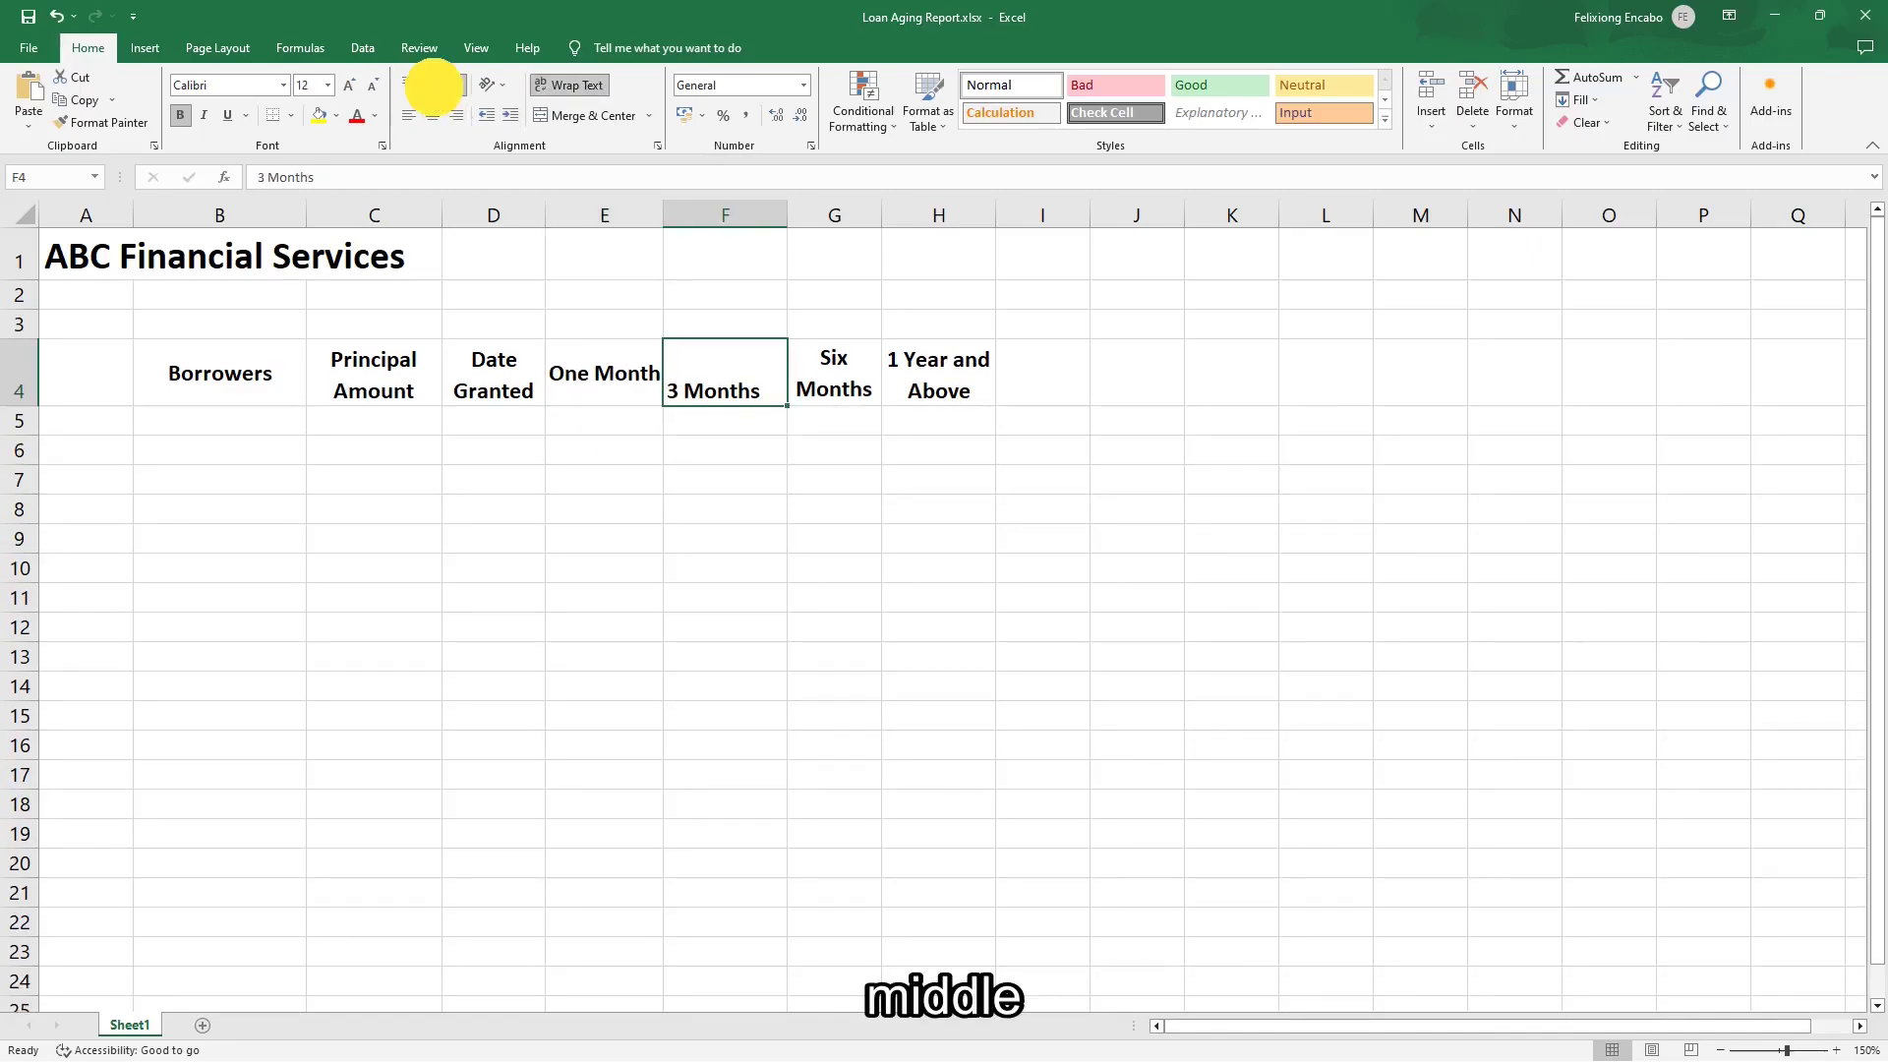
pyautogui.click(616, 387)
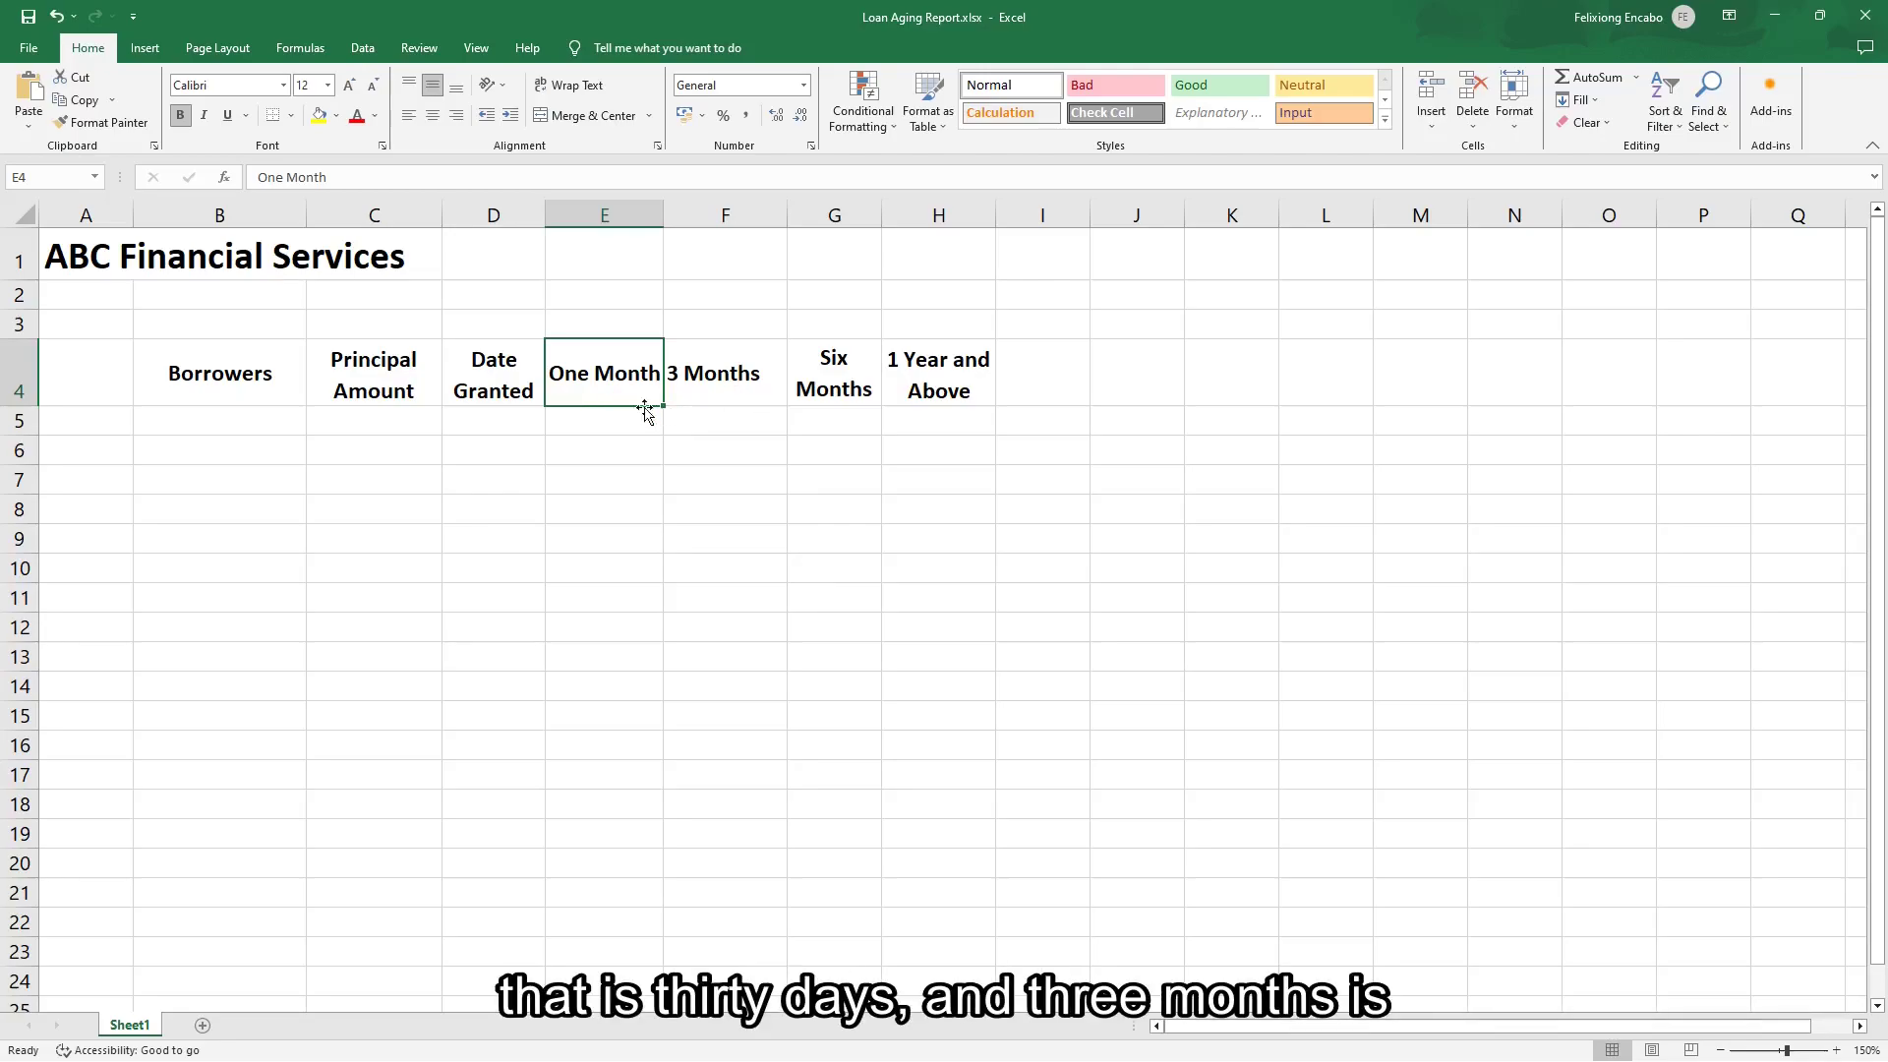
pyautogui.click(712, 386)
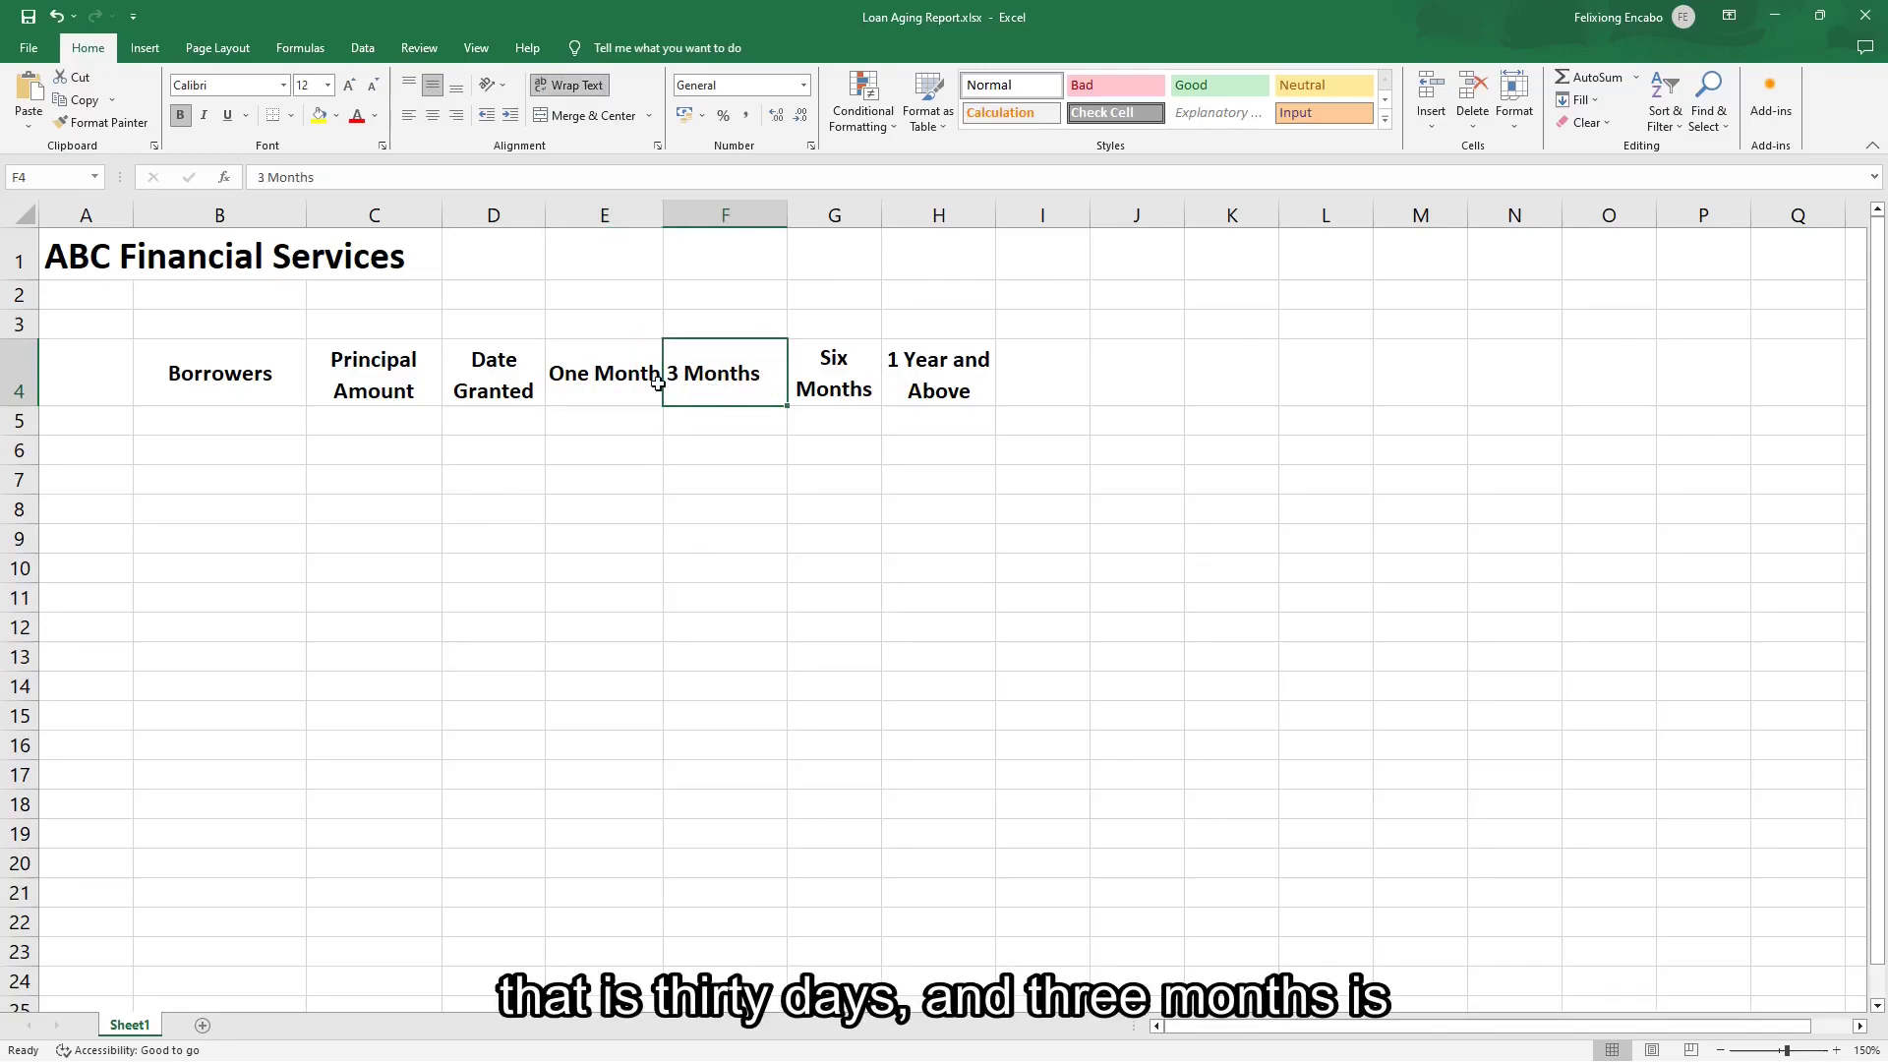
pyautogui.click(433, 116)
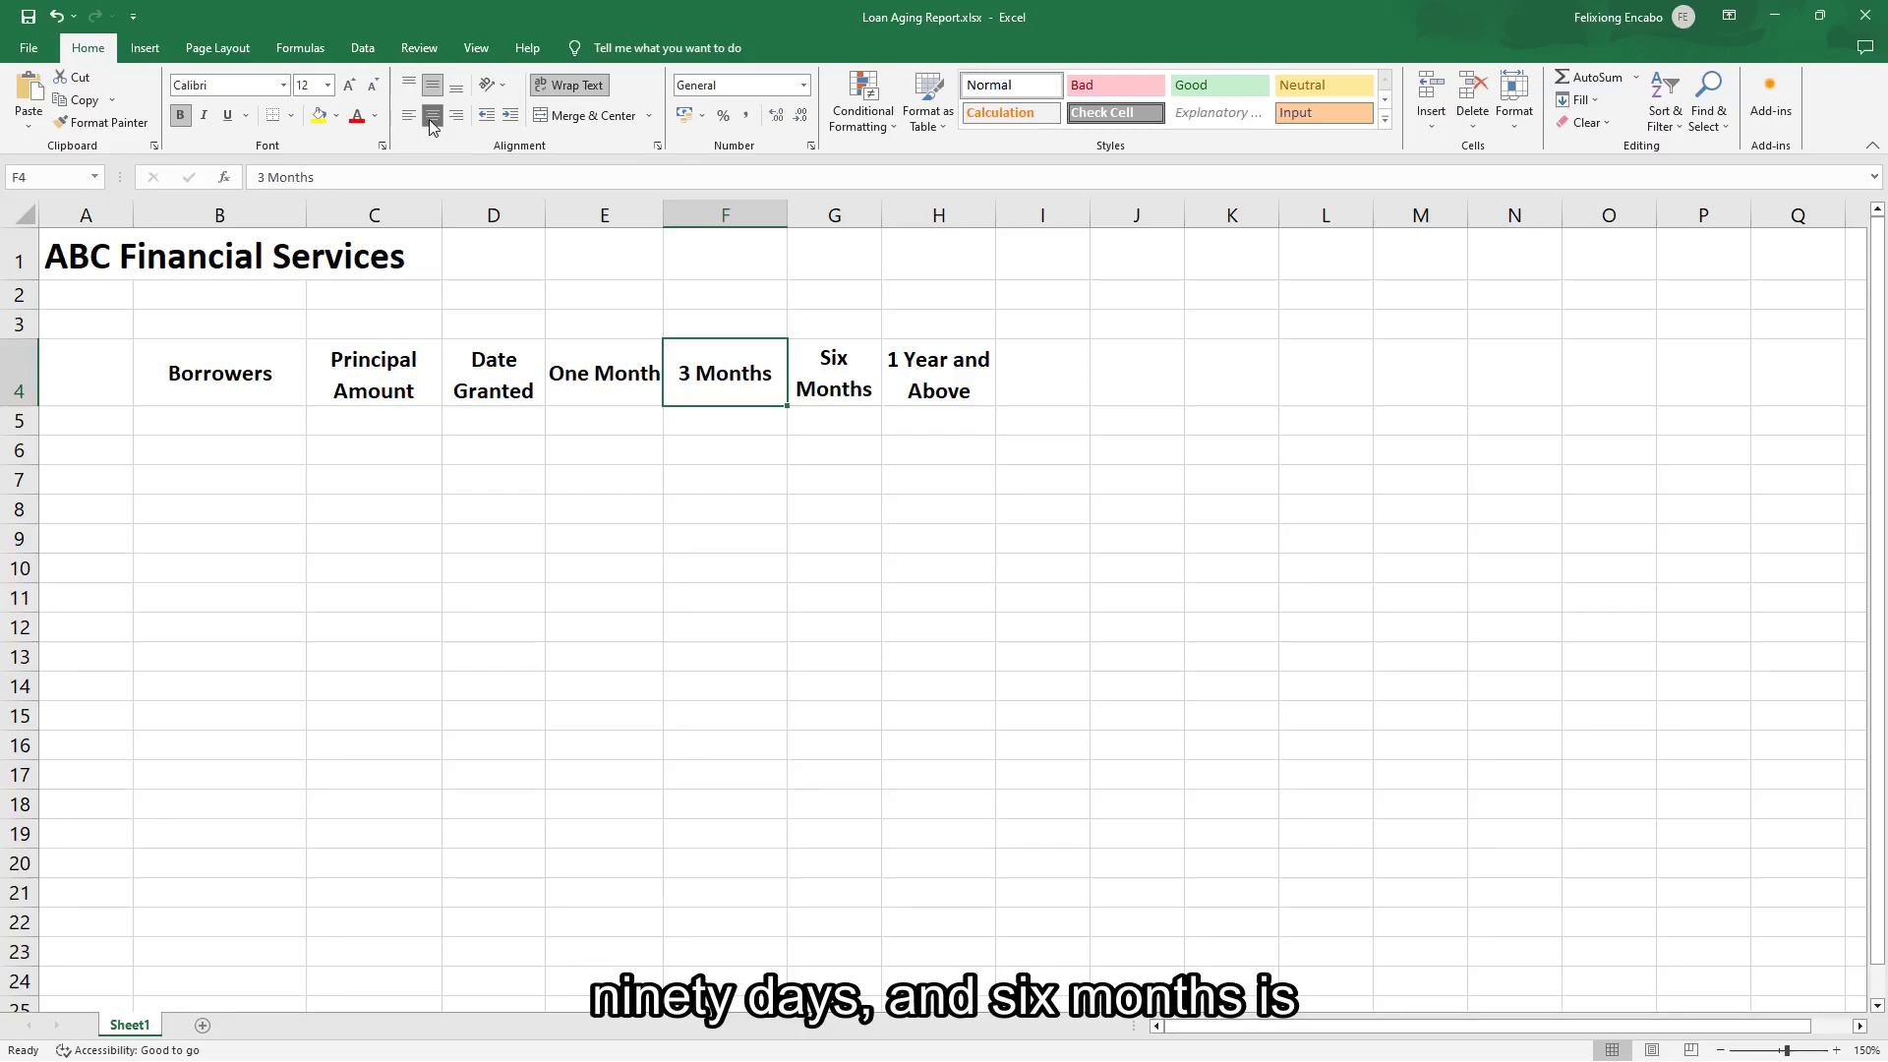
# Reword the F4 heading as "Three Months", with the number spelled out, and save the workbook.
pyautogui.click(844, 383)
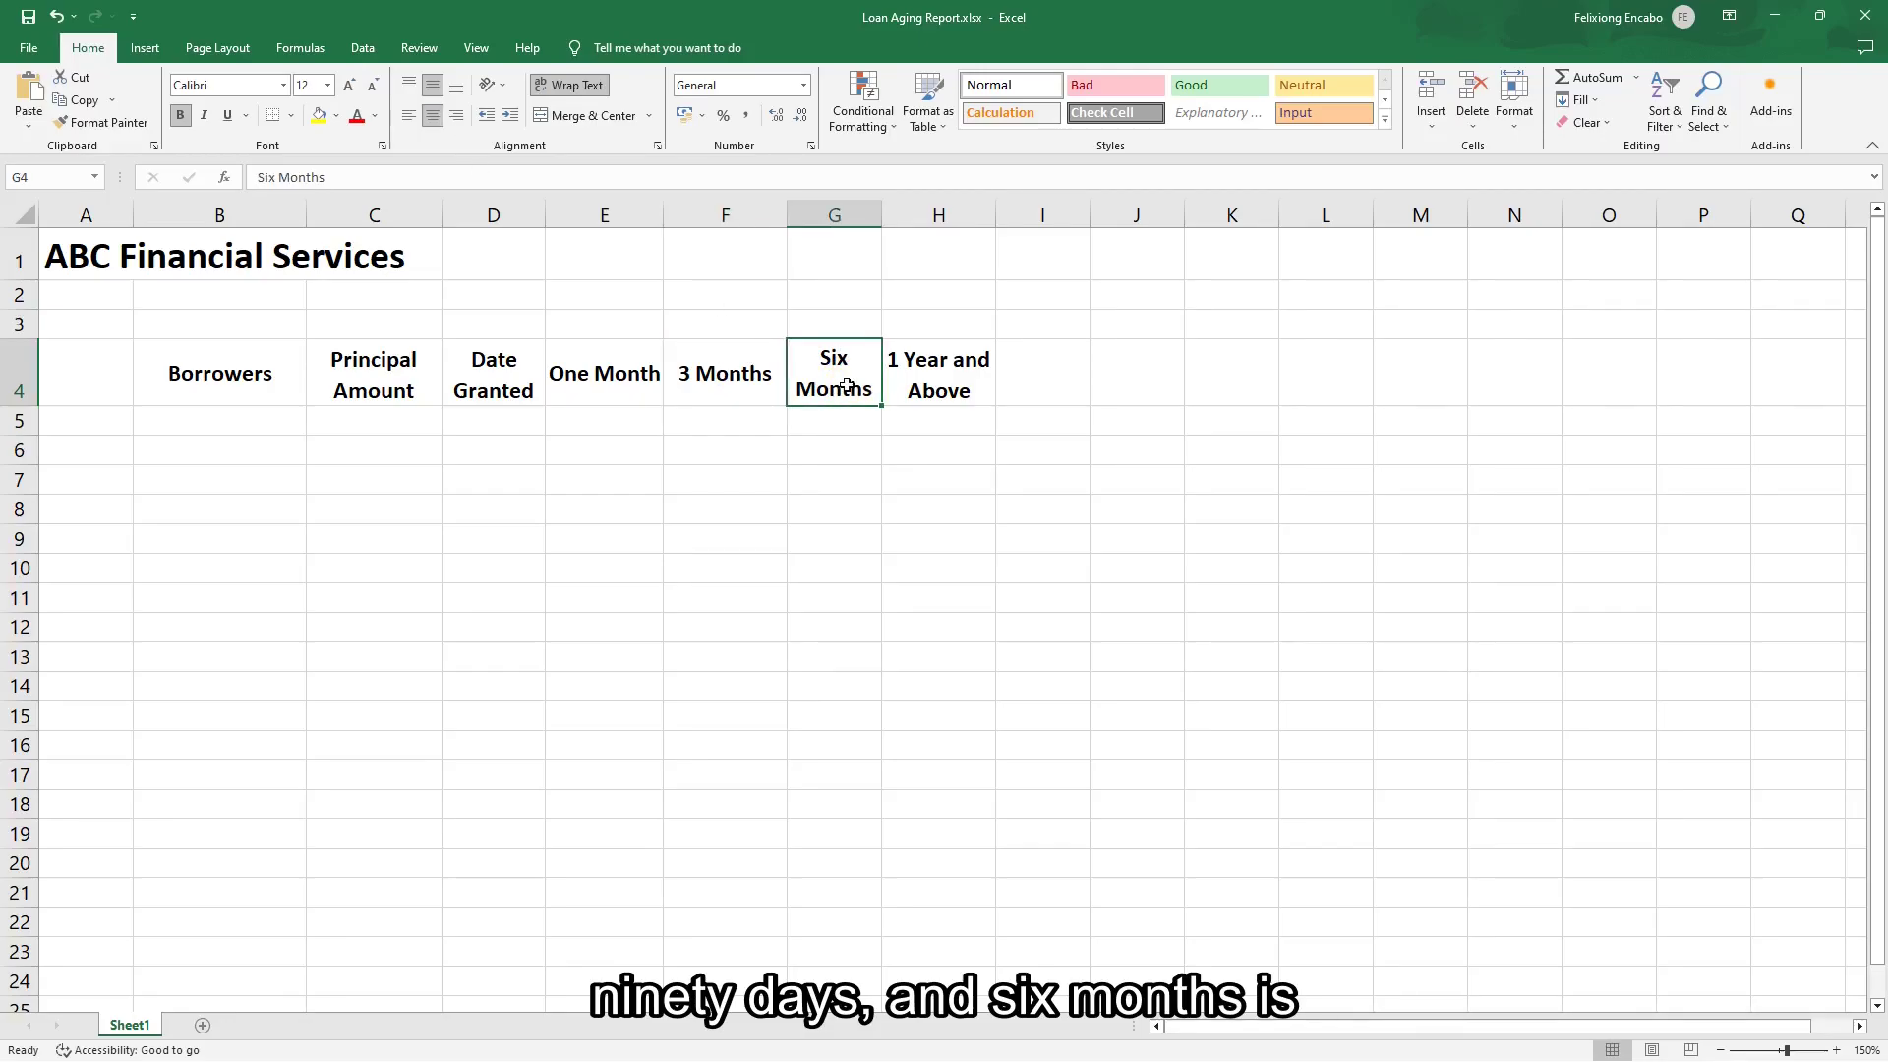
pyautogui.click(704, 382)
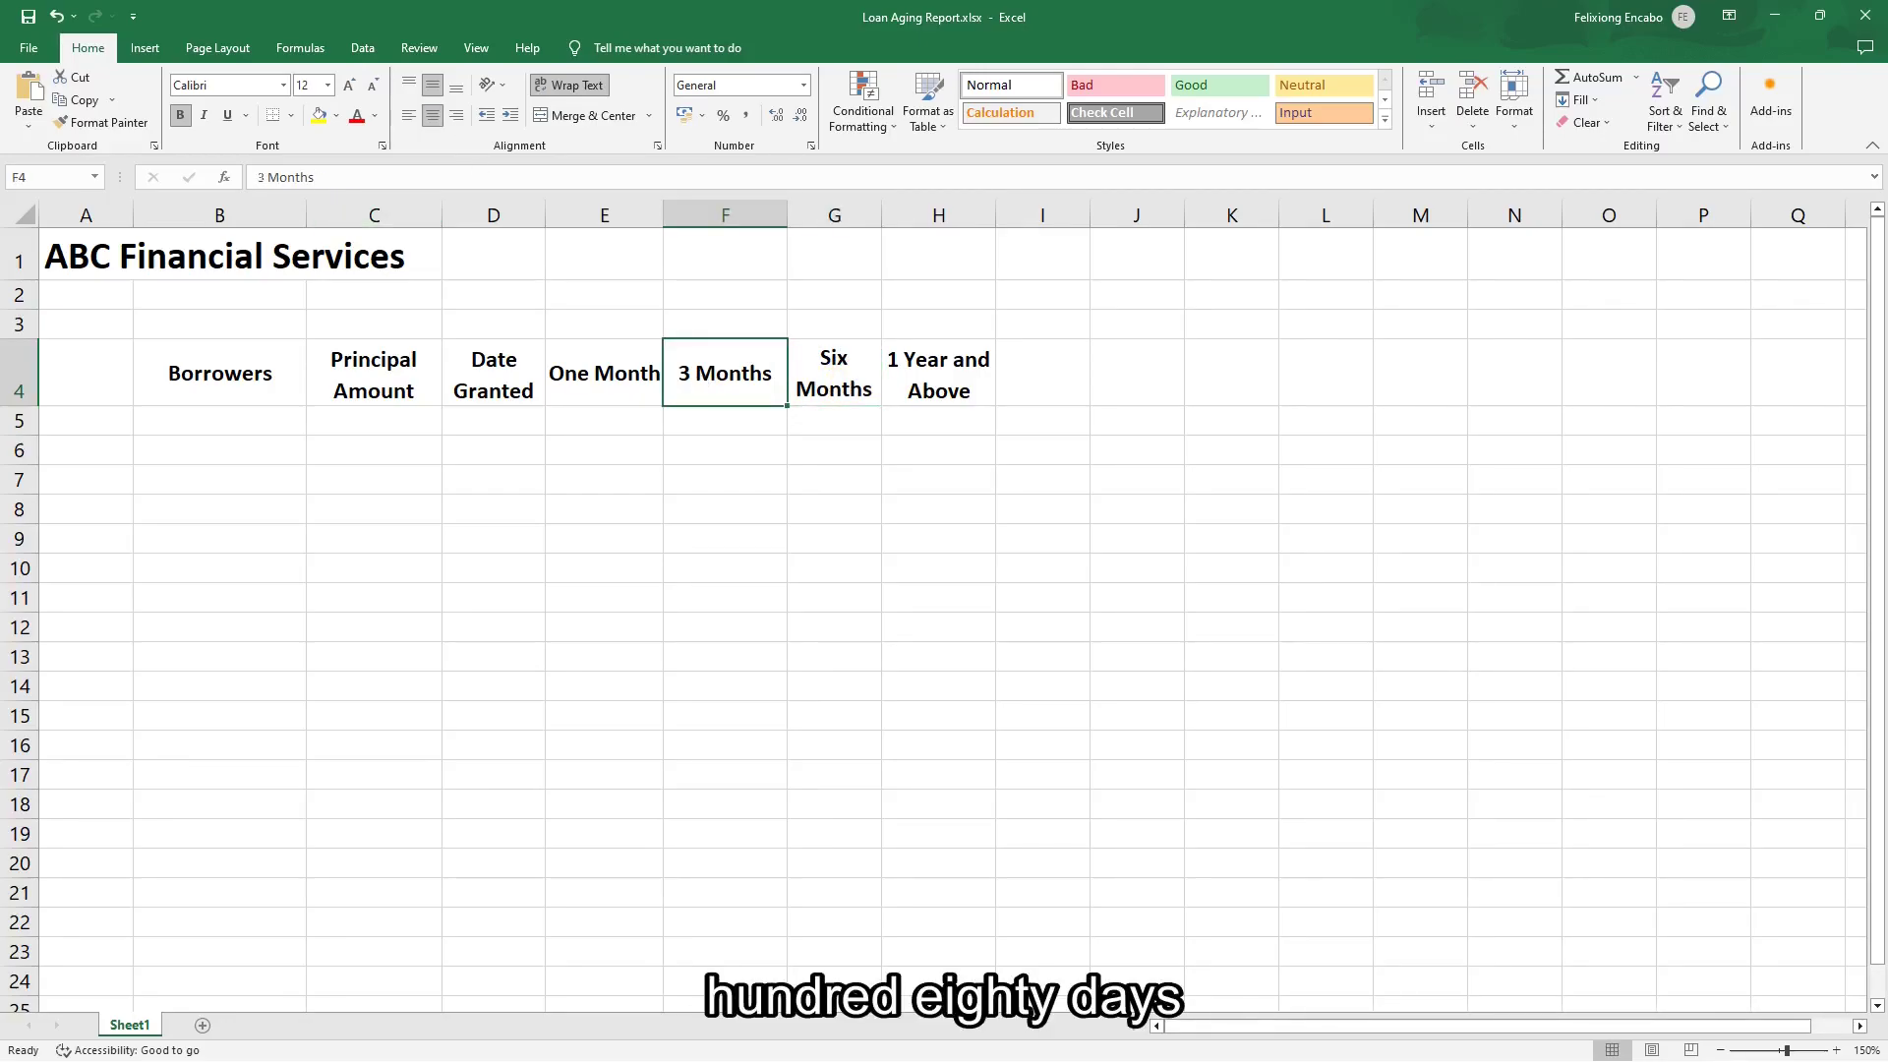
pyautogui.doubleClick(261, 177)
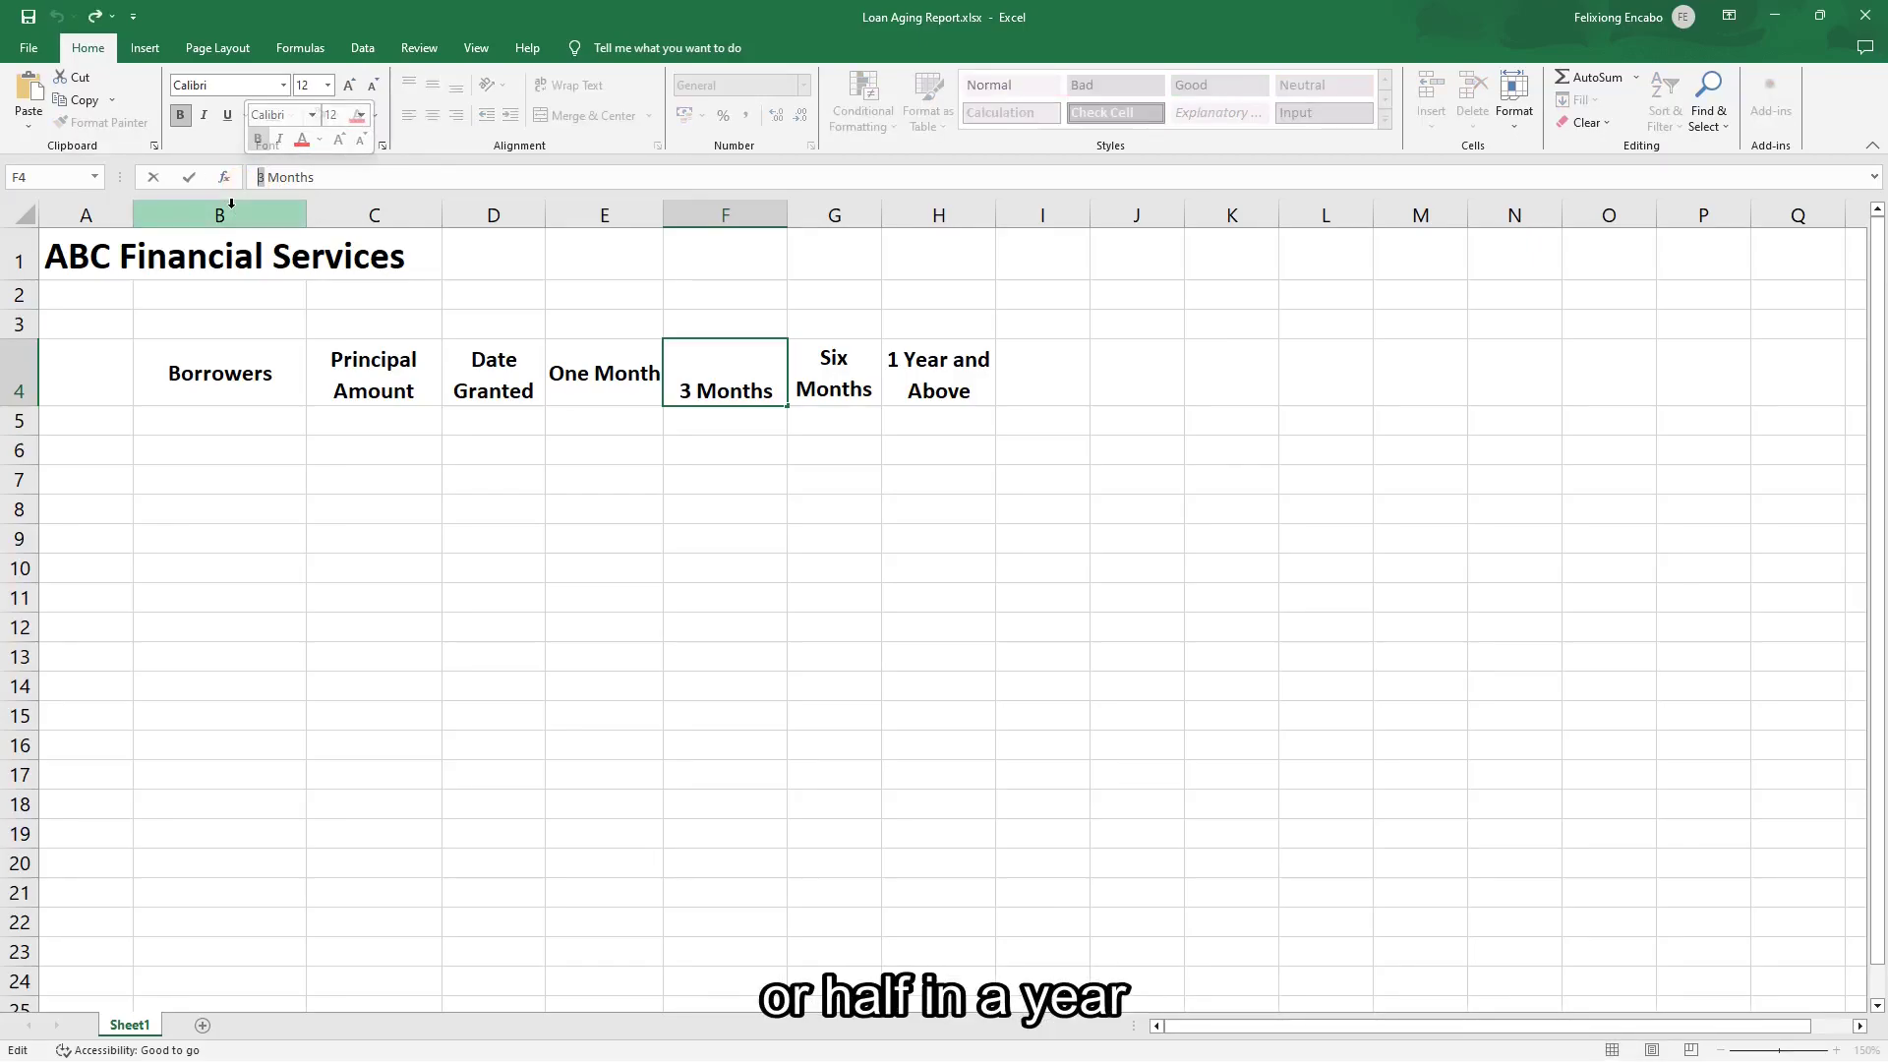
pyautogui.write('Three')
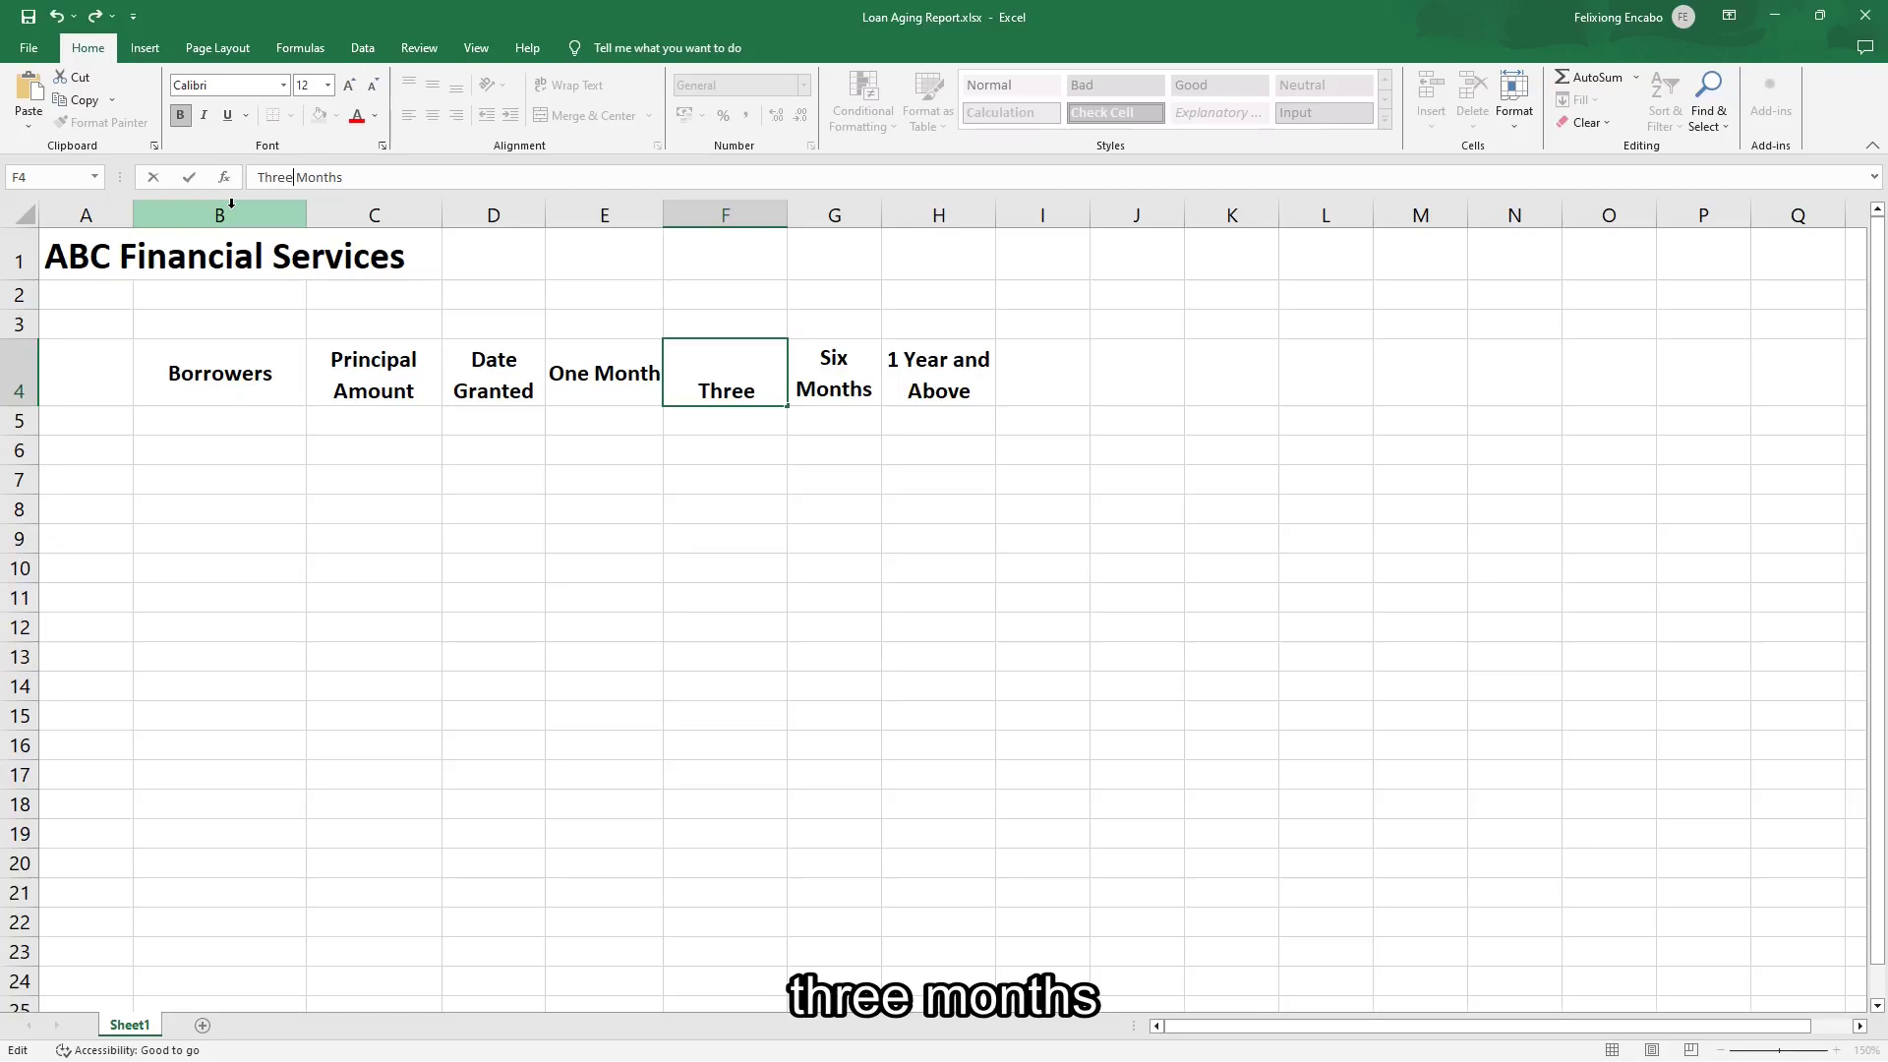
pyautogui.press('Return')
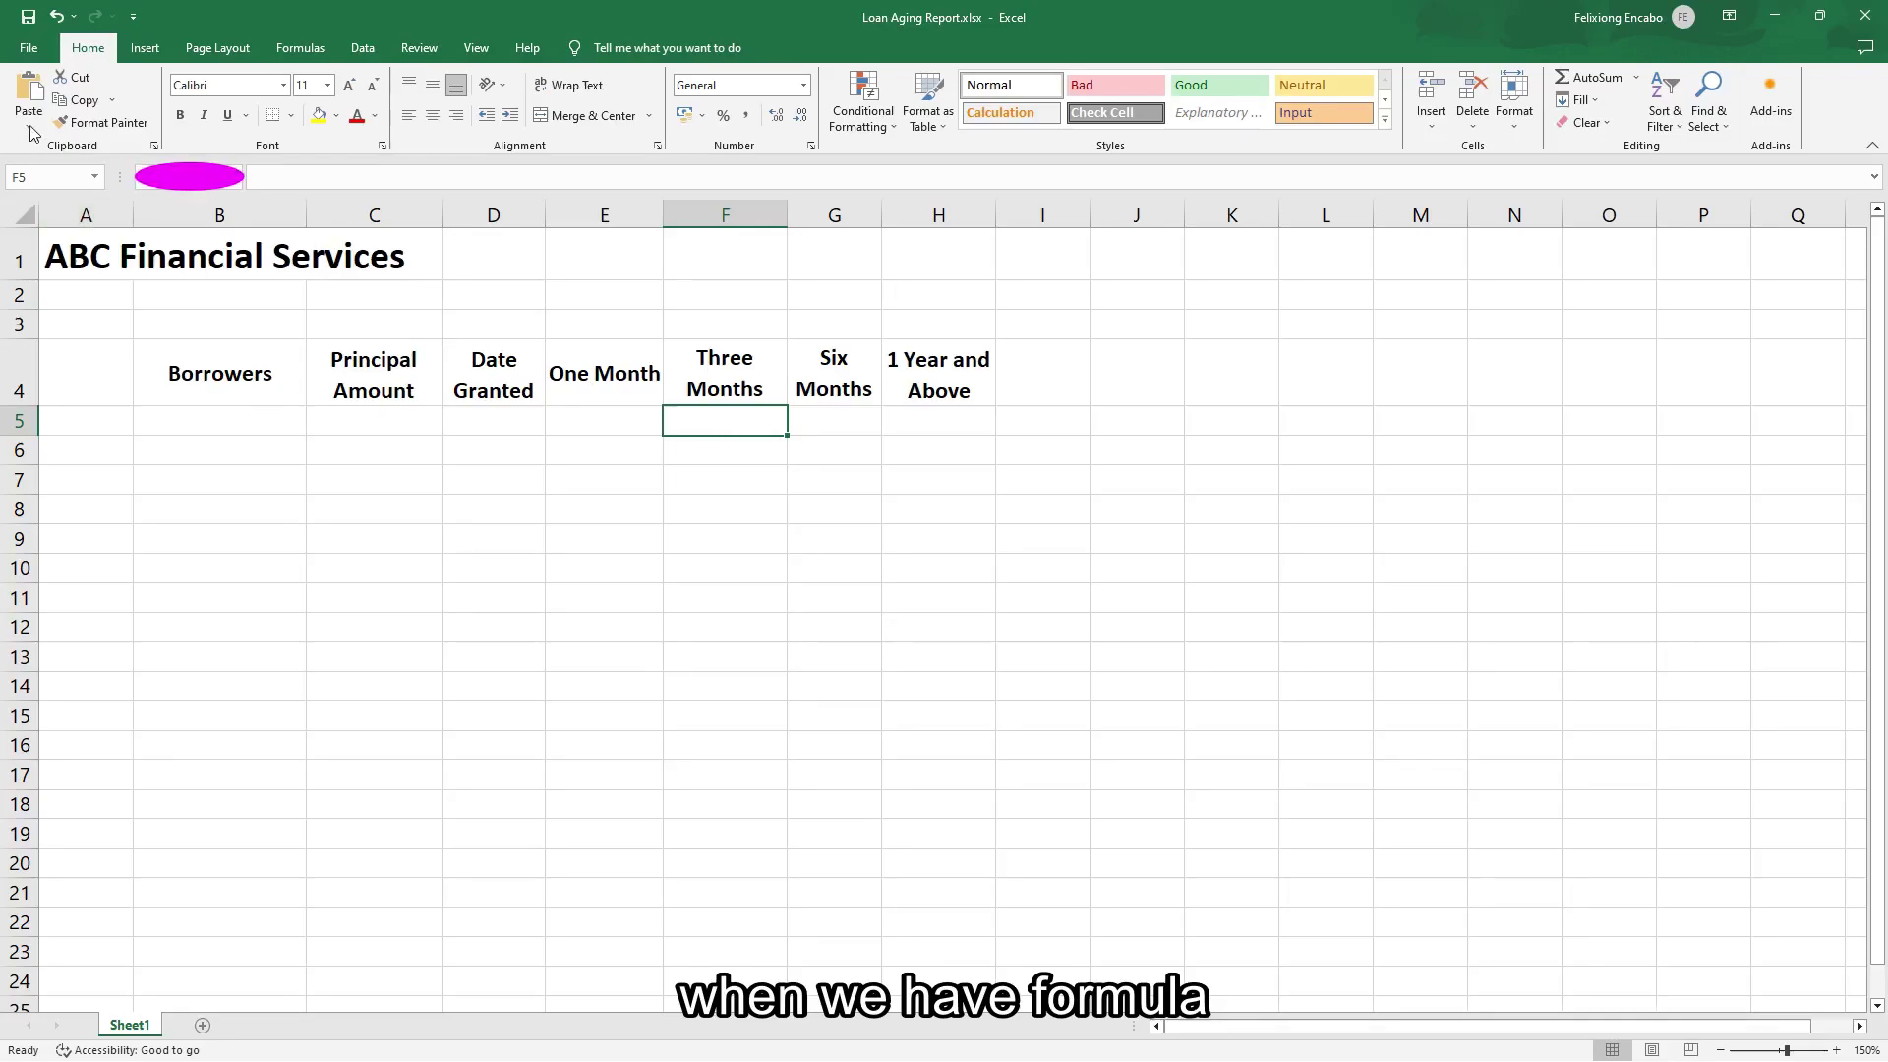
pyautogui.click(29, 17)
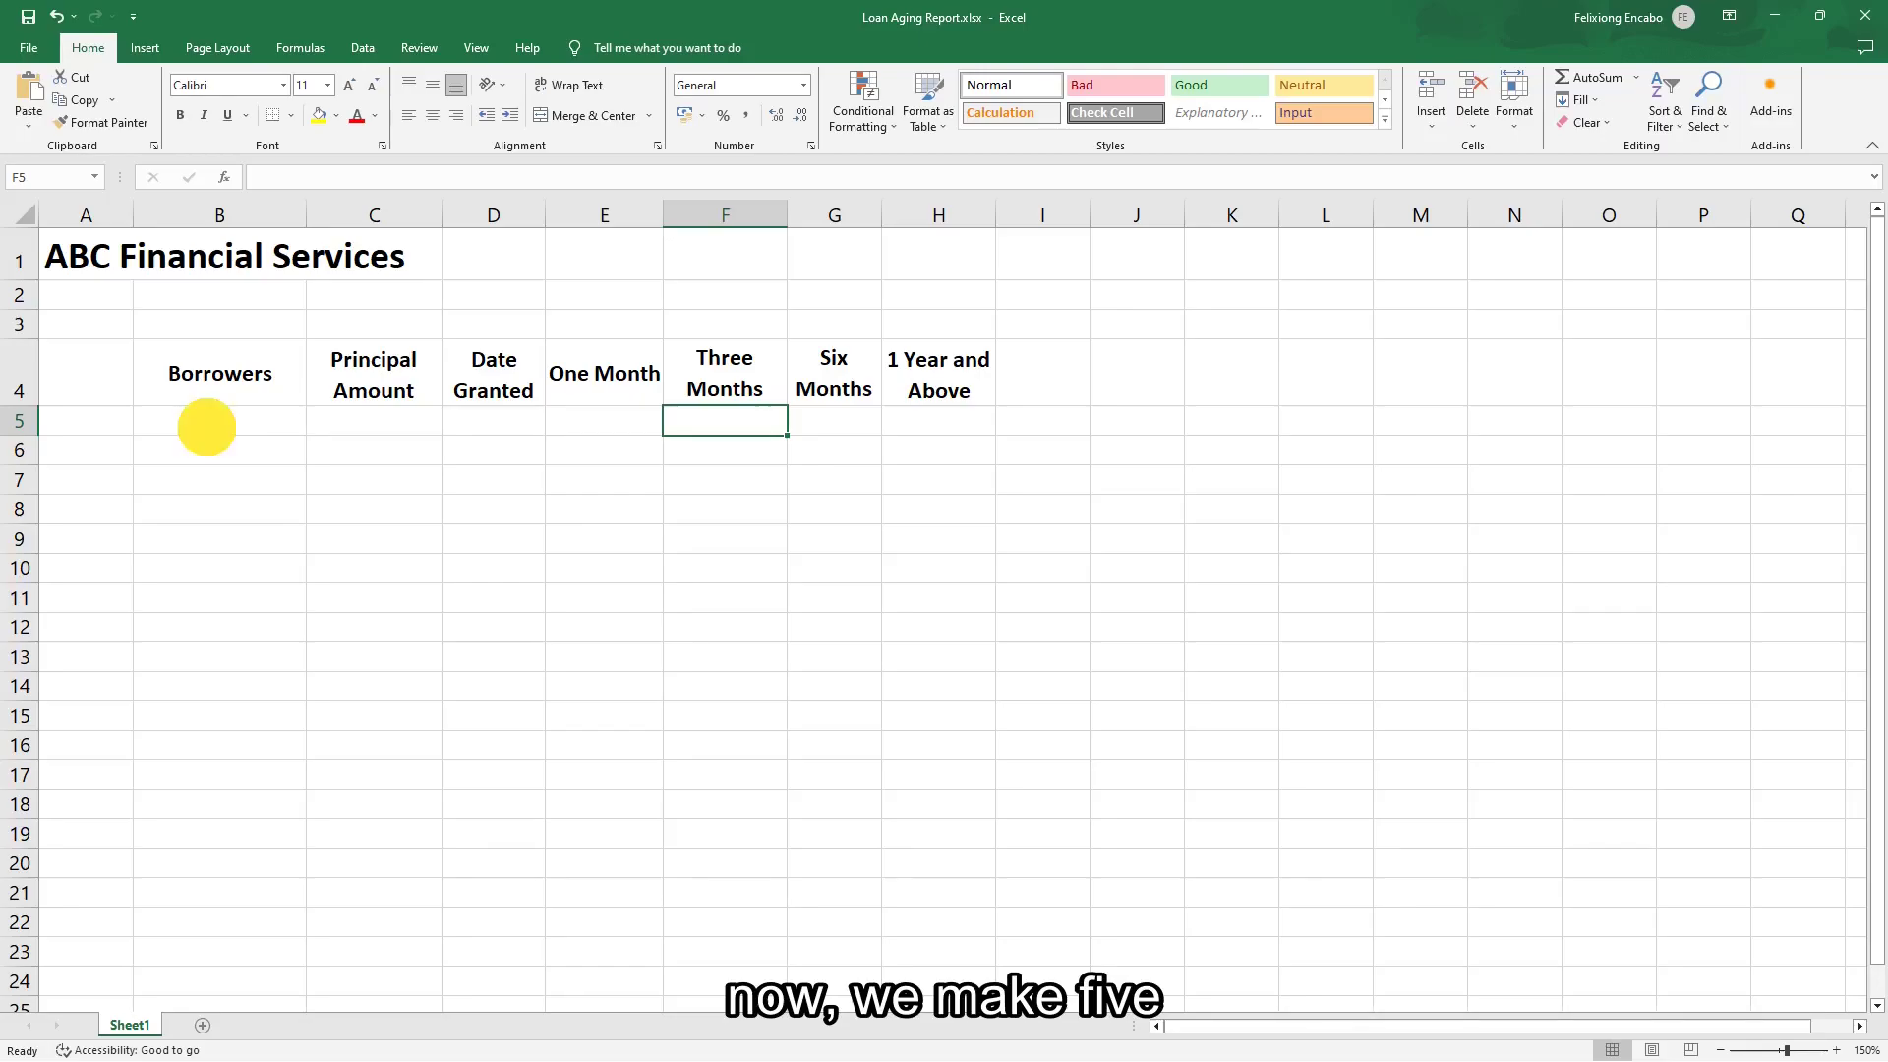
# Enter five borrowers' first names in B5 to B9 under the Borrowers heading and select the list.
pyautogui.click(206, 427)
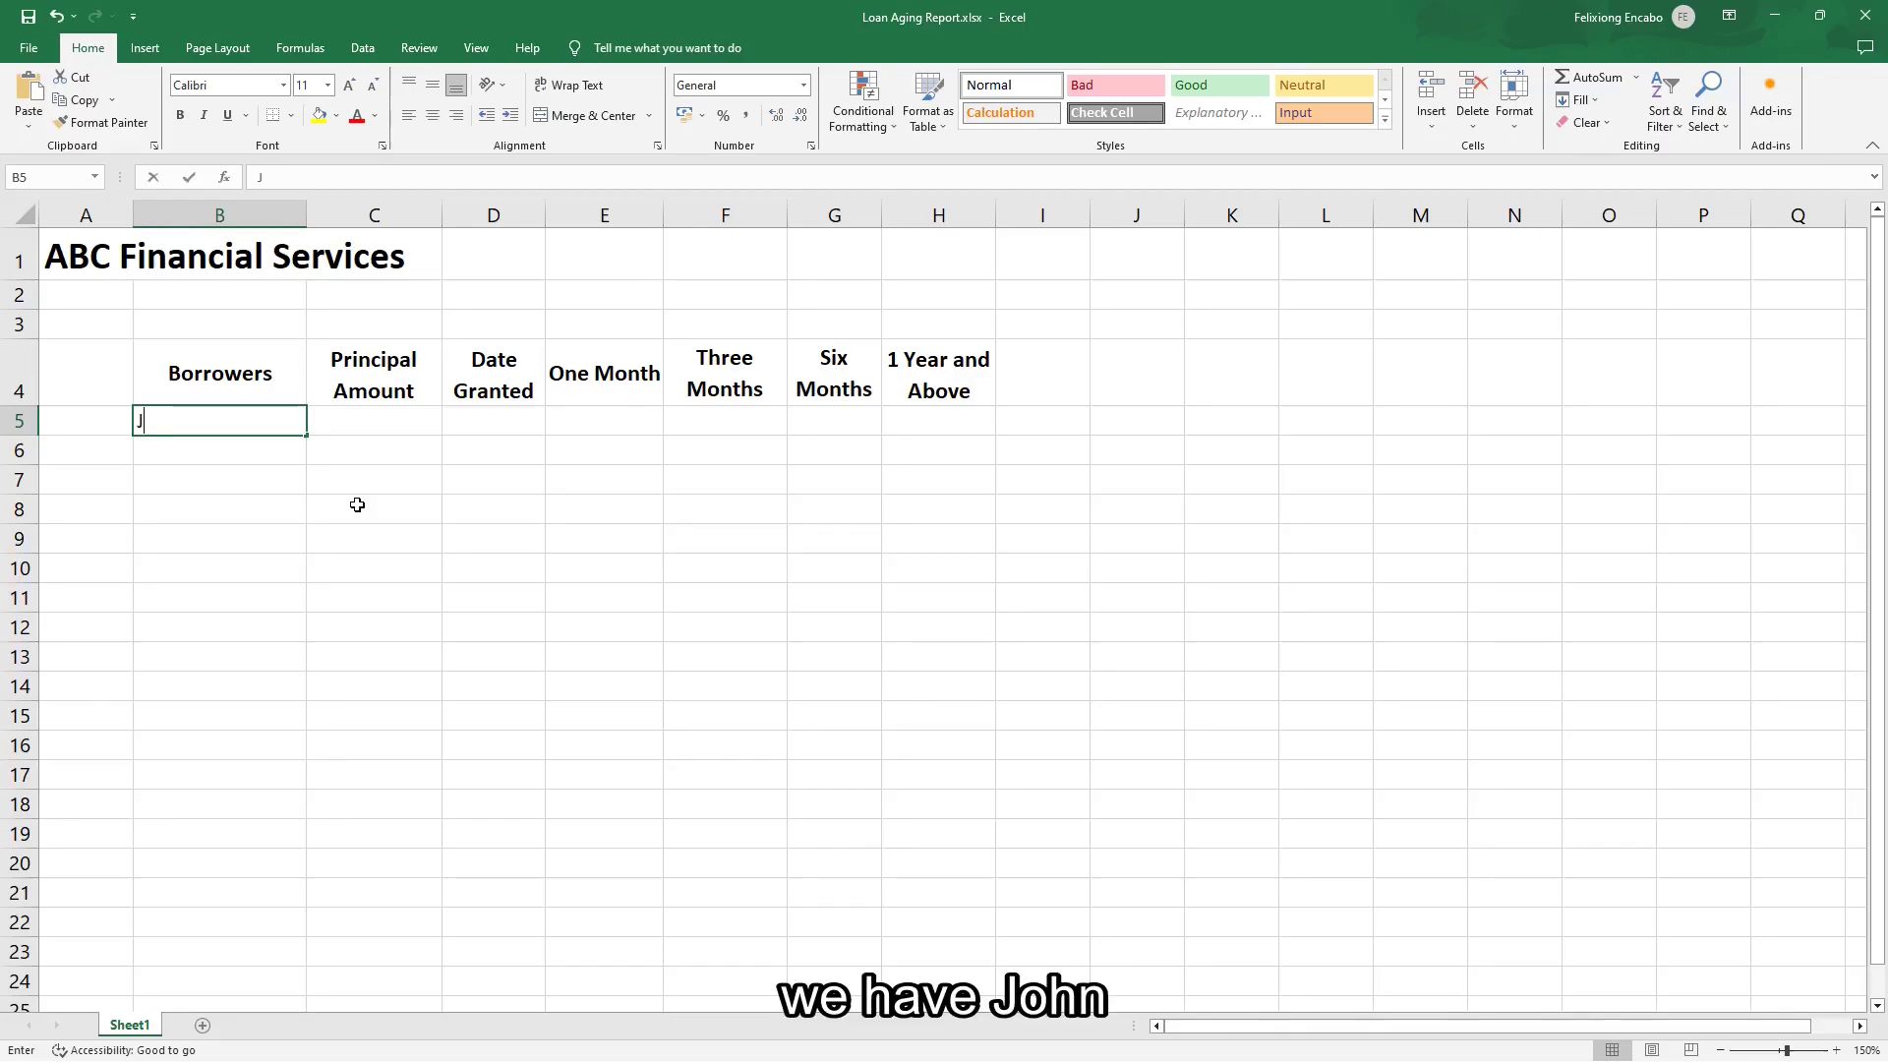
pyautogui.write('Juan')
pyautogui.press('Return')
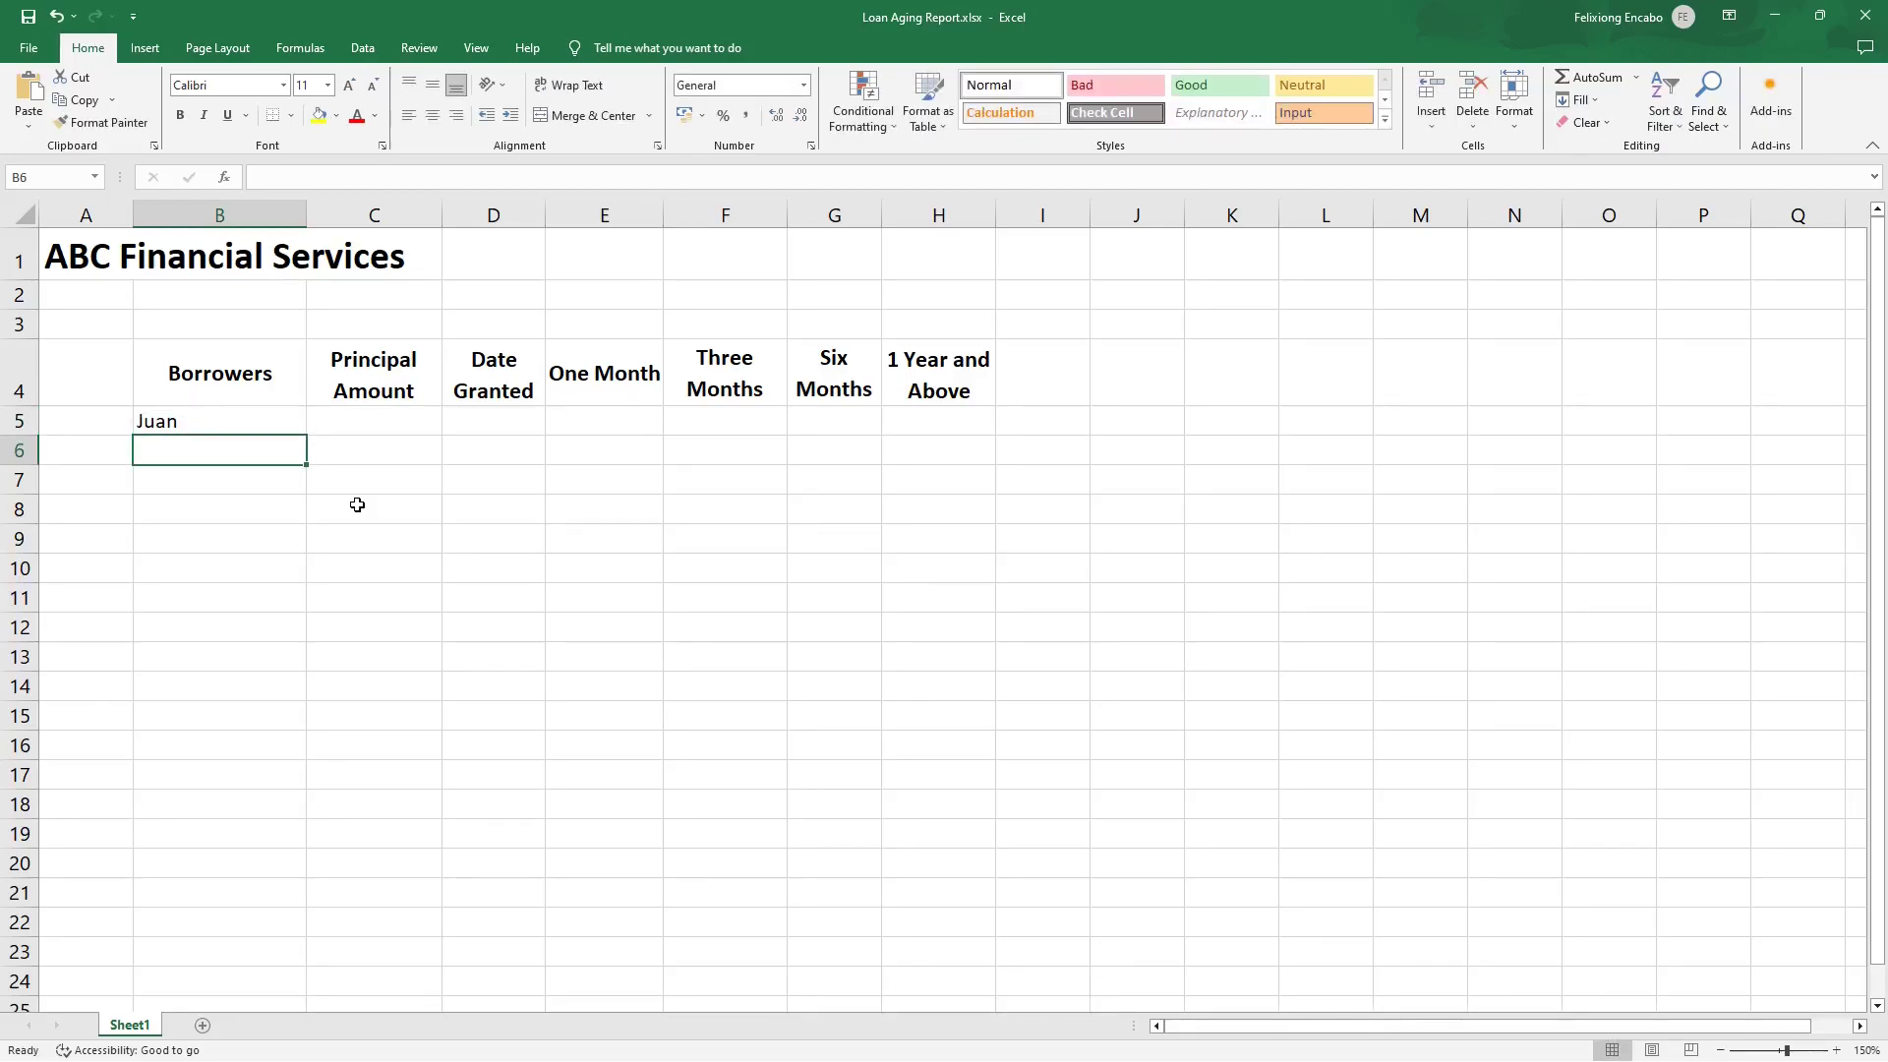
pyautogui.write('Peter')
pyautogui.press('Return')
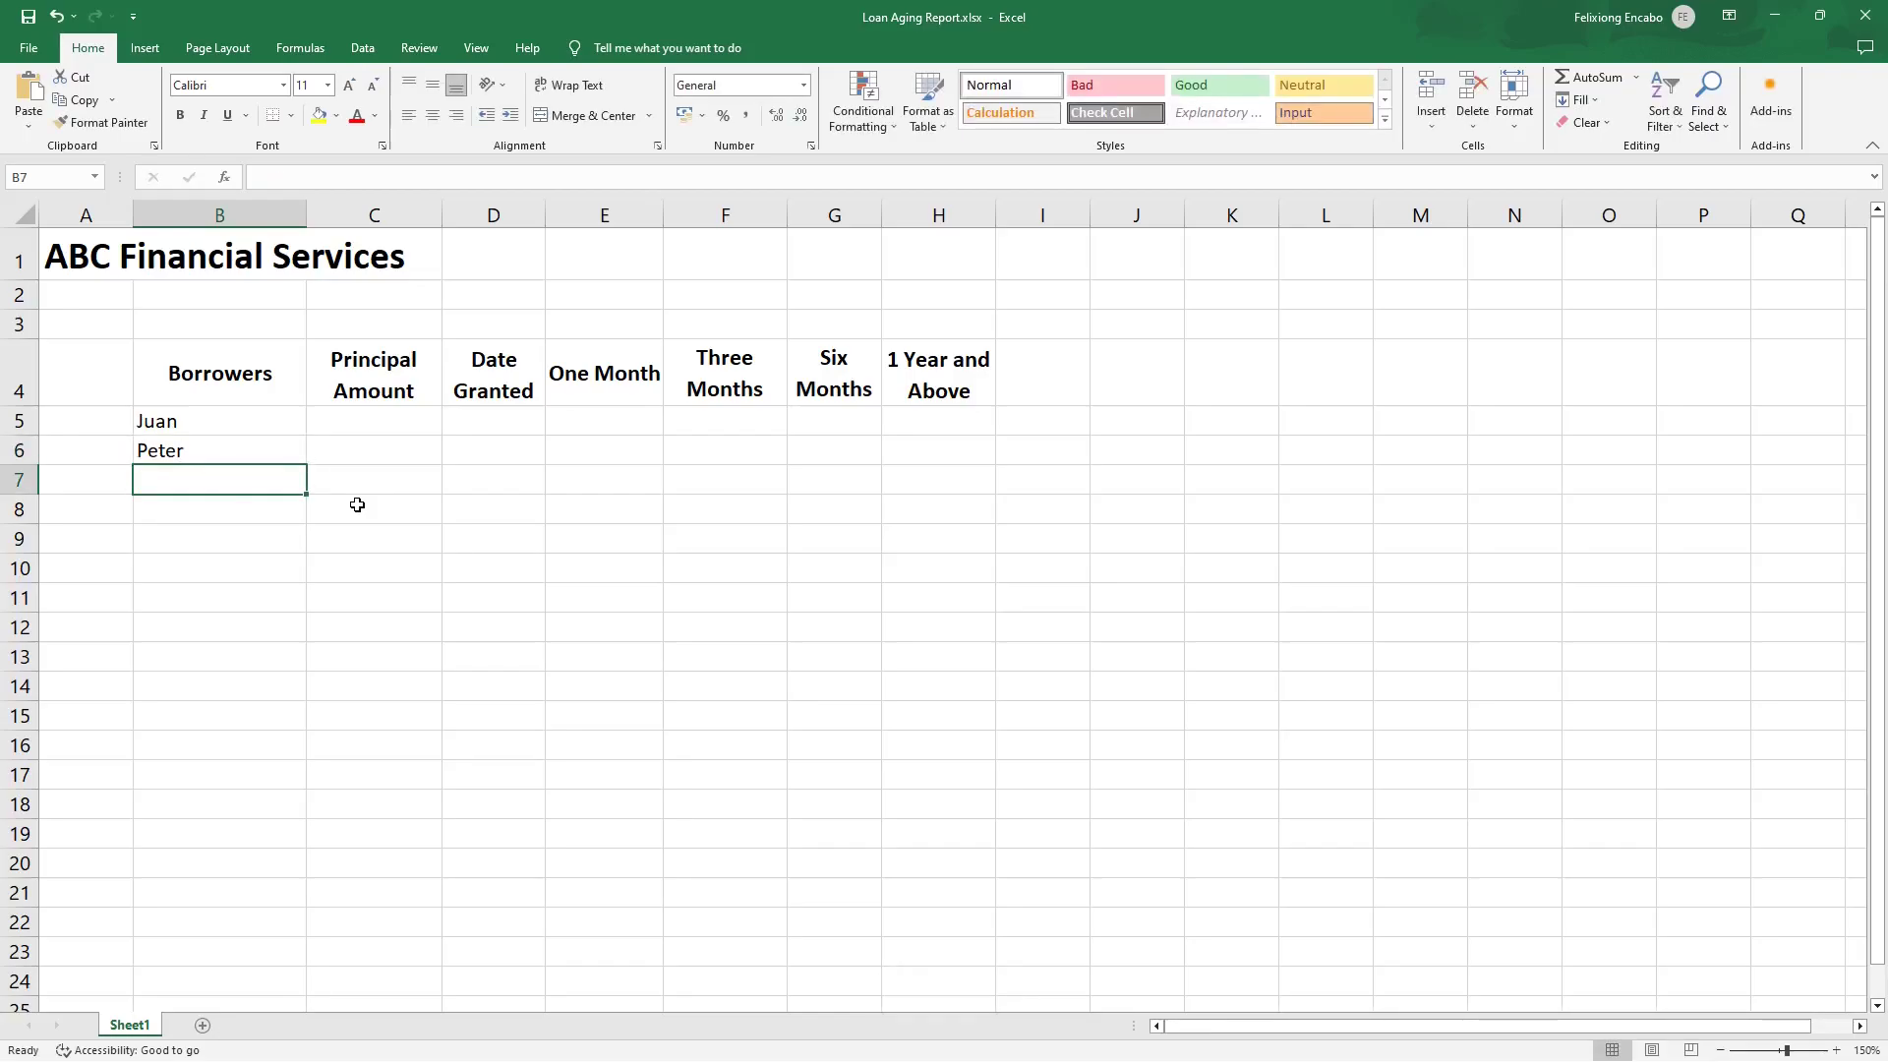
pyautogui.write('Paul')
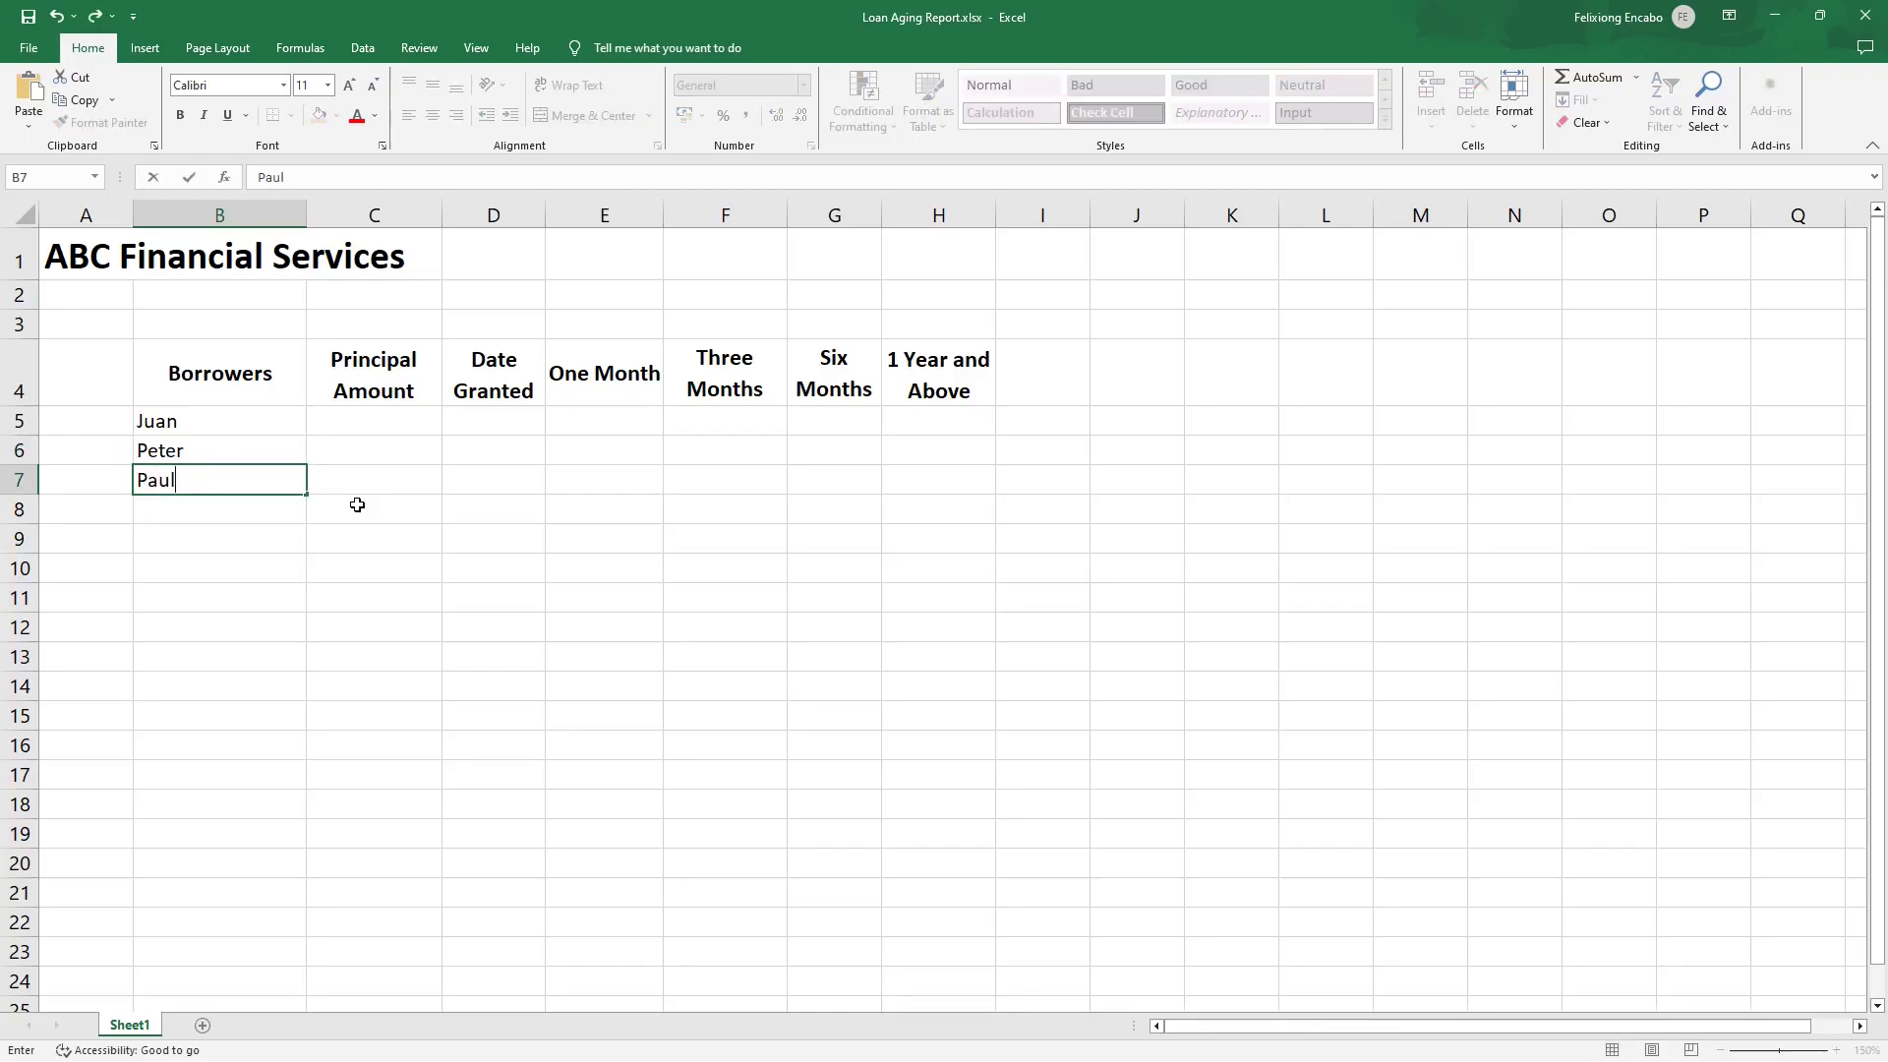
pyautogui.press('Return')
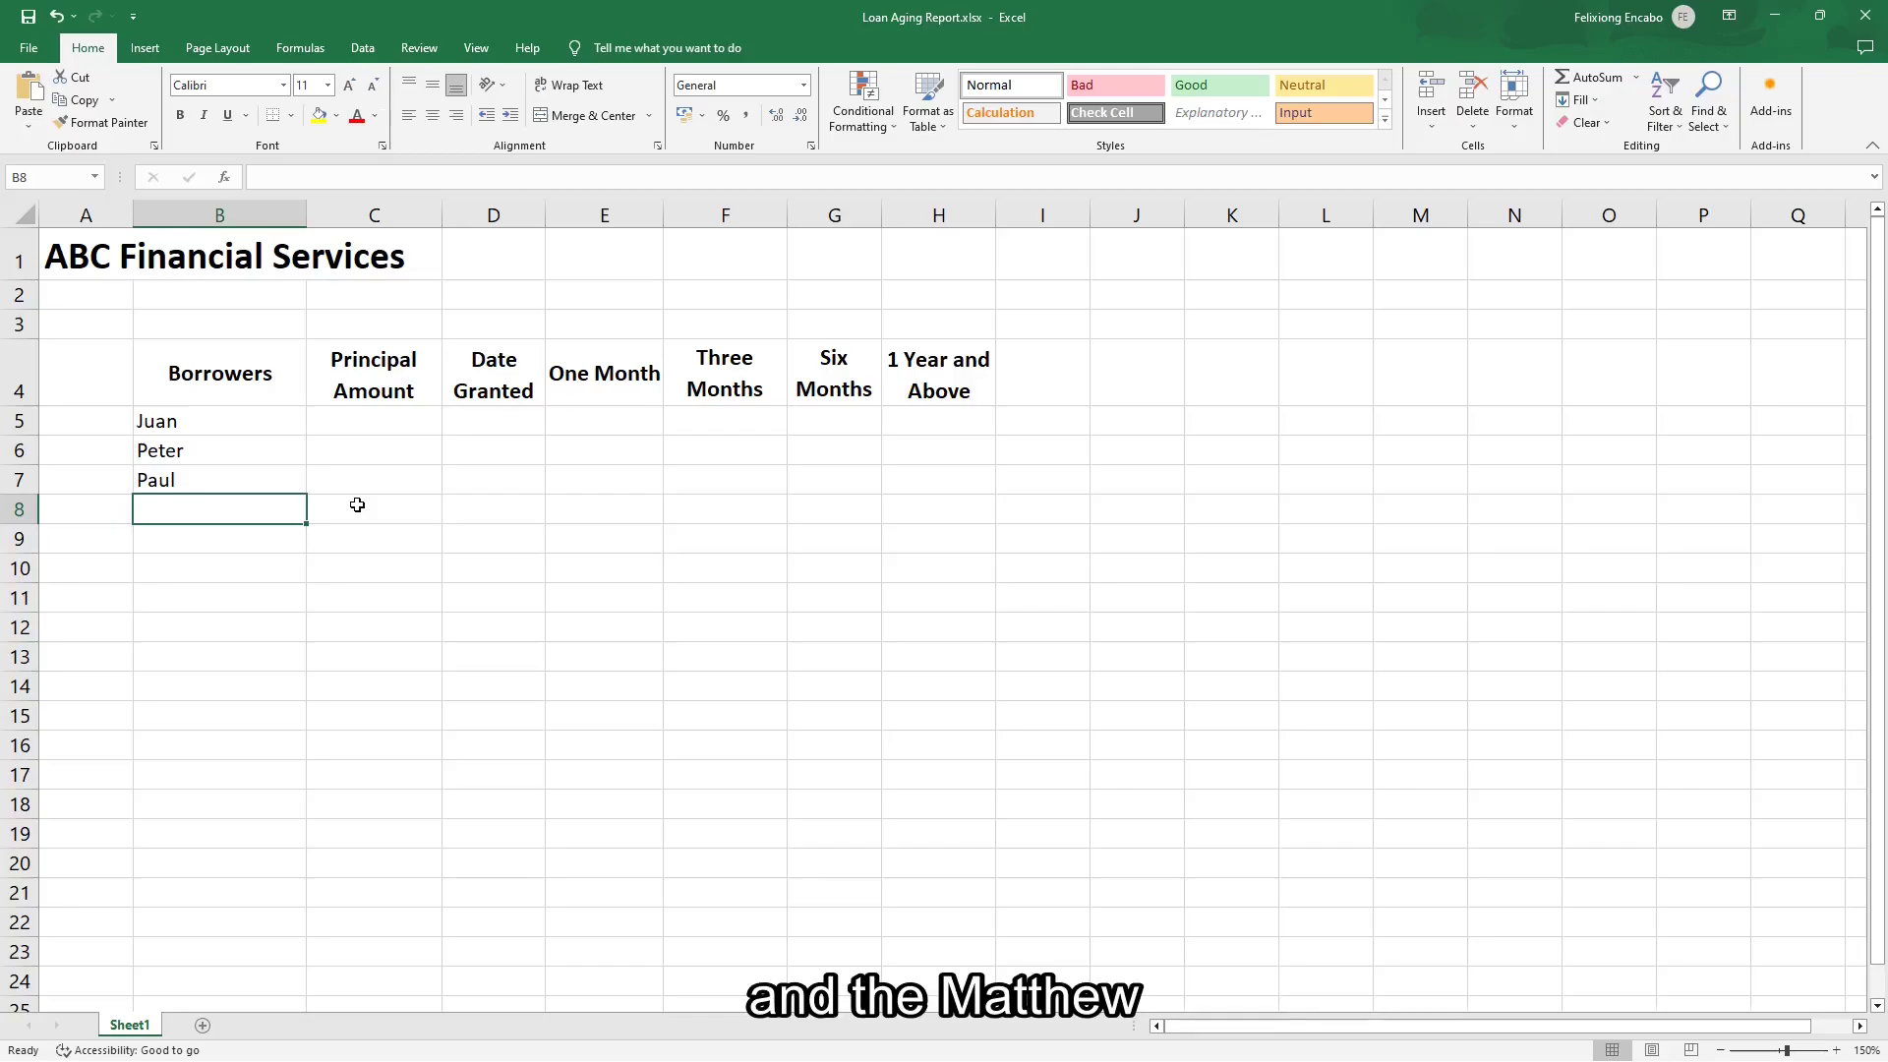
pyautogui.write('Mat')
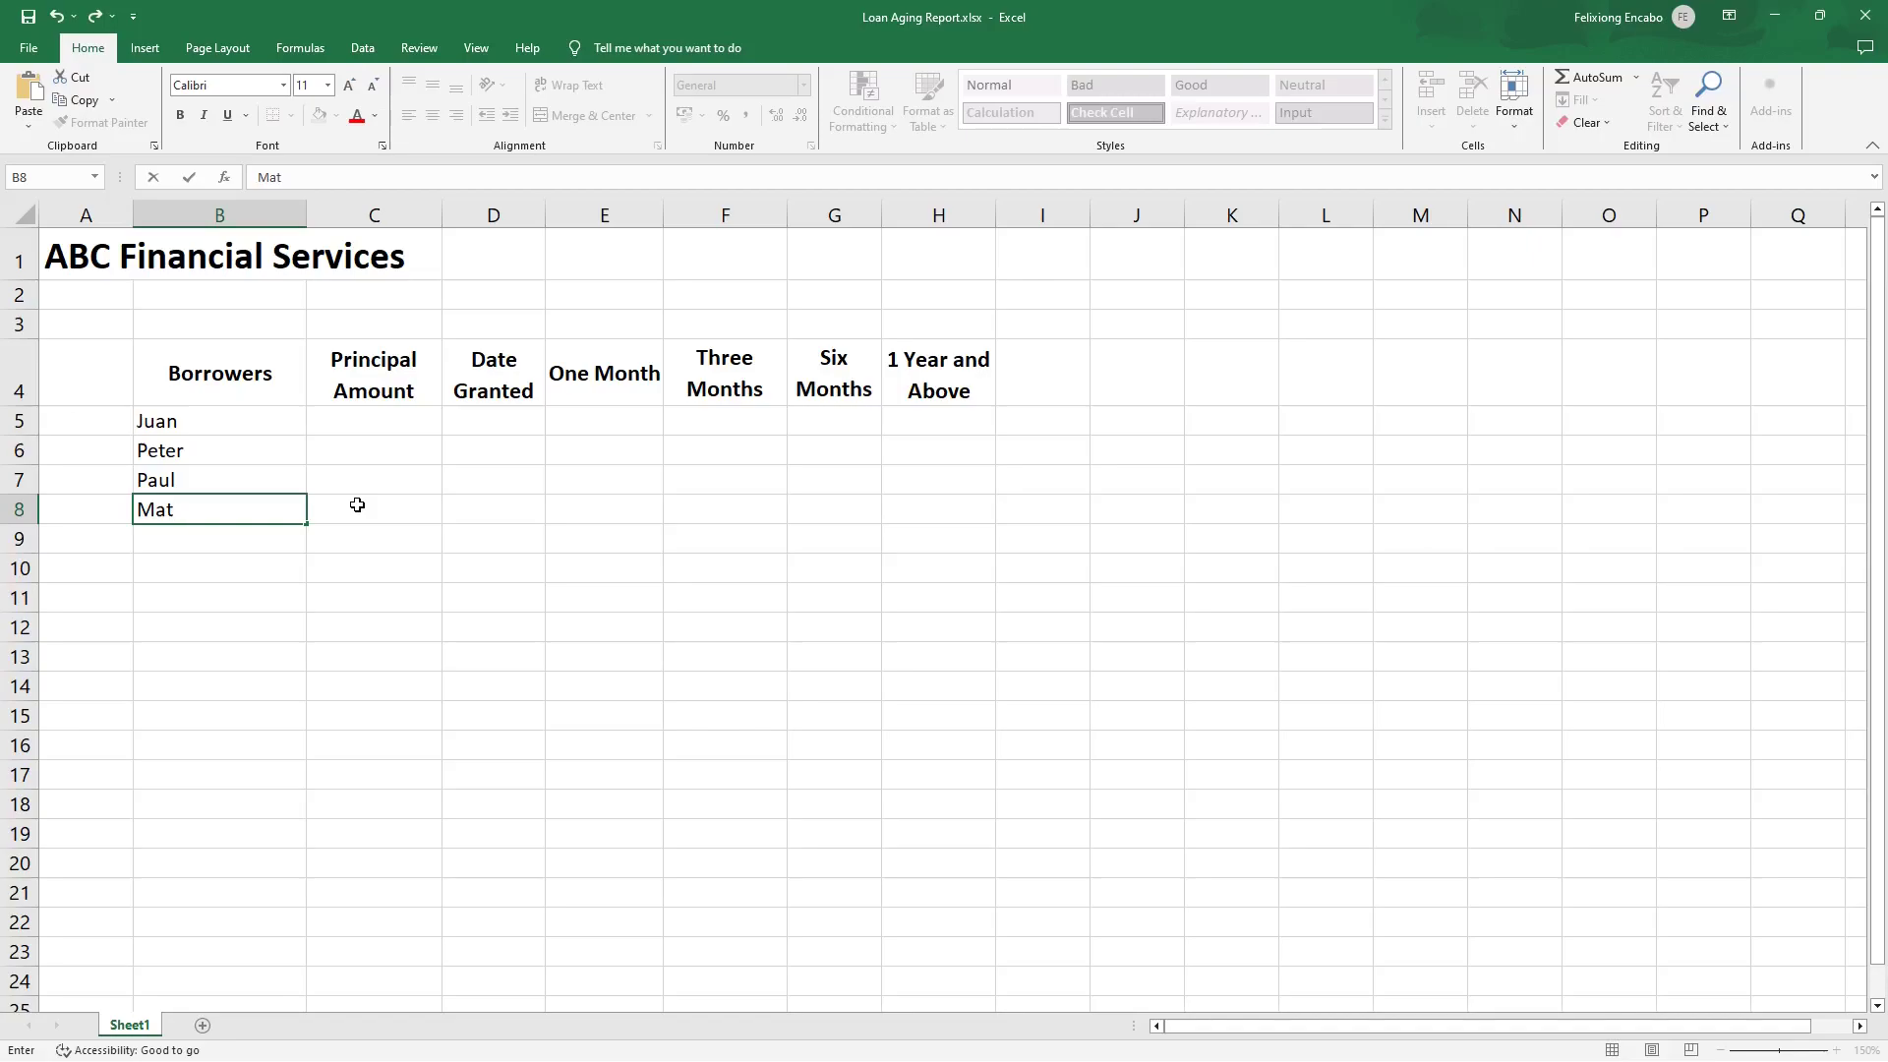
pyautogui.write('hew')
pyautogui.press('Return')
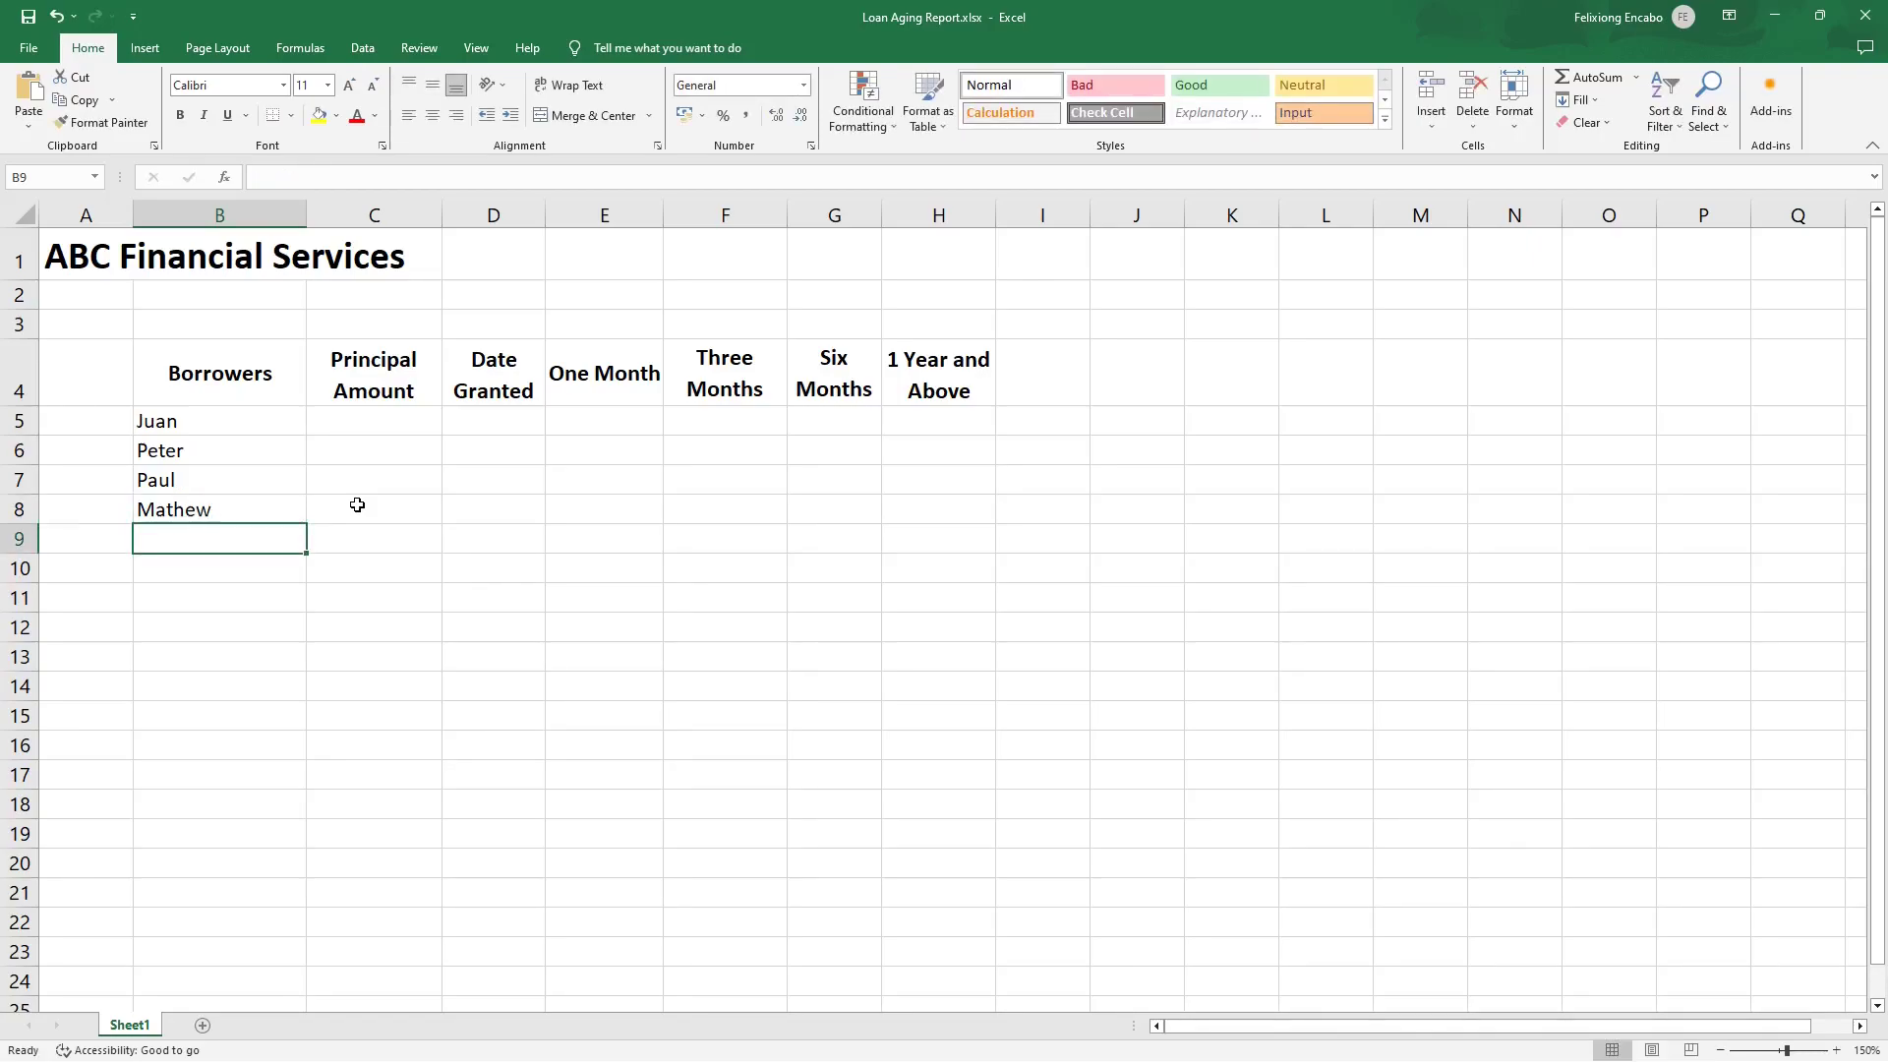
pyautogui.write('Tomas')
pyautogui.press('Return')
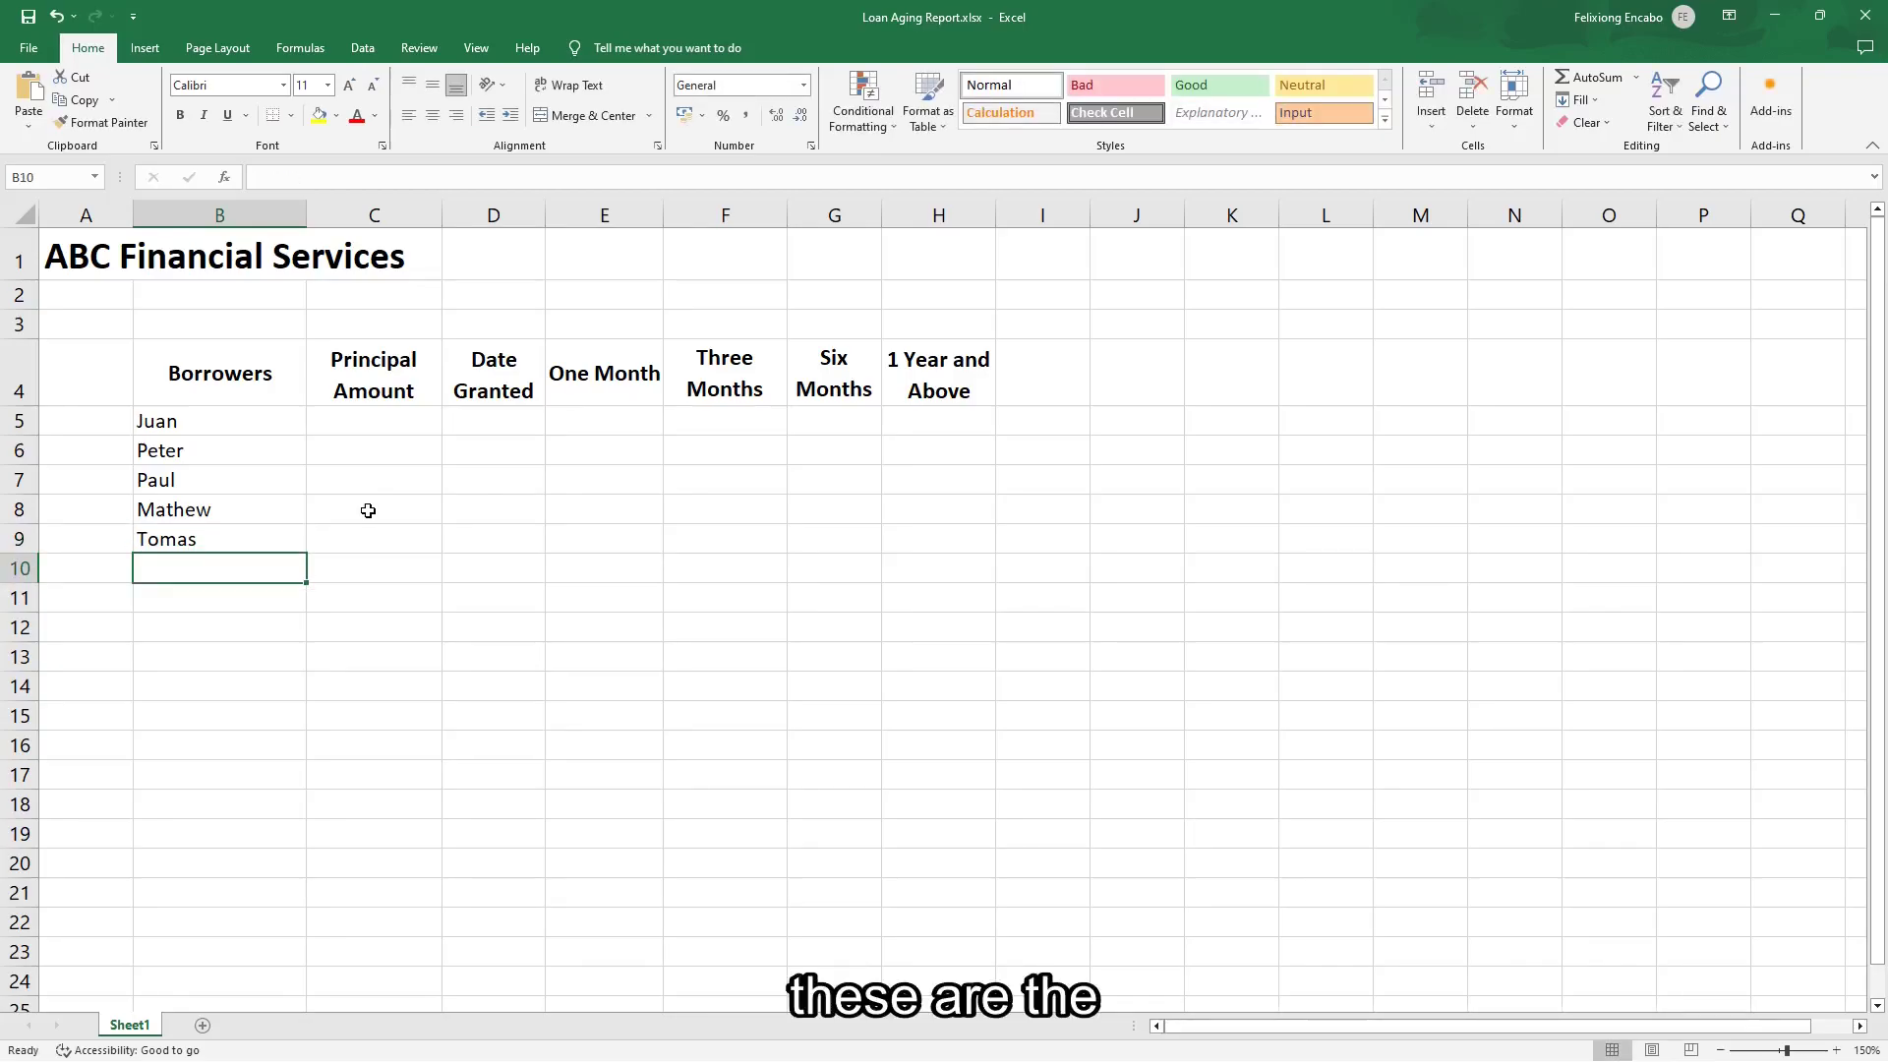
pyautogui.click(230, 433)
pyautogui.moveTo(230, 433)
pyautogui.mouseDown()
pyautogui.moveTo(233, 532)
pyautogui.moveTo(249, 527)
pyautogui.mouseUp()
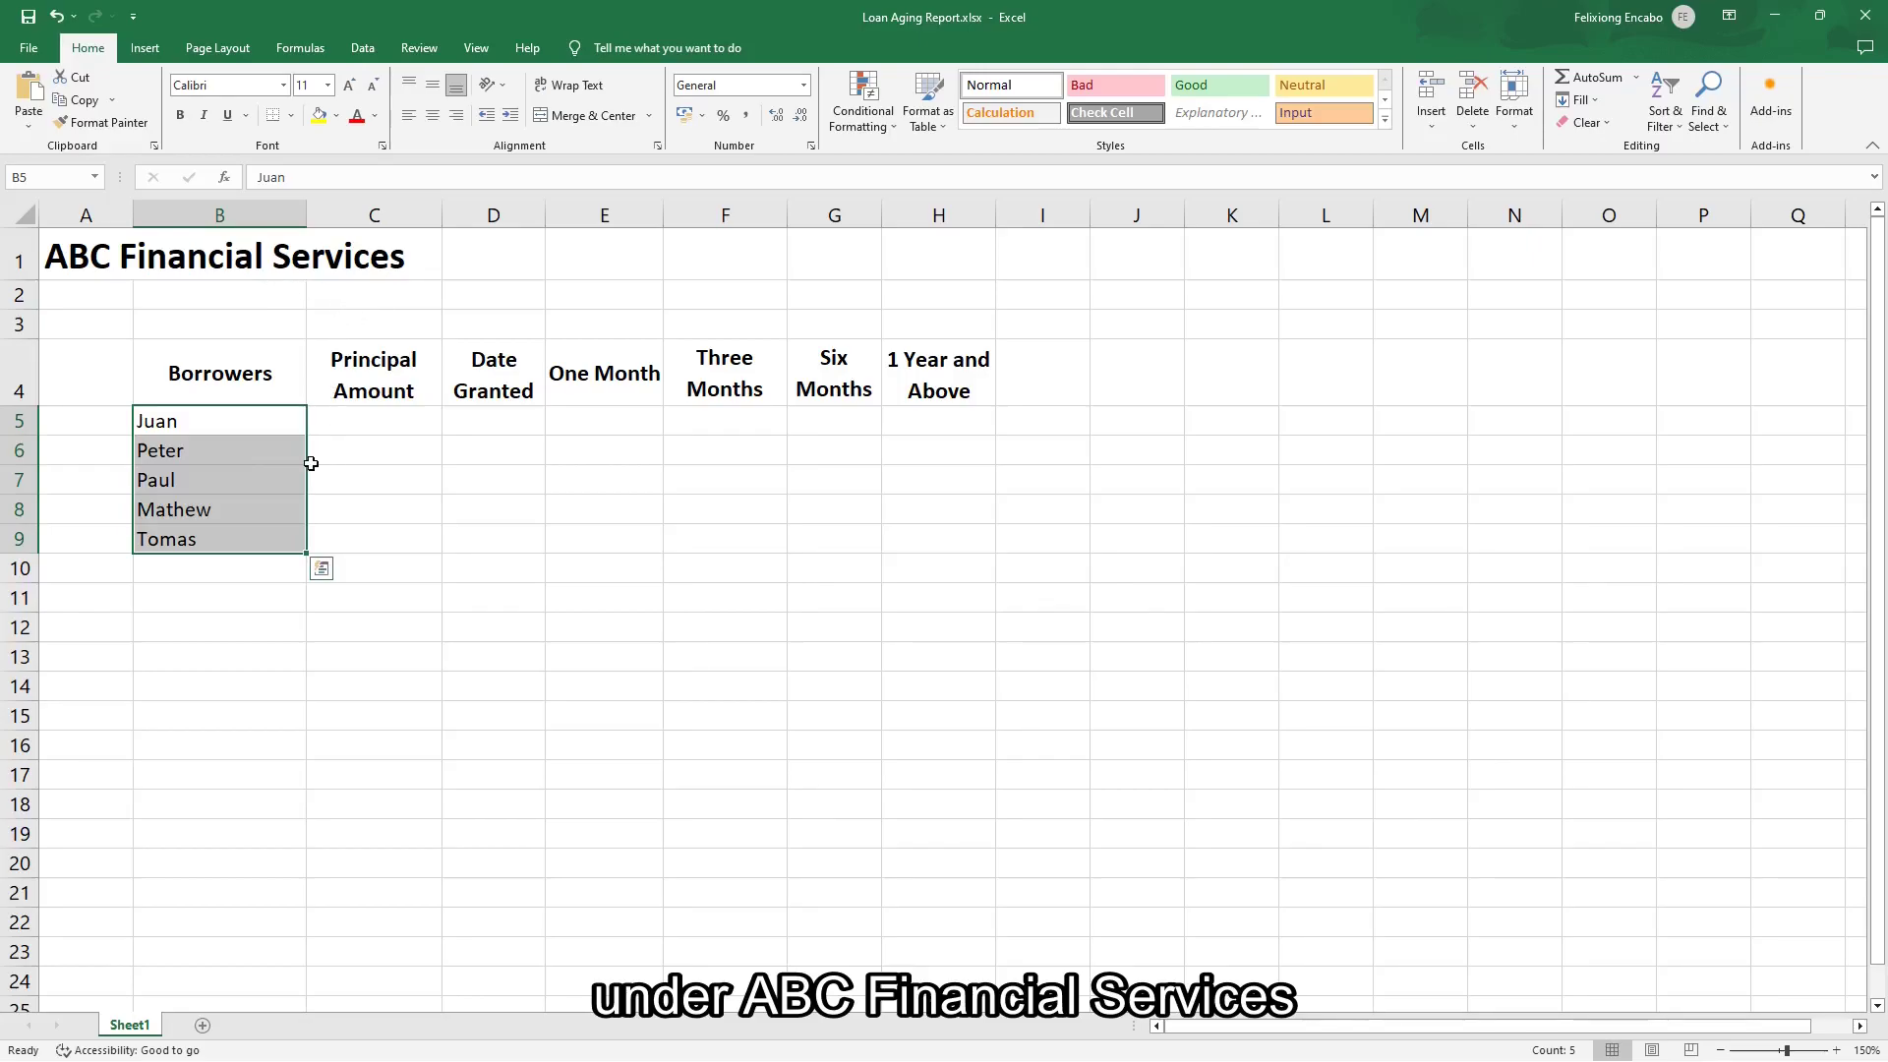
# Enter 9000, 11000 and 5630 as the first three borrowers' principal amounts in C5 to C7.
pyautogui.click(395, 427)
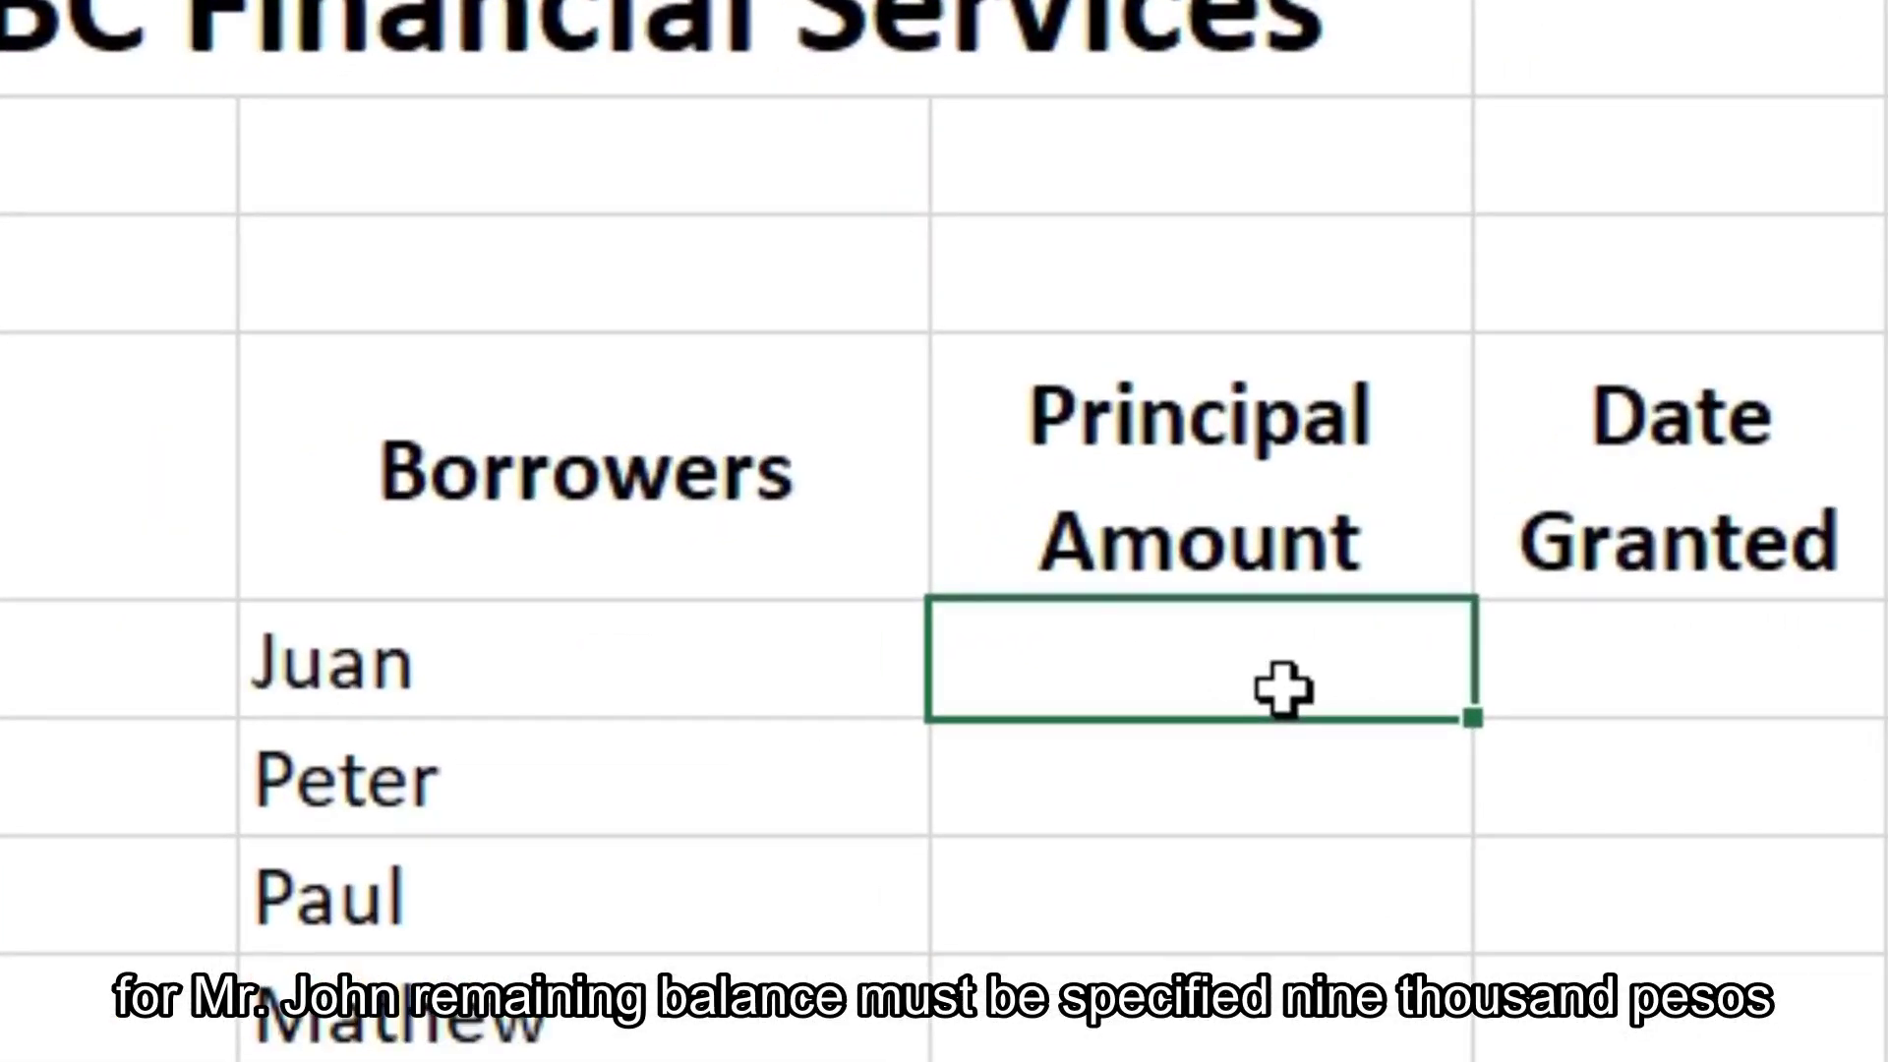
pyautogui.write('9000')
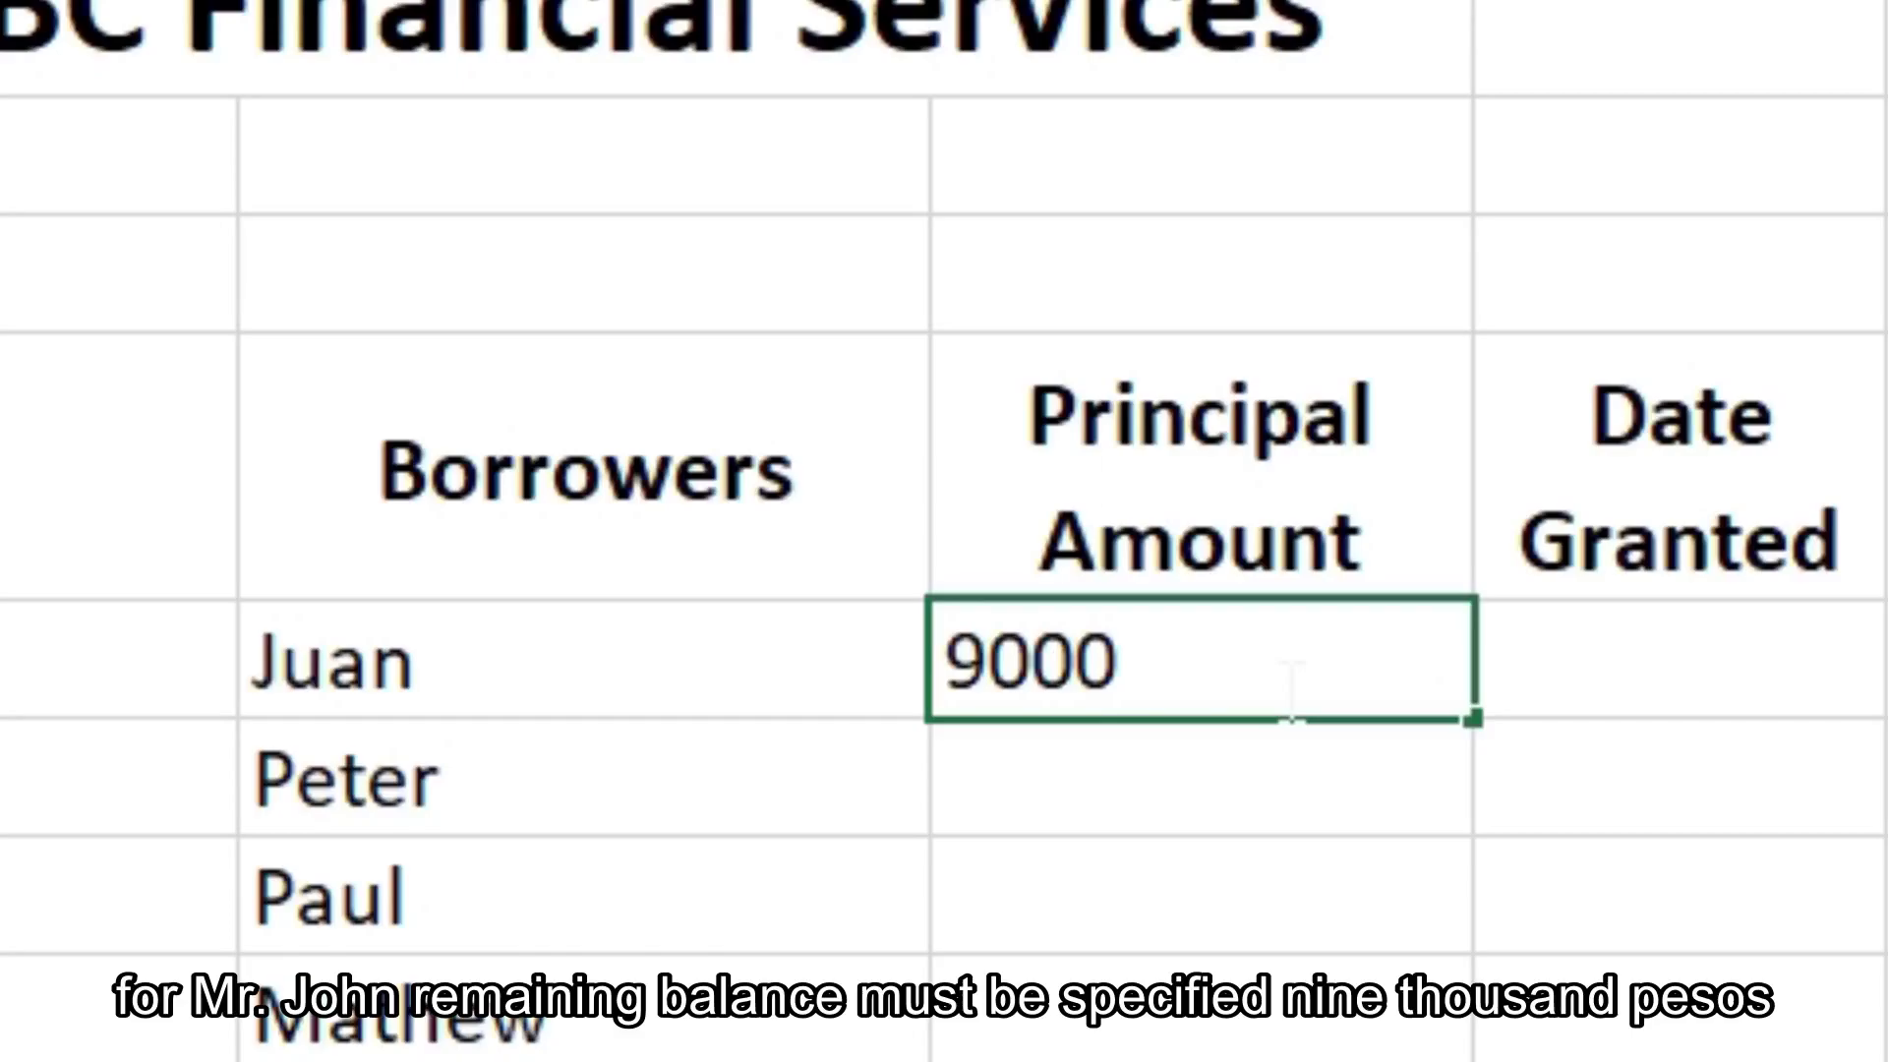
pyautogui.press('Return')
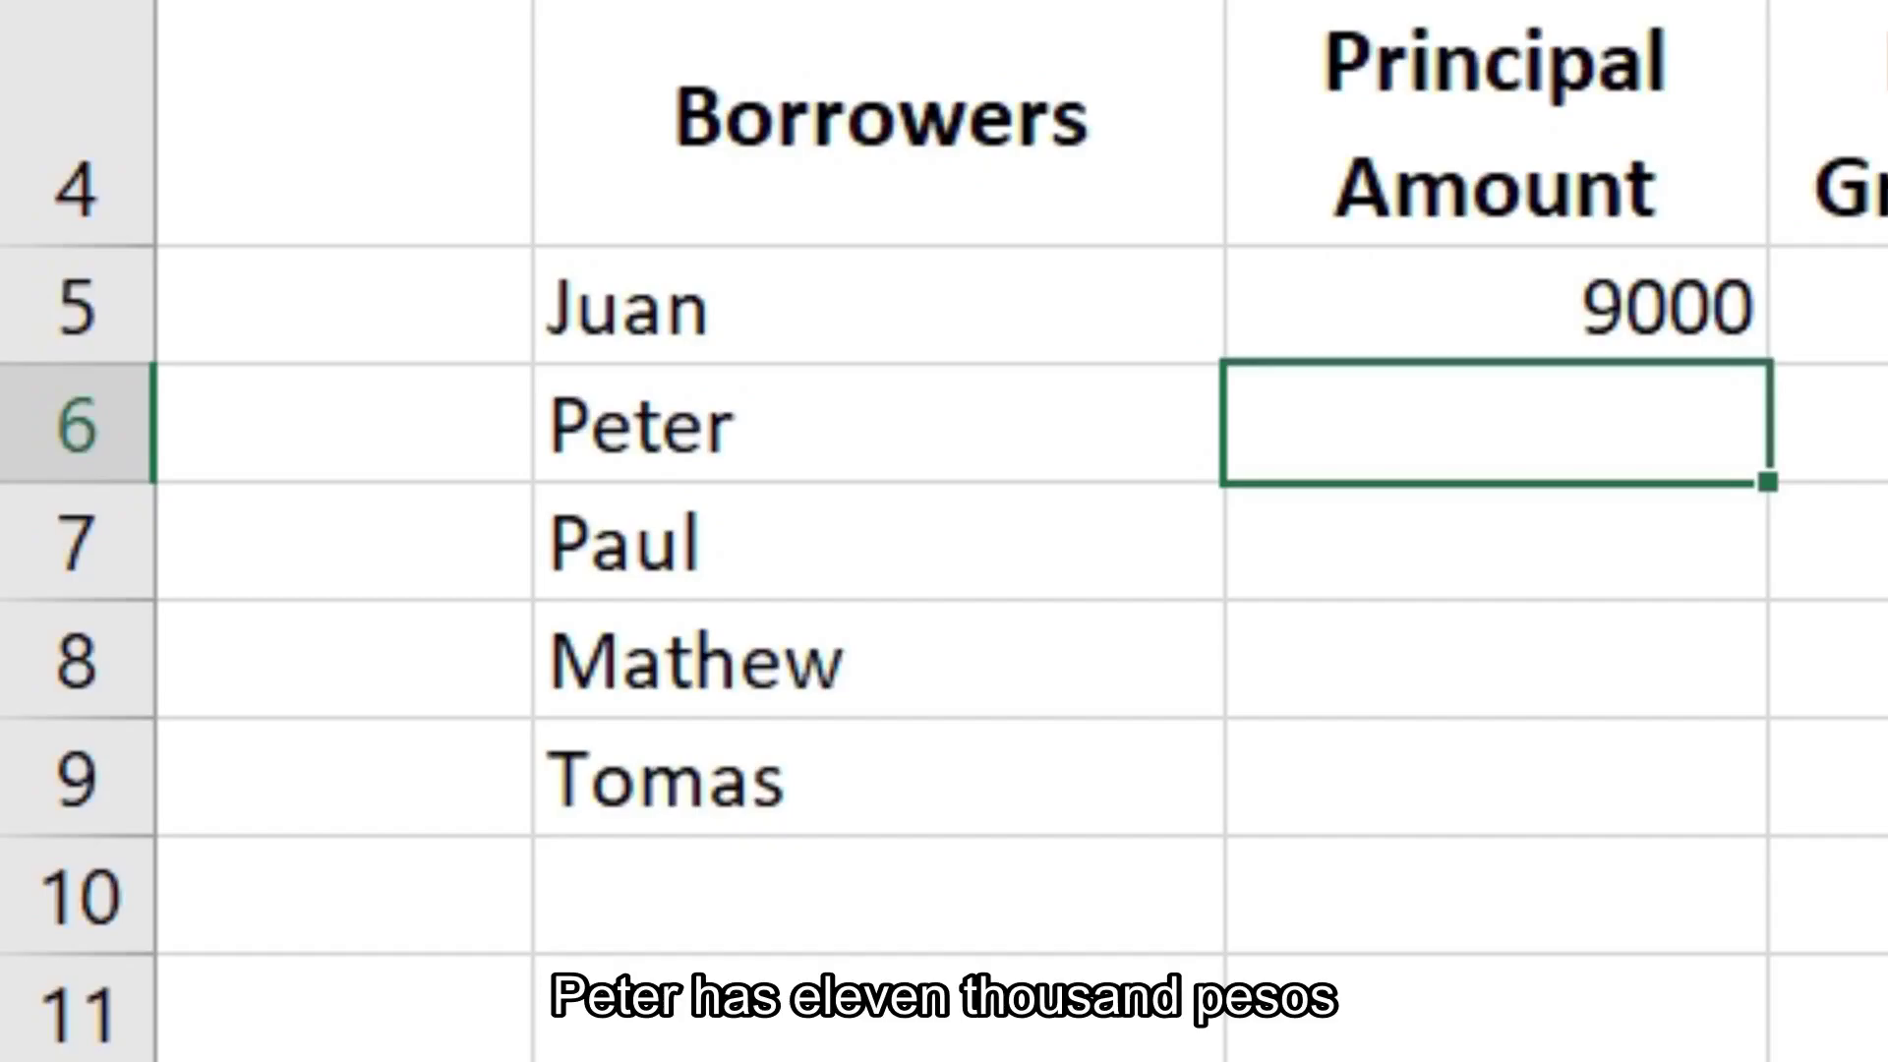
pyautogui.write('1100')
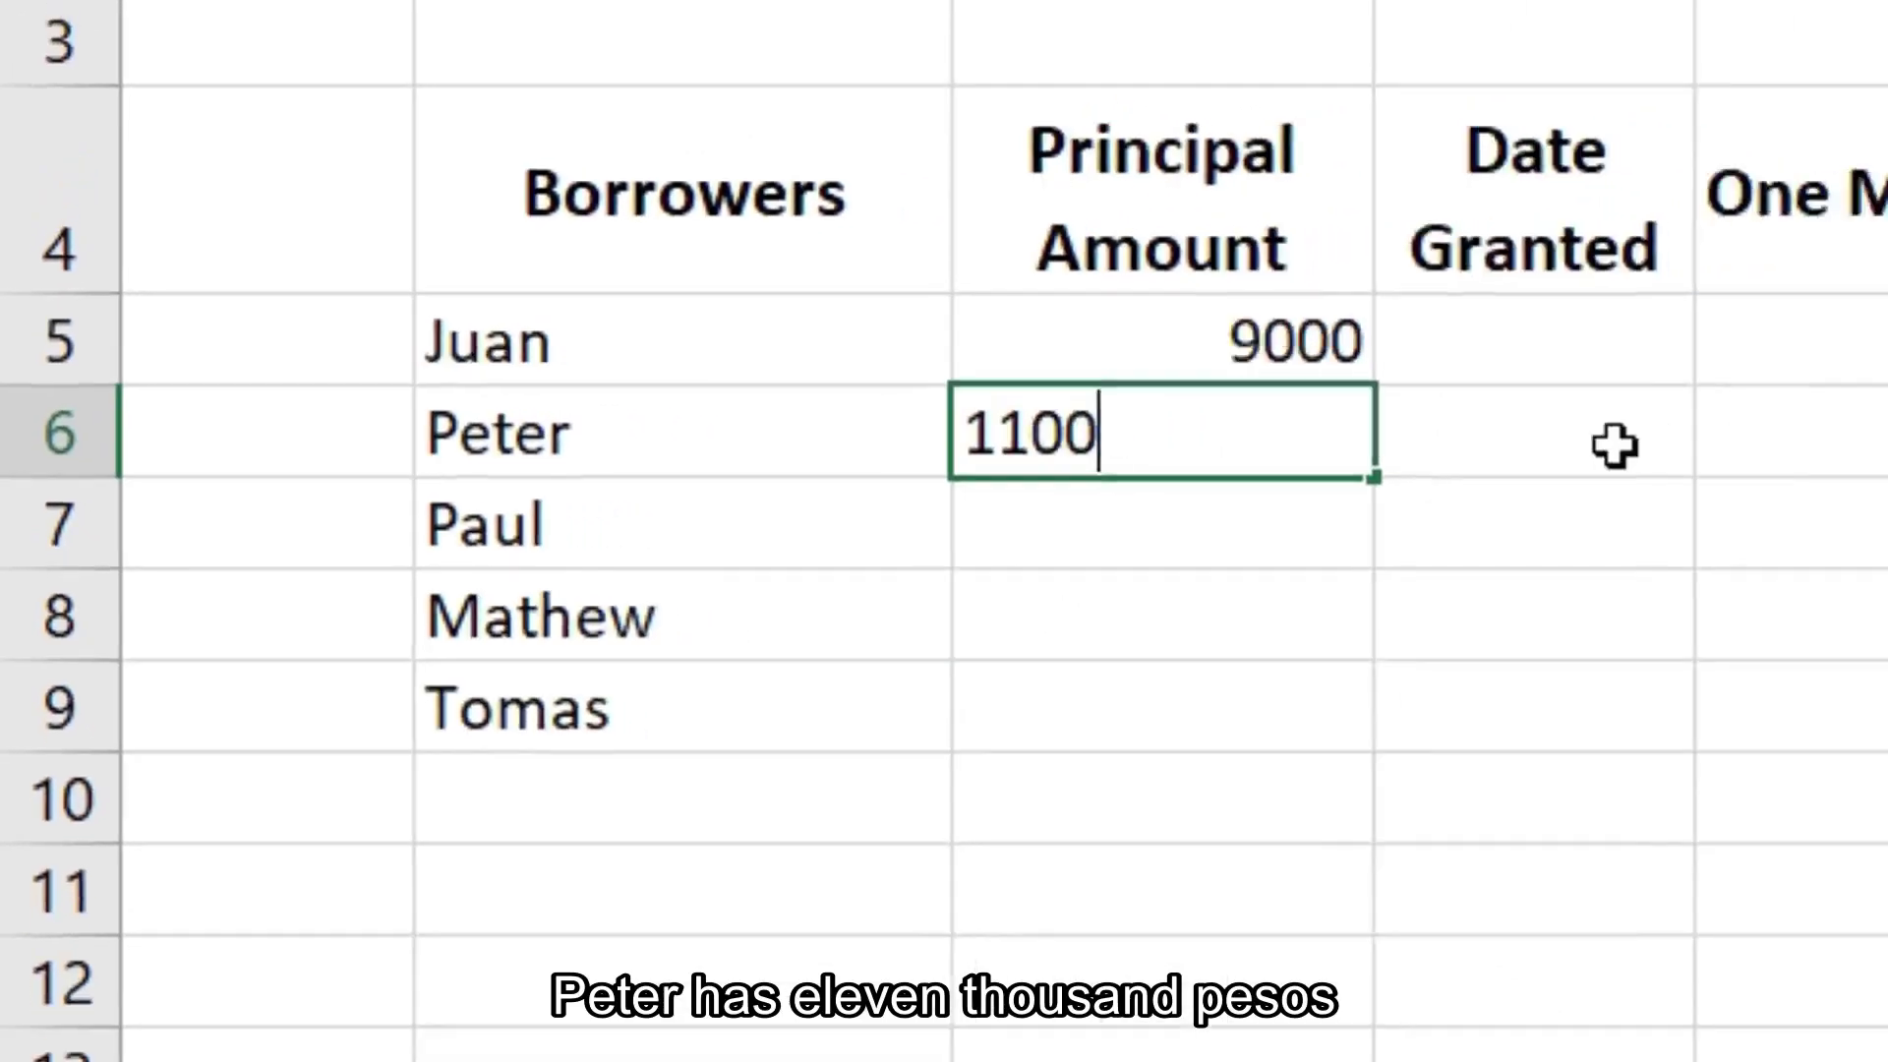
pyautogui.write('0')
pyautogui.press('Return')
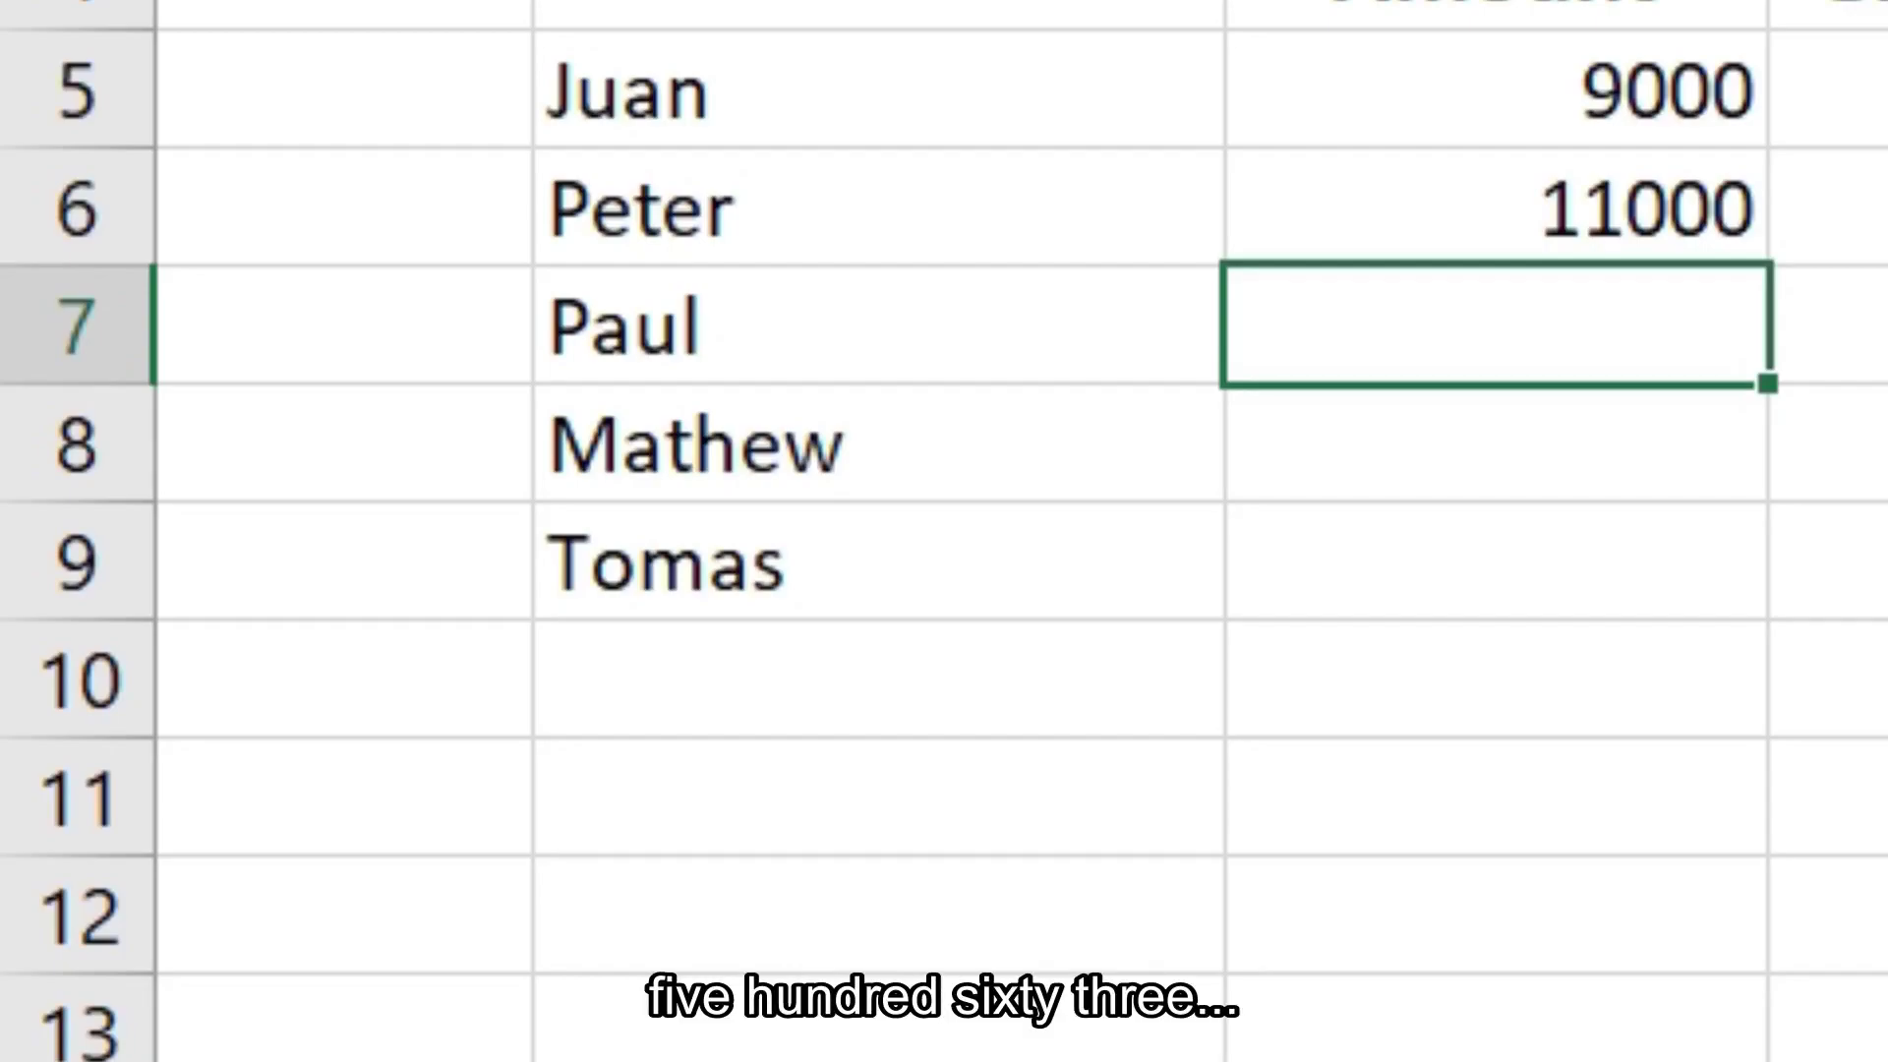
pyautogui.write('563')
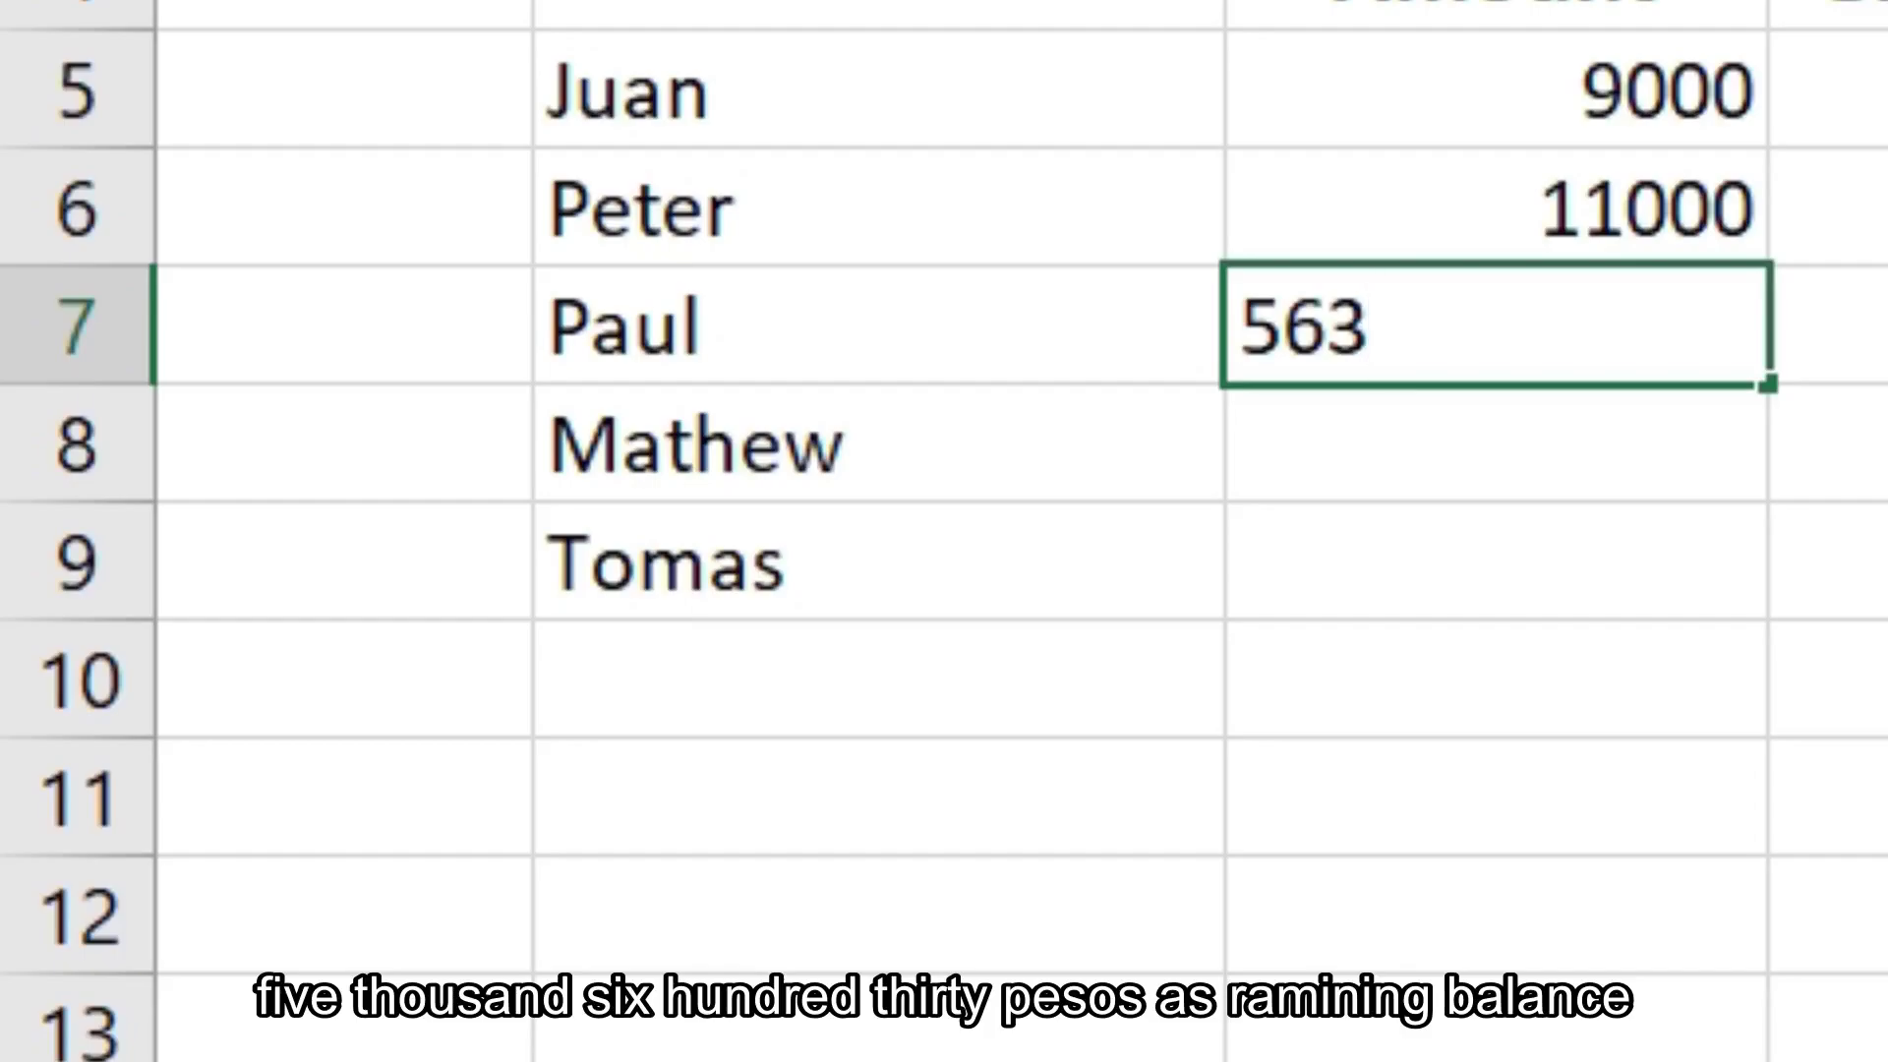
pyautogui.write('0')
pyautogui.press('Return')
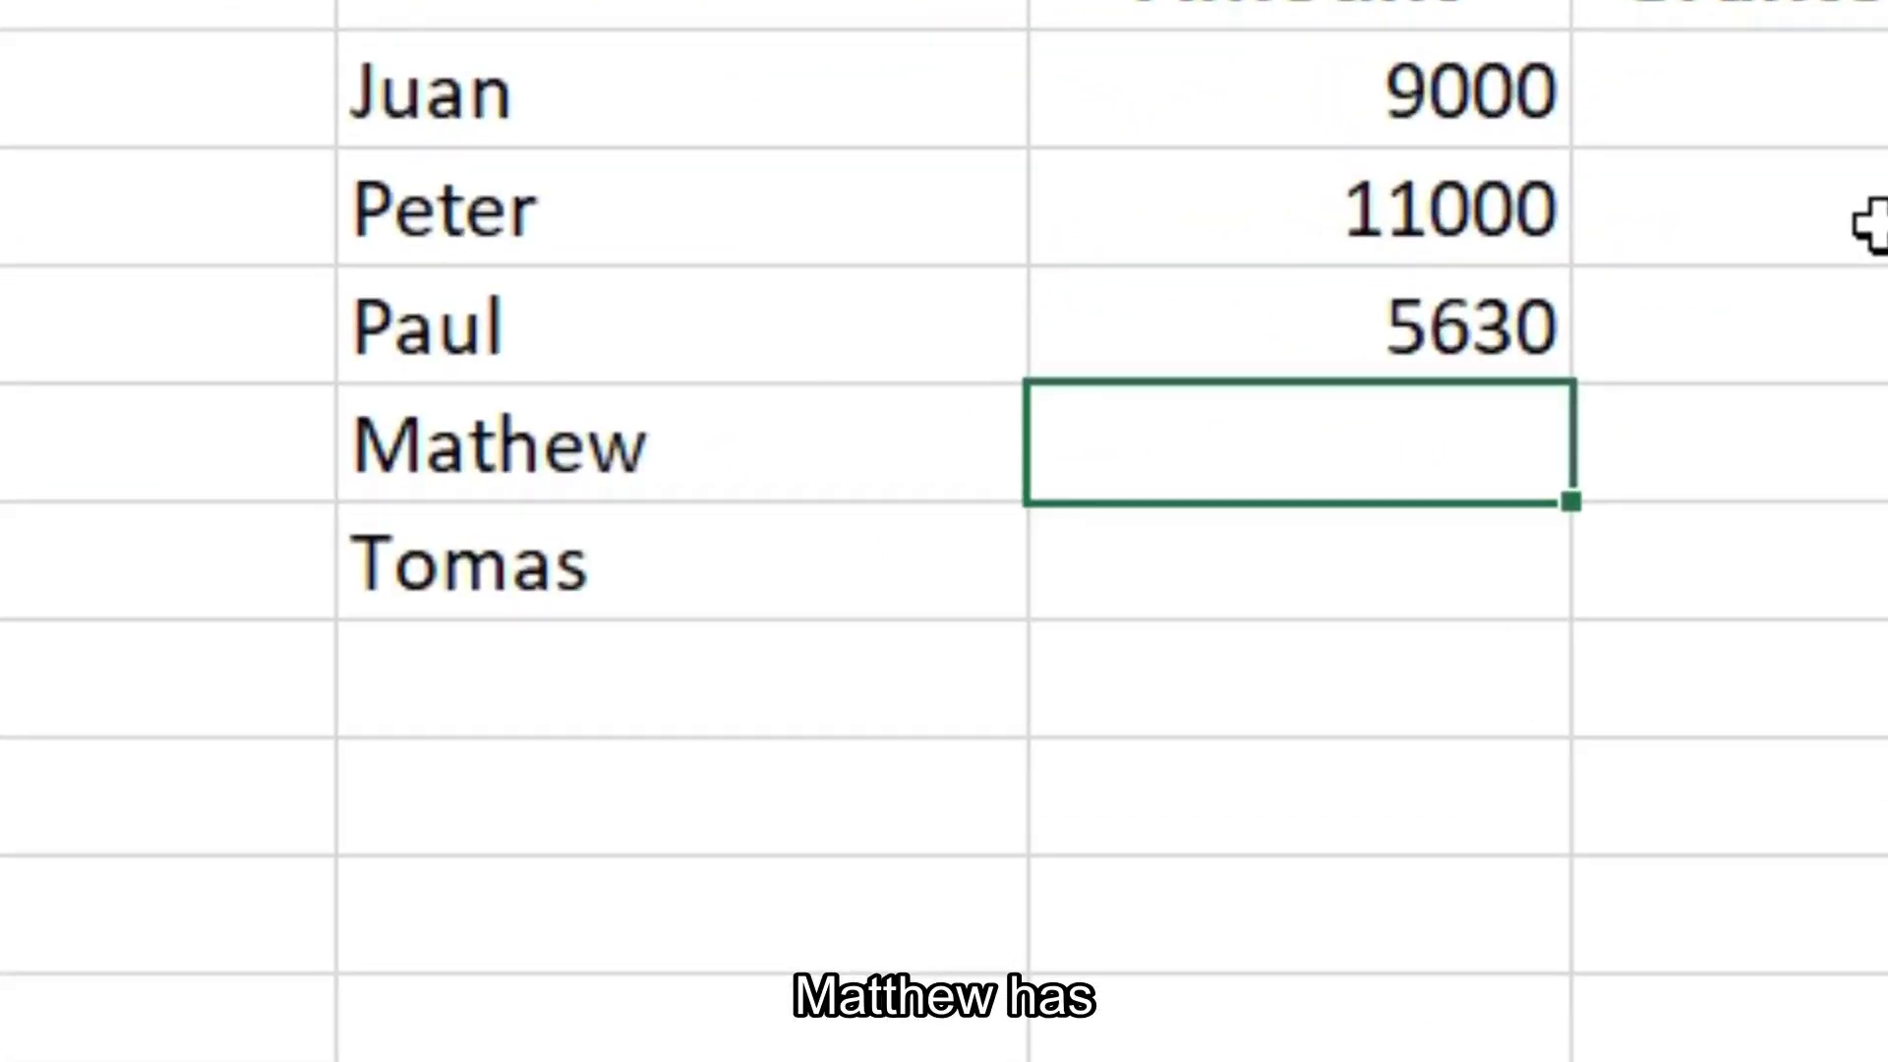
# Enter 14725 and 8643 as the last two borrowers' principal amounts in C8 and C9.
pyautogui.write('147')
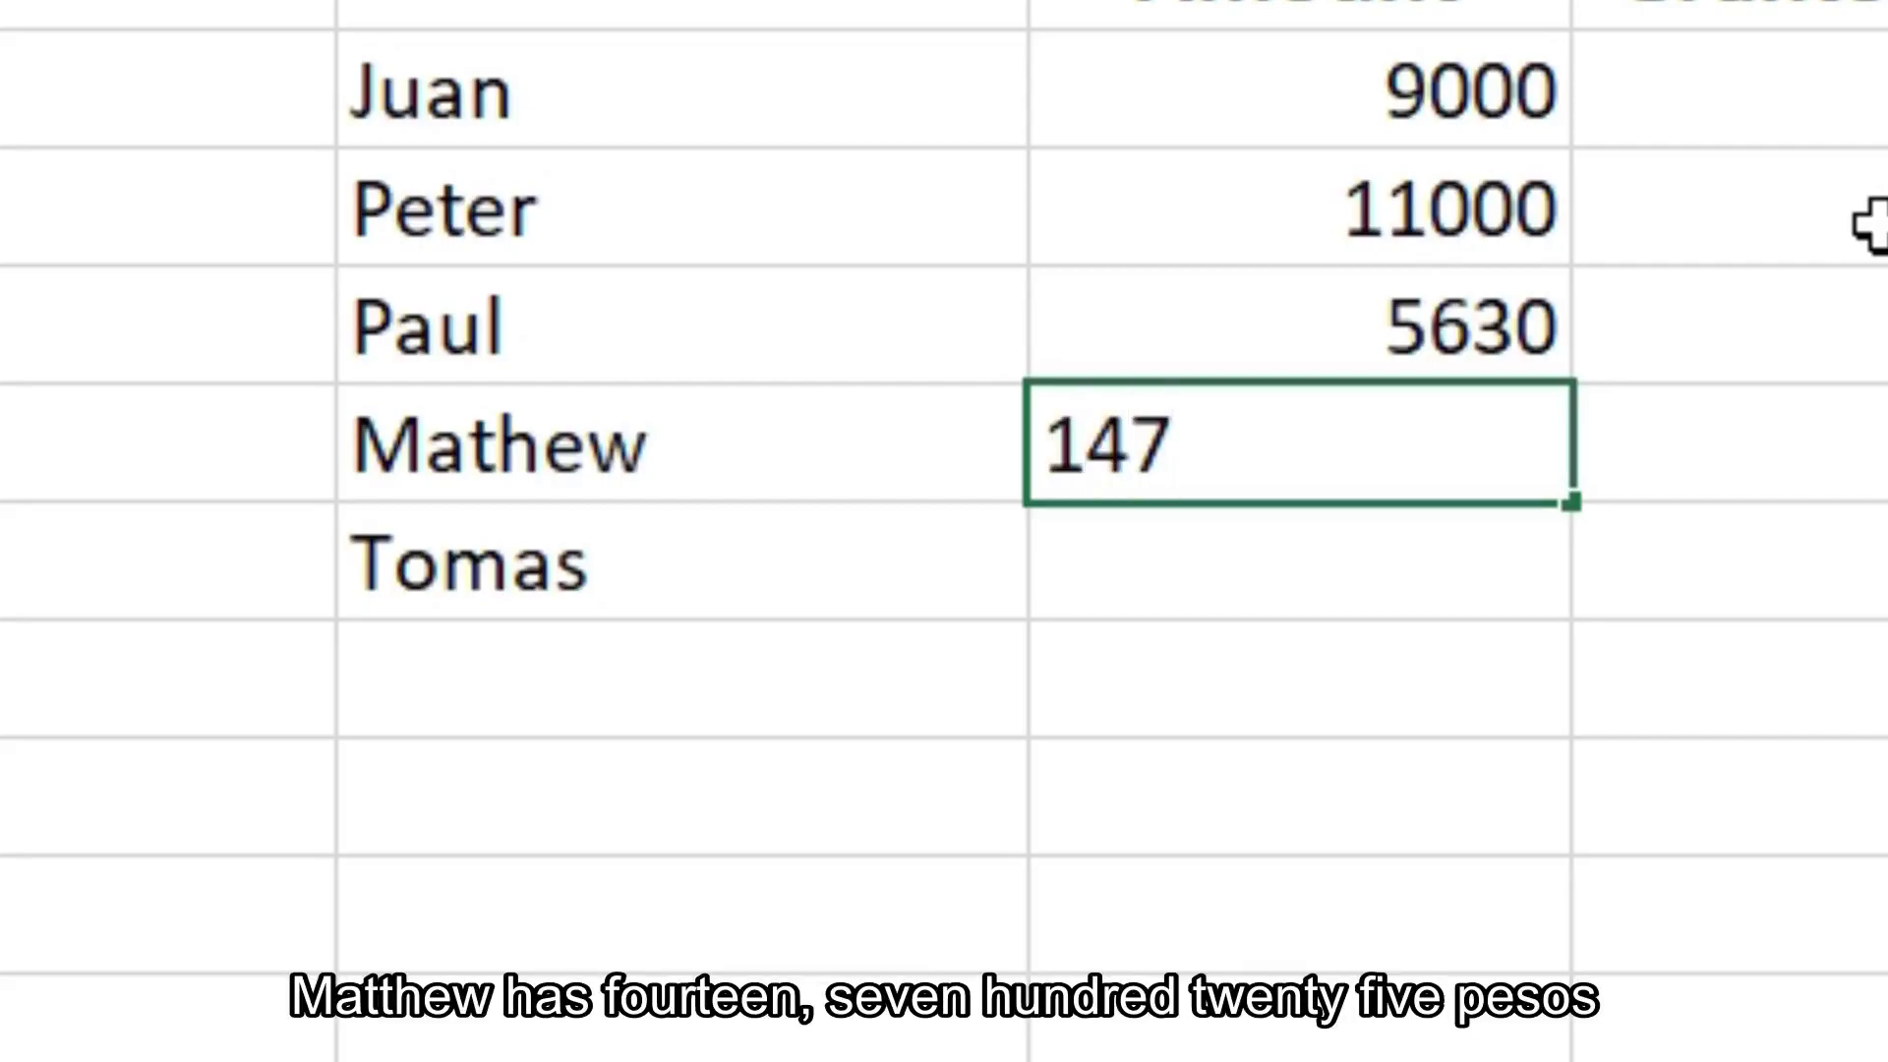
pyautogui.write('25')
pyautogui.press('Return')
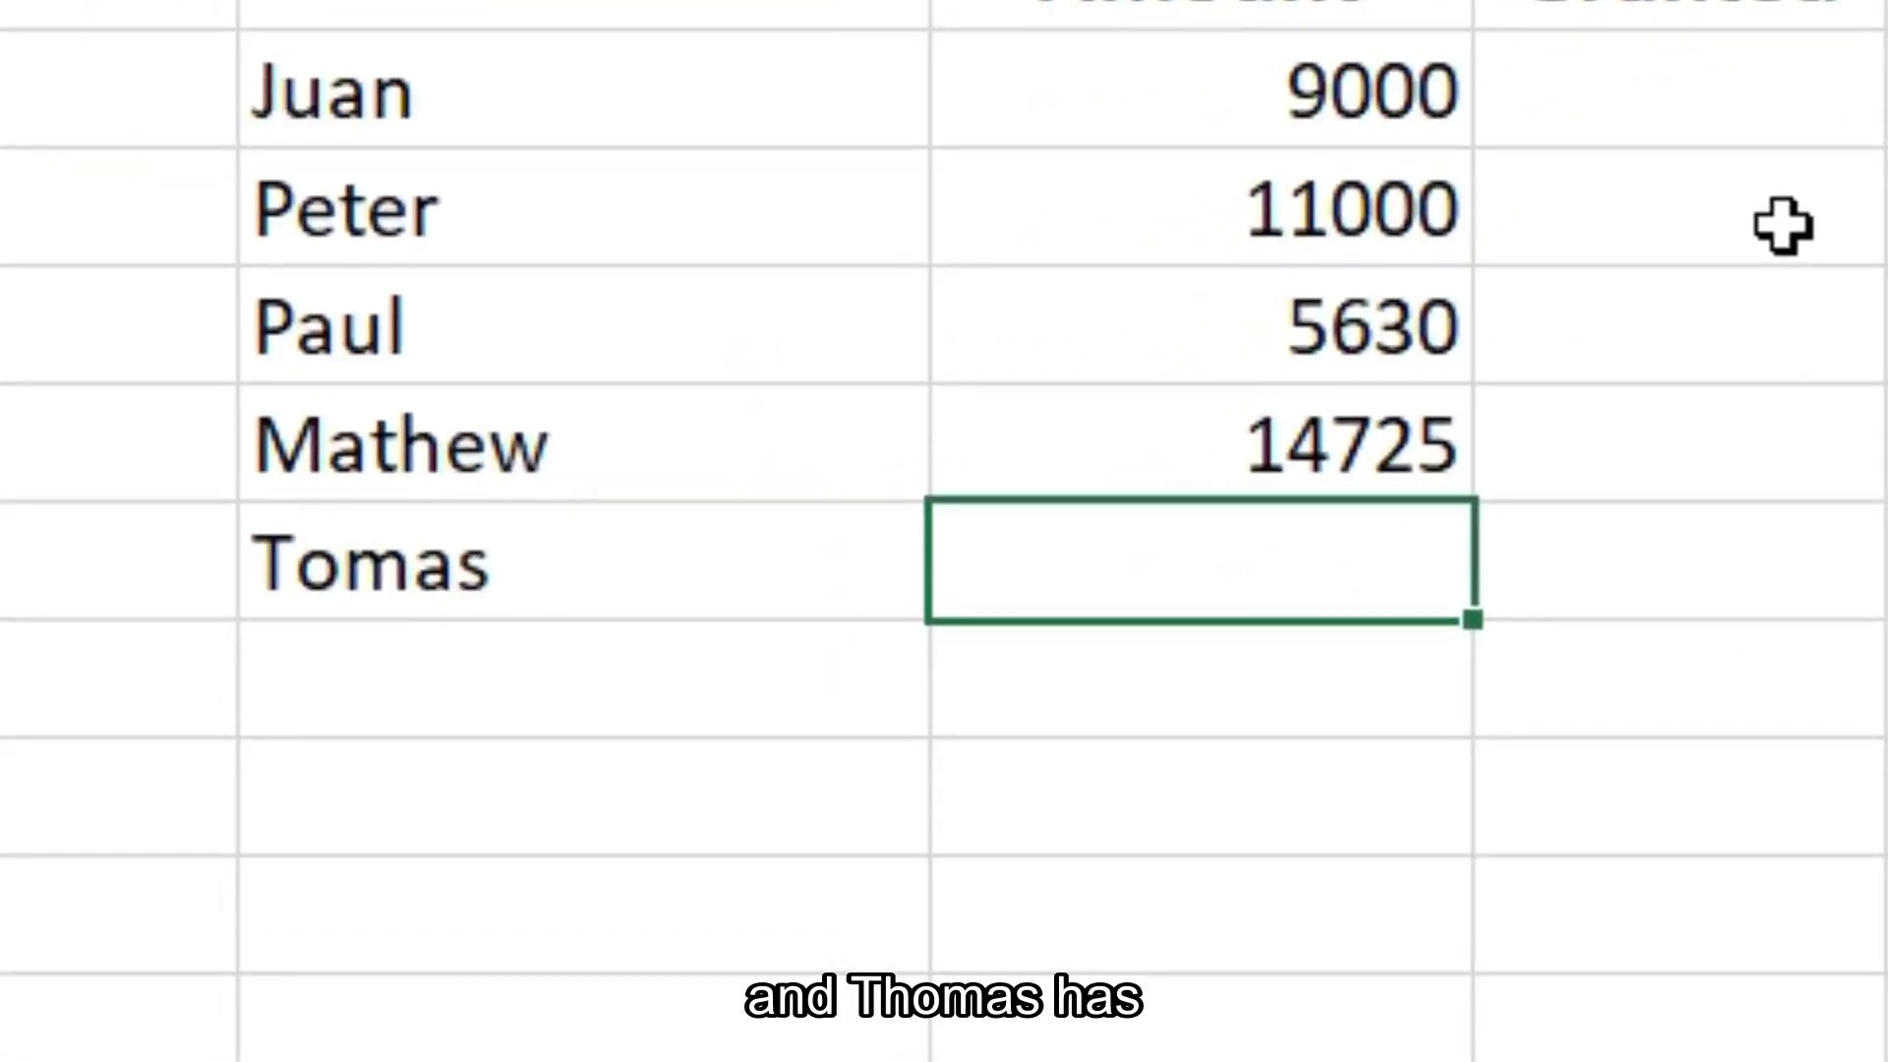
pyautogui.write('86')
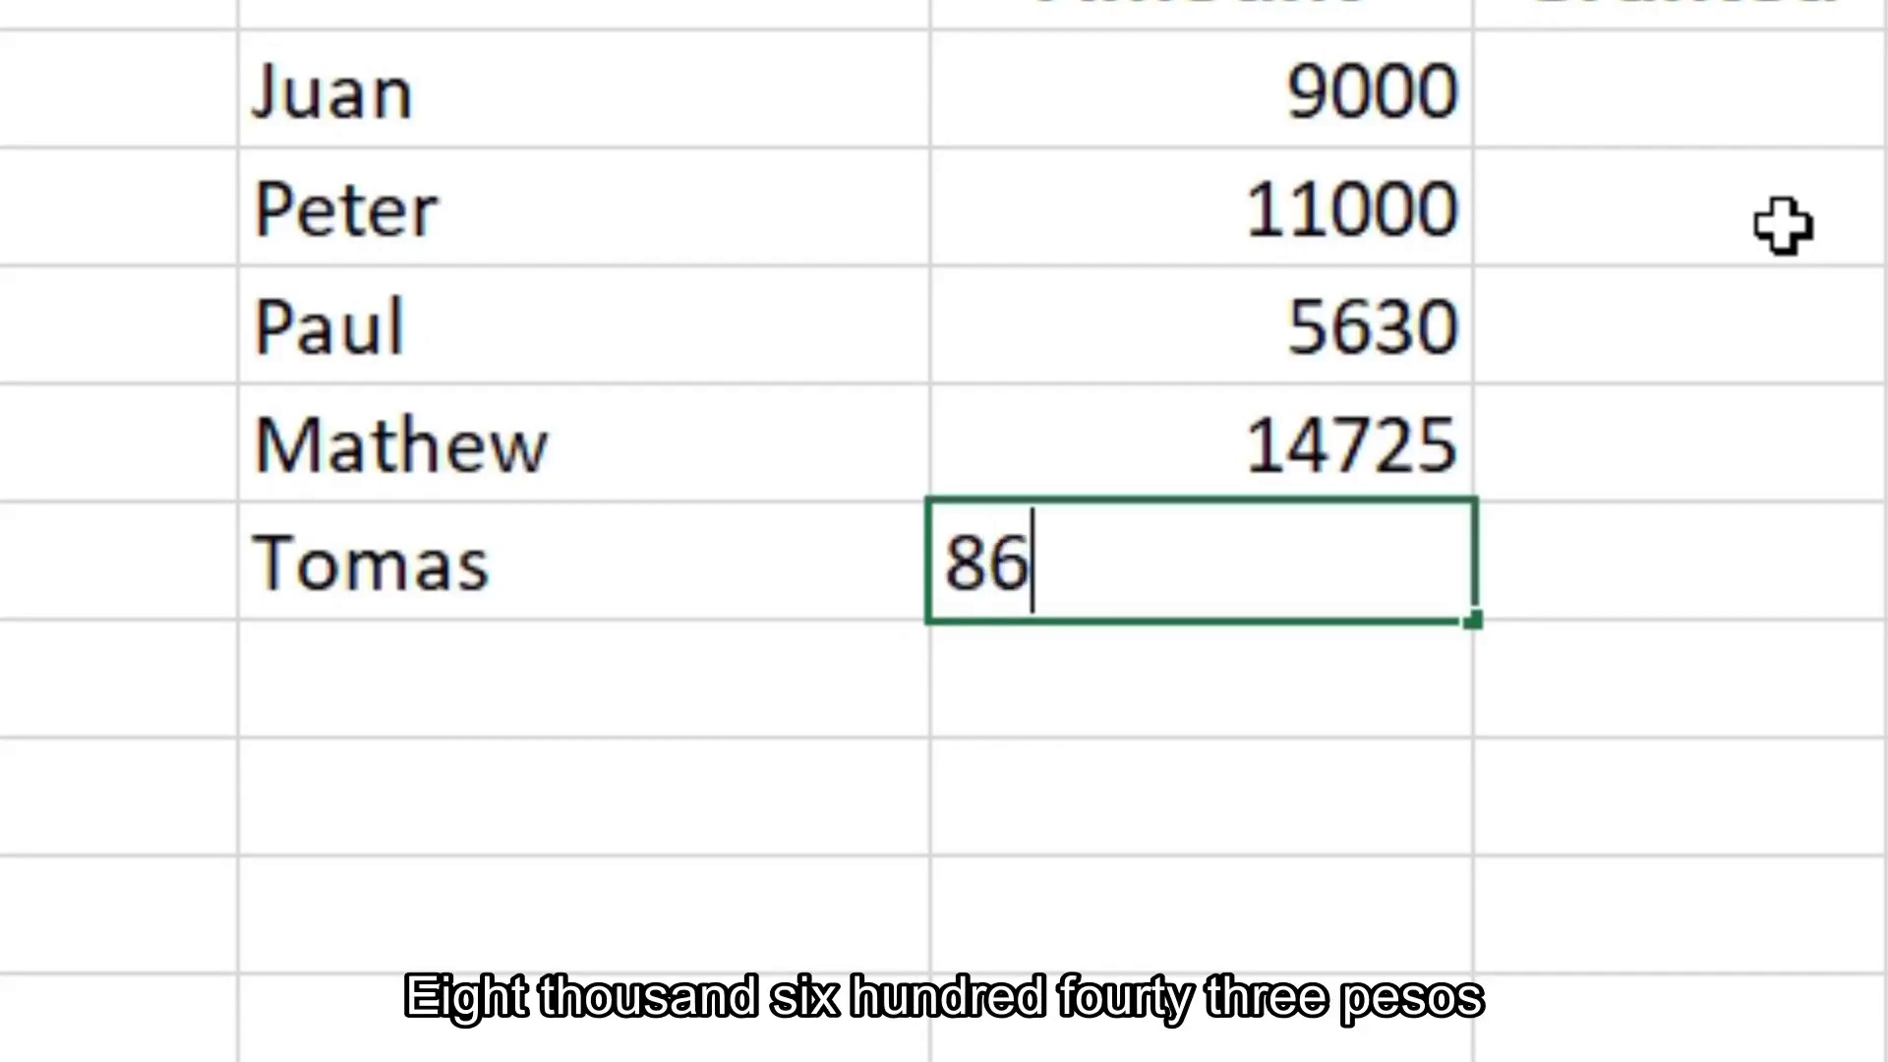
pyautogui.write('43')
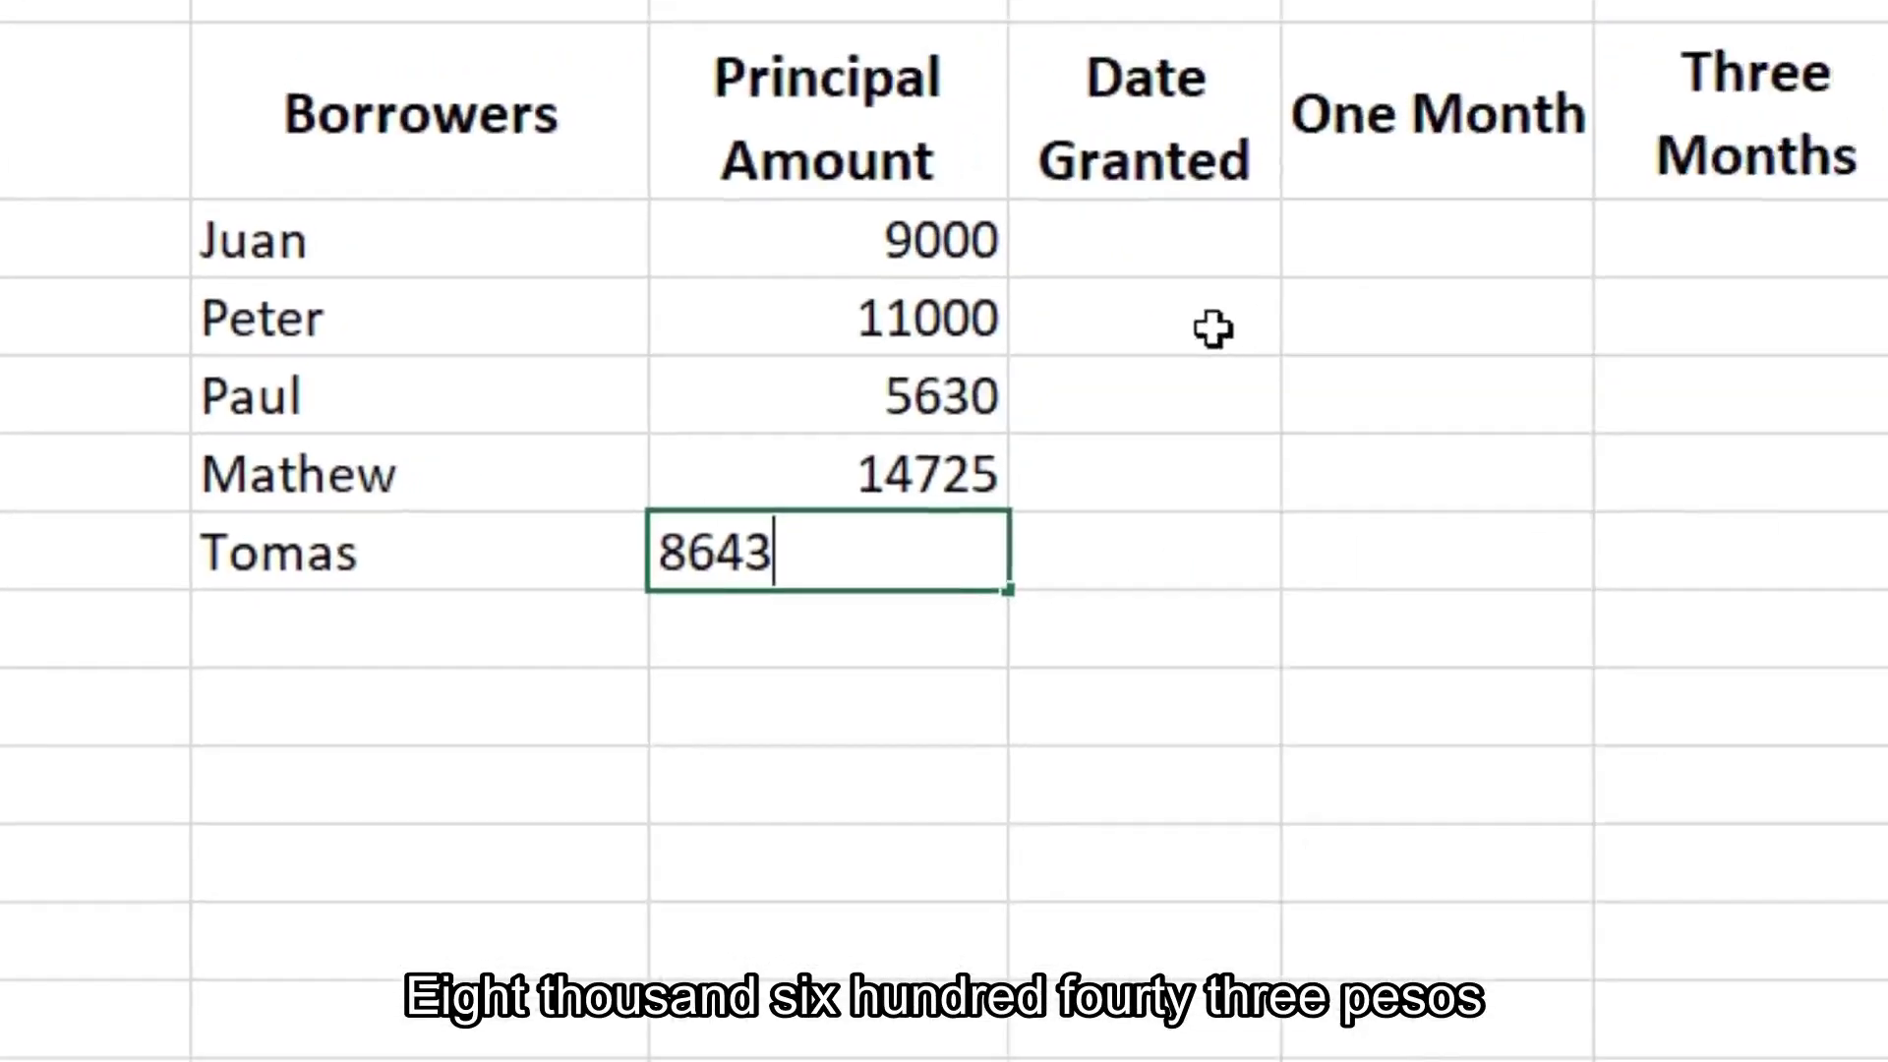
pyautogui.press('Return')
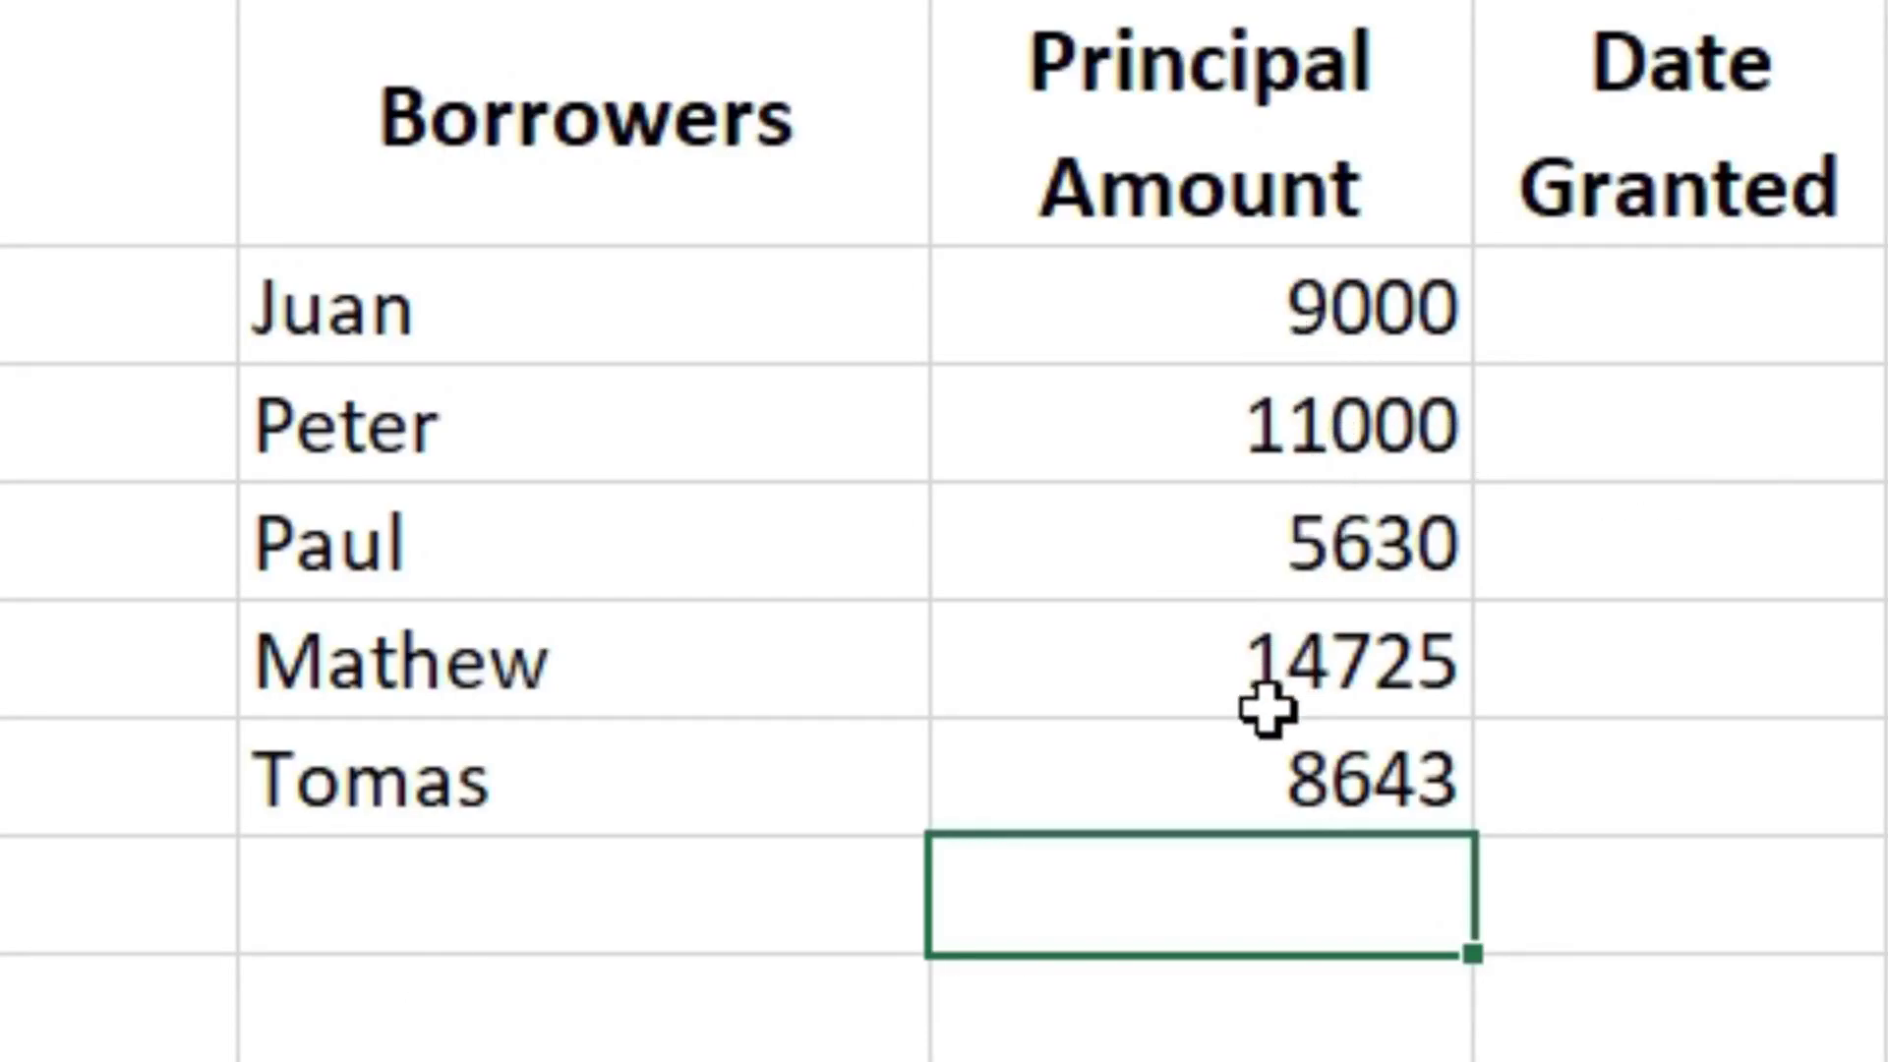
pyautogui.click(1257, 298)
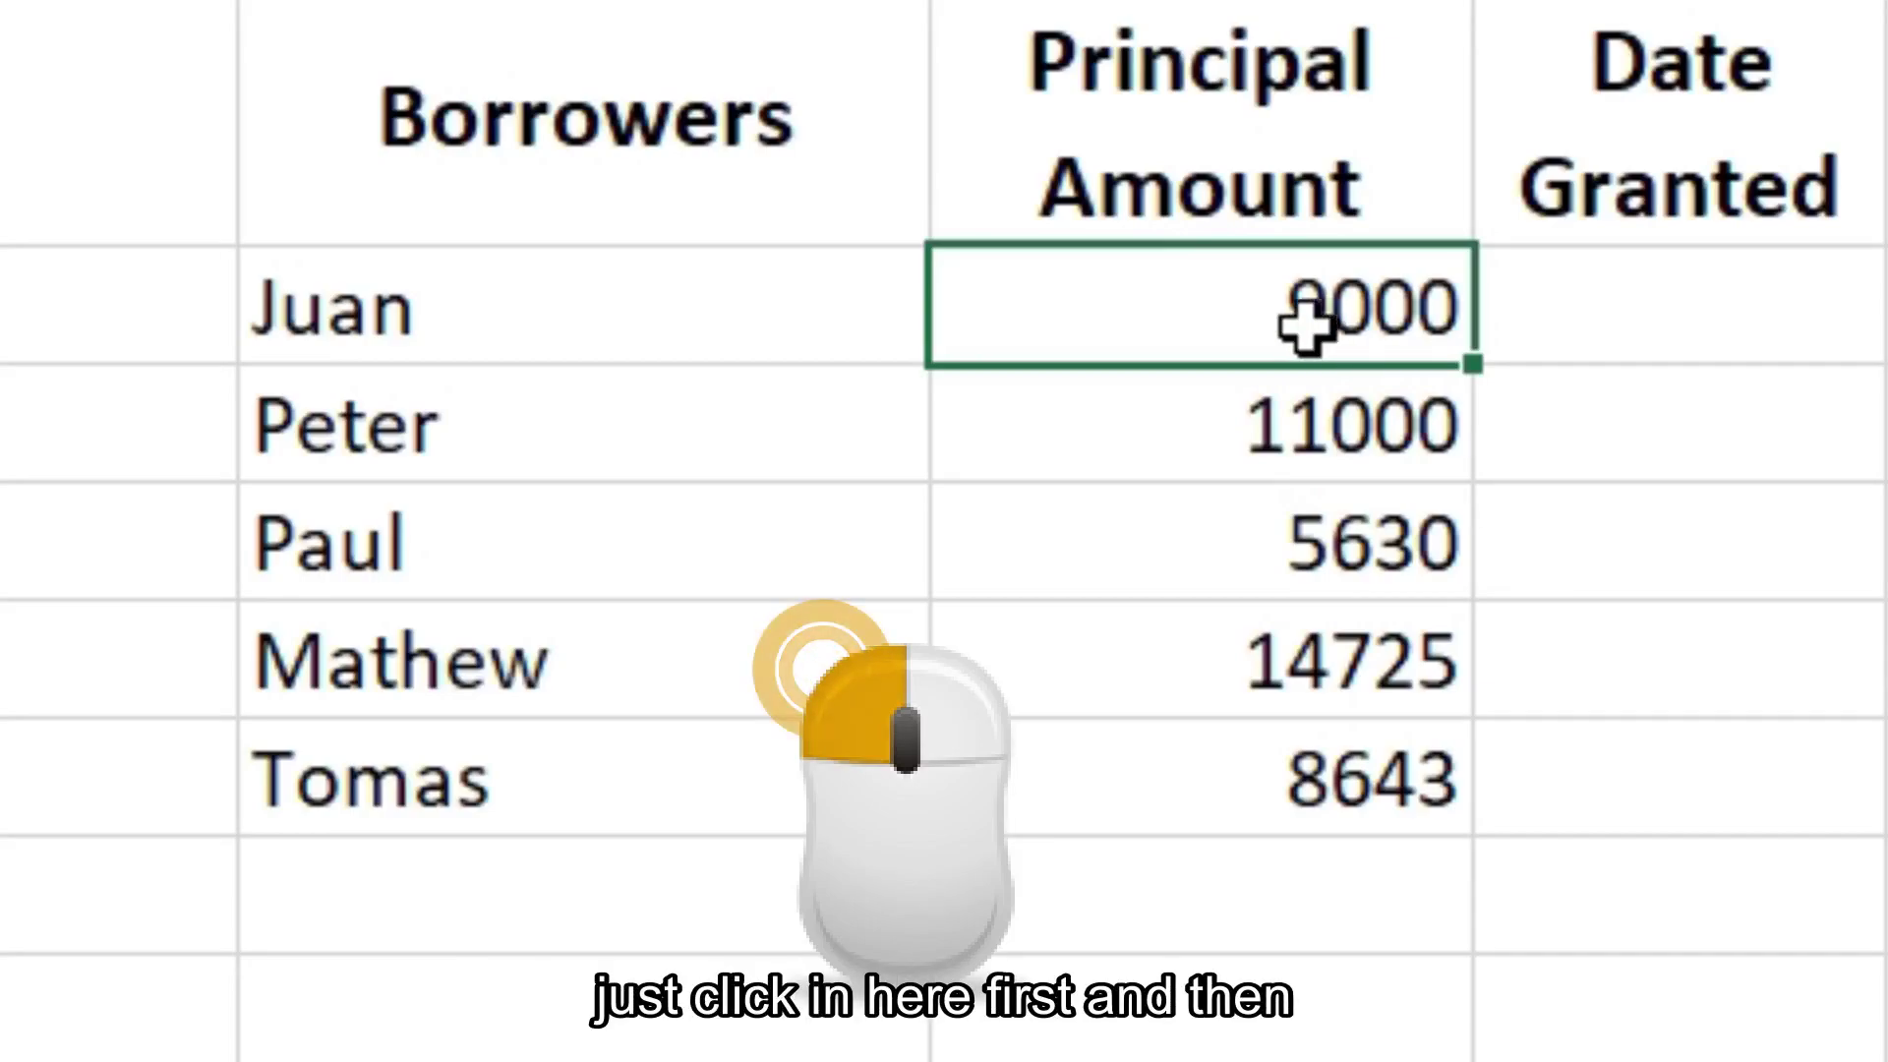
pyautogui.moveTo(1220, 313); pyautogui.dragTo(1165, 747)
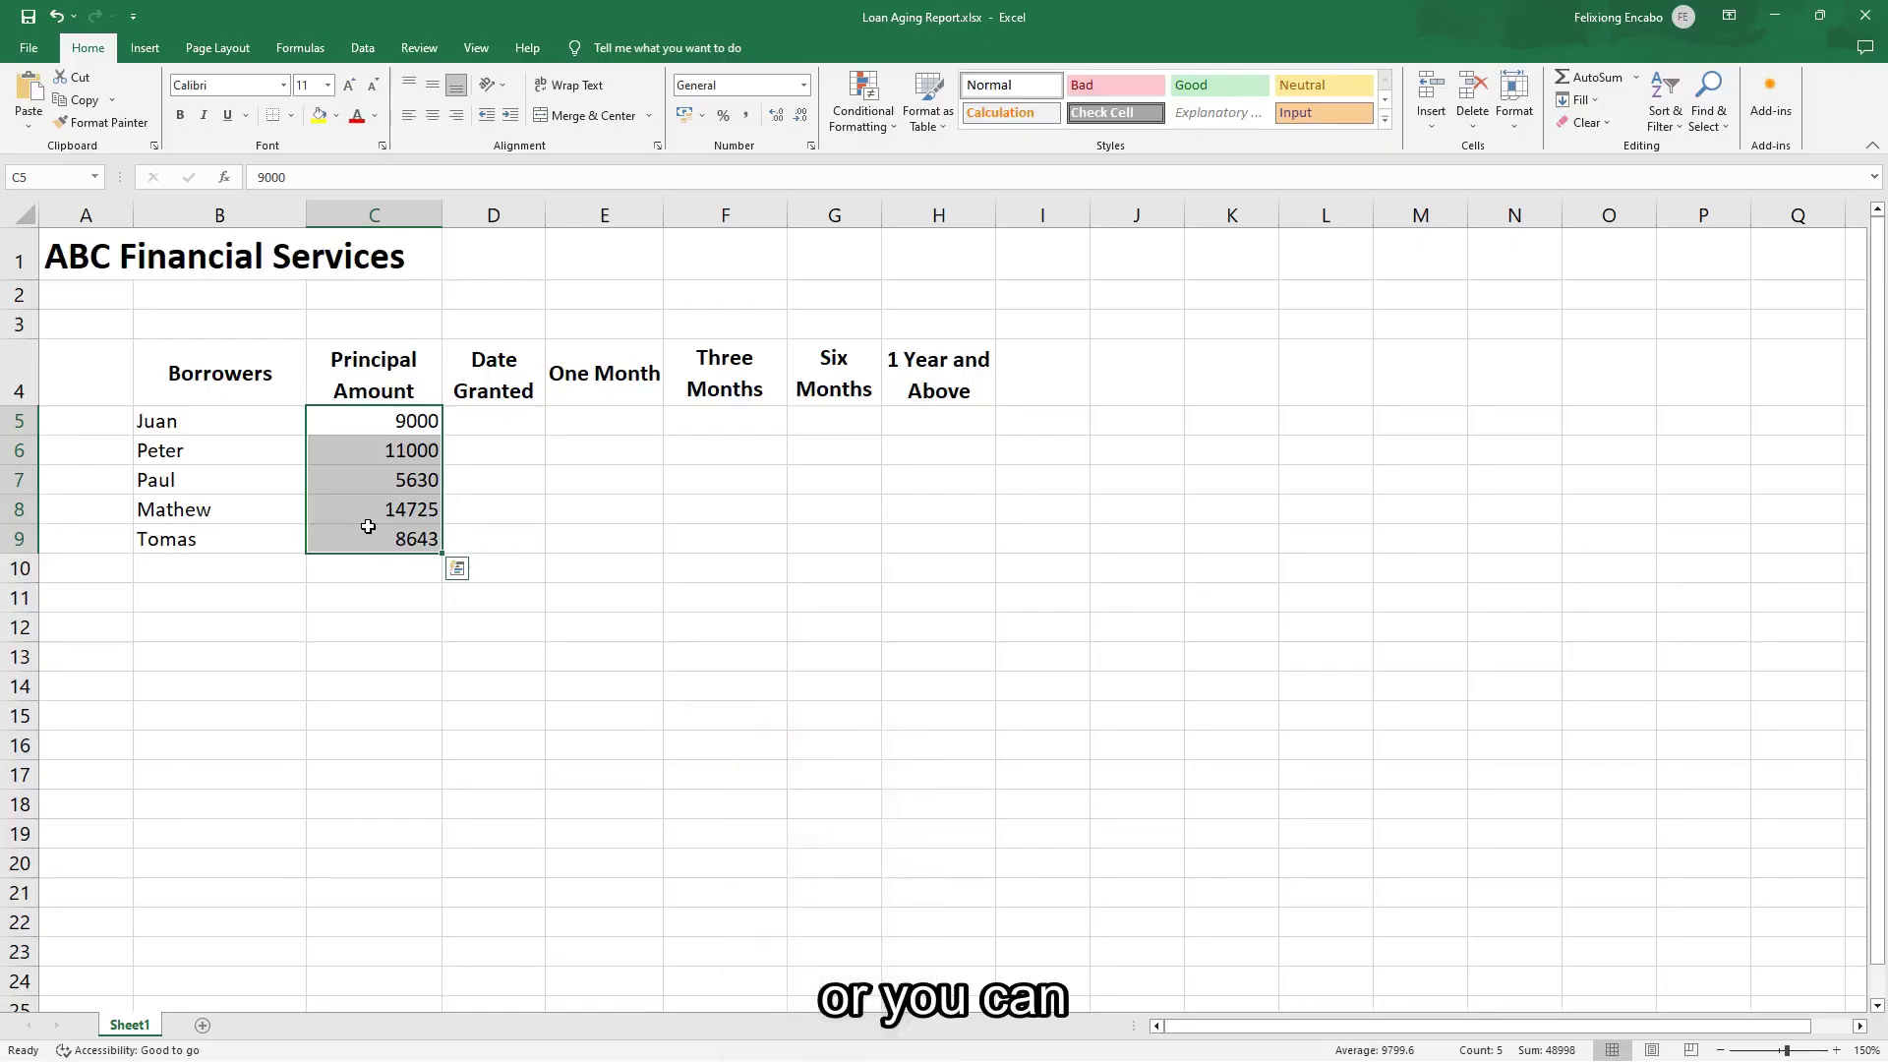
pyautogui.click(365, 424)
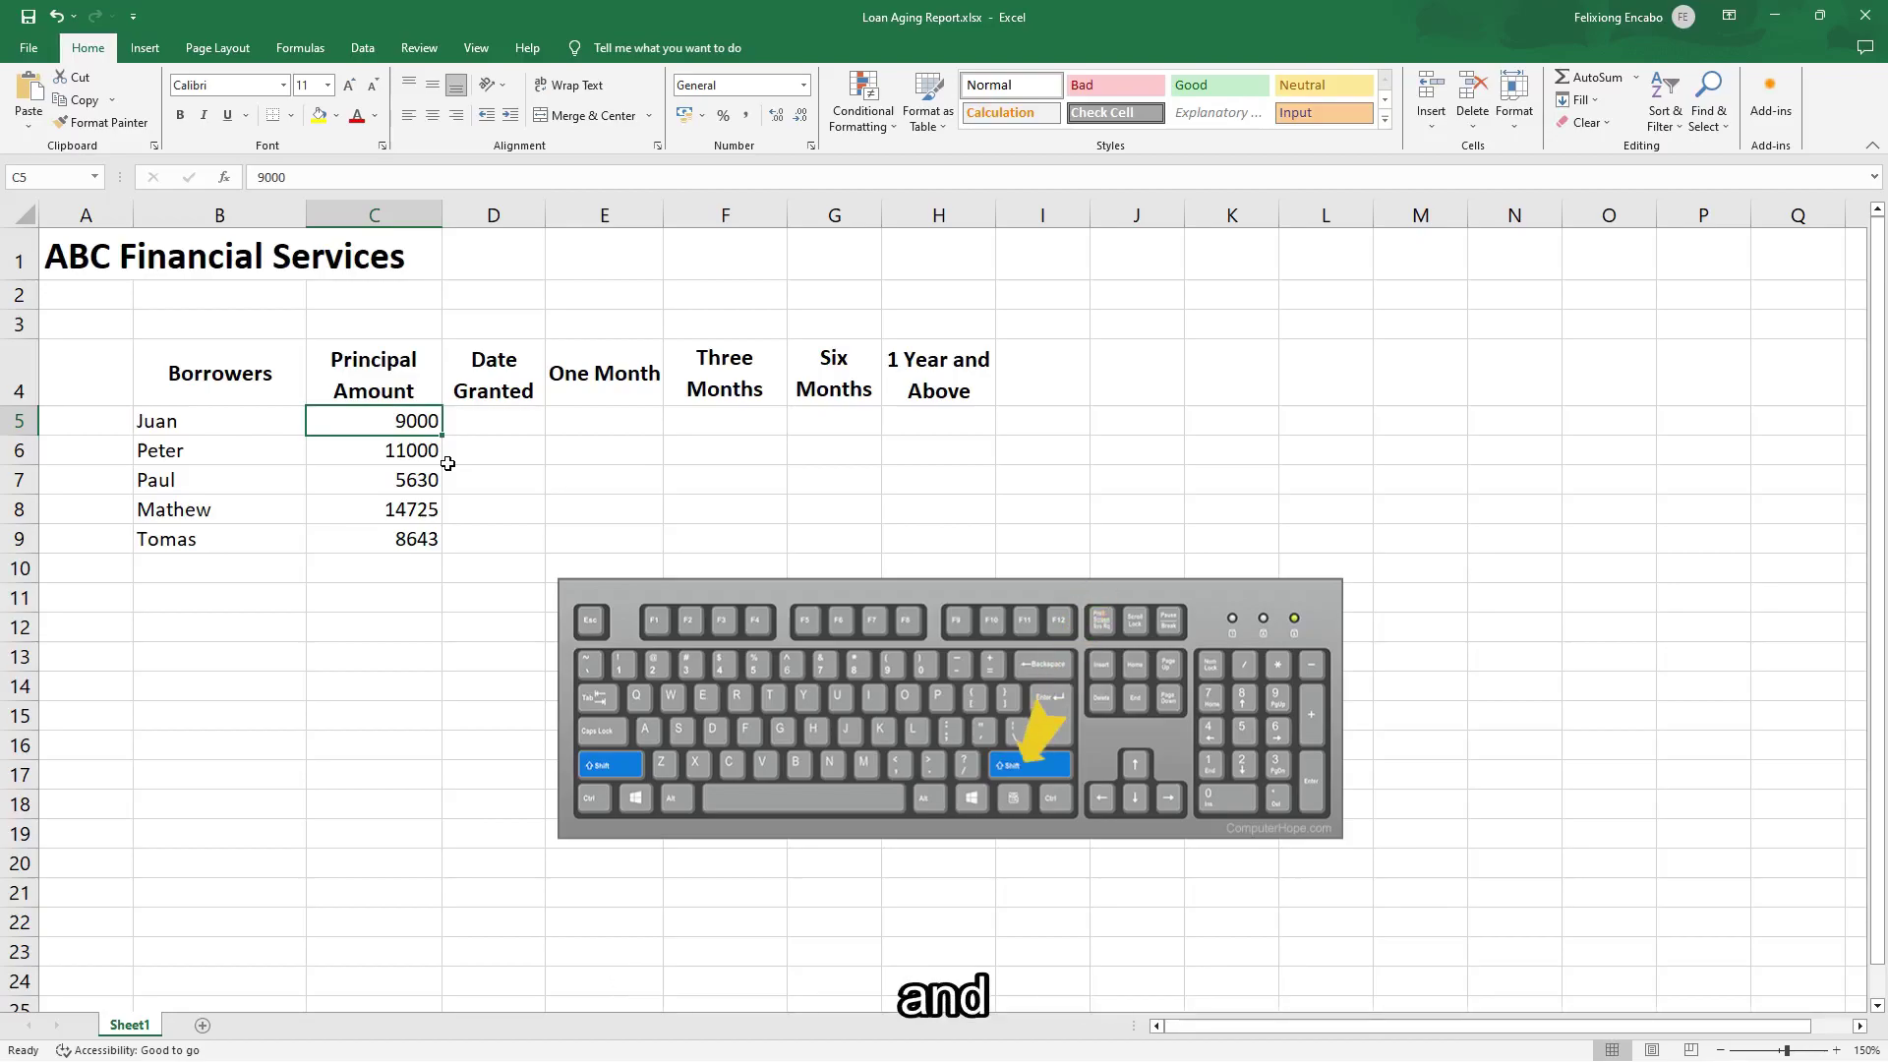
pyautogui.hotkey('shift', 'Down')
pyautogui.hotkey('shift', 'Down')
pyautogui.hotkey('shift', 'Down')
pyautogui.hotkey('shift', 'Down')
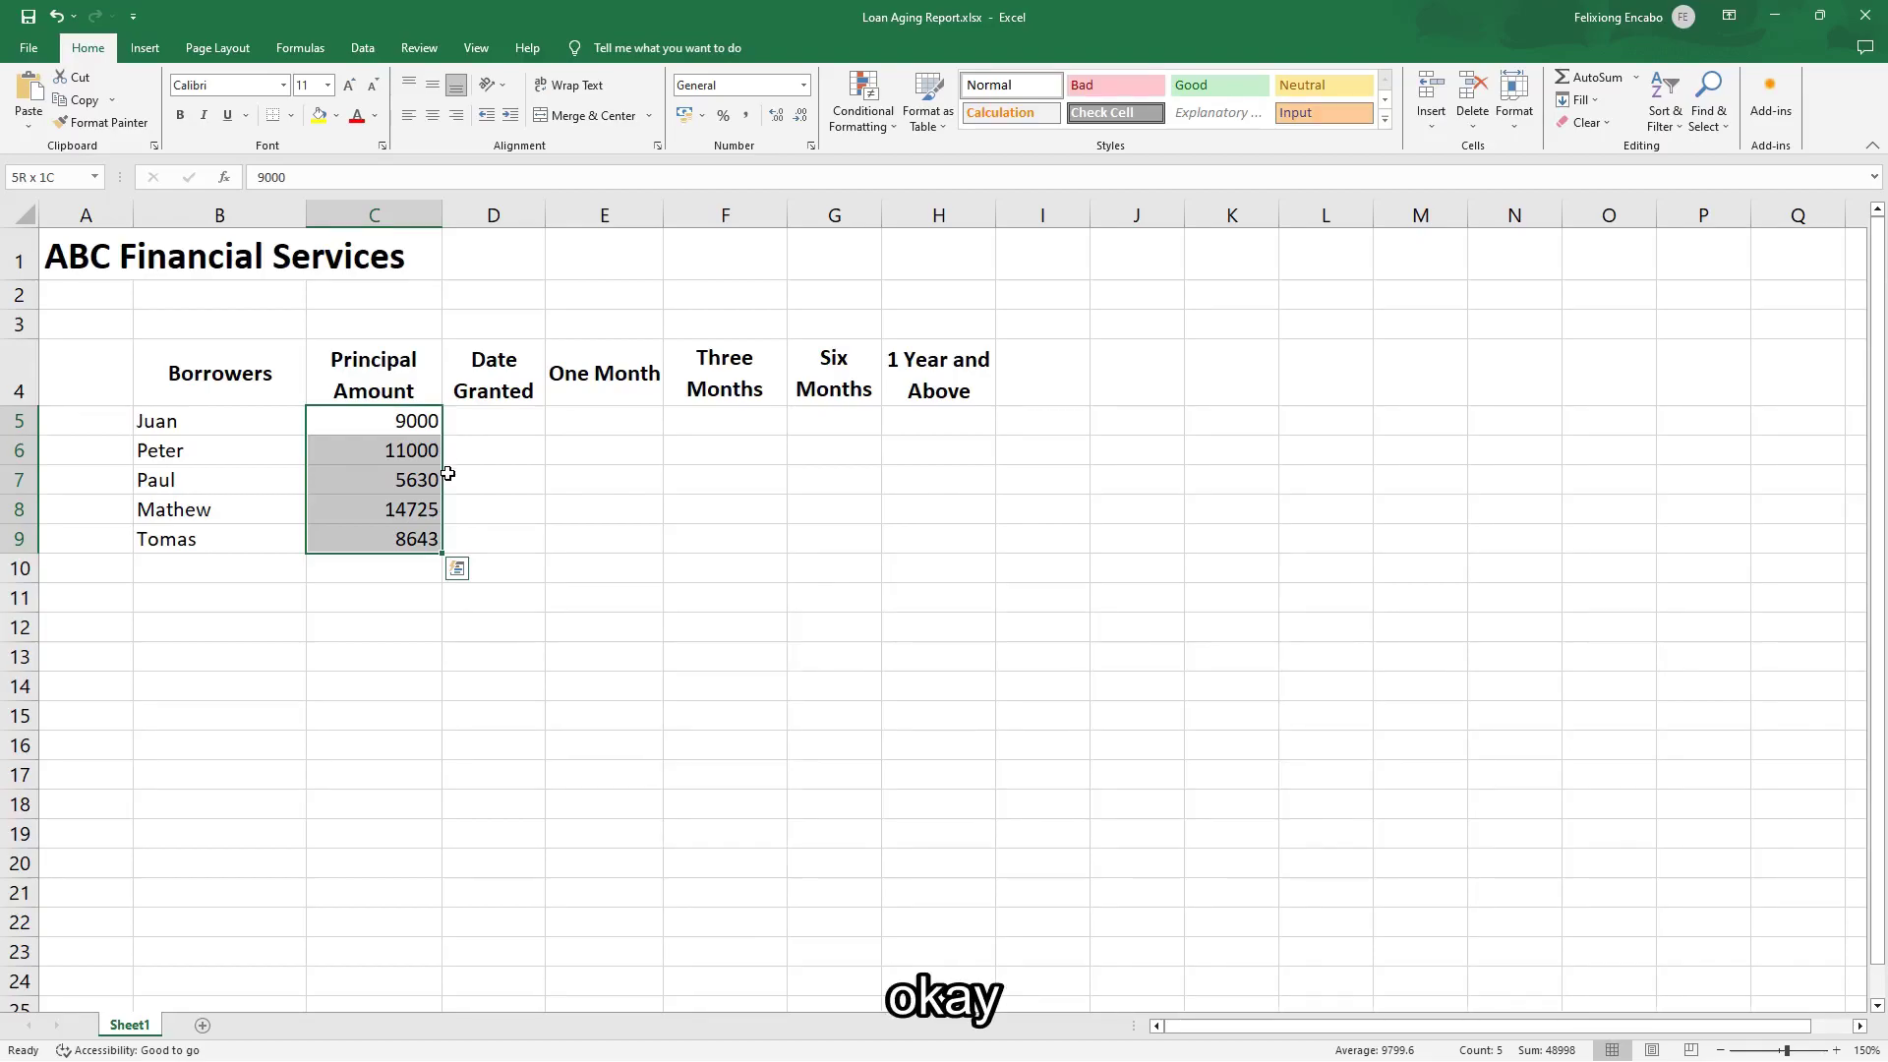
# Apply the Comma Style number format to the principal amounts in C5 to C9.
pyautogui.click(394, 423)
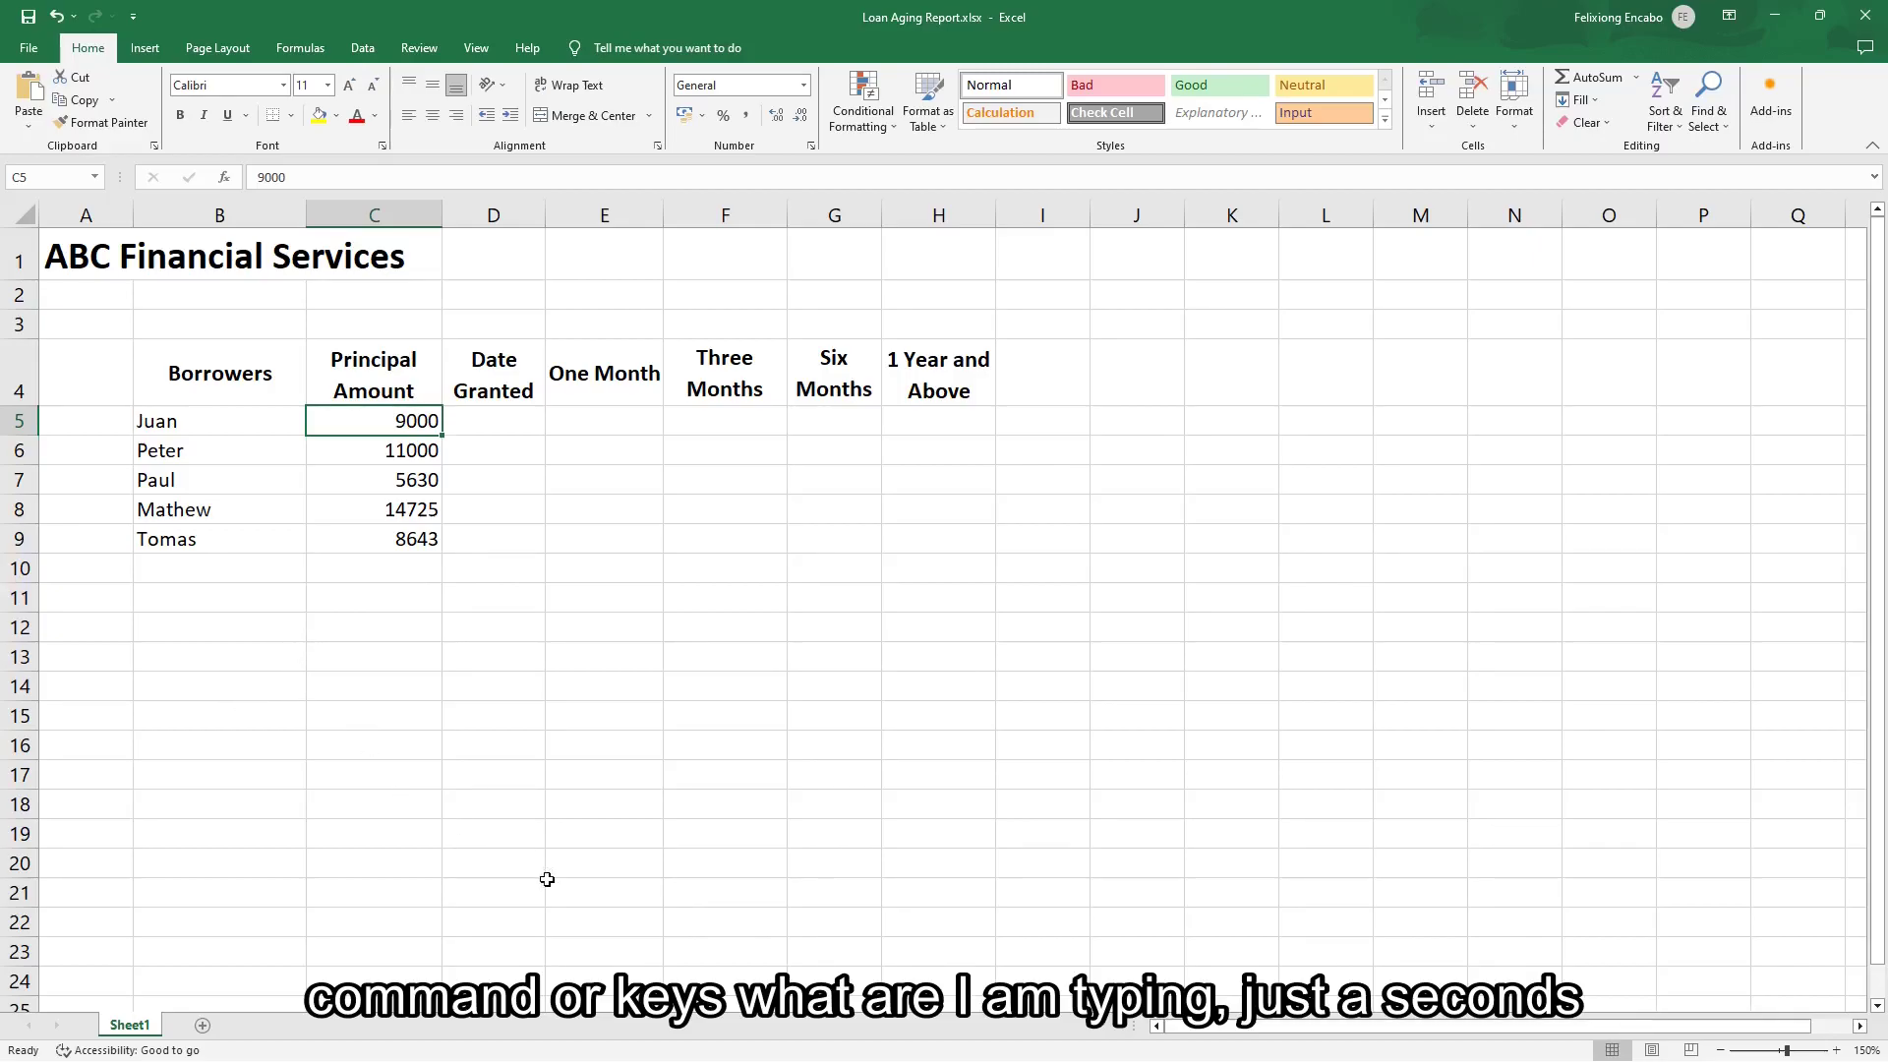
pyautogui.moveTo(819, 1057)
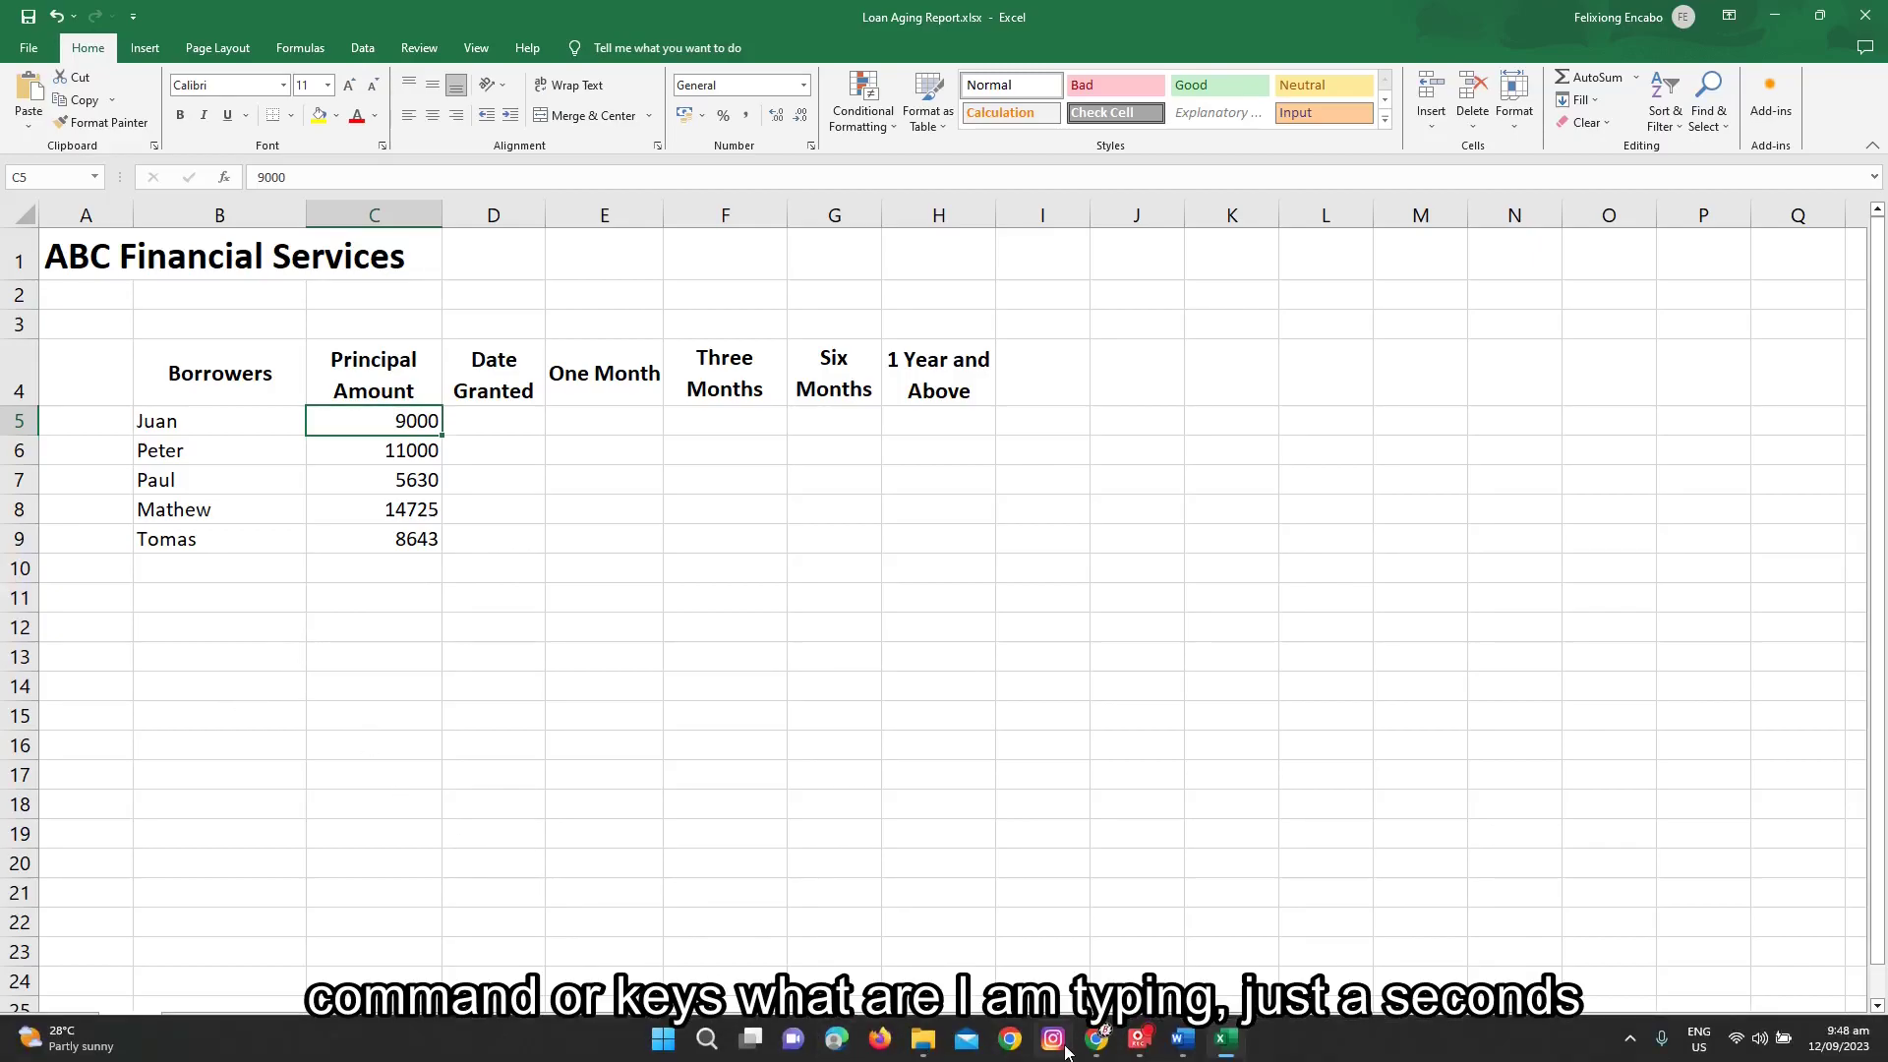
pyautogui.press('shift')
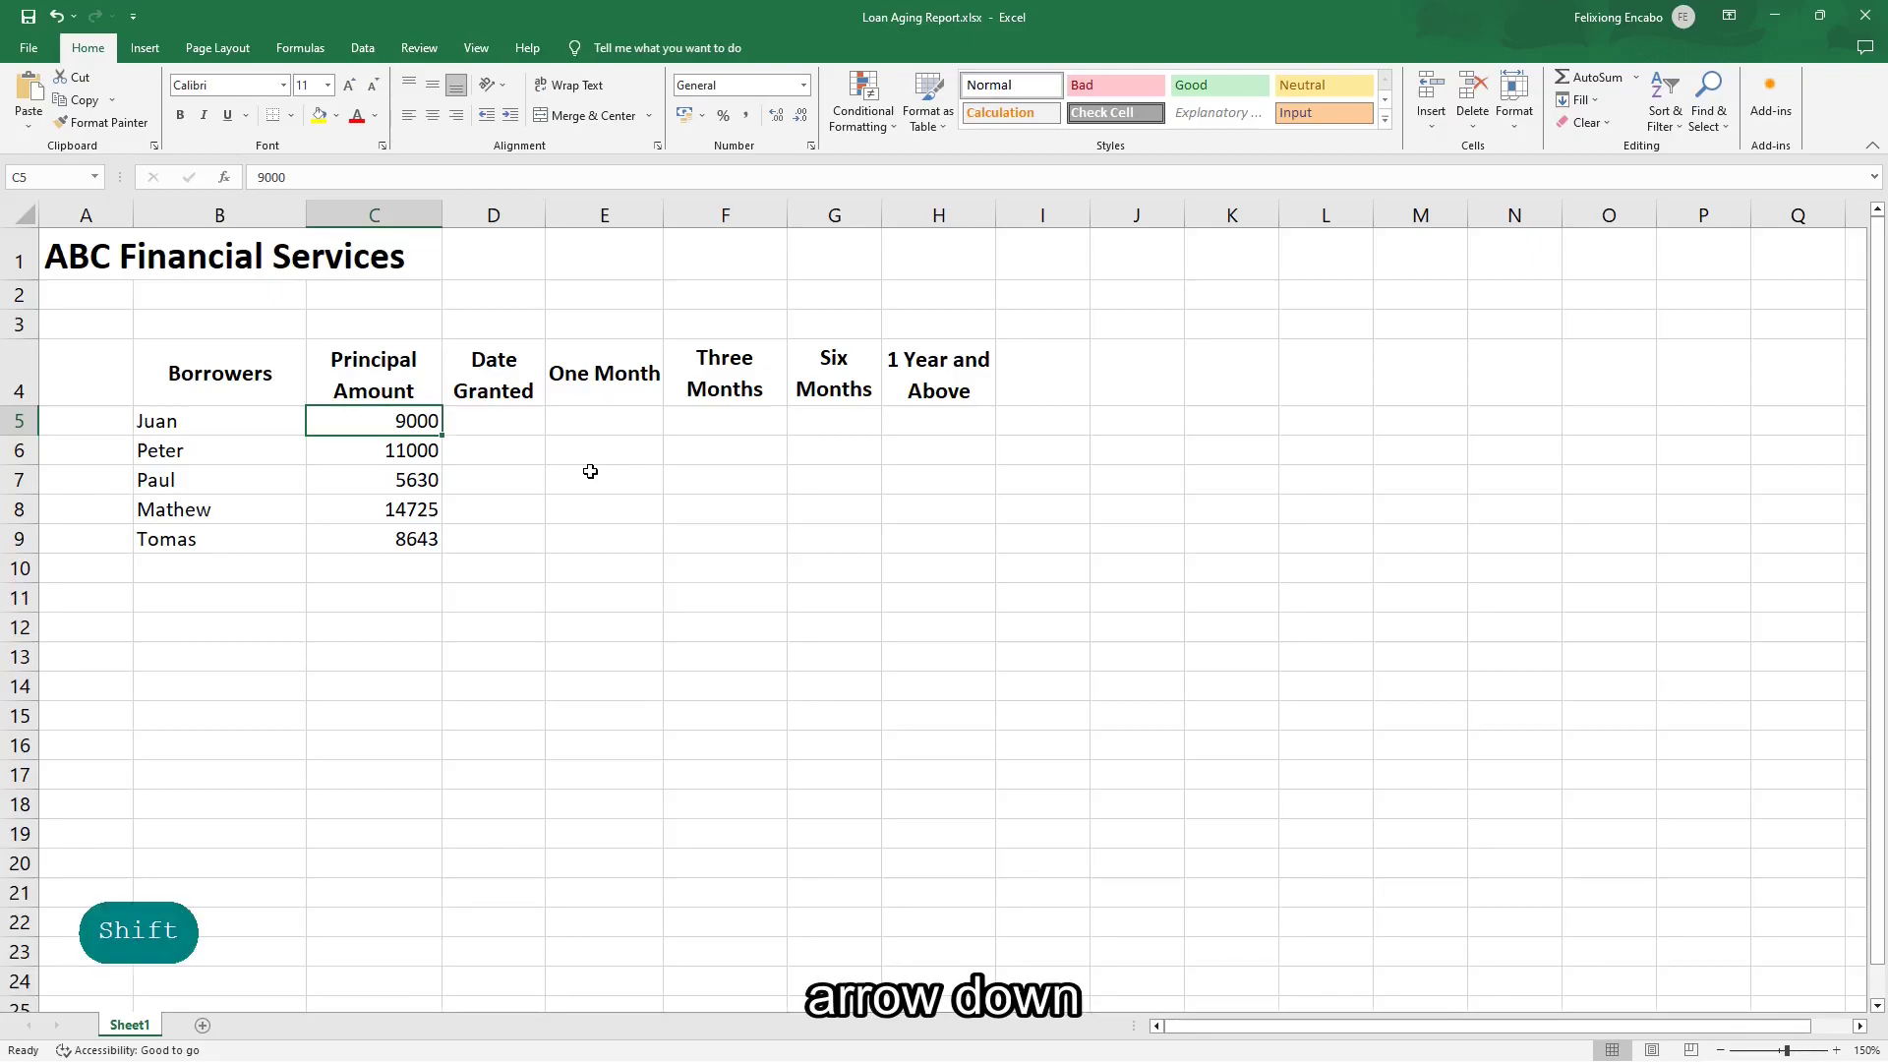
pyautogui.hotkey('shift', 'Down')
pyautogui.hotkey('shift', 'Down')
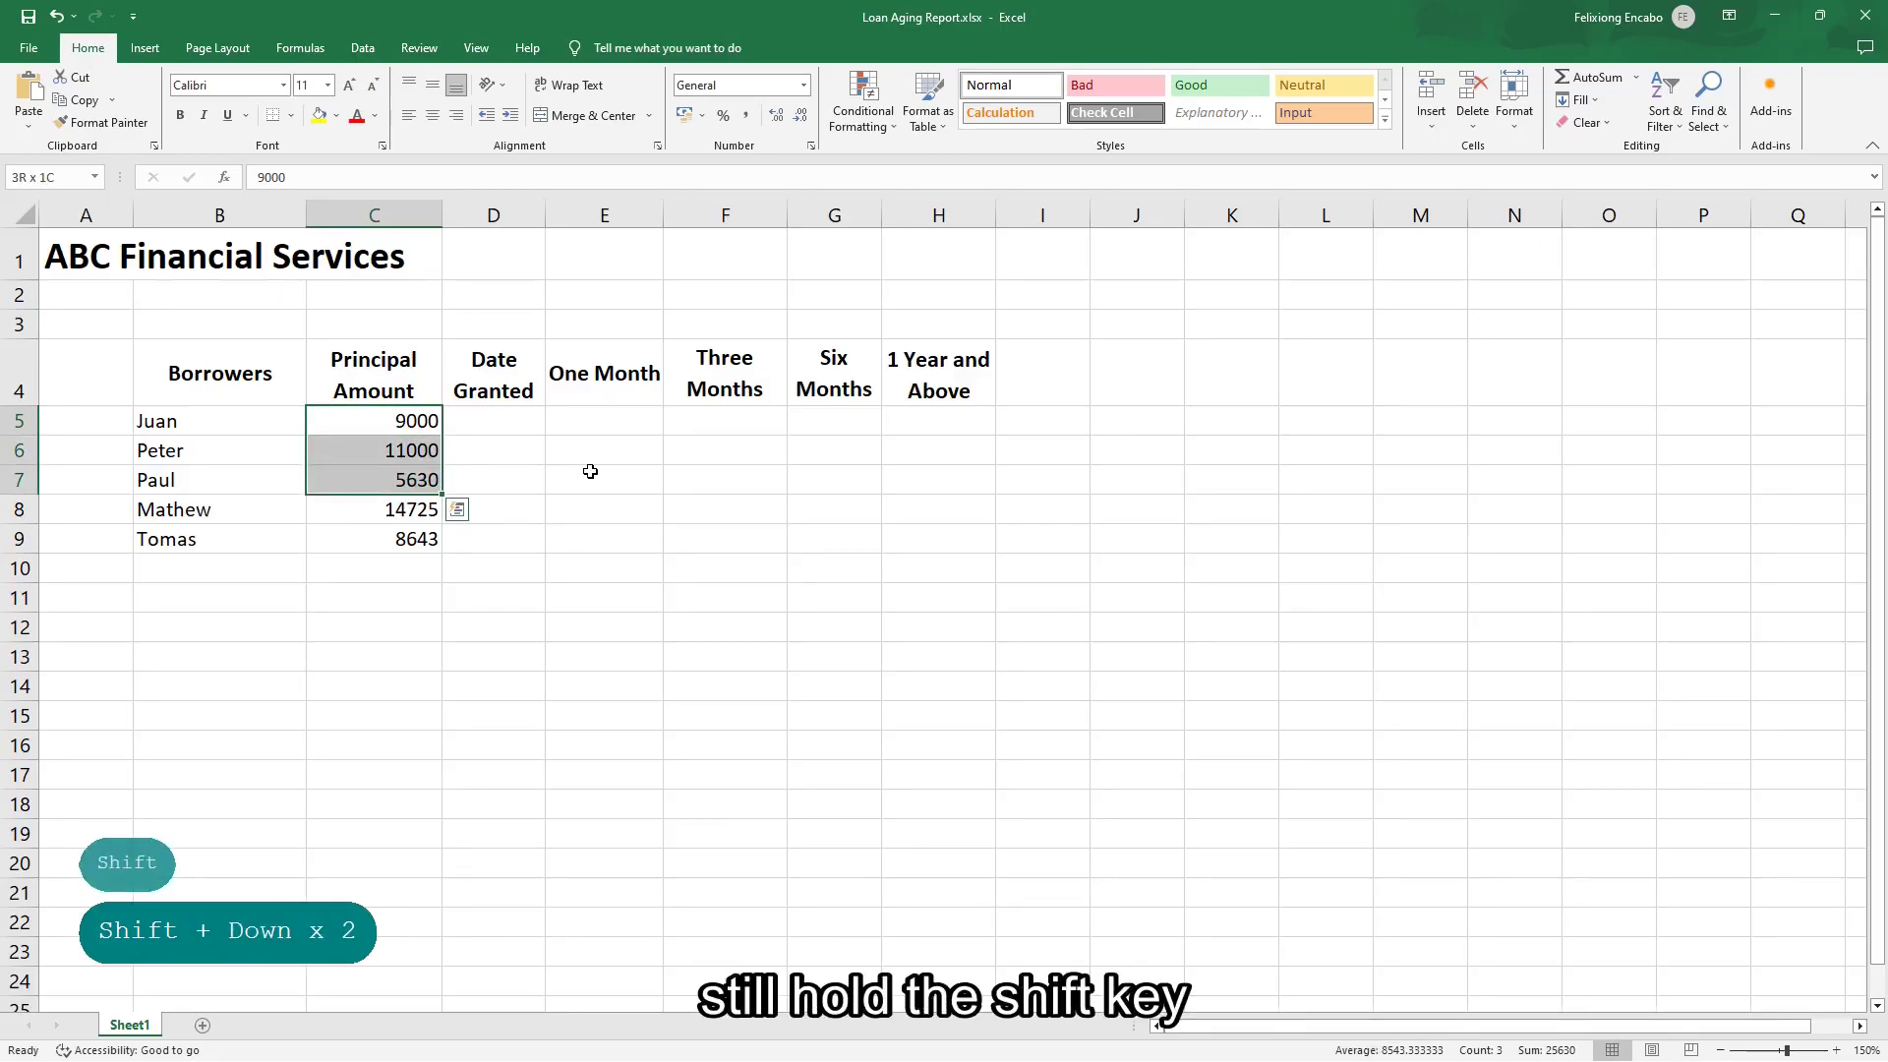
pyautogui.hotkey('shift', 'Down')
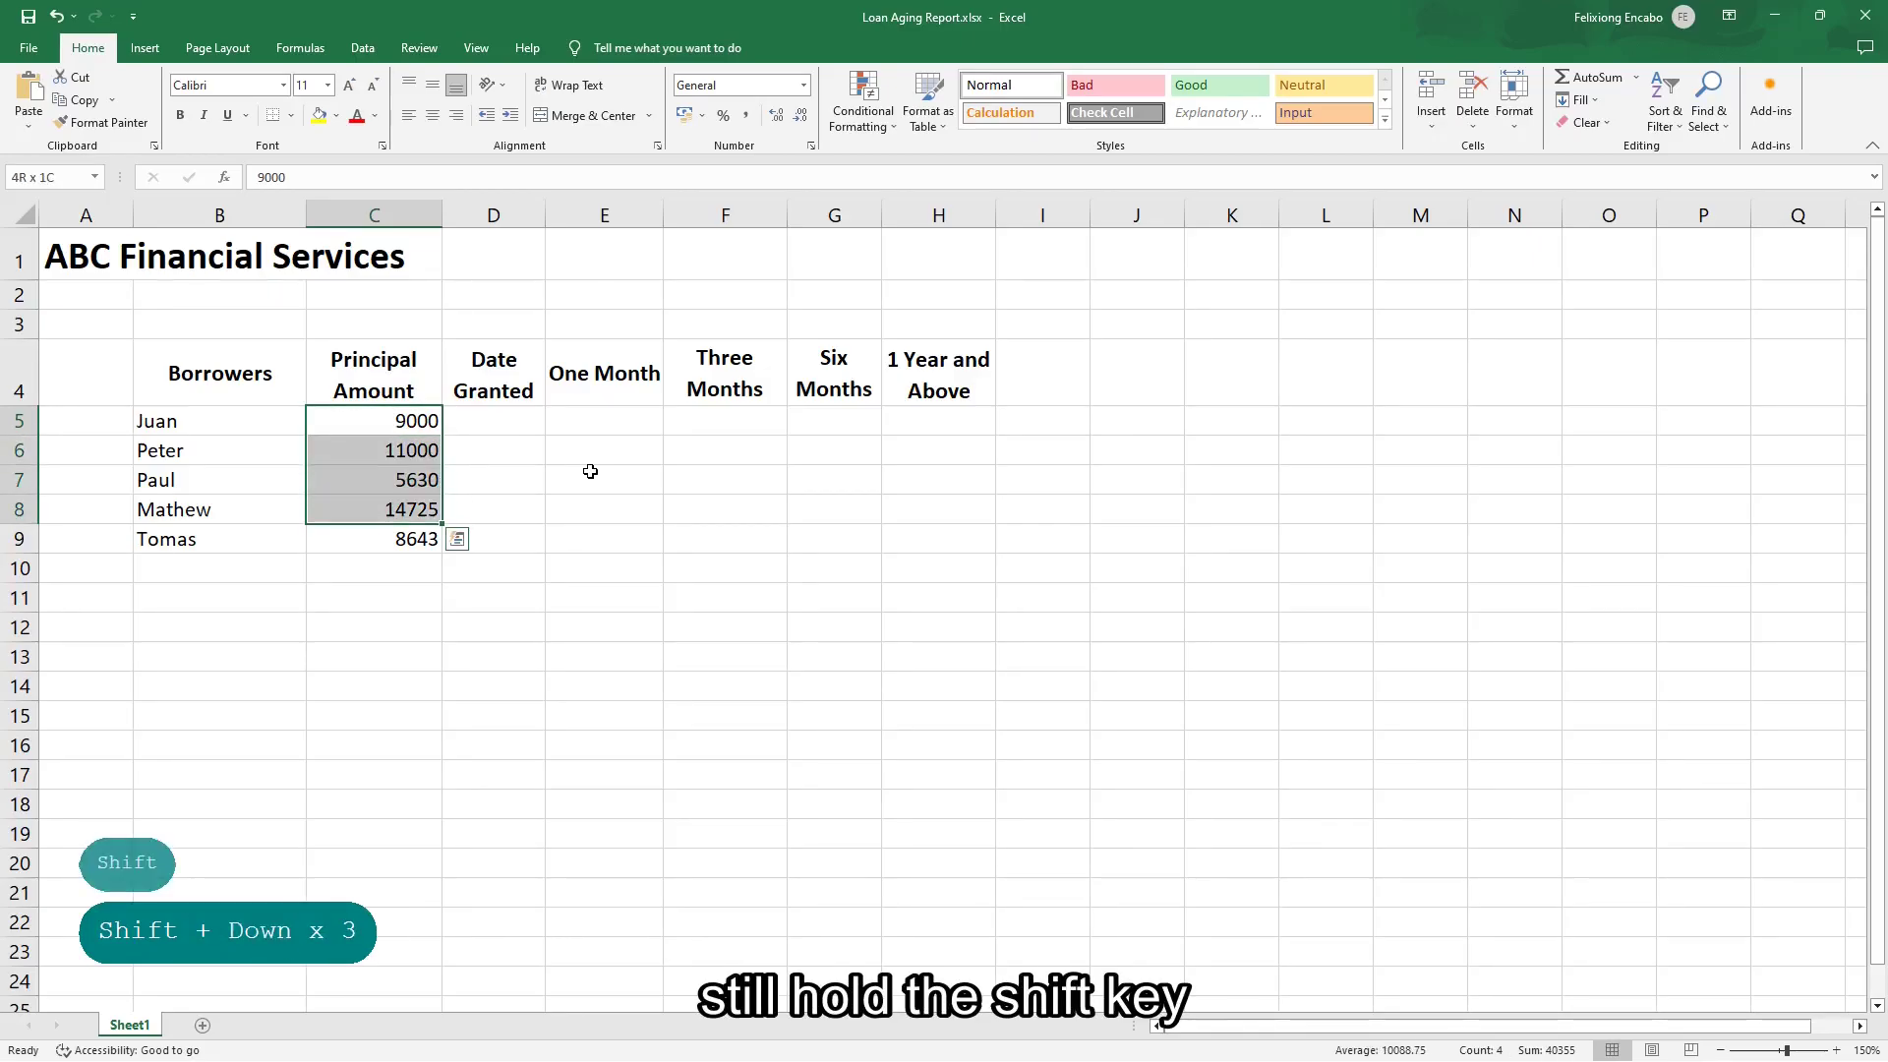
pyautogui.hotkey('shift', 'Down')
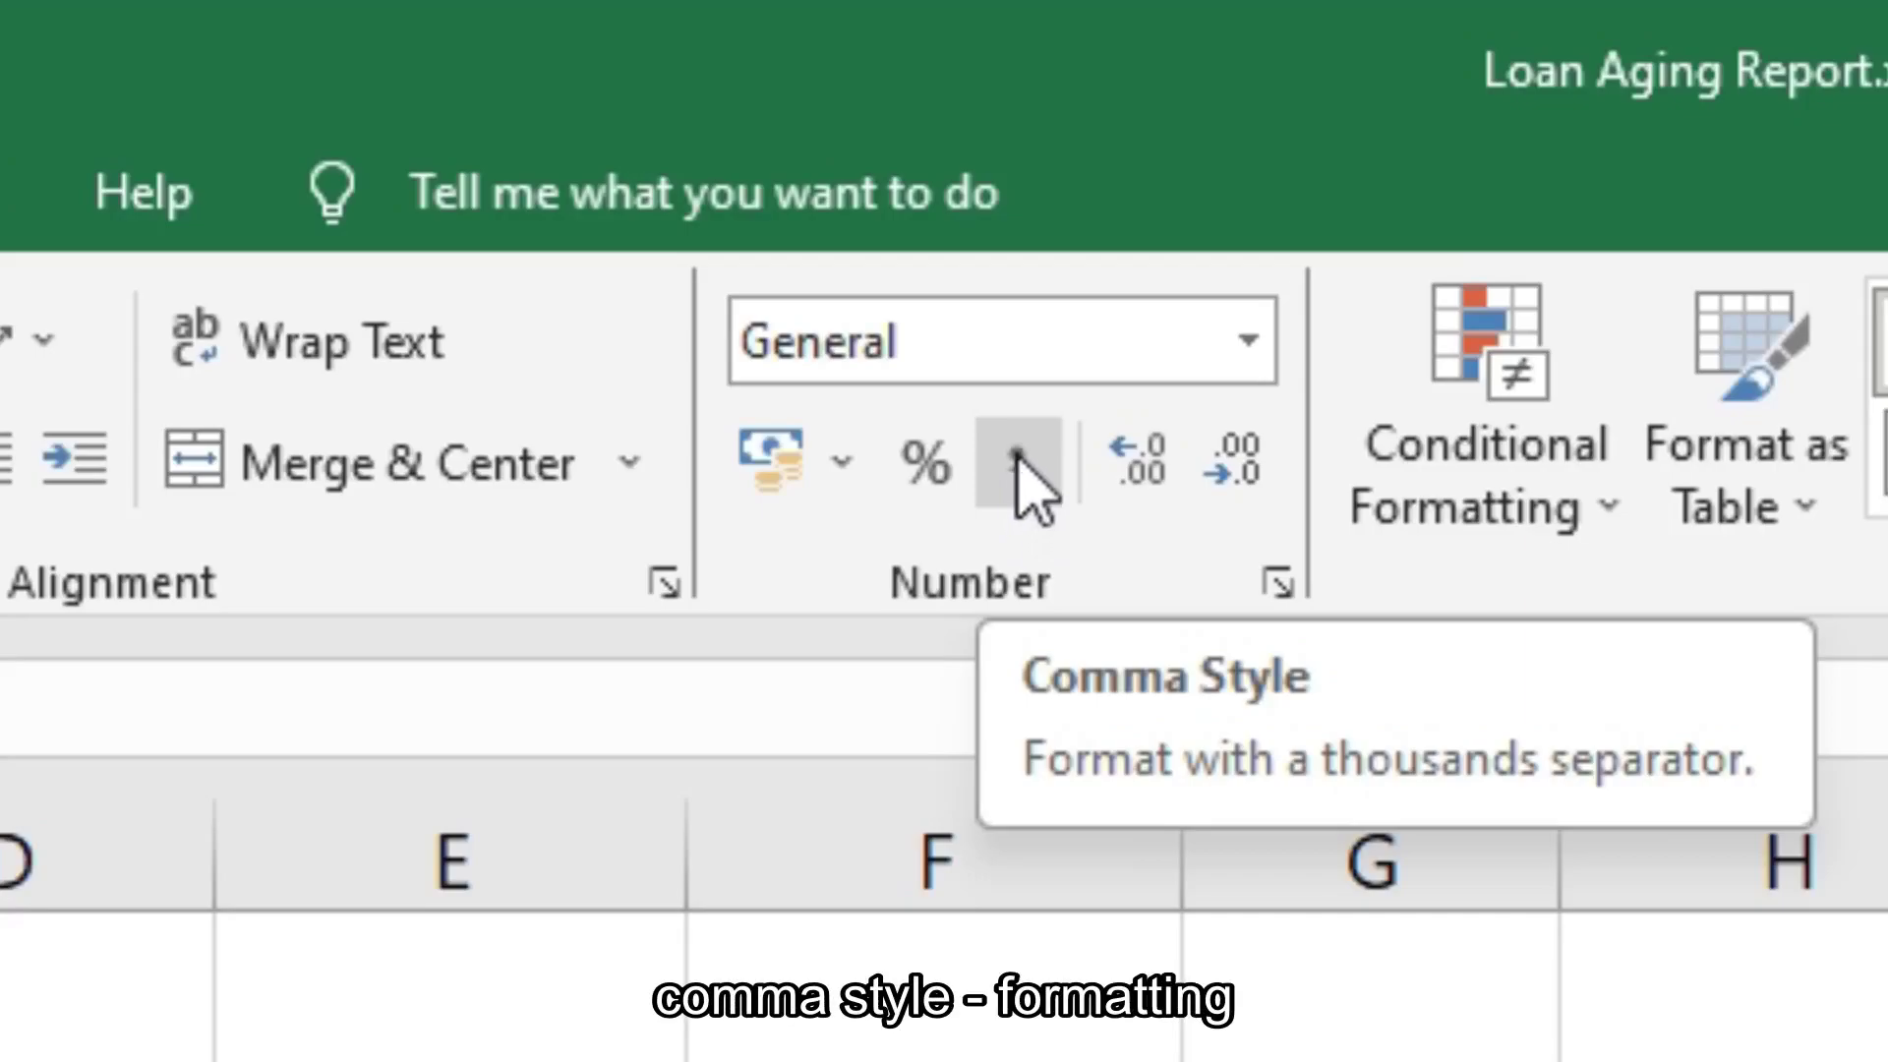
pyautogui.click(1019, 458)
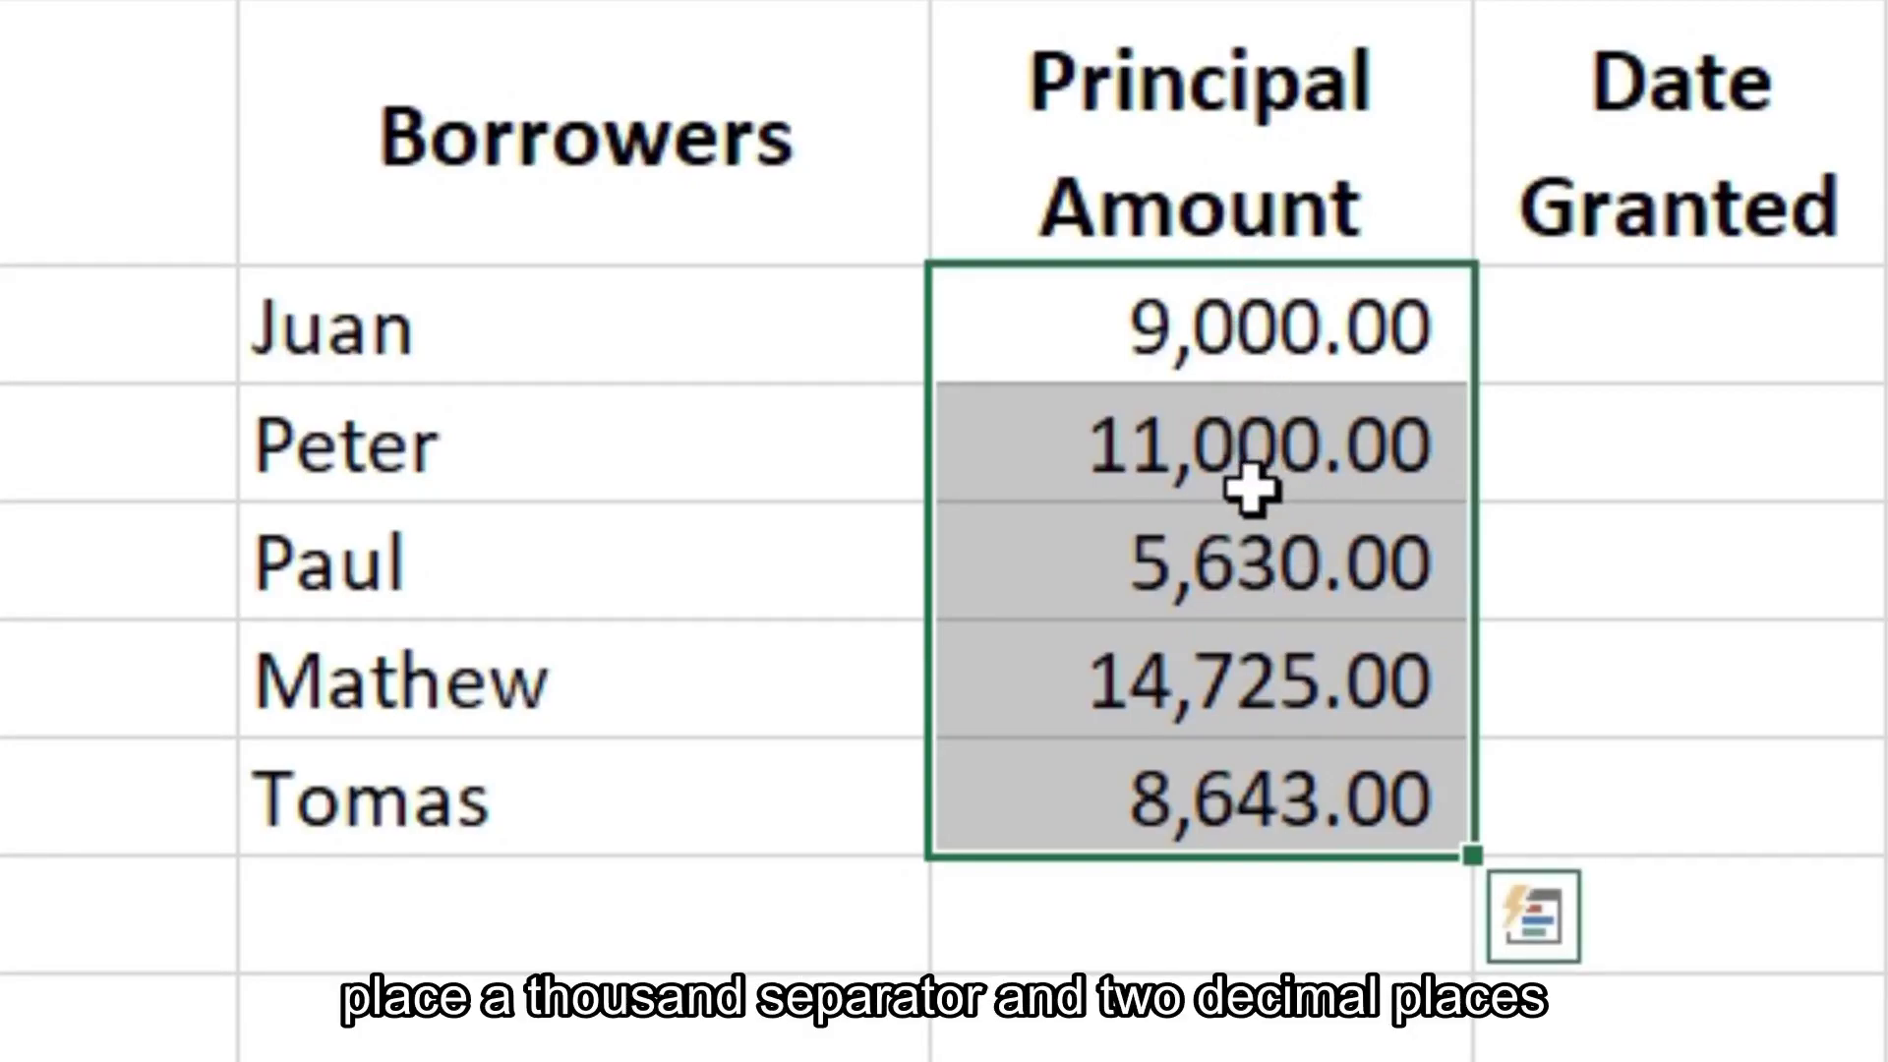
pyautogui.click(1210, 482)
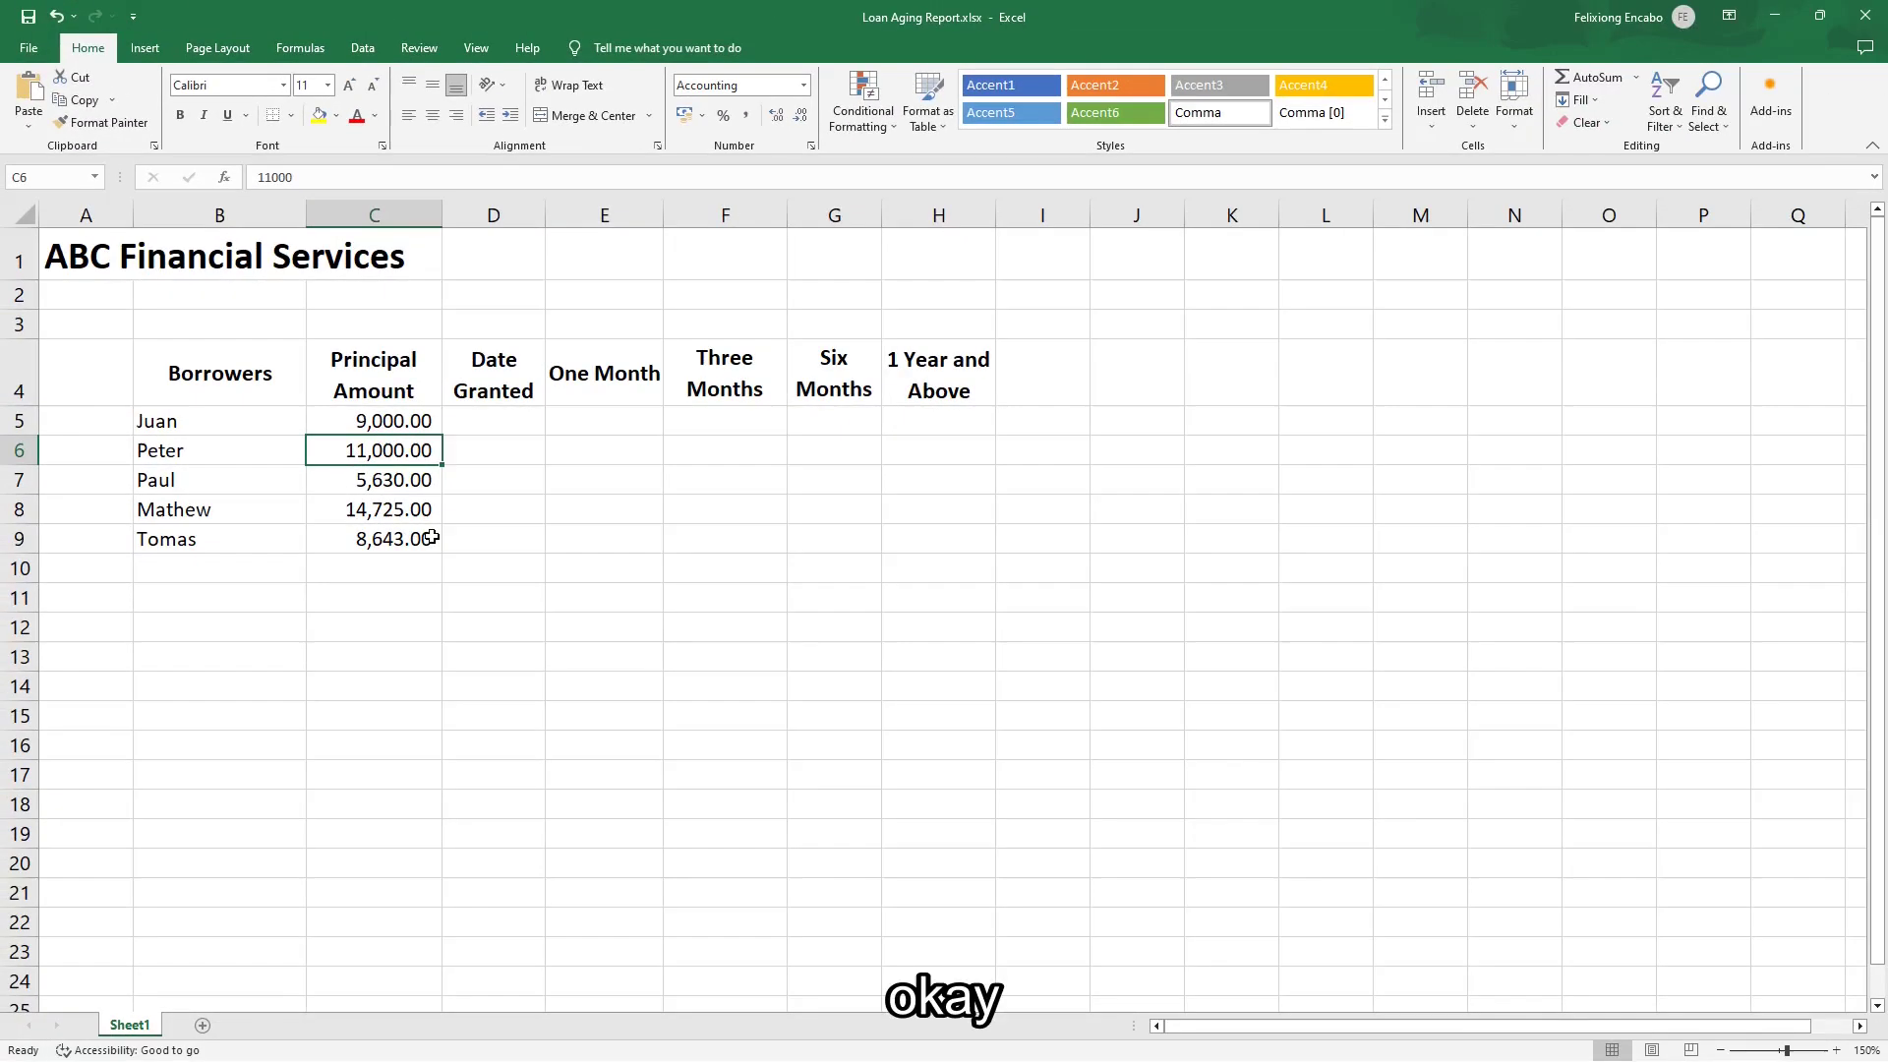
# Check today's date in the computer's system calendar.
pyautogui.click(467, 424)
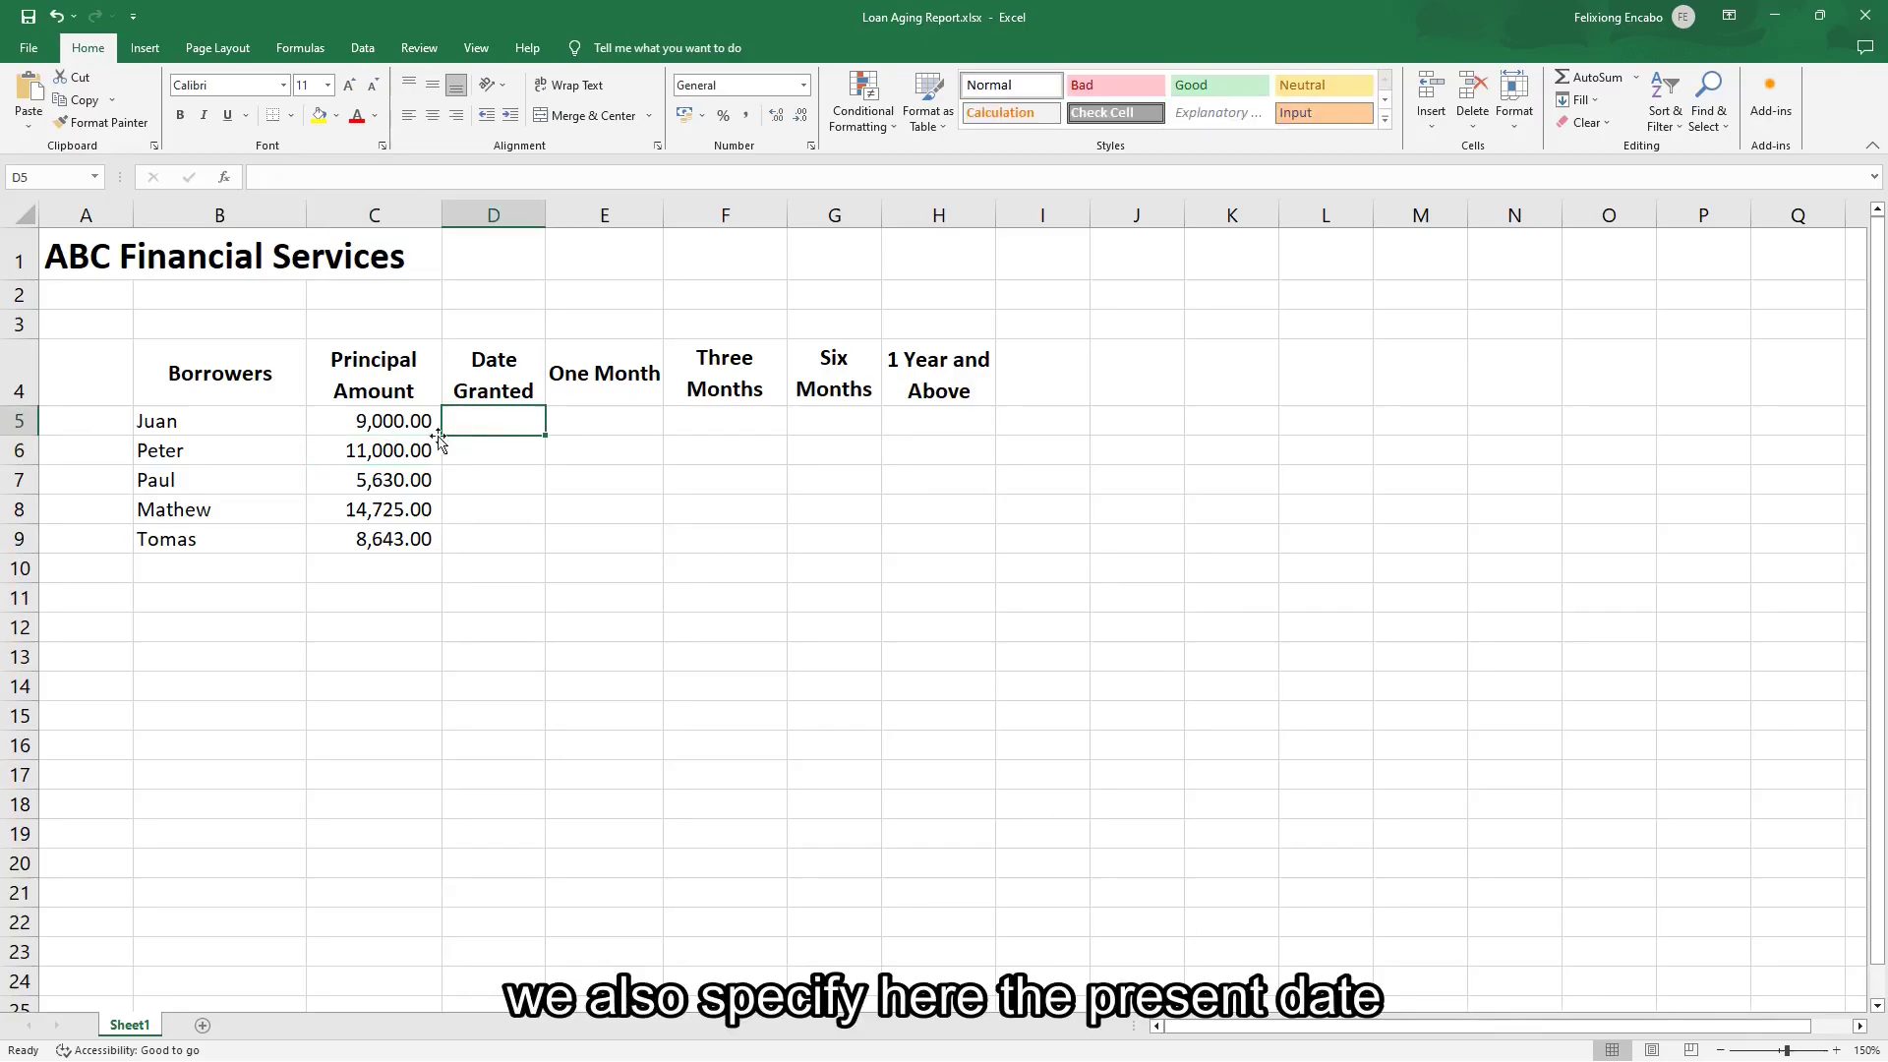
pyautogui.click(189, 329)
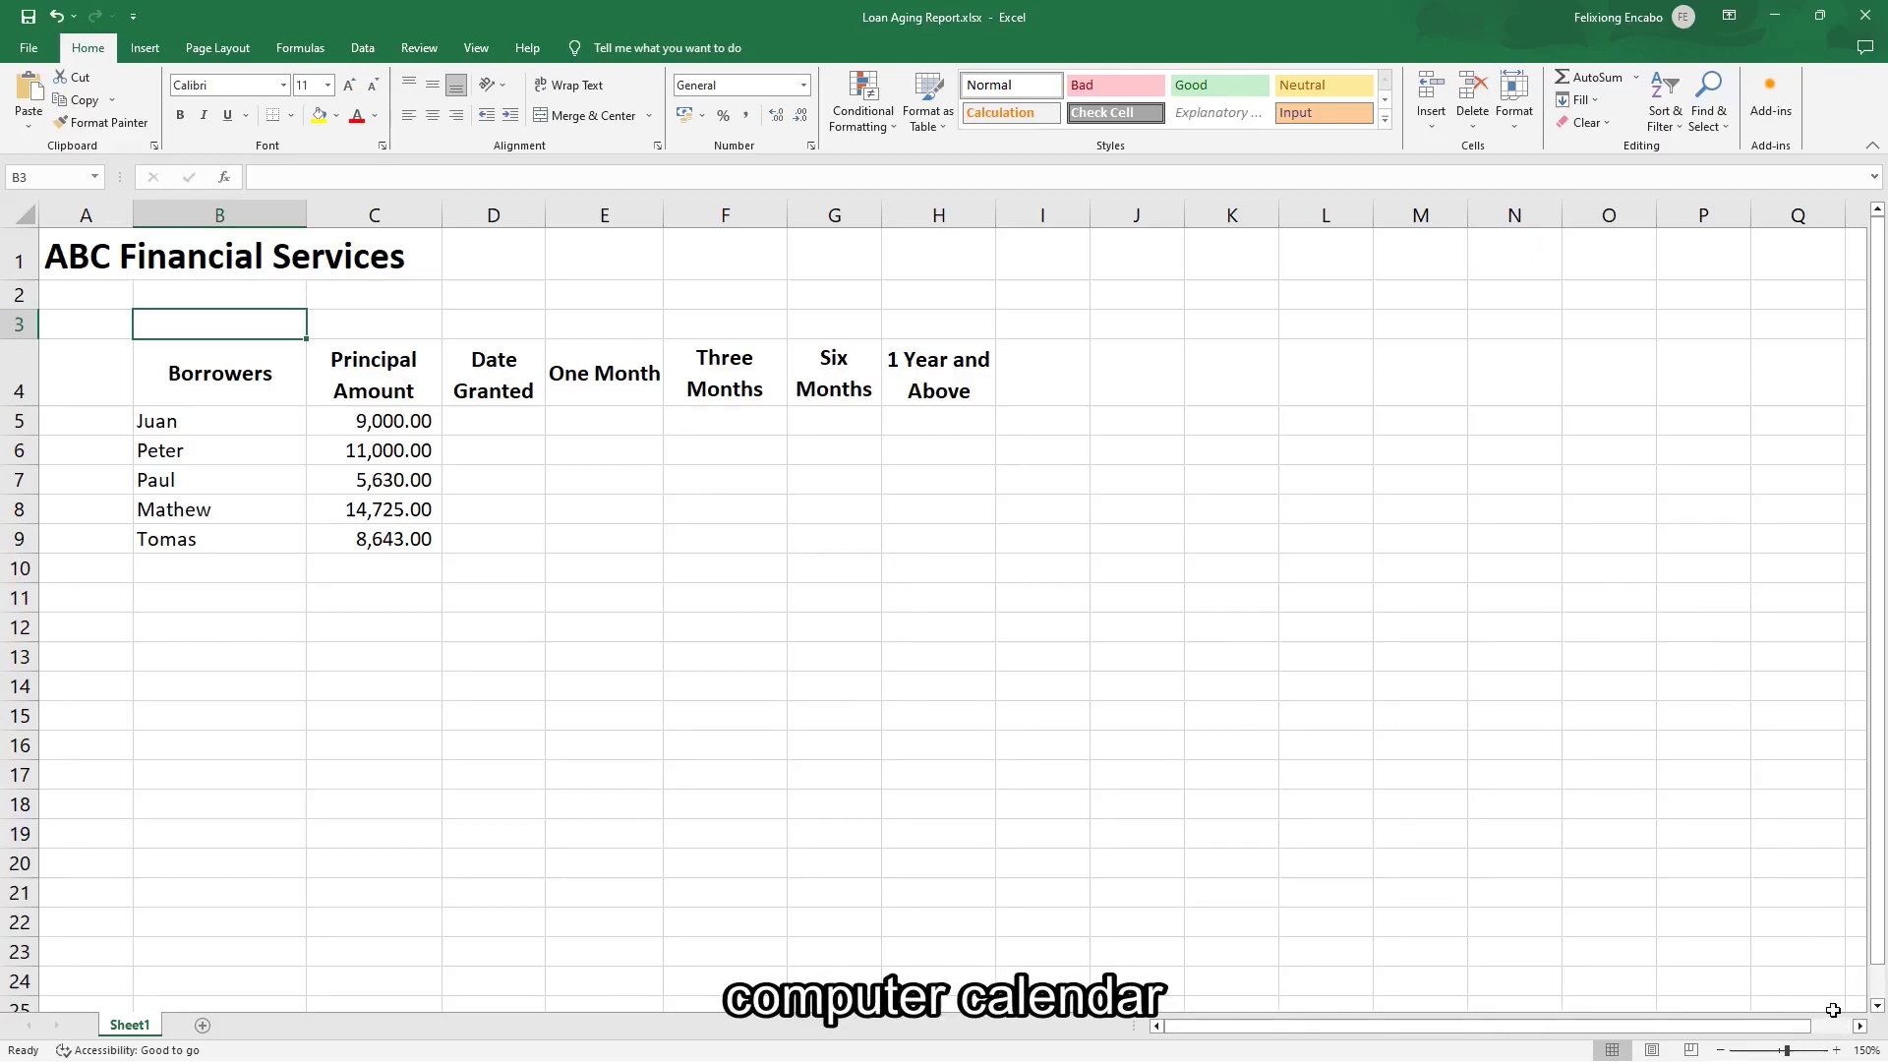
pyautogui.moveTo(1837, 1054)
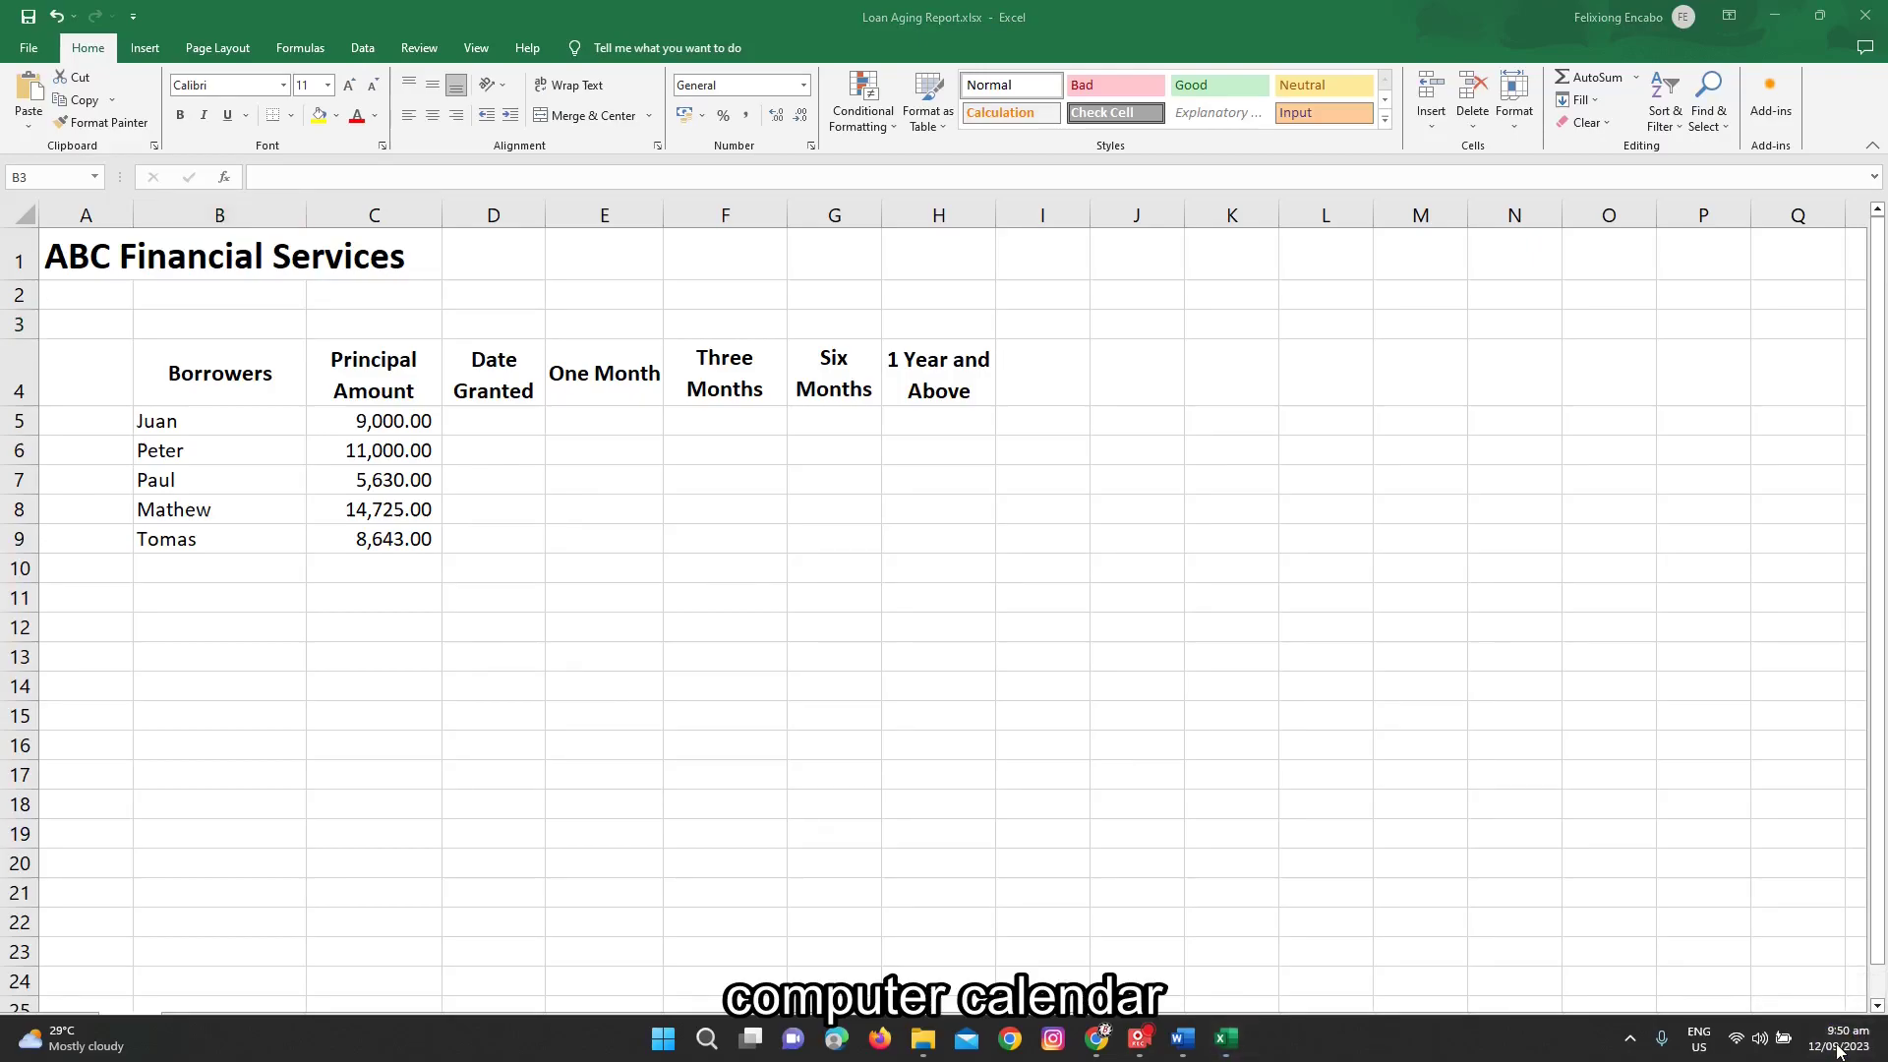
pyautogui.click(1837, 1046)
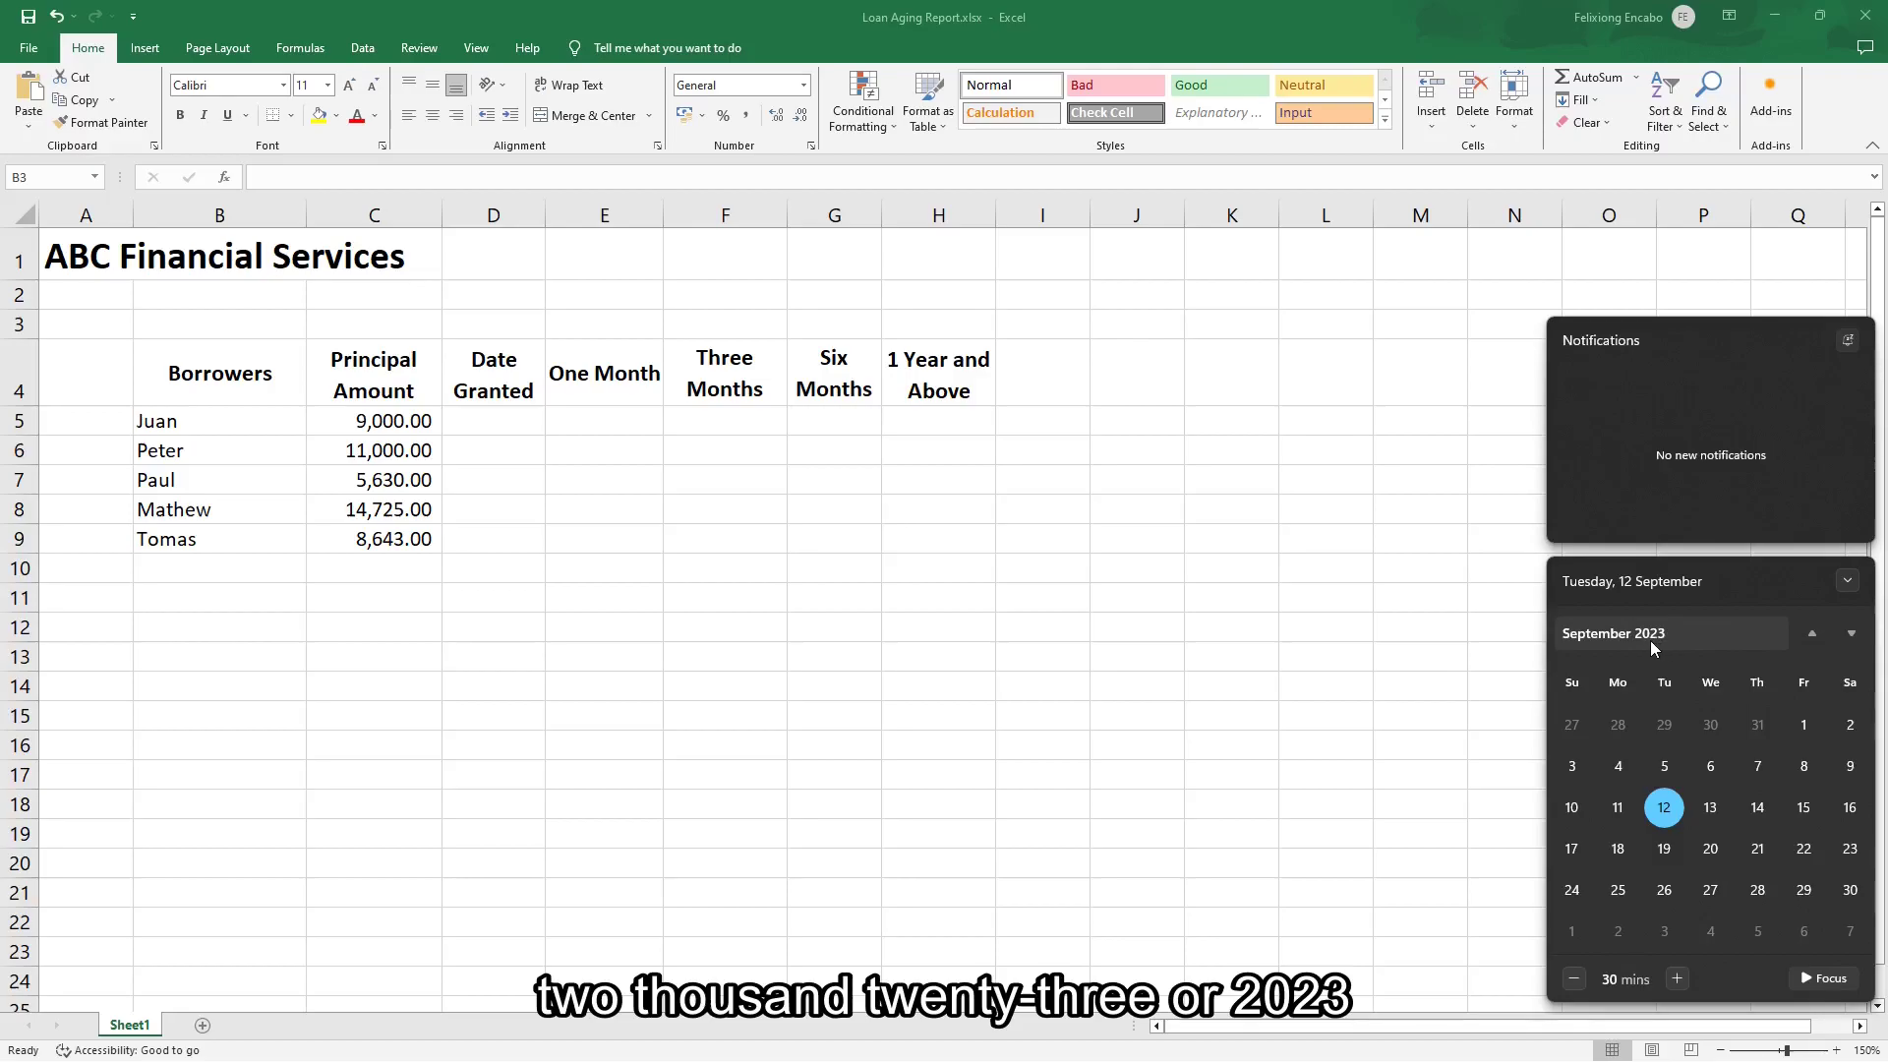
# Enter the label "Current Date:" in B3, above the Borrowers heading.
pyautogui.click(159, 323)
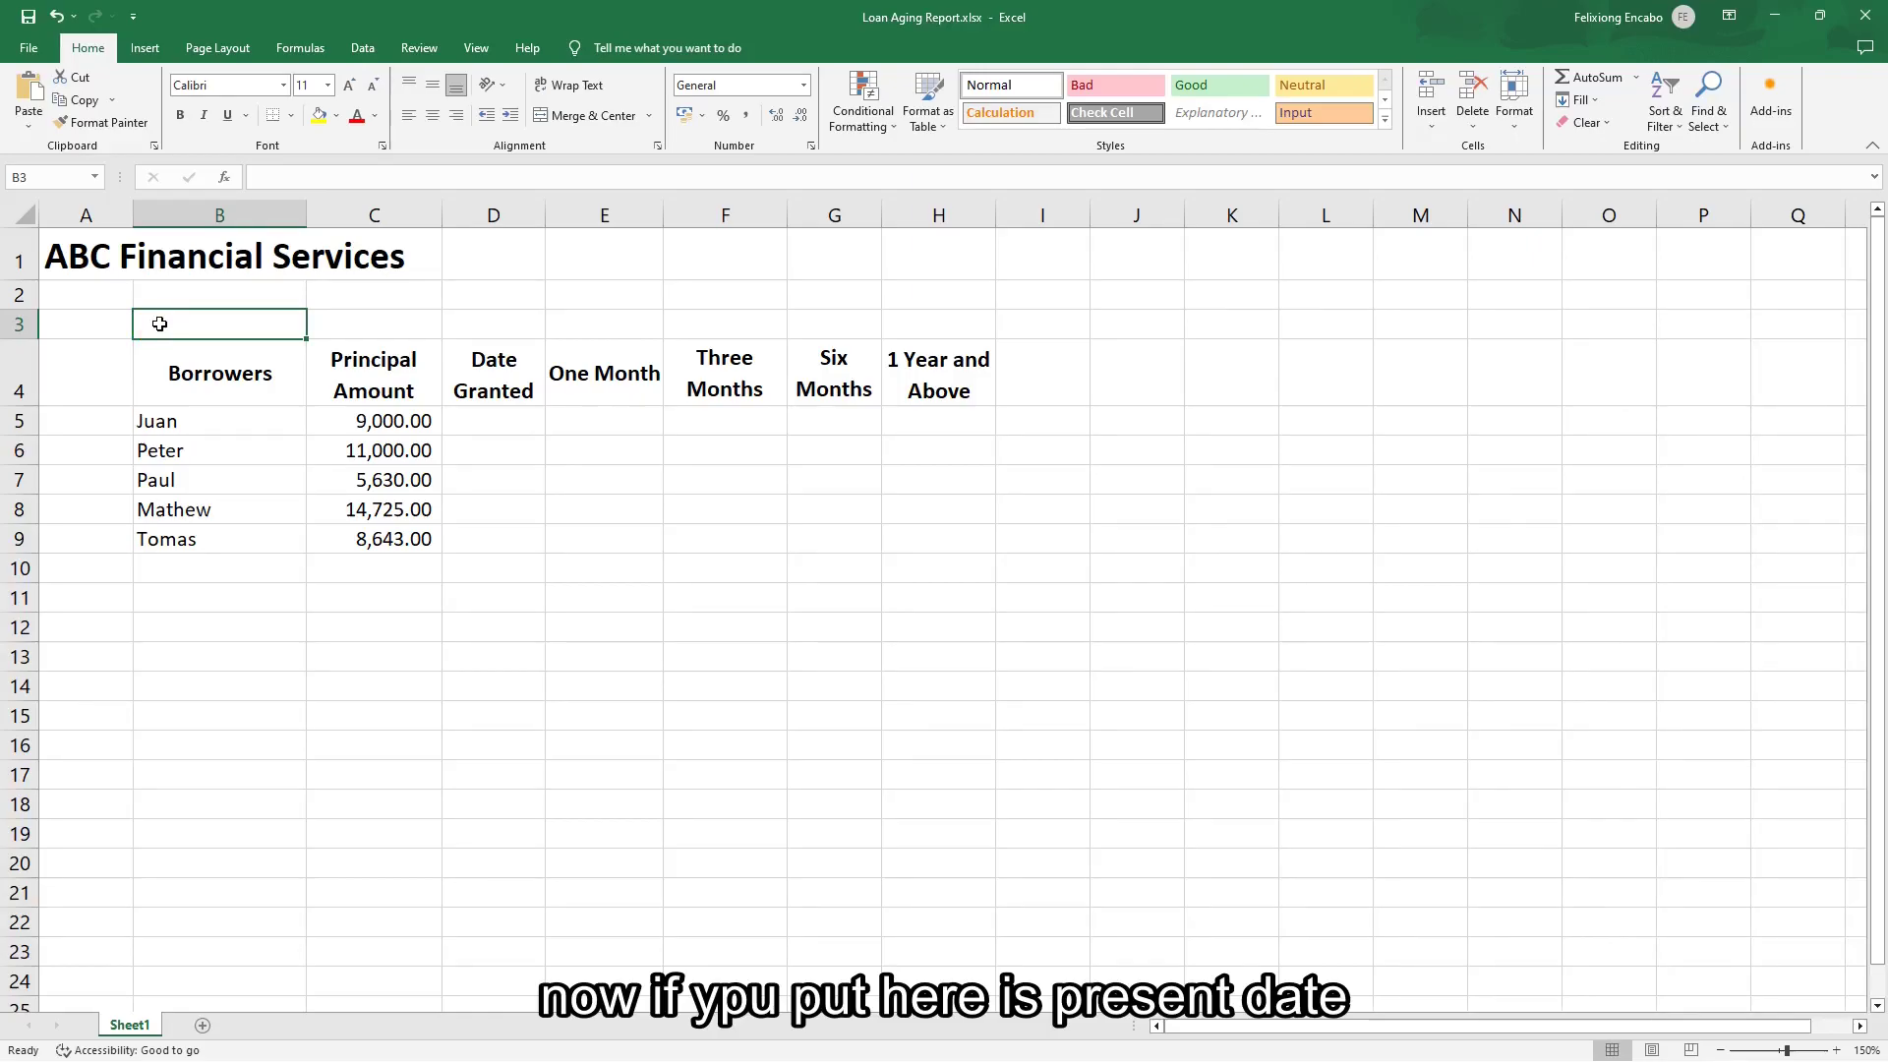
pyautogui.write('Present Date')
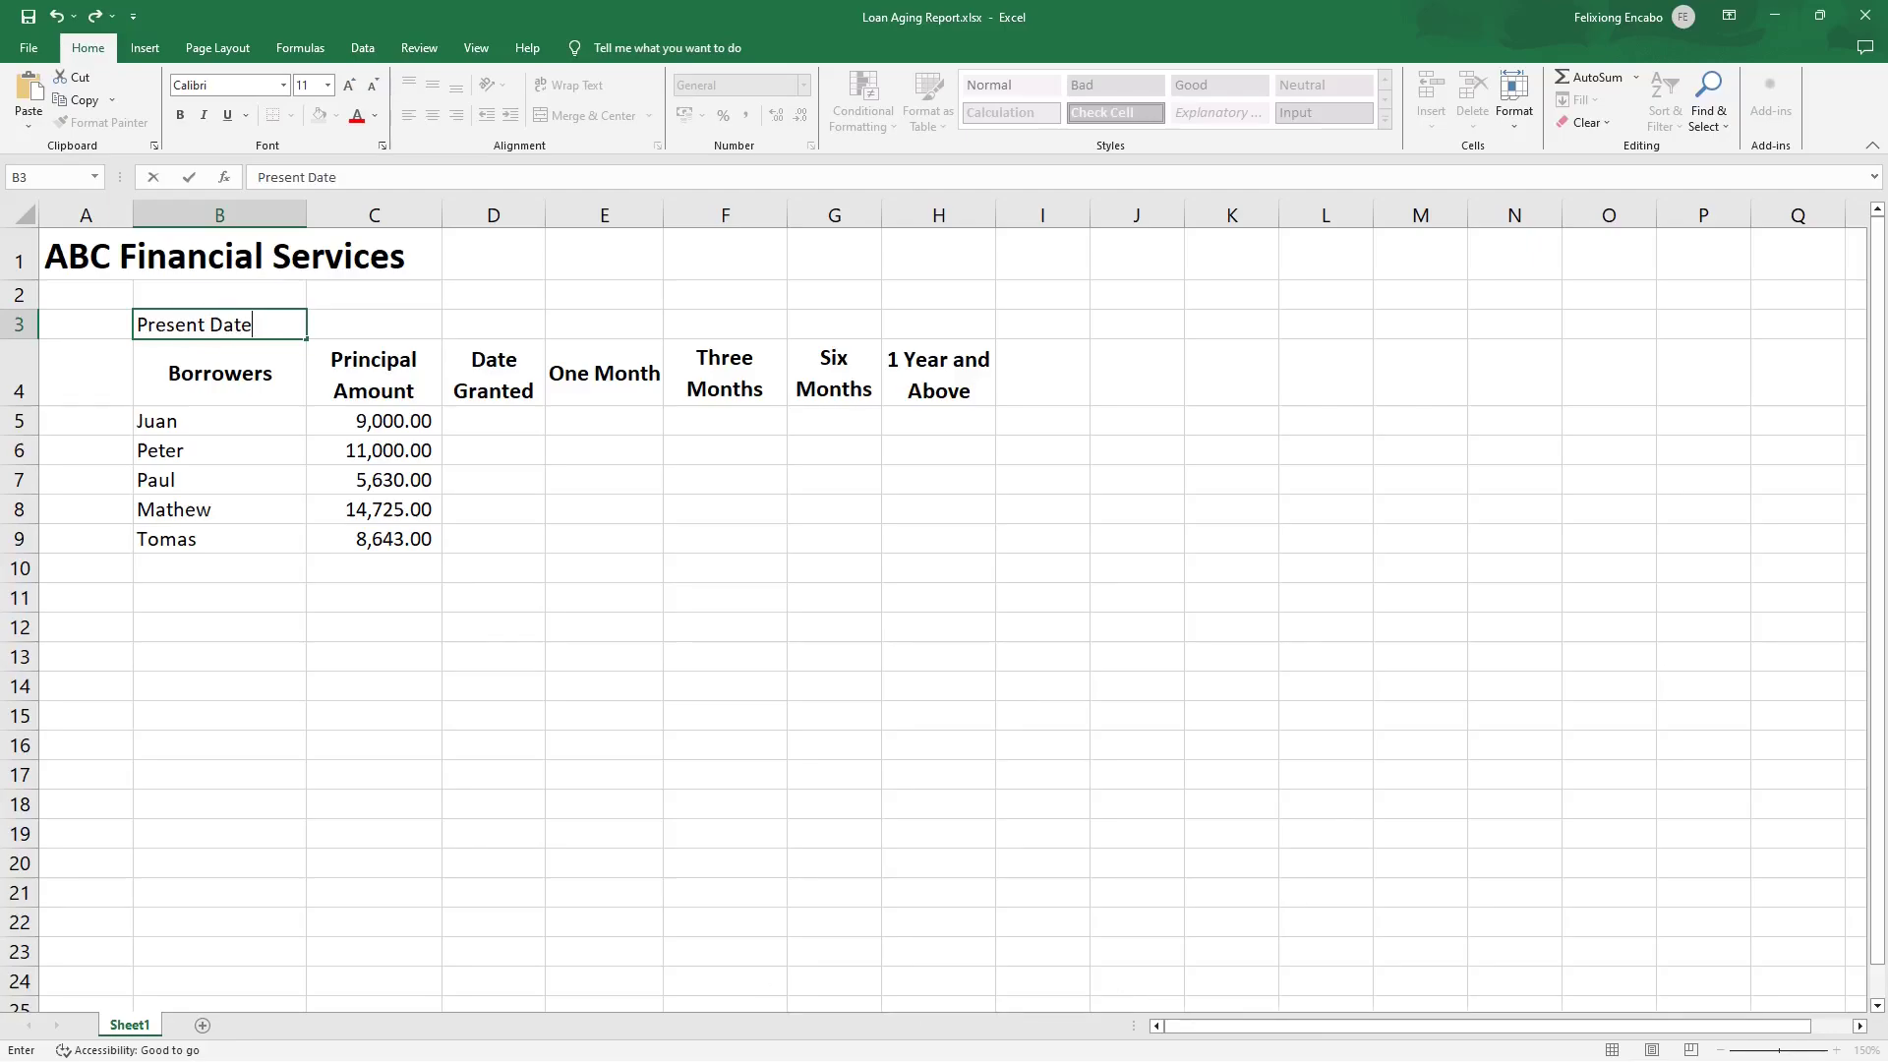
pyautogui.moveTo(205, 324); pyautogui.dragTo(92, 307)
pyautogui.write('Curren')
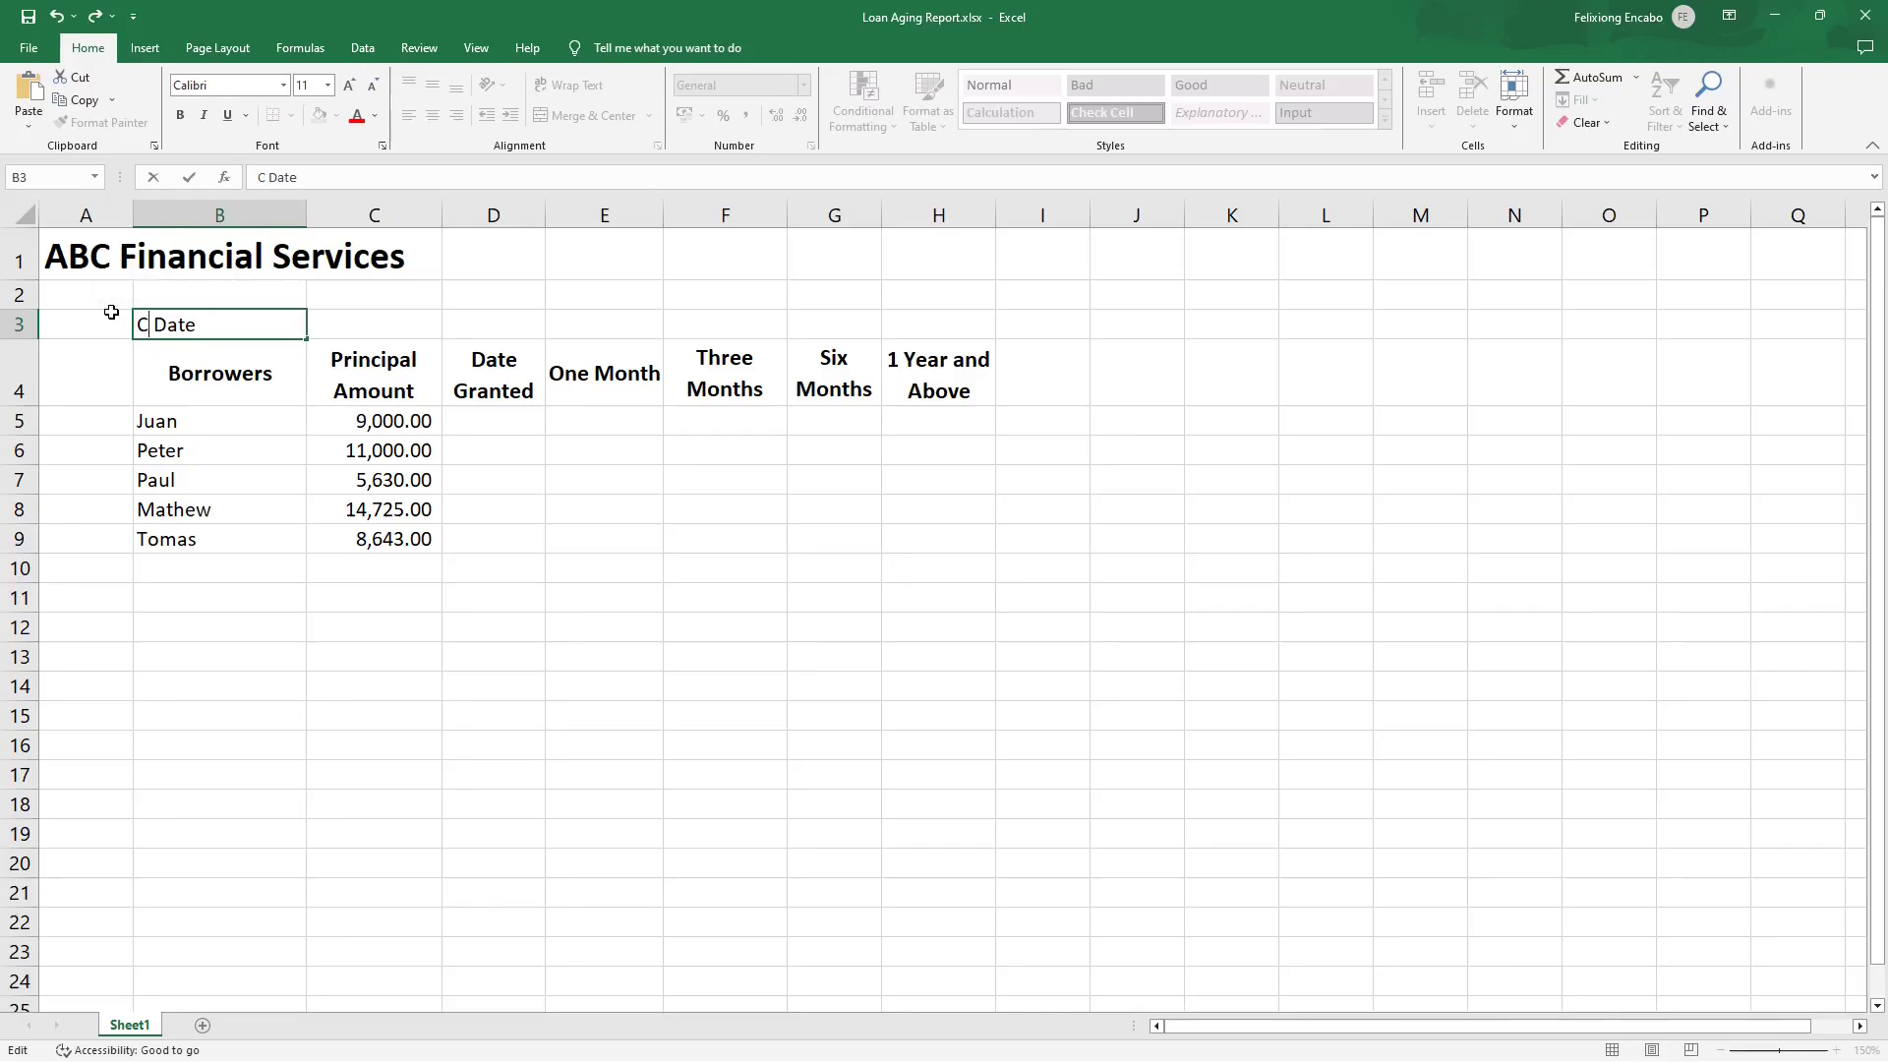
pyautogui.write('t')
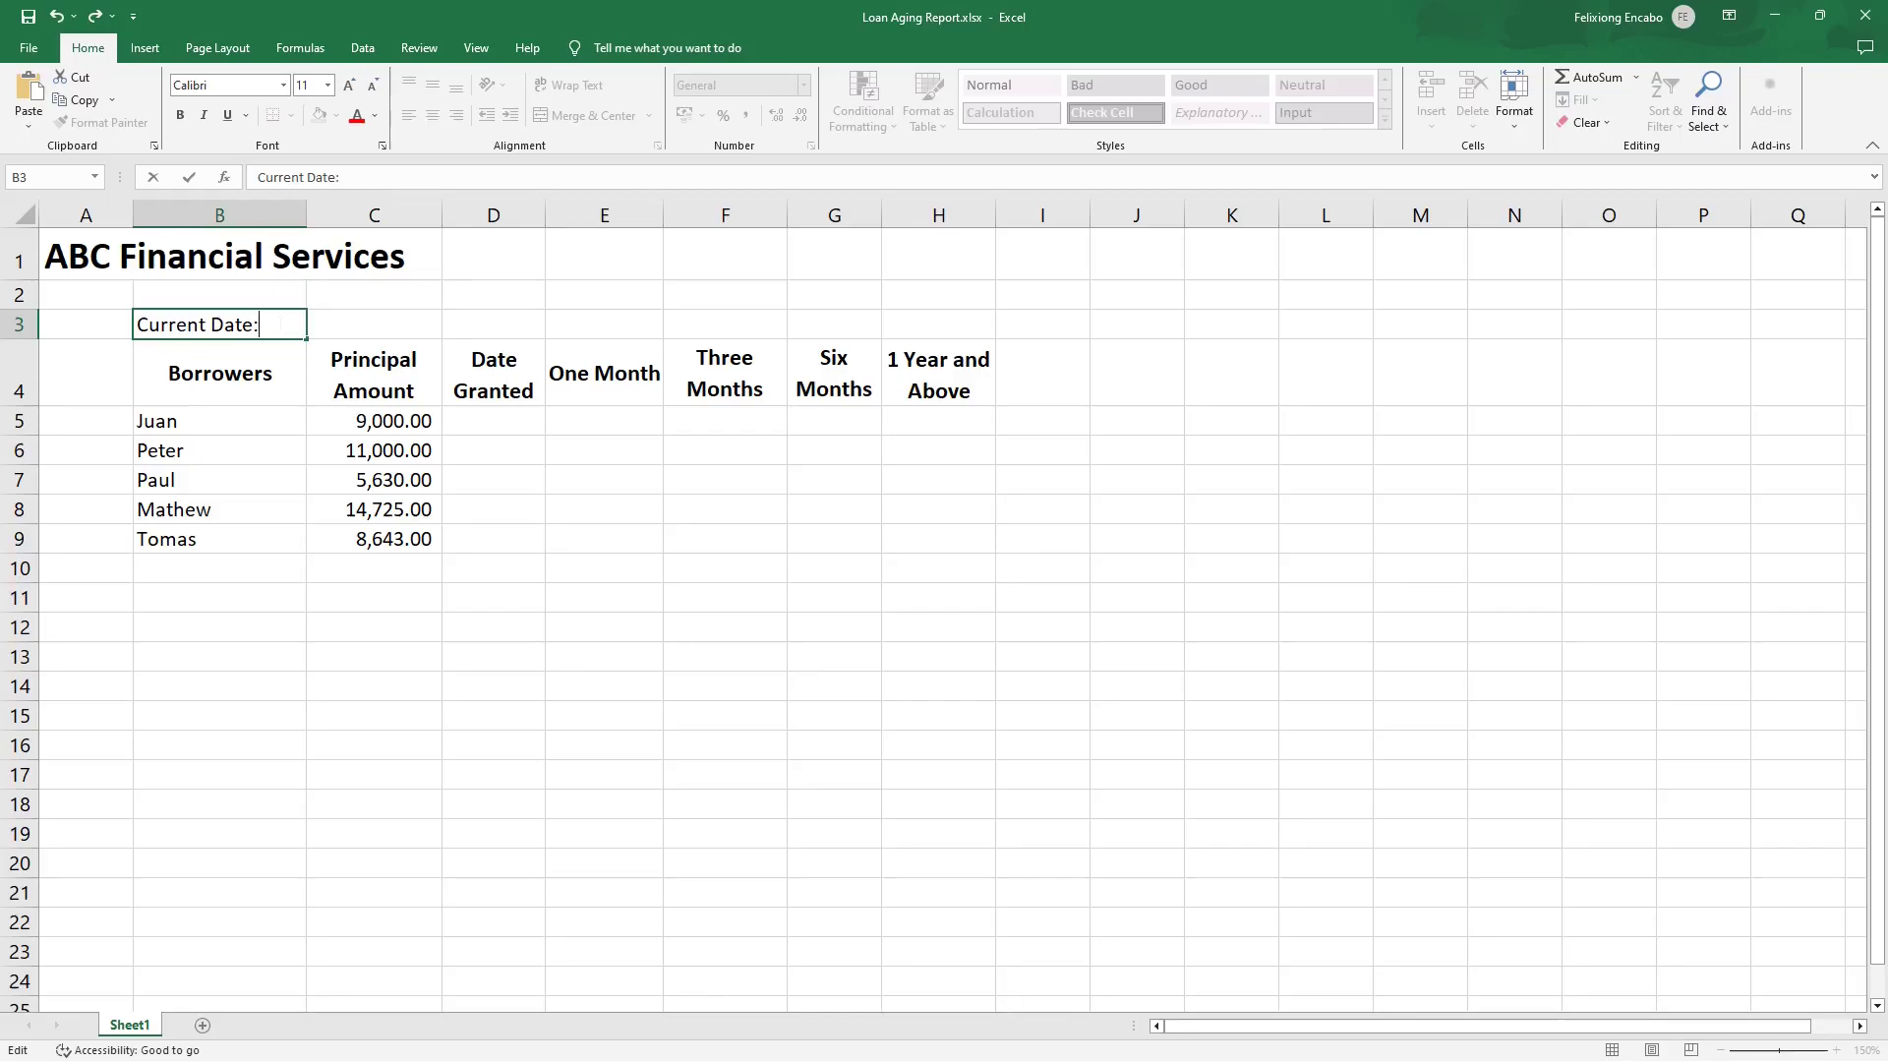
pyautogui.press('Return')
# Set the "Current Date:" label in B3 to 12-point size and align it to the right.
pyautogui.click(277, 324)
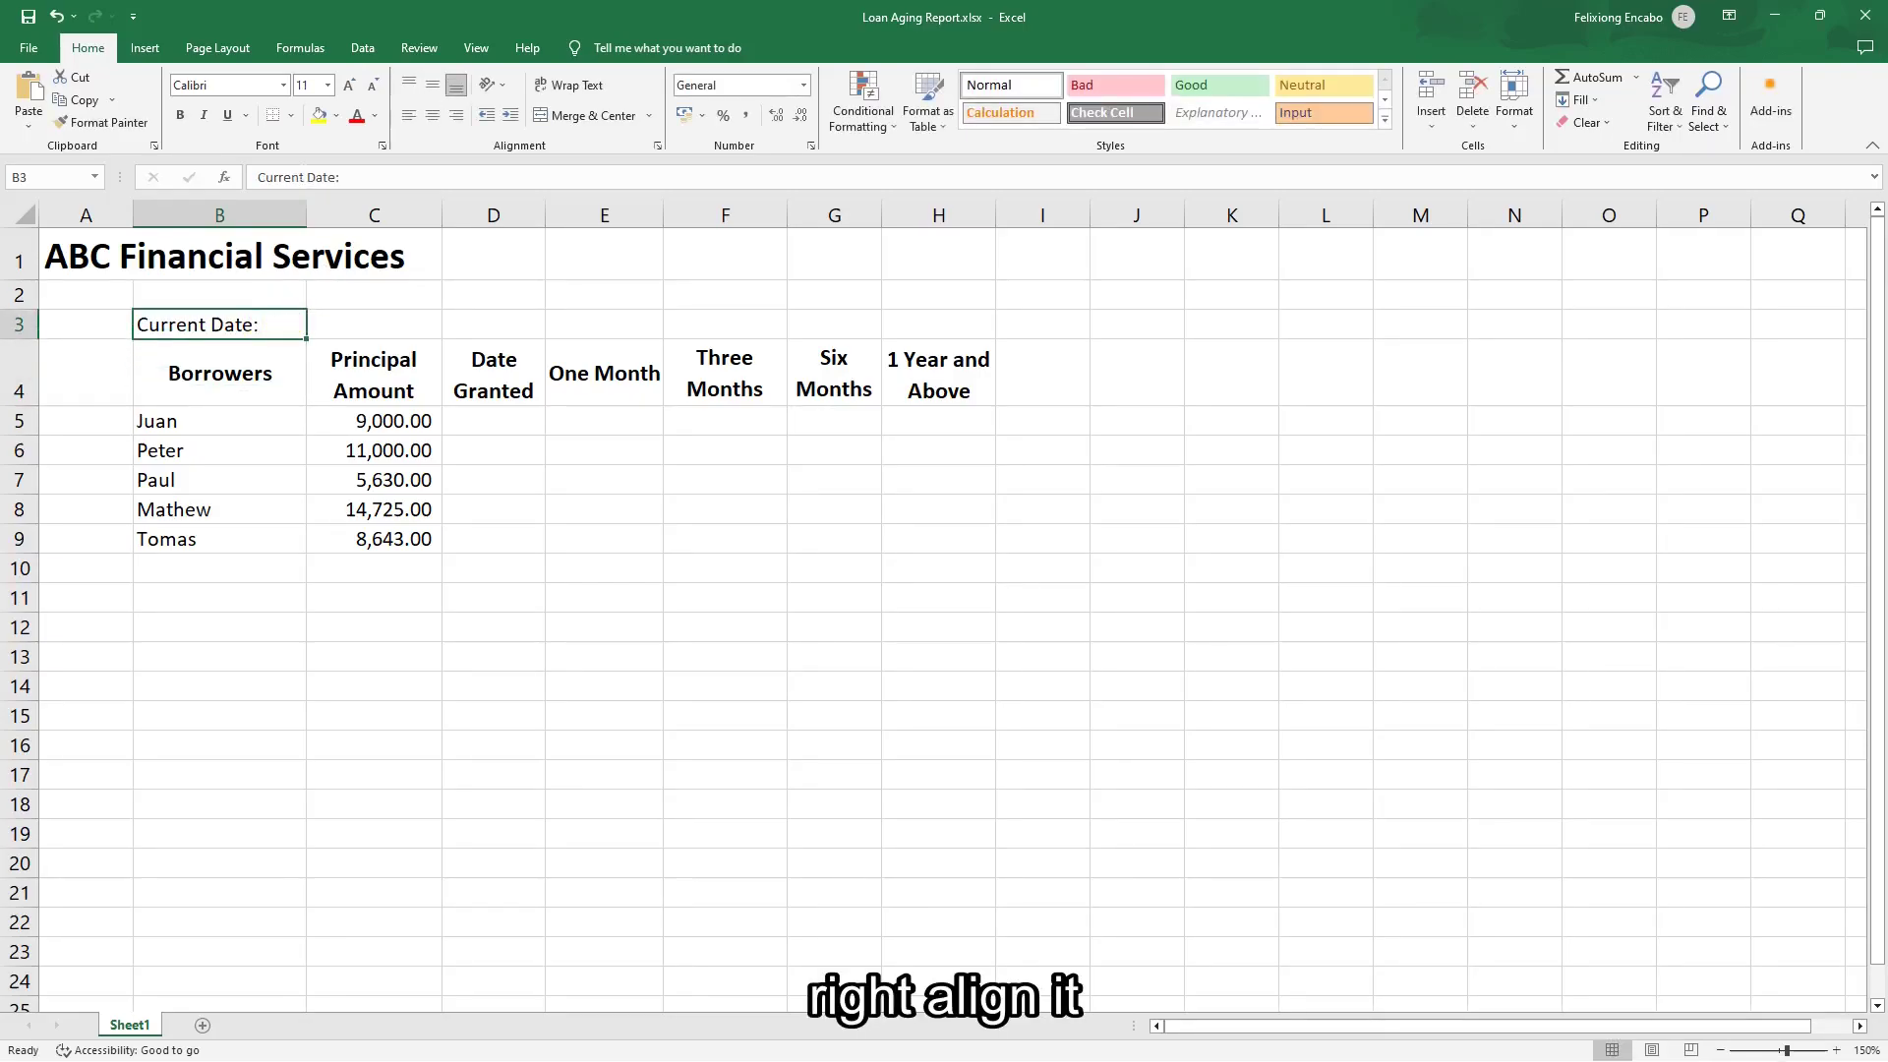
pyautogui.click(346, 87)
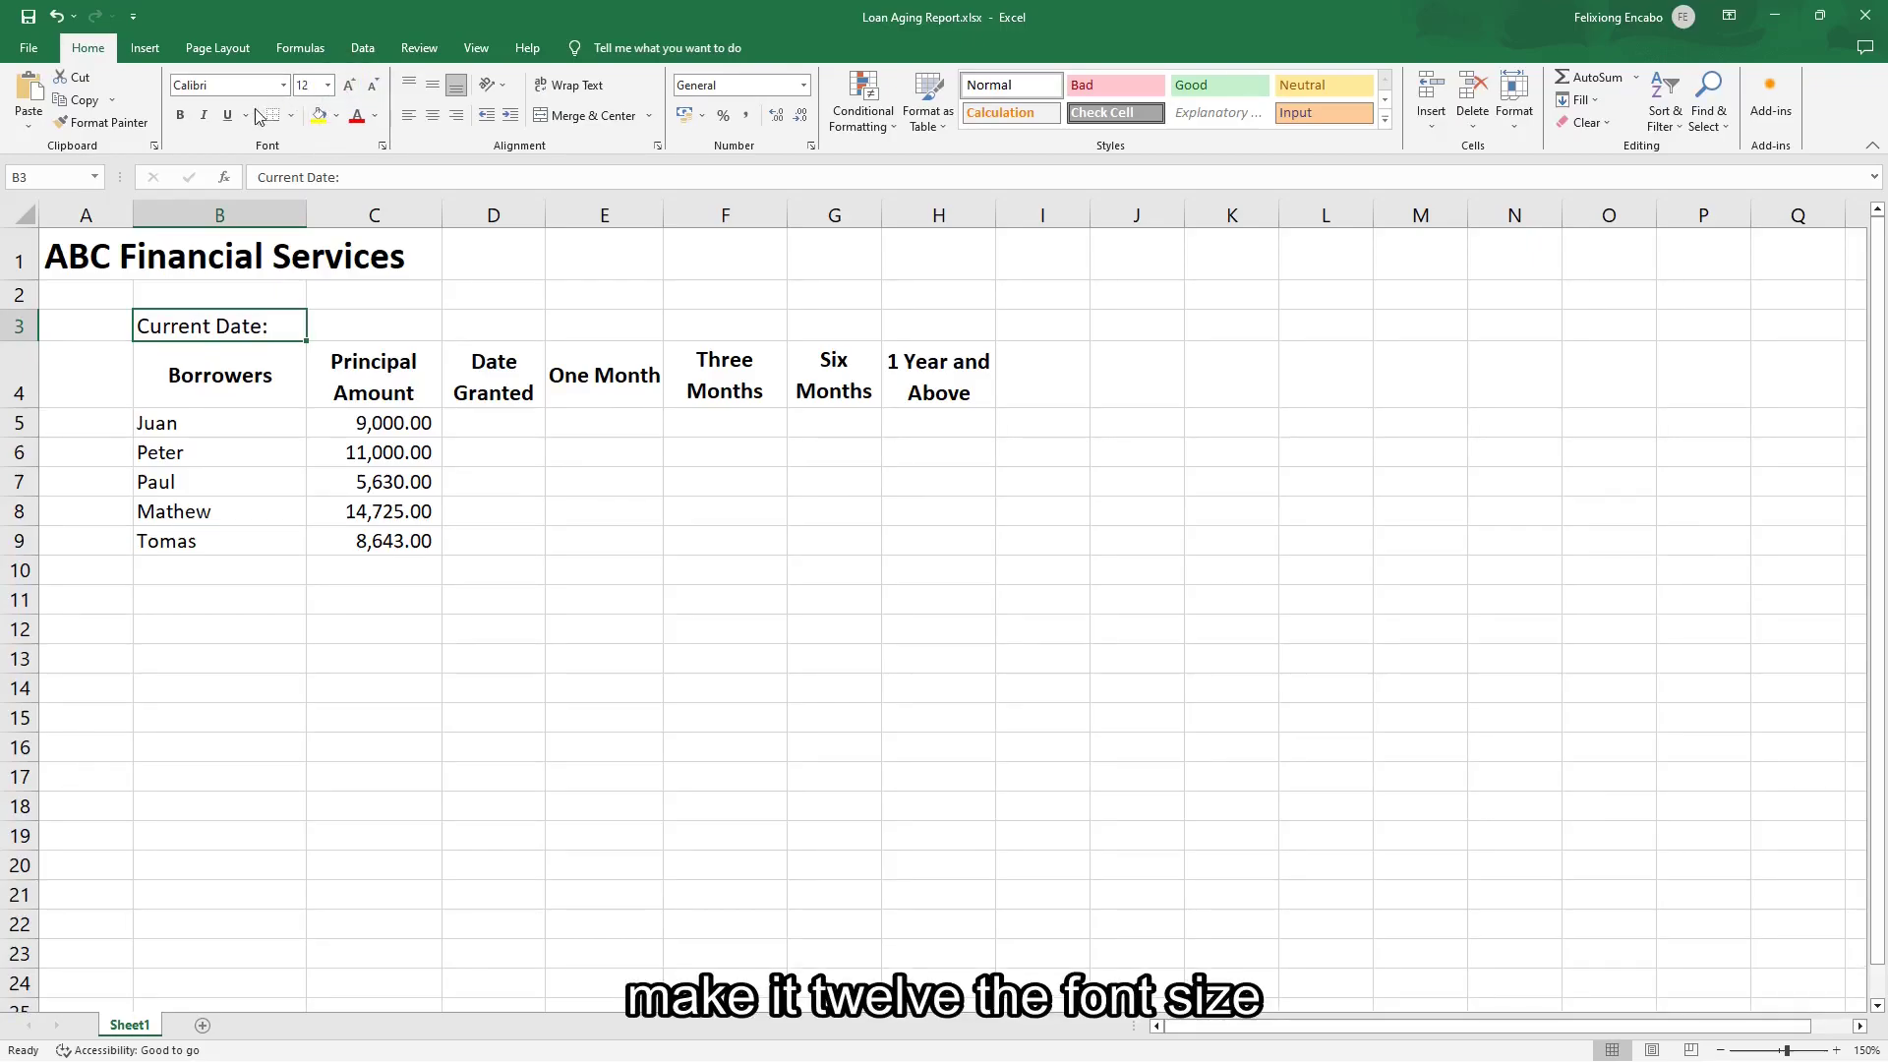
pyautogui.click(458, 116)
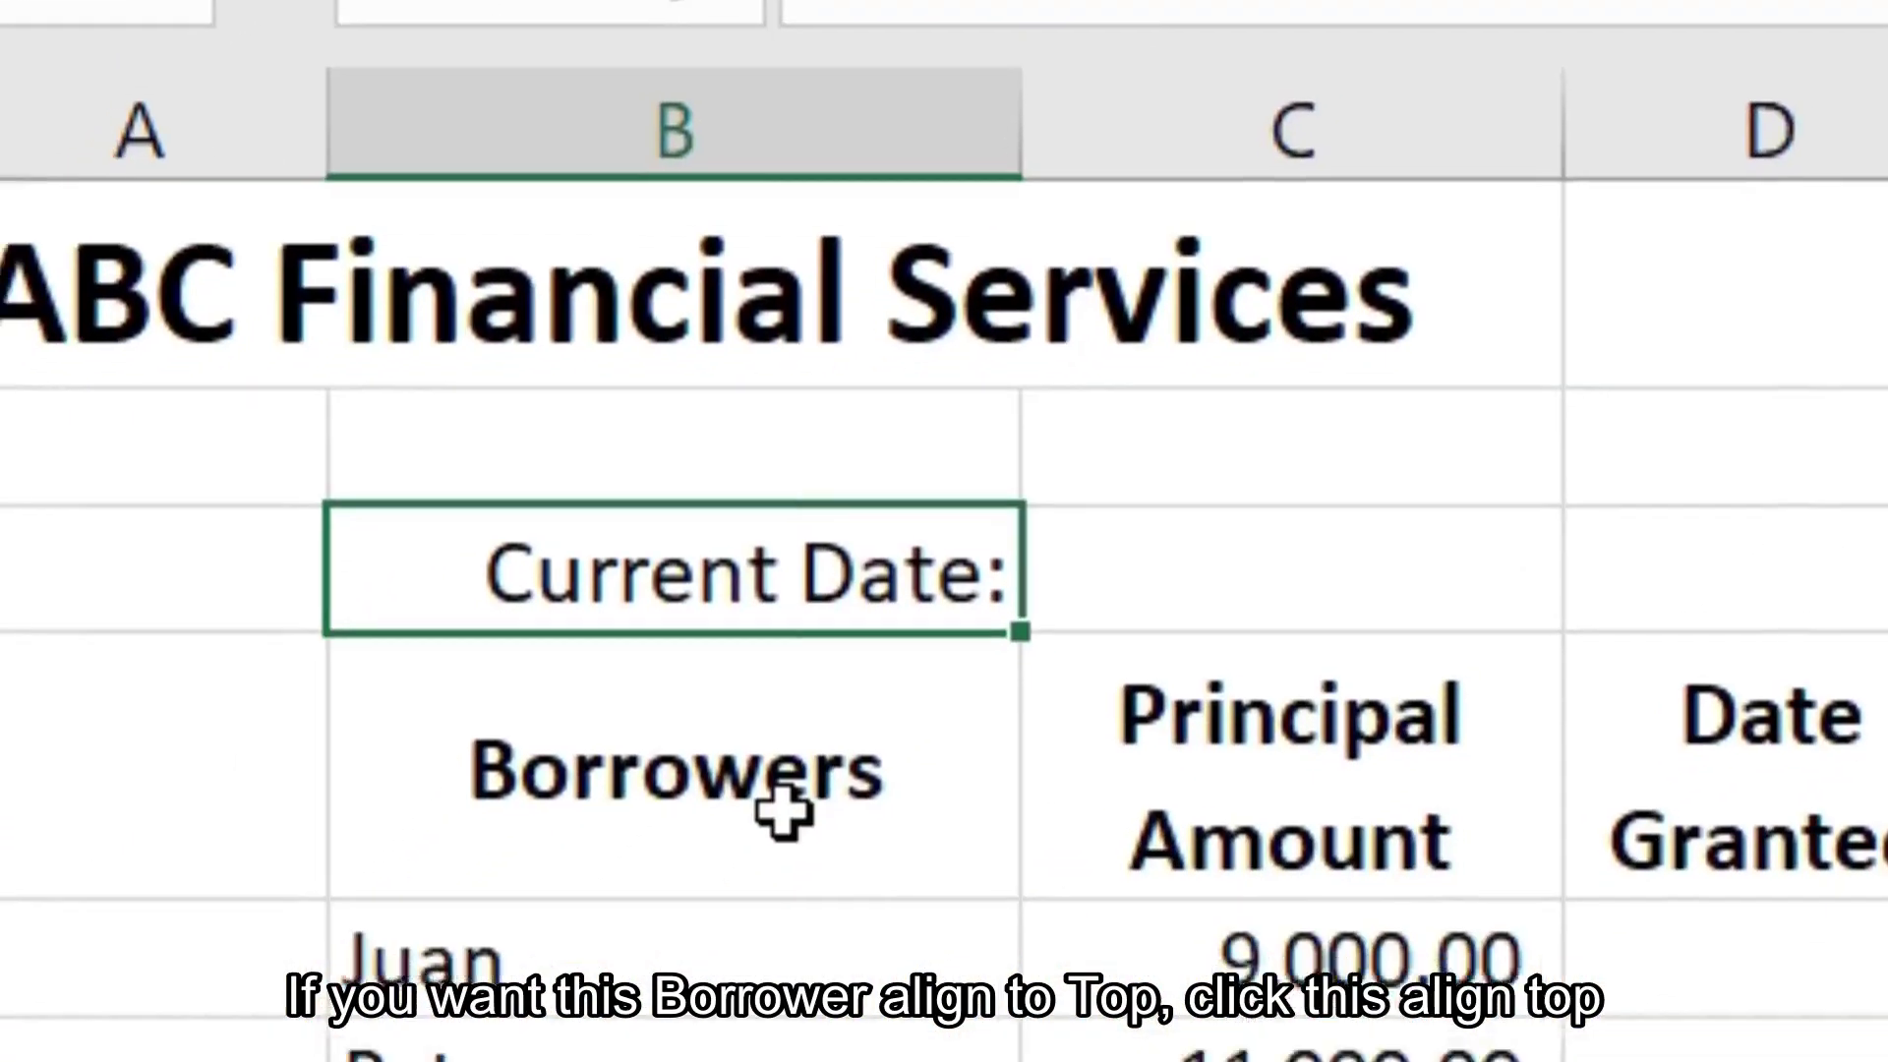
# Try top and bottom alignment on the Borrowers heading in B4 and return it to middle alignment.
pyautogui.click(862, 728)
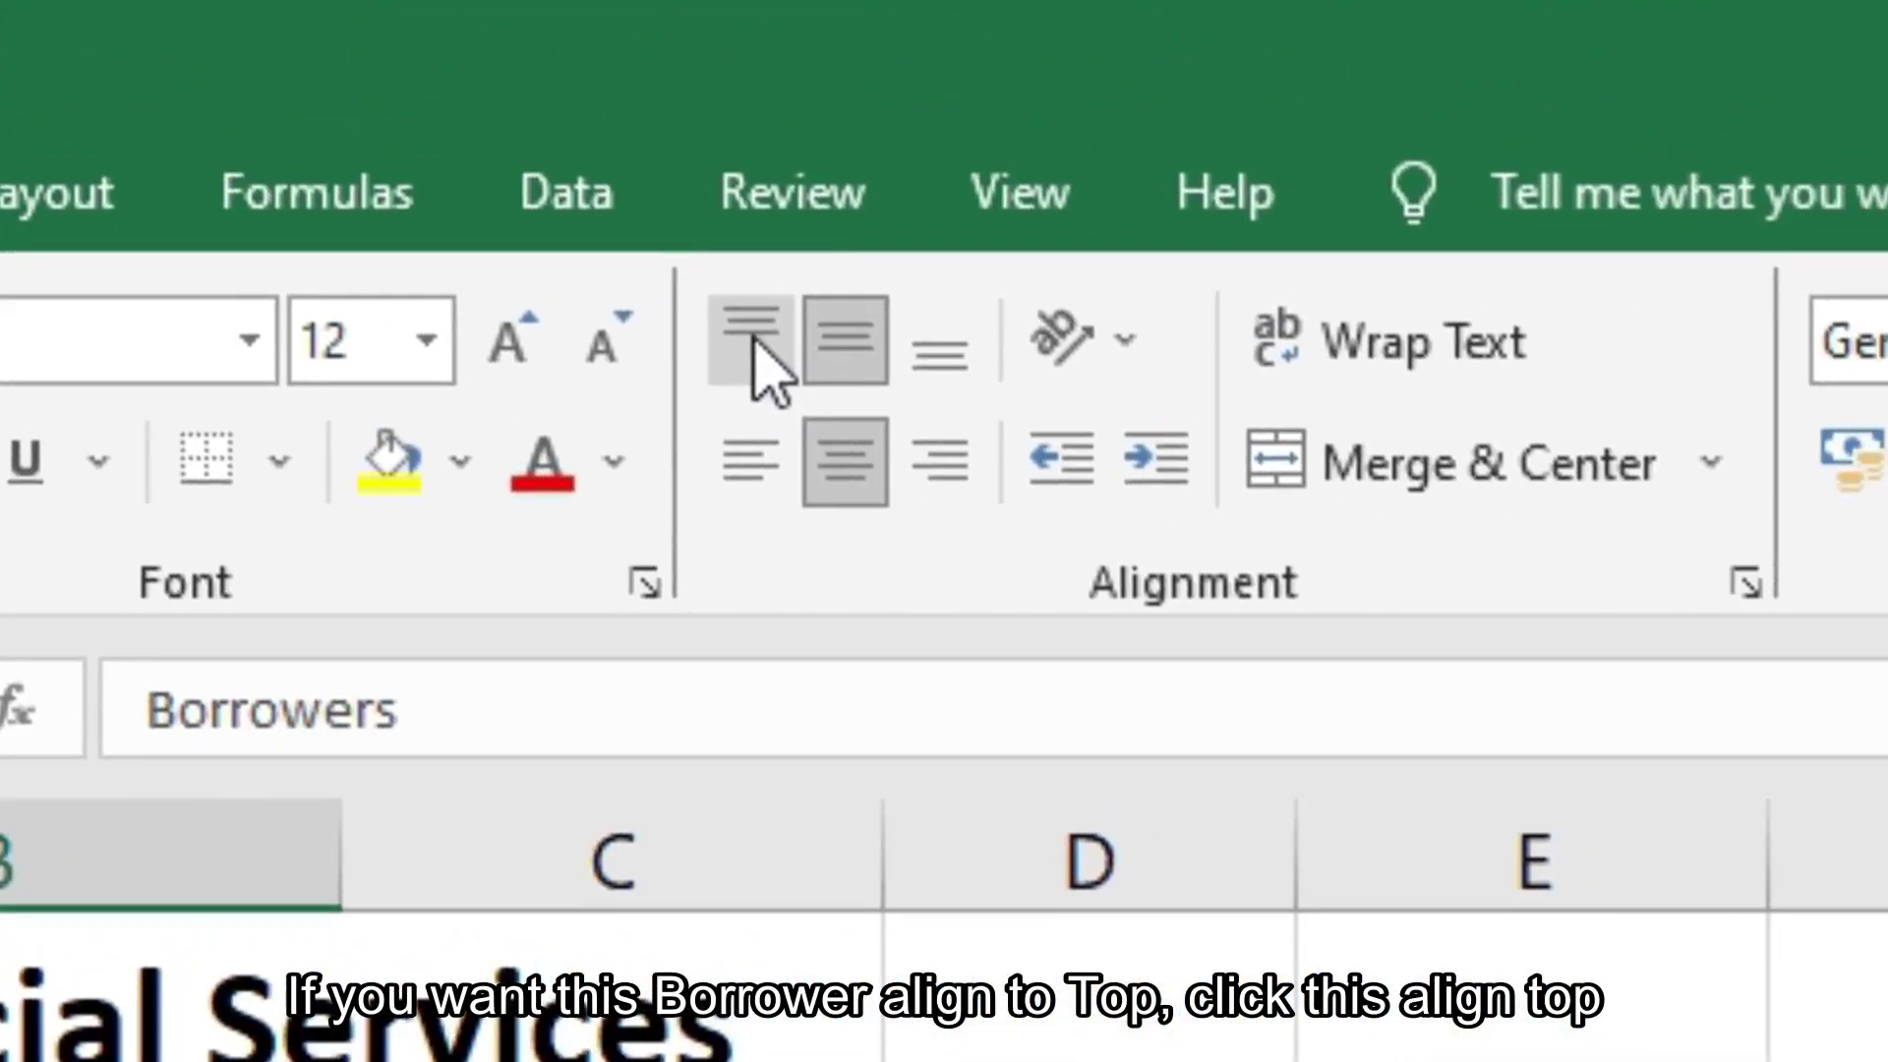
pyautogui.click(822, 278)
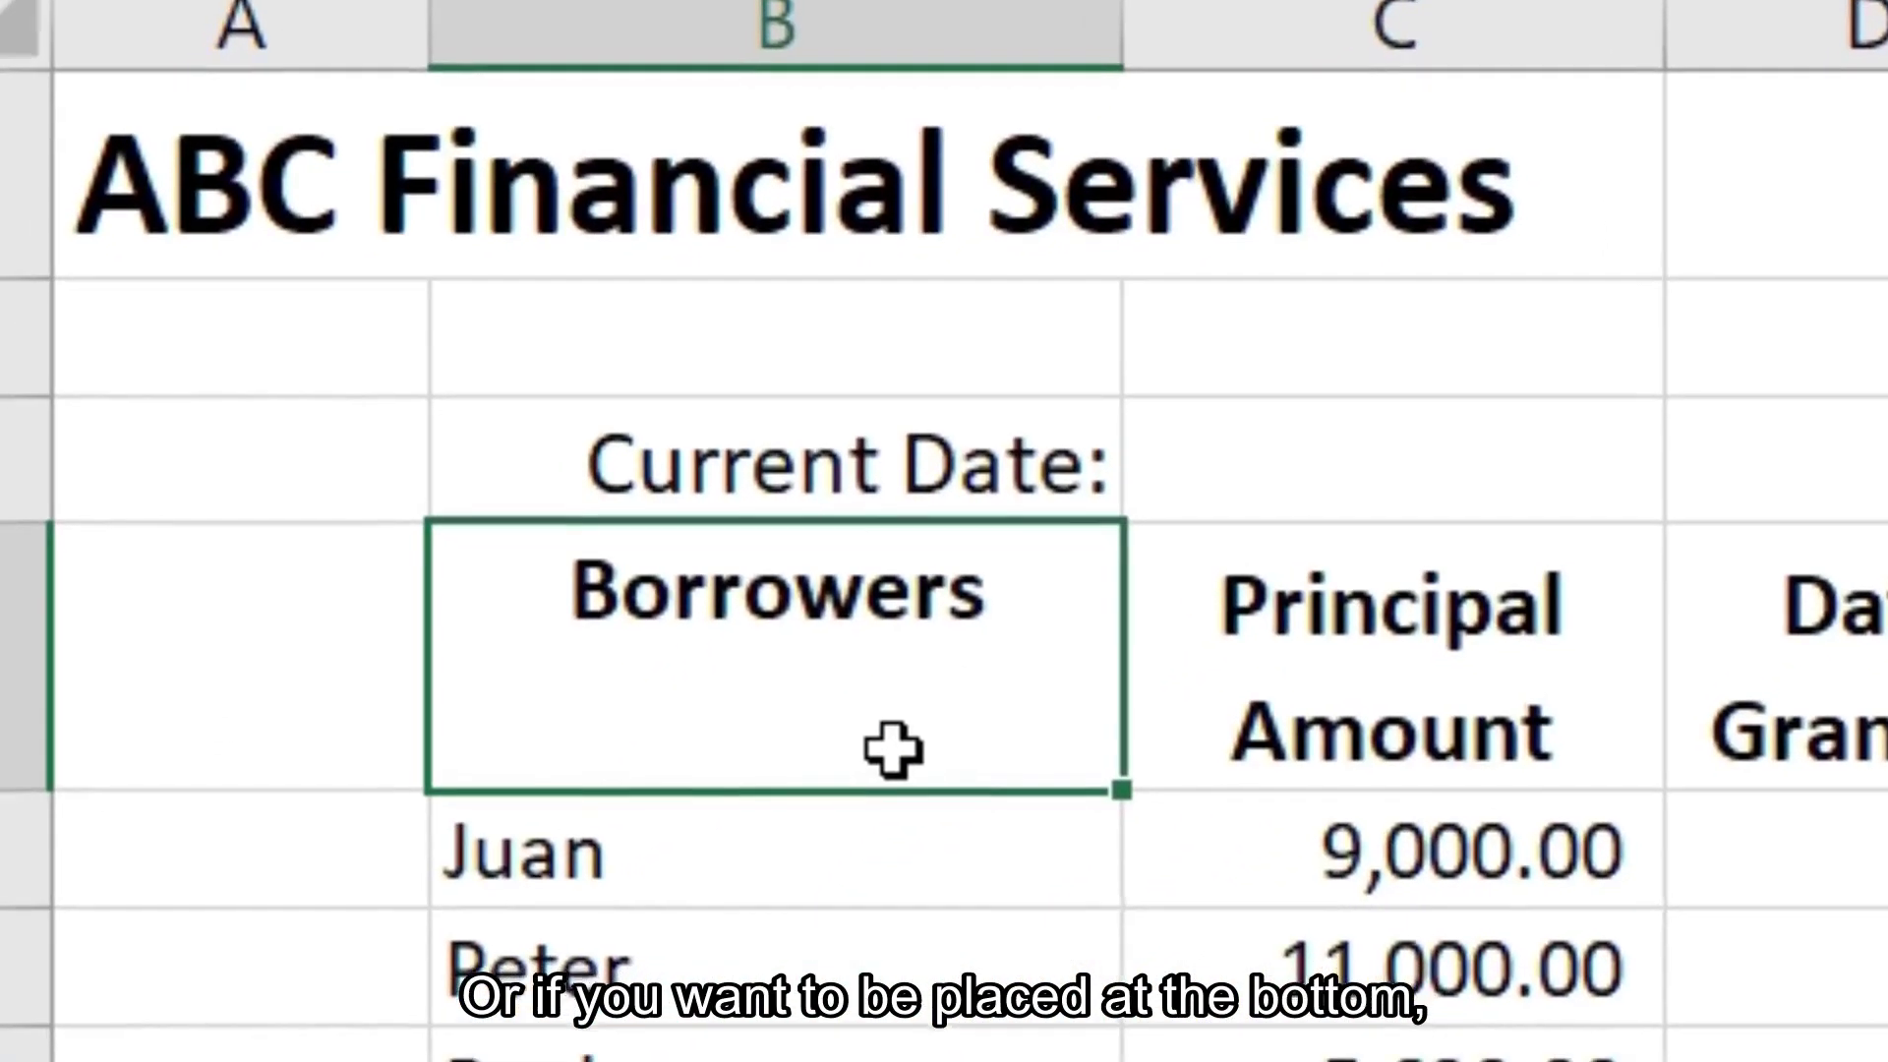
pyautogui.click(919, 723)
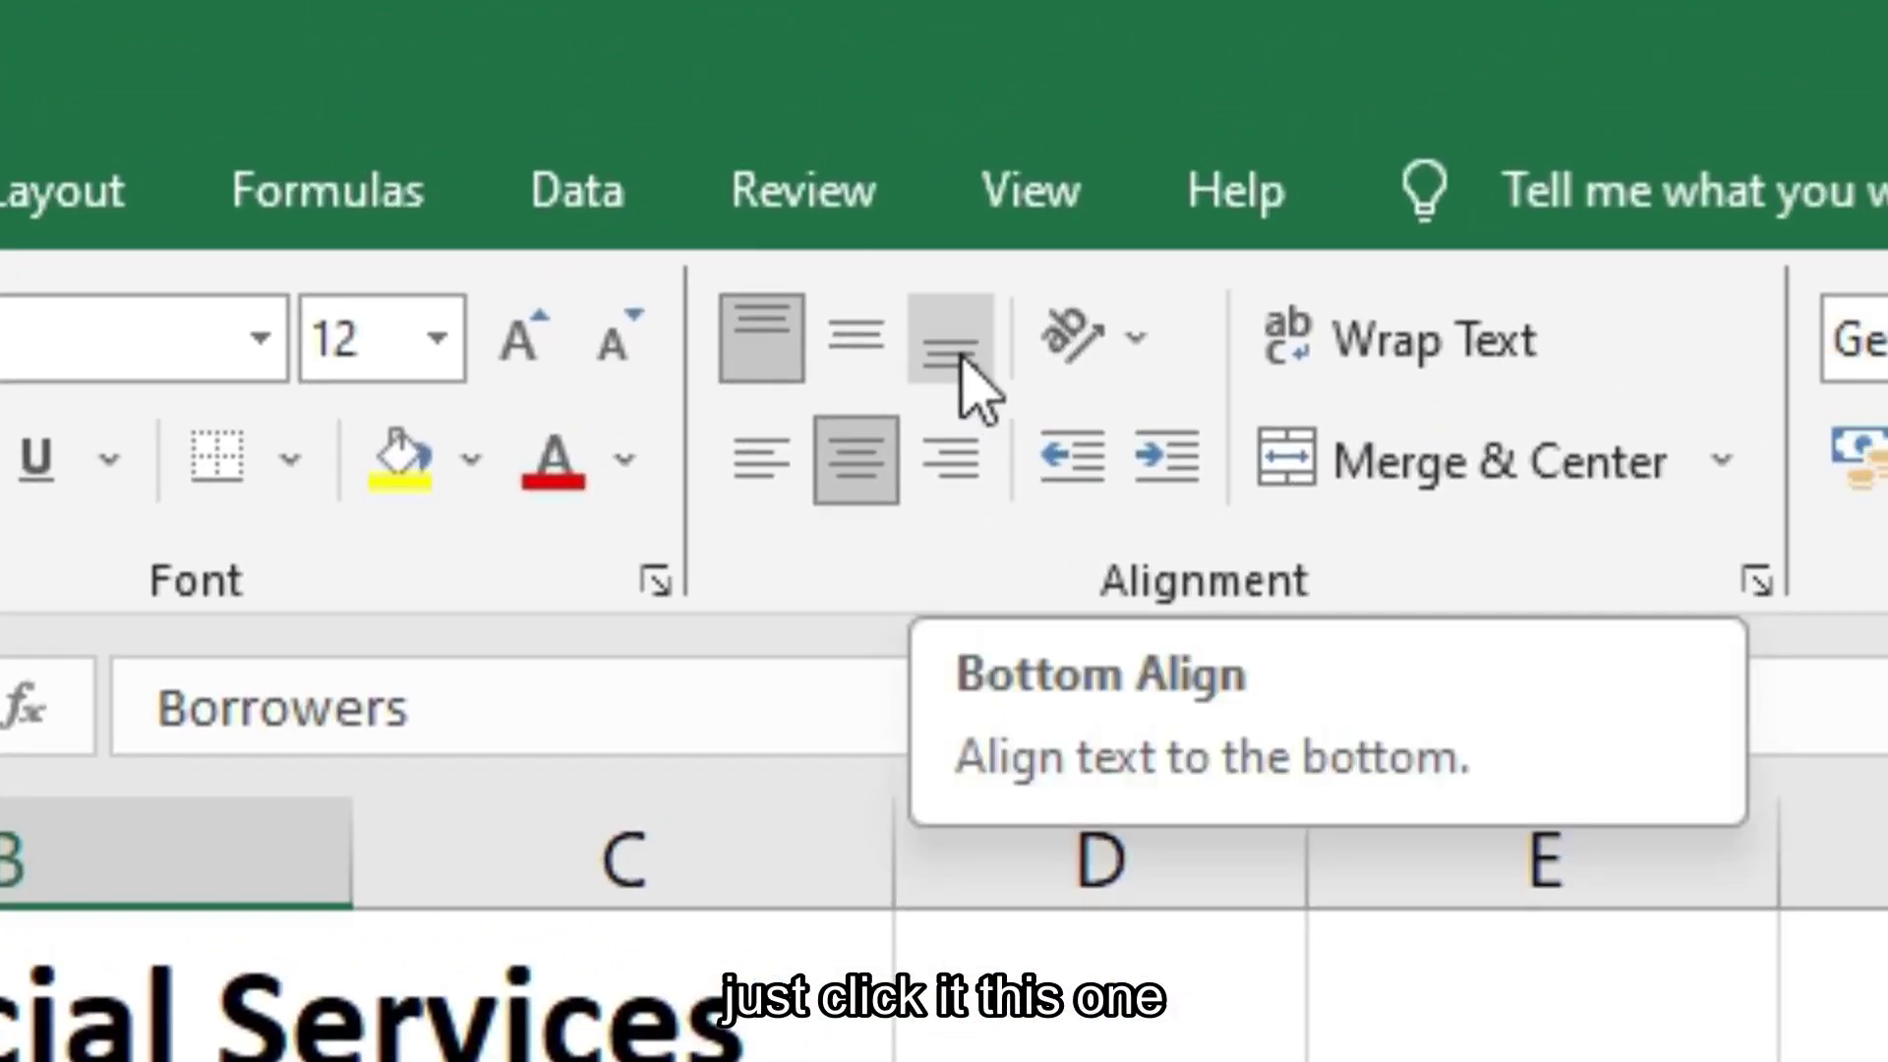
pyautogui.click(954, 349)
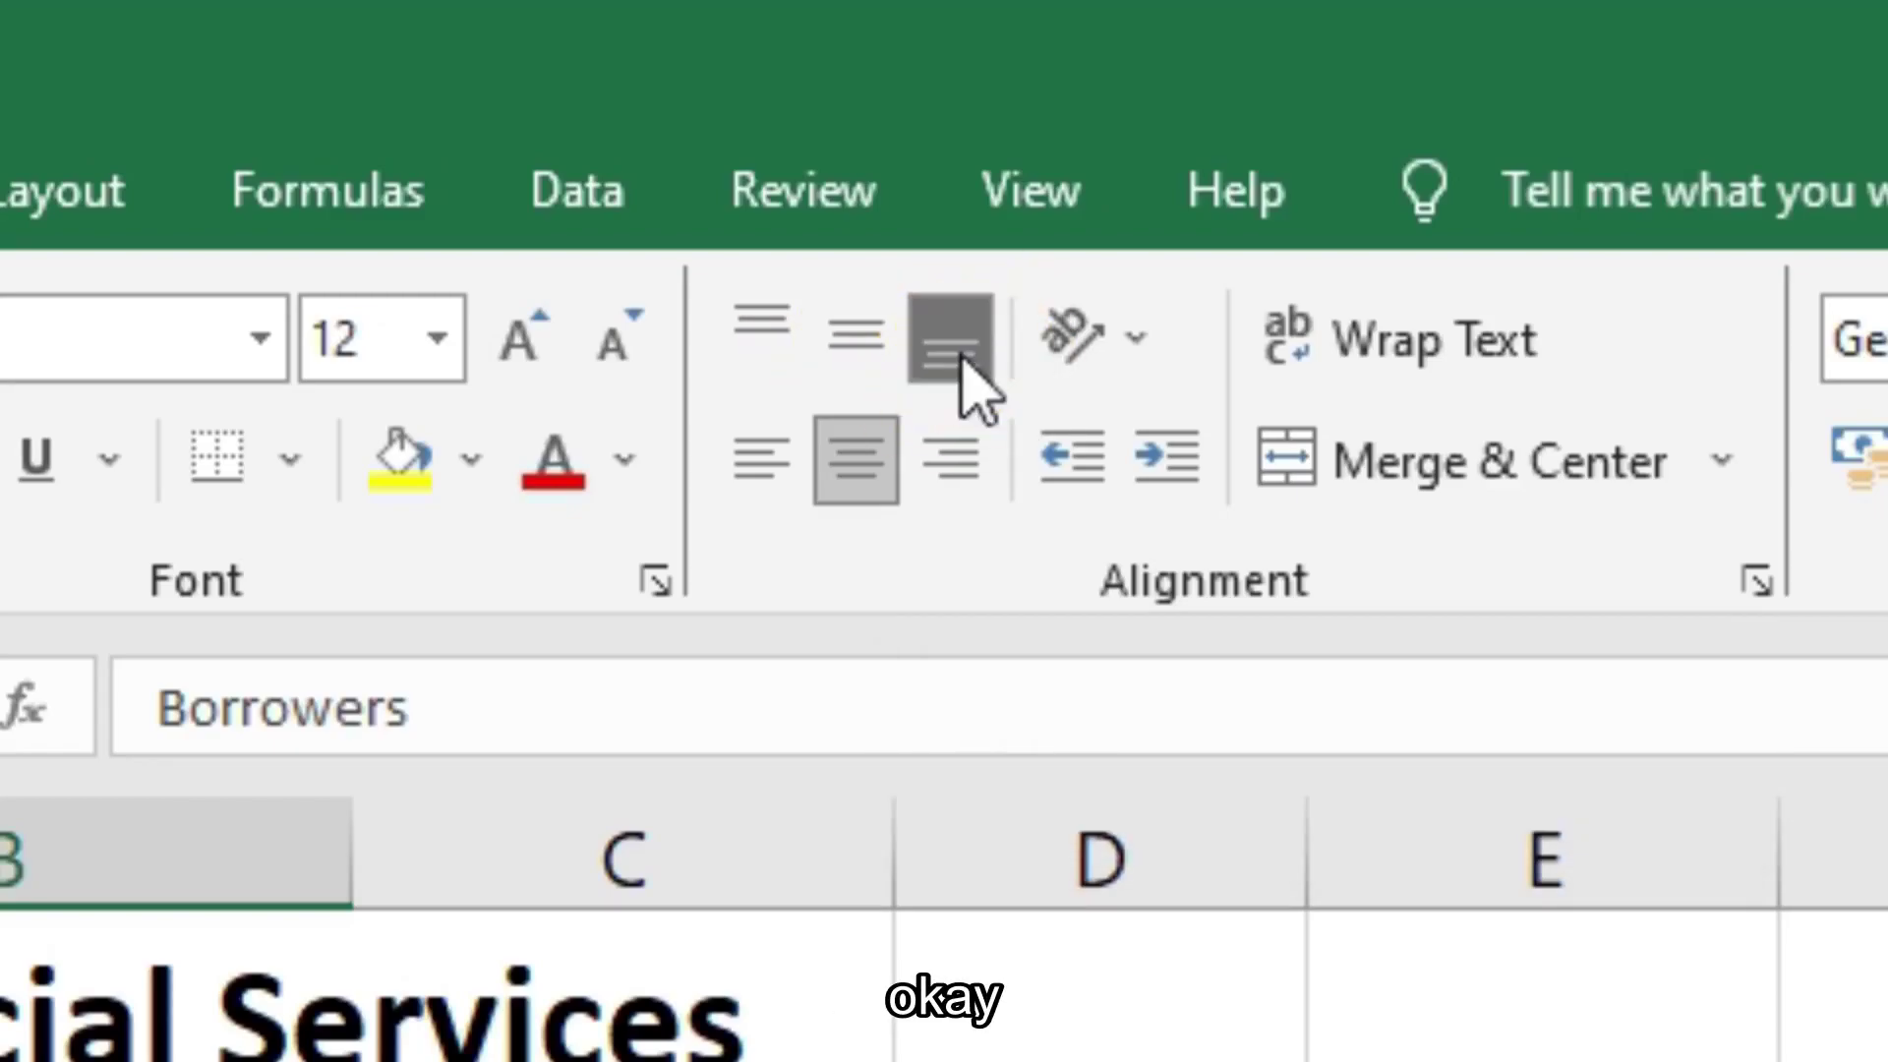
pyautogui.click(863, 344)
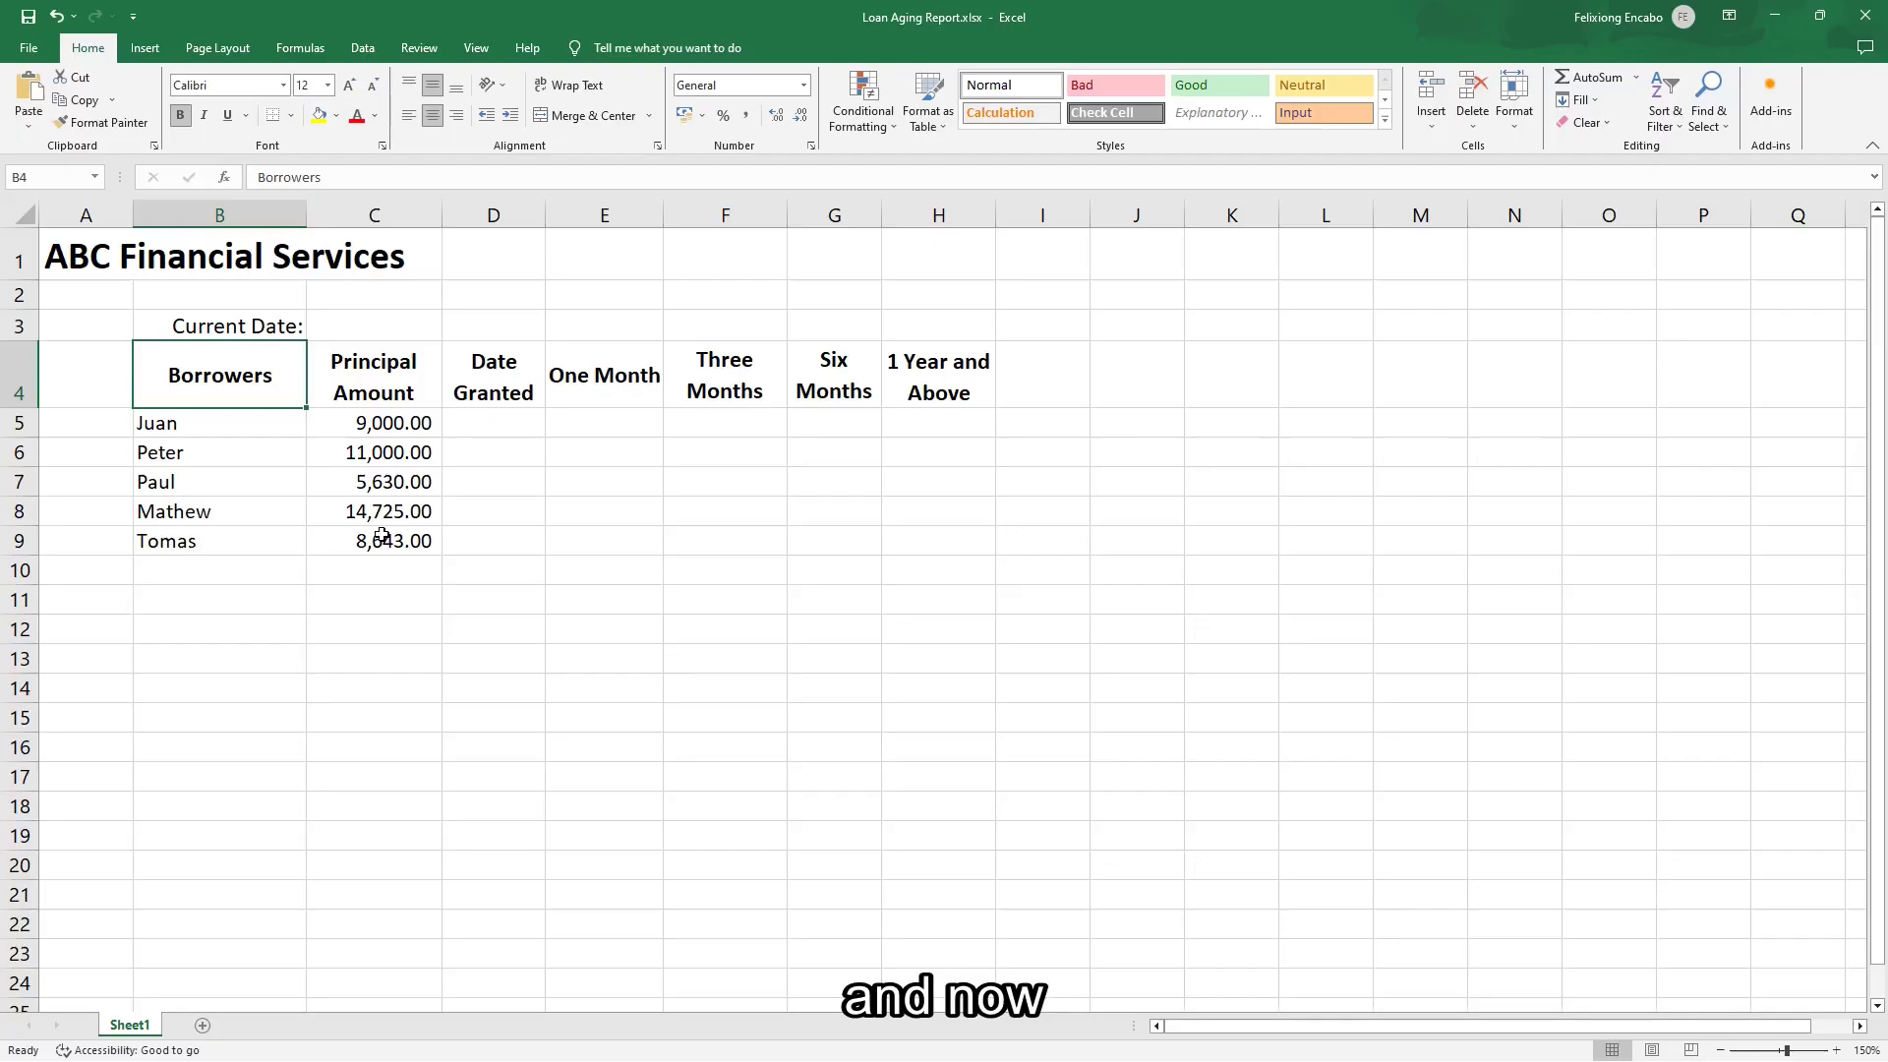
# Enter the date 2023-09-11 in C3, beside the "Current Date:" label.
pyautogui.click(227, 330)
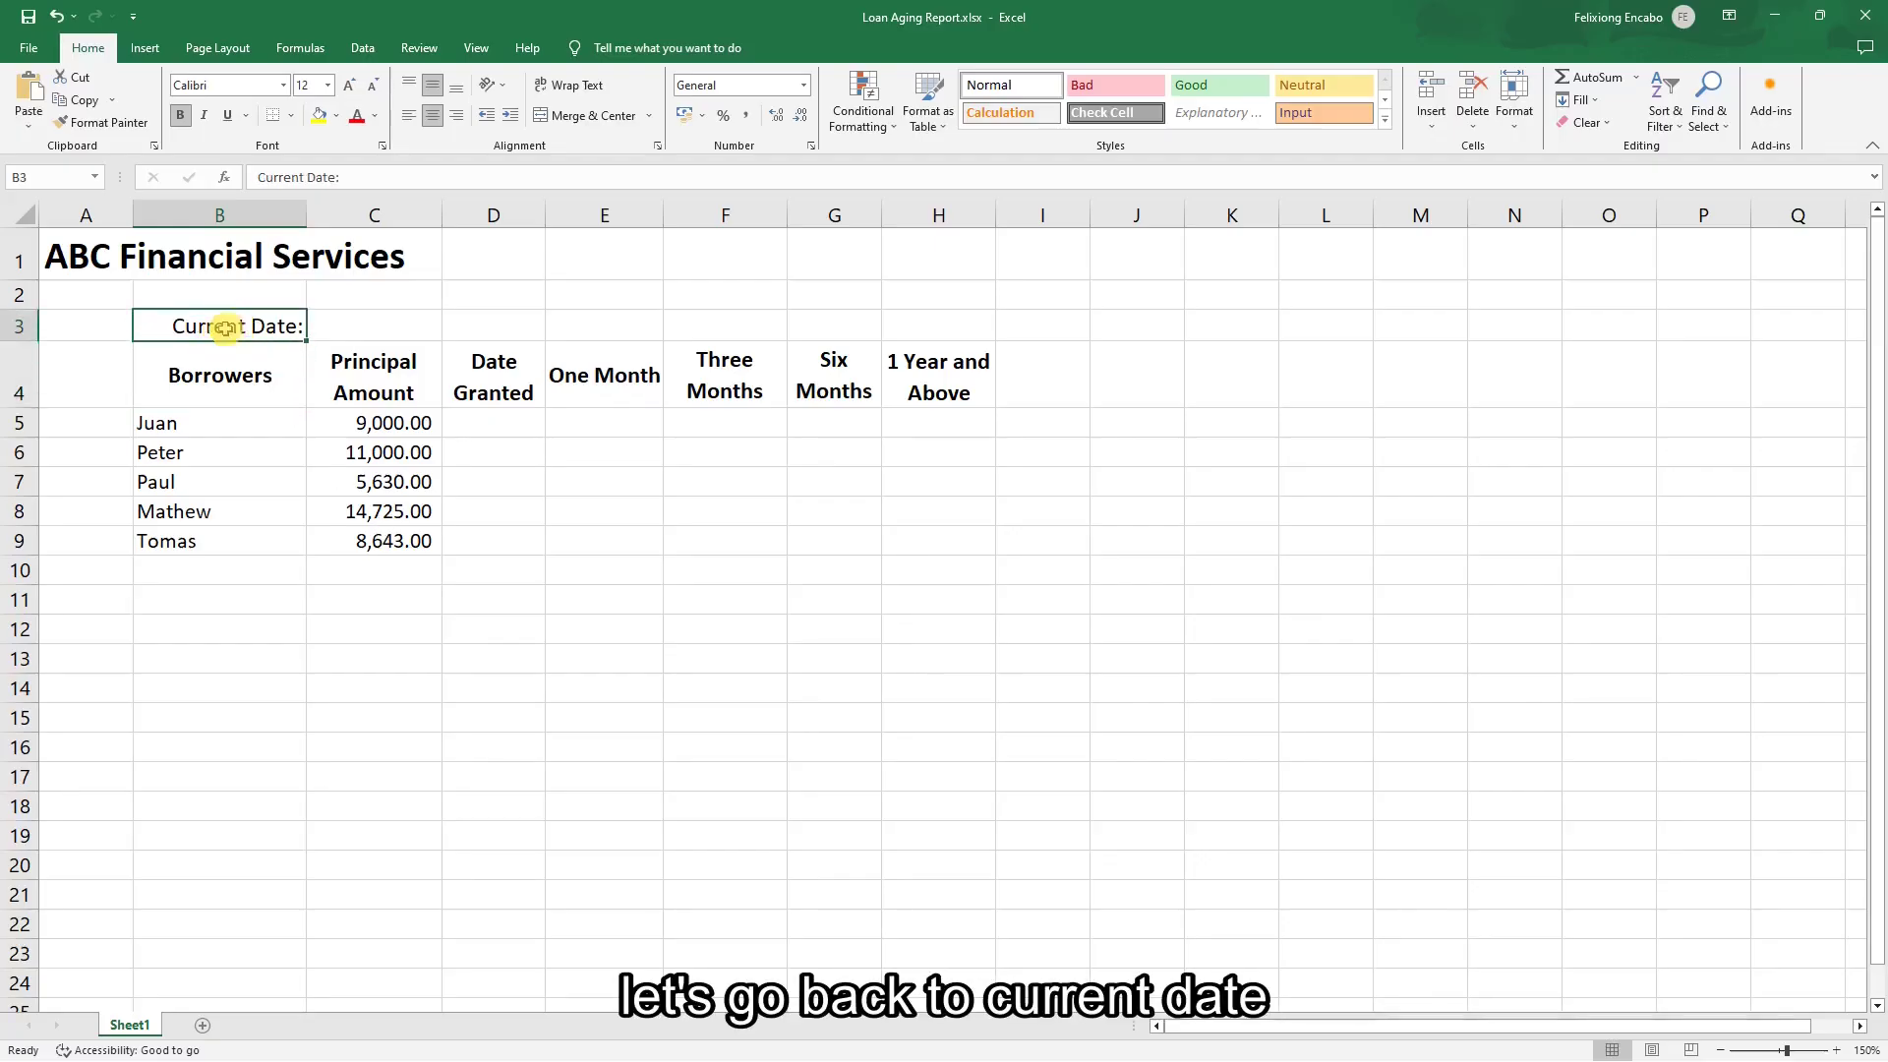
pyautogui.click(336, 324)
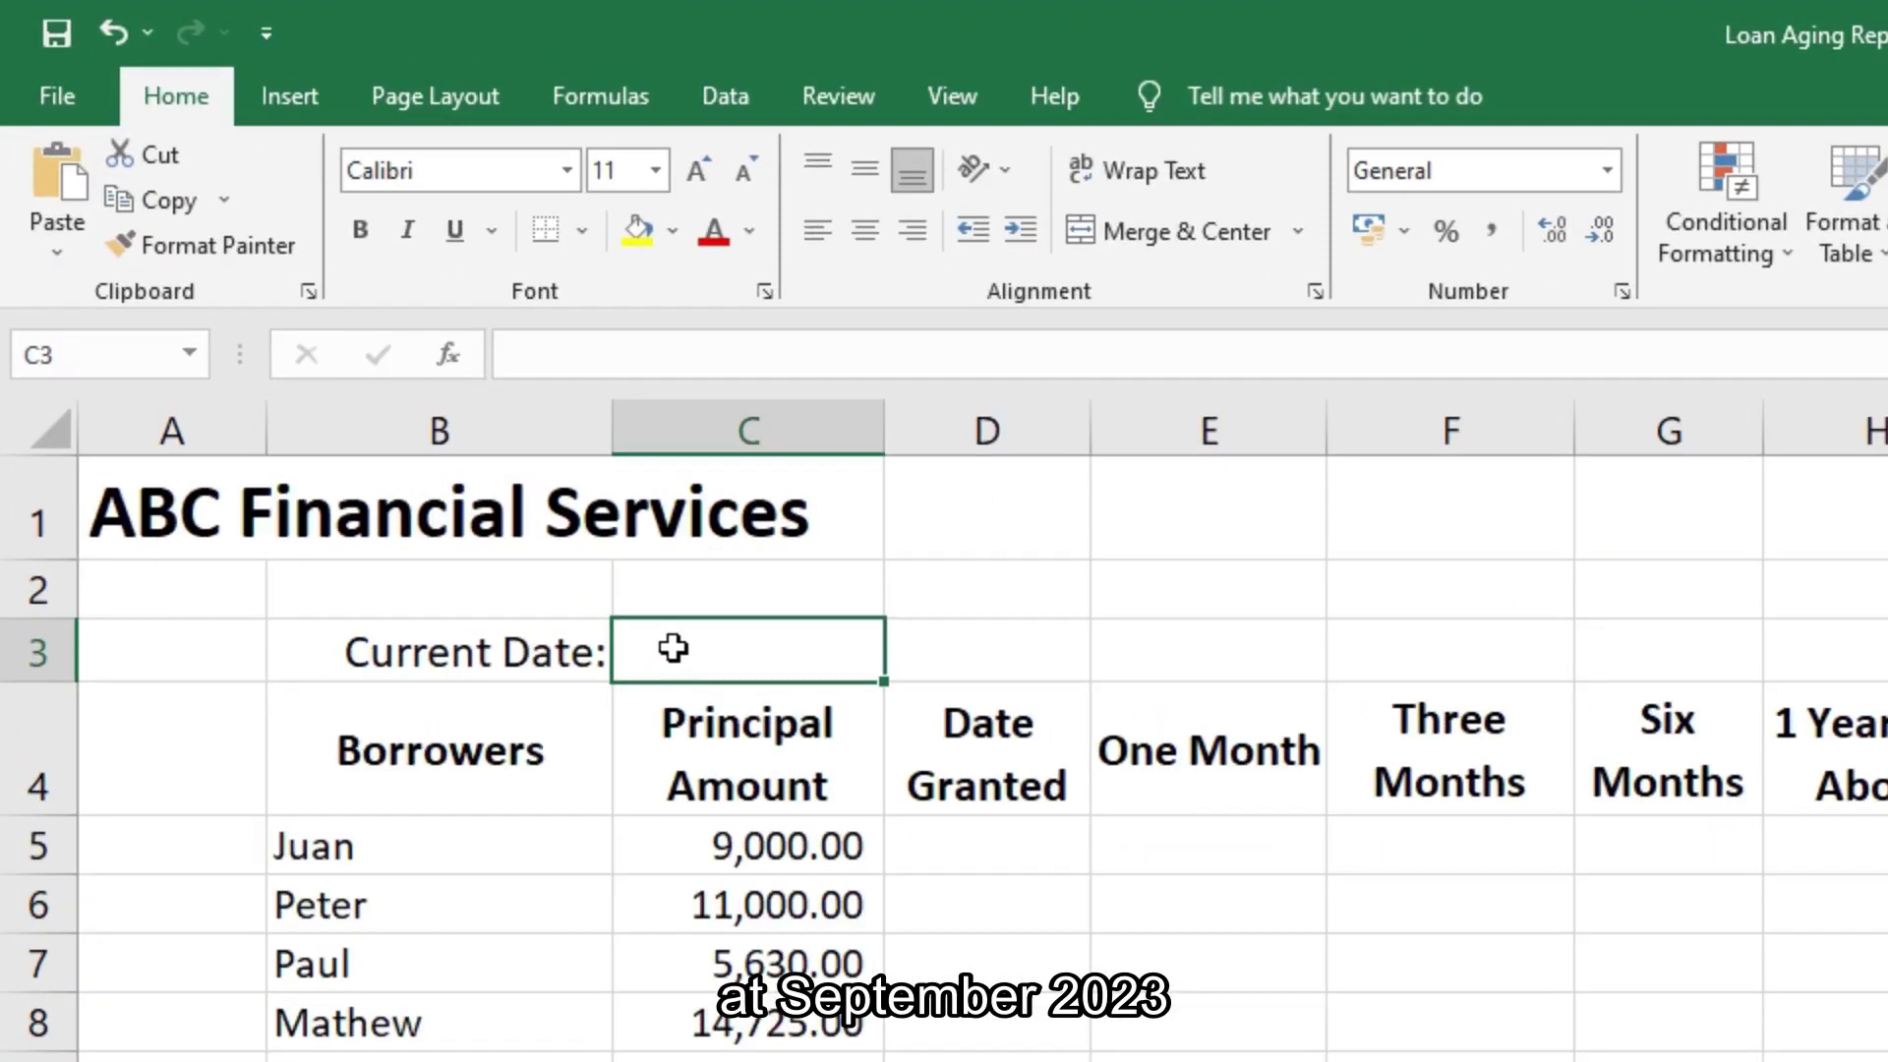
pyautogui.write('2023')
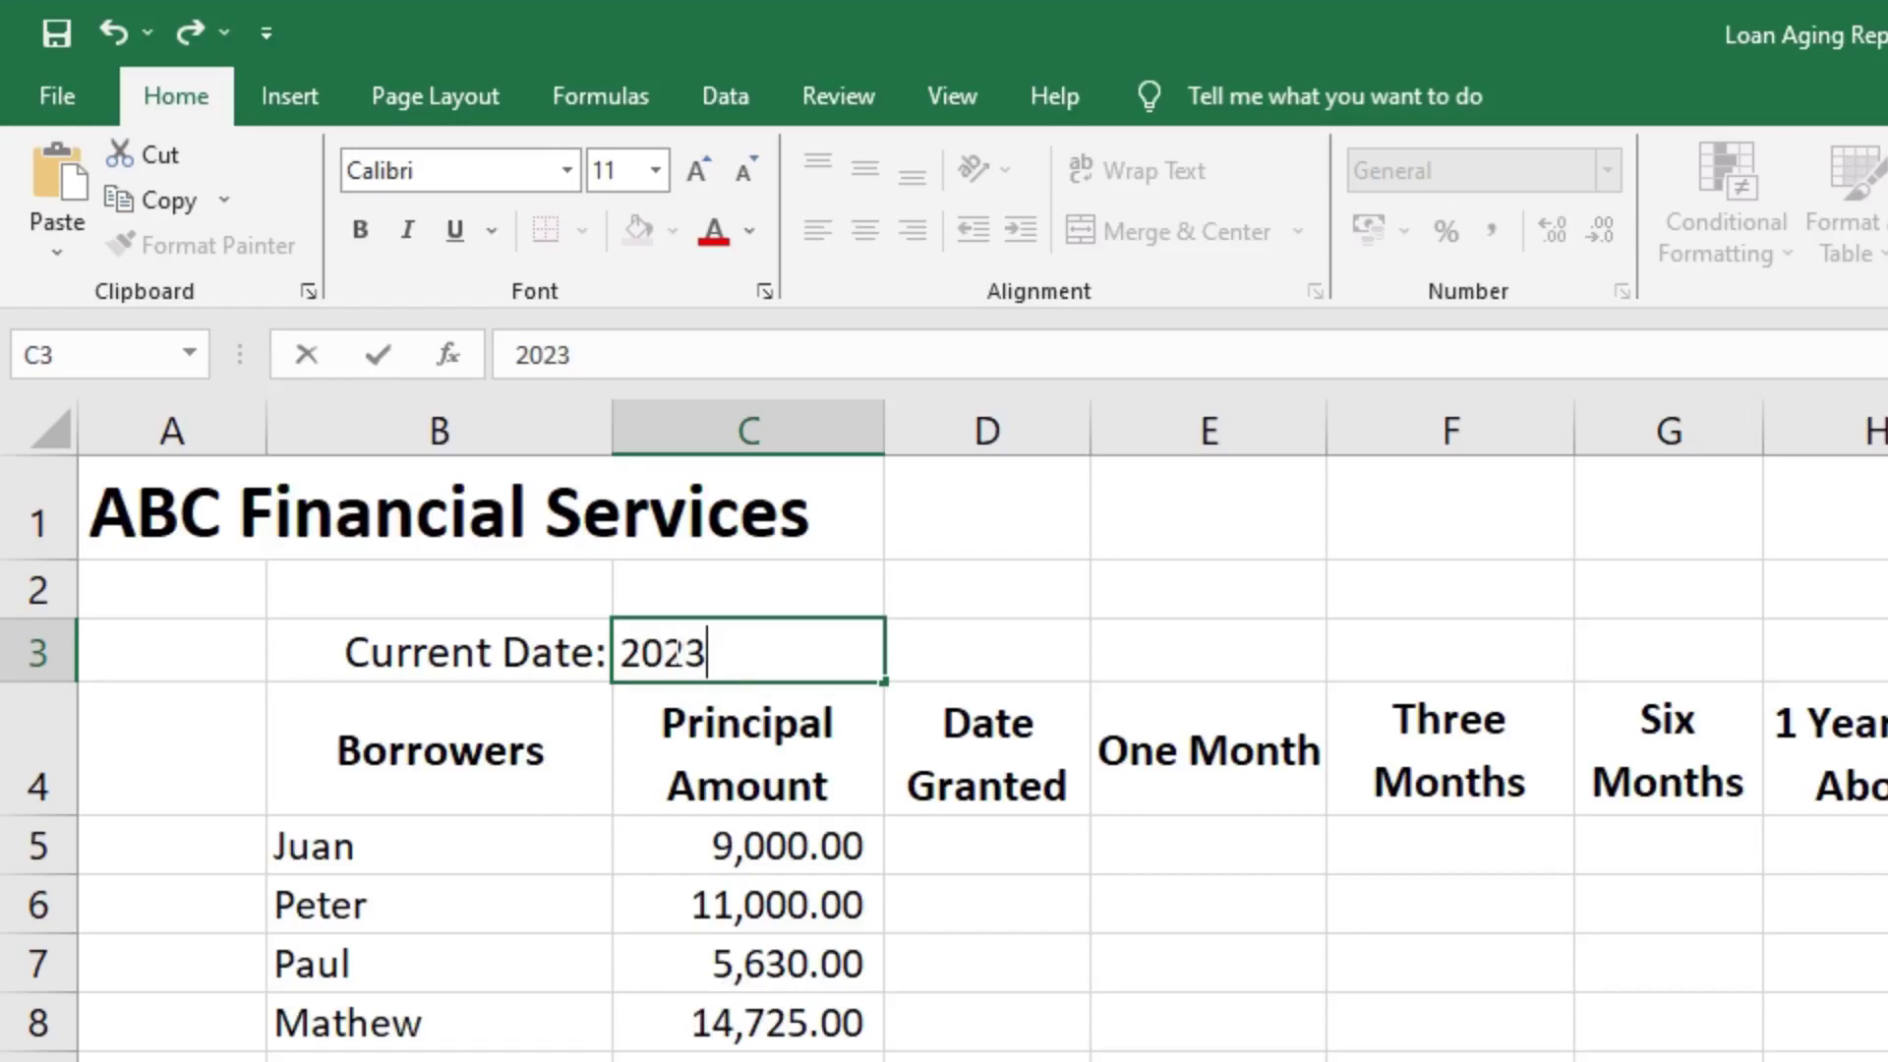
pyautogui.write('-09')
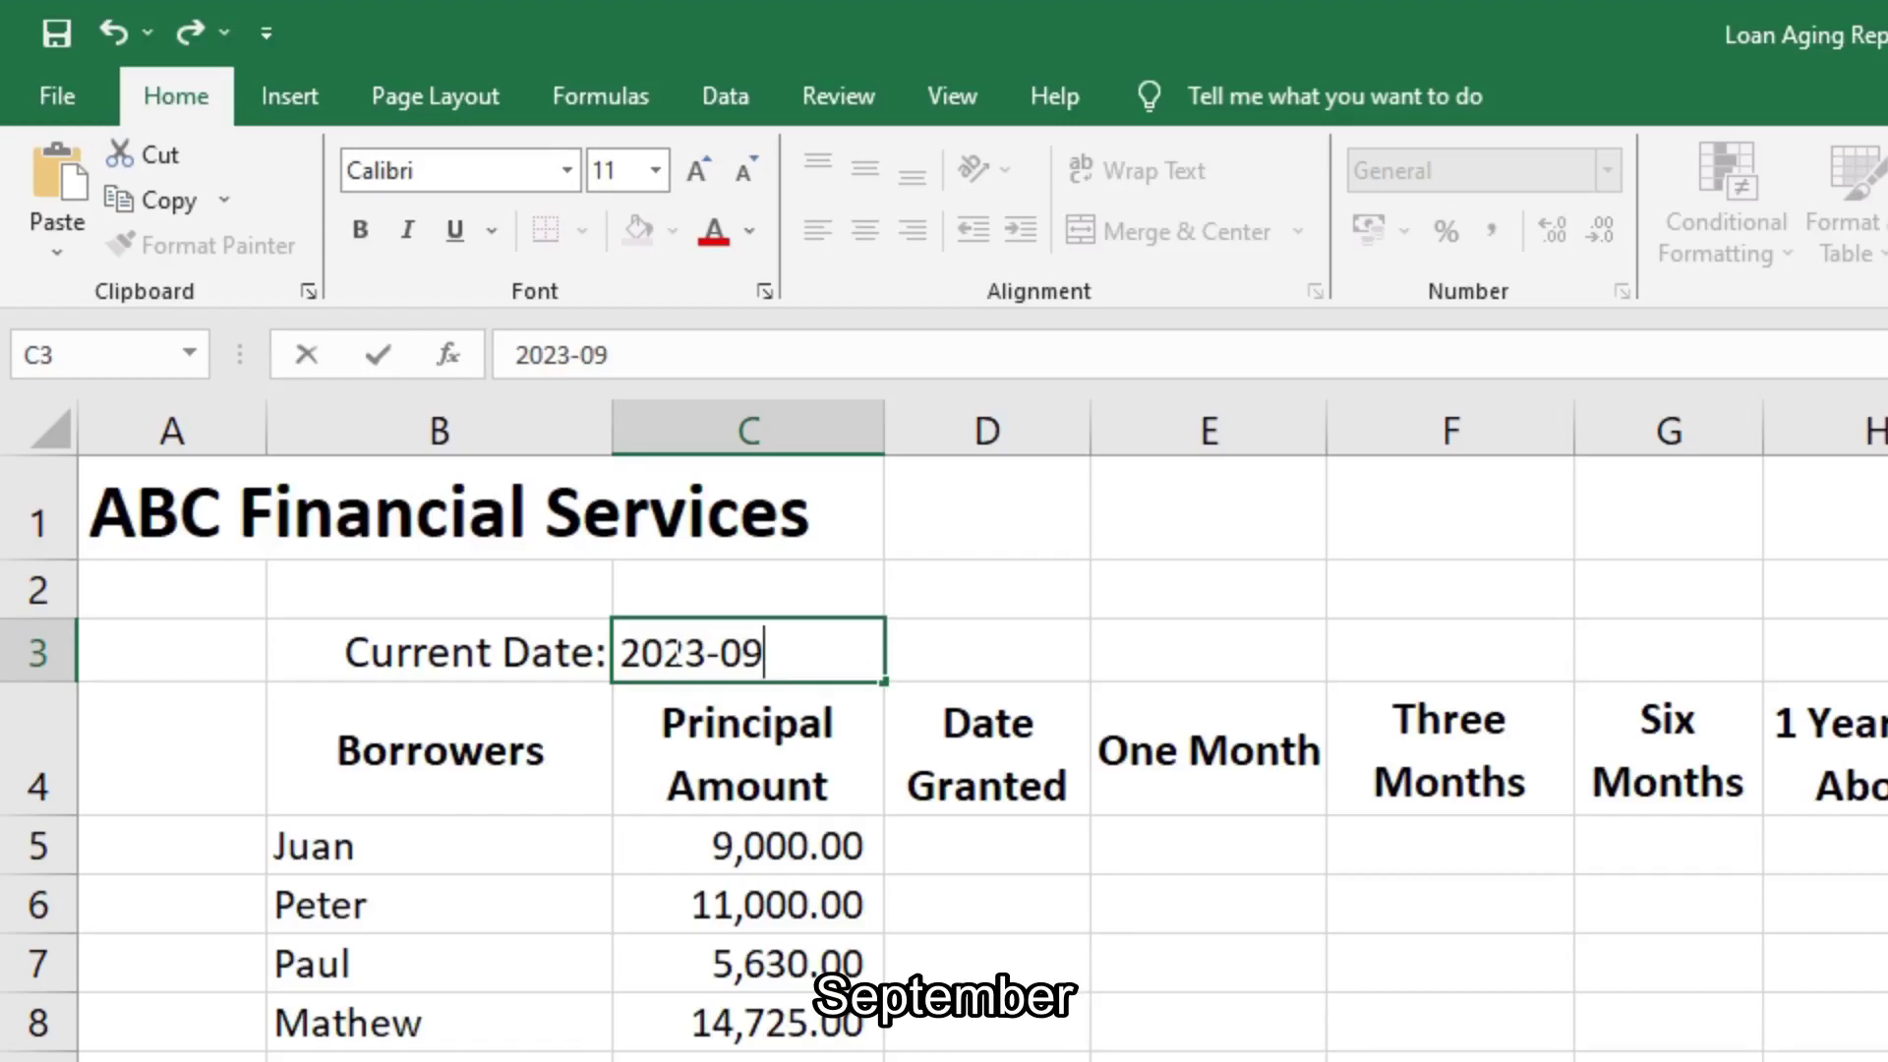
pyautogui.write('-11')
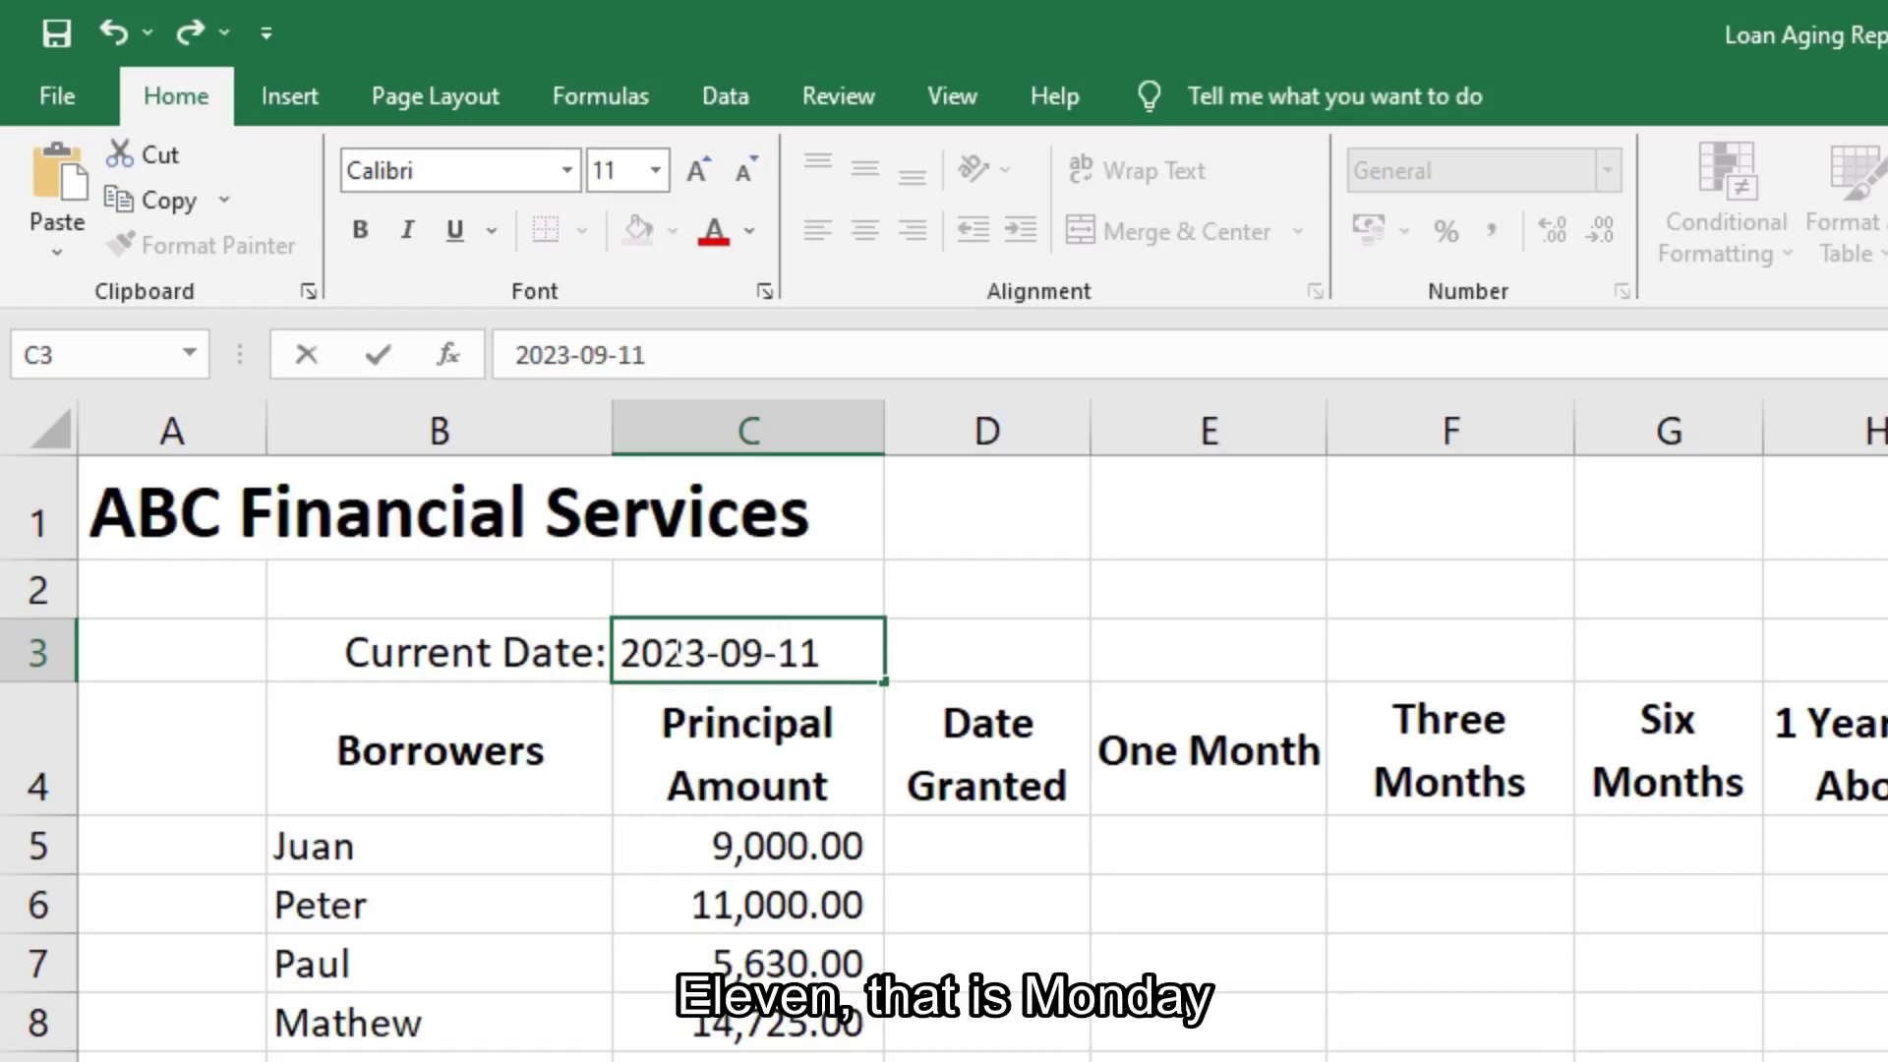
pyautogui.press('Return')
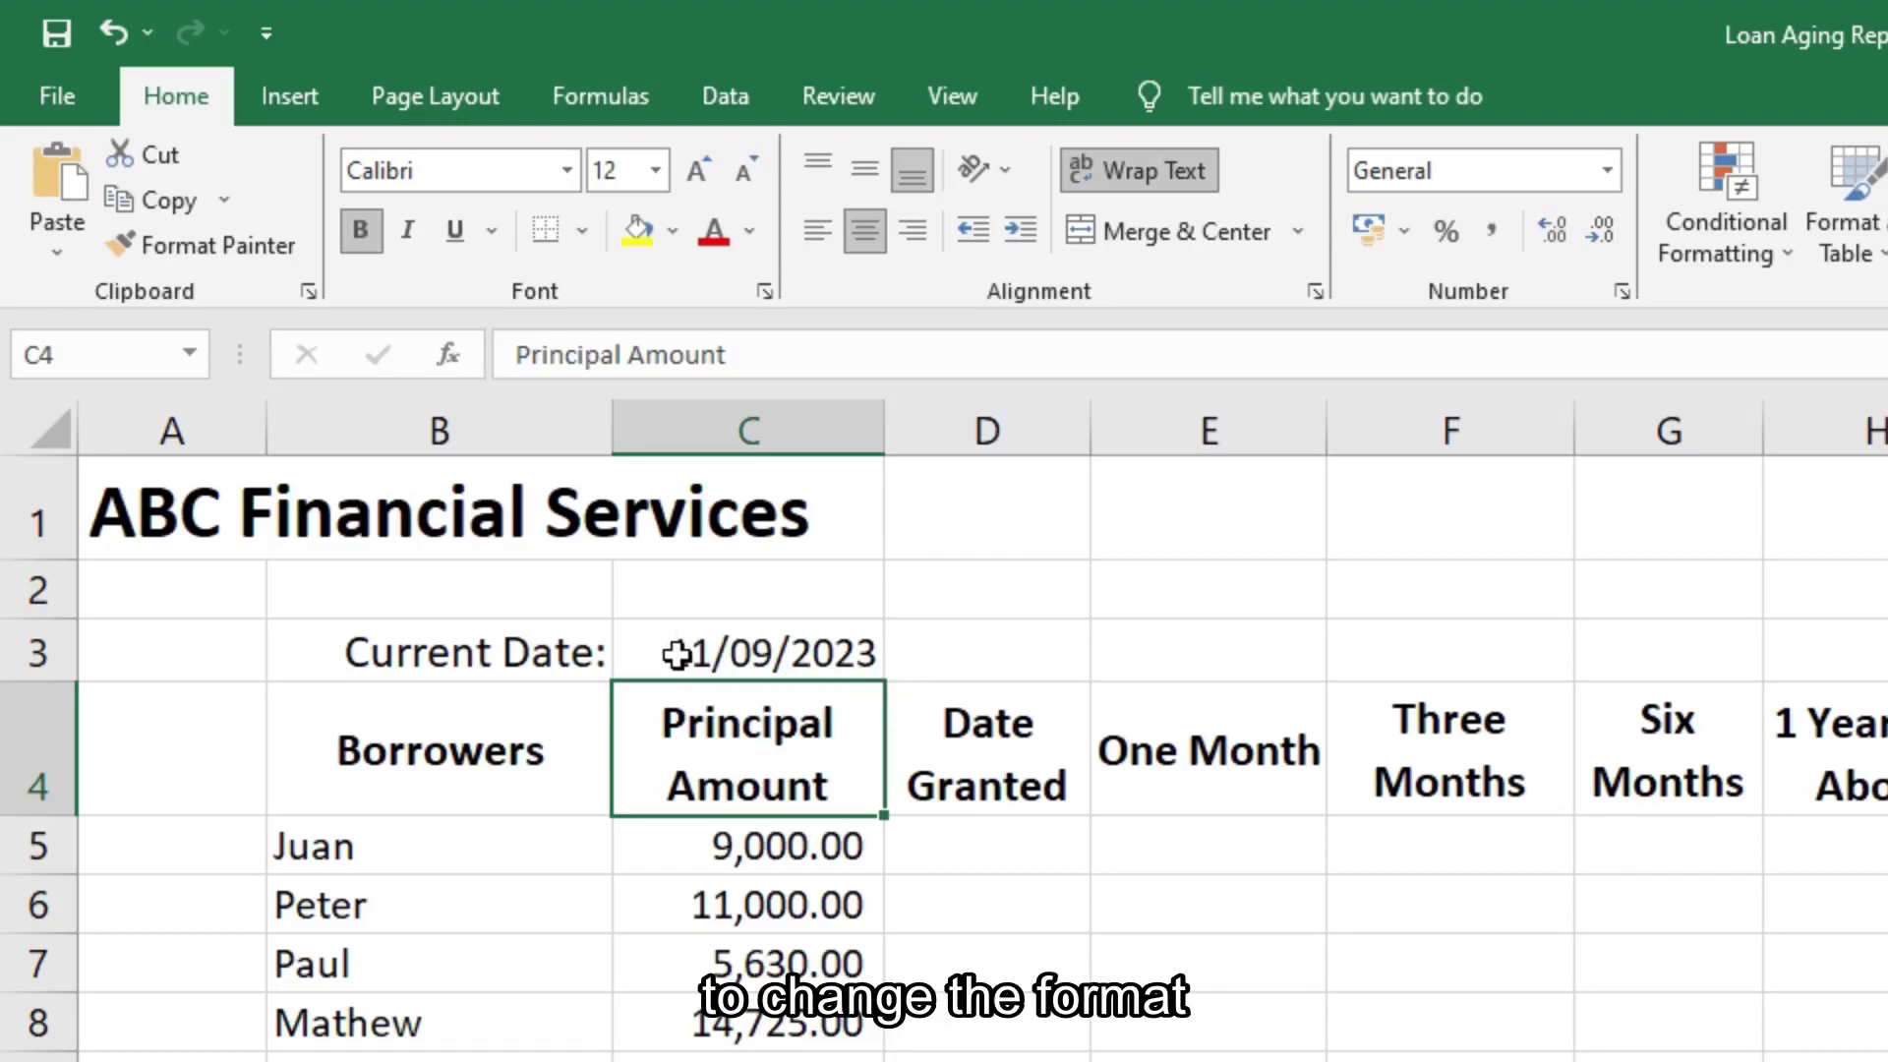
# Format the date in C3 with the Date type "March 14, 2012", keeping the English (Philippines) locale.
pyautogui.click(784, 654)
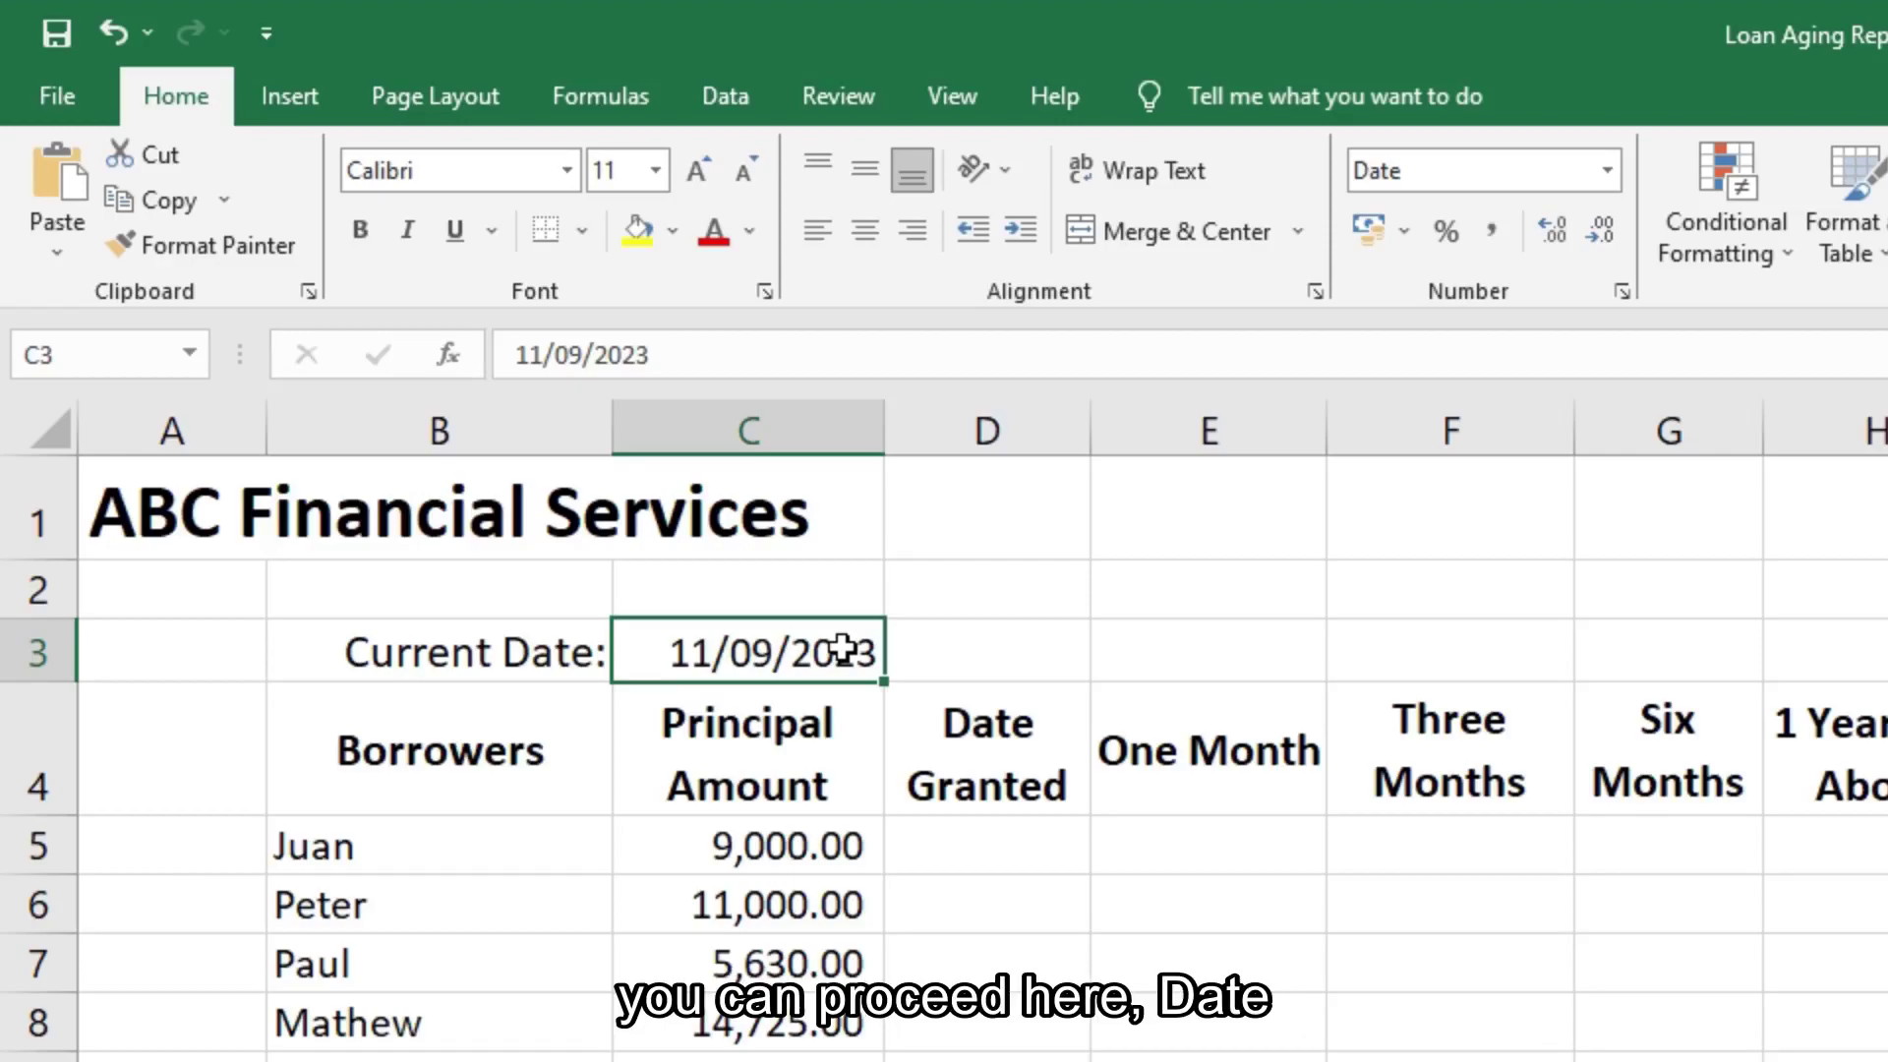
pyautogui.click(1606, 170)
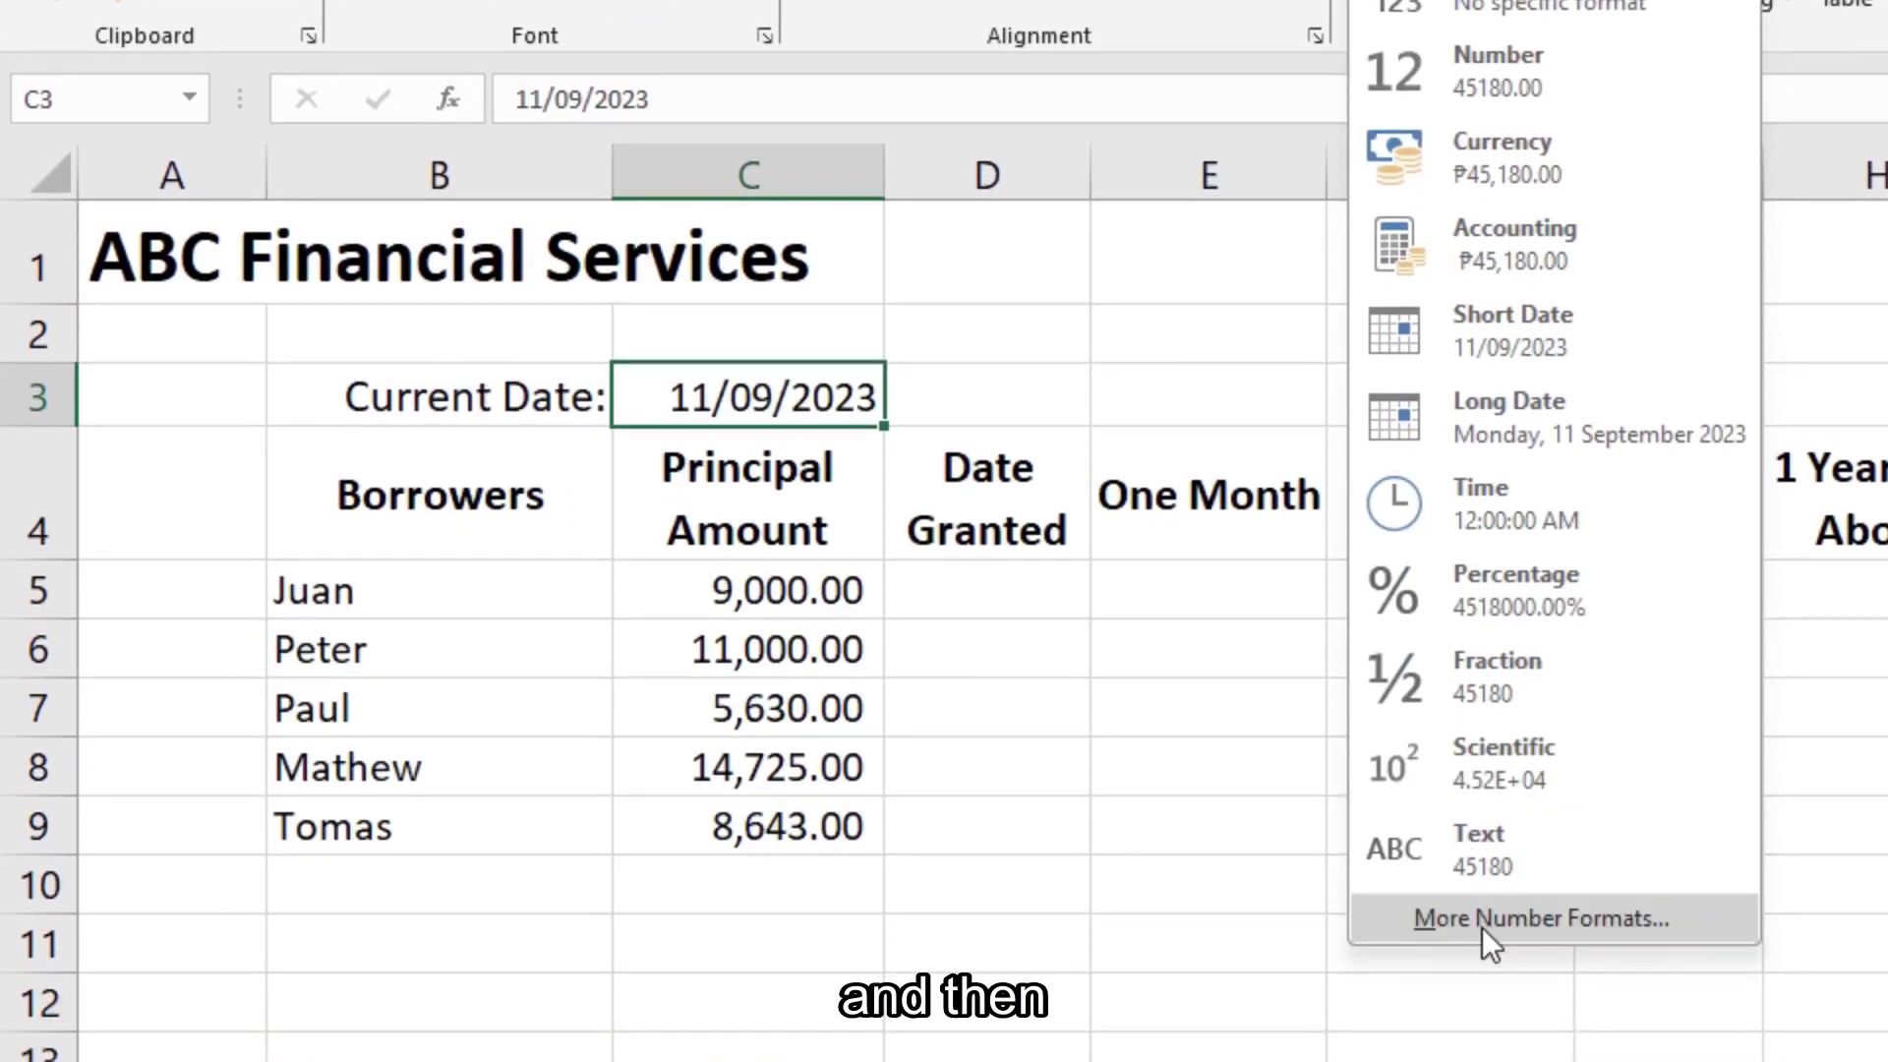
pyautogui.click(1480, 918)
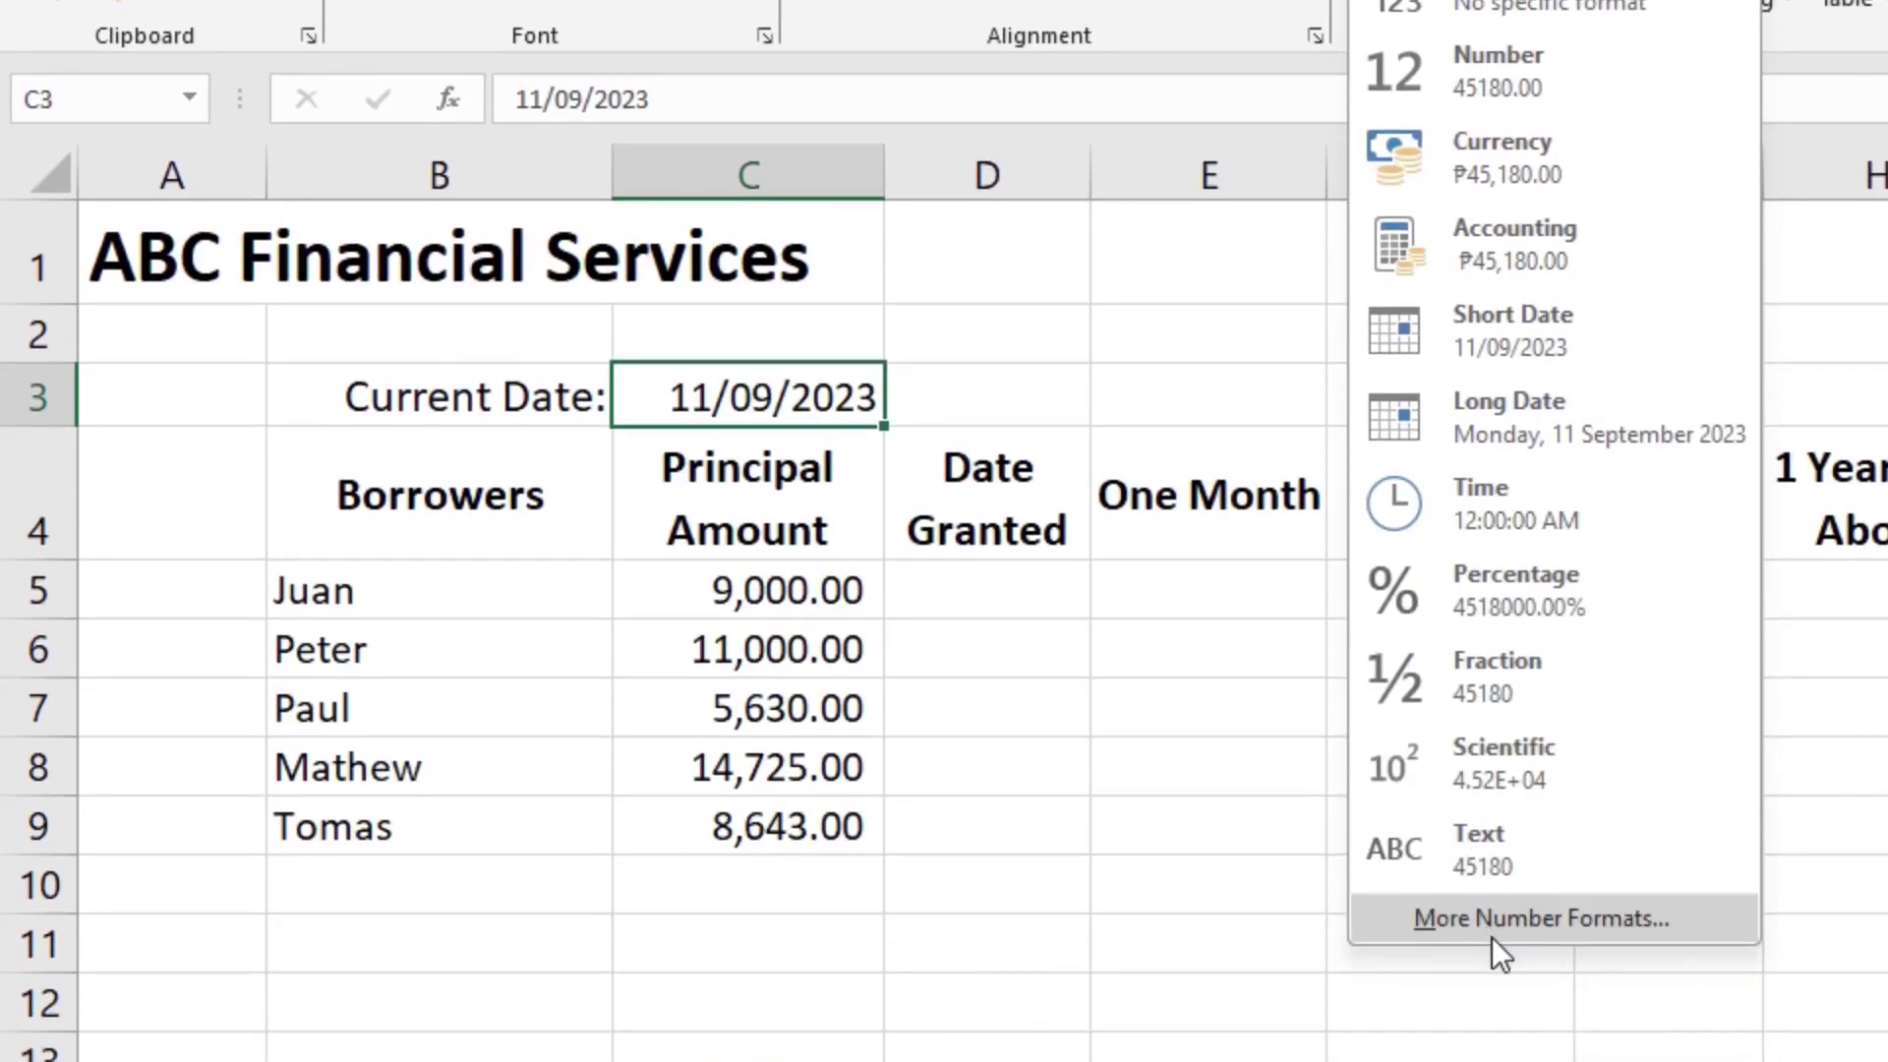
pyautogui.click(1492, 930)
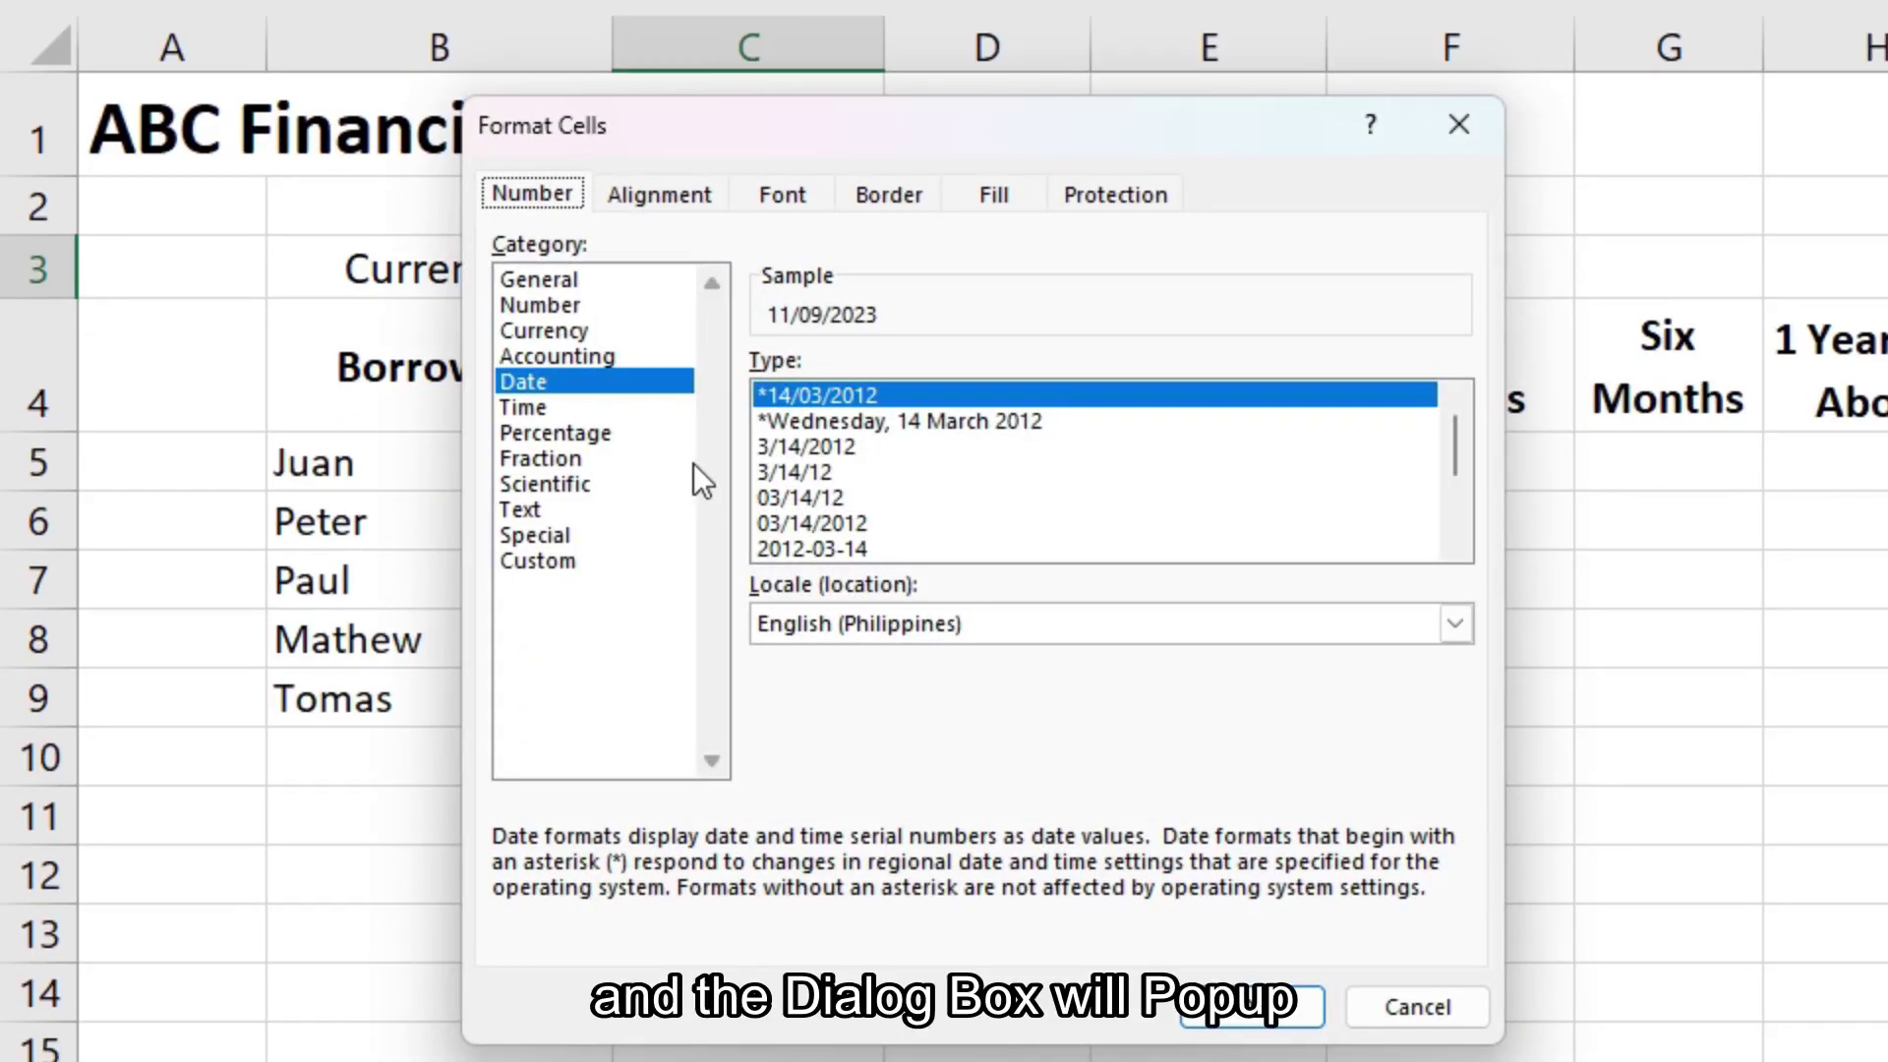
pyautogui.moveTo(1454, 439); pyautogui.dragTo(1459, 486)
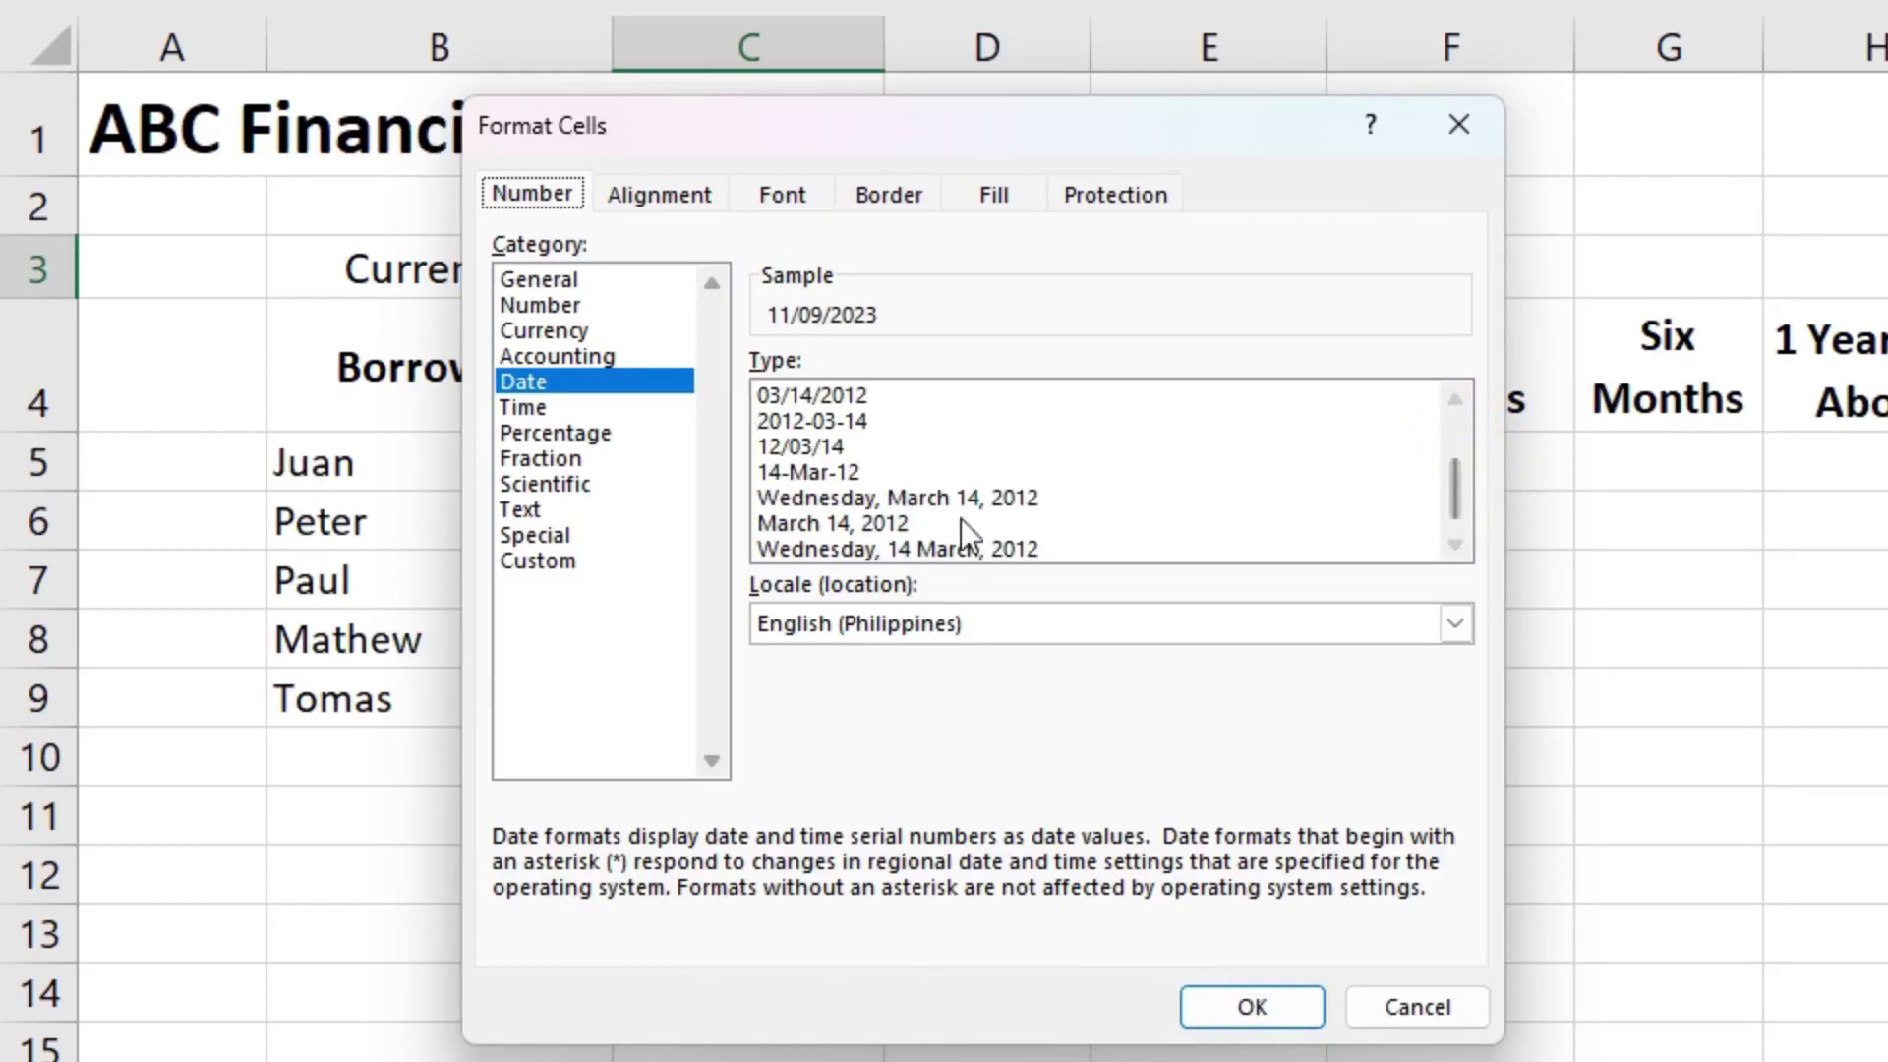
pyautogui.click(828, 527)
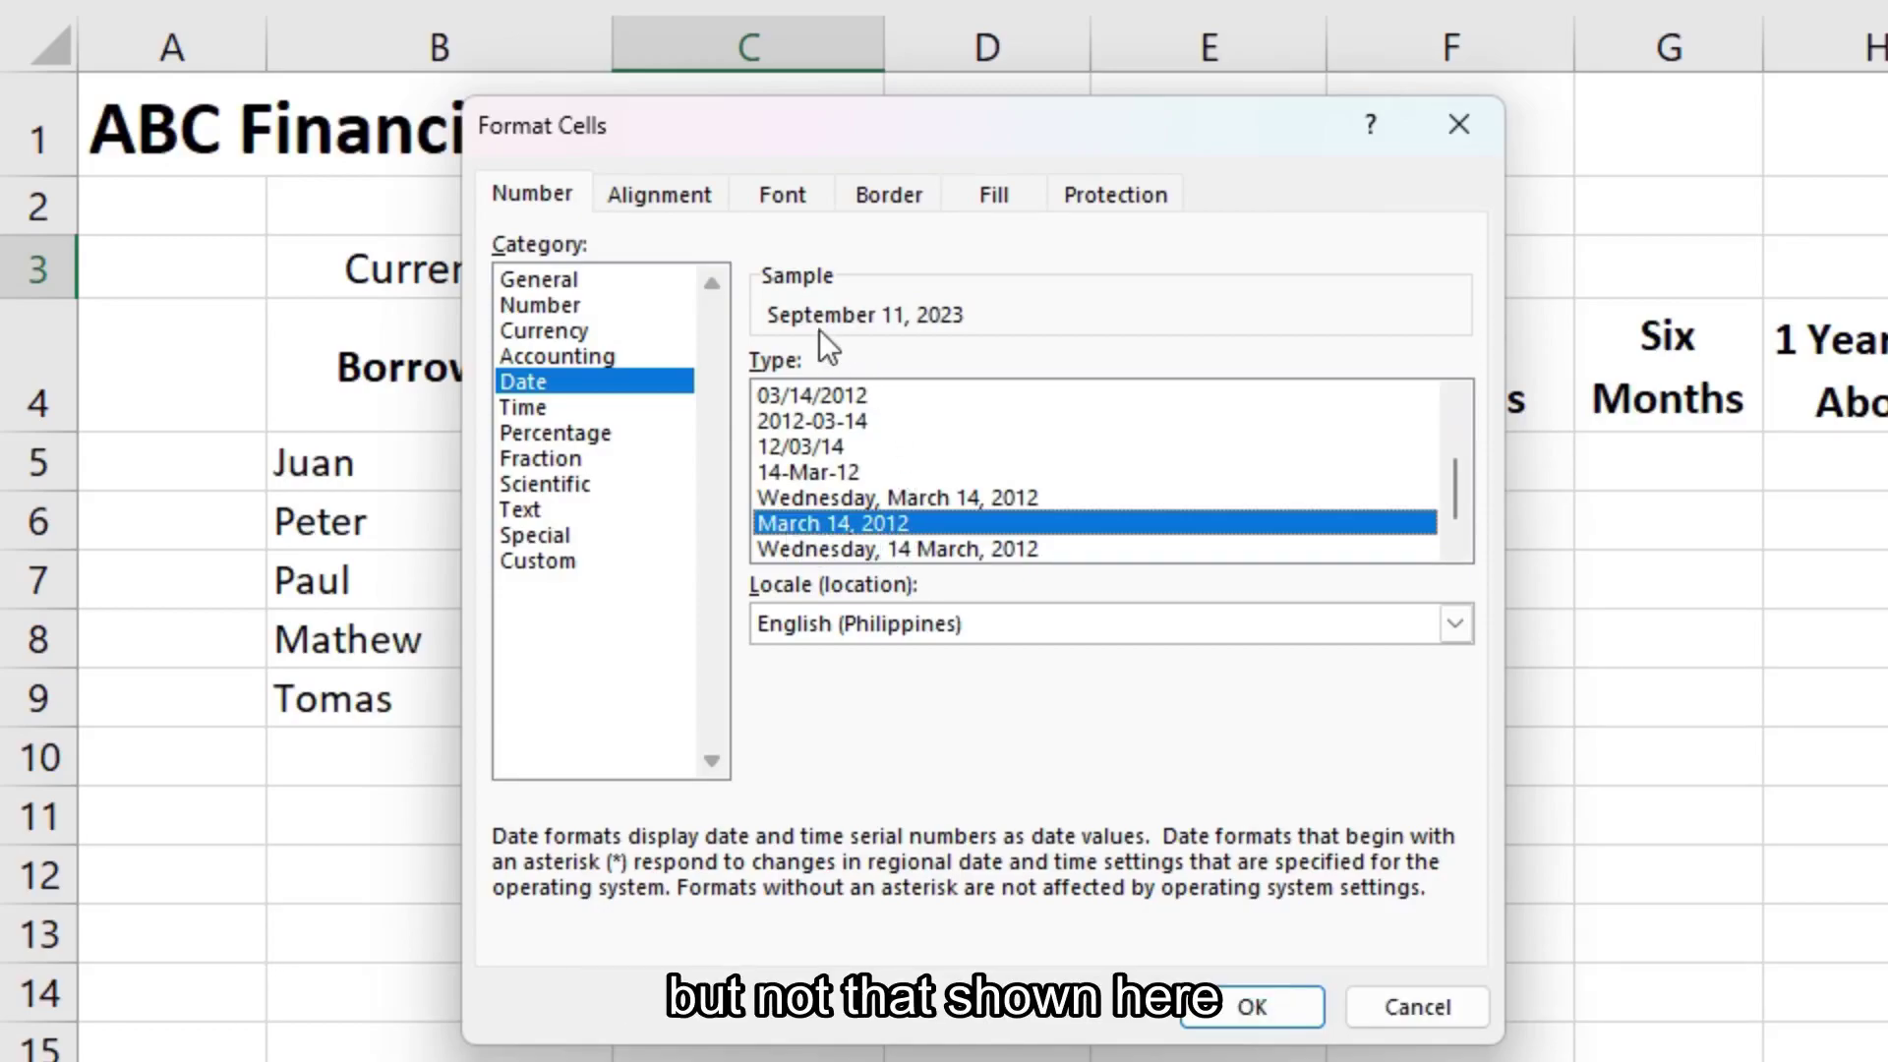
pyautogui.moveTo(940, 133); pyautogui.dragTo(1274, 196)
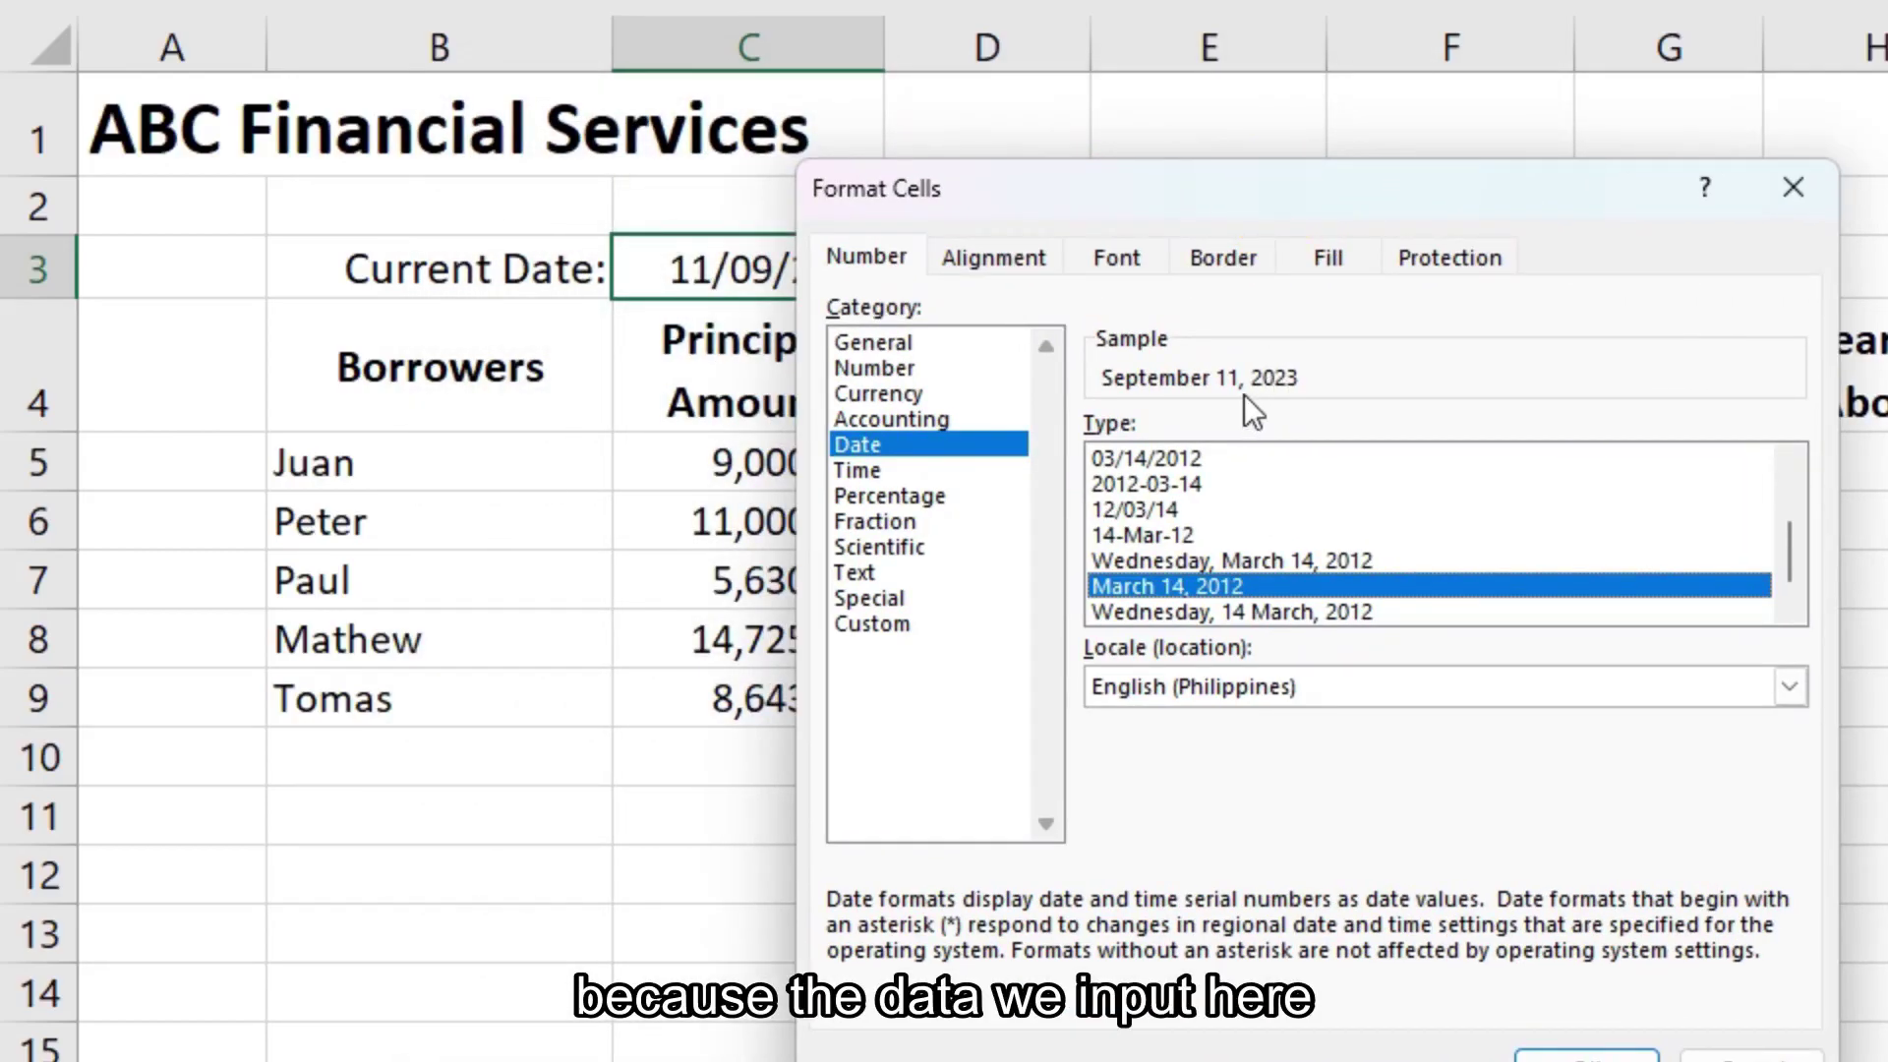
pyautogui.moveTo(1065, 209); pyautogui.dragTo(1272, 192)
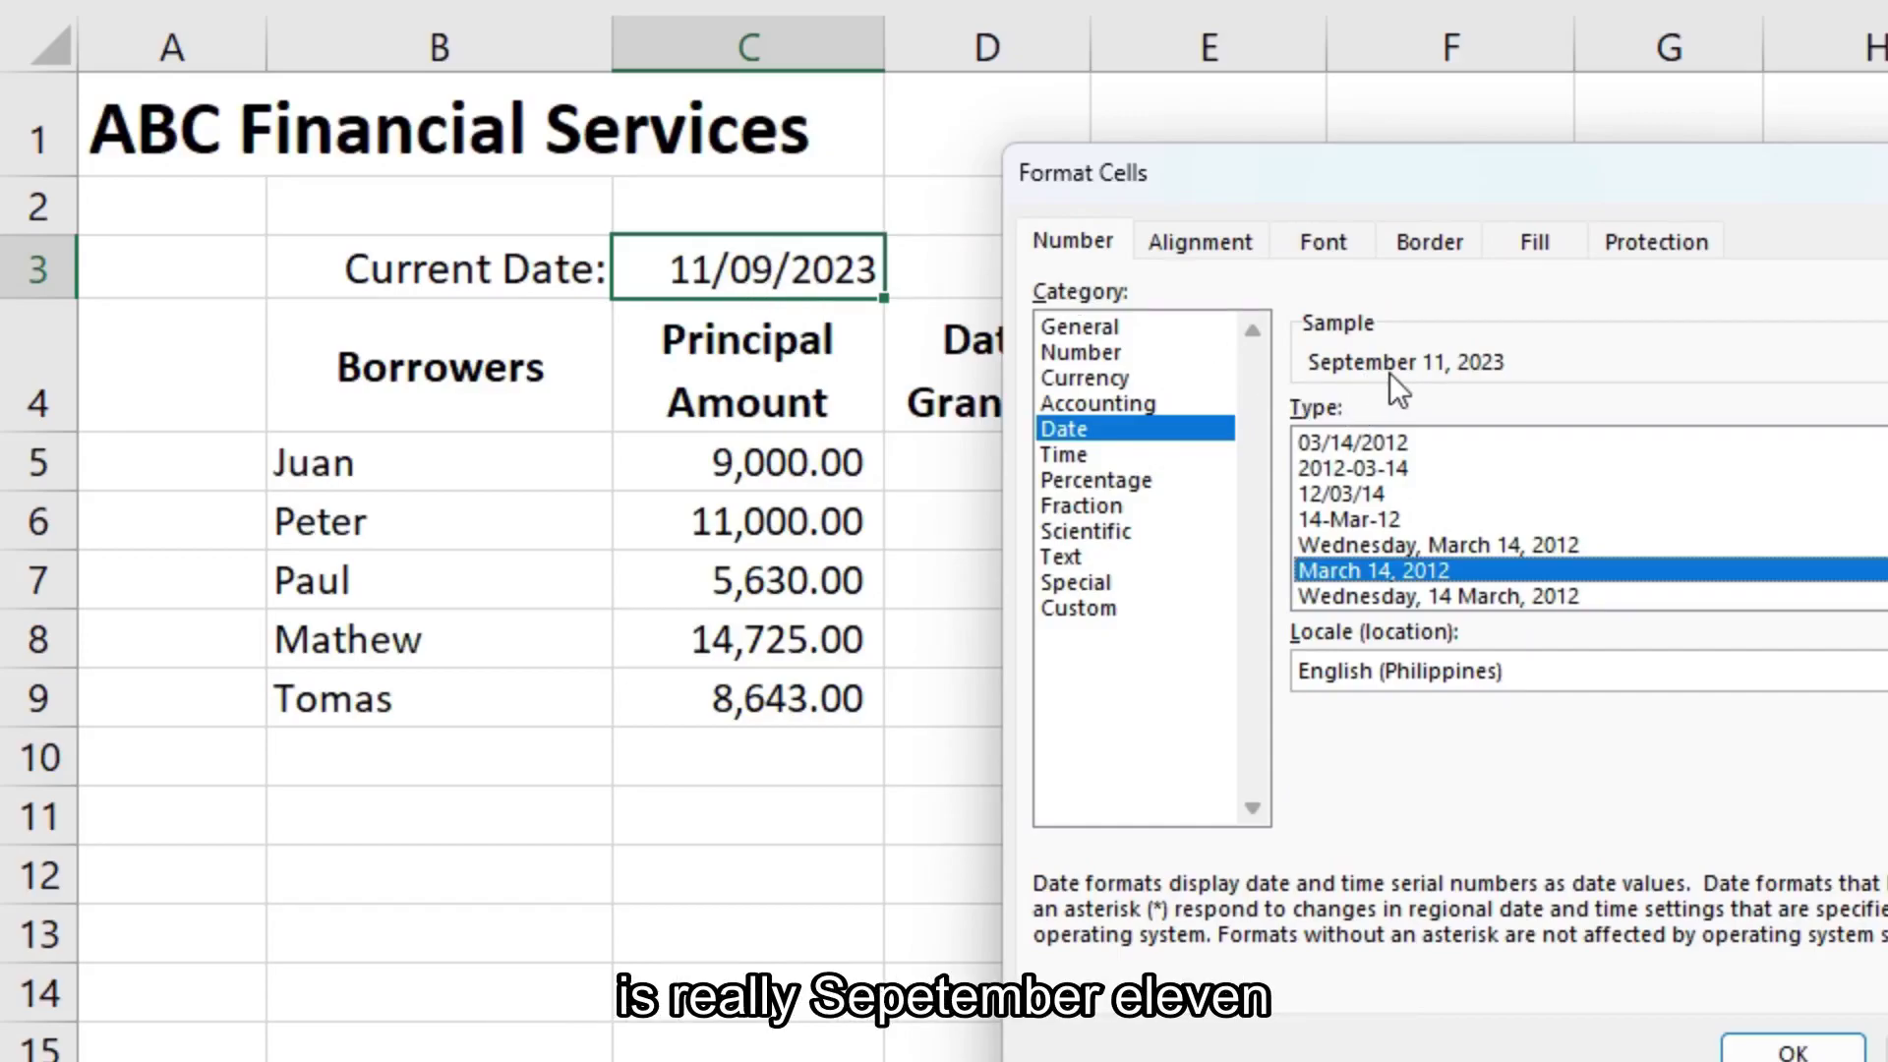
pyautogui.click(1334, 574)
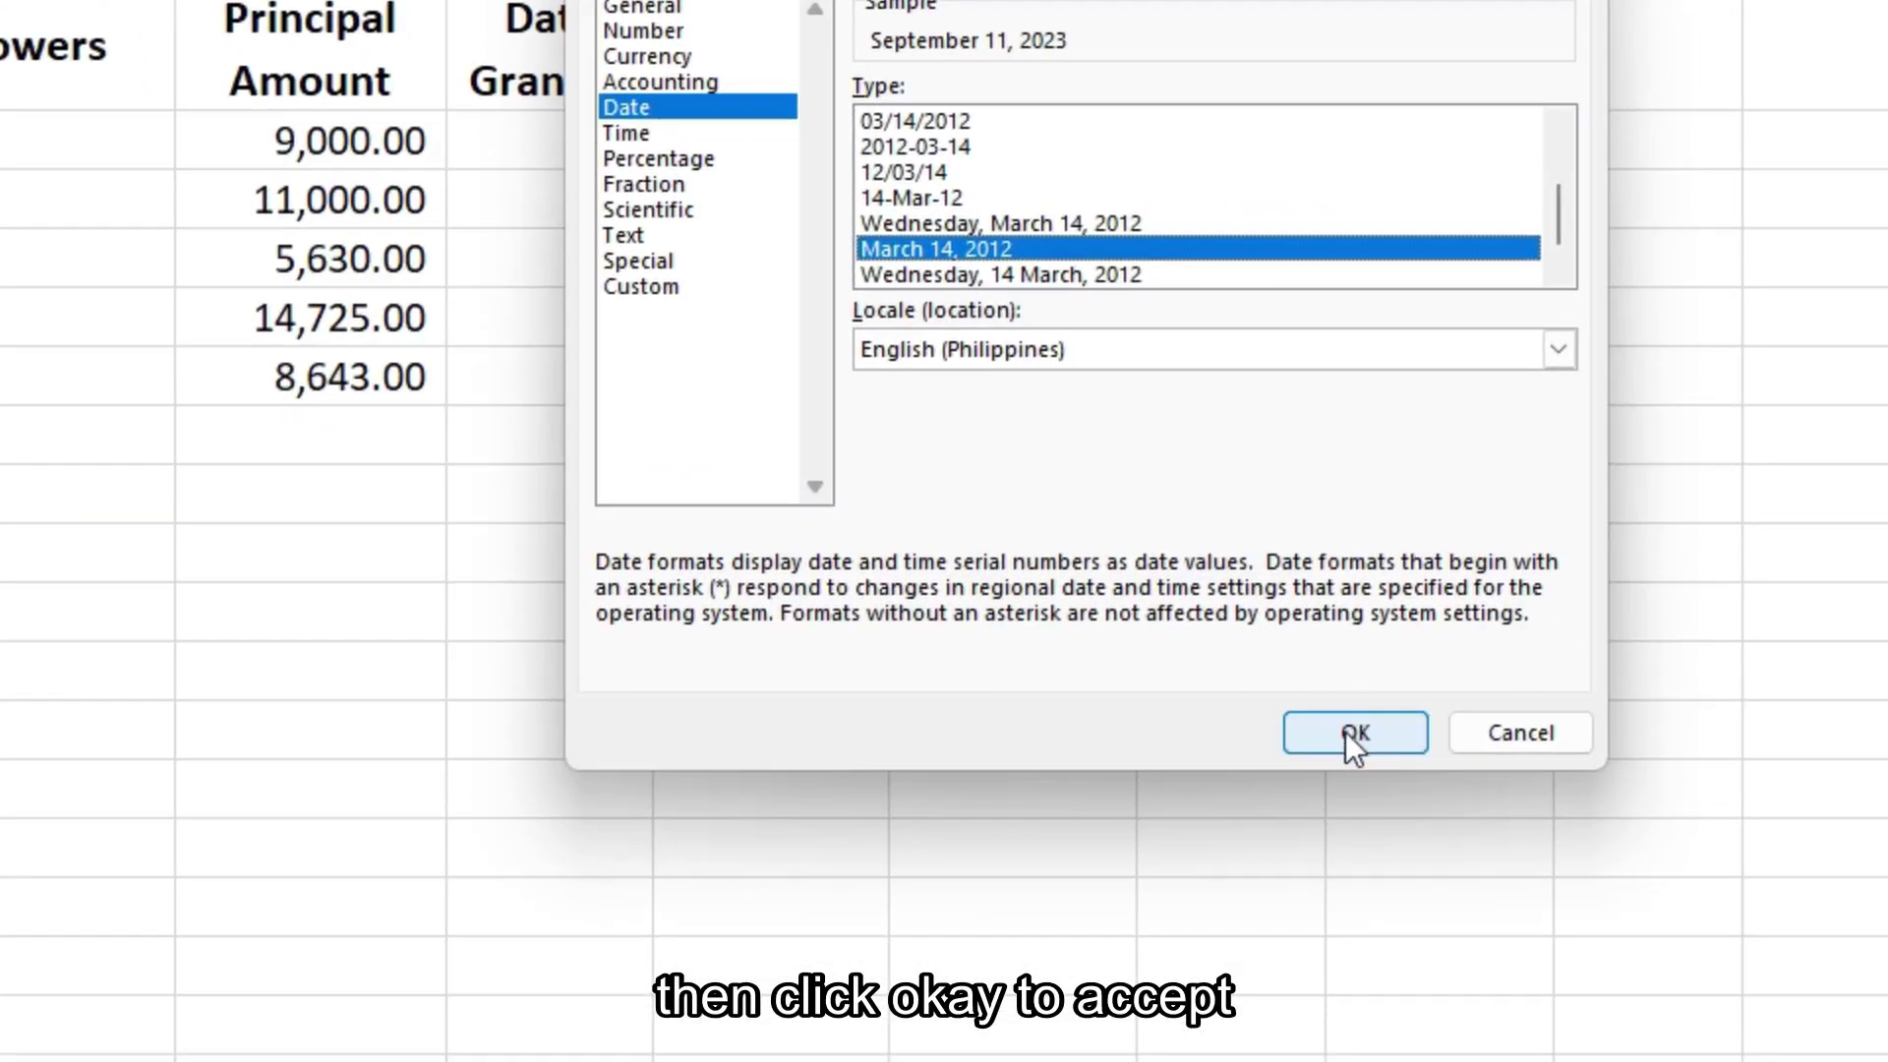
pyautogui.click(1505, 843)
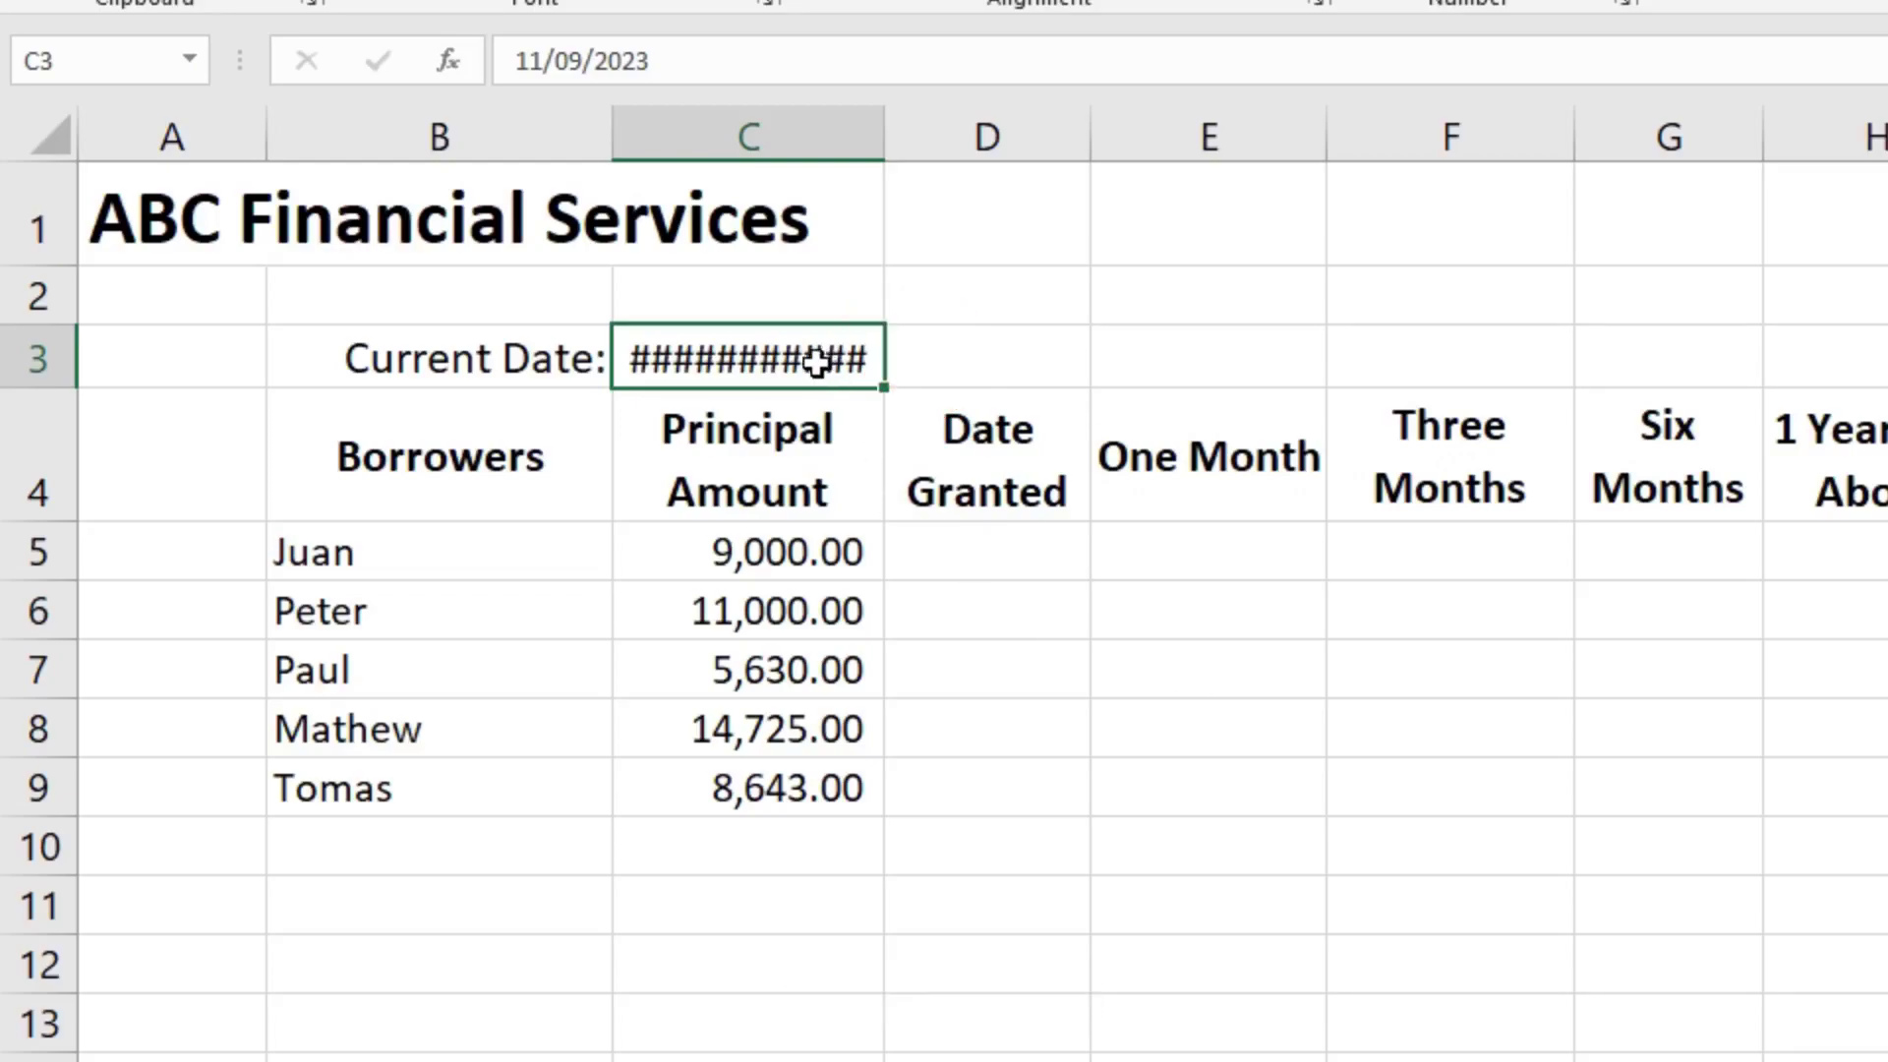
# Try widening column C to fit the full date in C3 and narrow the column back.
pyautogui.moveTo(780, 350)
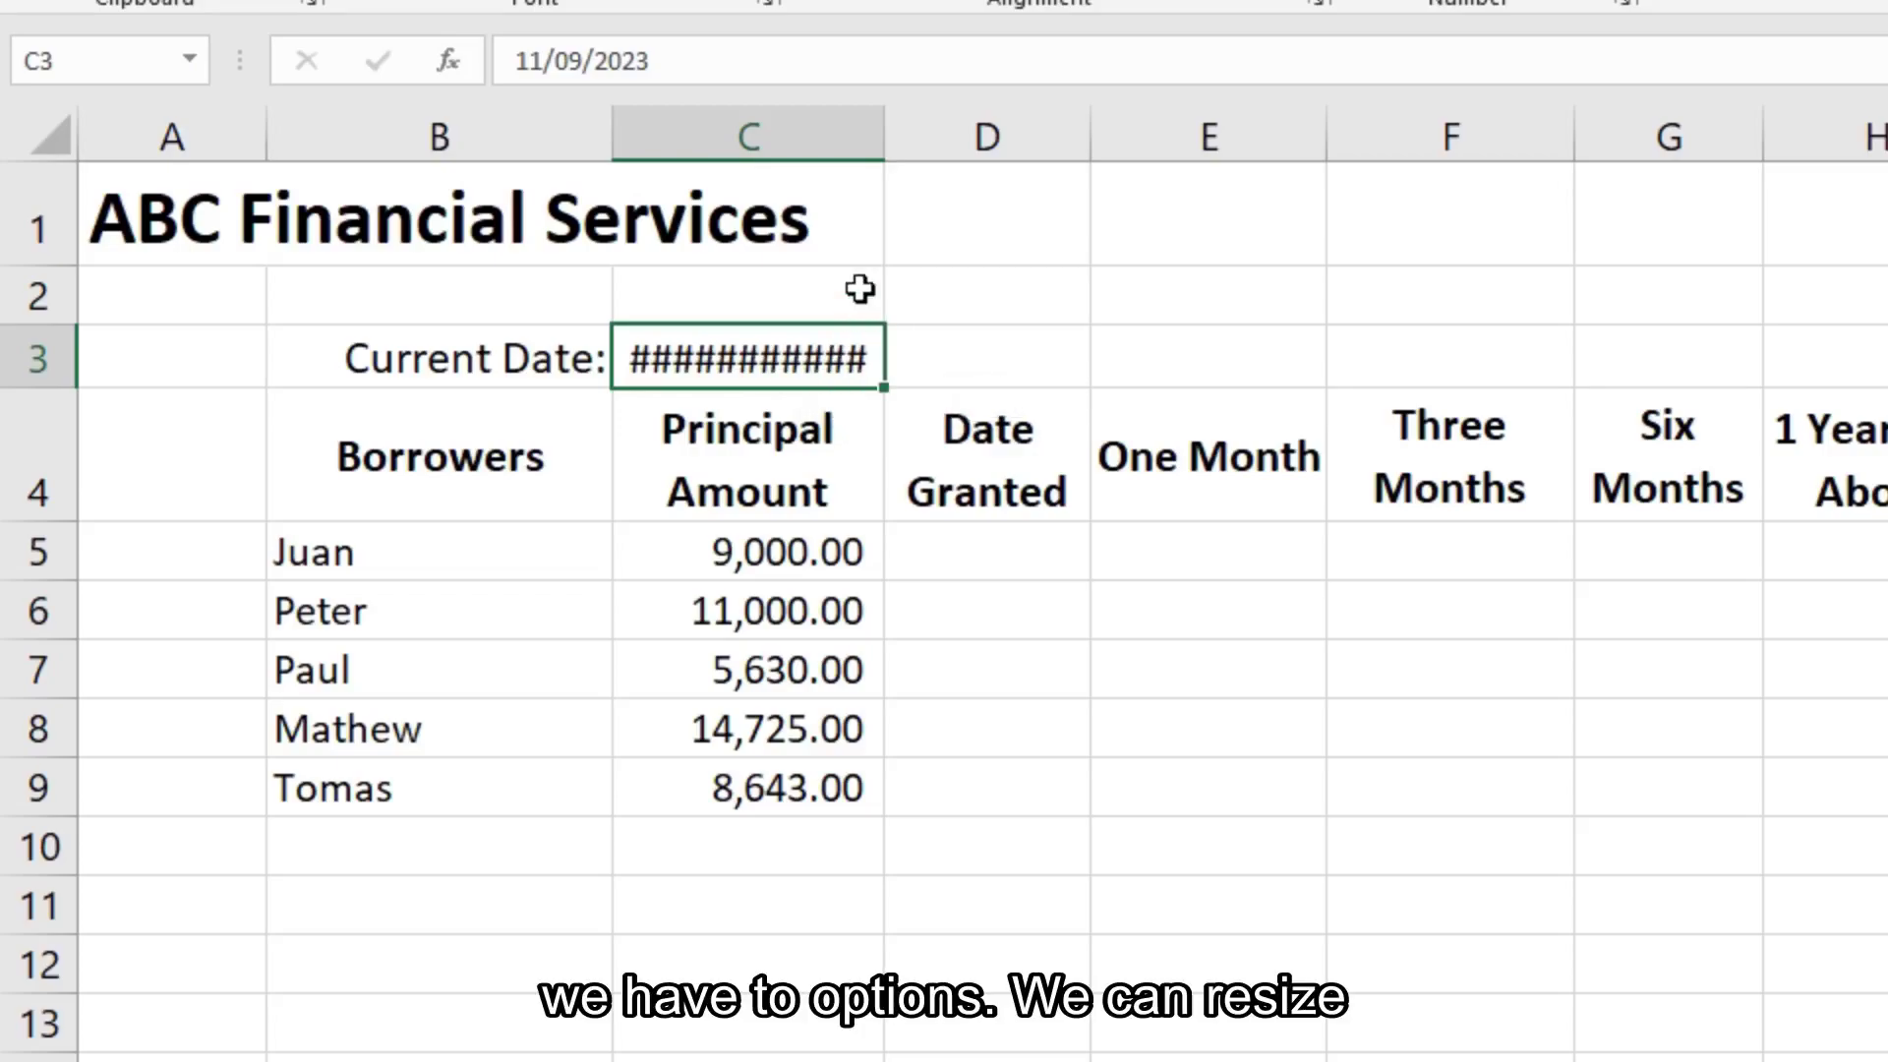
pyautogui.moveTo(891, 149); pyautogui.dragTo(924, 145)
pyautogui.moveTo(924, 146); pyautogui.dragTo(991, 146)
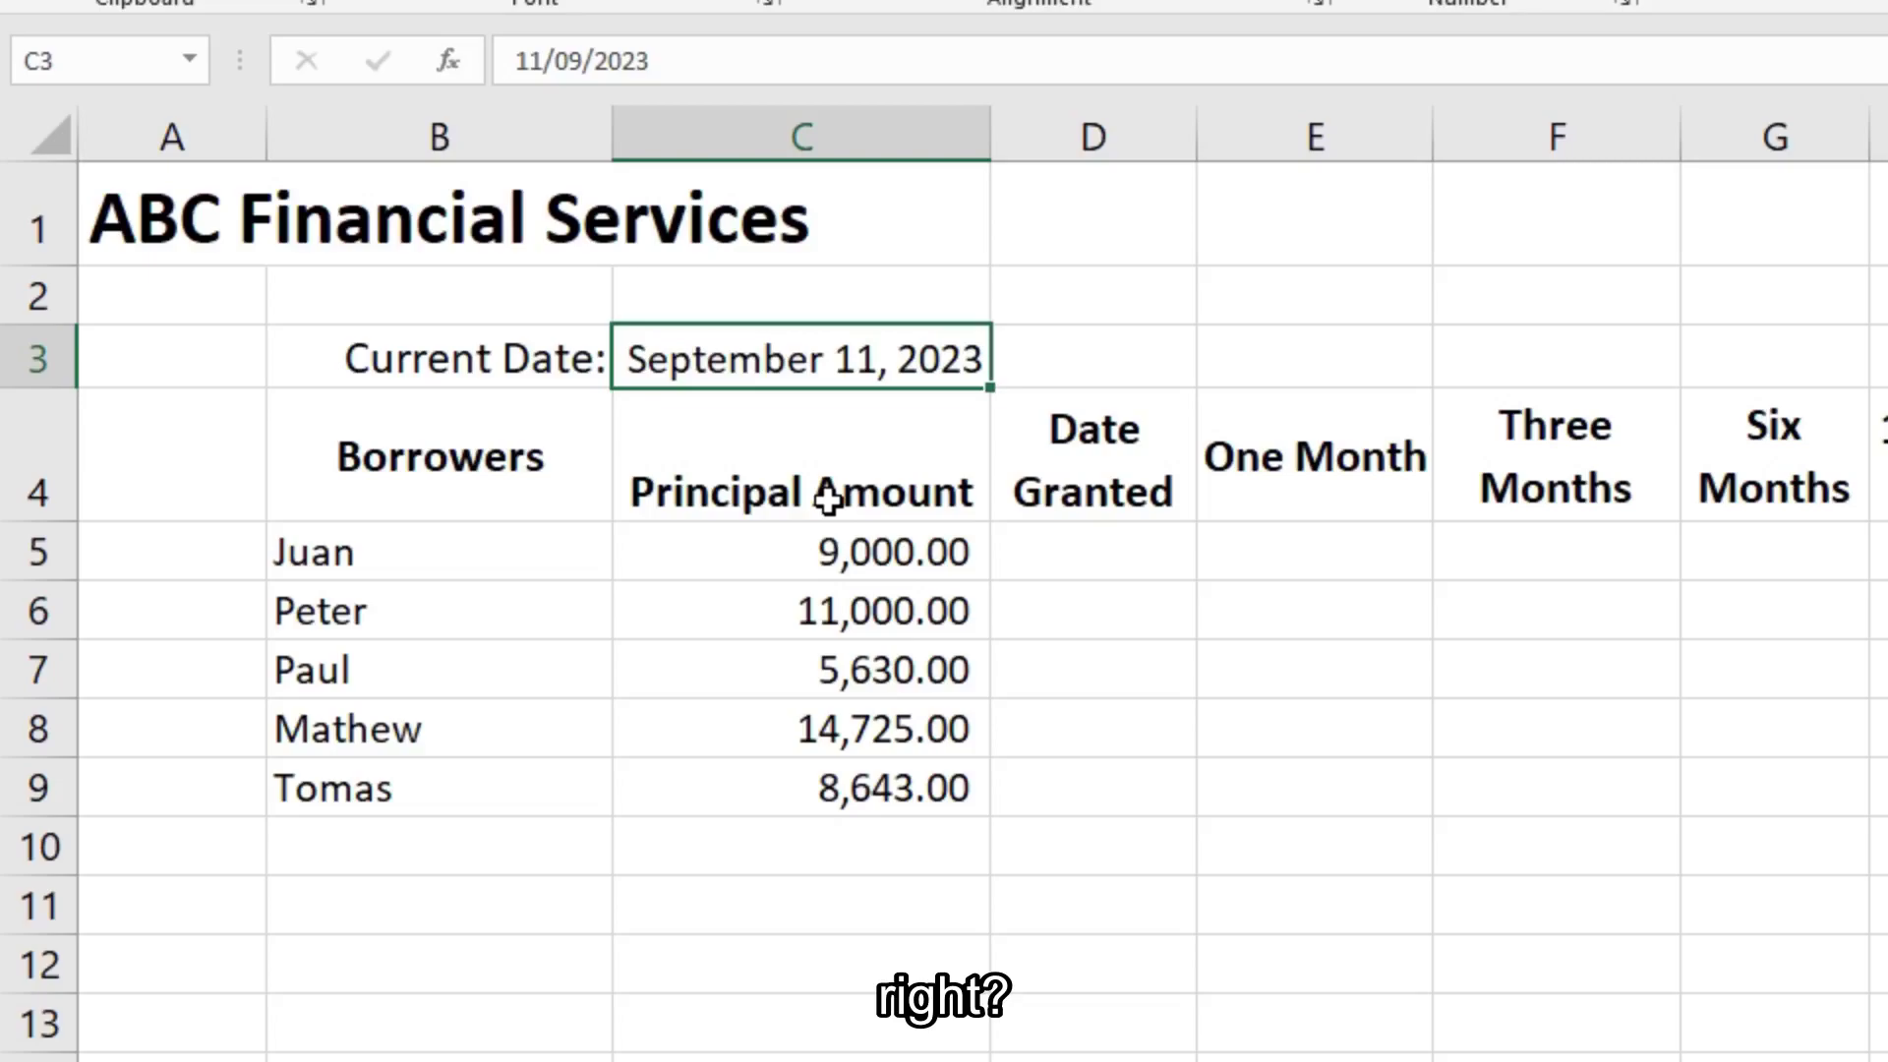
pyautogui.click(831, 553)
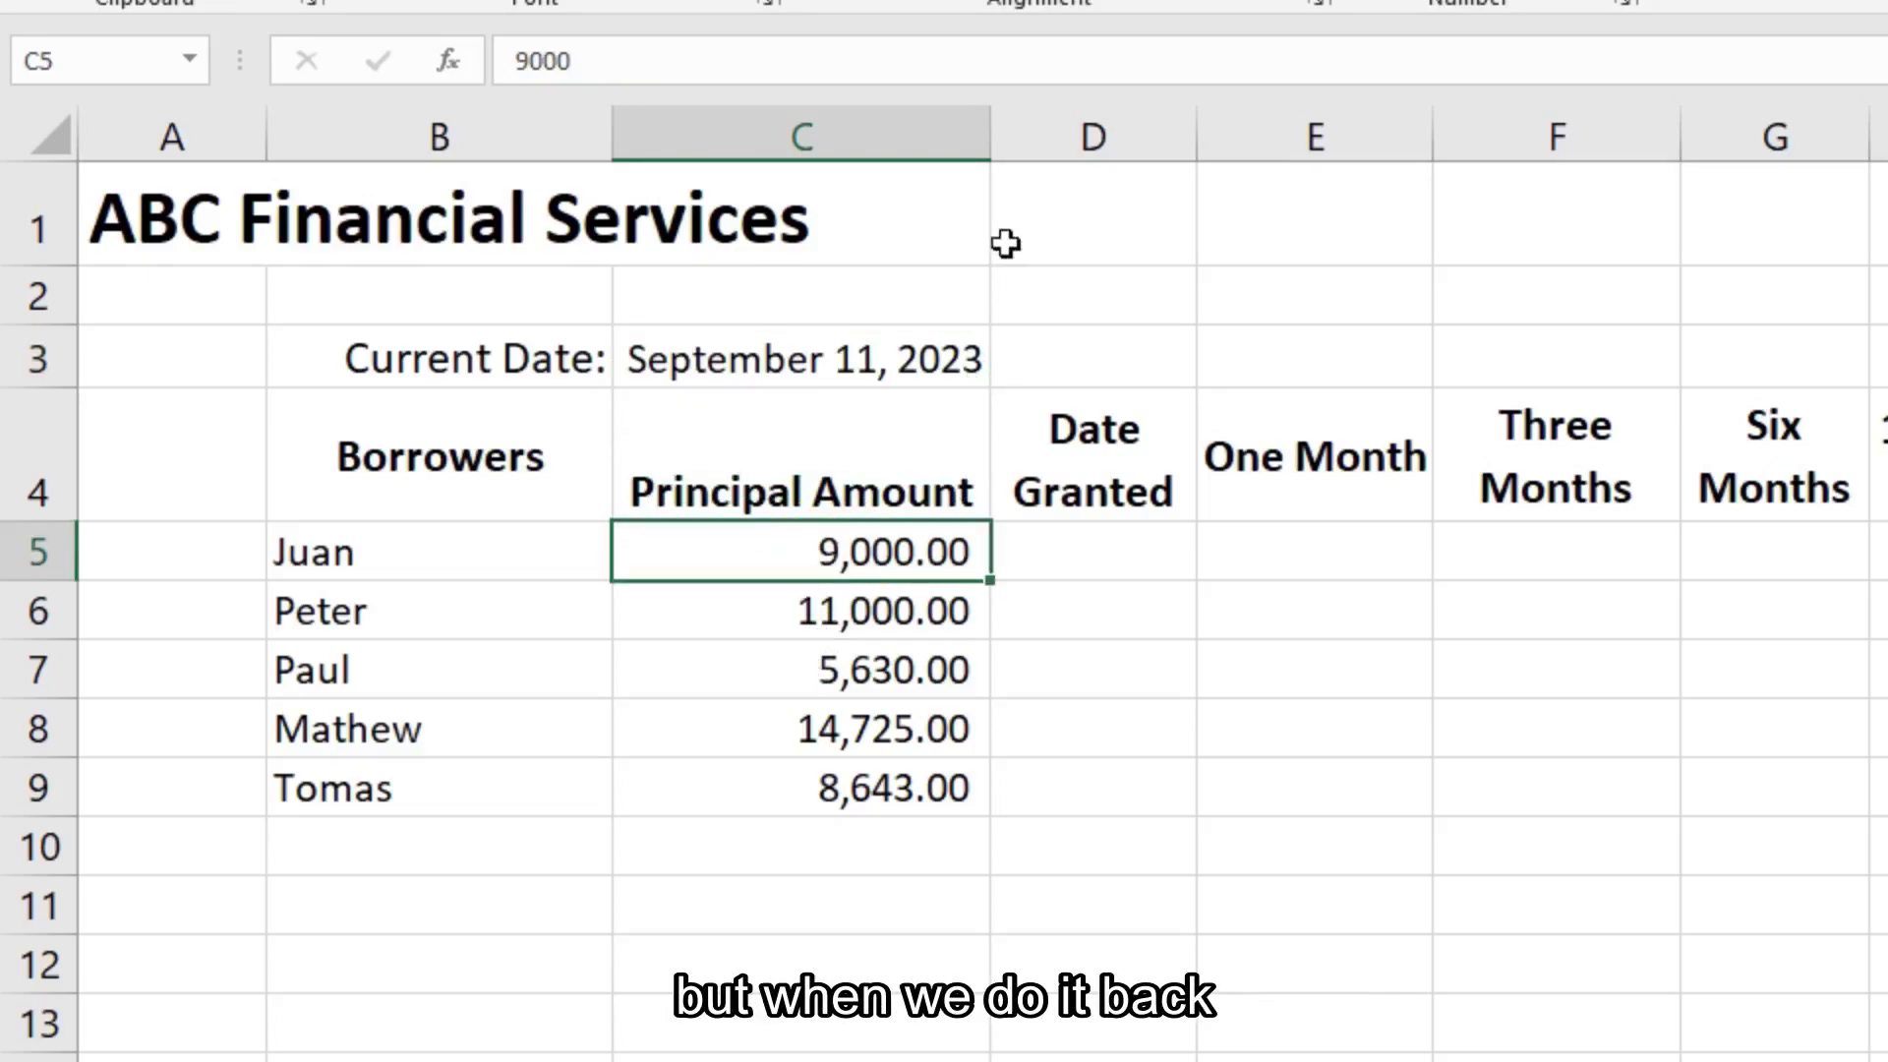
pyautogui.moveTo(989, 149); pyautogui.dragTo(869, 177)
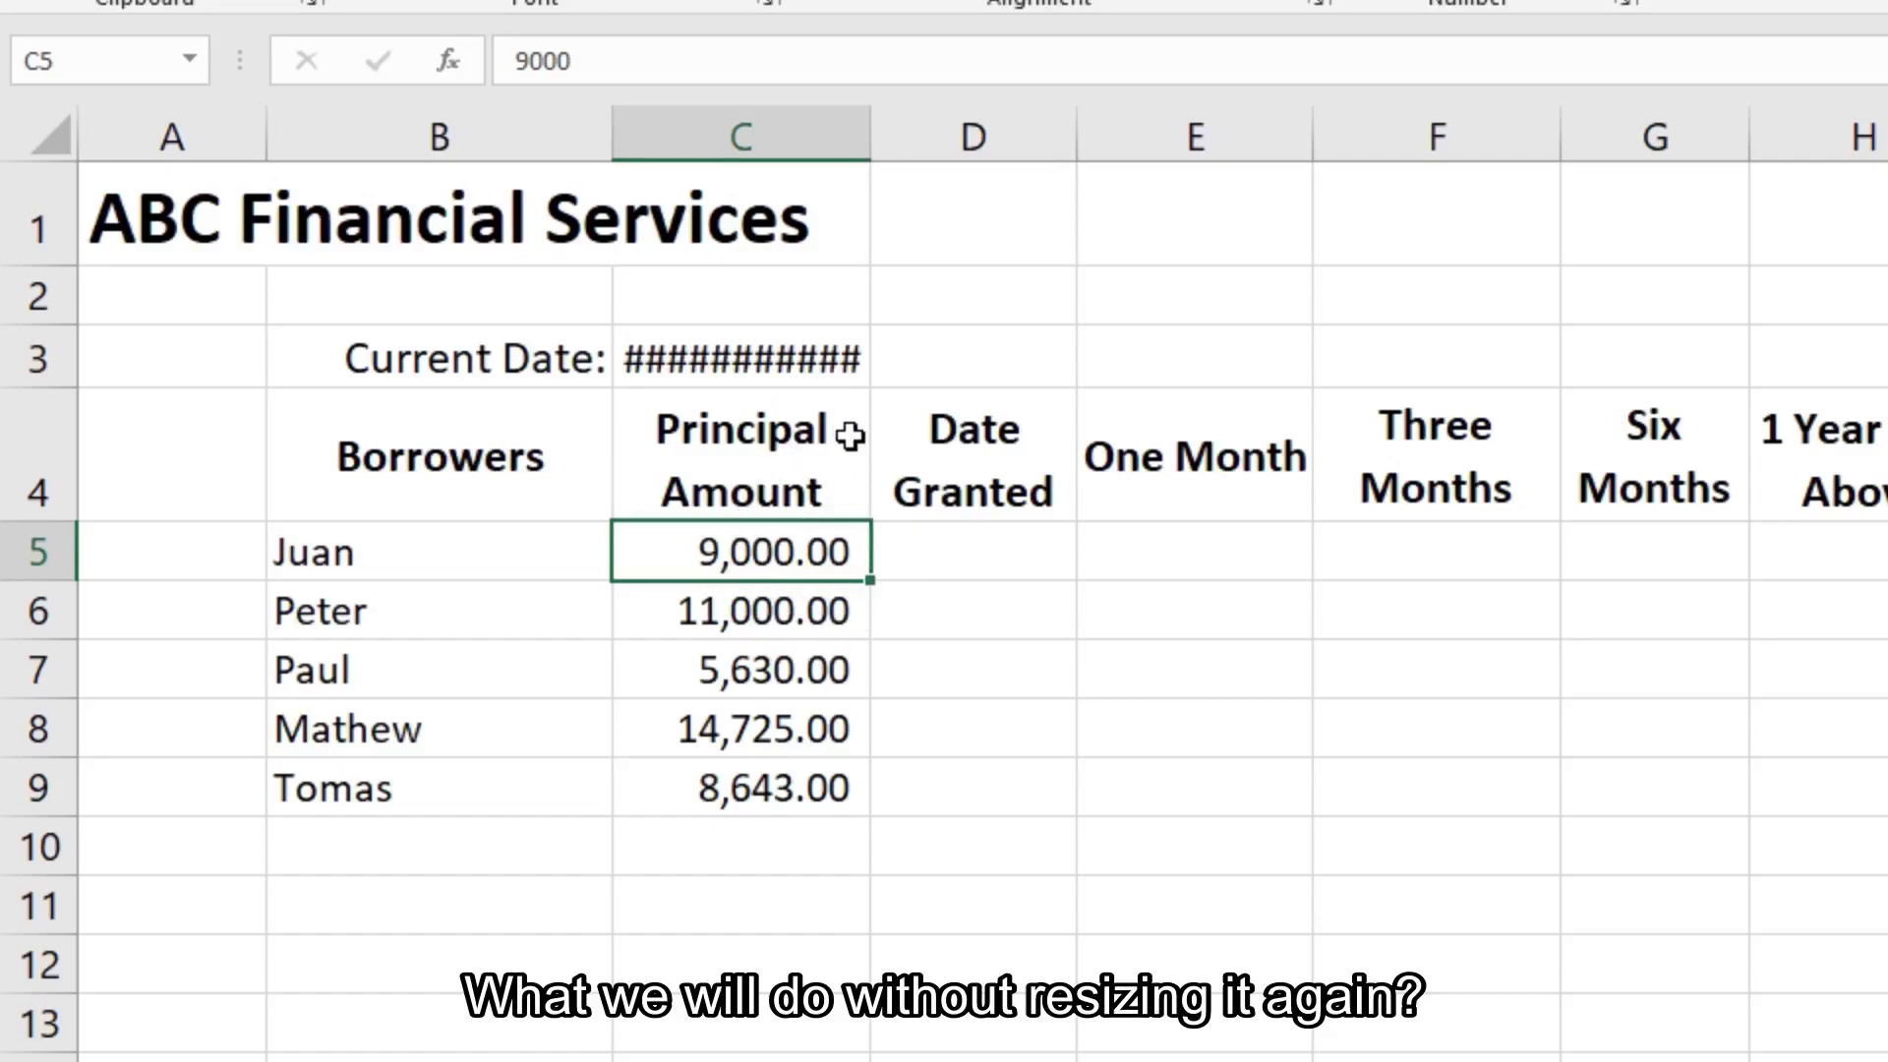
# Merge cells C3 and D3, and make the date in them left-aligned and one font size larger.
pyautogui.click(772, 358)
pyautogui.moveTo(870, 356); pyautogui.dragTo(889, 358)
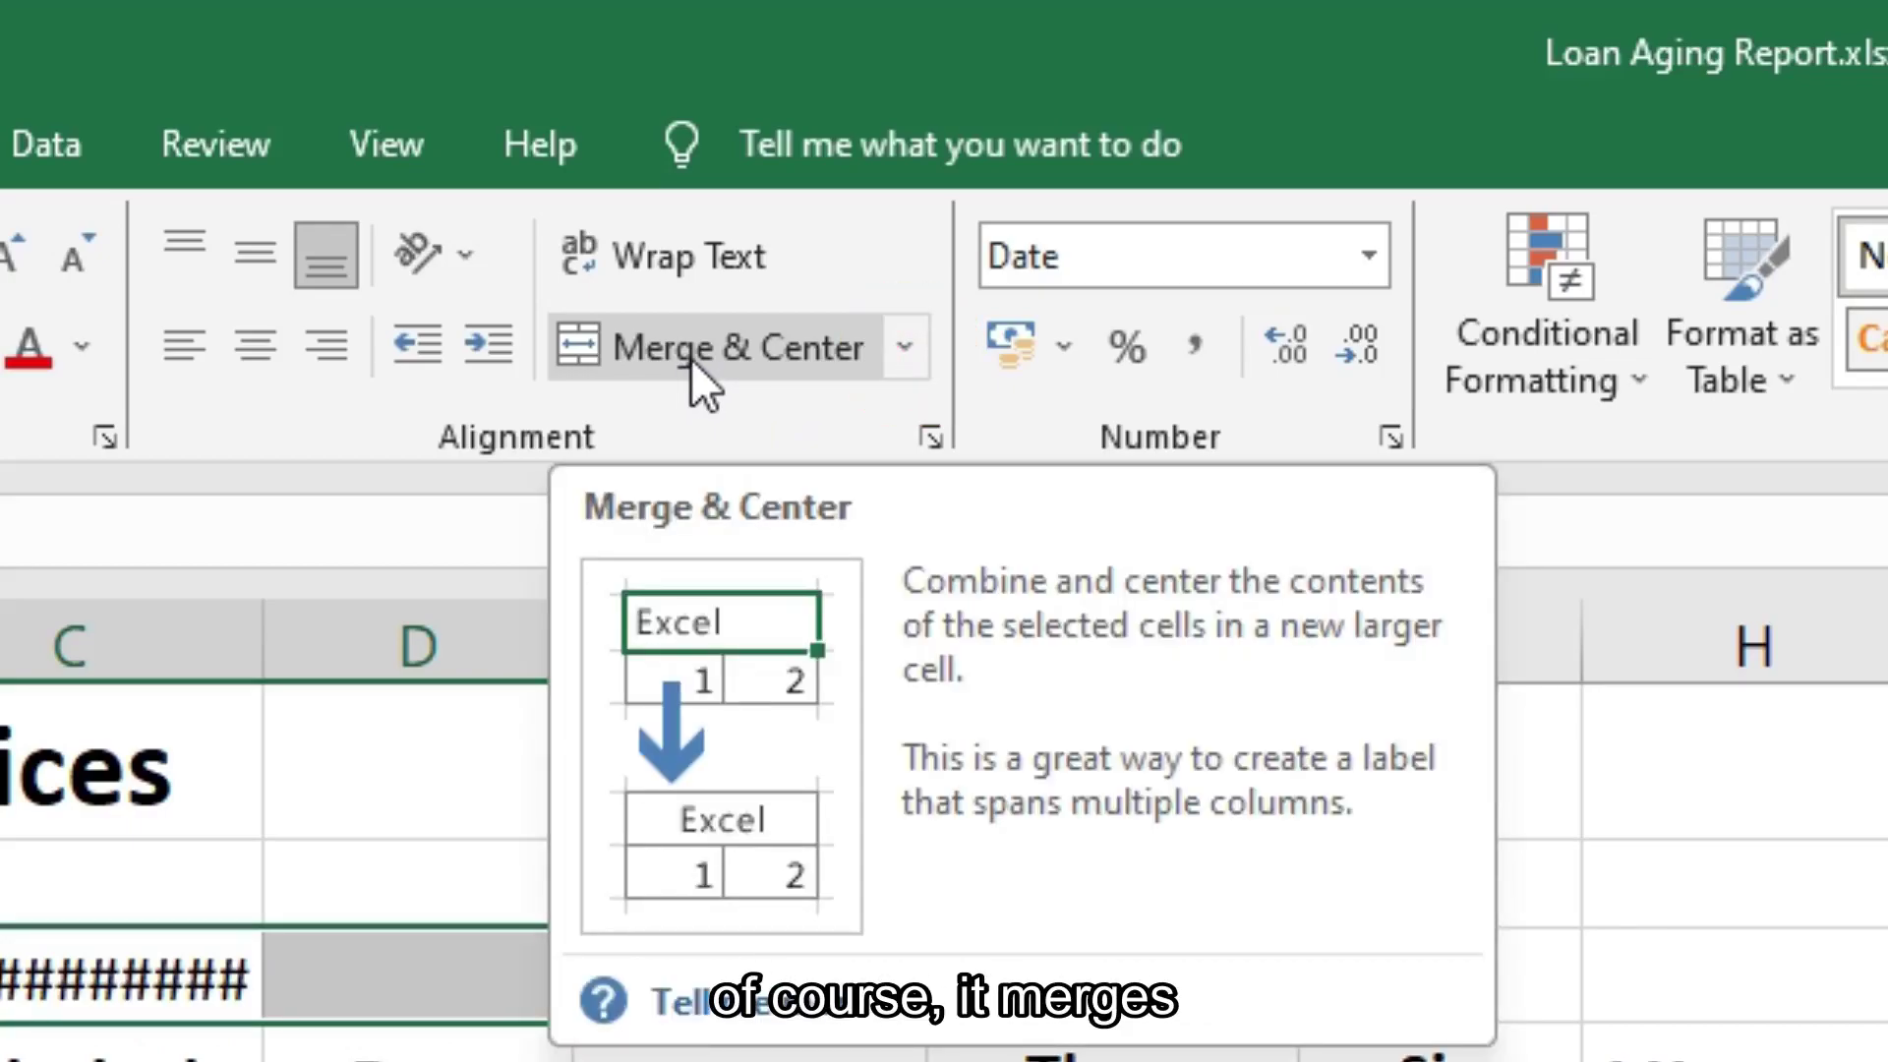
pyautogui.click(690, 358)
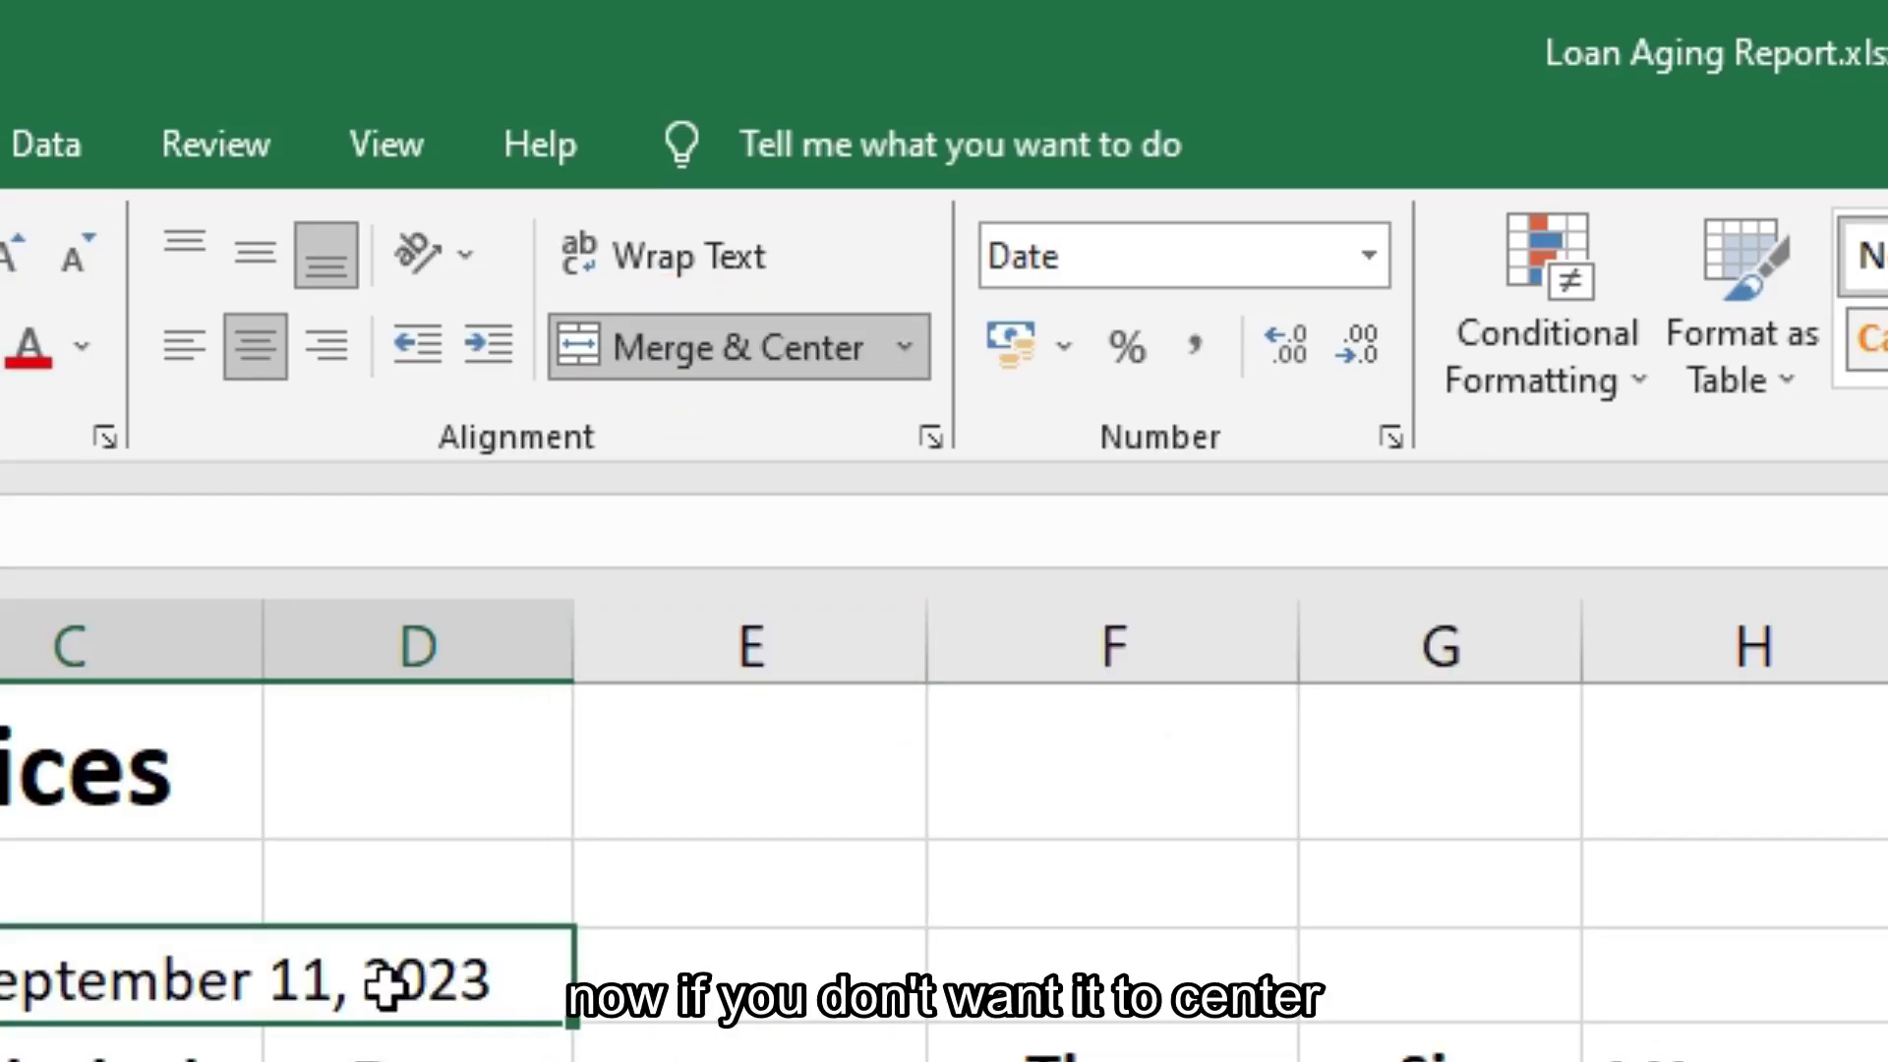
pyautogui.click(186, 356)
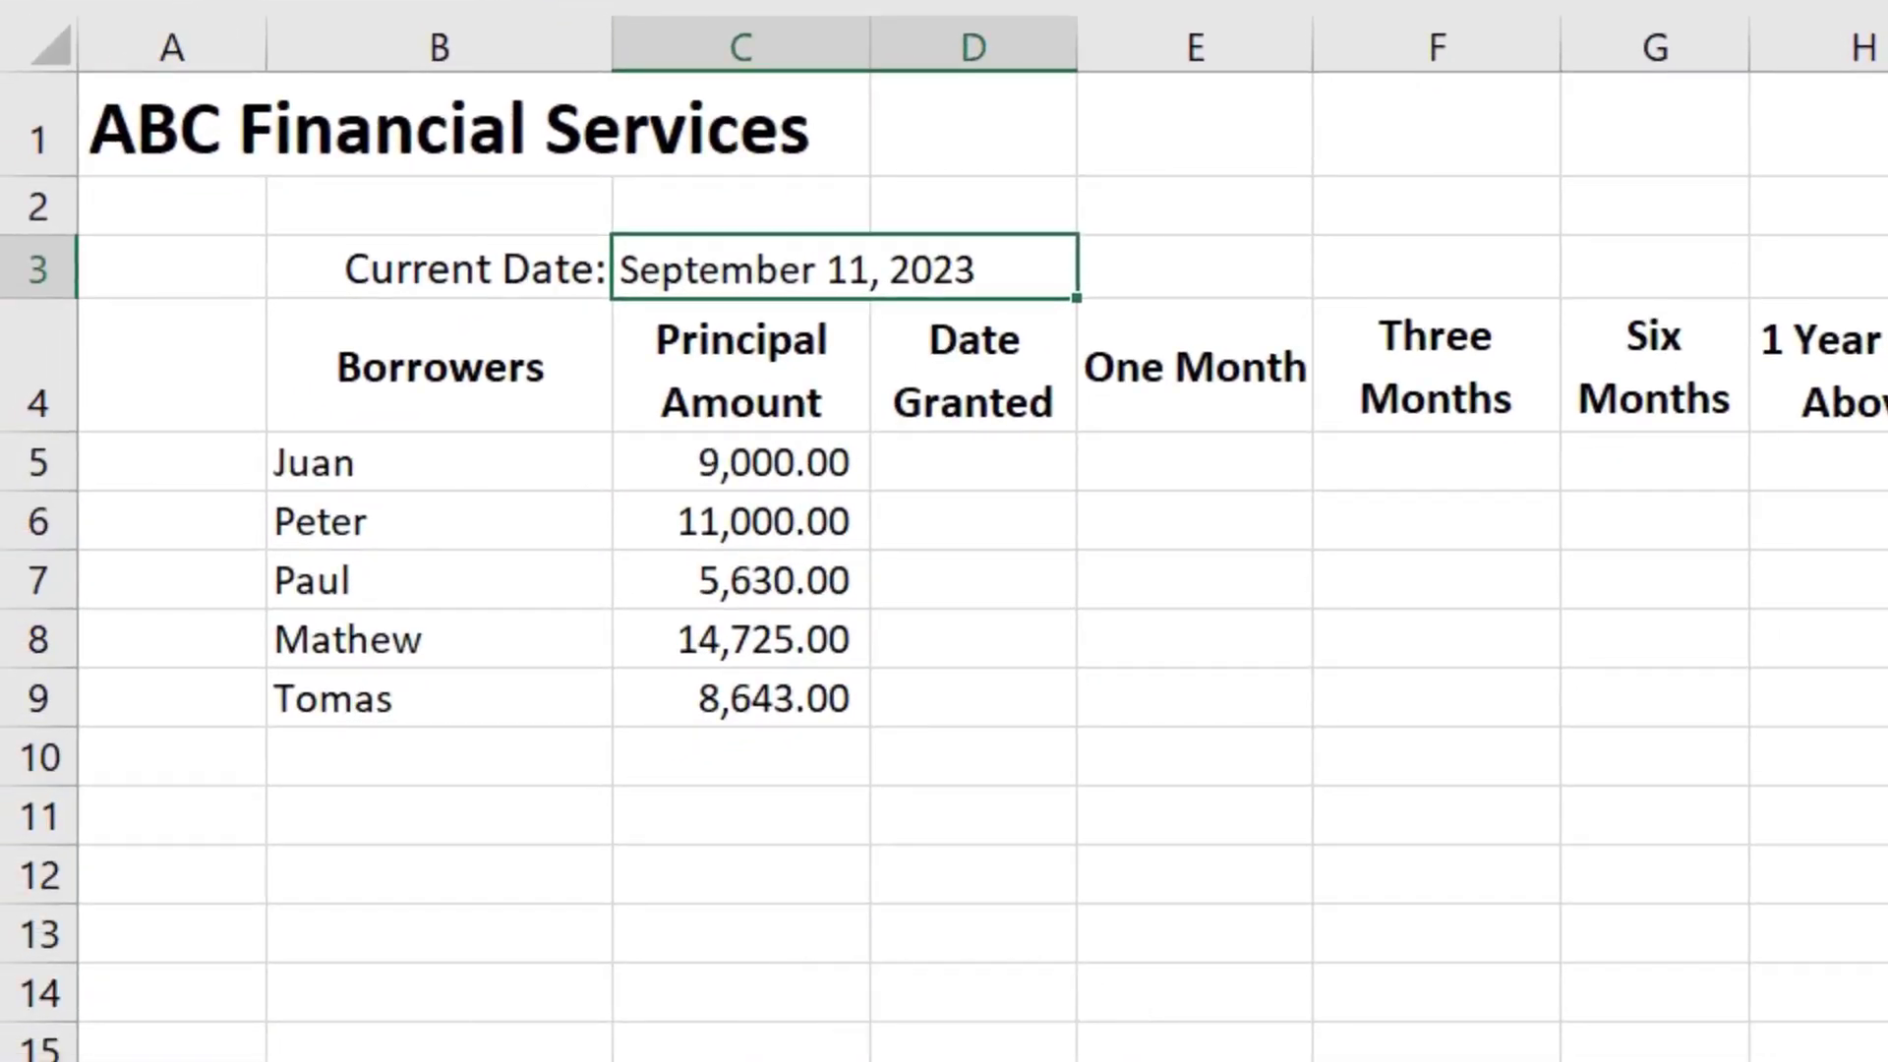
pyautogui.hotkey('ctrl', 'shift', '>')
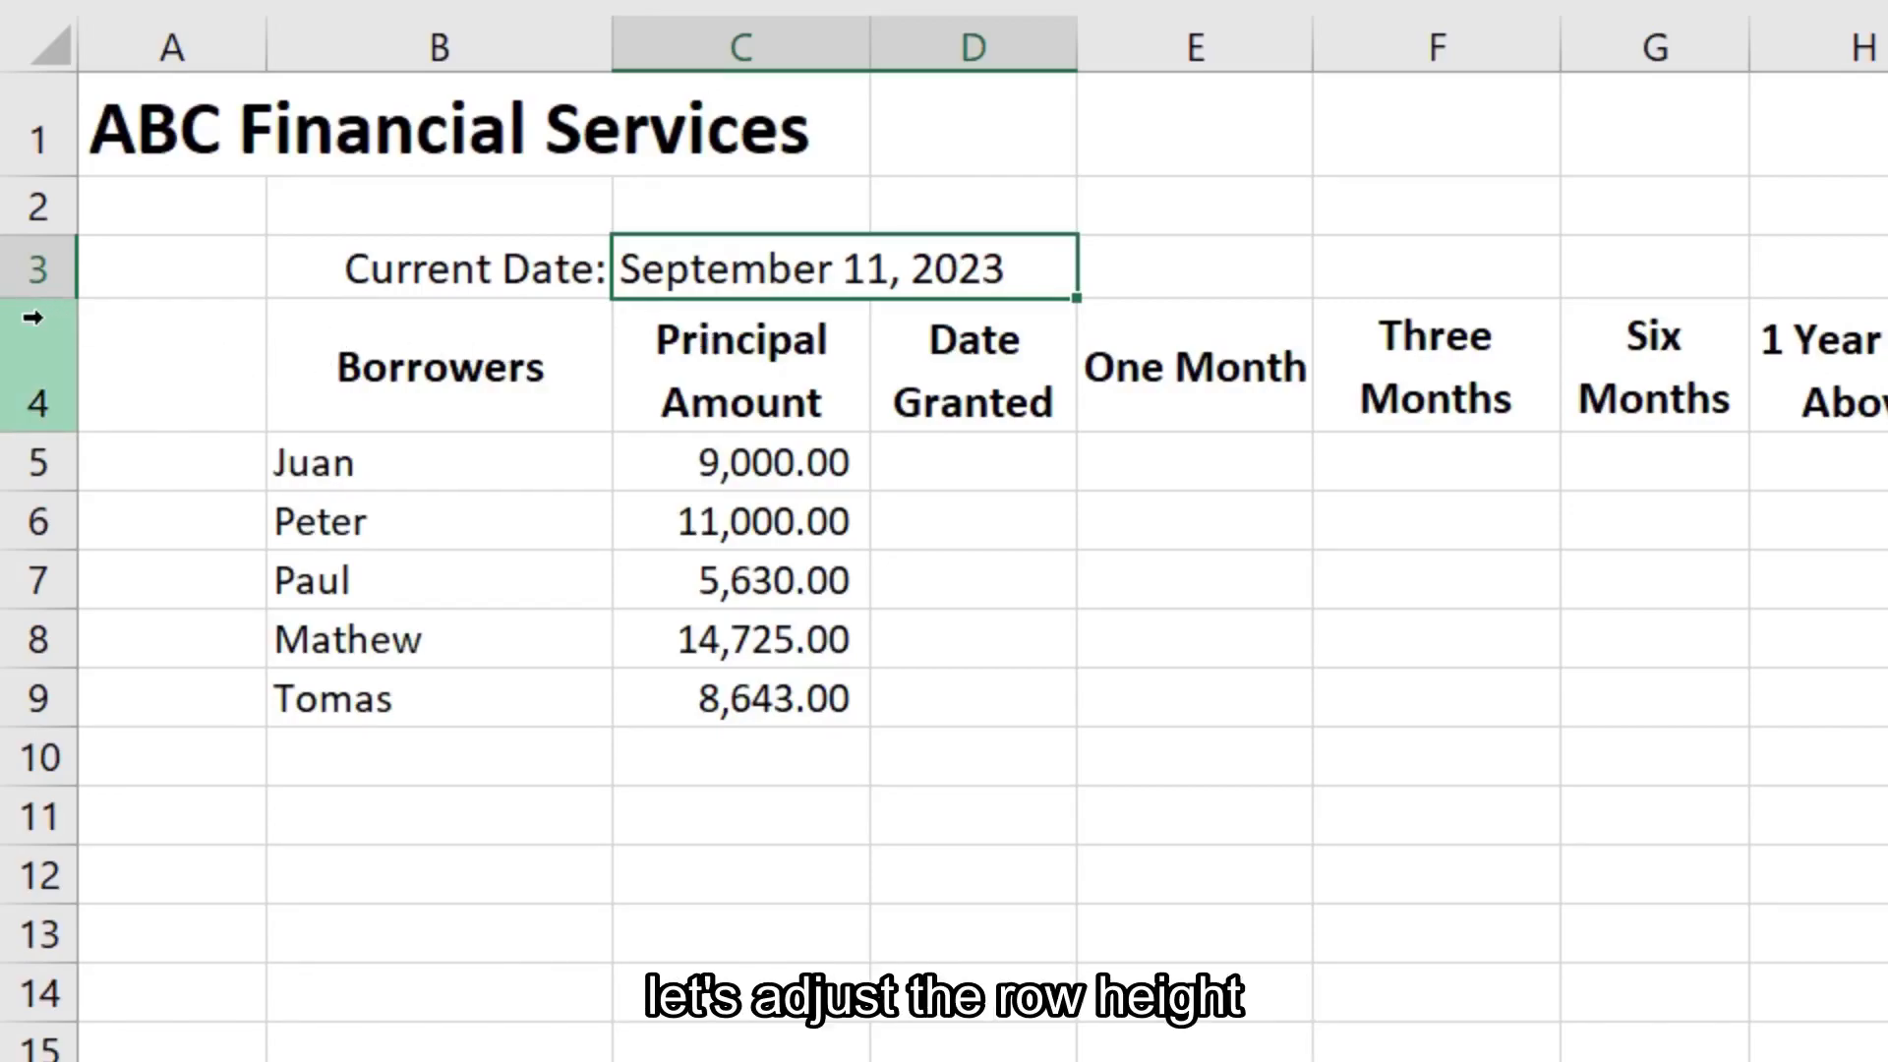
# Increase the height of row 3 slightly and make row 2 taller.
pyautogui.moveTo(46, 309); pyautogui.dragTo(44, 323)
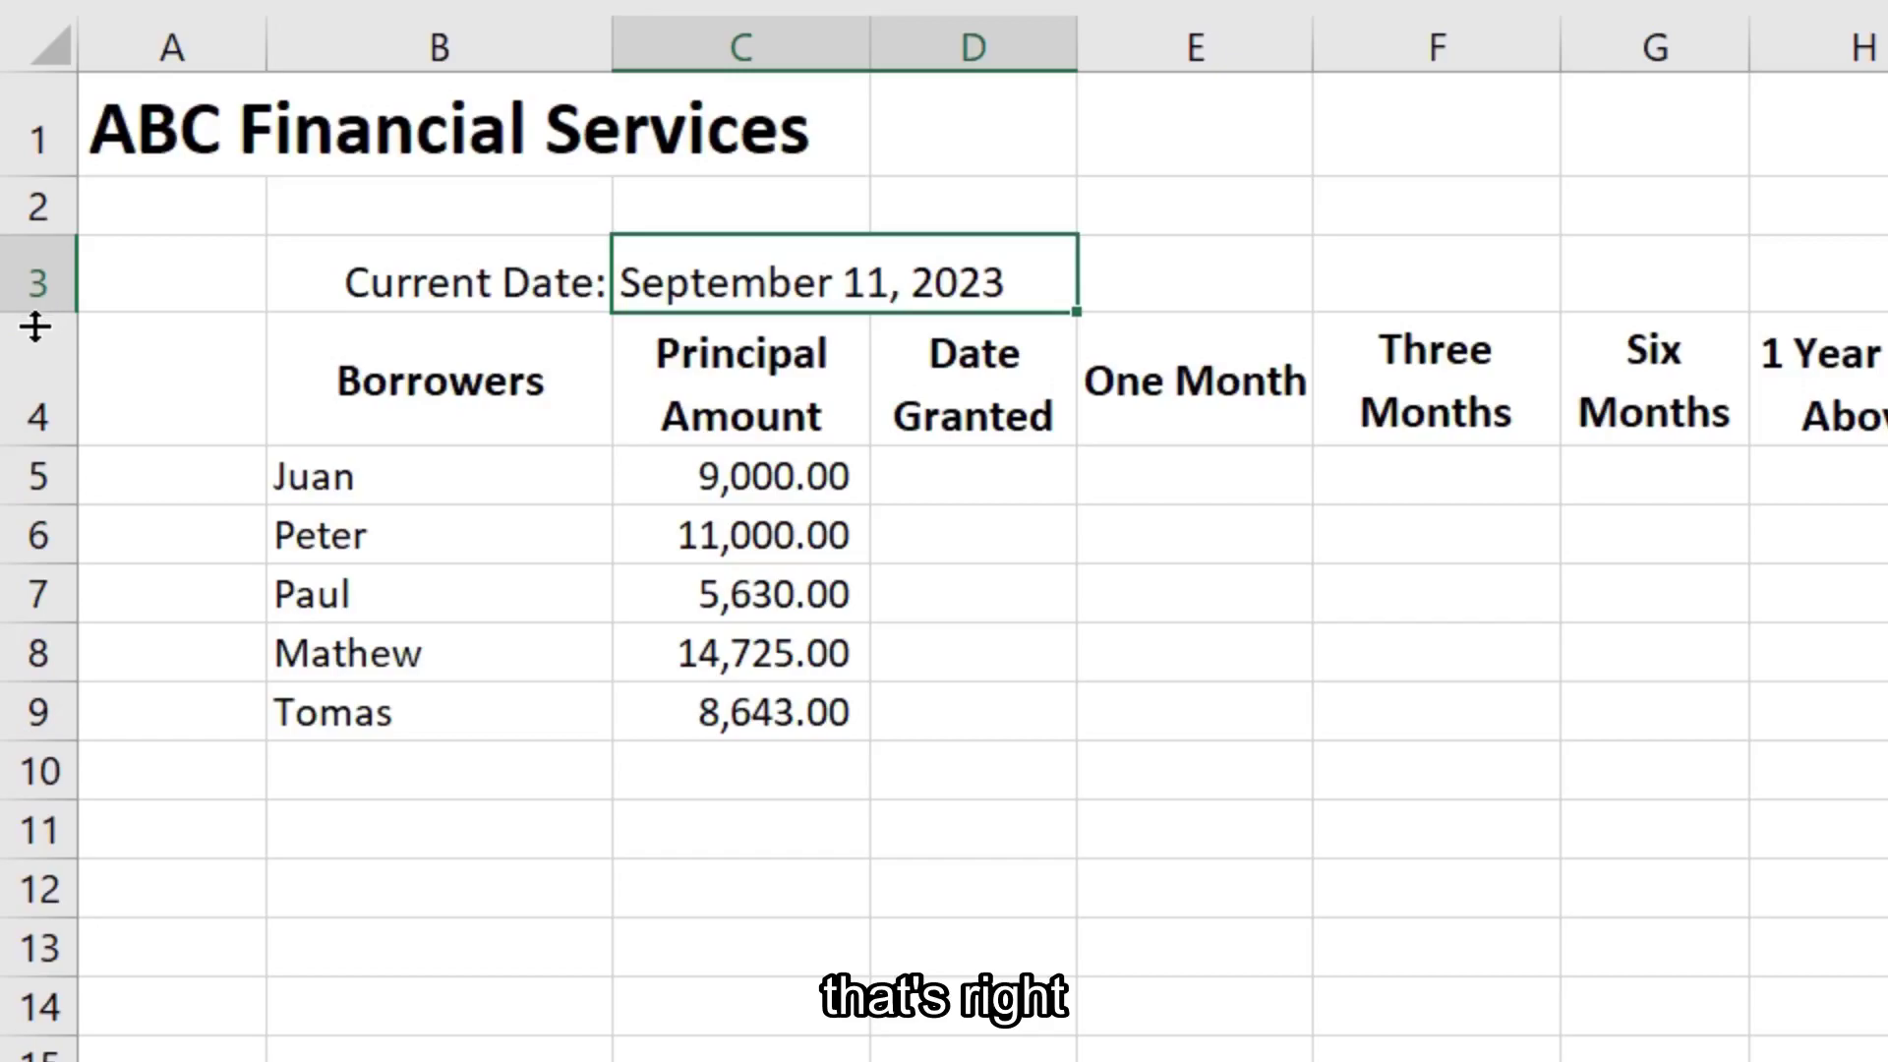
pyautogui.click(42, 236)
pyautogui.moveTo(42, 236); pyautogui.dragTo(43, 277)
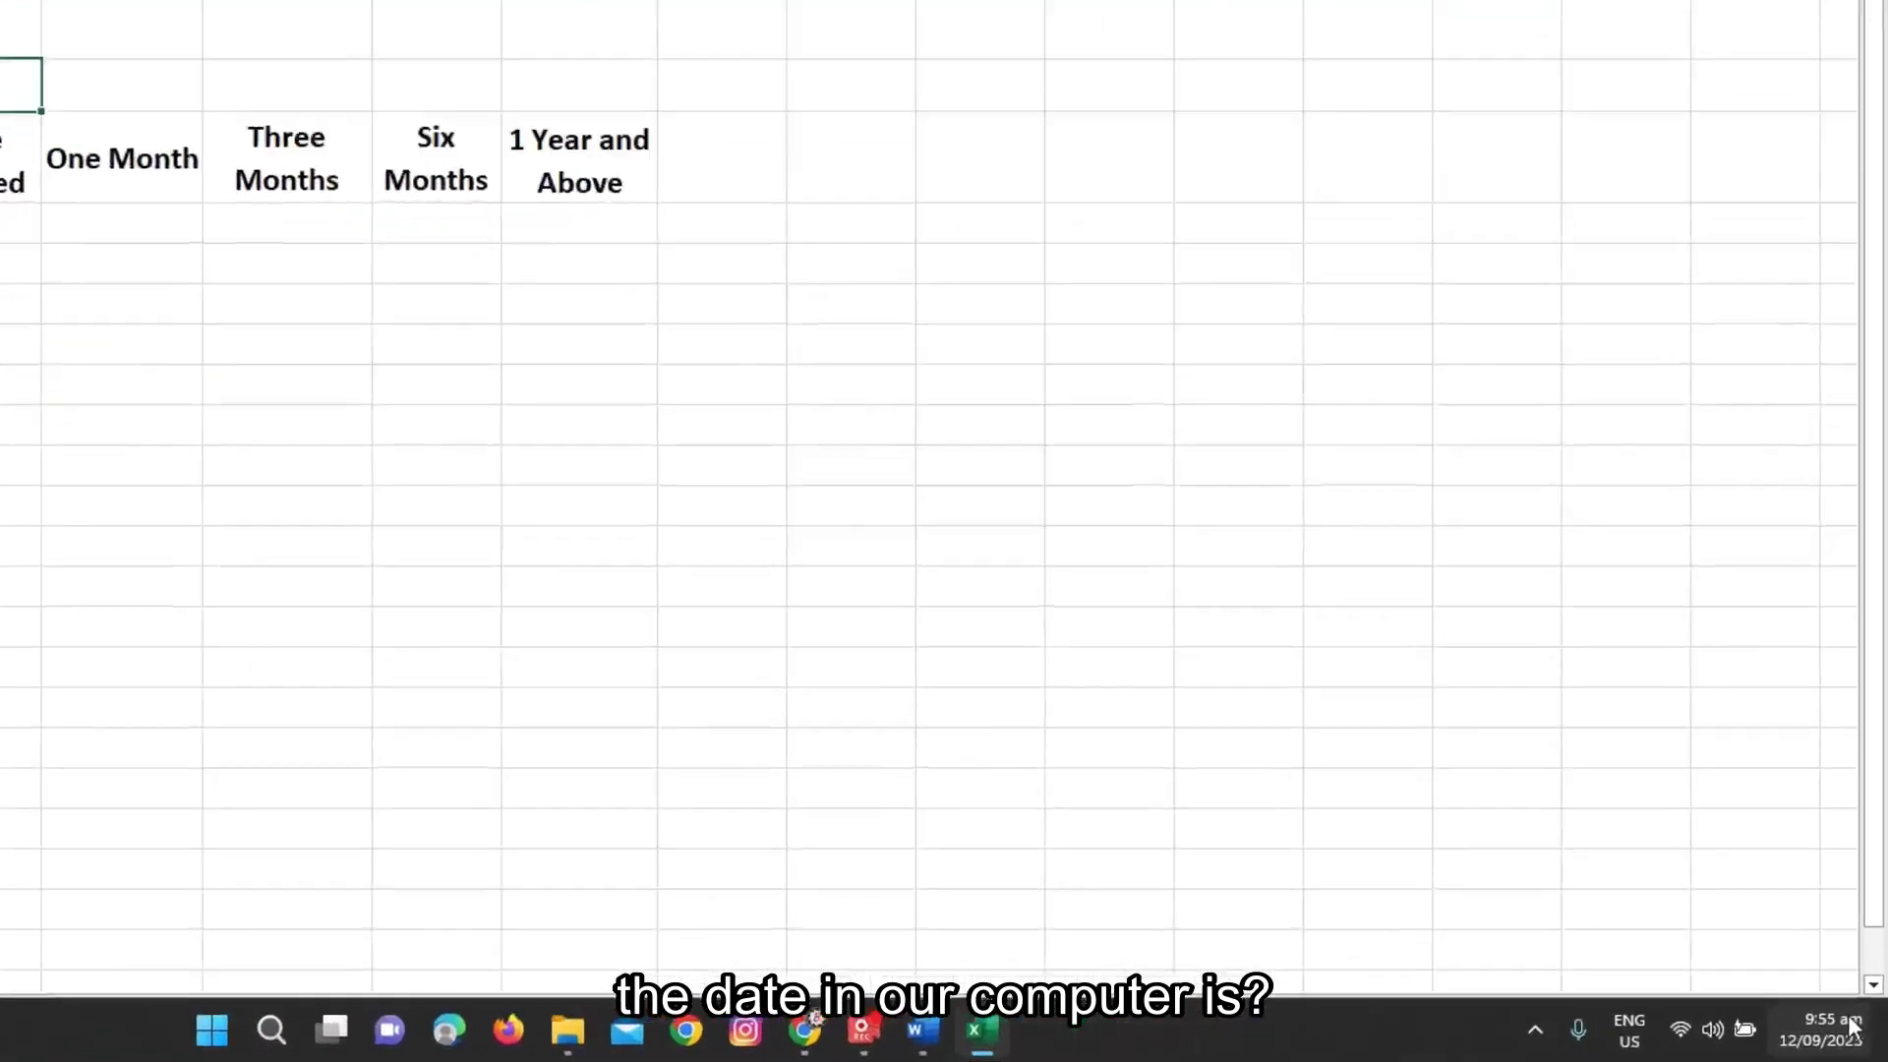
# Compare the computer's system date with the date entered beside the "Current Date:" label in row 3.
pyautogui.moveTo(1809, 1038)
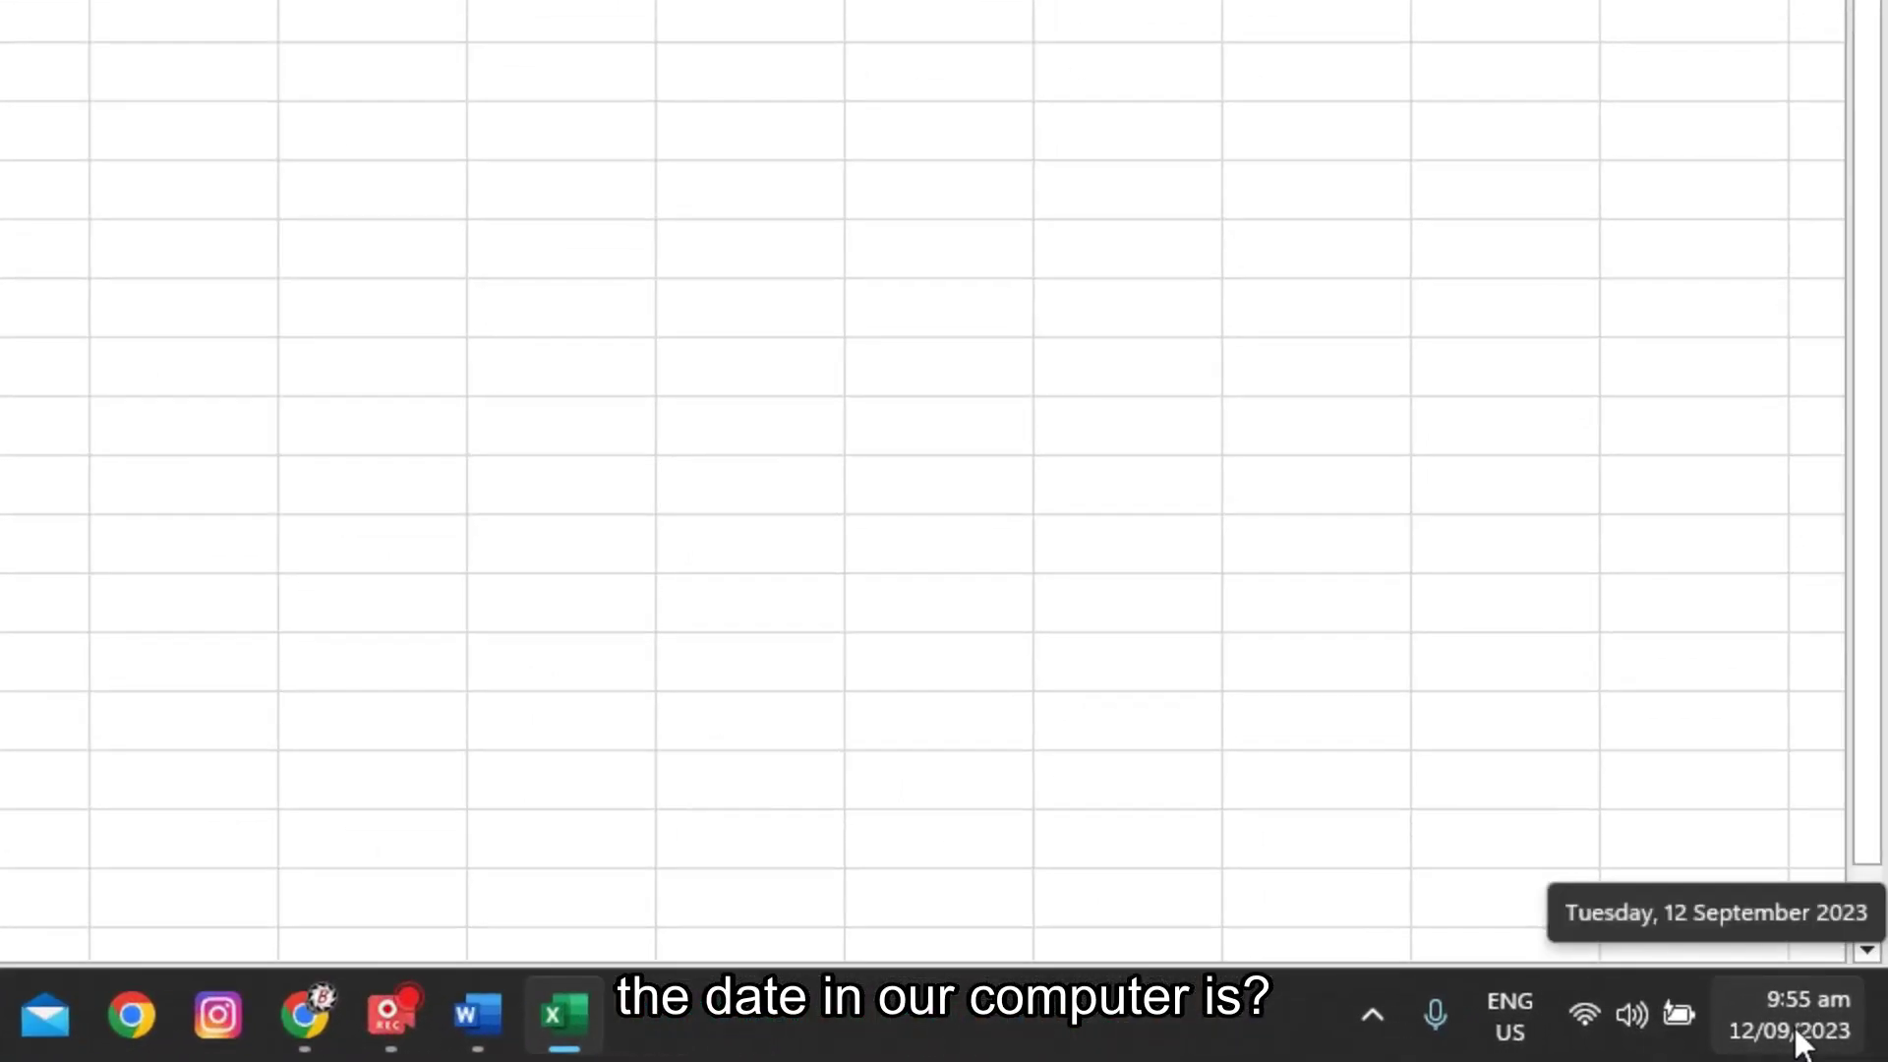
pyautogui.click(1801, 1037)
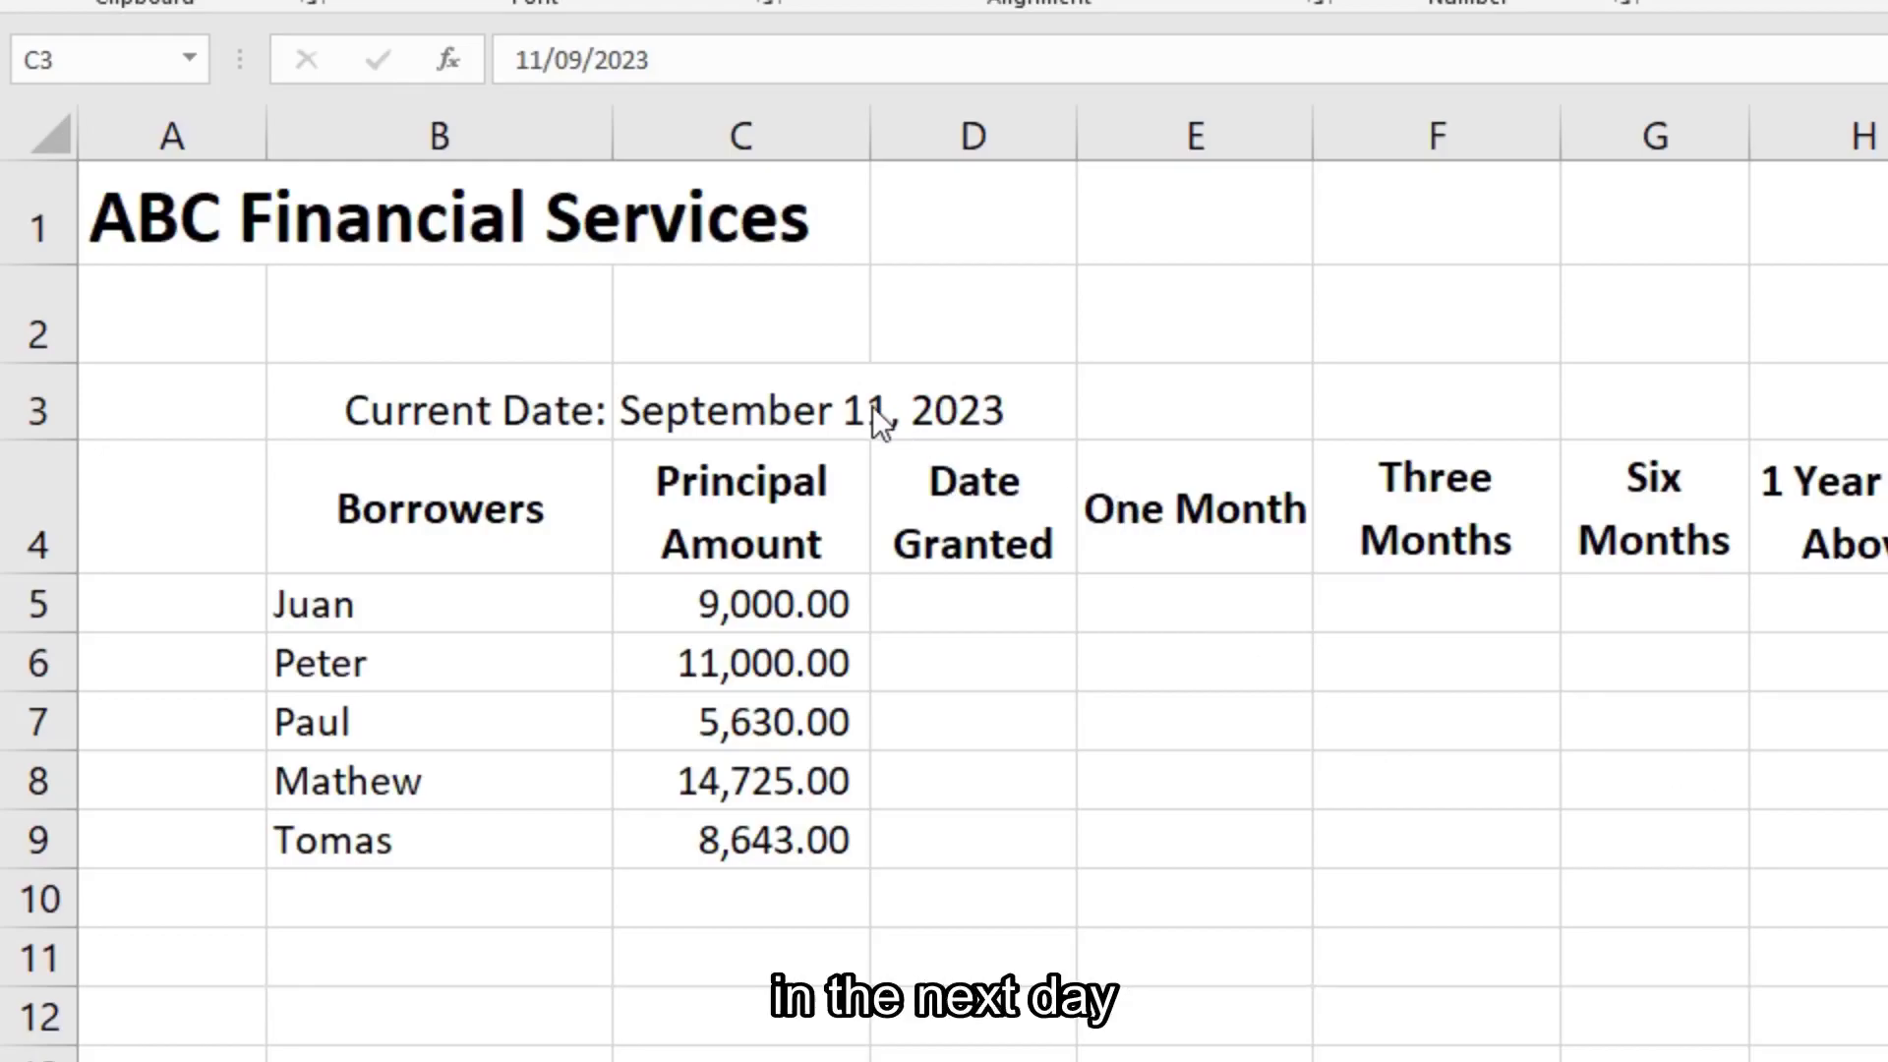
pyautogui.click(771, 411)
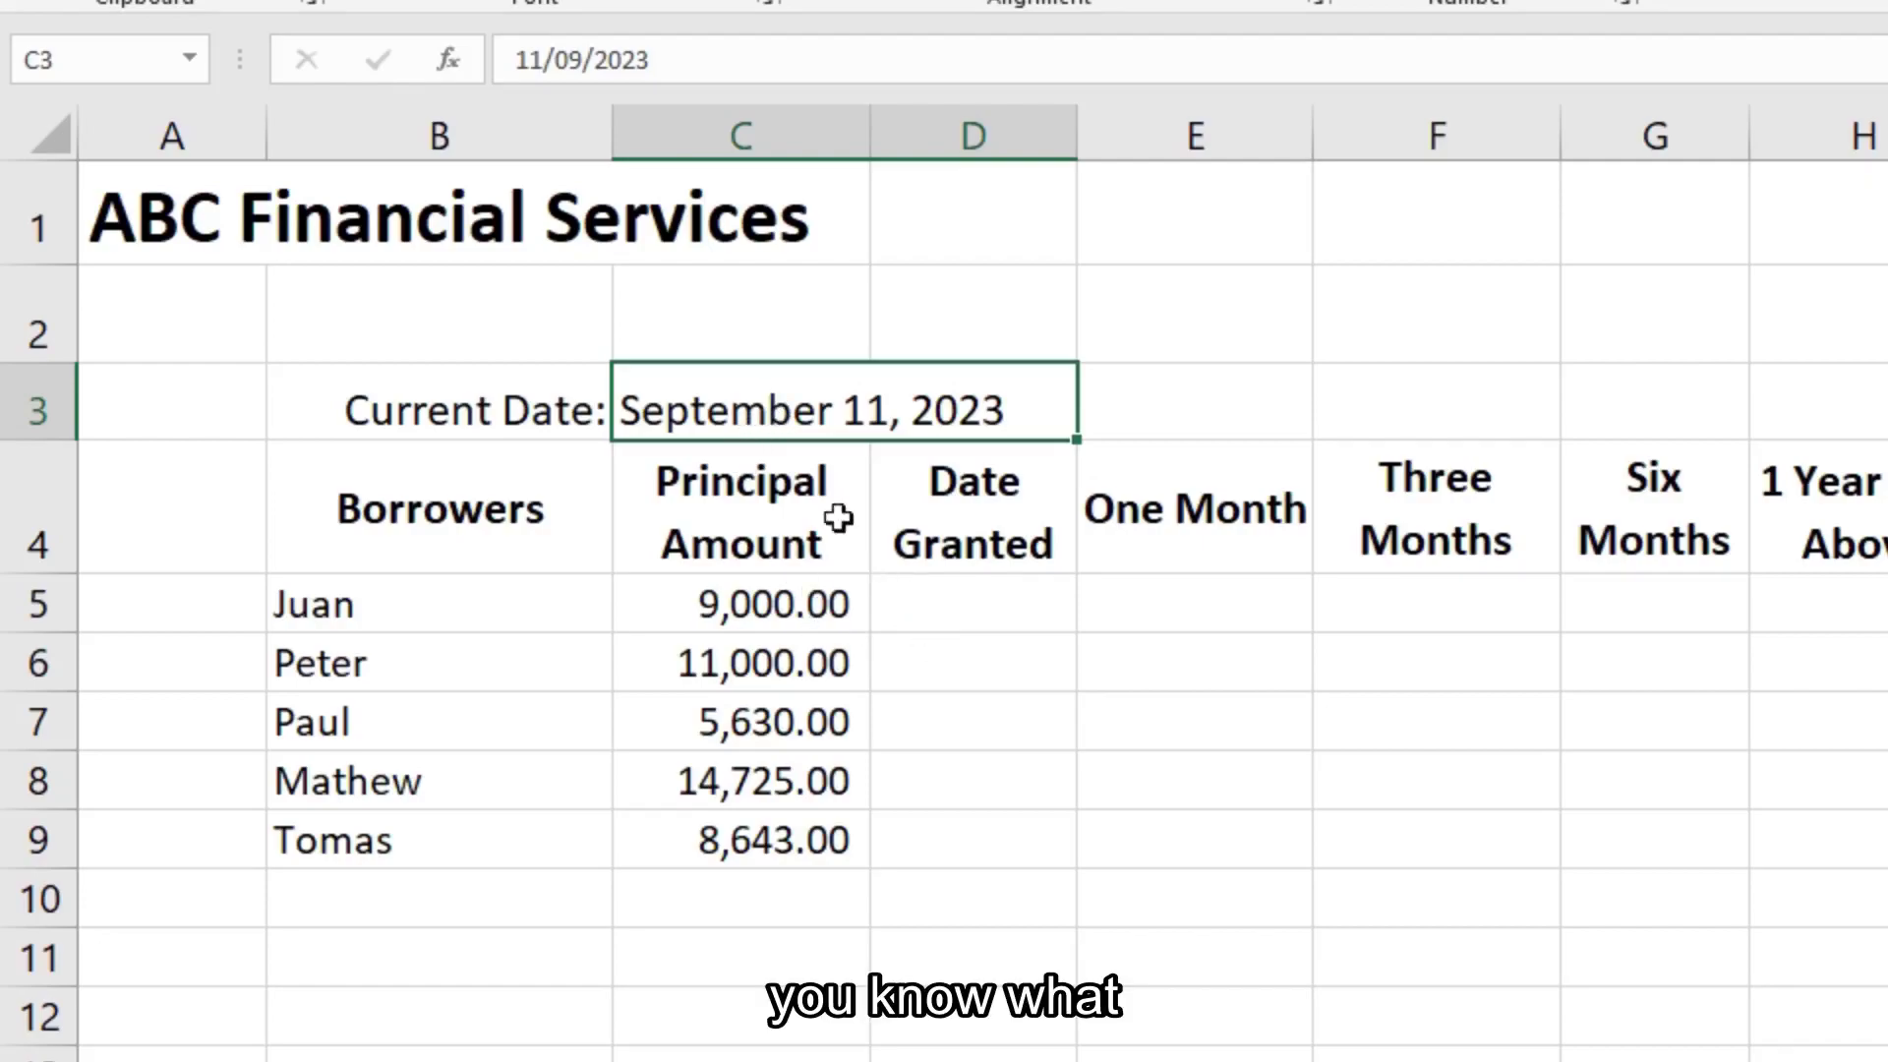
pyautogui.click(591, 403)
pyautogui.moveTo(591, 403); pyautogui.dragTo(754, 400)
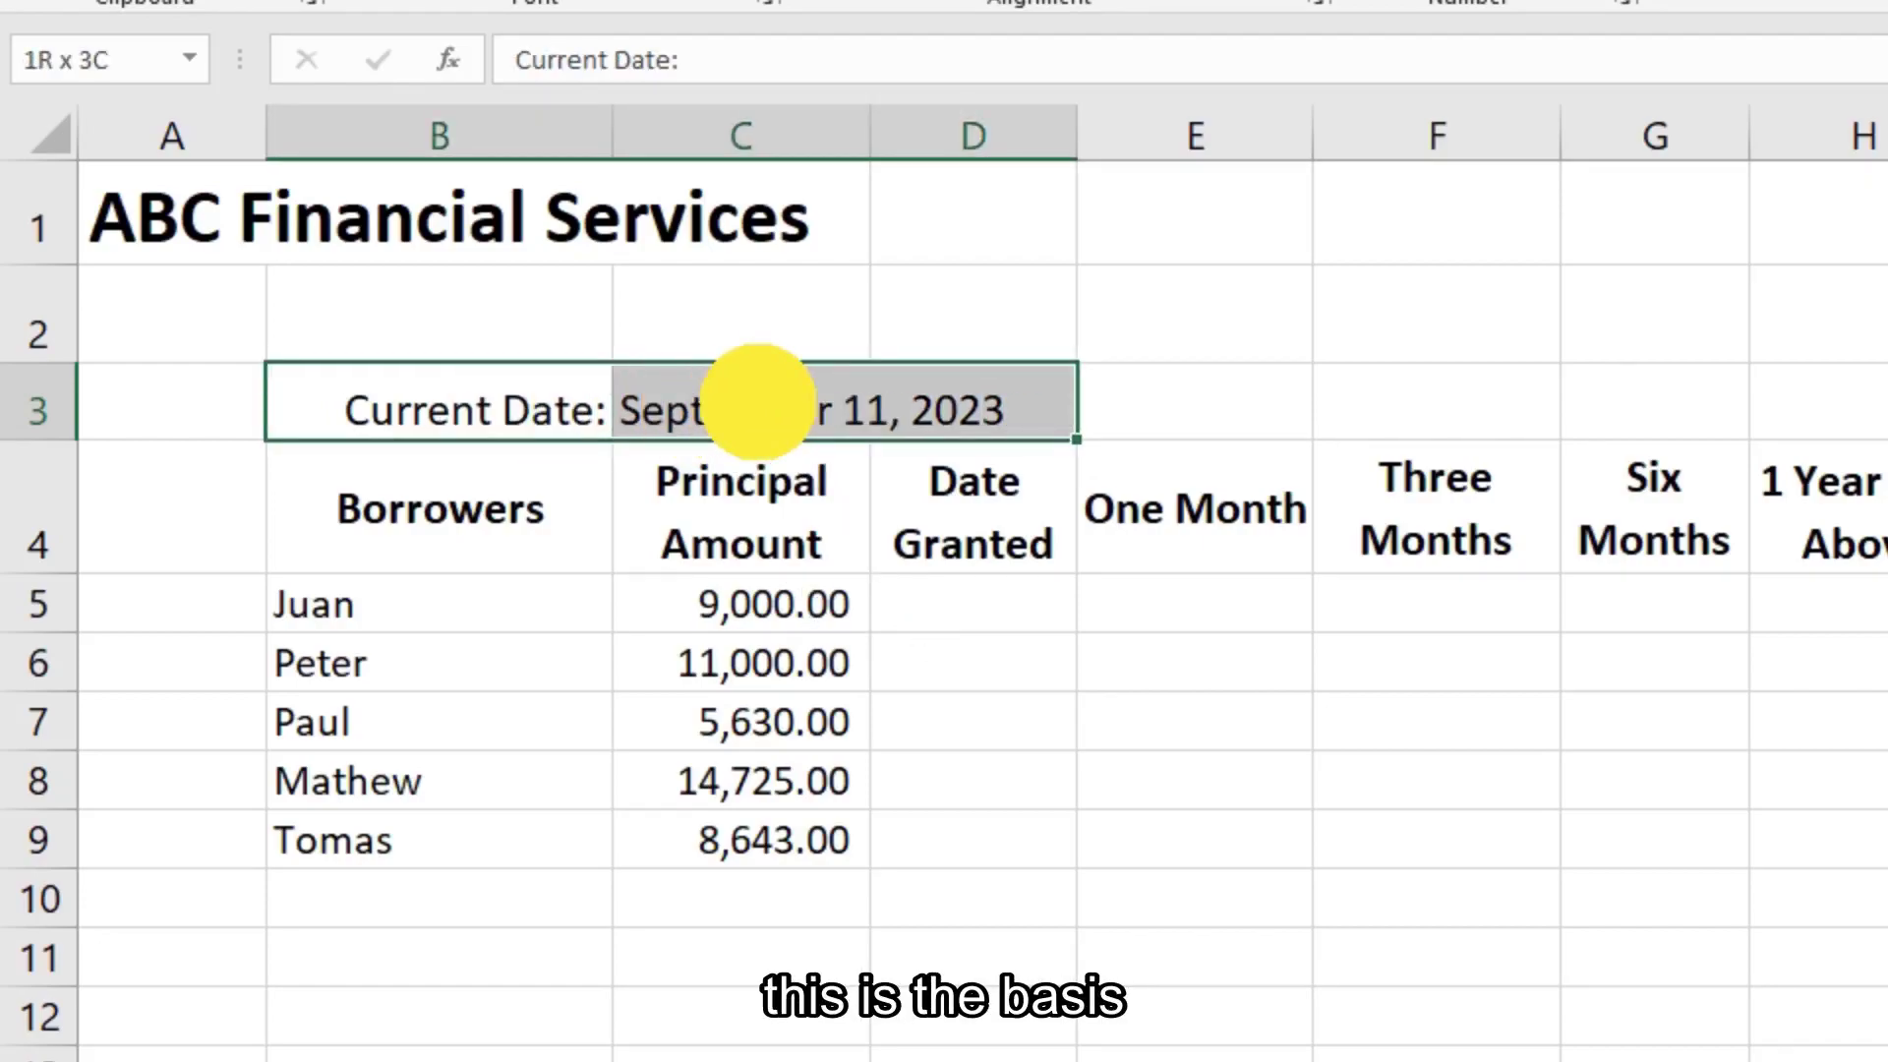
# Replace the "Date Granted" heading in cell D4 with "Maturity Date".
pyautogui.click(942, 603)
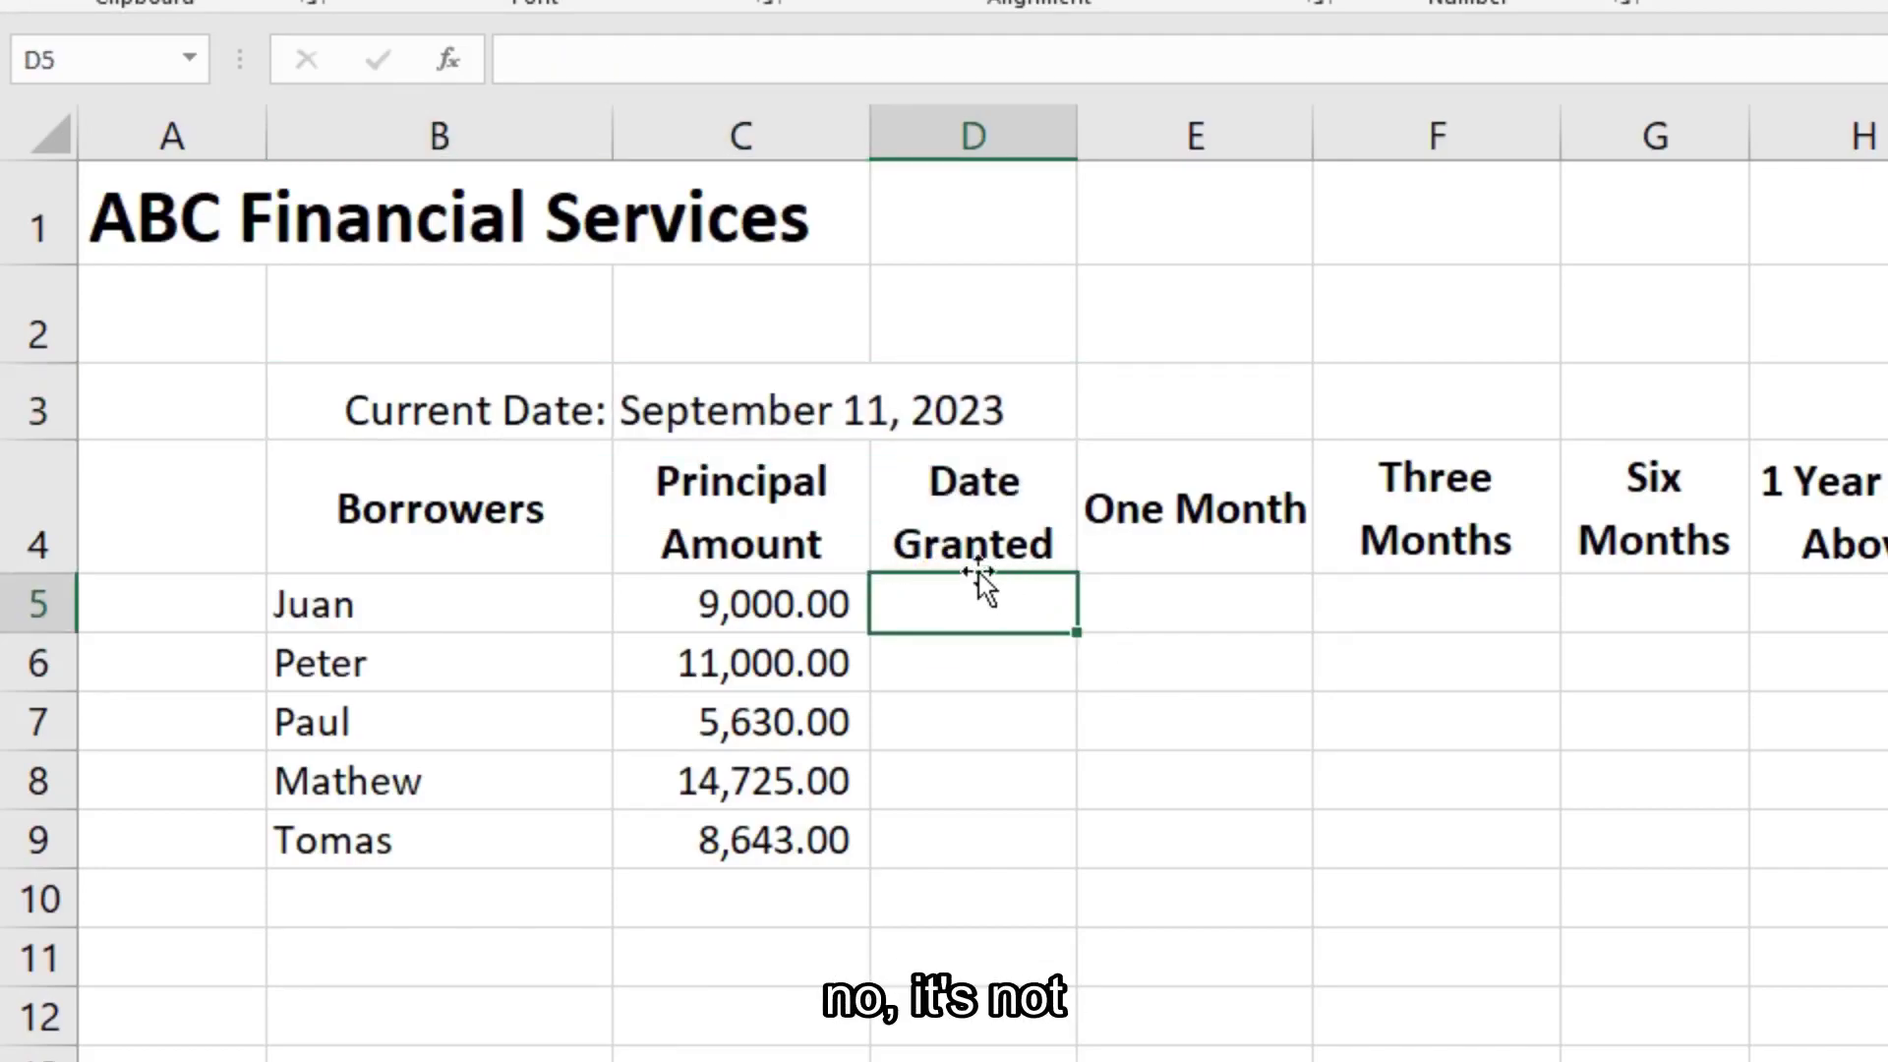
pyautogui.click(952, 539)
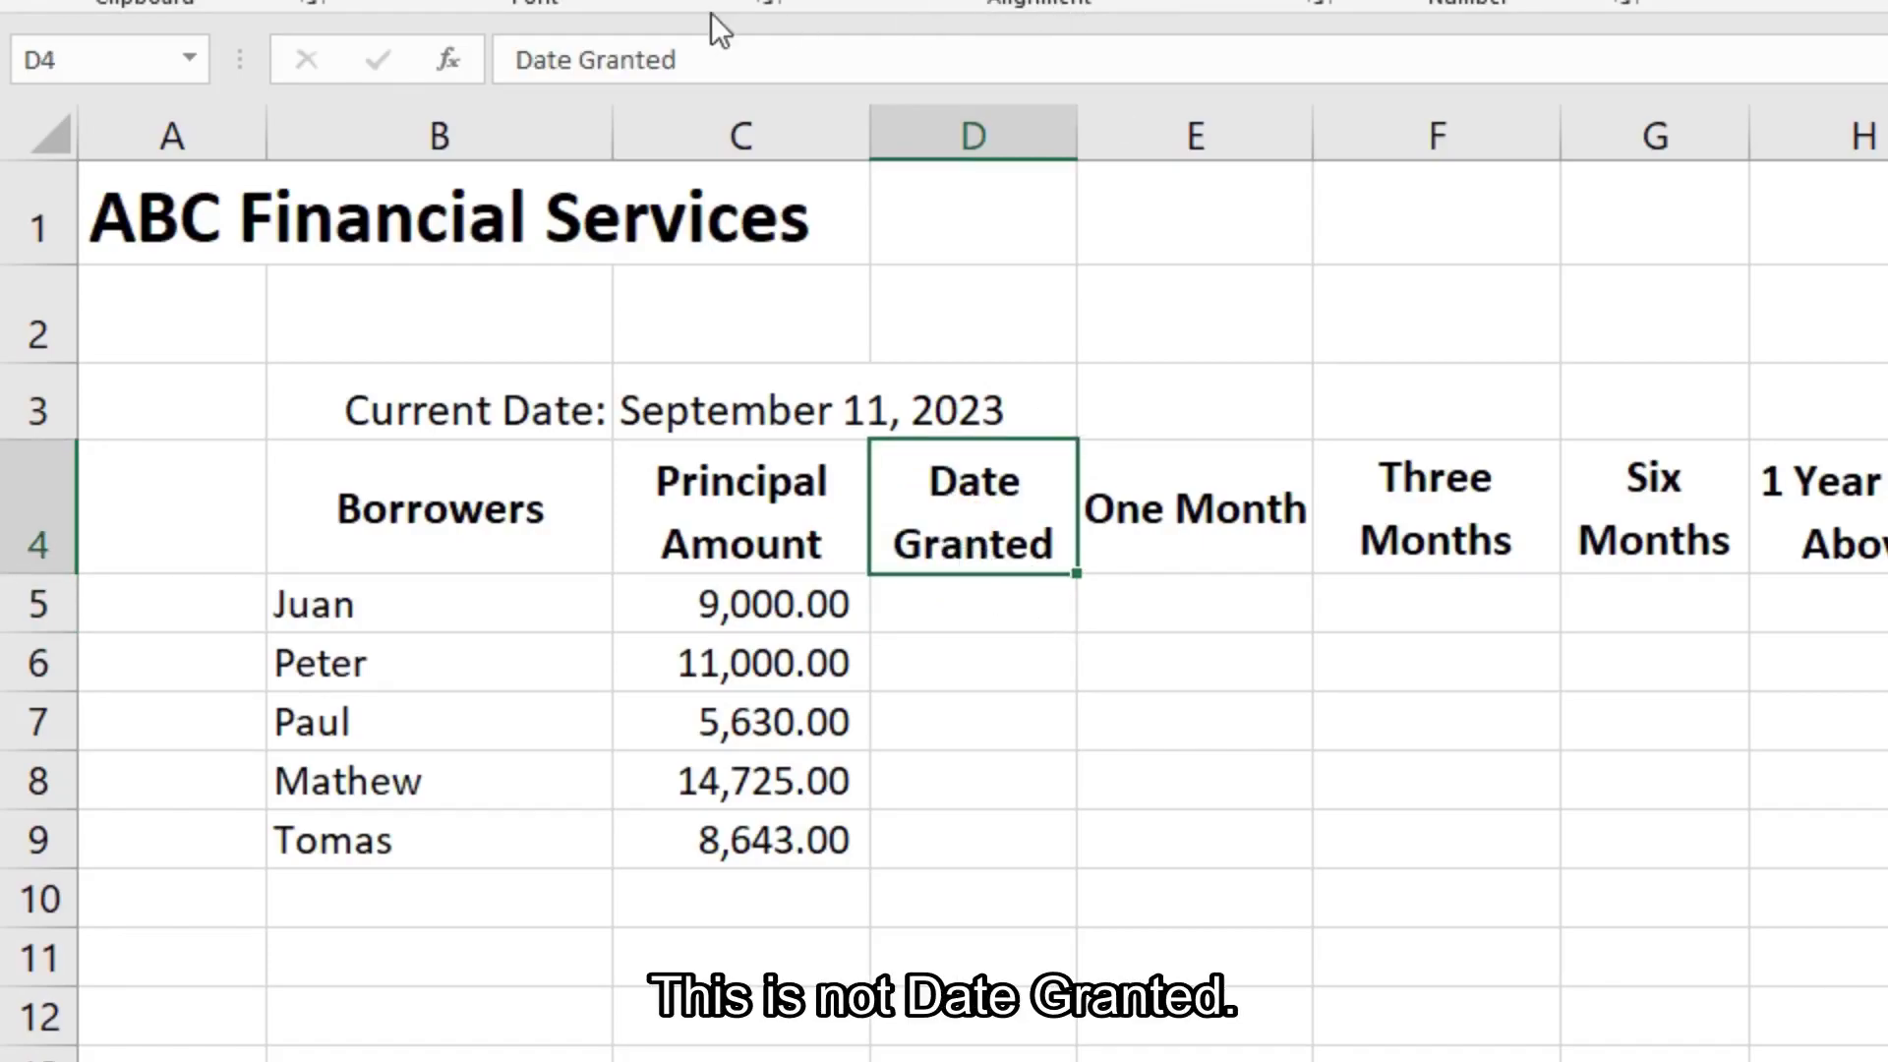
pyautogui.click(615, 57)
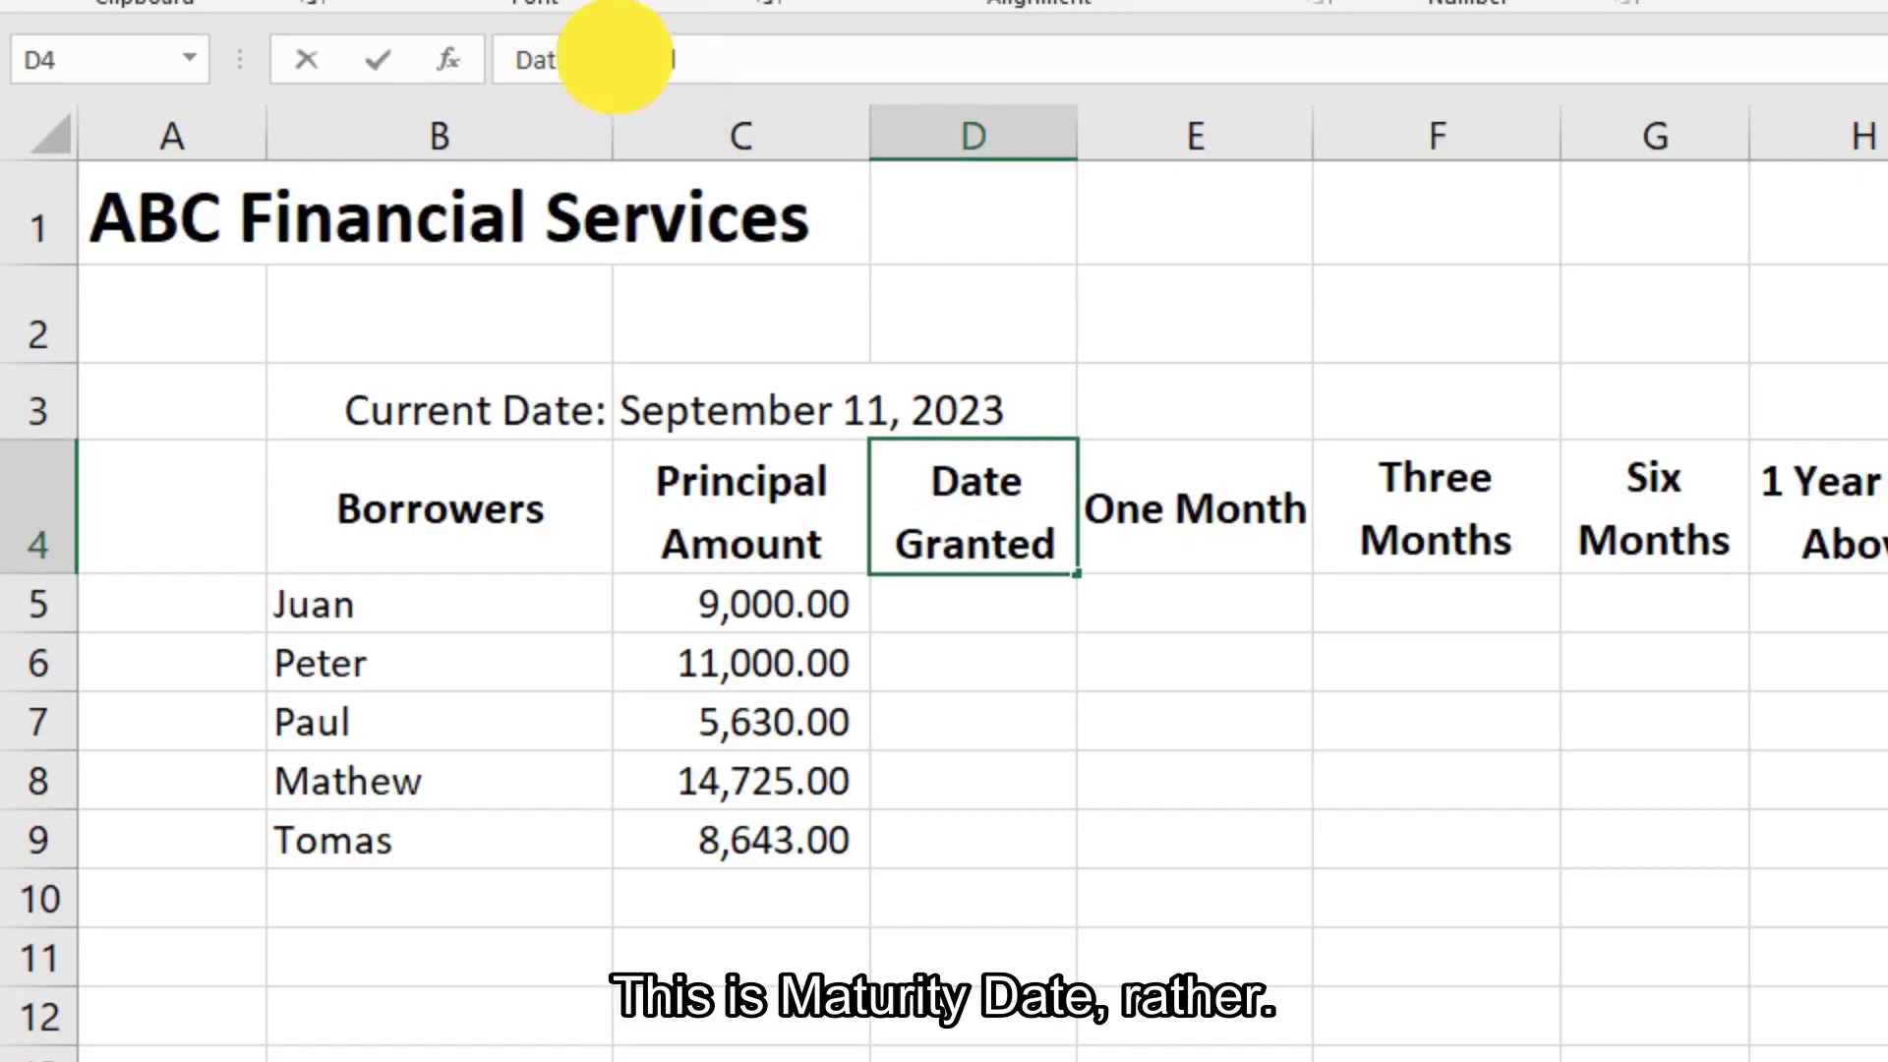
pyautogui.doubleClick(611, 57)
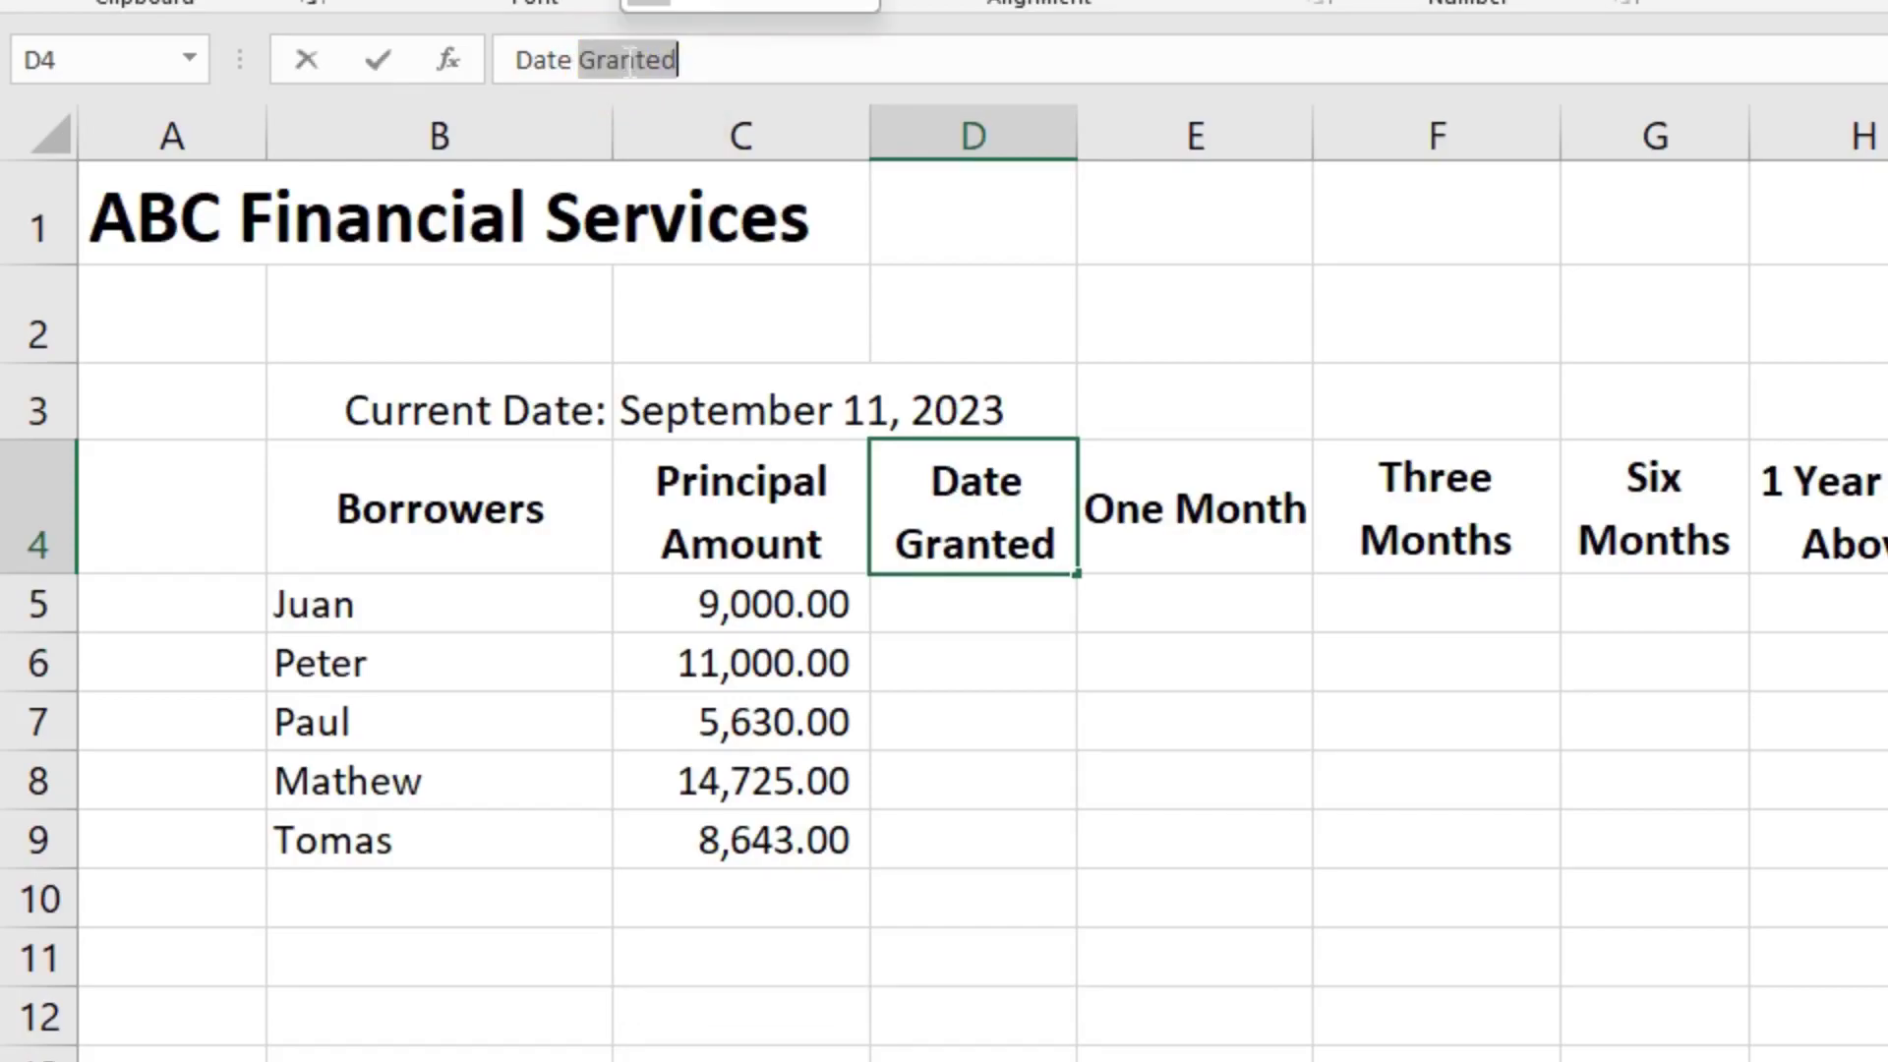
pyautogui.press('BackSpace')
pyautogui.press('BackSpace')
pyautogui.press('BackSpace')
pyautogui.press('BackSpace')
pyautogui.press('BackSpace')
pyautogui.press('BackSpace')
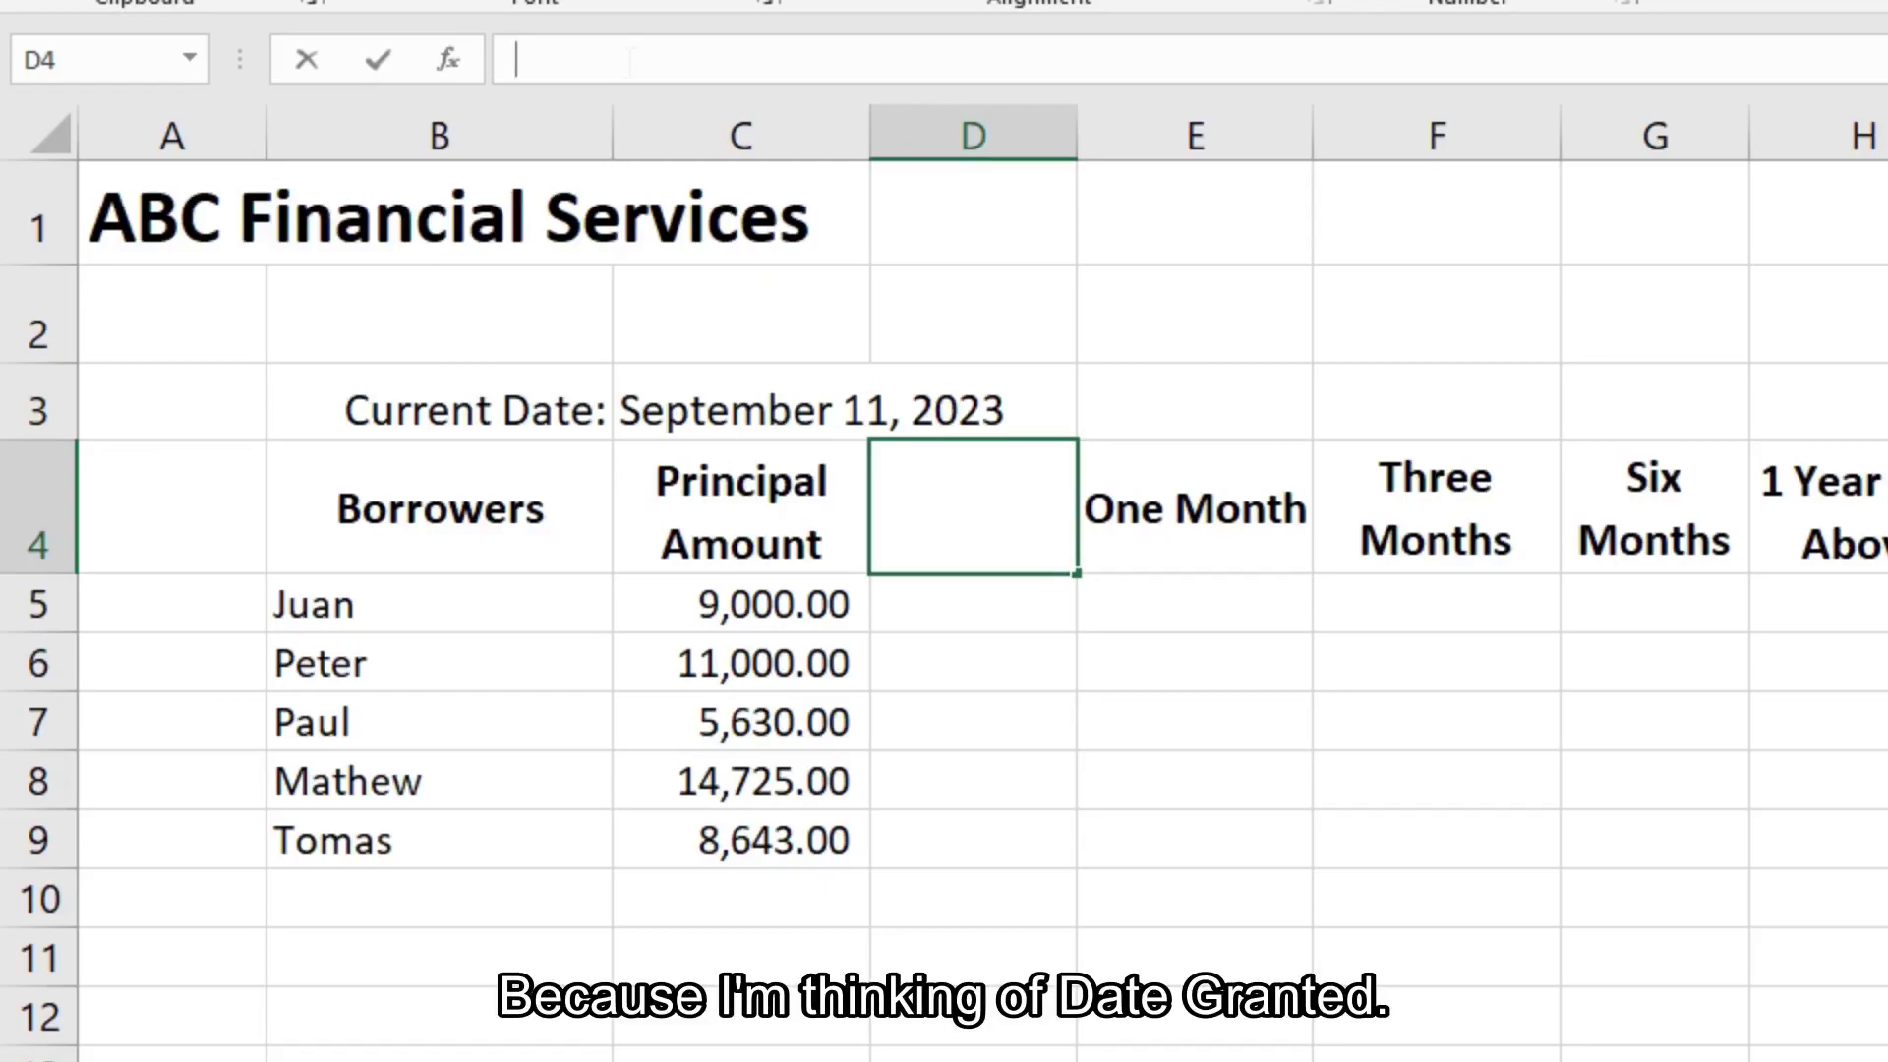
pyautogui.write('Maturity Date')
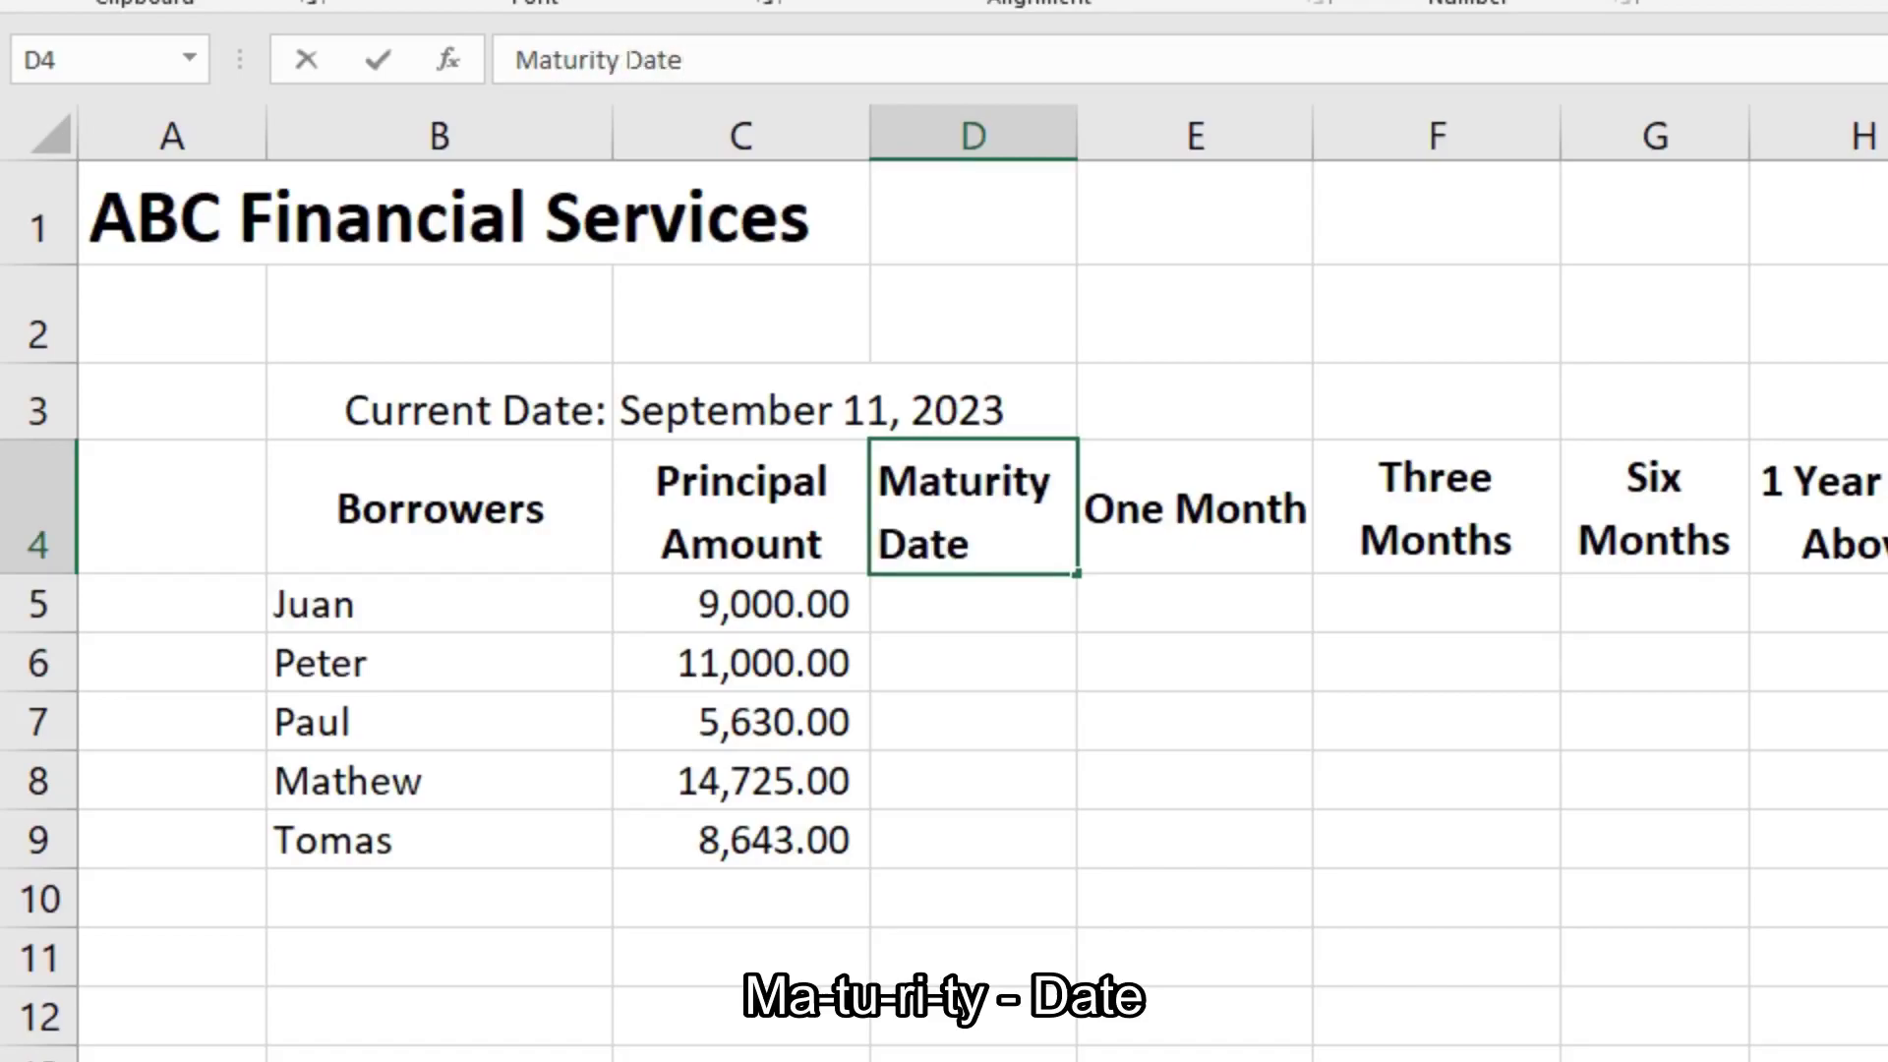
pyautogui.press('Return')
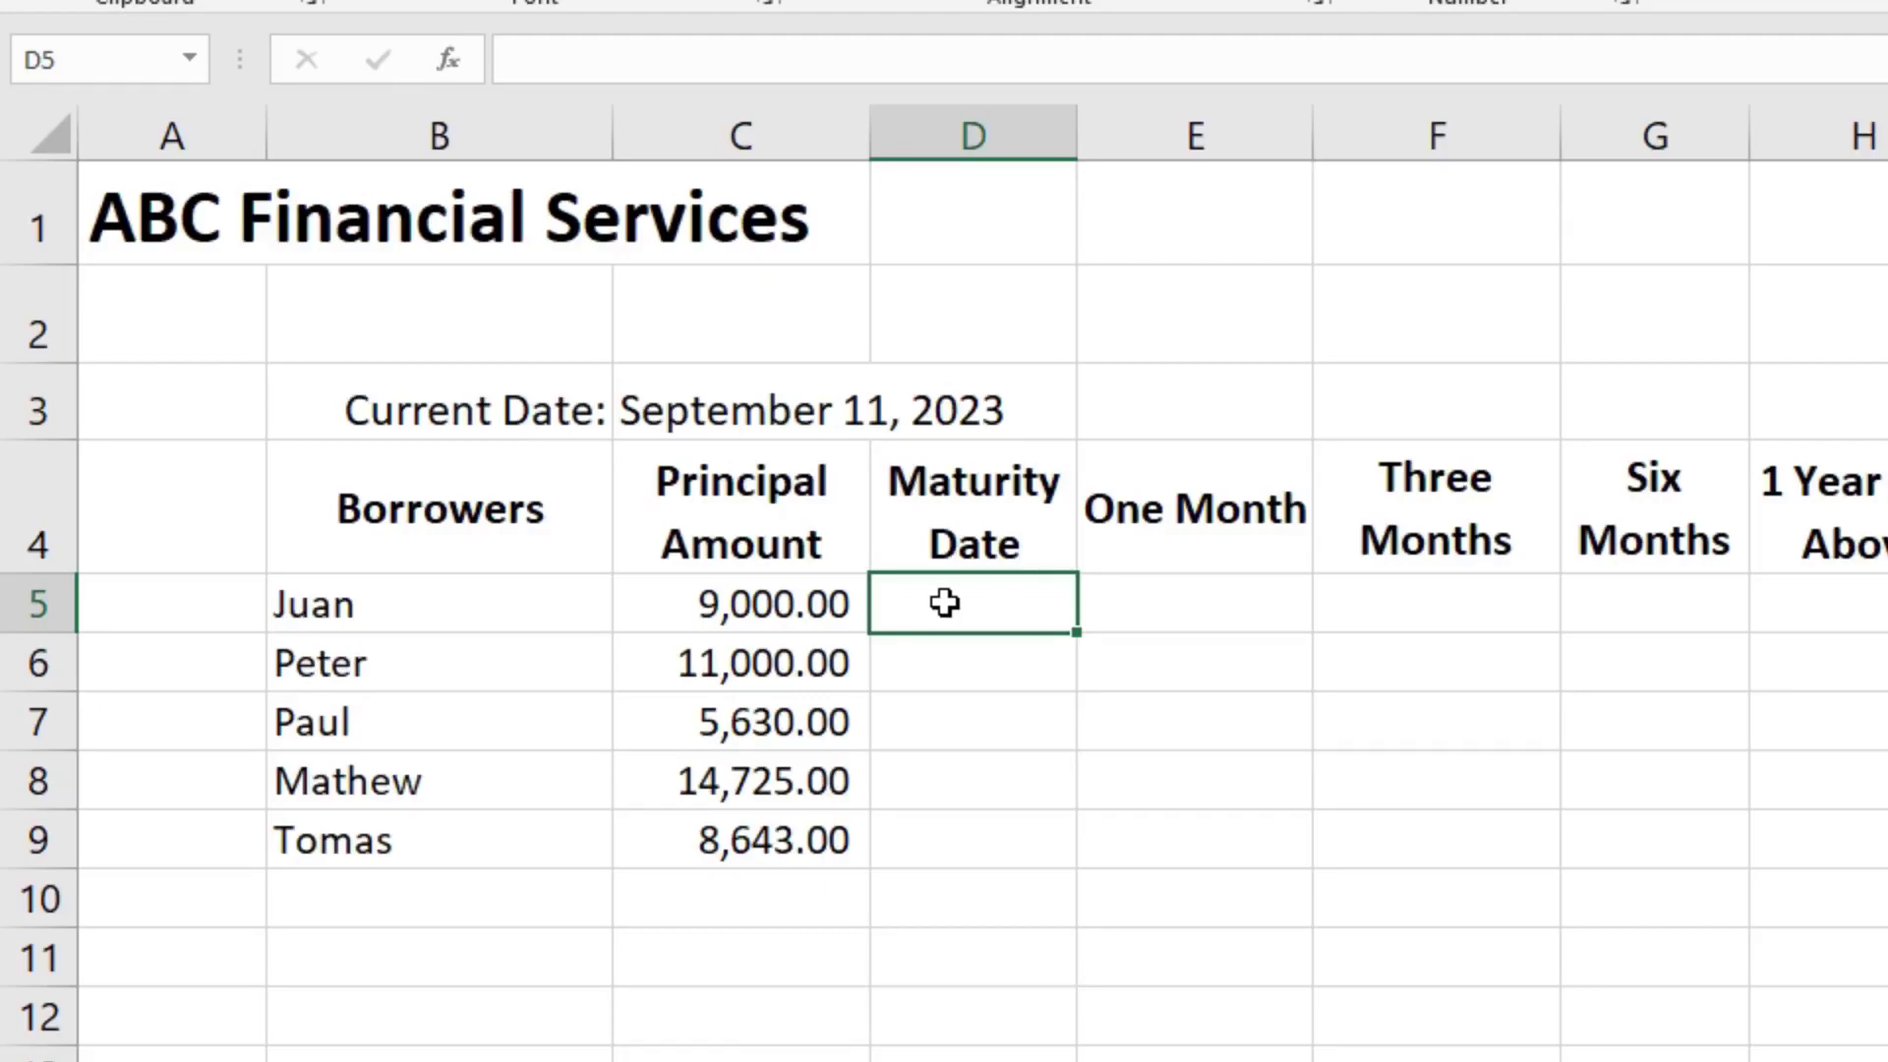
# Enter 2022-11-16 as the first borrower's maturity date in cell D5.
pyautogui.click(380, 602)
pyautogui.moveTo(379, 602); pyautogui.dragTo(922, 610)
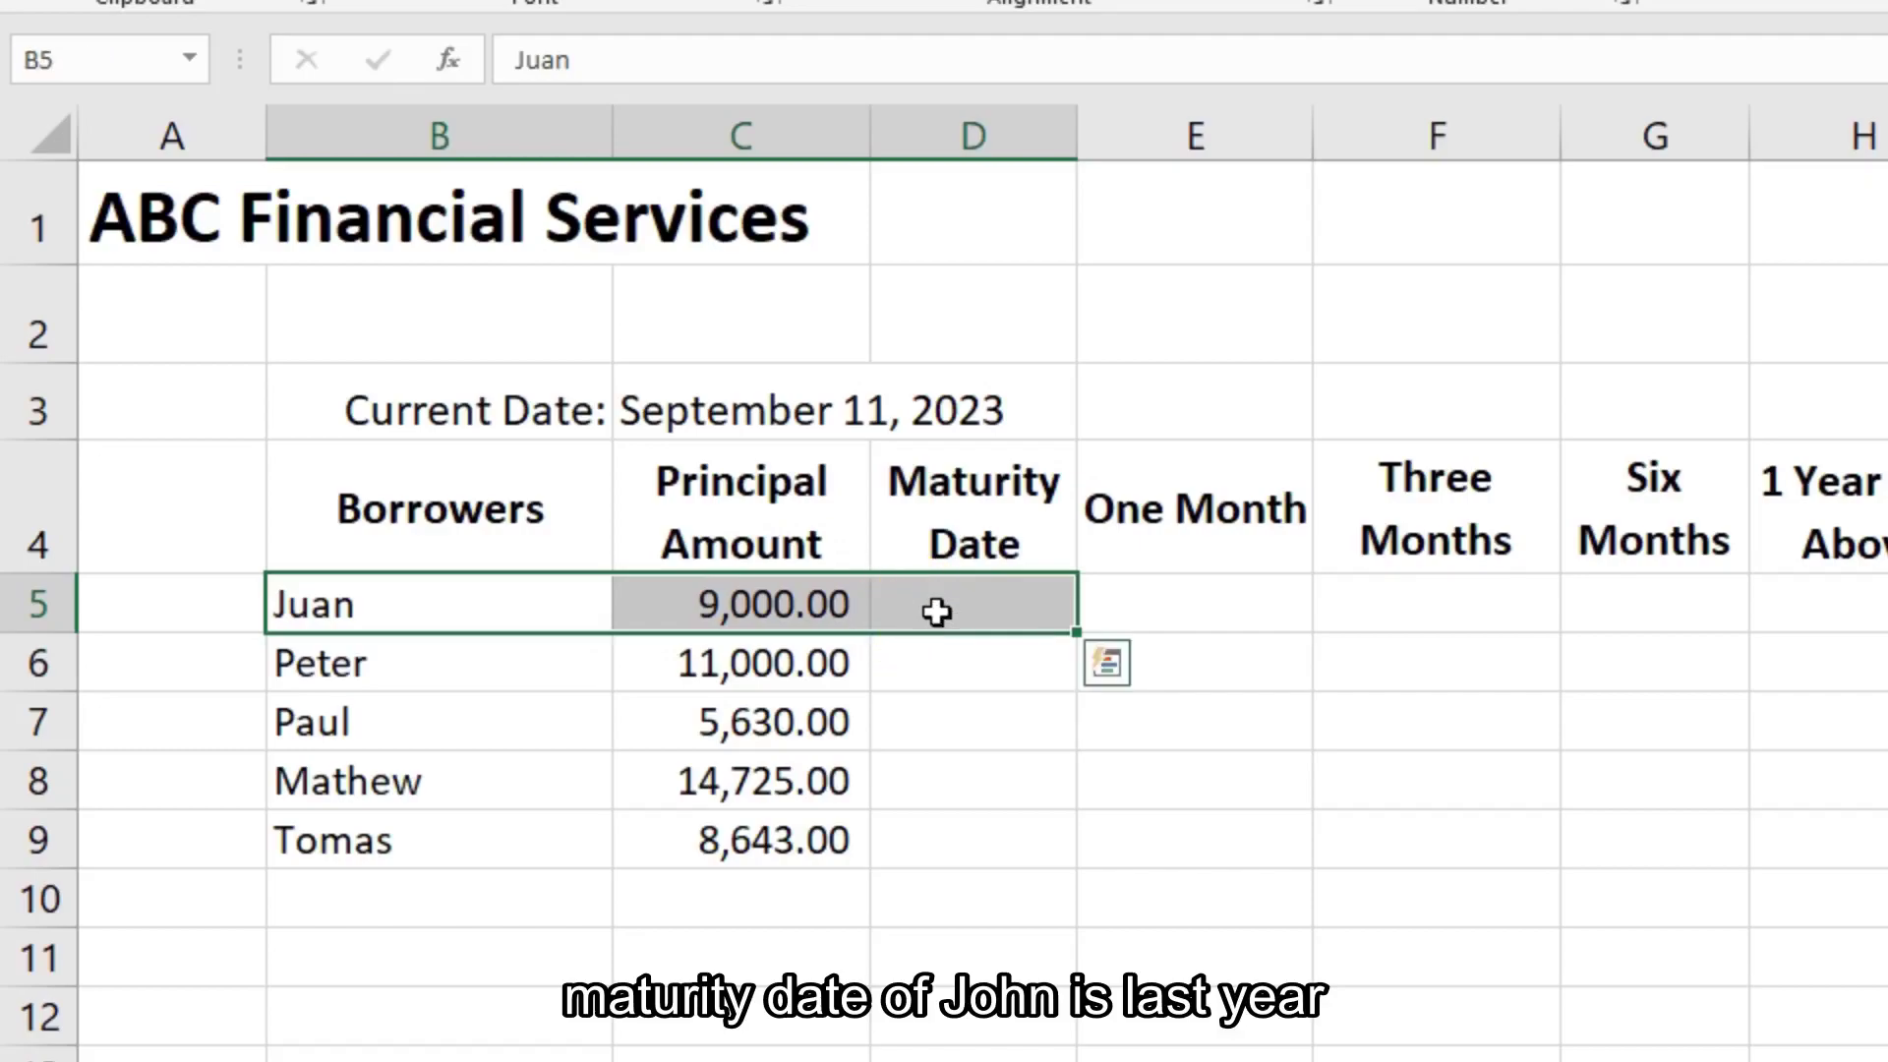
pyautogui.click(931, 610)
pyautogui.write('2022')
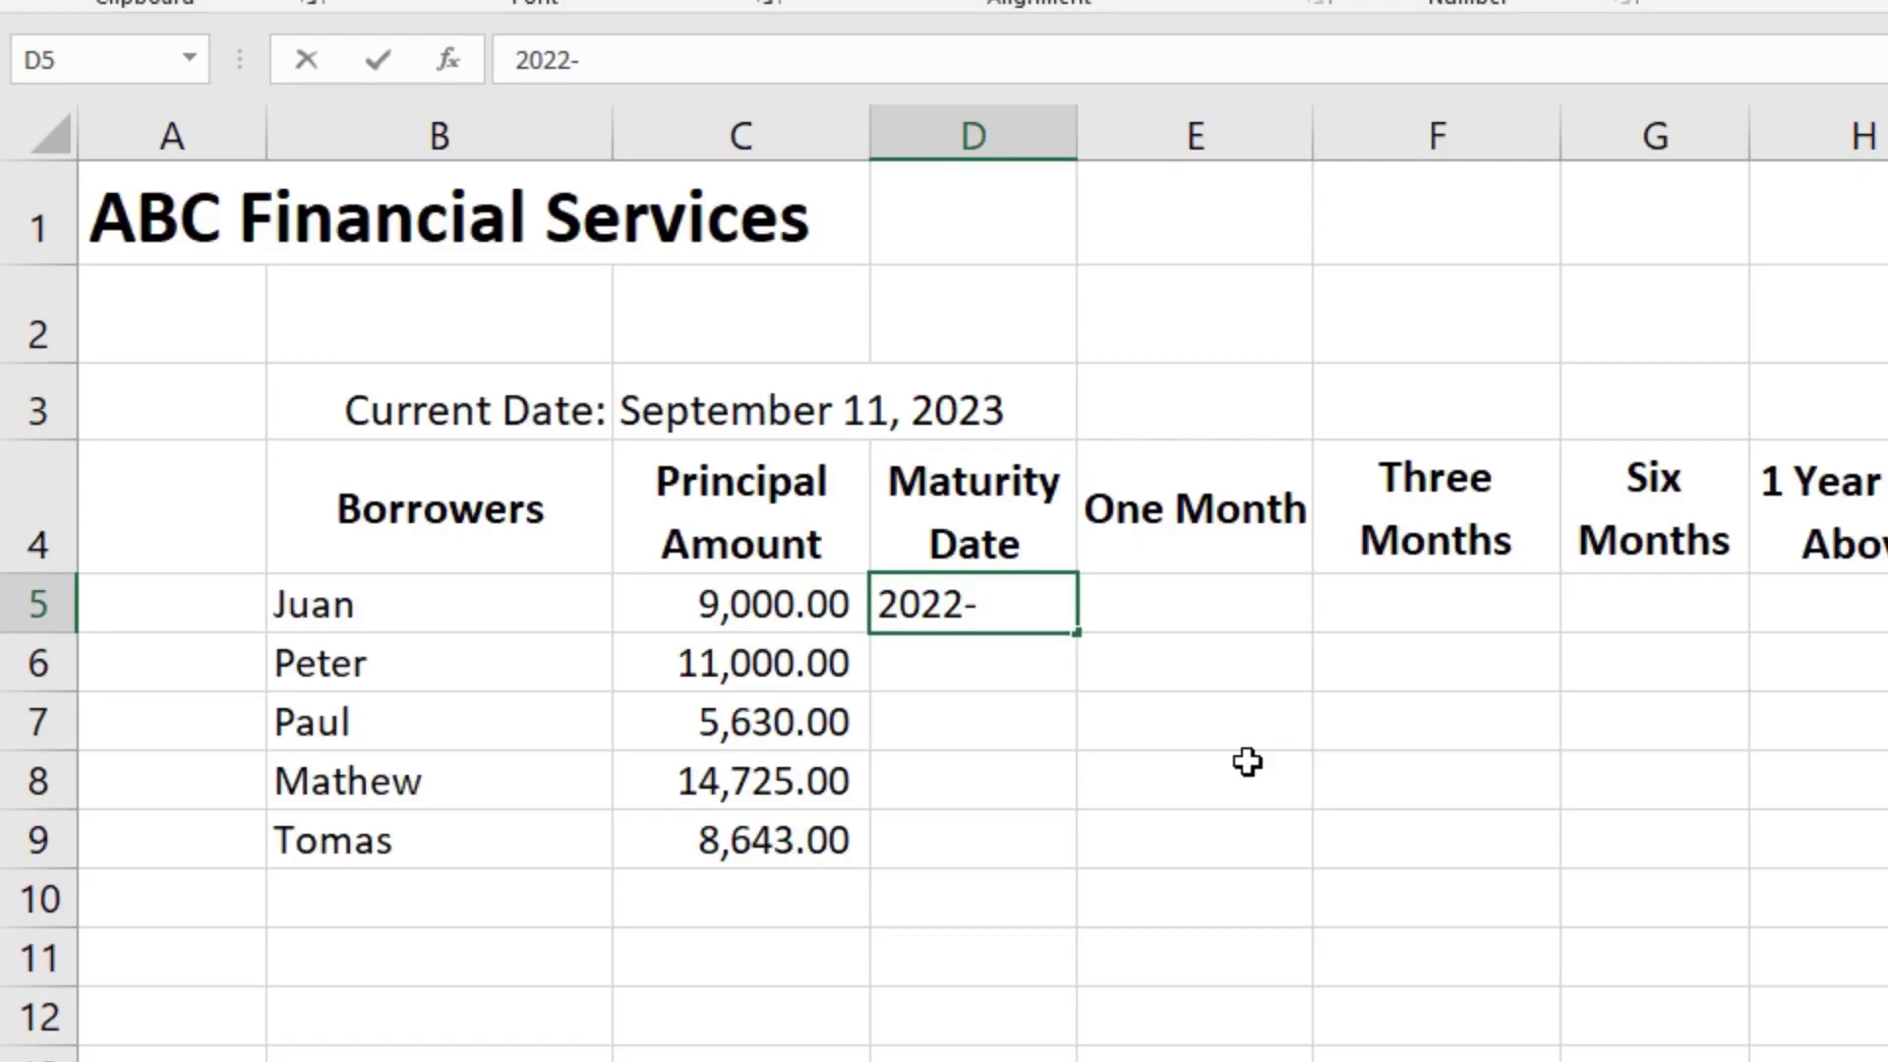
pyautogui.write('-11')
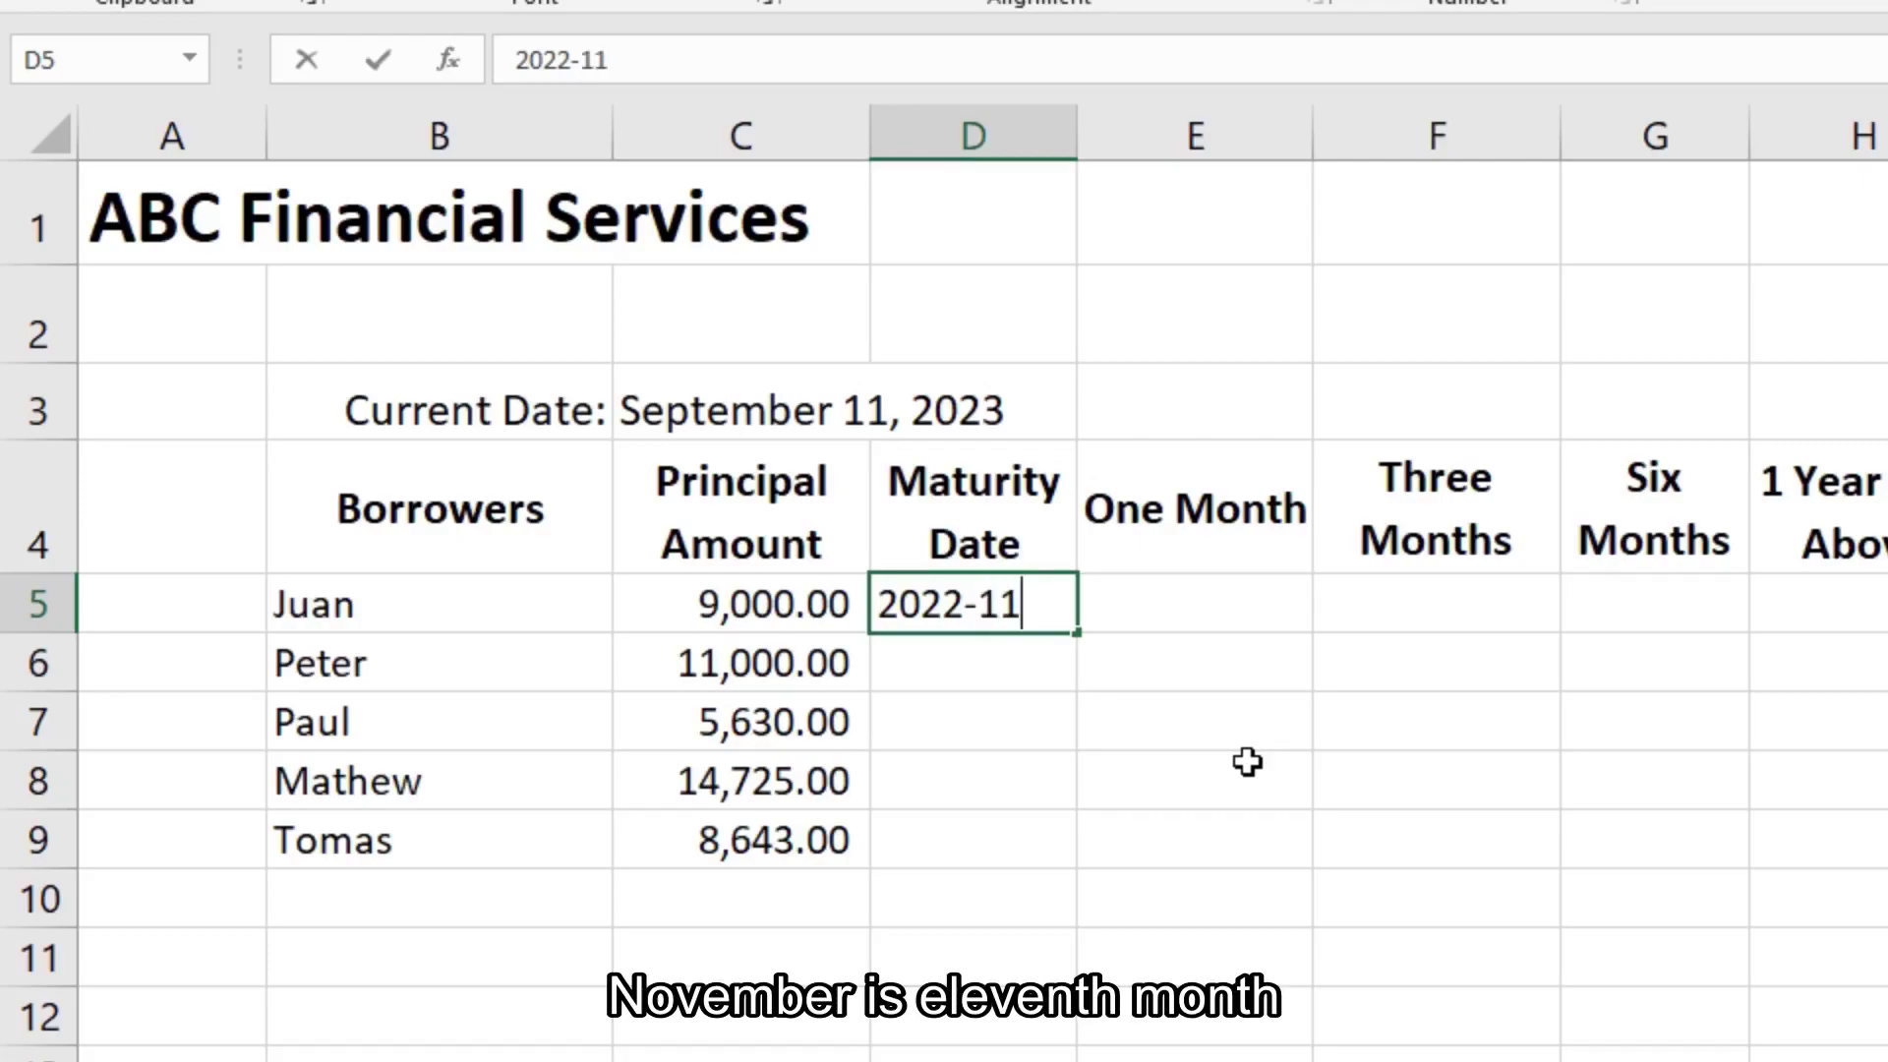
pyautogui.write('-16')
pyautogui.press('Return')
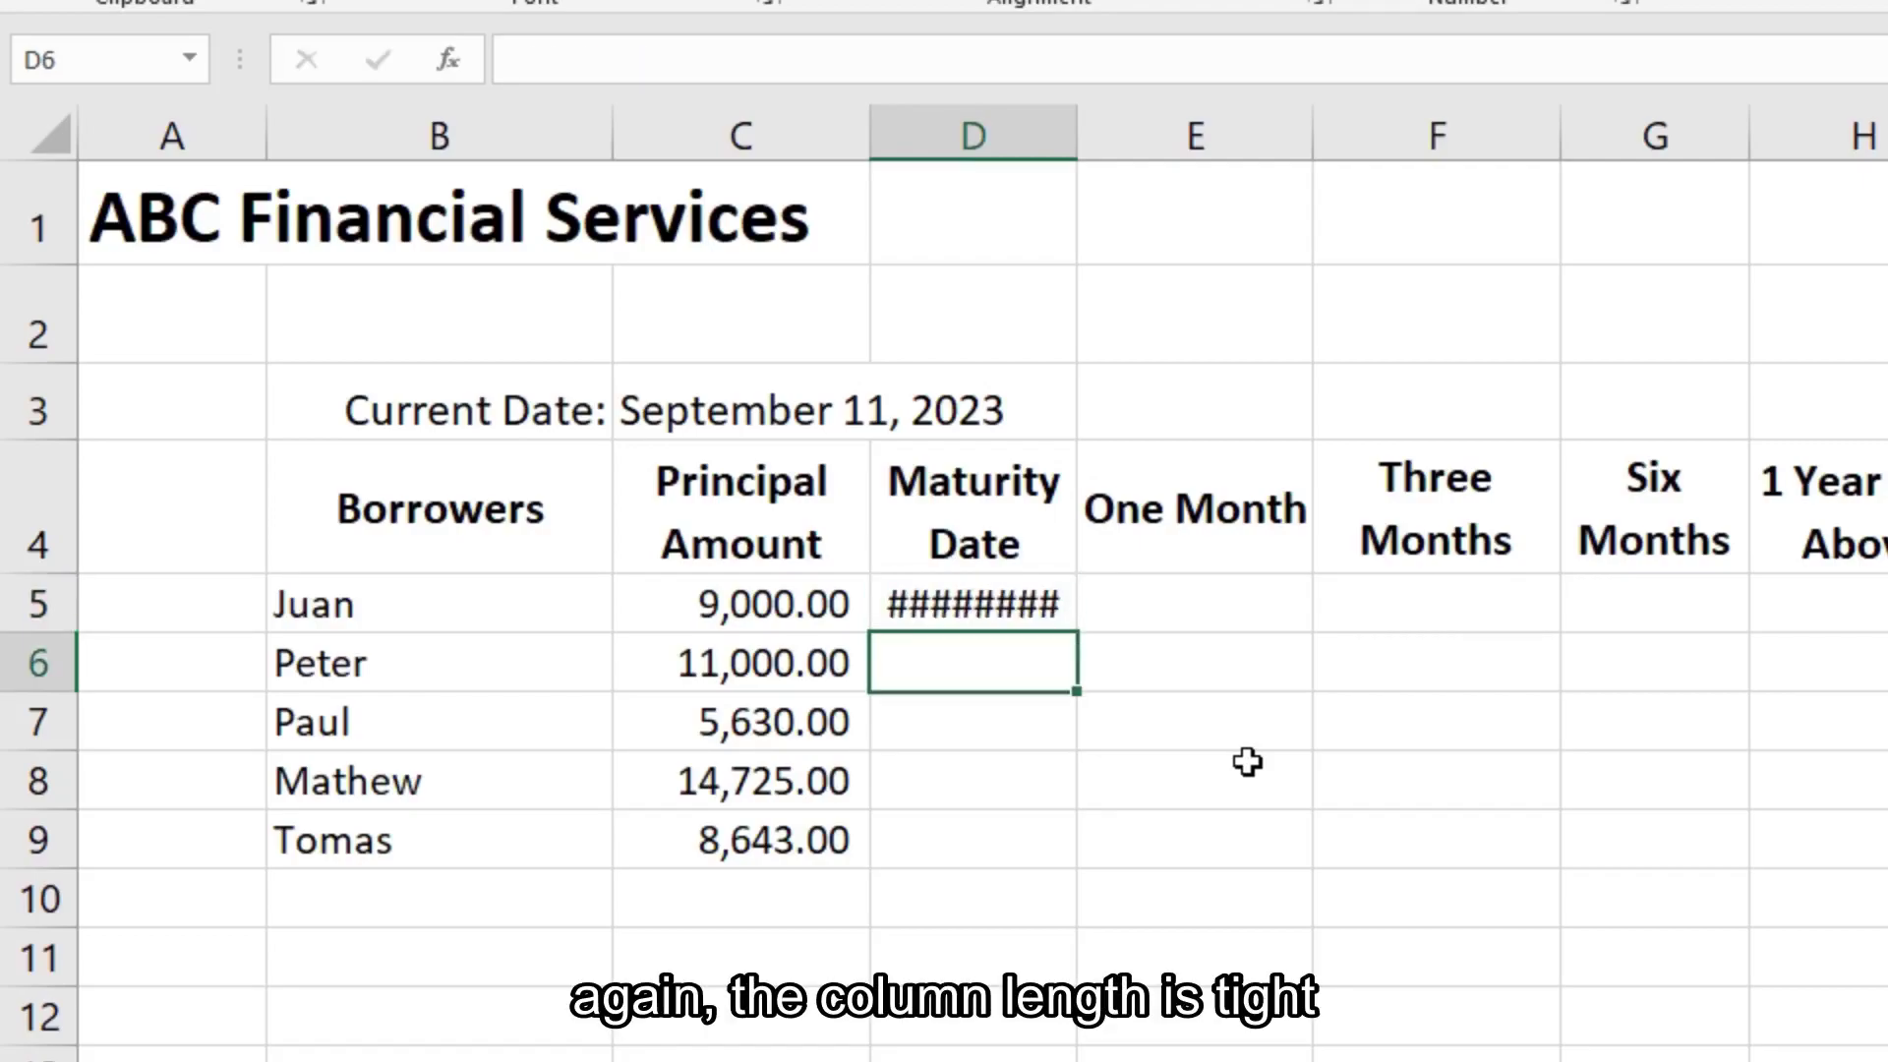
# Format the maturity date in D5 with the short 14-Mar-12 date type.
pyautogui.click(1007, 601)
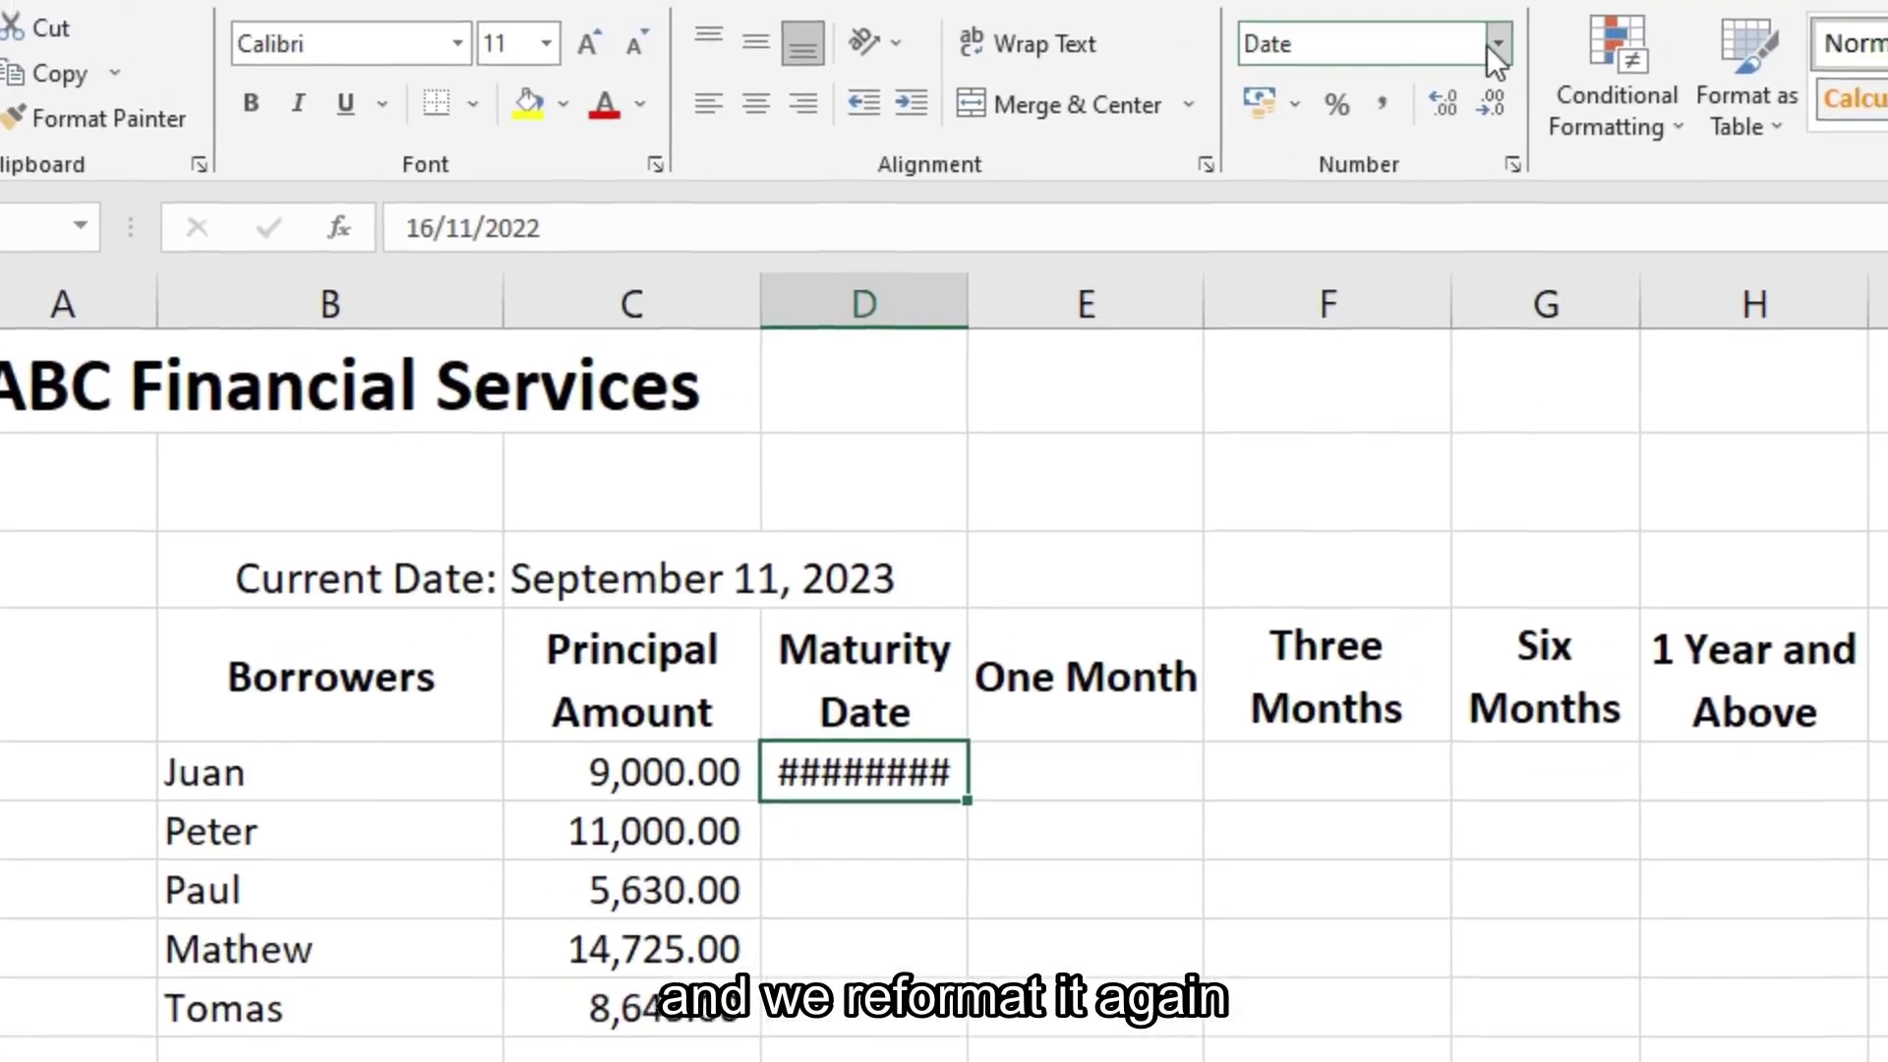
pyautogui.click(1494, 44)
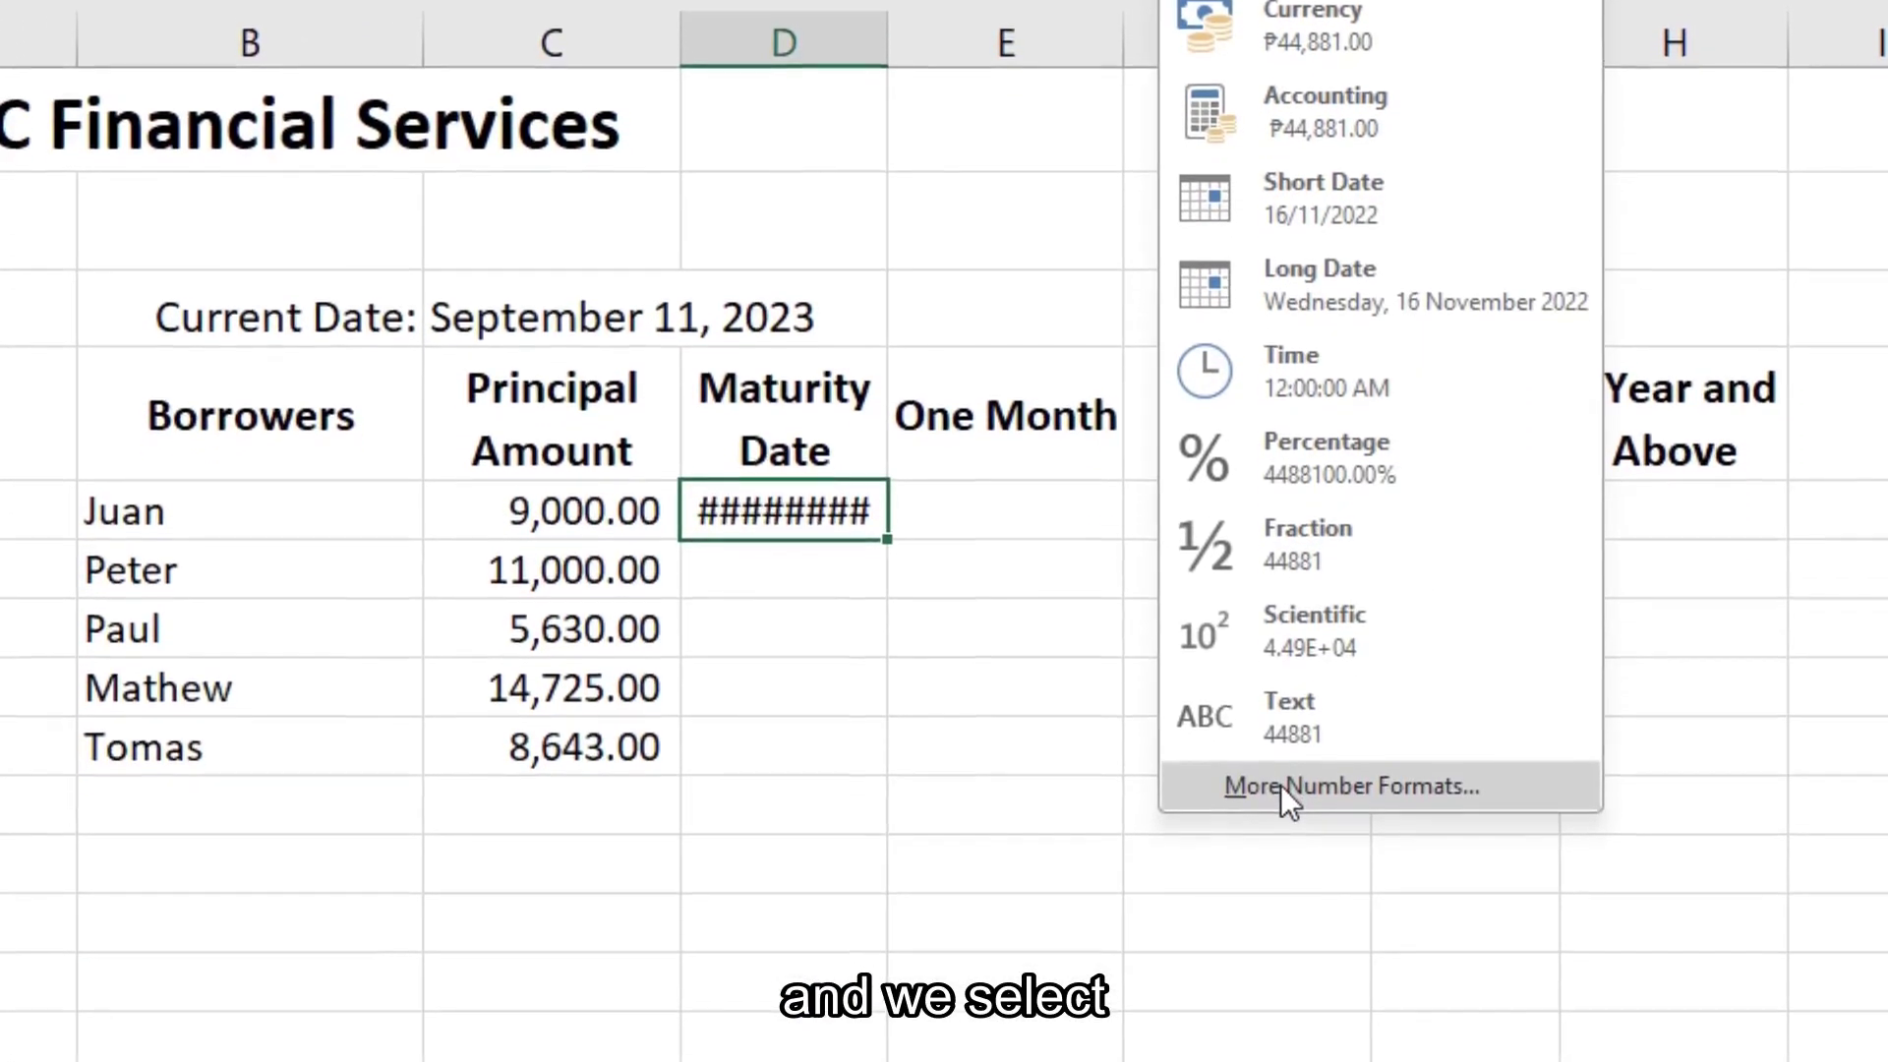
pyautogui.click(1283, 952)
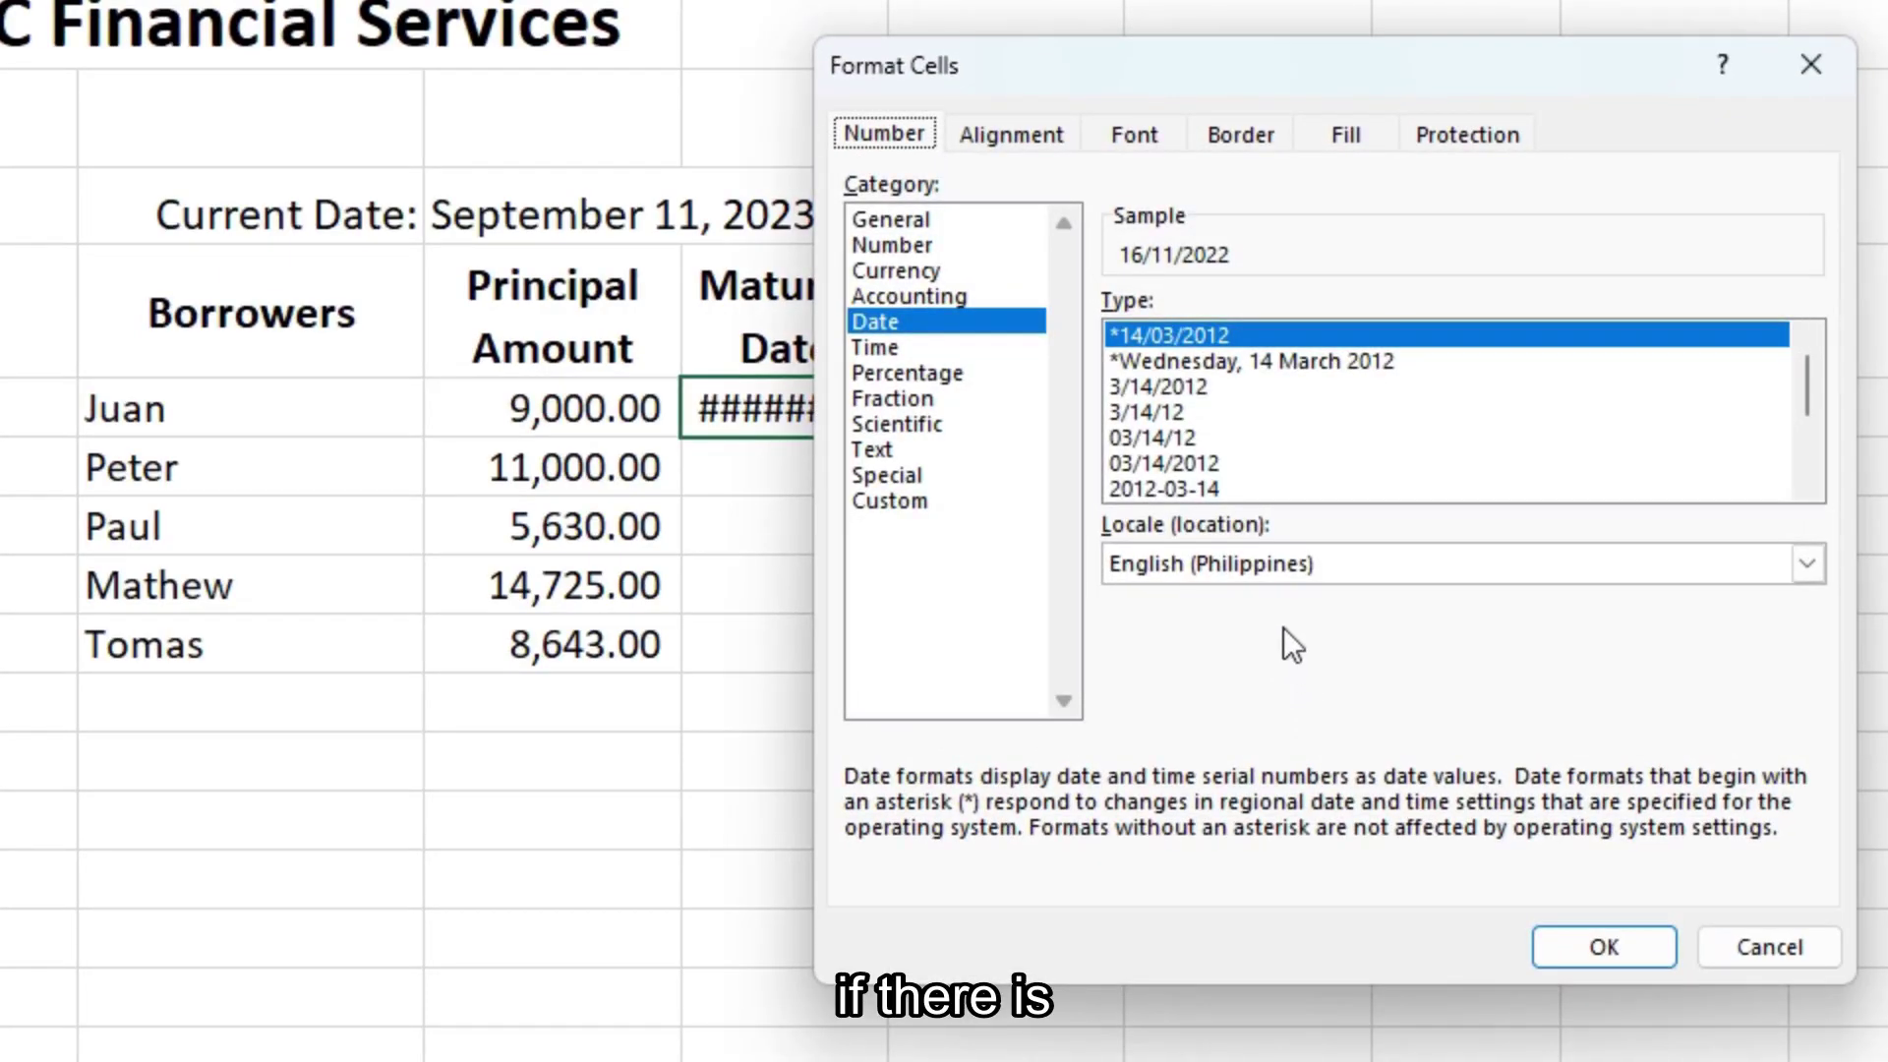
pyautogui.moveTo(1809, 376); pyautogui.dragTo(1808, 404)
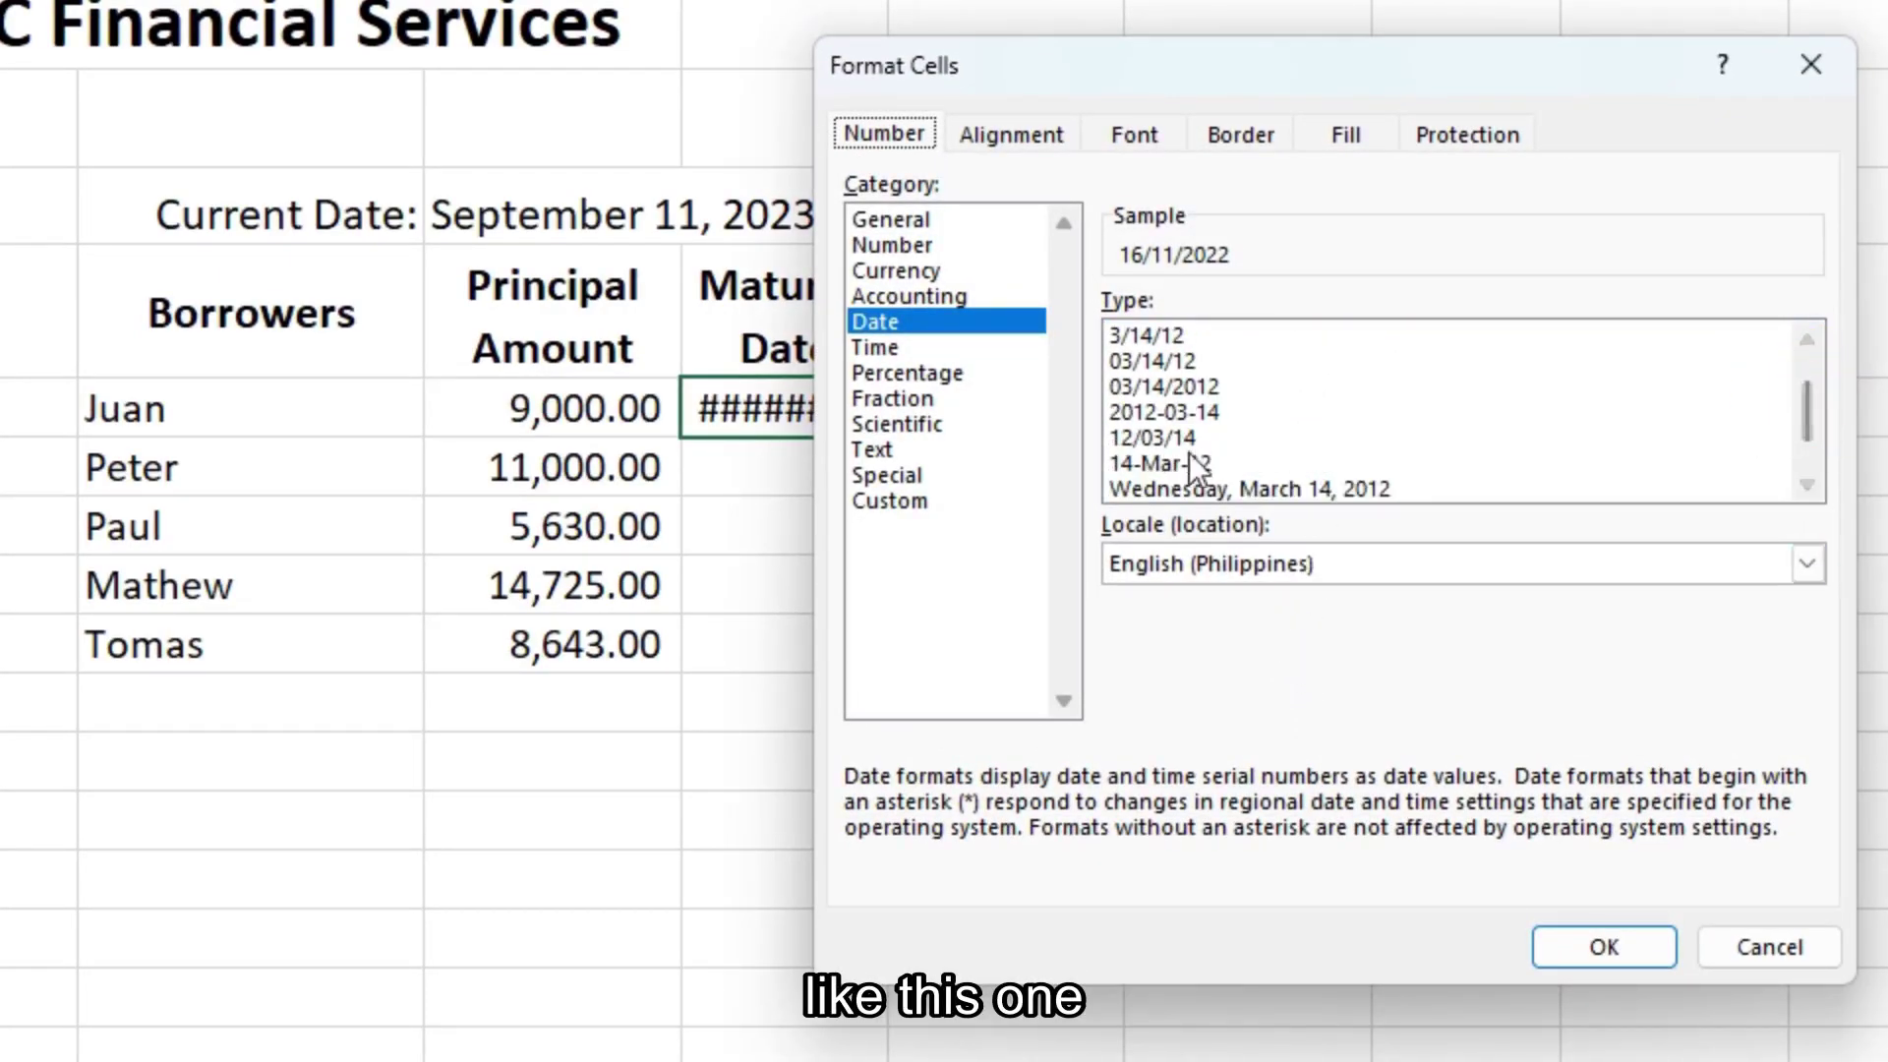
pyautogui.click(1166, 464)
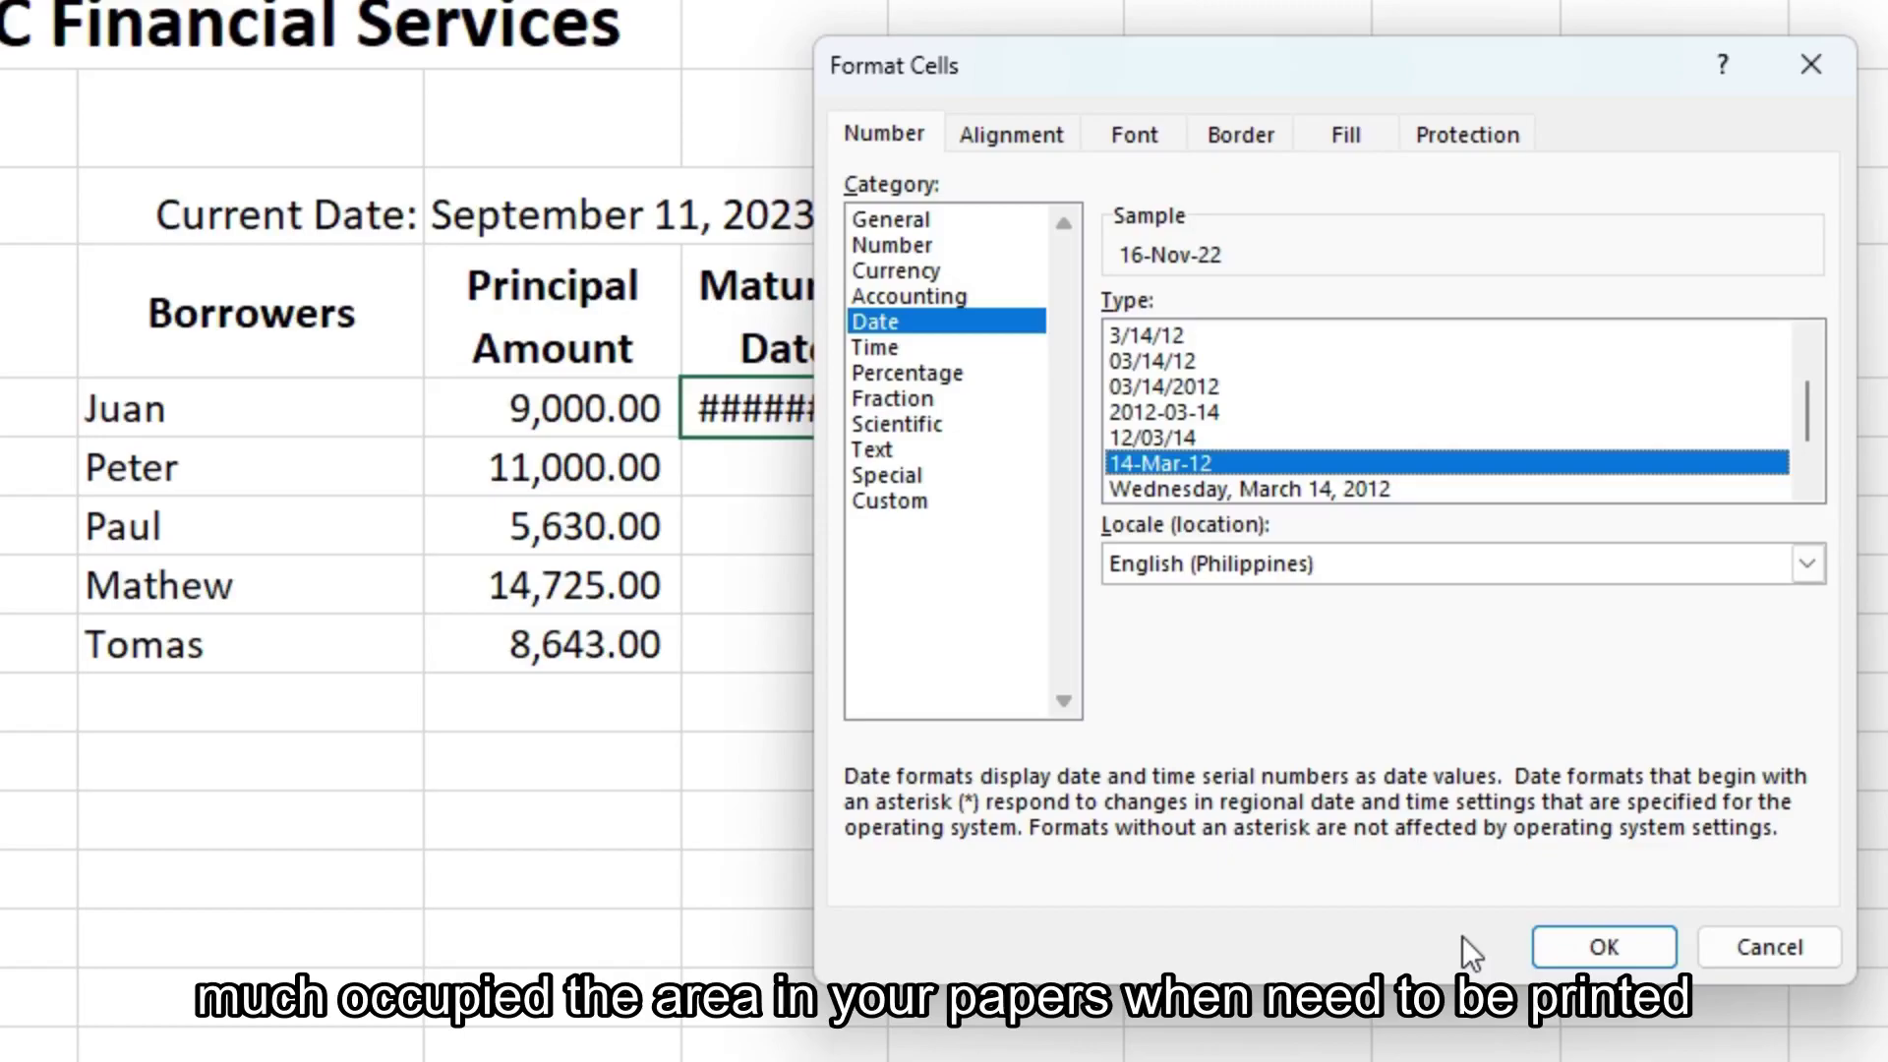
pyautogui.click(1577, 950)
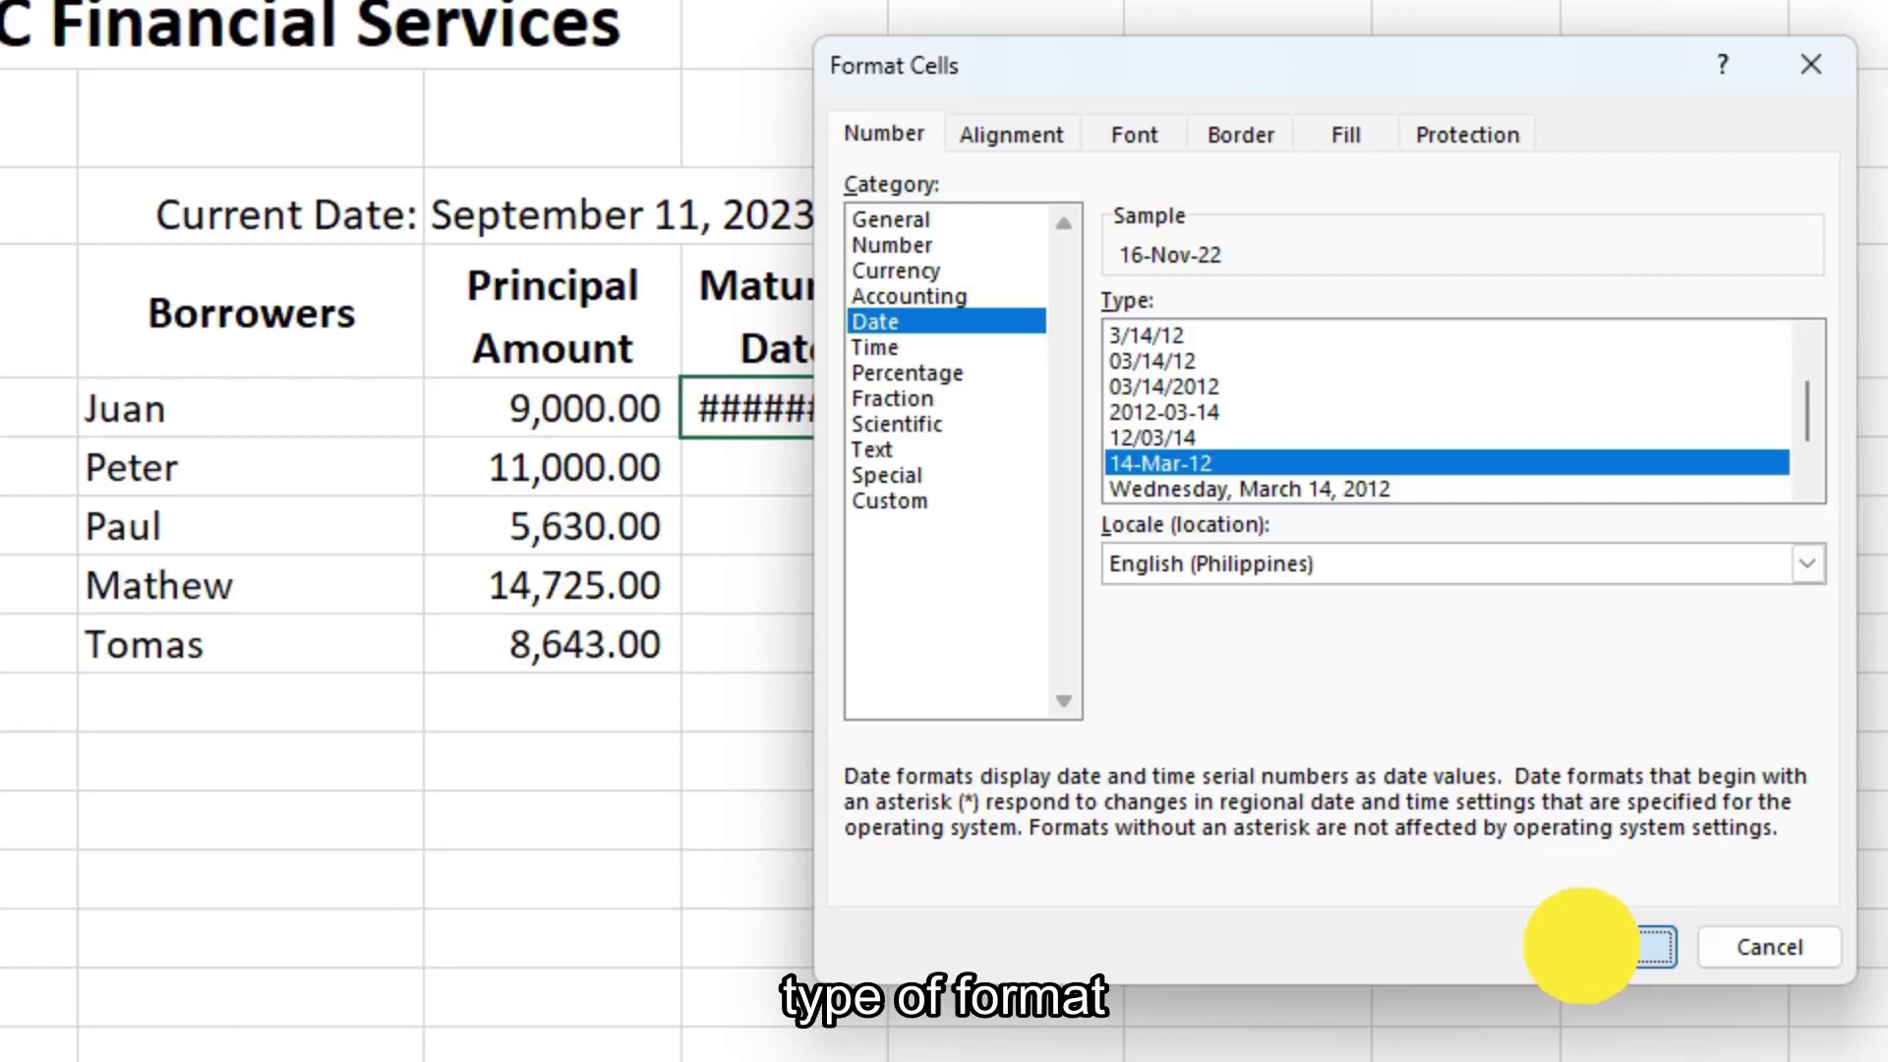
pyautogui.click(1580, 946)
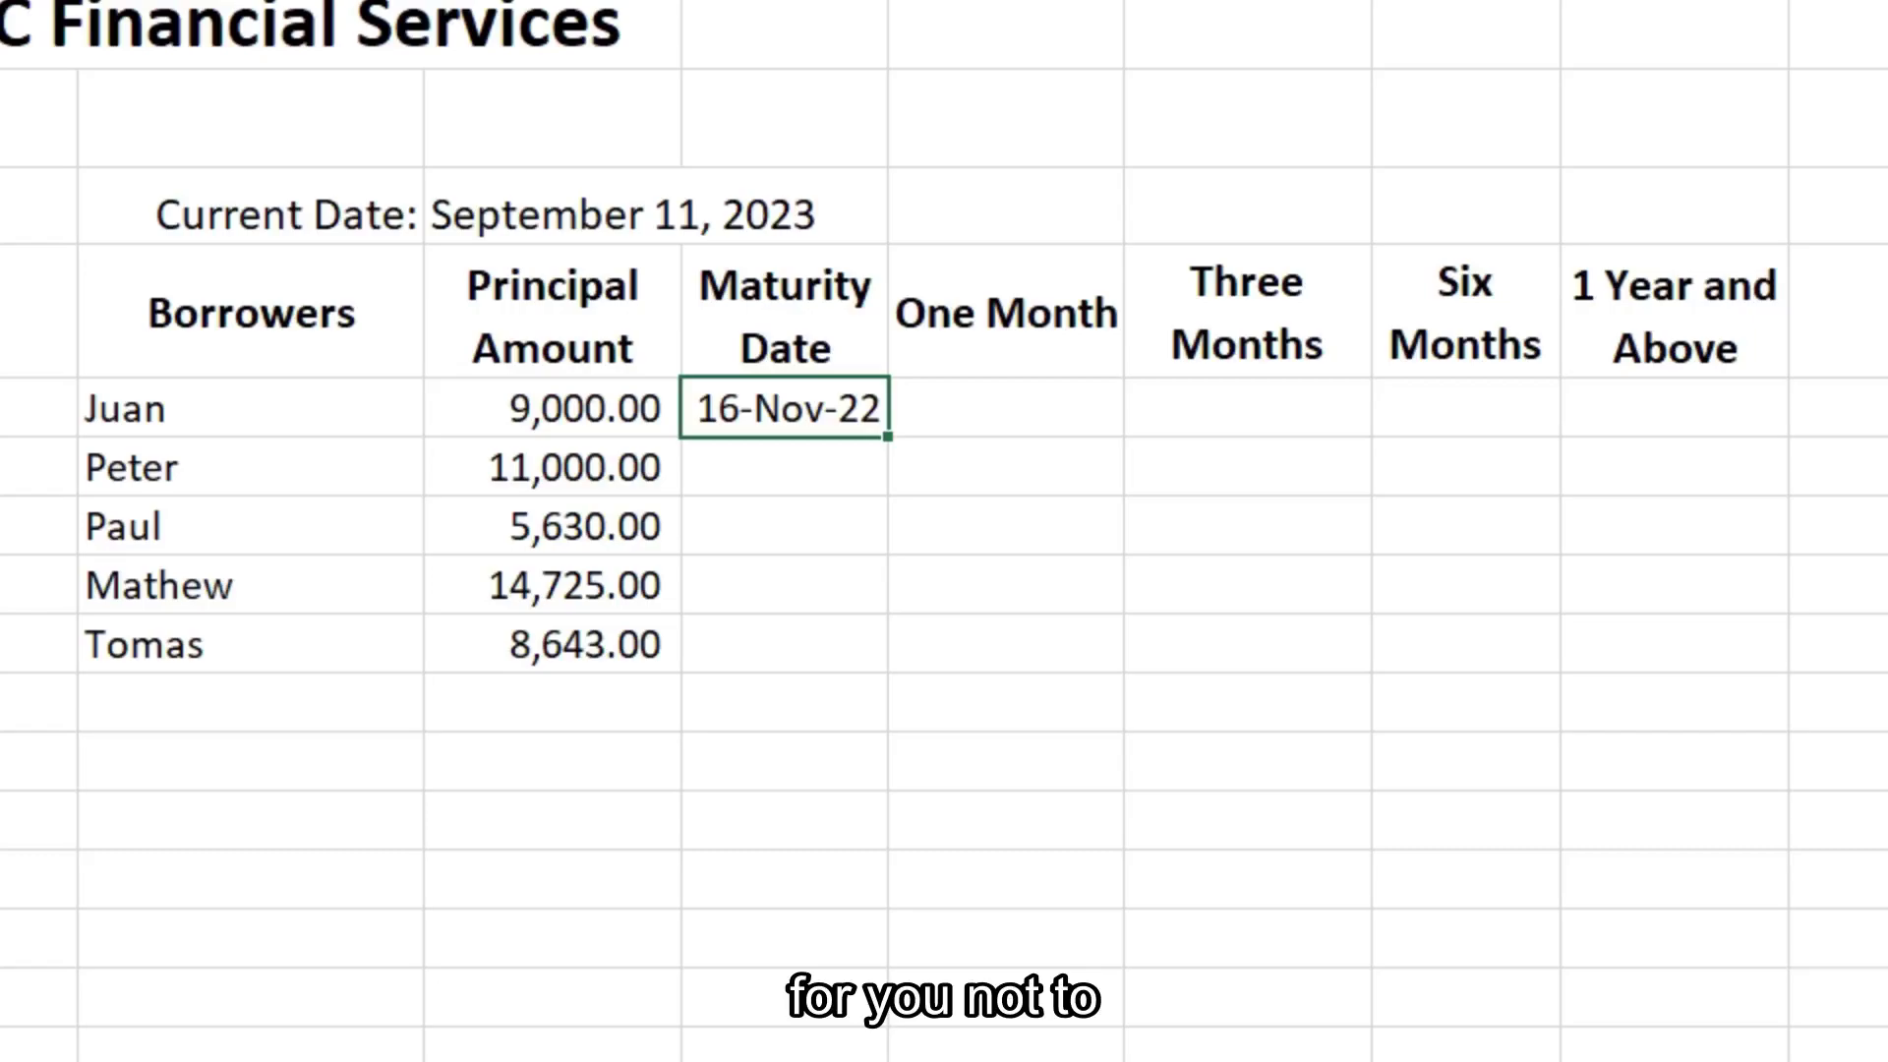
# Give D5 a four-digit year by changing its custom number format code to [$-en-PH]dd-mmm-yyyy;@.
pyautogui.click(1375, 0)
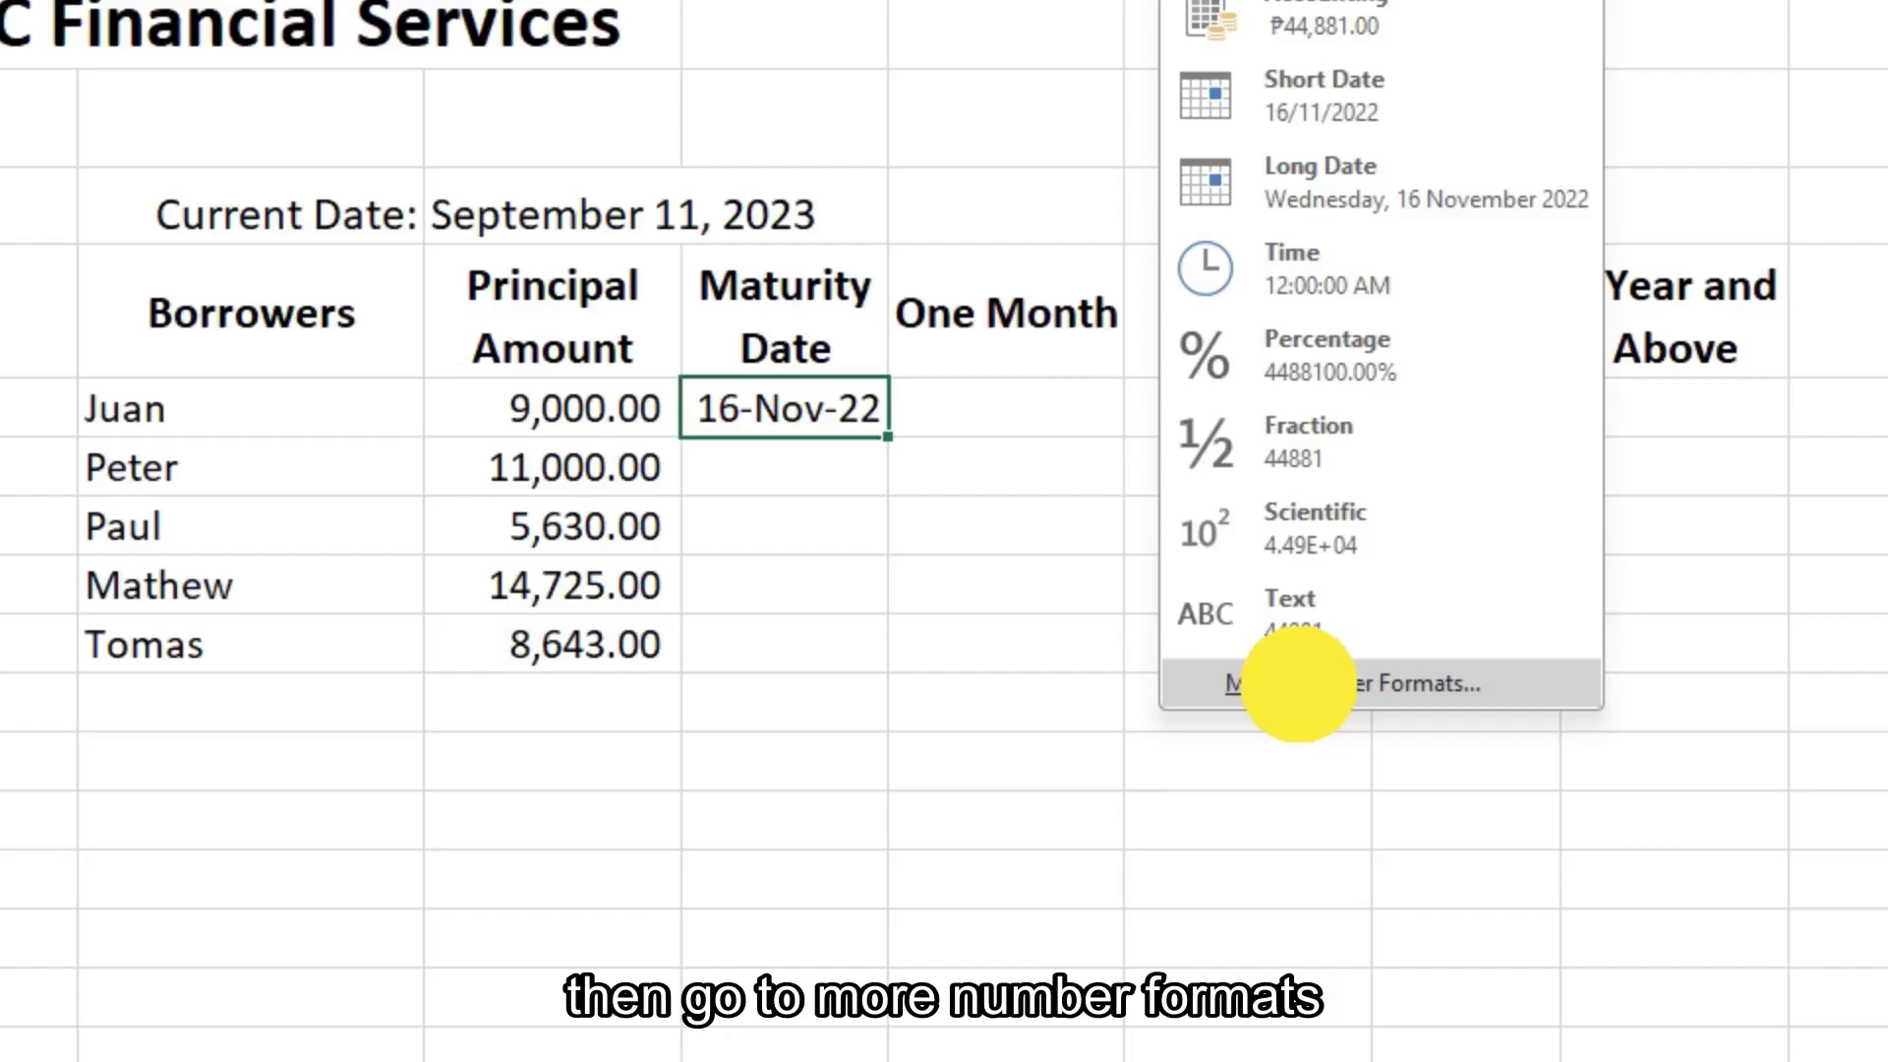
pyautogui.click(1381, 685)
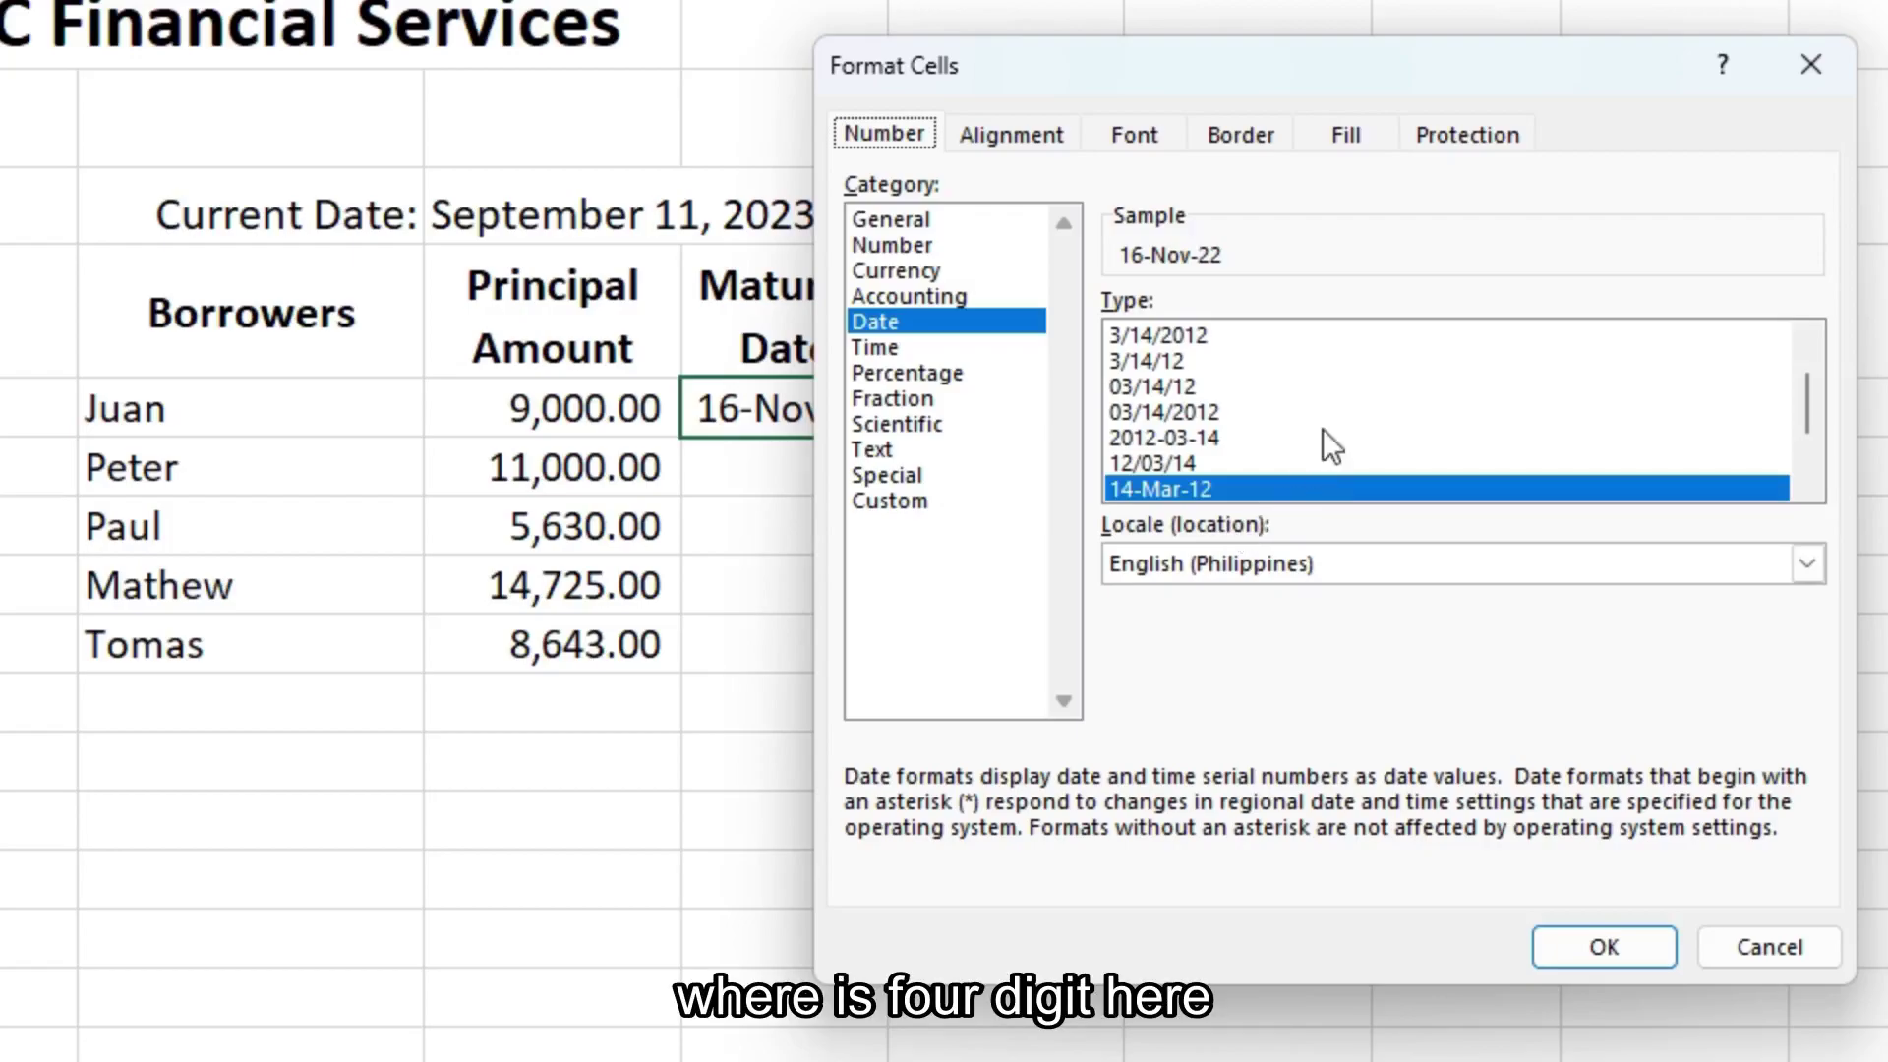
pyautogui.moveTo(1813, 393); pyautogui.dragTo(1812, 438)
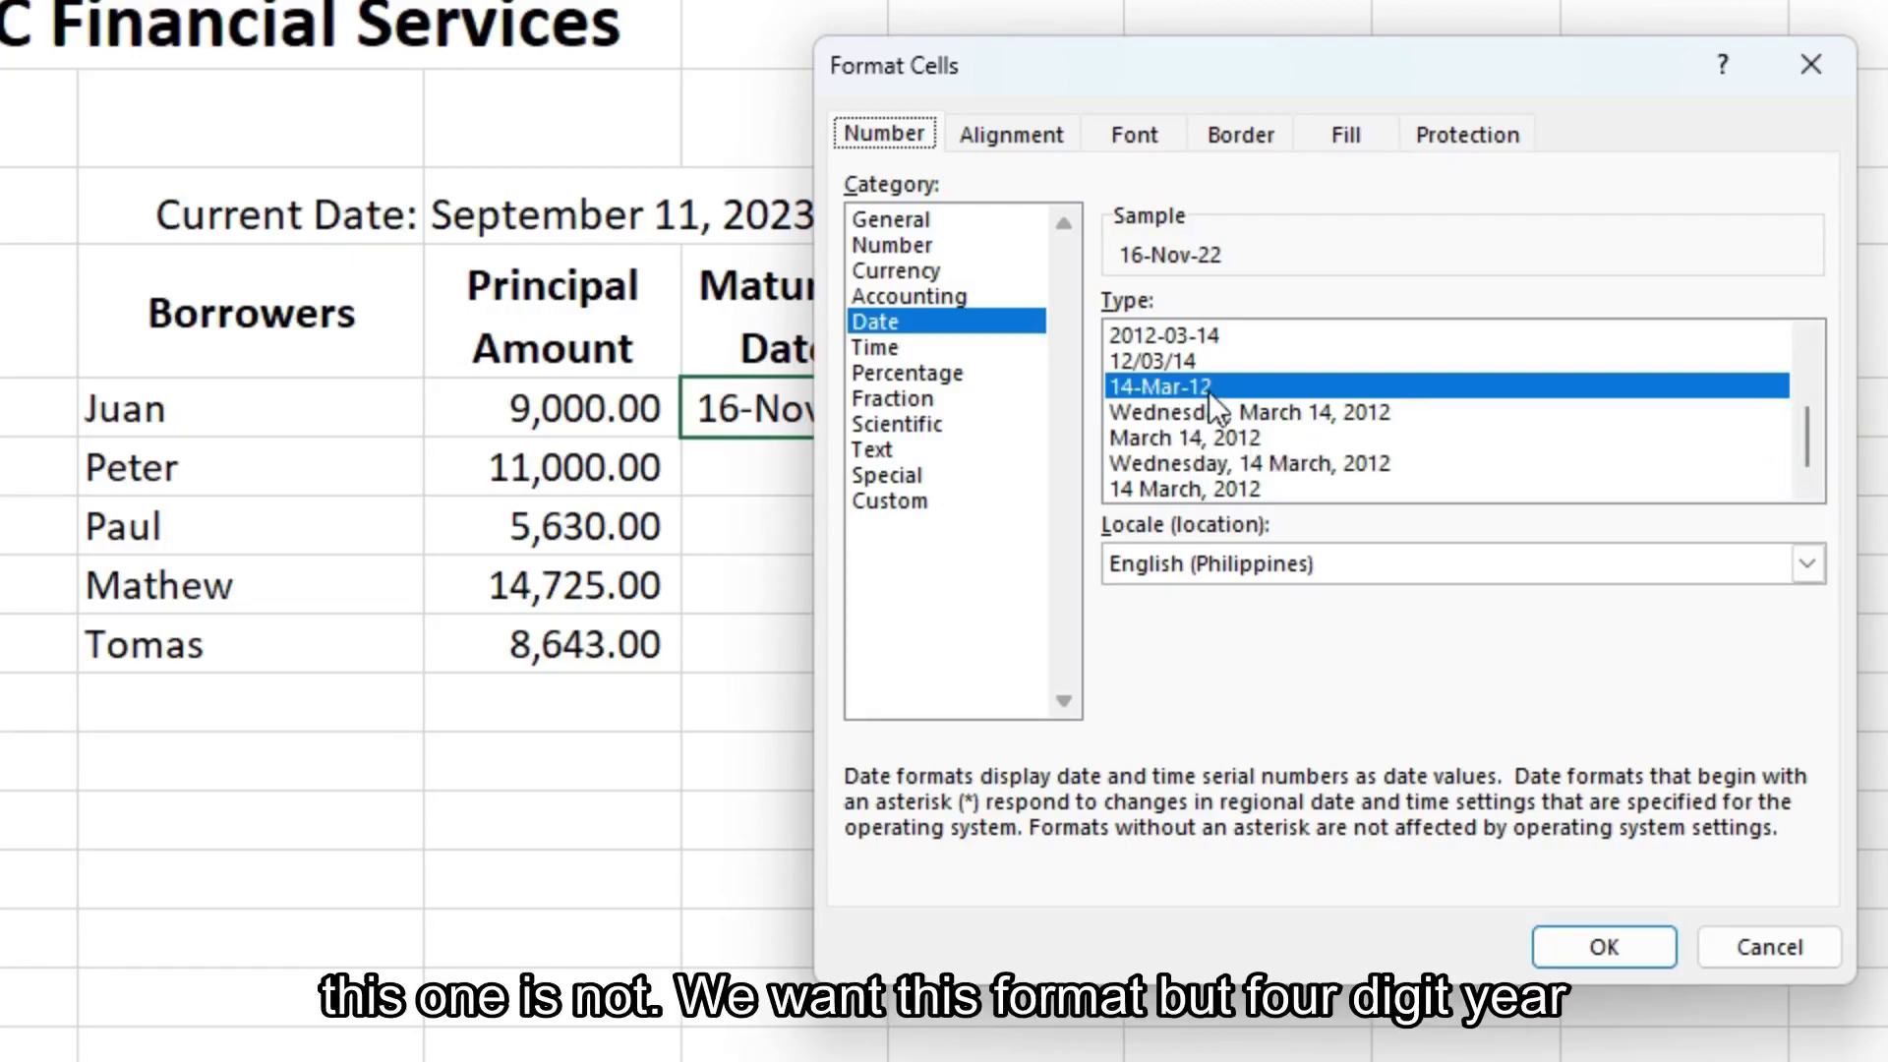
pyautogui.moveTo(1804, 427); pyautogui.dragTo(1808, 464)
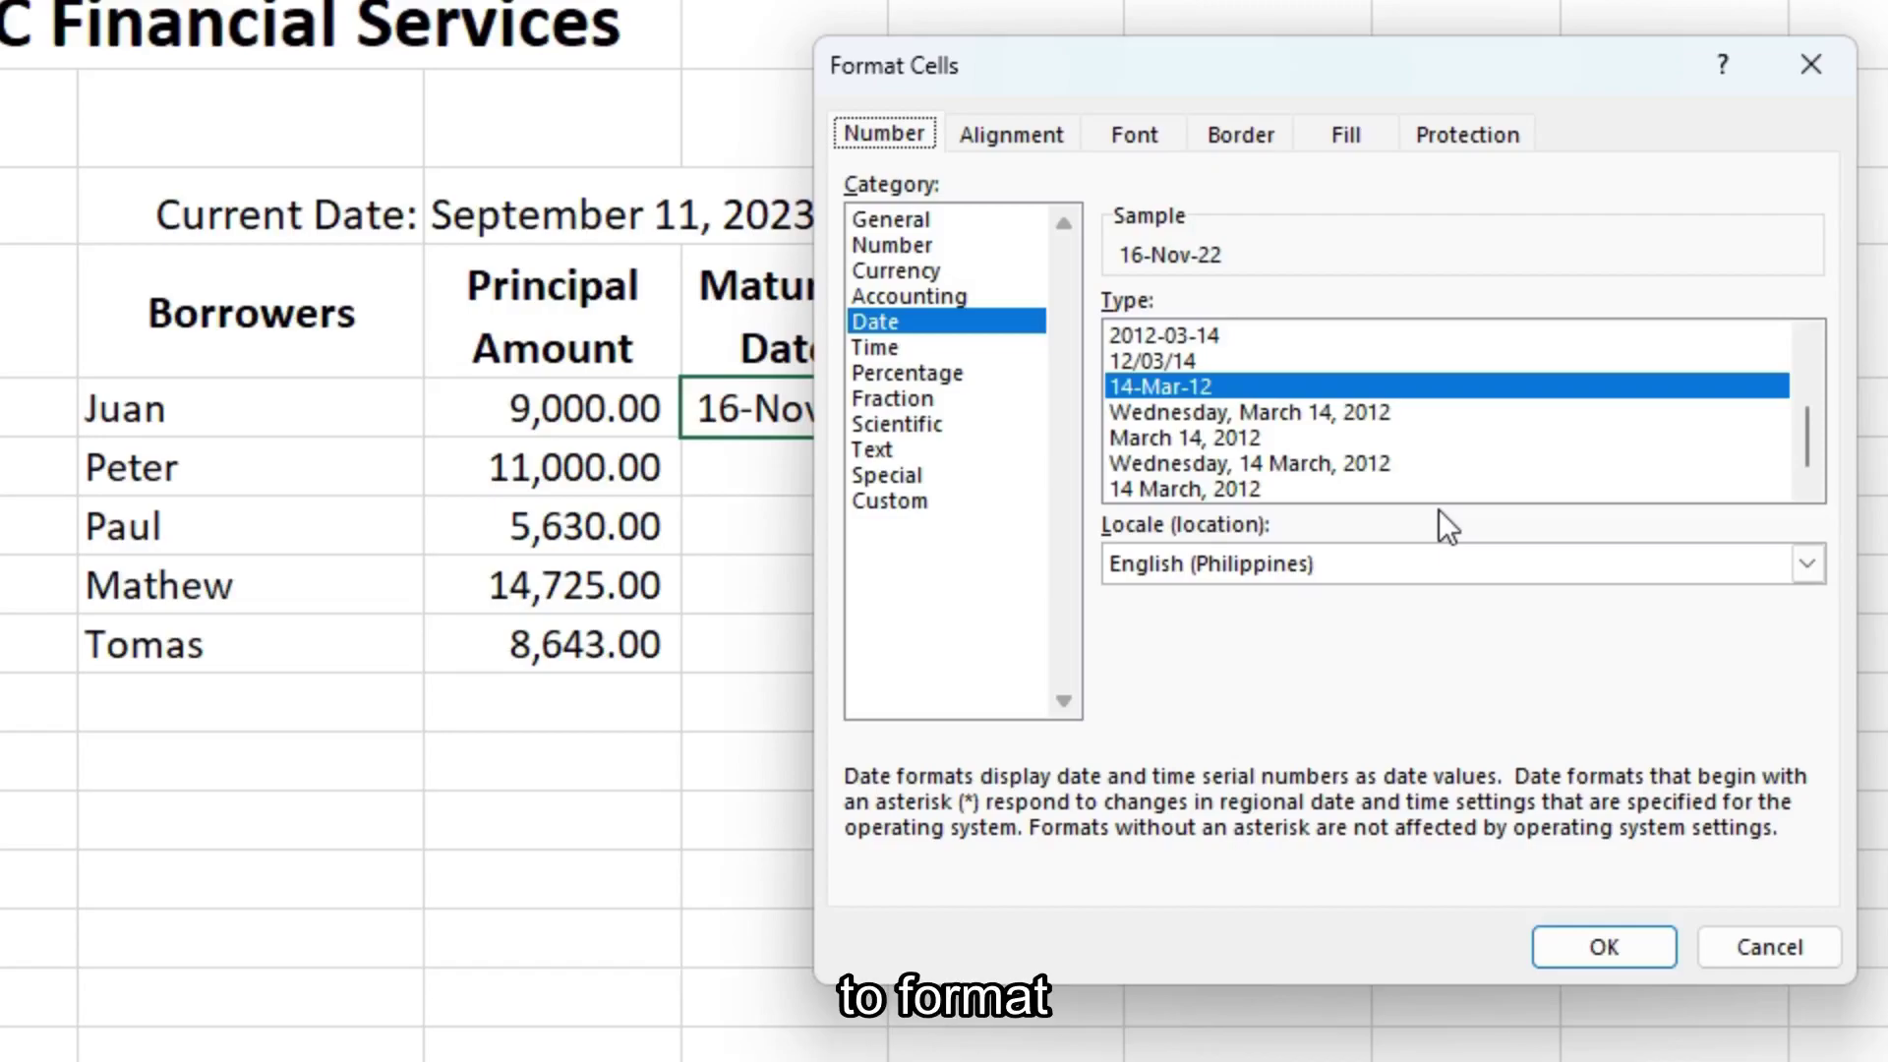
pyautogui.click(891, 503)
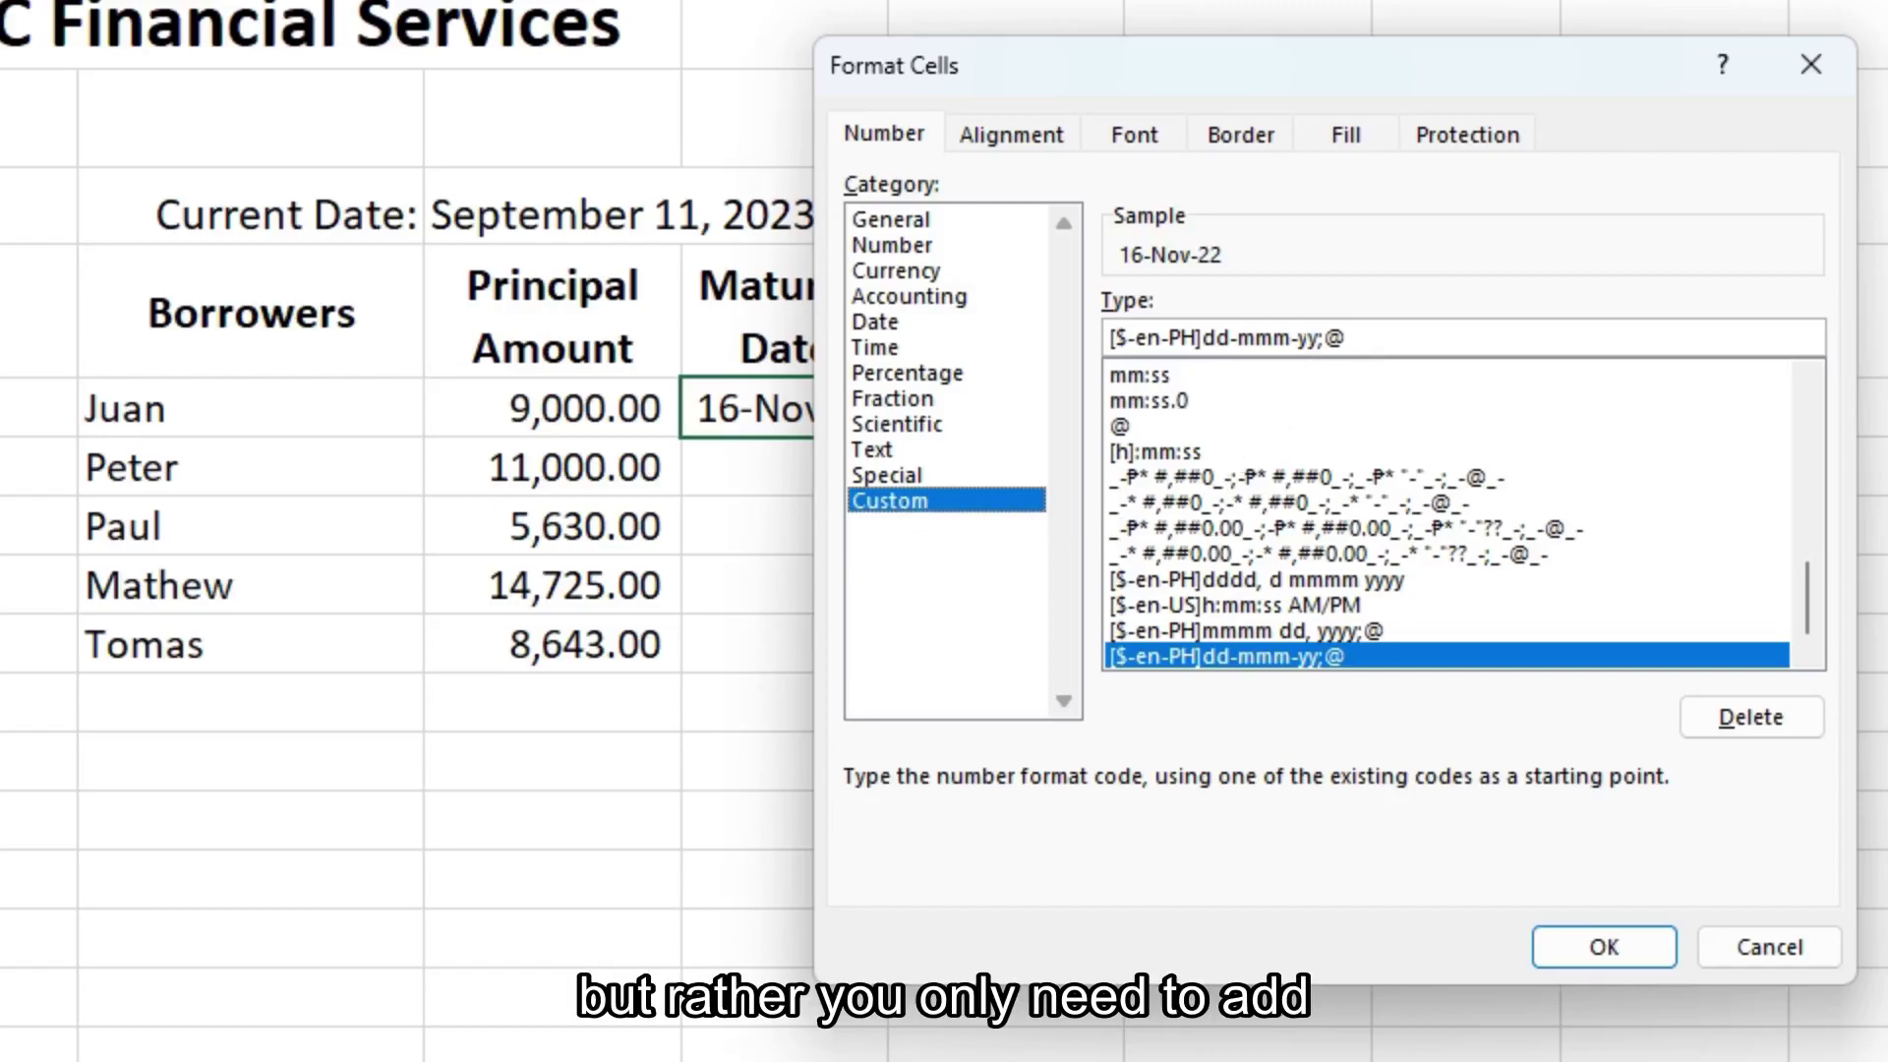
pyautogui.click(1310, 337)
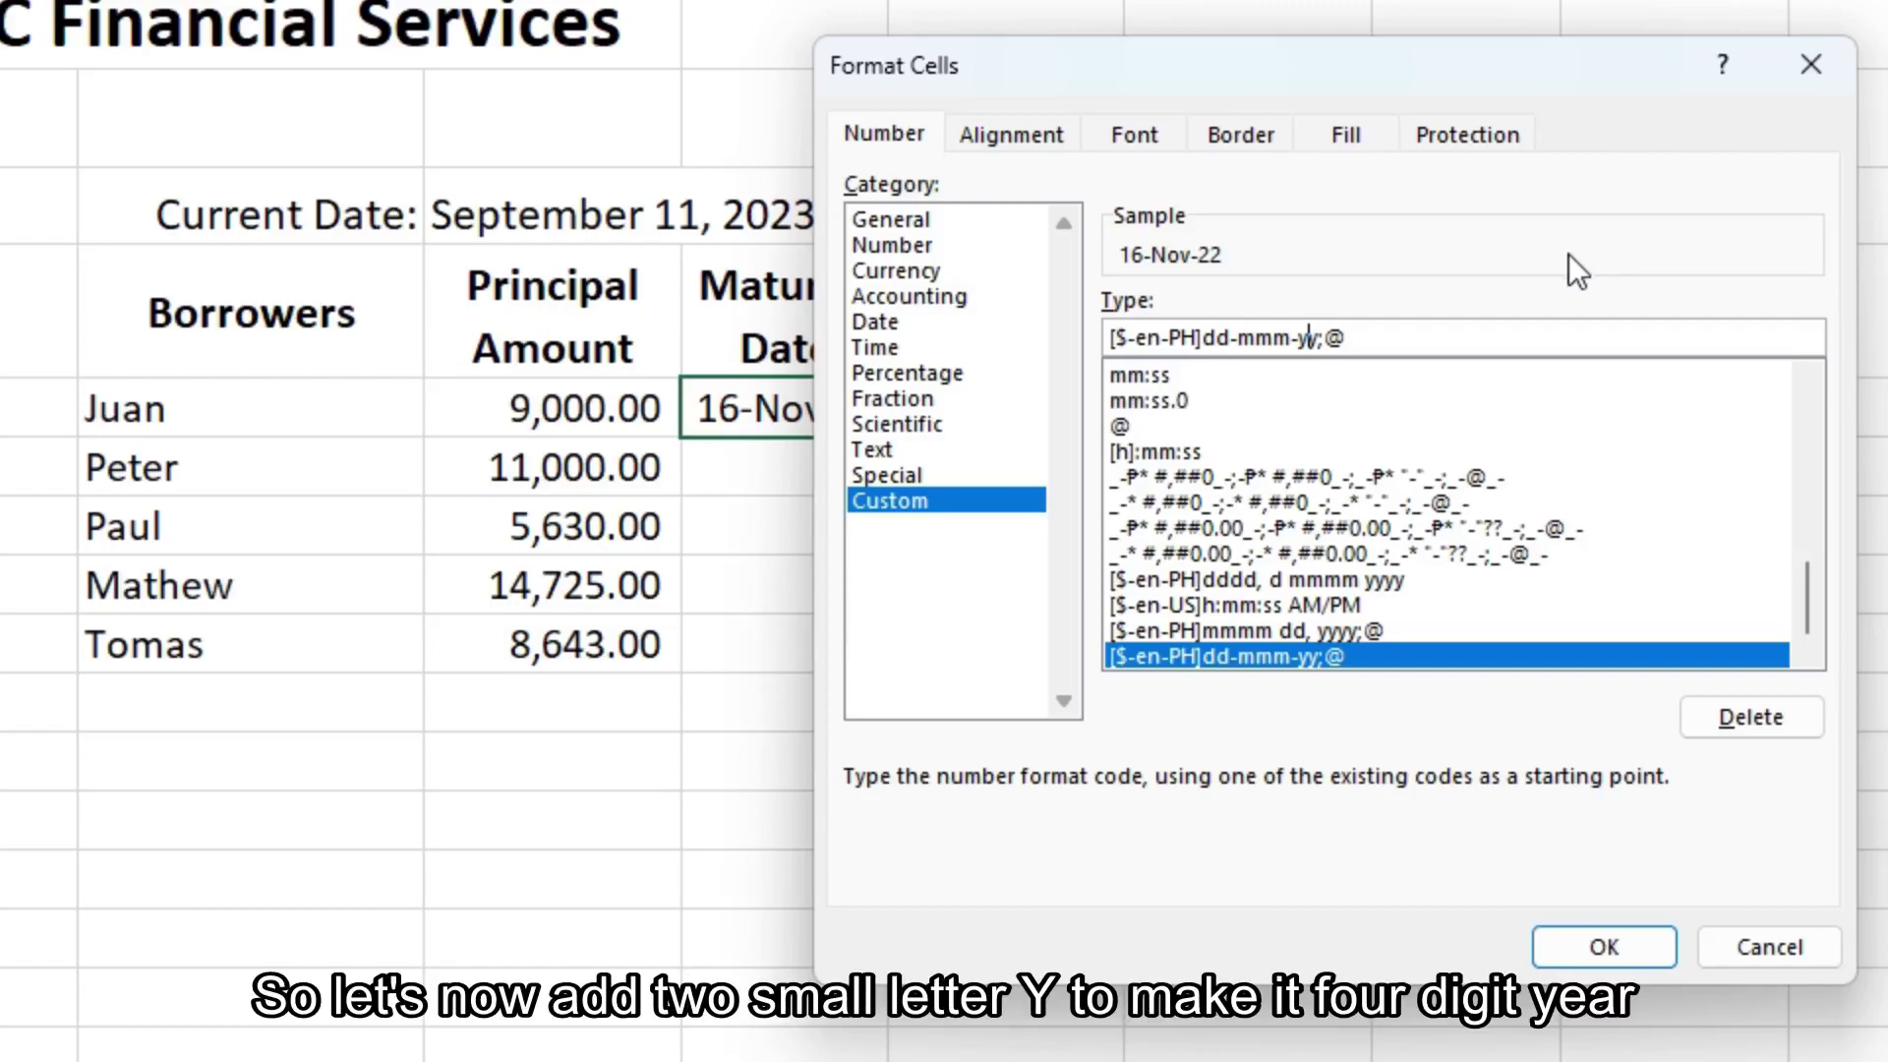
pyautogui.write('yy')
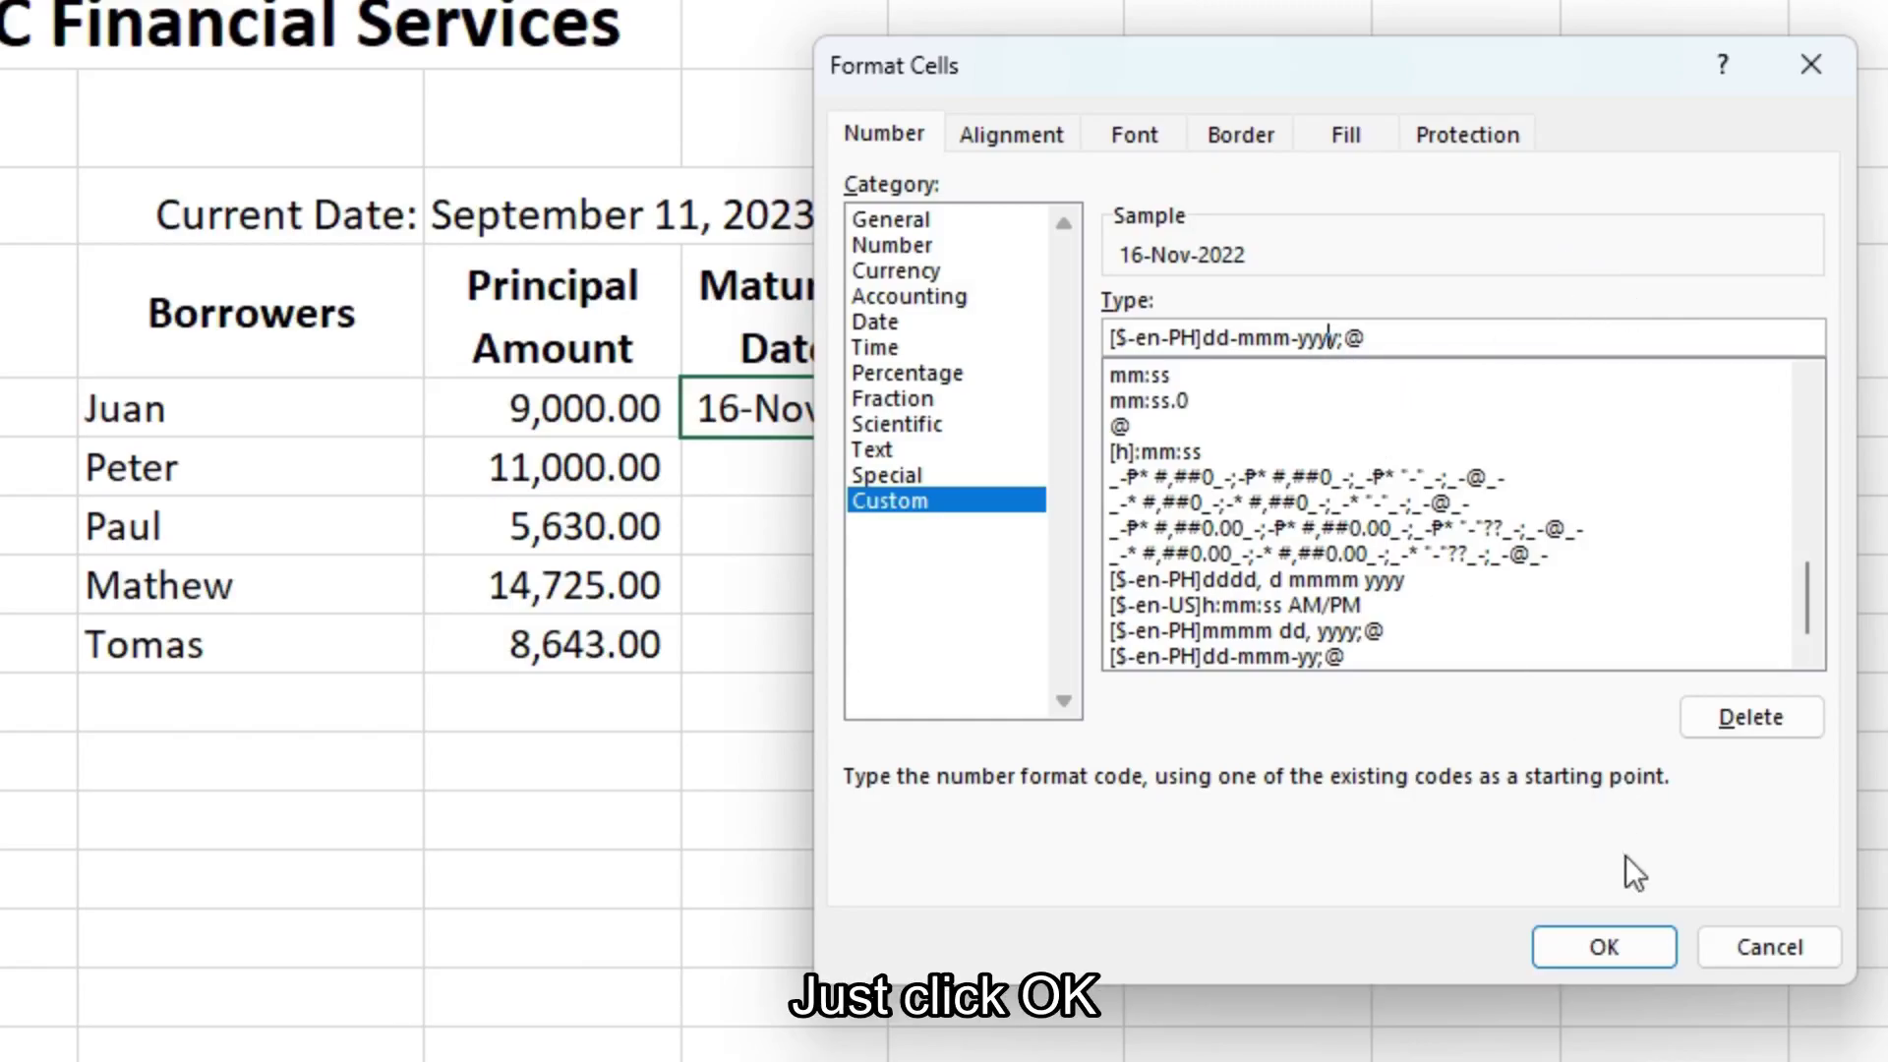
pyautogui.click(1613, 939)
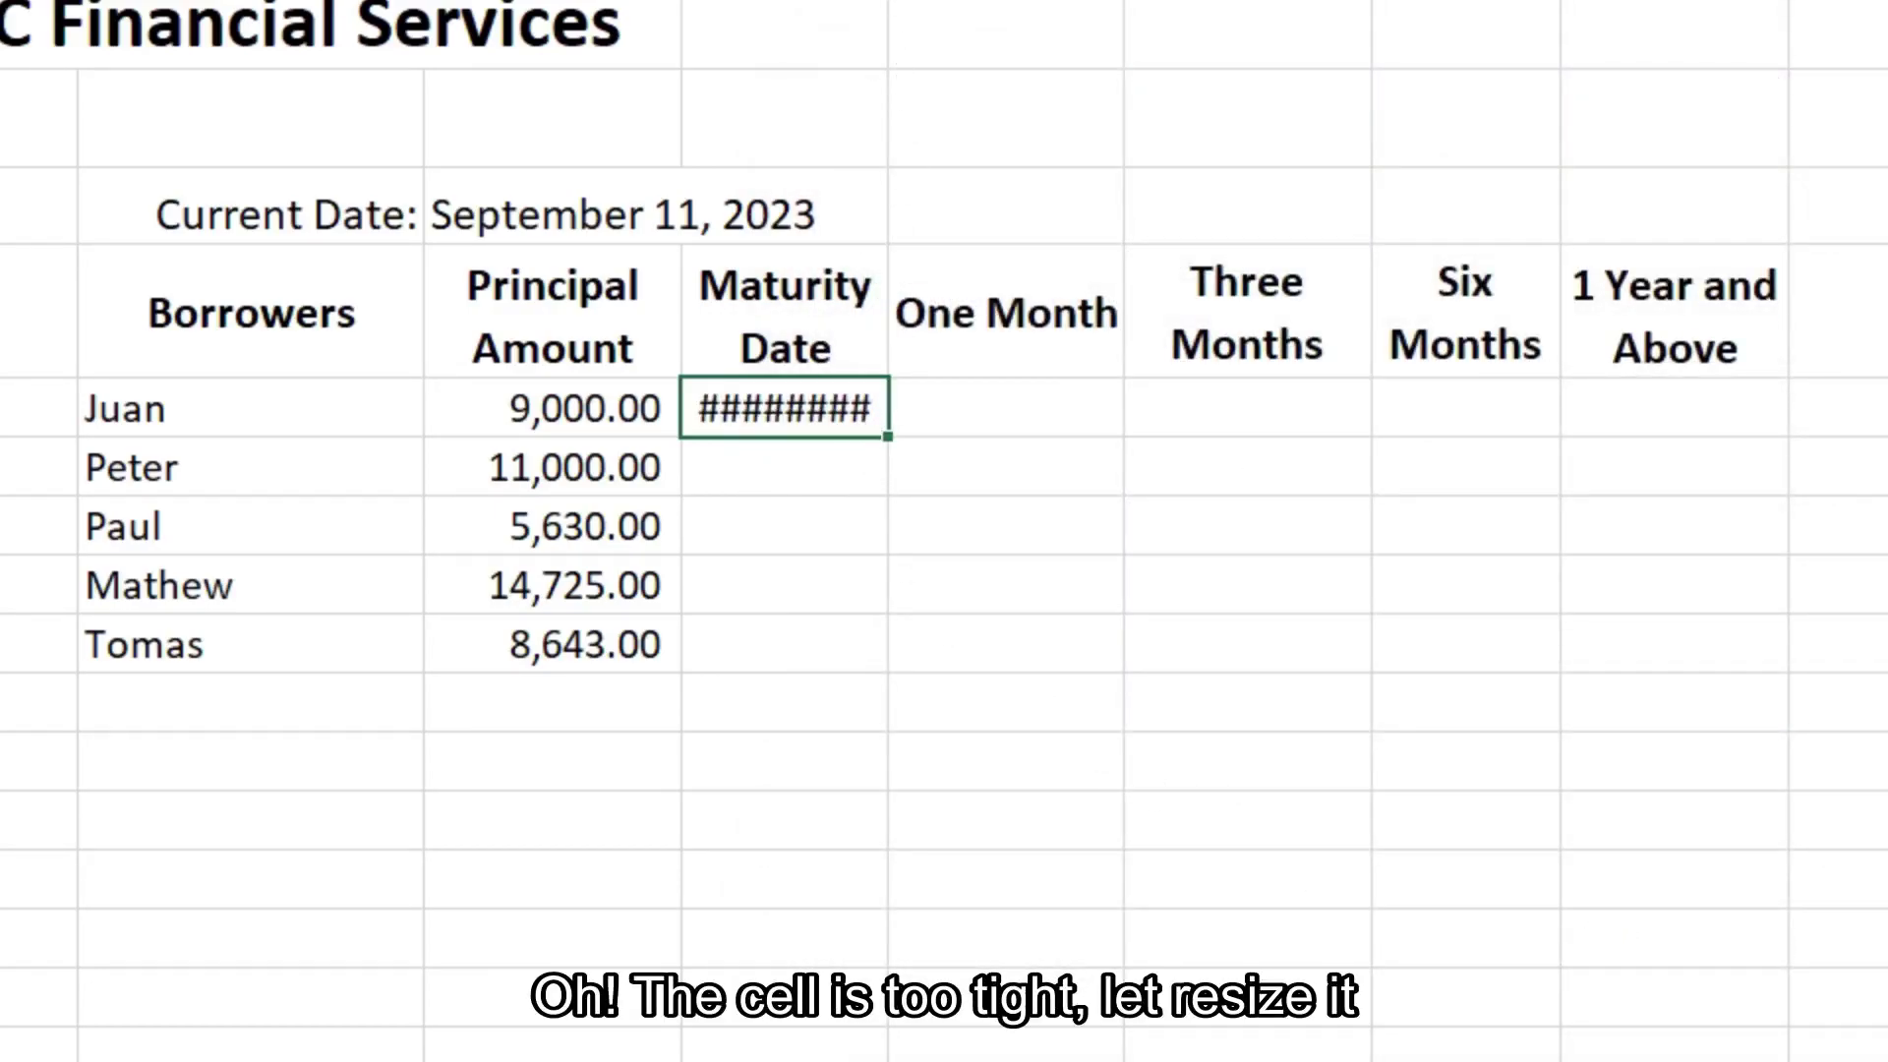
# Widen column D slightly so the full maturity date in D5 fits.
pyautogui.moveTo(888, 2); pyautogui.dragTo(927, 2)
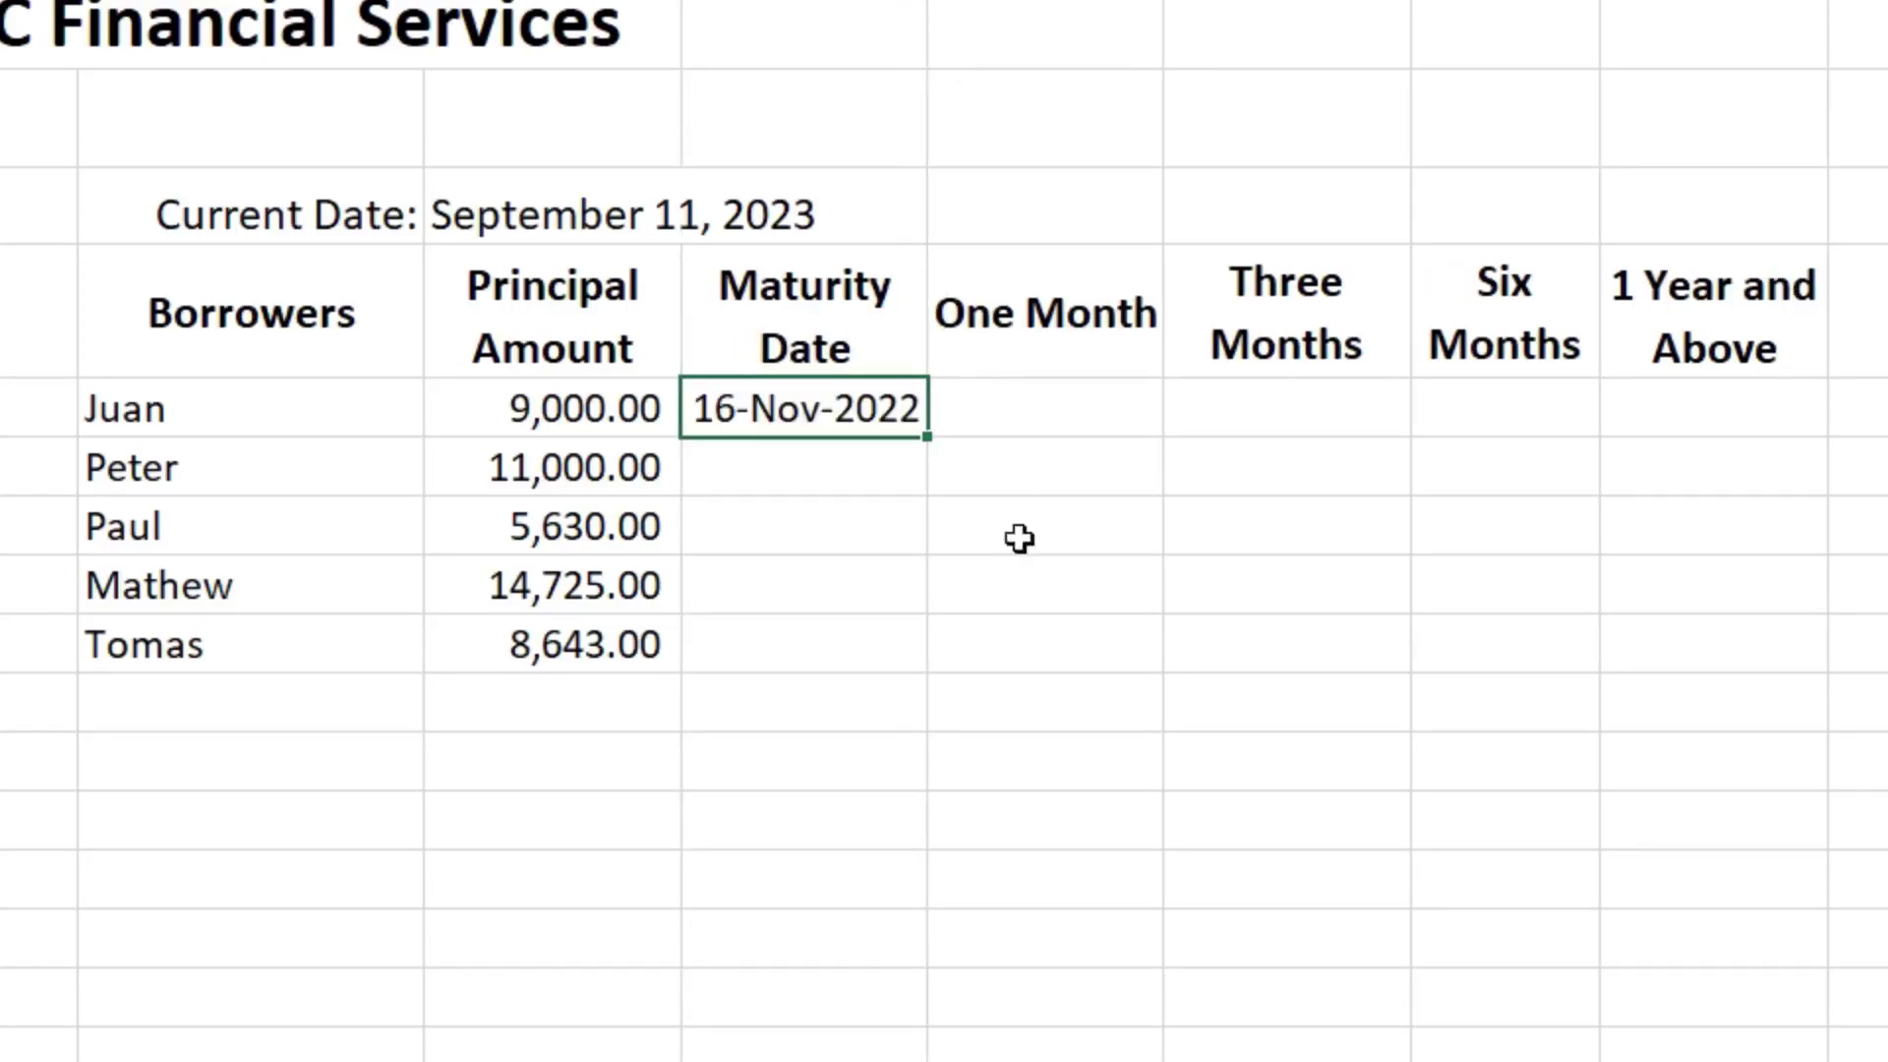
pyautogui.click(775, 478)
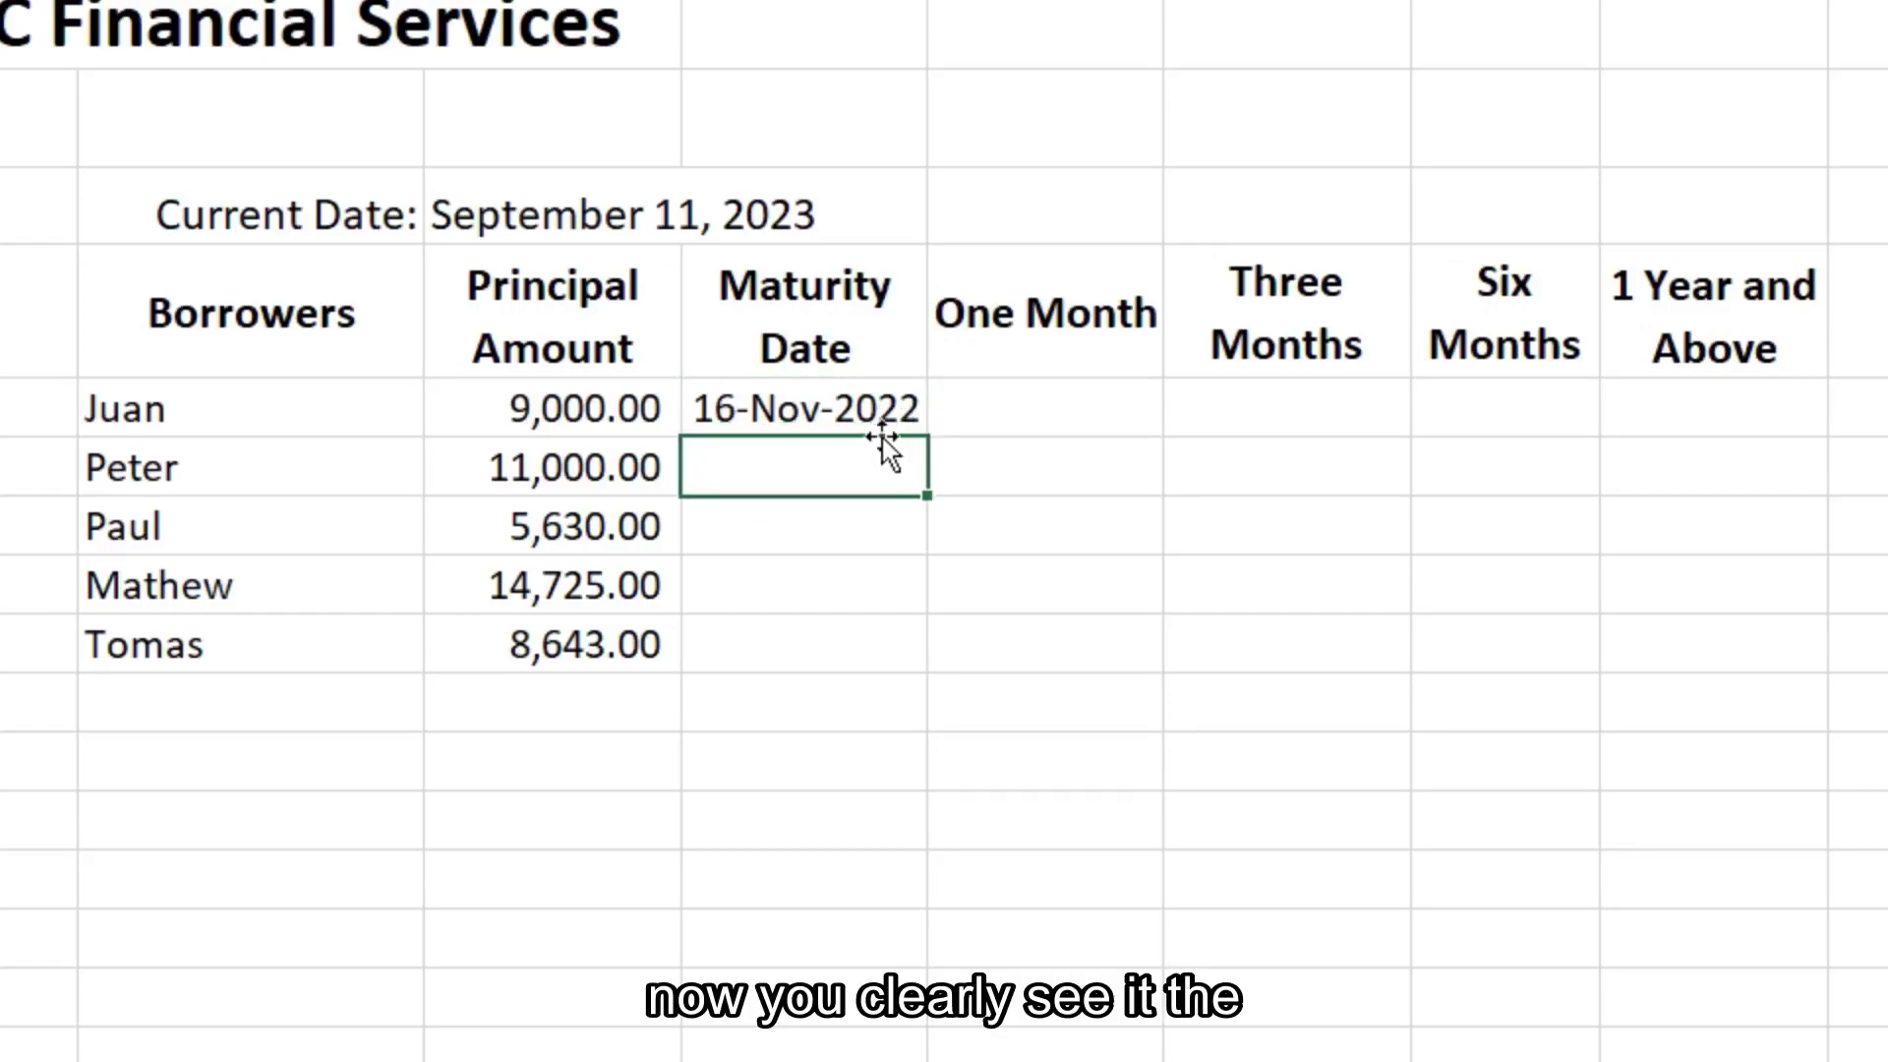
pyautogui.click(883, 425)
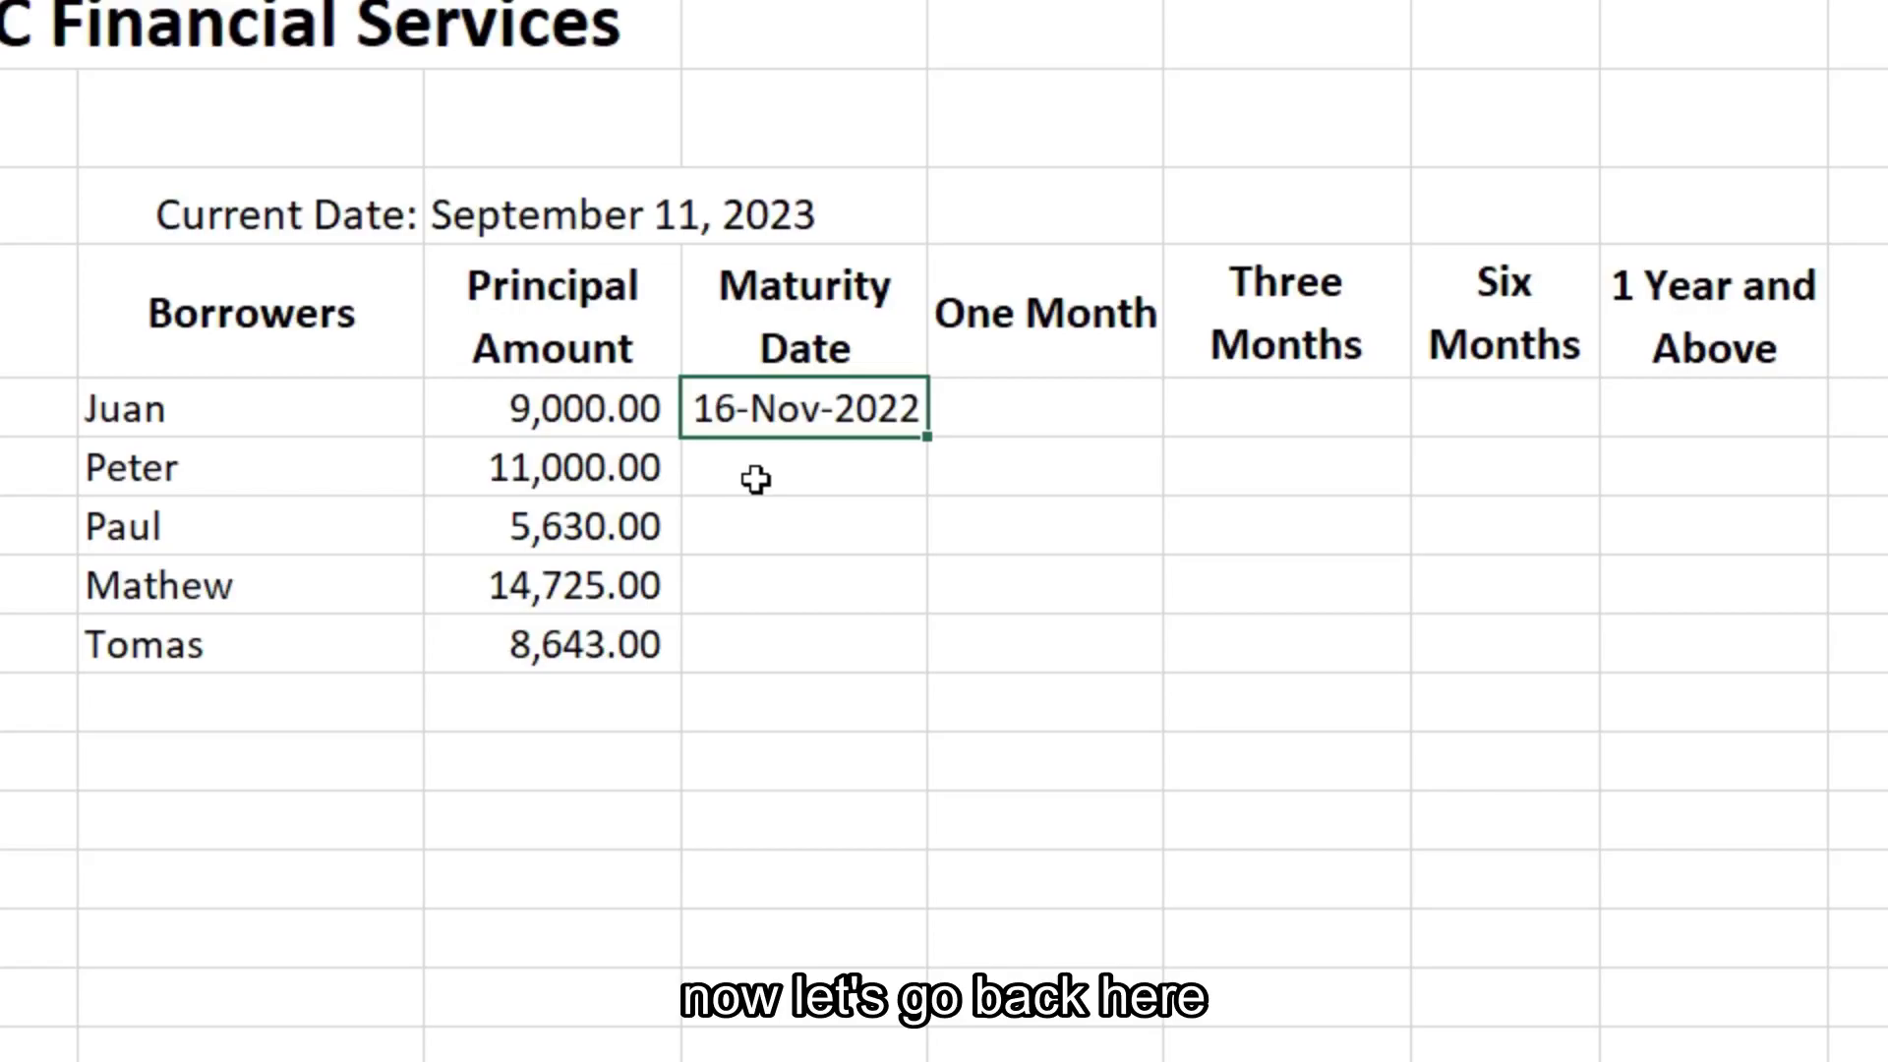
# Clear the manually entered date from the merged cell C3 beside "Current Date:" and keep that cell selected.
pyautogui.click(584, 214)
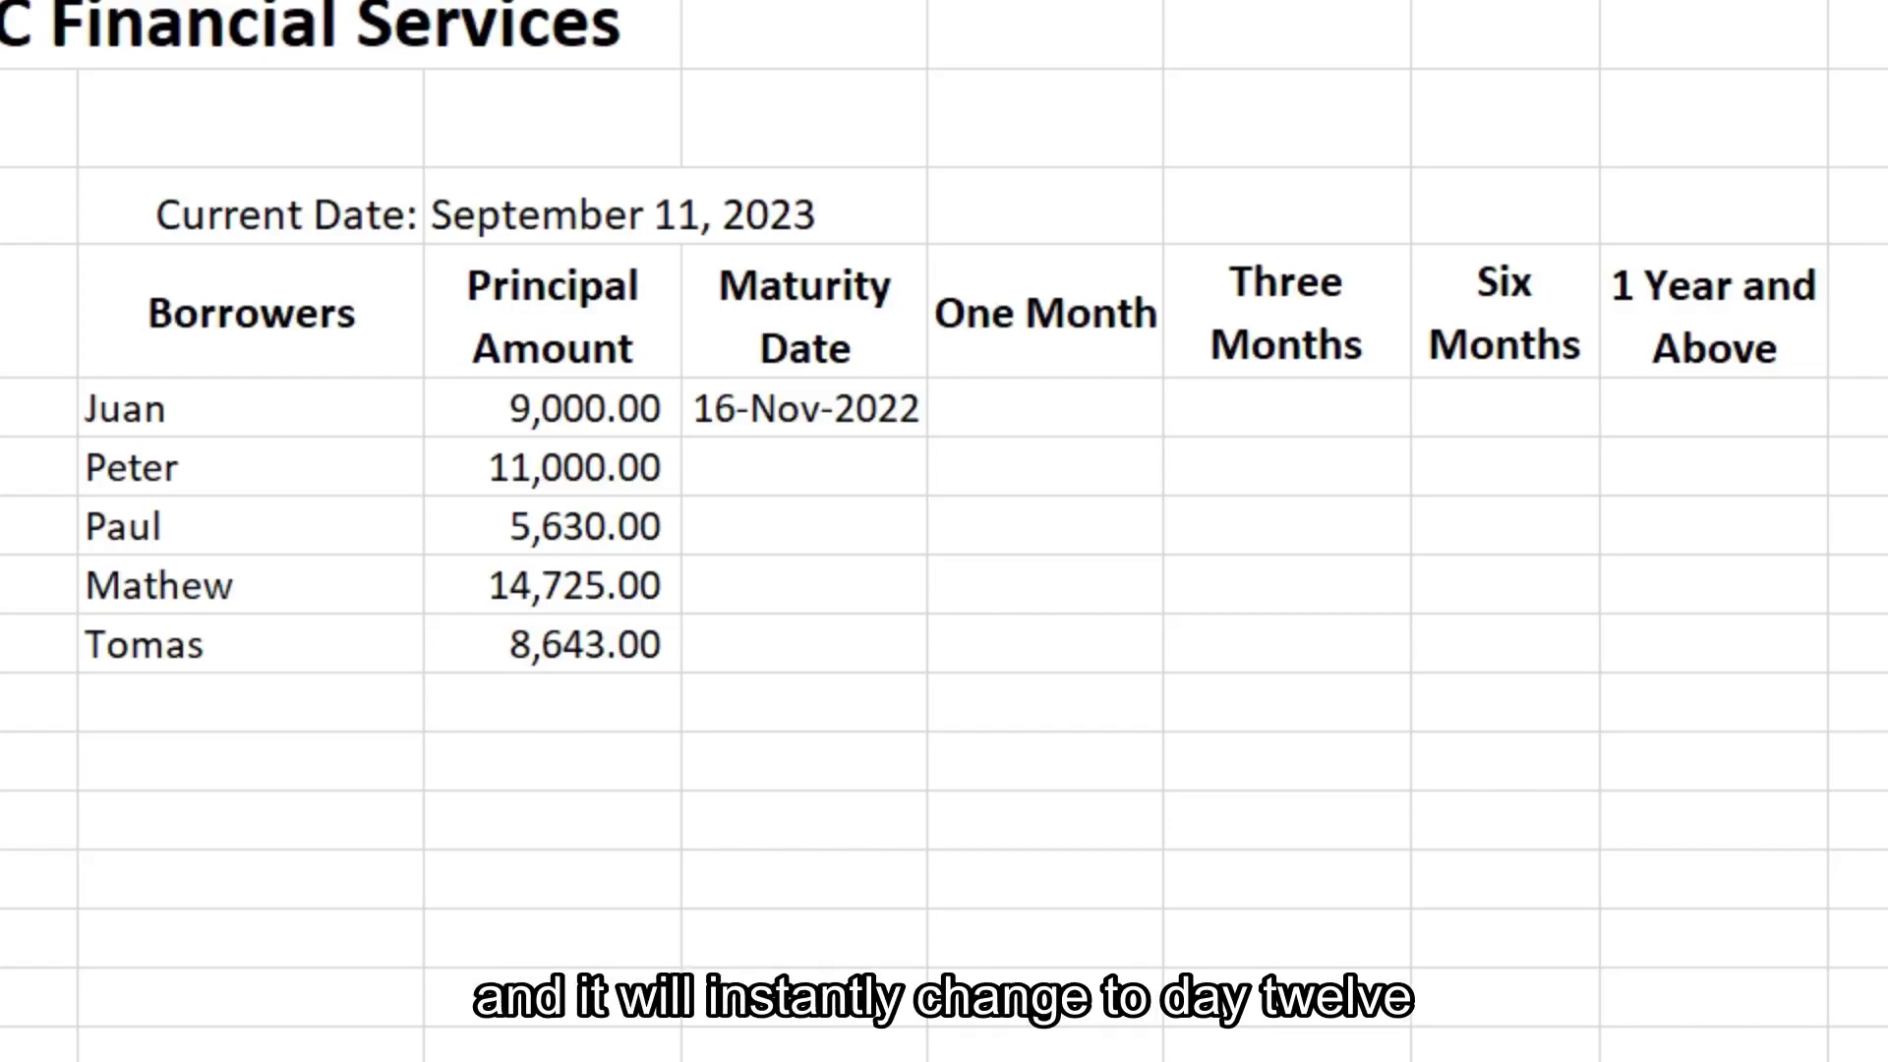
pyautogui.click(614, 210)
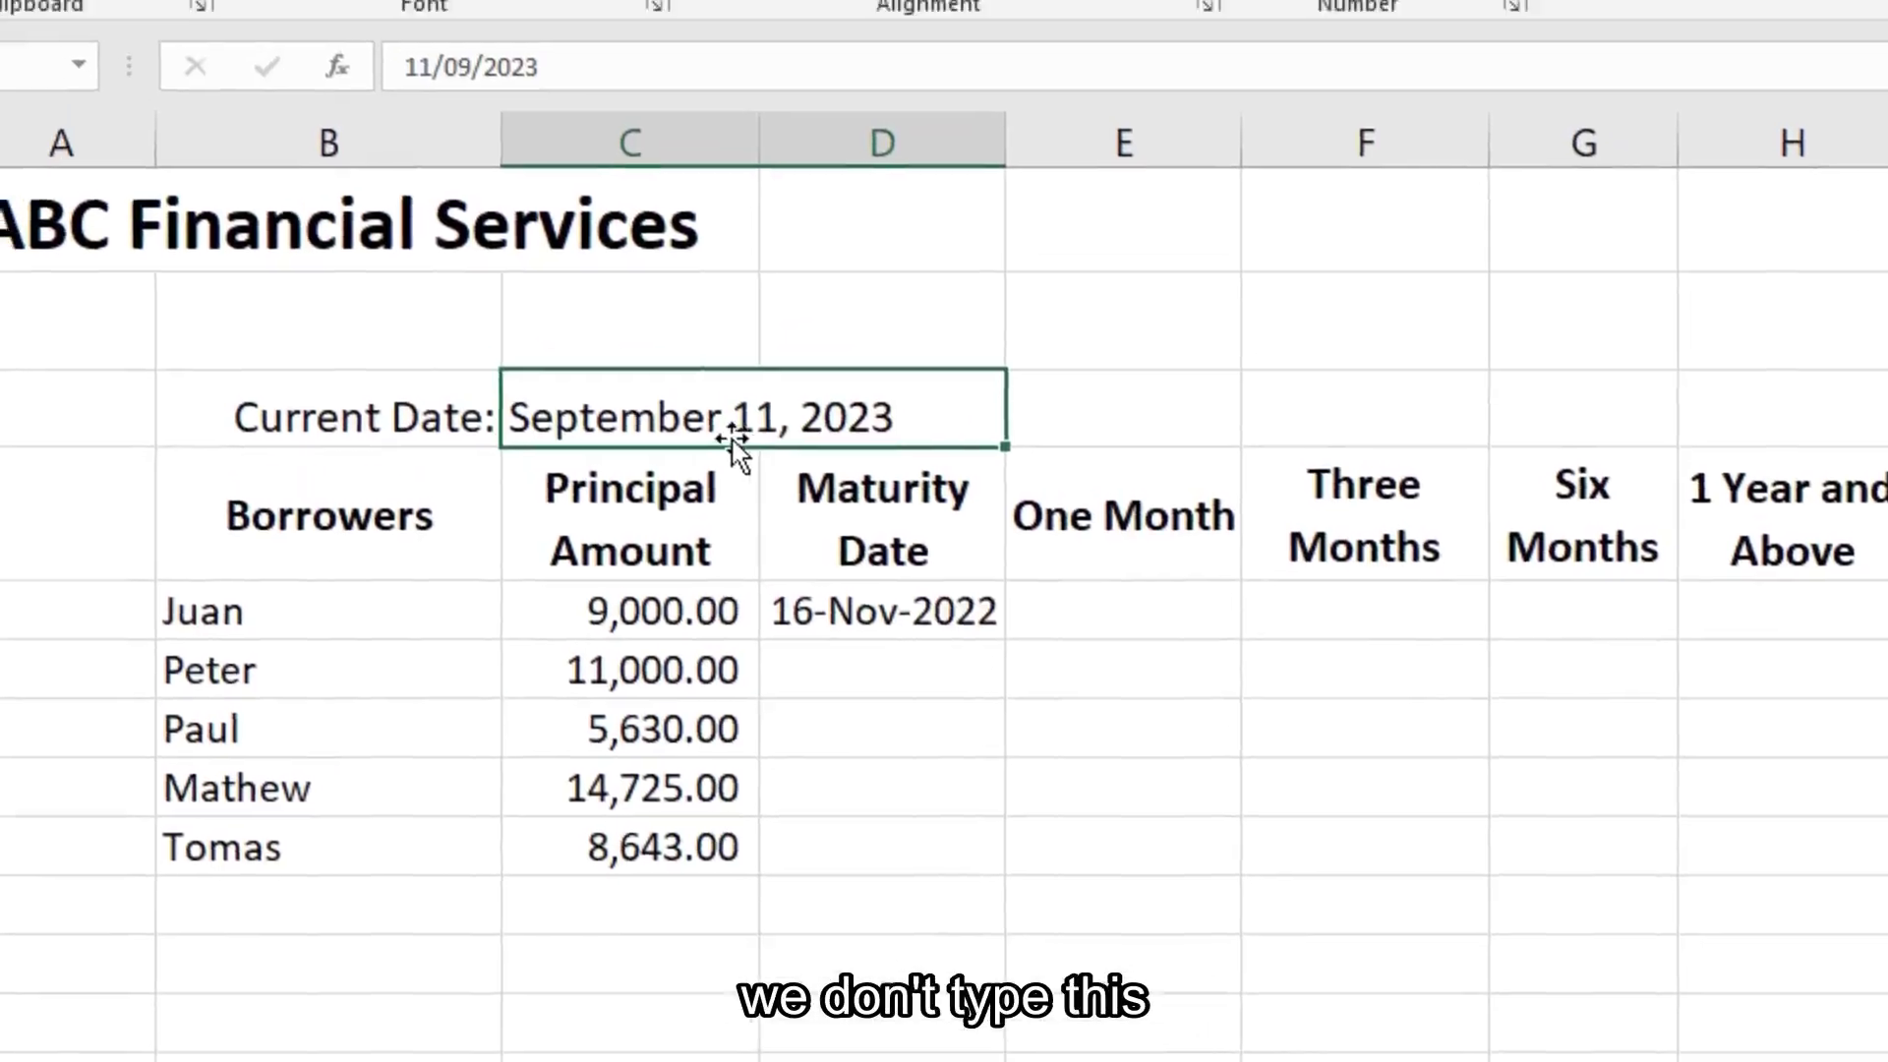
pyautogui.click(465, 67)
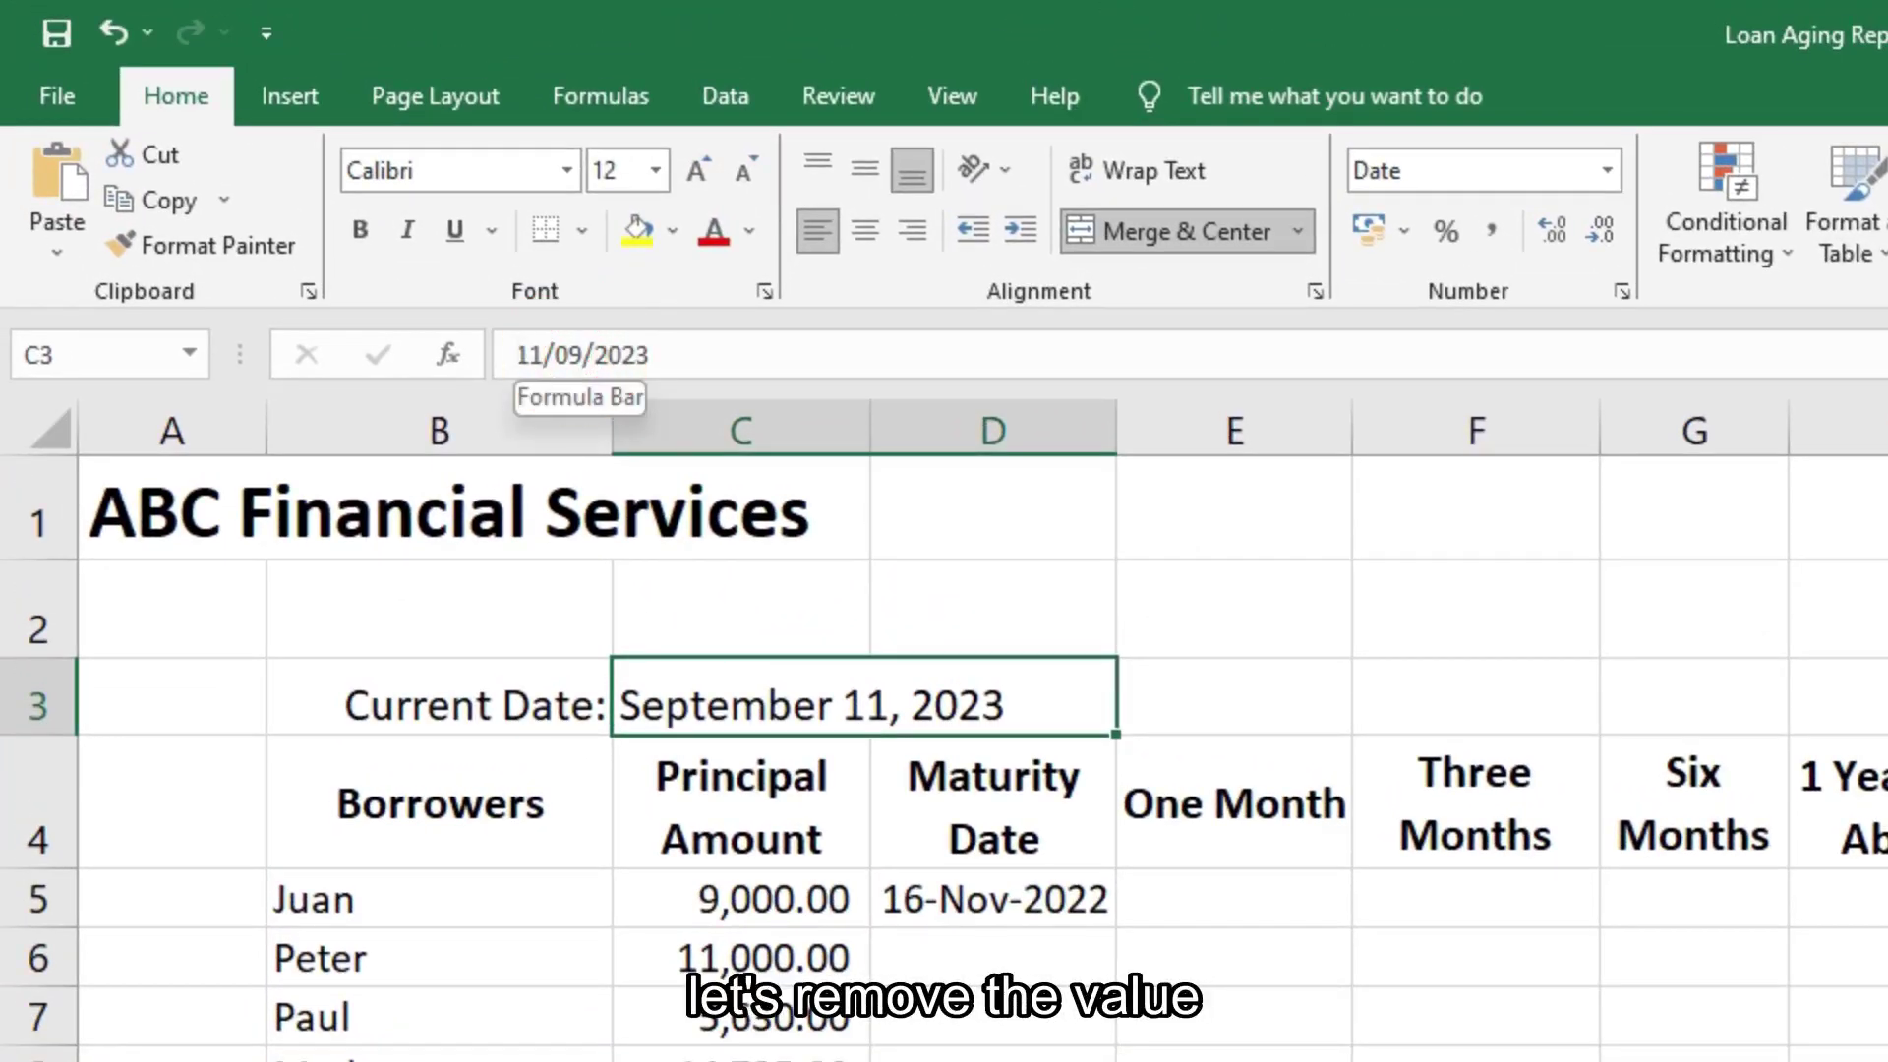
pyautogui.moveTo(653, 356); pyautogui.dragTo(488, 349)
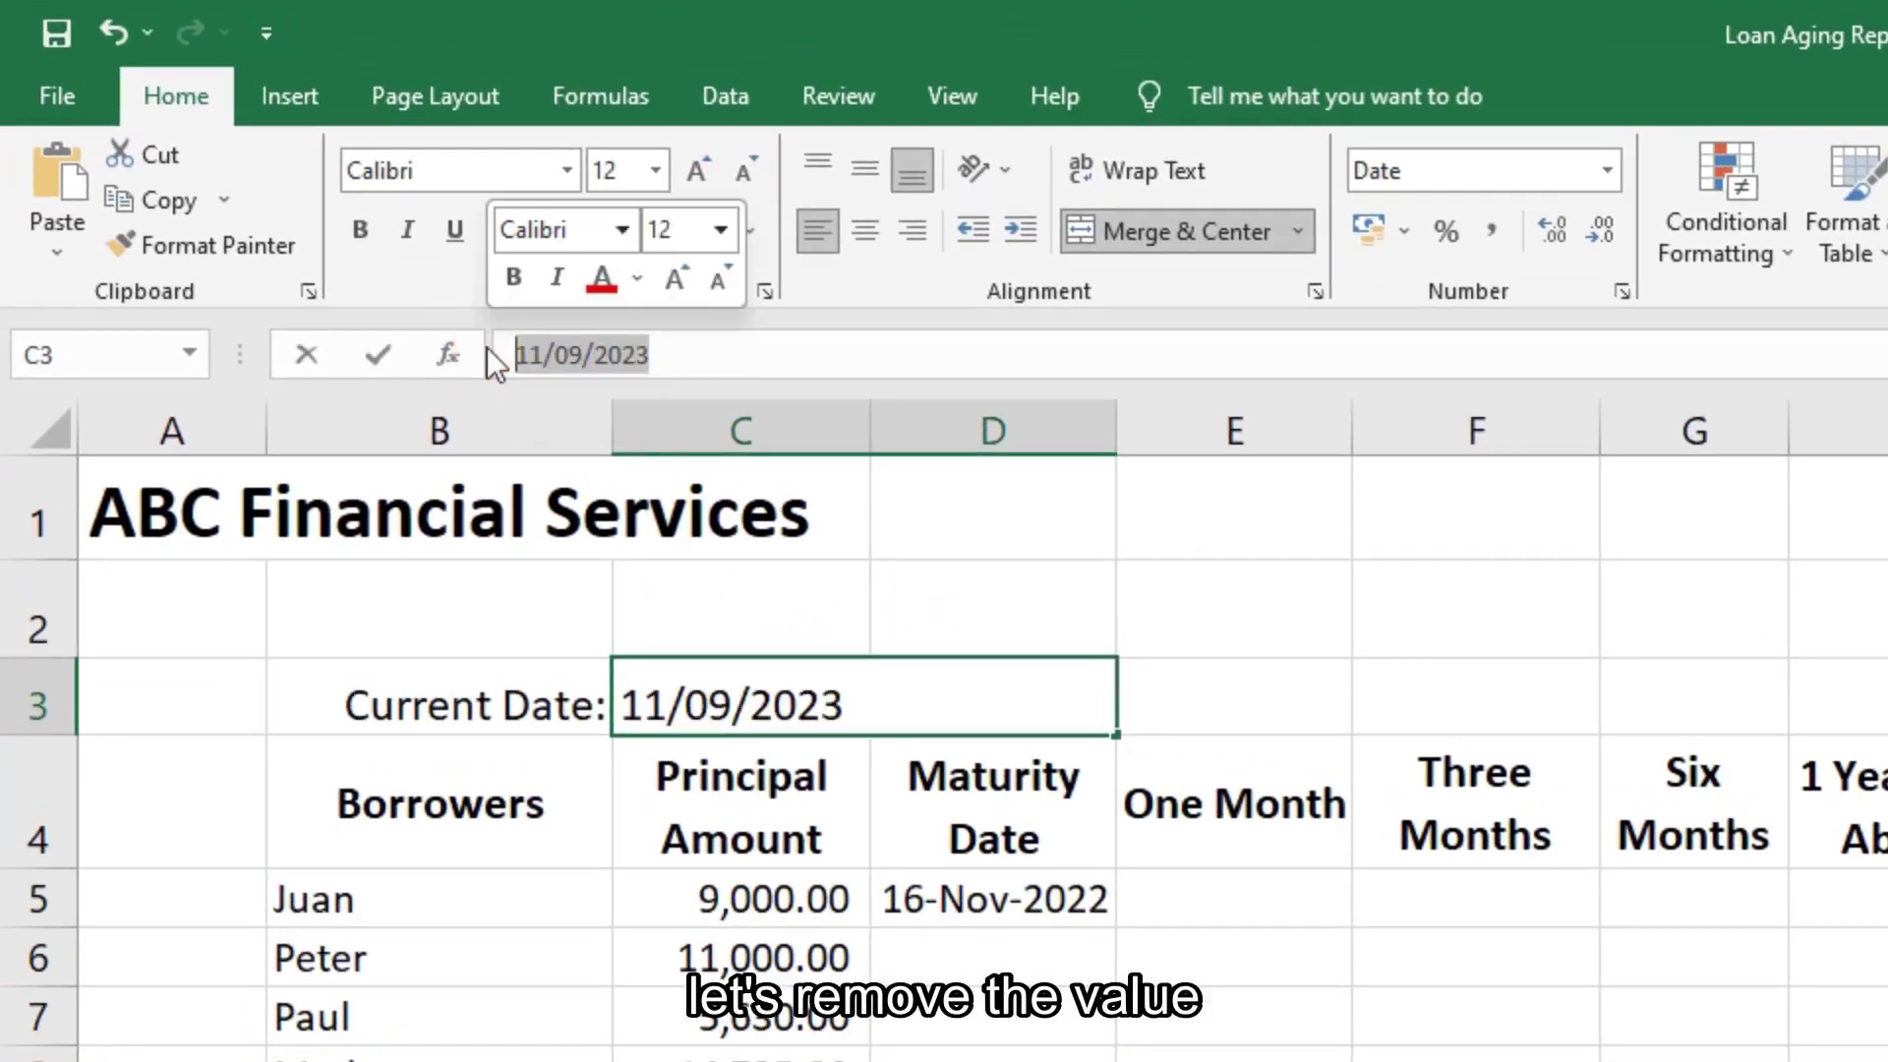
pyautogui.press('Delete')
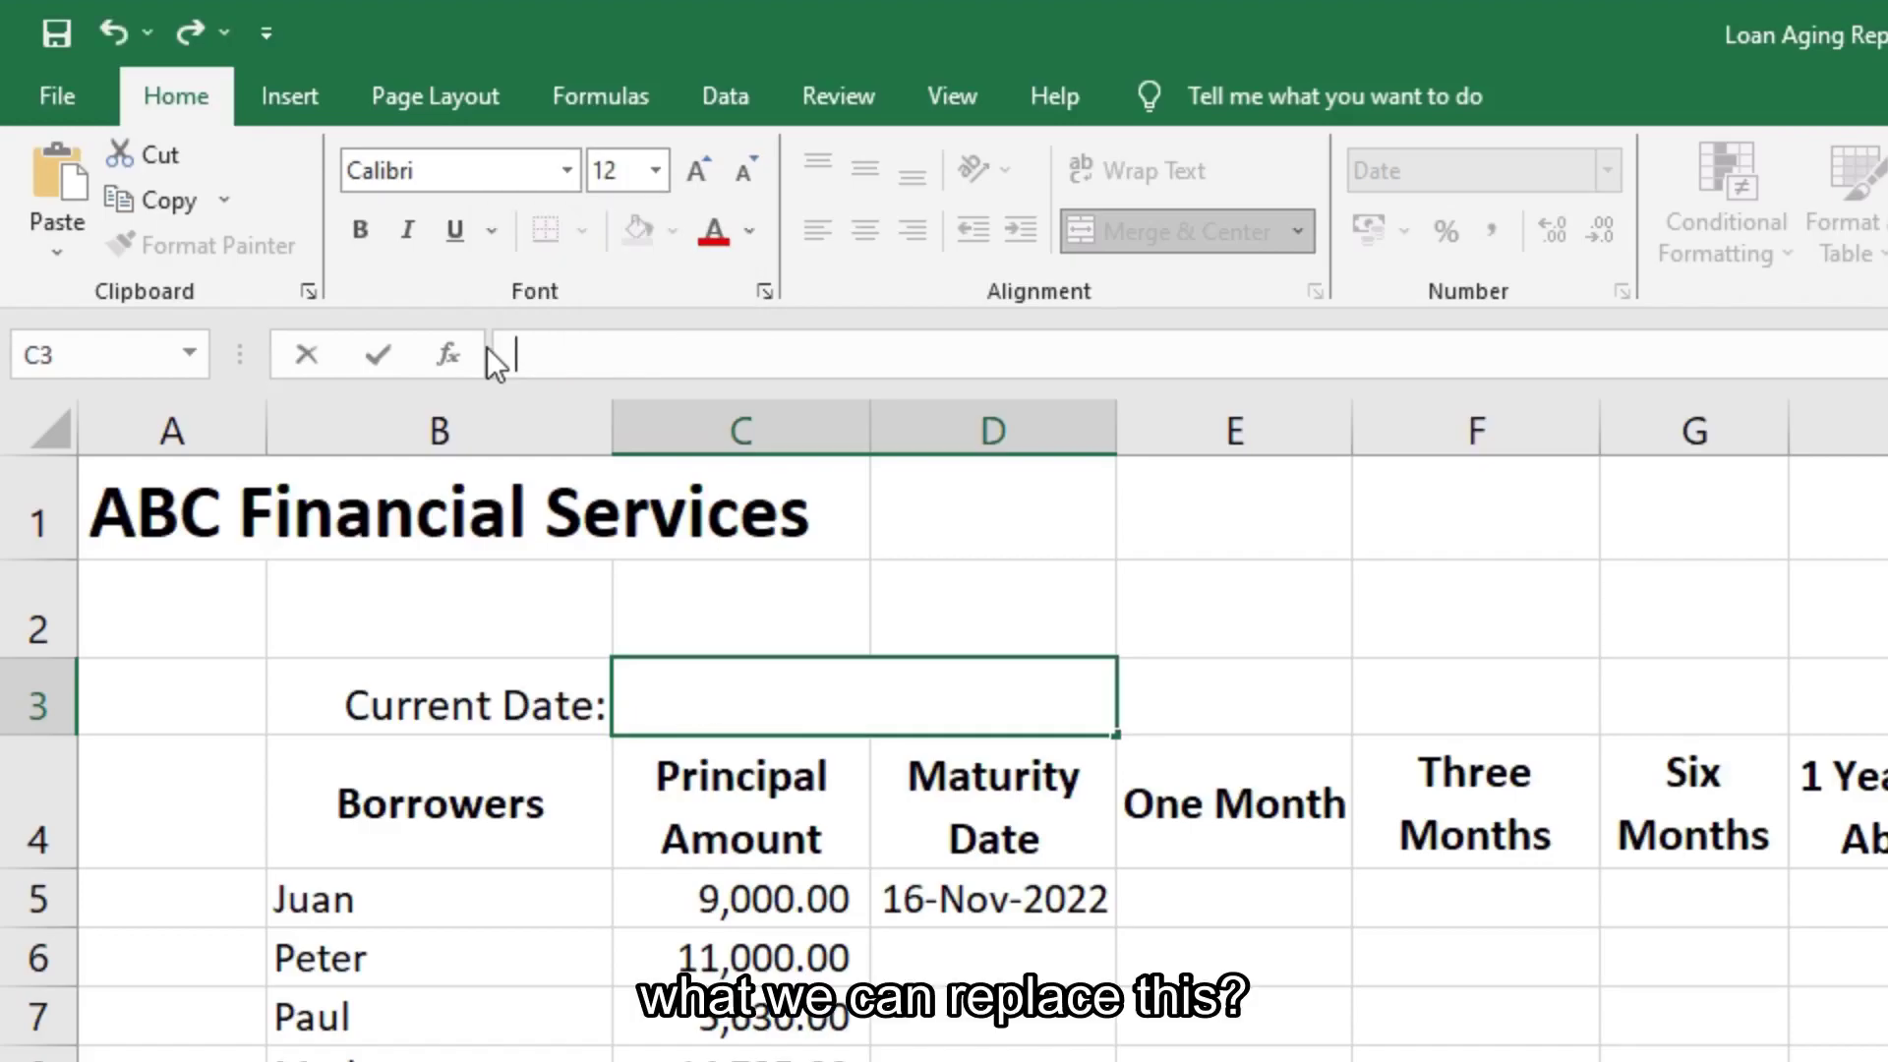
pyautogui.press('Return')
pyautogui.press('Up')
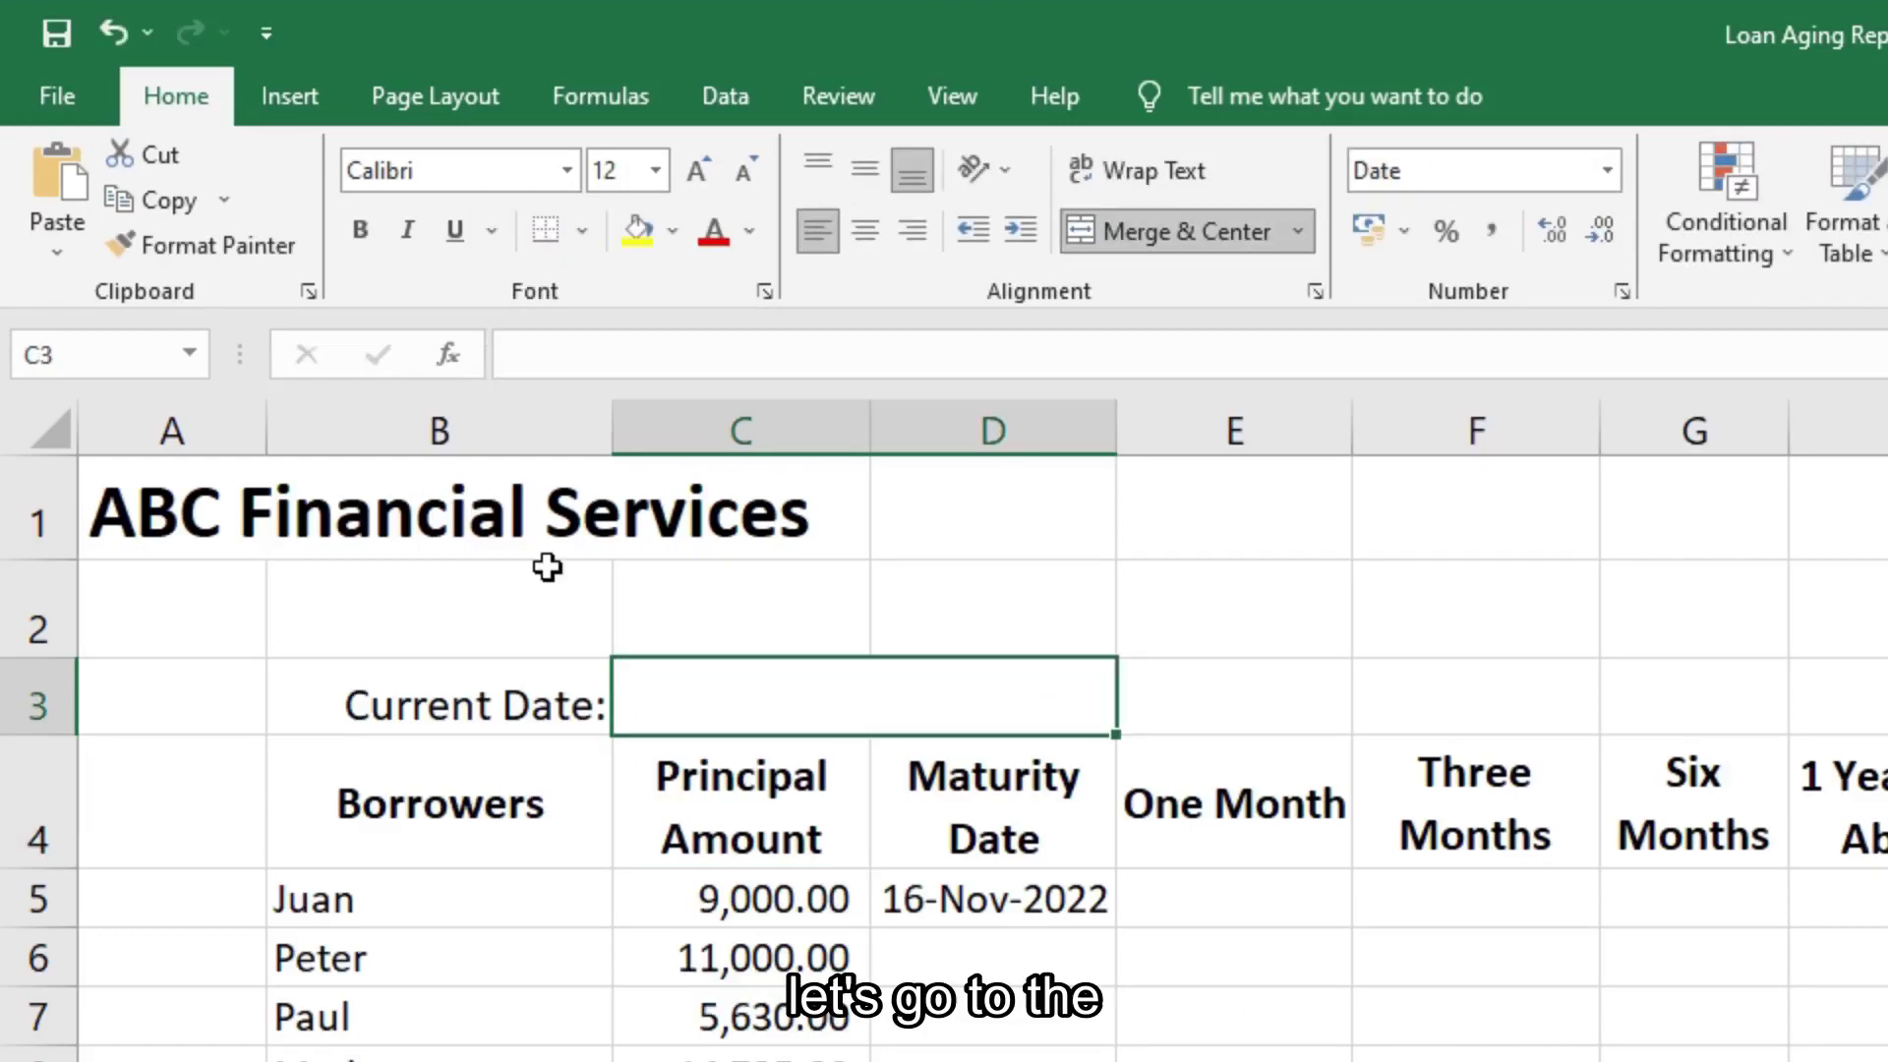
pyautogui.click(455, 359)
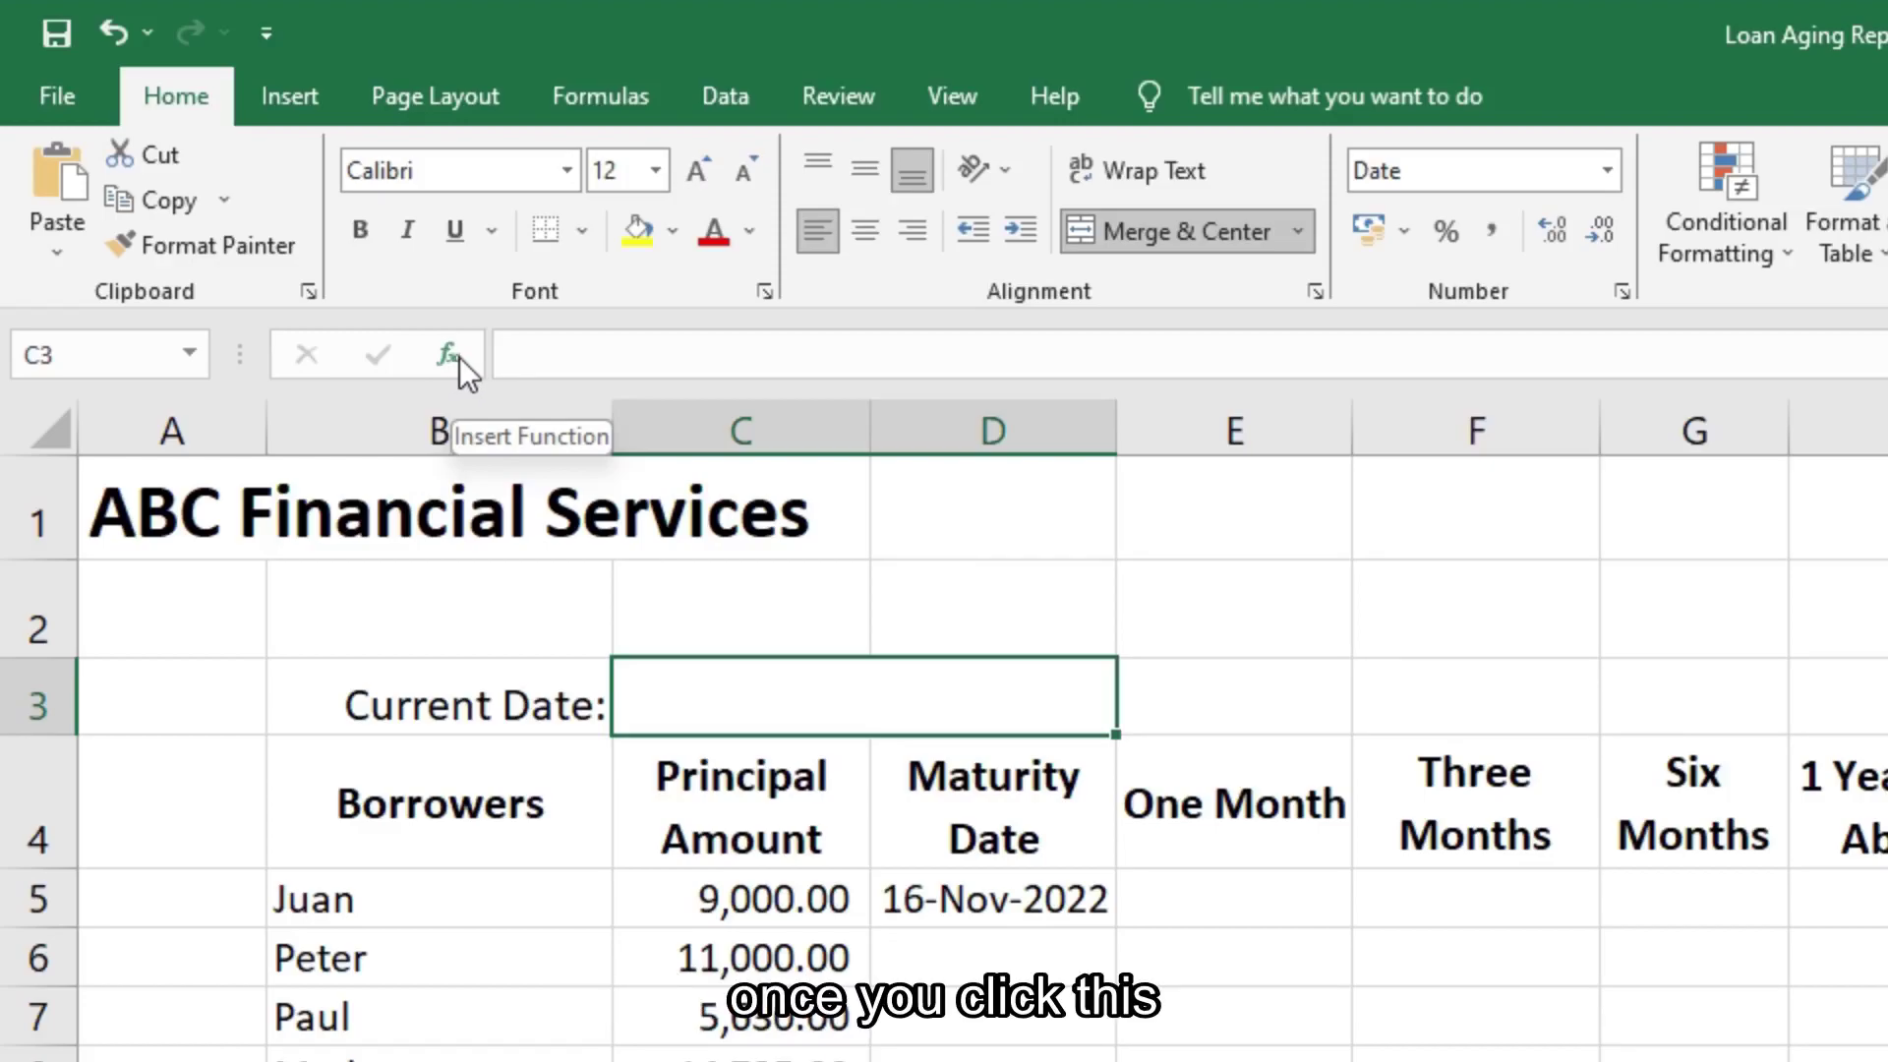
pyautogui.click(458, 357)
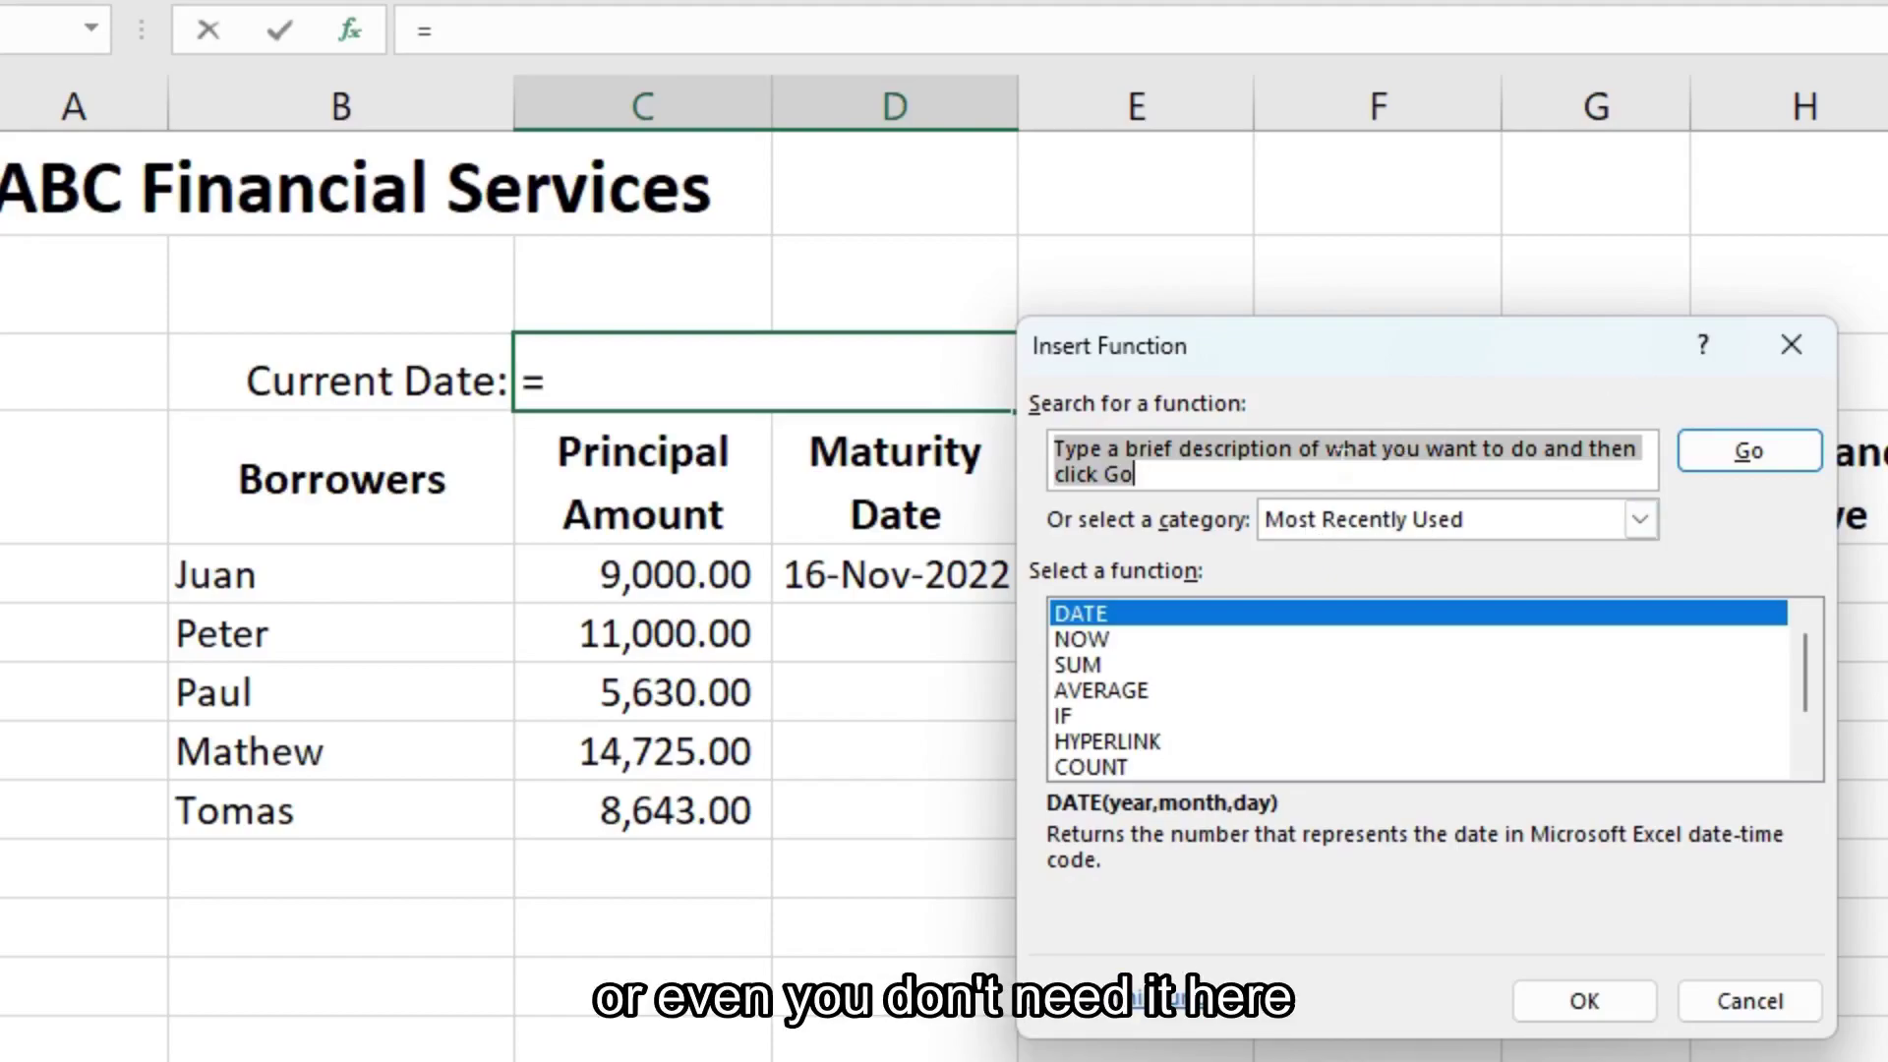
pyautogui.click(1748, 1003)
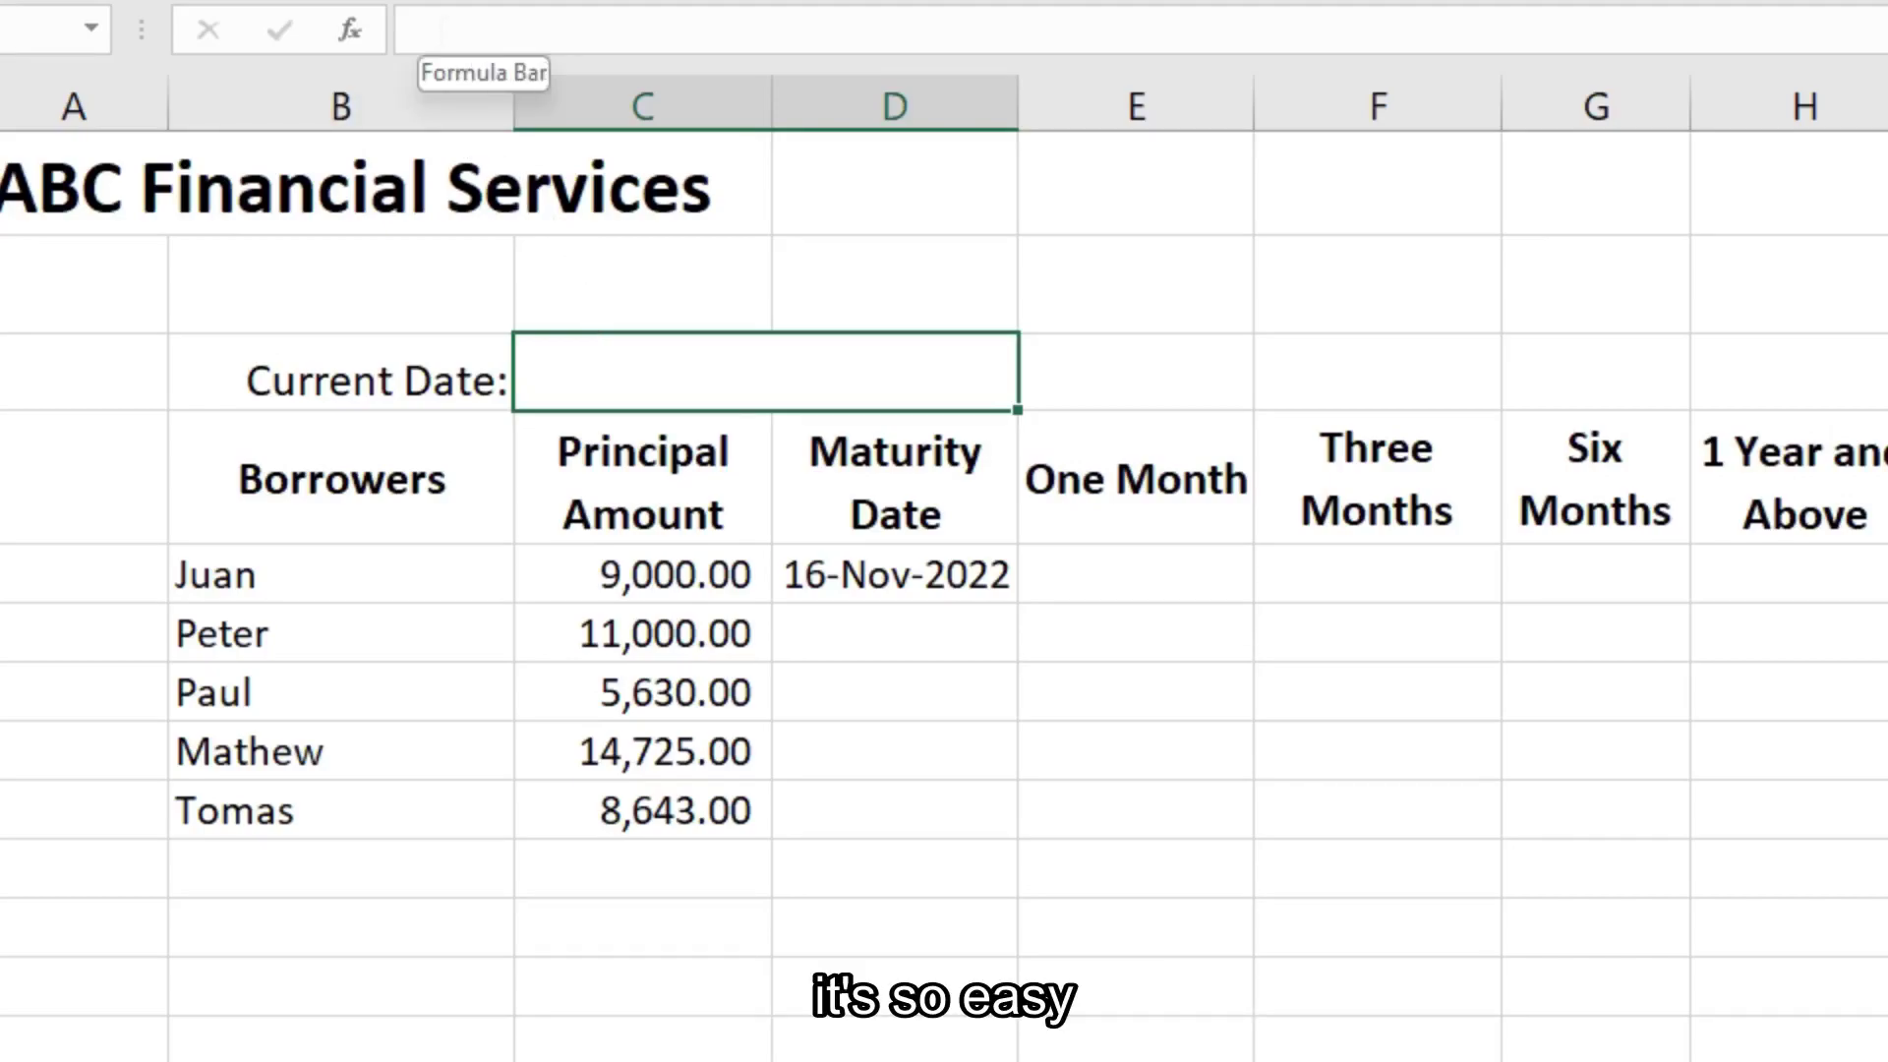
# Enter the formula =NOW in the merged cell C3 beside "Current Date:".
pyautogui.click(443, 26)
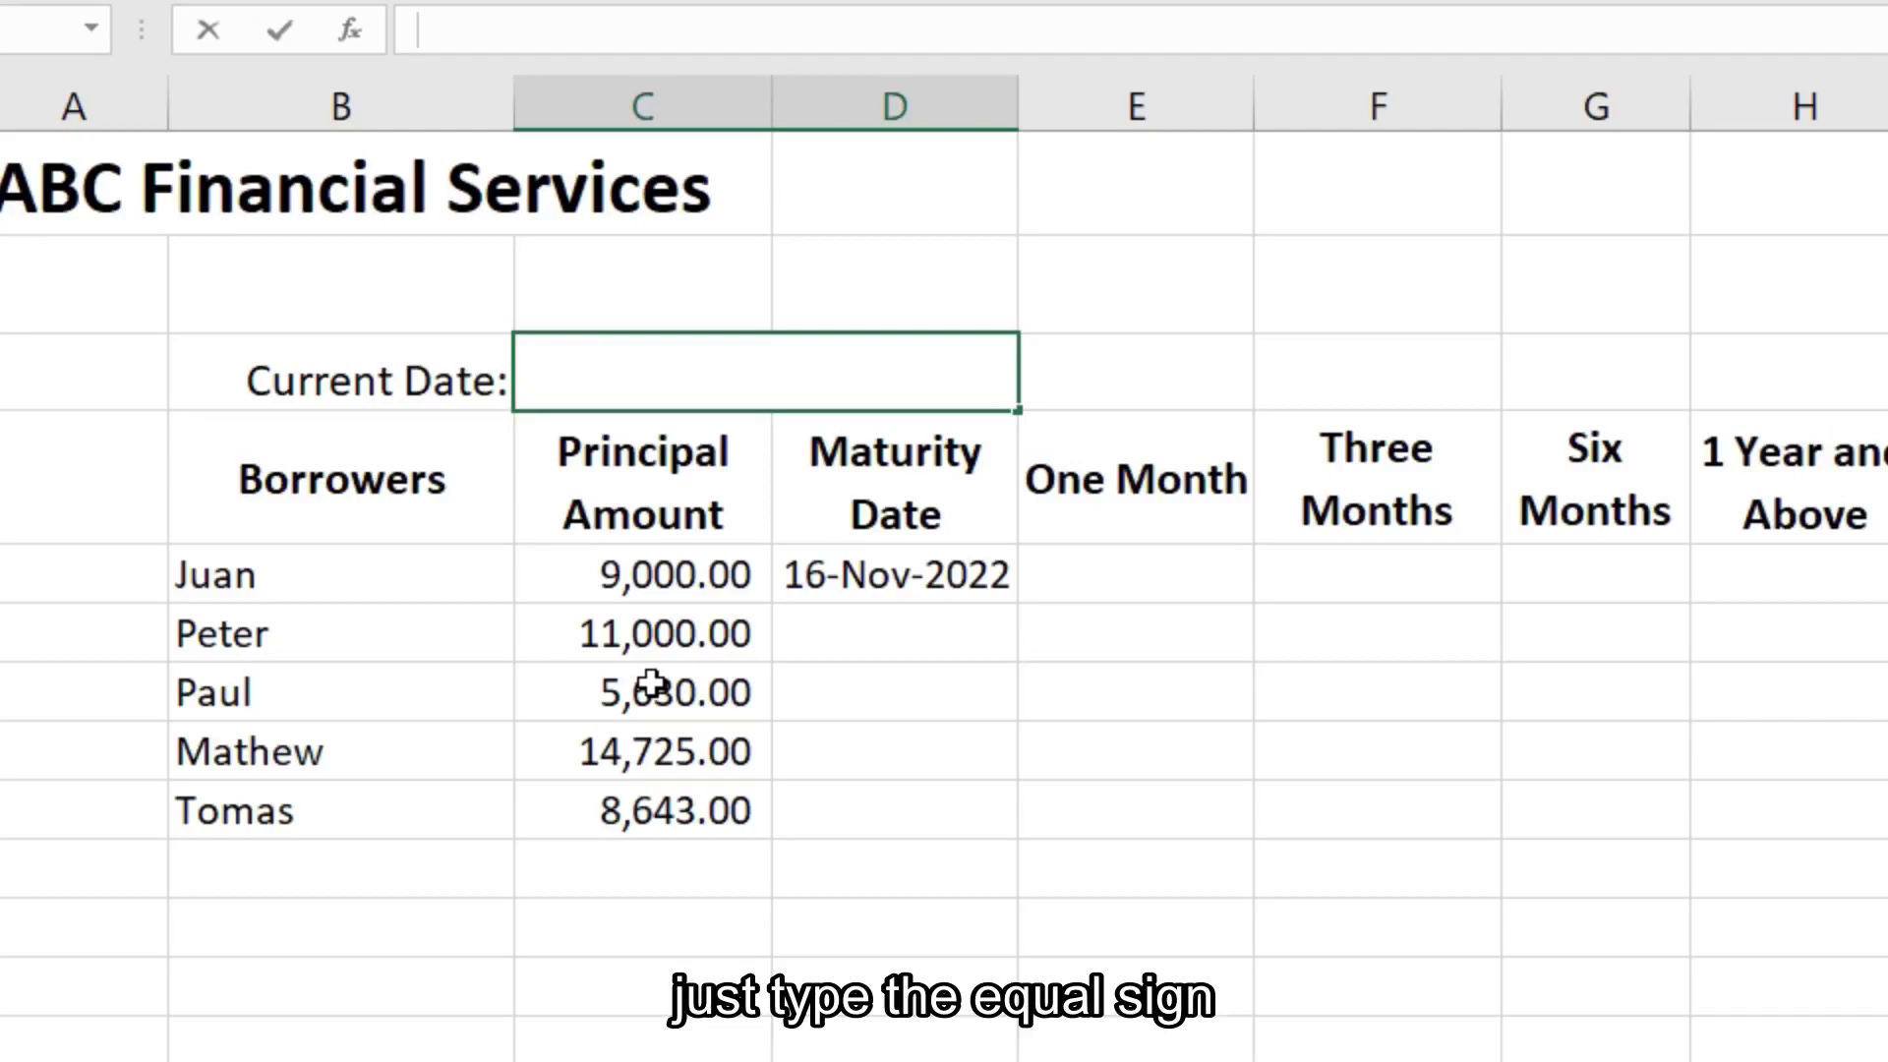
pyautogui.write('=')
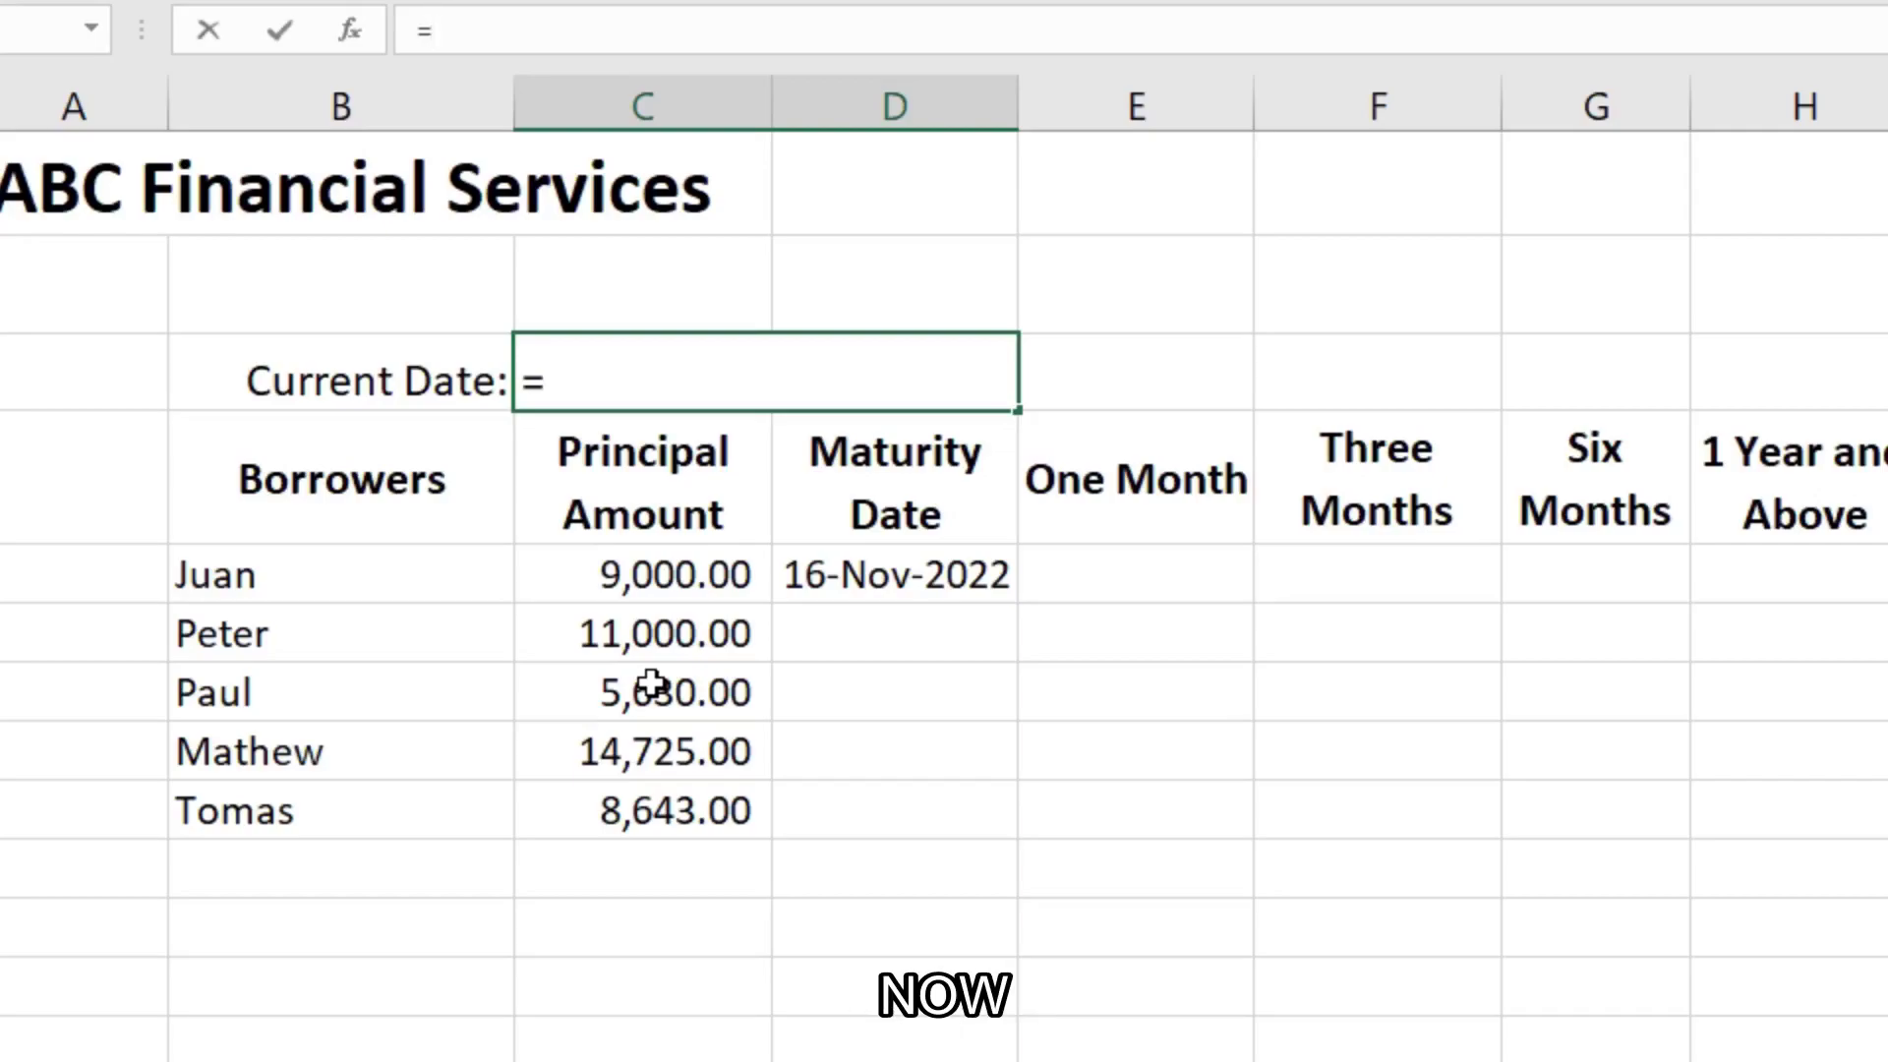
pyautogui.write('NOW')
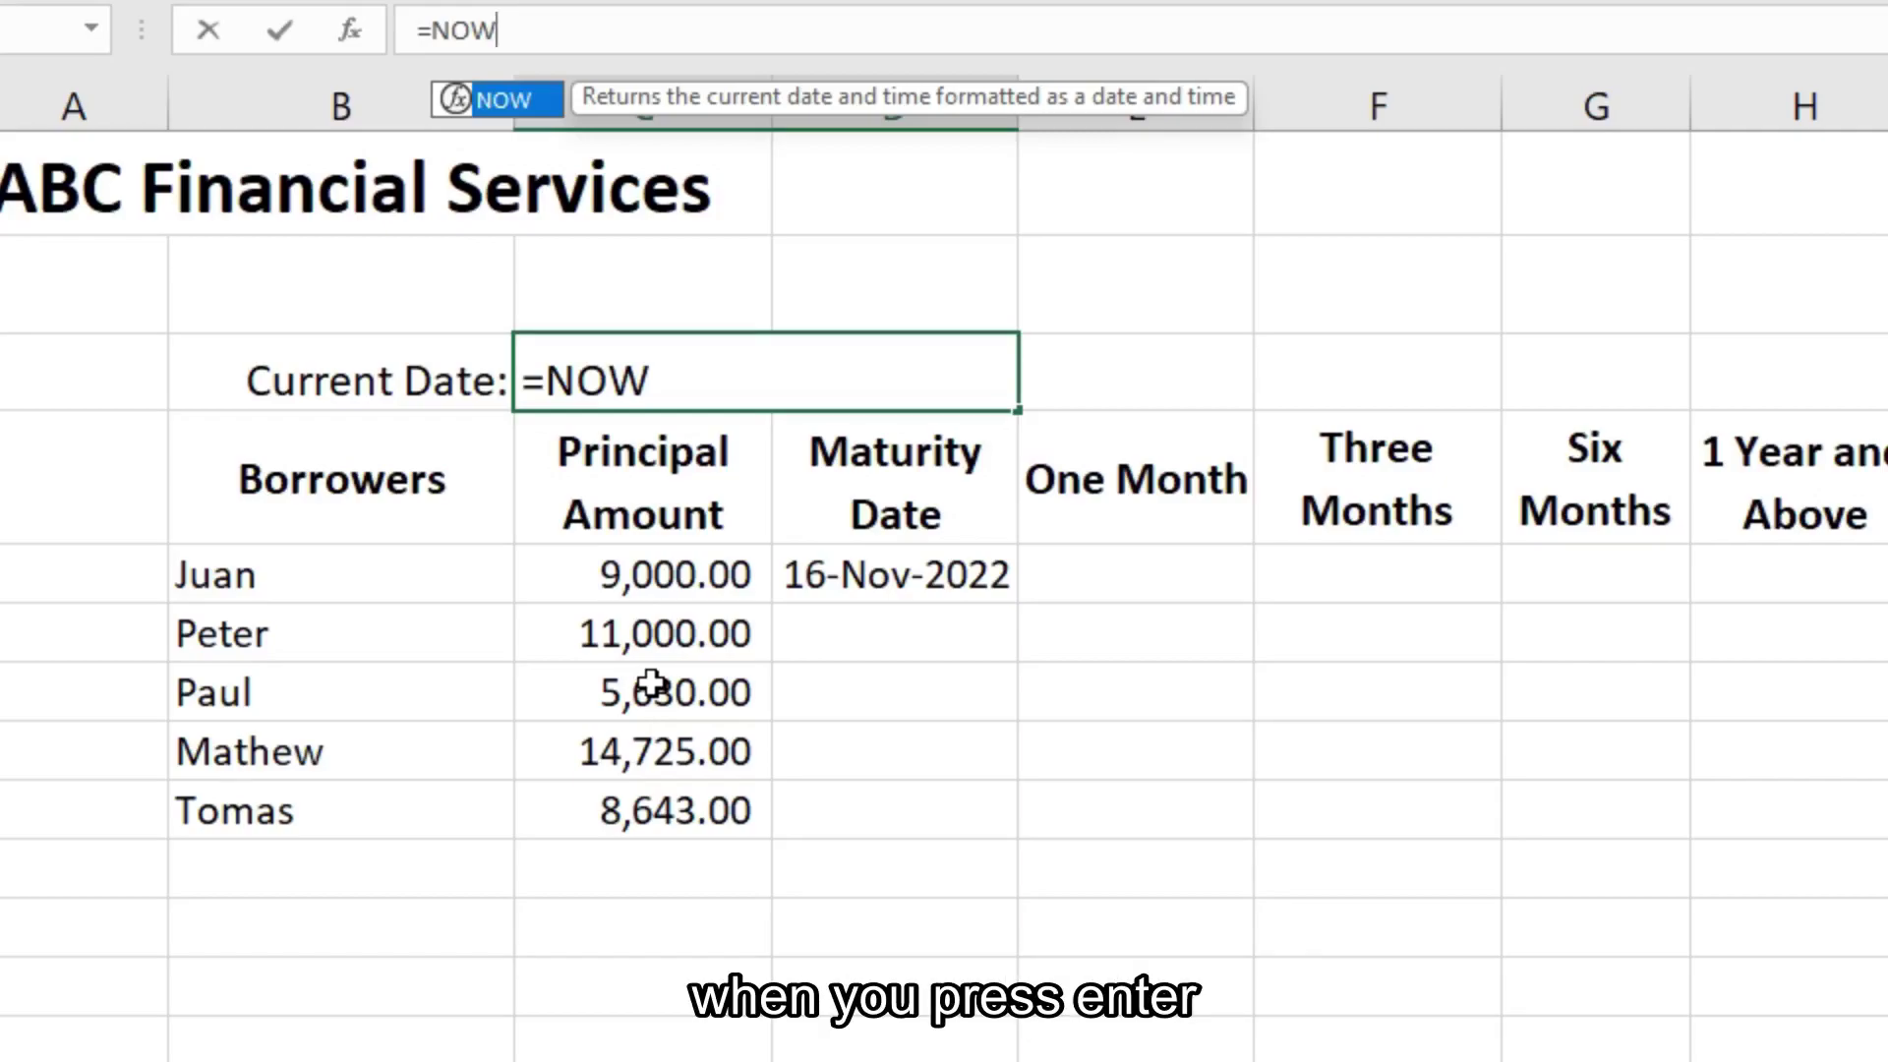
pyautogui.press('Return')
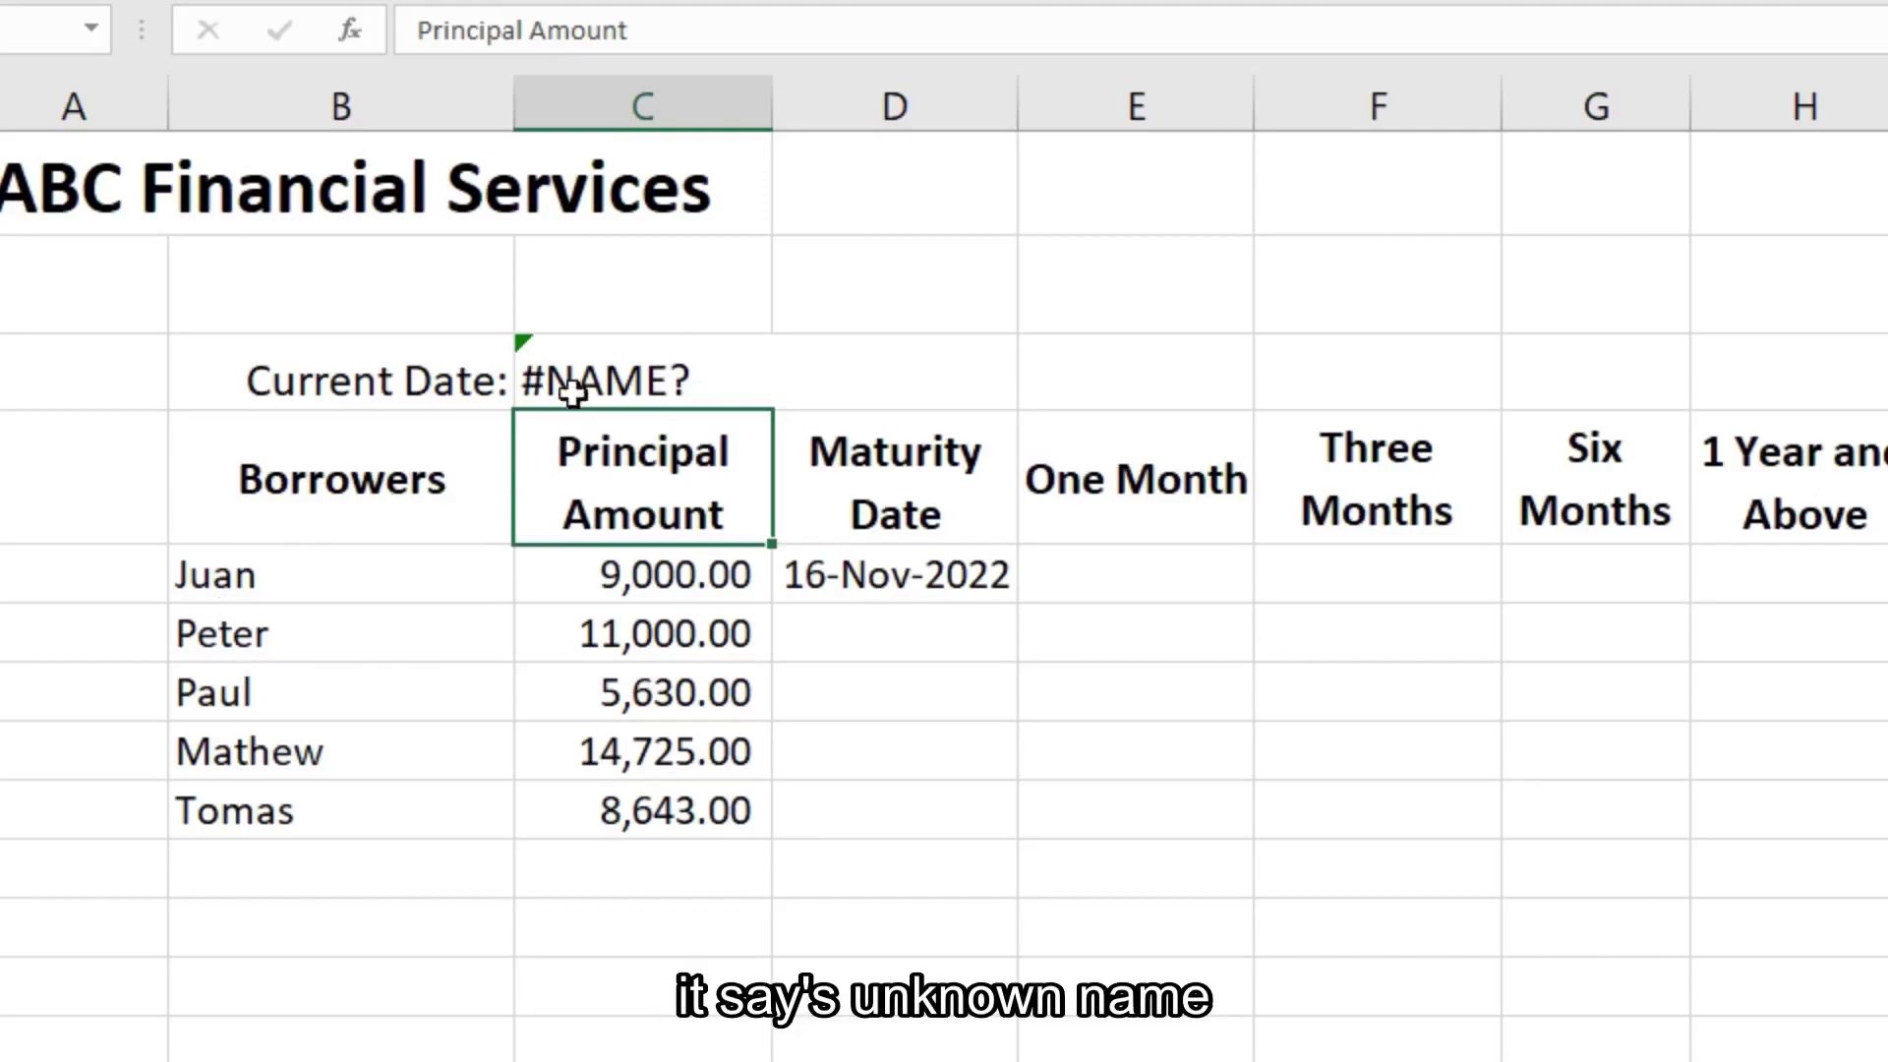
# Complete the current-date formula in C3 with parentheses so it reads =NOW().
pyautogui.click(602, 376)
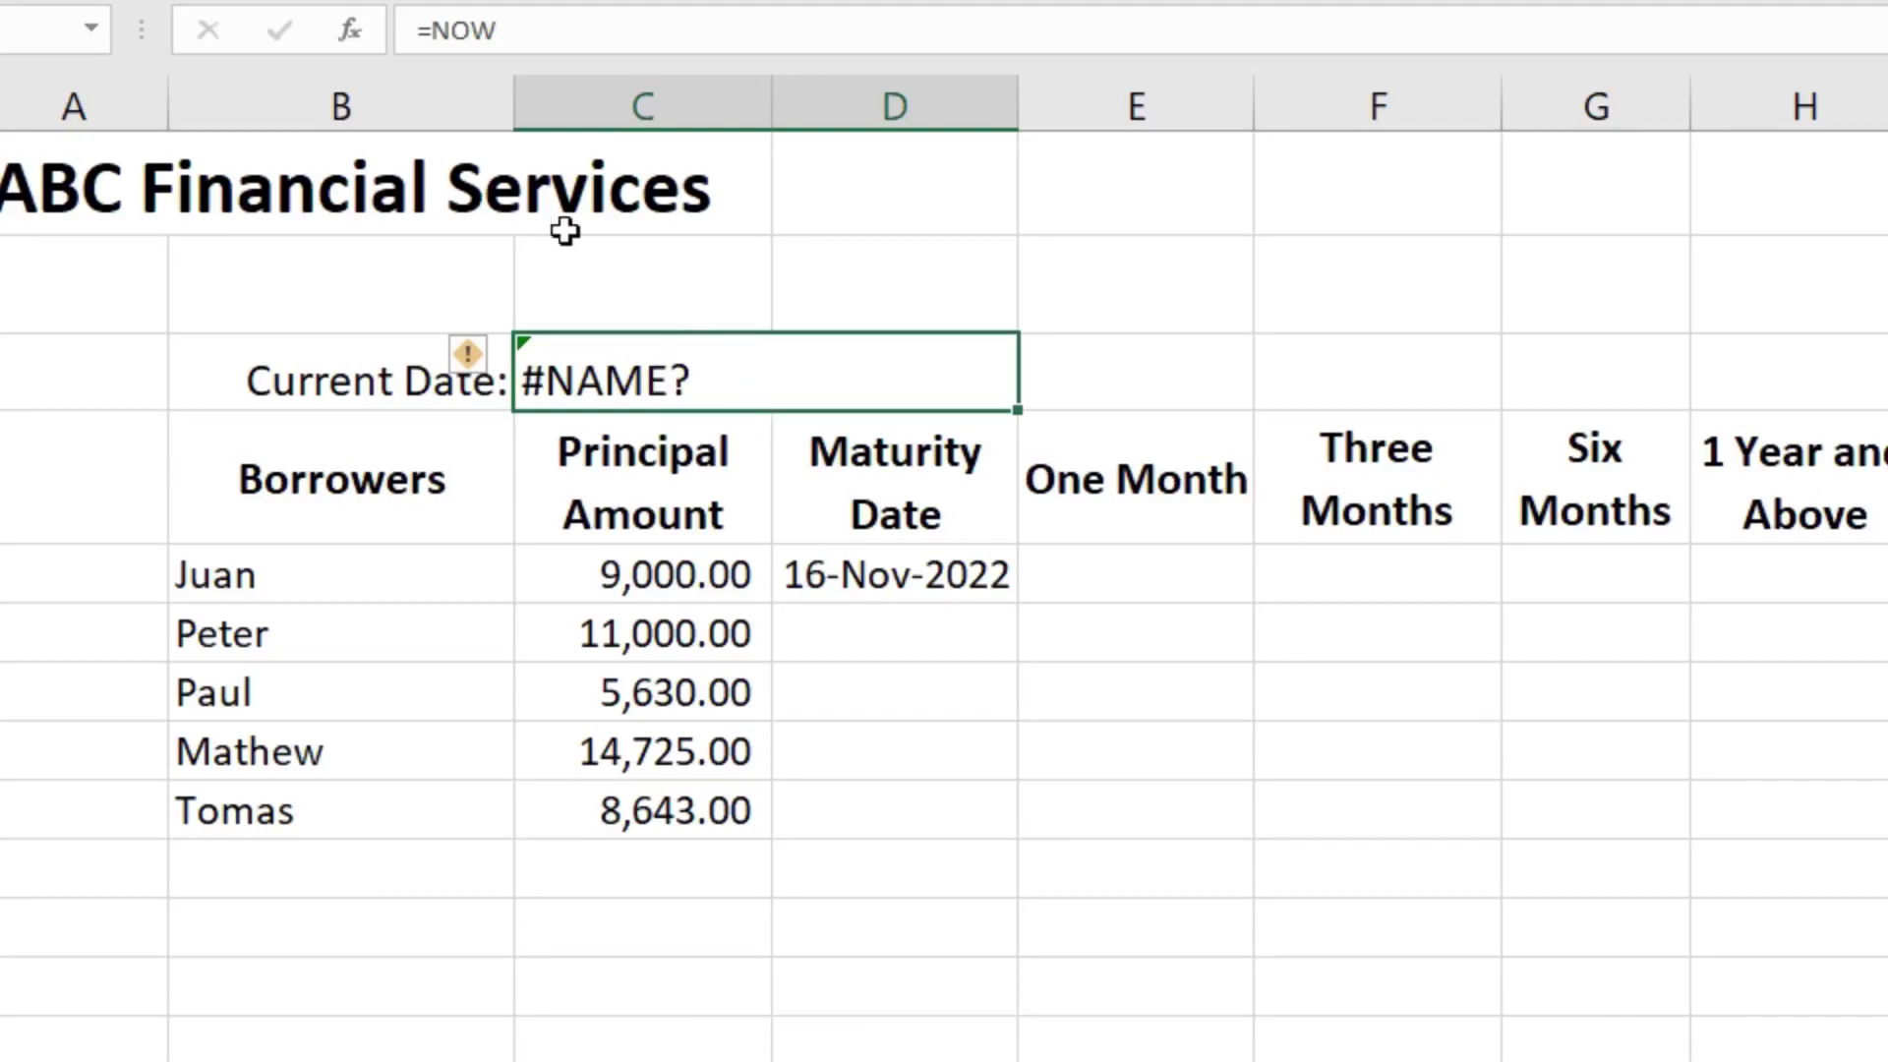
pyautogui.click(578, 31)
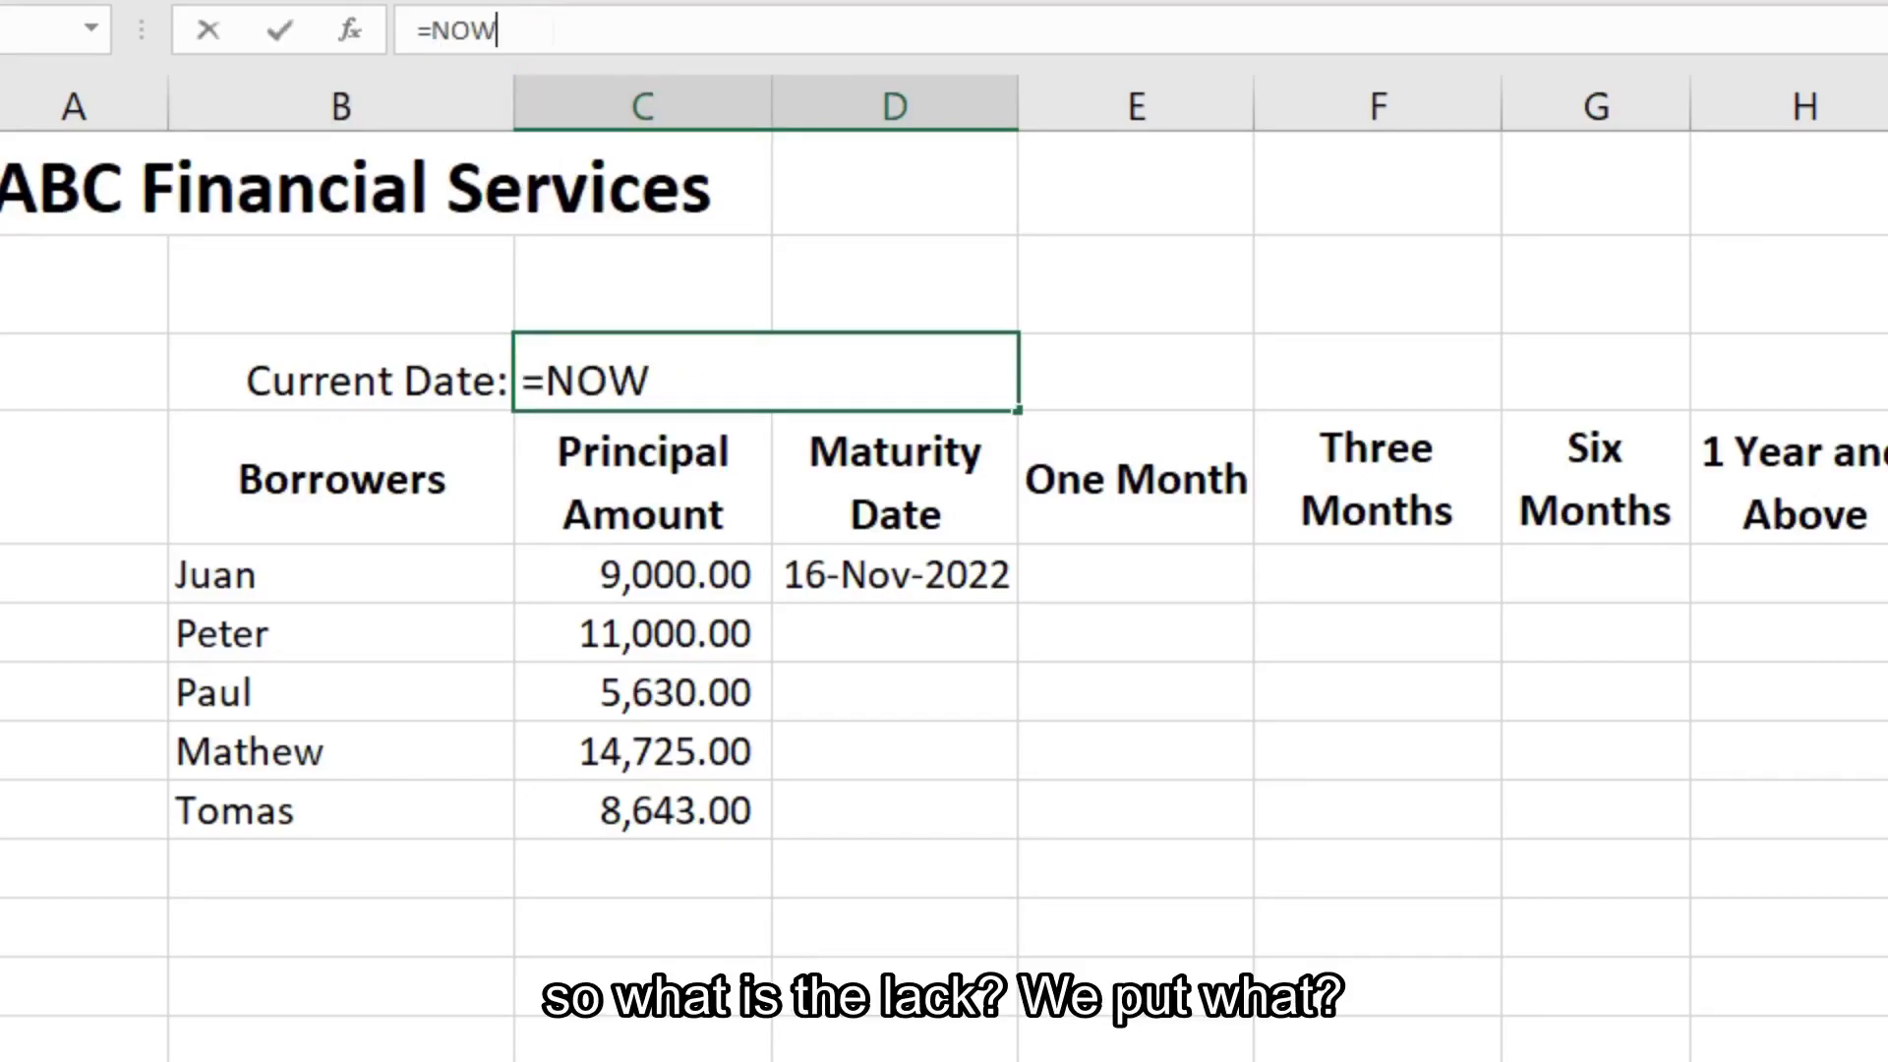
pyautogui.write('()')
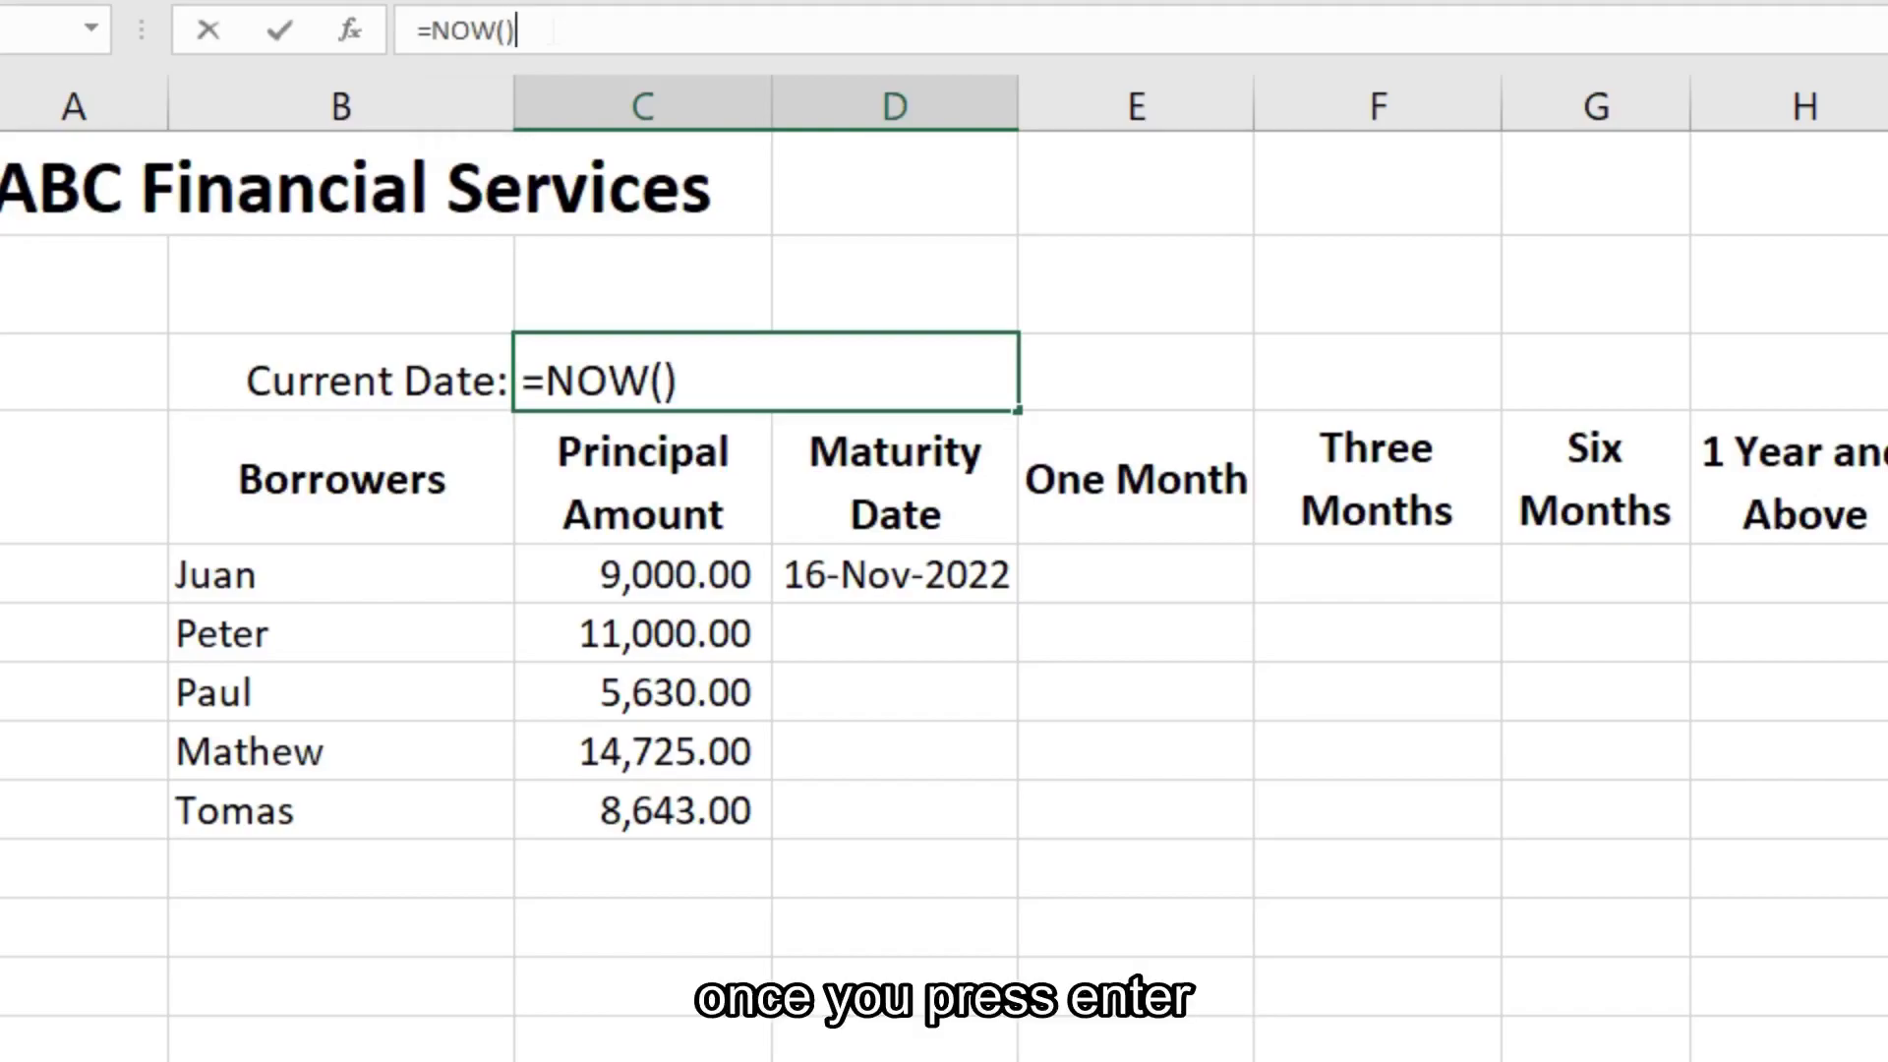
pyautogui.press('Return')
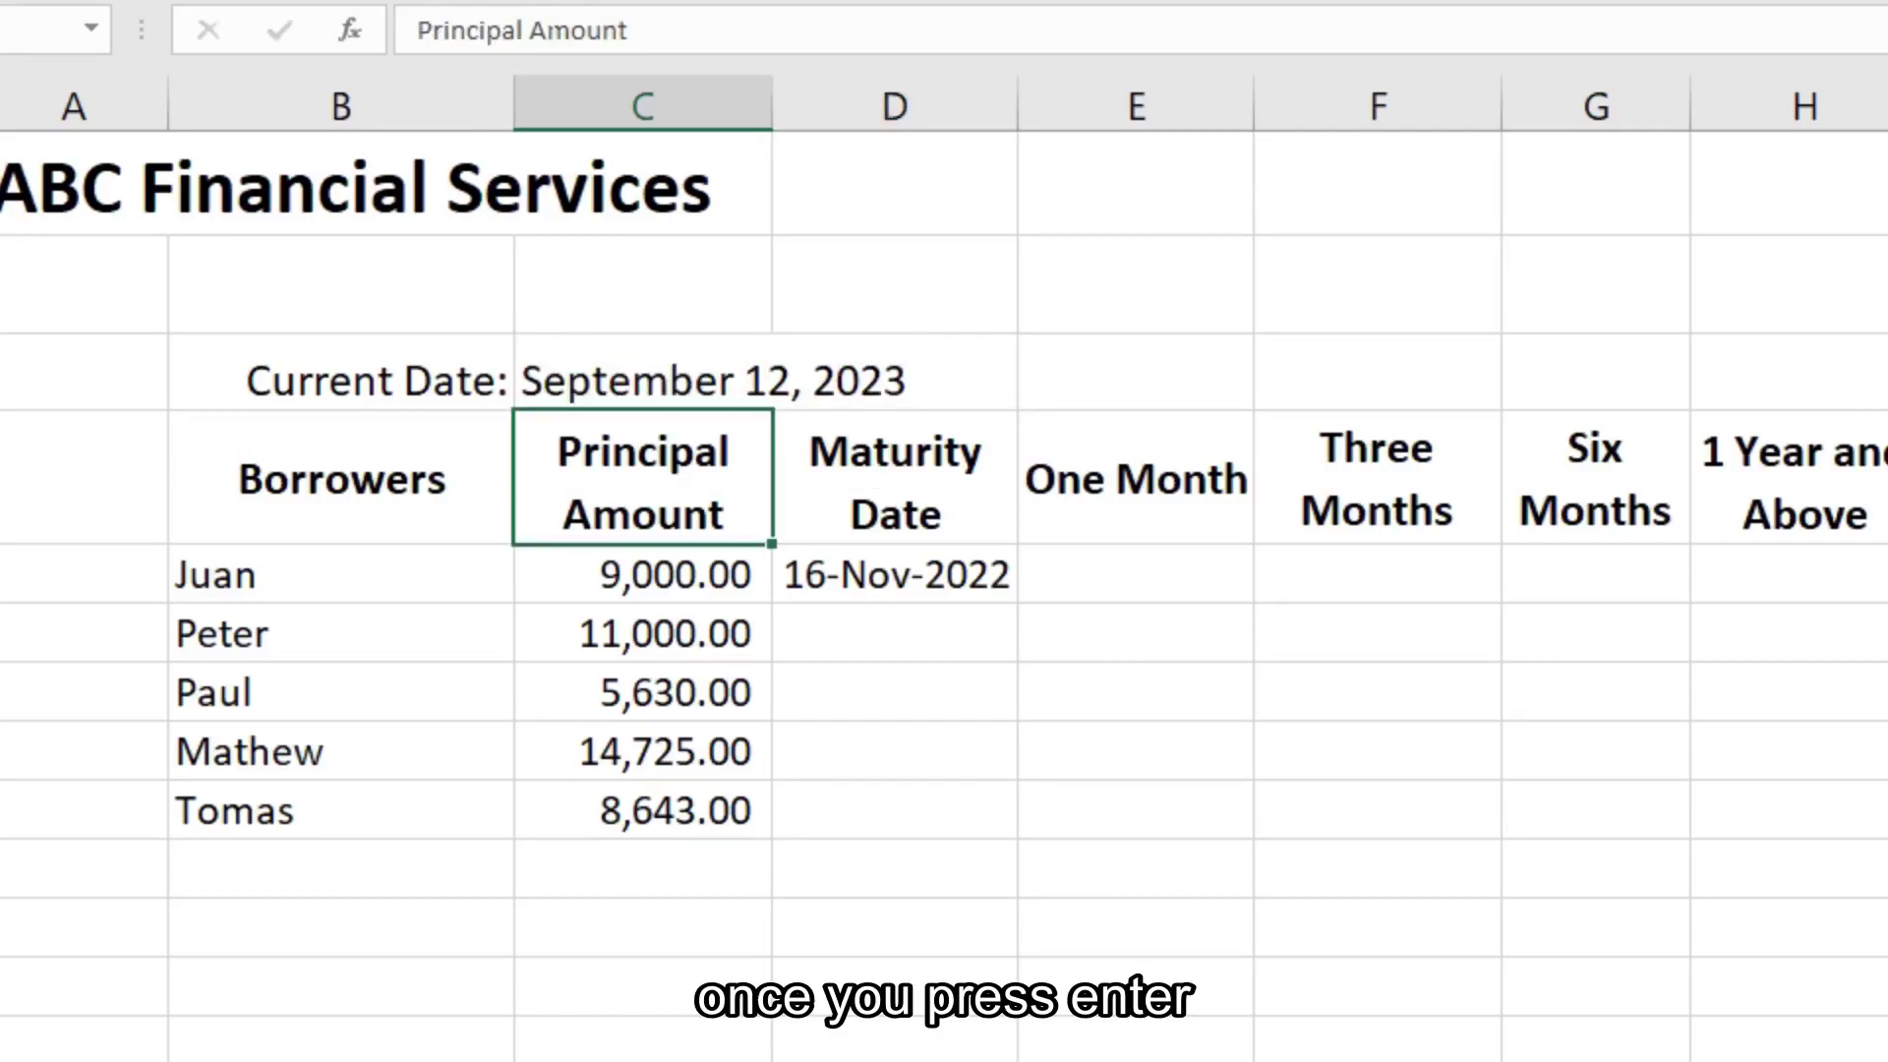
pyautogui.click(657, 385)
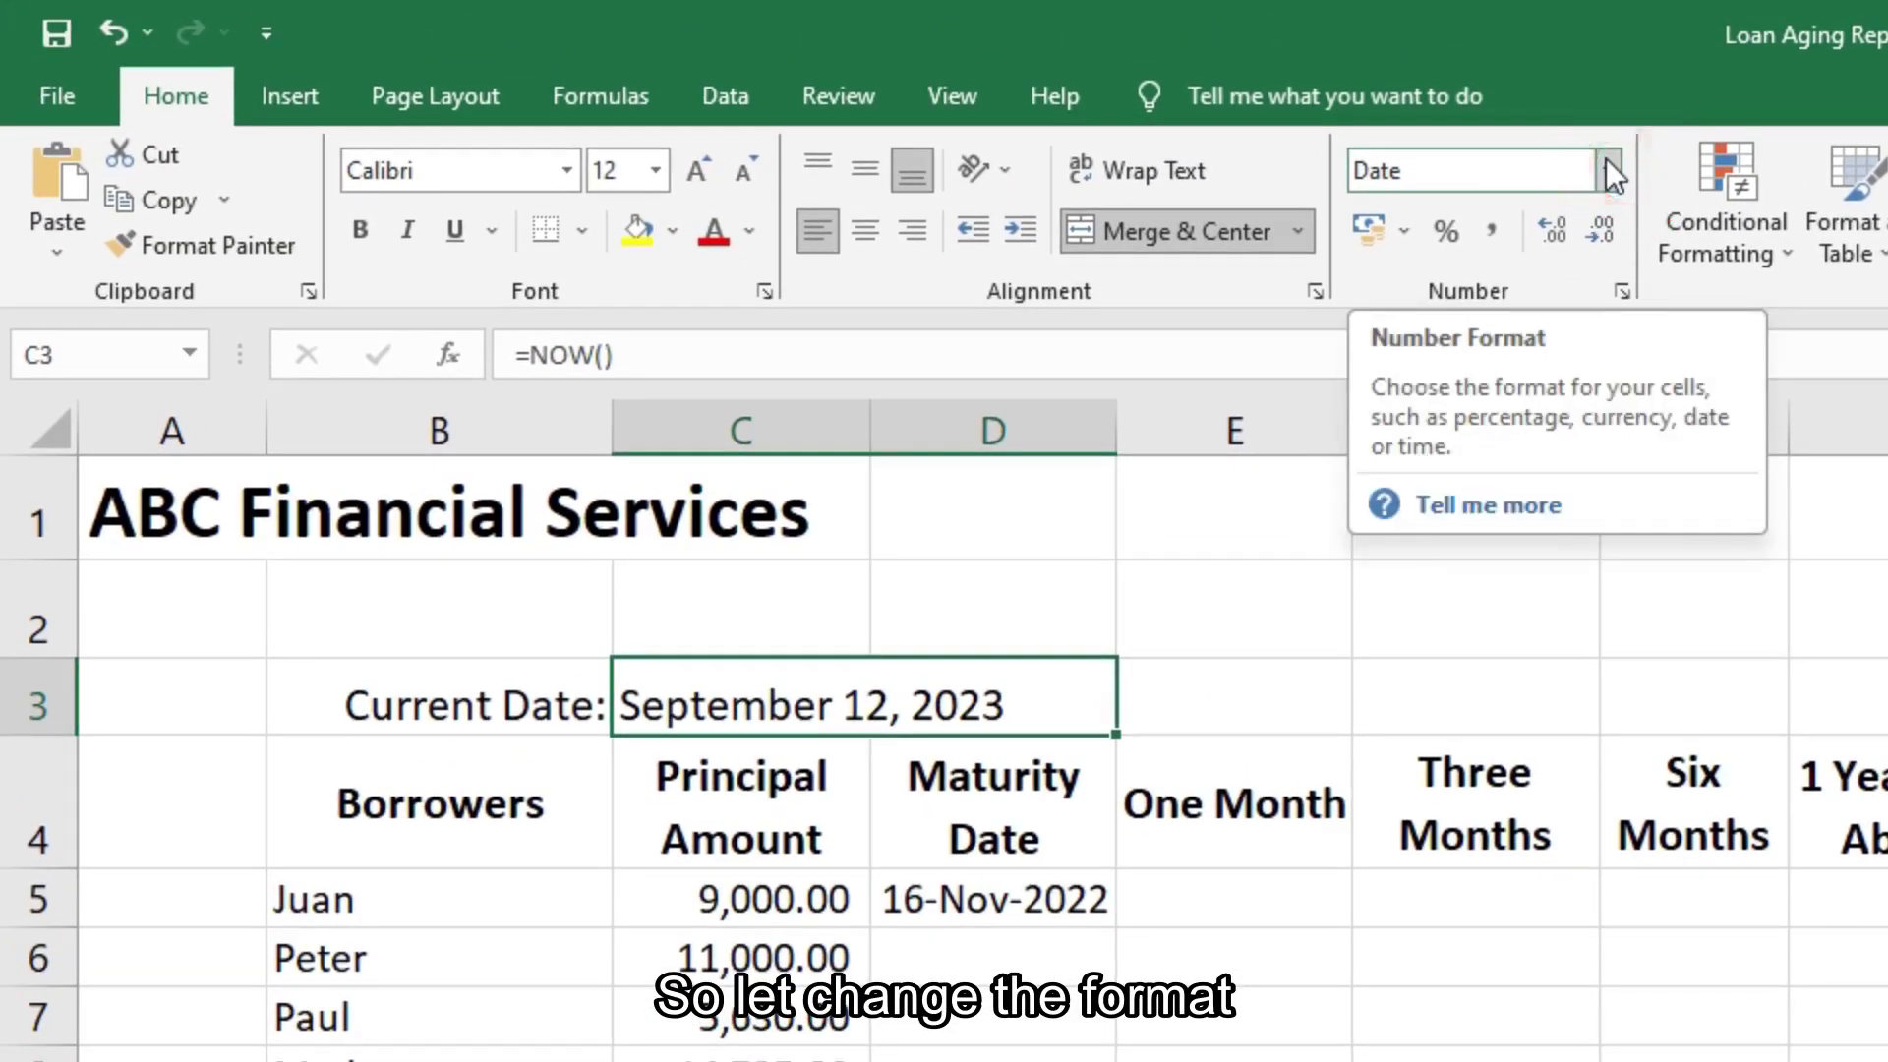
pyautogui.click(1589, 98)
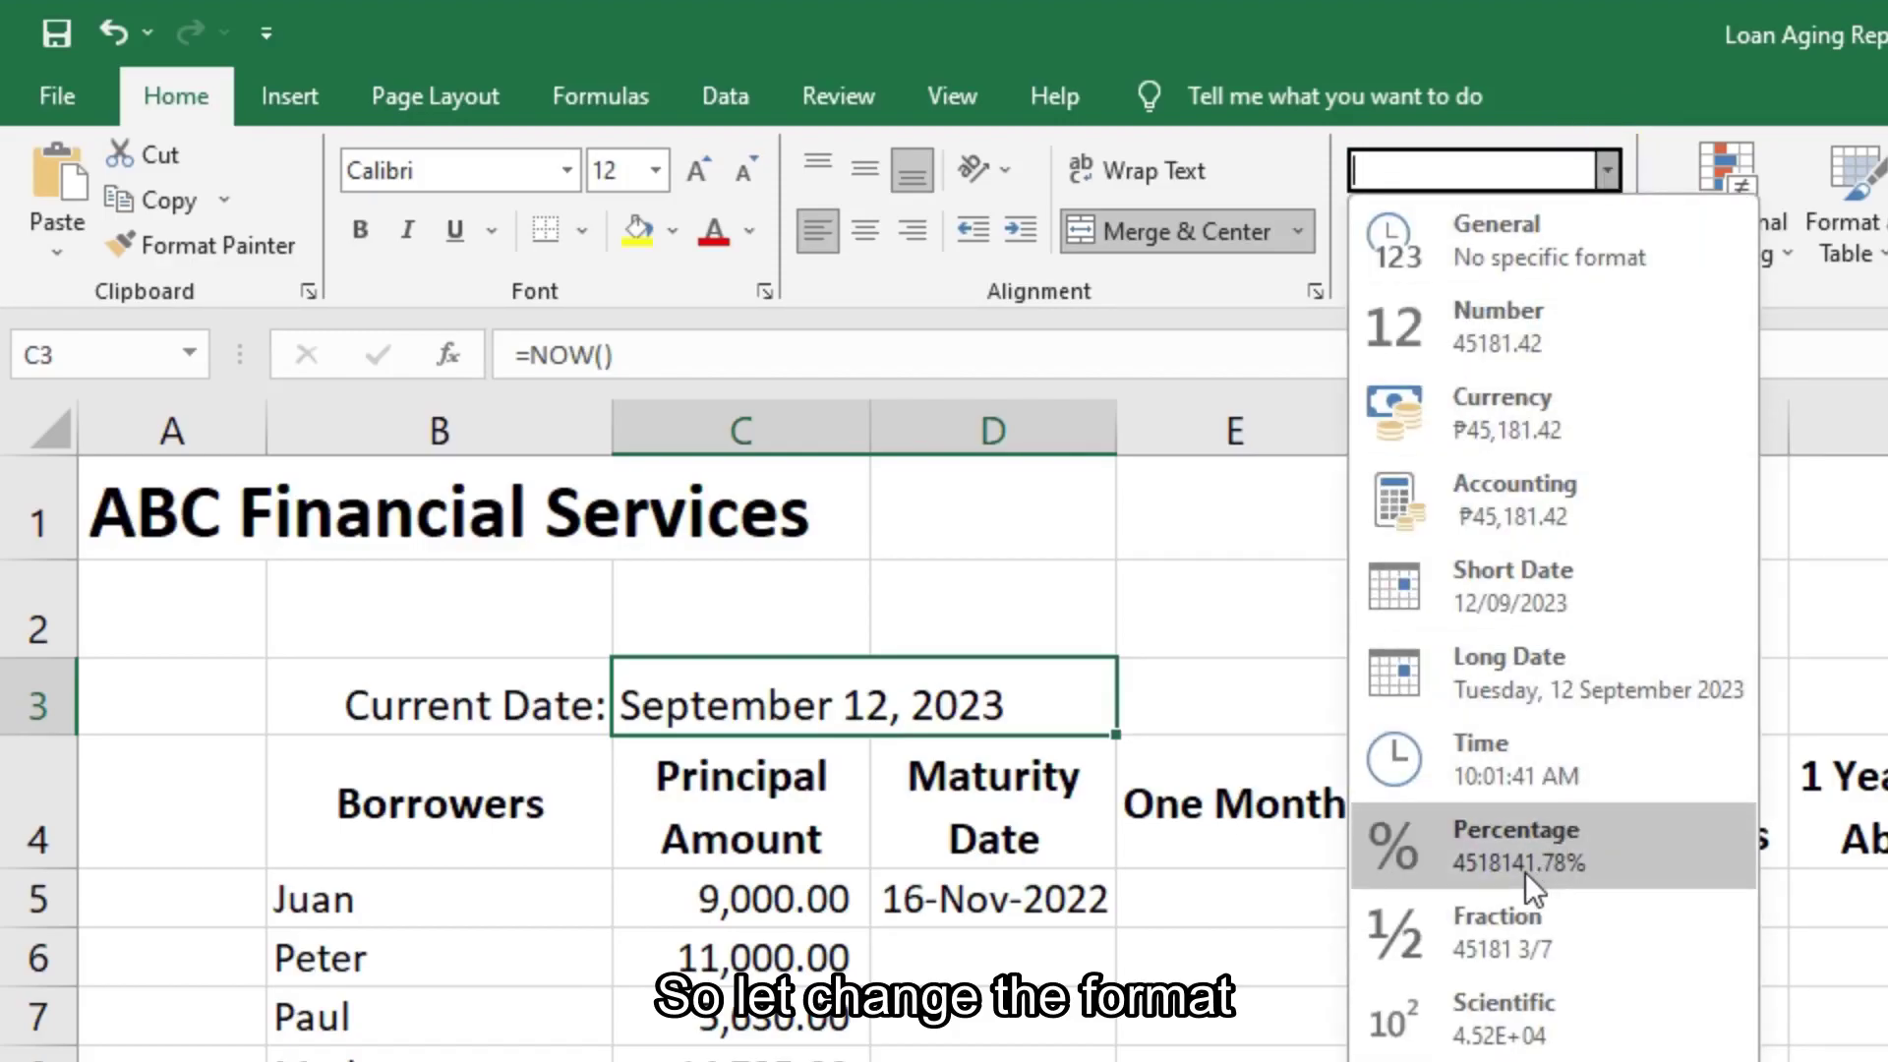
pyautogui.click(1029, 905)
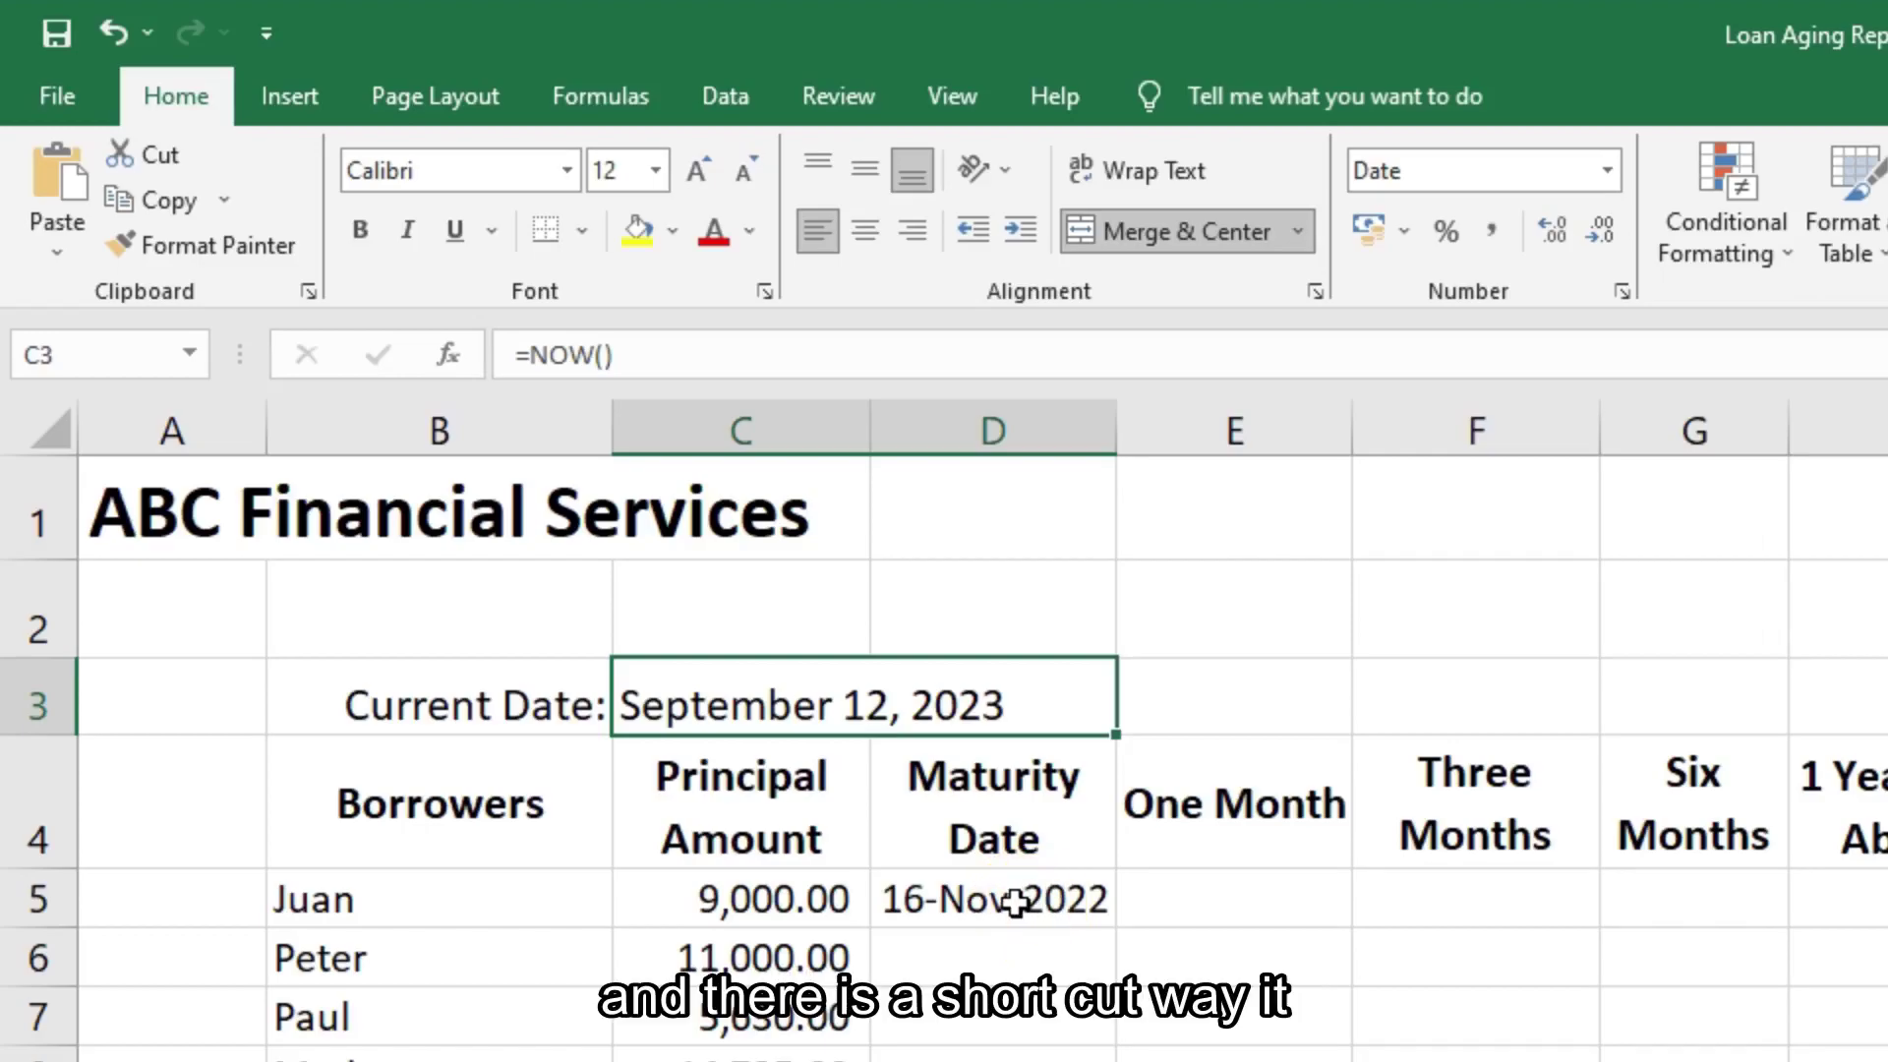
# Copy the maturity date cell D5 and paste only its formatting onto the current date in C3.
pyautogui.click(968, 900)
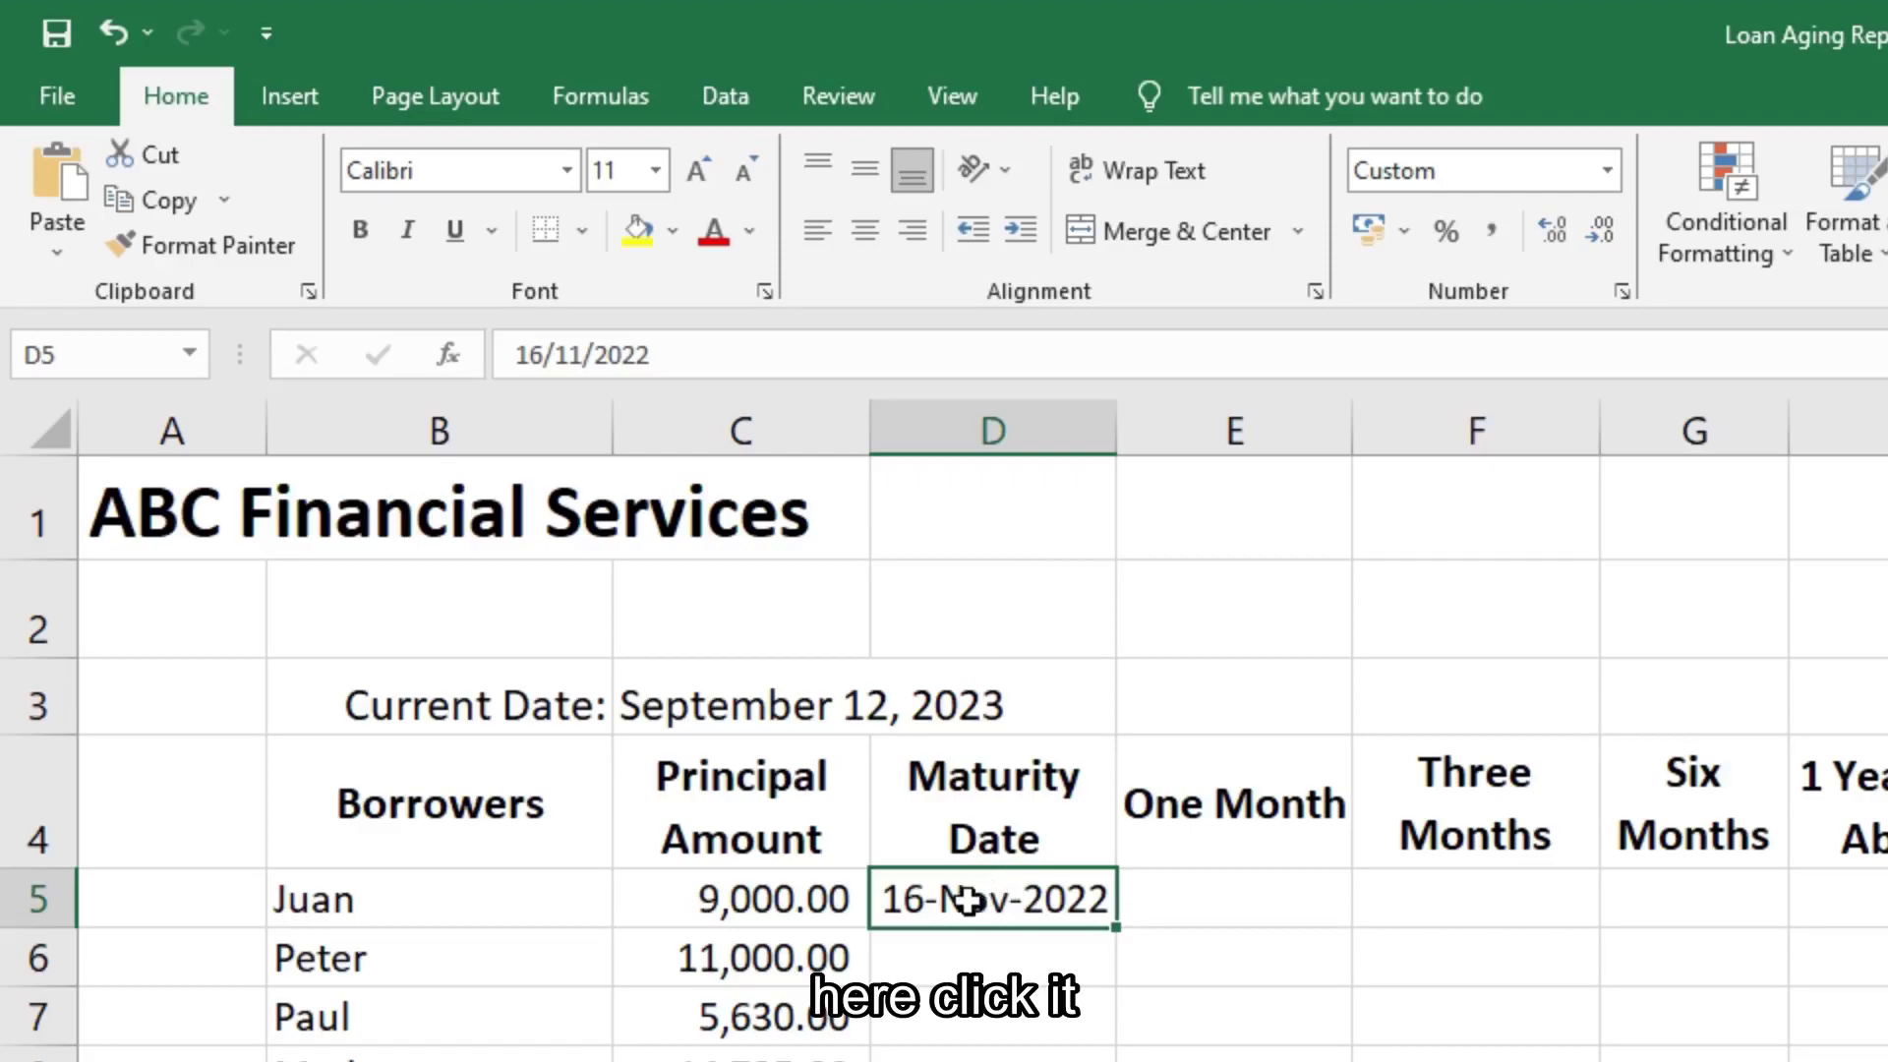
pyautogui.click(167, 202)
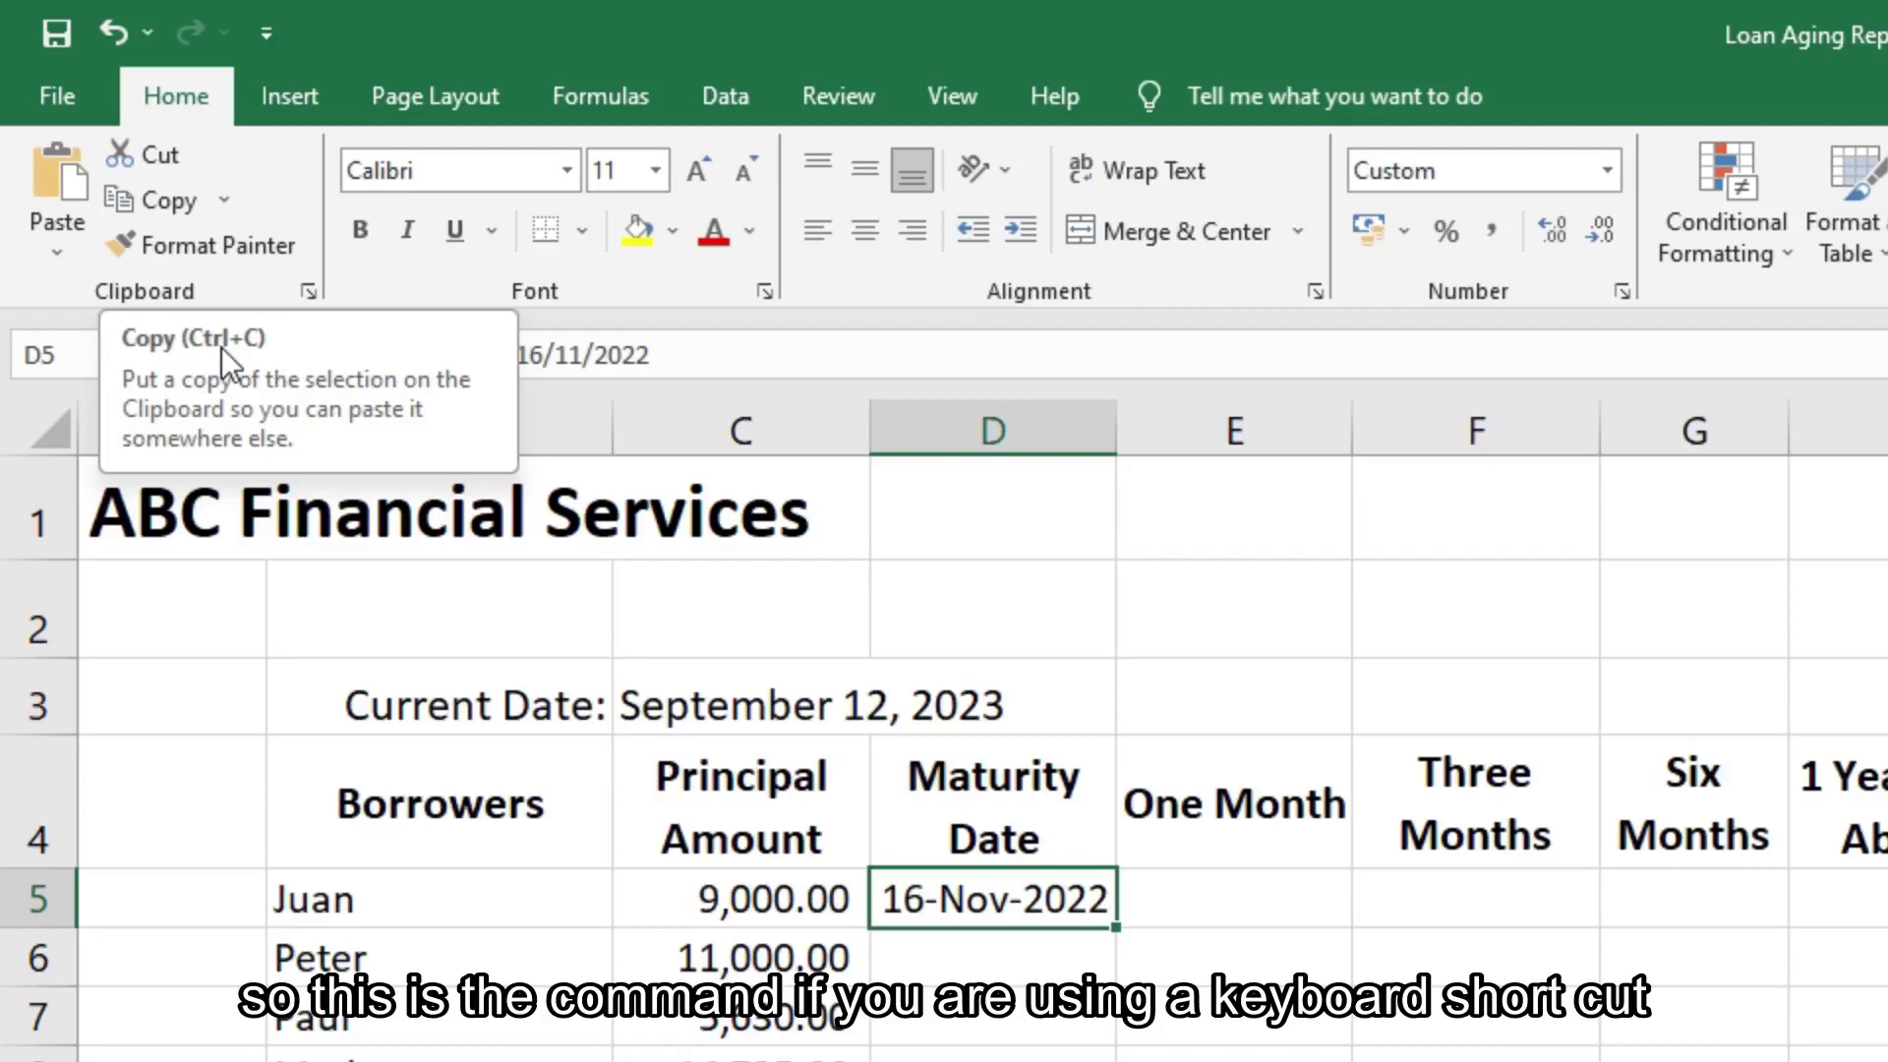
pyautogui.click(144, 200)
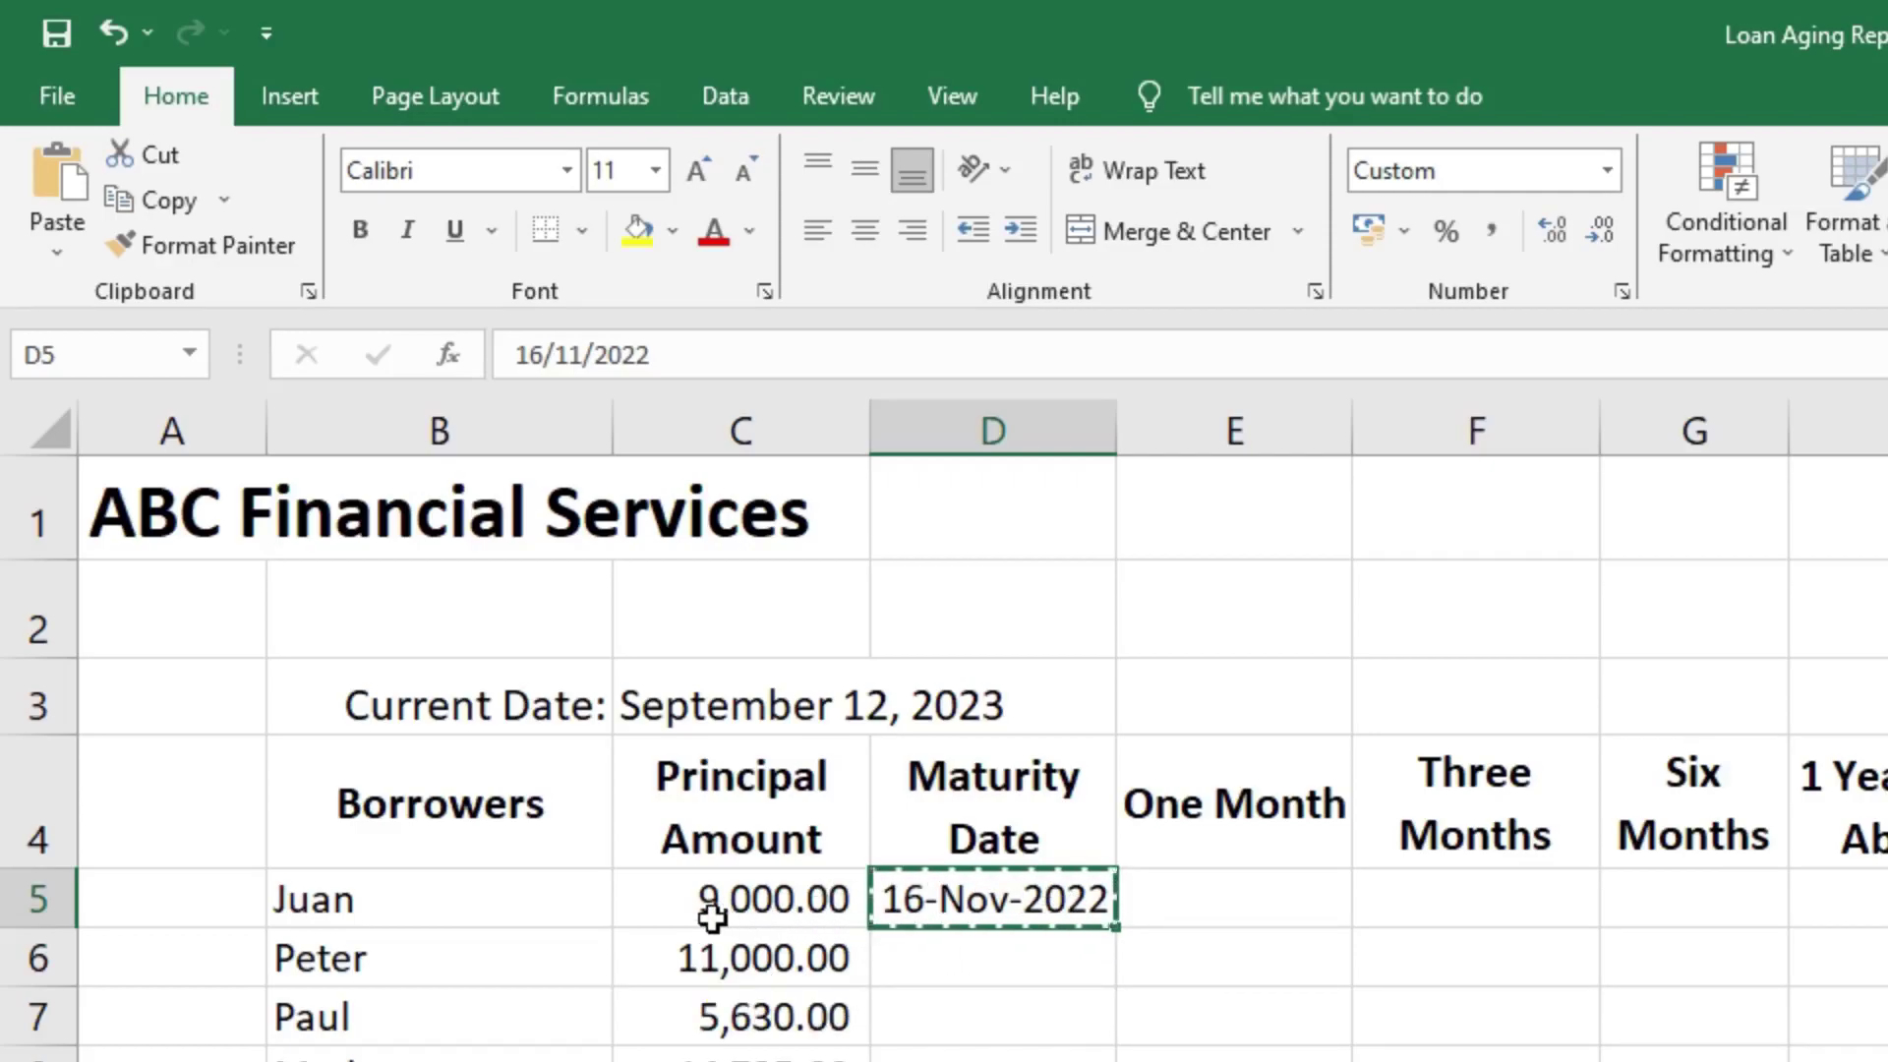
pyautogui.click(704, 700)
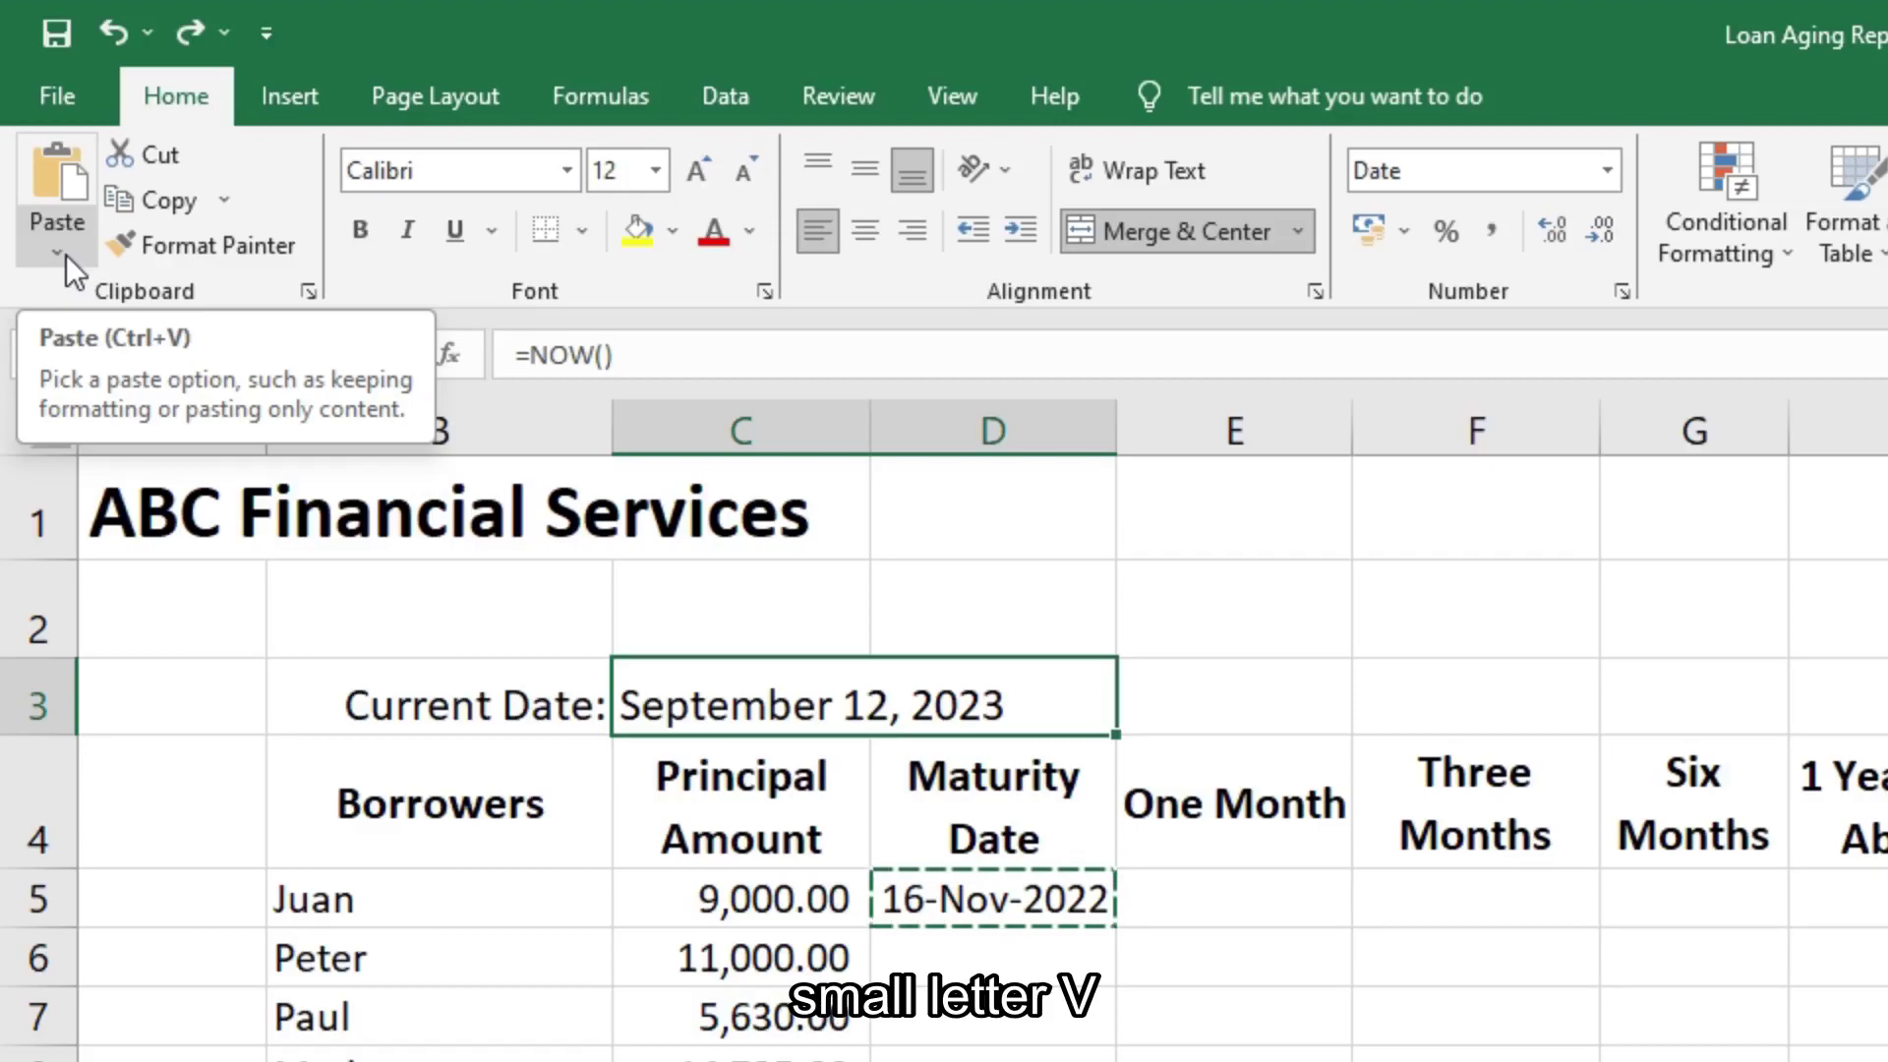
pyautogui.click(60, 256)
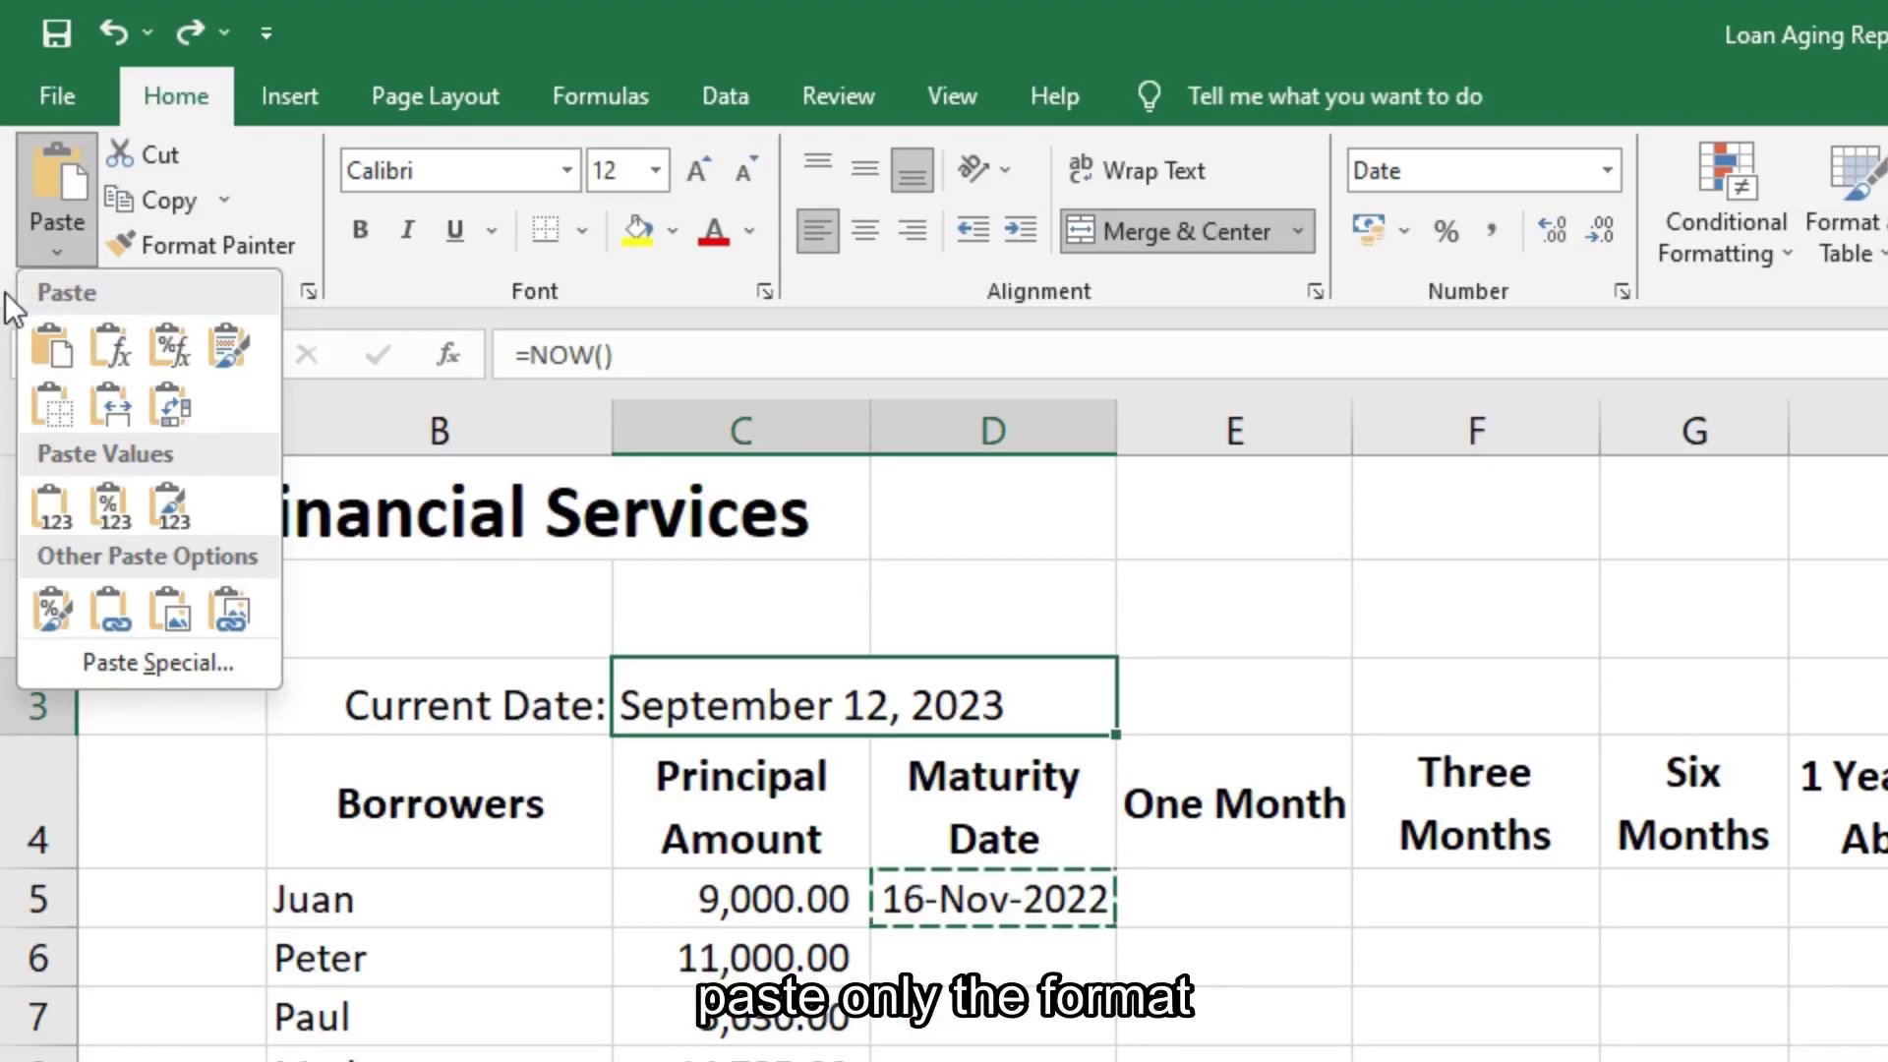
pyautogui.click(57, 609)
pyautogui.click(759, 693)
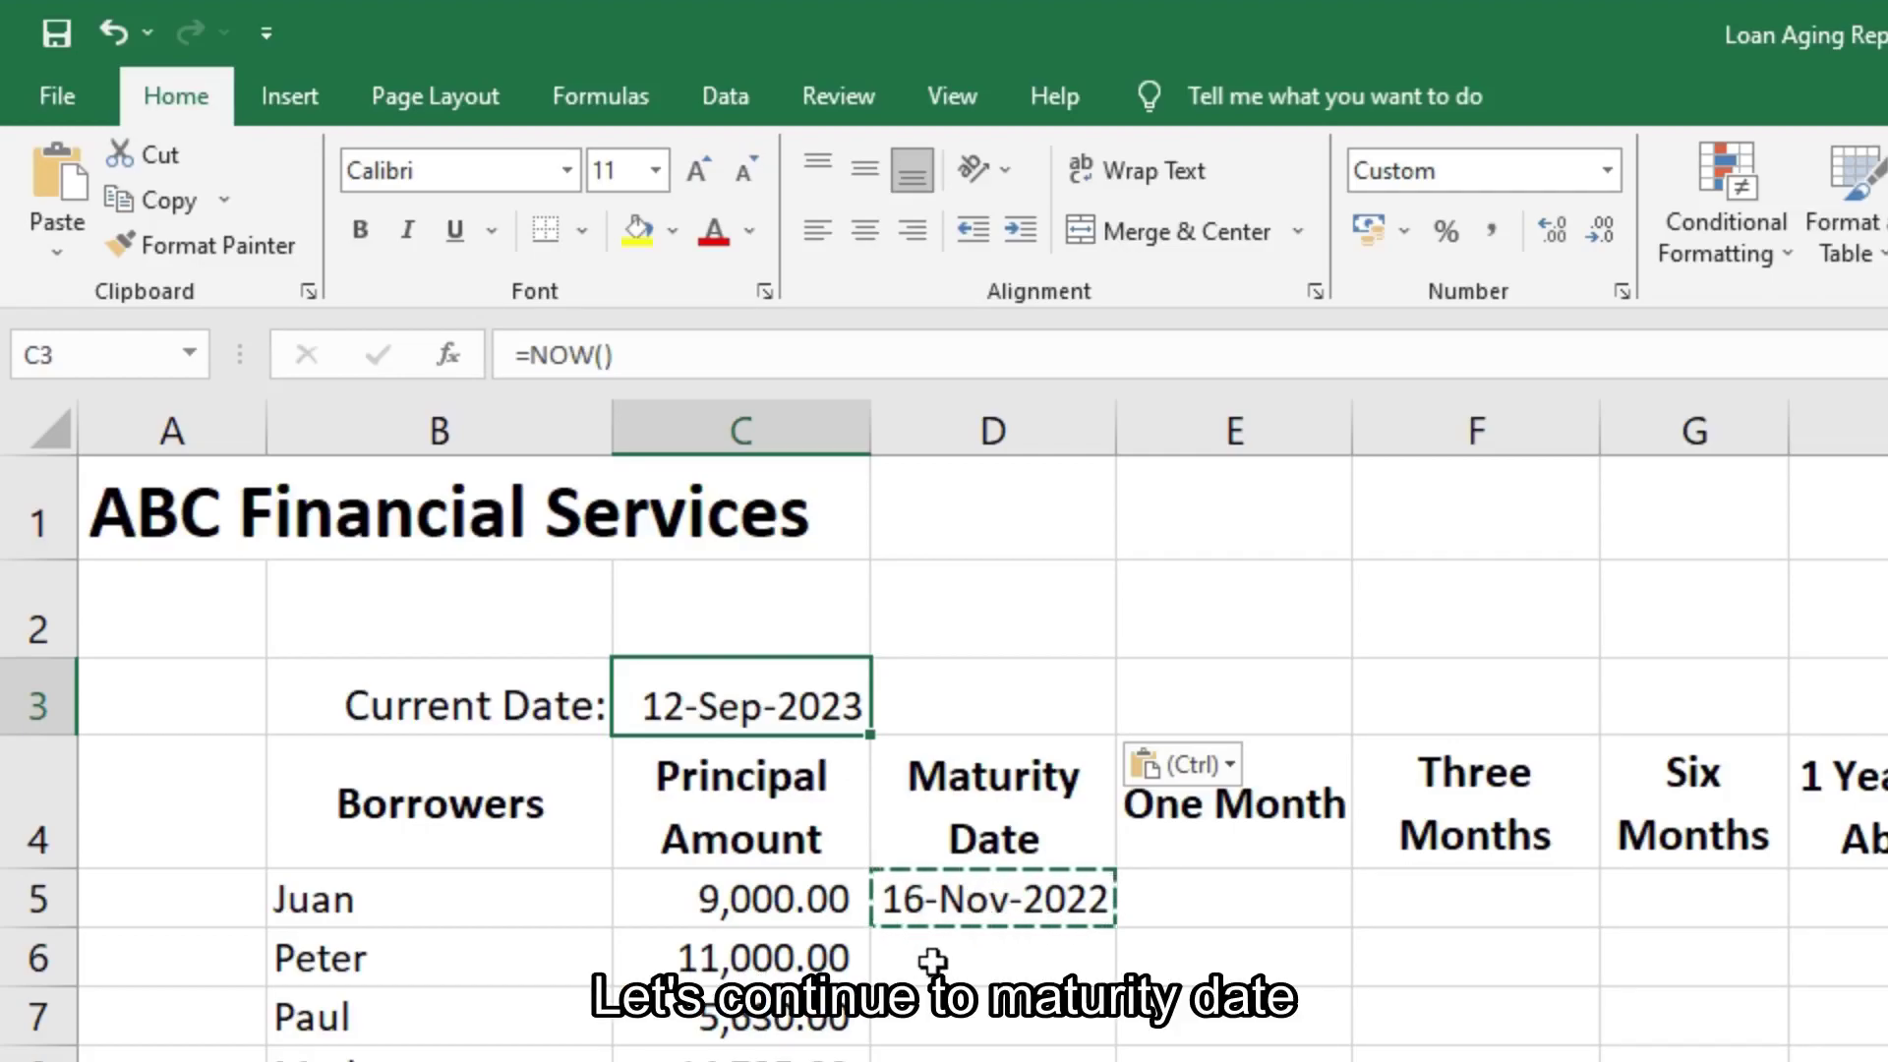
# Enter 2022-02-14 as Peter's maturity date in D6.
pyautogui.click(930, 961)
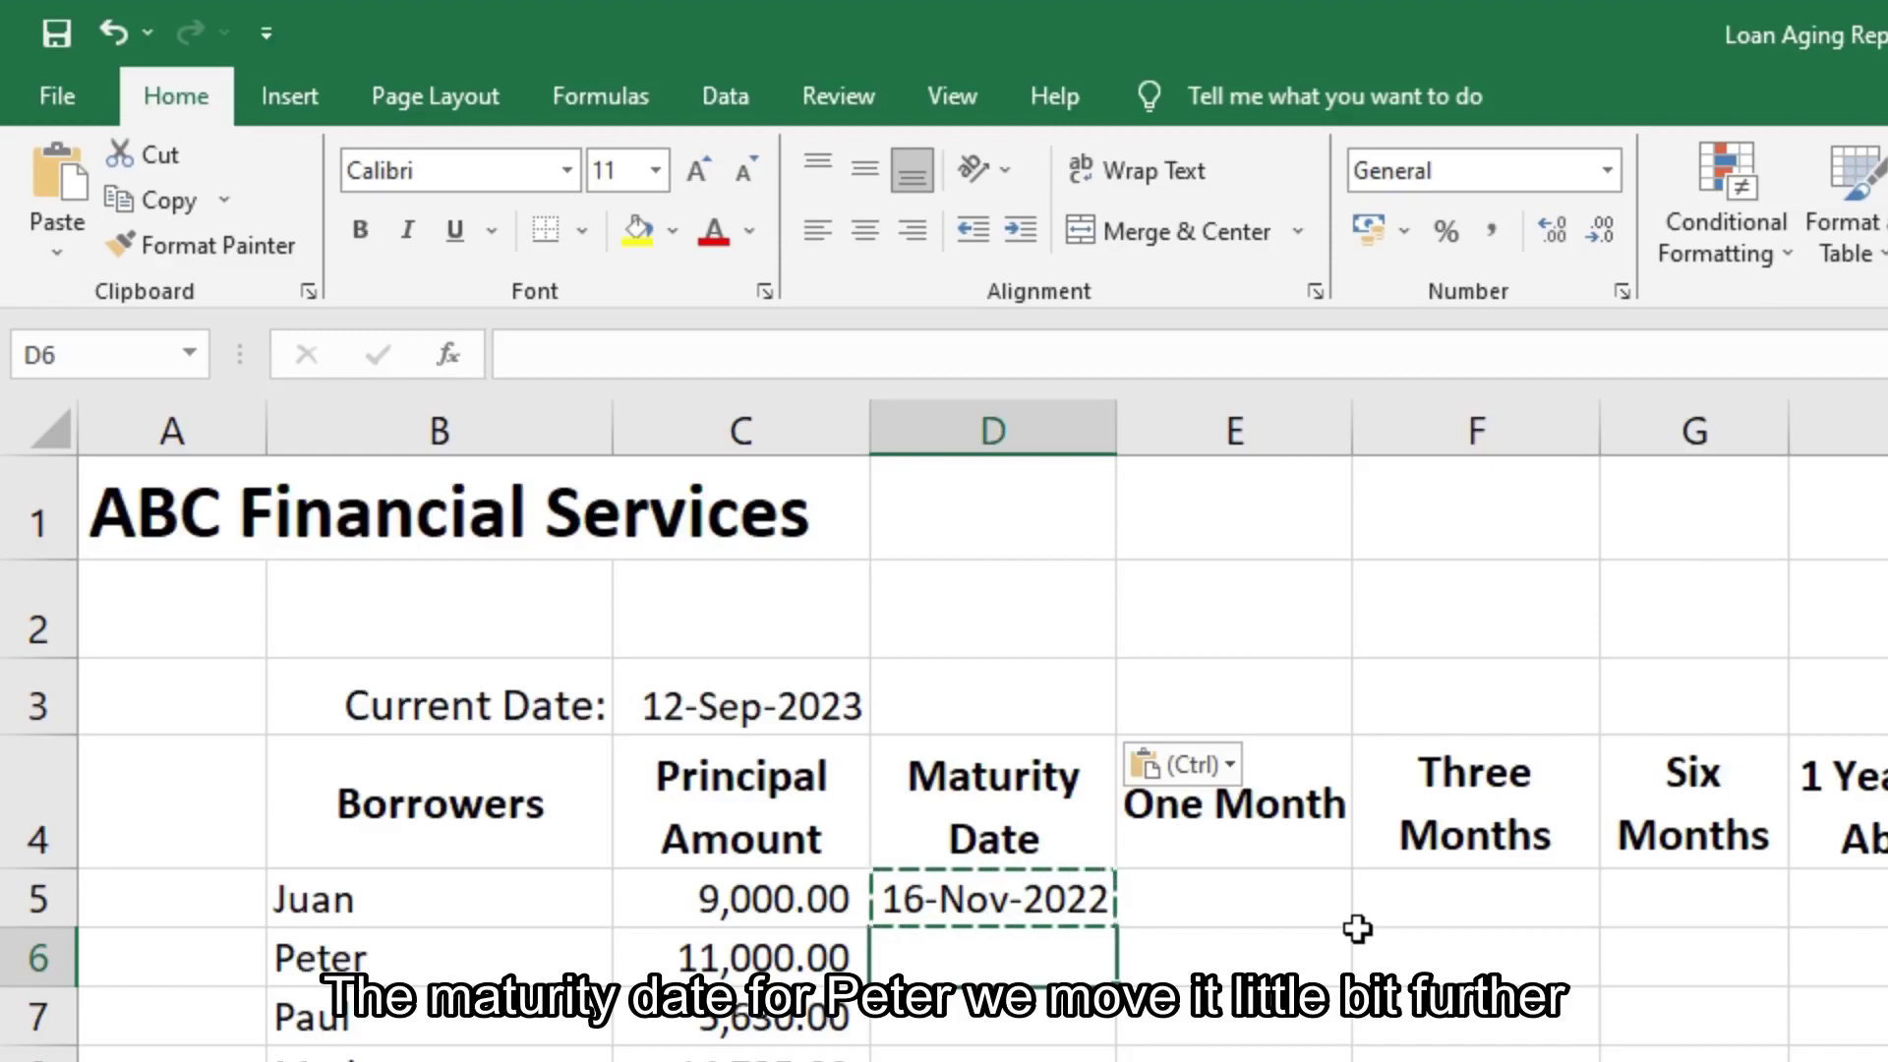
pyautogui.write('2')
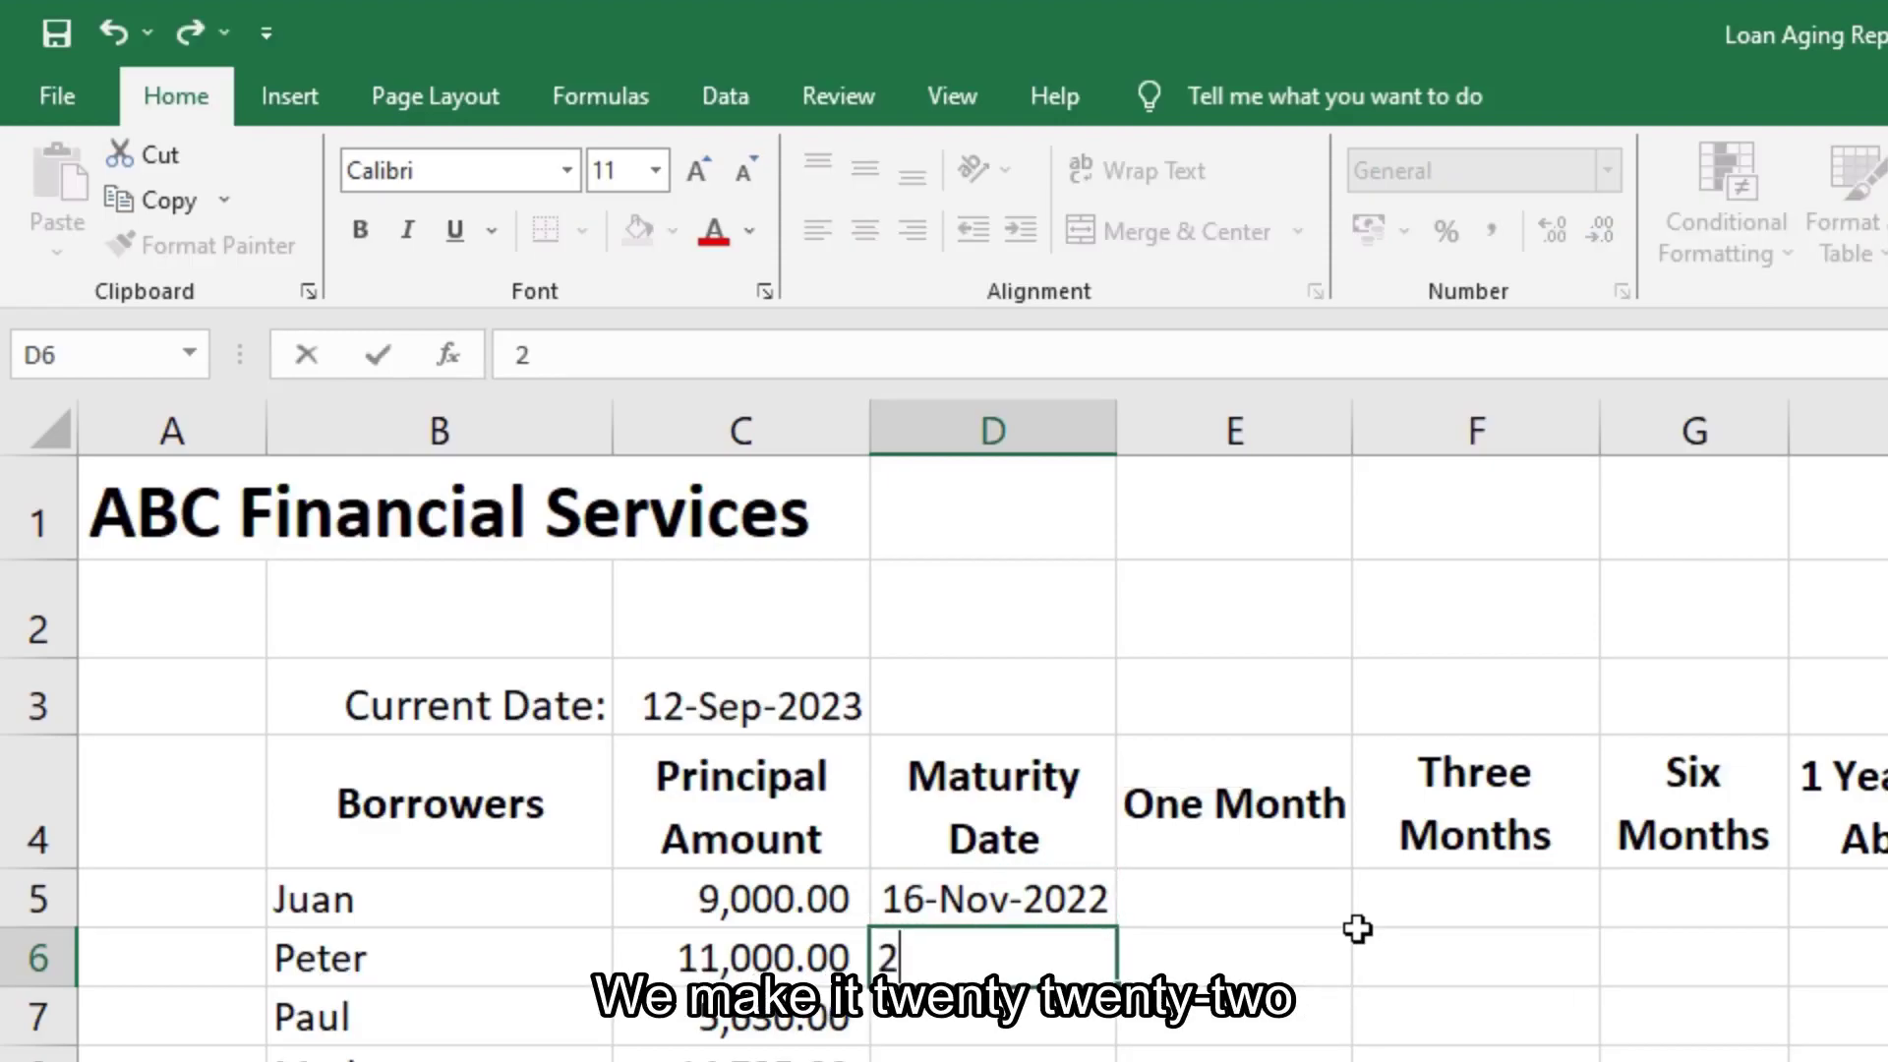
pyautogui.write('022')
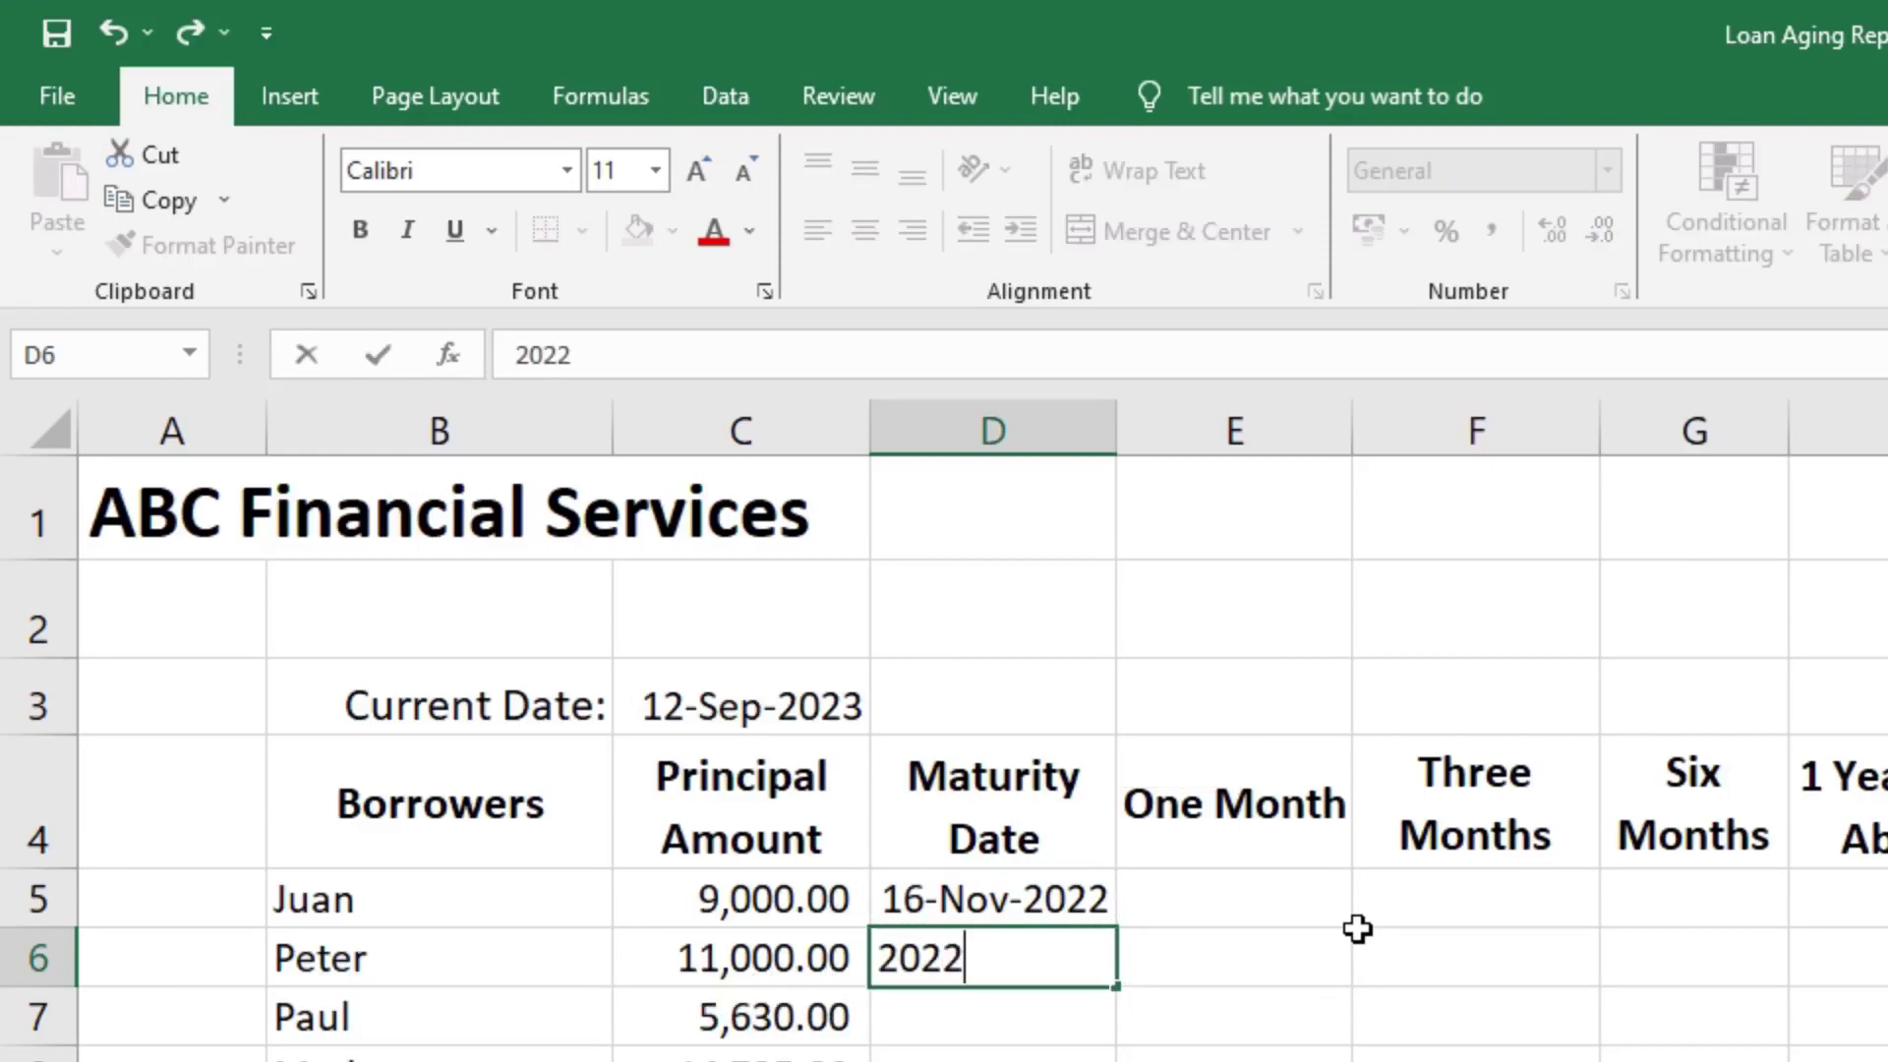
pyautogui.write('-')
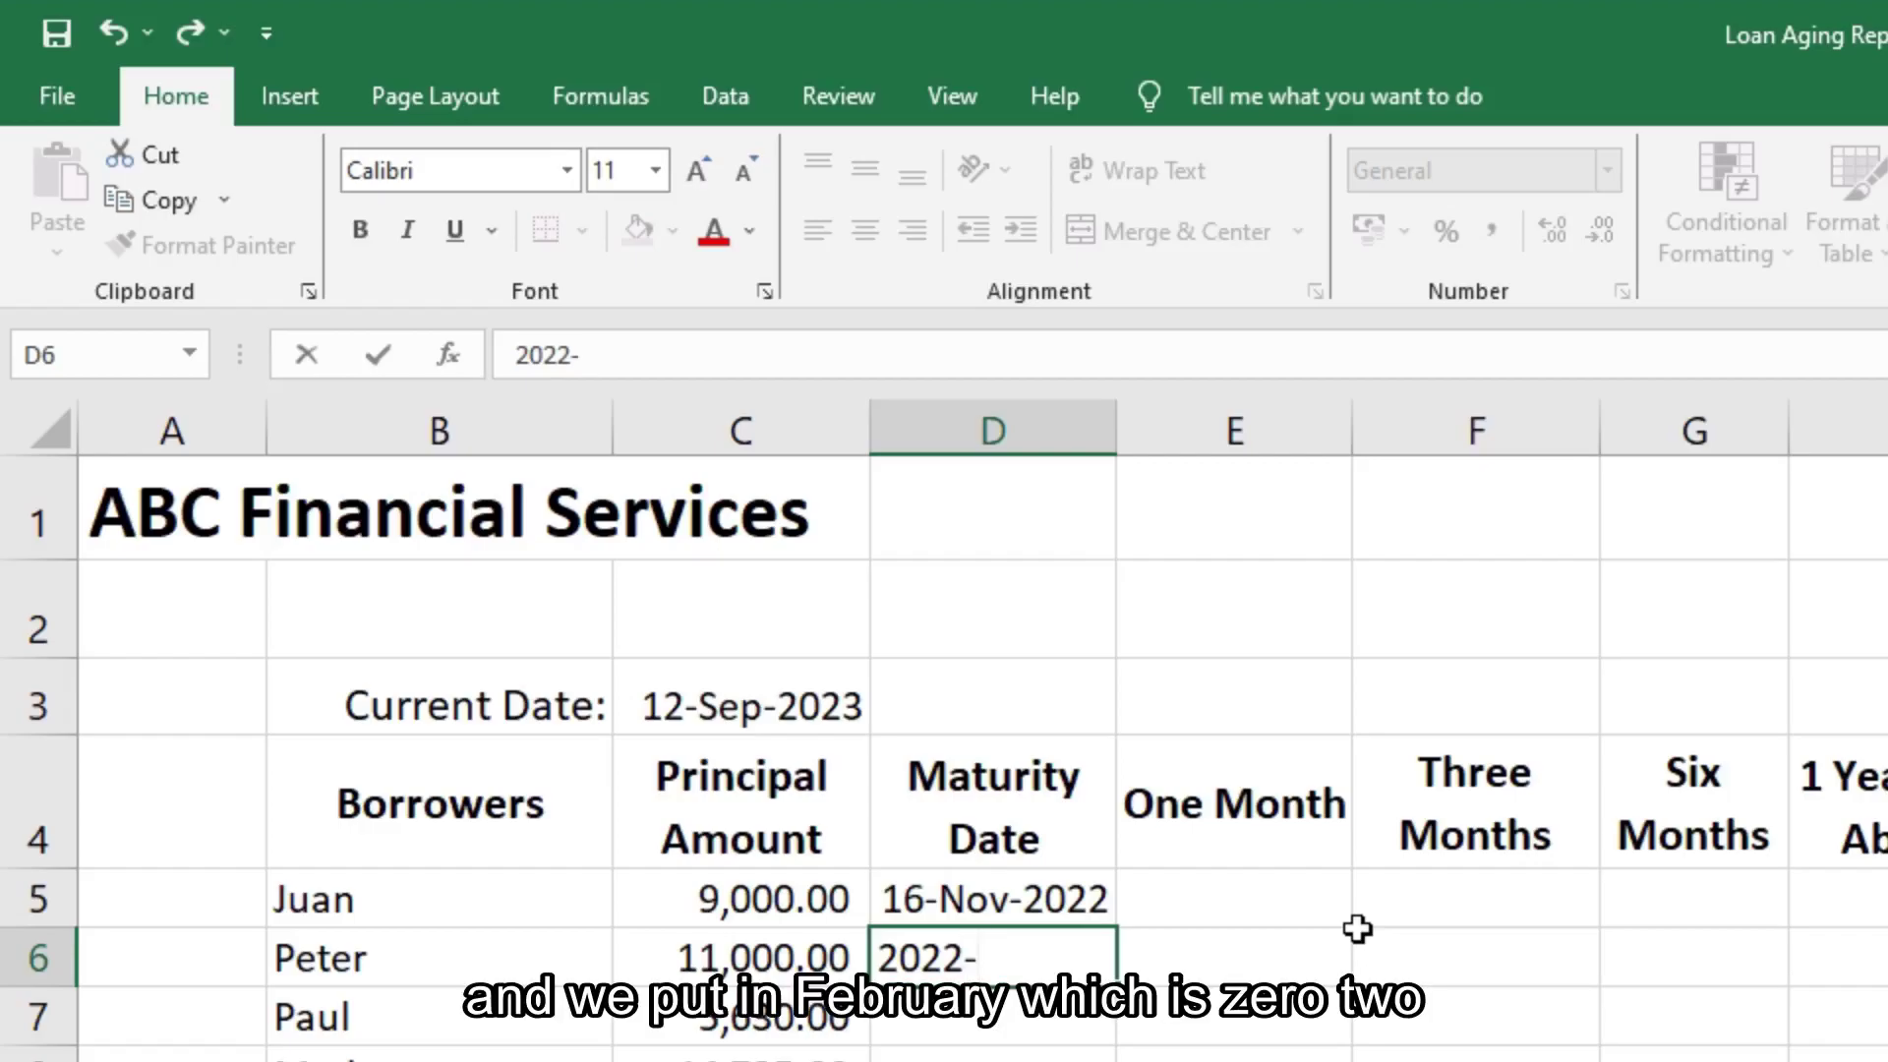
pyautogui.write('02-')
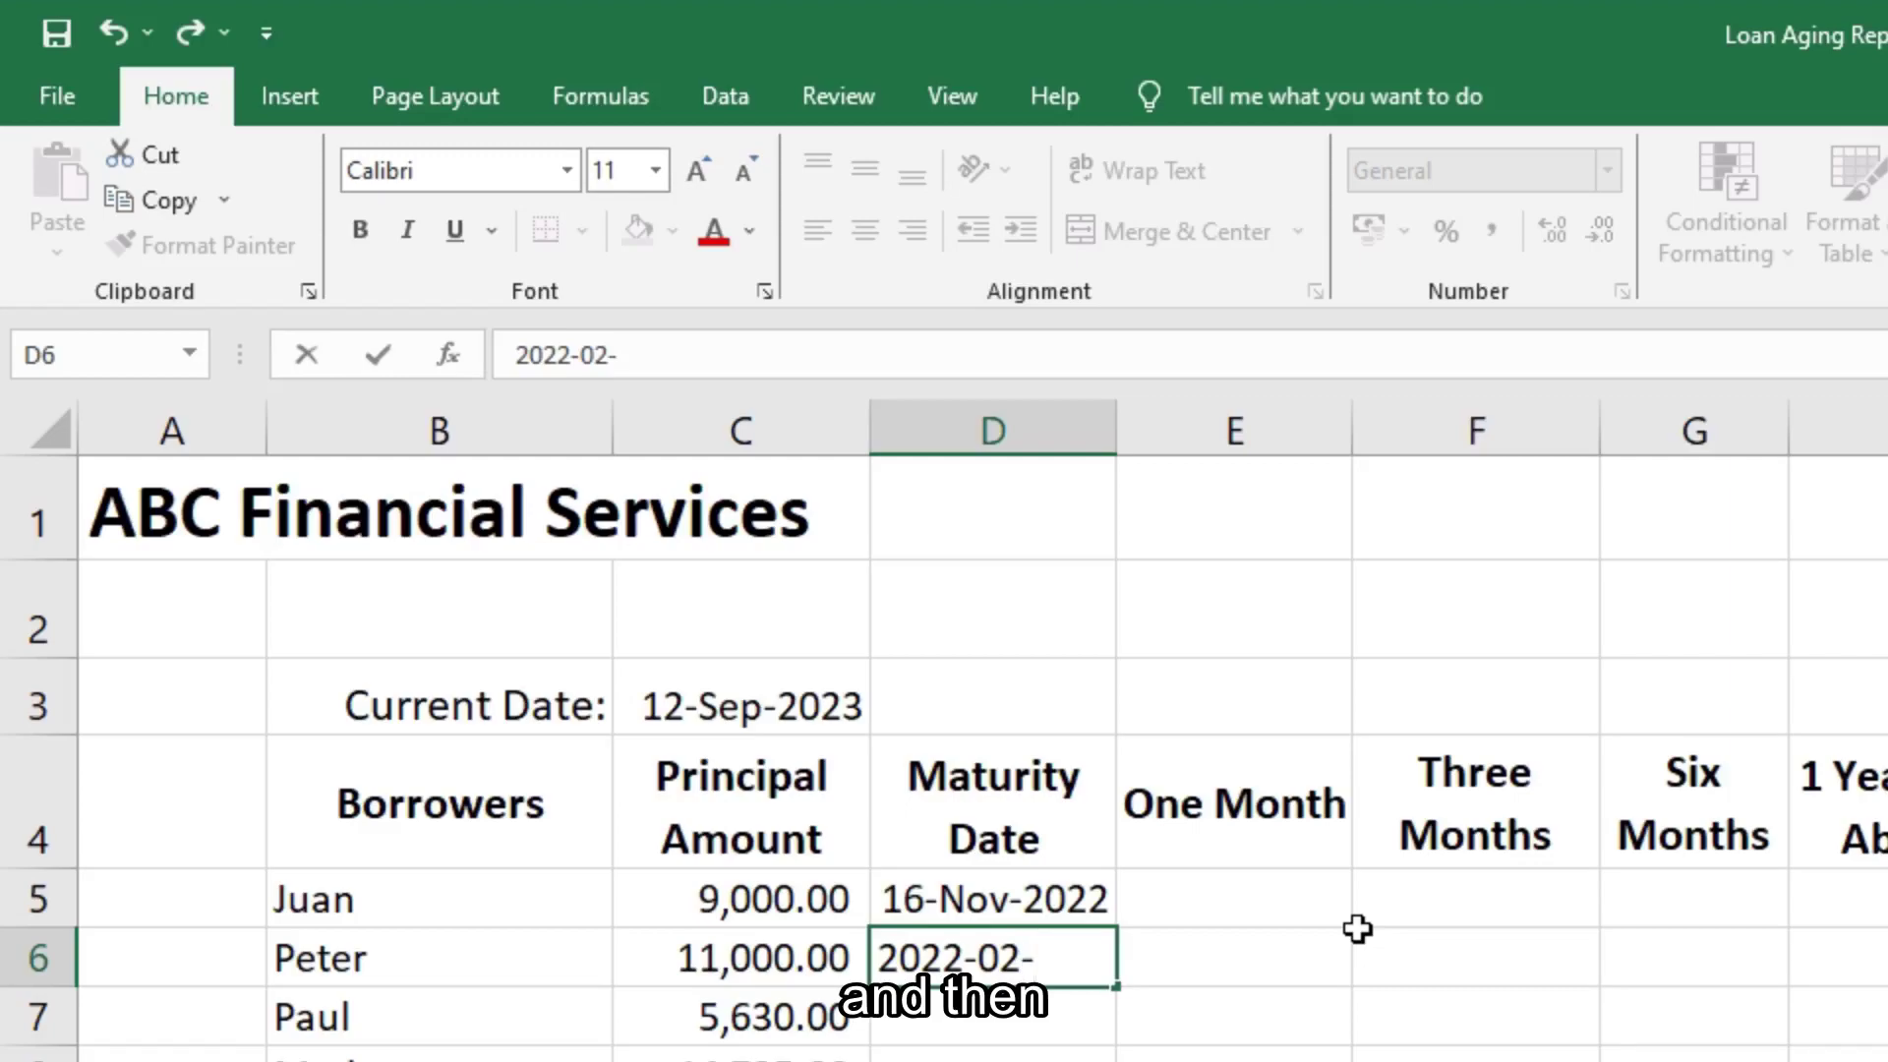
pyautogui.write('14')
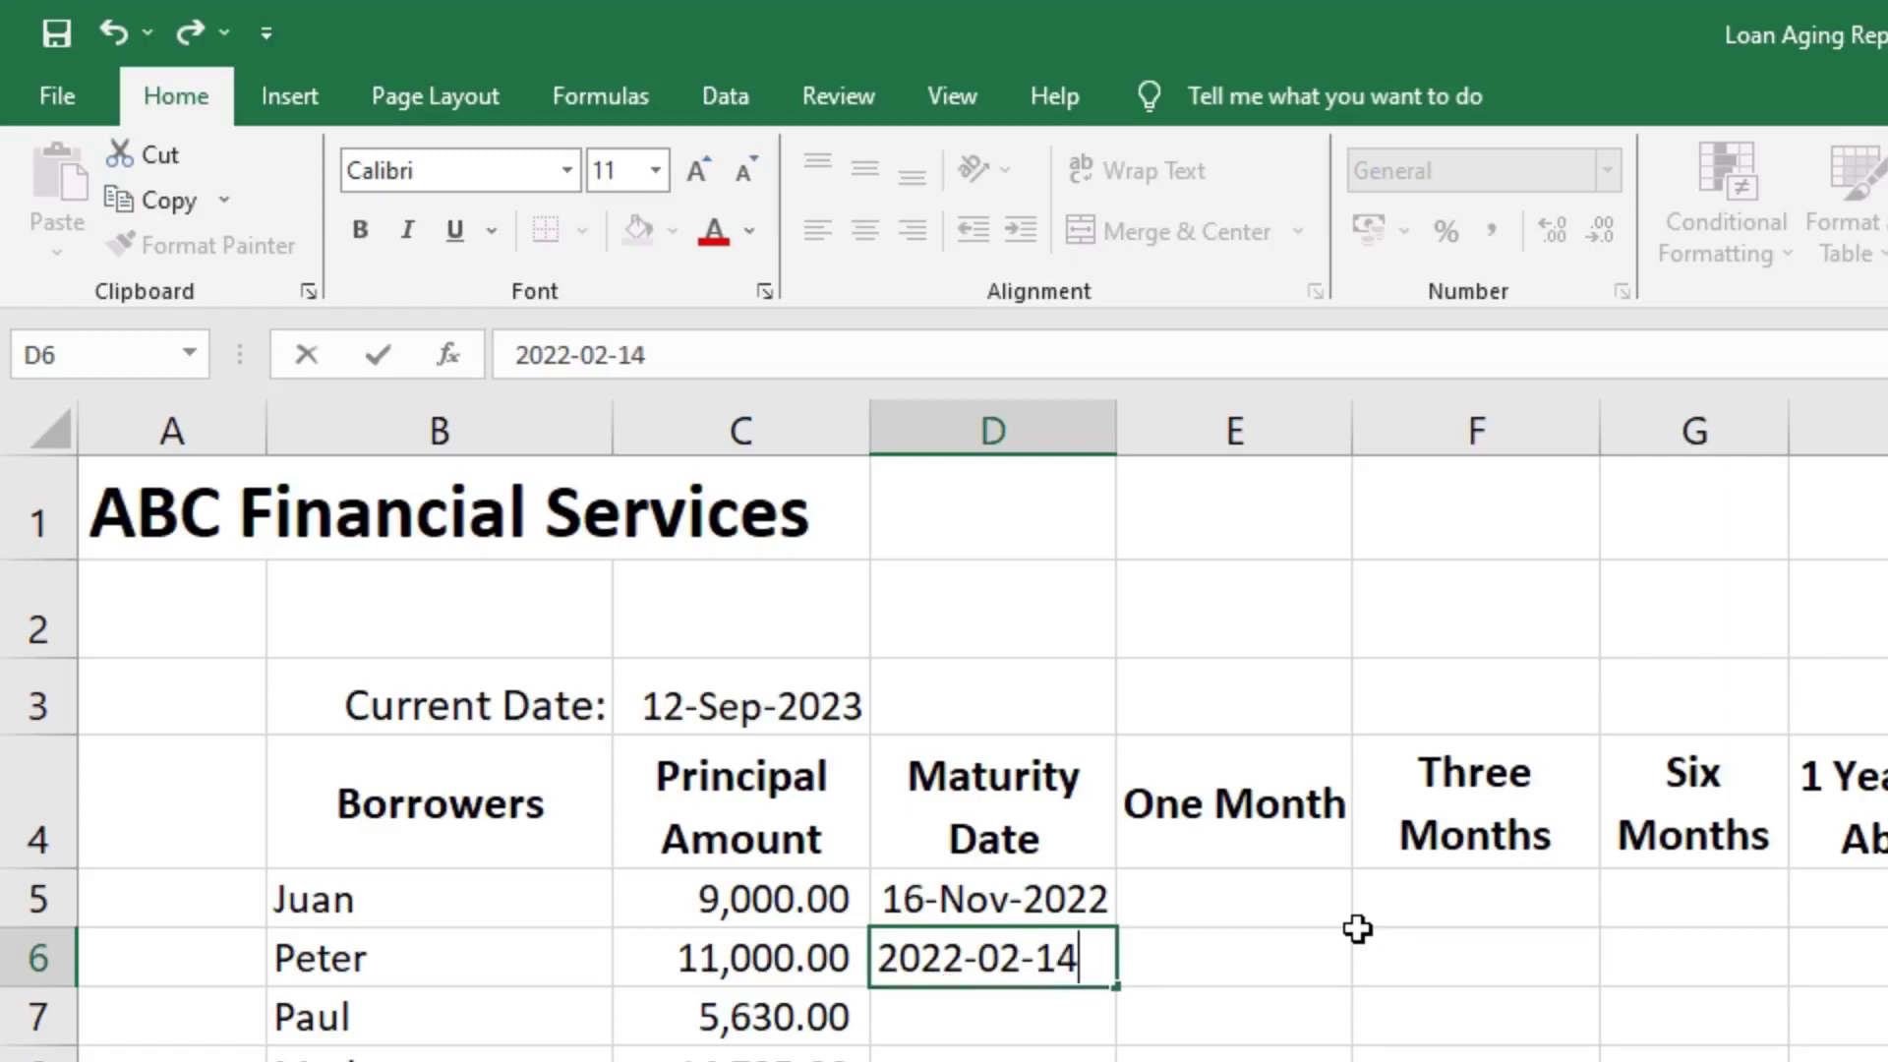
pyautogui.press('Return')
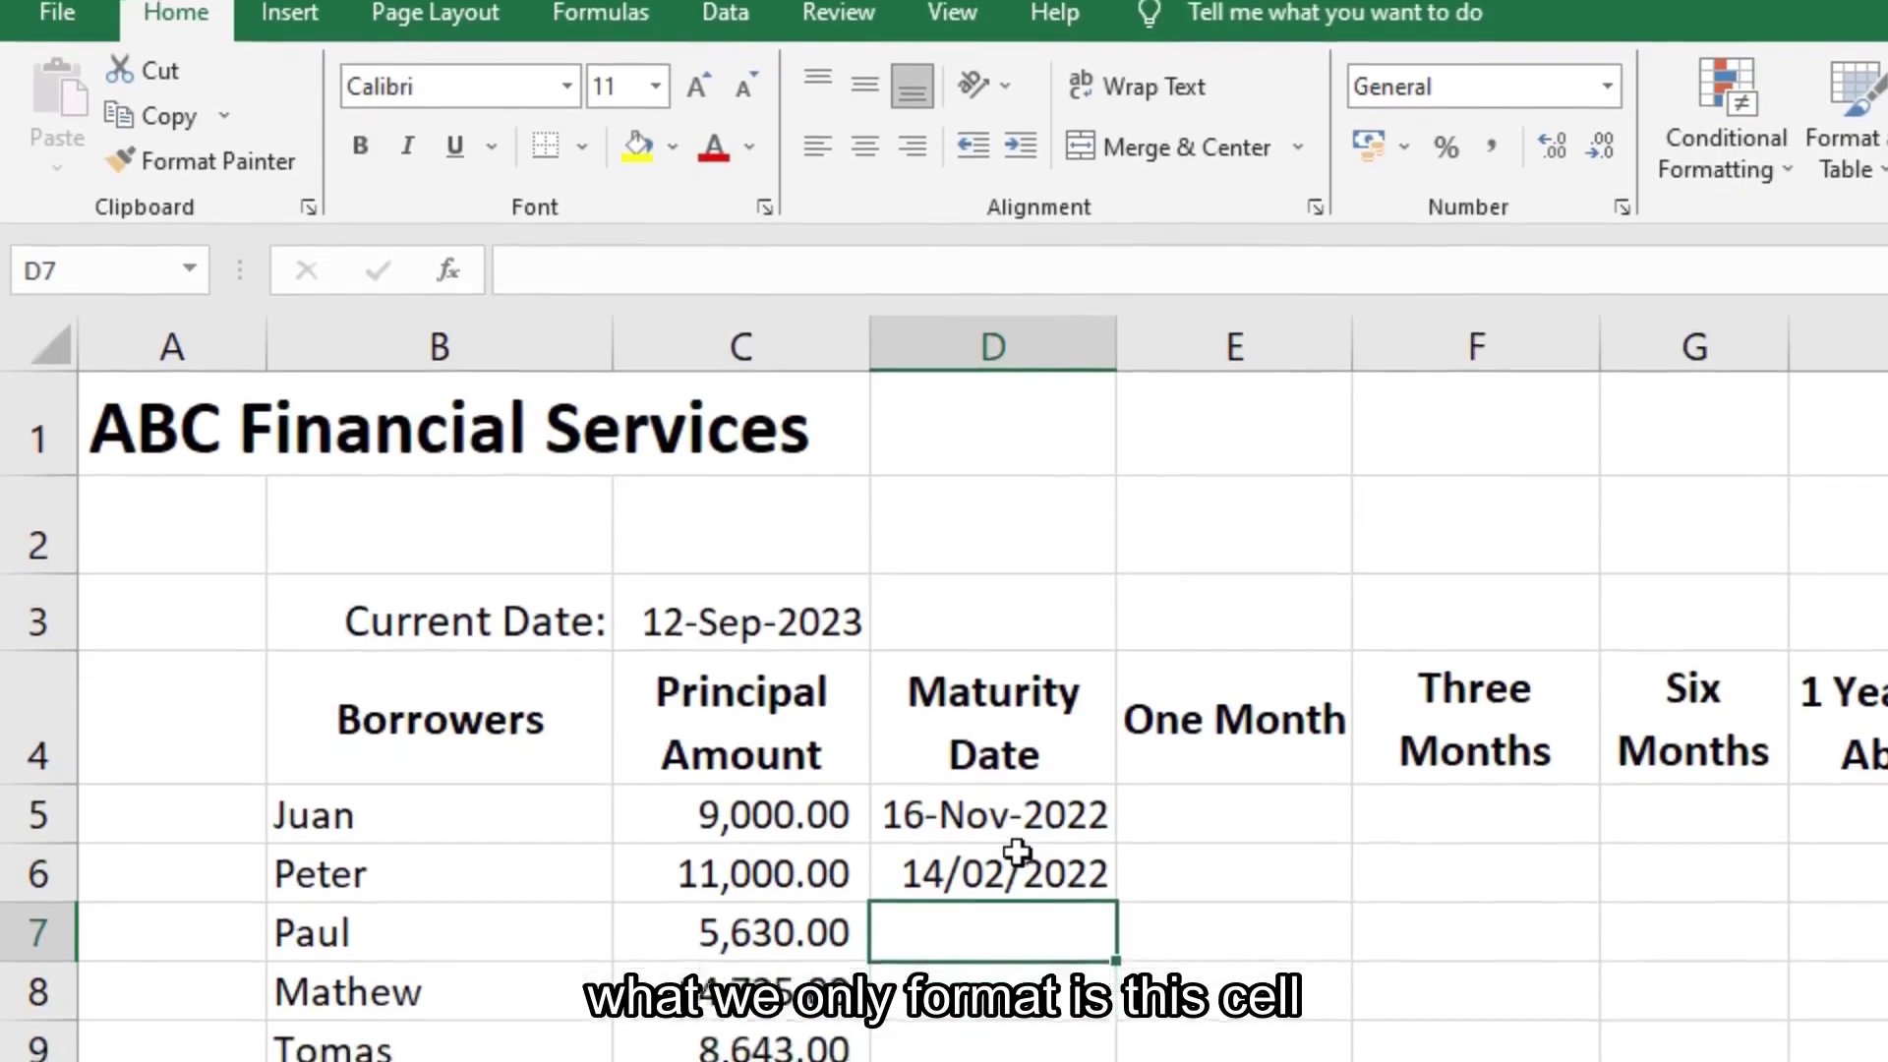
pyautogui.click(949, 819)
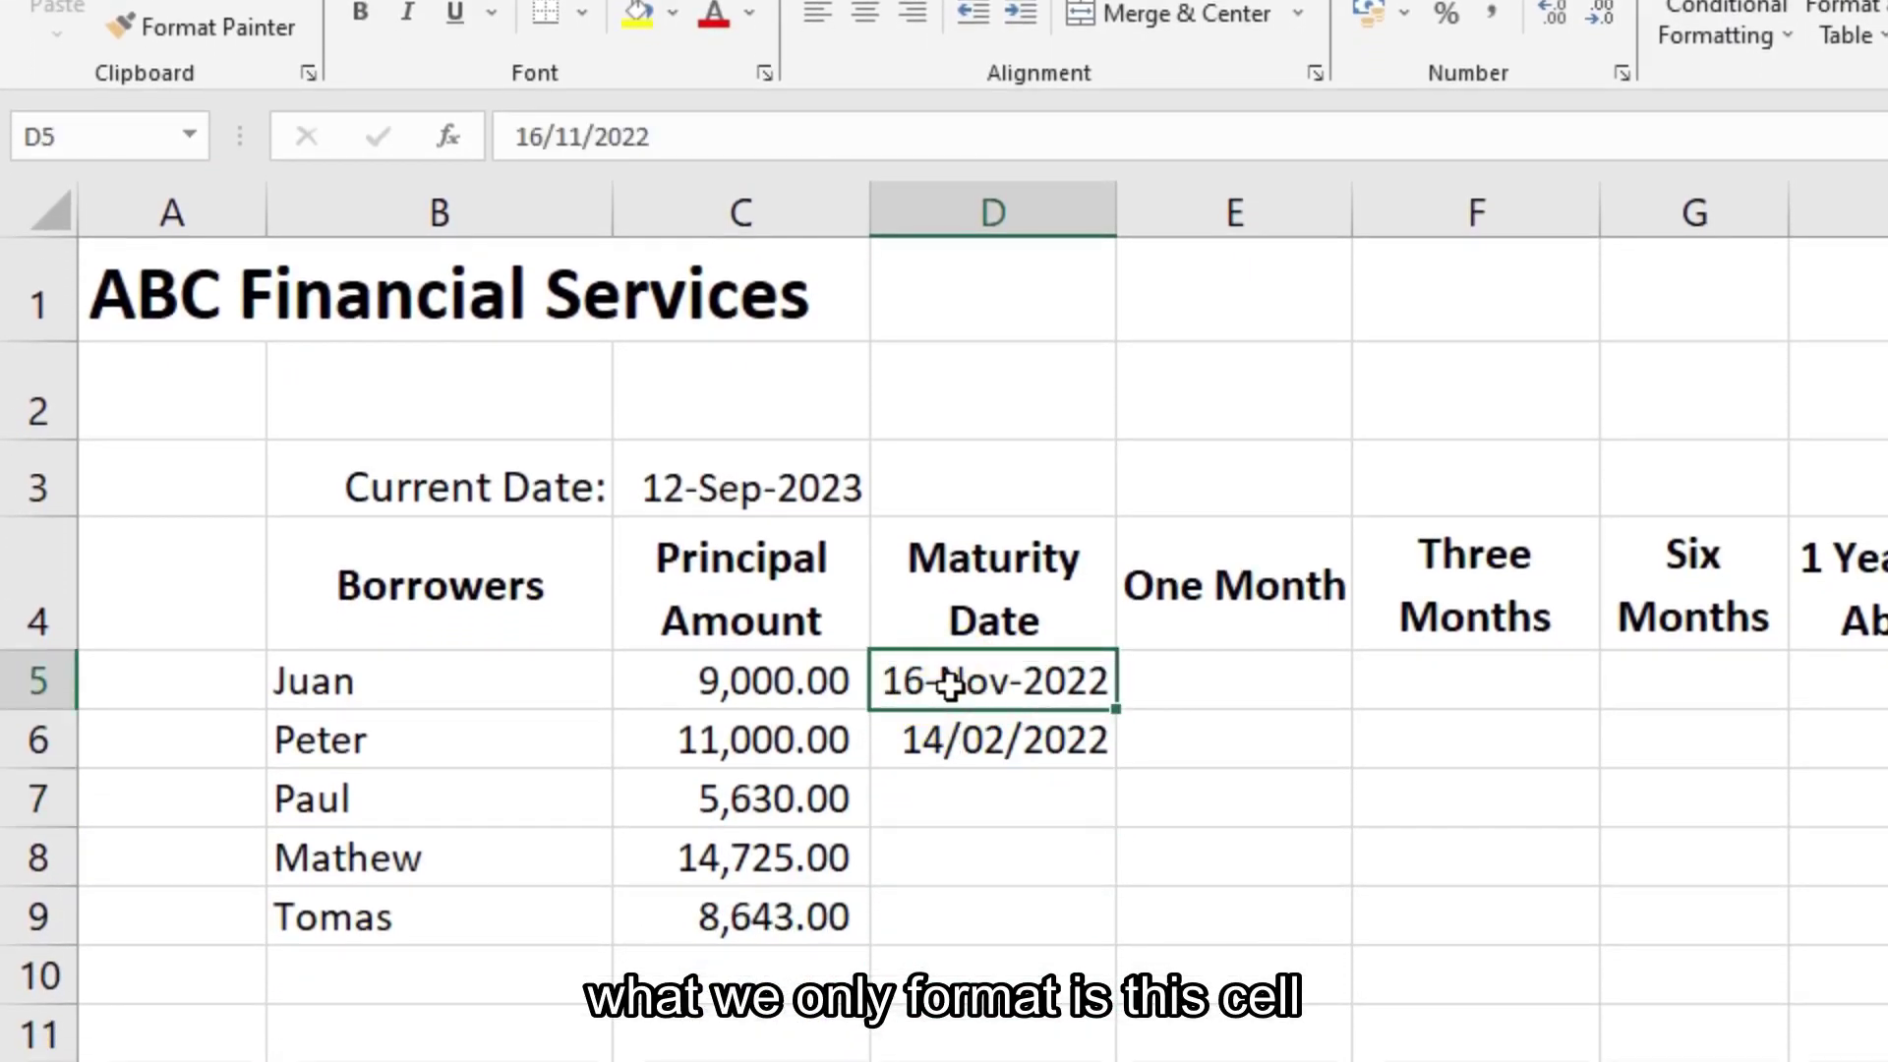
pyautogui.click(961, 742)
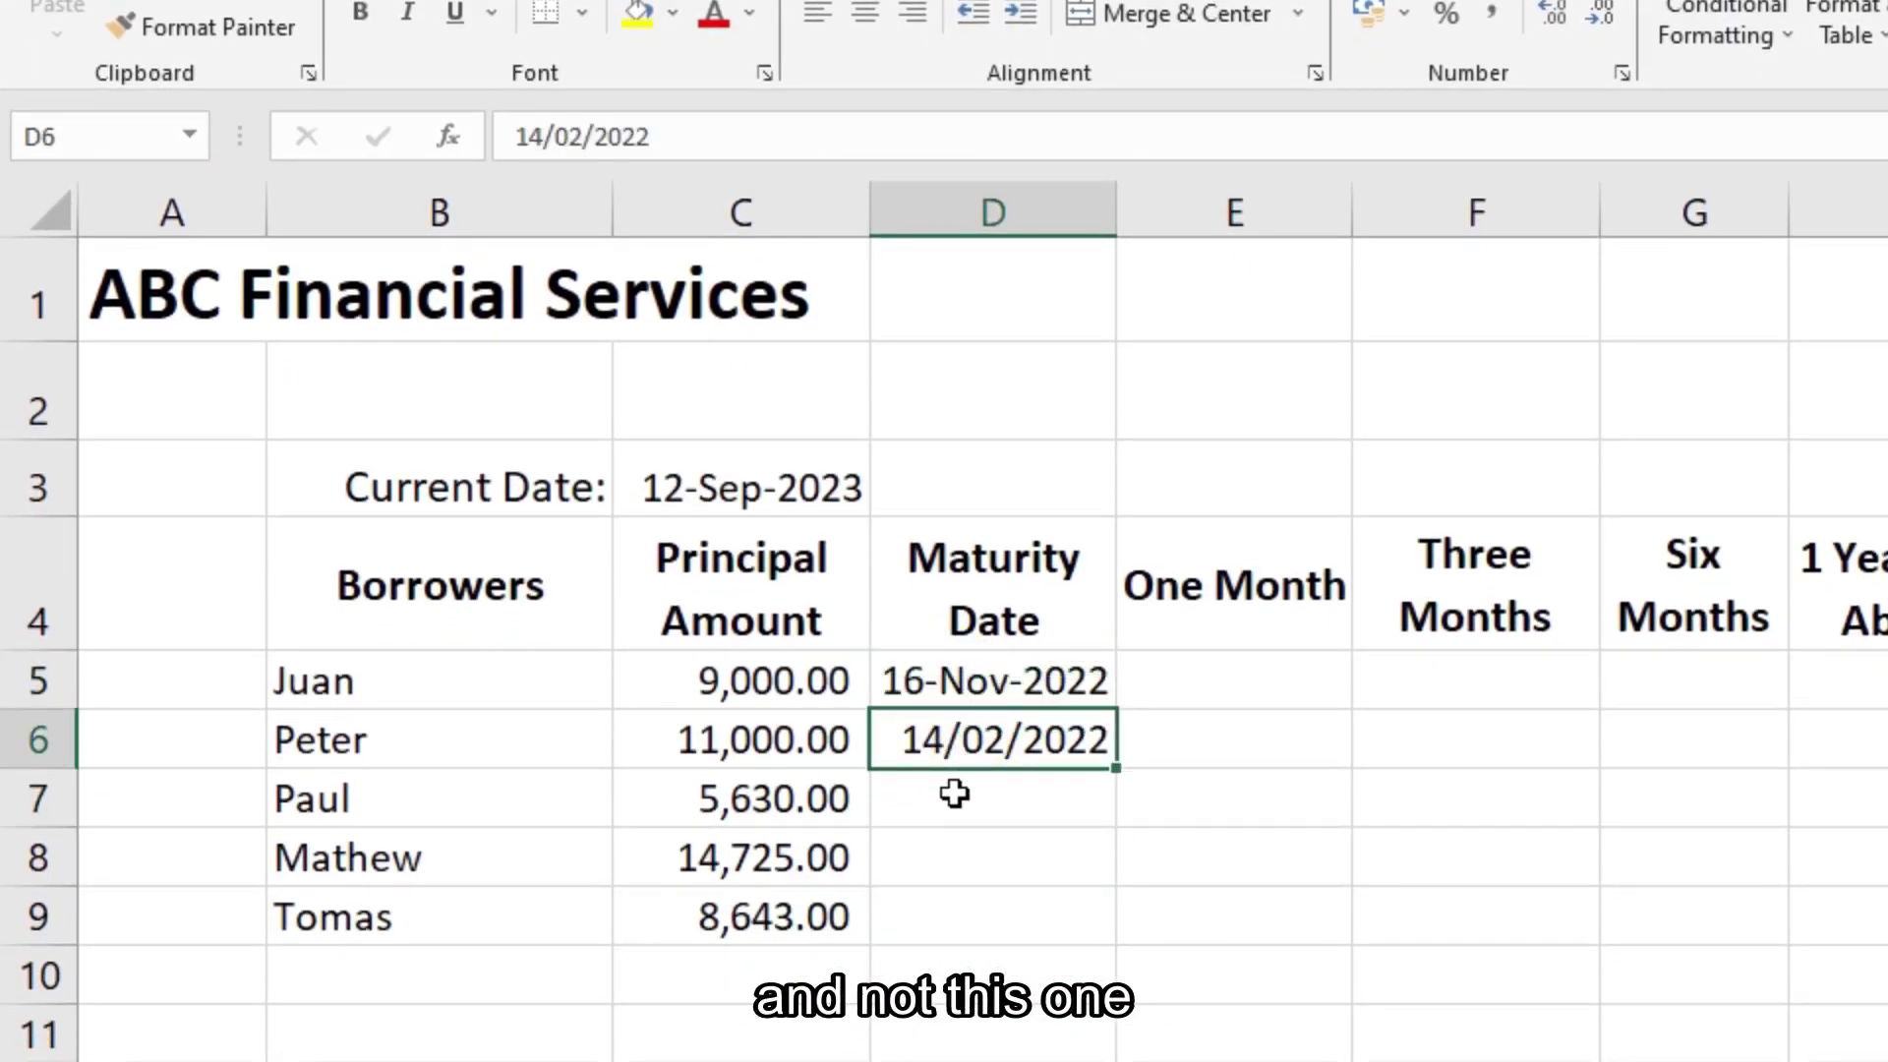
pyautogui.click(954, 806)
pyautogui.click(952, 853)
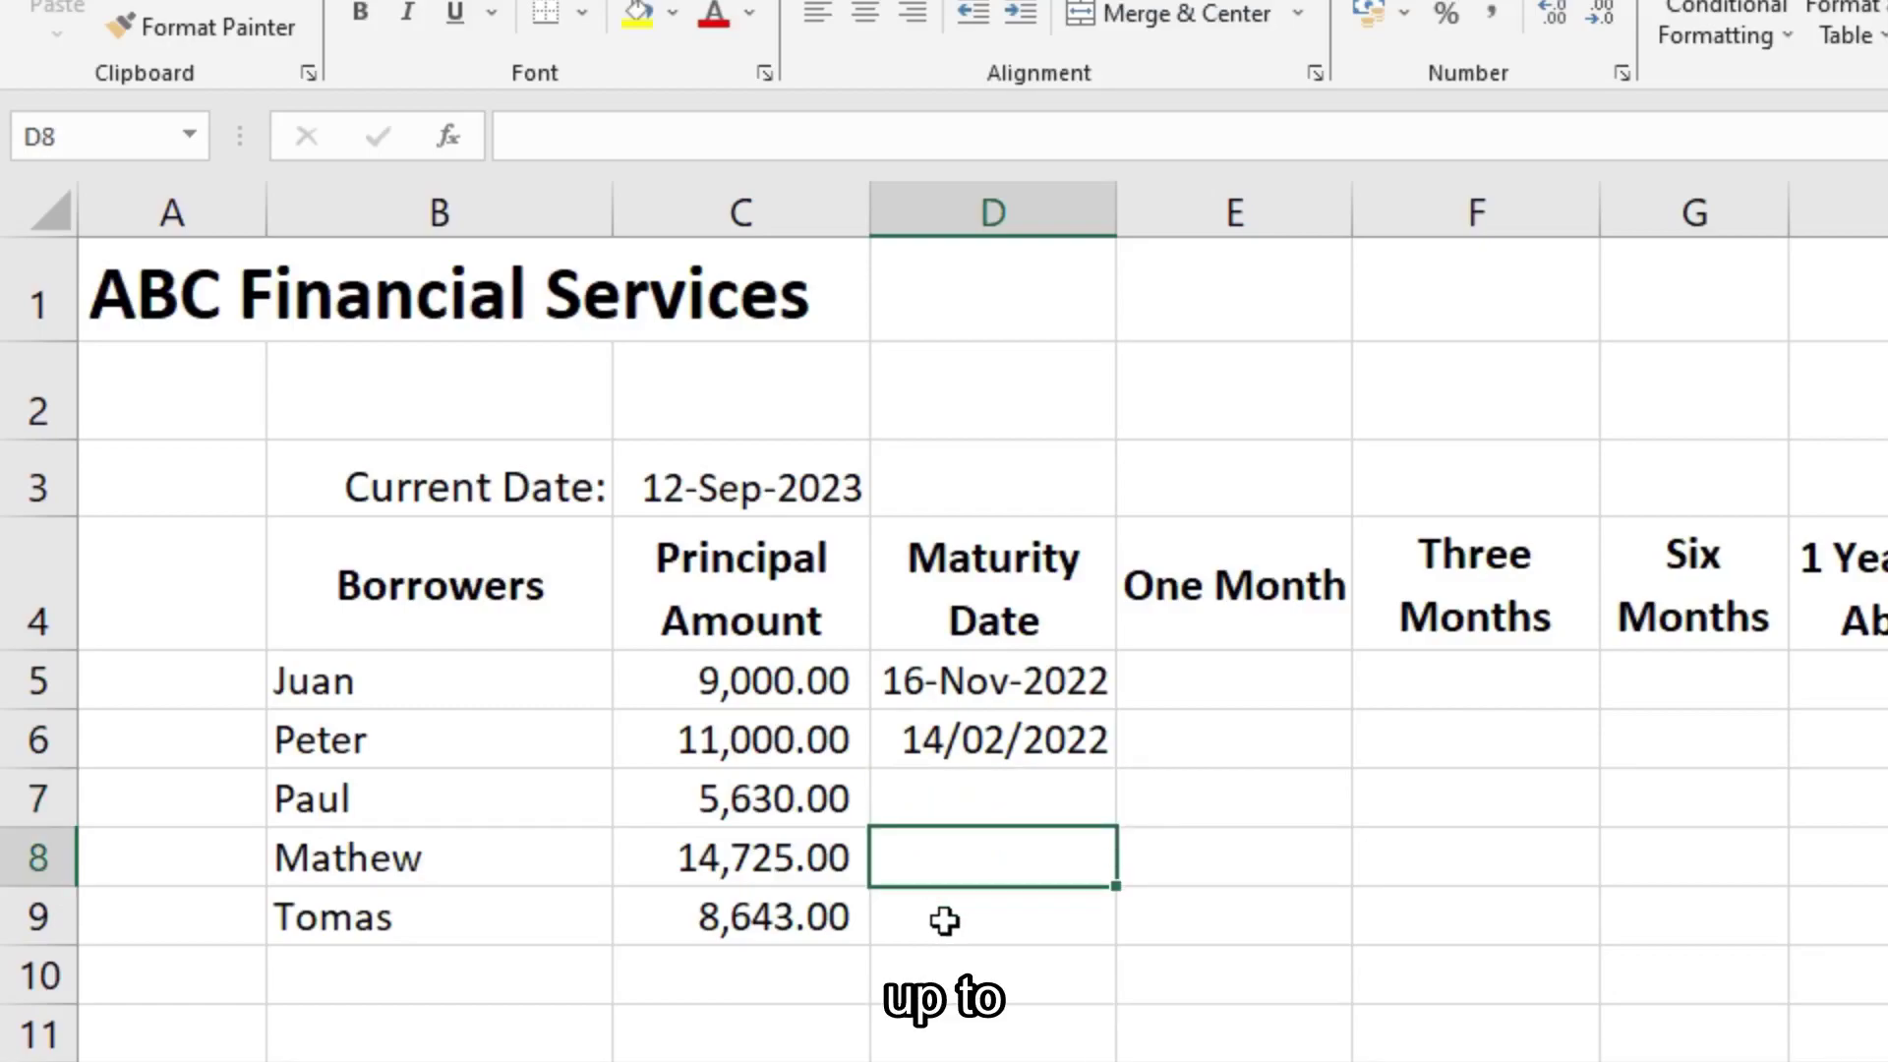
pyautogui.click(947, 921)
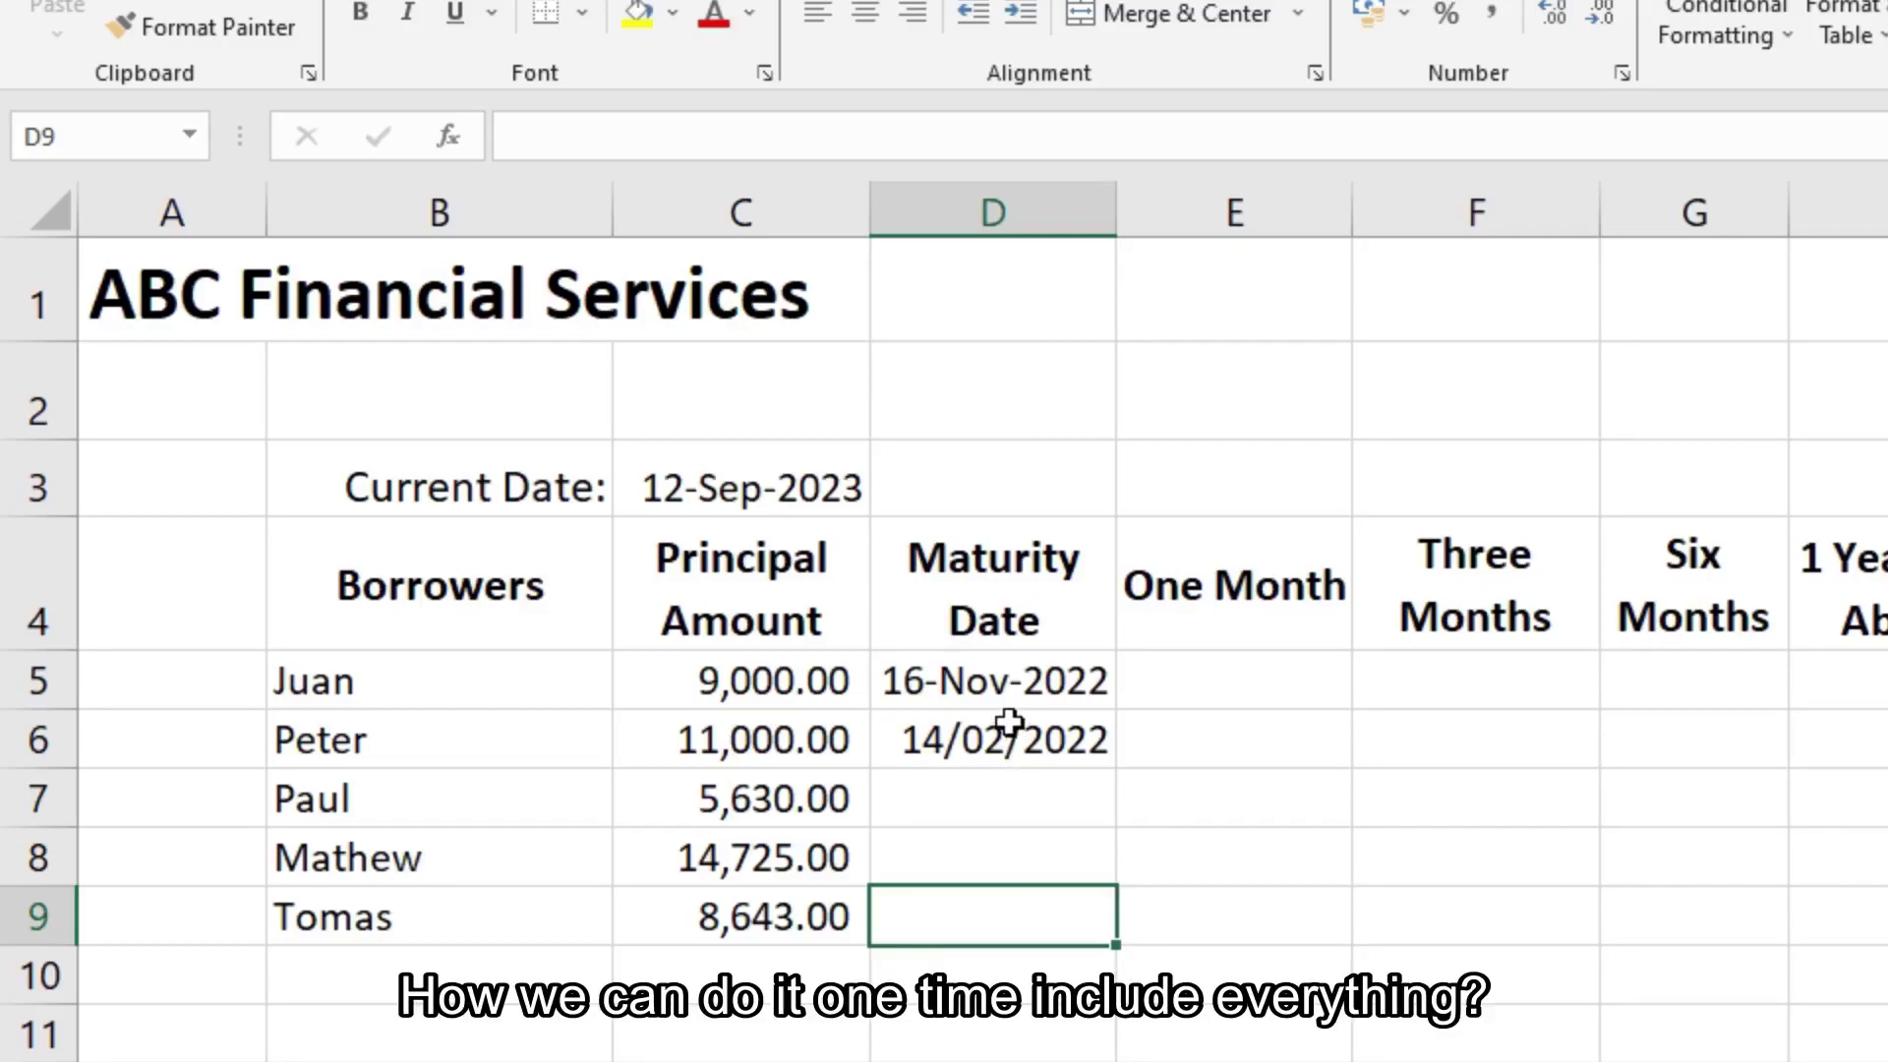
pyautogui.moveTo(989, 910); pyautogui.dragTo(981, 750)
# Try filling the maturity date in D5 down through D9, and undo the fill.
pyautogui.click(961, 685)
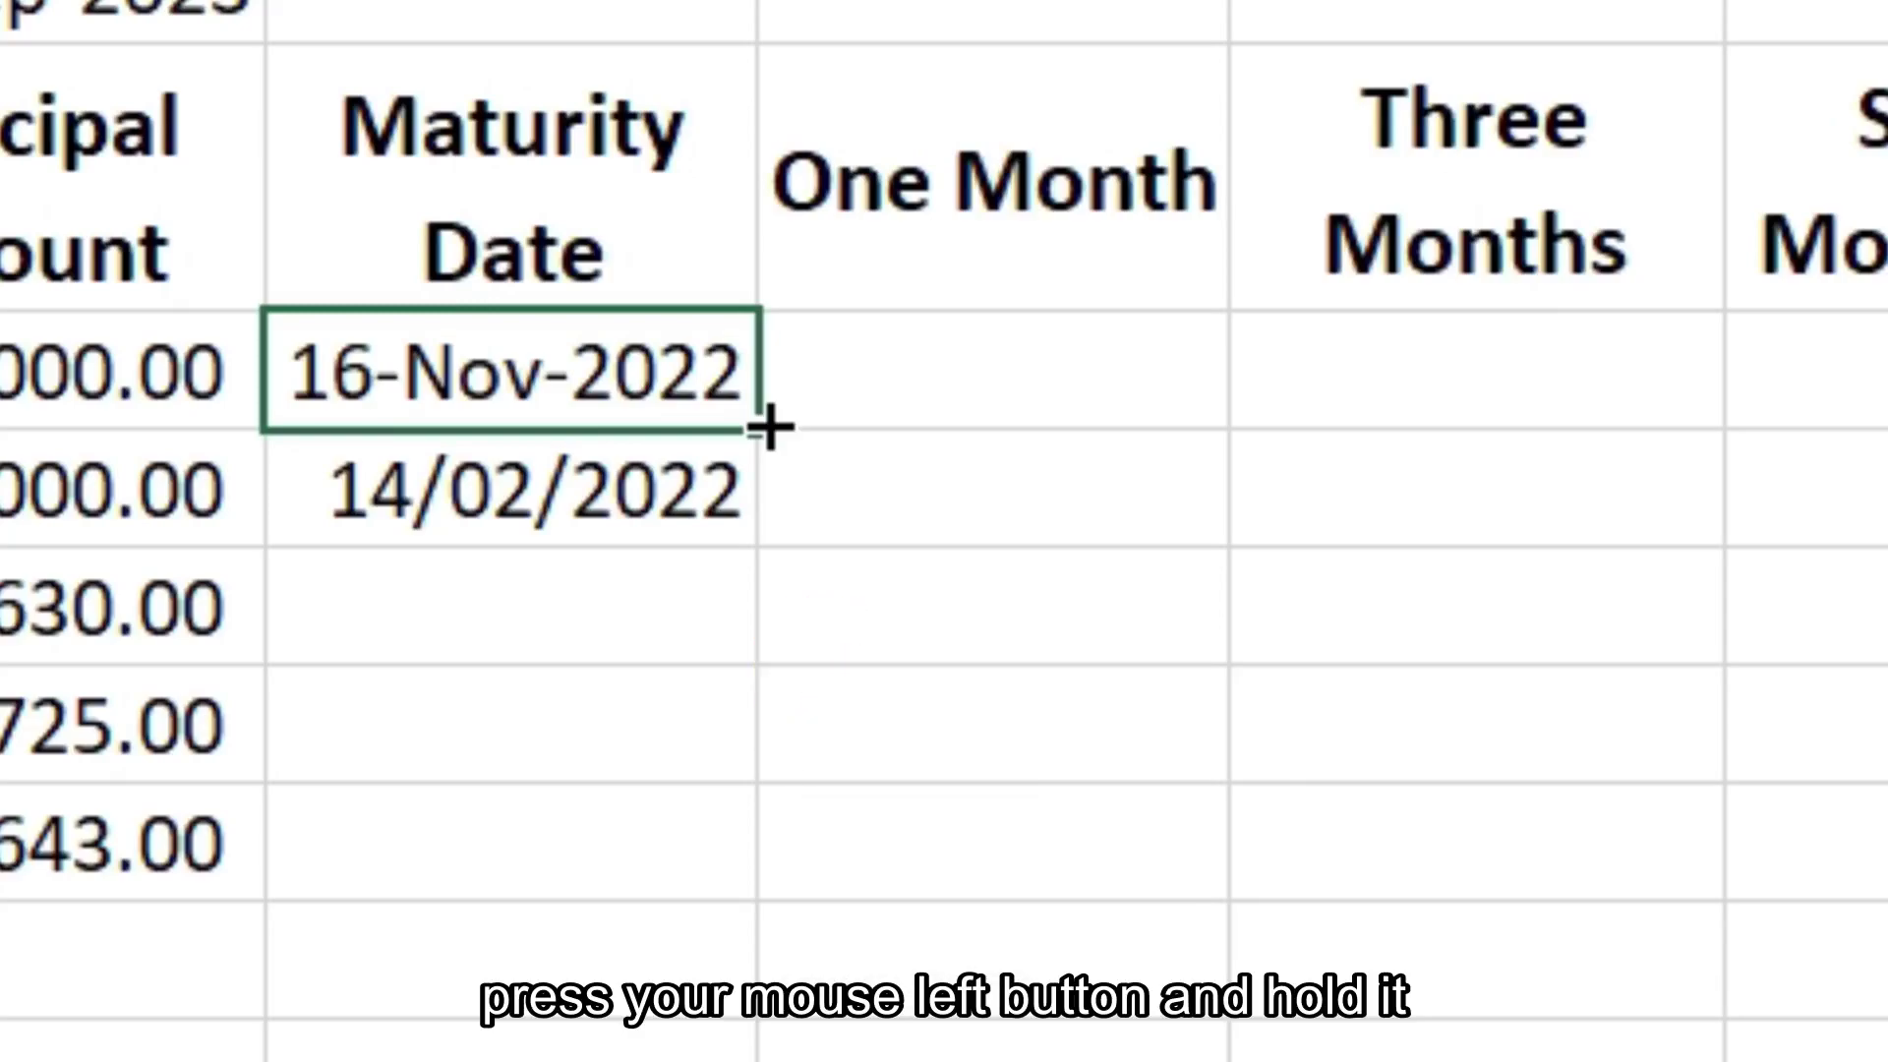
pyautogui.moveTo(770, 426); pyautogui.dragTo(729, 856)
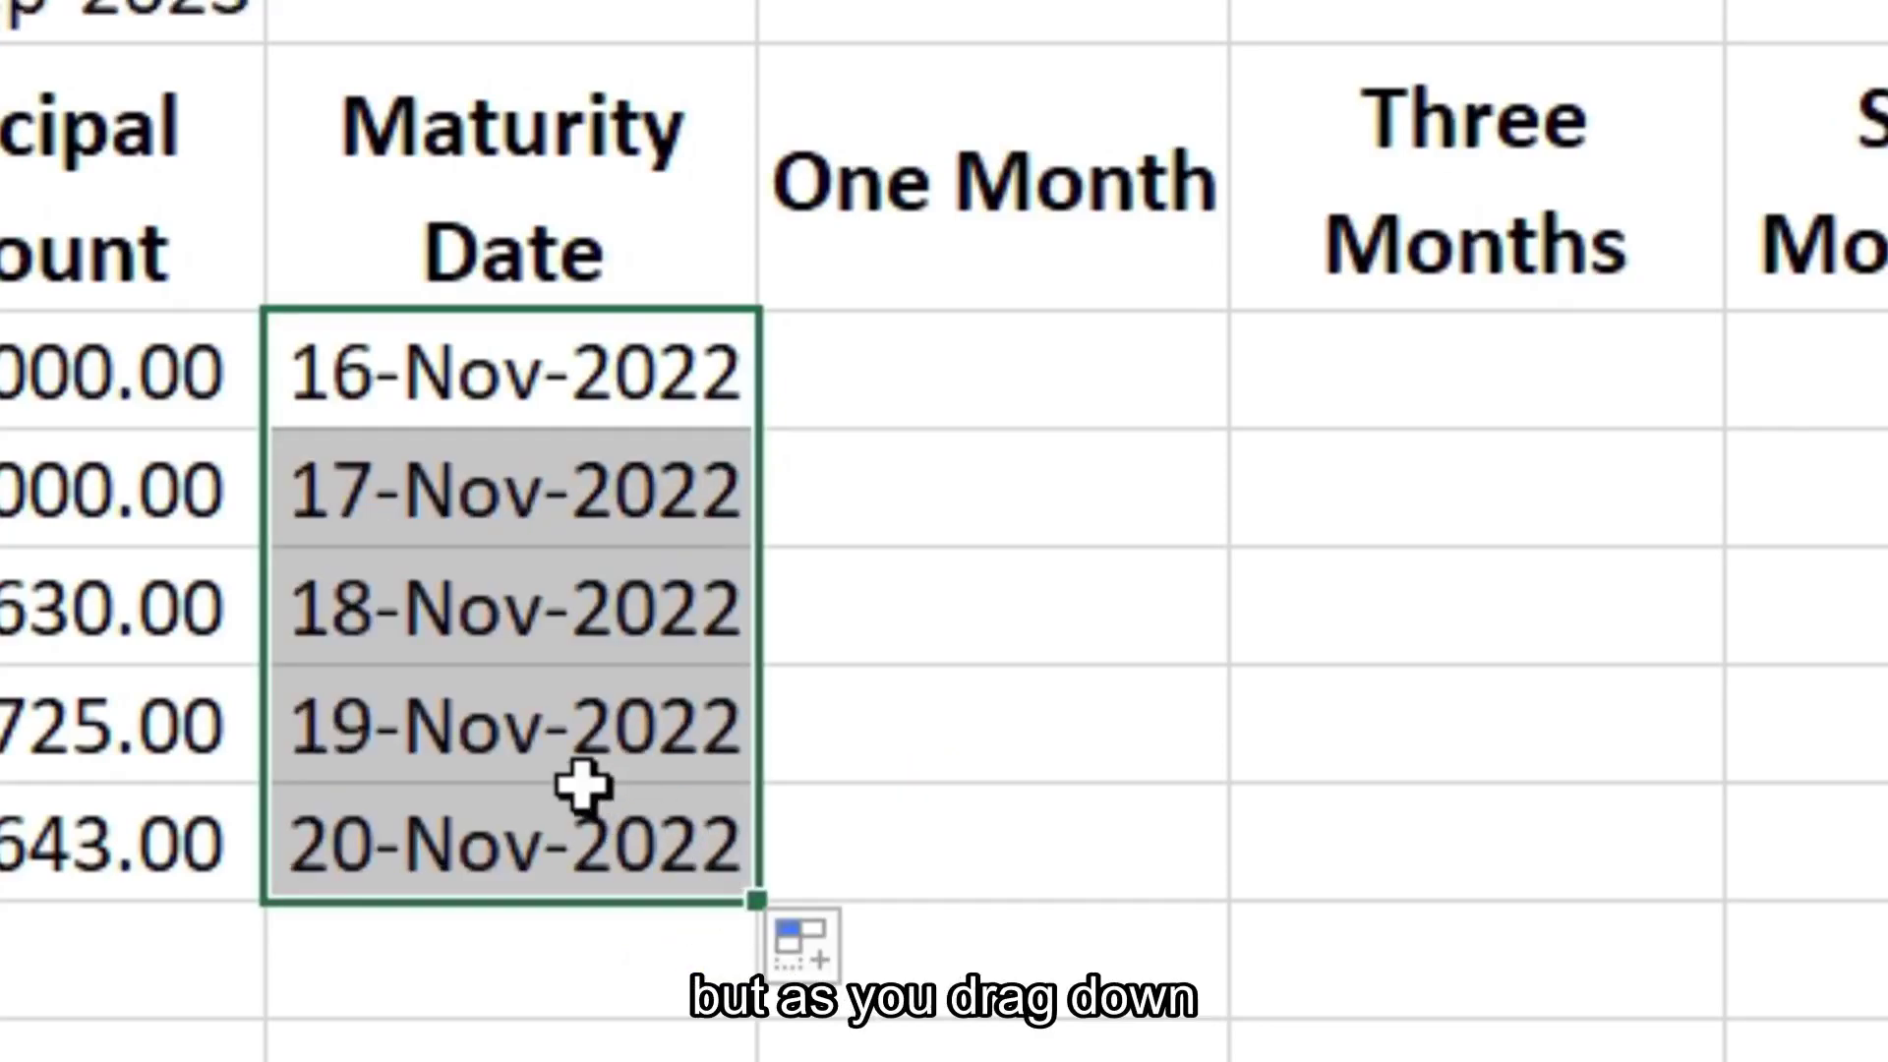
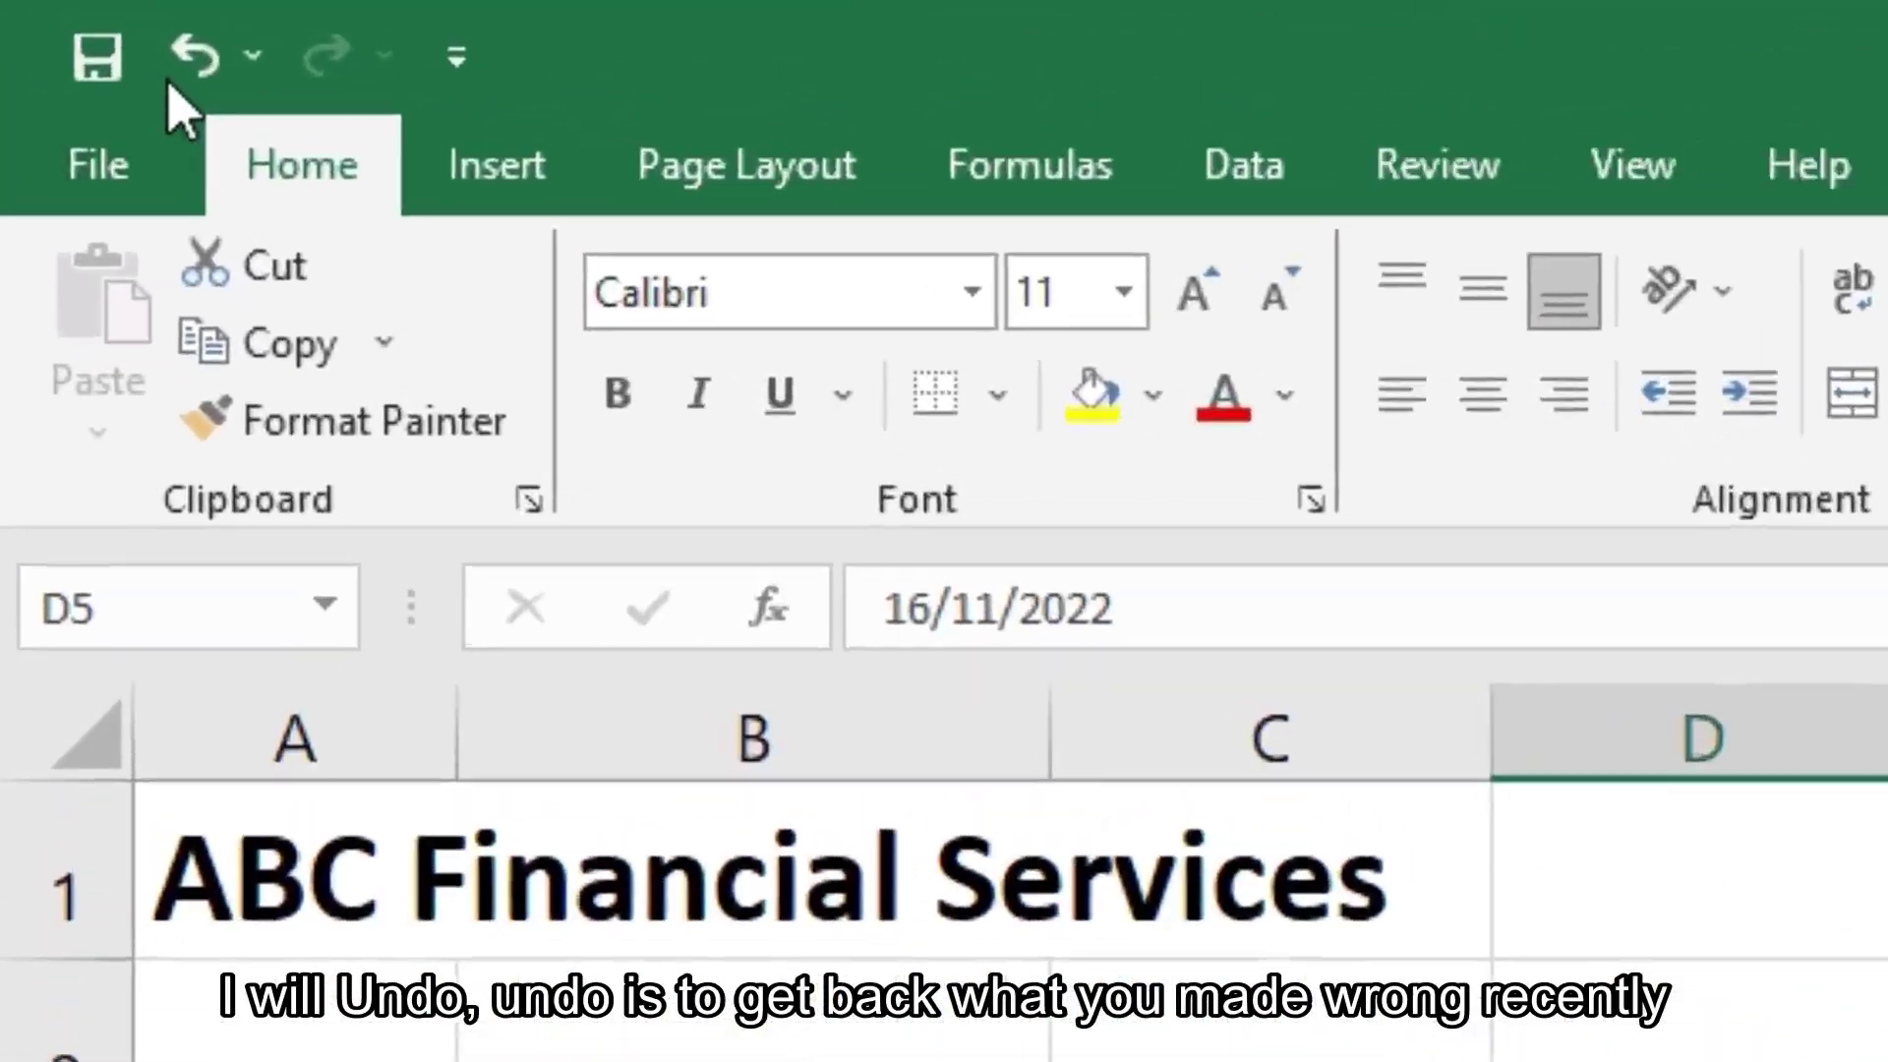
pyautogui.click(196, 57)
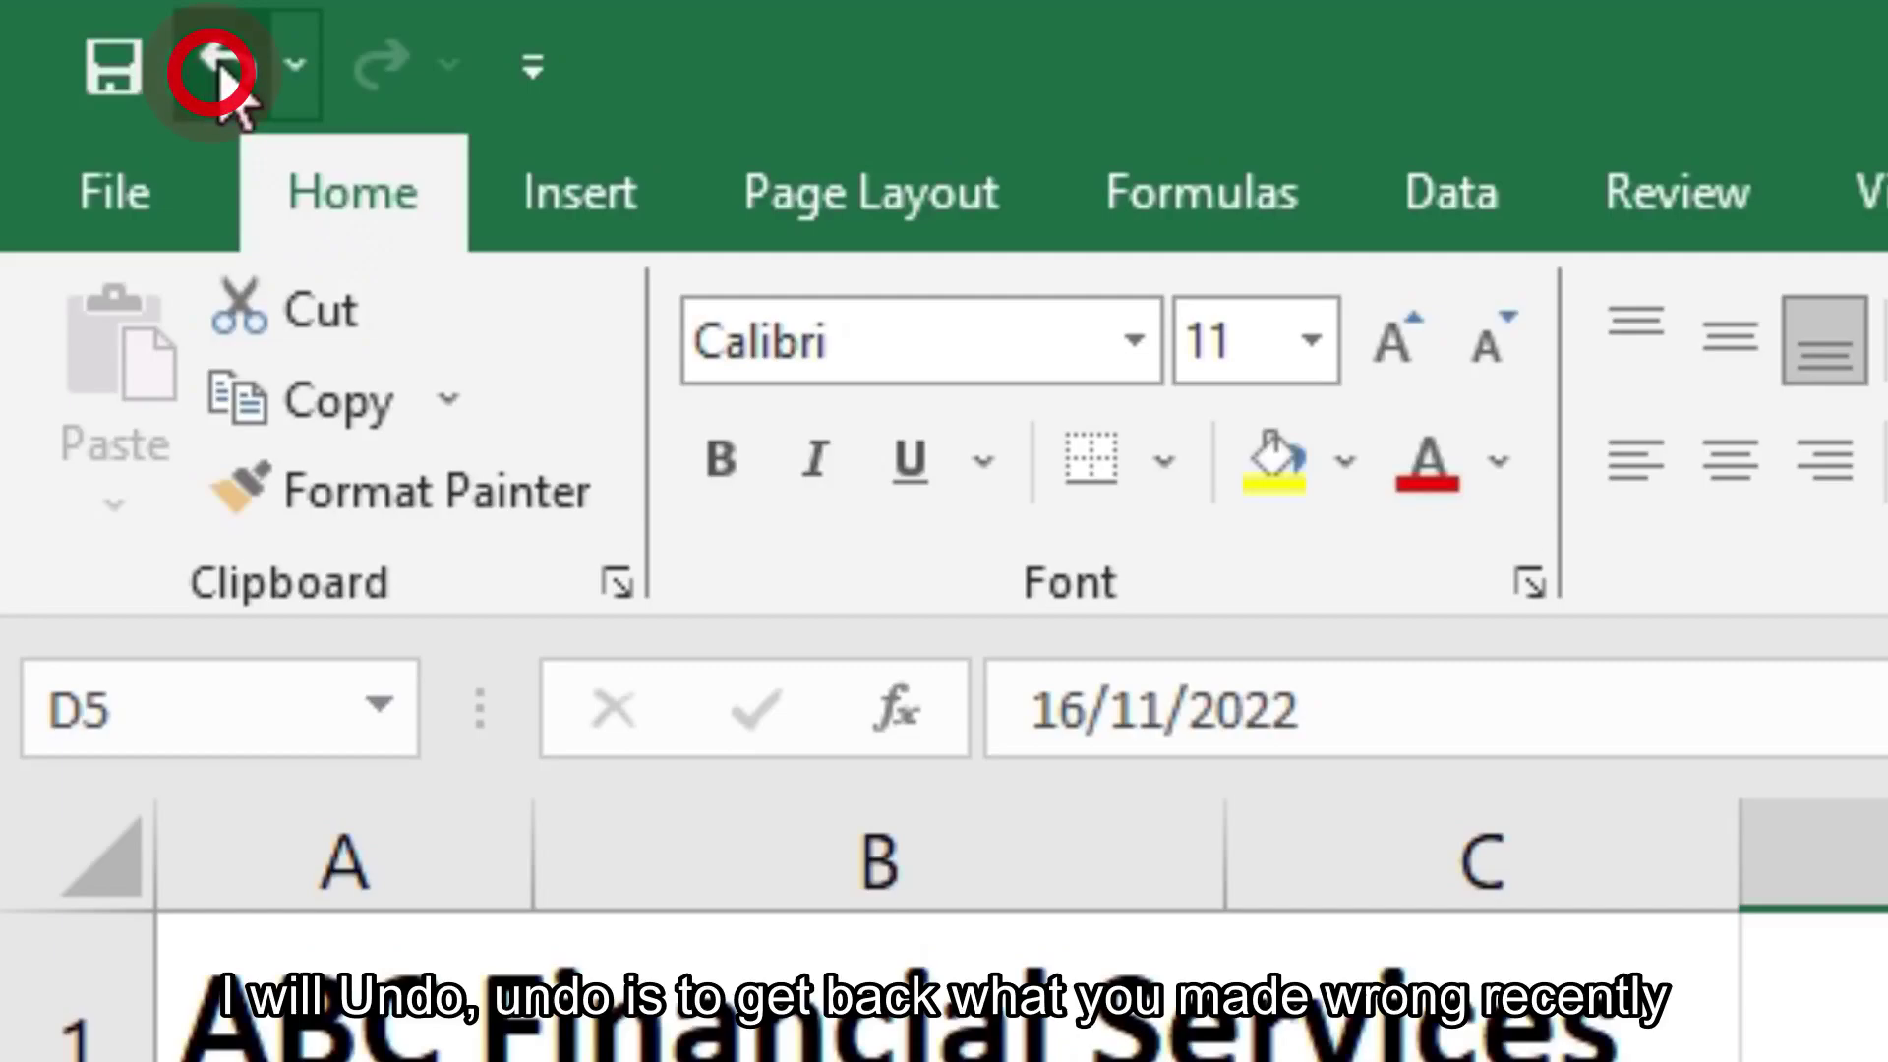
# Undo the auto fill of the maturity dates in column D.
pyautogui.click(196, 57)
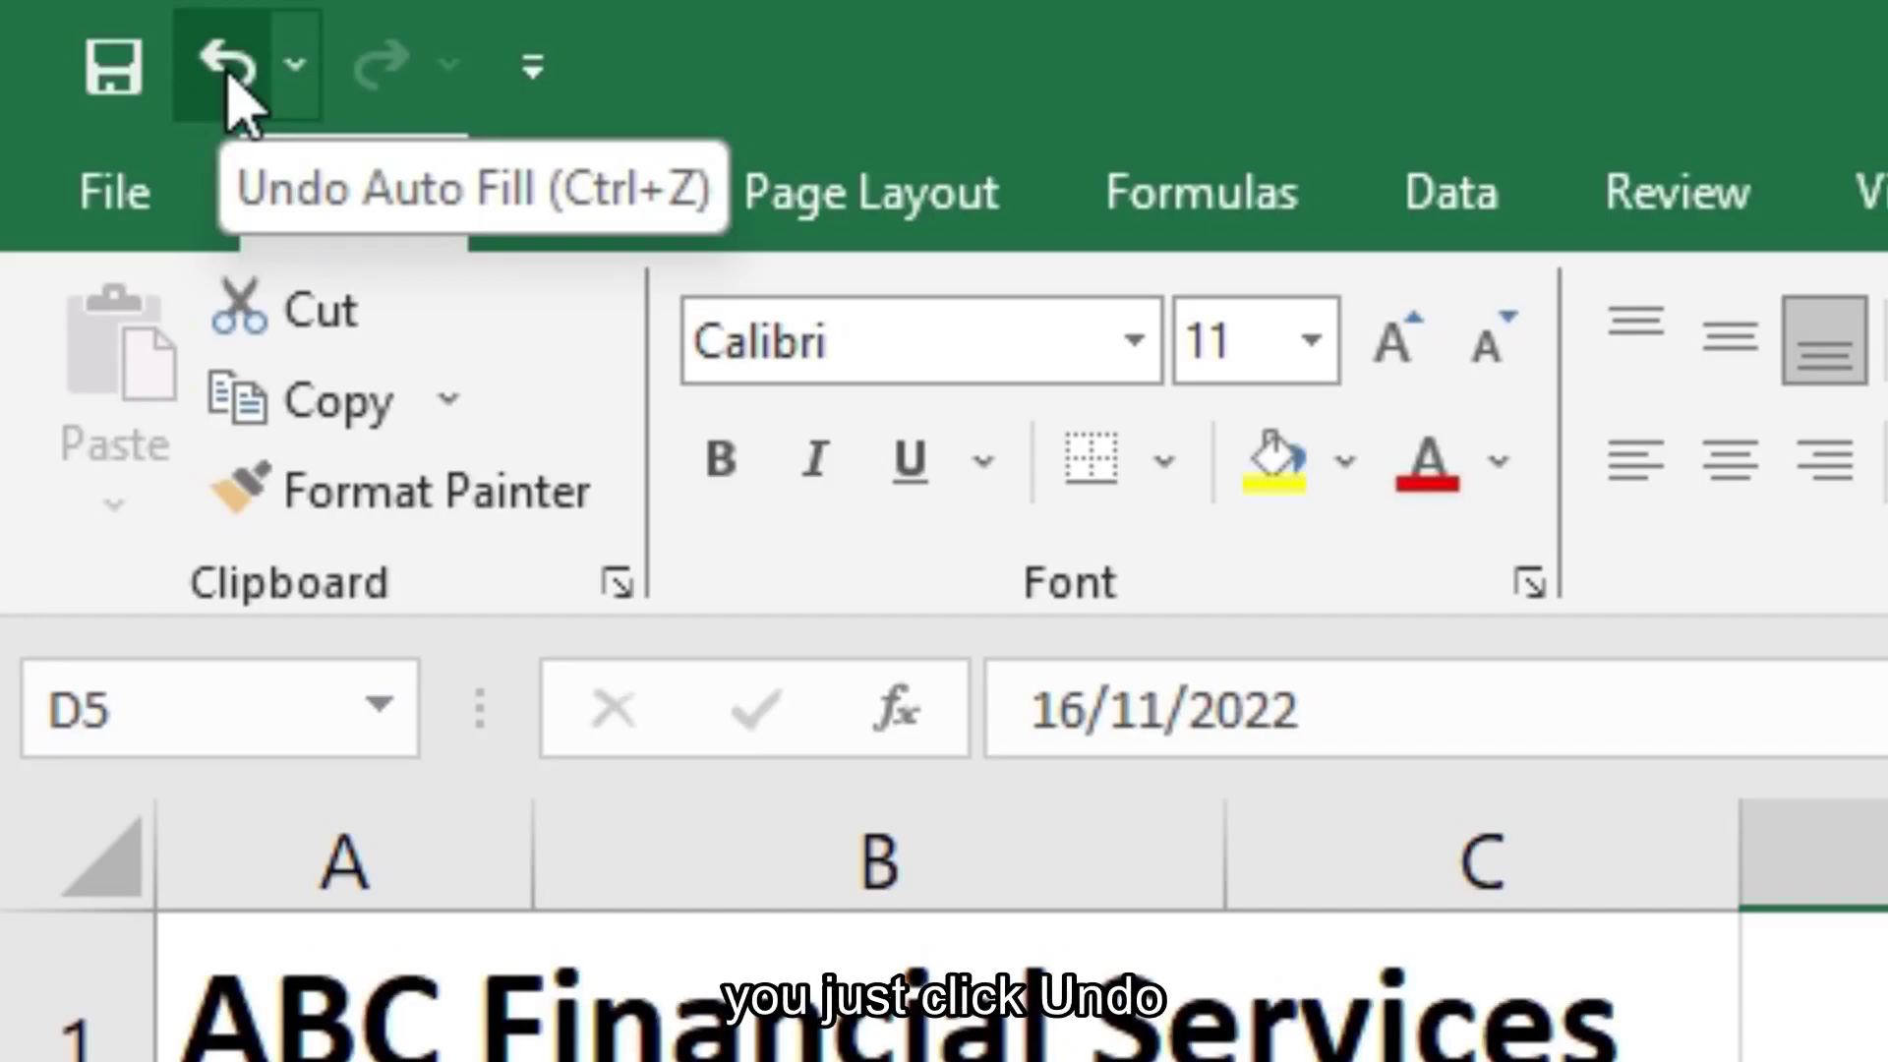
pyautogui.click(226, 66)
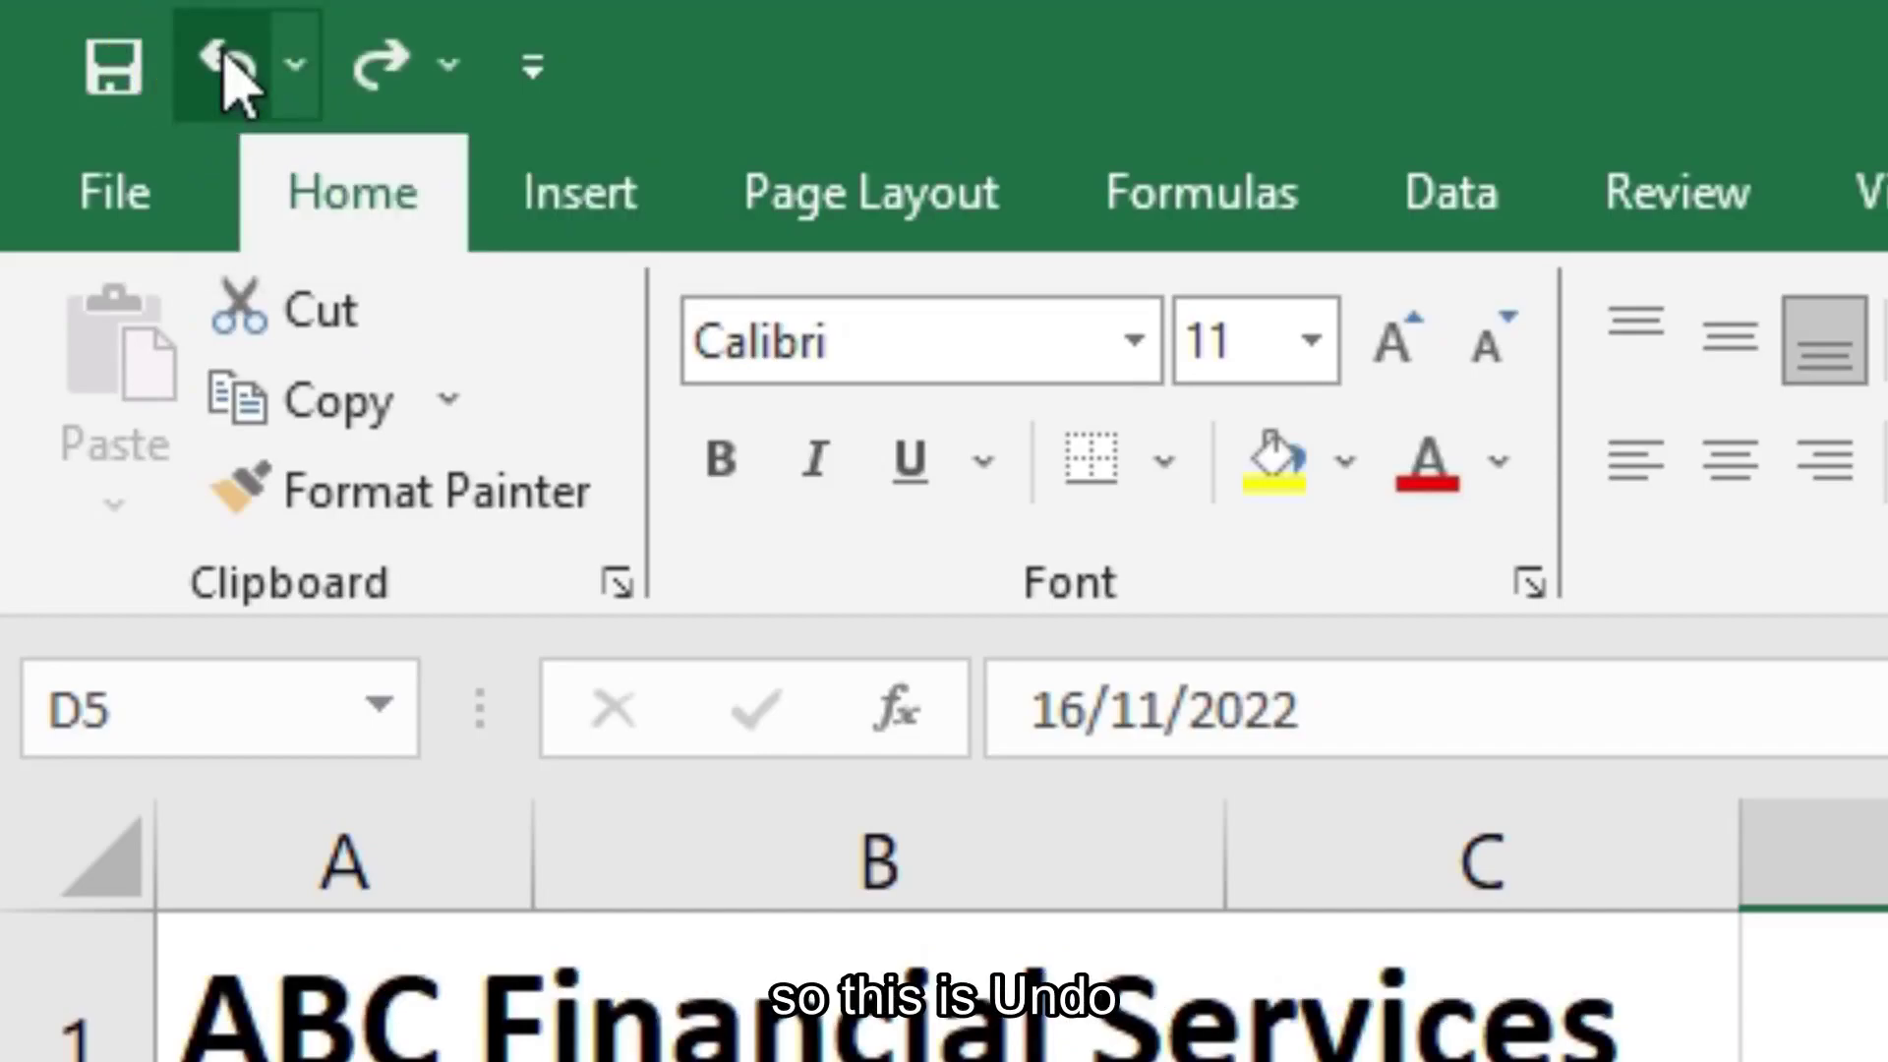
pyautogui.click(118, 70)
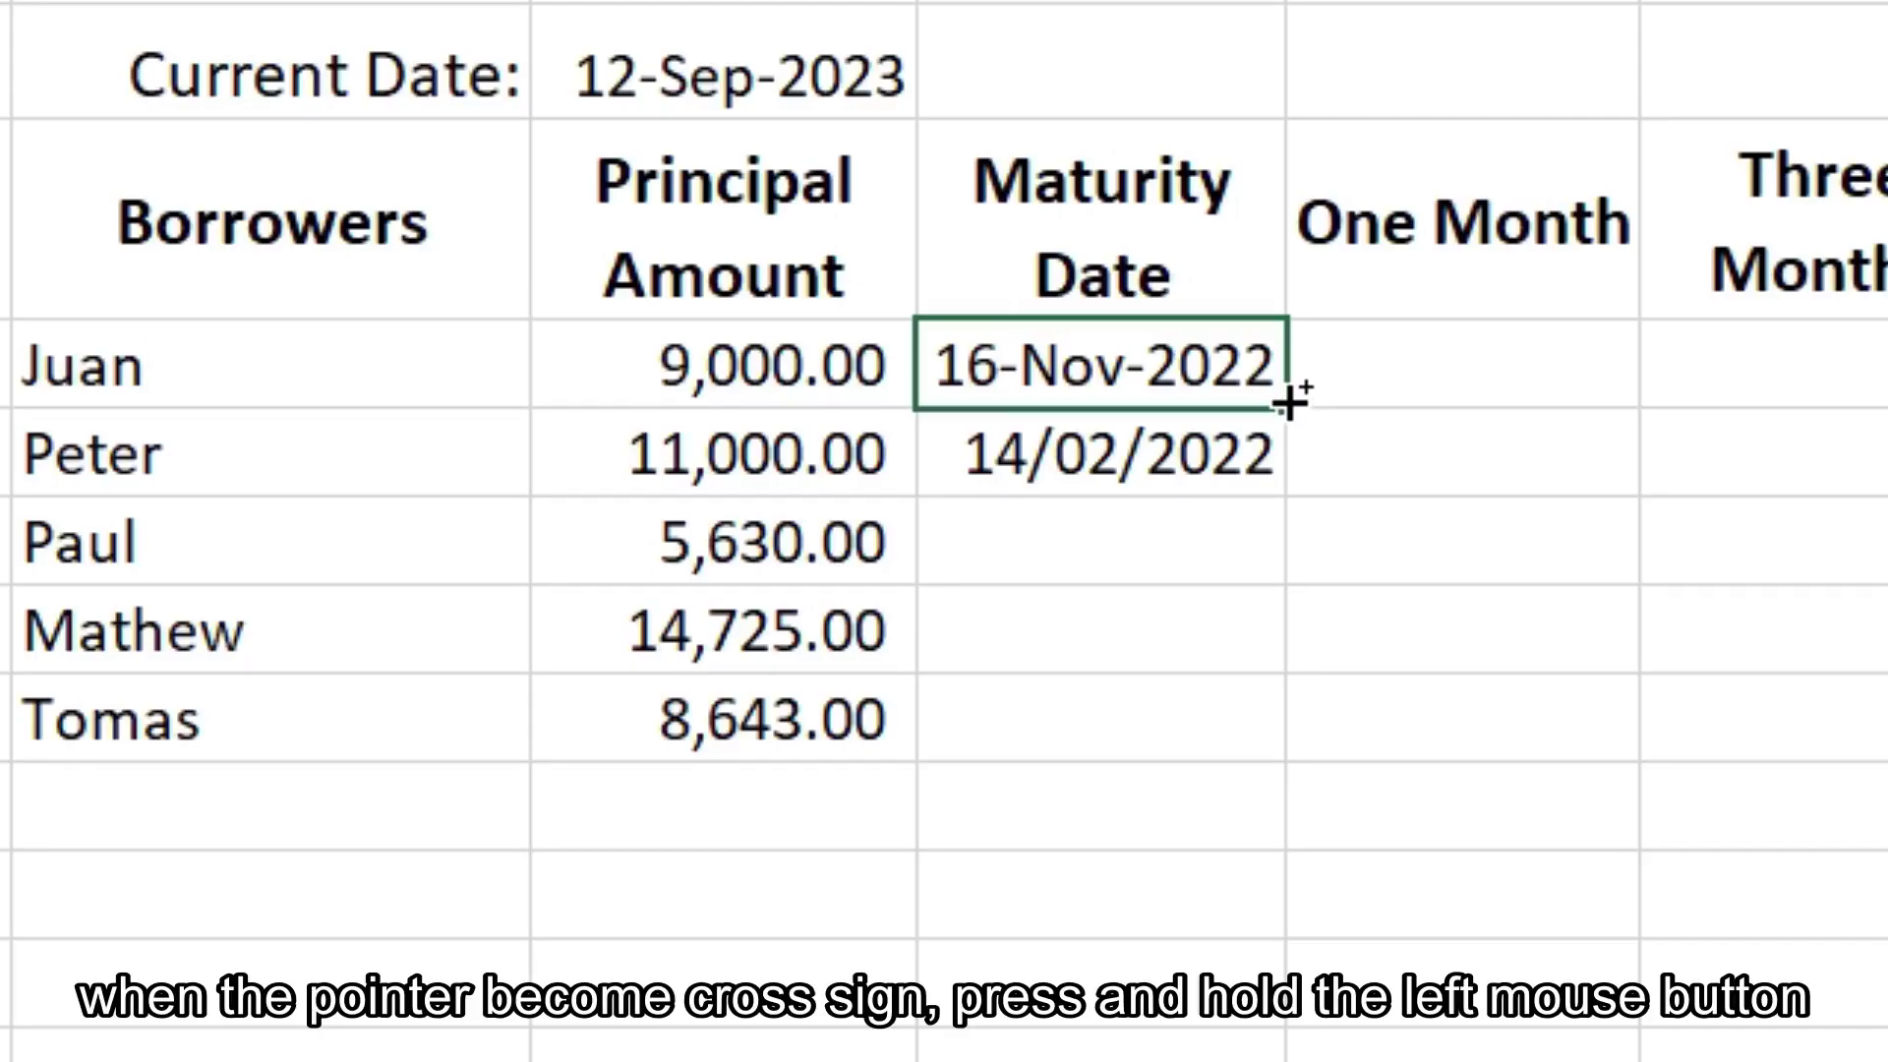
# Fill the maturity date in D5 down through D9, and clear only the contents of D6:D9.
pyautogui.moveTo(1288, 402); pyautogui.dragTo(1276, 752)
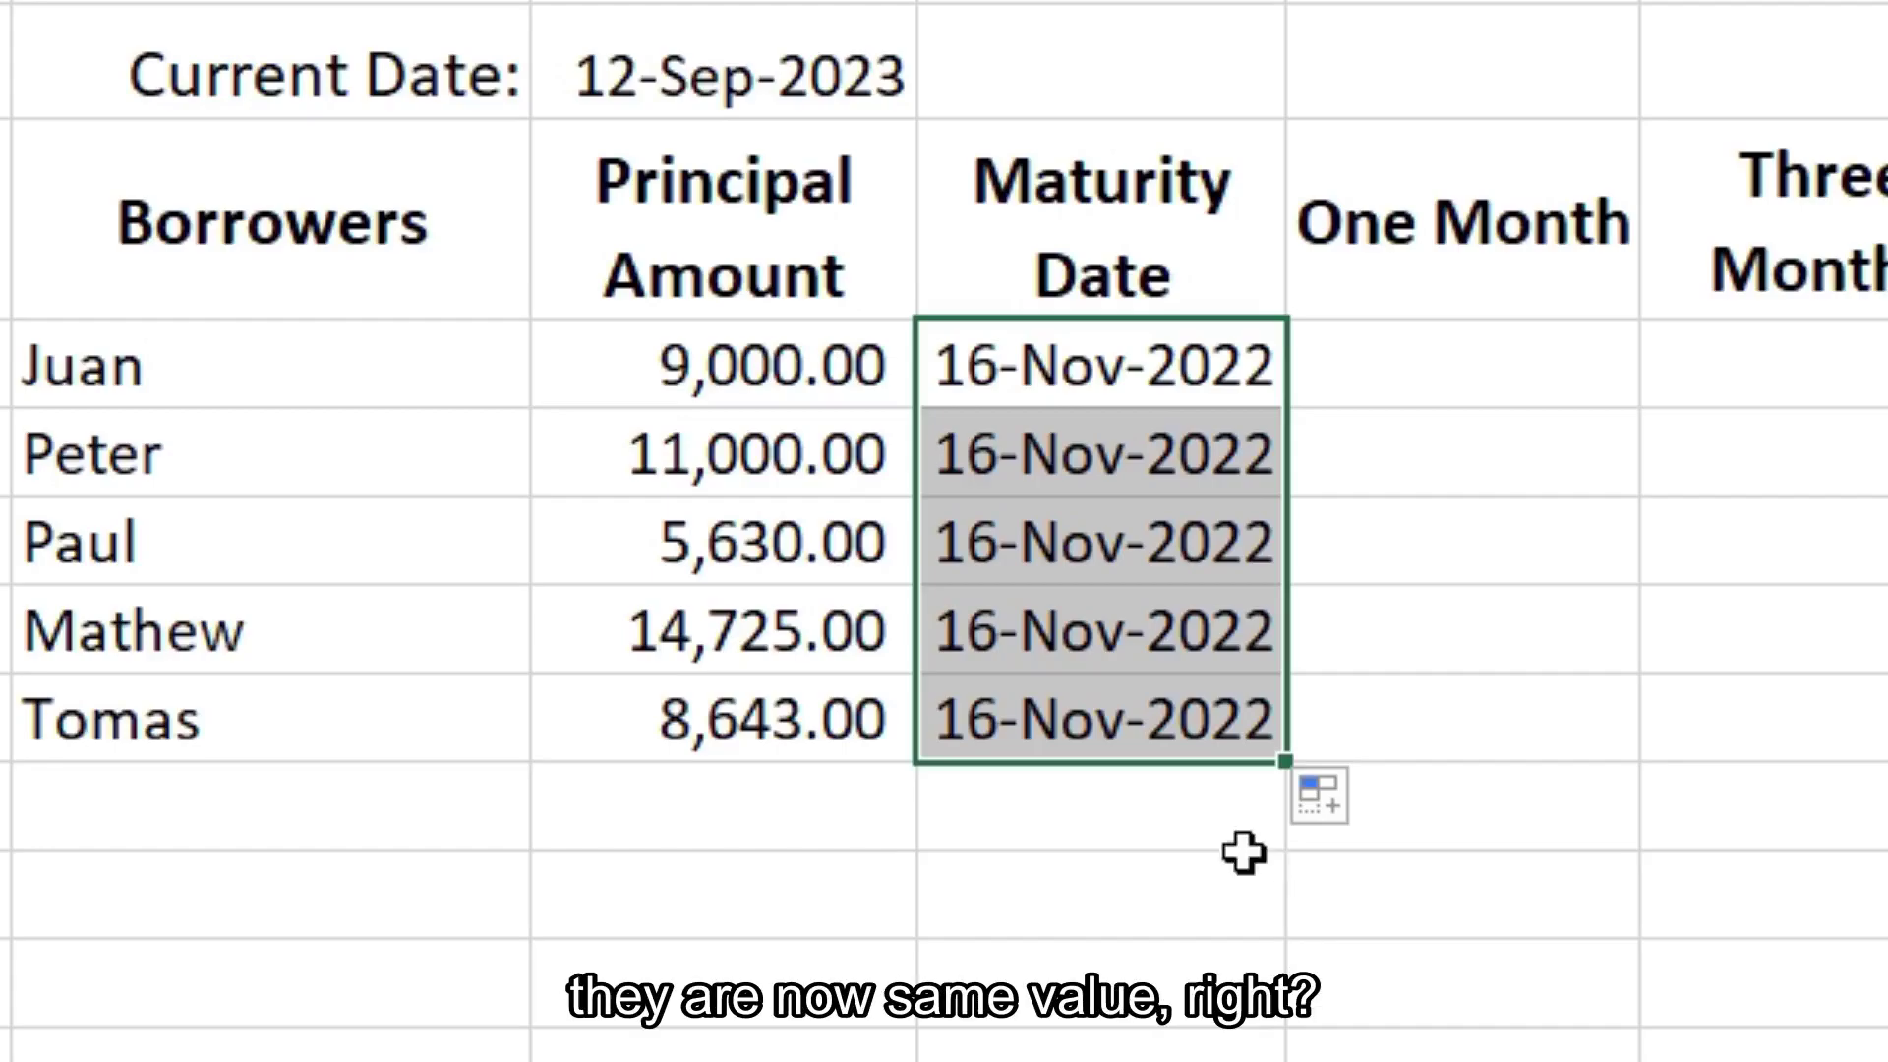
pyautogui.click(1097, 455)
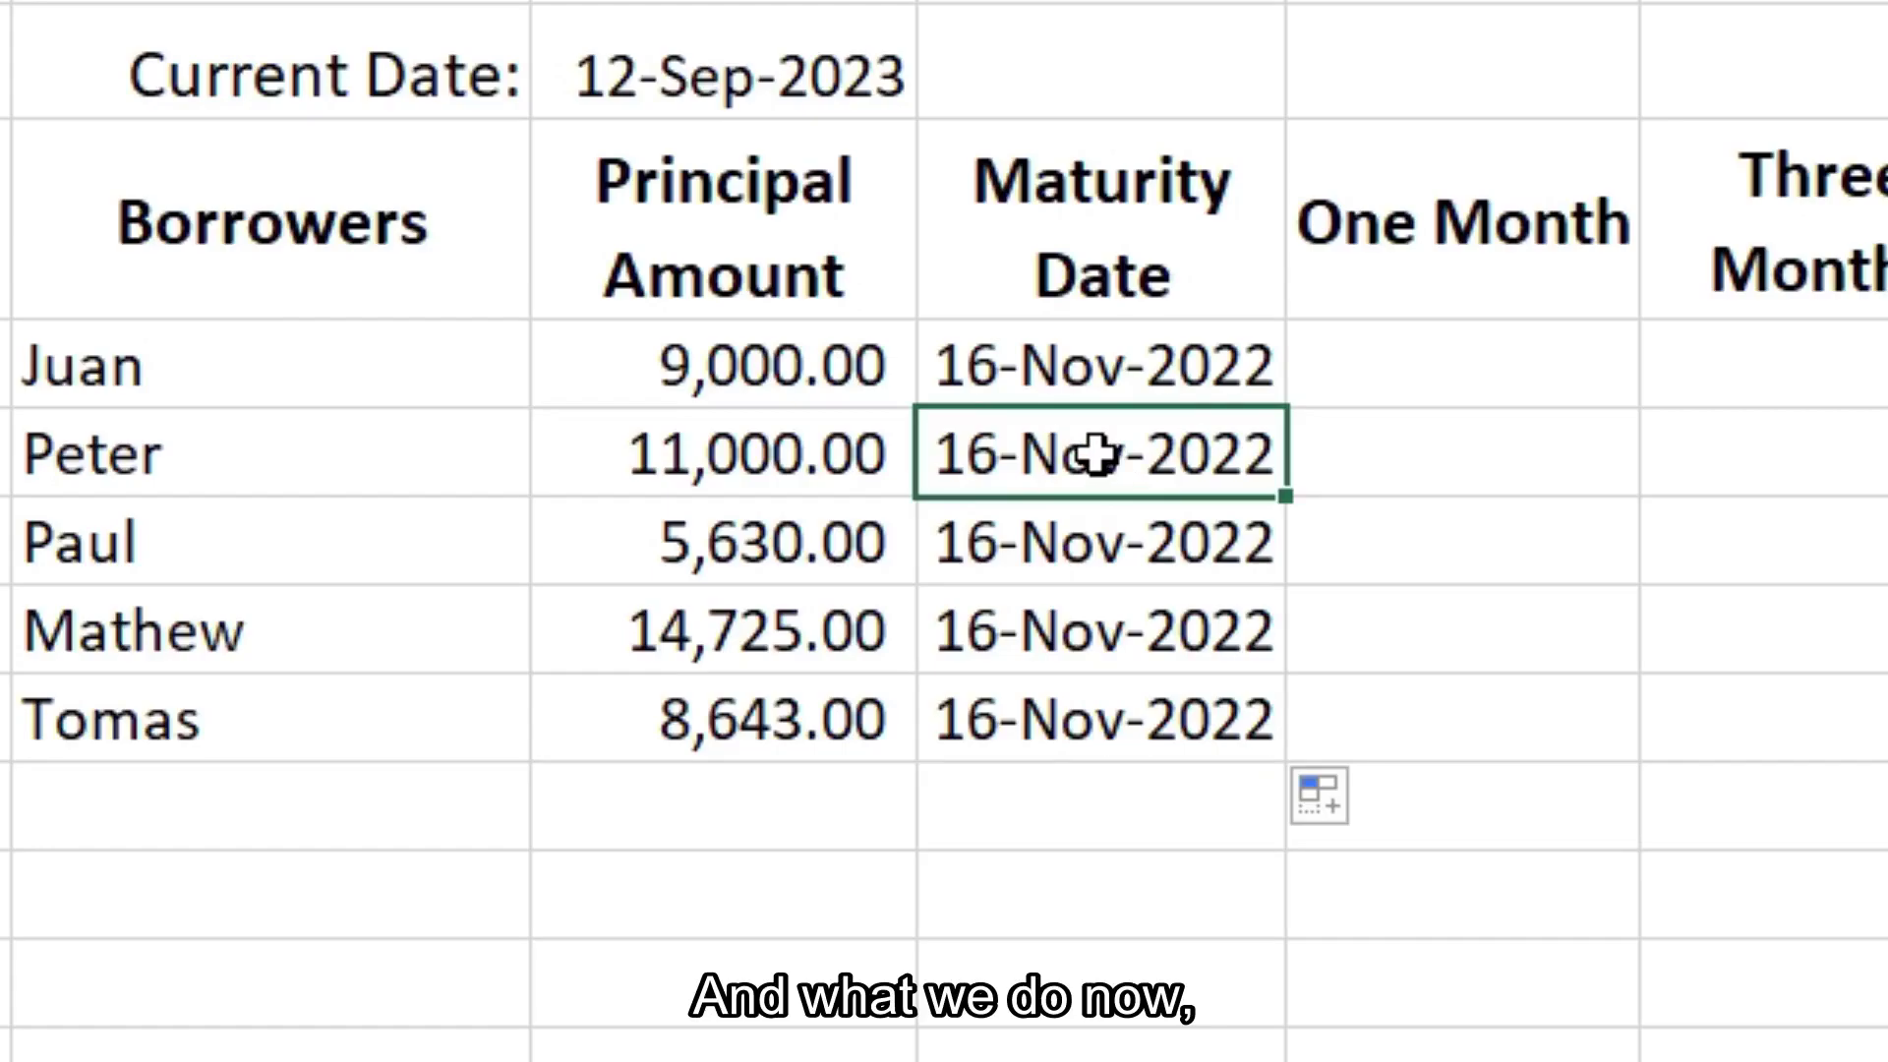
pyautogui.moveTo(1098, 454); pyautogui.dragTo(1094, 732)
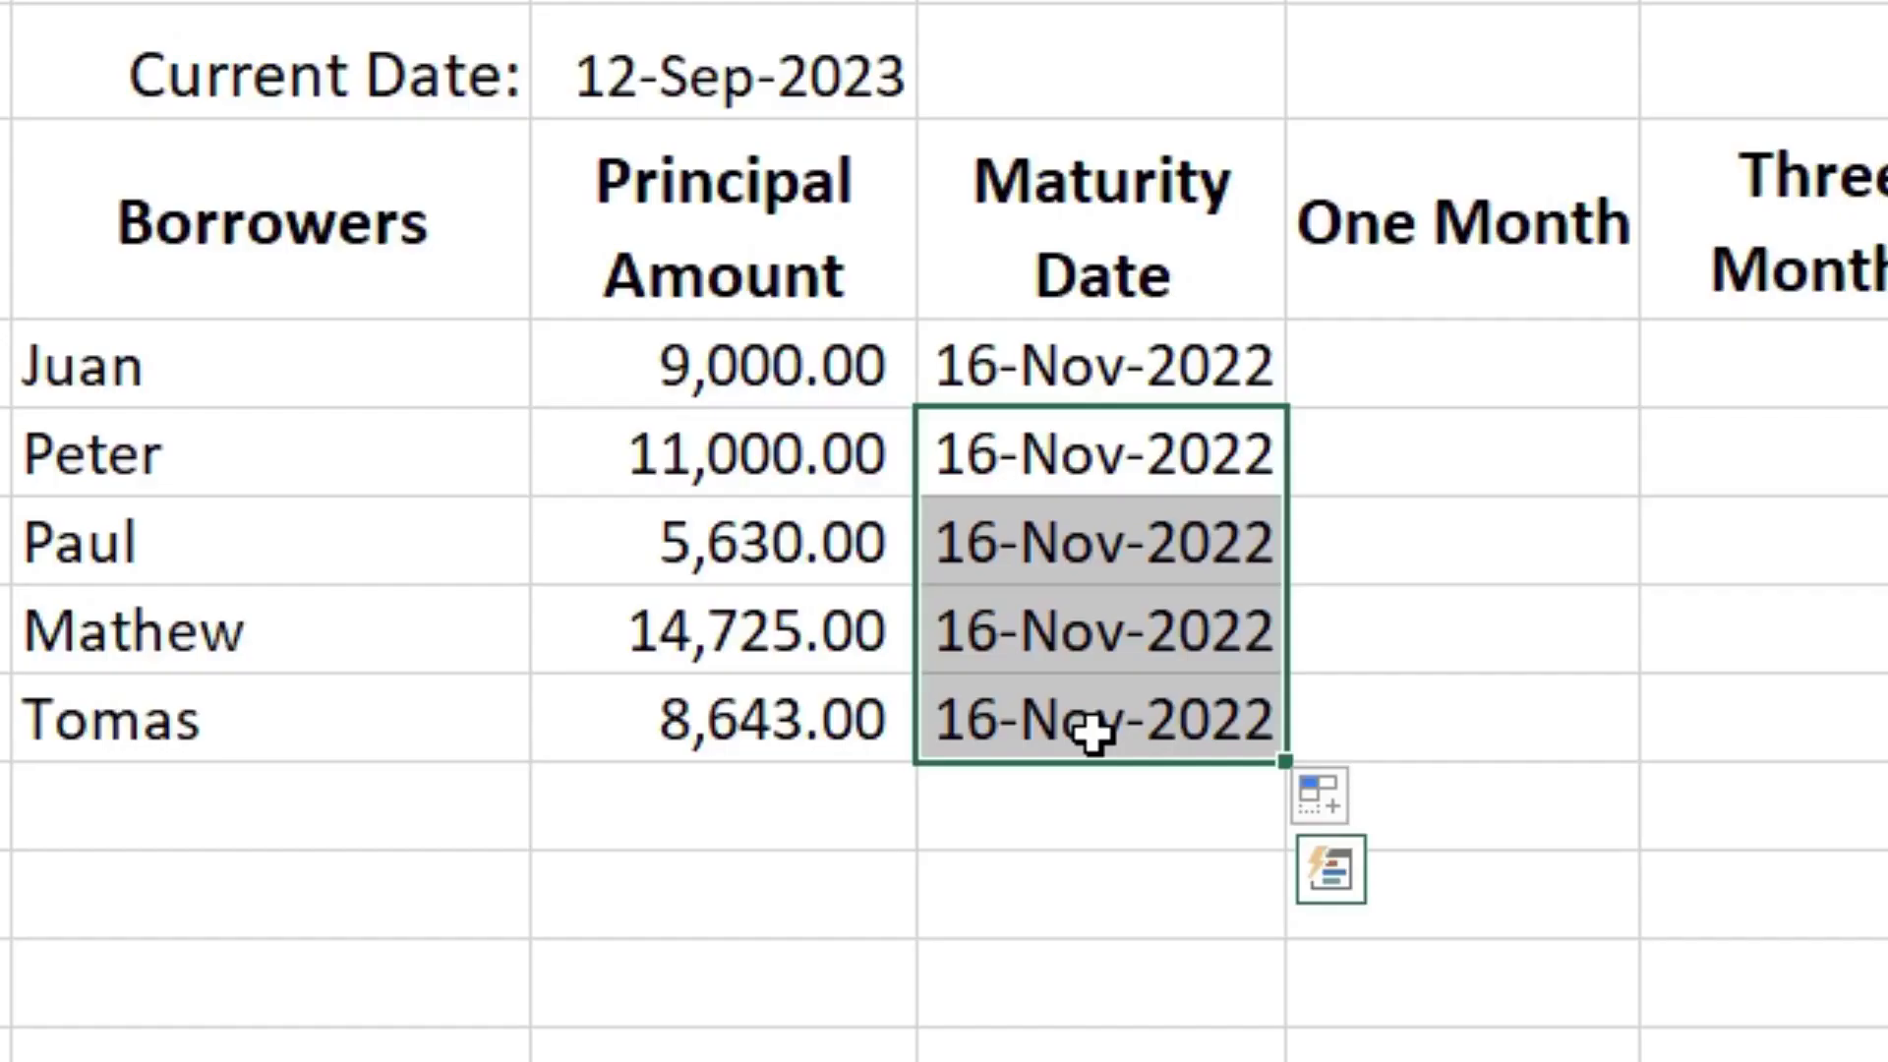
pyautogui.rightClick(1067, 600)
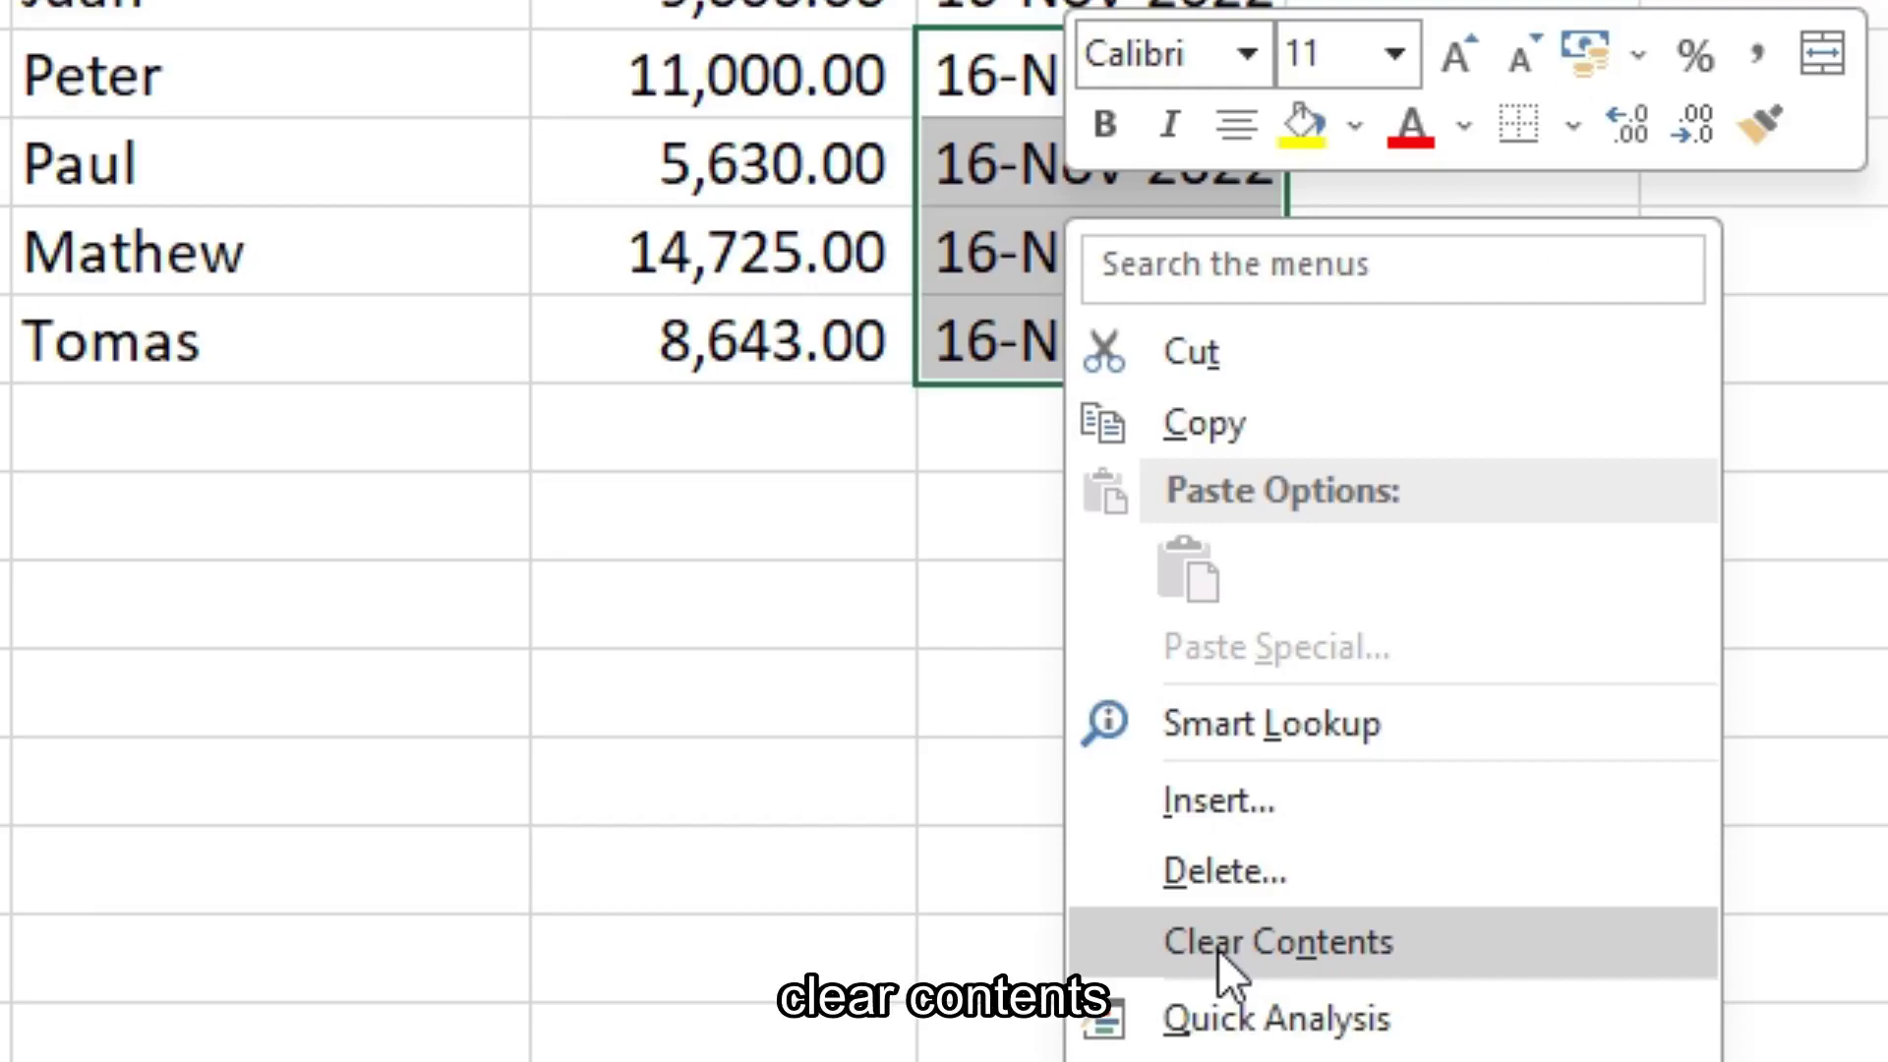
pyautogui.click(1225, 955)
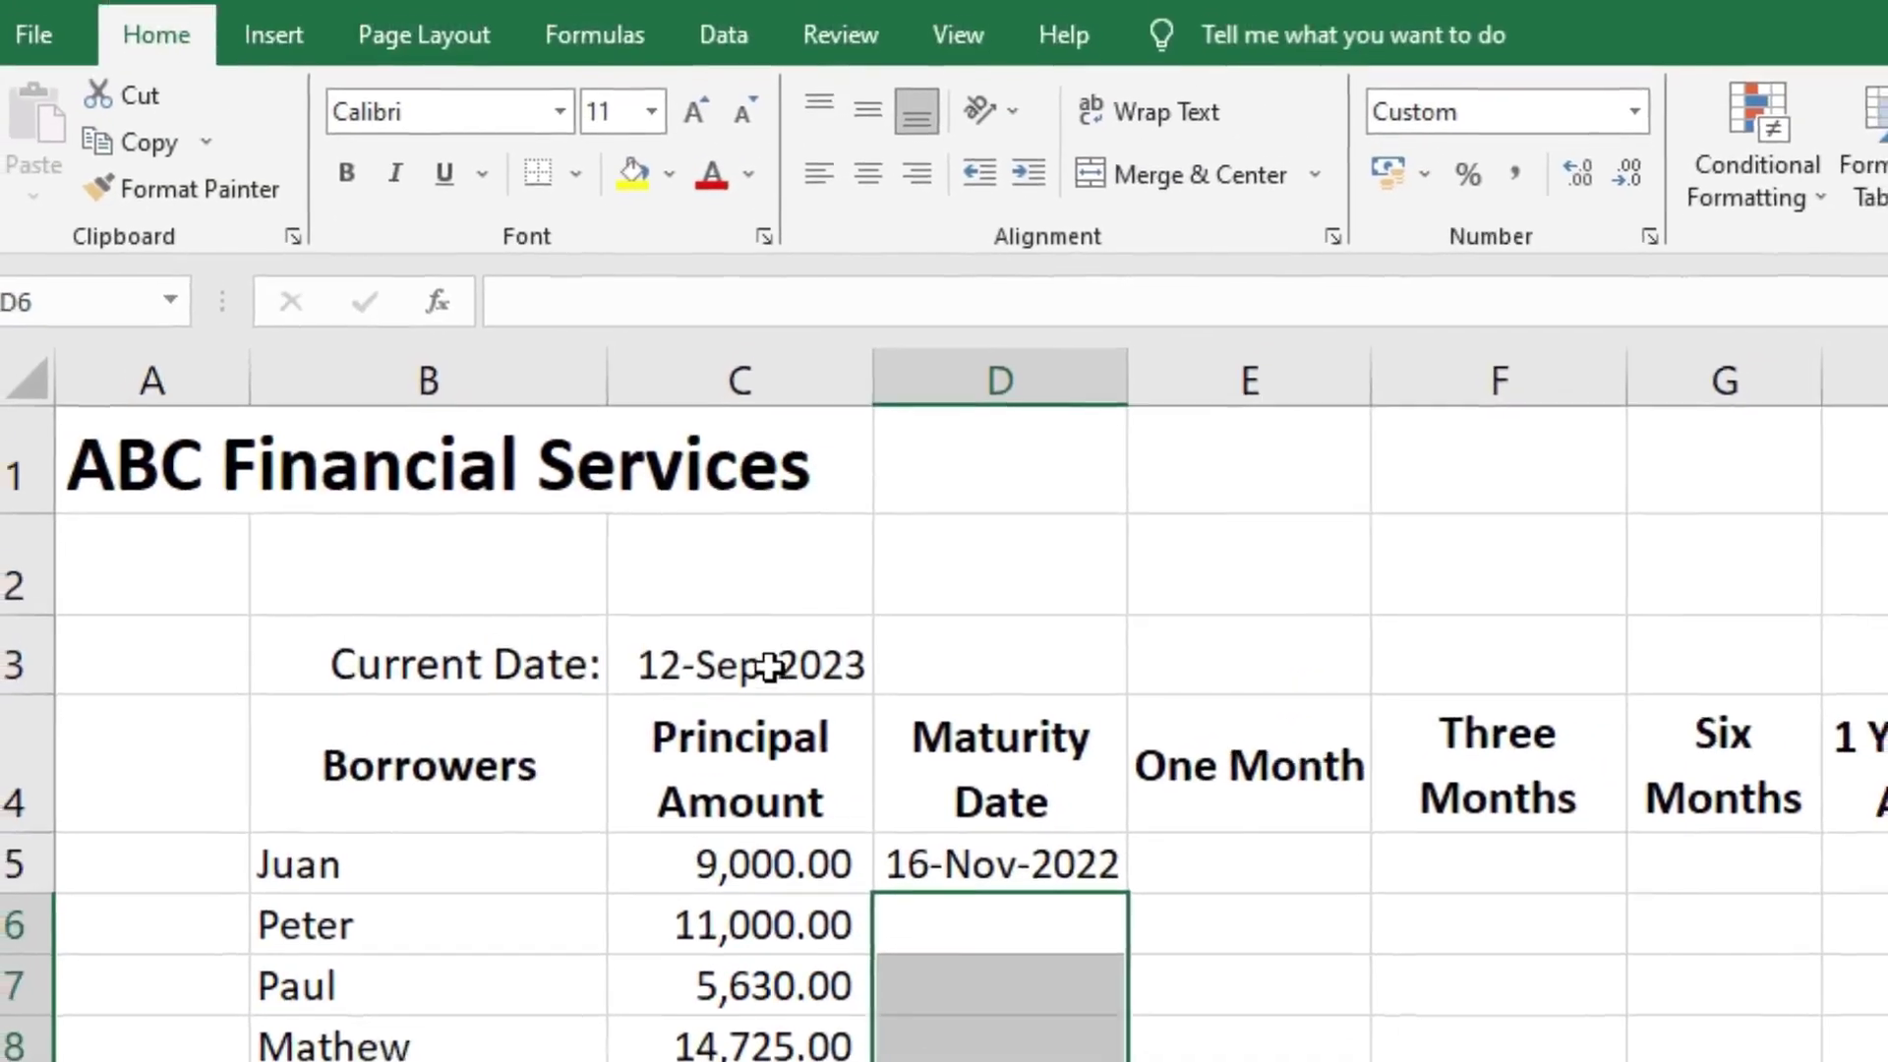
# Increase the font size of the current date in C3 to 12.
pyautogui.click(764, 202)
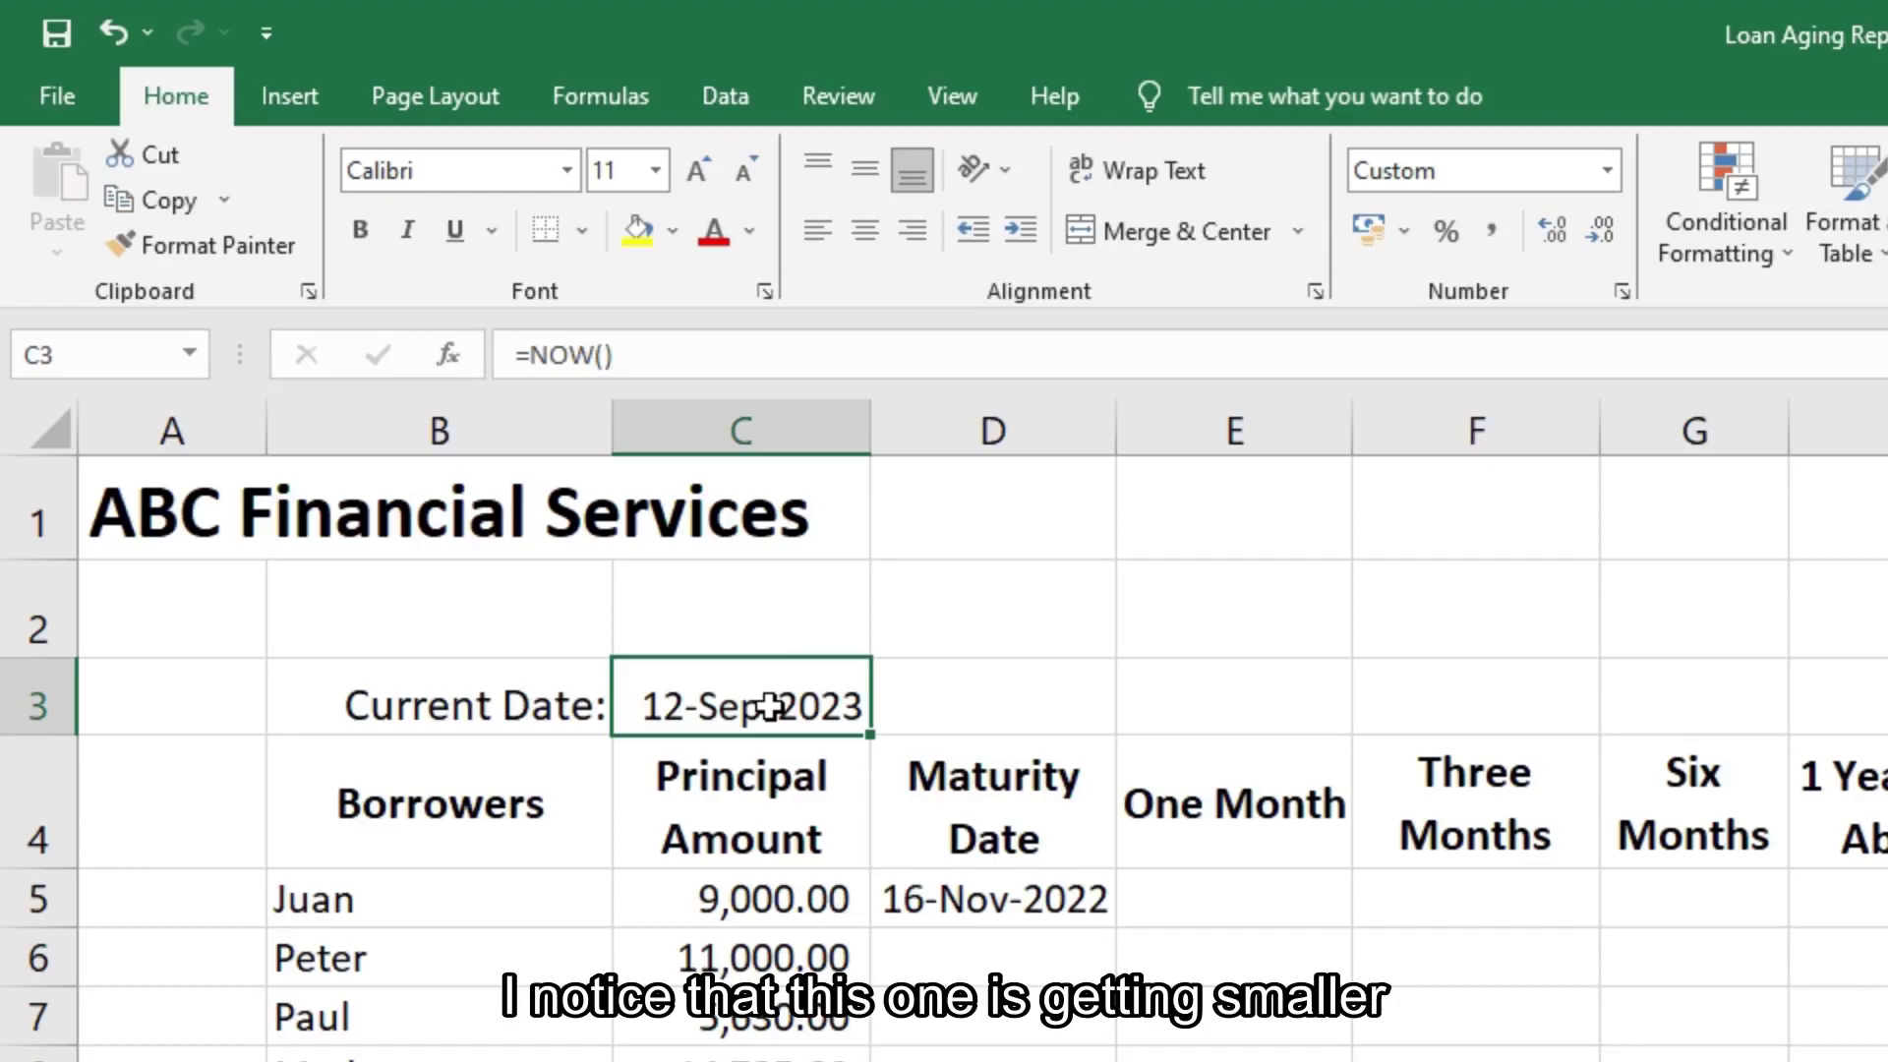
pyautogui.click(699, 169)
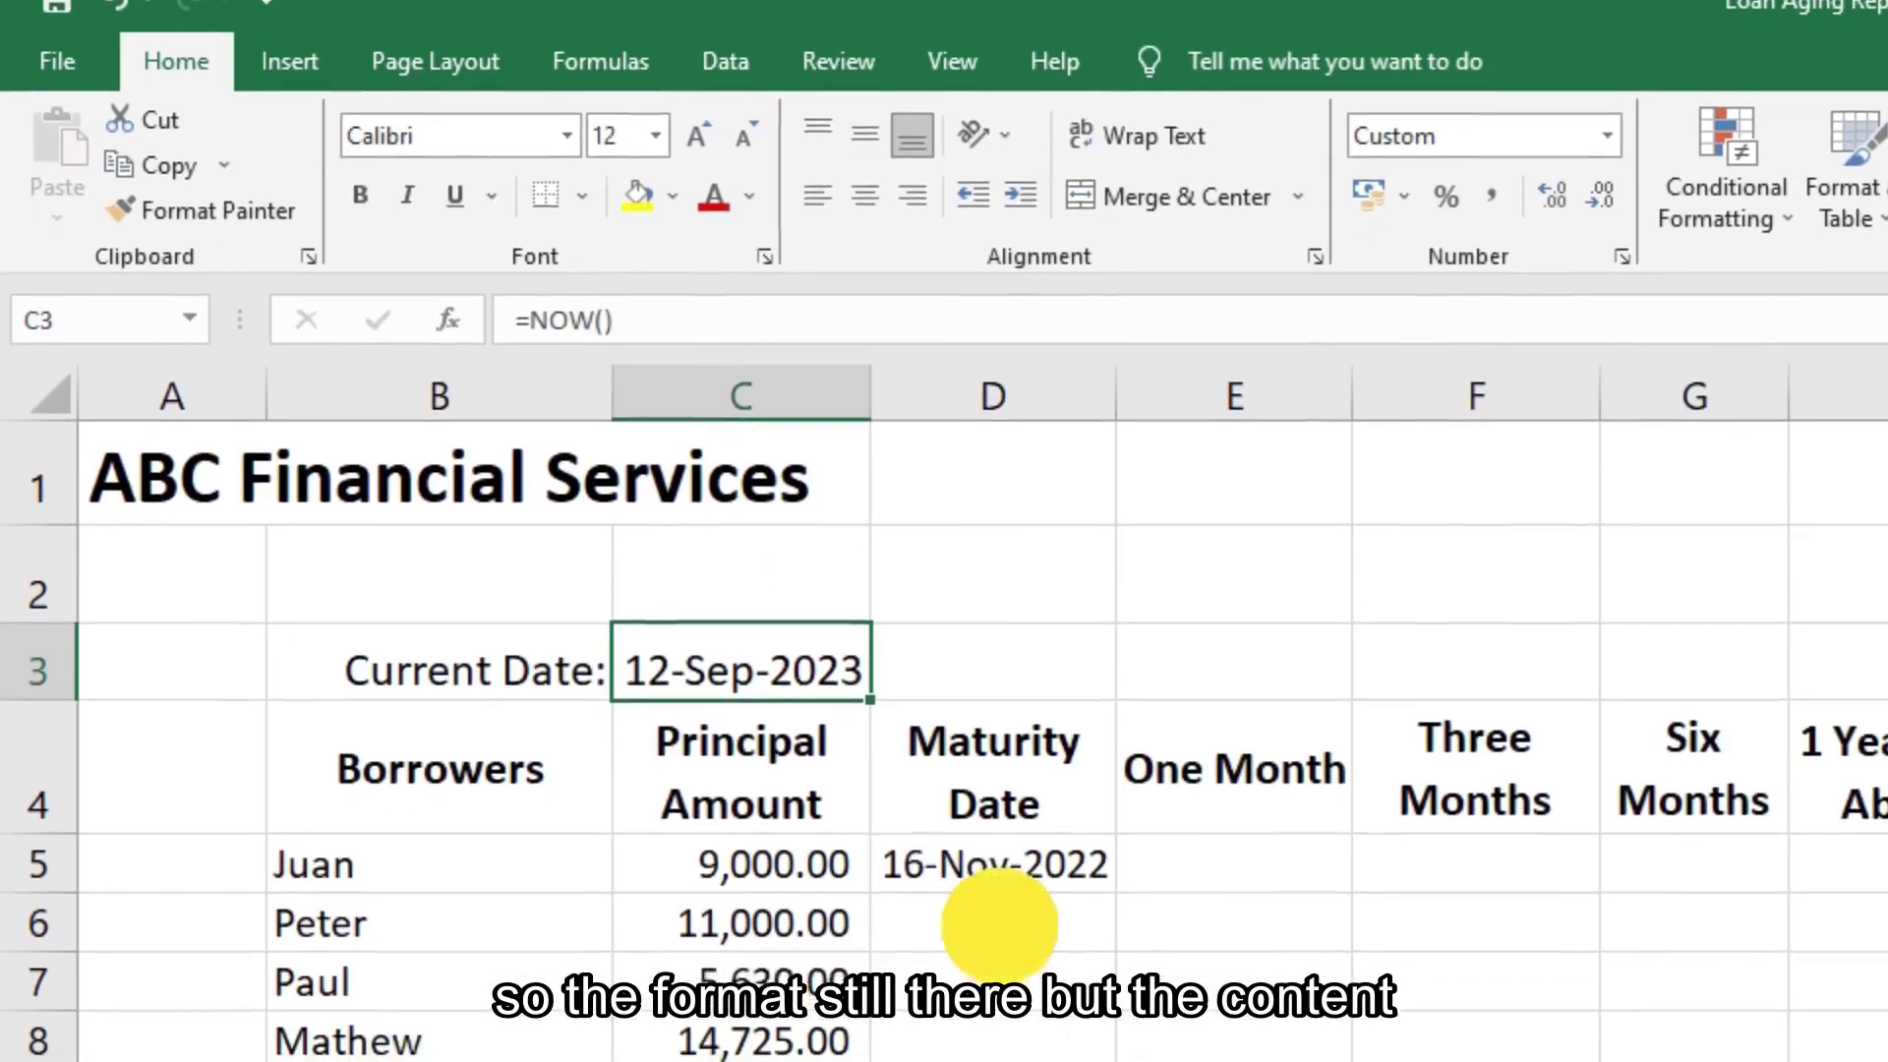
# Enter 2022-02-14 as the second borrower's maturity date in D6.
pyautogui.moveTo(999, 961); pyautogui.dragTo(969, 1061)
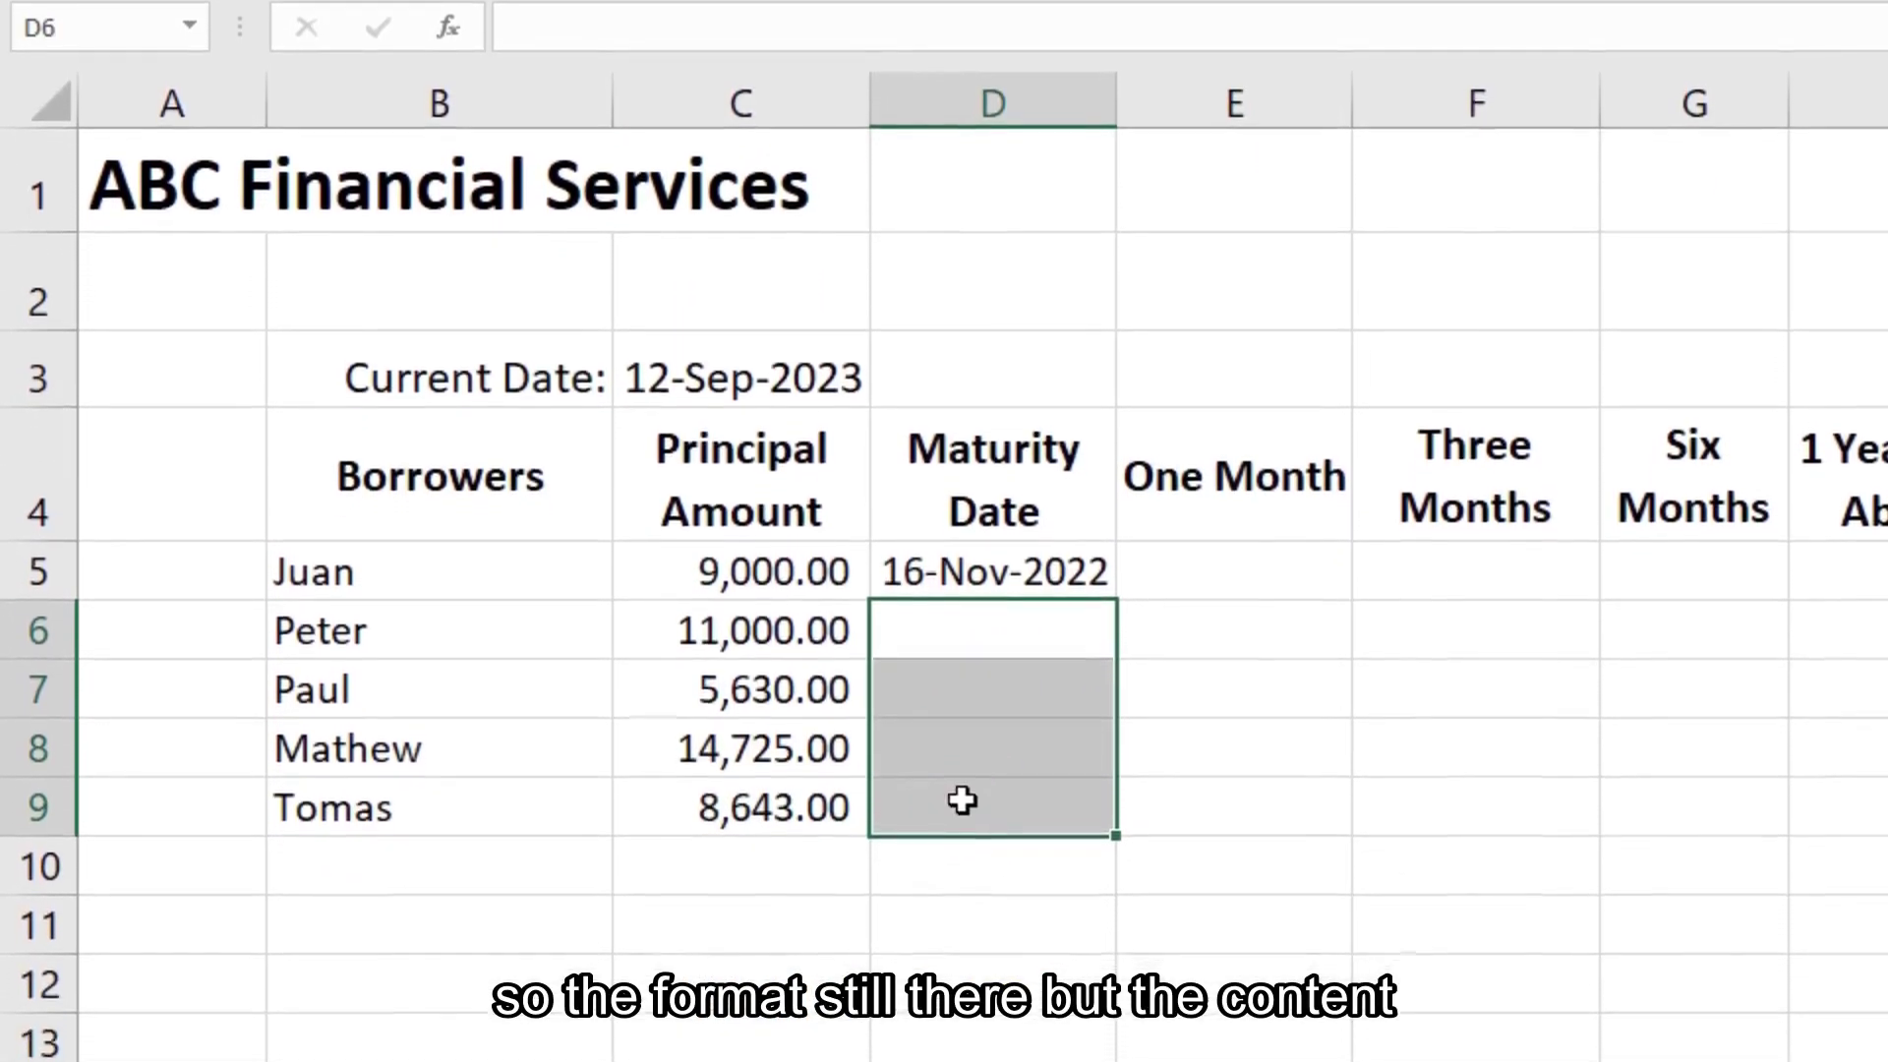
pyautogui.click(953, 714)
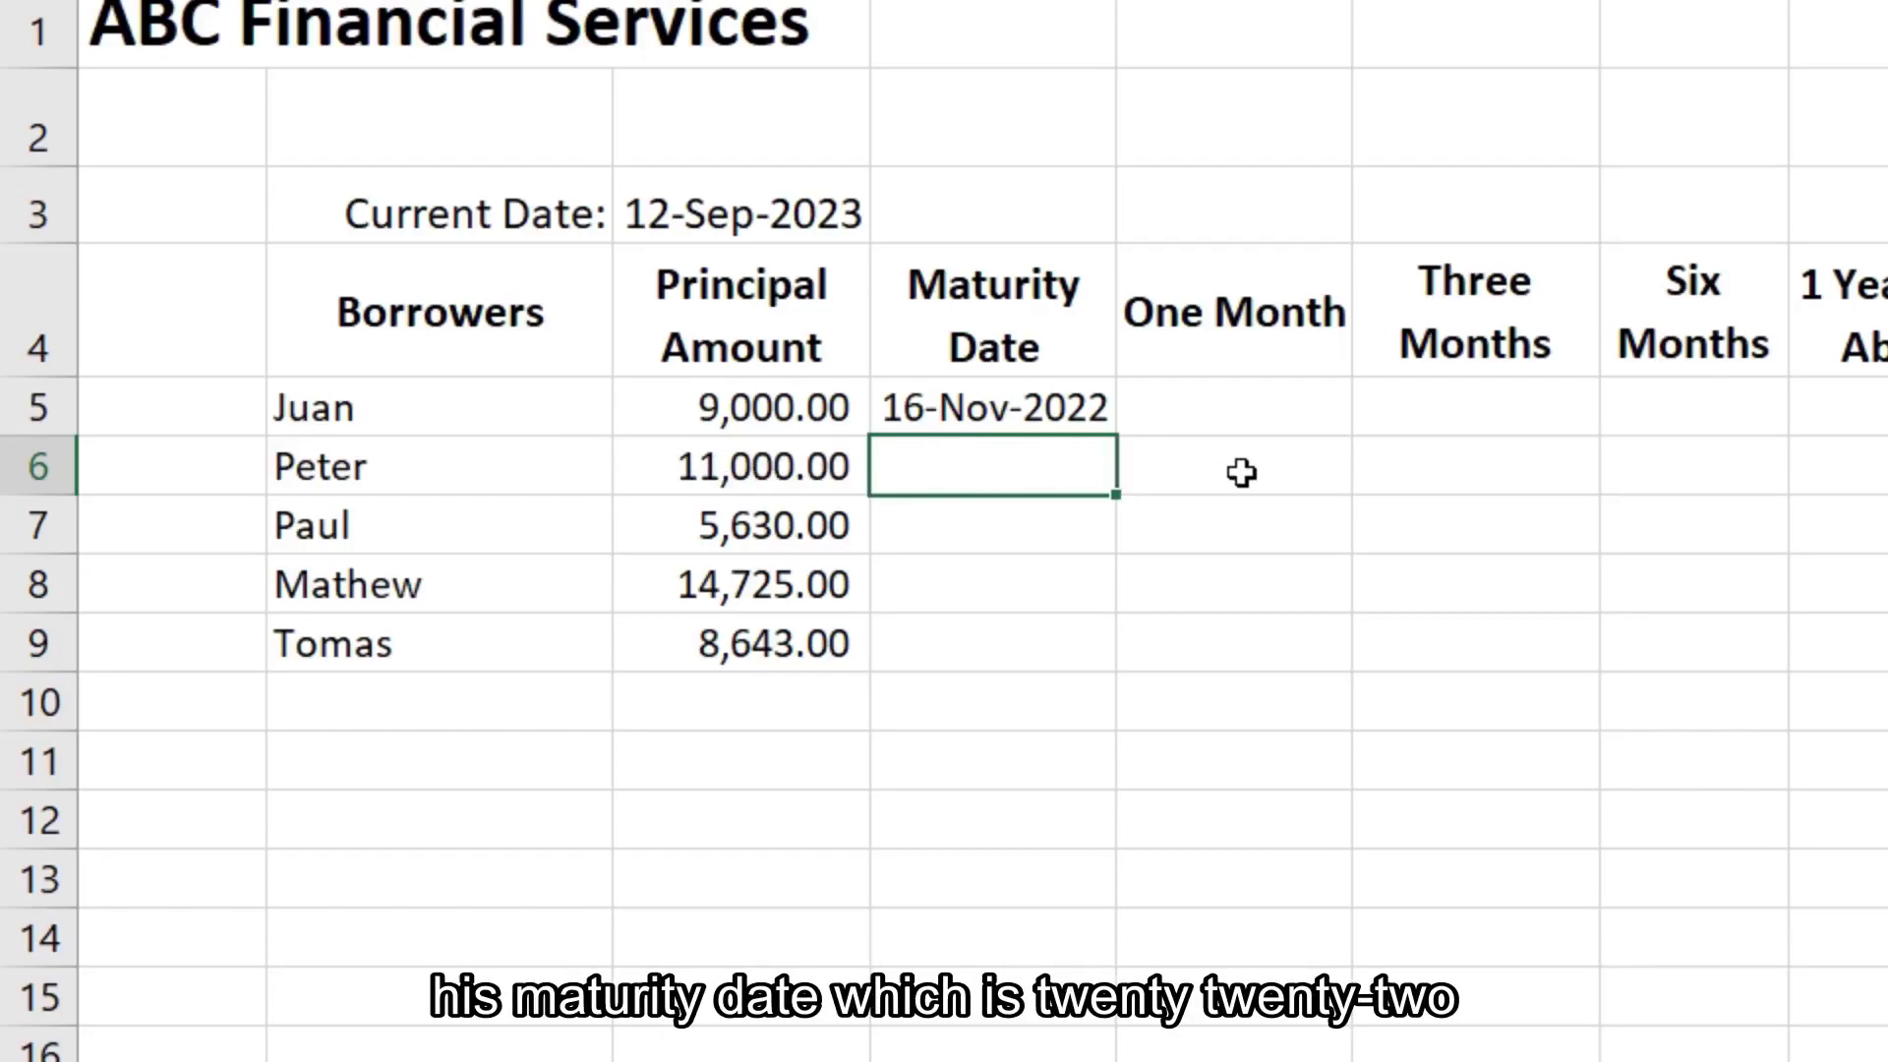
pyautogui.write('2022-02')
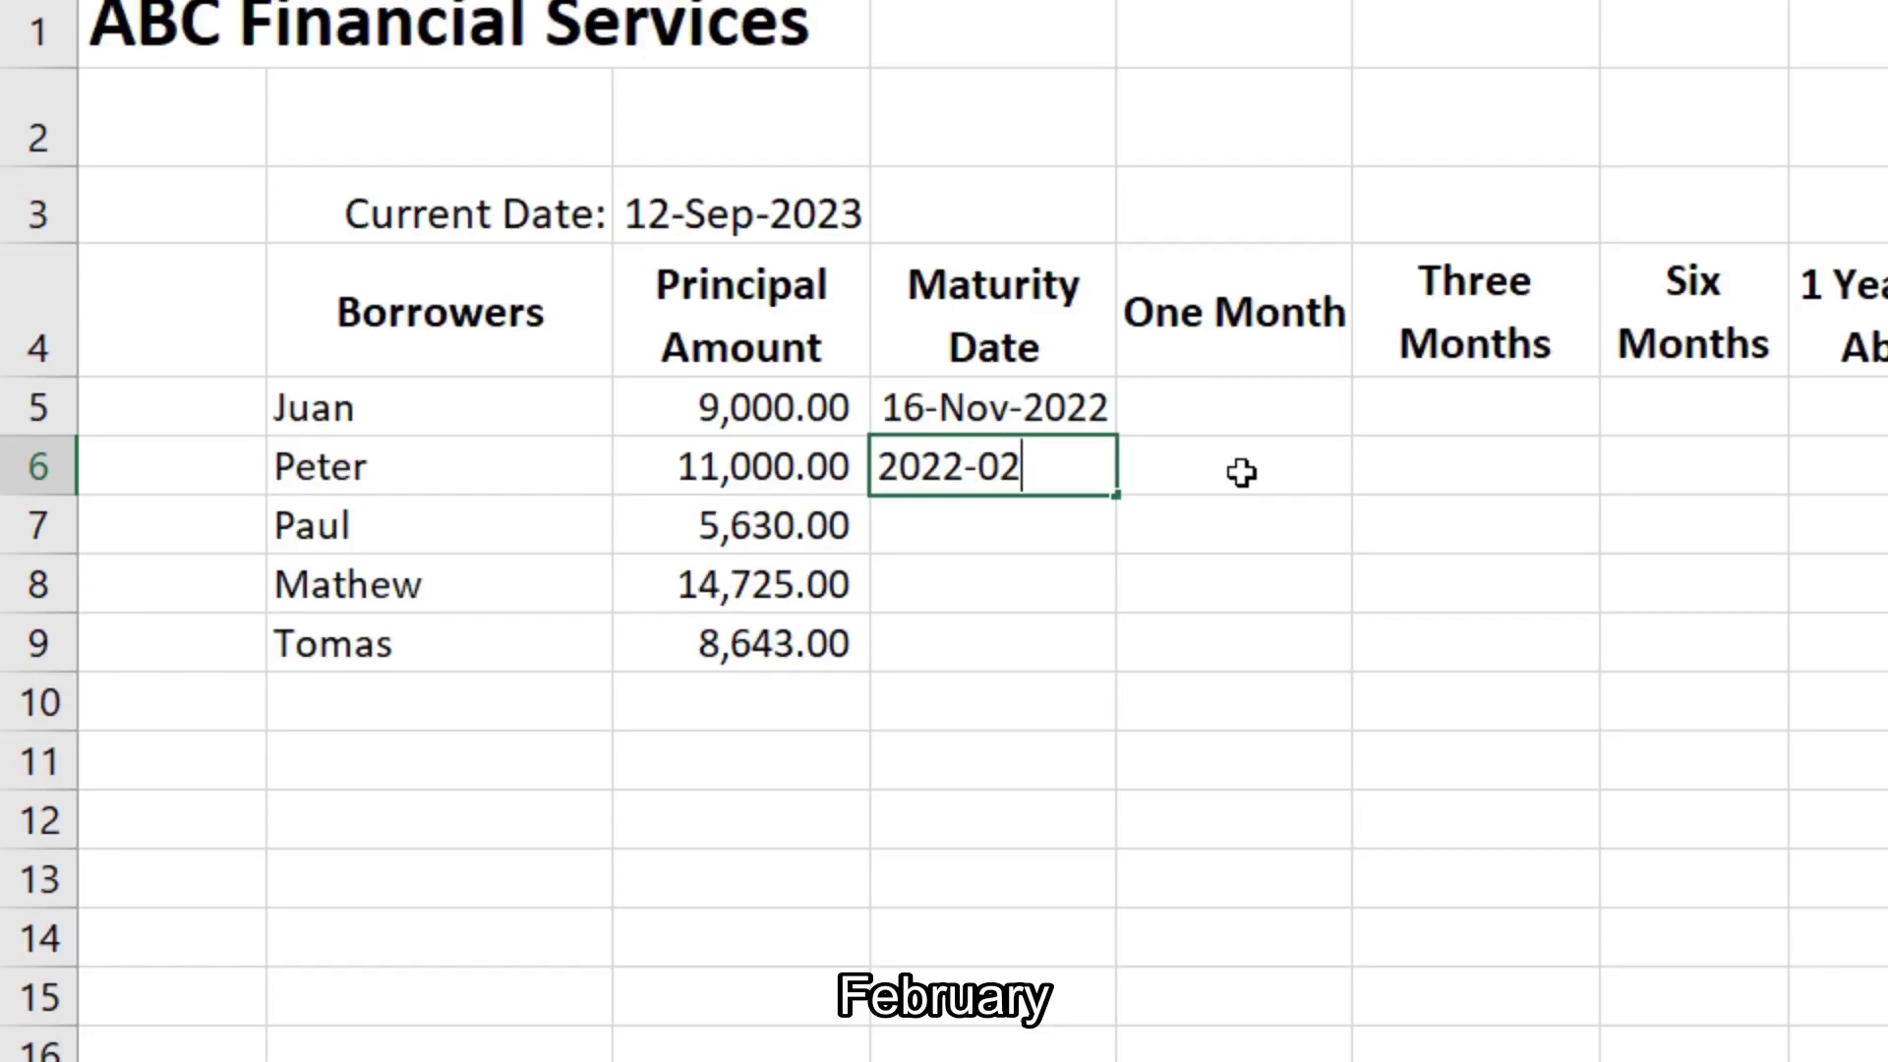
pyautogui.write('-14')
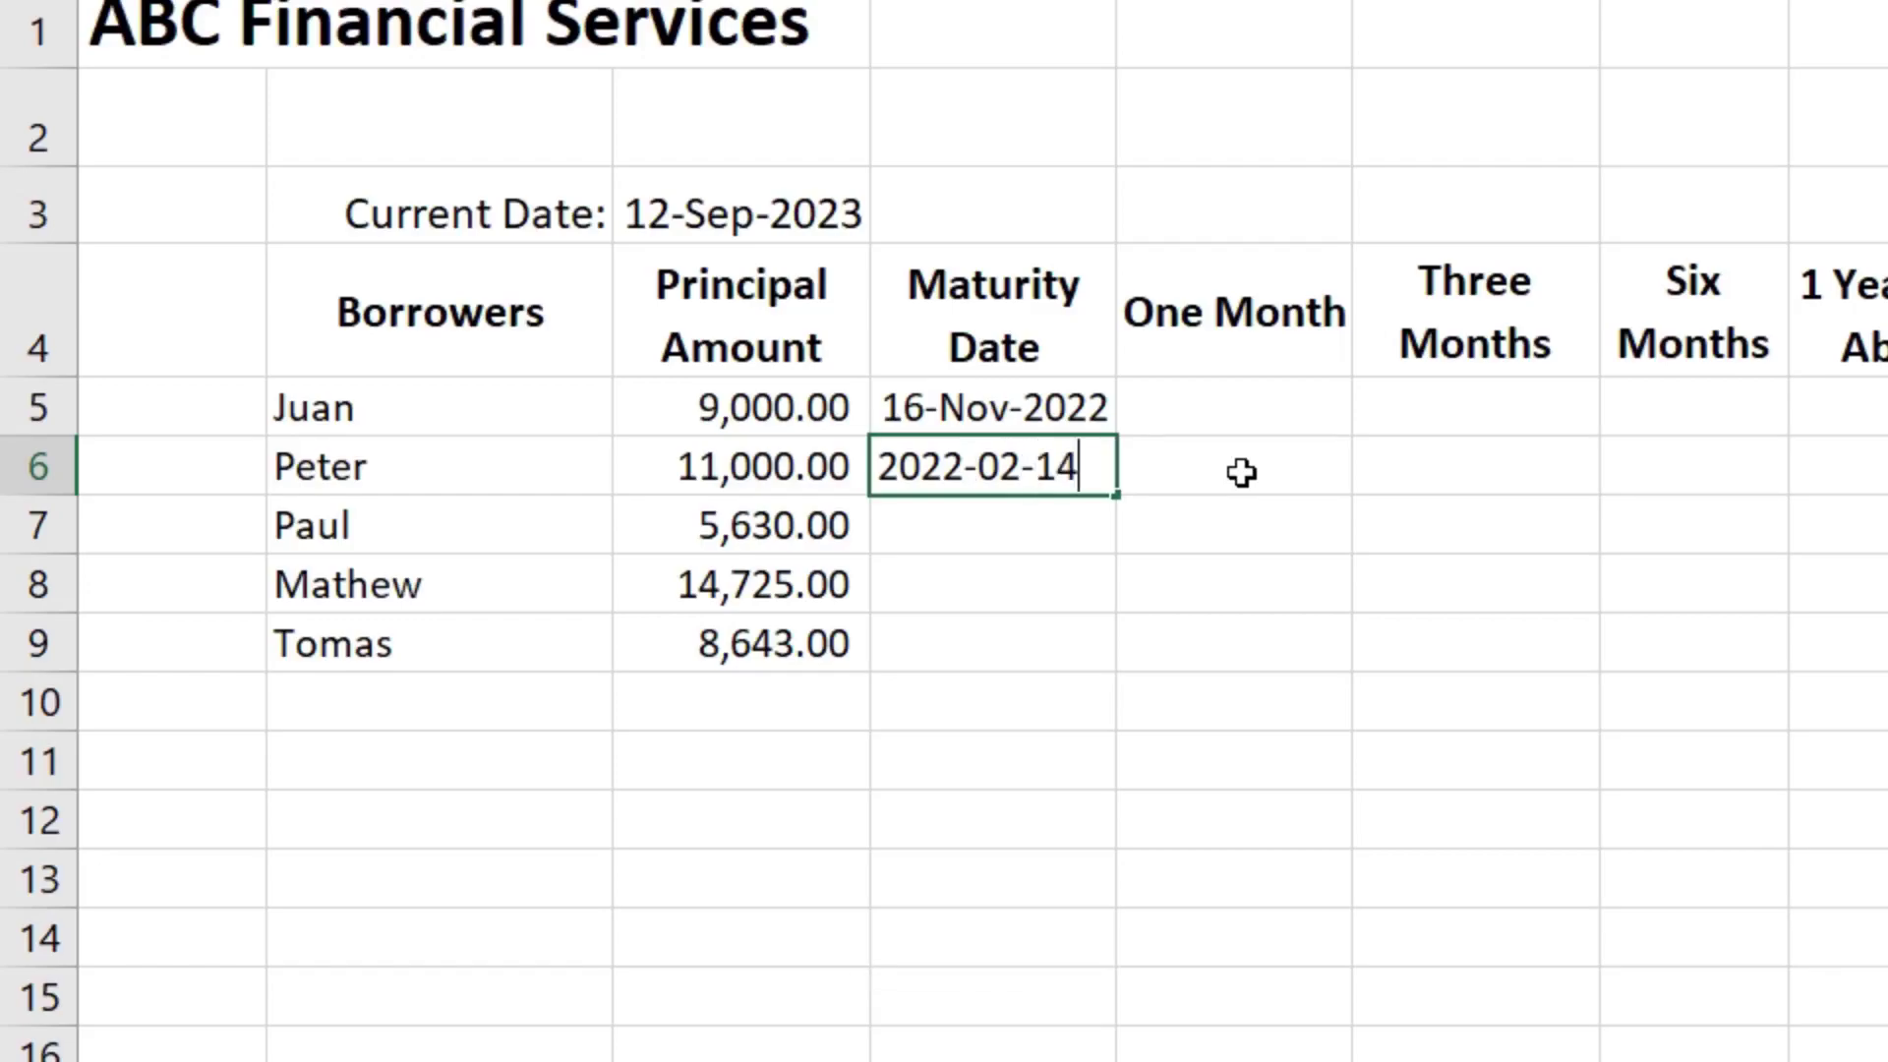
pyautogui.press('Return')
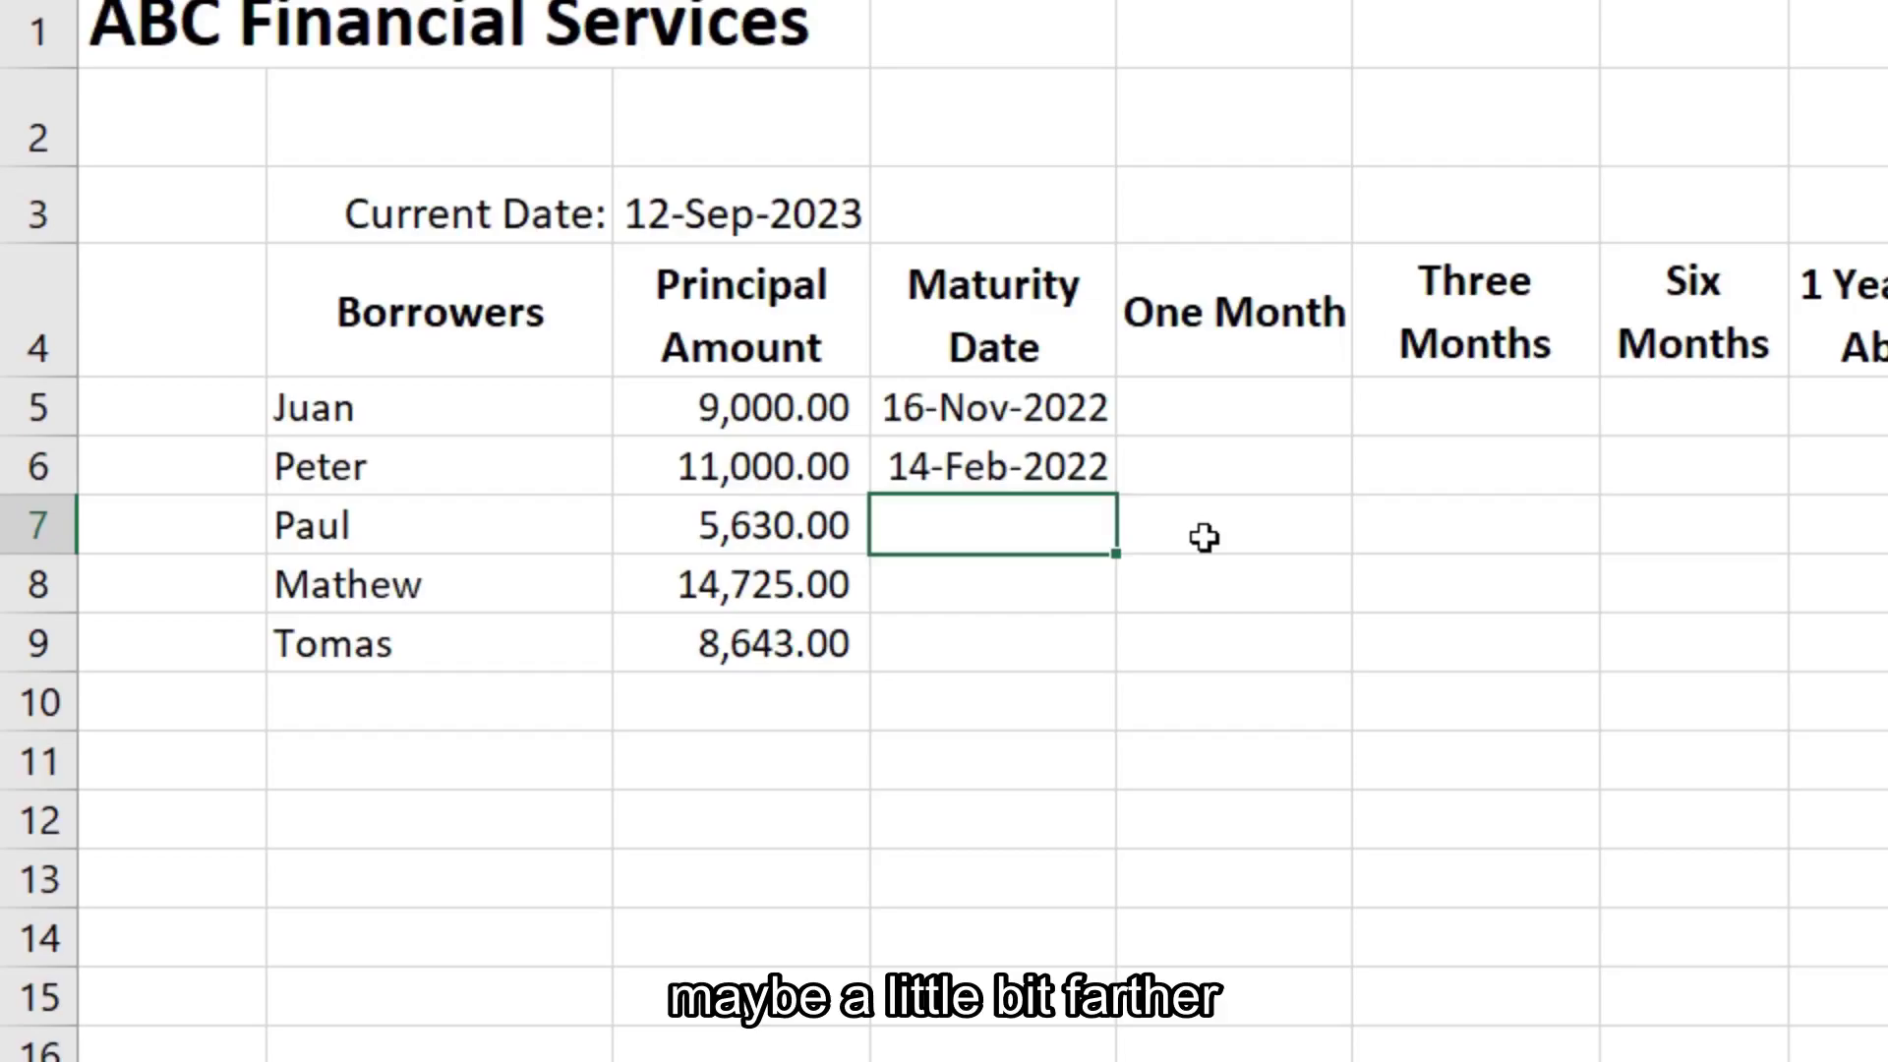
# Enter 2021-10-31 as the third borrower's maturity date in D7.
pyautogui.write('2')
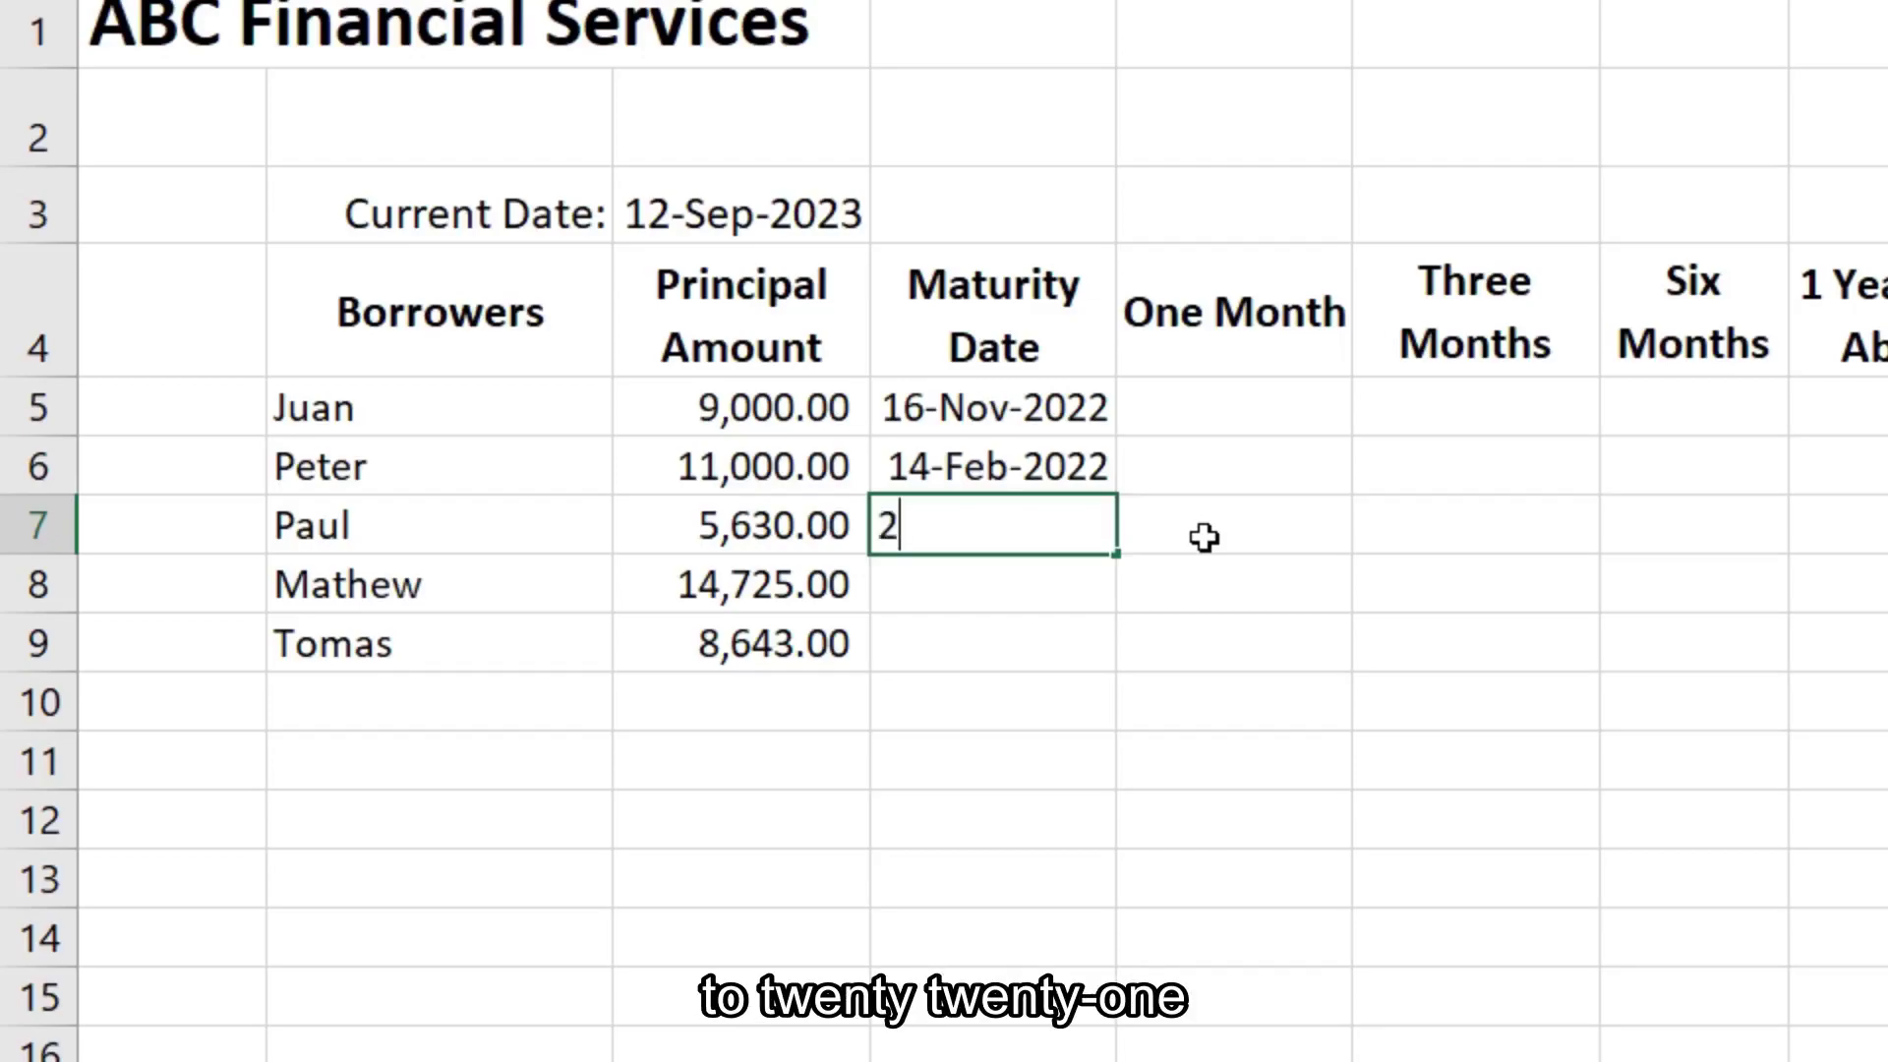
pyautogui.write('021')
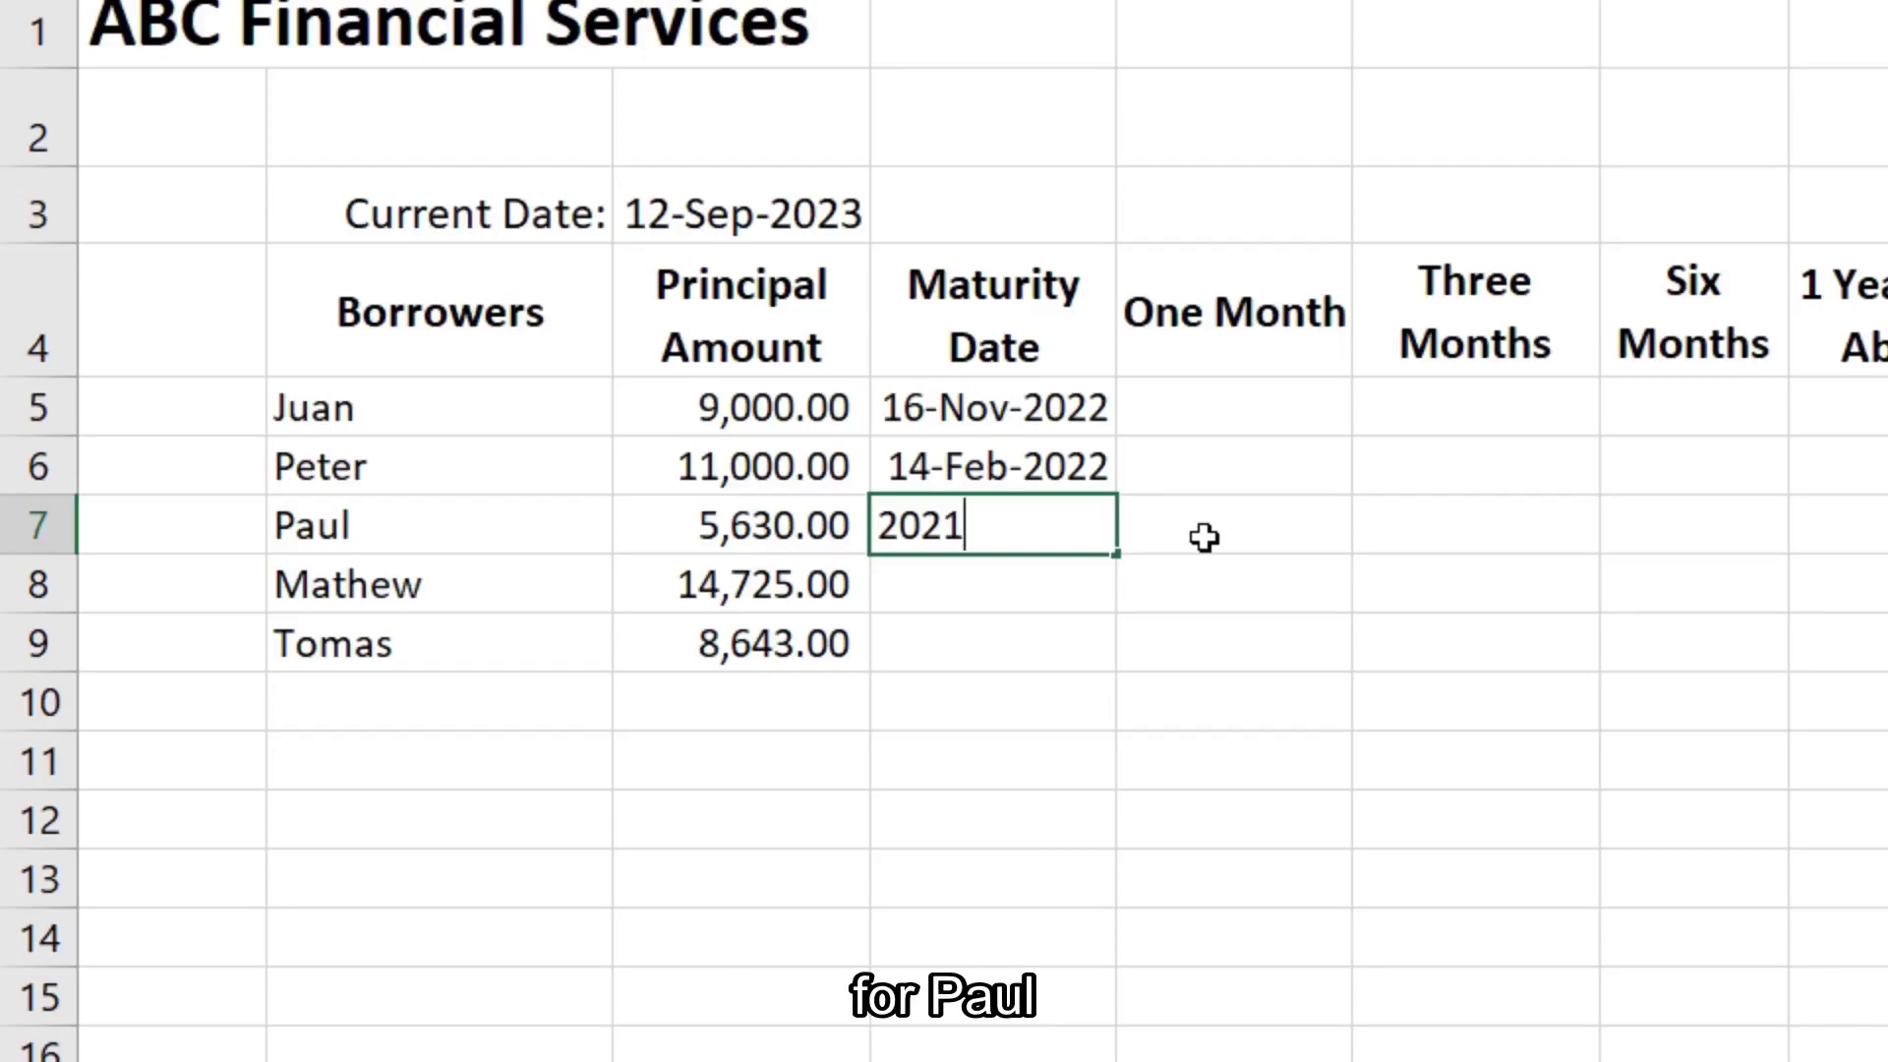
pyautogui.write('-')
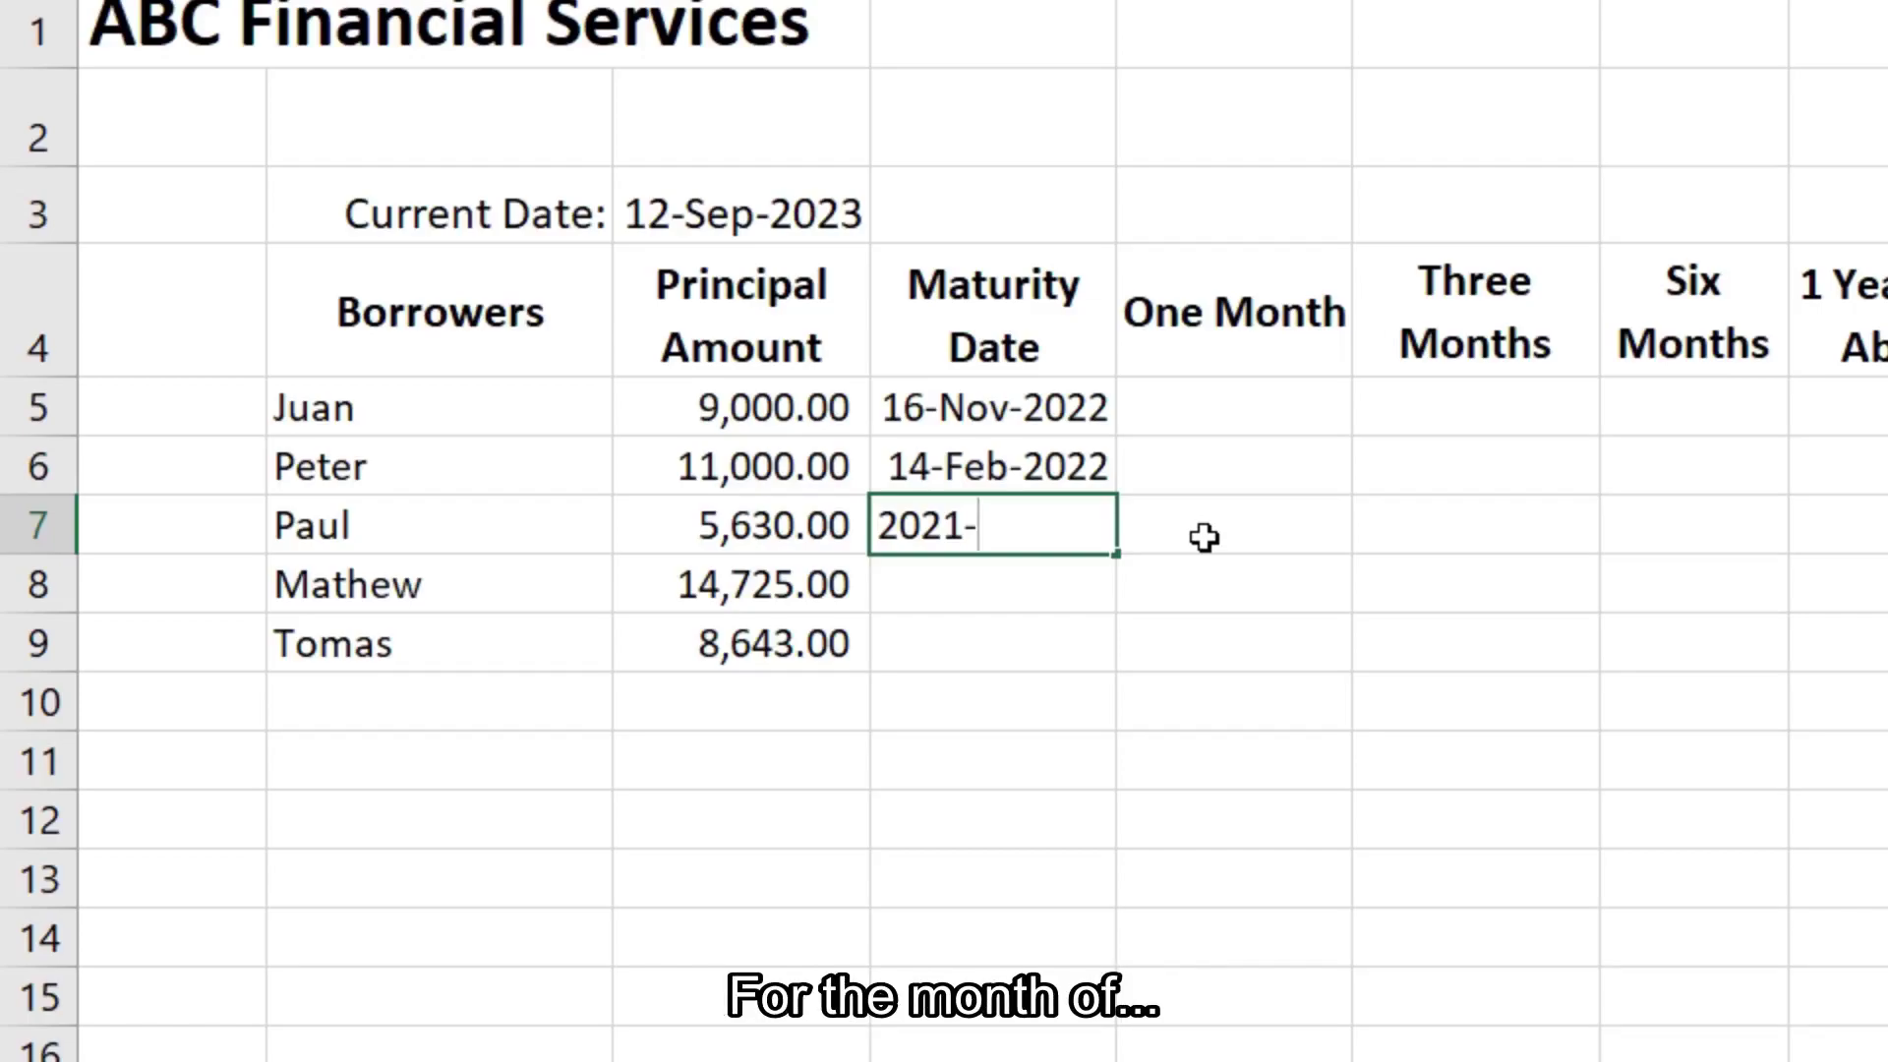
pyautogui.write('10')
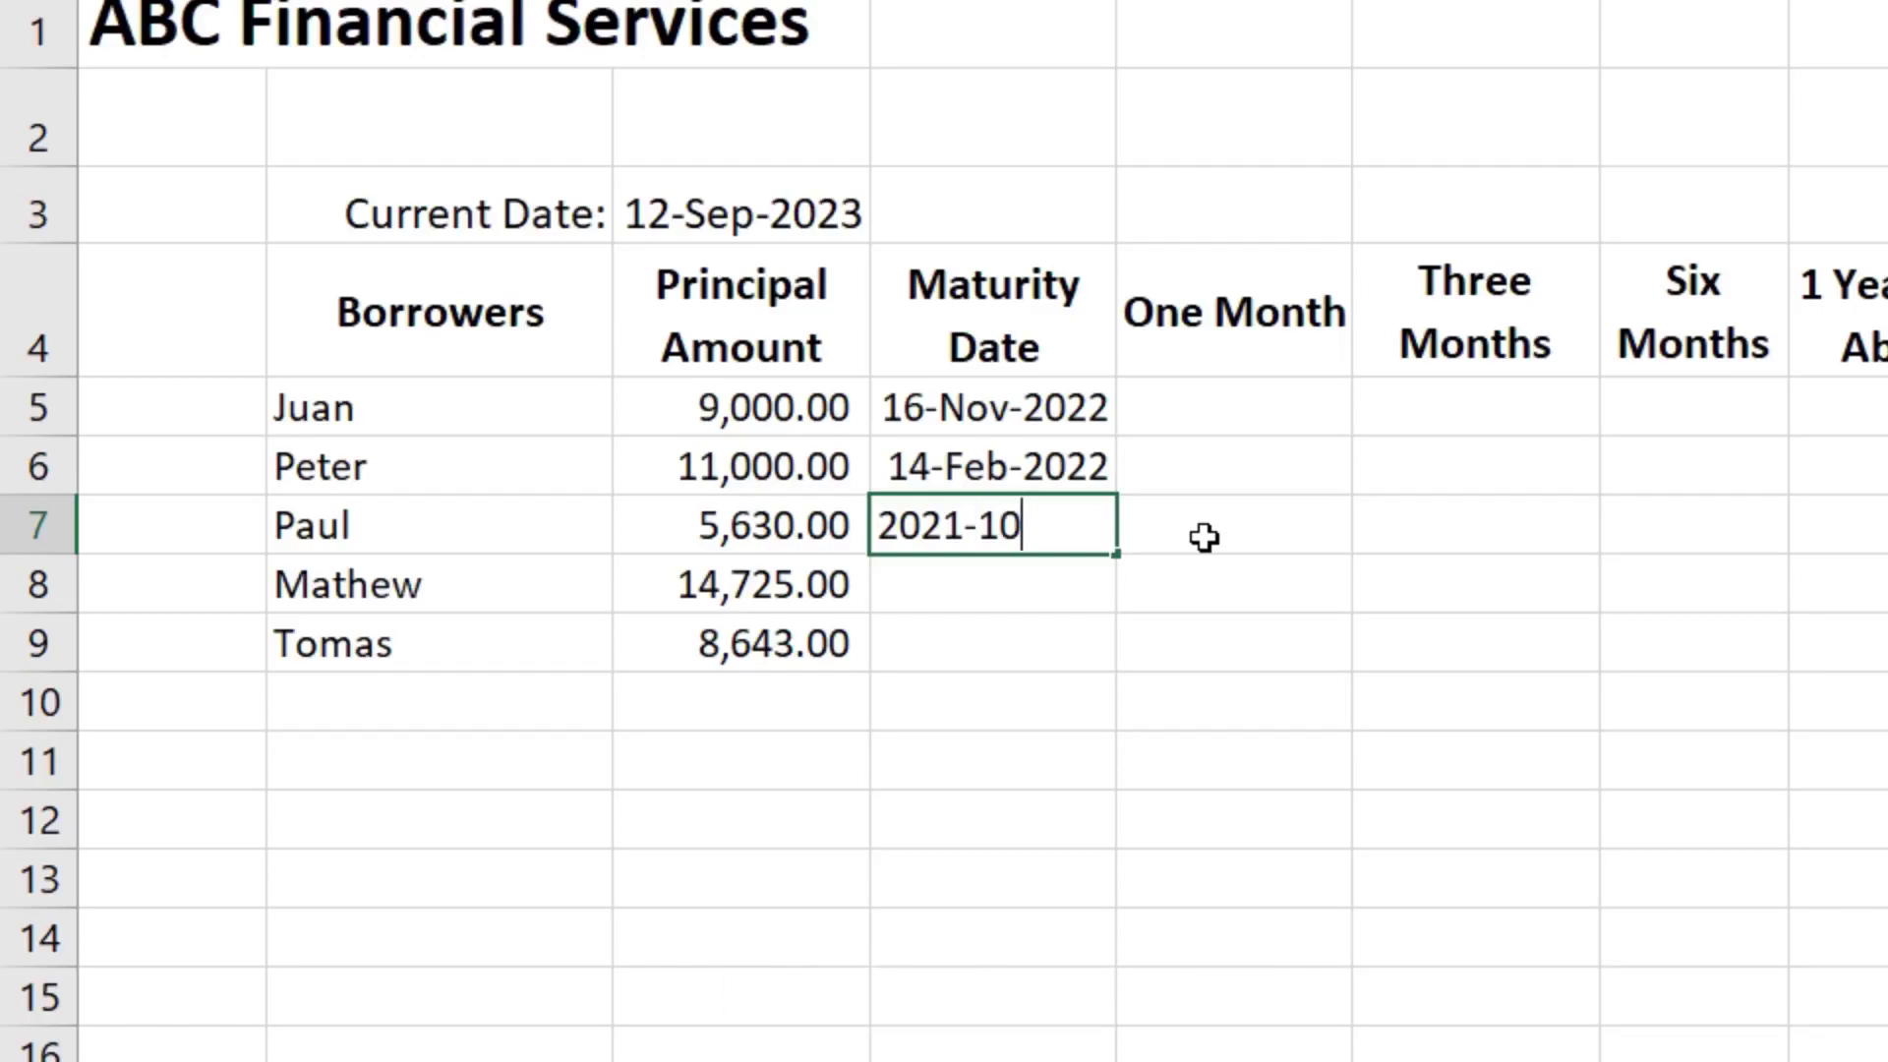
pyautogui.write('-31')
pyautogui.press('Return')
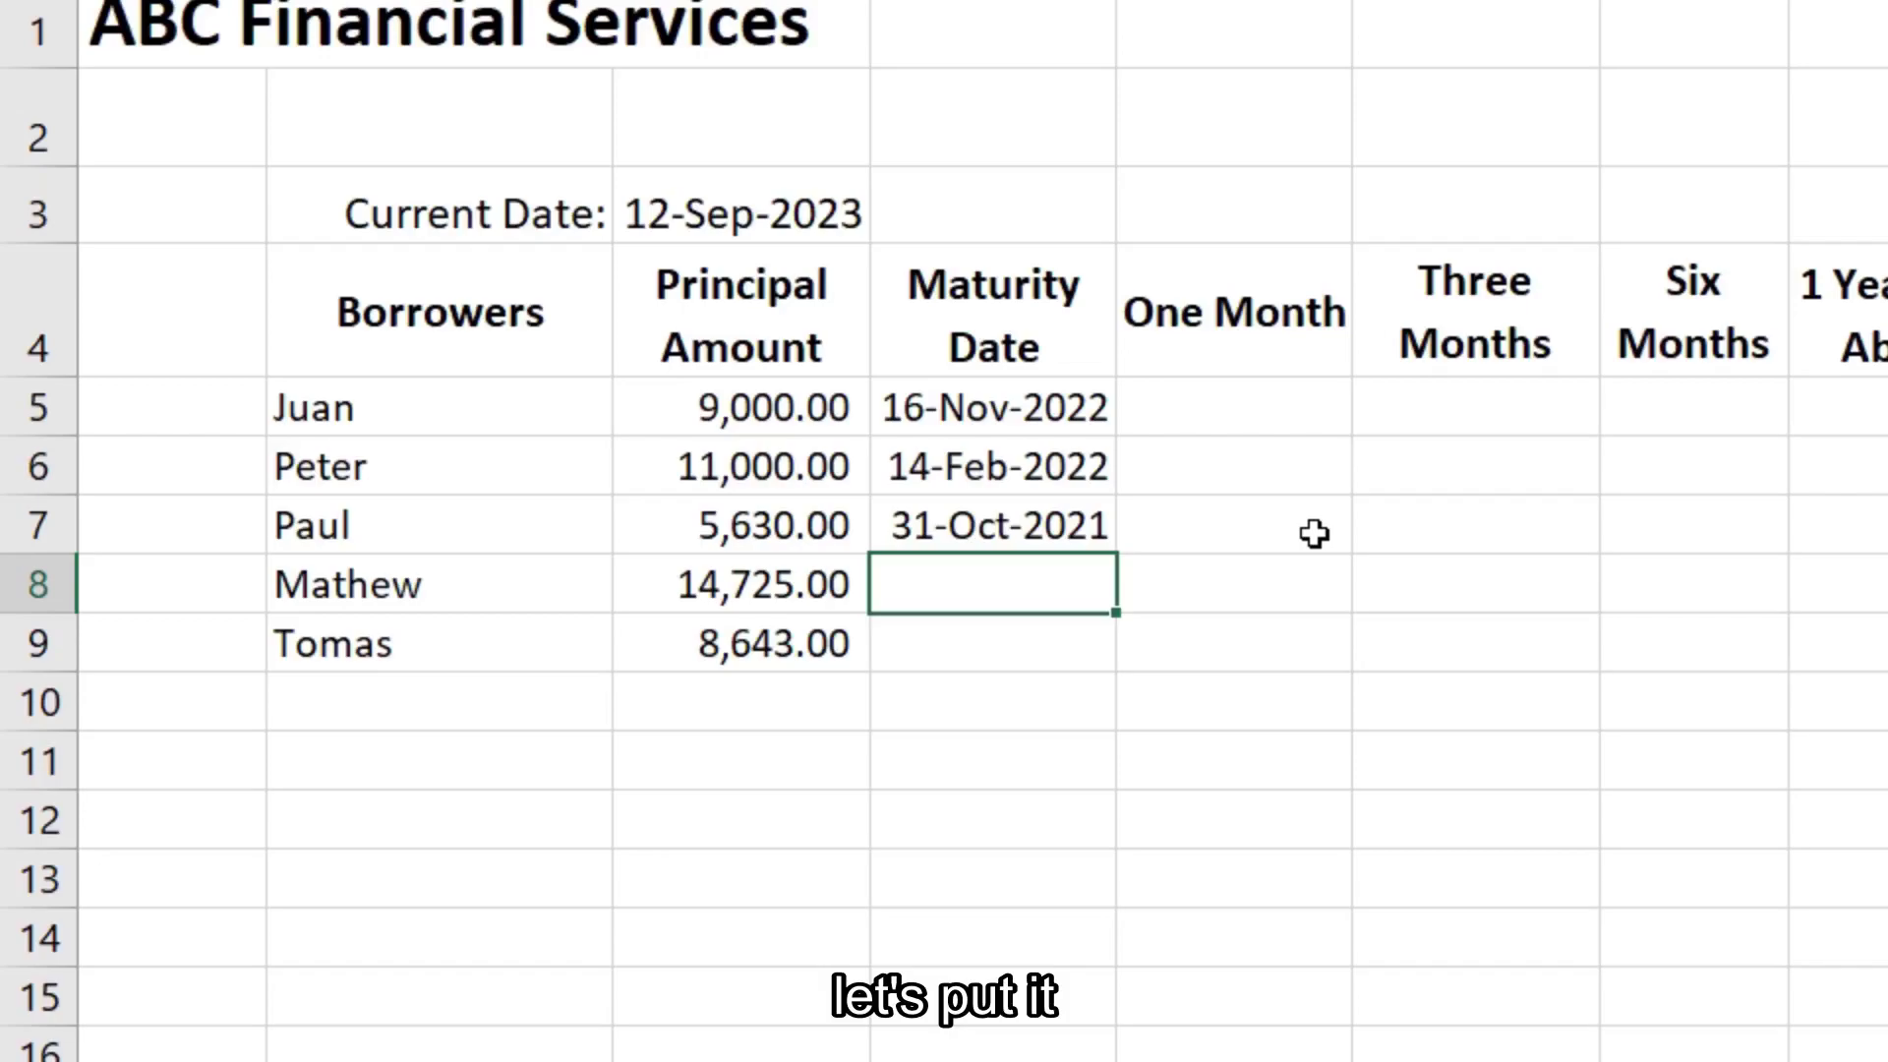
# Enter 2021-04-22 as the fourth borrower's maturity date in D8.
pyautogui.write('20')
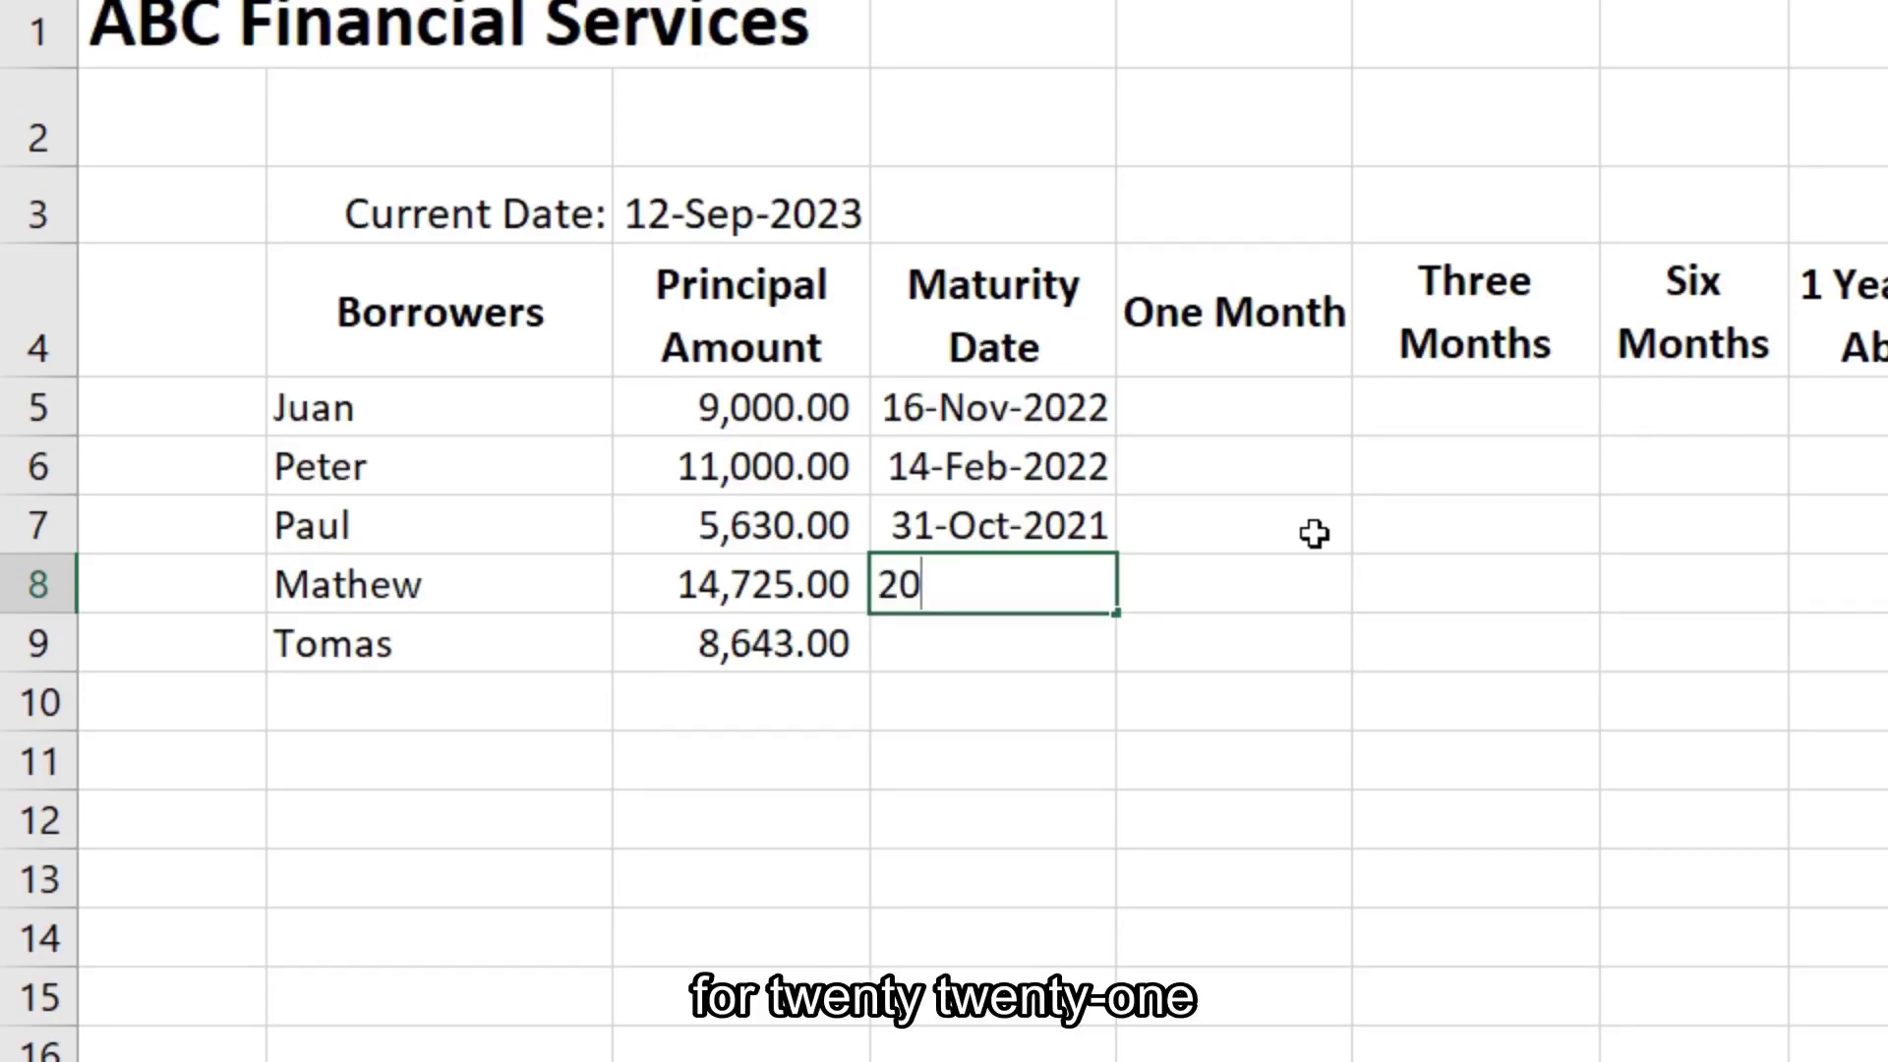
pyautogui.write('21-04')
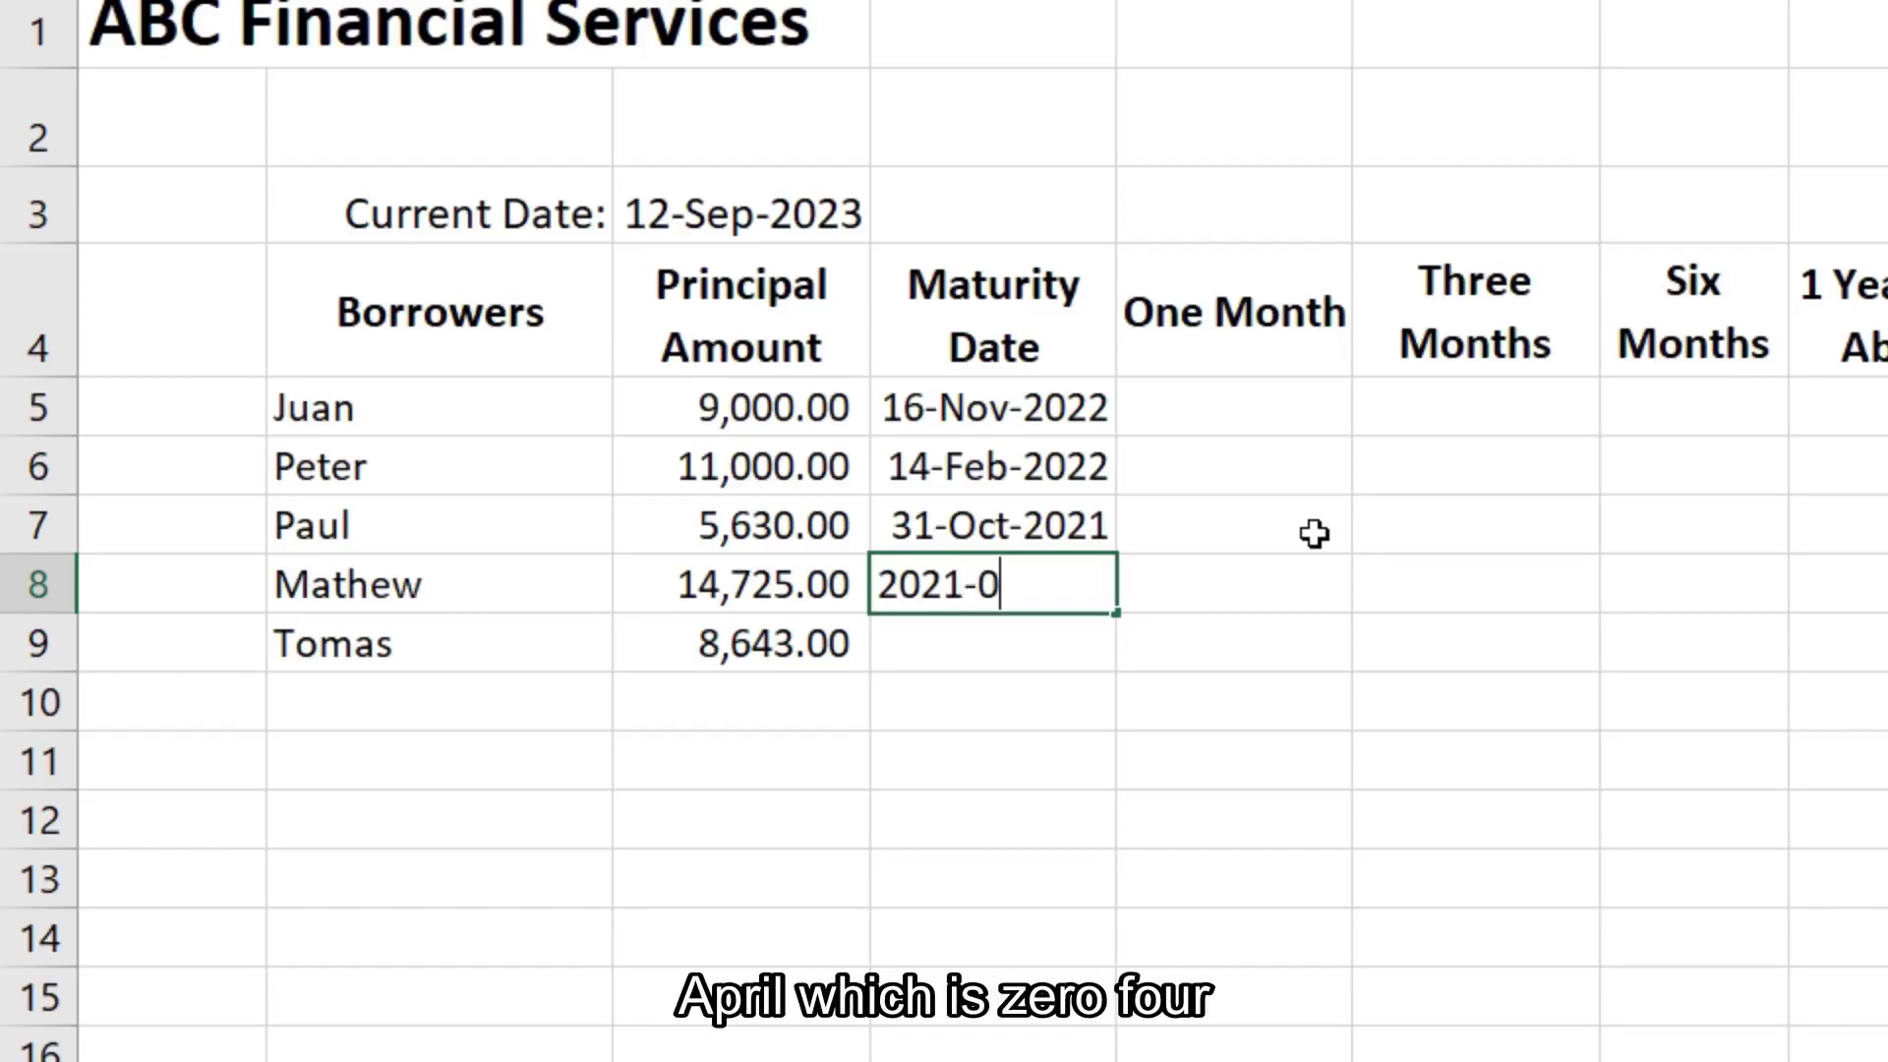
pyautogui.write('-22')
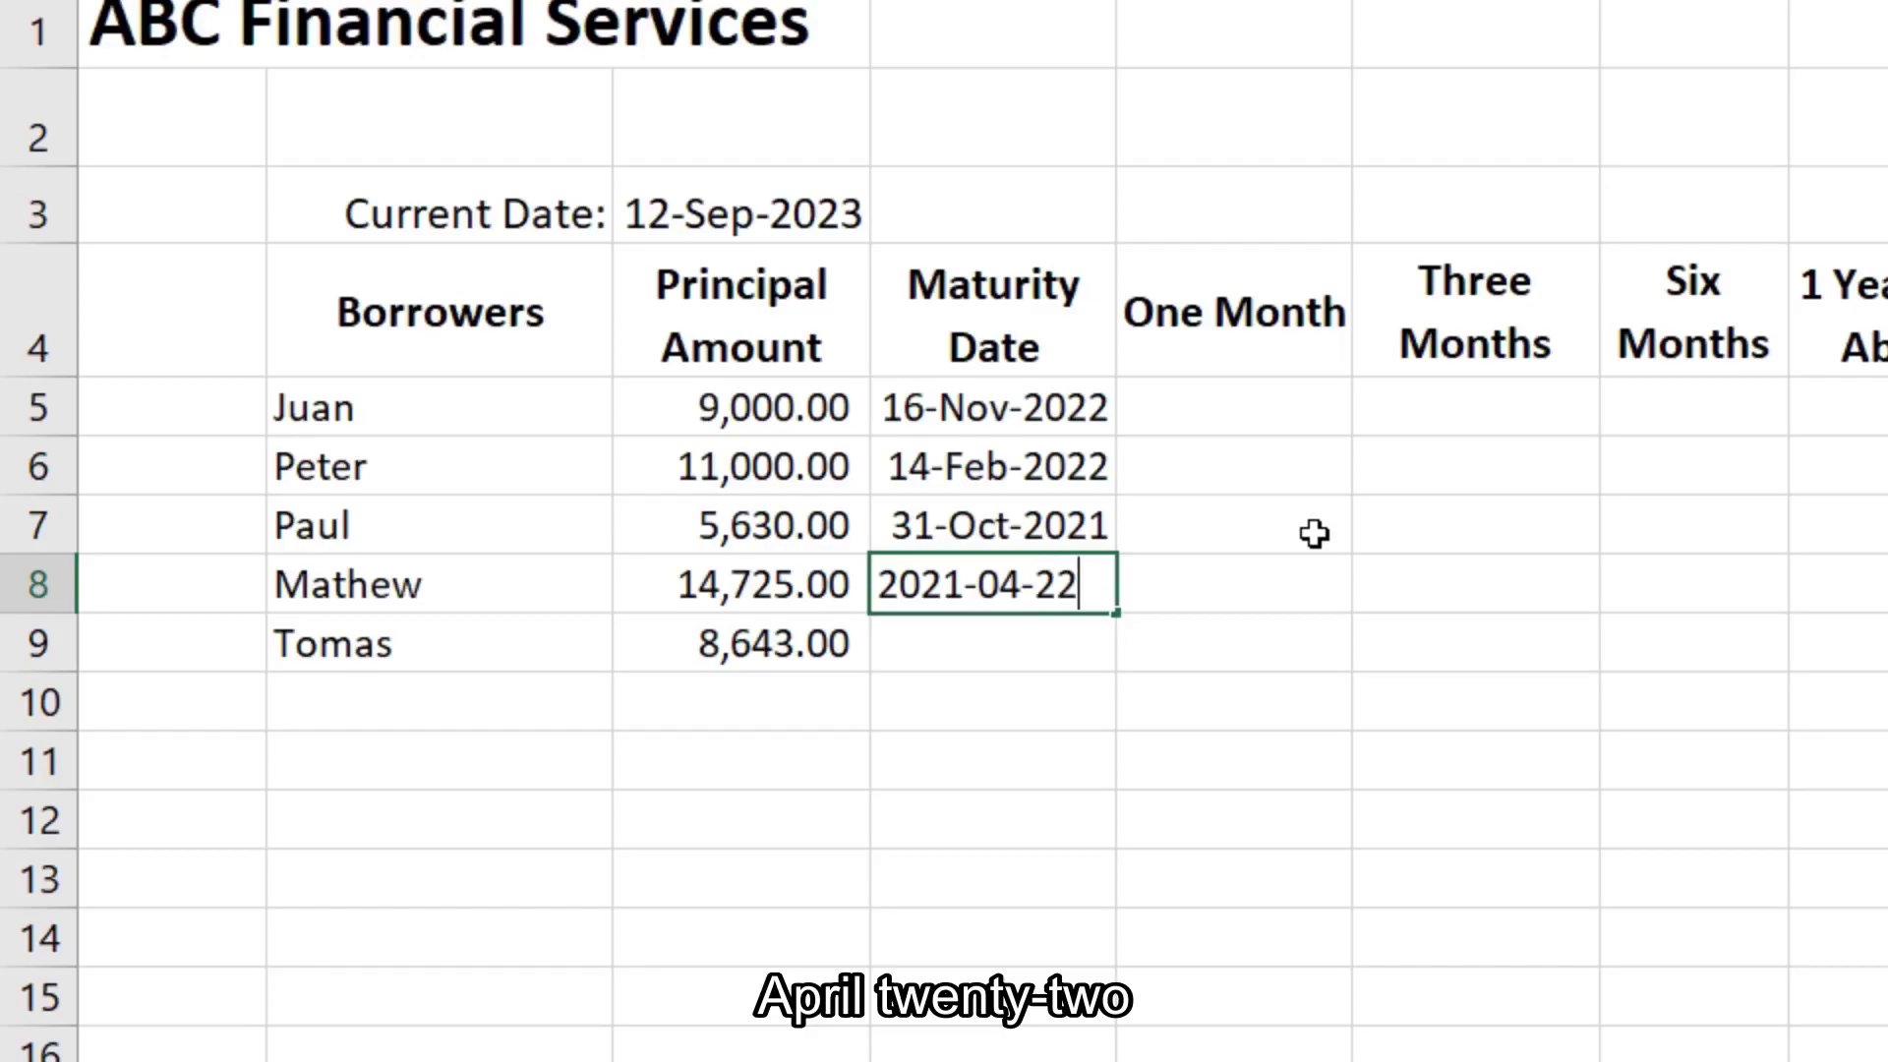
pyautogui.press('Return')
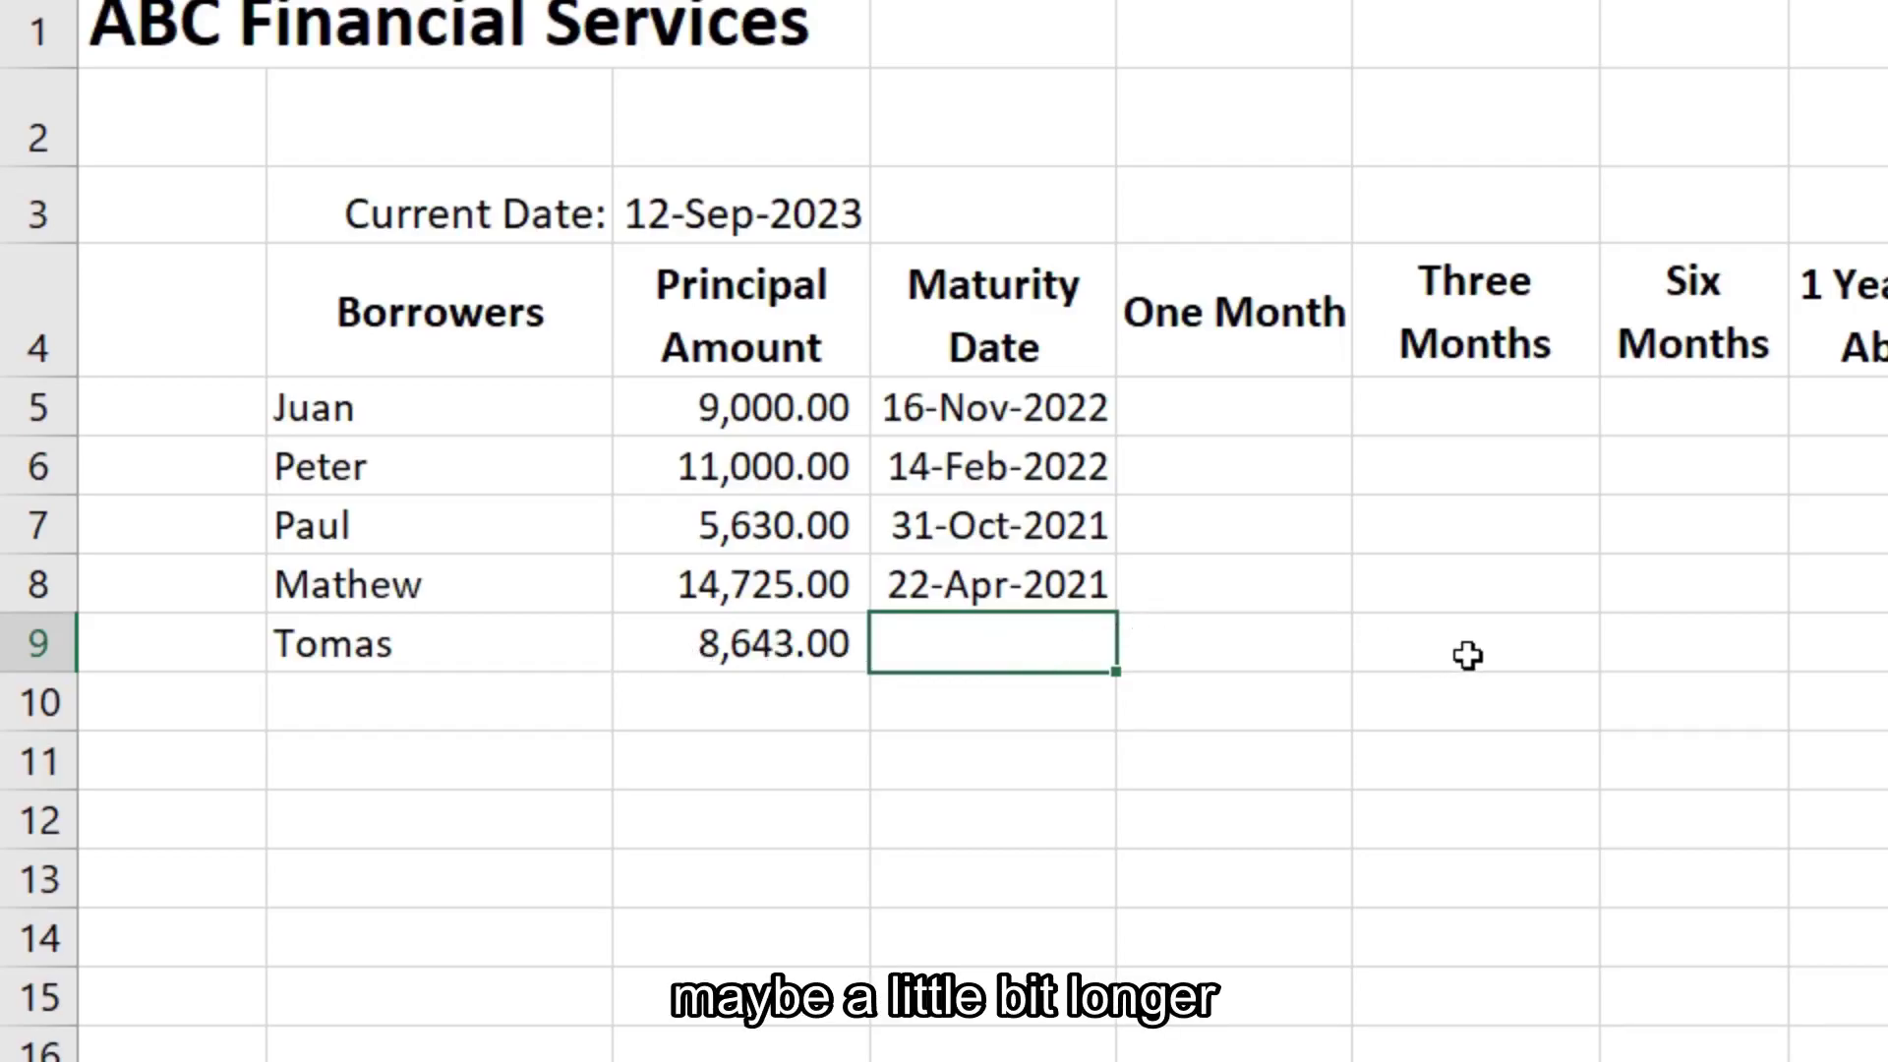
# Enter 2019-03-17 as the last borrower's maturity date in D9.
pyautogui.write('2019-')
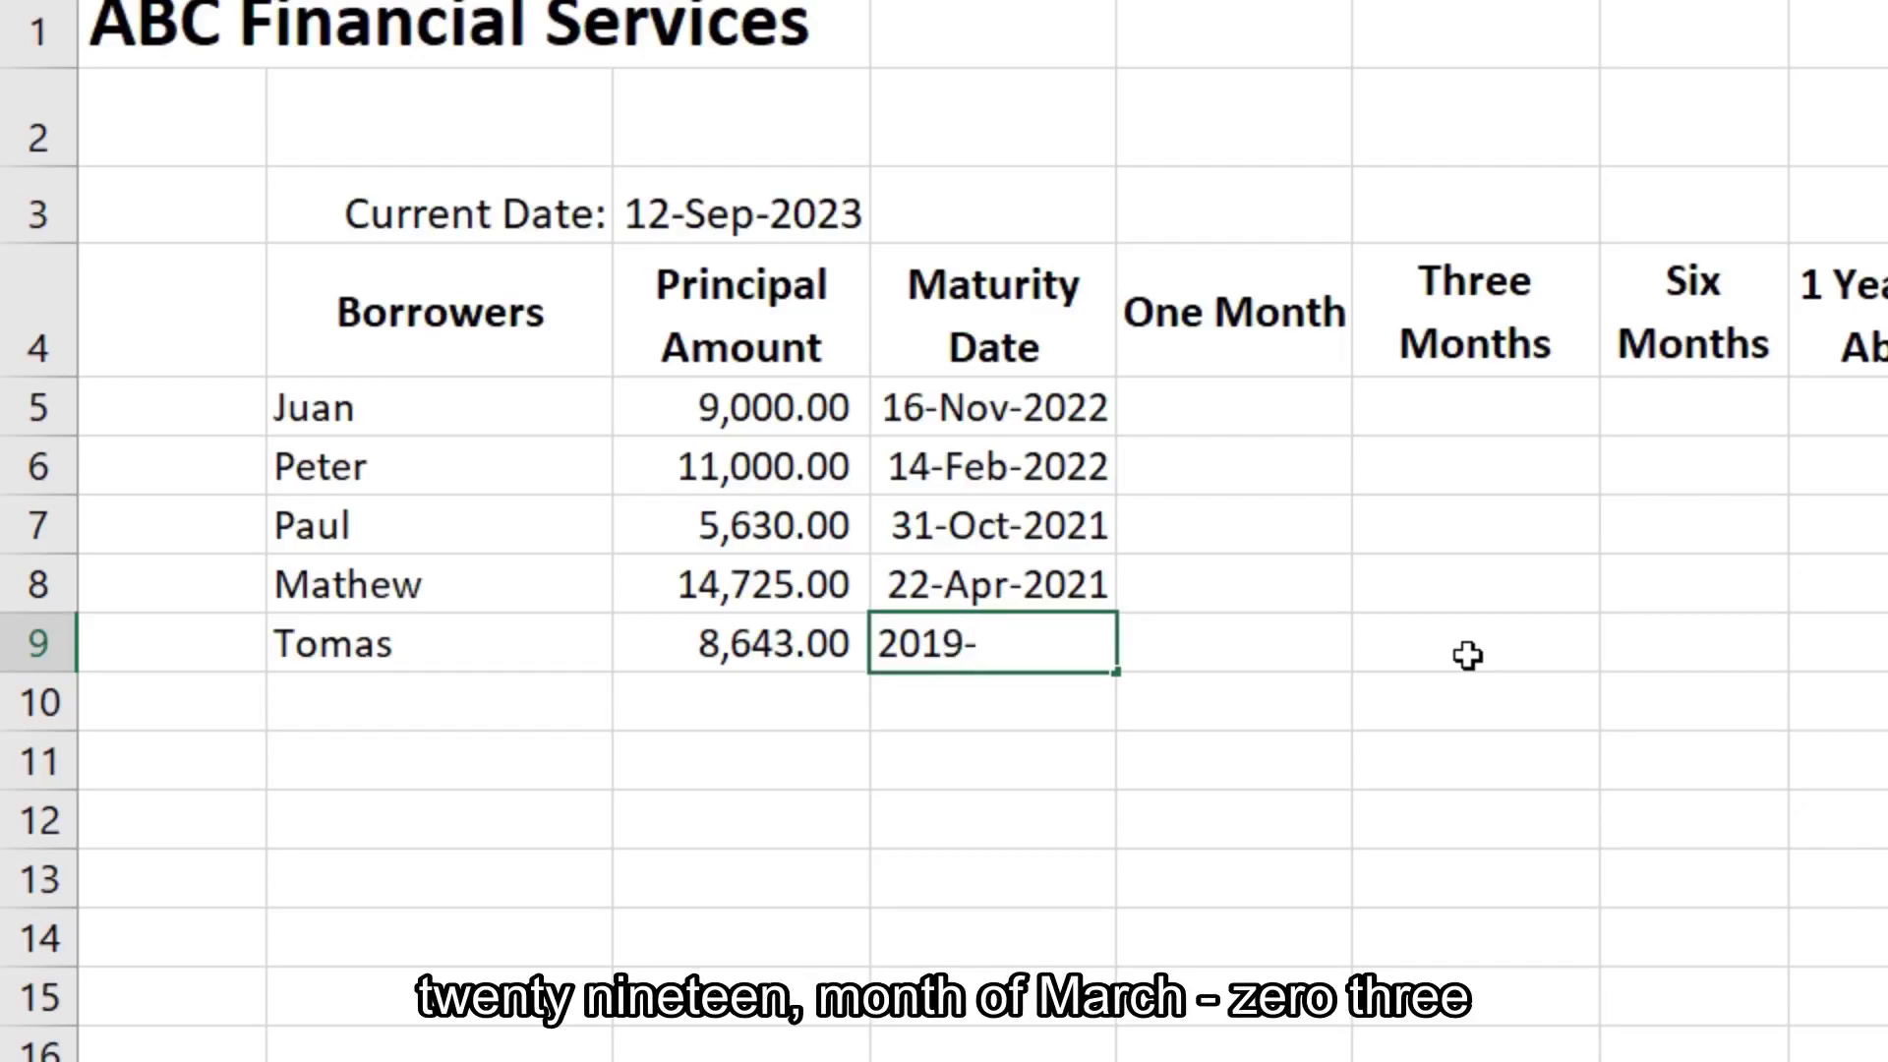
pyautogui.write('03-')
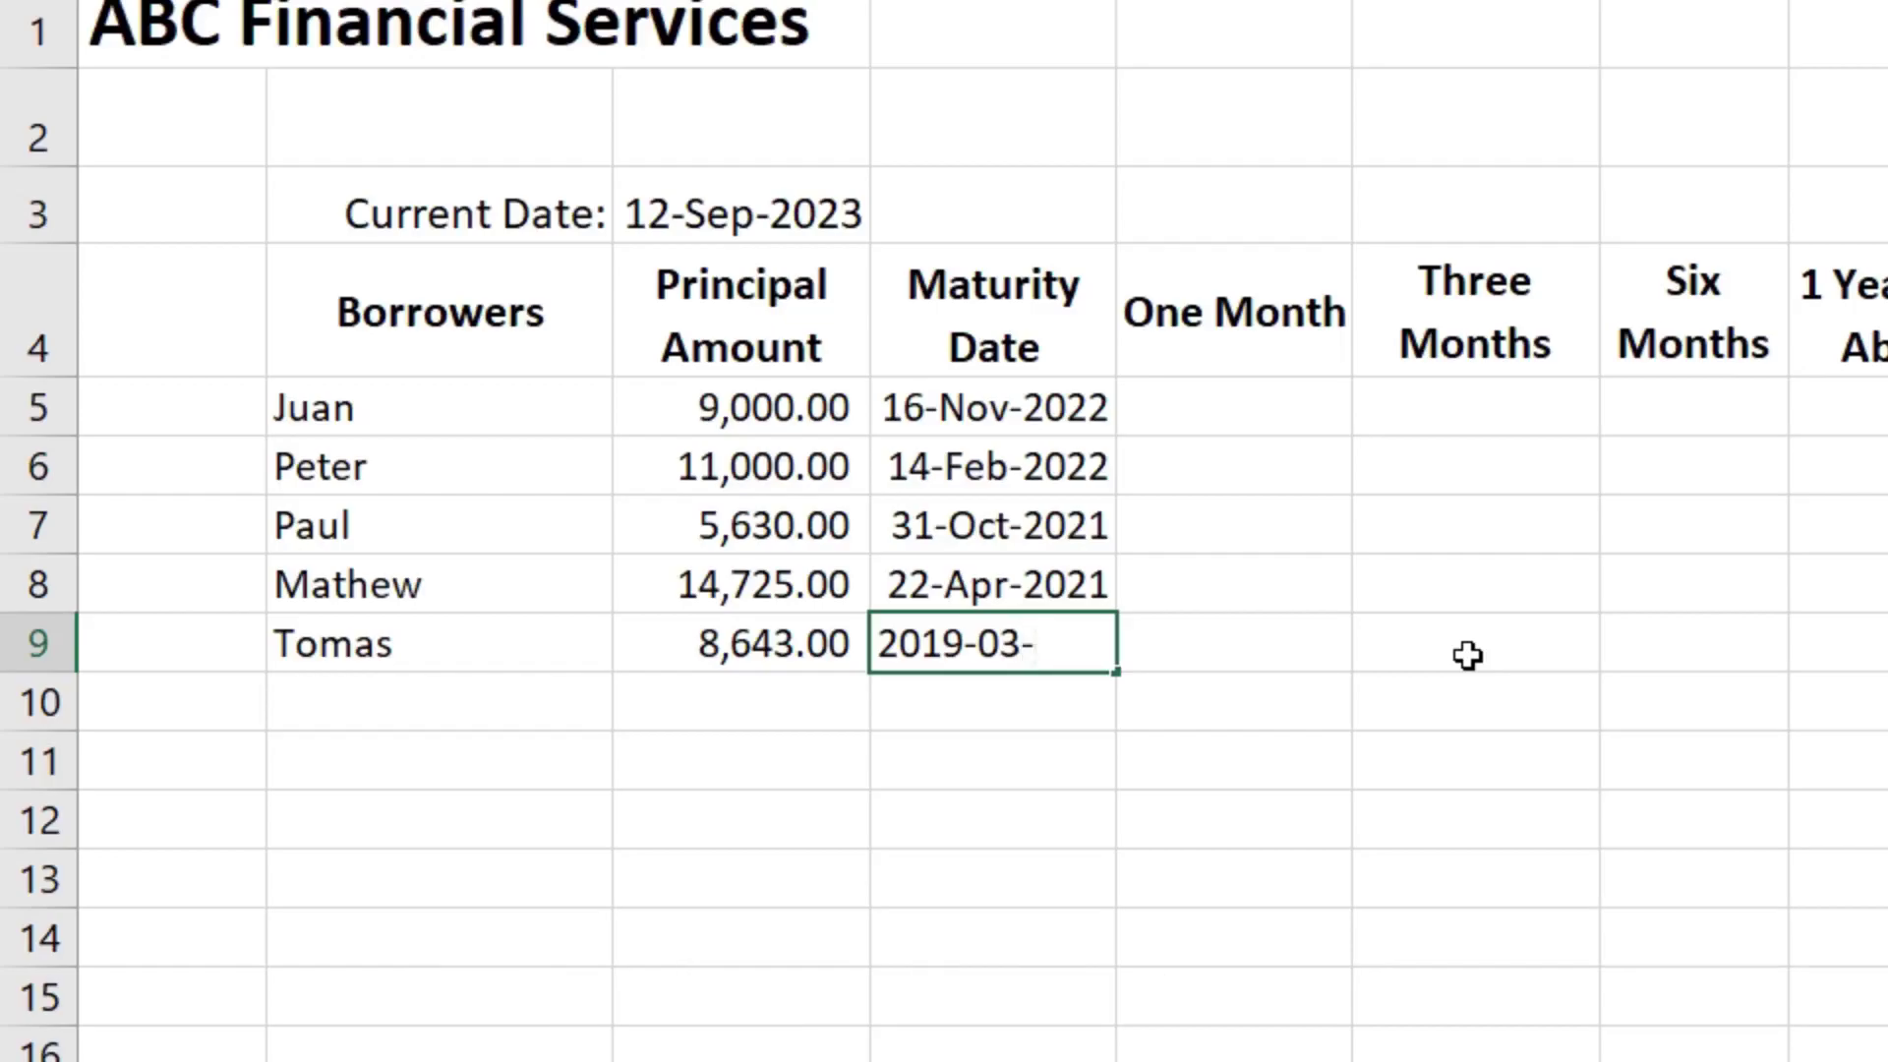
pyautogui.write('17')
pyautogui.press('Return')
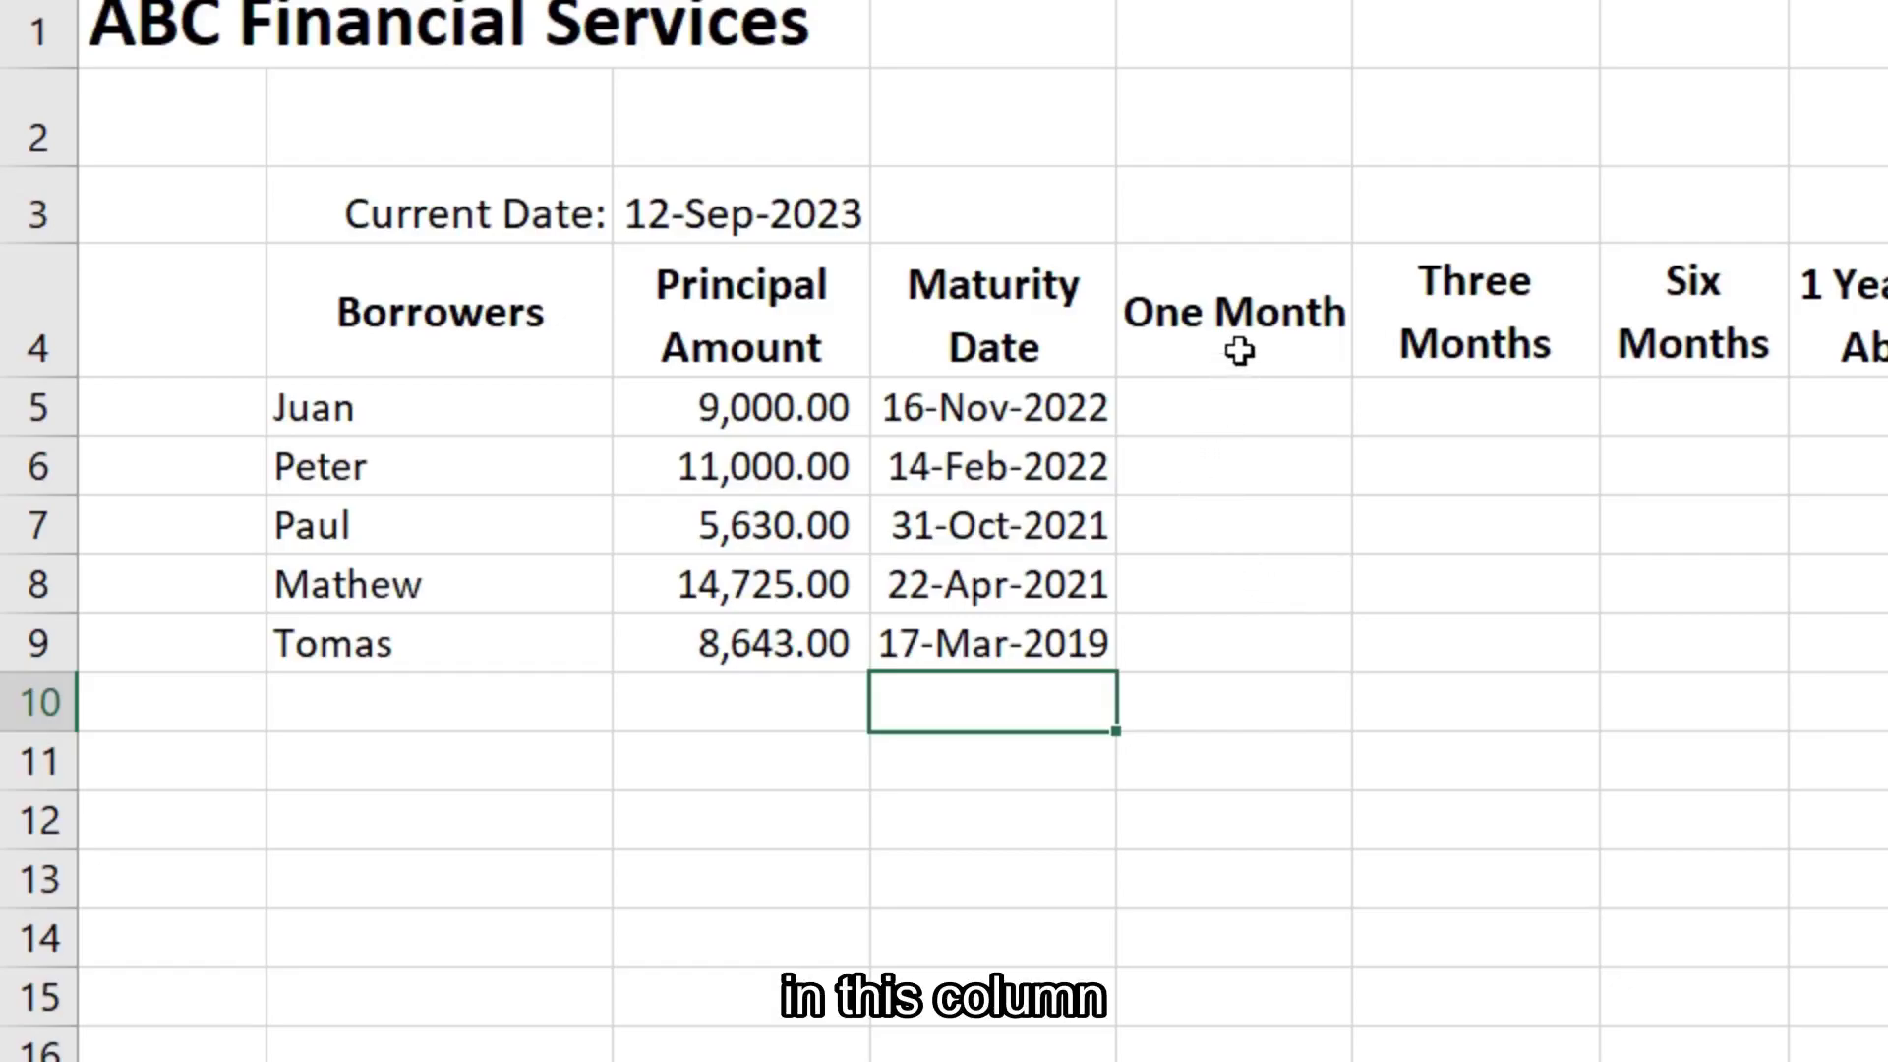
# Examine the aging columns and compare the first borrower's maturity date with the current date.
pyautogui.click(1267, 300)
pyautogui.moveTo(1266, 300); pyautogui.dragTo(1859, 634)
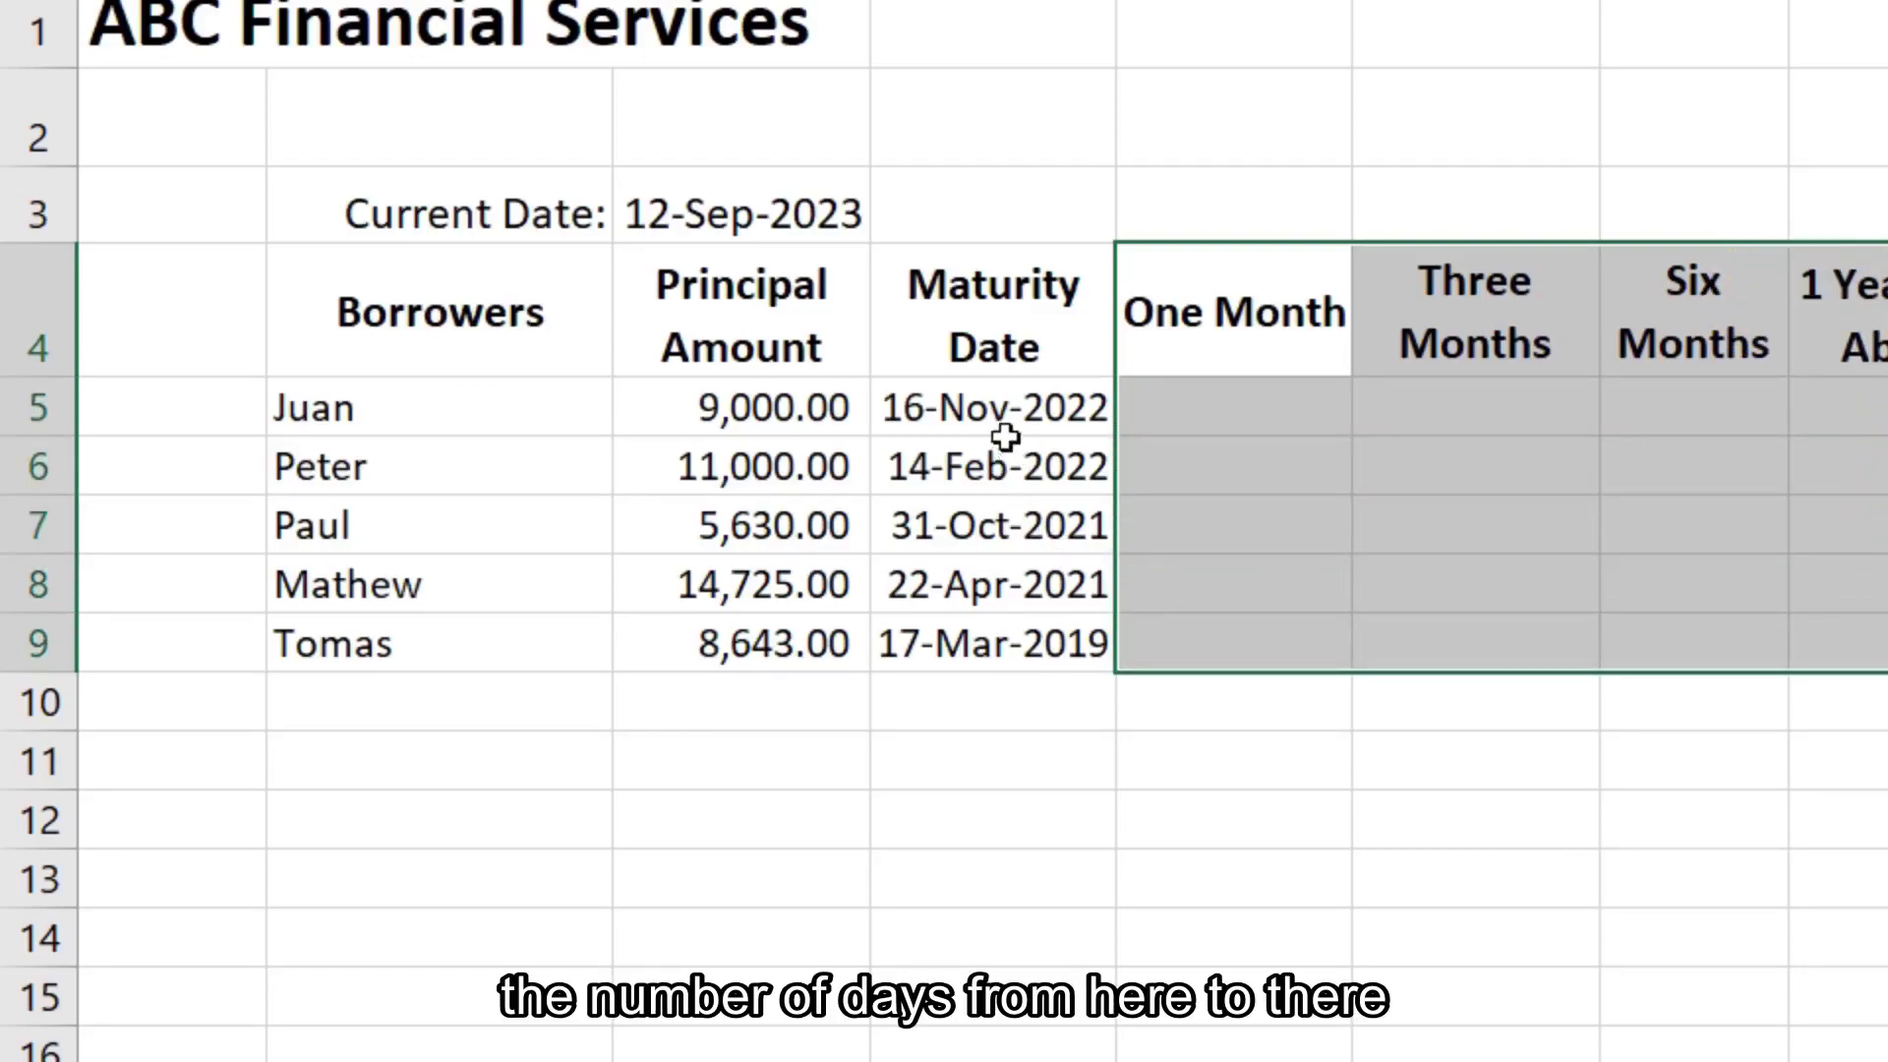
pyautogui.click(969, 408)
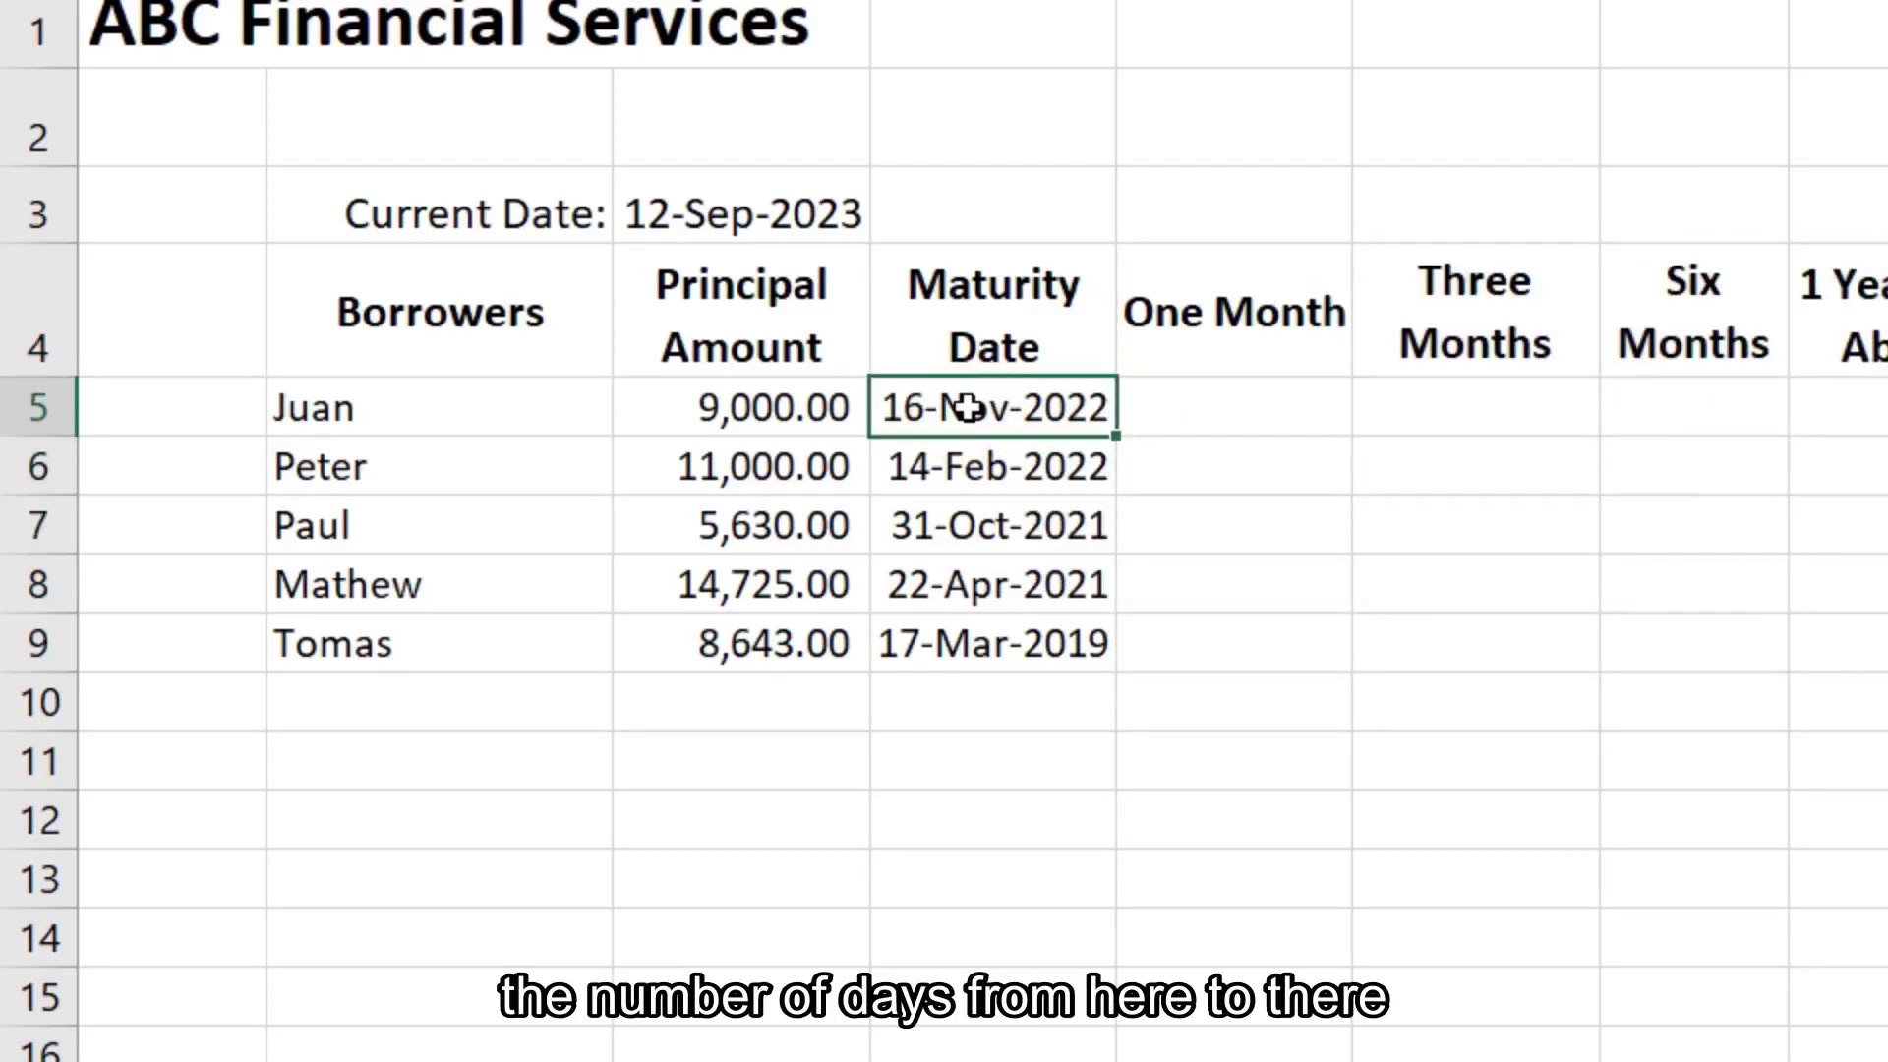
pyautogui.click(739, 211)
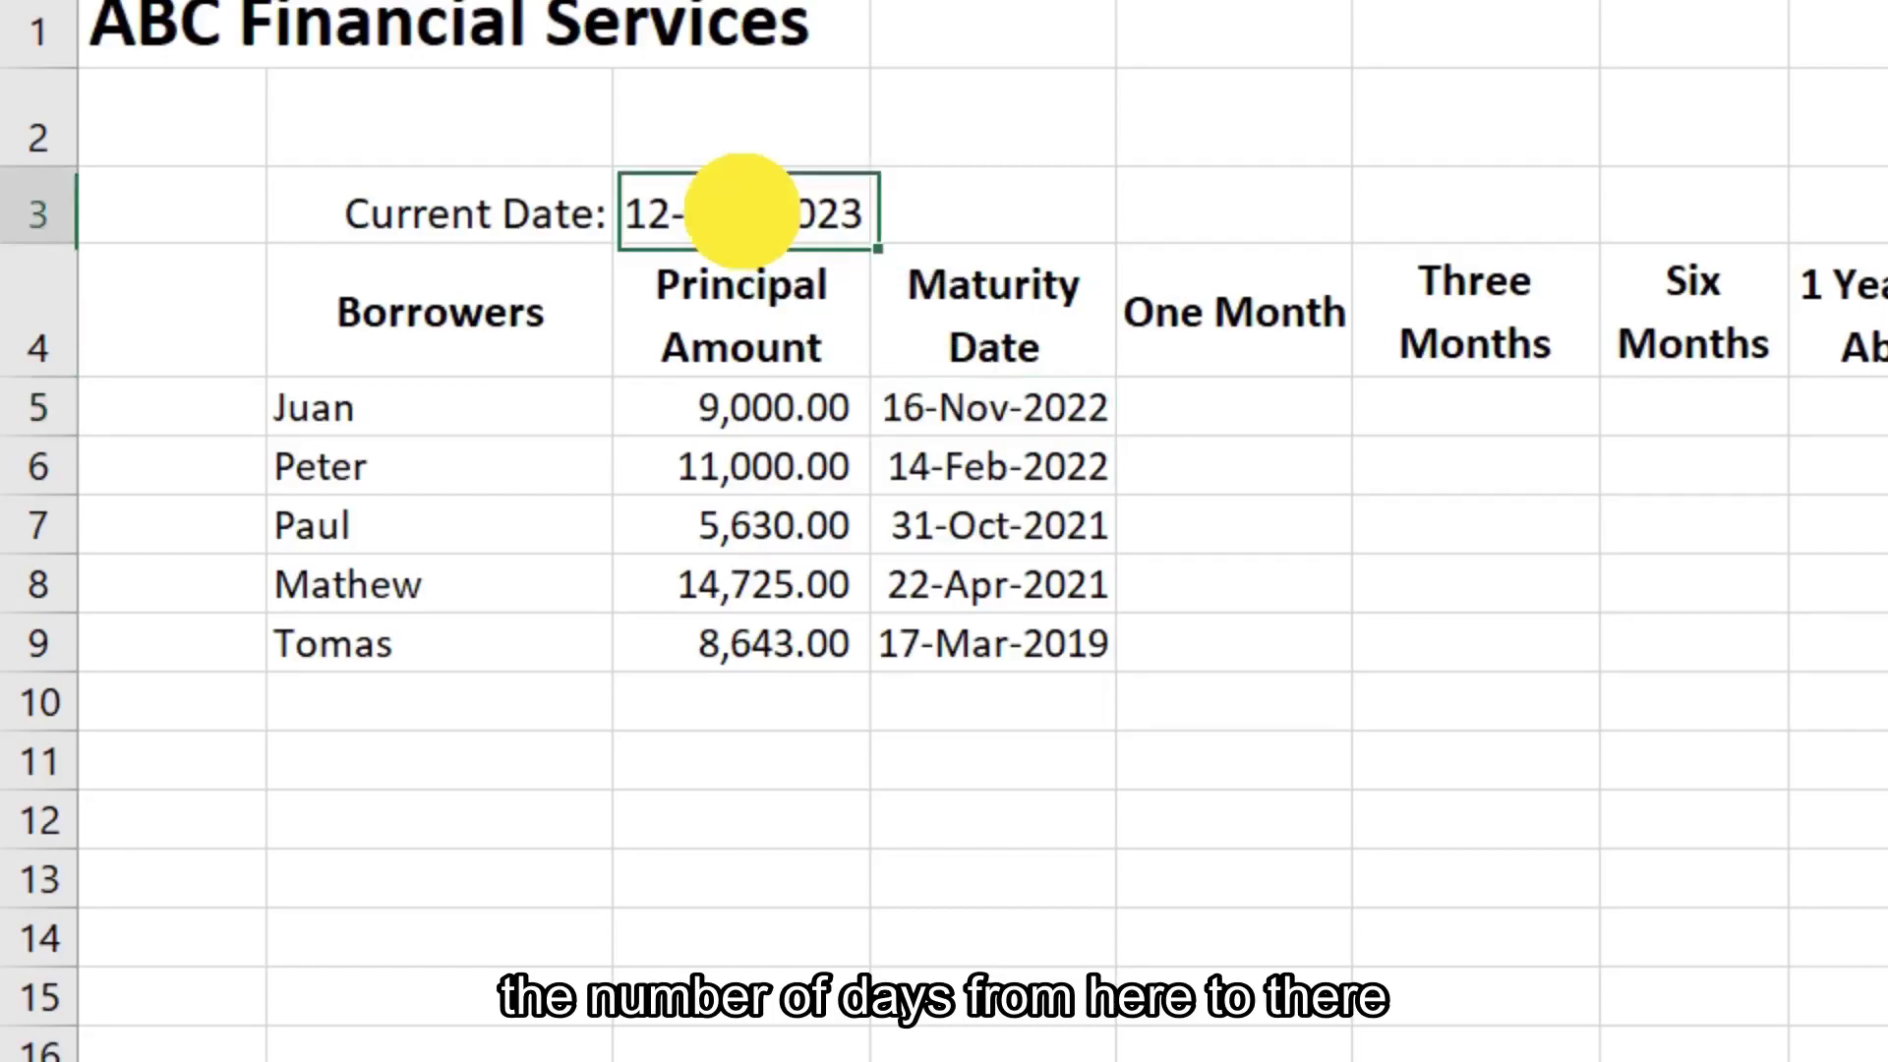
pyautogui.click(1083, 402)
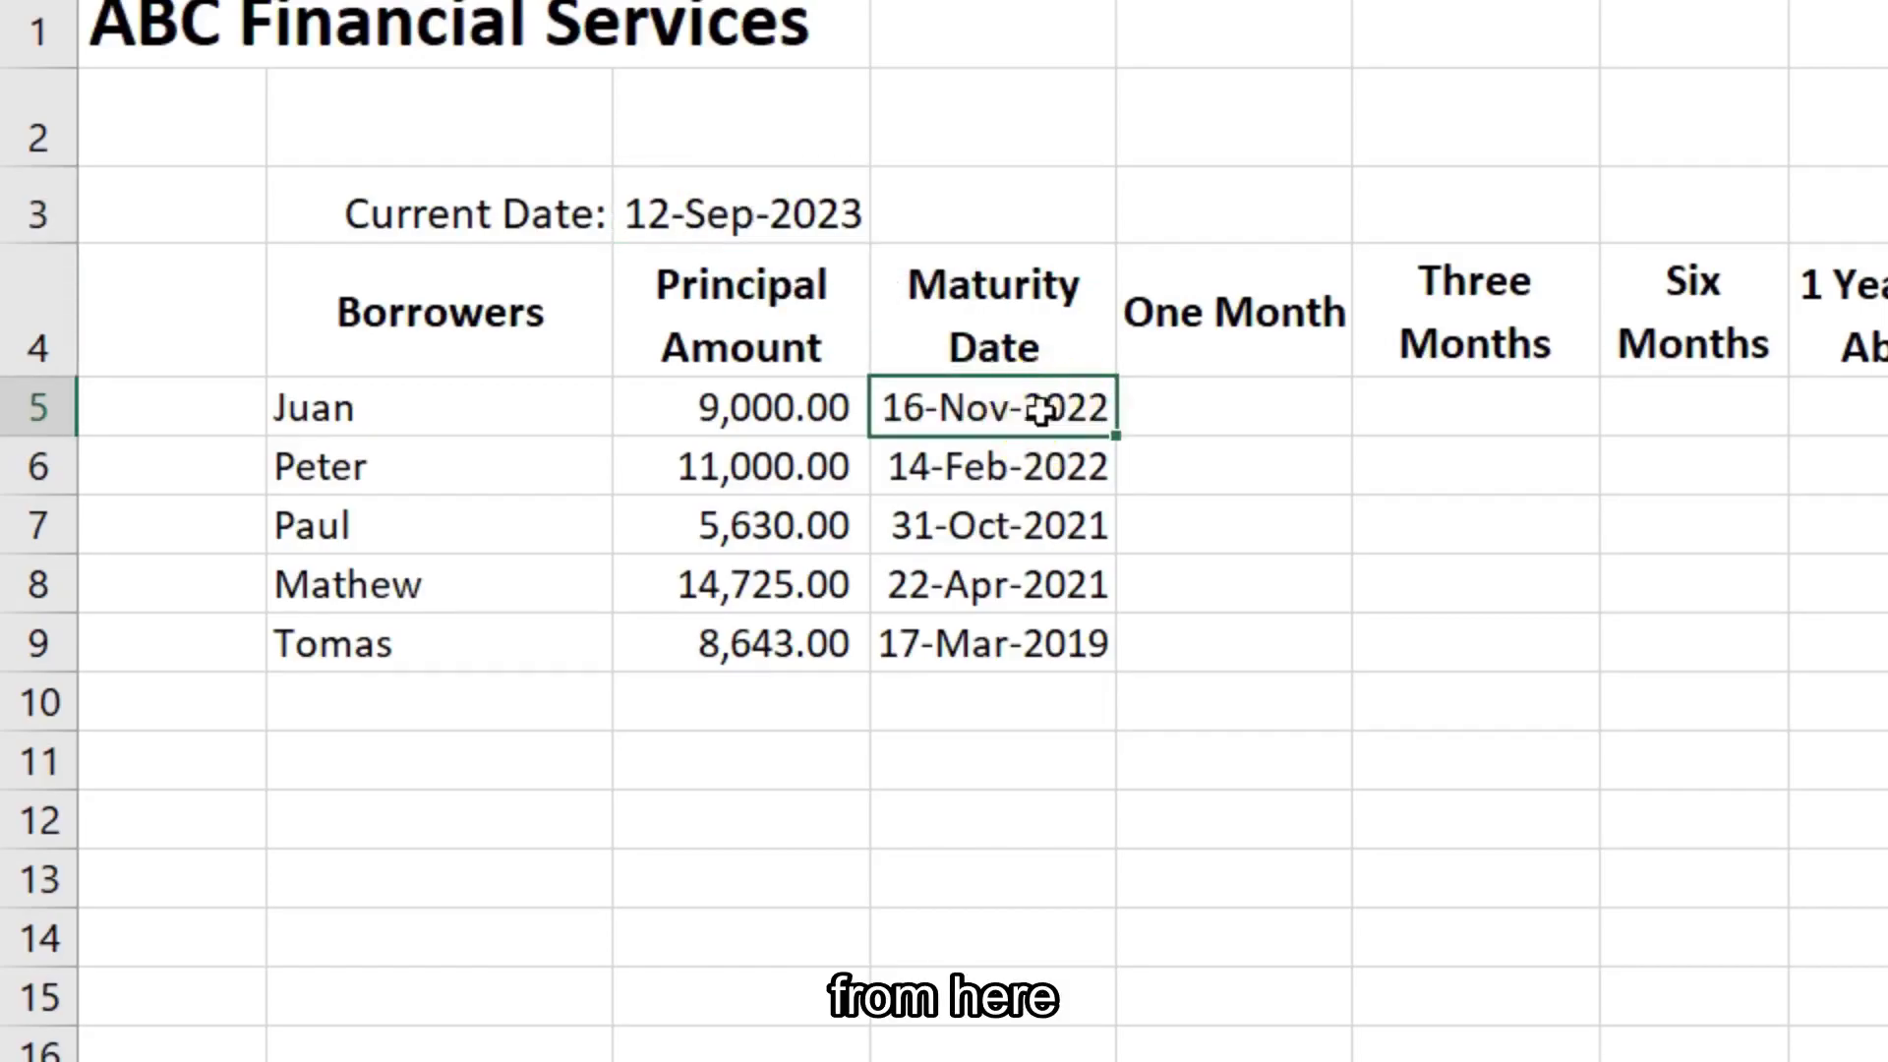
pyautogui.click(726, 216)
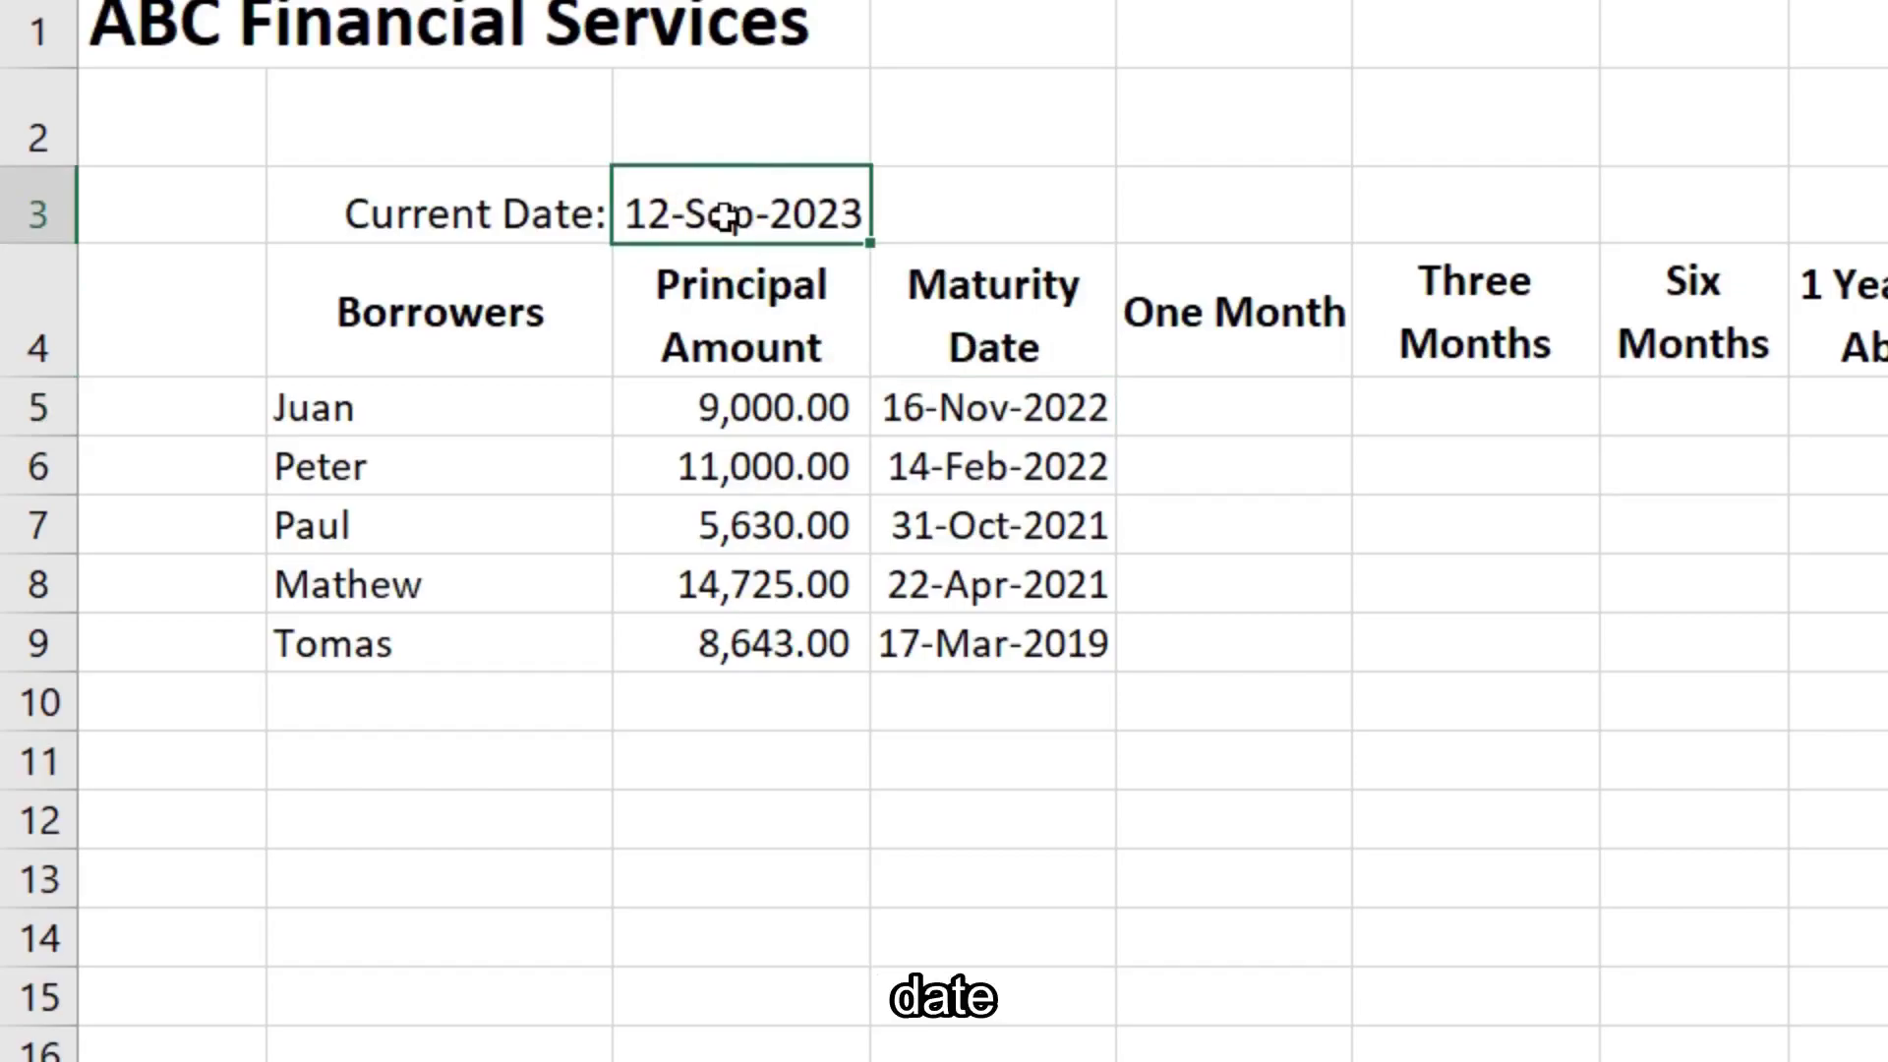
pyautogui.click(1073, 423)
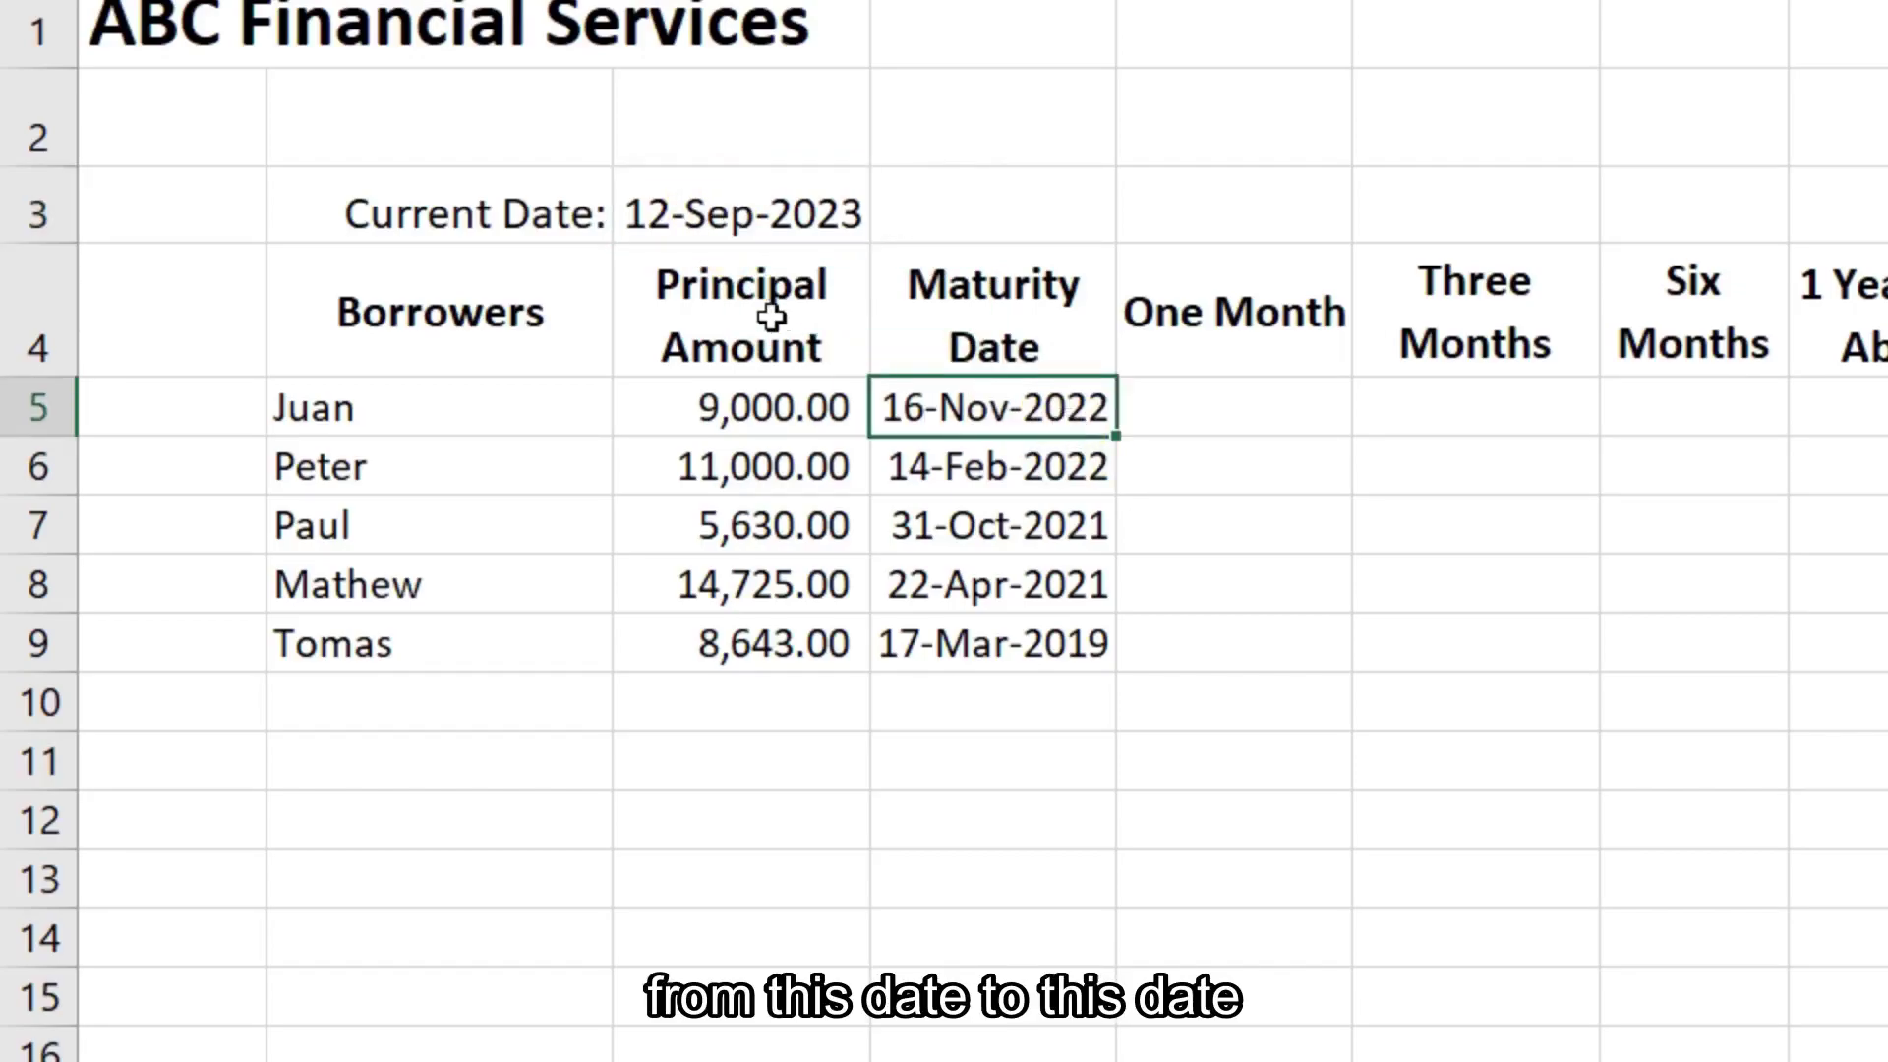
pyautogui.click(792, 226)
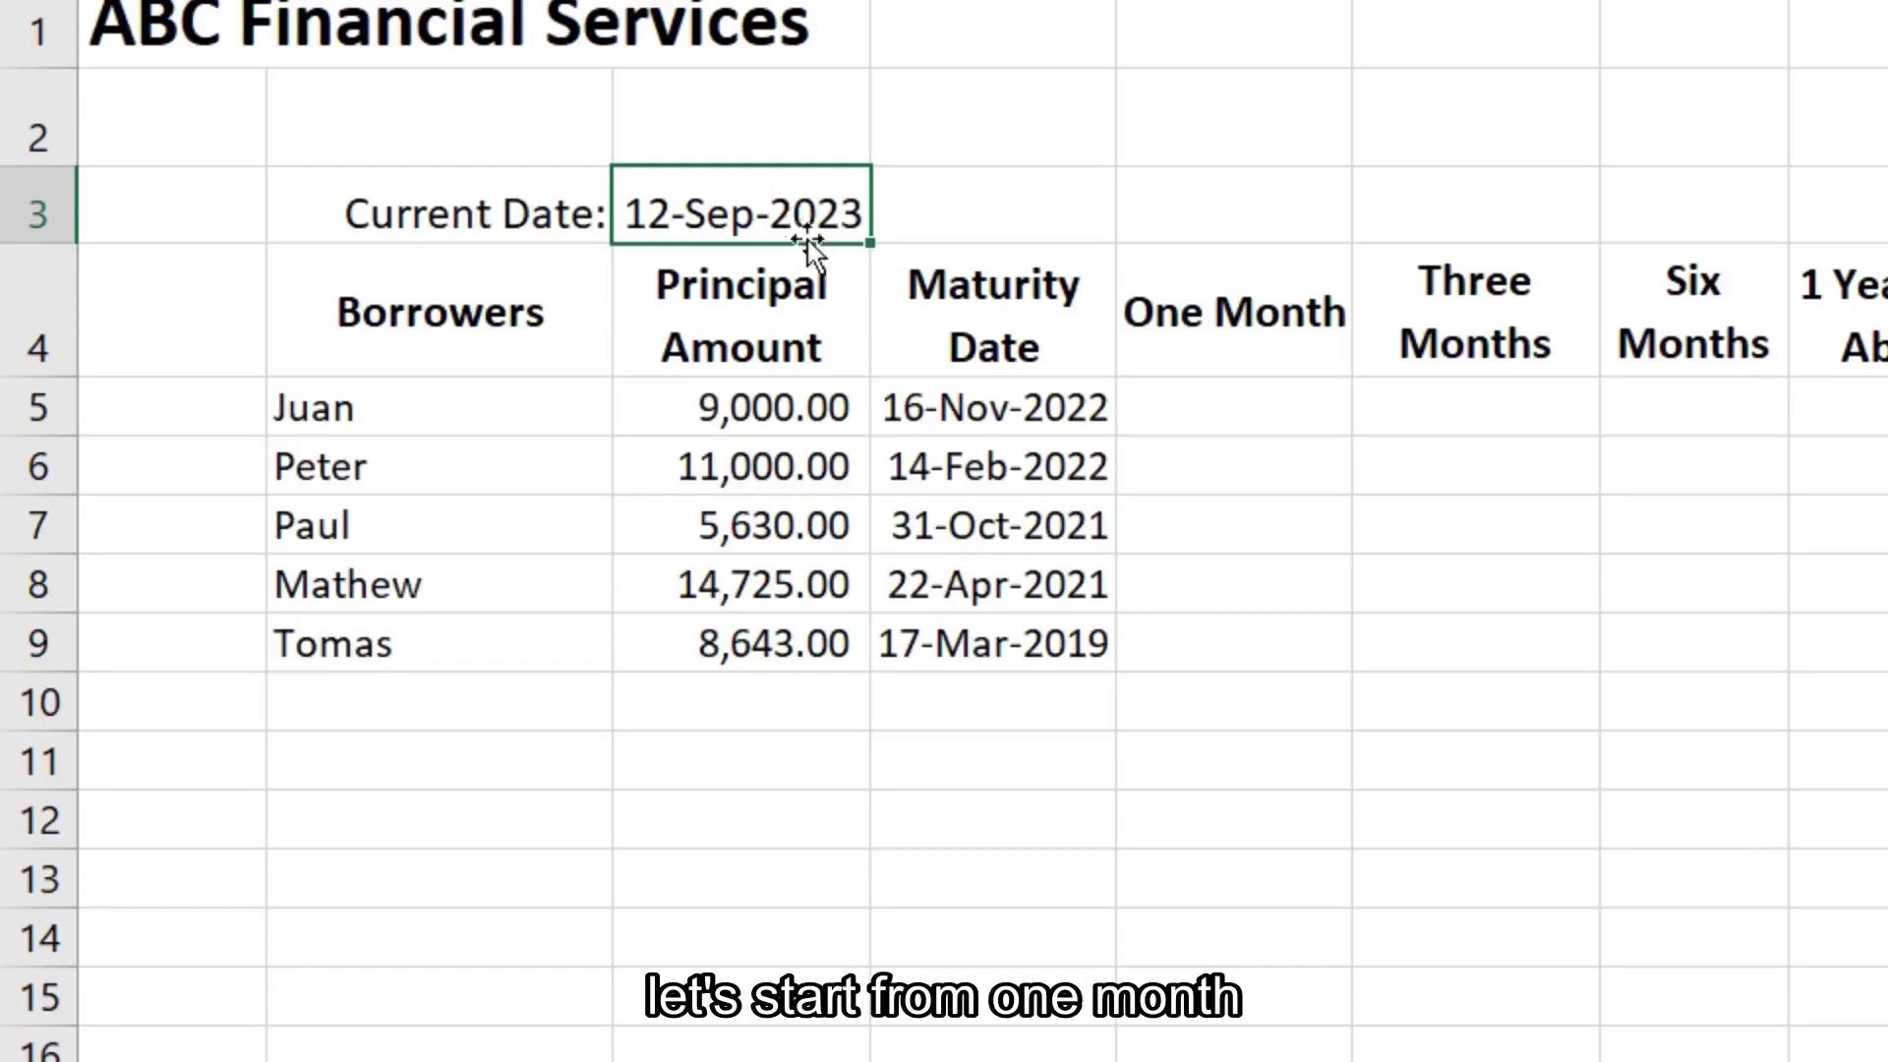
# Insert the DAYS function from the Date & Time category into cell E5 under One Month.
pyautogui.click(1226, 406)
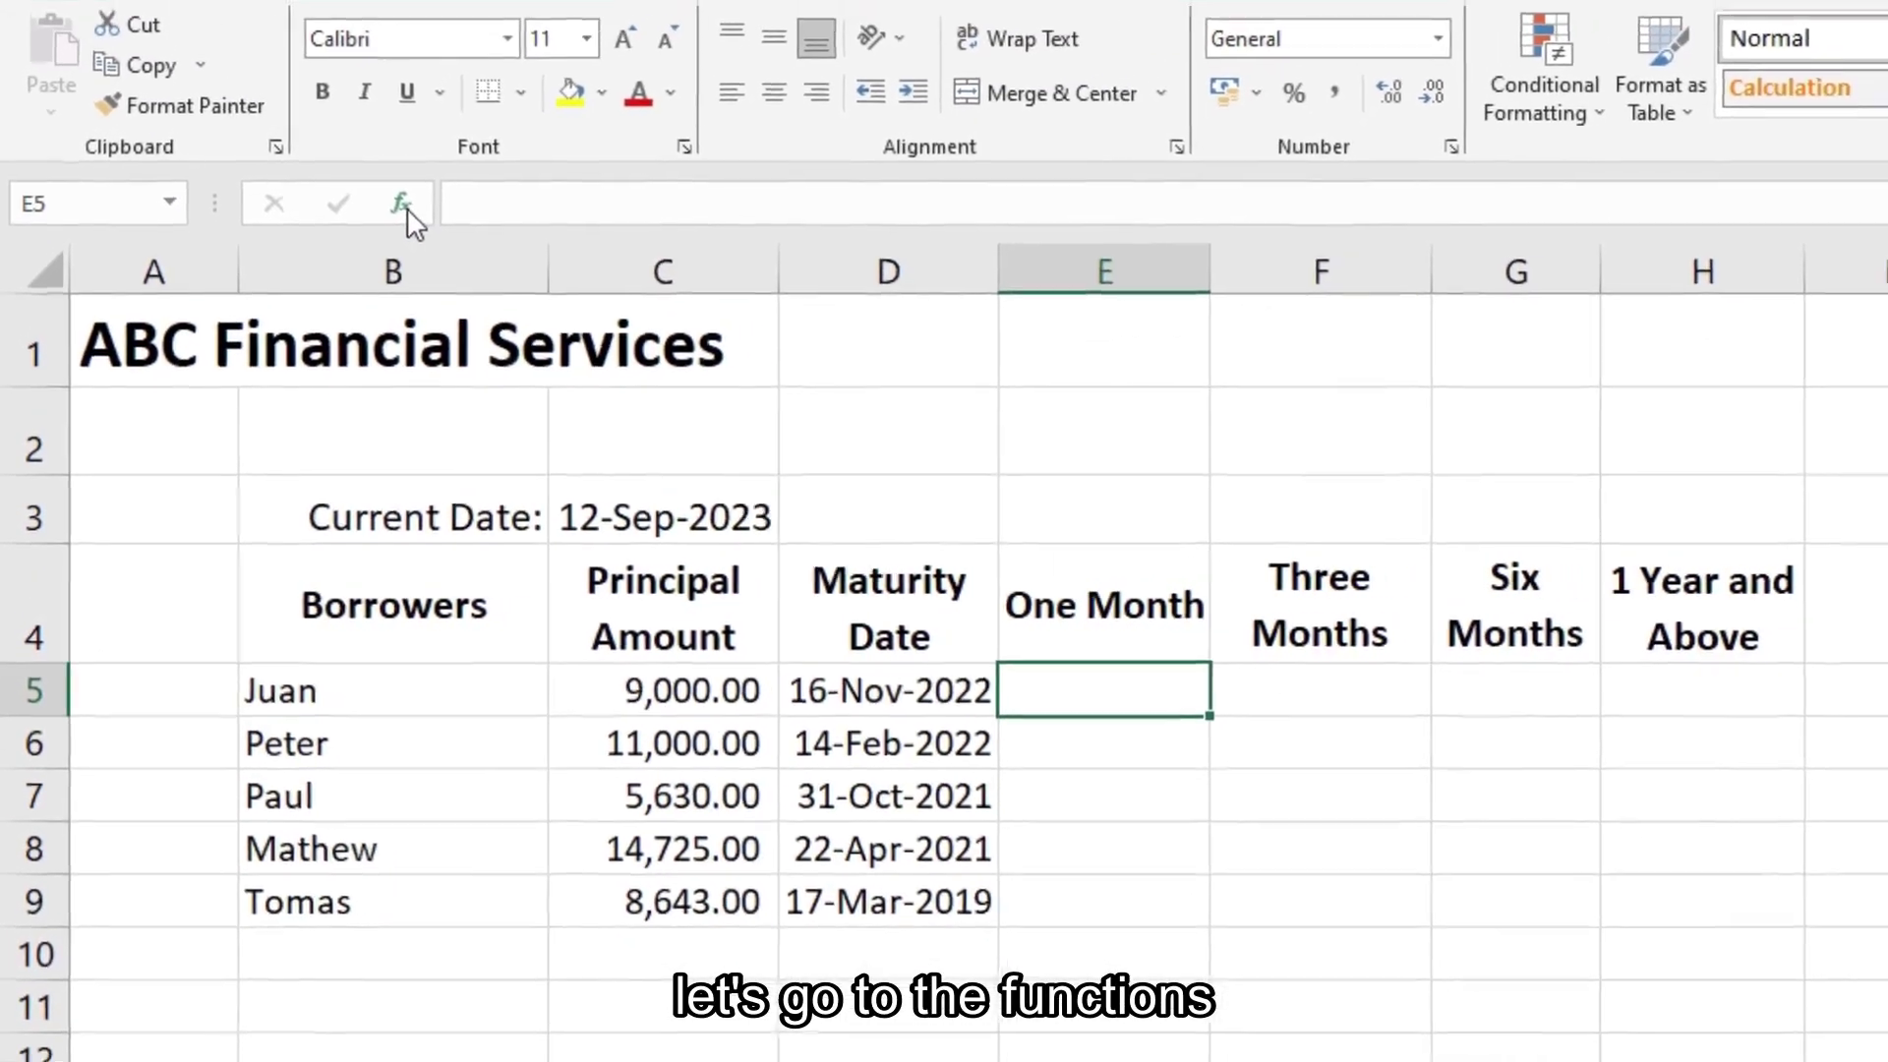
pyautogui.click(340, 270)
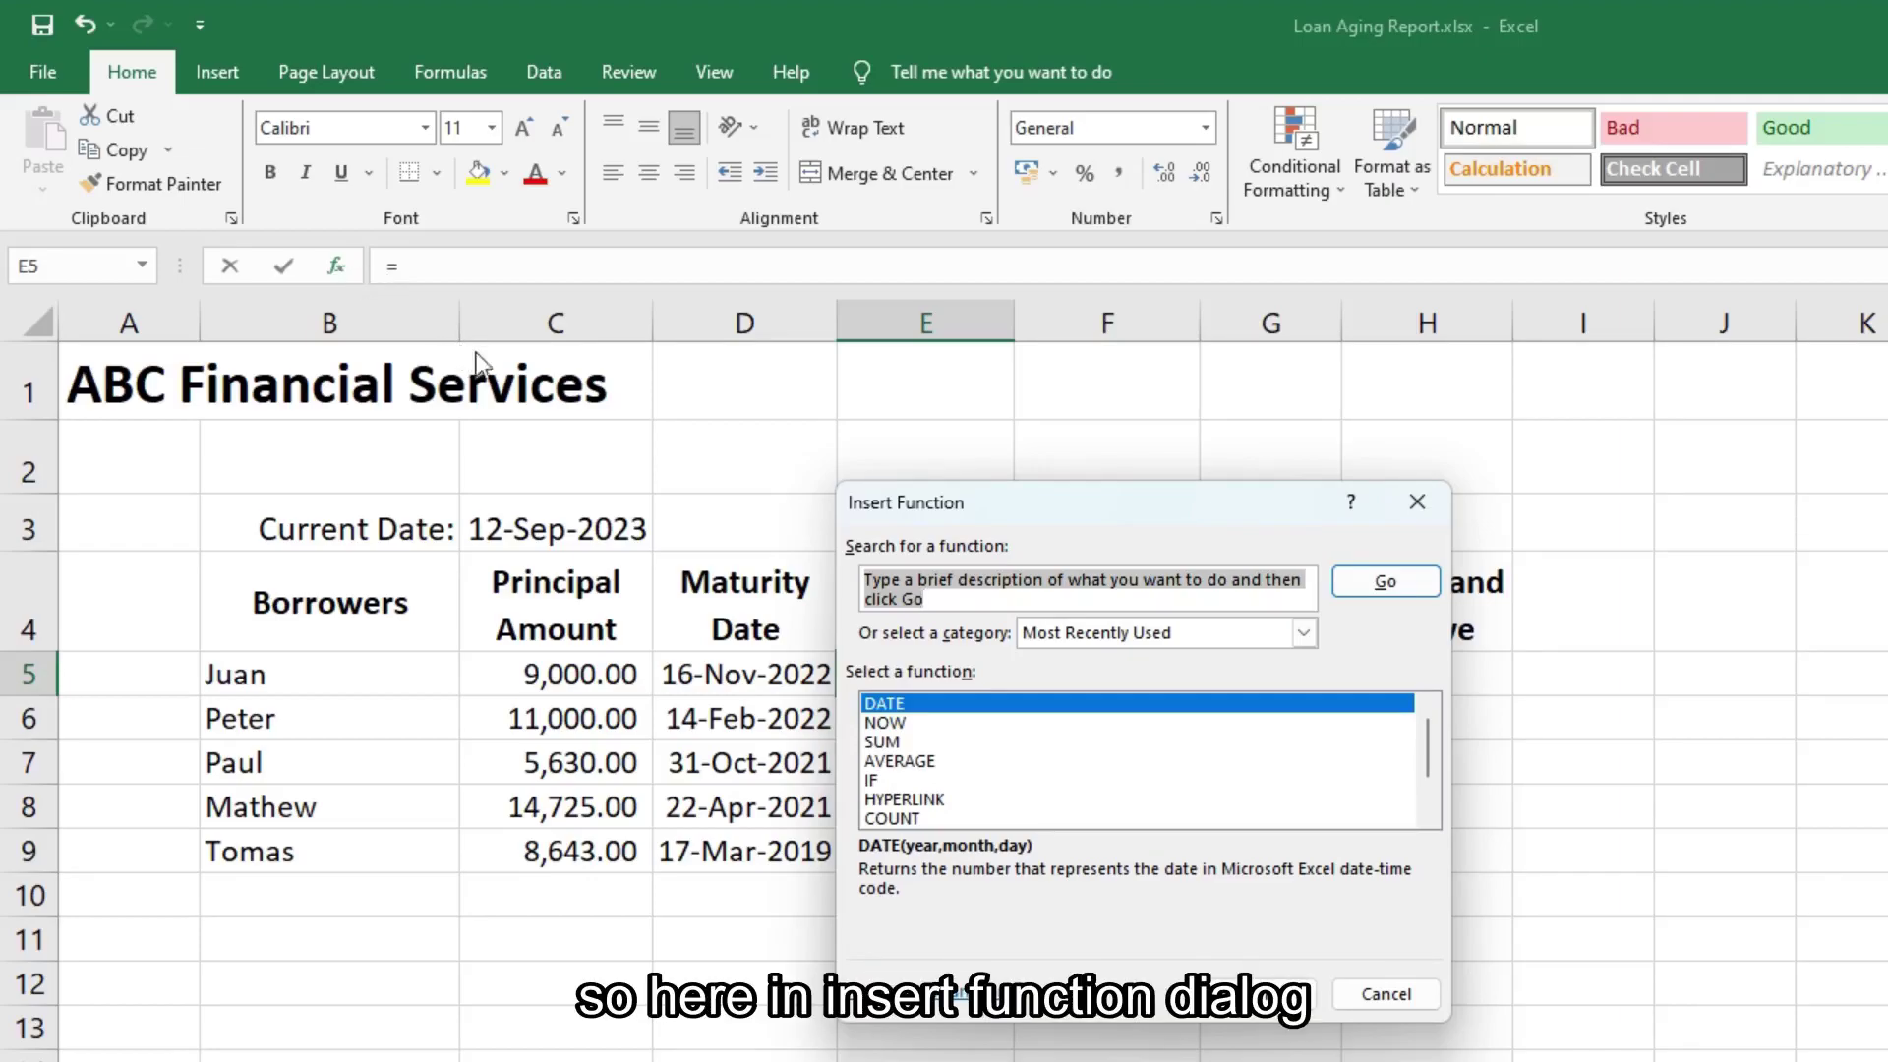
pyautogui.moveTo(1435, 742)
pyautogui.mouseDown()
pyautogui.moveTo(1441, 780)
pyautogui.moveTo(1431, 708)
pyautogui.mouseUp()
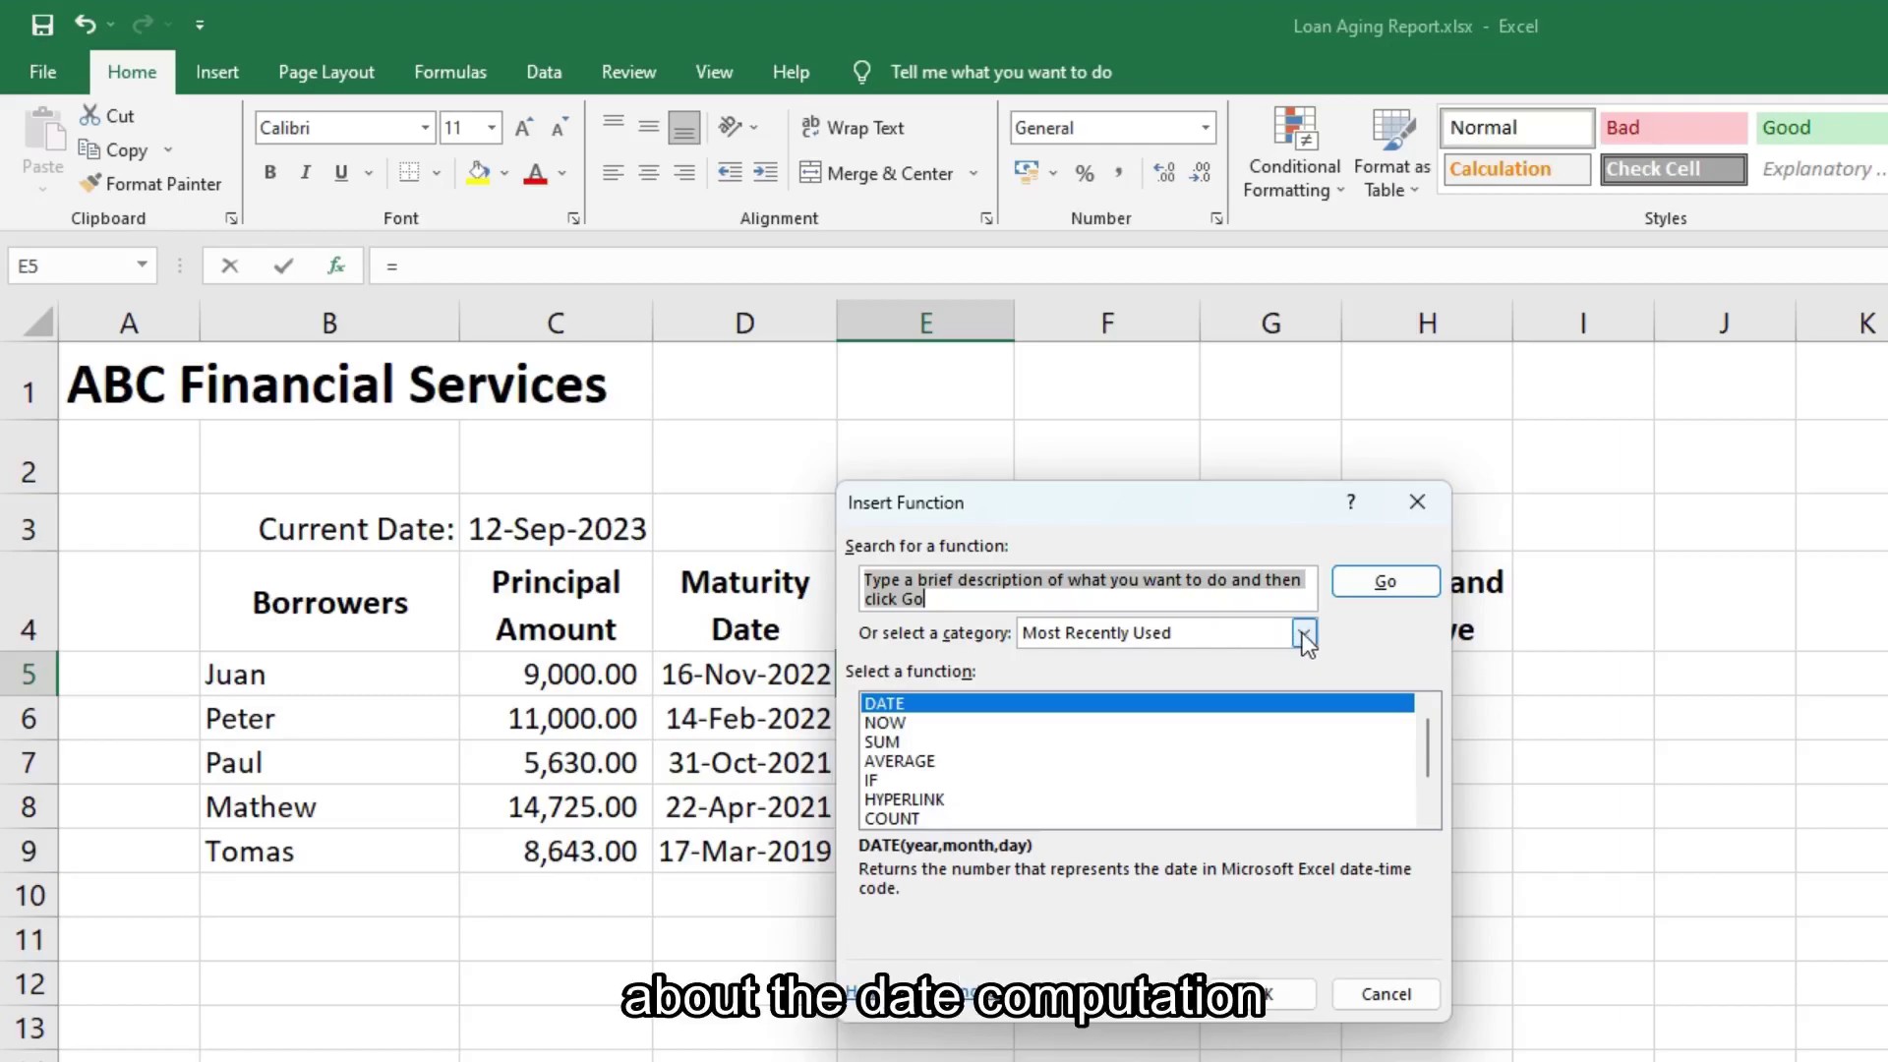
pyautogui.click(1302, 634)
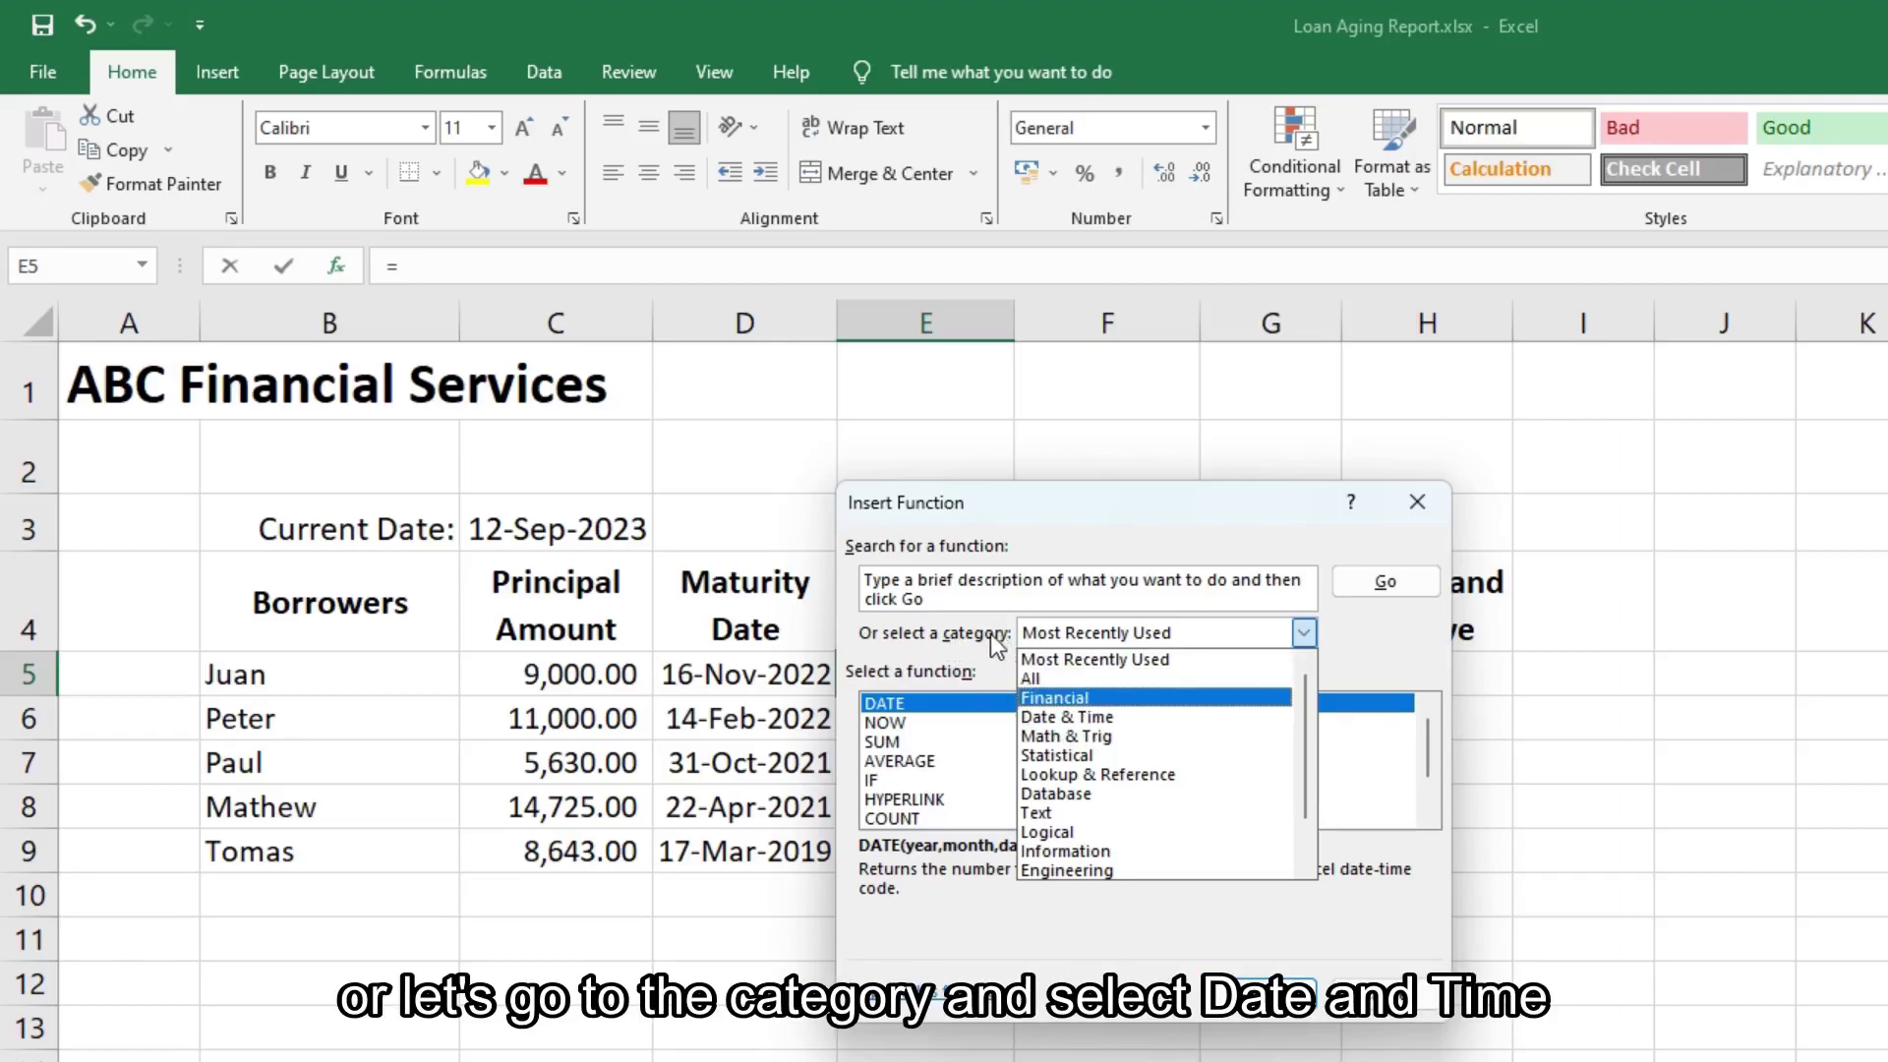
pyautogui.click(1067, 718)
pyautogui.click(1059, 728)
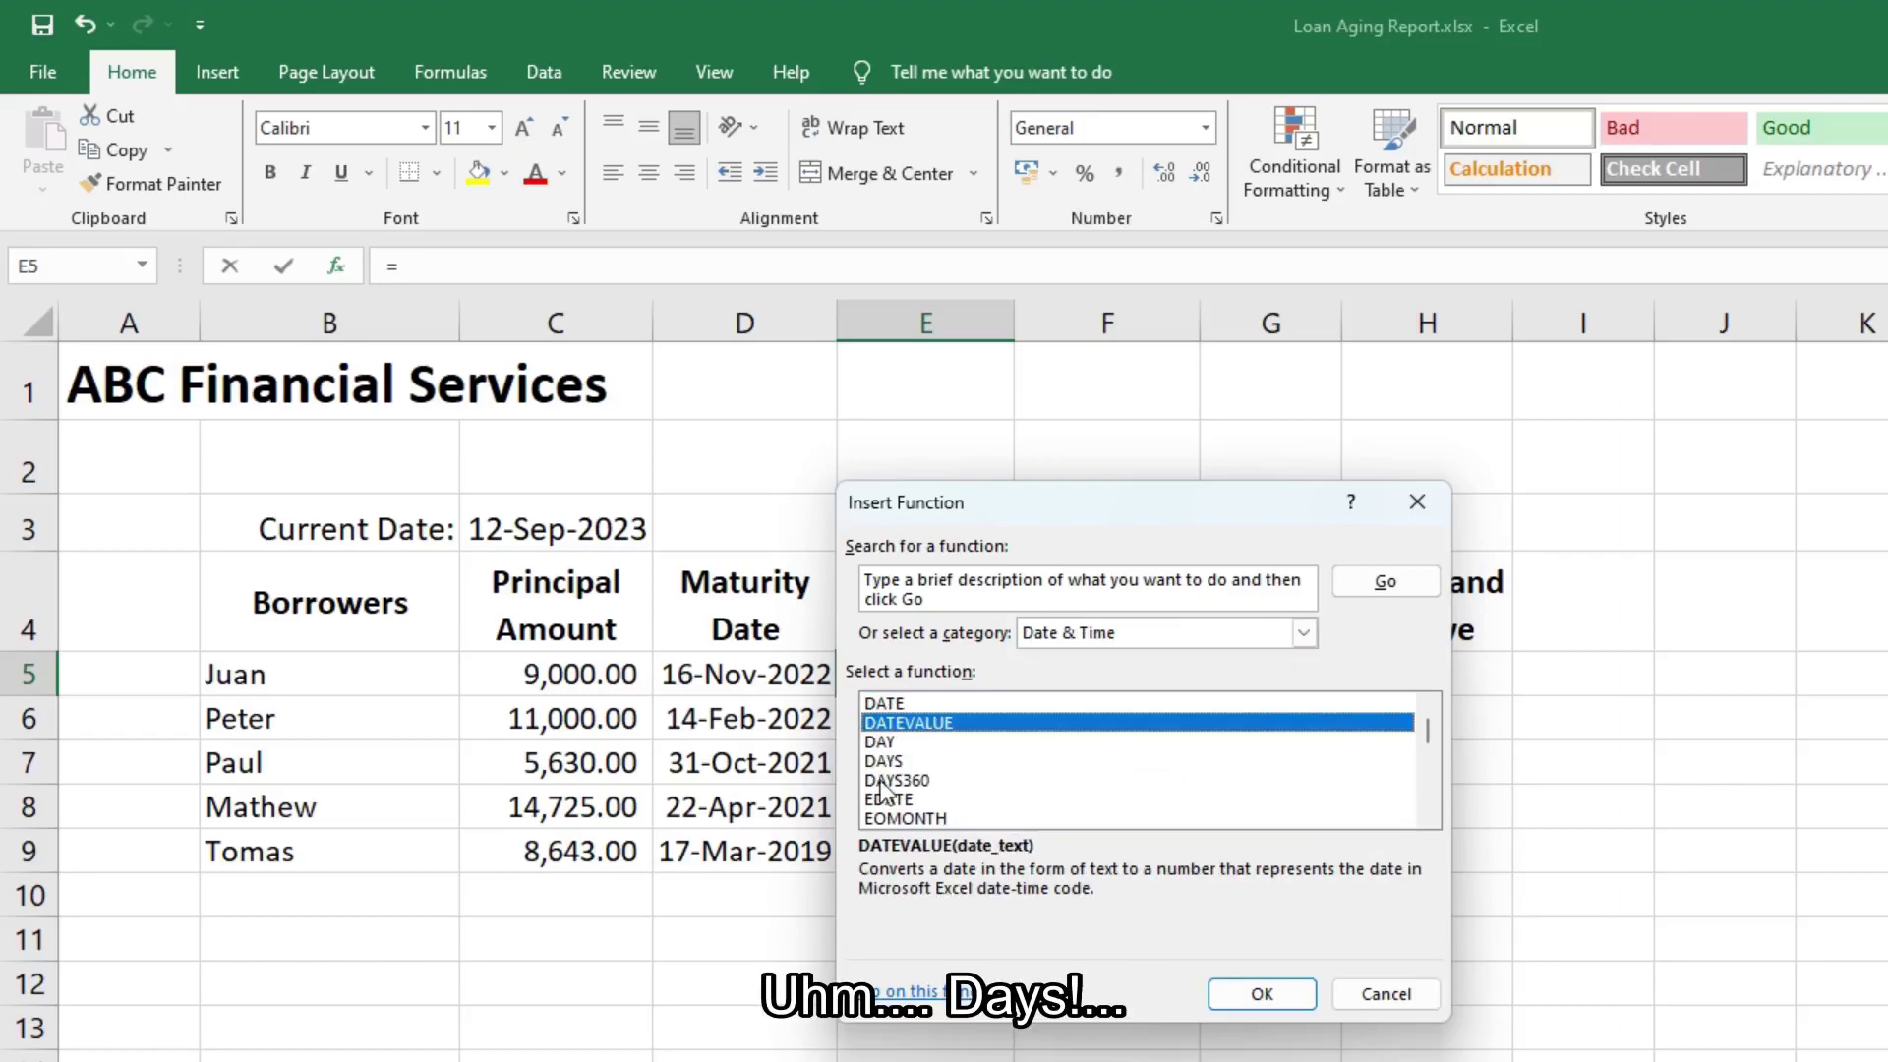
pyautogui.click(880, 764)
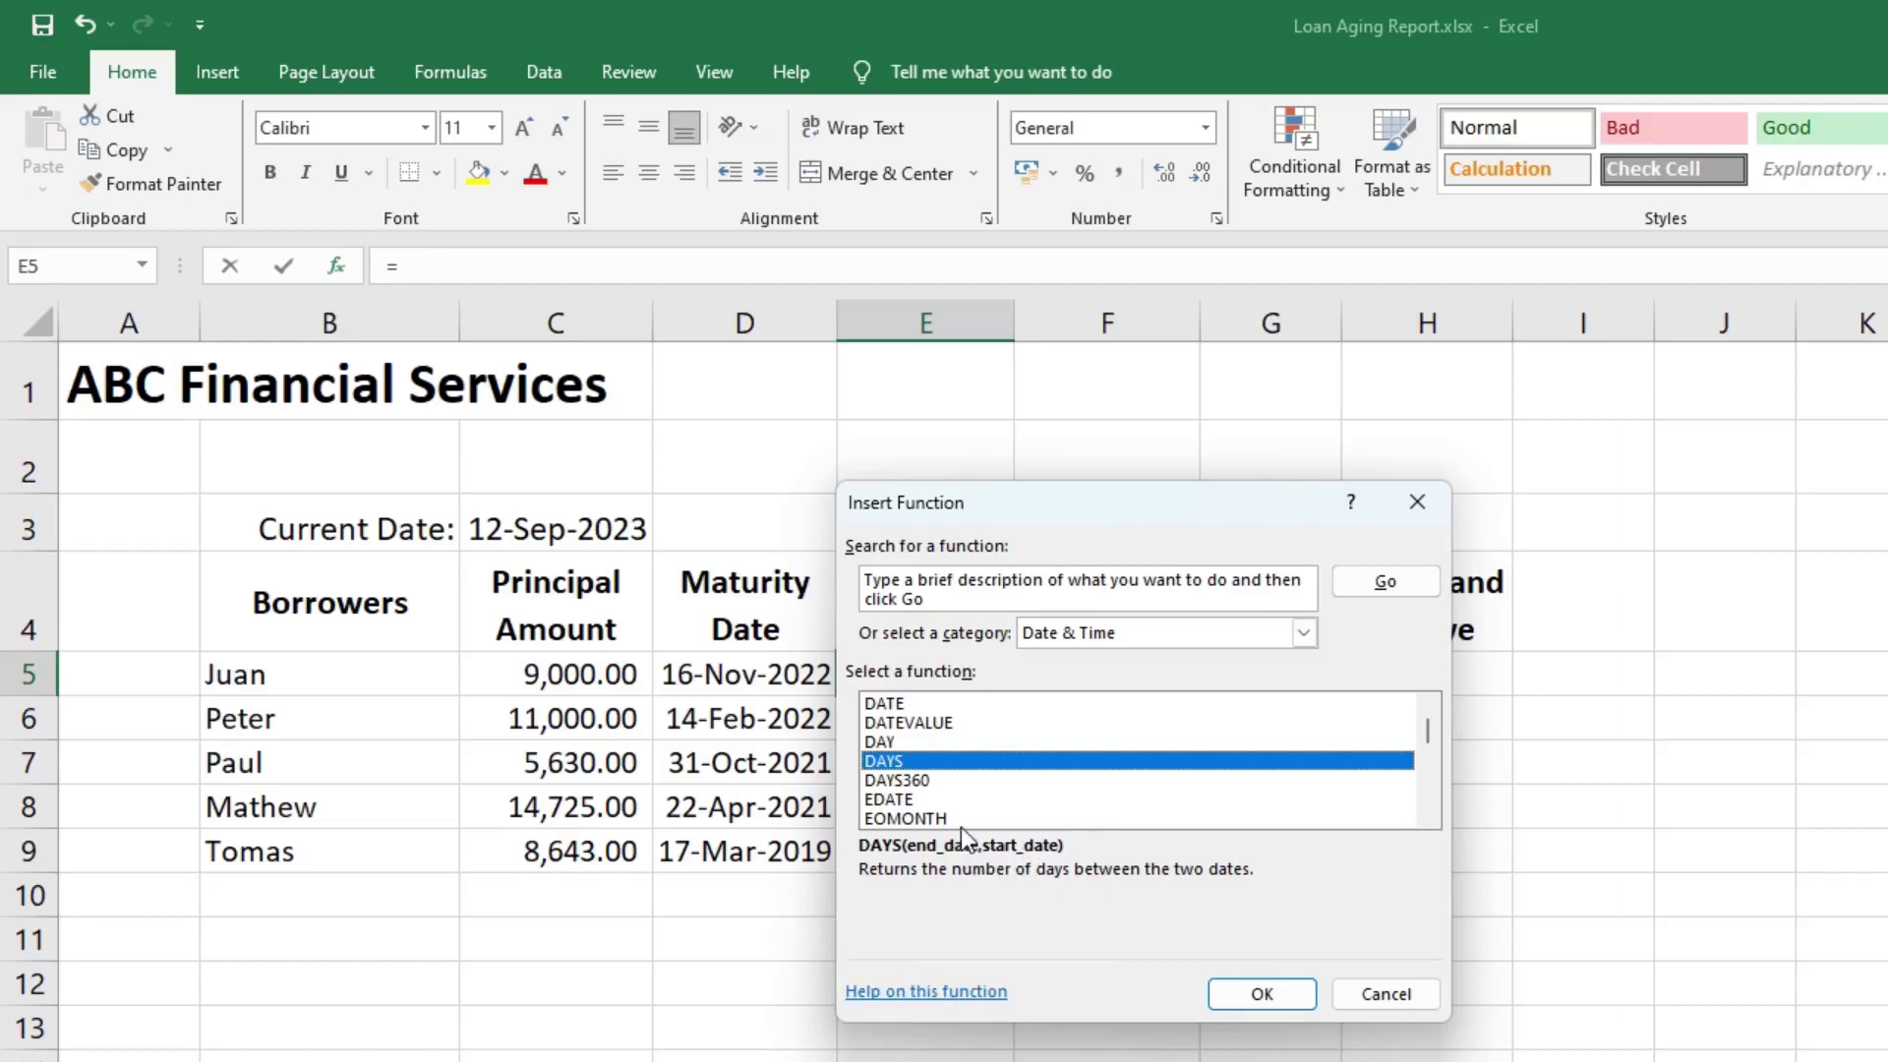
pyautogui.click(932, 858)
pyautogui.click(940, 859)
pyautogui.click(952, 864)
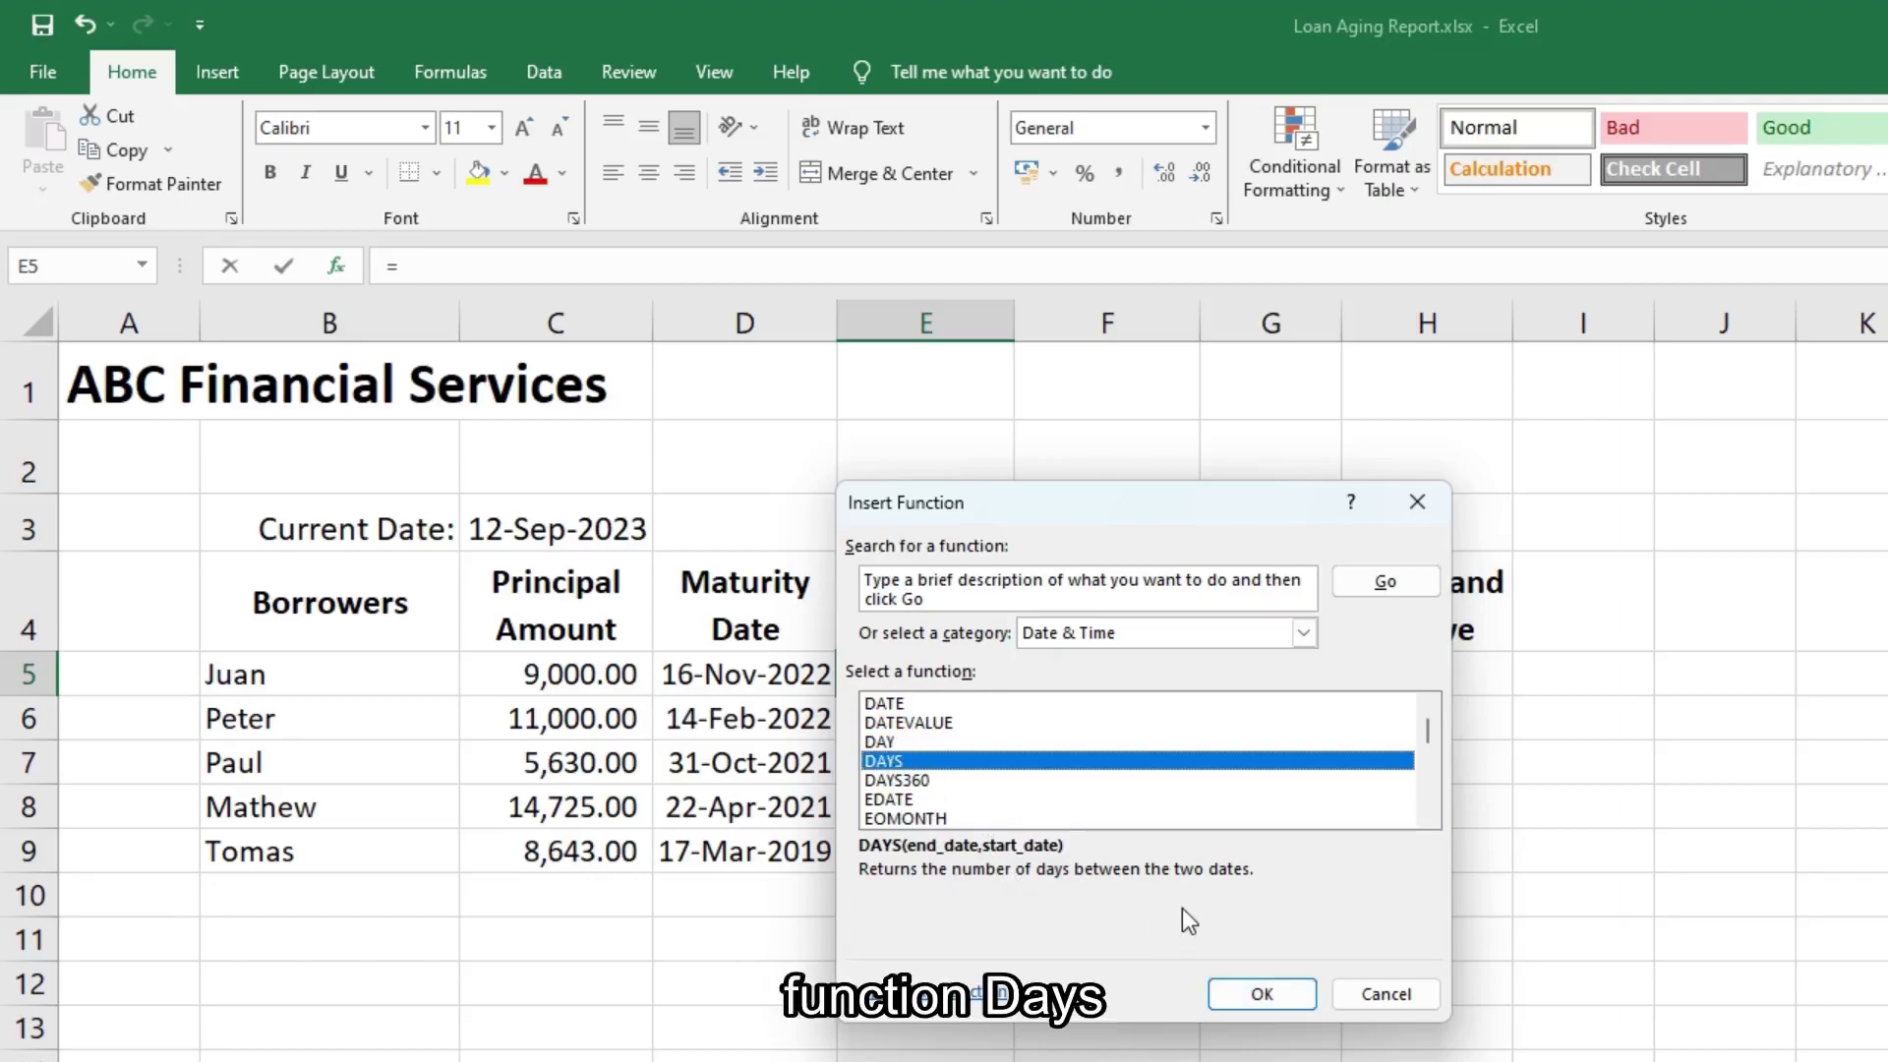
pyautogui.click(1264, 993)
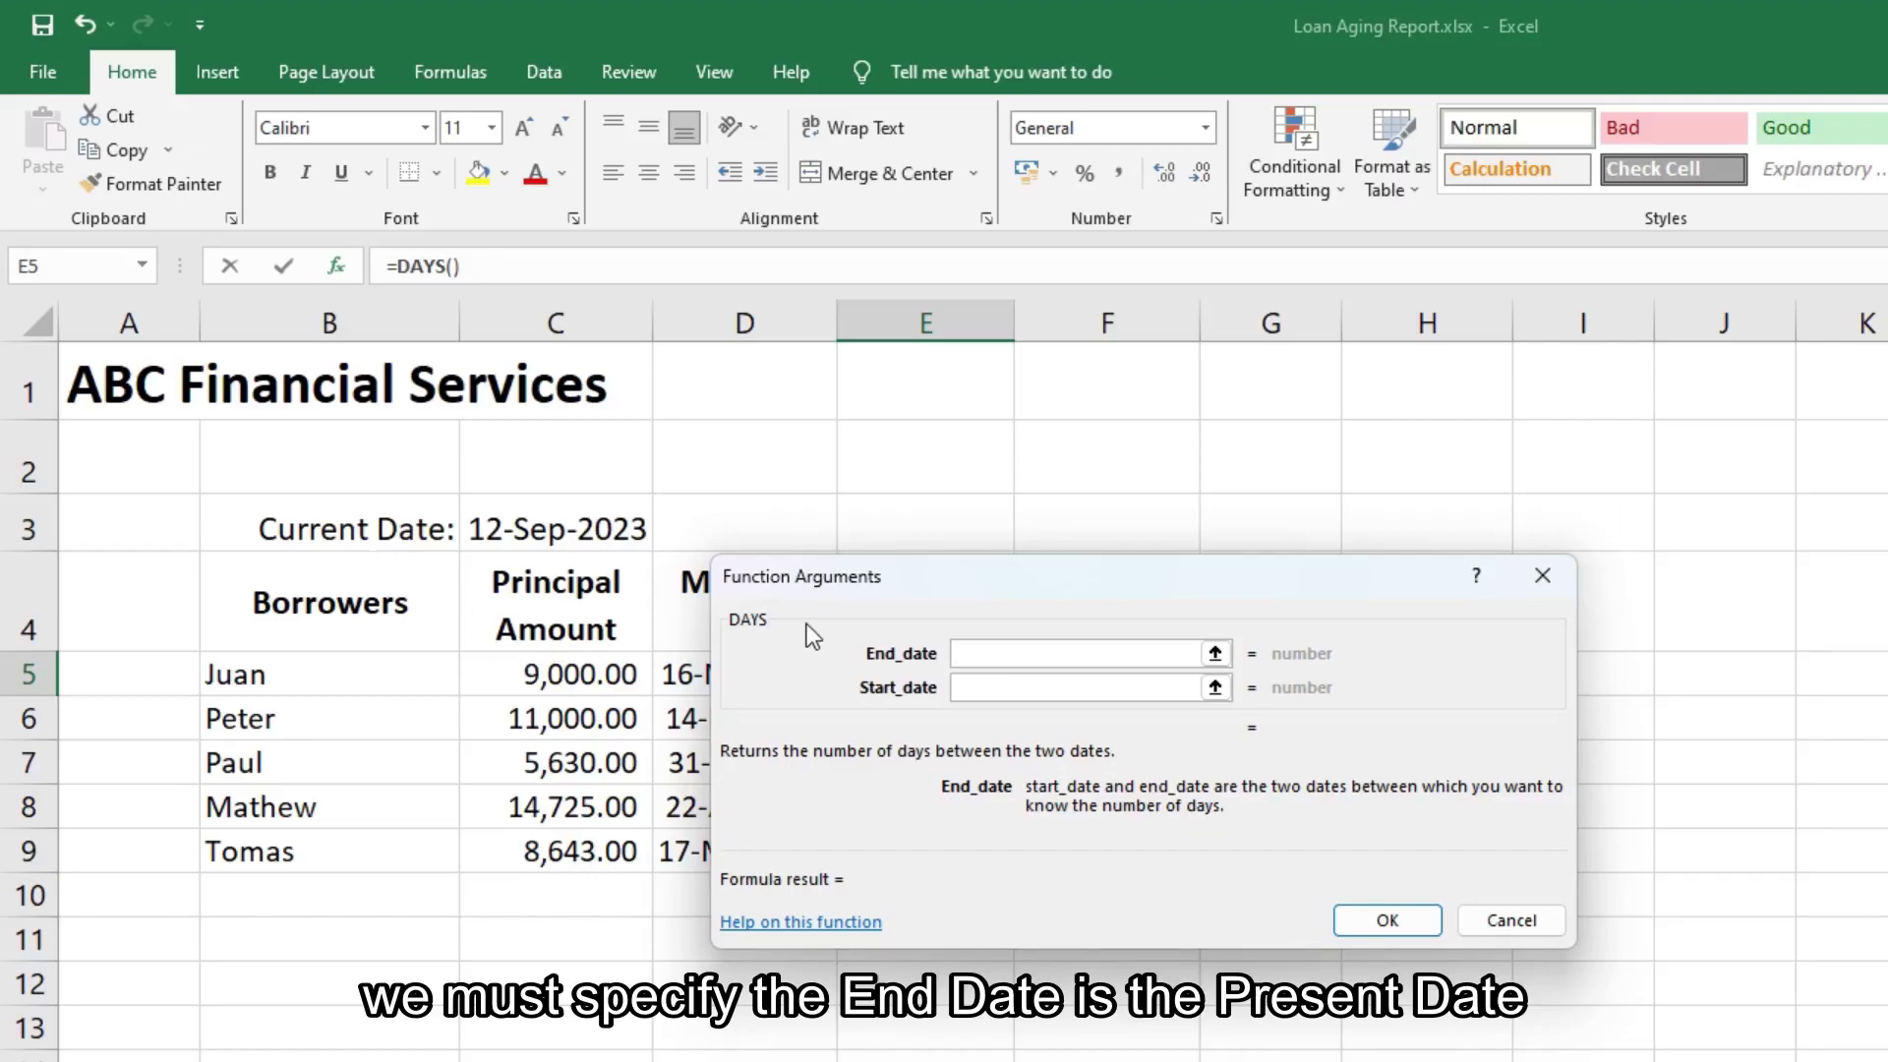
# Set the End_date argument of DAYS to the current date cell C3.
pyautogui.moveTo(890, 583); pyautogui.dragTo(1131, 585)
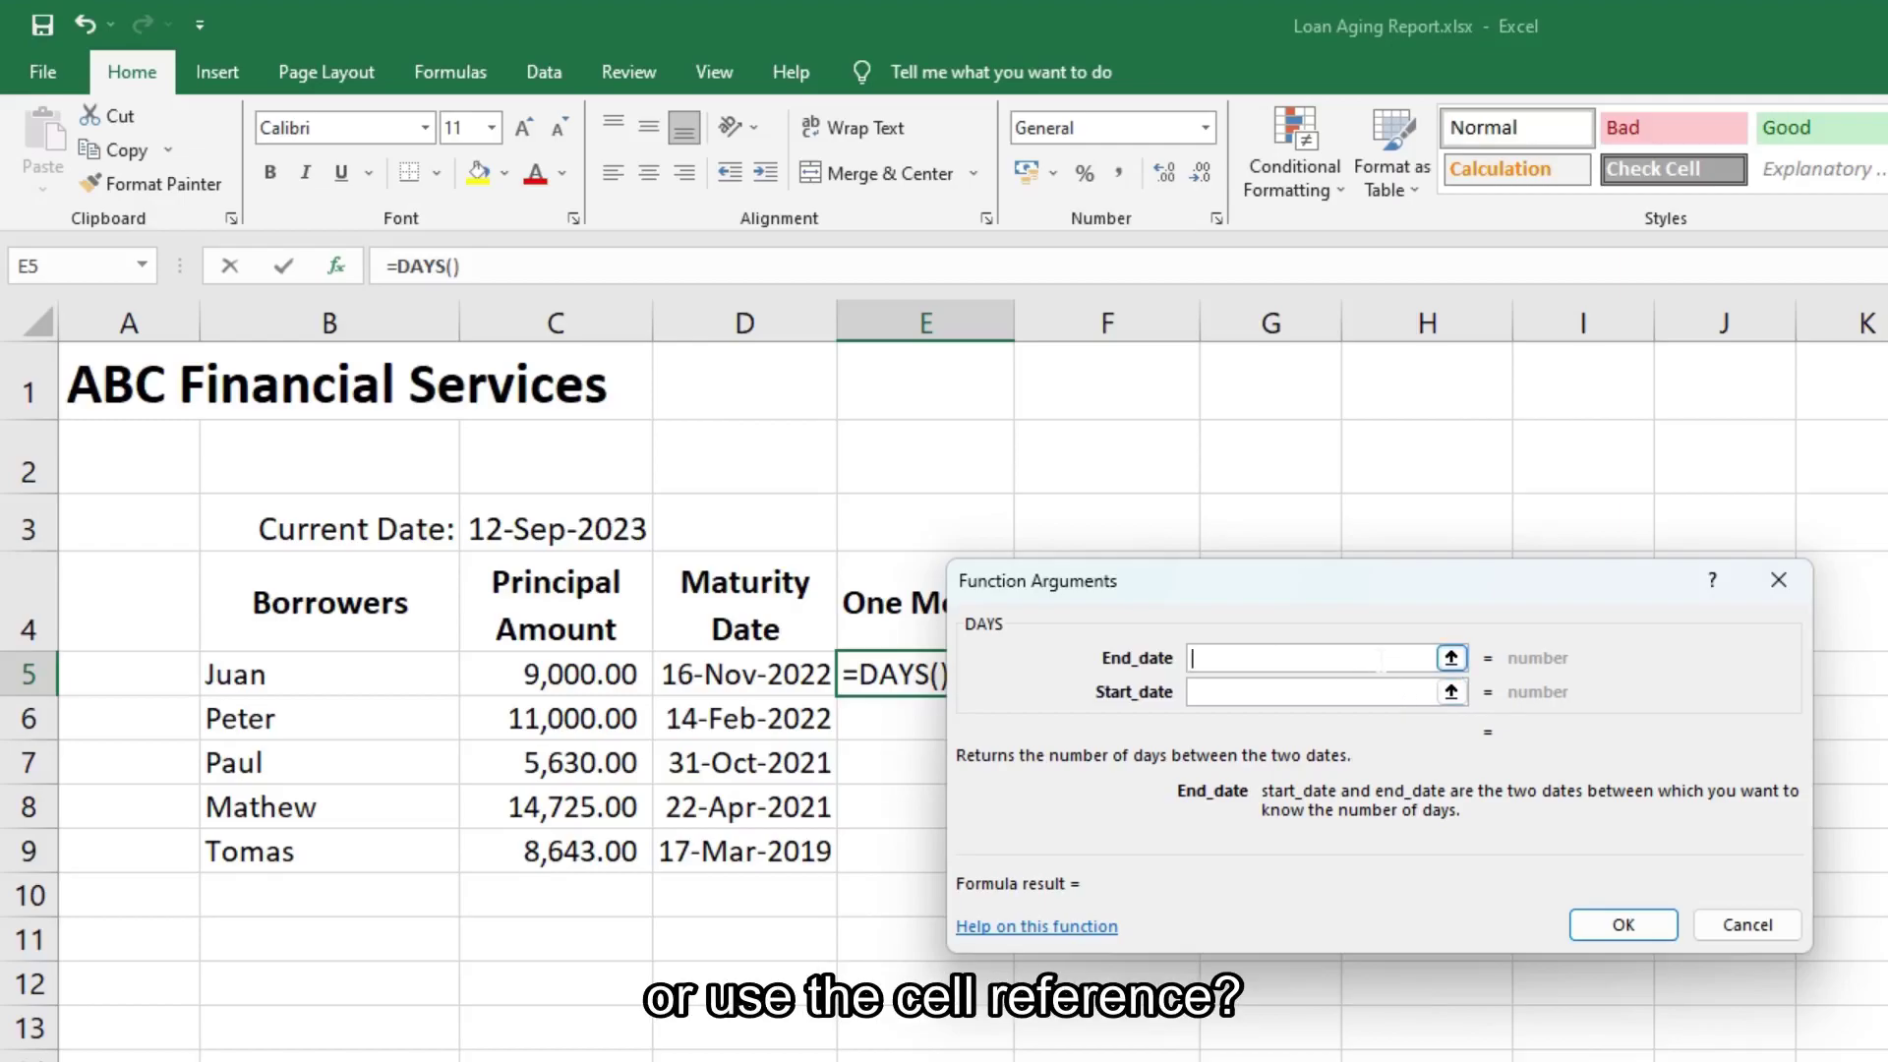
pyautogui.click(1450, 658)
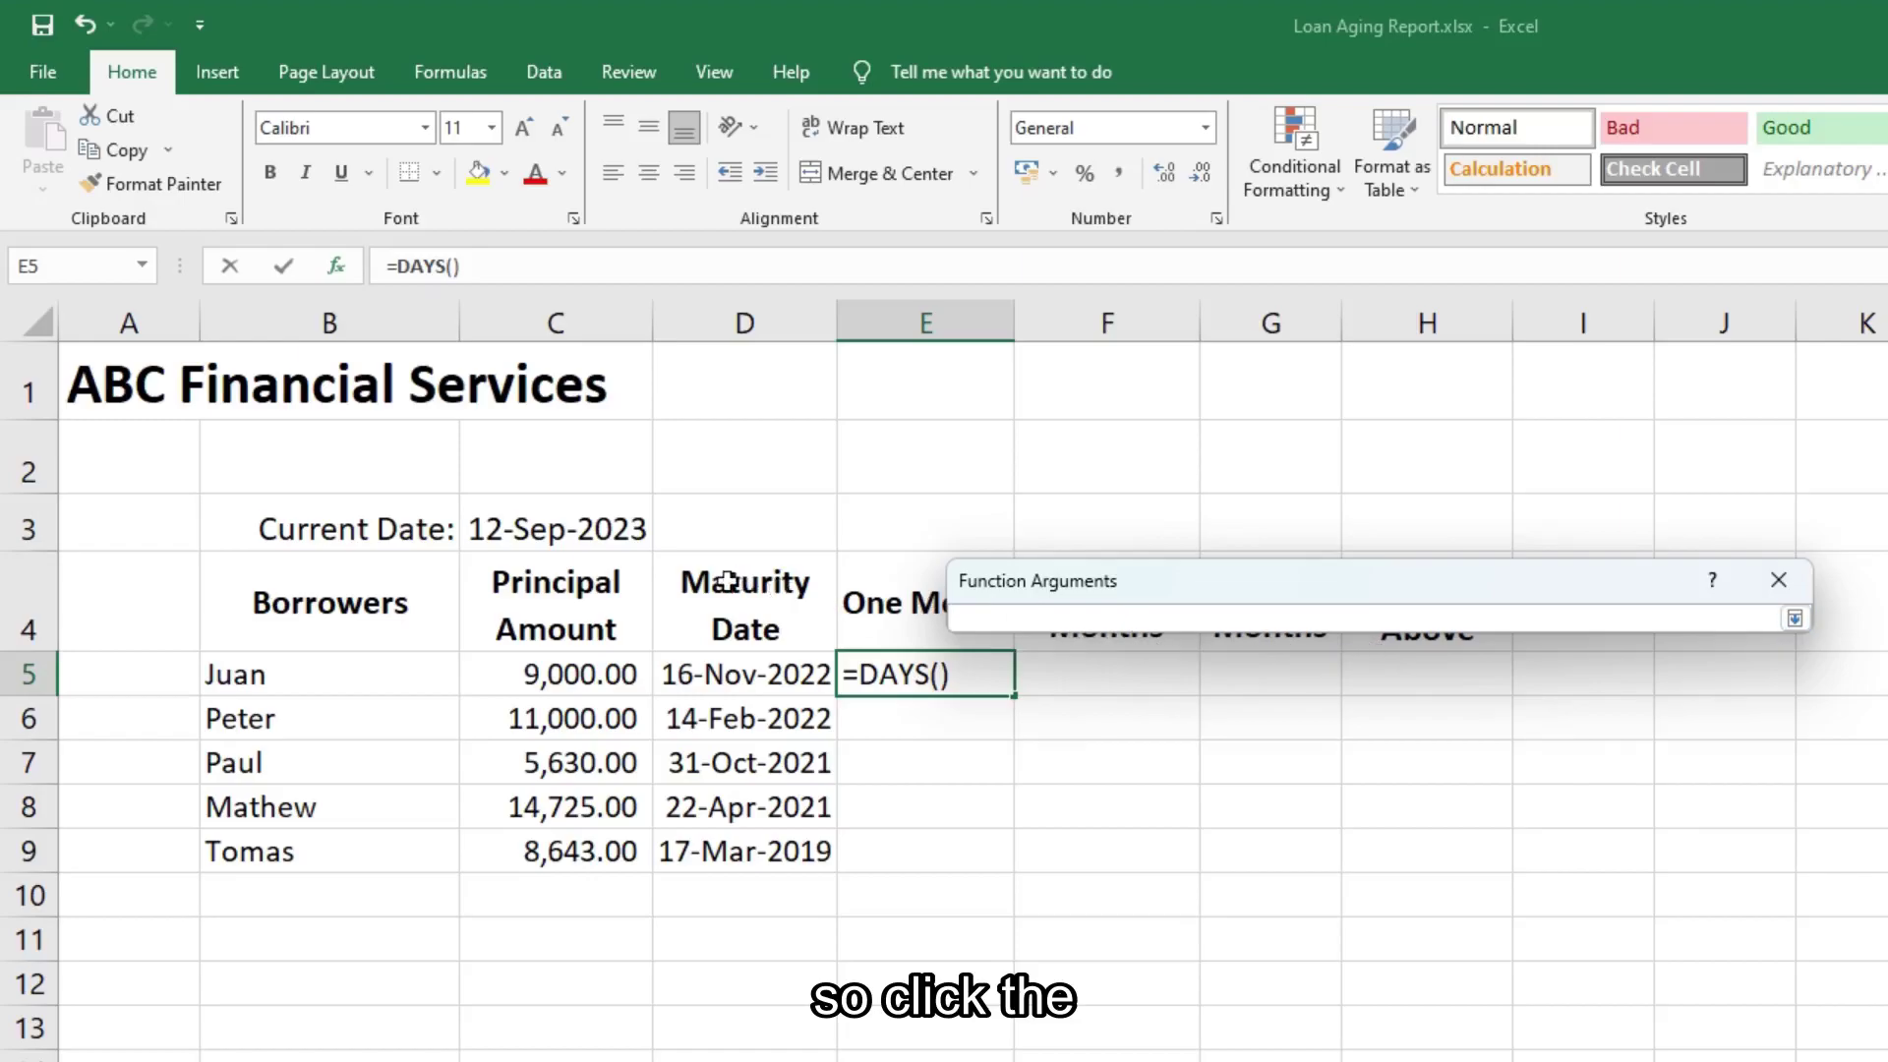
pyautogui.click(532, 528)
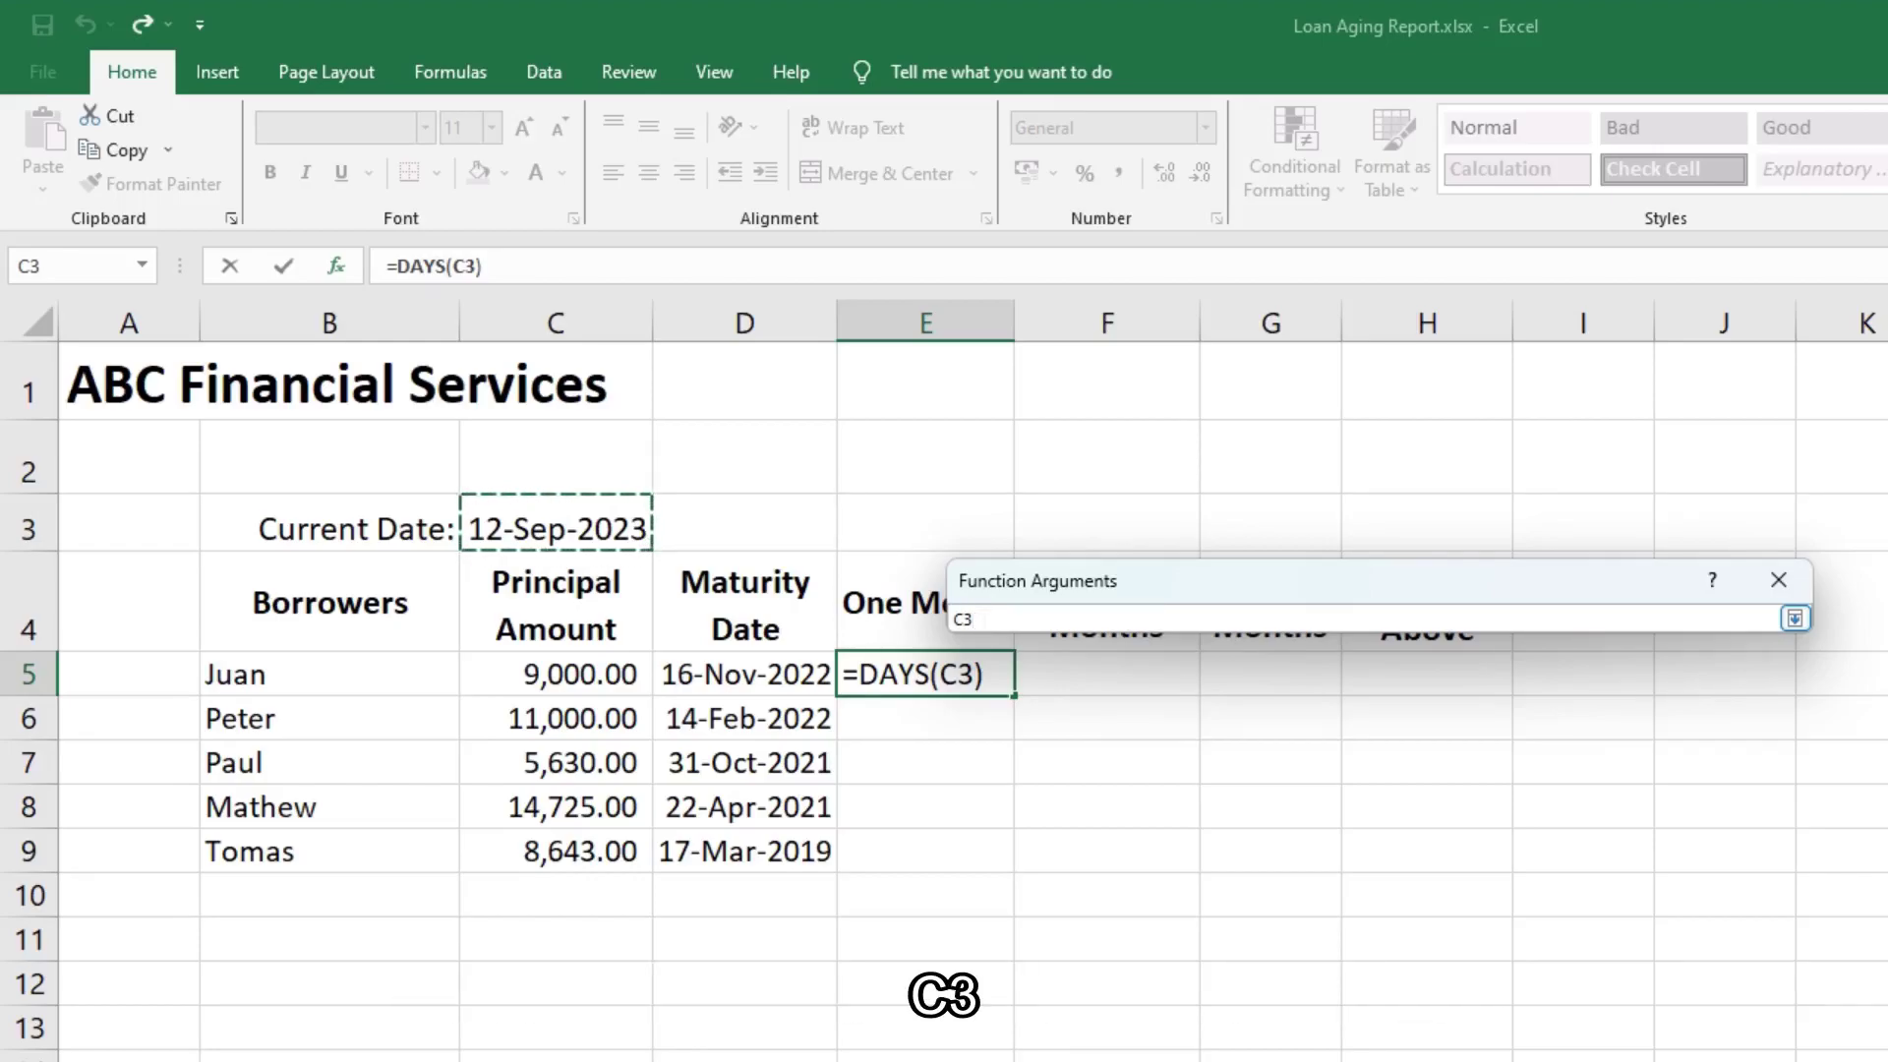
pyautogui.click(1794, 617)
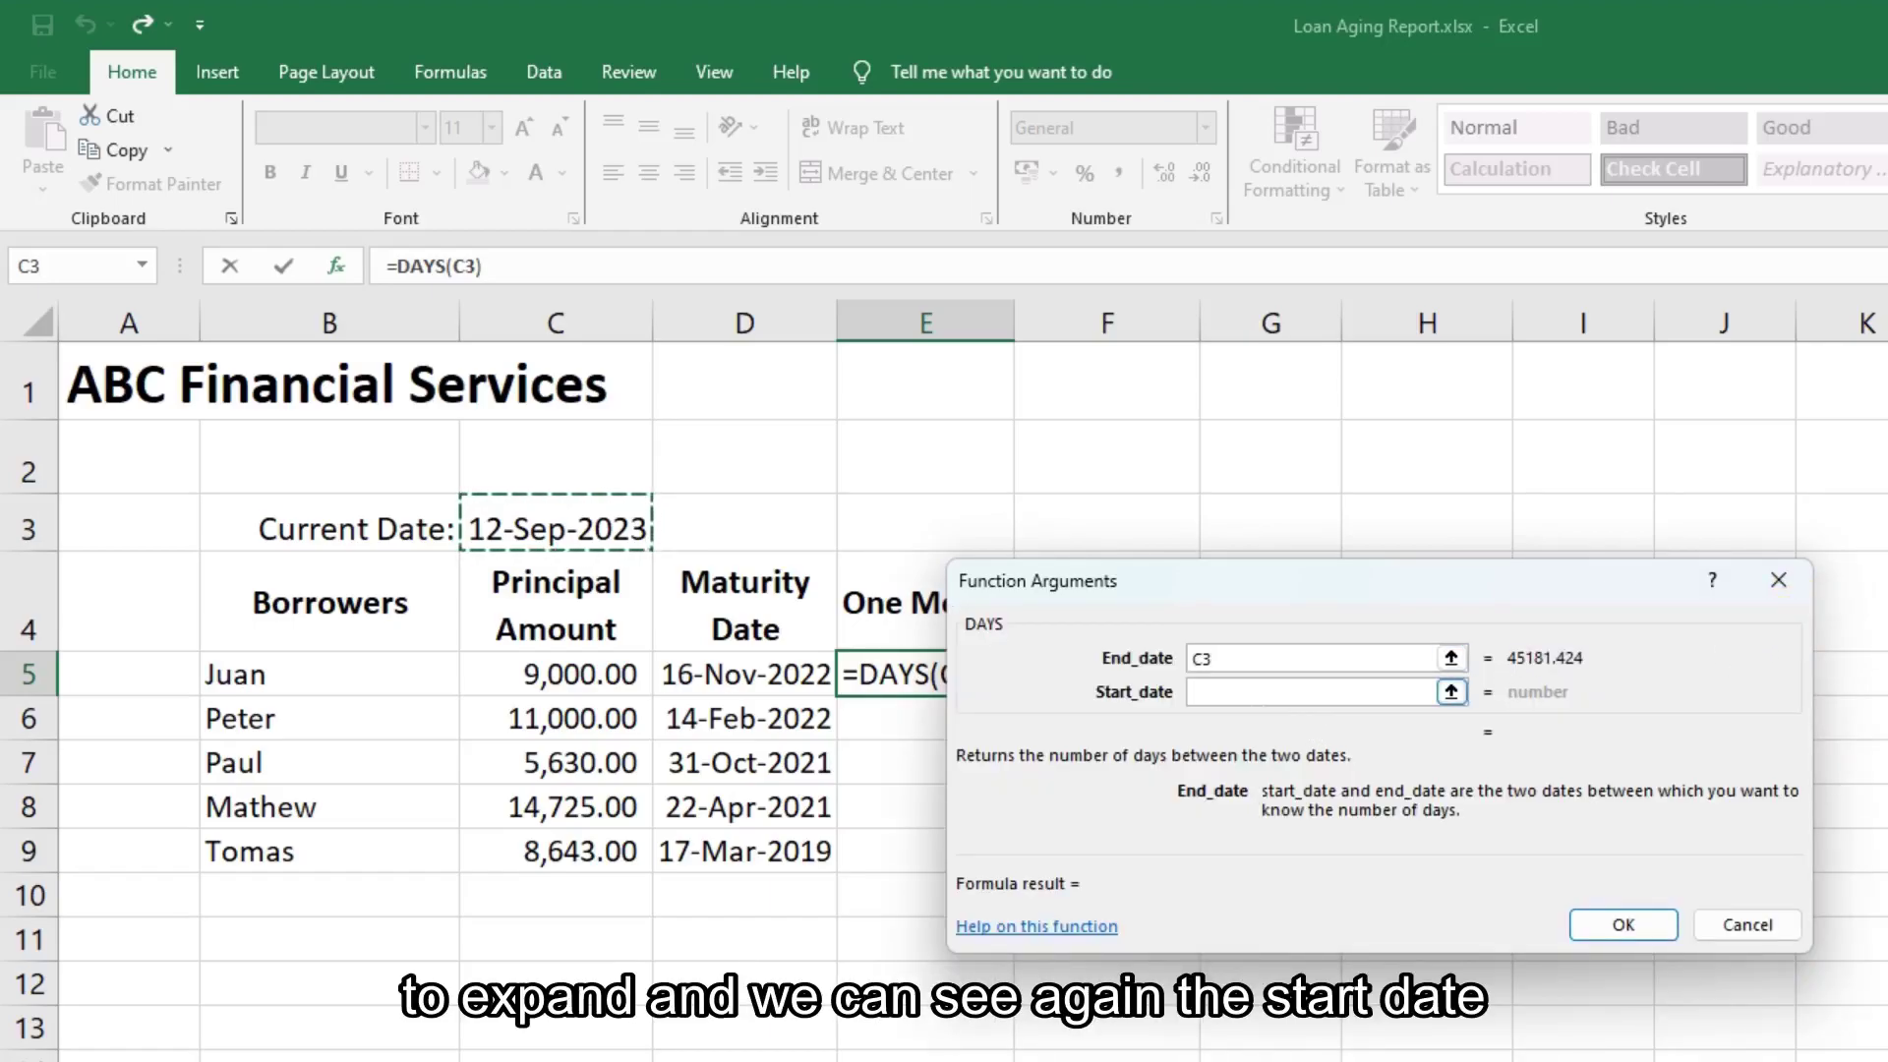
# Set the Start_date argument to the first borrower's maturity date in D5 and complete the formula.
pyautogui.click(1210, 691)
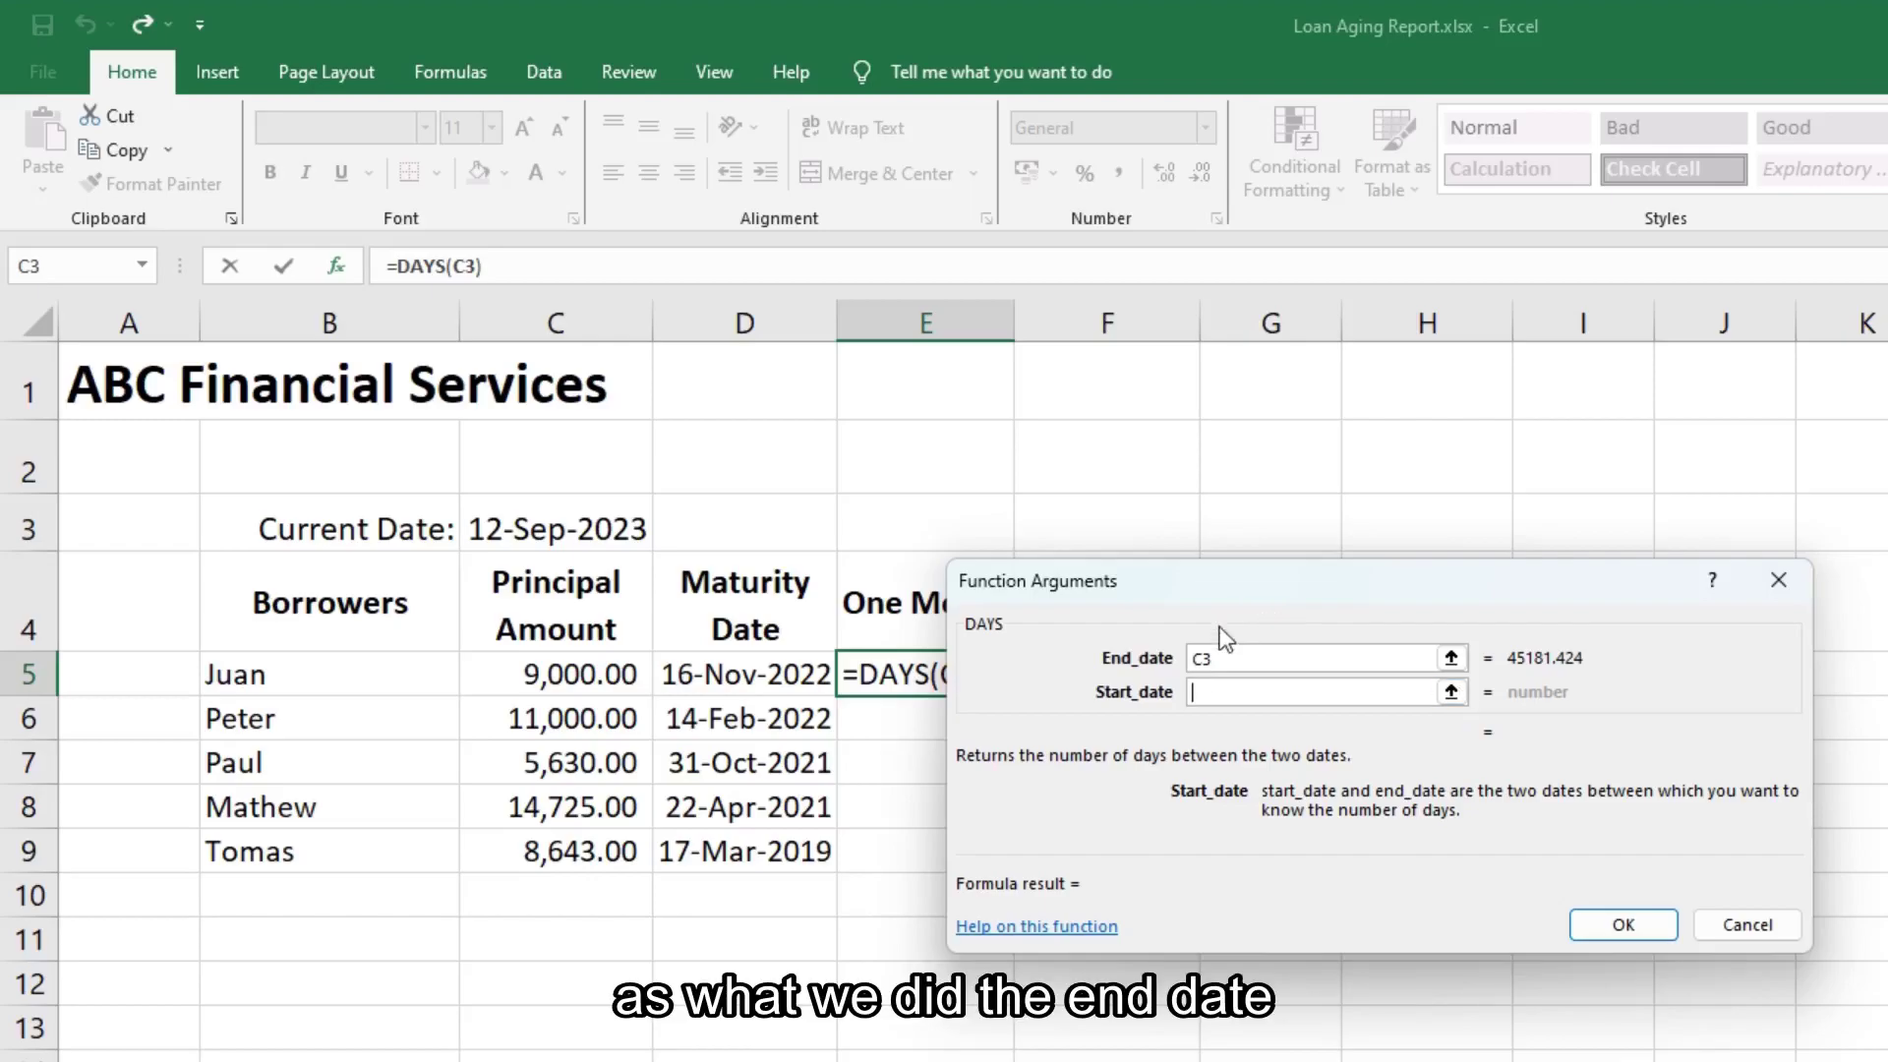
pyautogui.click(1451, 692)
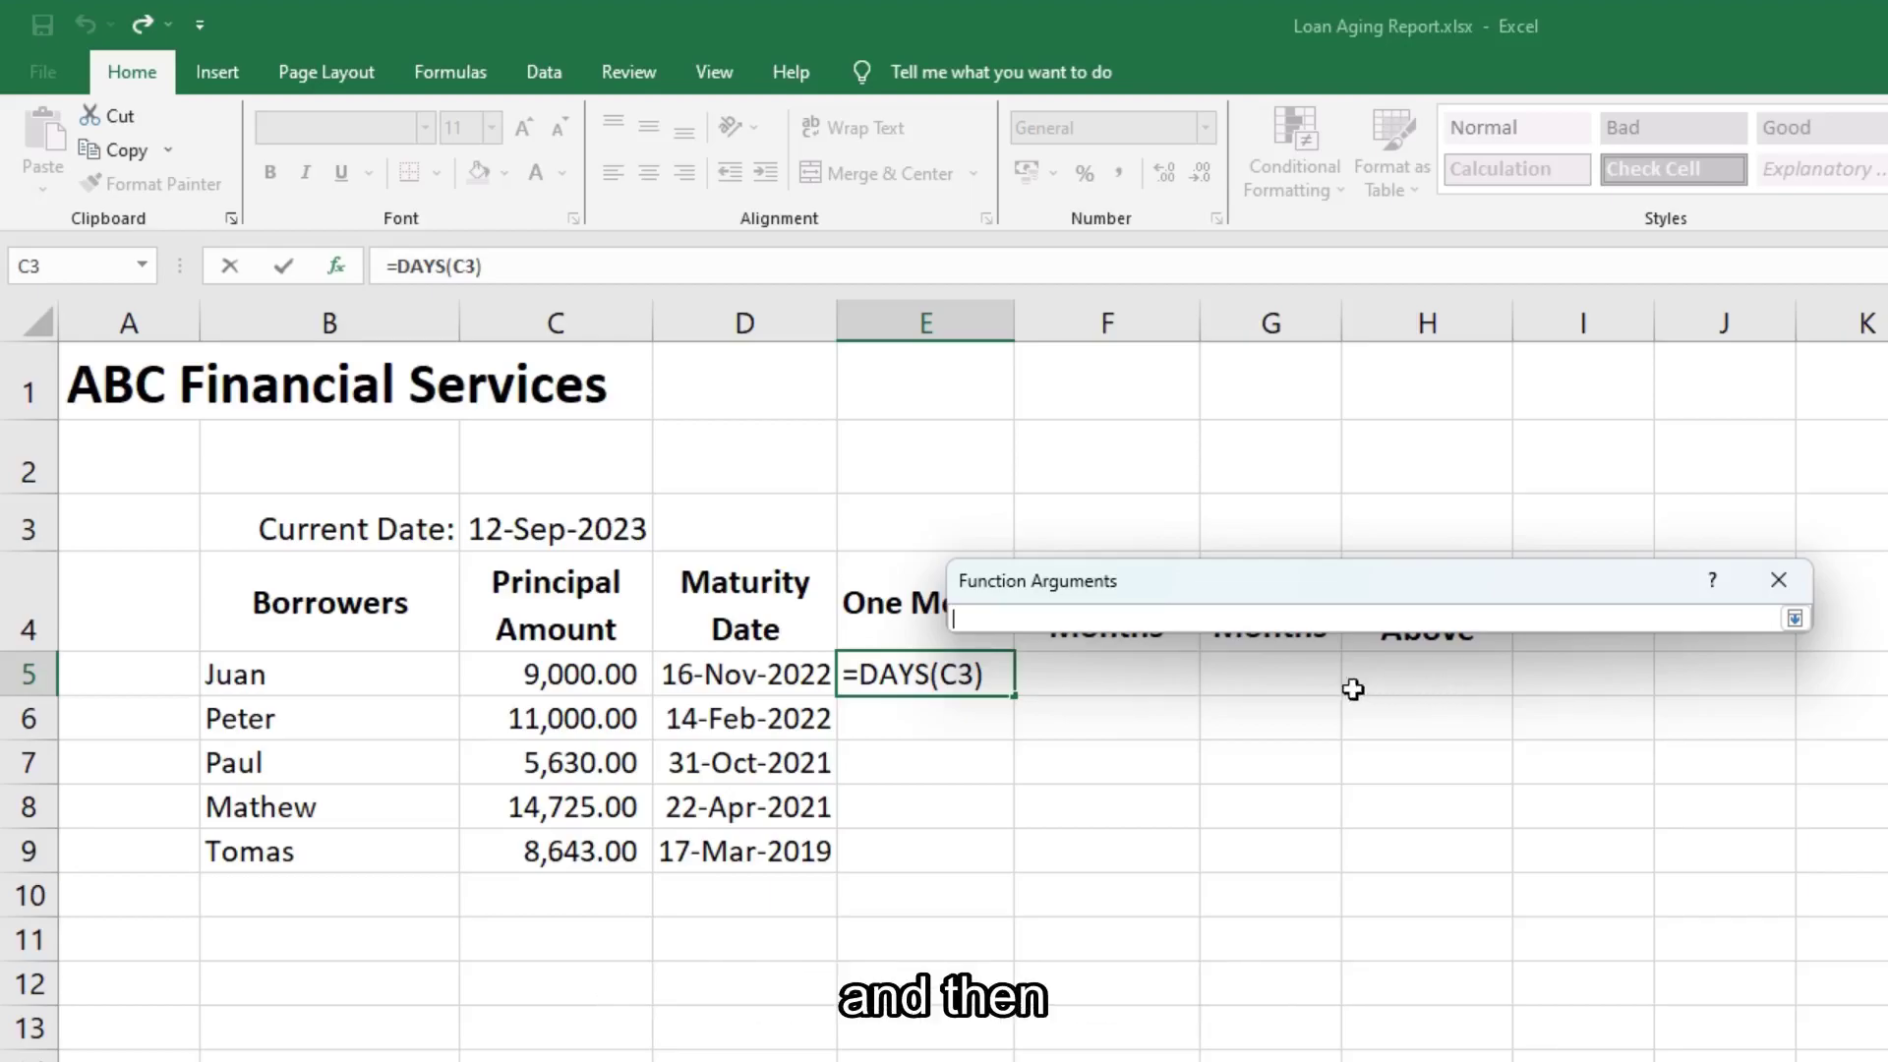
pyautogui.click(736, 676)
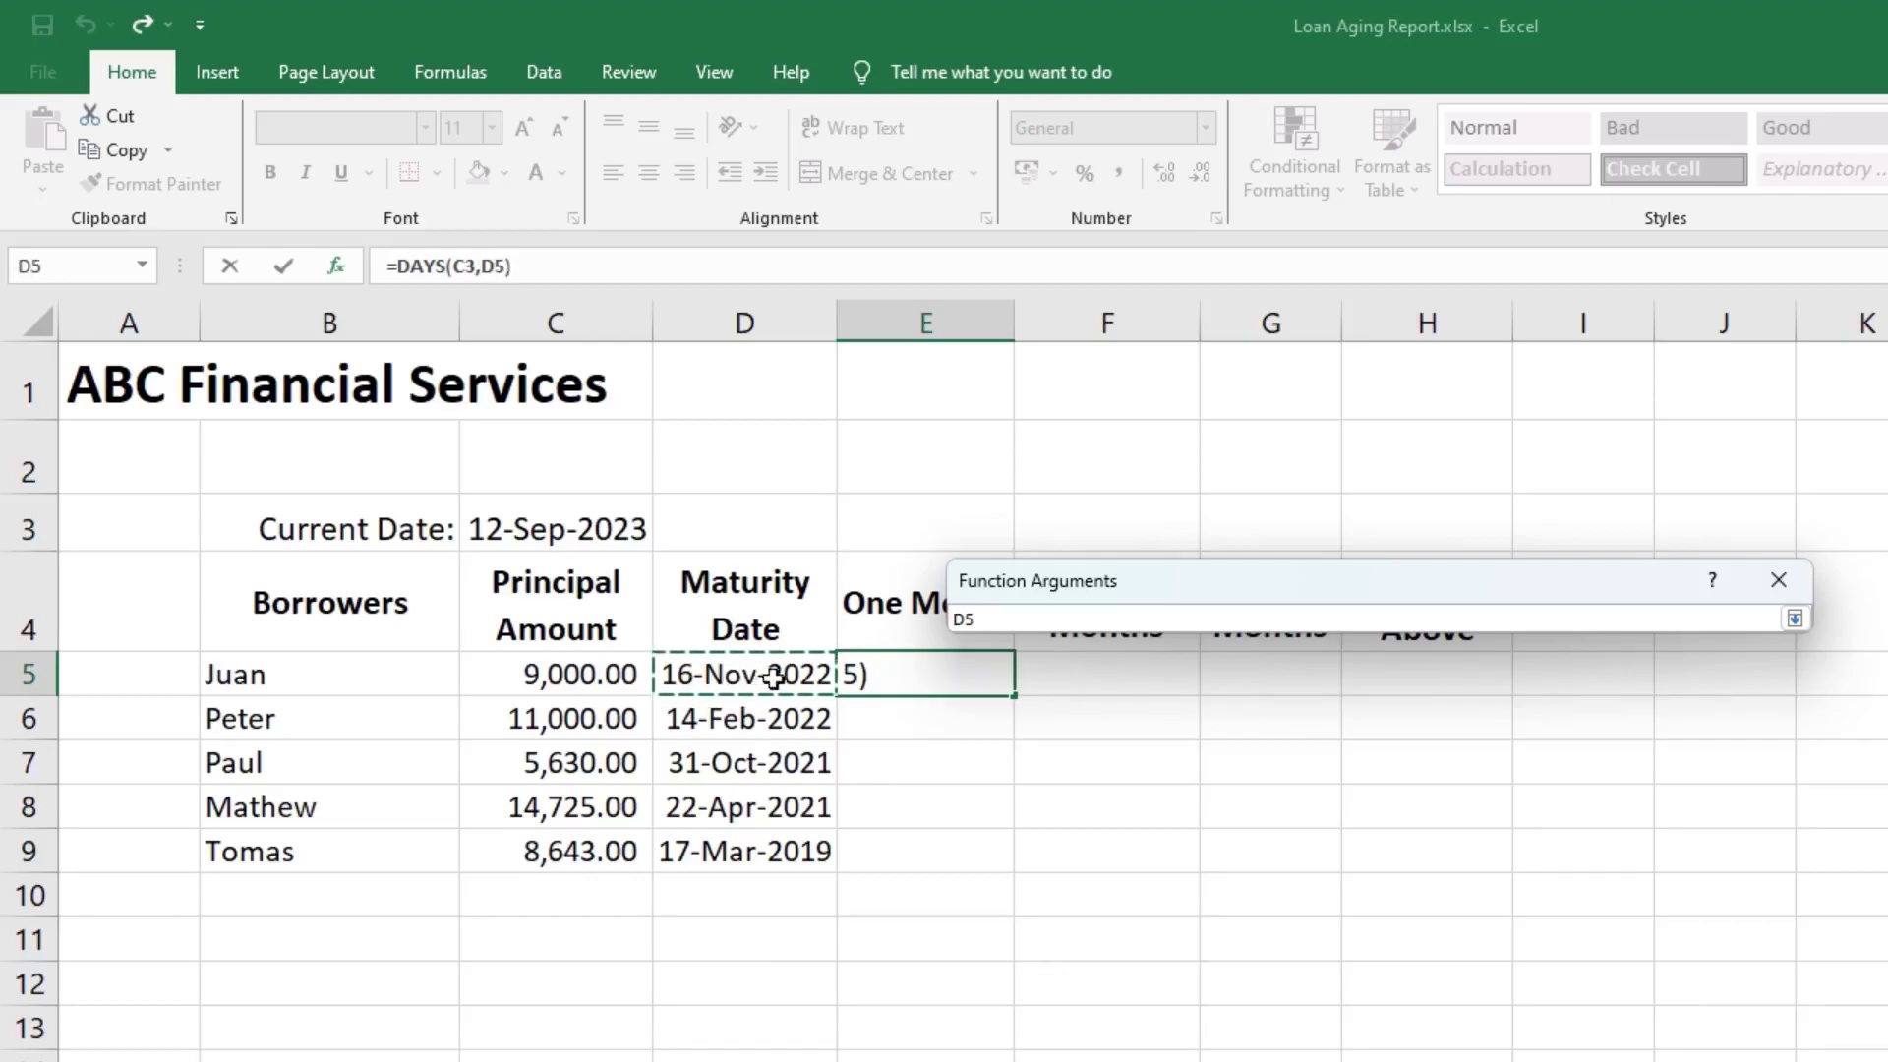
pyautogui.click(1795, 618)
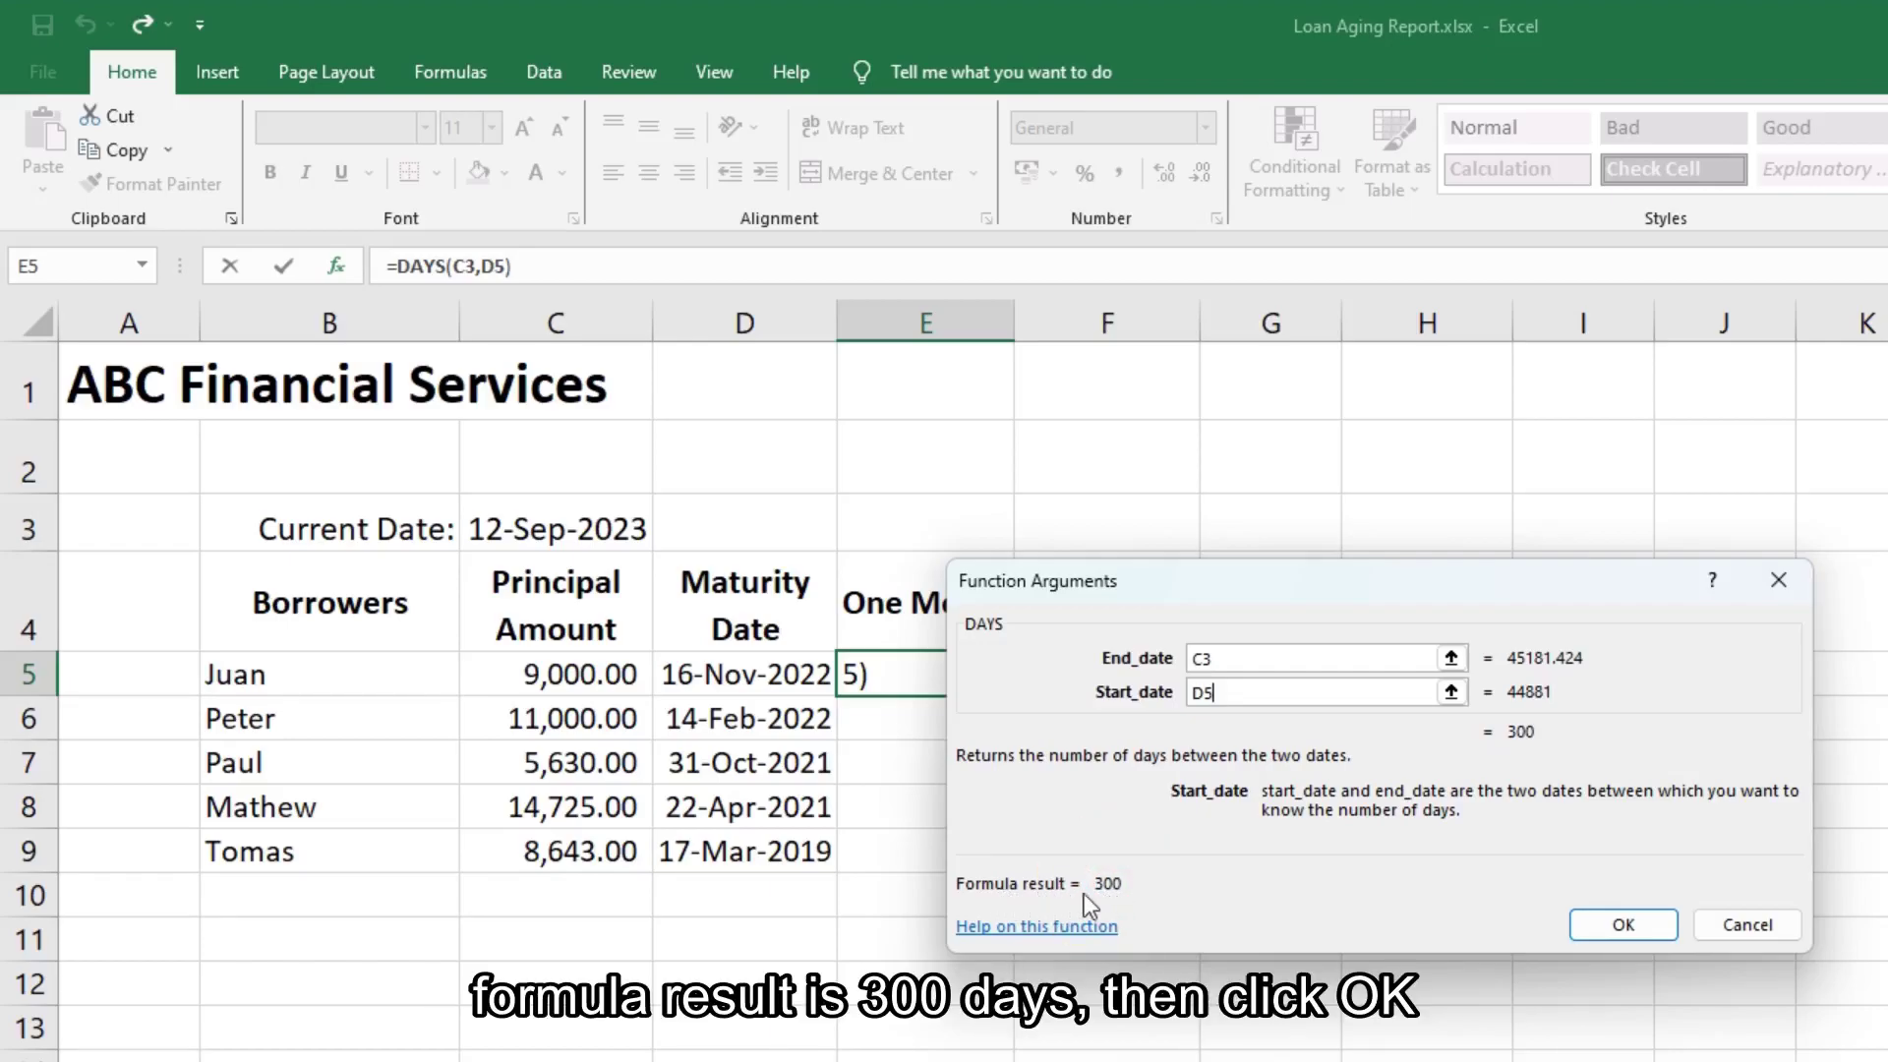
pyautogui.click(1625, 926)
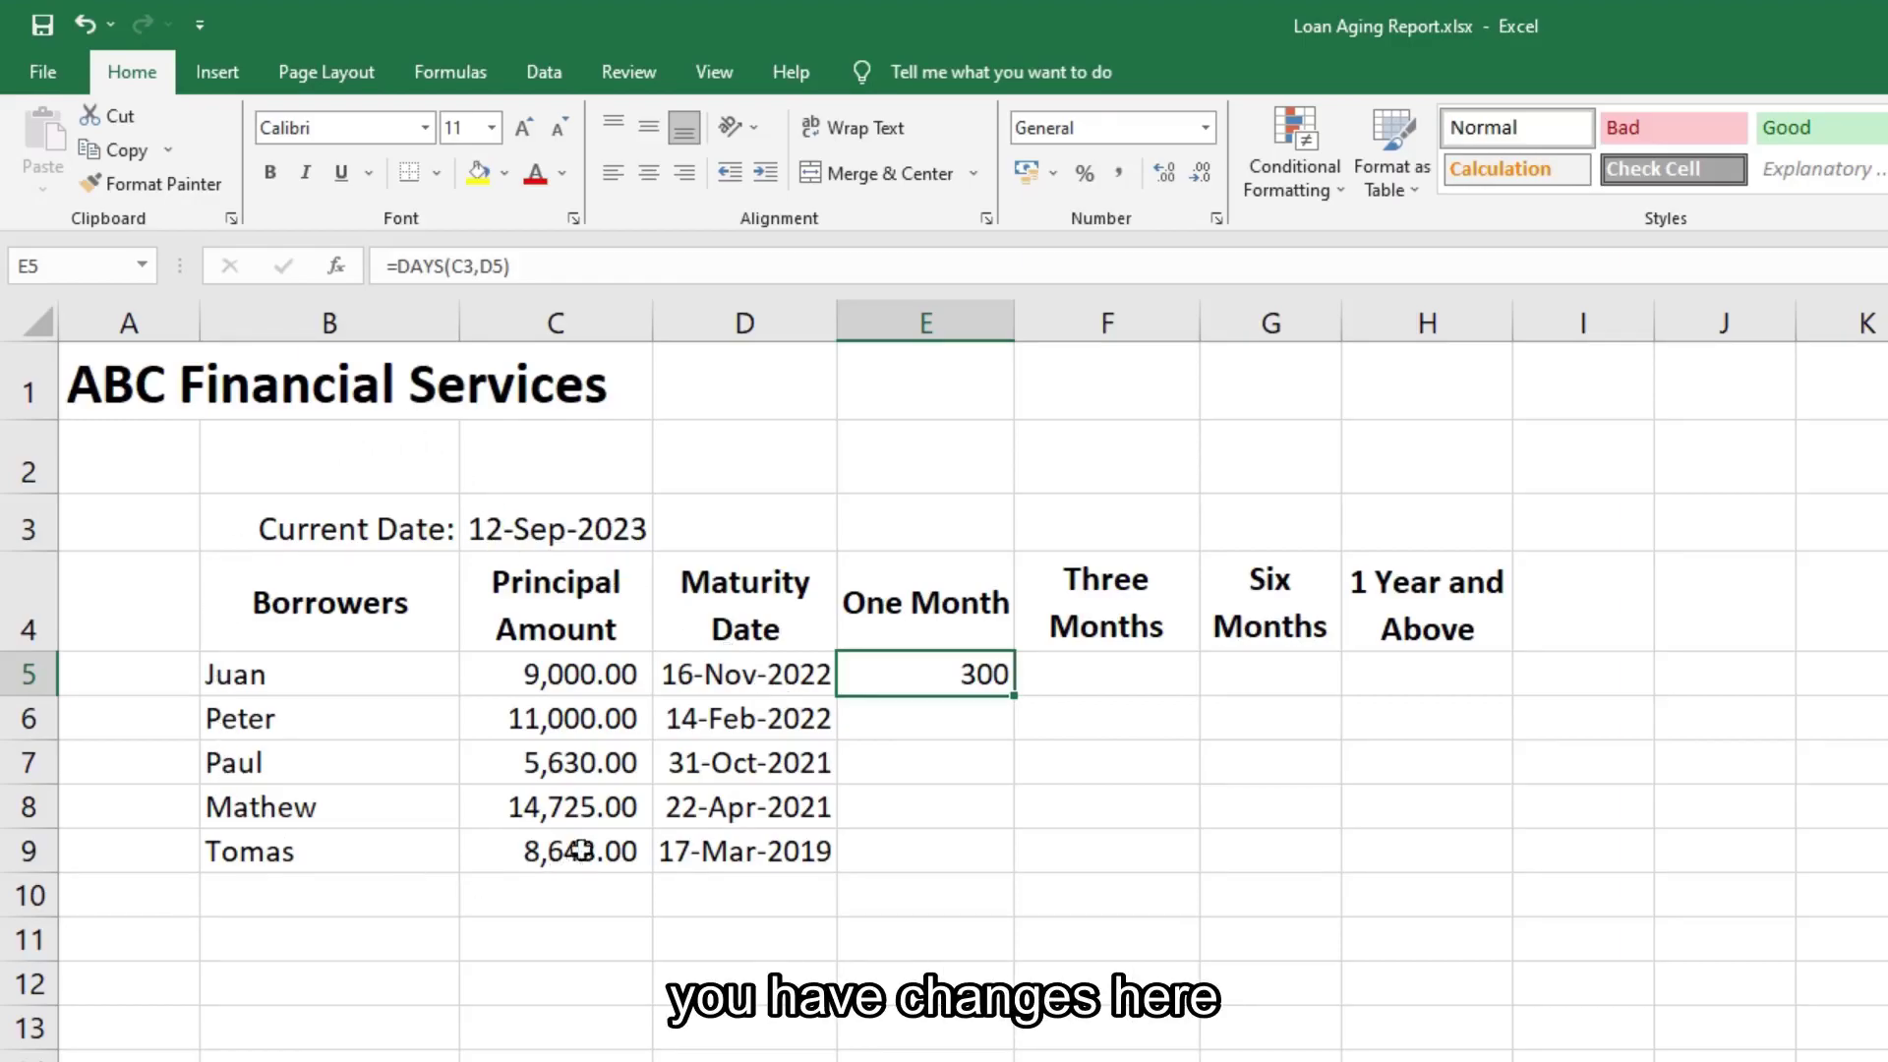
# Examine which aging column the first borrower's day count belongs in, comparing One Month, Three Months, Six Months and 1 Year and Above.
pyautogui.click(733, 765)
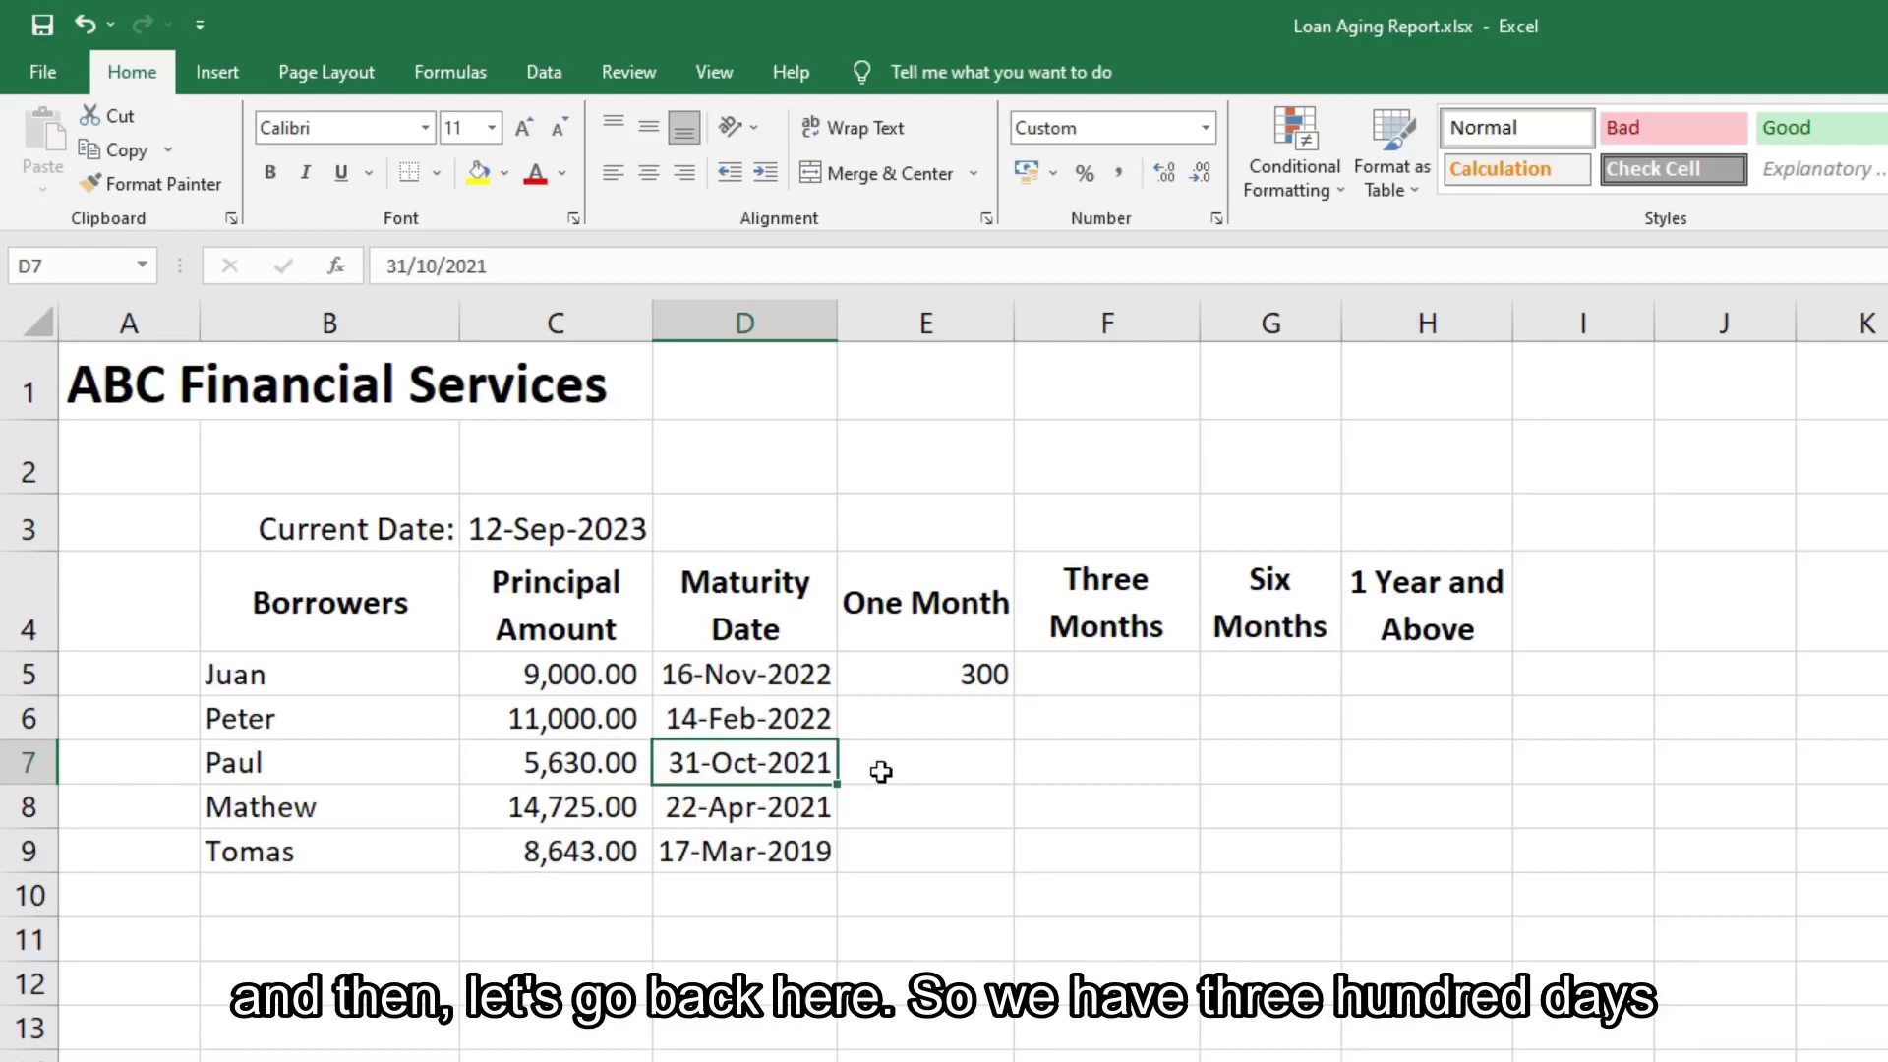
pyautogui.click(919, 613)
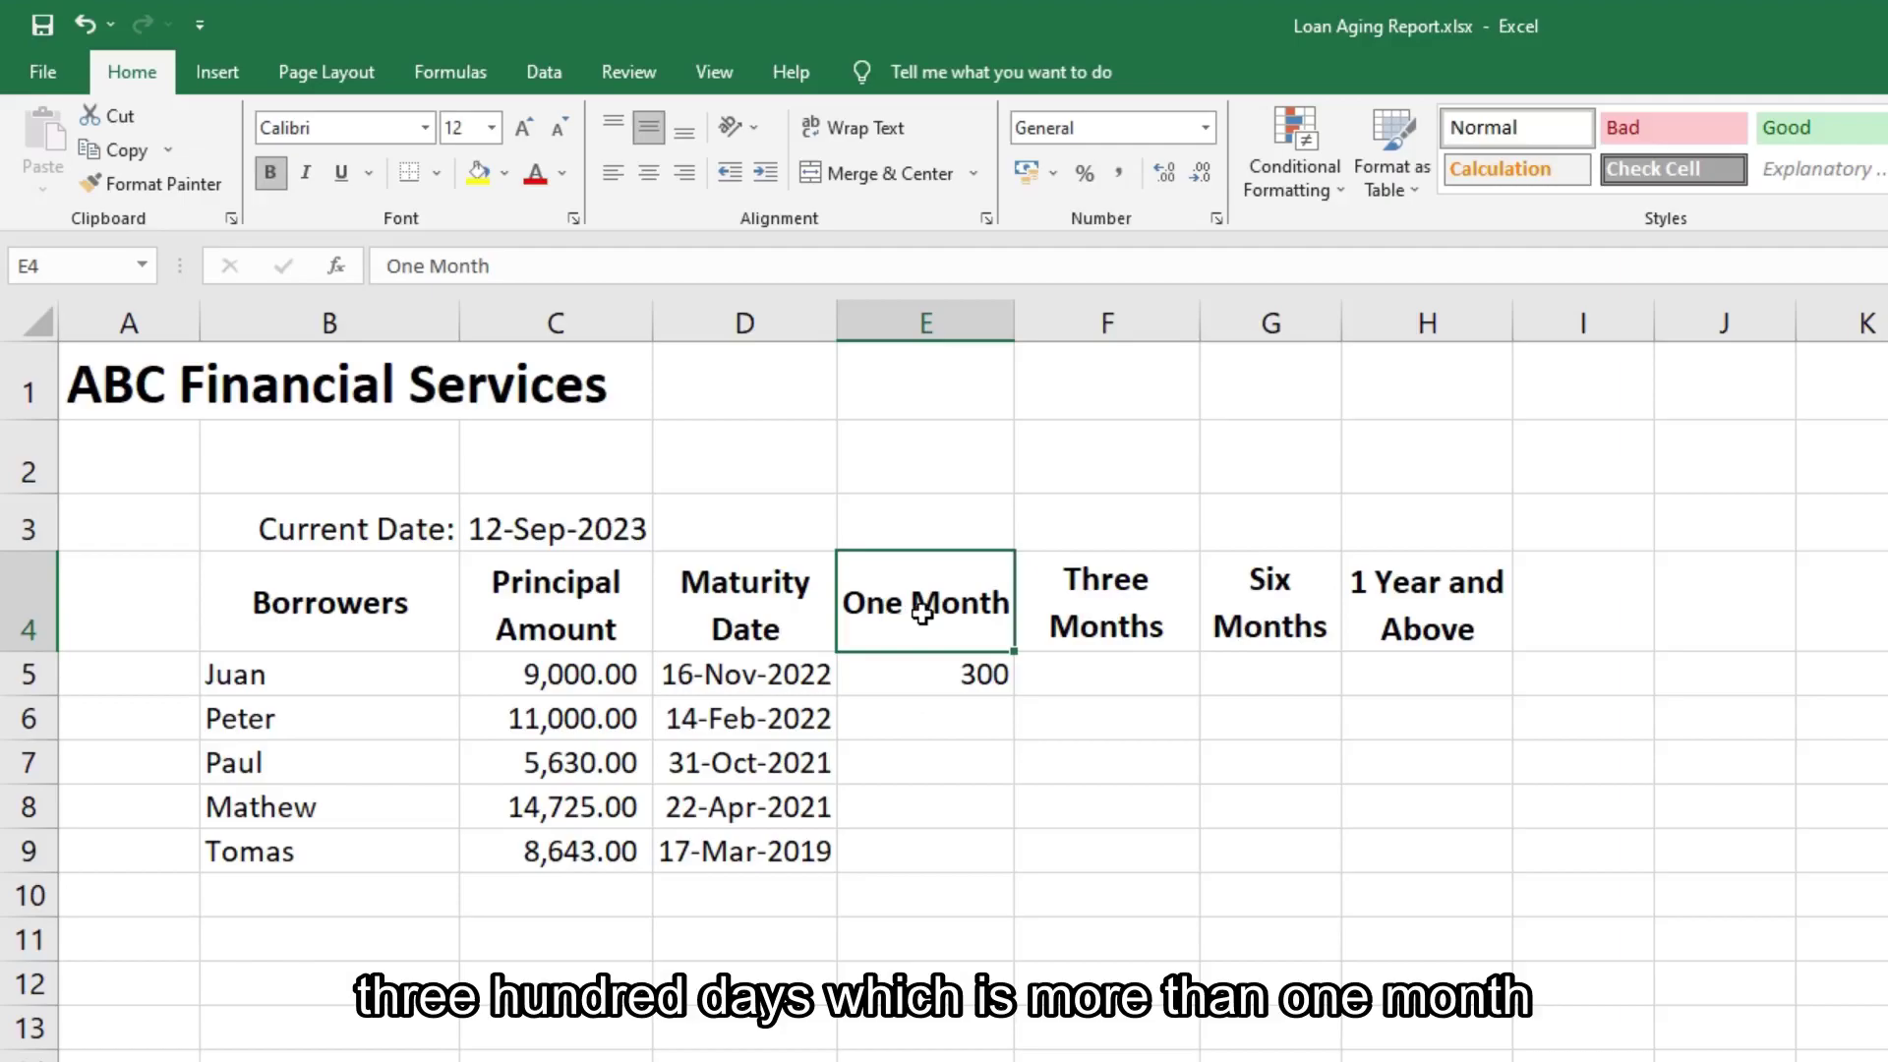
pyautogui.click(1097, 666)
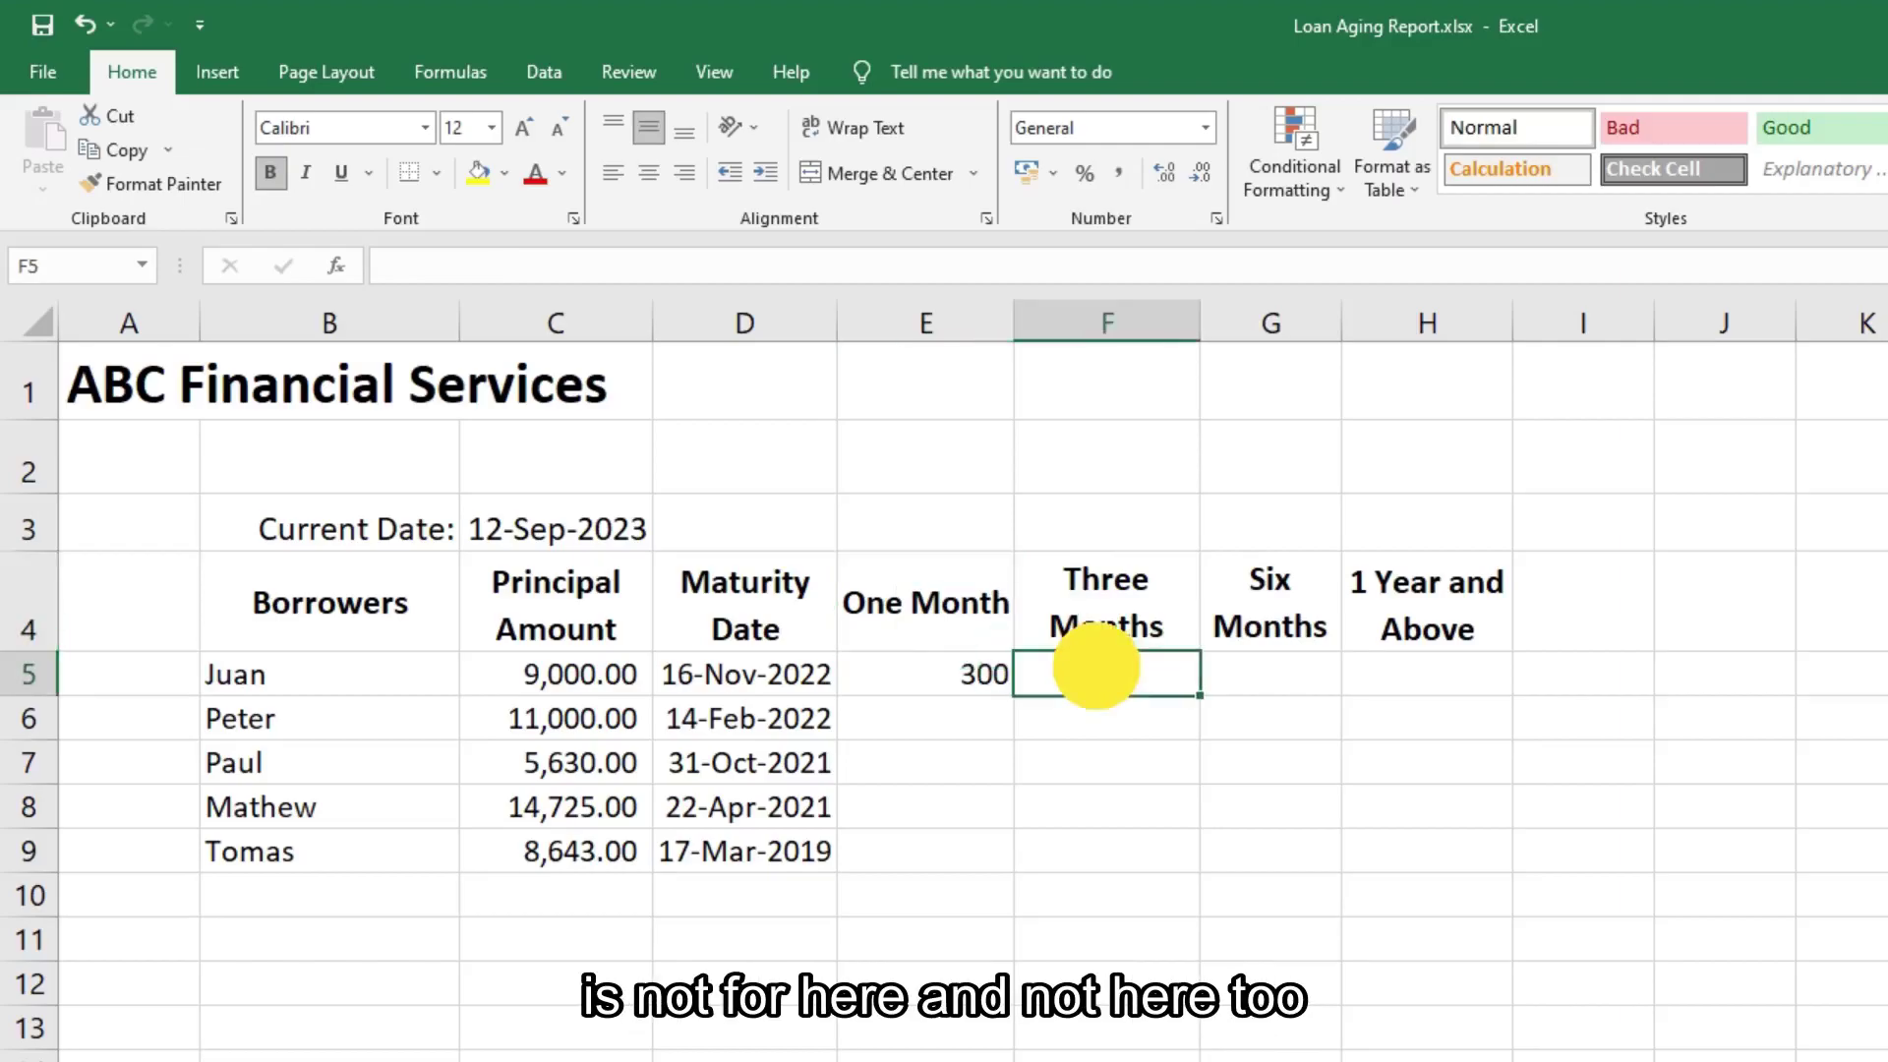
pyautogui.click(1262, 680)
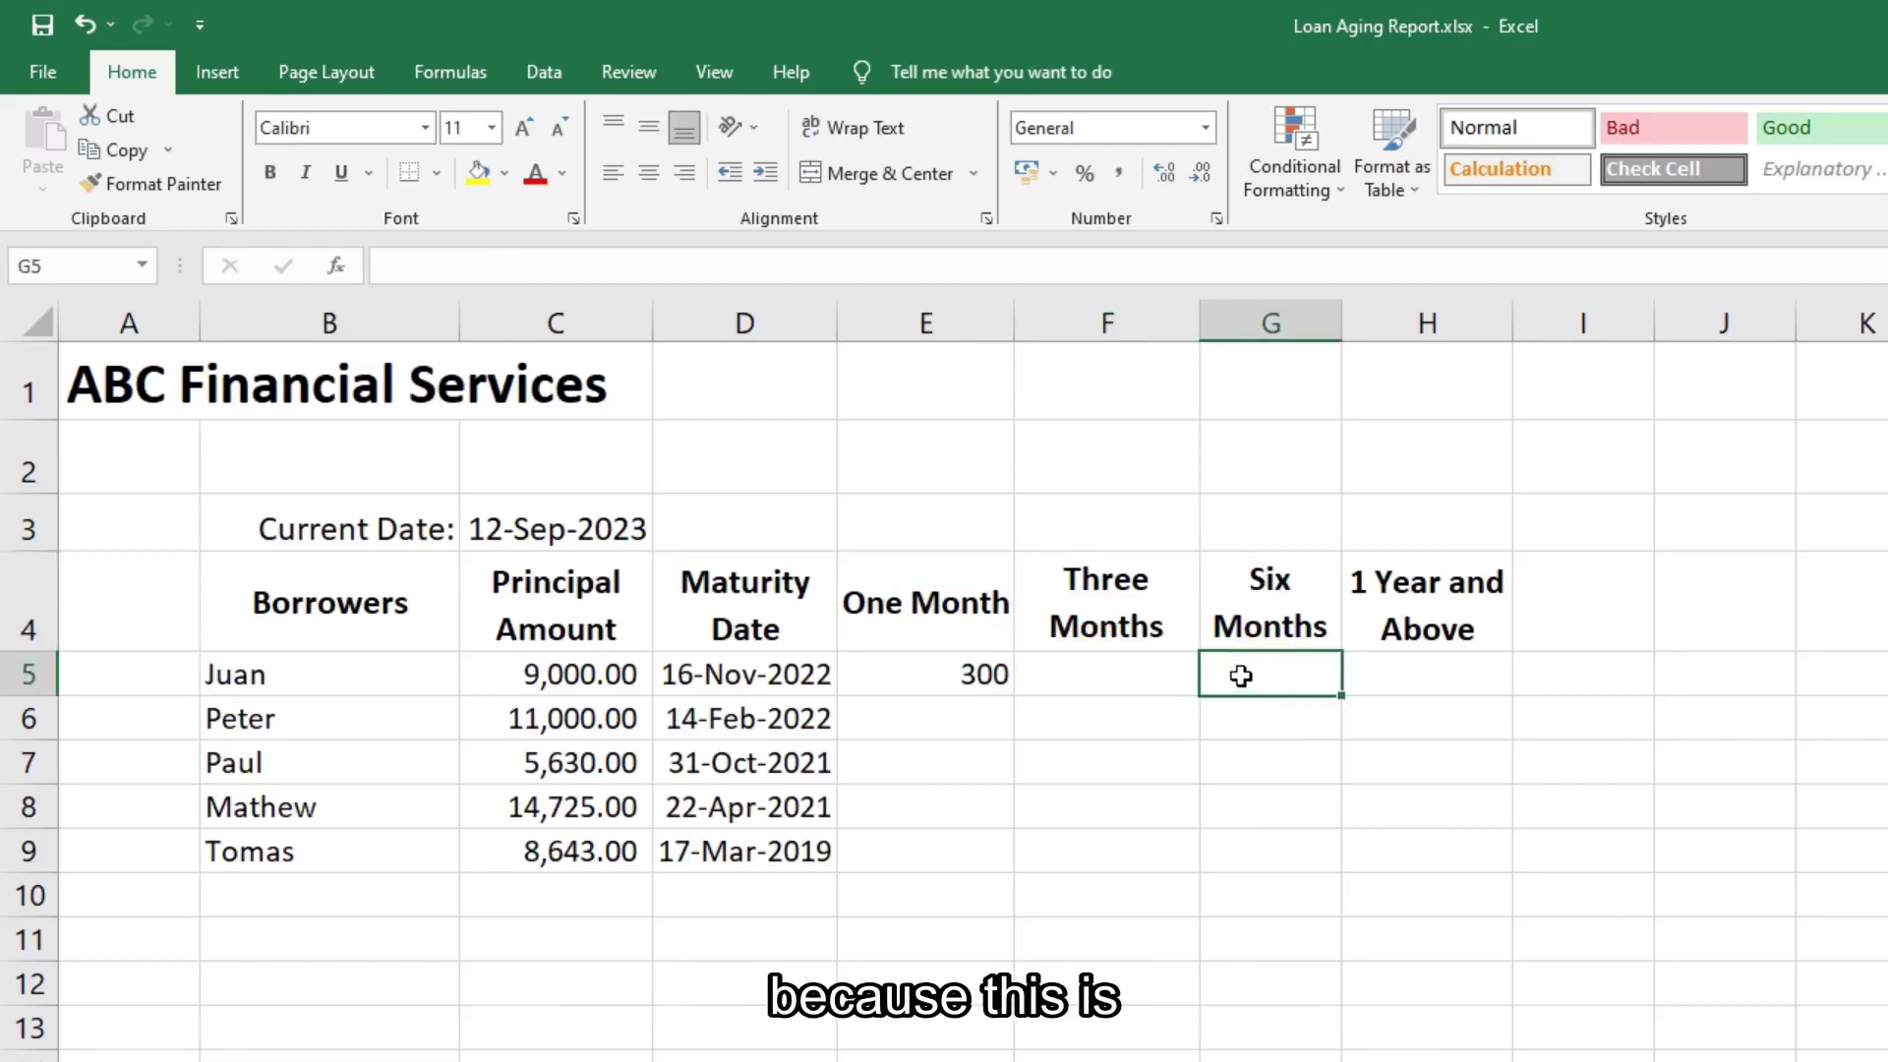
pyautogui.click(1098, 672)
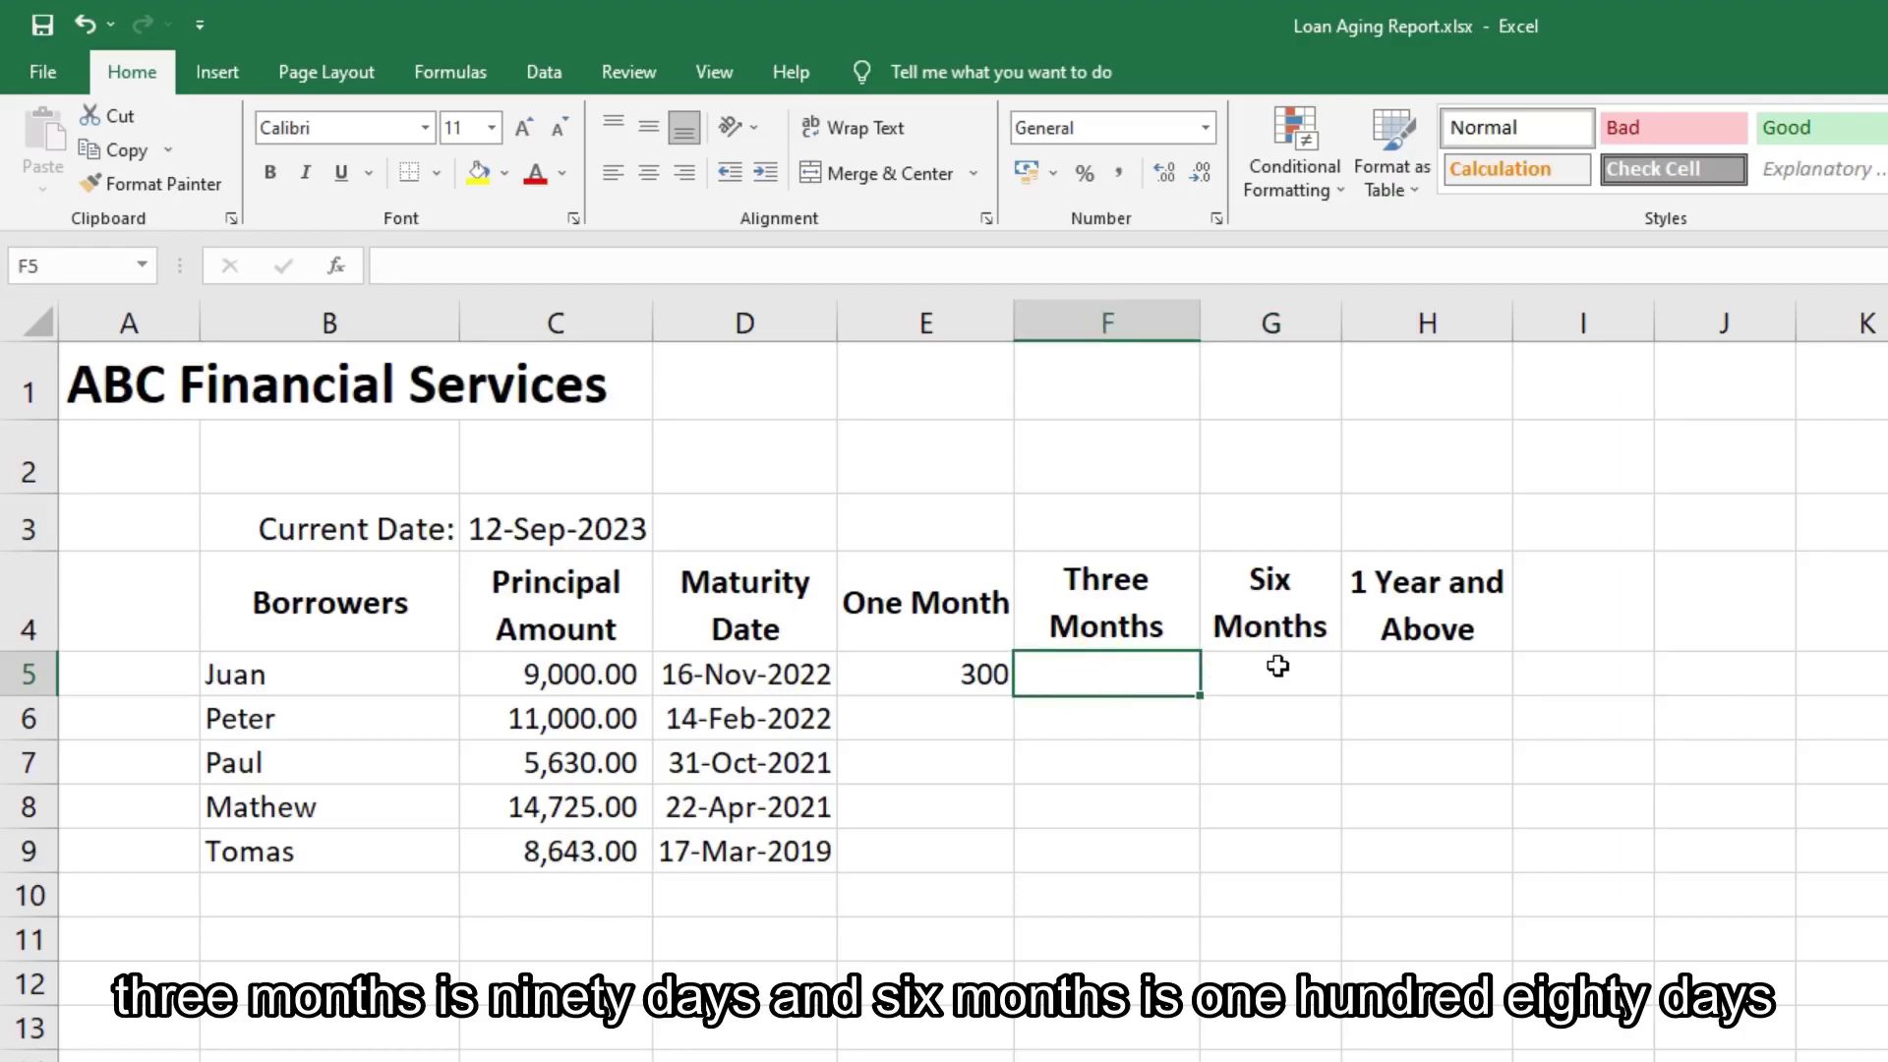
pyautogui.click(1278, 665)
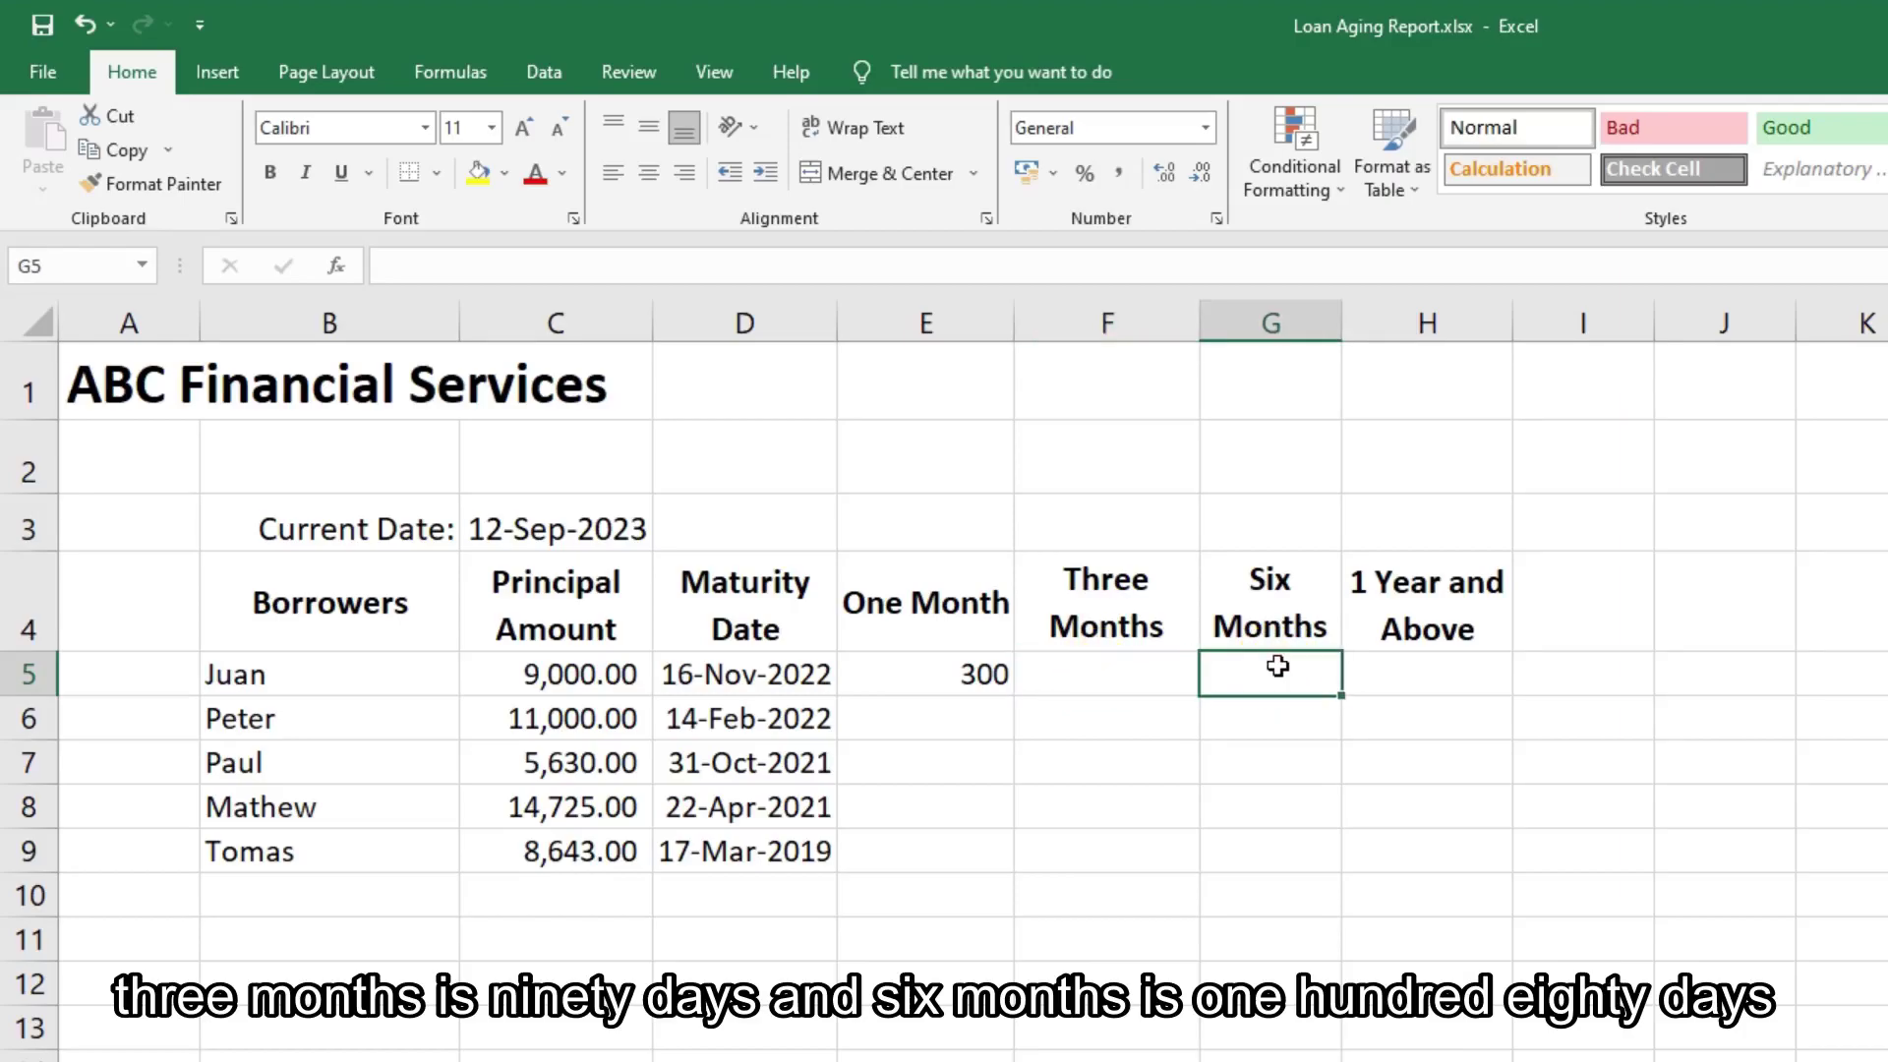
pyautogui.click(1416, 681)
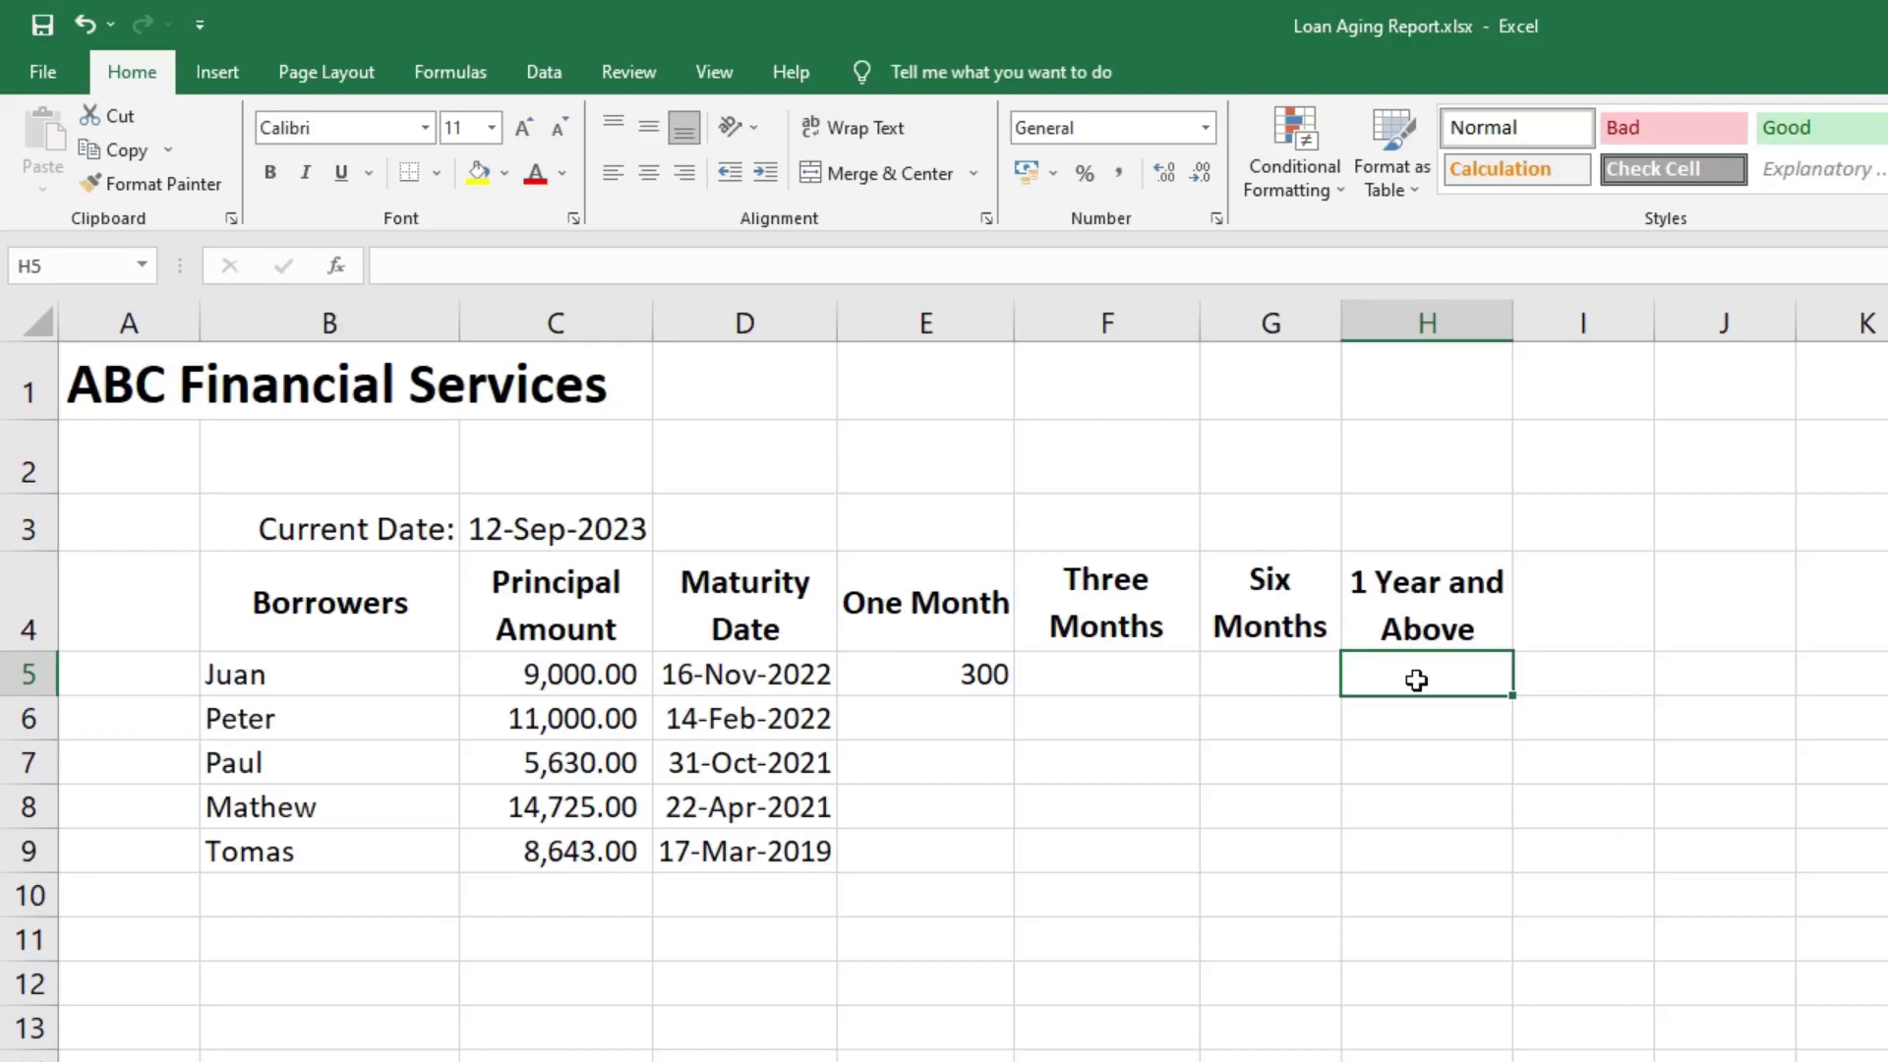
pyautogui.click(1286, 678)
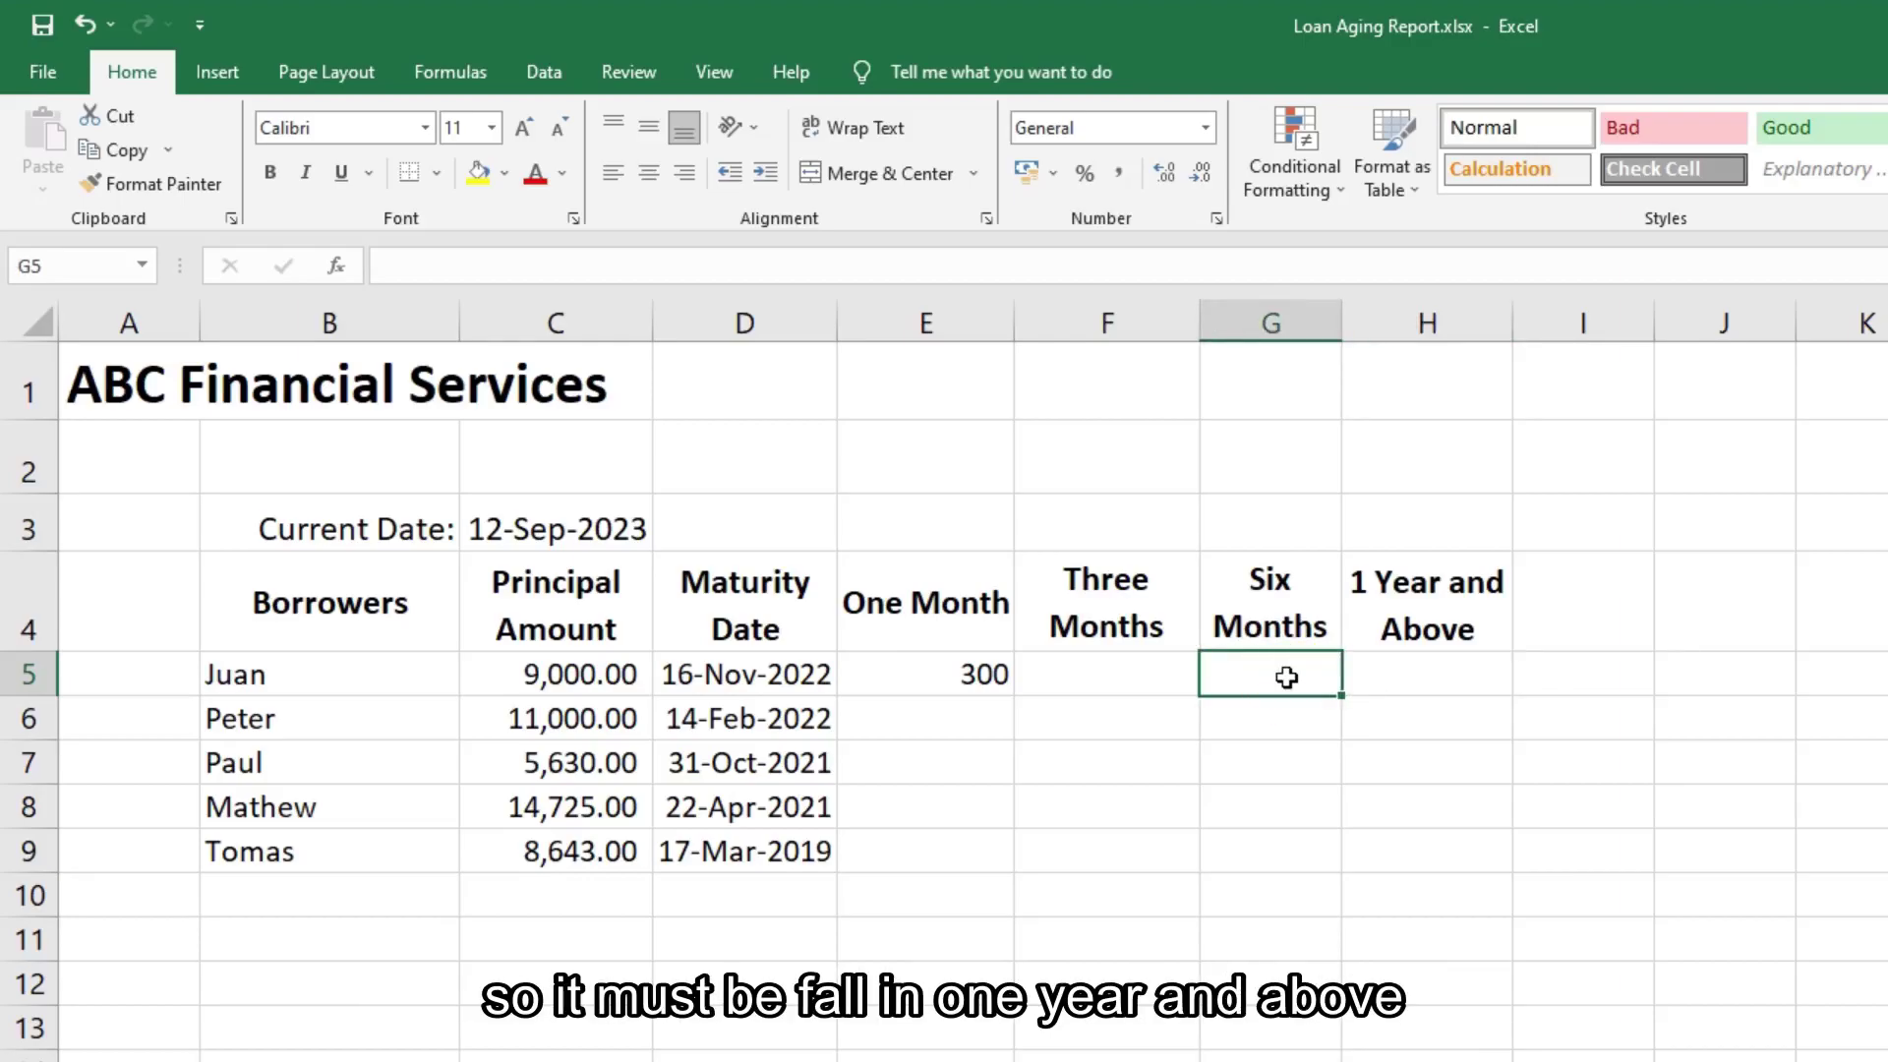
pyautogui.click(1407, 679)
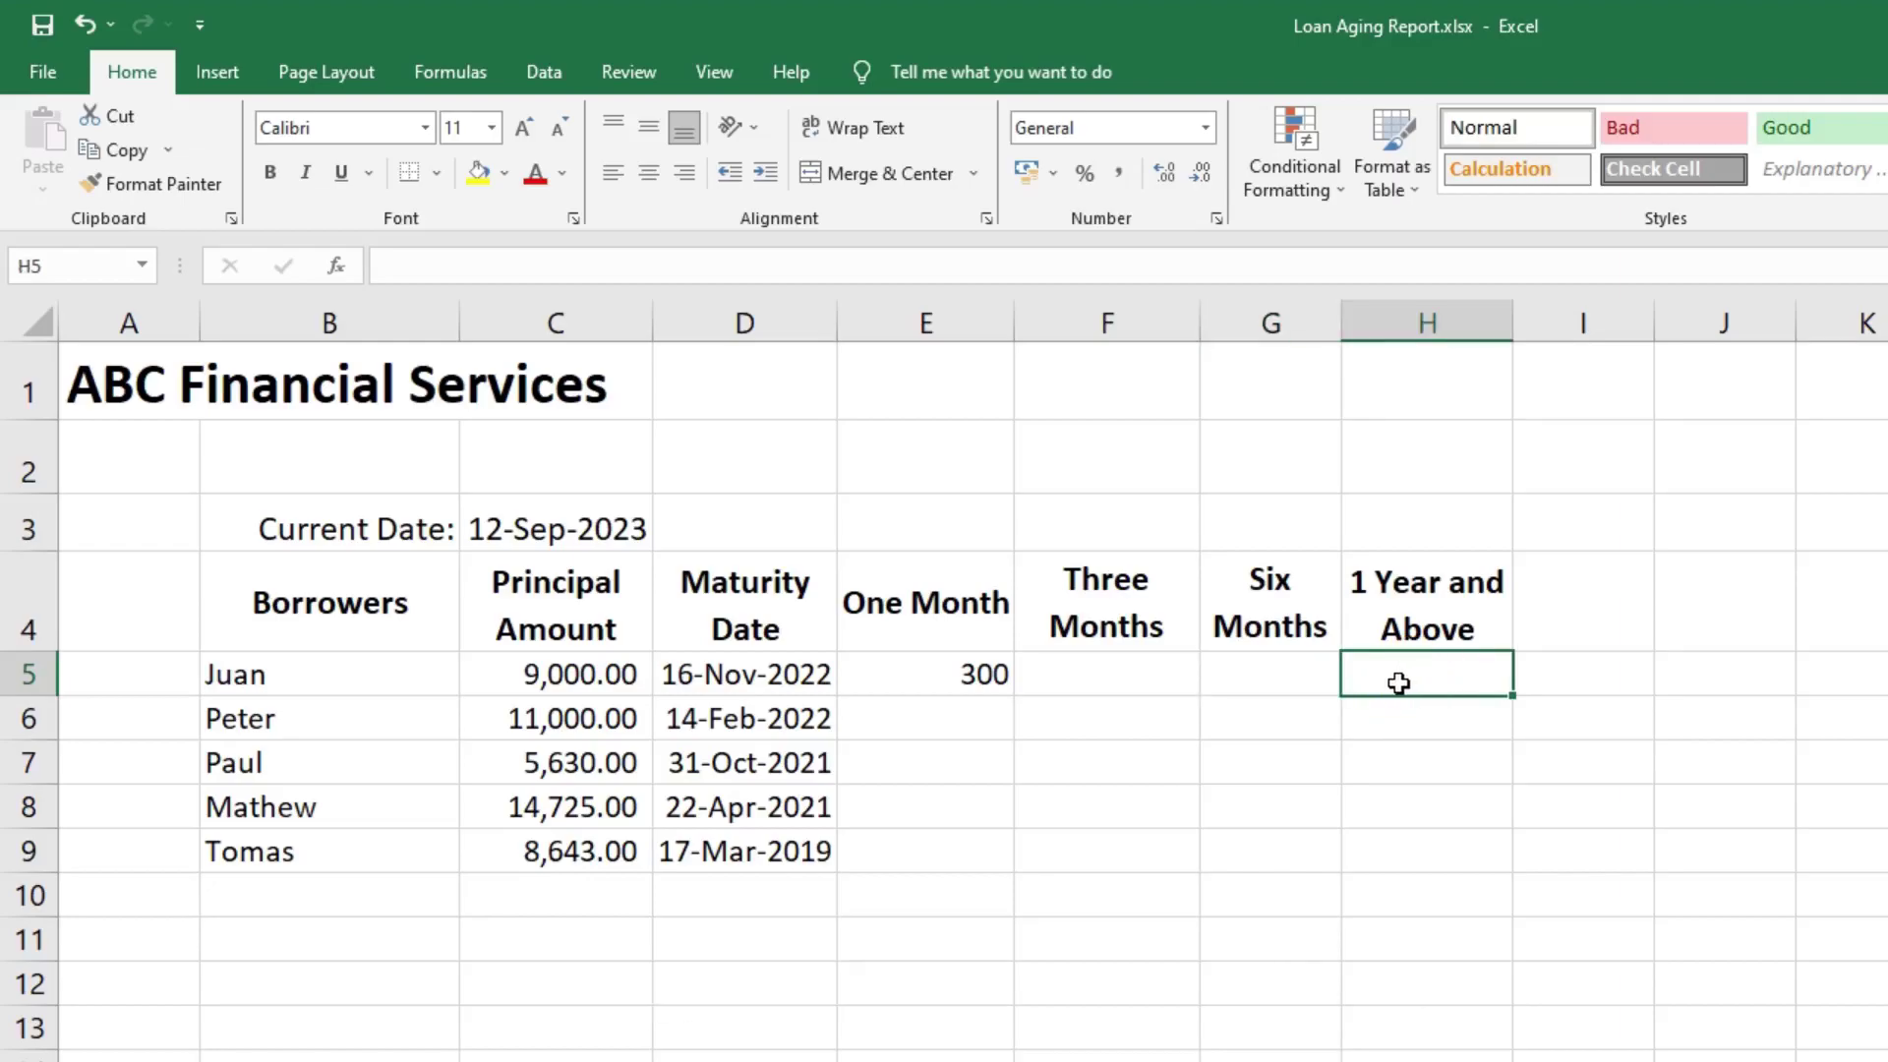
pyautogui.click(941, 678)
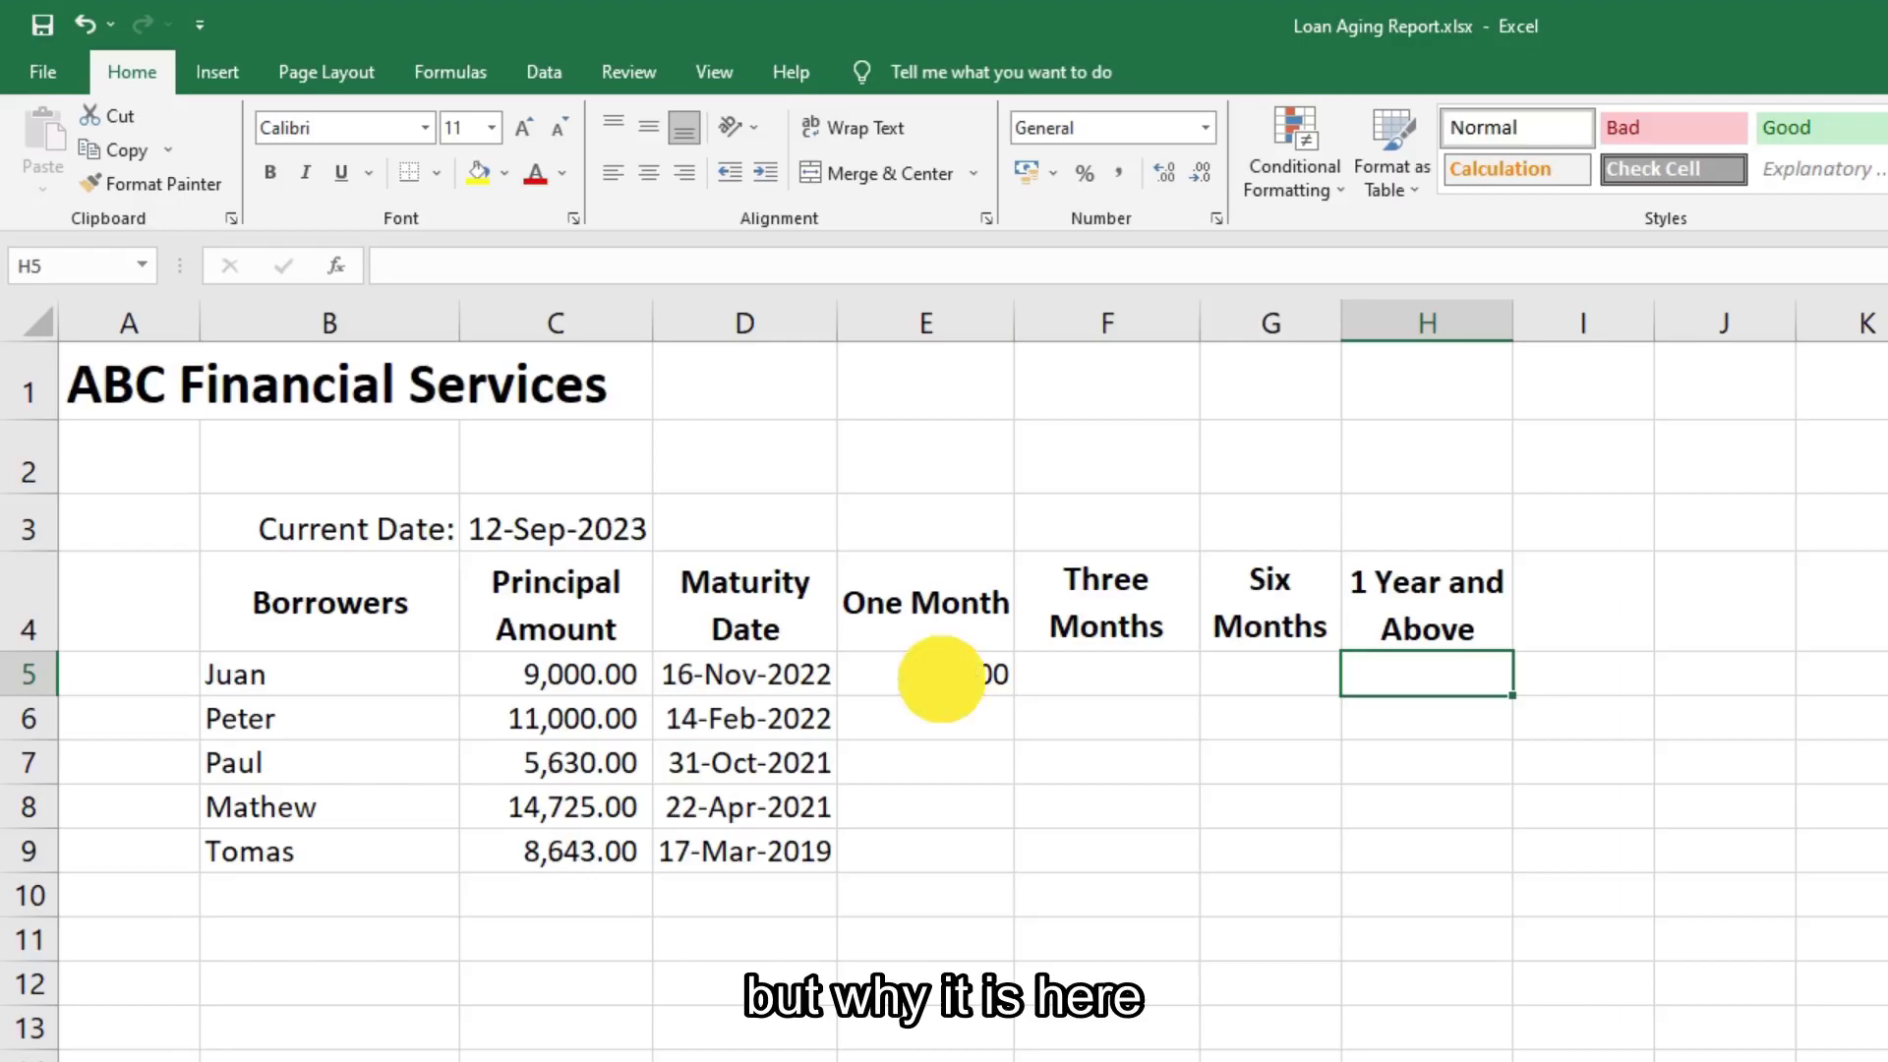
pyautogui.click(1403, 669)
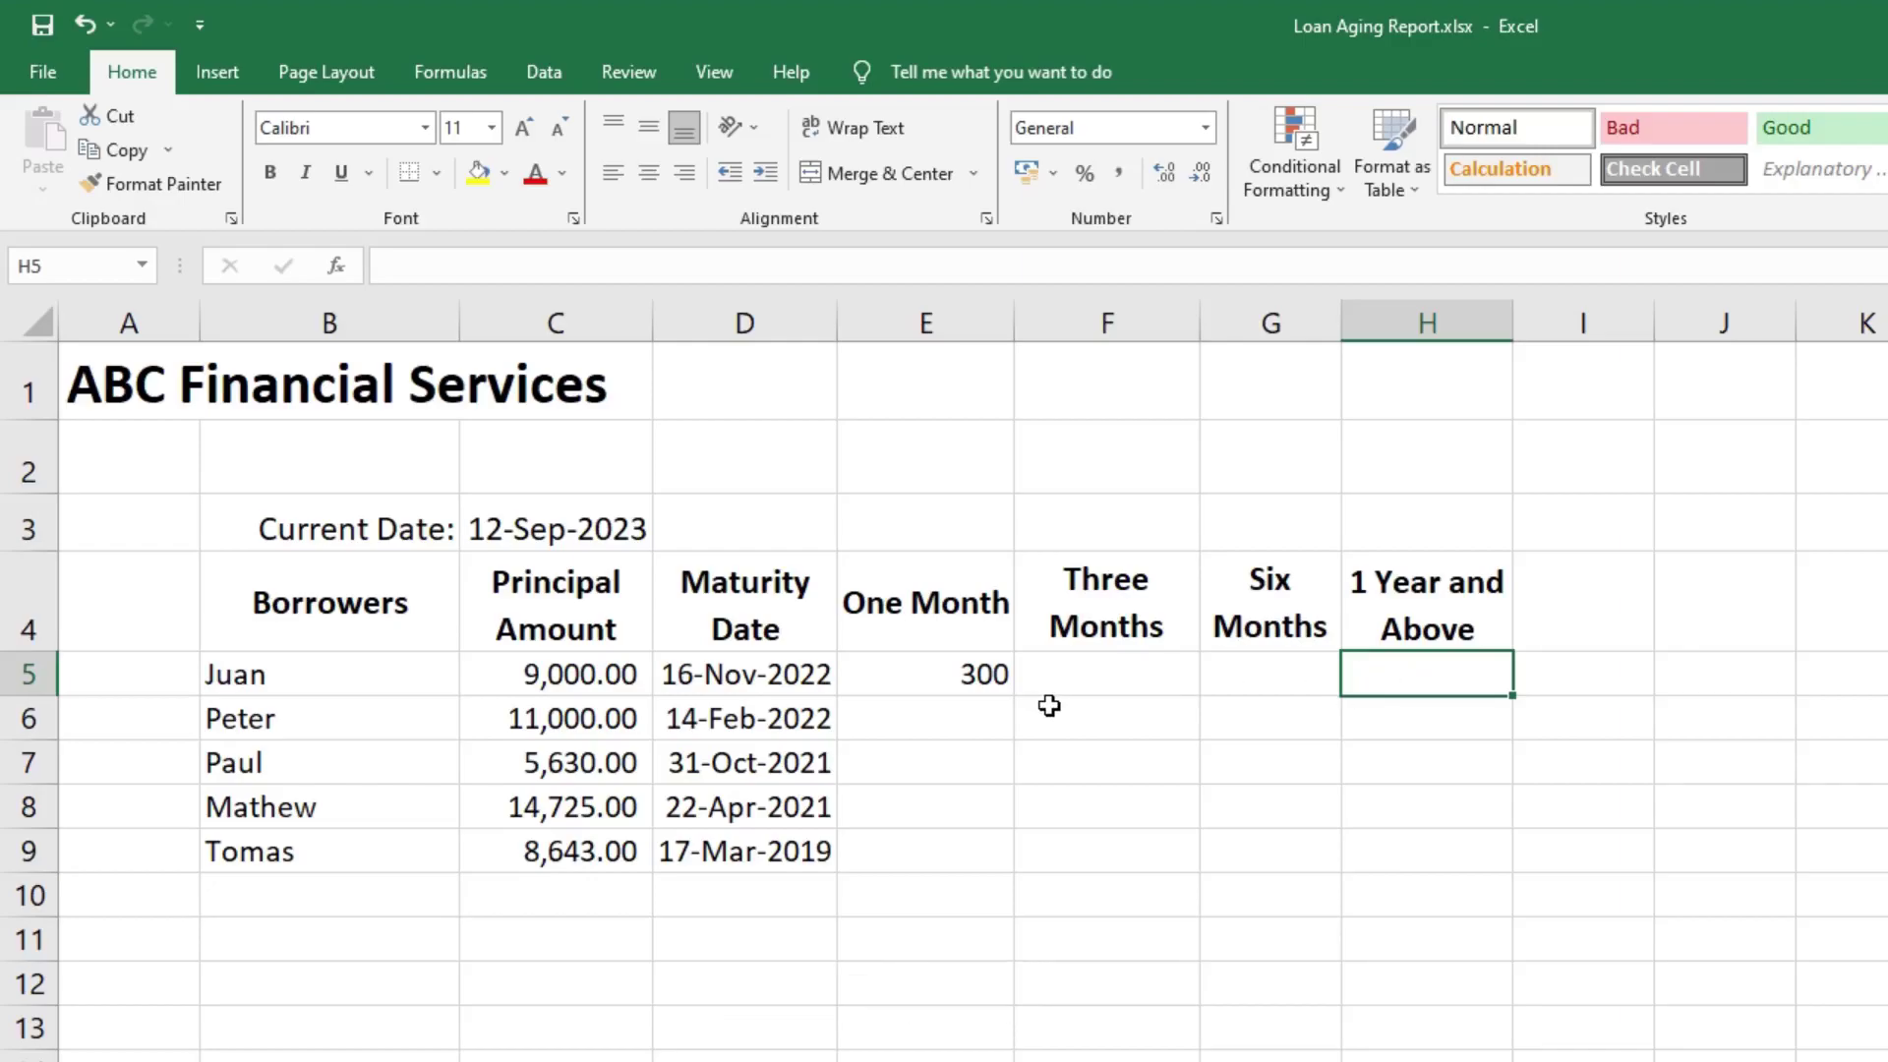
# Add a sixth borrower's name in cell B10, directly below the last borrower in the list.
pyautogui.click(279, 896)
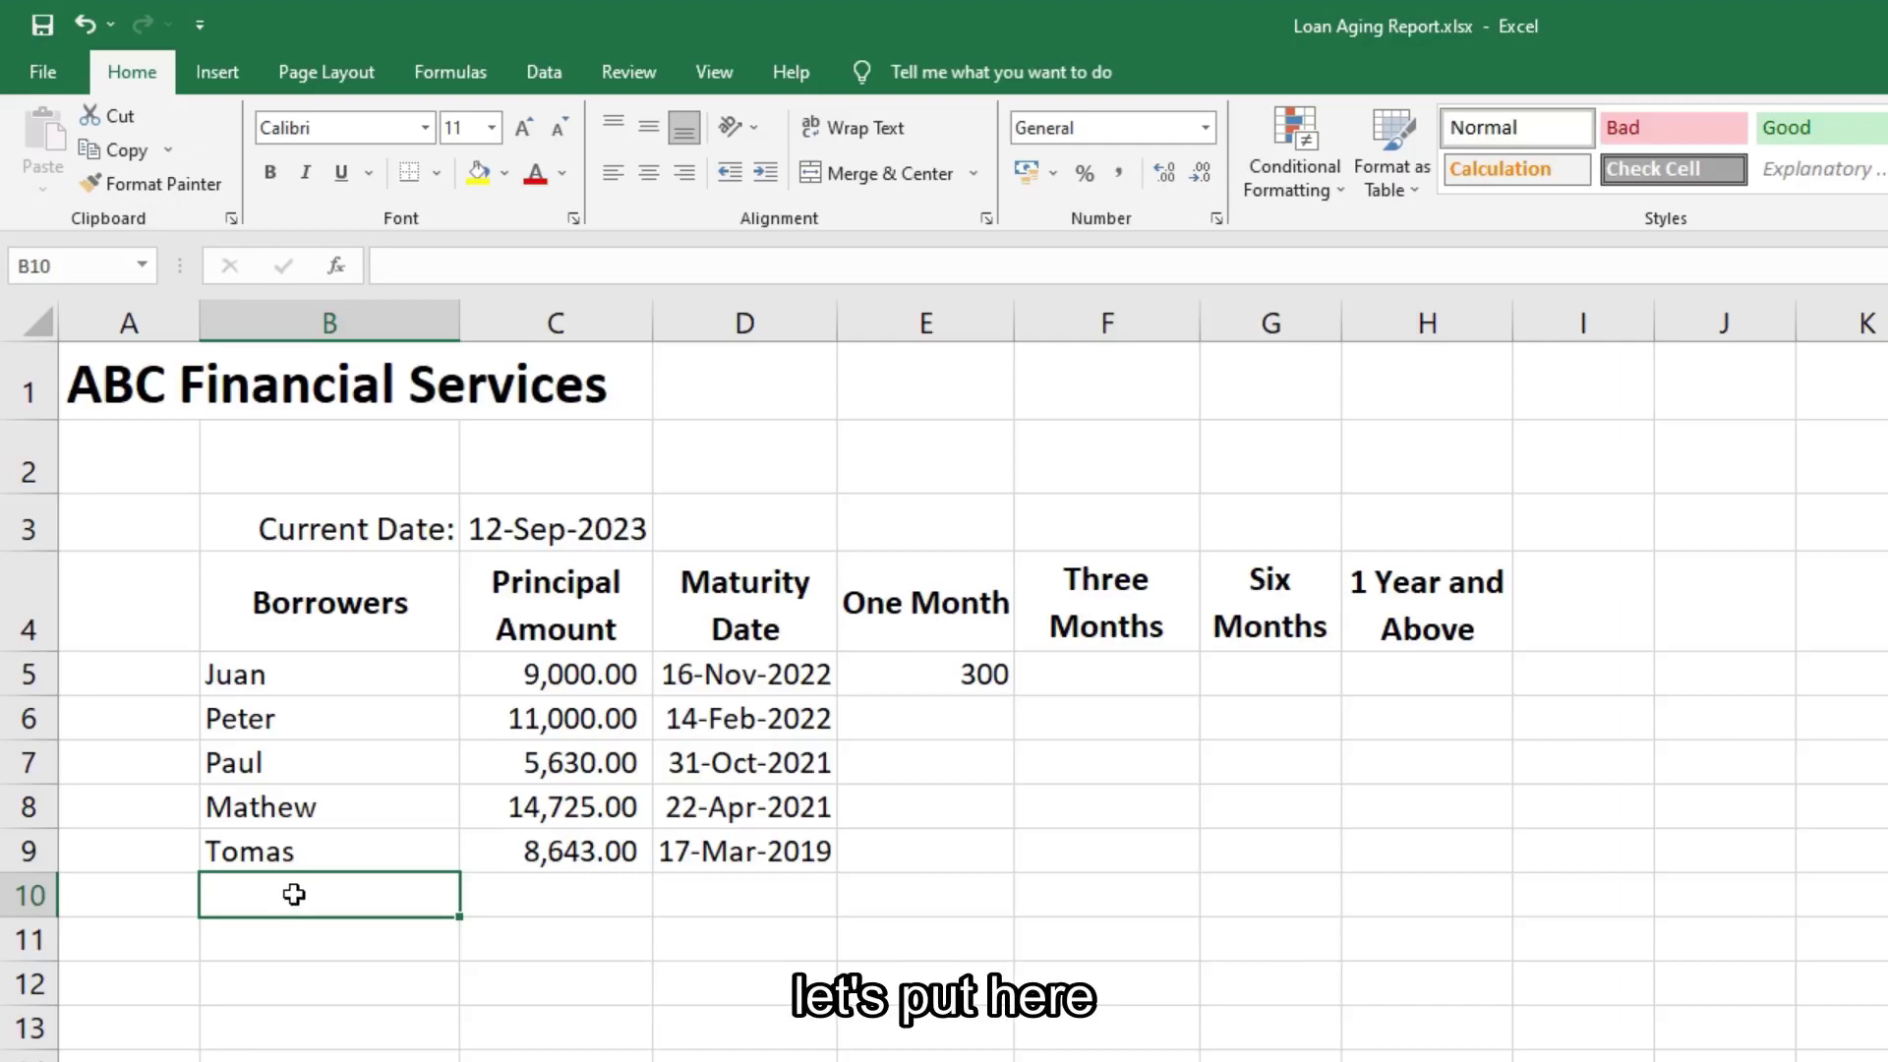
pyautogui.write('f')
pyautogui.press('BackSpace')
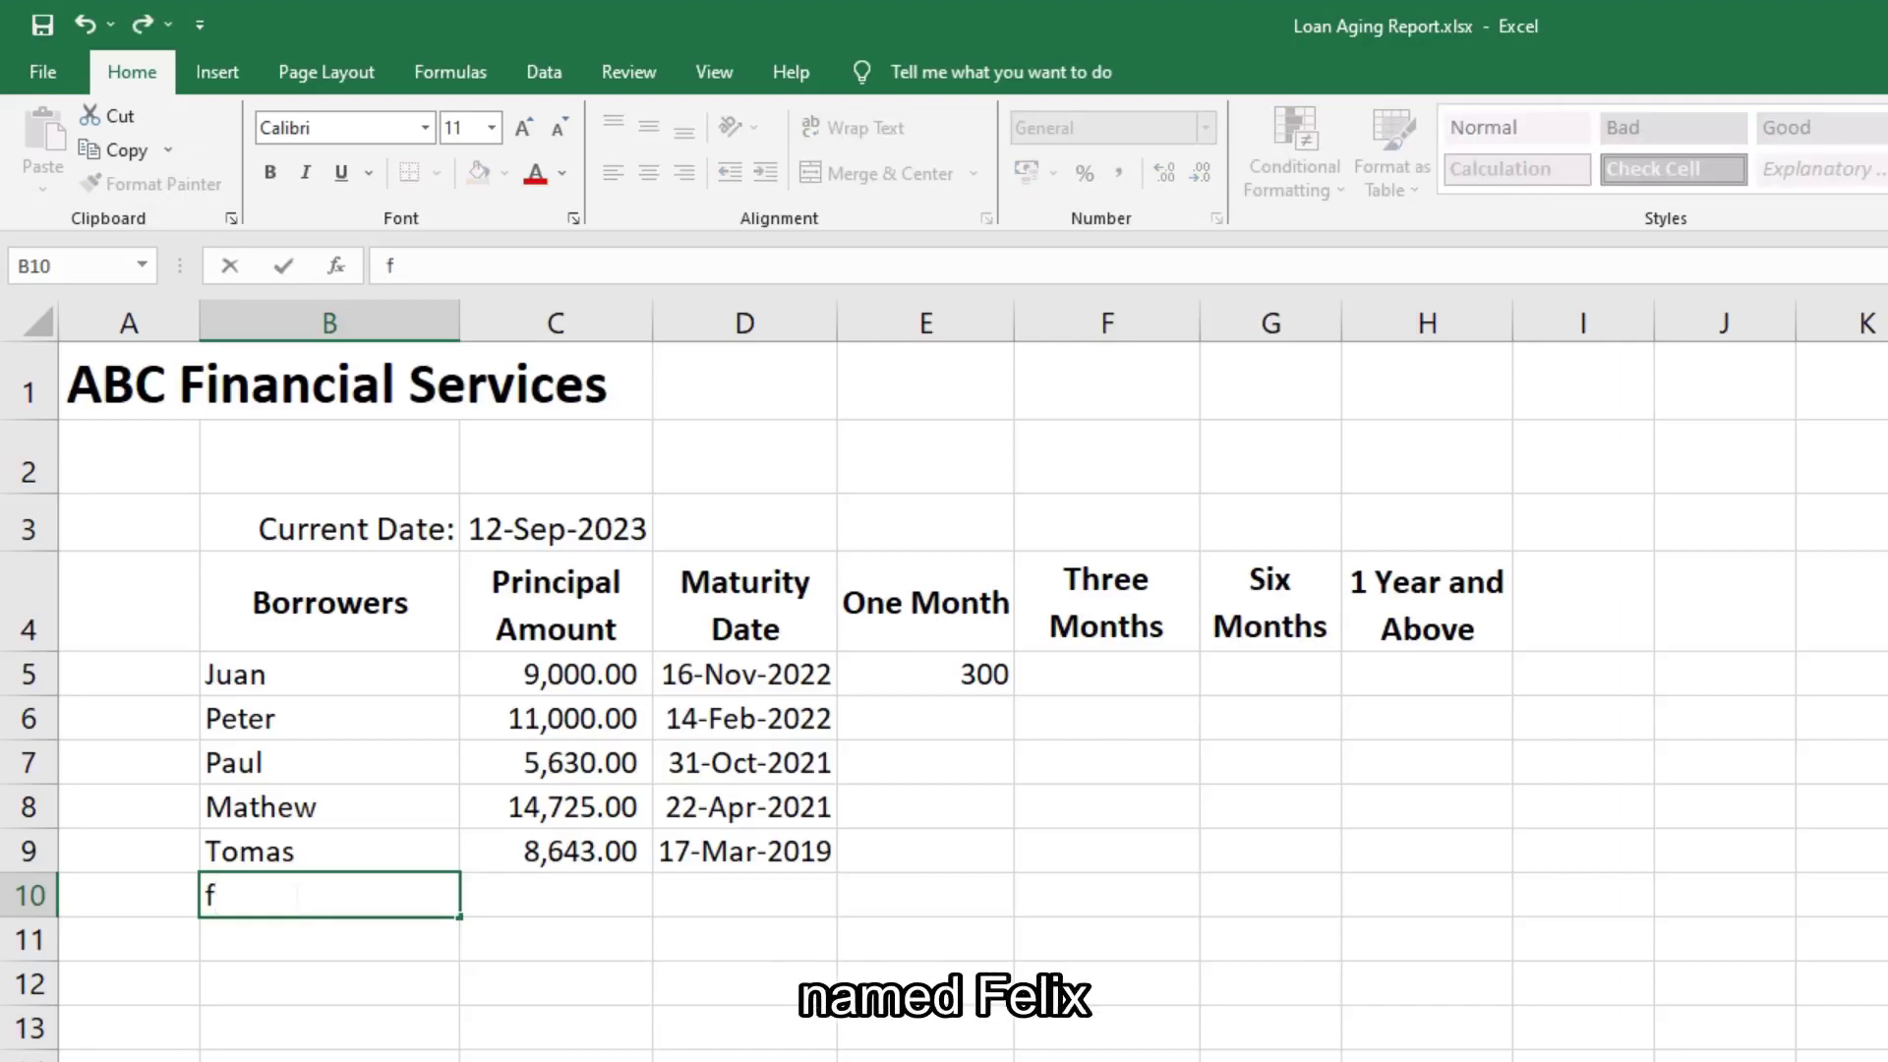
pyautogui.write('Felix')
pyautogui.click(603, 894)
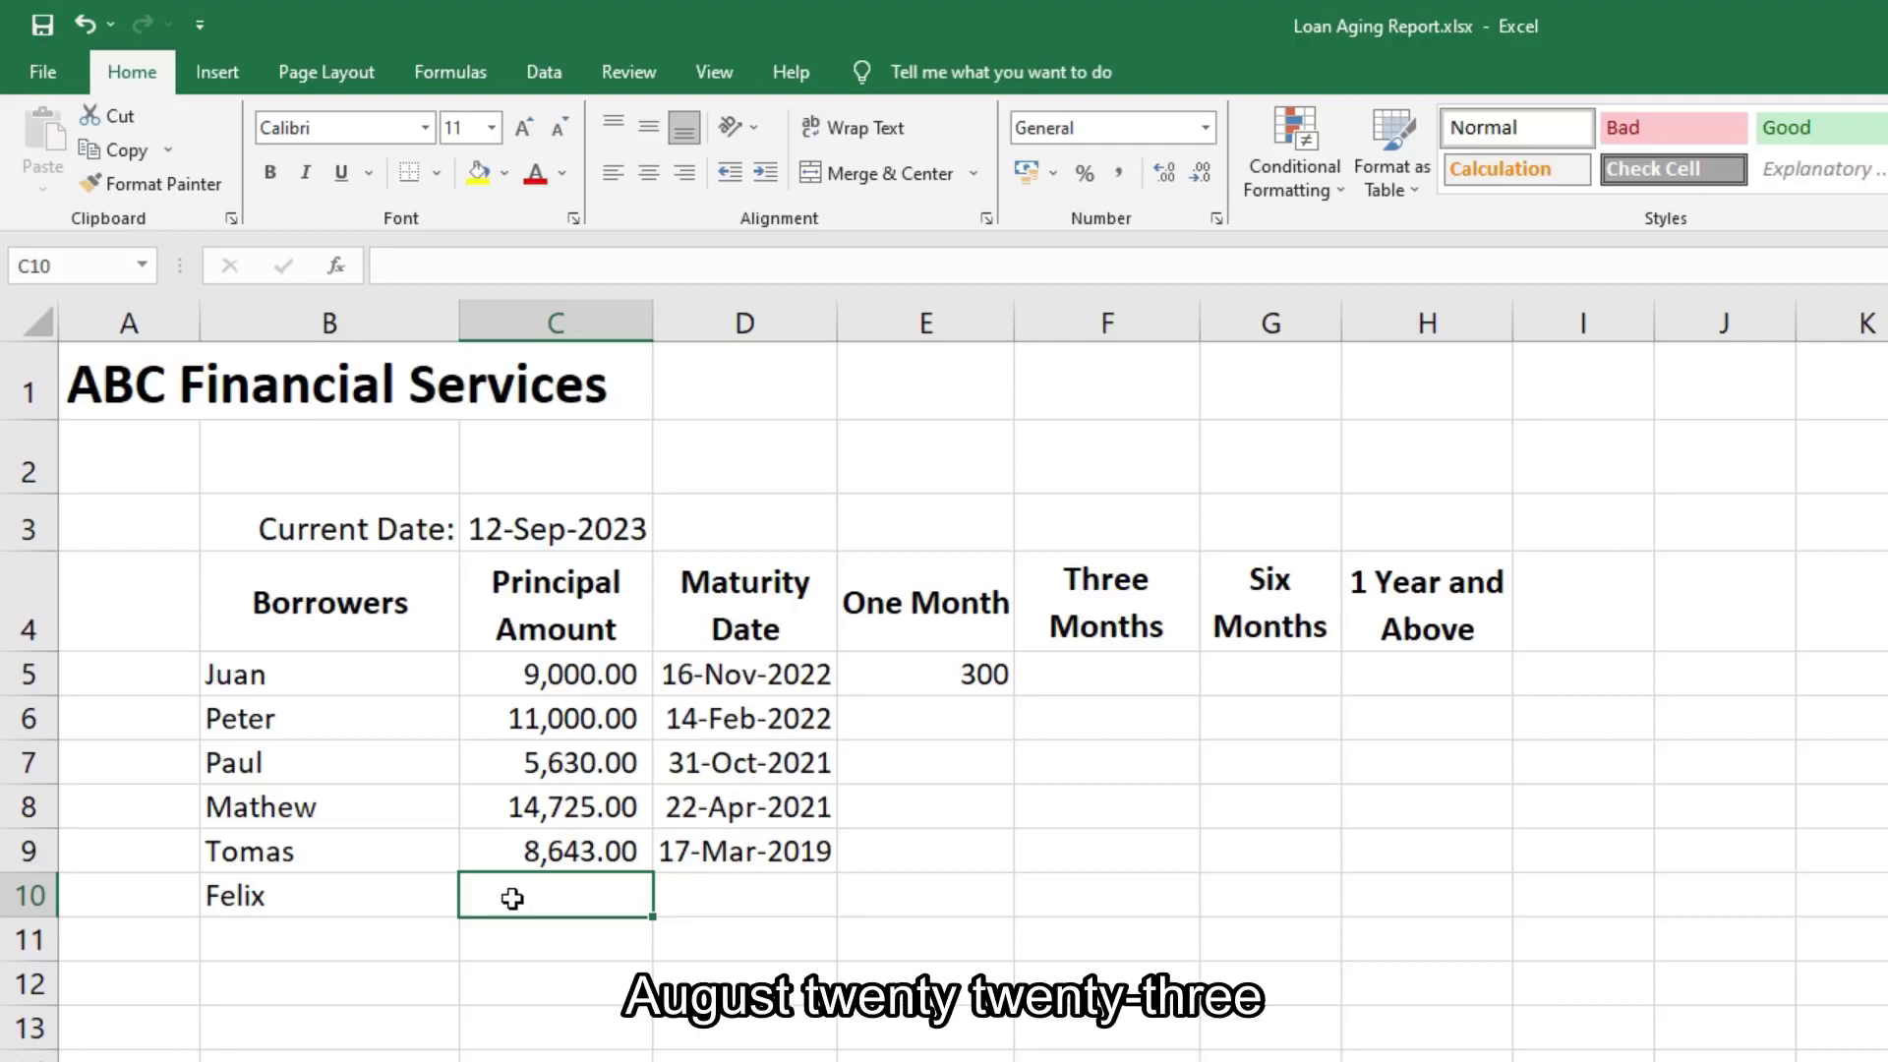
pyautogui.write('2')
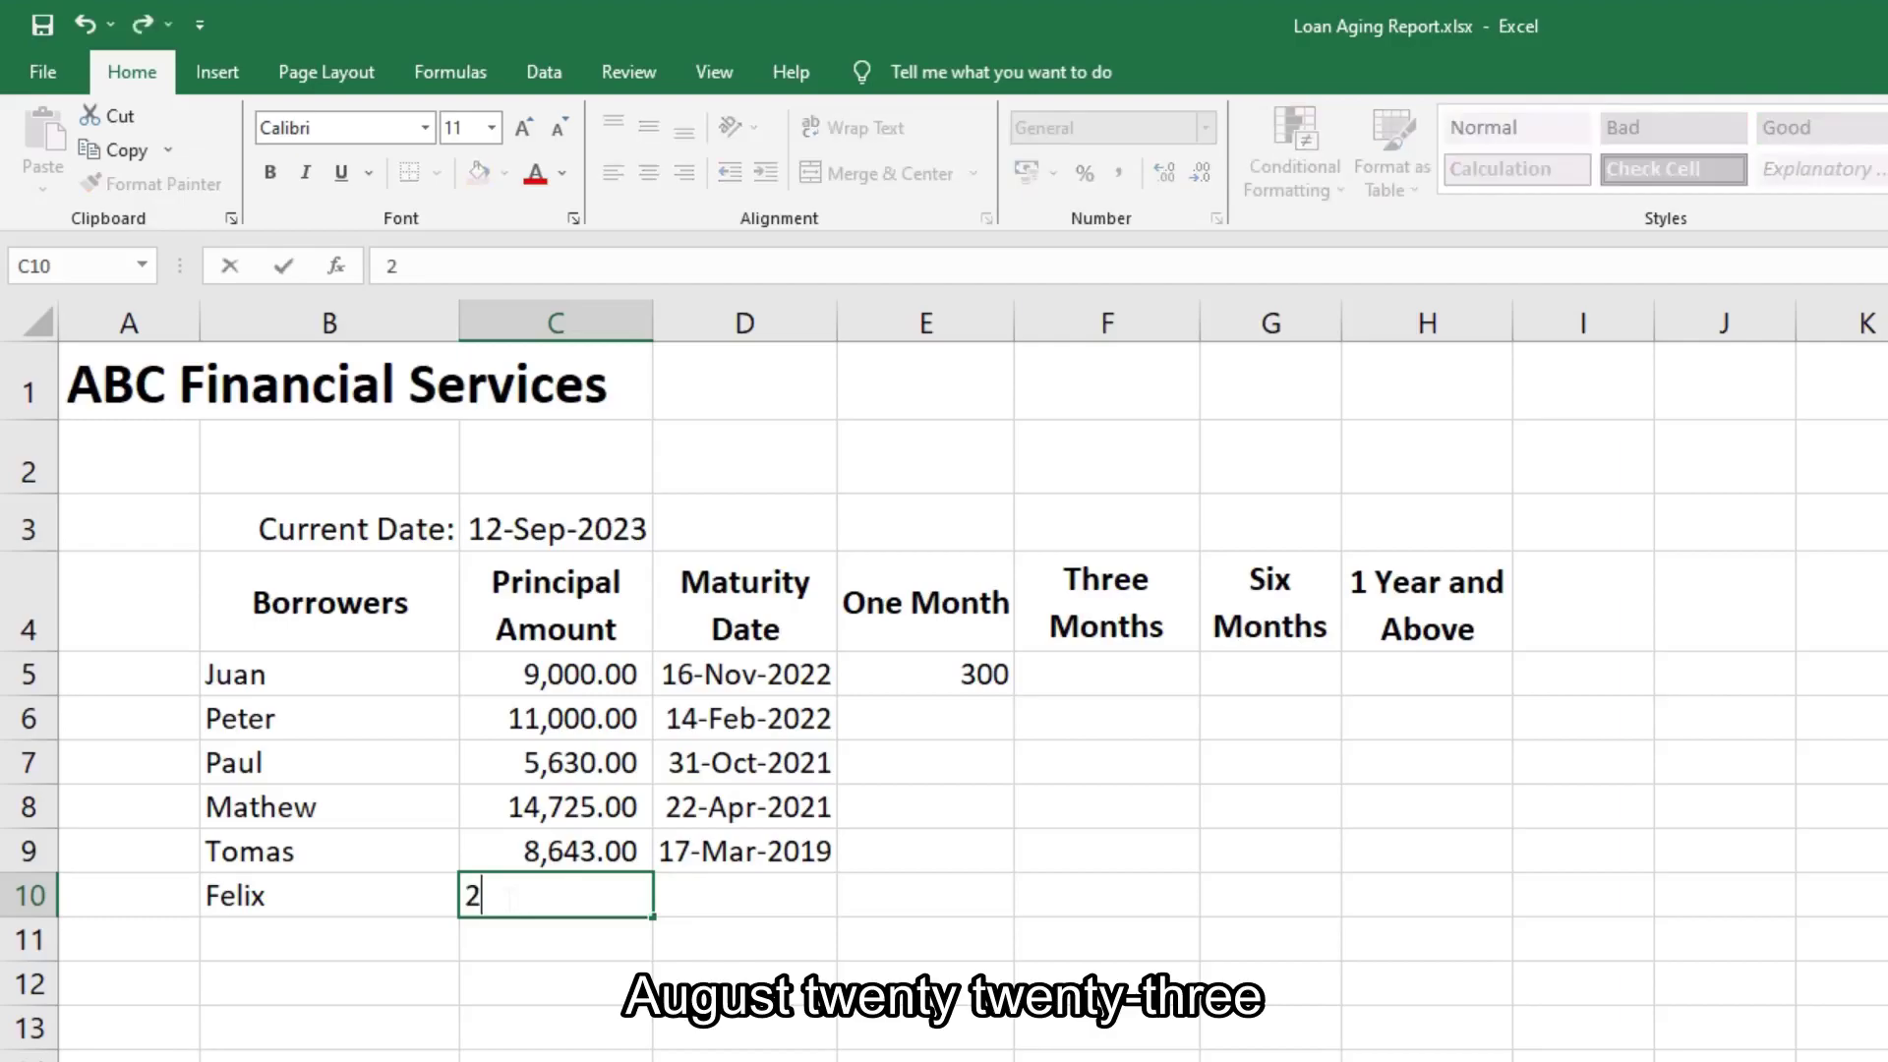
pyautogui.write('023-08')
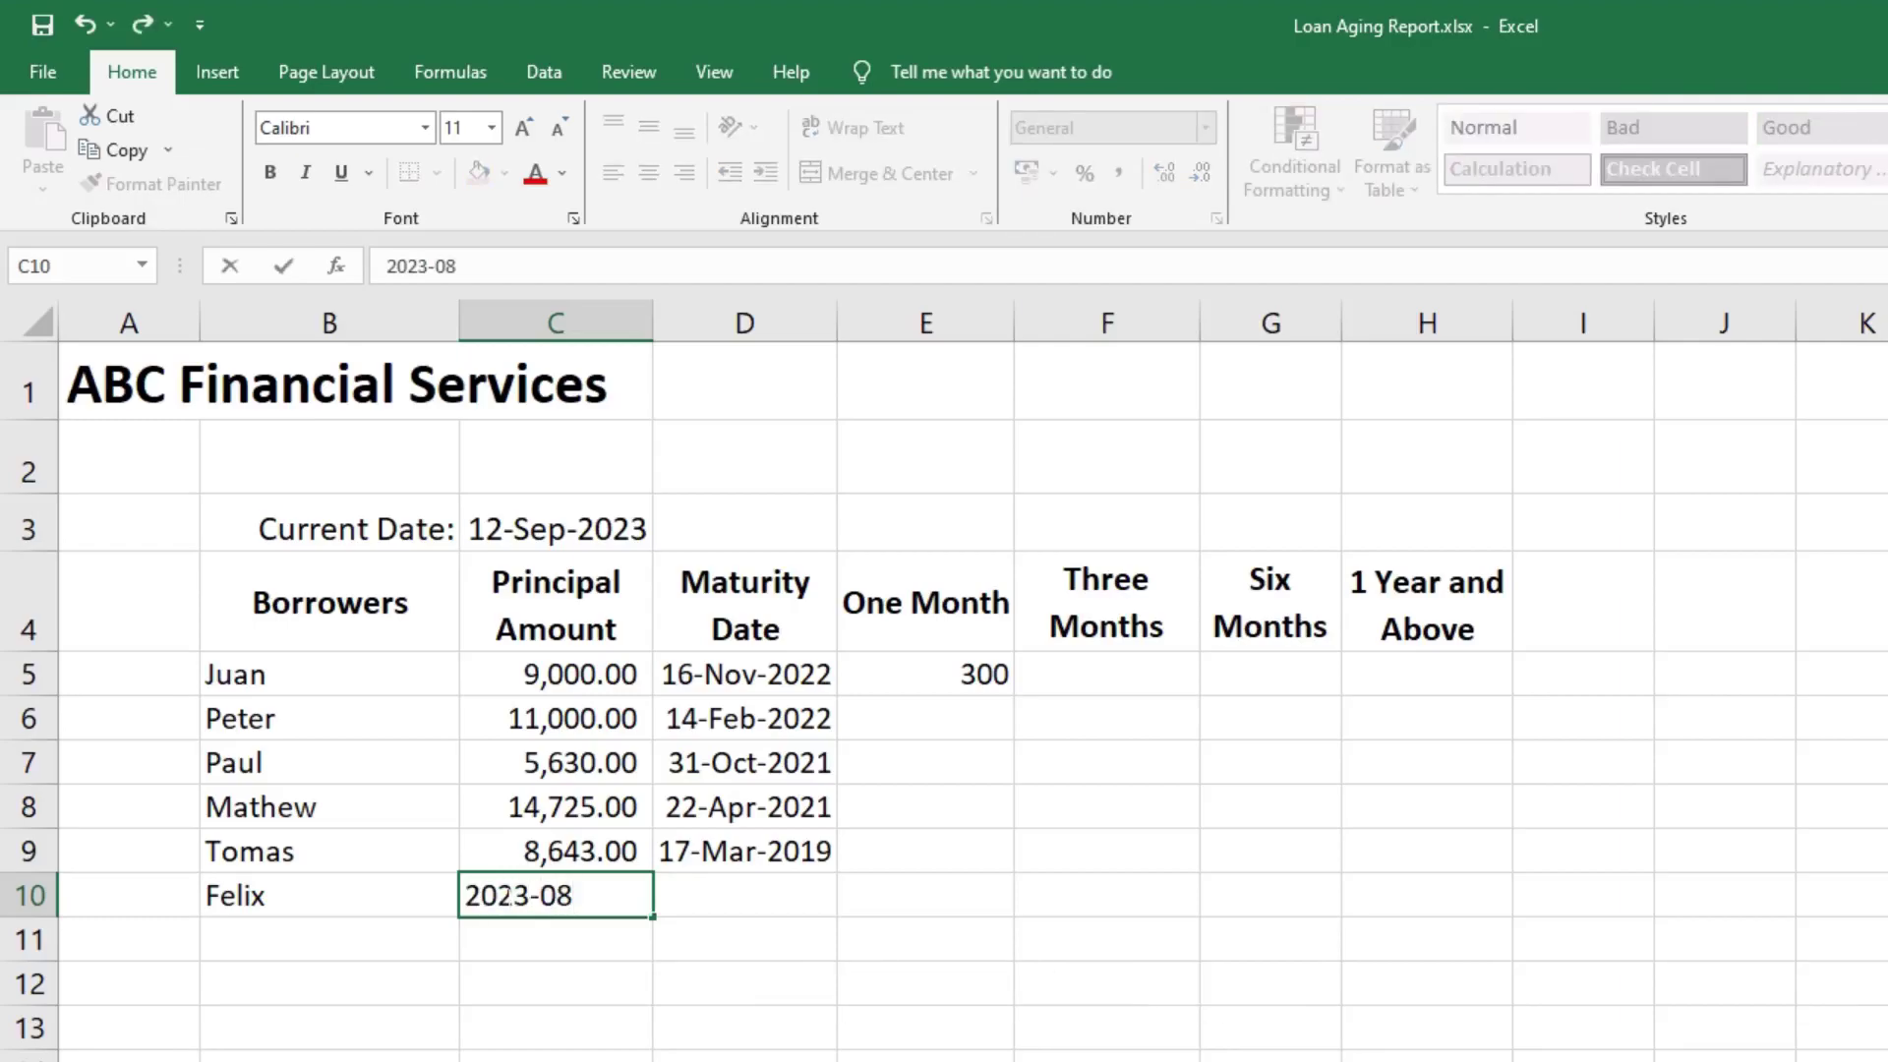
pyautogui.write('-27')
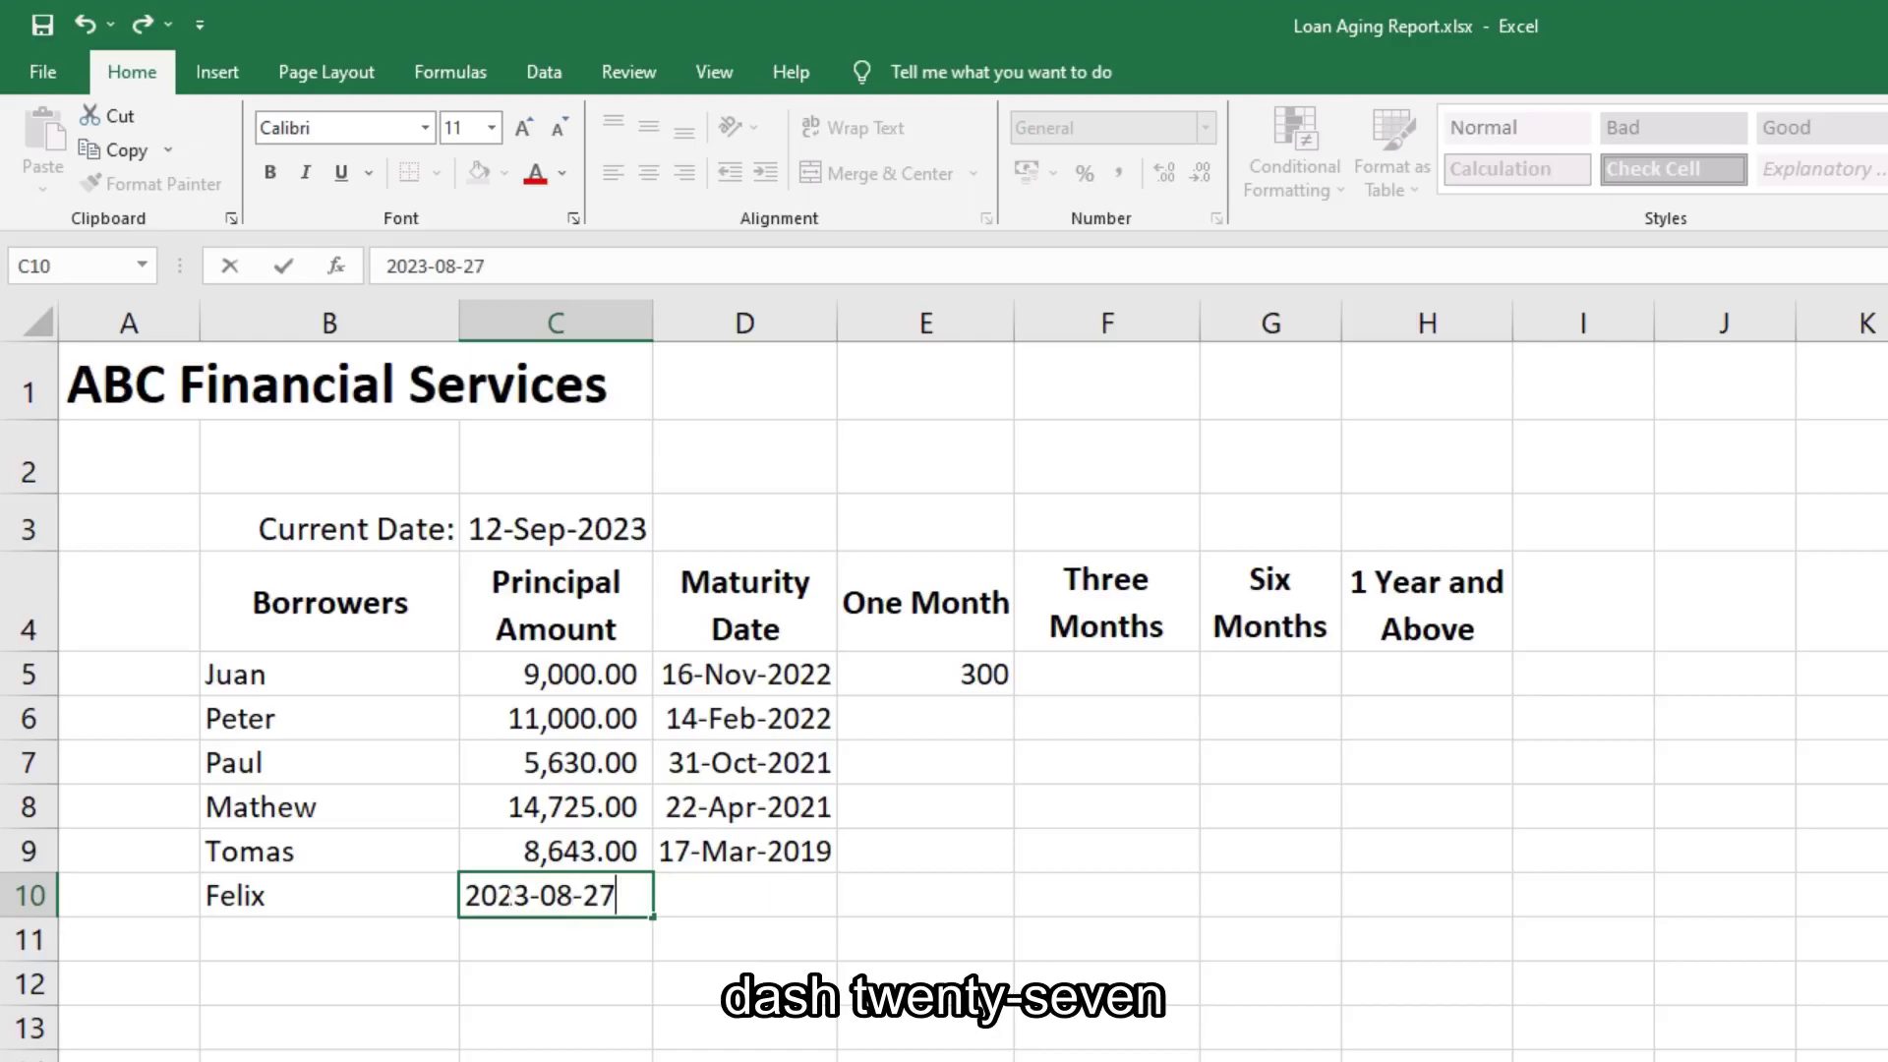
pyautogui.moveTo(615, 895); pyautogui.dragTo(438, 895)
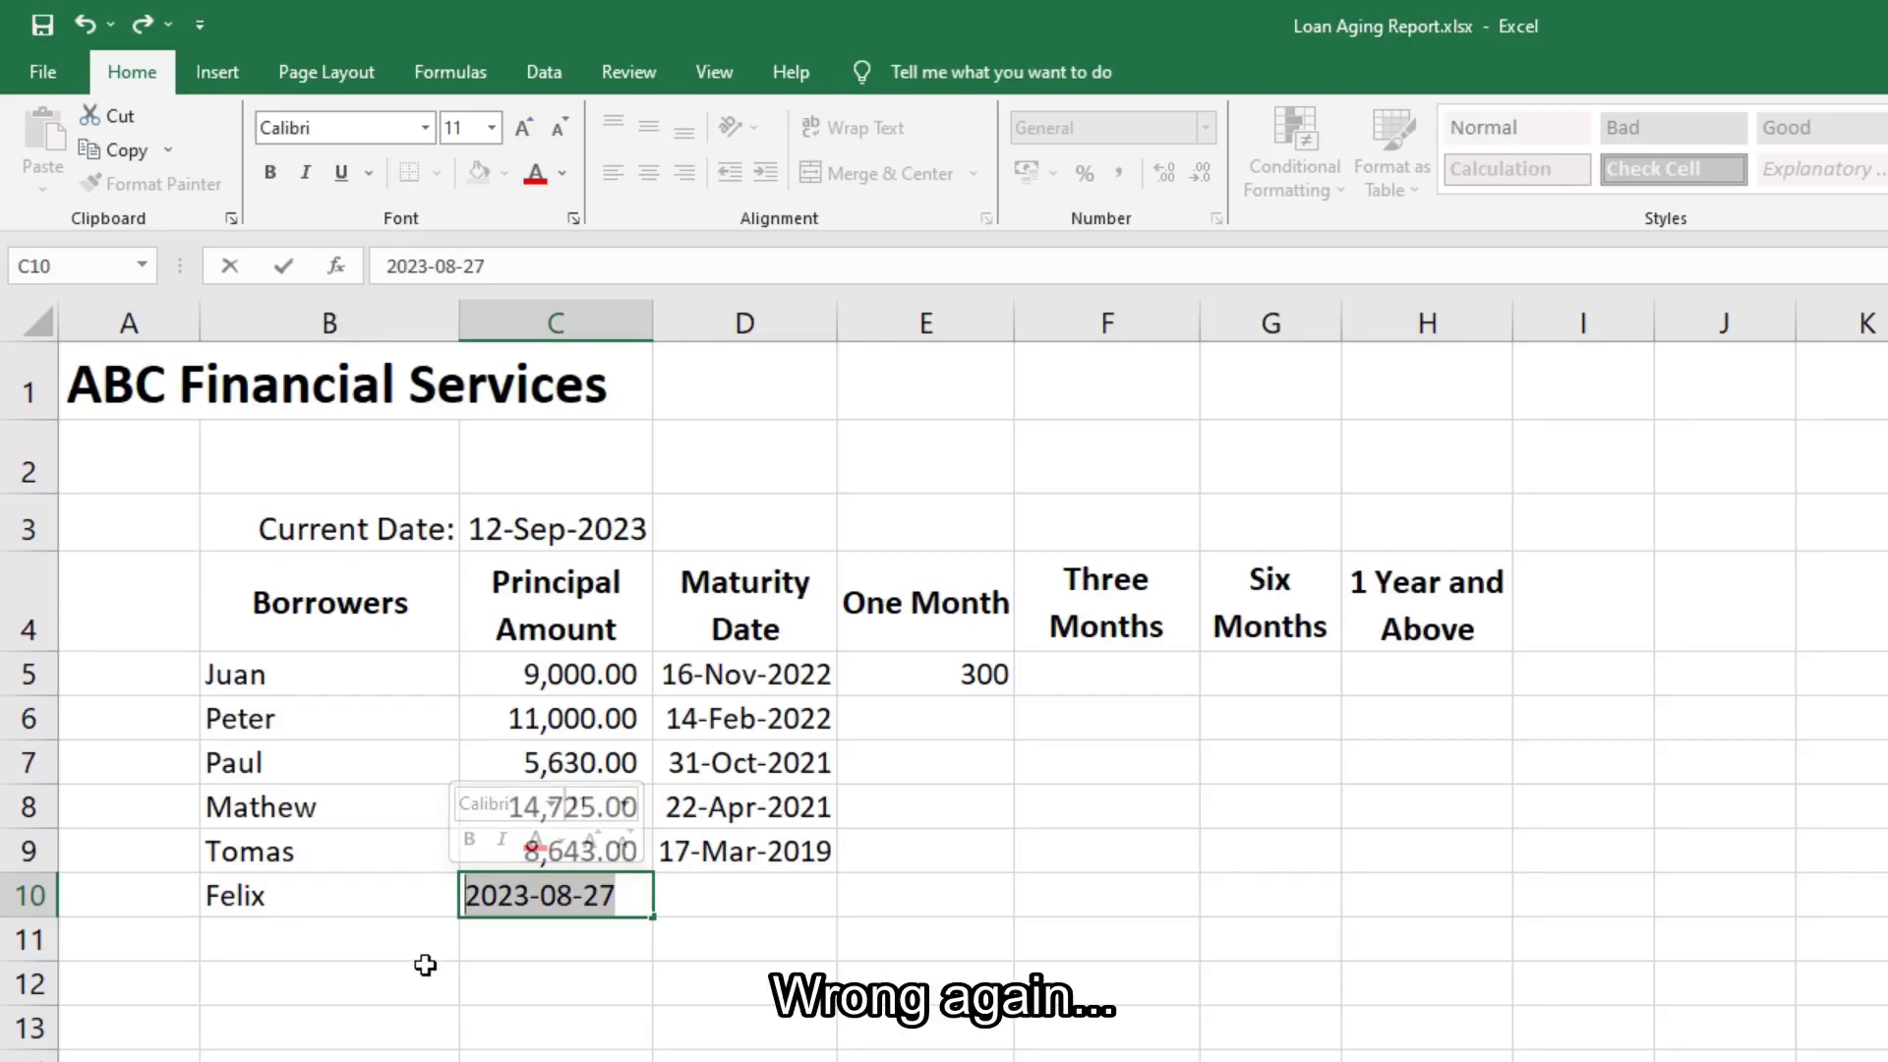
pyautogui.press('BackSpace')
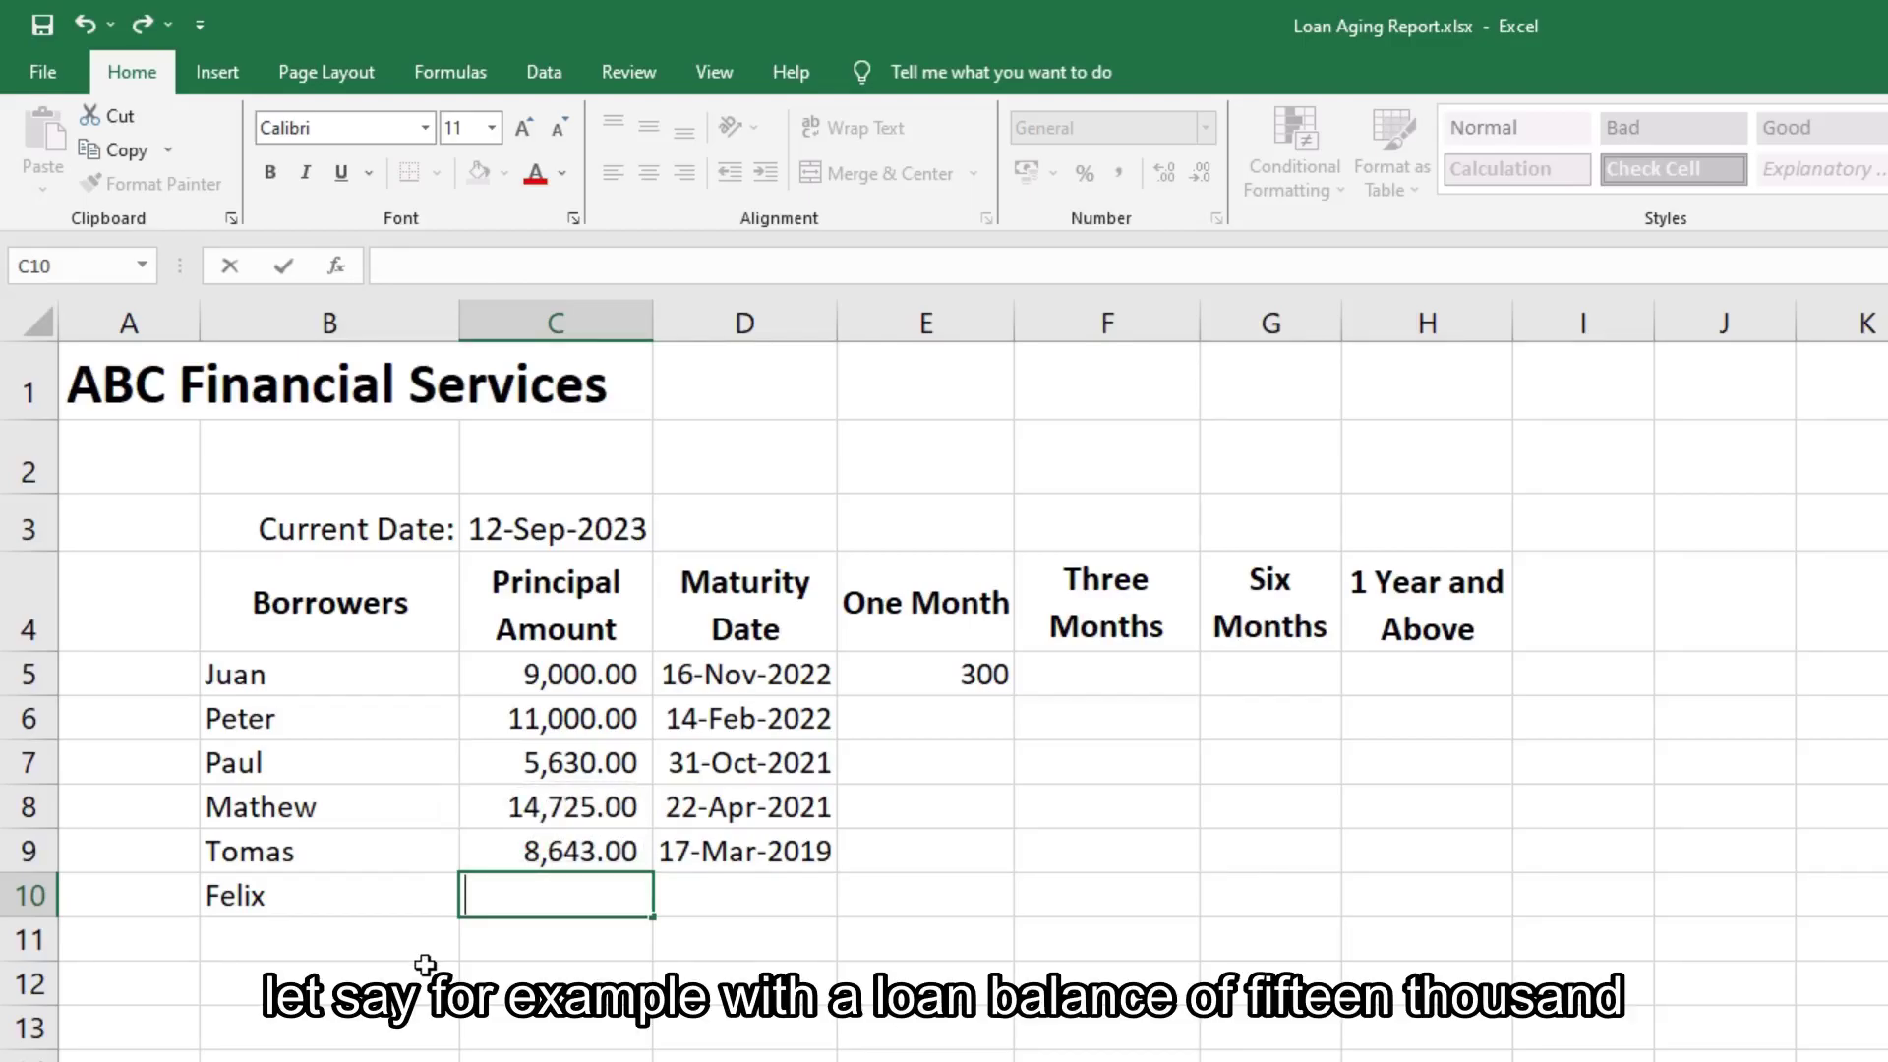
# Enter the new borrower's principal amount 15000 in C10 and maturity date 2023-08-27 in D10.
pyautogui.write('15000')
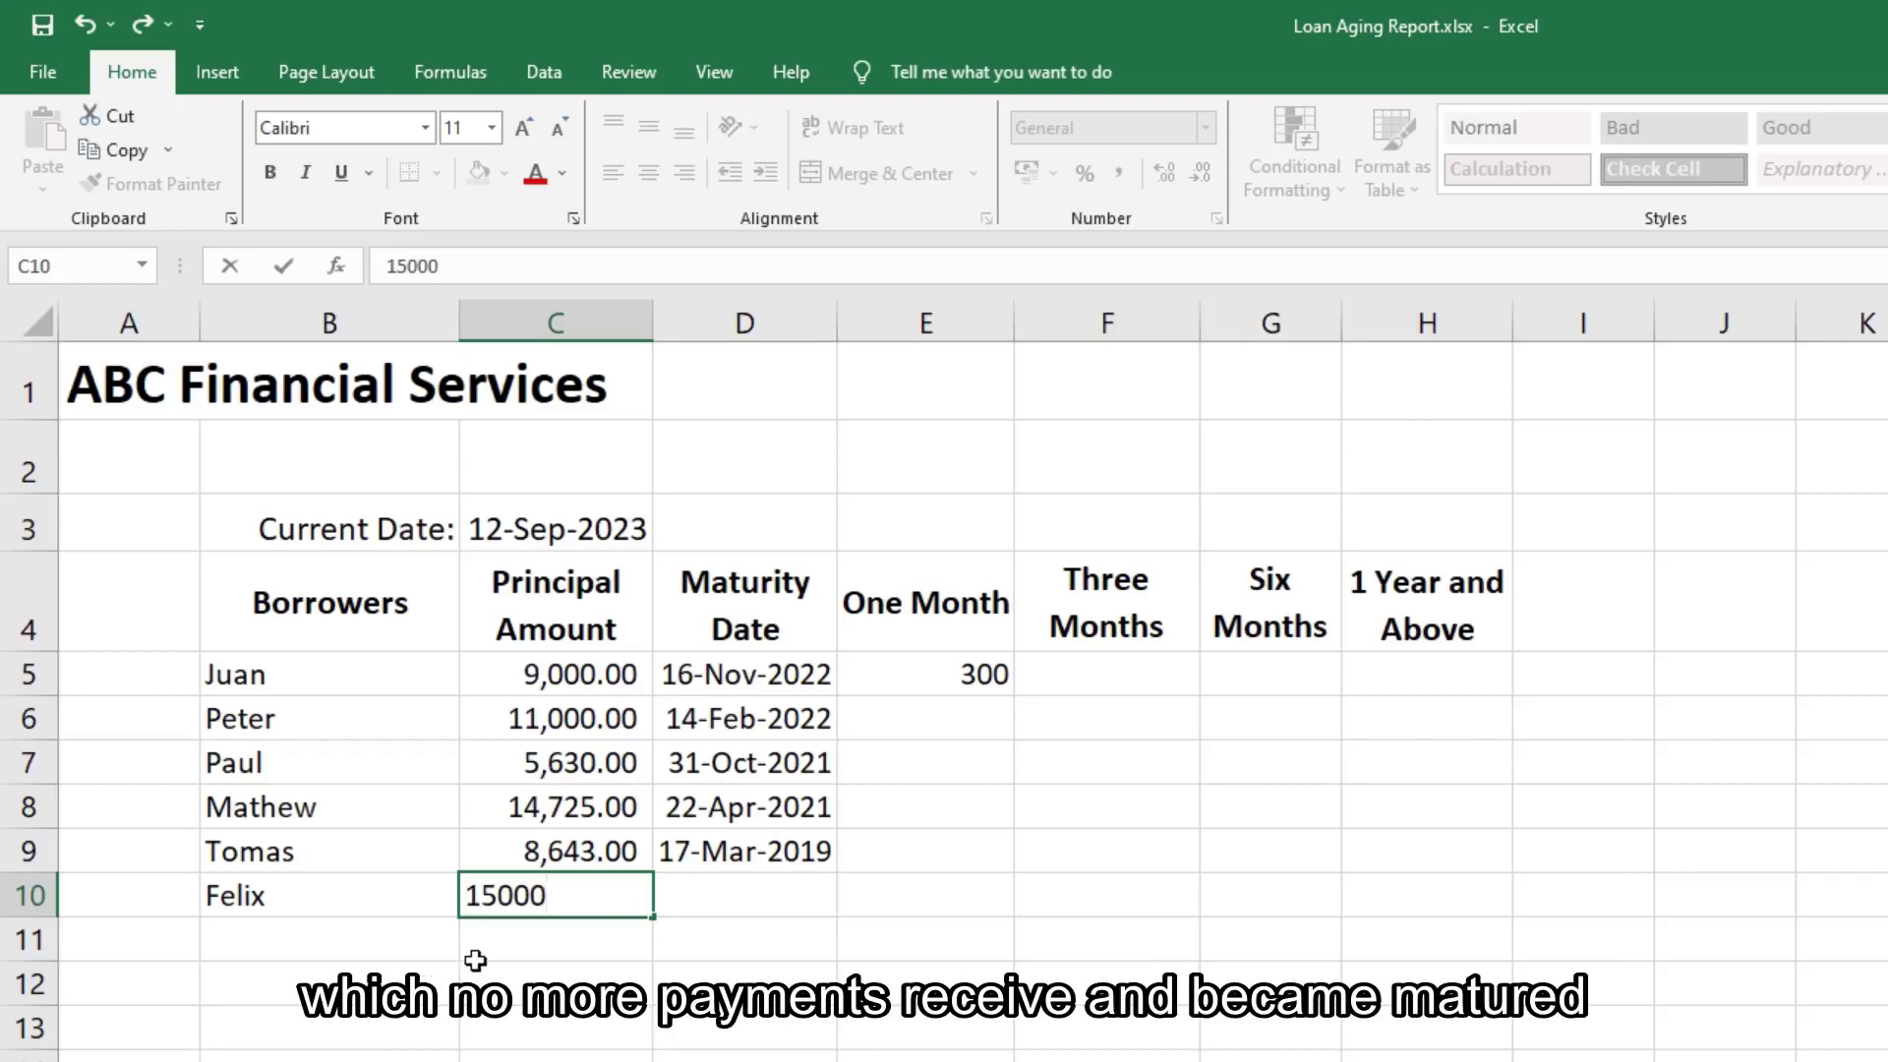
pyautogui.click(690, 900)
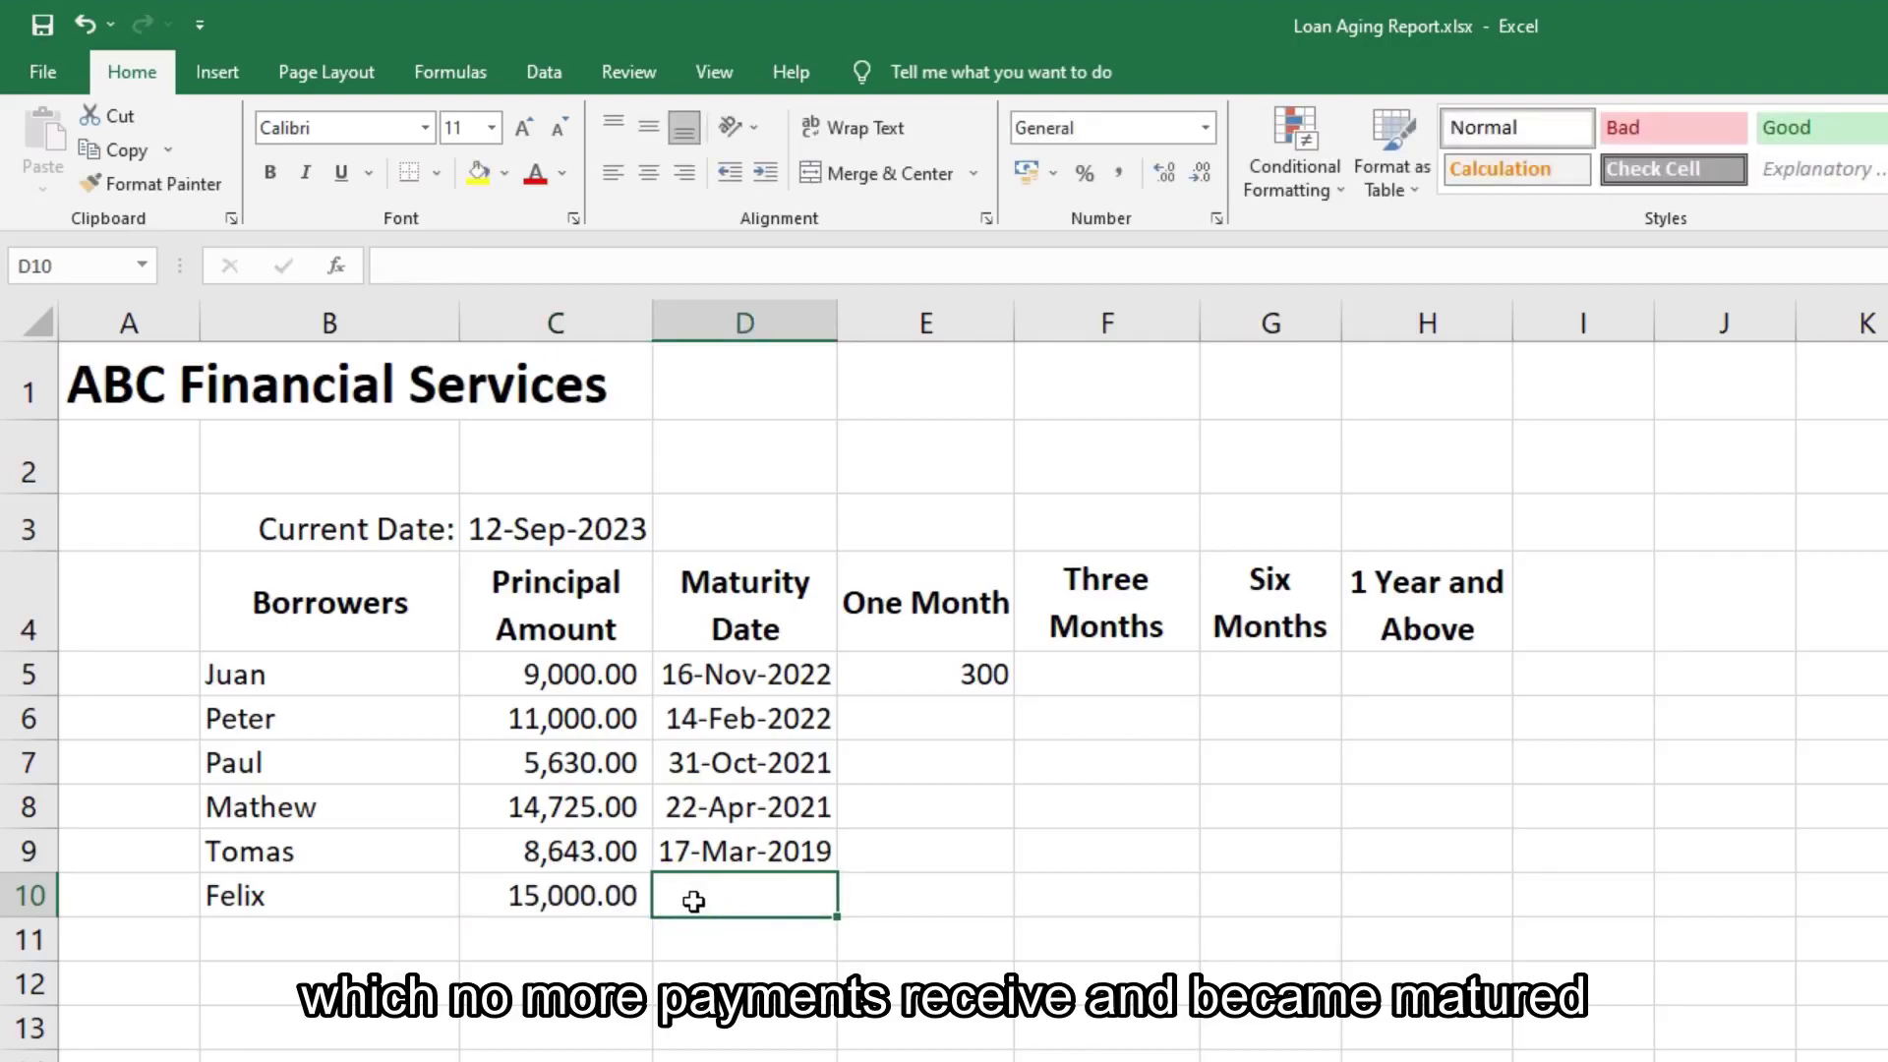
pyautogui.write('2023-')
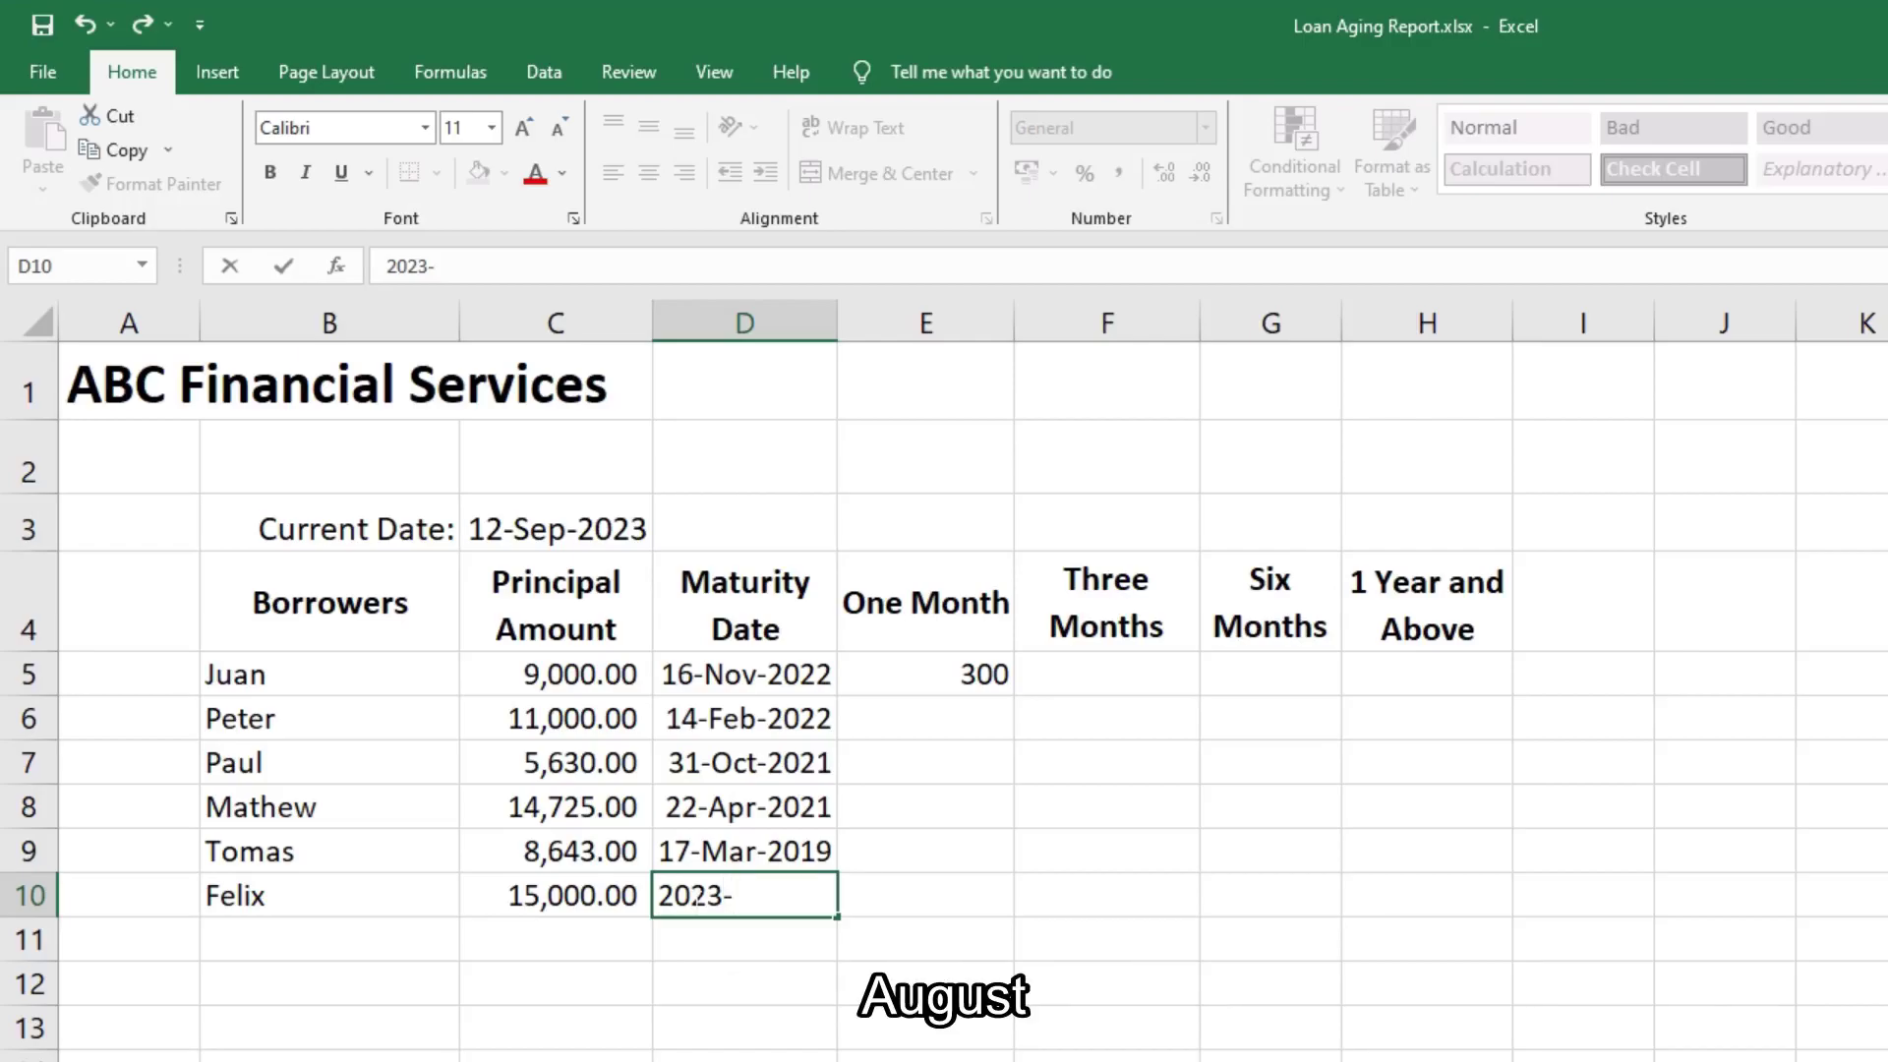
pyautogui.write('08-27')
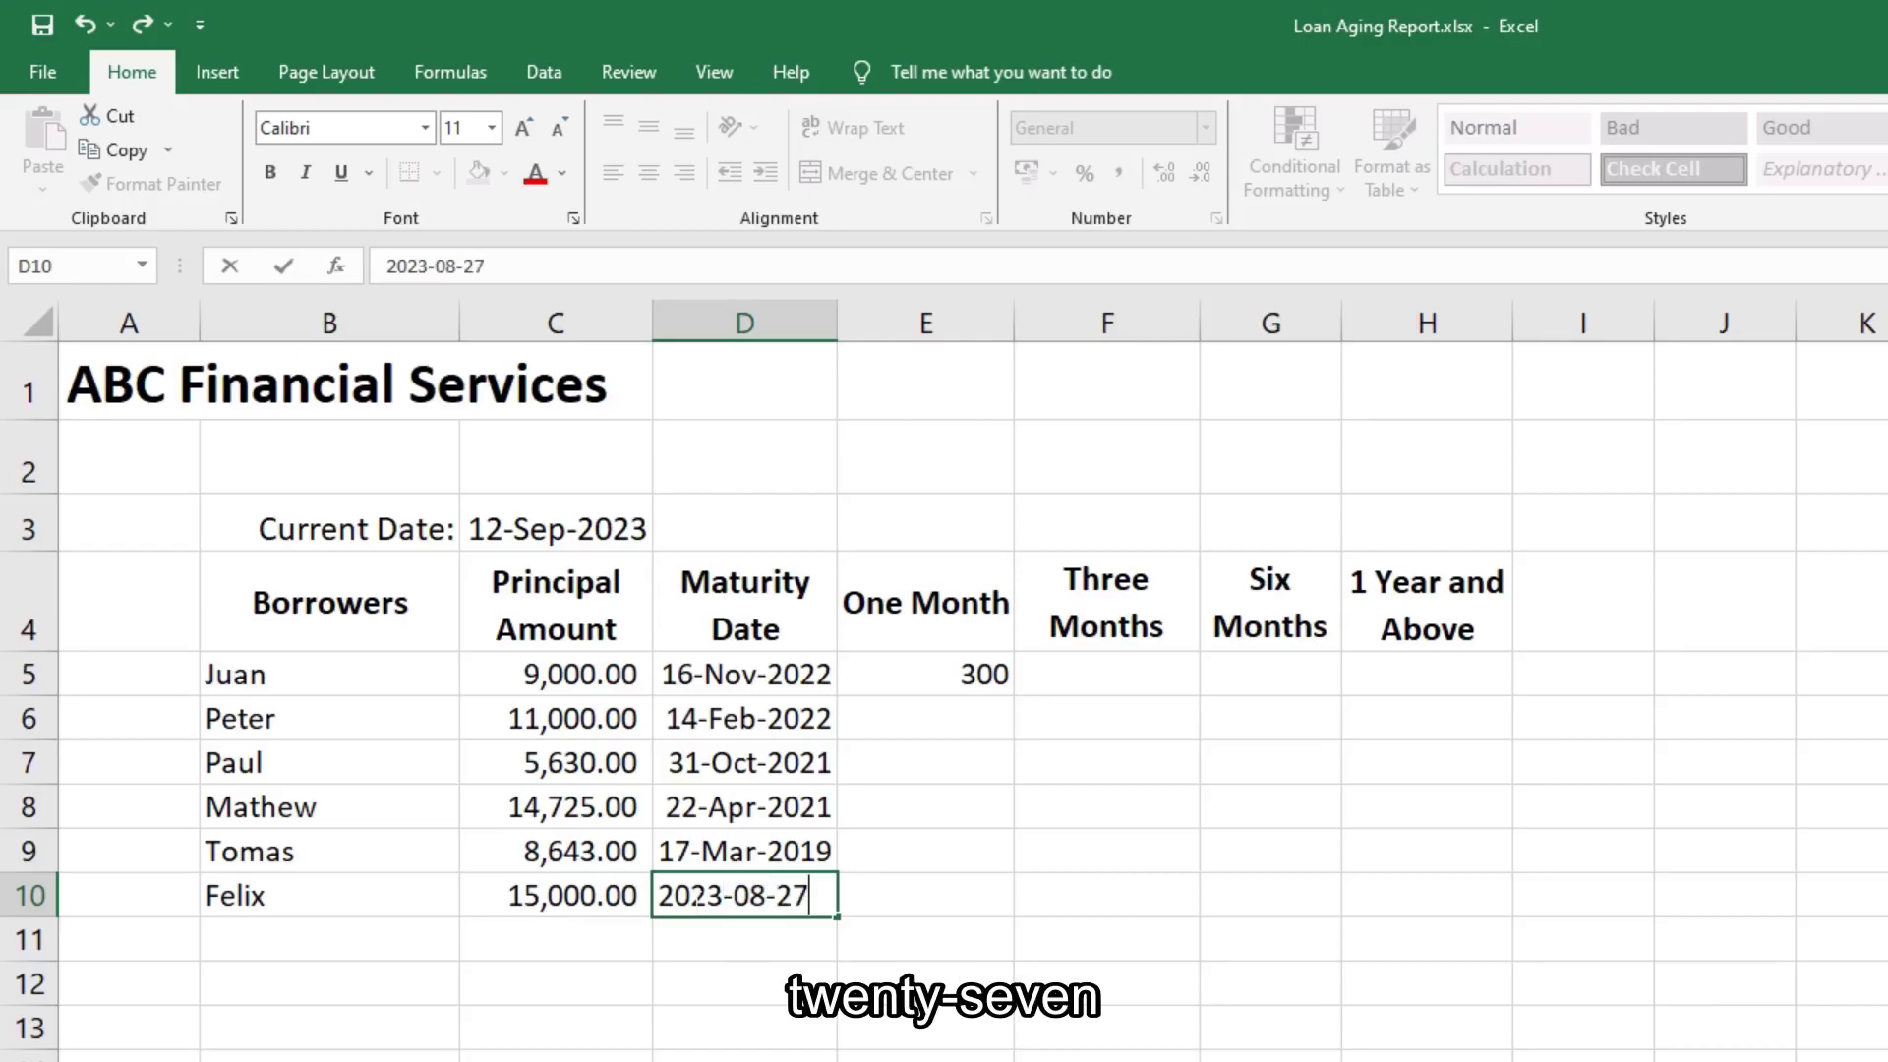
pyautogui.press('Return')
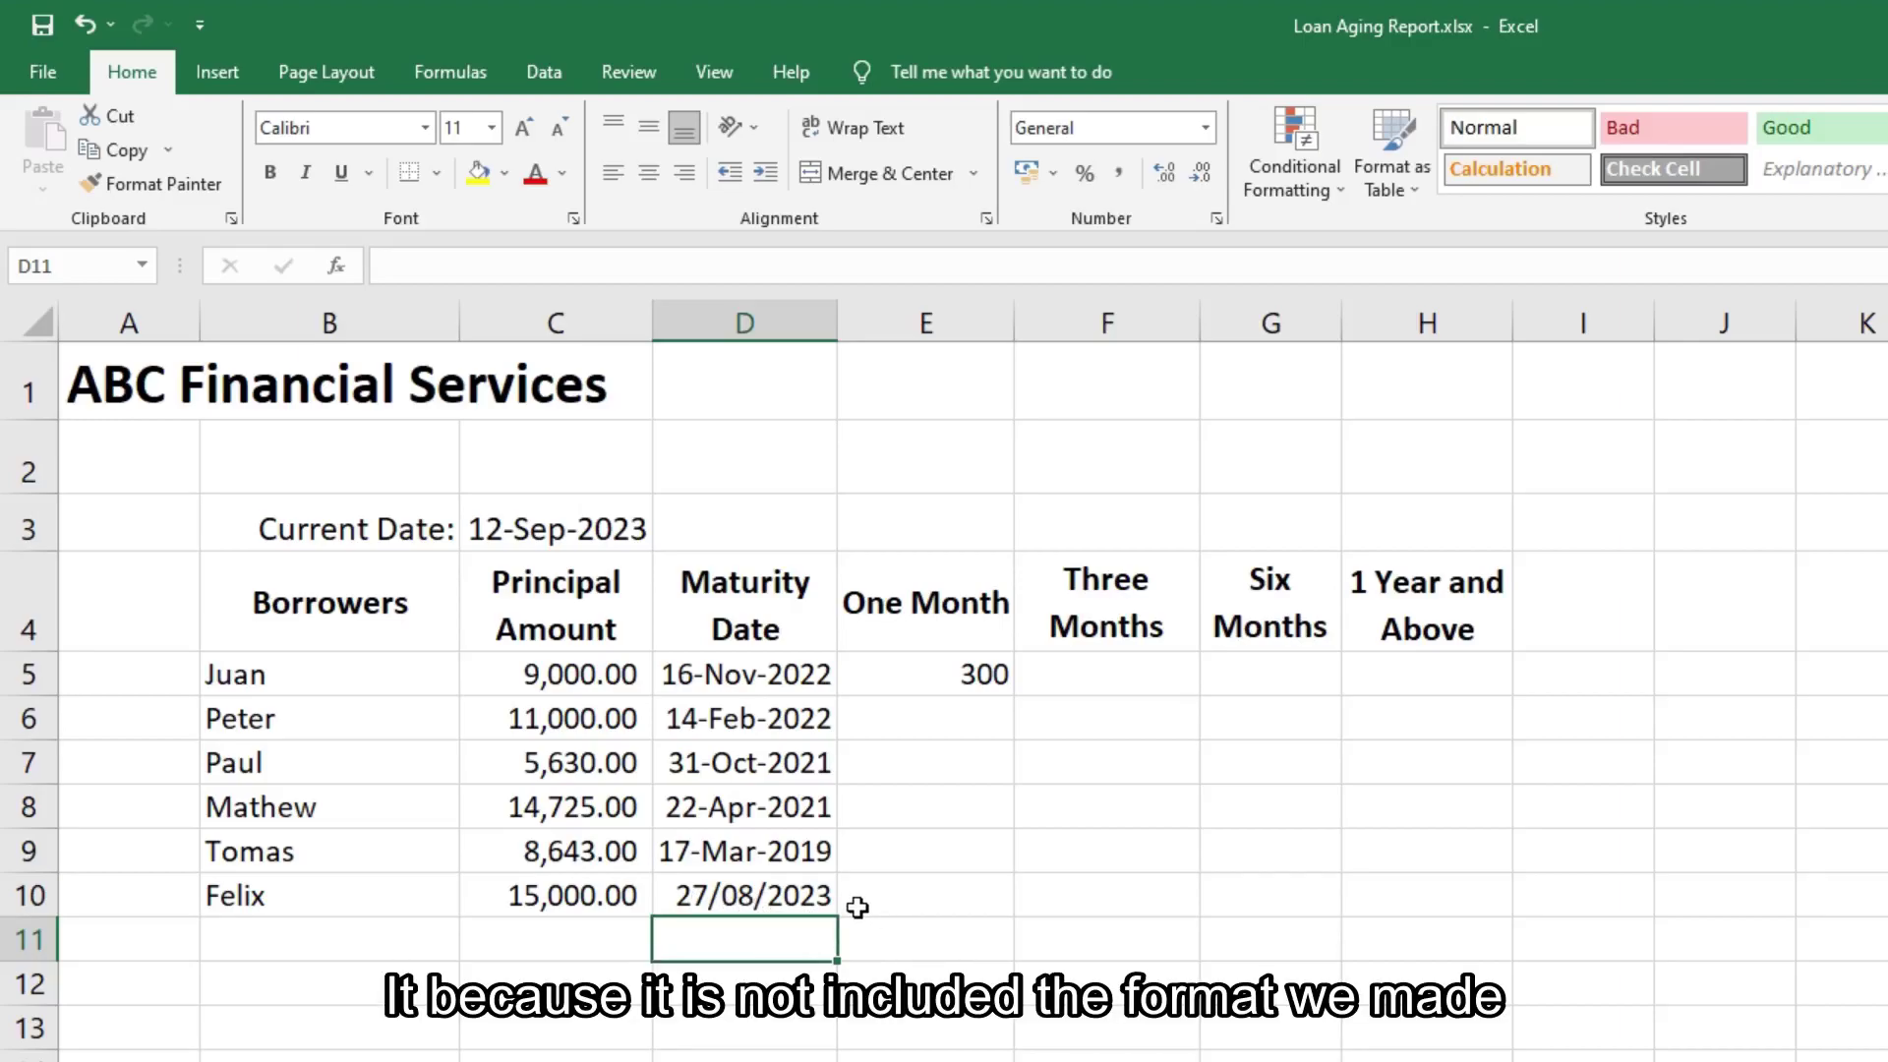
# Copy only the date formatting of D9 onto the new maturity date in D10, and save the workbook.
pyautogui.click(763, 852)
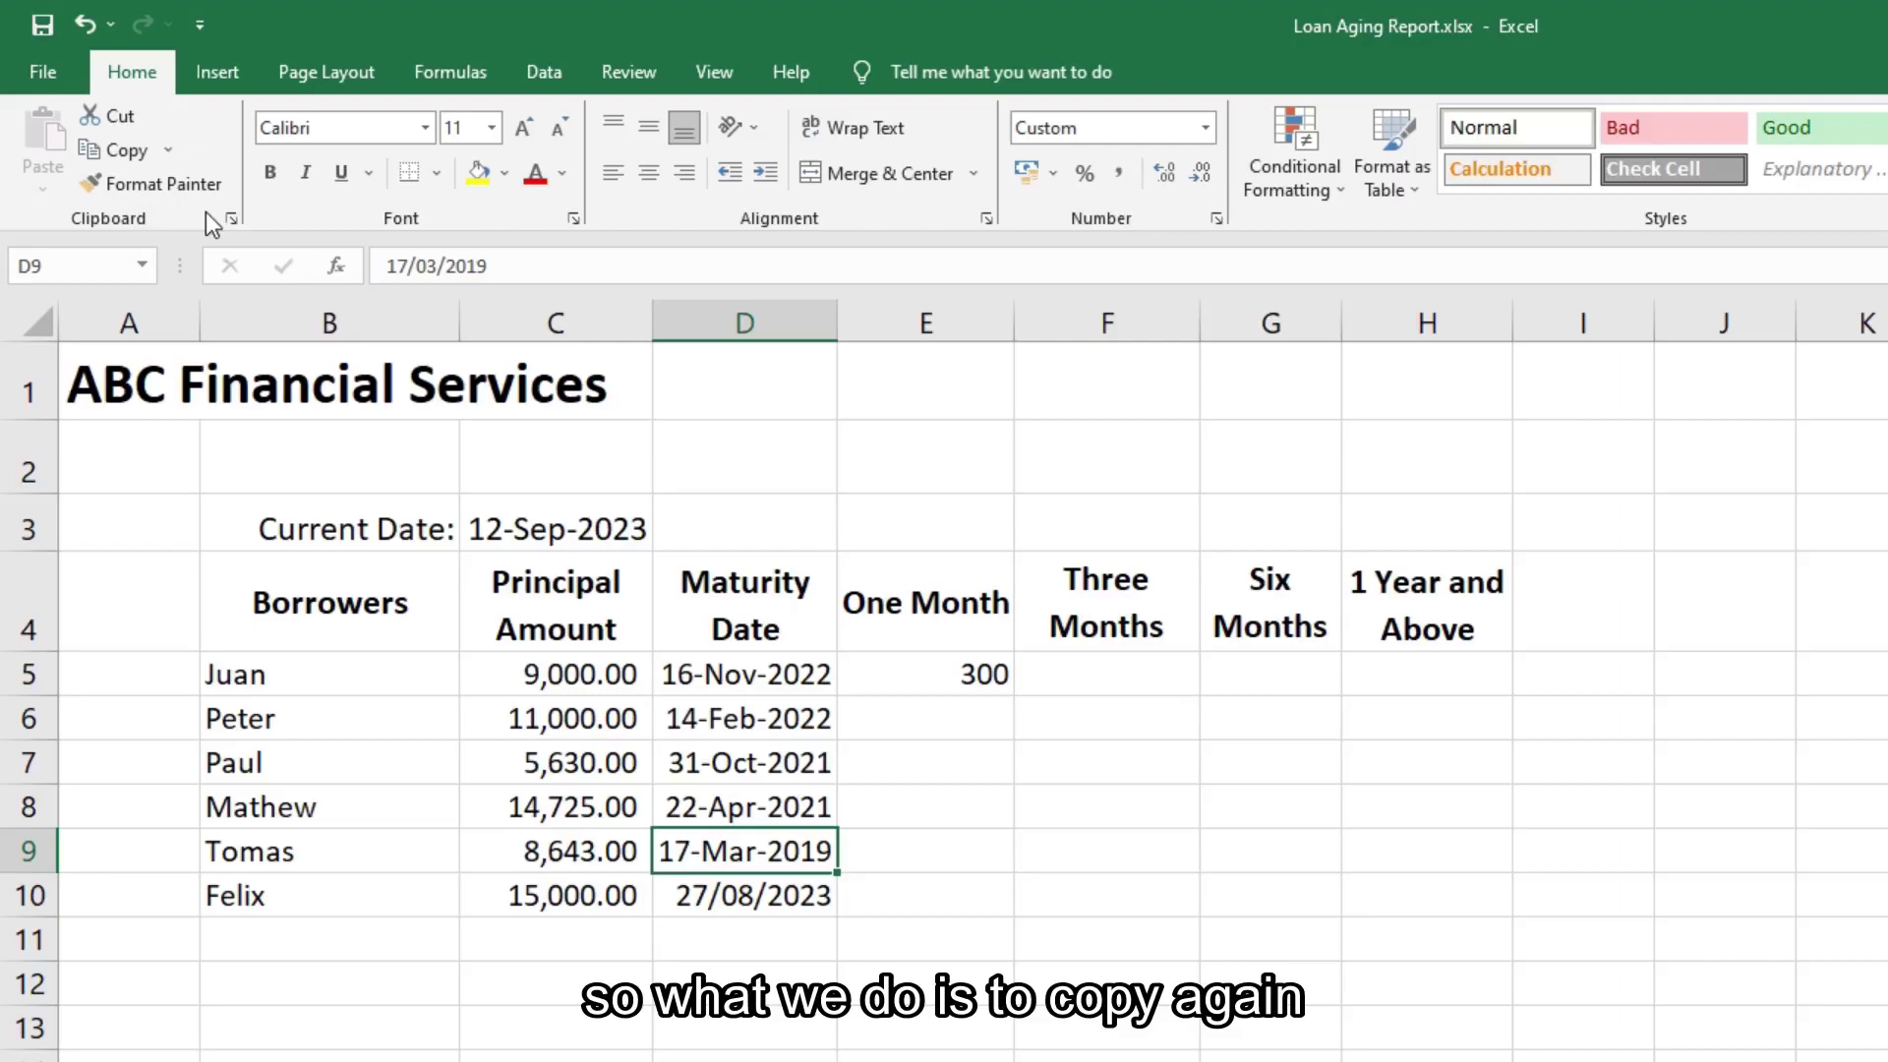
pyautogui.click(116, 150)
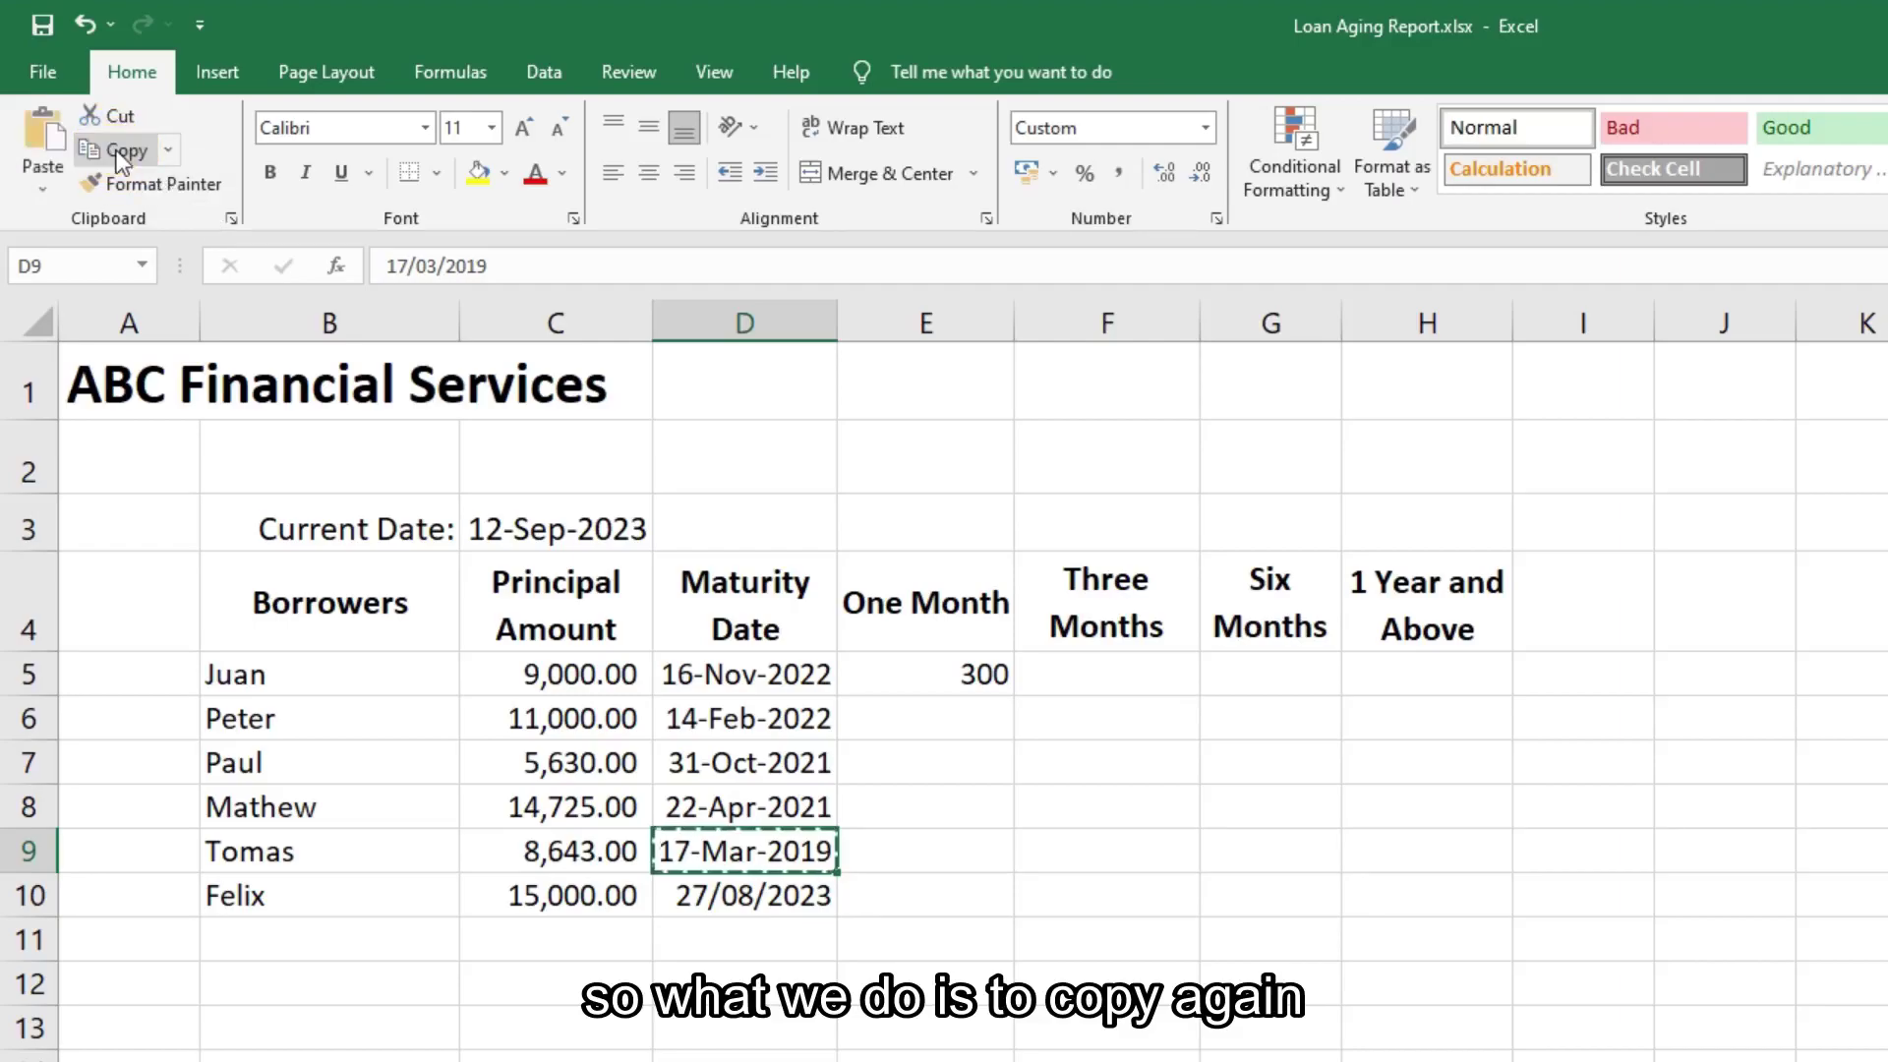
pyautogui.click(708, 892)
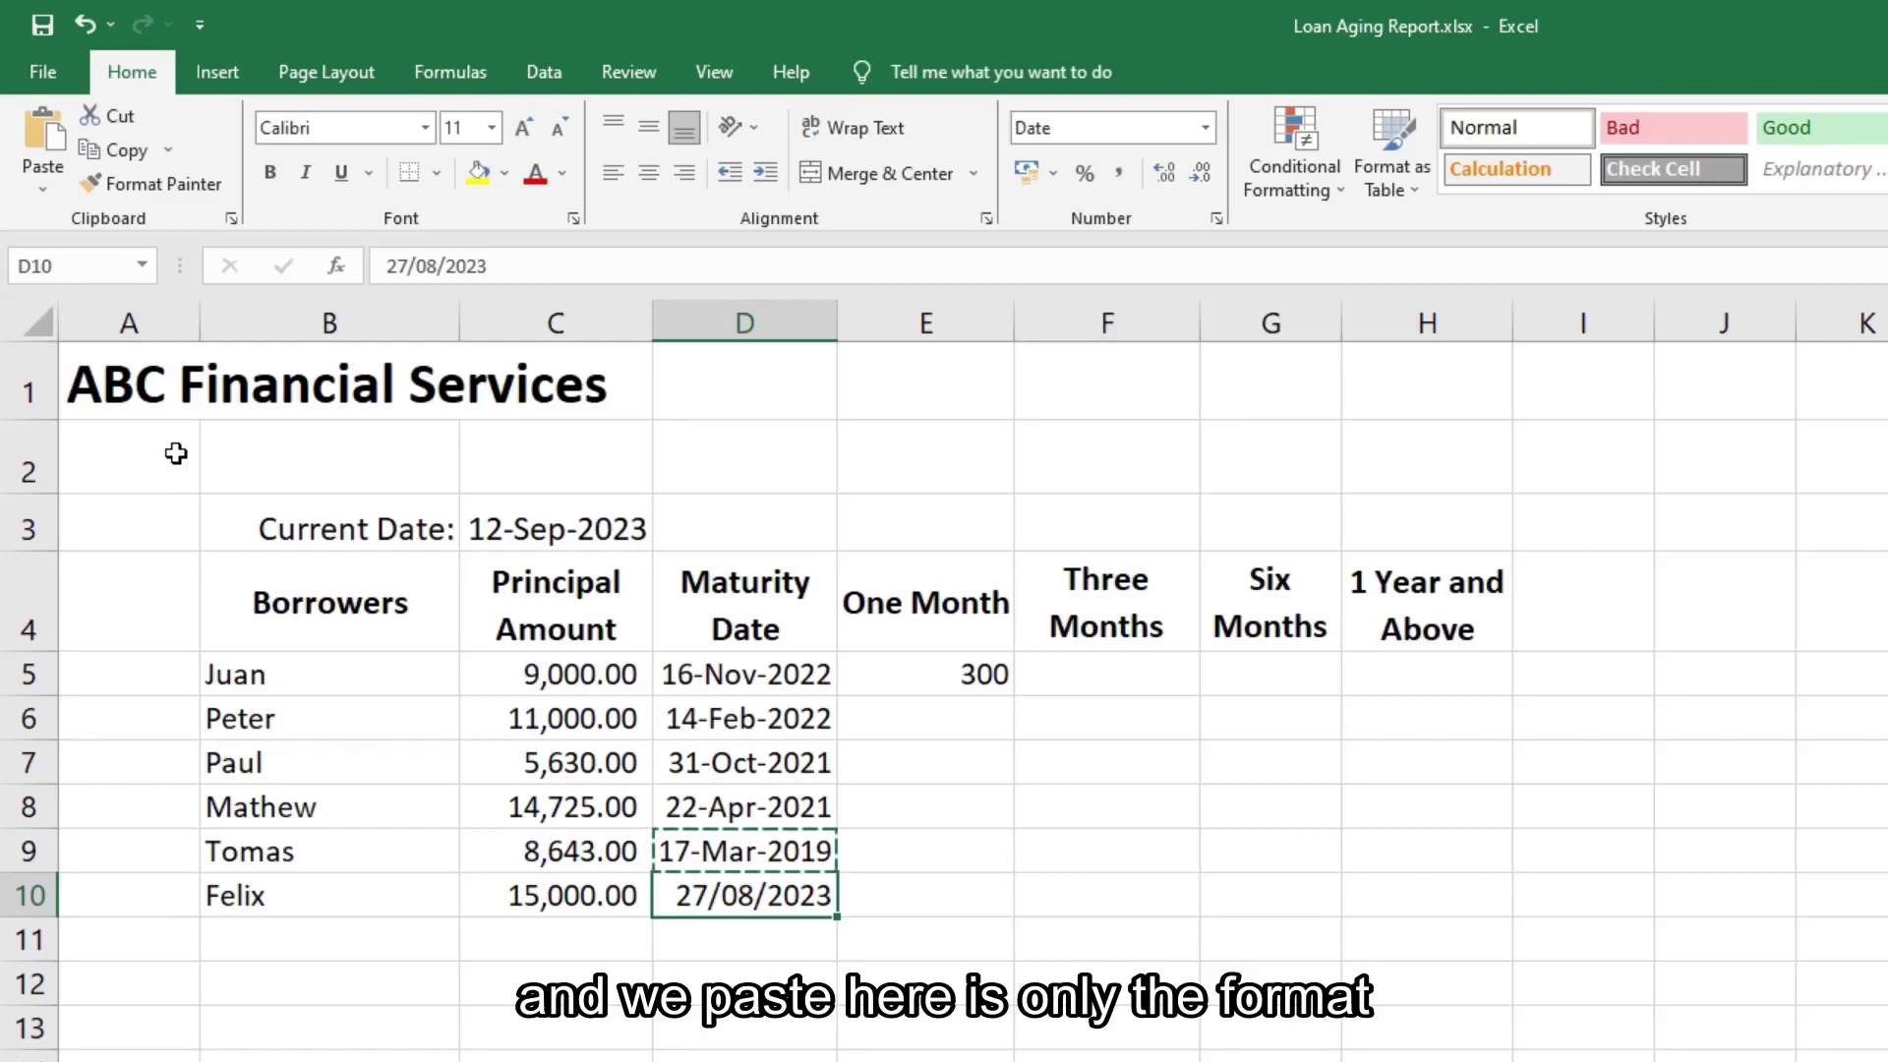
pyautogui.click(42, 187)
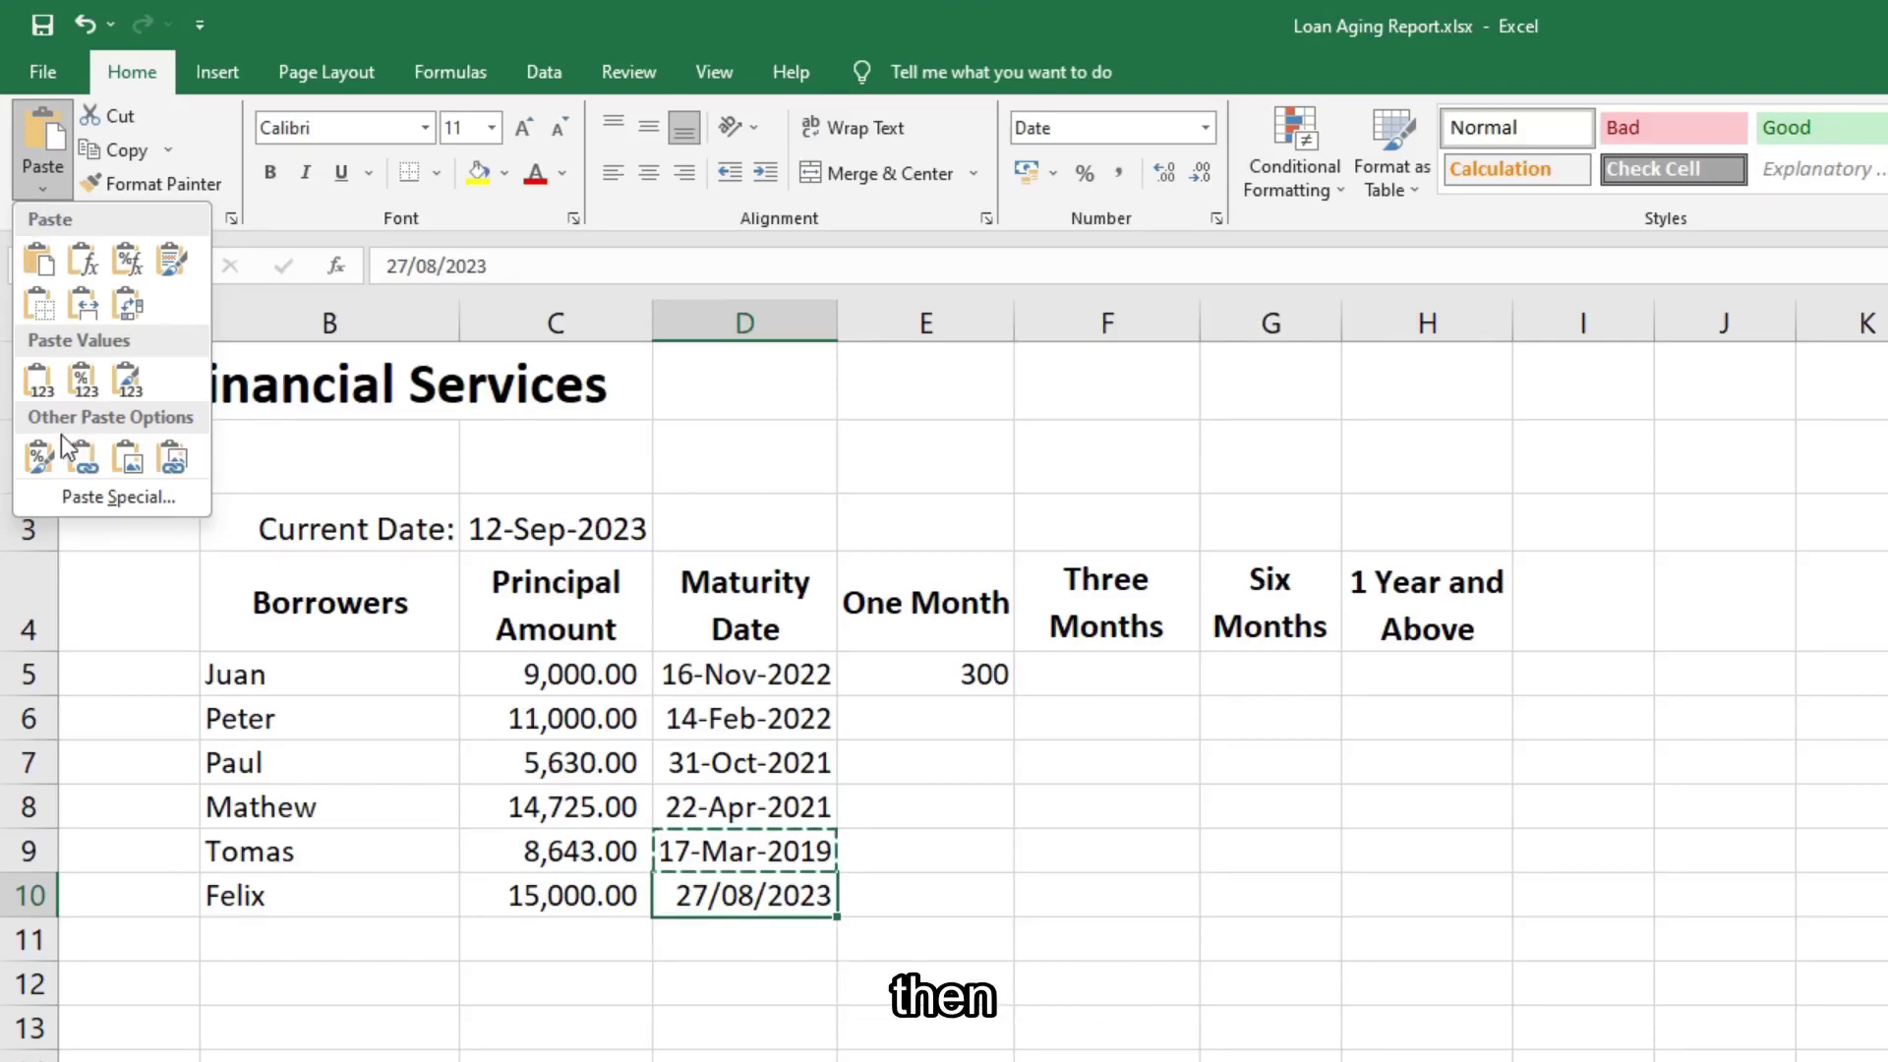
pyautogui.click(40, 452)
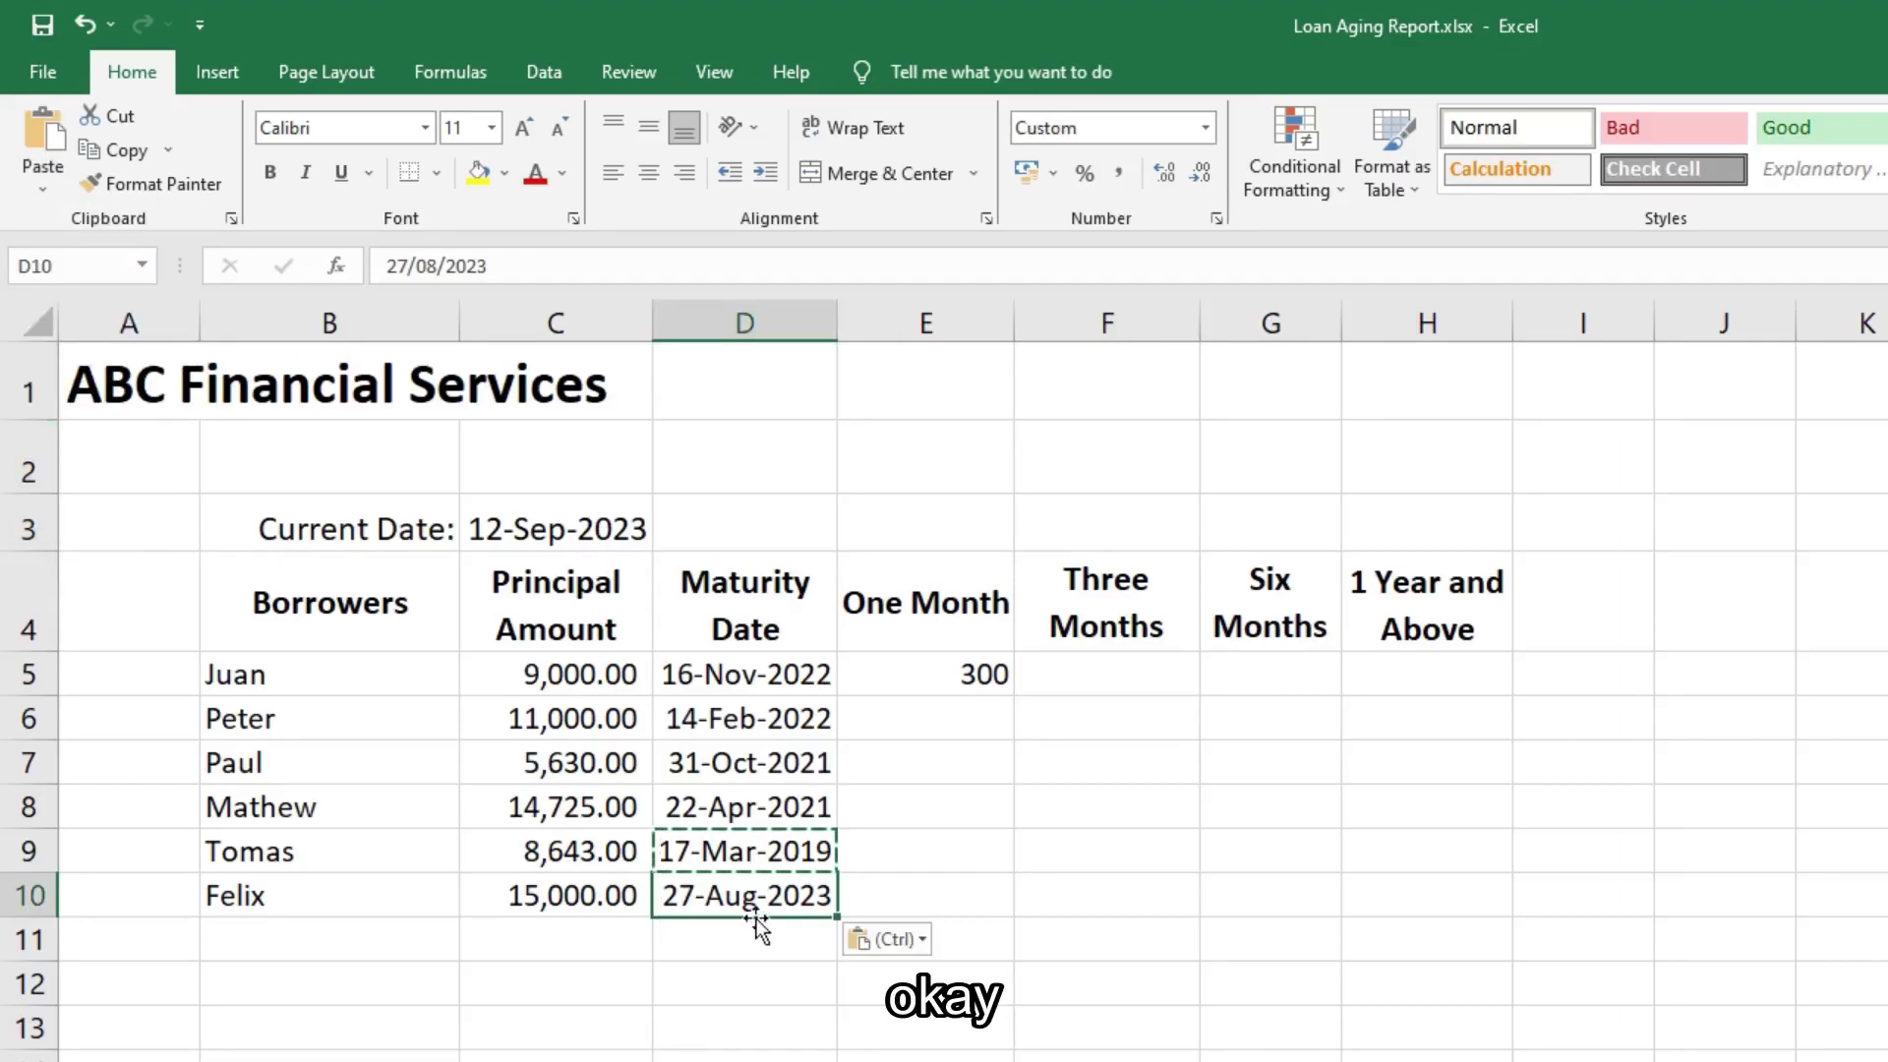
pyautogui.click(745, 949)
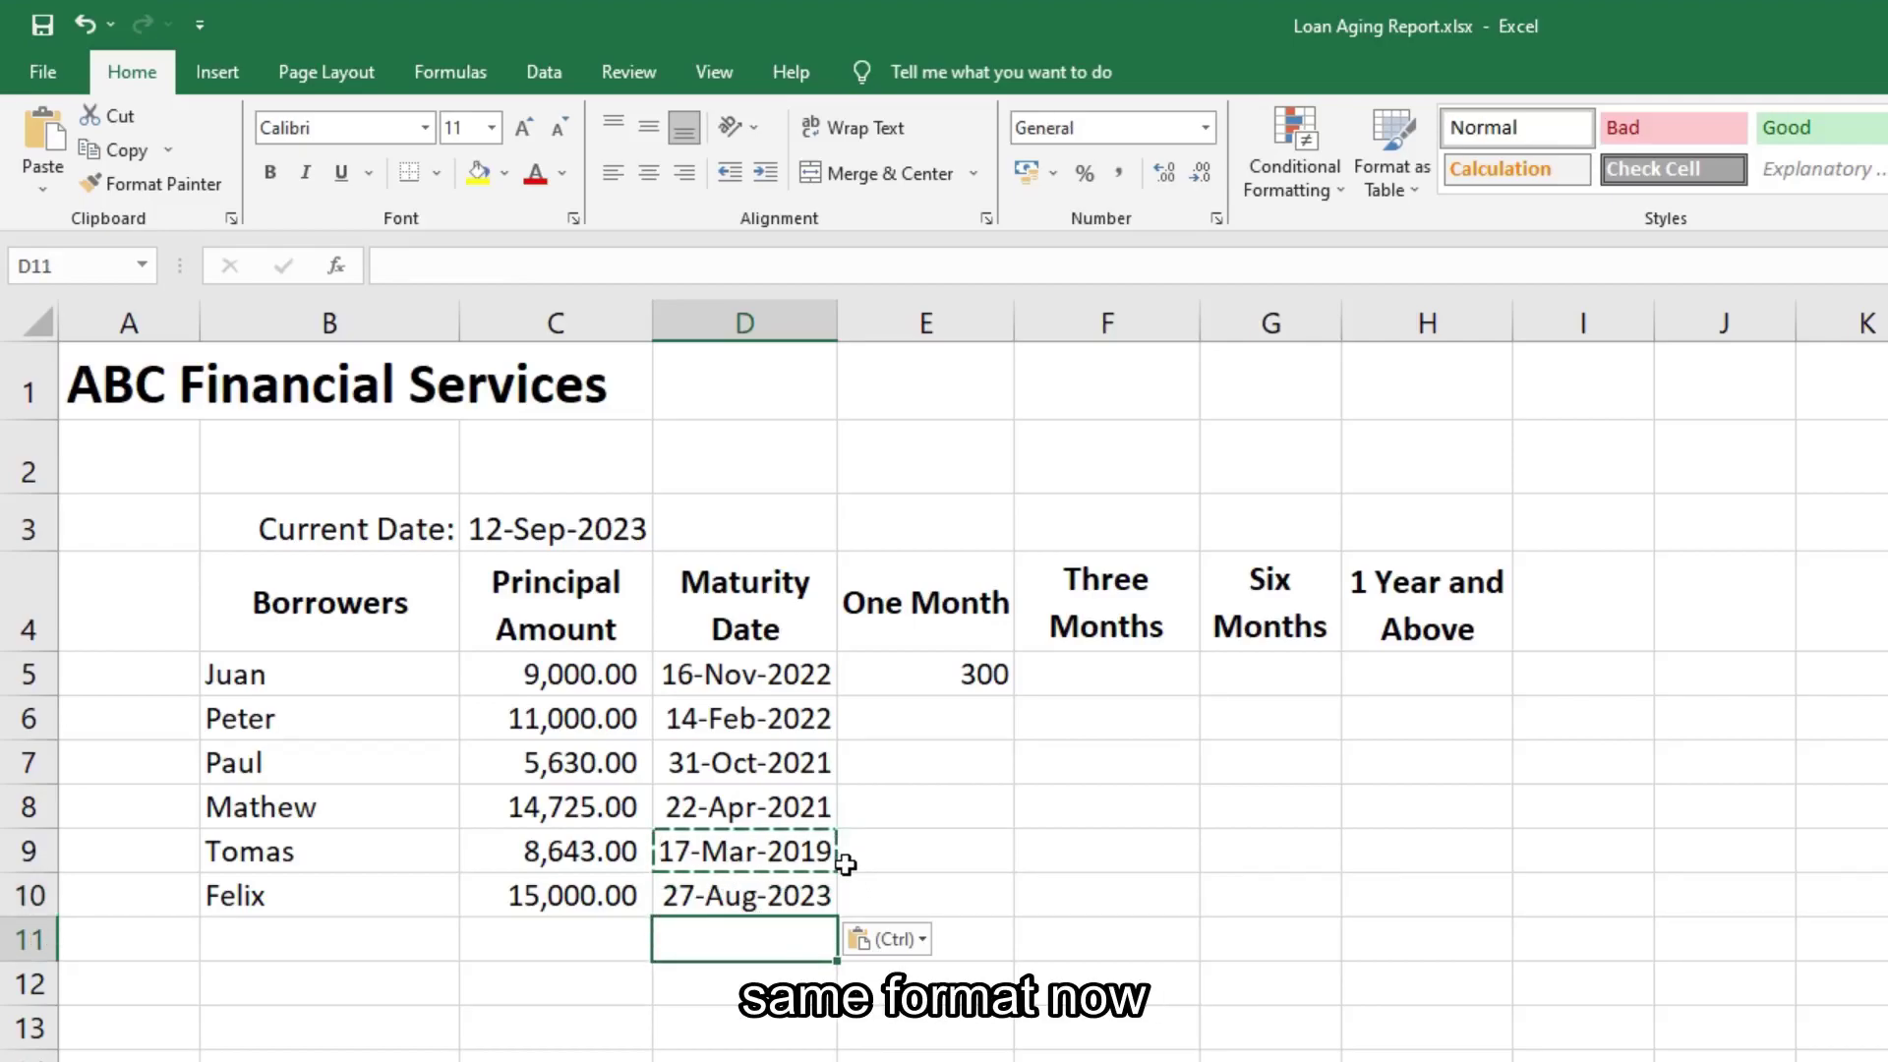
pyautogui.click(43, 30)
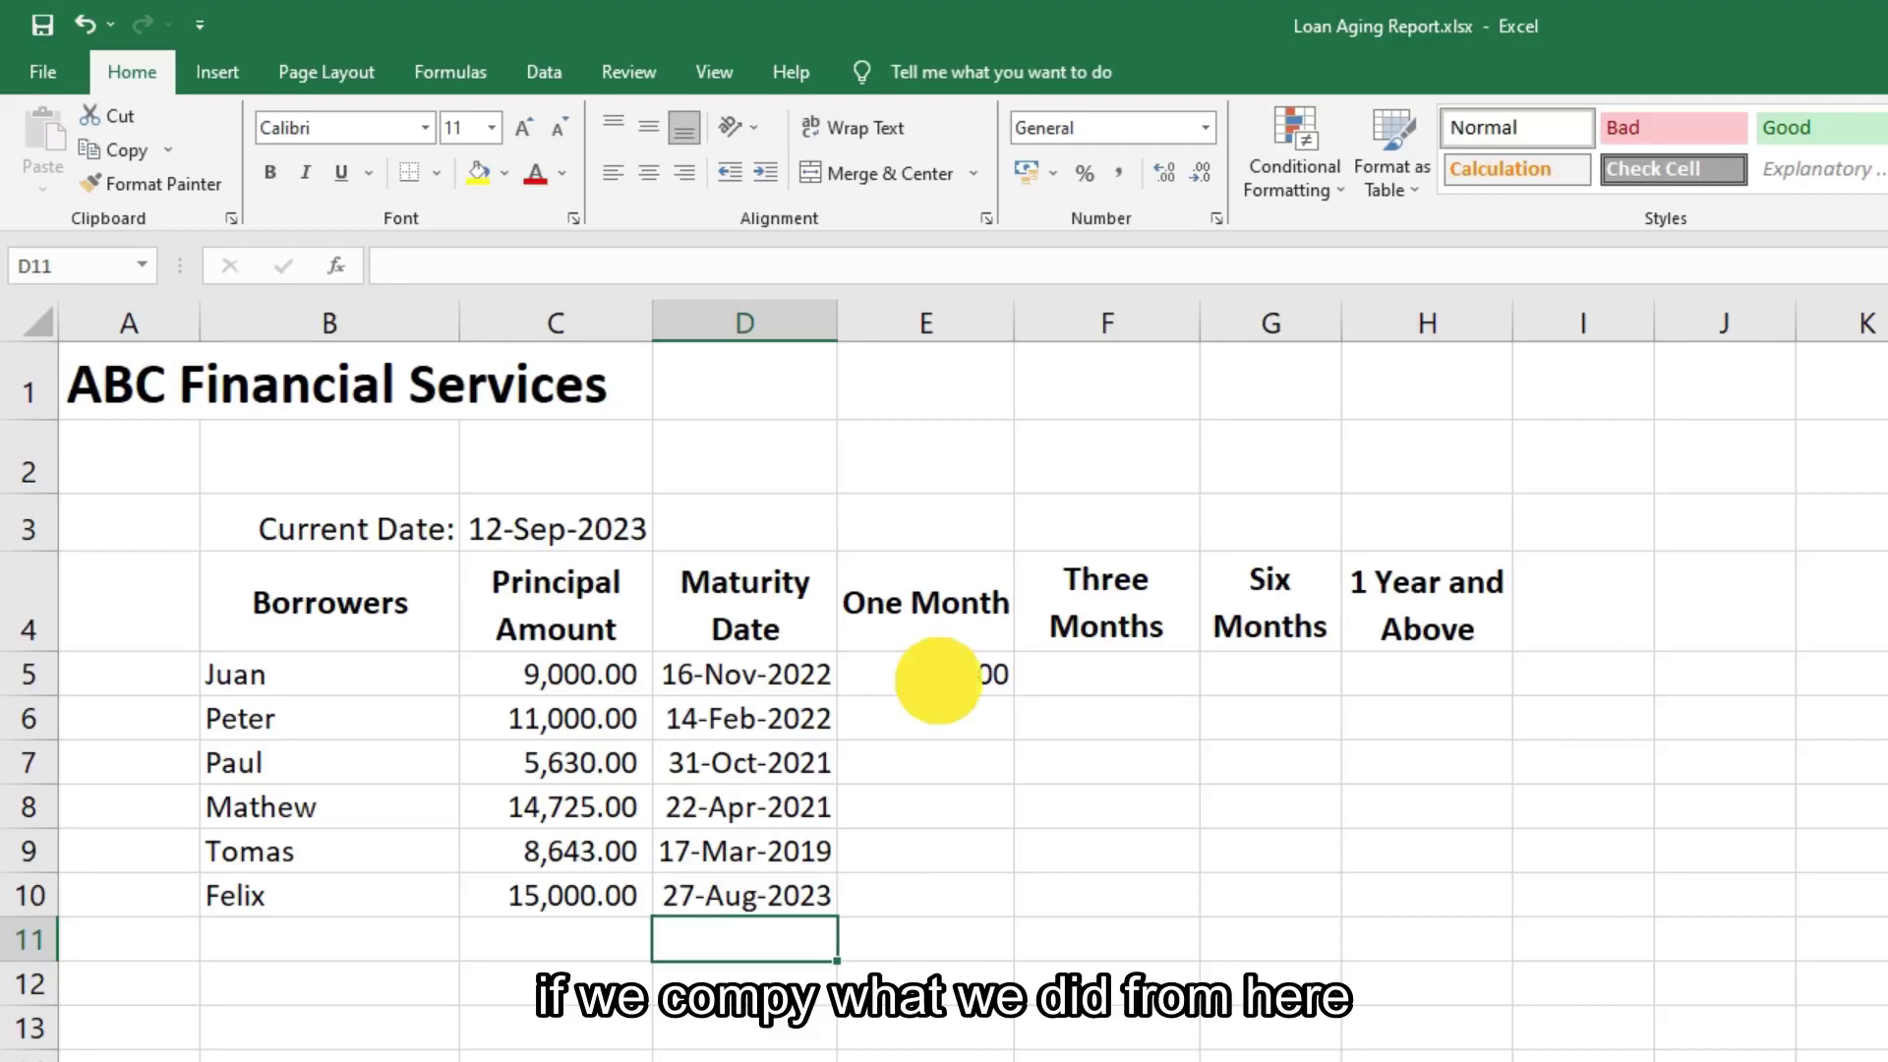
pyautogui.click(937, 676)
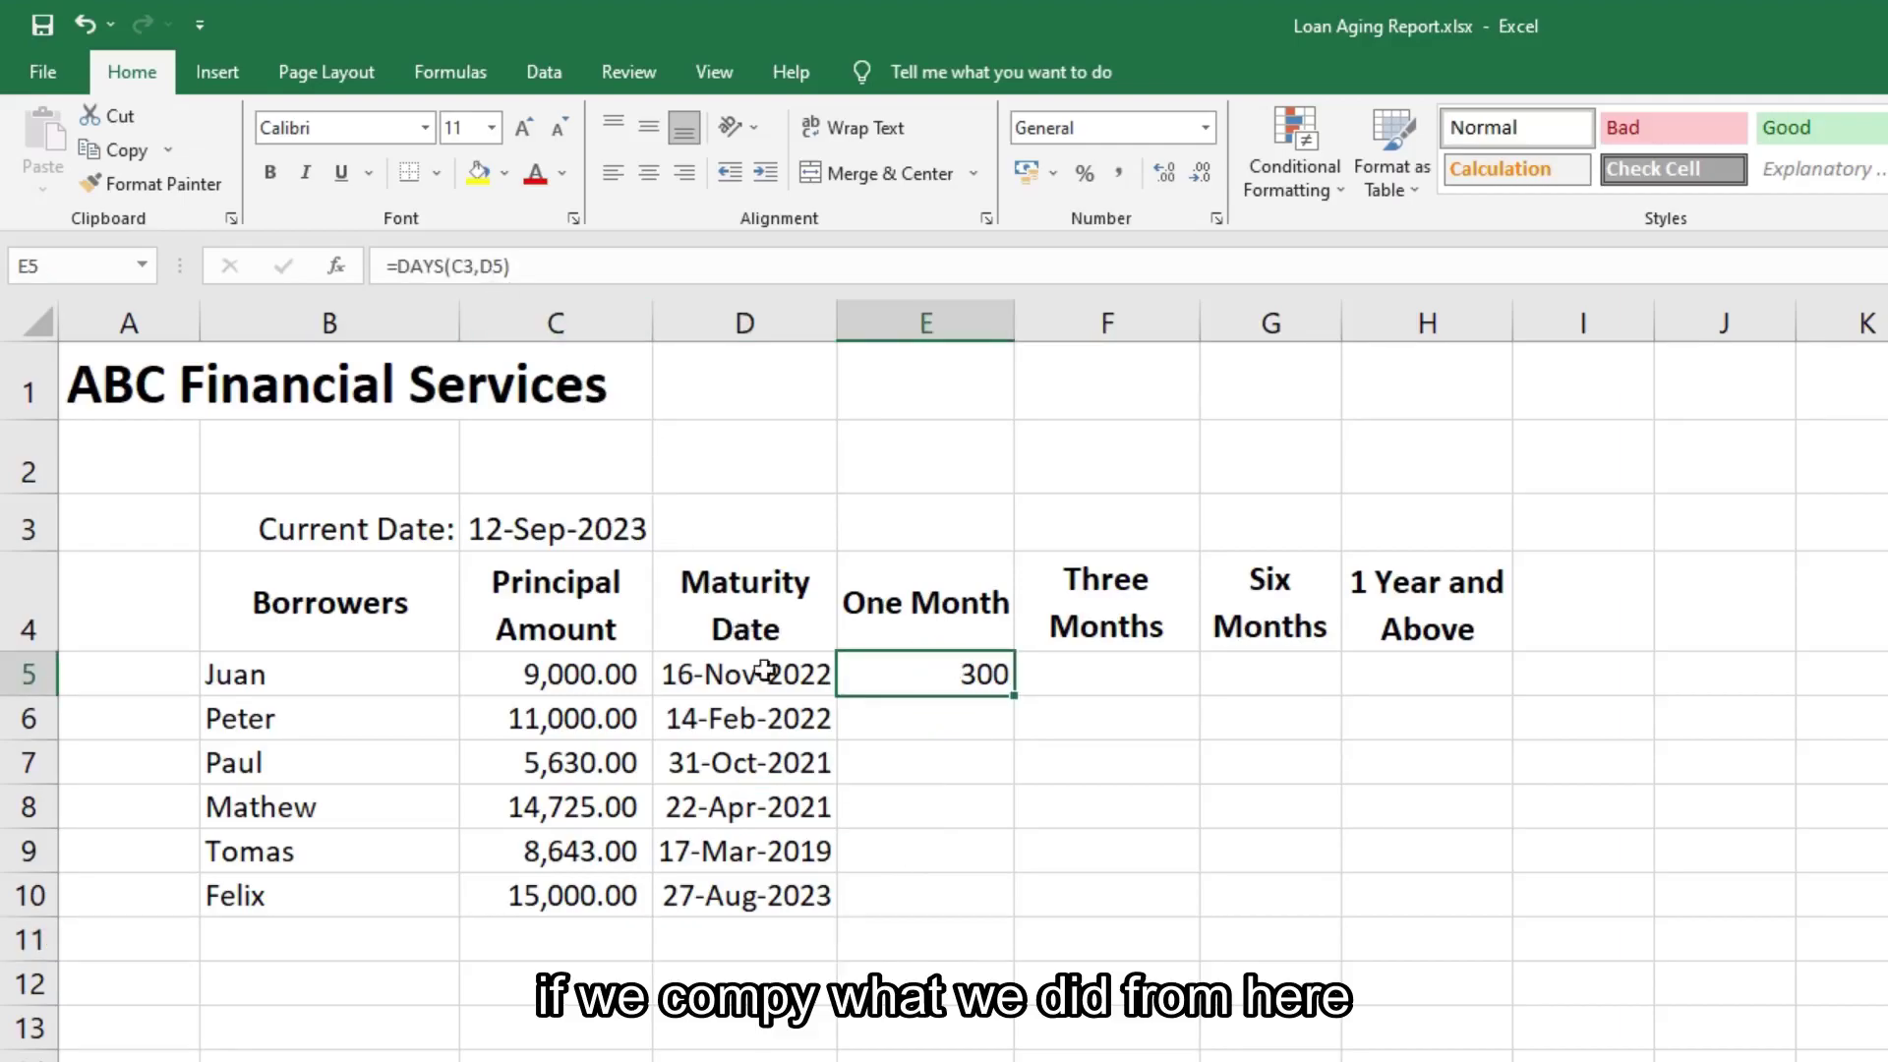
pyautogui.click(909, 895)
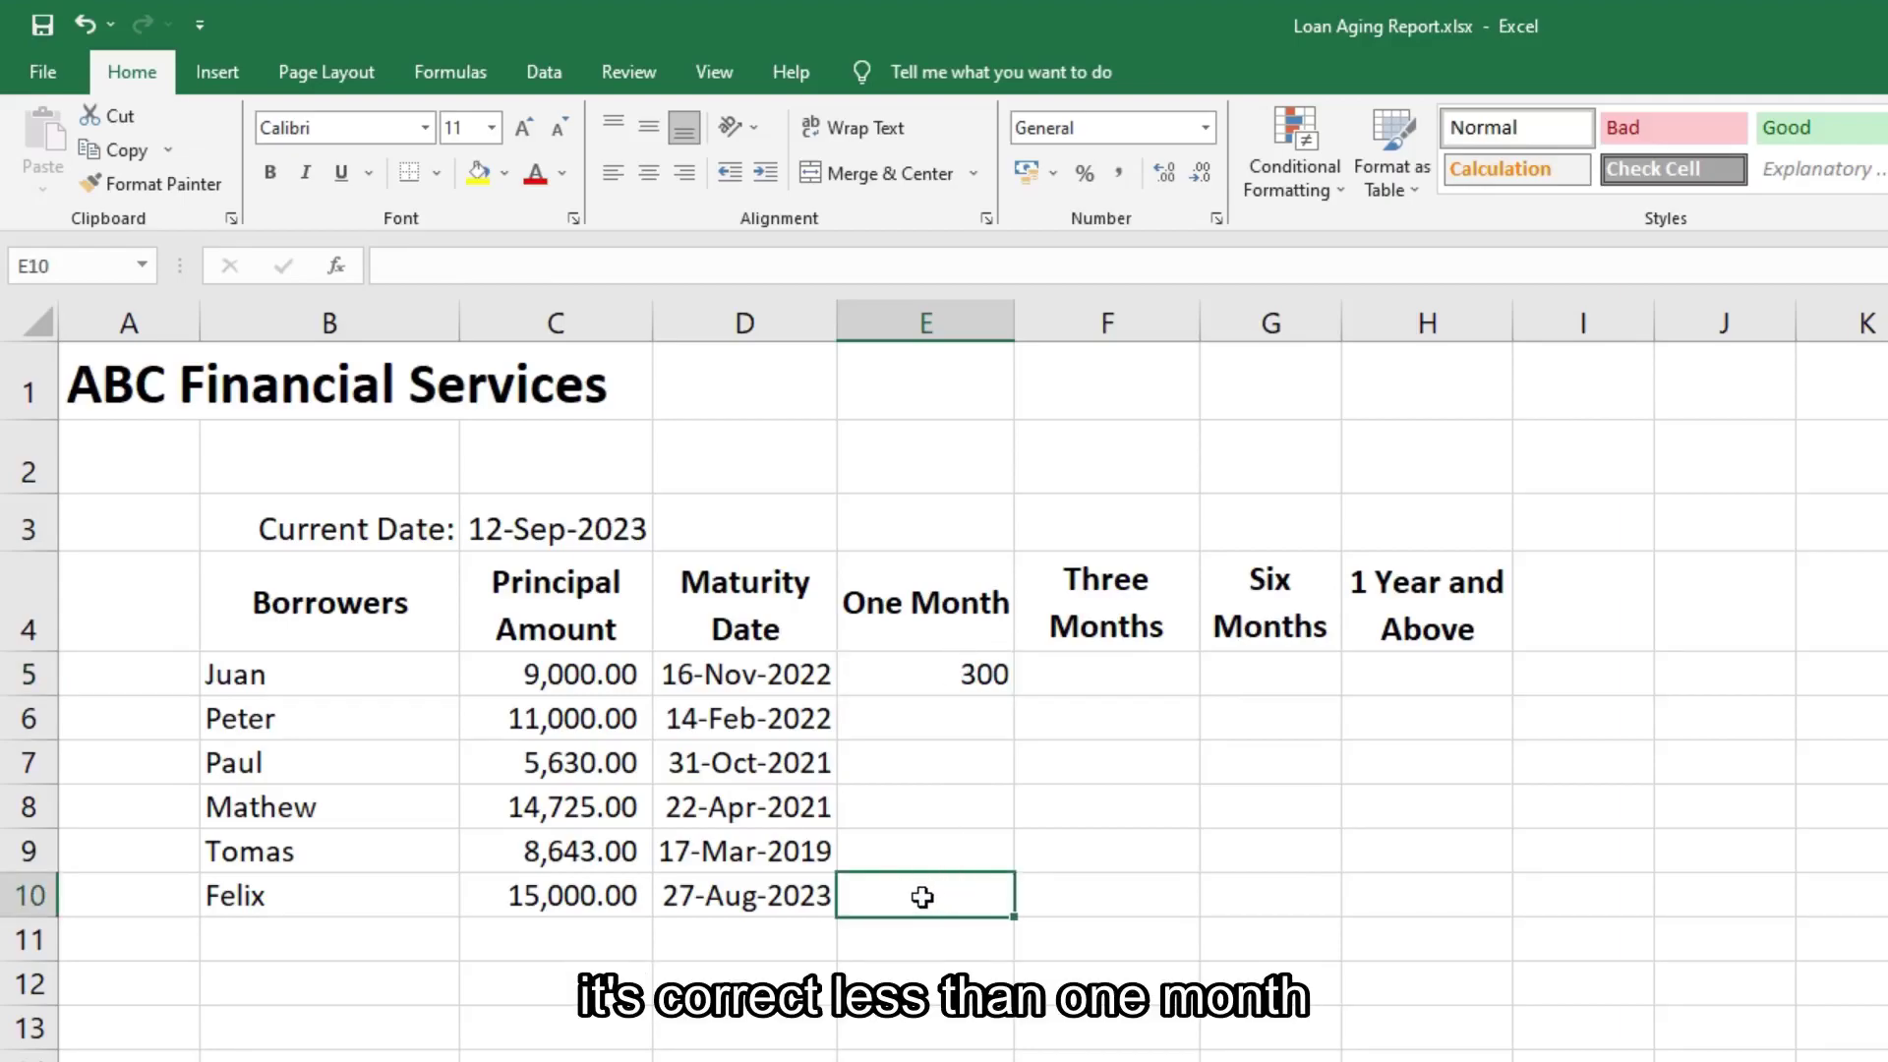
# Change the aging column header in E4 to "One Month & Below".
pyautogui.click(897, 612)
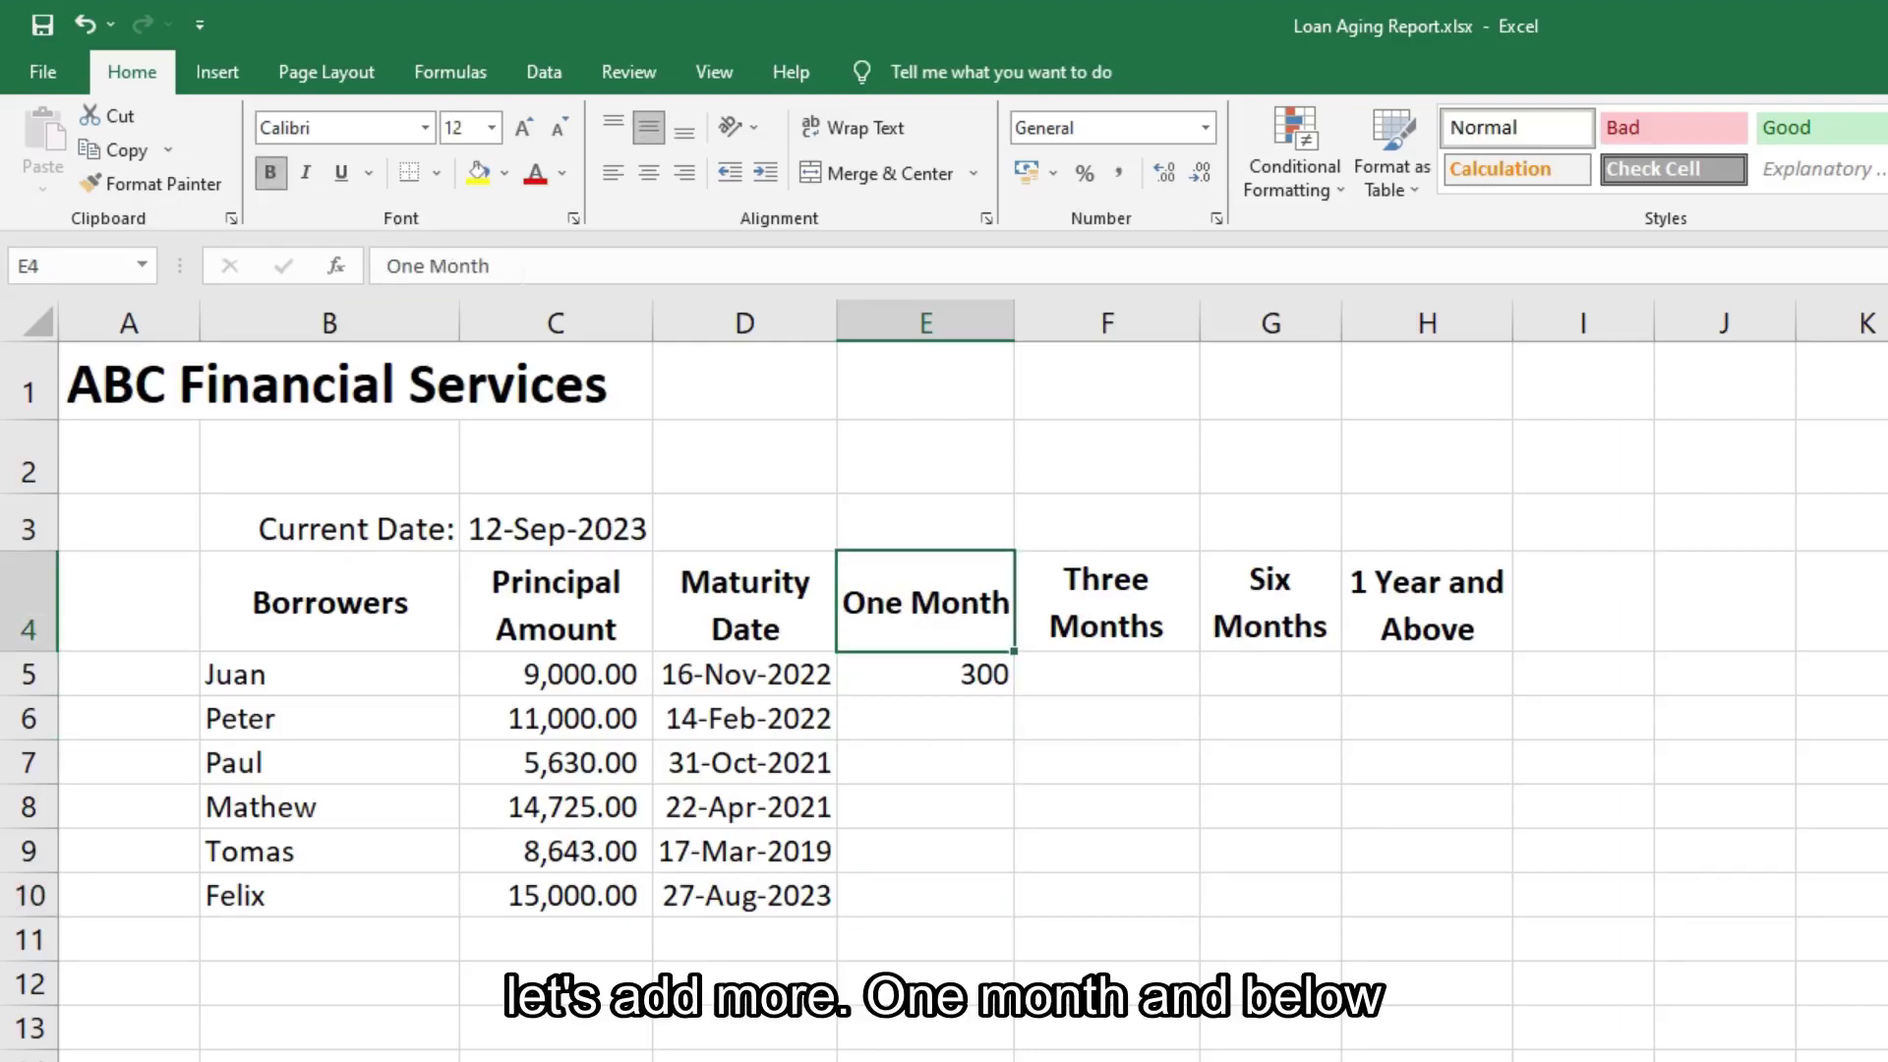
pyautogui.click(524, 268)
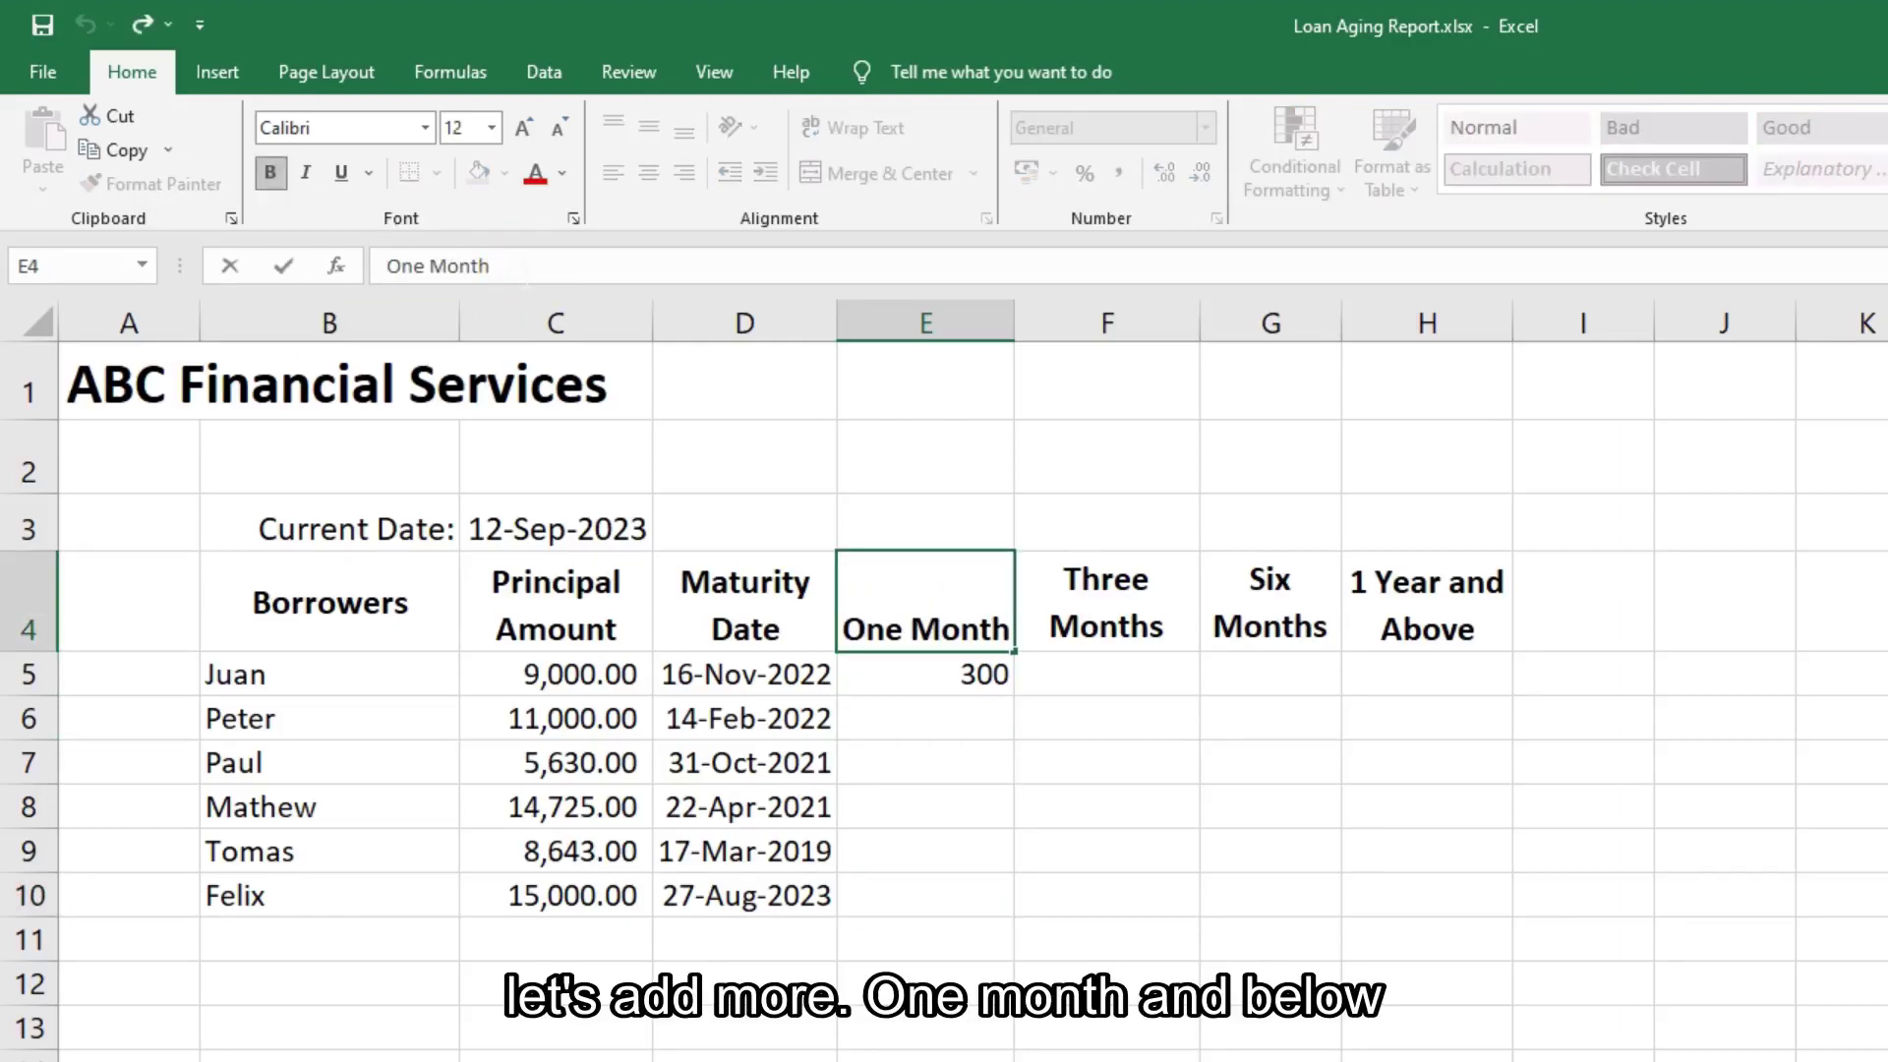
pyautogui.write('&')
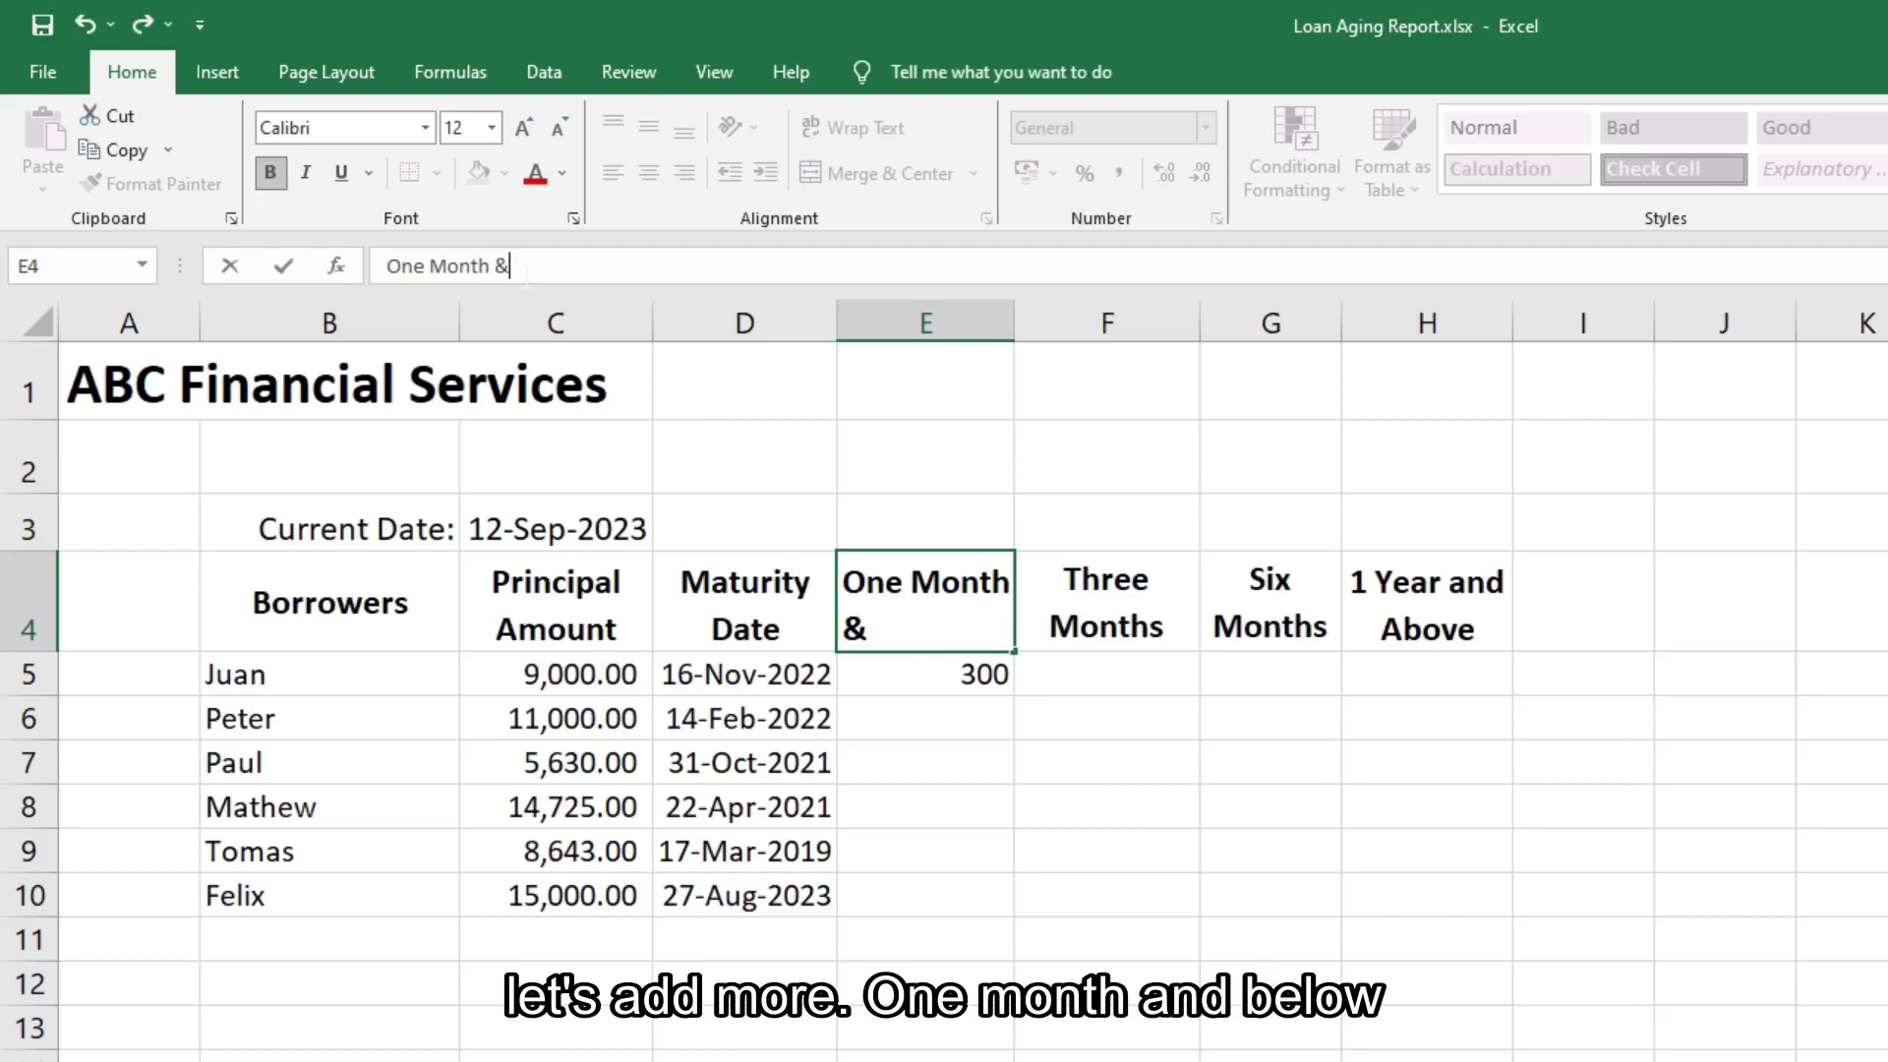
pyautogui.write(' Below')
pyautogui.press('Return')
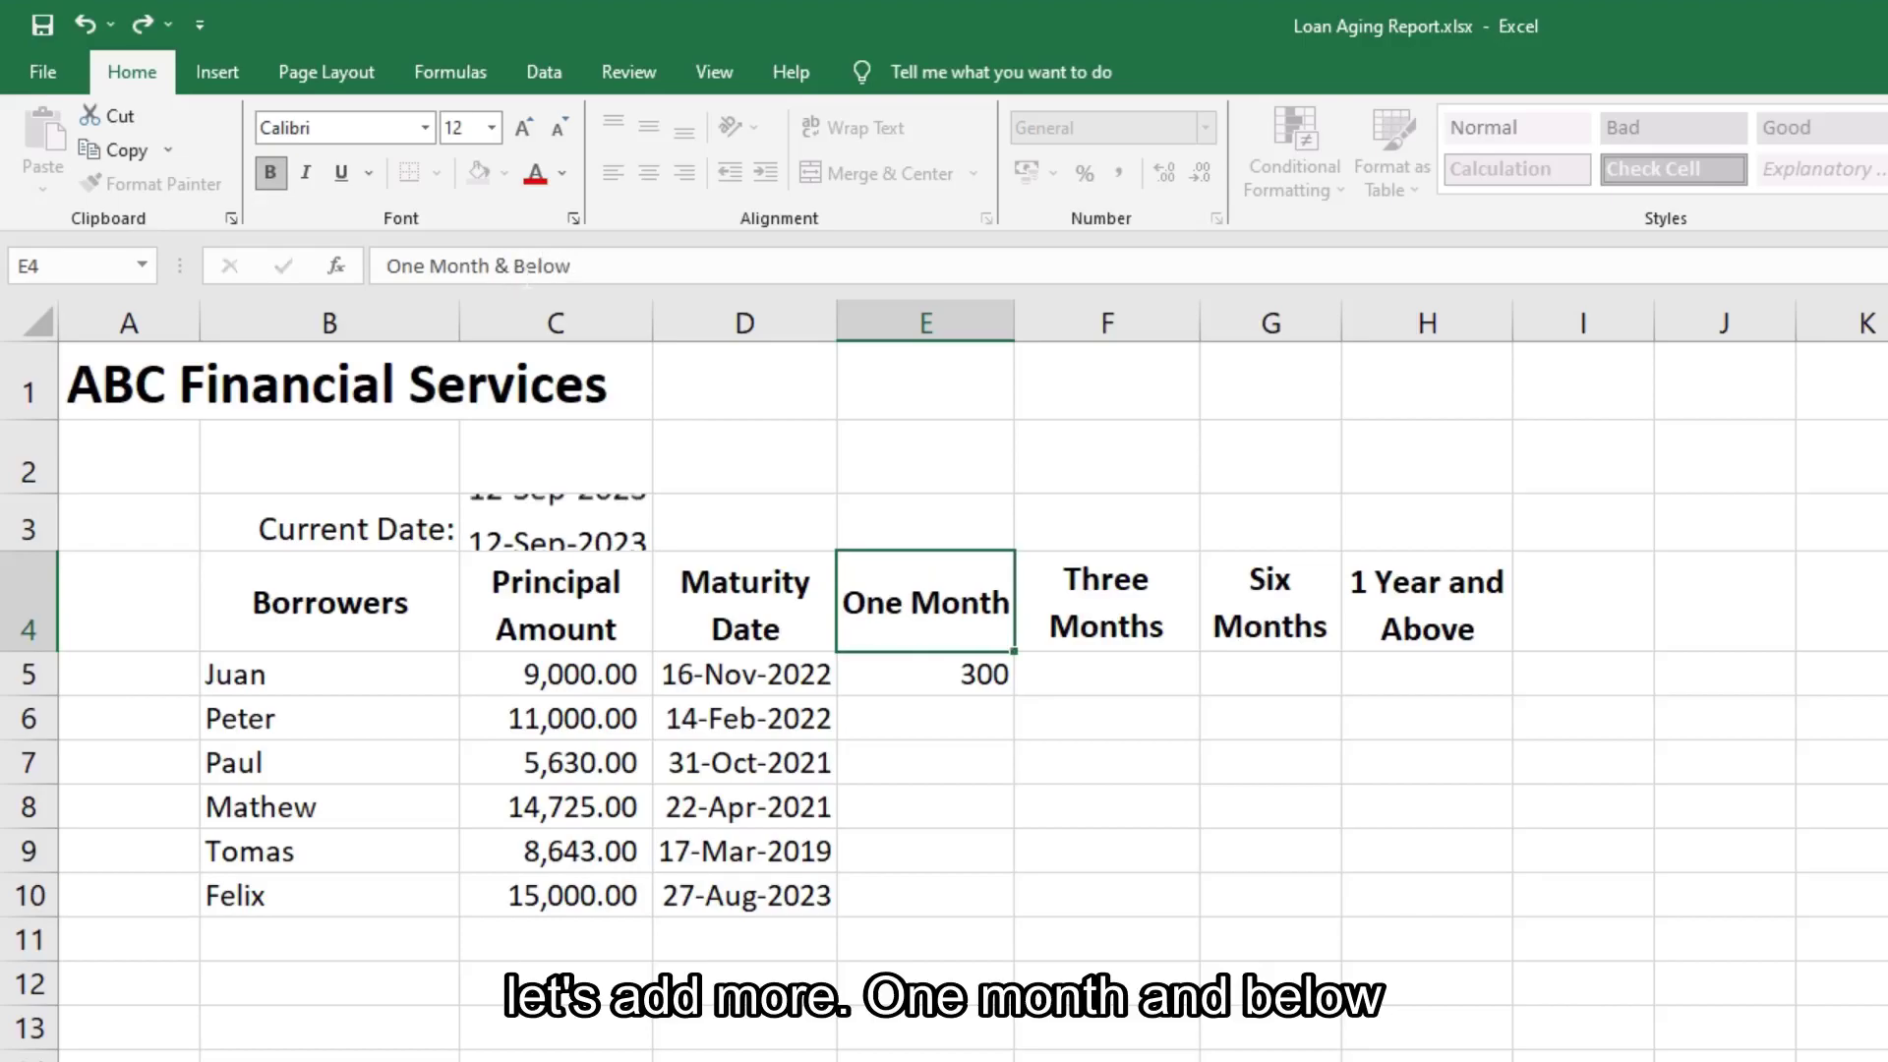
# Wrap the text of header E4 and widen column E slightly so the header fits on two lines.
pyautogui.click(885, 603)
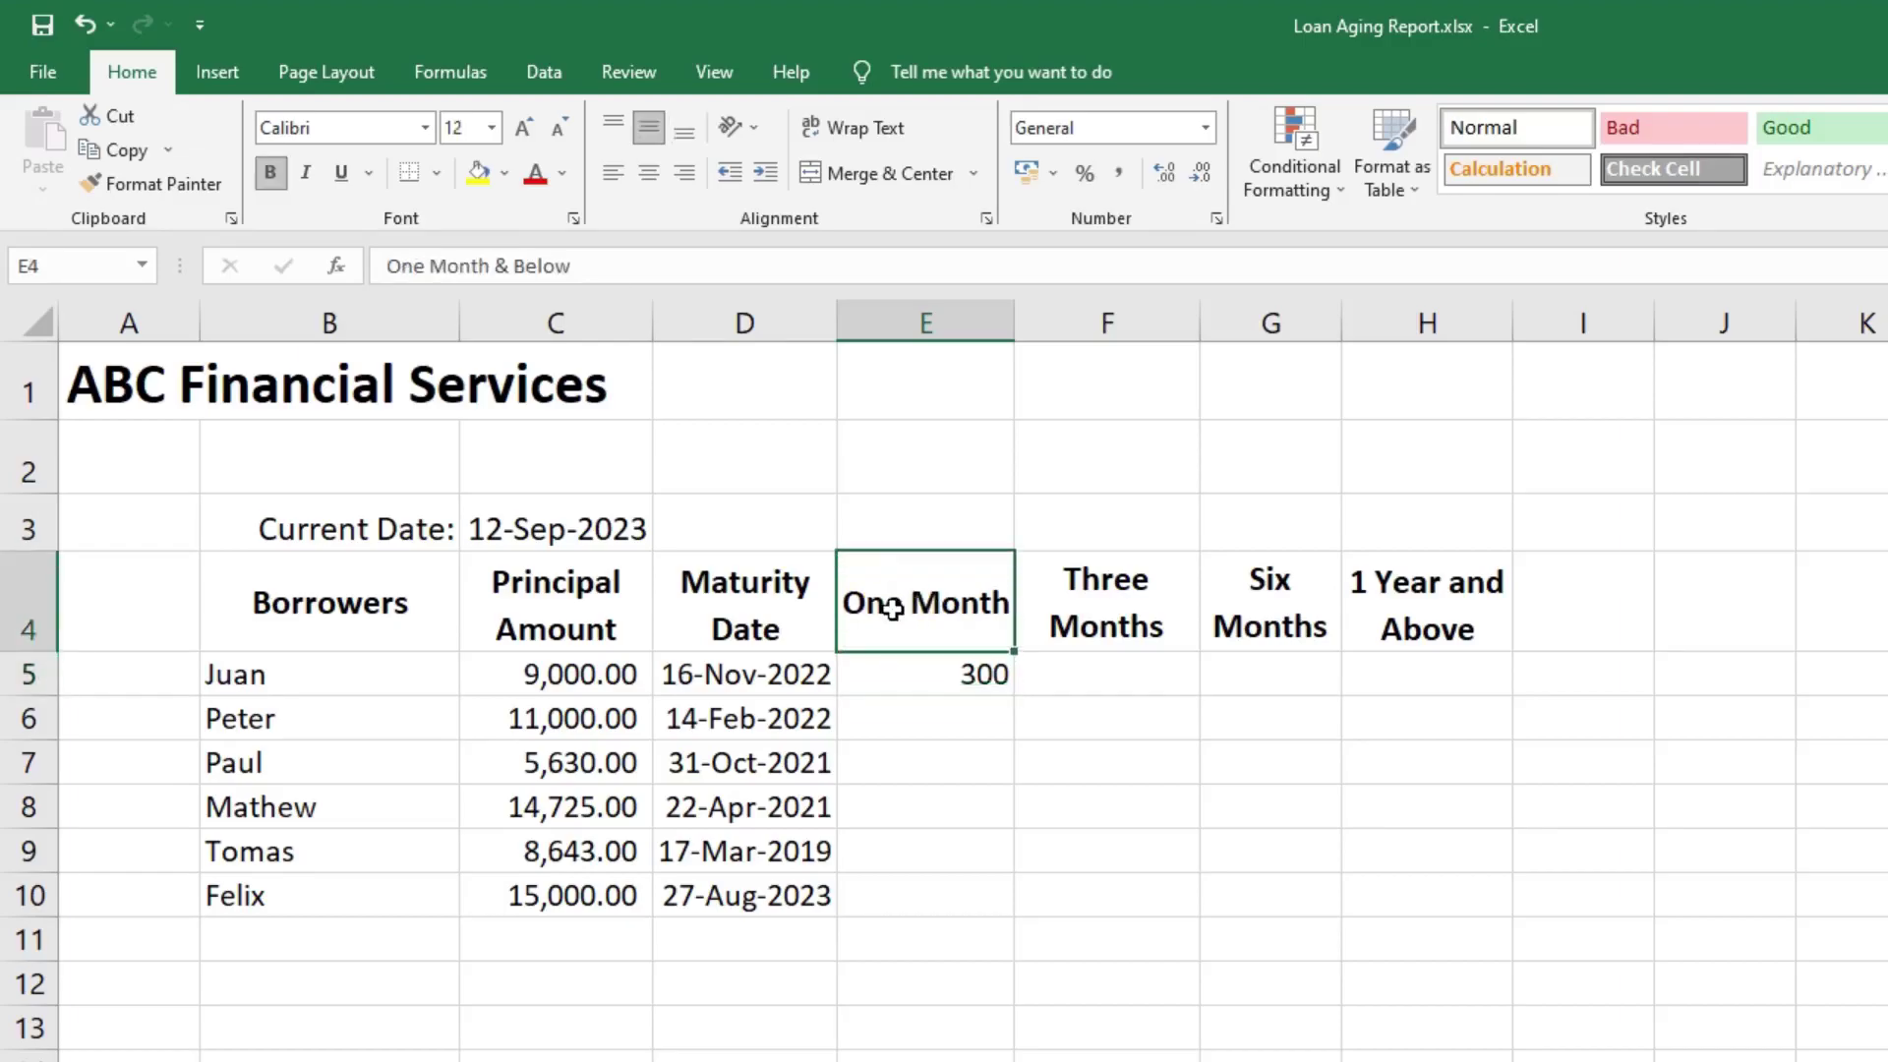
pyautogui.click(845, 127)
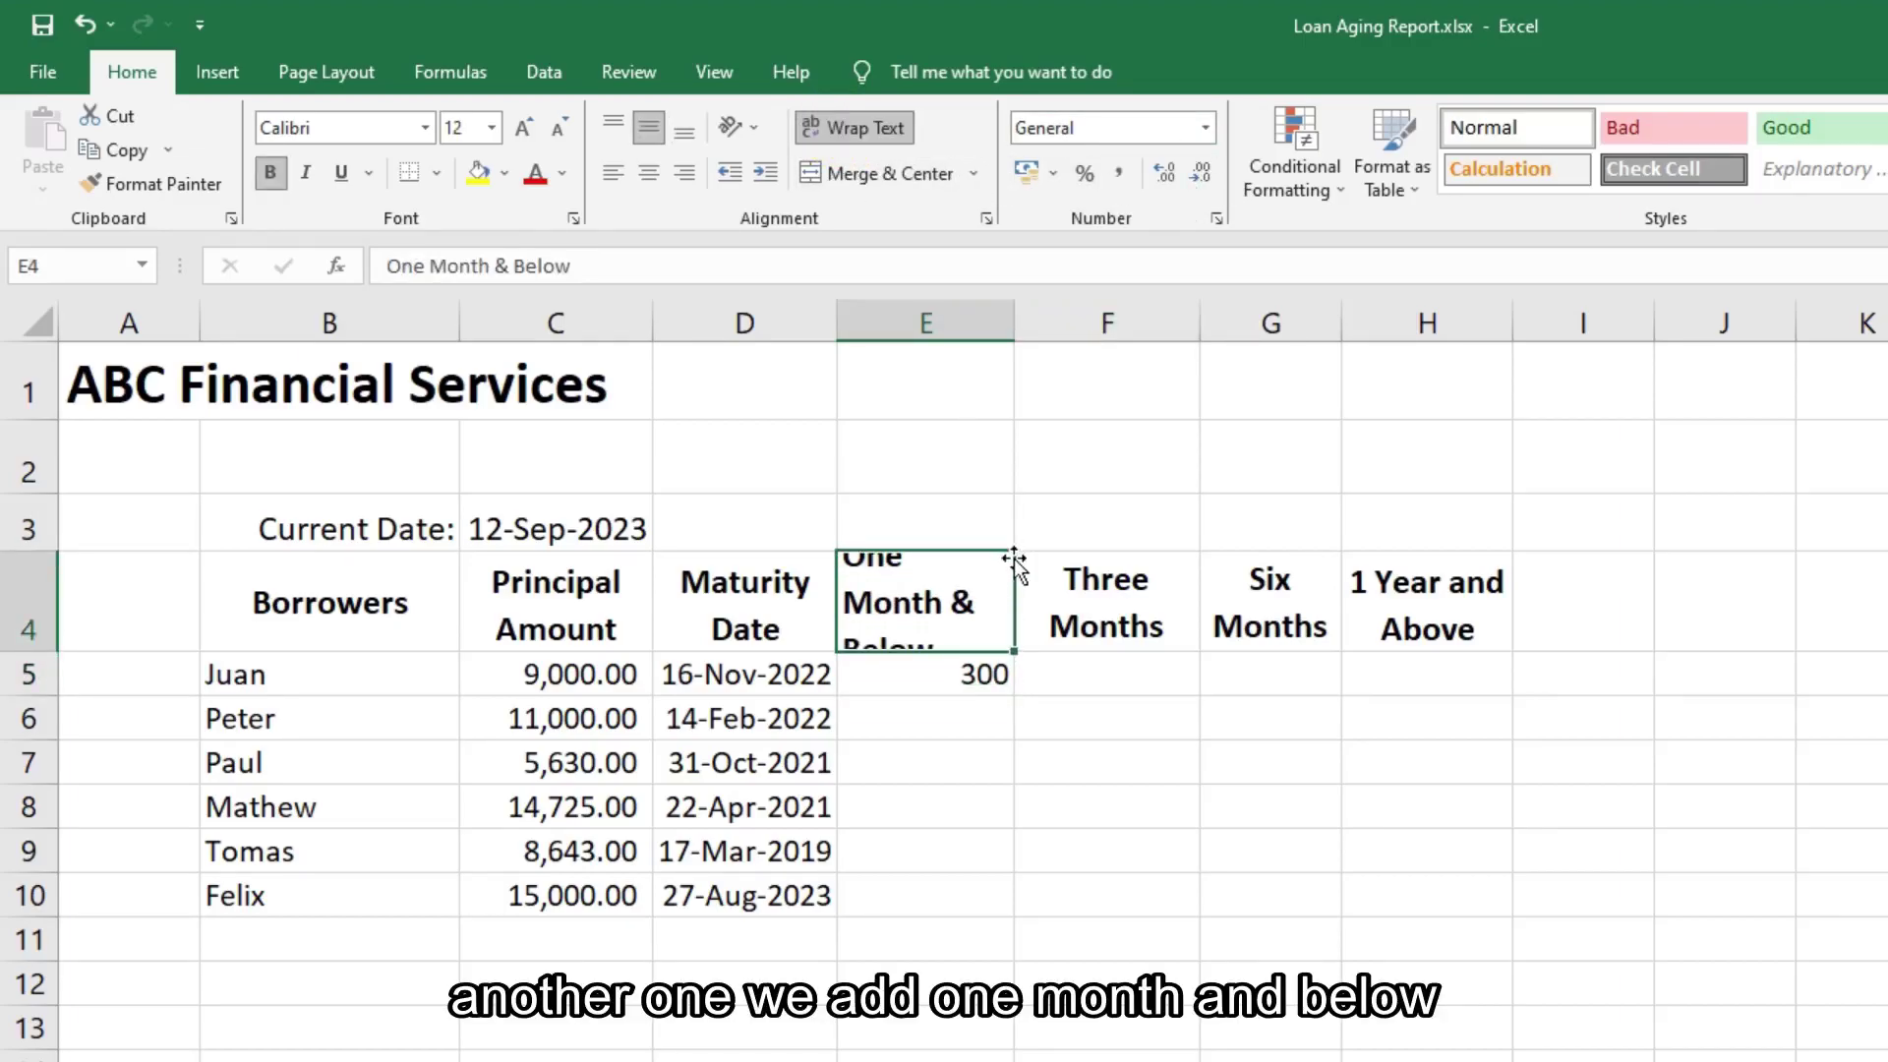
pyautogui.moveTo(1013, 322); pyautogui.dragTo(1029, 321)
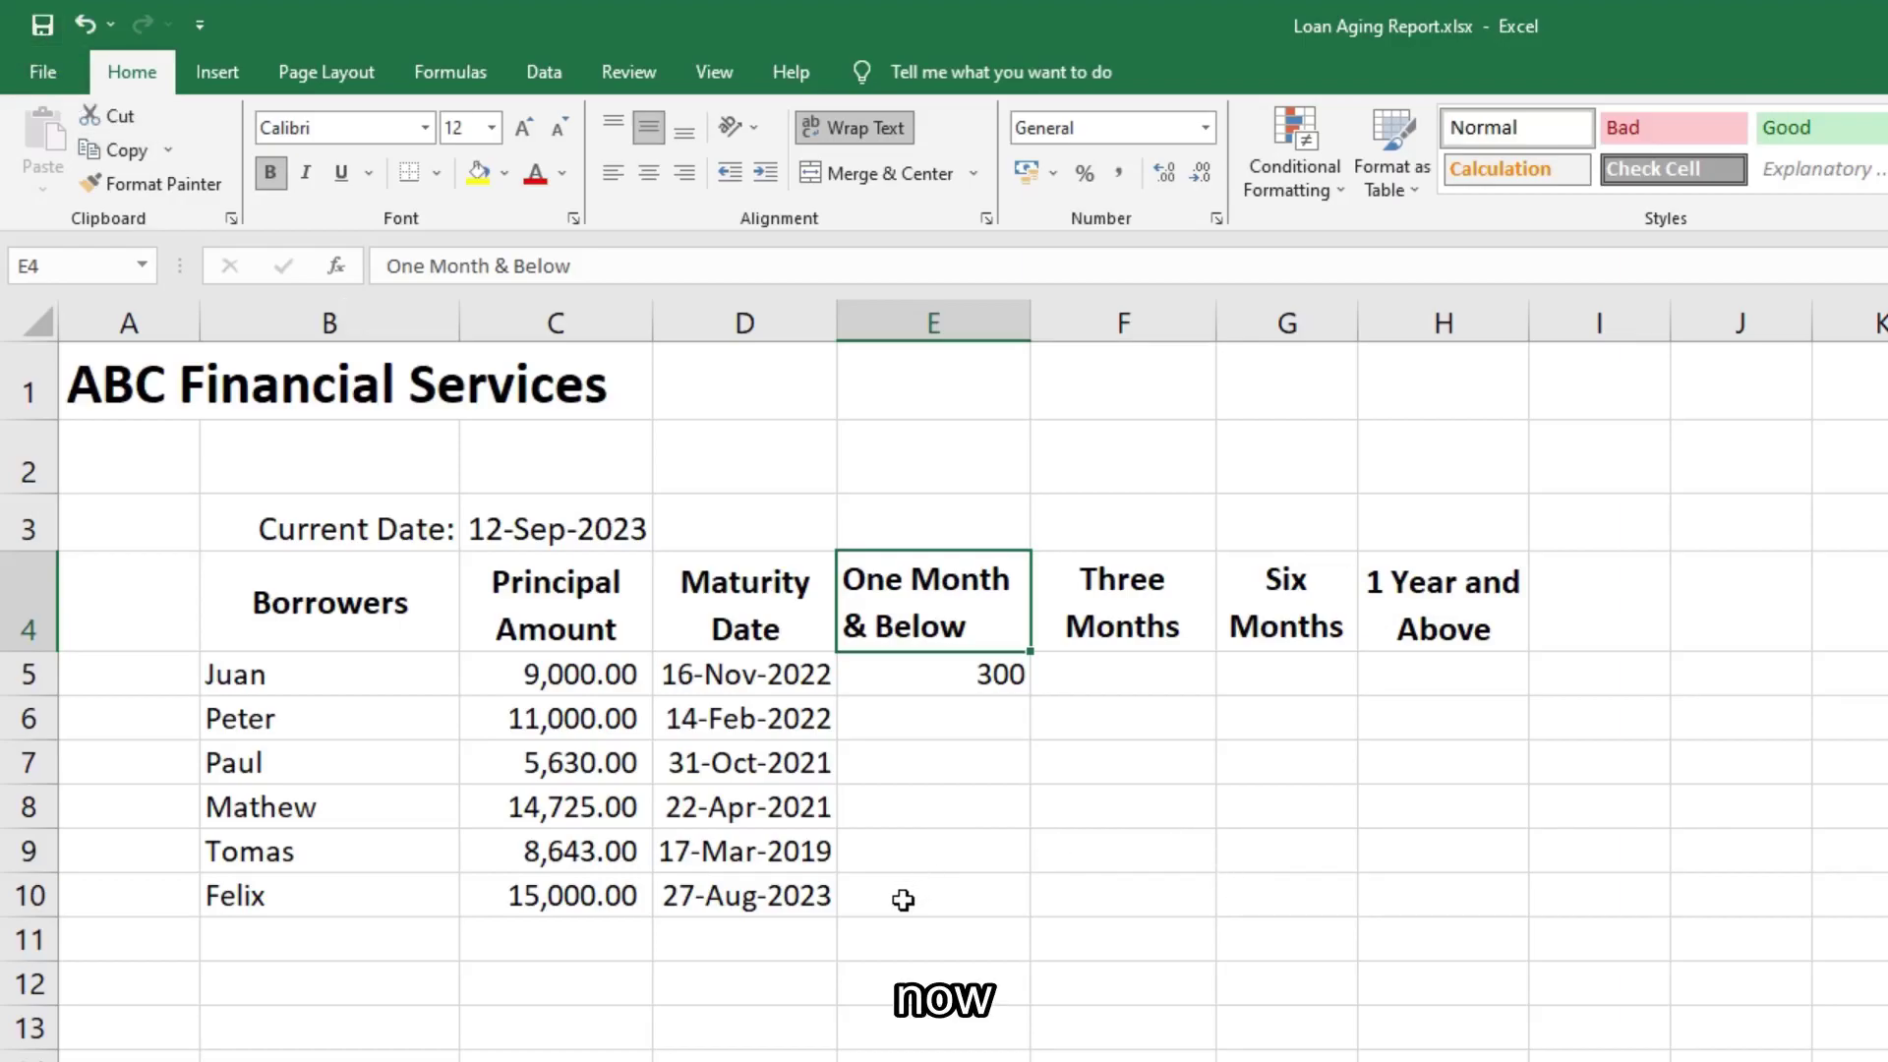
# Calculate the days past maturity in E10 with the DAYS function, using C3 as end date and D10 as start date.
pyautogui.click(930, 673)
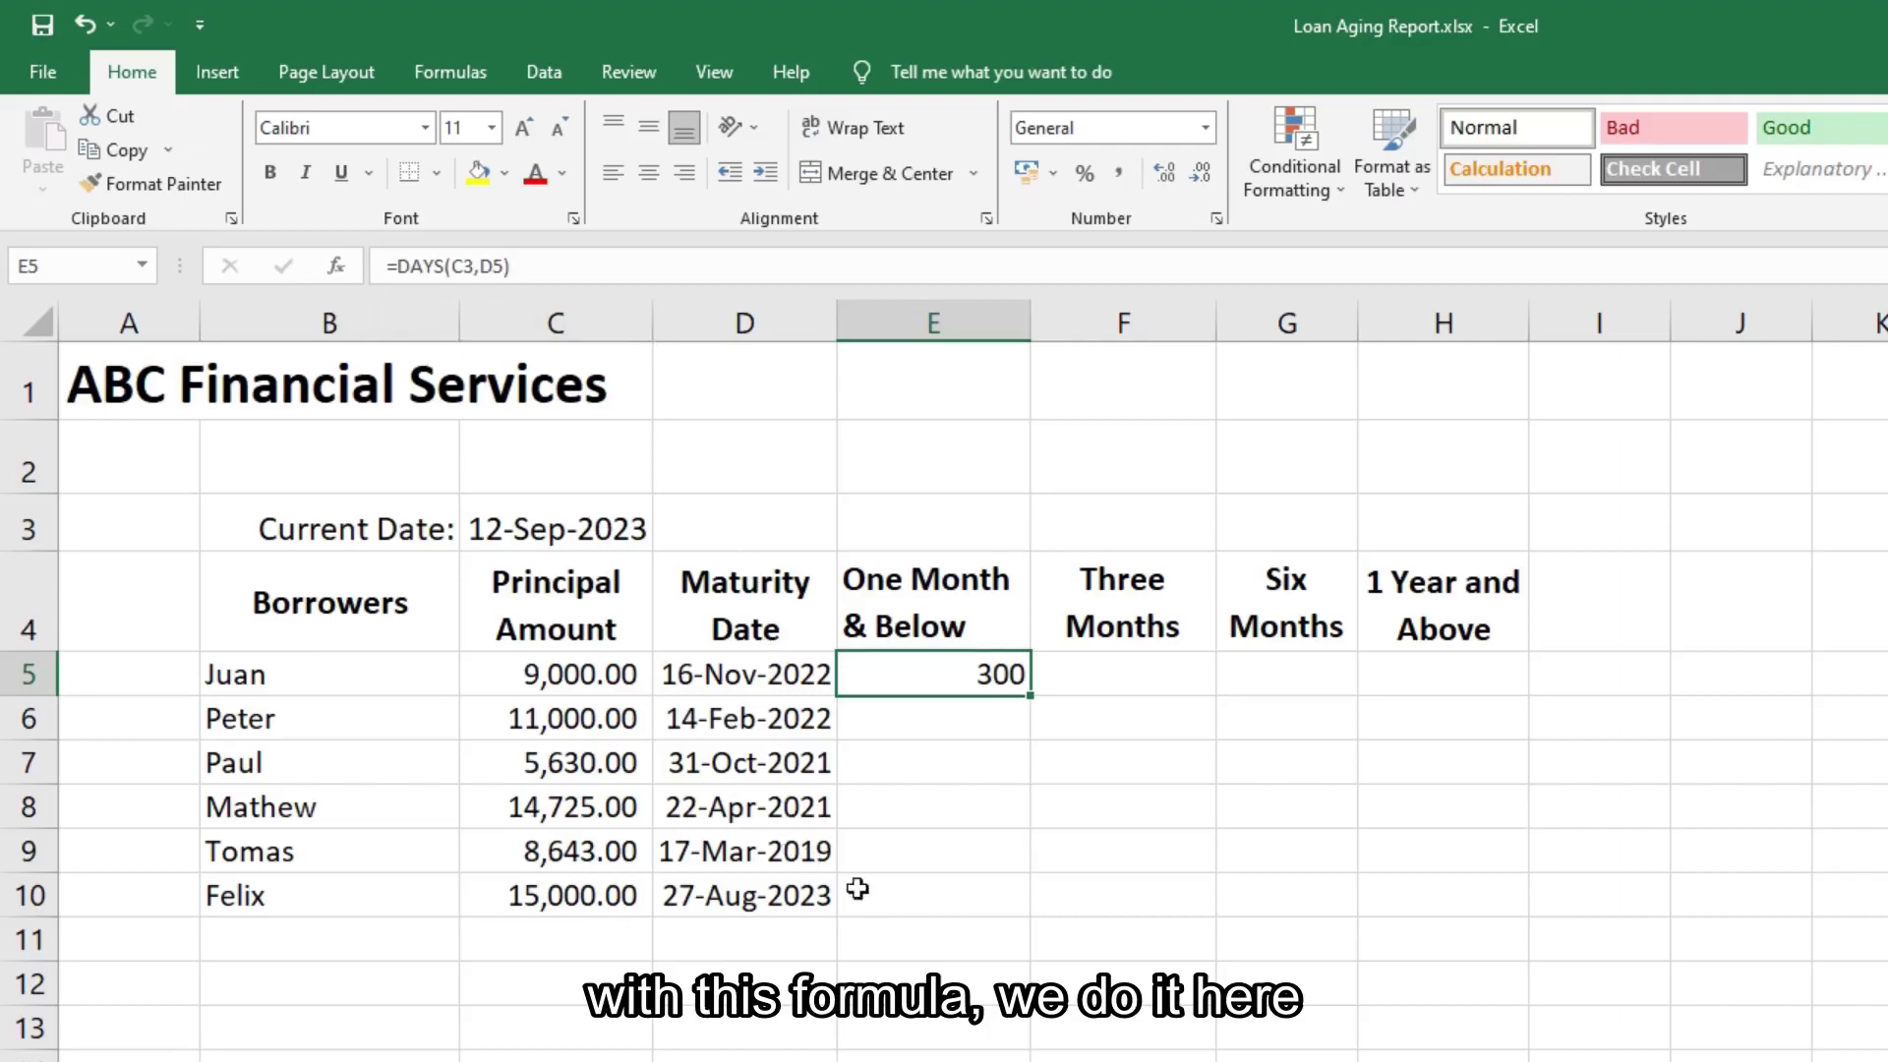
pyautogui.click(891, 900)
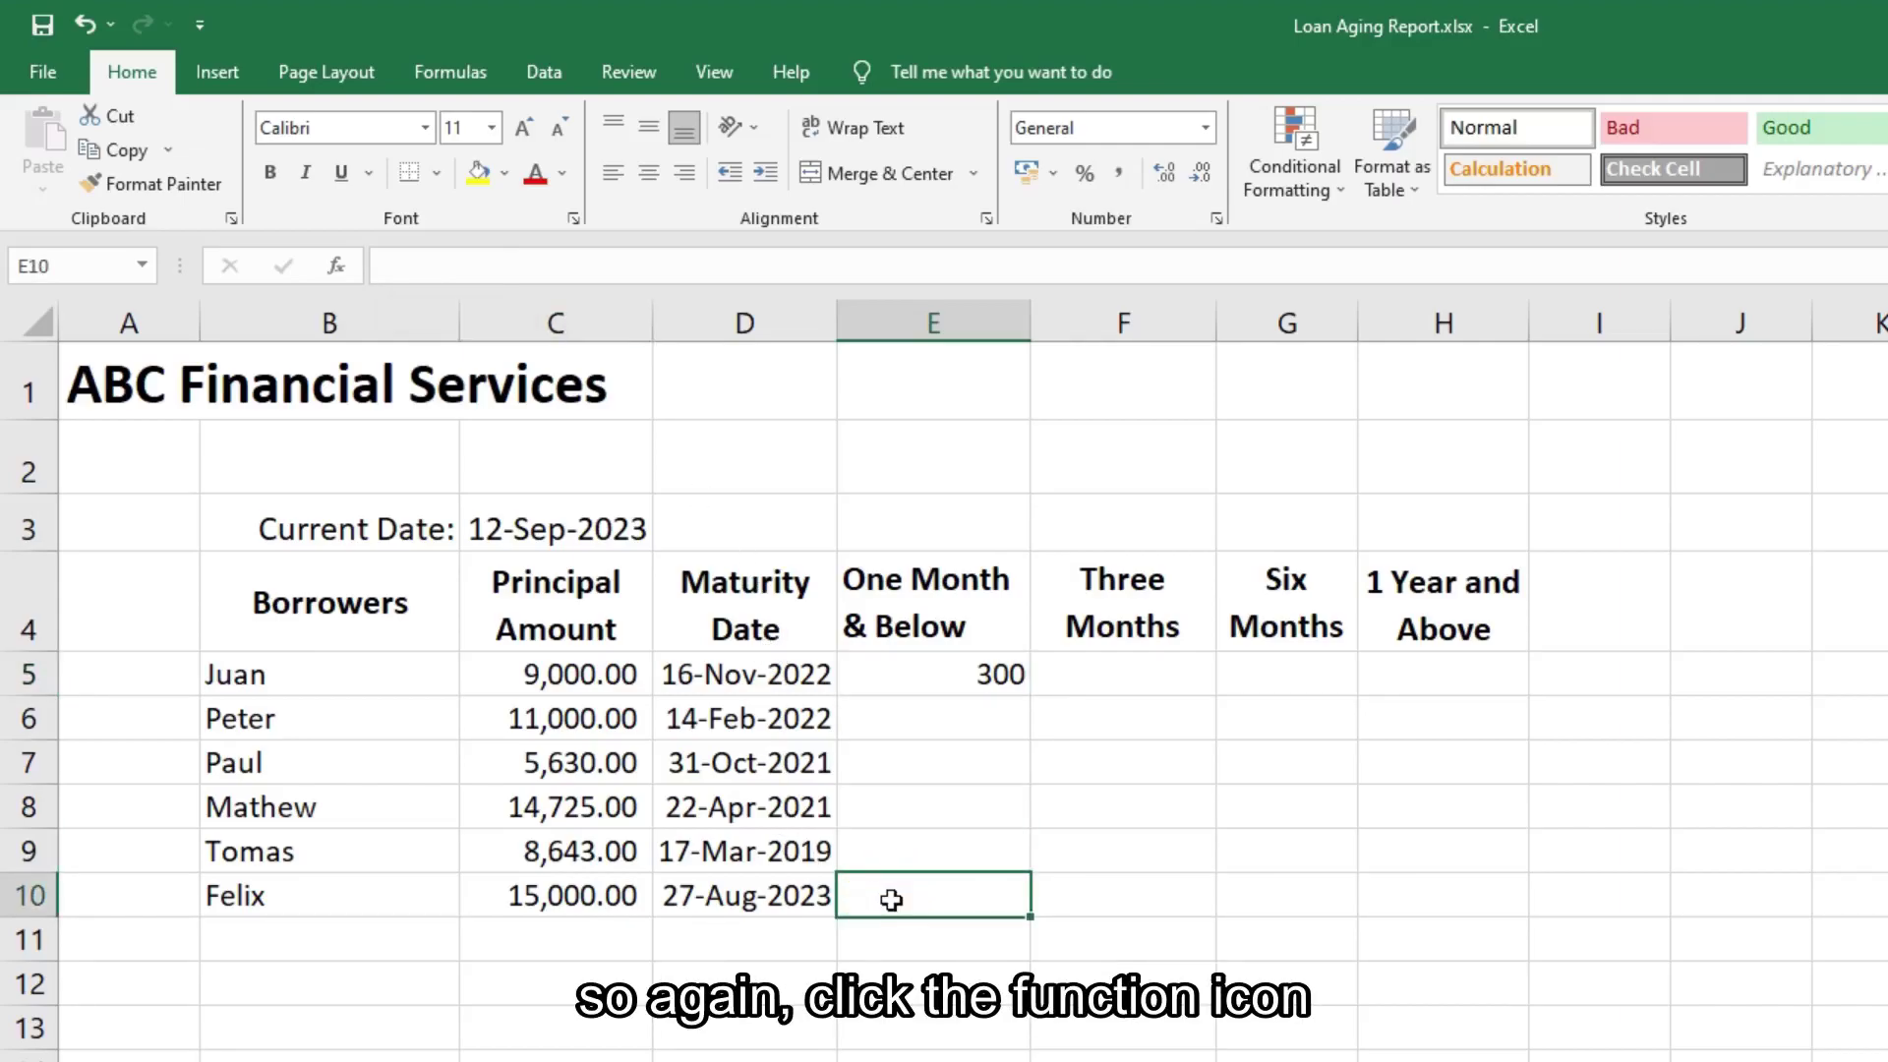
pyautogui.click(335, 266)
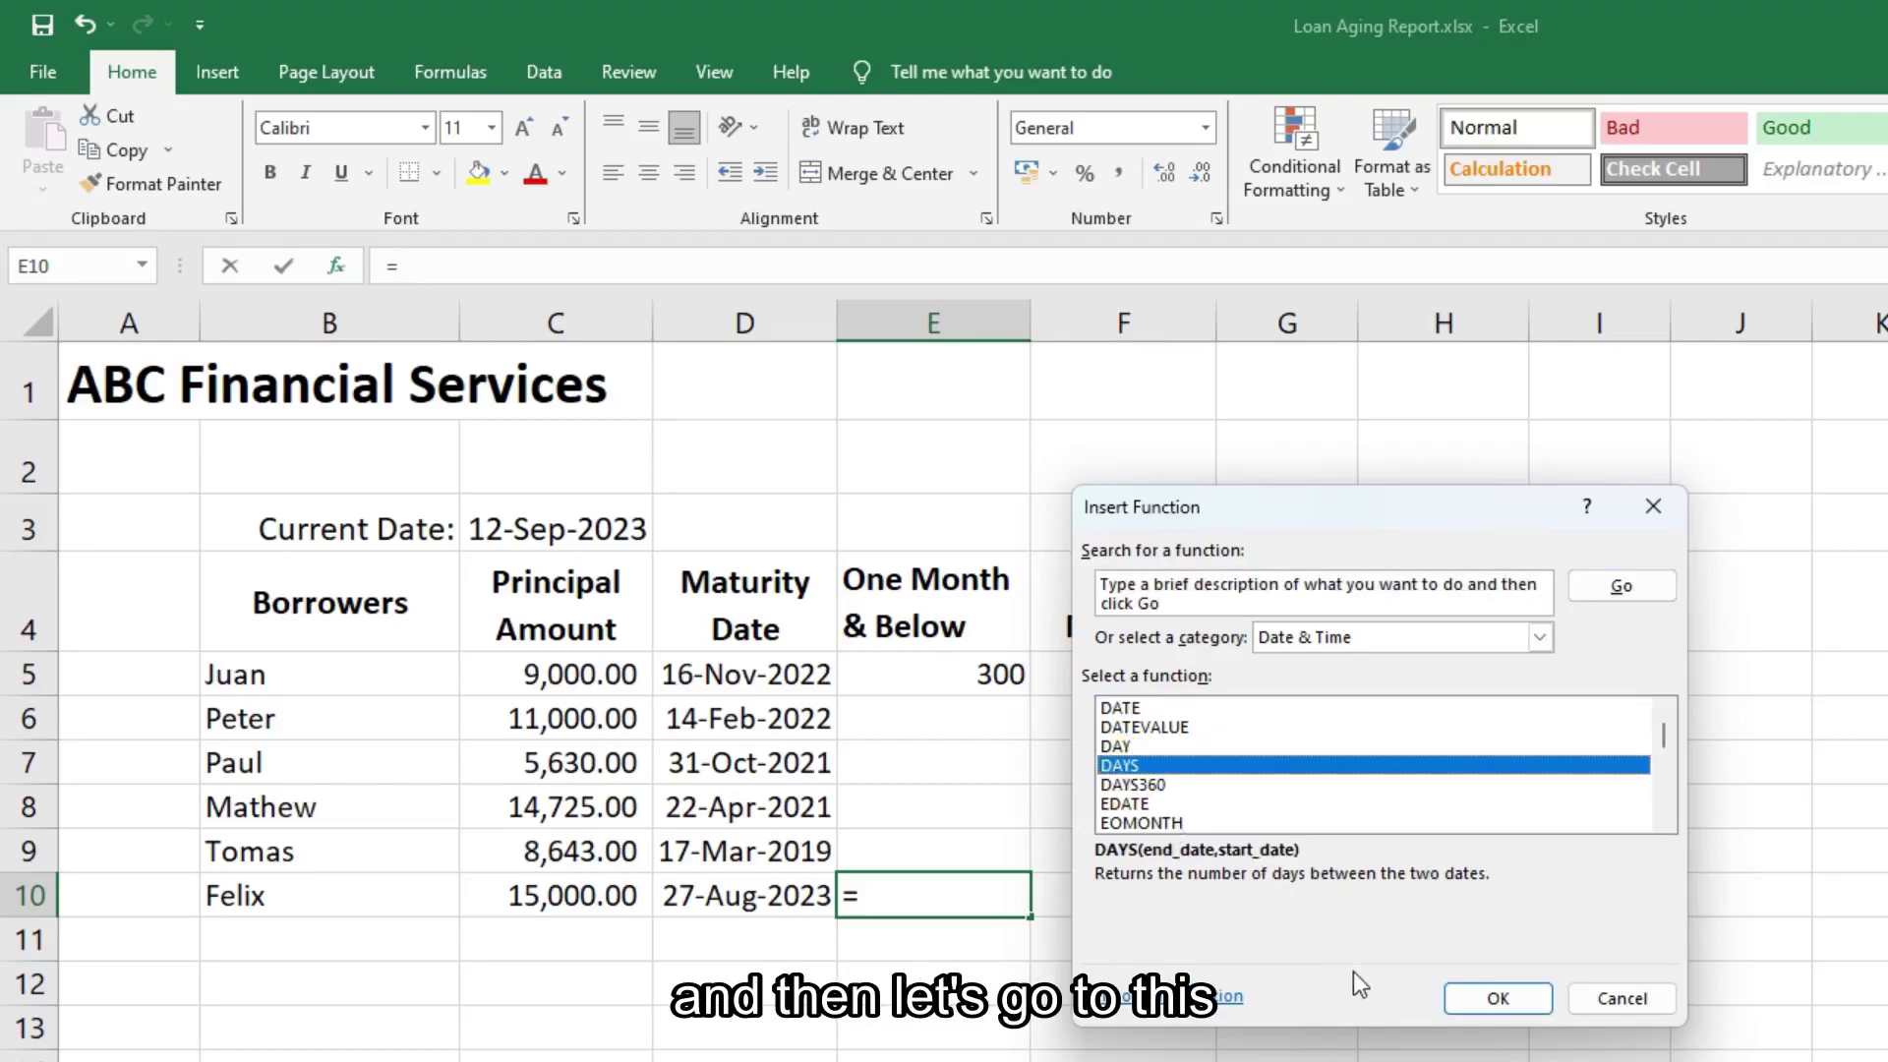
pyautogui.click(1499, 999)
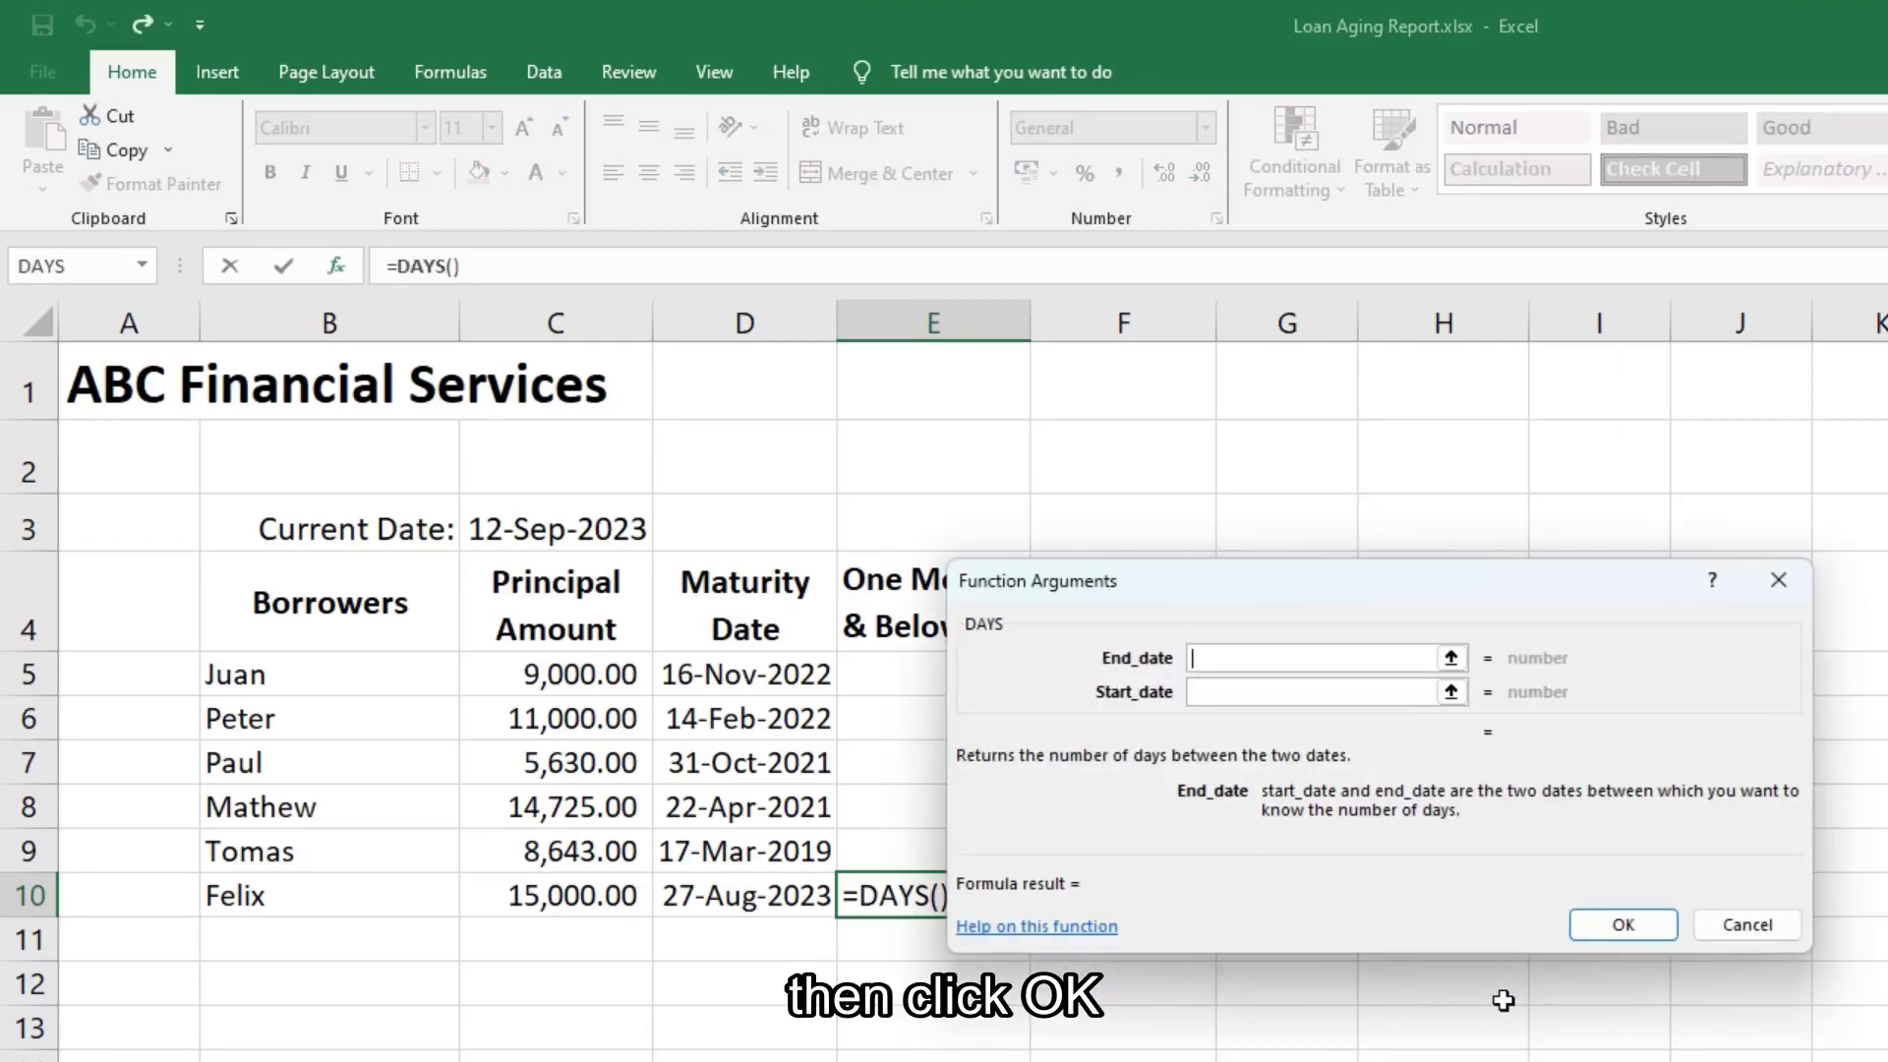
pyautogui.click(1453, 659)
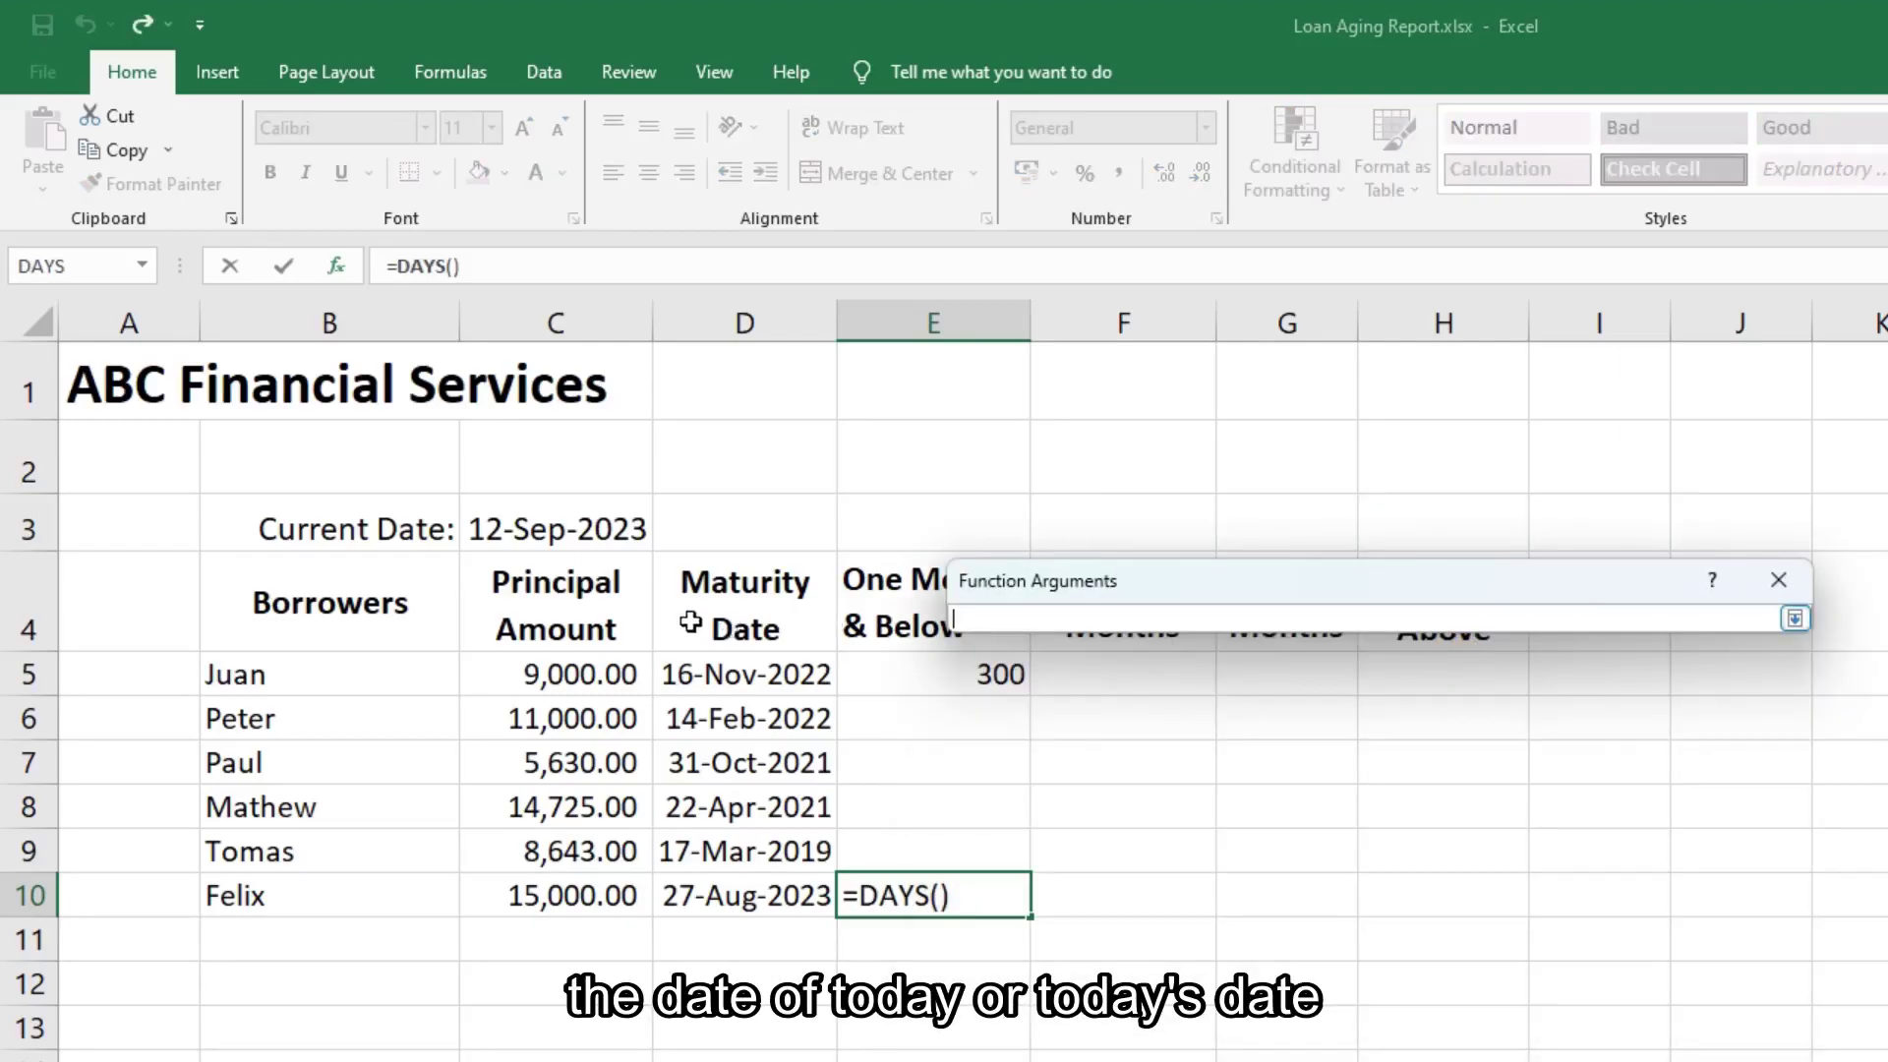
pyautogui.click(528, 529)
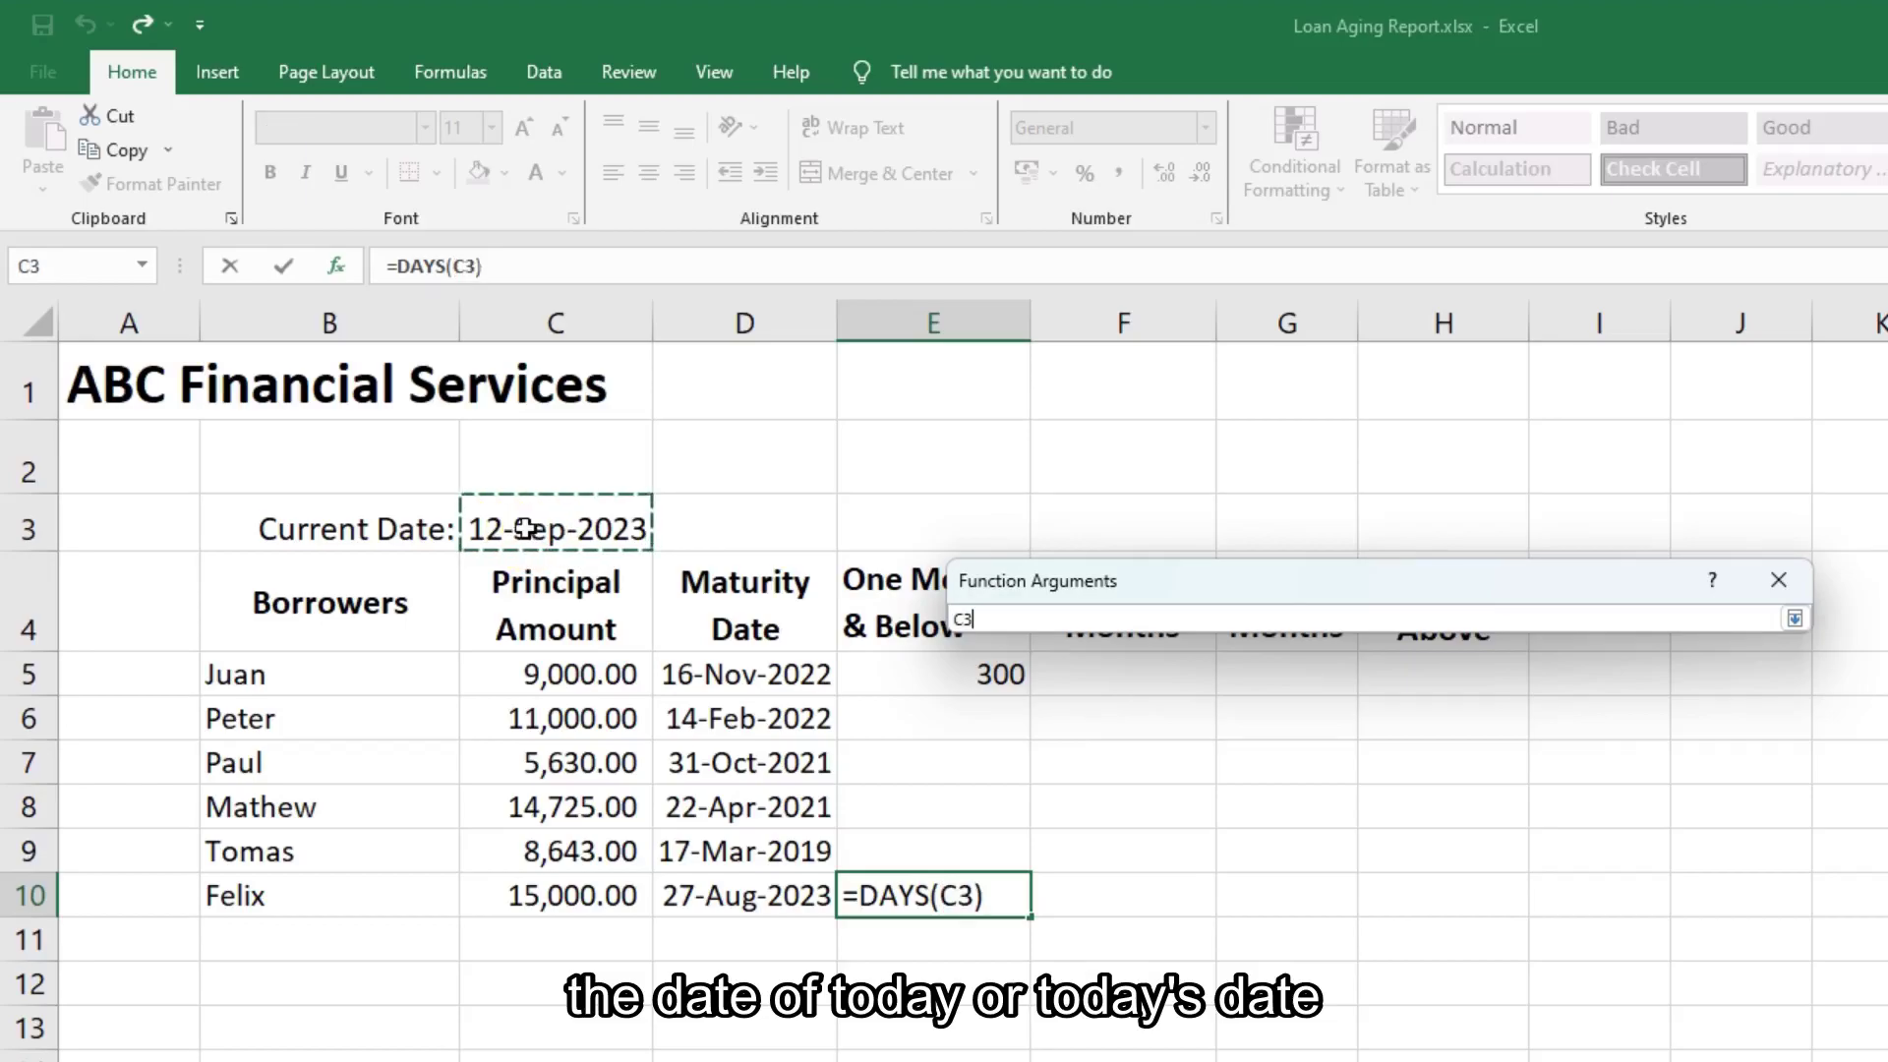
pyautogui.click(1794, 619)
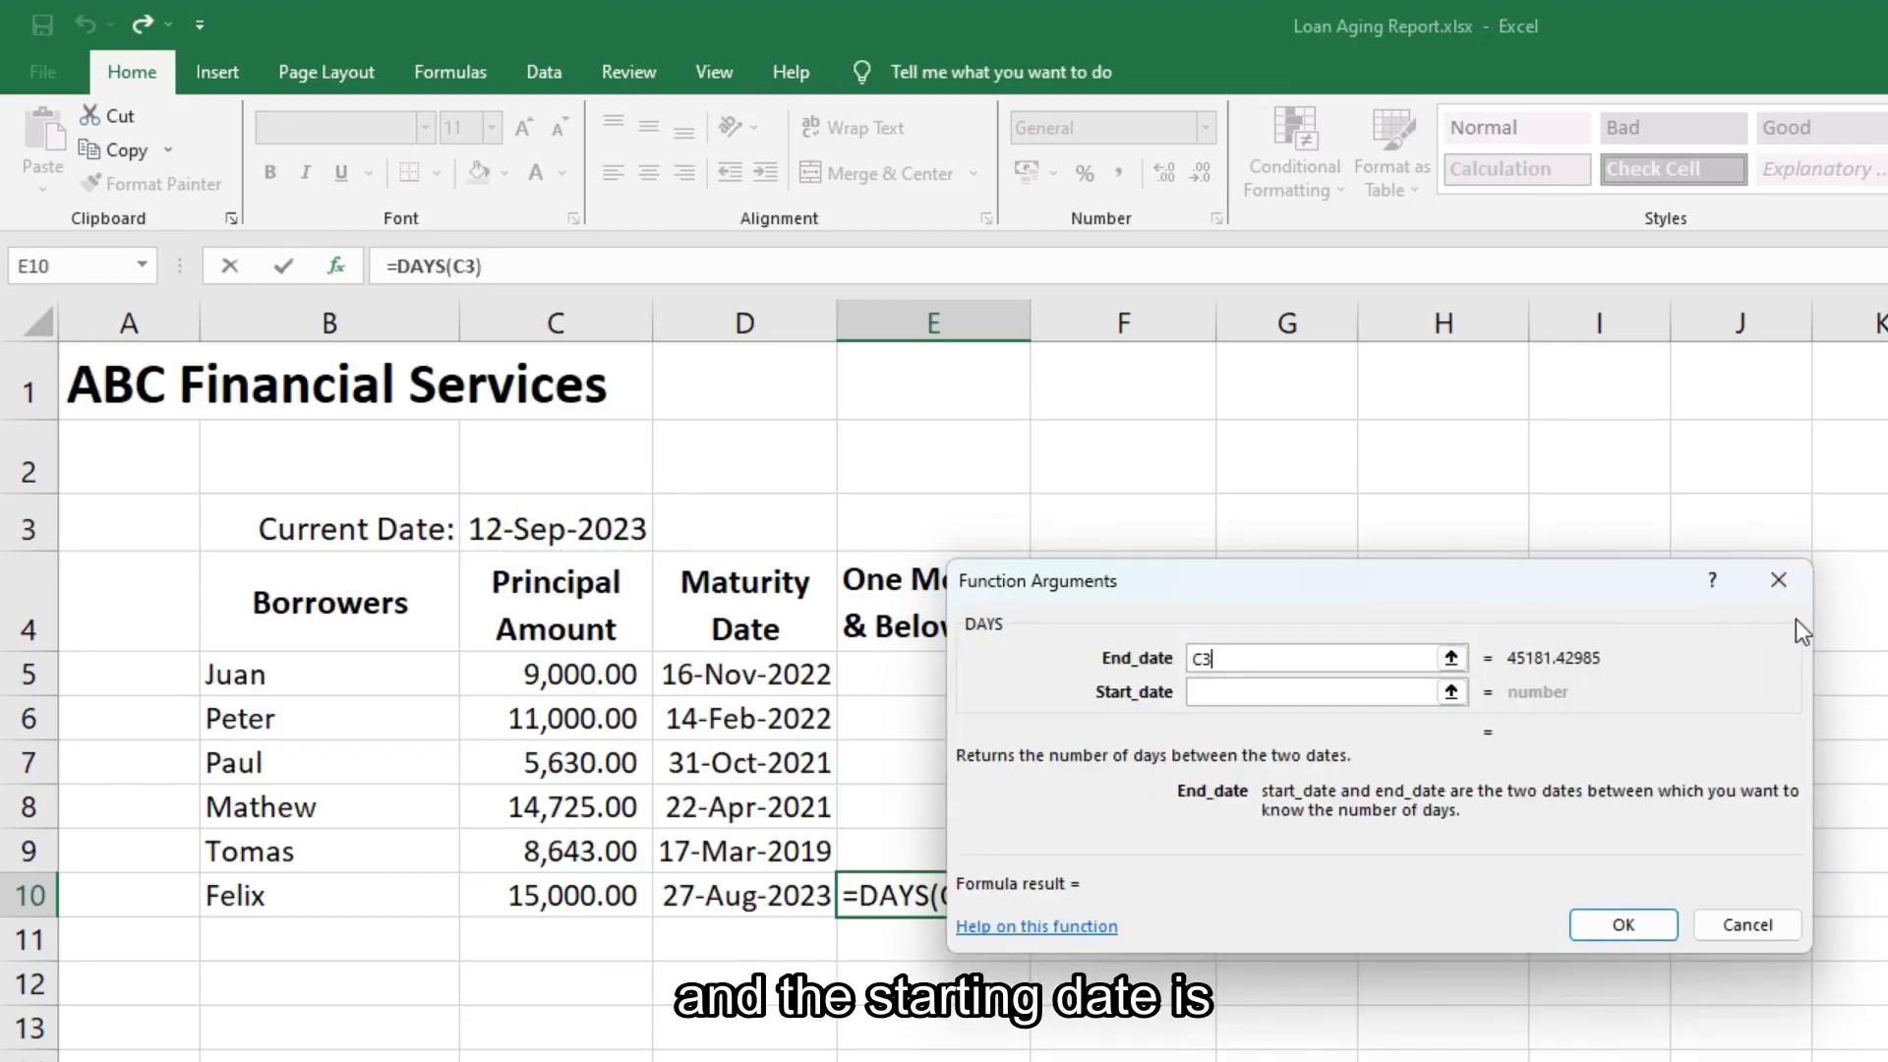
pyautogui.click(1451, 692)
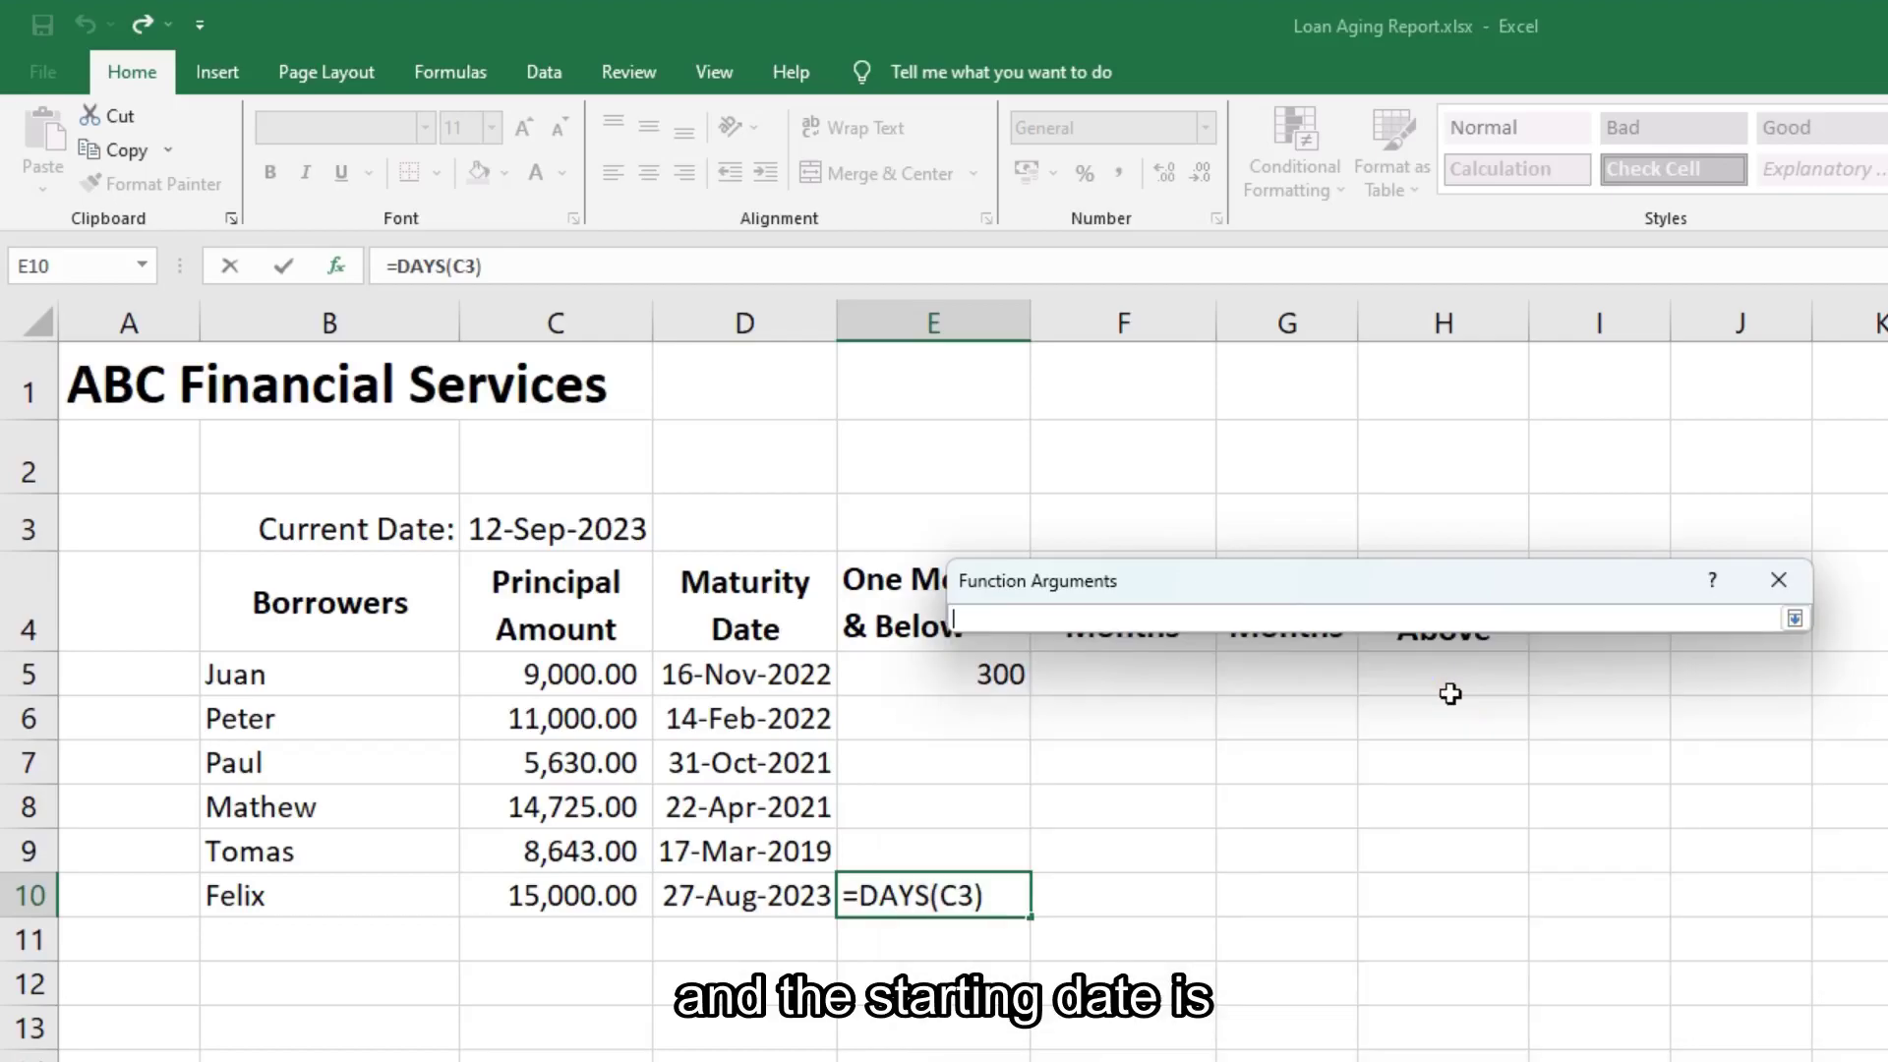
pyautogui.click(716, 898)
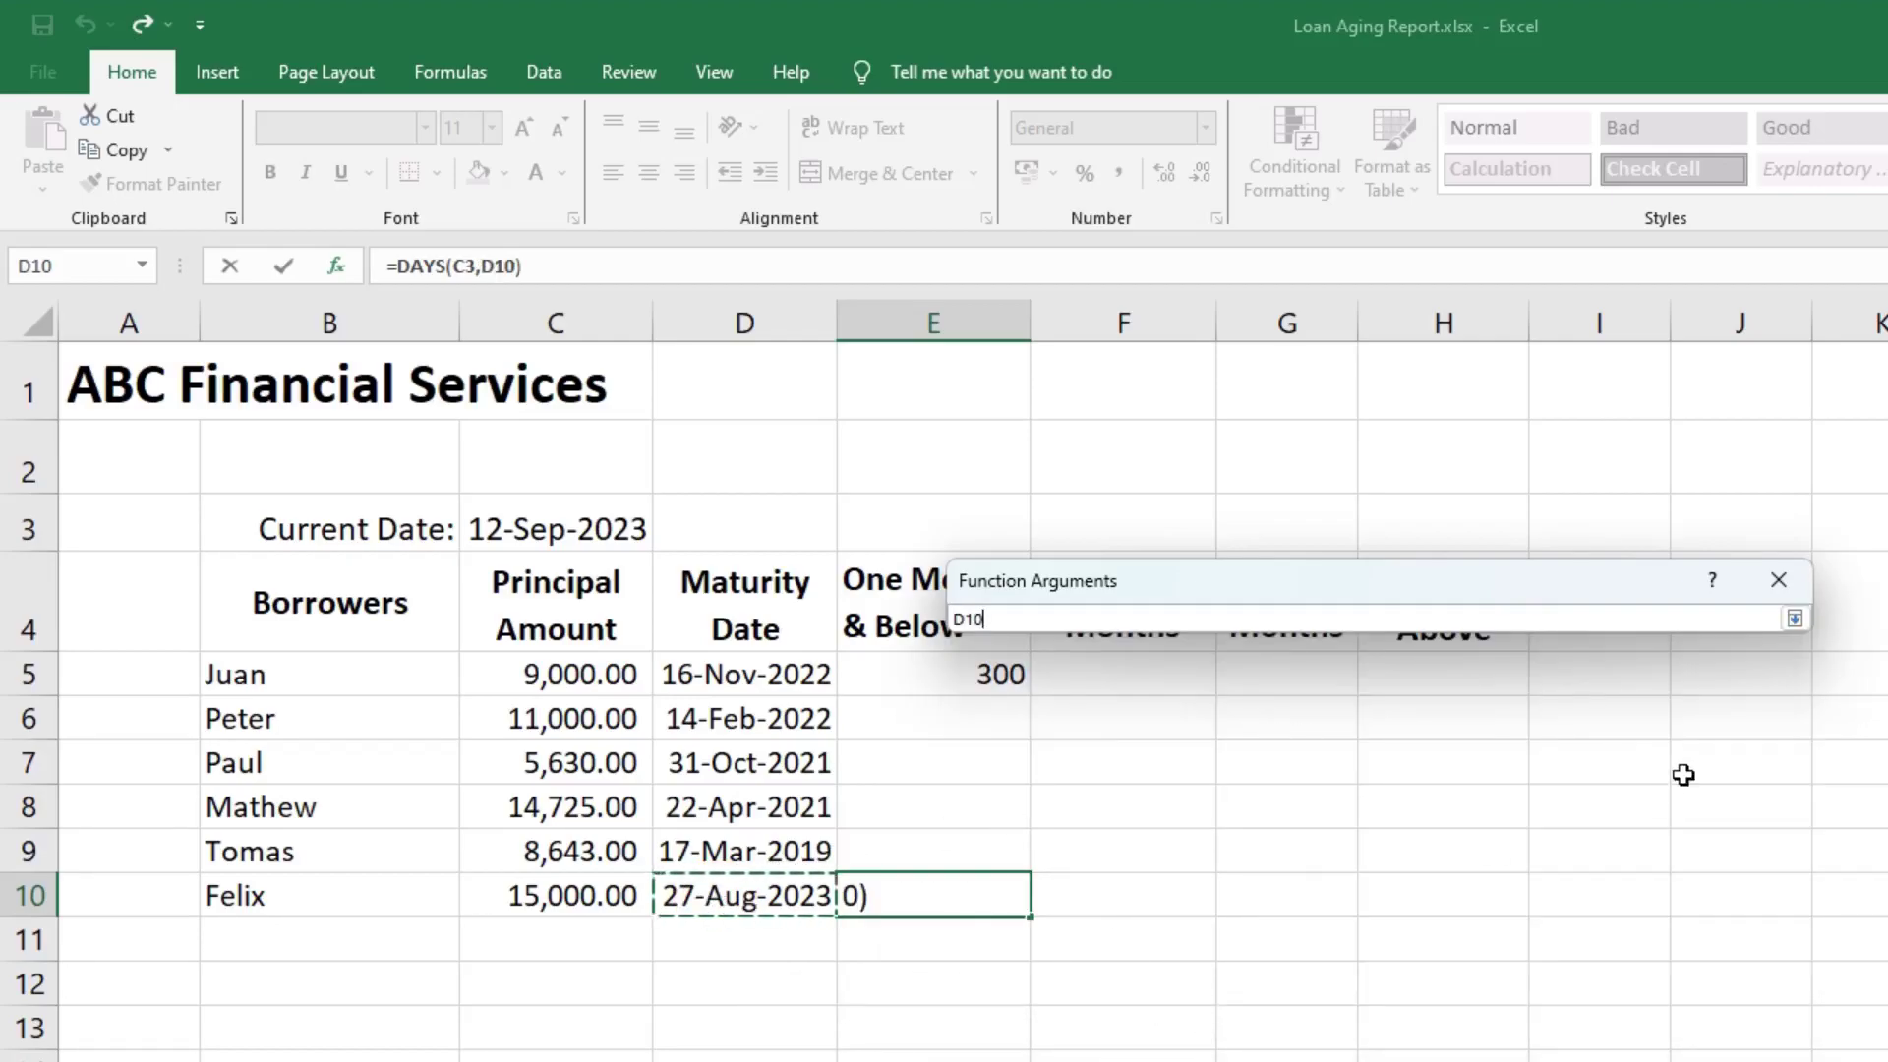
pyautogui.click(1795, 618)
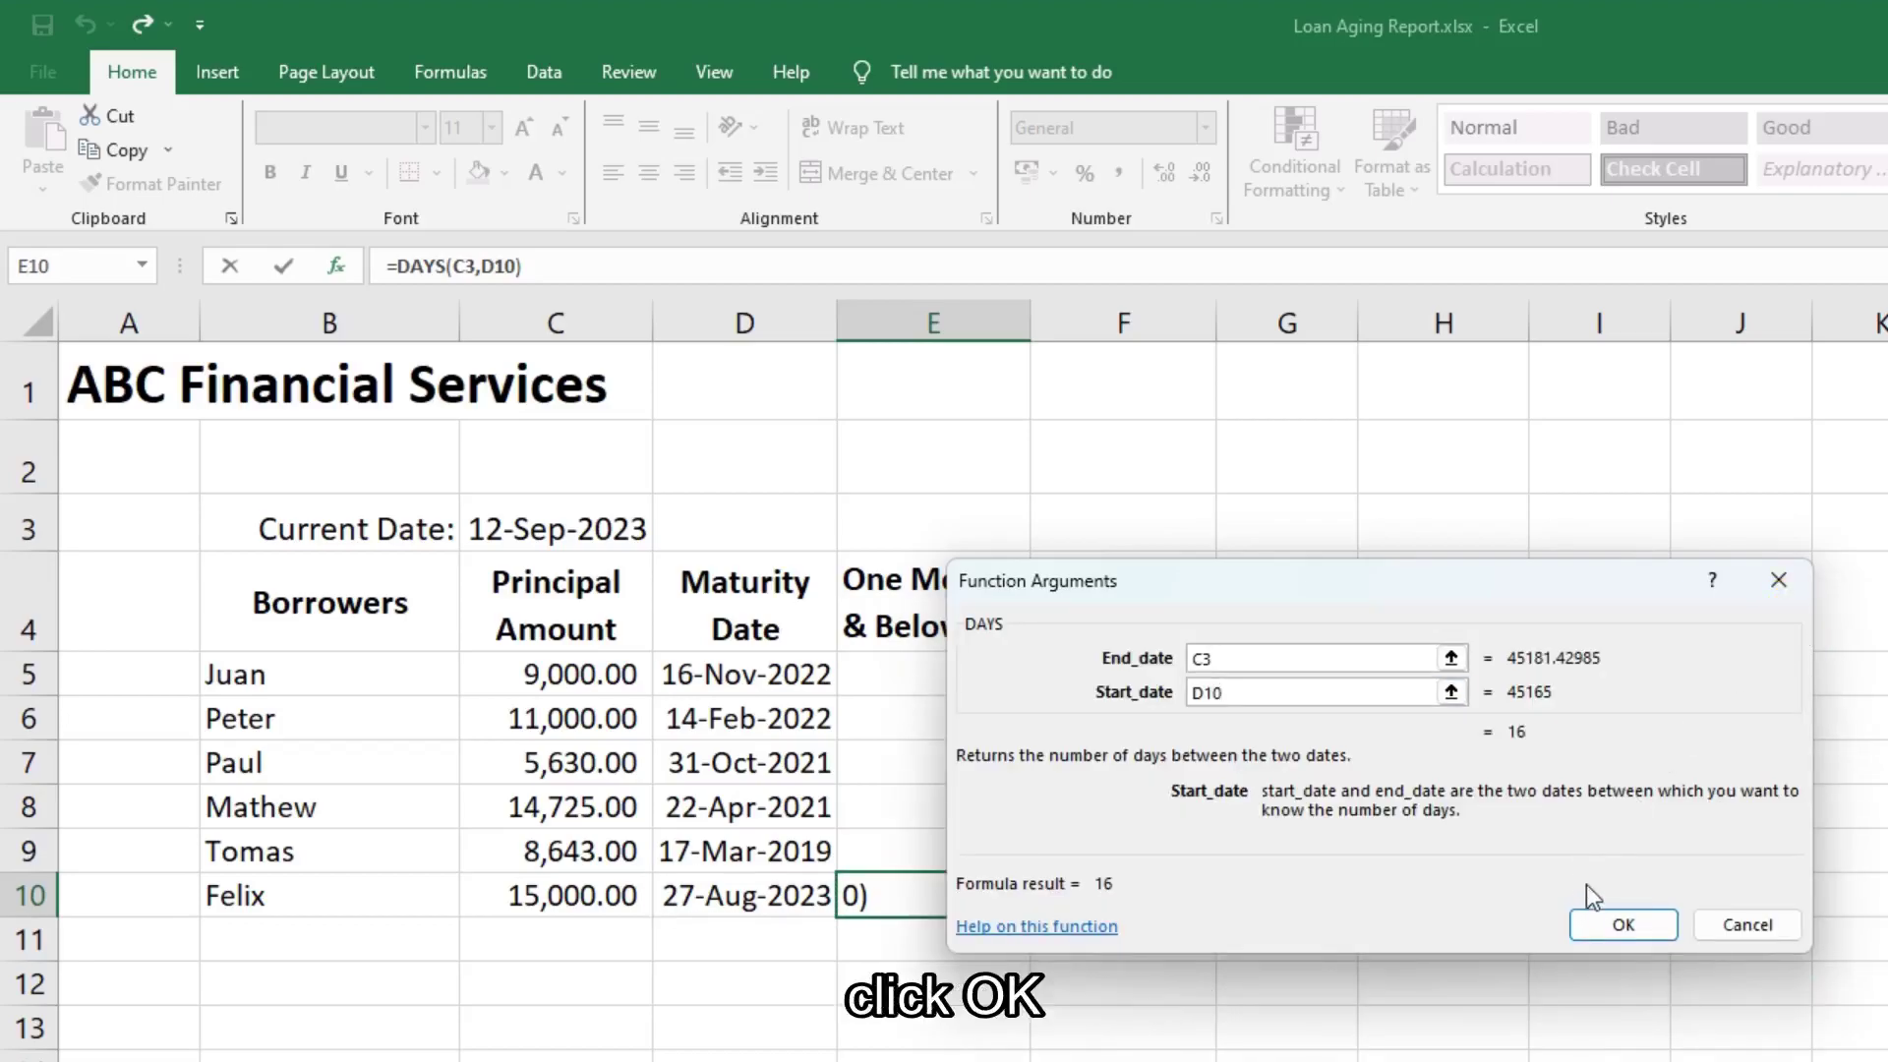
pyautogui.click(1606, 916)
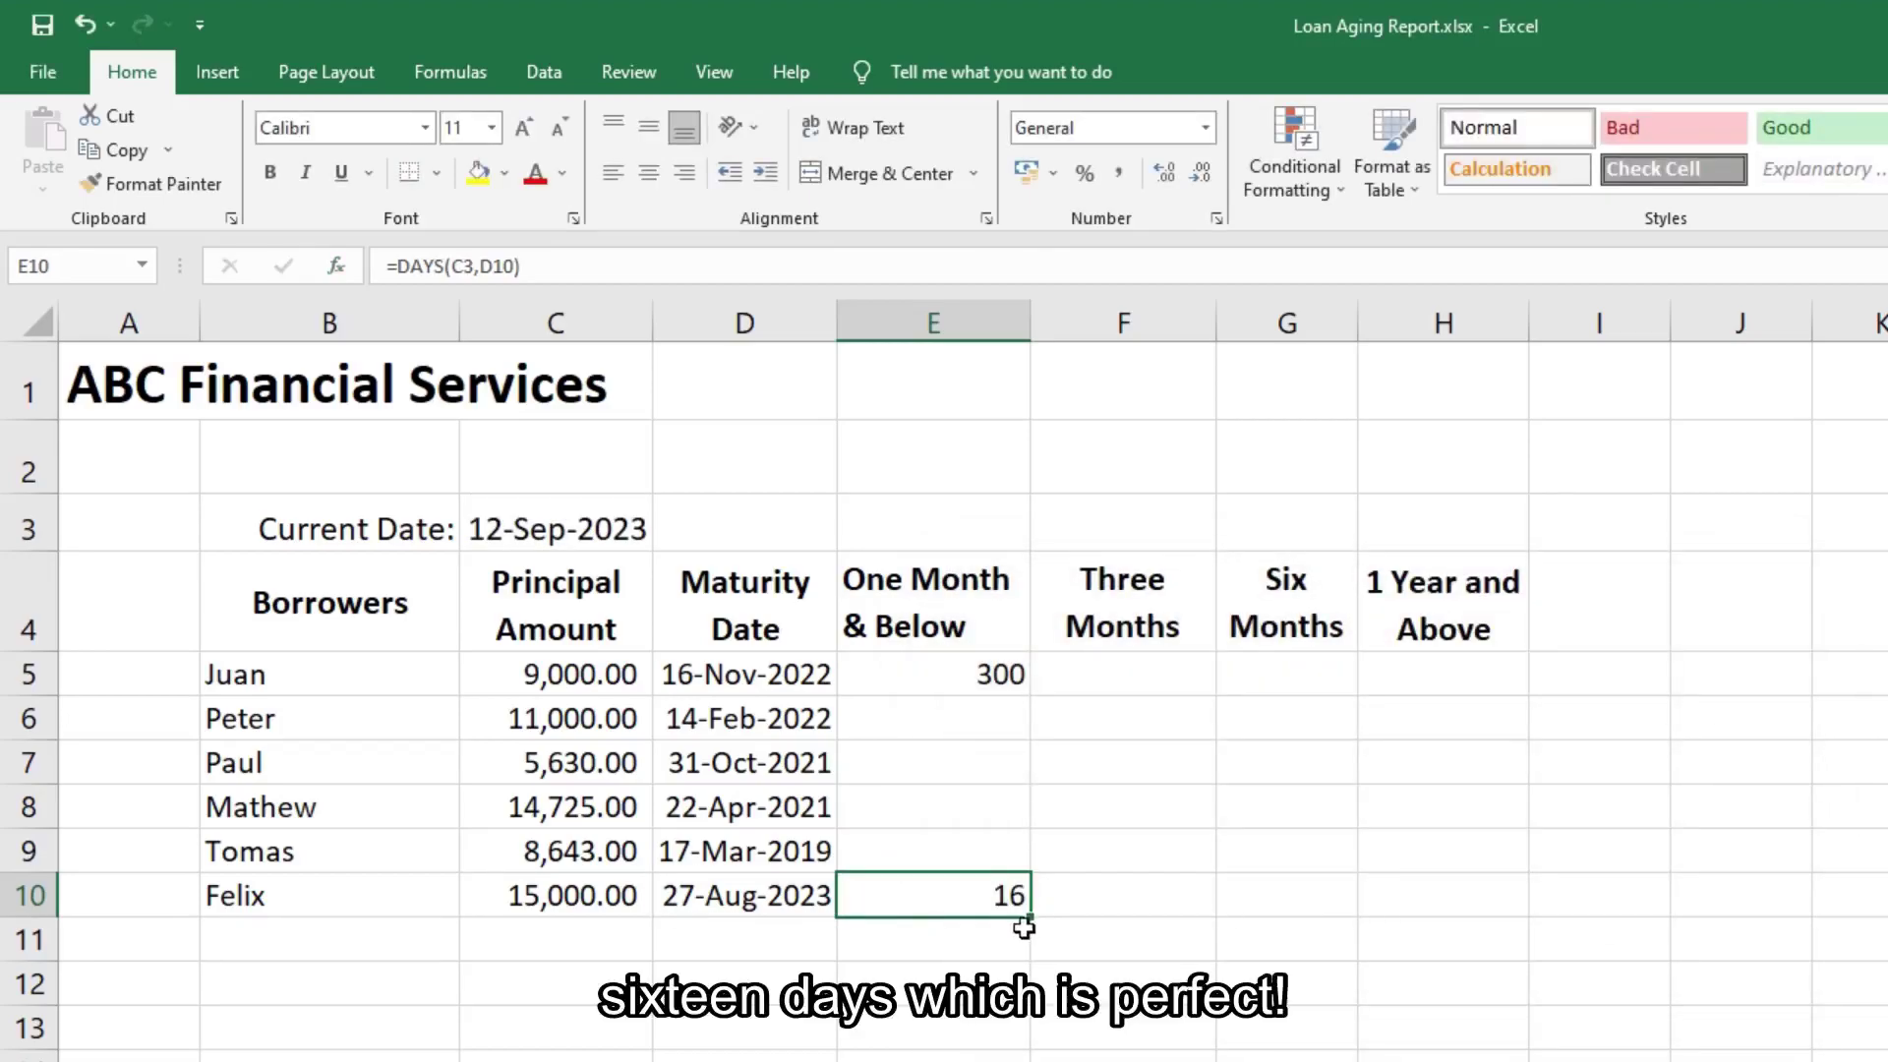
# Center the "One Month & Below" header in E4 horizontally and save the workbook.
pyautogui.click(923, 588)
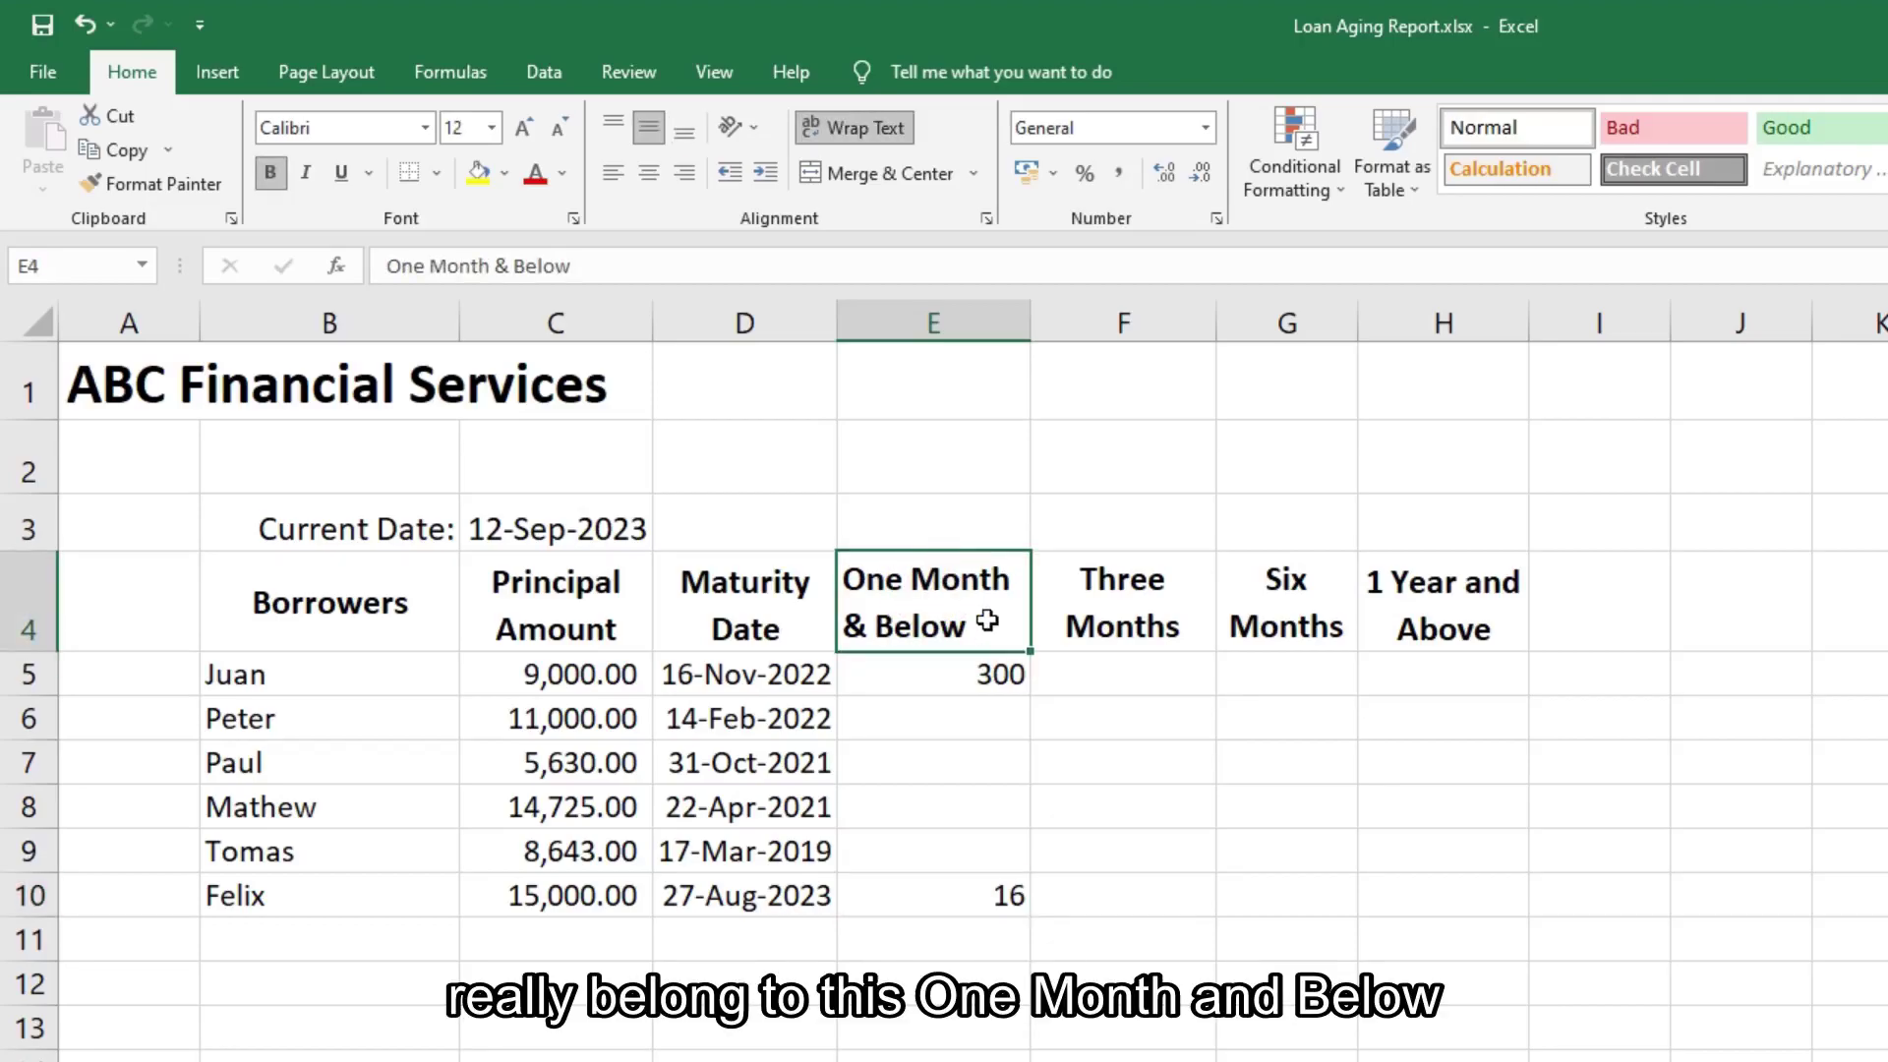
pyautogui.click(649, 174)
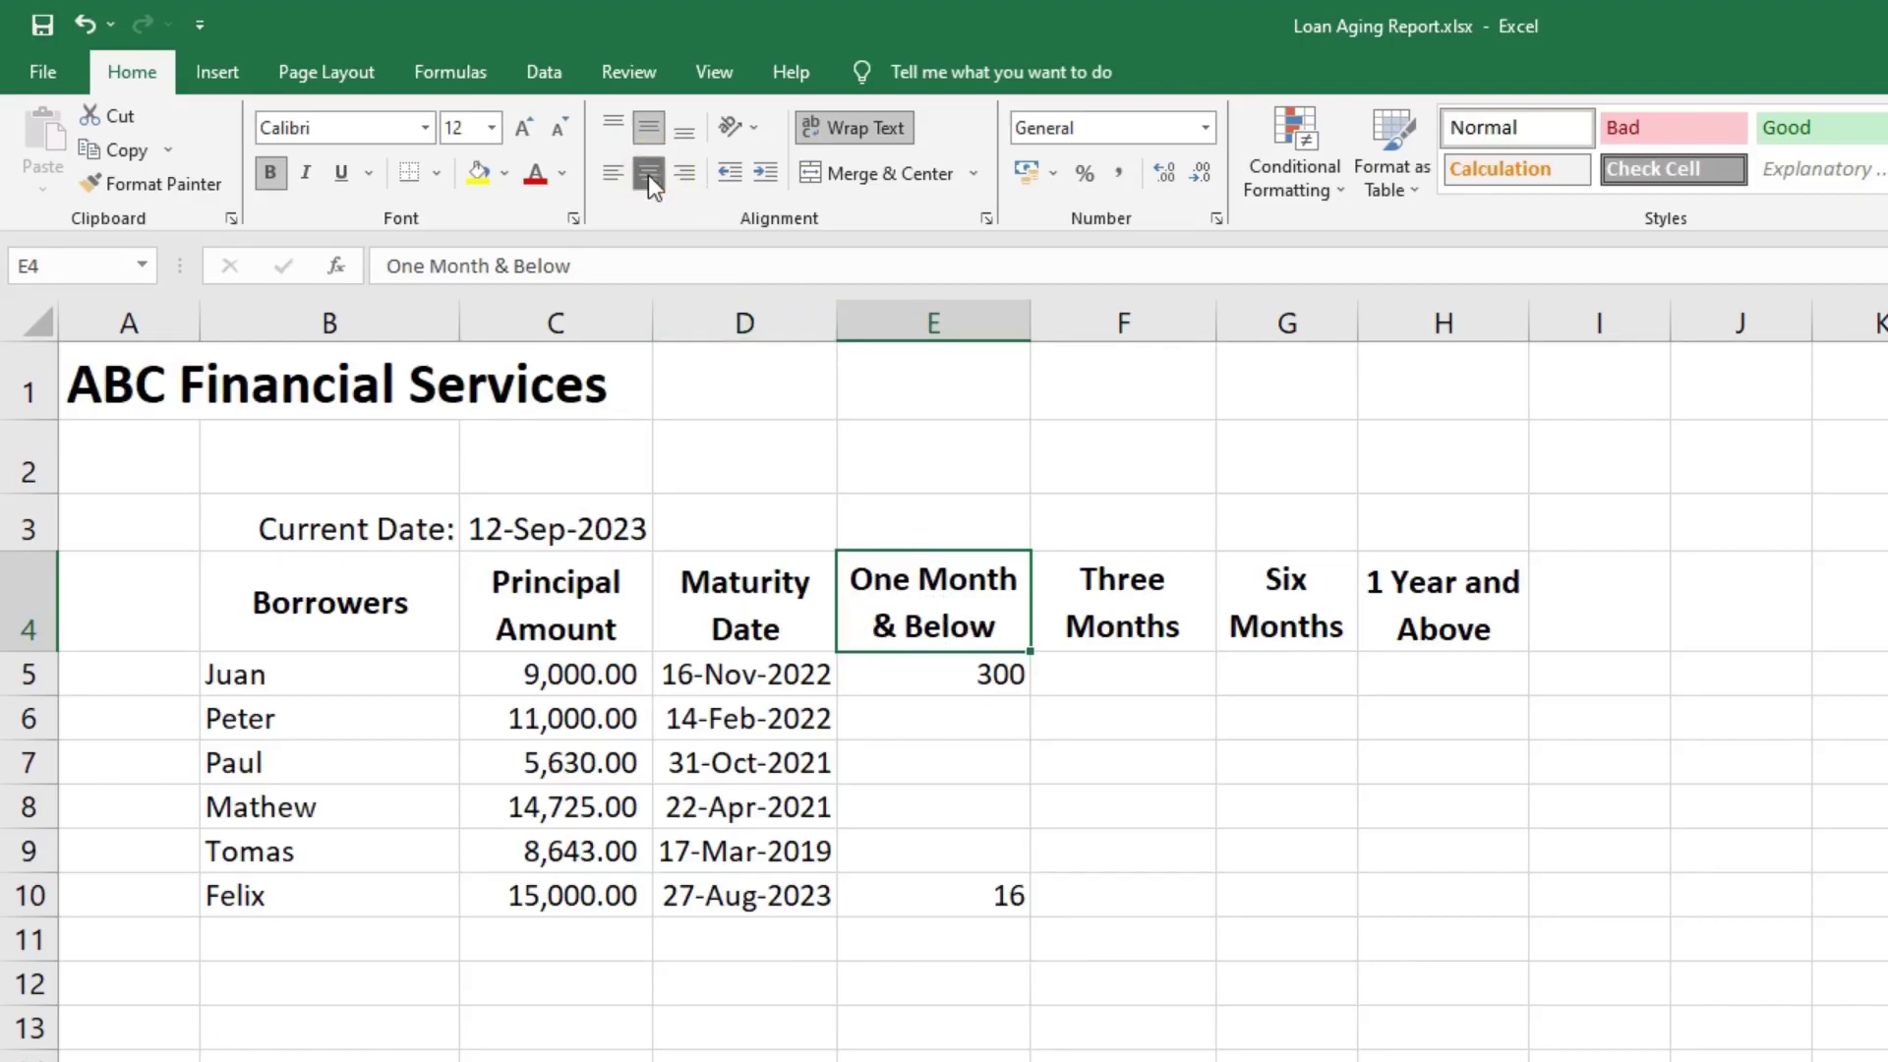
pyautogui.click(42, 25)
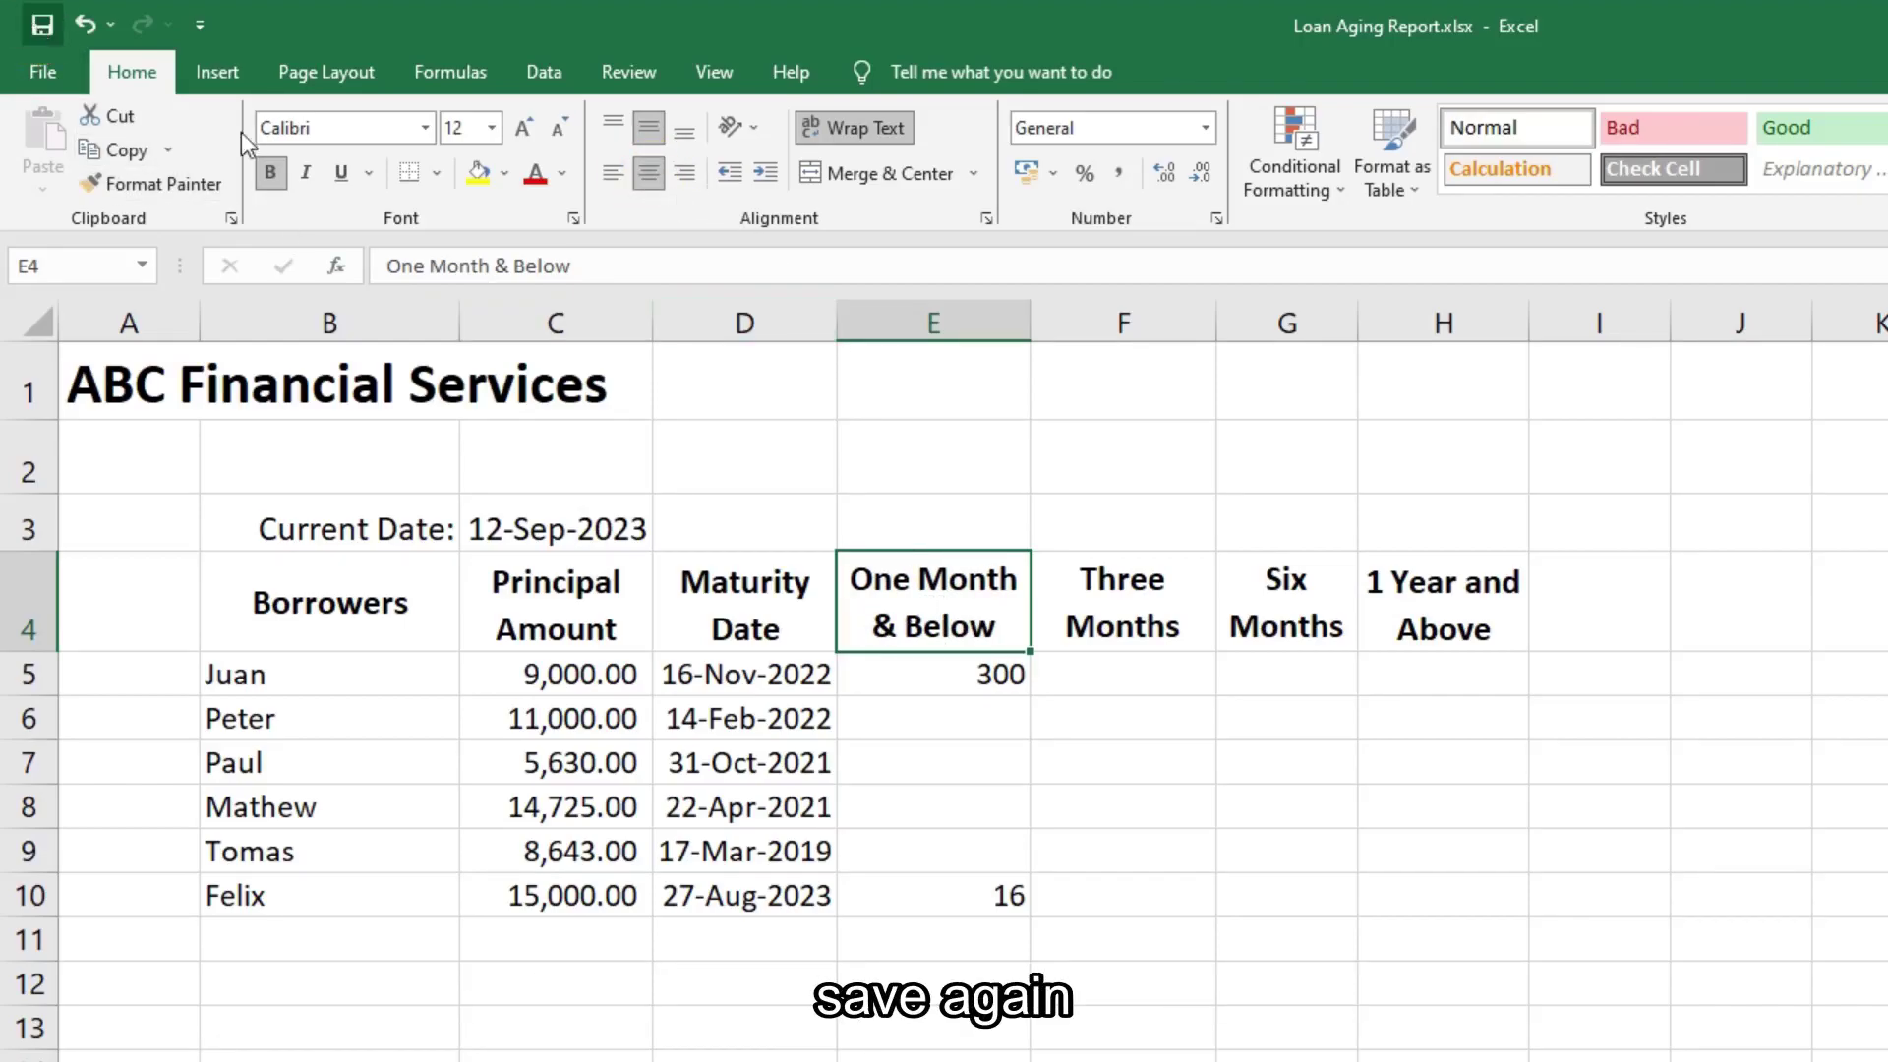
pyautogui.click(950, 899)
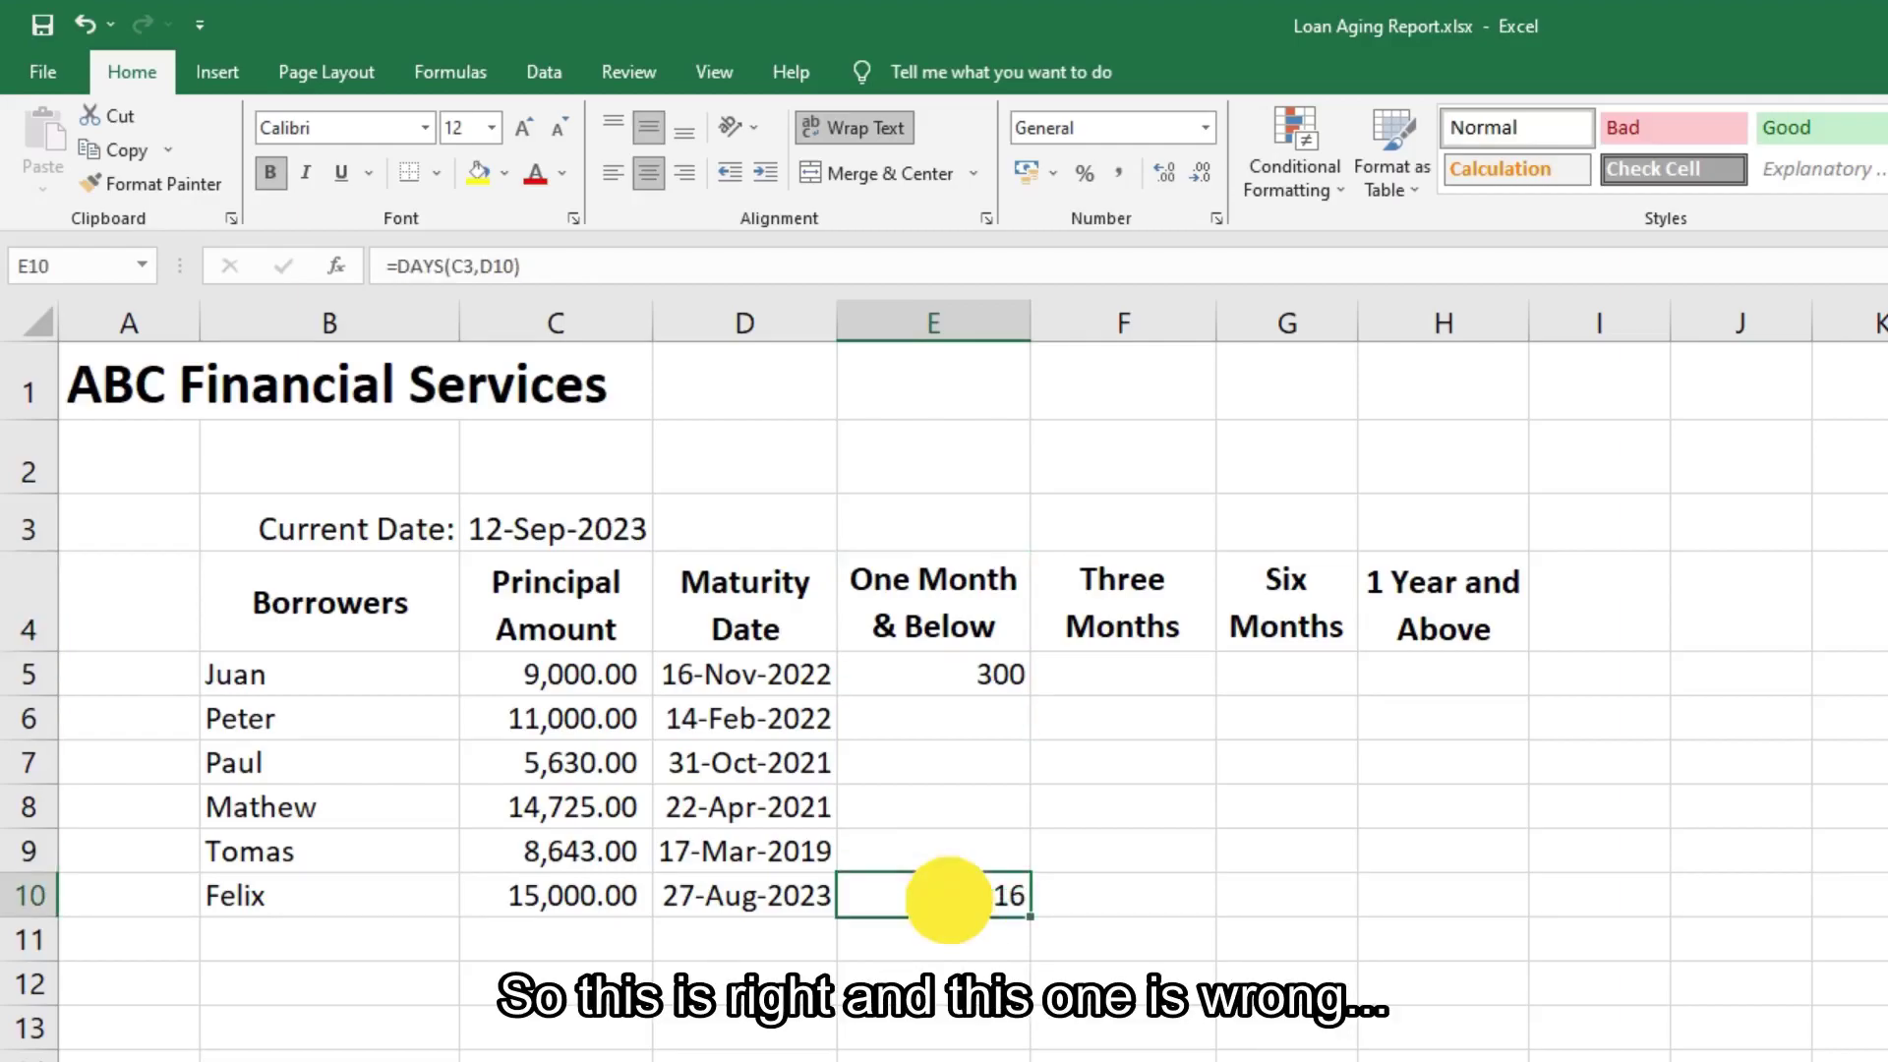
pyautogui.click(959, 675)
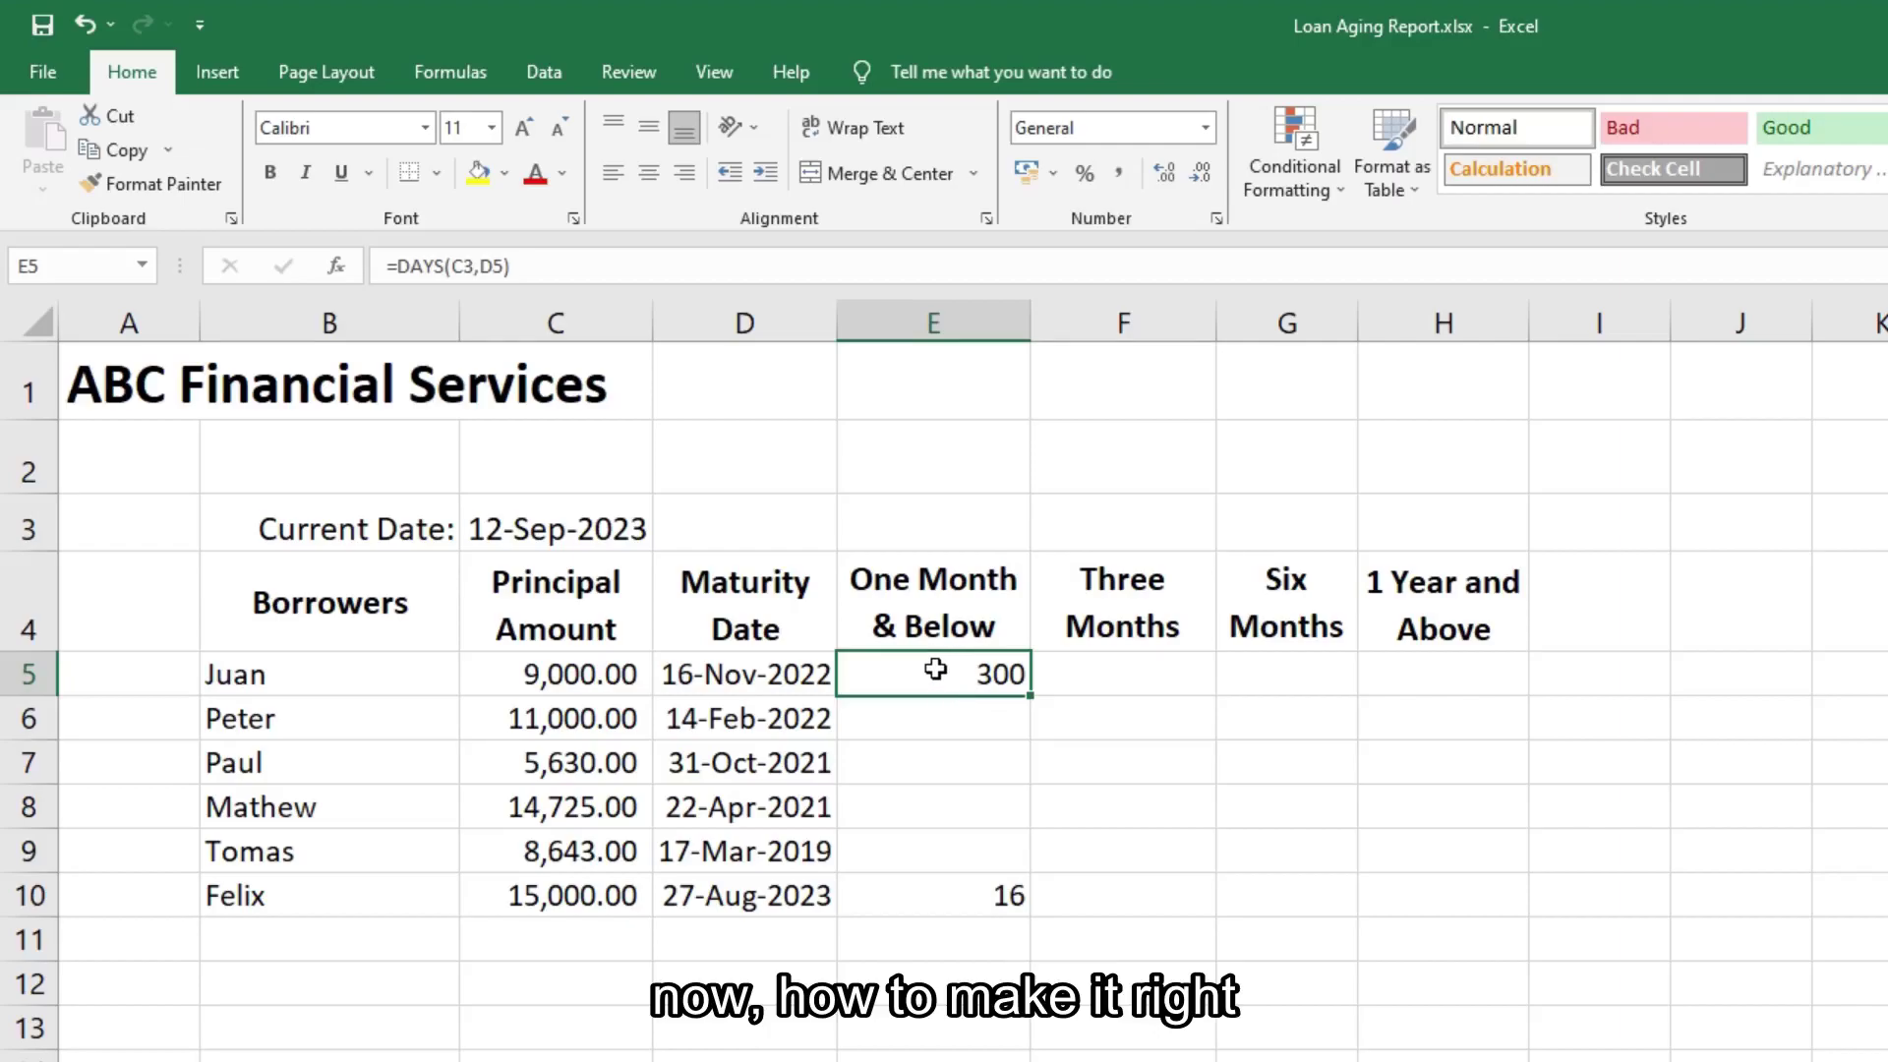
pyautogui.click(1092, 682)
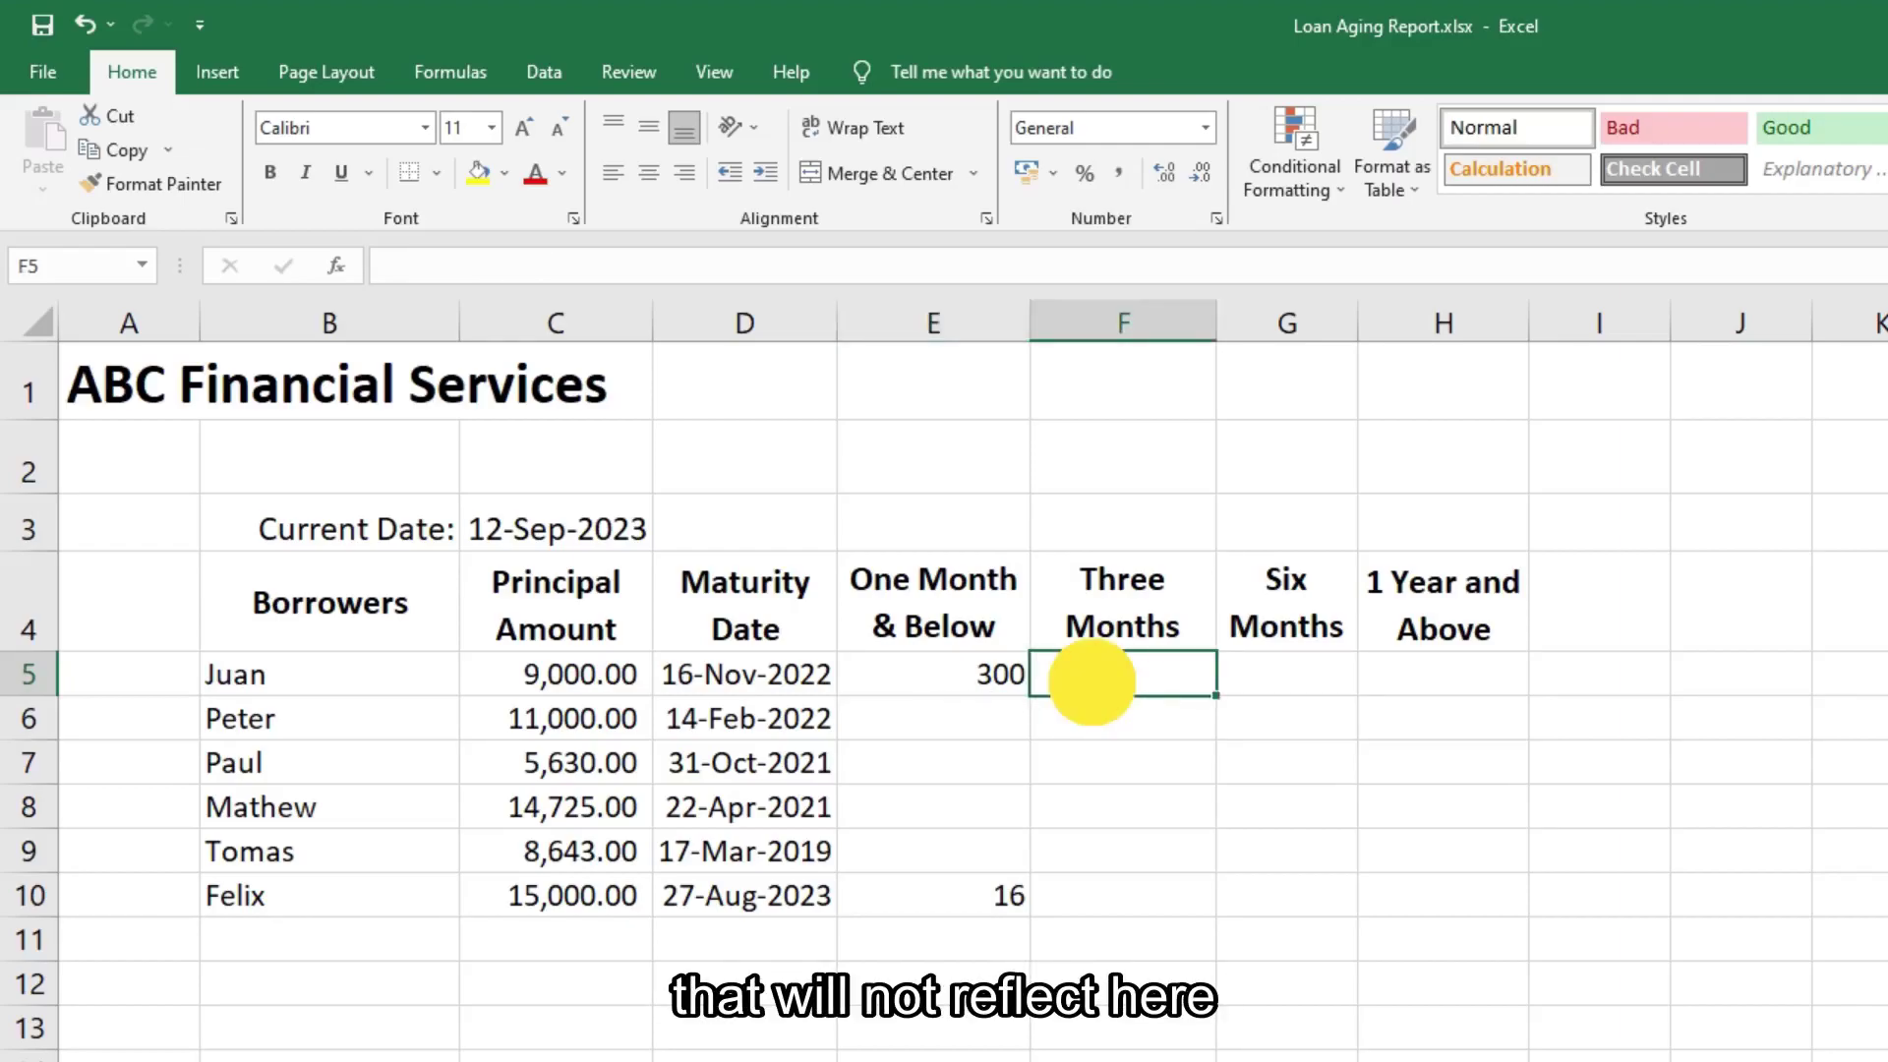
pyautogui.click(1288, 678)
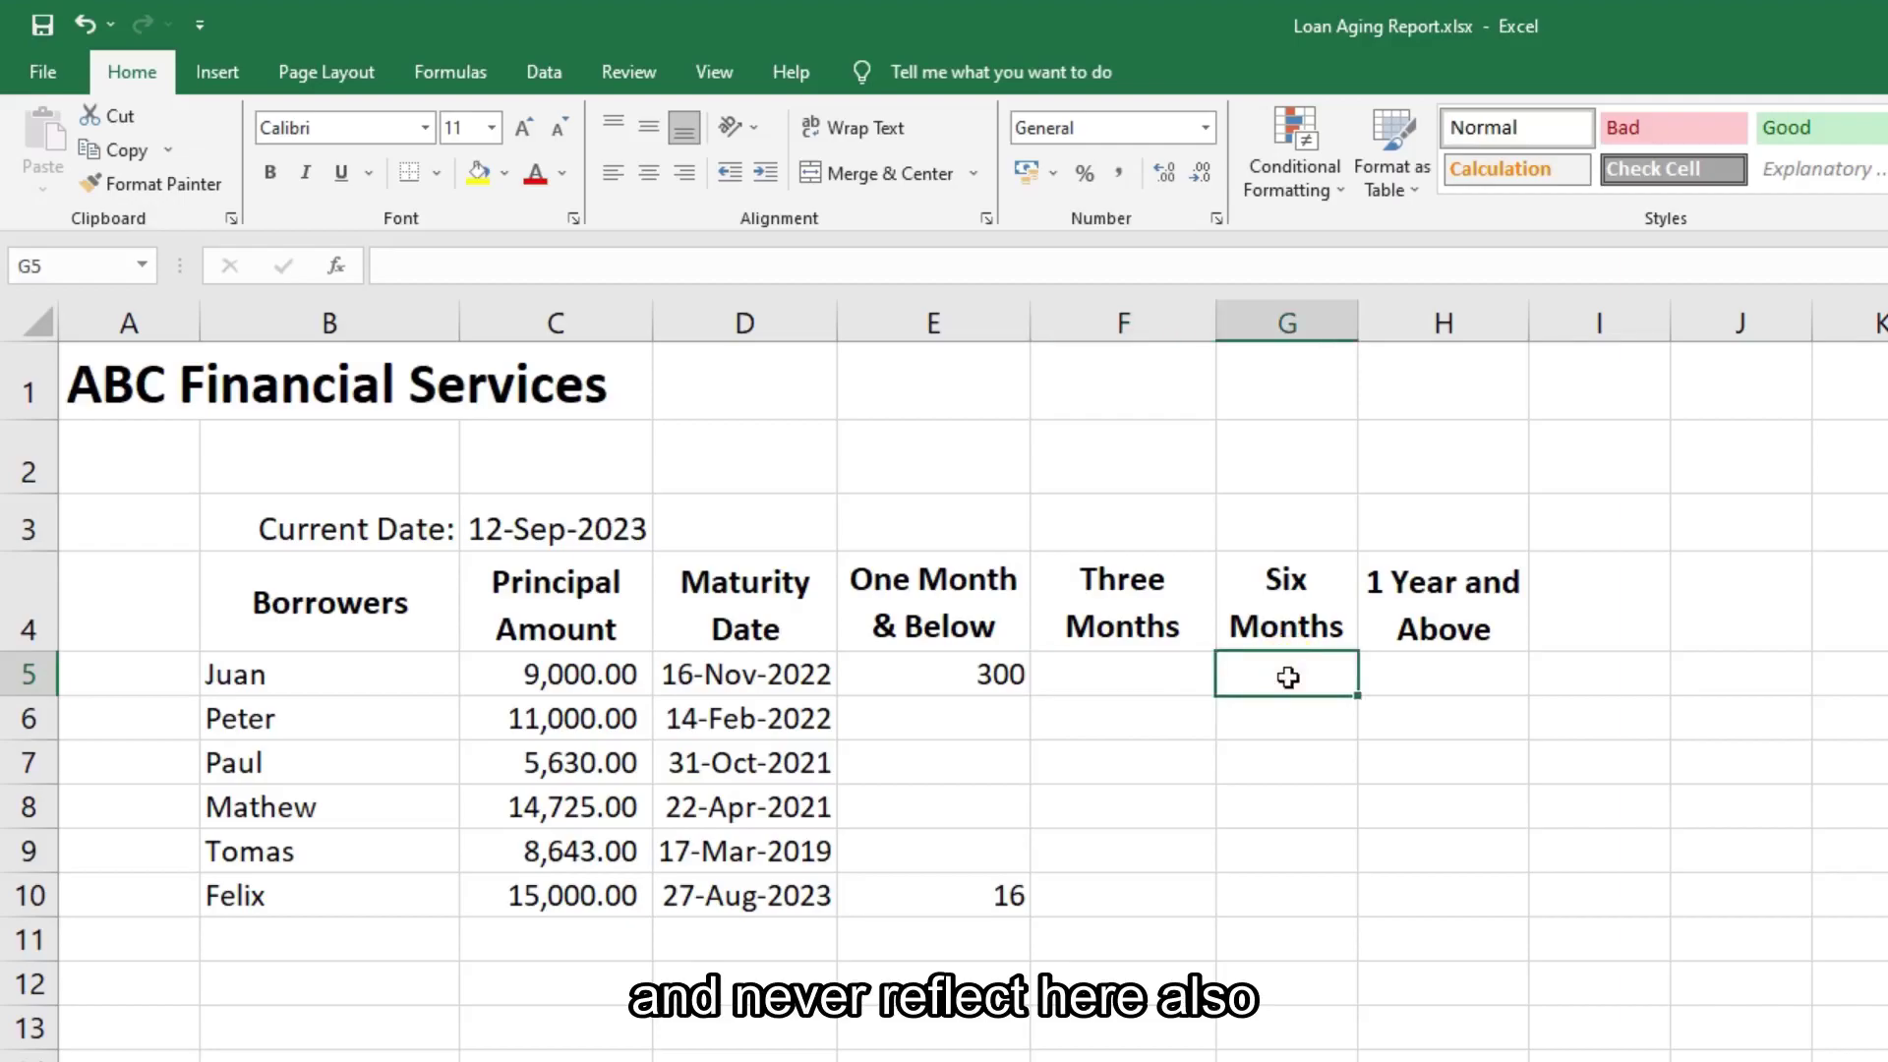
pyautogui.click(1459, 679)
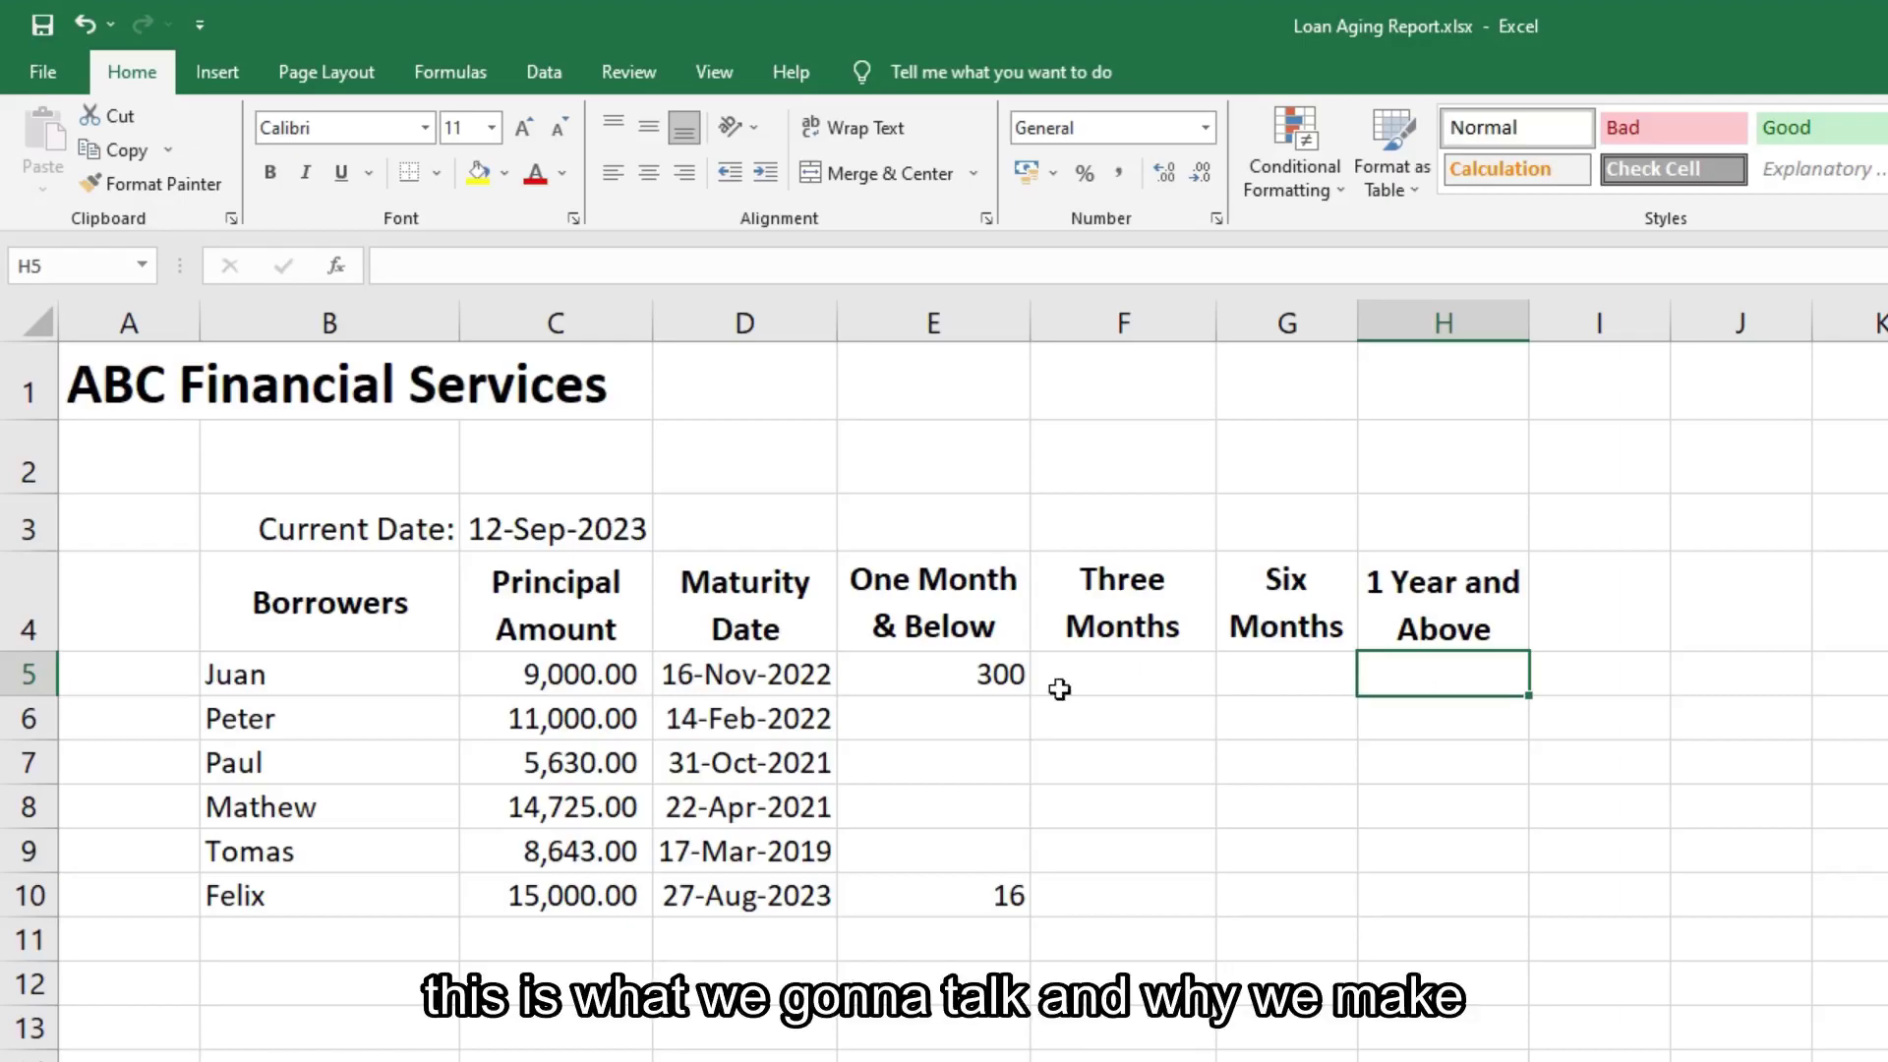
pyautogui.click(911, 678)
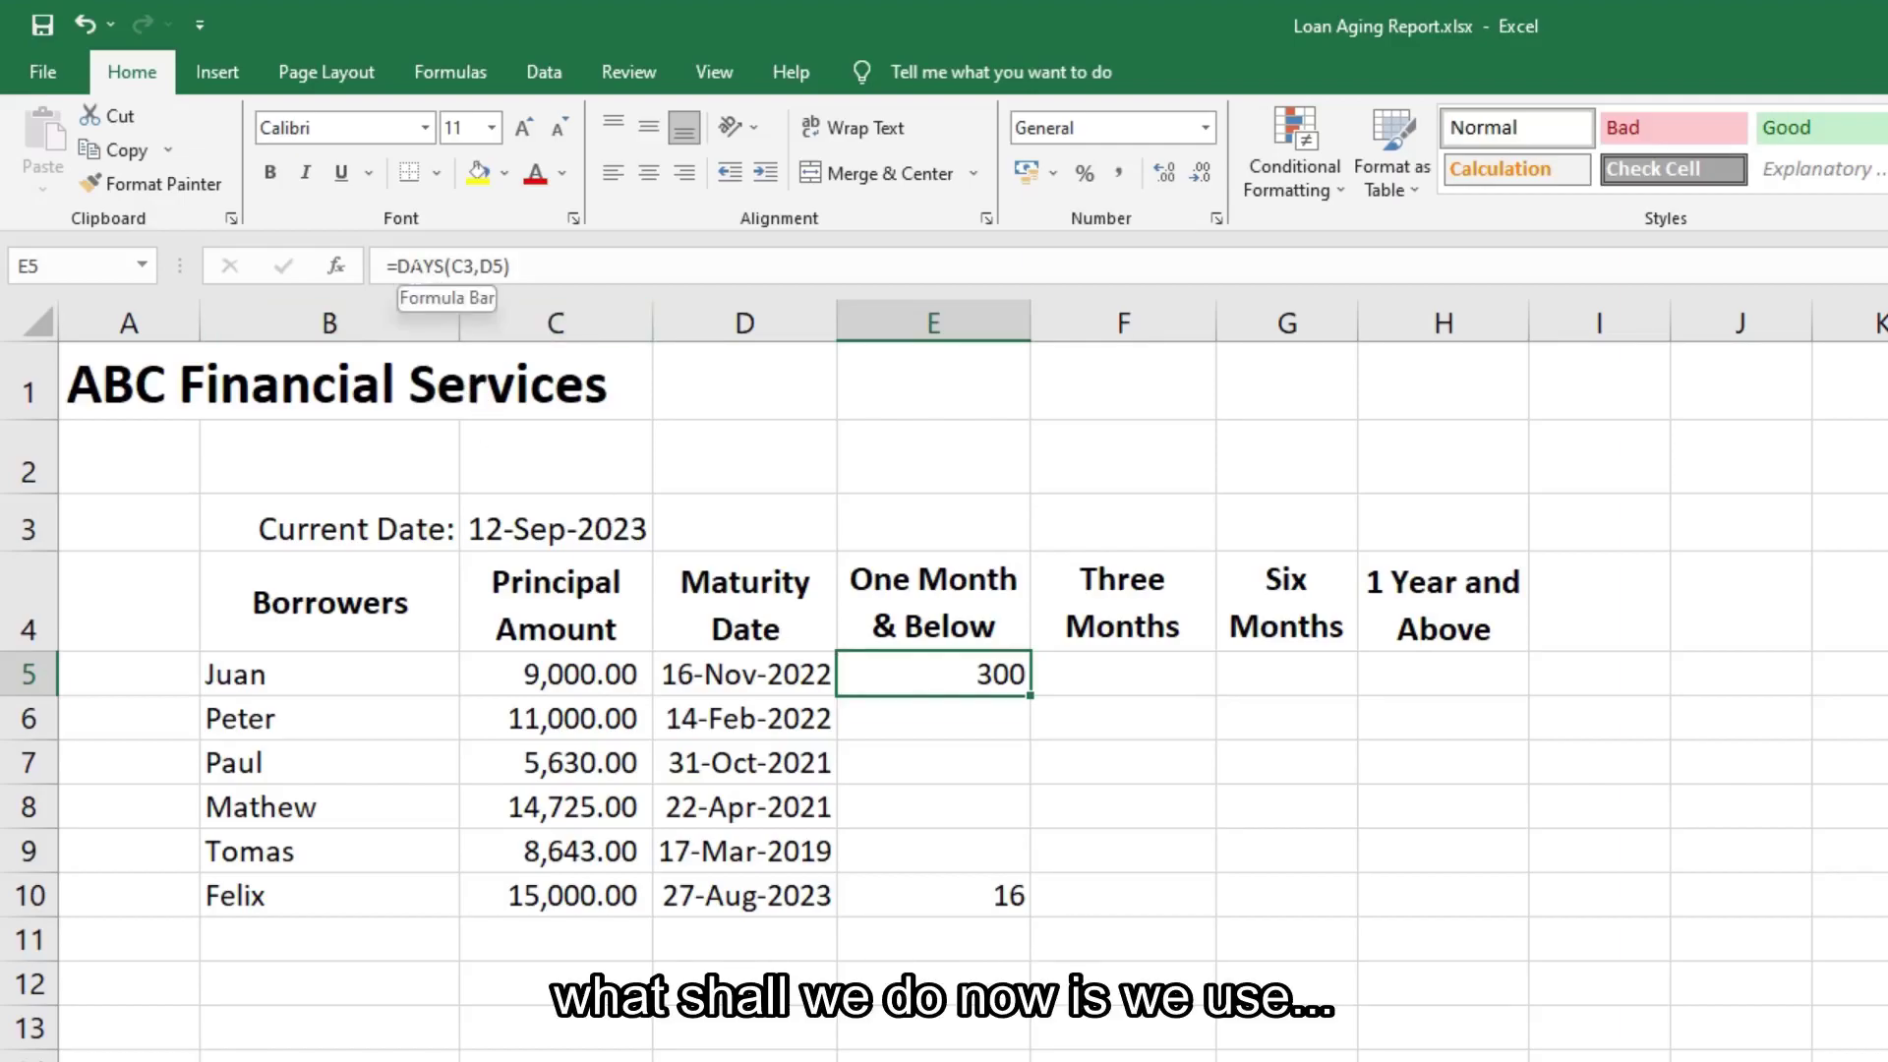
pyautogui.click(393, 265)
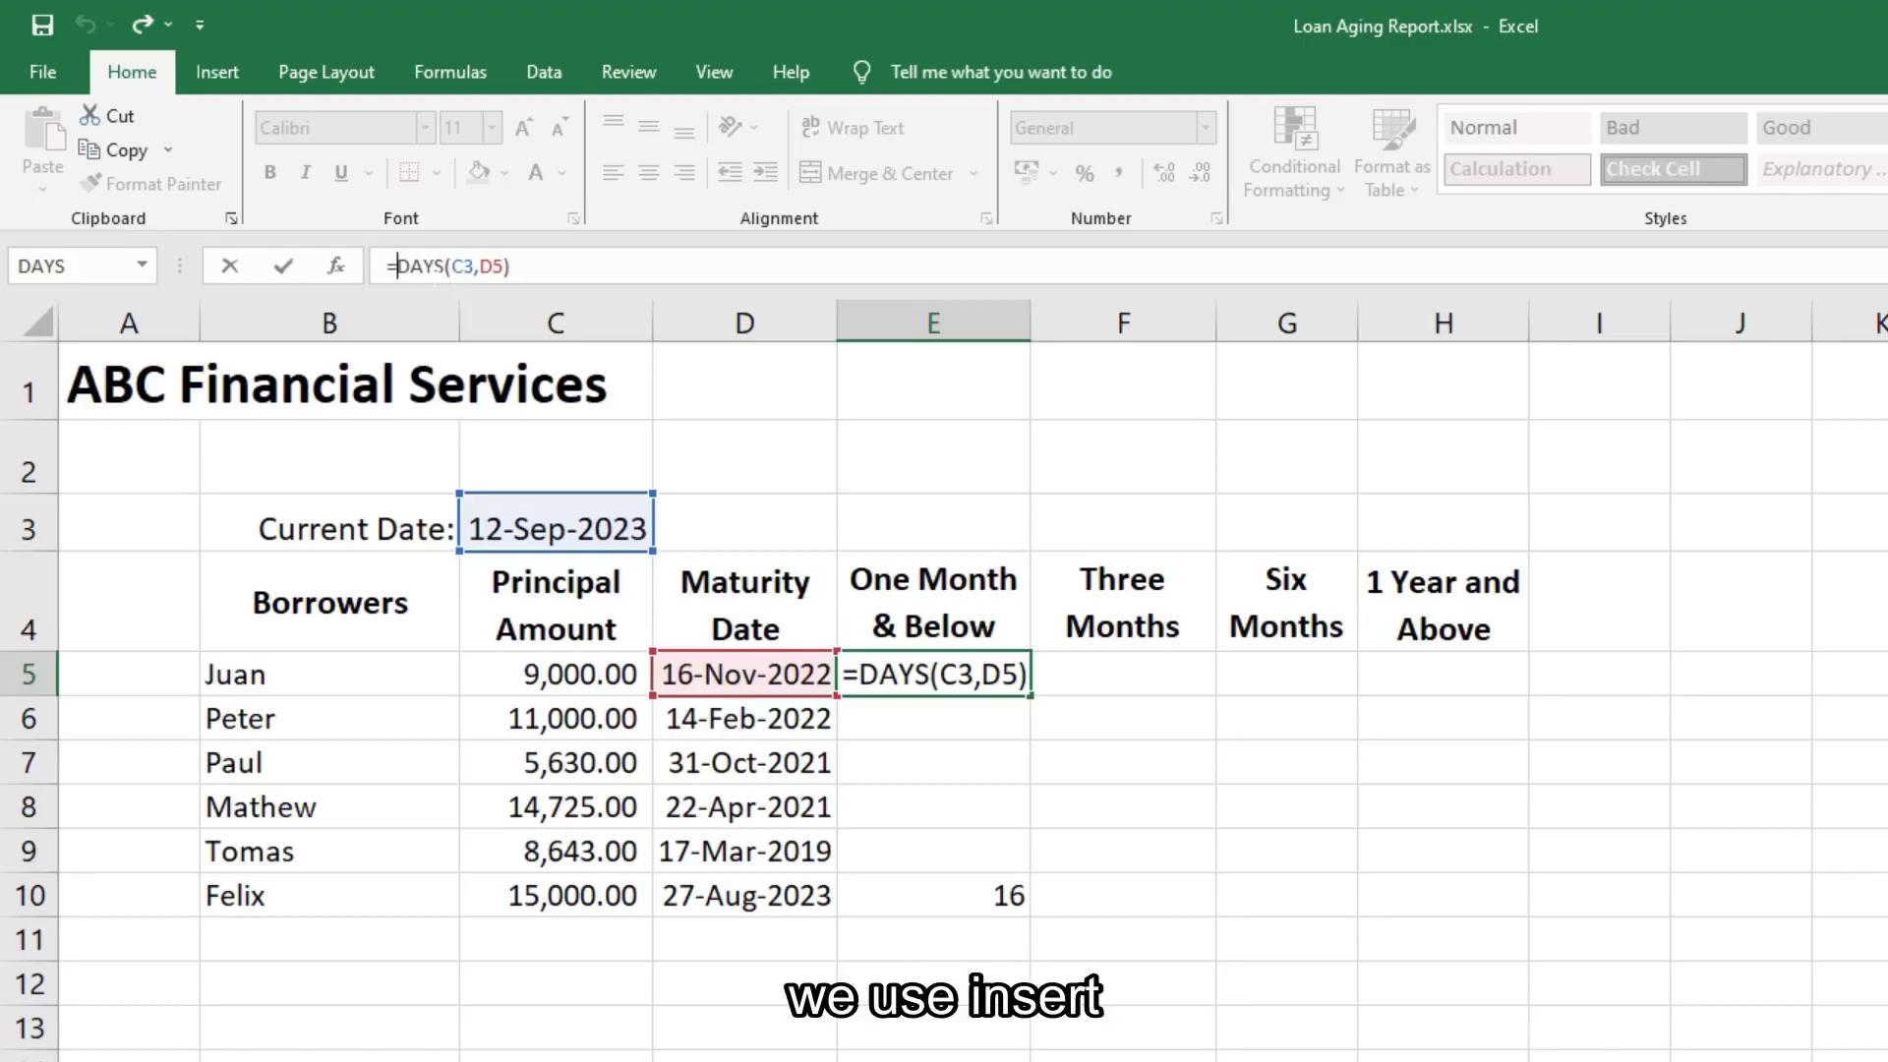
pyautogui.click(283, 265)
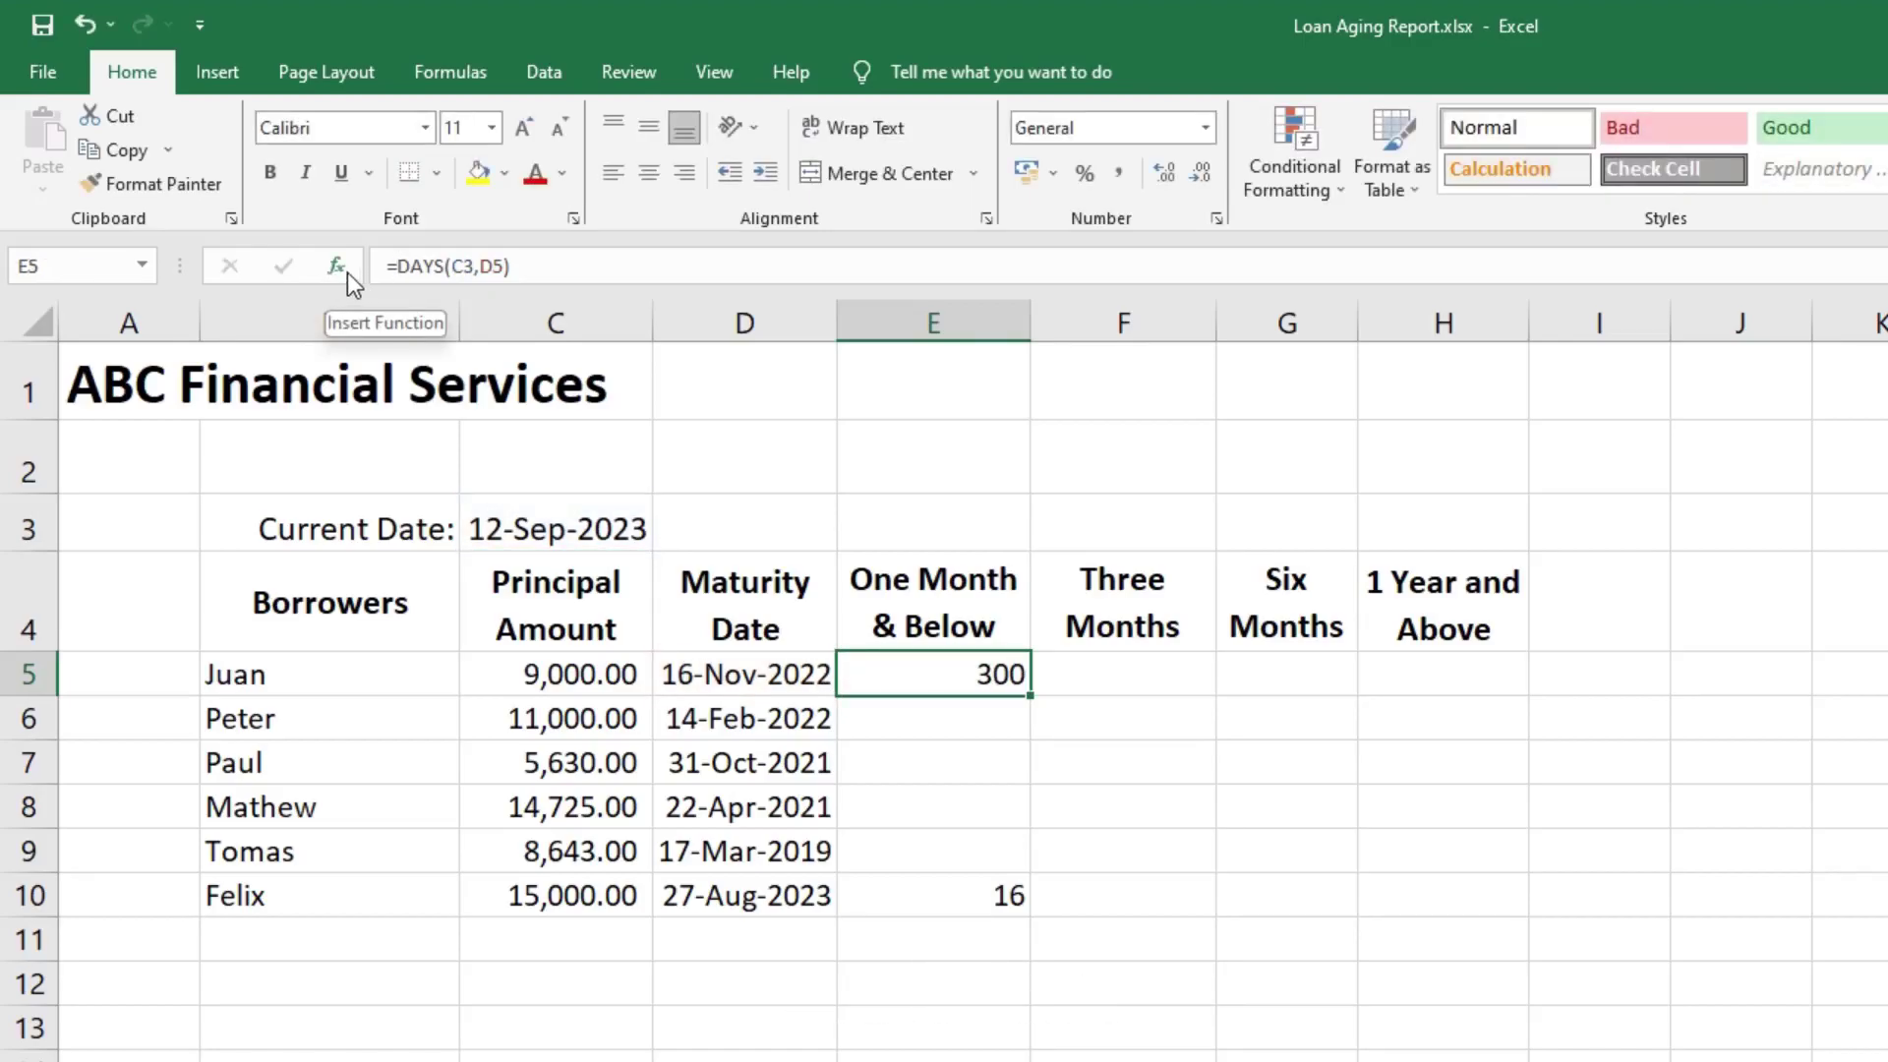
pyautogui.click(335, 267)
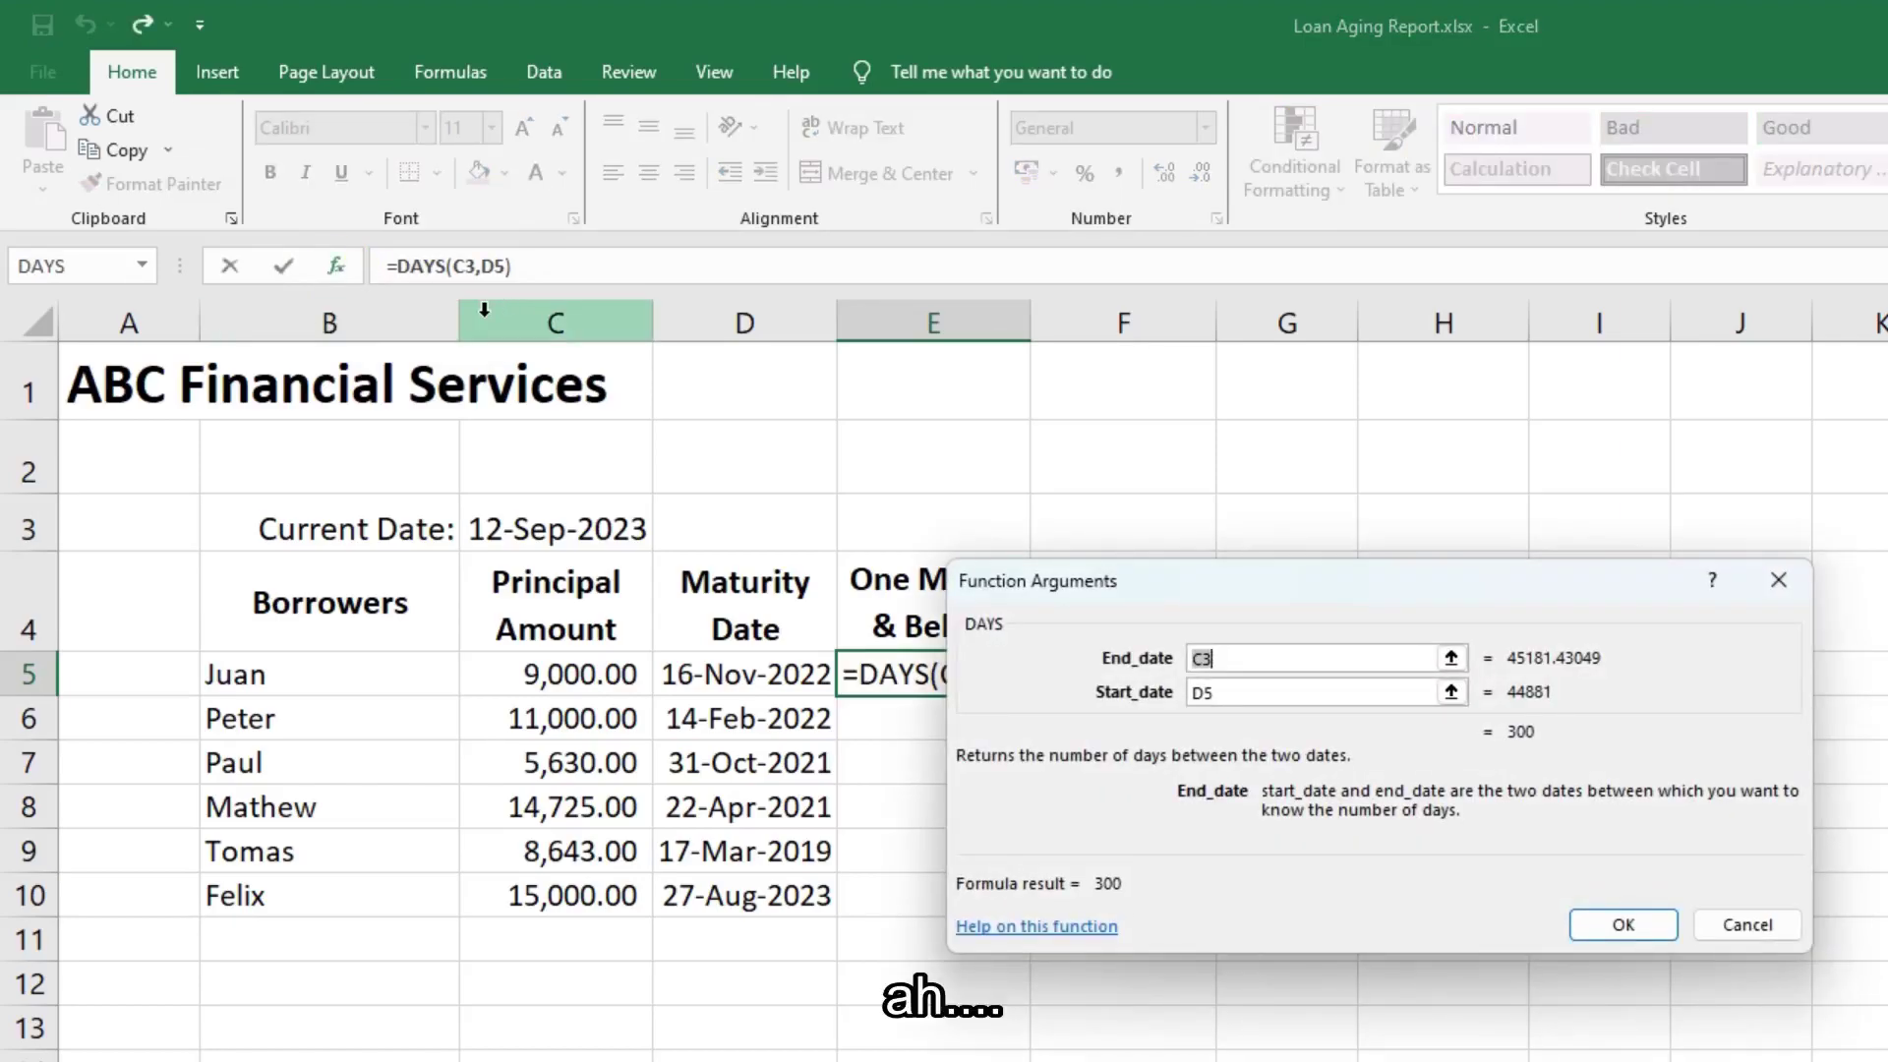
pyautogui.click(1749, 926)
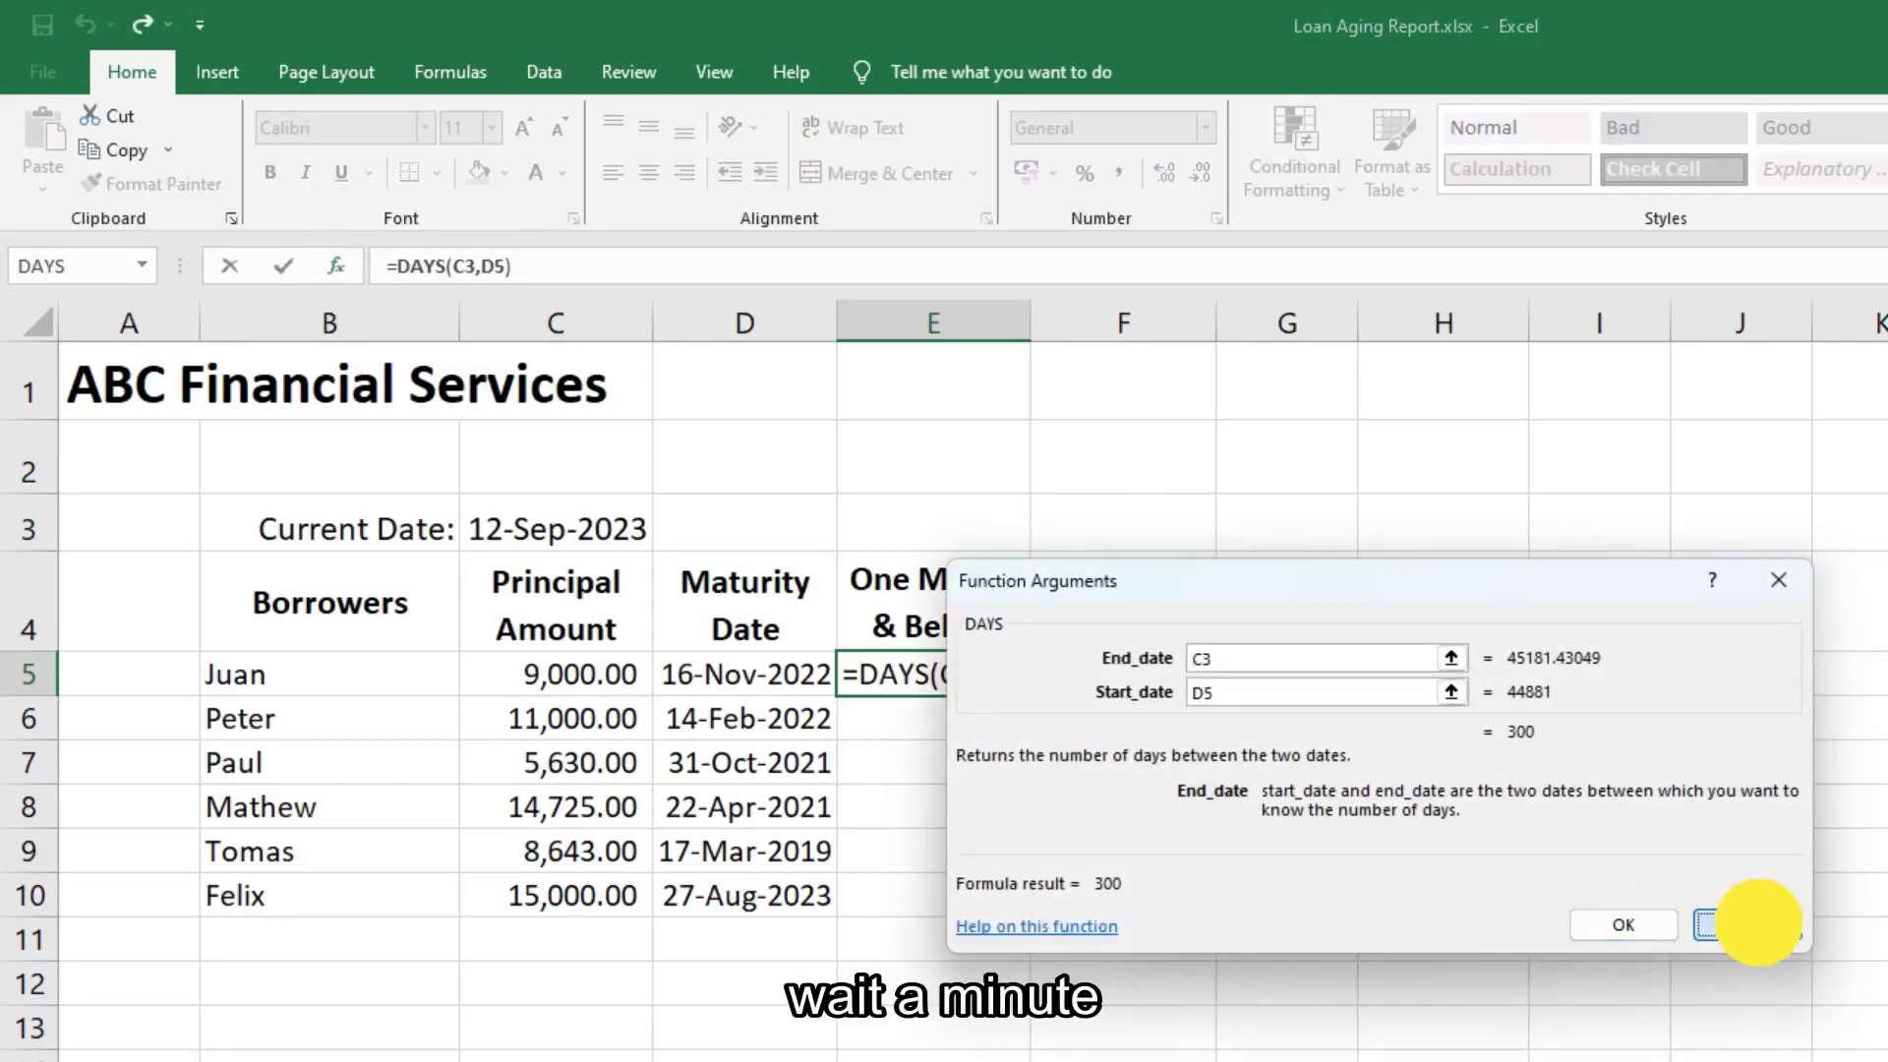
pyautogui.click(931, 721)
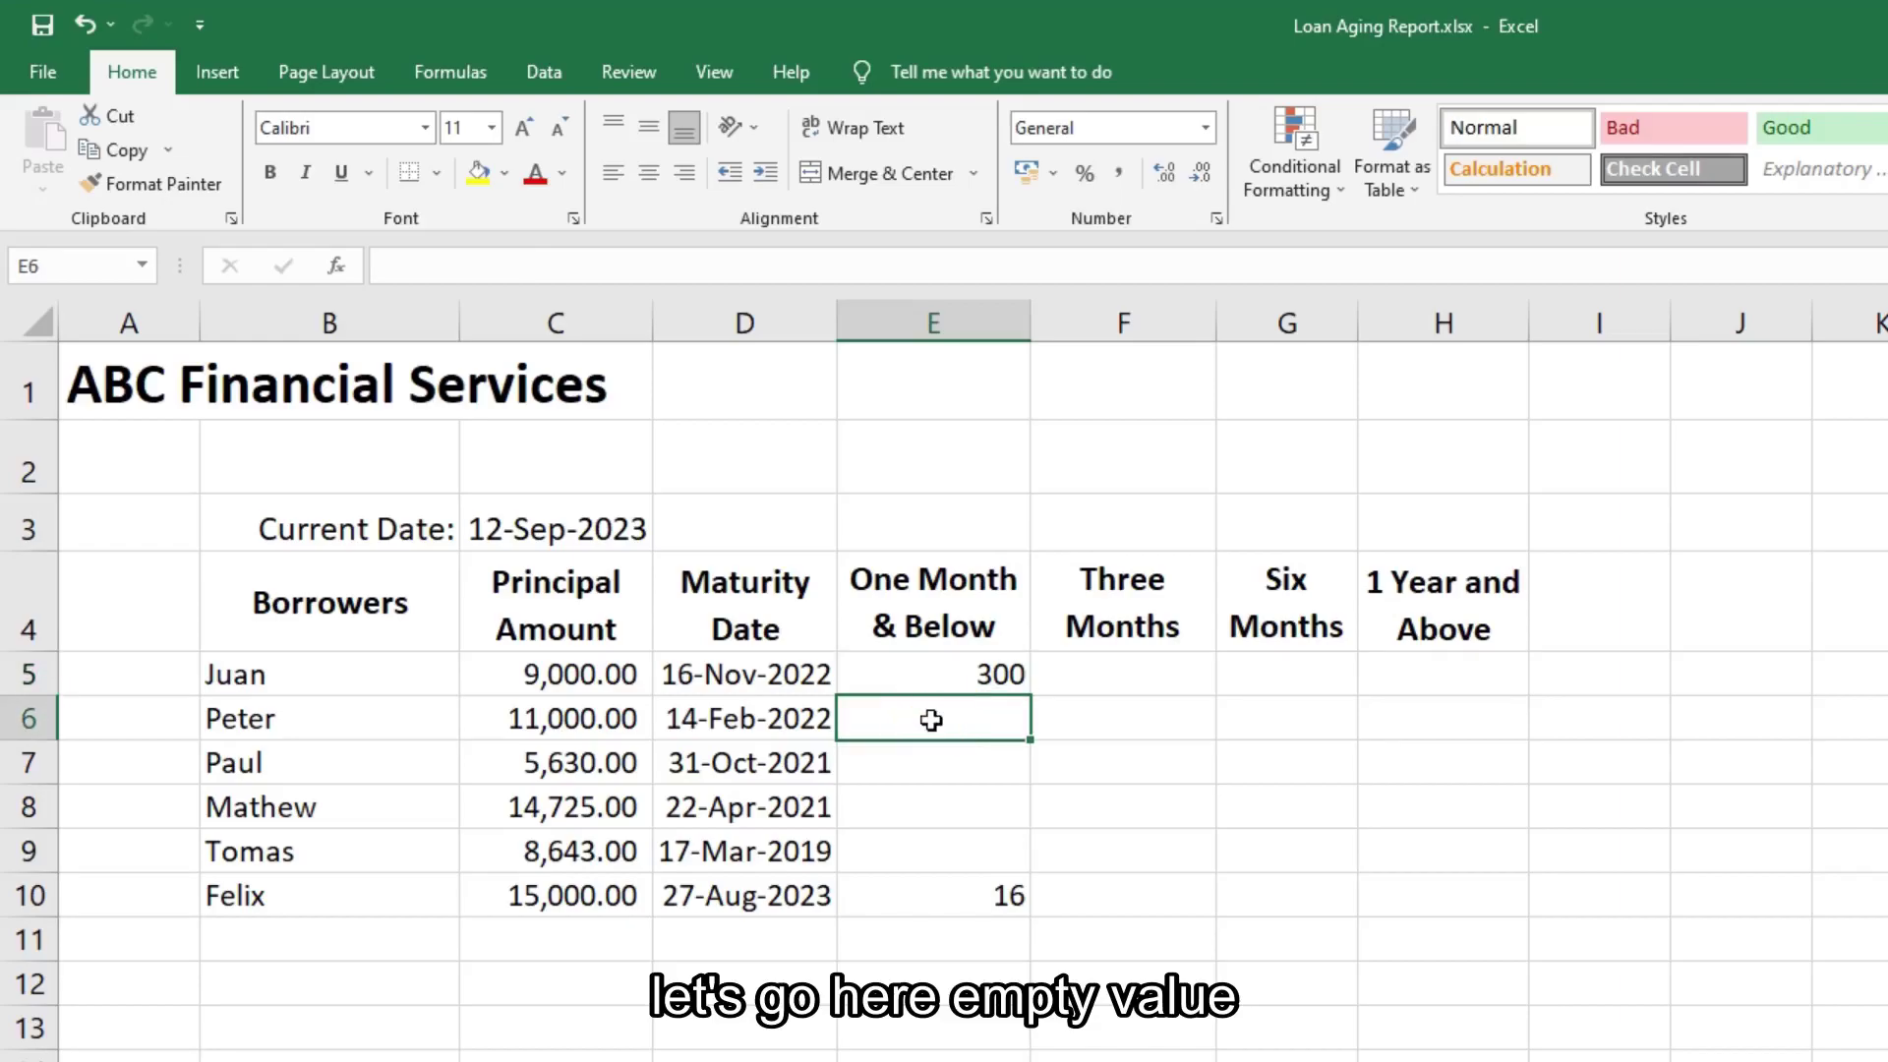
pyautogui.click(339, 268)
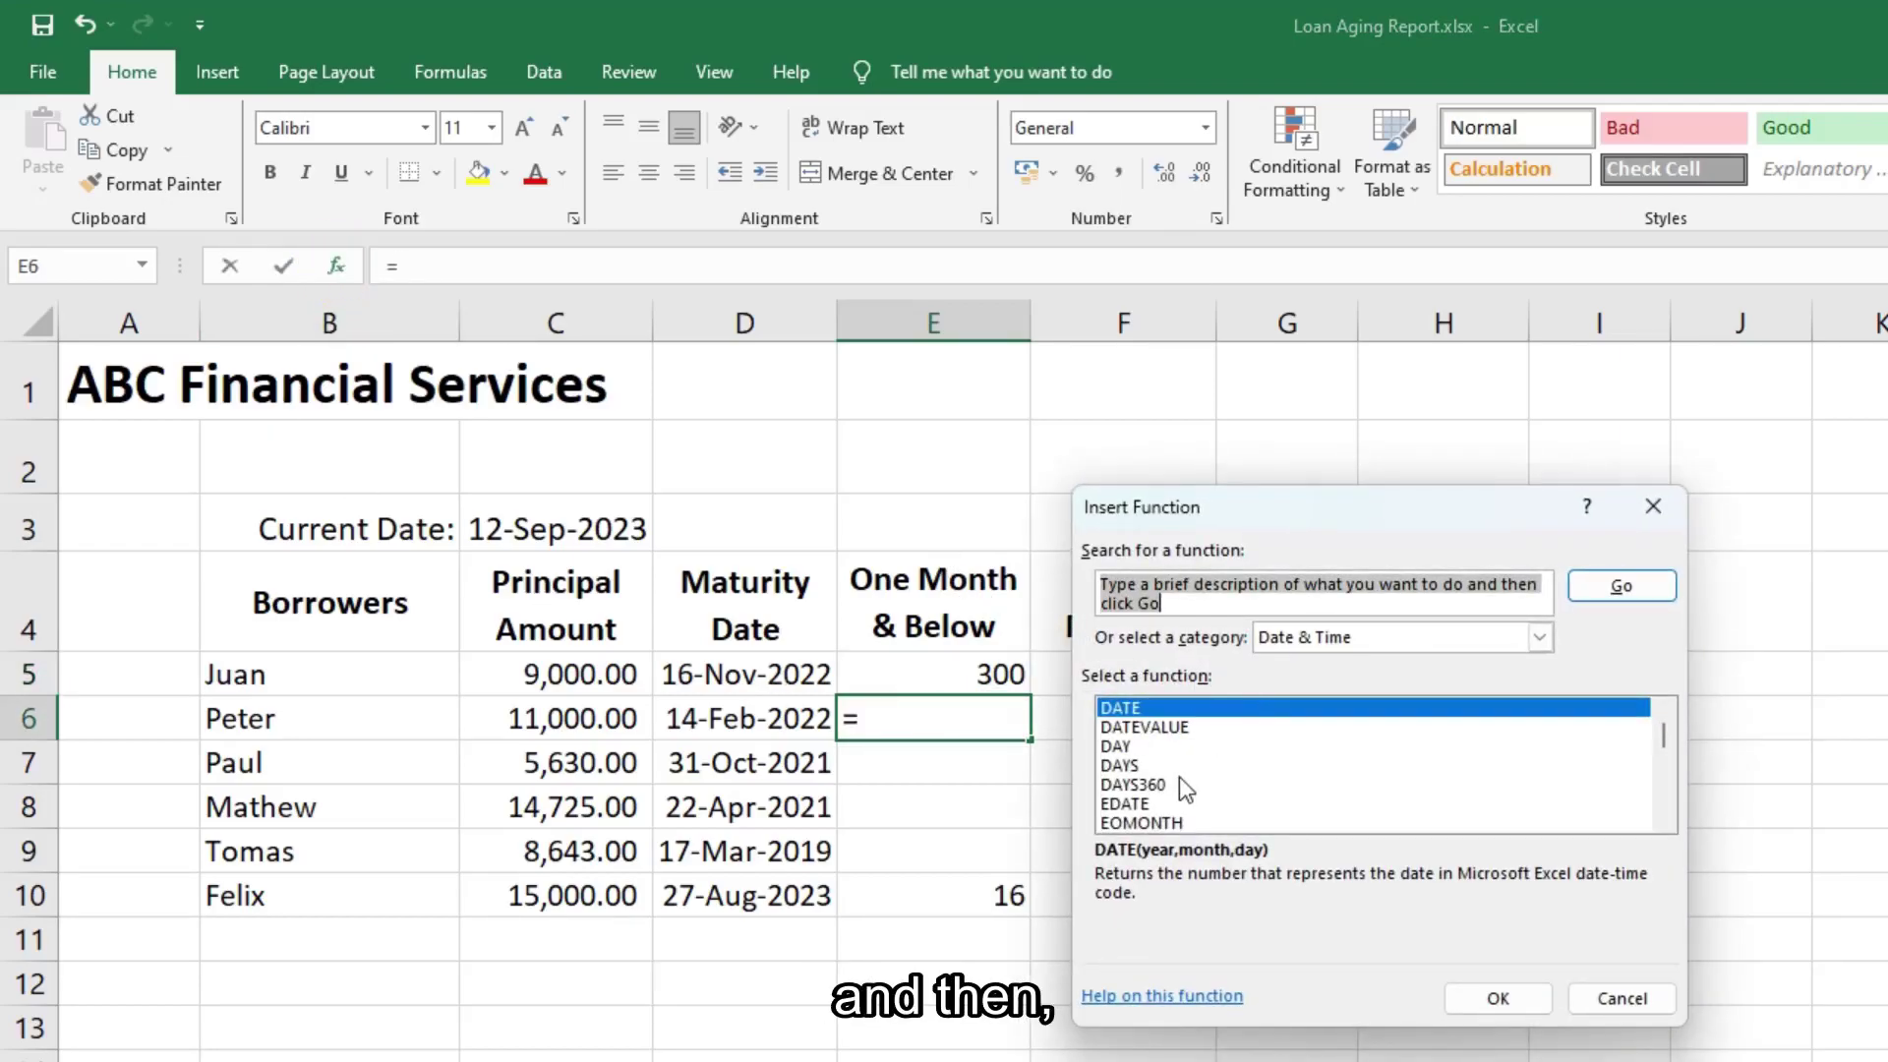
pyautogui.click(1264, 584)
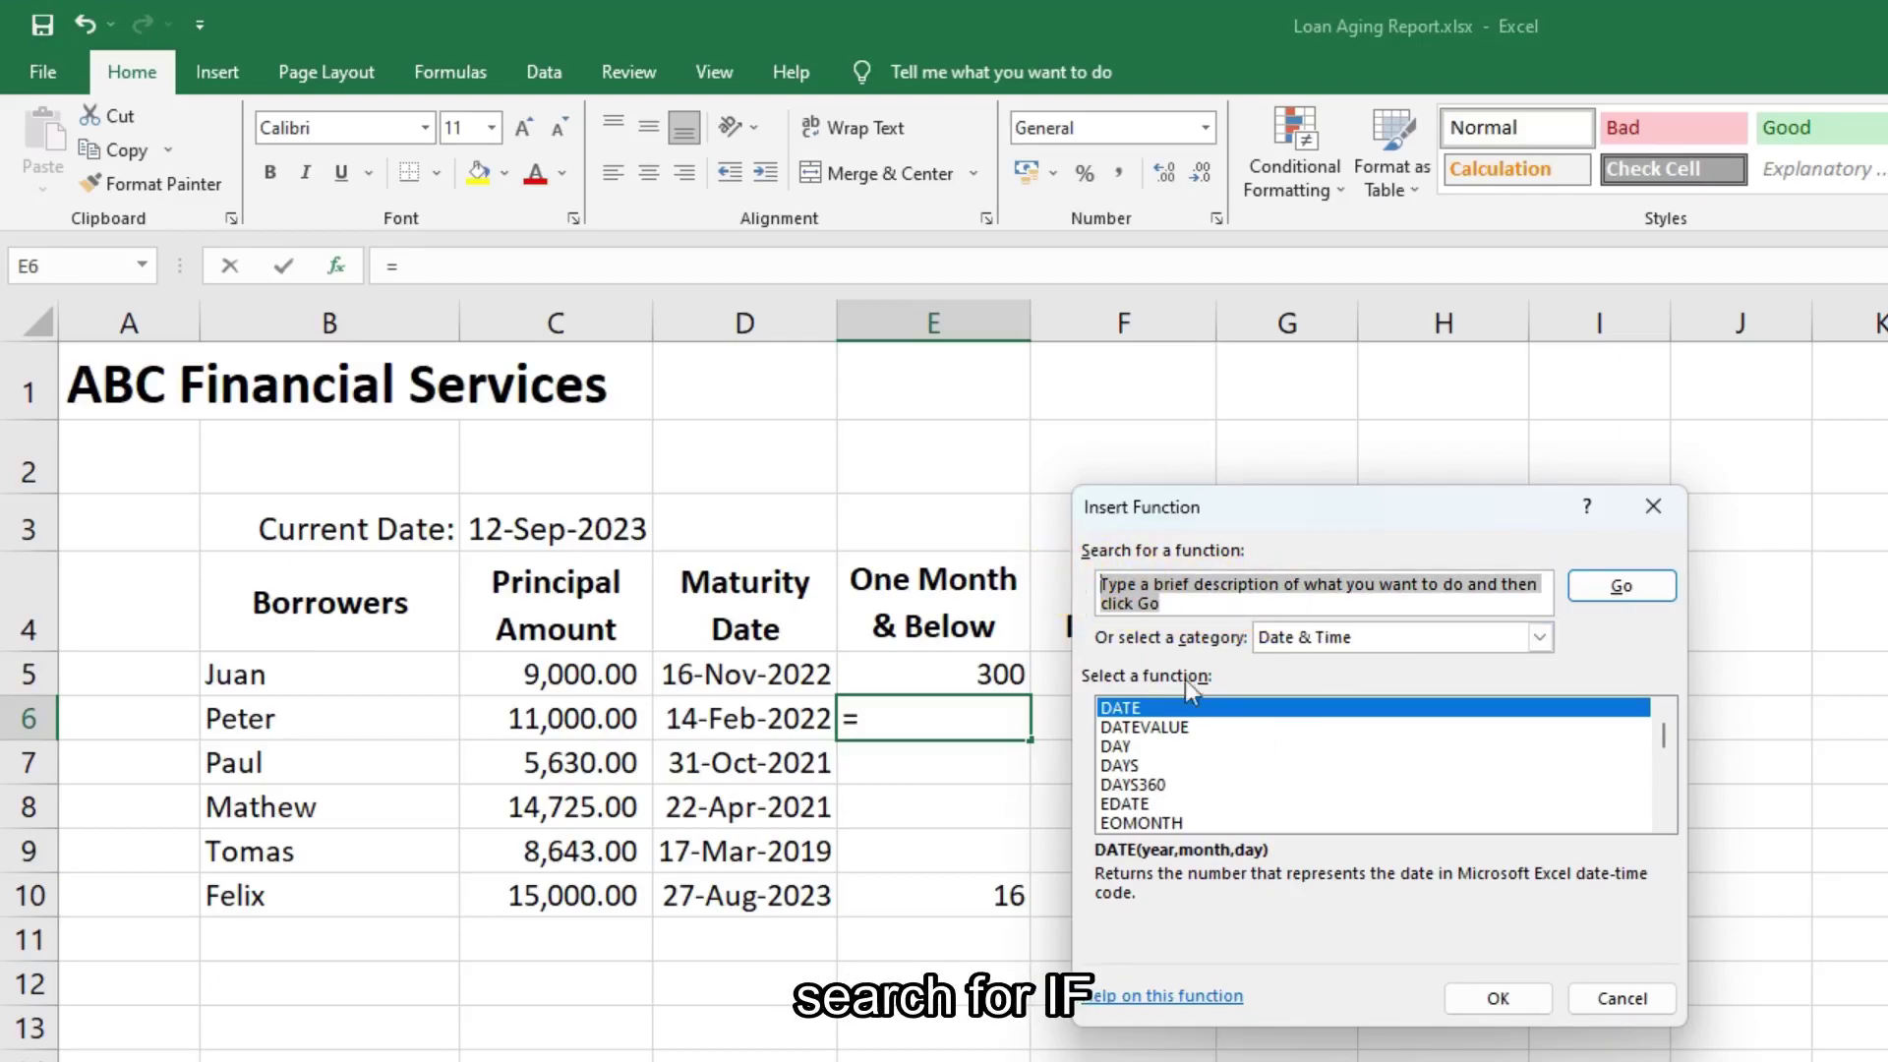
pyautogui.write('if')
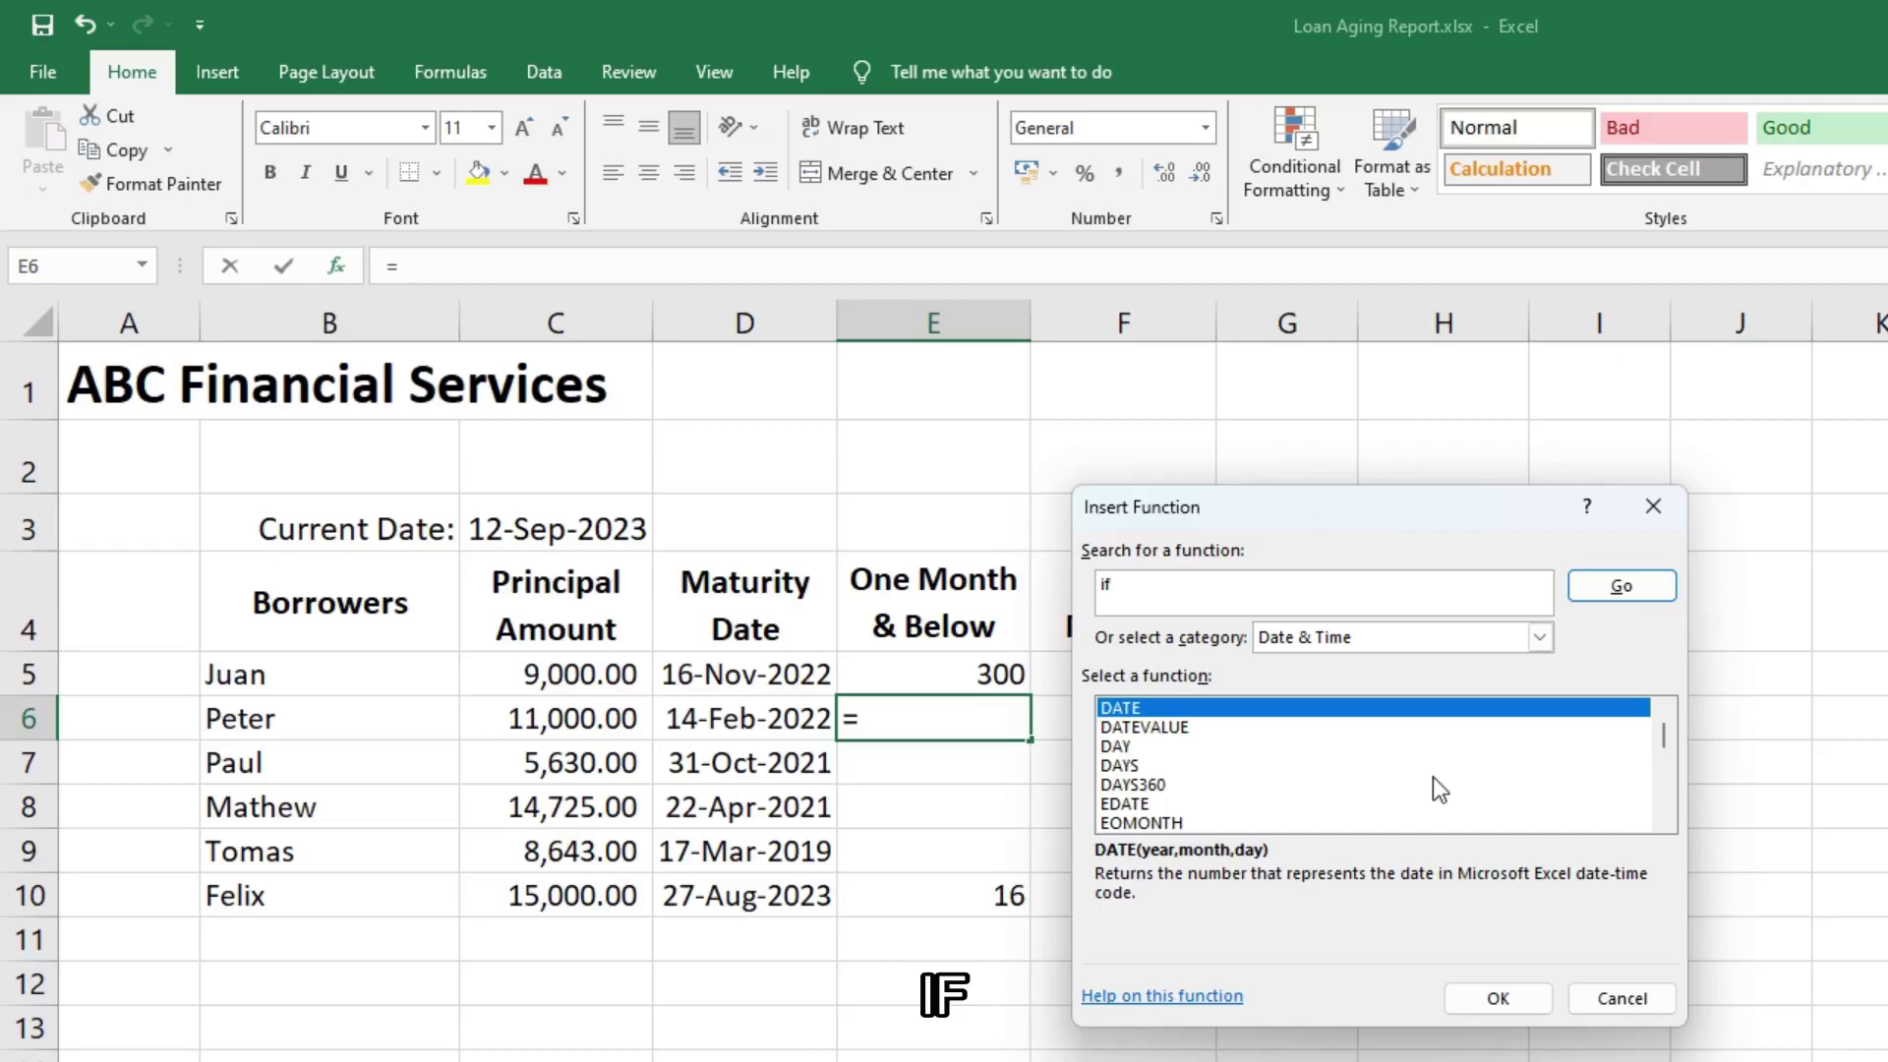
pyautogui.click(1598, 584)
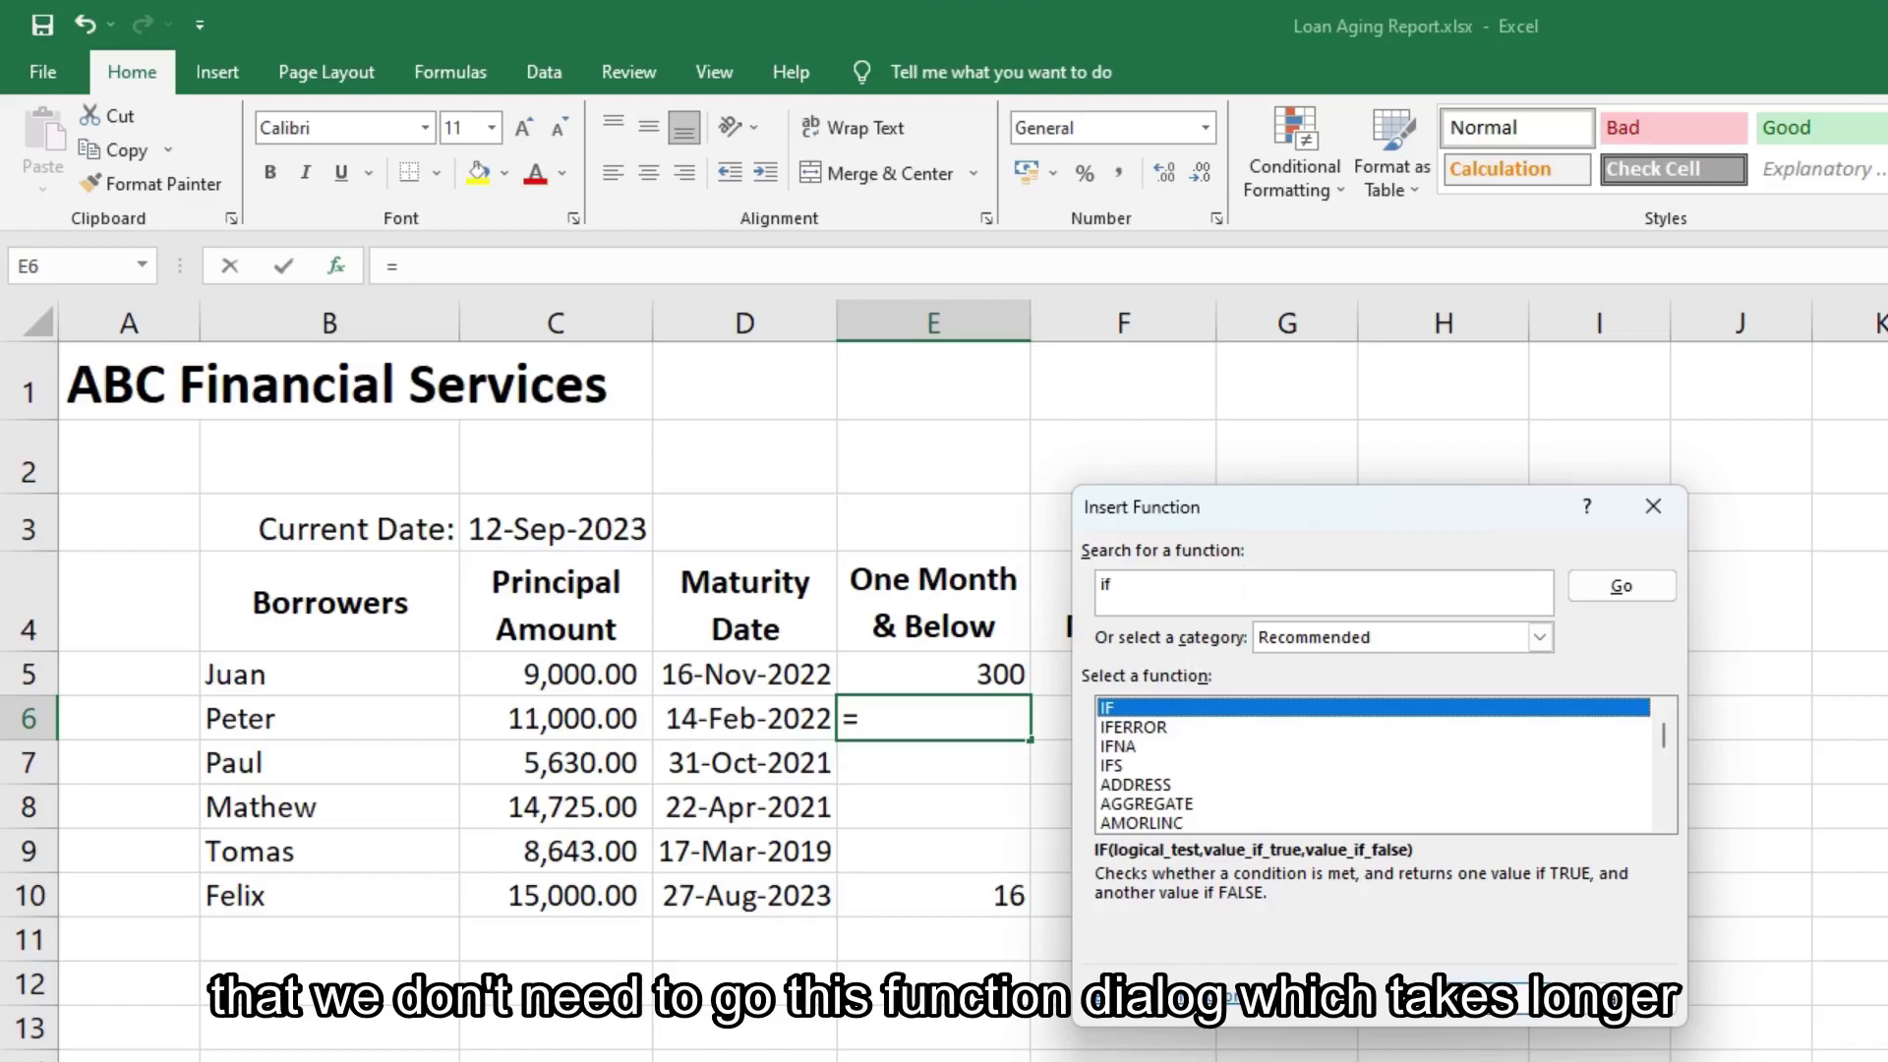
pyautogui.click(1609, 998)
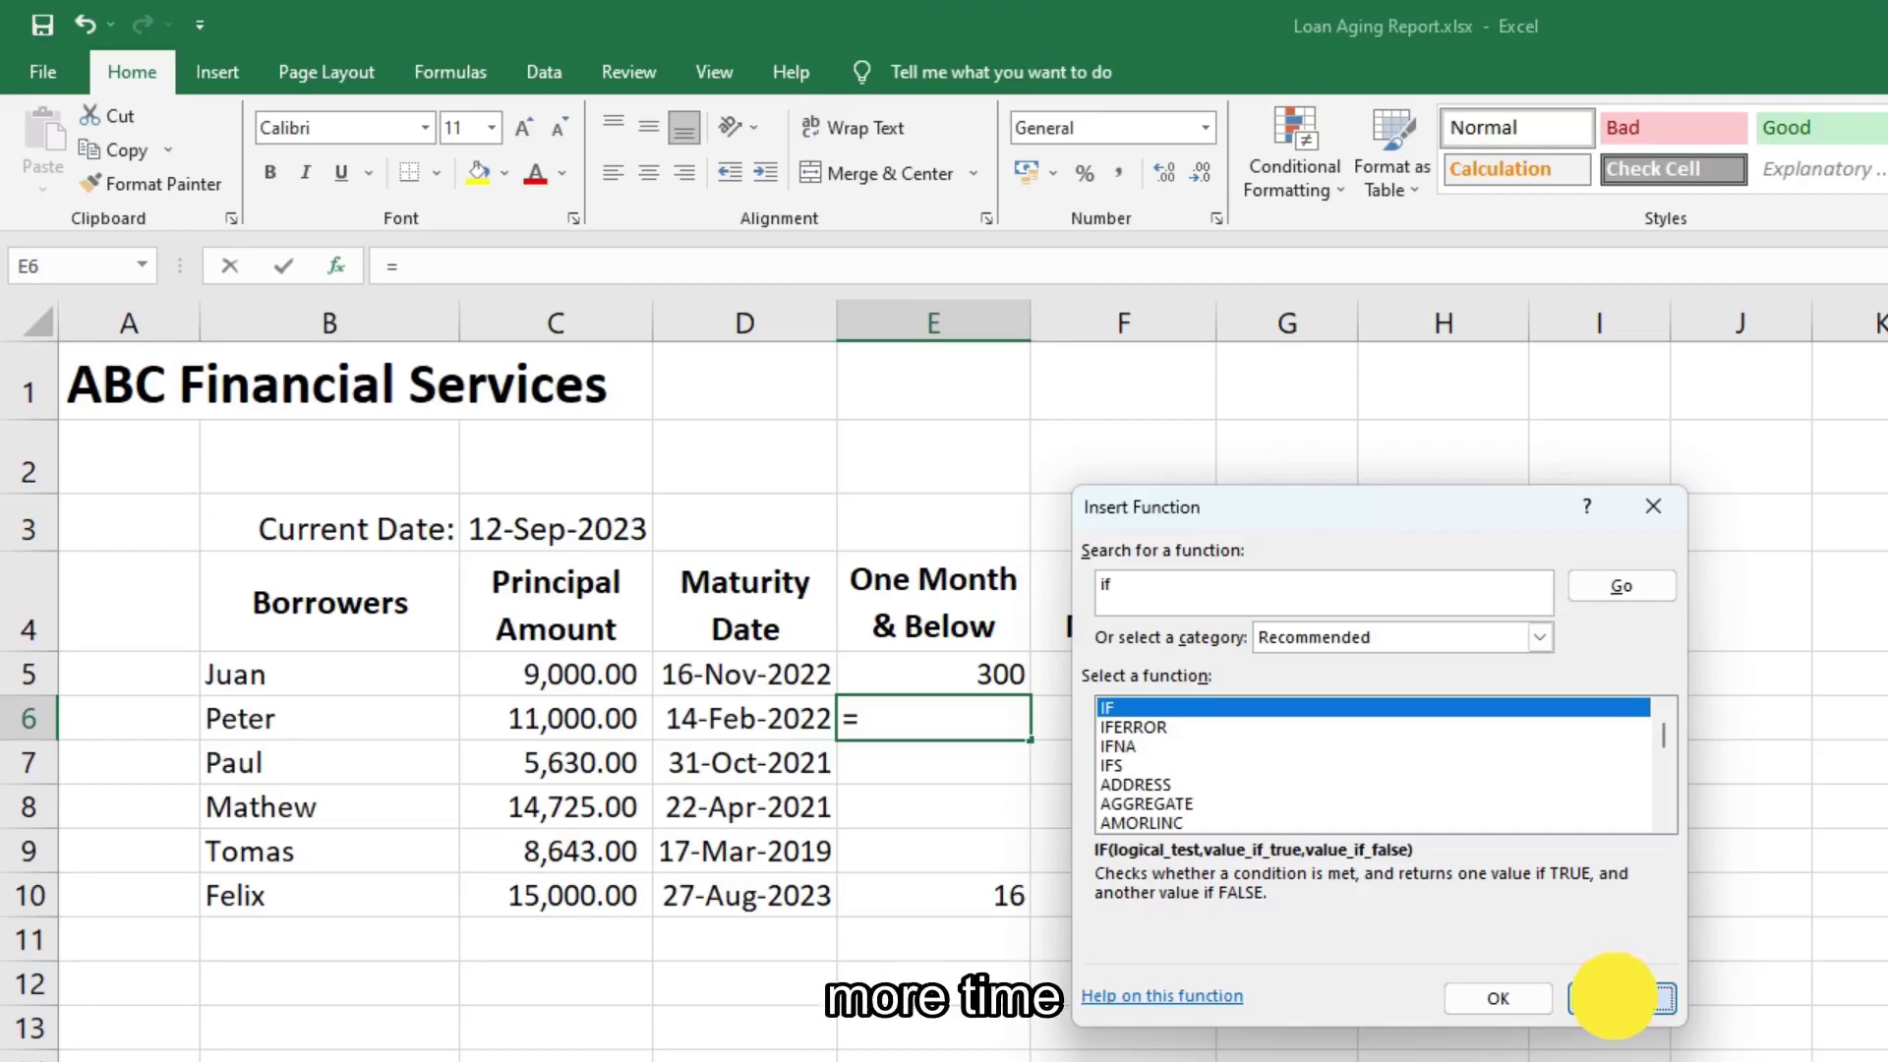
pyautogui.click(1612, 996)
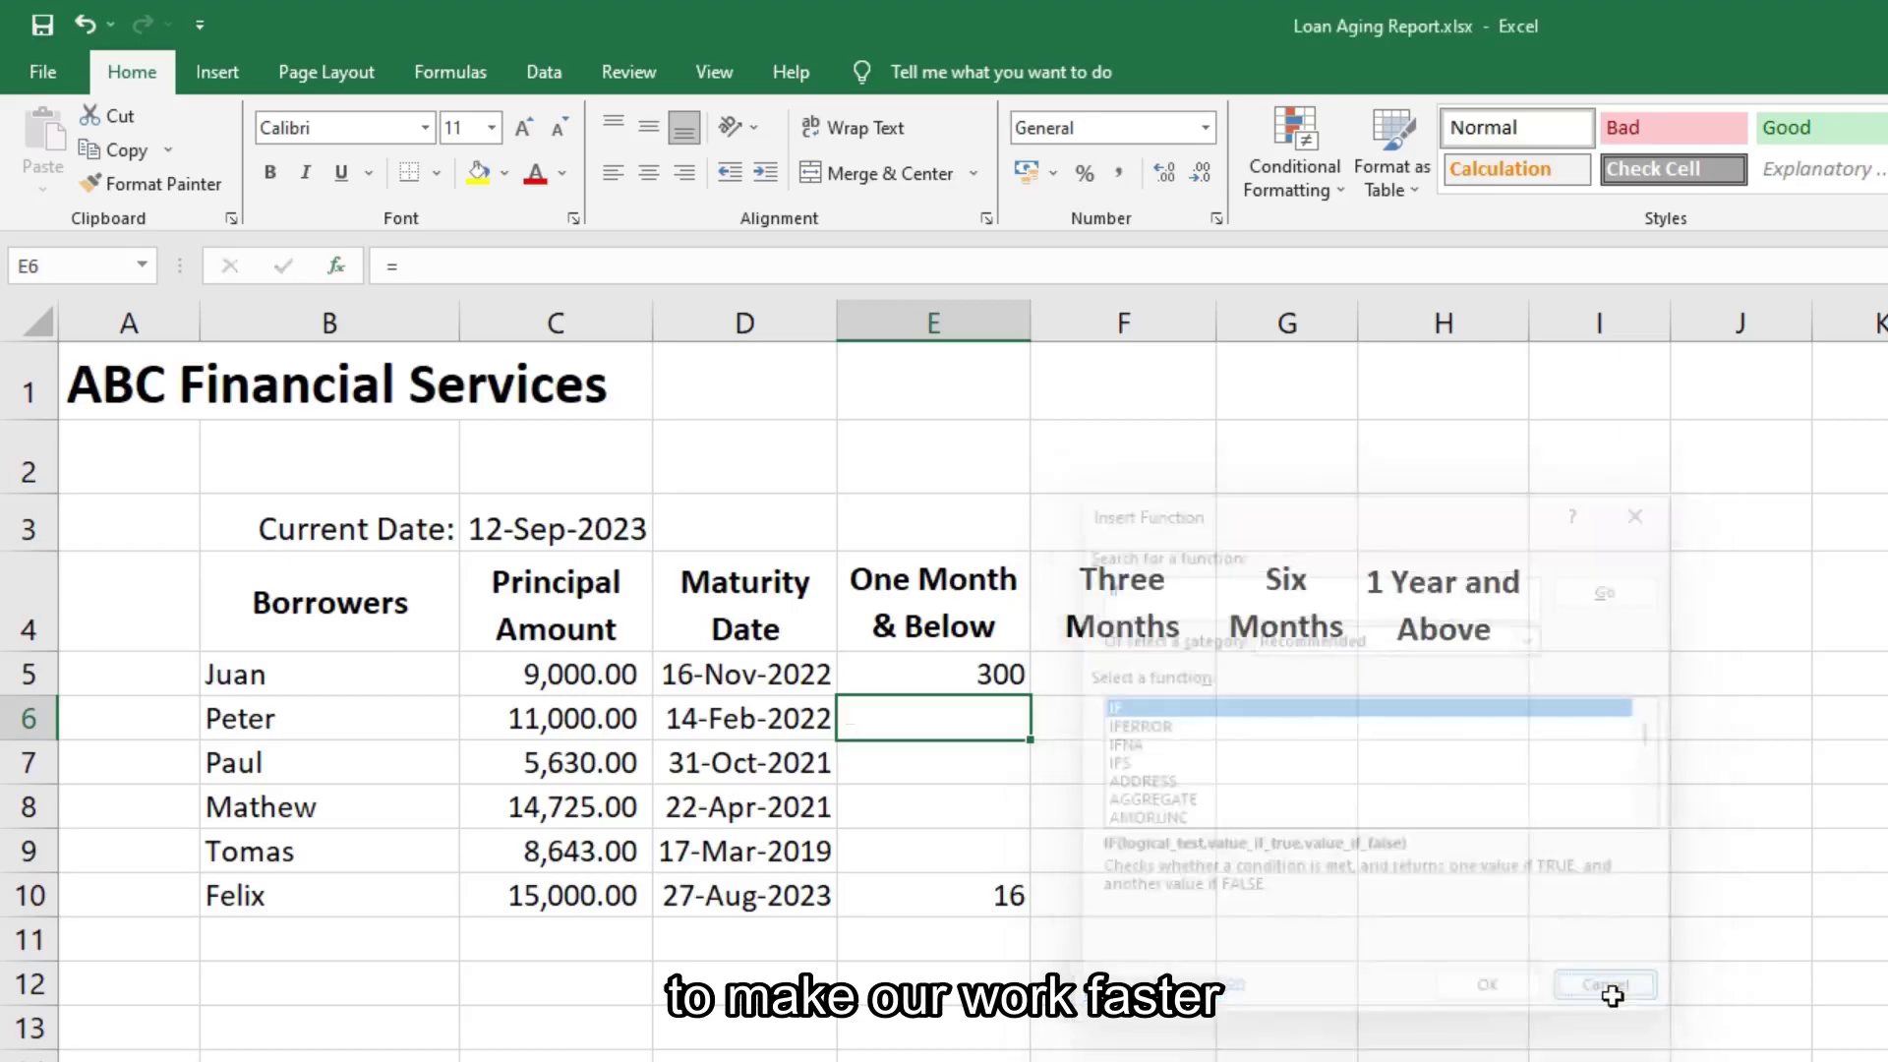
# Wrap the existing DAYS(C3,D5) formula in E5 in an IF function.
pyautogui.click(944, 675)
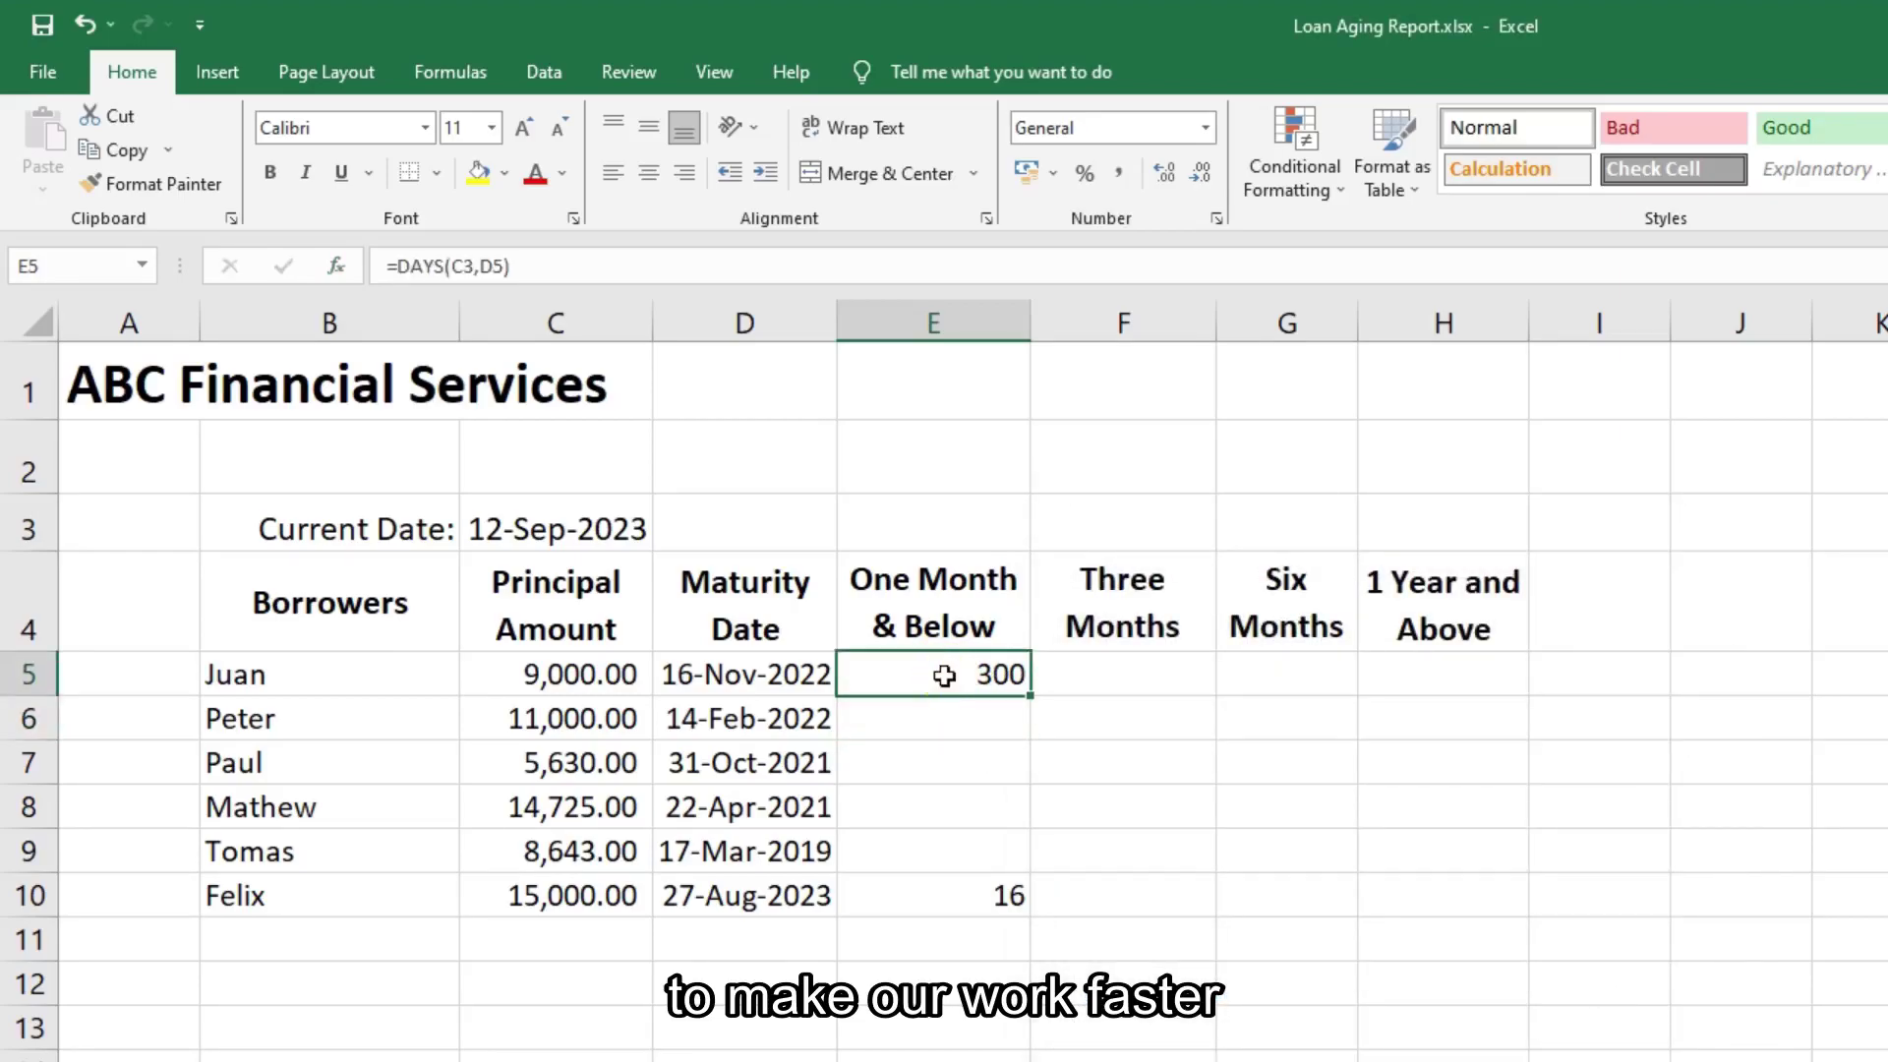
pyautogui.click(403, 267)
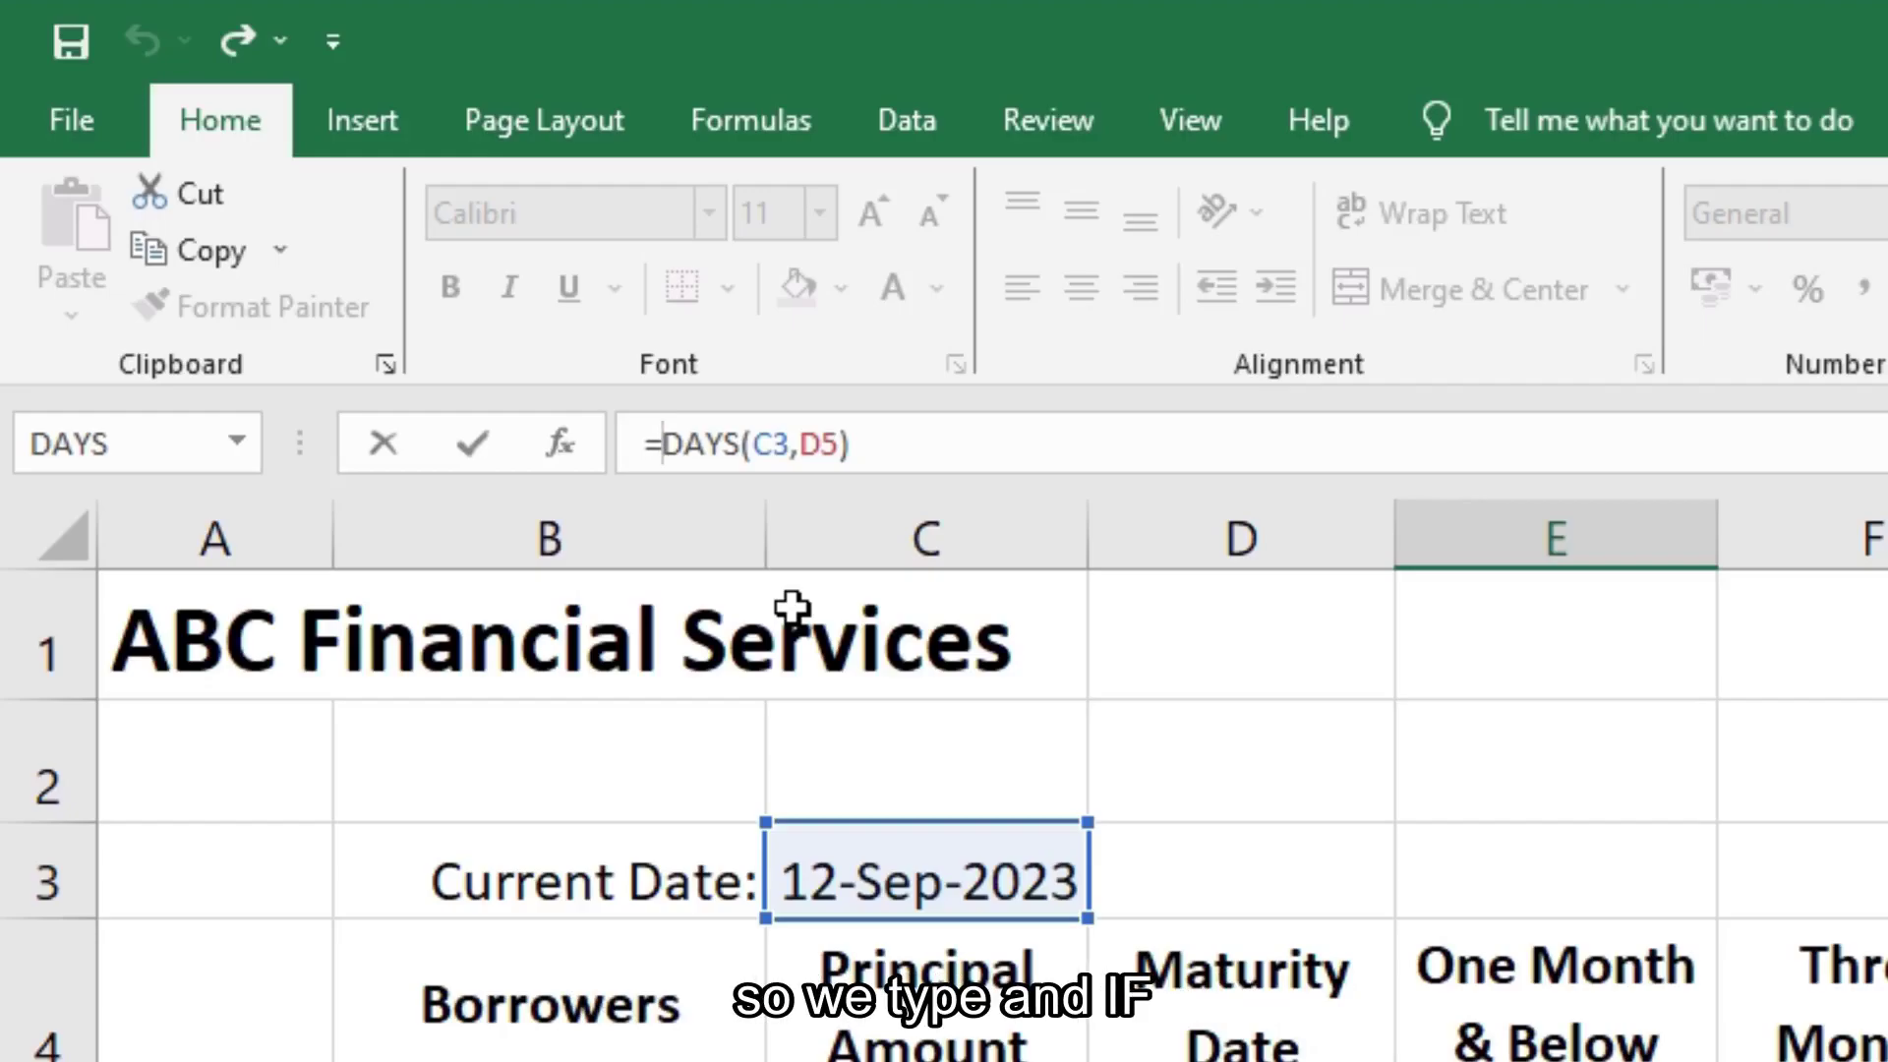
pyautogui.write('i')
pyautogui.press('Escape')
pyautogui.press('BackSpace')
pyautogui.write('IF')
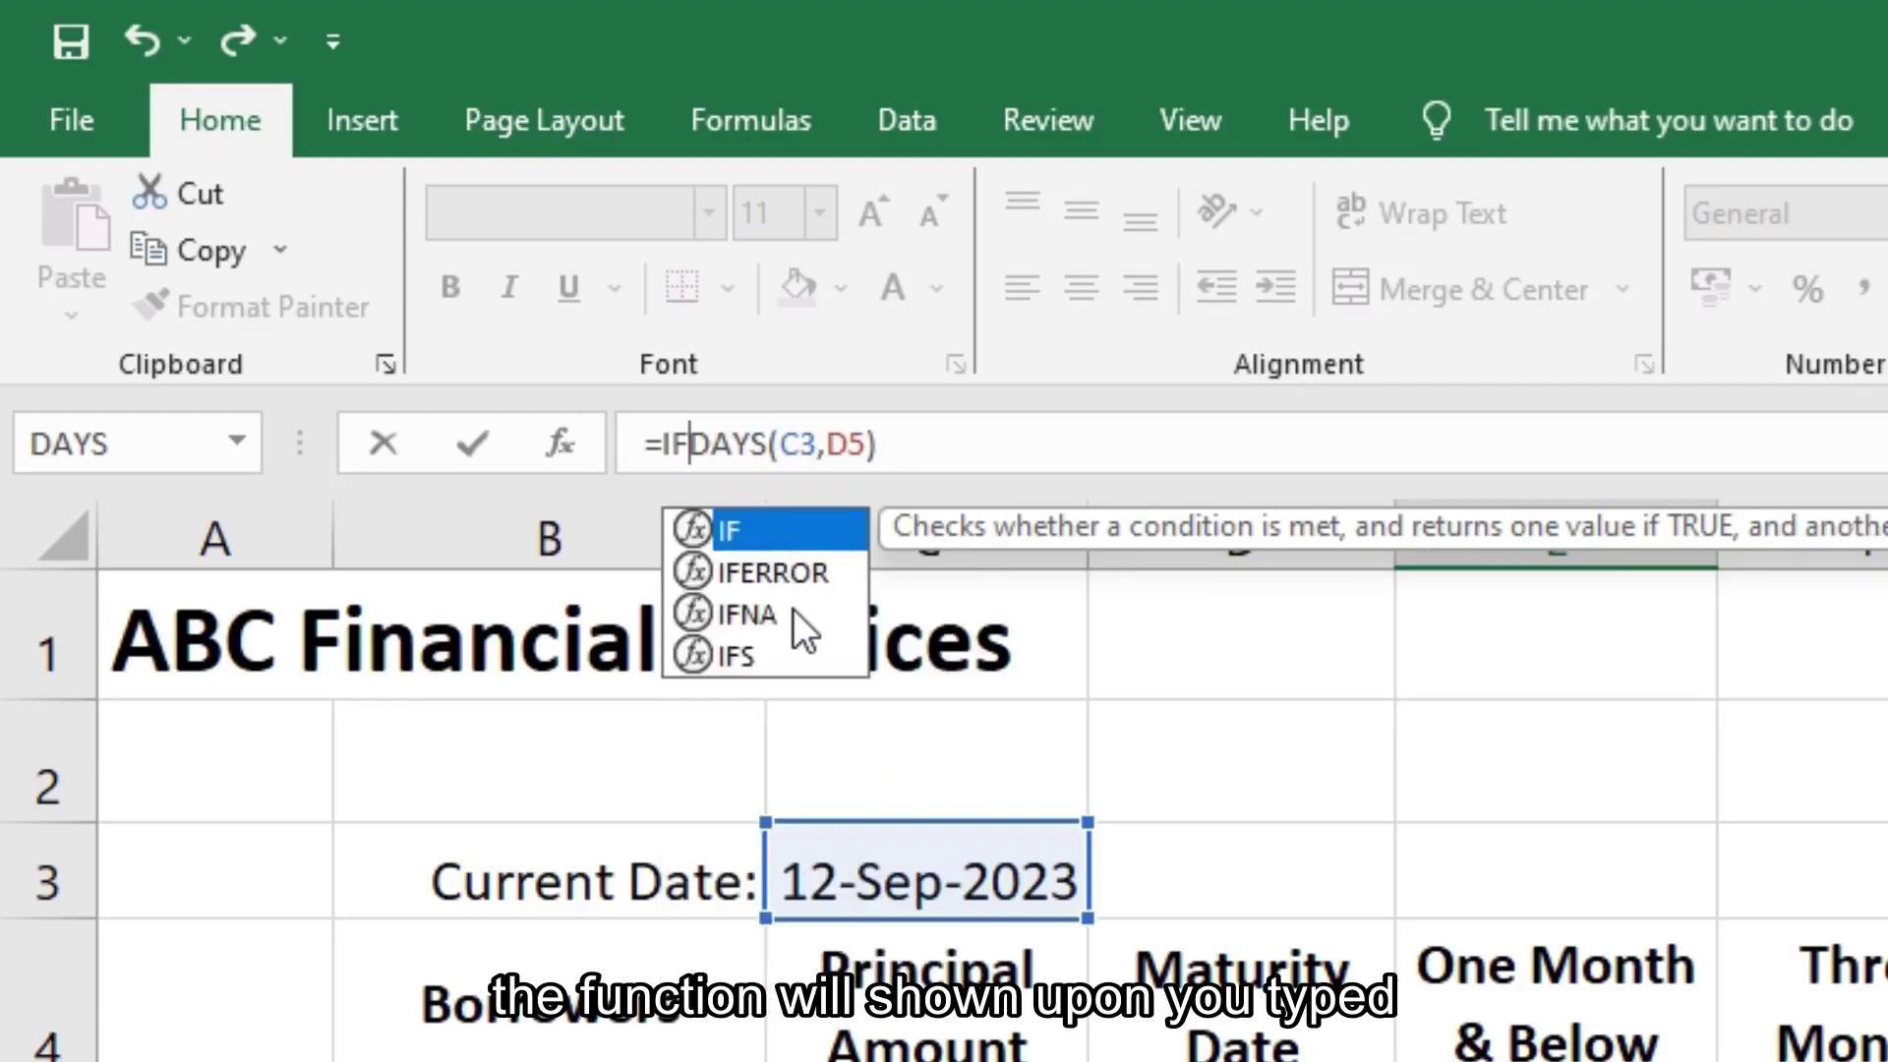
pyautogui.doubleClick(769, 531)
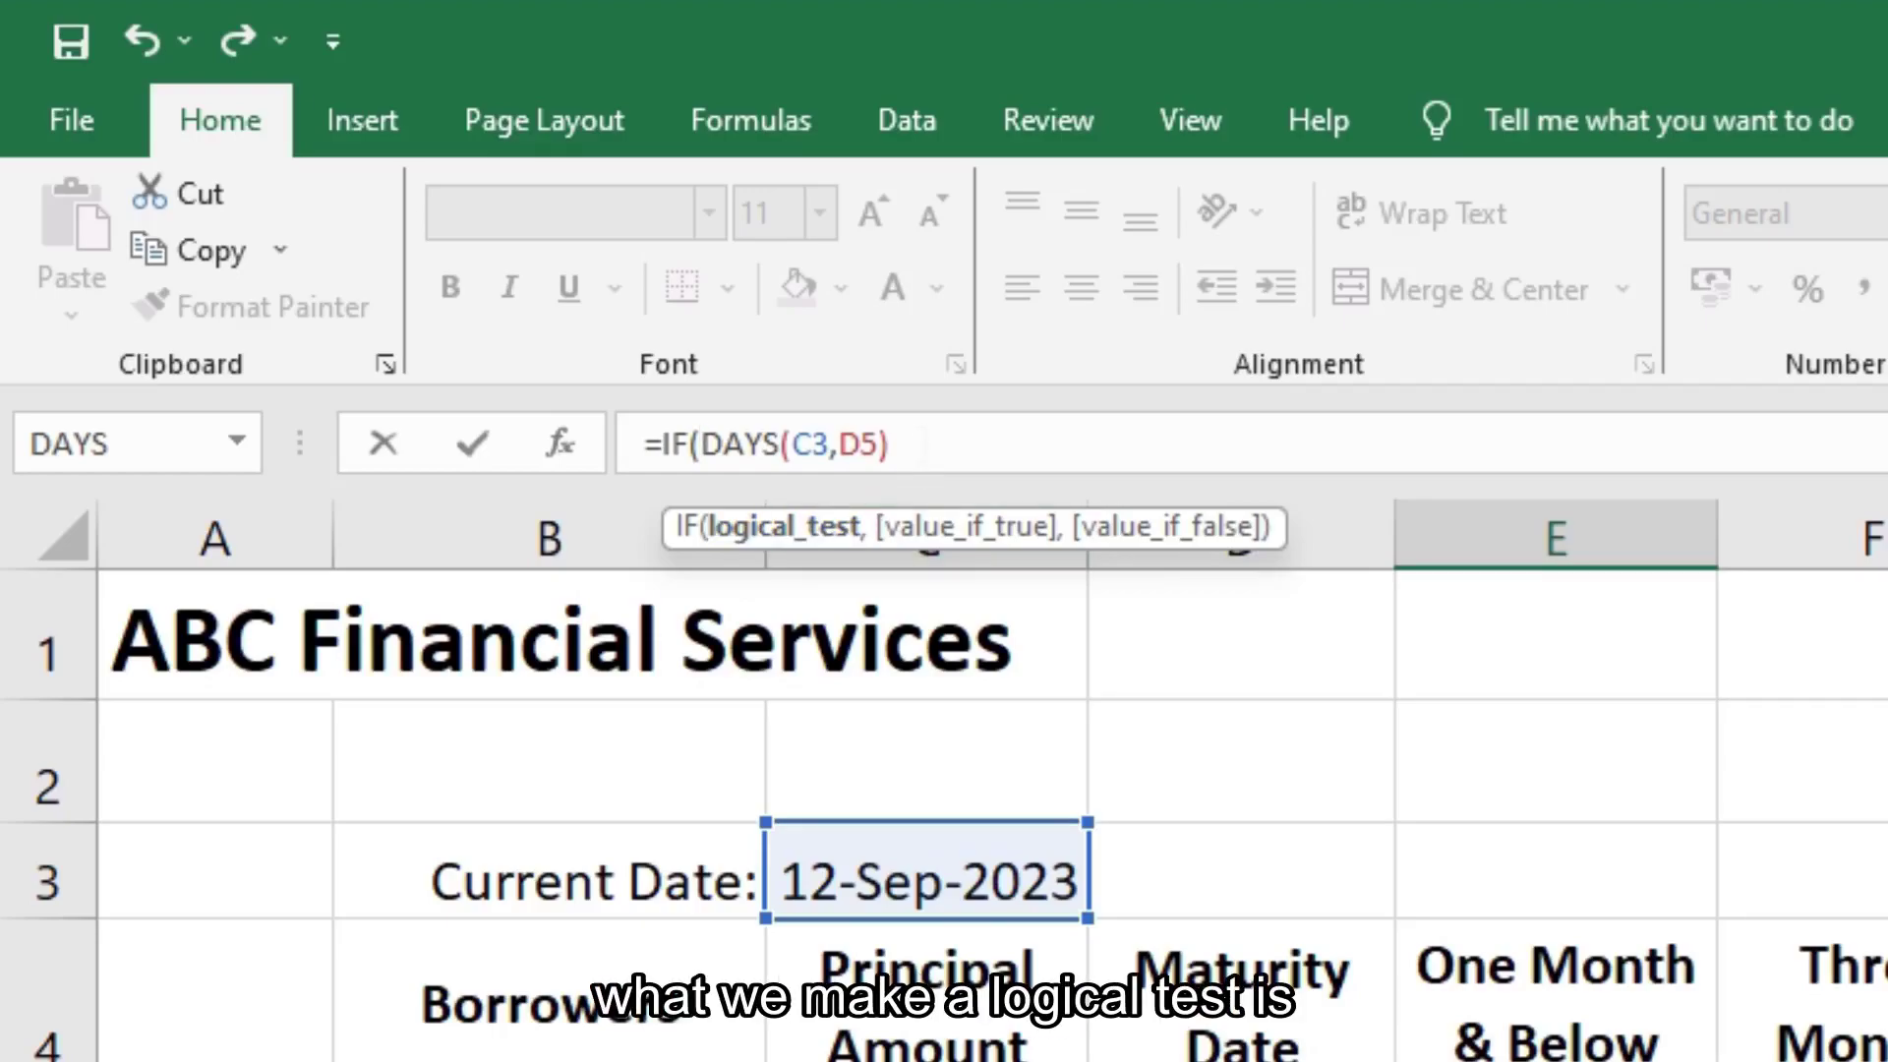
# Complete the logical test of the E5 IF formula as DAYS(C3,D5) <= 30.
pyautogui.click(927, 433)
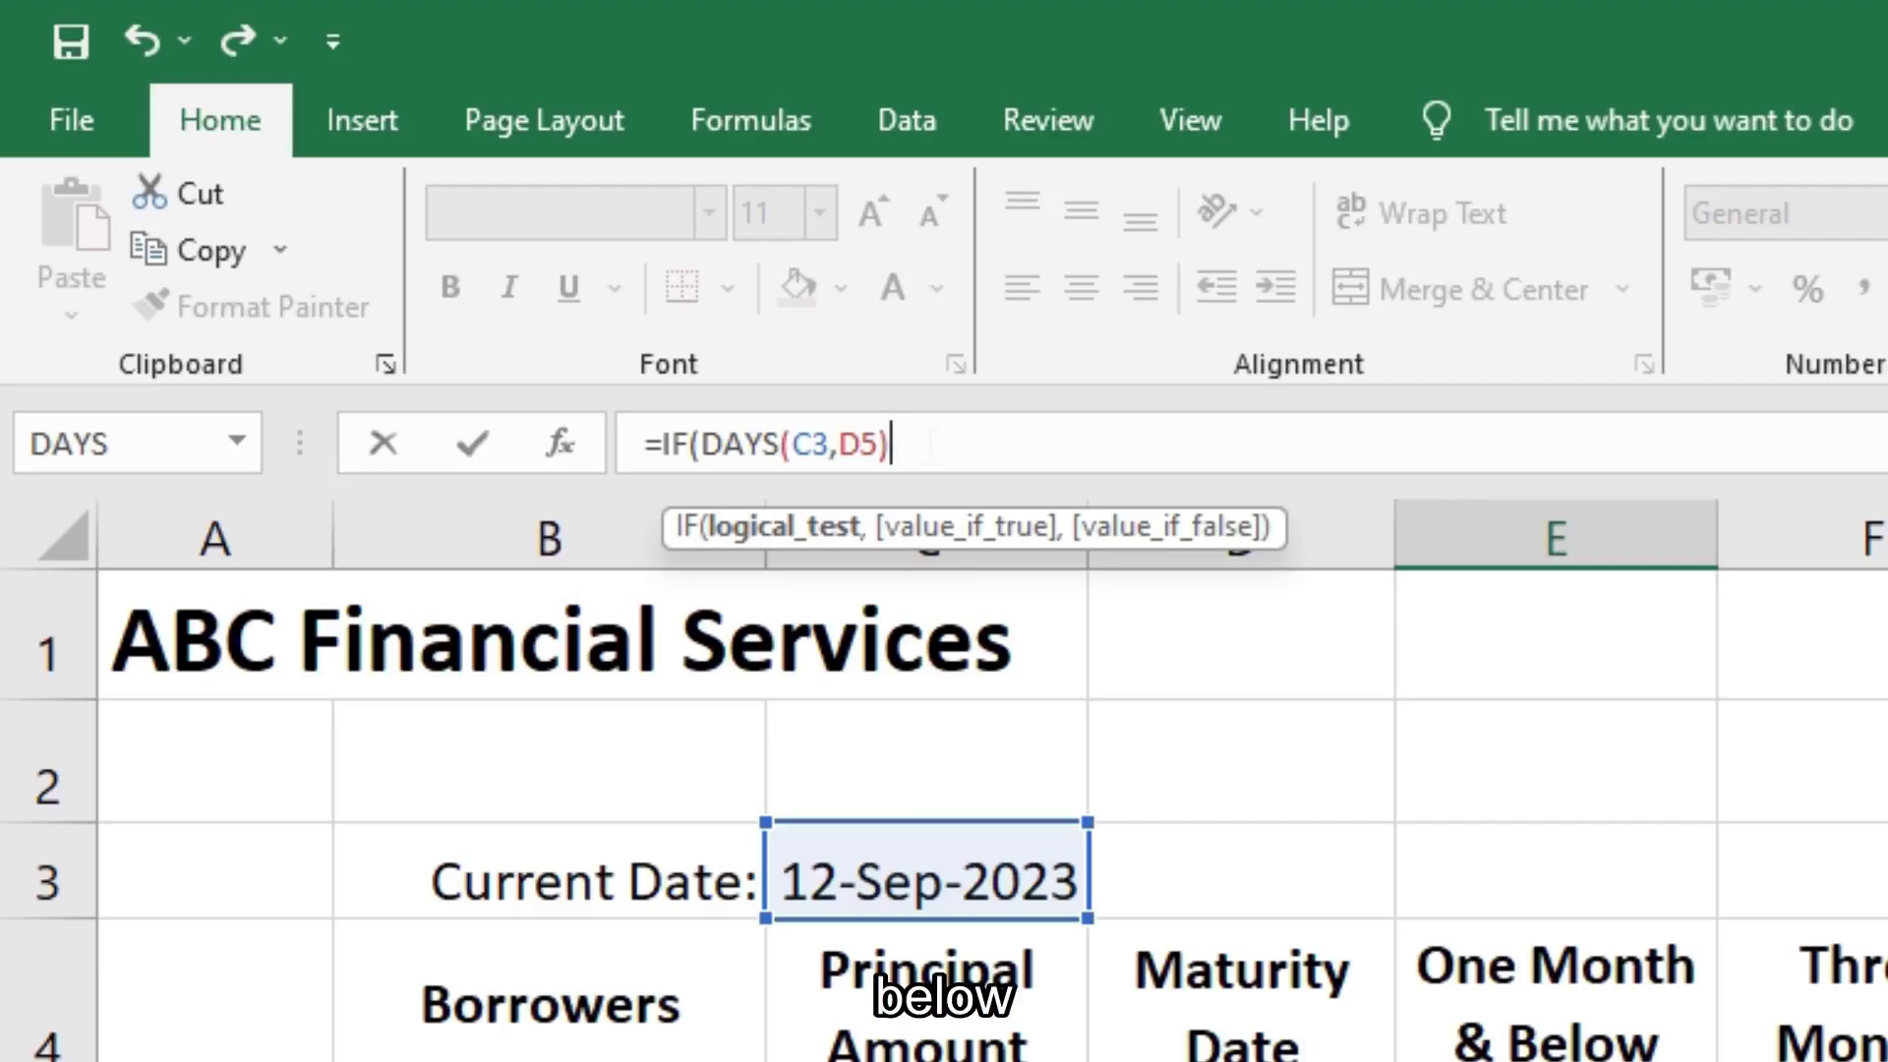
pyautogui.write('<')
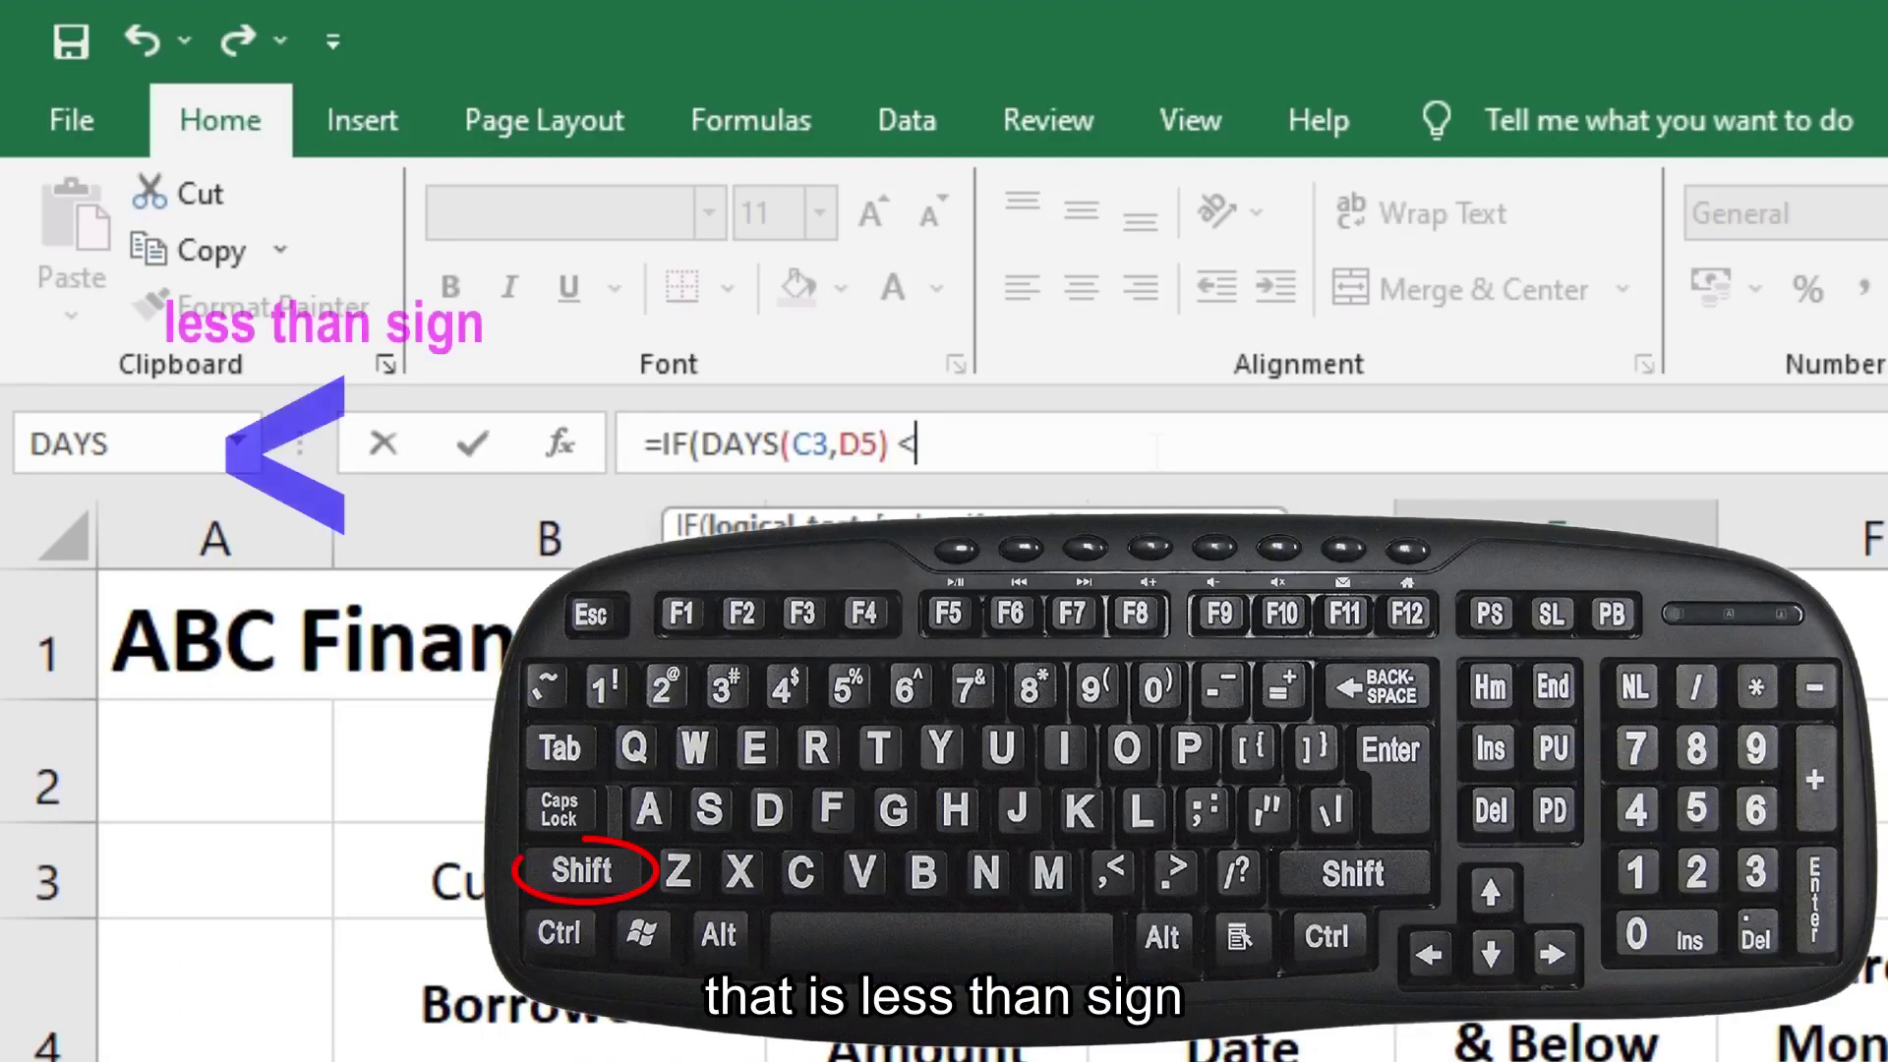
pyautogui.write('=')
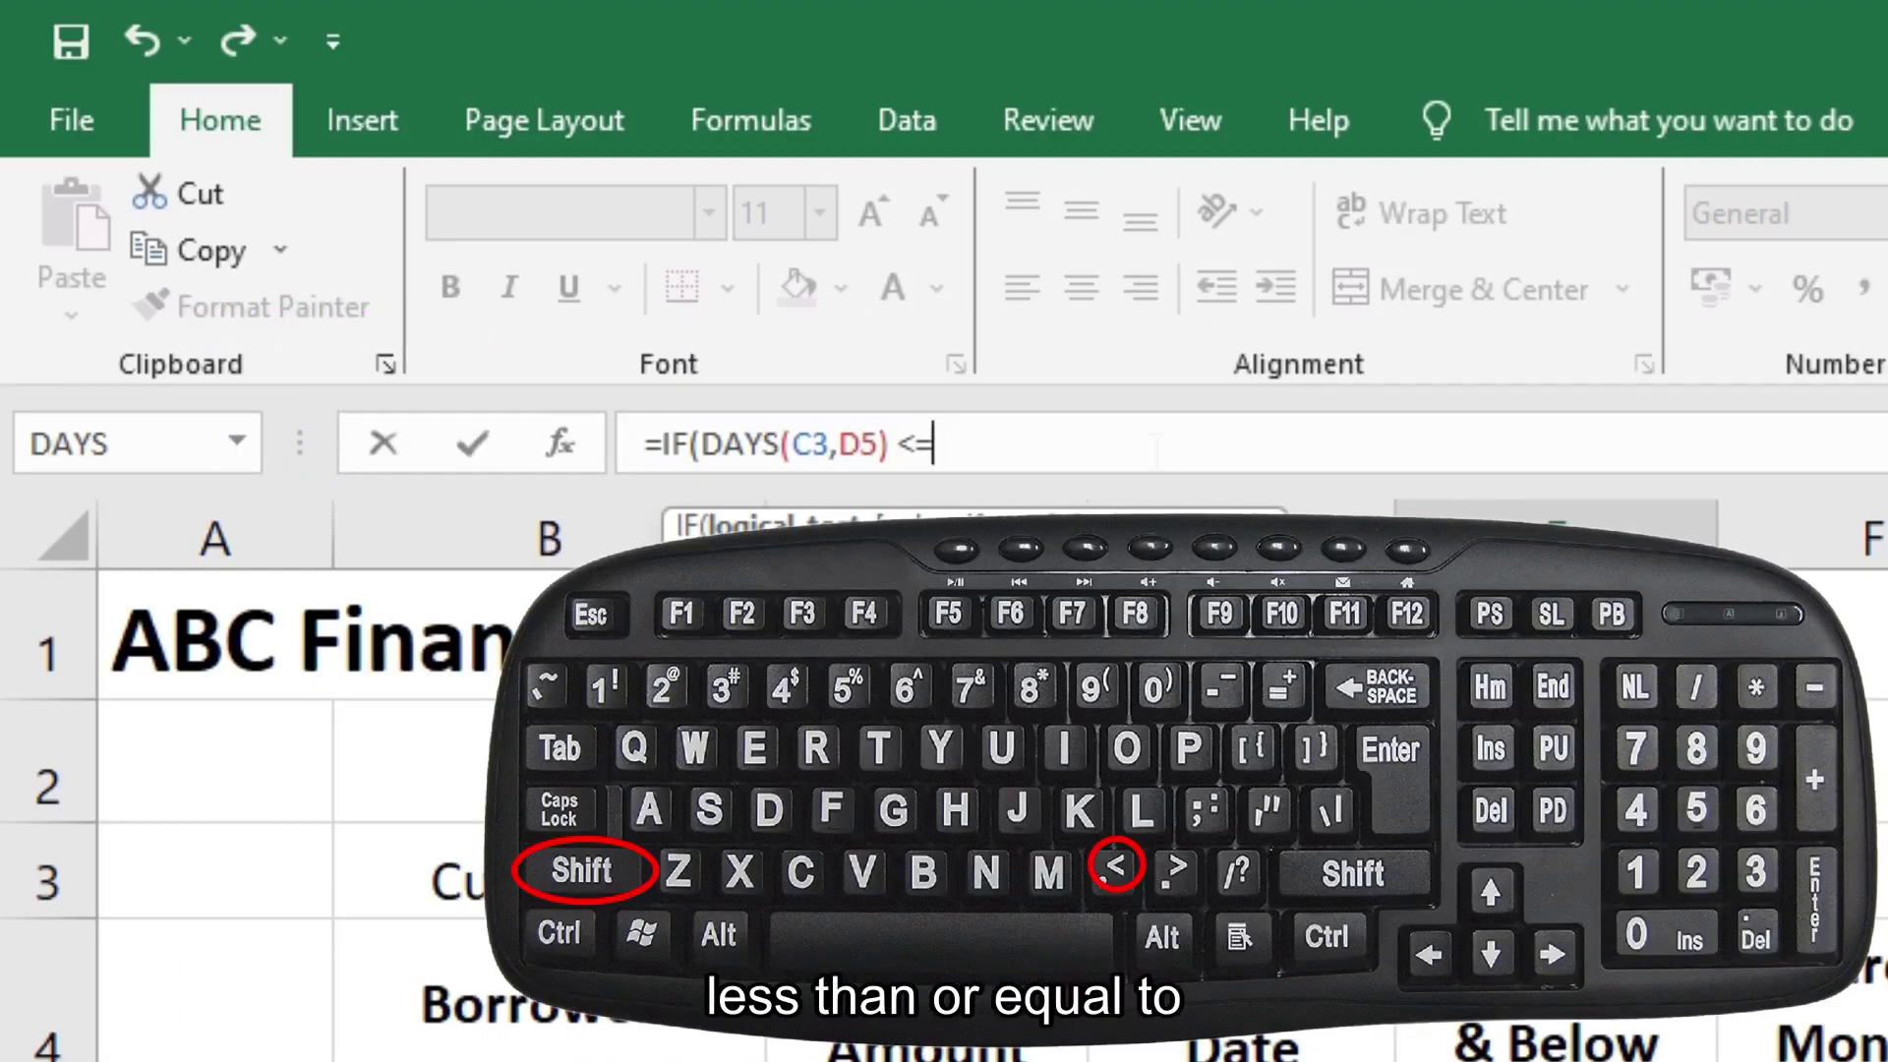
pyautogui.write(' 30')
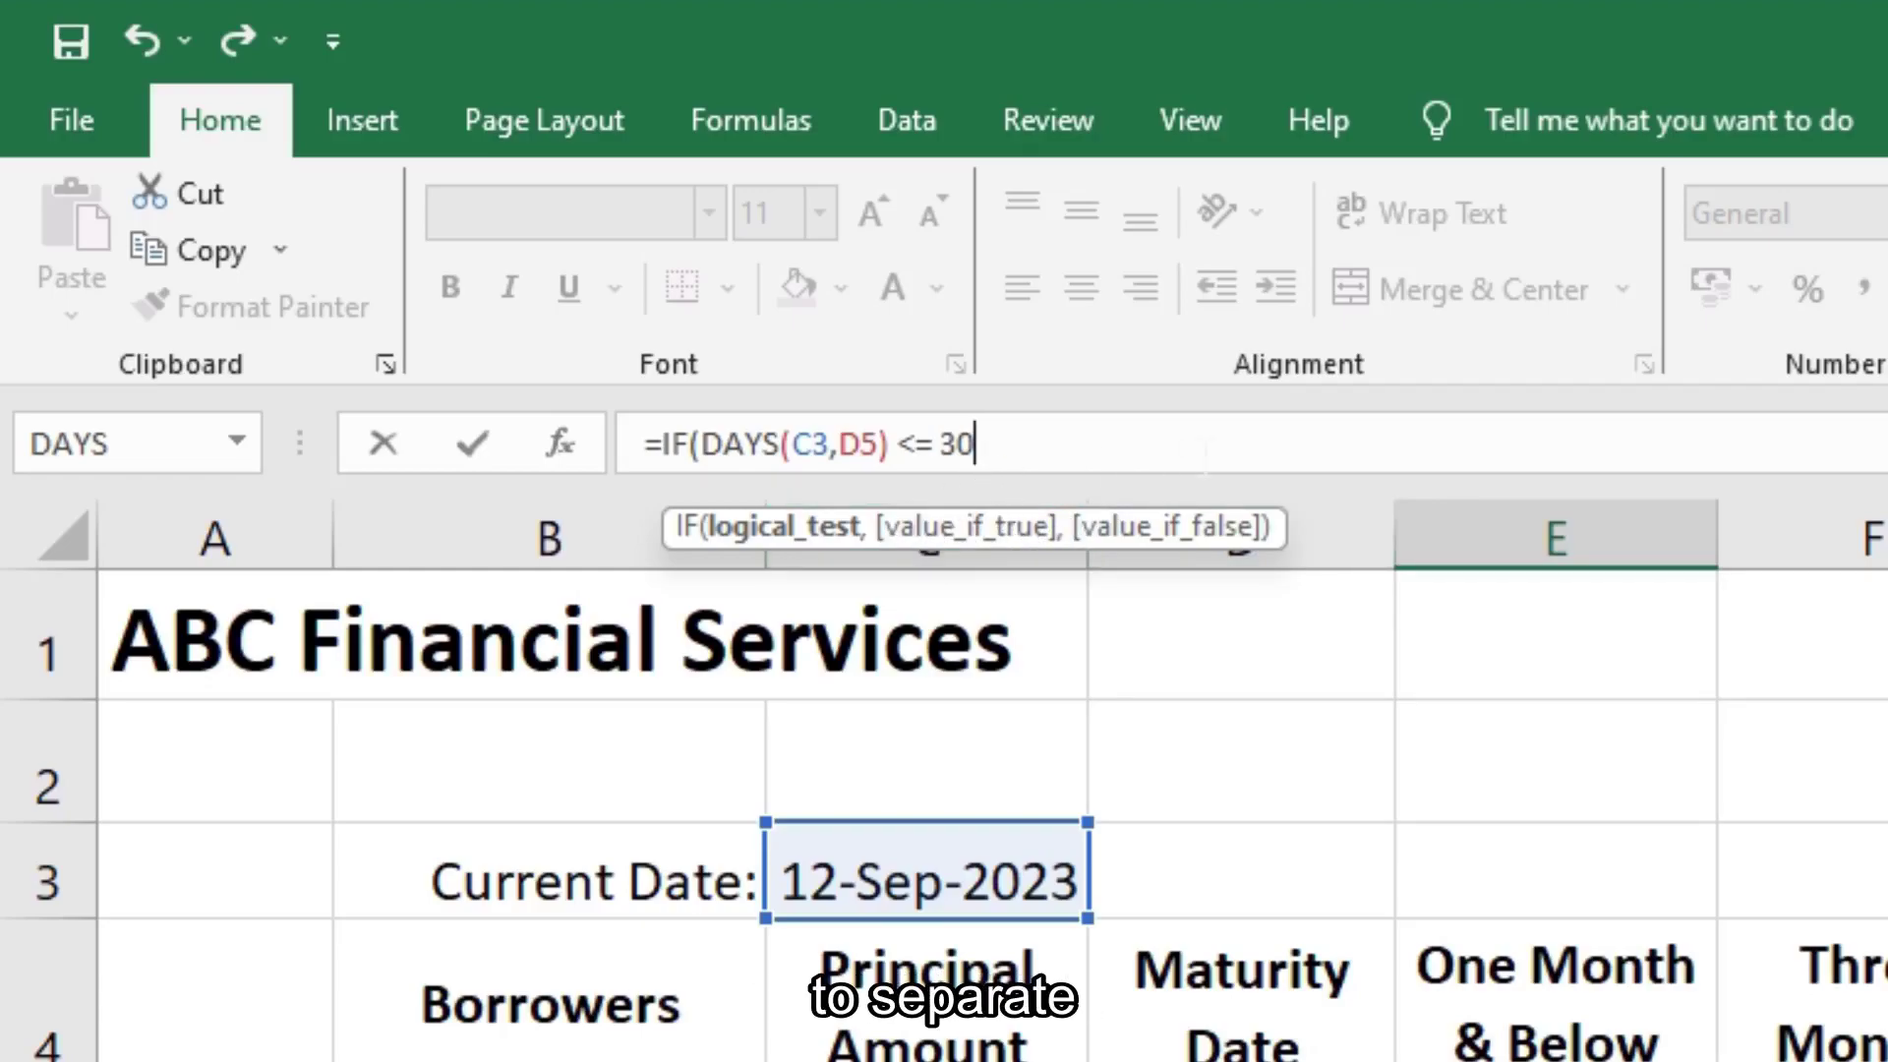
pyautogui.write(',')
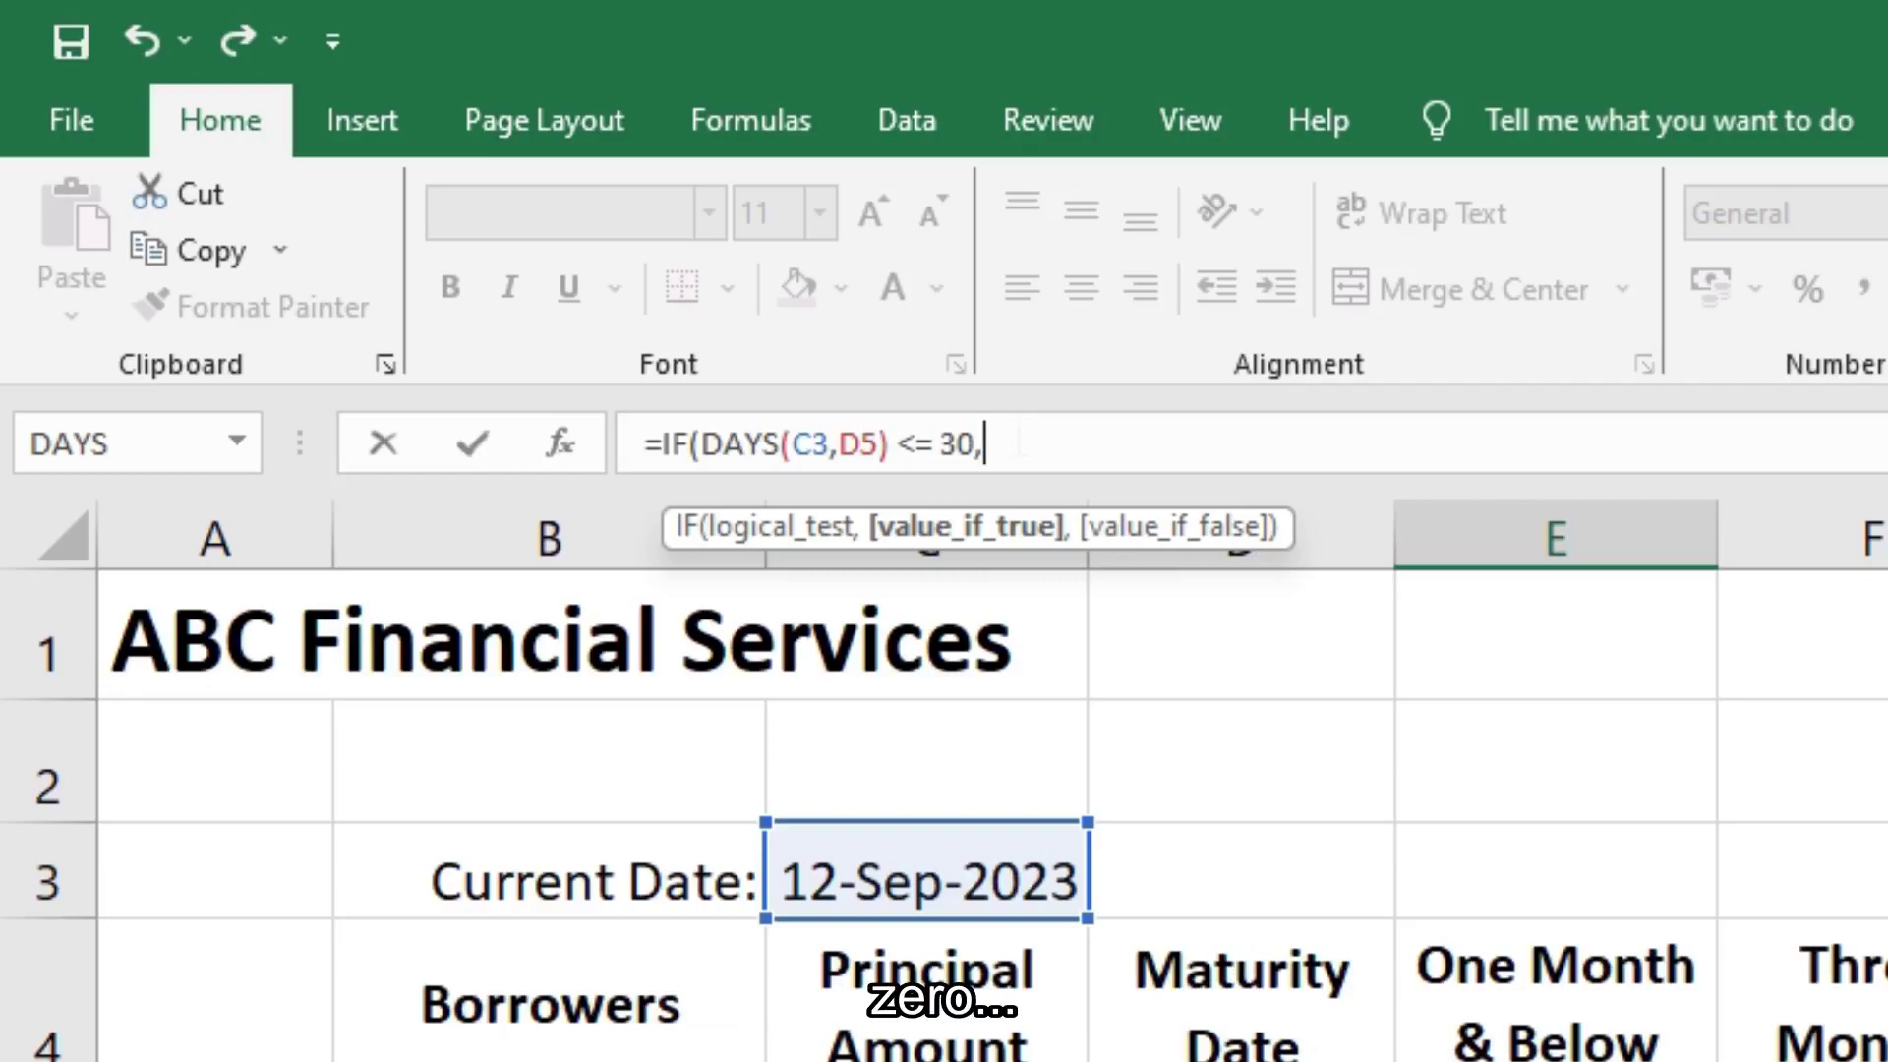
pyautogui.write('0')
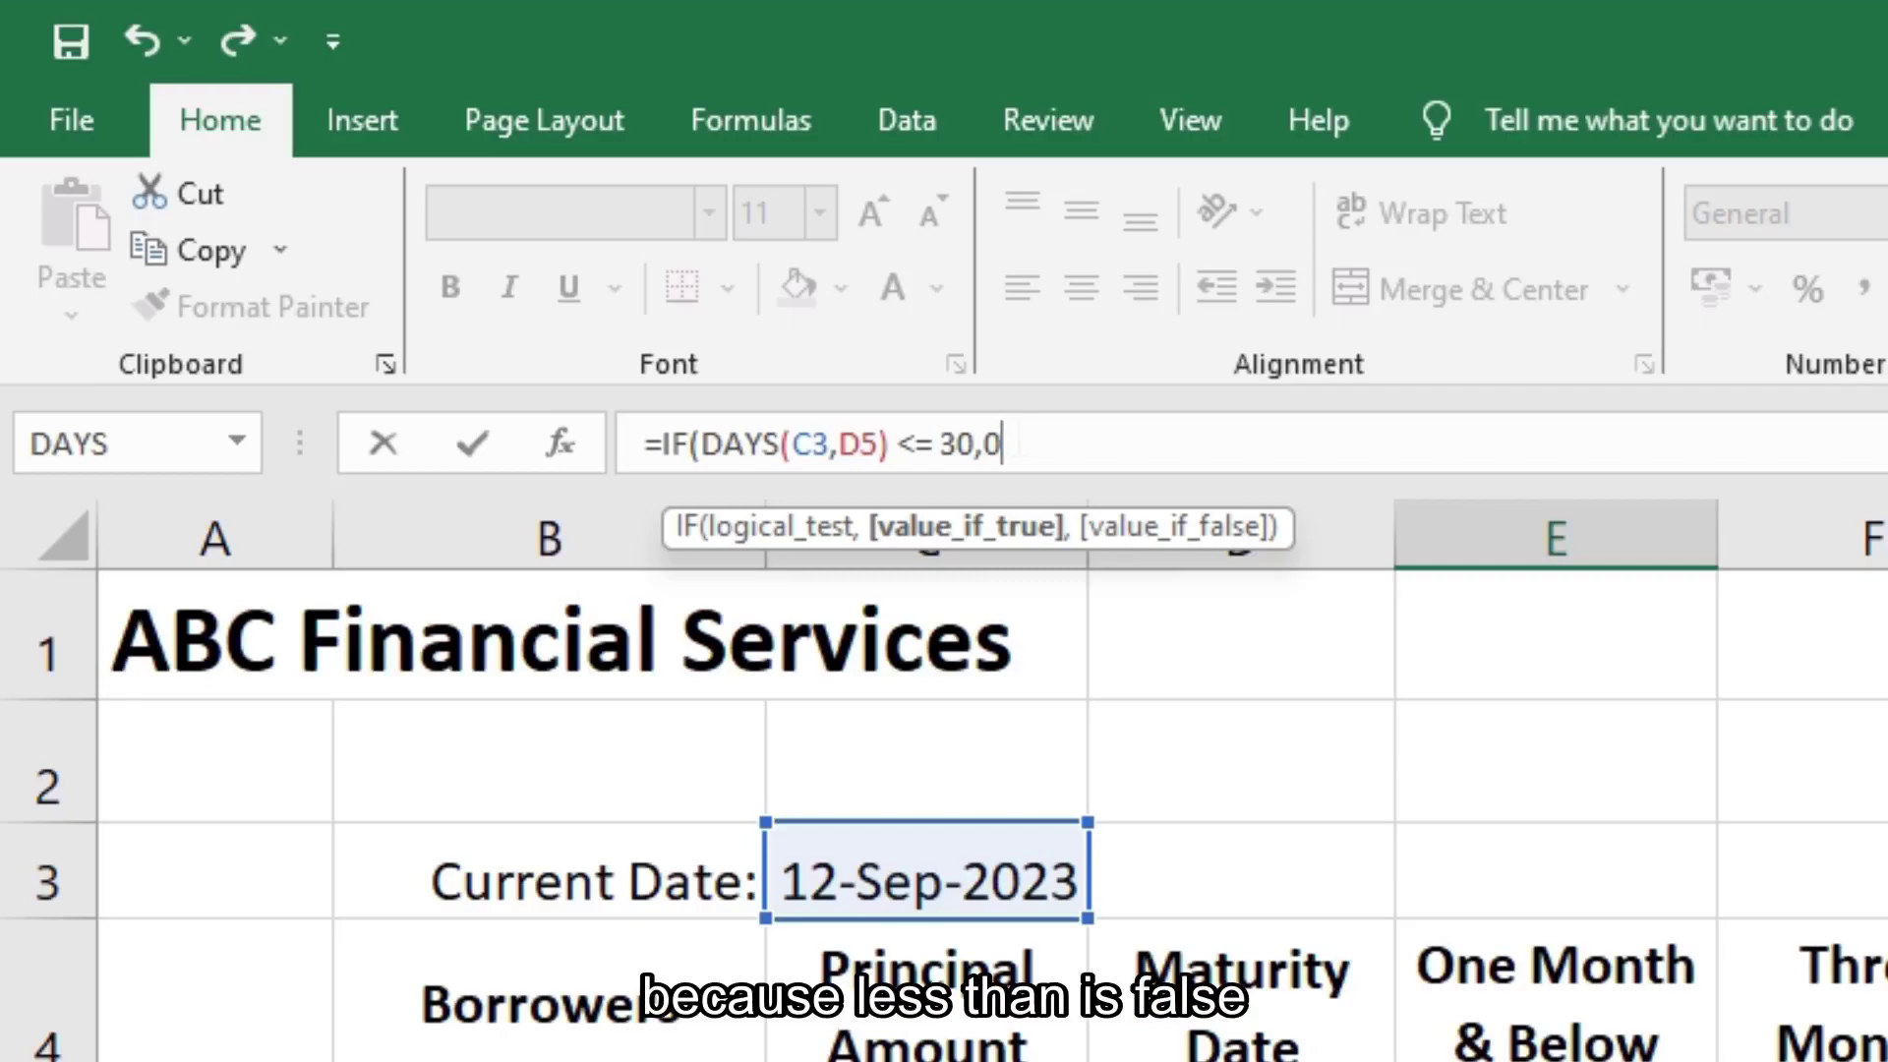
pyautogui.press('BackSpace')
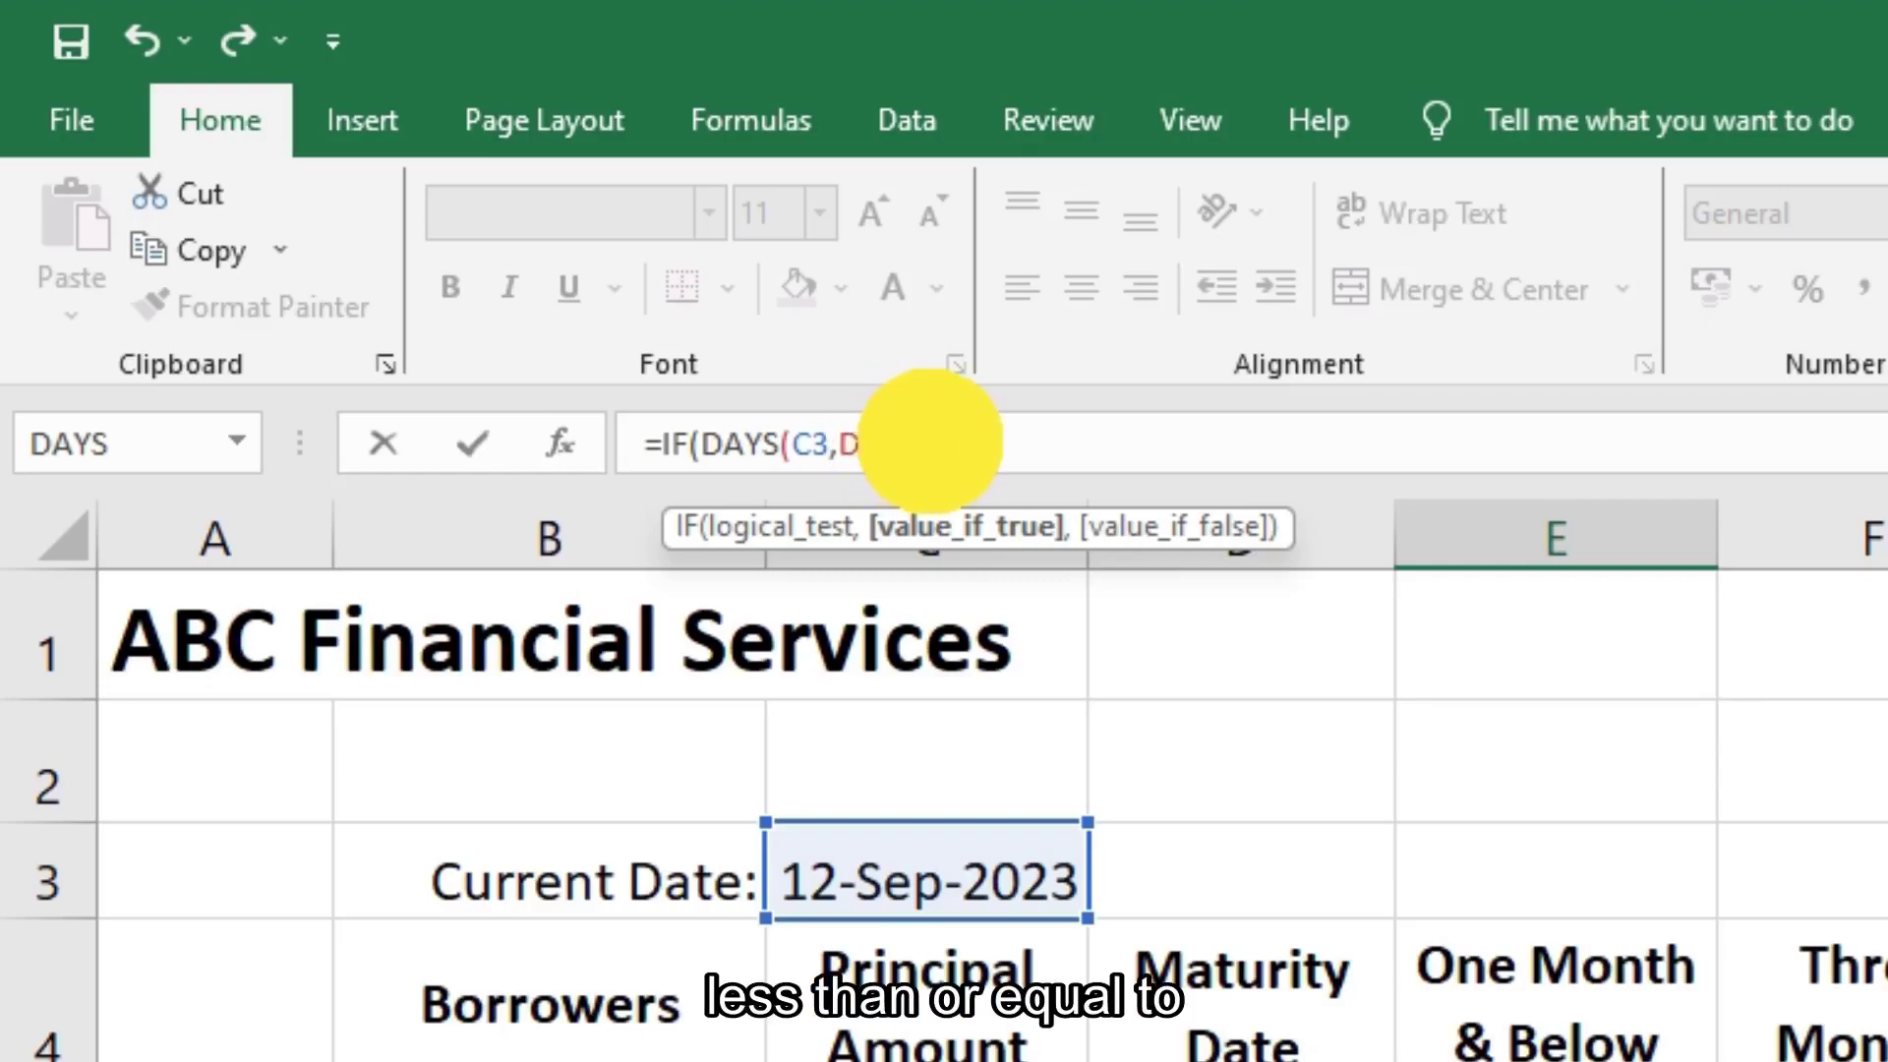
pyautogui.moveTo(931, 440); pyautogui.dragTo(931, 442)
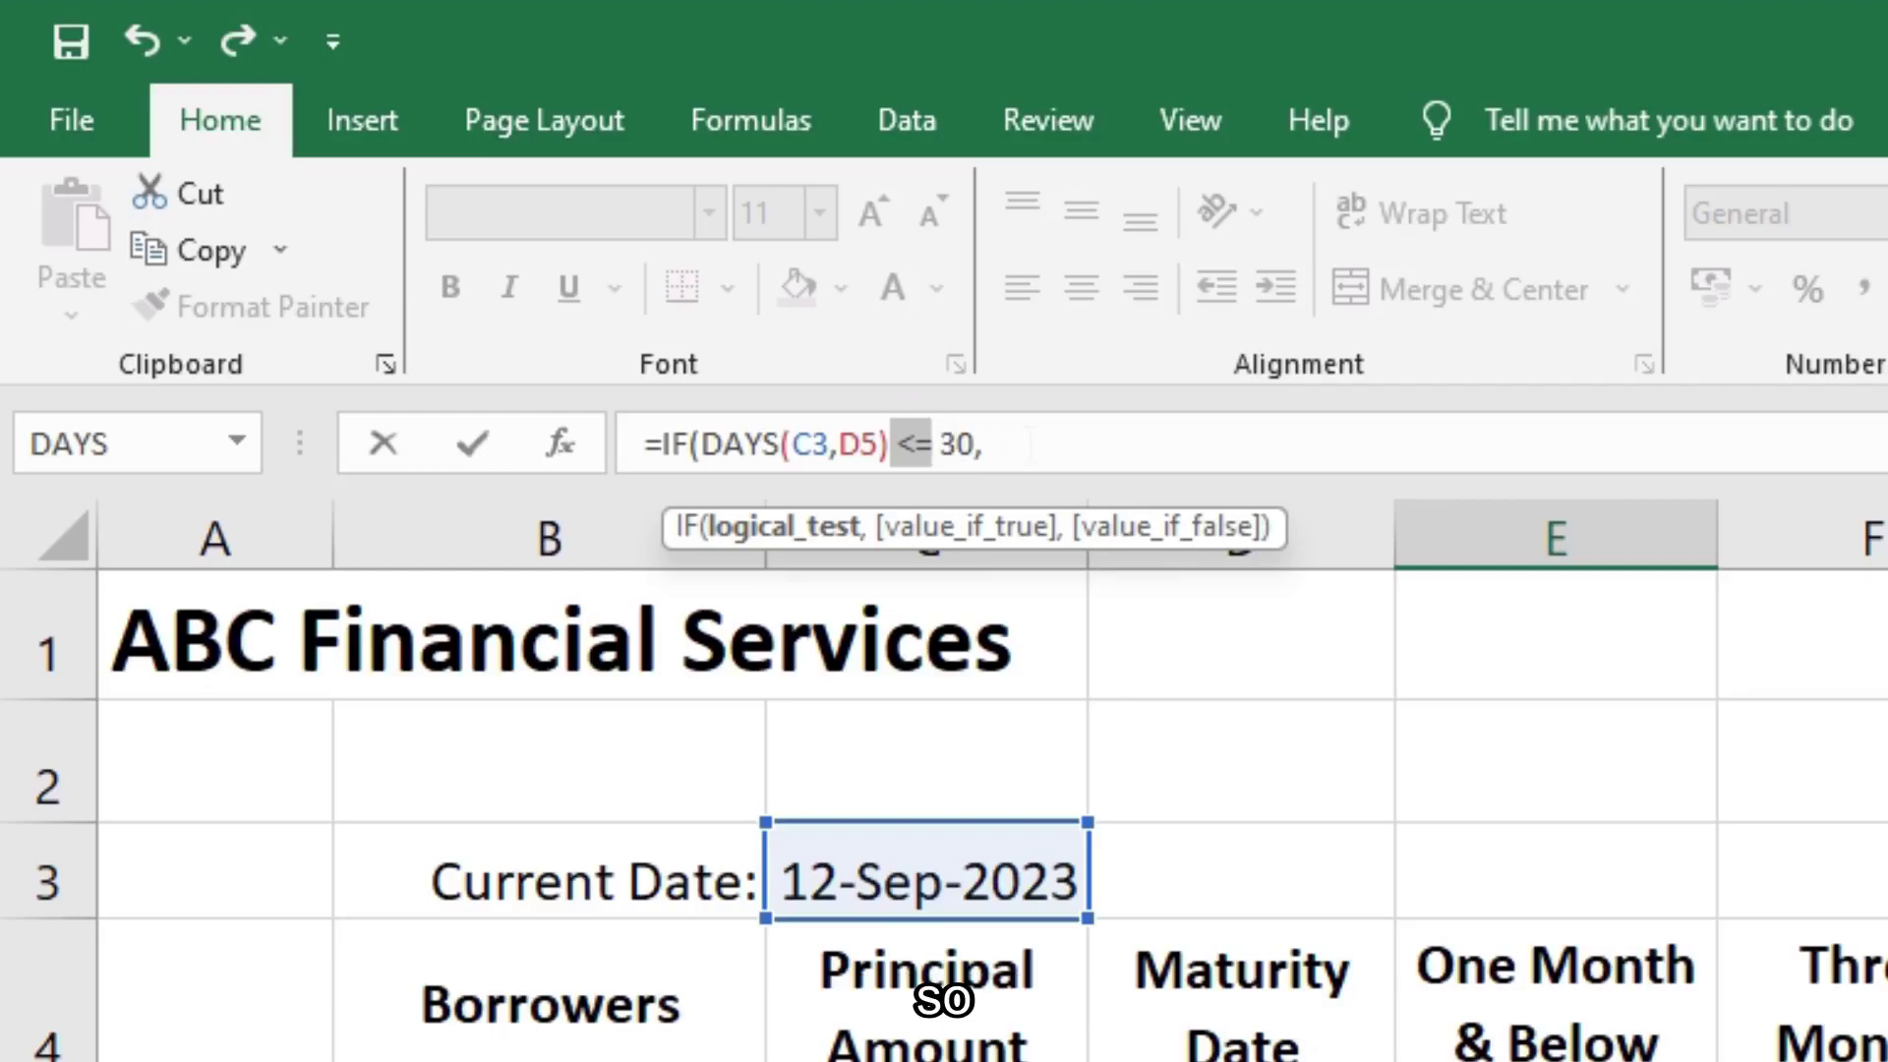
# Finish the E5 IF formula with an empty value if true and 0 as value if false, and enter it.
pyautogui.click(1042, 440)
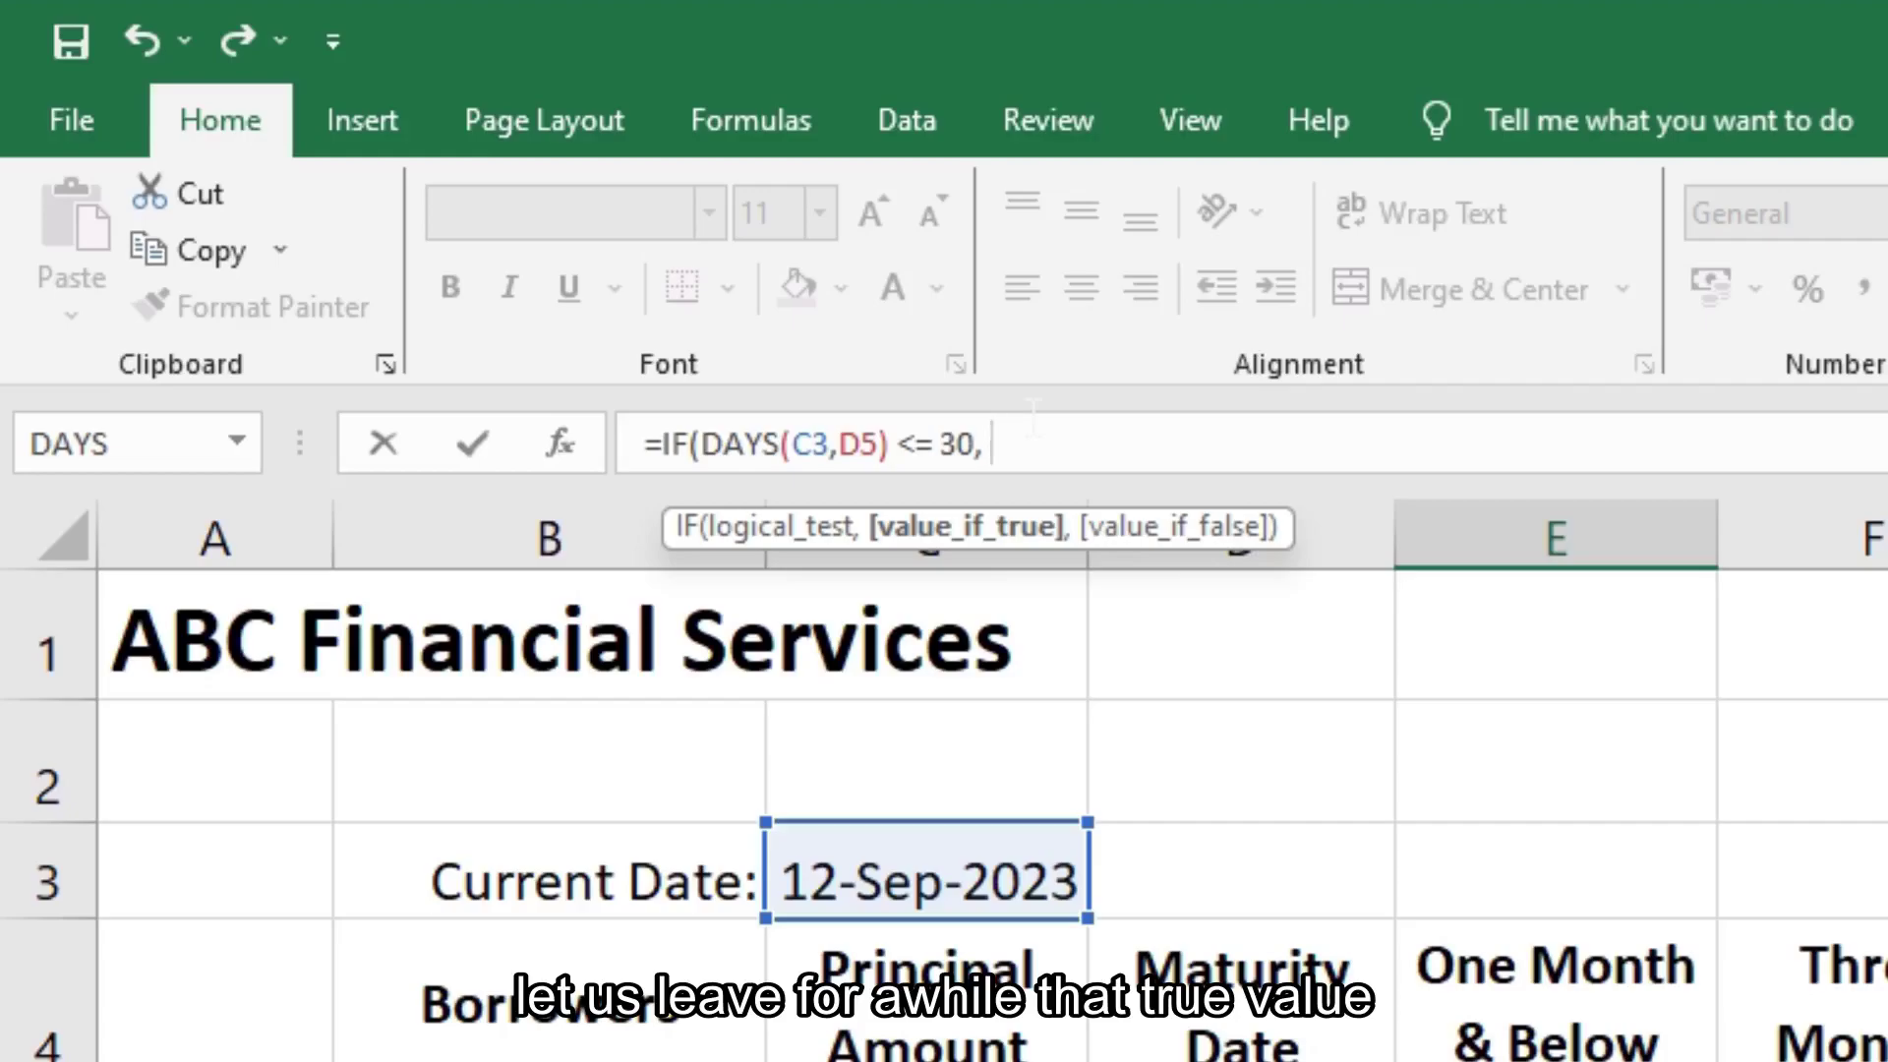
pyautogui.write(',0')
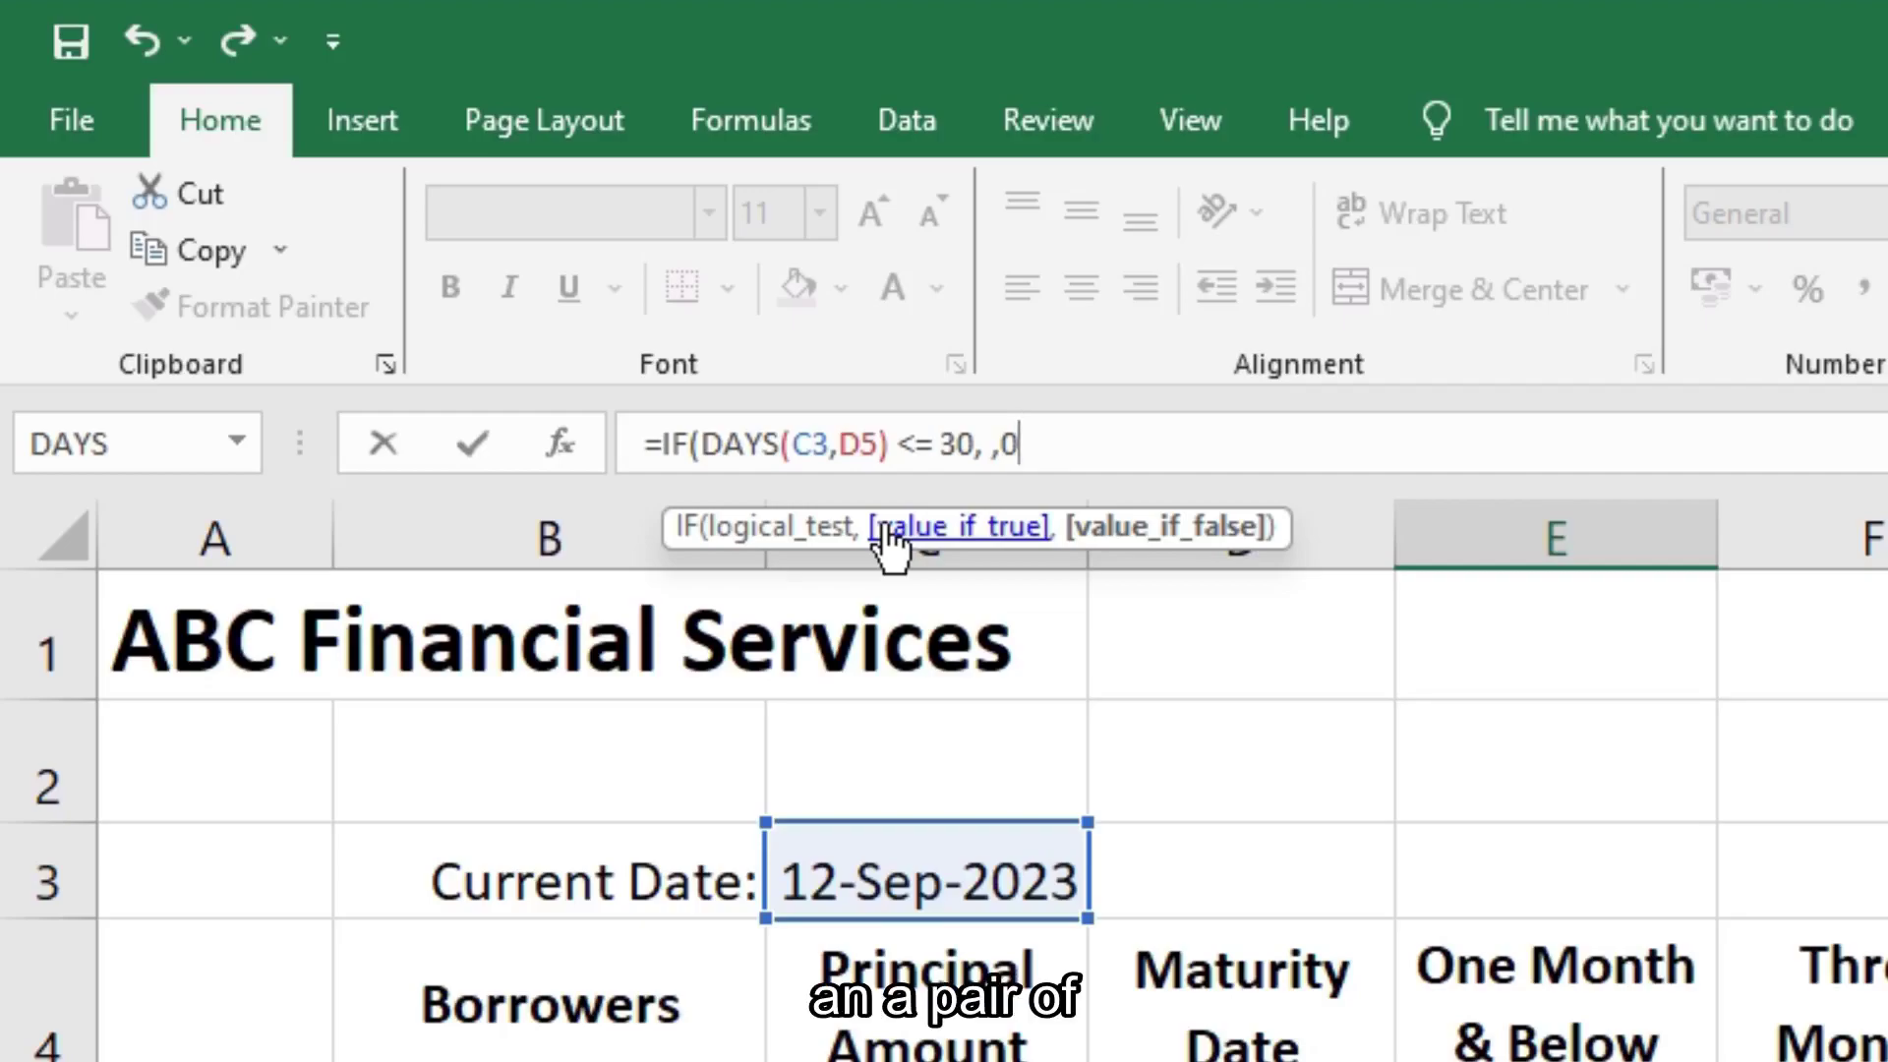
pyautogui.write(')')
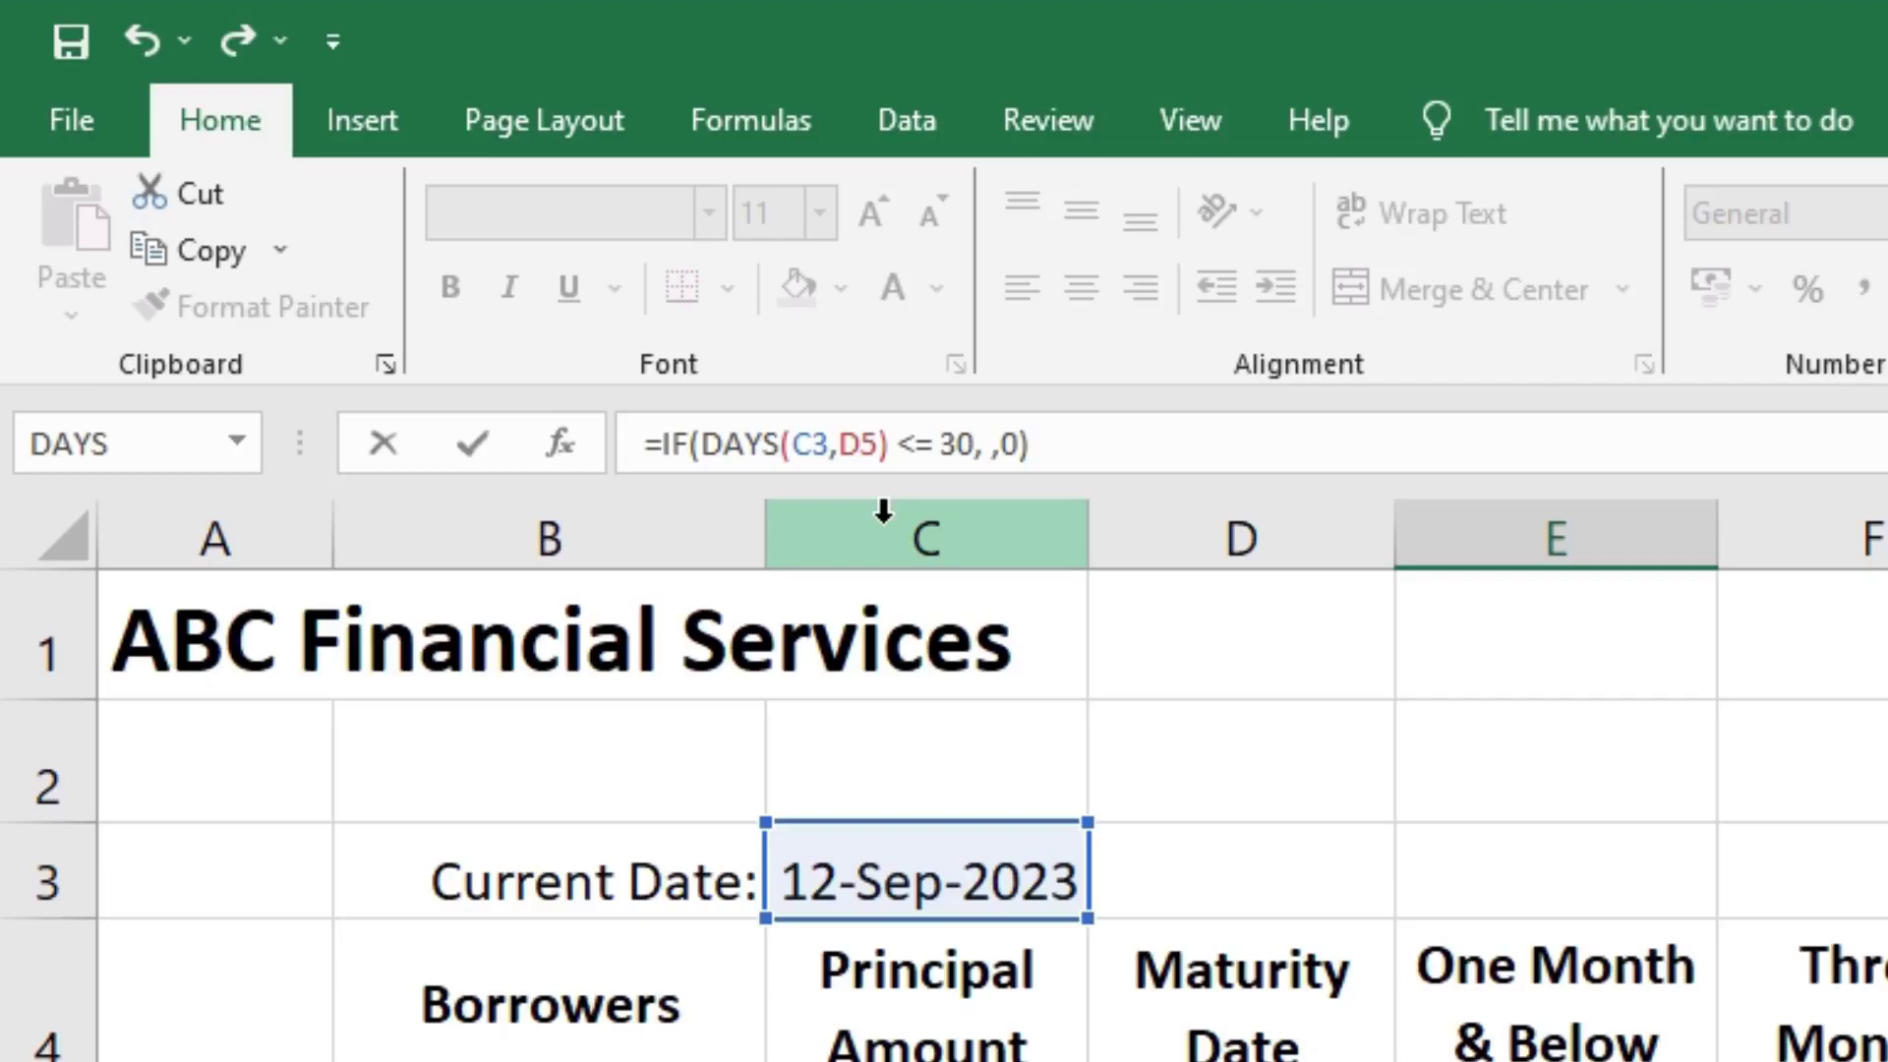
pyautogui.press('Left')
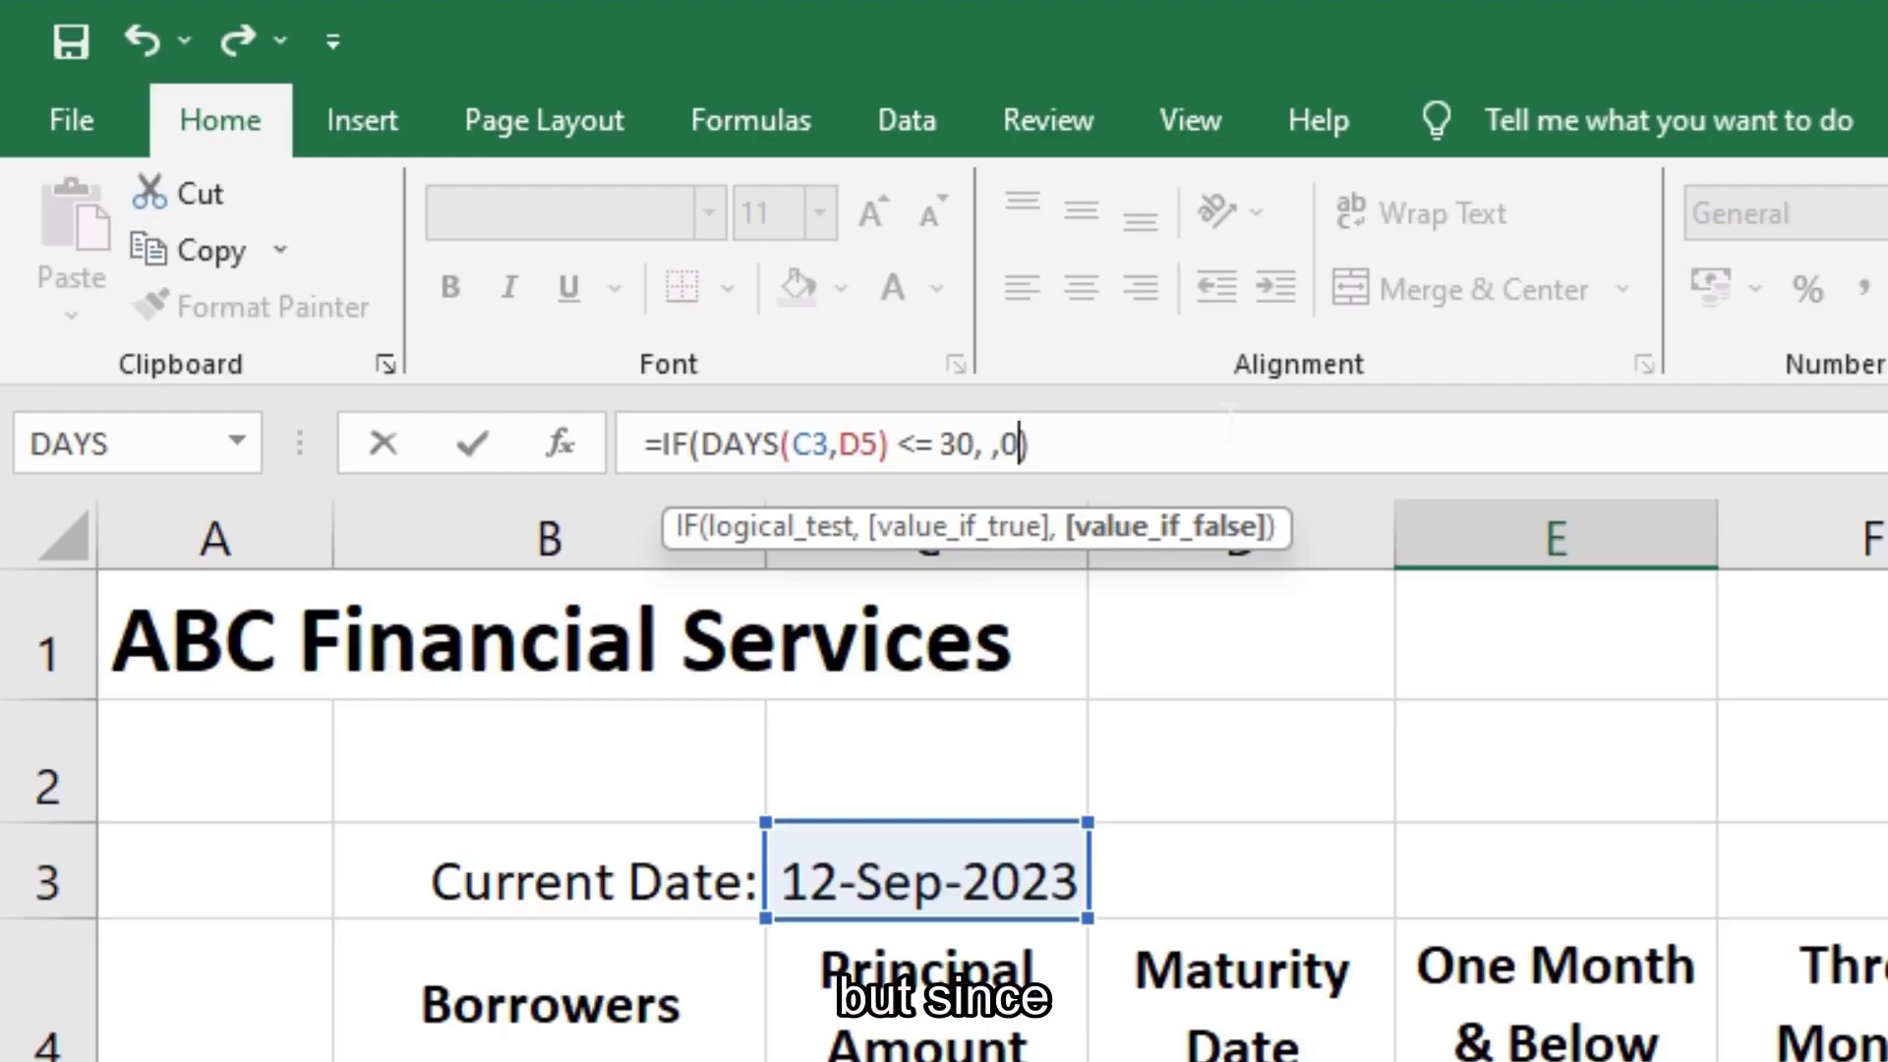
pyautogui.press('Left')
pyautogui.press('Left')
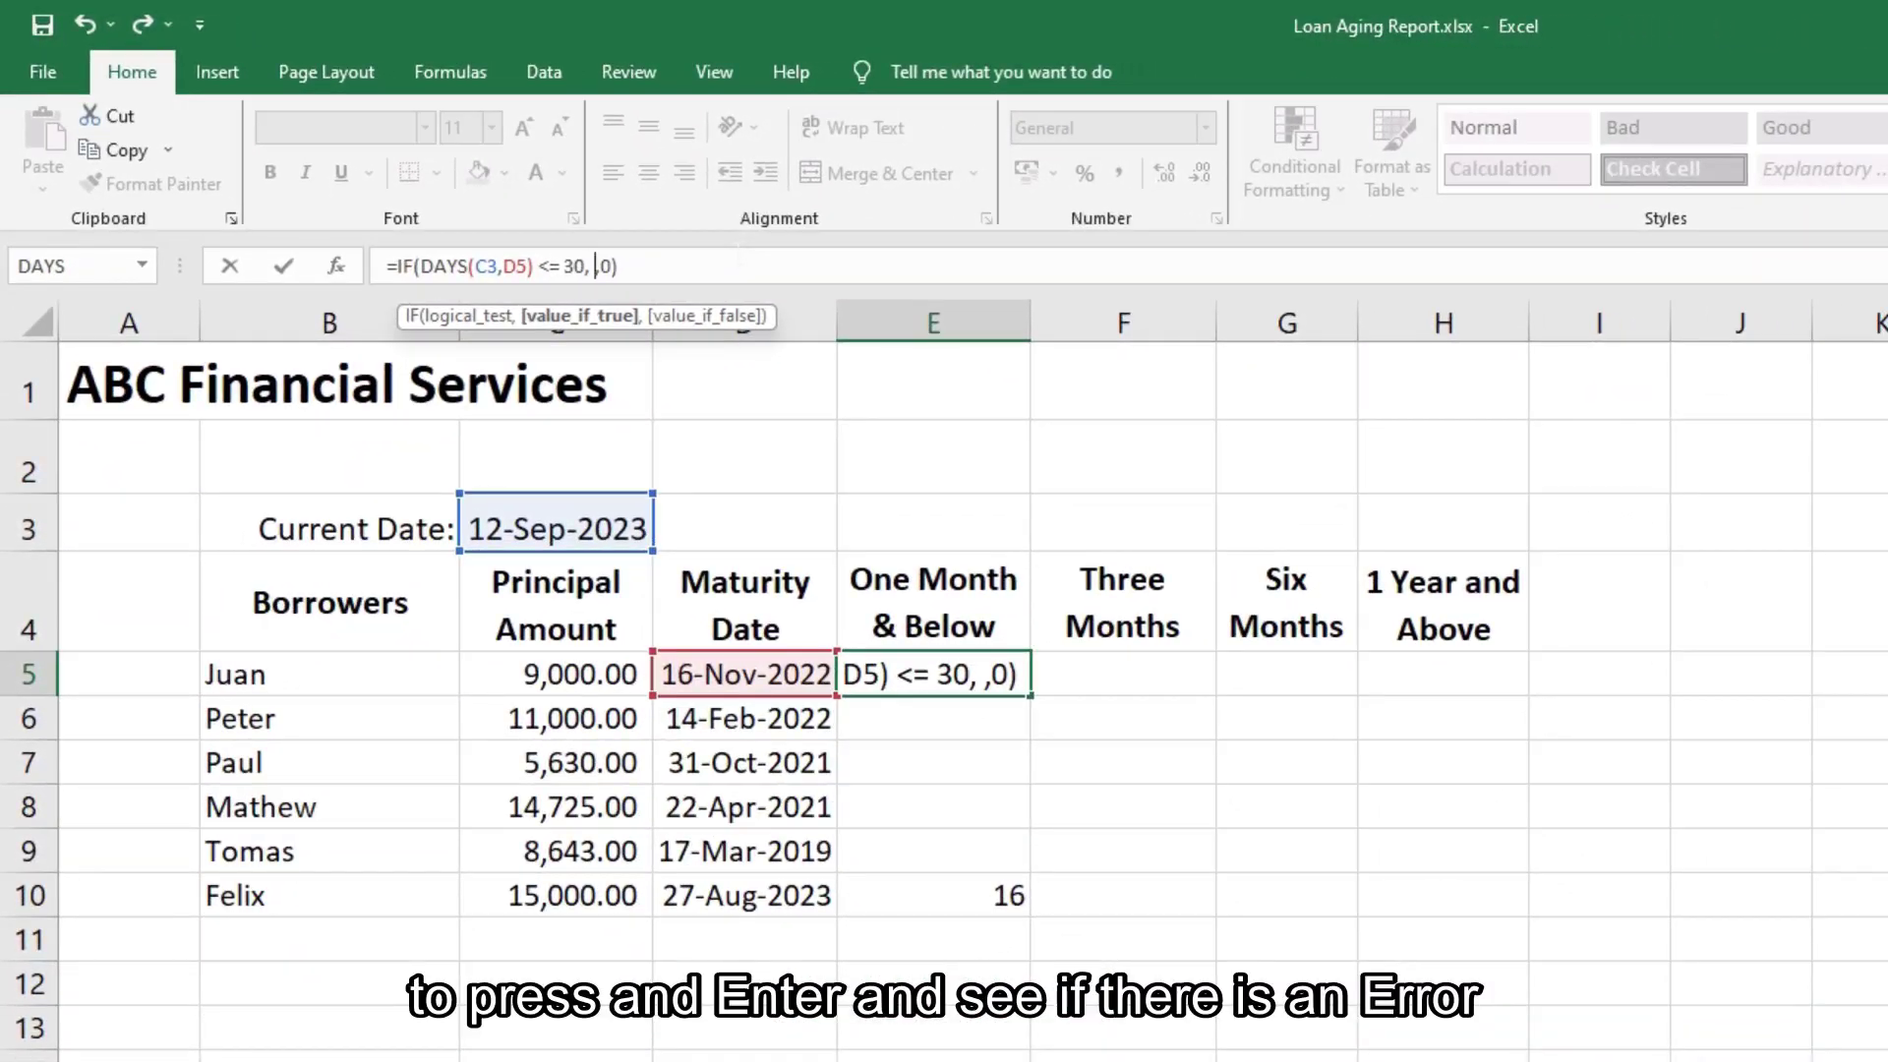
pyautogui.press('Return')
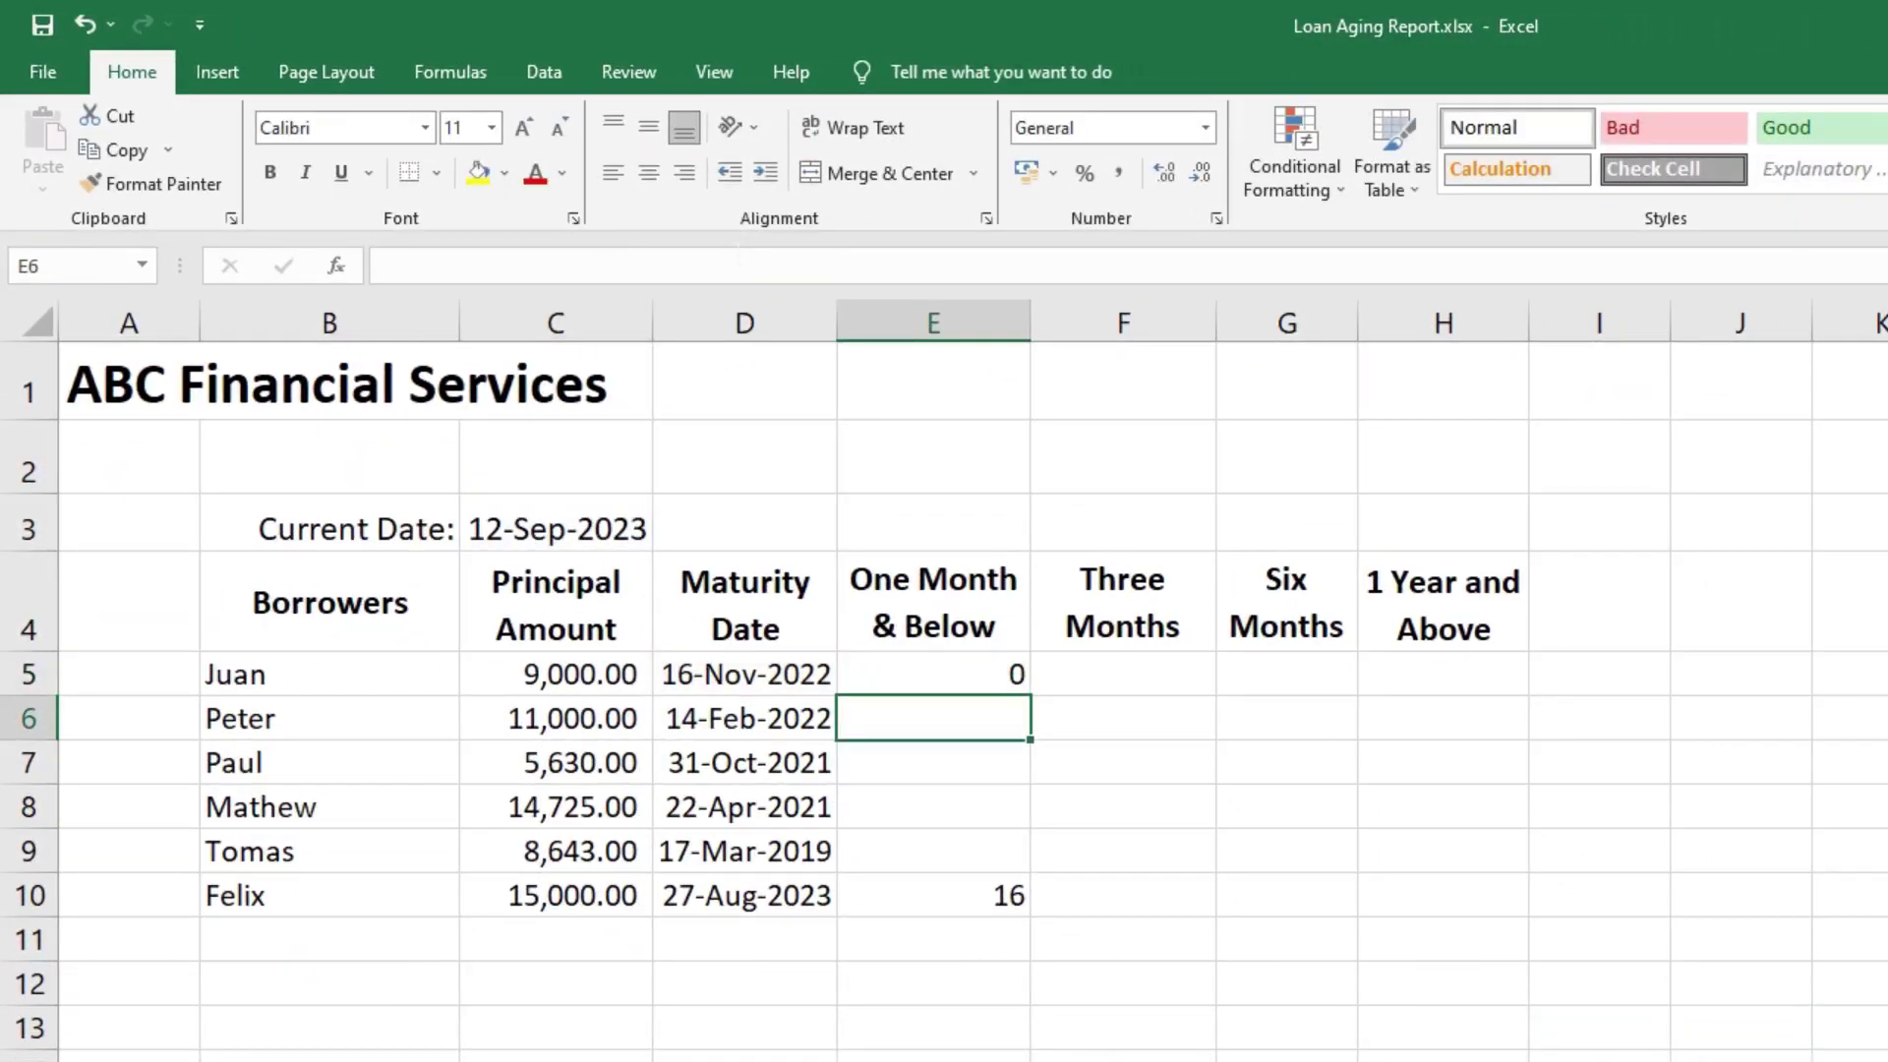
pyautogui.press('Up')
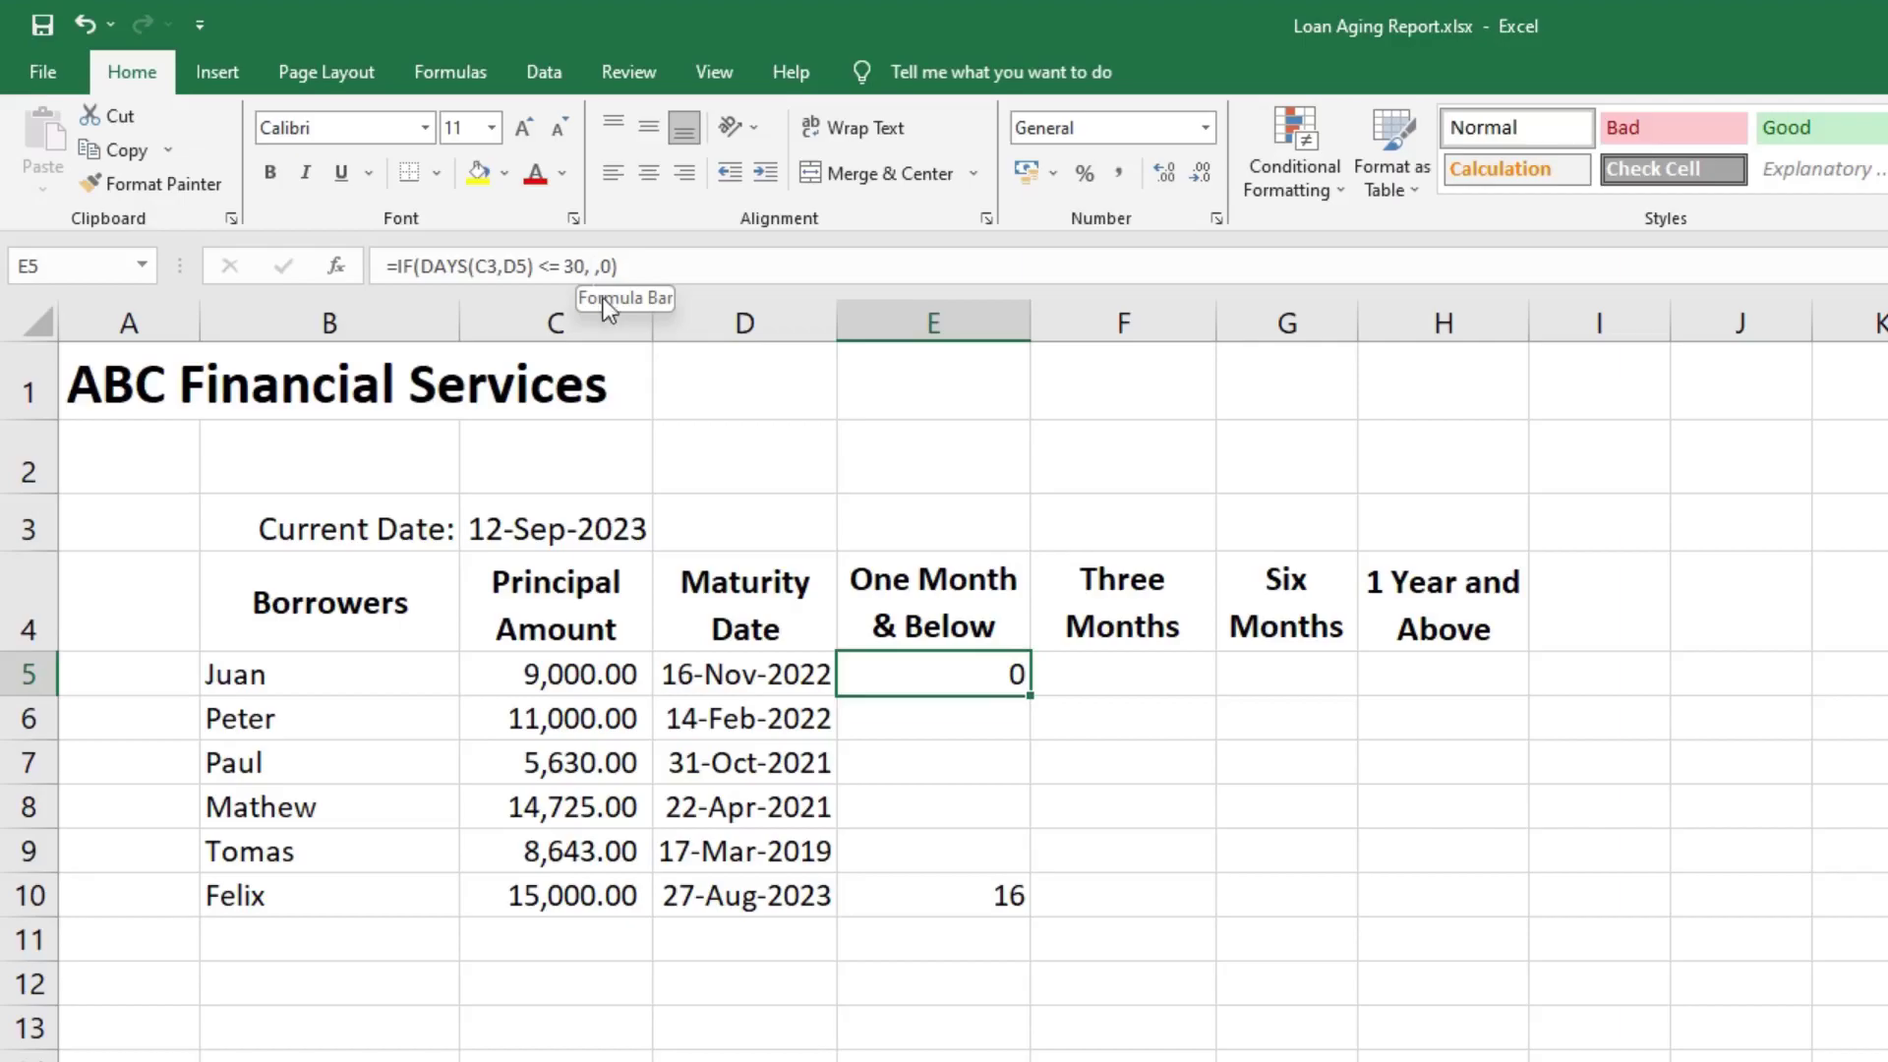
# Wrap the DAYS formula in E10 in an IF function testing for <= 30, leaving the value if true empty.
pyautogui.click(951, 896)
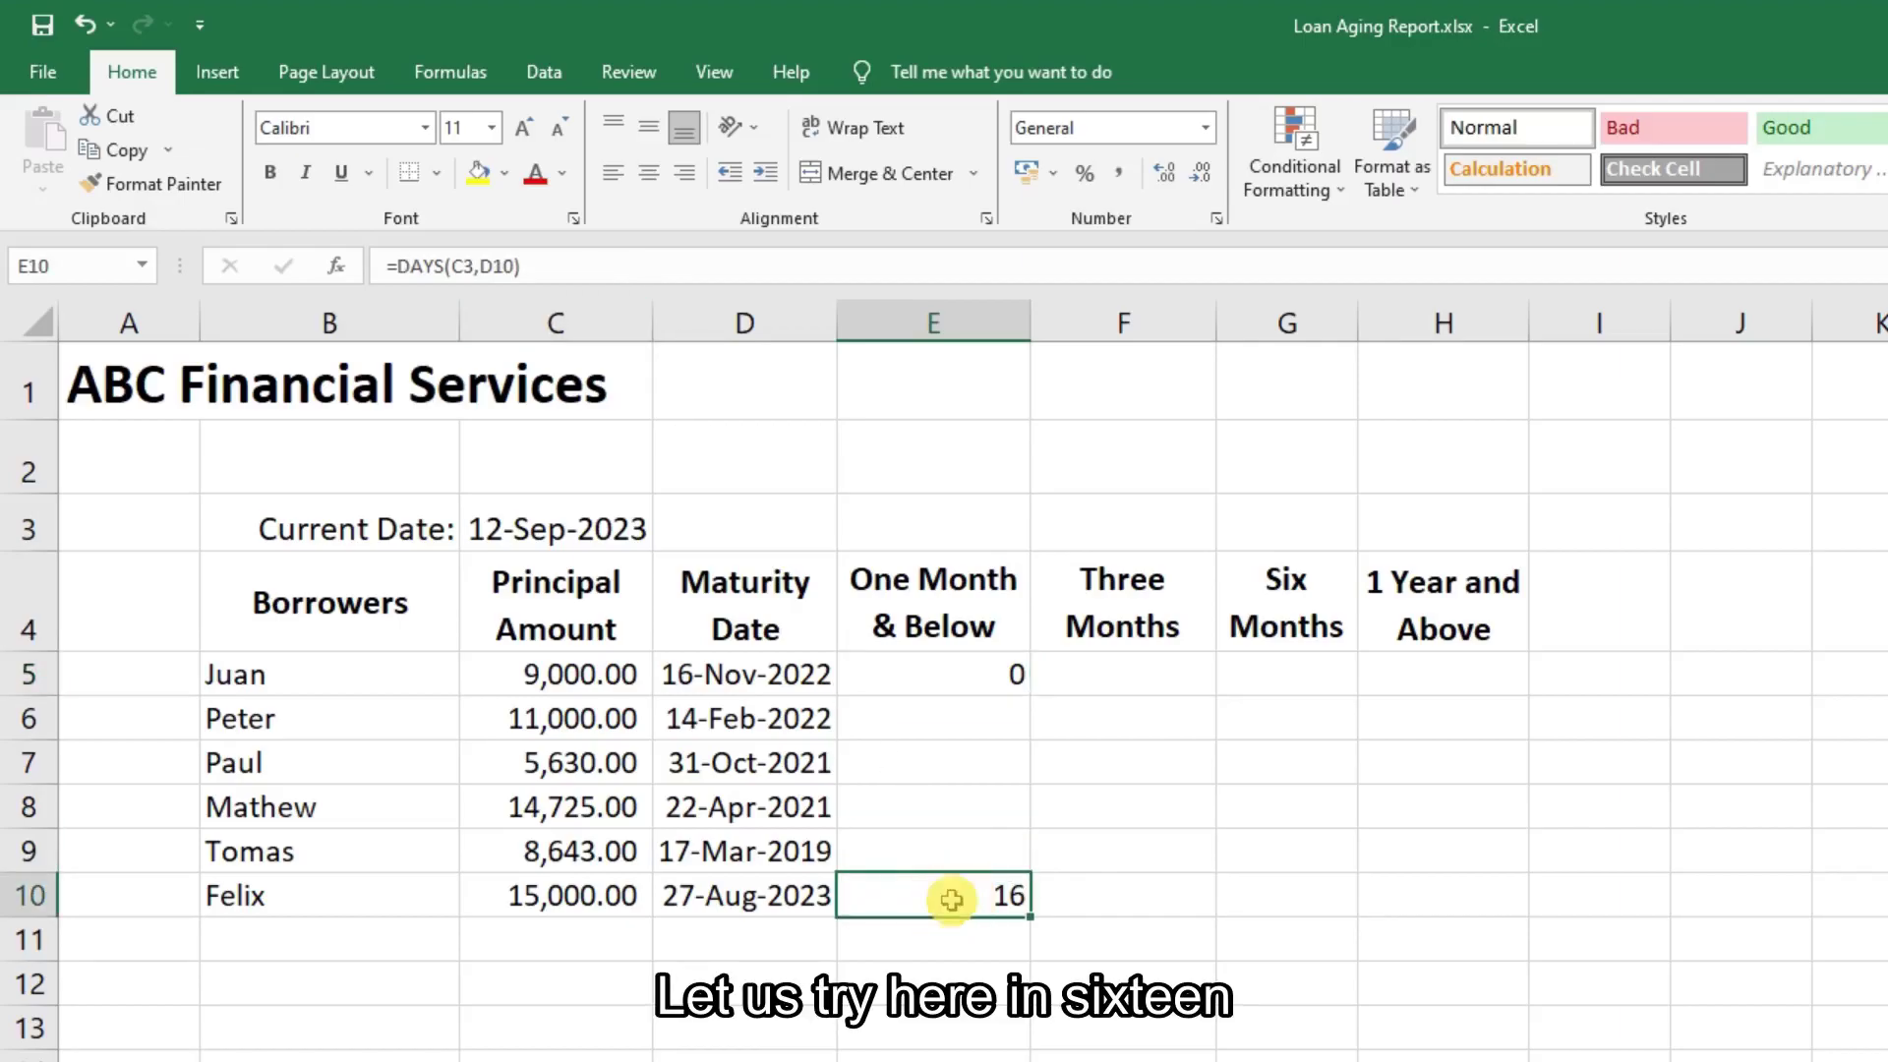
pyautogui.click(935, 678)
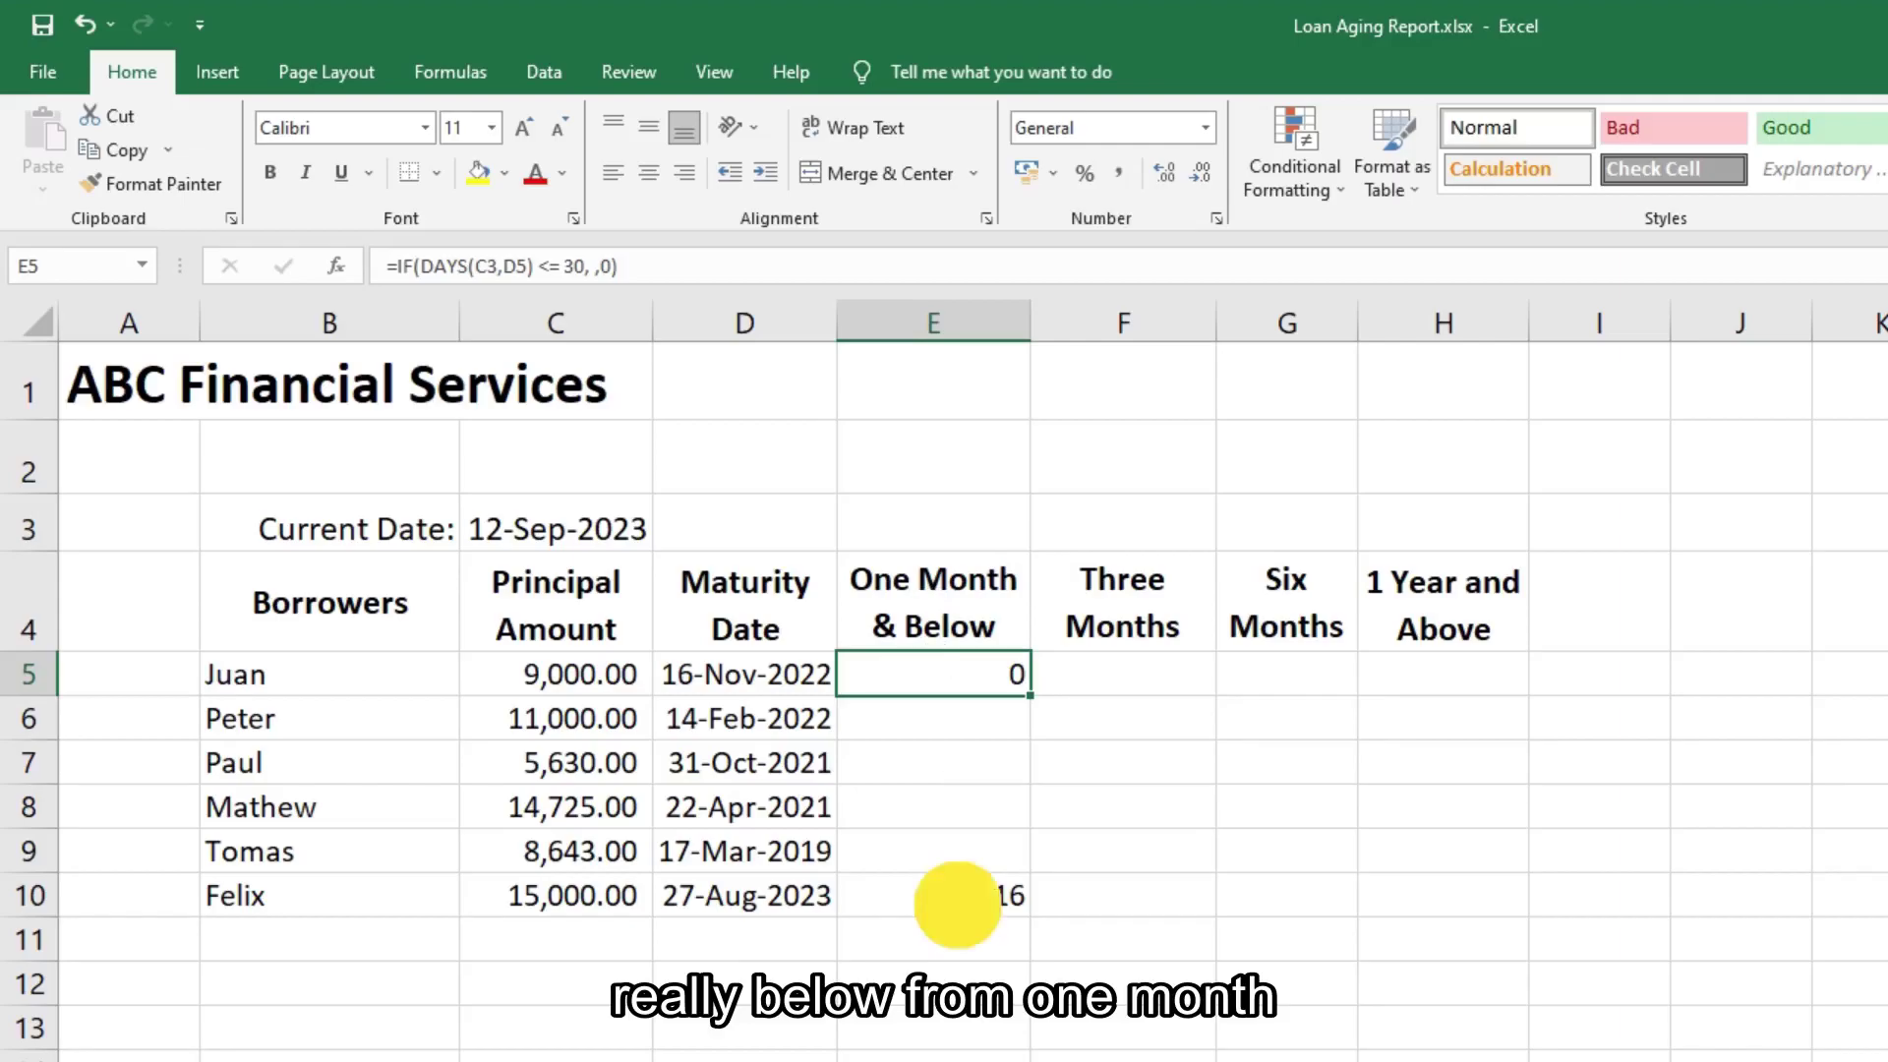
pyautogui.click(958, 899)
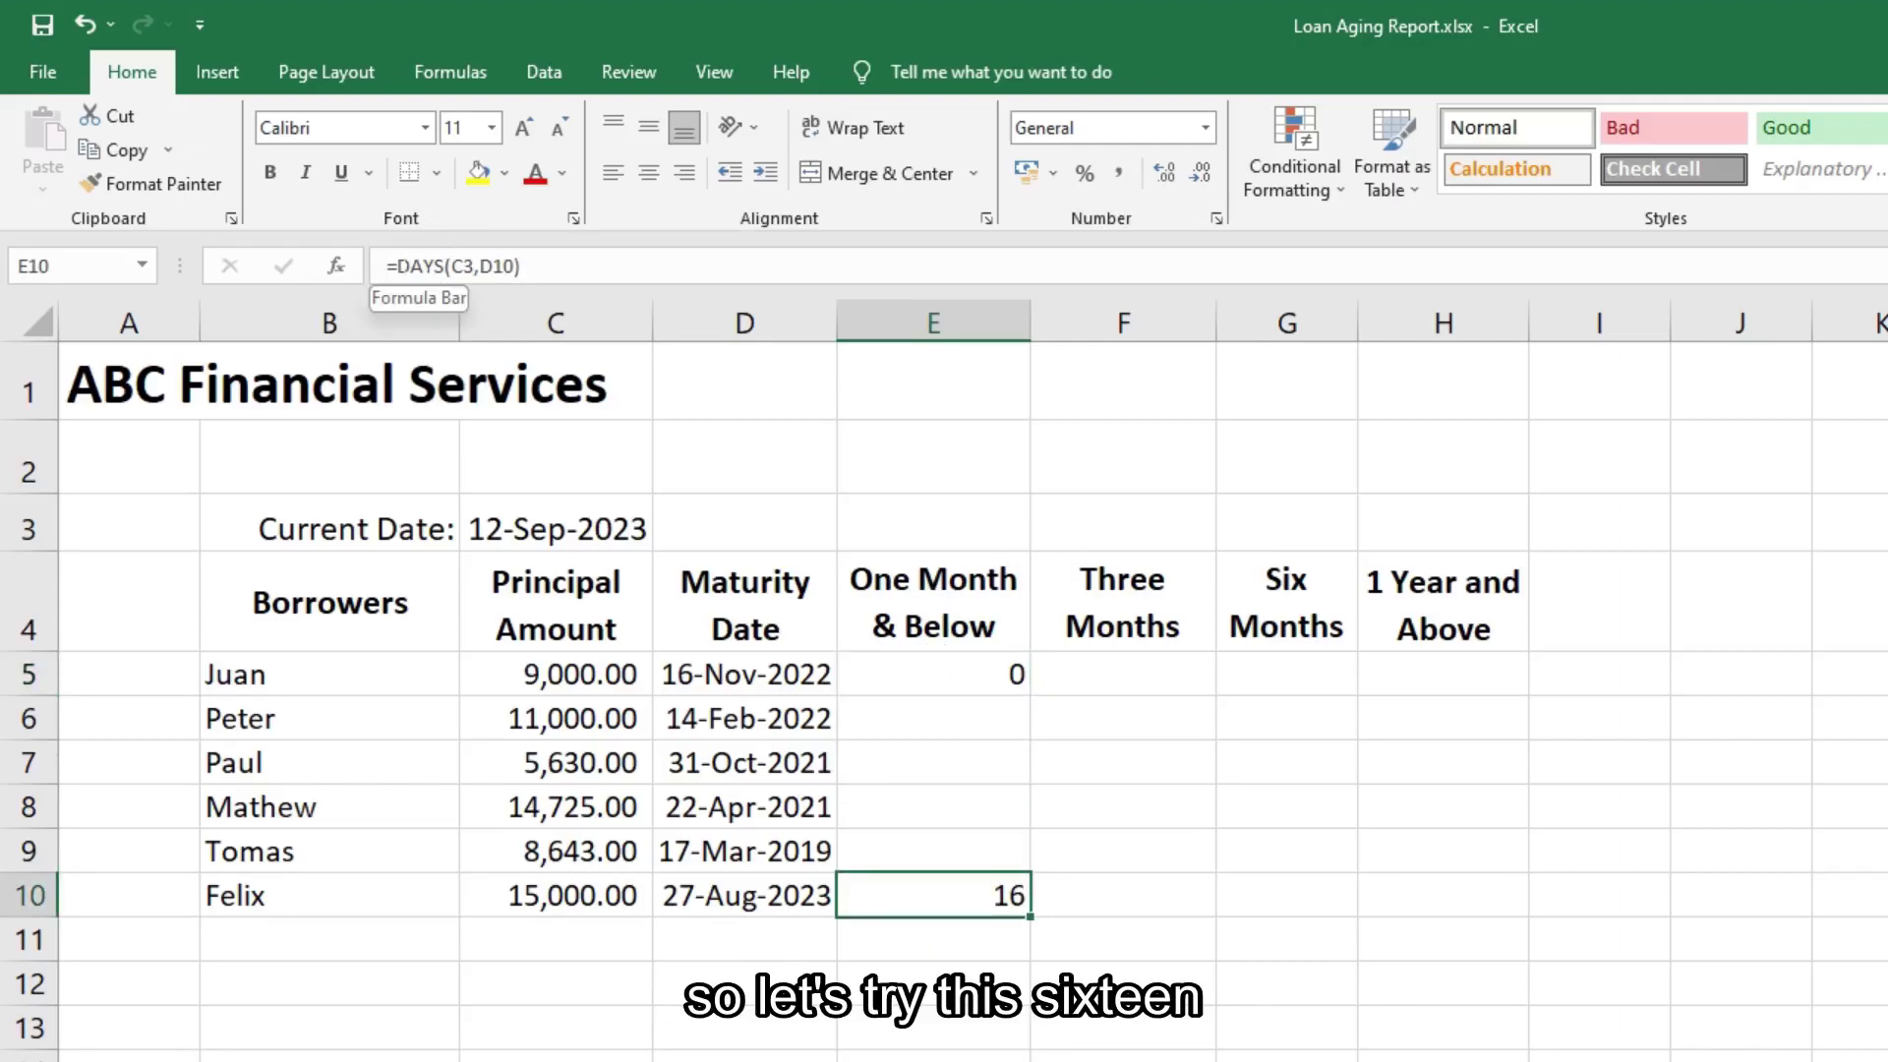
pyautogui.click(395, 266)
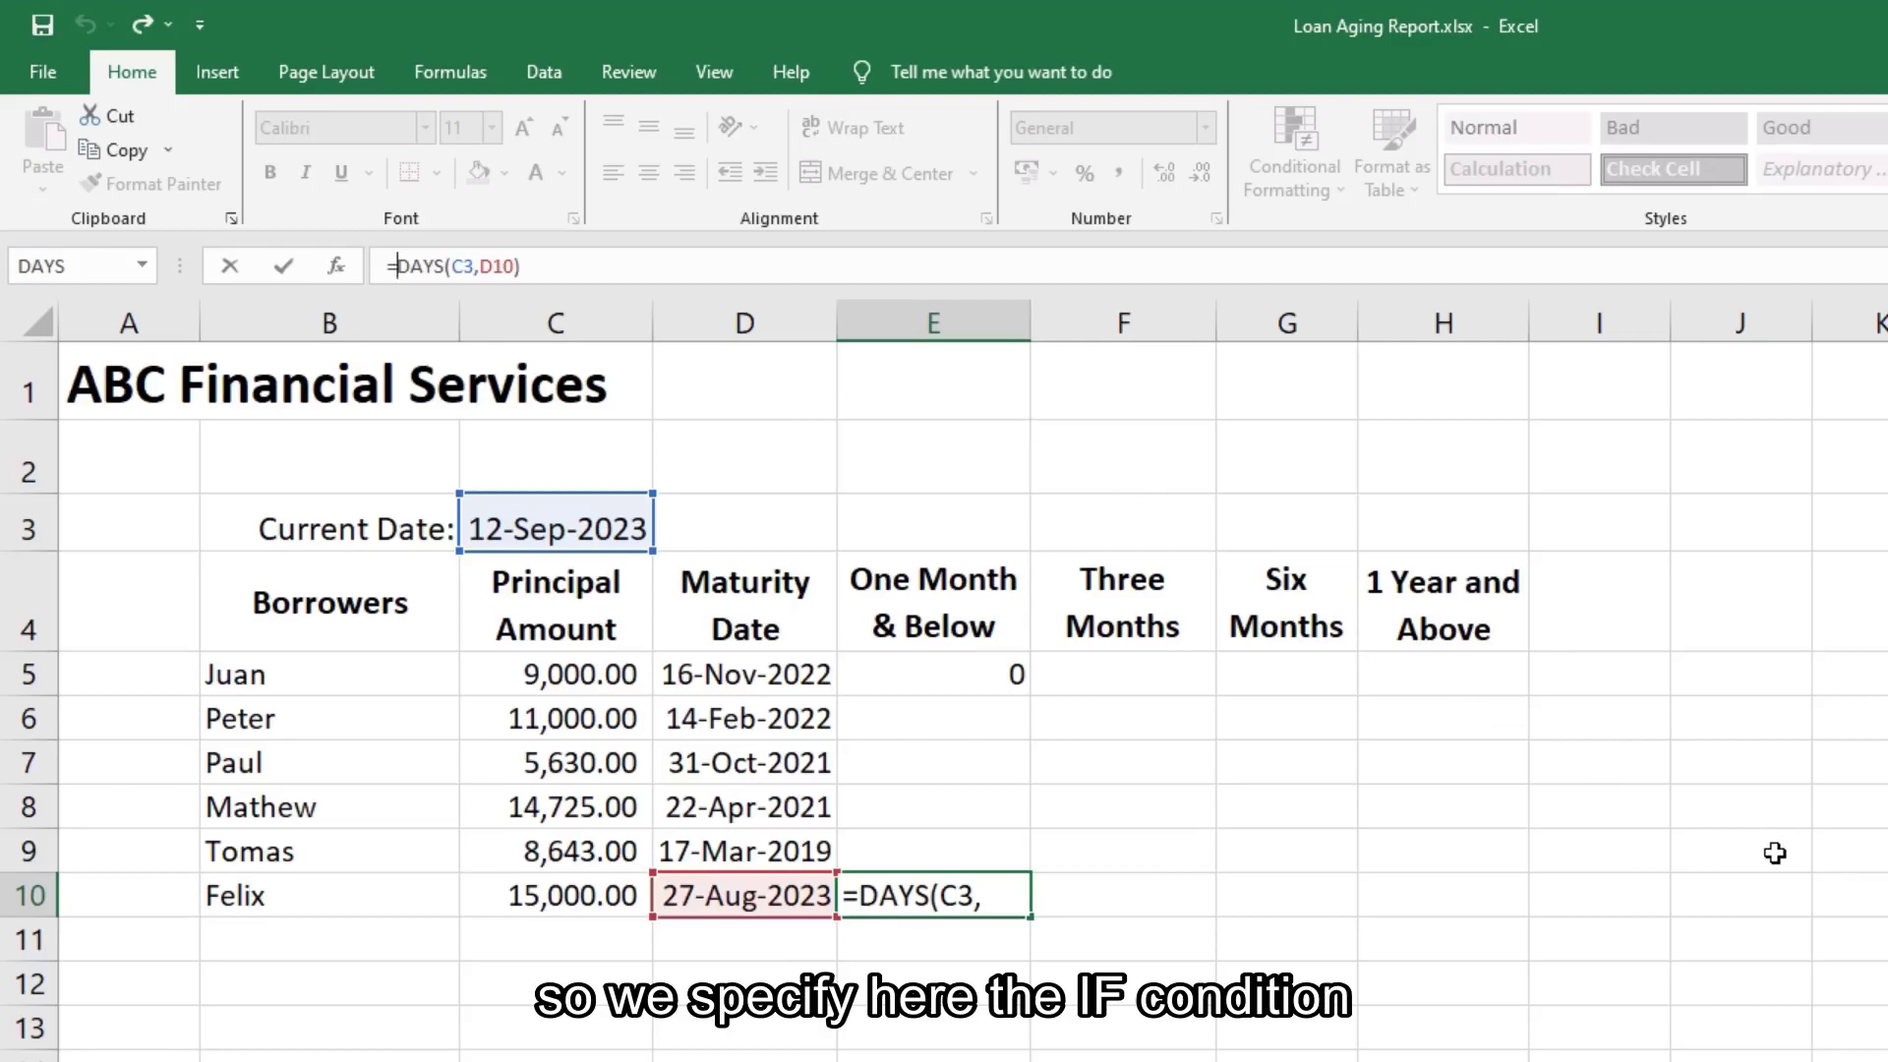
pyautogui.write('F(')
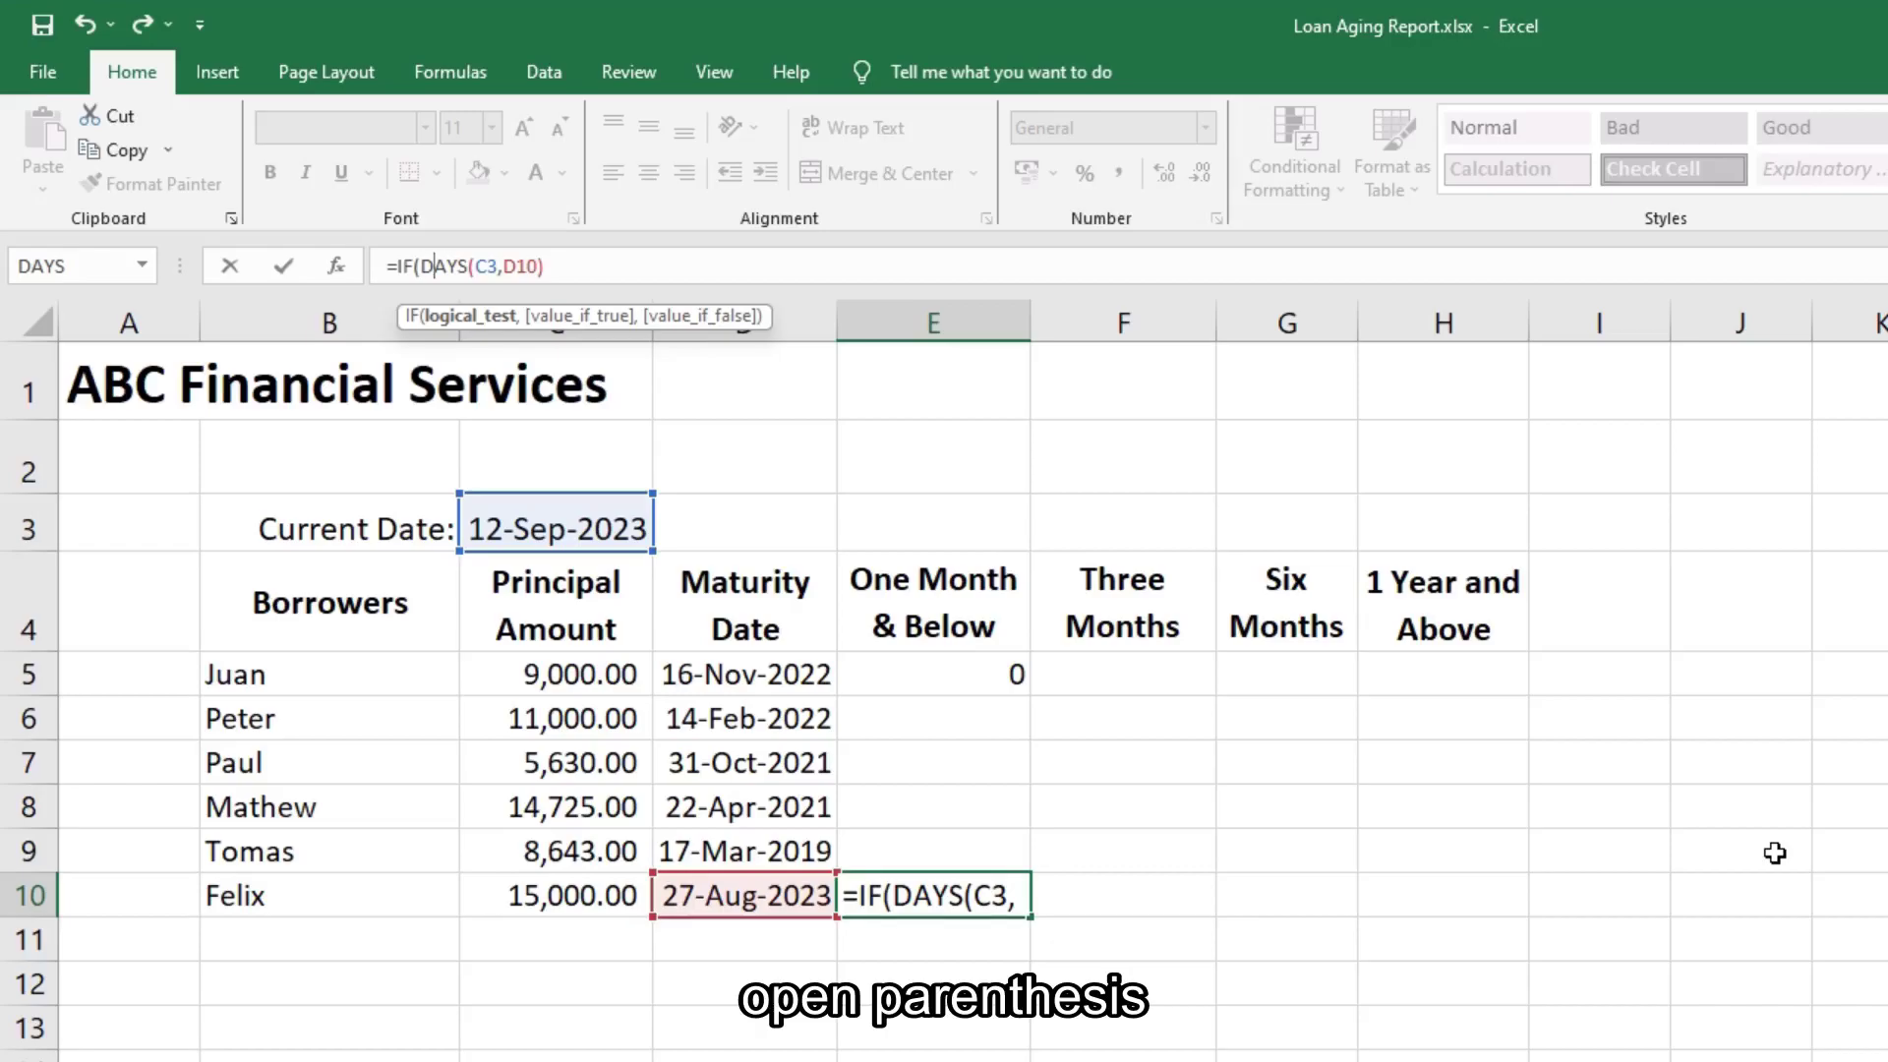
pyautogui.press('End')
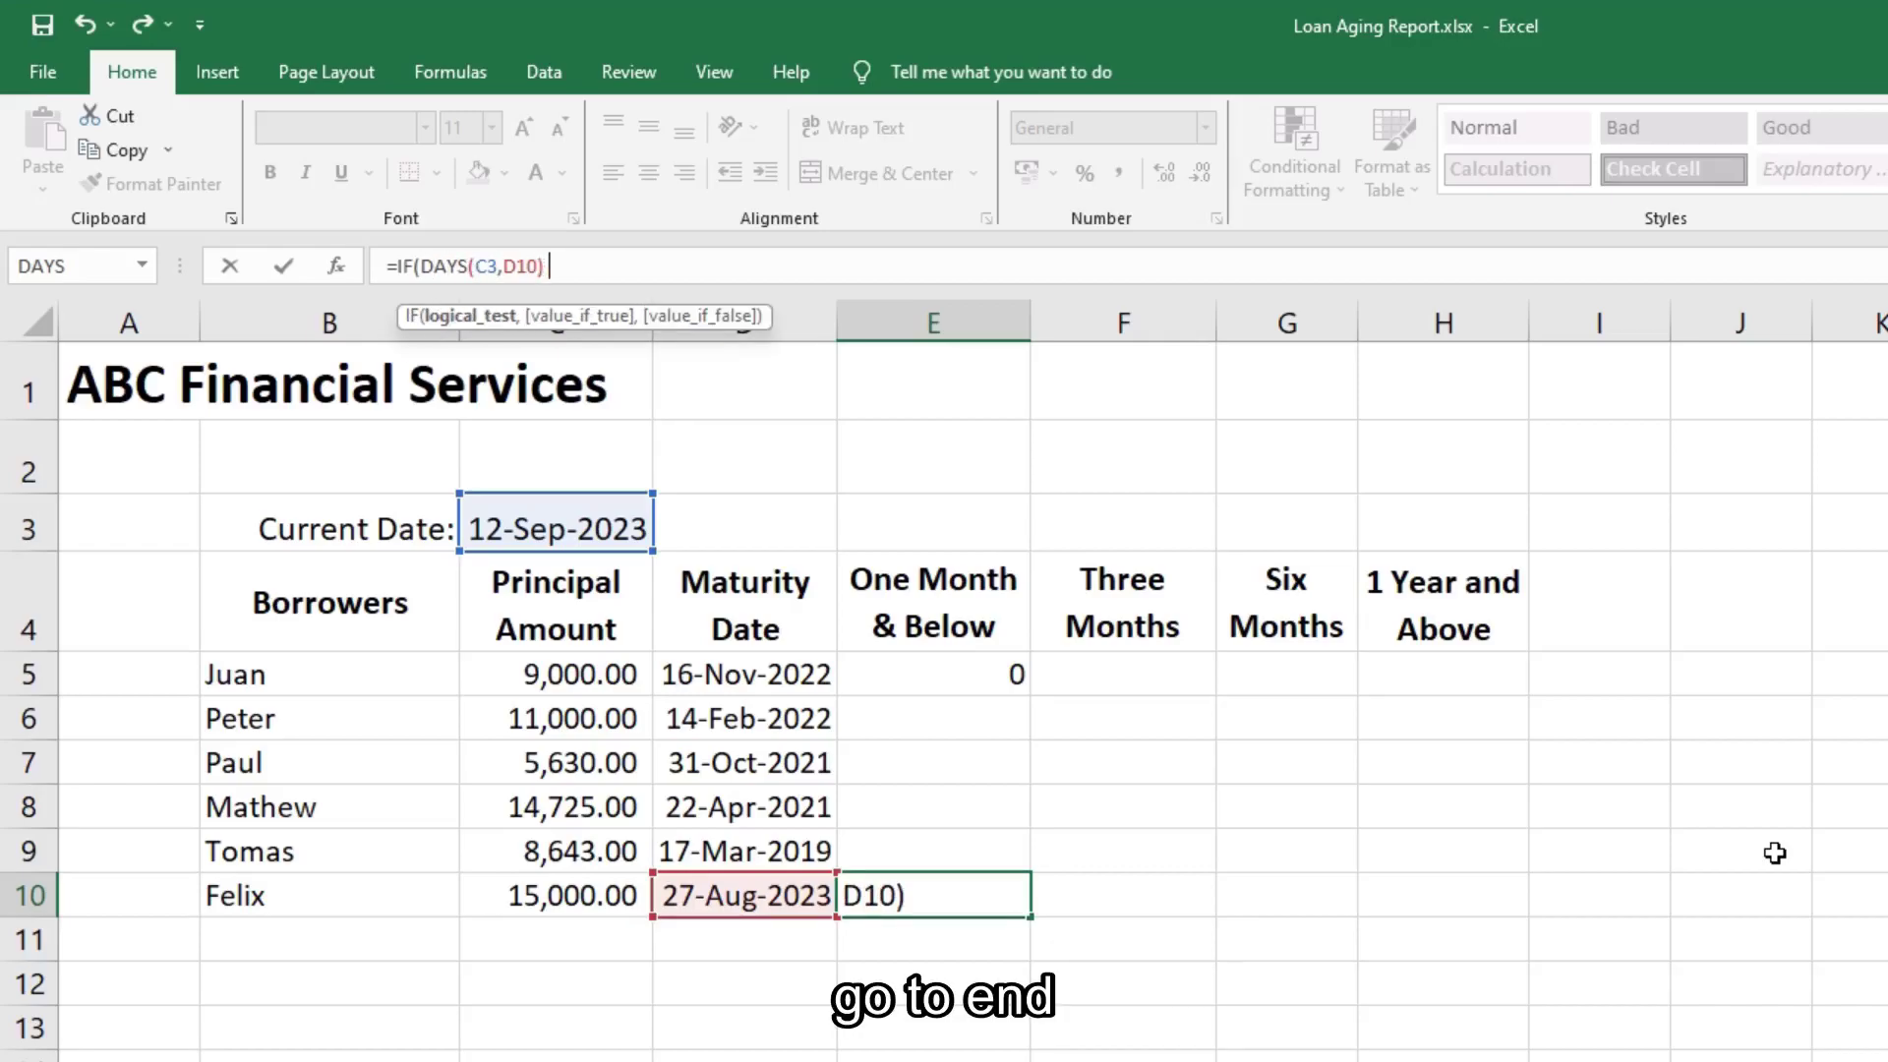
pyautogui.write('<= 30,,')
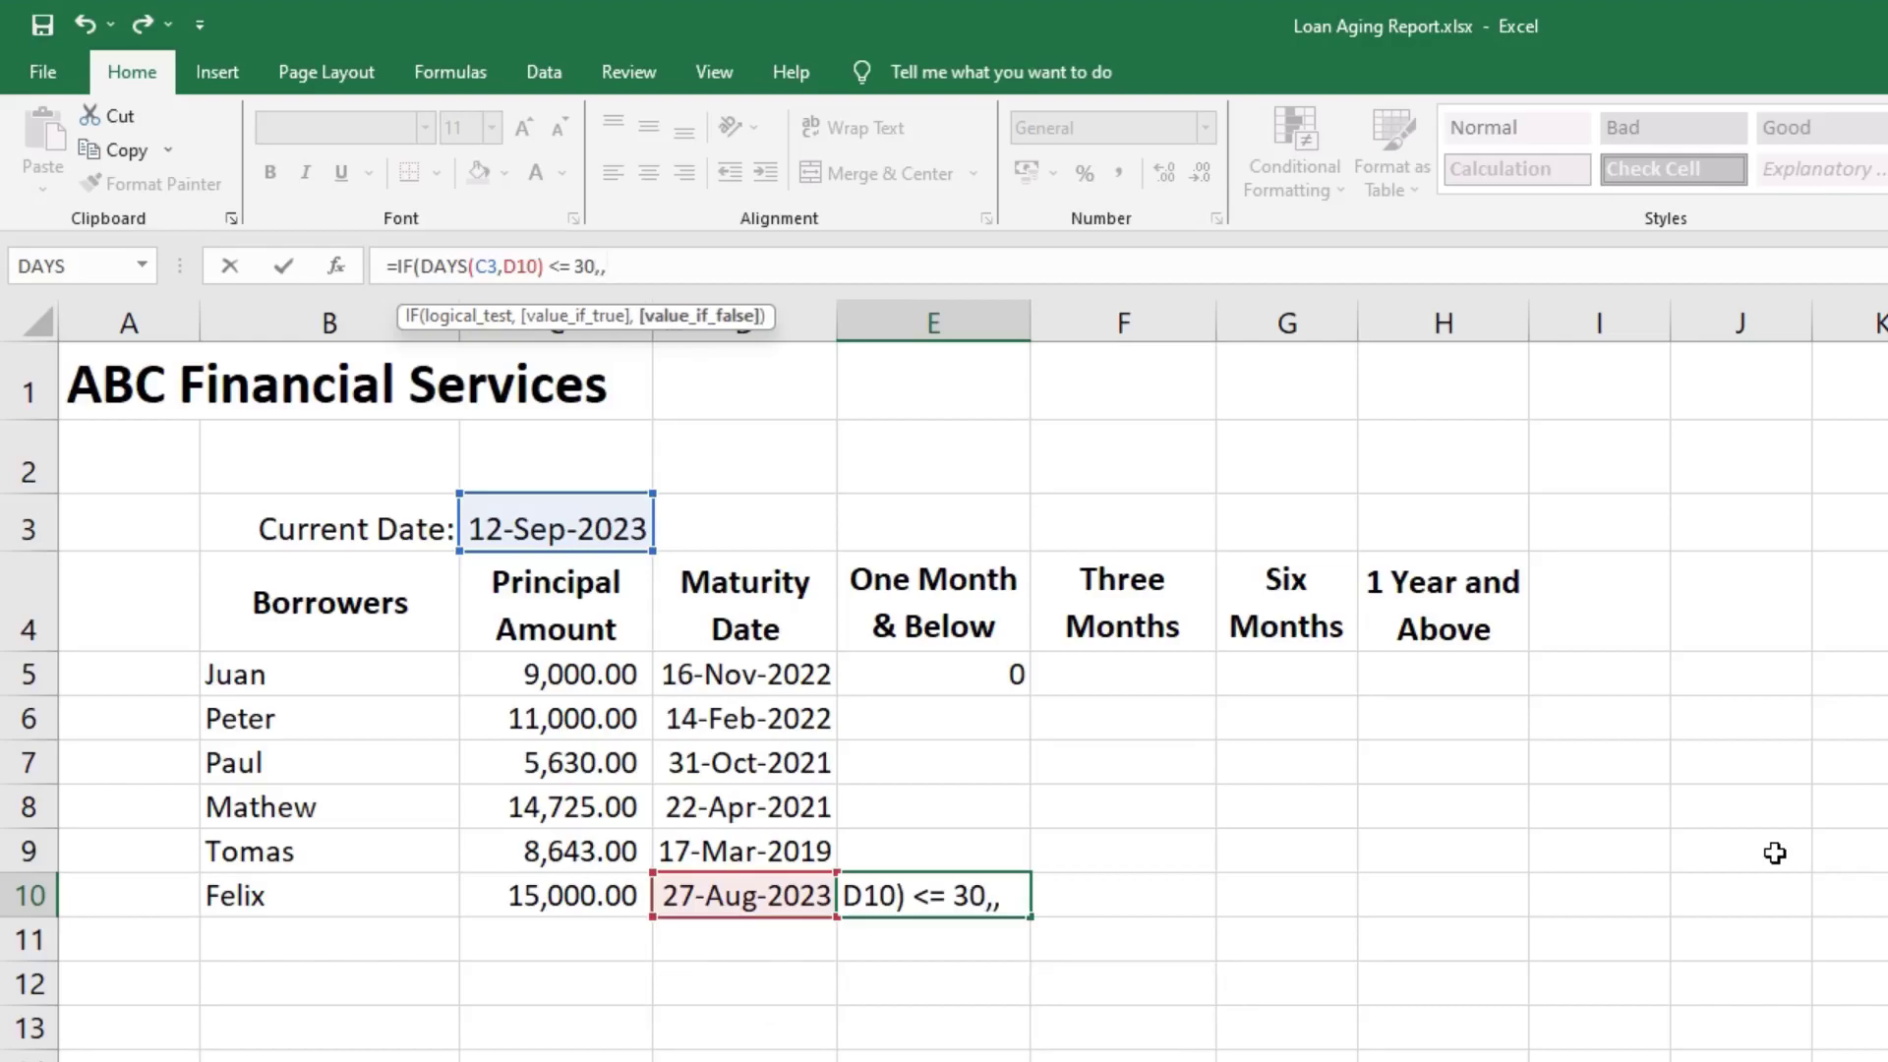
# Close the E10 IF formula with 0 as value if false, add a space before the second comma, and enter it.
pyautogui.write('0)')
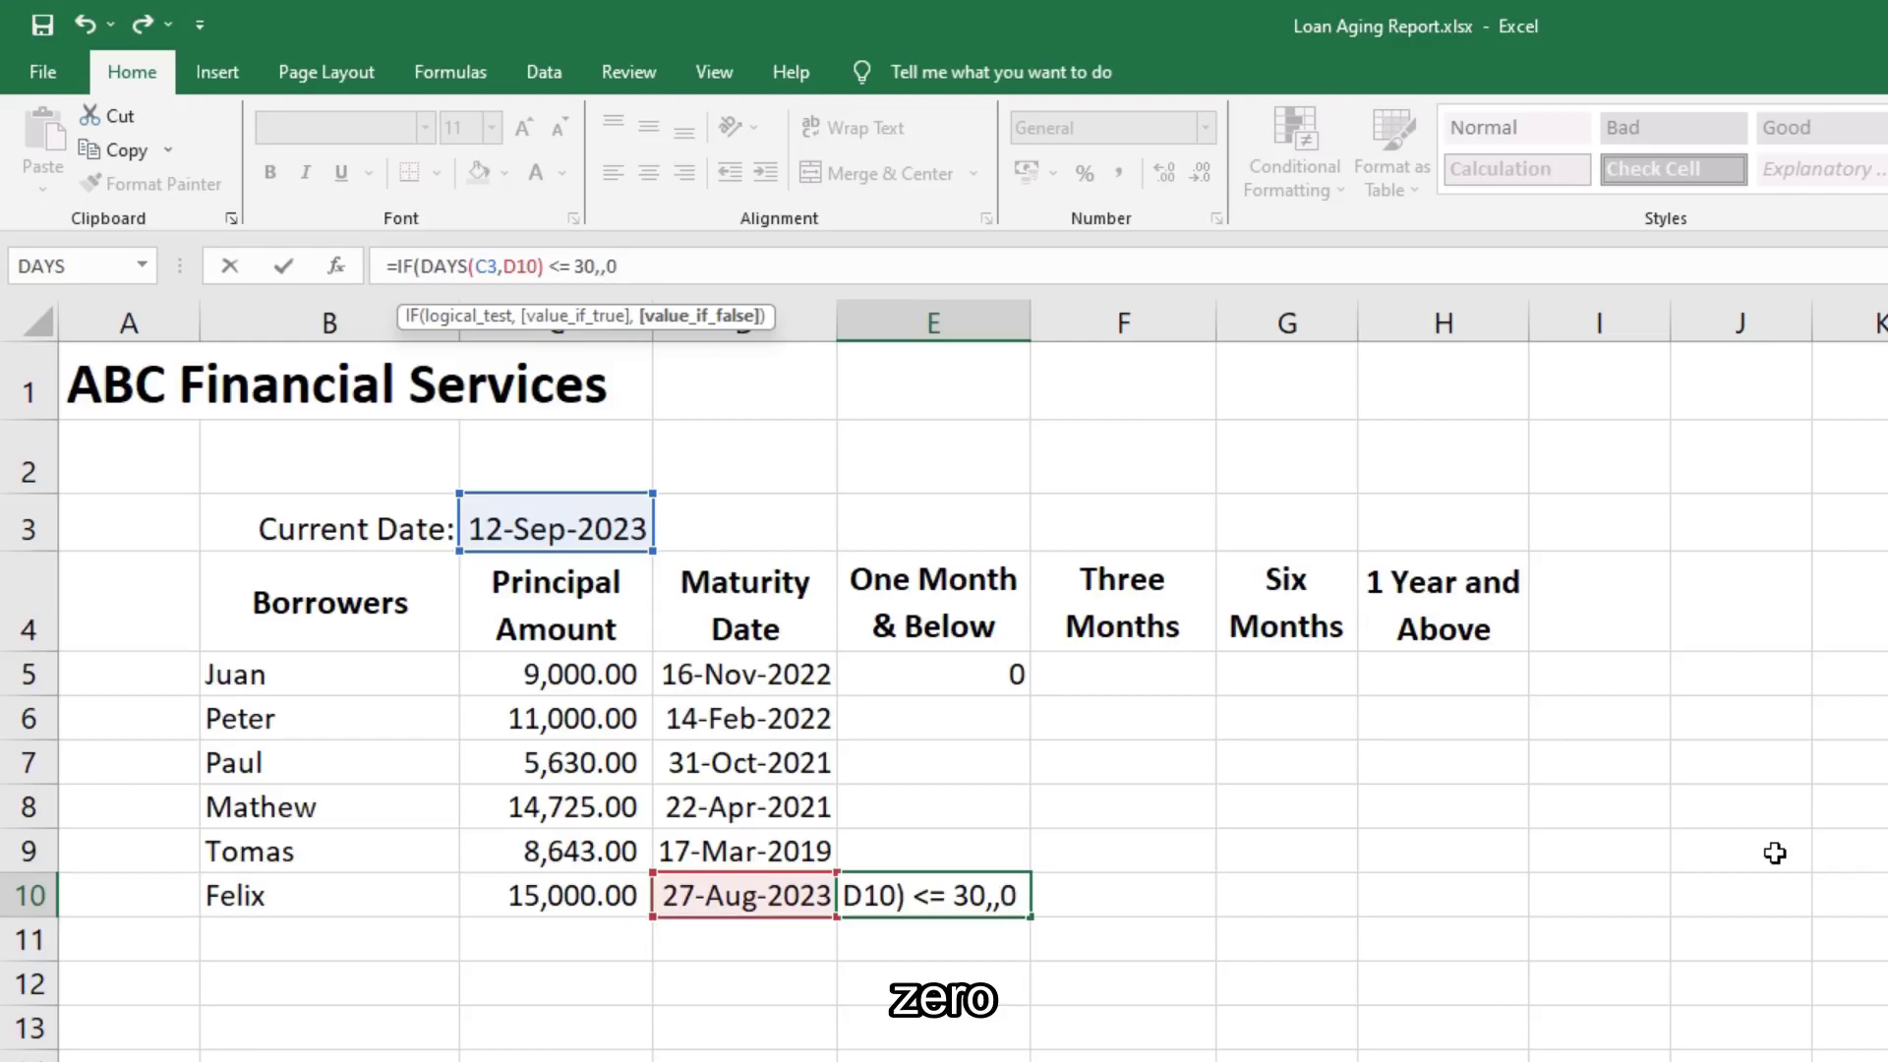
pyautogui.press('Left')
pyautogui.press('Left')
pyautogui.press('Left')
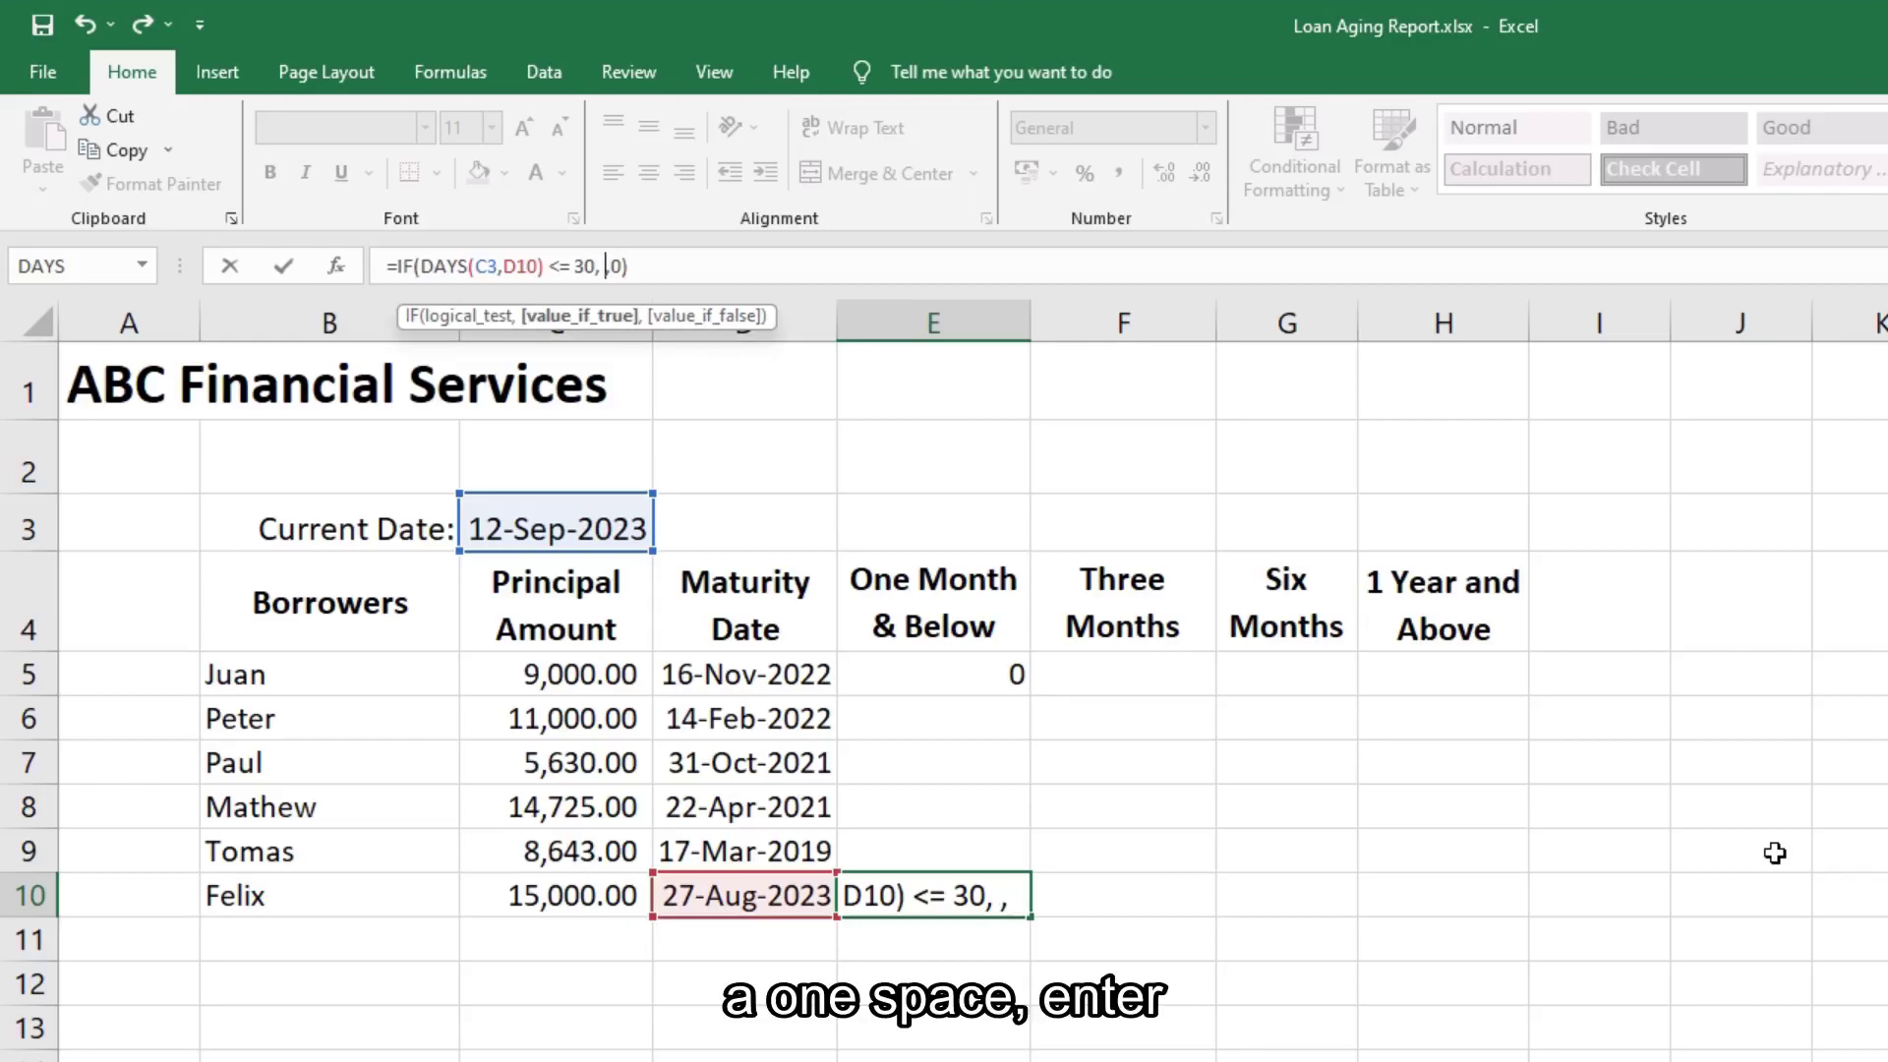
pyautogui.press('Return')
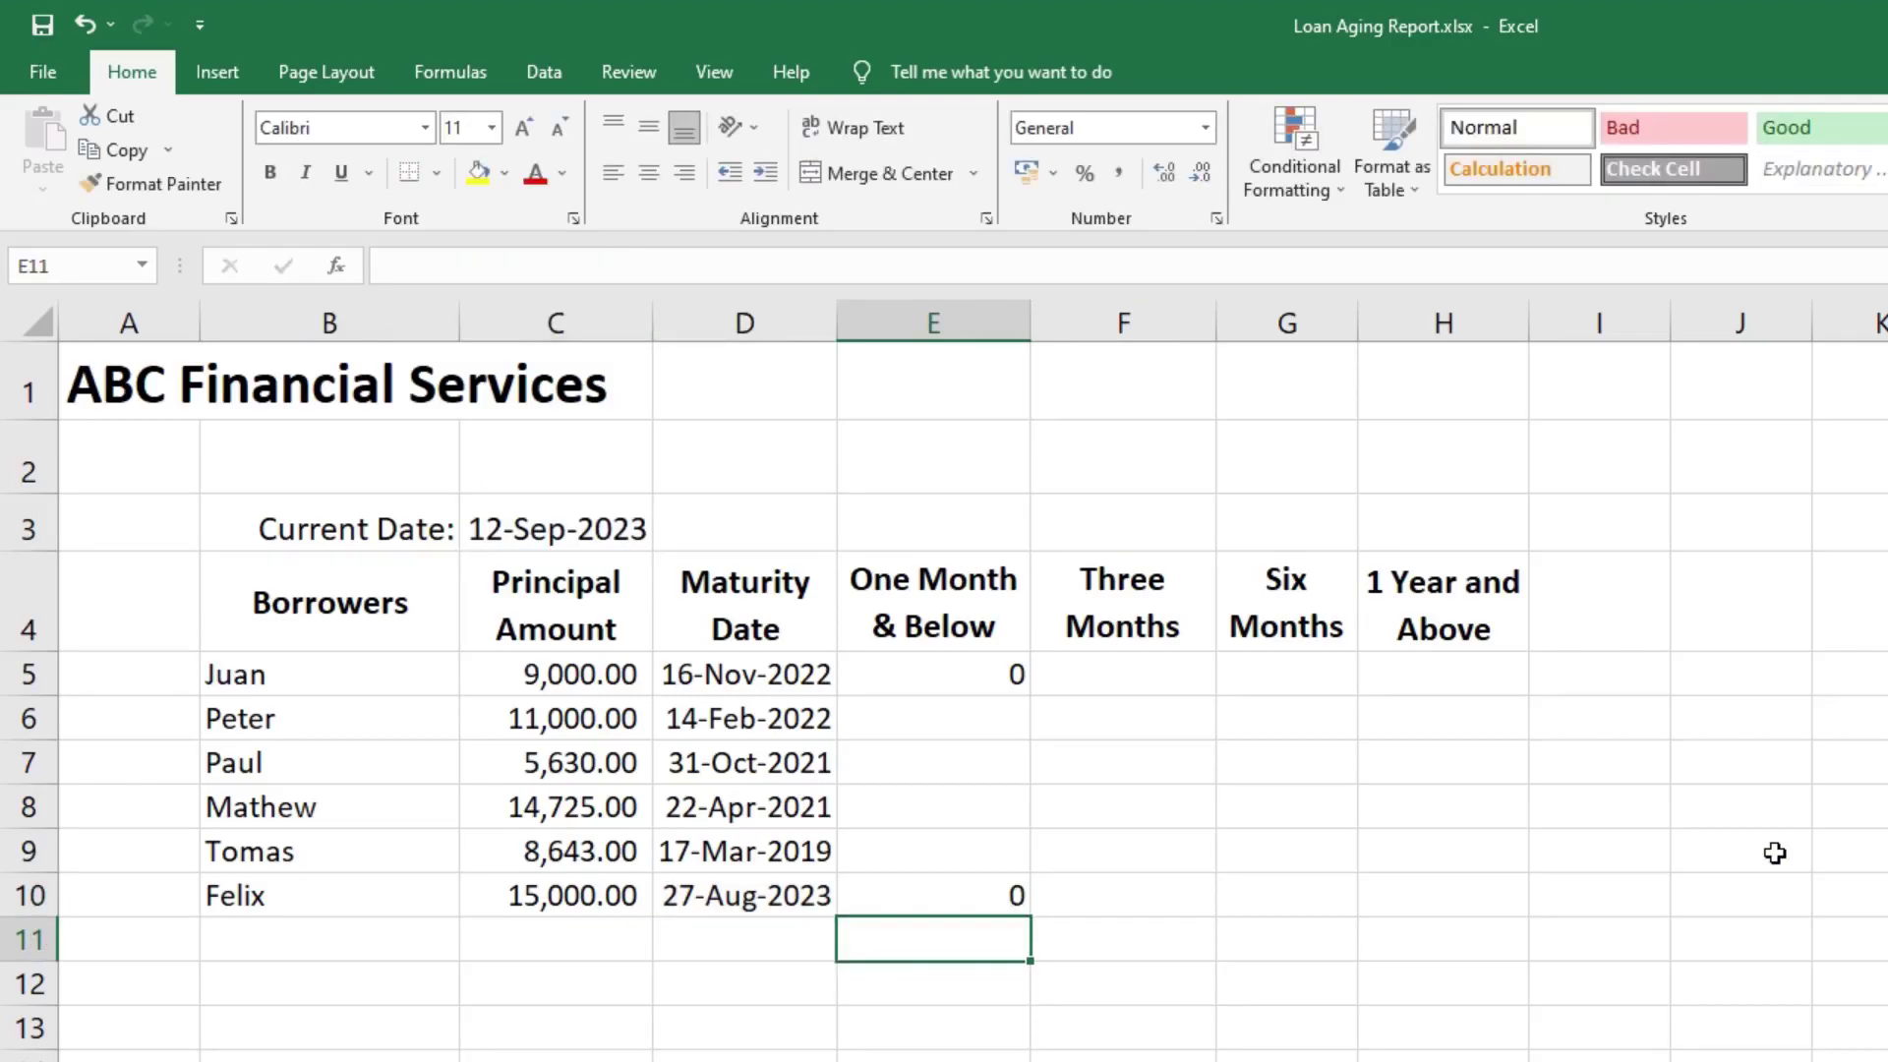
# Copy the DAYS(C3,D10) expression from the logical test of the E10 IF formula.
pyautogui.press('Up')
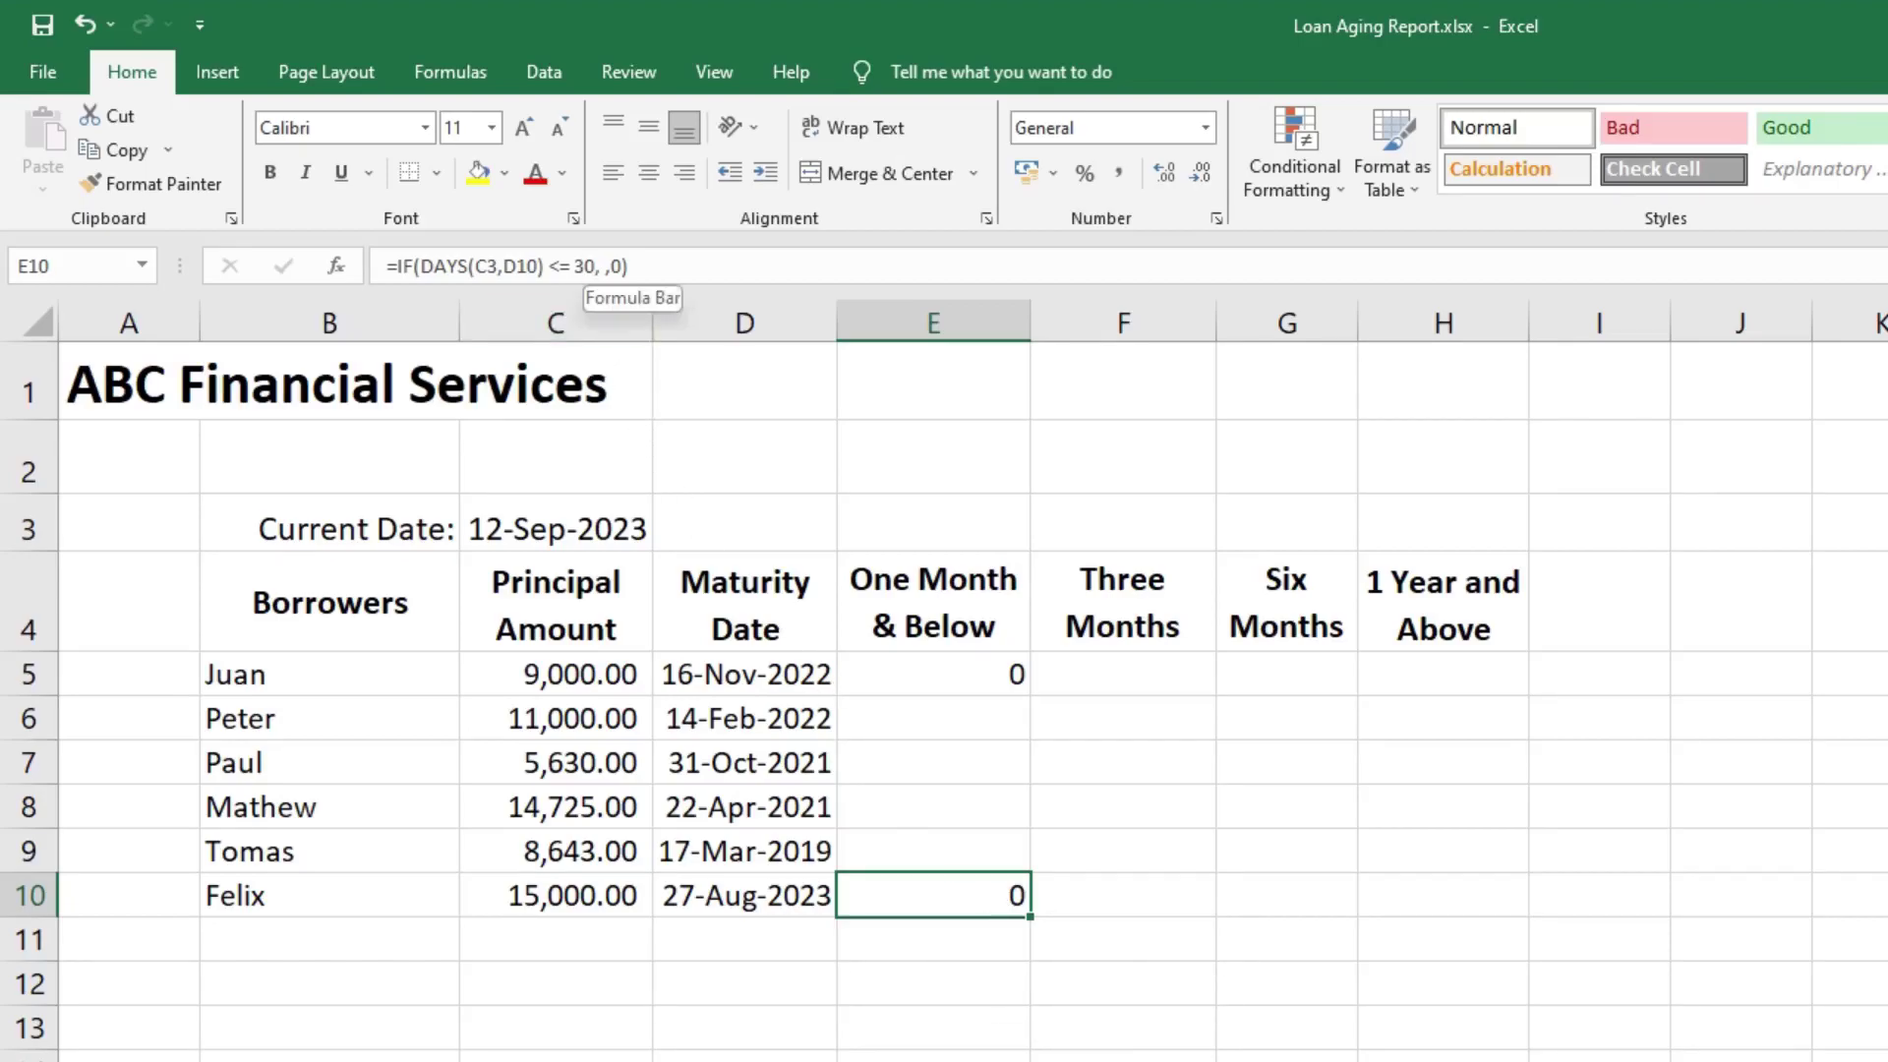
pyautogui.click(600, 266)
pyautogui.write(',')
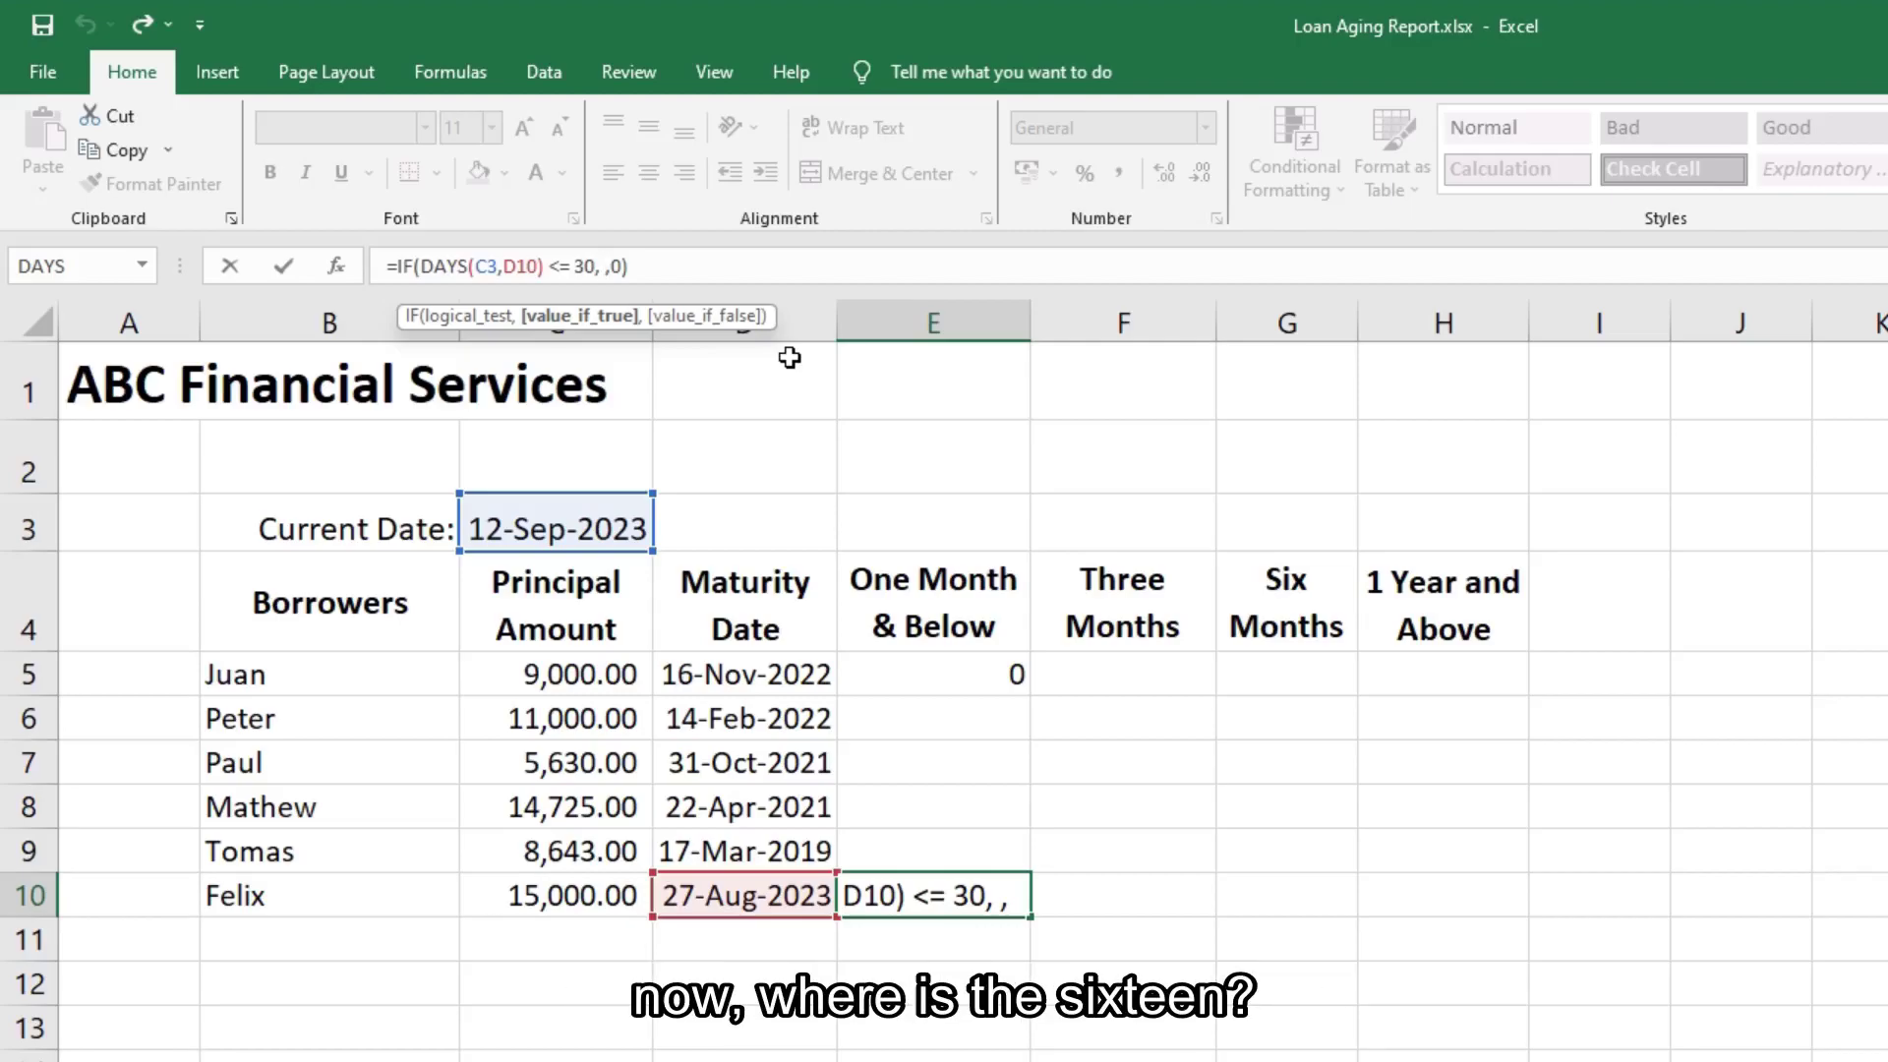
pyautogui.press('Left')
pyautogui.press('Left')
pyautogui.press('Left')
pyautogui.press('Left')
pyautogui.press('Left')
pyautogui.press('Left')
pyautogui.press('Left')
pyautogui.press('Left')
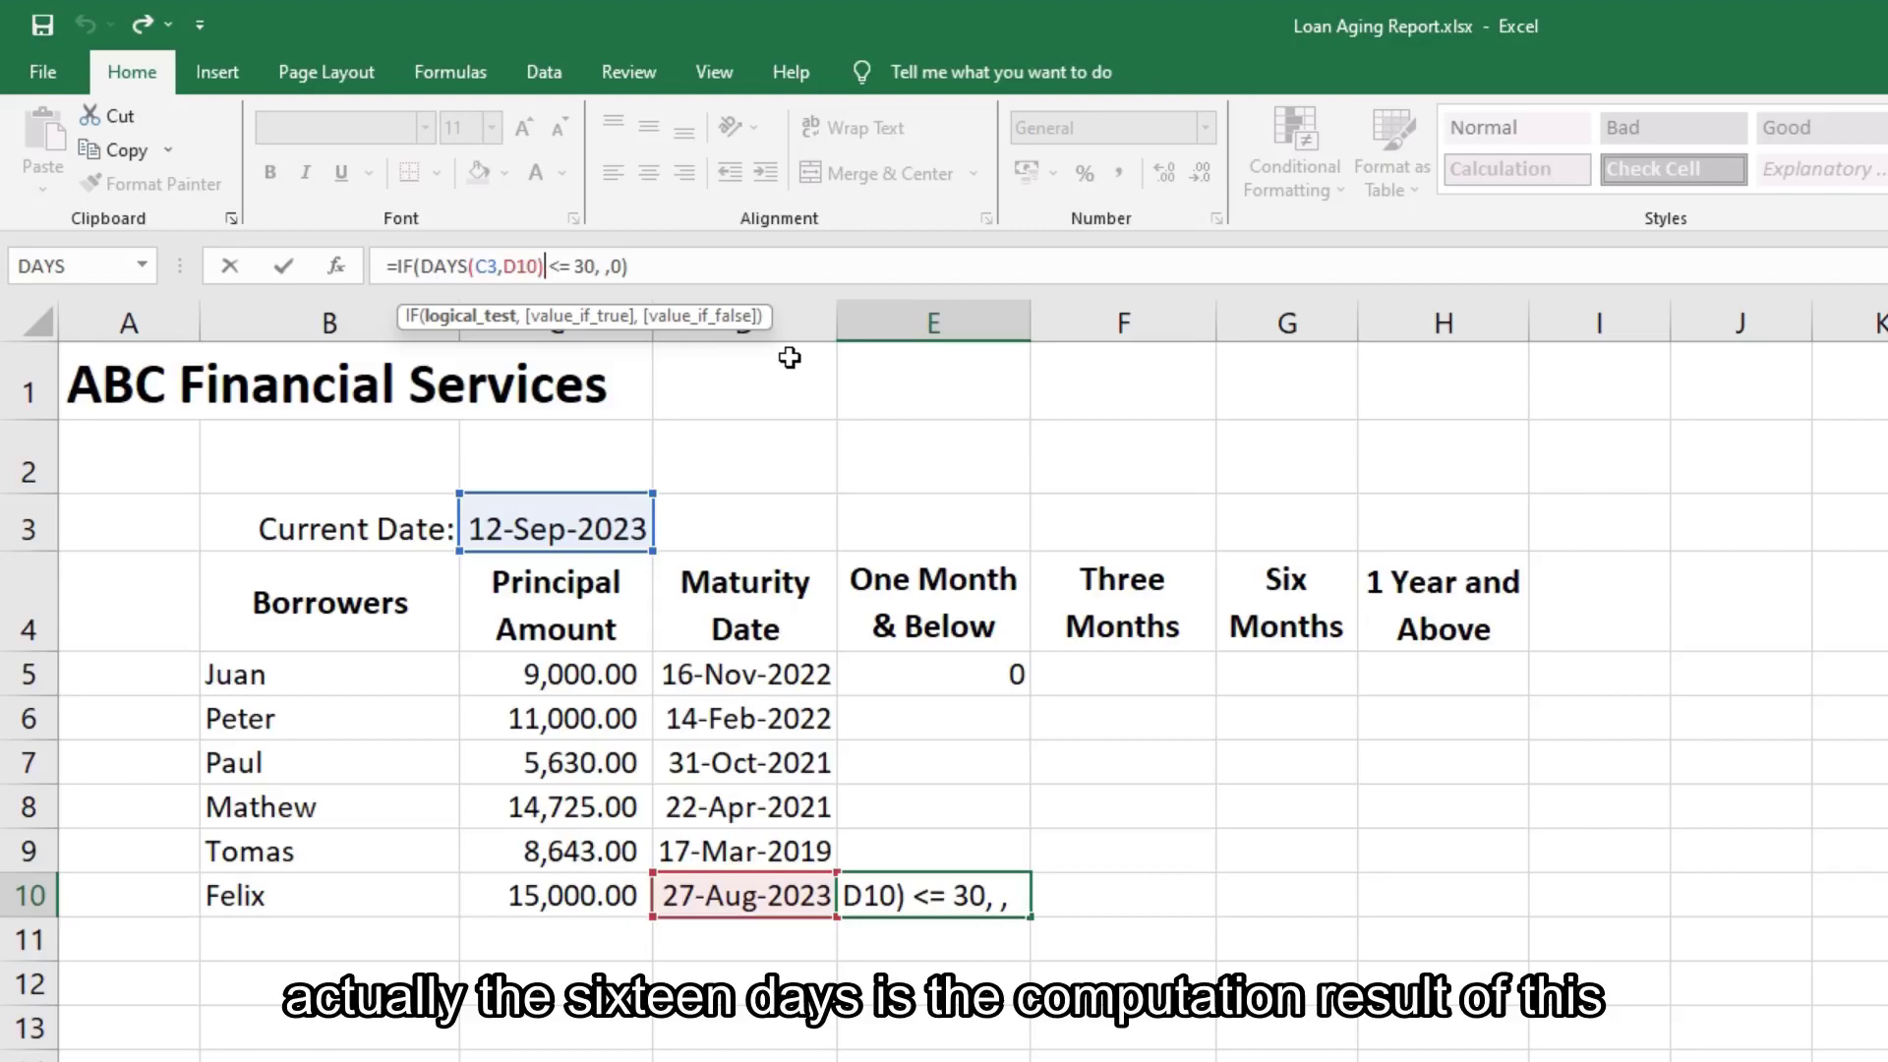
pyautogui.hotkey('shift', 'Left')
pyautogui.hotkey('shift', 'Left')
pyautogui.hotkey('shift', 'Left')
pyautogui.hotkey('shift', 'Left')
pyautogui.hotkey('shift', 'Left')
pyautogui.hotkey('shift', 'Left')
pyautogui.hotkey('shift', 'Left')
pyautogui.hotkey('shift', 'Left')
pyautogui.hotkey('shift', 'Left')
pyautogui.hotkey('shift', 'Left')
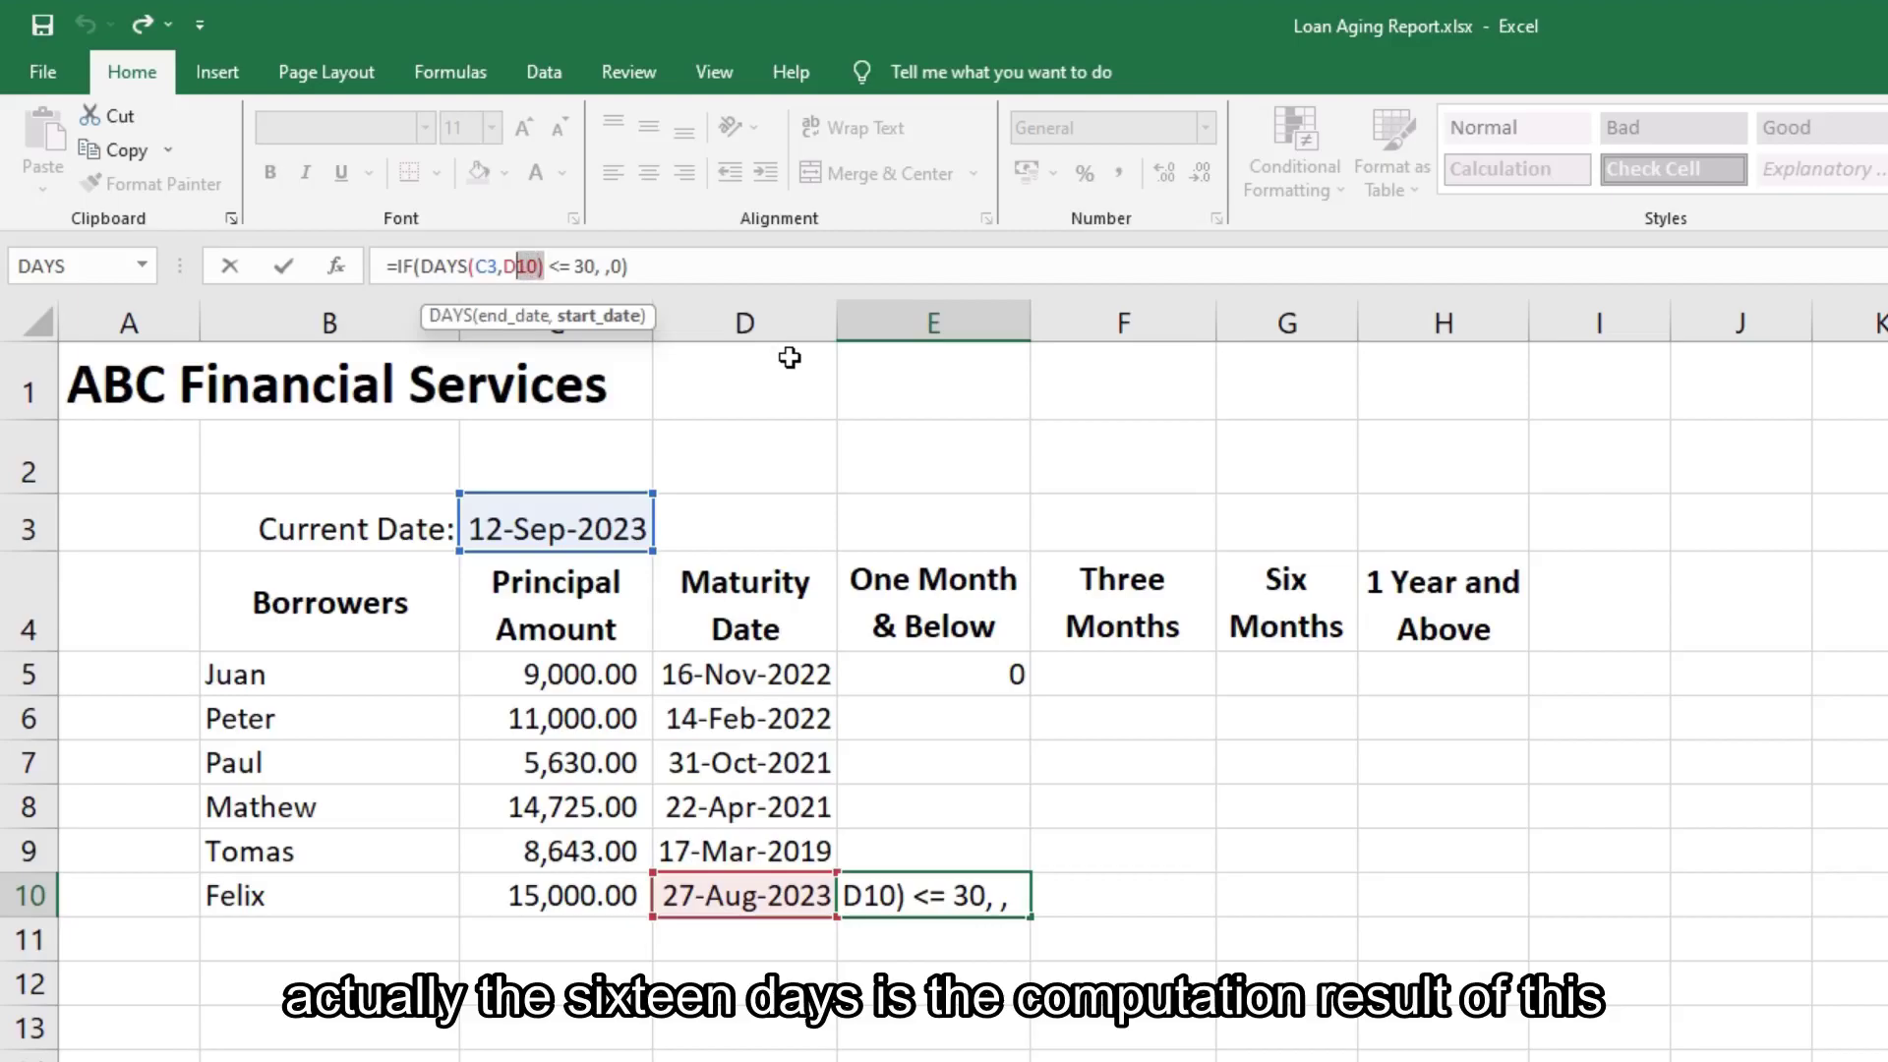
pyautogui.hotkey('shift', 'Left')
pyautogui.hotkey('shift', 'Left')
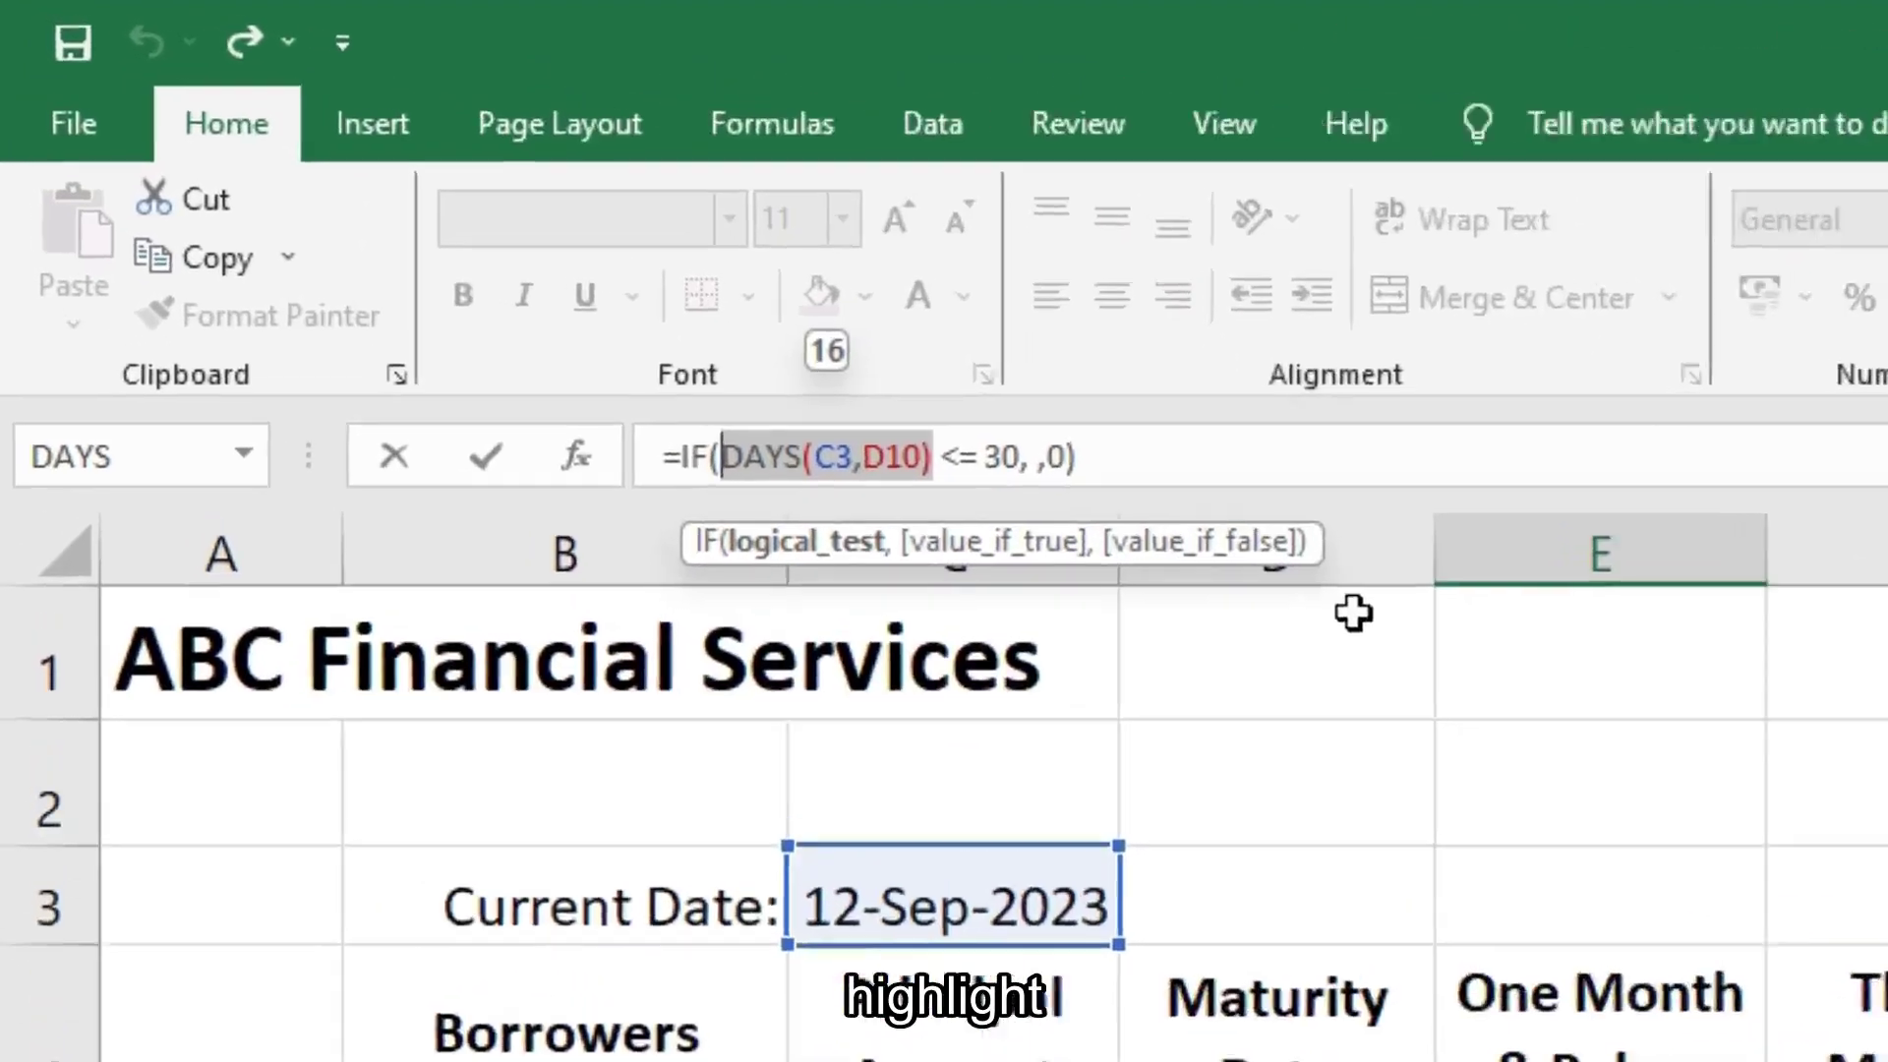
pyautogui.click(923, 448)
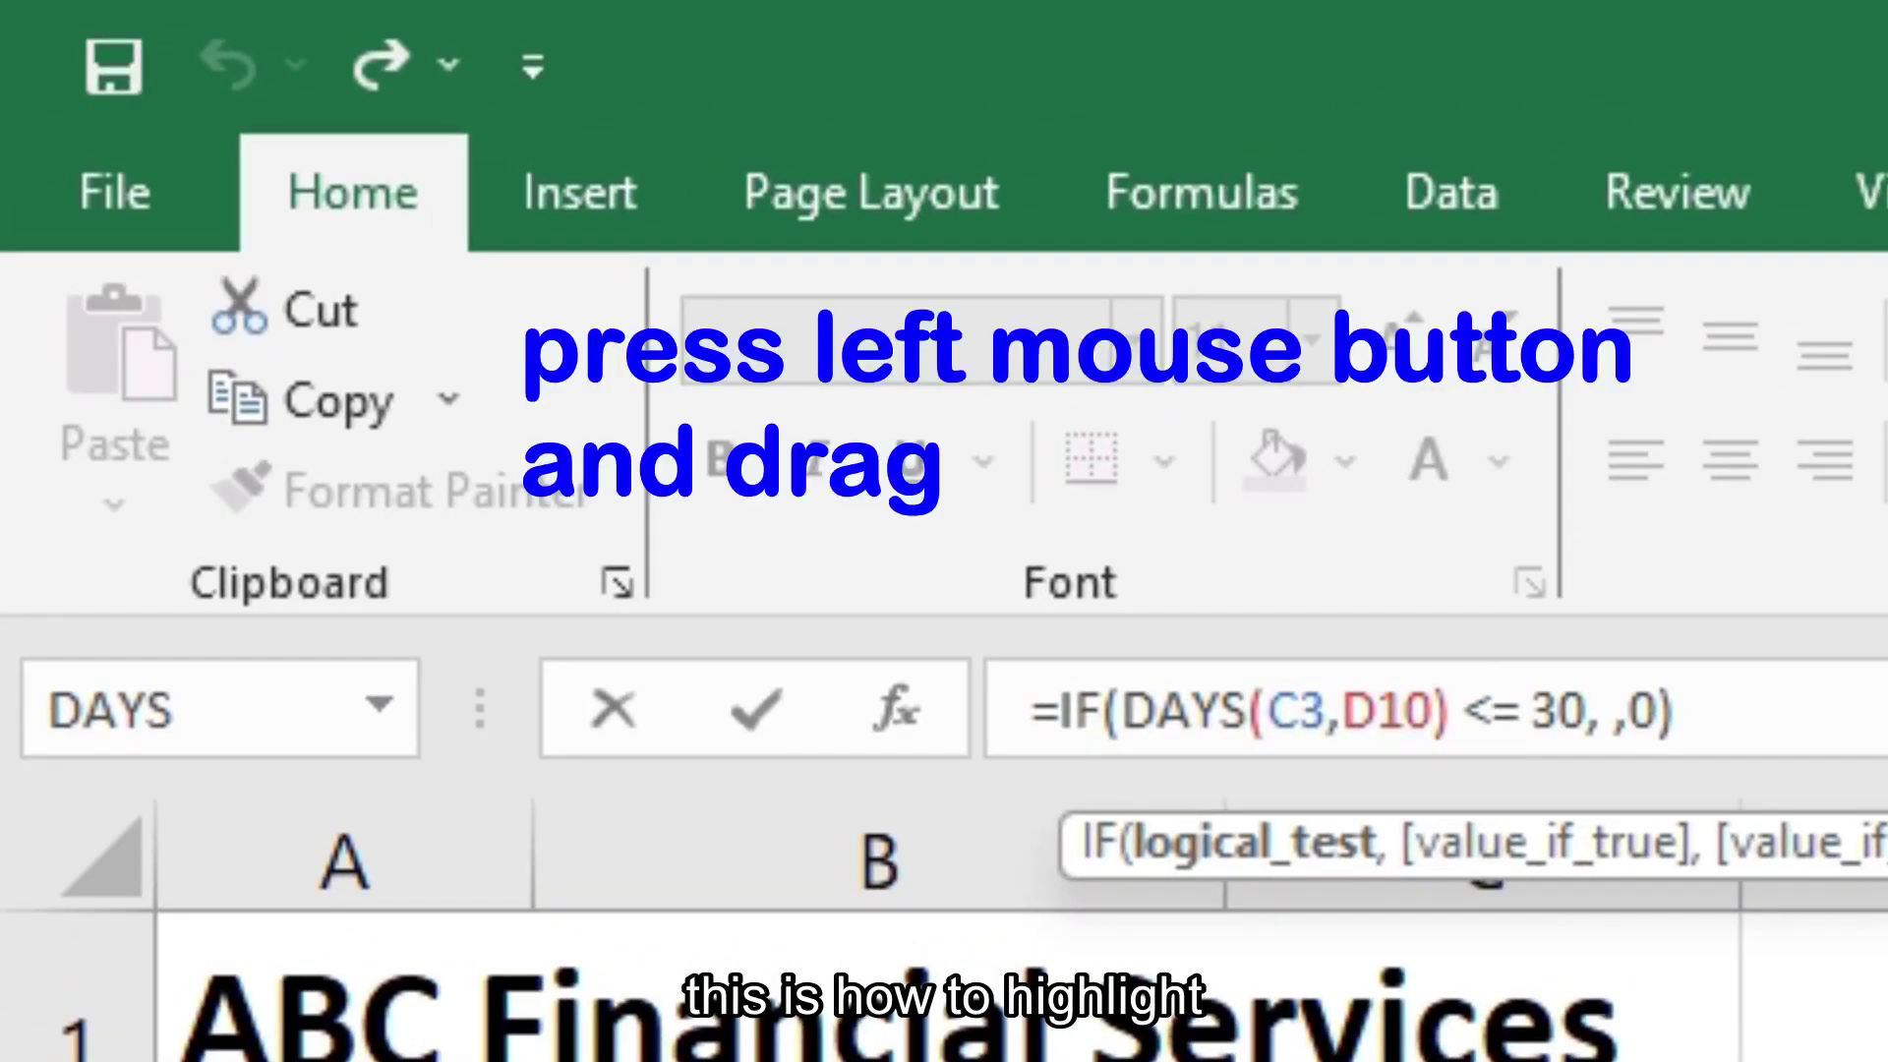
pyautogui.moveTo(1453, 710); pyautogui.dragTo(1121, 712)
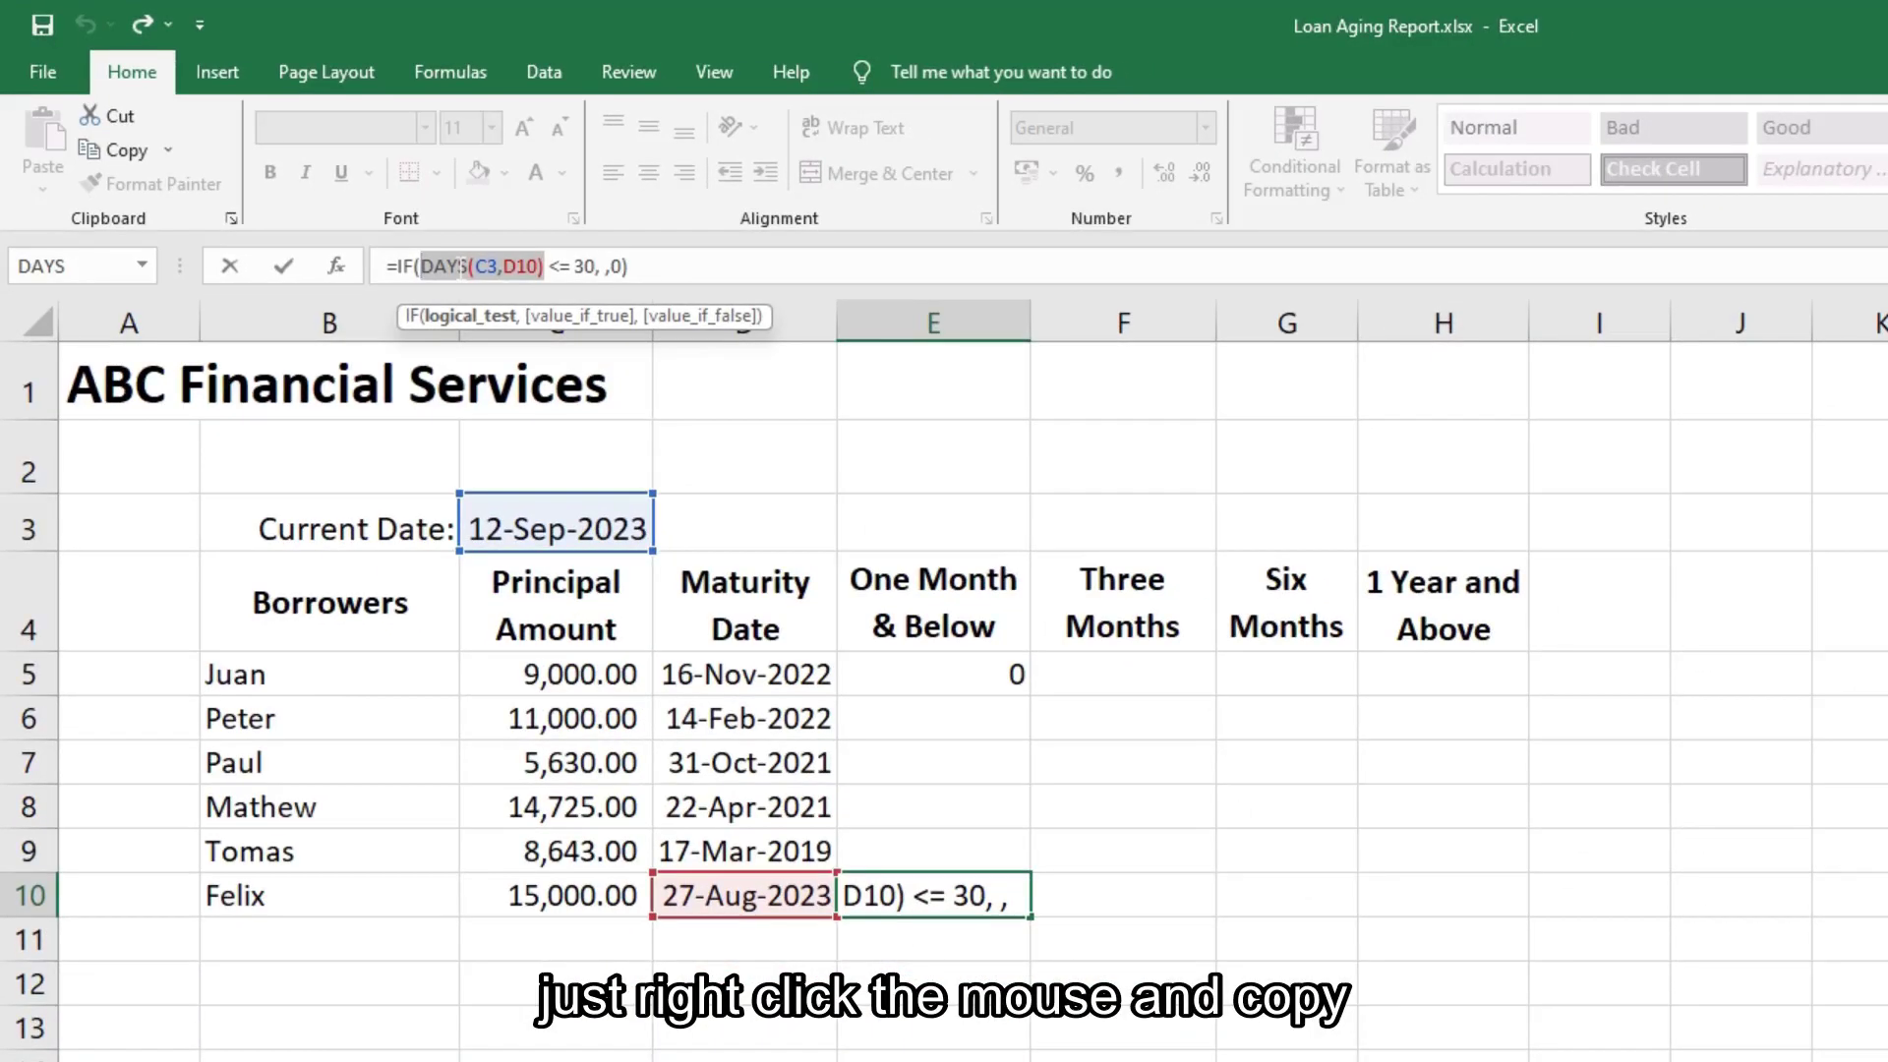
pyautogui.rightClick(458, 267)
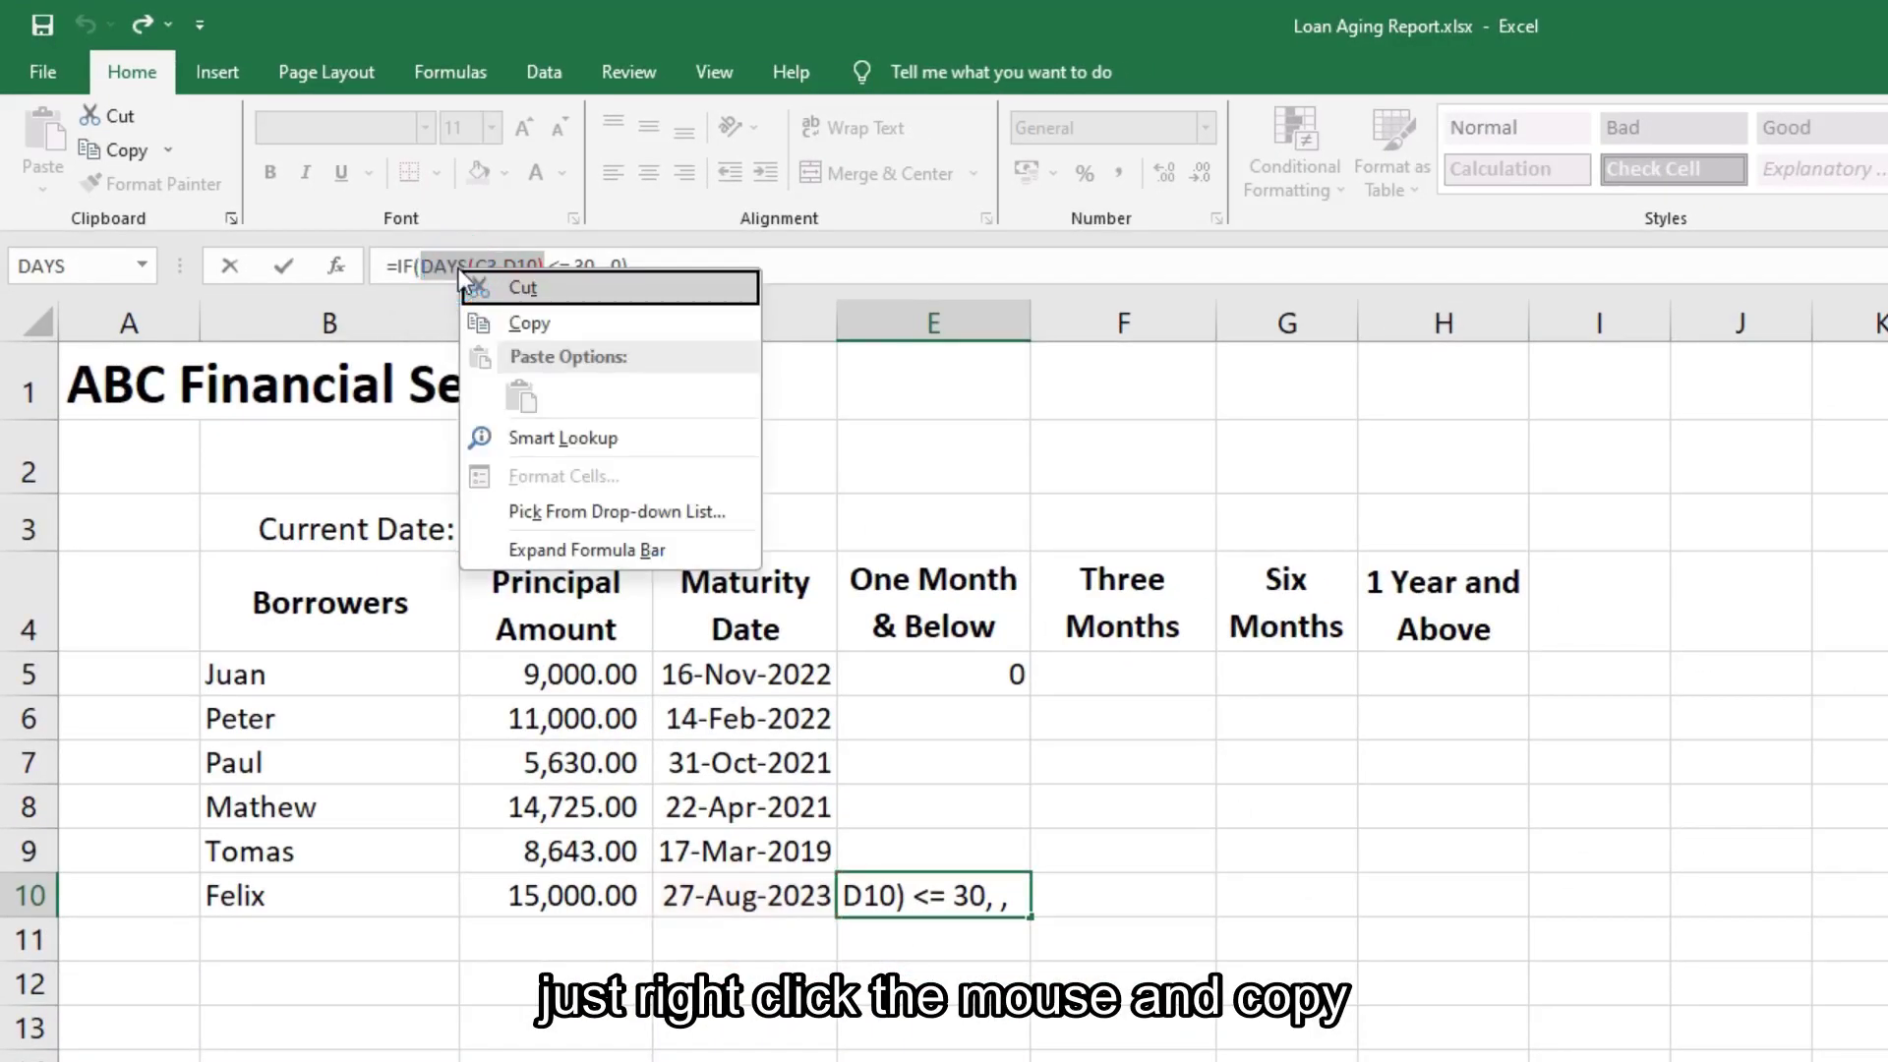
pyautogui.click(521, 323)
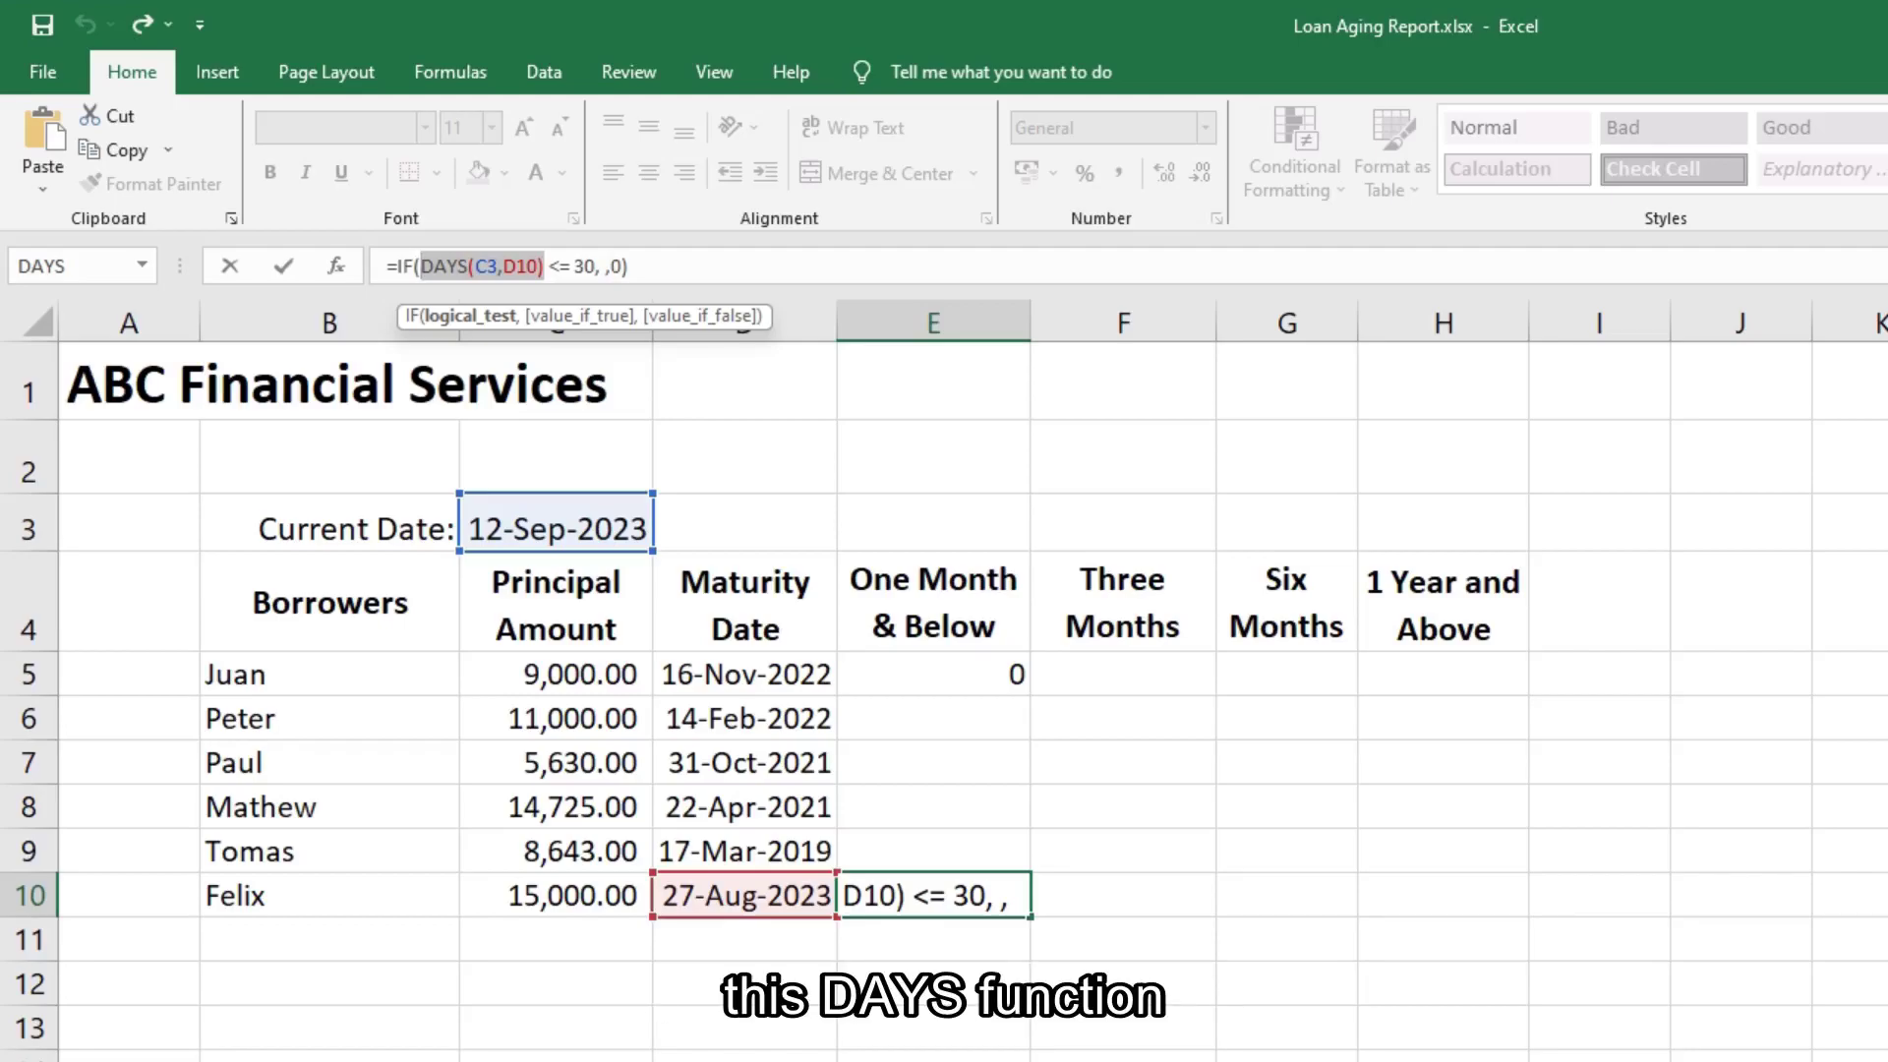
# Paste DAYS(C3,D10) as the value if true in the E10 IF formula and enter it.
pyautogui.click(601, 267)
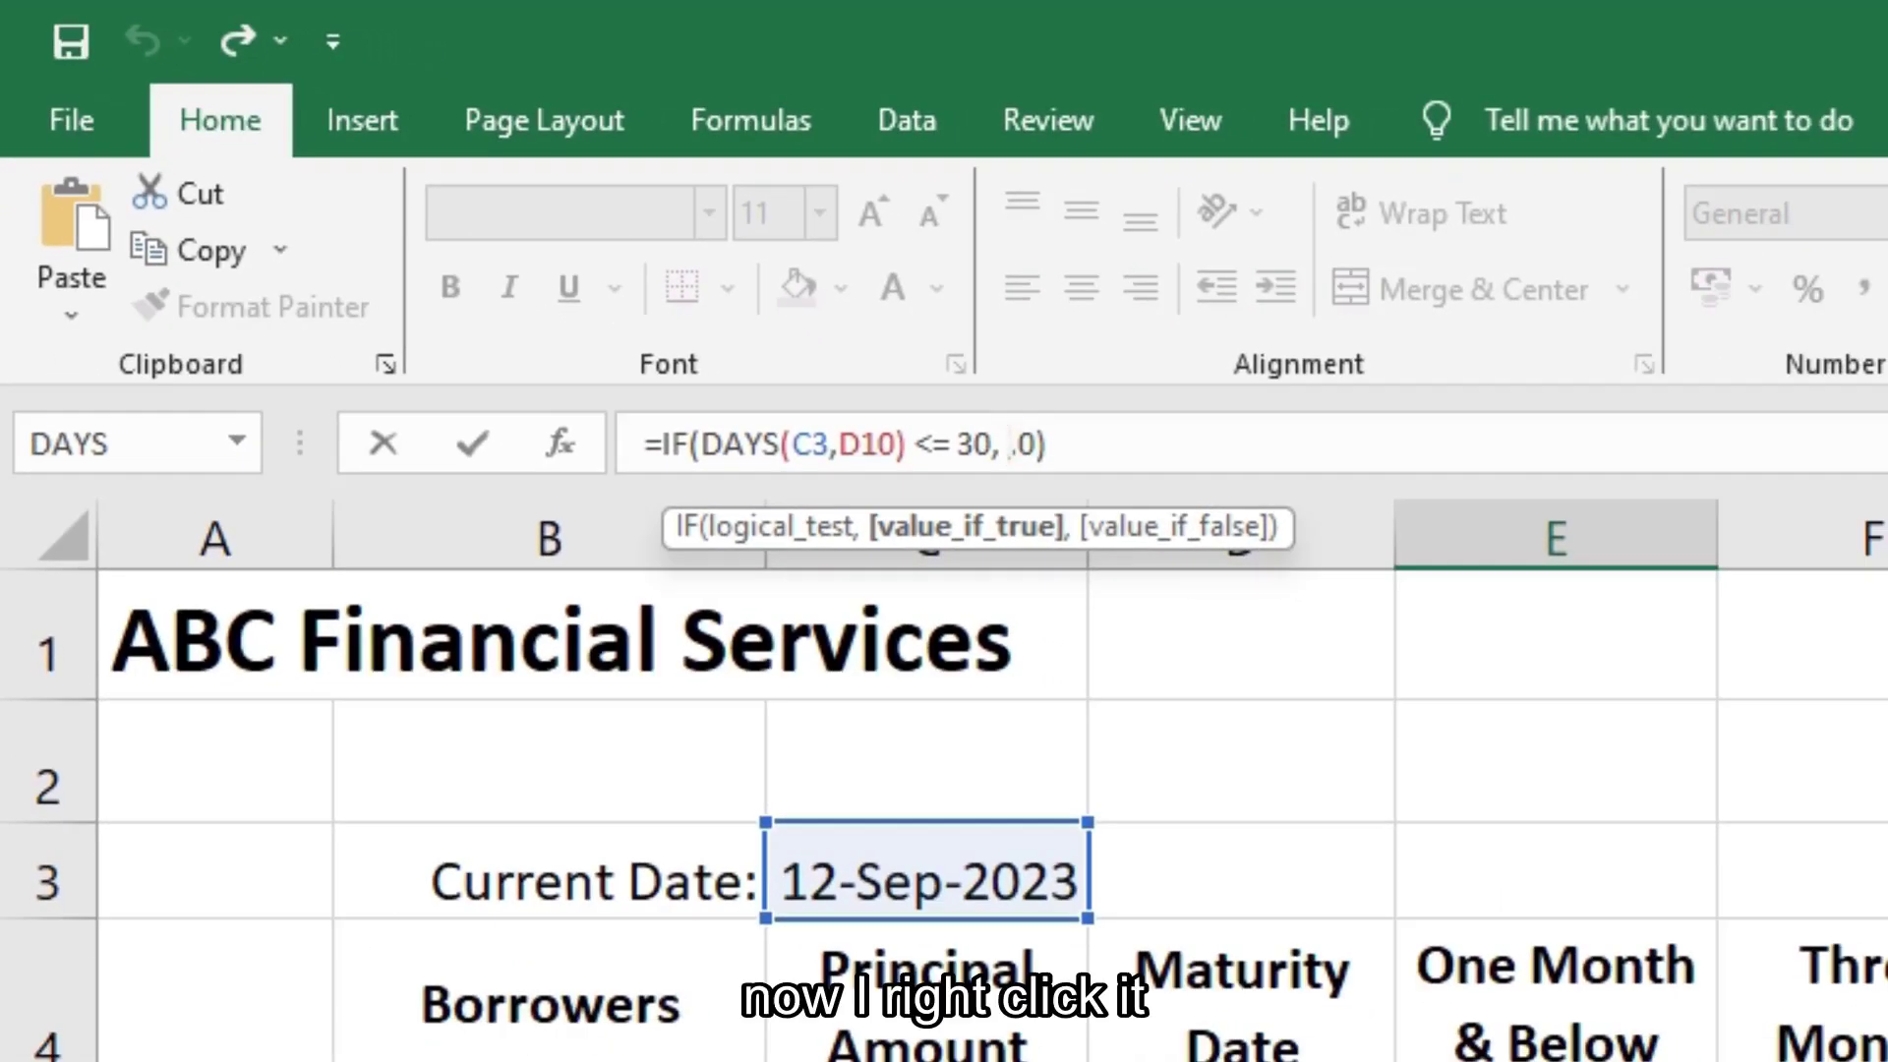
pyautogui.rightClick(1012, 440)
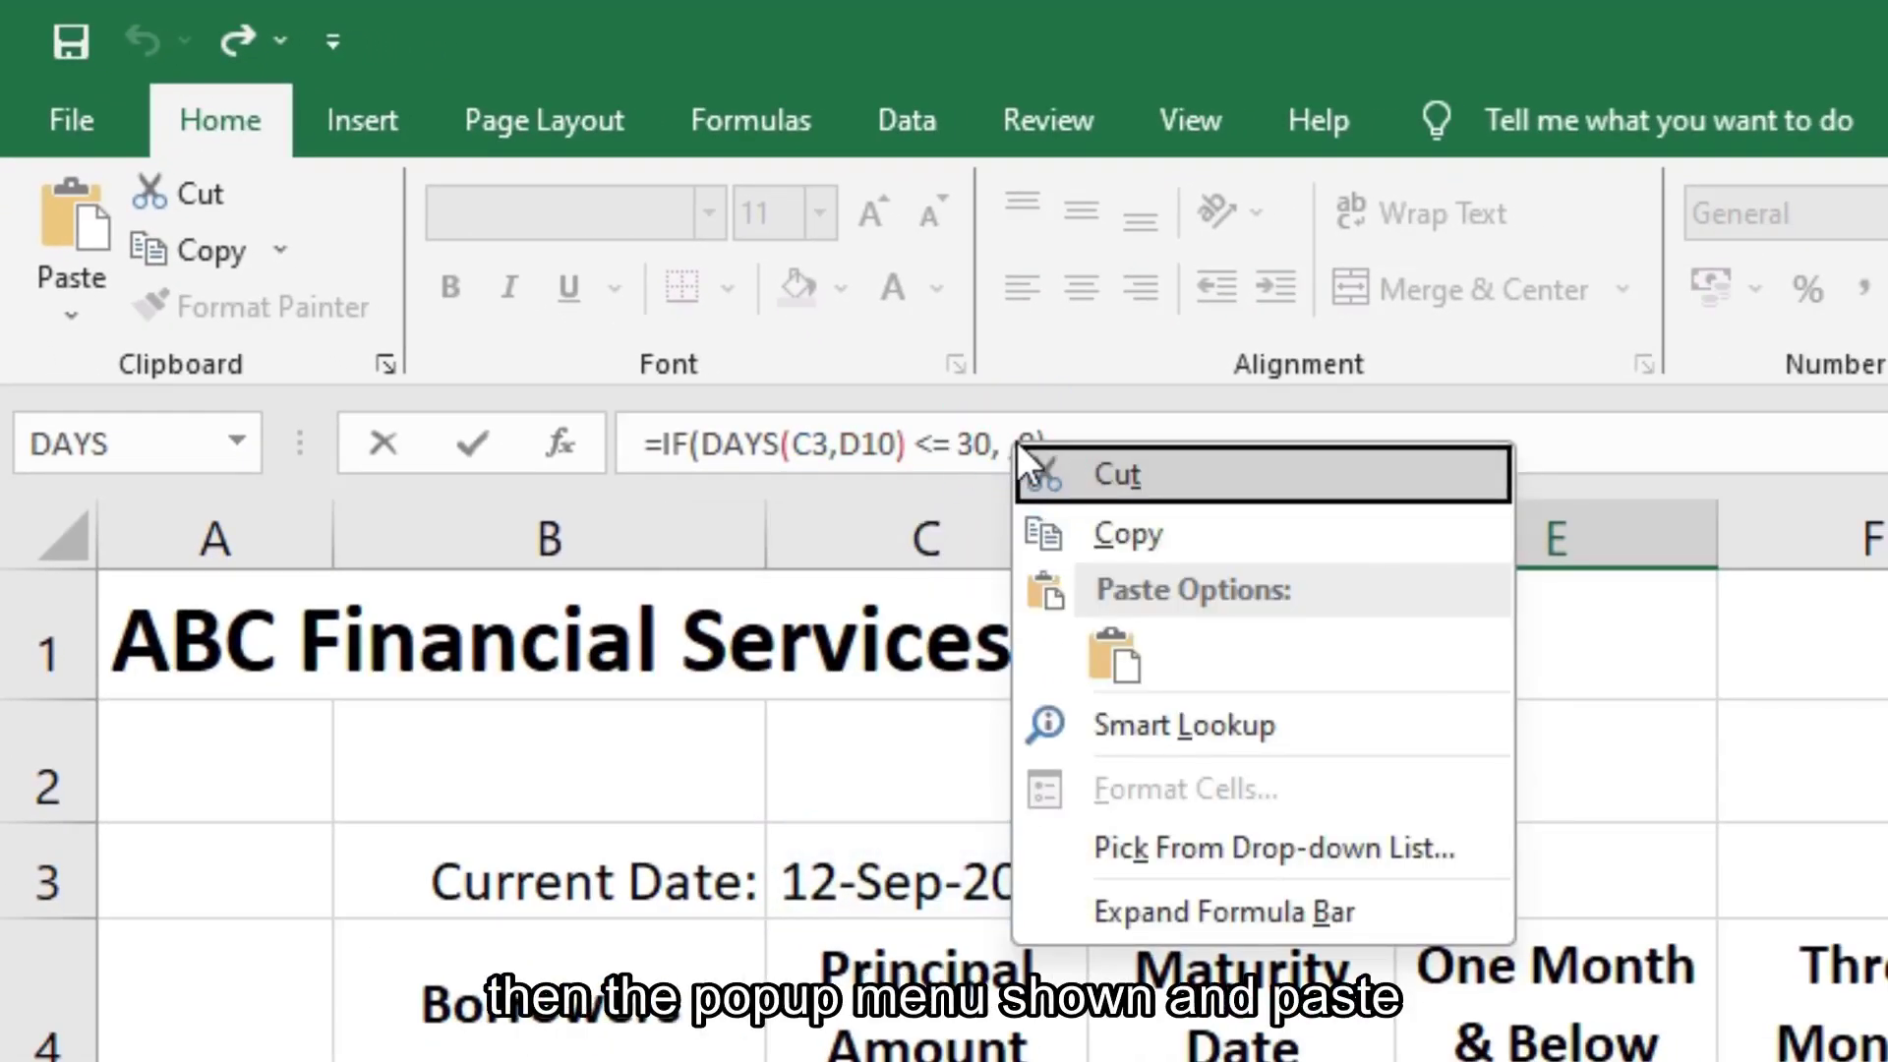
pyautogui.click(1111, 664)
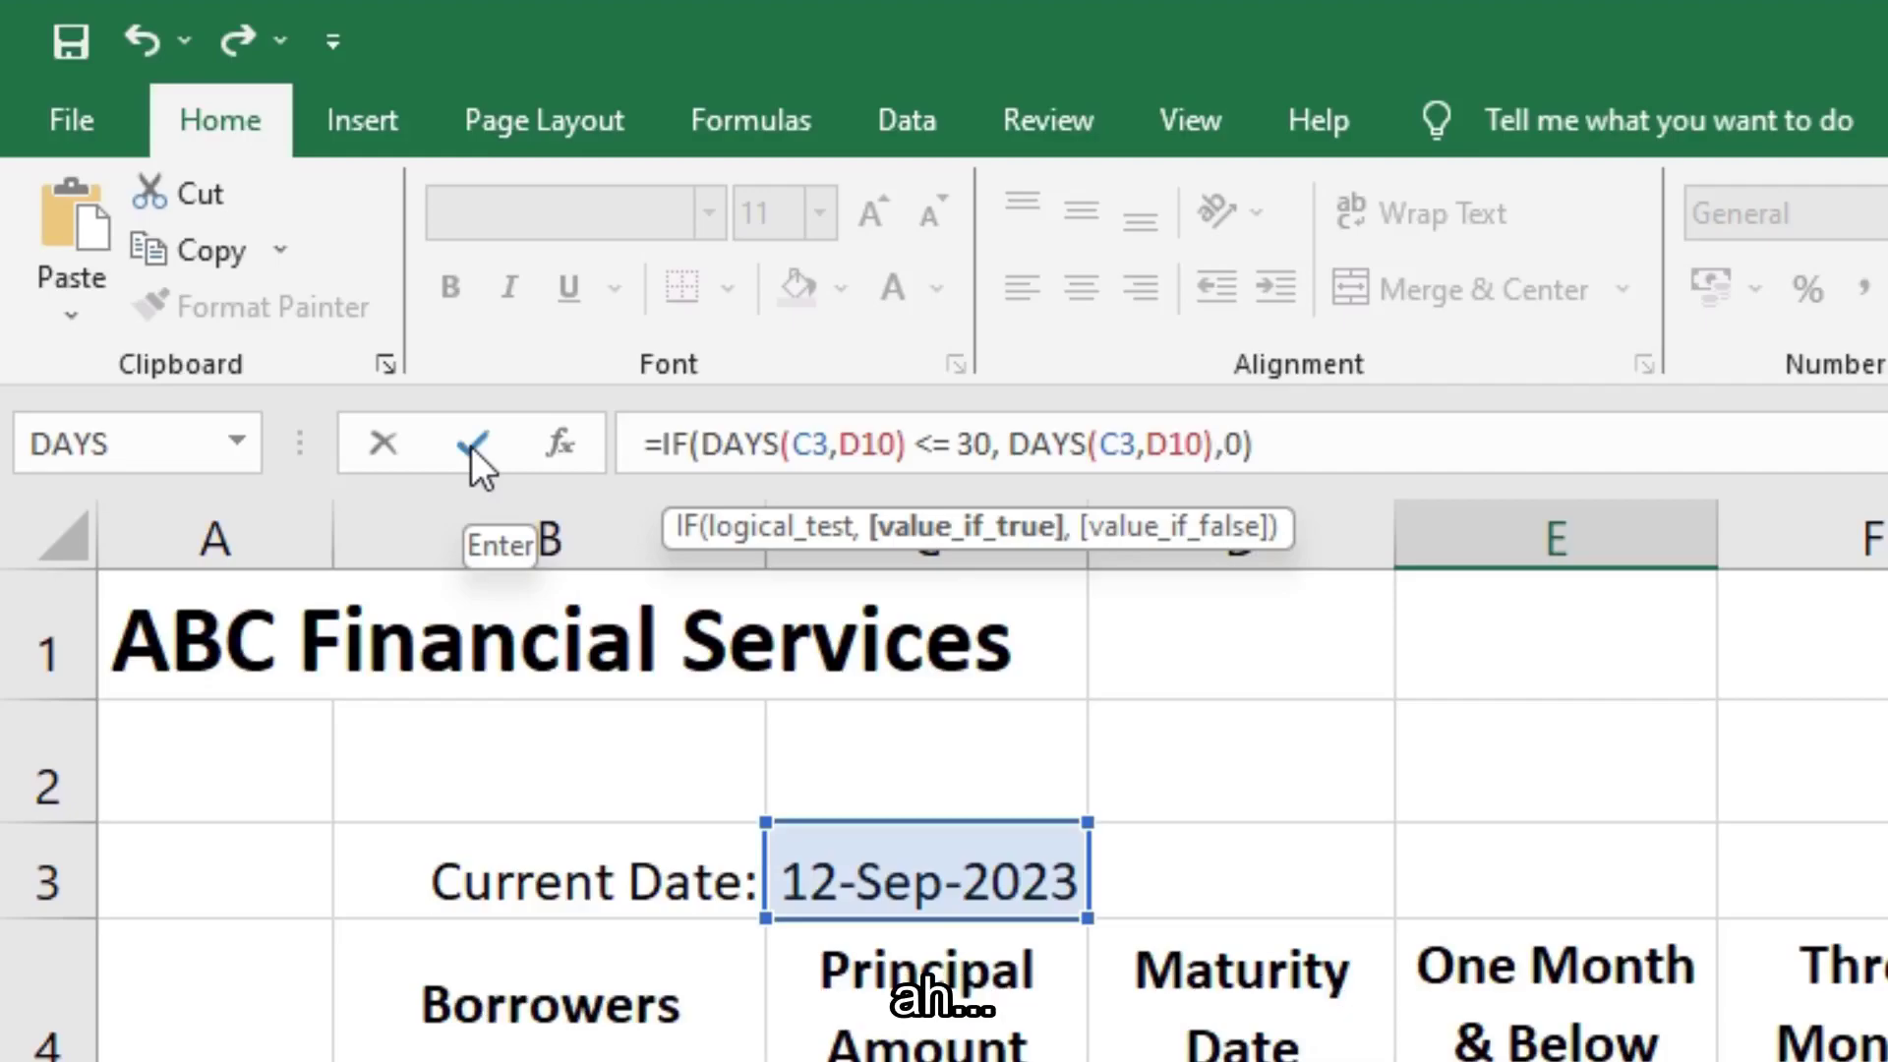
pyautogui.click(470, 446)
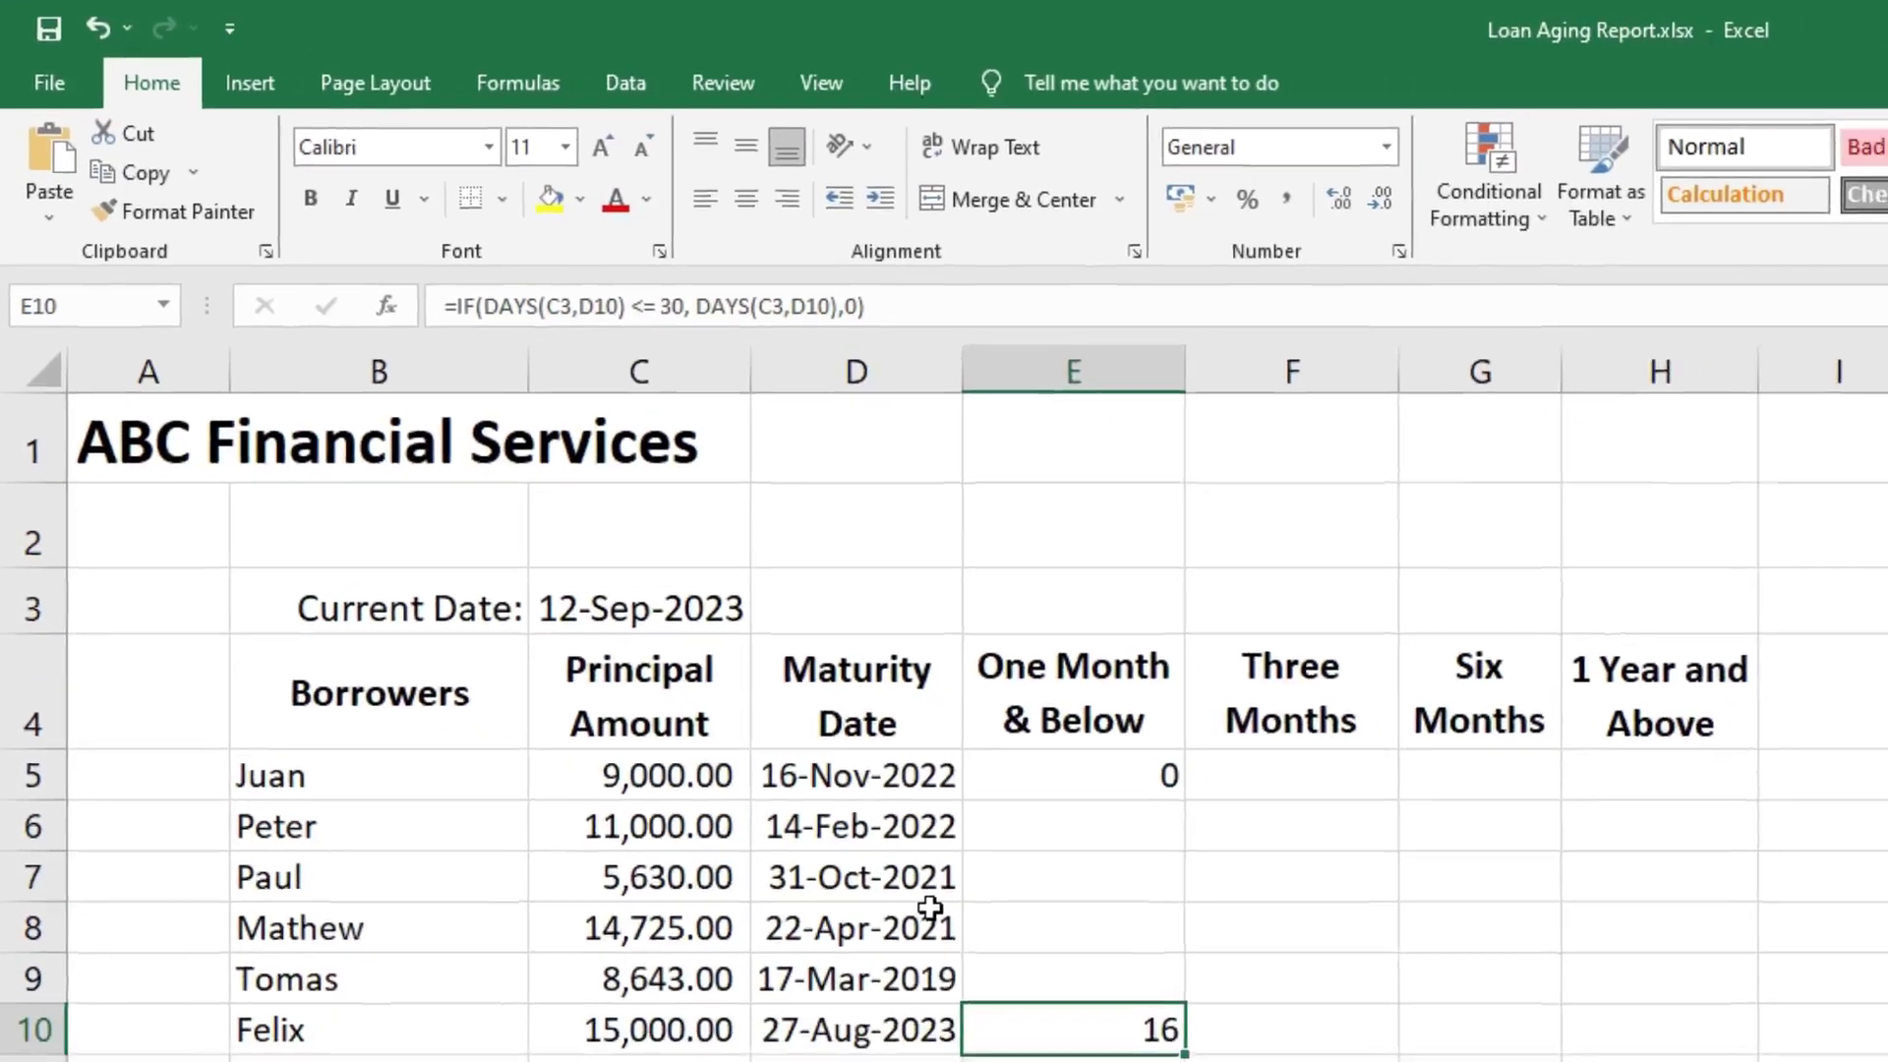
# Copy DAYS(C3,D5) from the E5 formula's logical test into its value if true and enter the formula.
pyautogui.click(1532, 1061)
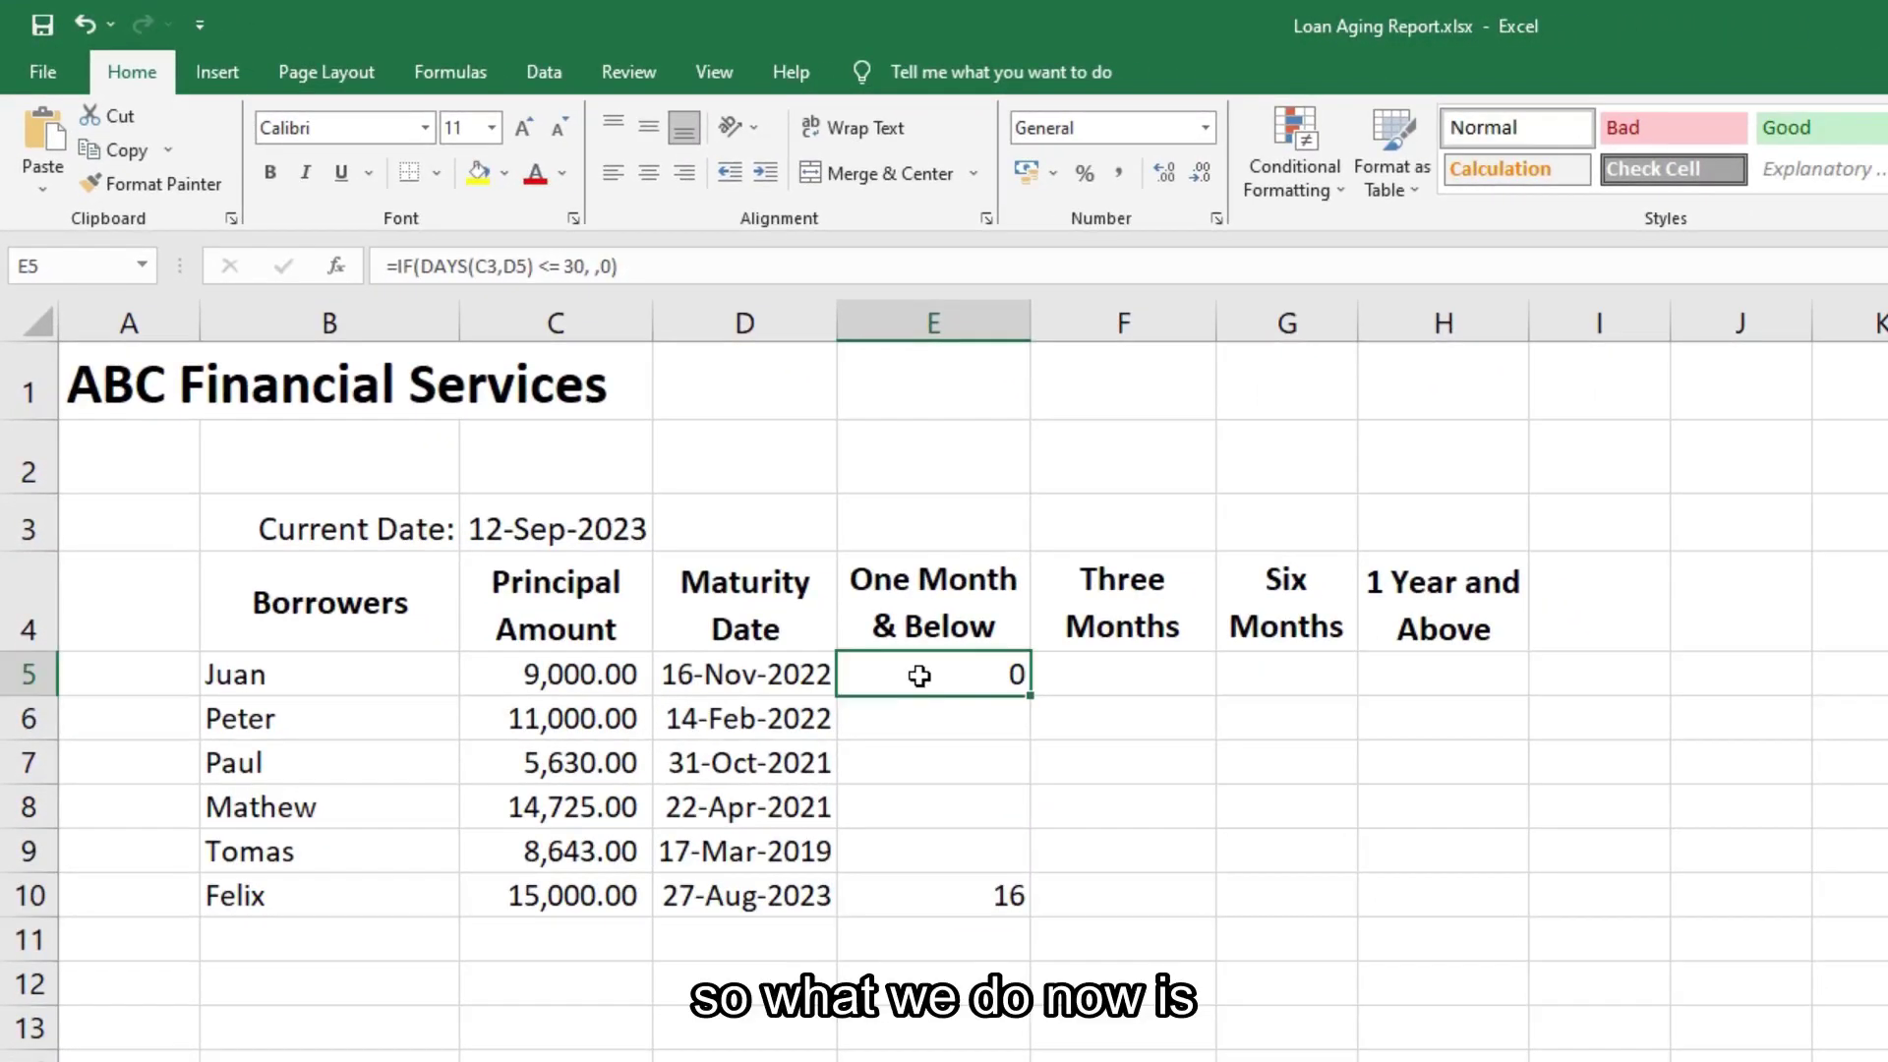
pyautogui.click(944, 895)
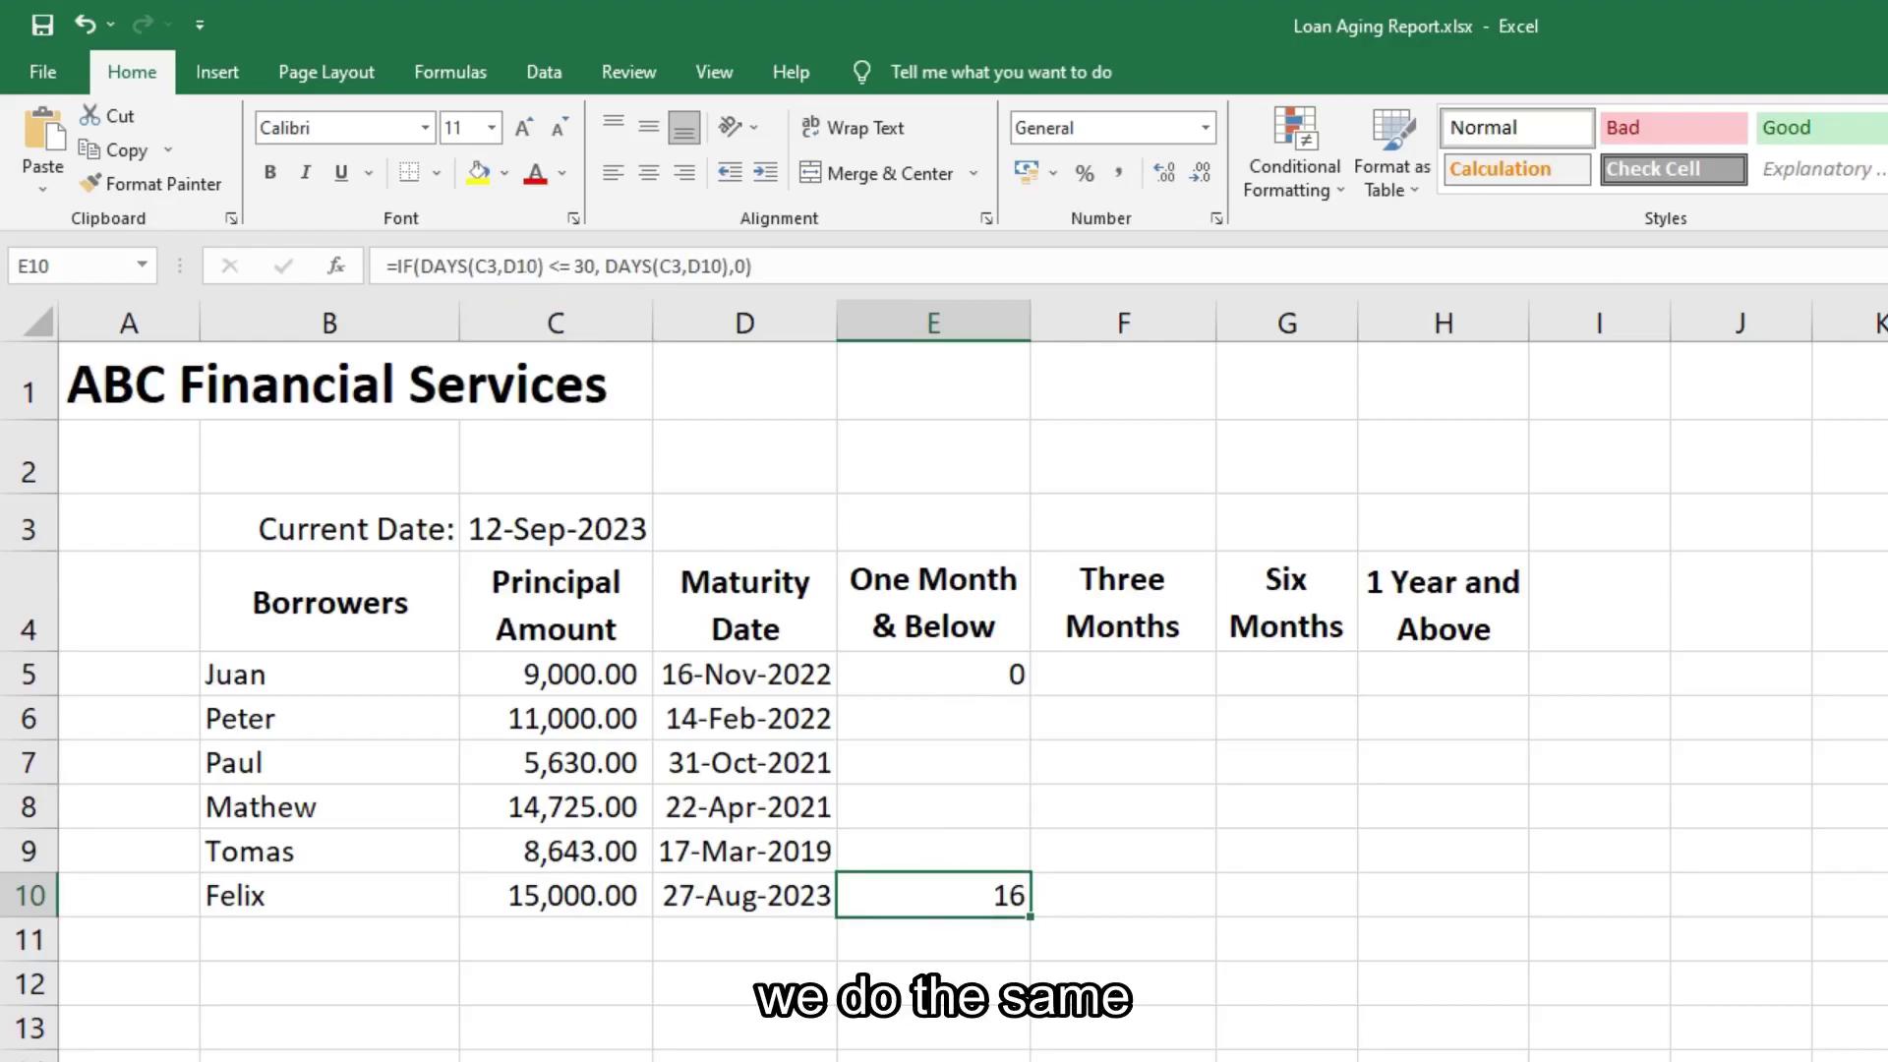
pyautogui.click(916, 668)
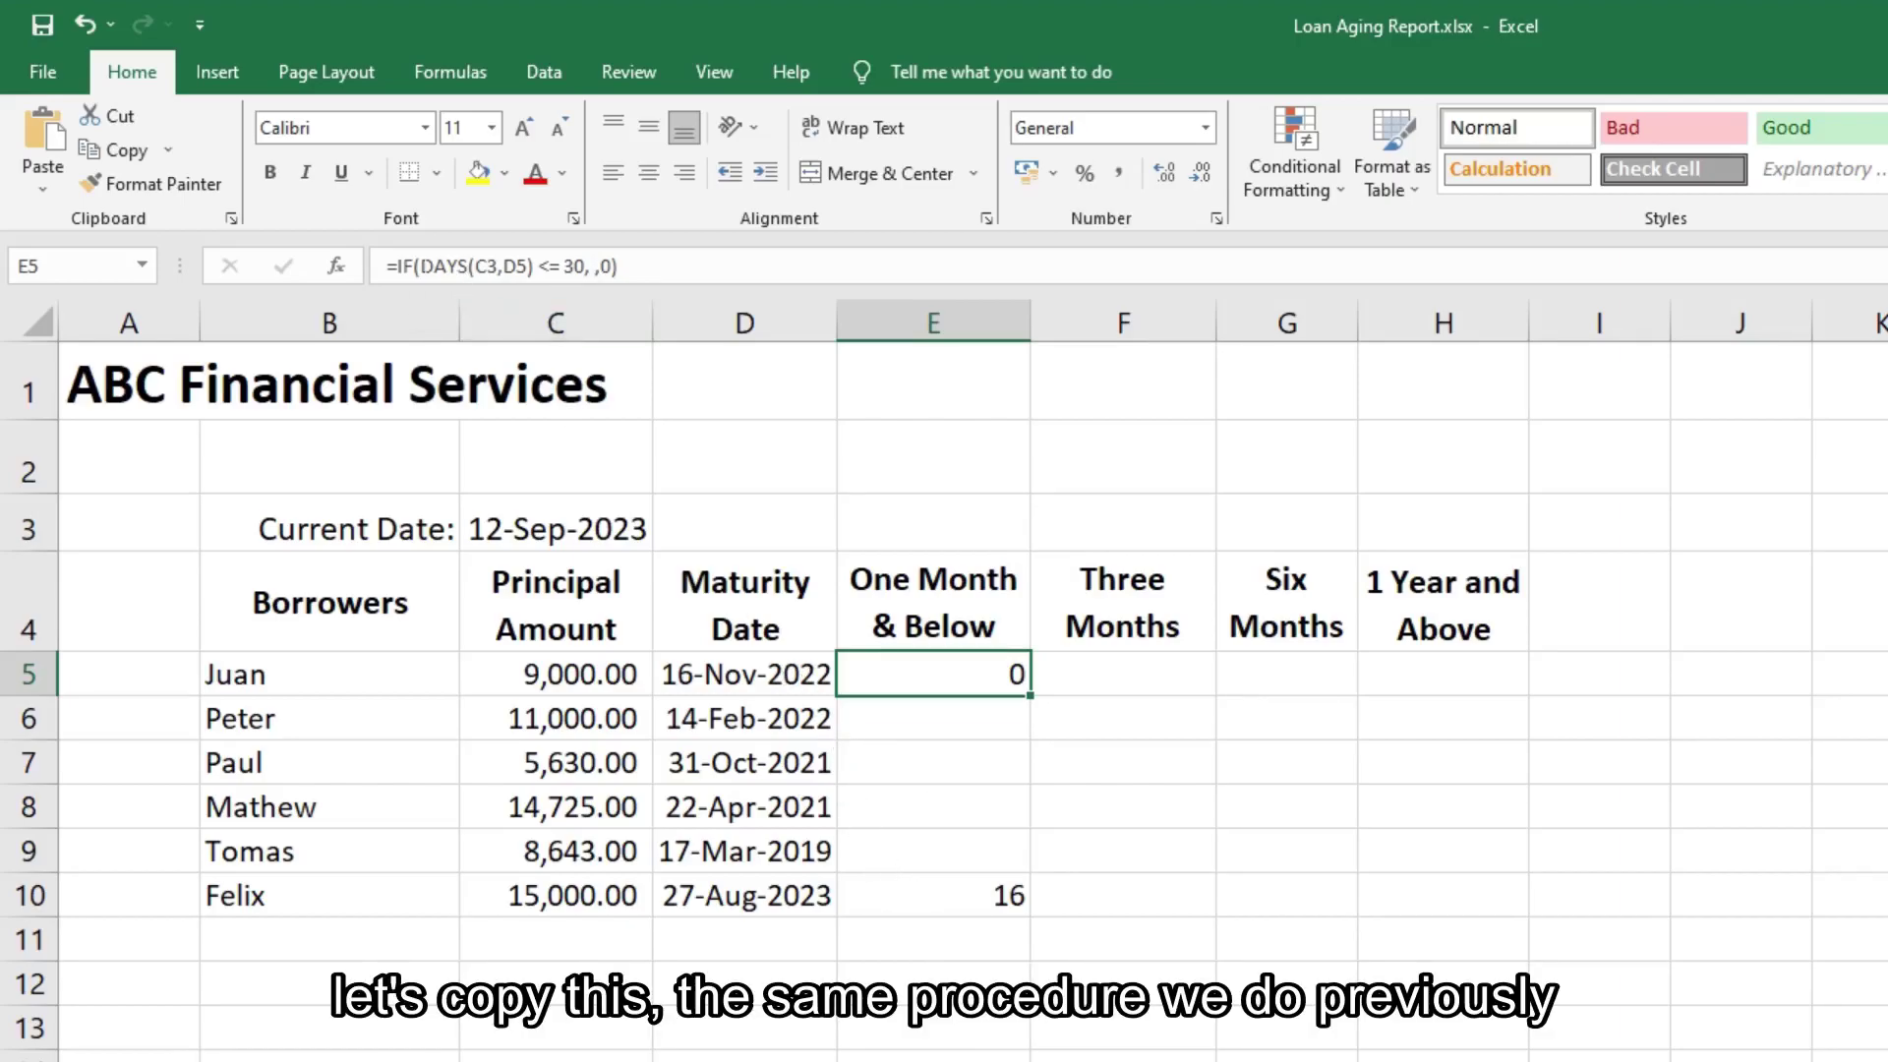
pyautogui.moveTo(421, 264); pyautogui.dragTo(534, 263)
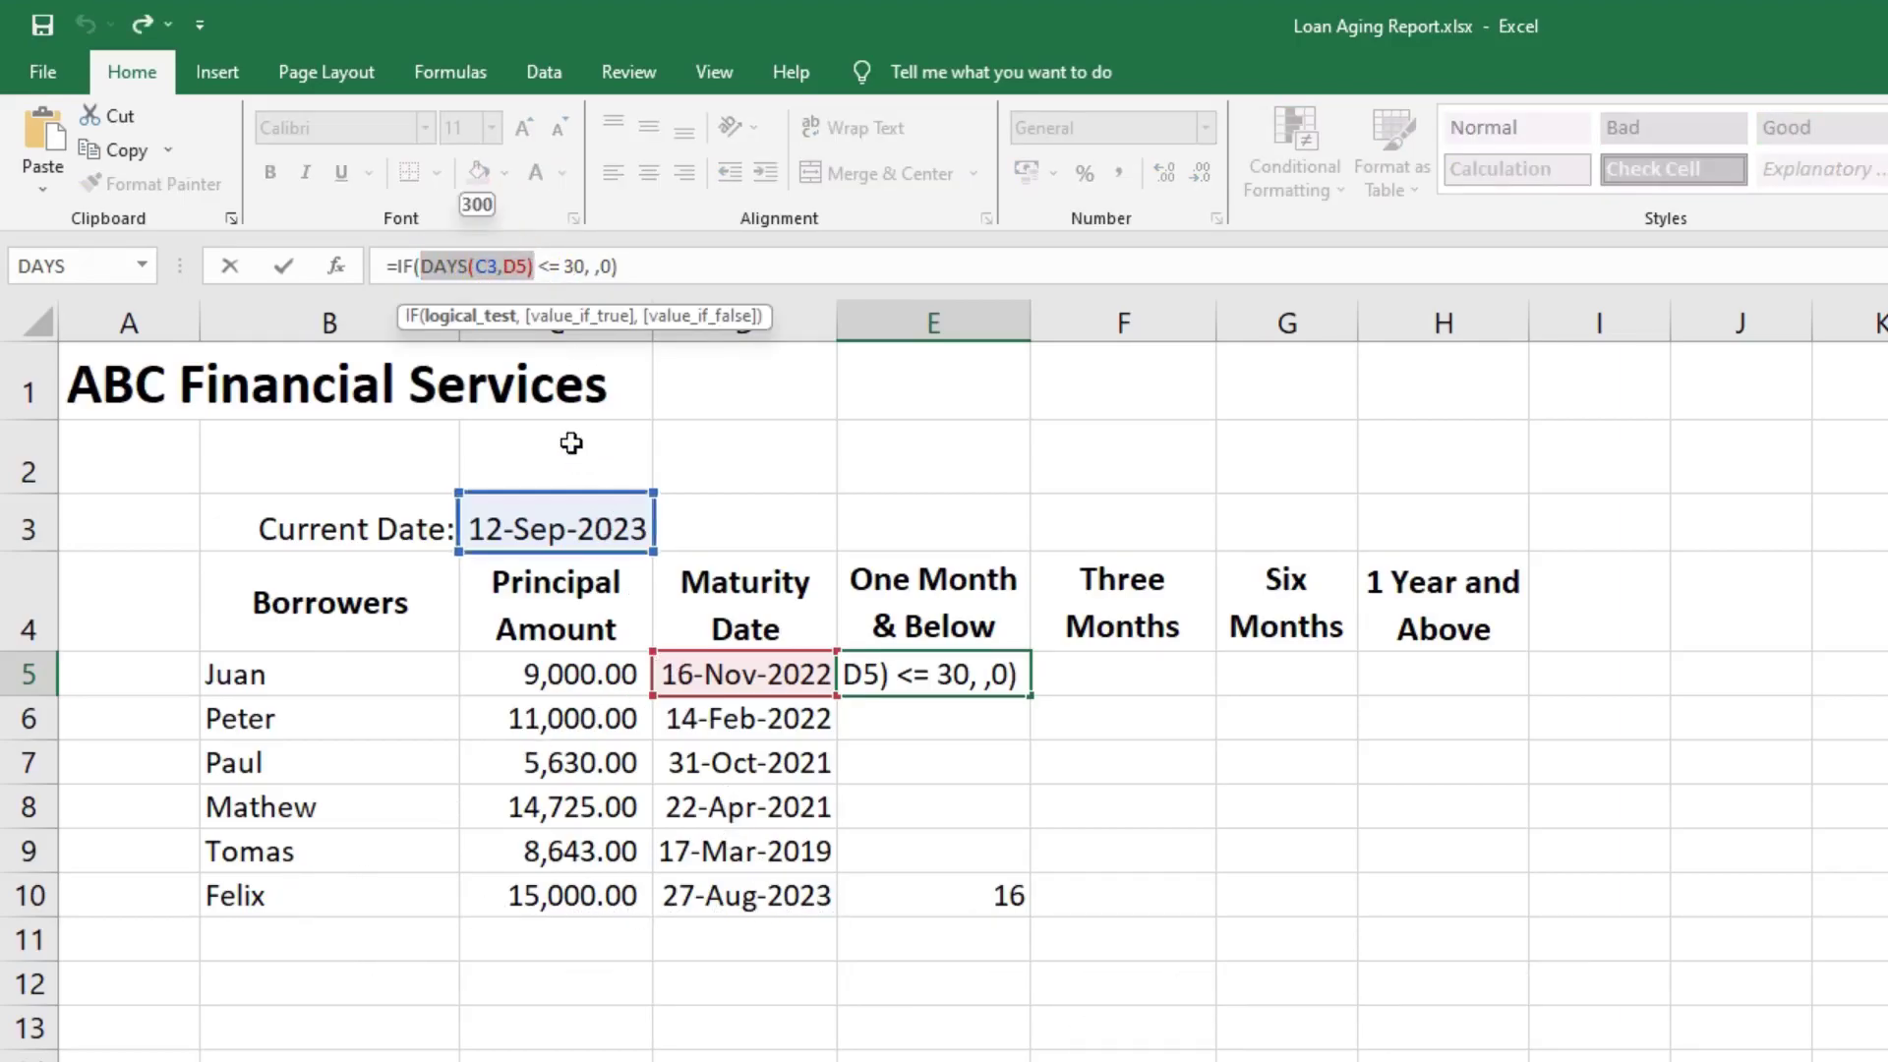
pyautogui.rightClick(461, 263)
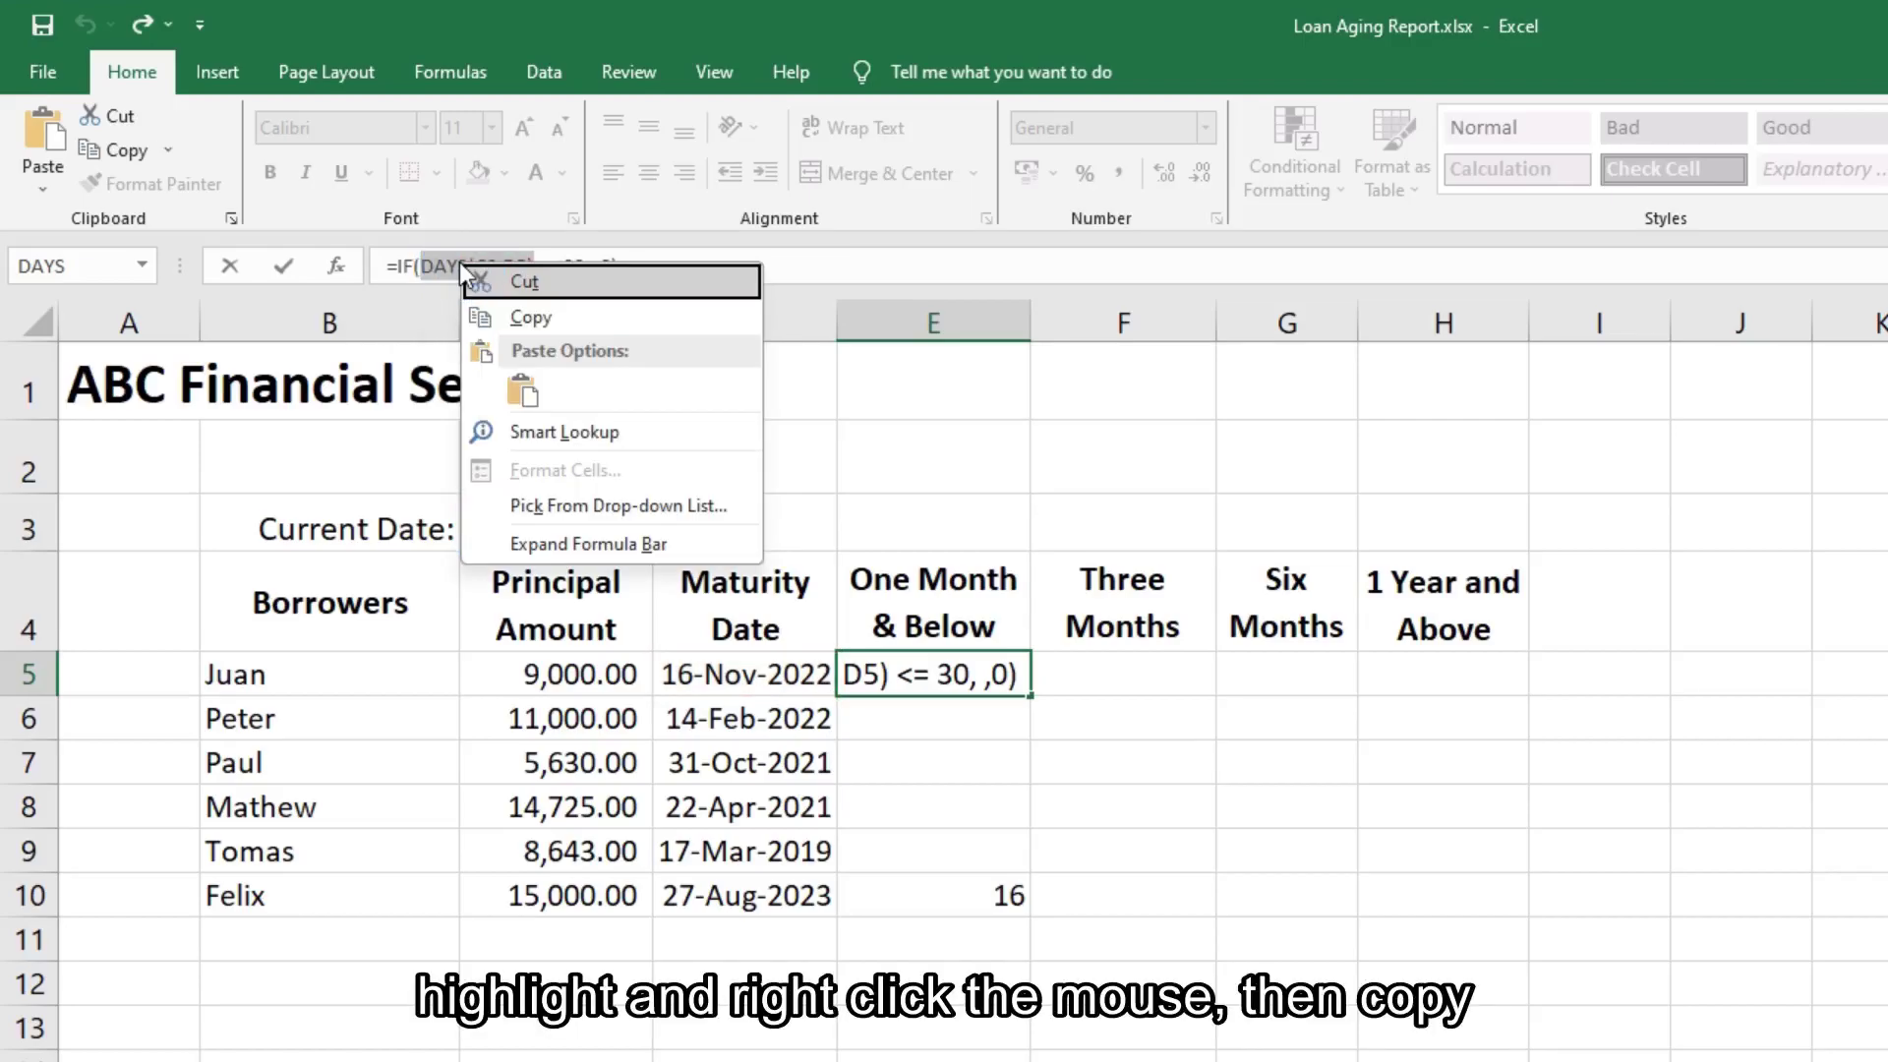
pyautogui.click(521, 316)
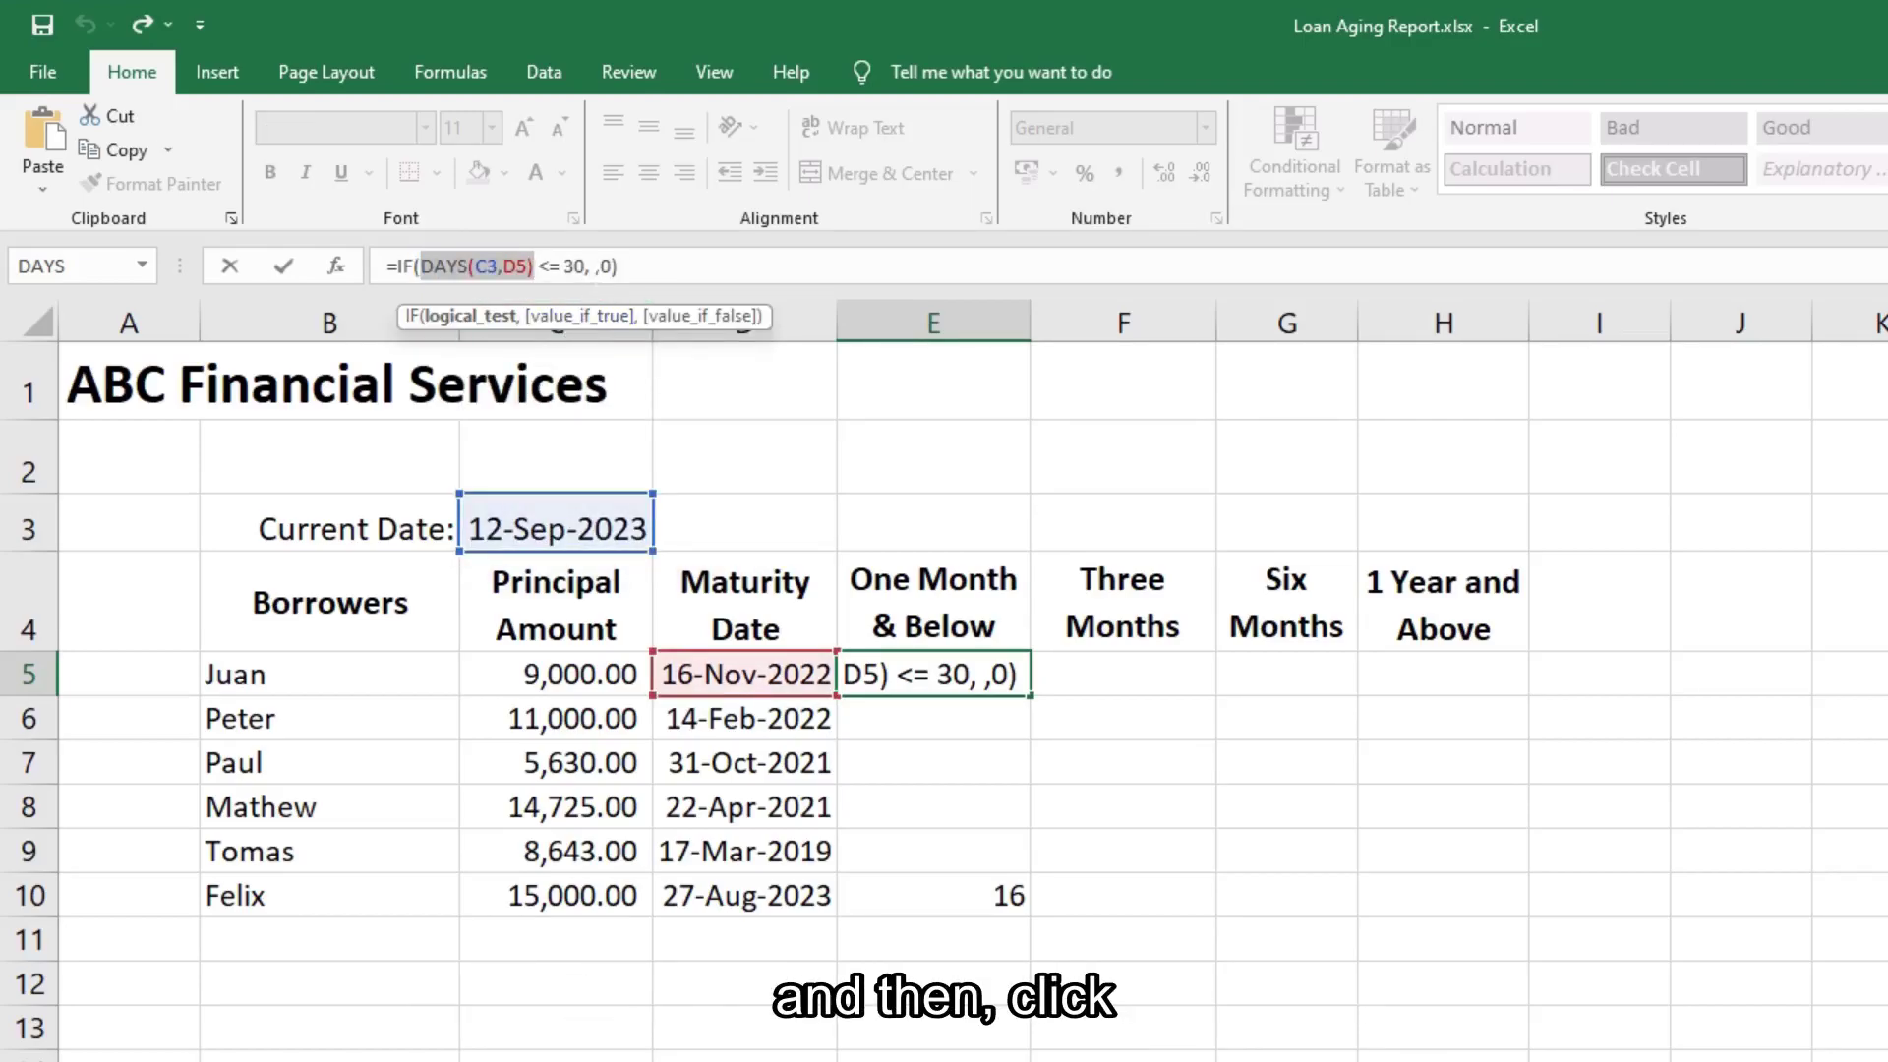
pyautogui.click(590, 266)
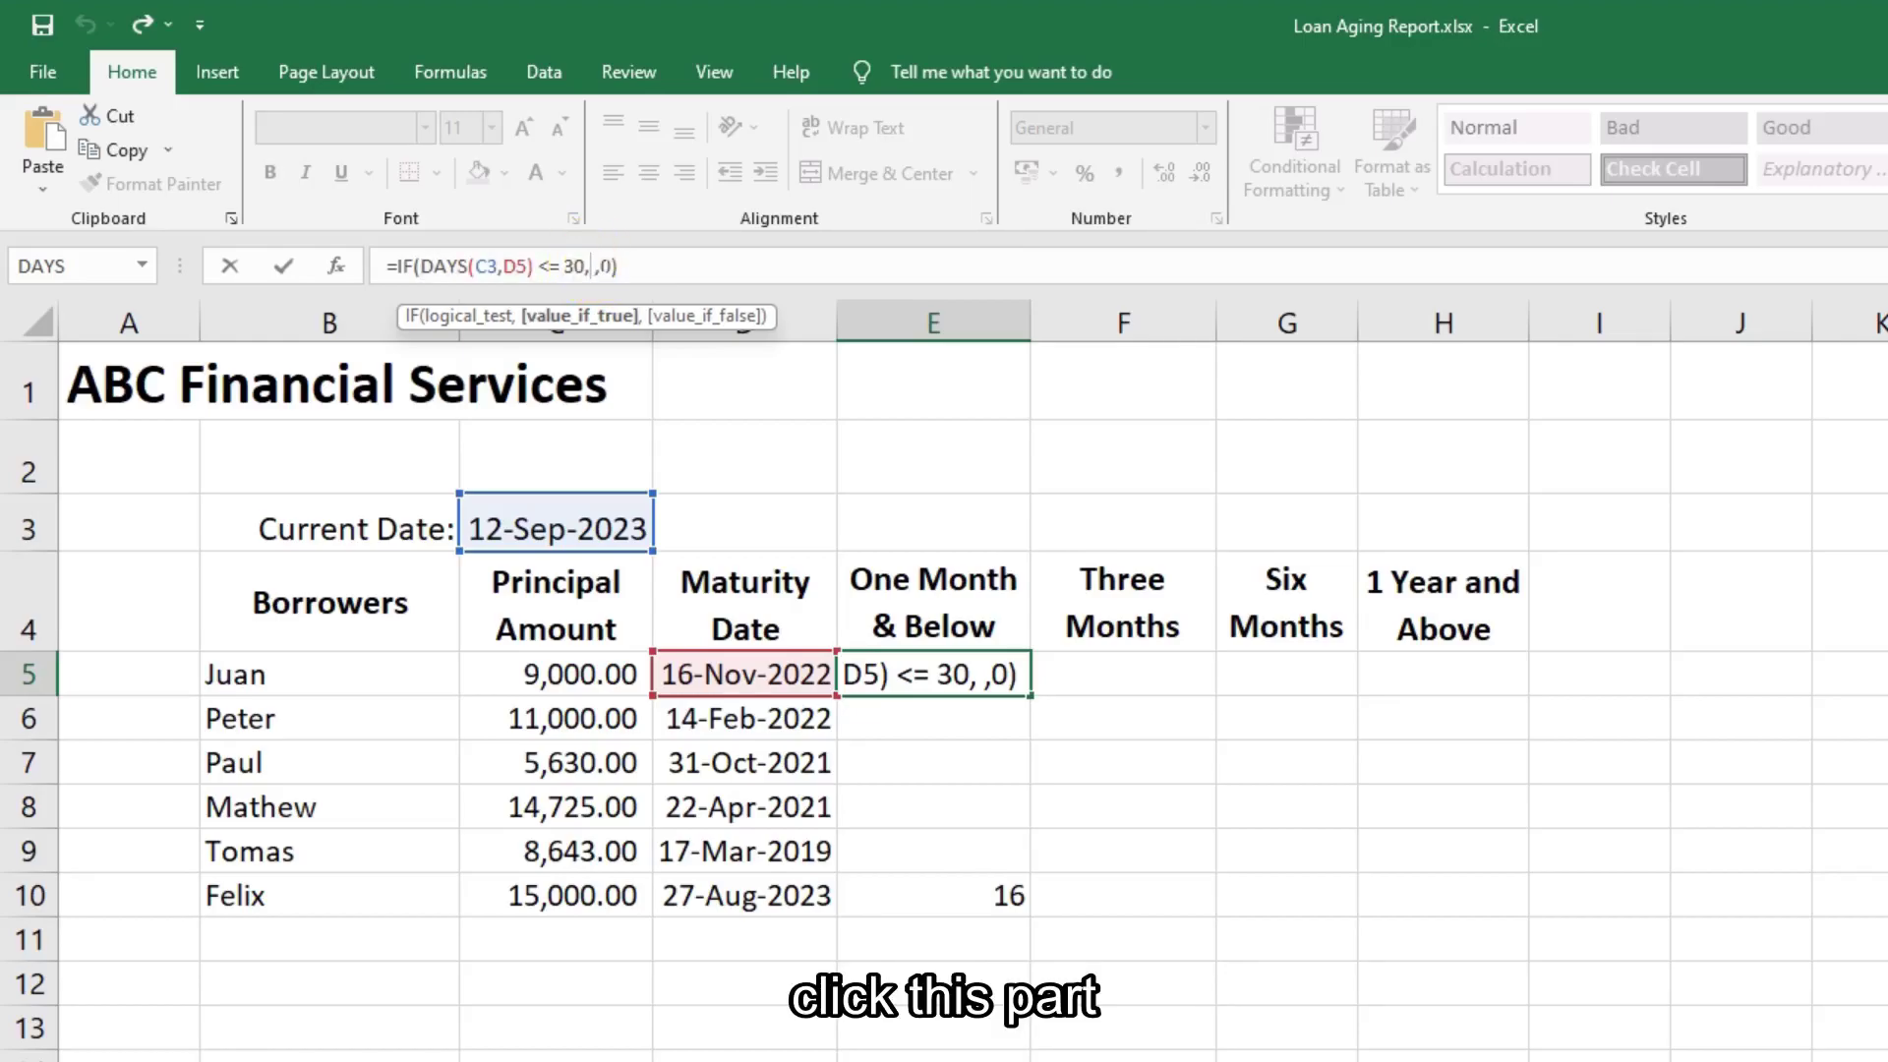
pyautogui.rightClick(594, 261)
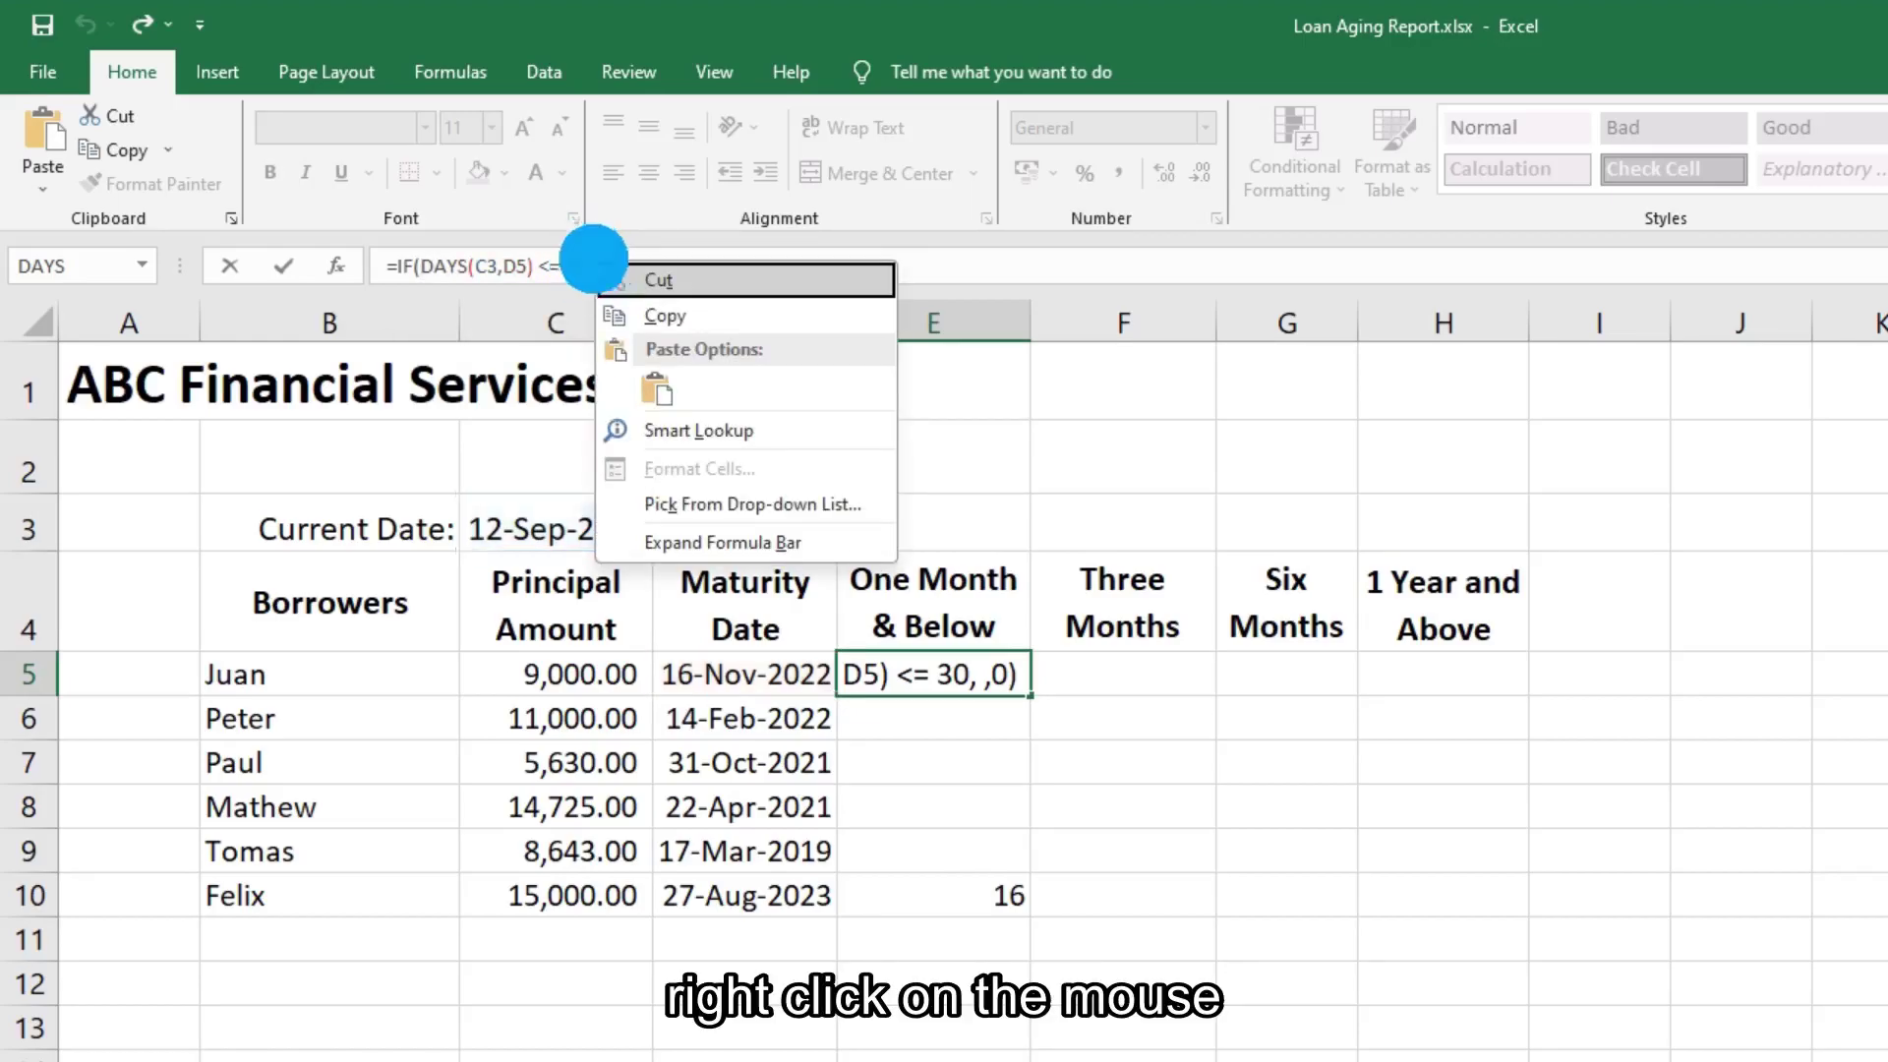
pyautogui.click(655, 394)
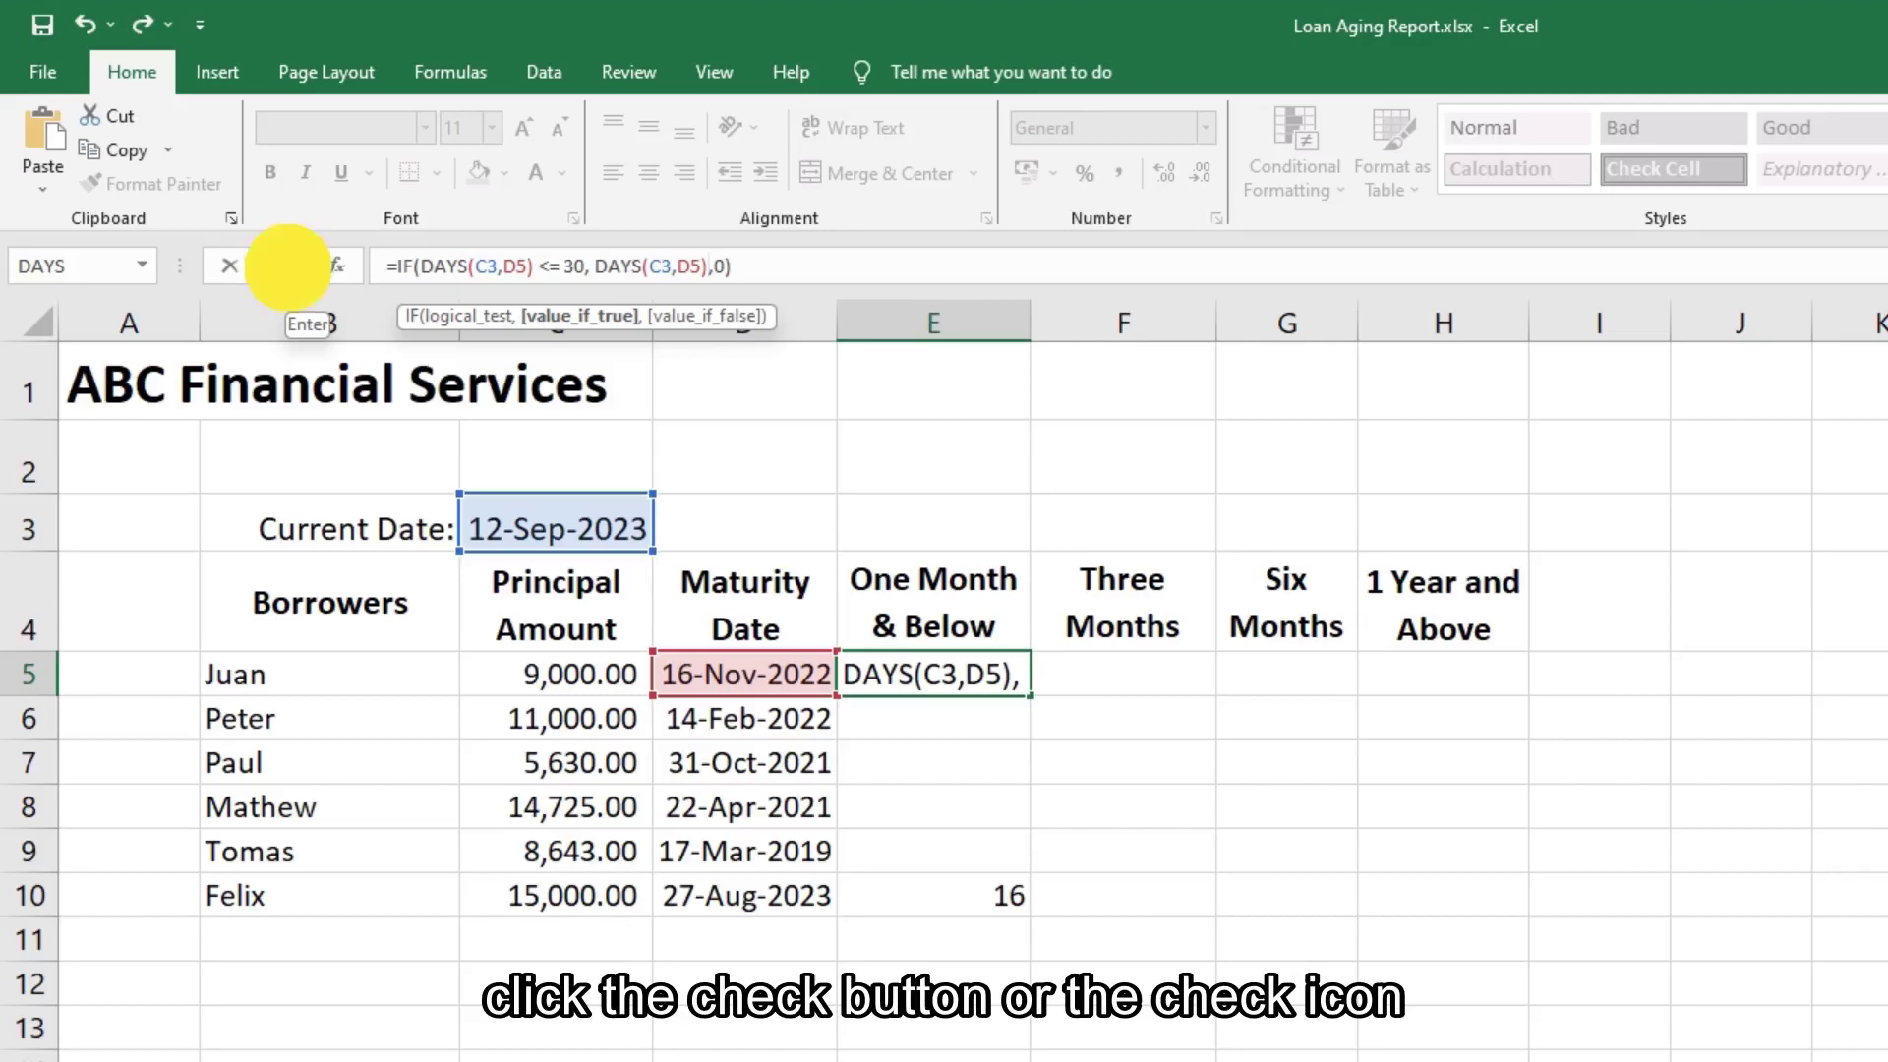
pyautogui.click(284, 267)
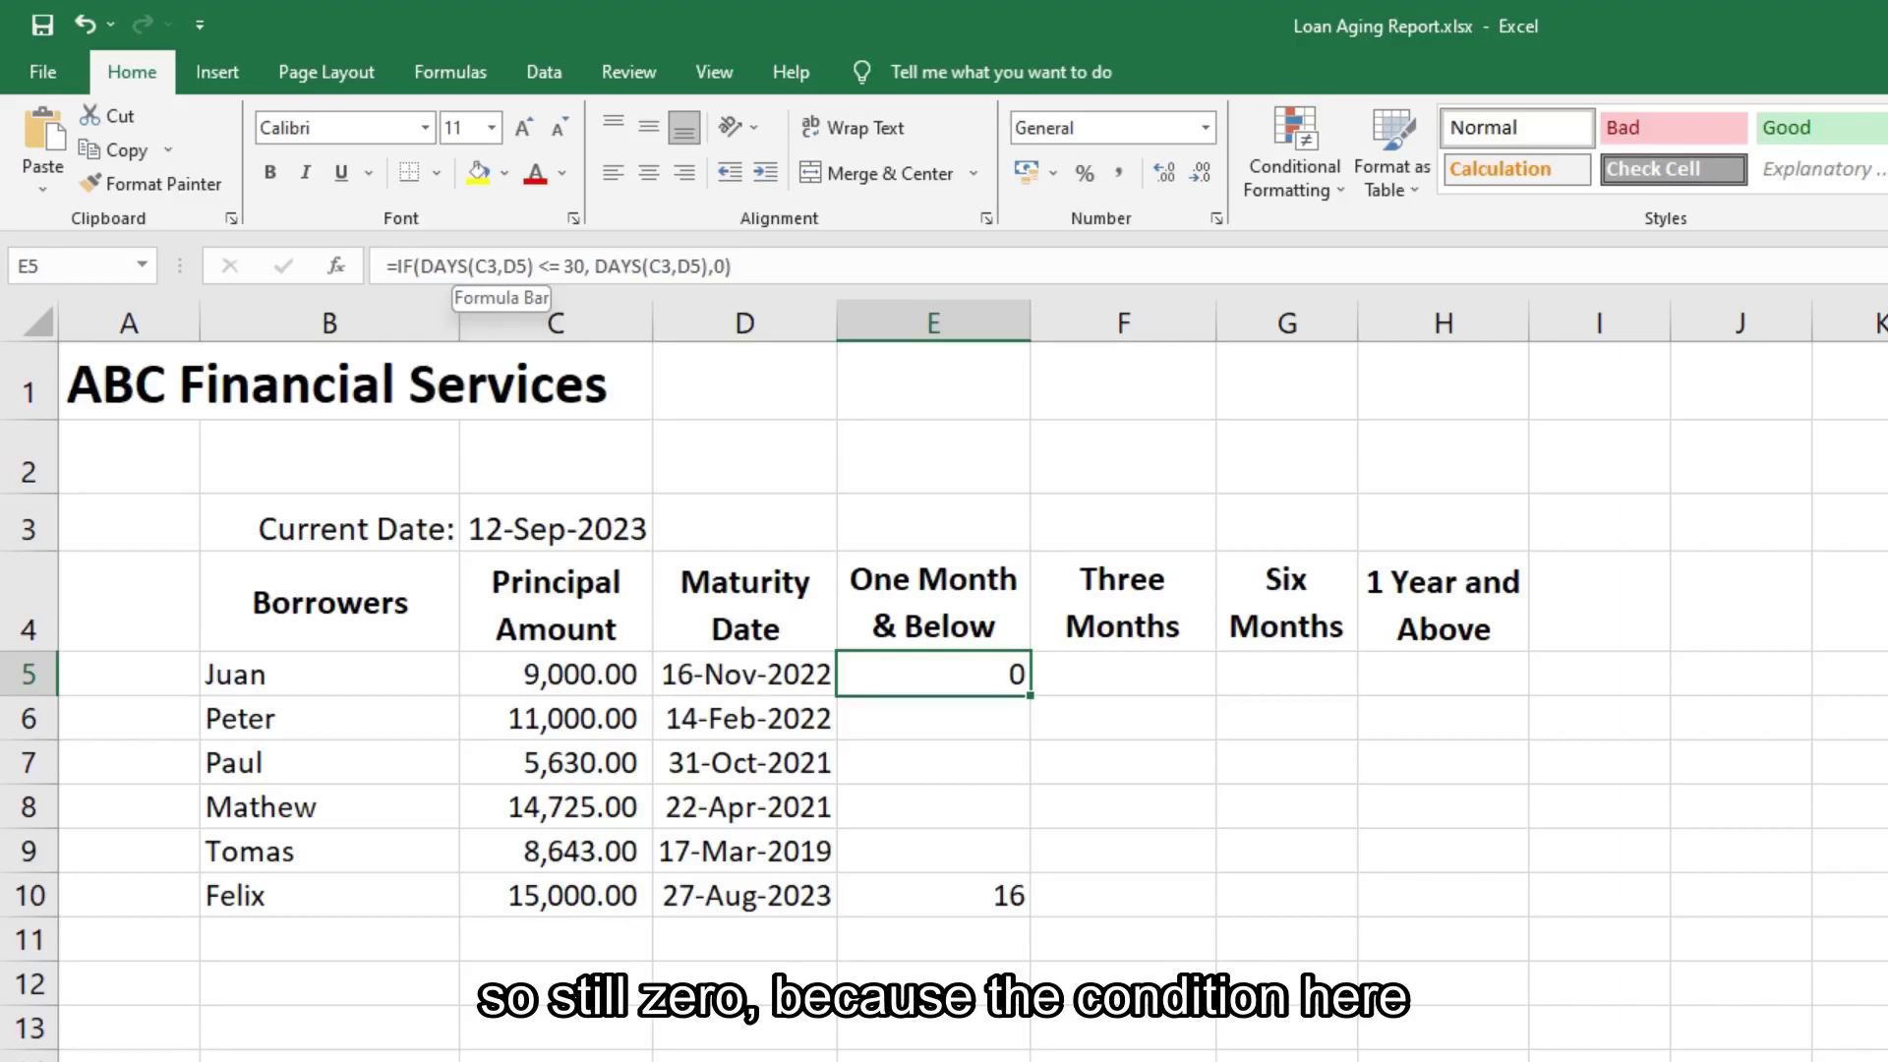
# Examine the <= 30 condition in E5 and compare the One Month & Below formulas with the empty Three Months cells.
pyautogui.click(548, 267)
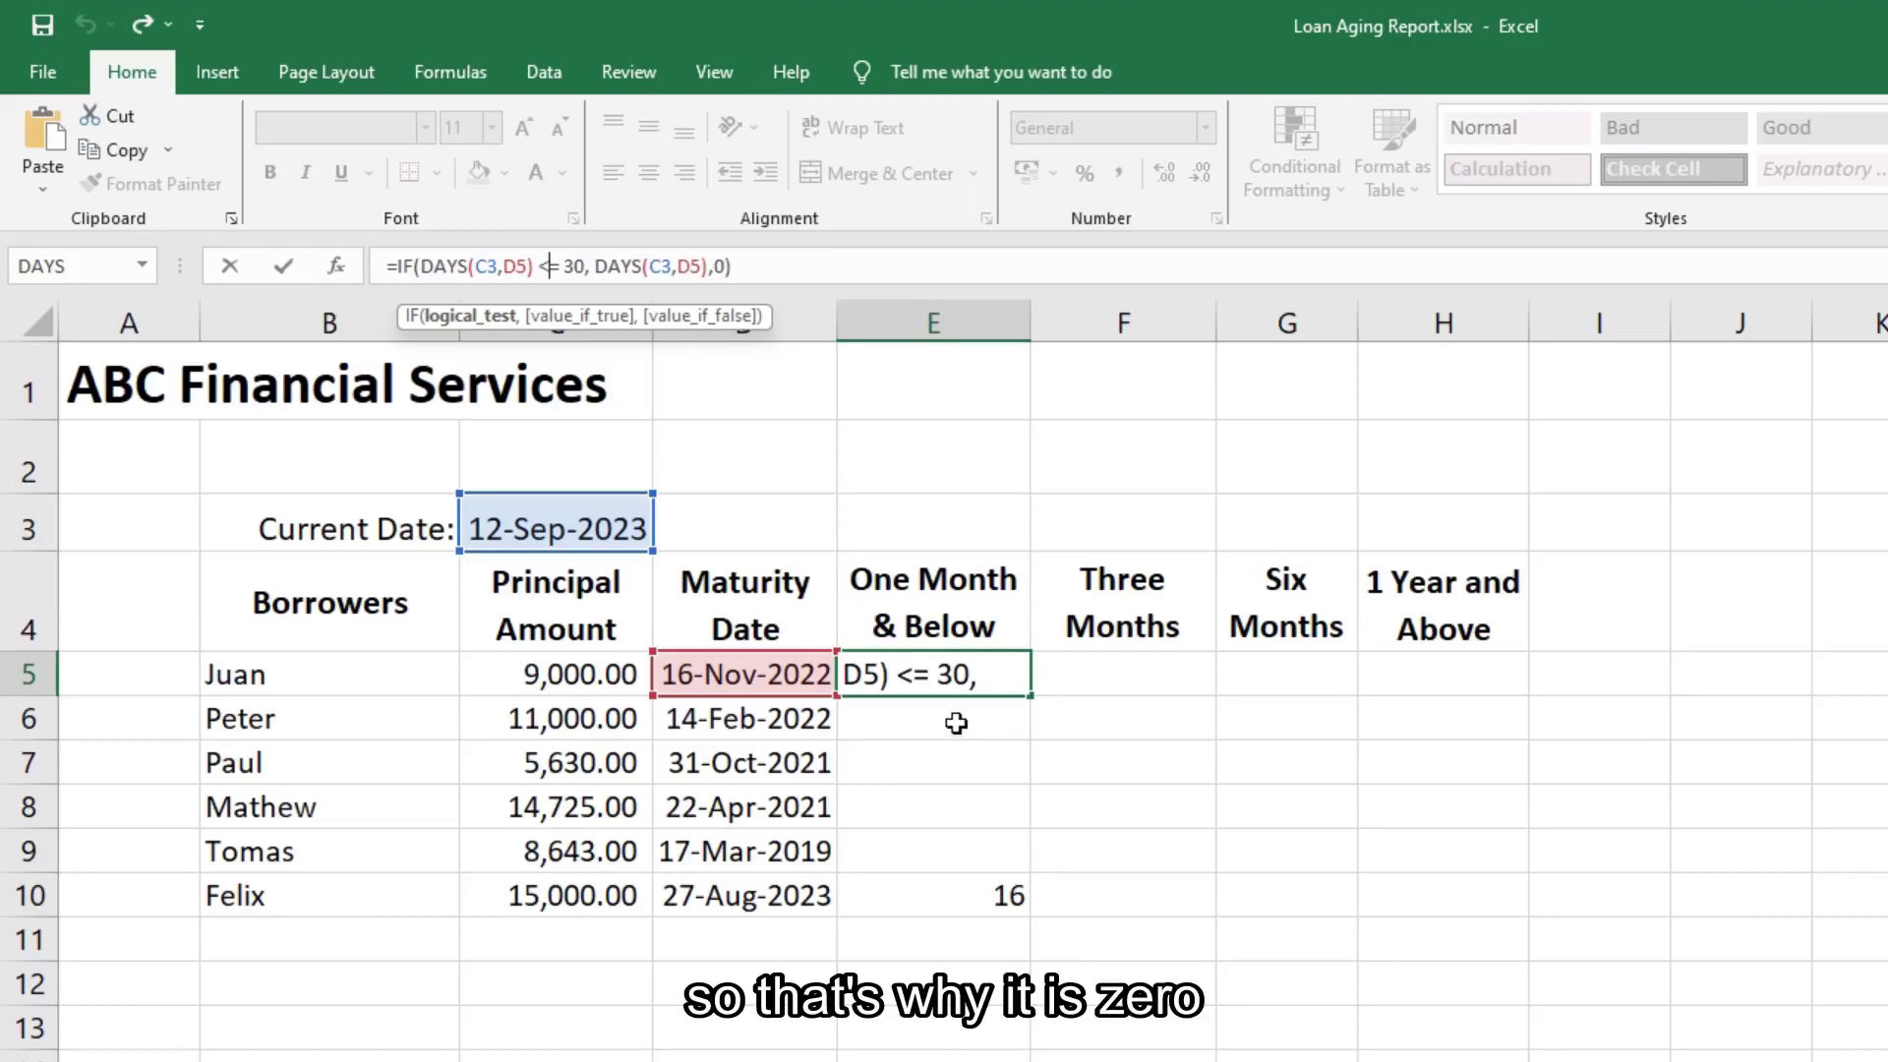
pyautogui.click(282, 268)
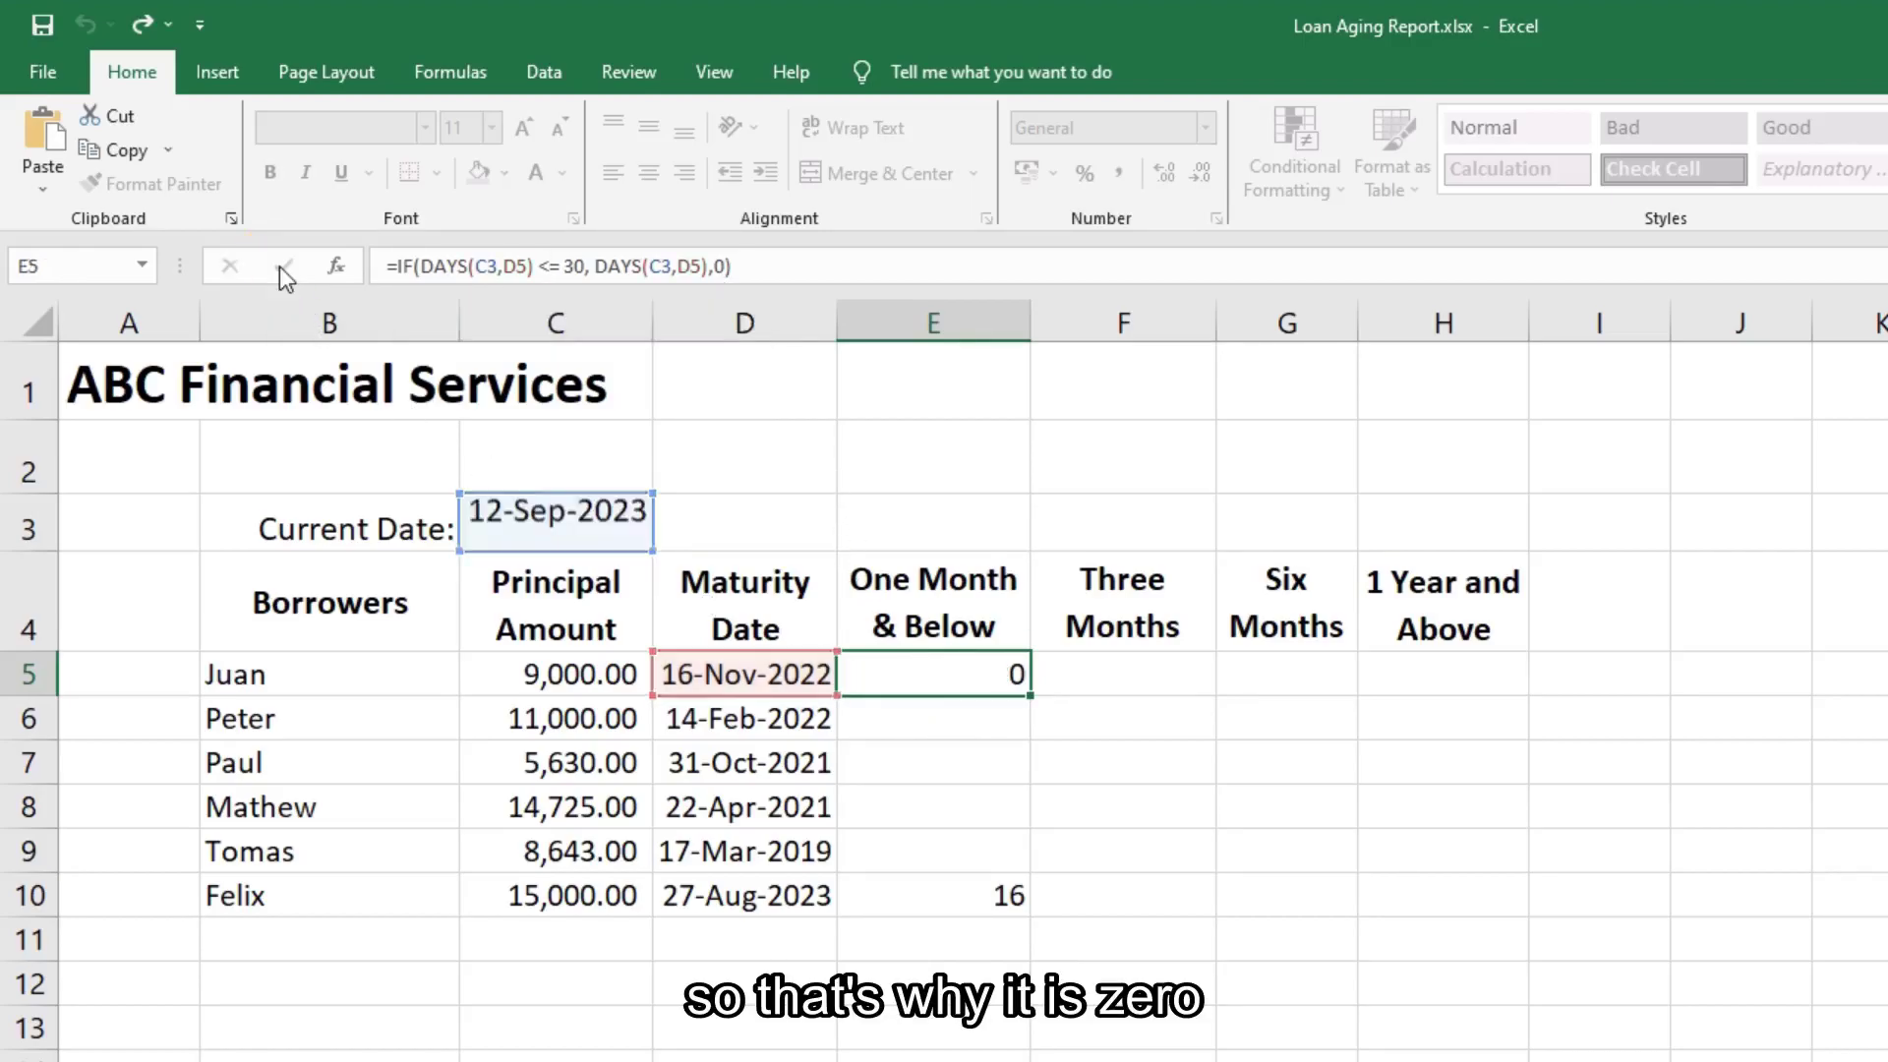
pyautogui.click(1099, 676)
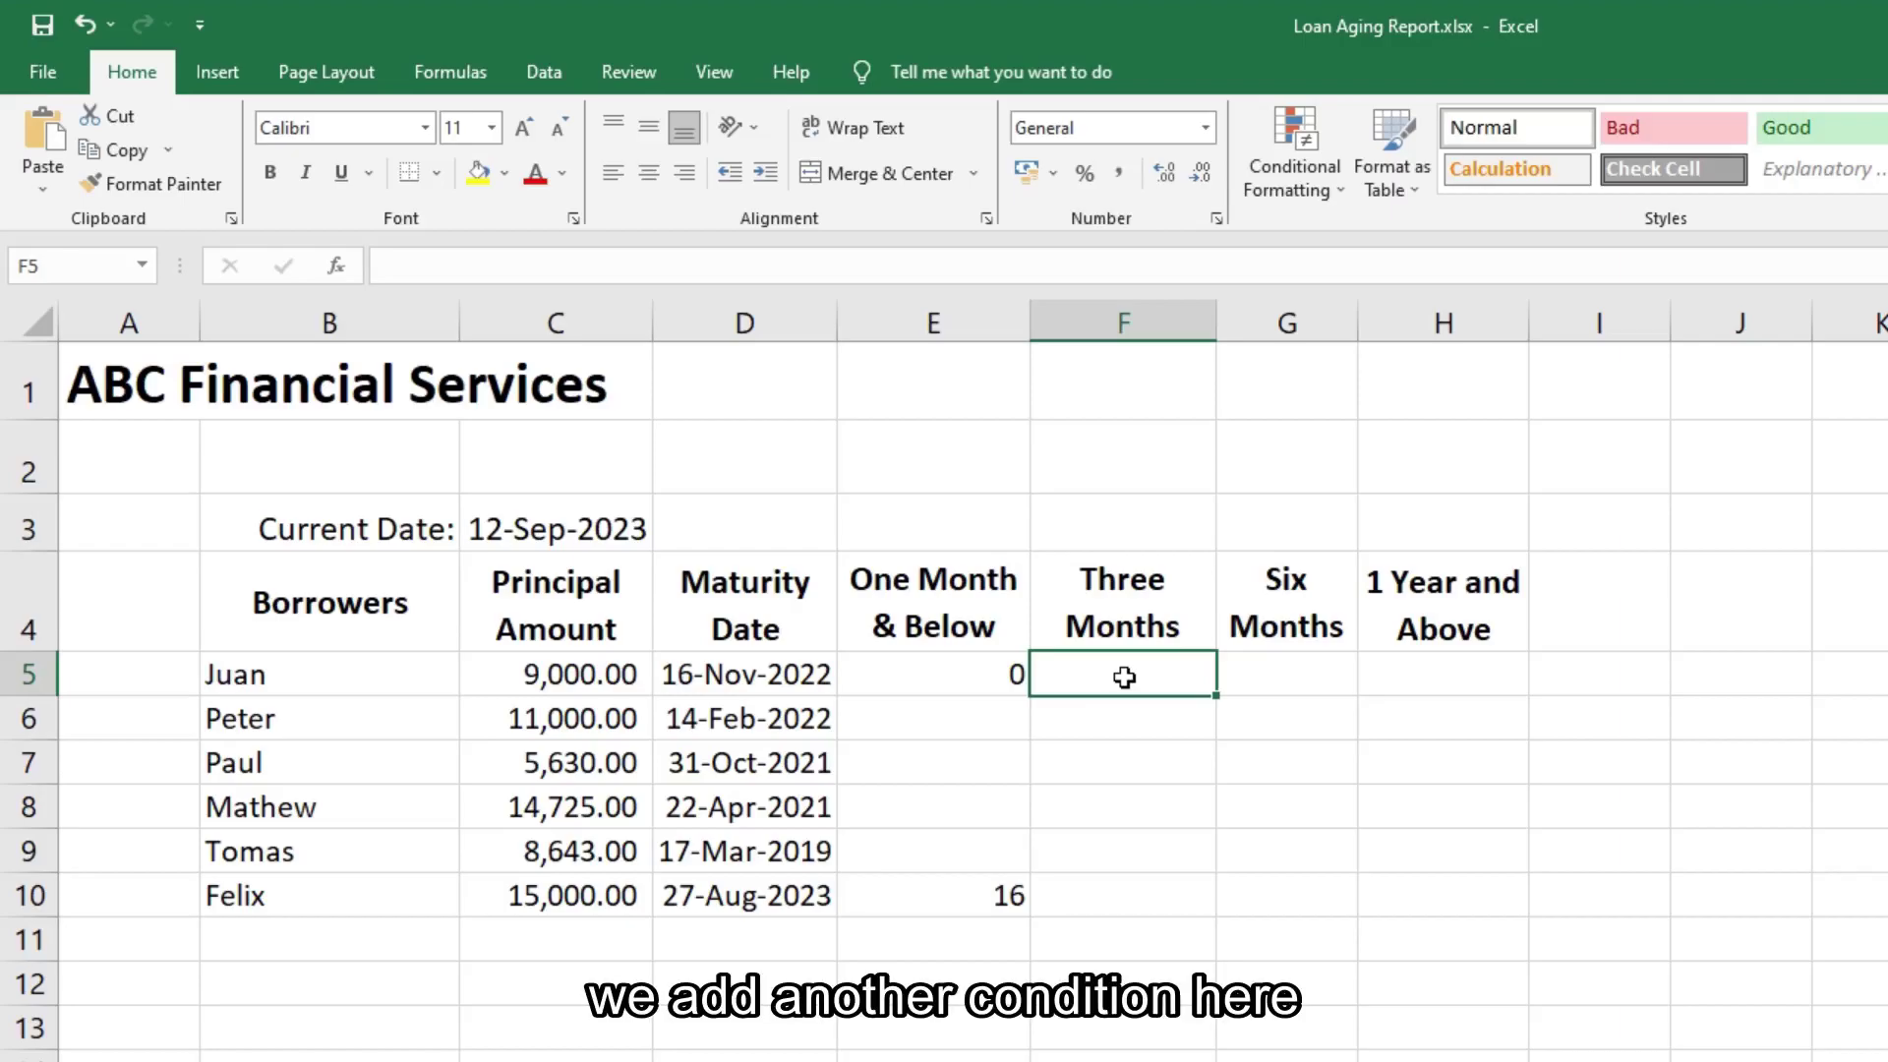
pyautogui.click(983, 674)
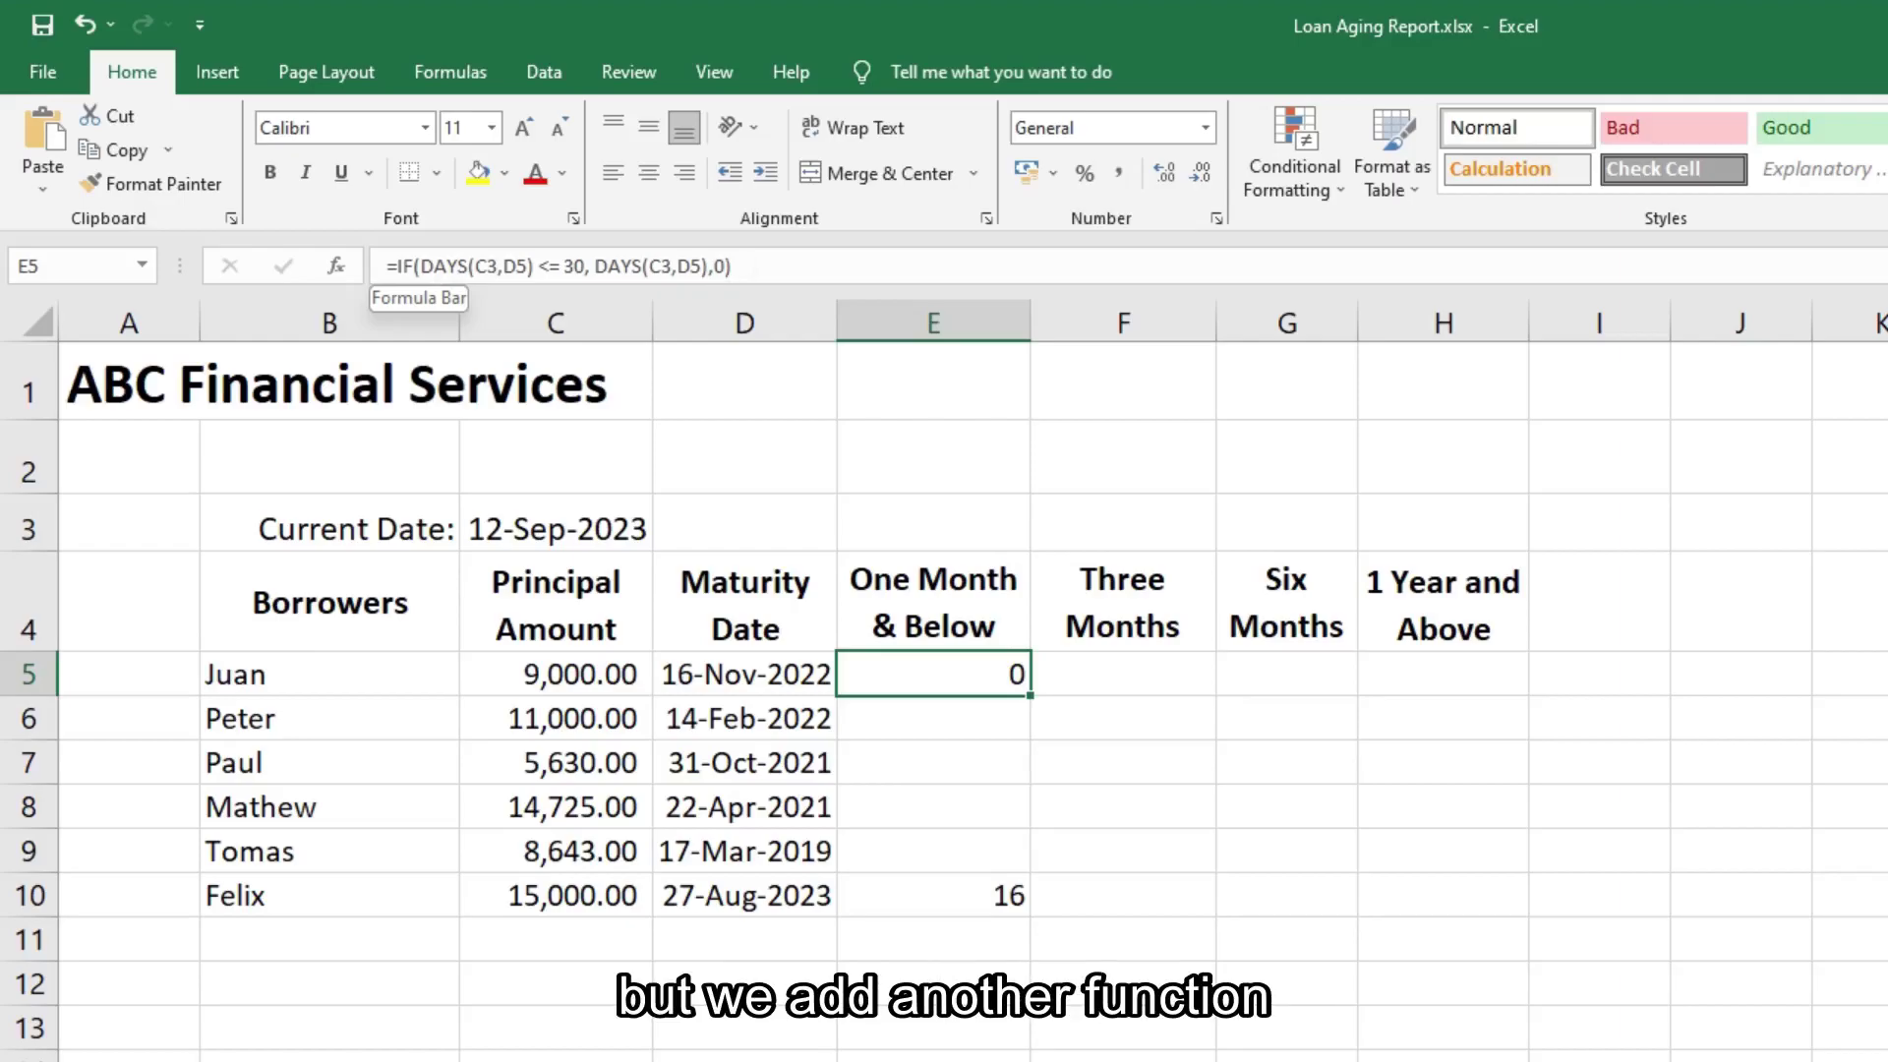
pyautogui.click(1118, 602)
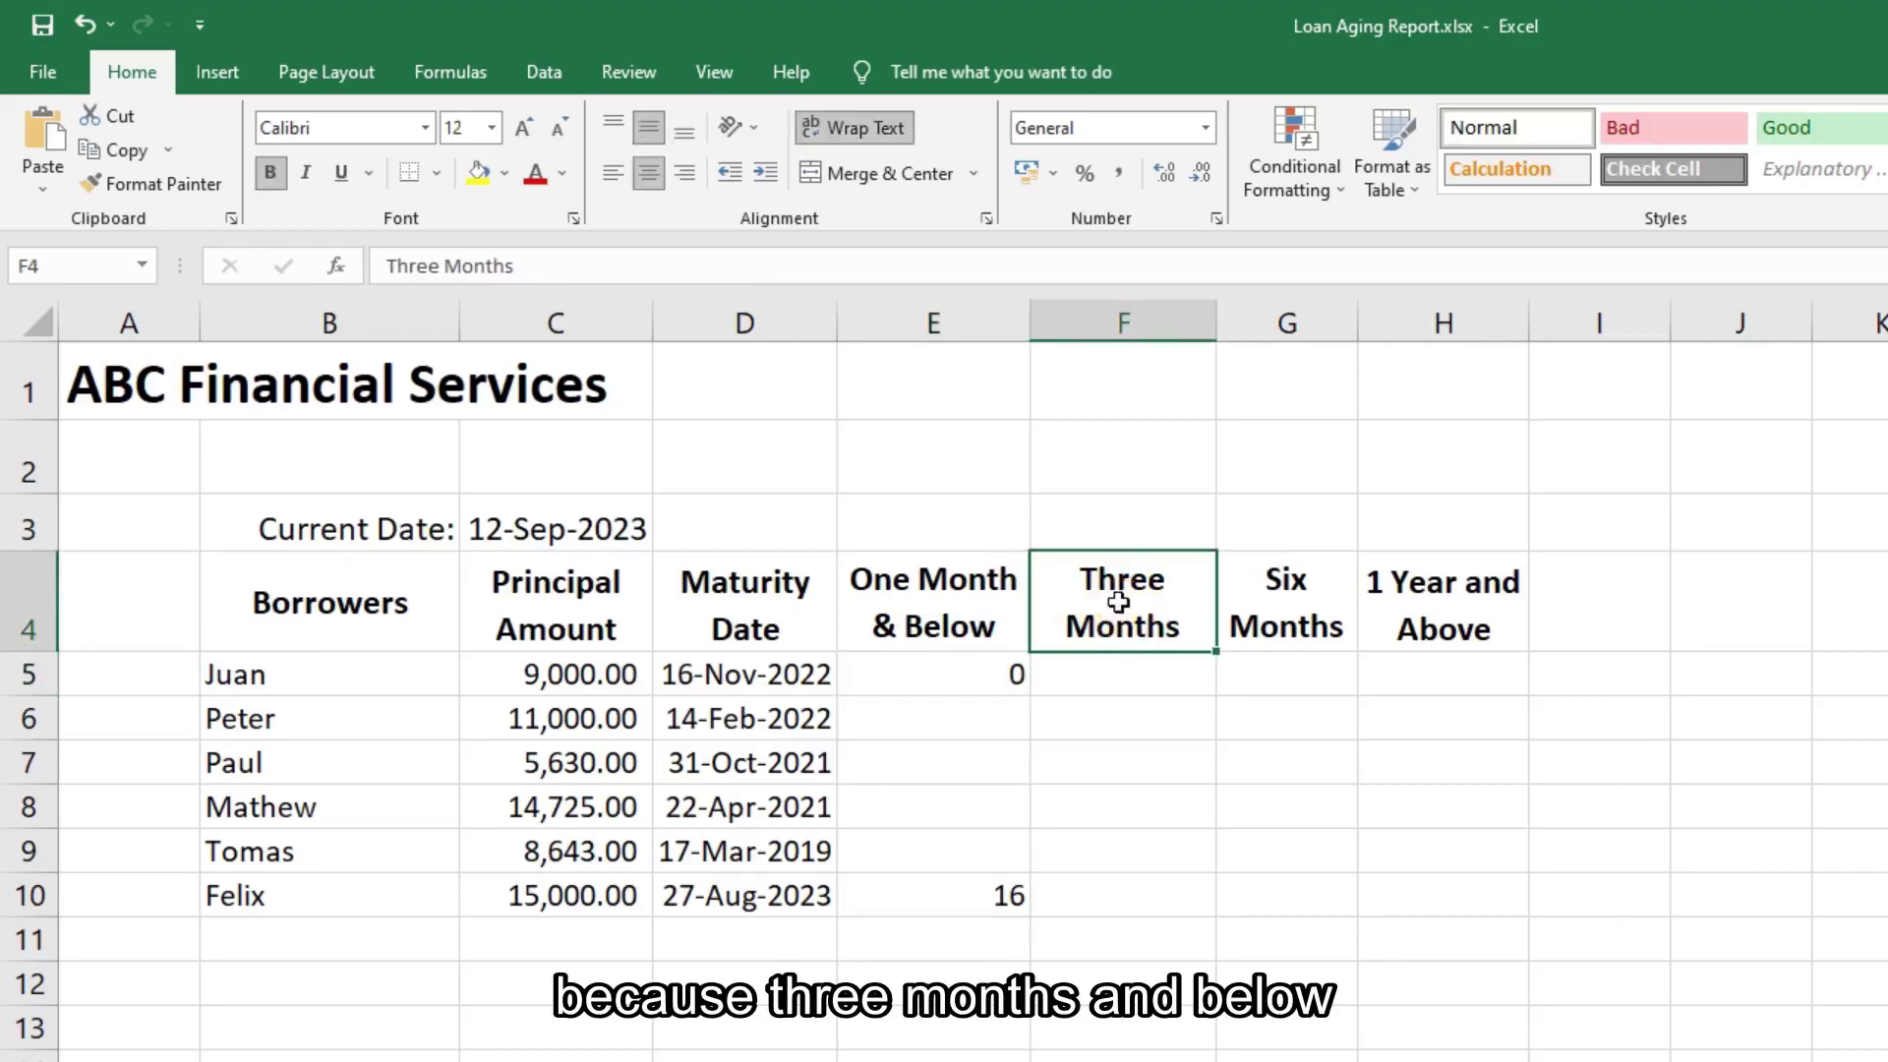
pyautogui.click(1131, 679)
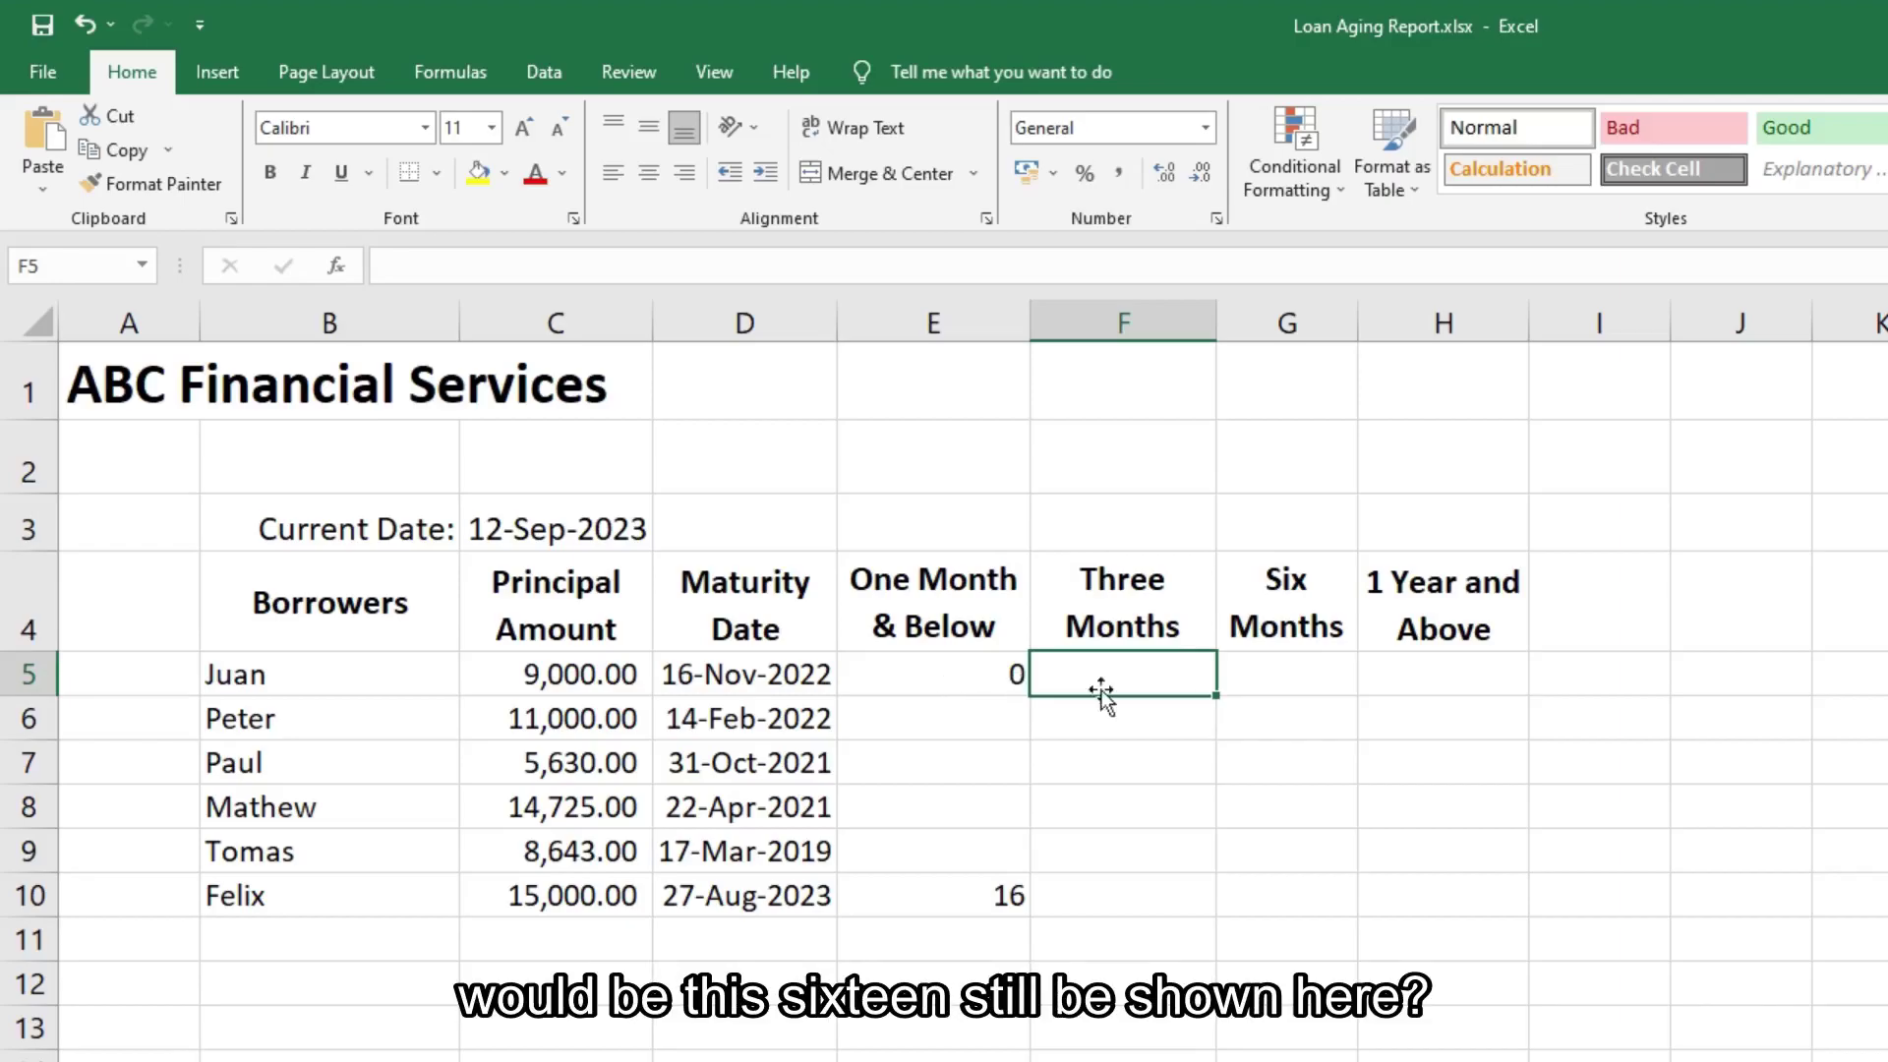
pyautogui.click(955, 897)
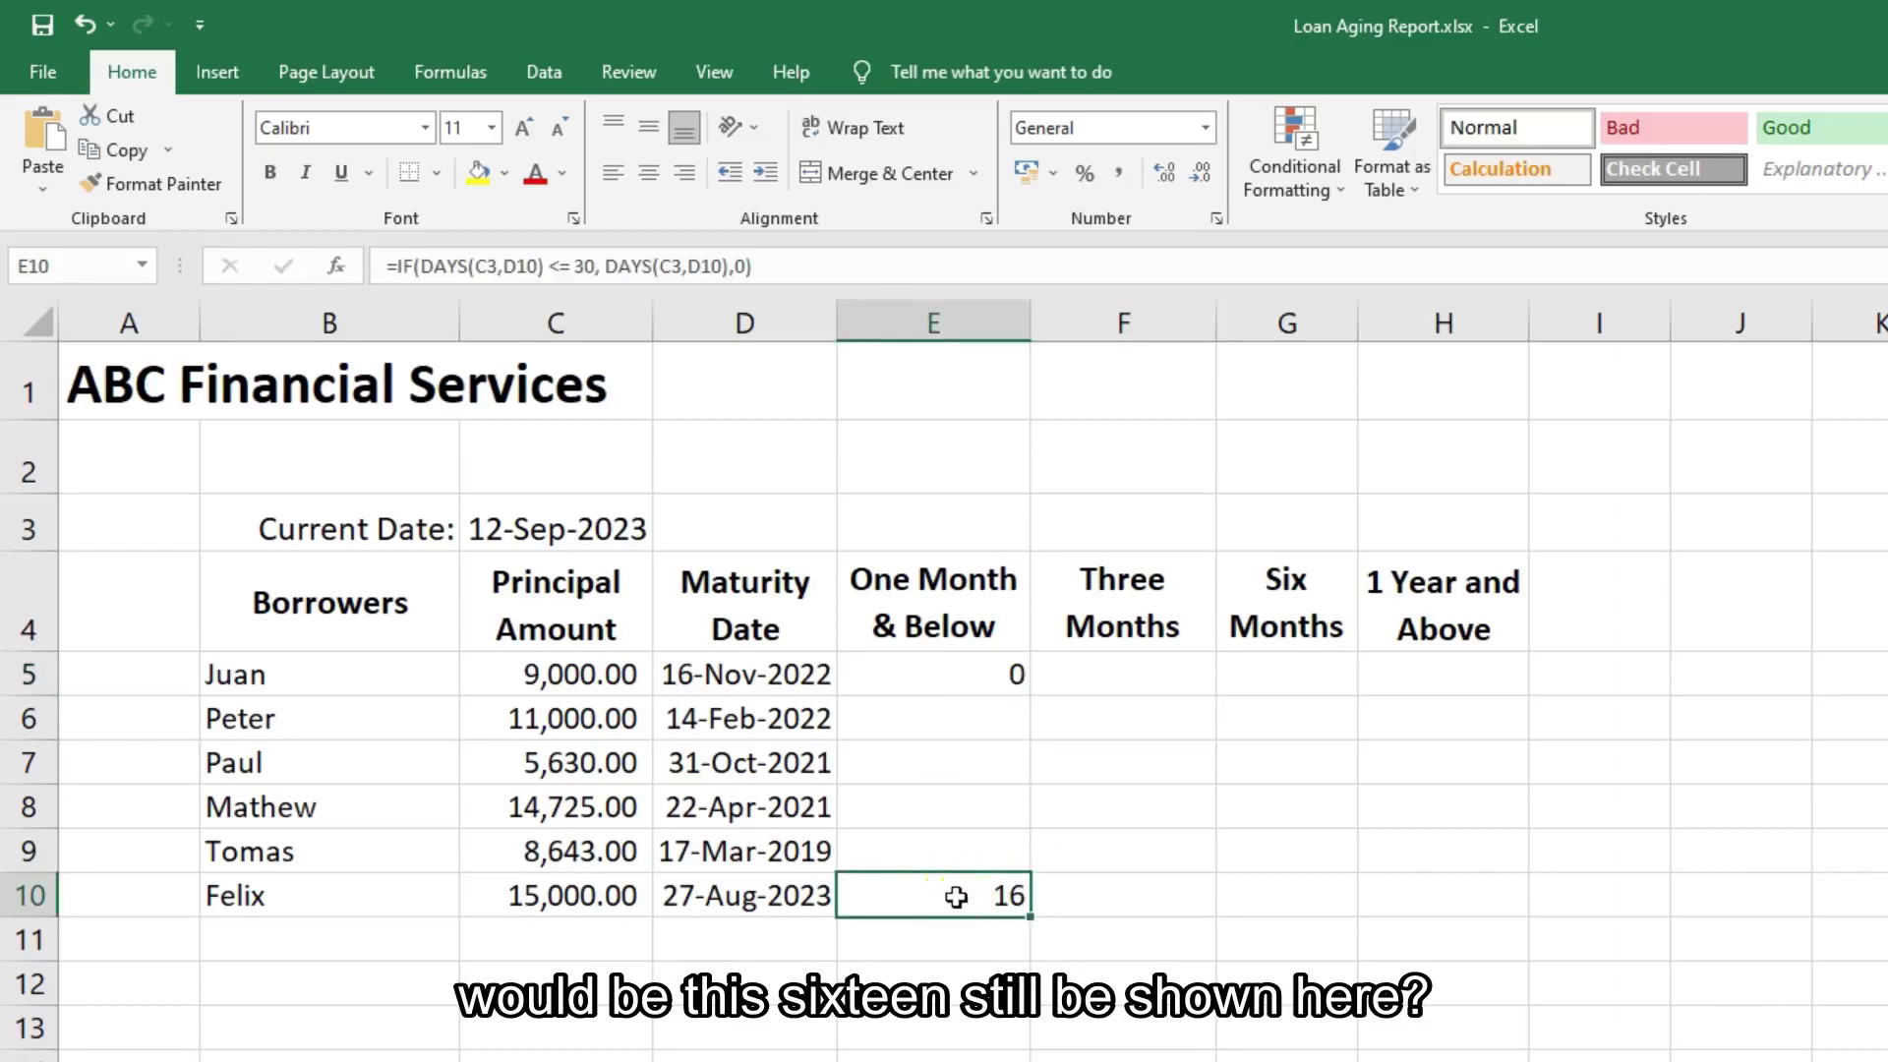
pyautogui.click(1127, 909)
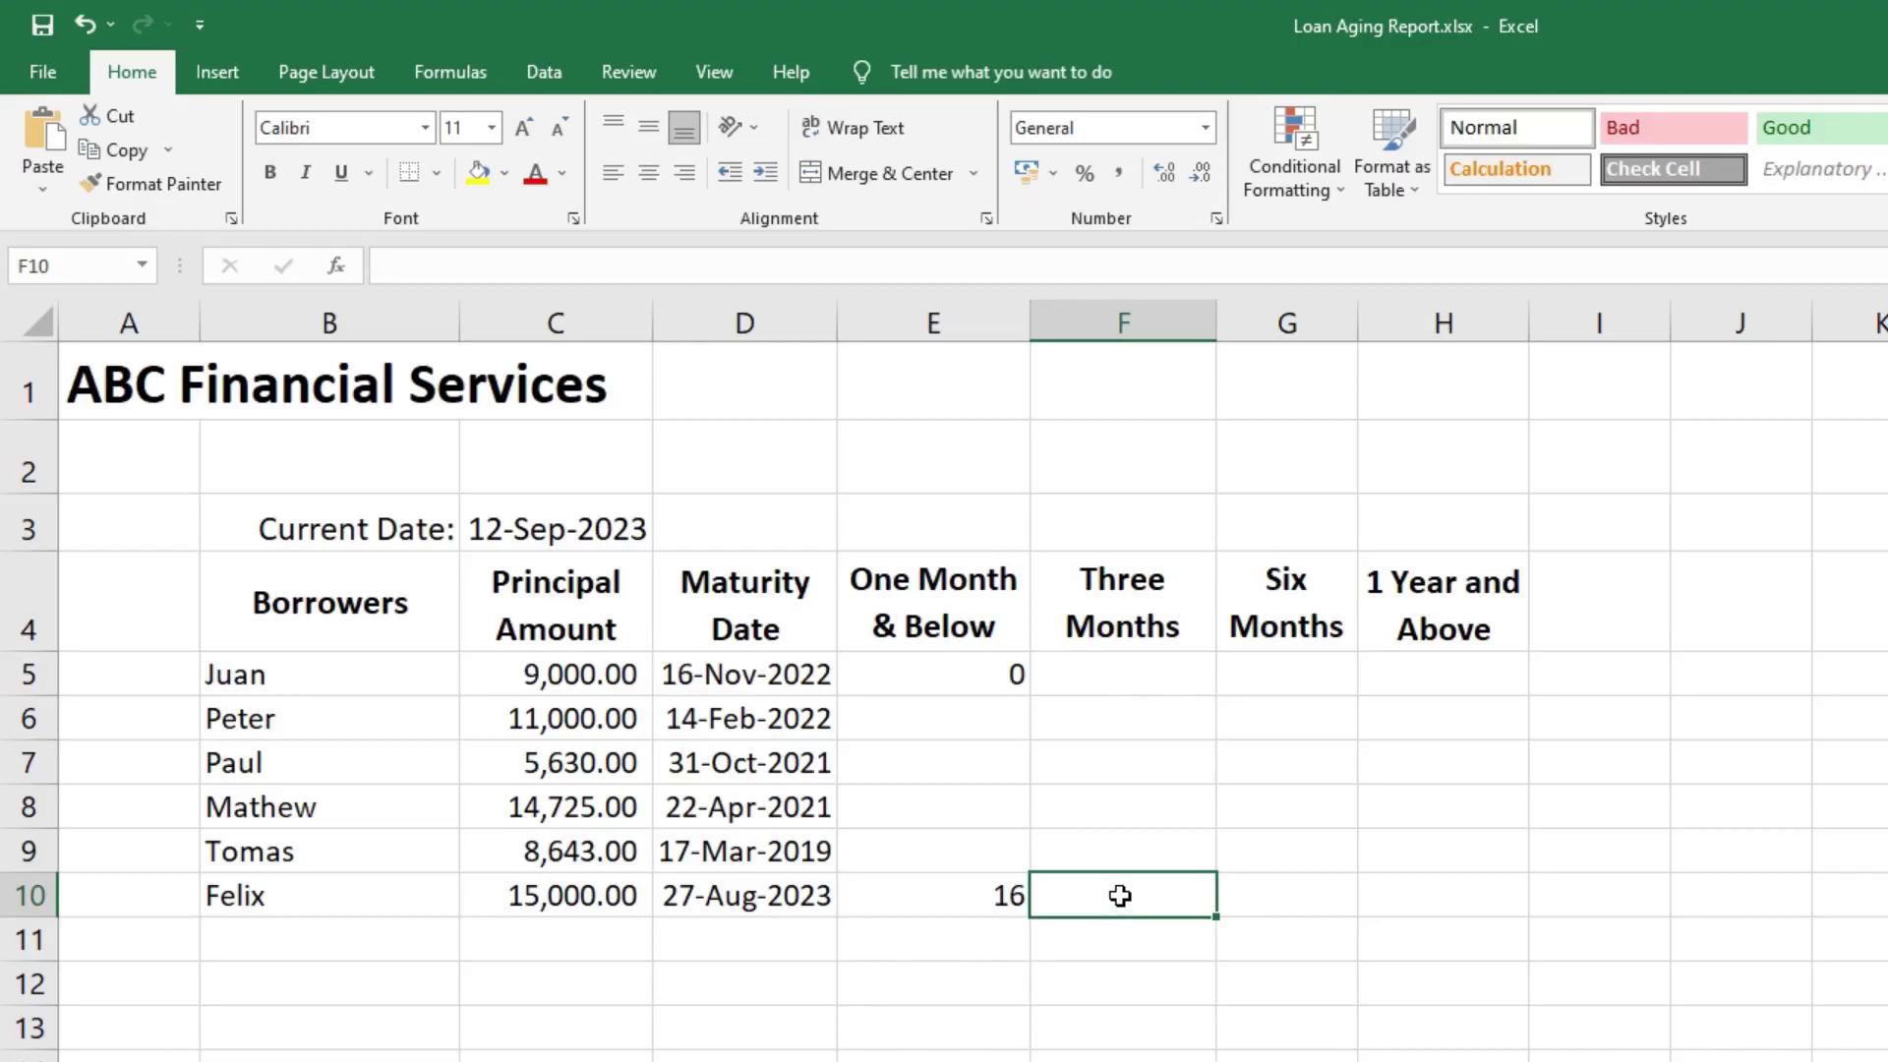
# Copy the full IF formula text from E10, paste it unchanged into F10 and enter it.
pyautogui.press('Left')
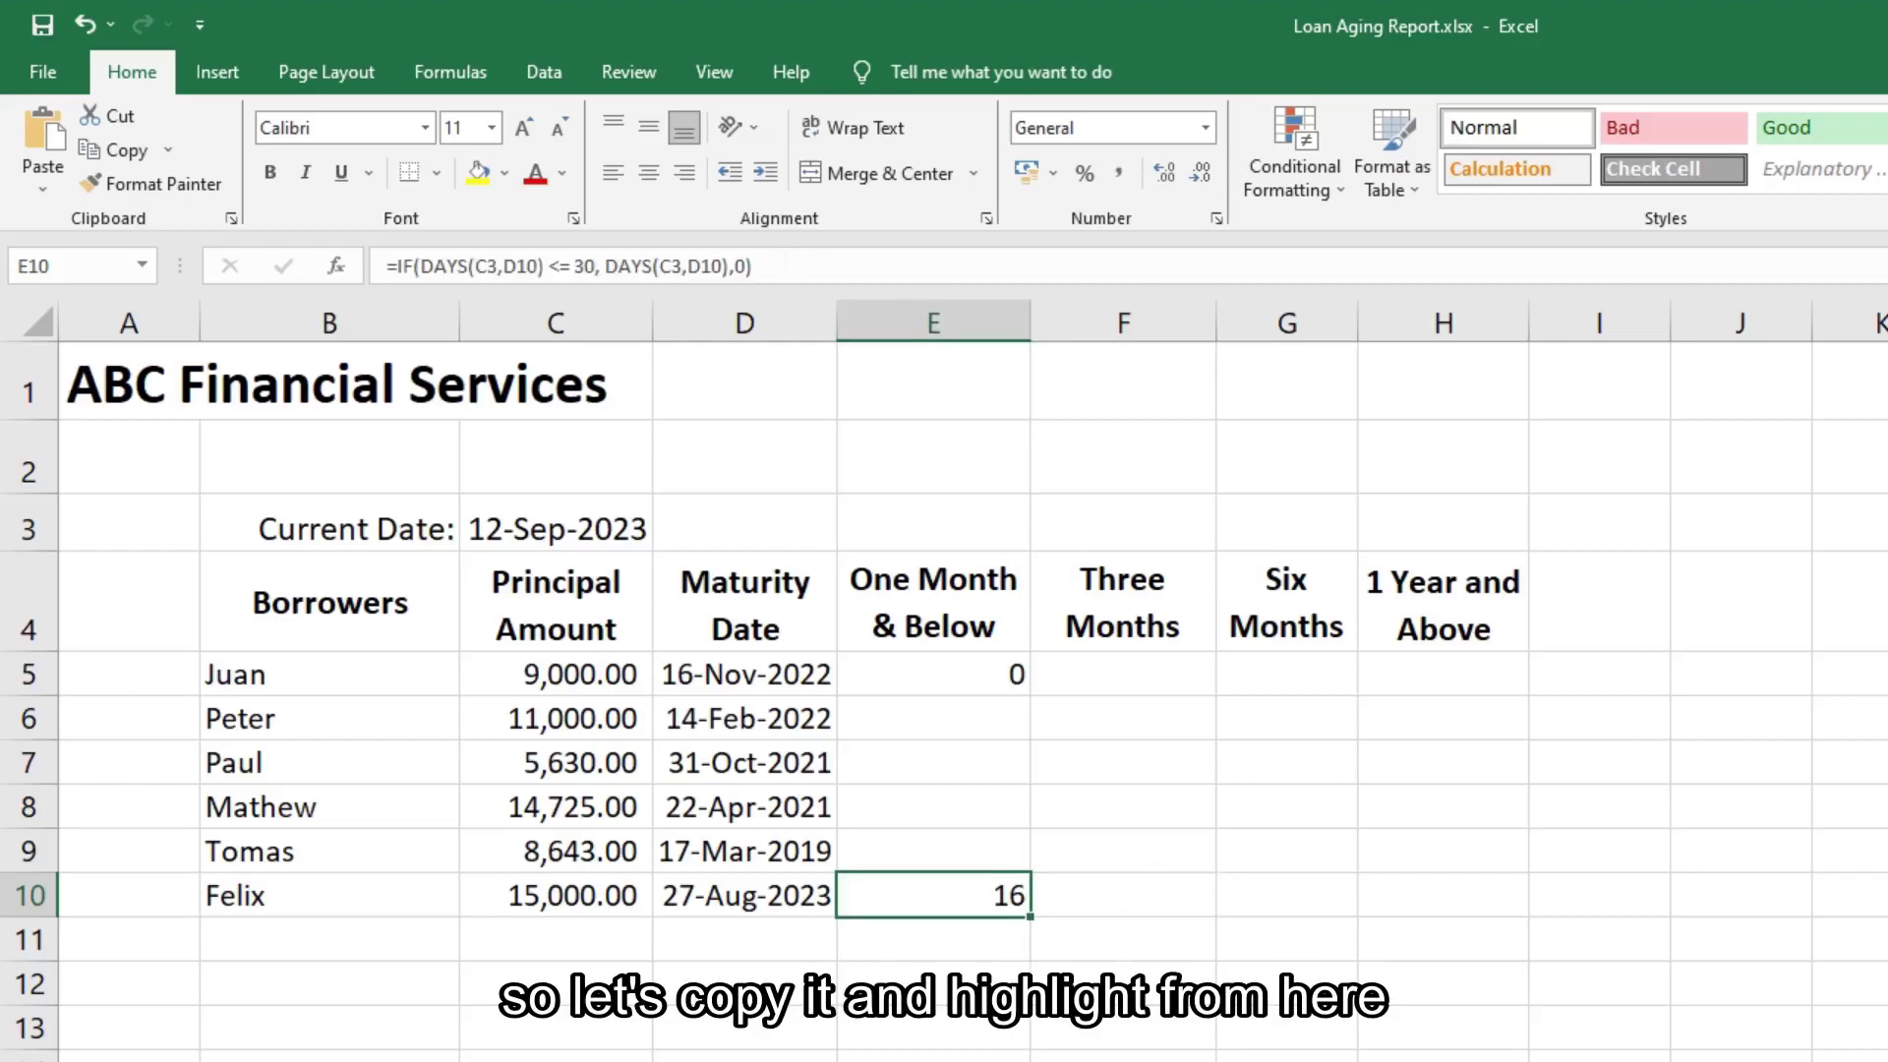
pyautogui.moveTo(777, 267); pyautogui.dragTo(385, 266)
pyautogui.click(106, 155)
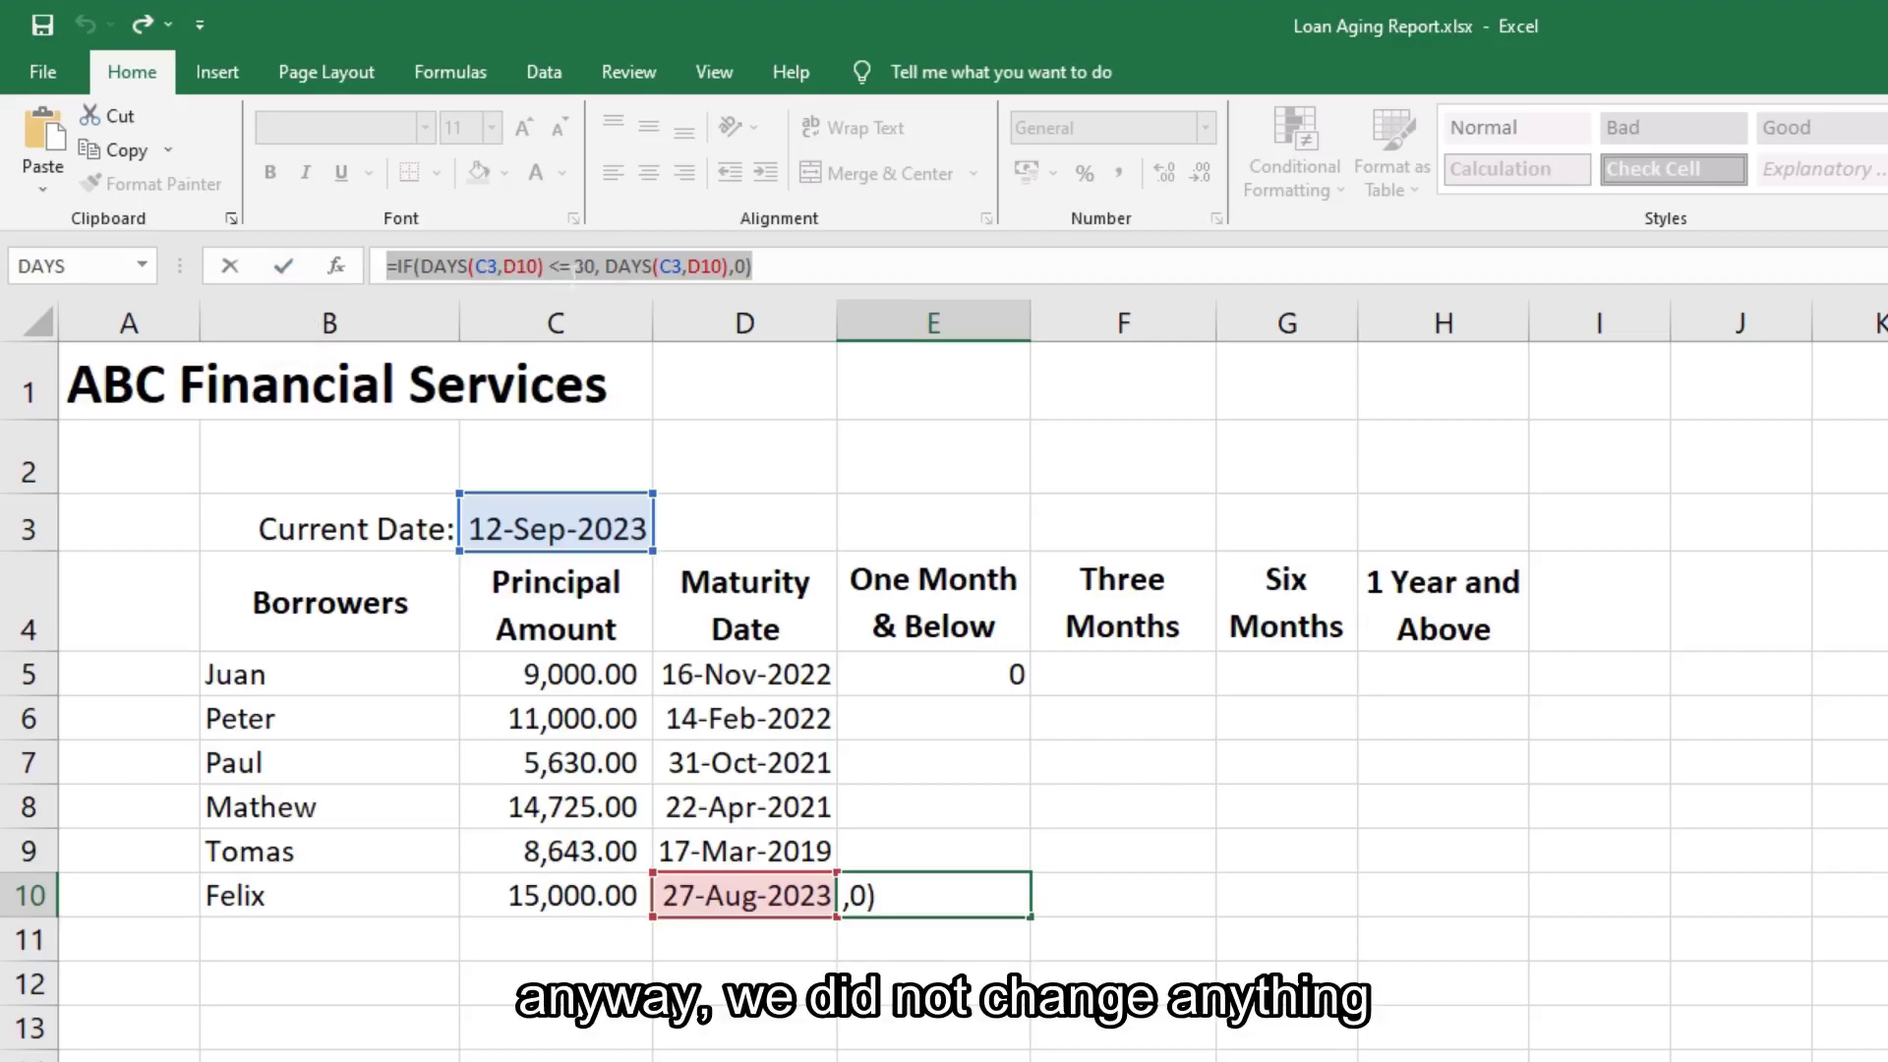
pyautogui.press('Escape')
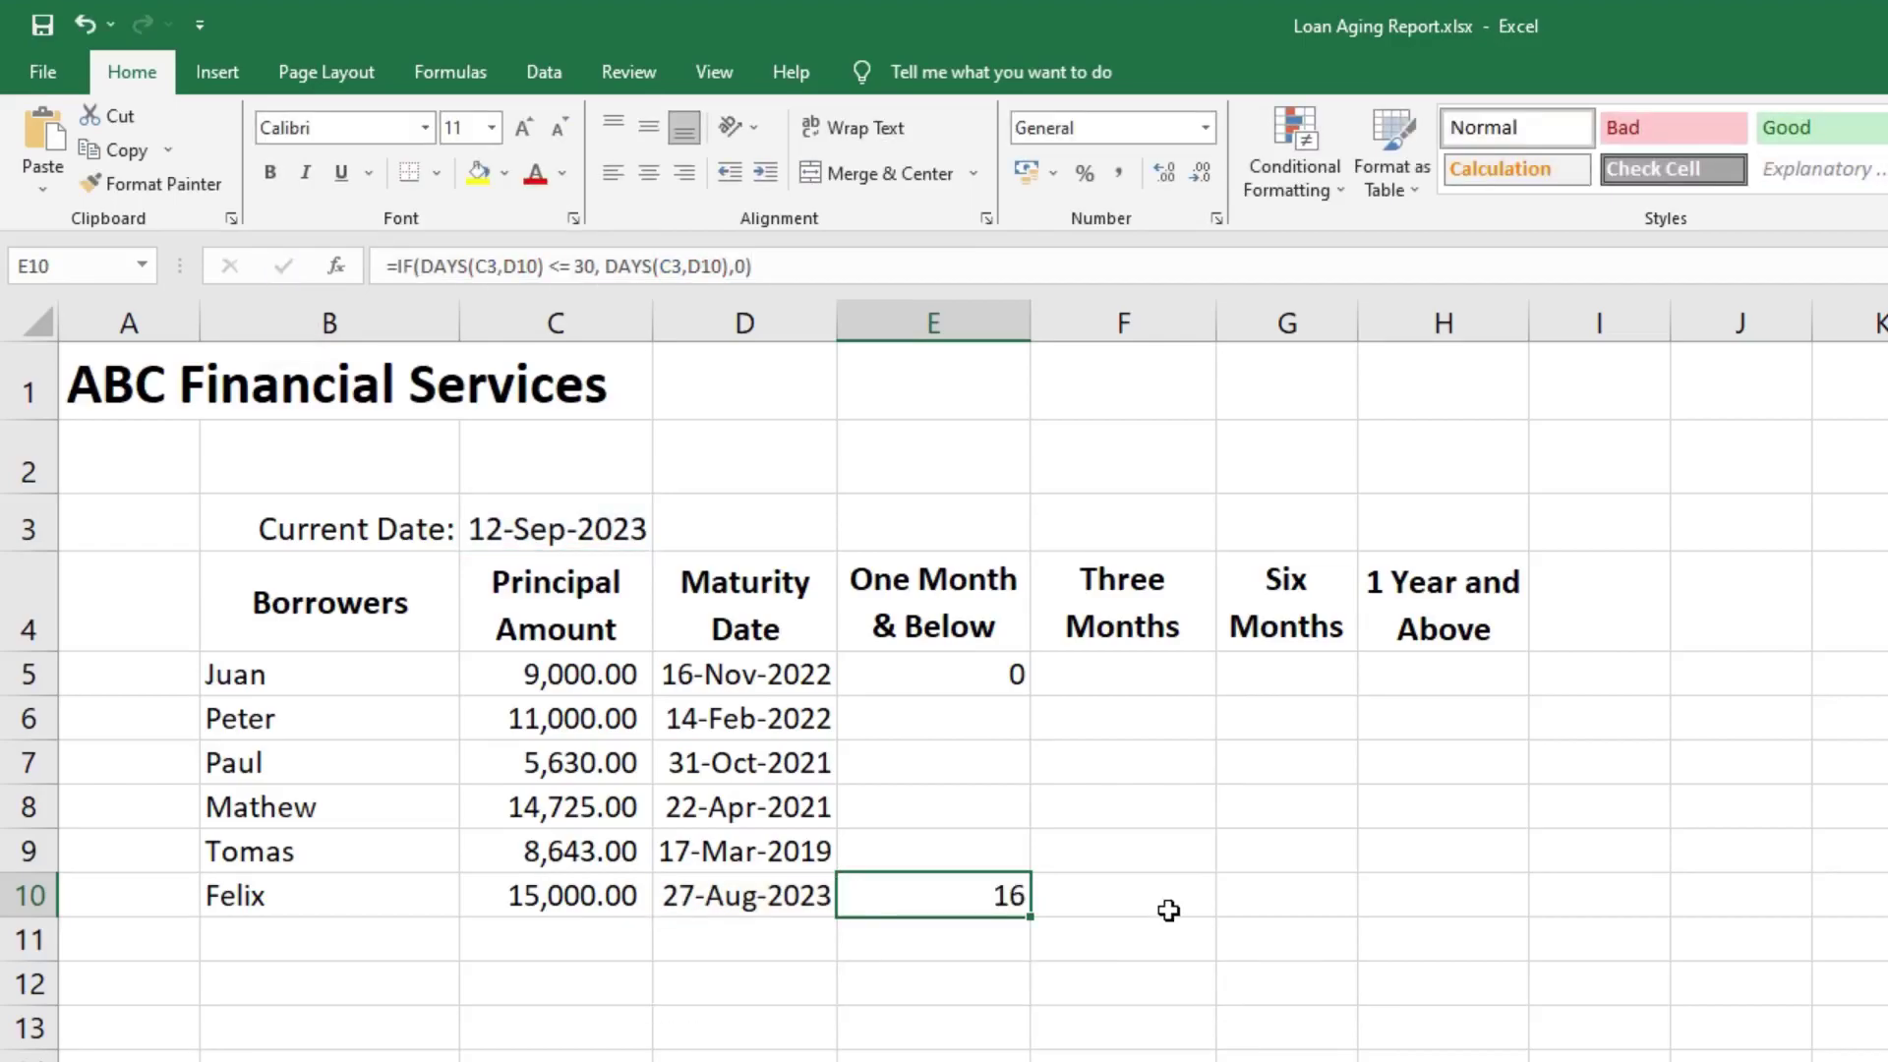
pyautogui.click(1117, 893)
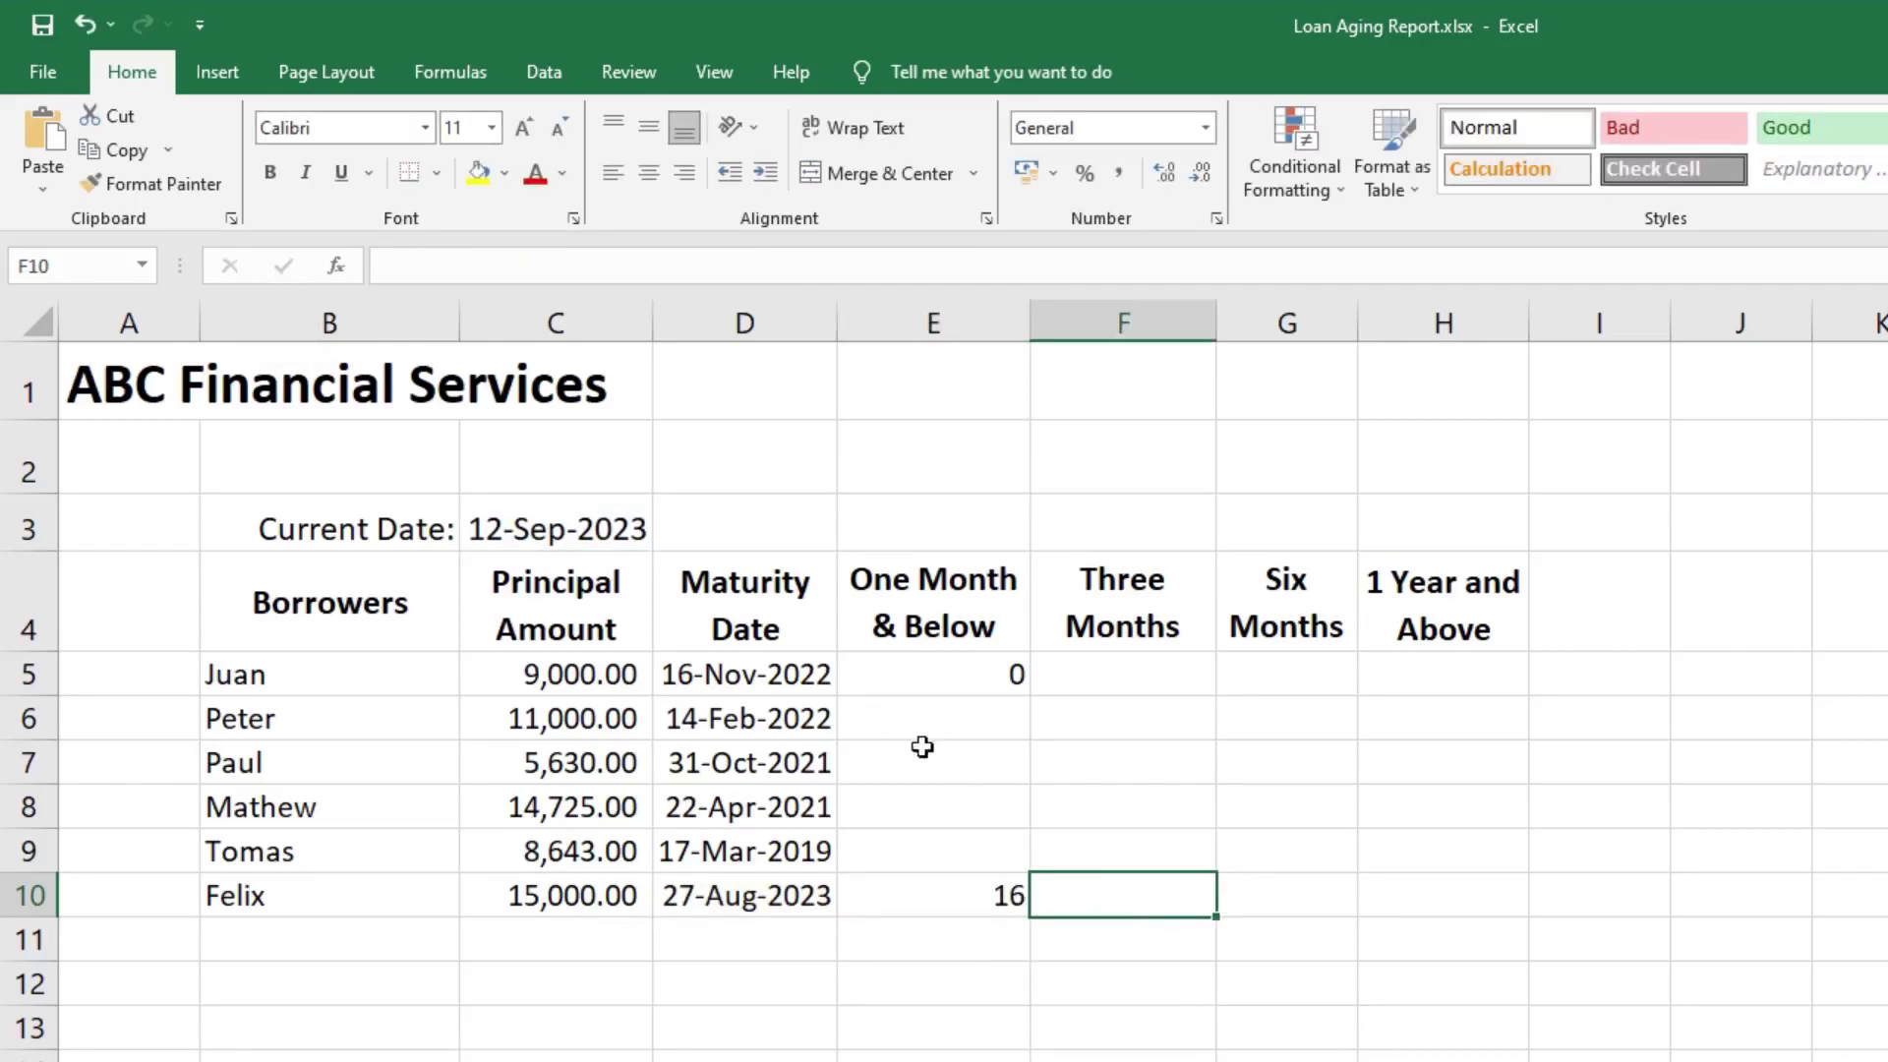
pyautogui.click(448, 265)
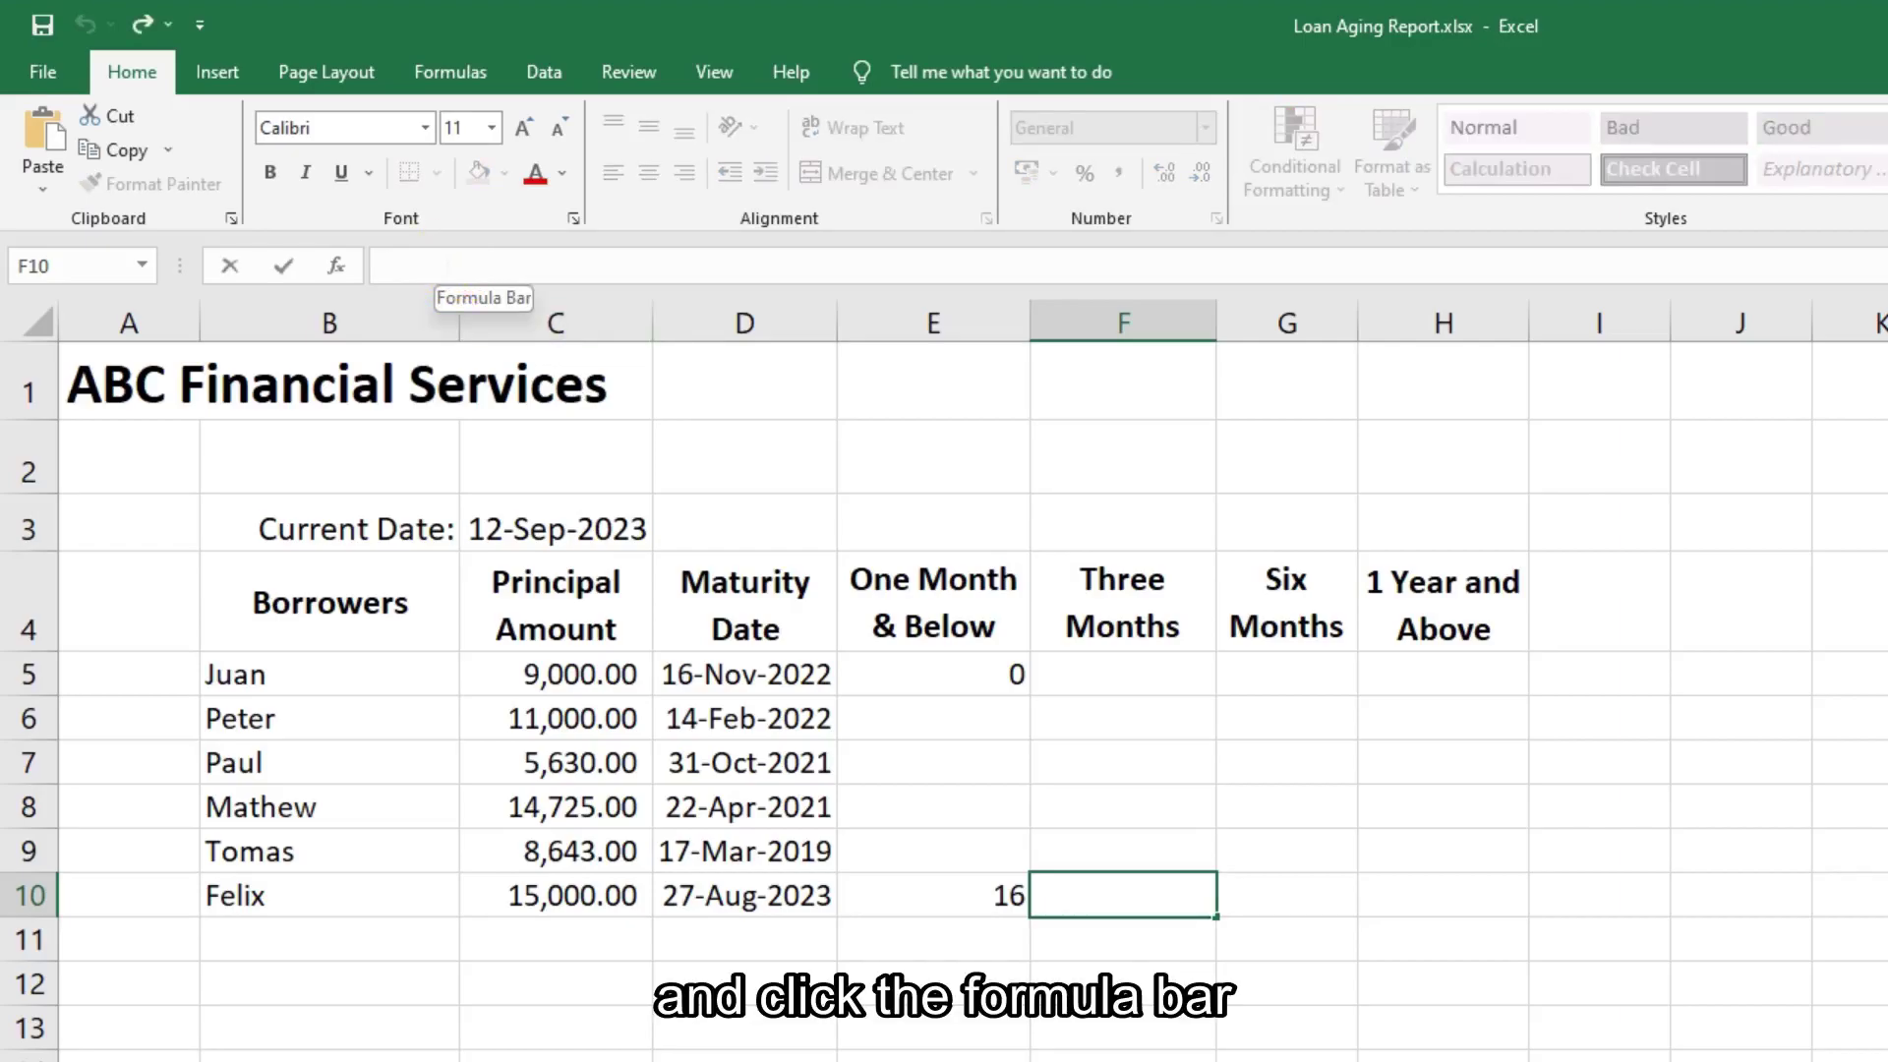
pyautogui.click(46, 133)
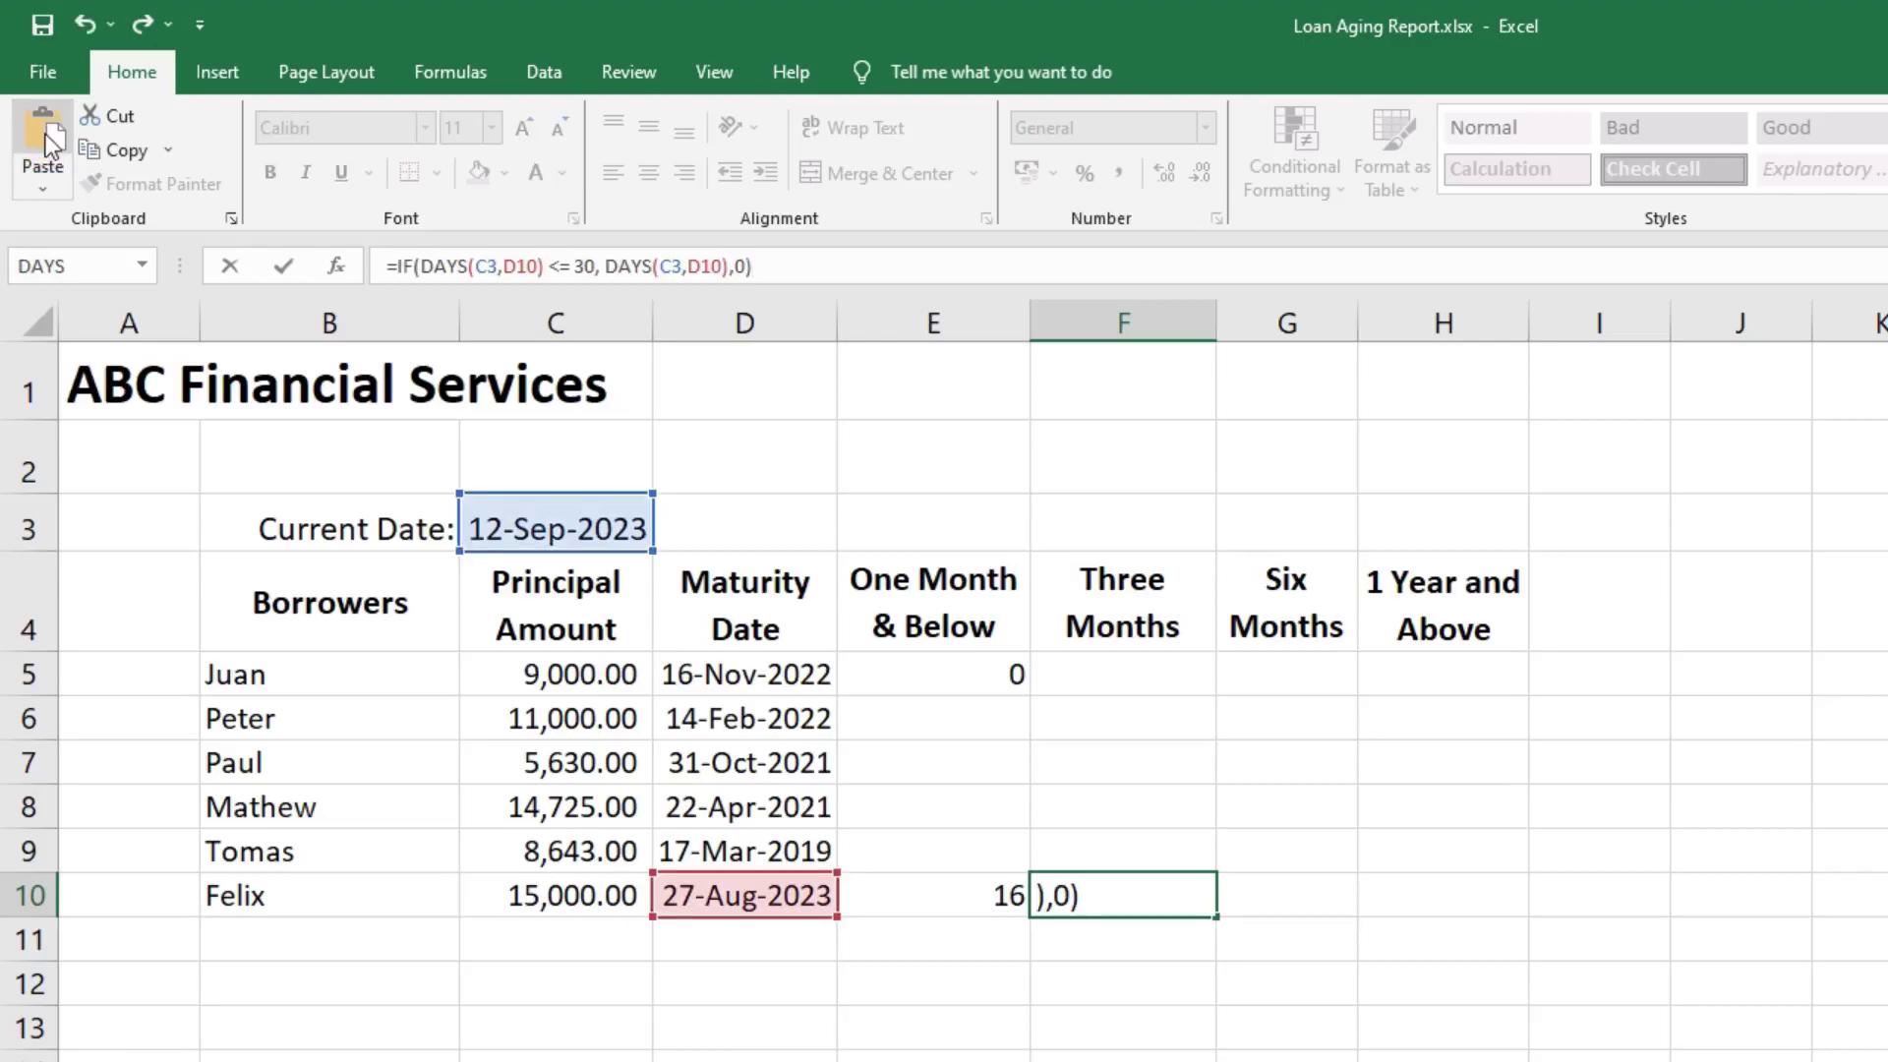
pyautogui.click(283, 268)
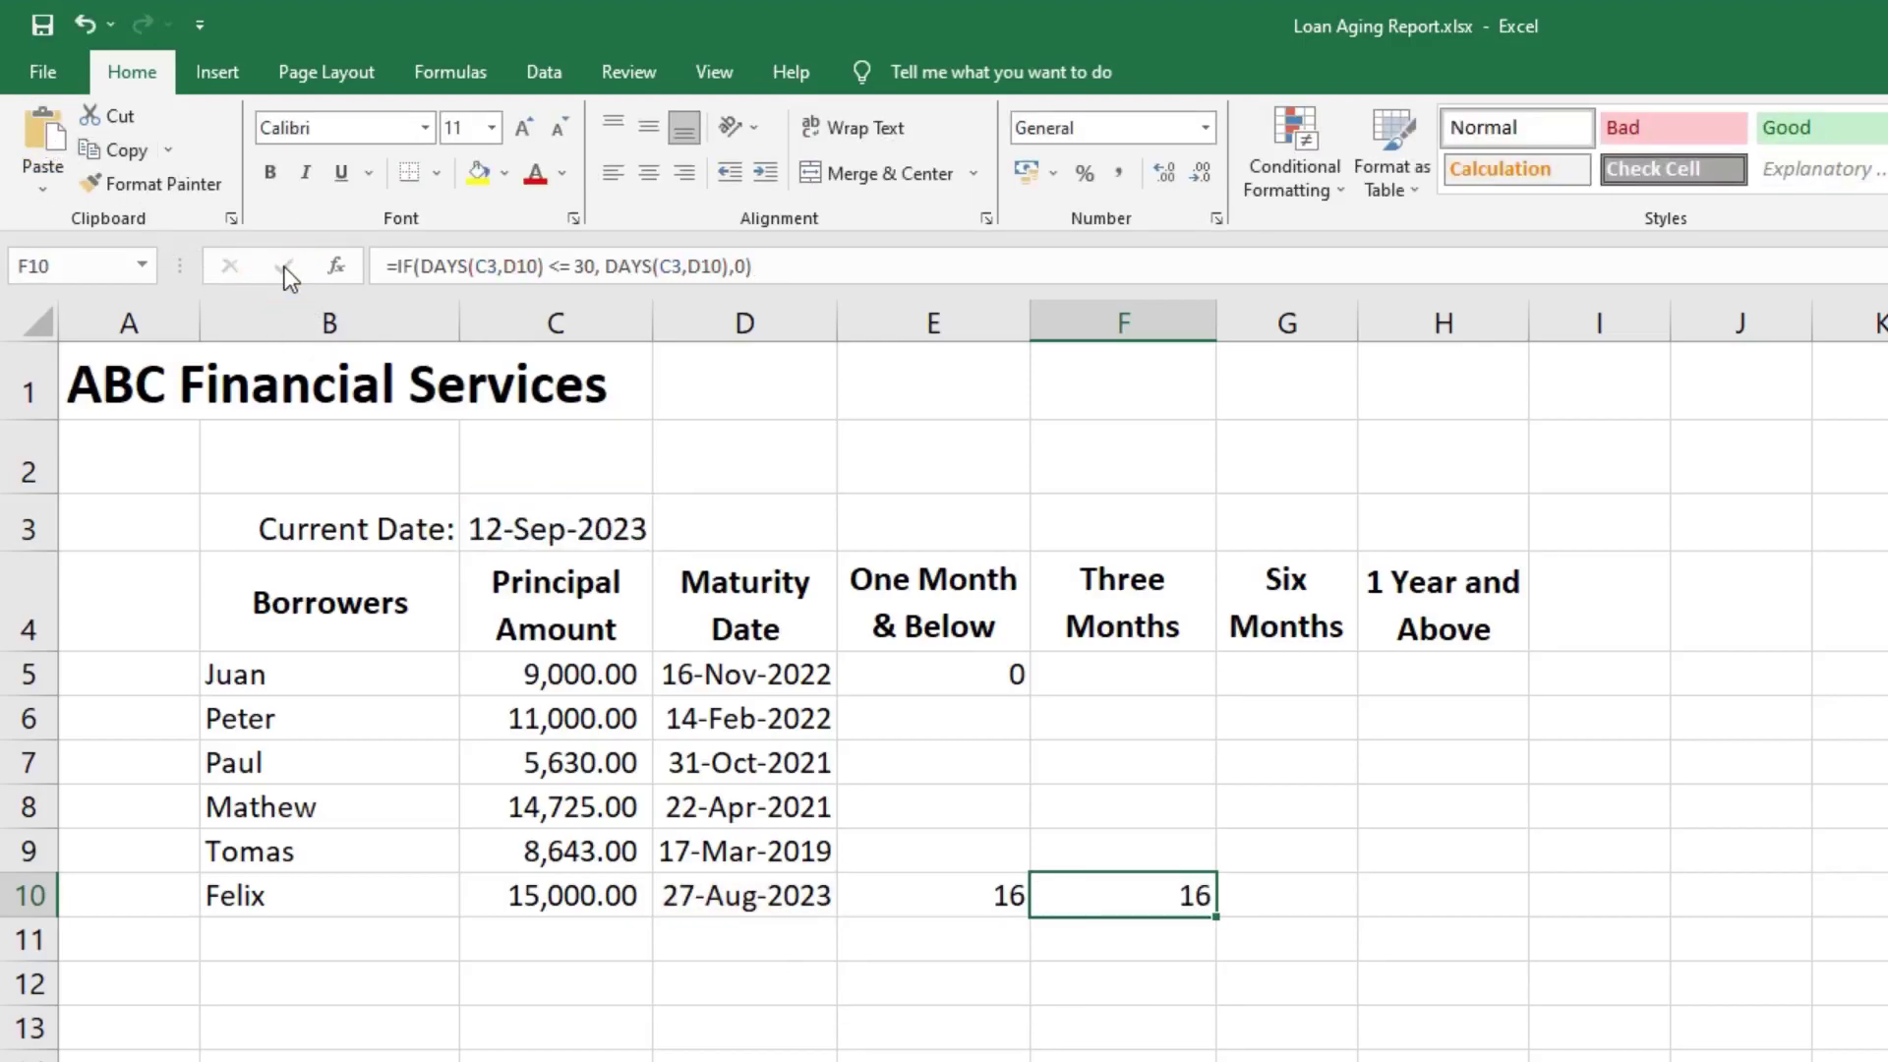
# Change the logical test in the F10 Three Months formula to <= 90 and enter it.
pyautogui.click(1112, 615)
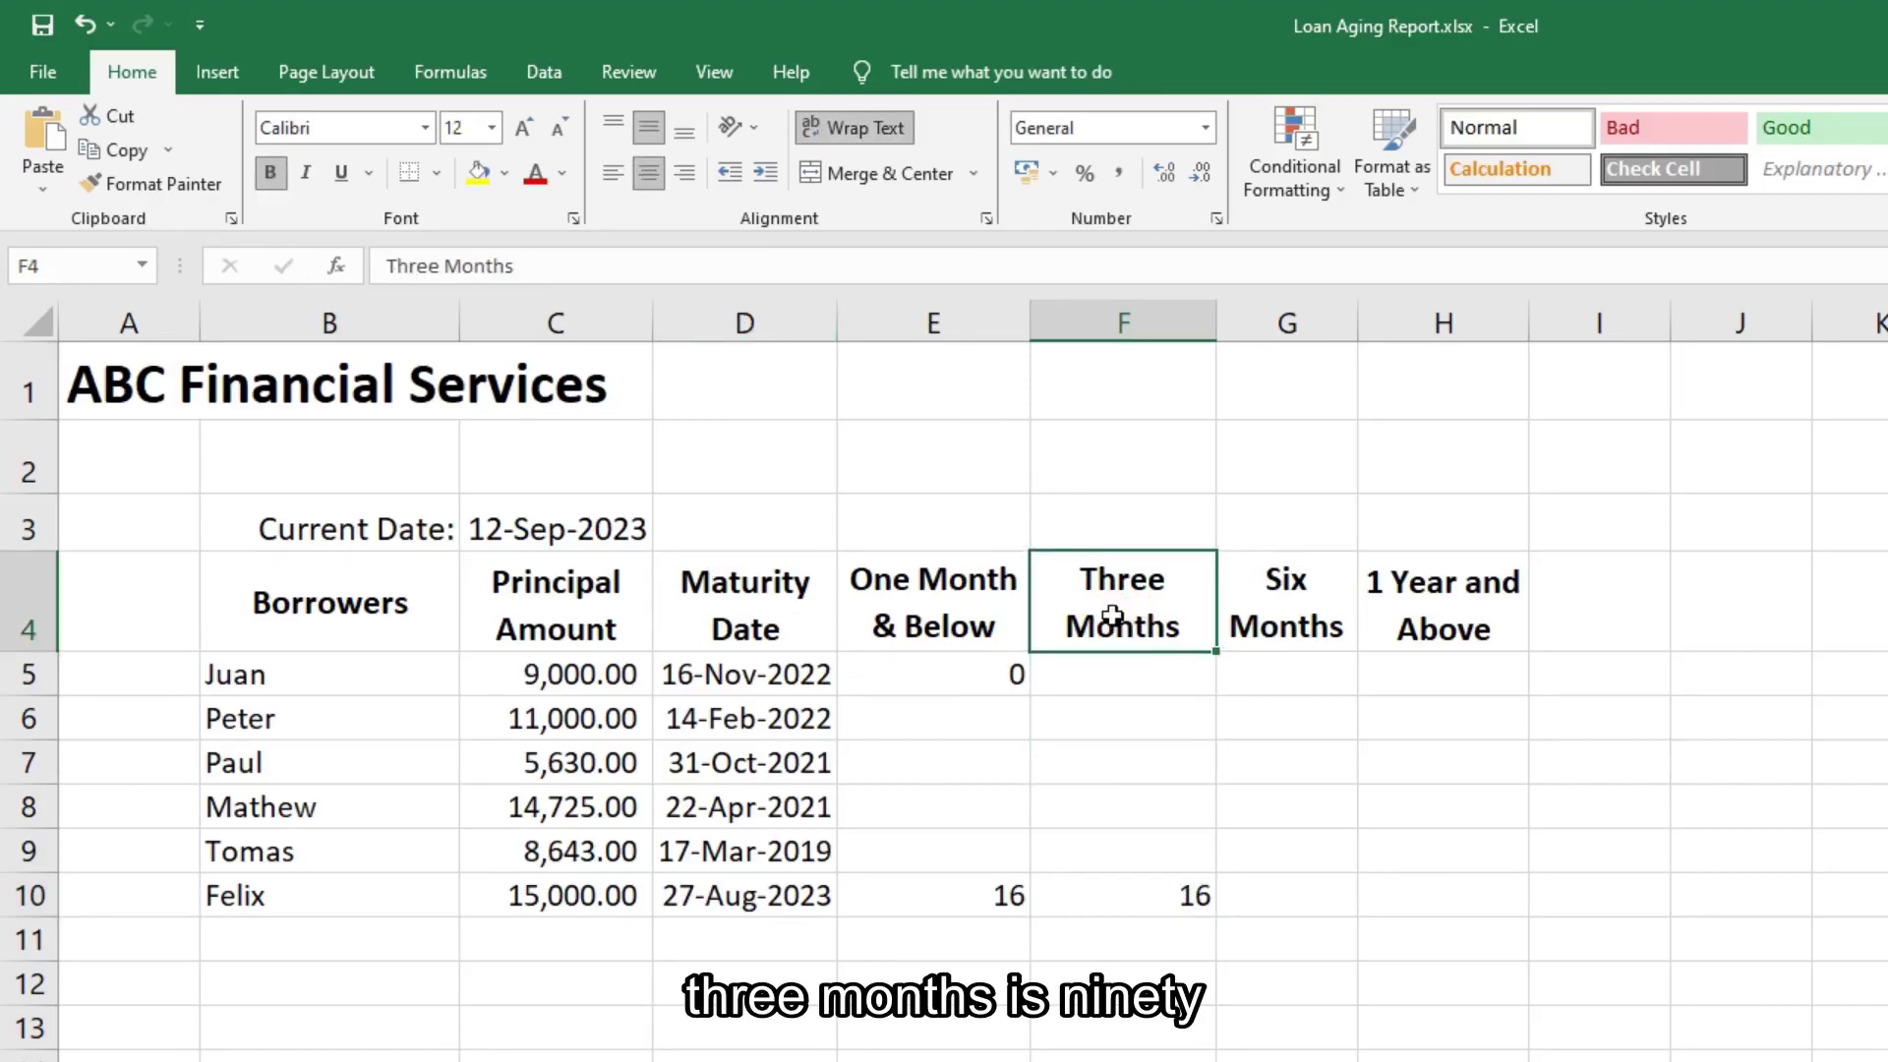
pyautogui.click(1143, 904)
pyautogui.click(575, 266)
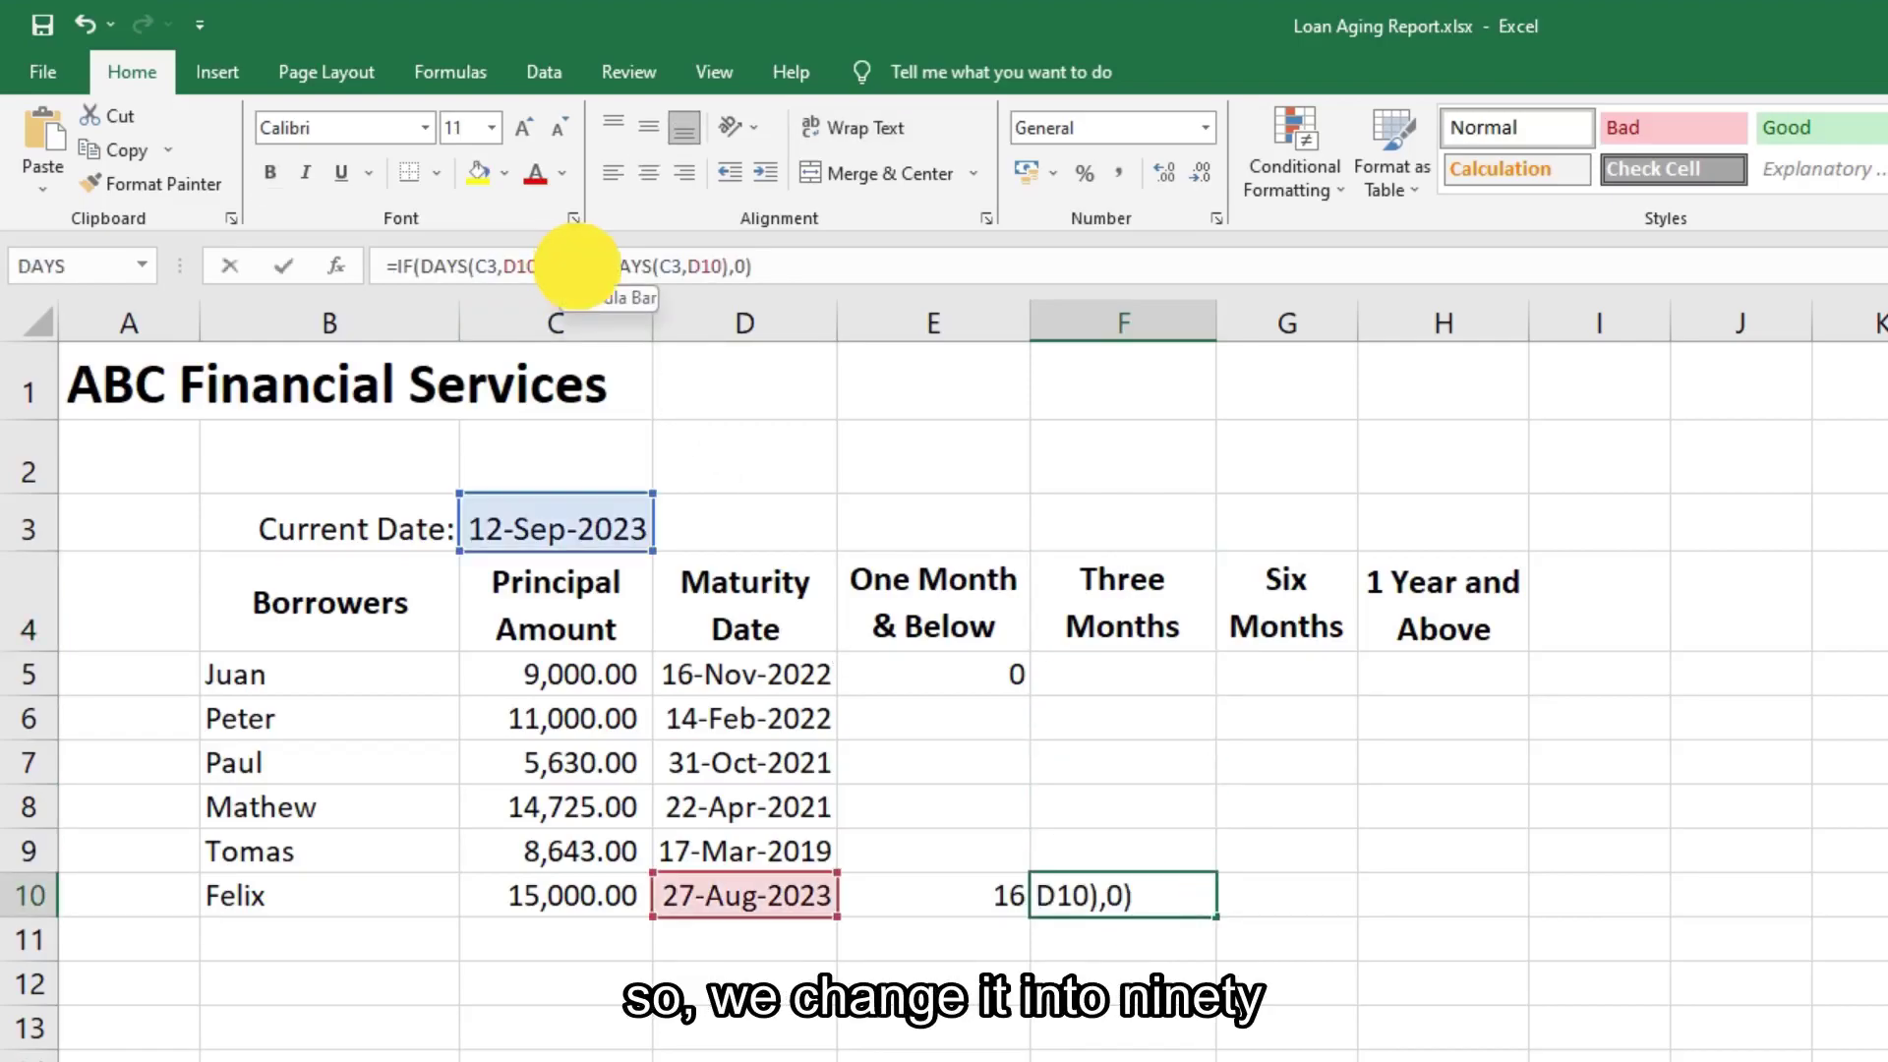
pyautogui.press('BackSpace')
pyautogui.write('9')
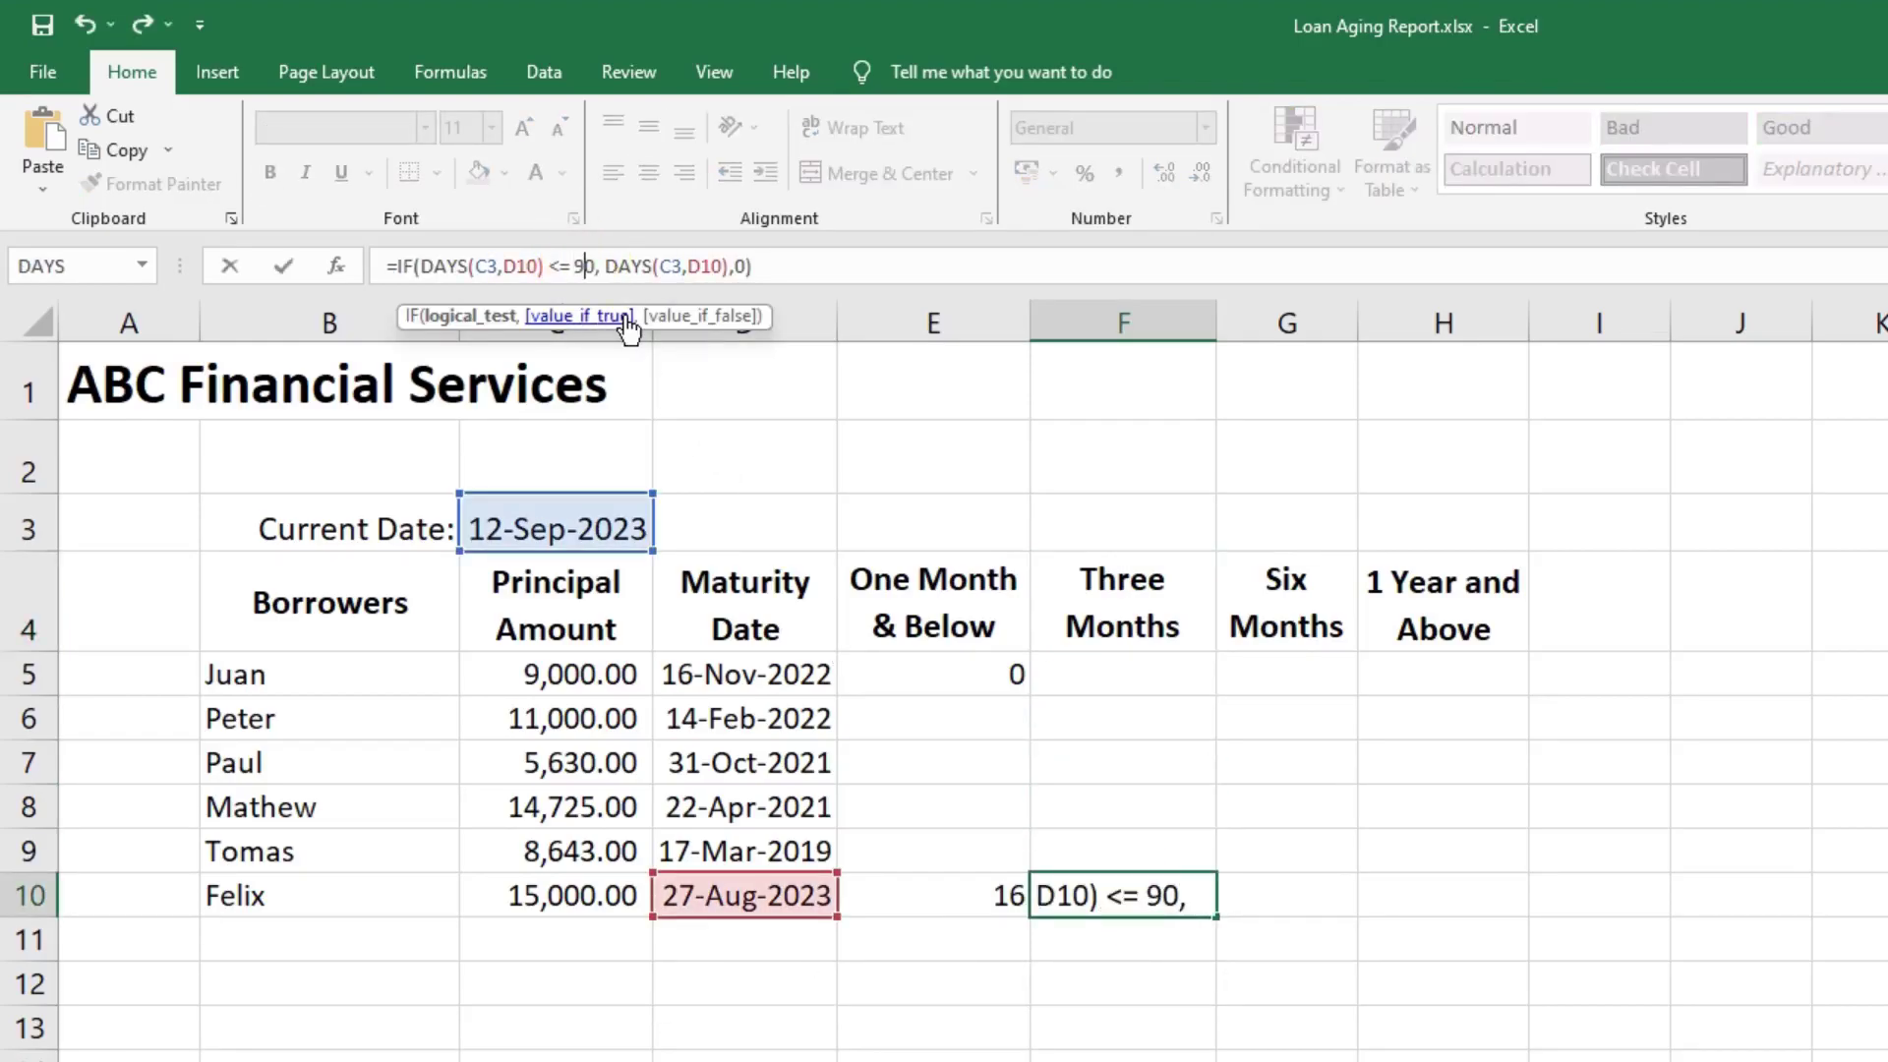
pyautogui.press('Return')
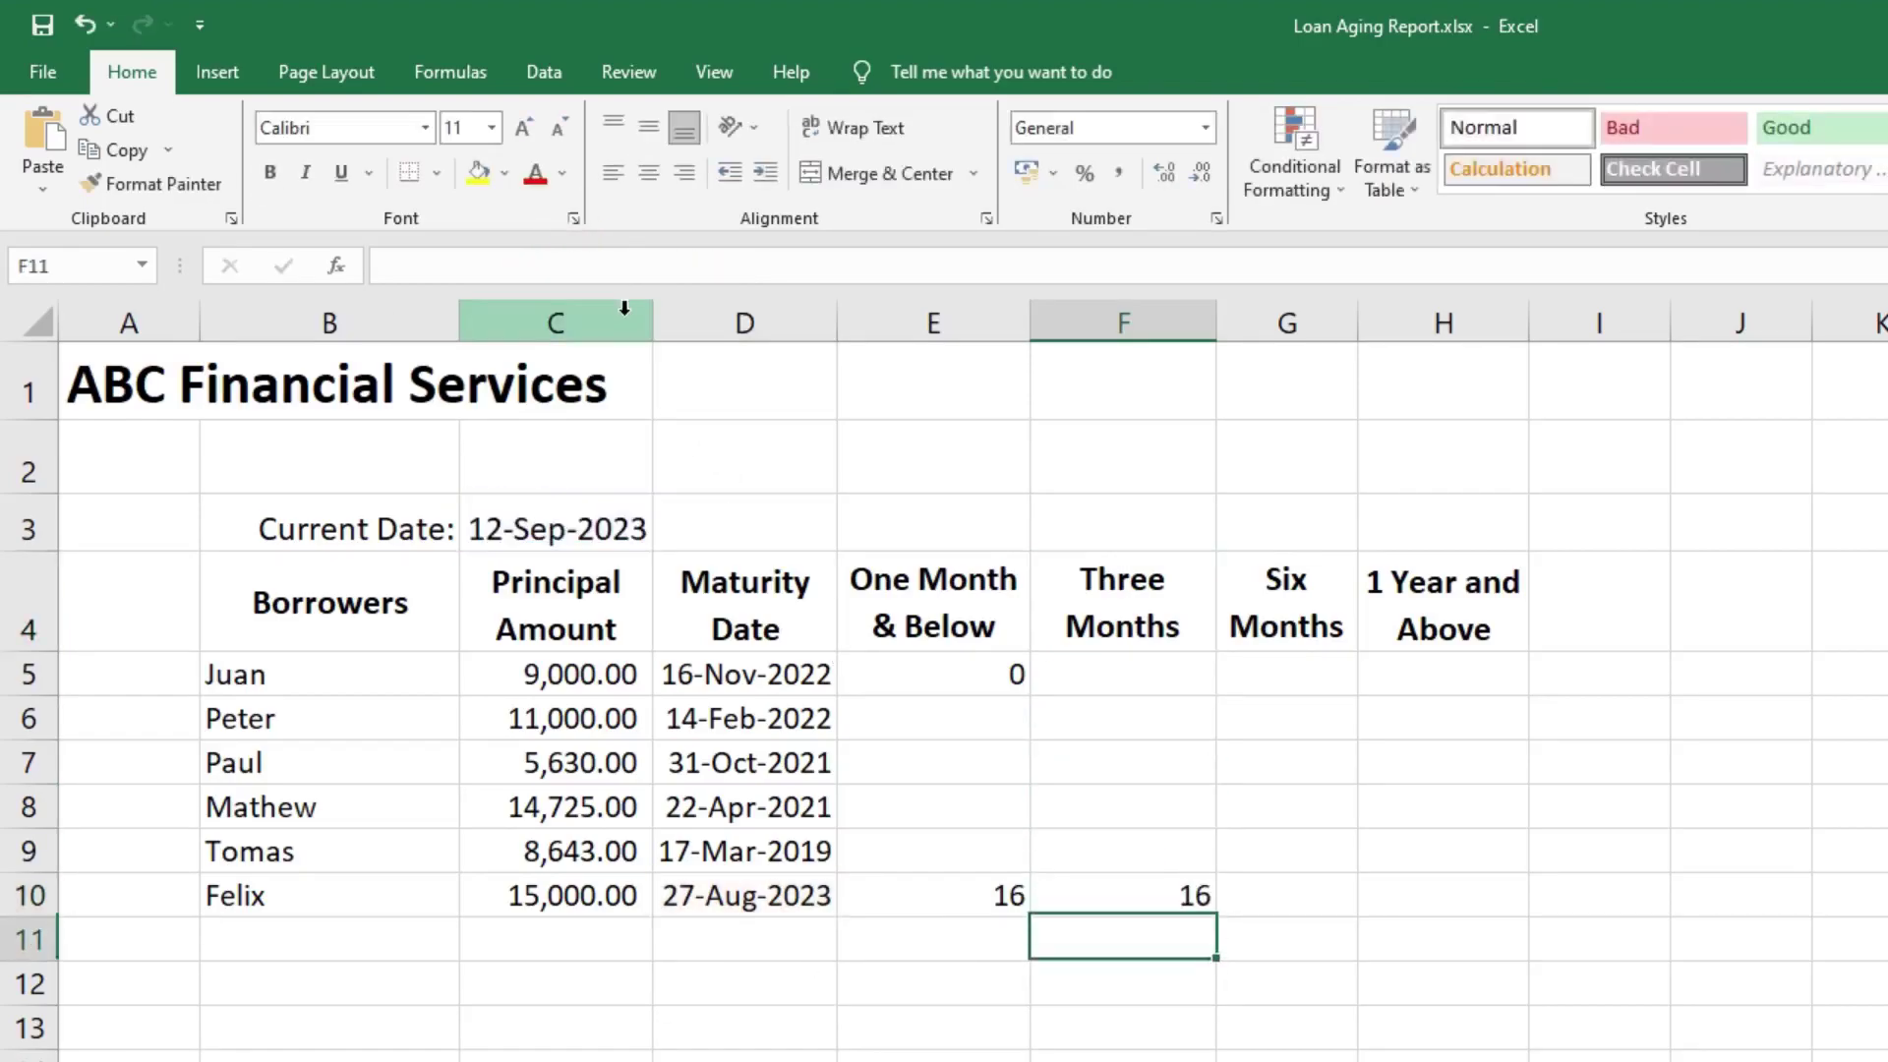
# Compare the <= 90 test in F10 with the <= 30 test in E10.
pyautogui.click(1090, 892)
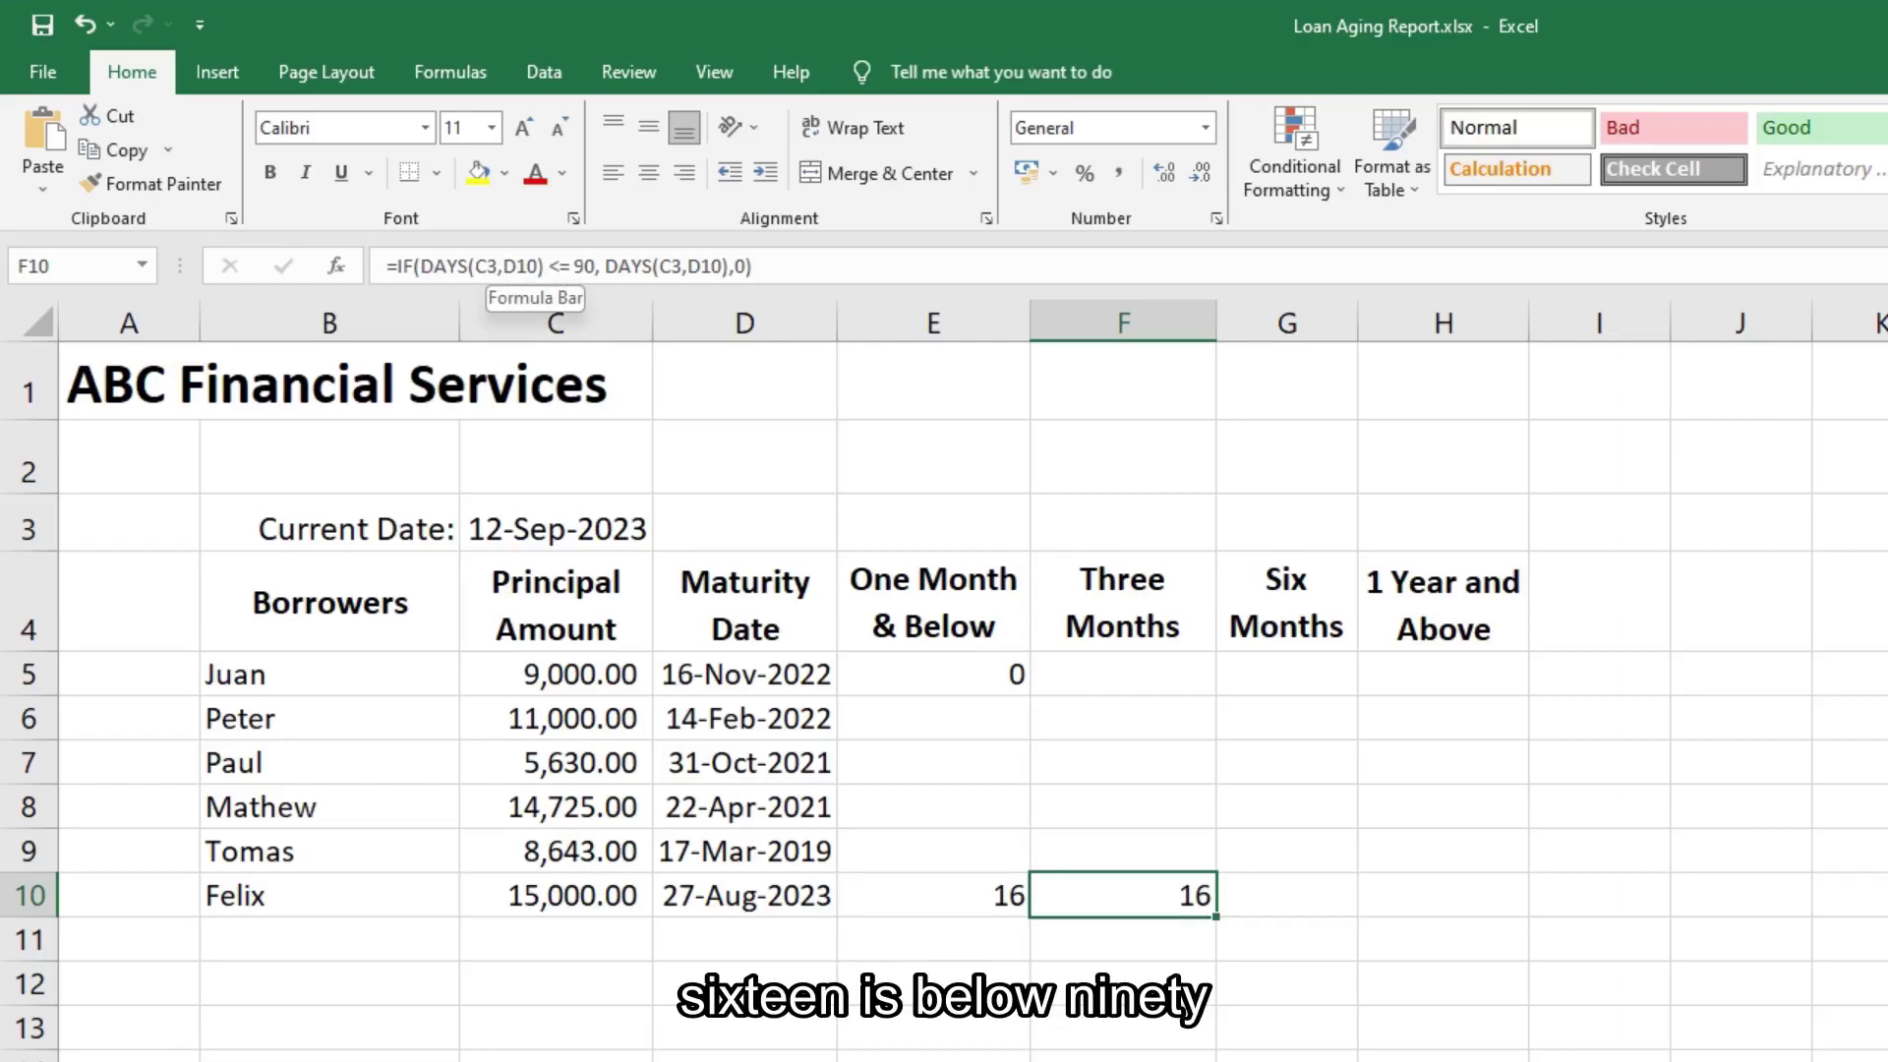
pyautogui.click(919, 896)
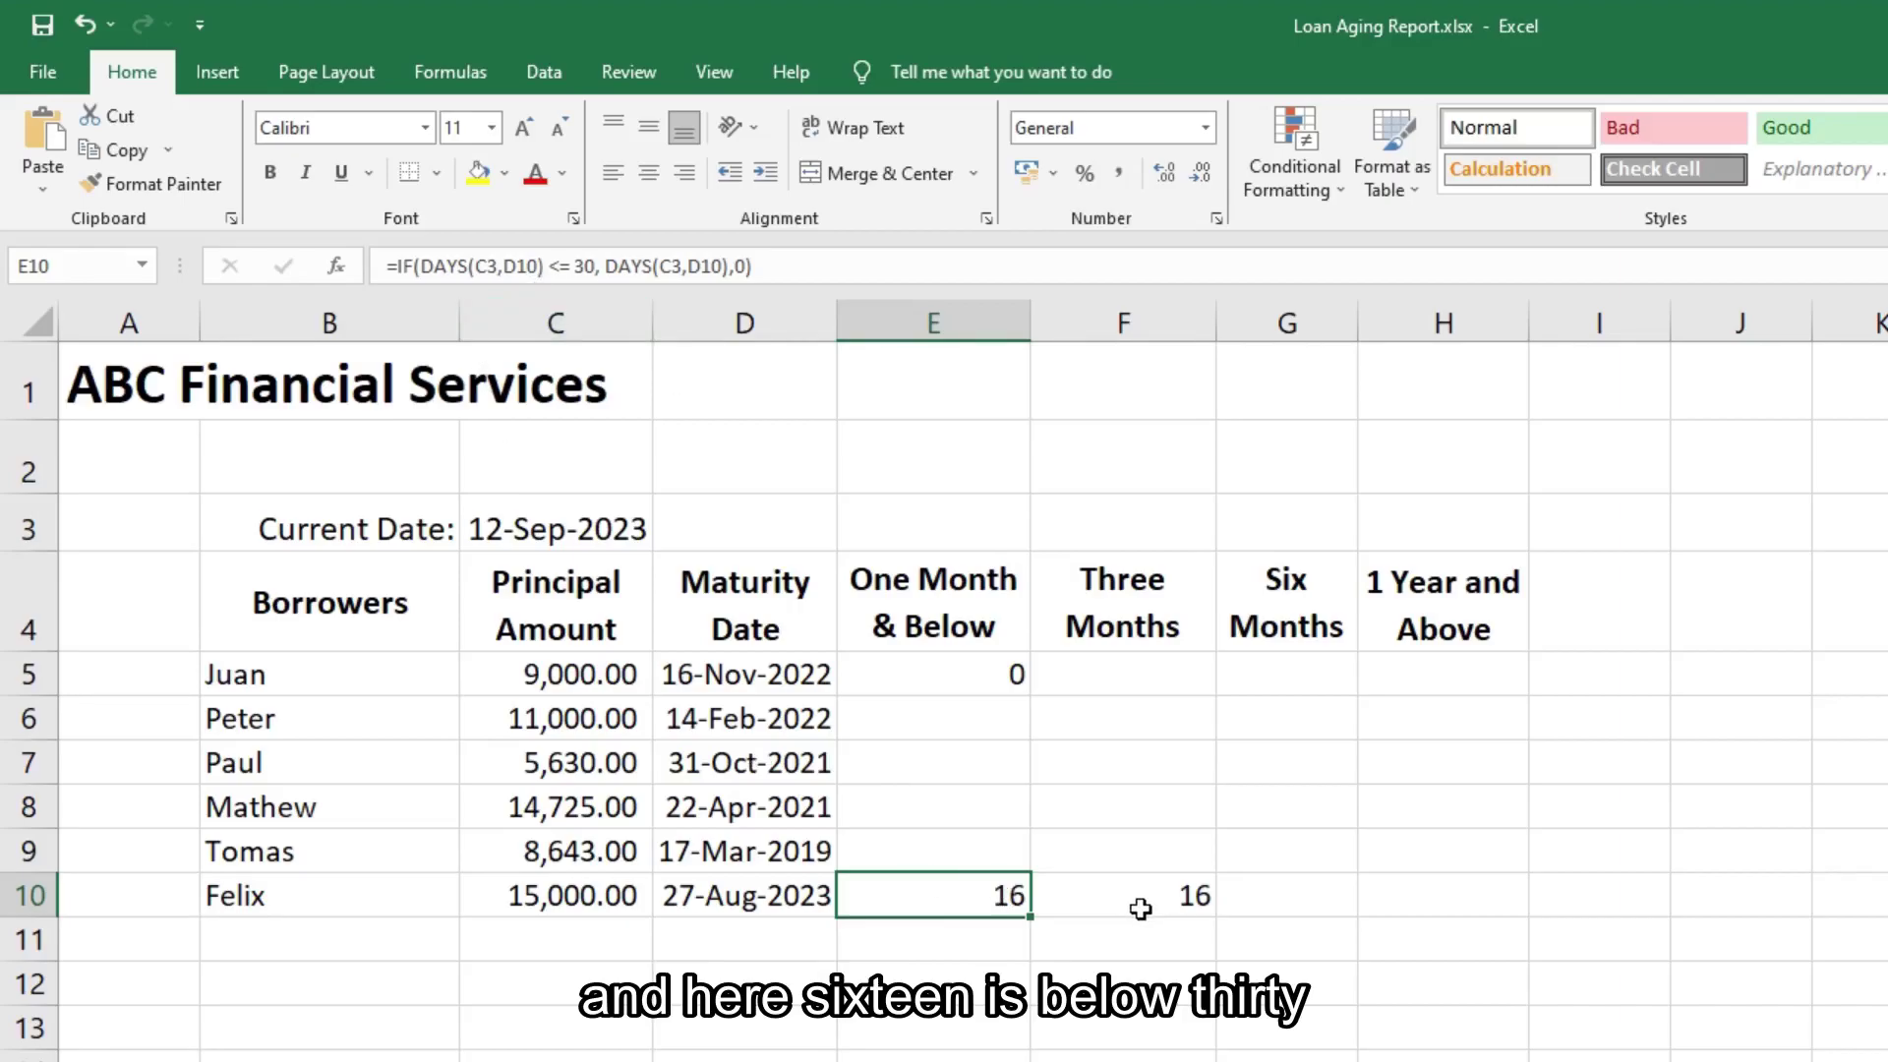
pyautogui.click(1129, 901)
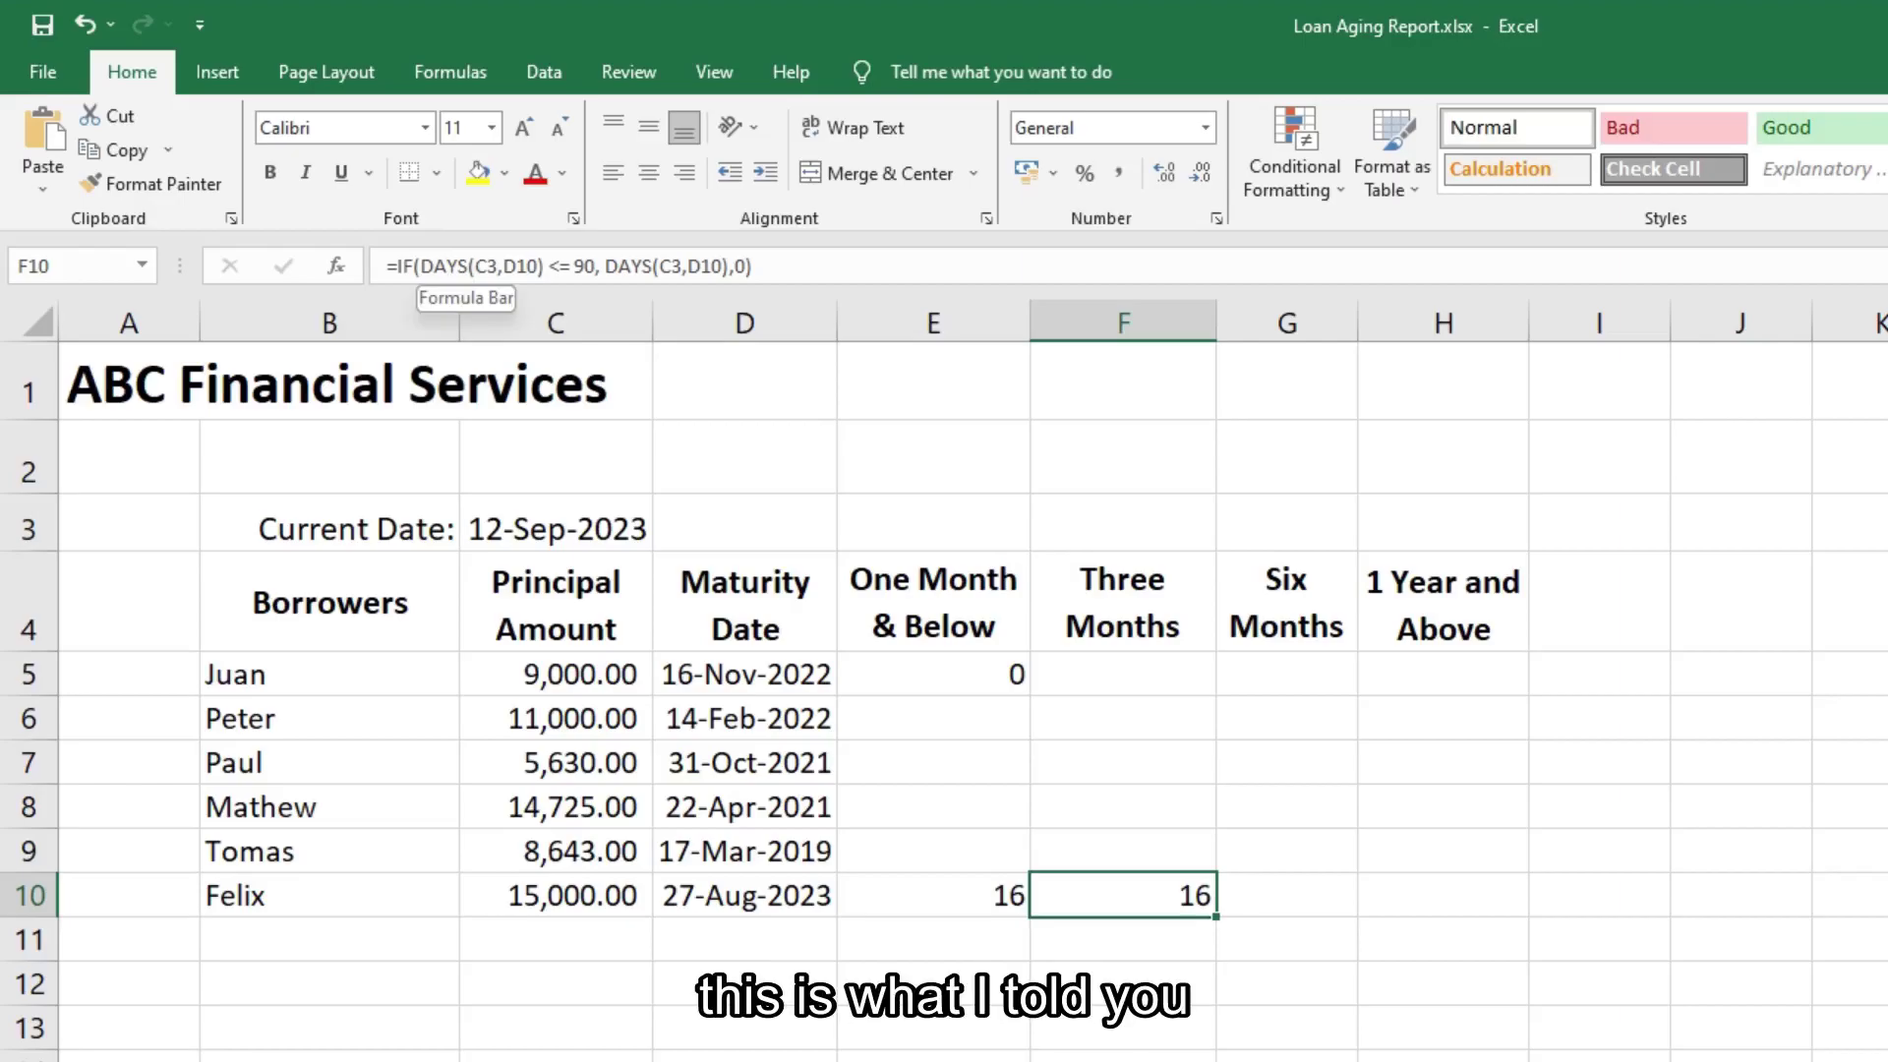
pyautogui.click(421, 265)
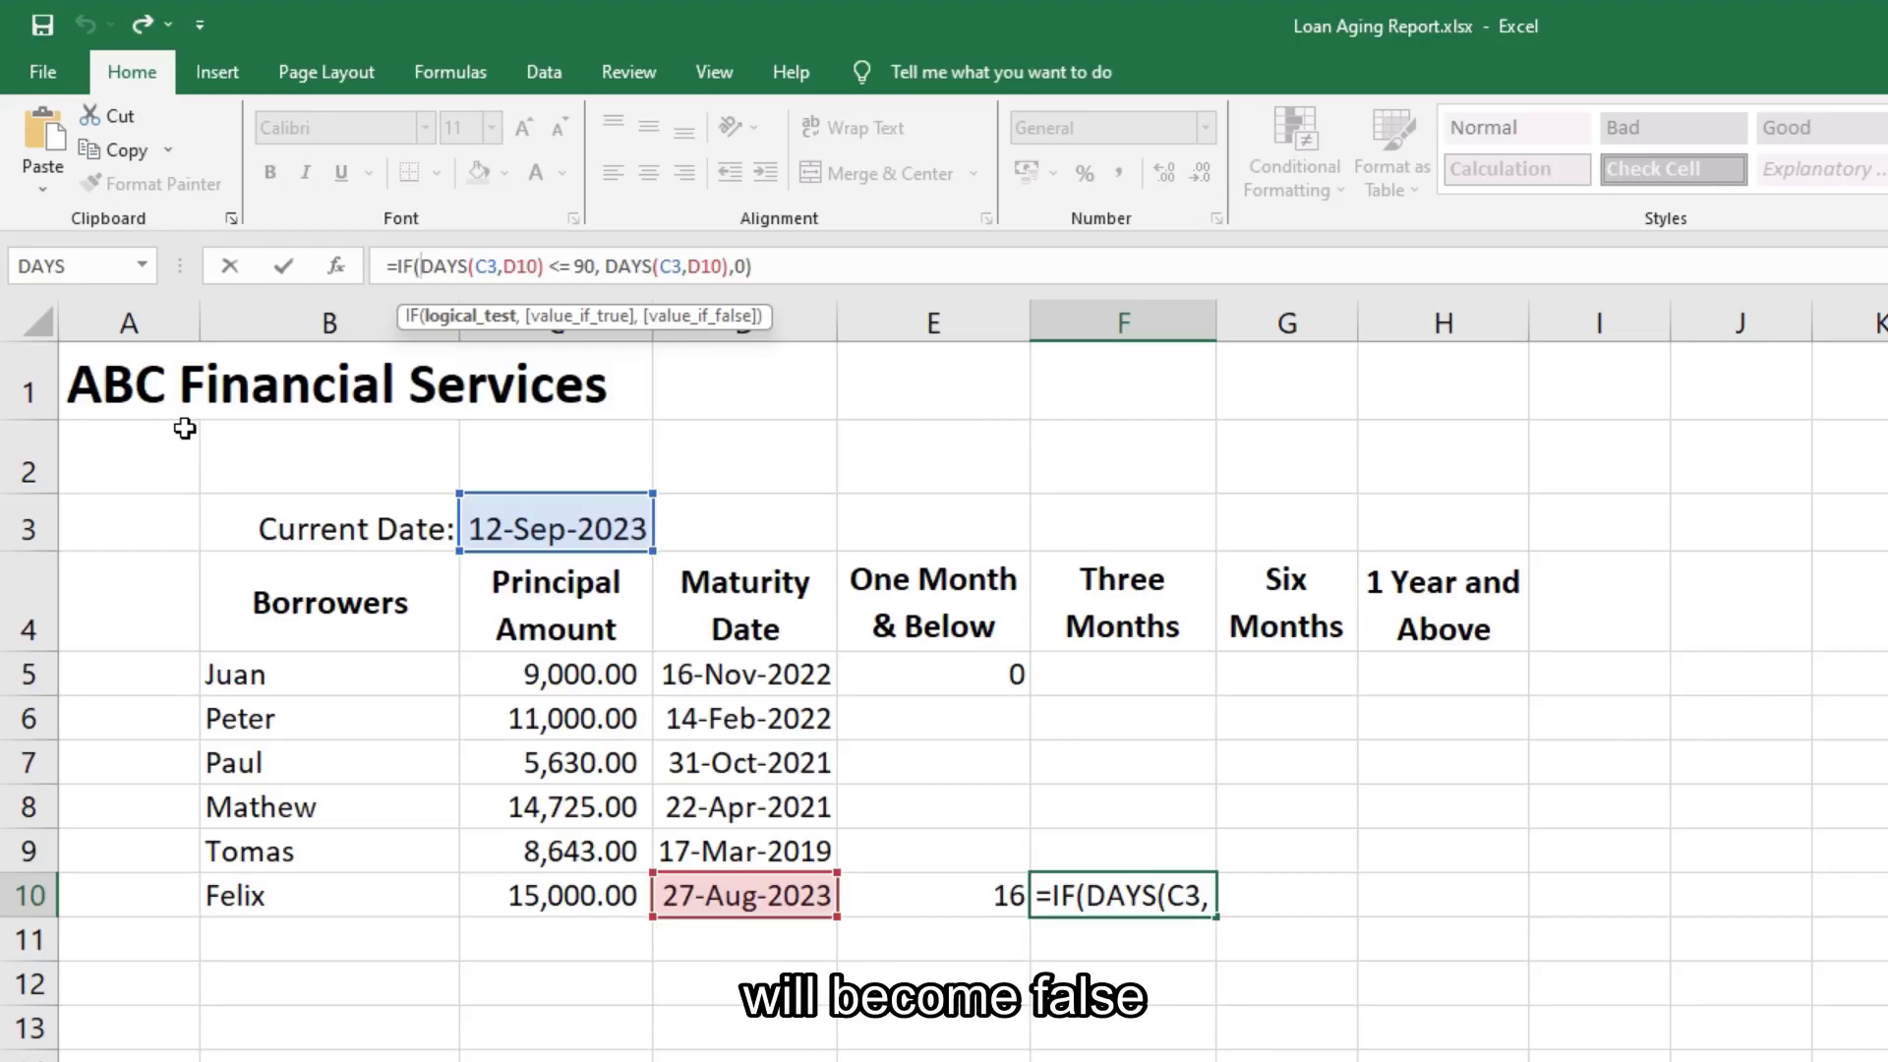
pyautogui.hotkey('ctrl', 'Return')
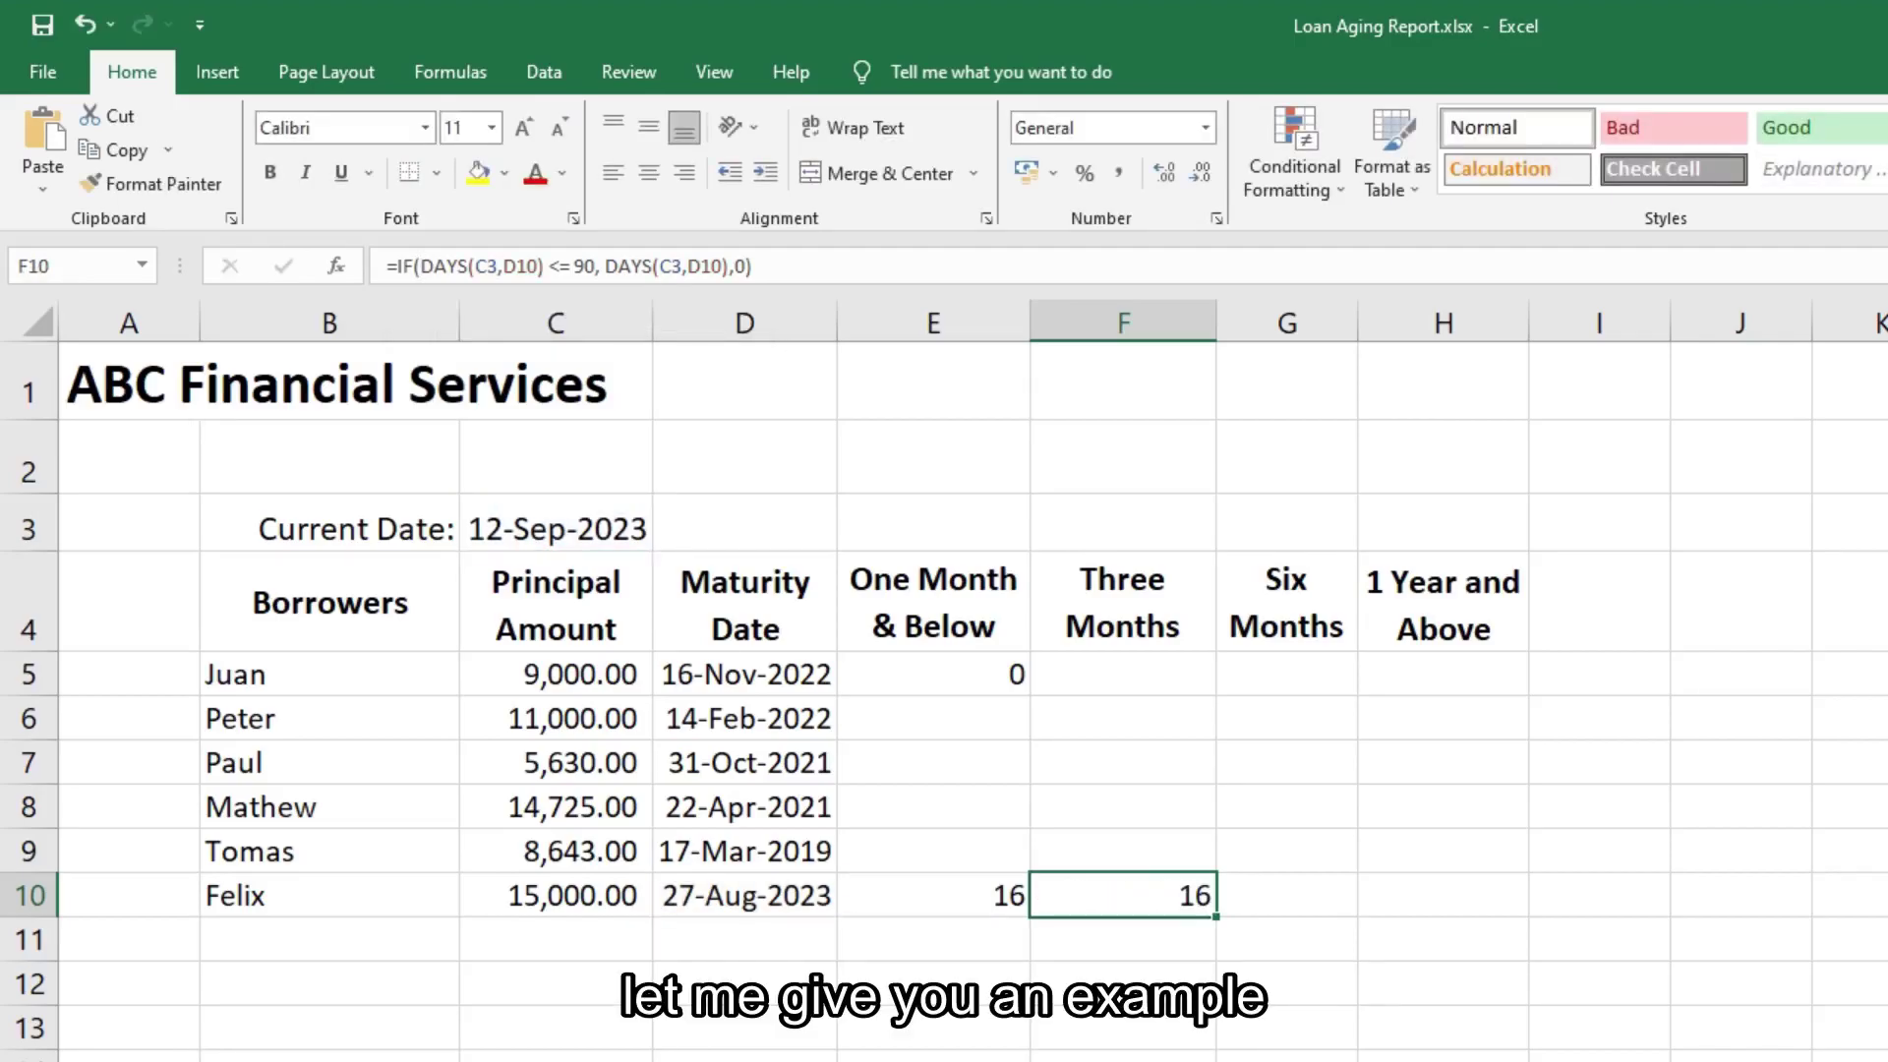
# Enter the example comparison 16 <= 30 as text in D16, below the table.
pyautogui.click(744, 1061)
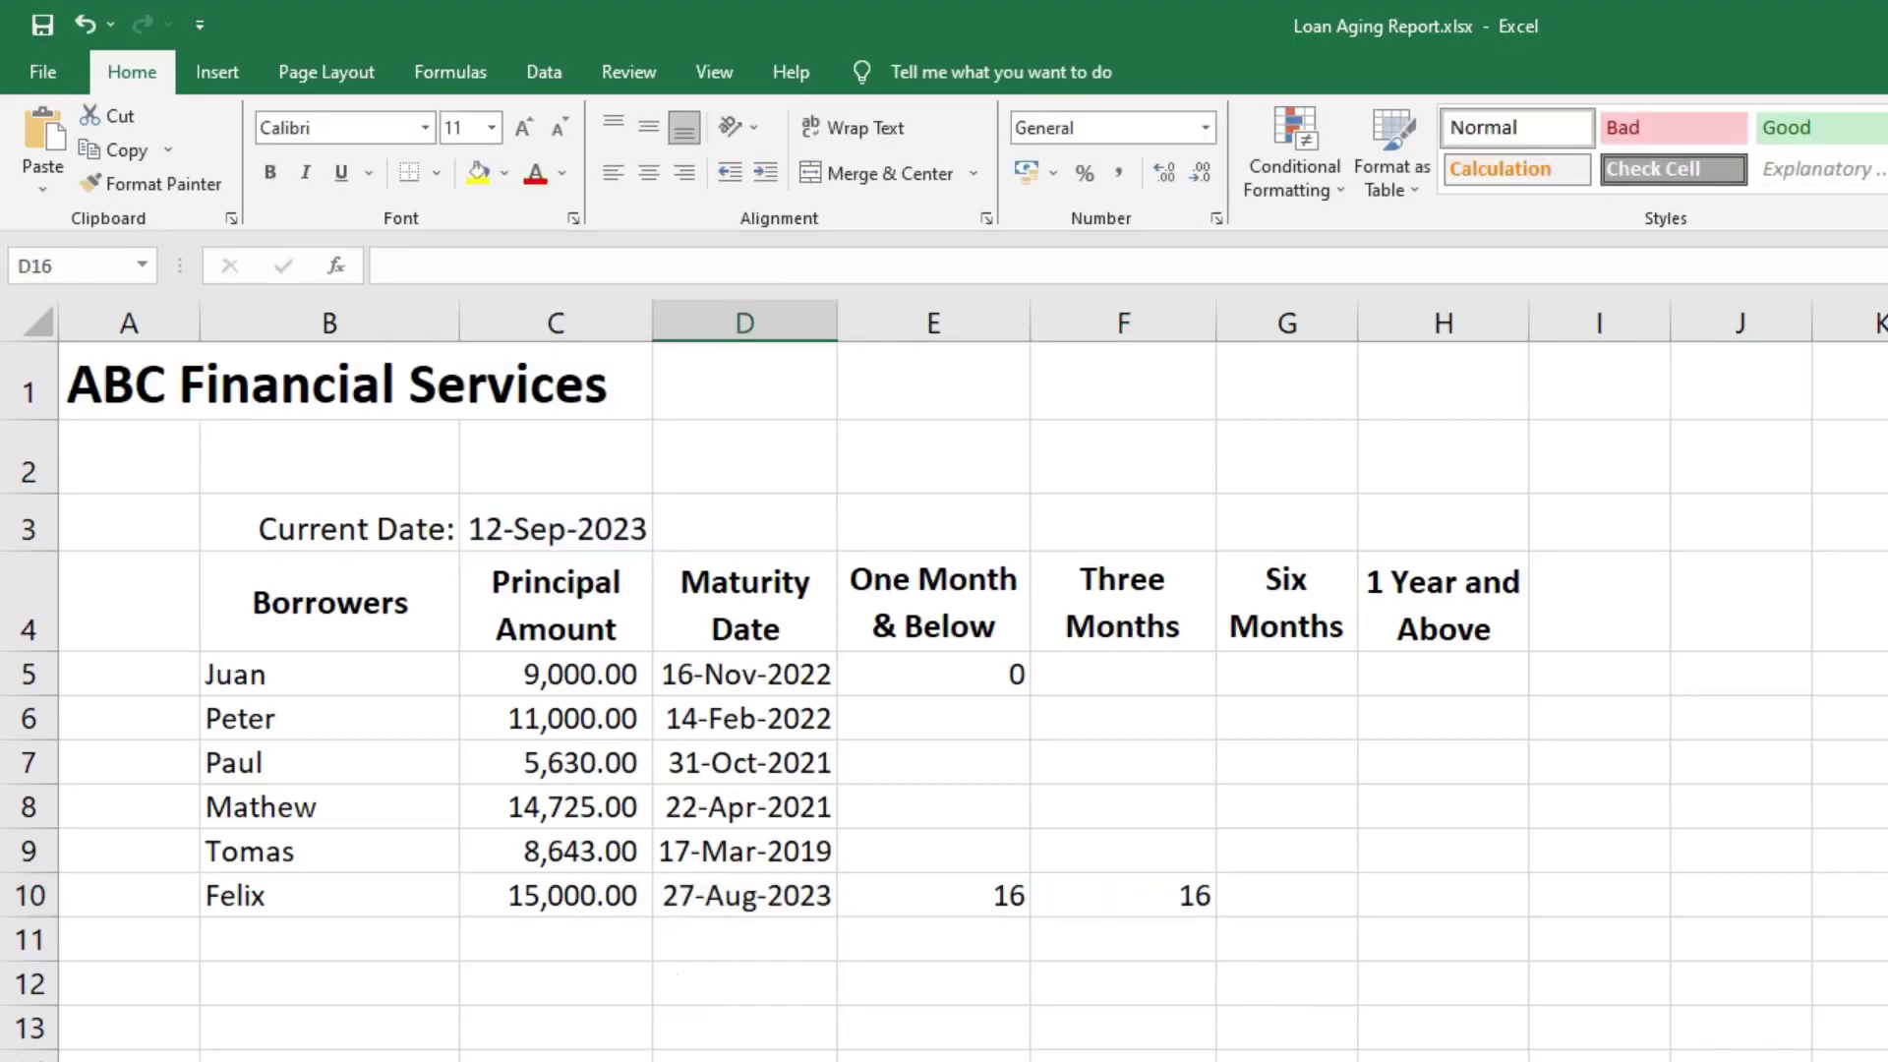
pyautogui.scroll(-1, 752, 958)
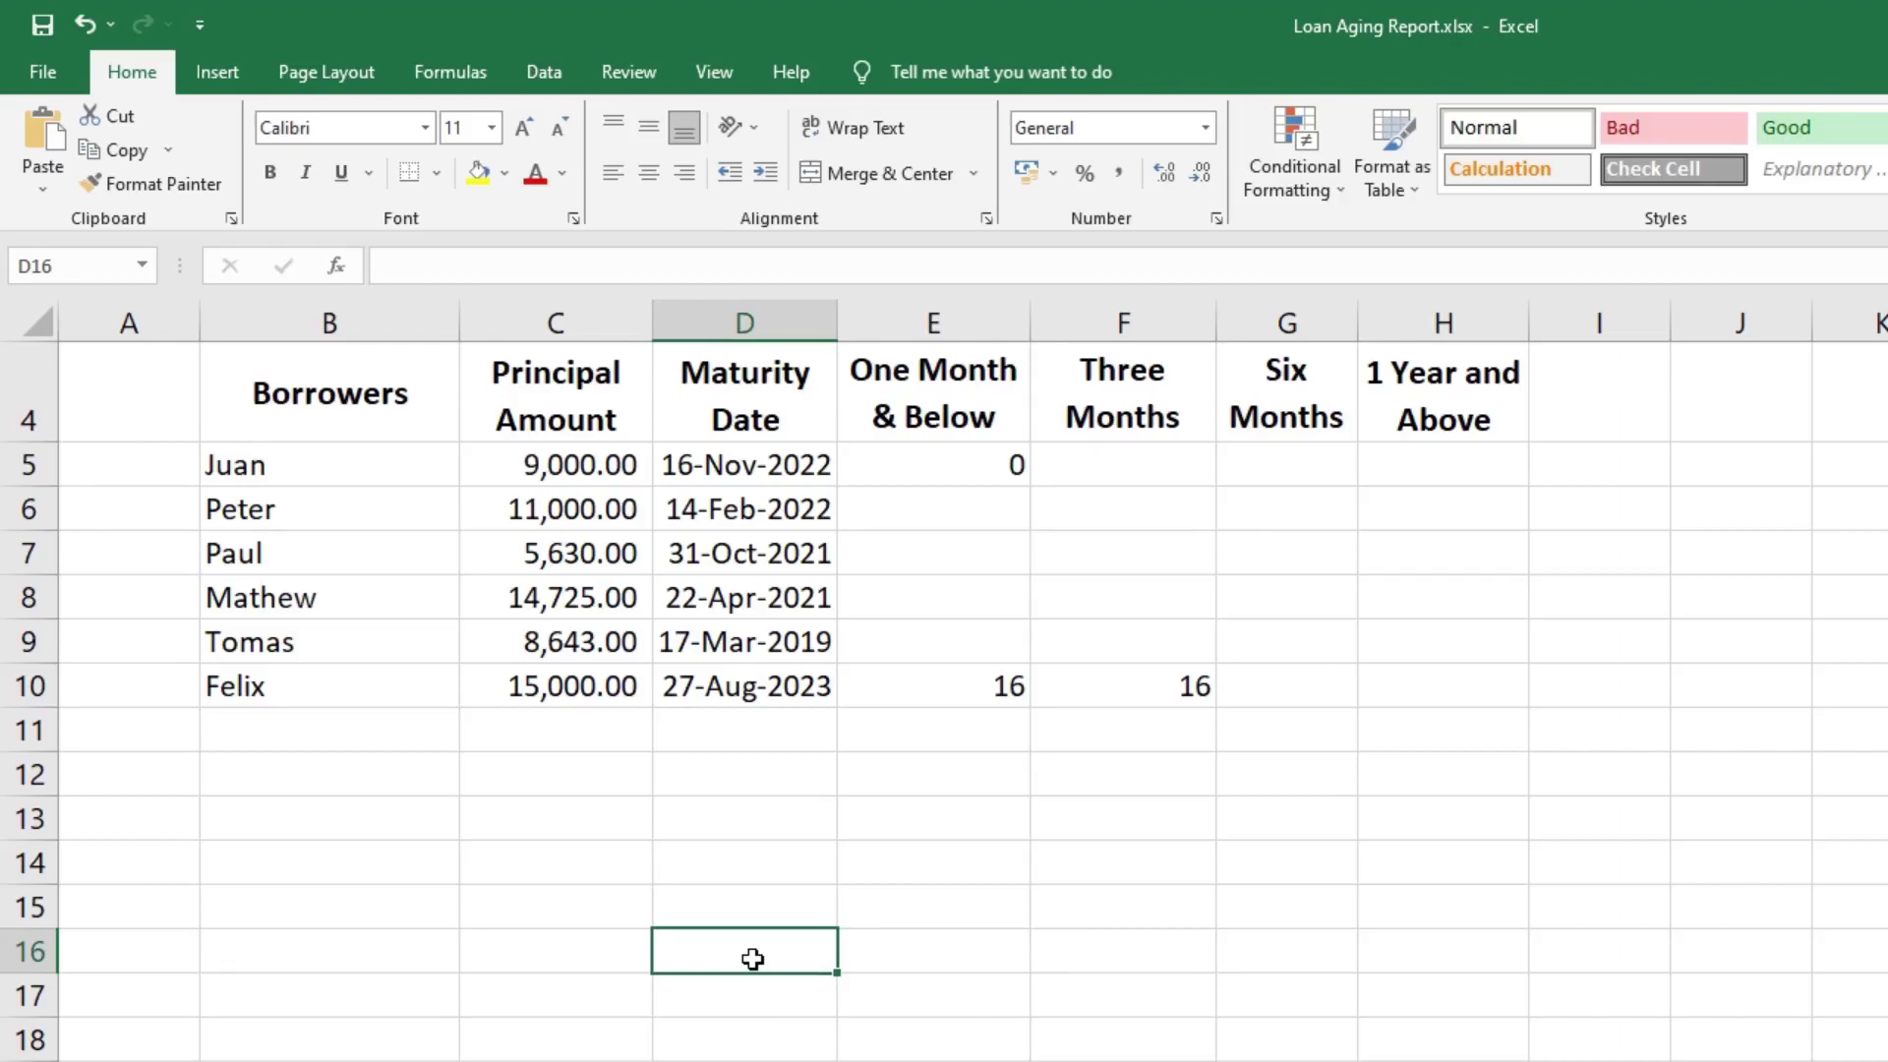
pyautogui.write('<')
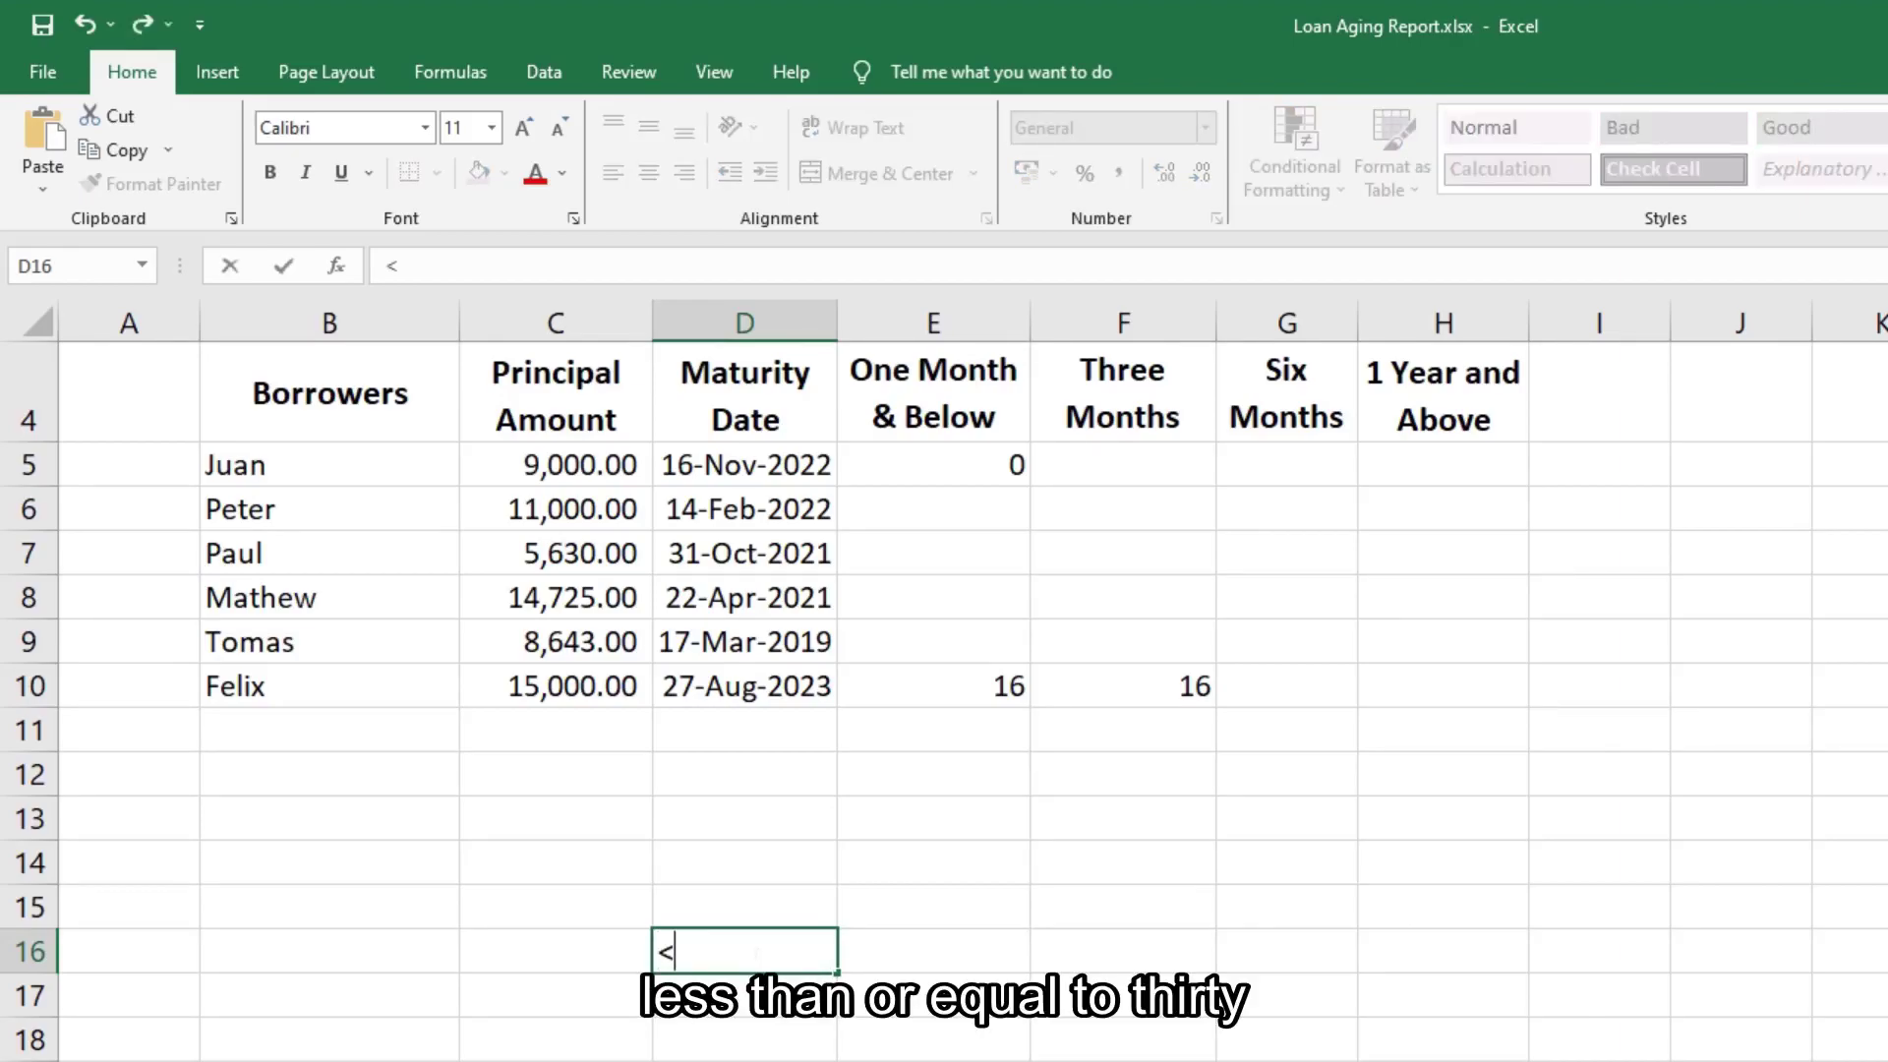
pyautogui.write('= 30')
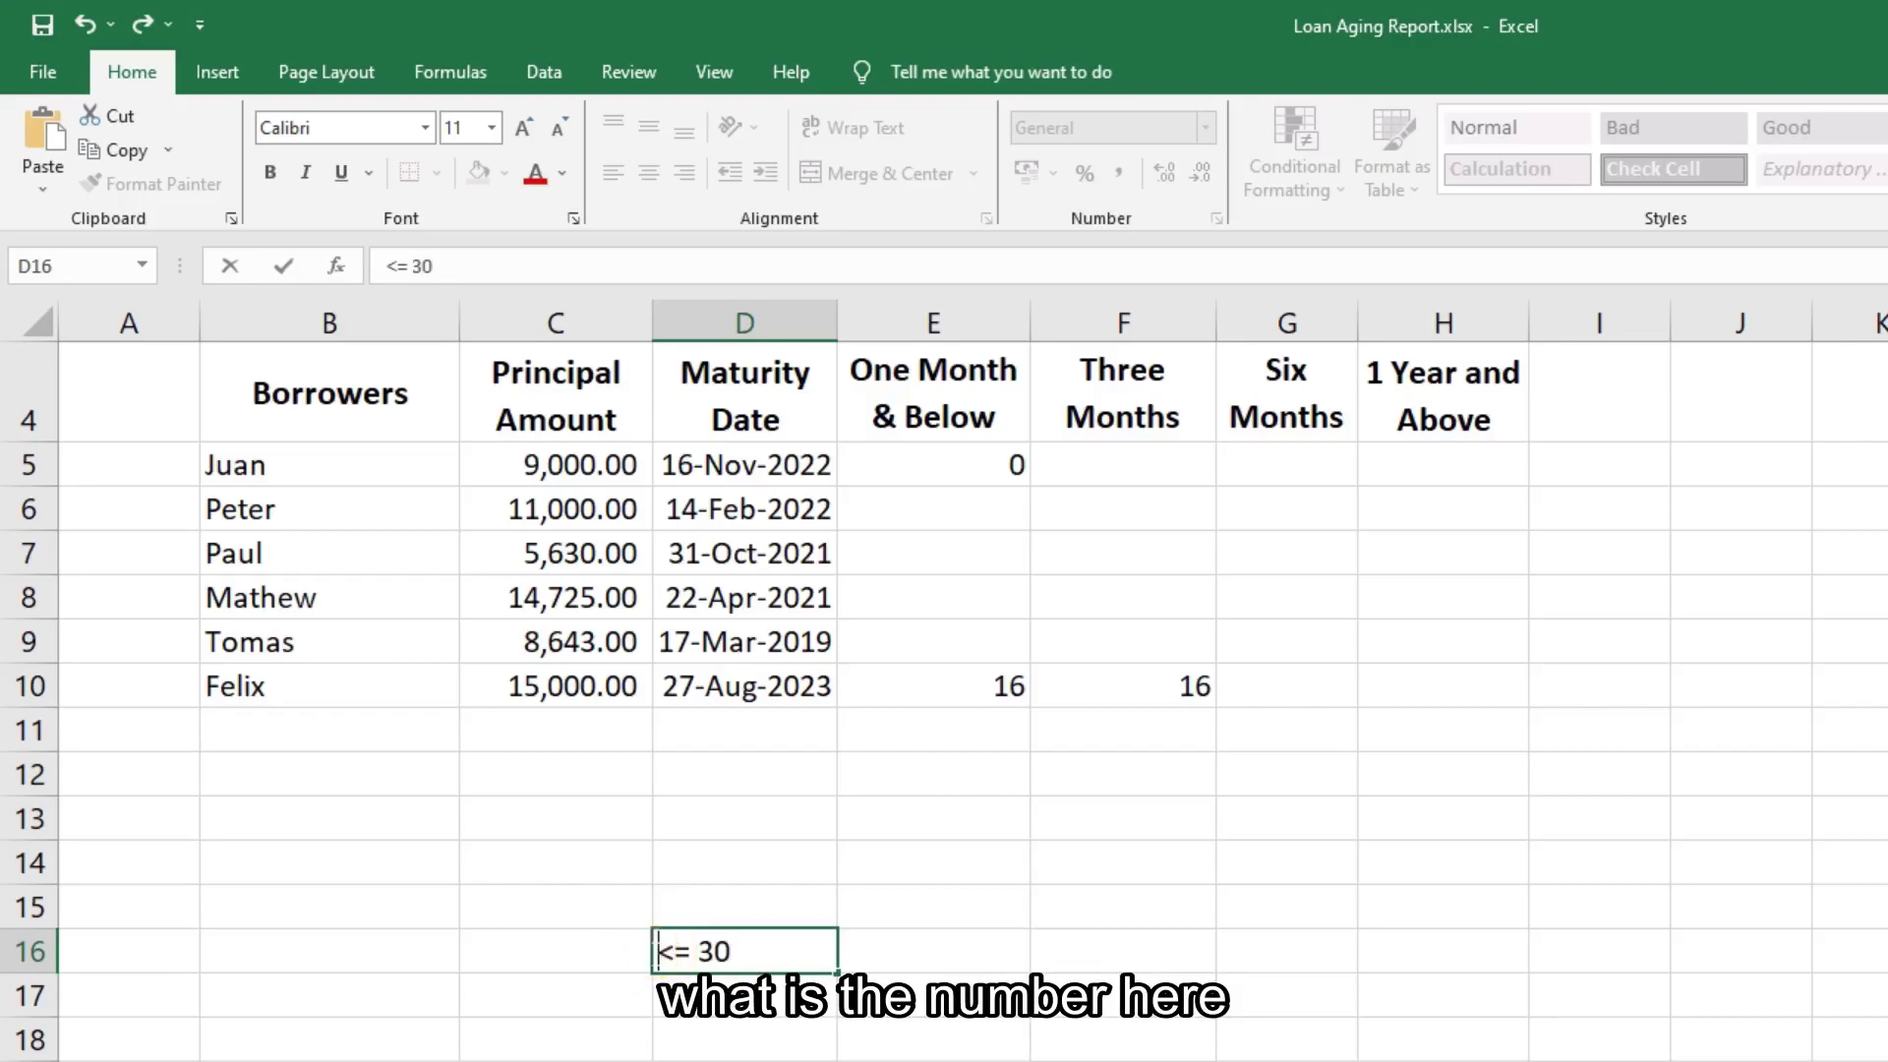
pyautogui.press('Home')
pyautogui.write('16')
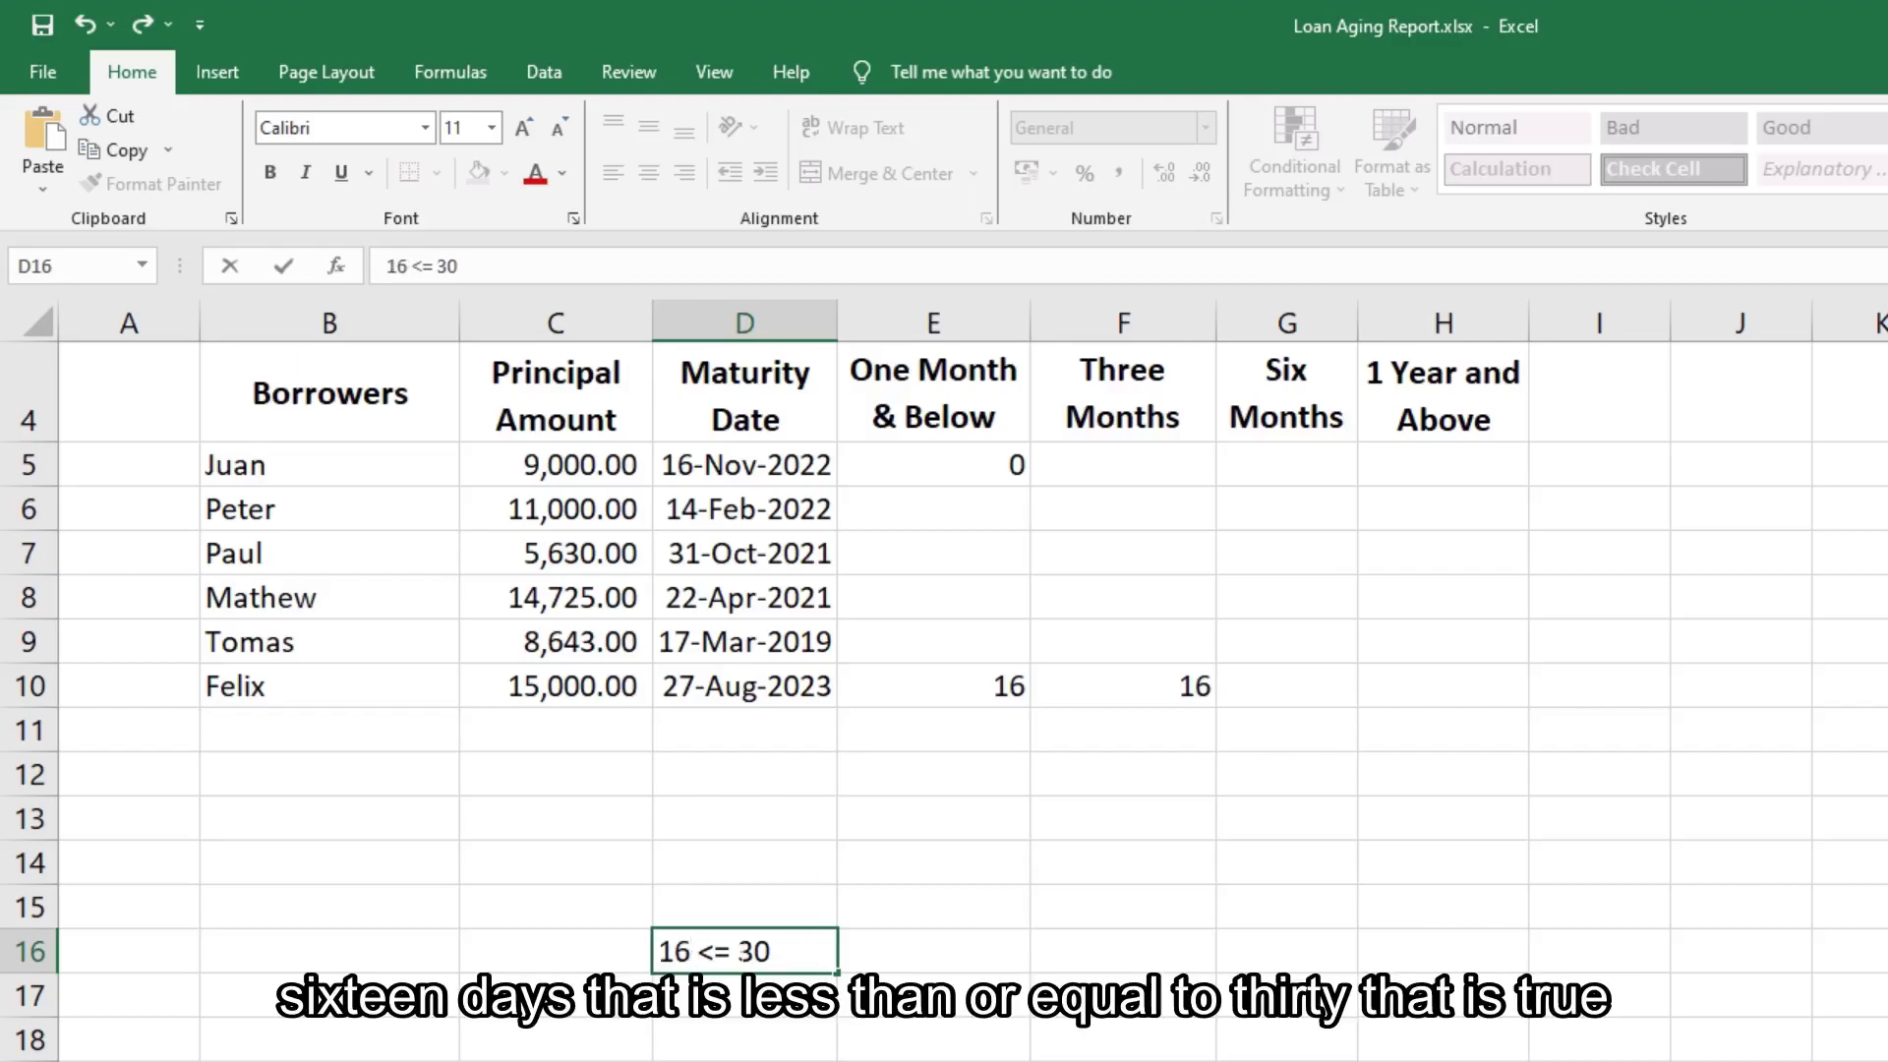
pyautogui.press('Return')
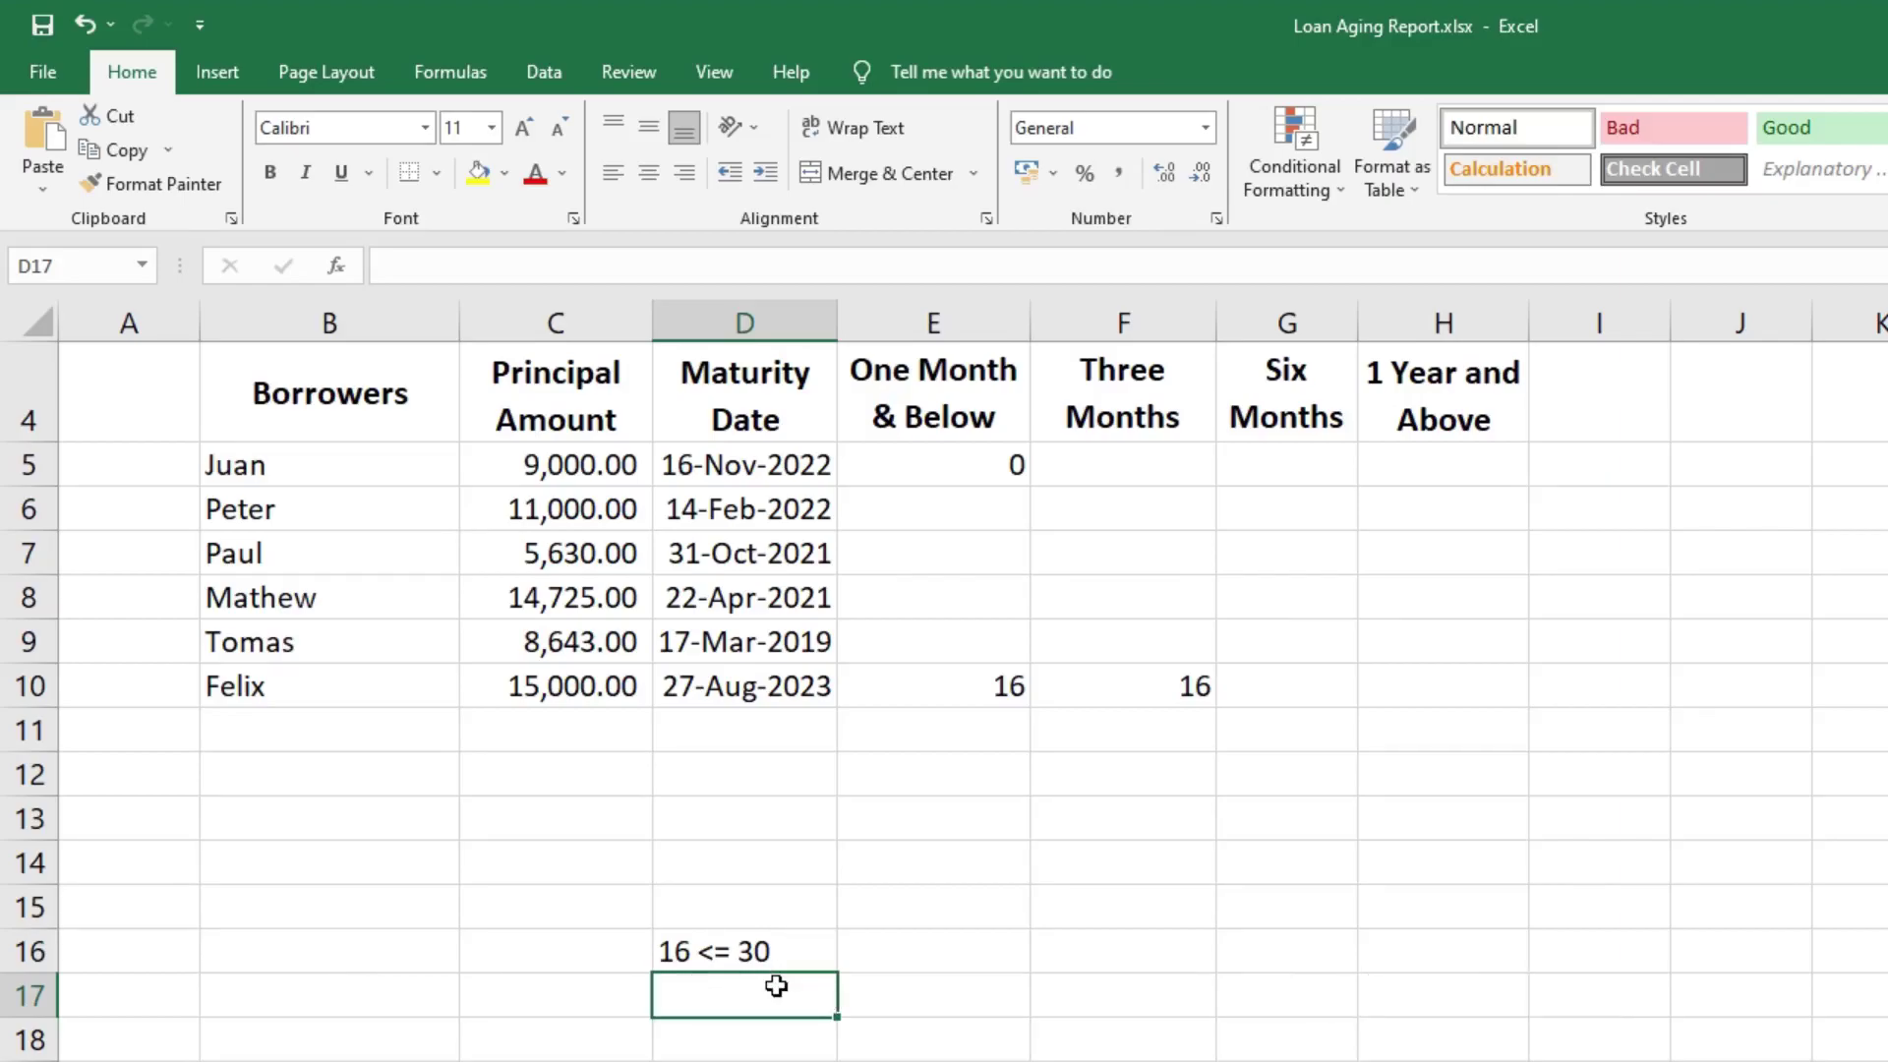
# Enter the word true in D17, below the example comparison.
pyautogui.write('TRUE')
pyautogui.press('BackSpace')
pyautogui.press('BackSpace')
pyautogui.press('BackSpace')
pyautogui.press('BackSpace')
pyautogui.write('true')
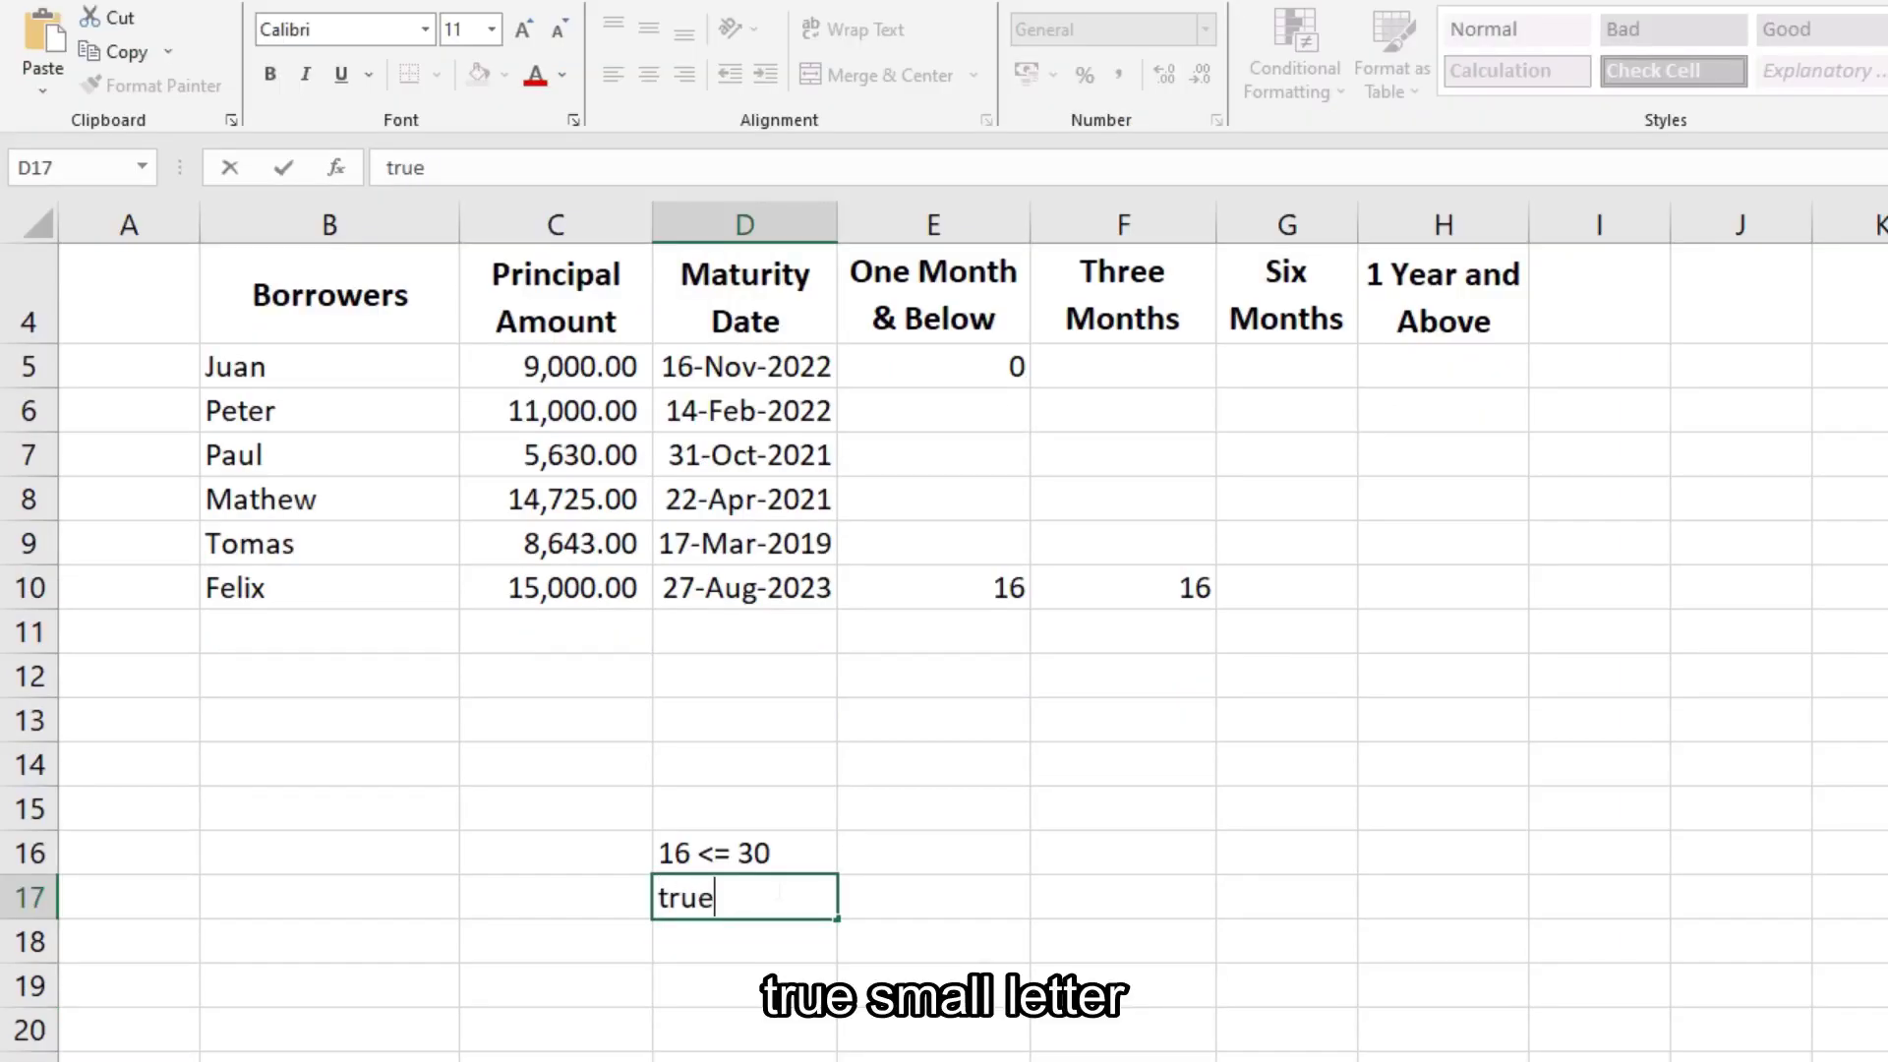
pyautogui.press('Return')
# Clear the entry in D17 and move the 16 <= 30 example to E15, under the One Month & Below column.
pyautogui.click(773, 889)
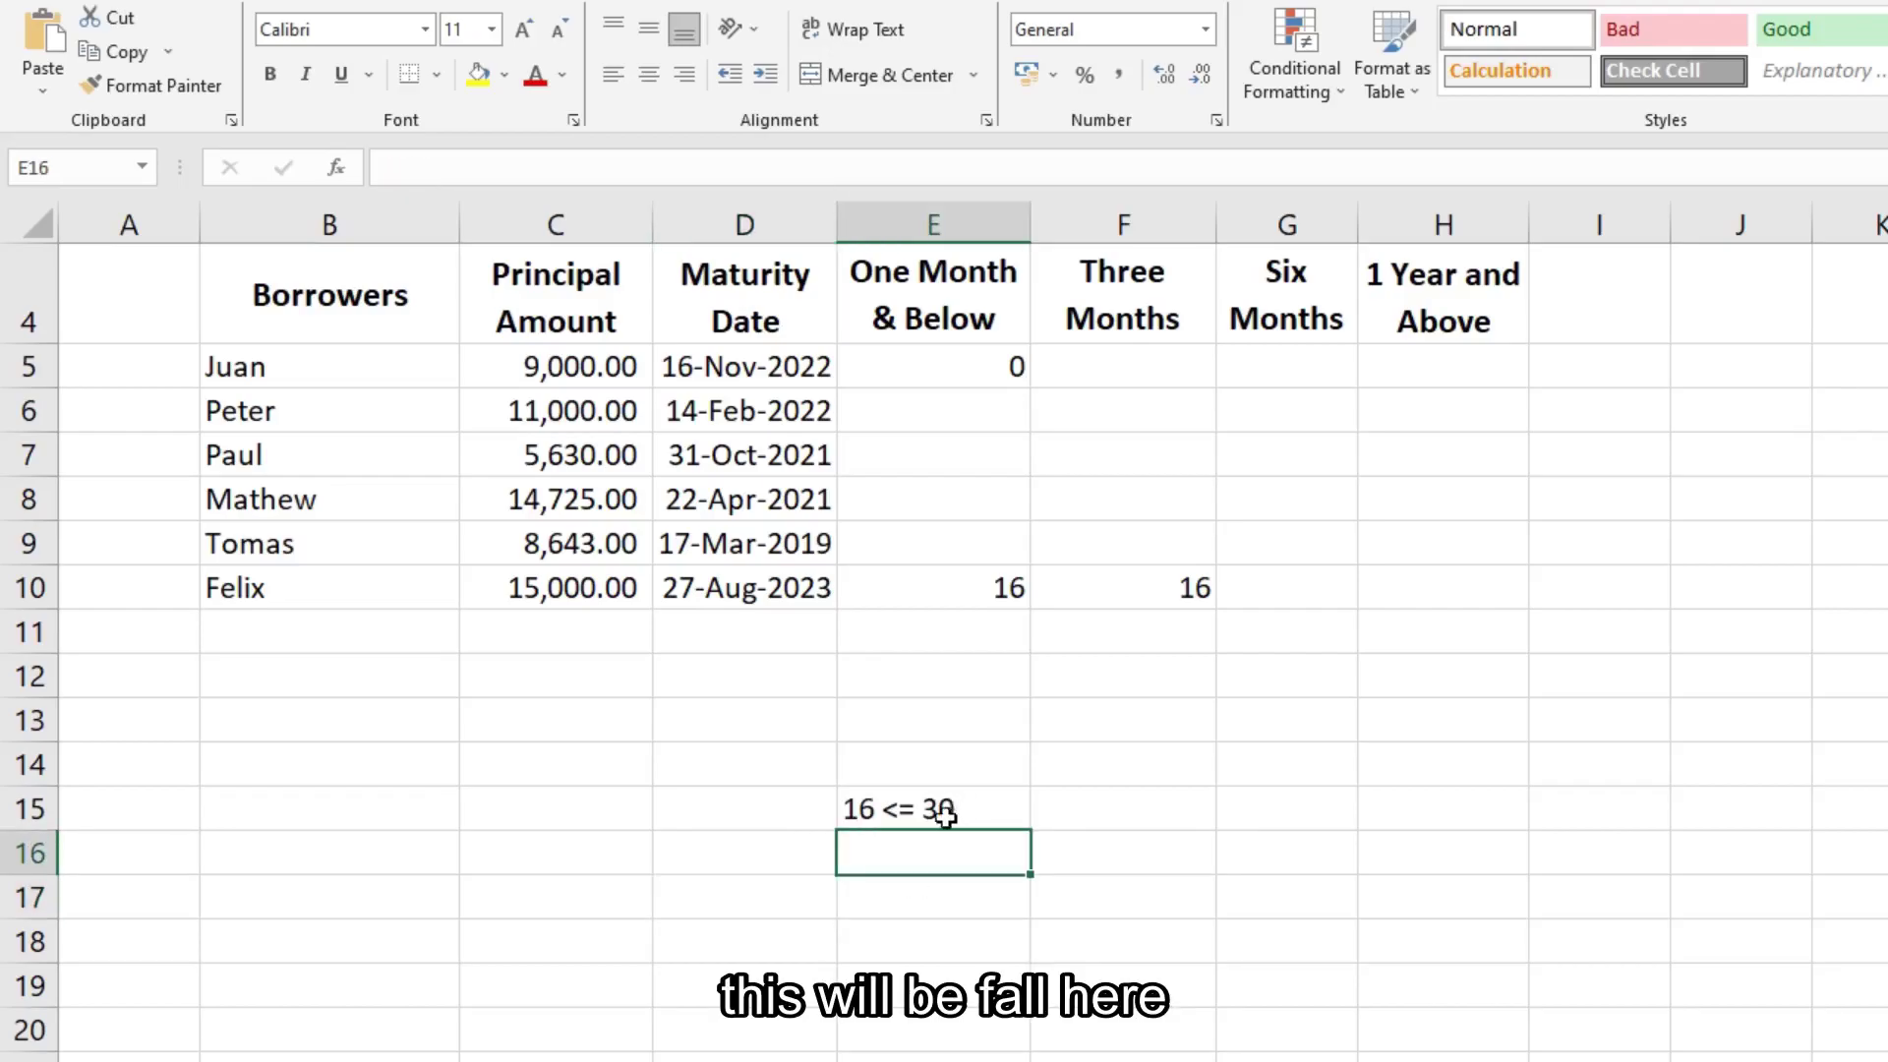
pyautogui.click(935, 818)
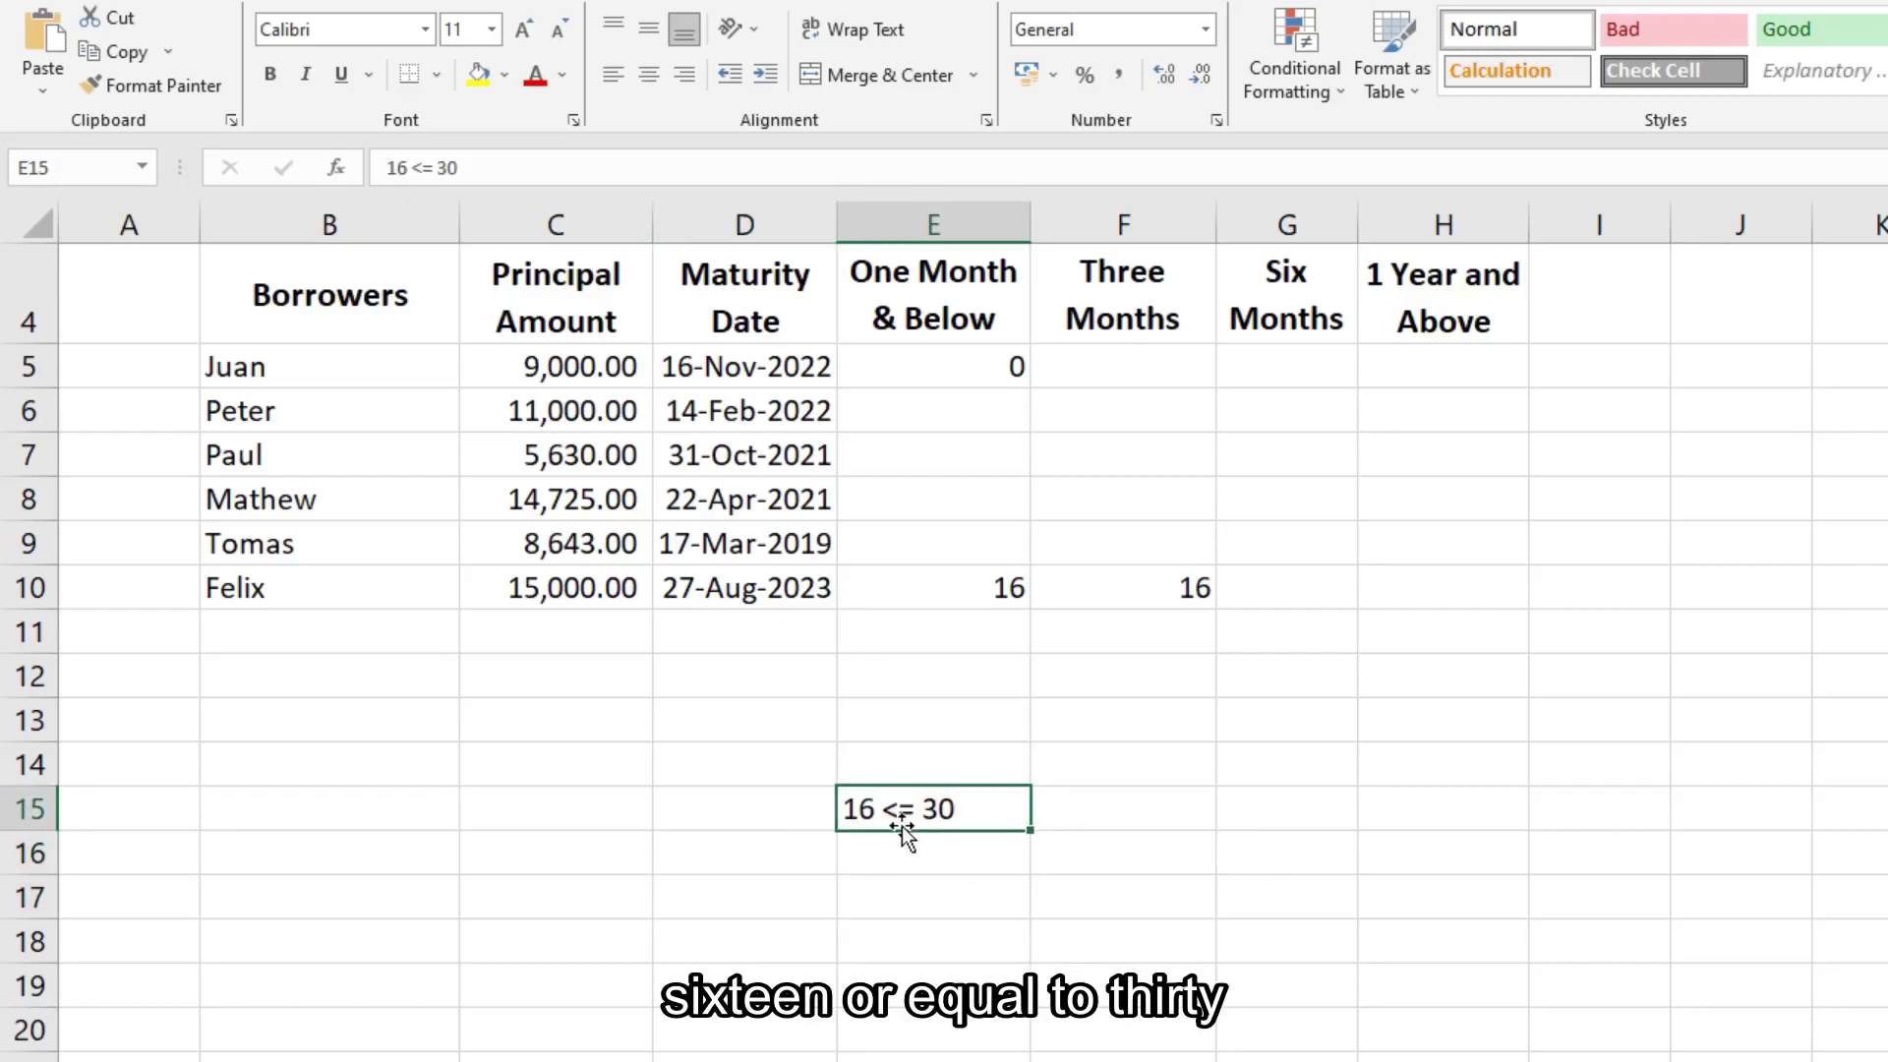
# Enter the Three Months example condition 16 > 30, 16 <=90 as text in F15.
pyautogui.click(1129, 820)
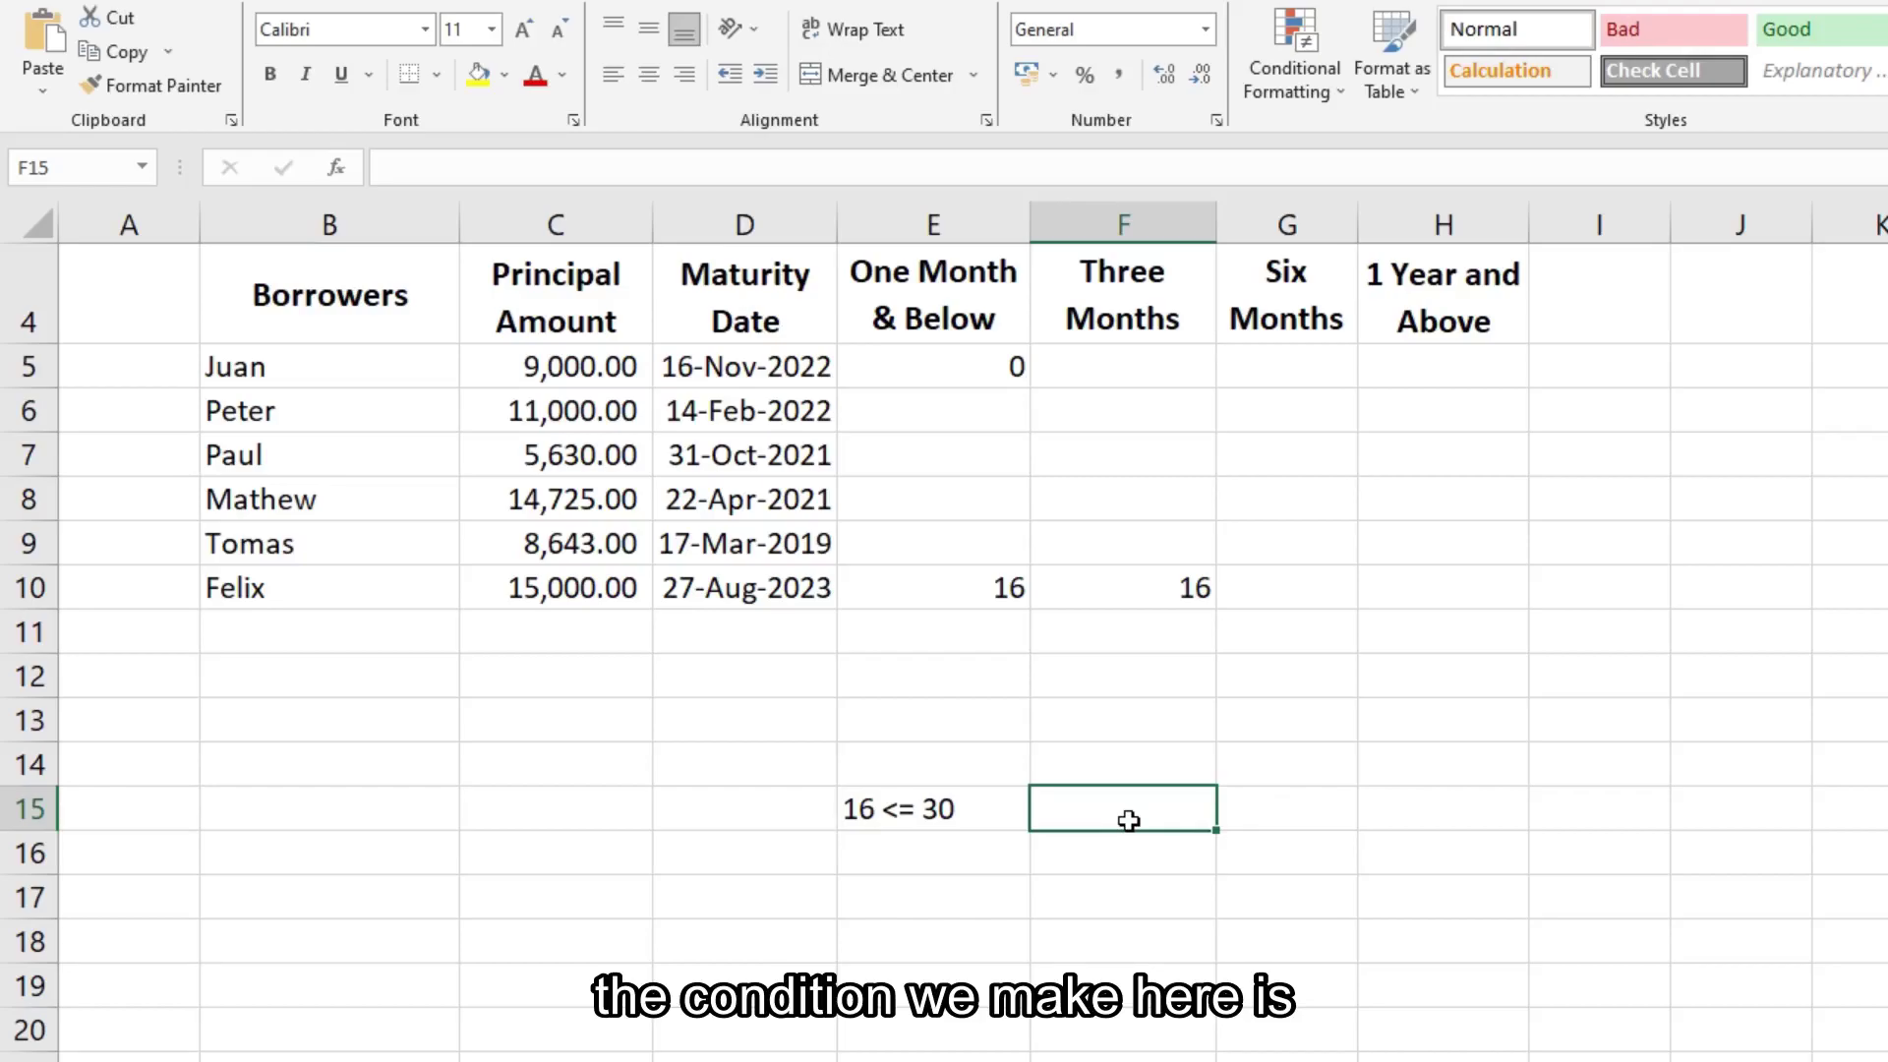
pyautogui.write('16')
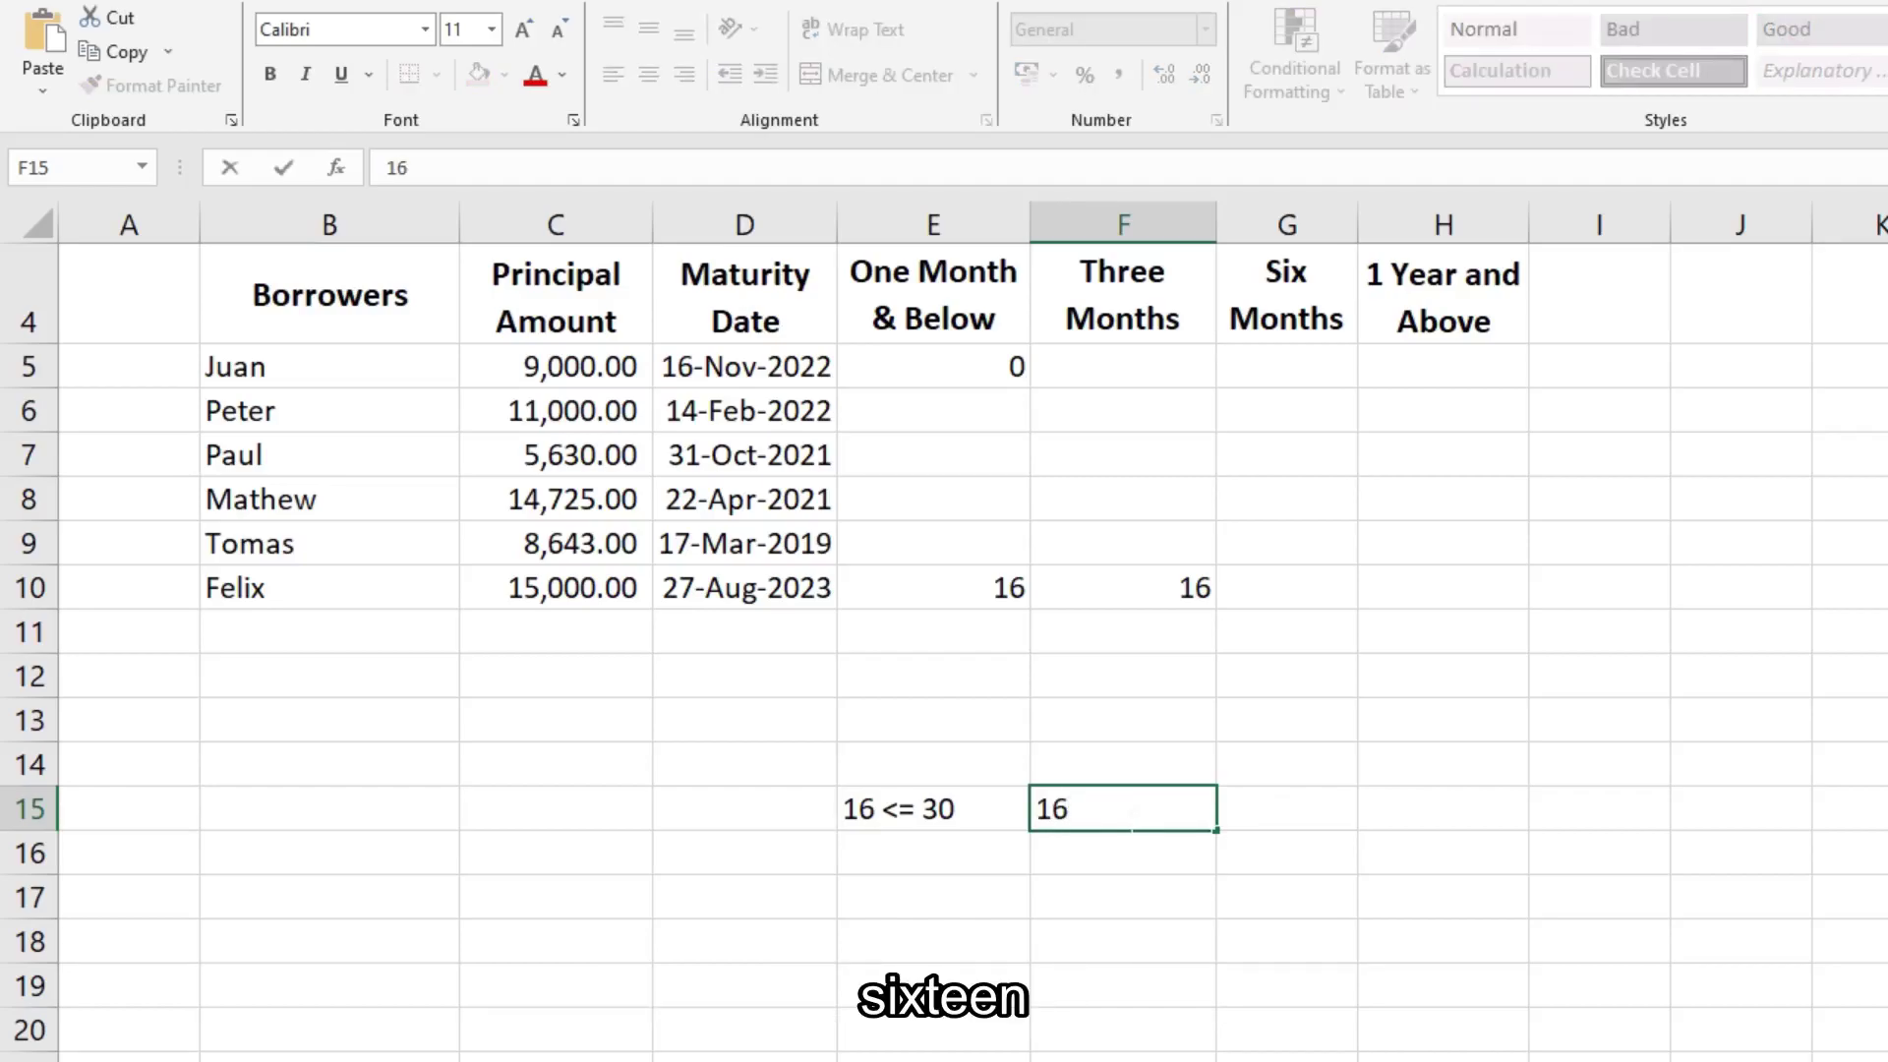
pyautogui.write(' > 30')
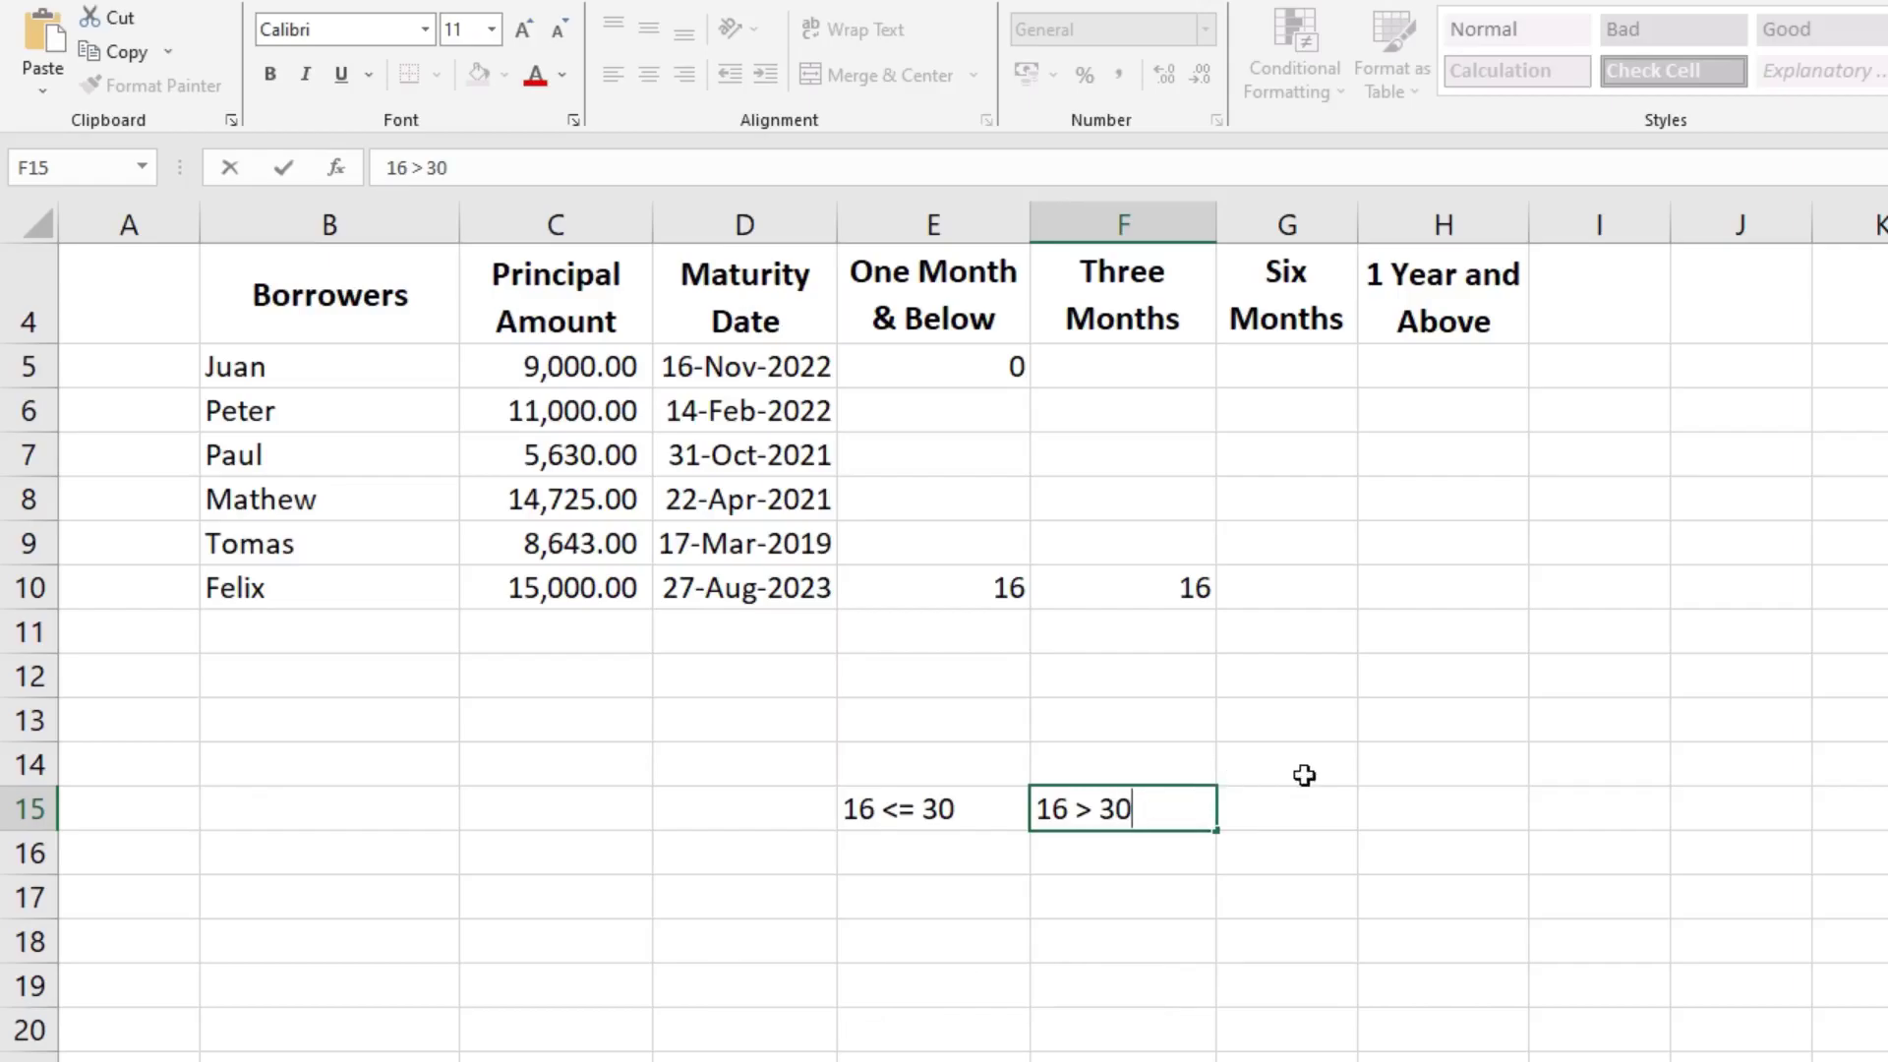
pyautogui.write(',')
pyautogui.write(' 16')
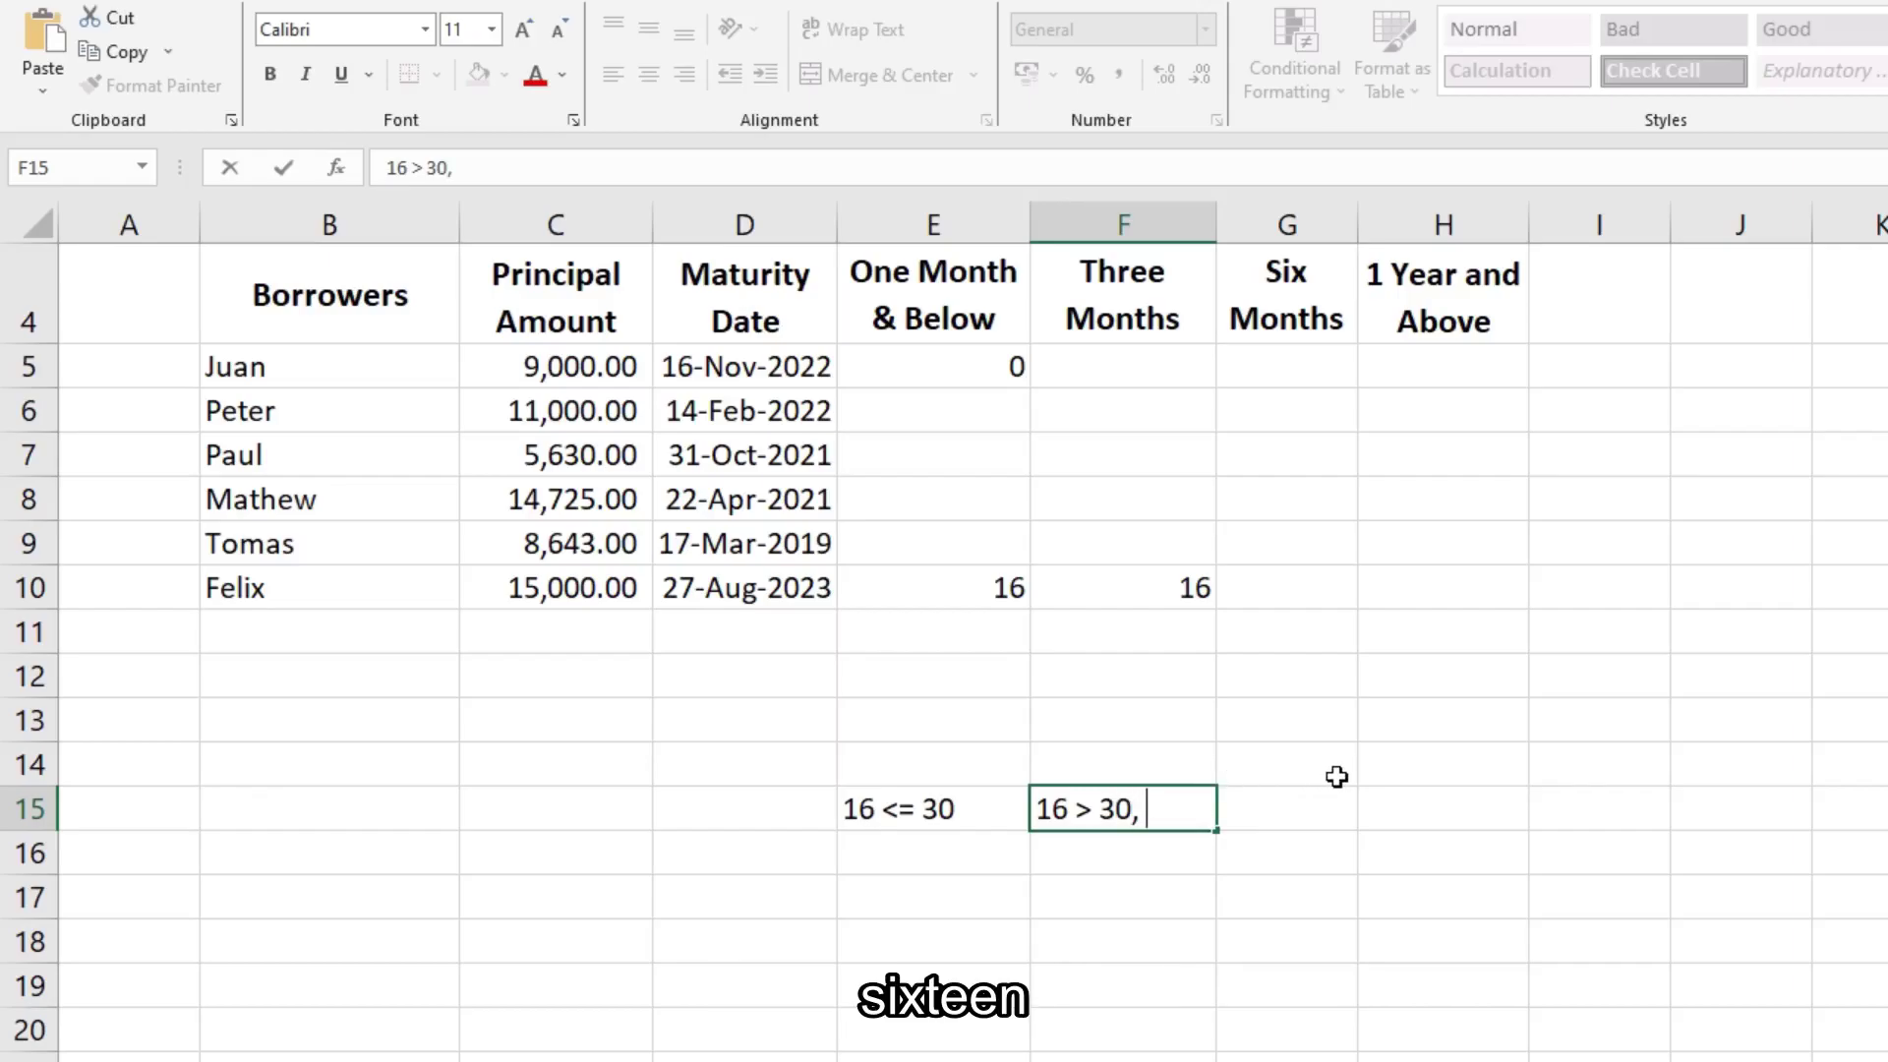
pyautogui.write(' <')
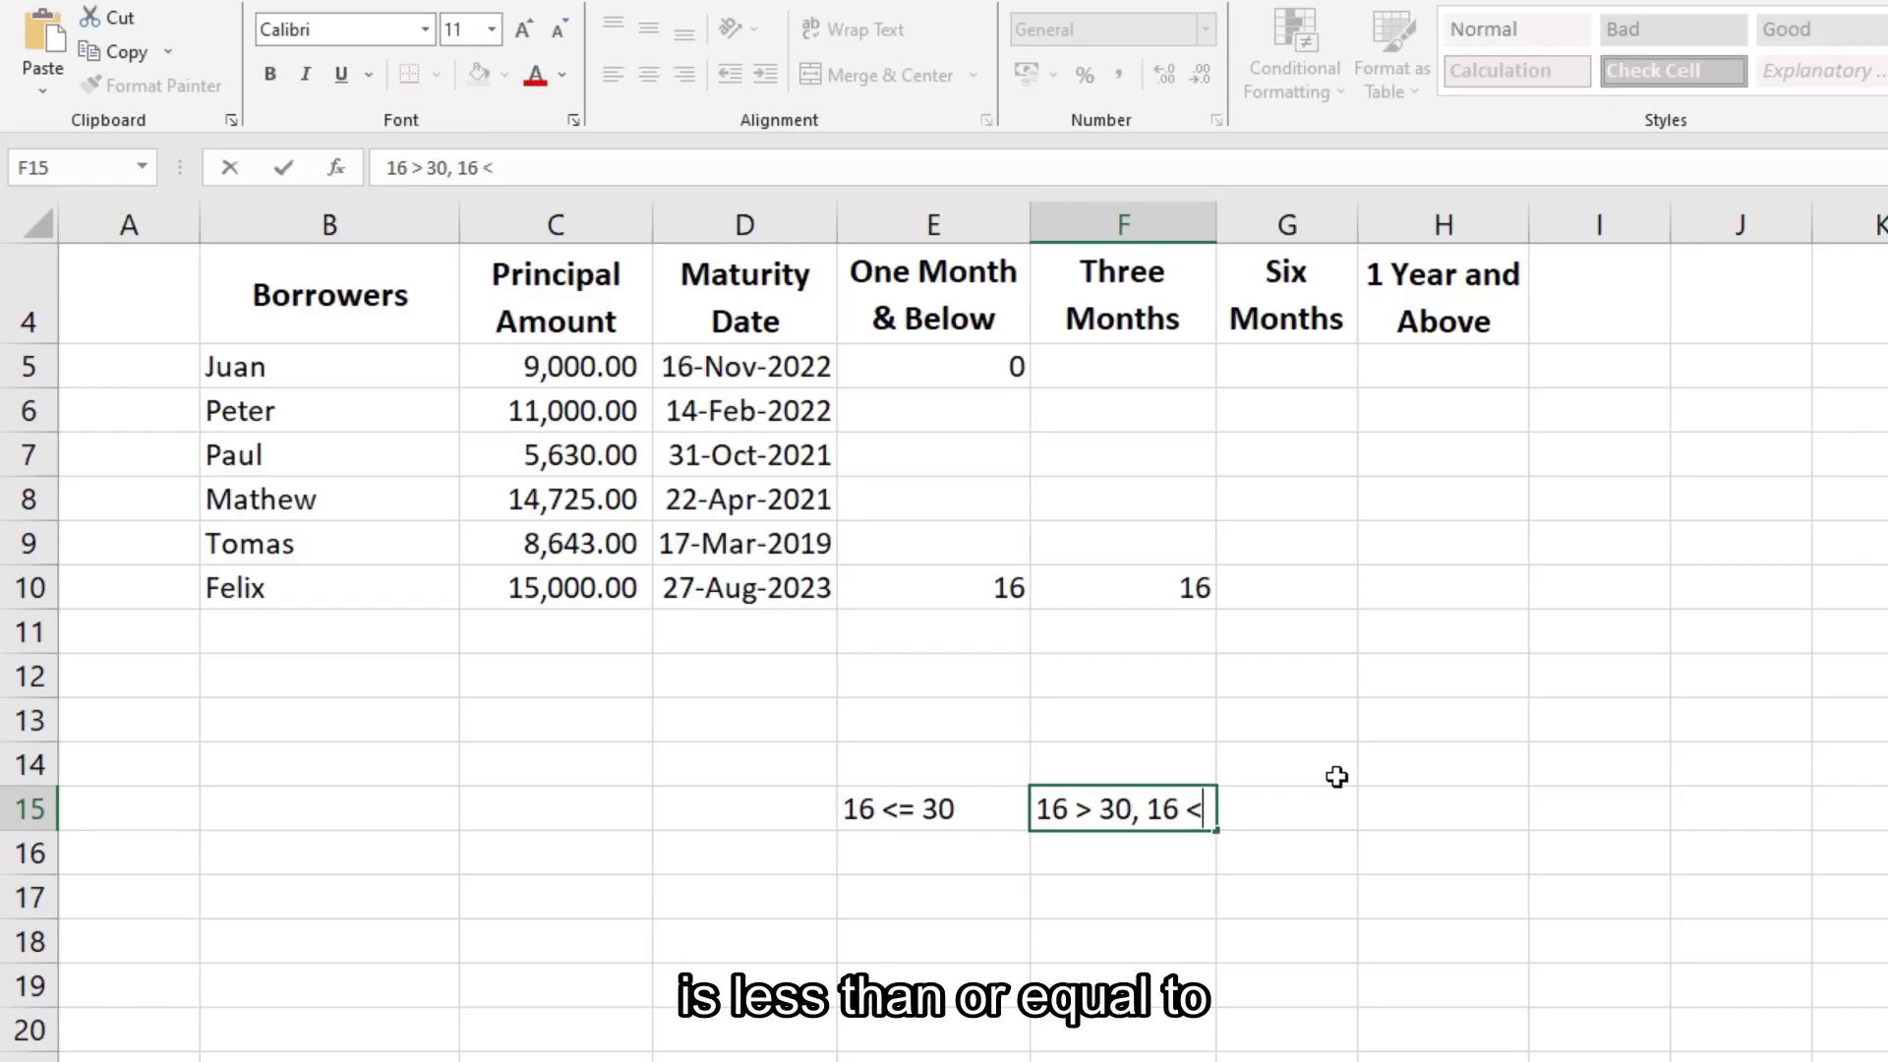
pyautogui.write('=90')
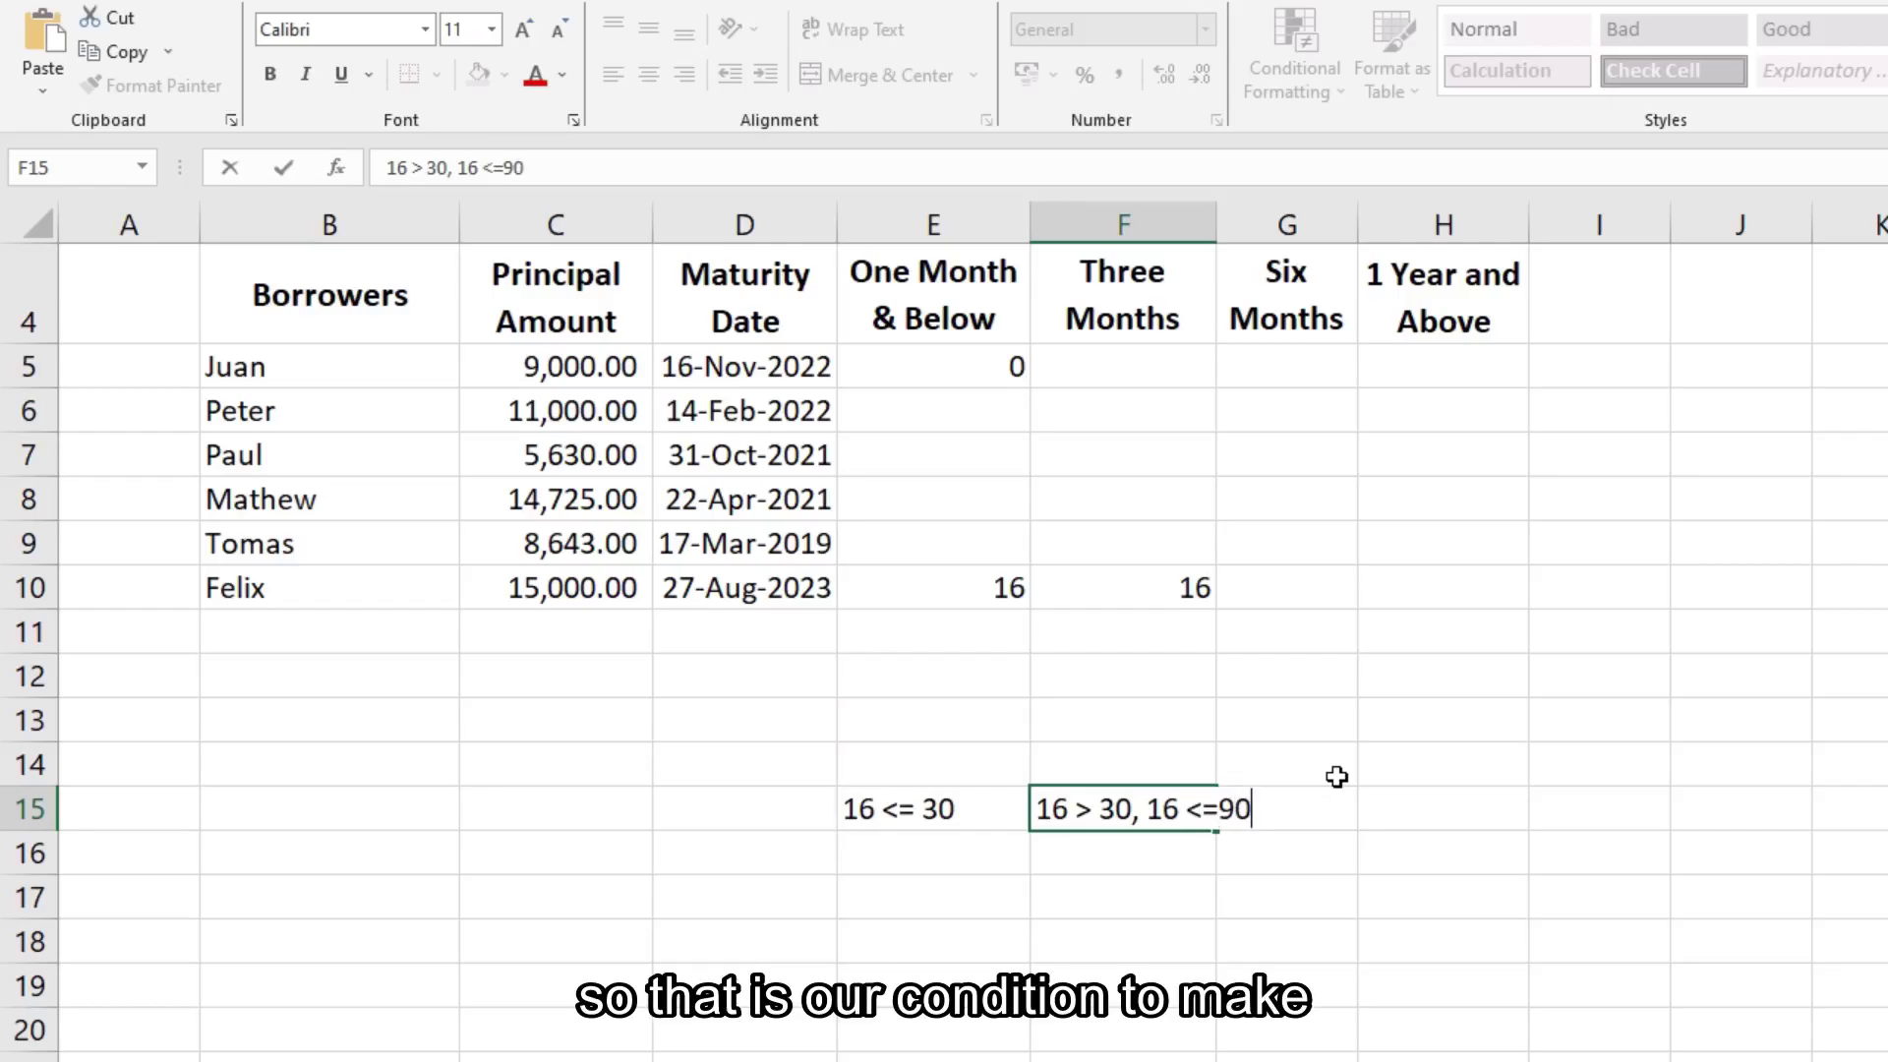
pyautogui.press('Return')
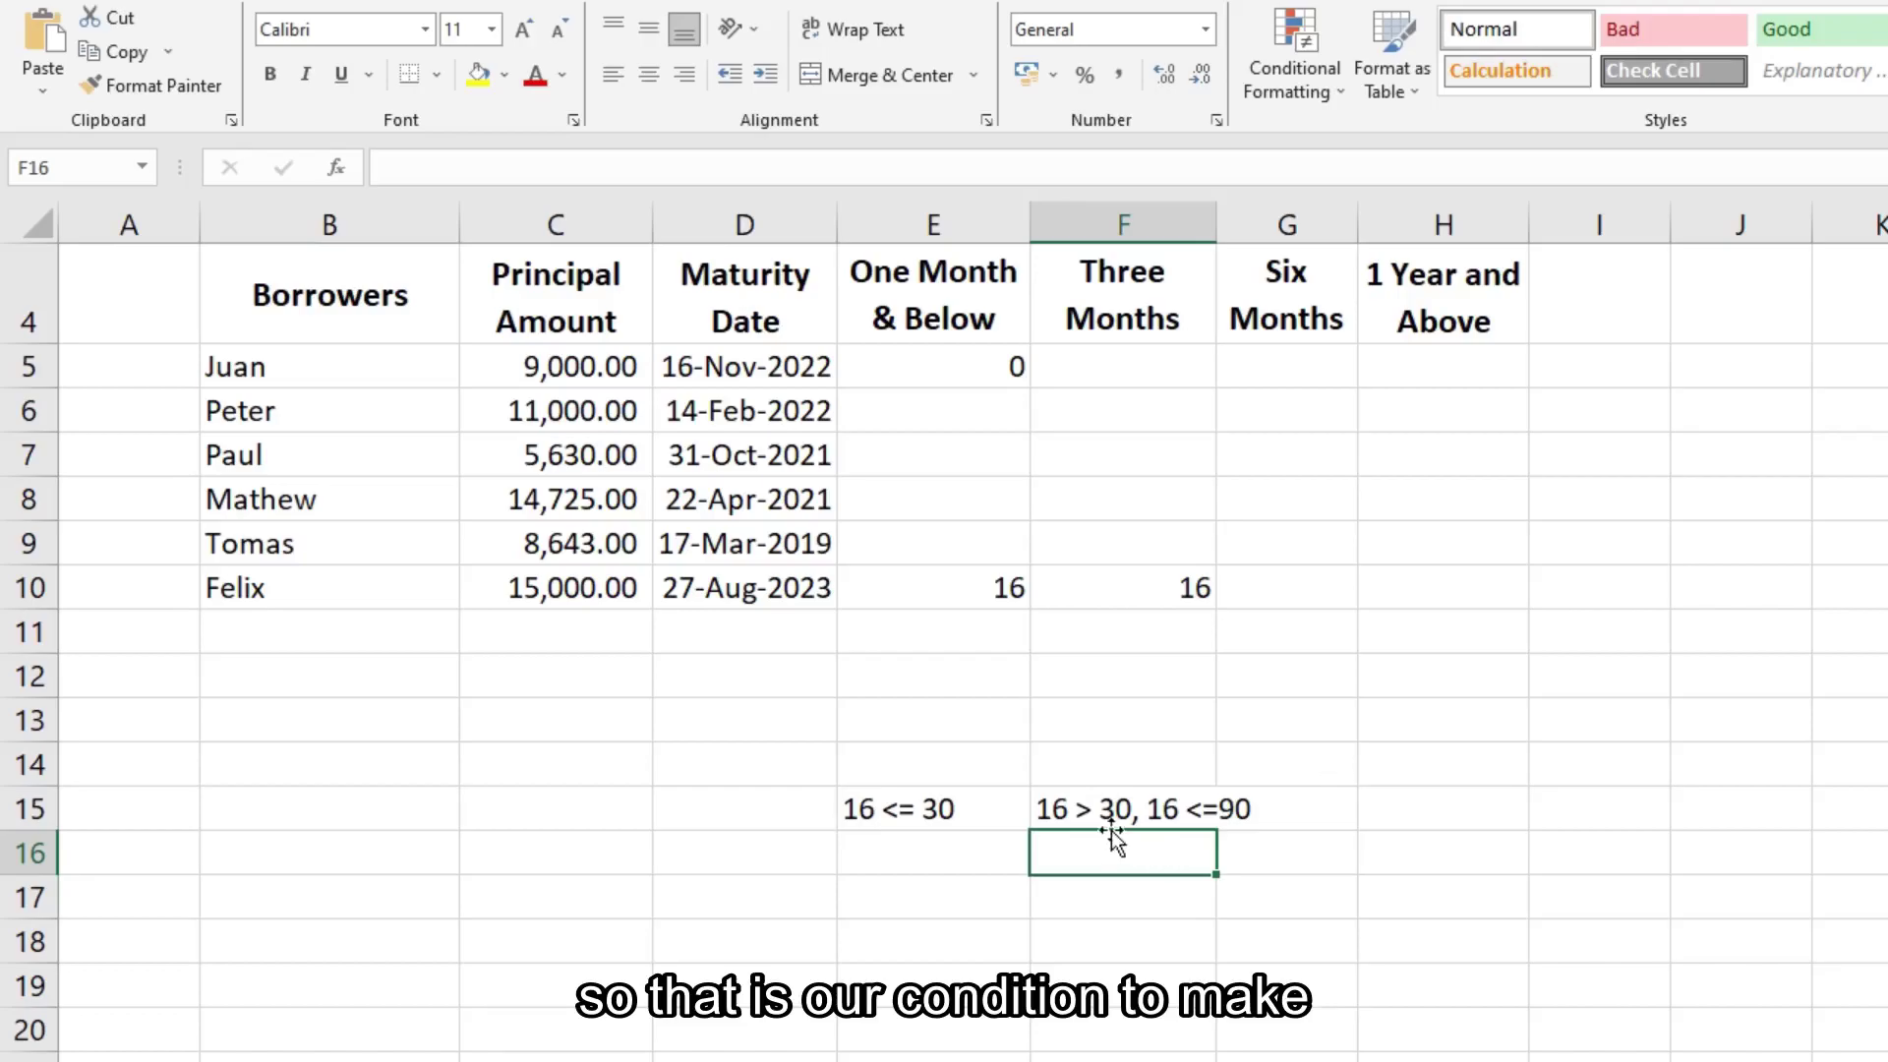
# Compare the two-part example condition in F15 with the single logical test in F10's IF formula.
pyautogui.click(1088, 812)
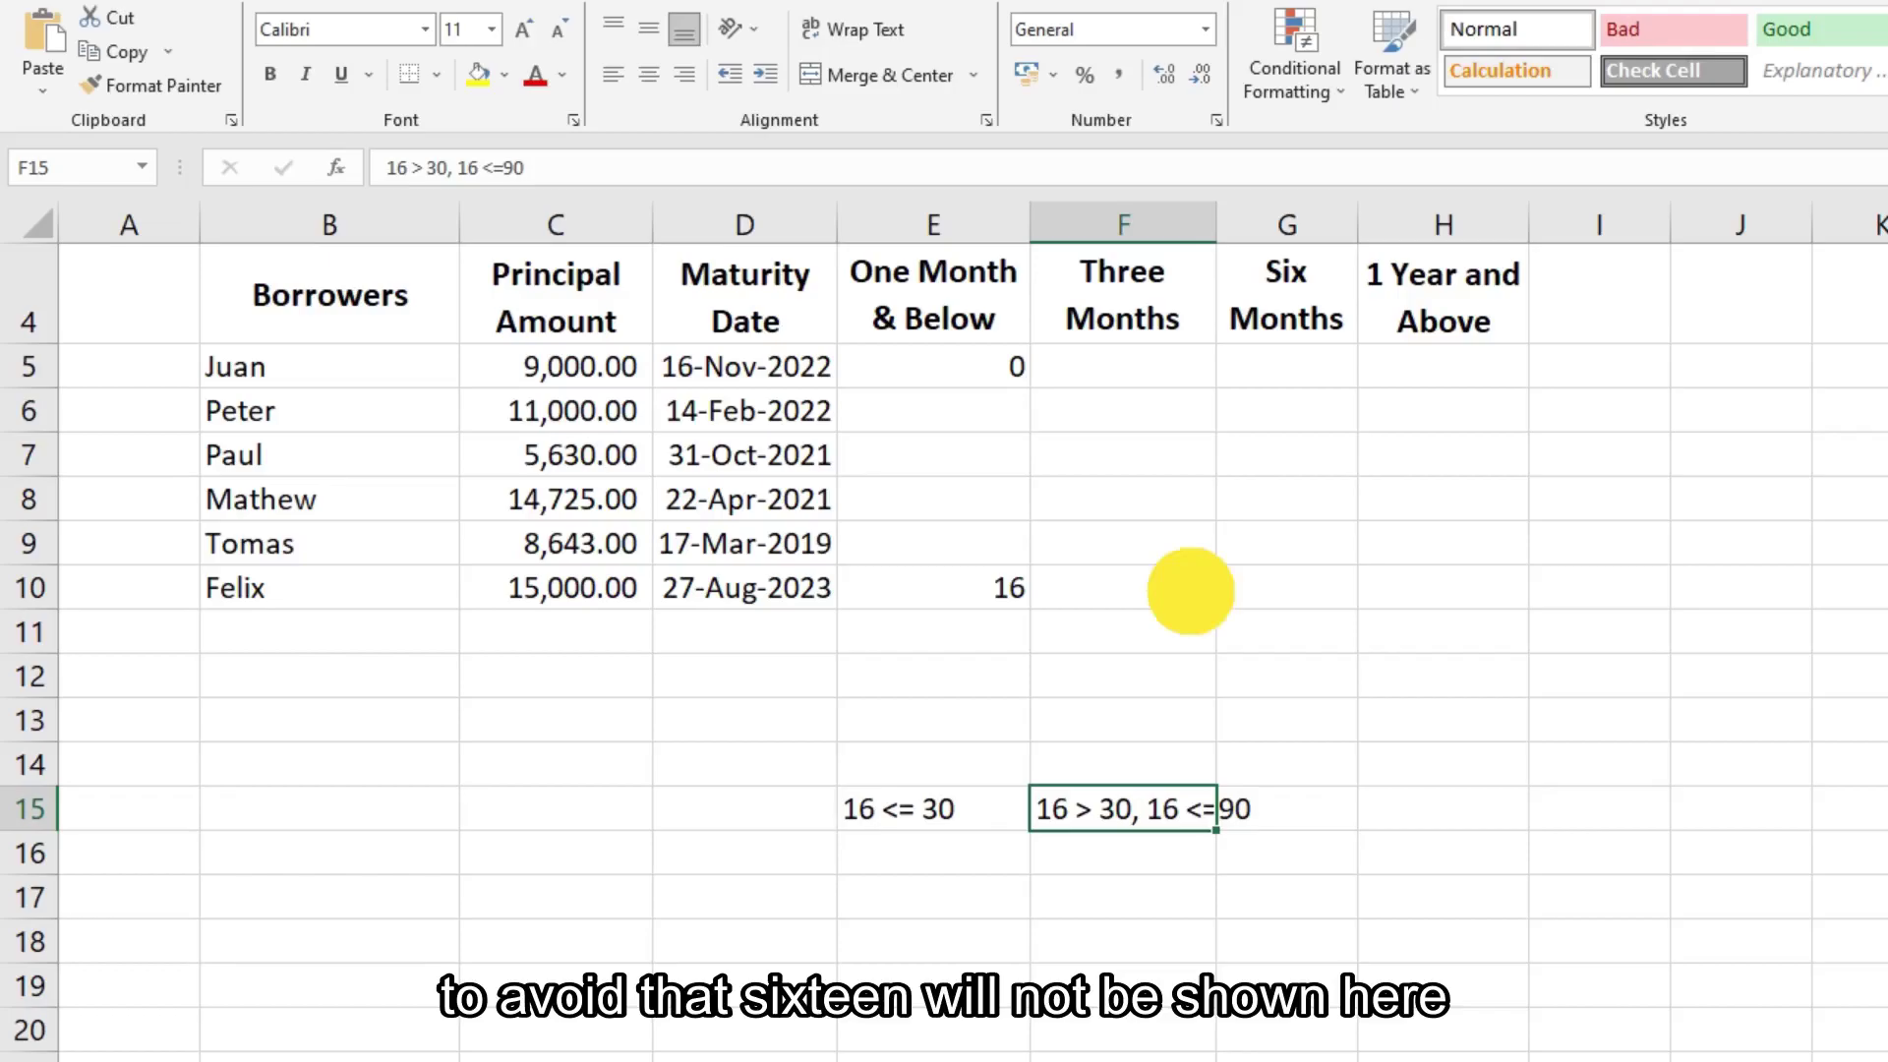
pyautogui.click(1192, 590)
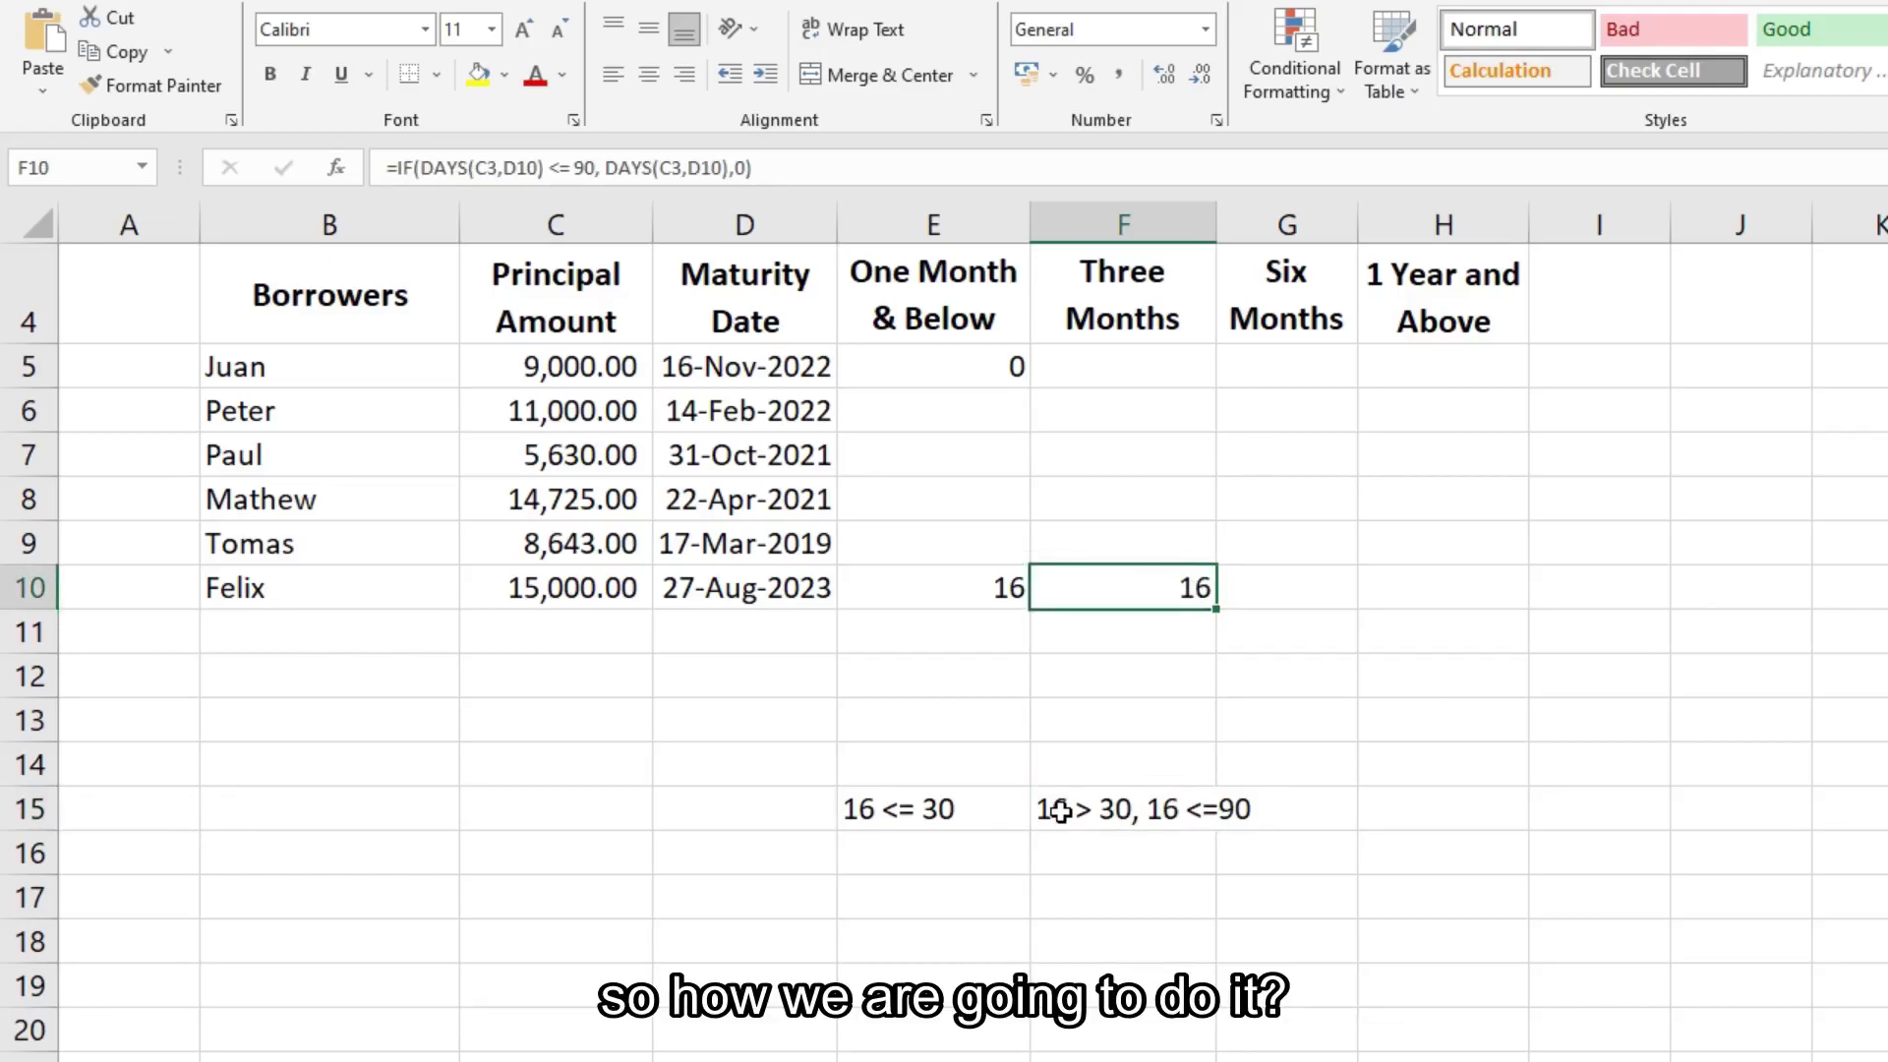
pyautogui.scroll(1, 1094, 783)
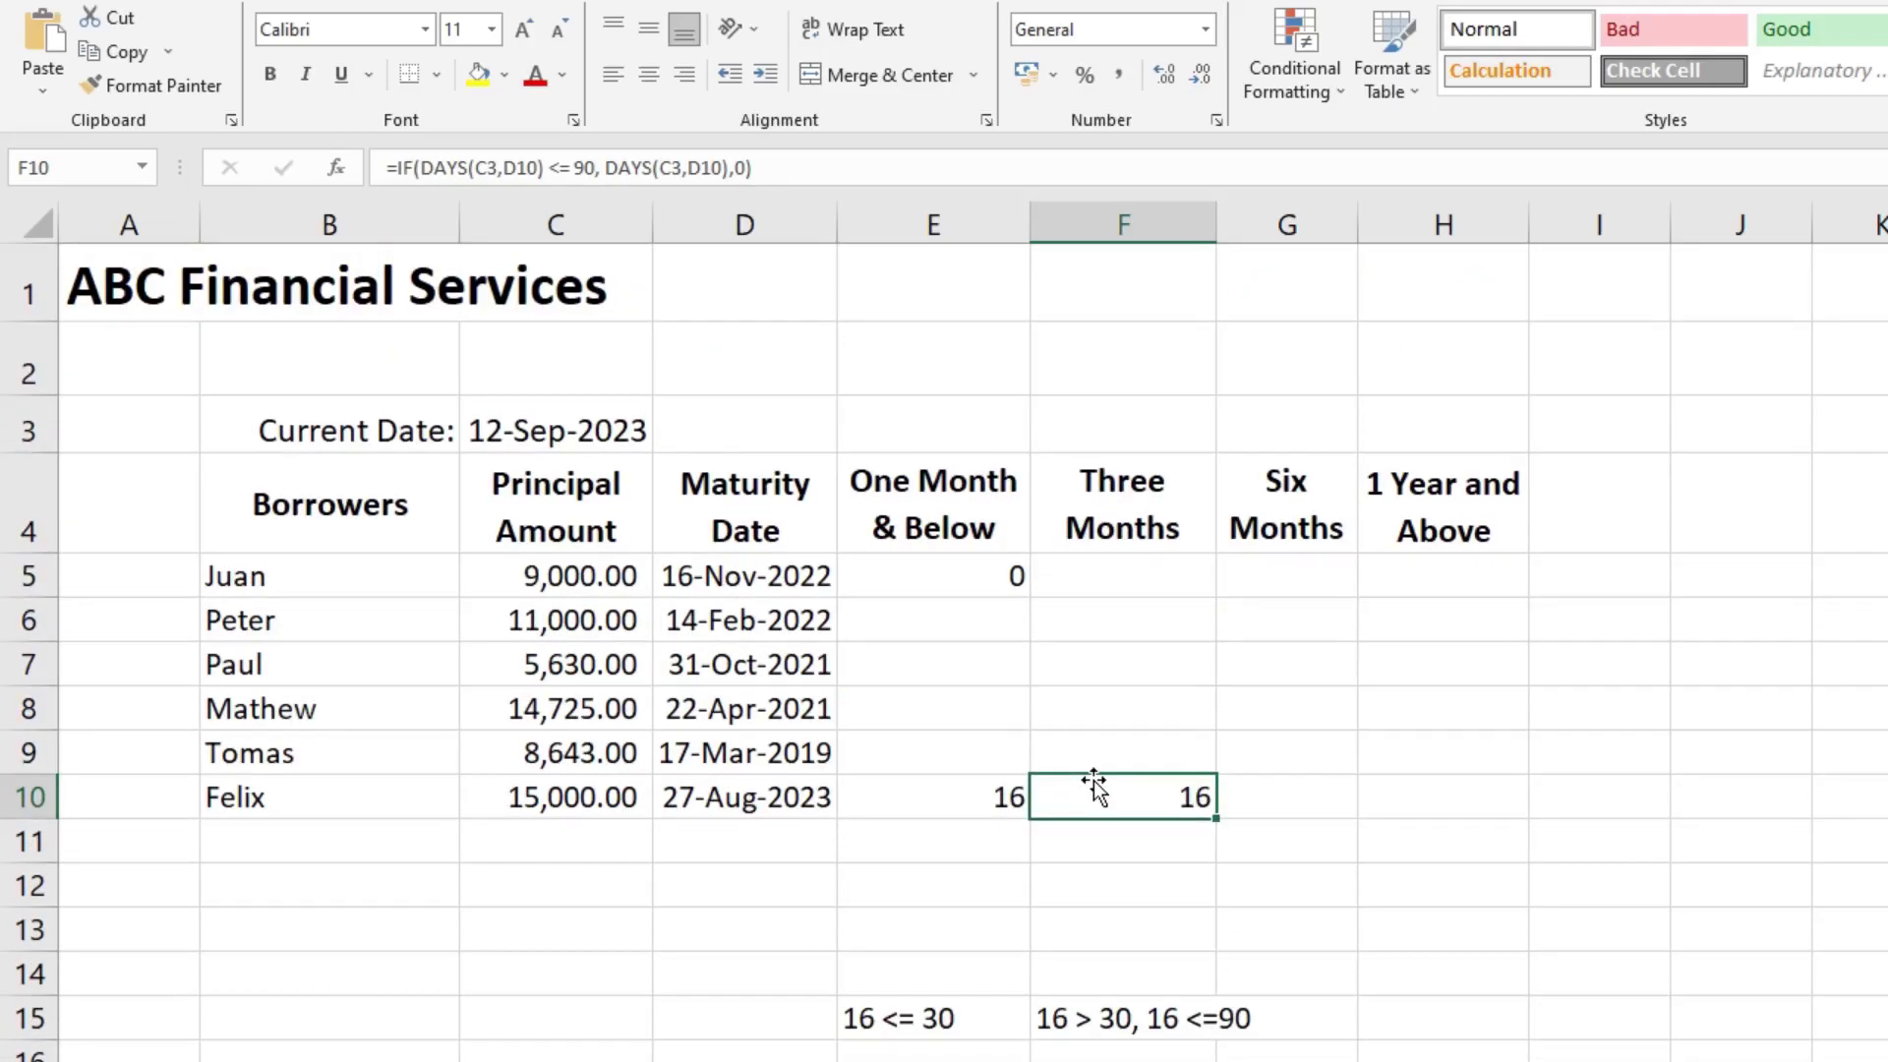
# Copy the text of E5's IF formula into F5, under the Three Months column, keeping its cell references.
pyautogui.click(926, 577)
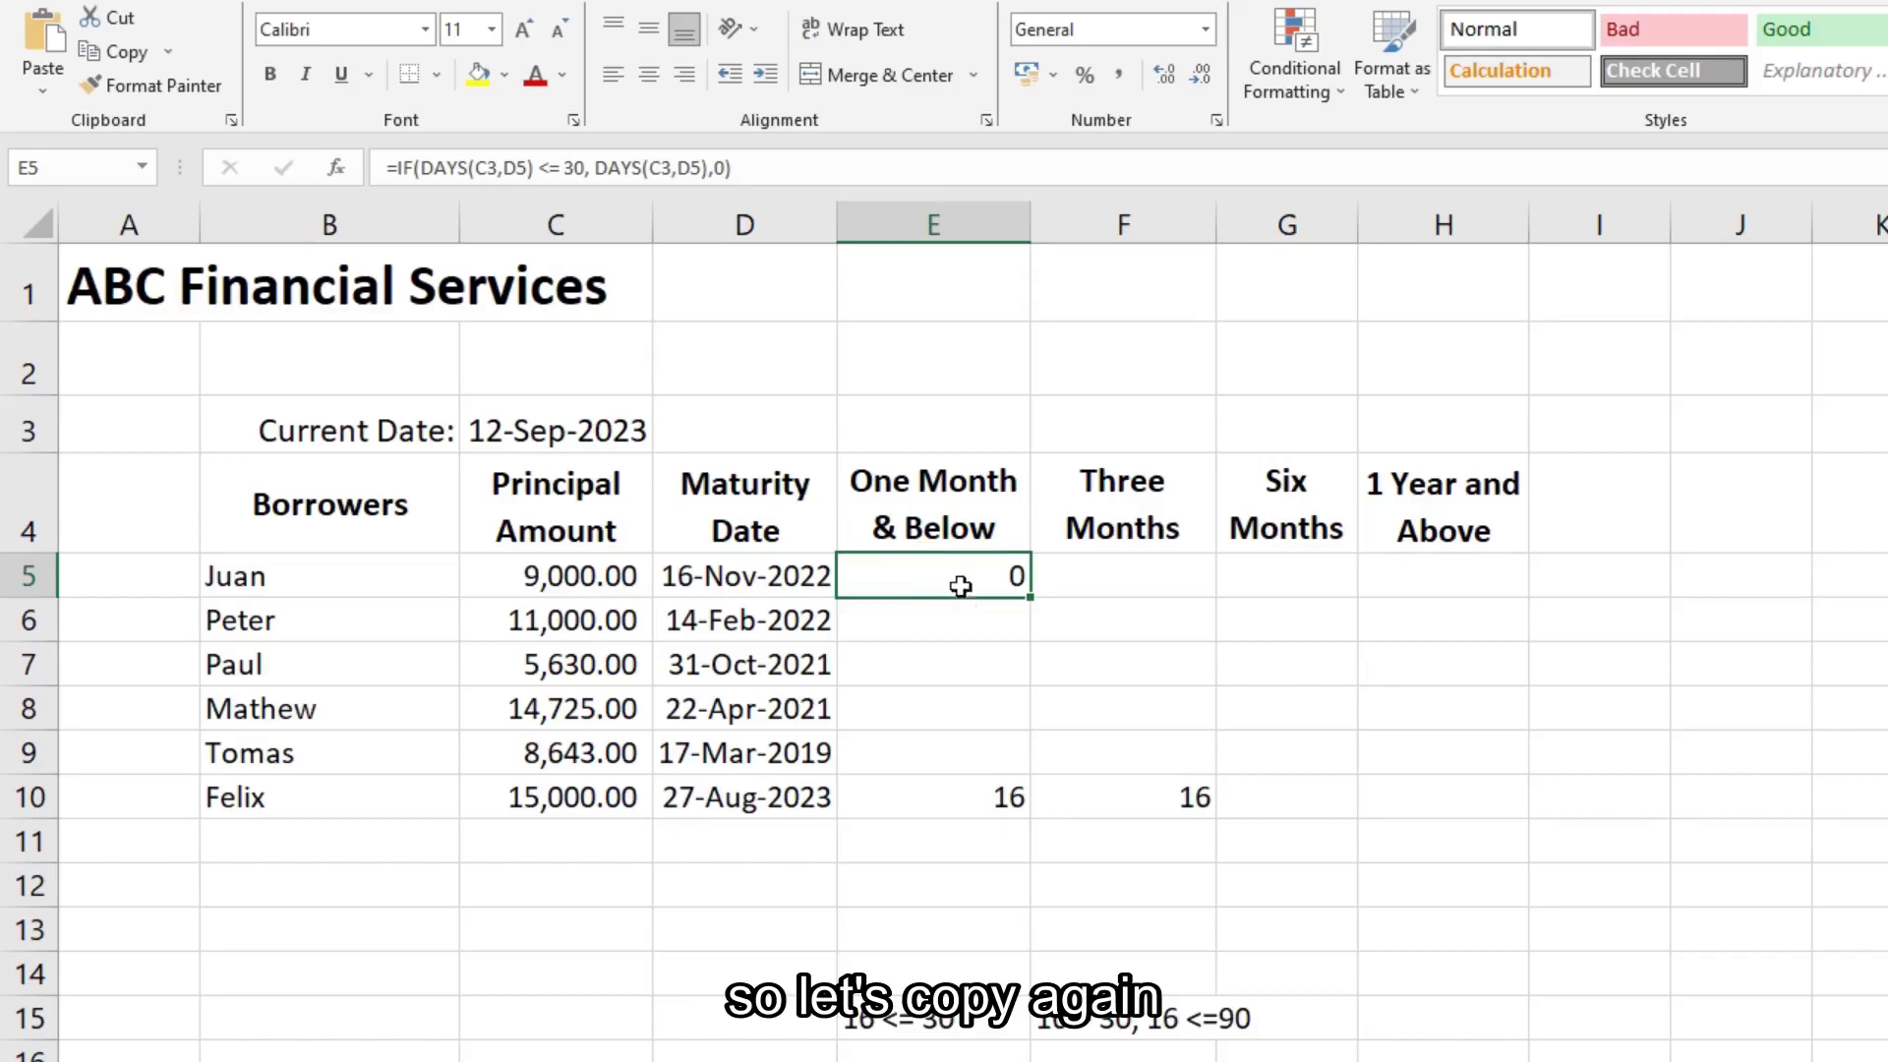
pyautogui.moveTo(758, 165); pyautogui.dragTo(386, 167)
pyautogui.hotkey('ctrl', 'c')
pyautogui.click(125, 54)
pyautogui.press('Escape')
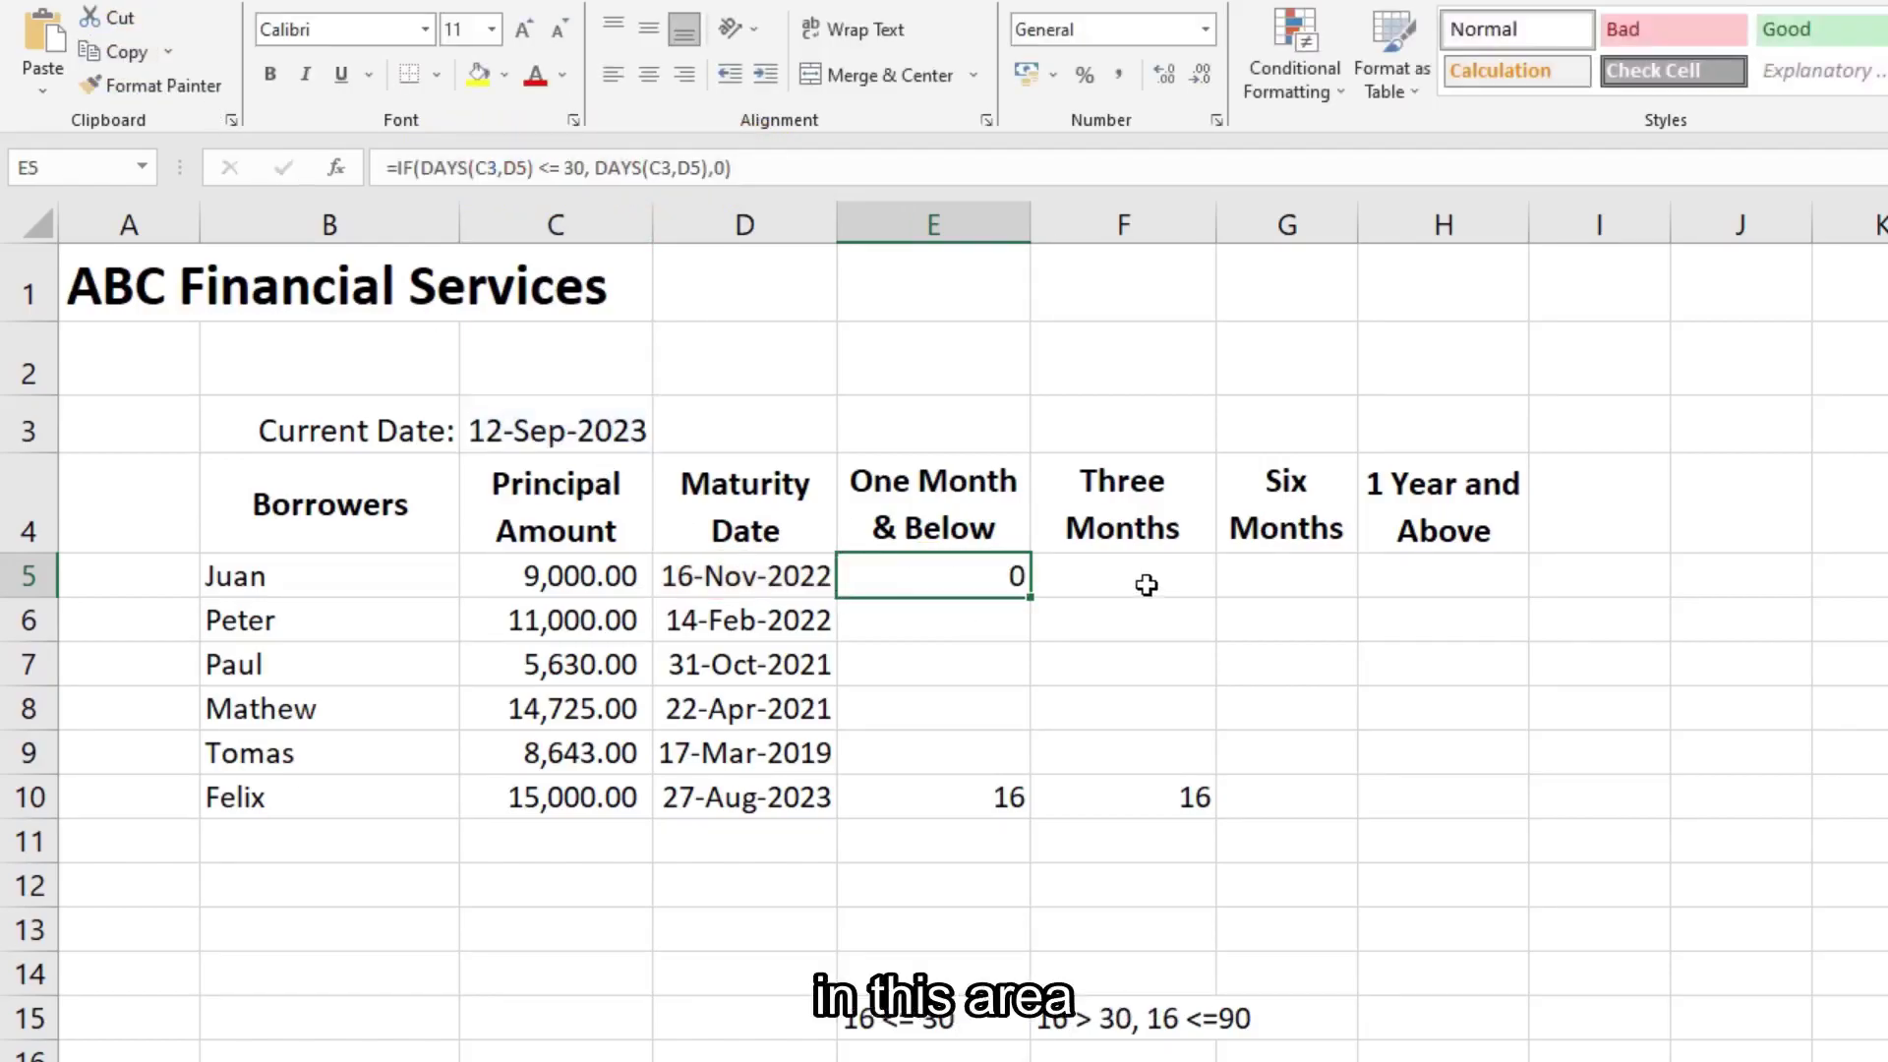
pyautogui.click(1140, 579)
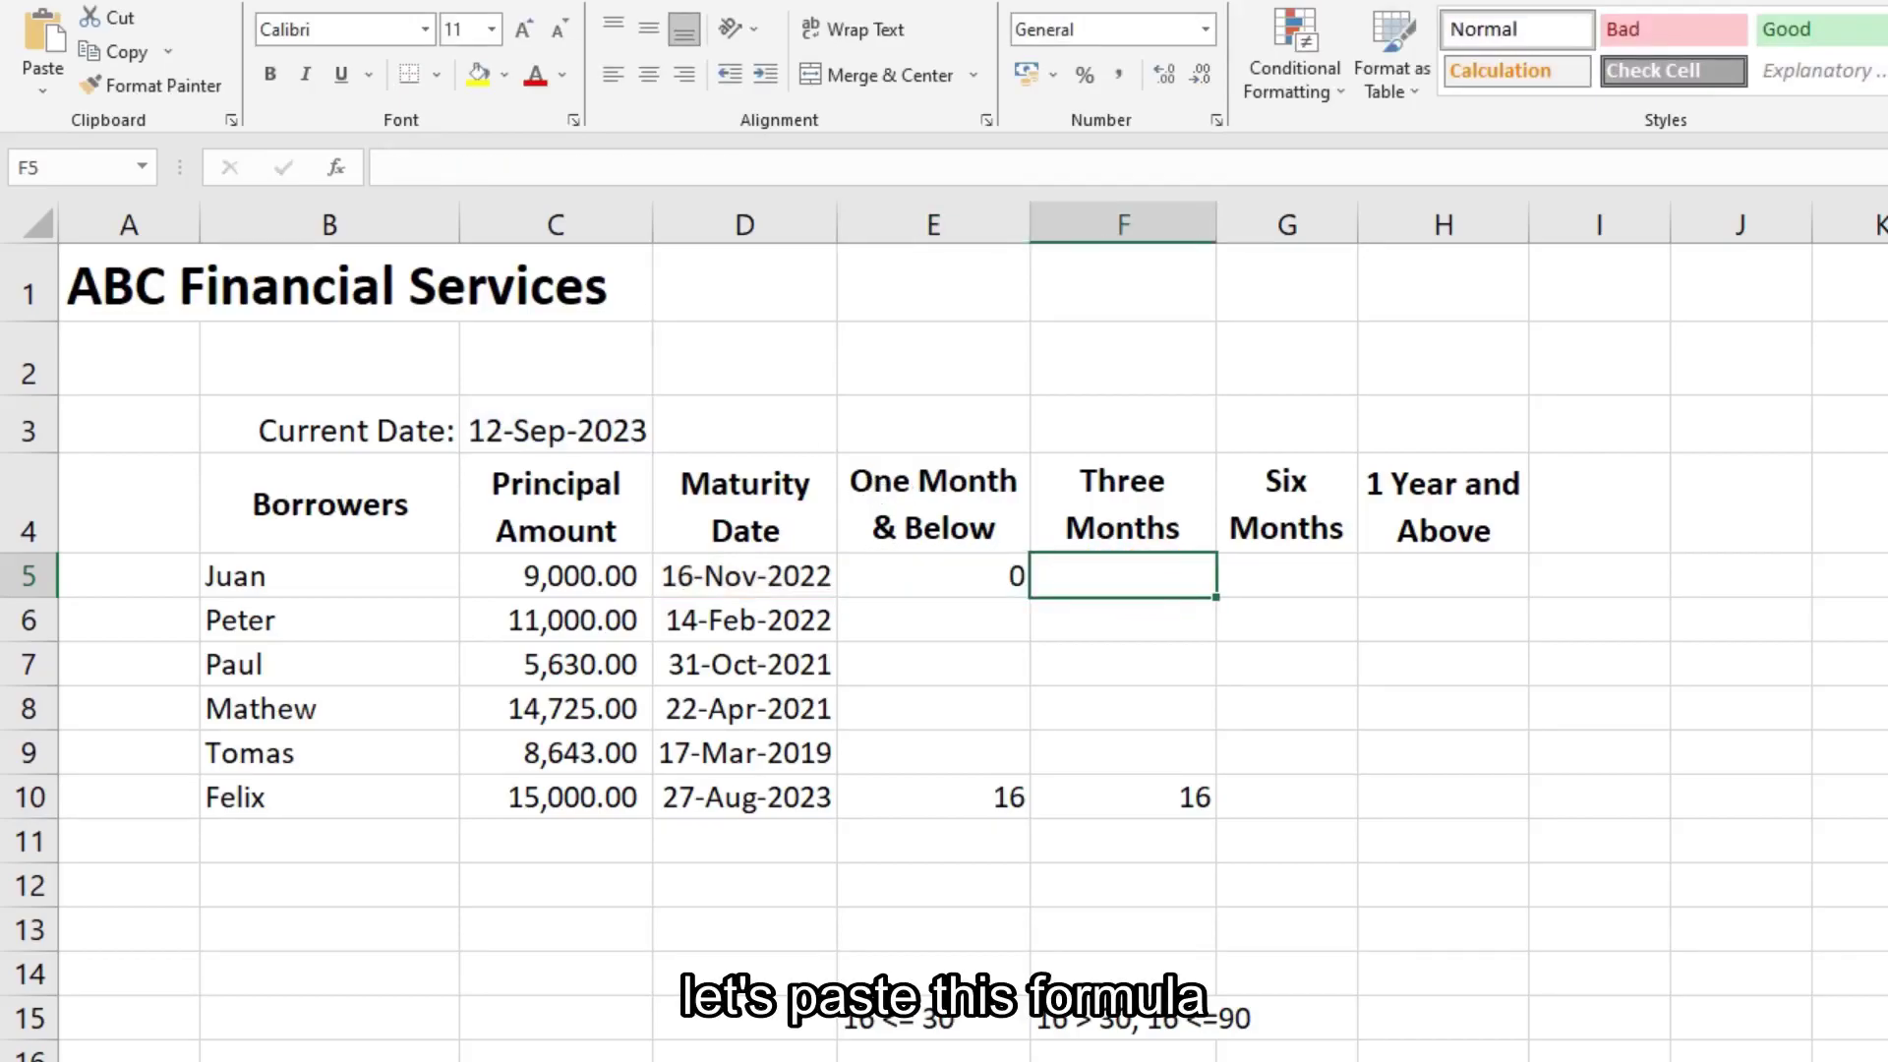
pyautogui.click(385, 168)
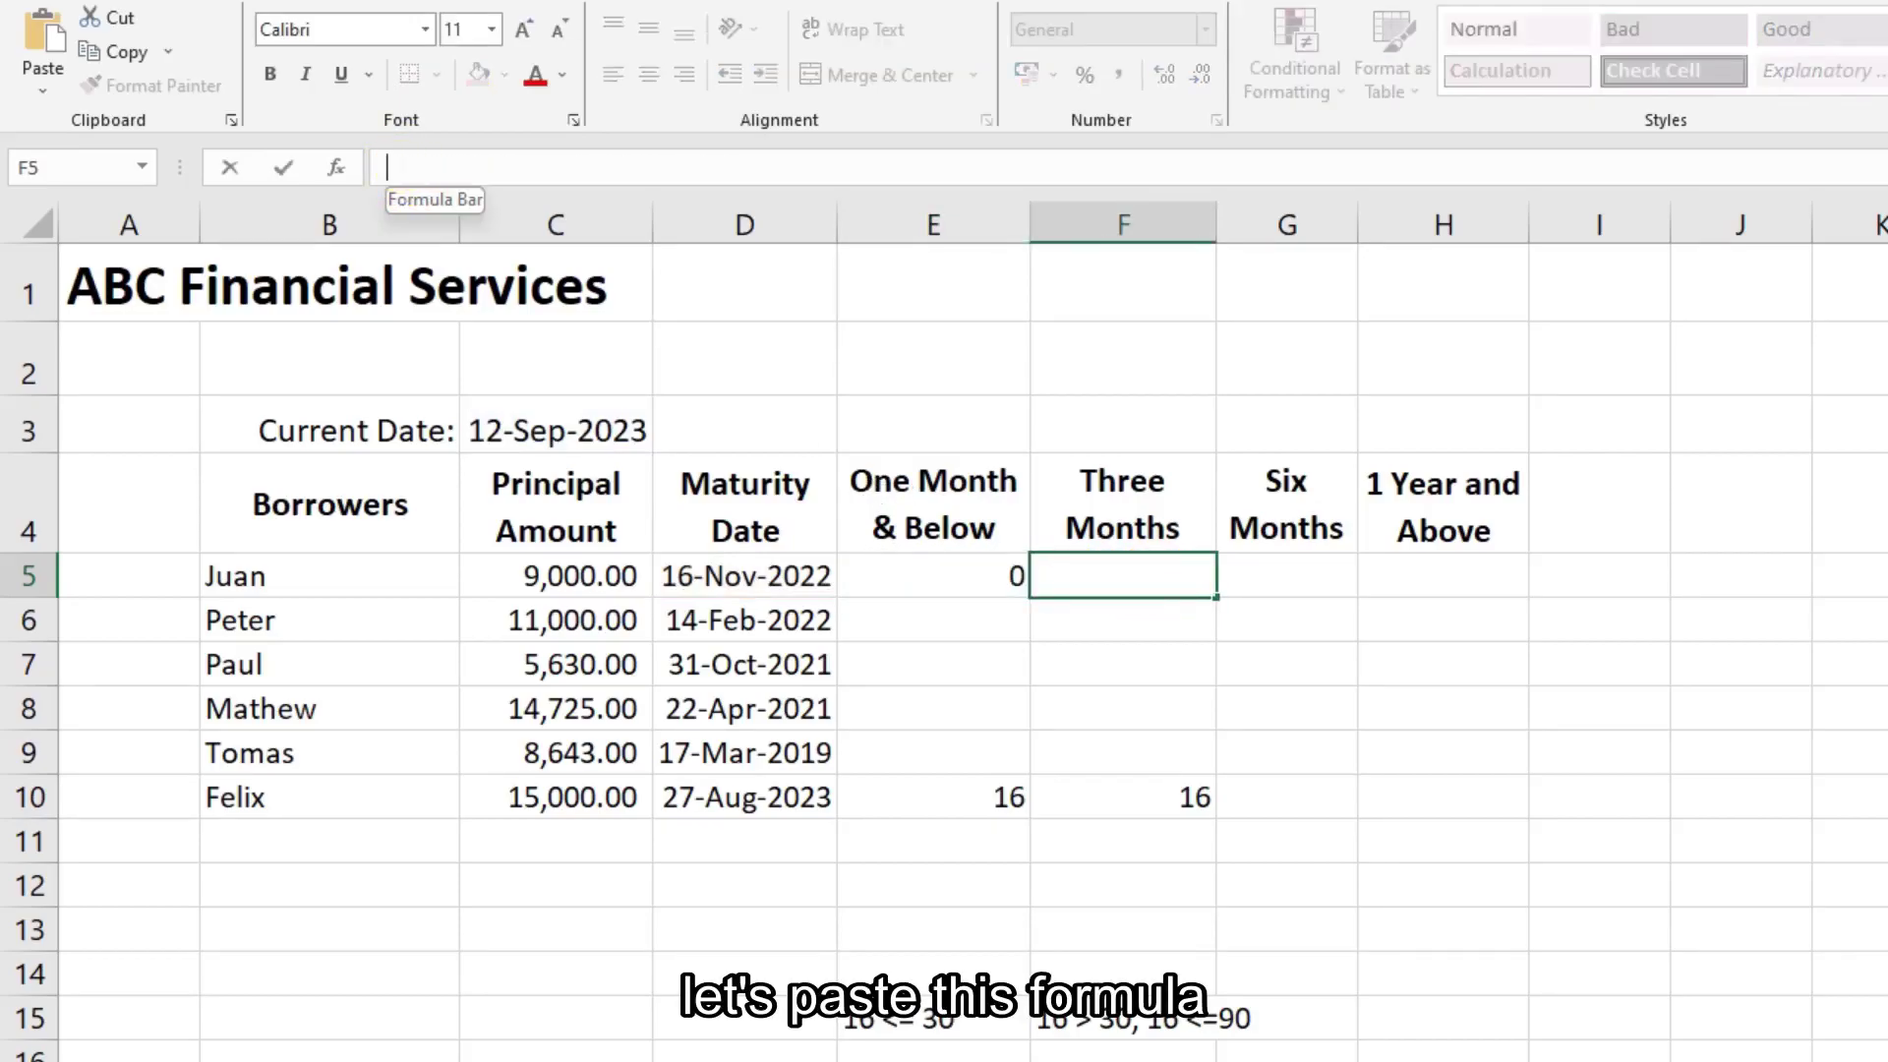
pyautogui.click(44, 34)
pyautogui.press('Return')
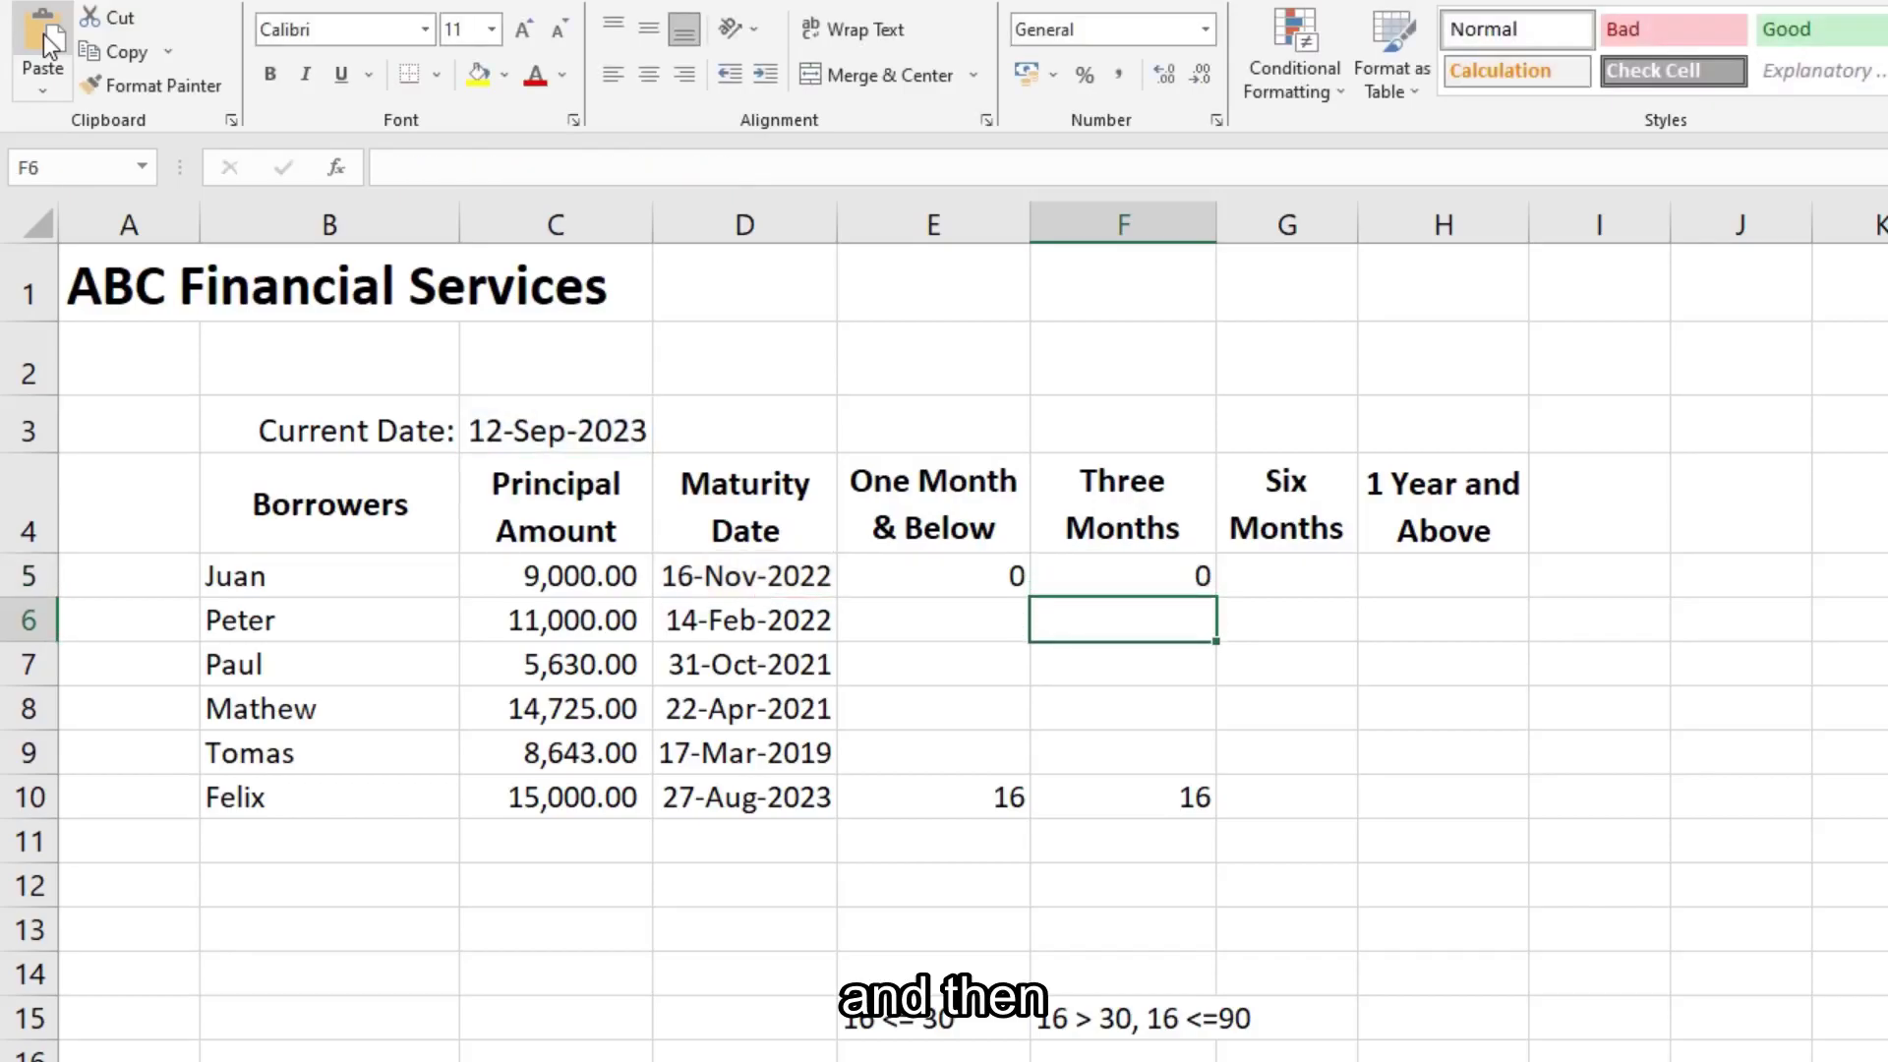
# Insert an opening AND( before the first DAYS call in the logical test of F5's IF formula.
pyautogui.click(1193, 579)
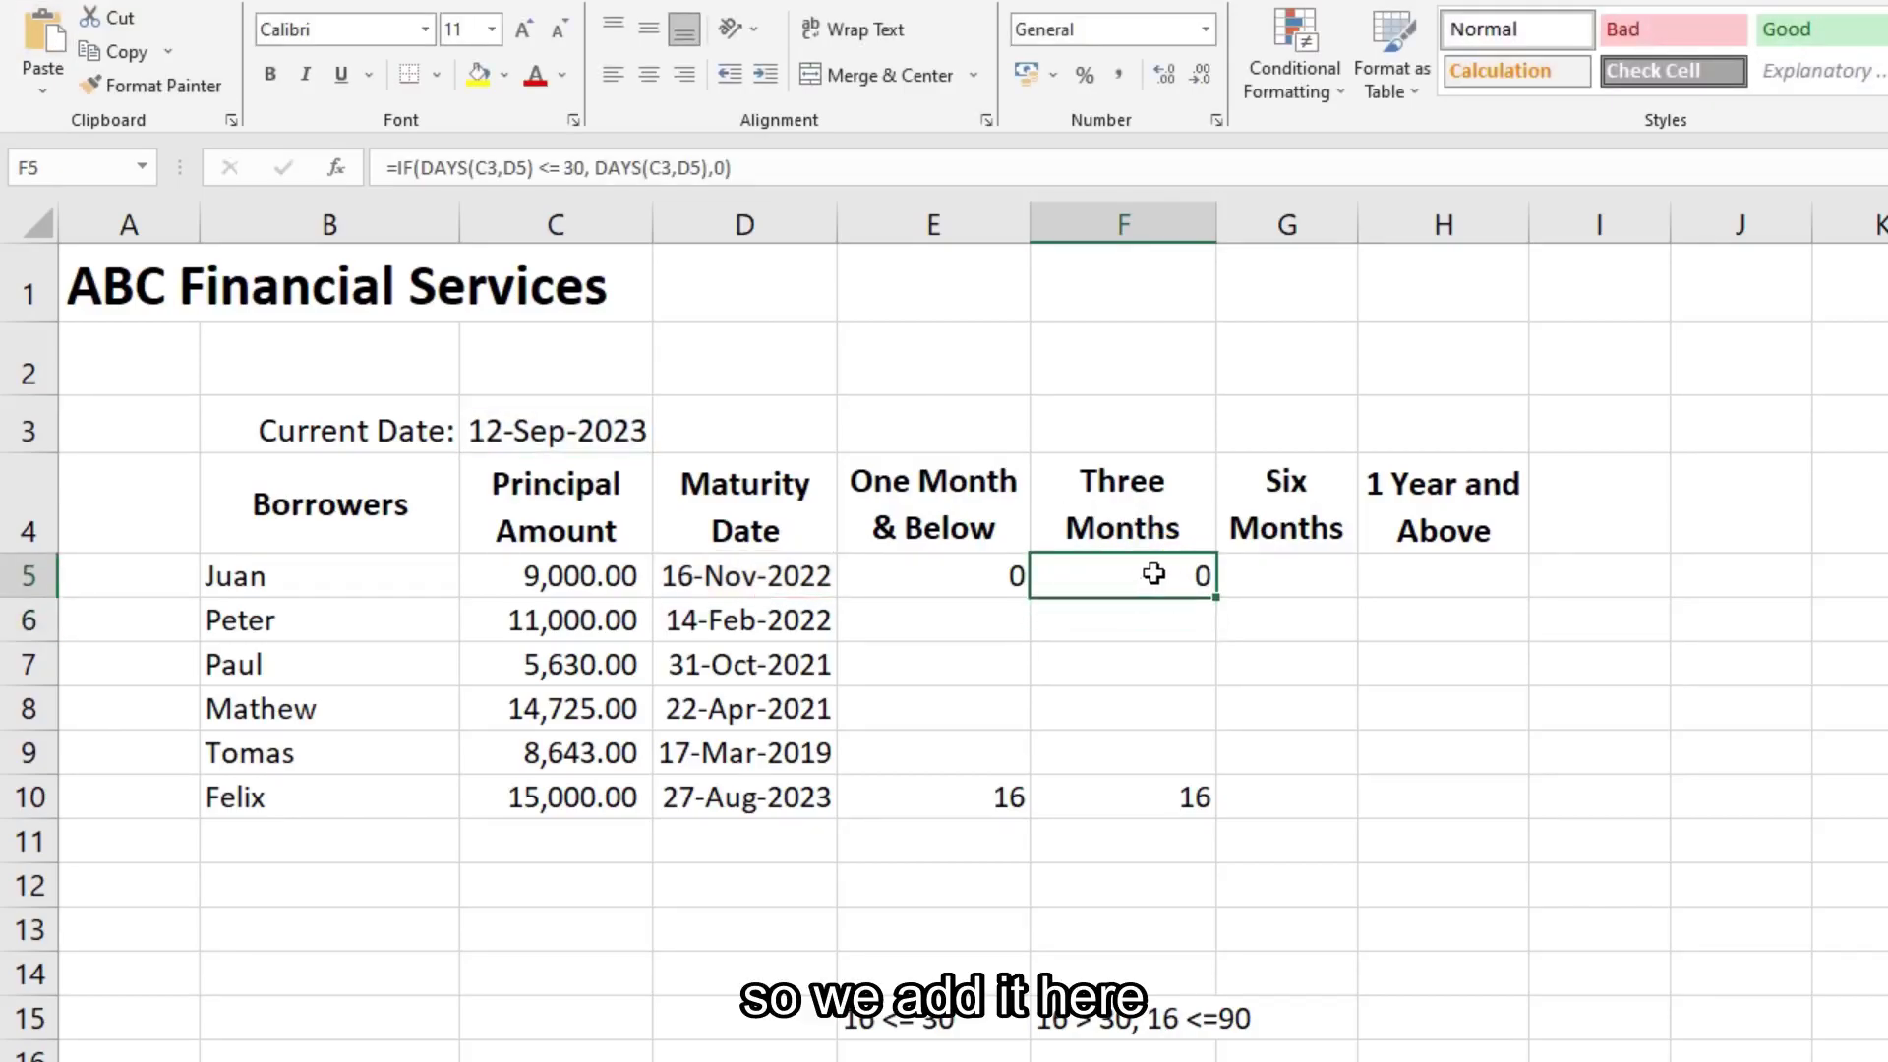
pyautogui.click(420, 167)
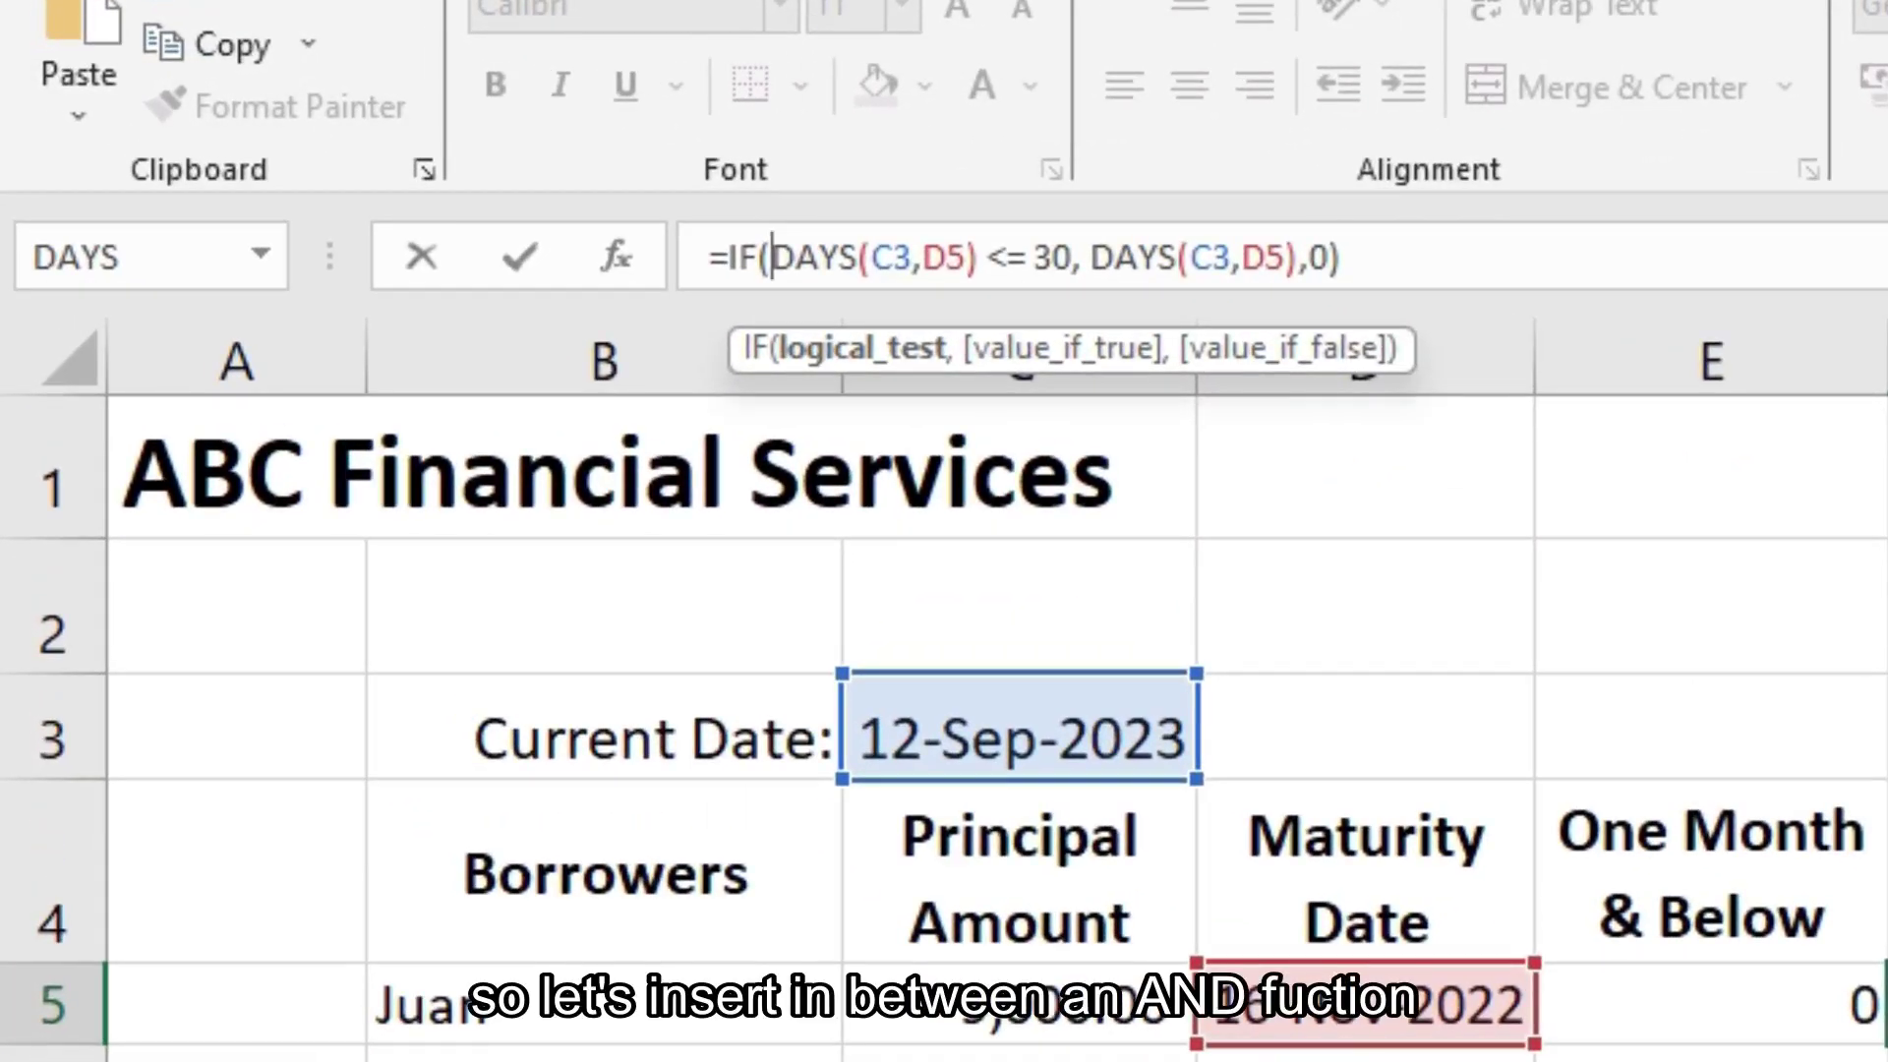
pyautogui.write('AND')
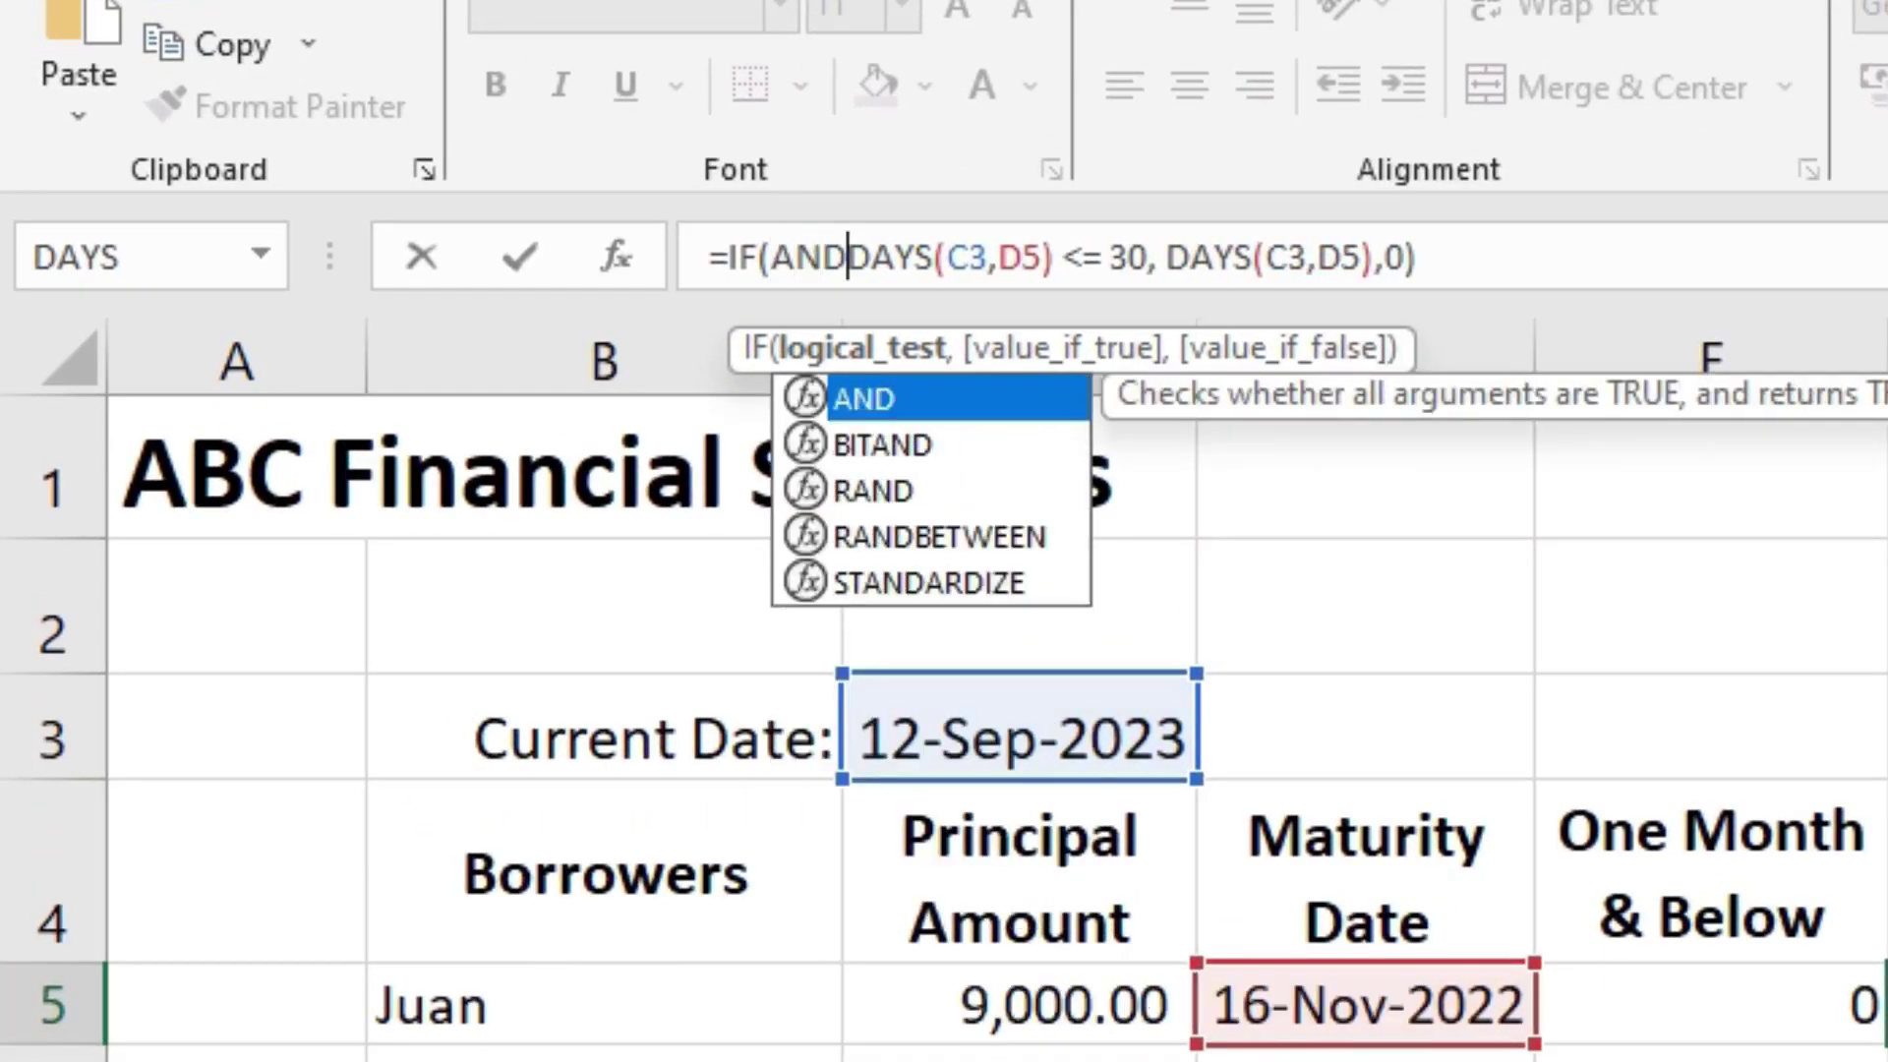
pyautogui.write('(')
# Change the comparison operator of the first condition in F5 so it reads DAYS(C3,D5) > 30.
pyautogui.press('Right')
pyautogui.press('Right')
pyautogui.press('Right')
pyautogui.press('Right')
pyautogui.press('Right')
pyautogui.press('Right')
pyautogui.press('Right')
pyautogui.press('Right')
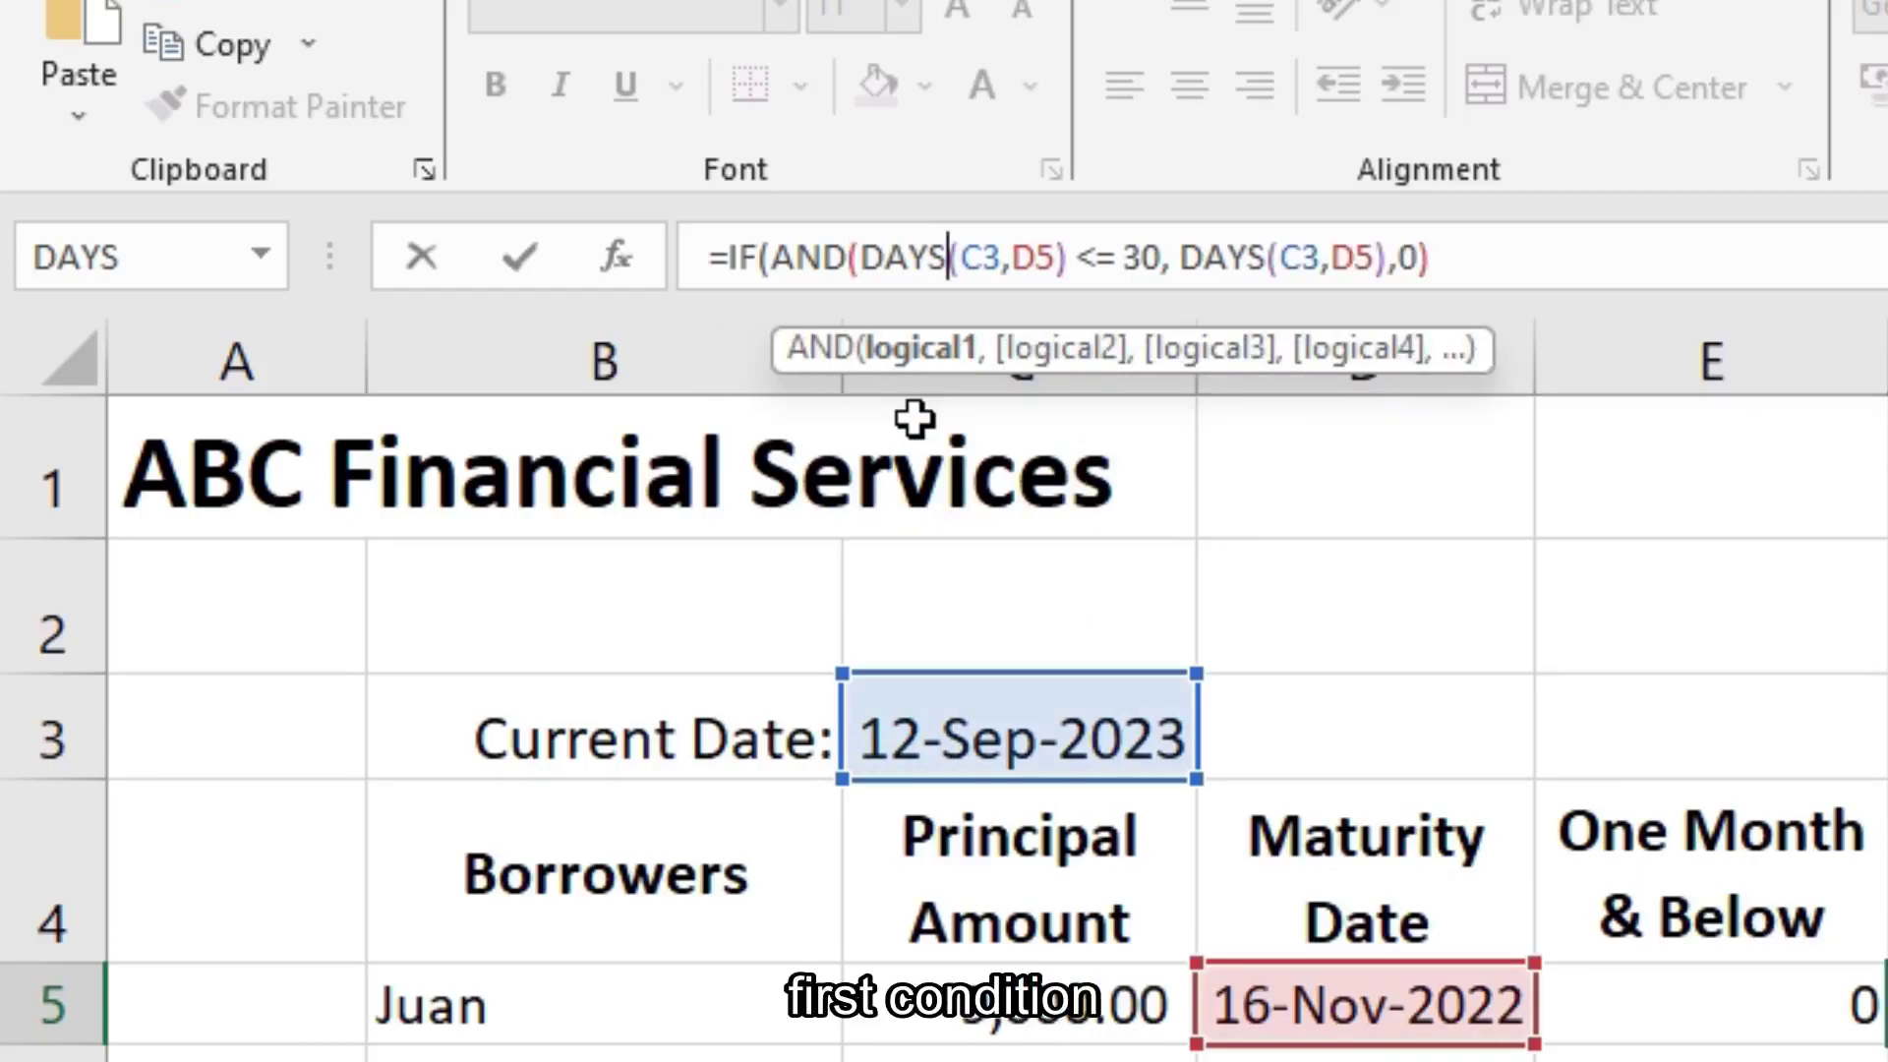
pyautogui.press('Right')
pyautogui.press('Right')
pyautogui.press('Right')
pyautogui.press('Right')
pyautogui.hotkey('shift', 'Right')
pyautogui.hotkey('shift', 'Right')
pyautogui.write('>')
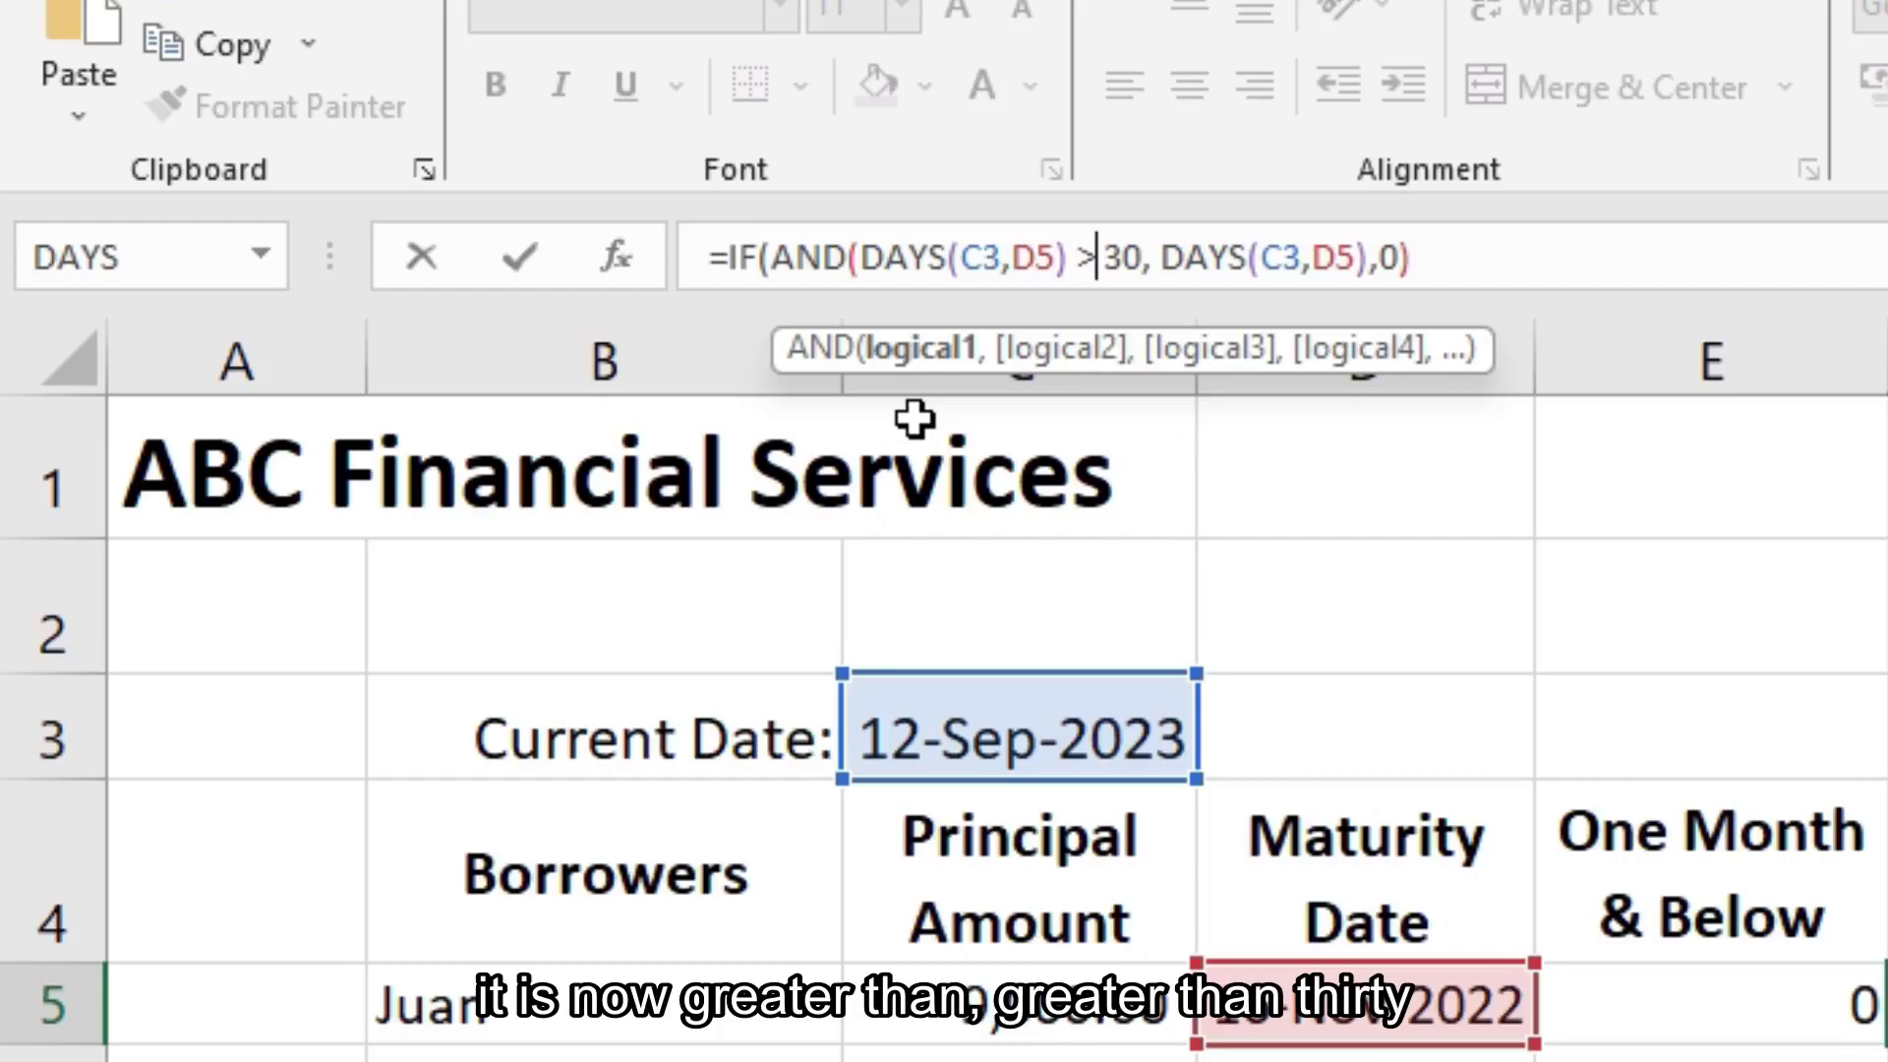
pyautogui.press('Right')
pyautogui.press('Right')
pyautogui.press('Right')
pyautogui.press('Right')
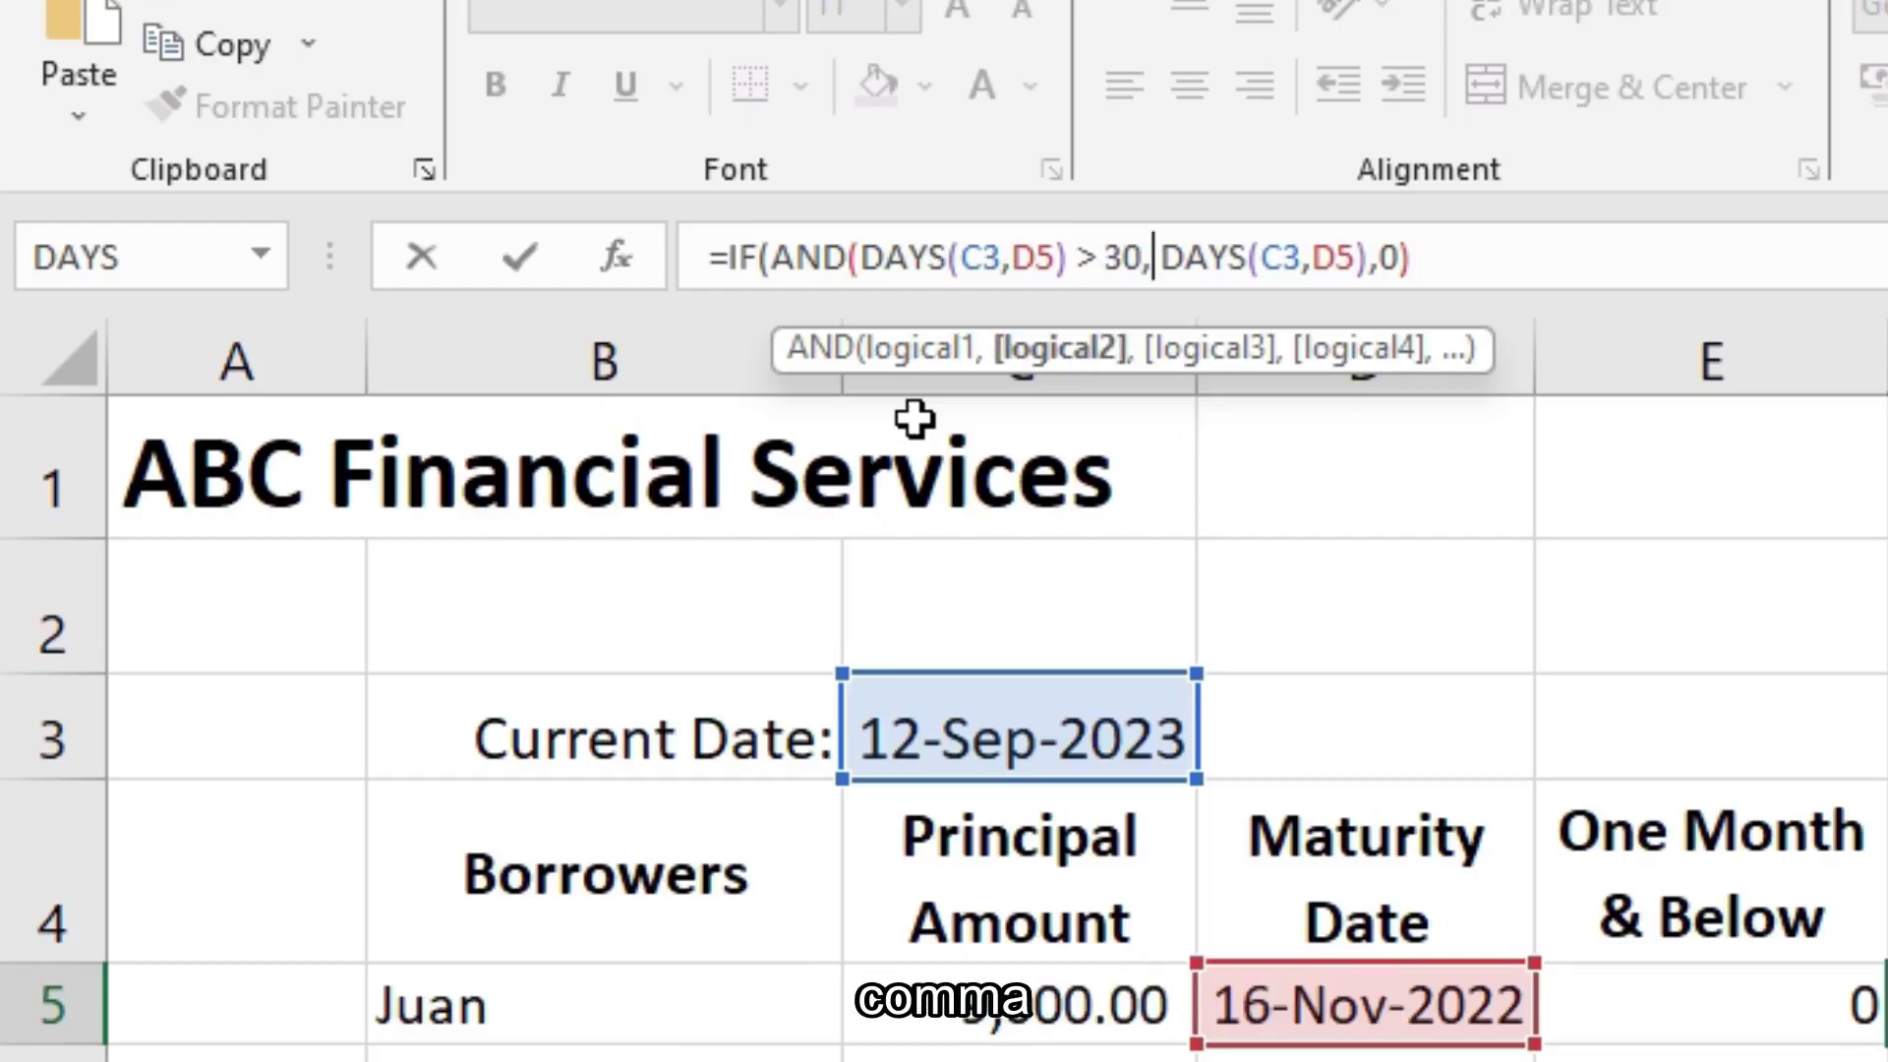
# Duplicate DAYS(C3,D5) from the first condition as the start of AND's second argument, after the comma following 30.
pyautogui.press('Left')
pyautogui.press('Left')
pyautogui.press('Left')
pyautogui.press('Left')
pyautogui.press('Left')
pyautogui.press('Left')
pyautogui.press('Left')
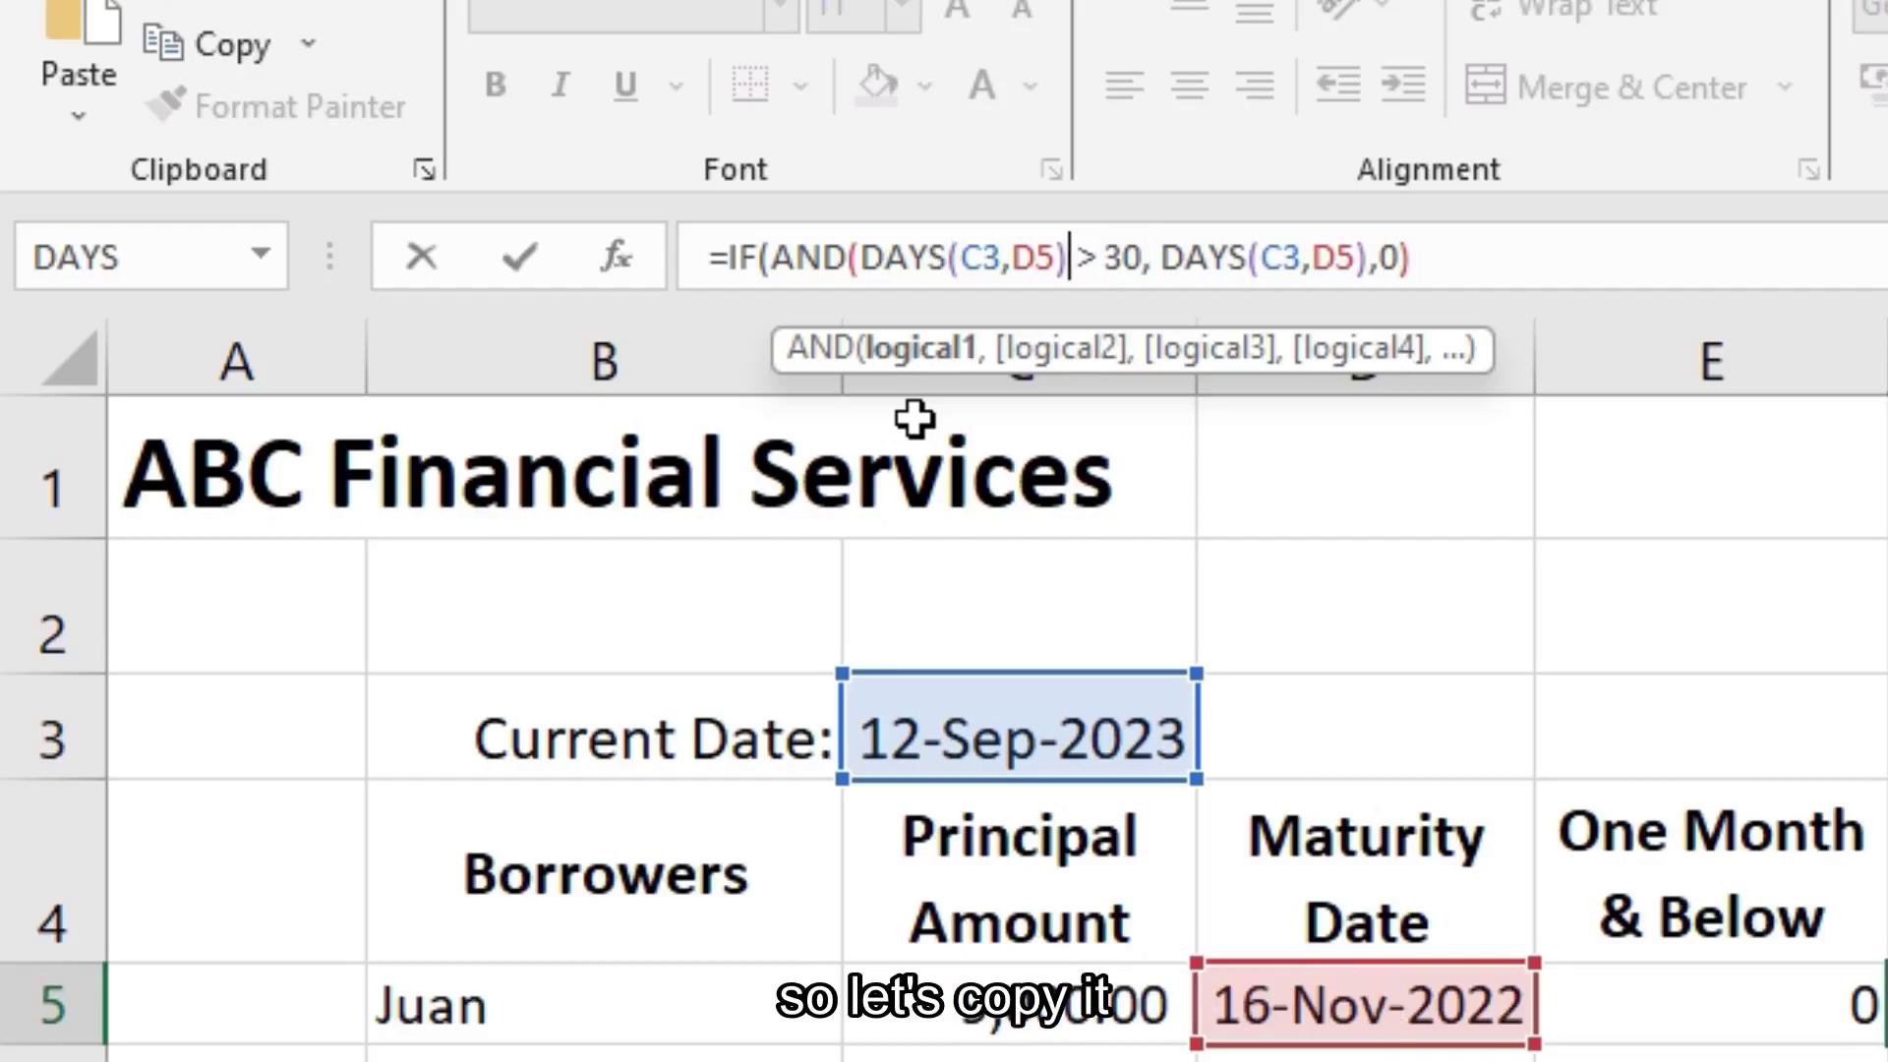
pyautogui.hotkey('shift', 'Left')
pyautogui.hotkey('shift', 'Left')
pyautogui.hotkey('shift', 'Left')
pyautogui.hotkey('shift', 'Left')
pyautogui.hotkey('shift', 'Left')
pyautogui.hotkey('shift', 'Left')
pyautogui.hotkey('shift', 'Left')
pyautogui.hotkey('shift', 'Left')
pyautogui.hotkey('shift', 'Left')
pyautogui.hotkey('shift', 'Left')
pyautogui.hotkey('ctrl', 'c')
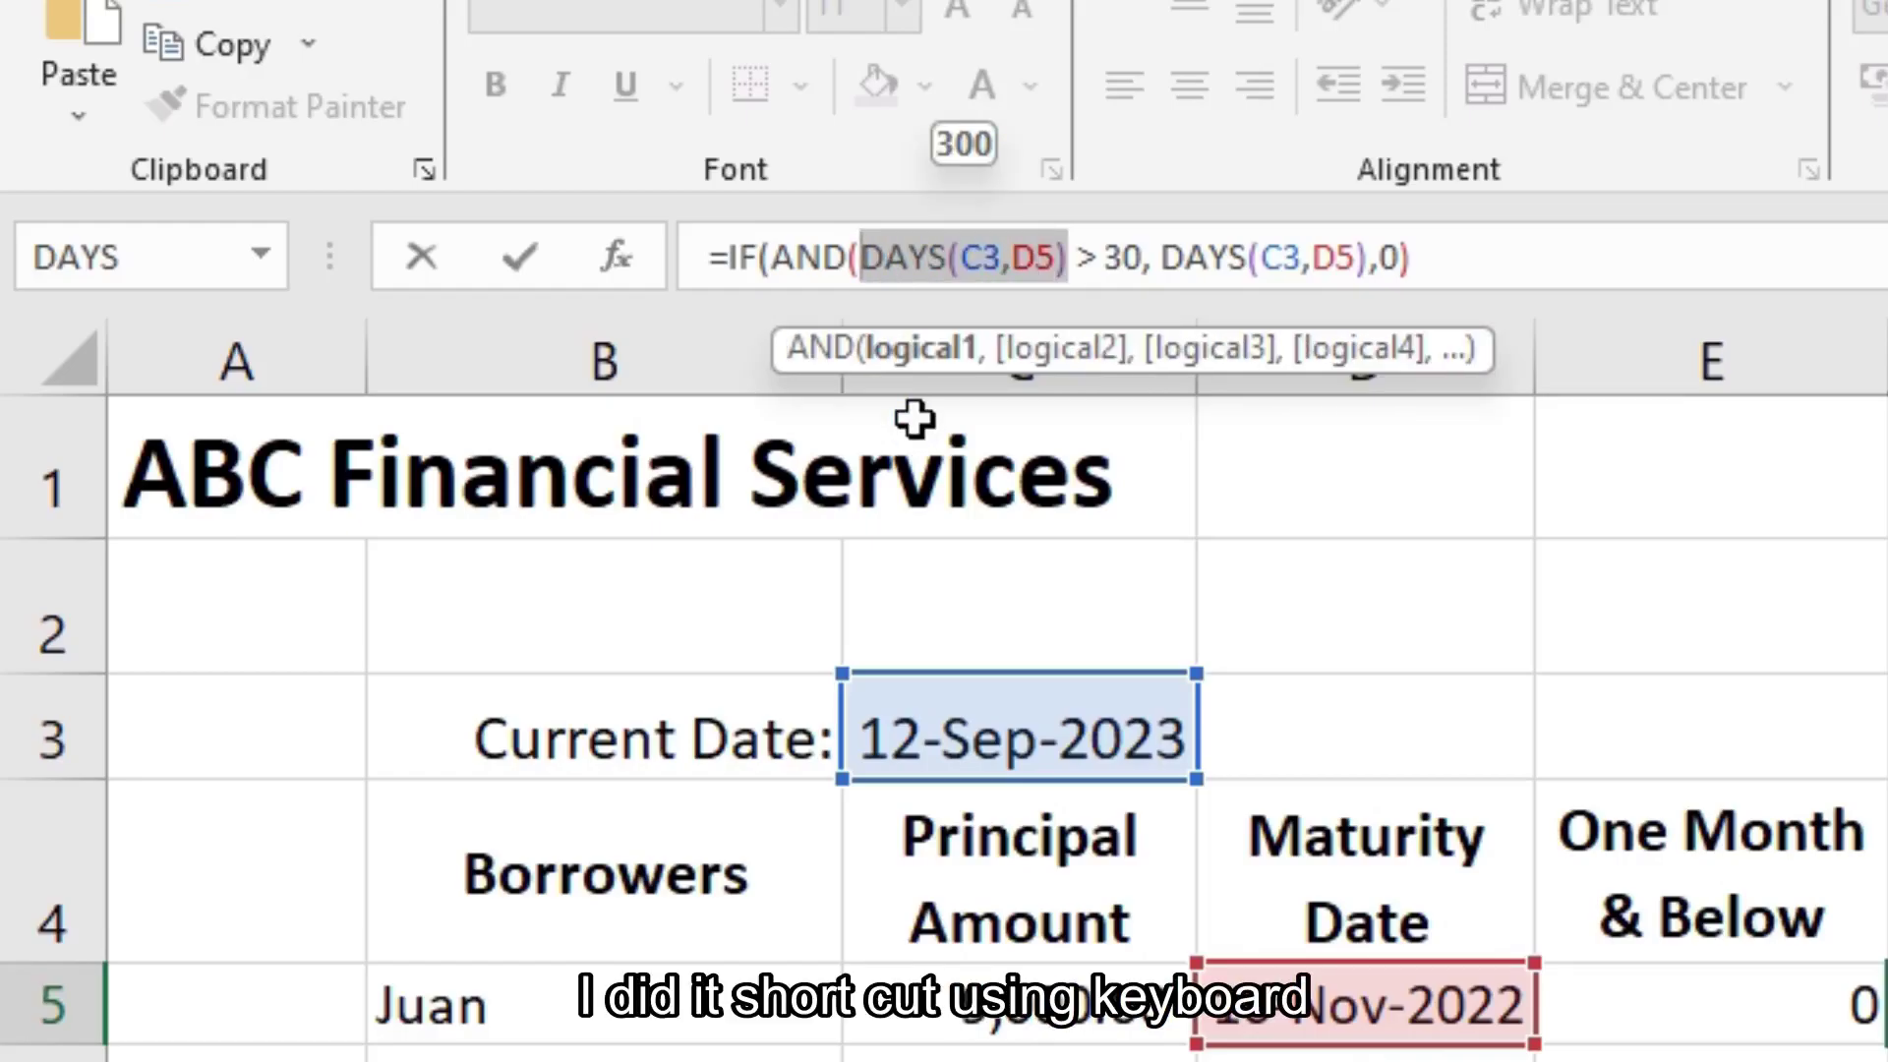
pyautogui.press('Right')
pyautogui.press('Right')
pyautogui.press('Right')
pyautogui.press('Right')
pyautogui.press('Right')
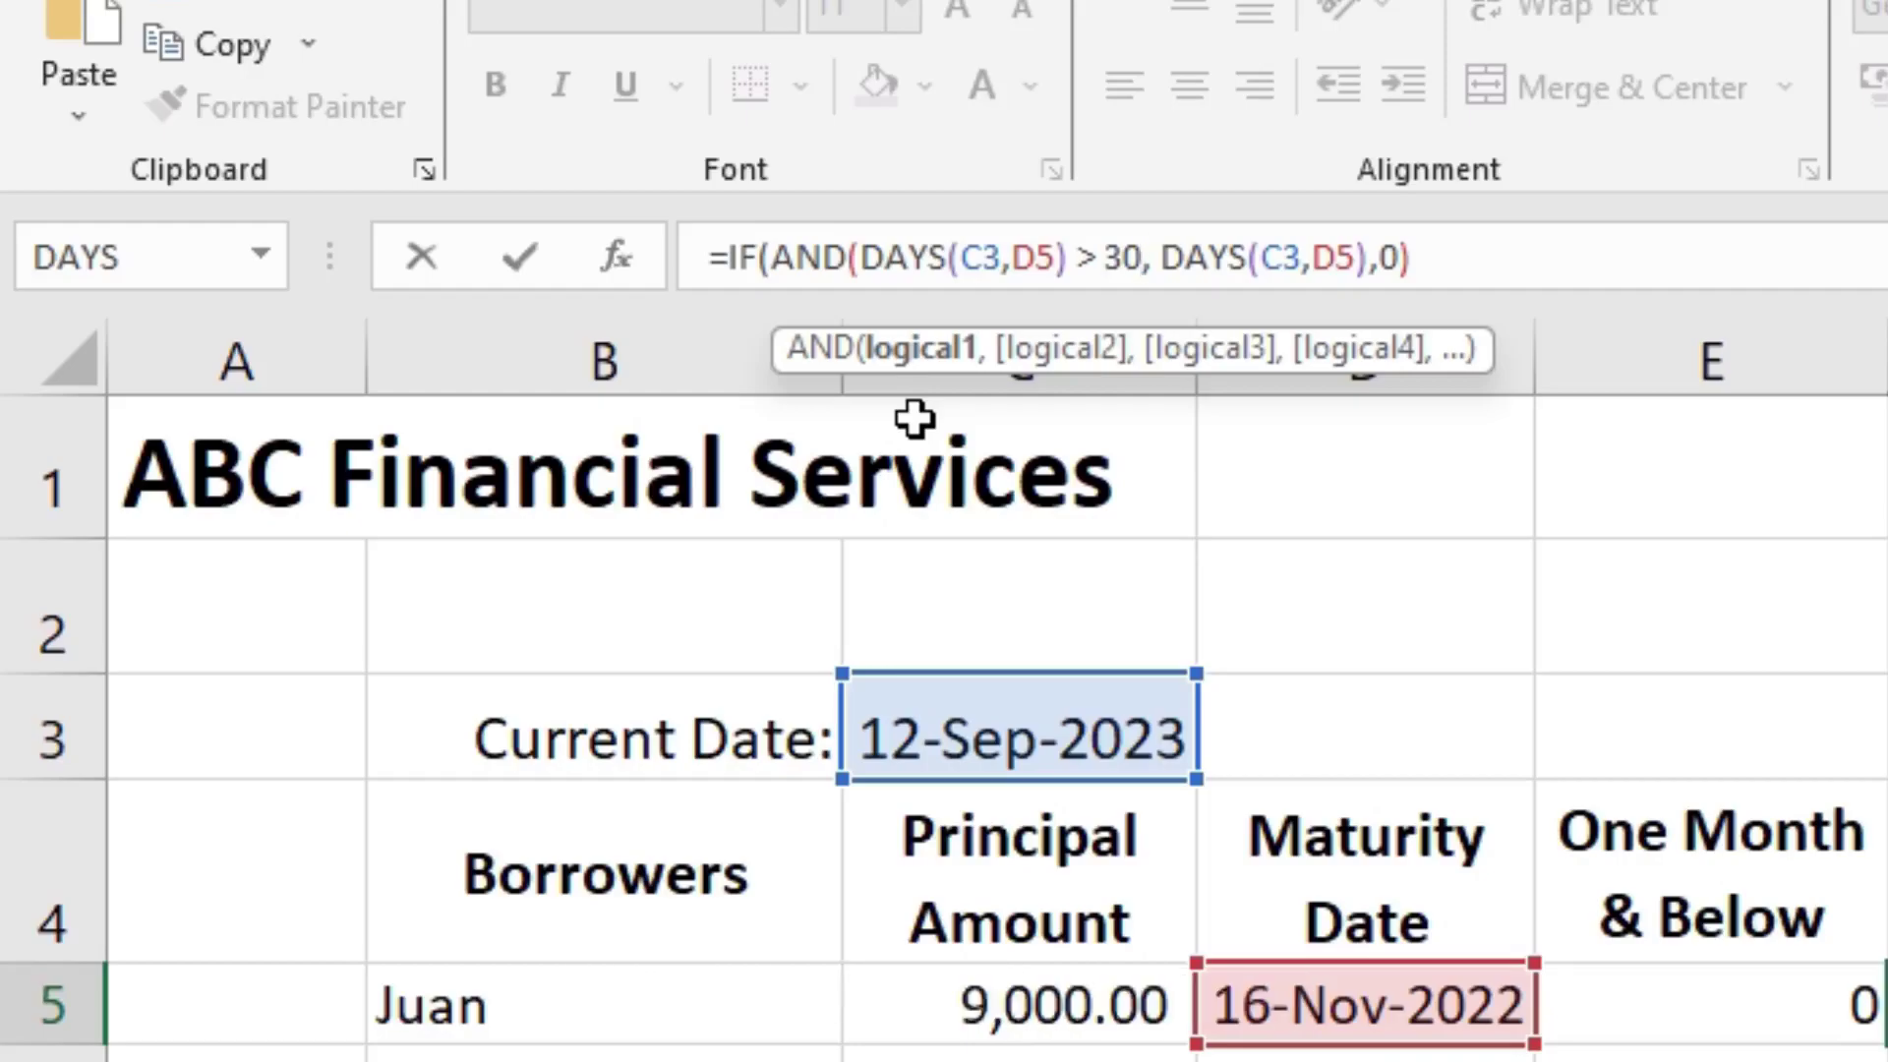
pyautogui.press('Right')
pyautogui.press('Right')
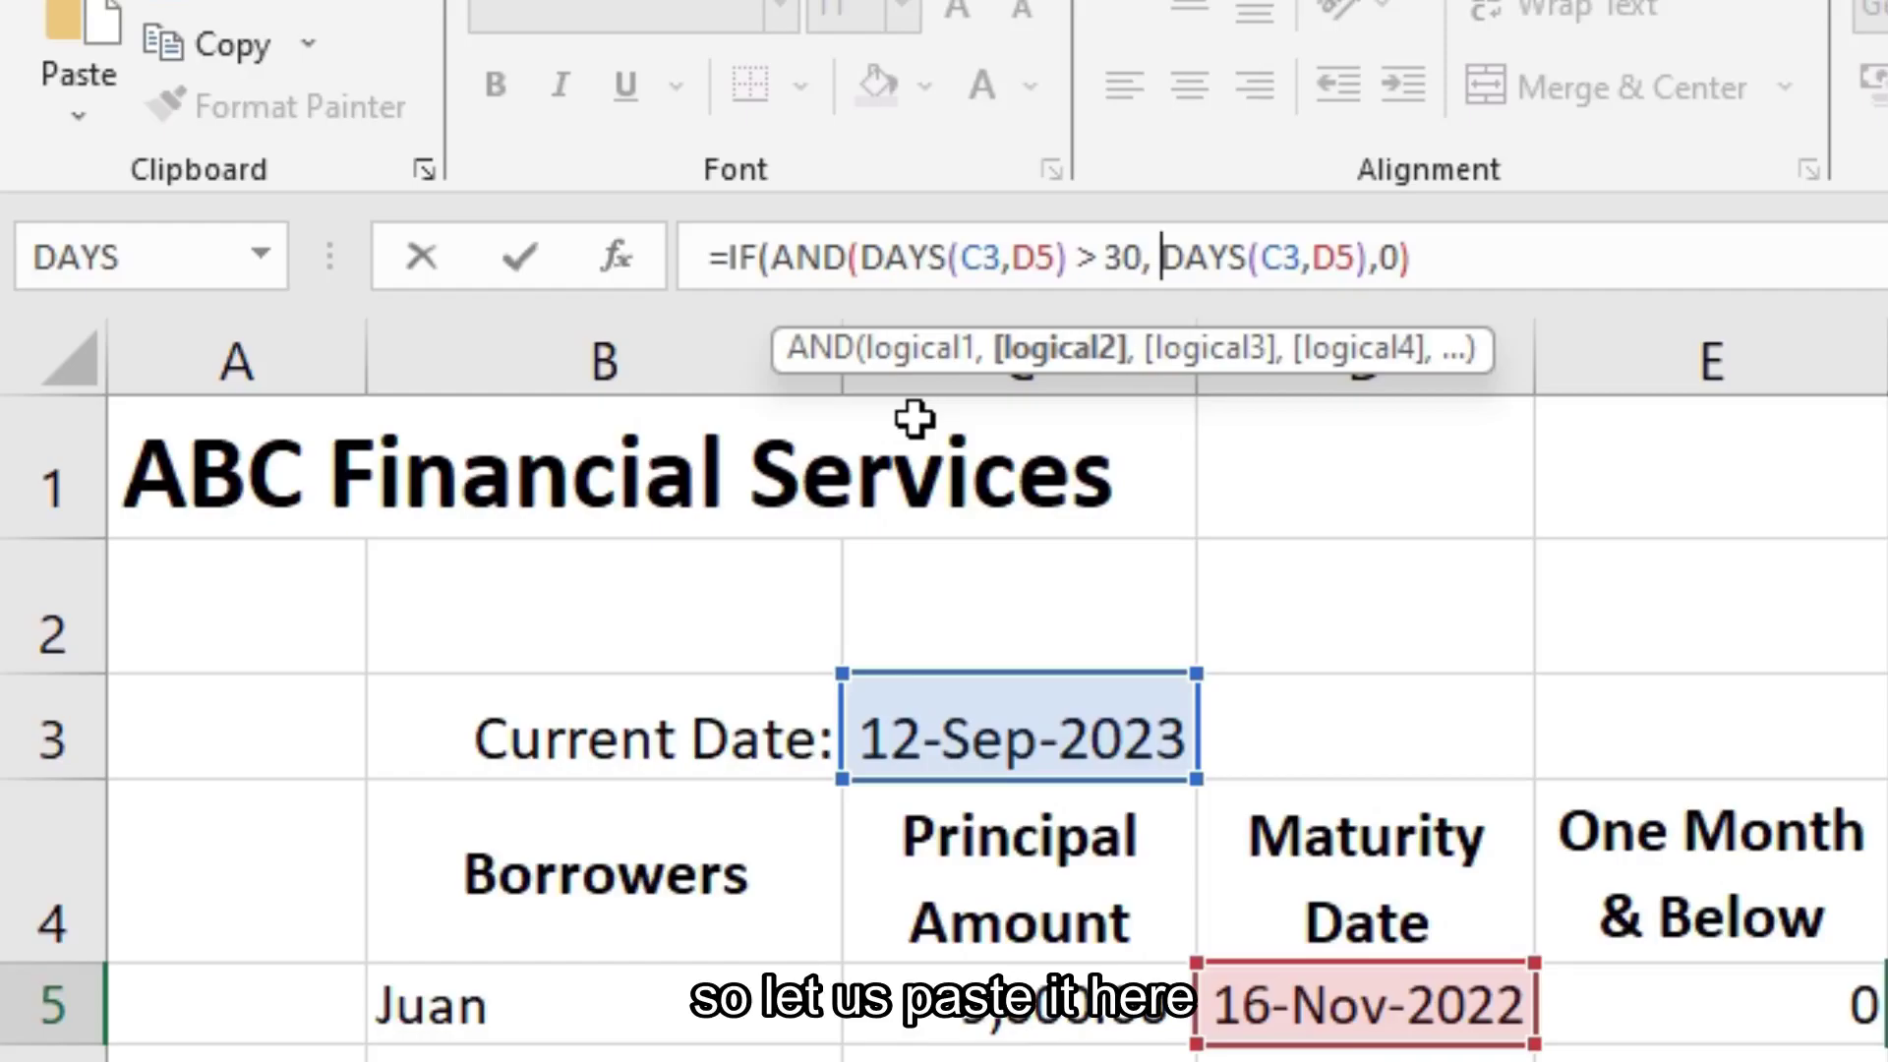
pyautogui.hotkey('ctrl', 'v')
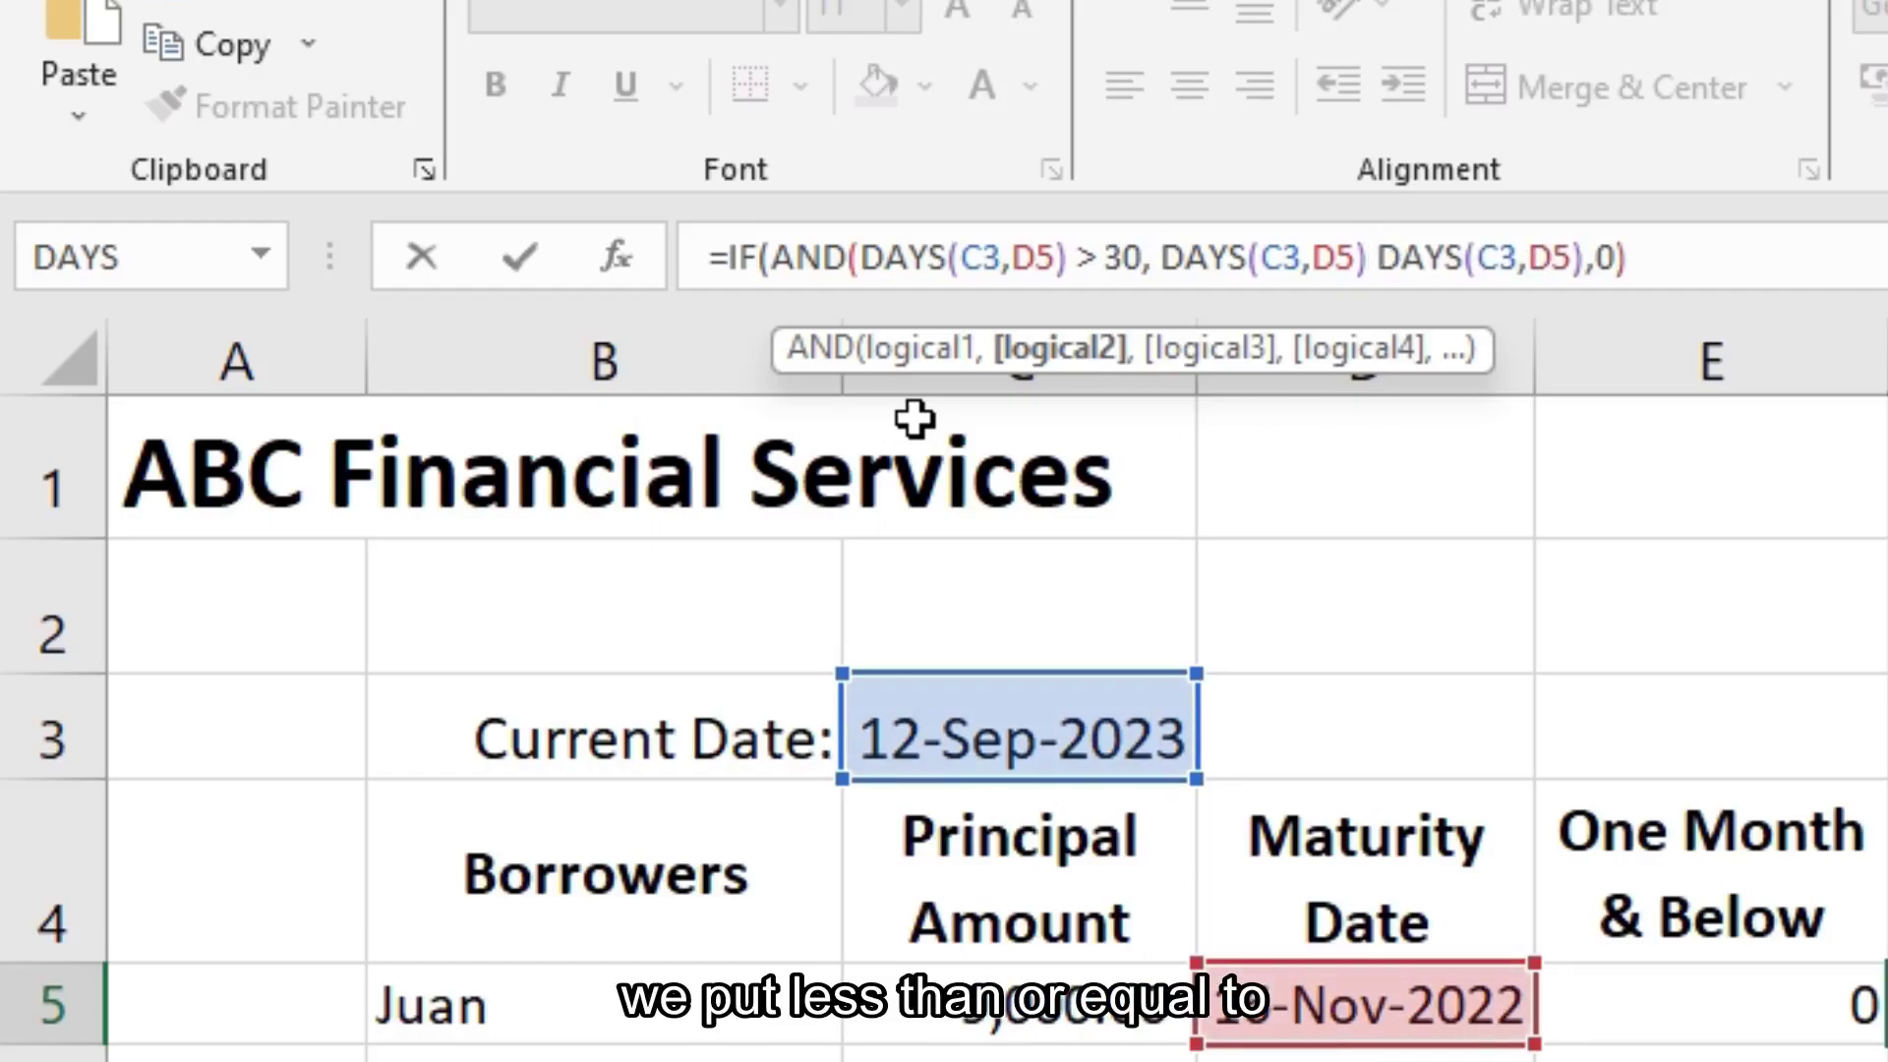
# Complete the second condition with <= 90, close the AND function, separate it from the value-if-true with a comma, and commit F5's formula.
pyautogui.write('<=')
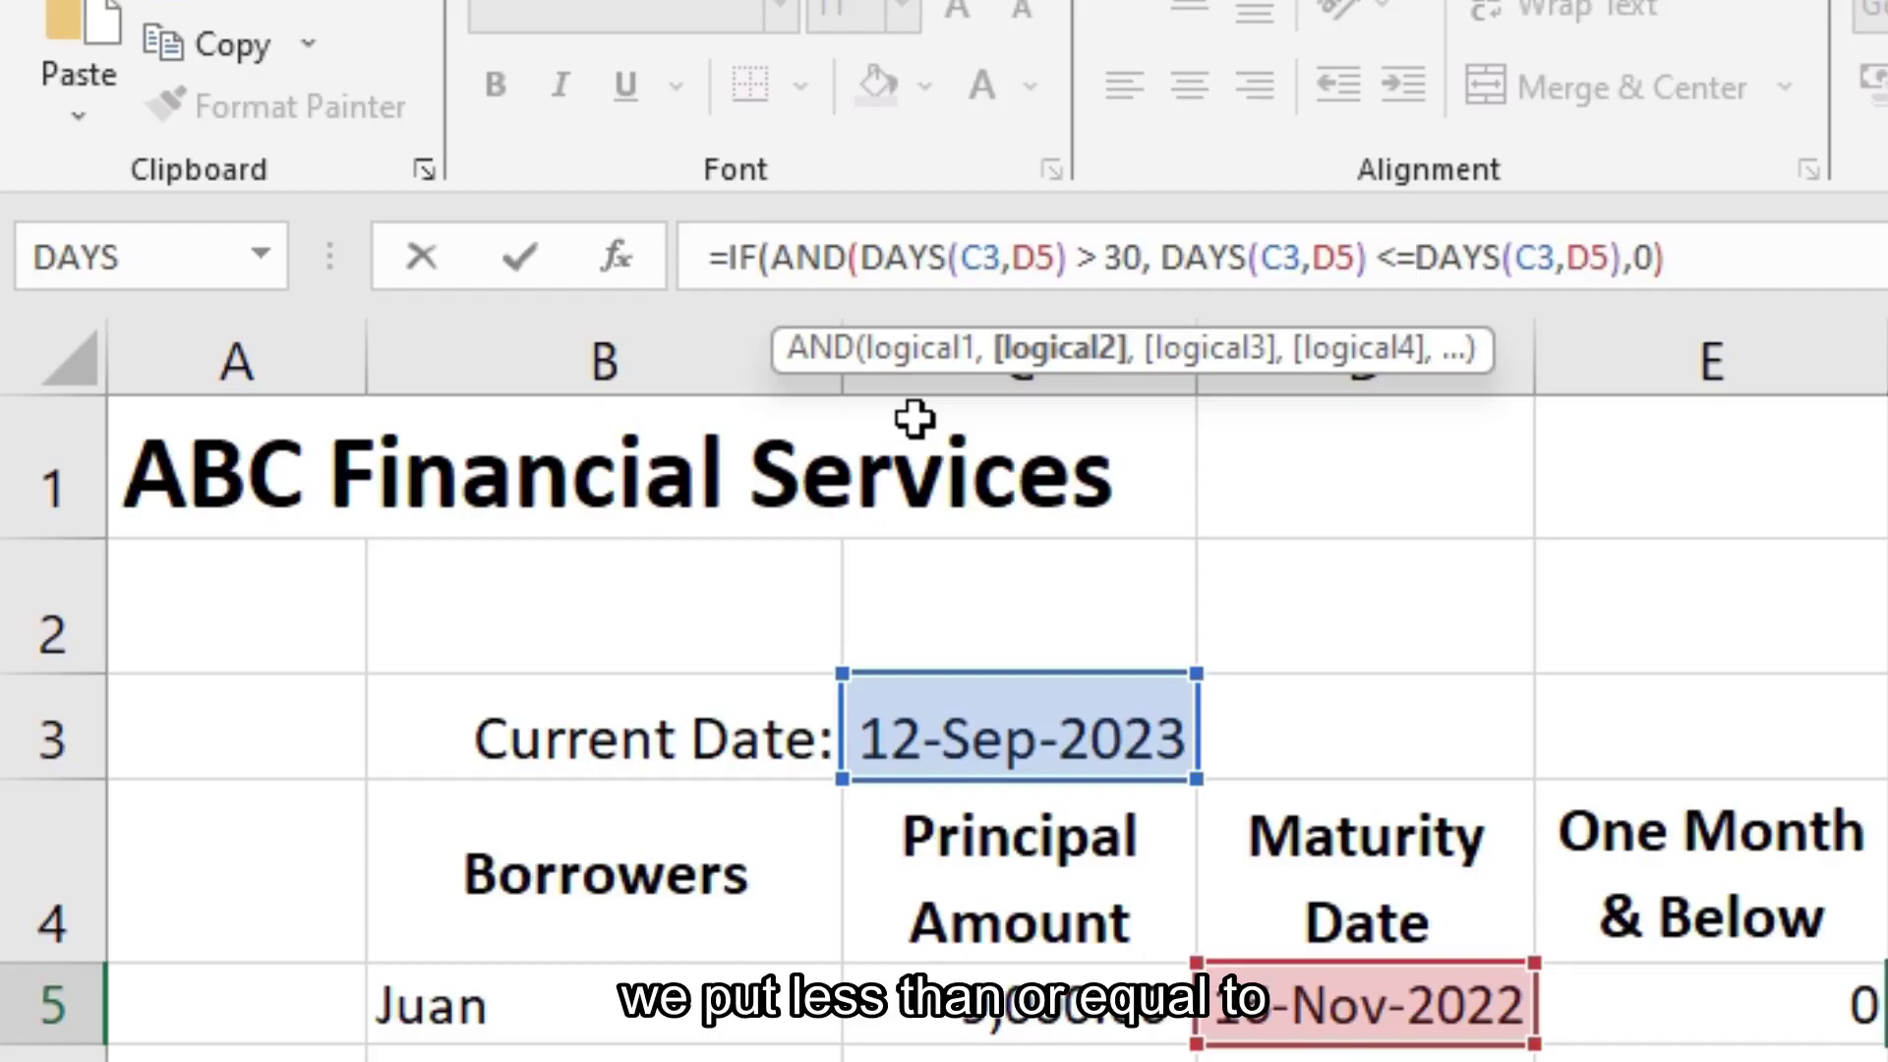
pyautogui.write(' 90')
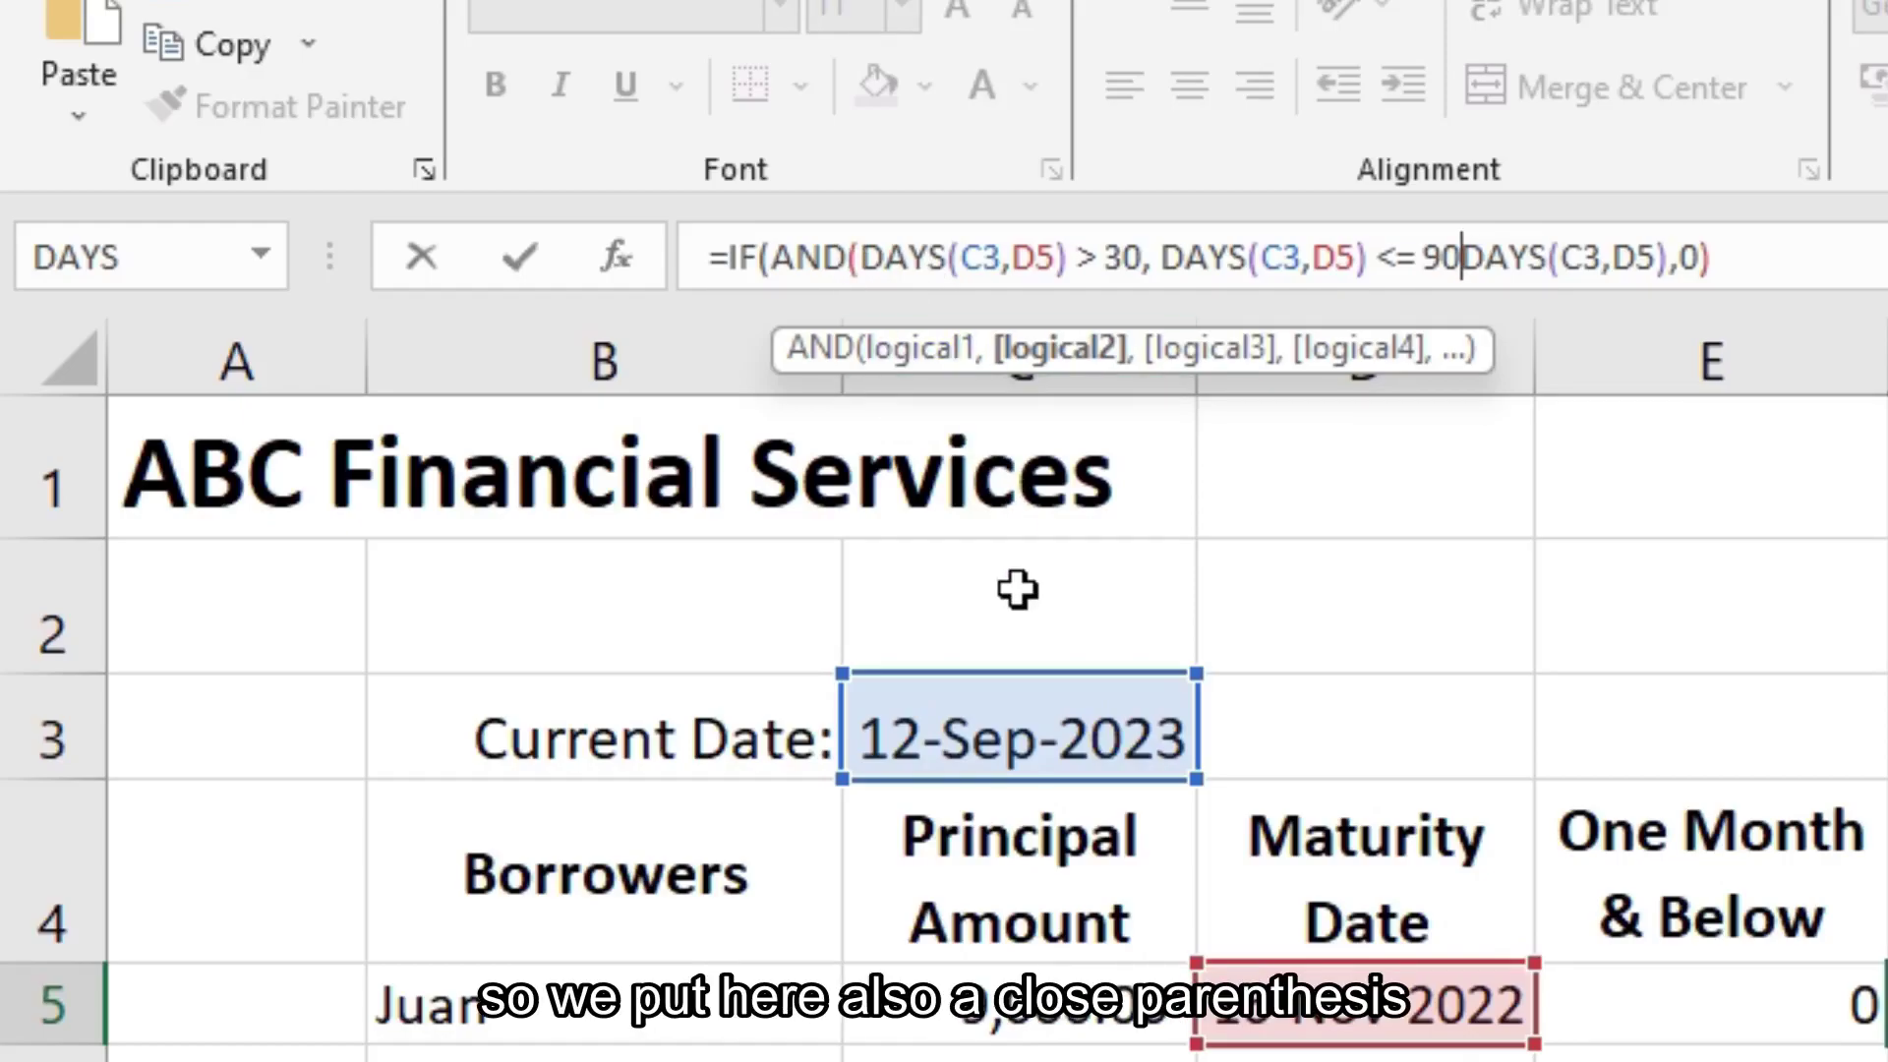
pyautogui.write(')')
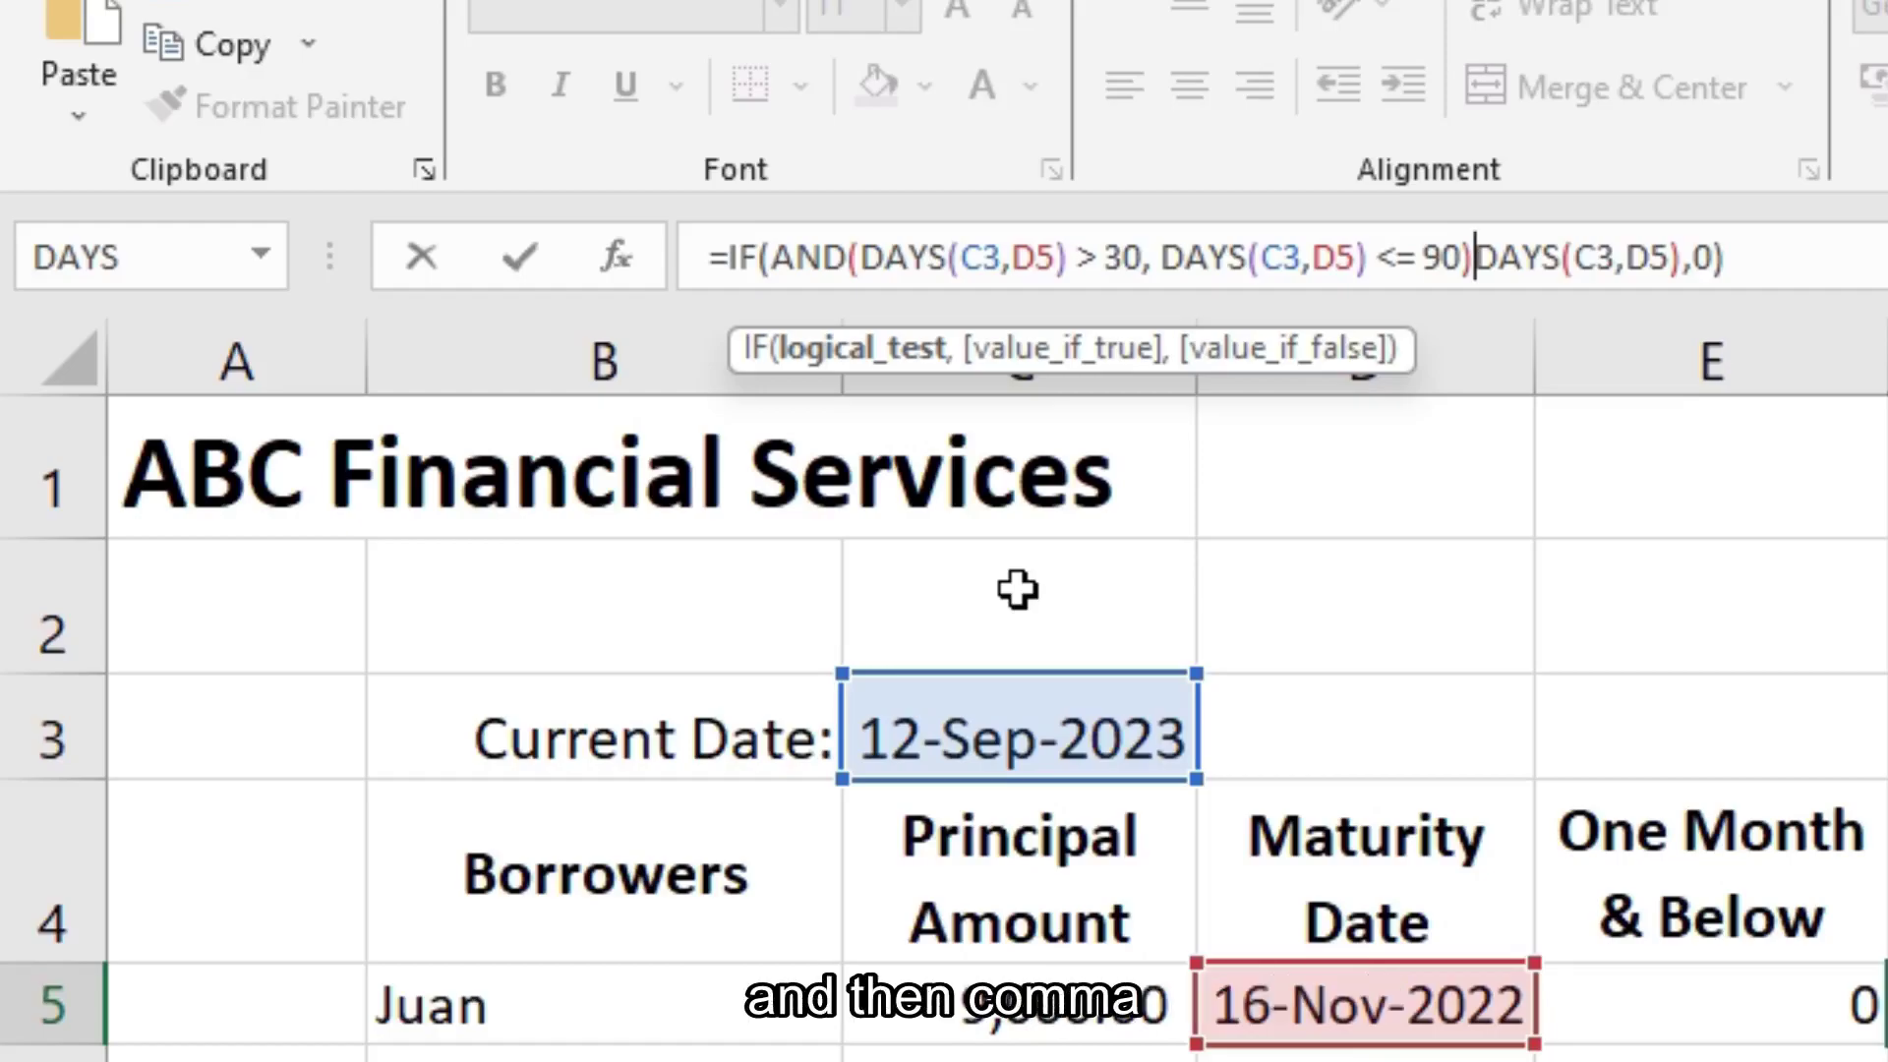
pyautogui.write(',')
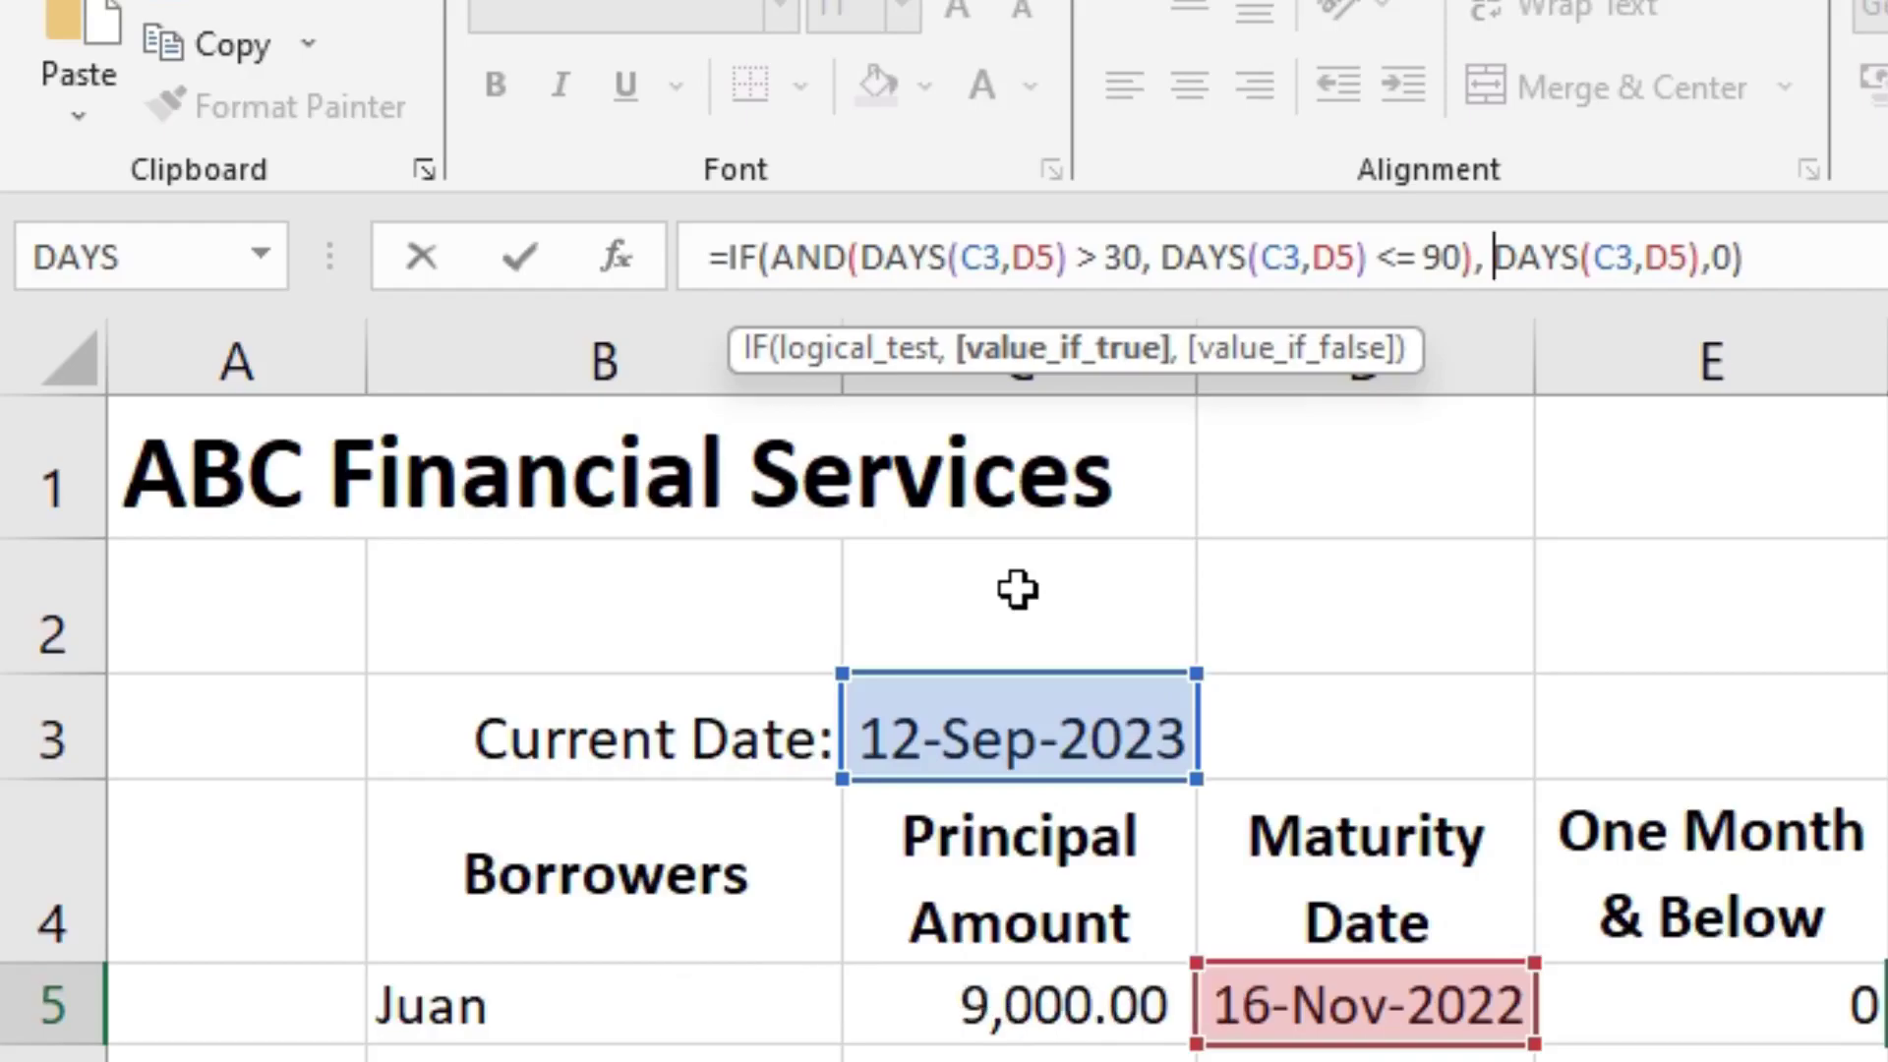
pyautogui.press('Return')
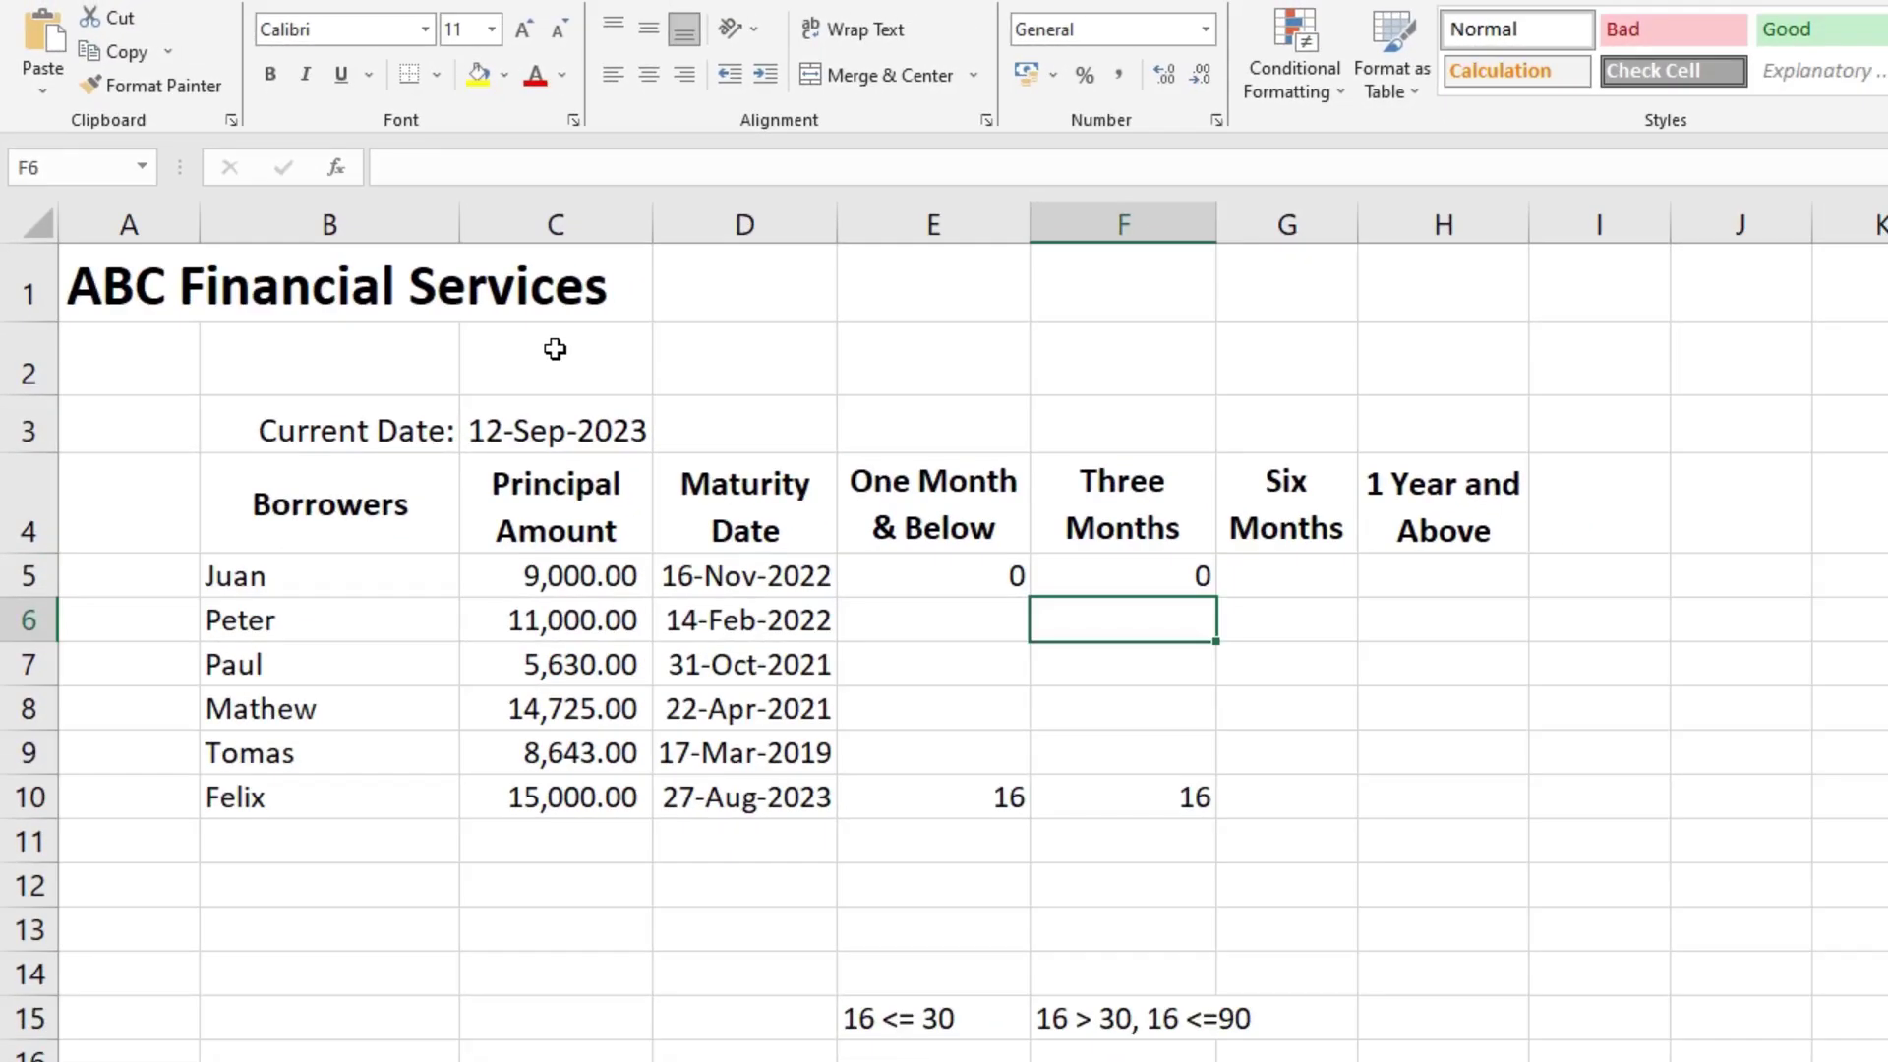
pyautogui.press('Up')
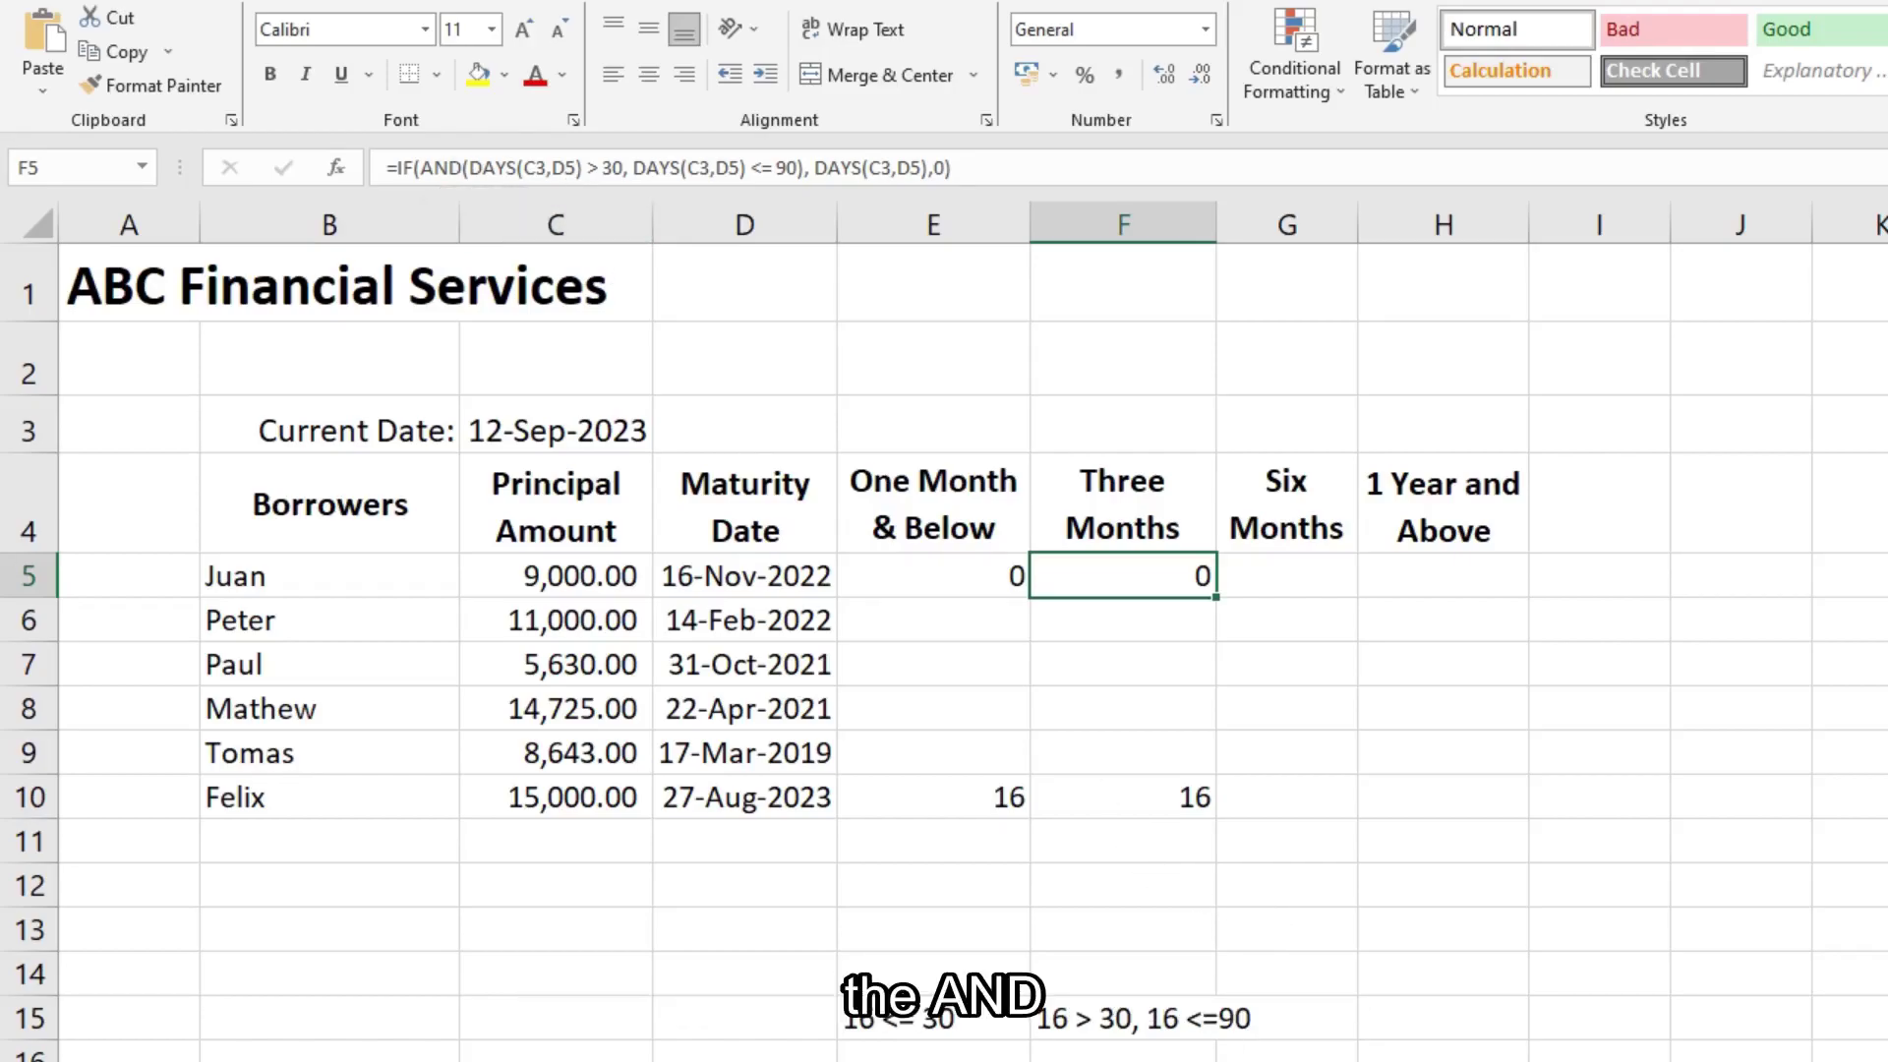
# Enter the explanatory note AND() -> MULTIPLICATION in F18, below the example conditions.
pyautogui.scroll(-1, 1131, 924)
pyautogui.click(1106, 944)
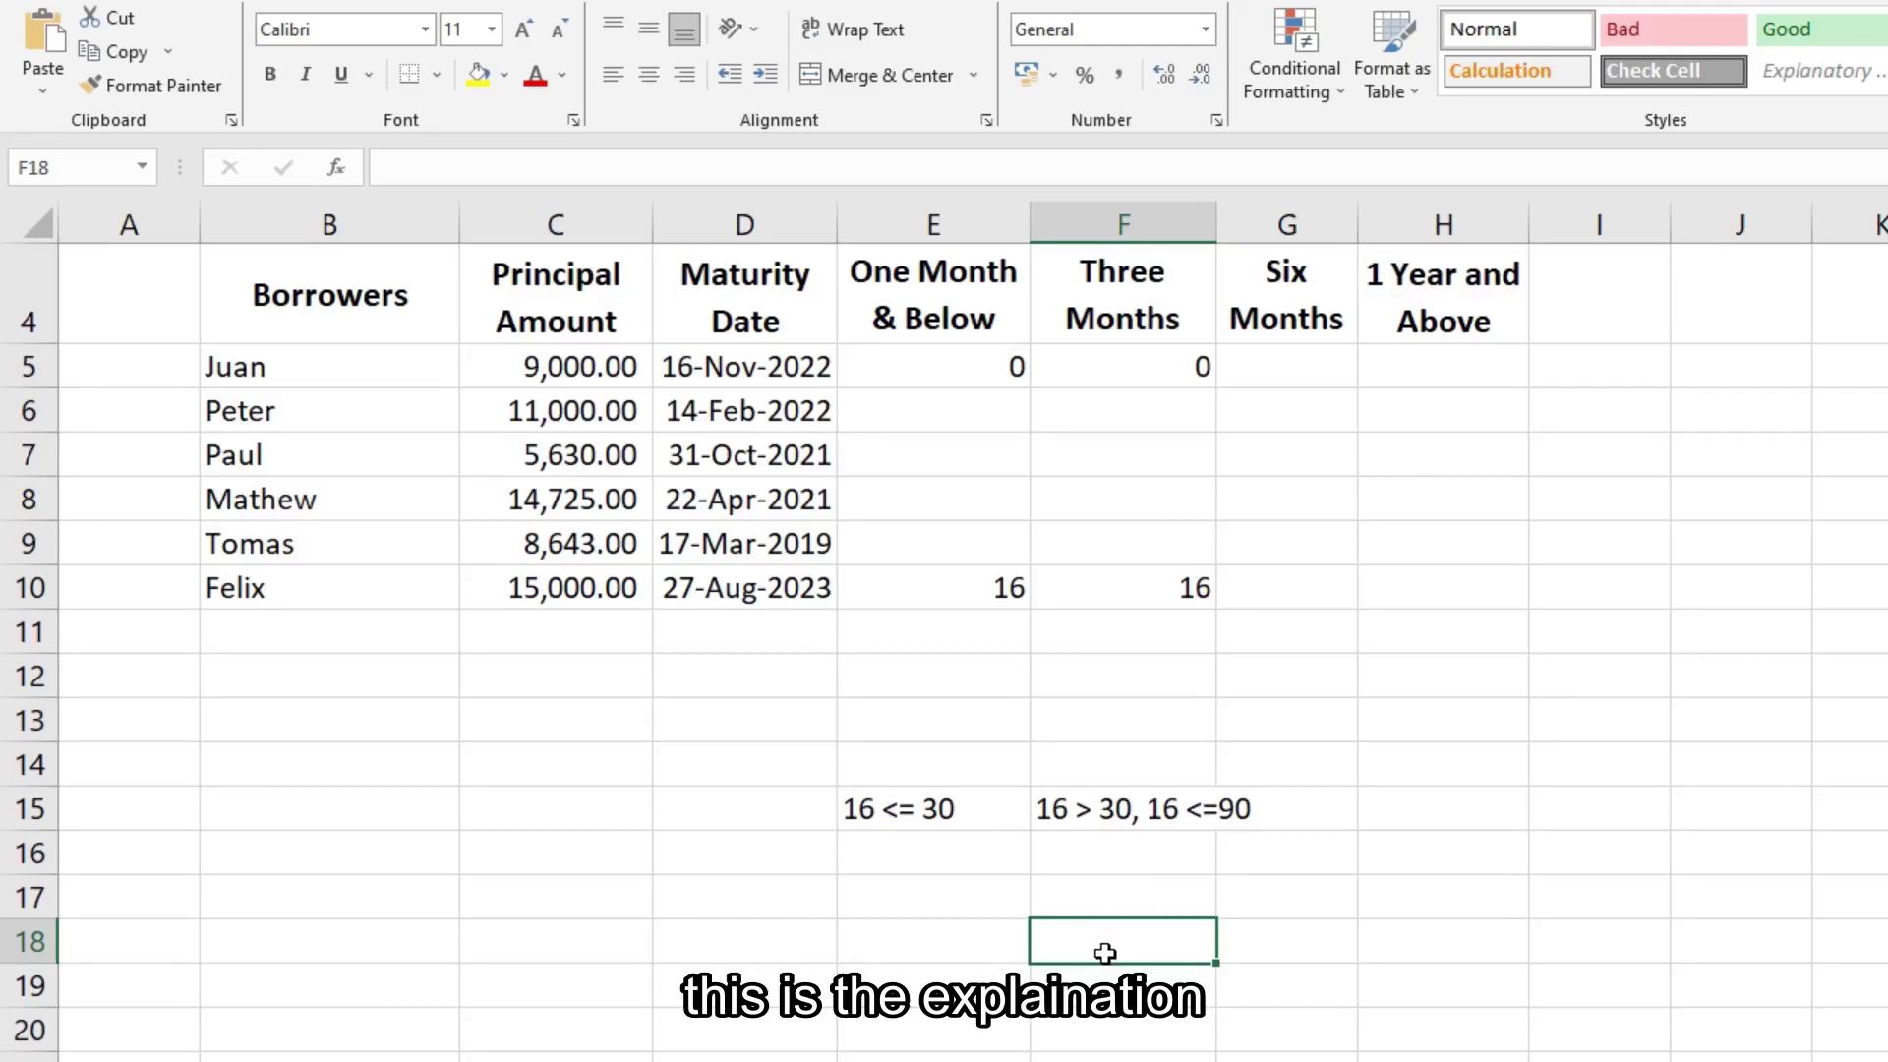
pyautogui.write('A')
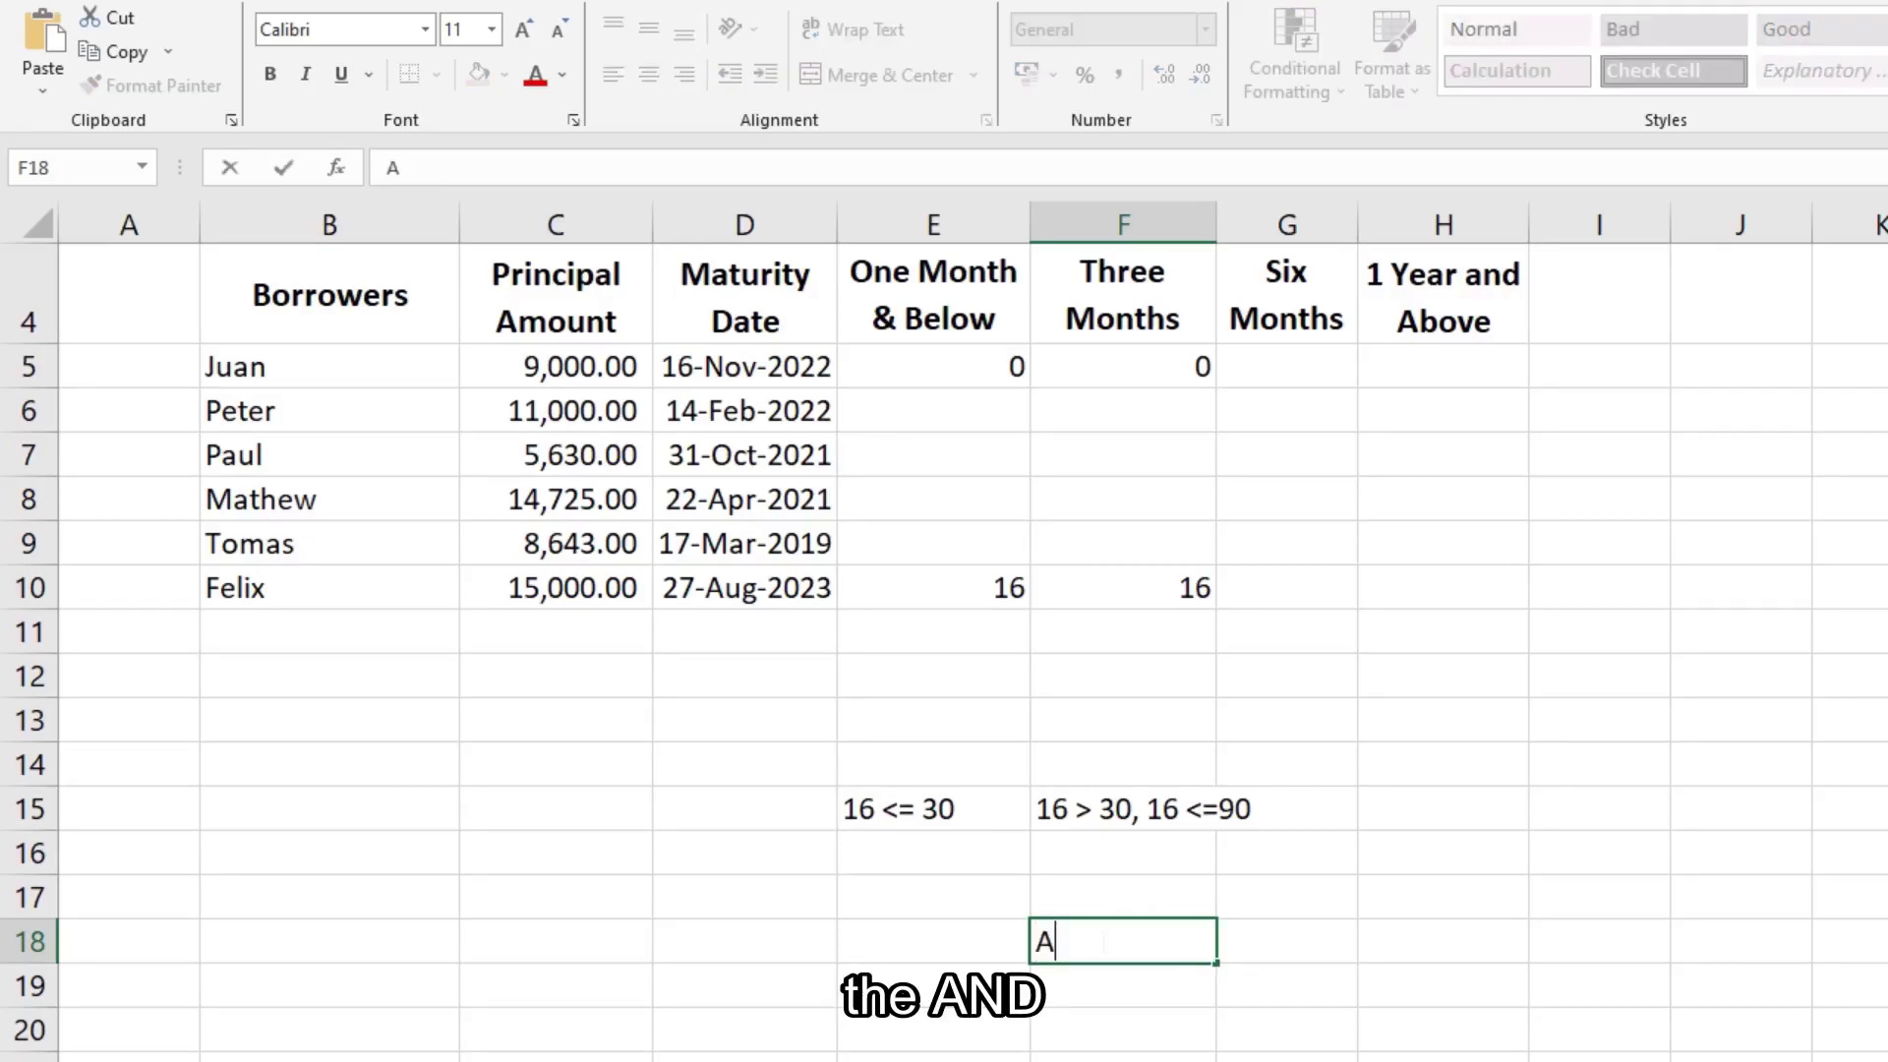
pyautogui.write('ND()')
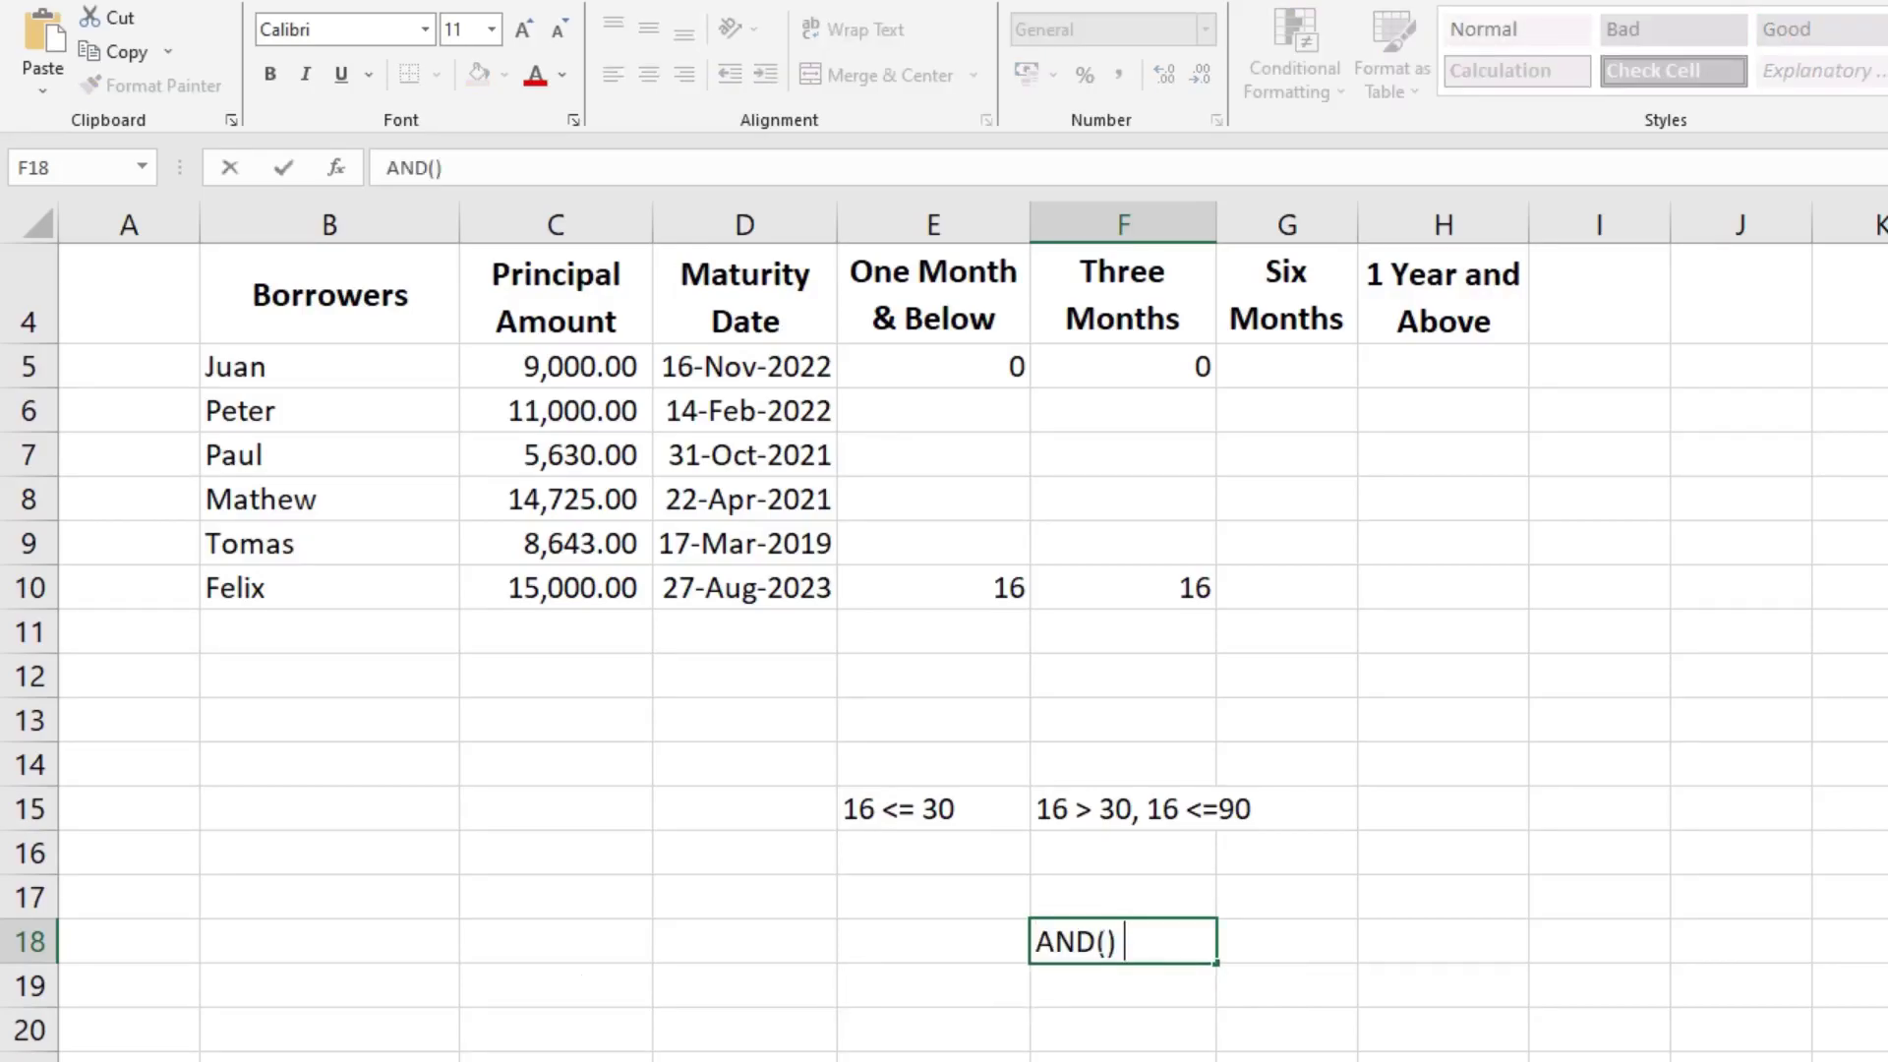
pyautogui.write(' -> MU')
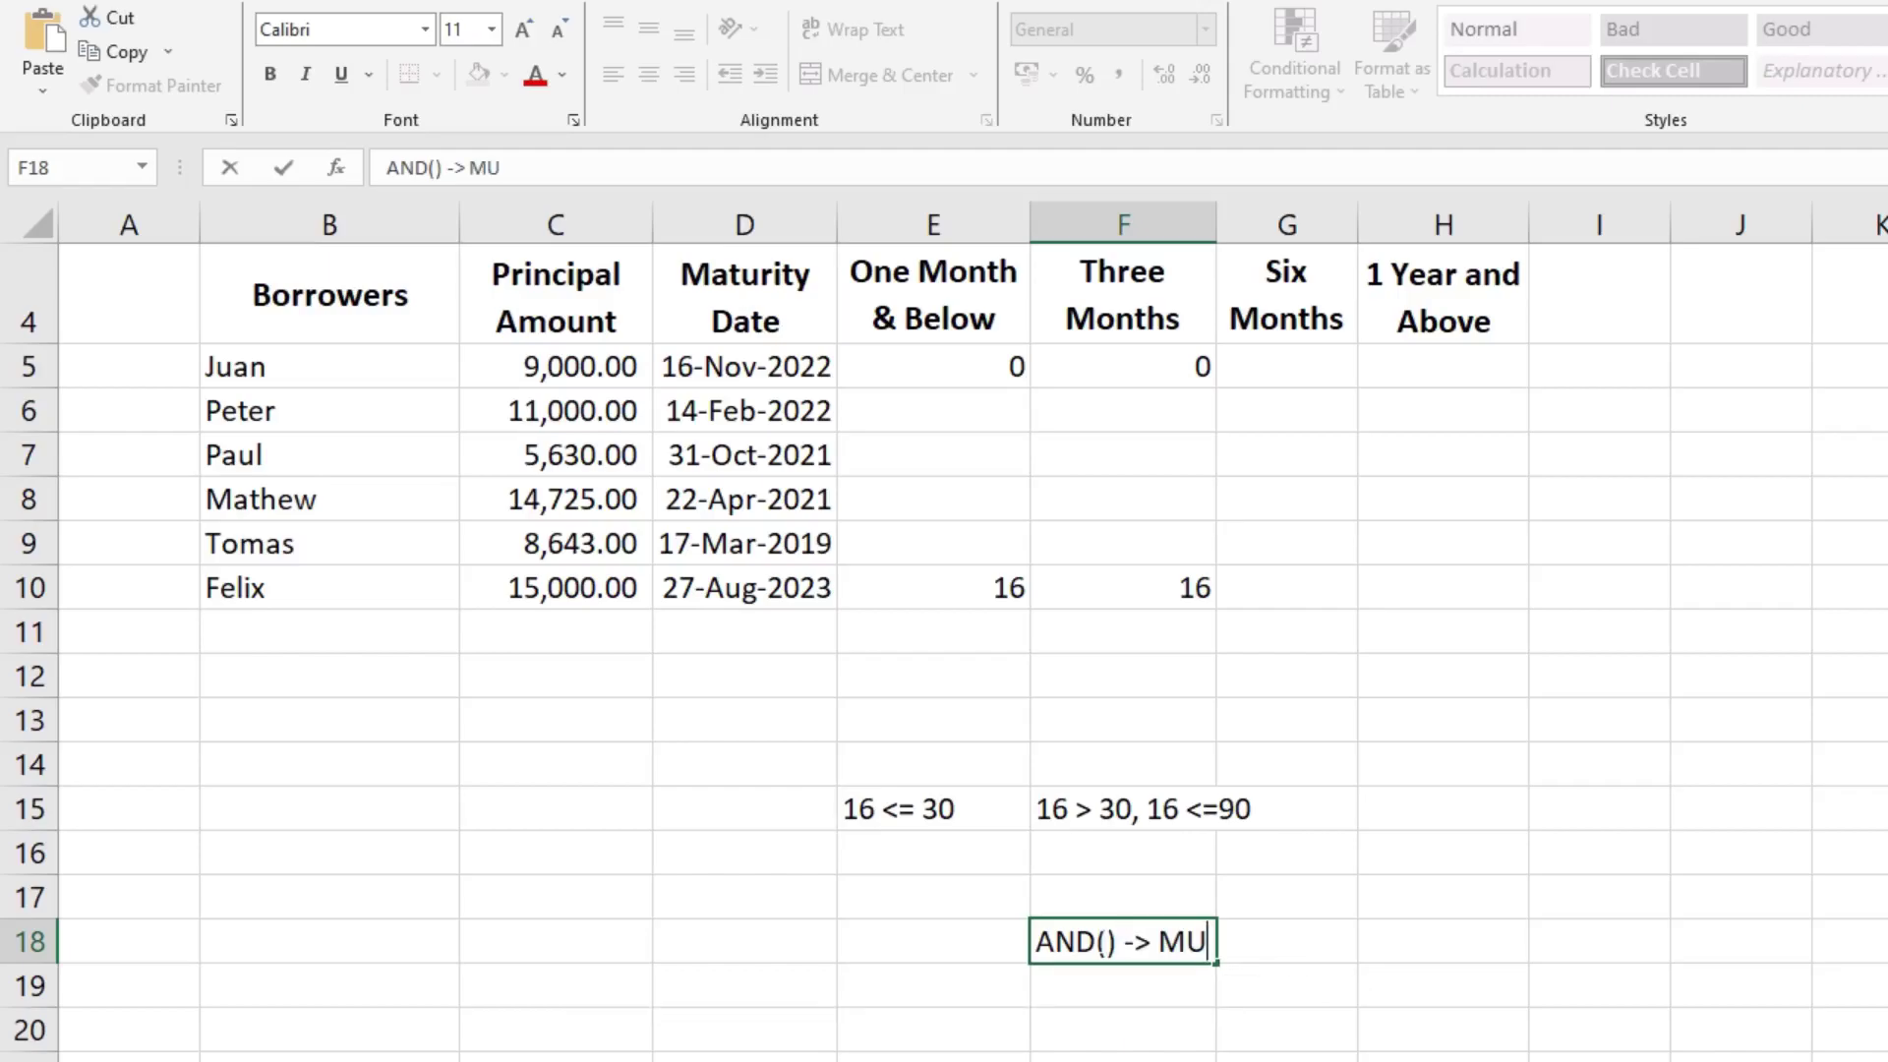
pyautogui.press('BackSpace')
pyautogui.press('BackSpace')
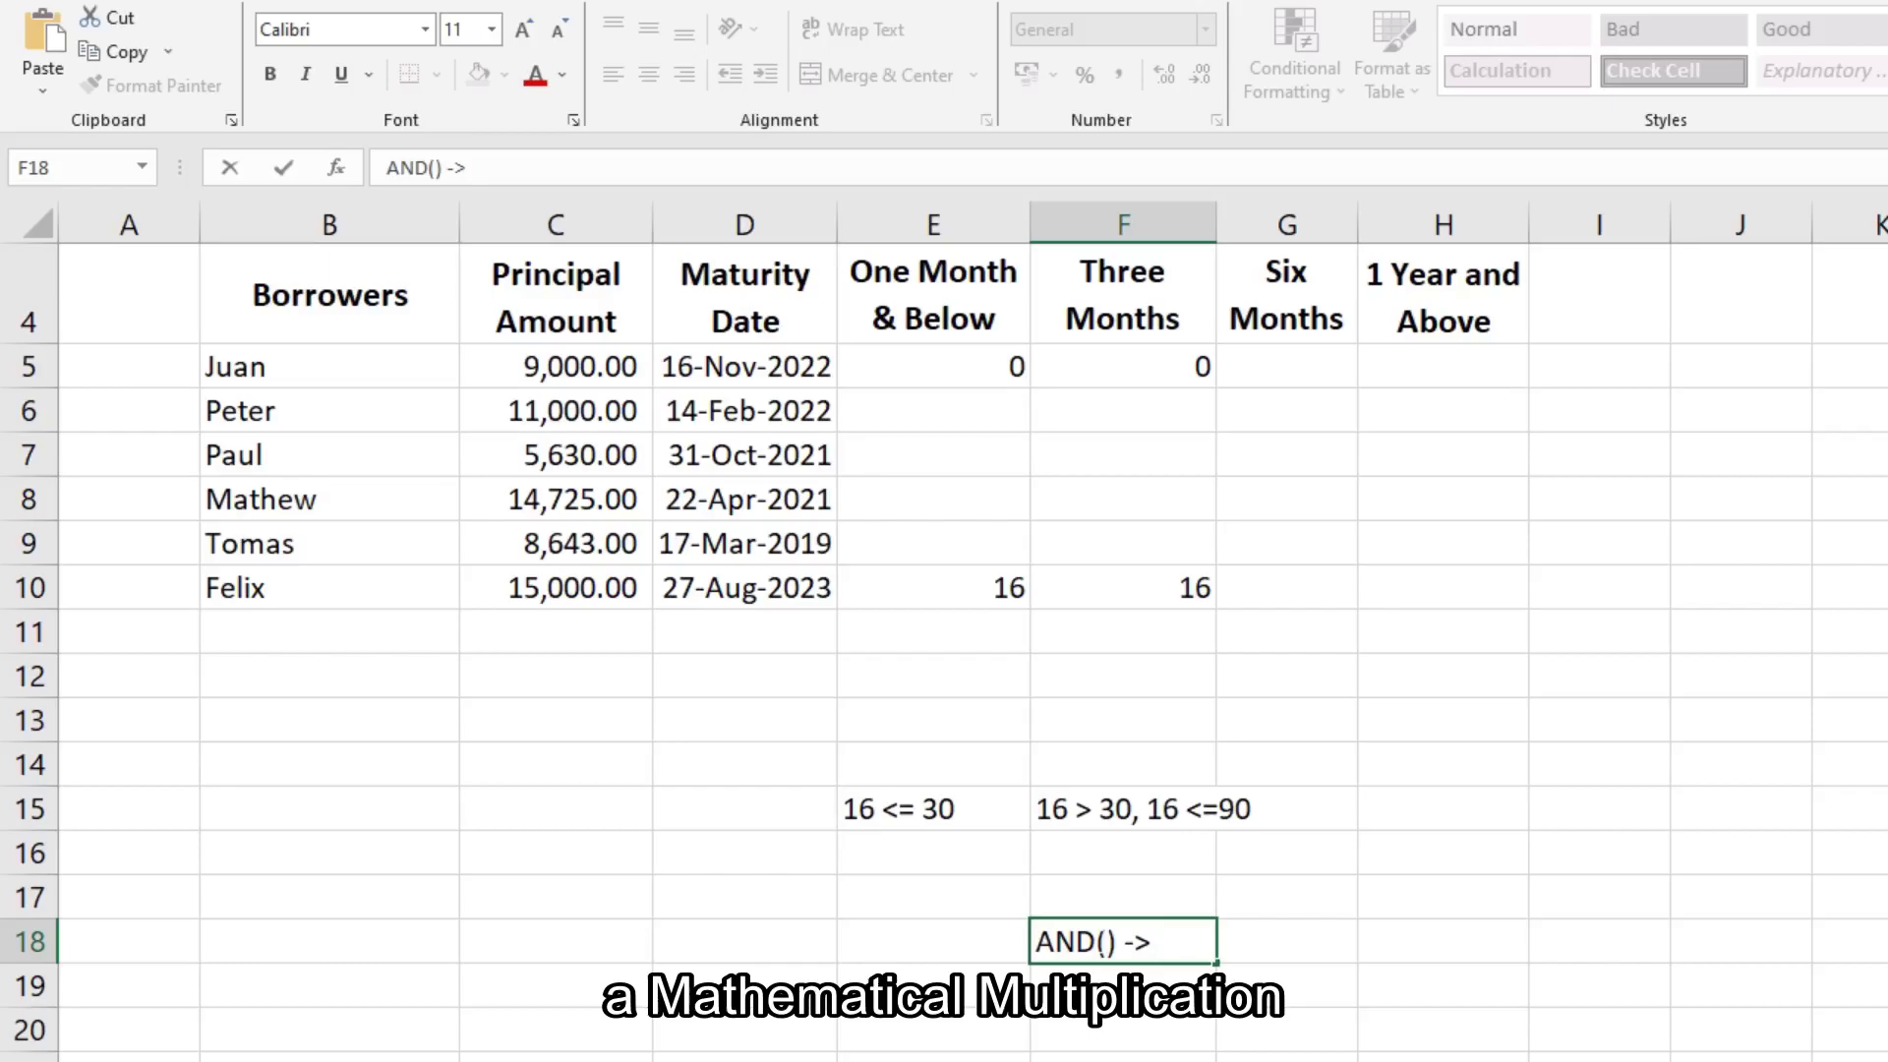
pyautogui.write('MU')
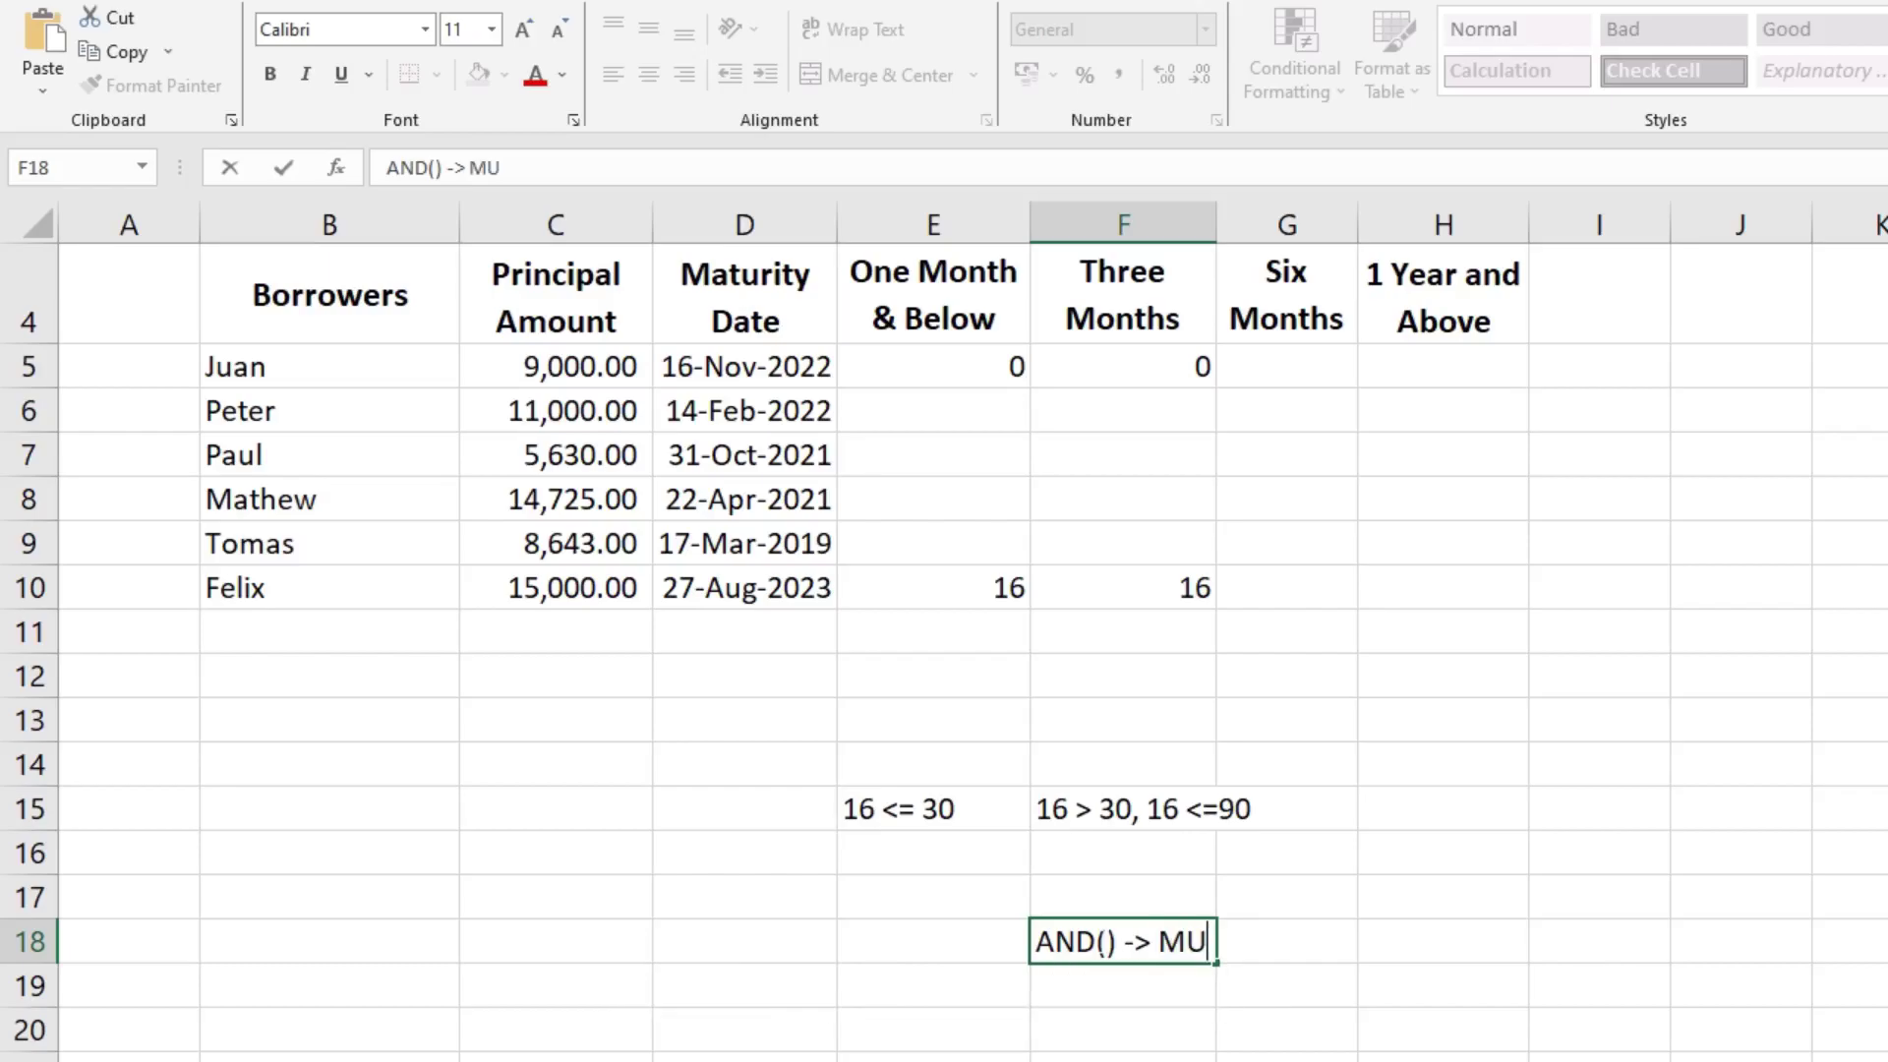
pyautogui.write('LTIPLICATION')
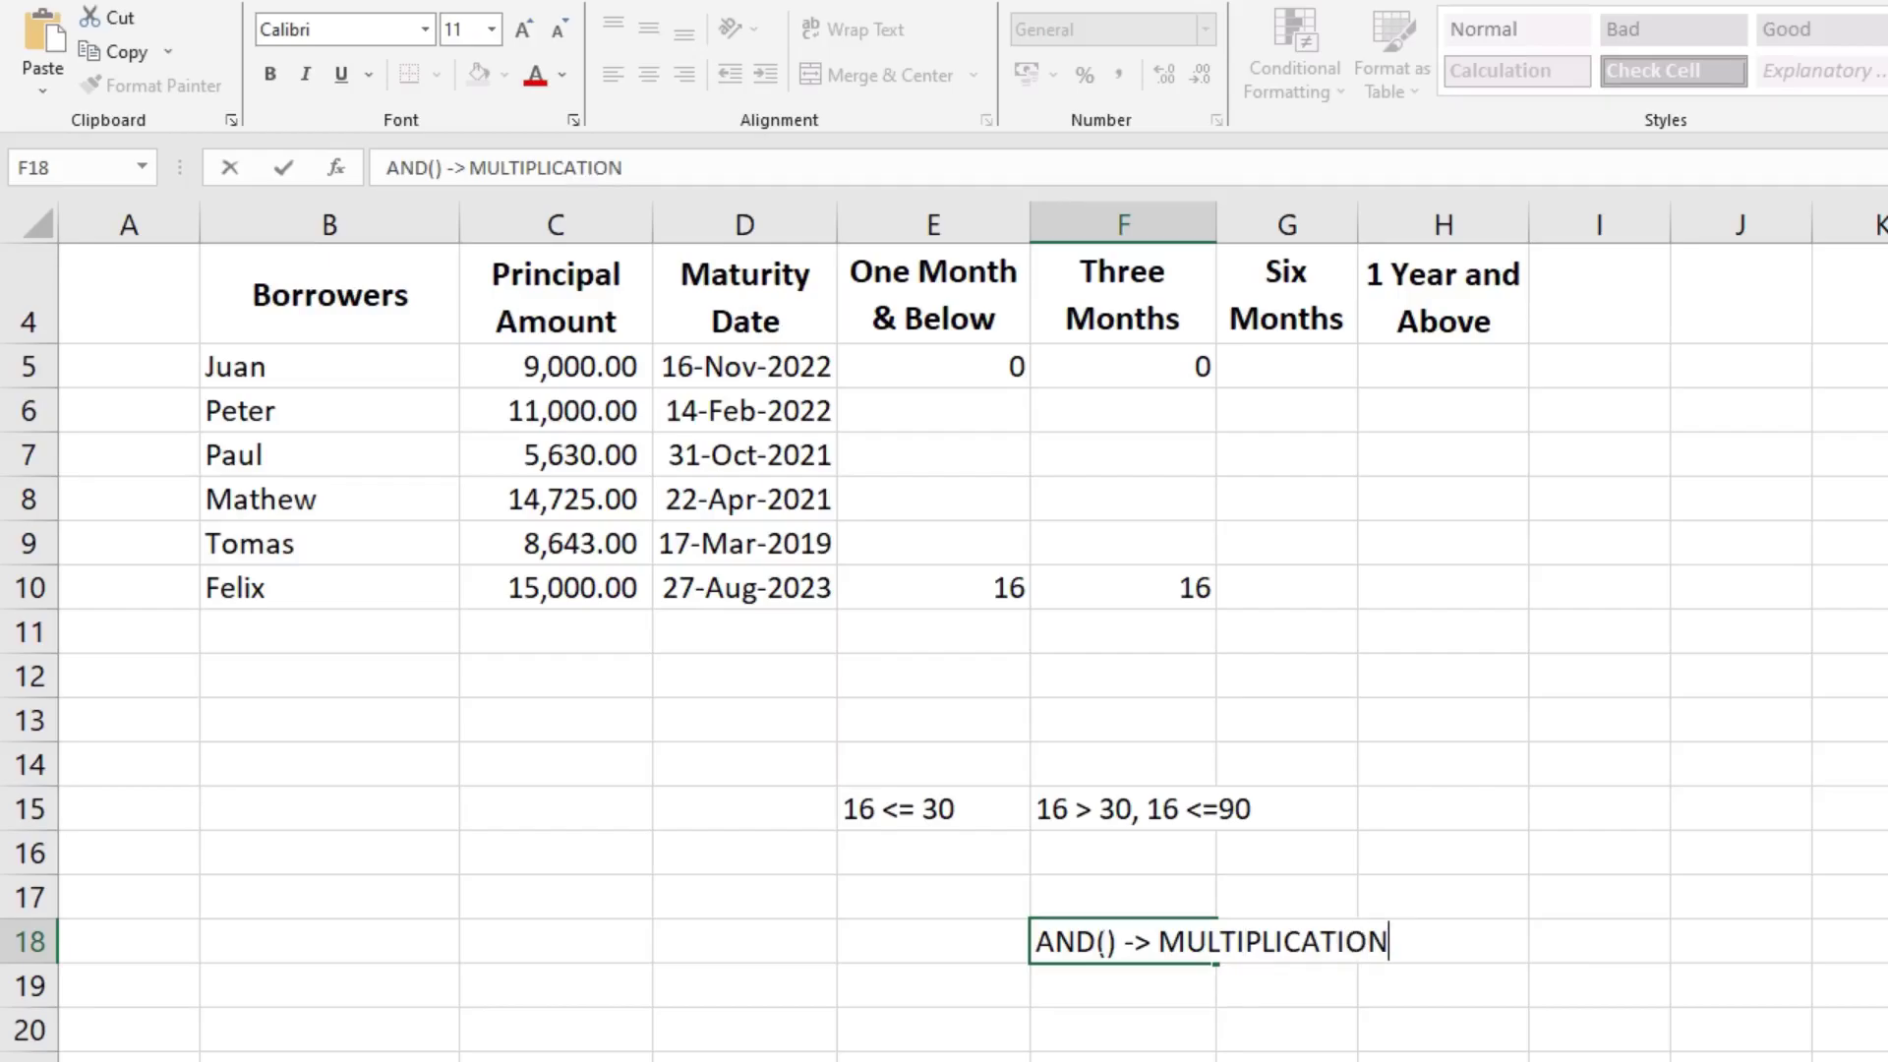
pyautogui.press('Return')
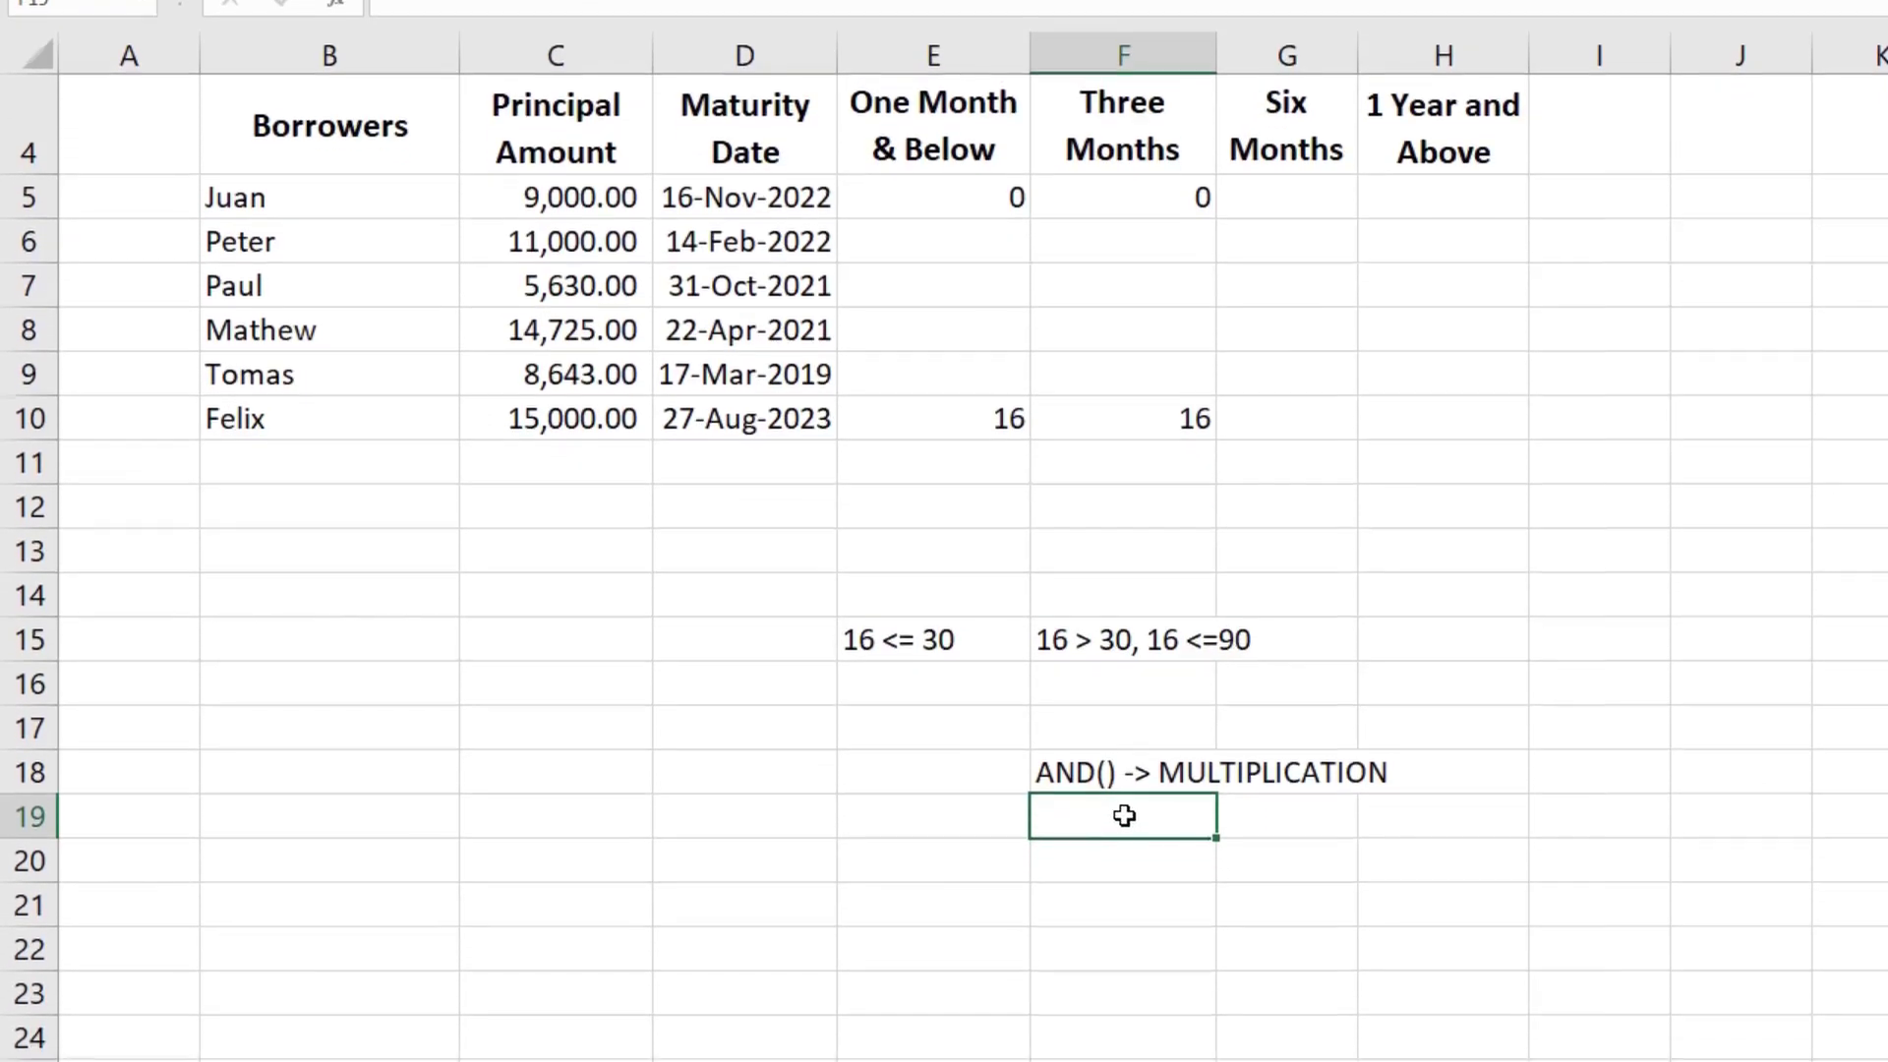
# Enter the headings X, A and B across F19:H19, under the AND() note.
pyautogui.write('X')
pyautogui.press('Tab')
pyautogui.write('A')
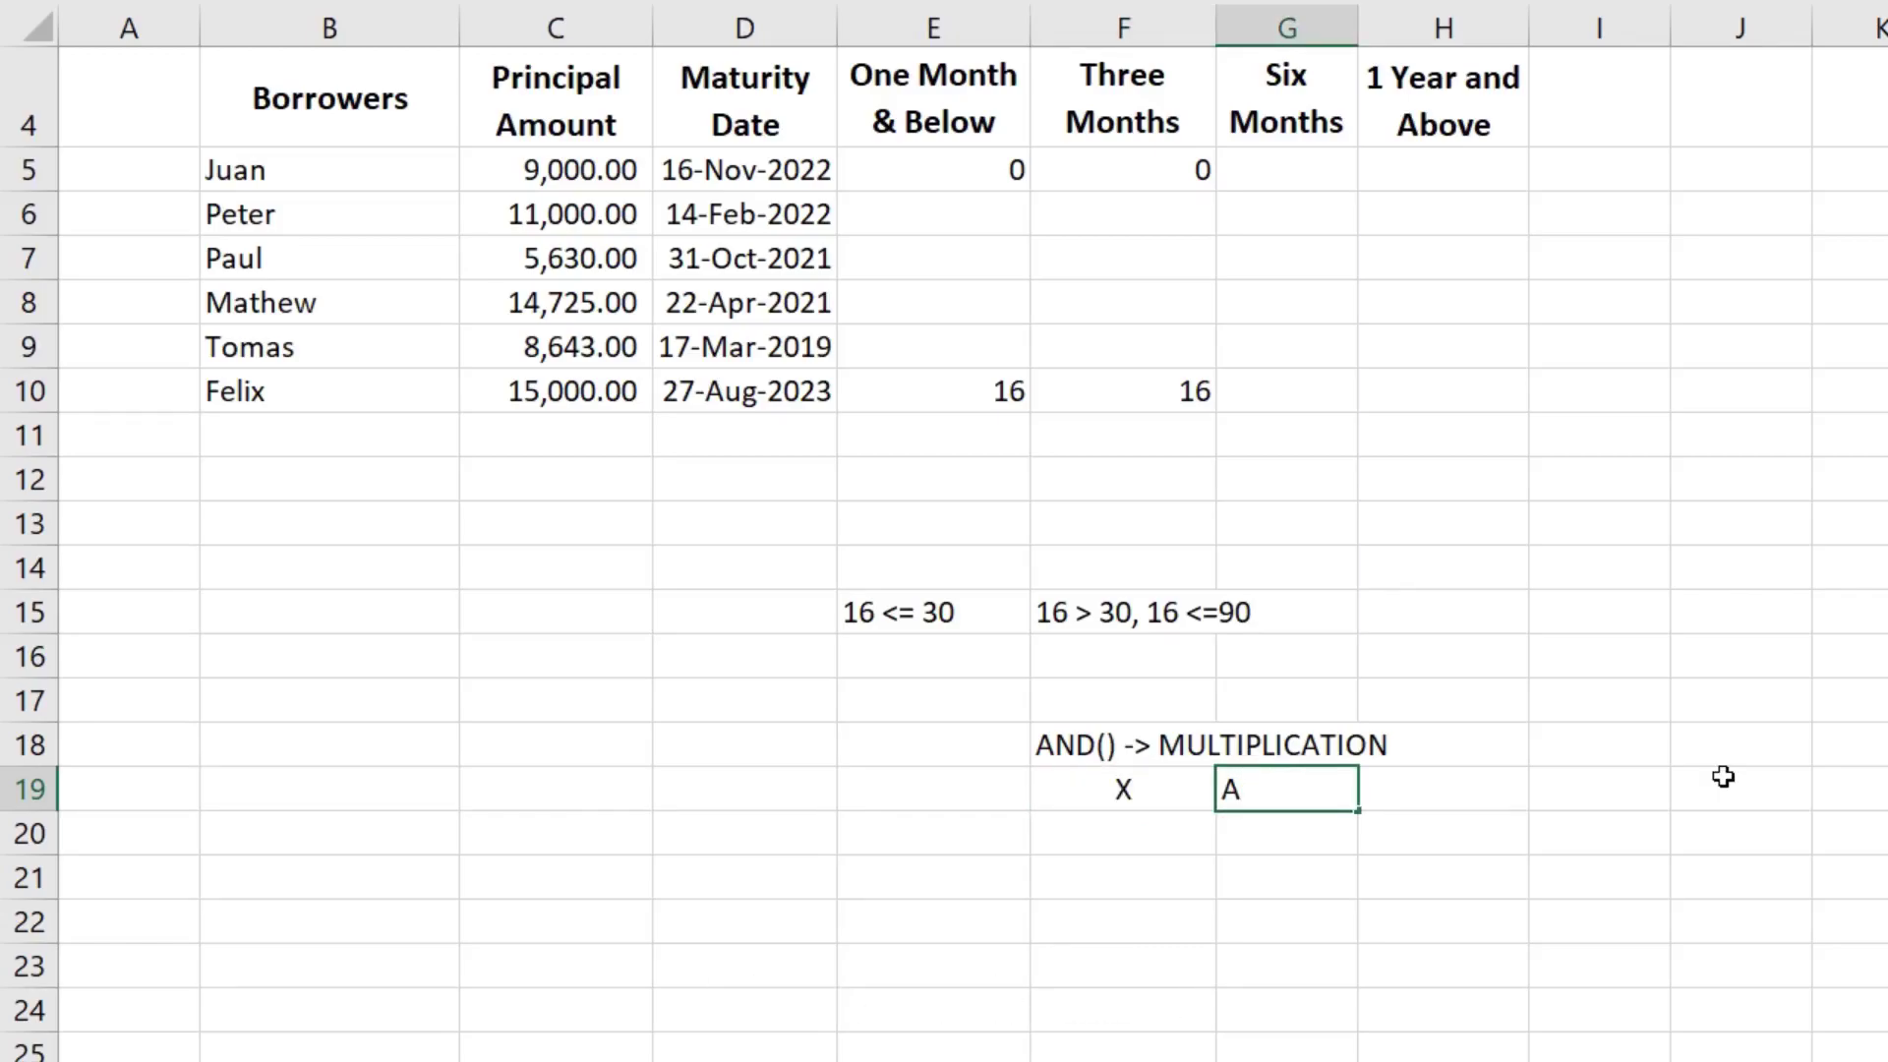
pyautogui.press('Return')
pyautogui.press('Up')
pyautogui.press('Right')
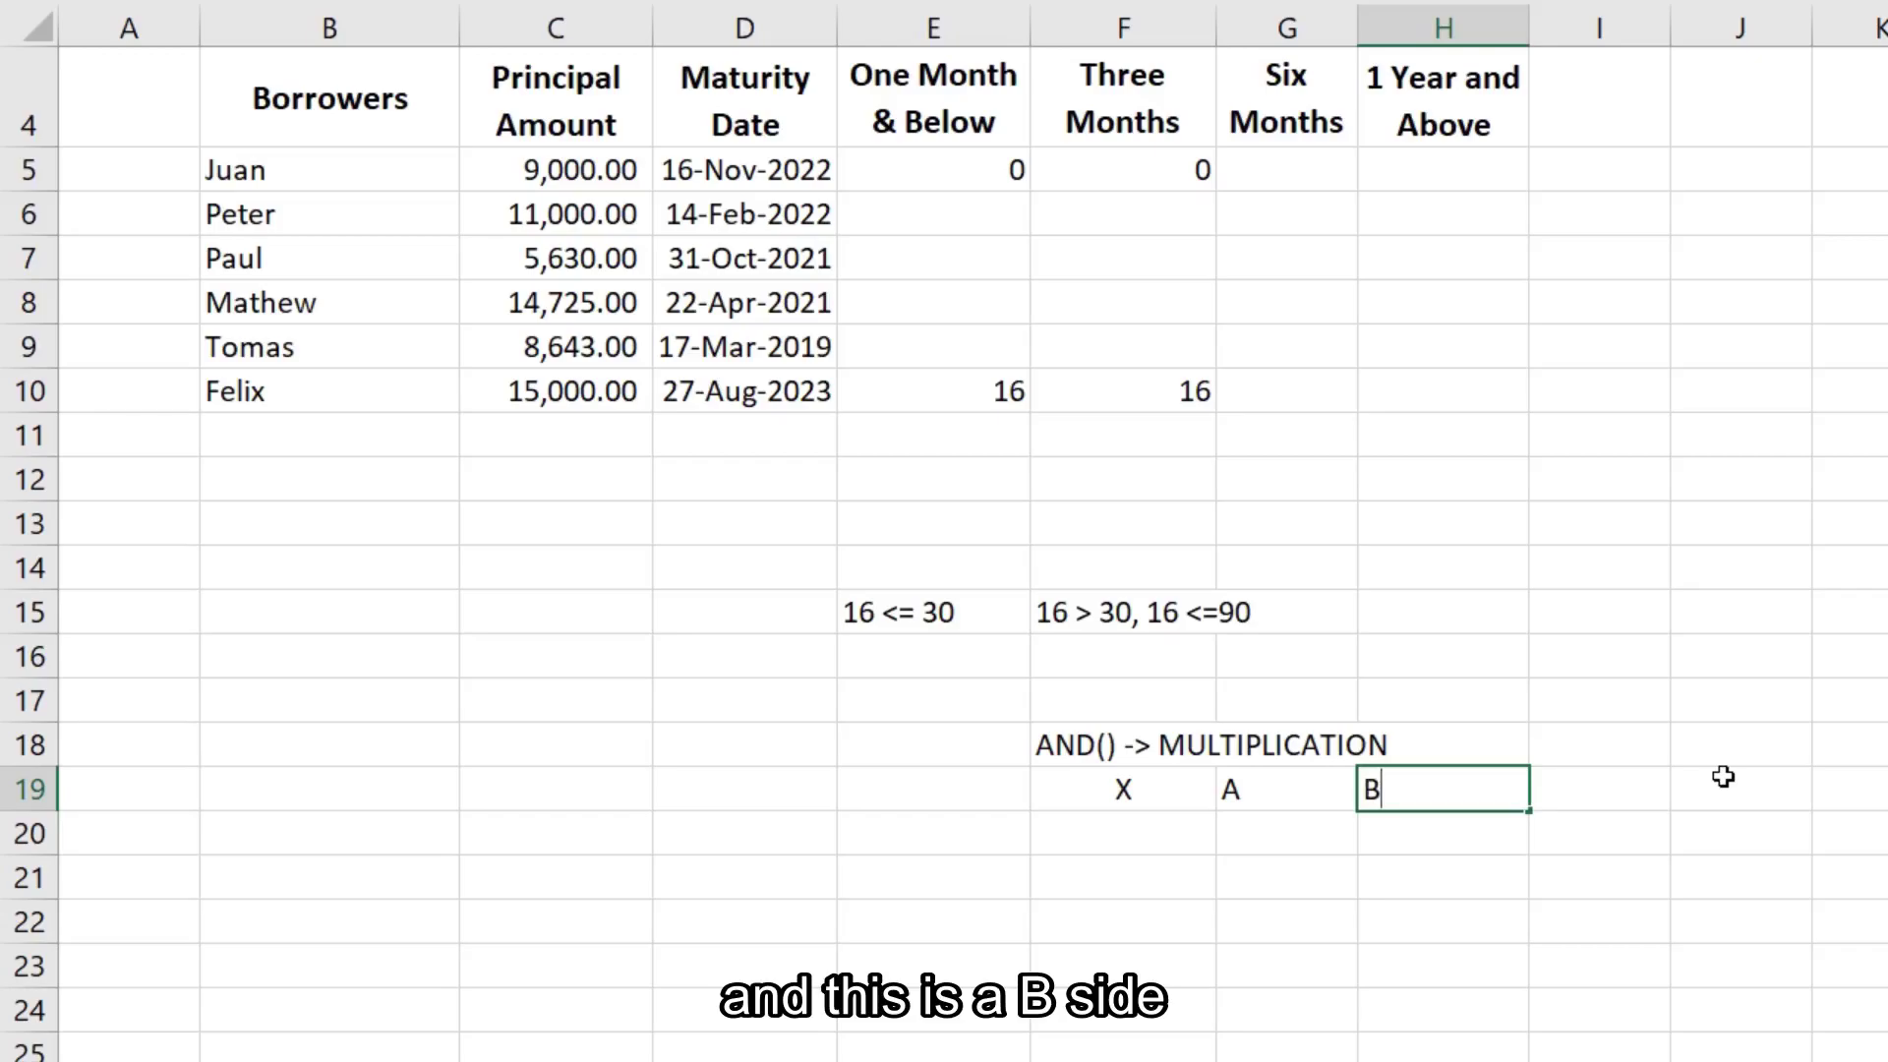
pyautogui.write('B')
pyautogui.press('Return')
# Center the X, A and B headings in F19:H19 horizontally.
pyautogui.press('Up')
pyautogui.hotkey('shift', 'Left')
pyautogui.hotkey('shift', 'Left')
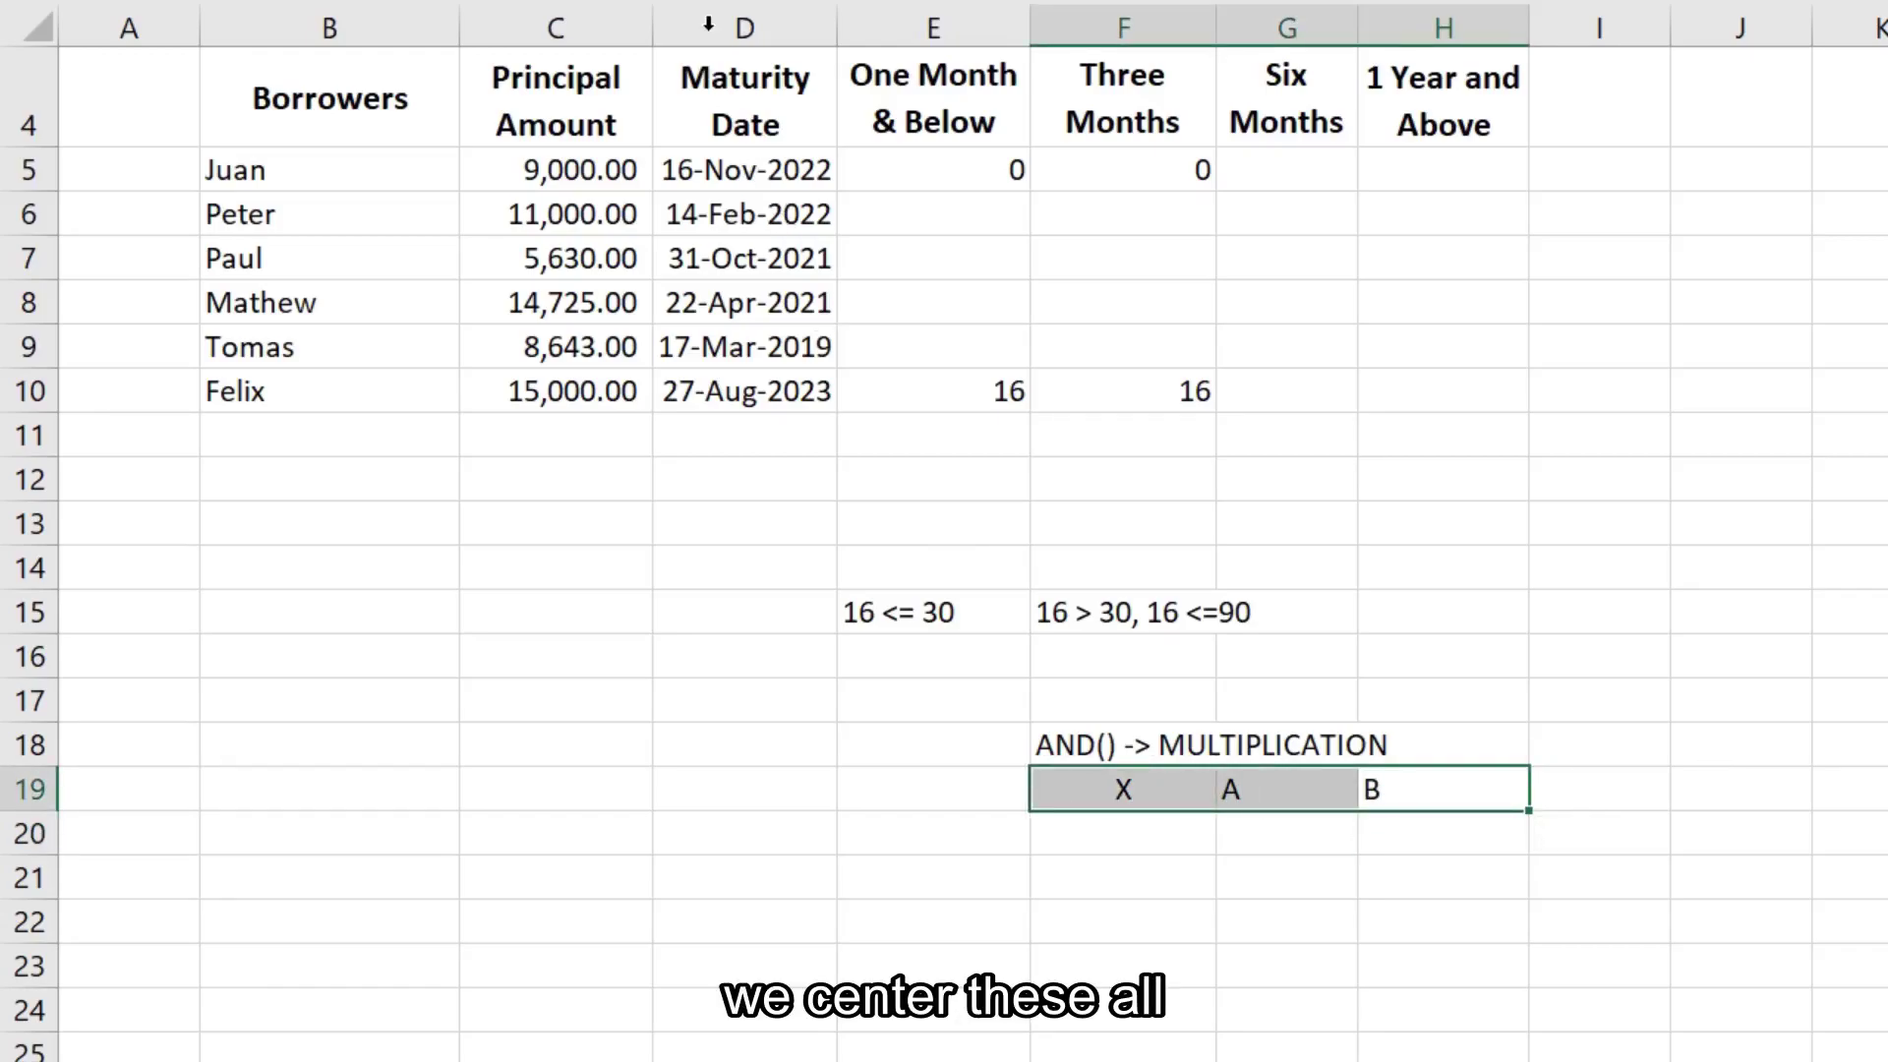
pyautogui.hotkey('alt', 'h')
pyautogui.press('a')
pyautogui.press('c')
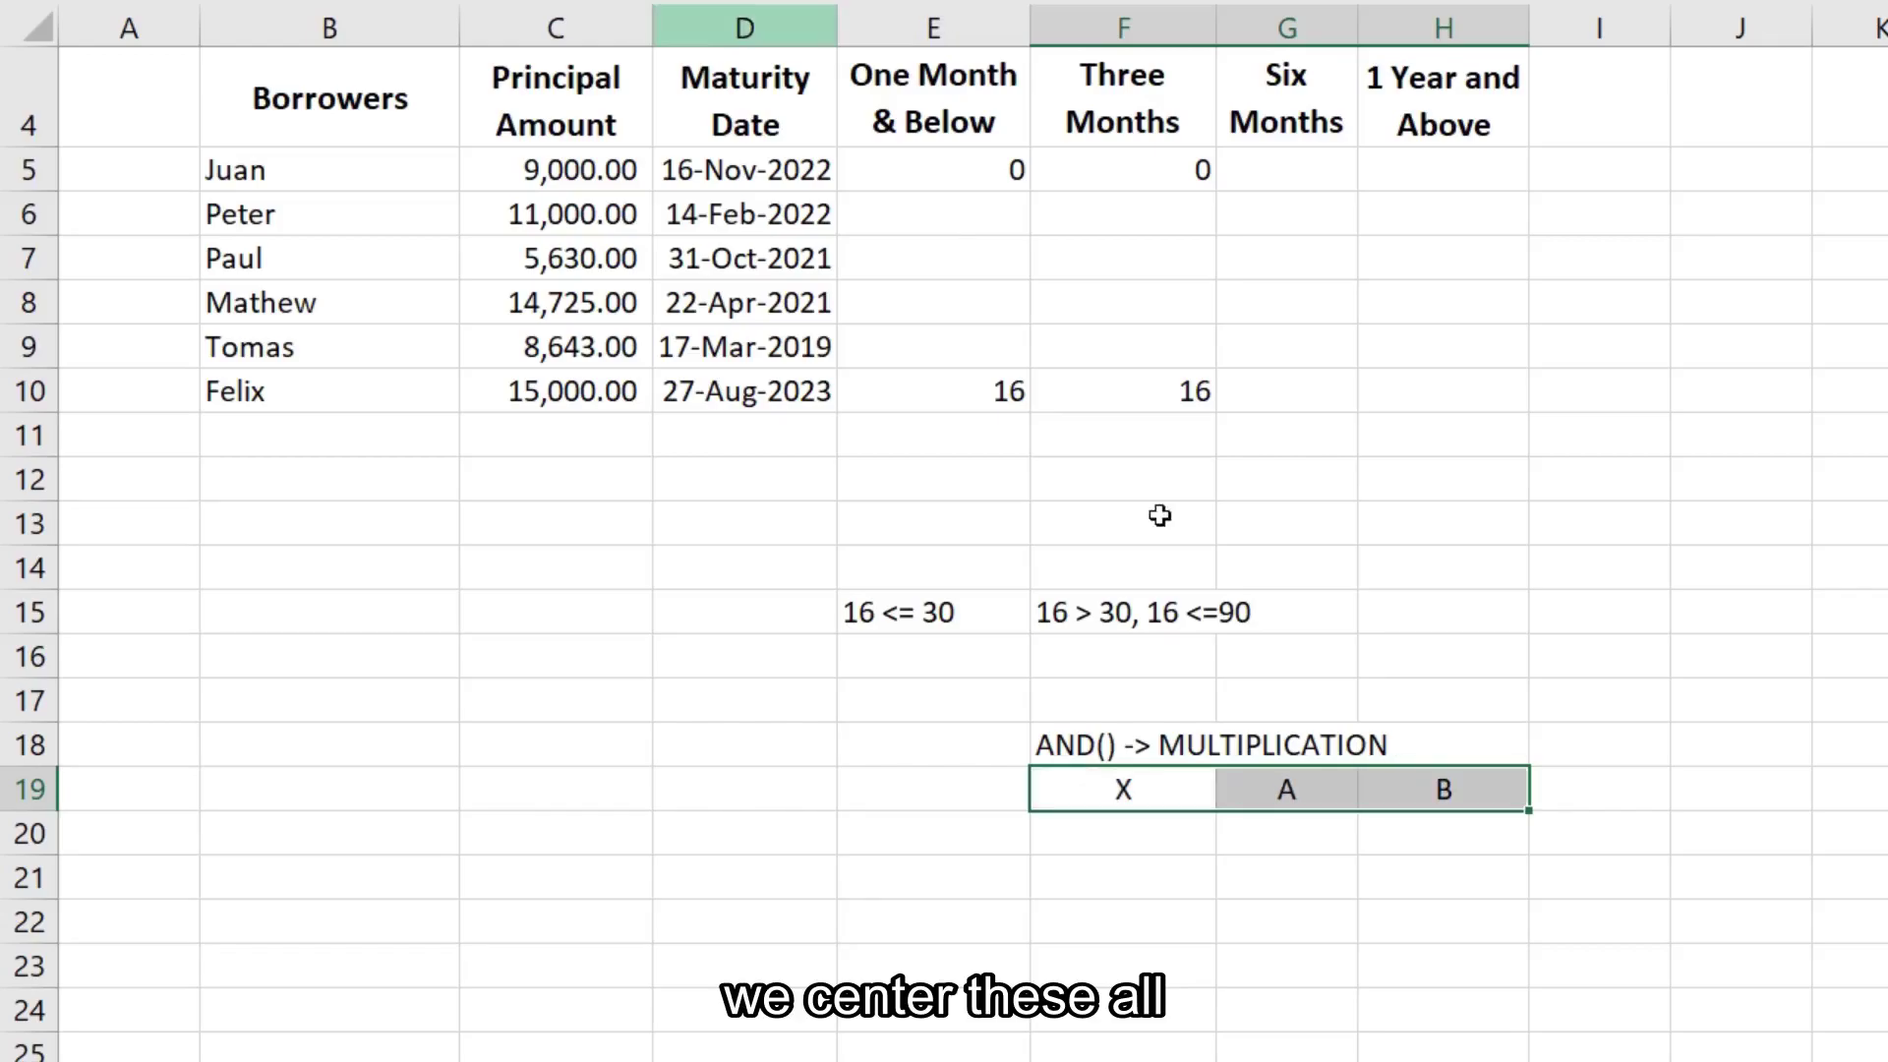
# Fill the first truth-table row with 0 under A in G20 and 1 under B in H20.
pyautogui.click(1289, 832)
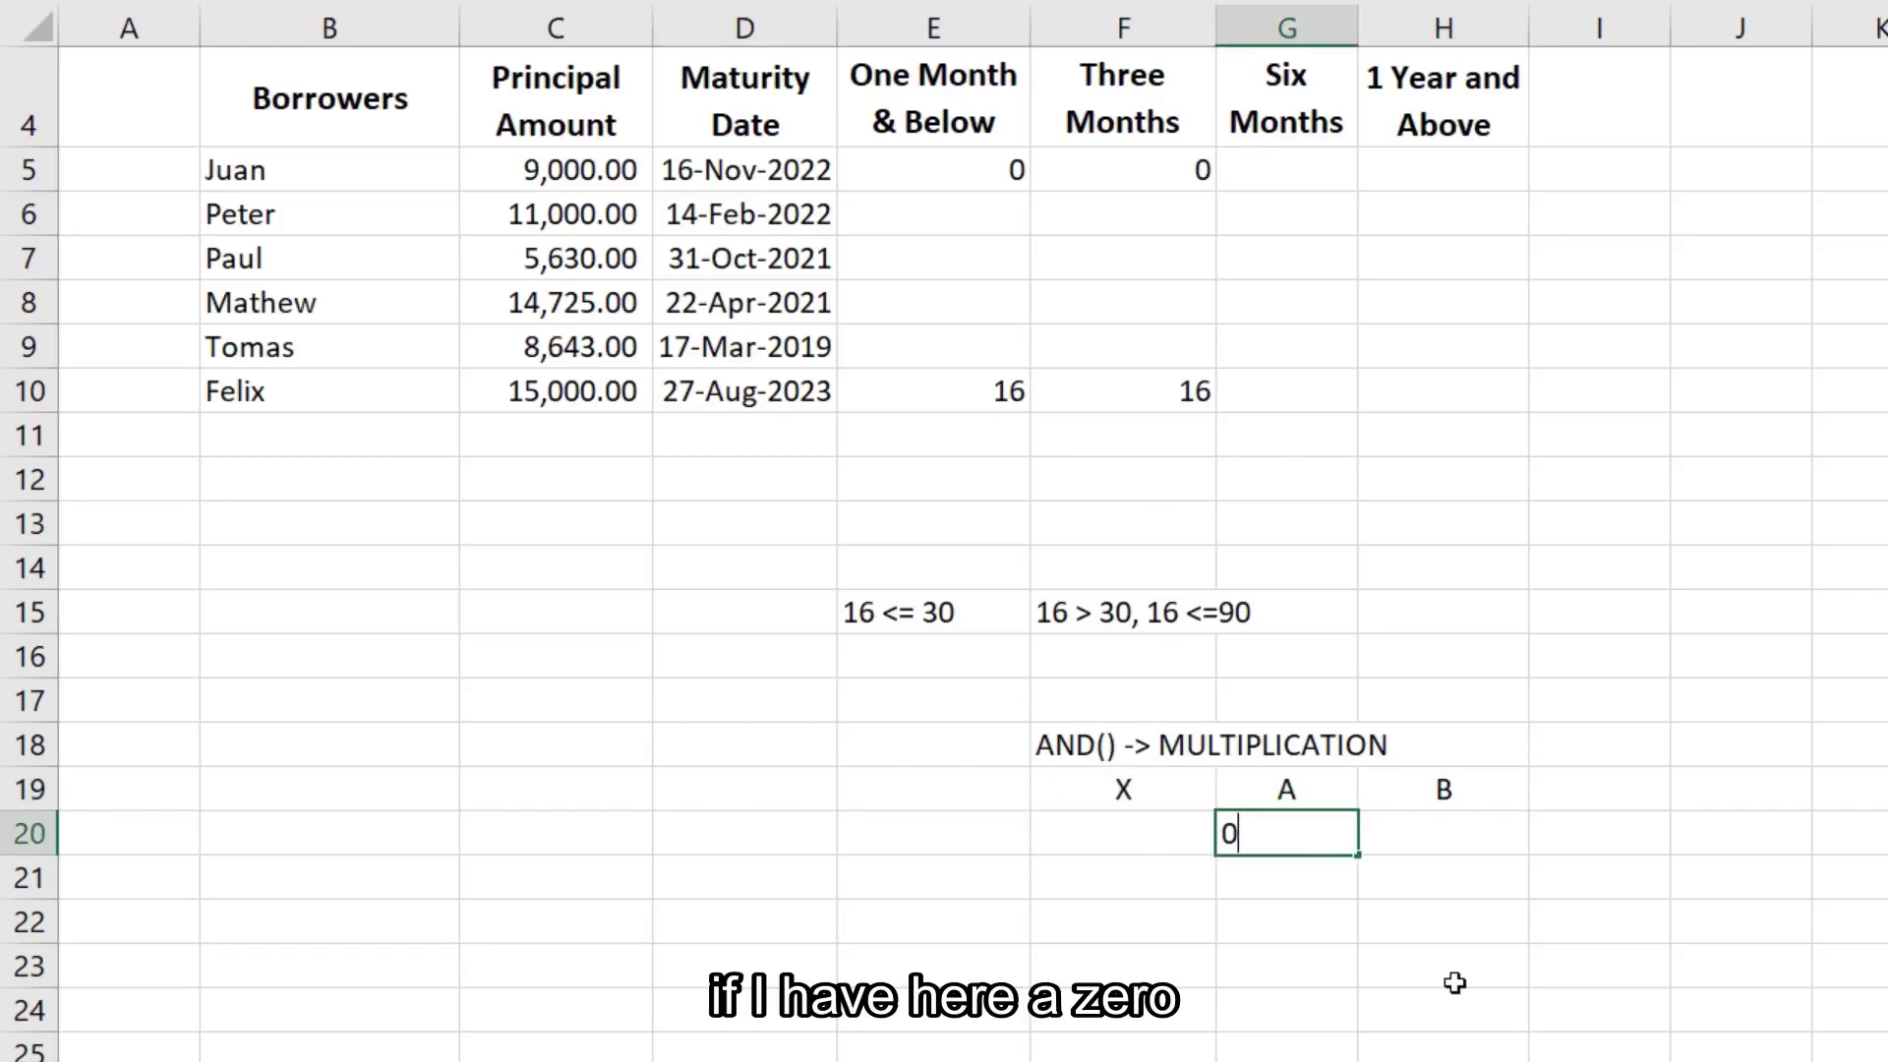
pyautogui.press('Tab')
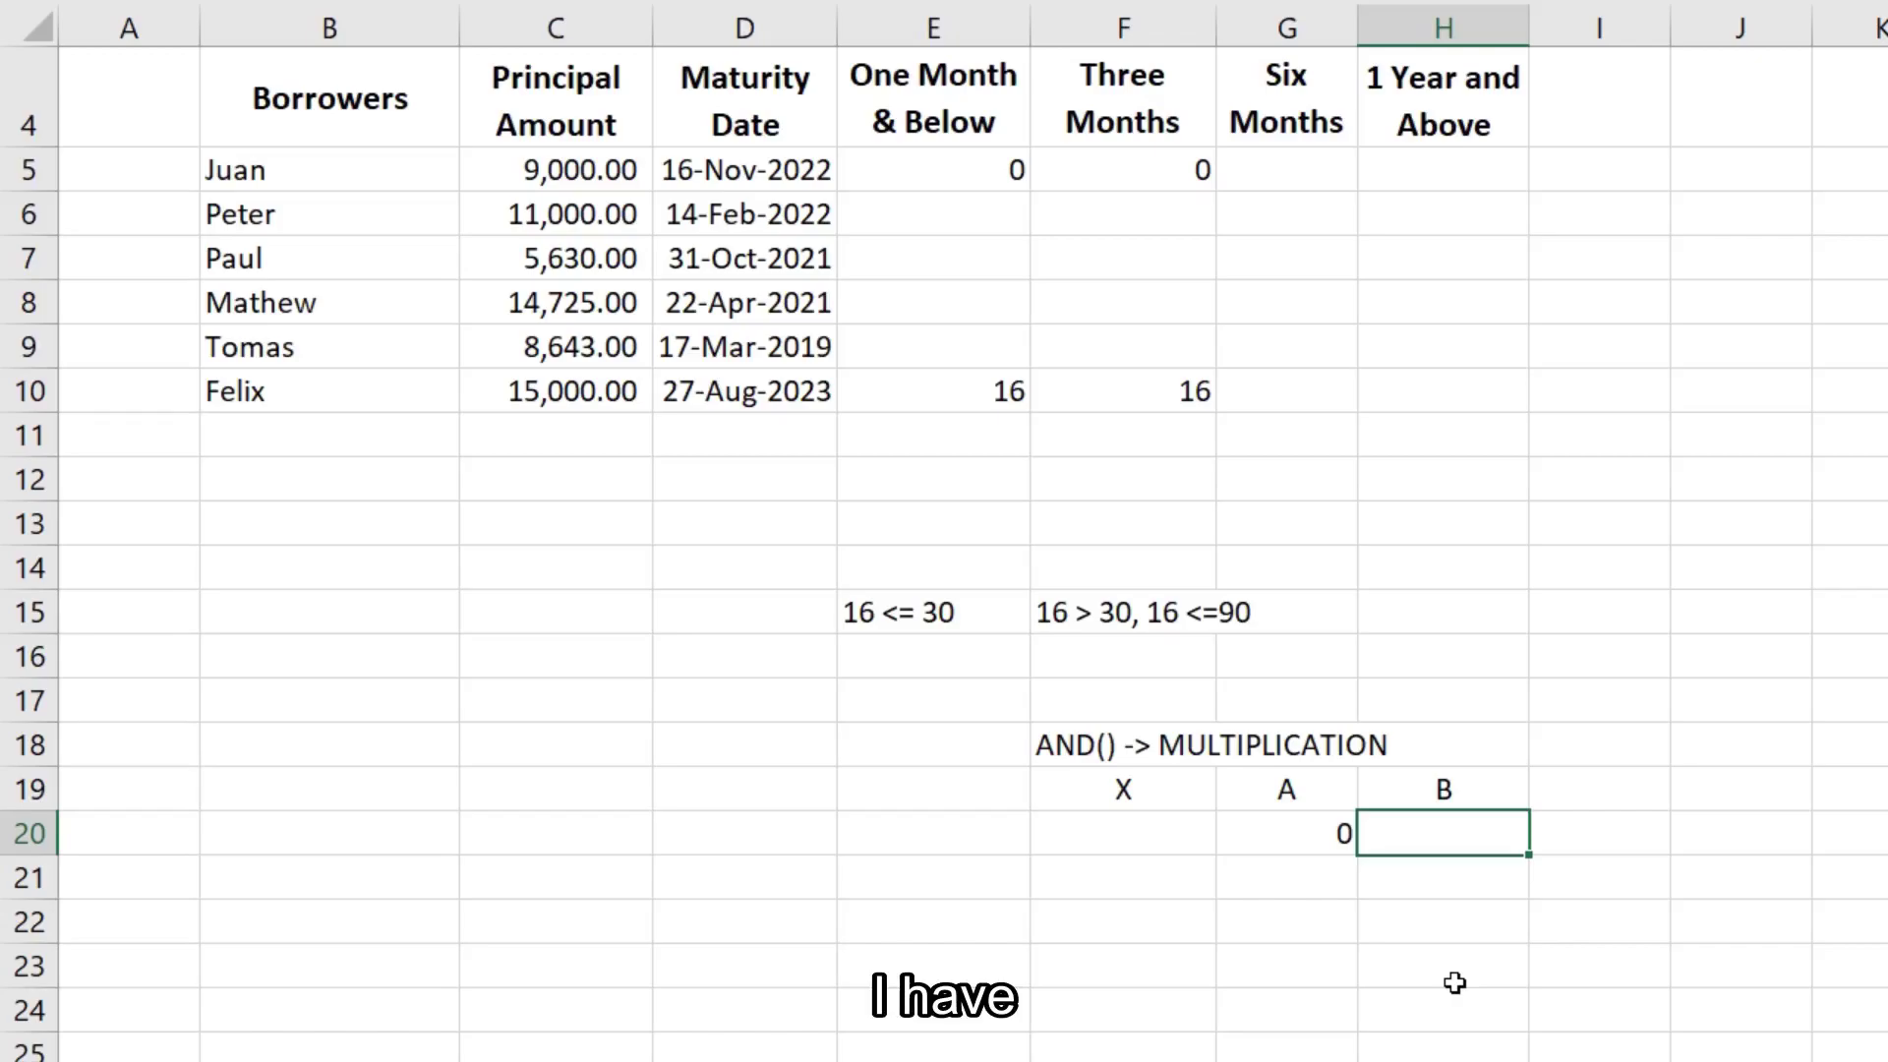
pyautogui.write('1')
pyautogui.press('Left')
pyautogui.press('Left')
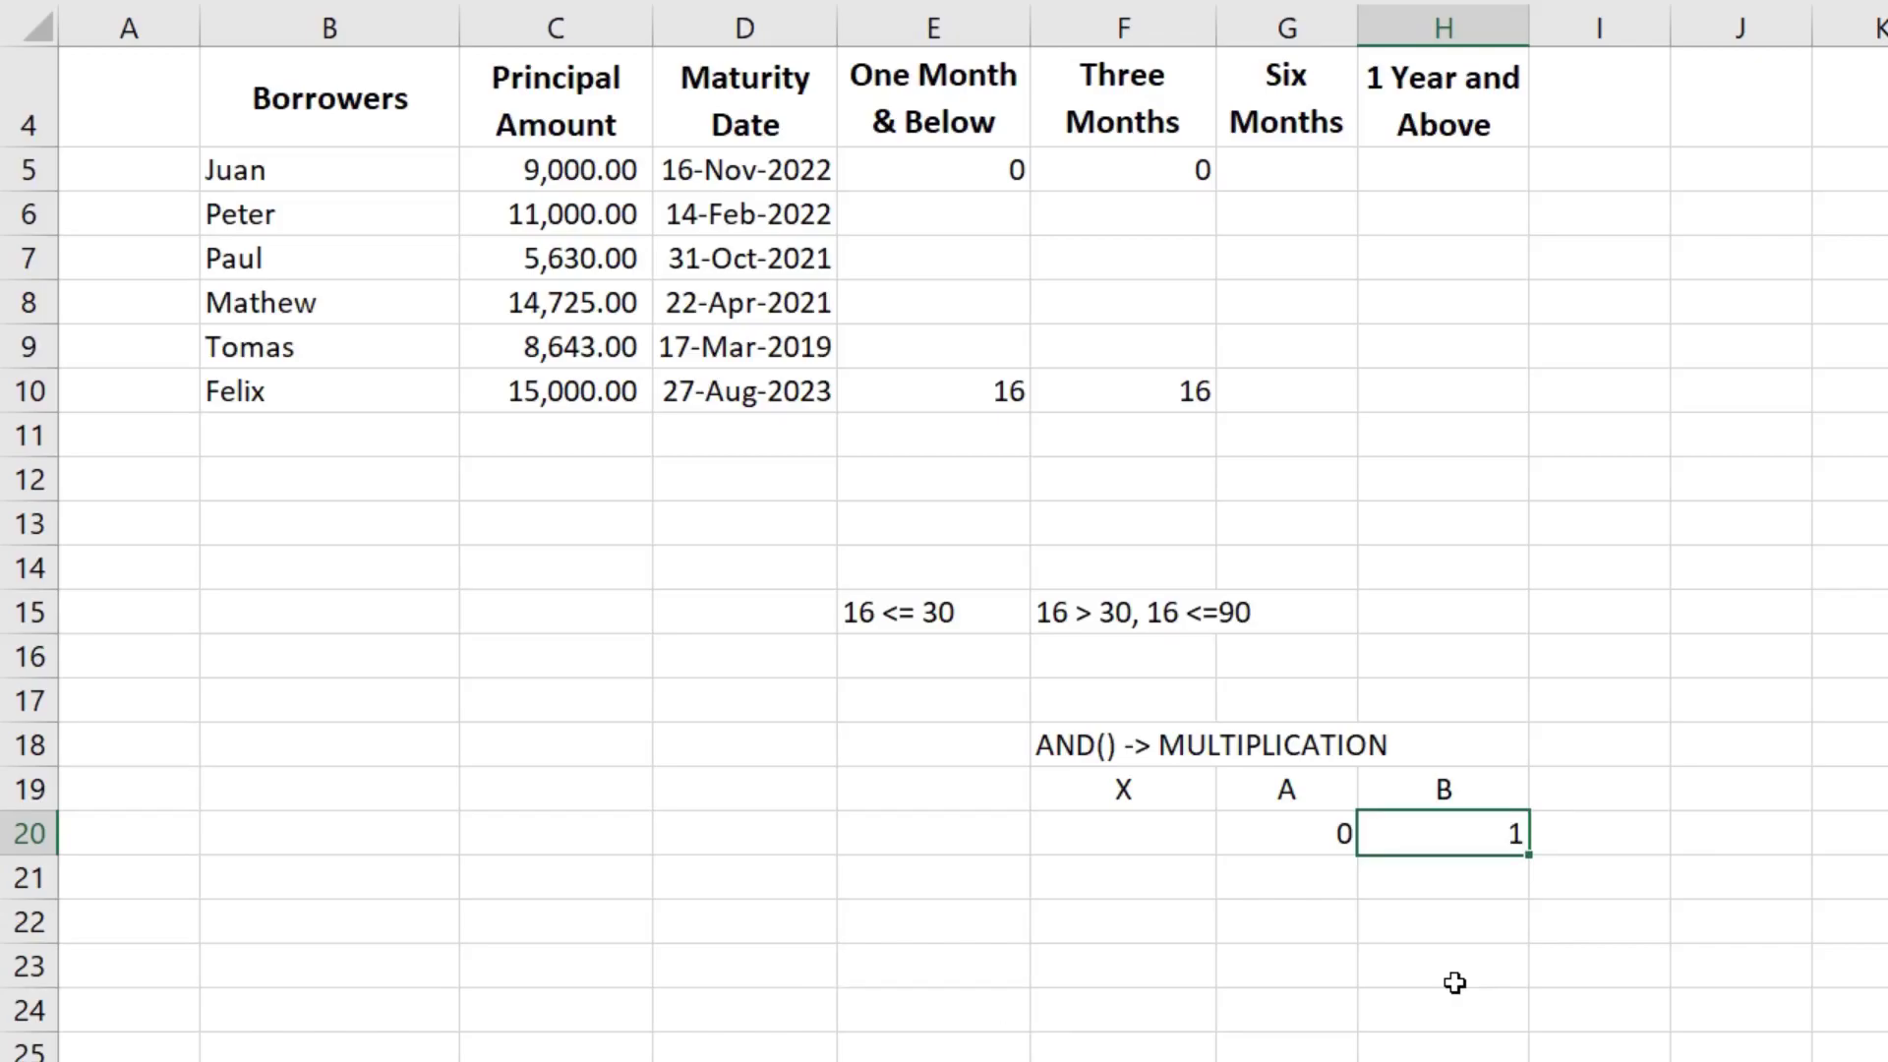
# Enter the formula =G20*H20 in F20, under the X heading, to multiply the two inputs.
pyautogui.write('=')
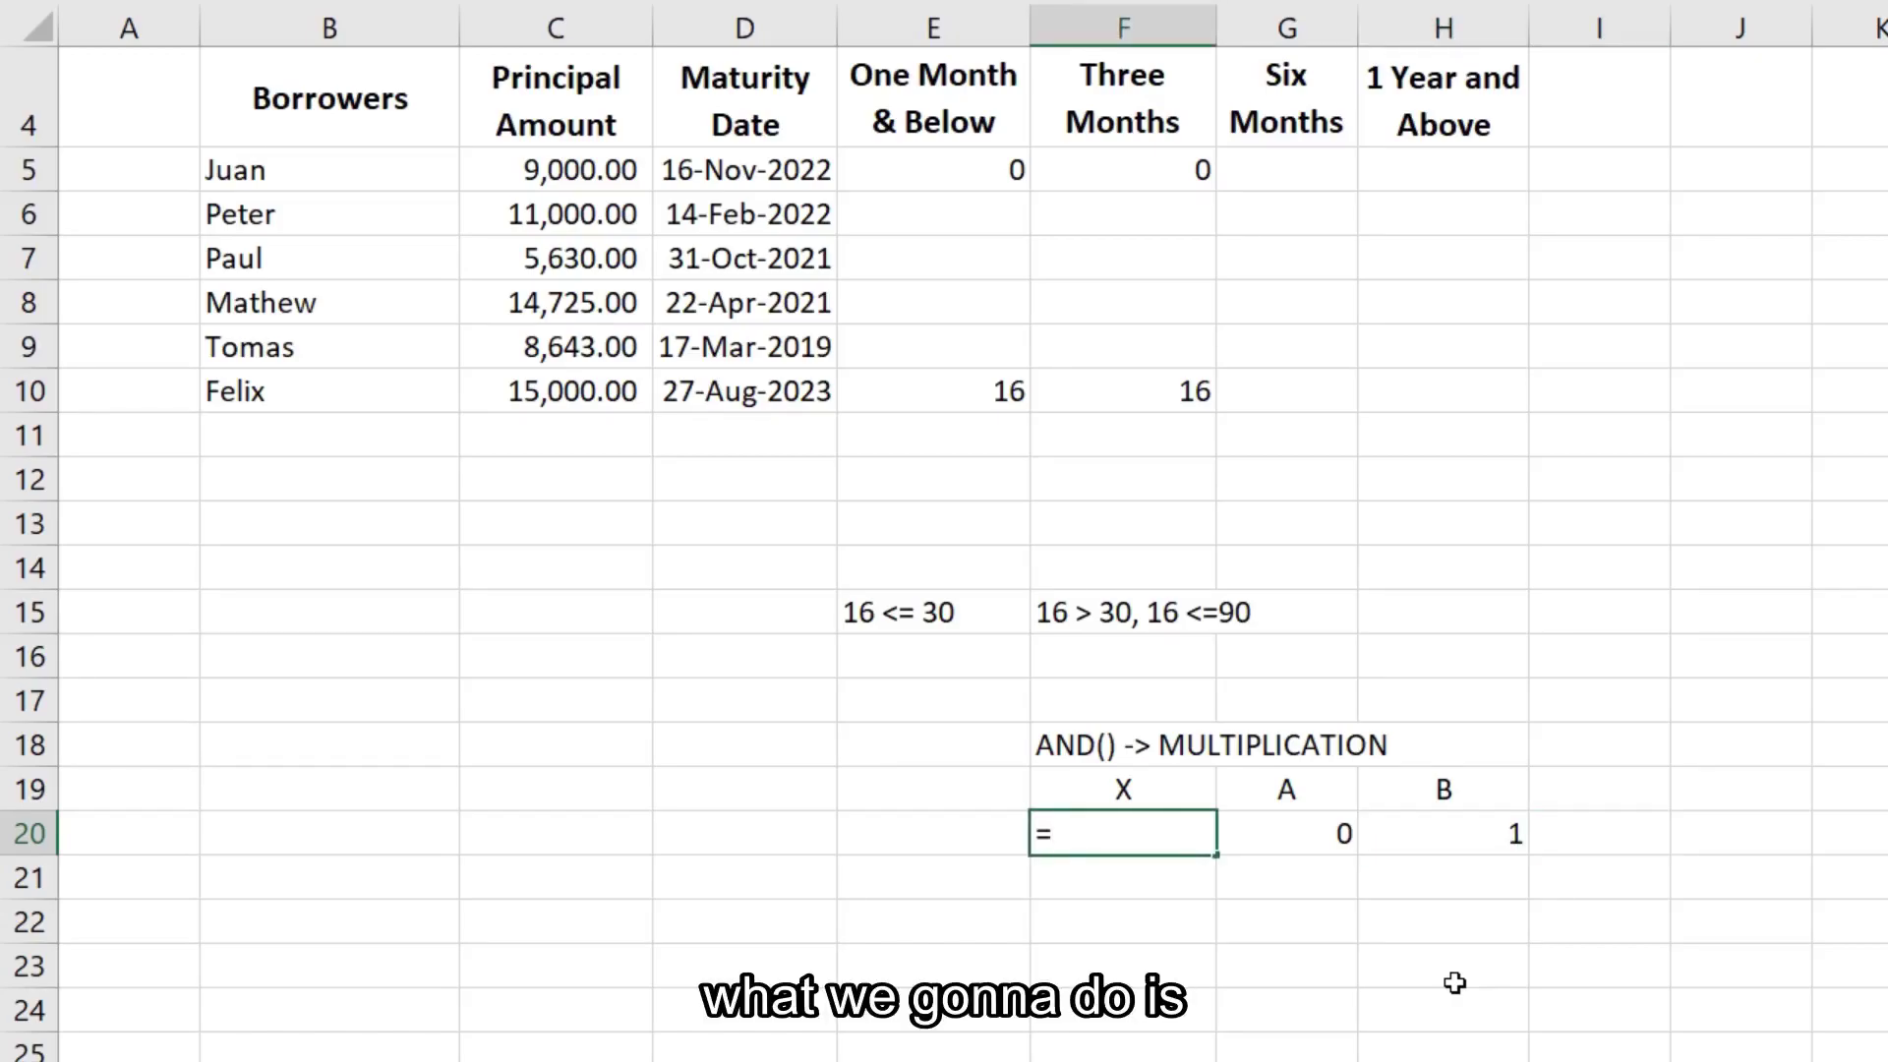
pyautogui.click(1305, 834)
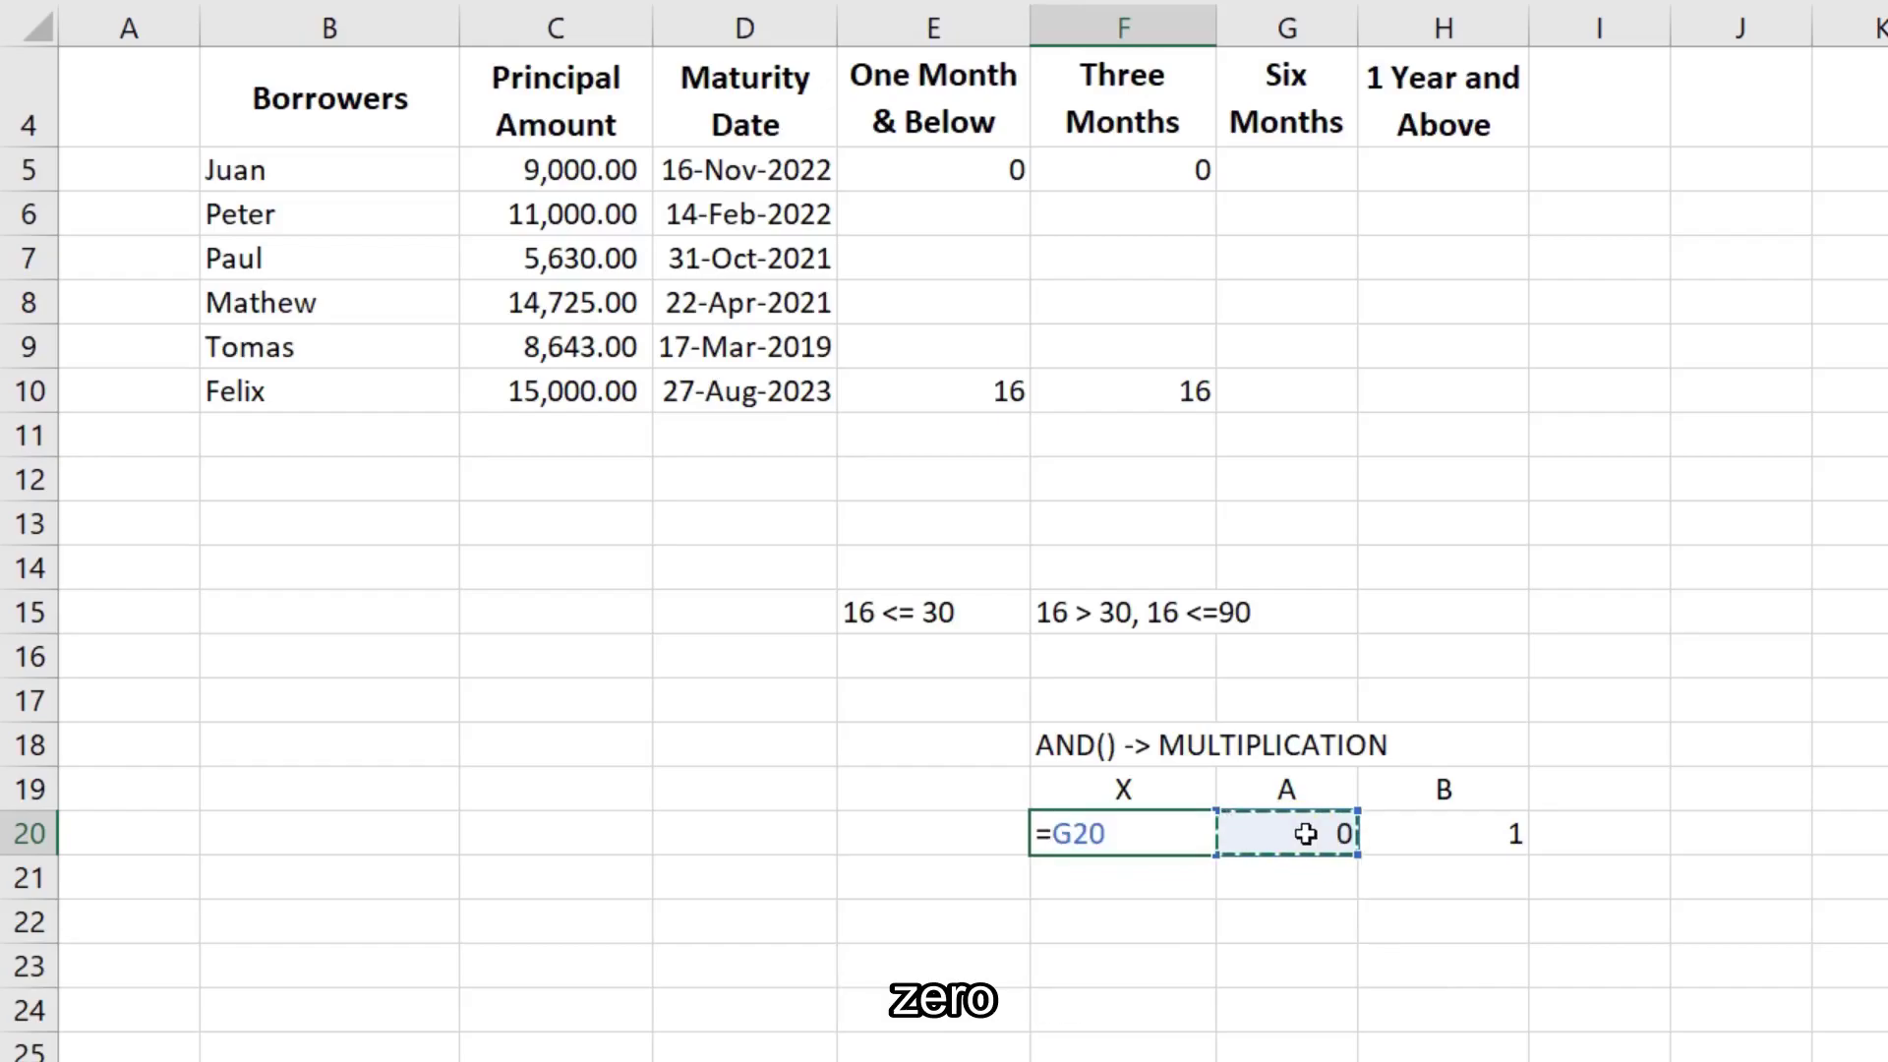
pyautogui.write('*')
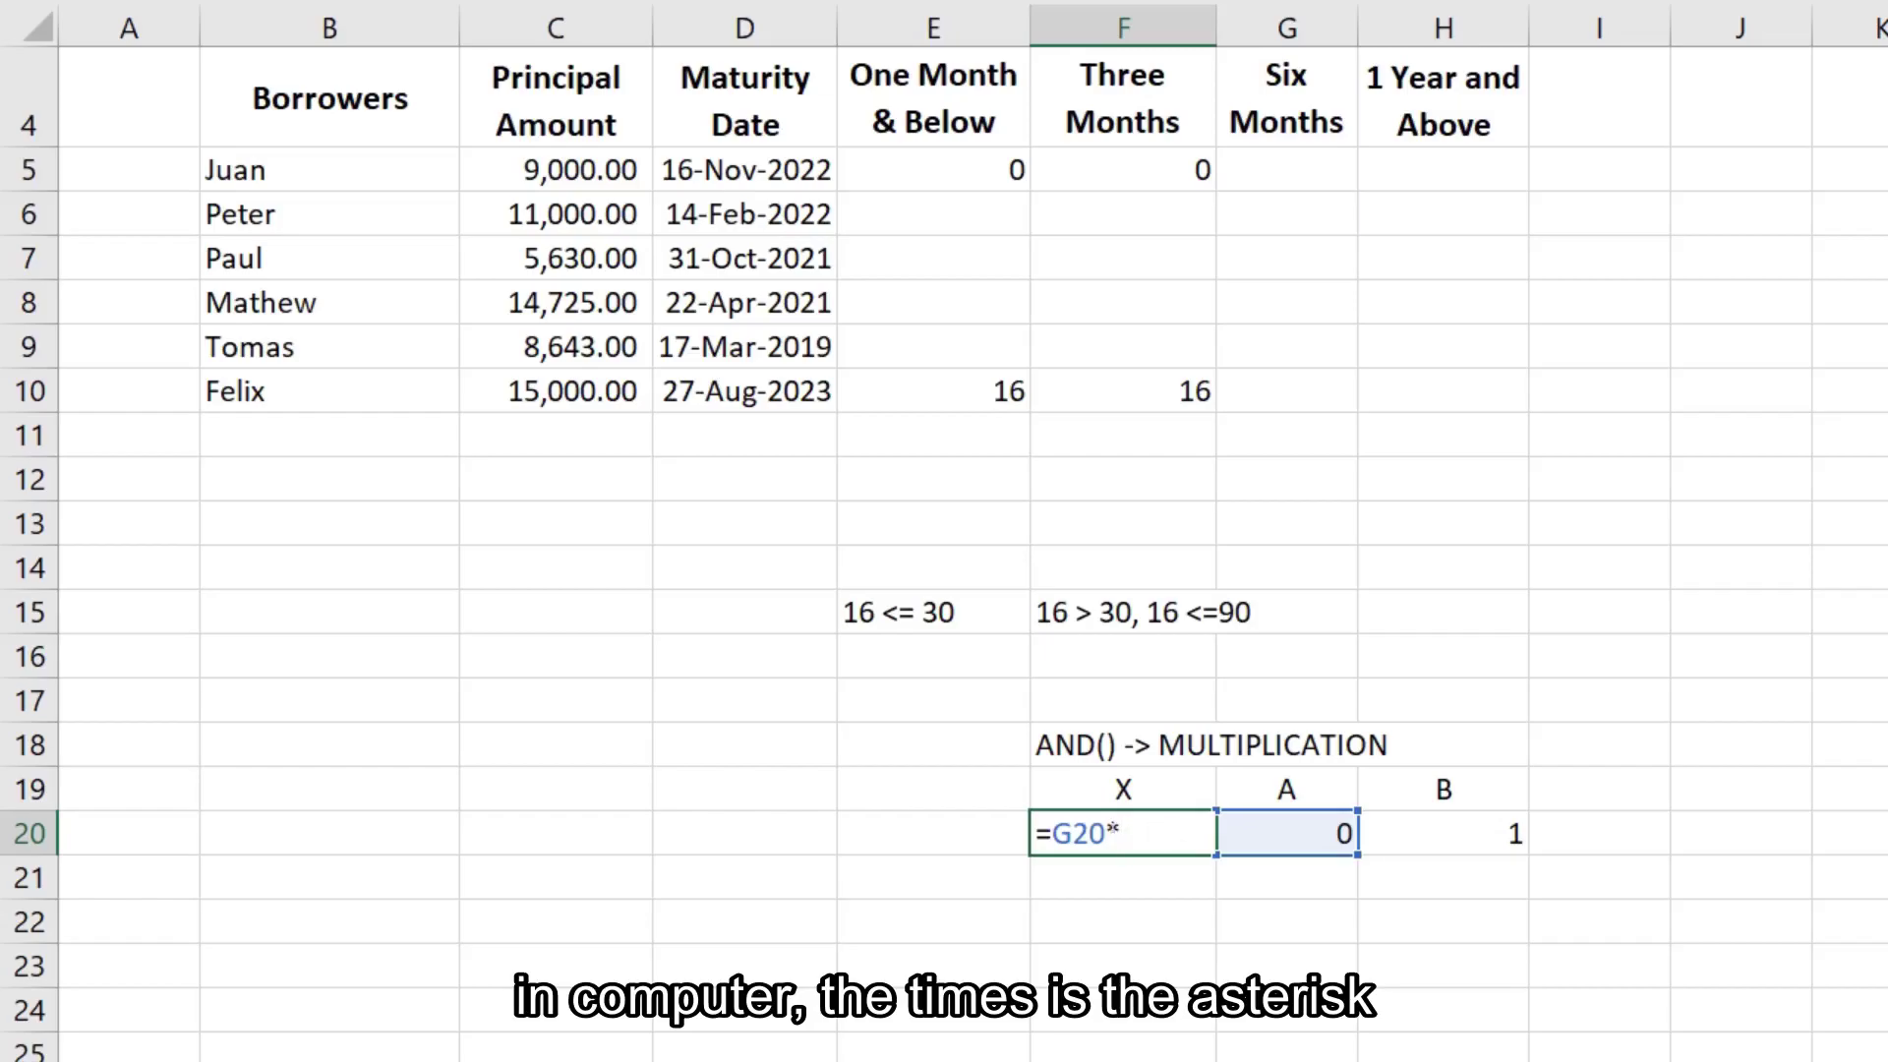
pyautogui.click(1455, 834)
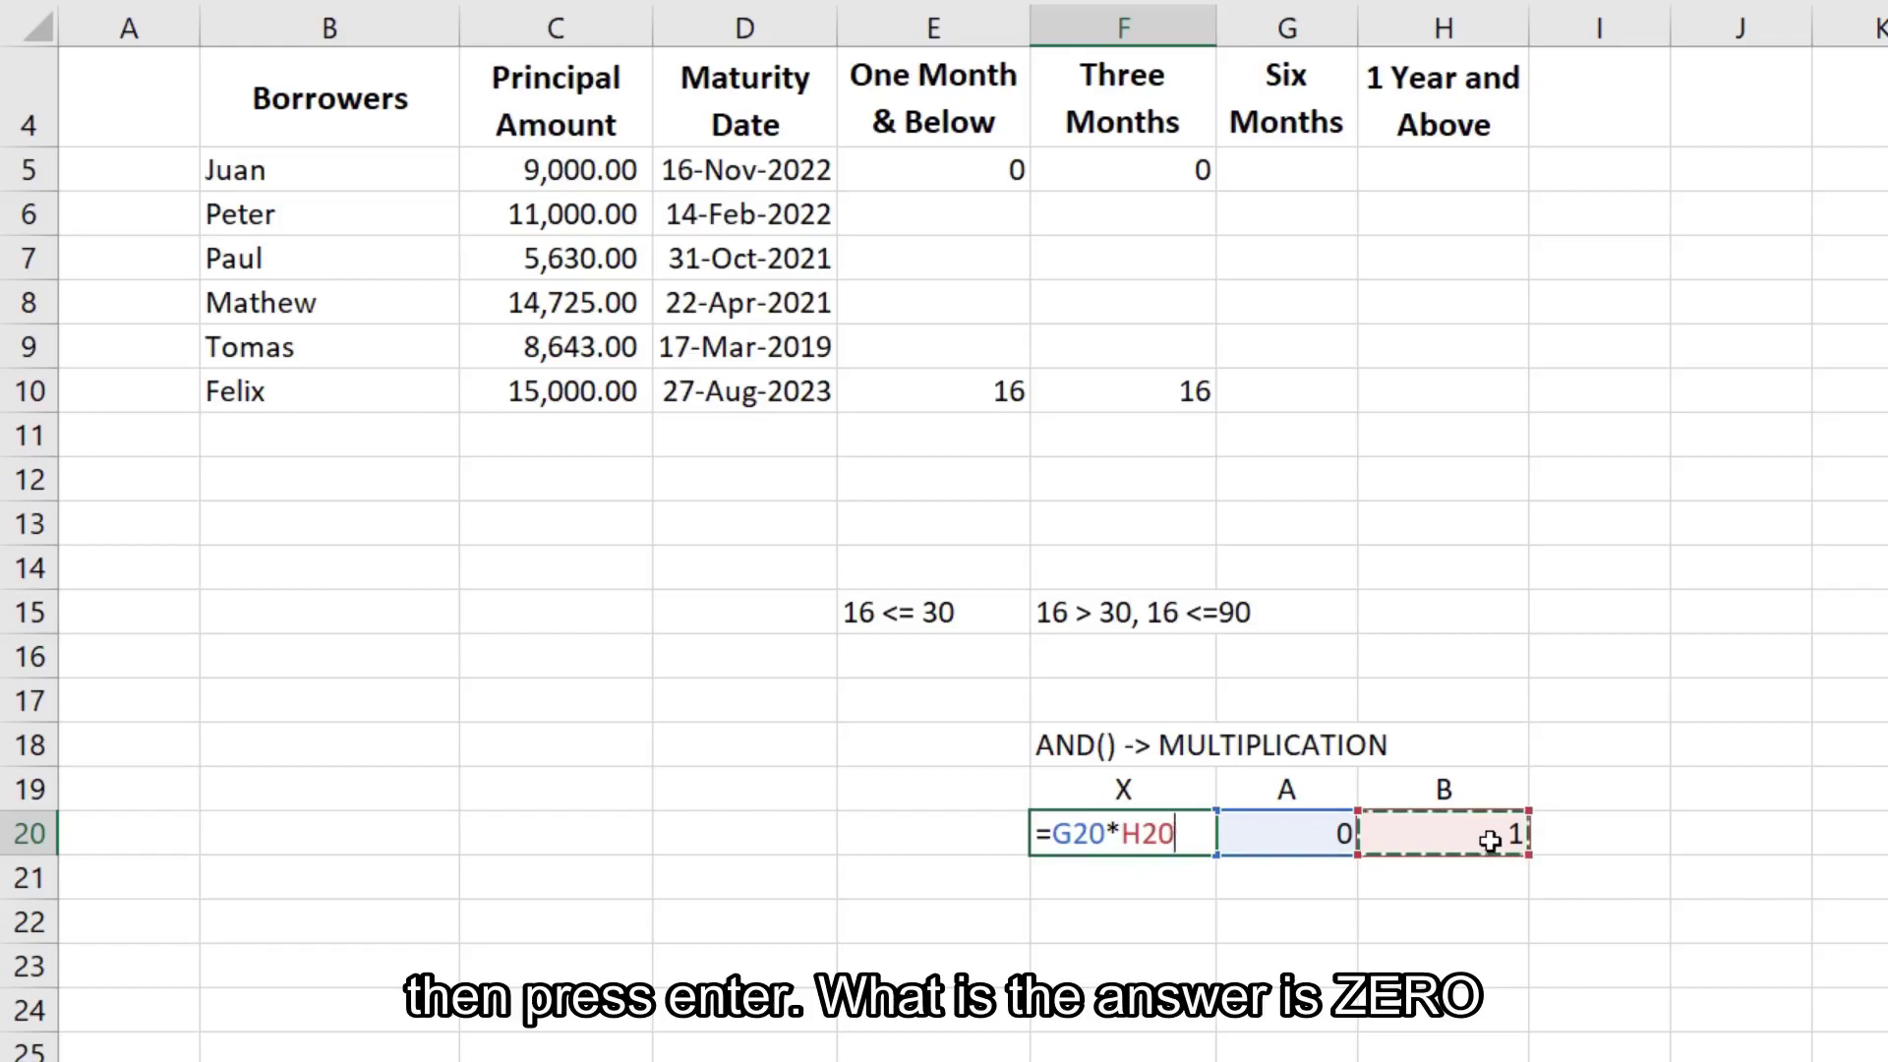
pyautogui.press('Return')
# Center the truth-table values in F20:H20 horizontally.
pyautogui.moveTo(1186, 838); pyautogui.dragTo(1492, 846)
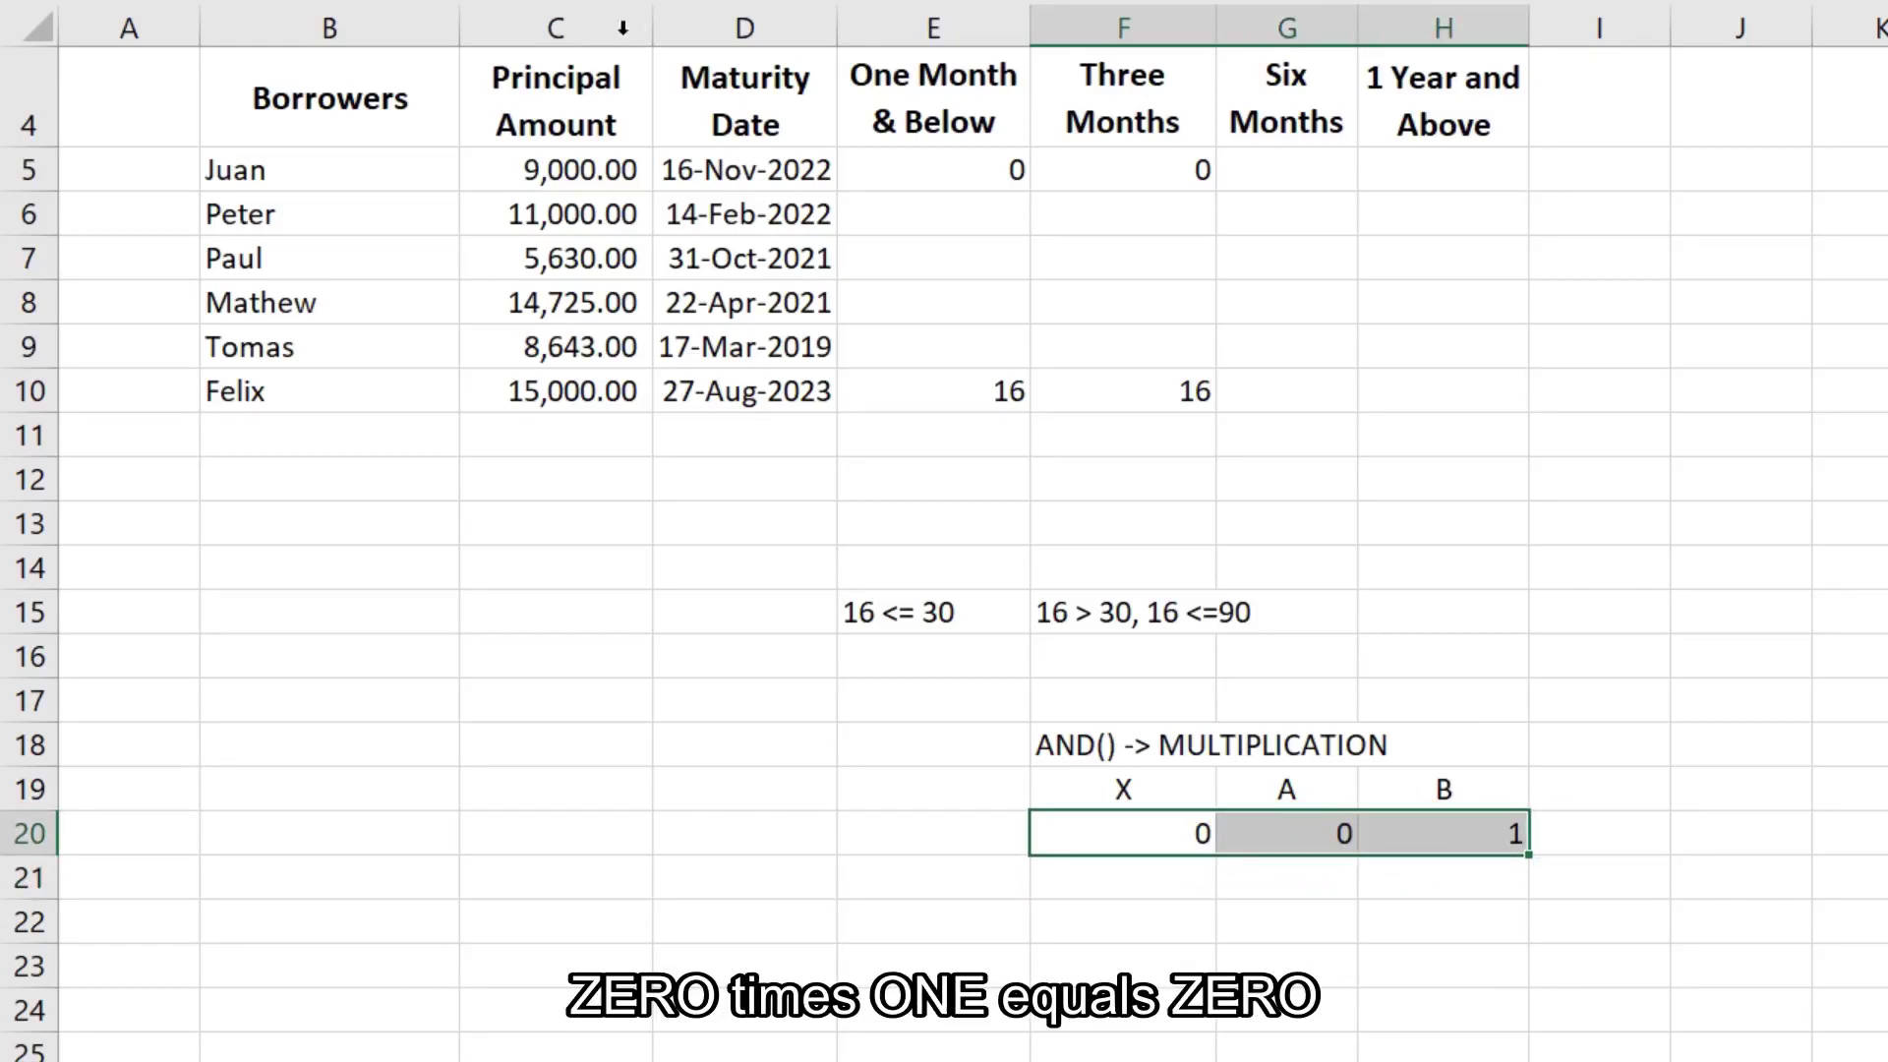
pyautogui.hotkey('alt', 'h')
pyautogui.press('a')
pyautogui.press('c')
pyautogui.click(1069, 747)
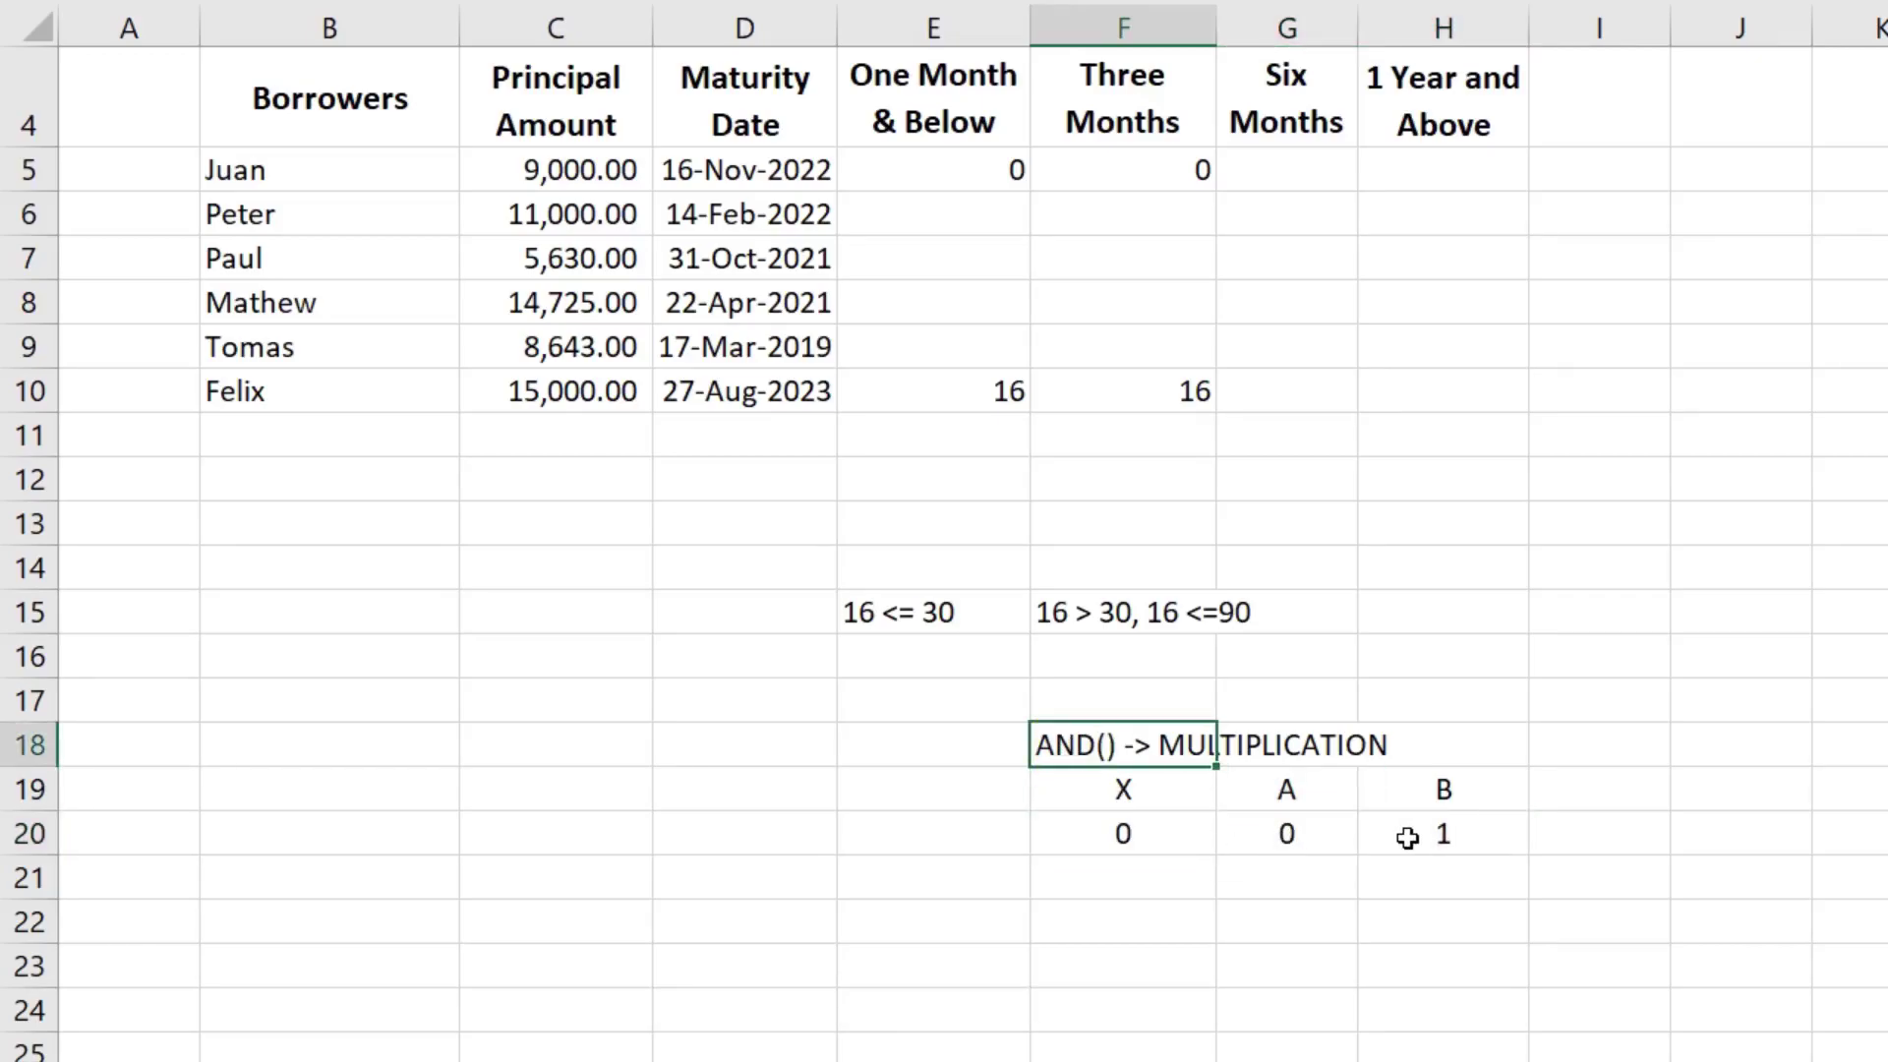
pyautogui.click(1449, 838)
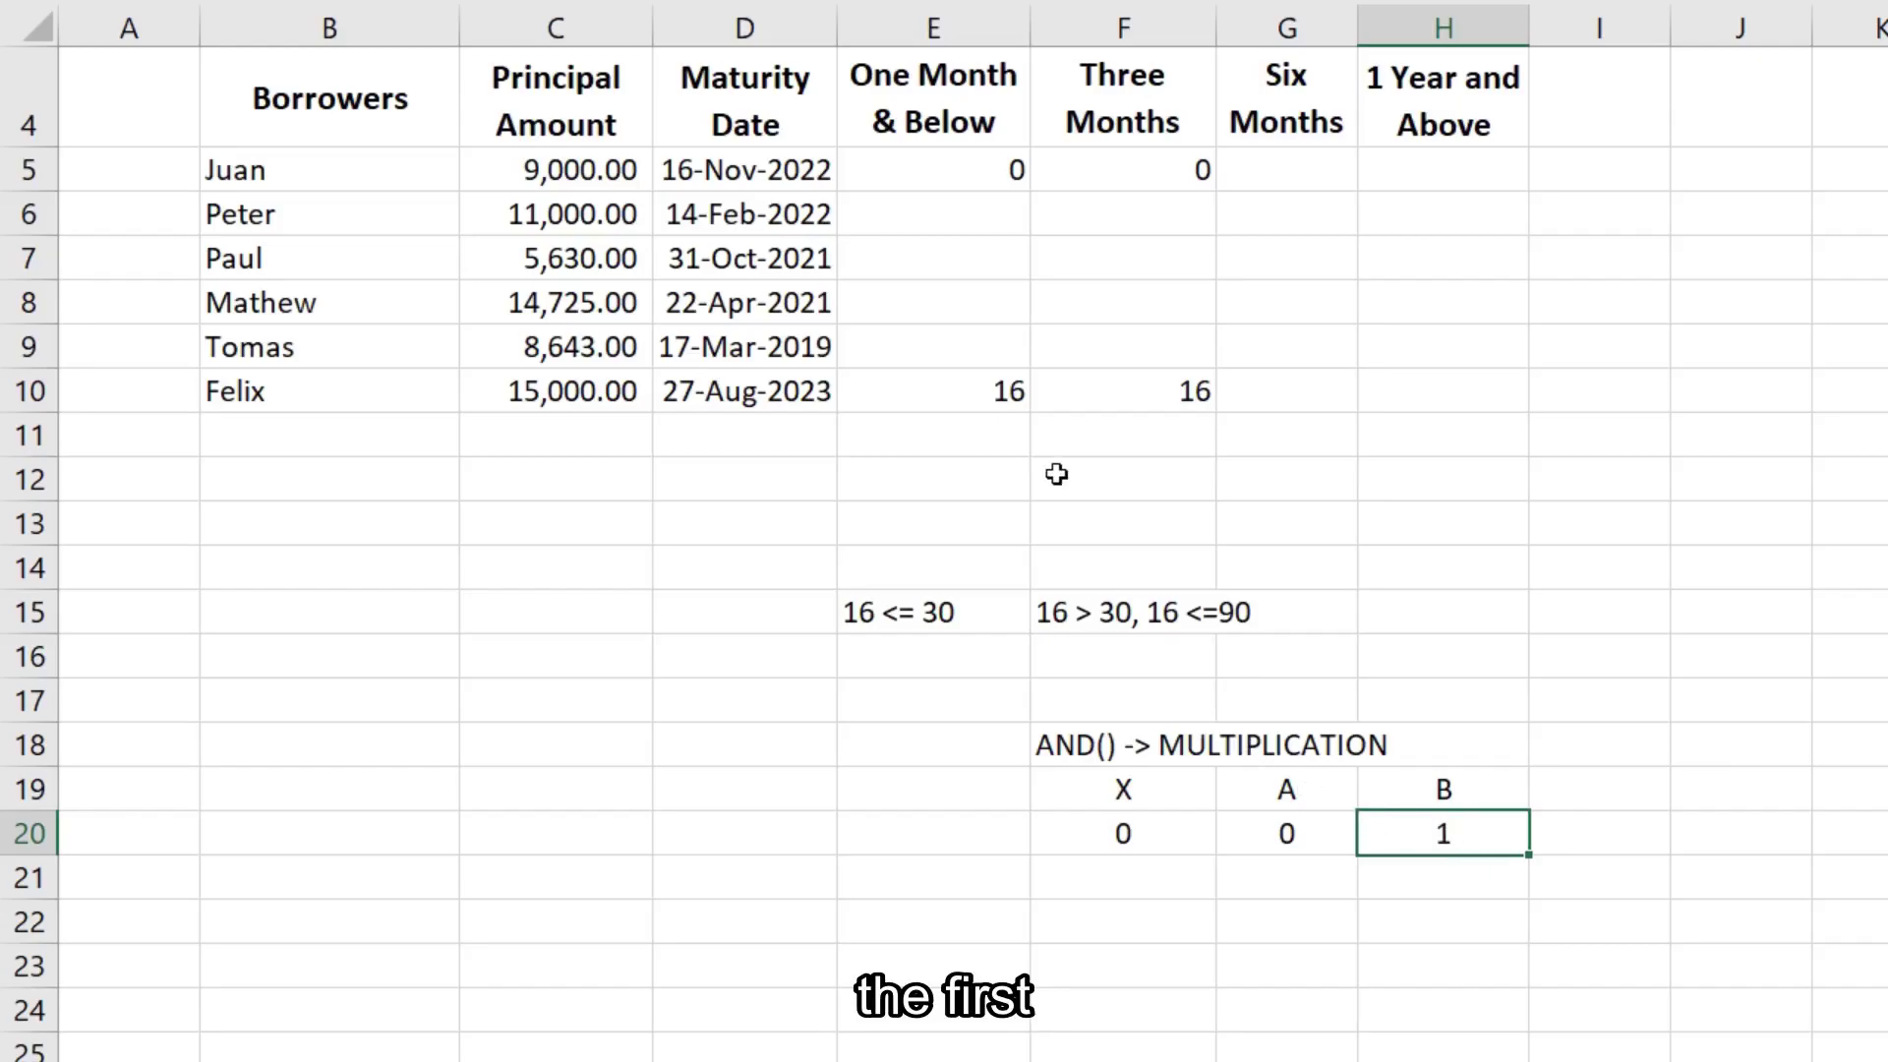
# Check F5's formula and enter the explanatory note AND(p1, p2) in I20, beside the first truth-table row.
pyautogui.click(1175, 169)
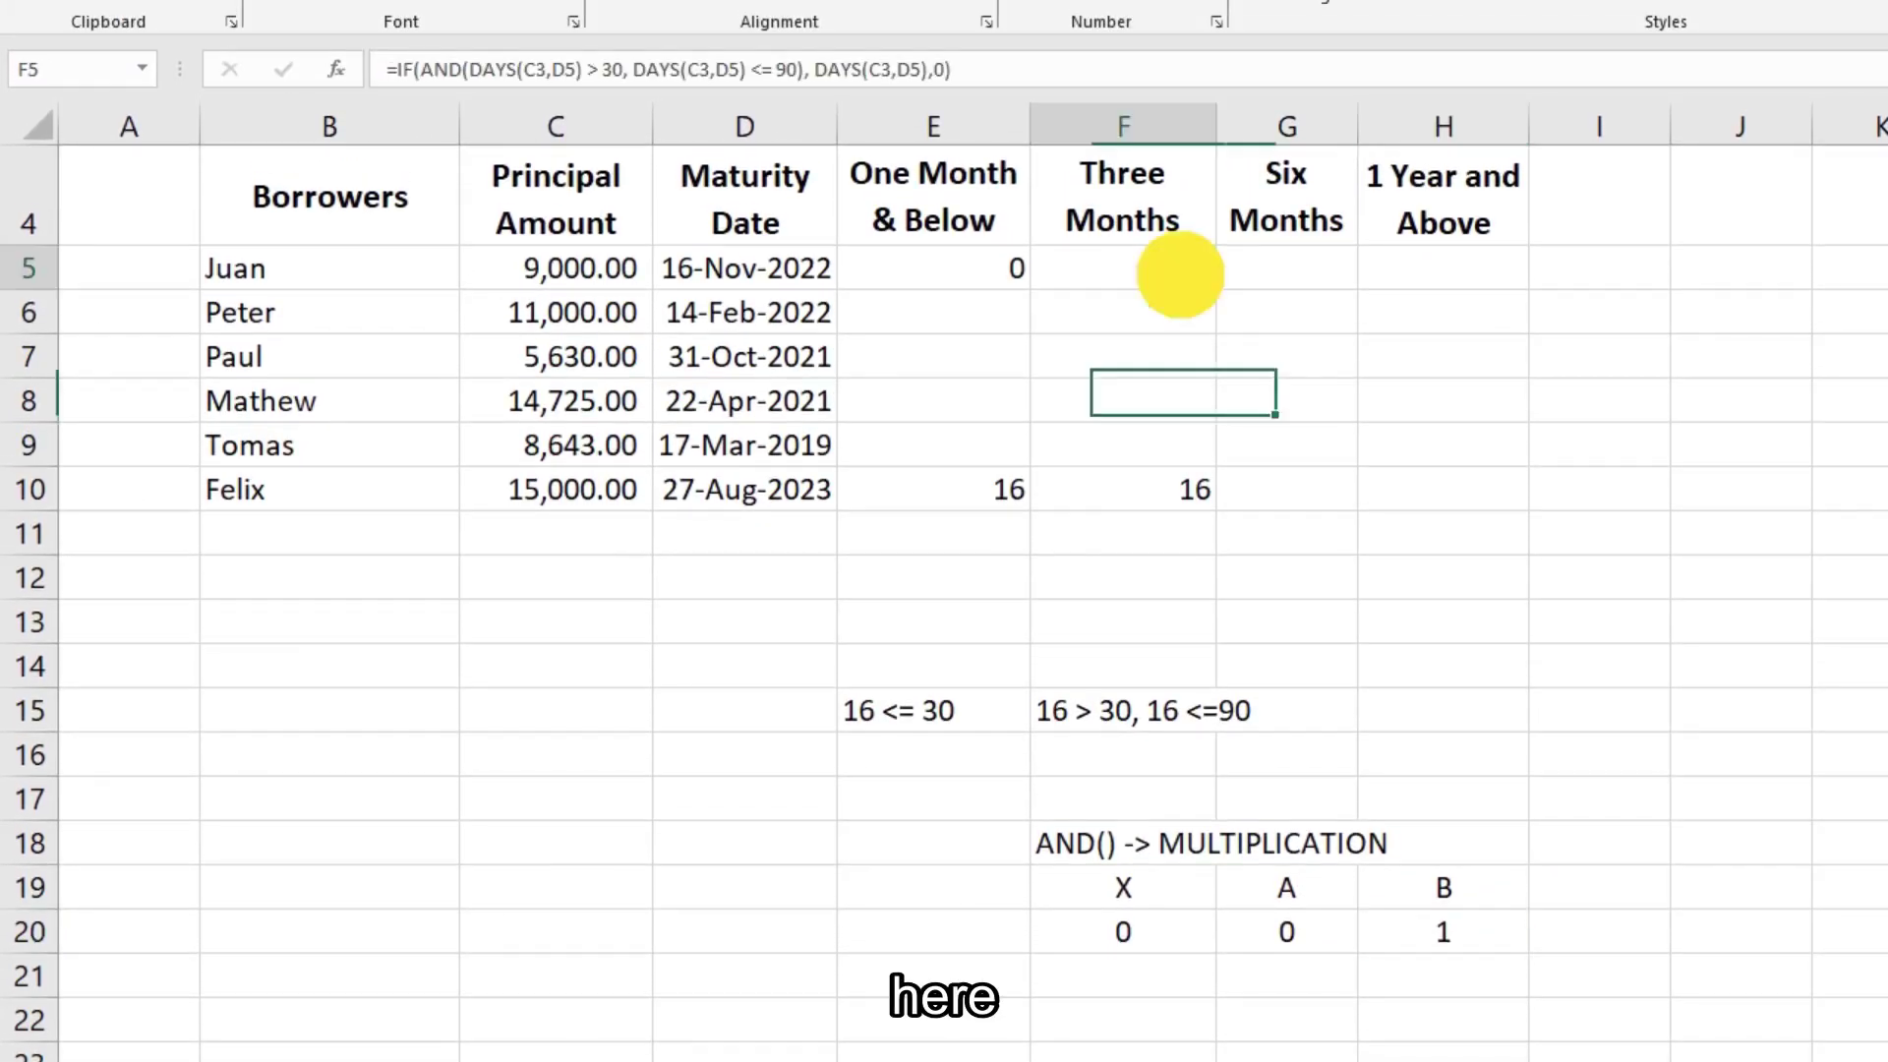
pyautogui.click(1589, 936)
pyautogui.write('AND(')
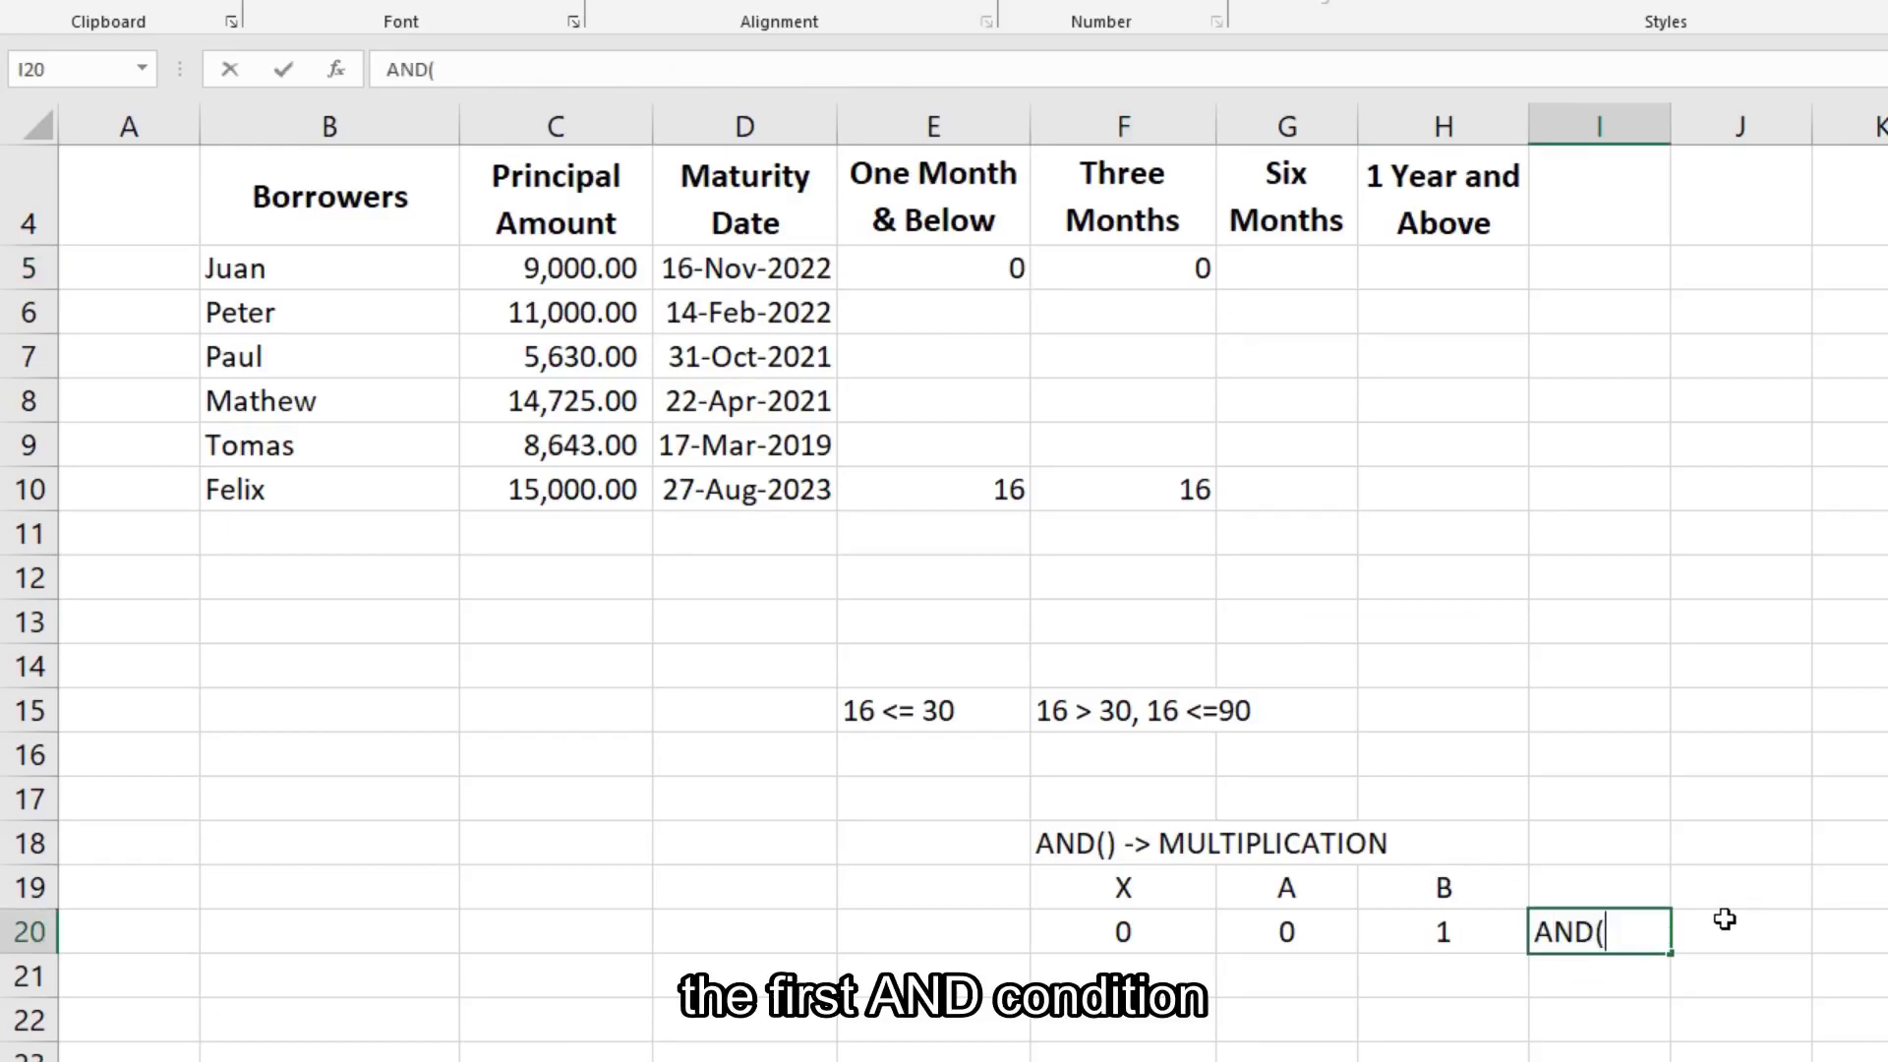
pyautogui.write('p1')
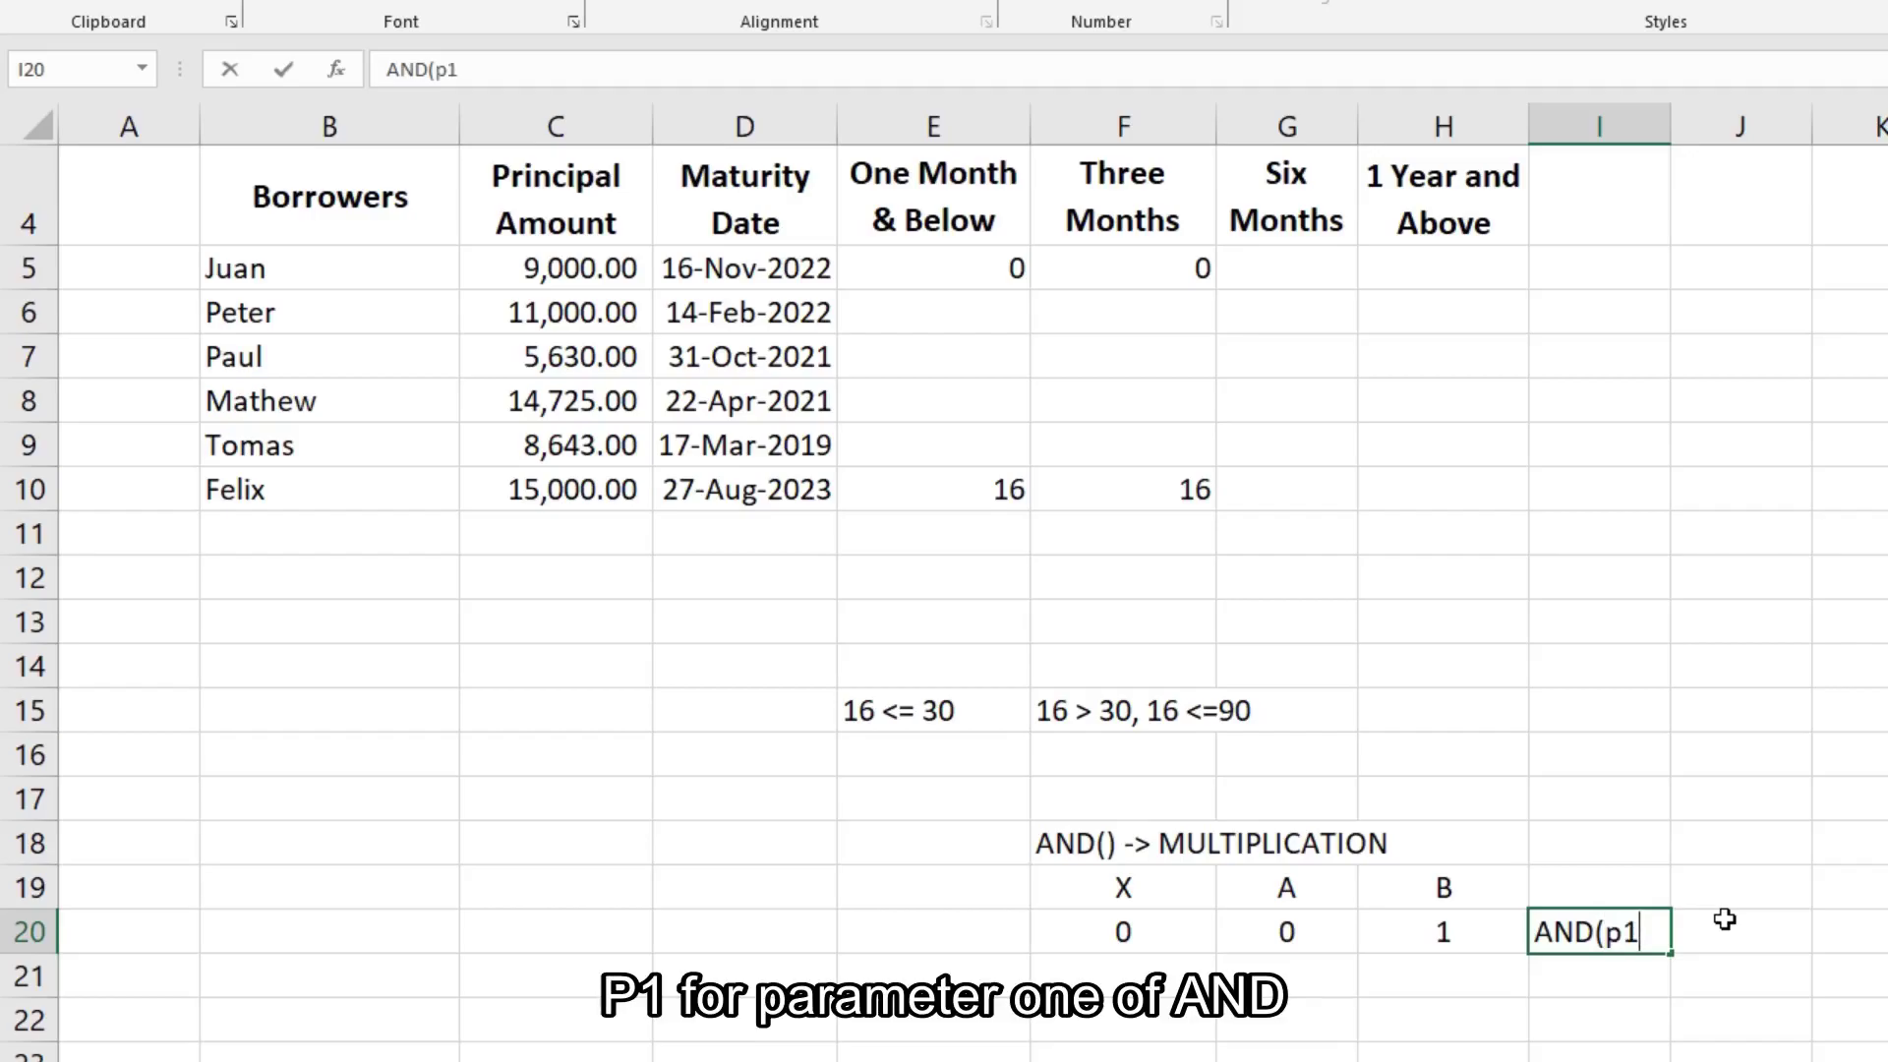
pyautogui.write(', p')
pyautogui.write(')')
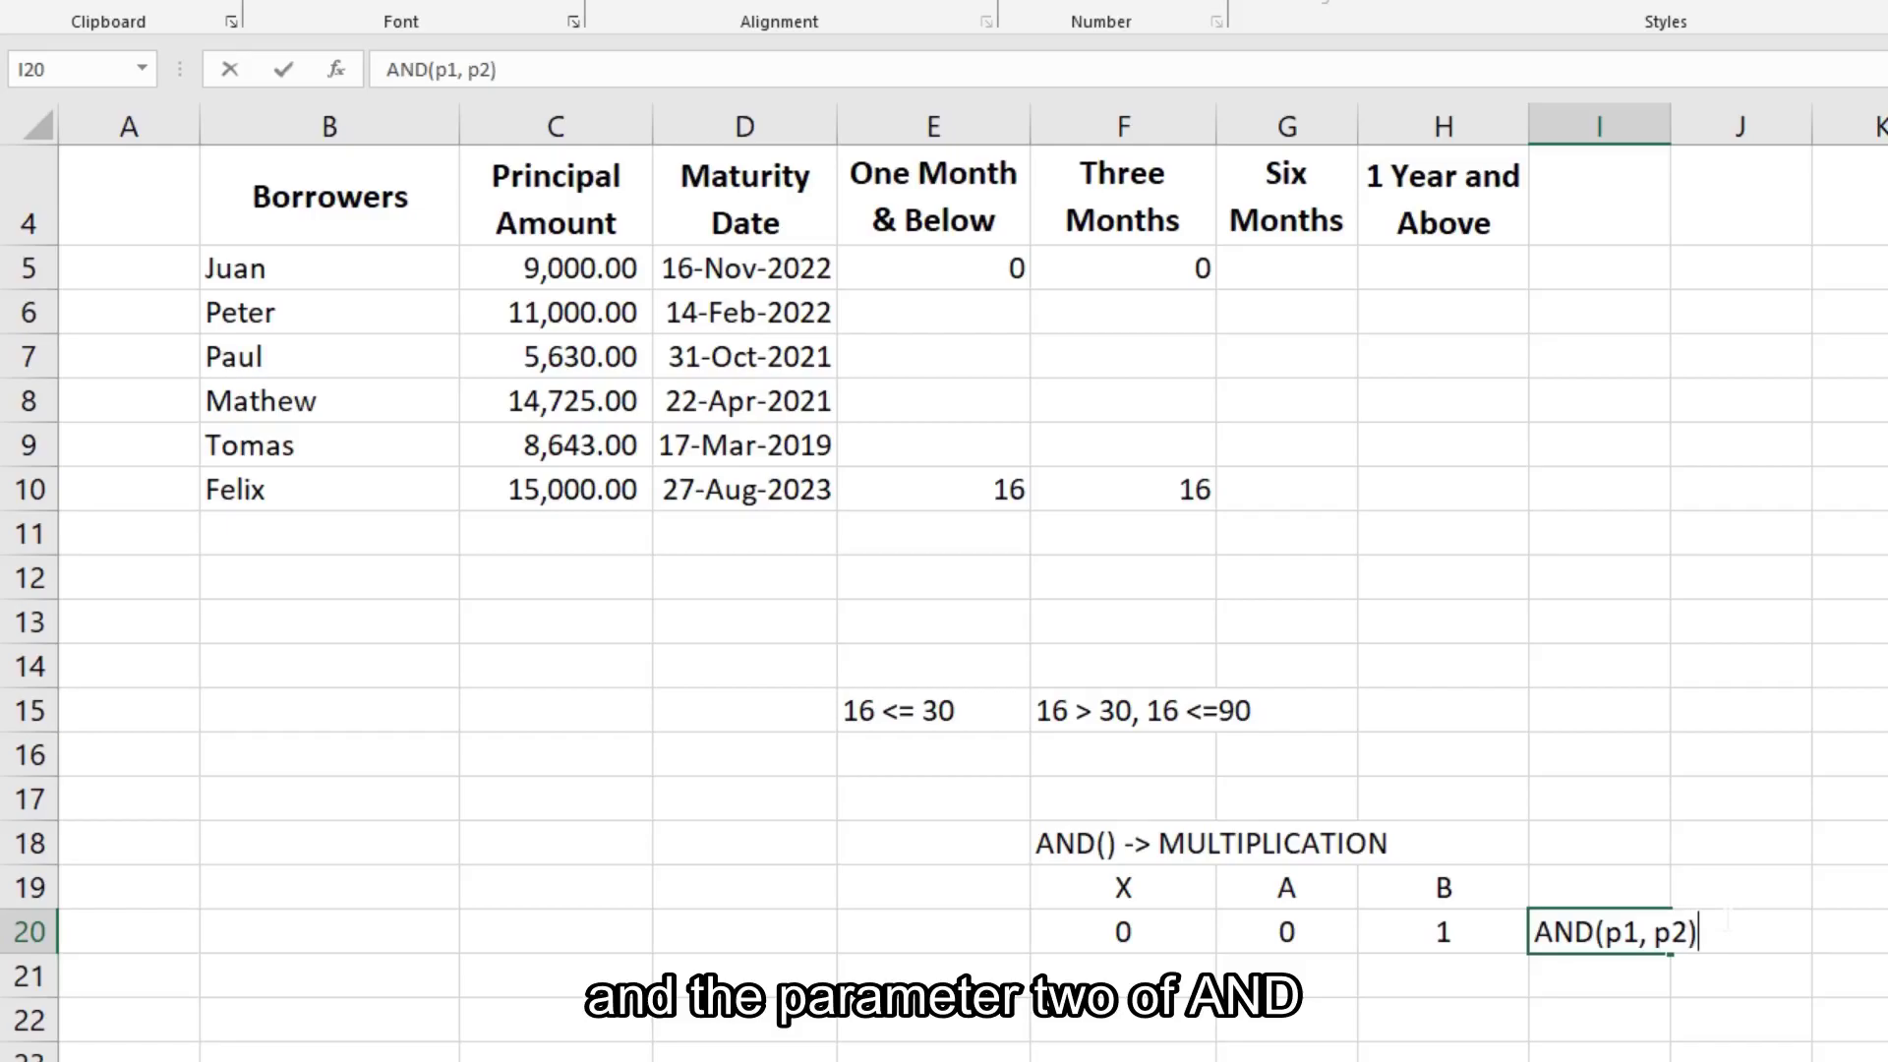
pyautogui.press('Return')
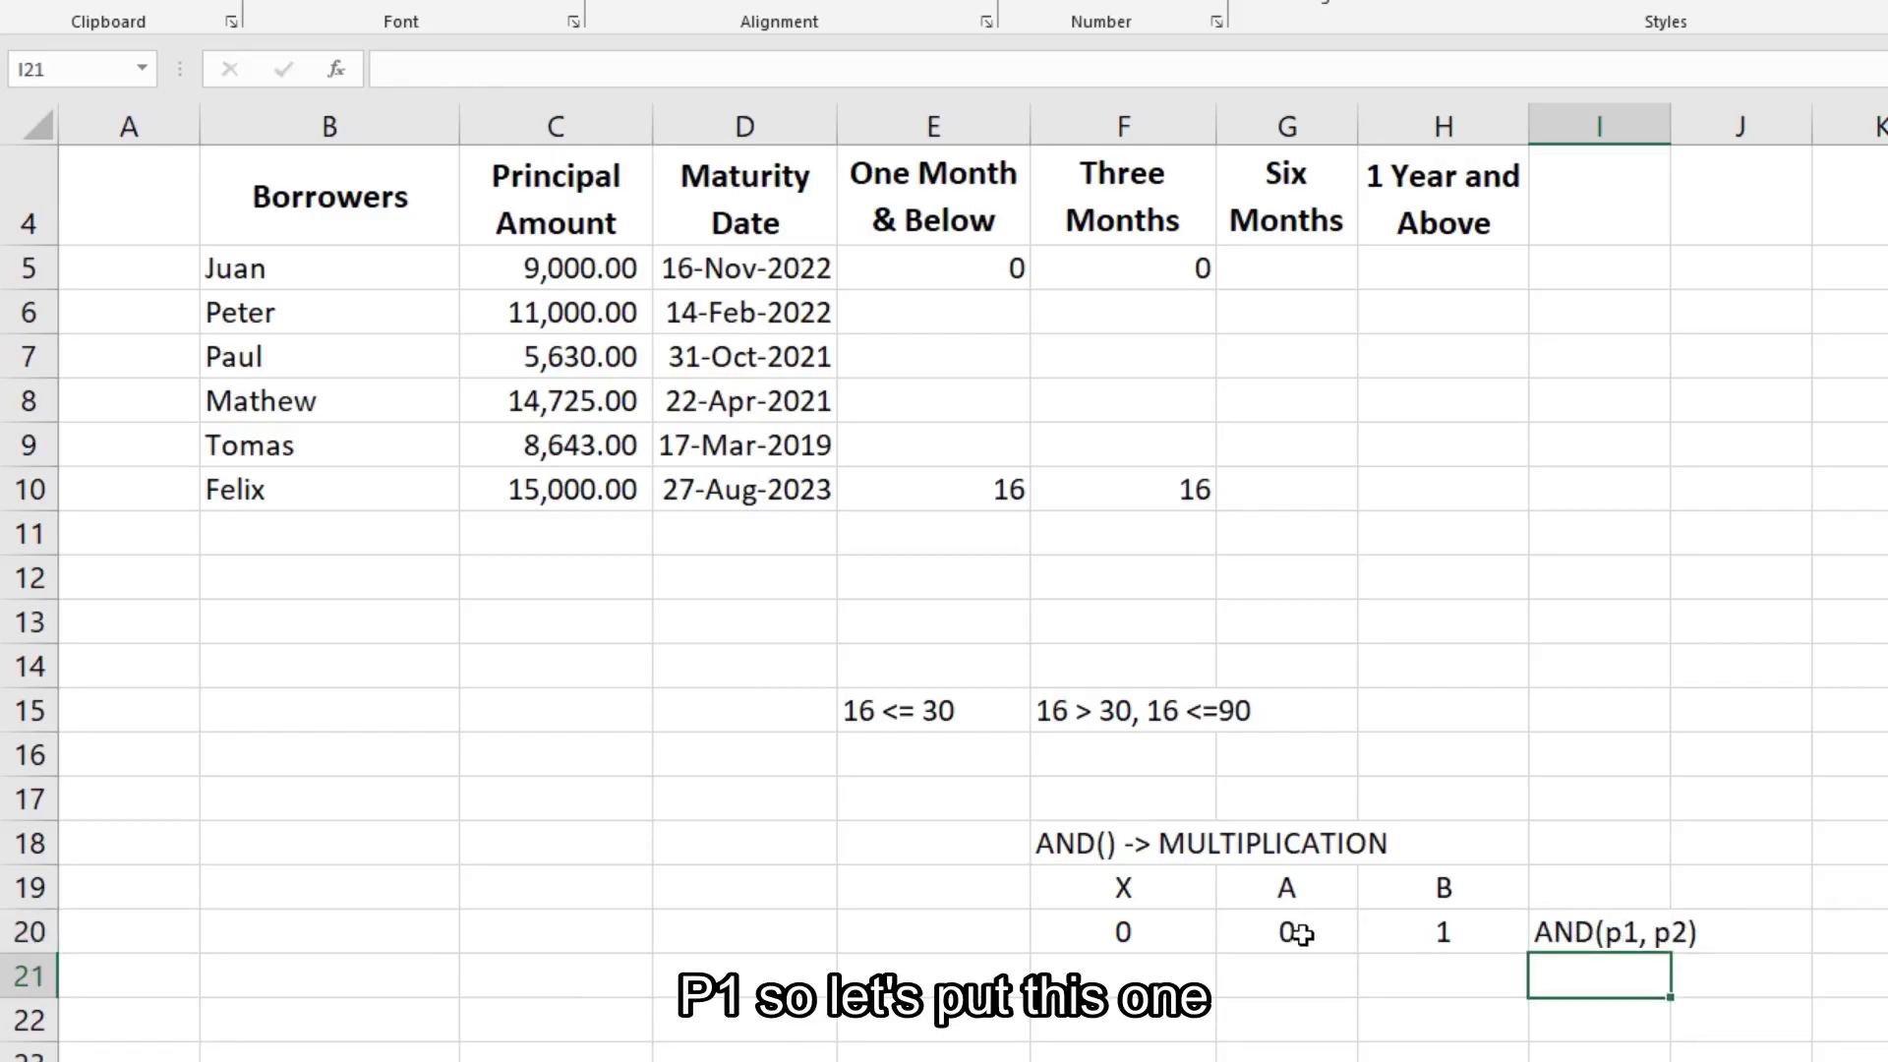
# Rename the A and B headings in G19:H19 as p1 and p2.
pyautogui.click(1294, 893)
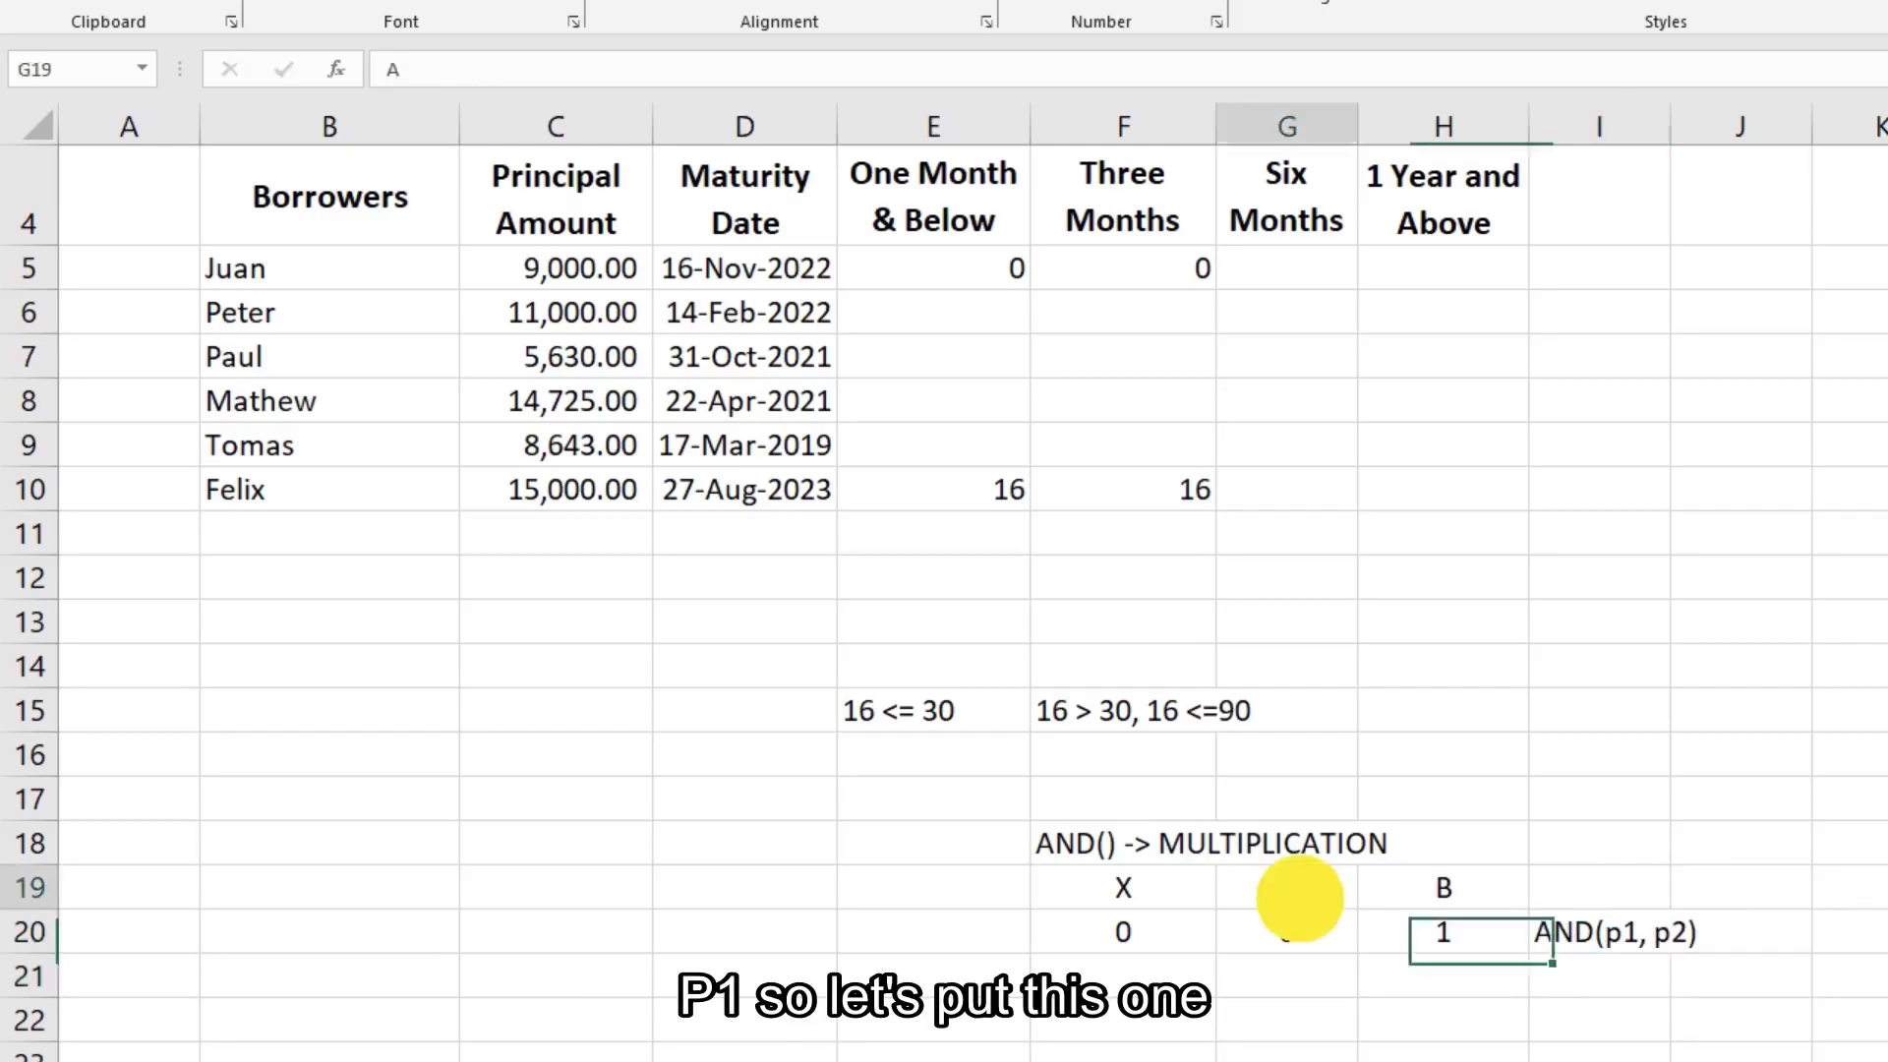
pyautogui.write('p1')
pyautogui.press('Tab')
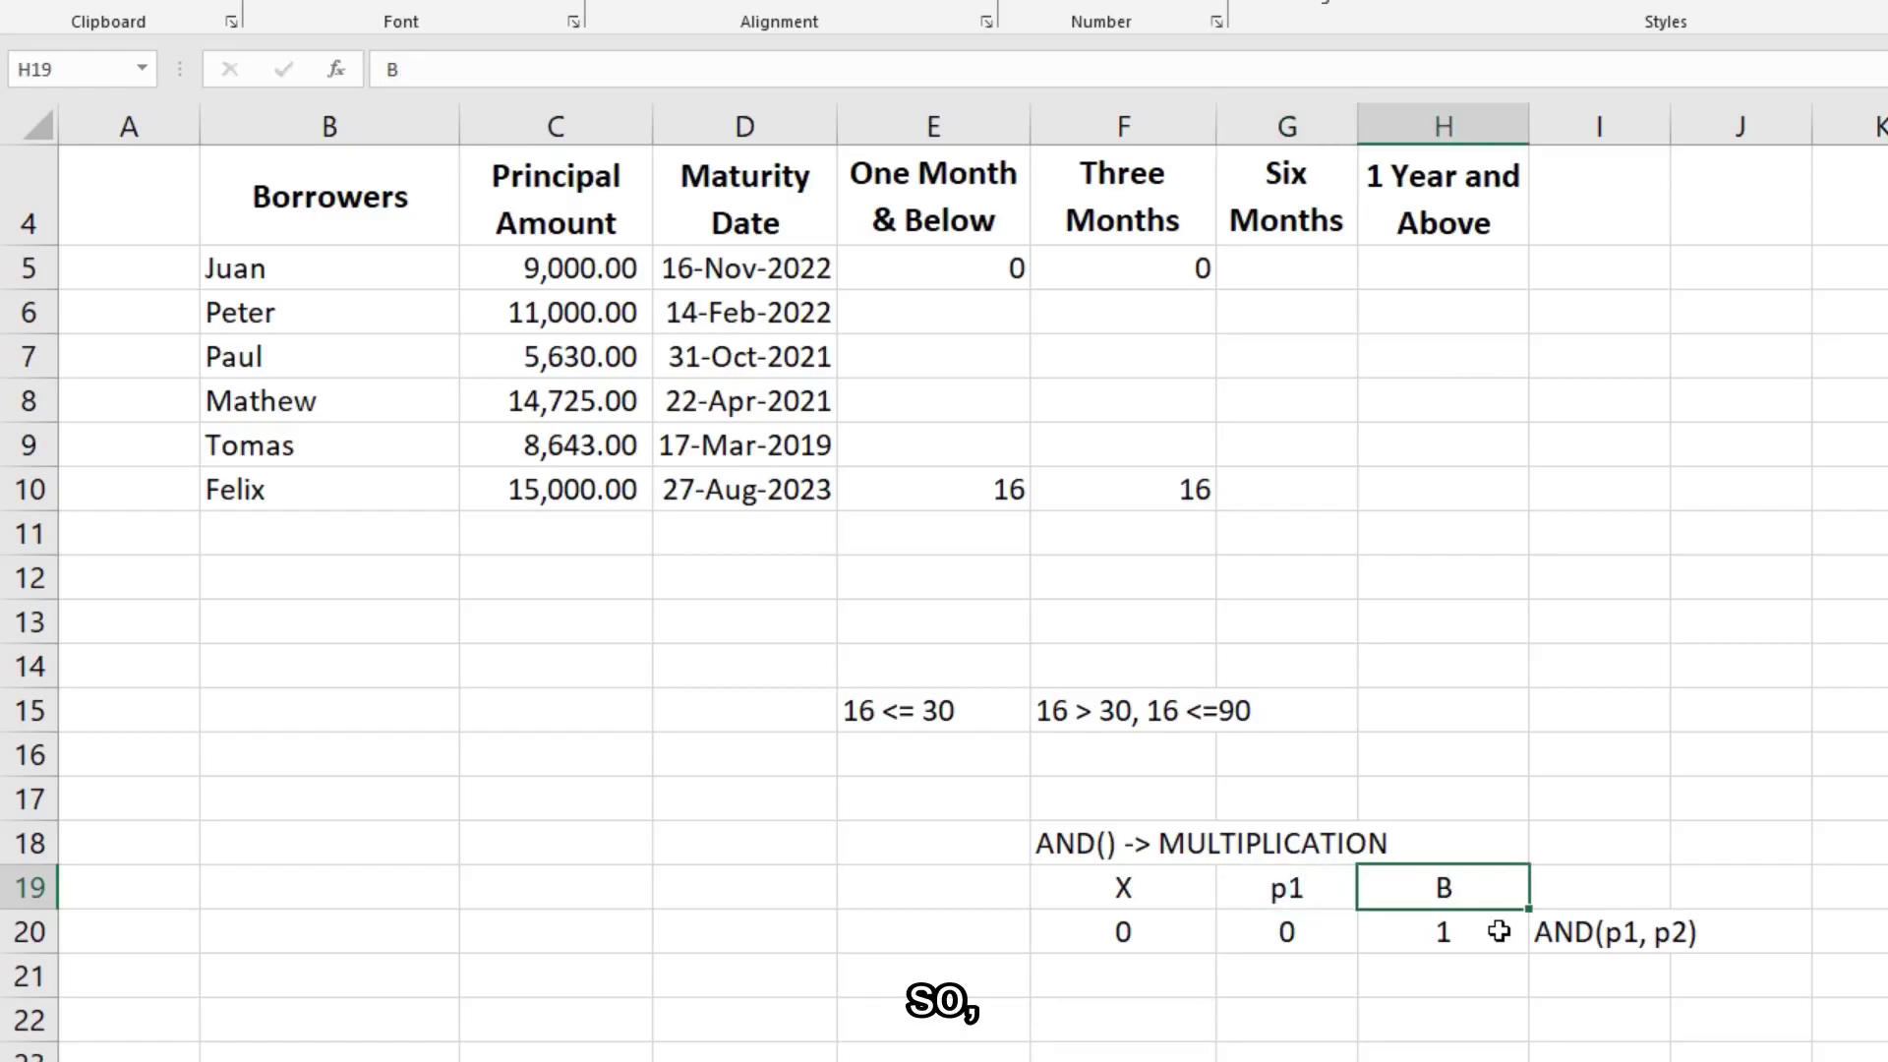
pyautogui.write('p2')
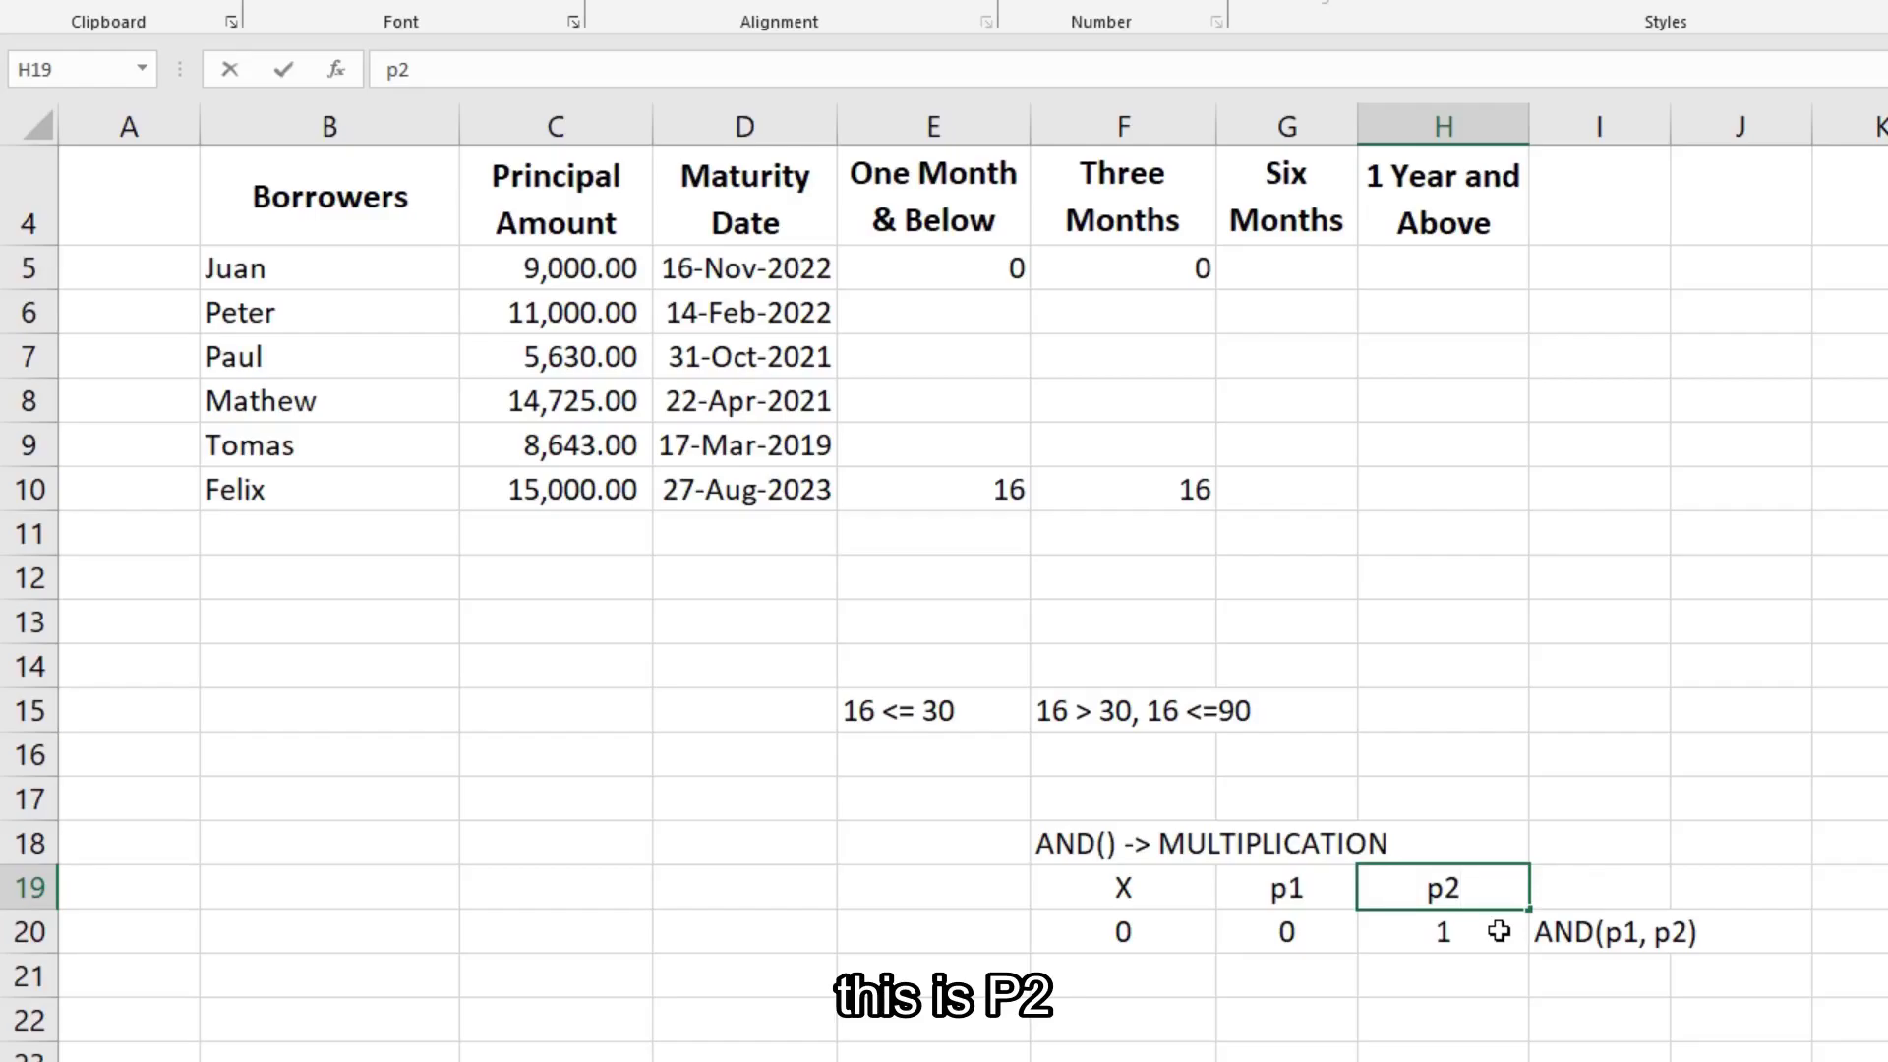
pyautogui.press('Return')
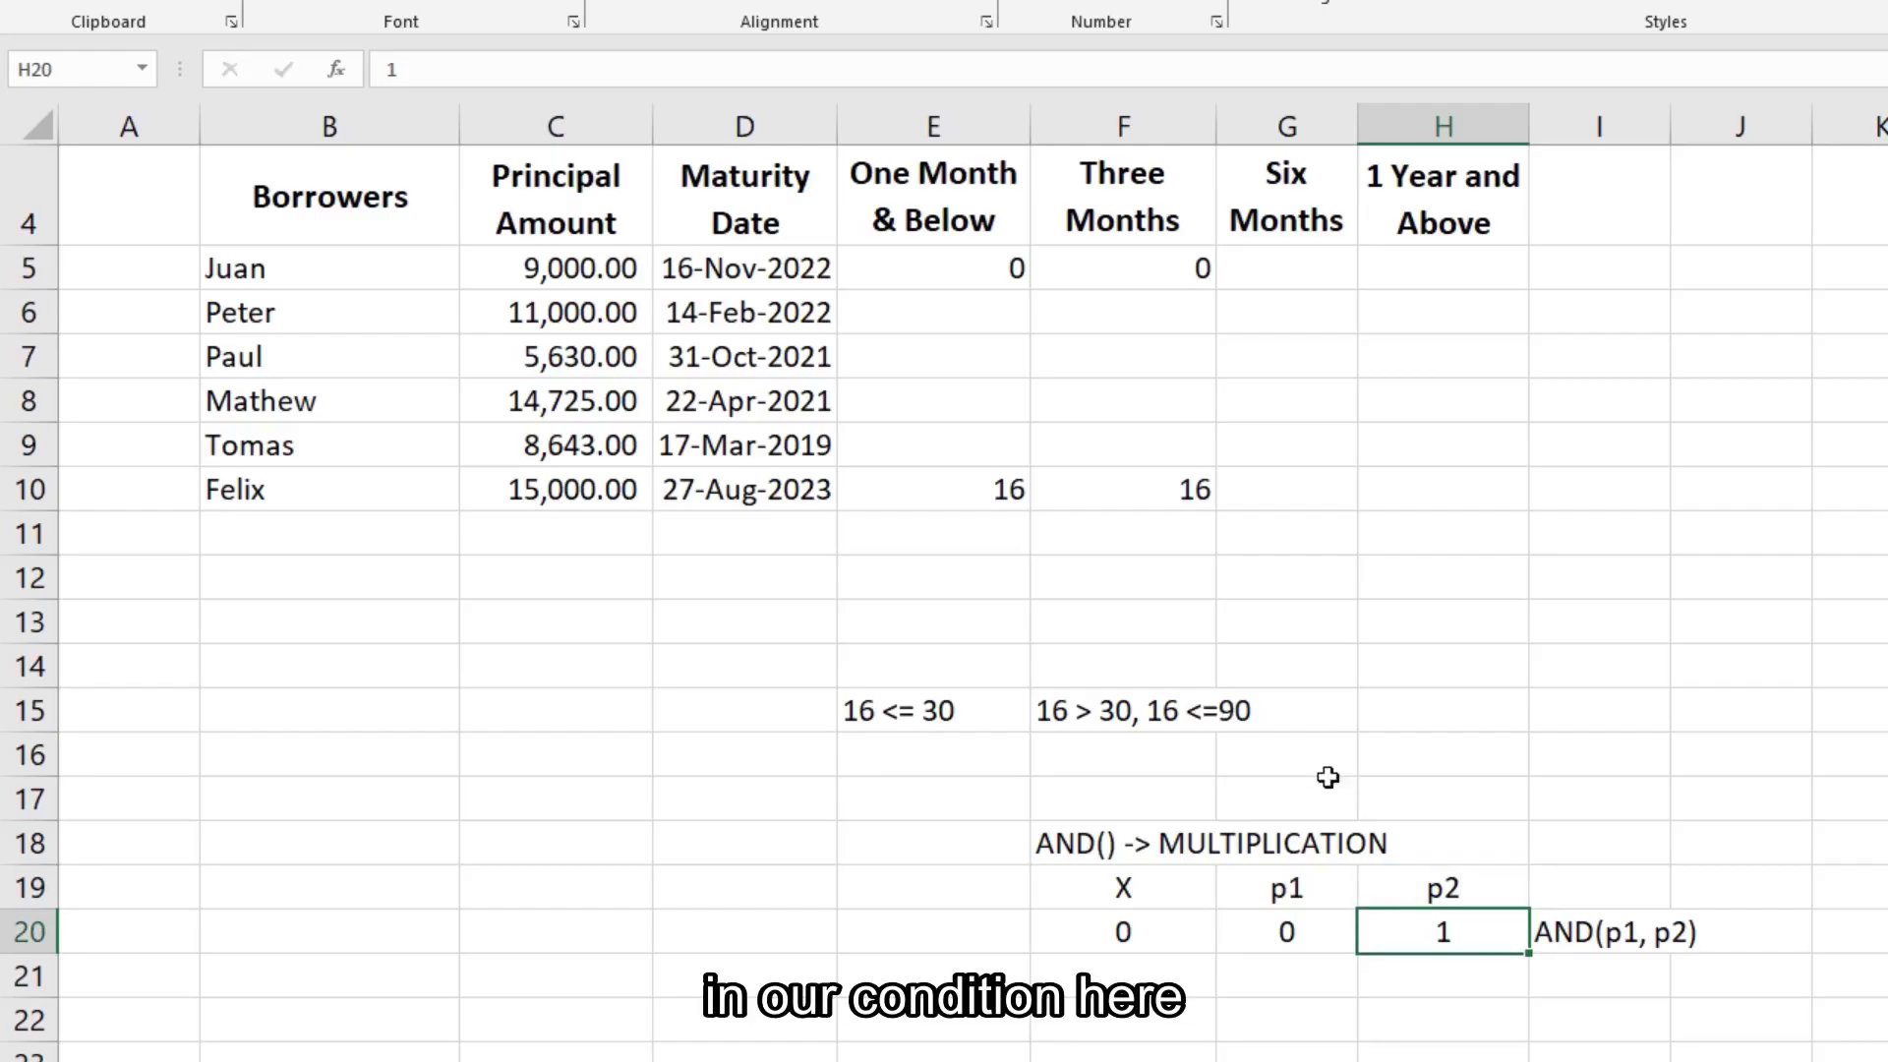
# Compare the example conditions in F15 with the p1, p2 and X values in row 20, and relate them to F5's formula.
pyautogui.click(1069, 710)
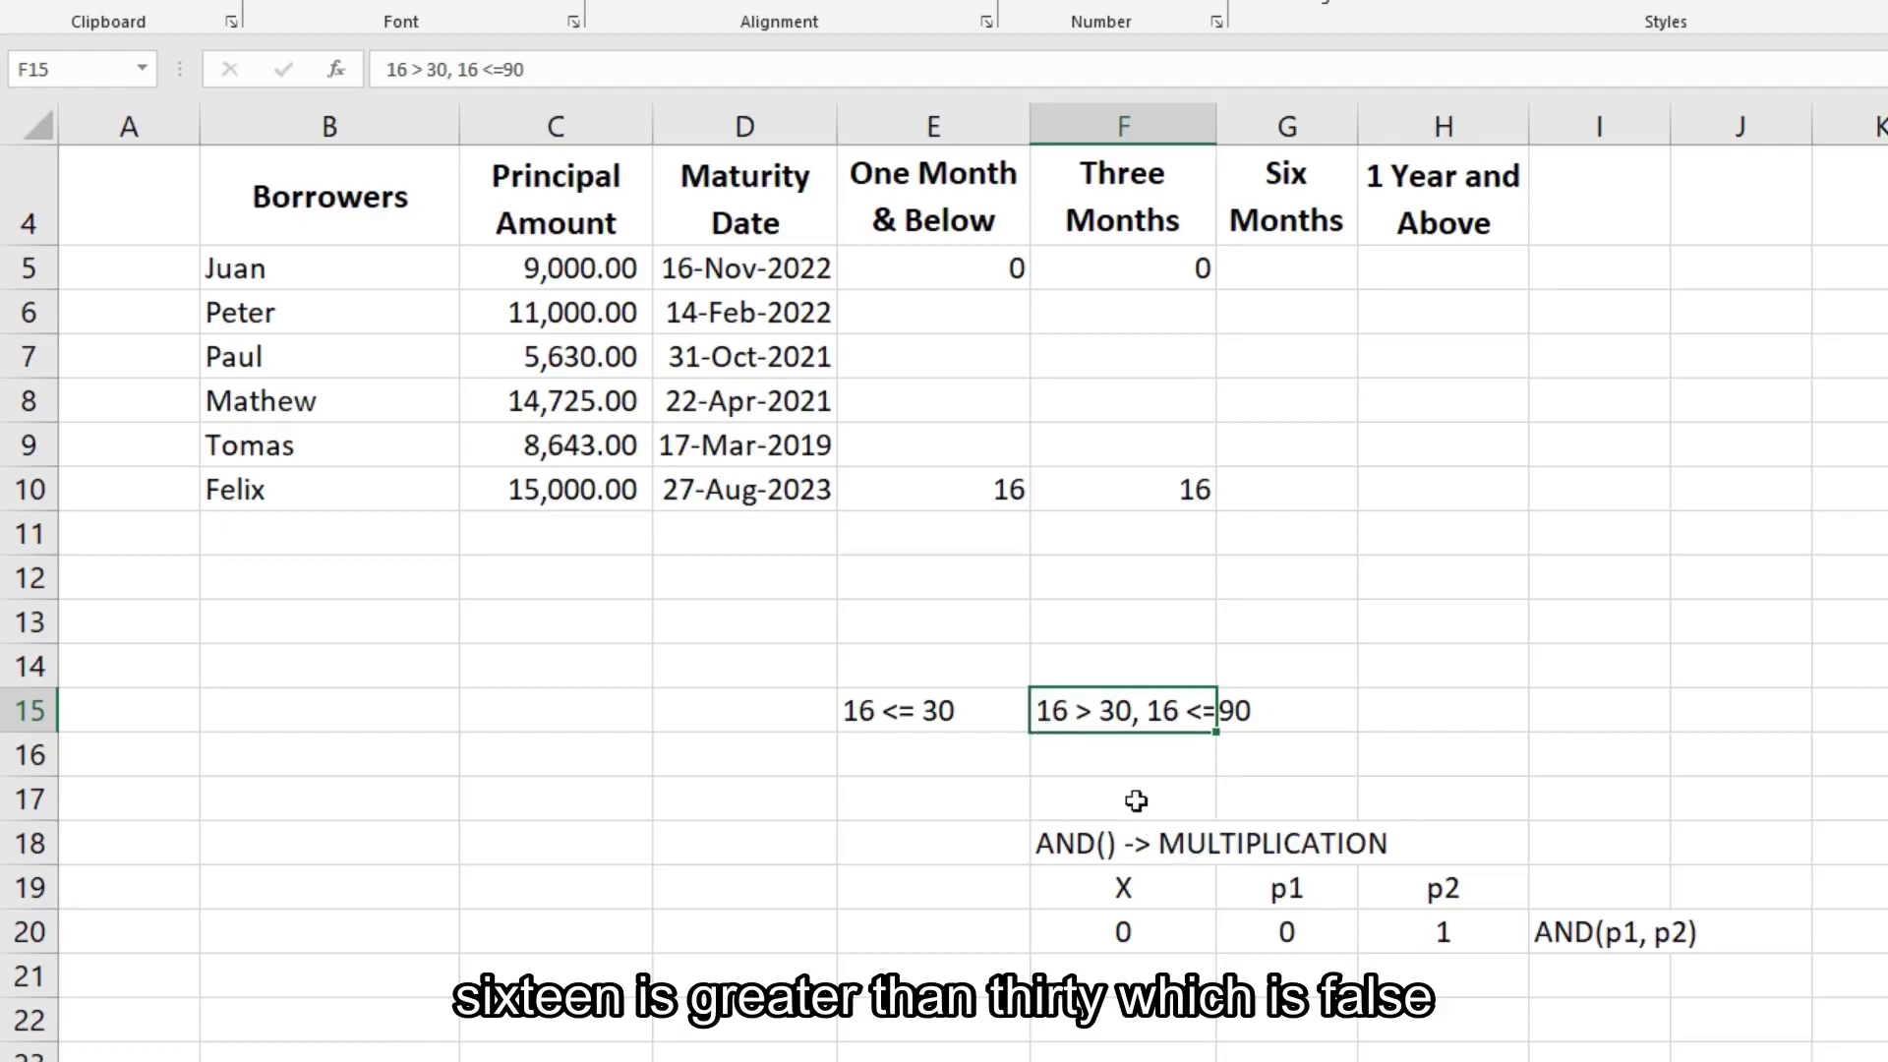
pyautogui.click(1291, 934)
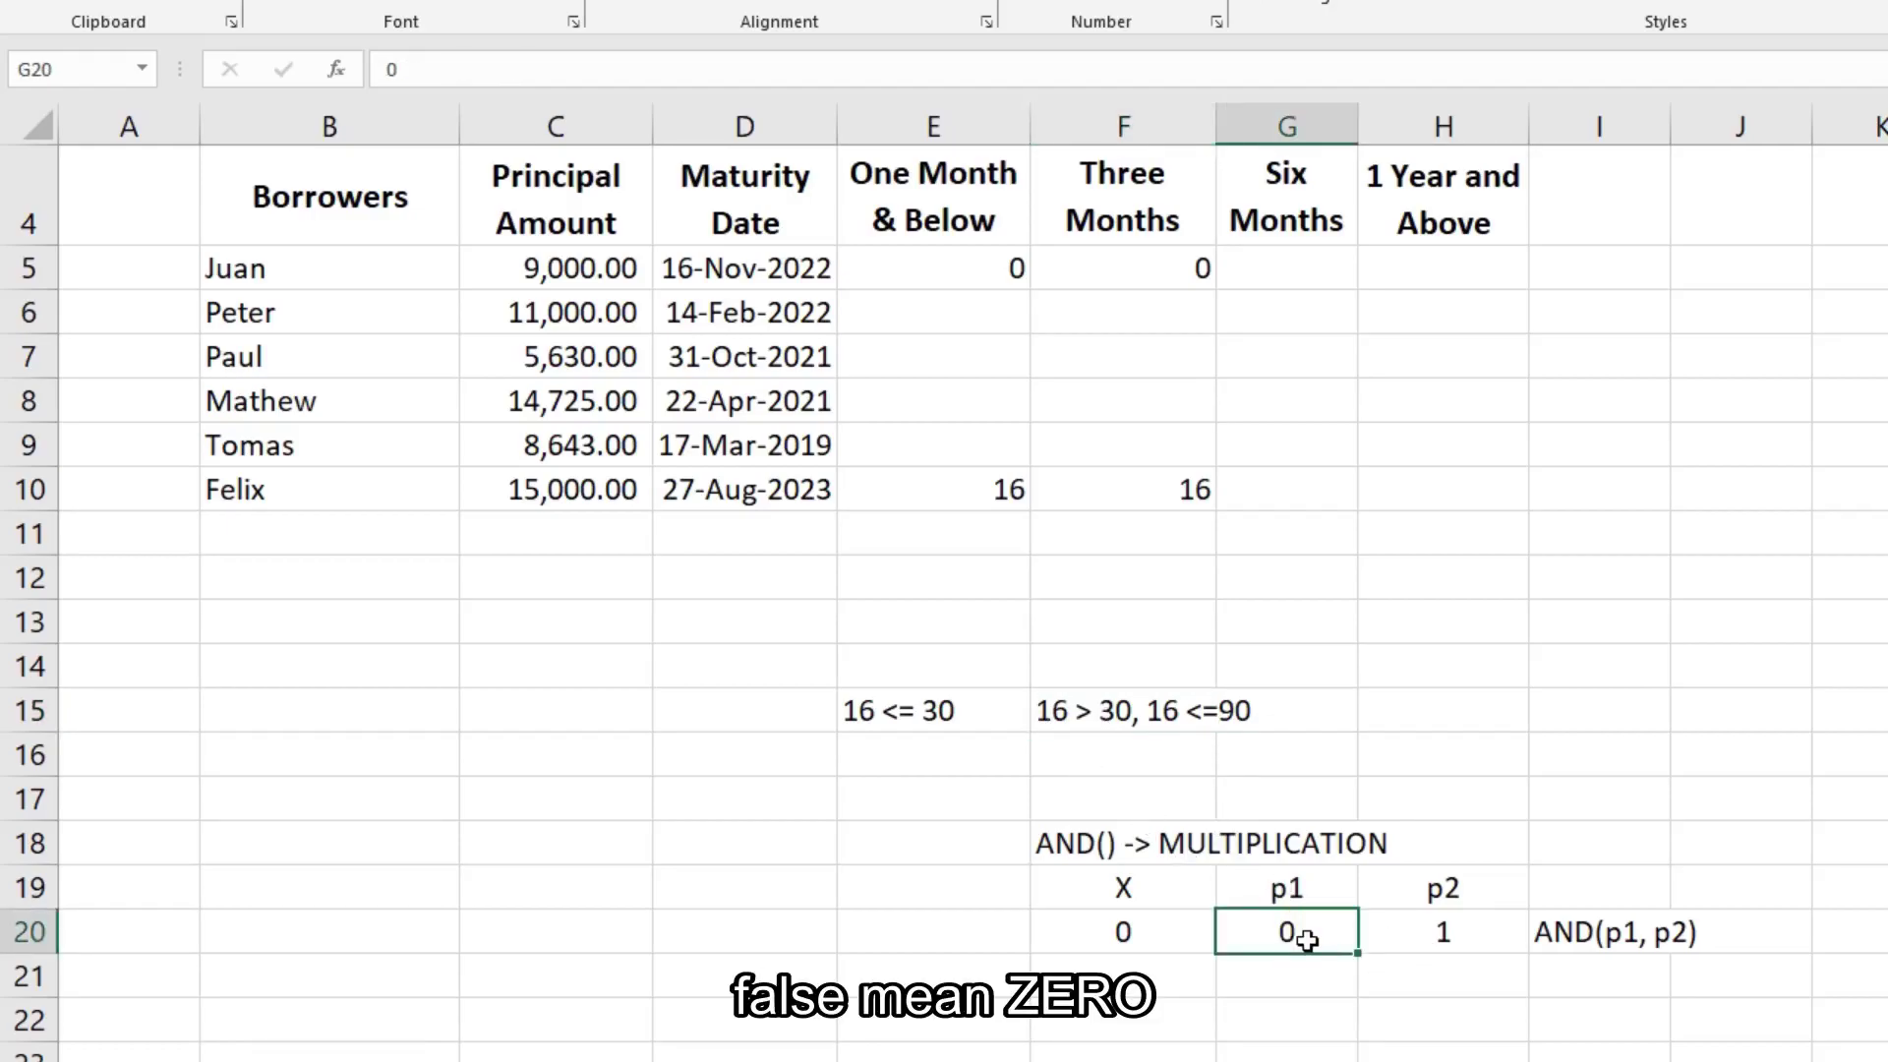
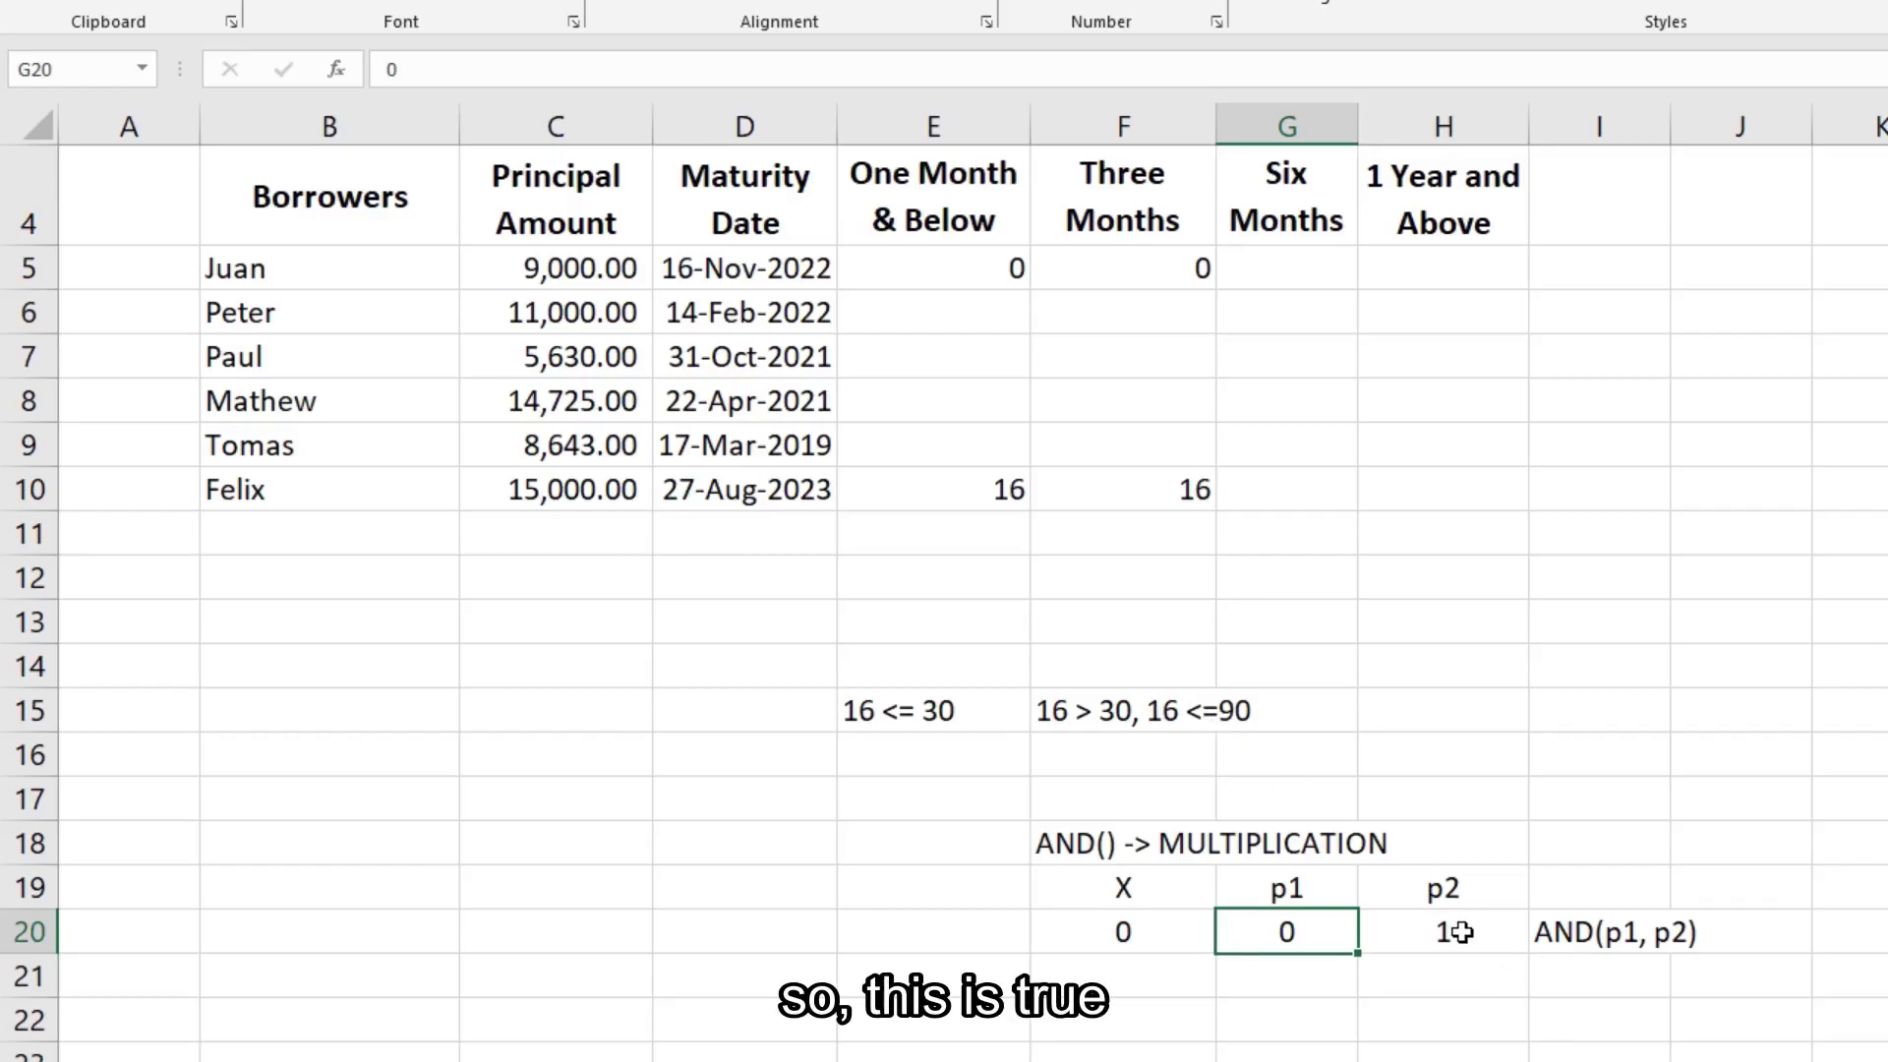
pyautogui.click(1462, 932)
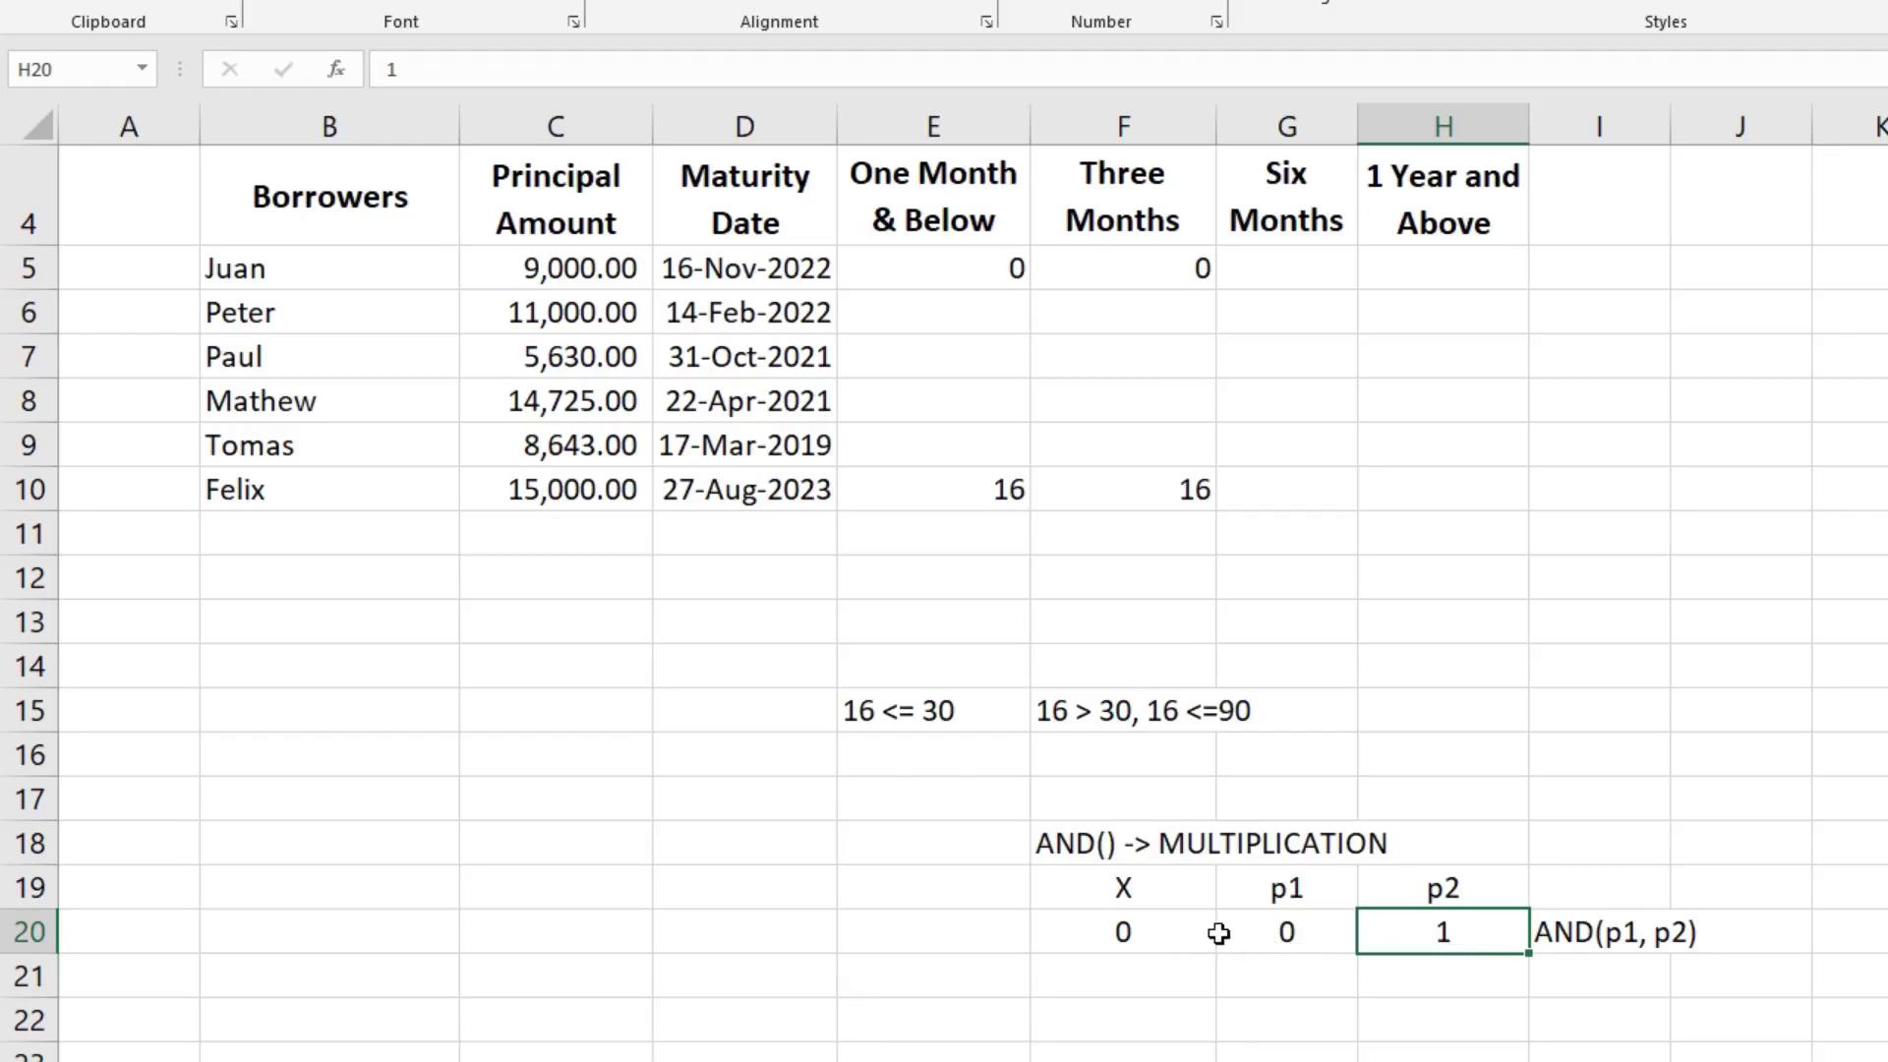
pyautogui.click(1563, 933)
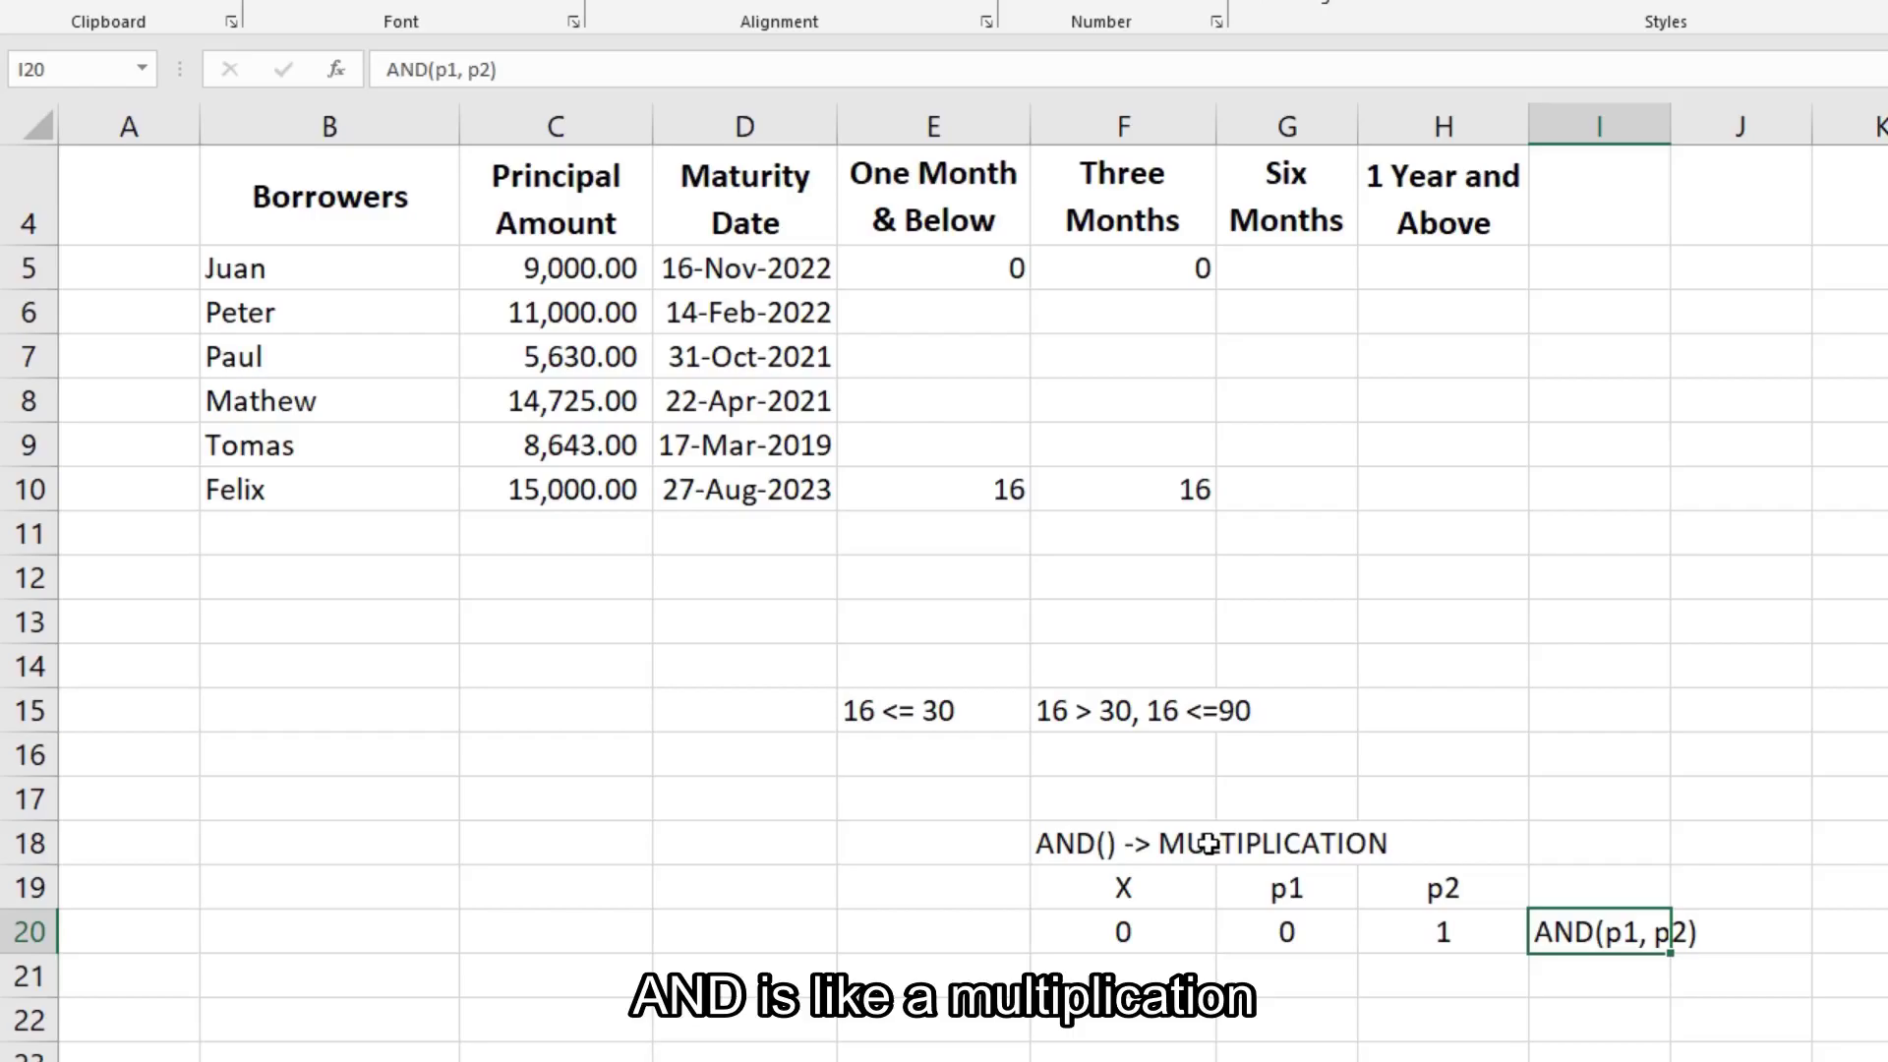
pyautogui.click(1278, 934)
pyautogui.click(1435, 934)
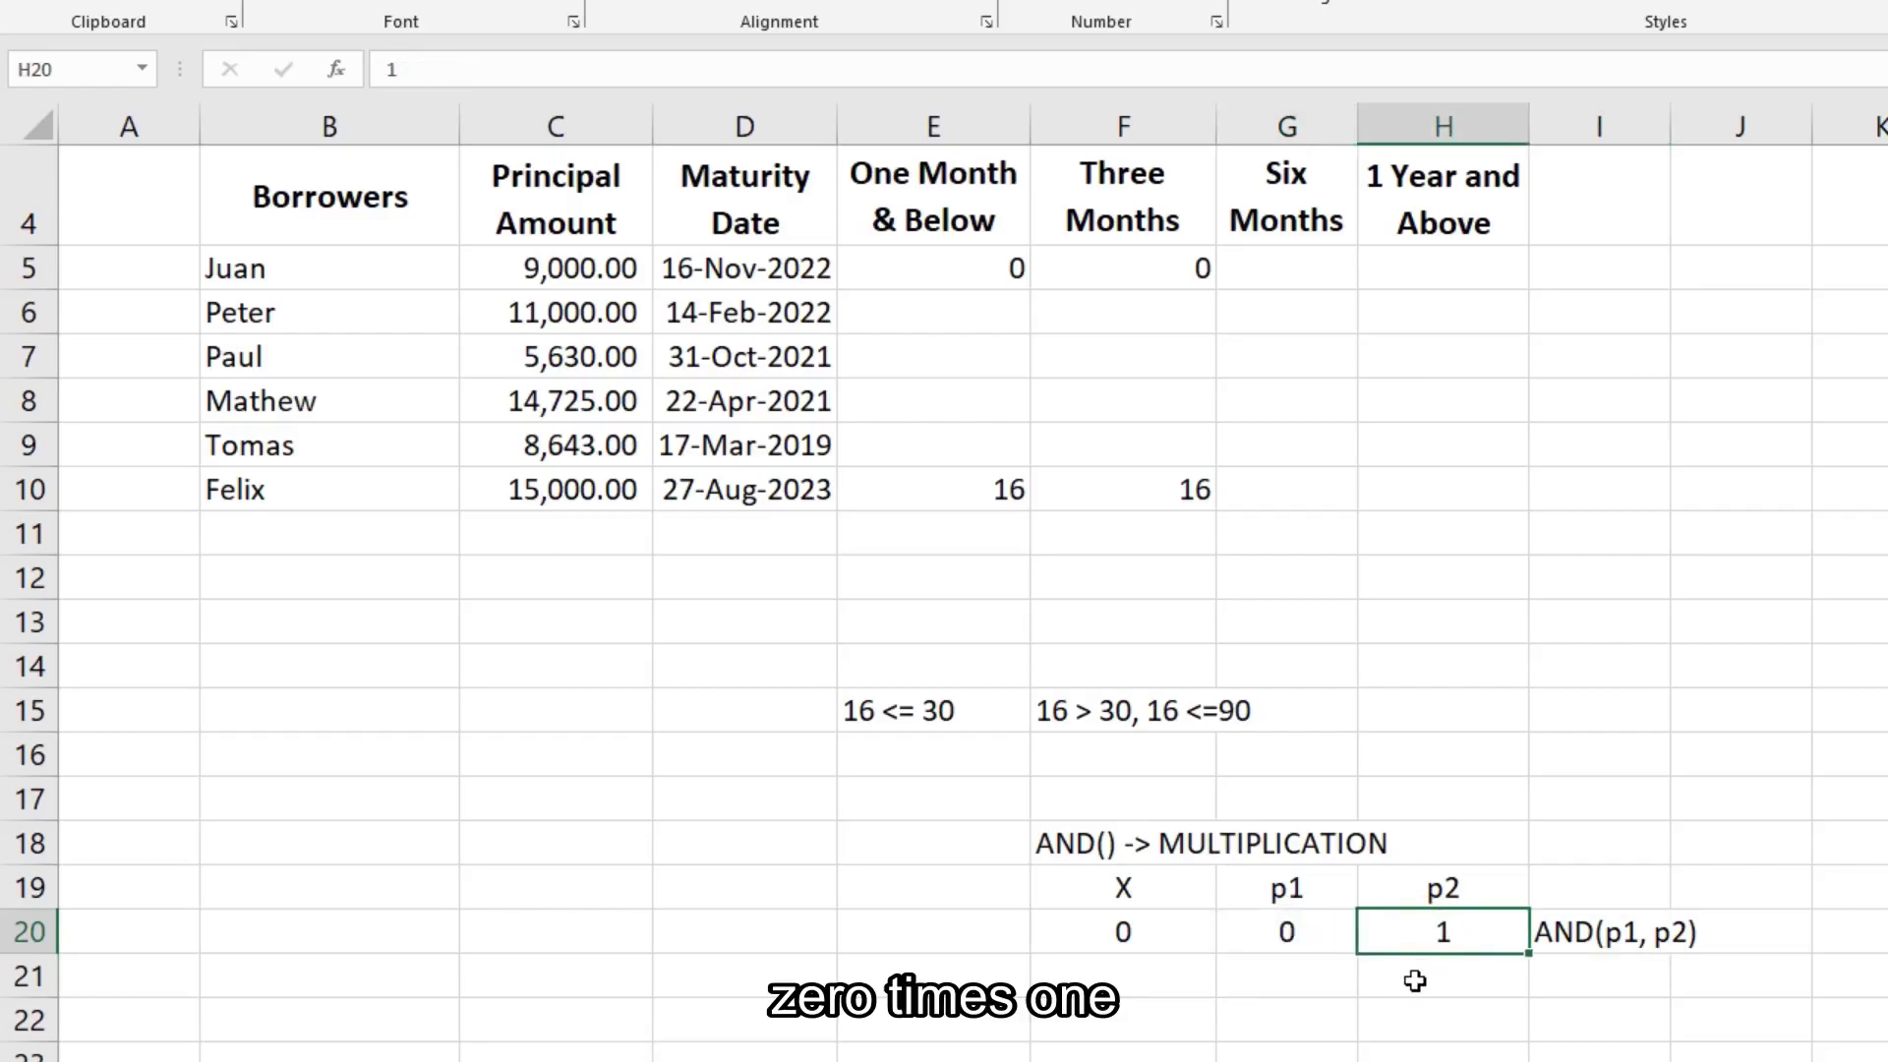
pyautogui.click(1143, 934)
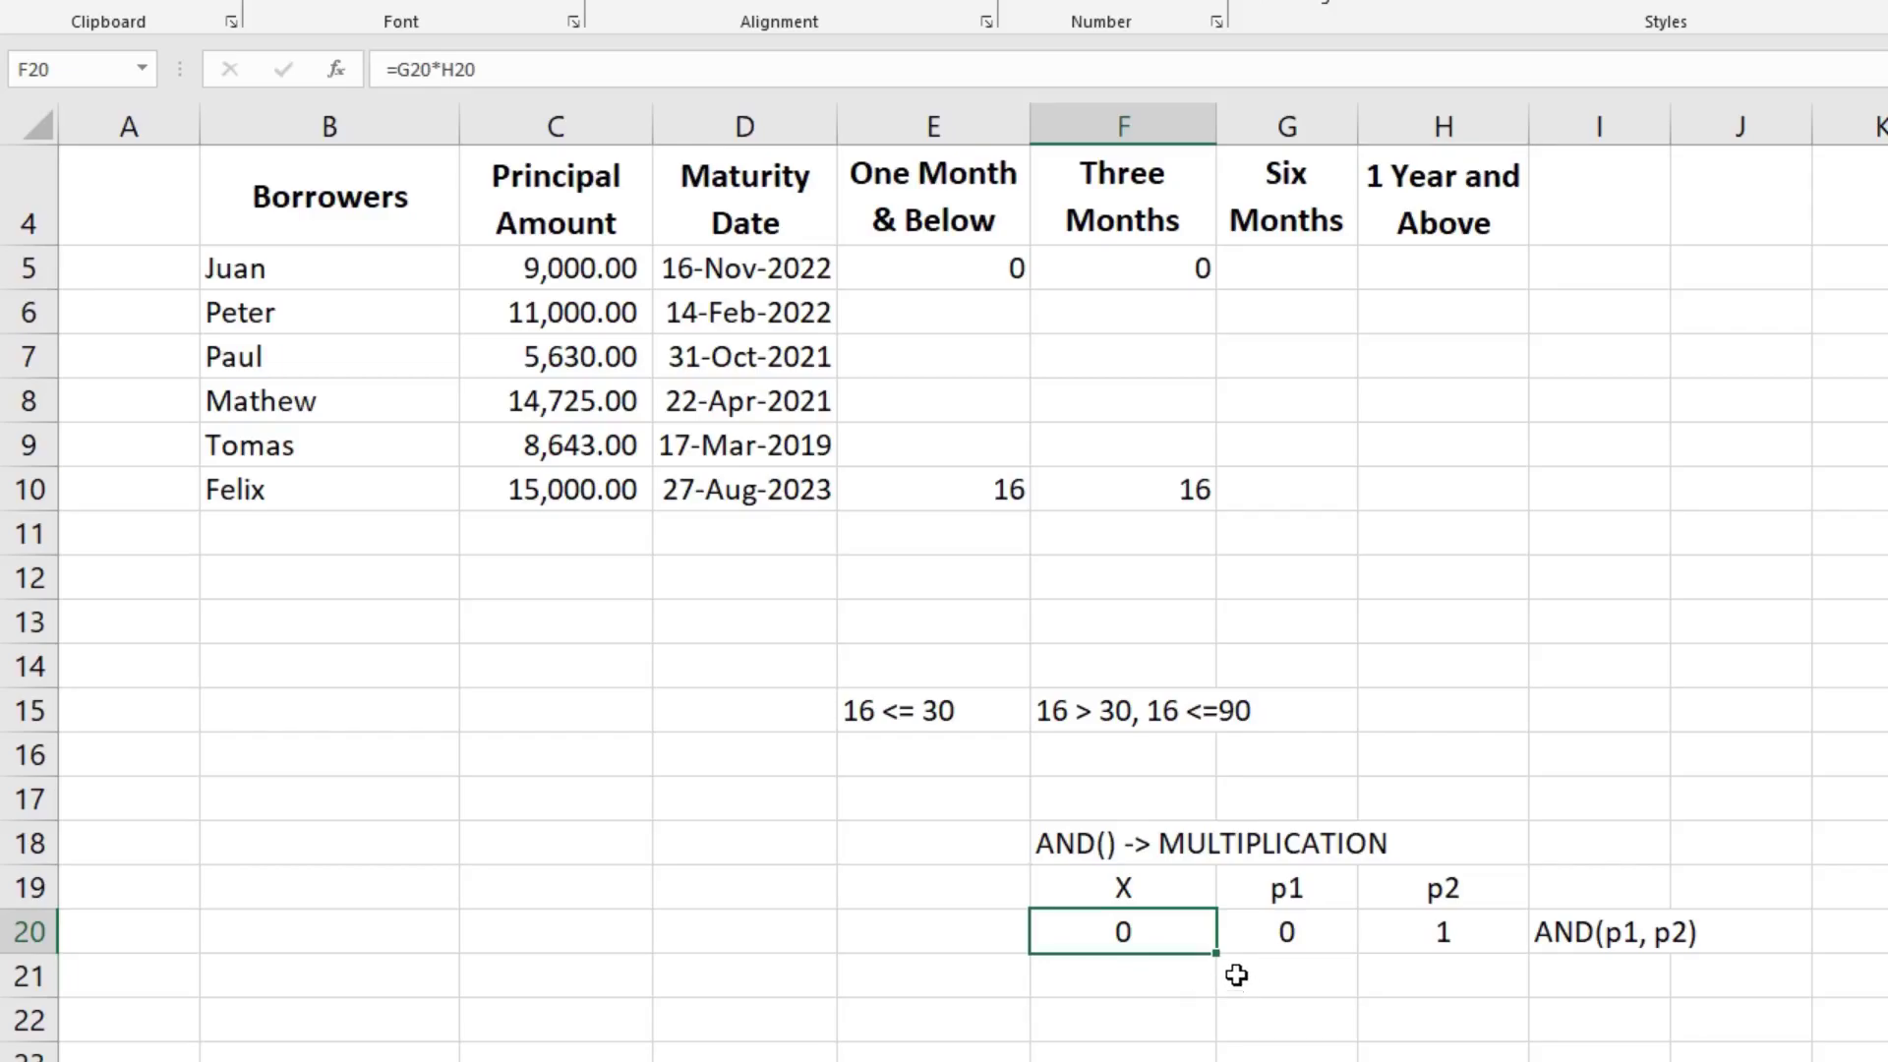
pyautogui.click(1128, 265)
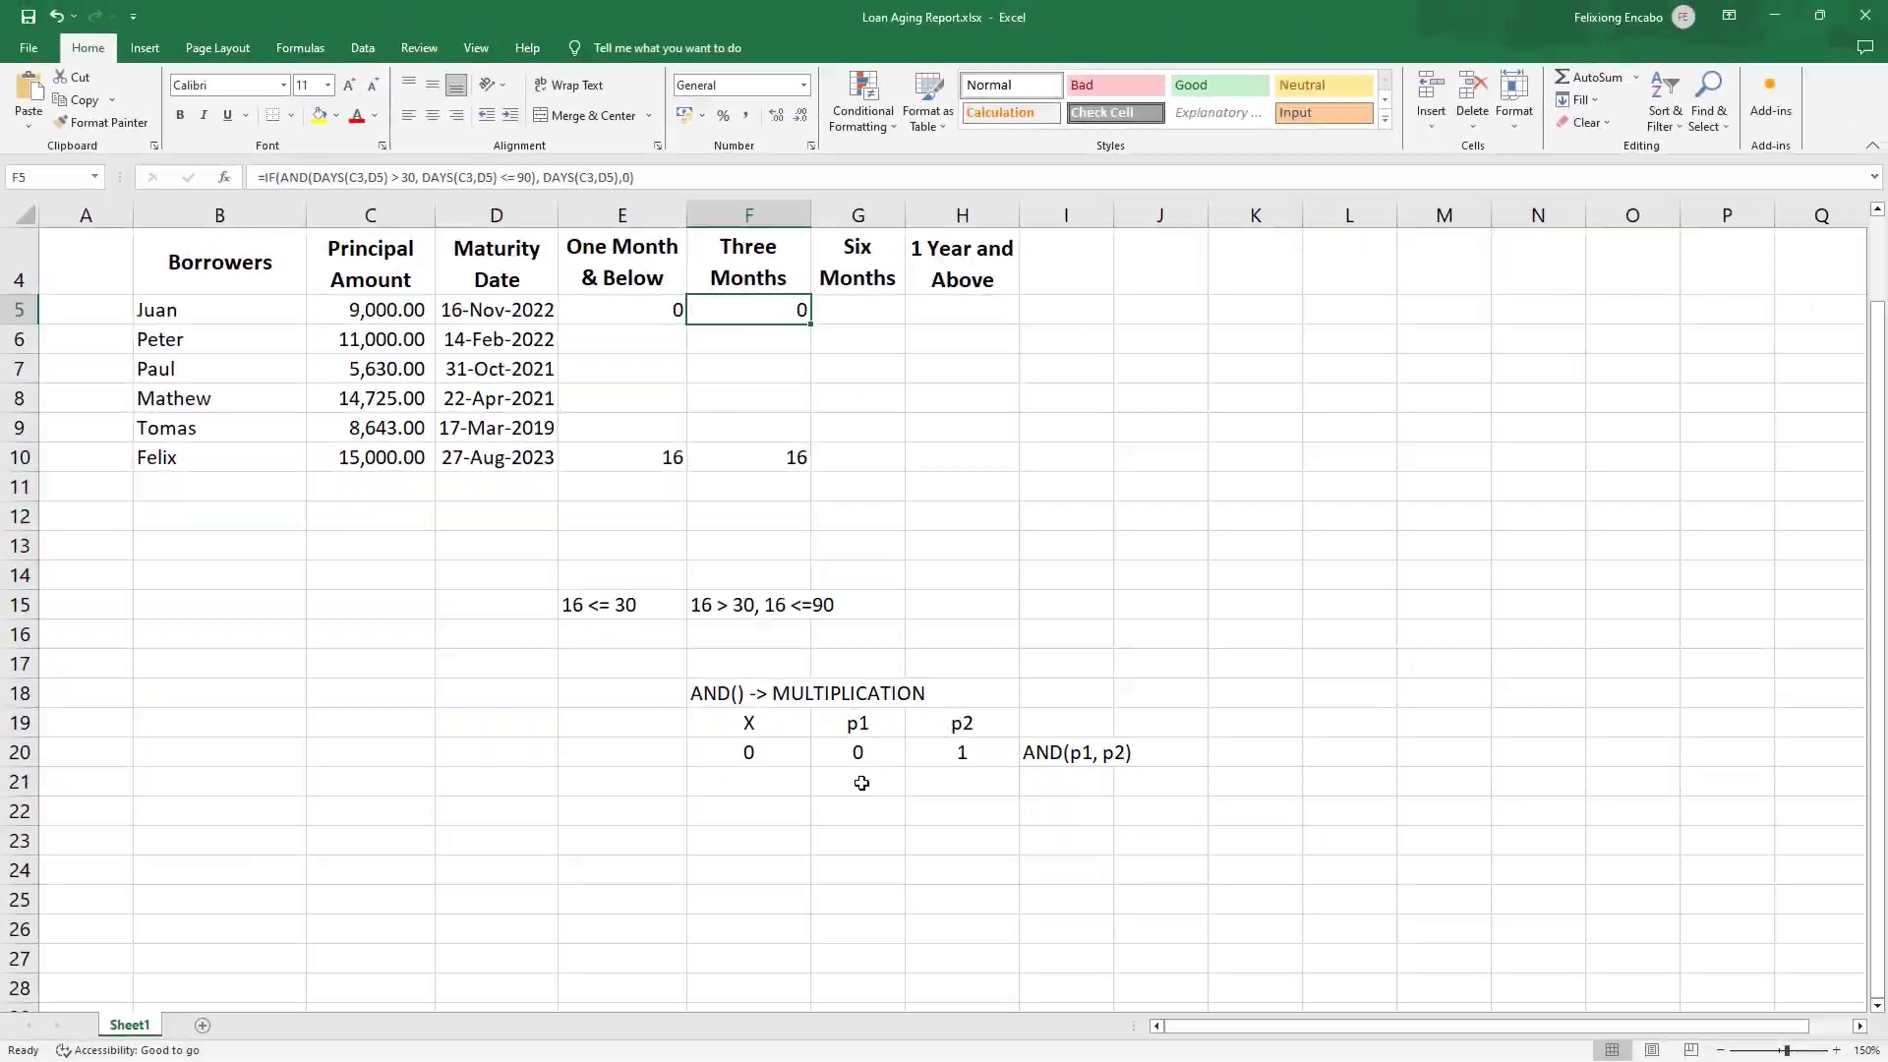
# Fill the second truth-table row with 0 under p1 in G21 and 0 under p2 in H21.
pyautogui.click(1069, 883)
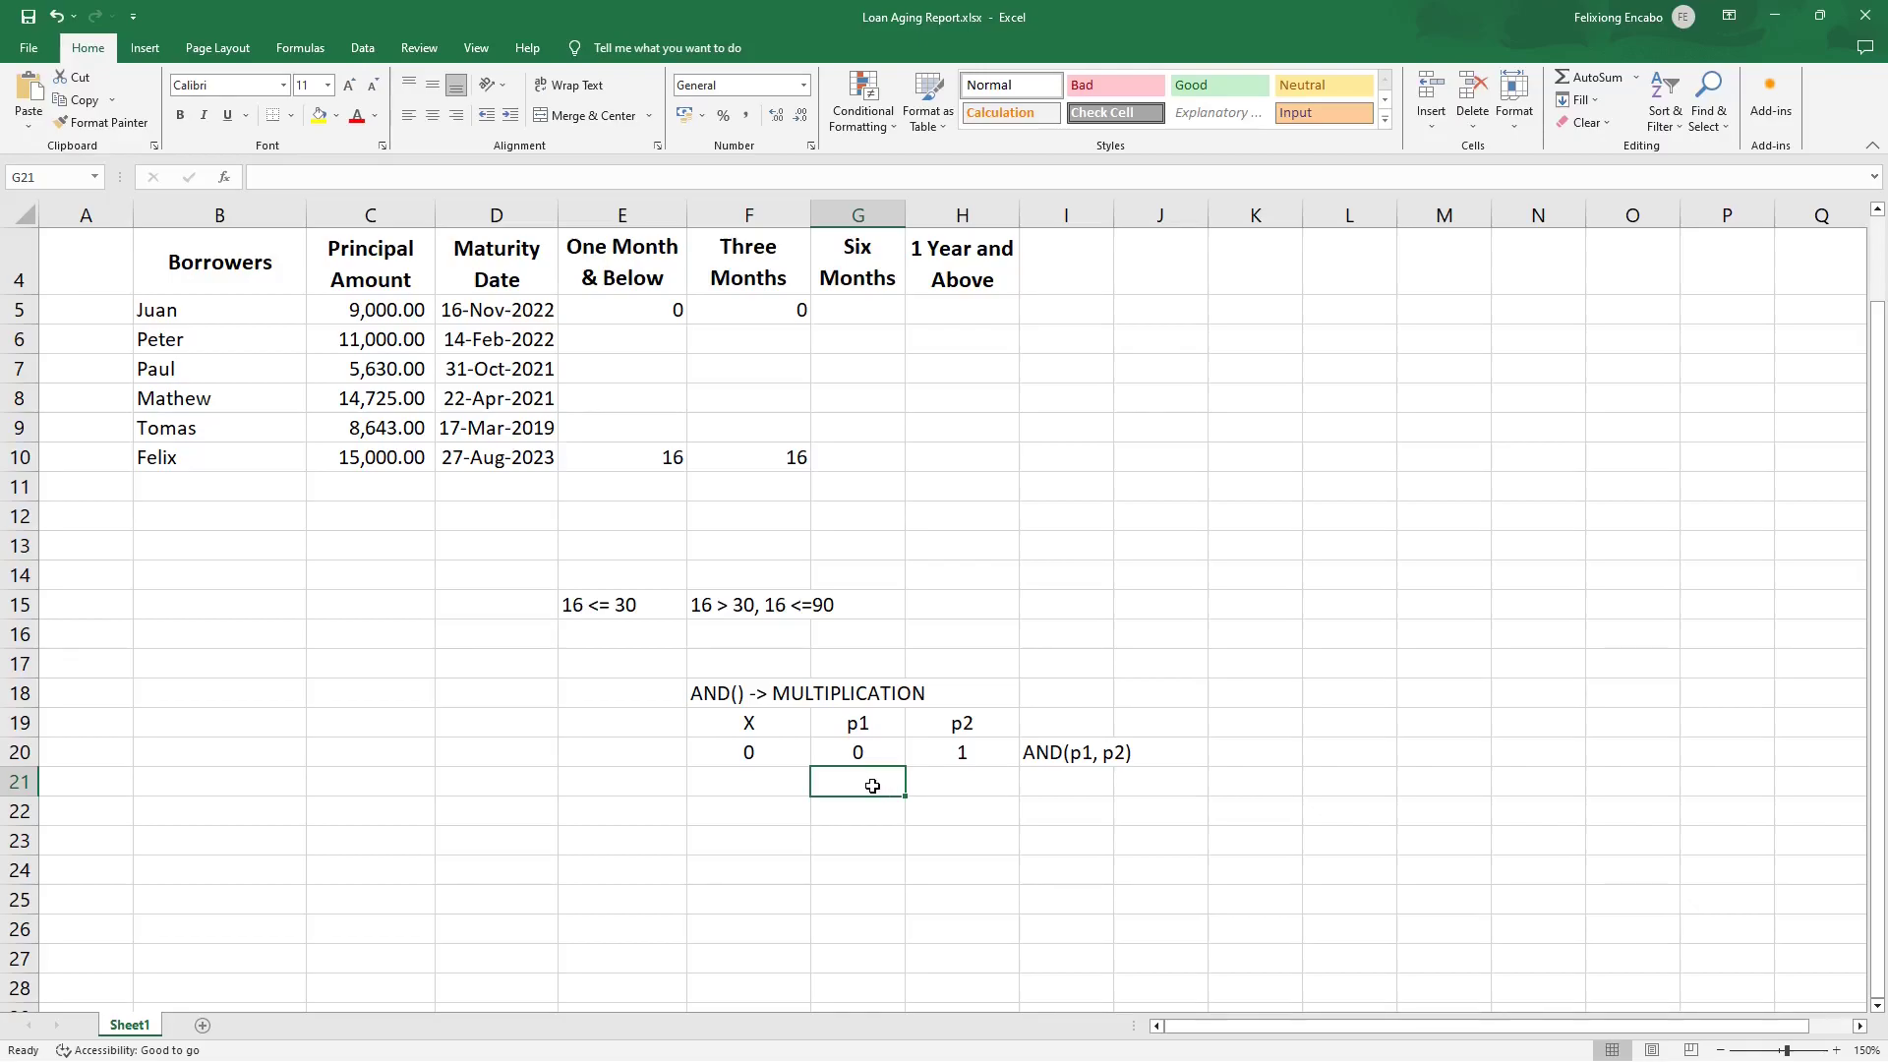
pyautogui.write('0')
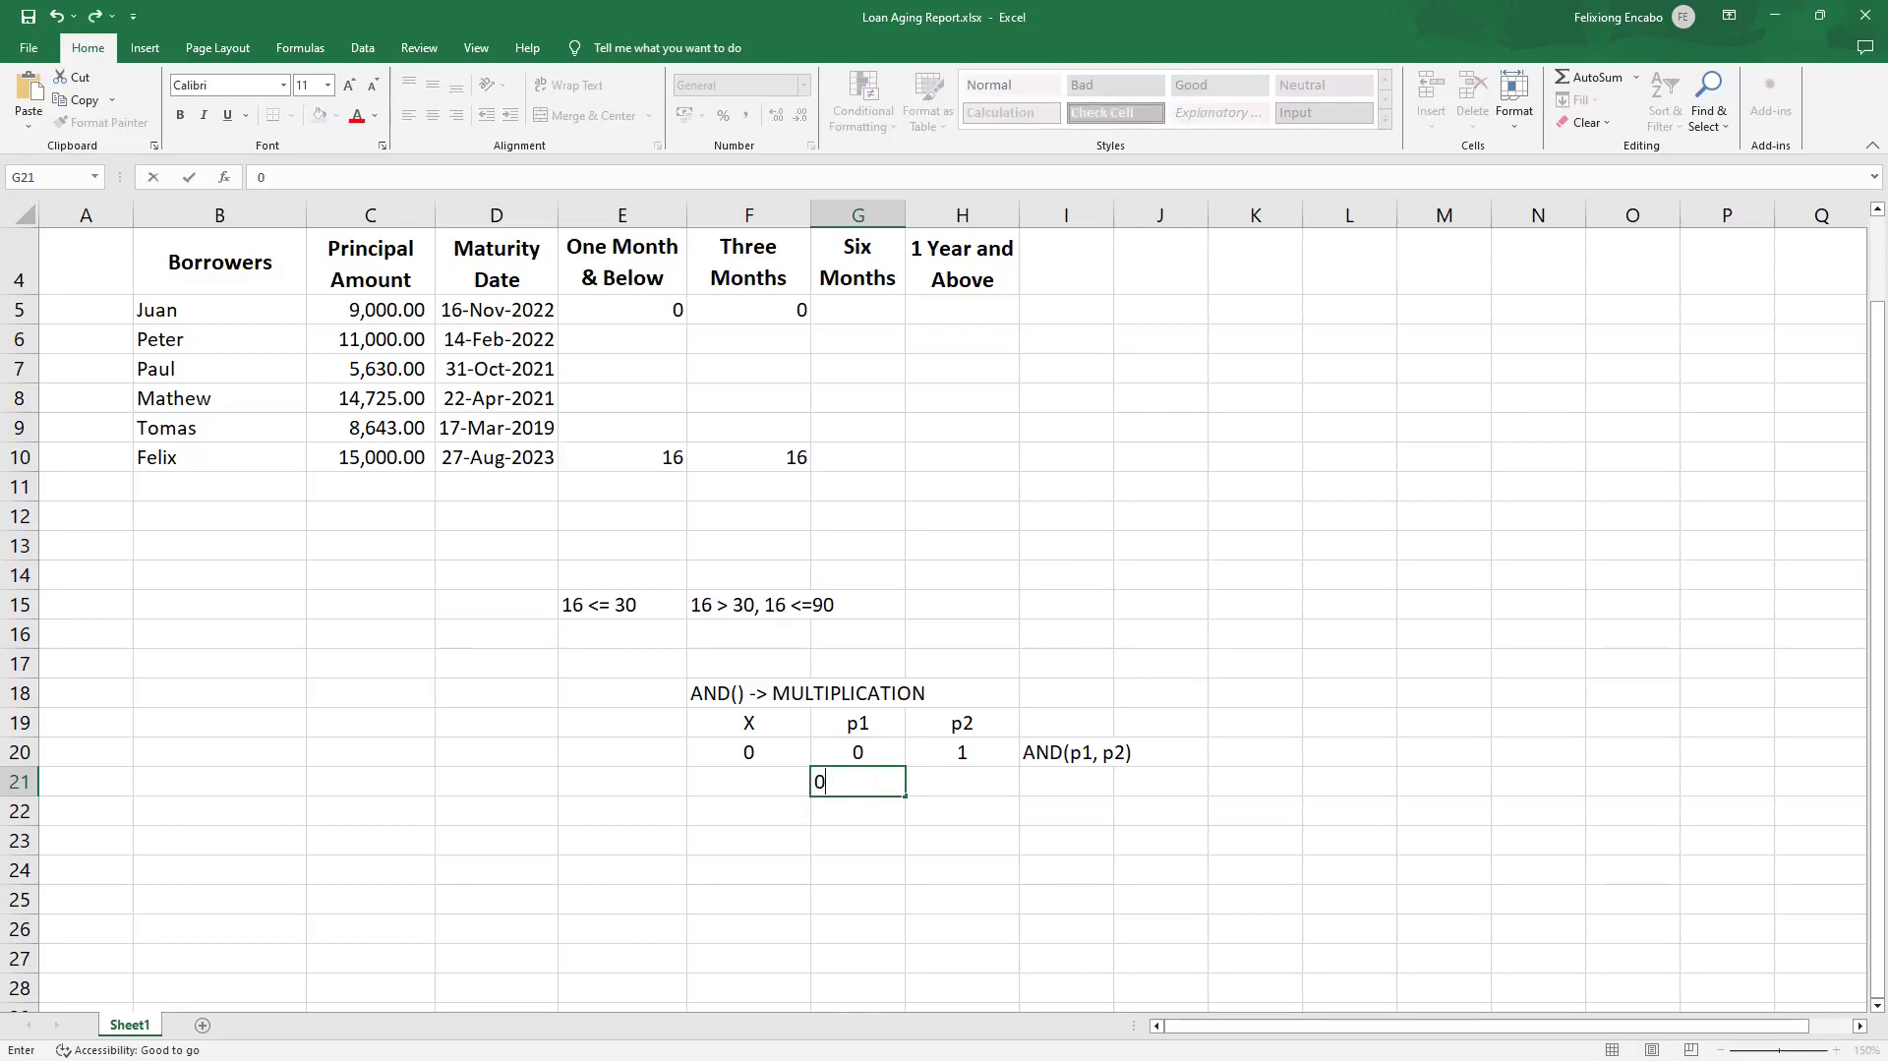
pyautogui.click(959, 786)
pyautogui.write('0')
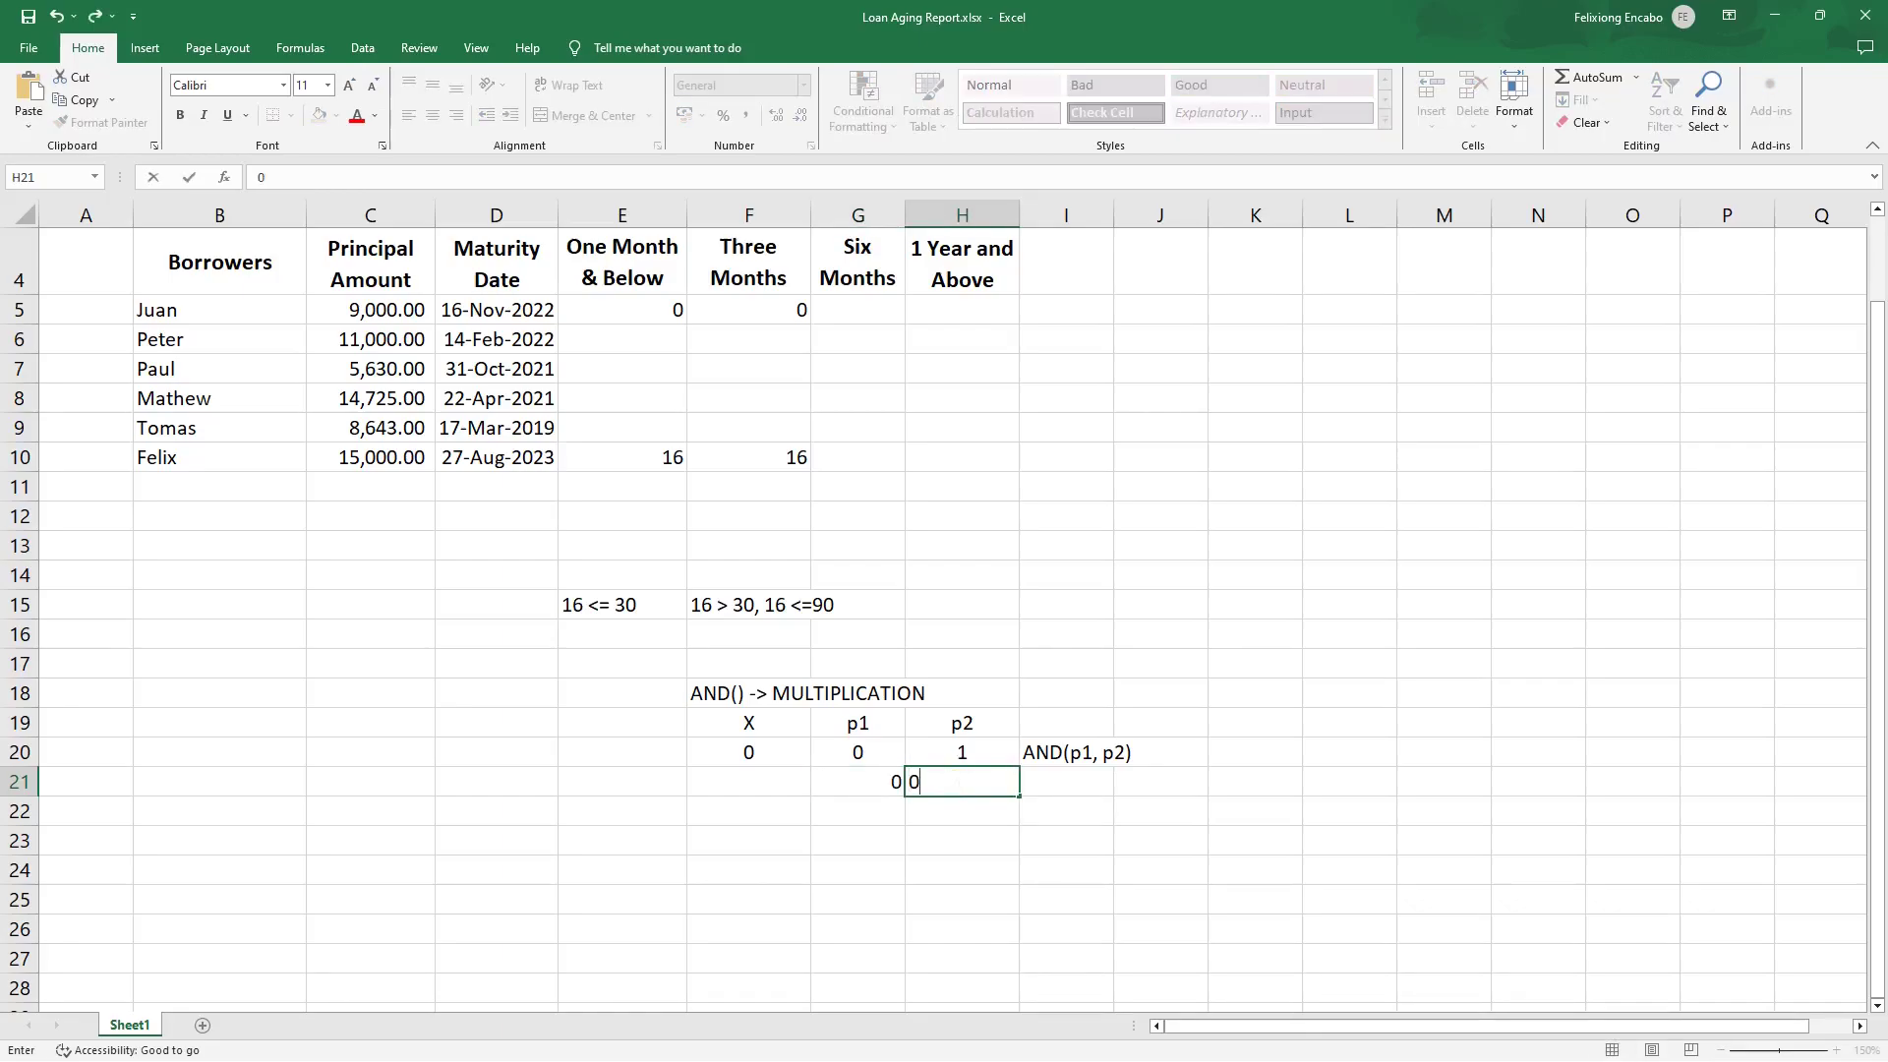
# Enter the formula =G21*H21 in F21 to multiply the second row's p1 and p2 values.
pyautogui.click(788, 788)
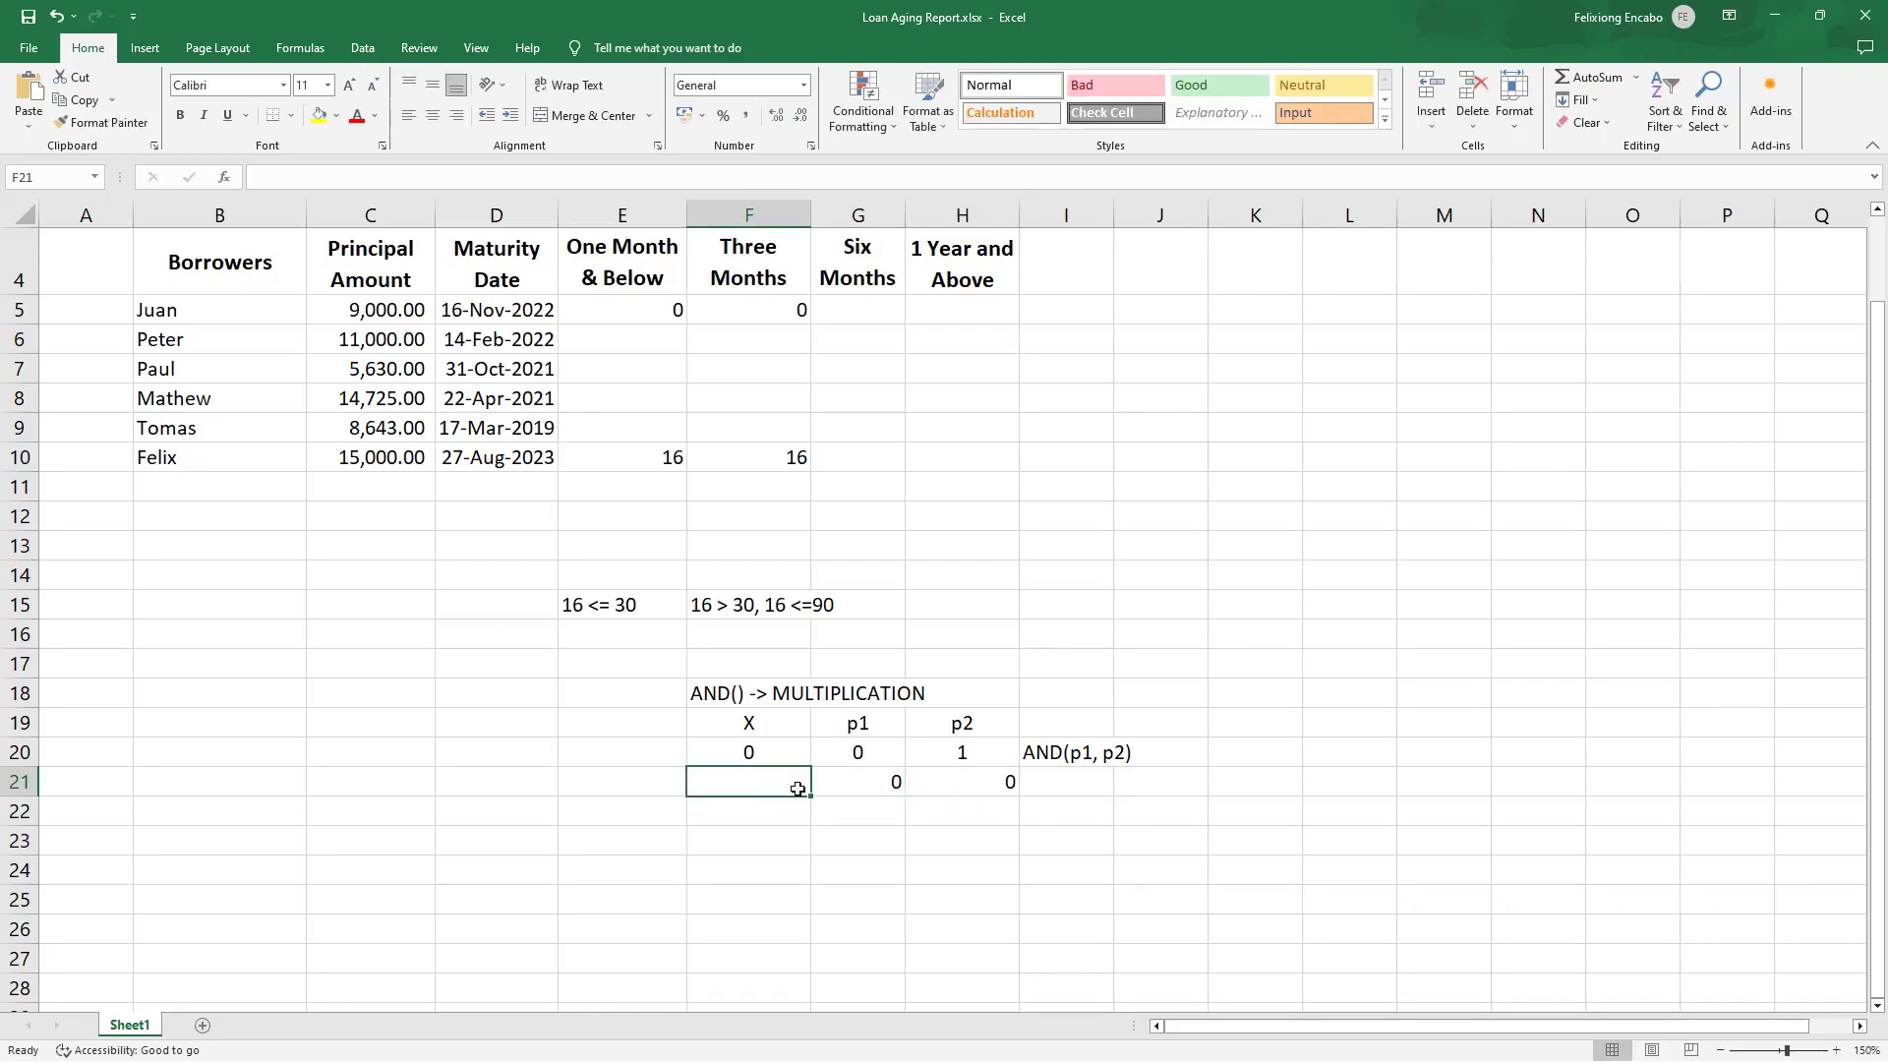
pyautogui.write('=')
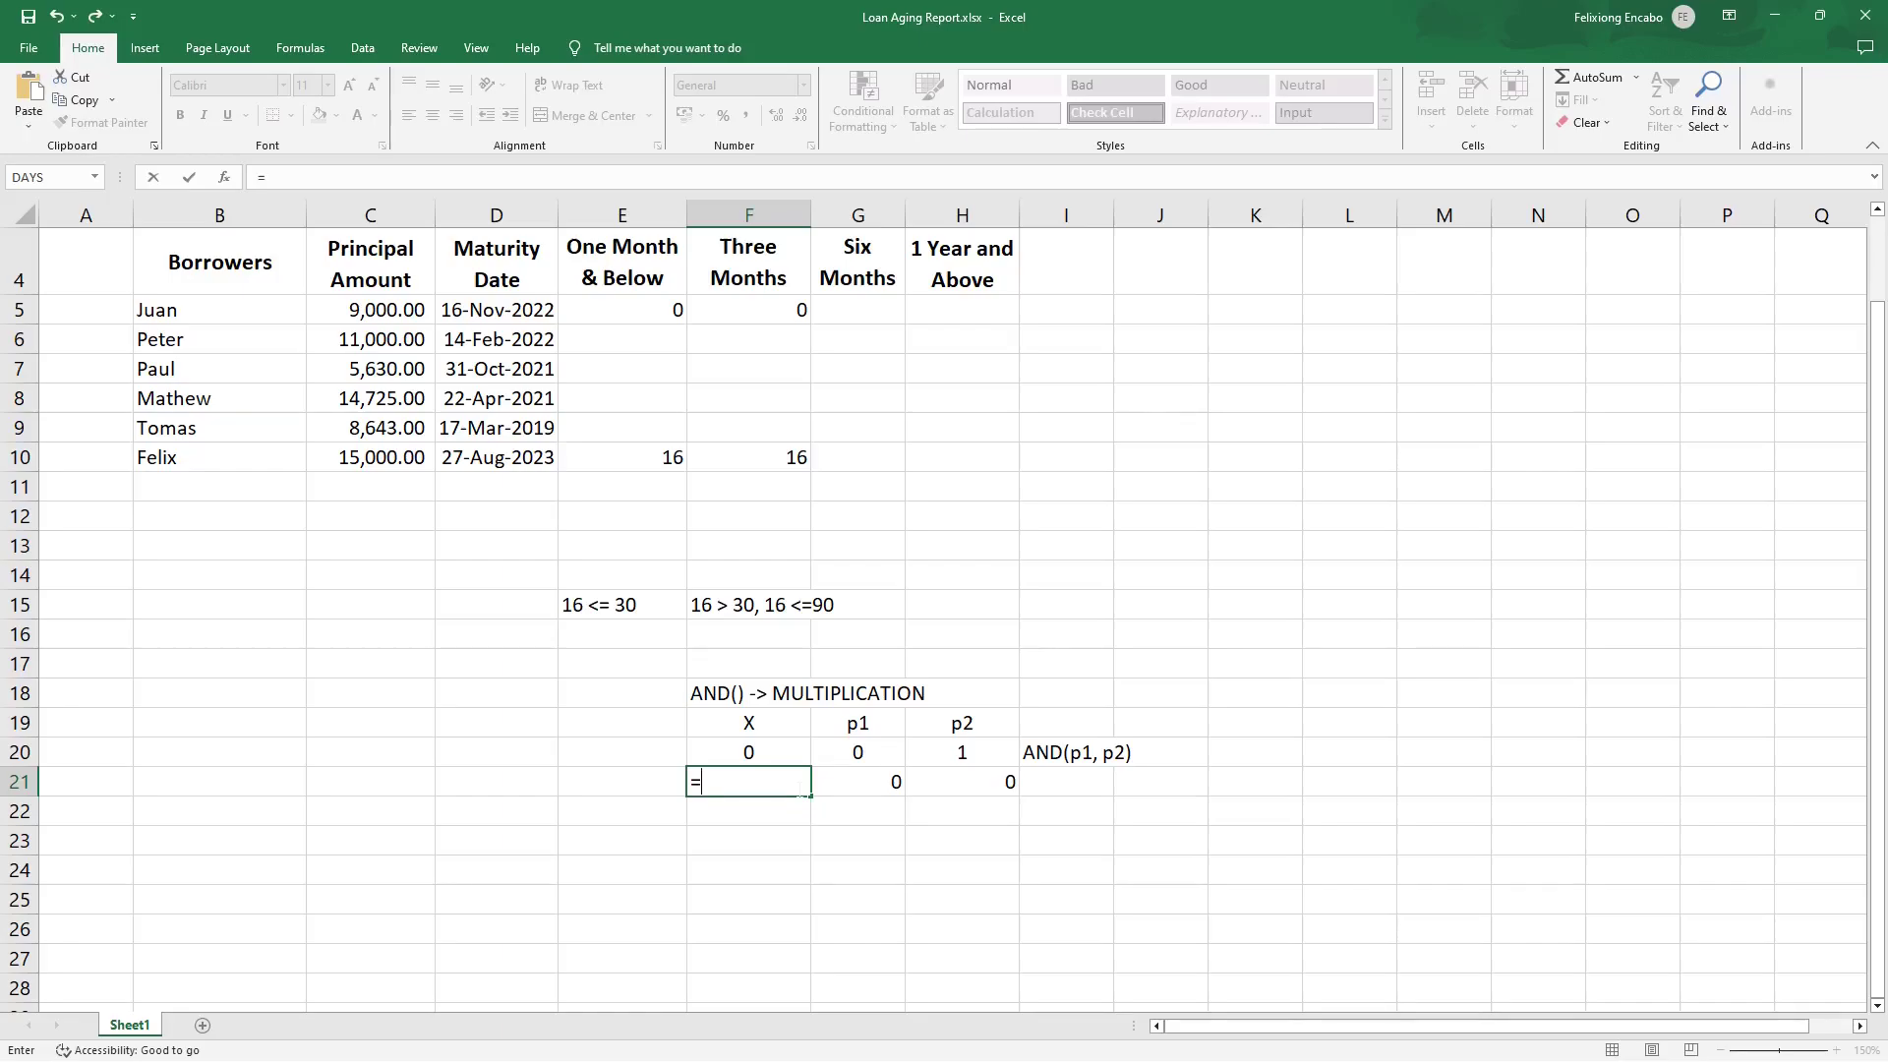
pyautogui.click(852, 783)
pyautogui.write('*')
pyautogui.click(988, 787)
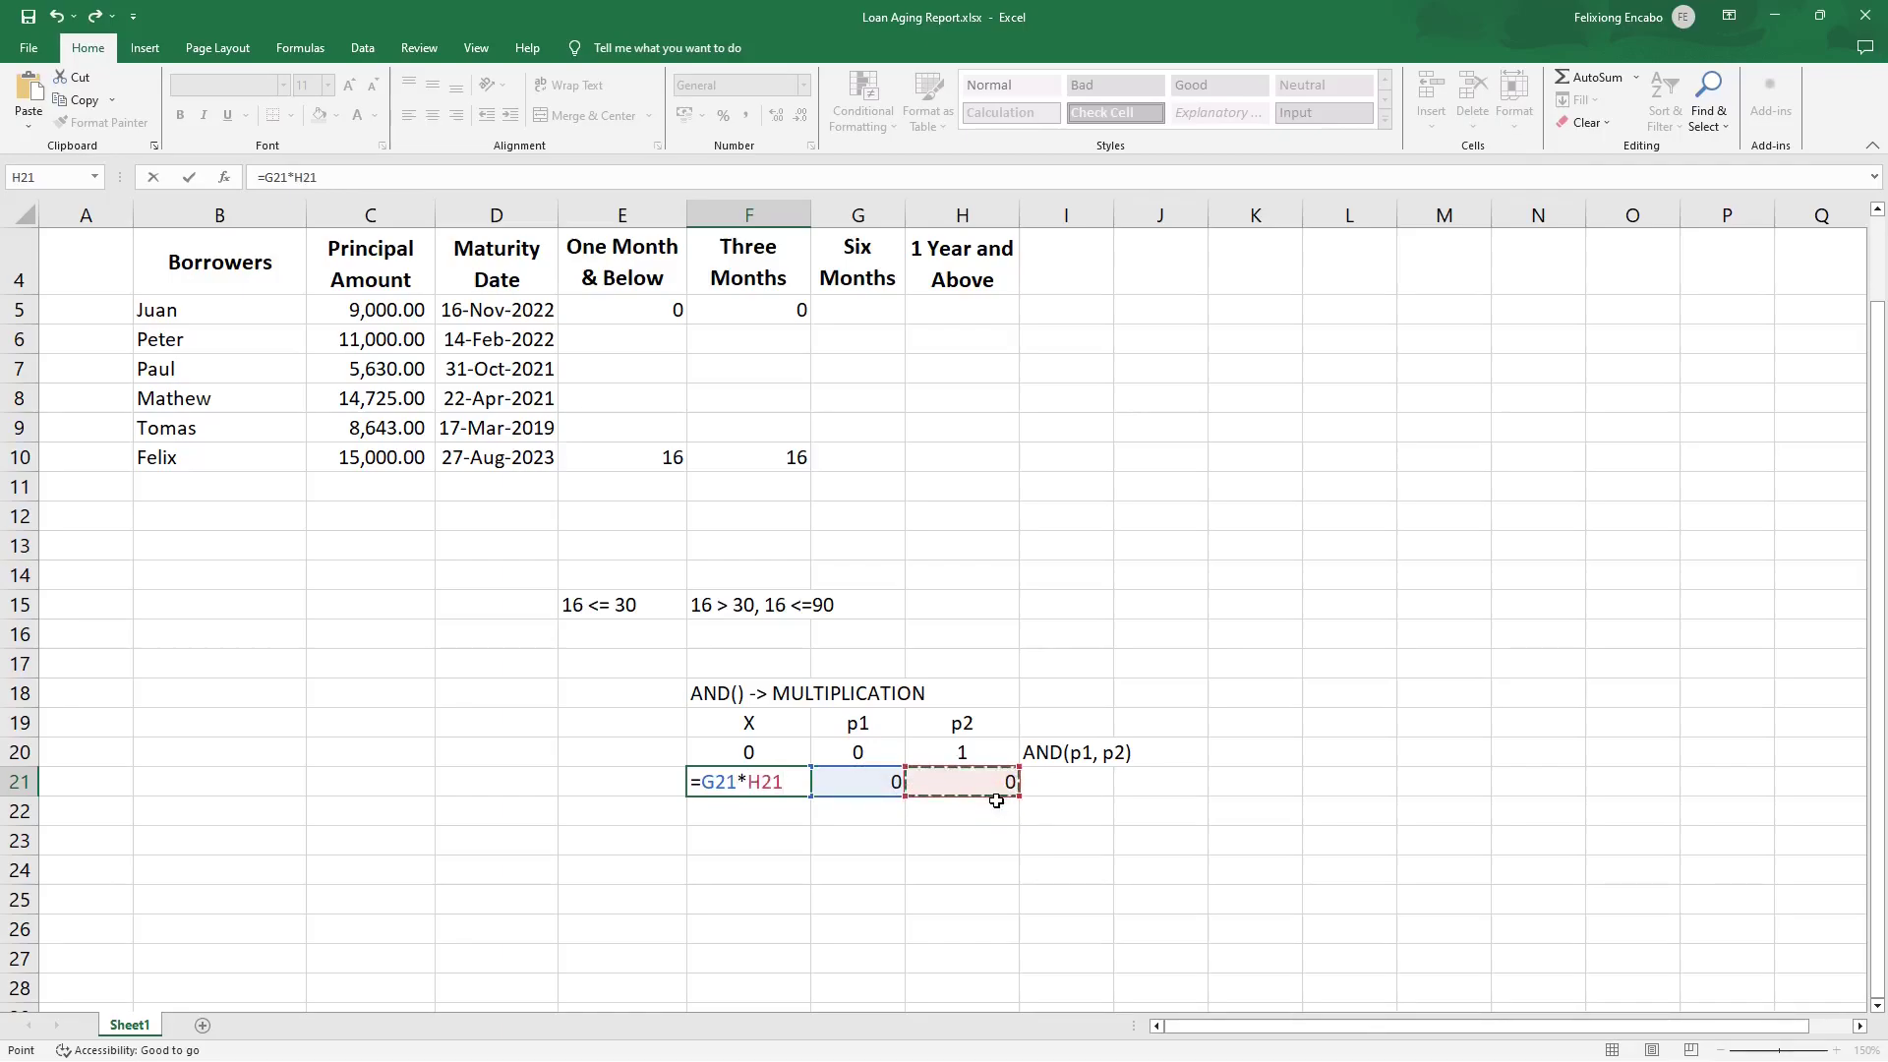
pyautogui.press('Return')
# Center the truth-table range F20:H25 horizontally, including the empty rows below the entered values.
pyautogui.moveTo(757, 749); pyautogui.dragTo(981, 895)
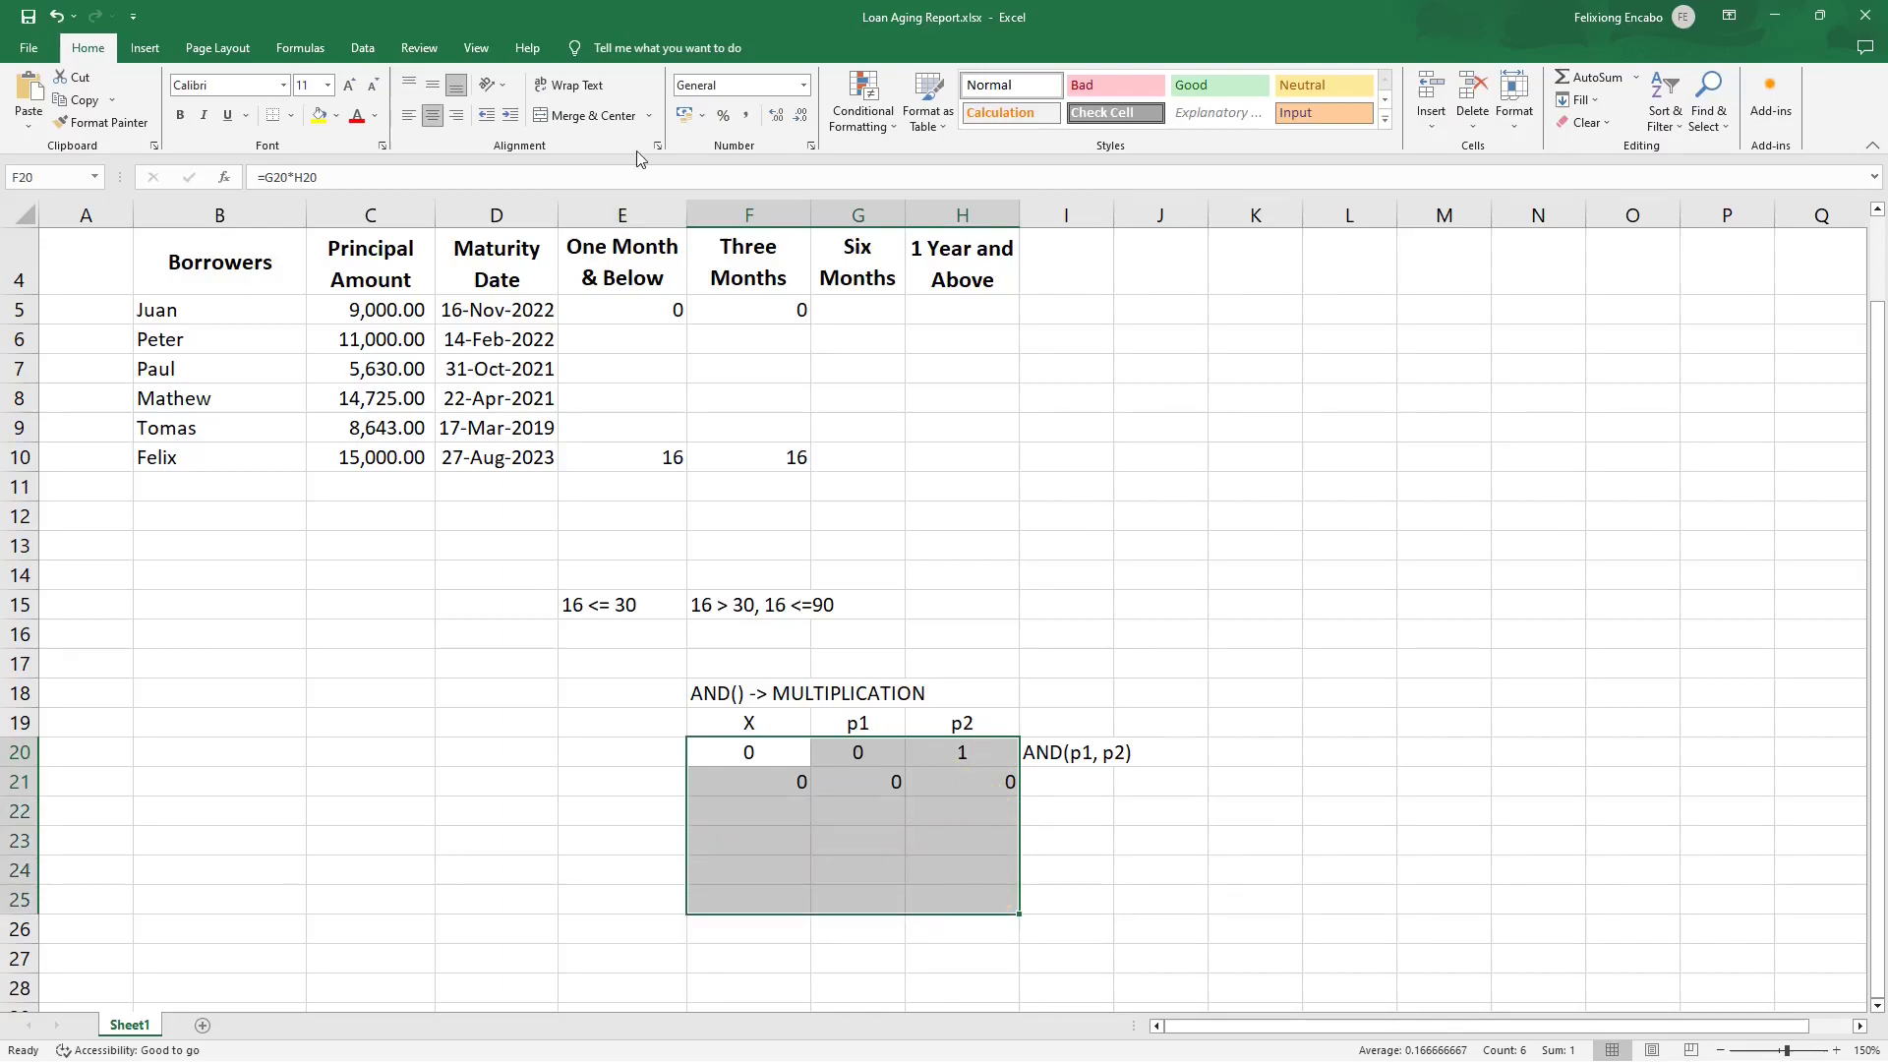
pyautogui.click(436, 116)
pyautogui.click(870, 842)
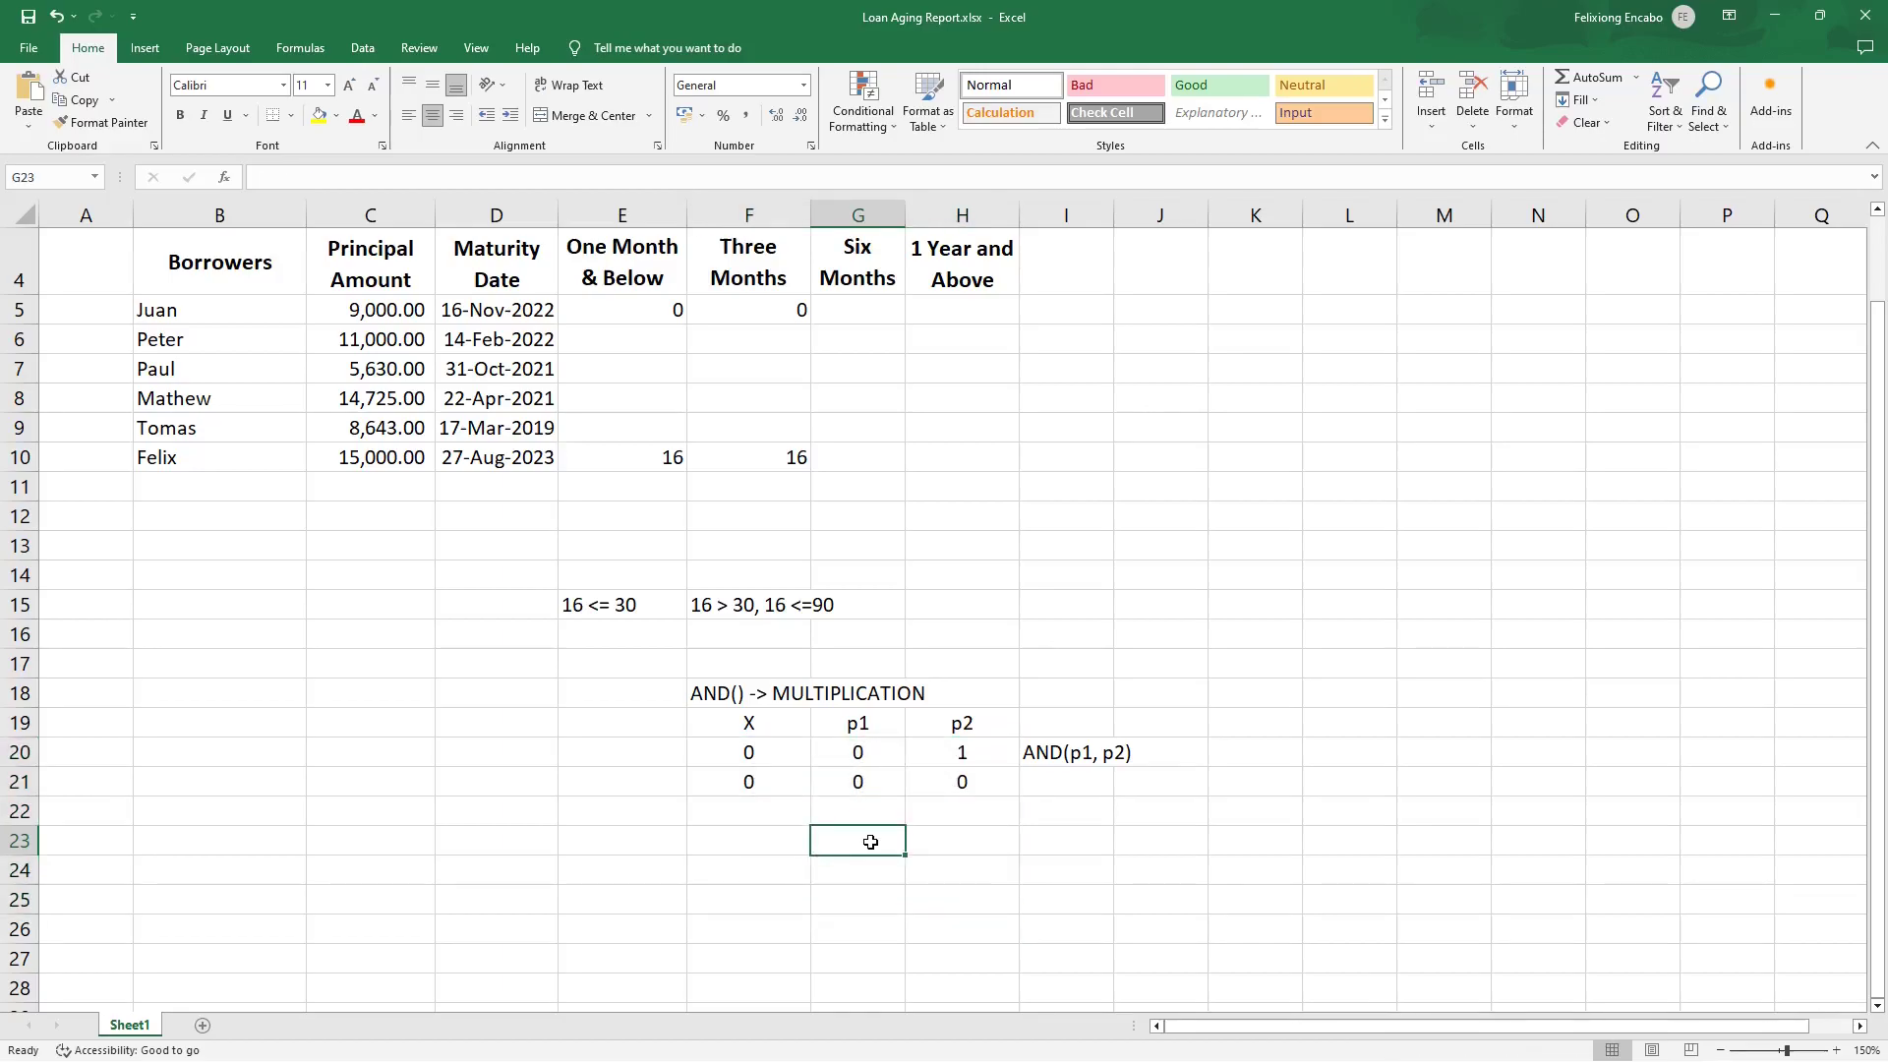
# Compare the second truth-table row's p1, p2 and X values in row 21 with the AND formula in F5.
pyautogui.click(858, 783)
pyautogui.click(961, 782)
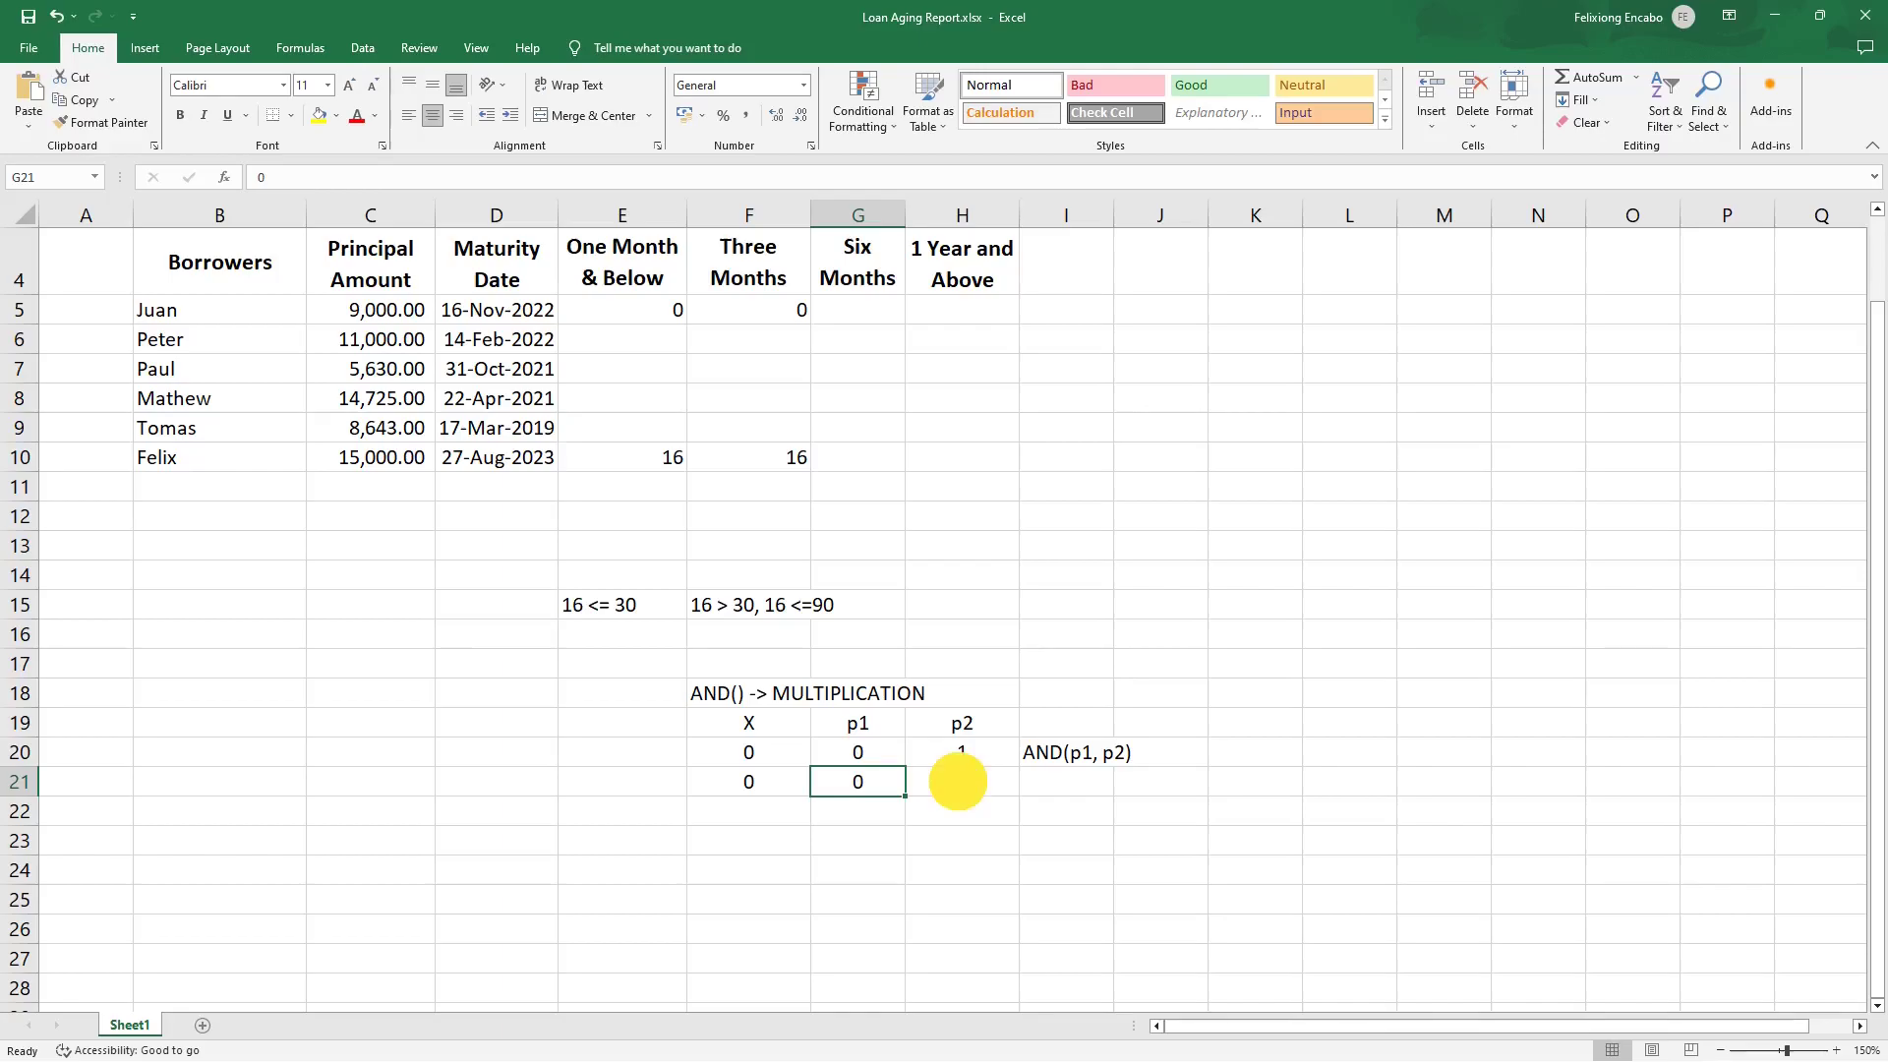
pyautogui.click(774, 788)
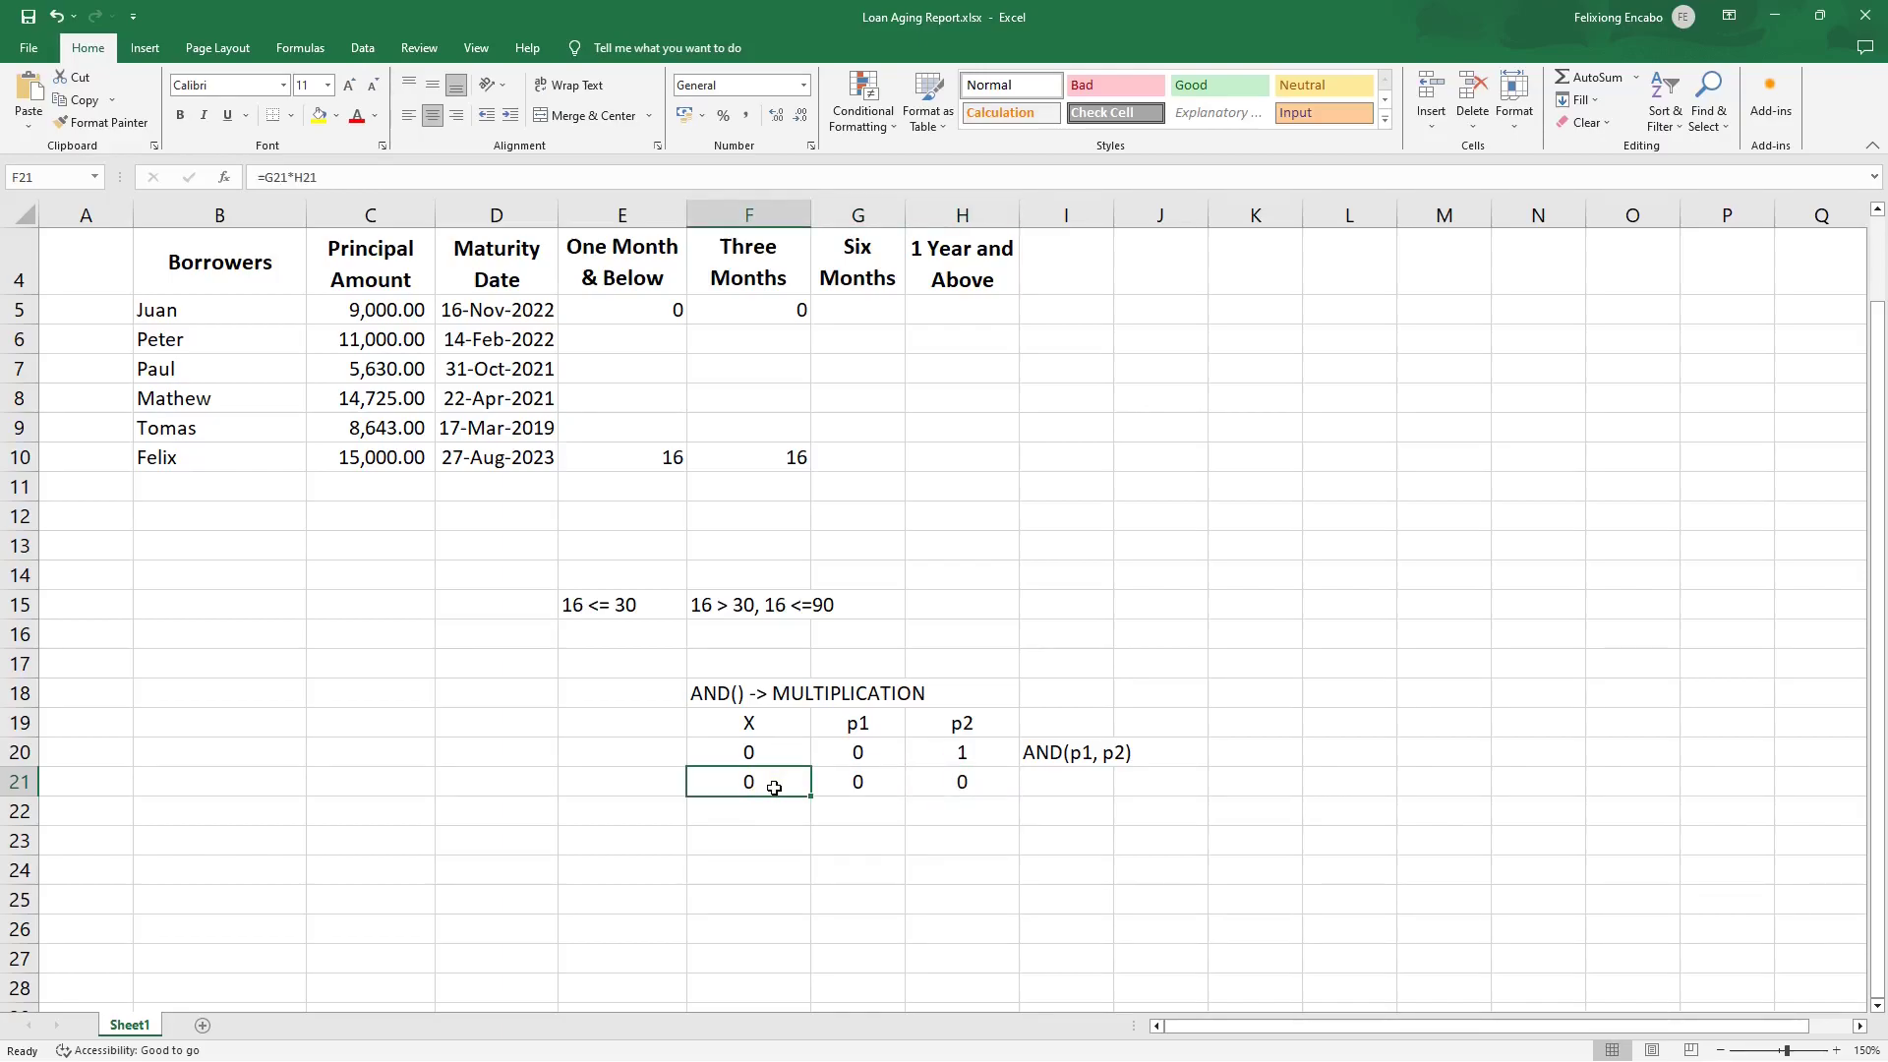
pyautogui.click(769, 311)
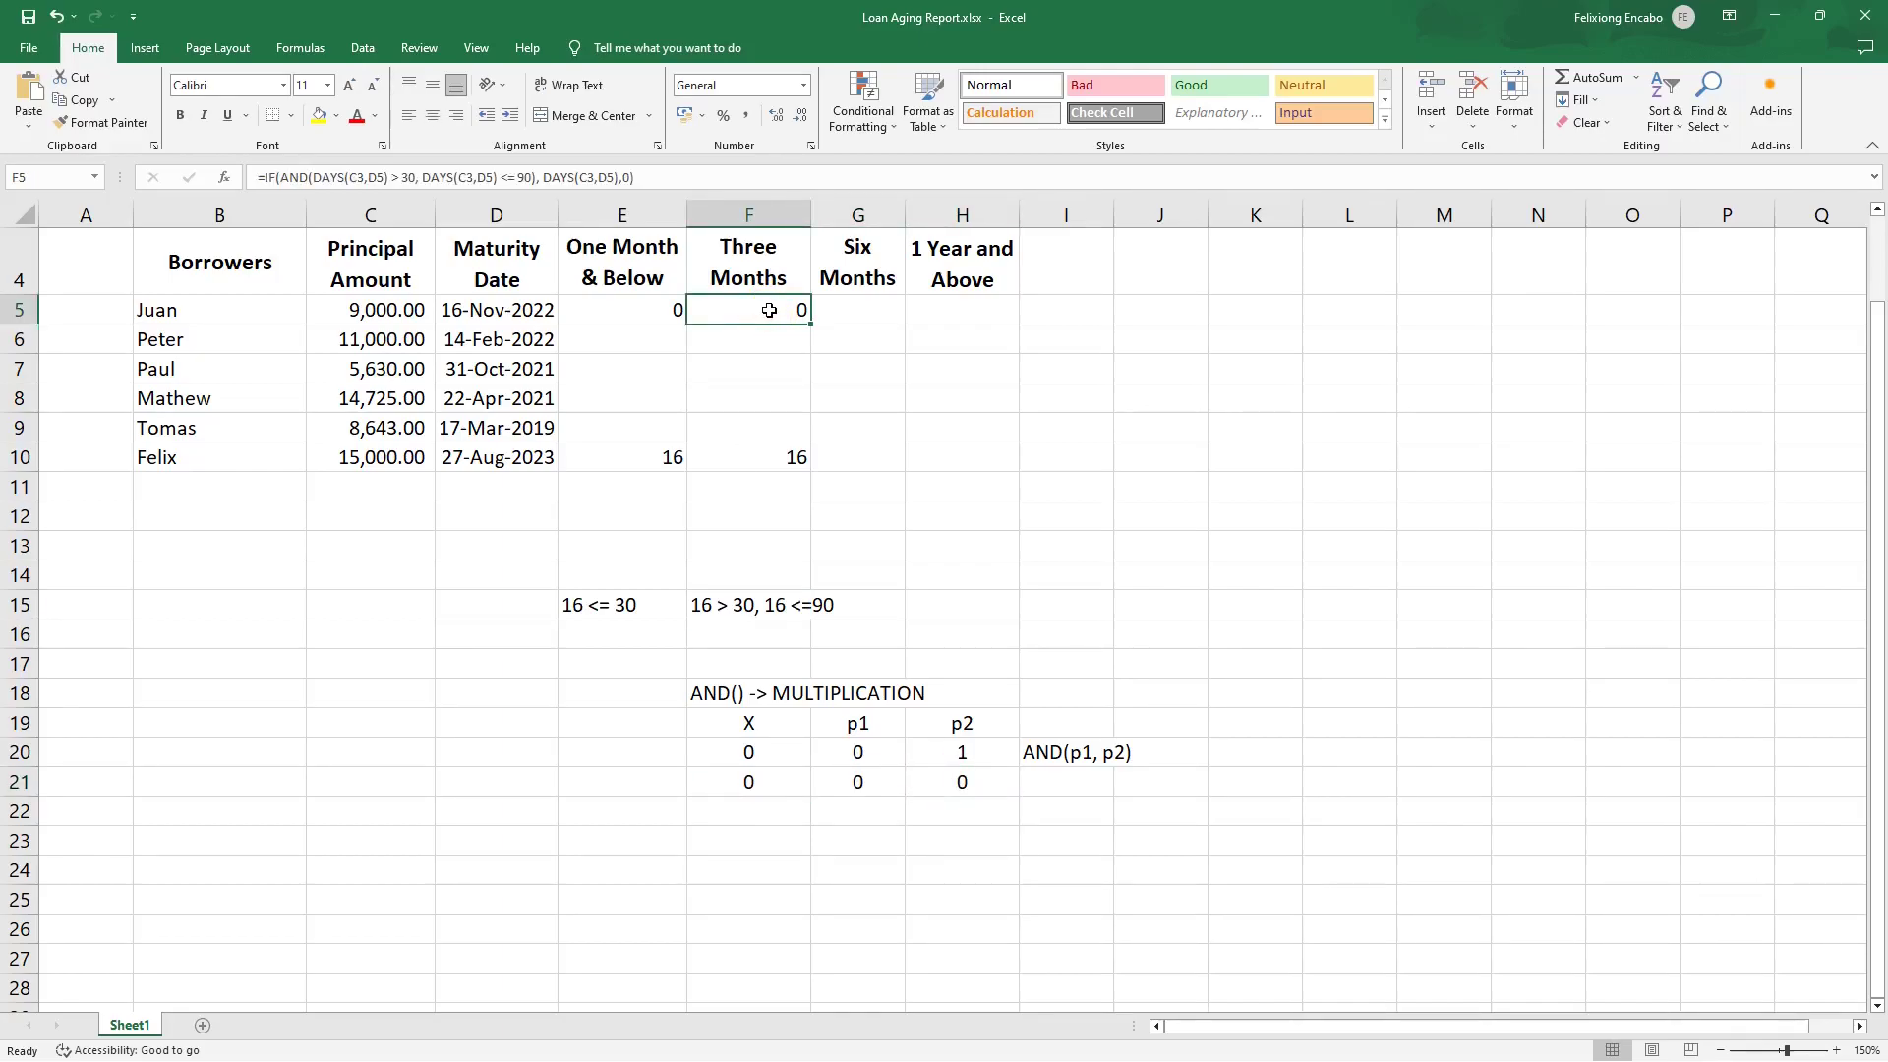
pyautogui.click(752, 812)
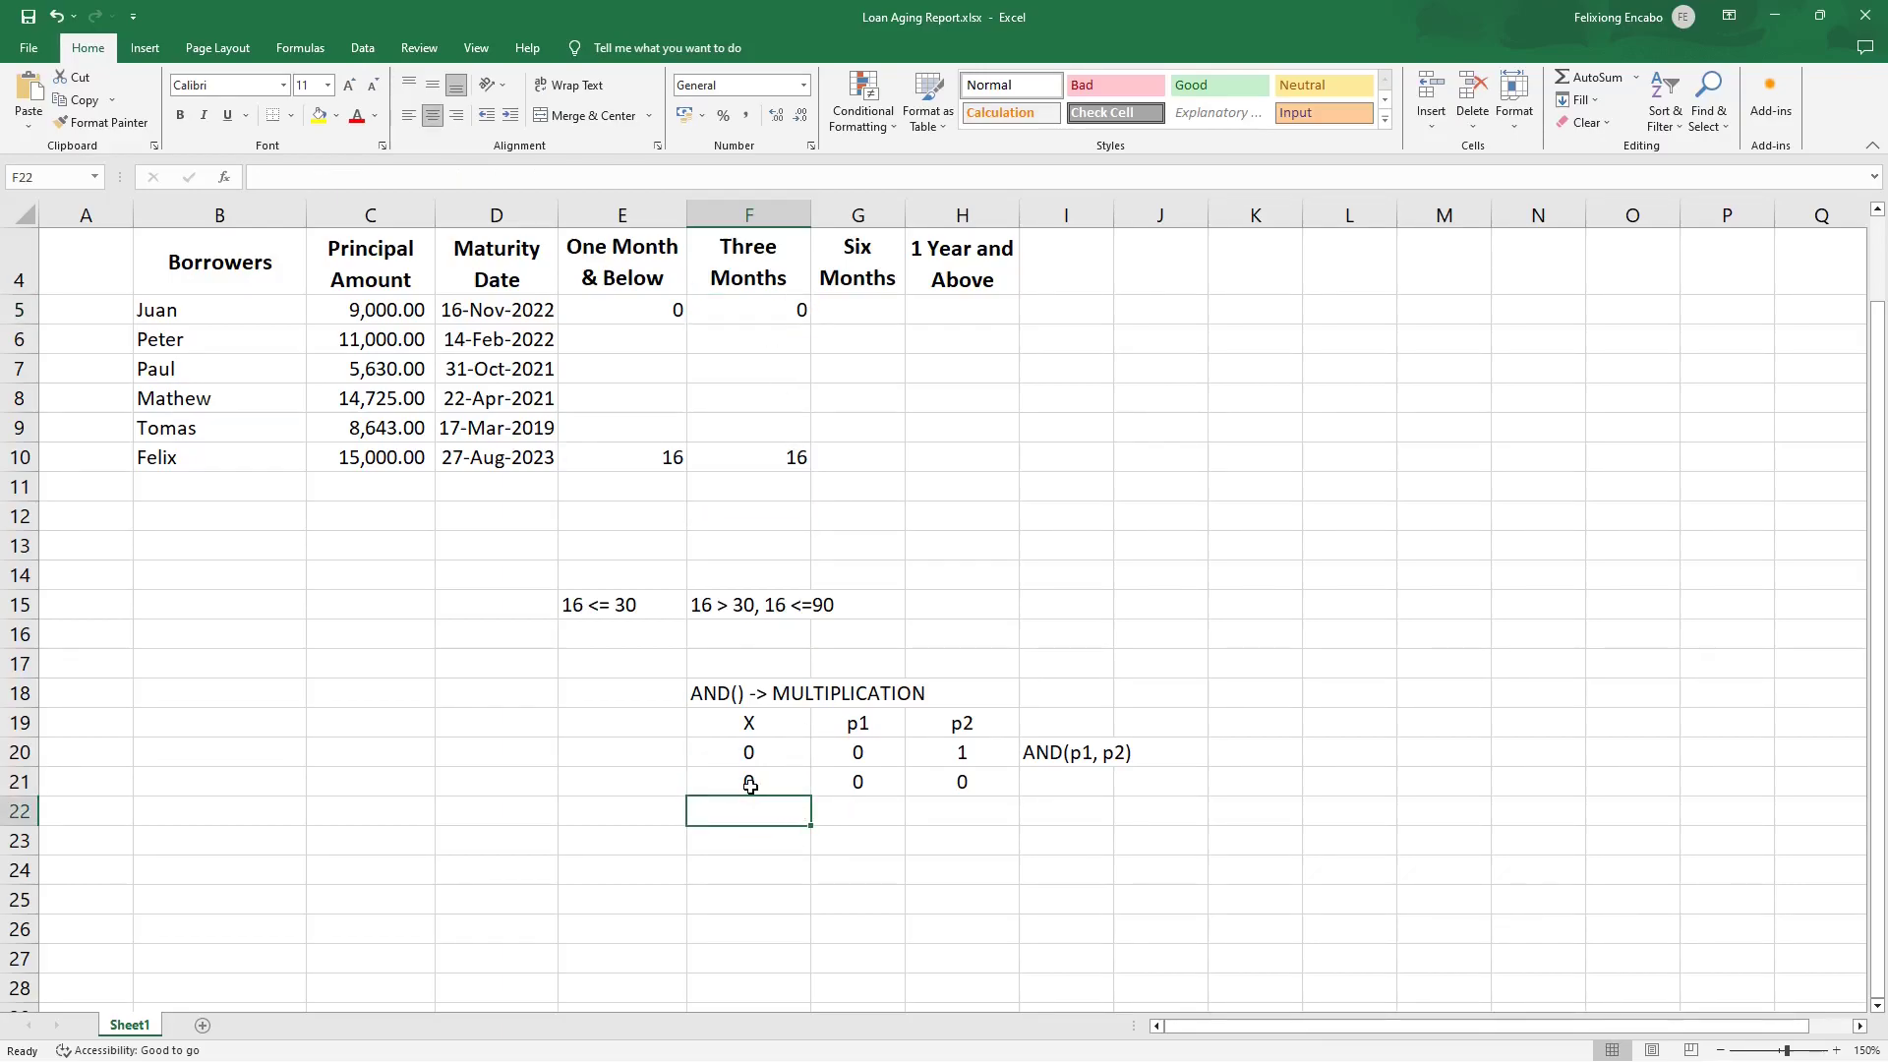
# Copy the multiplication formula from F21 into F22 for the third truth-table row.
pyautogui.click(743, 780)
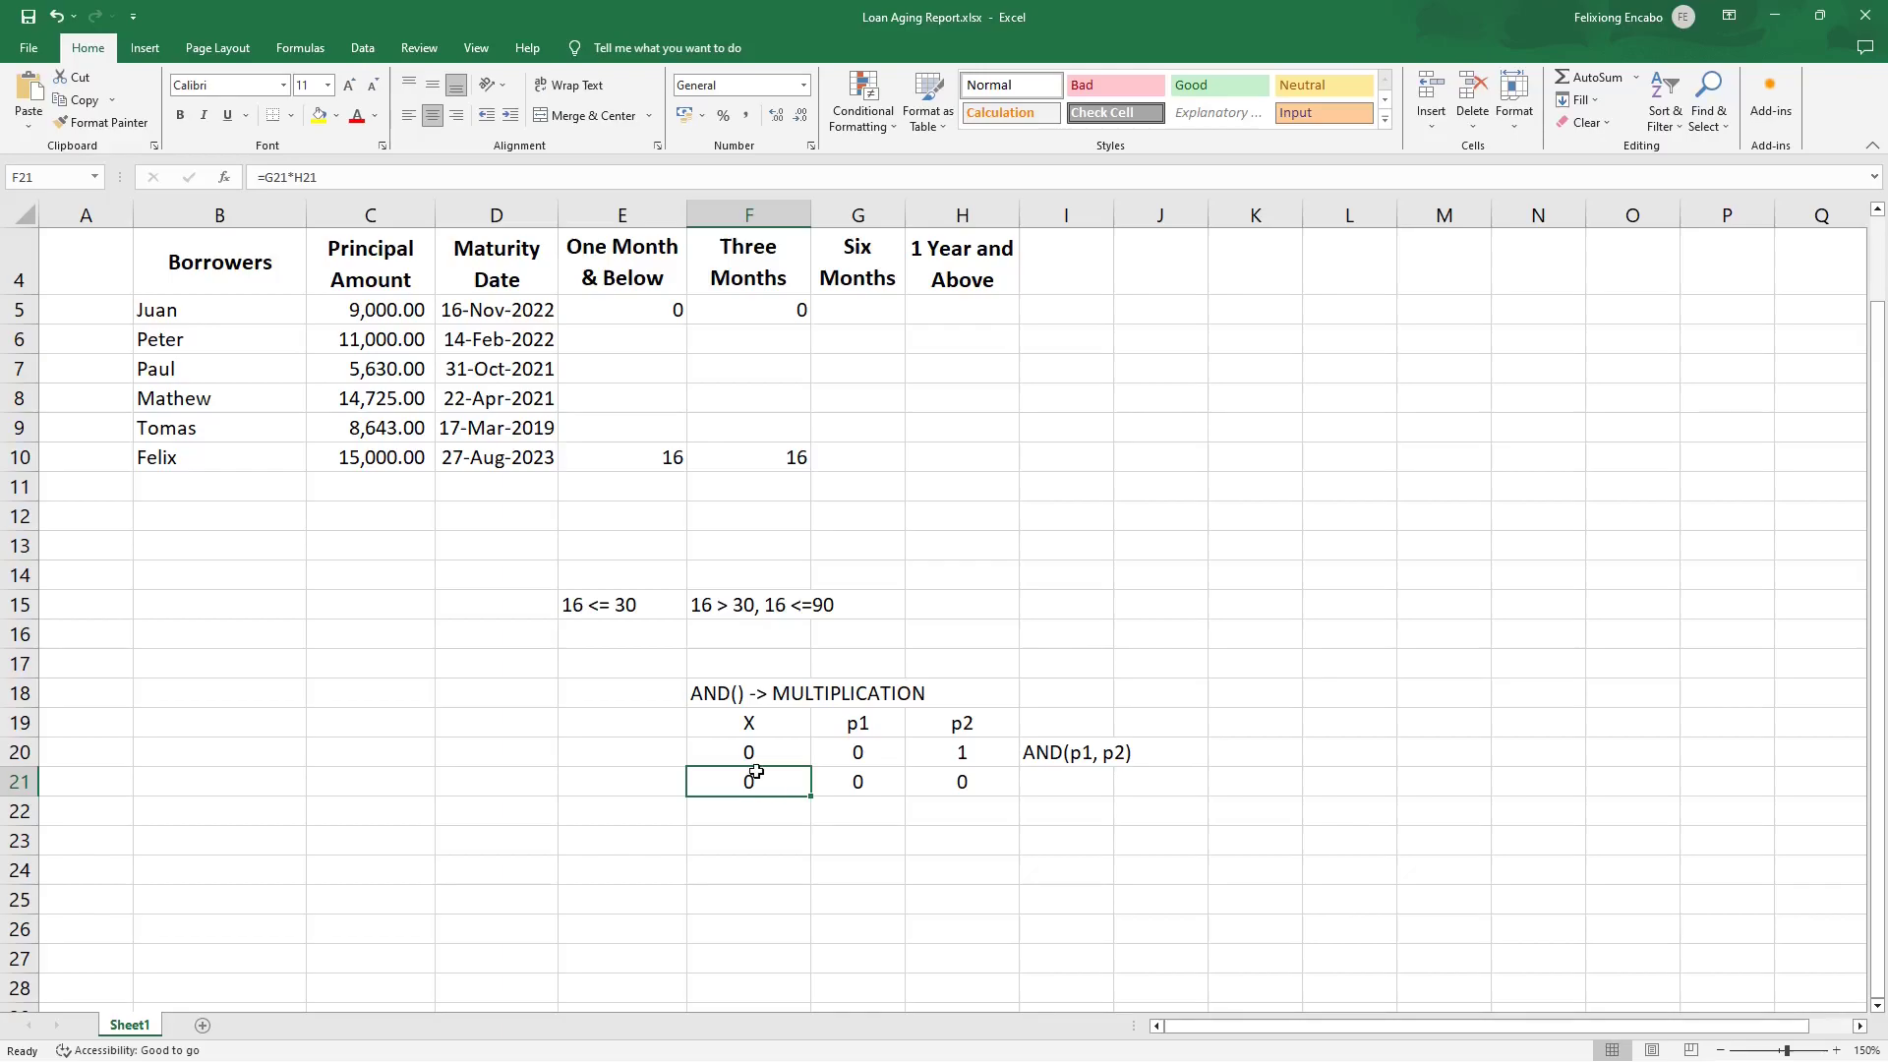
pyautogui.click(79, 99)
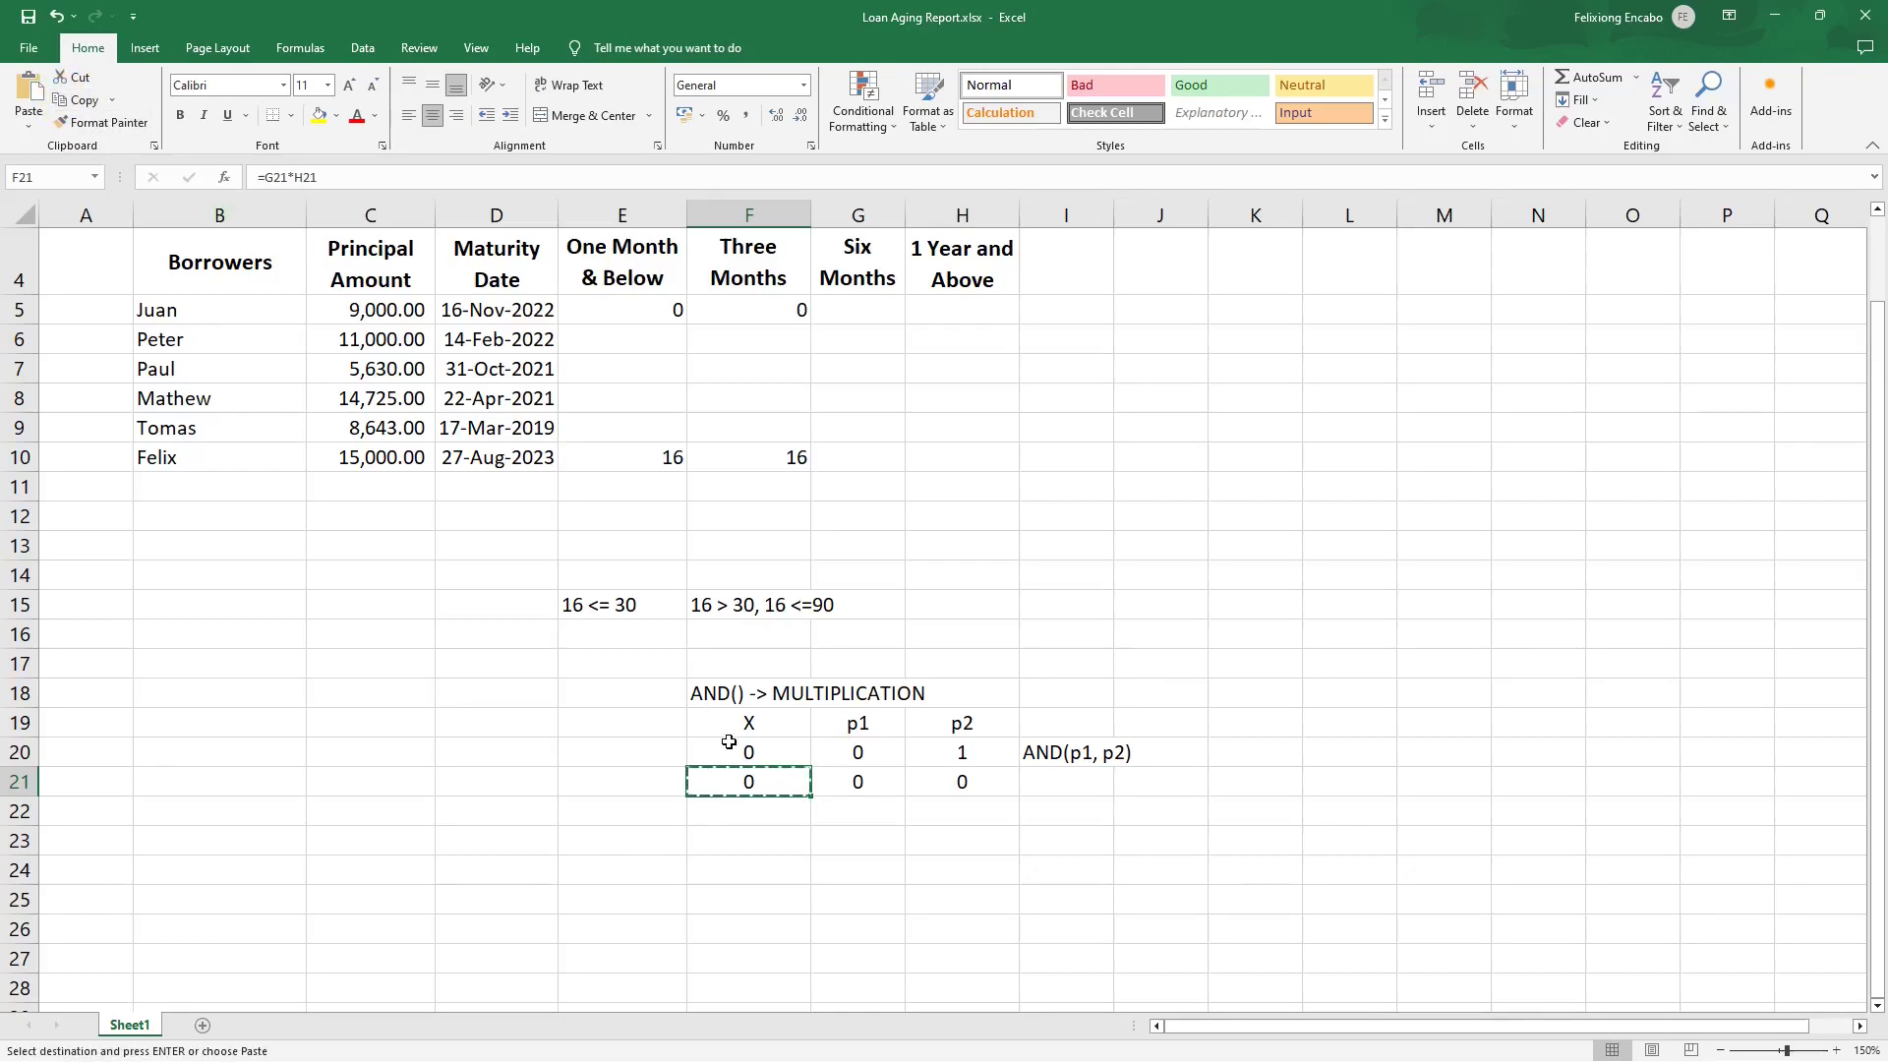
pyautogui.click(750, 819)
pyautogui.click(28, 98)
pyautogui.click(747, 812)
# Fill the third truth-table row with 1 under p1 in G22 and 0 under p2 in H22.
pyautogui.click(844, 810)
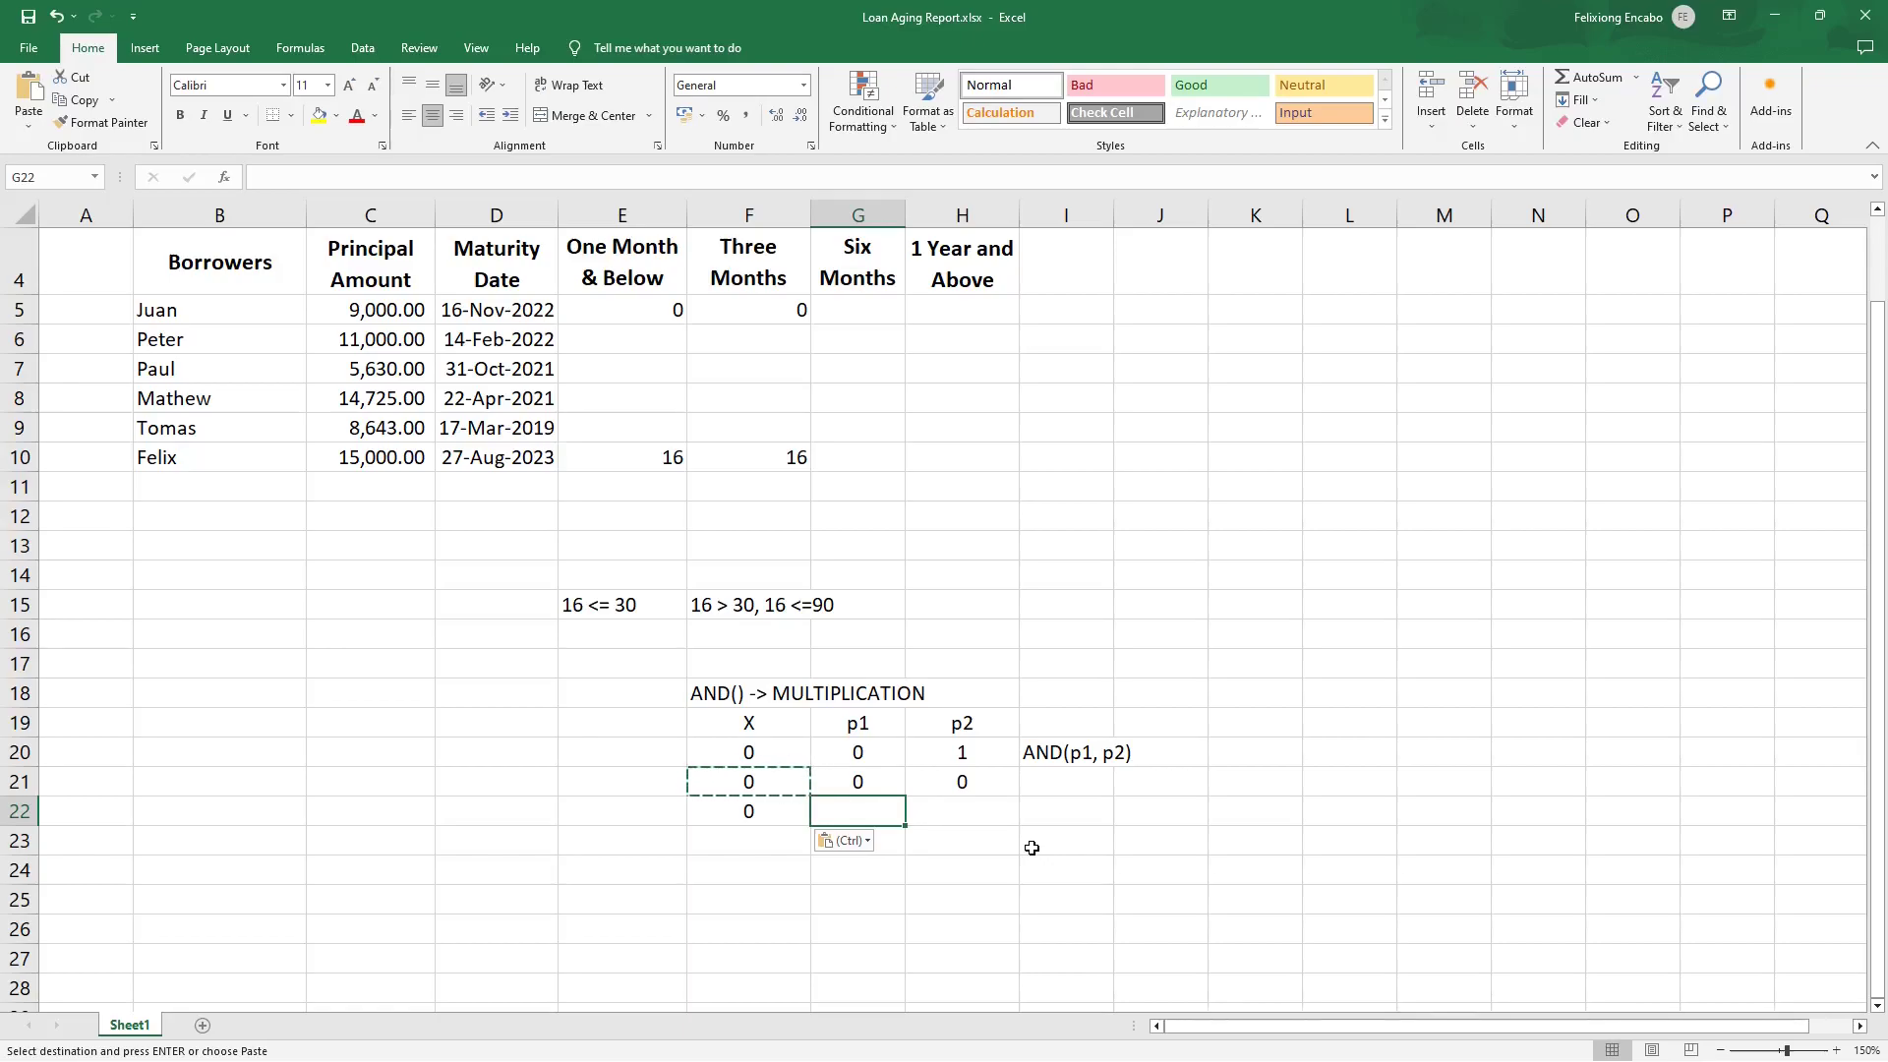
pyautogui.write('1')
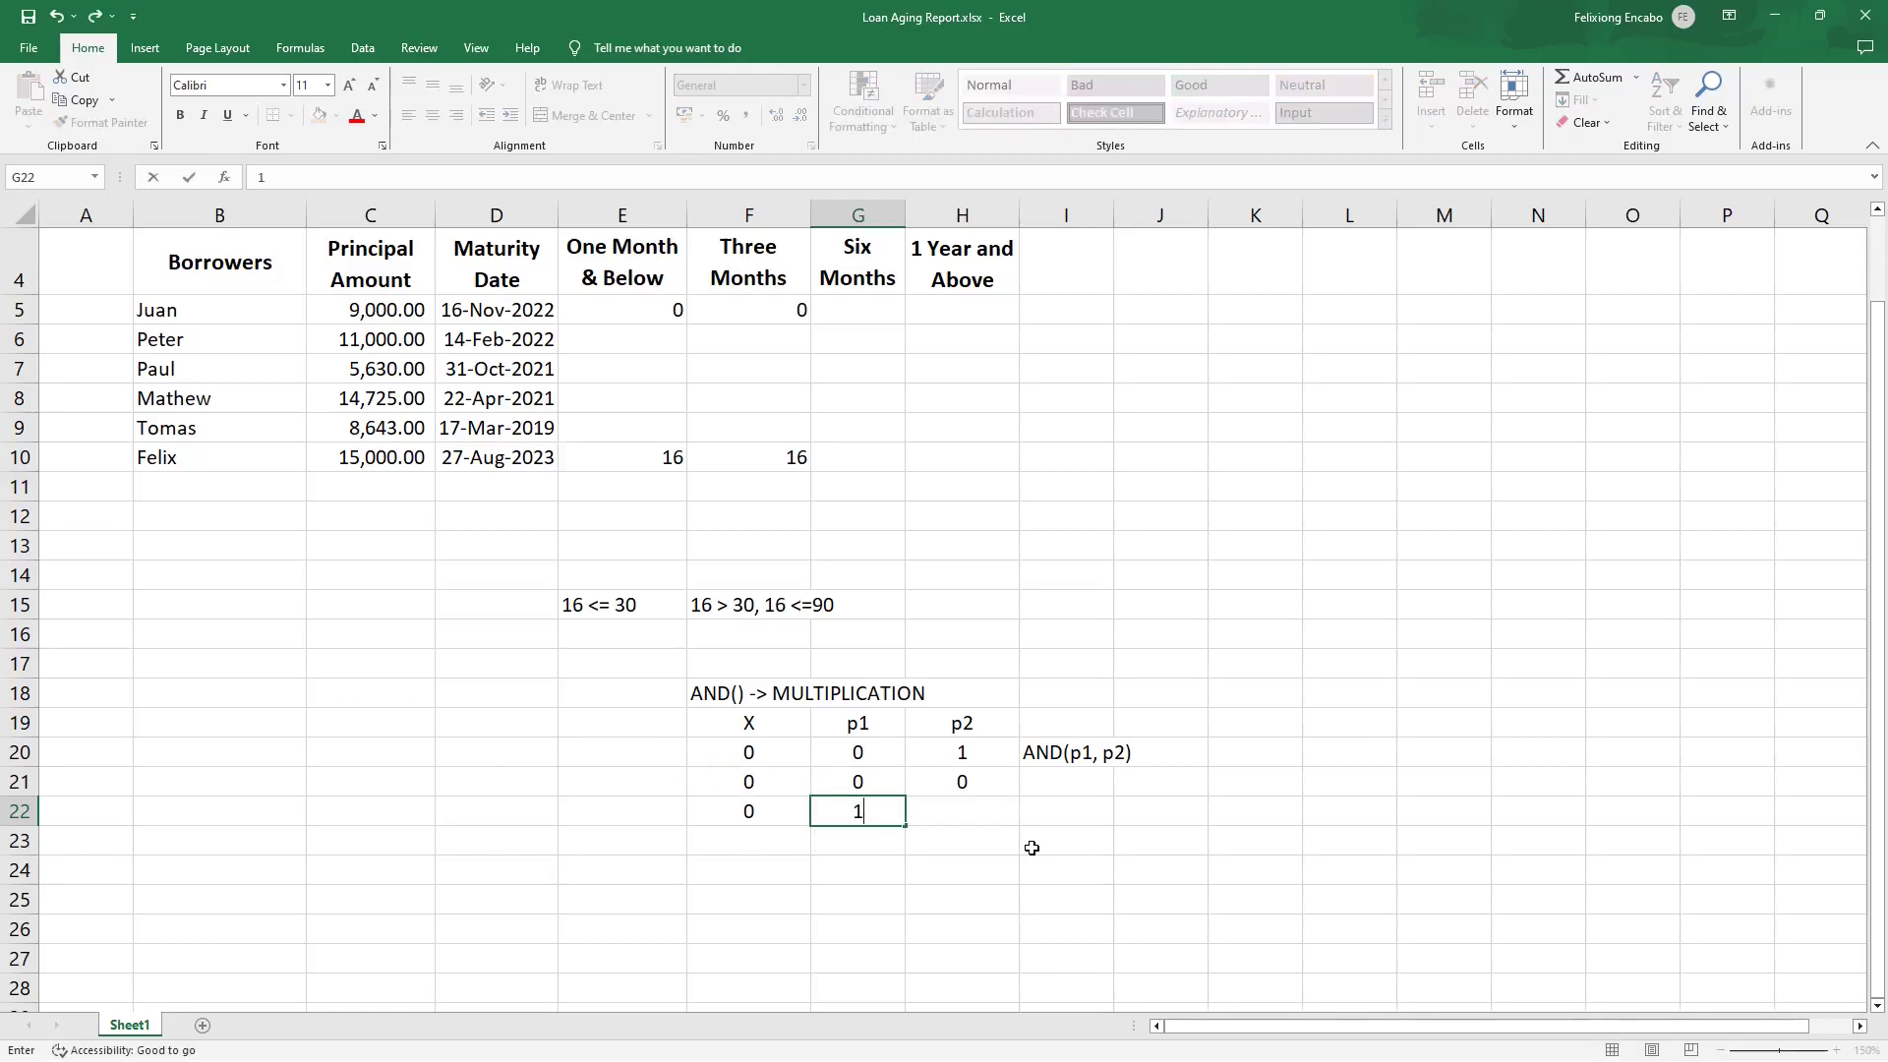
pyautogui.click(966, 809)
pyautogui.write('0')
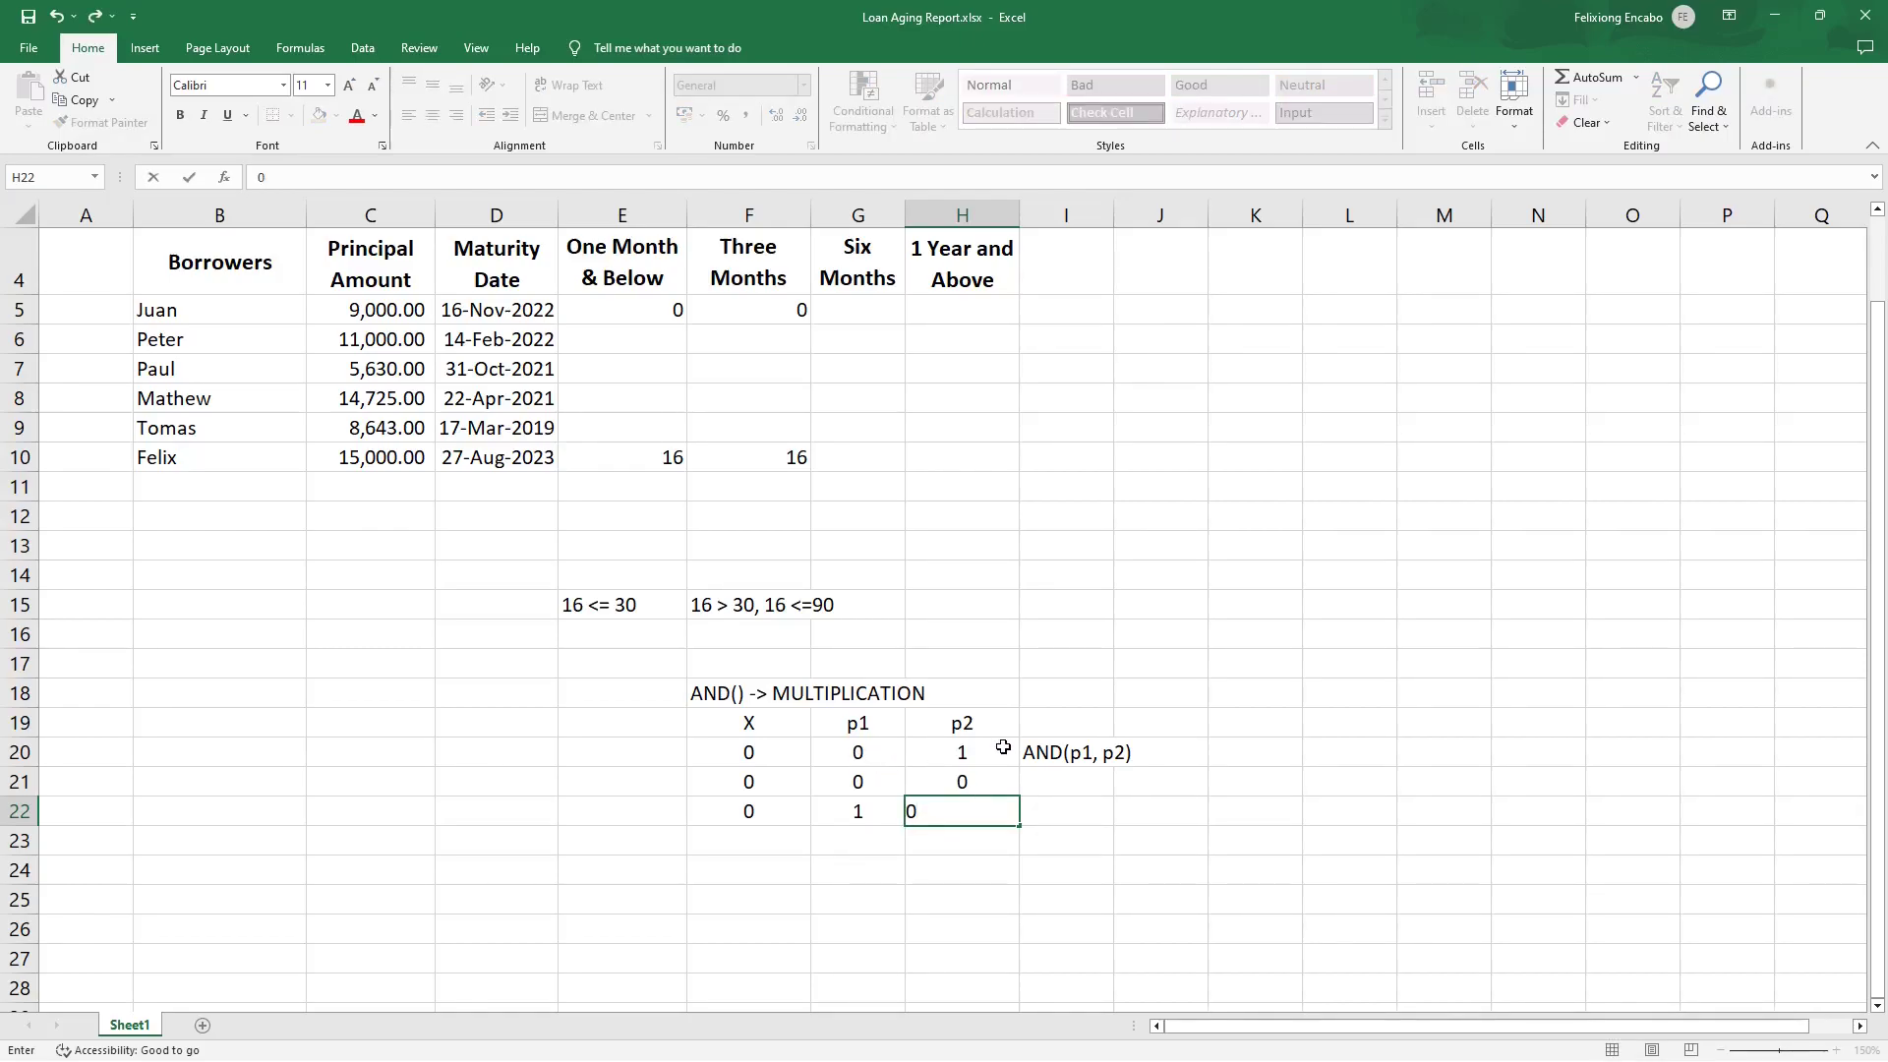
pyautogui.press('Return')
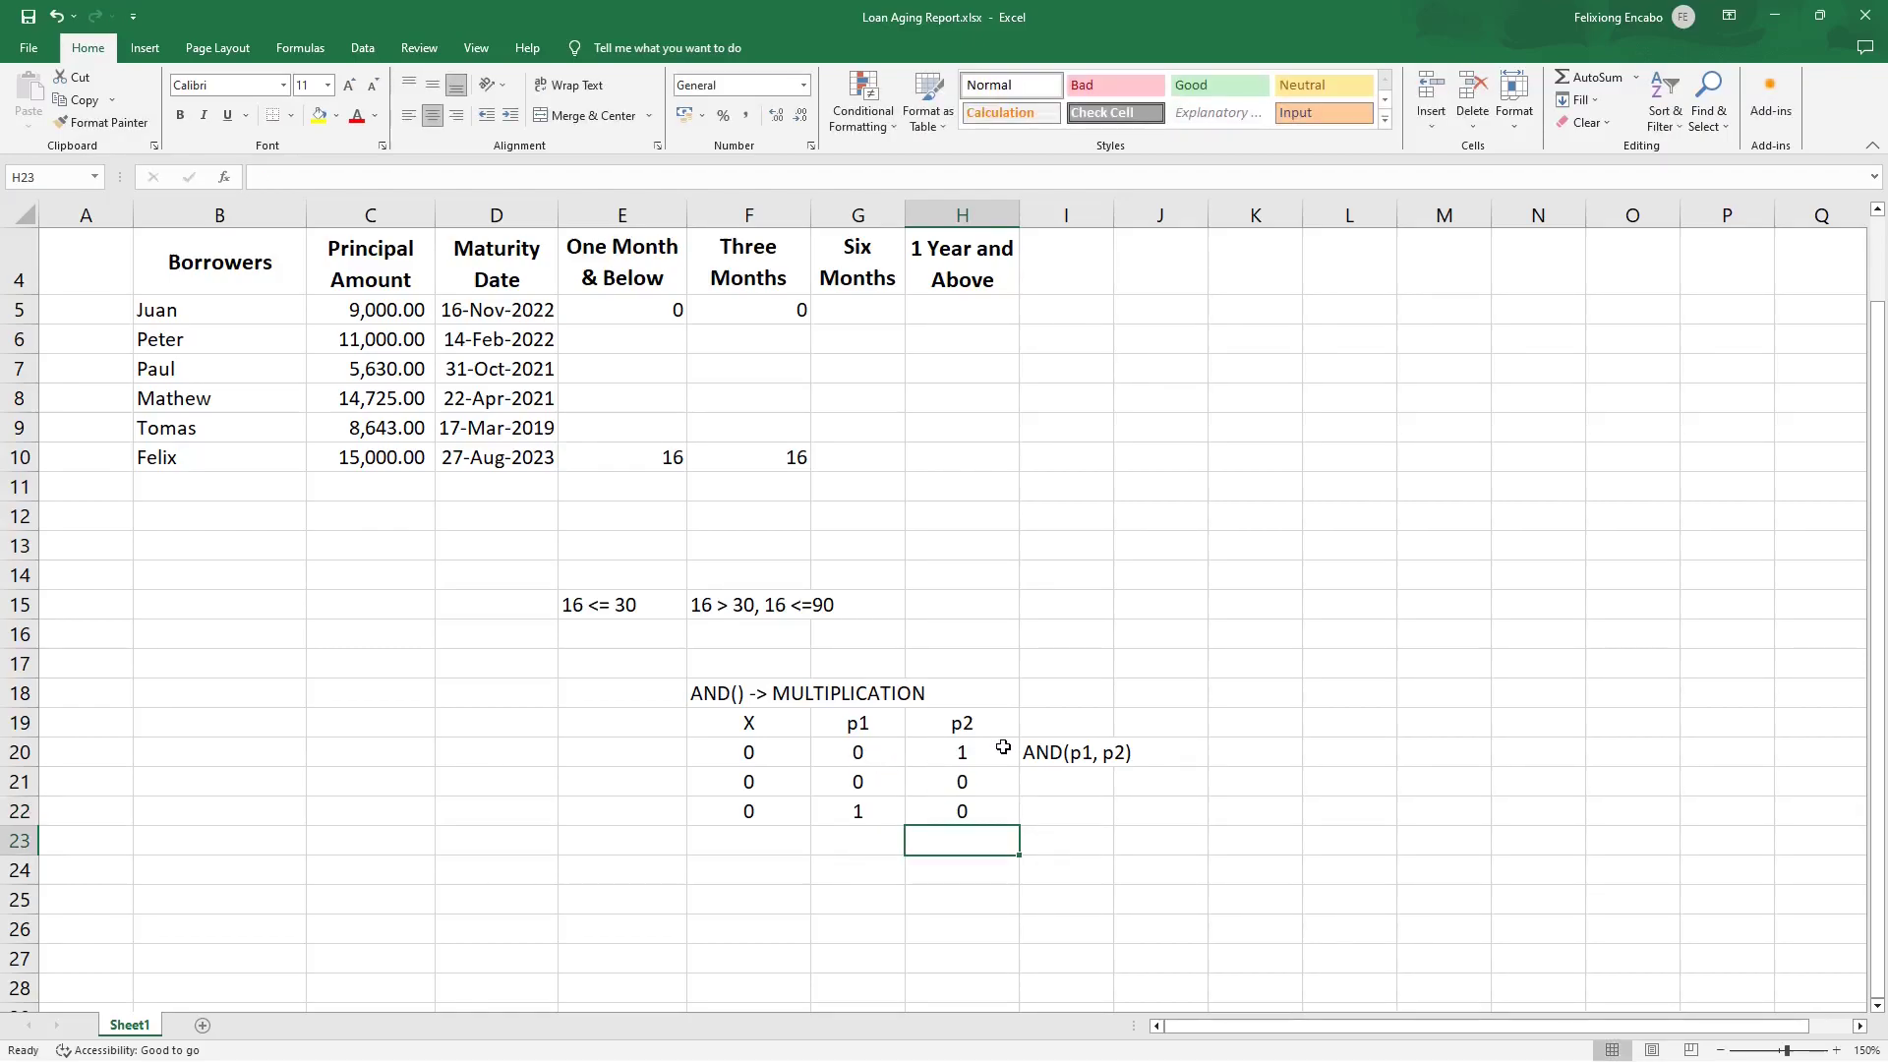
# Extend the X formula from F22 down to F23 and enter 1 under both p1 and p2 in row 23.
pyautogui.click(751, 816)
pyautogui.moveTo(811, 826); pyautogui.dragTo(747, 847)
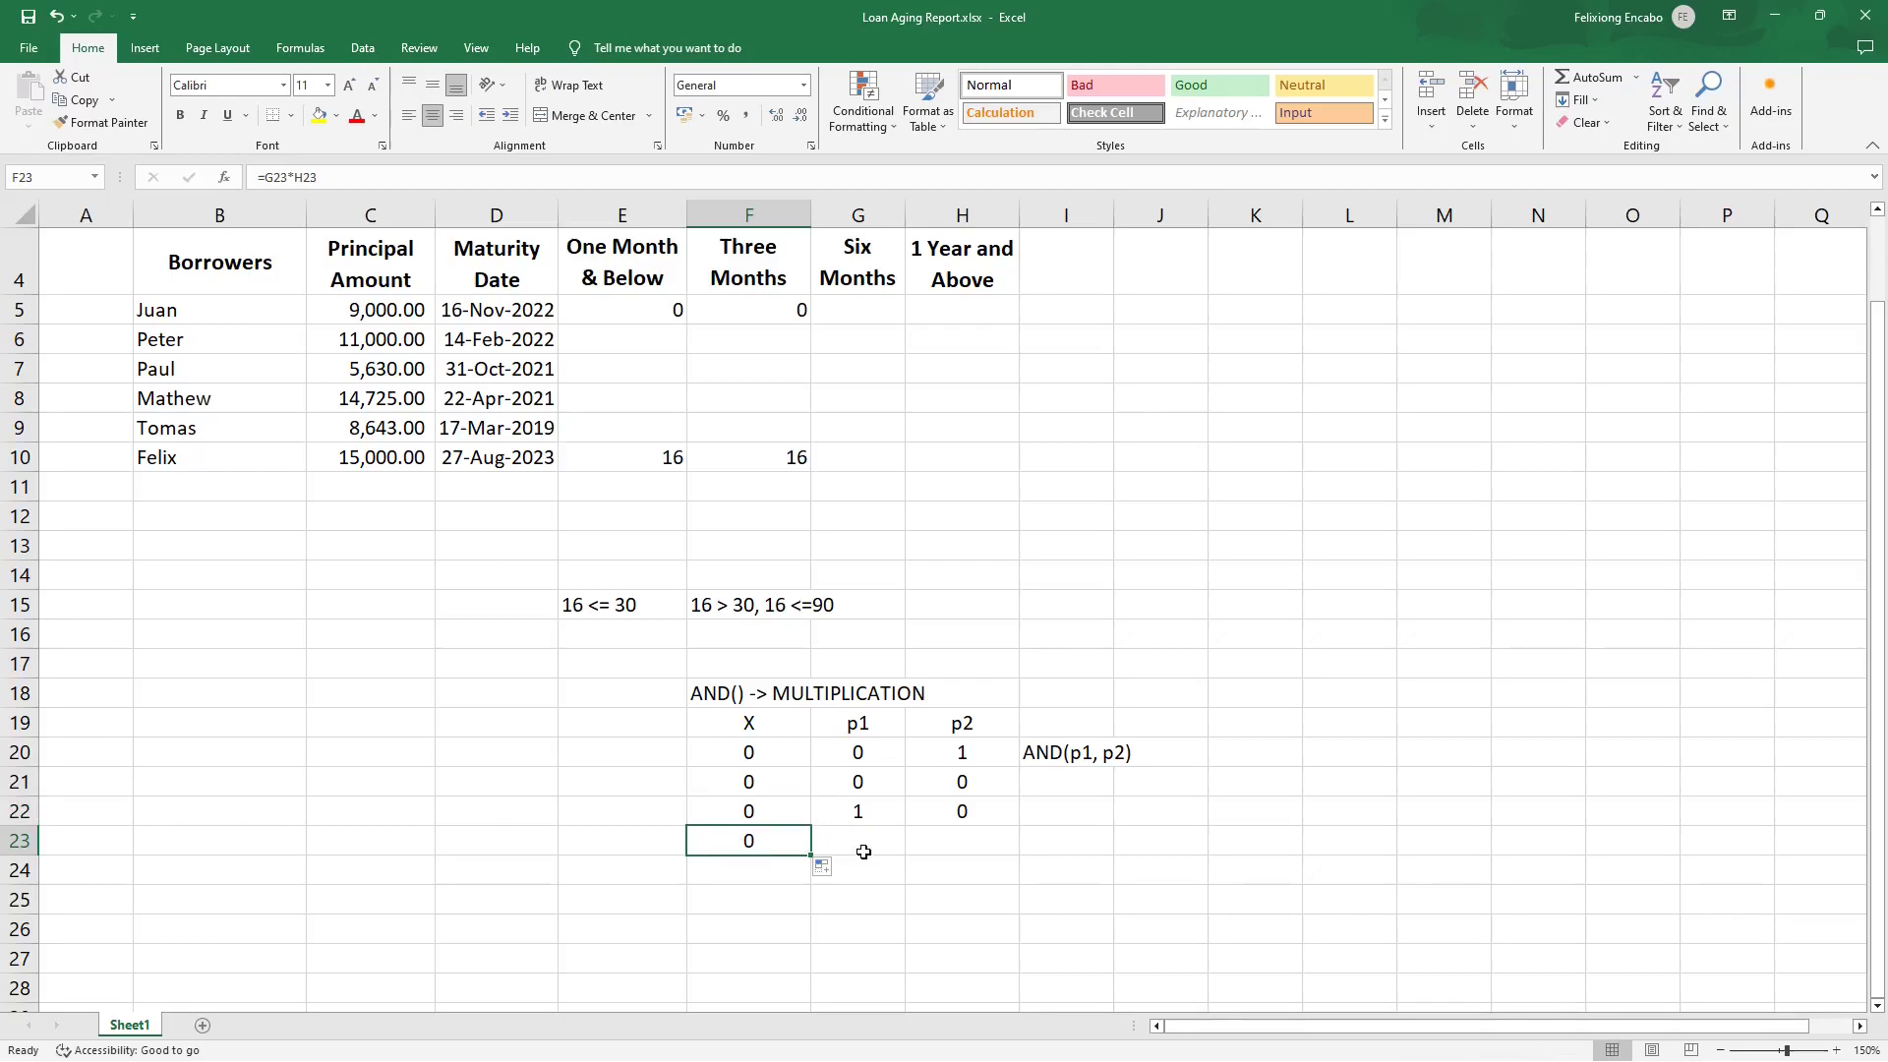
pyautogui.click(881, 855)
pyautogui.write('1')
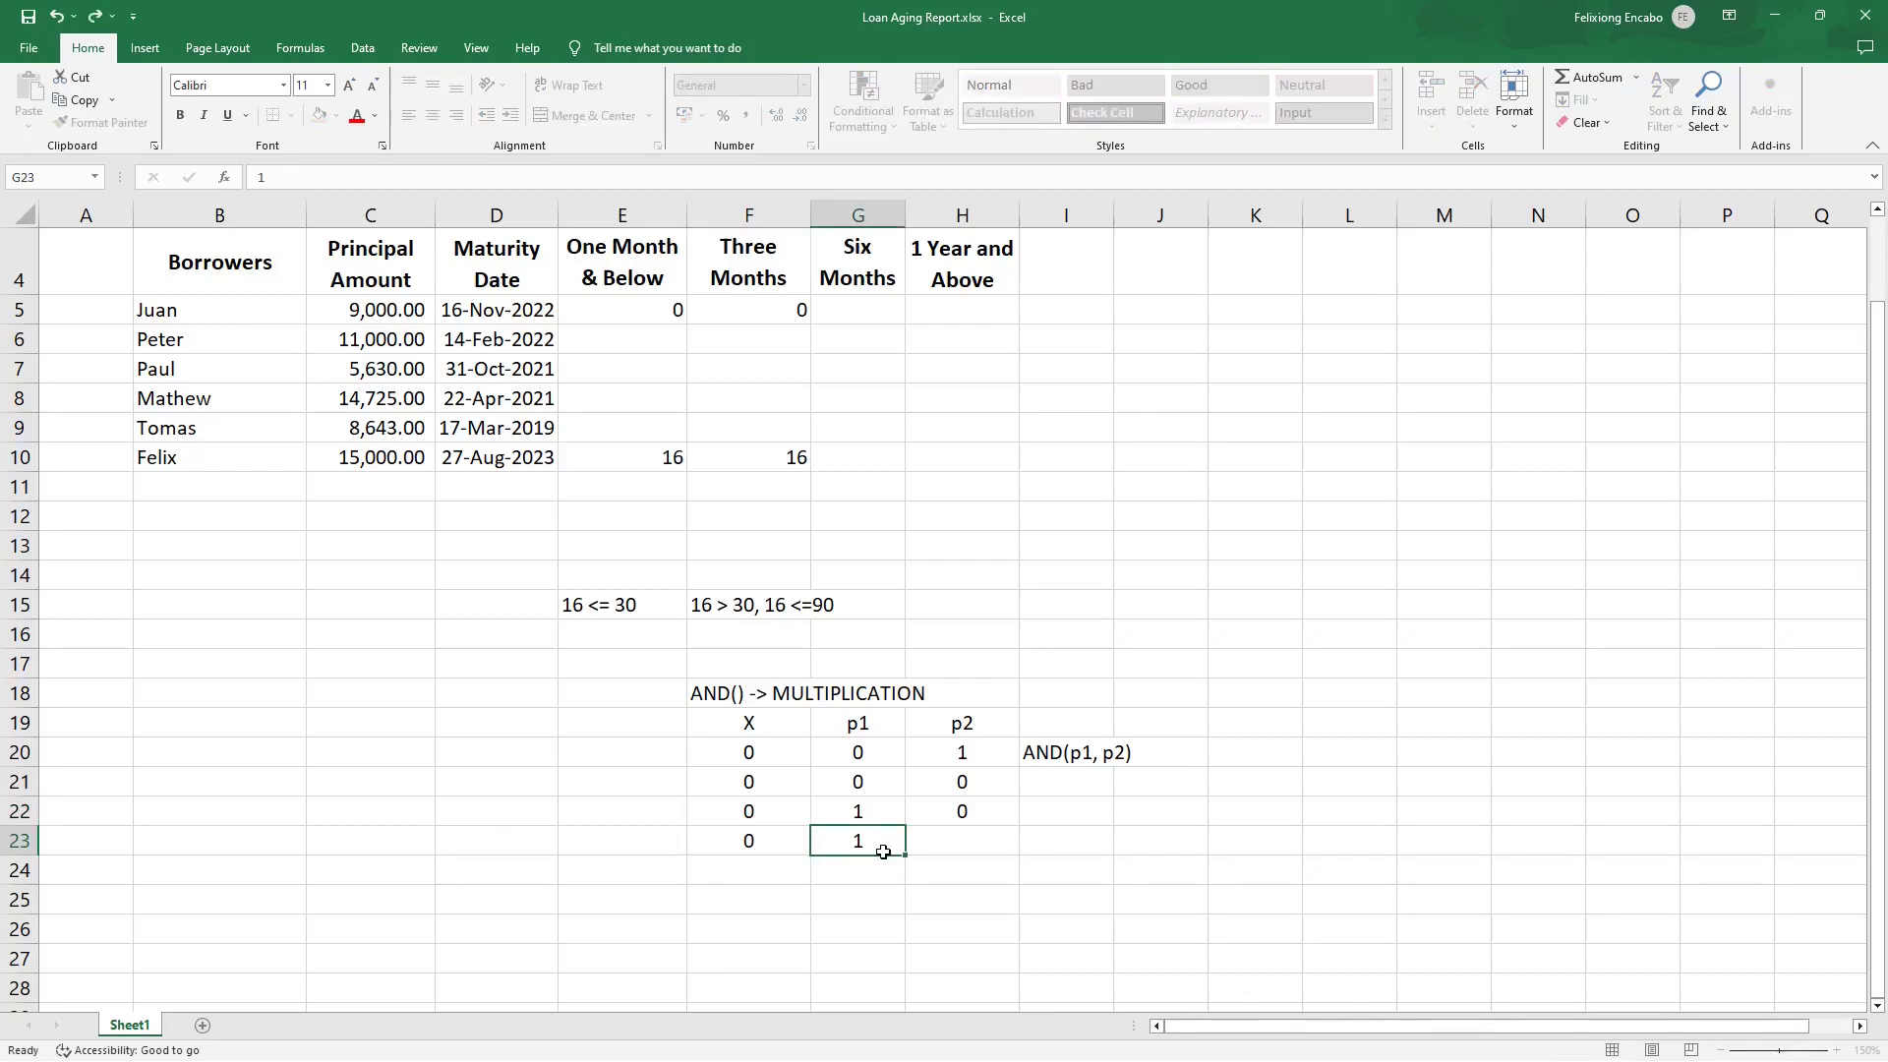
pyautogui.press('Tab')
pyautogui.write('1')
pyautogui.press('Tab')
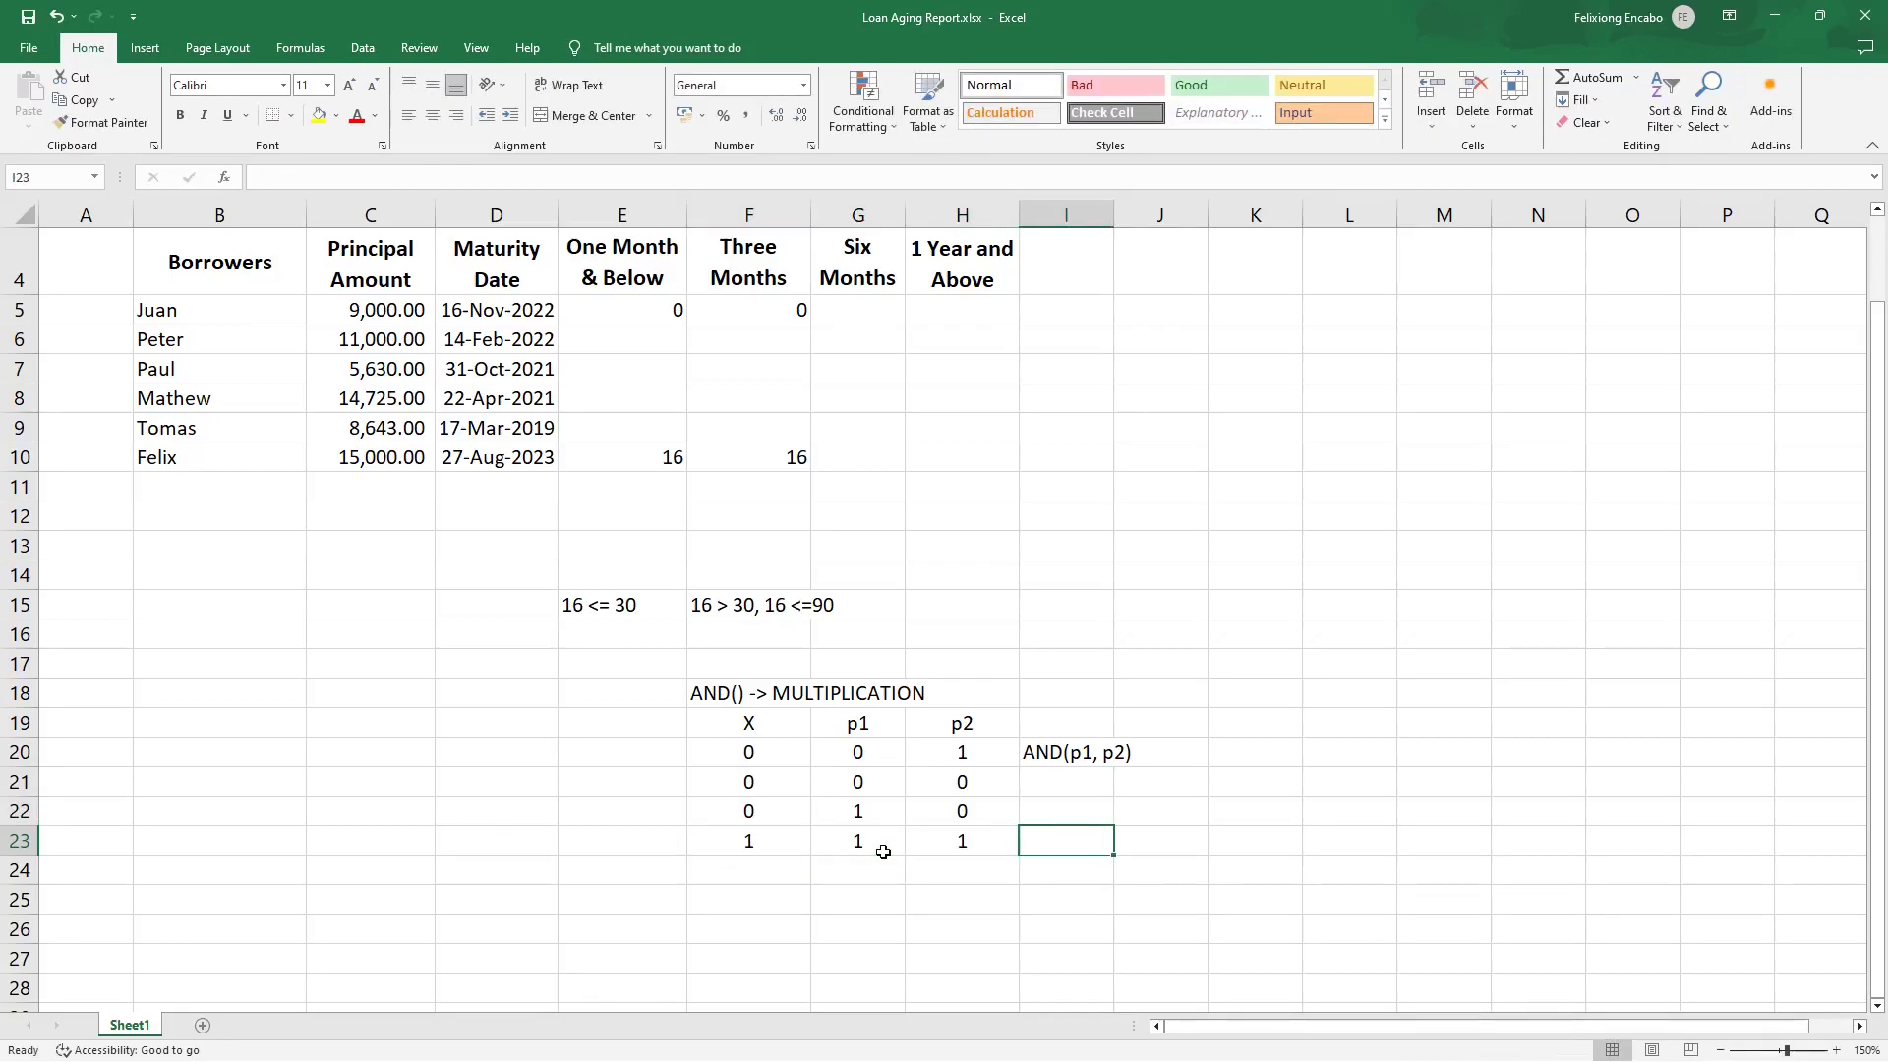
# Examine the p1, p2 and X values in row 23, and relate the truth table to F5's AND formula.
pyautogui.click(747, 846)
pyautogui.click(847, 847)
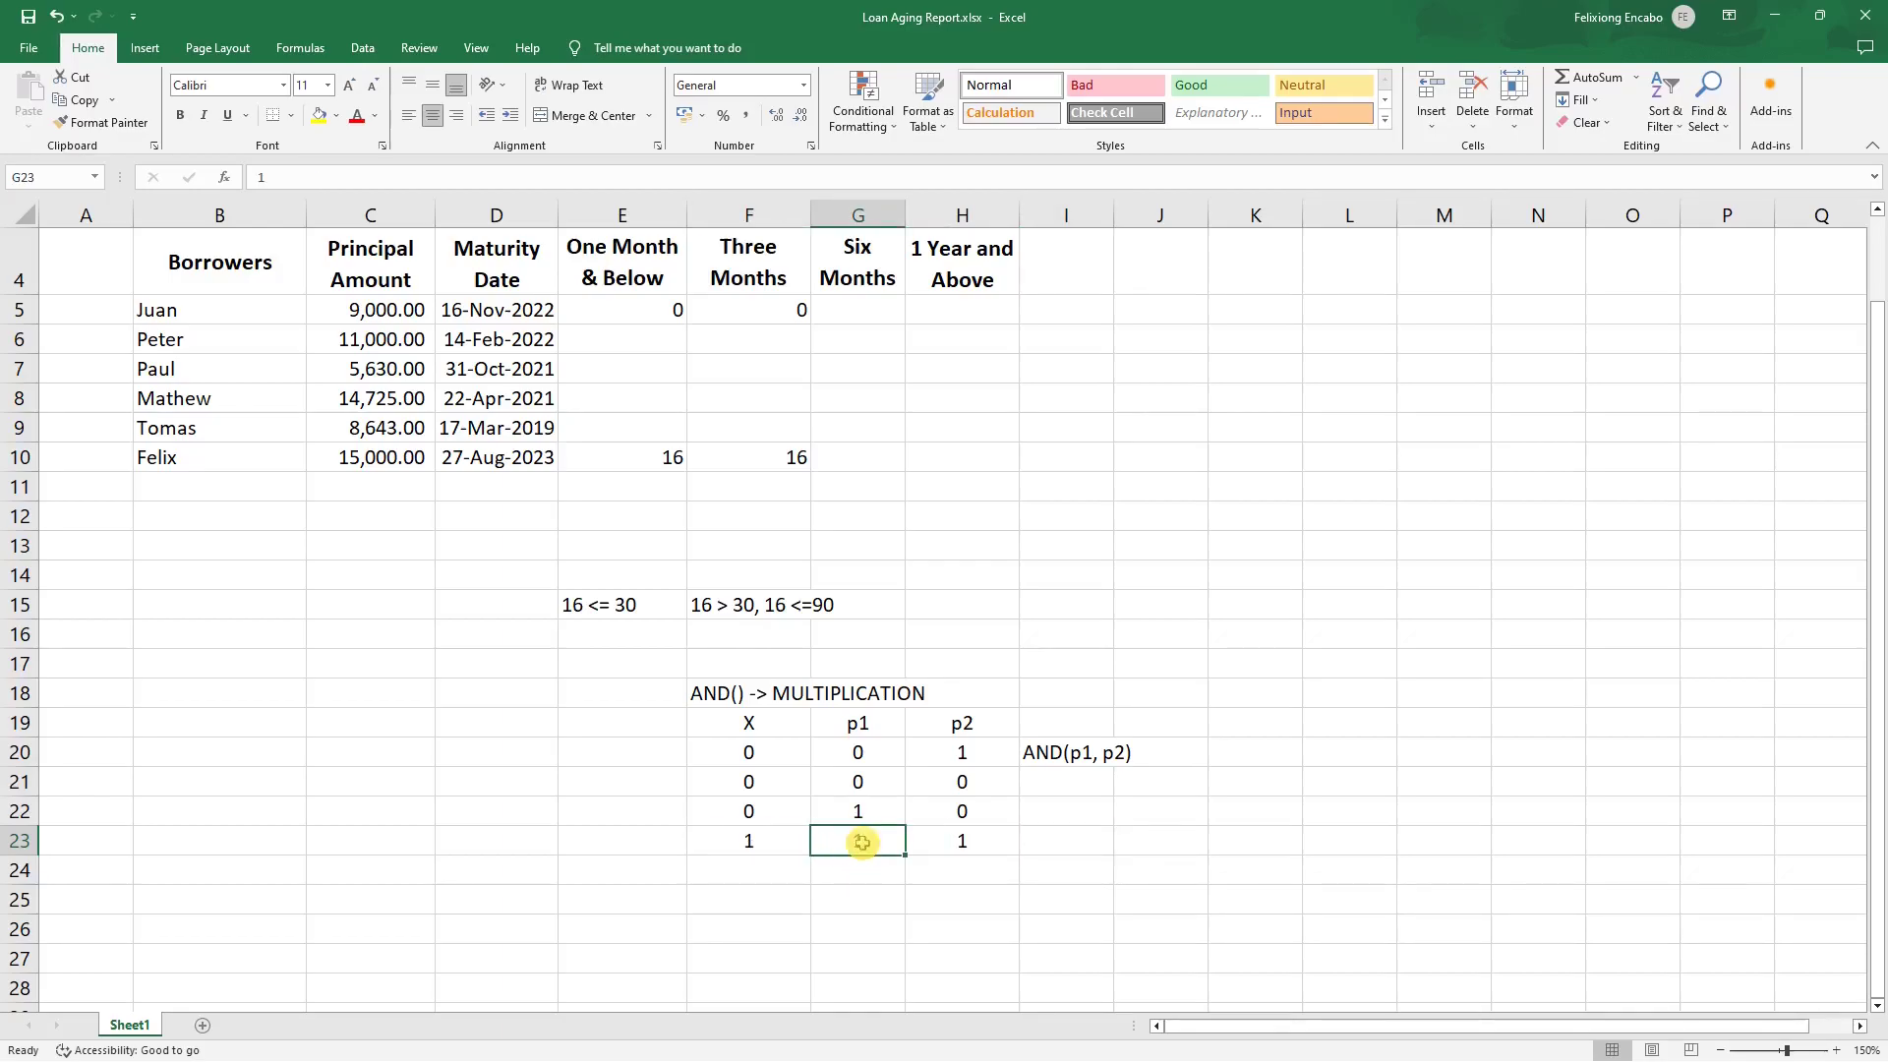
pyautogui.click(968, 842)
pyautogui.click(885, 843)
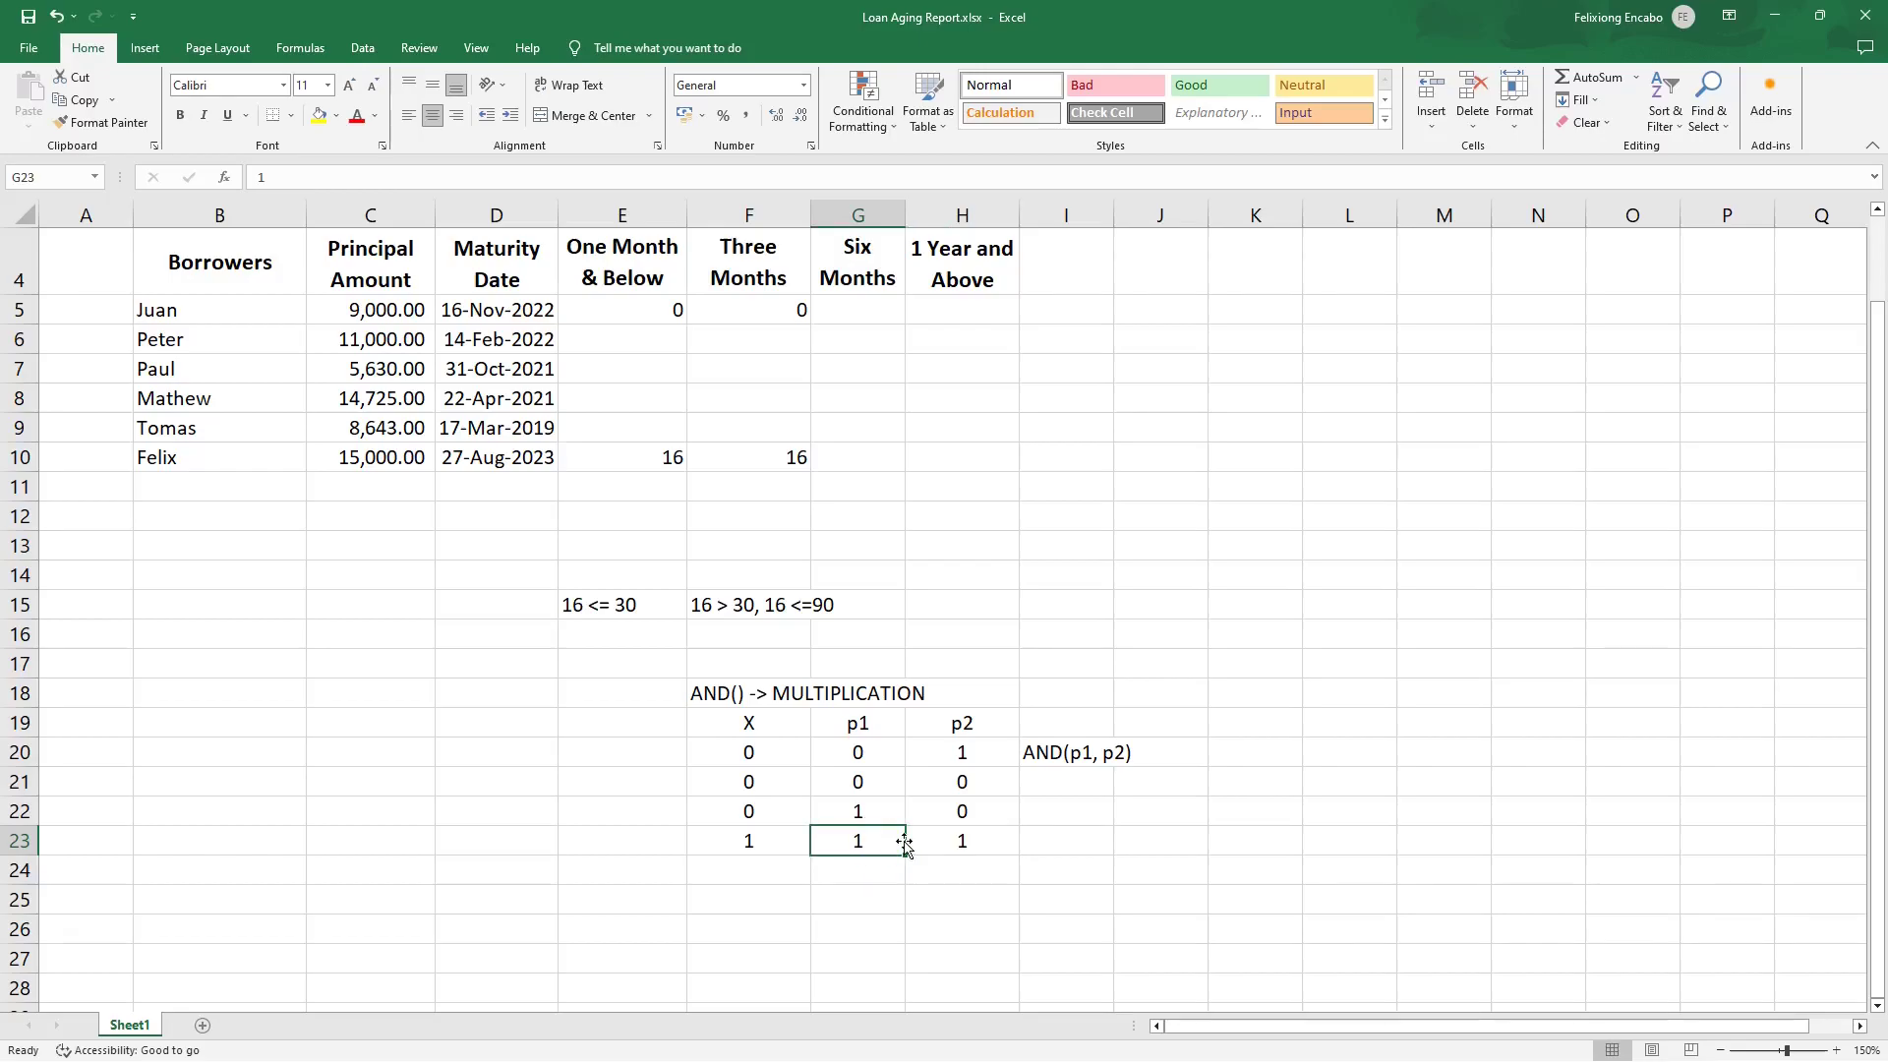
pyautogui.click(959, 842)
pyautogui.click(741, 844)
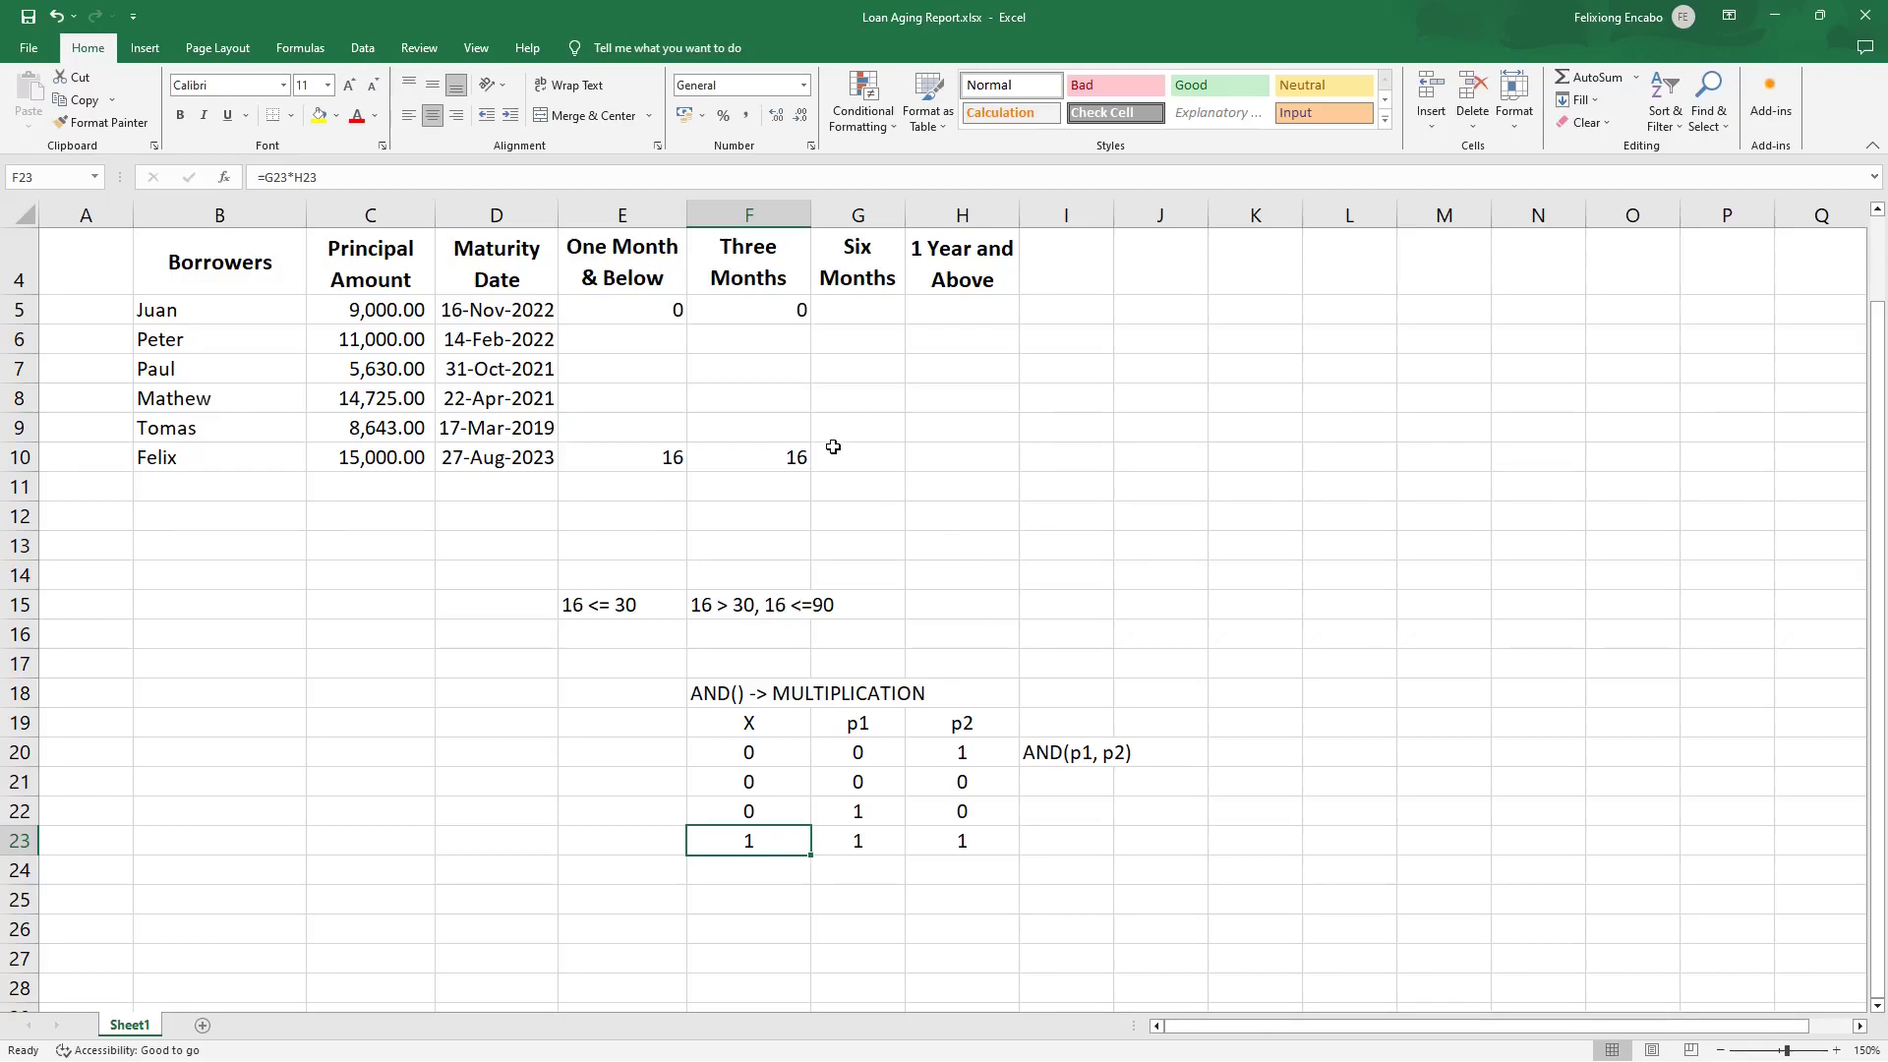
pyautogui.click(760, 311)
pyautogui.scroll(1, 760, 310)
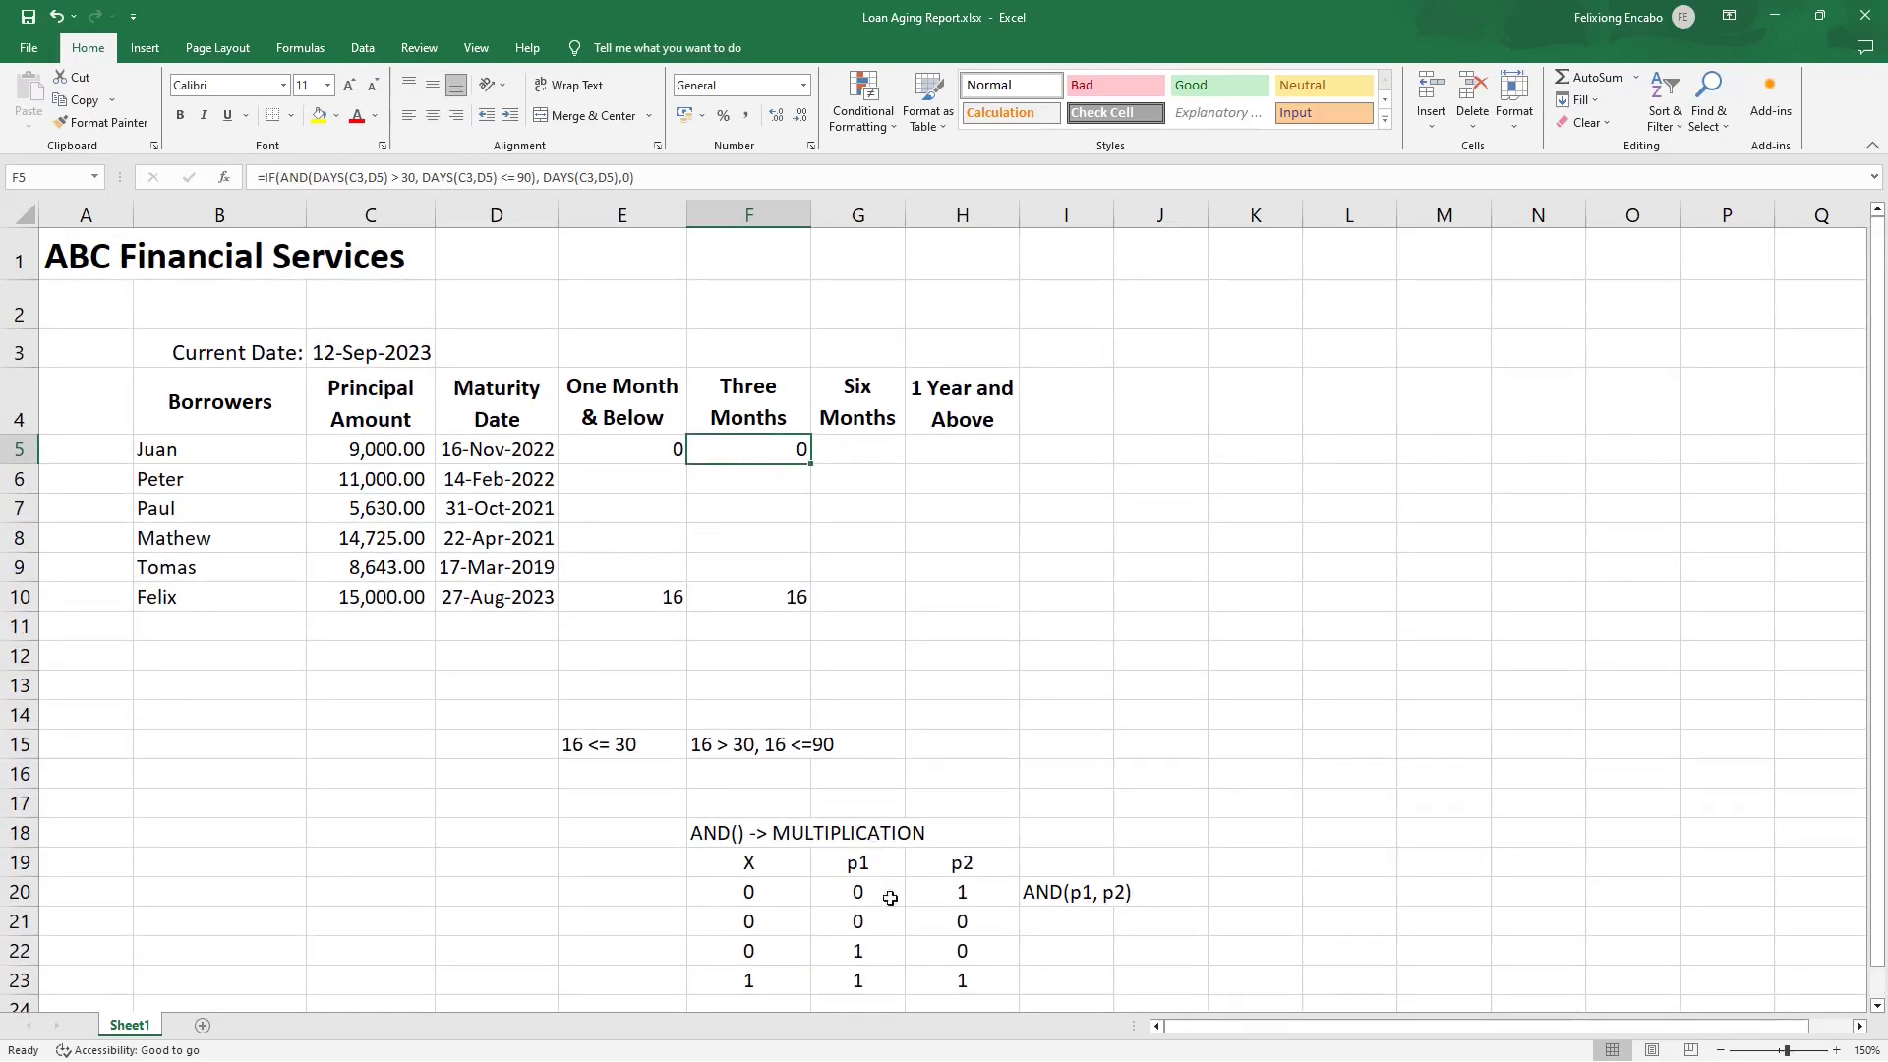
pyautogui.moveTo(876, 925); pyautogui.dragTo(944, 926)
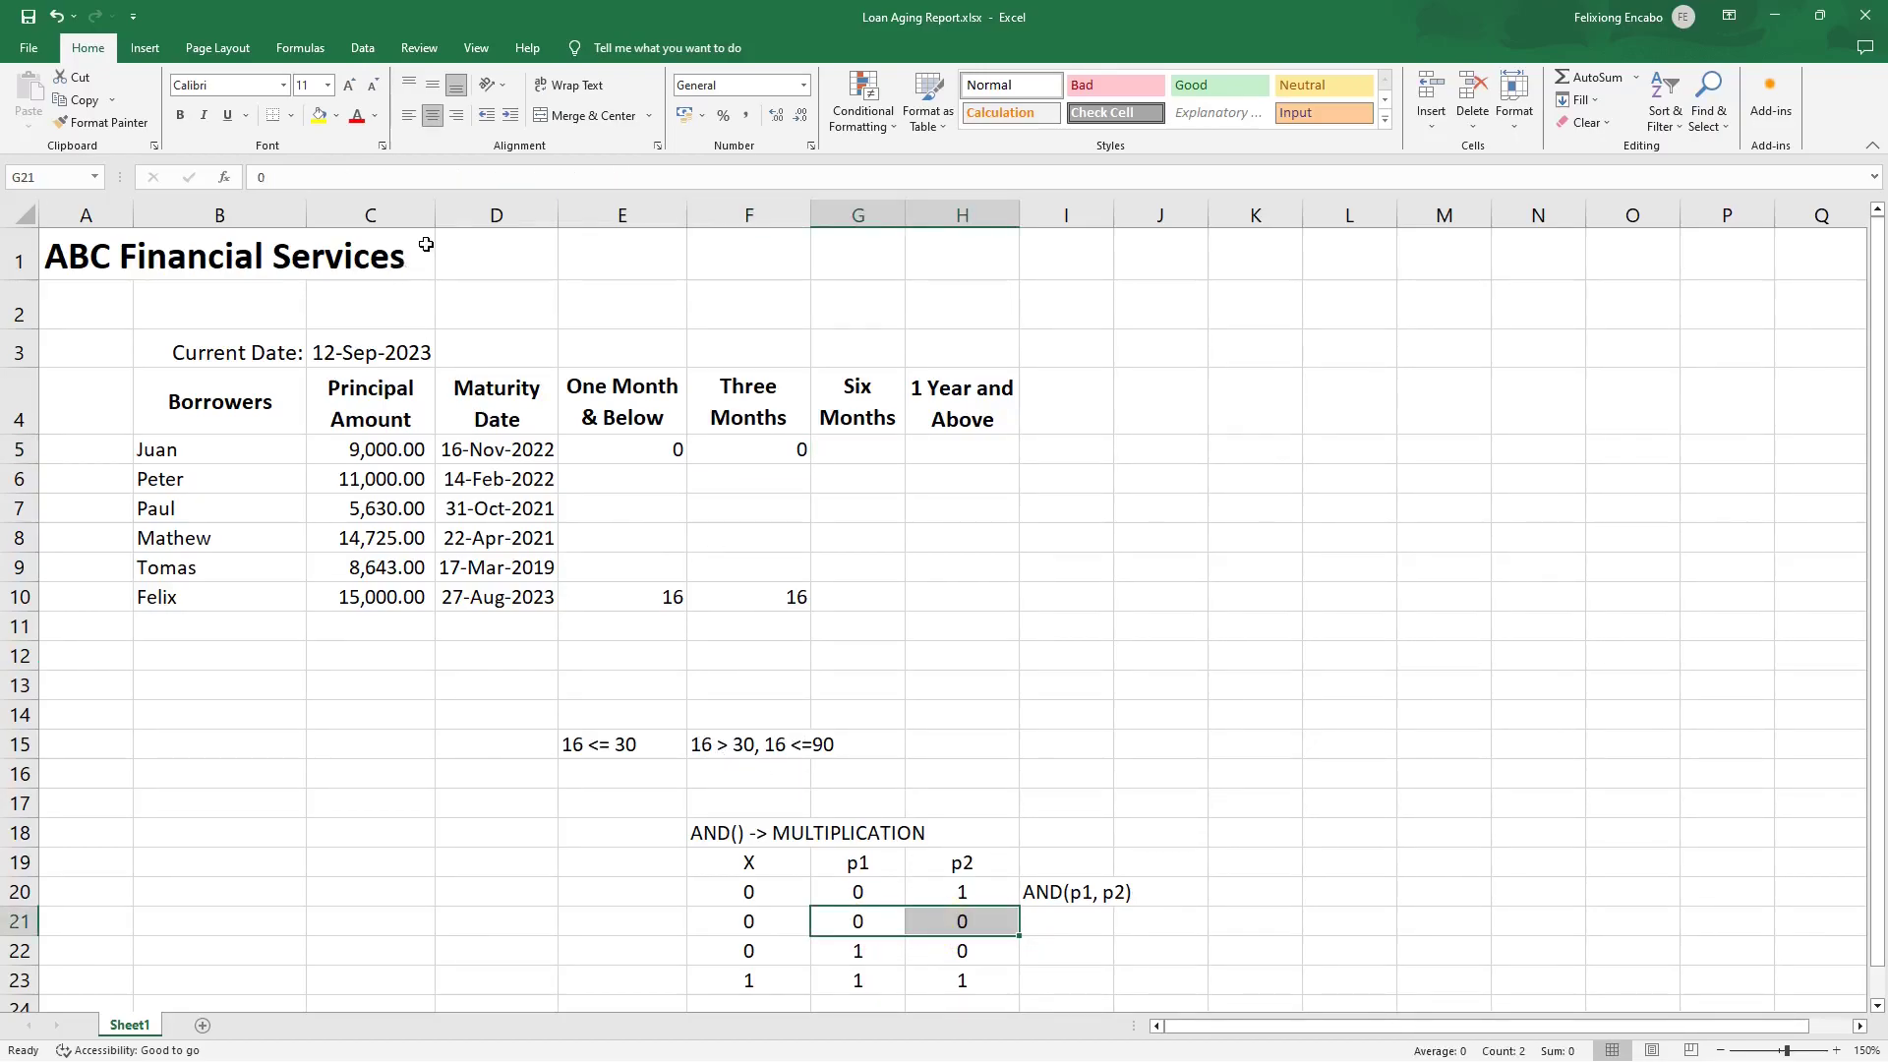
# Change the example conditions in F15 to read 300 > 30, 300 <=90.
pyautogui.click(708, 743)
pyautogui.doubleClick(702, 744)
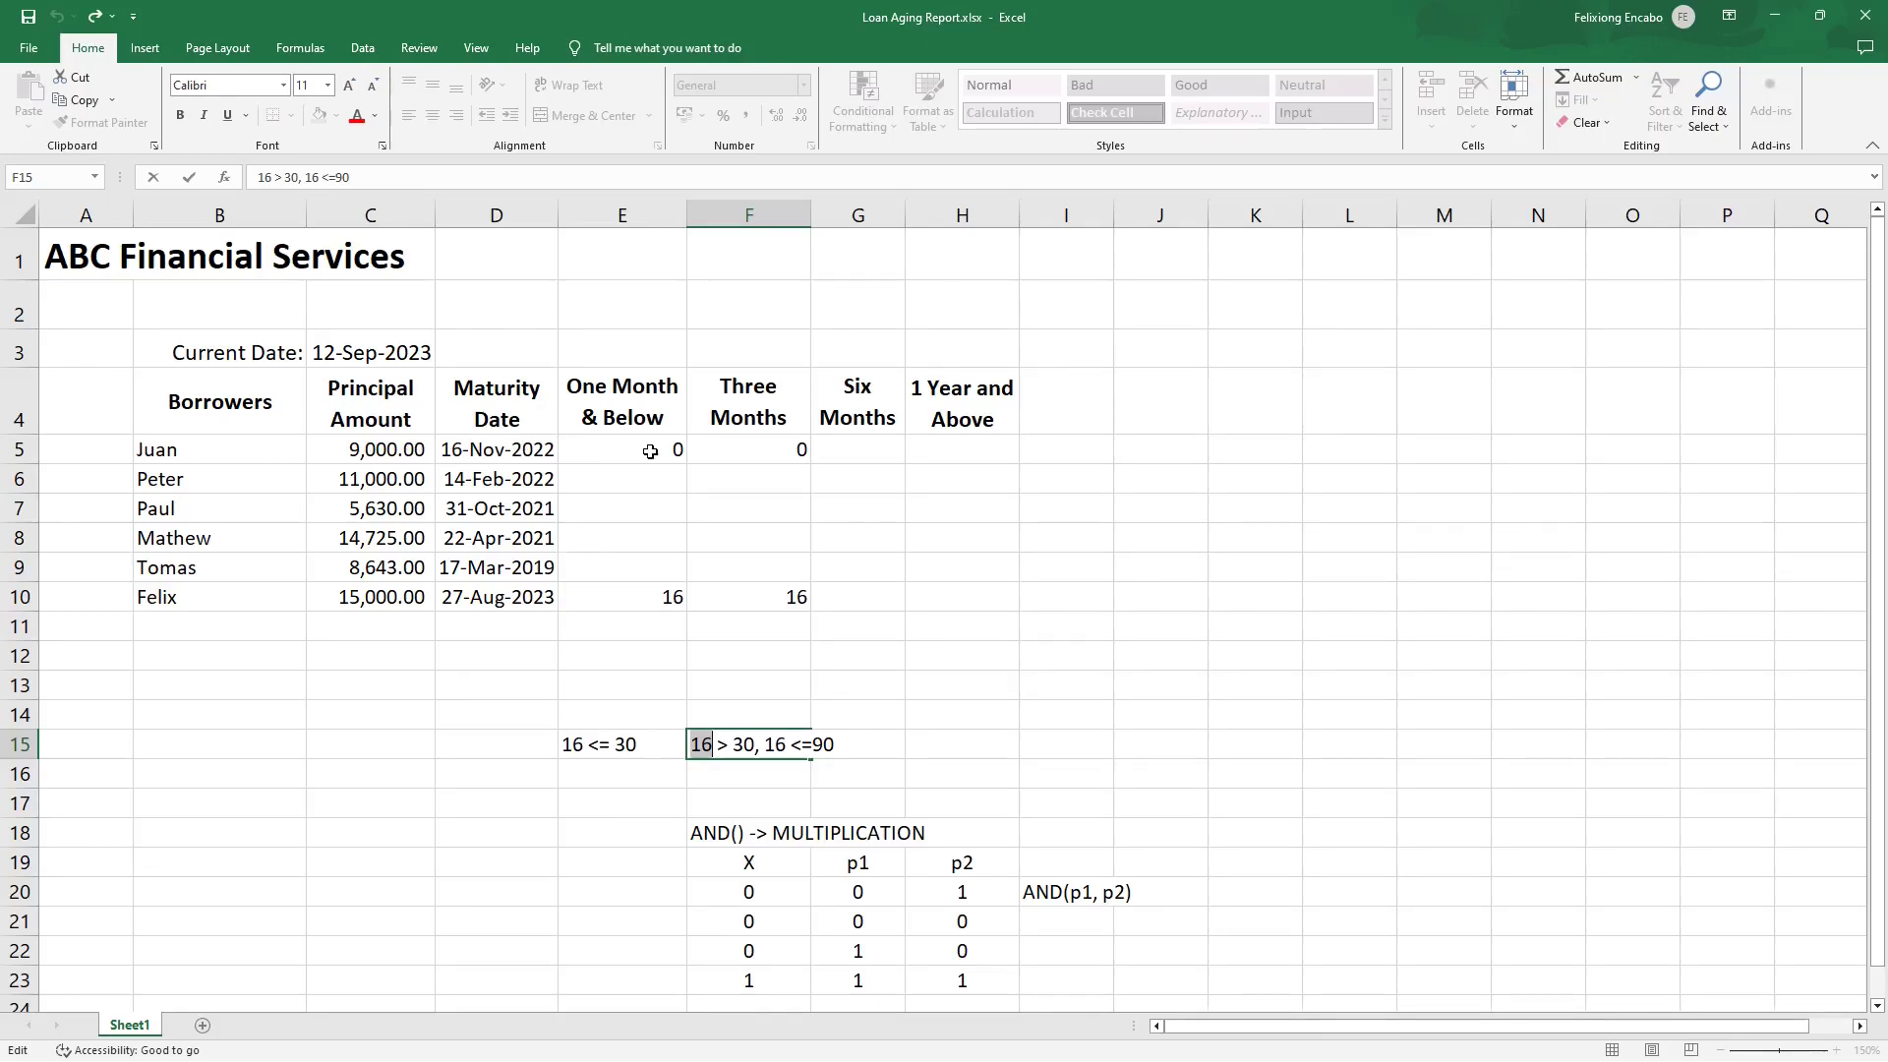
pyautogui.write('3')
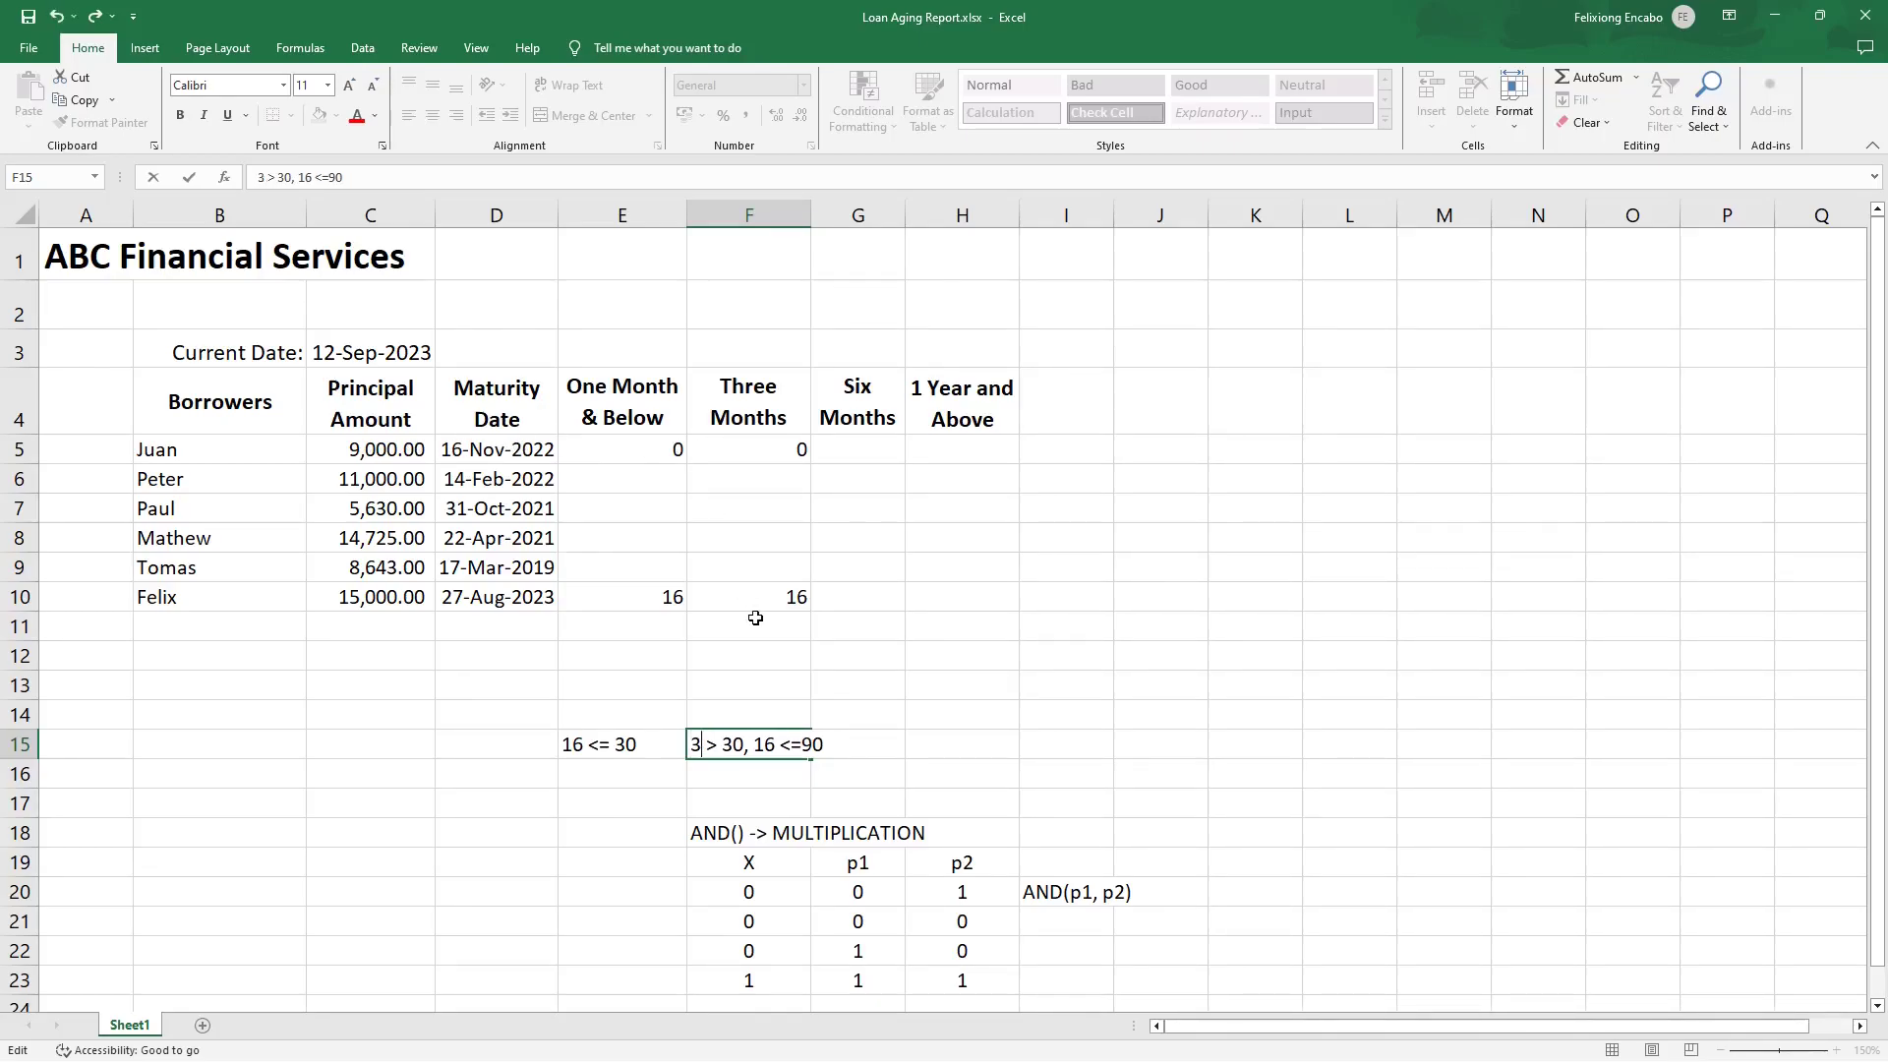
pyautogui.write('00')
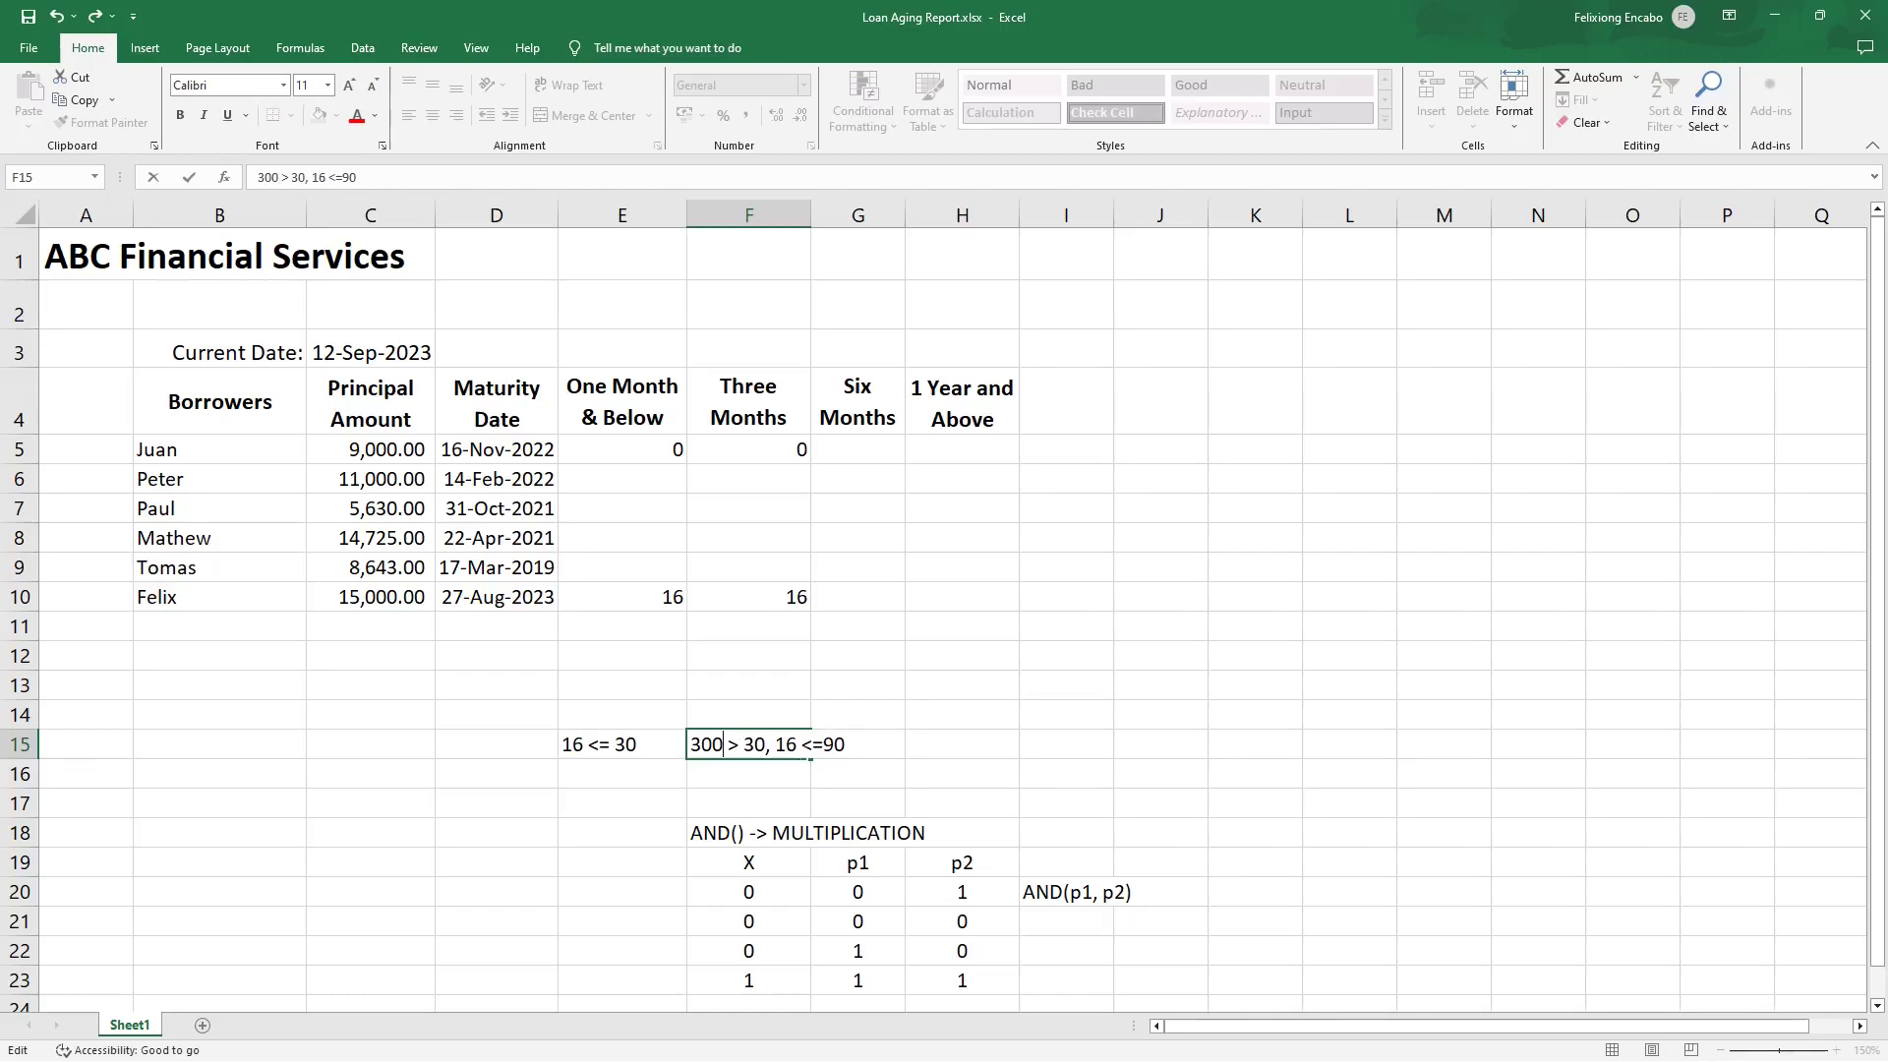
pyautogui.doubleClick(791, 744)
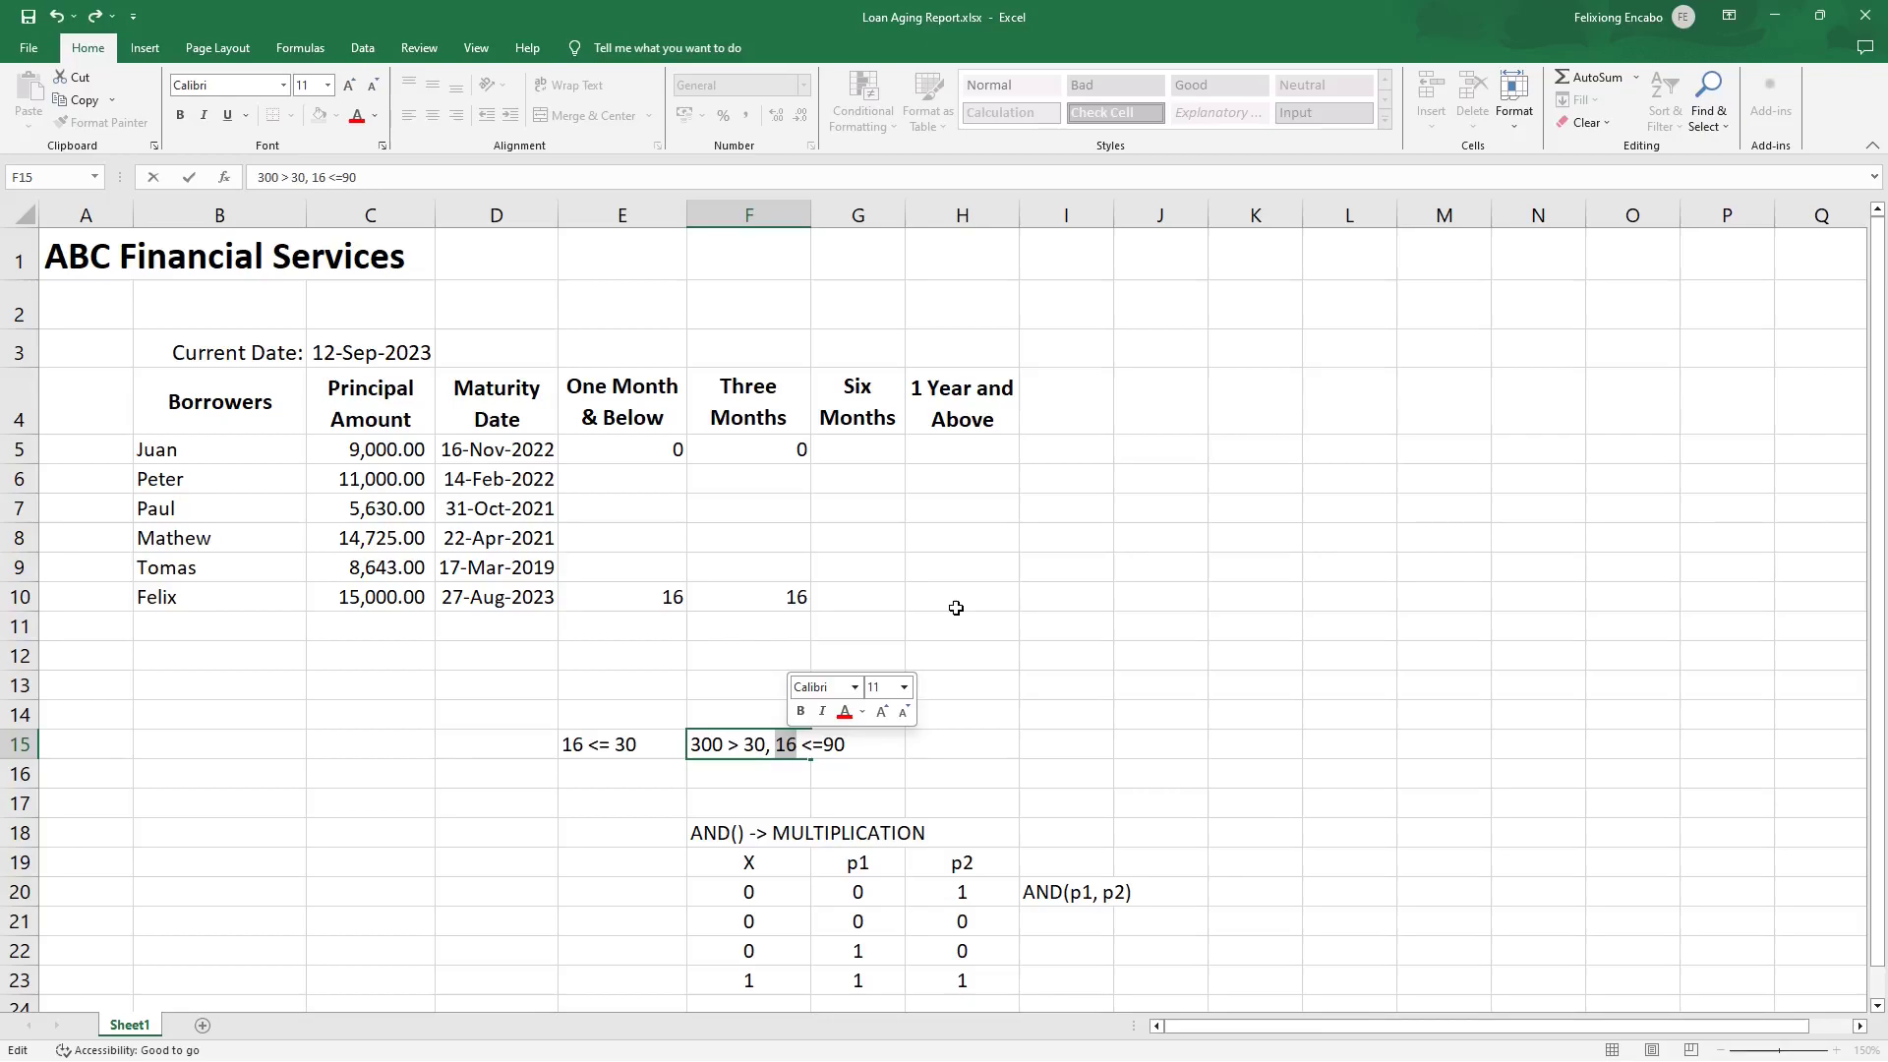
pyautogui.write('300')
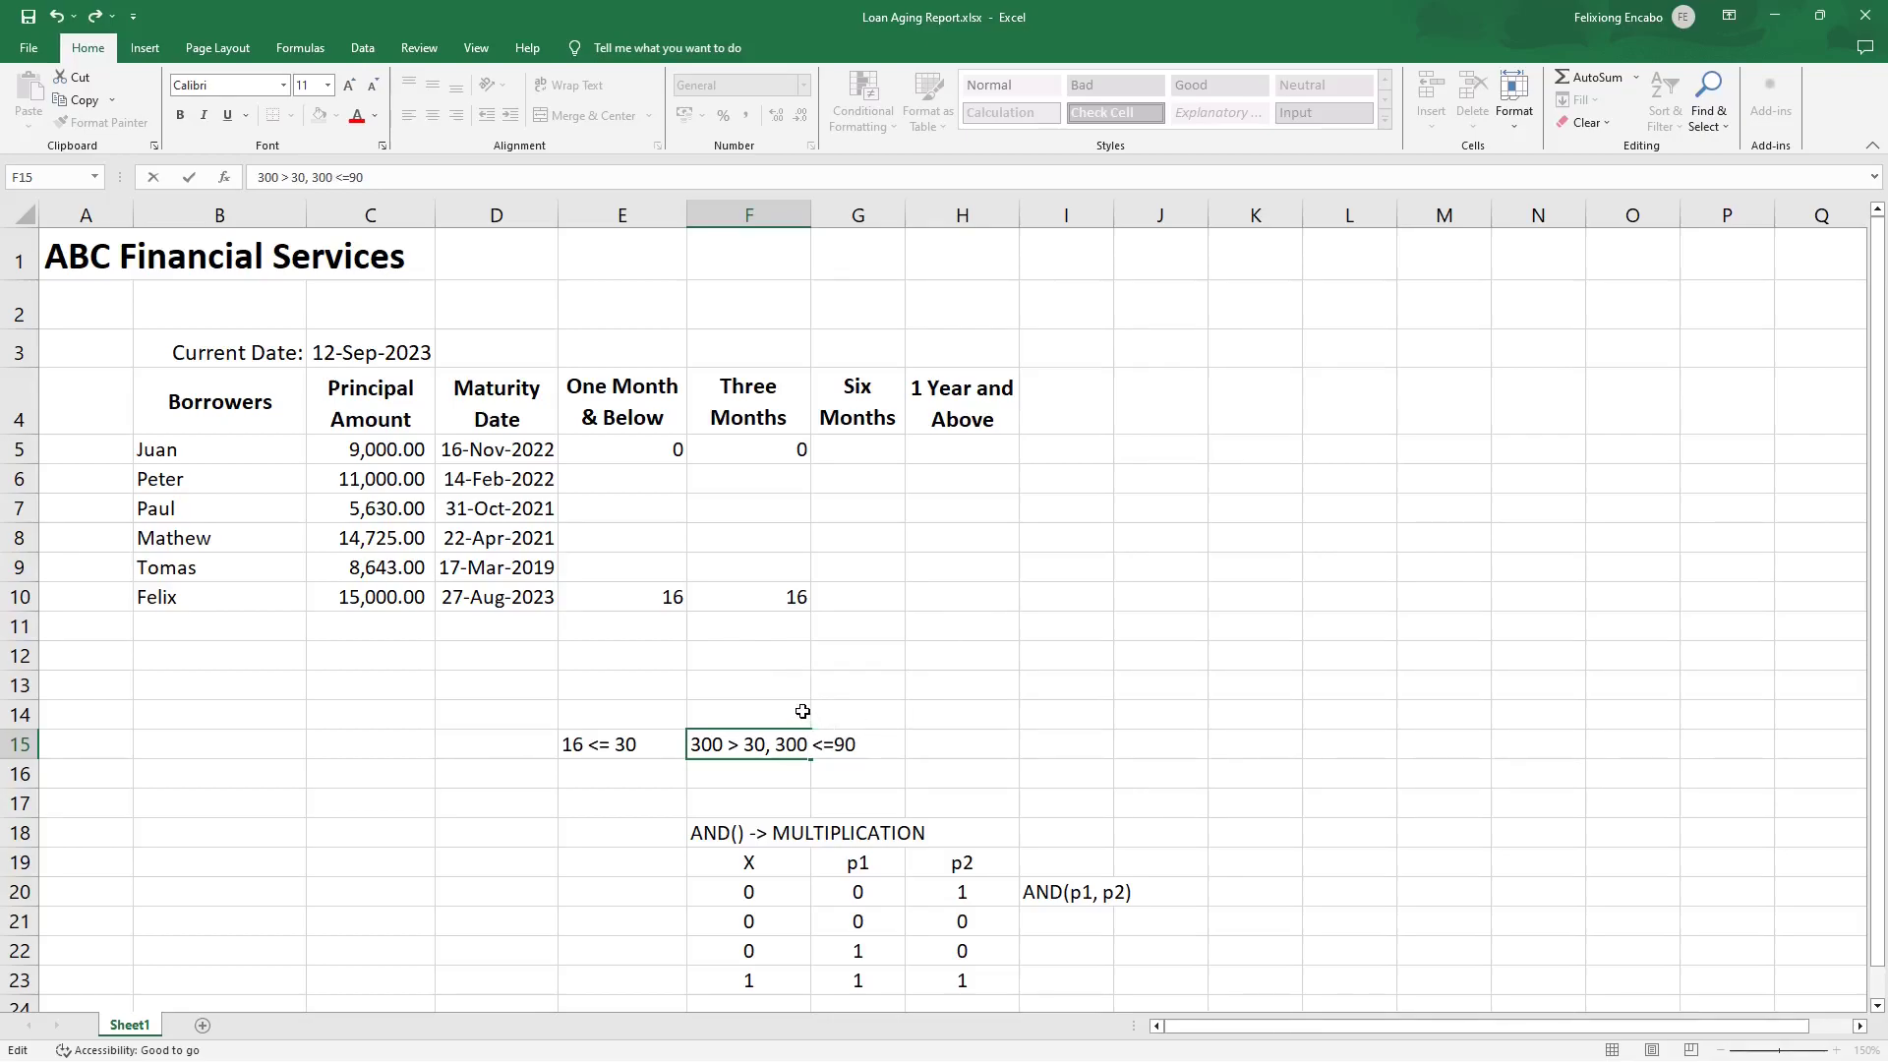
pyautogui.press('Return')
# Compare the example conditions in F15 with the p1, p2 and X values in row 22.
pyautogui.click(721, 747)
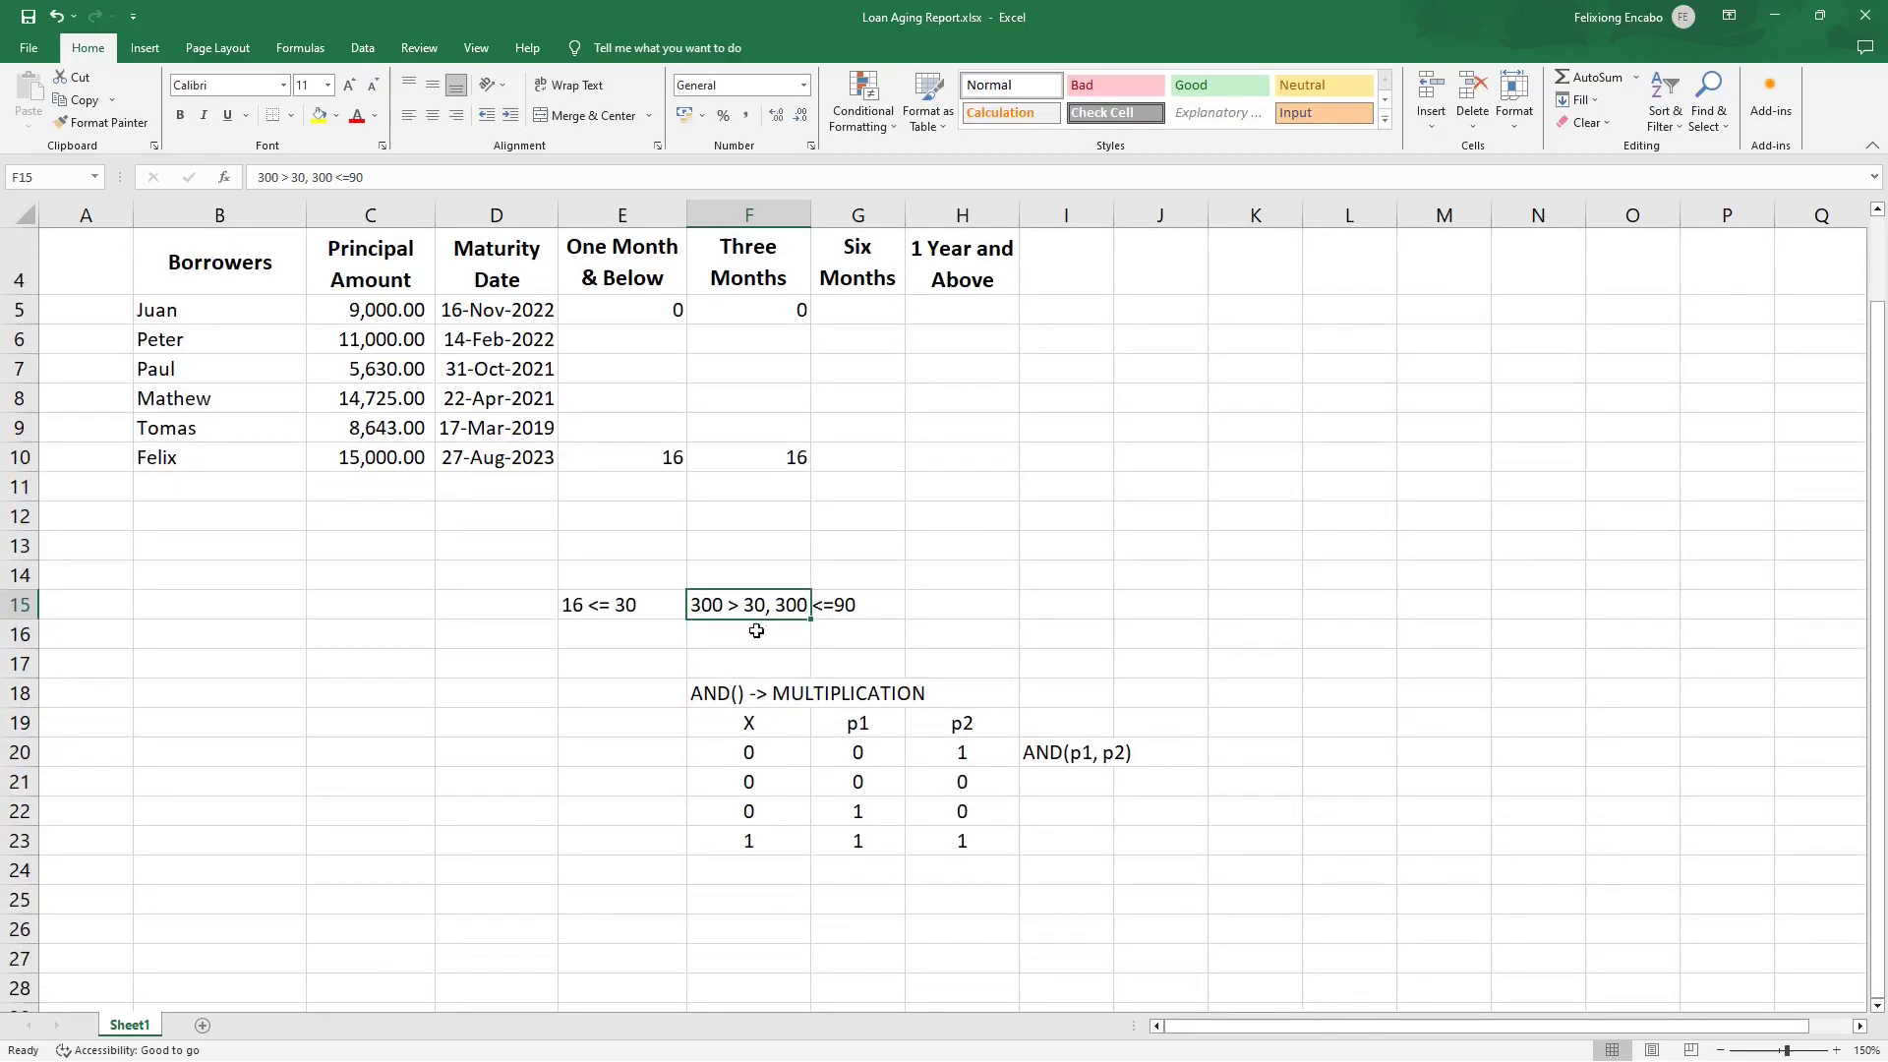
pyautogui.click(868, 814)
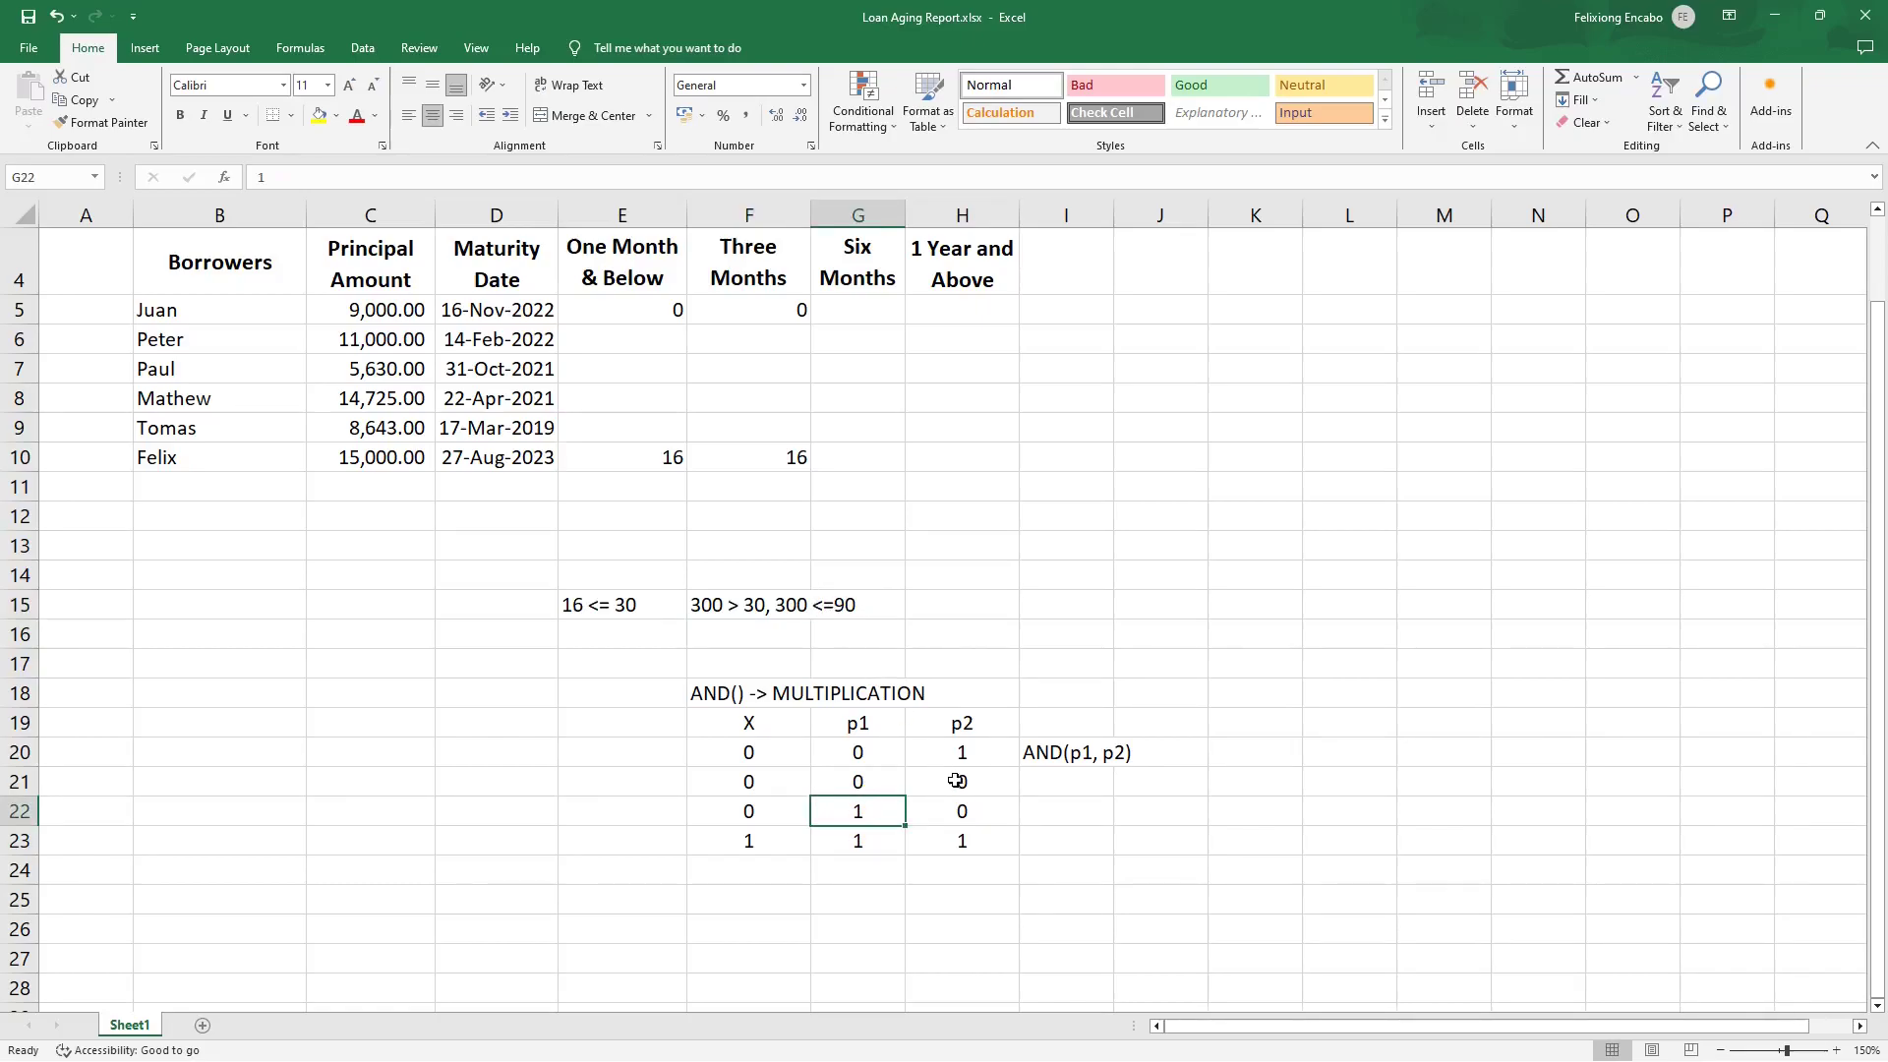
pyautogui.click(956, 812)
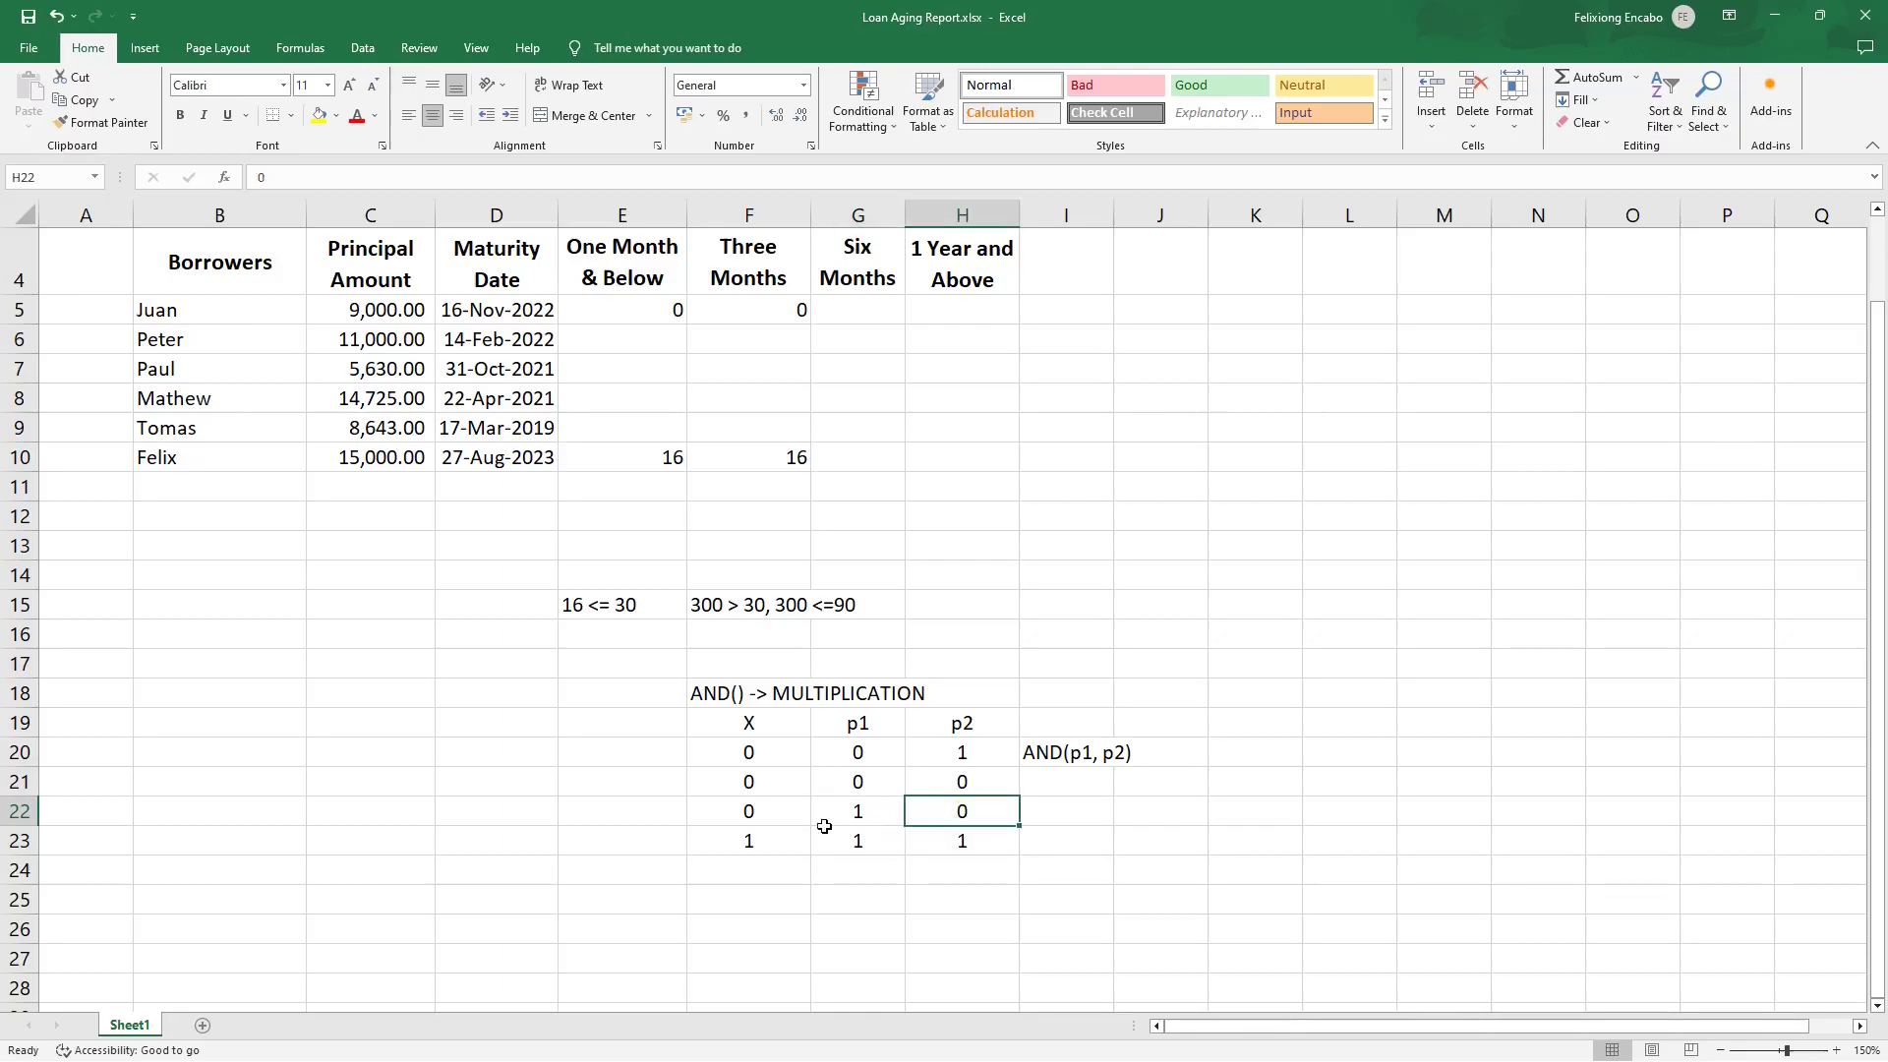
pyautogui.click(750, 814)
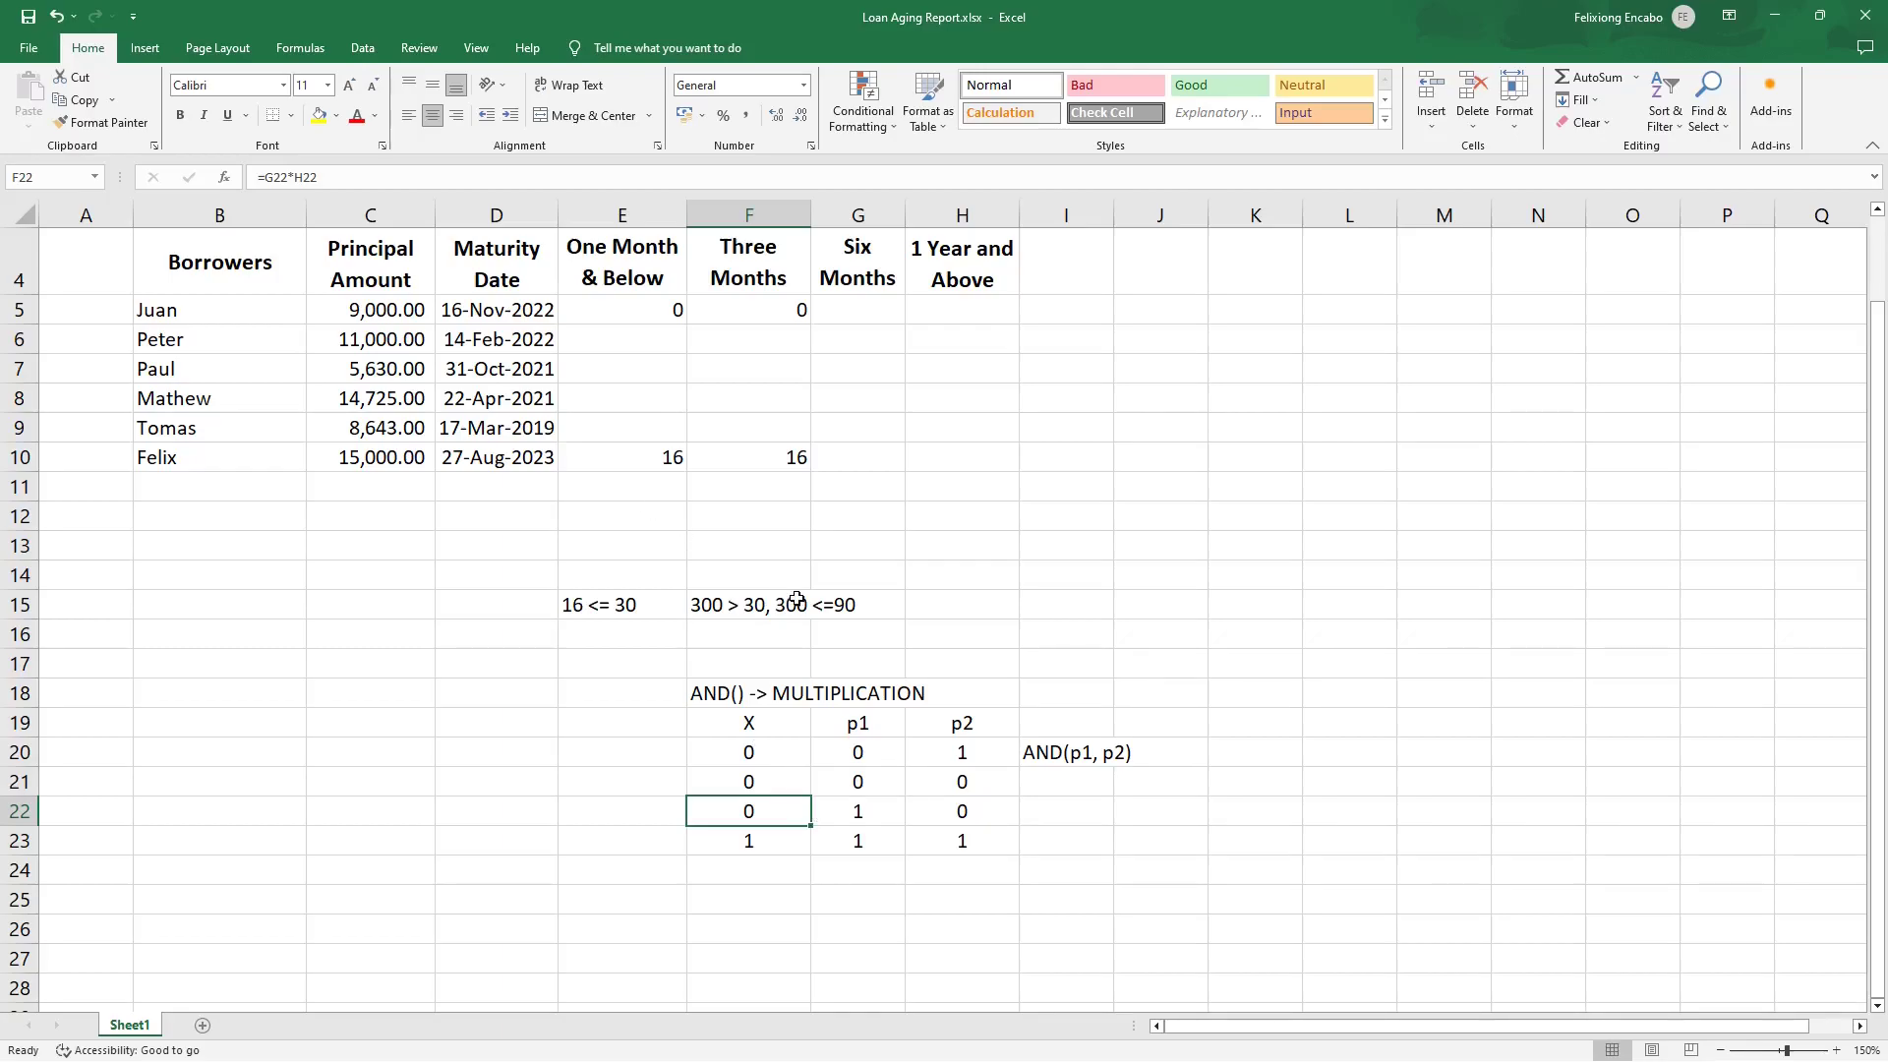
# Widen the Six Months column slightly, keeping its heading wrapped on two lines.
pyautogui.scroll(1, 890, 374)
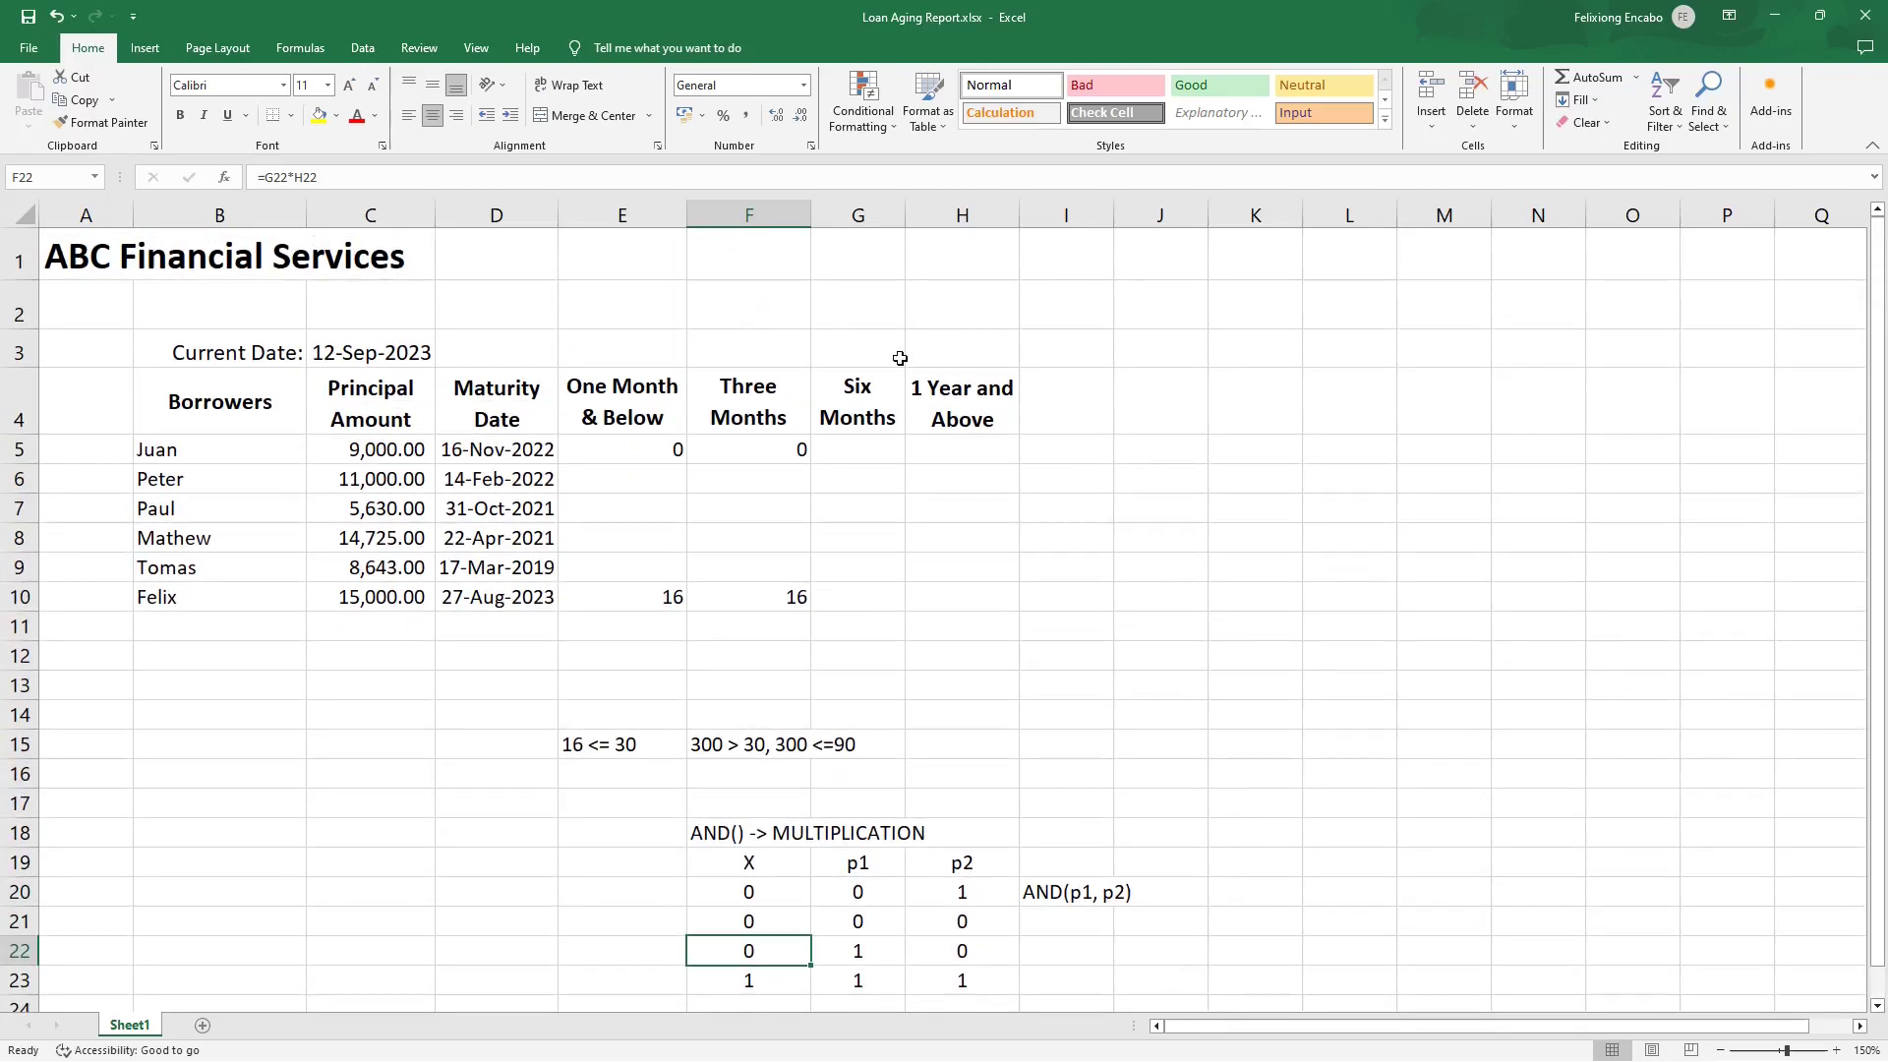
pyautogui.moveTo(912, 209); pyautogui.dragTo(933, 210)
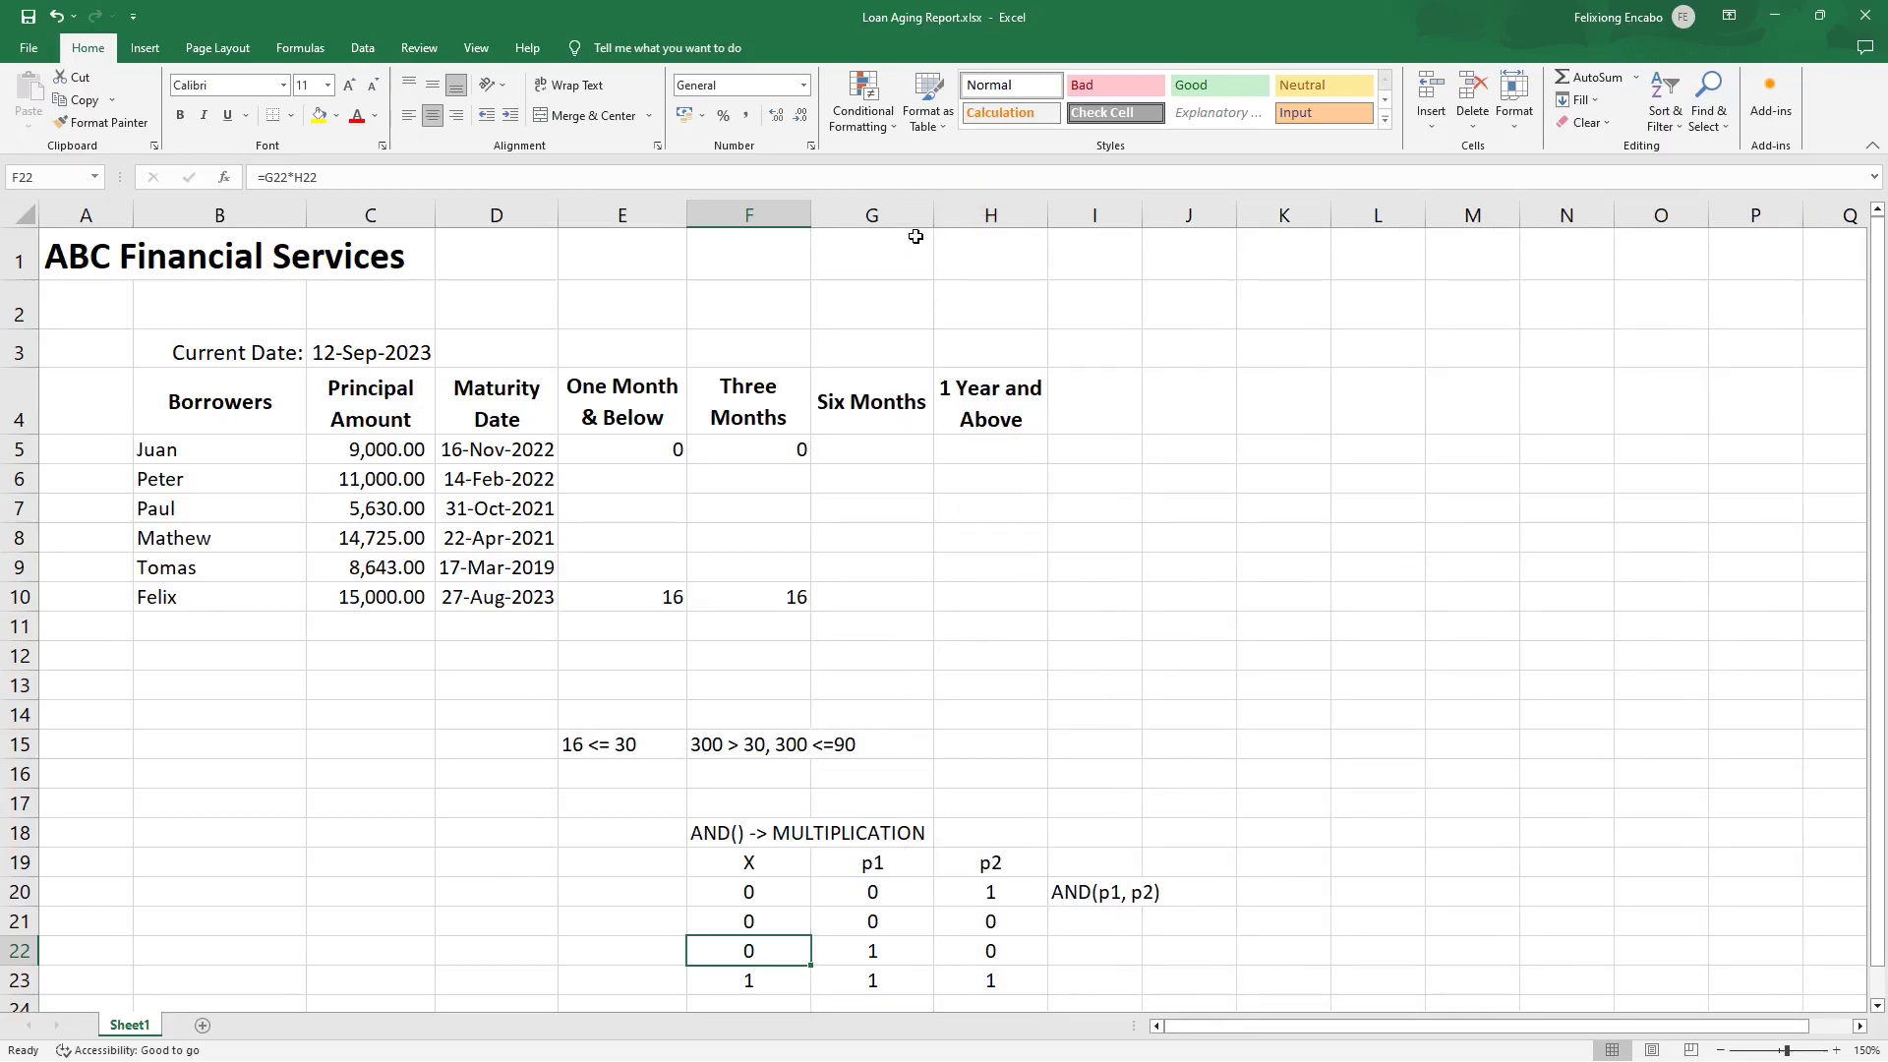
pyautogui.click(867, 451)
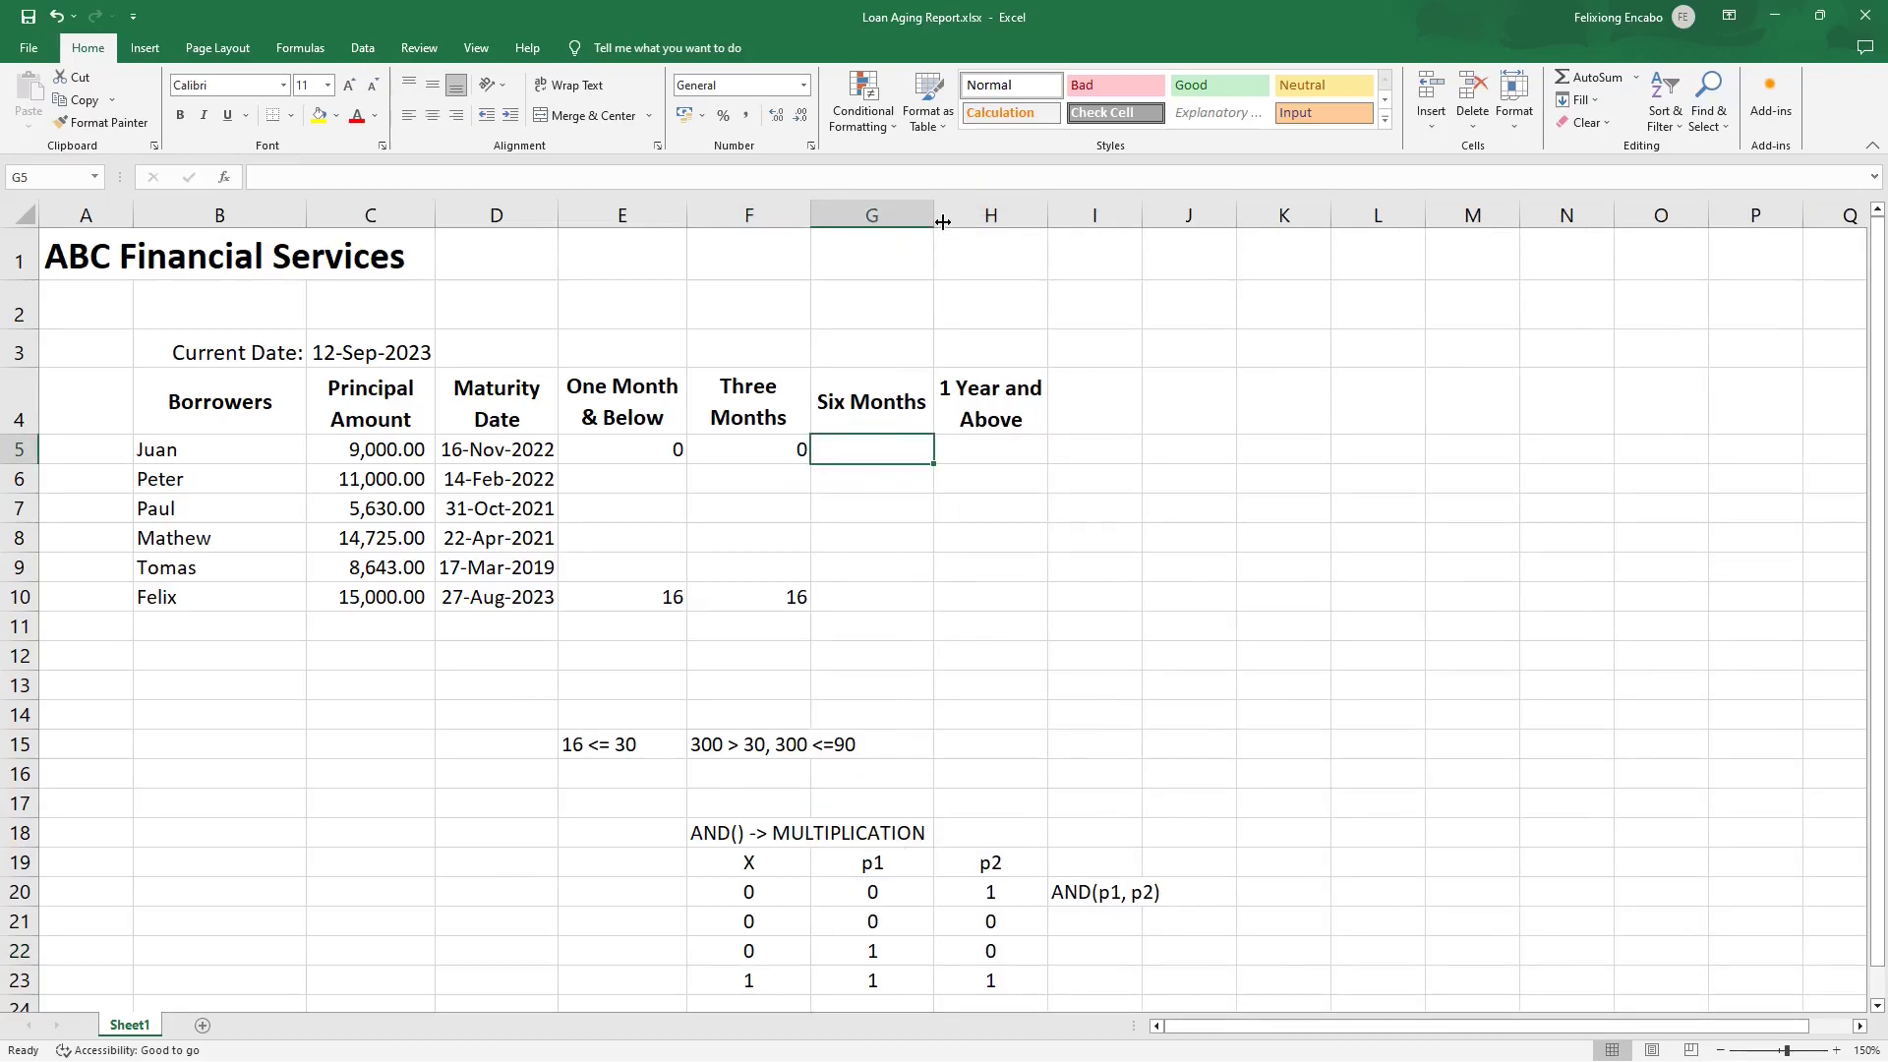
pyautogui.moveTo(933, 214); pyautogui.dragTo(917, 221)
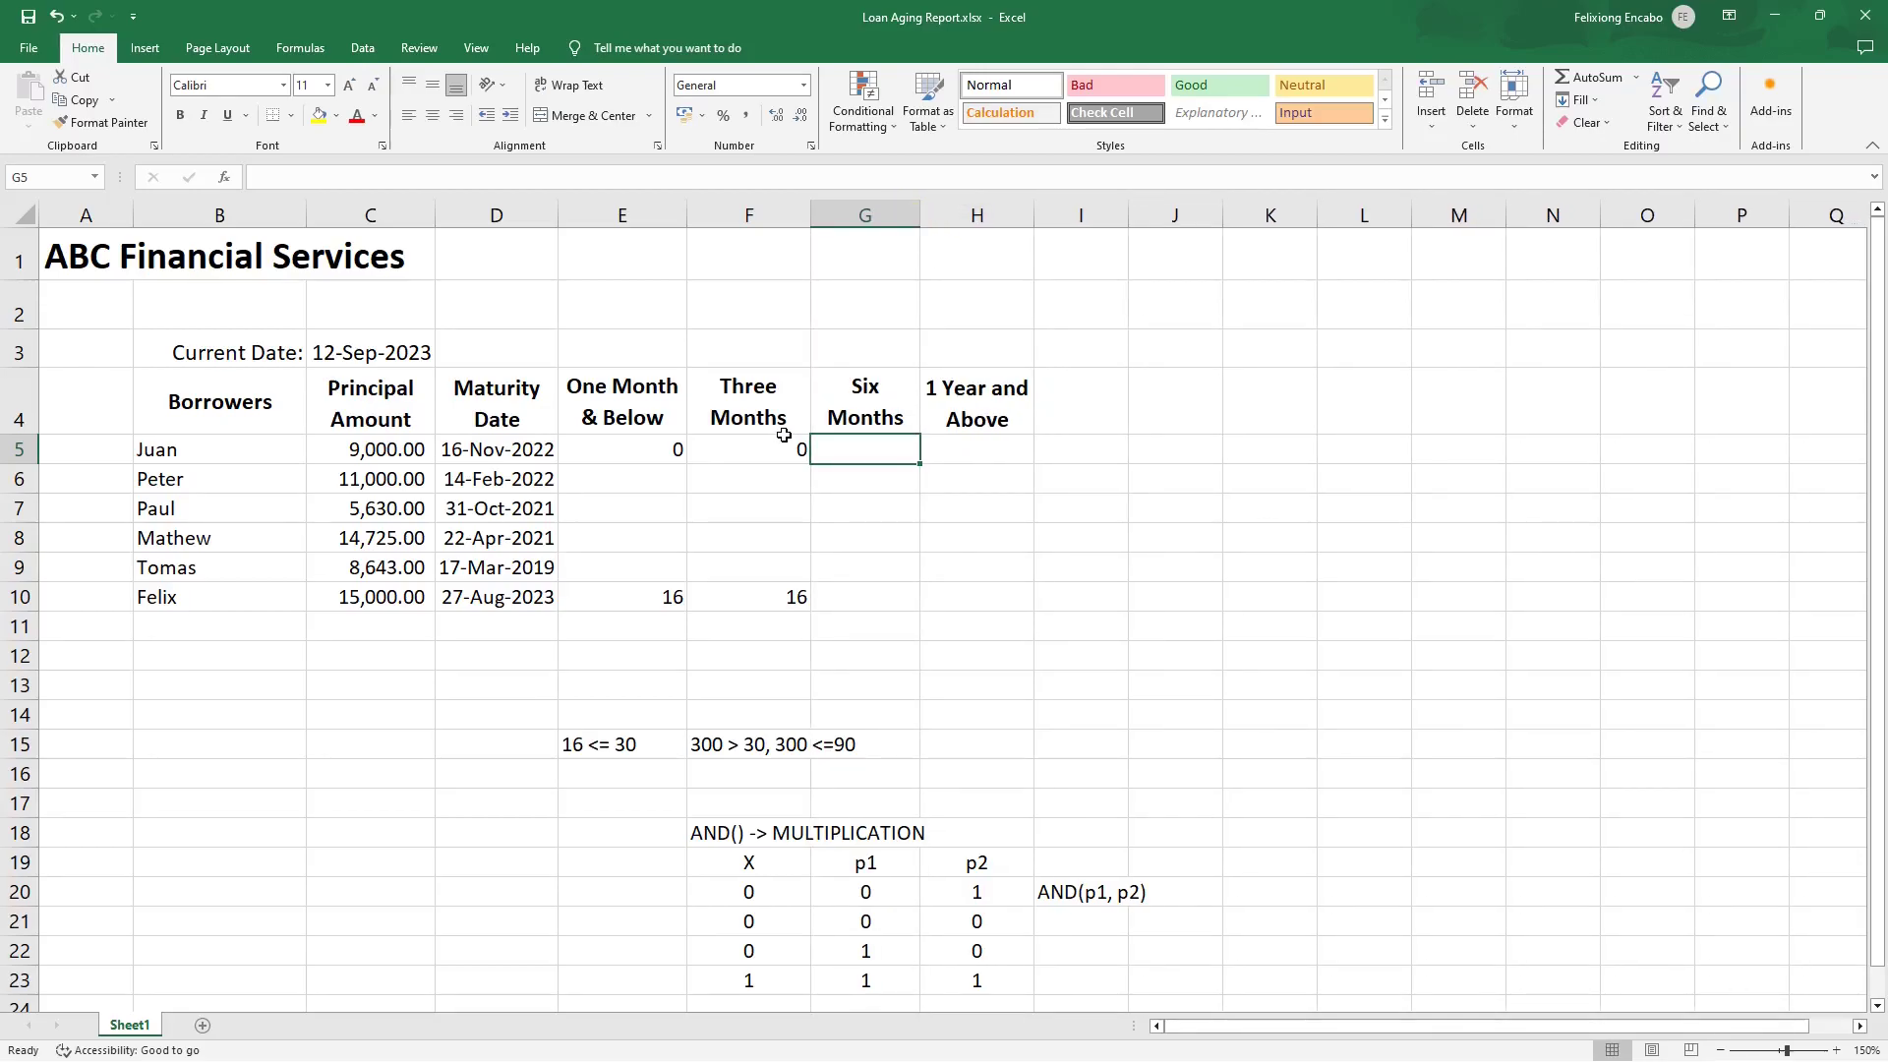
# Review F5's complete IF, AND and DAYS formula without changing it, and check the X formula in F22.
pyautogui.click(754, 444)
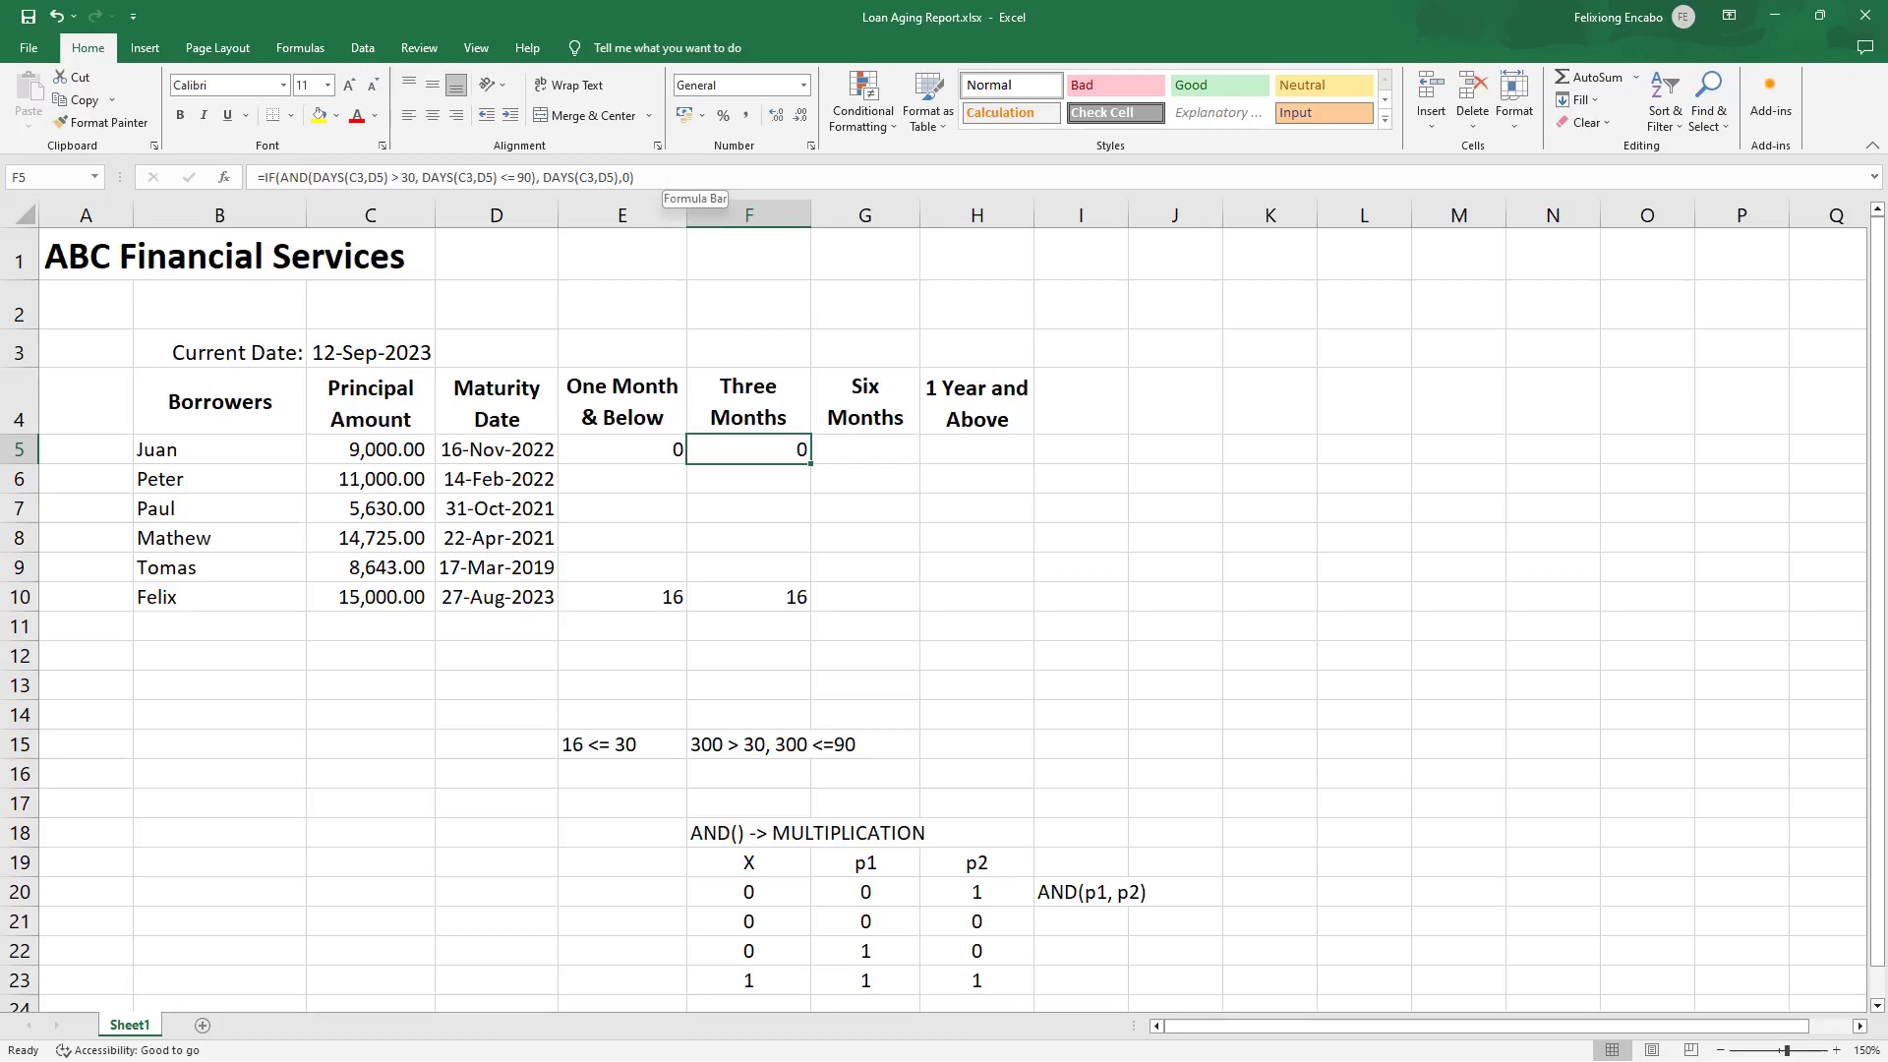
pyautogui.moveTo(637, 177); pyautogui.dragTo(238, 202)
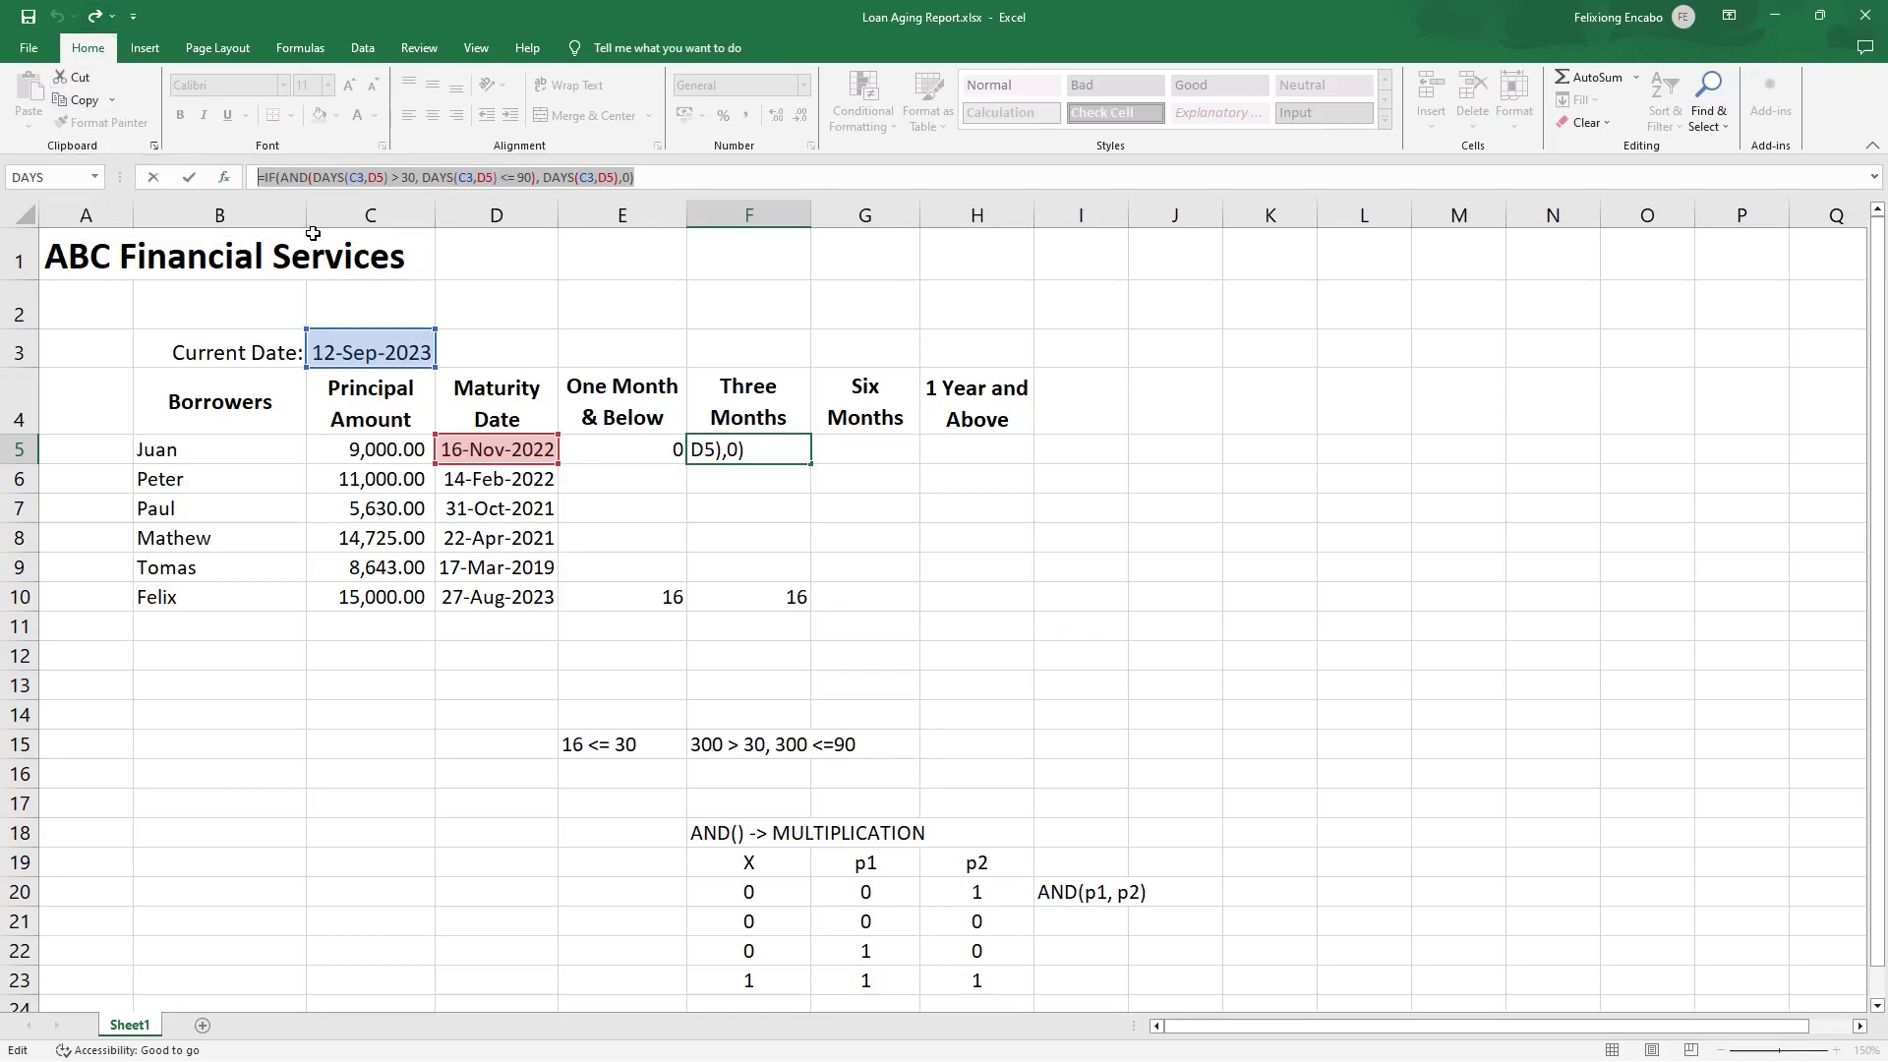
pyautogui.press('Escape')
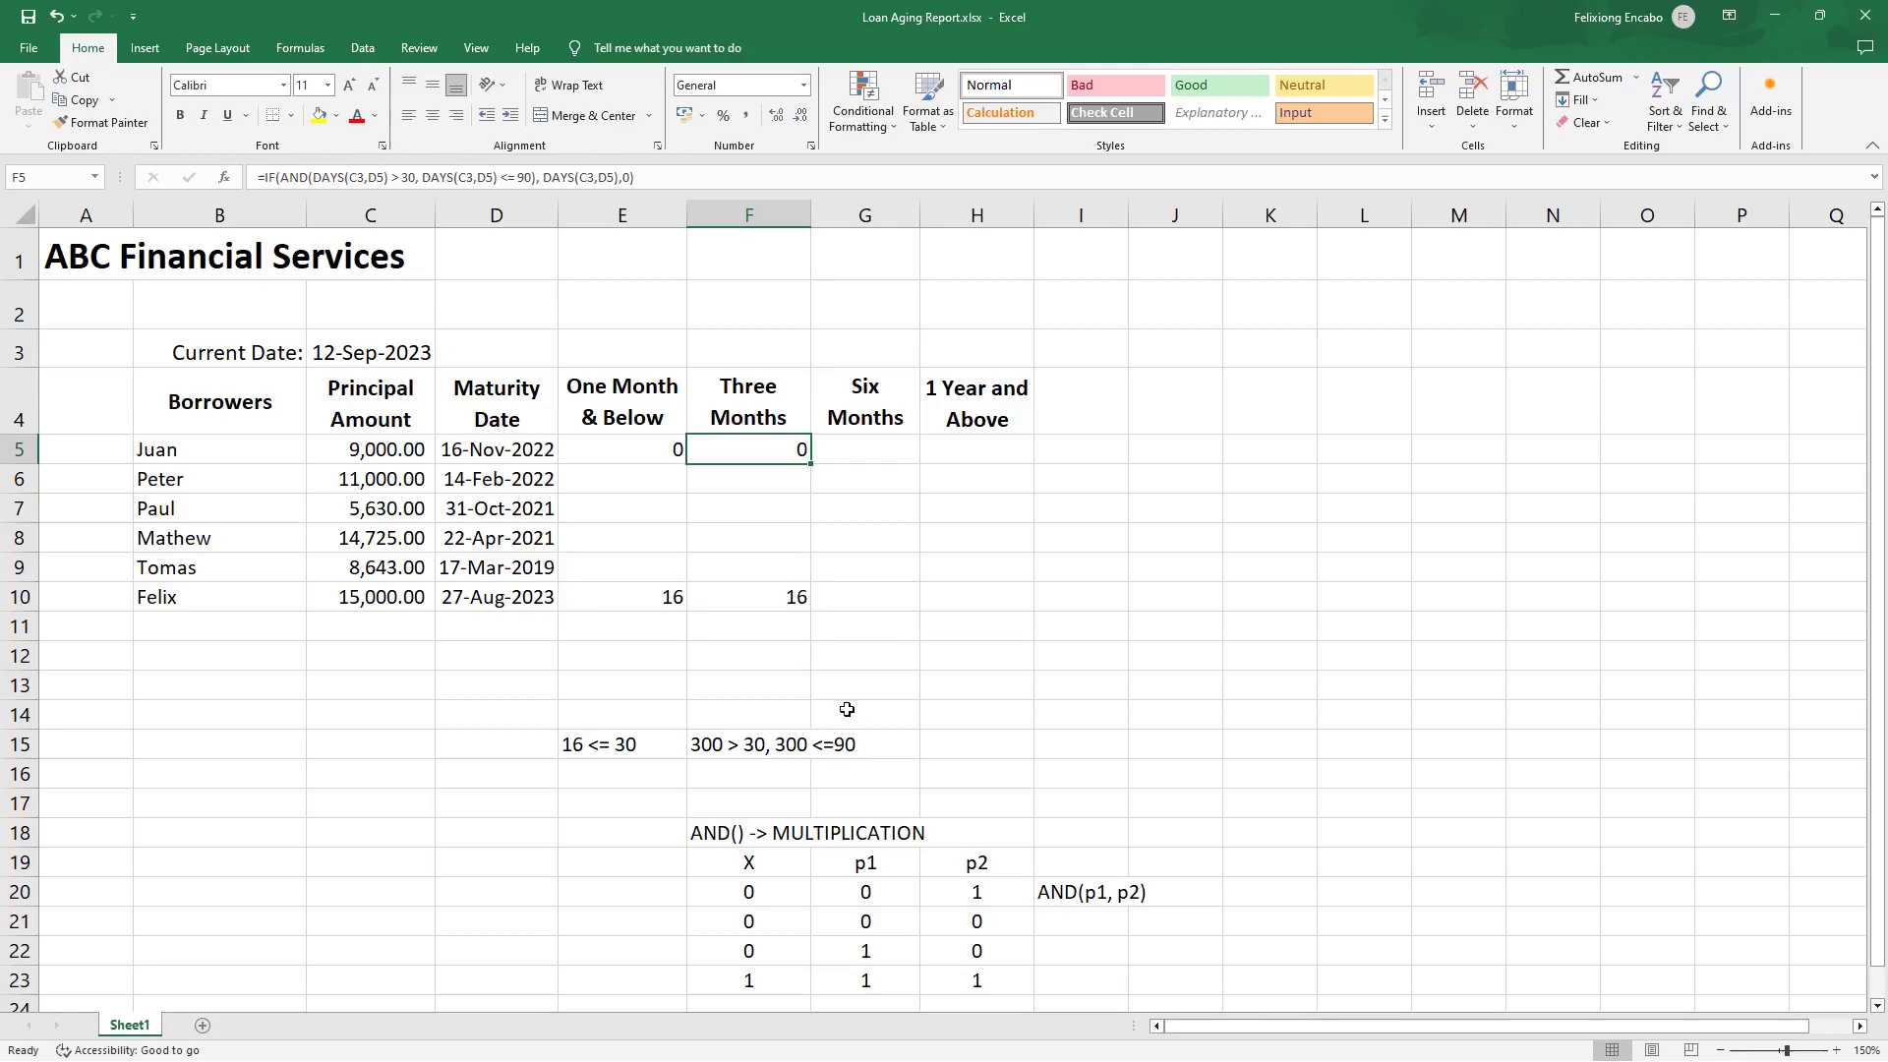
pyautogui.scroll(-1, 796, 829)
pyautogui.click(749, 816)
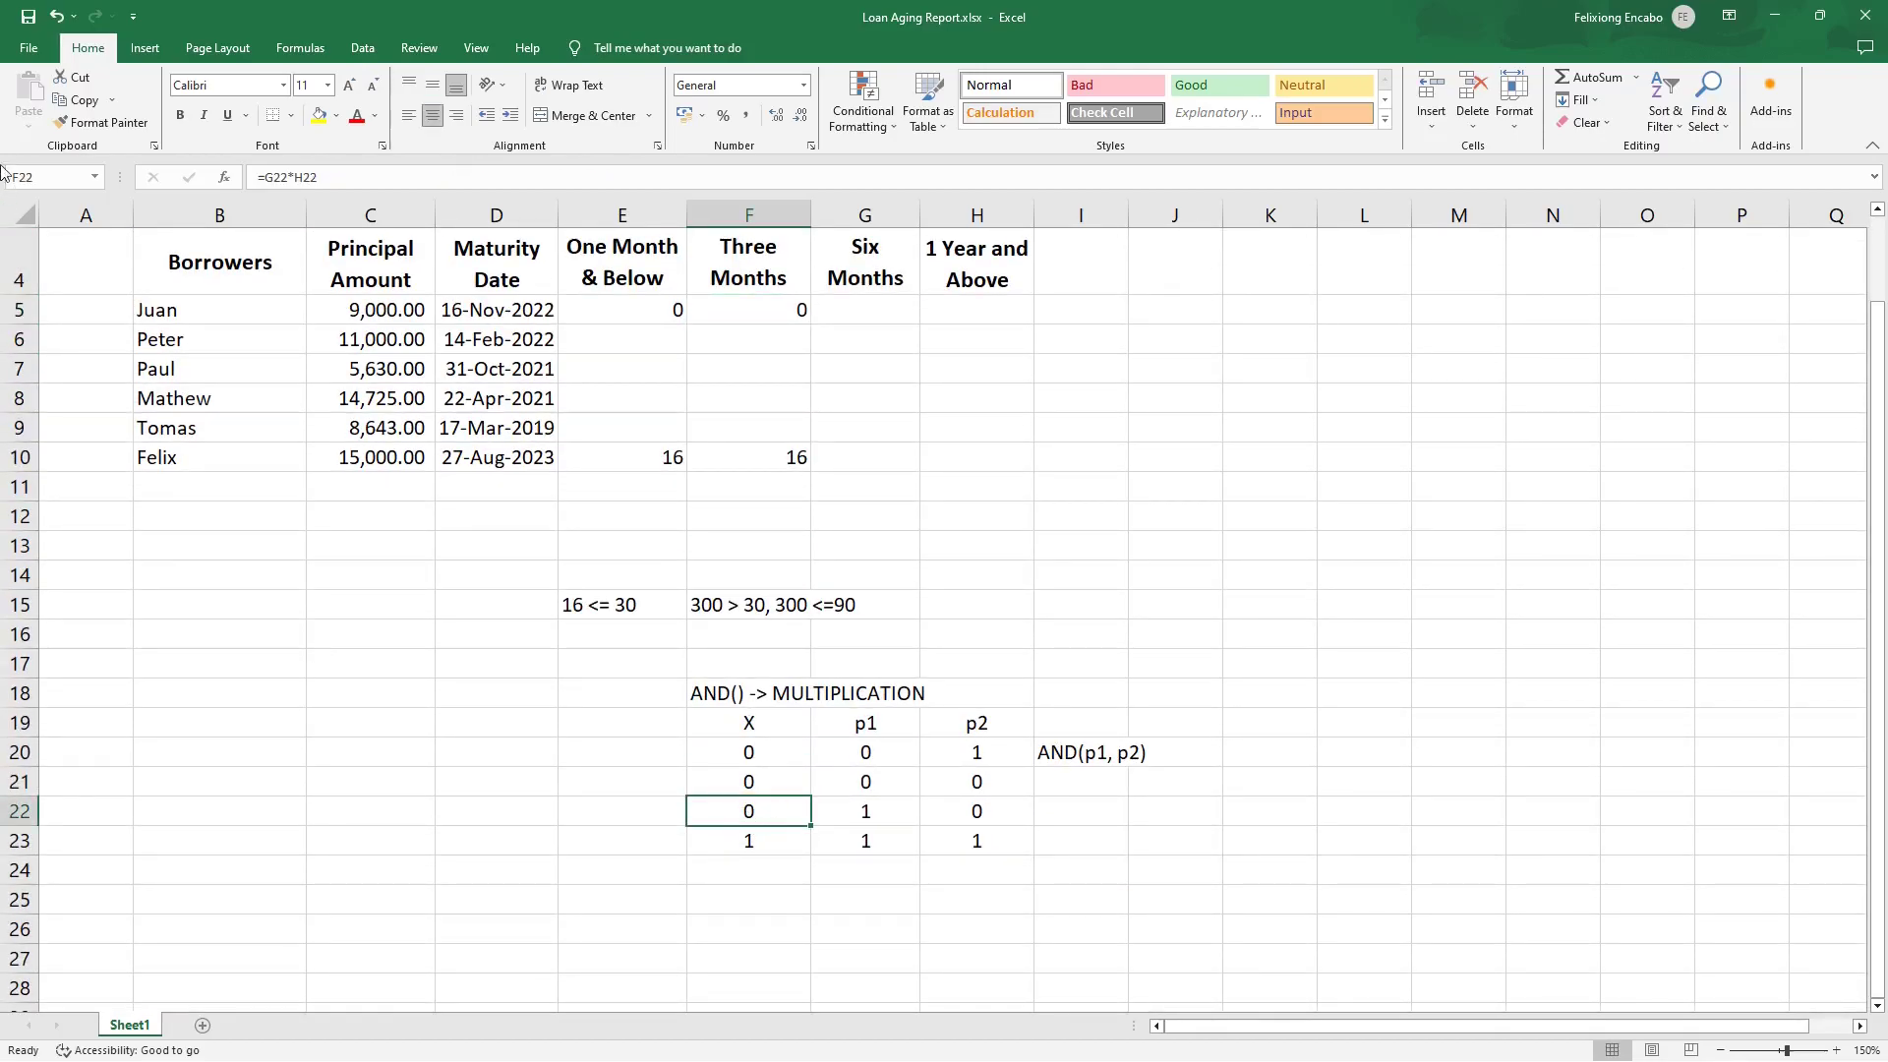
# Copy the X multiplication formula from F22 into F24 below the truth table.
pyautogui.click(79, 99)
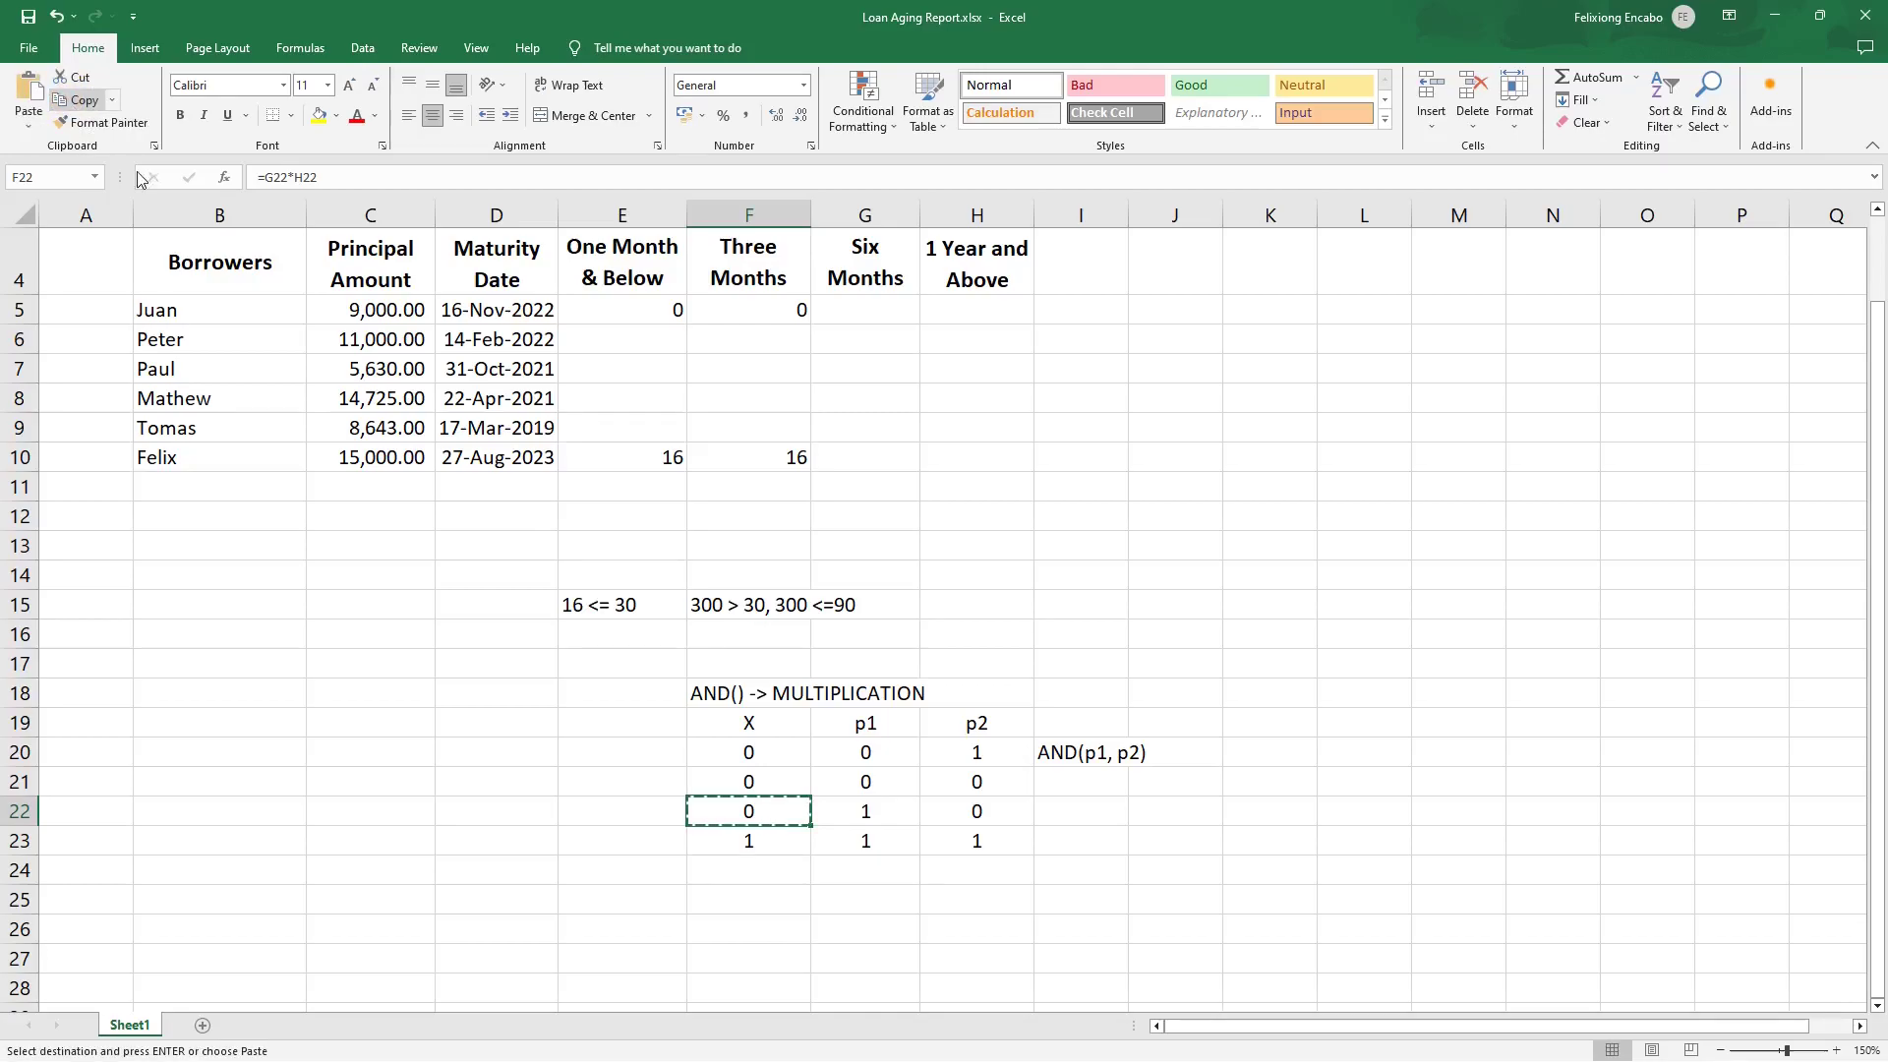
pyautogui.click(737, 871)
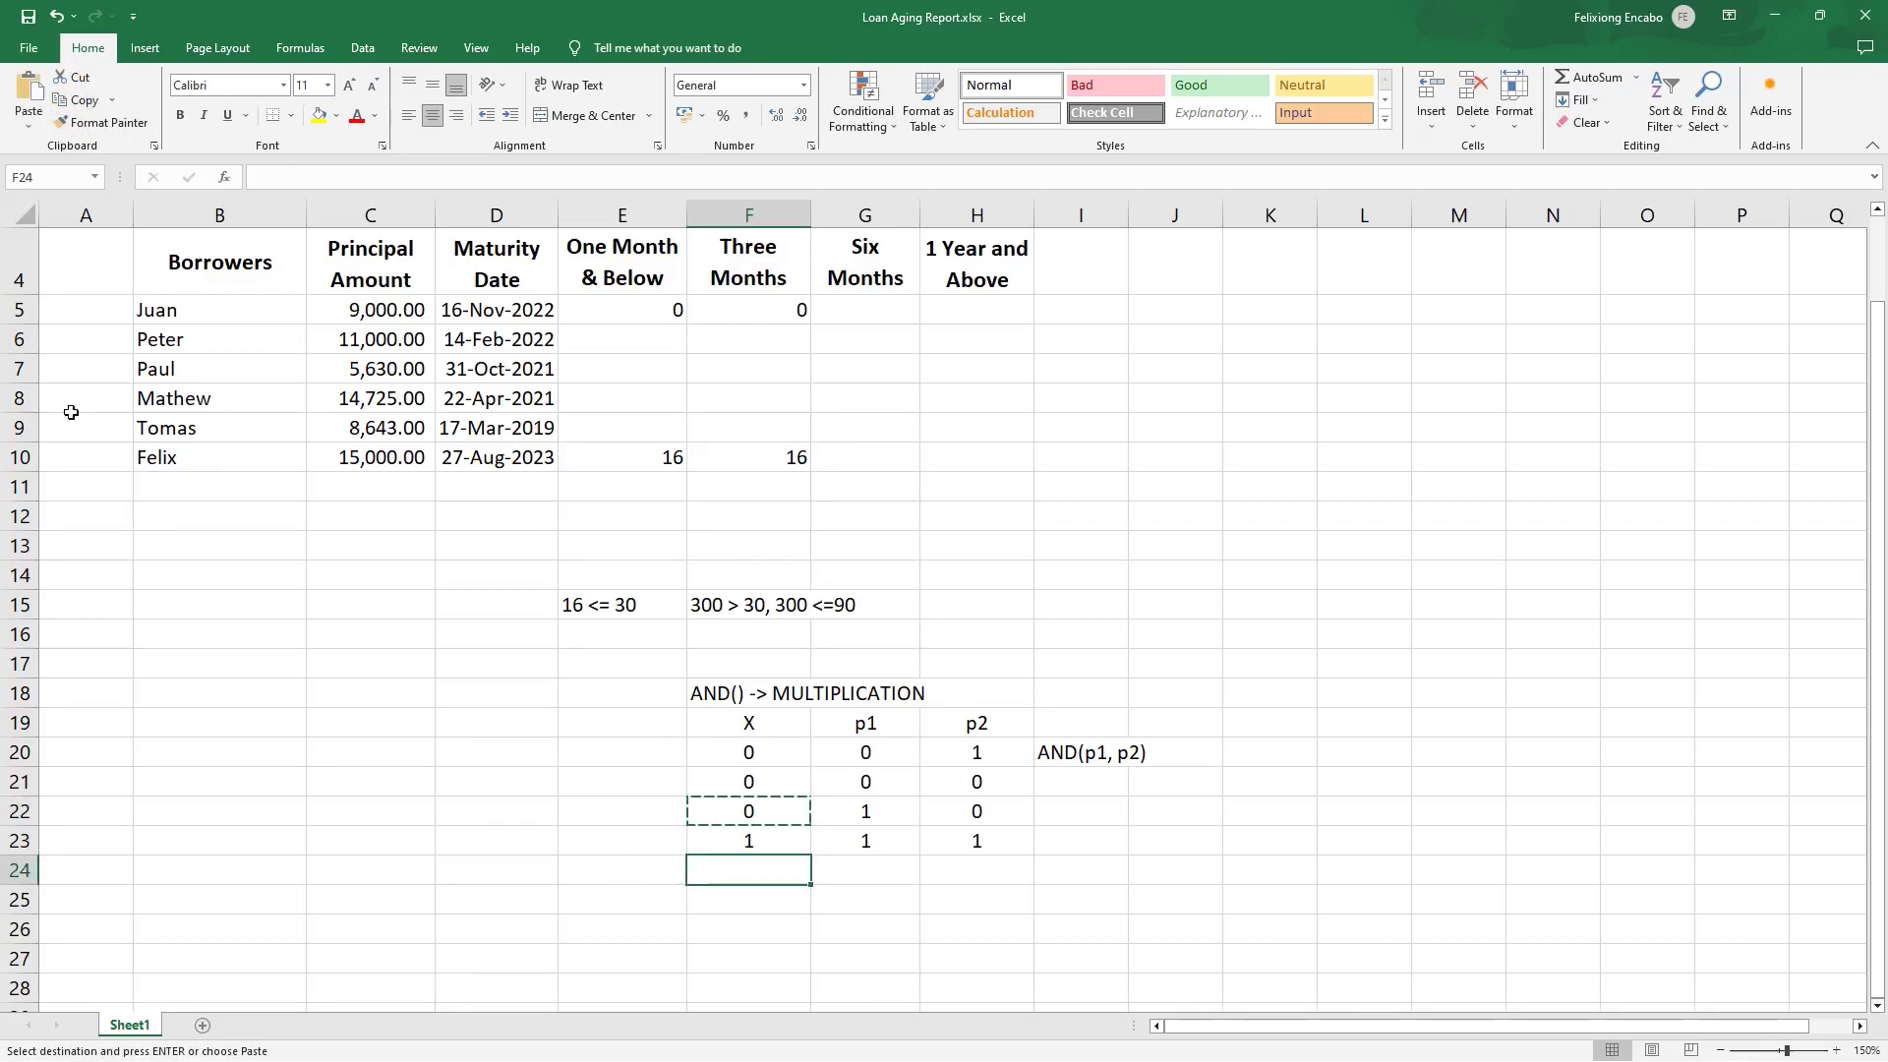
pyautogui.click(30, 96)
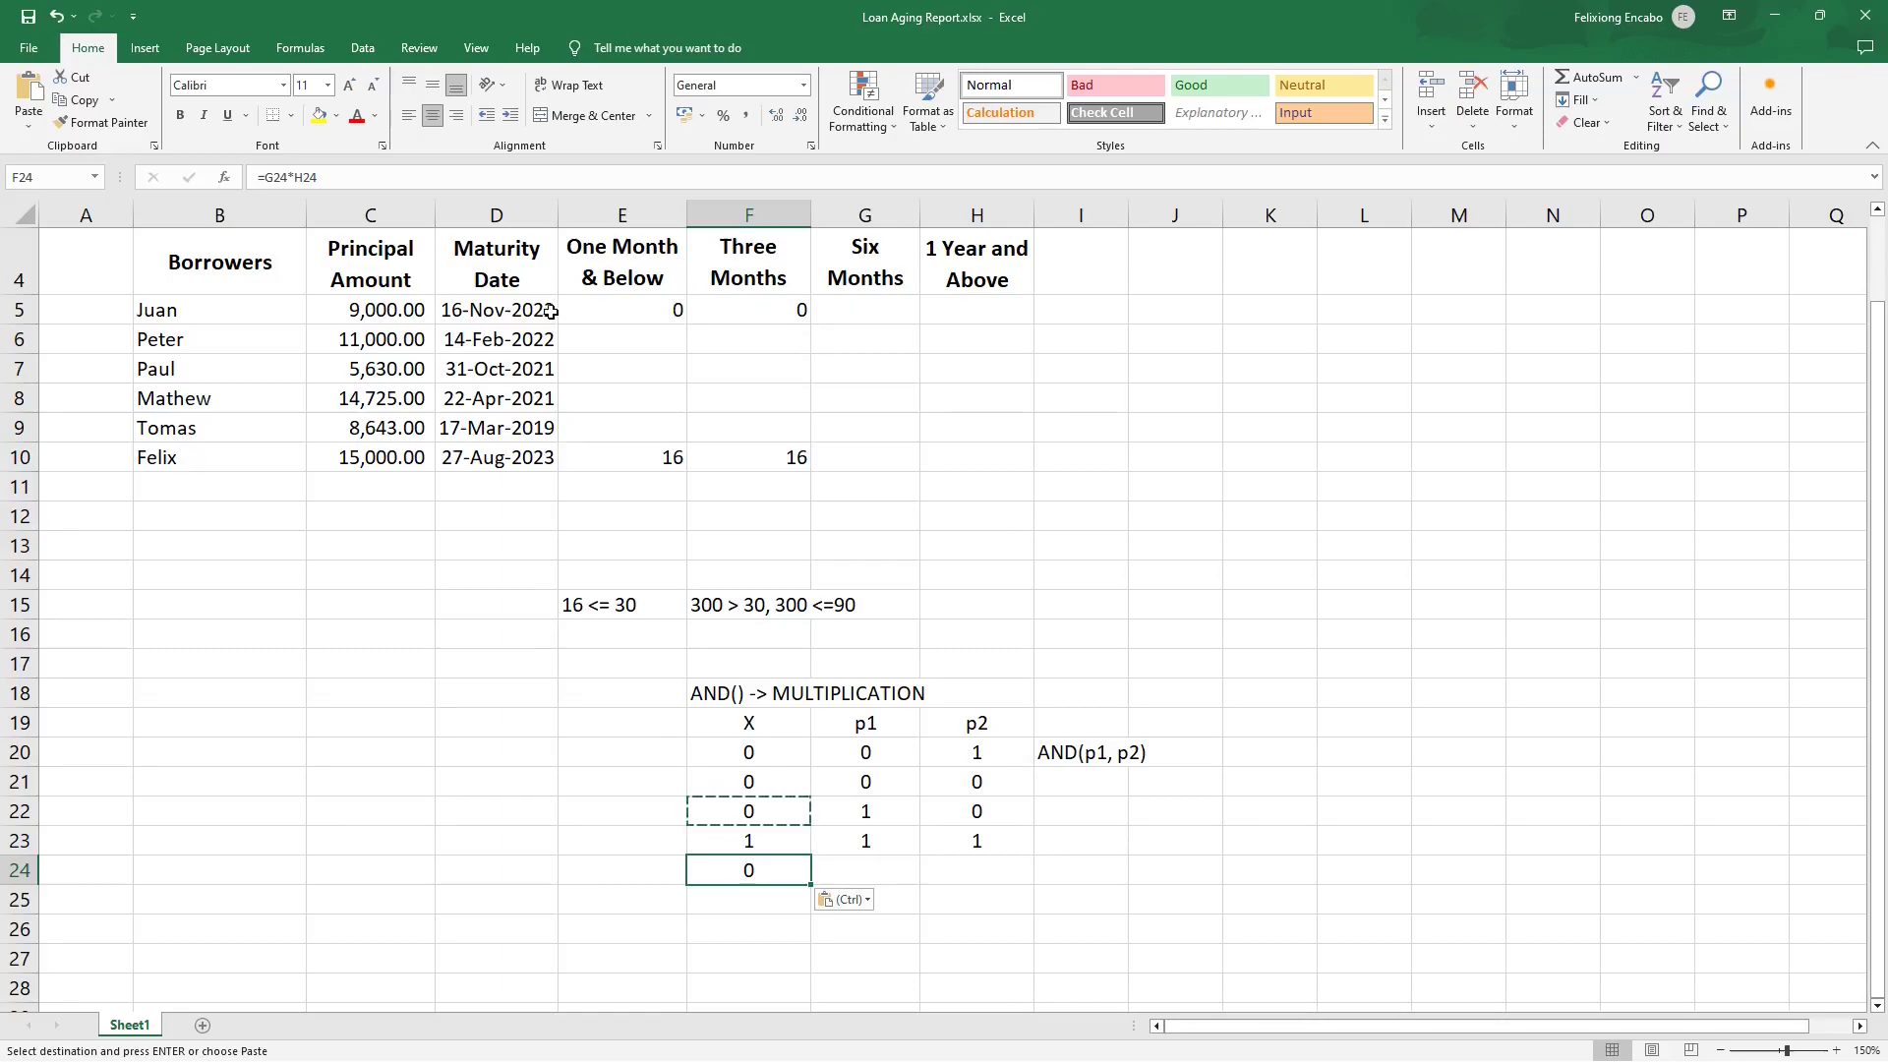
# Review row 5 and the remaining borrower rows of the aging table, and examine F22's multiplication formula without changing it.
pyautogui.moveTo(198, 308); pyautogui.dragTo(1003, 307)
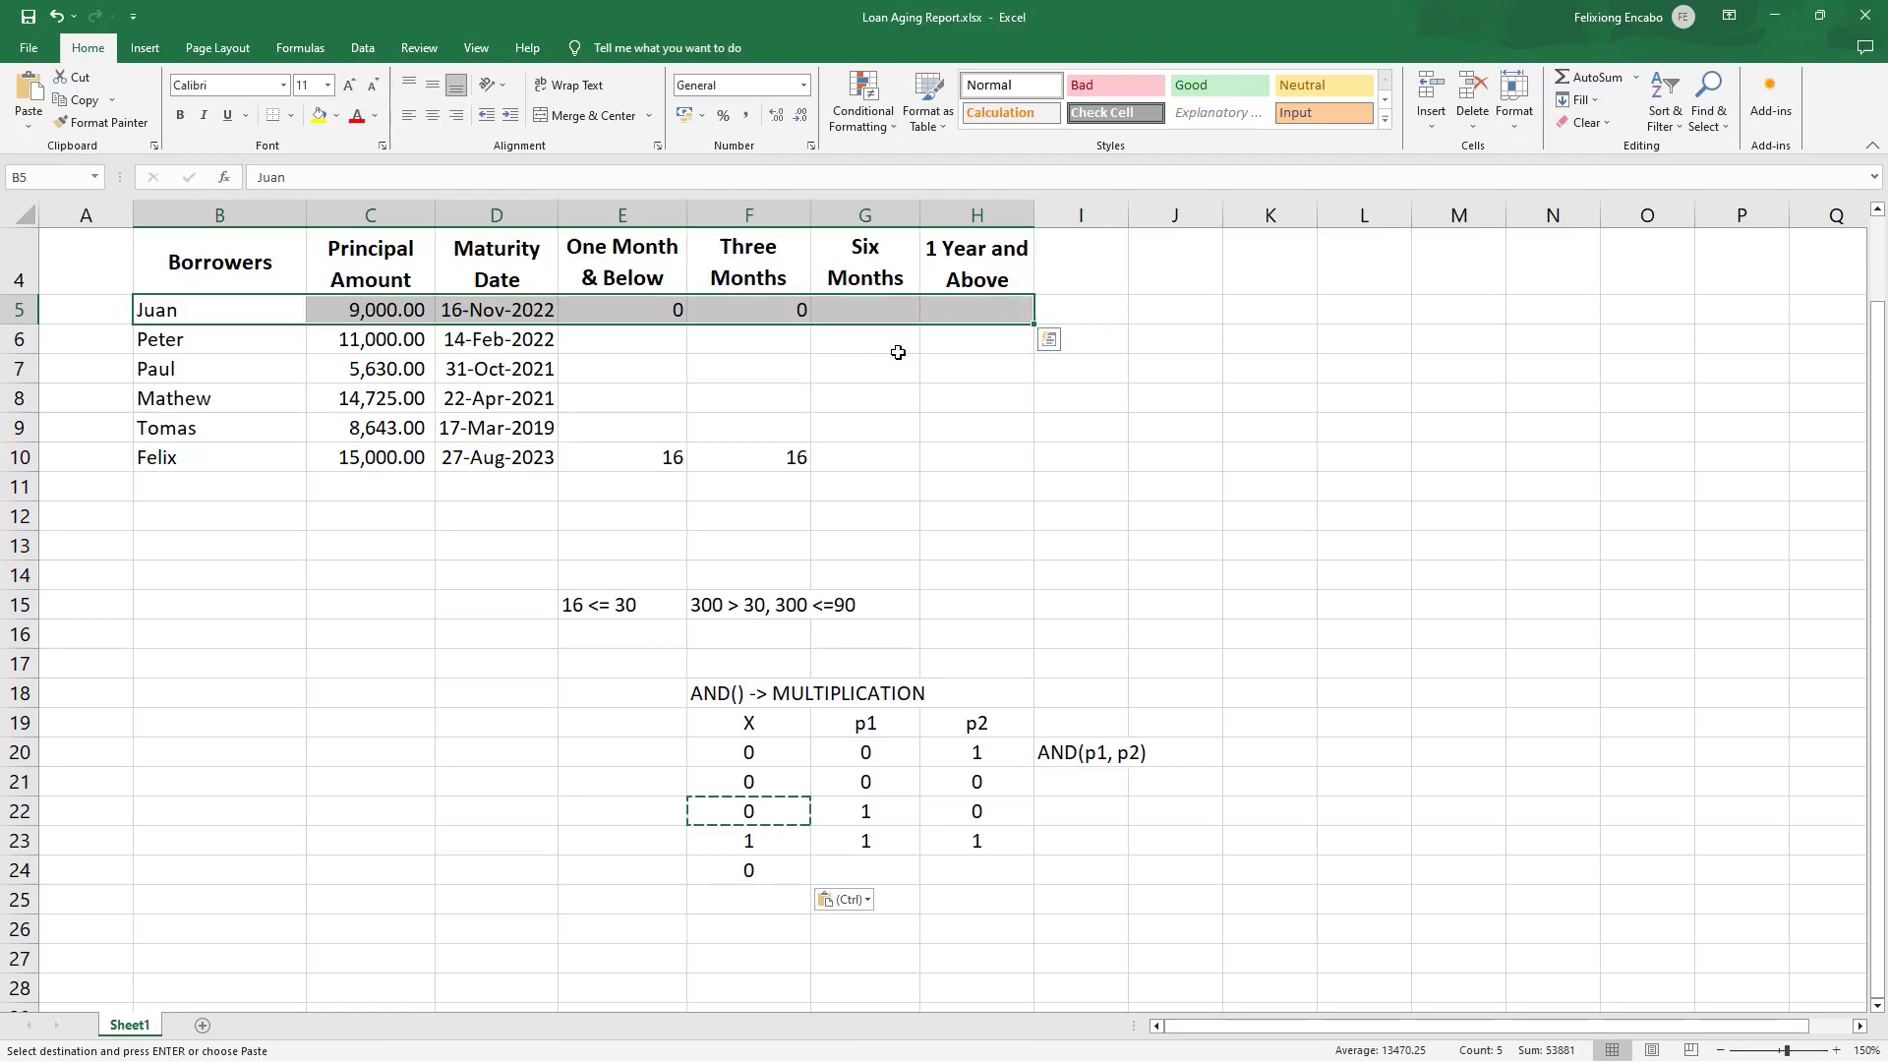
pyautogui.click(197, 340)
pyautogui.moveTo(197, 340); pyautogui.dragTo(478, 459)
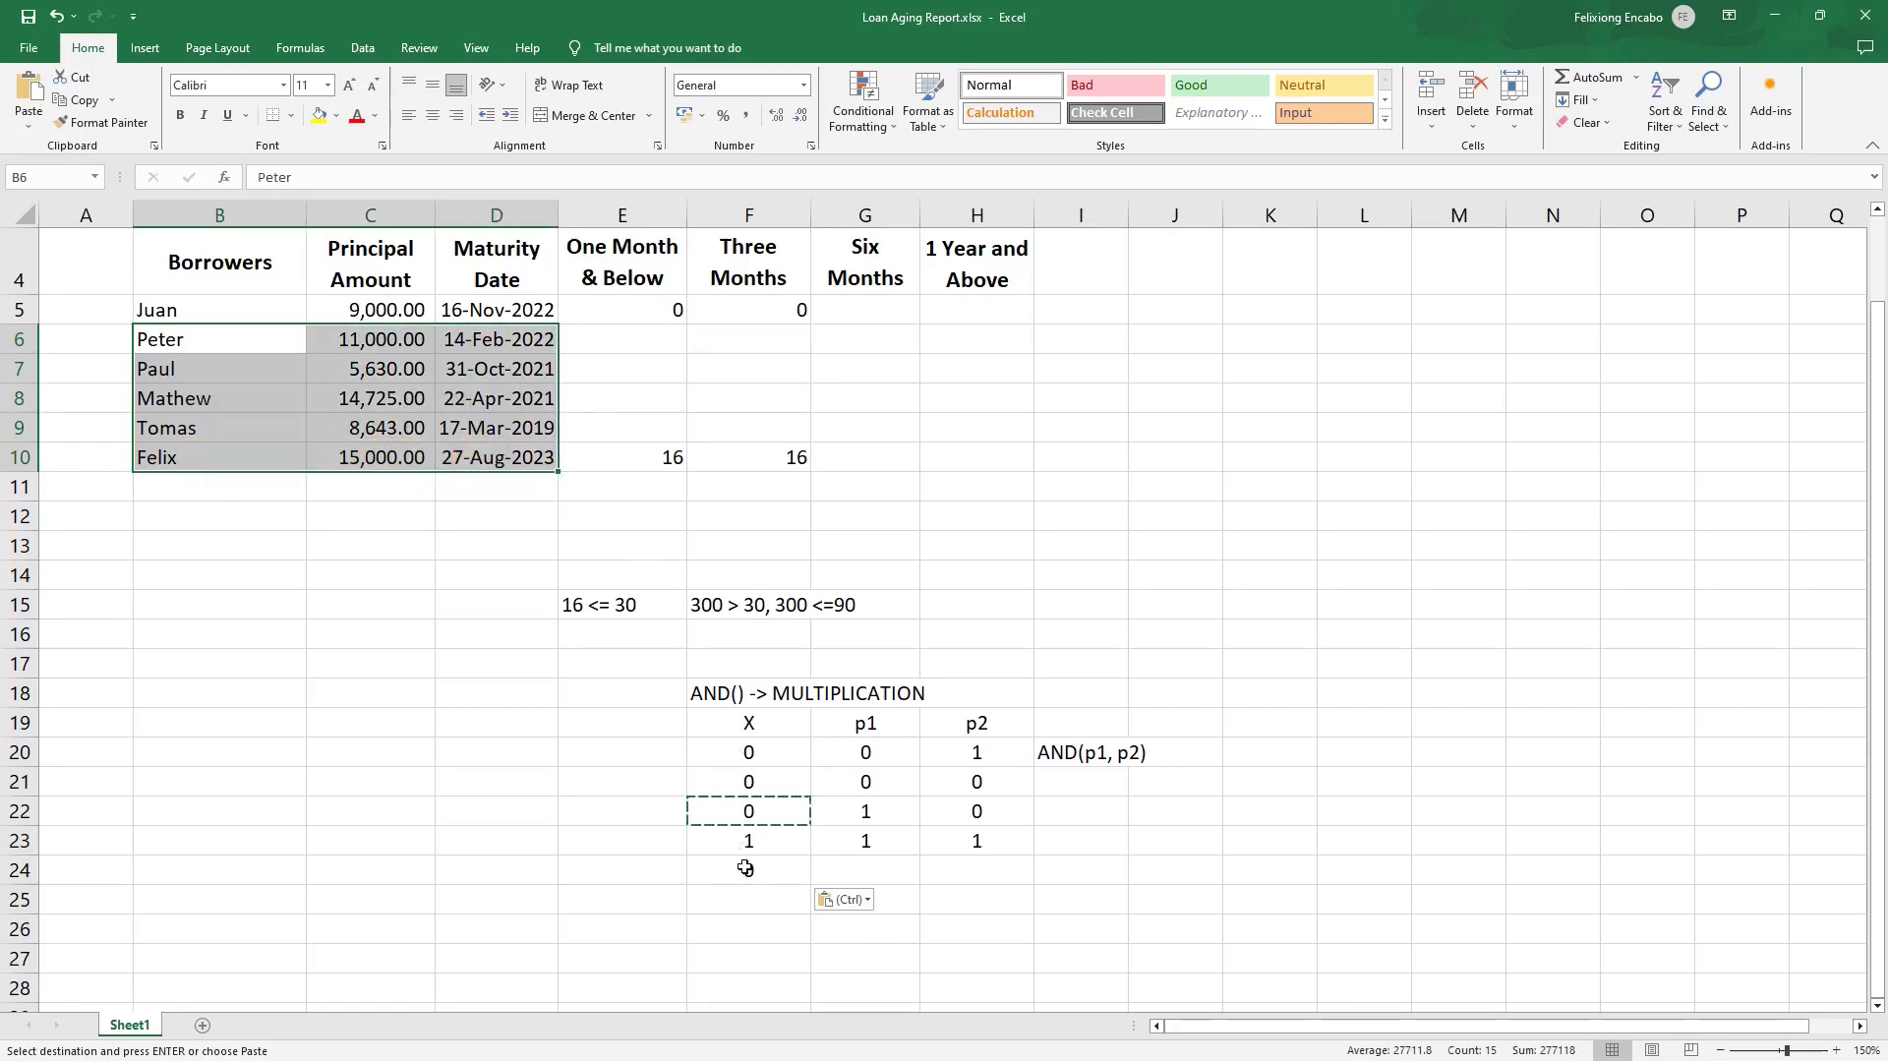
pyautogui.click(752, 812)
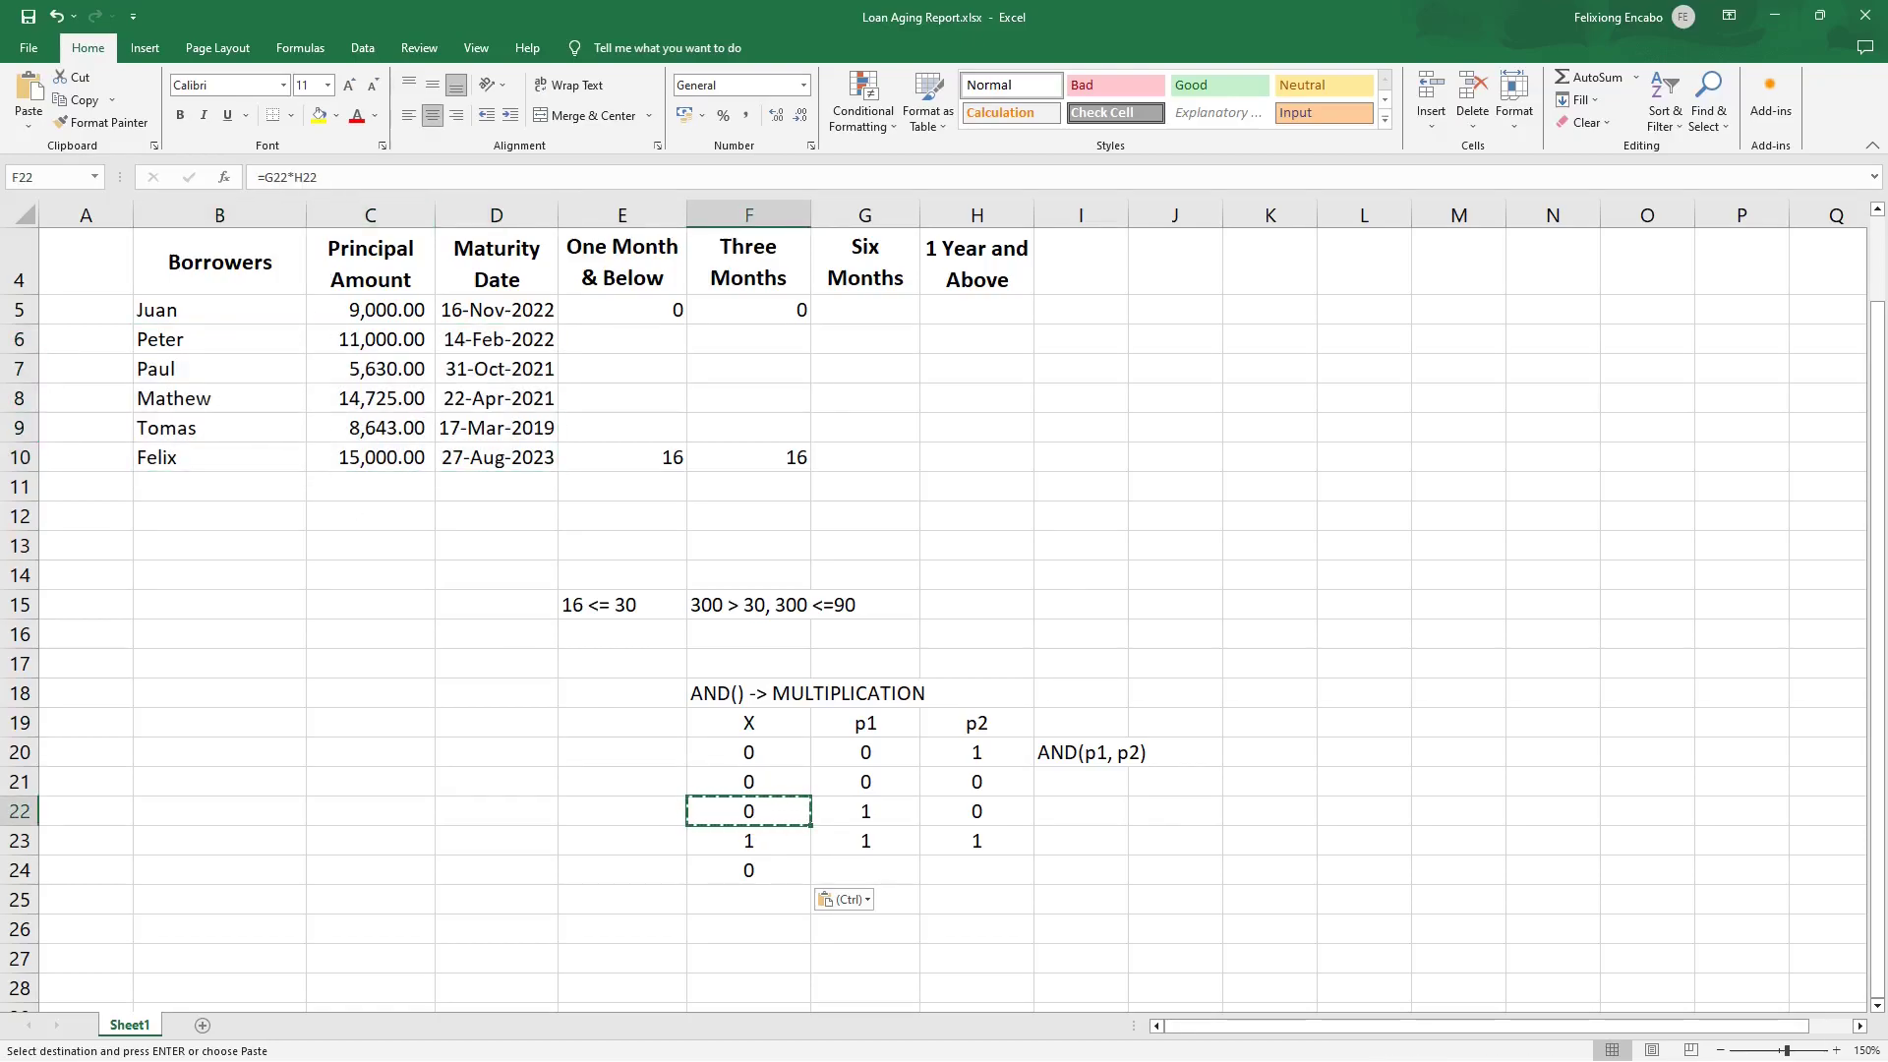
pyautogui.click(324, 176)
pyautogui.moveTo(324, 177); pyautogui.dragTo(254, 177)
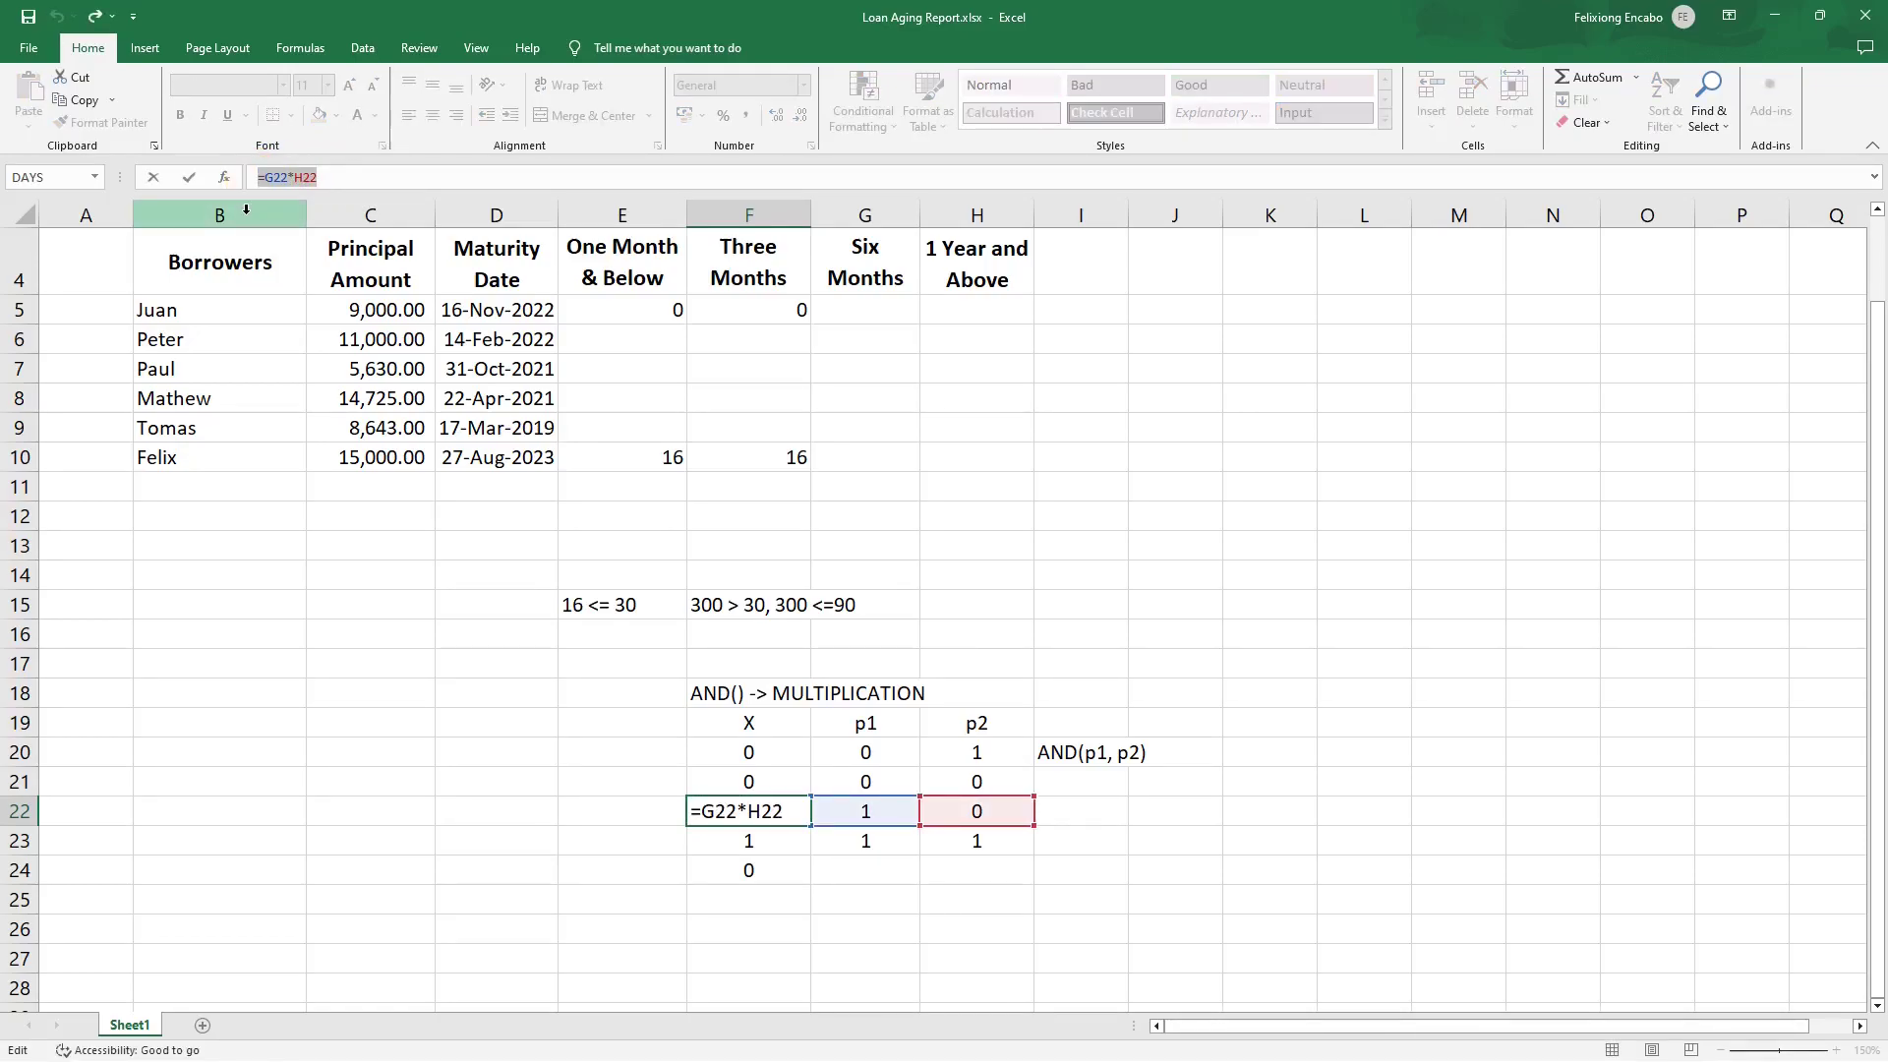
pyautogui.click(155, 178)
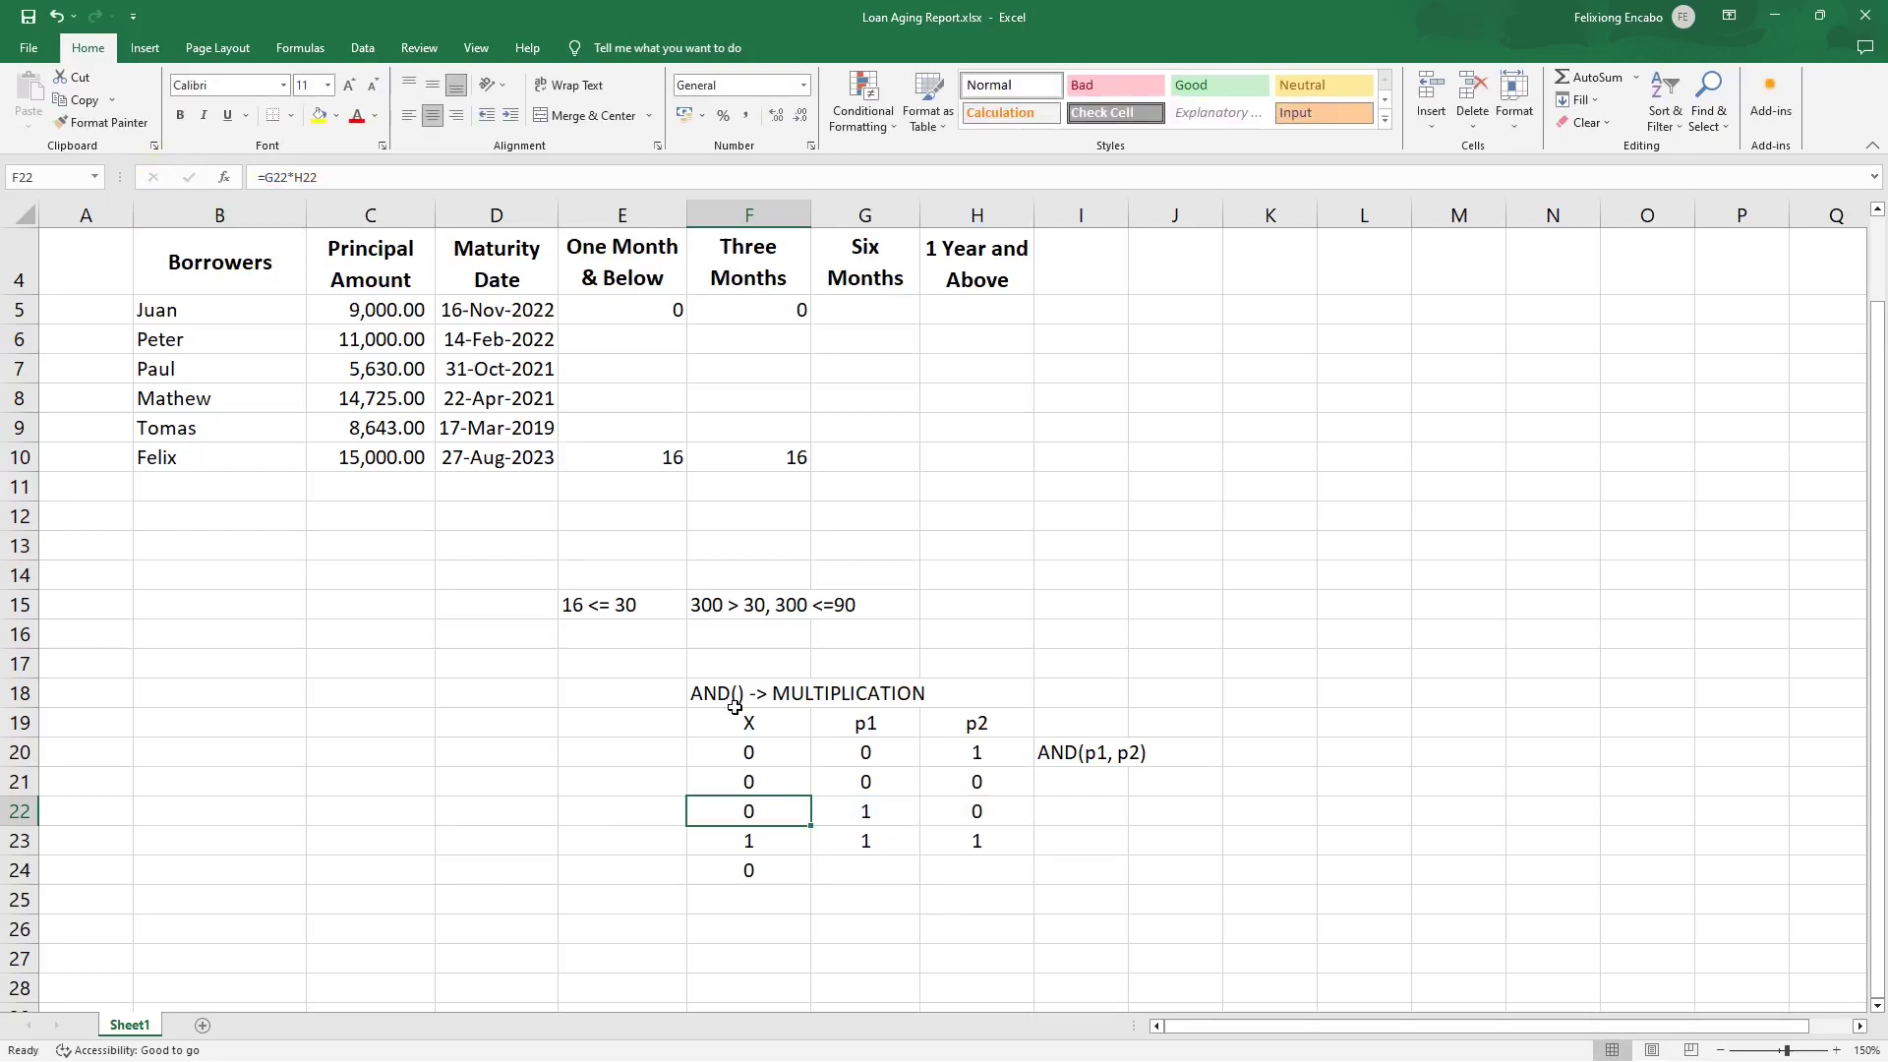
pyautogui.click(620, 311)
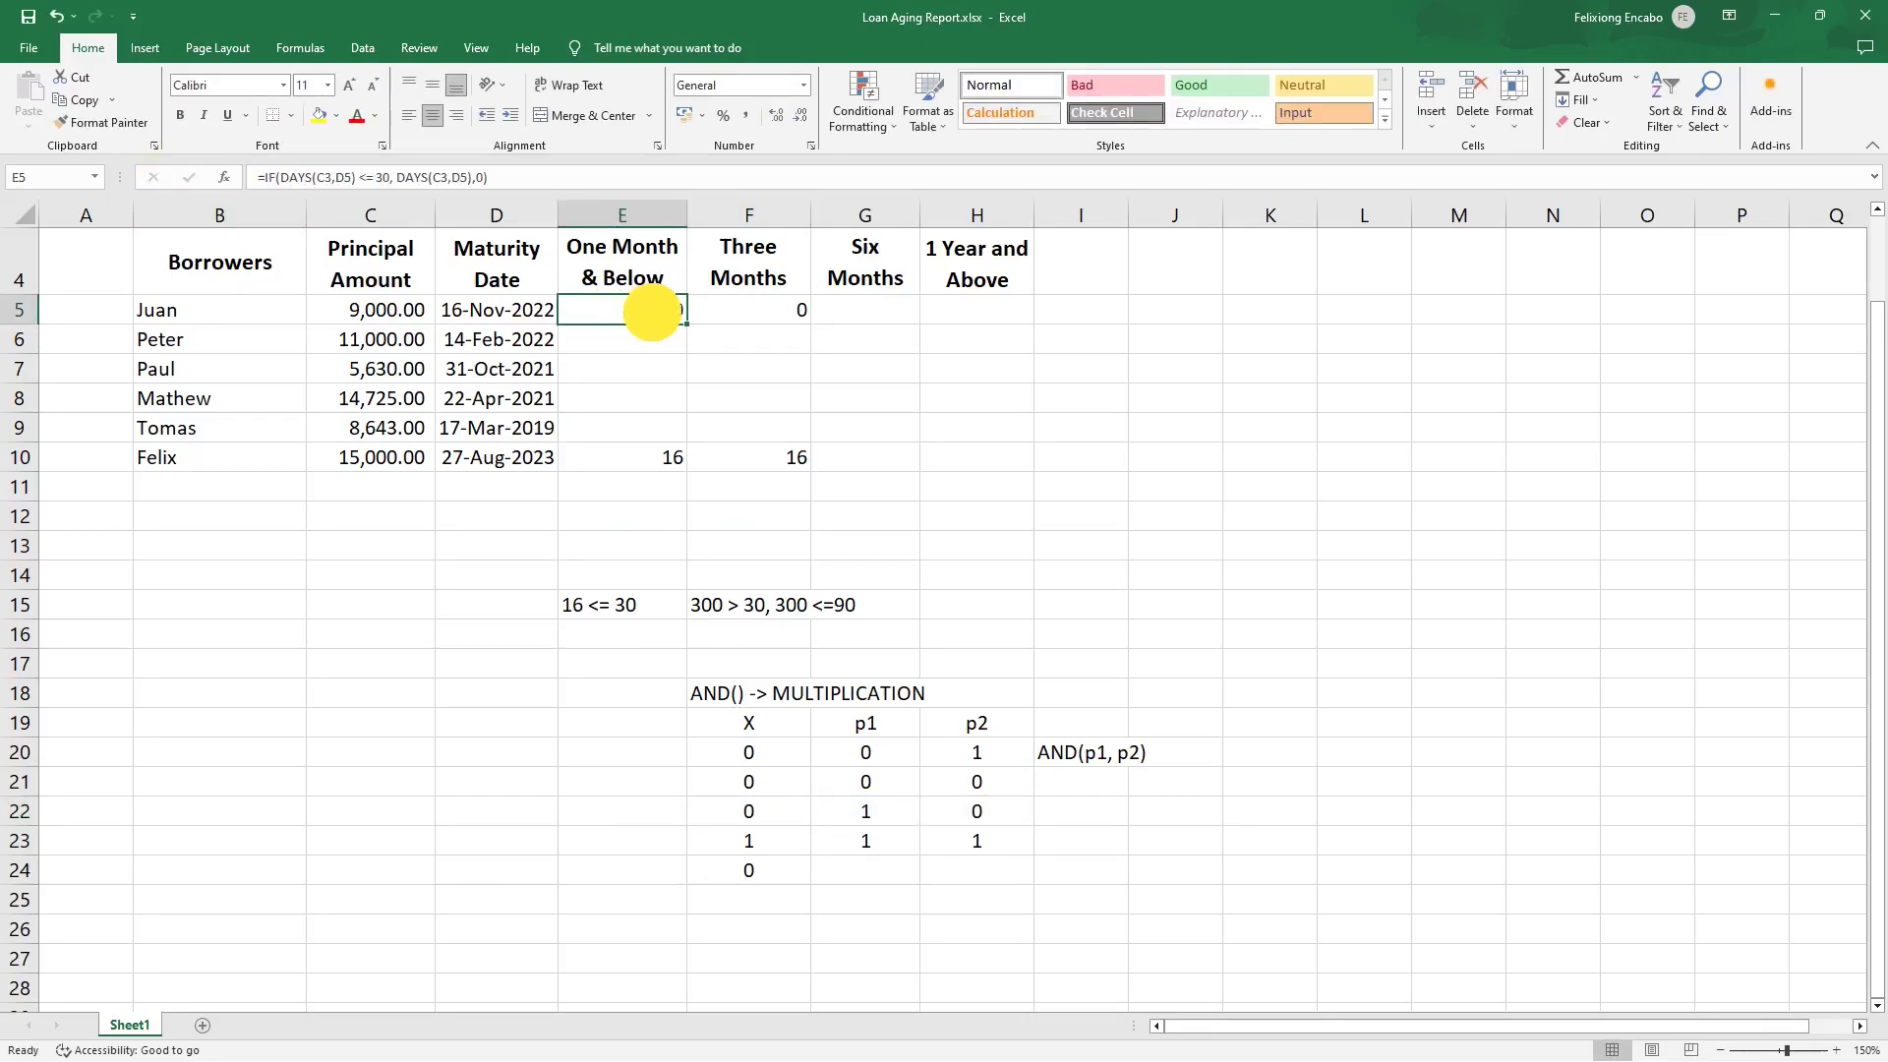
pyautogui.moveTo(193, 310); pyautogui.dragTo(974, 313)
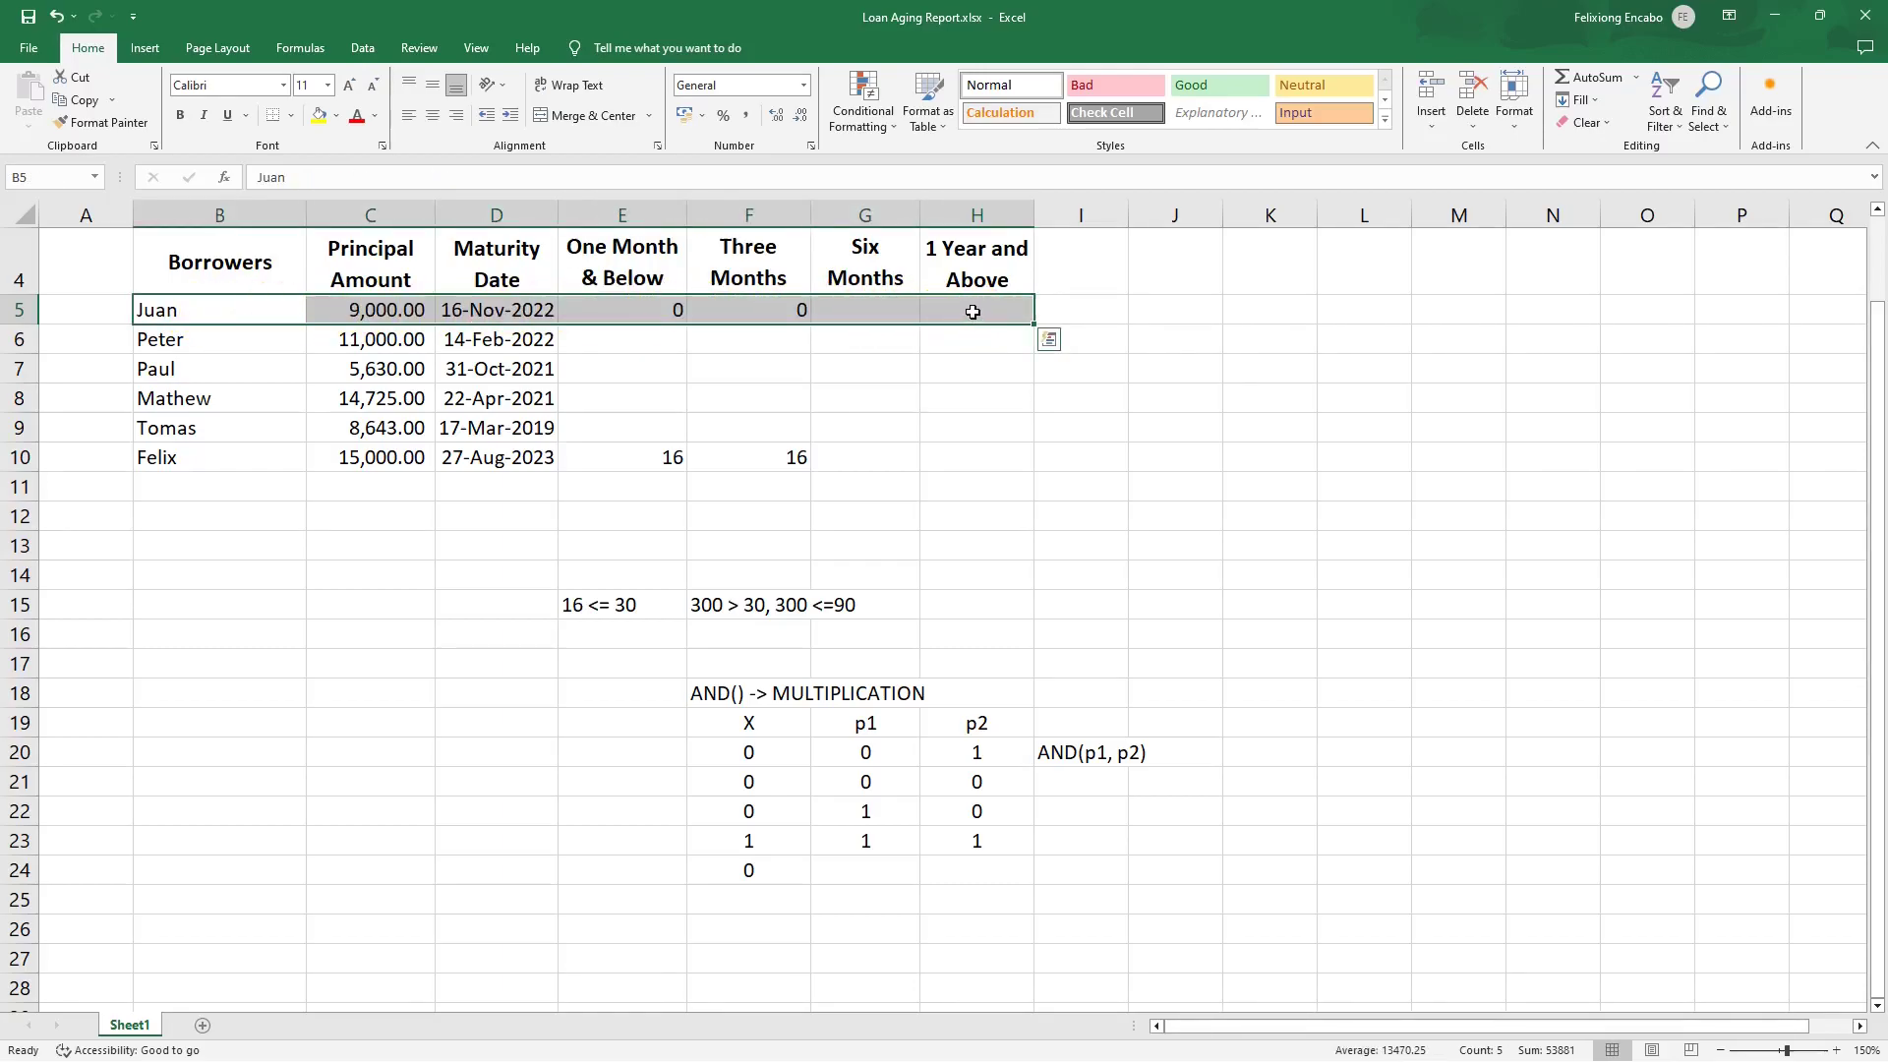
# Copy the Three Months formula text from F5 into G5 under Six Months, keeping its references to C3 and D5.
pyautogui.click(752, 813)
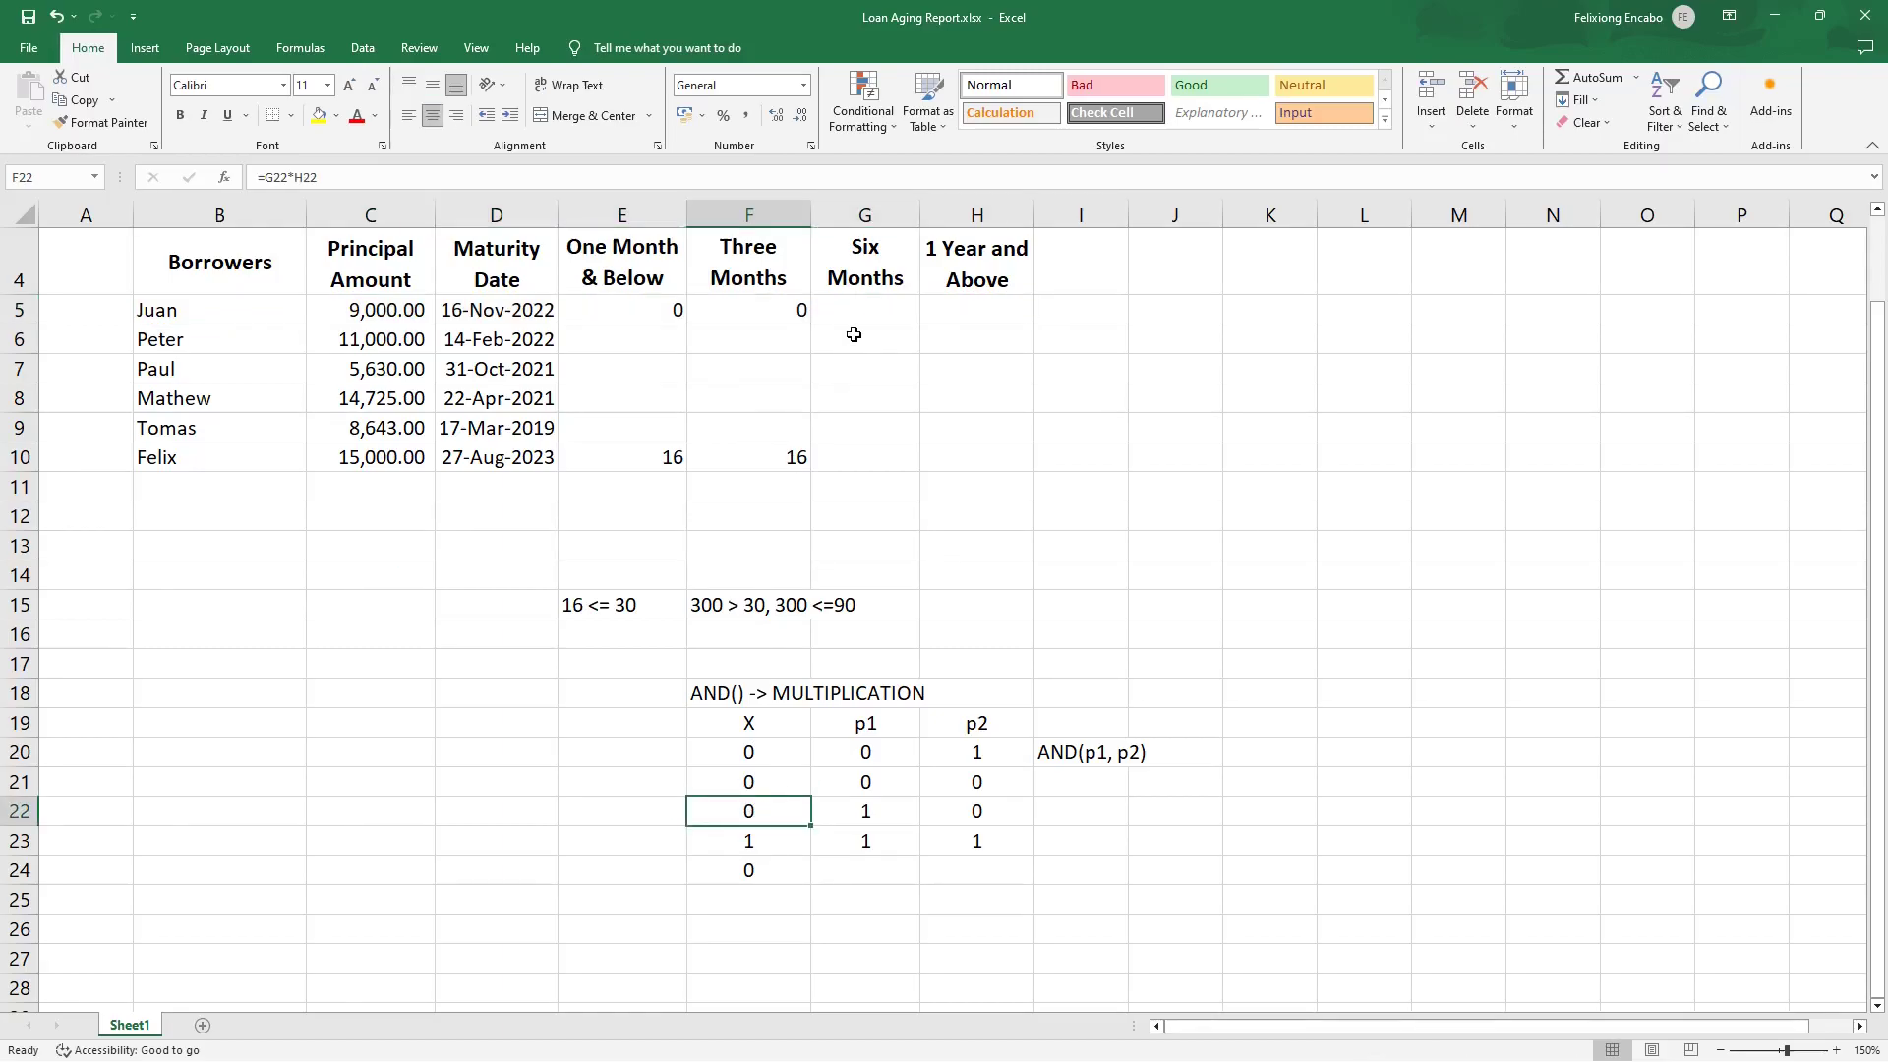
pyautogui.click(853, 310)
pyautogui.scroll(1, 865, 363)
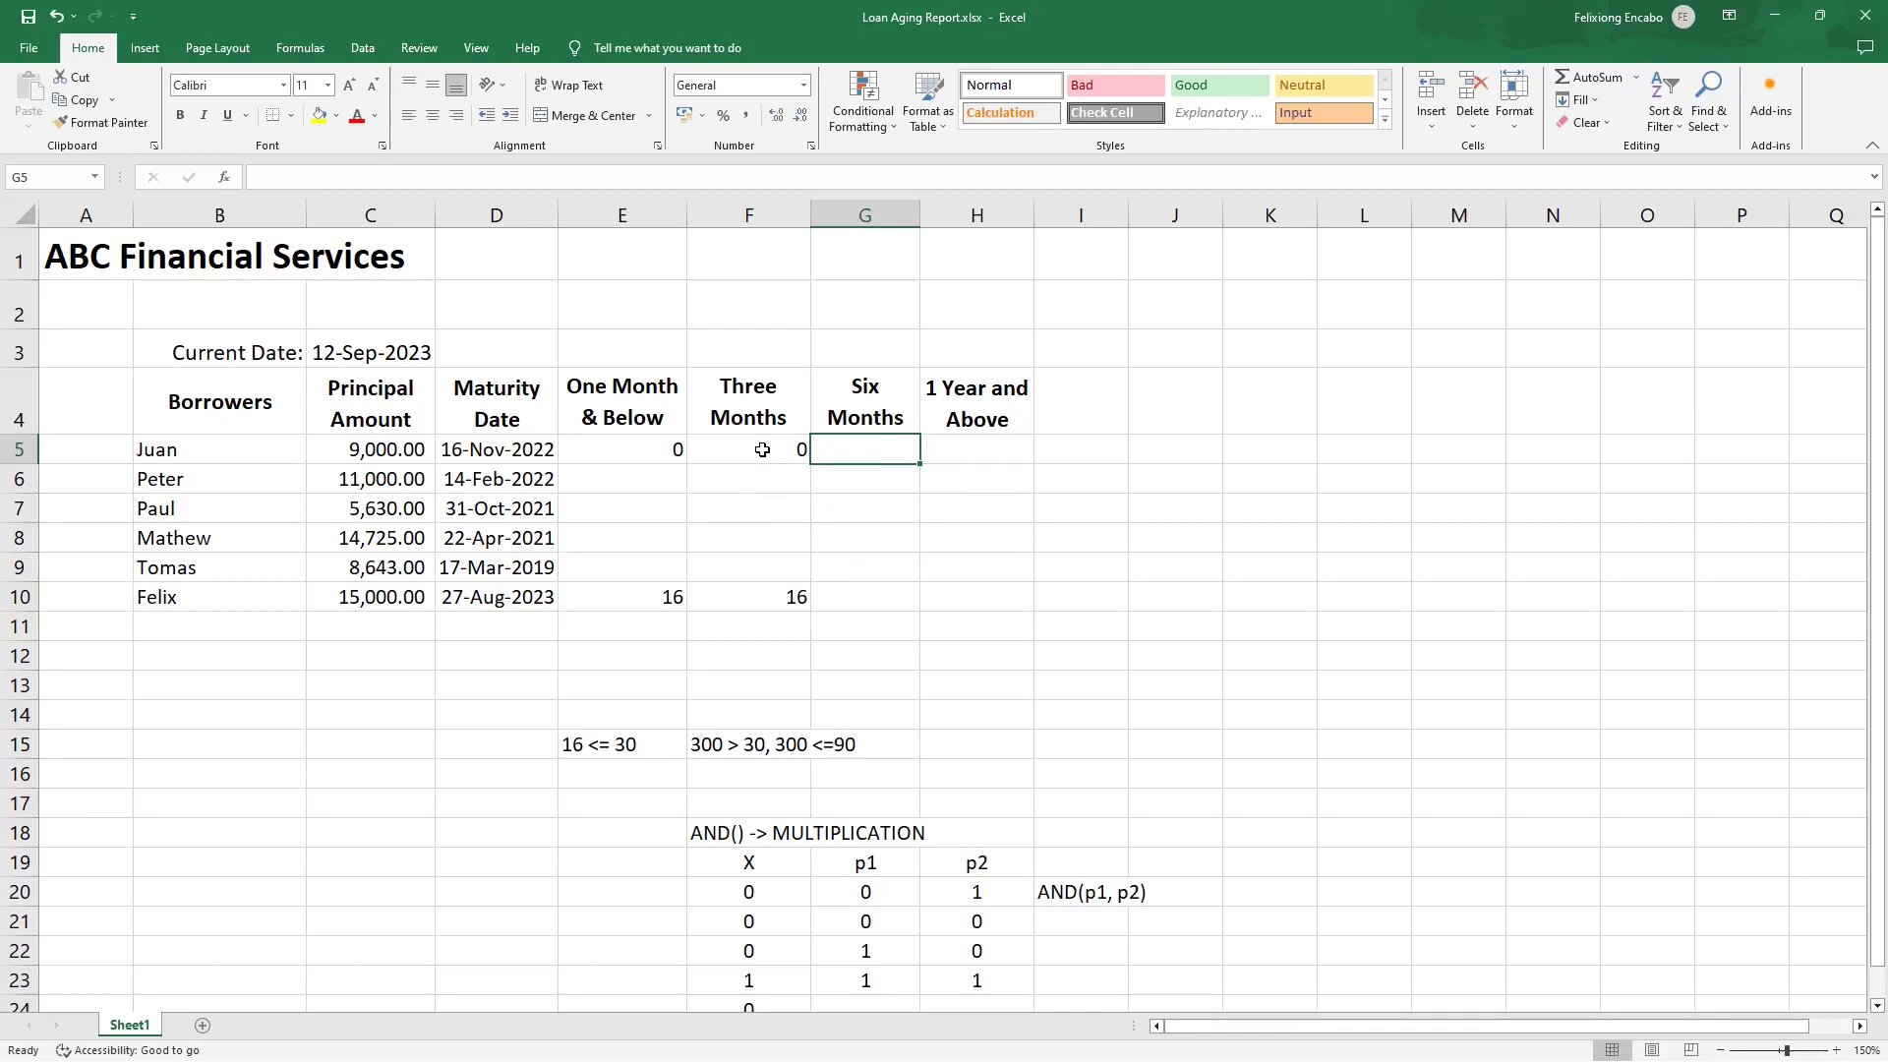
pyautogui.click(731, 451)
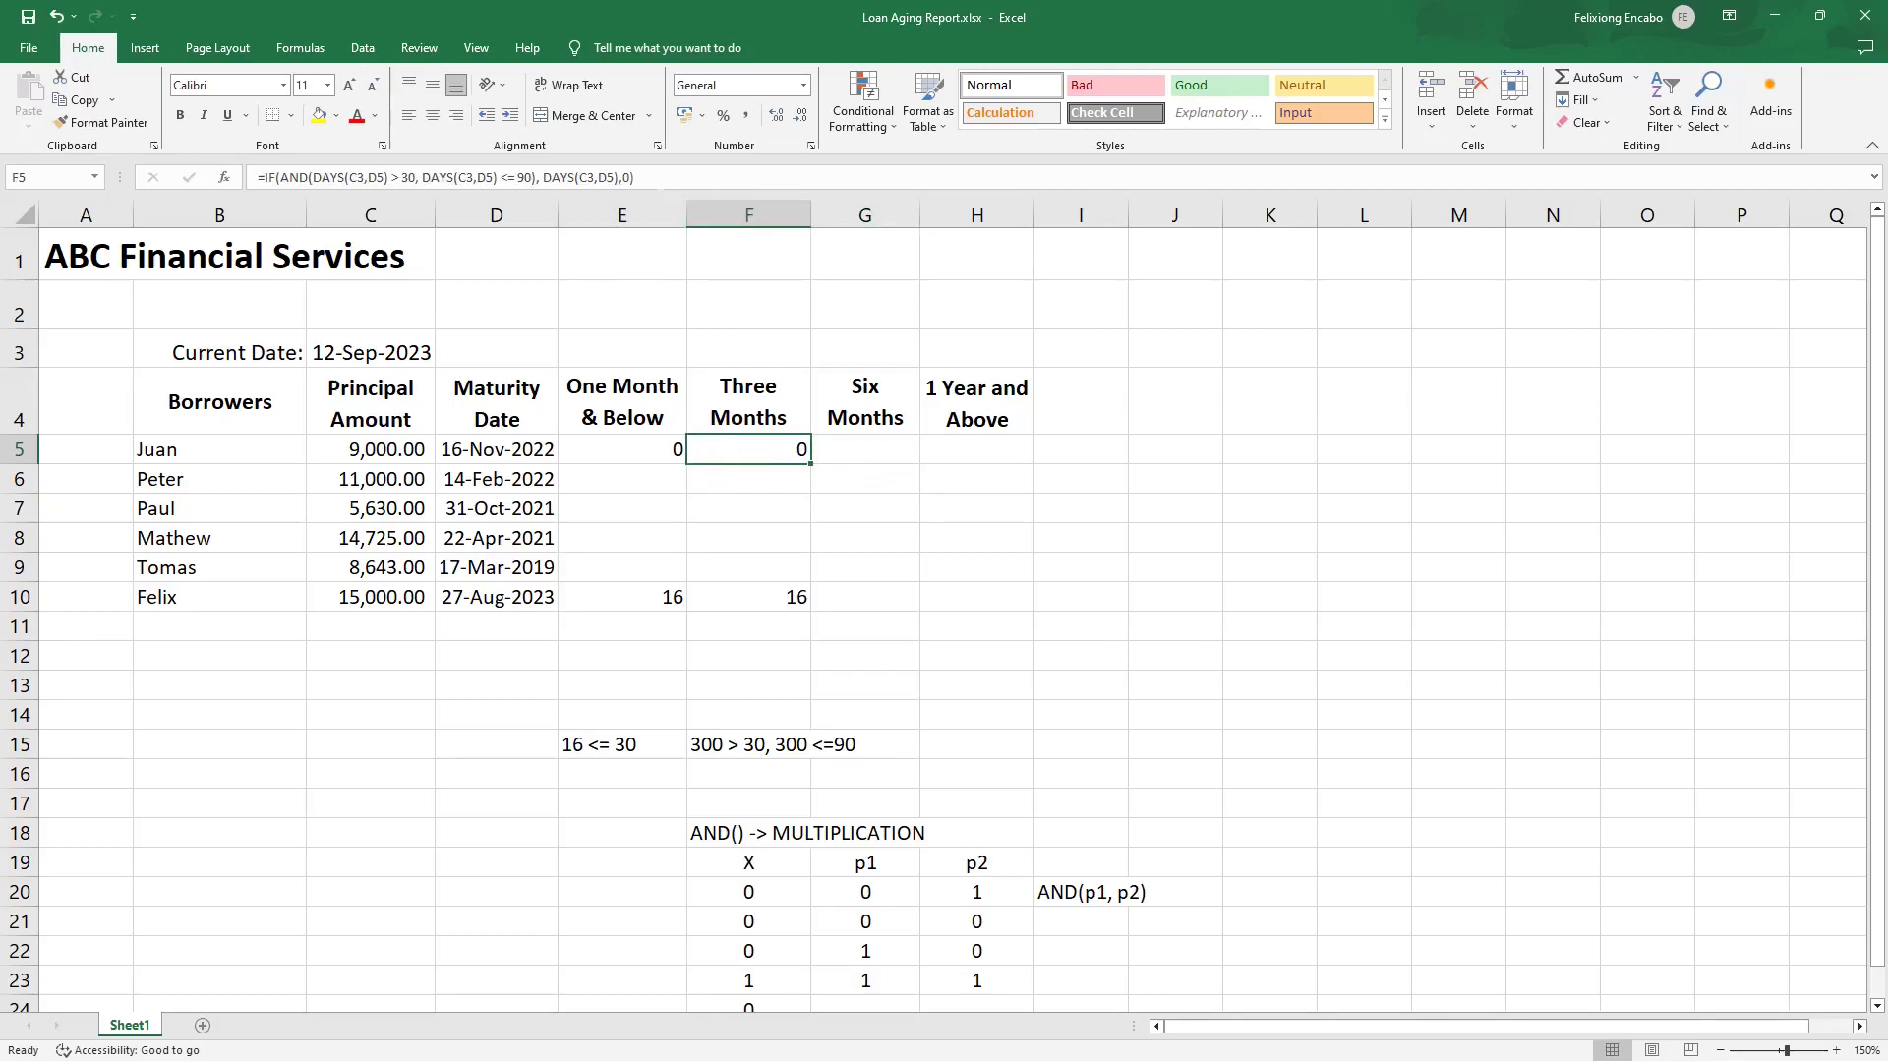
pyautogui.moveTo(649, 177); pyautogui.dragTo(240, 175)
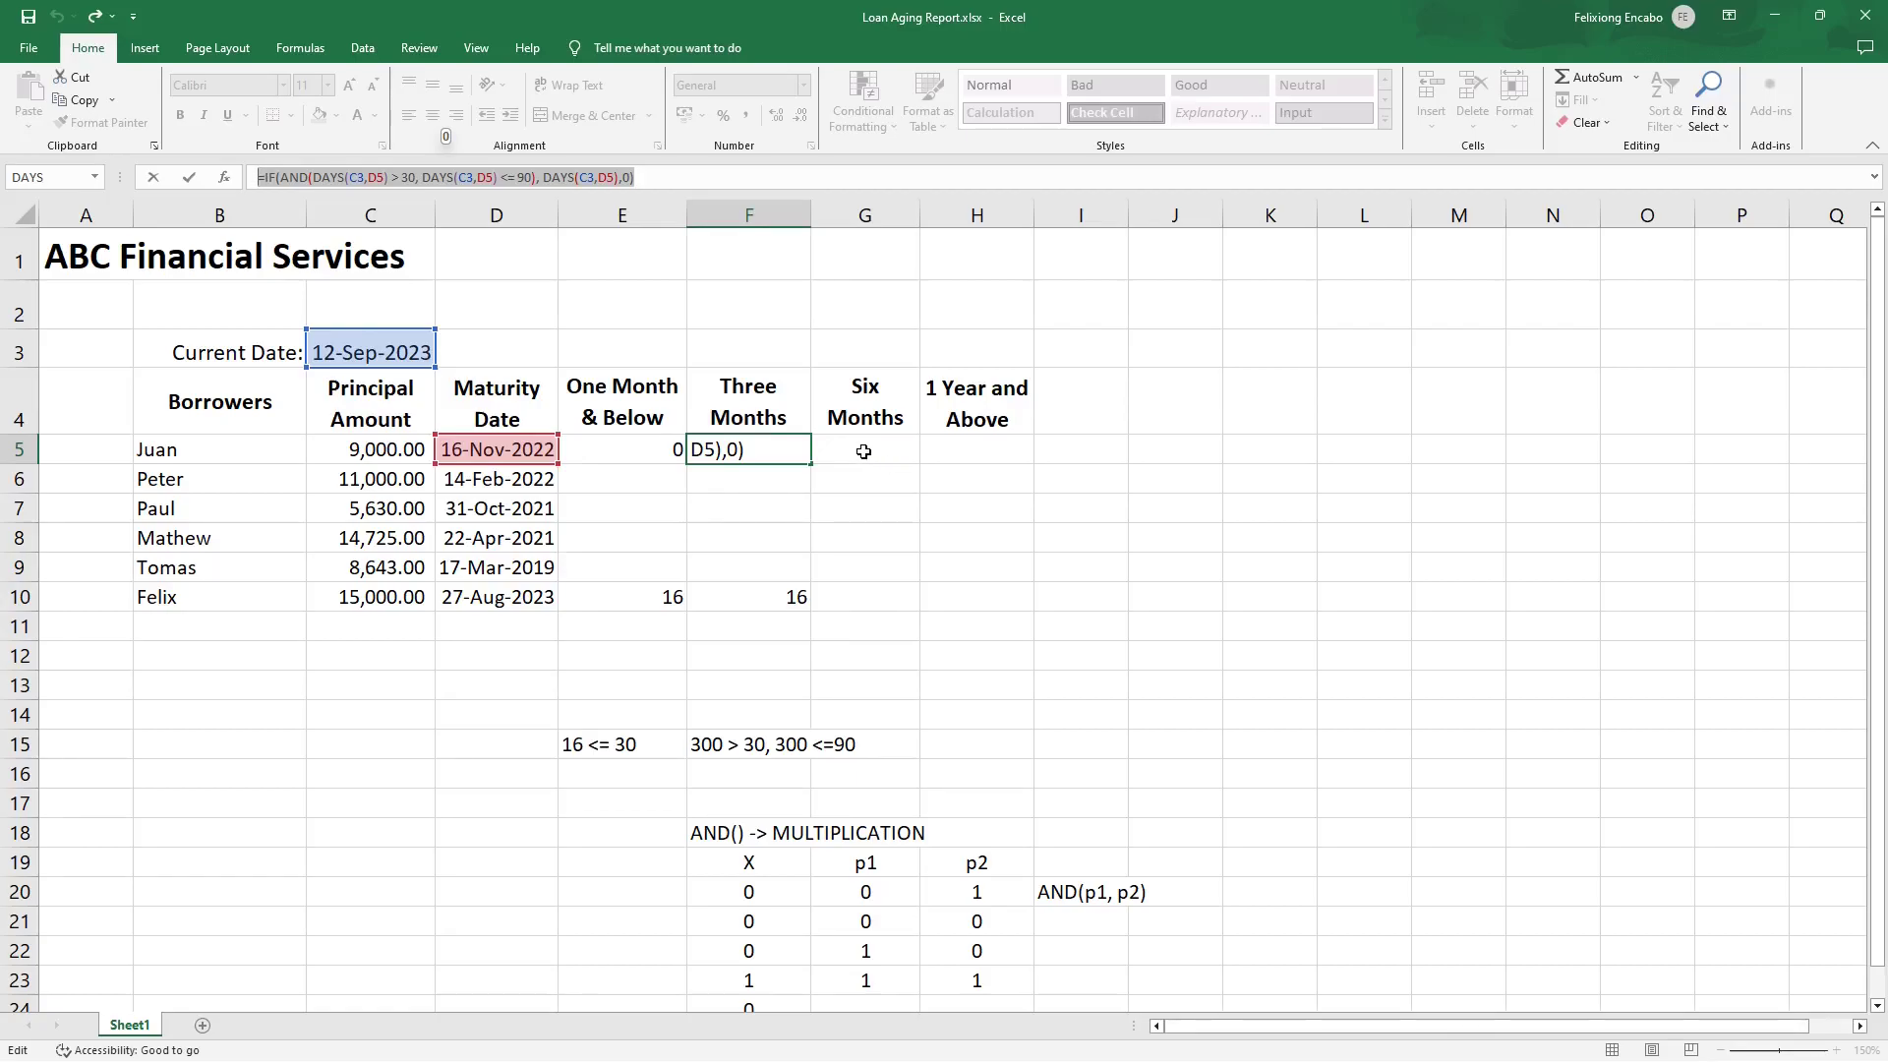
pyautogui.click(79, 102)
pyautogui.click(155, 180)
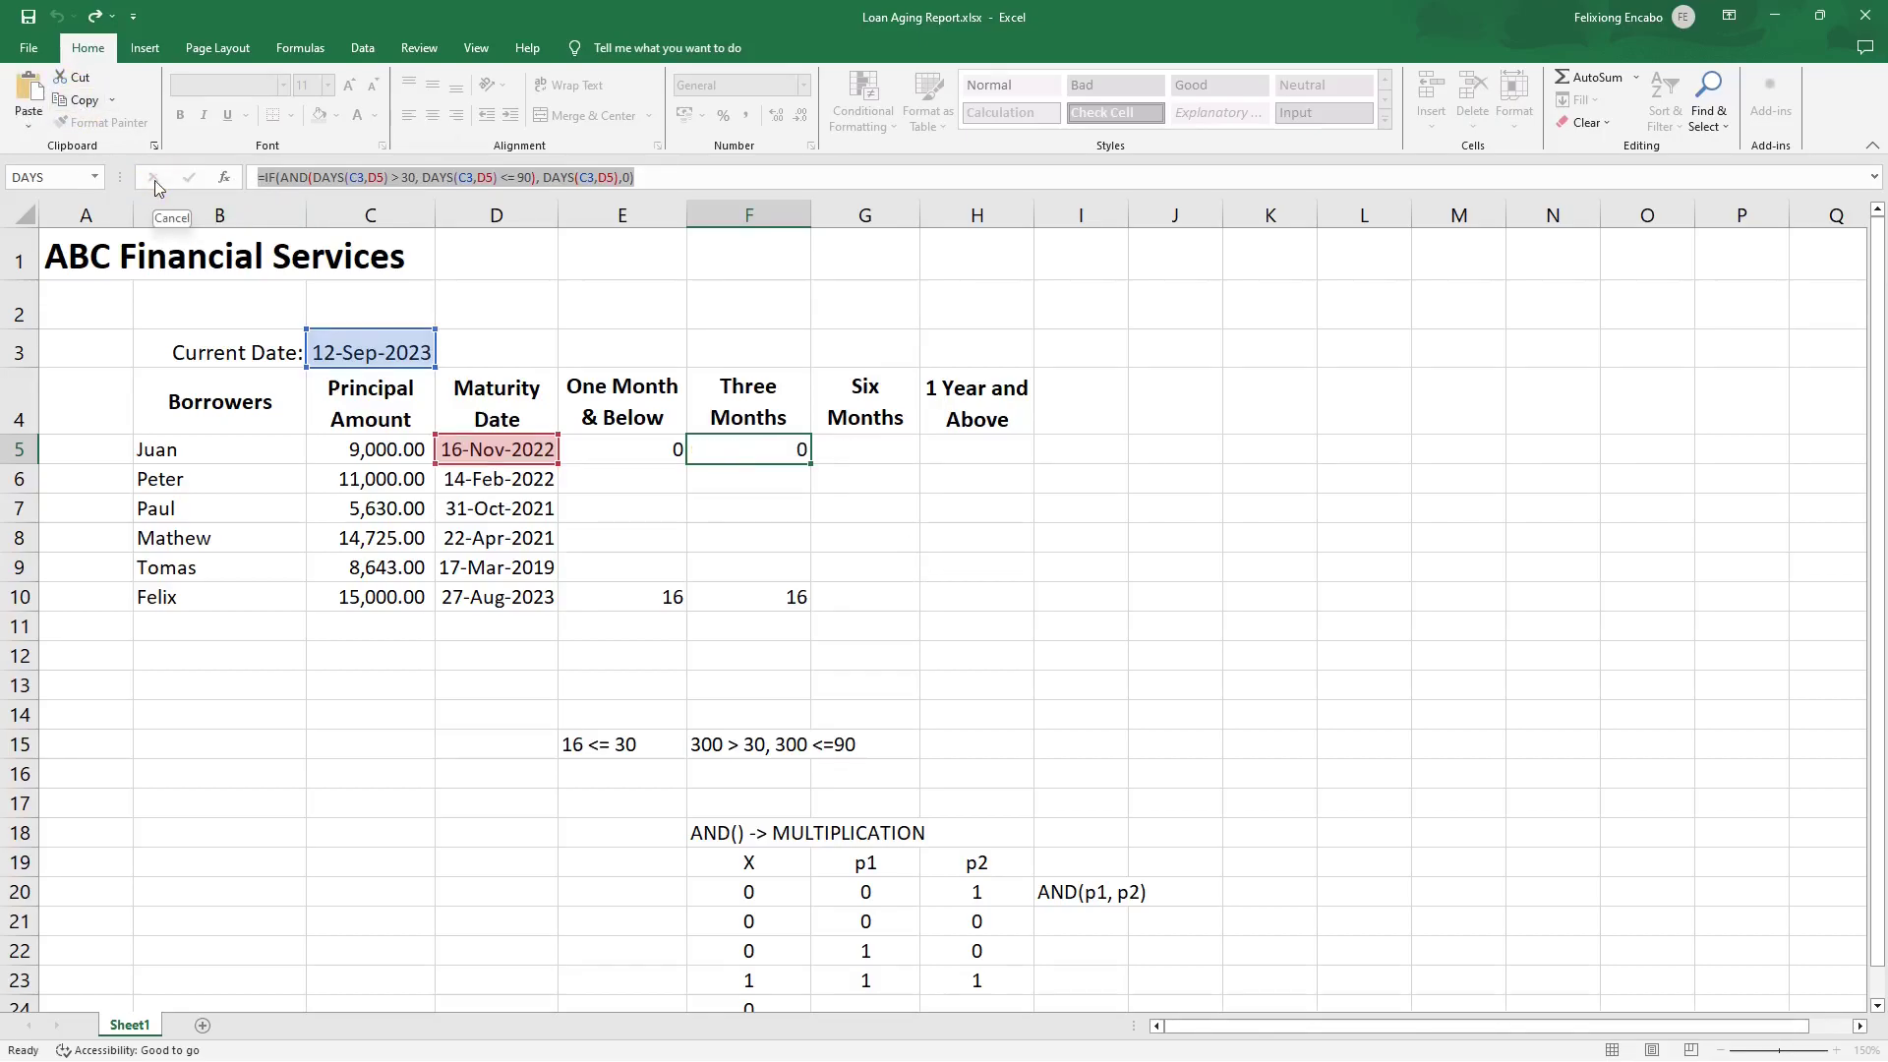
pyautogui.click(872, 445)
pyautogui.click(257, 177)
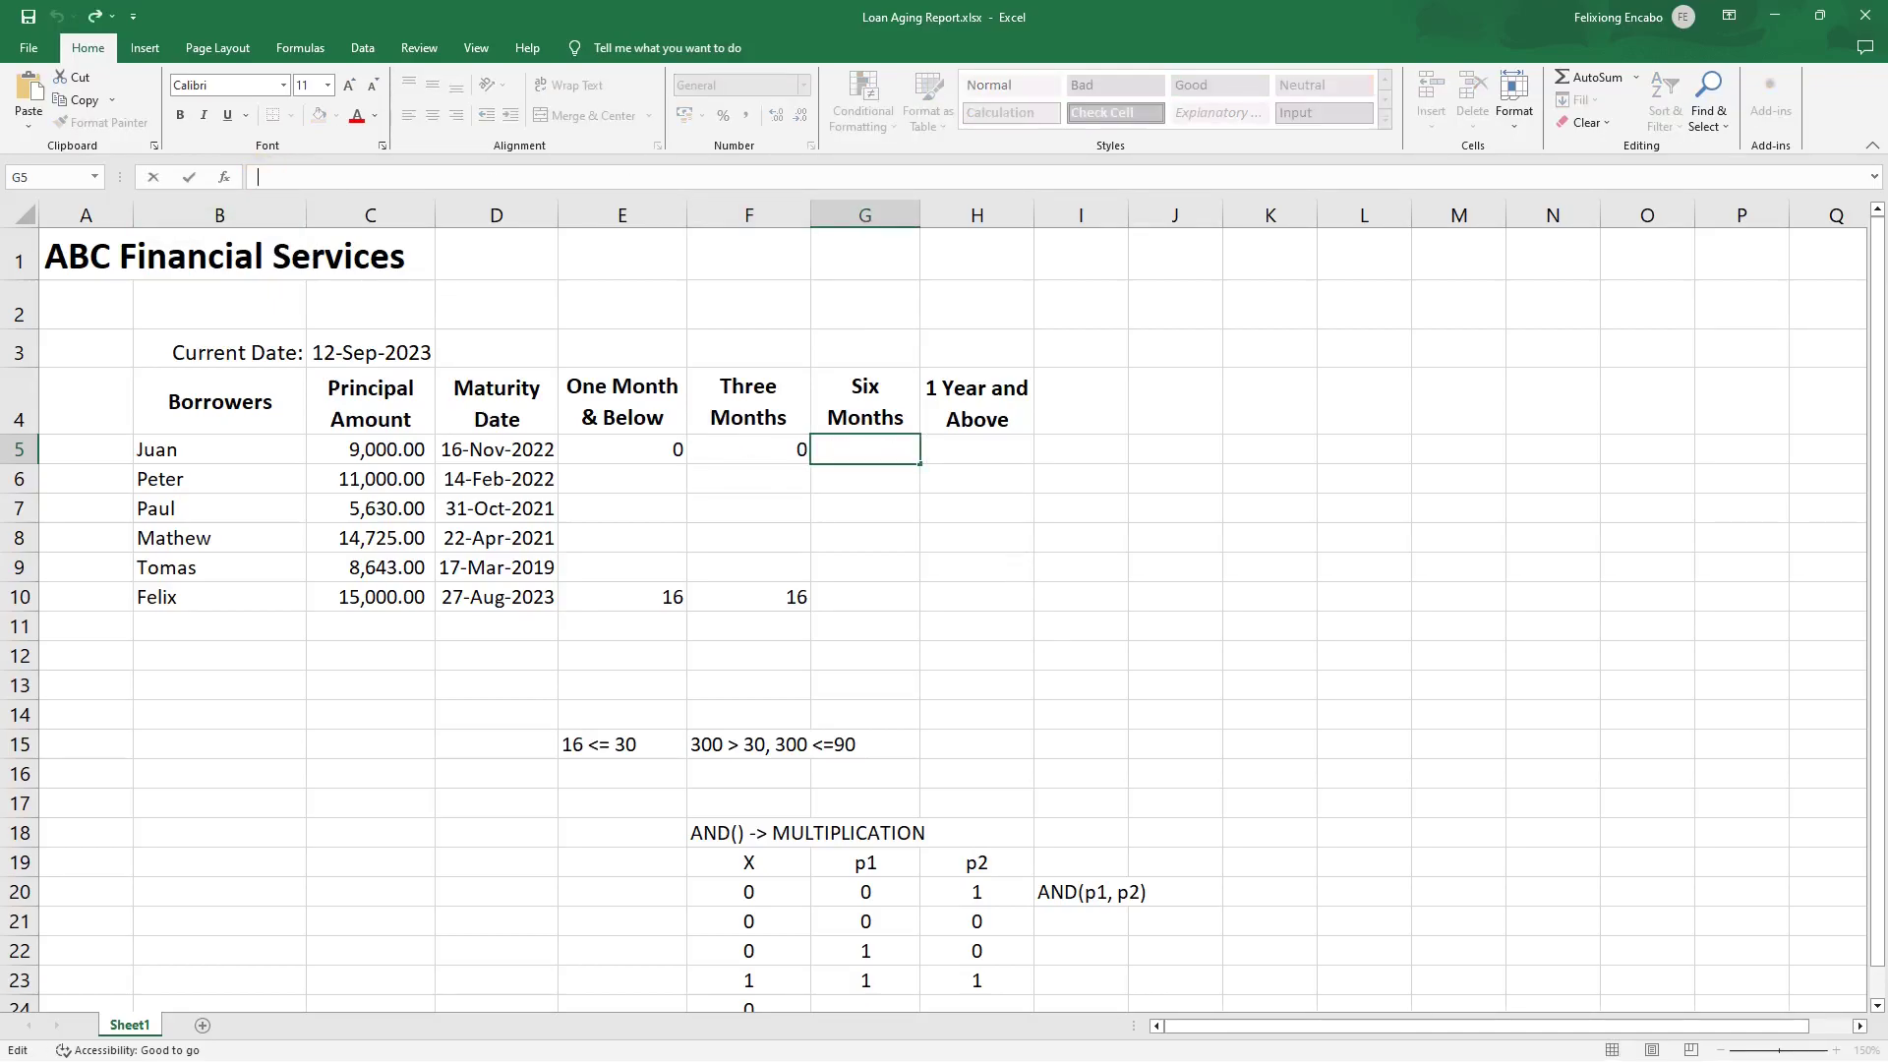
pyautogui.click(30, 92)
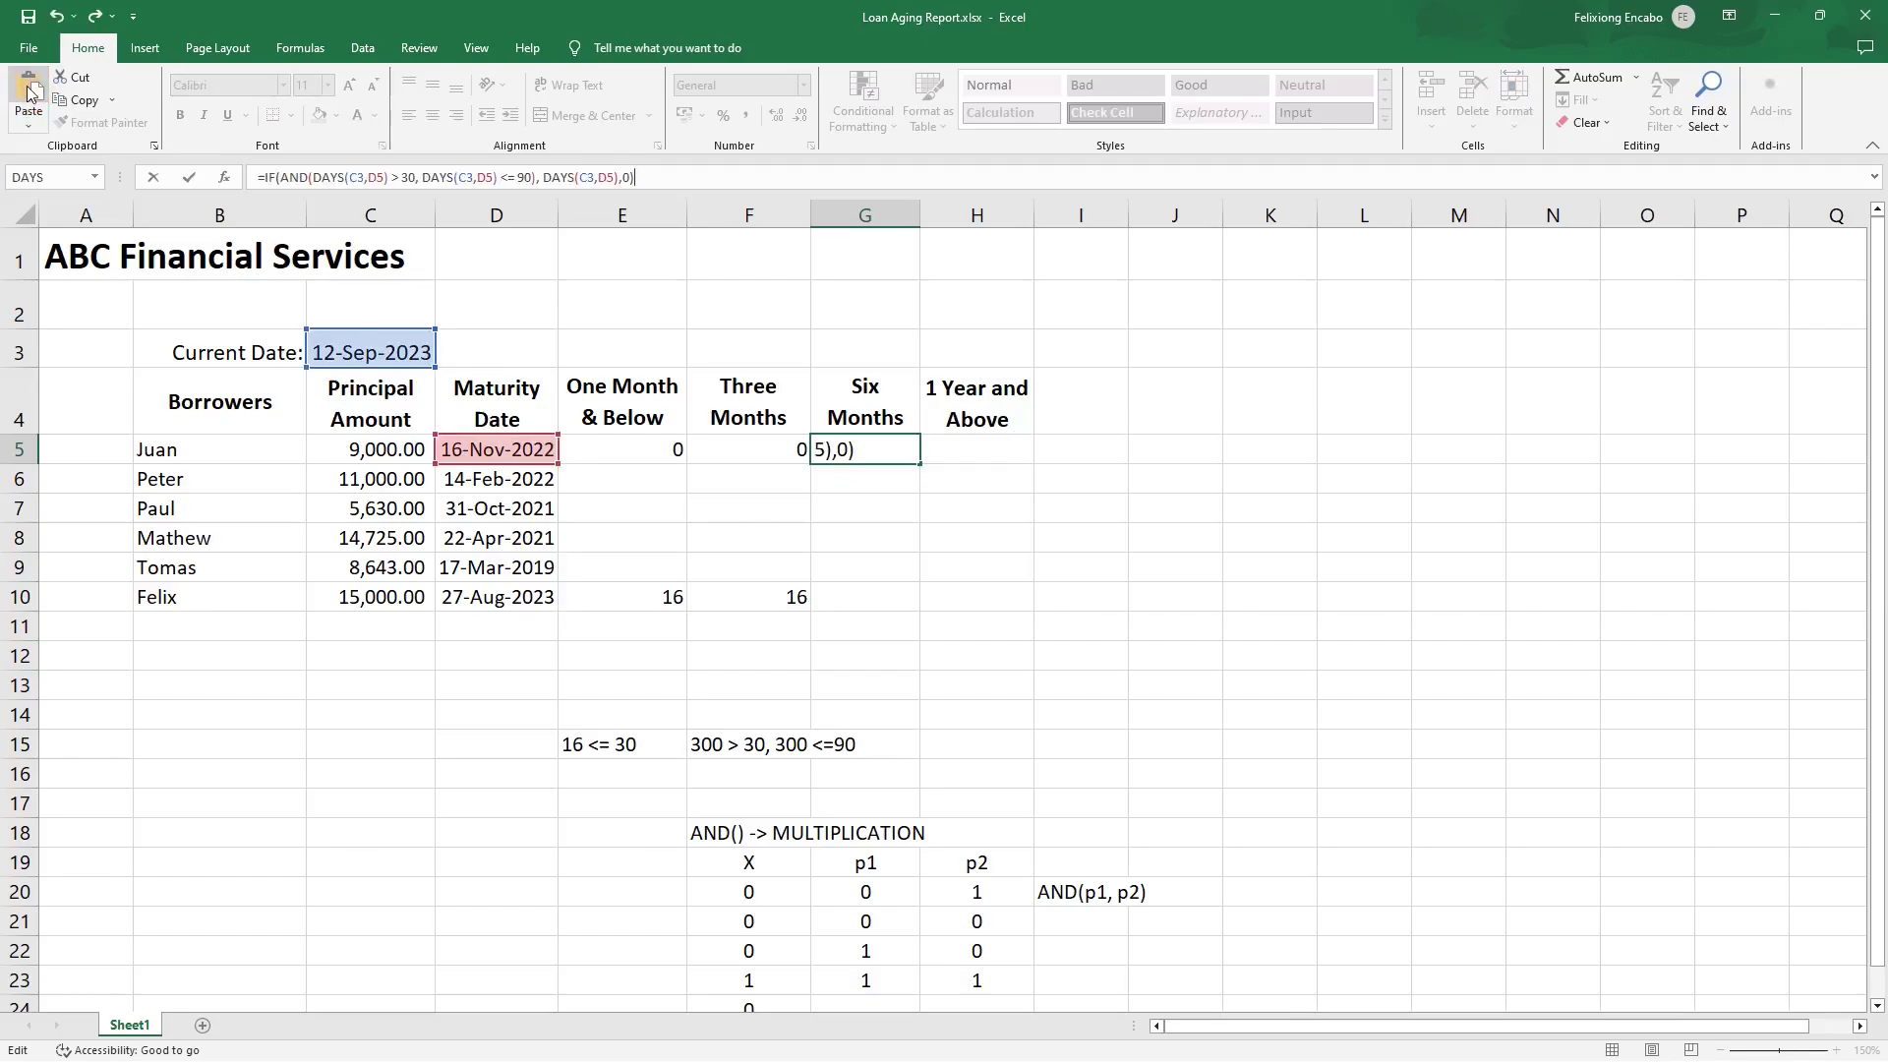
pyautogui.press('Return')
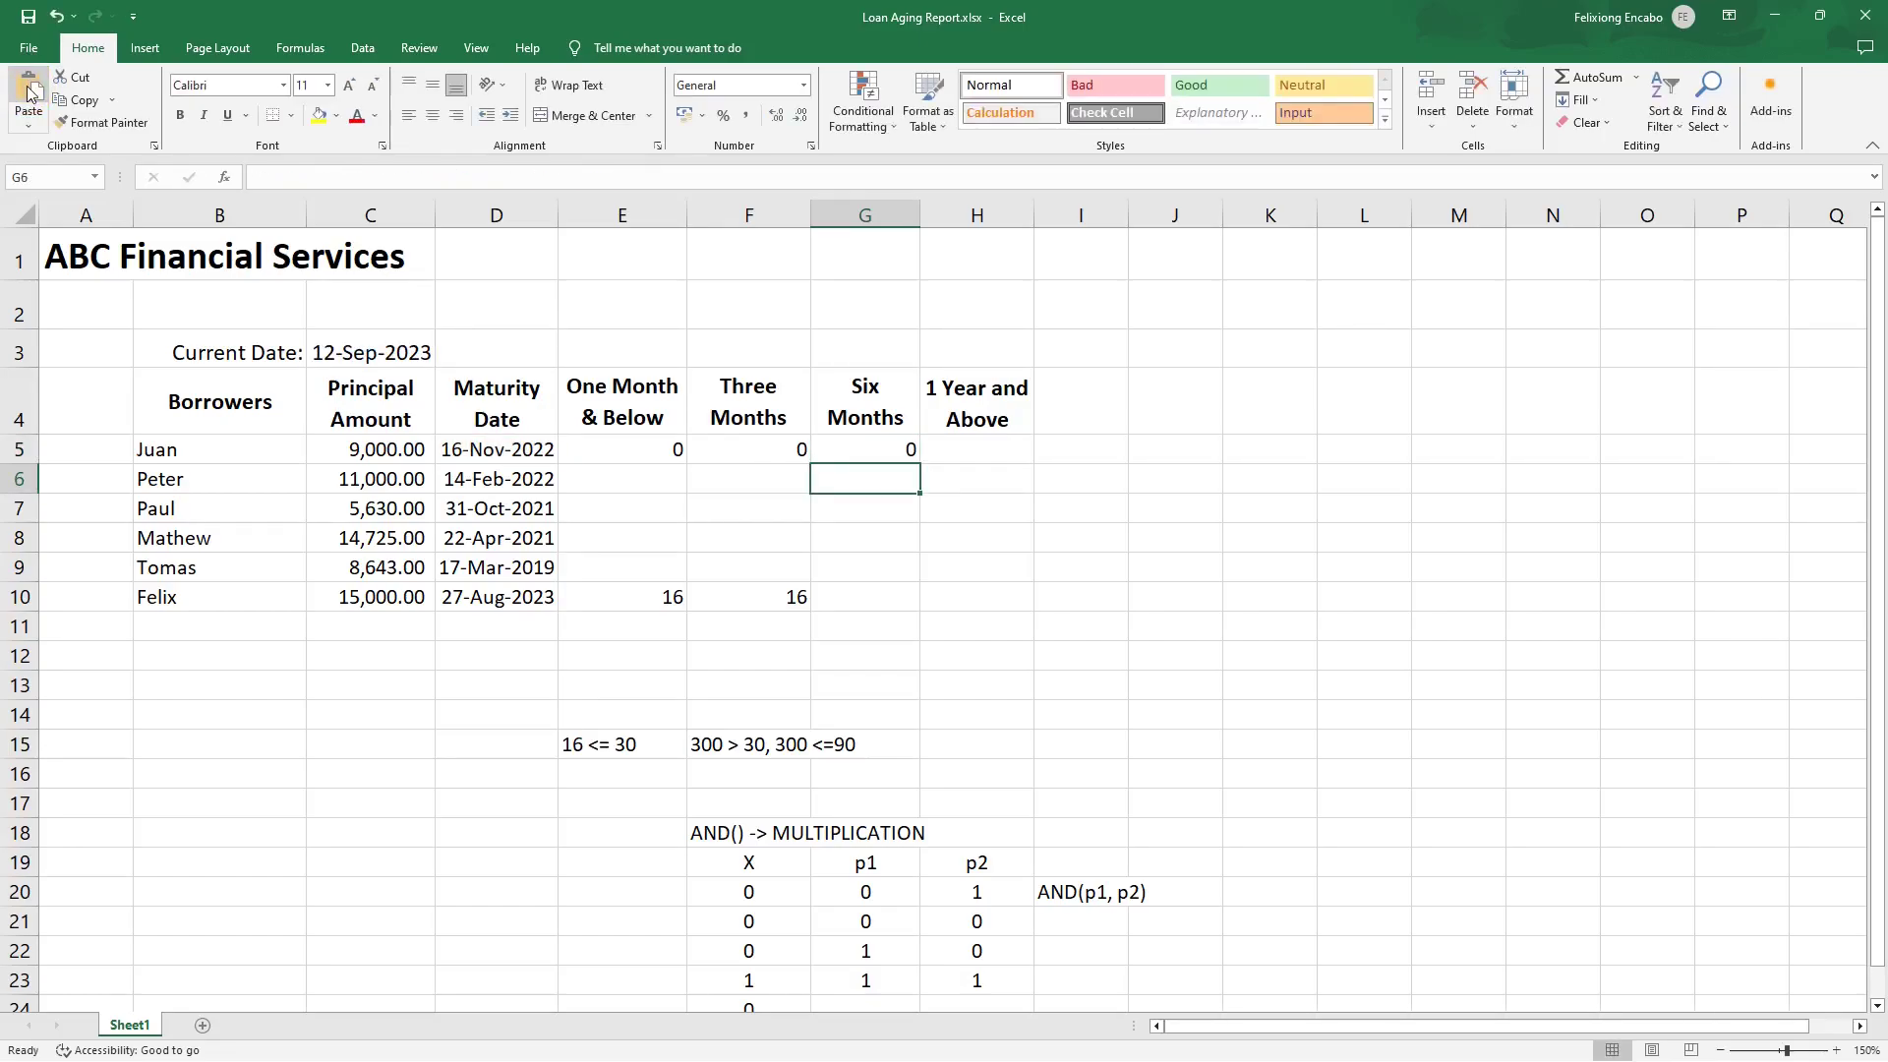
# Change the lower limit in the G5 formula so its first AND condition reads DAYS(C3,D5) > 90.
pyautogui.click(837, 449)
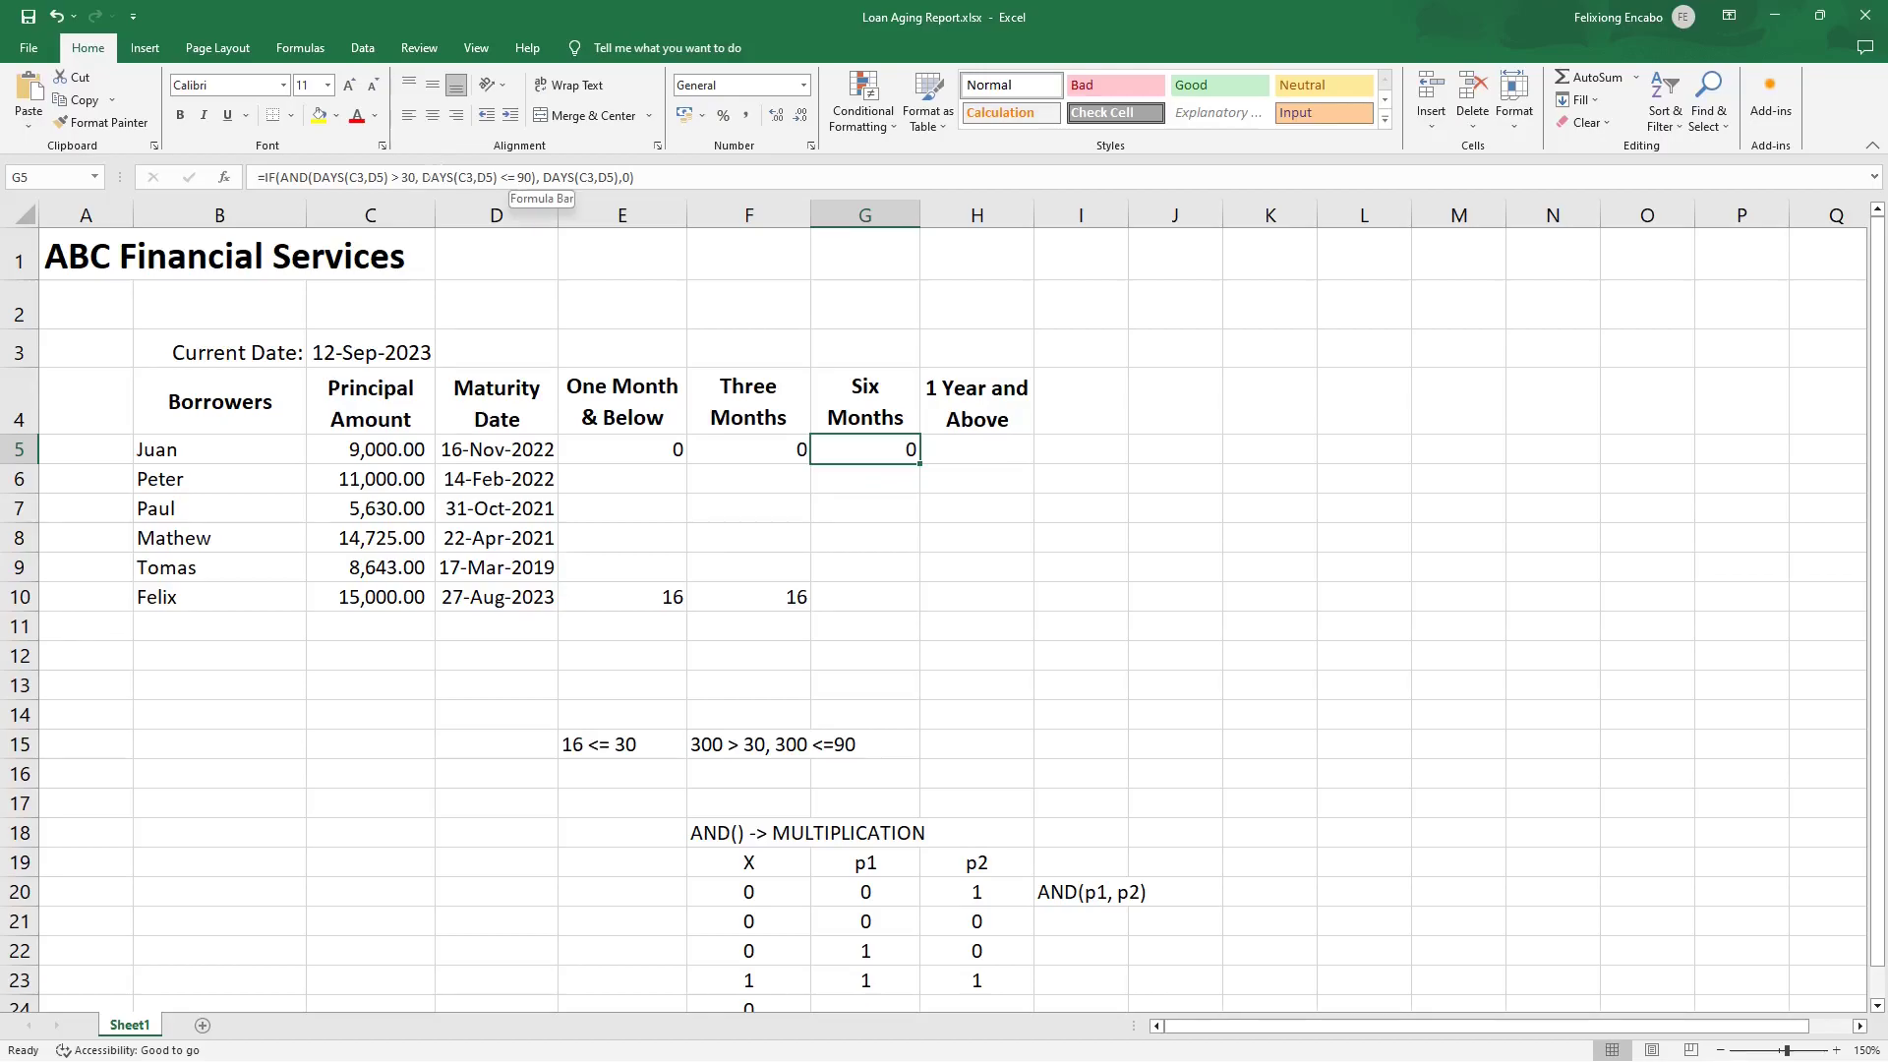
pyautogui.click(404, 178)
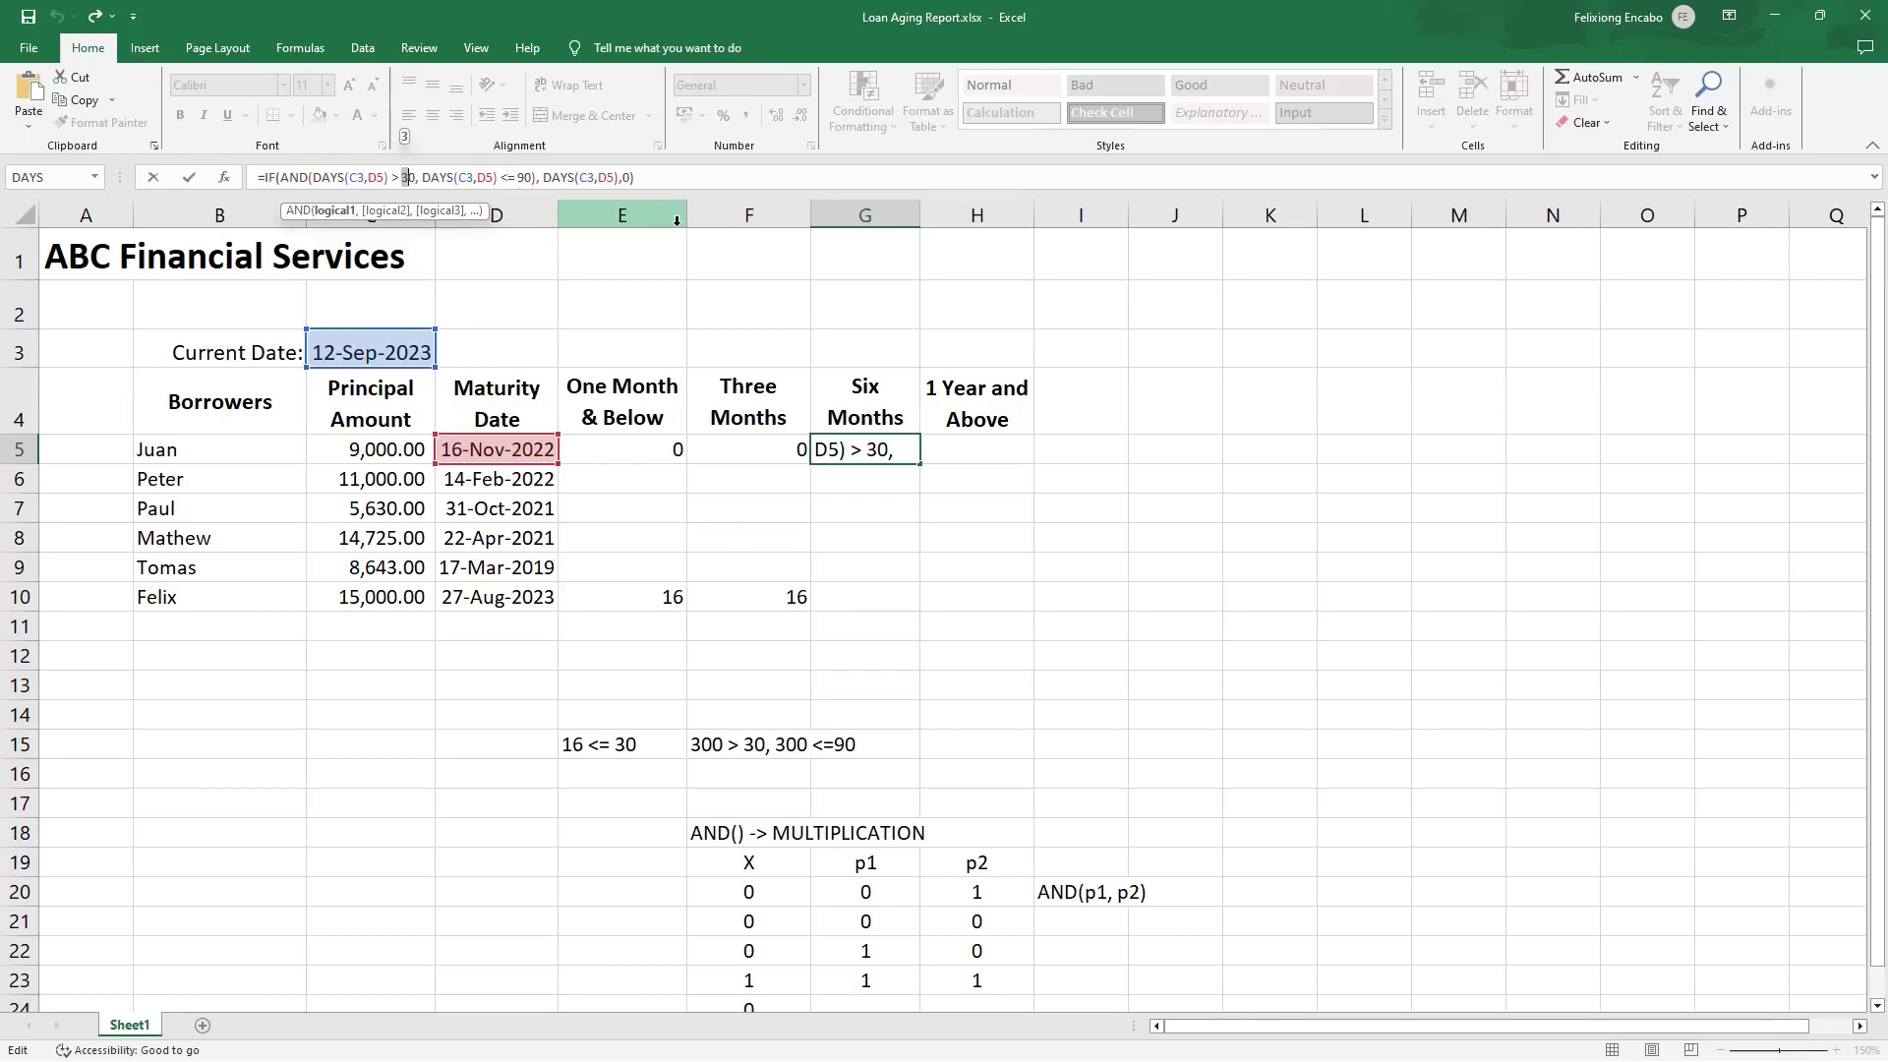
pyautogui.write('9')
pyautogui.press('Return')
# Change the upper limit in the G5 formula so its second AND condition reads DAYS(C3,D5) <= 180.
pyautogui.click(856, 453)
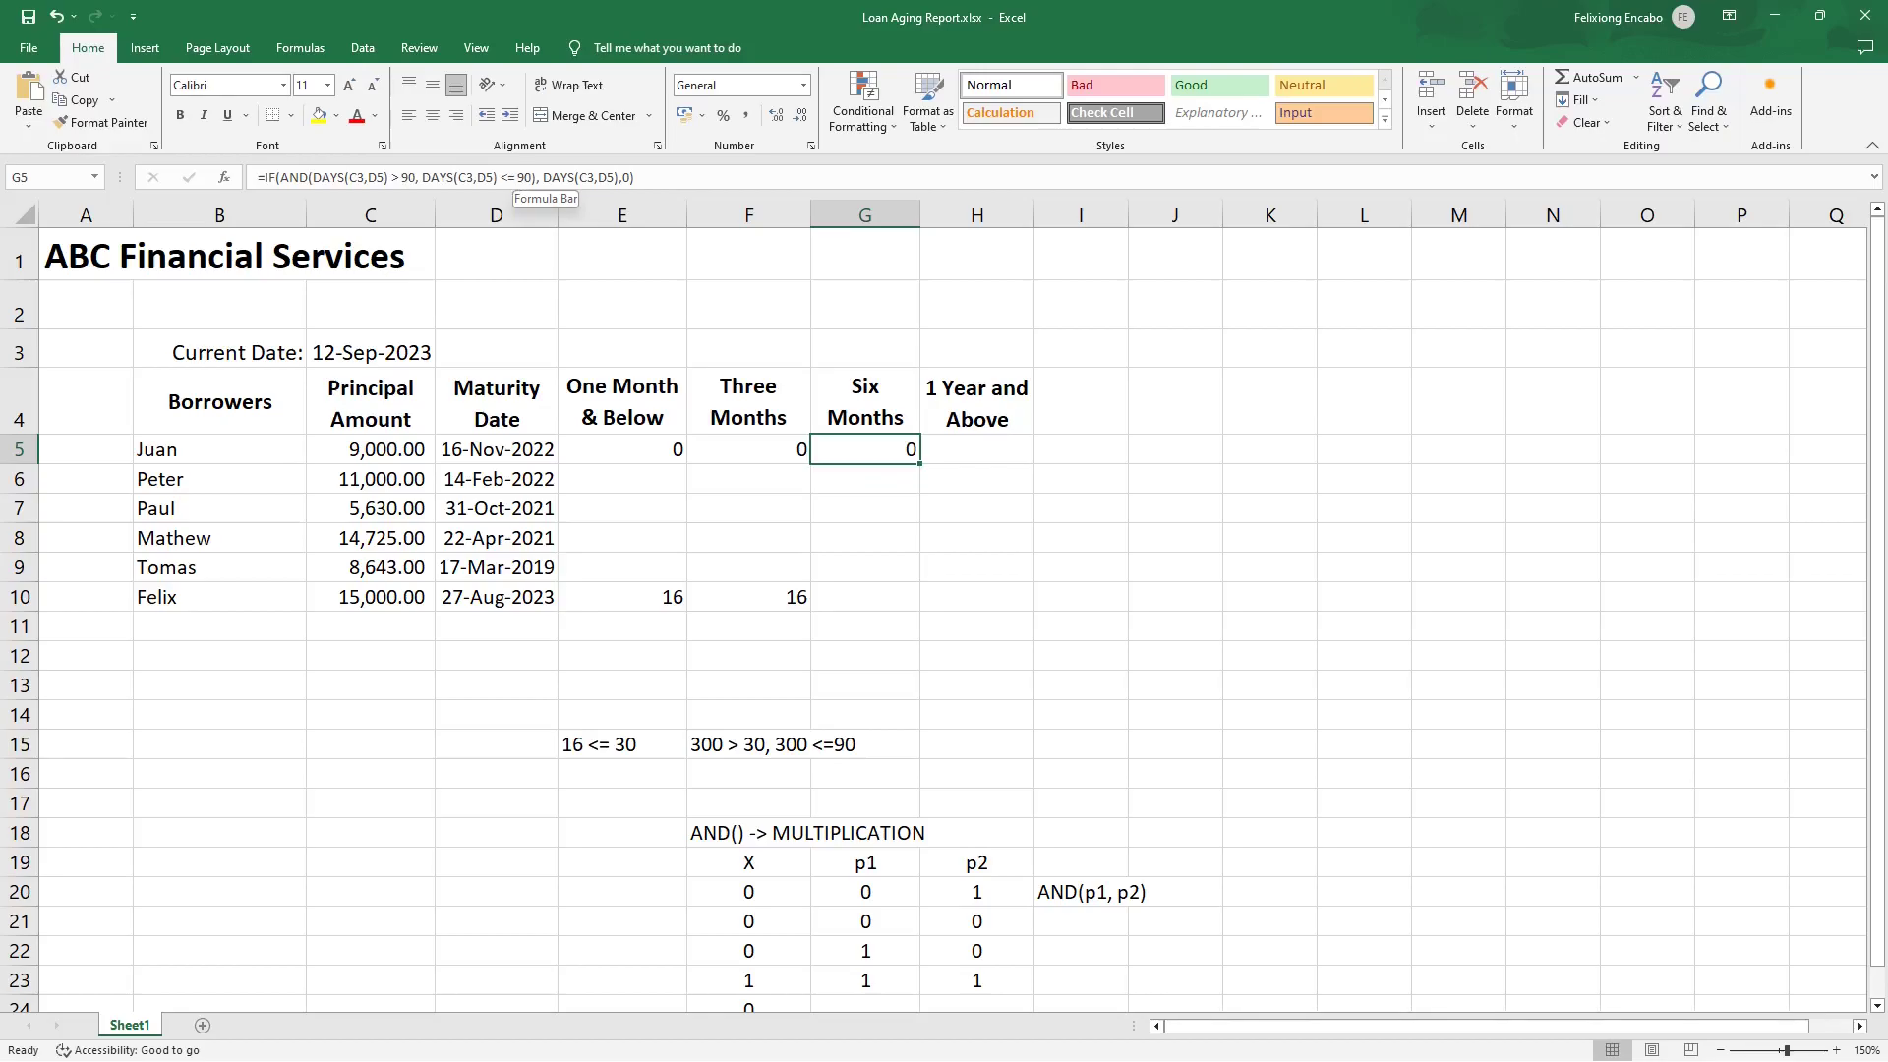
pyautogui.click(522, 177)
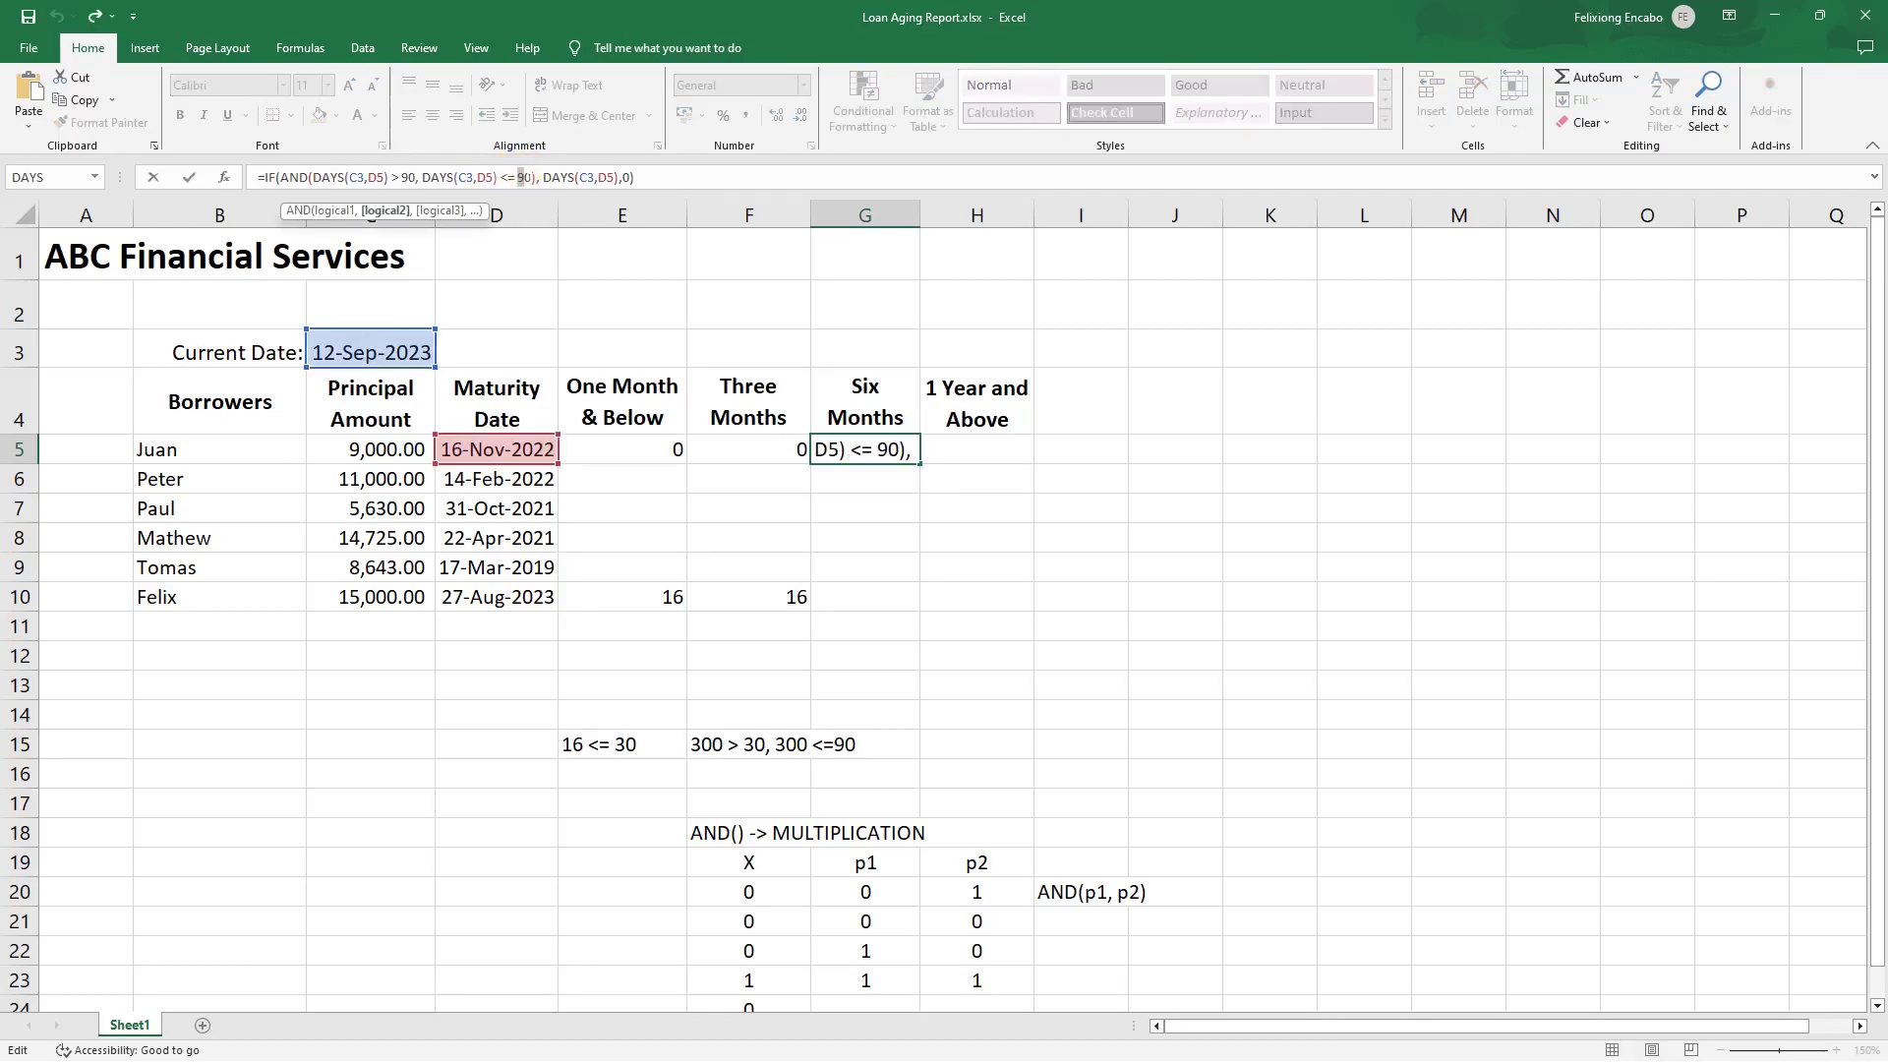
pyautogui.press('BackSpace')
pyautogui.write('18')
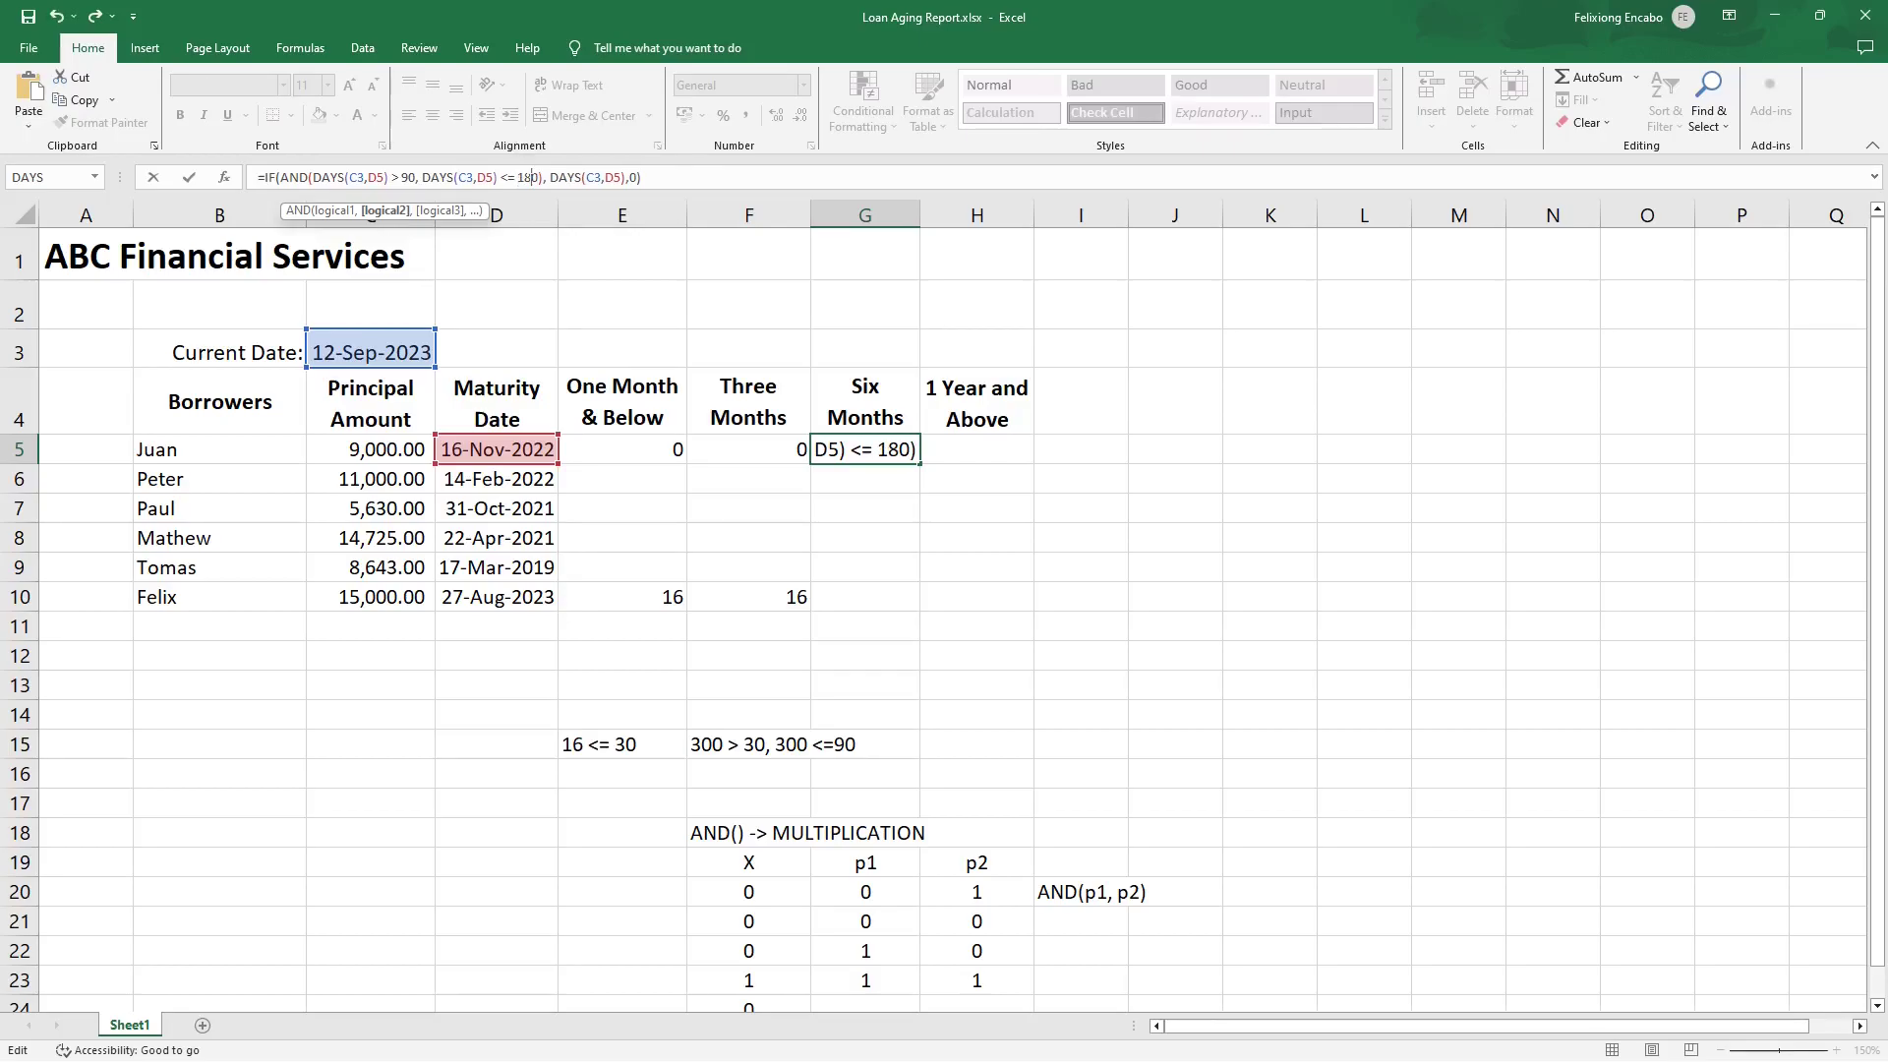
pyautogui.press('Return')
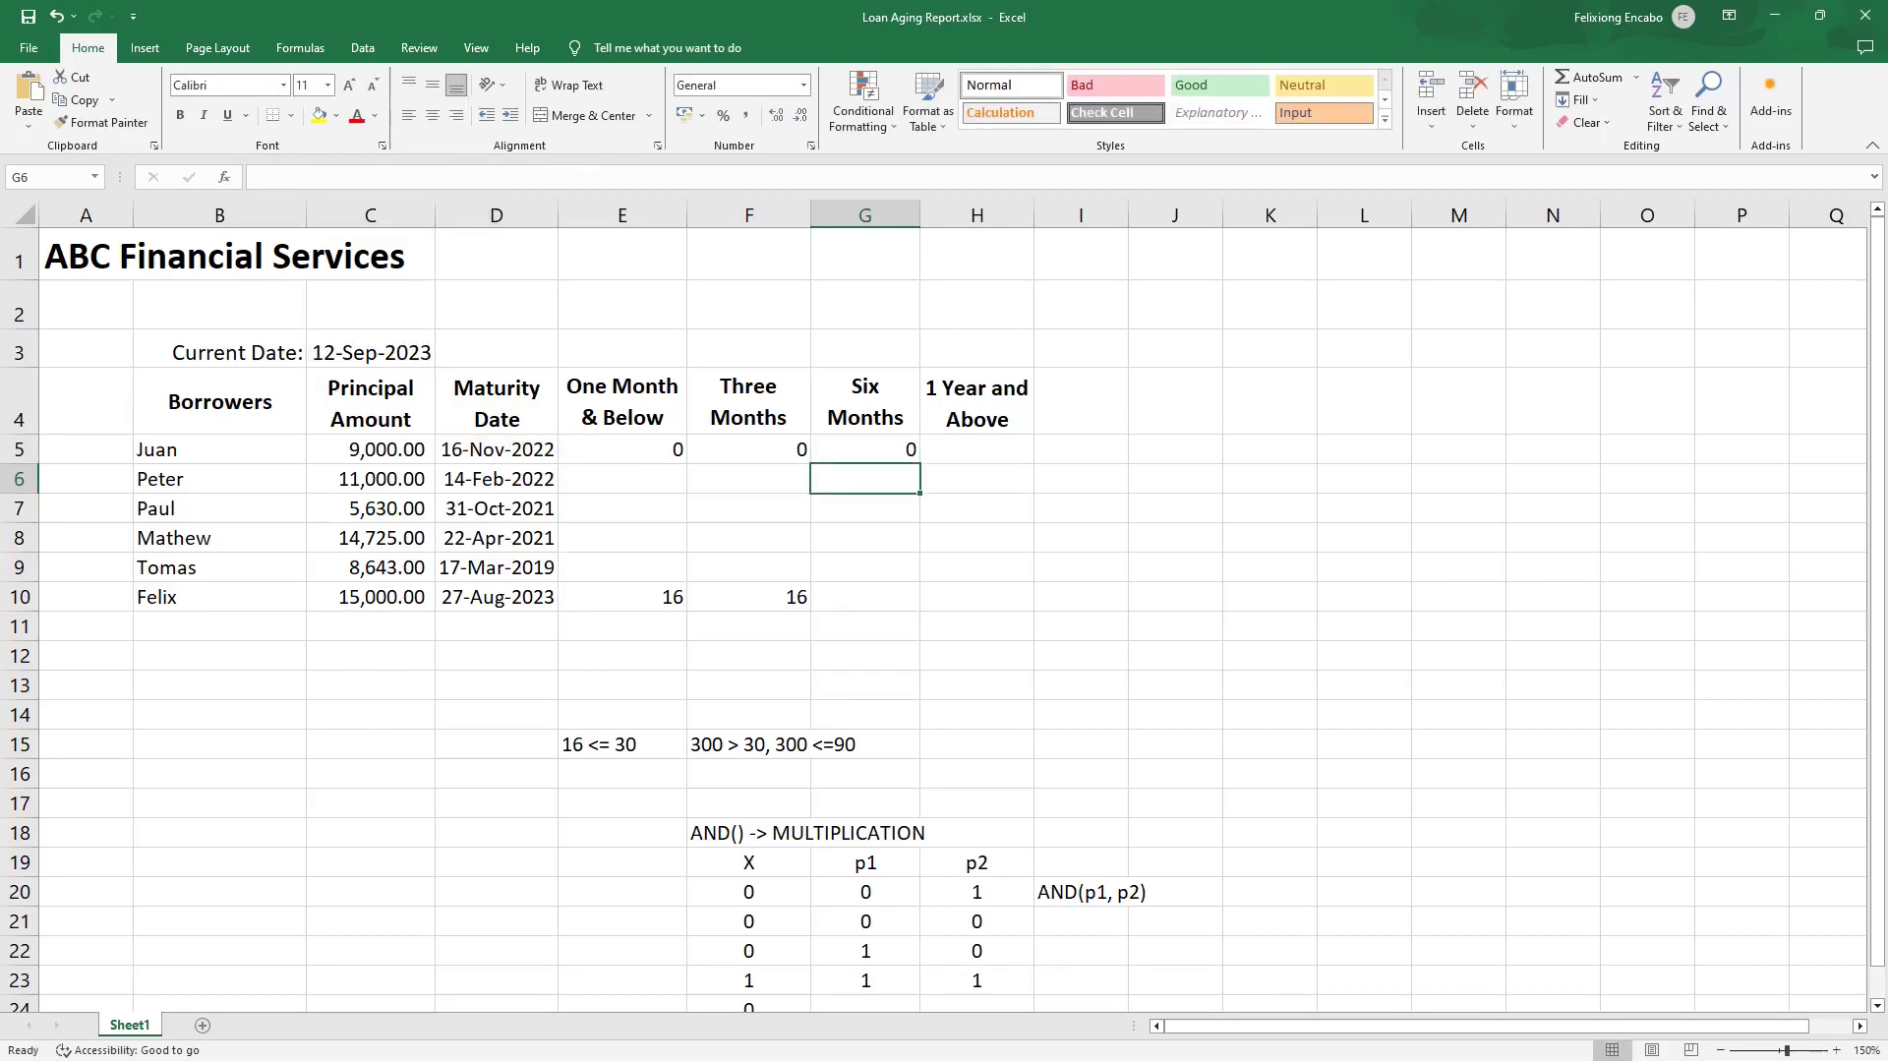
pyautogui.click(875, 448)
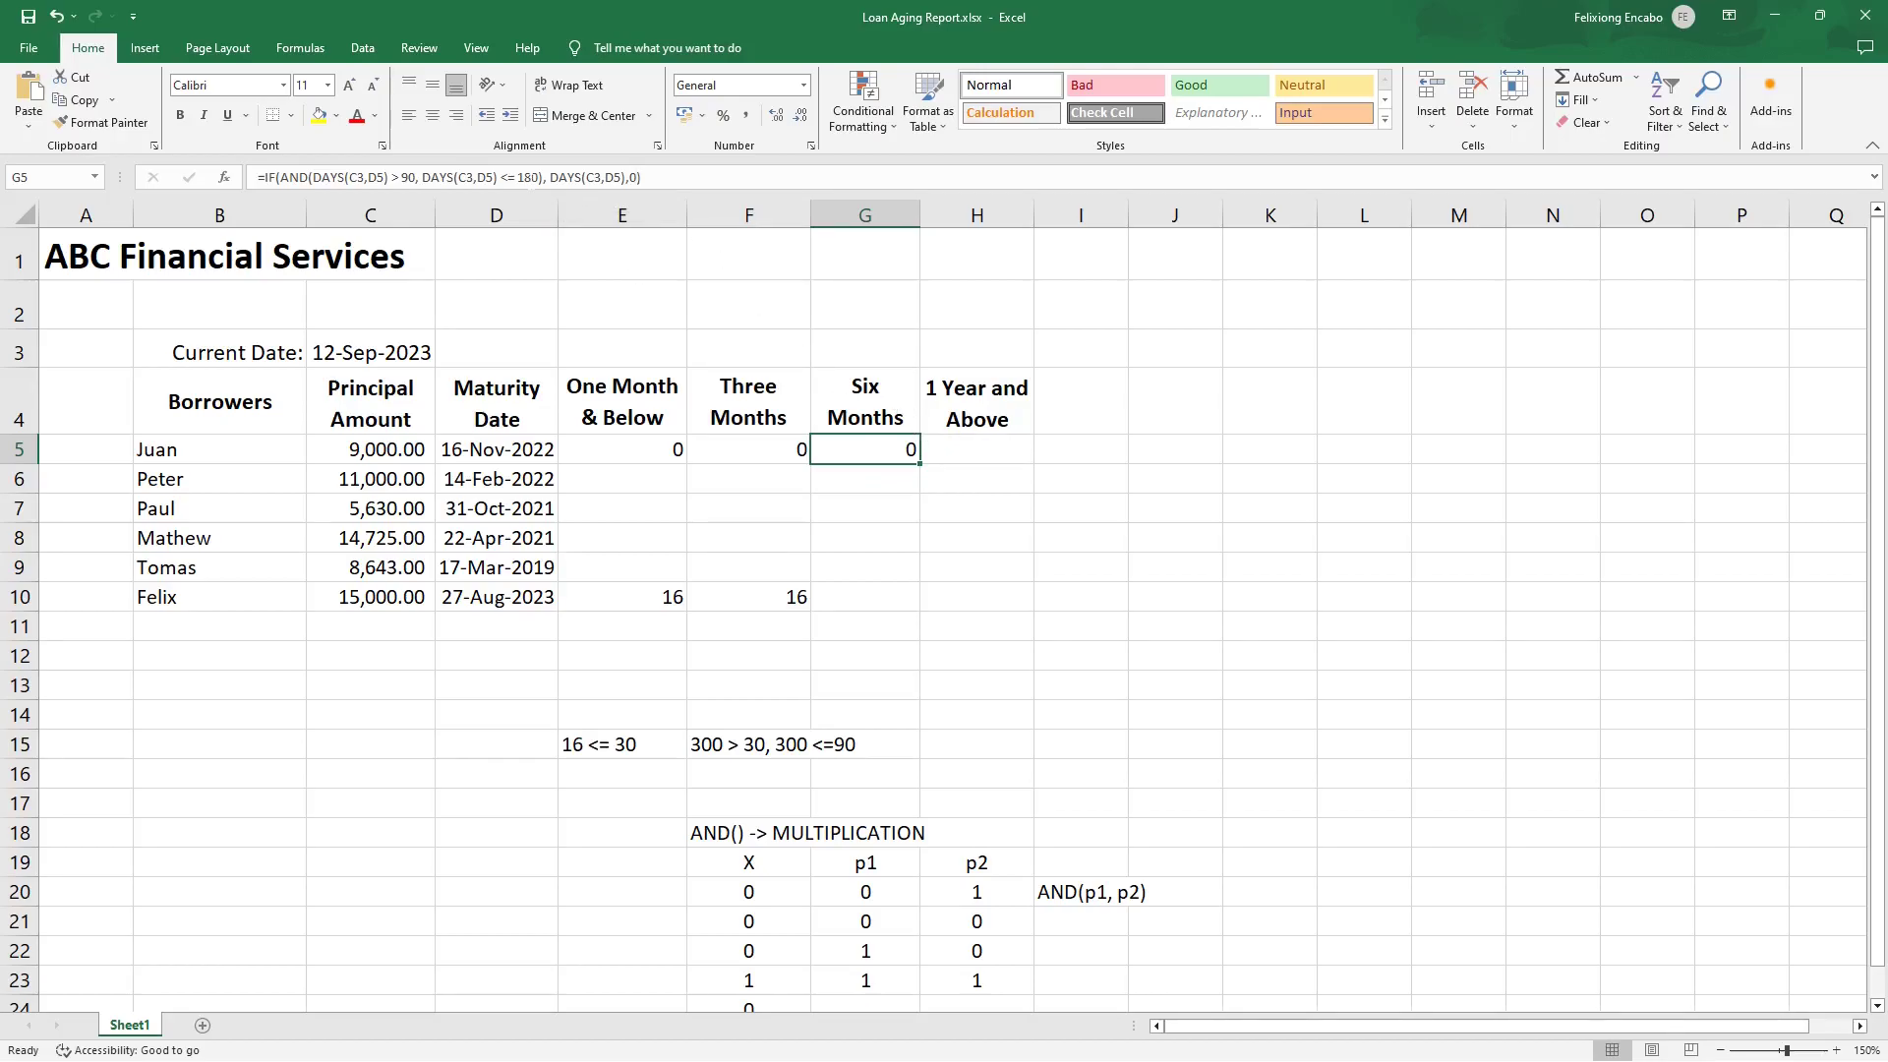
# Copy the One Month & Below formula text from E5 into H5 under 1 Year and Above, keeping the same cell references.
pyautogui.click(973, 454)
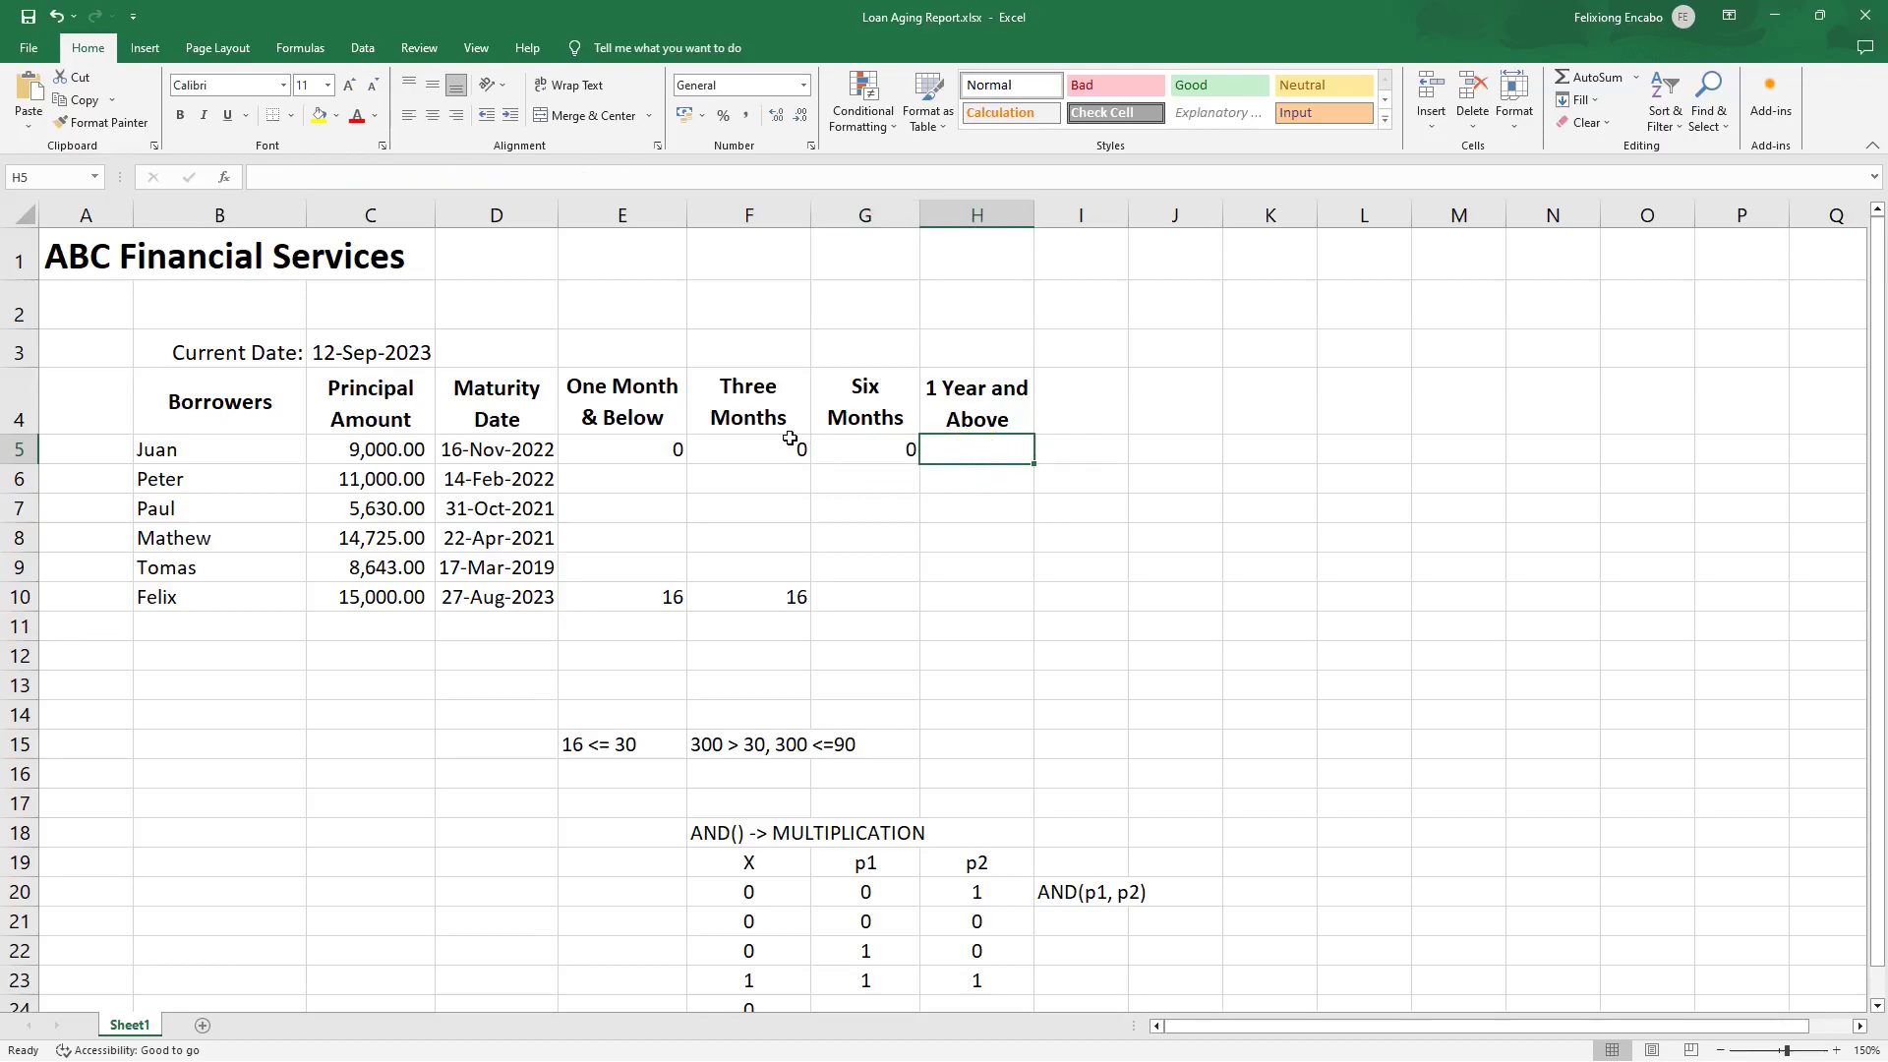
pyautogui.click(629, 450)
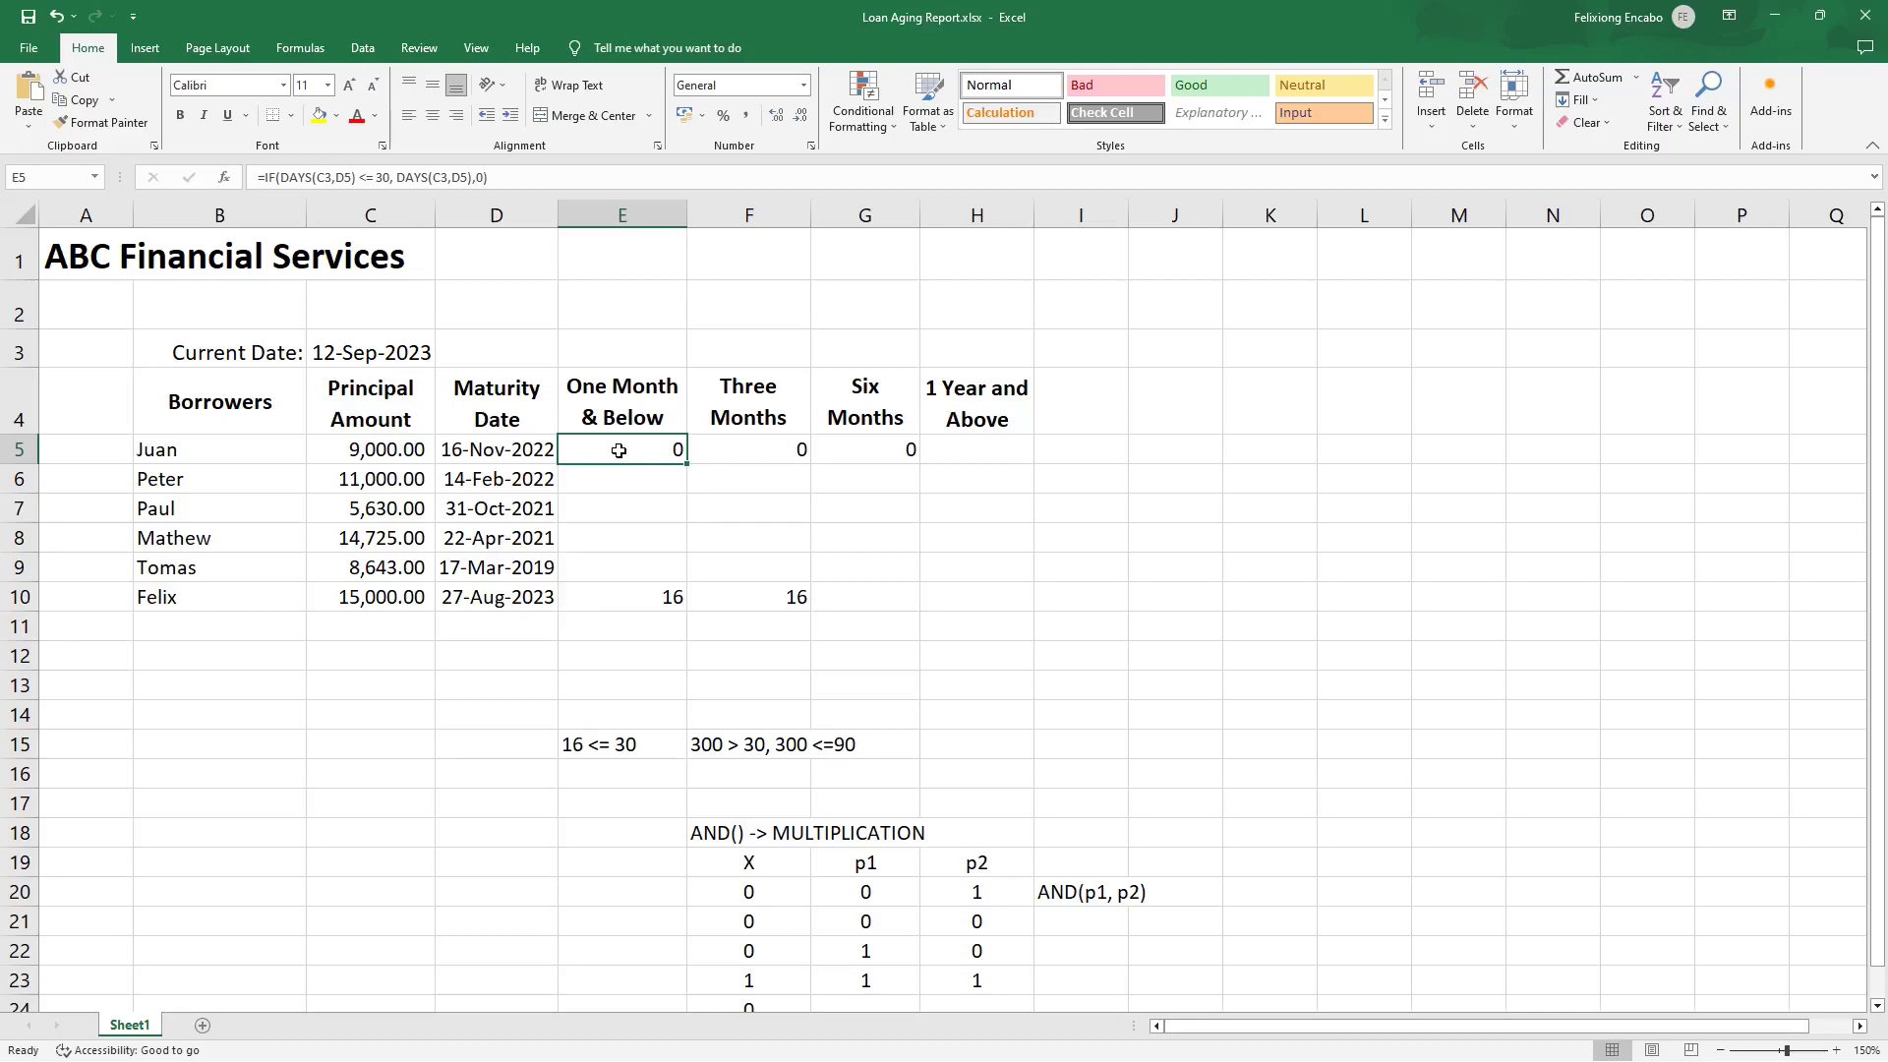
pyautogui.moveTo(493, 175); pyautogui.dragTo(245, 171)
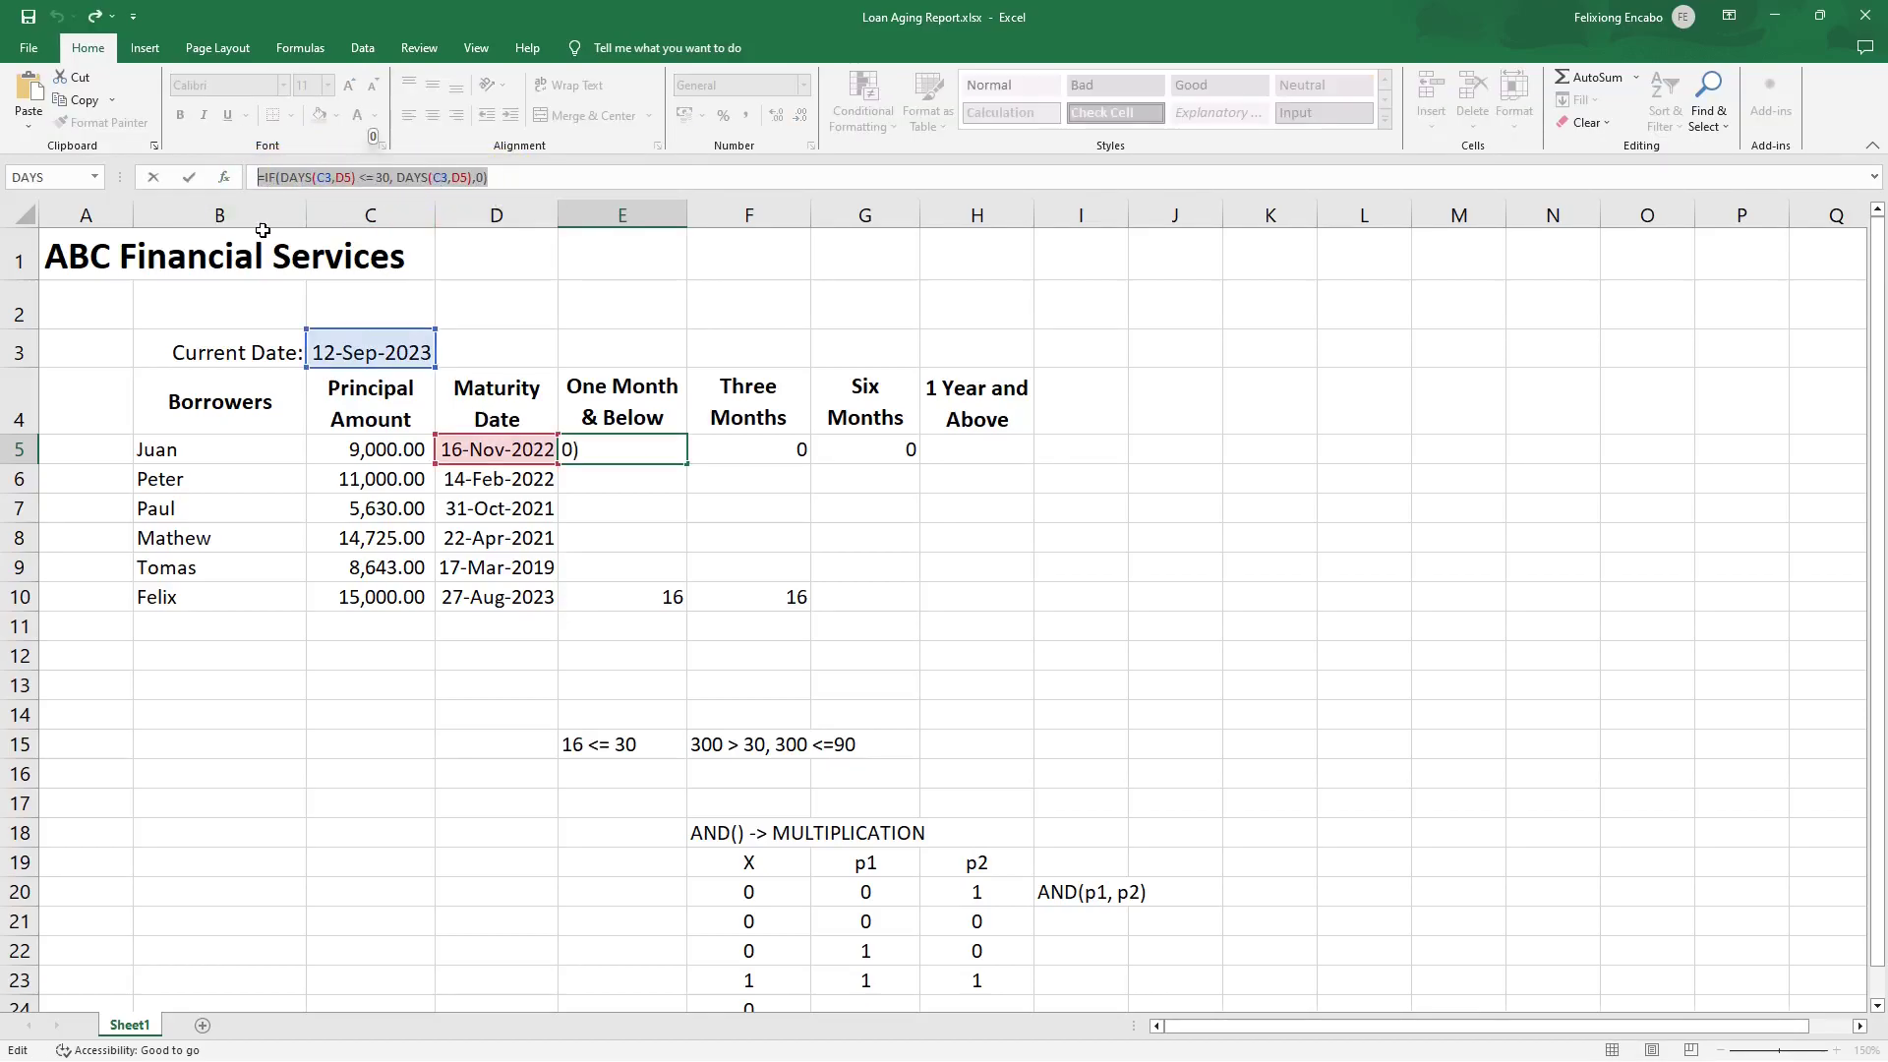
pyautogui.click(76, 103)
pyautogui.click(179, 180)
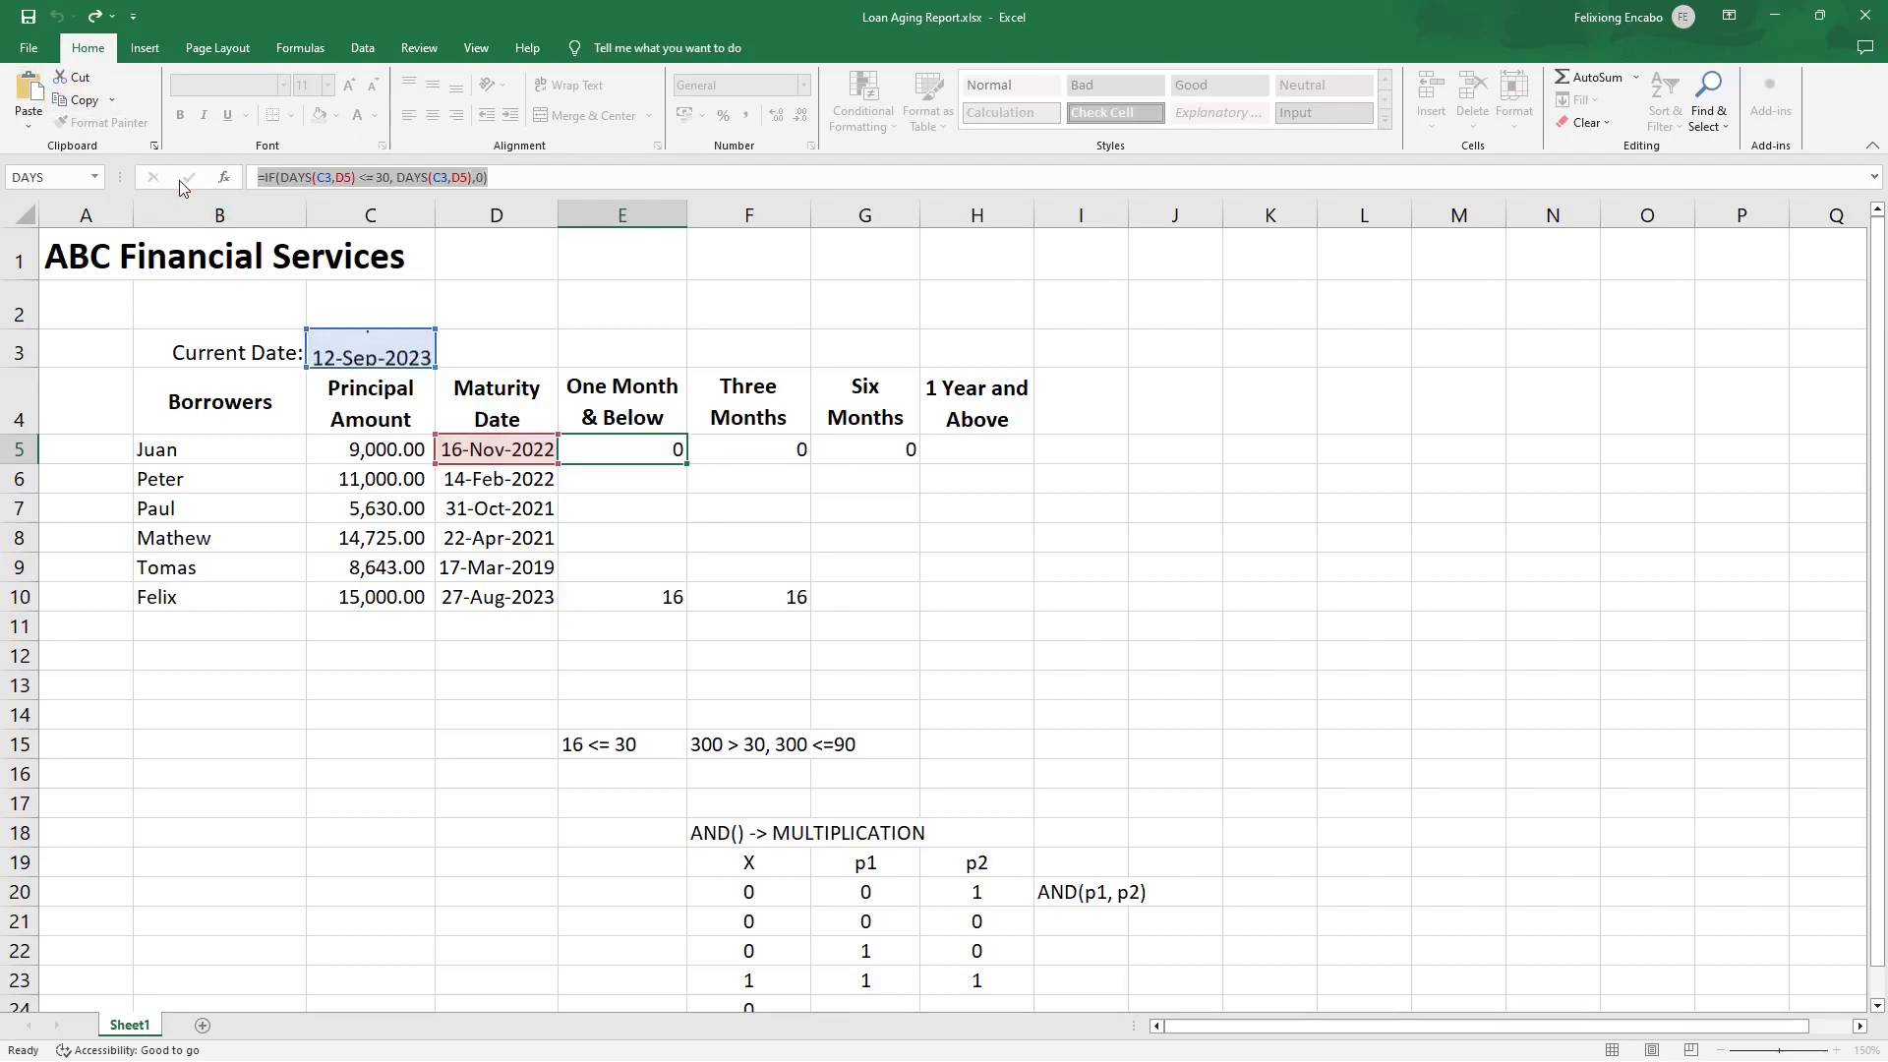
pyautogui.click(946, 451)
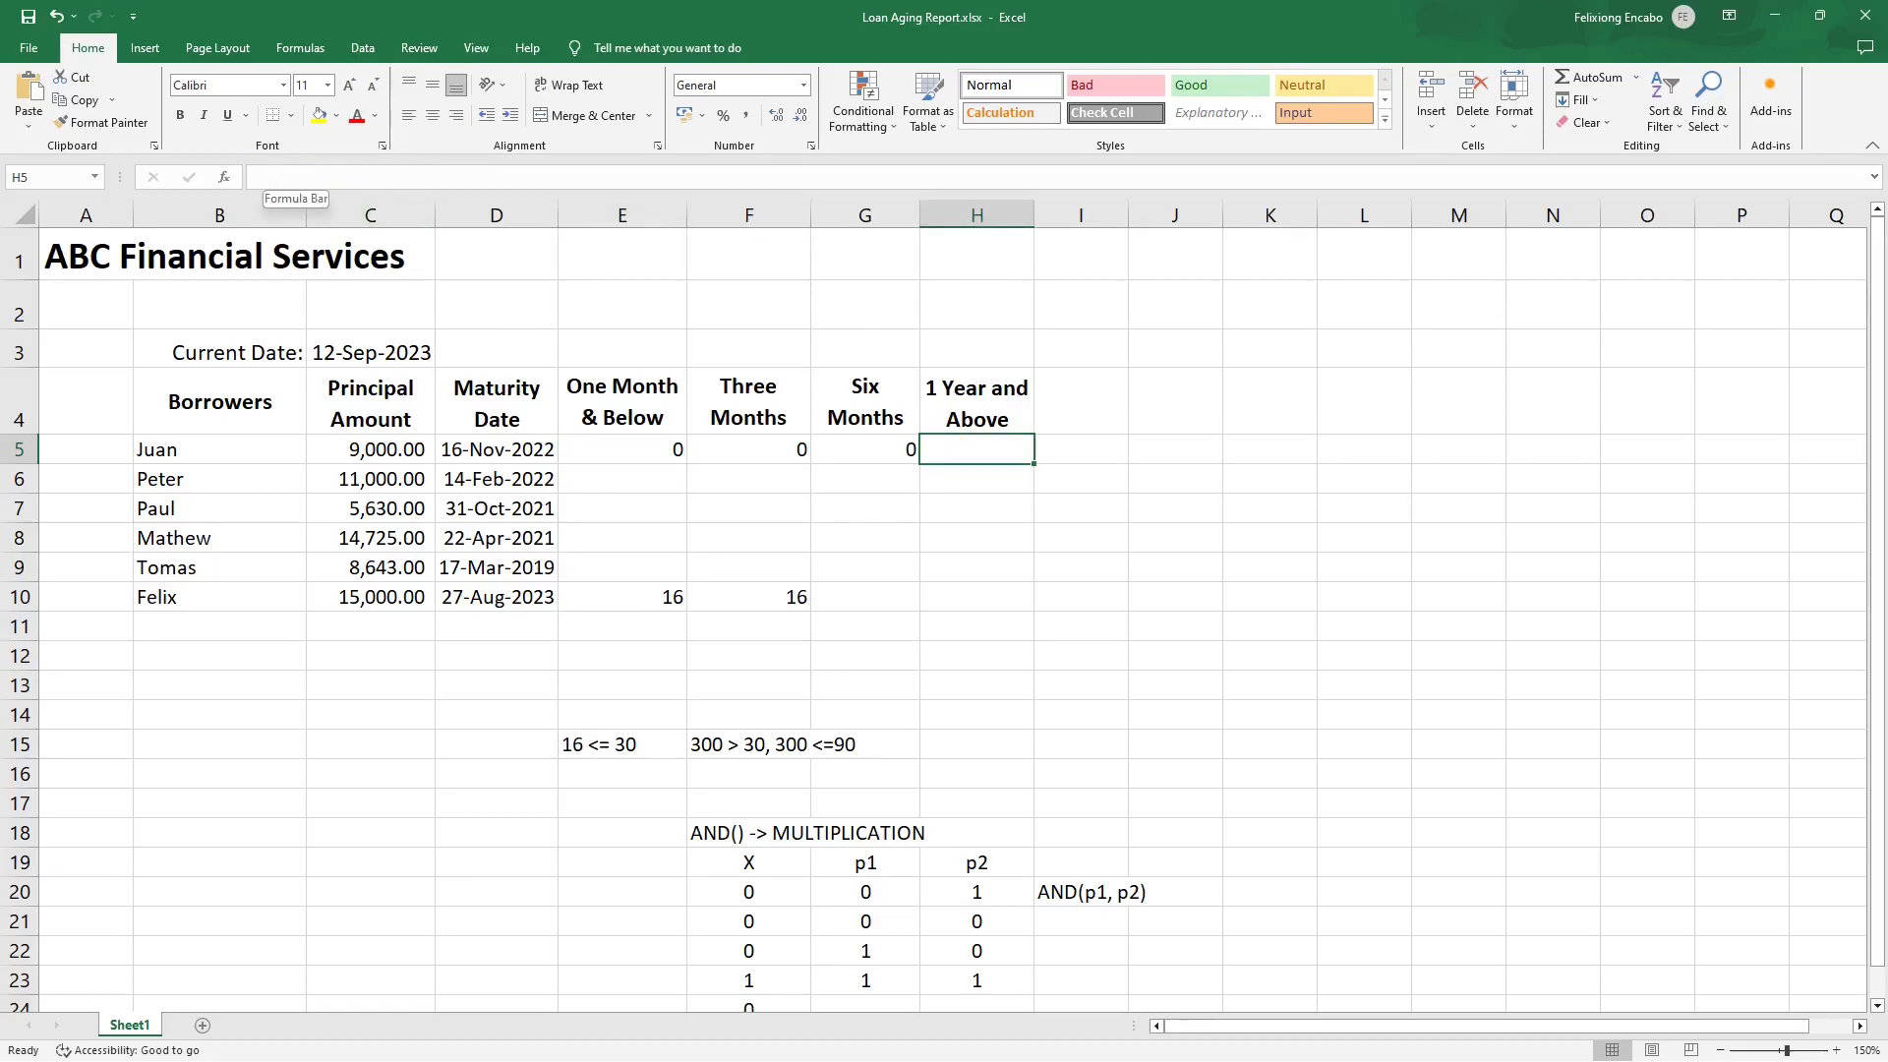
pyautogui.press('F2')
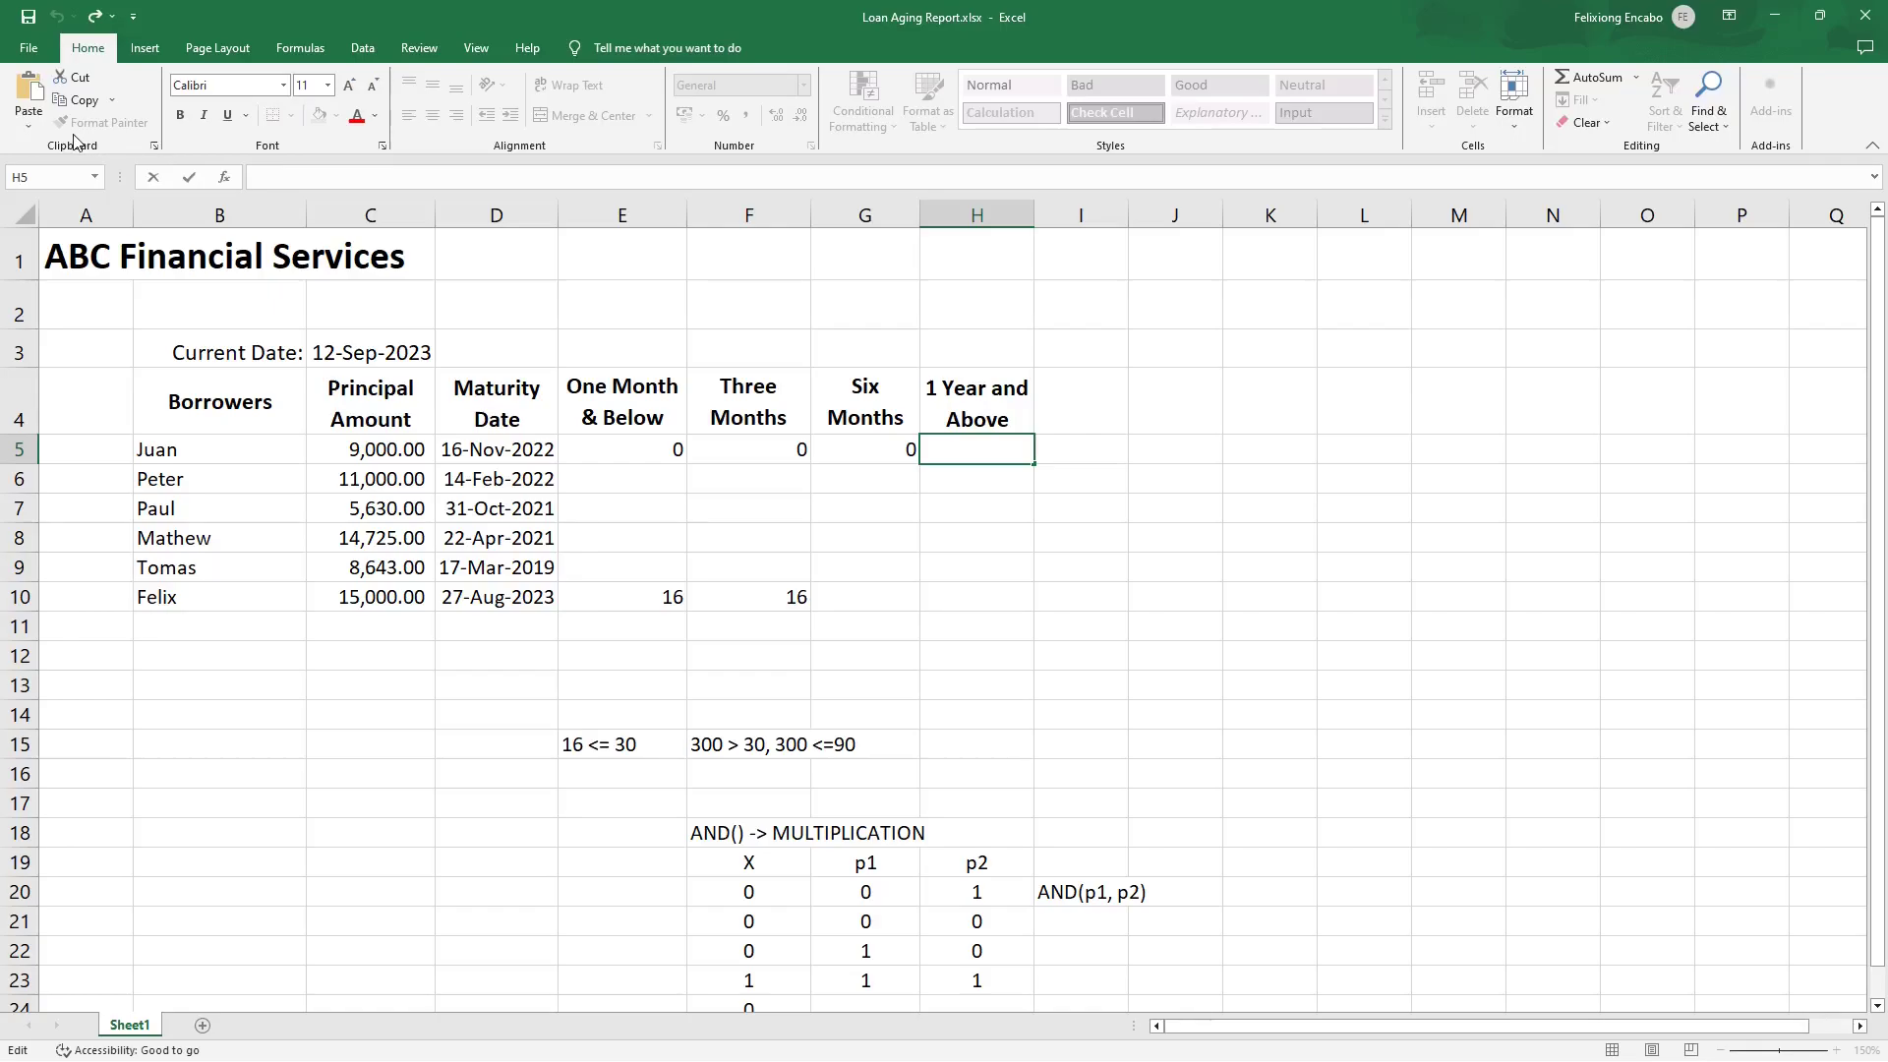
pyautogui.click(29, 93)
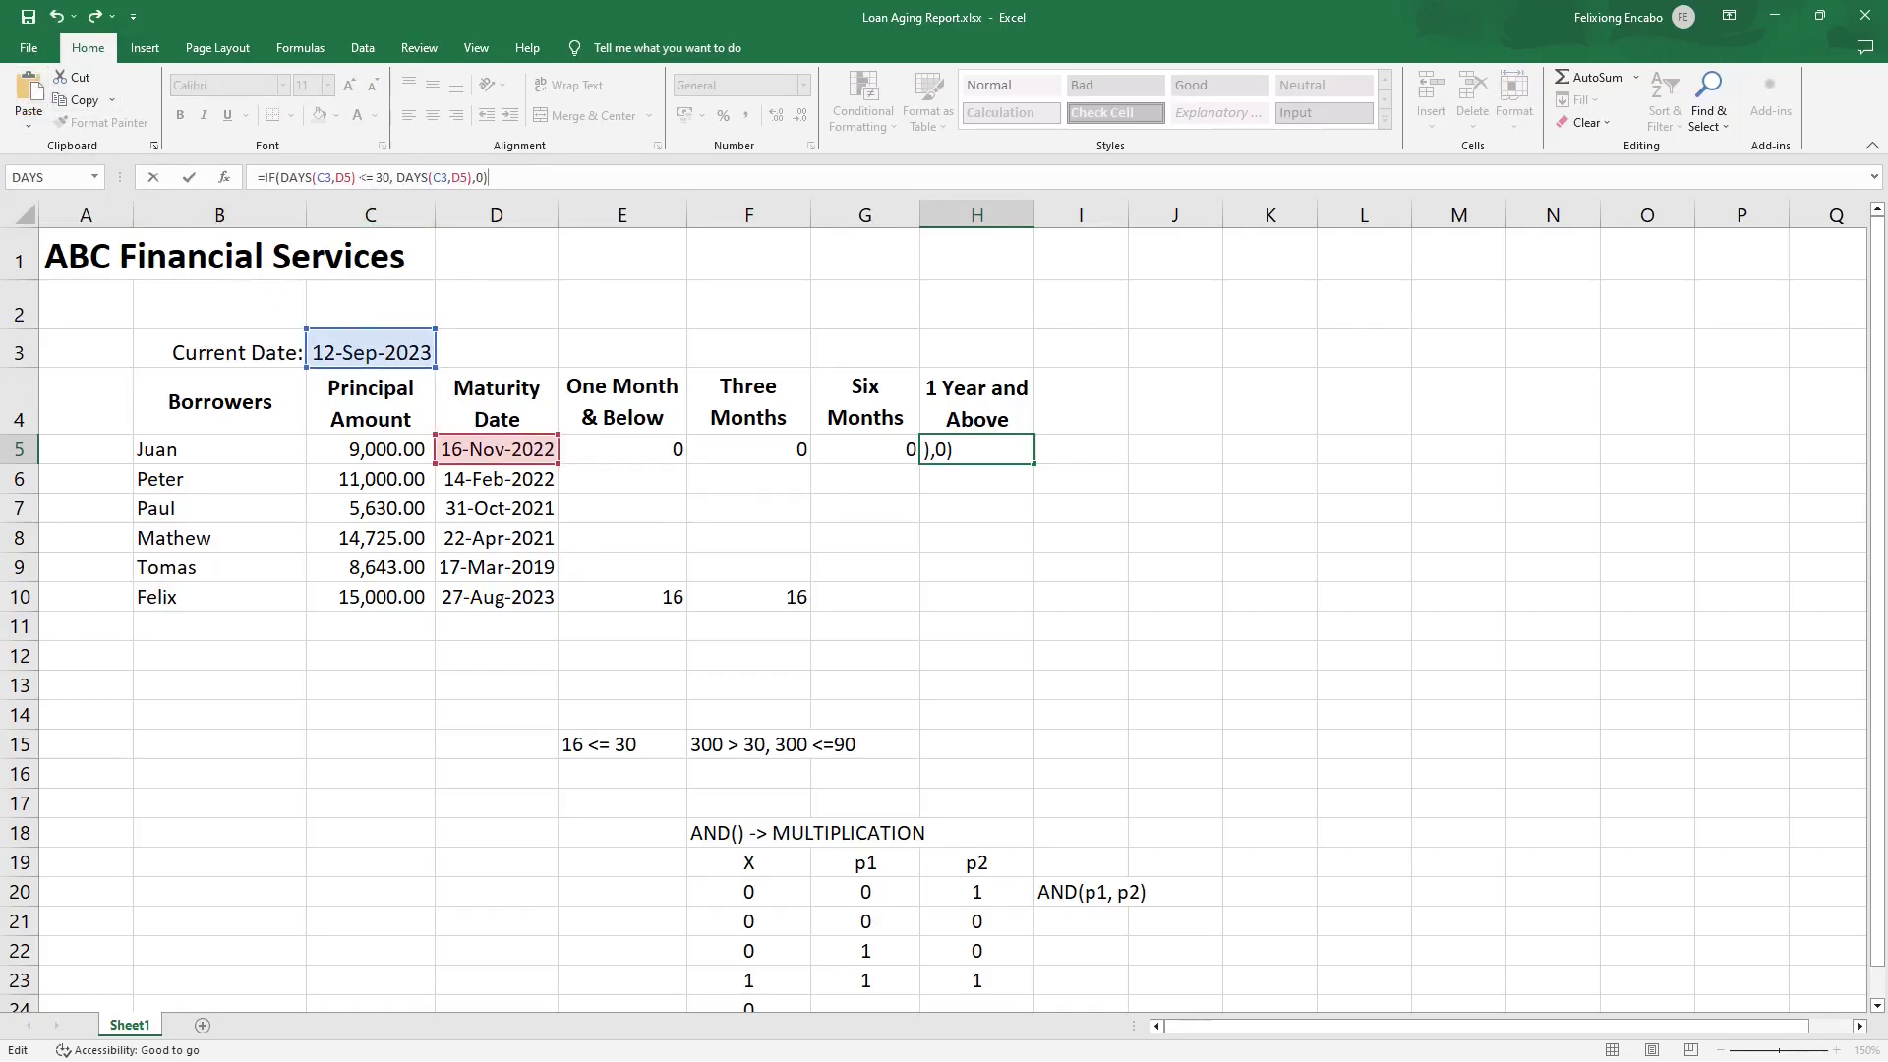
# Change the condition in H5 to DAYS(C3,D5) > 180, so the formula reads =IF(DAYS(C3,D5) > 180, DAYS(C3,D5),0).
pyautogui.click(364, 177)
pyautogui.doubleClick(366, 177)
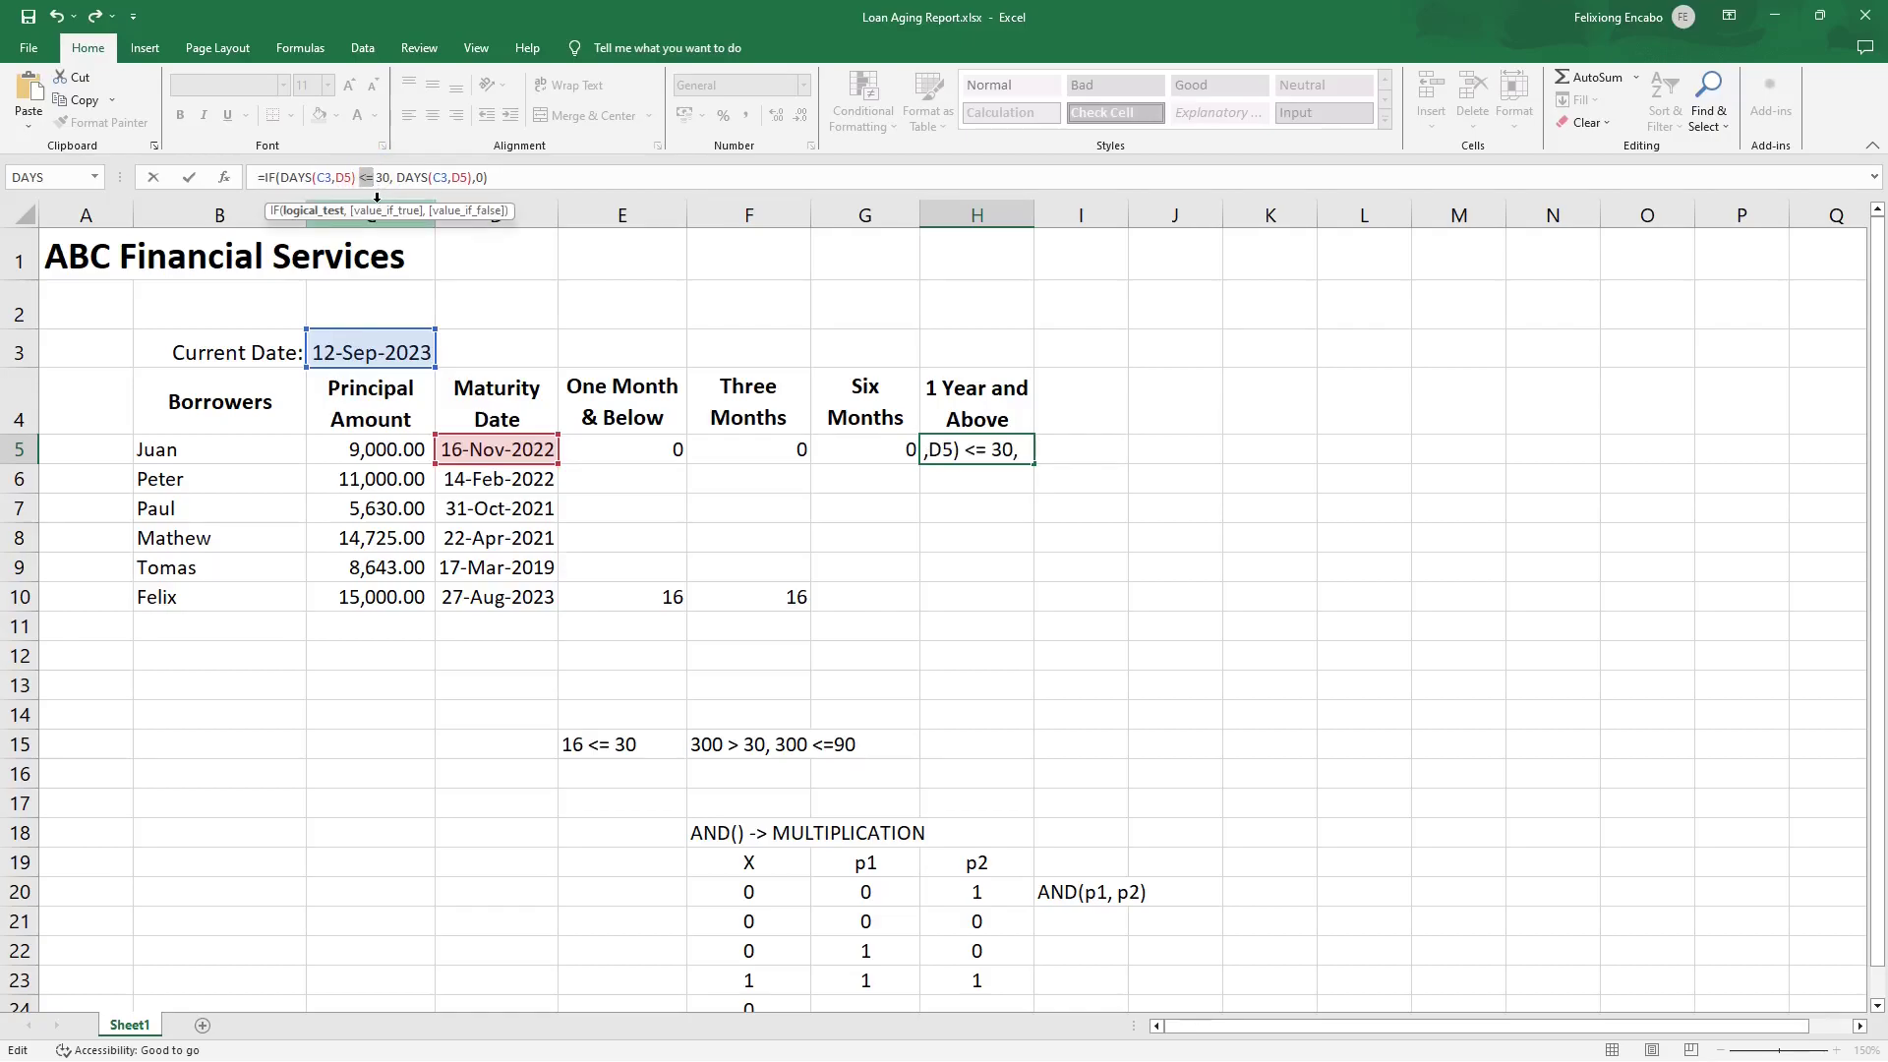
pyautogui.write('>')
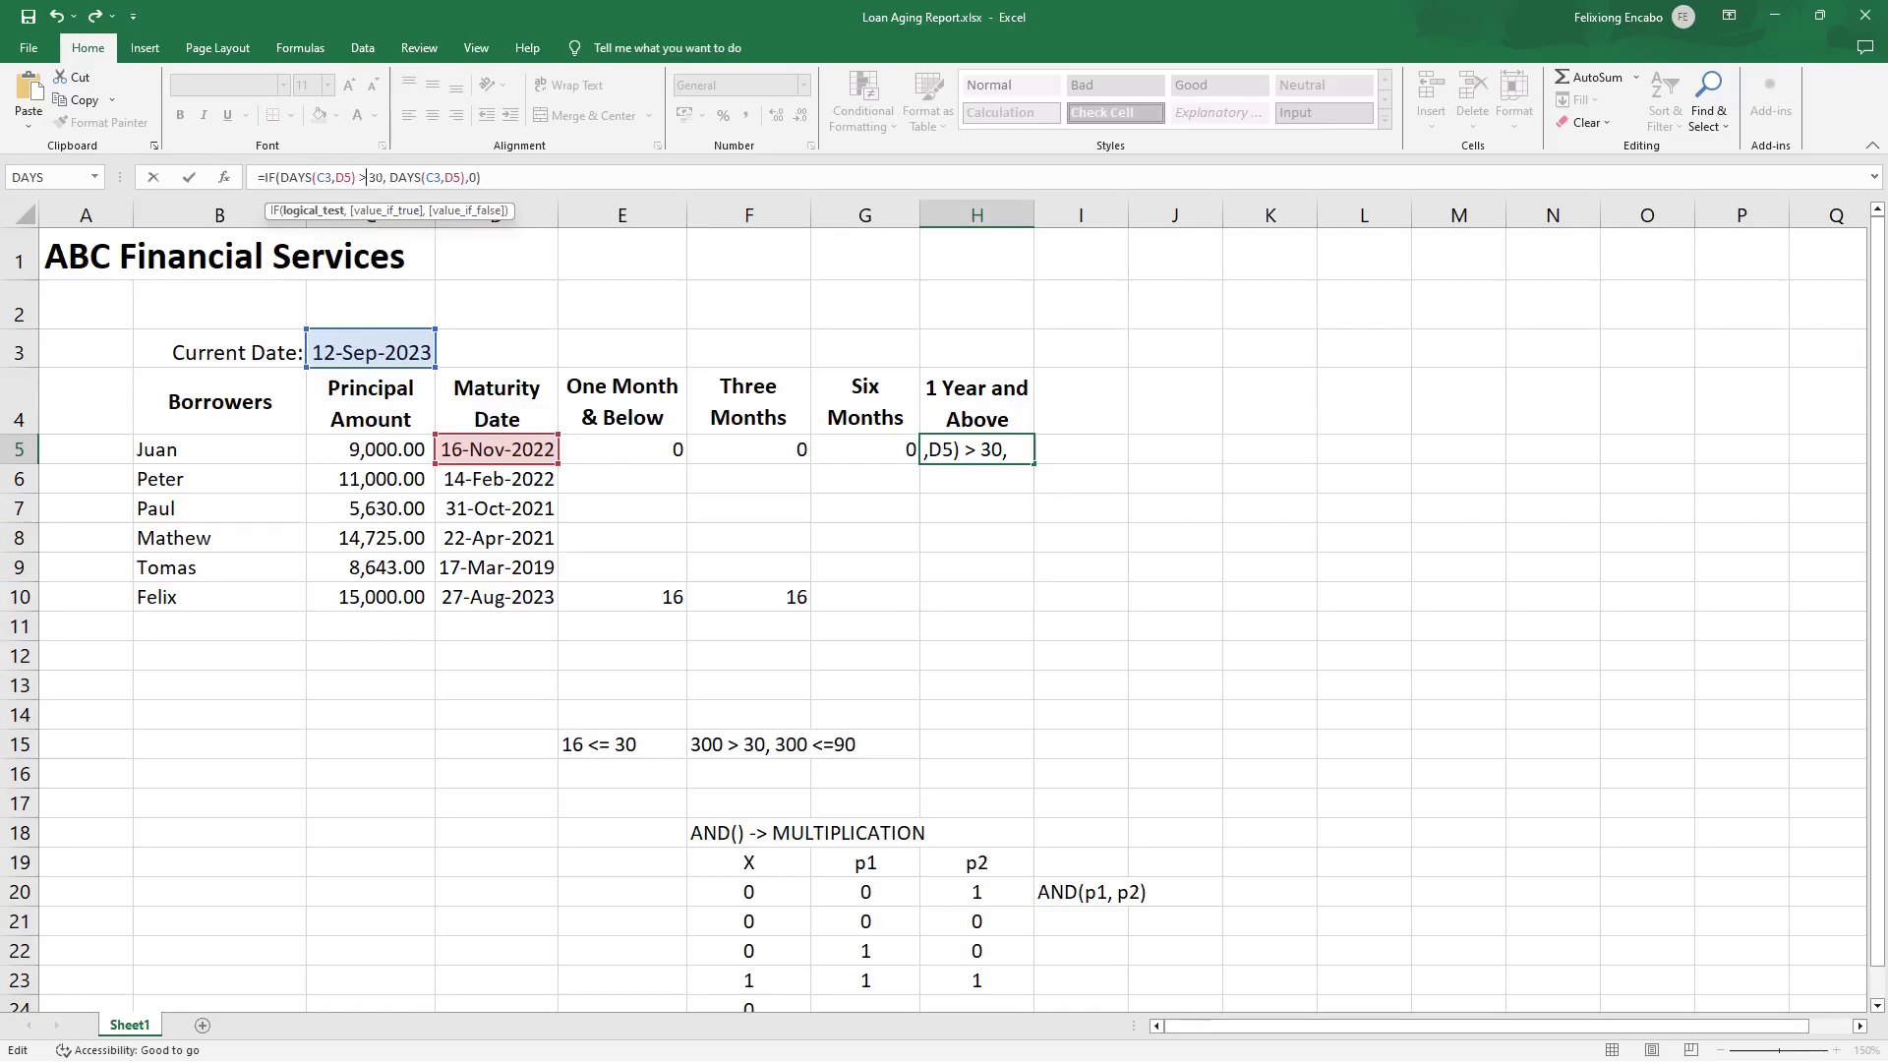
pyautogui.click(374, 177)
pyautogui.press('BackSpace')
pyautogui.write('18')
pyautogui.press('Return')
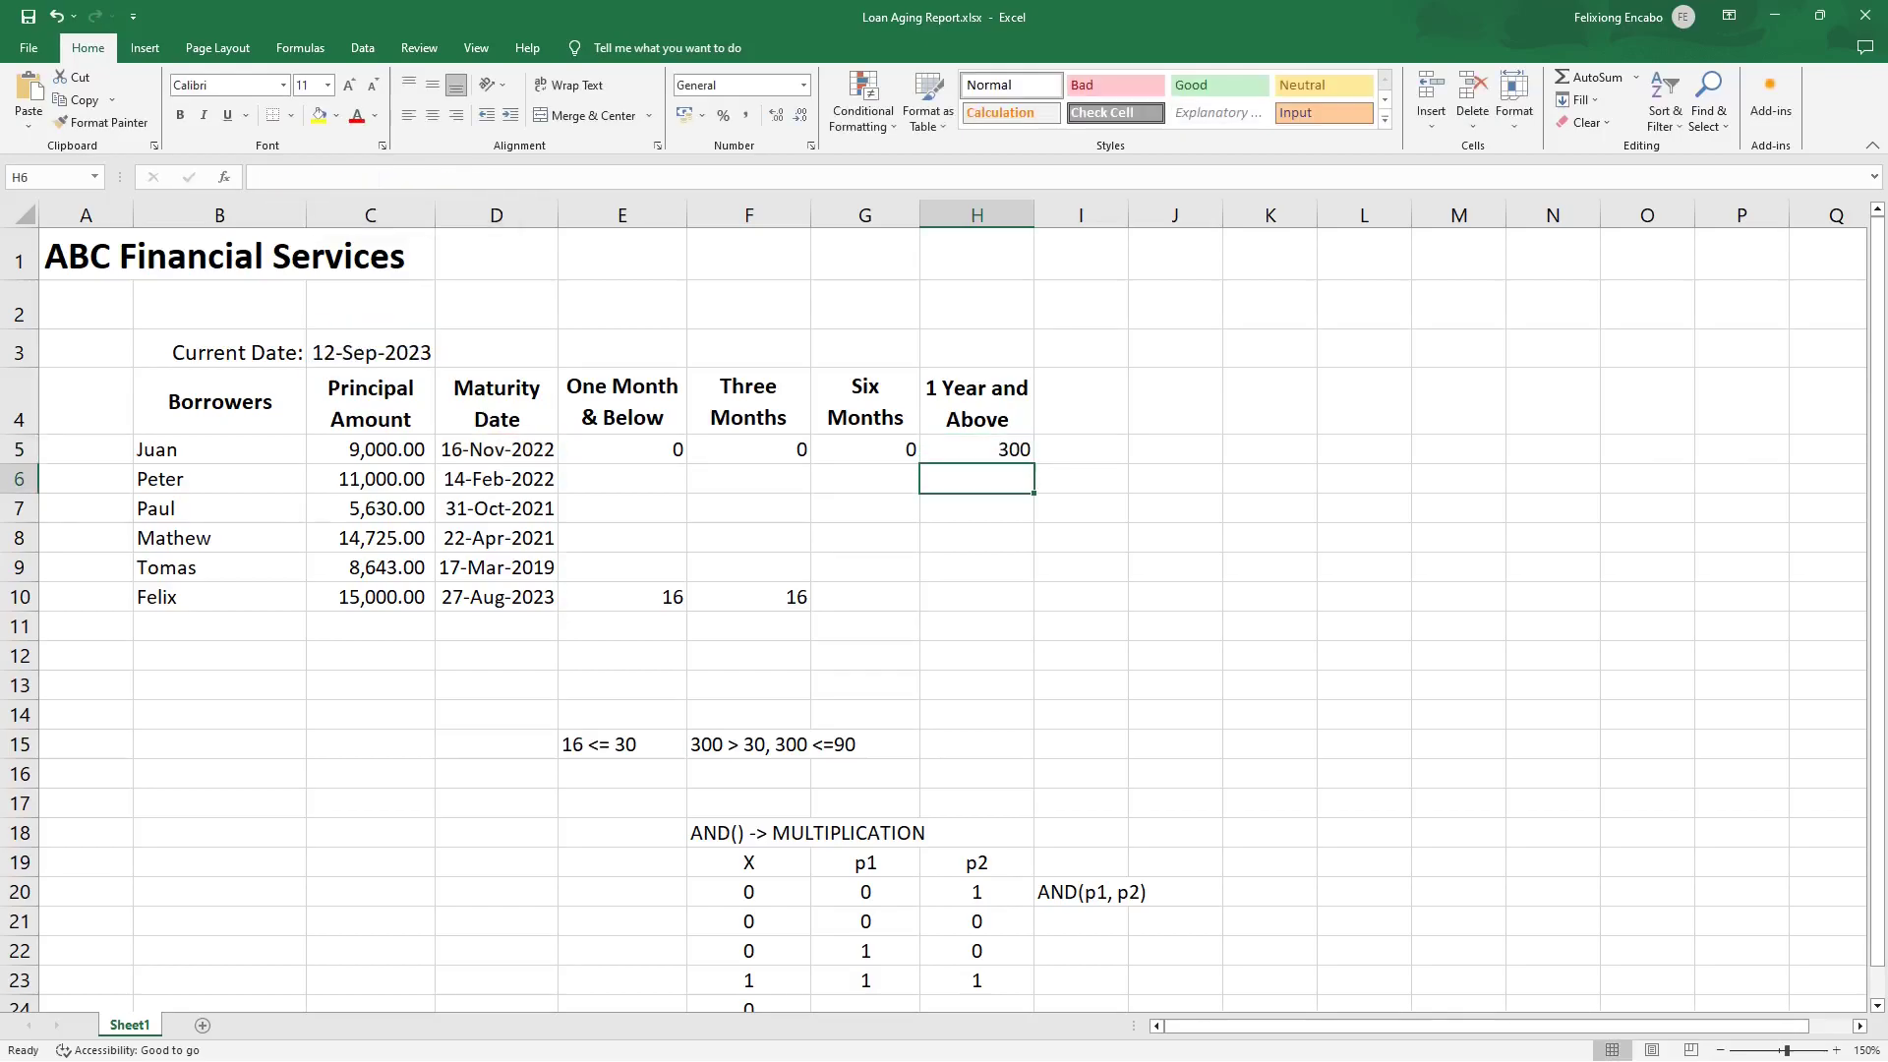
pyautogui.click(967, 449)
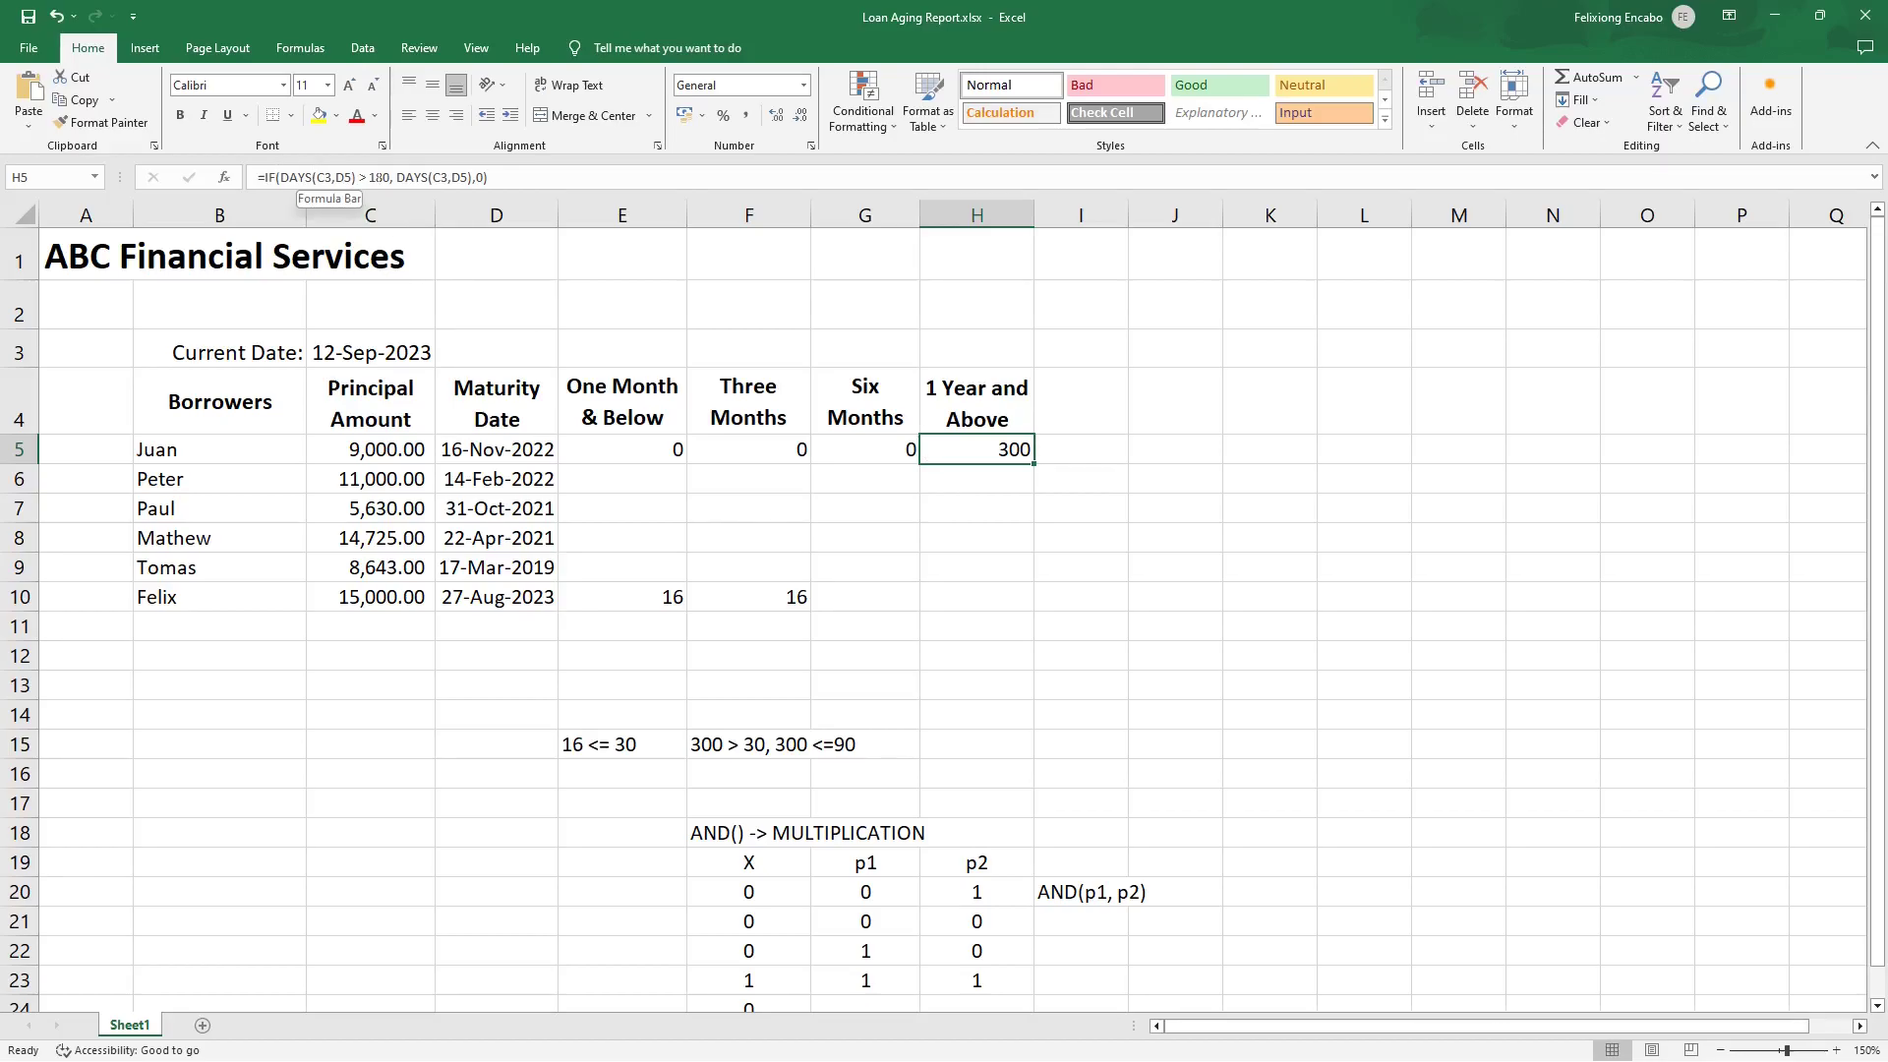
# Examine the Six Months formula in G5 against the AND() multiplication table, especially the p1, p2 and X cells in row 22.
pyautogui.click(860, 454)
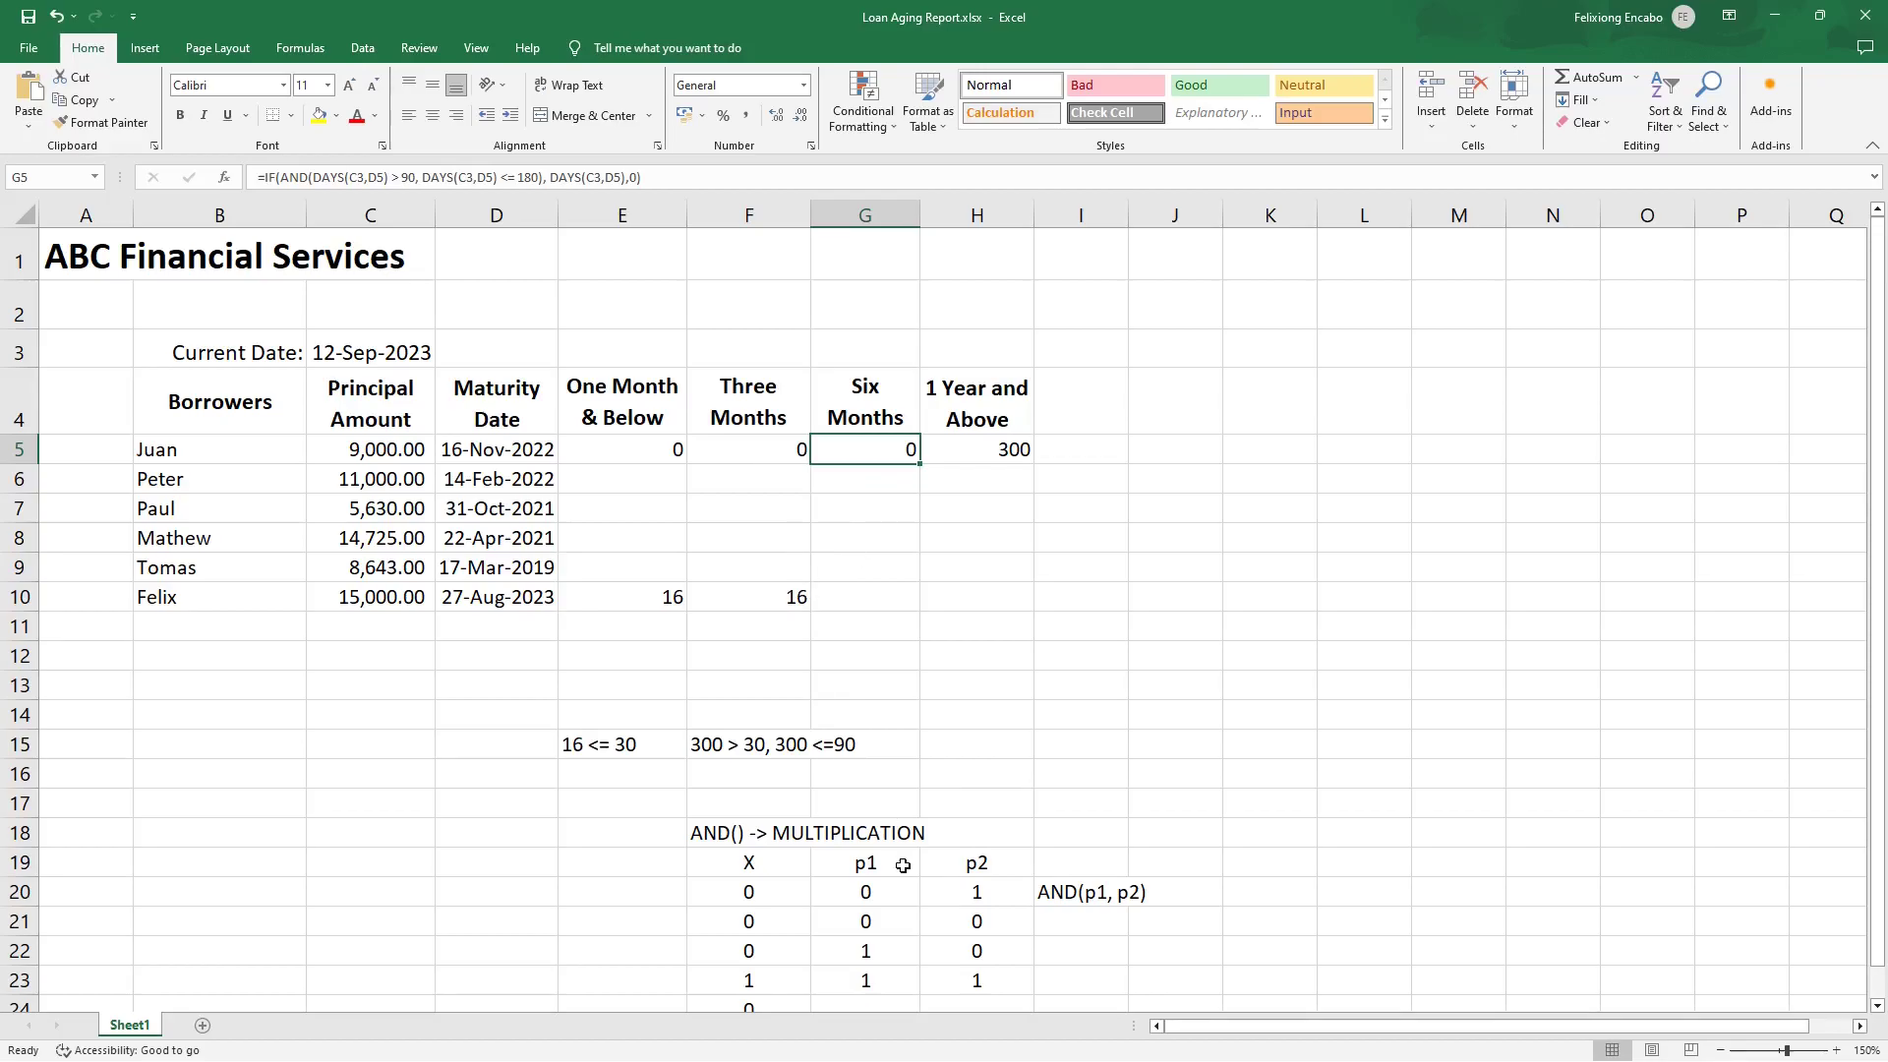
pyautogui.scroll(-1, 801, 845)
pyautogui.scroll(-1, 801, 845)
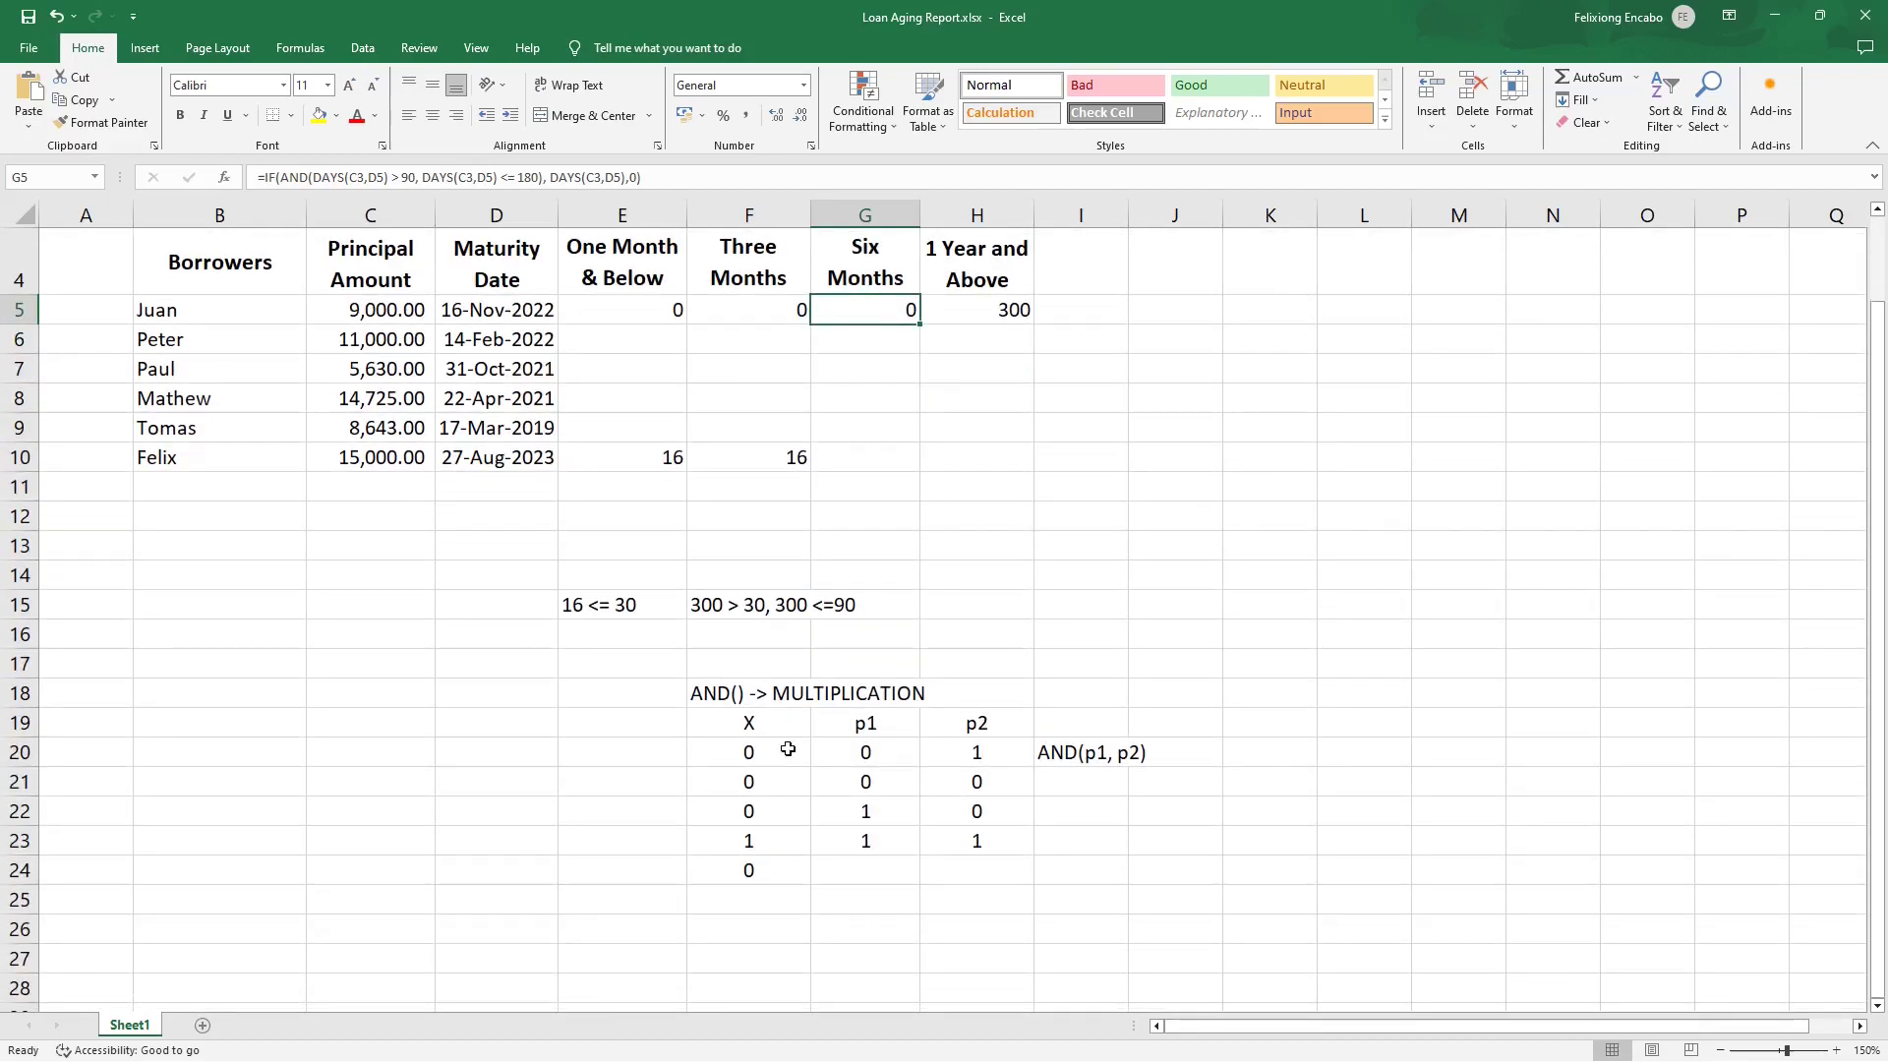
pyautogui.click(738, 696)
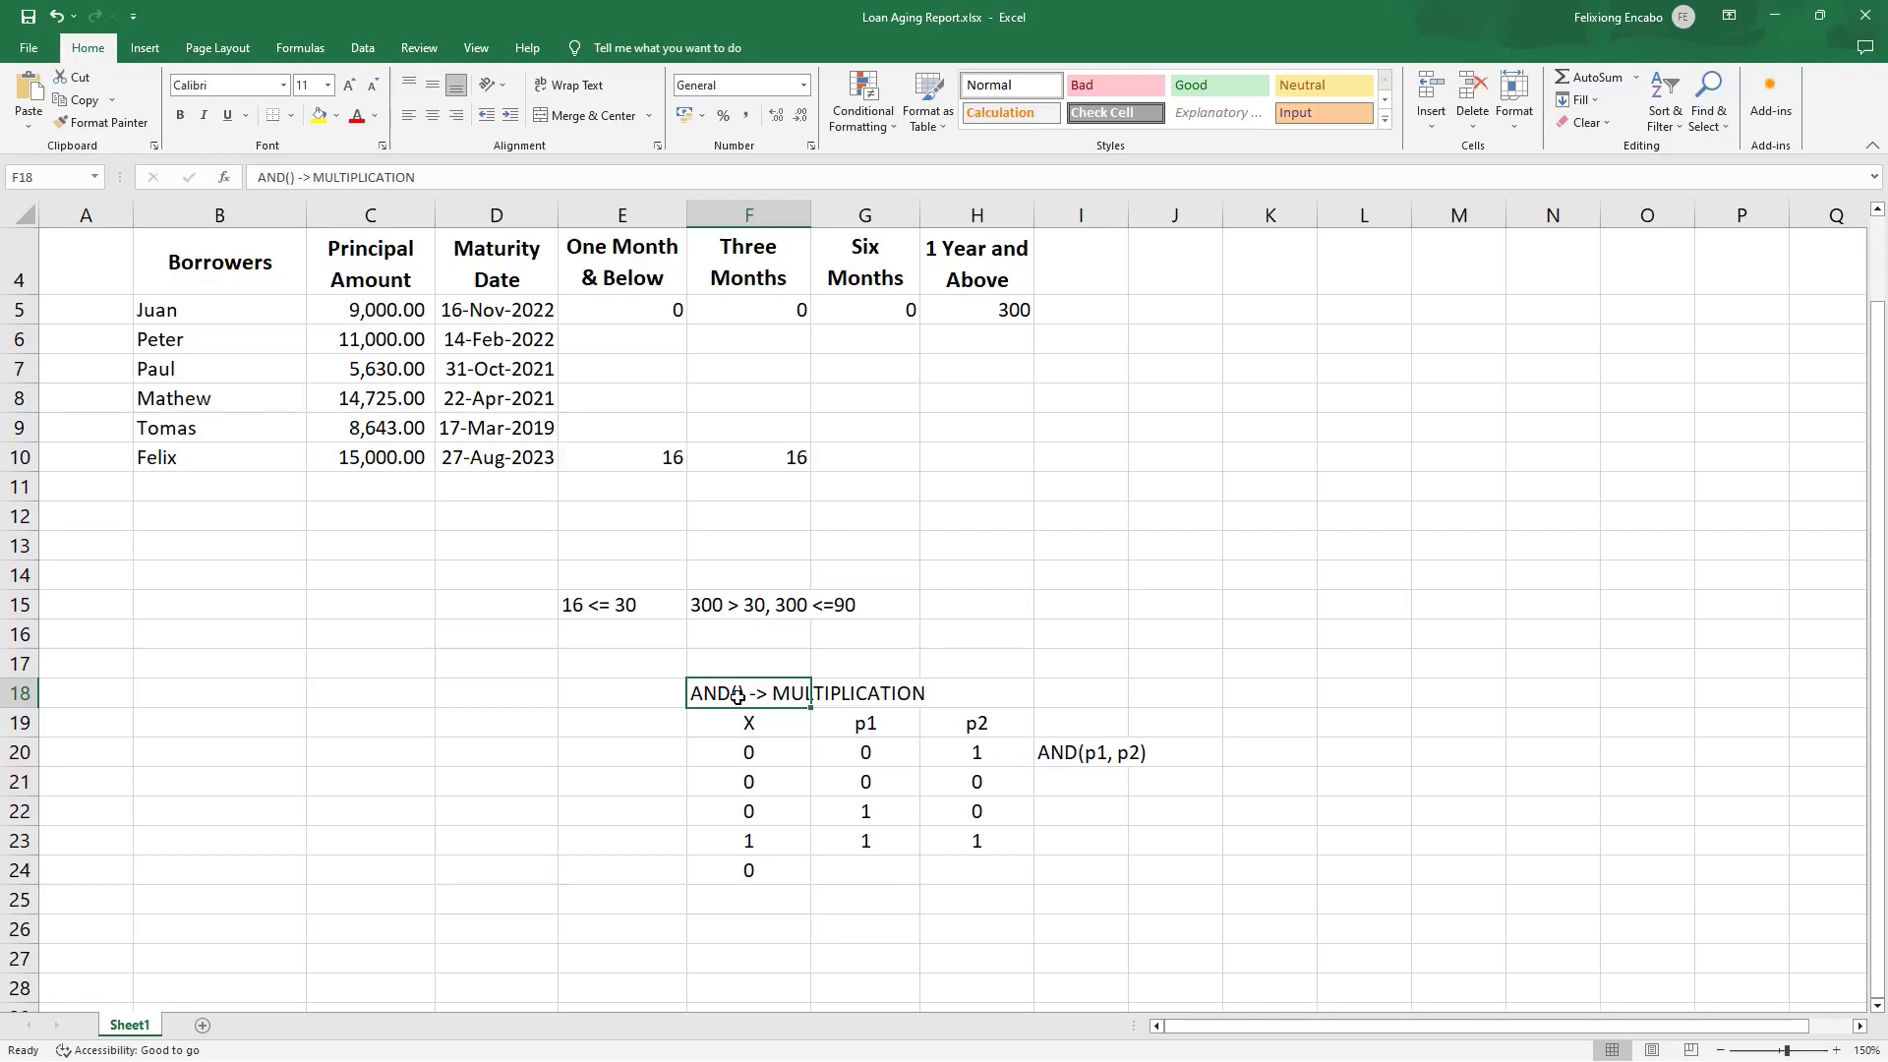
pyautogui.click(865, 814)
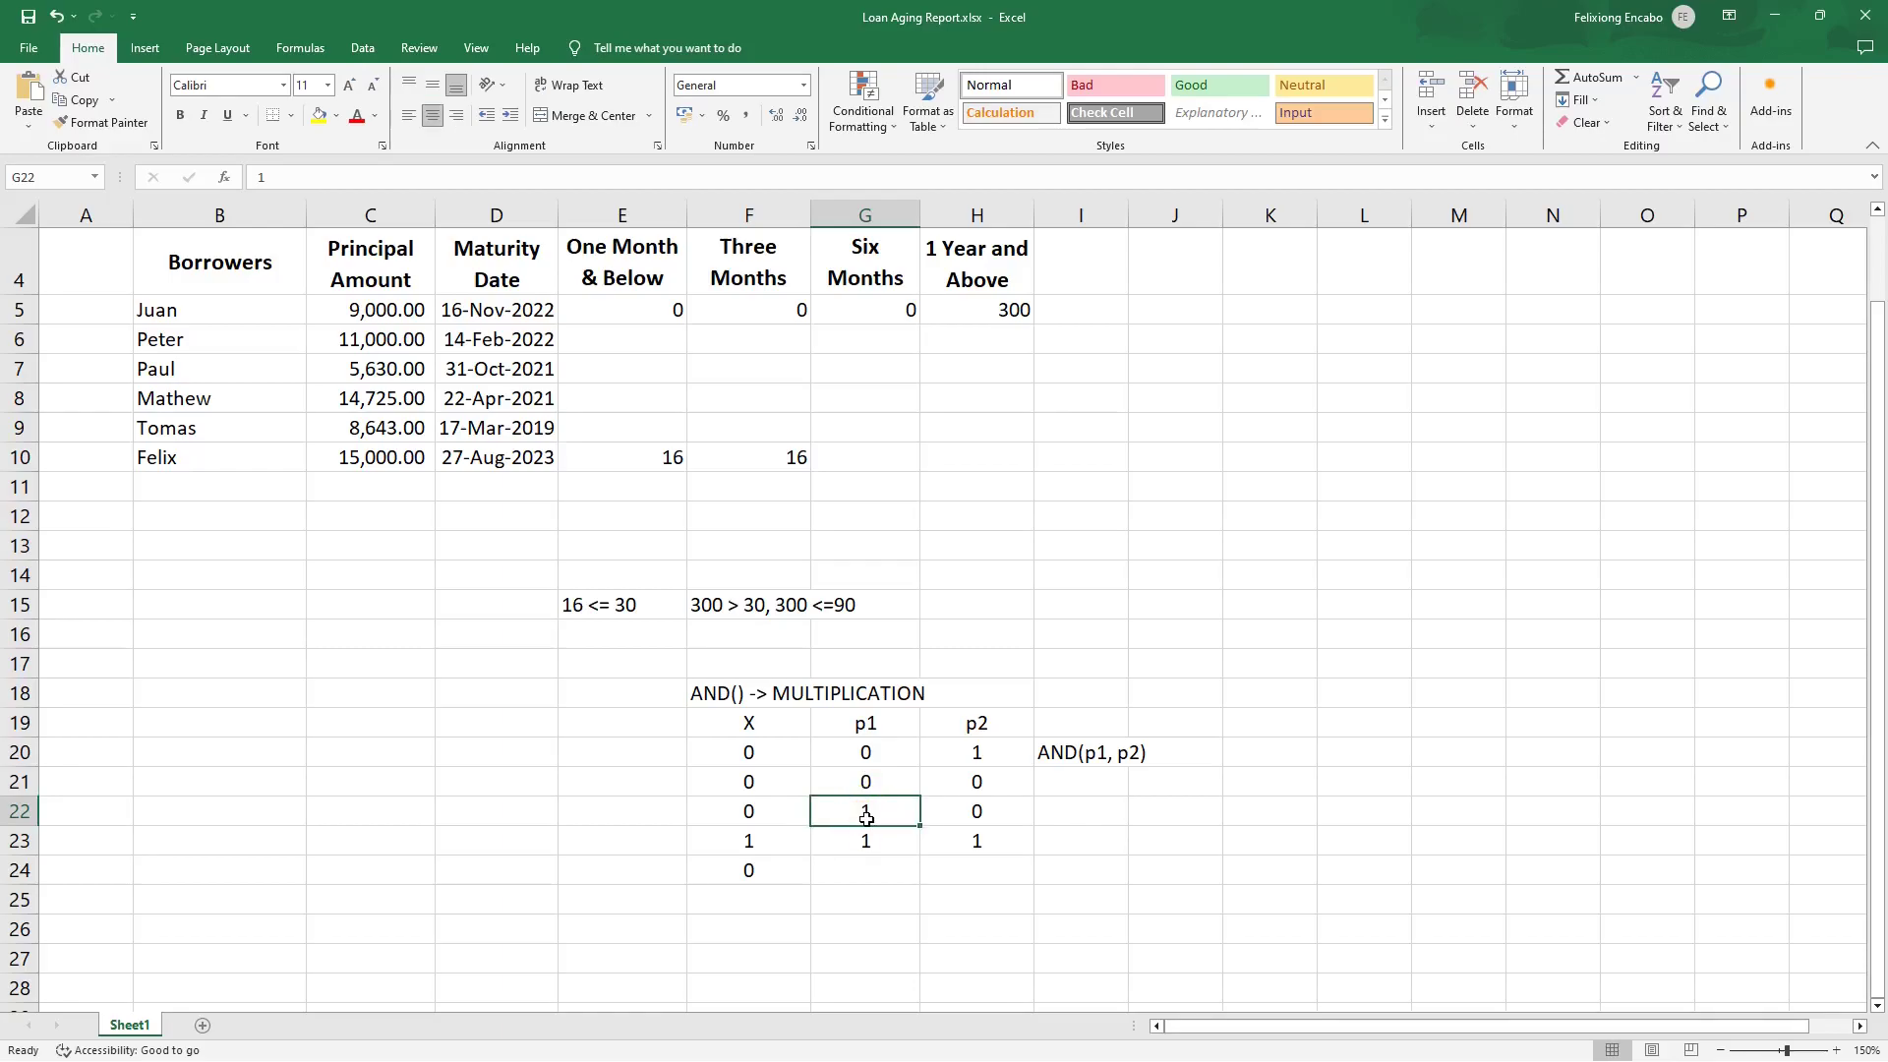
pyautogui.scroll(1, 868, 819)
pyautogui.scroll(-1, 869, 818)
pyautogui.click(985, 815)
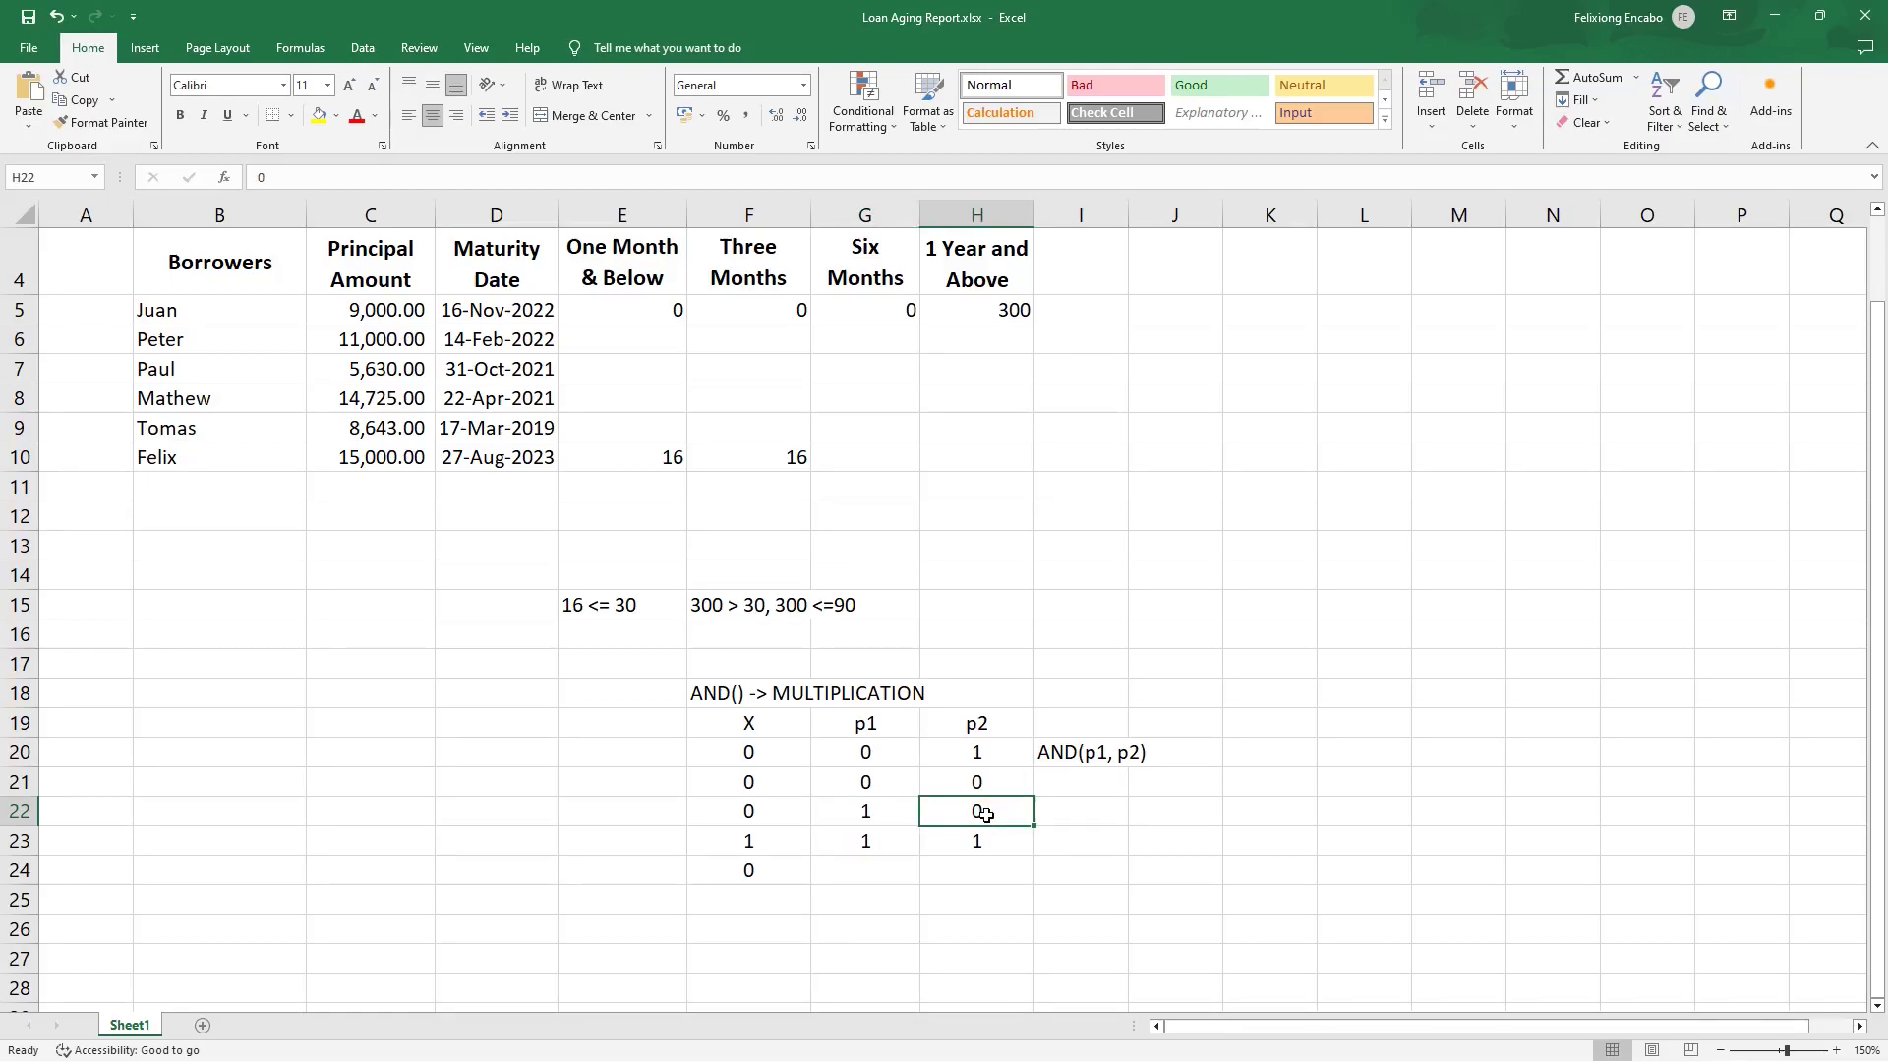
pyautogui.click(749, 815)
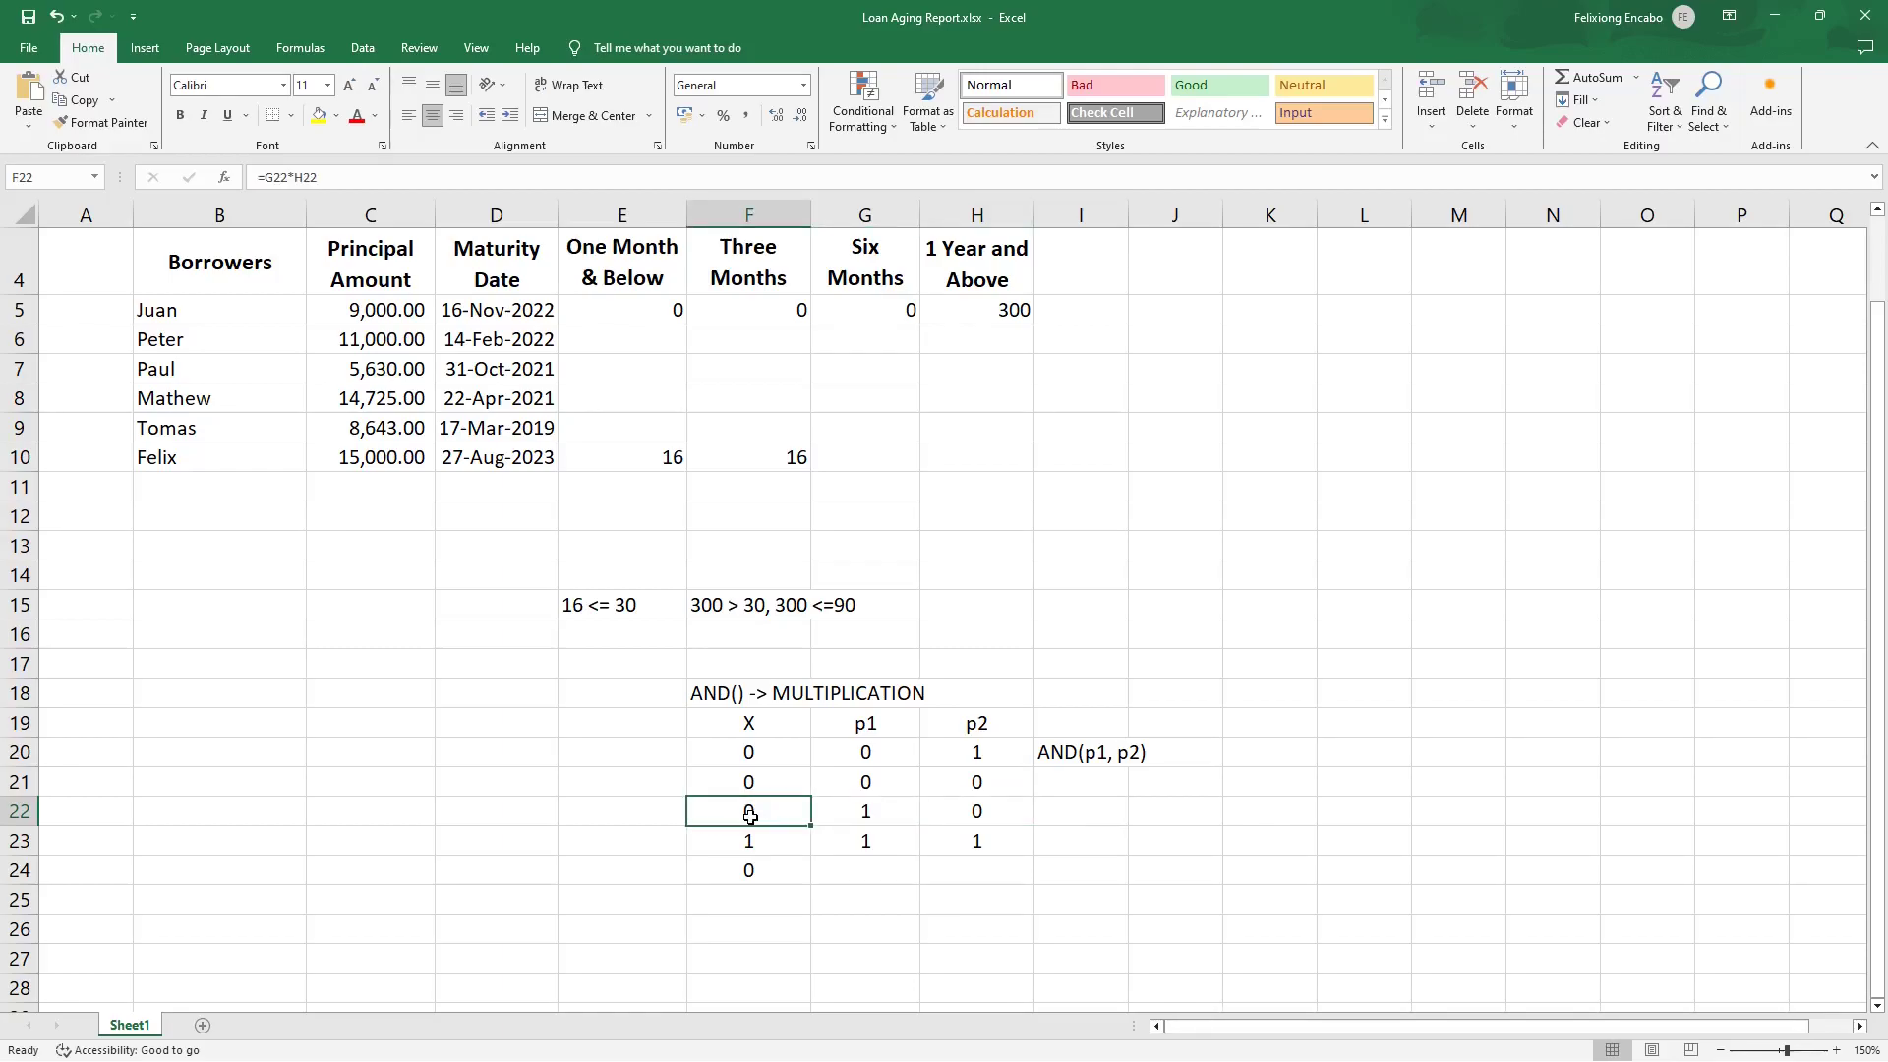
pyautogui.scroll(1, 749, 815)
pyautogui.click(894, 449)
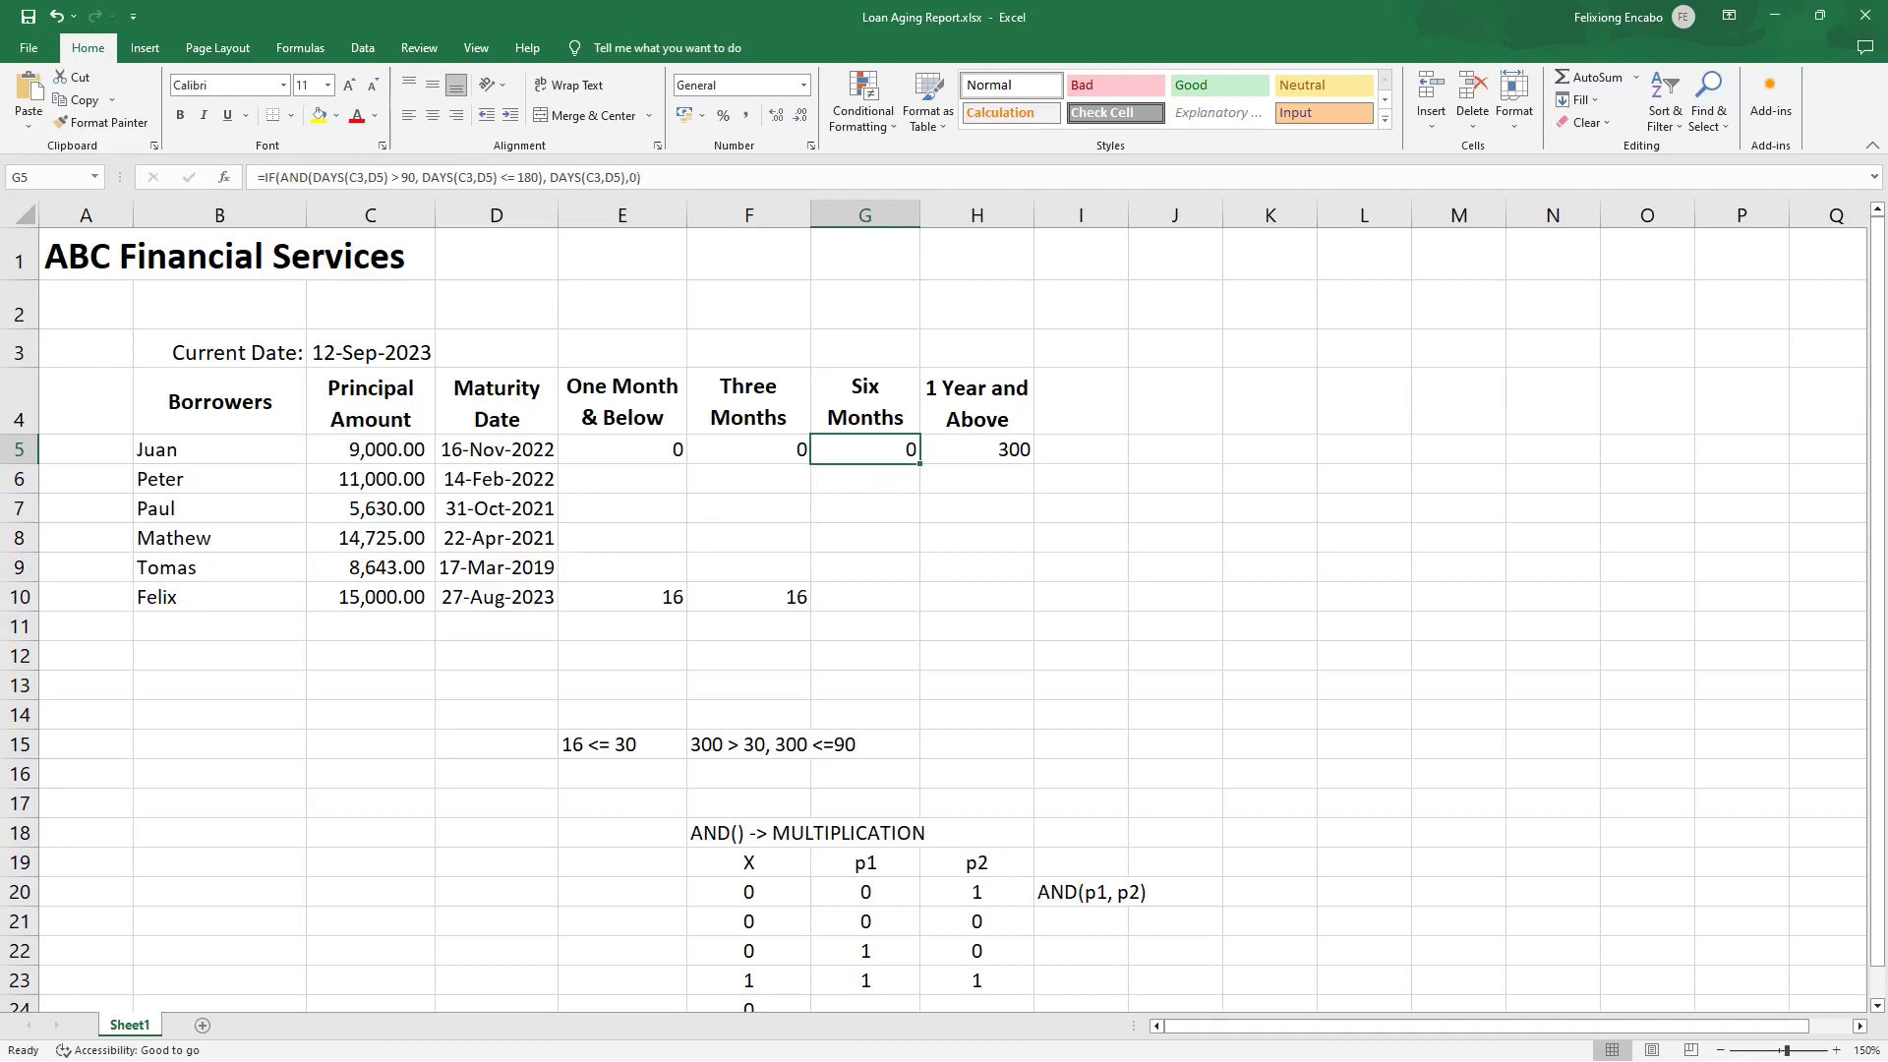
pyautogui.scroll(-1, 914, 632)
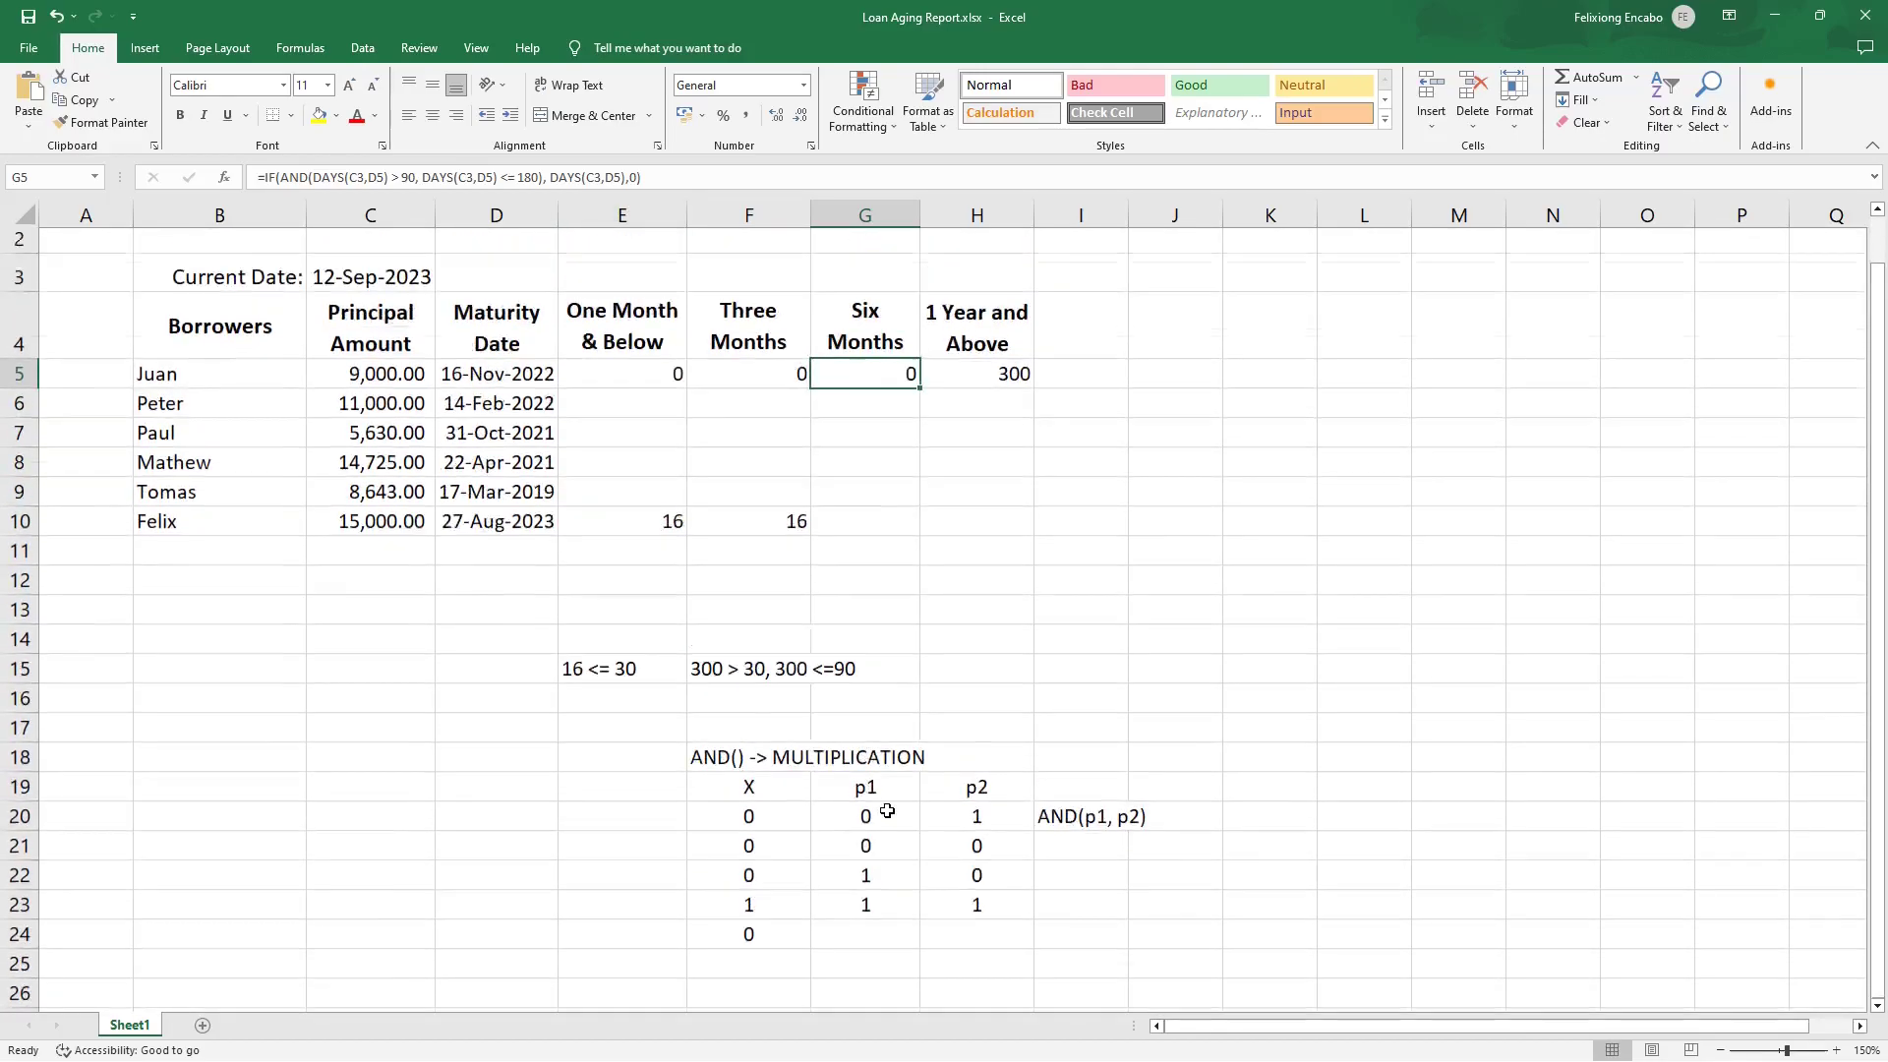
pyautogui.scroll(1, 887, 810)
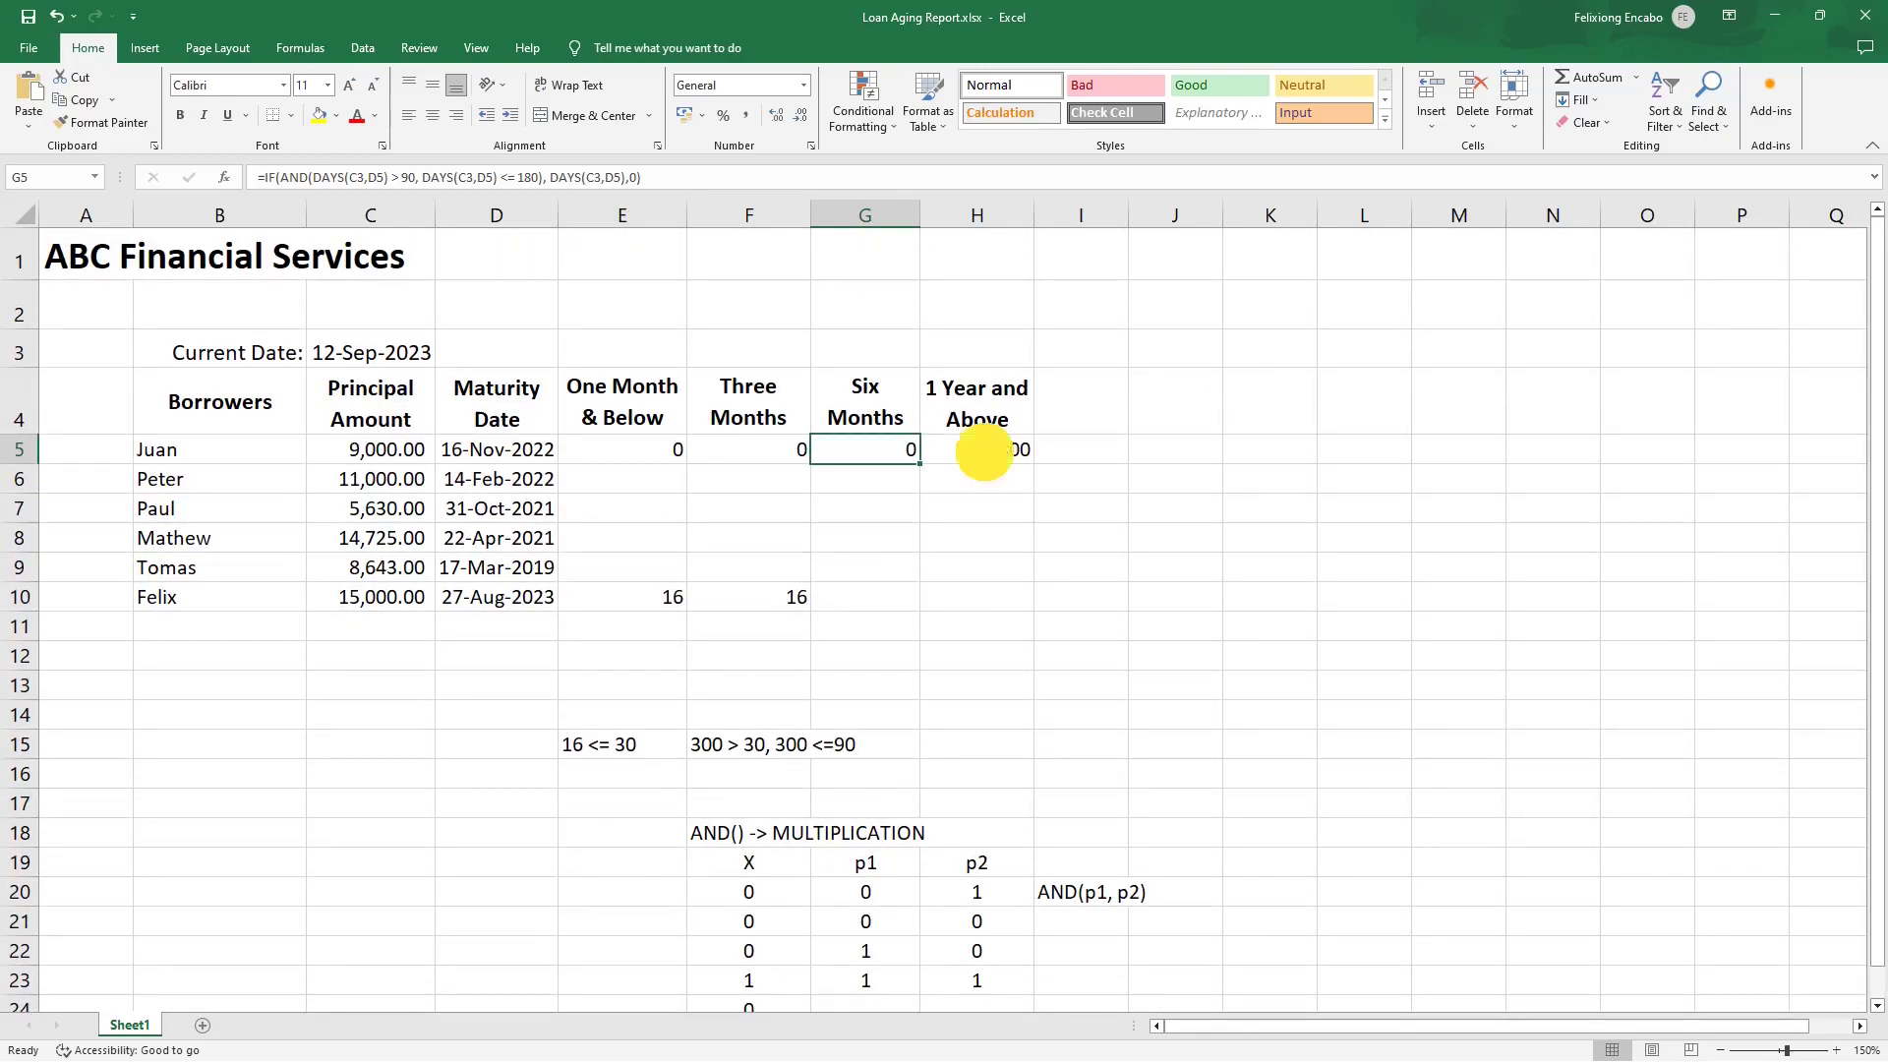
# Examine the DAYS(C3,D5) condition in the H5 formula and how it relates to the aging column headers in E4:H4.
pyautogui.click(984, 452)
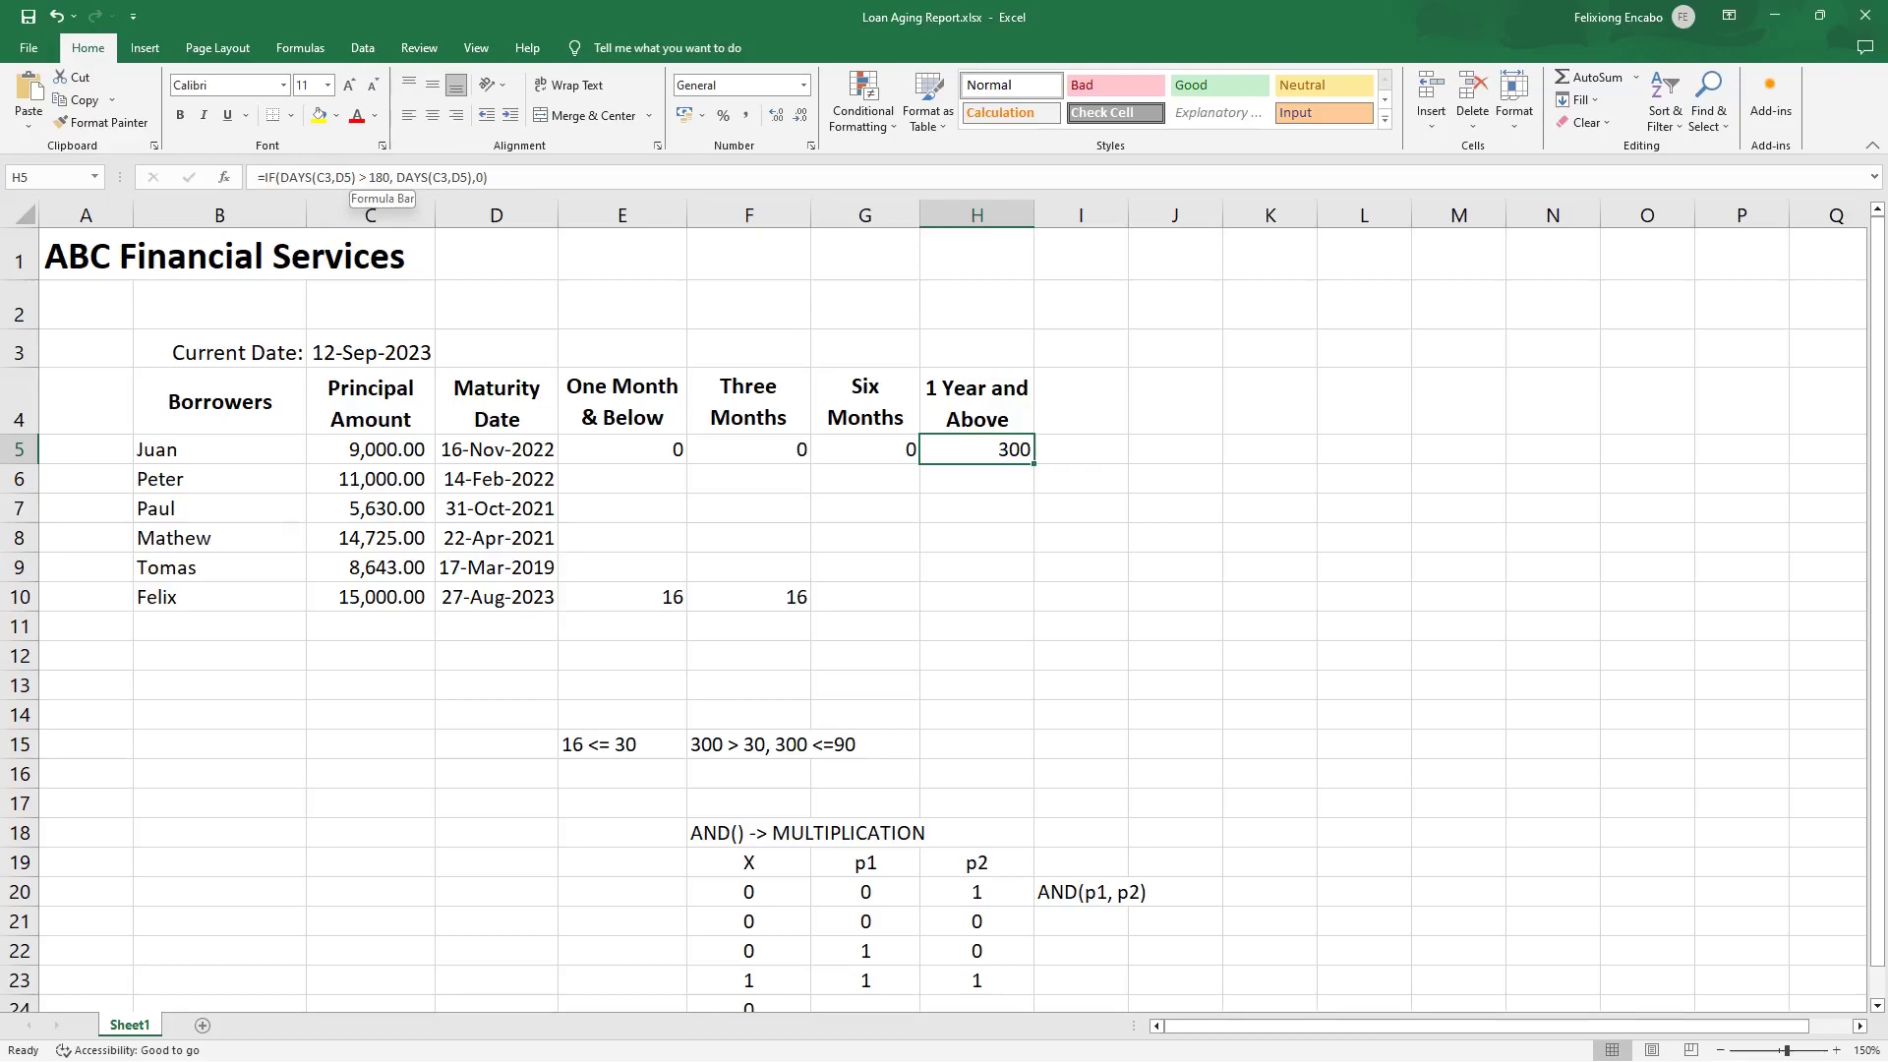
pyautogui.click(346, 177)
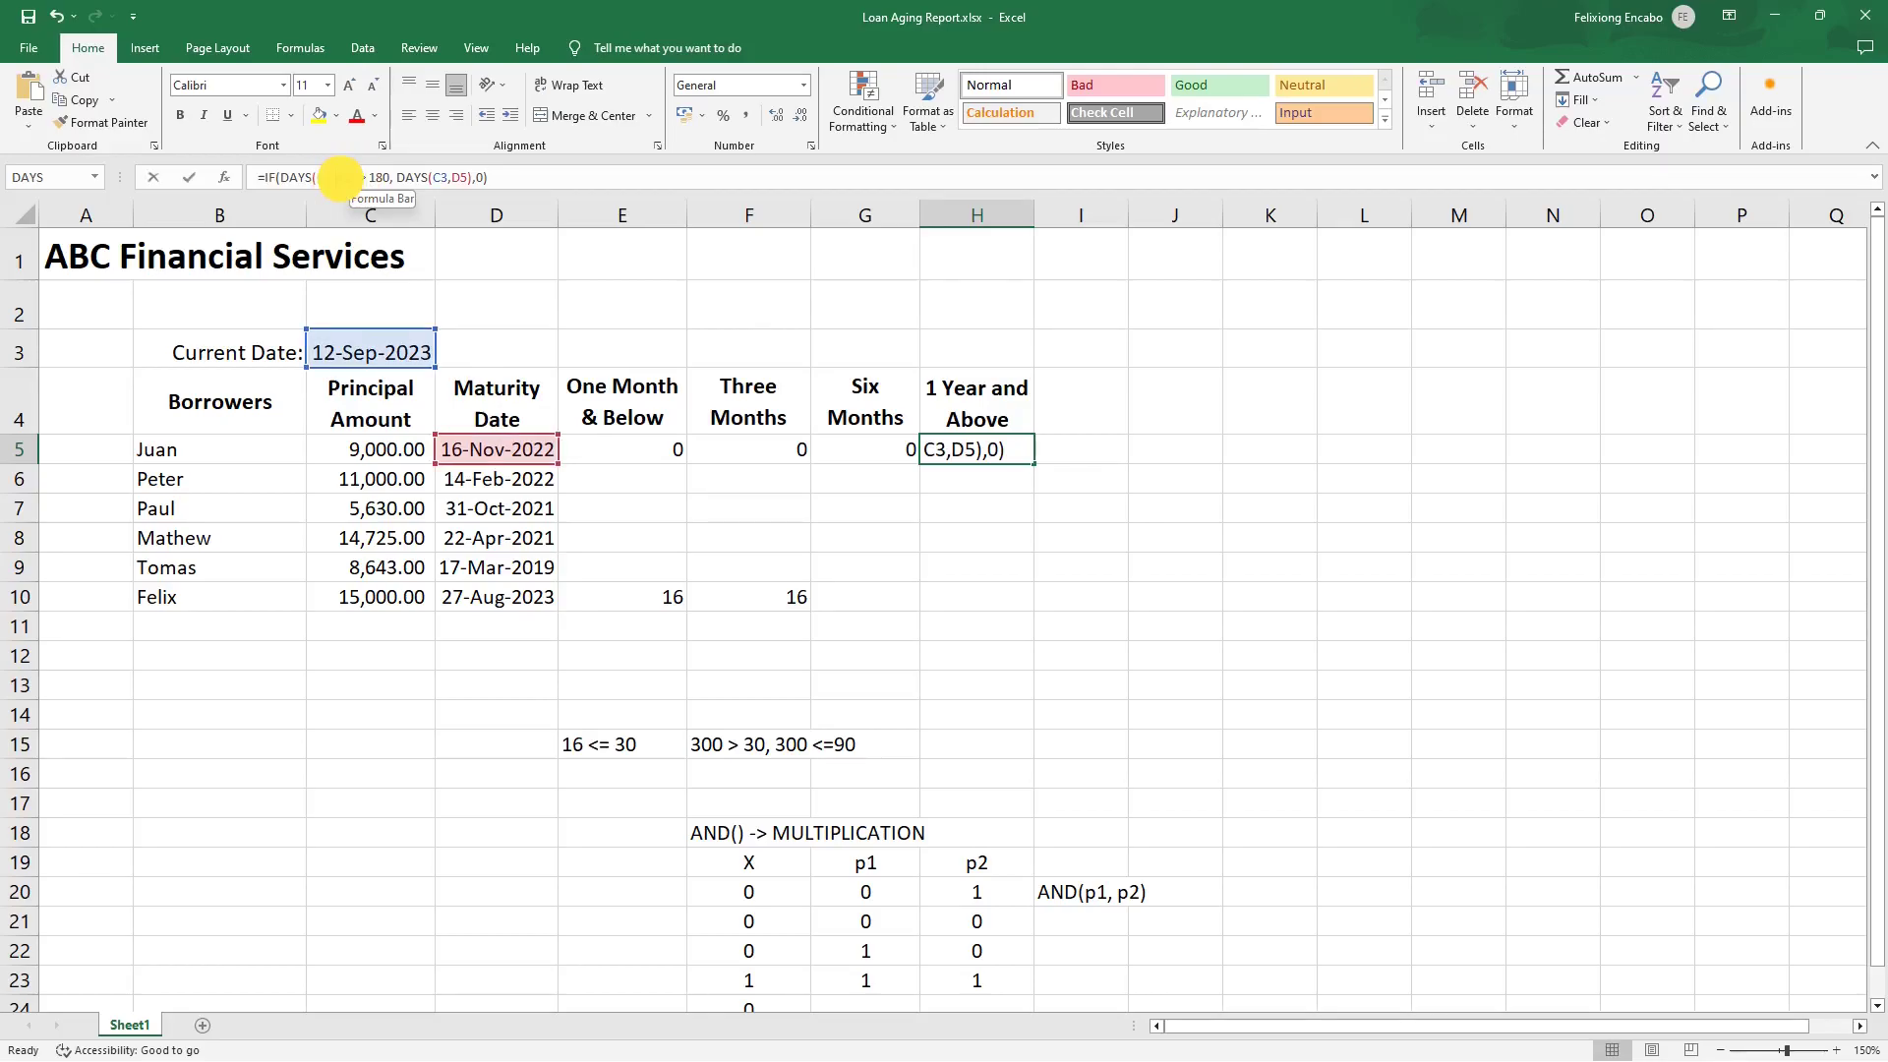
pyautogui.moveTo(352, 177); pyautogui.dragTo(280, 177)
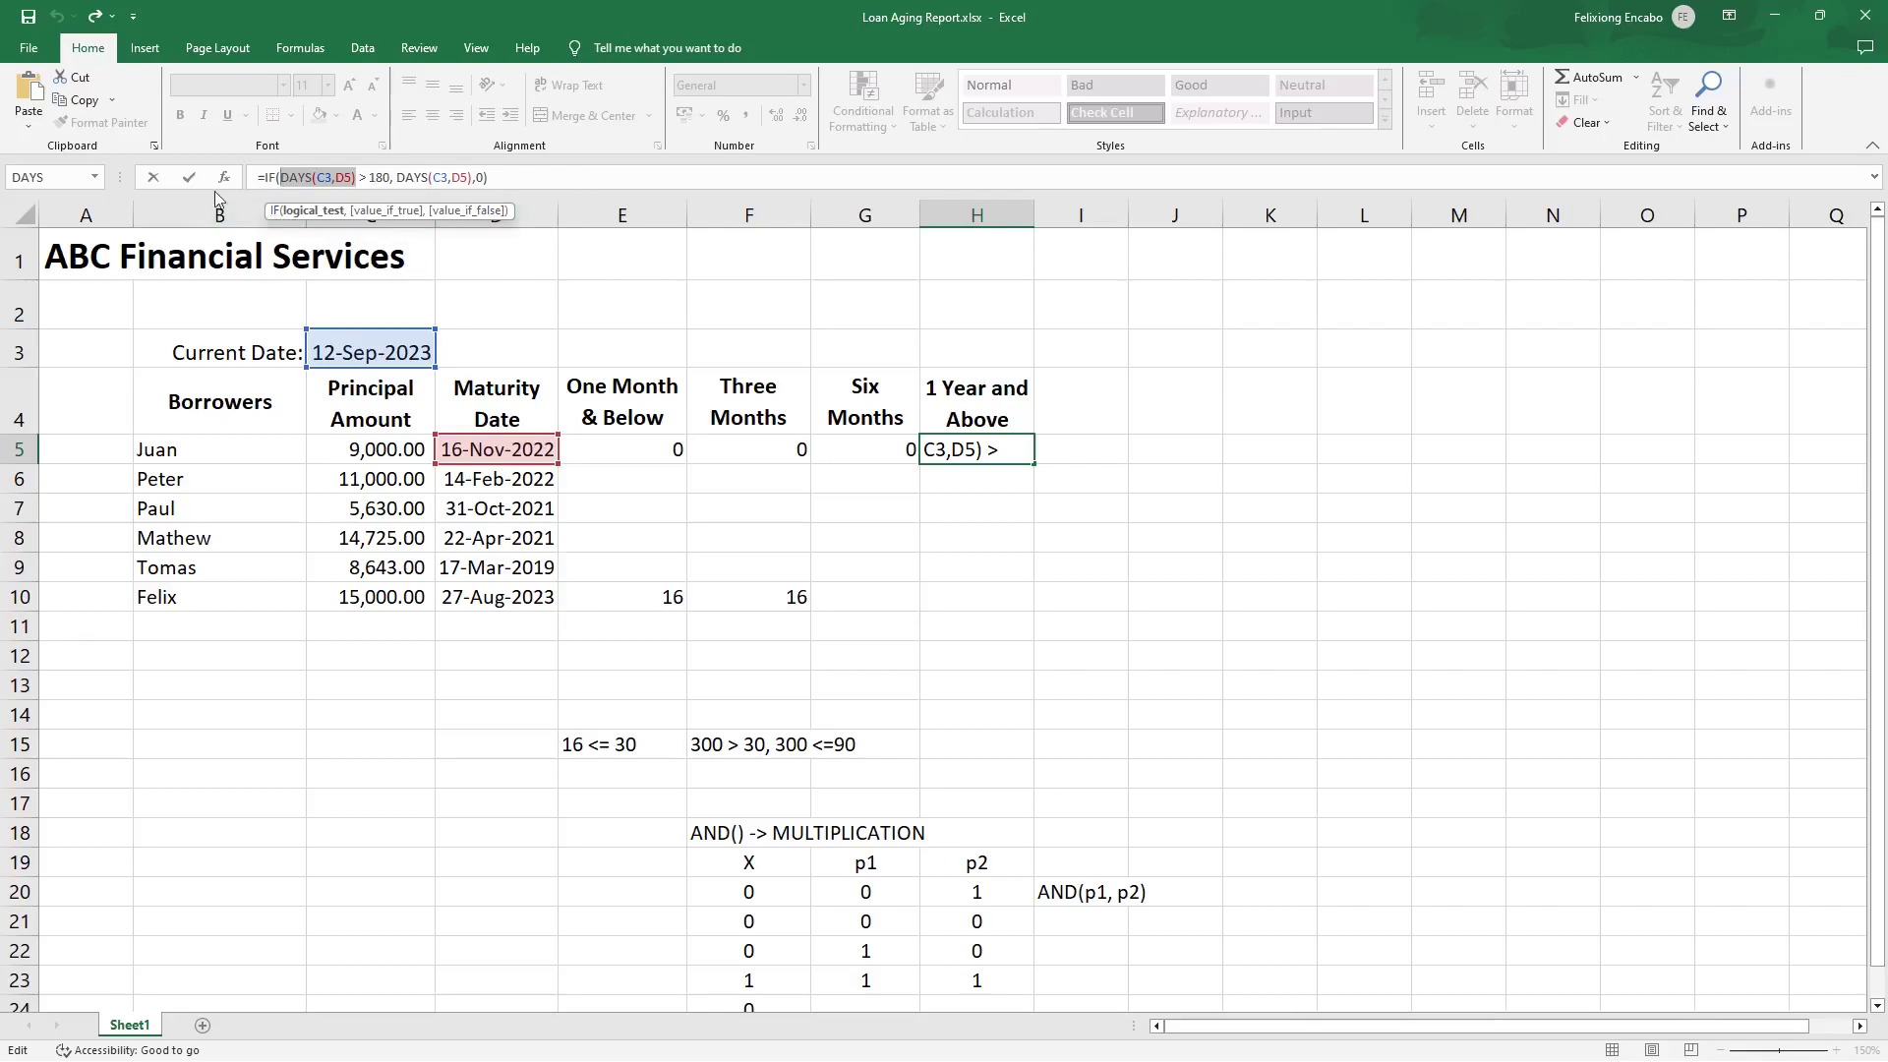
pyautogui.click(185, 177)
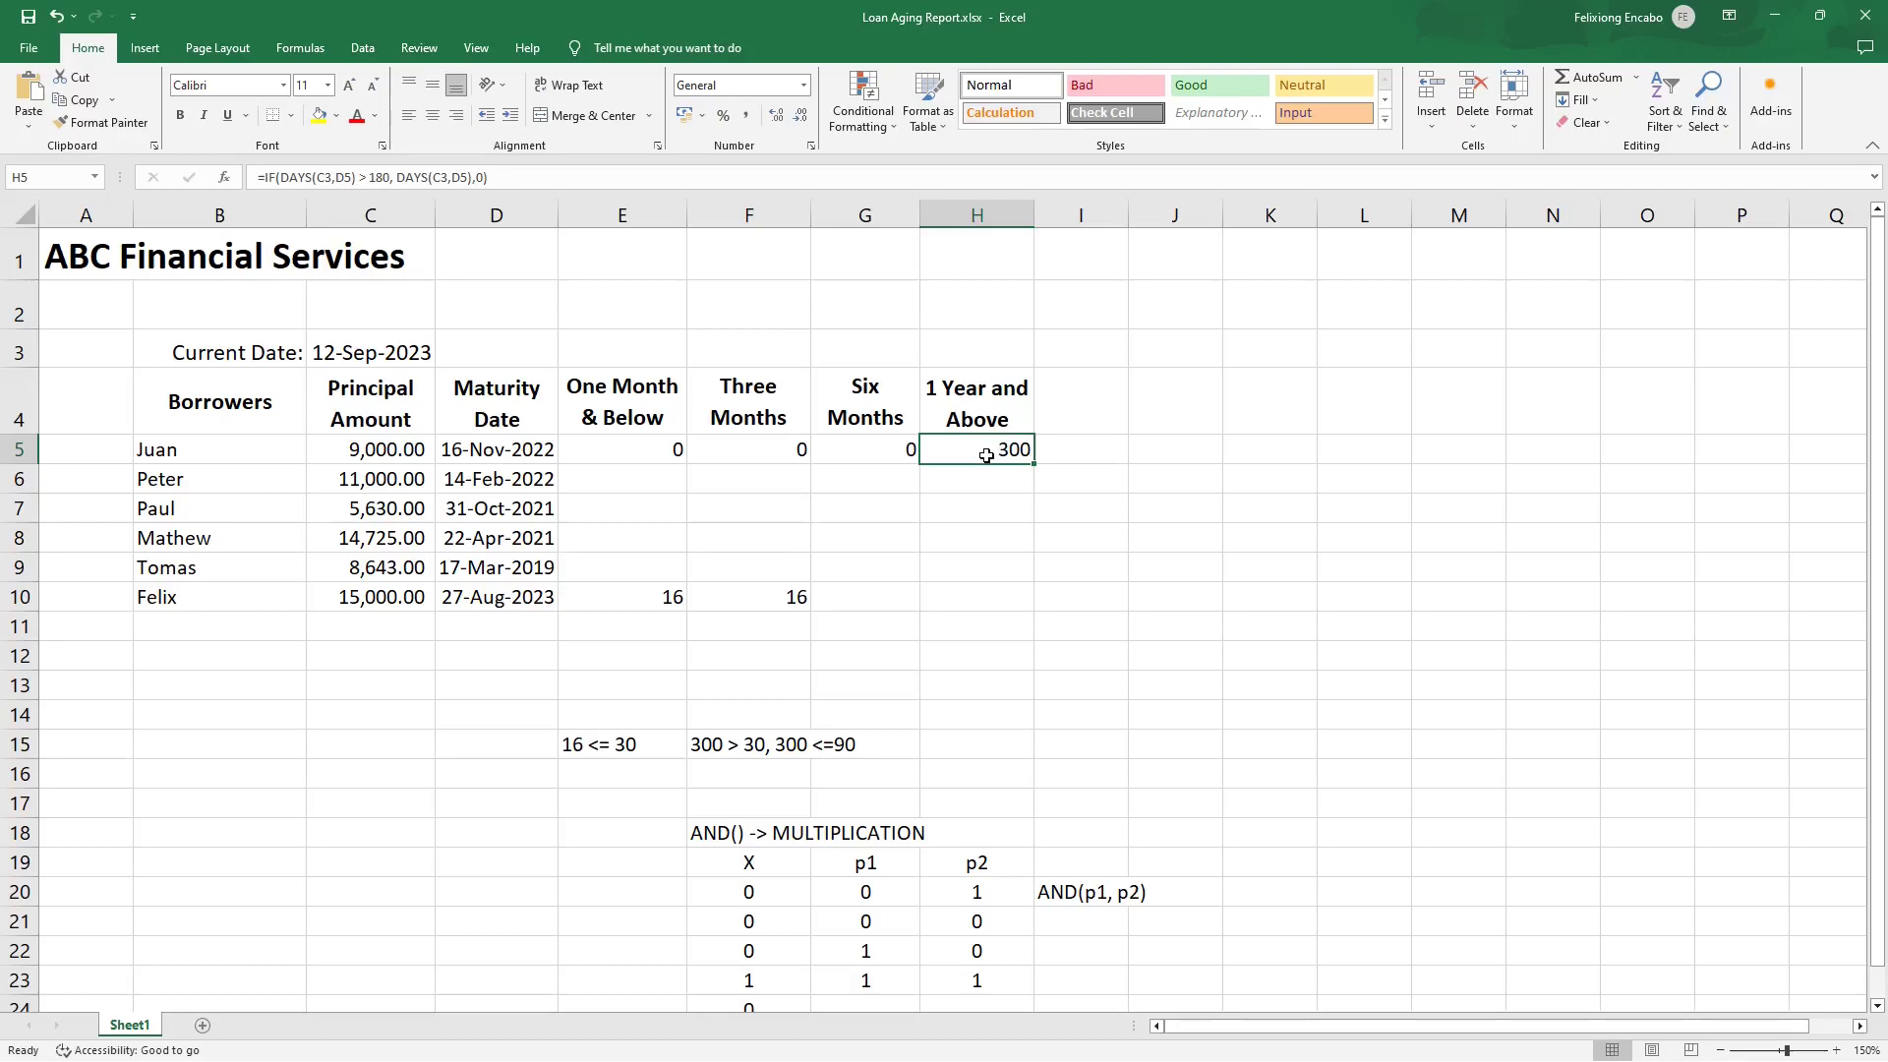
pyautogui.moveTo(986, 396); pyautogui.dragTo(617, 401)
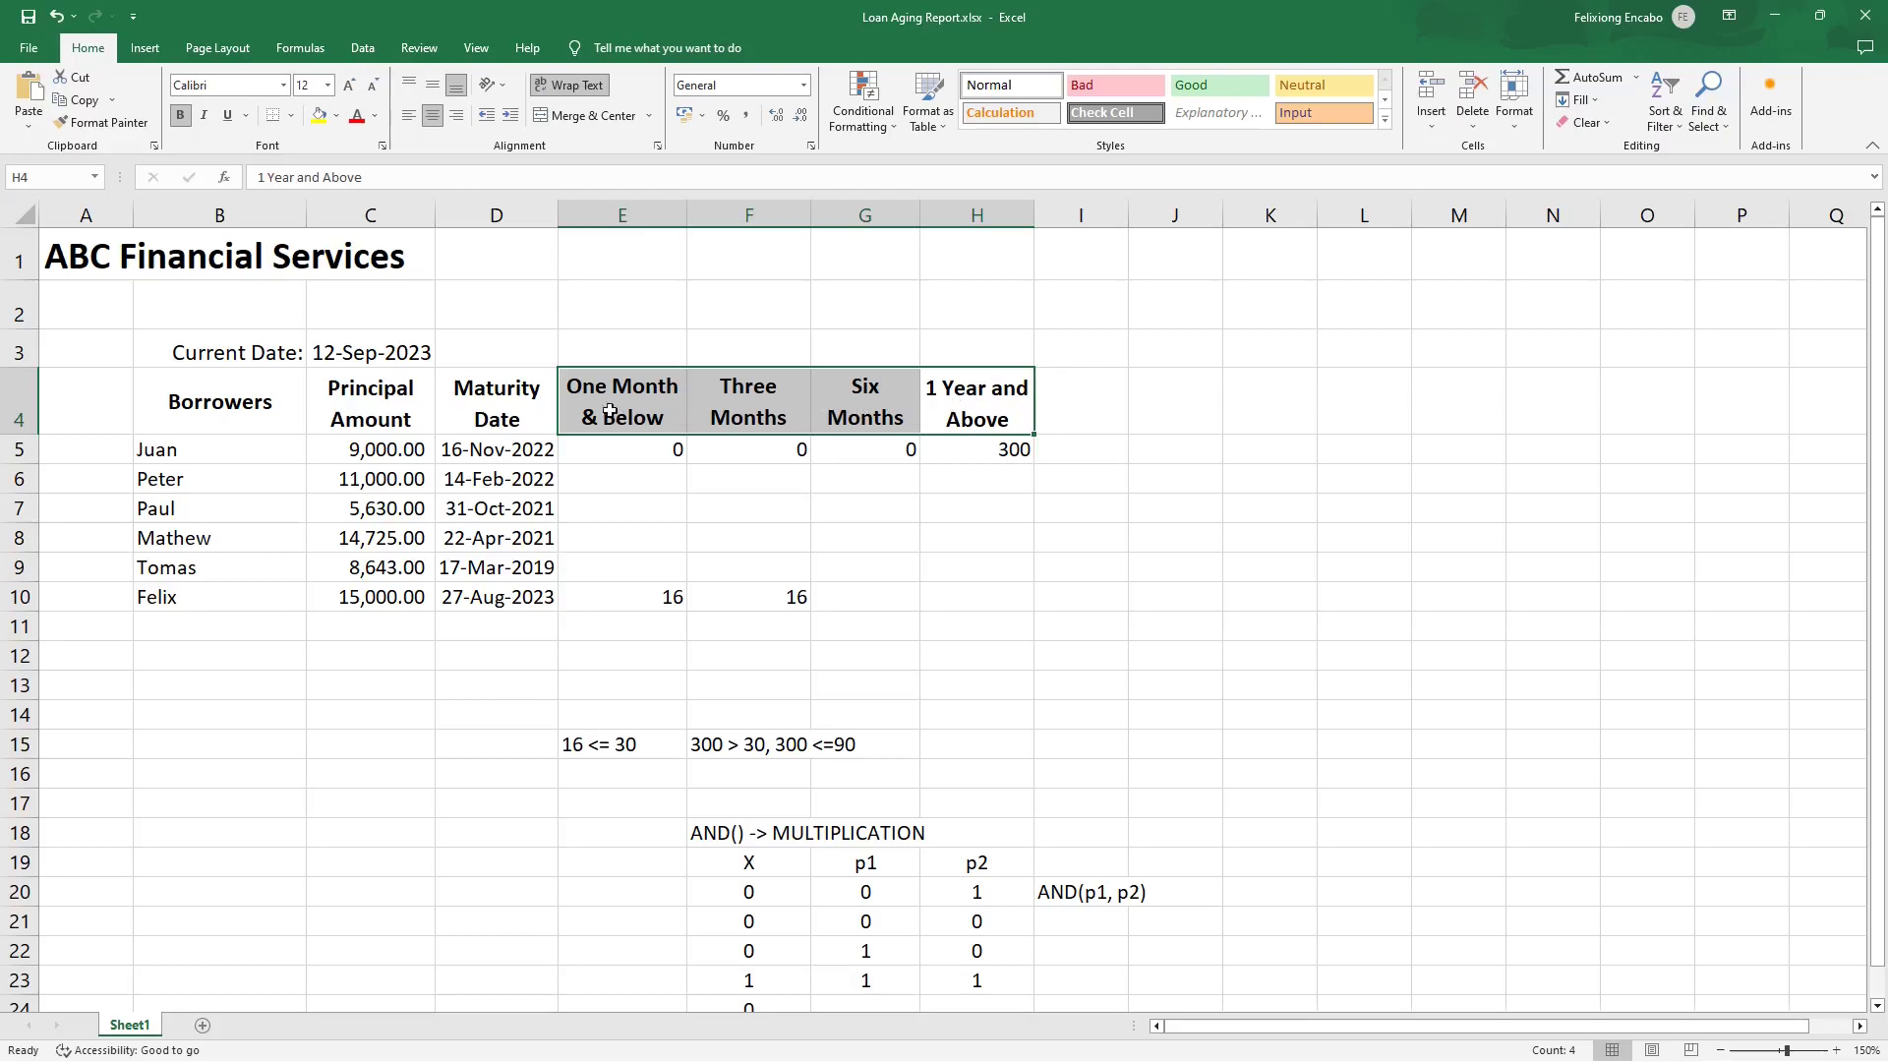
pyautogui.click(999, 451)
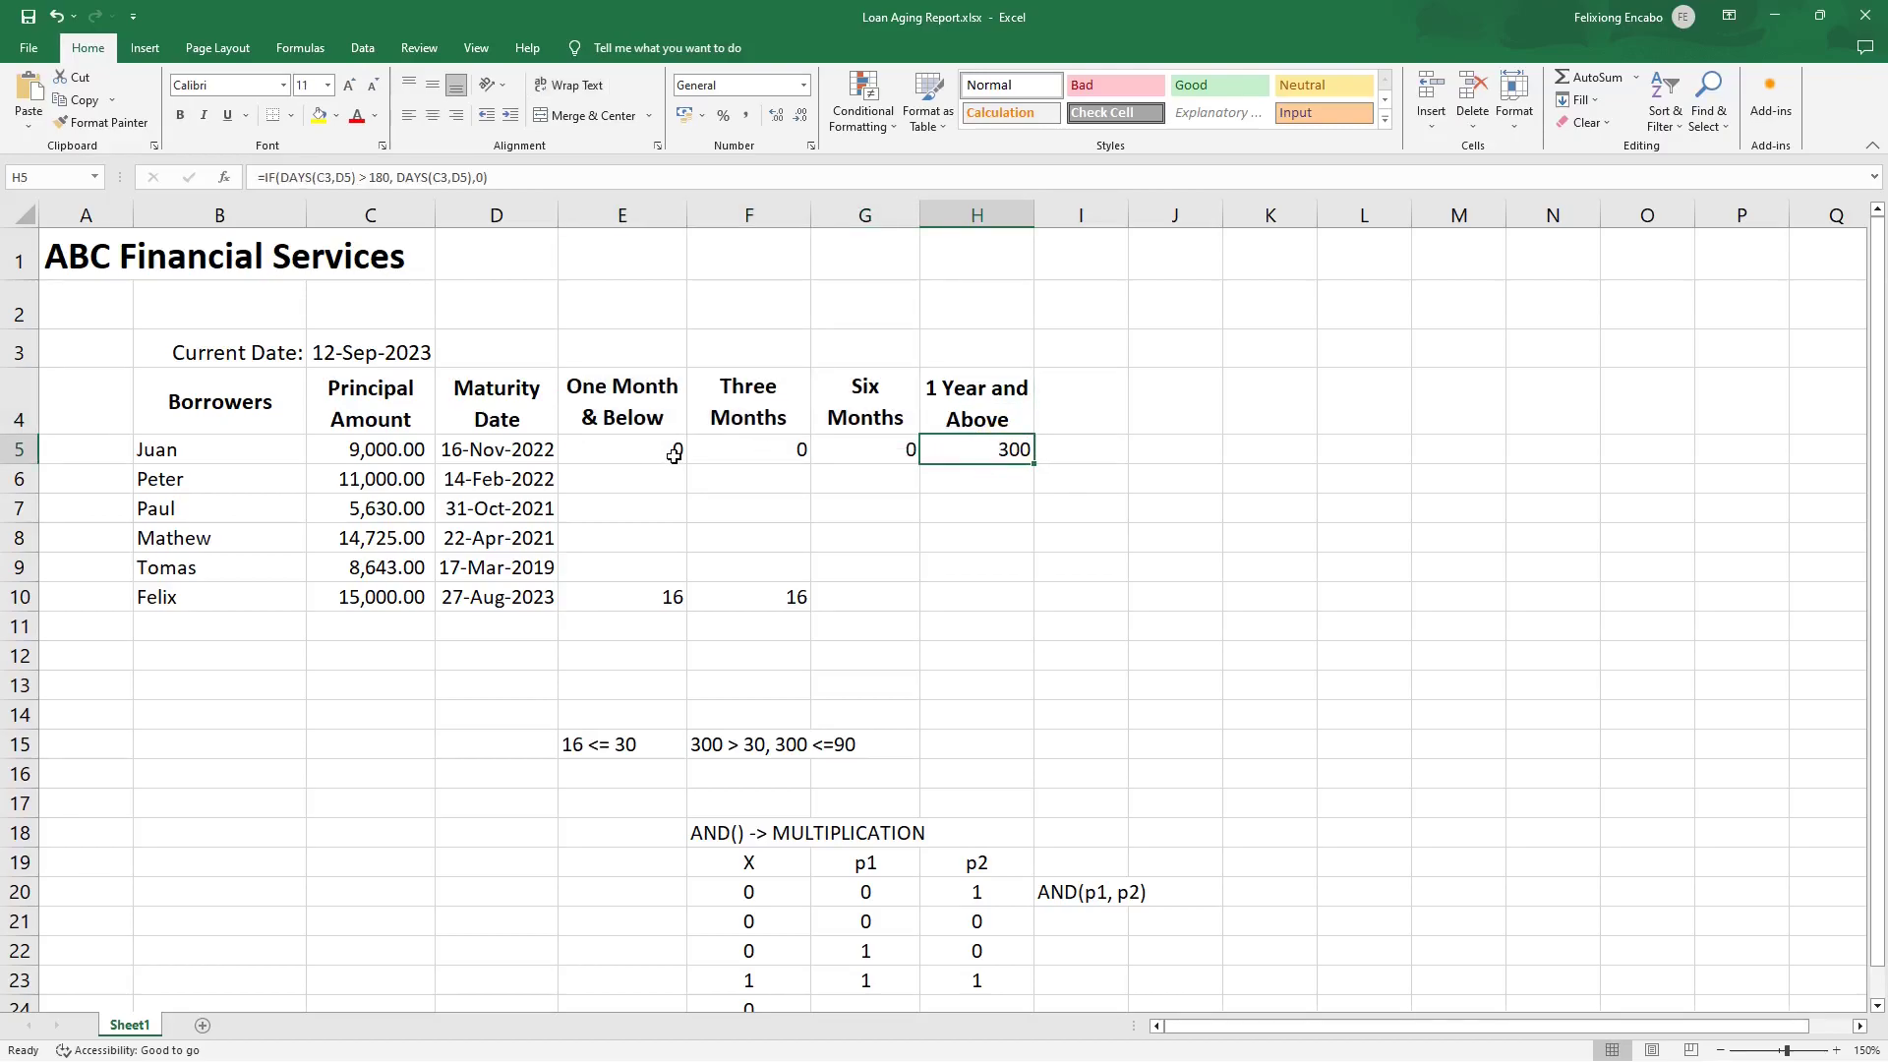
pyautogui.moveTo(621, 394); pyautogui.dragTo(939, 378)
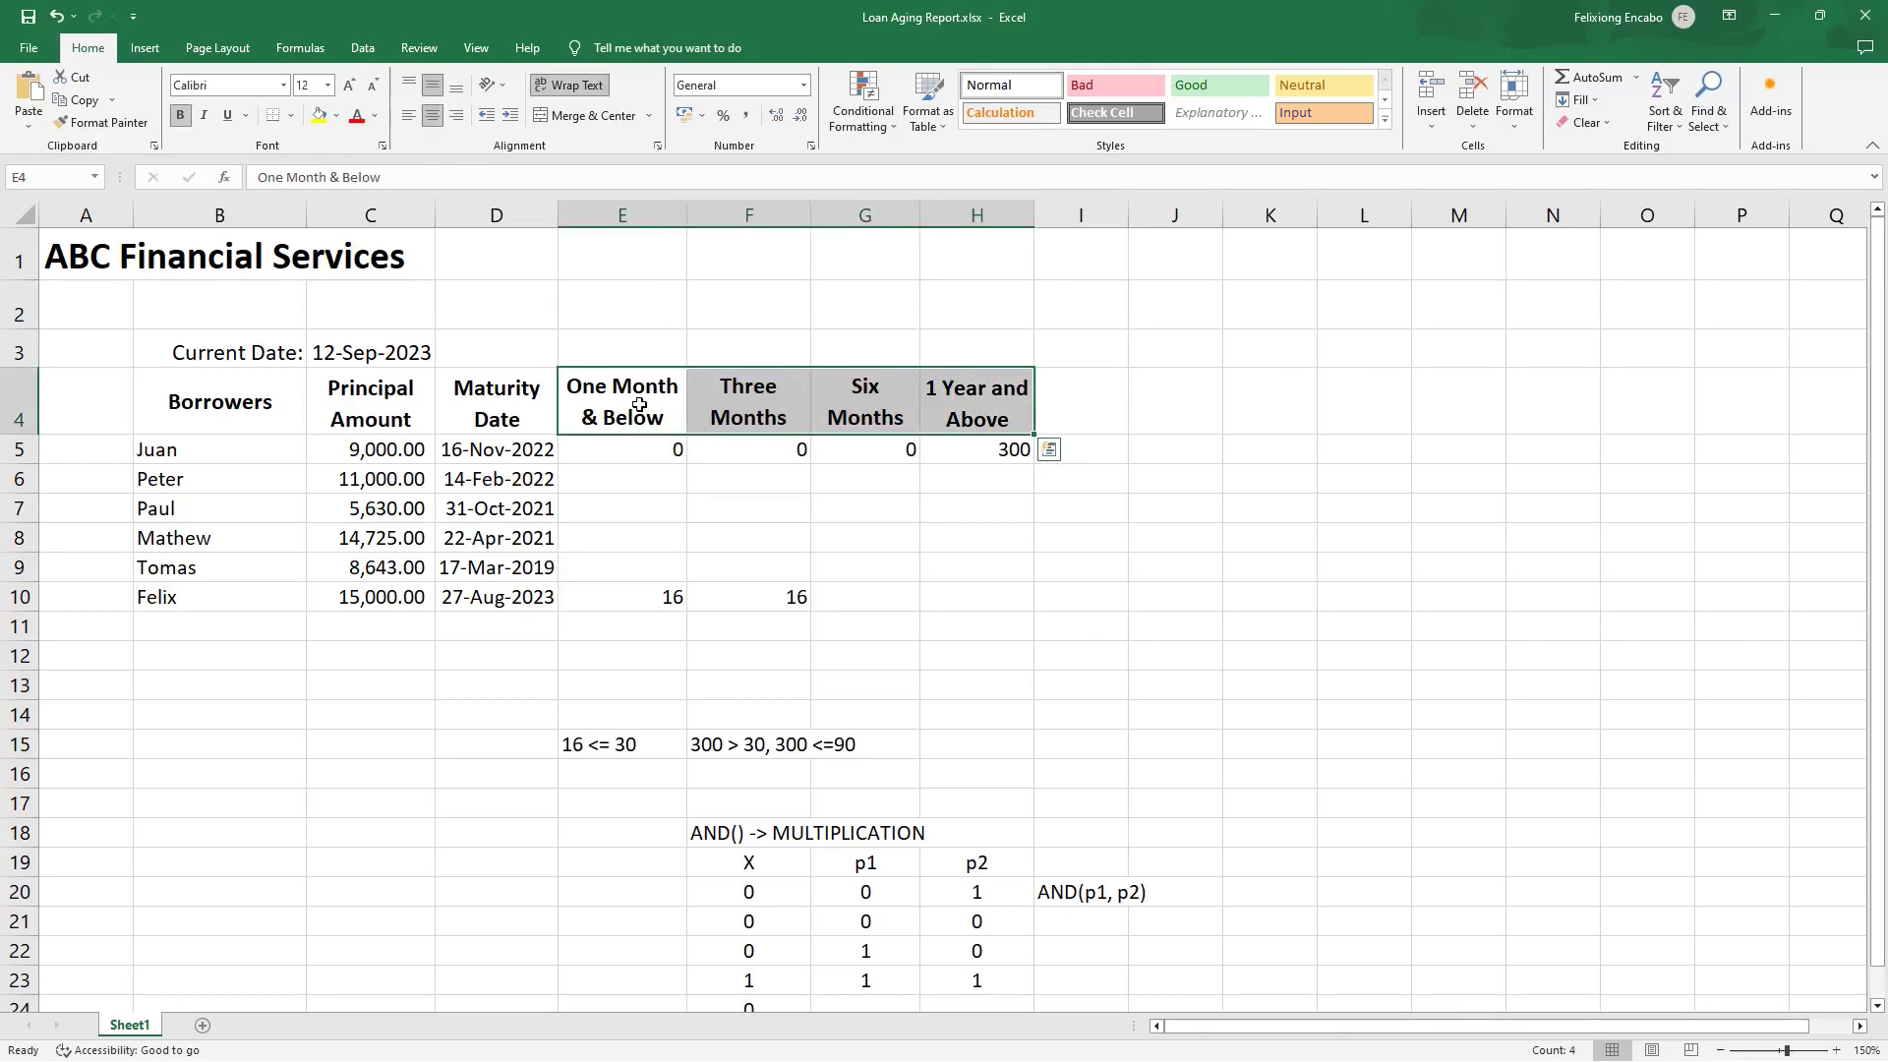
pyautogui.click(637, 406)
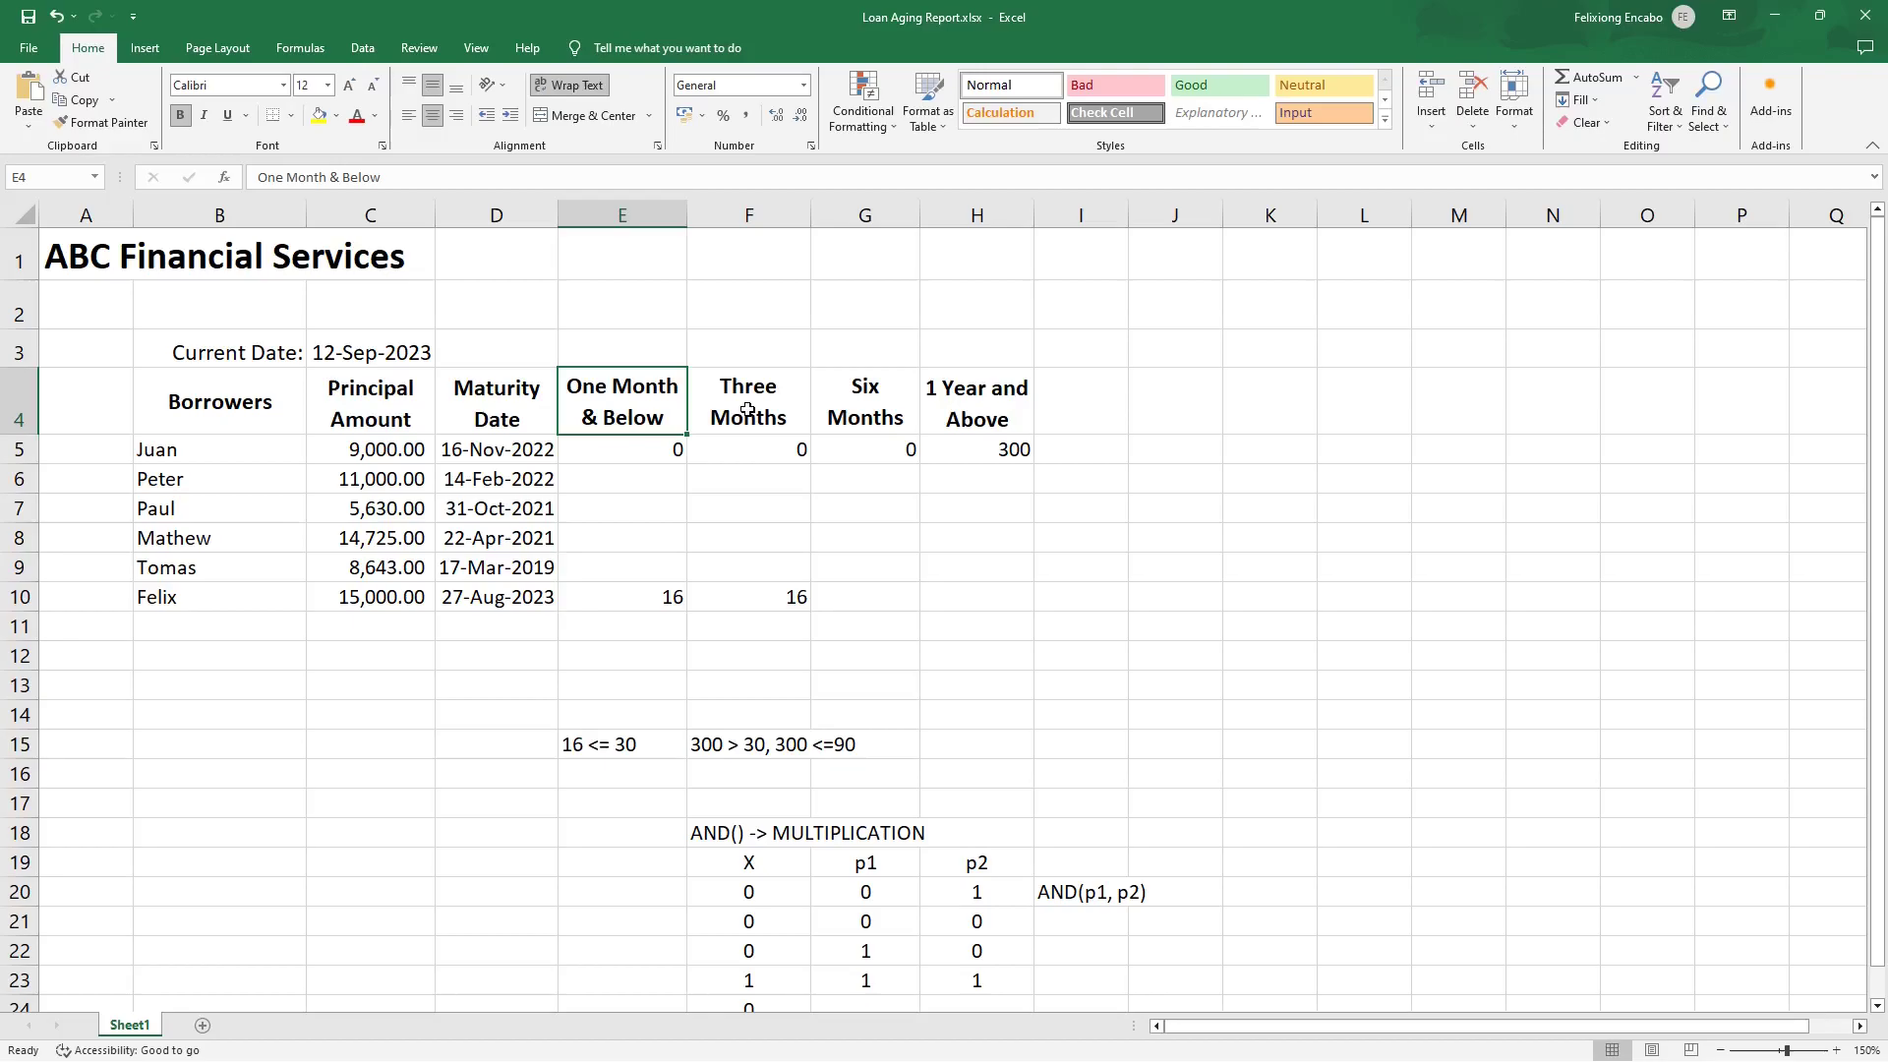
# Review the aging results in E5:H5 against the maturity date in D5 and the current date in C3.
pyautogui.click(611, 452)
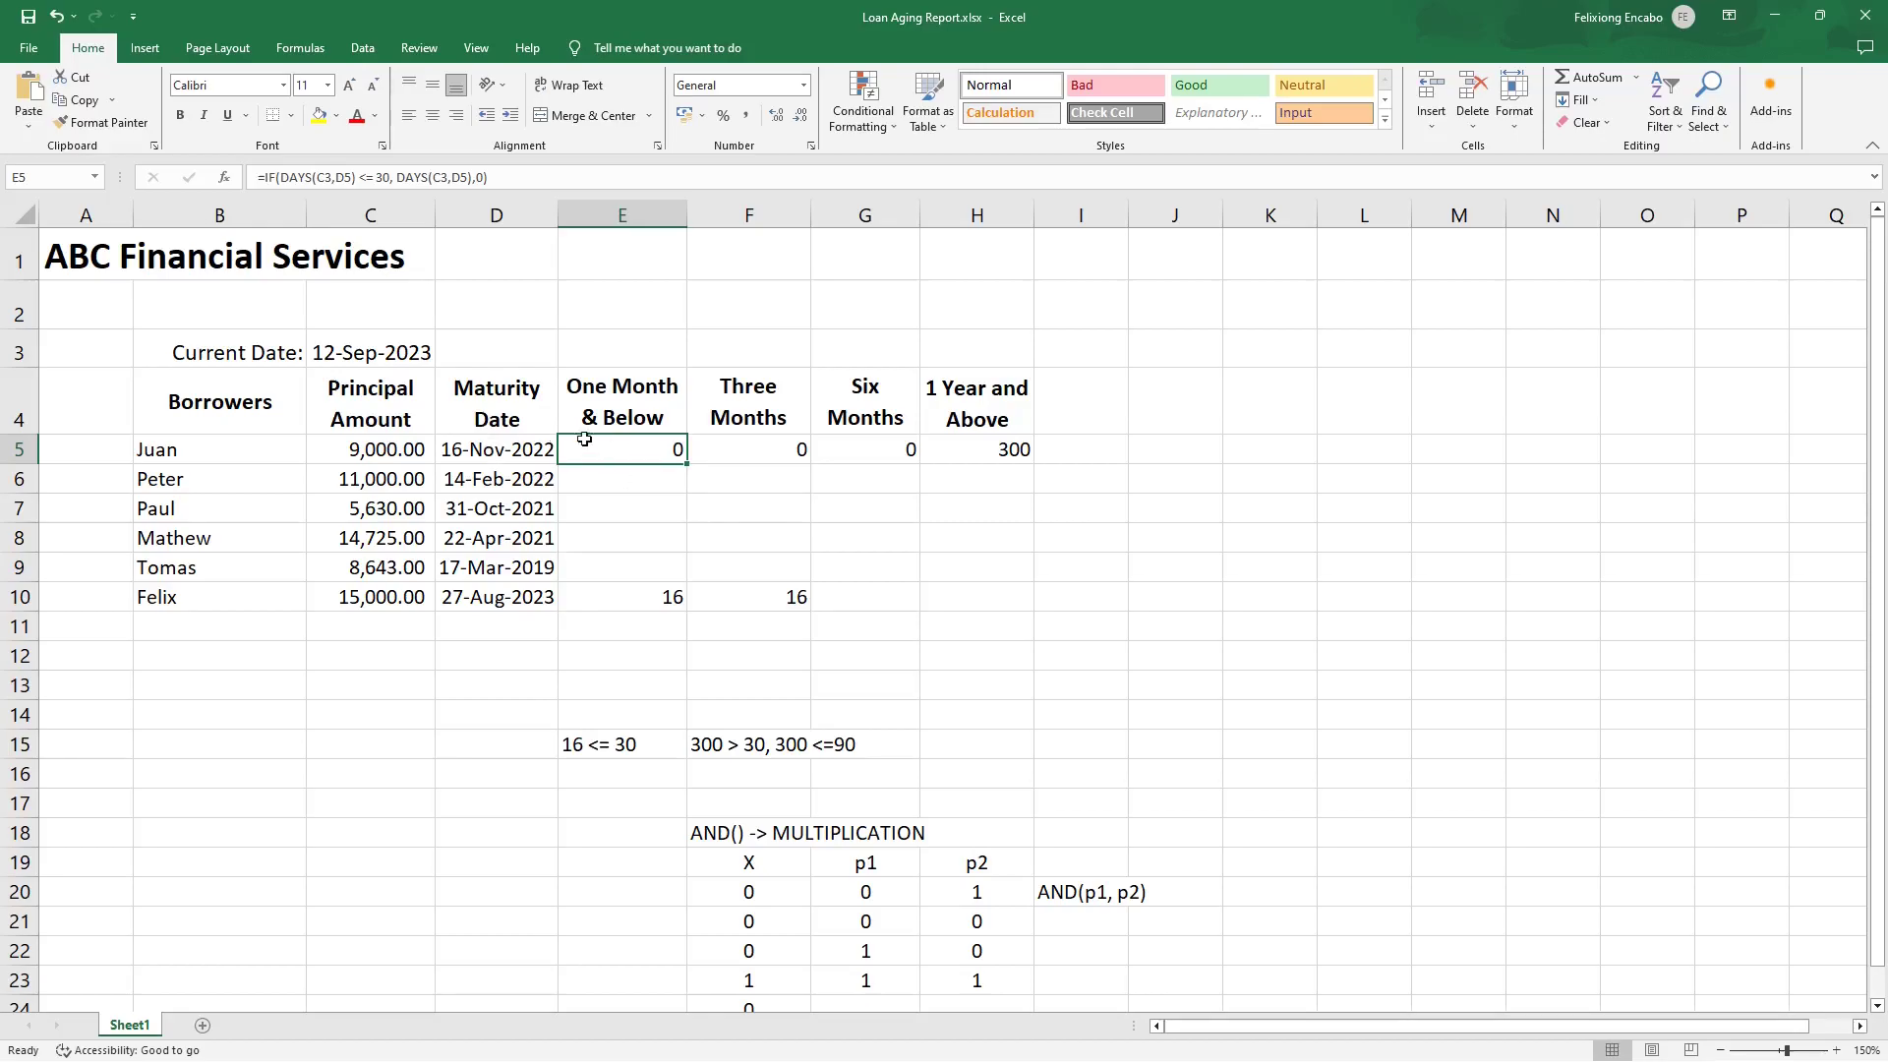
pyautogui.click(630, 451)
pyautogui.moveTo(630, 450); pyautogui.dragTo(989, 454)
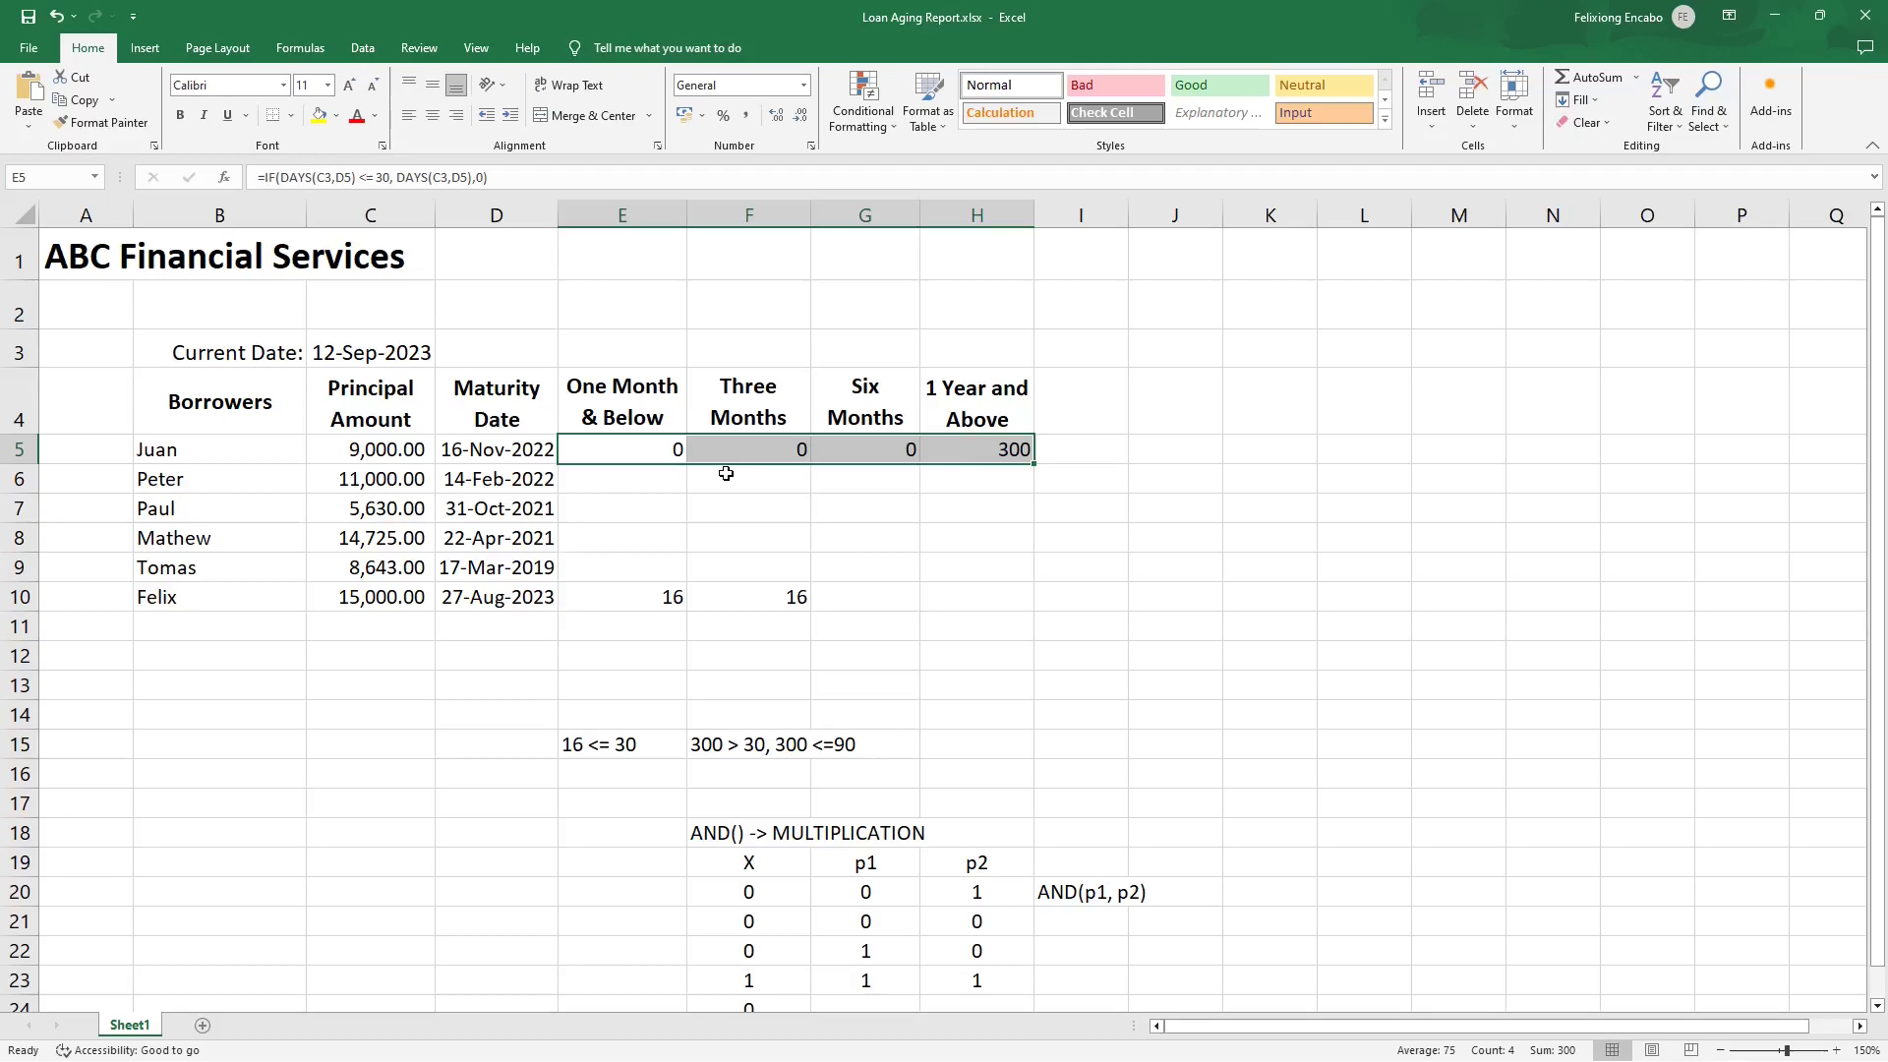
pyautogui.click(492, 454)
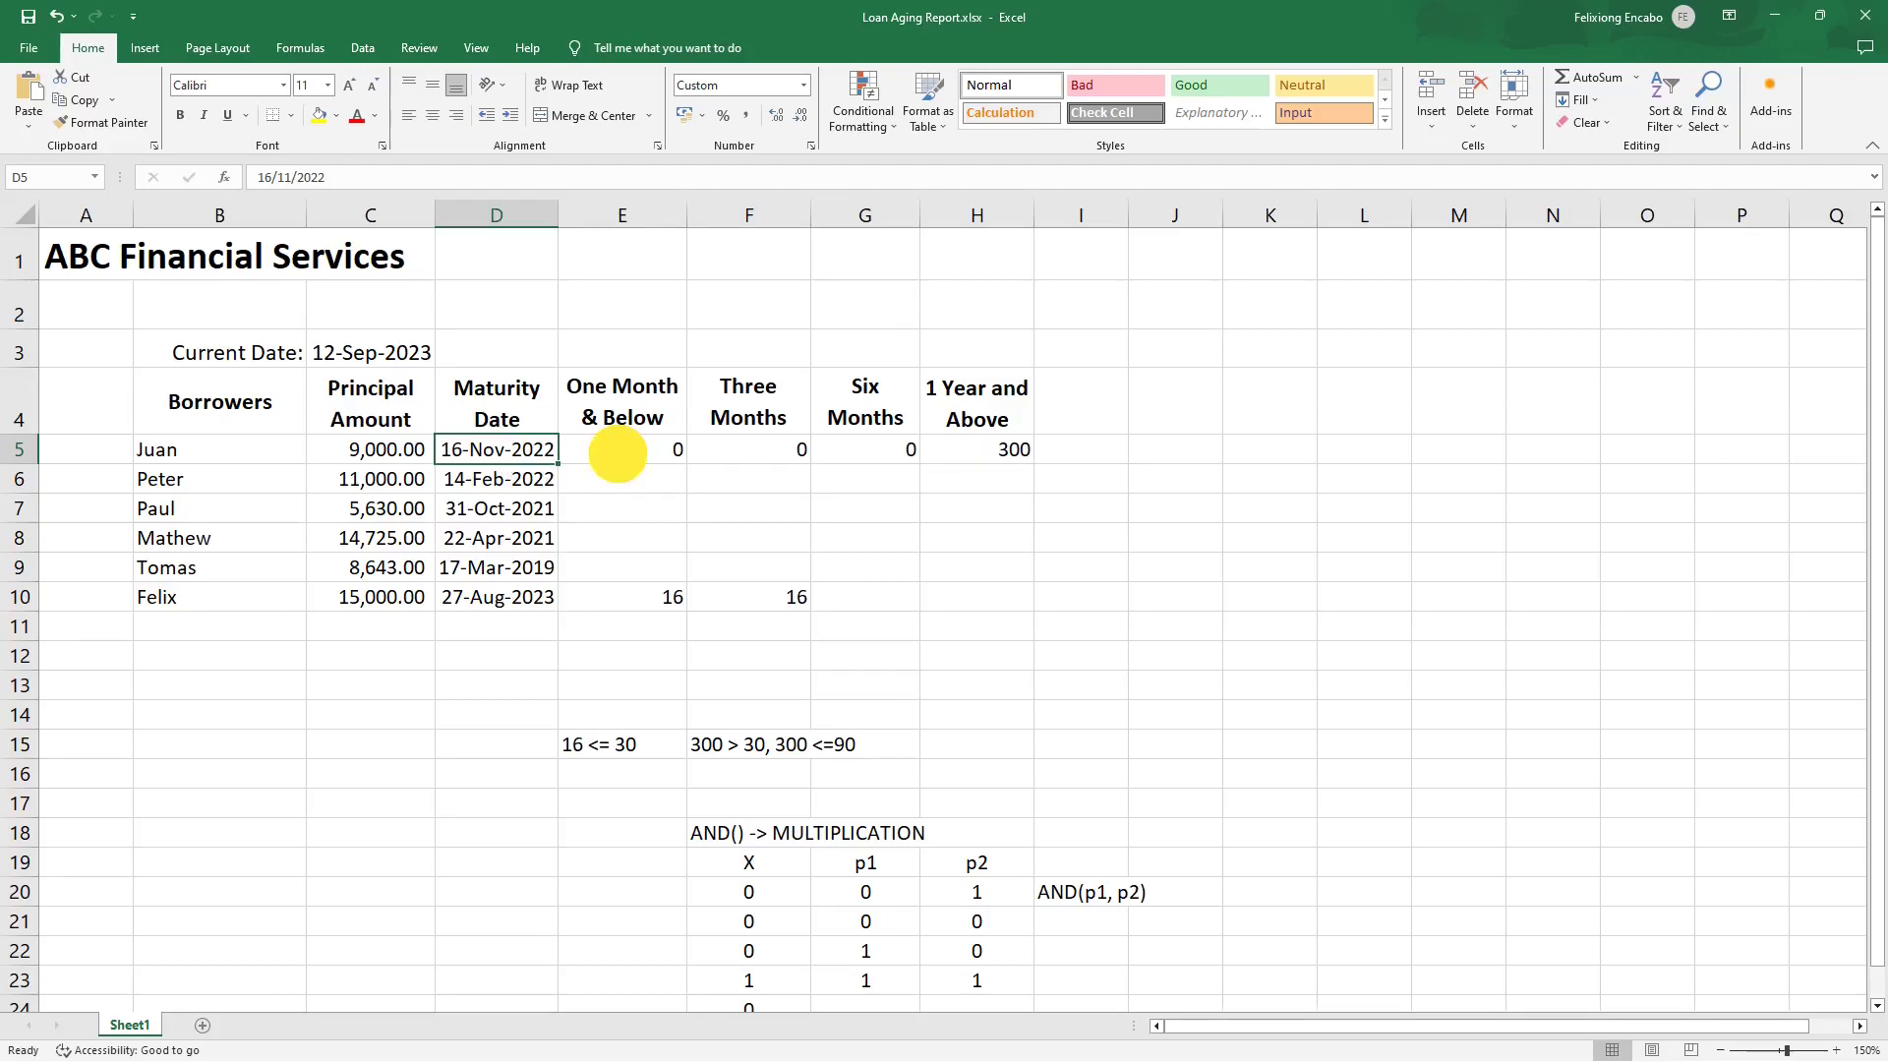
pyautogui.click(618, 455)
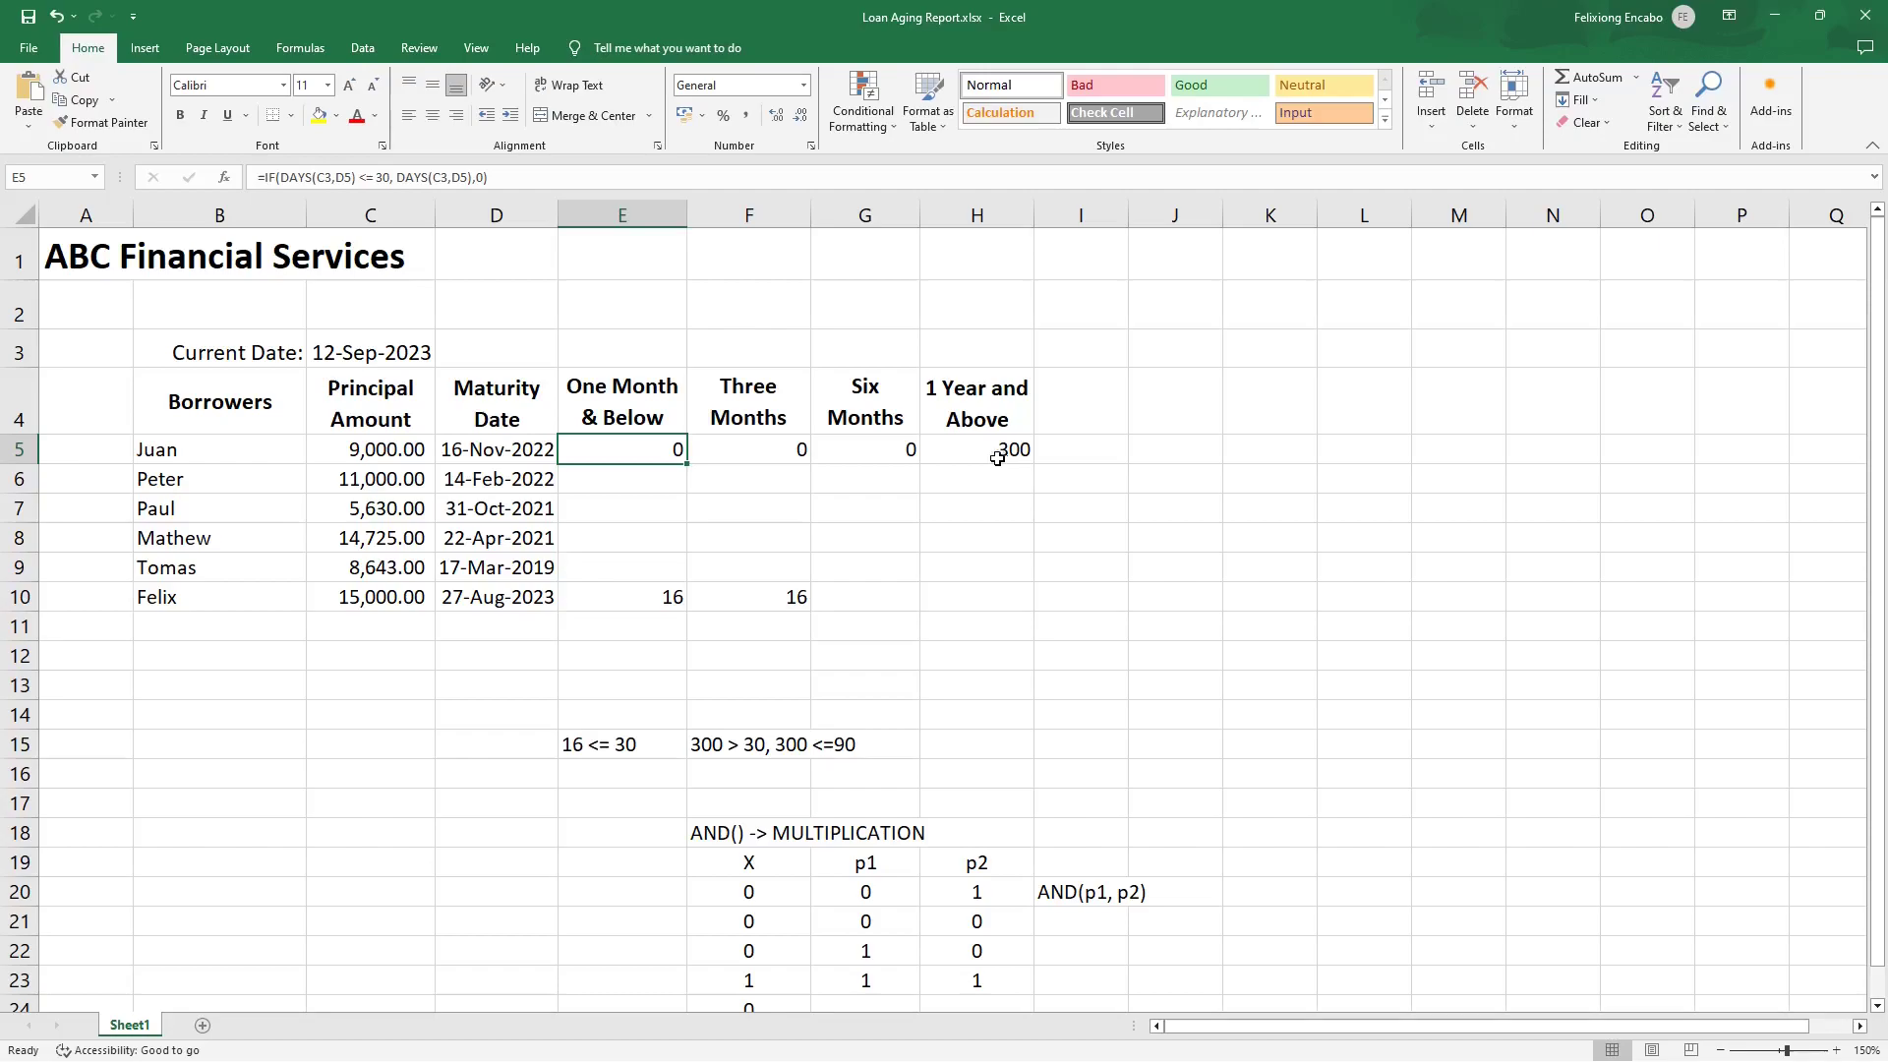
pyautogui.click(494, 451)
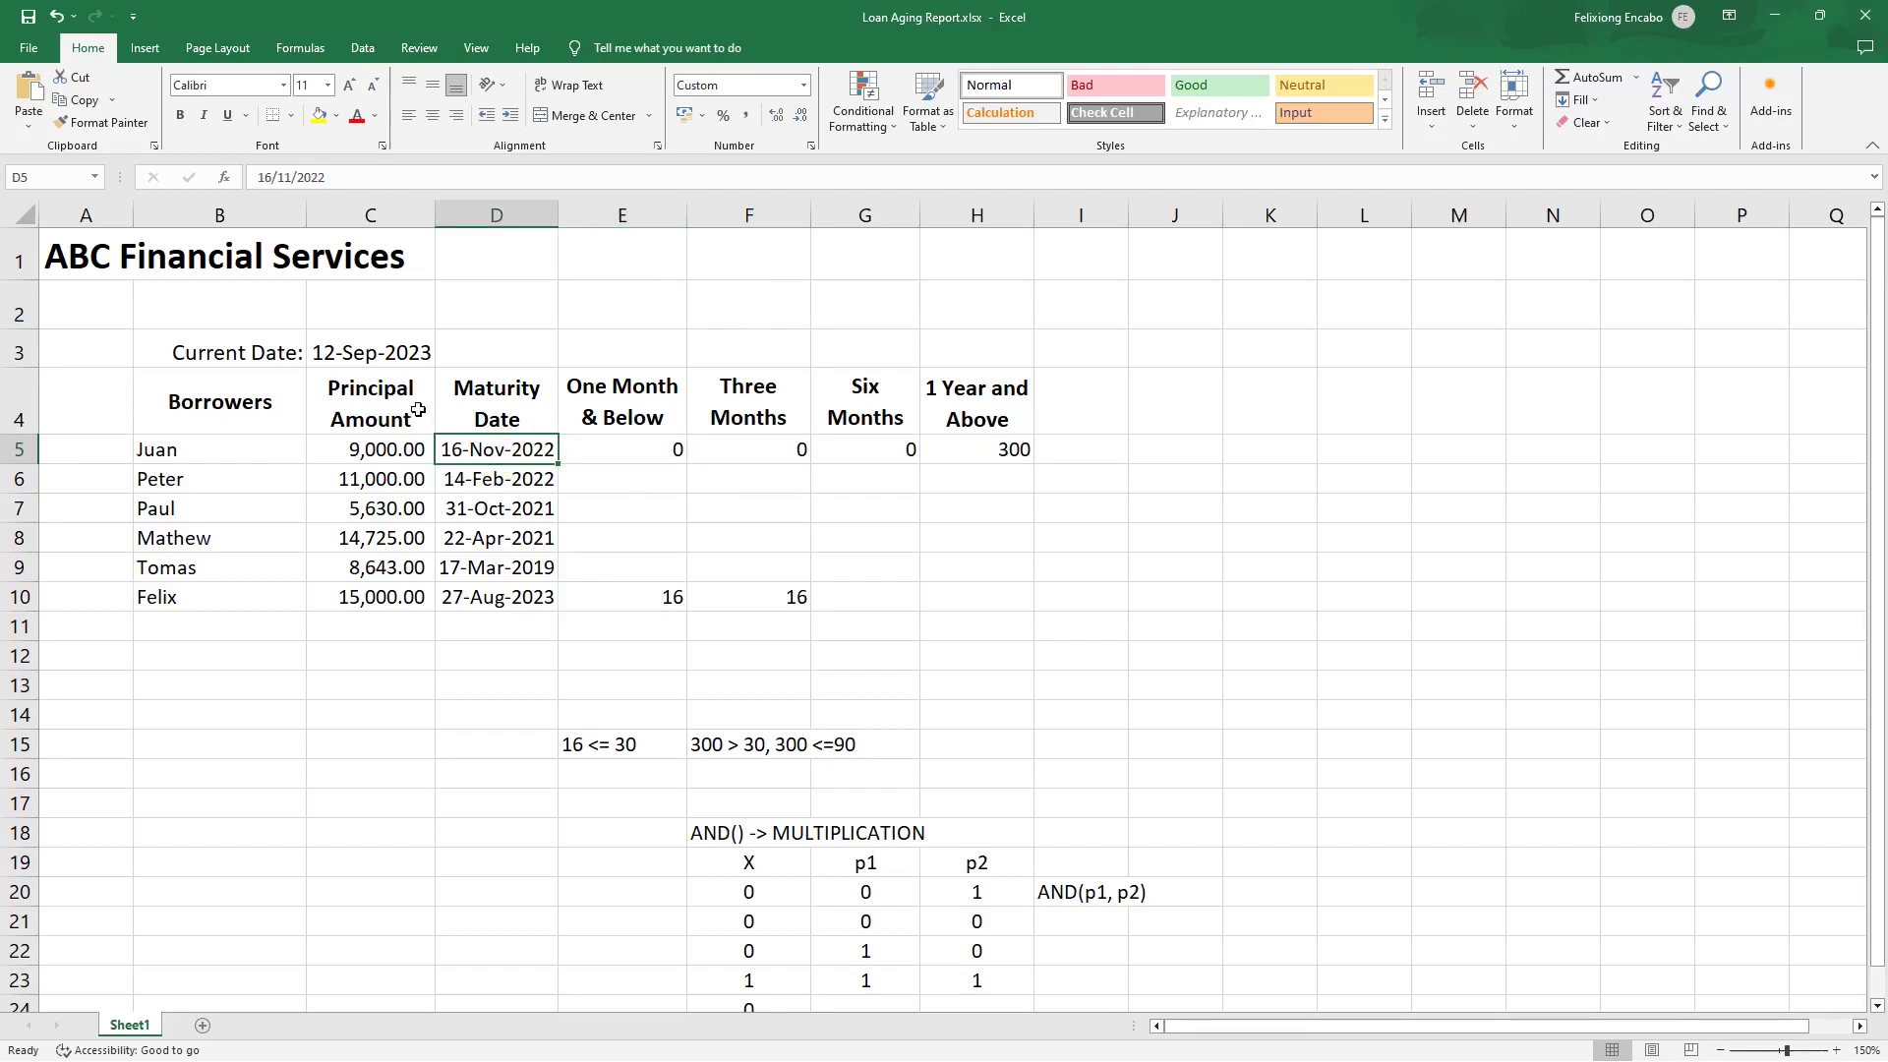
pyautogui.click(397, 357)
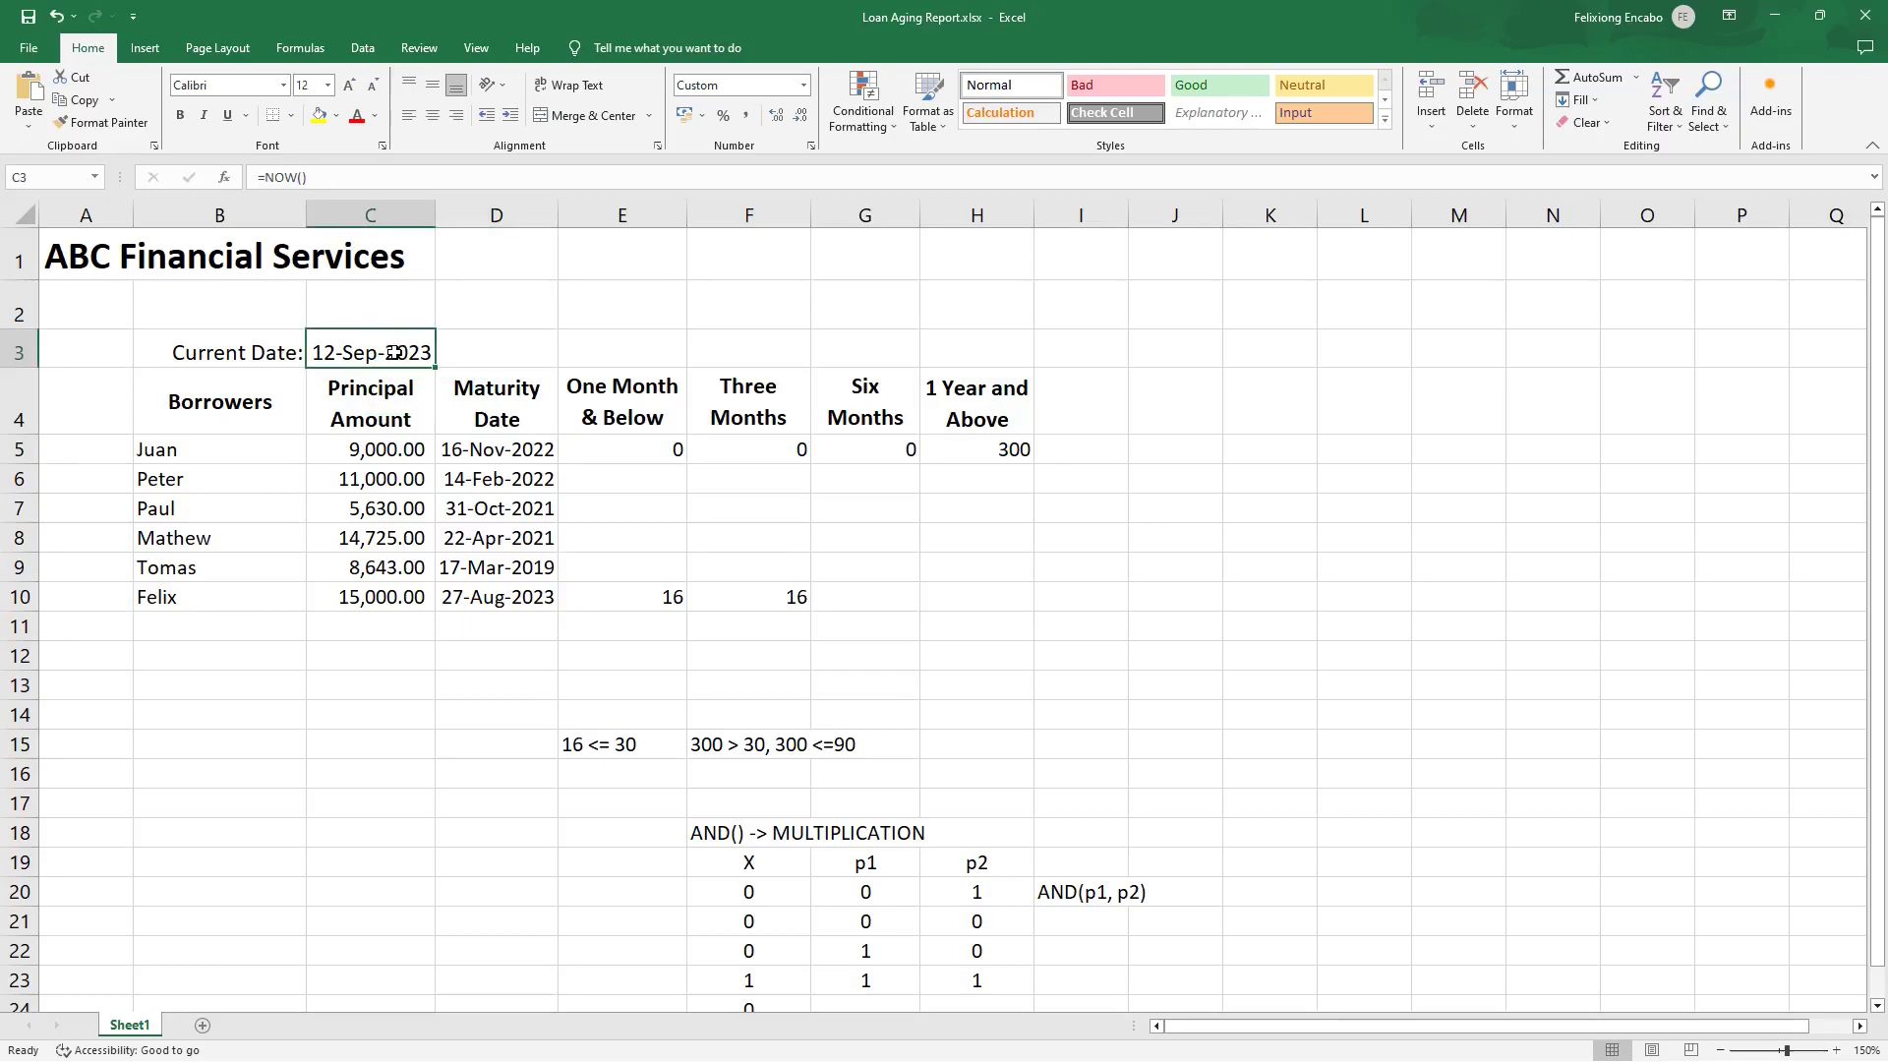
pyautogui.click(492, 454)
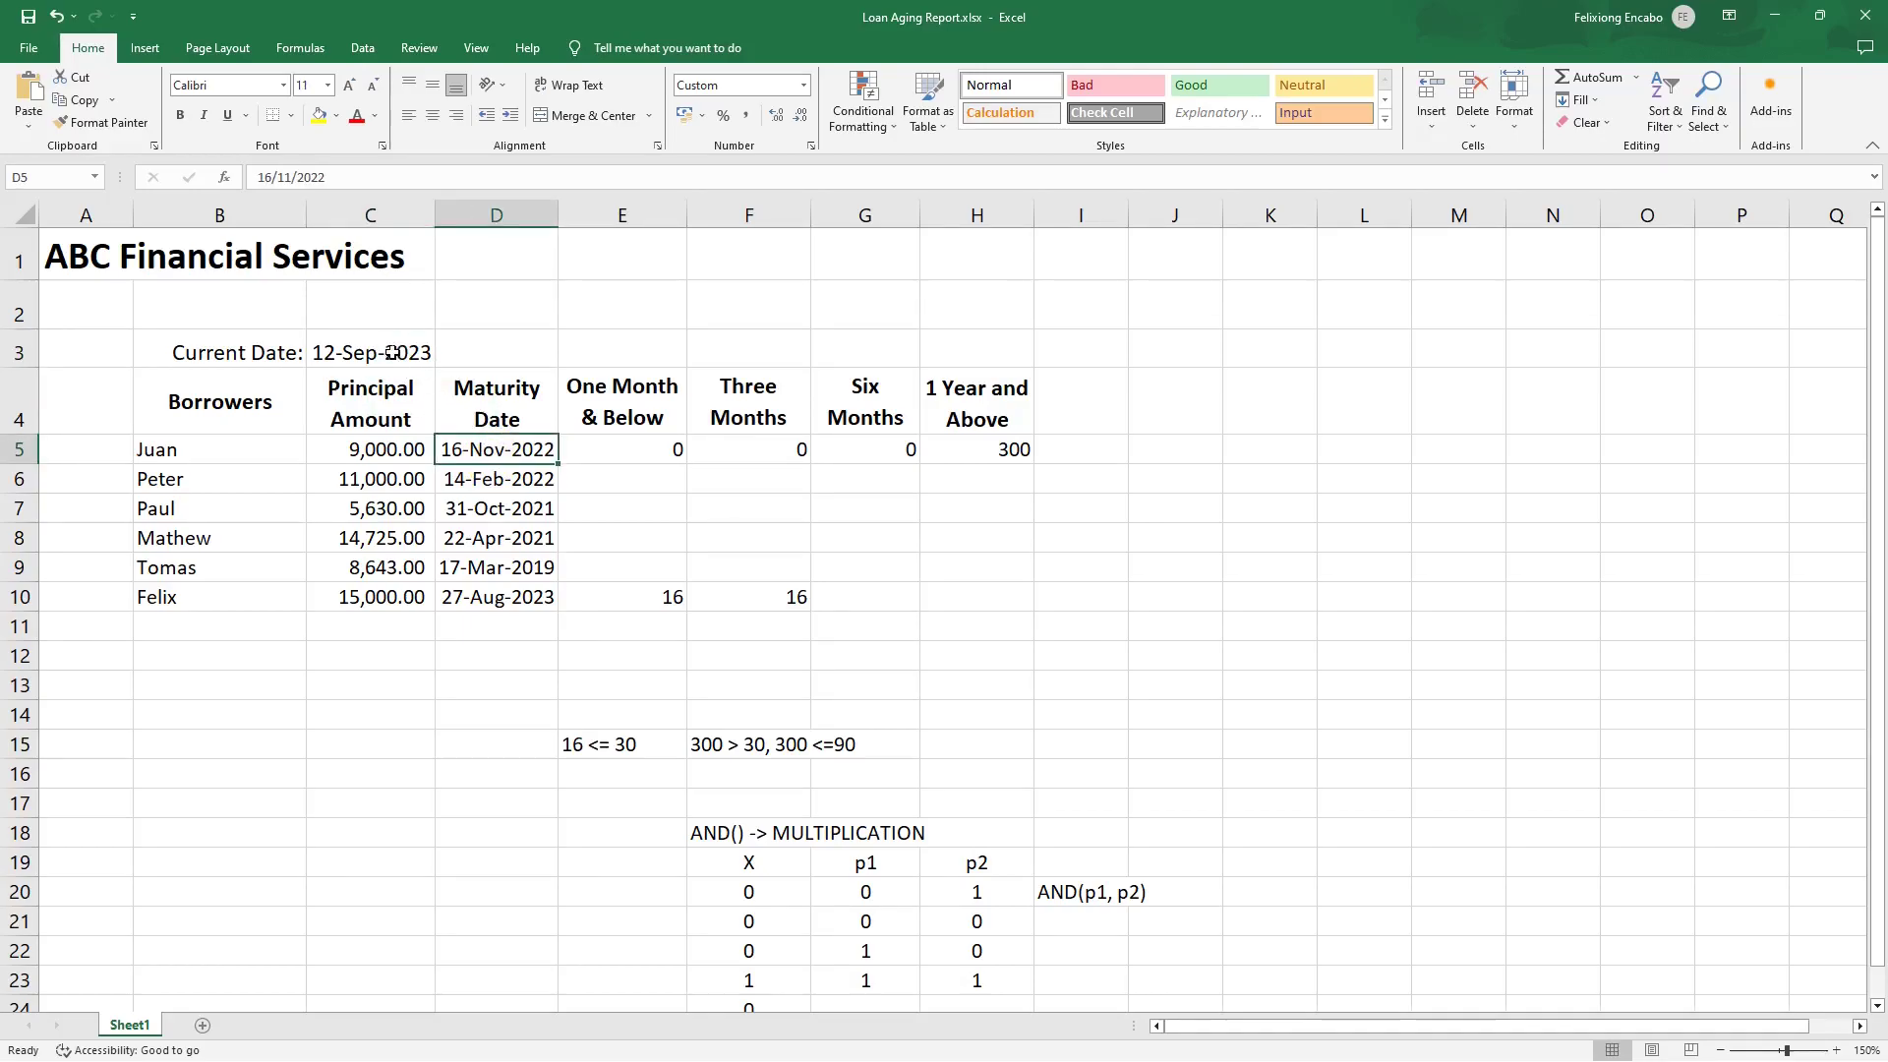
pyautogui.click(391, 352)
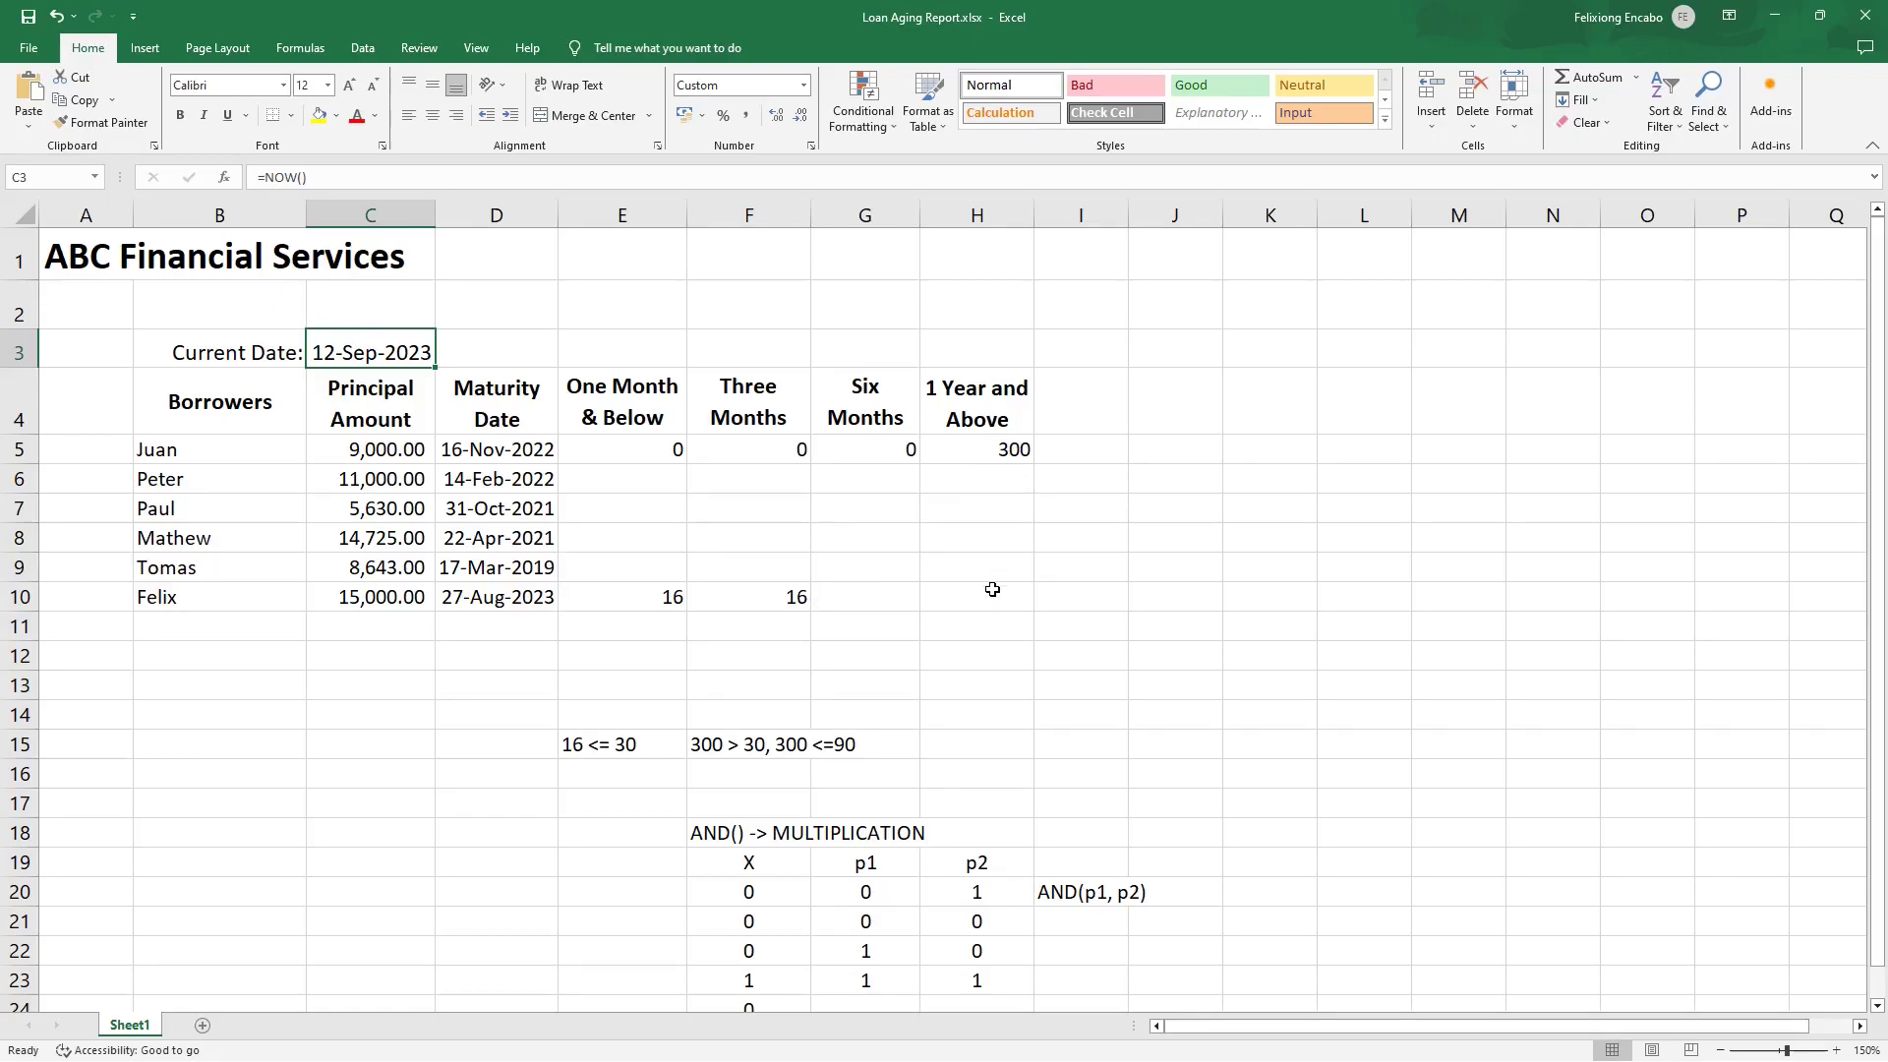
# Compare the row 5 aging formulas with the X column product formulas in F22 and F23 of the AND() multiplication table.
pyautogui.click(988, 631)
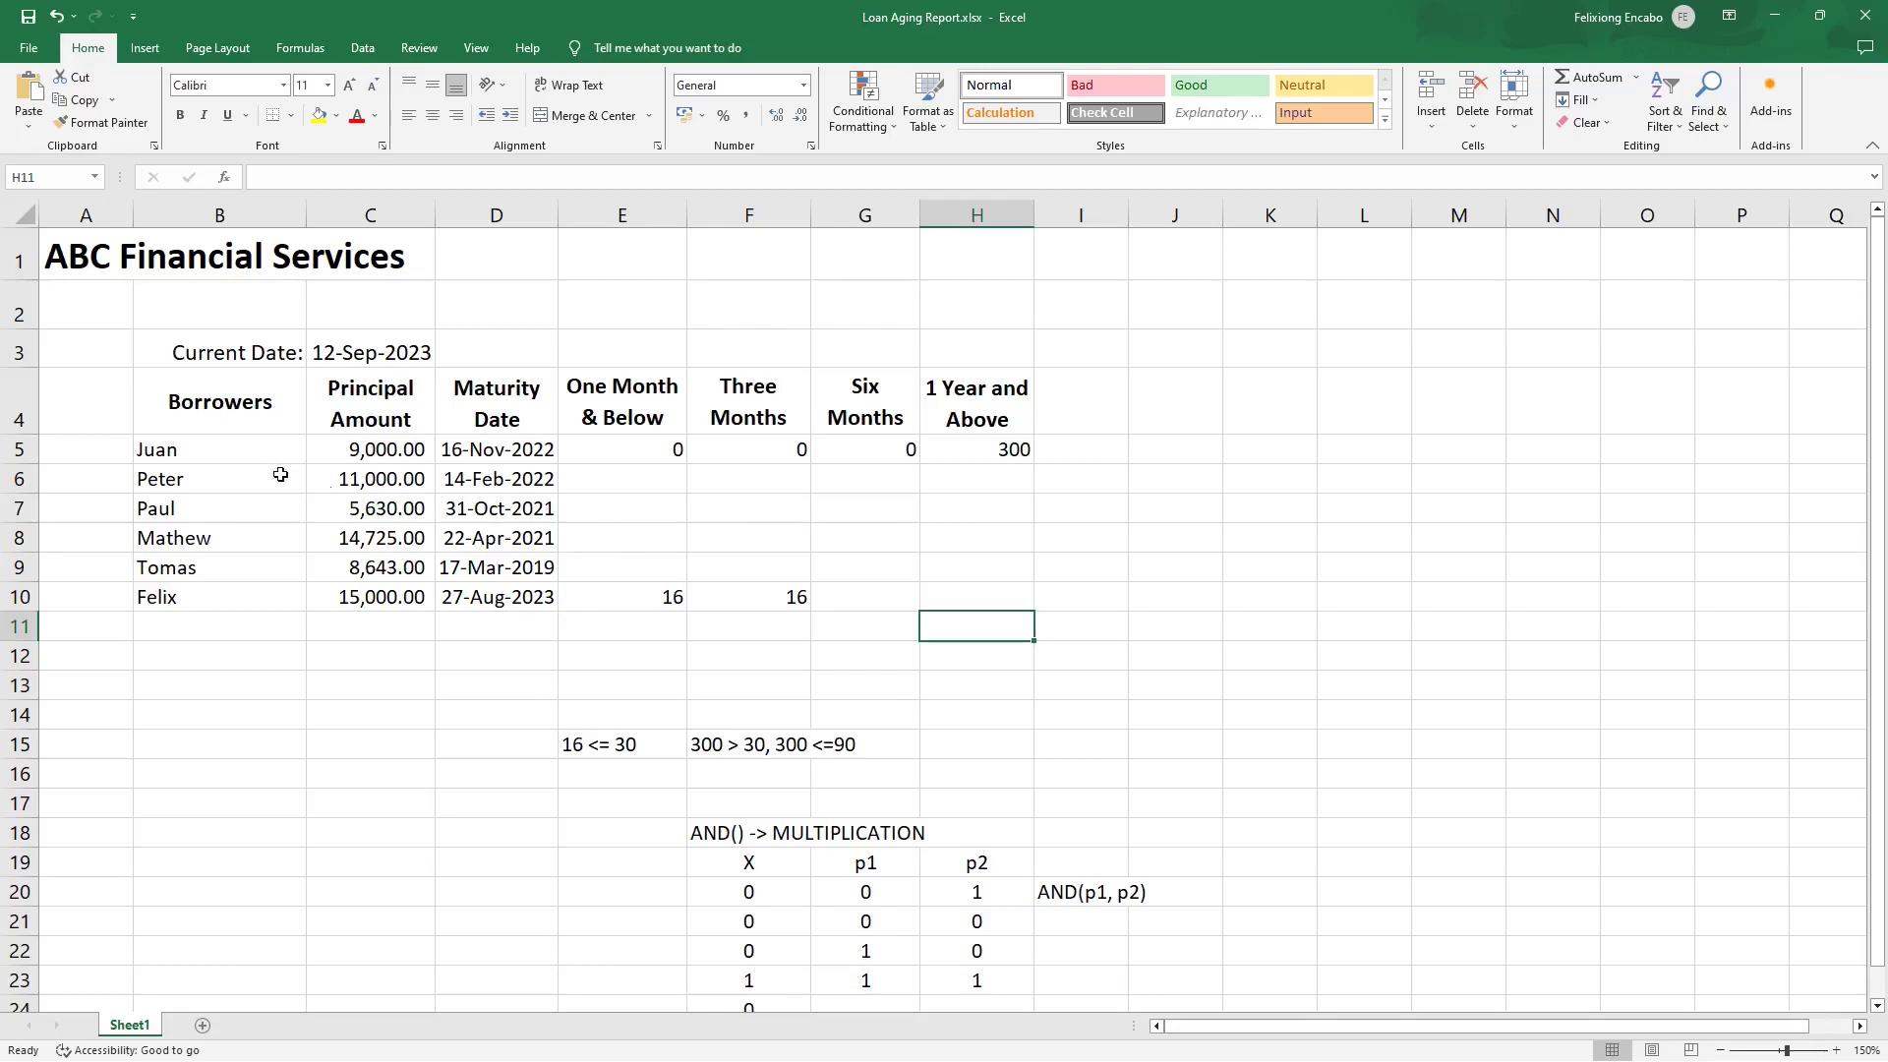
pyautogui.click(972, 450)
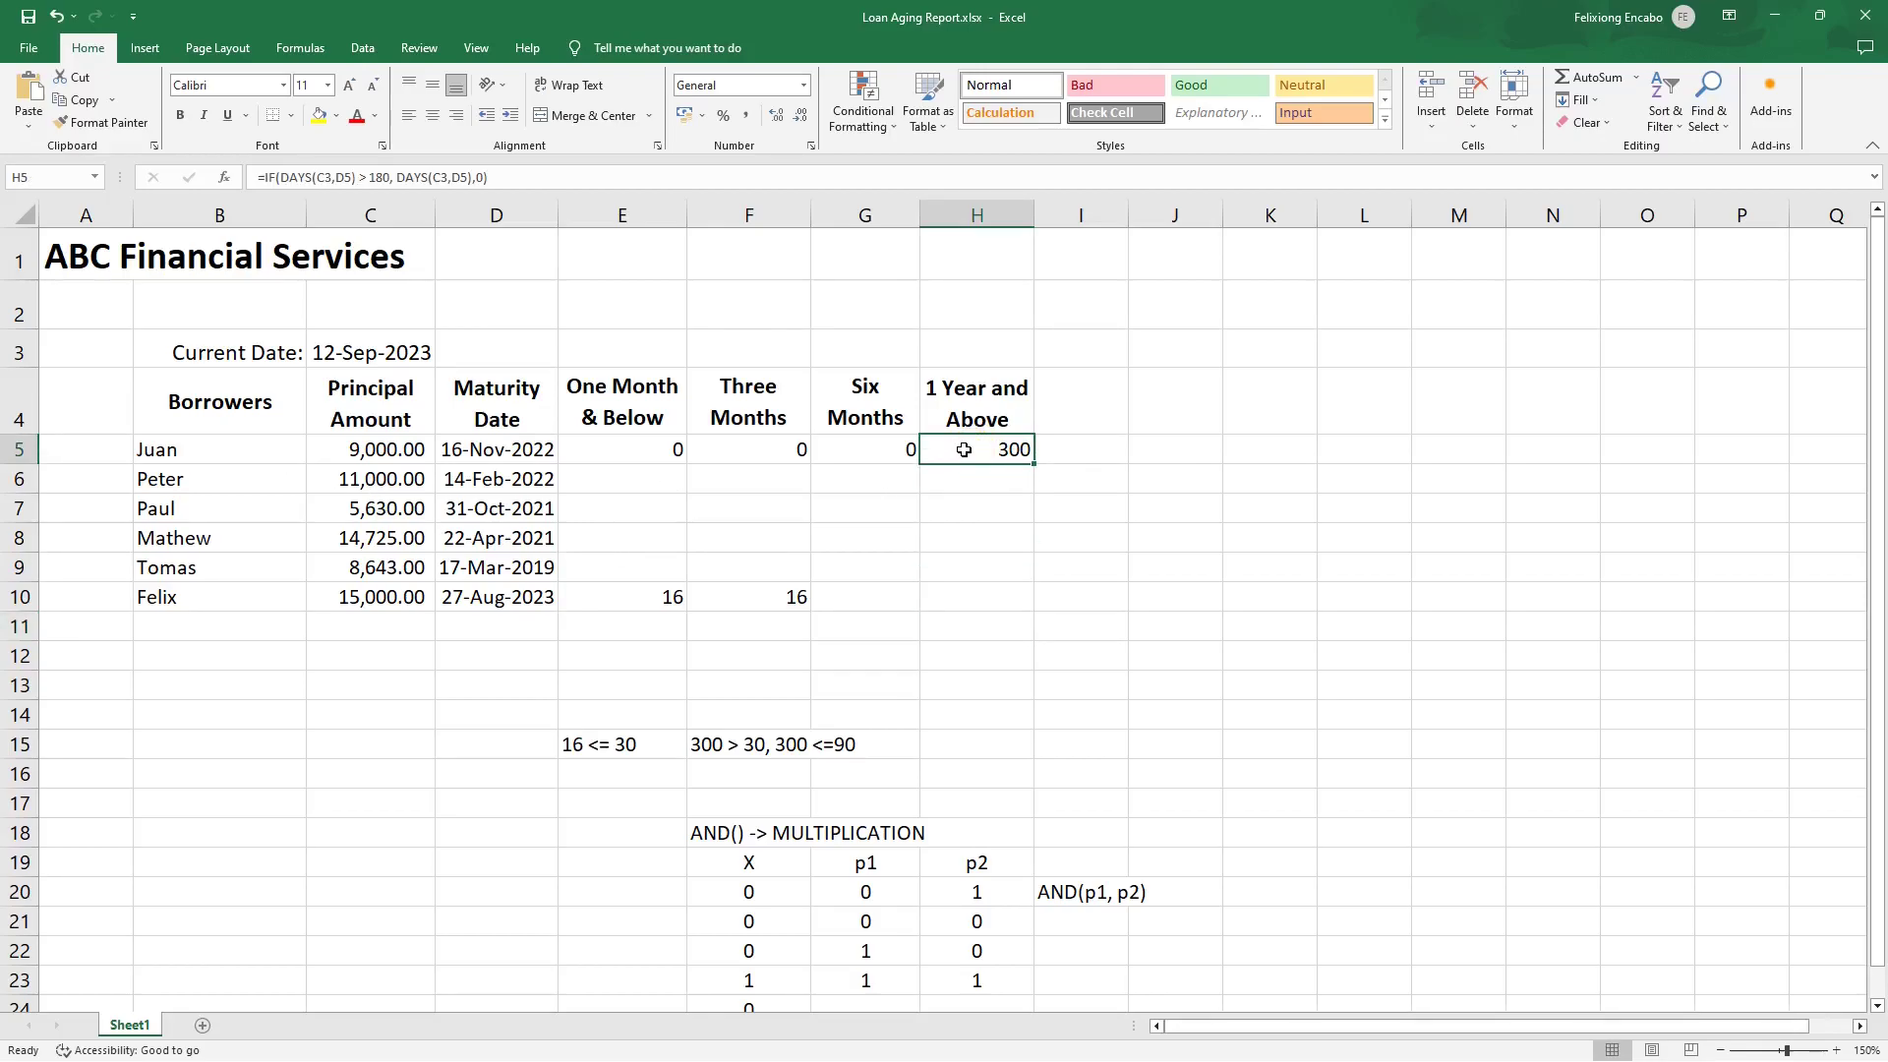
pyautogui.click(873, 451)
pyautogui.moveTo(983, 451); pyautogui.dragTo(965, 561)
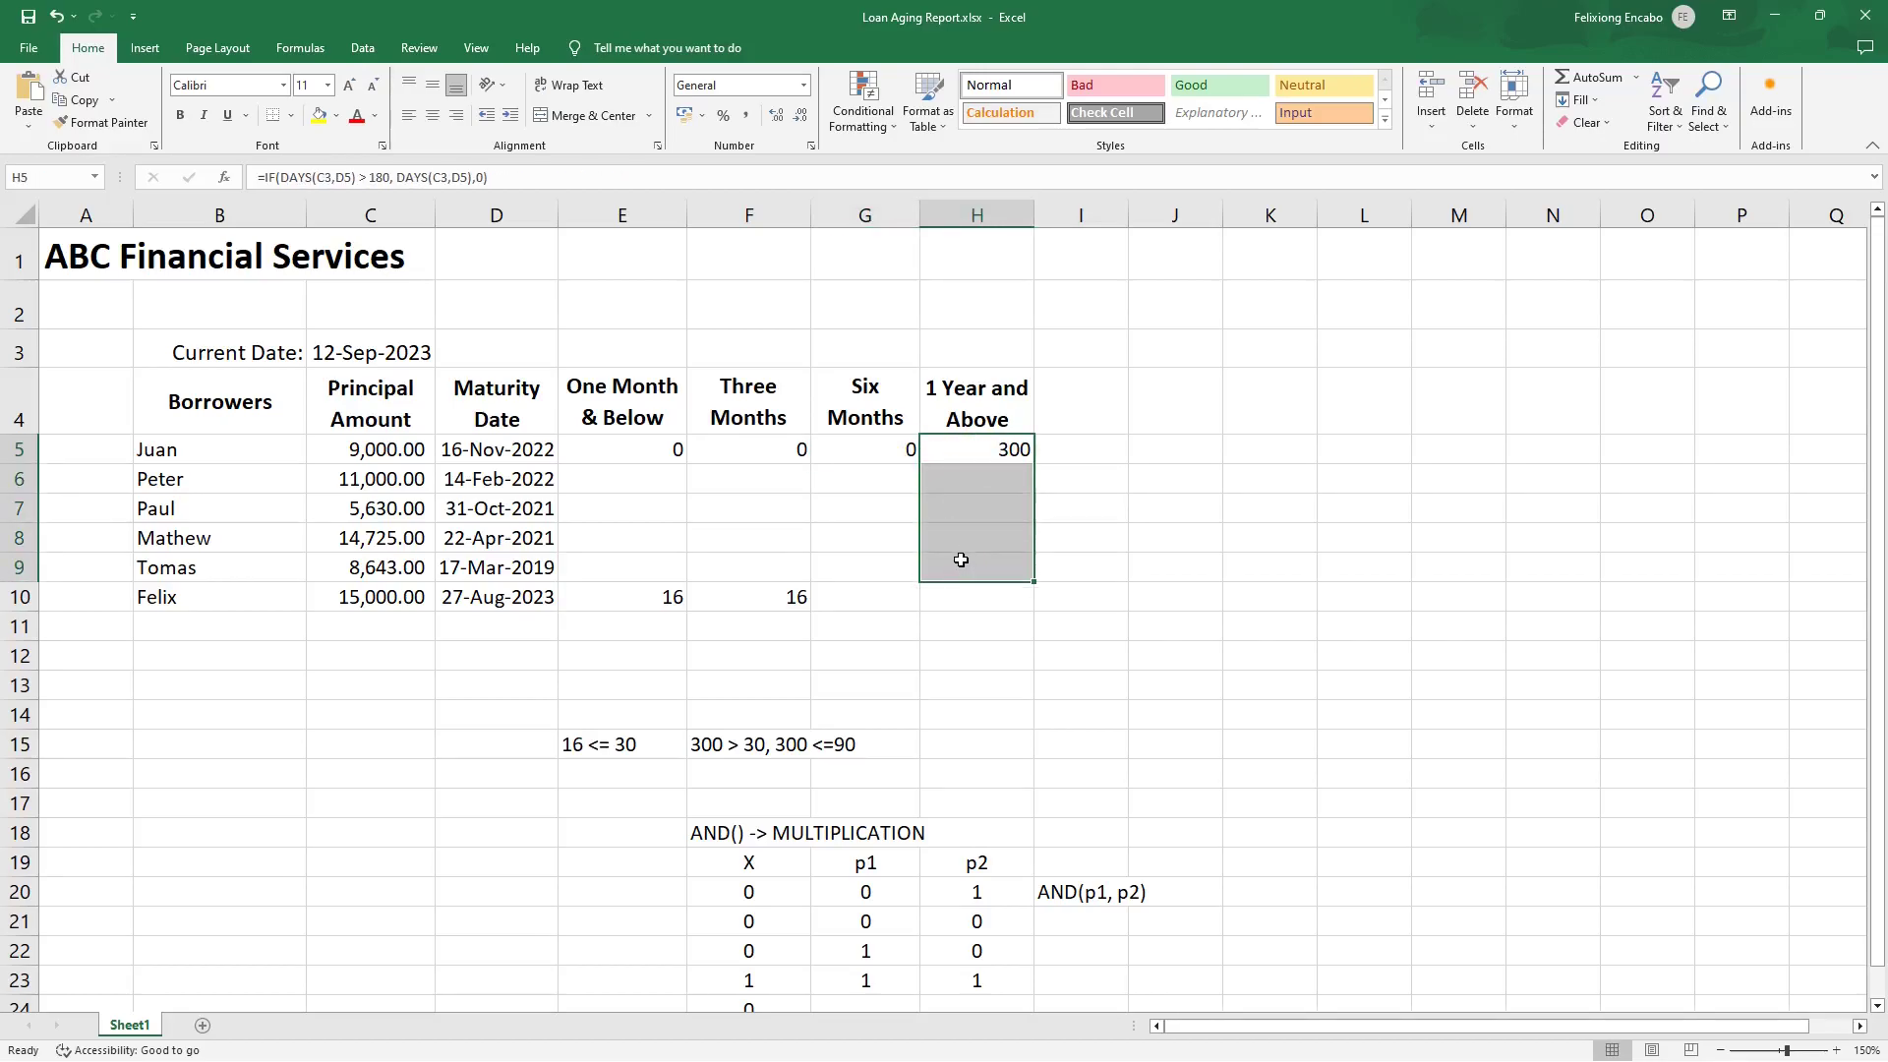
pyautogui.click(619, 449)
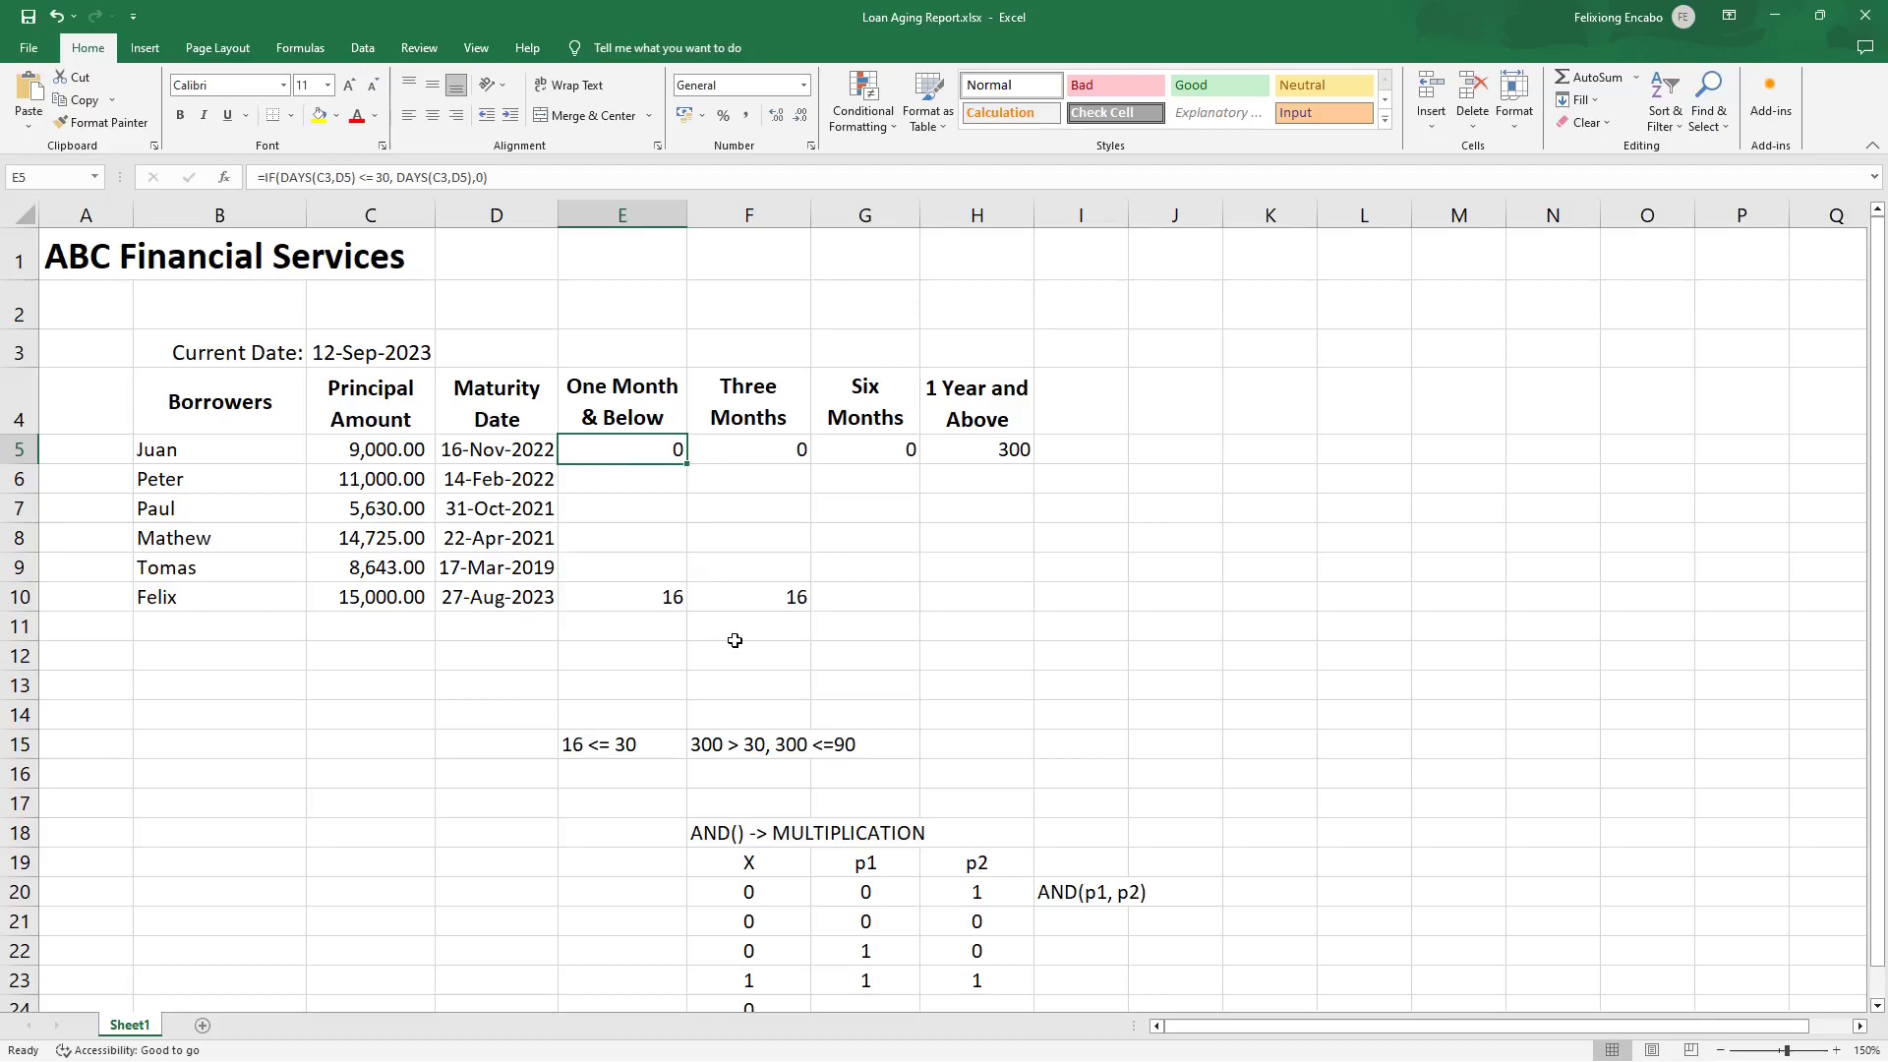
pyautogui.scroll(-2, 736, 641)
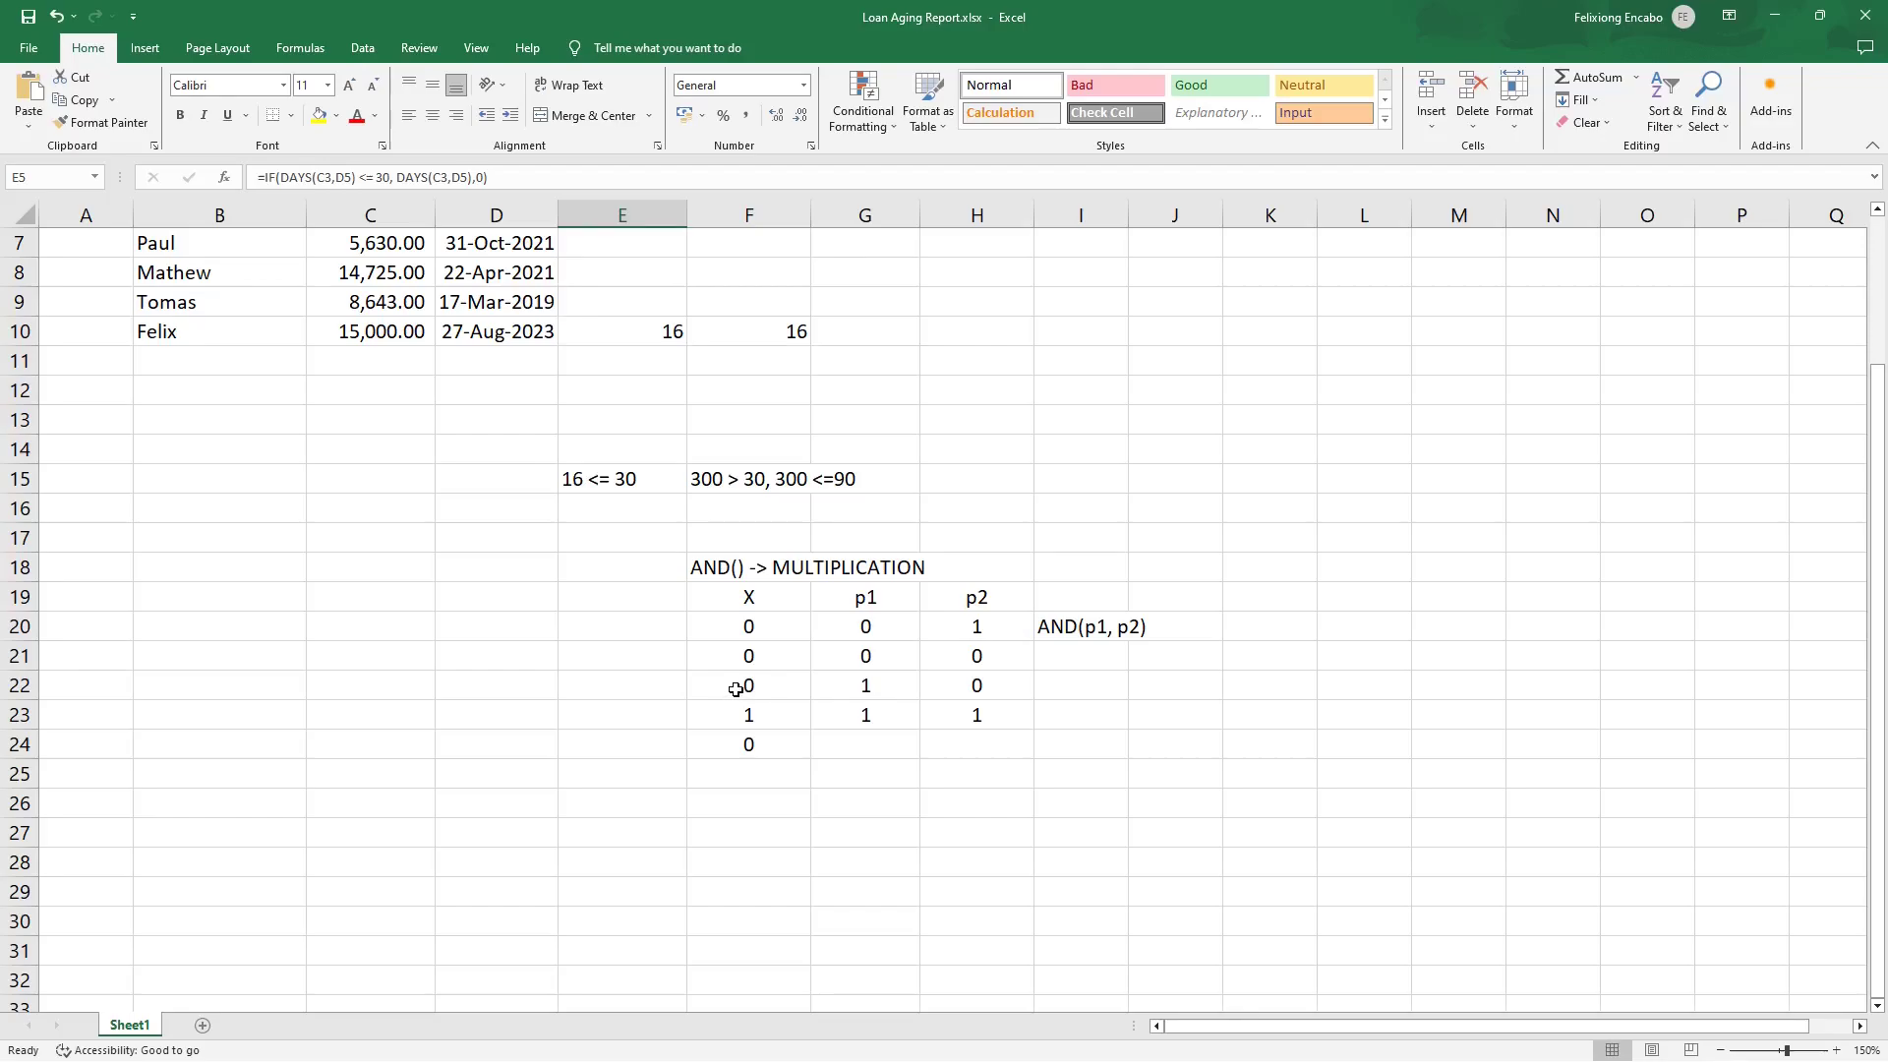
pyautogui.click(739, 691)
pyautogui.click(748, 714)
pyautogui.click(737, 683)
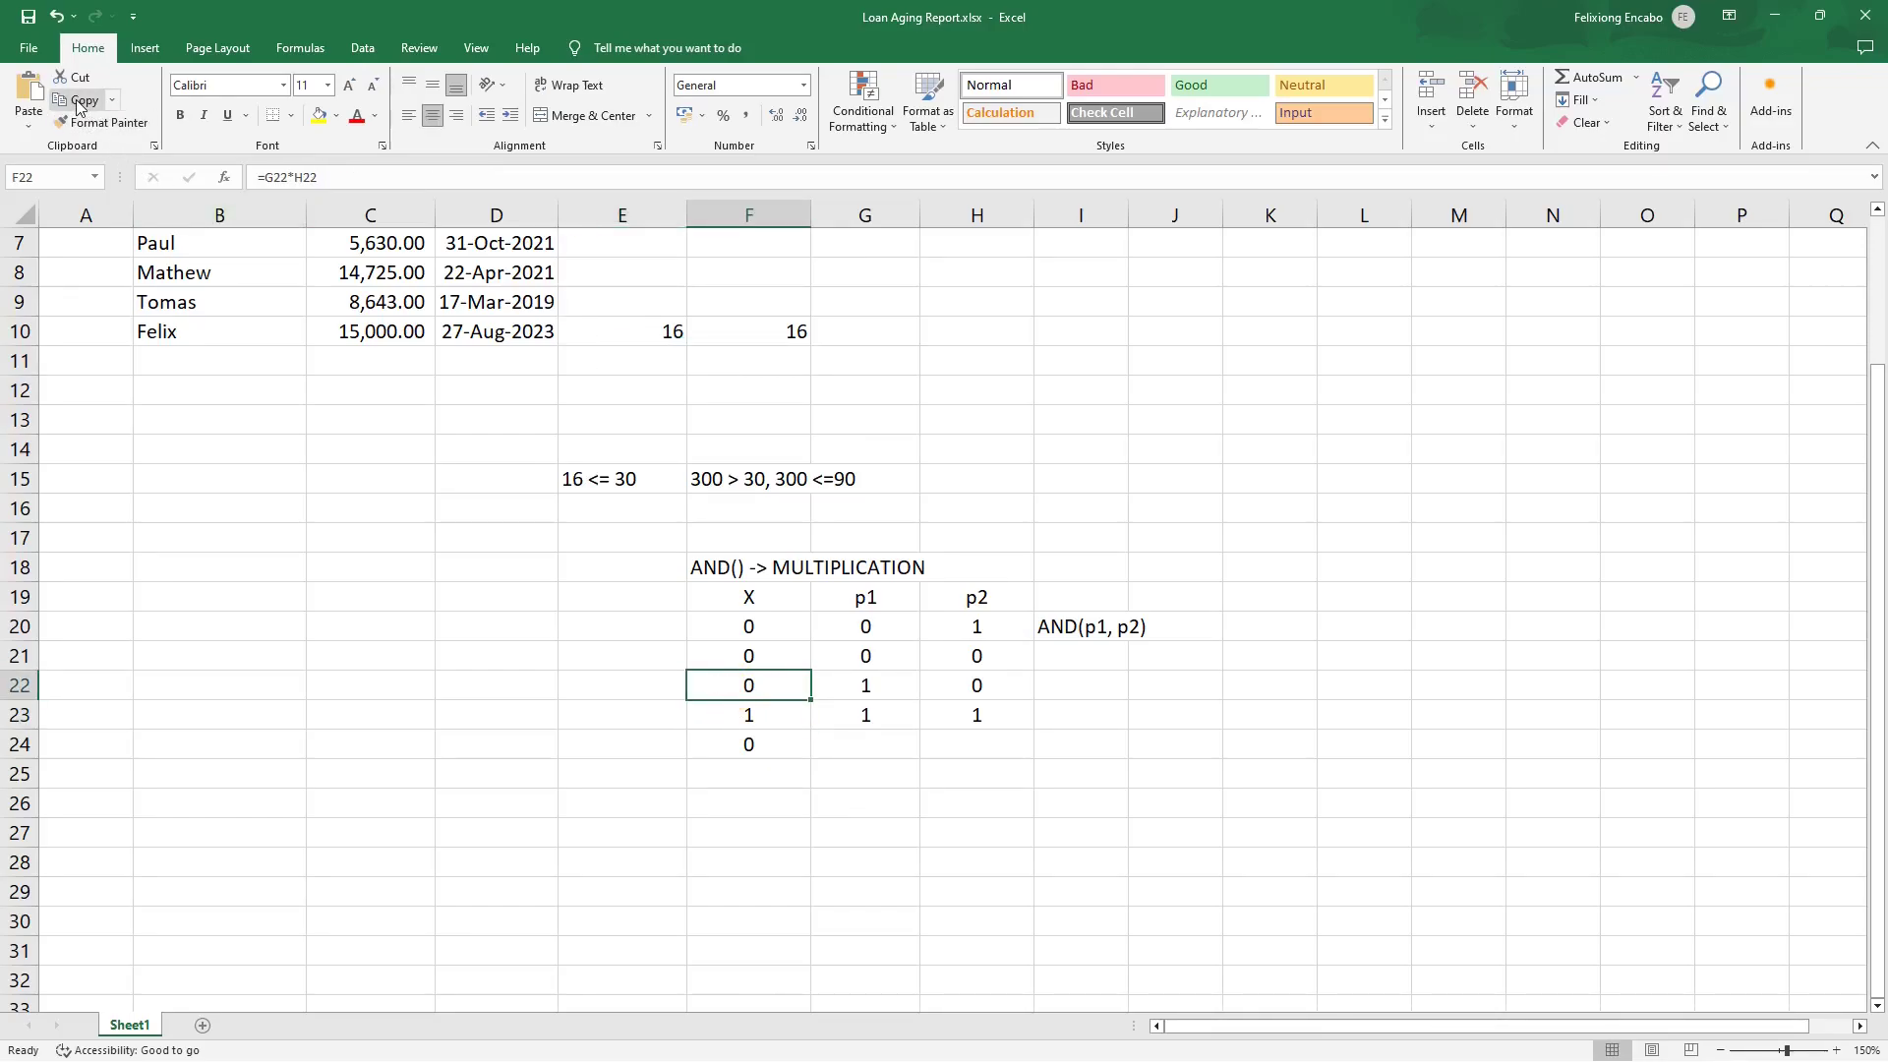
pyautogui.click(750, 716)
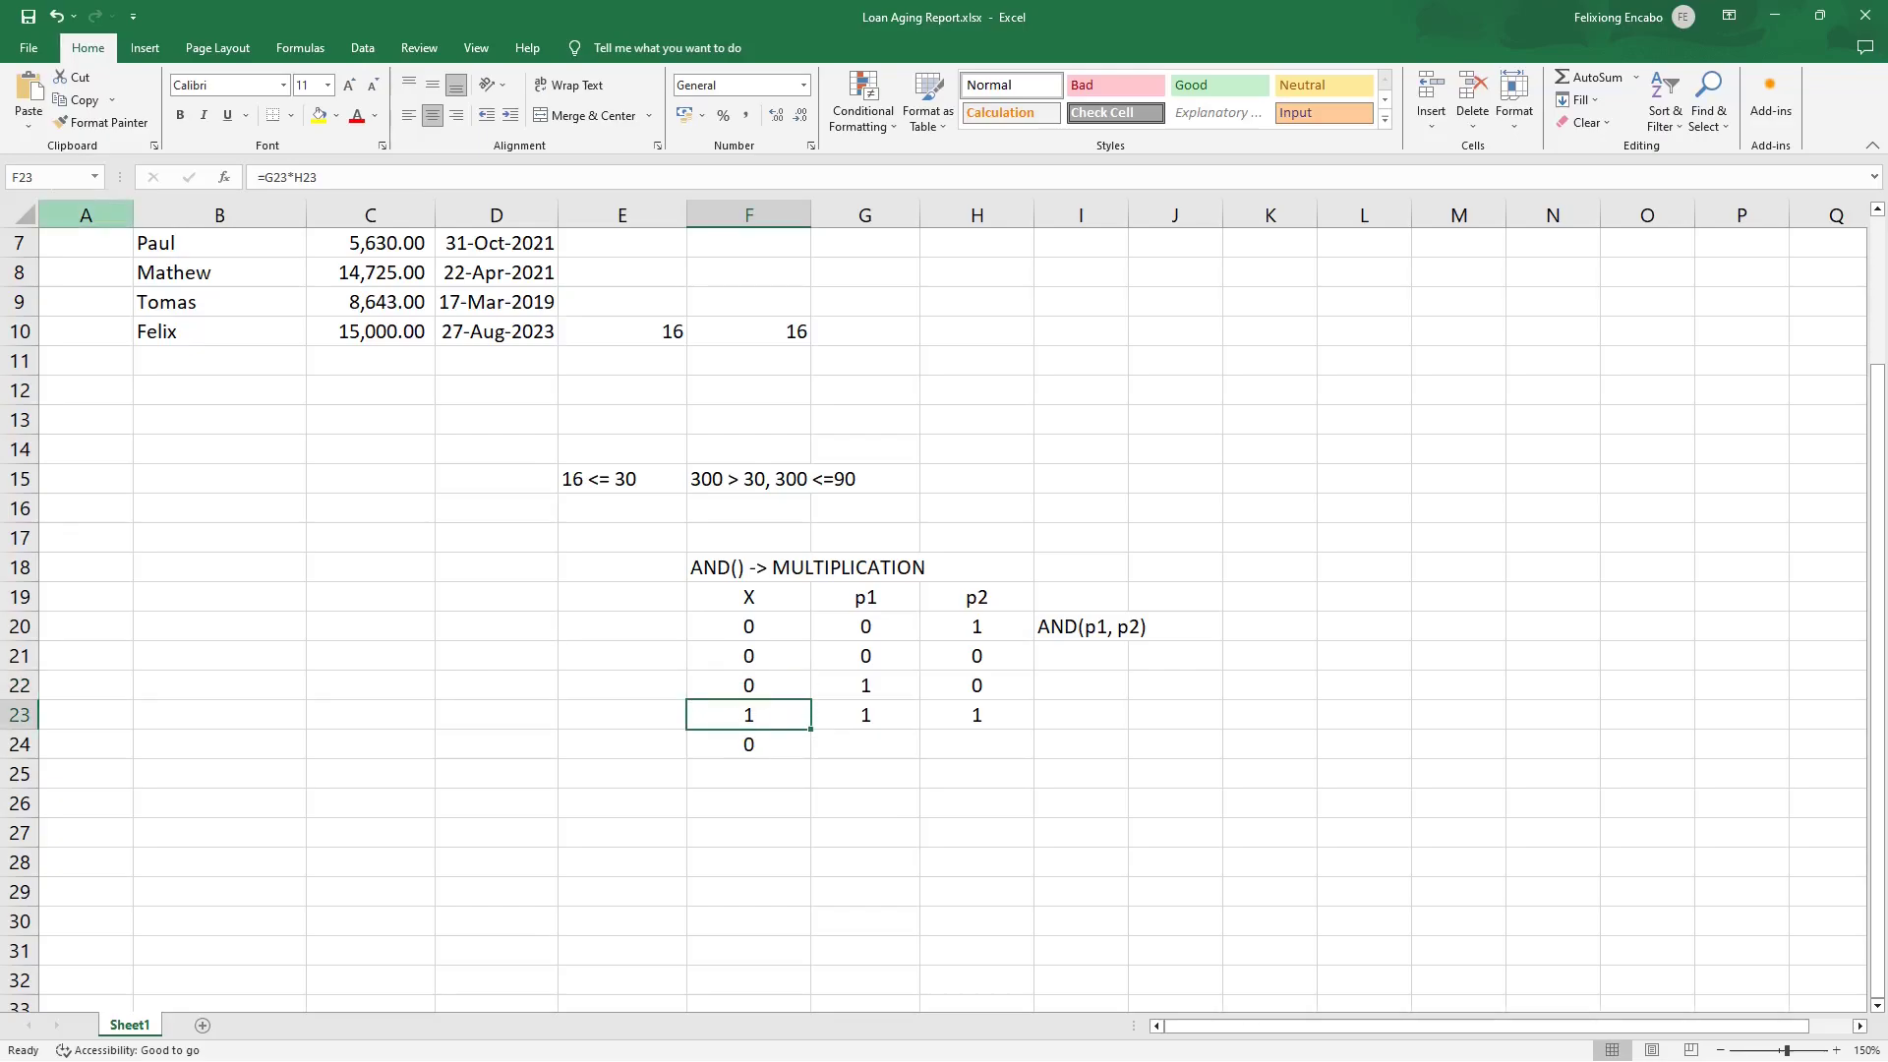
pyautogui.scroll(2, 767, 510)
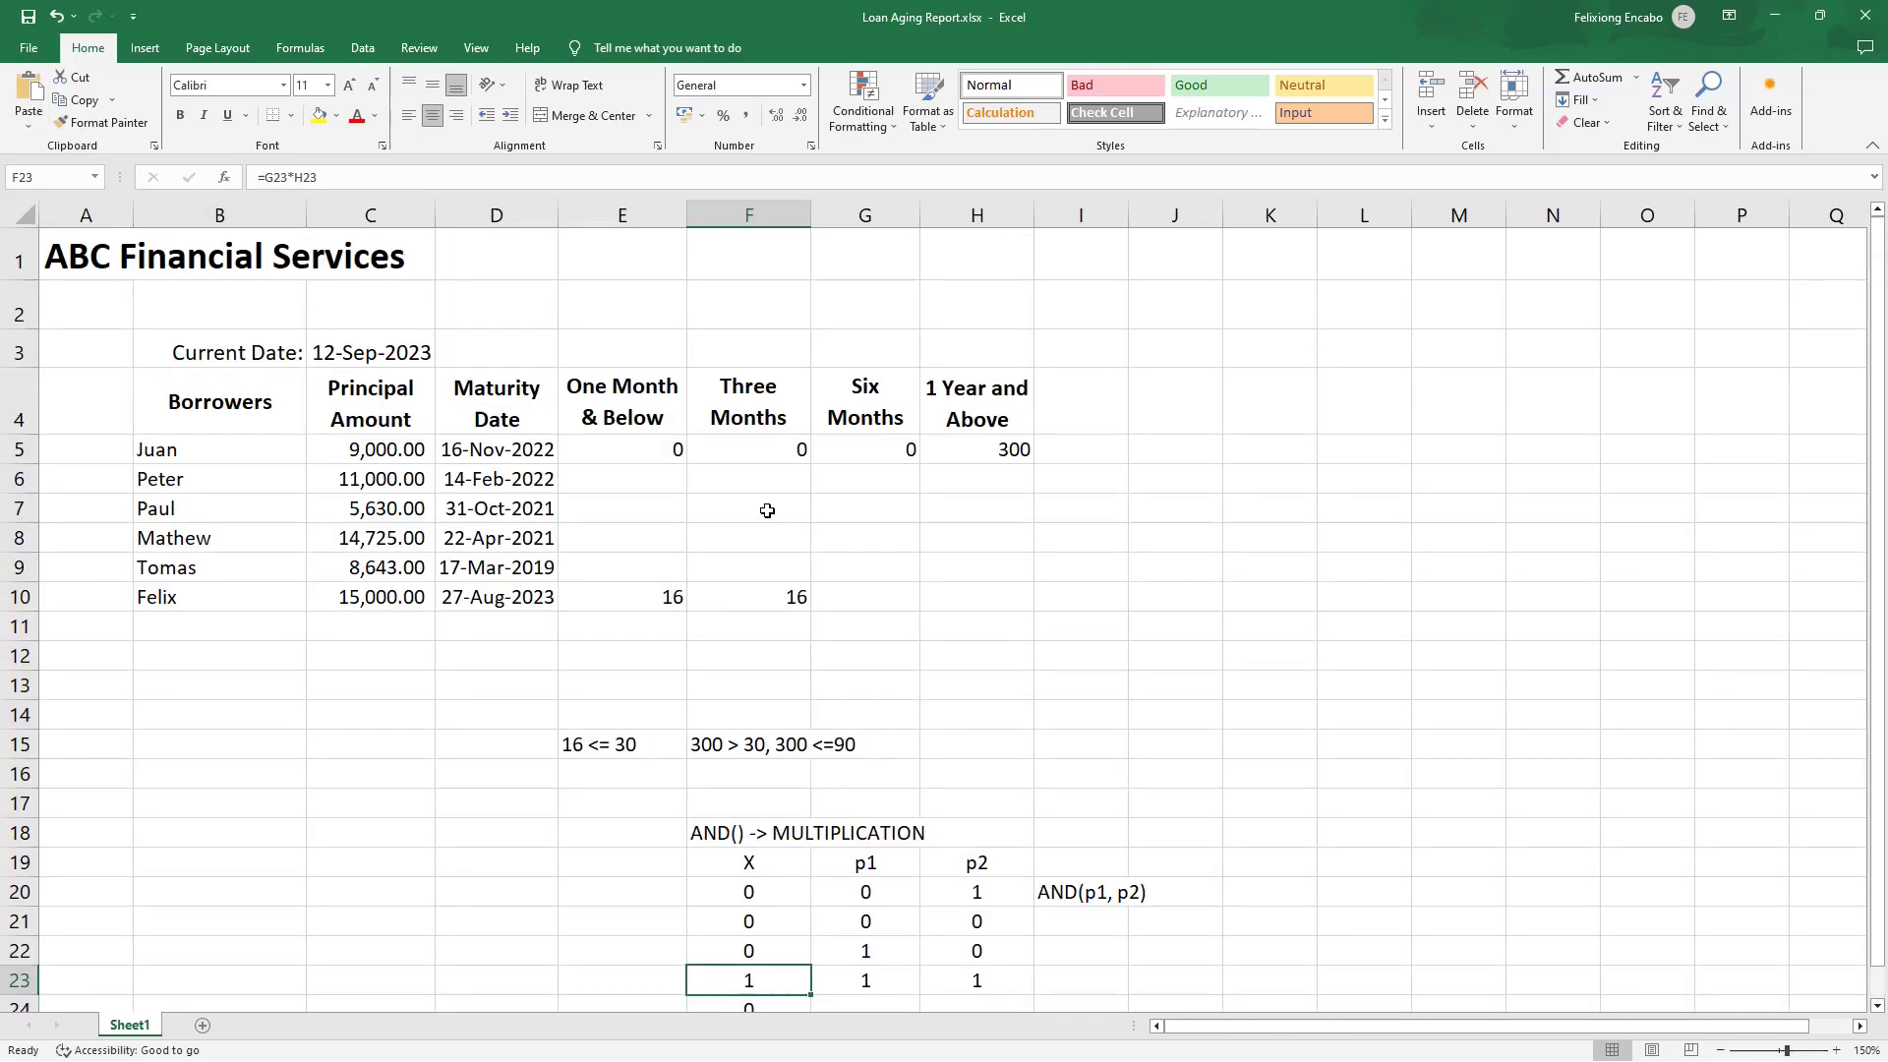
# Try filling the One Month & Below formula from E5 down through E10 for the remaining borrowers.
pyautogui.click(617, 451)
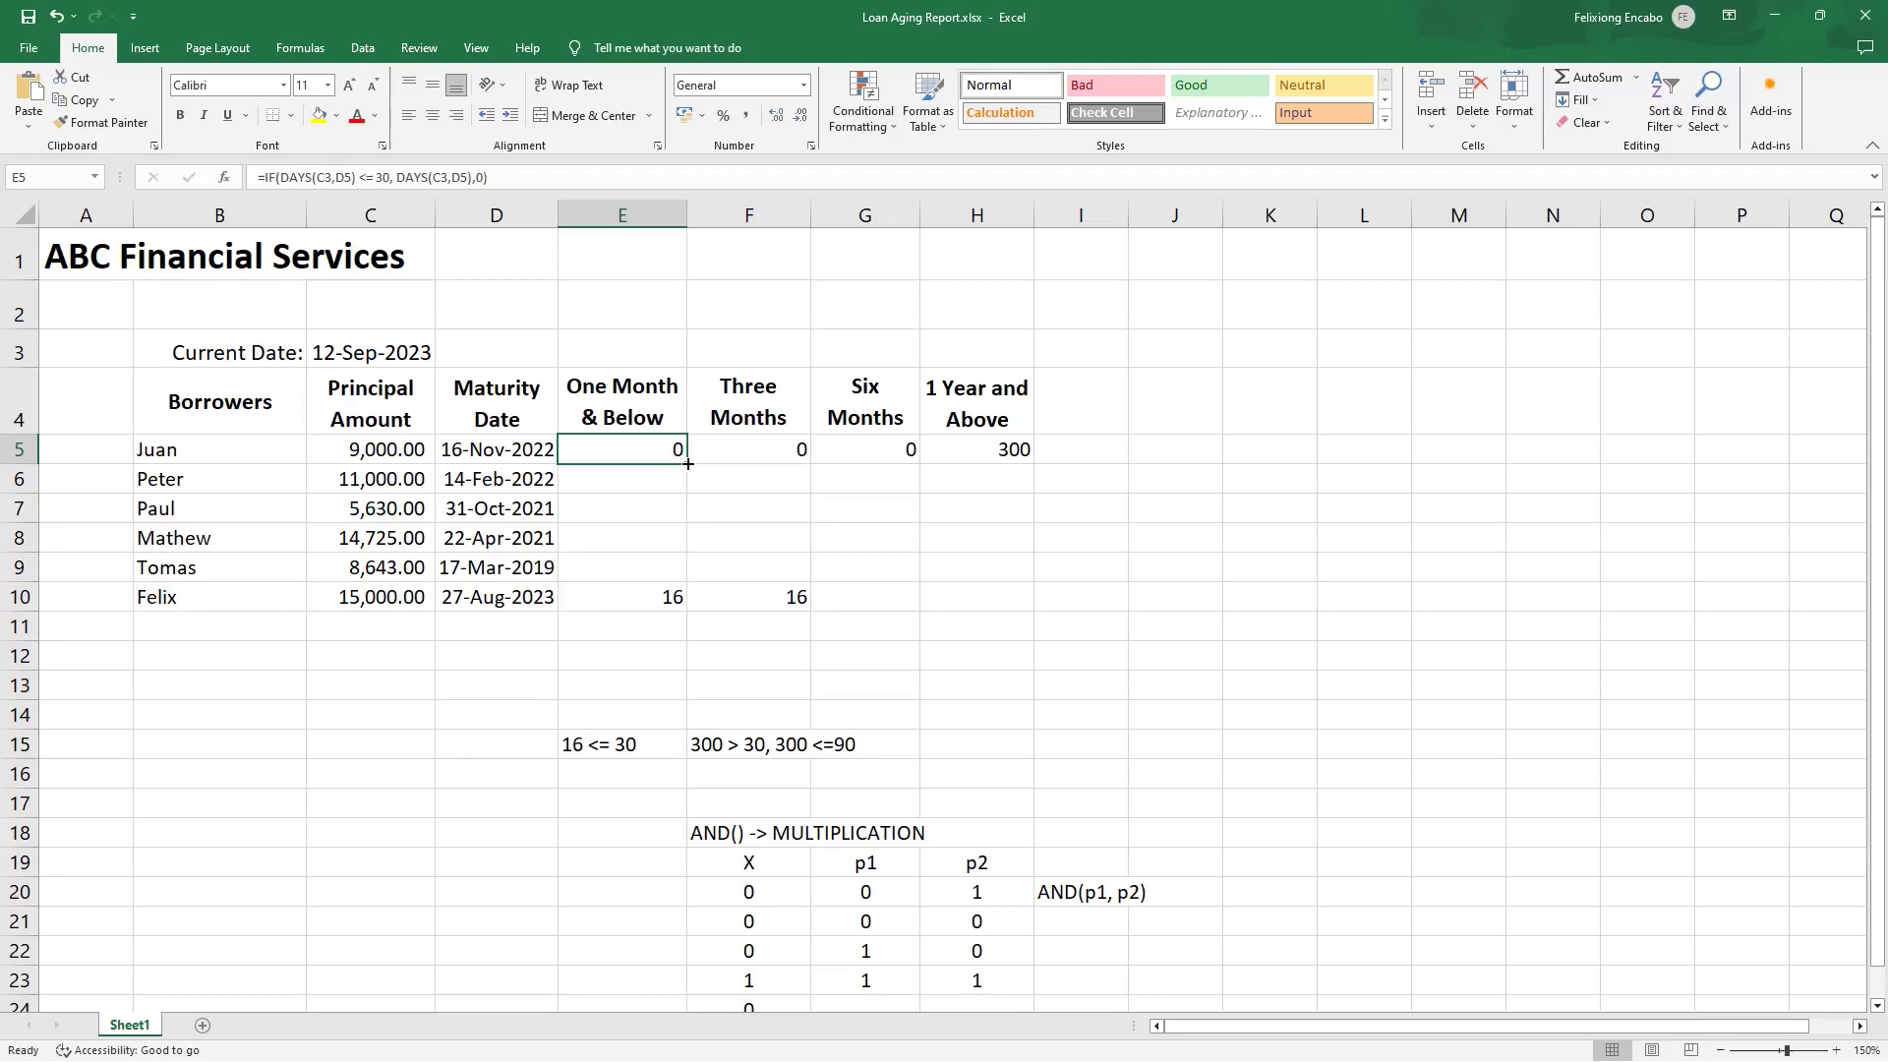
pyautogui.moveTo(689, 463); pyautogui.dragTo(684, 602)
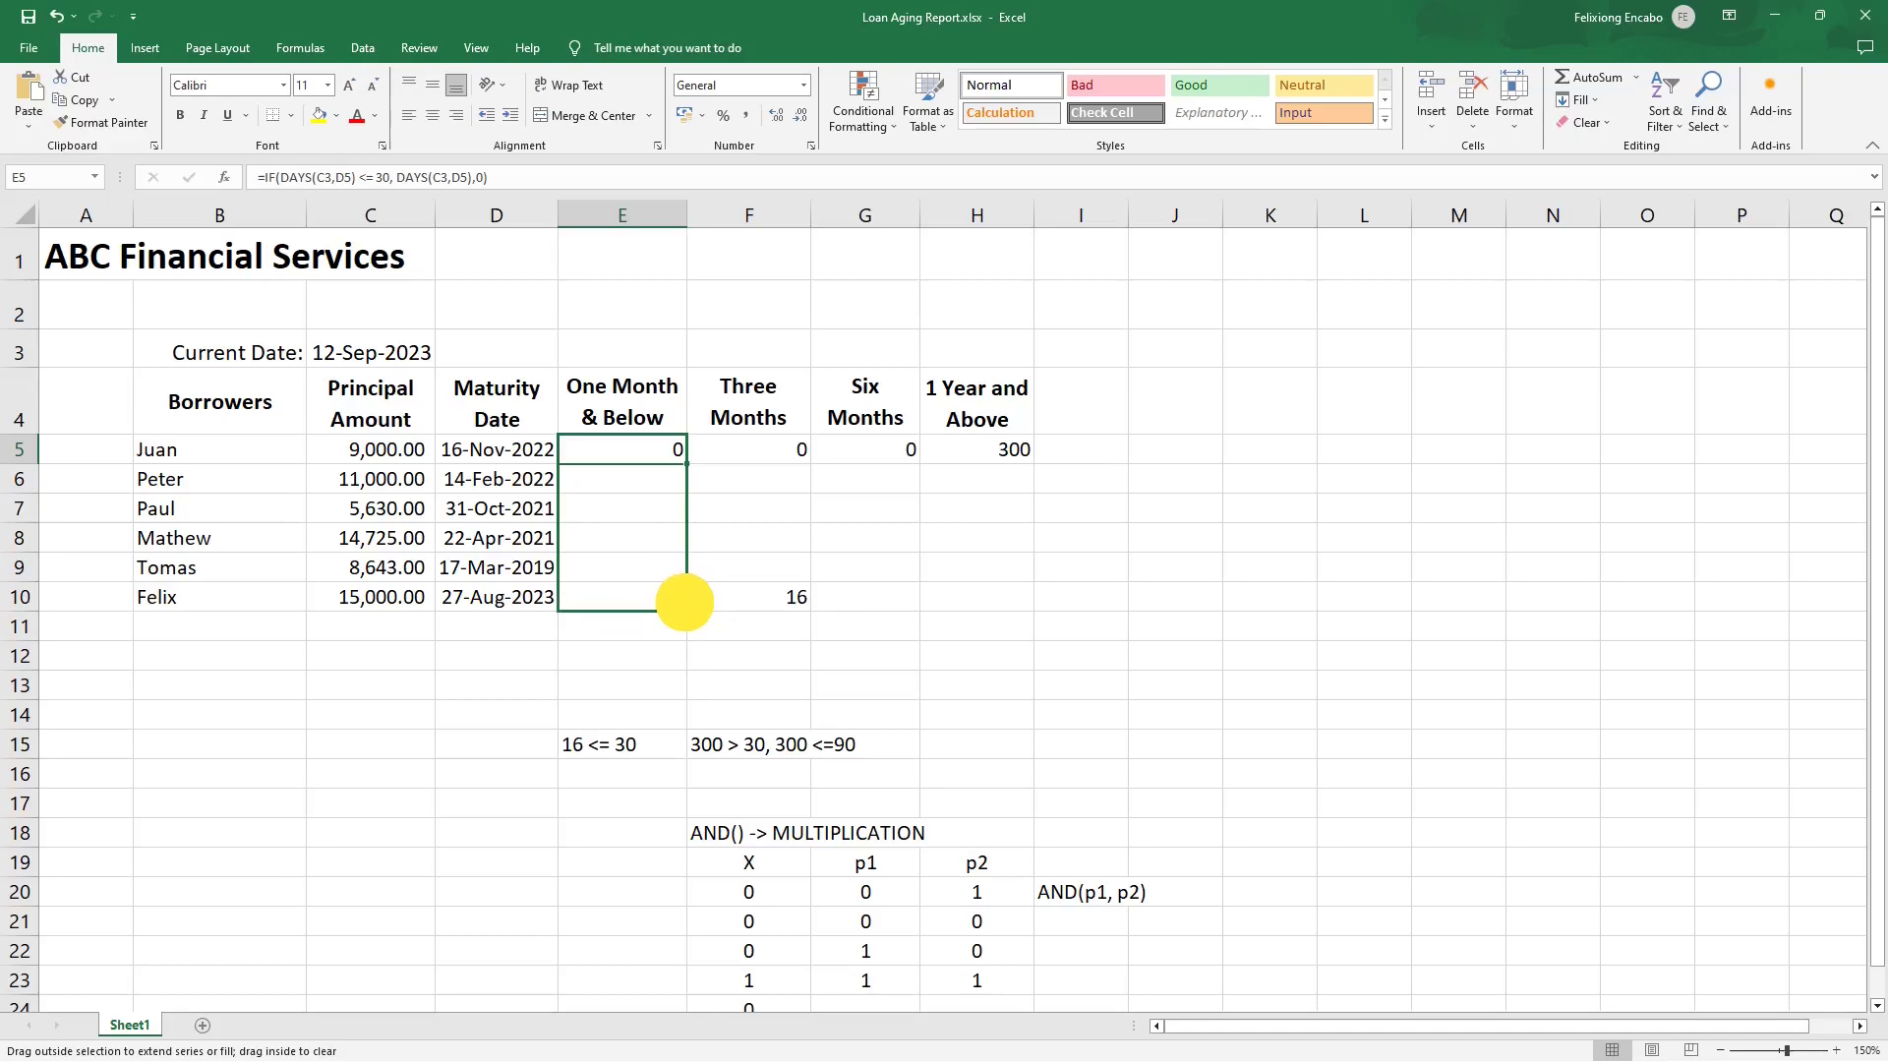
pyautogui.moveTo(685, 602); pyautogui.dragTo(684, 605)
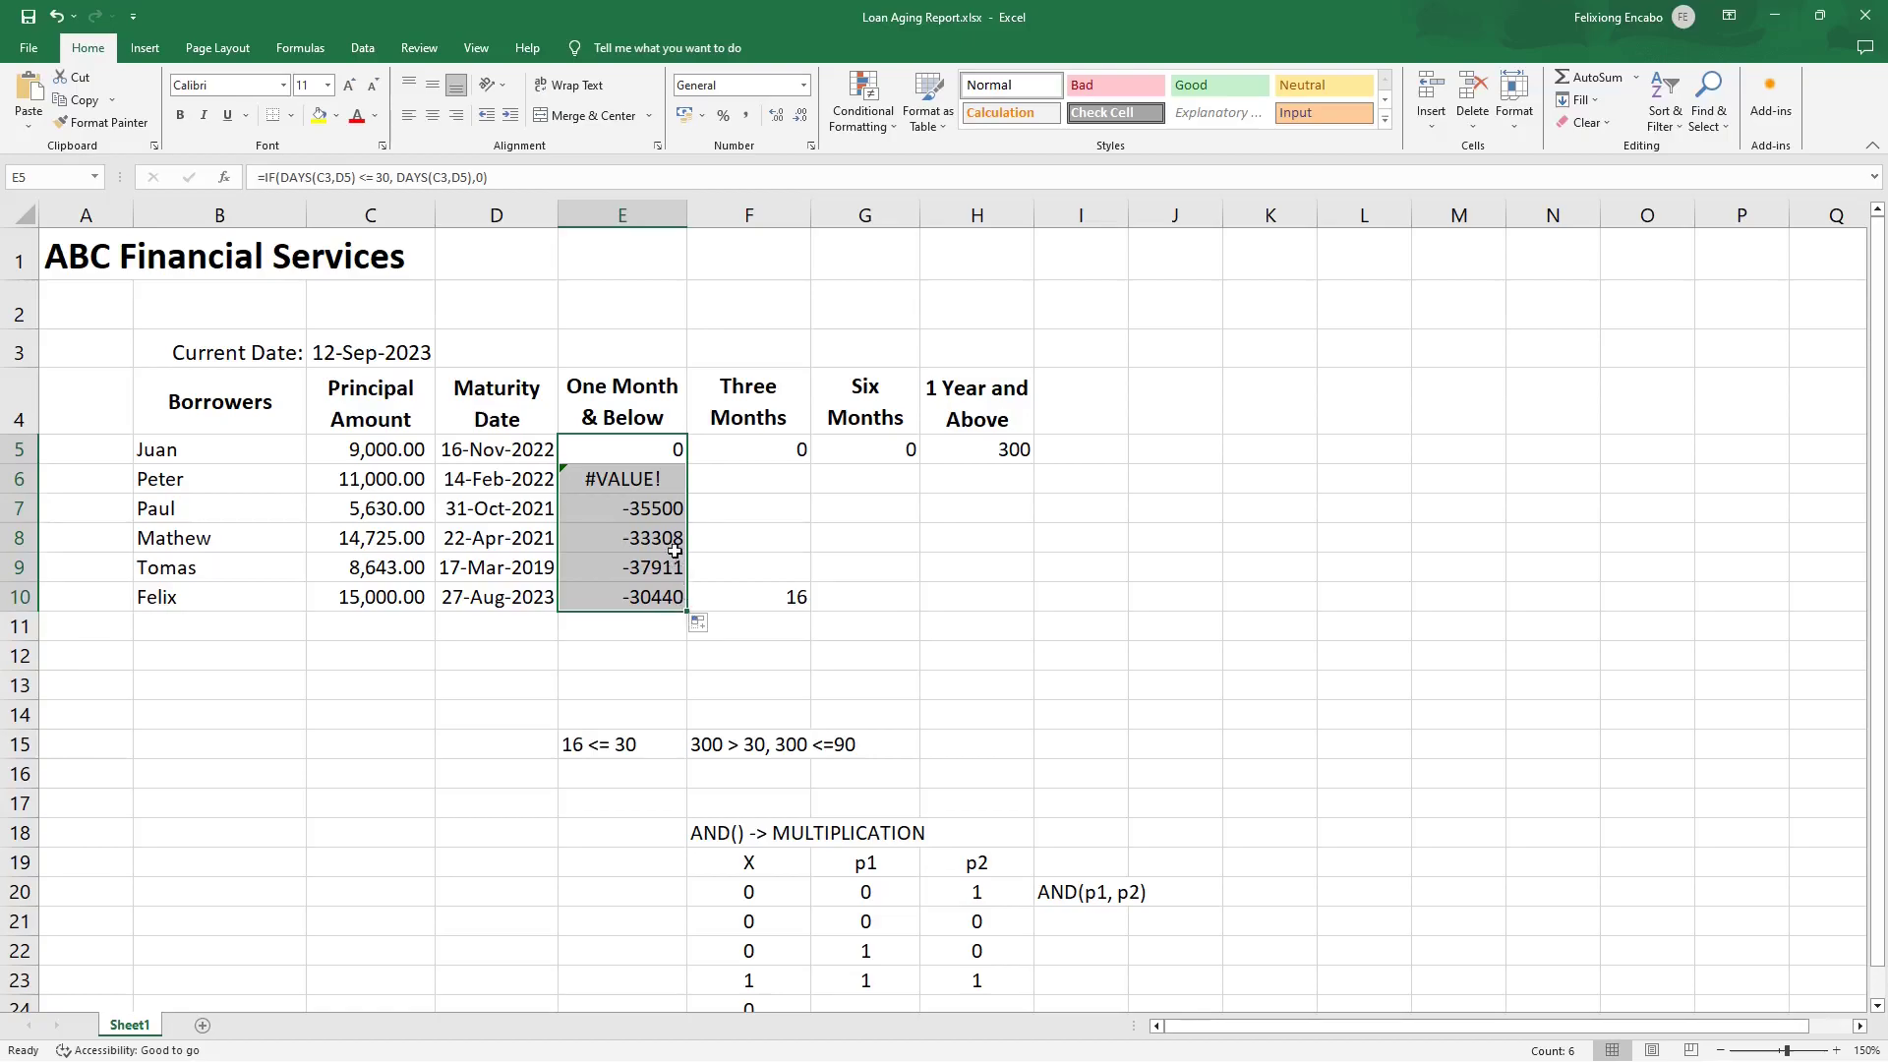
# Check the cell references in the filled formulas in E6 and E7, and undo the fill.
pyautogui.click(658, 482)
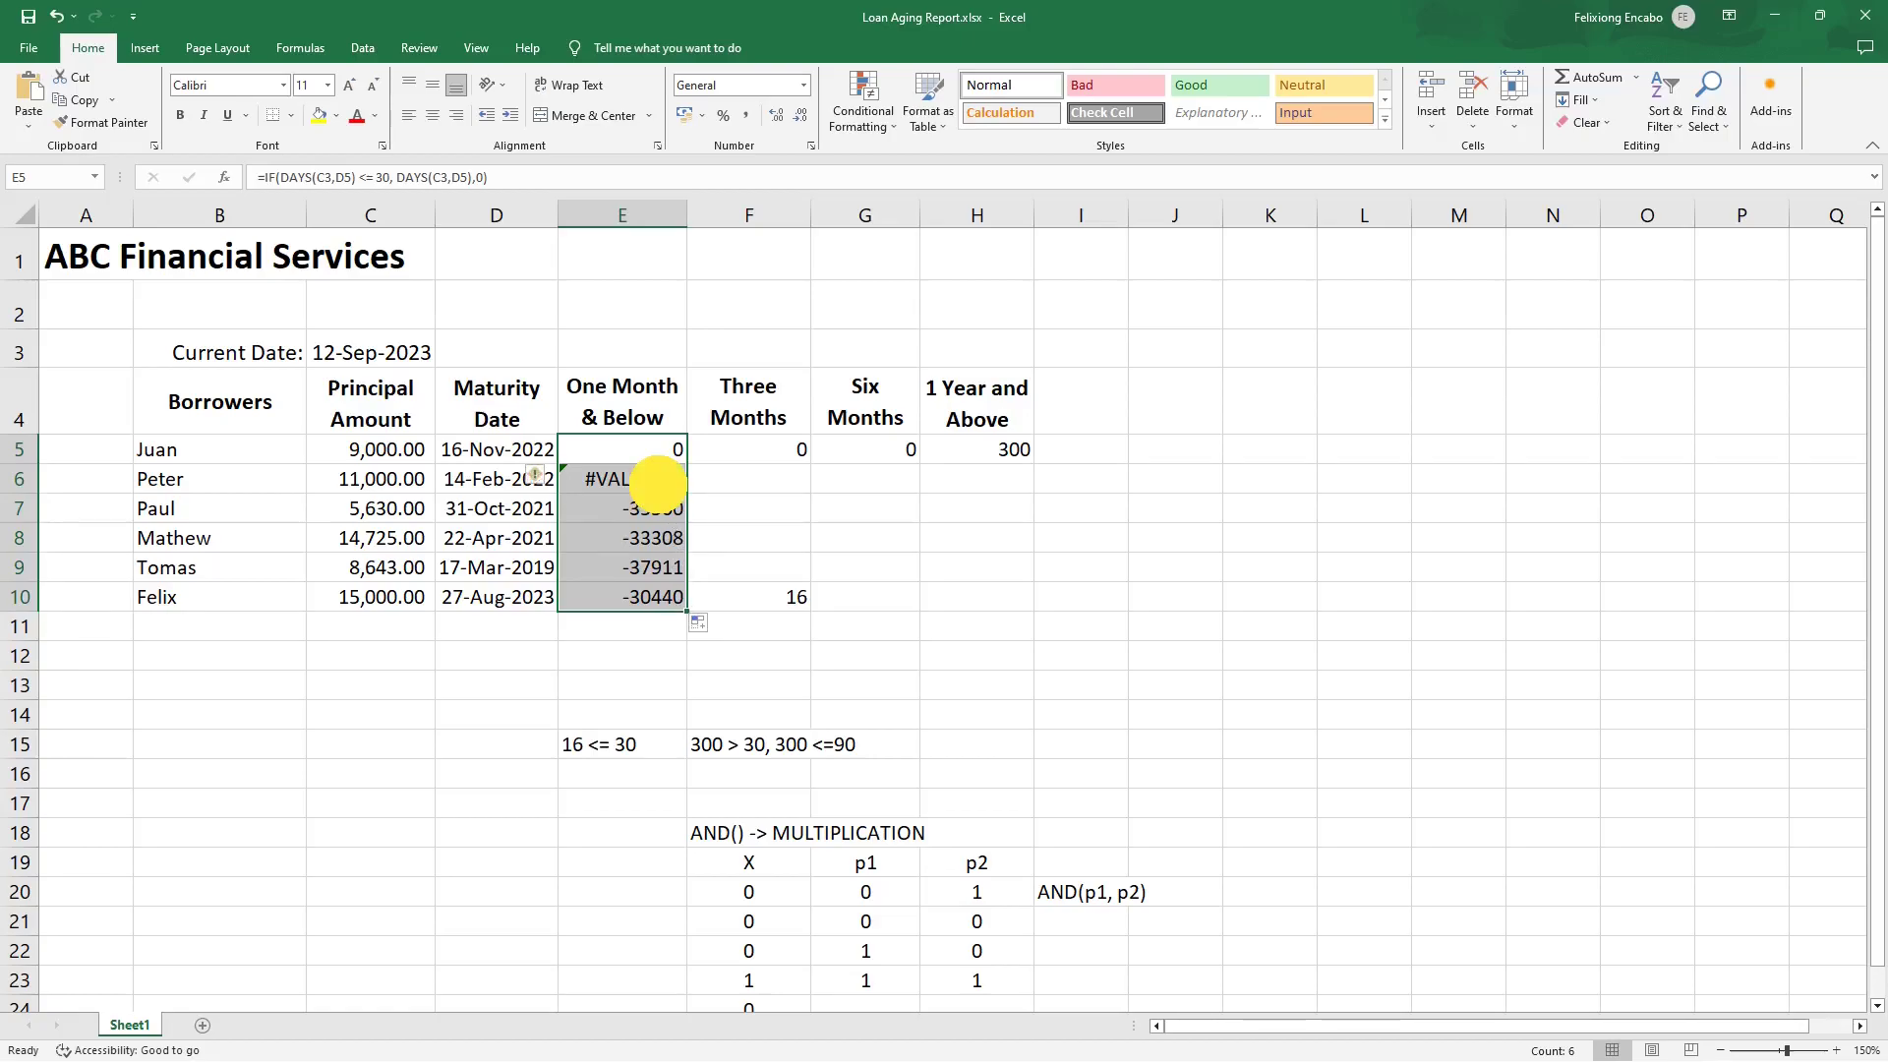
pyautogui.click(669, 520)
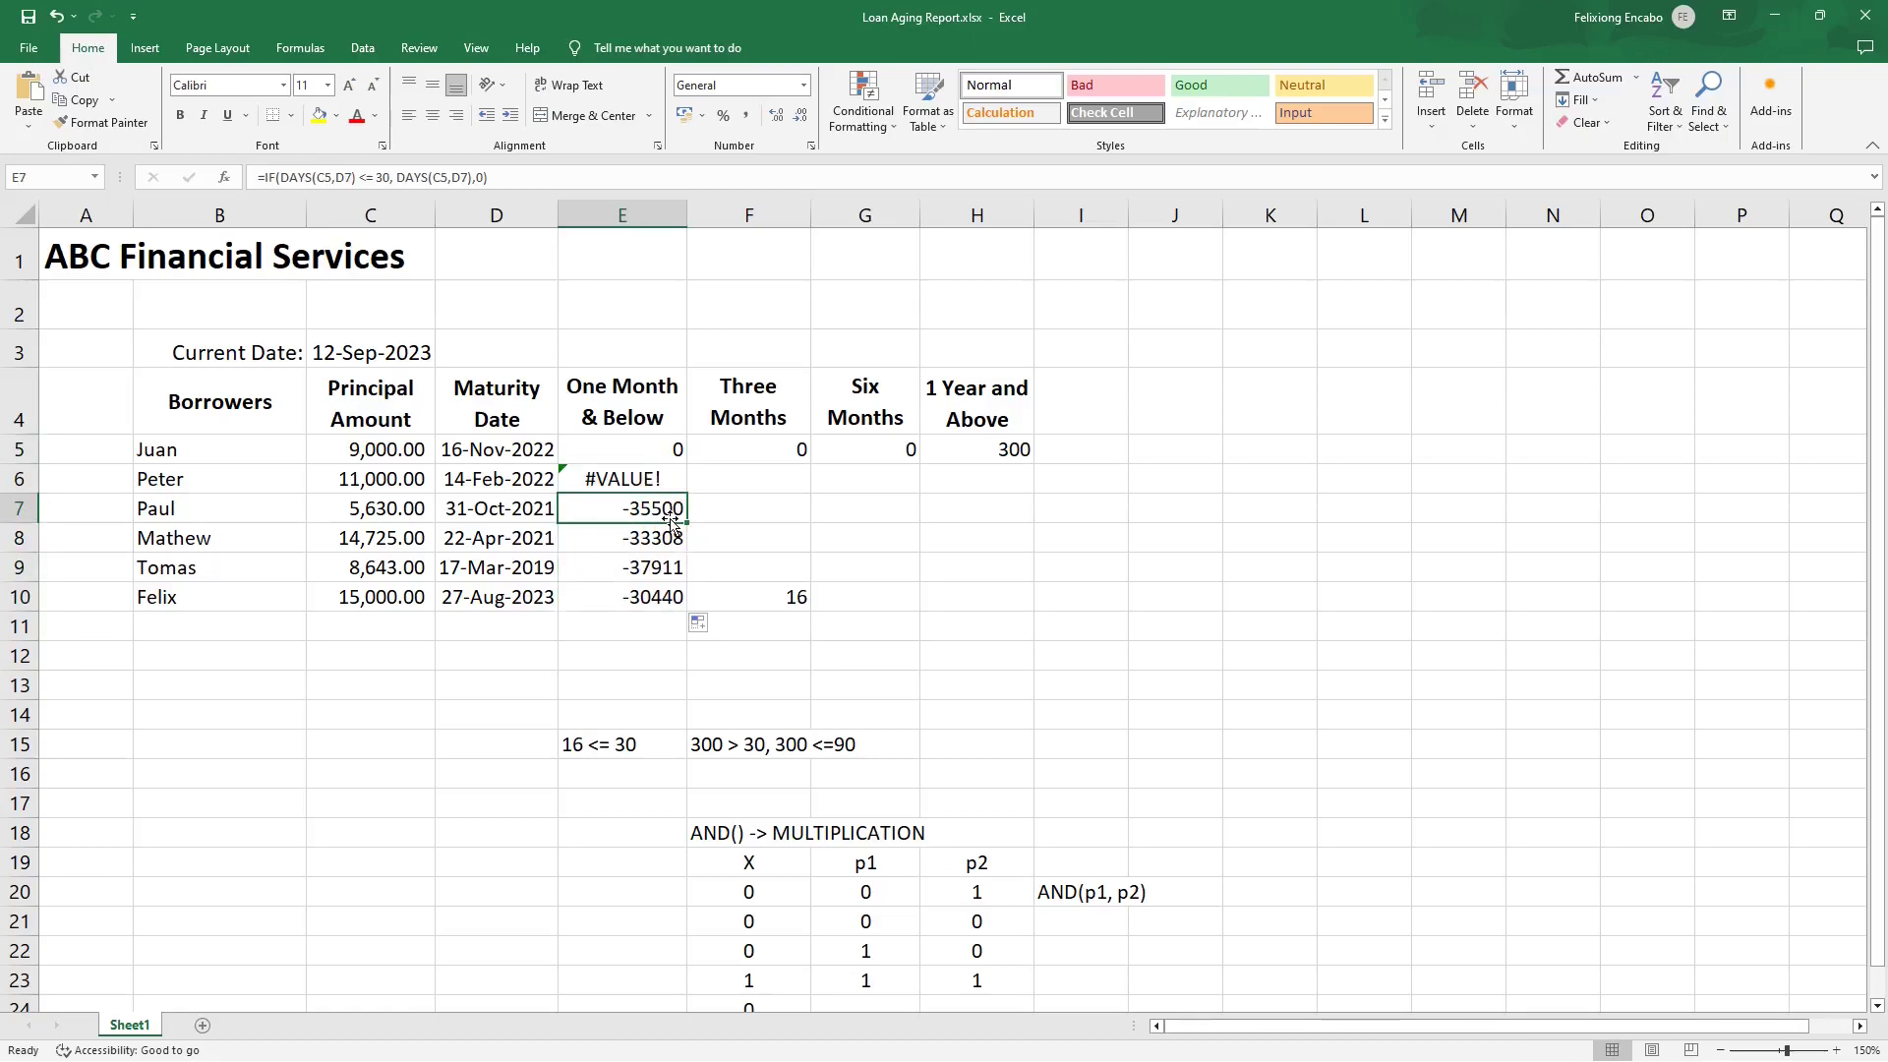
pyautogui.click(648, 478)
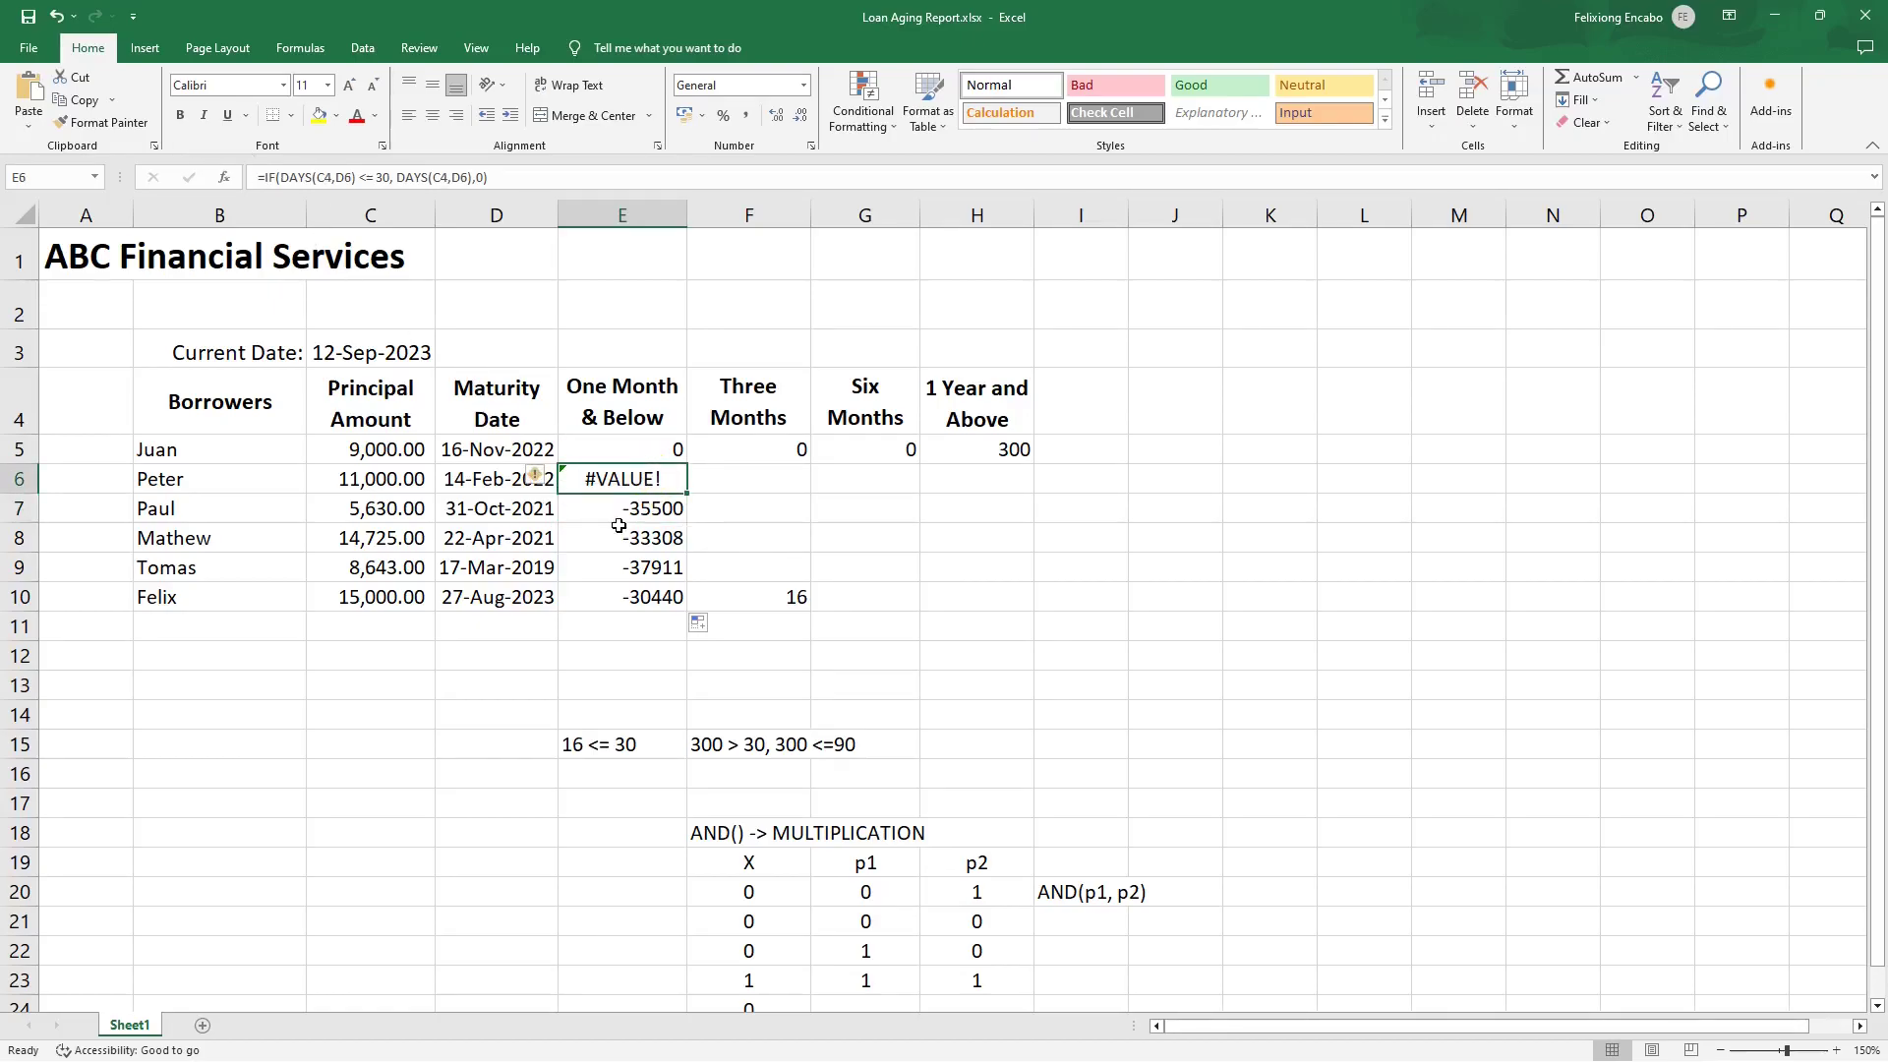
pyautogui.click(56, 14)
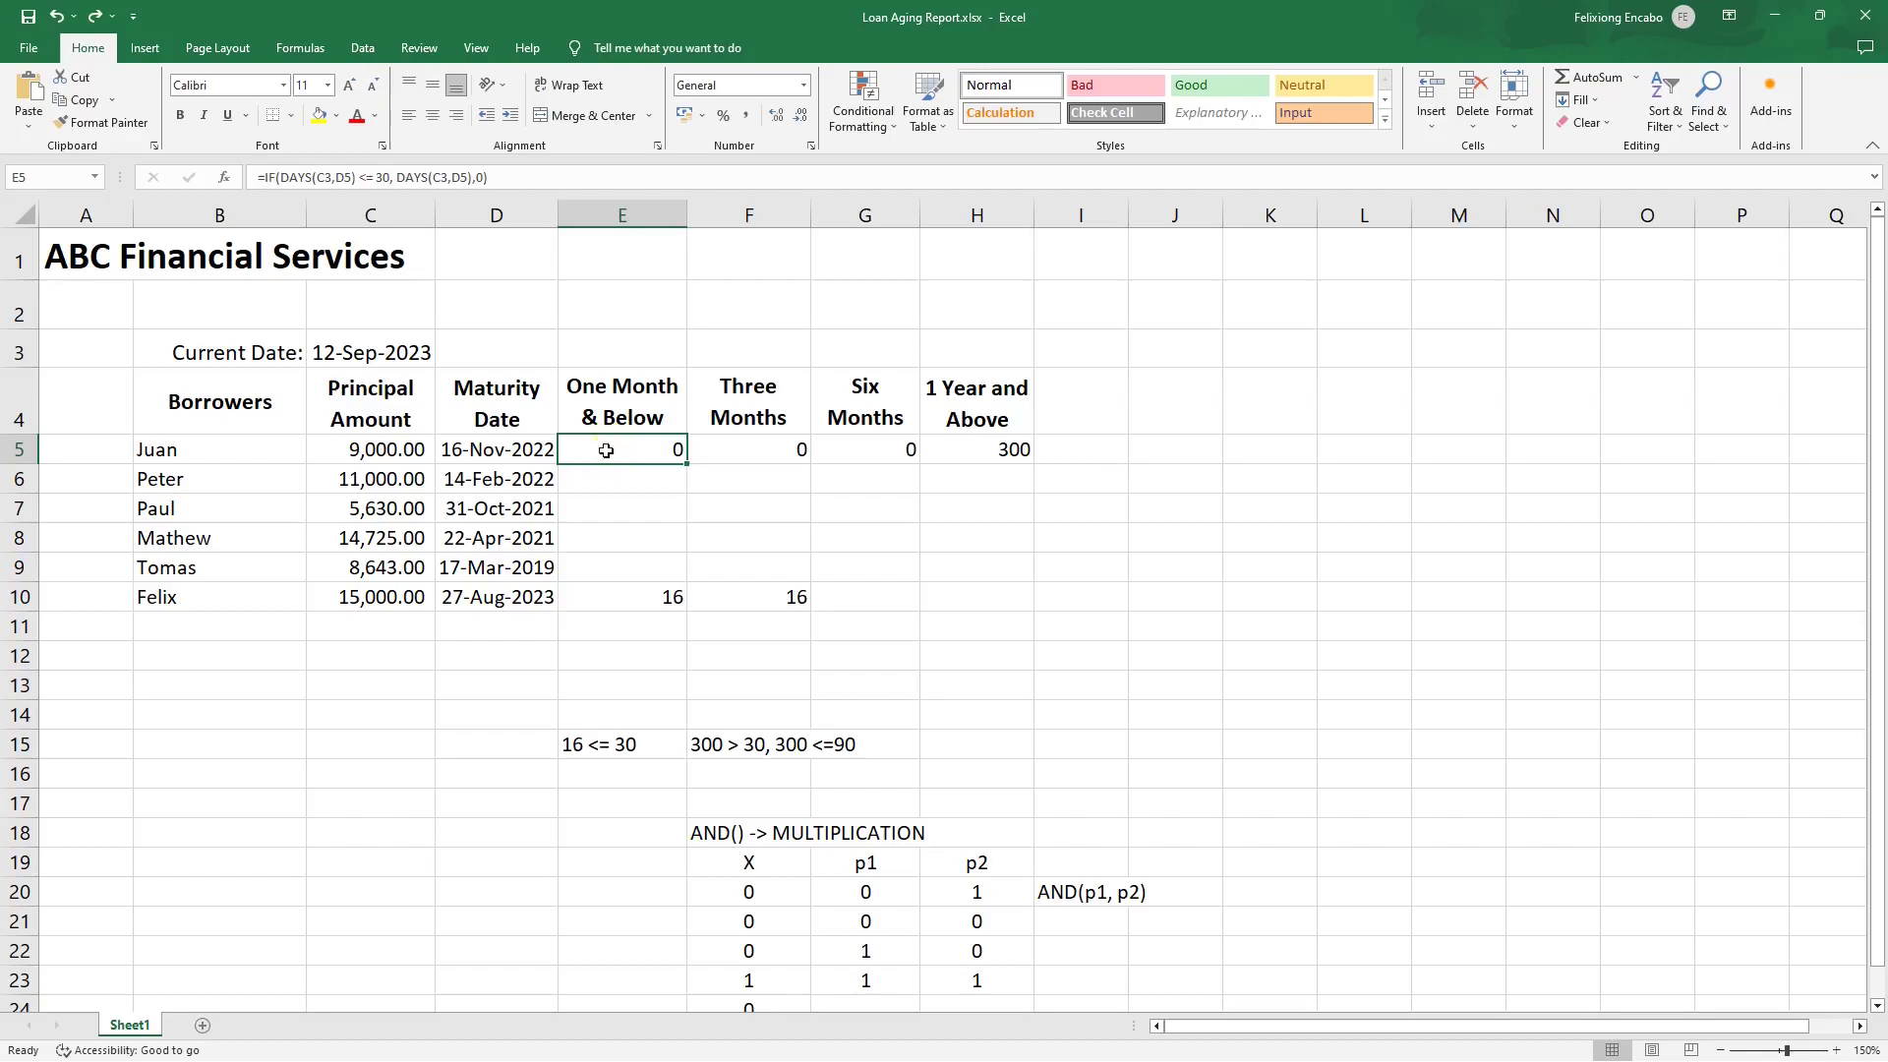
# Try copying the One Month & Below formula from E5 into E6.
pyautogui.click(79, 104)
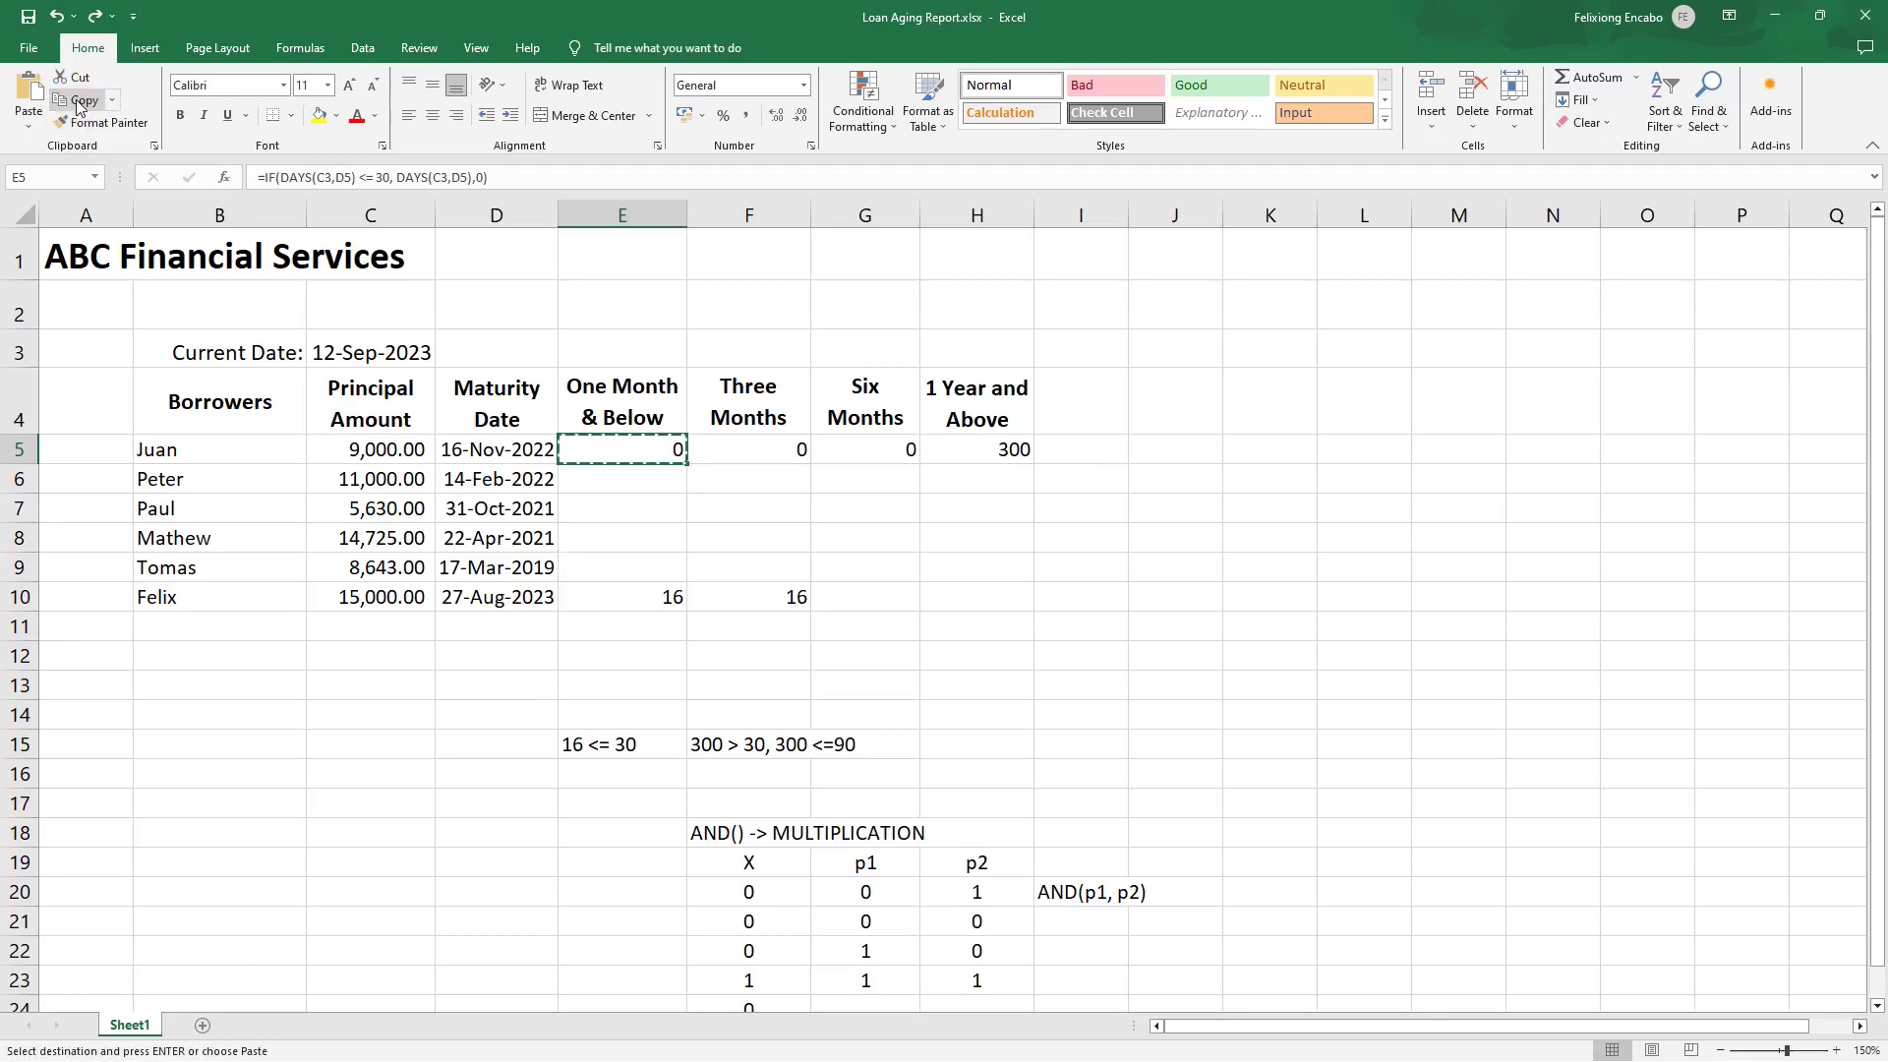
pyautogui.click(656, 483)
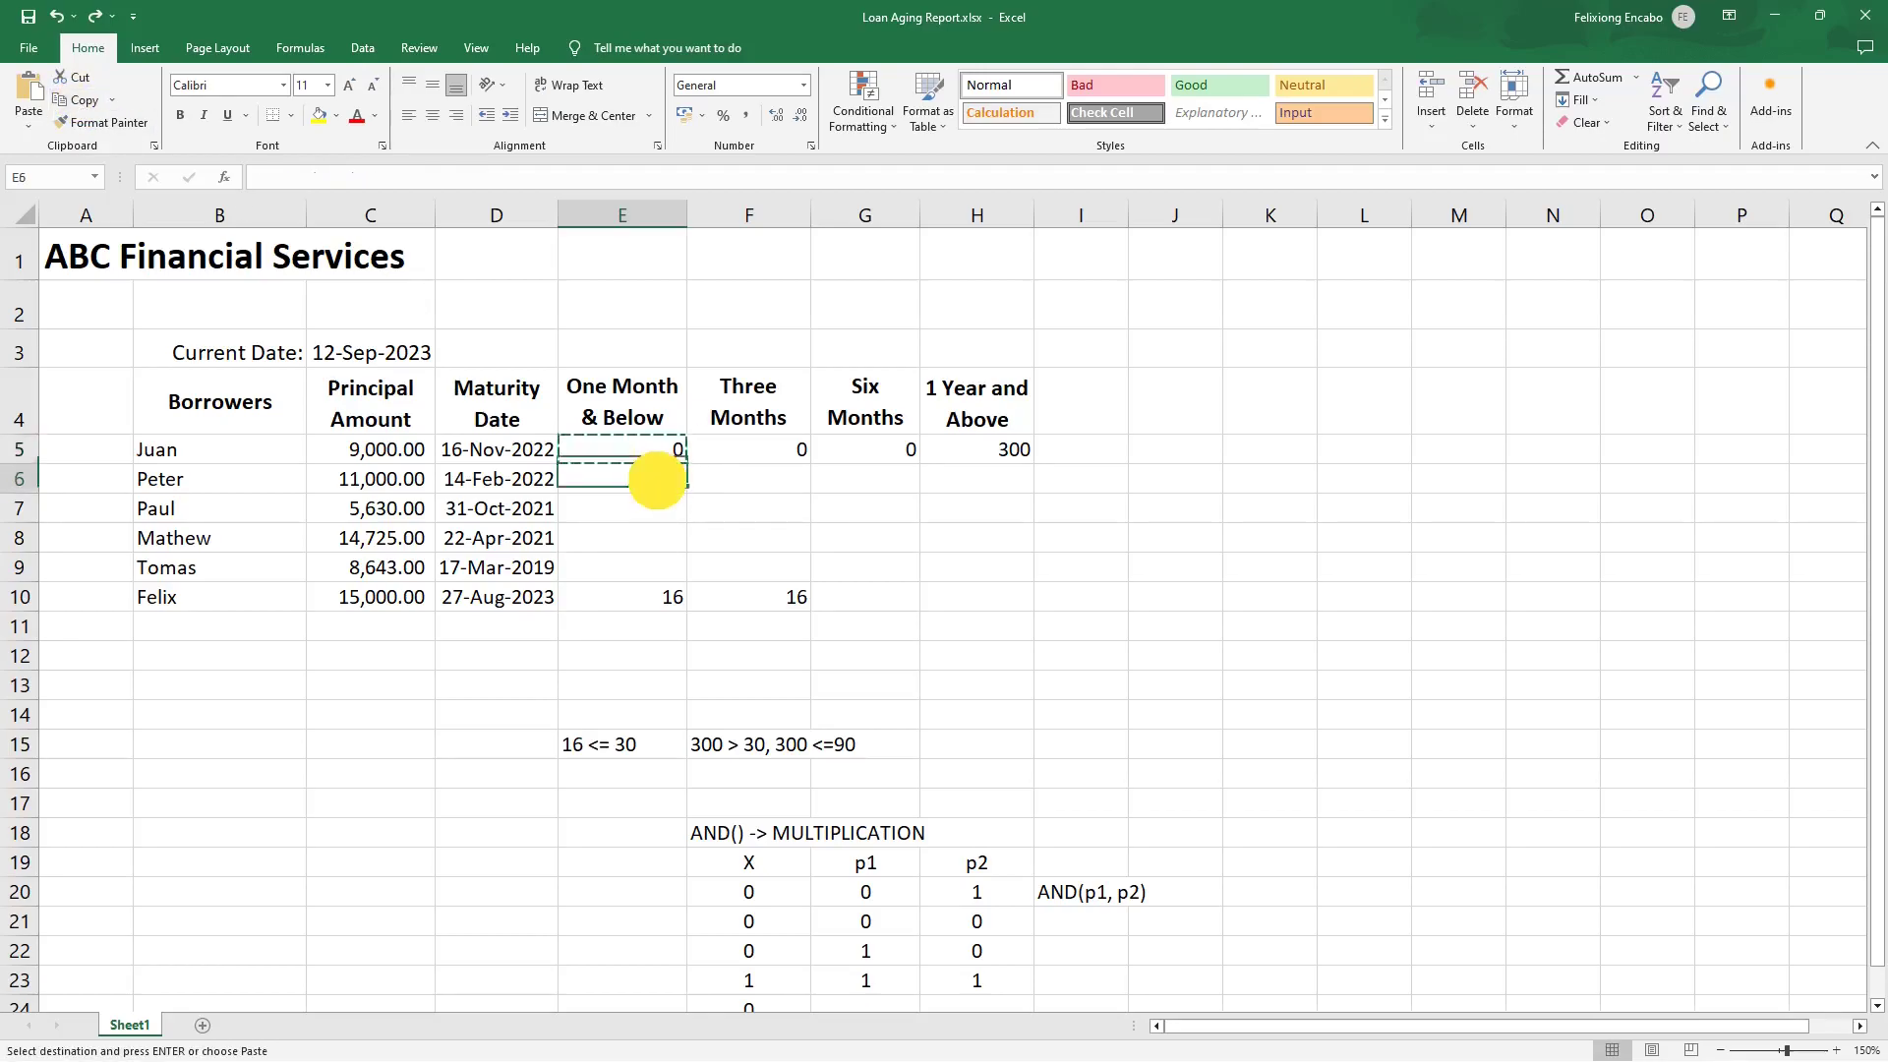
pyautogui.click(30, 93)
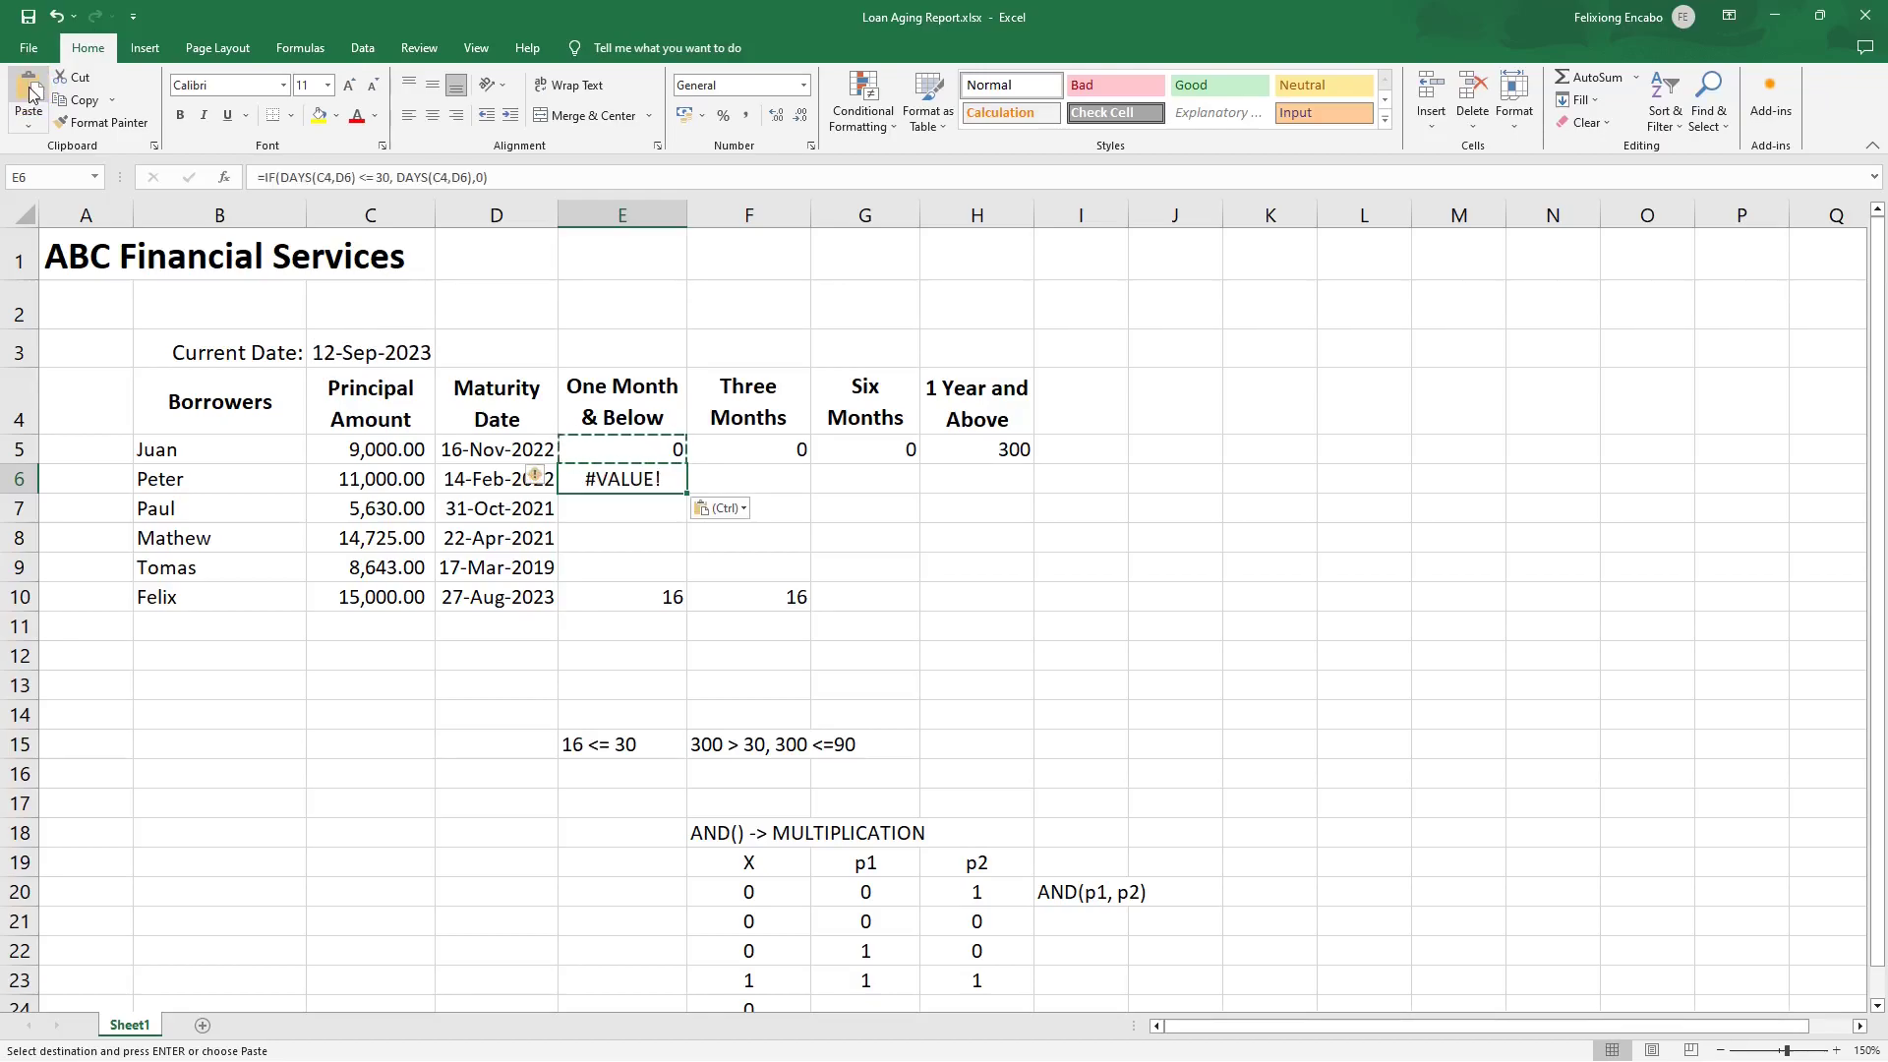
# Inspect the cell references in the pasted E6 formula, leaving the formula unedited.
pyautogui.click(628, 511)
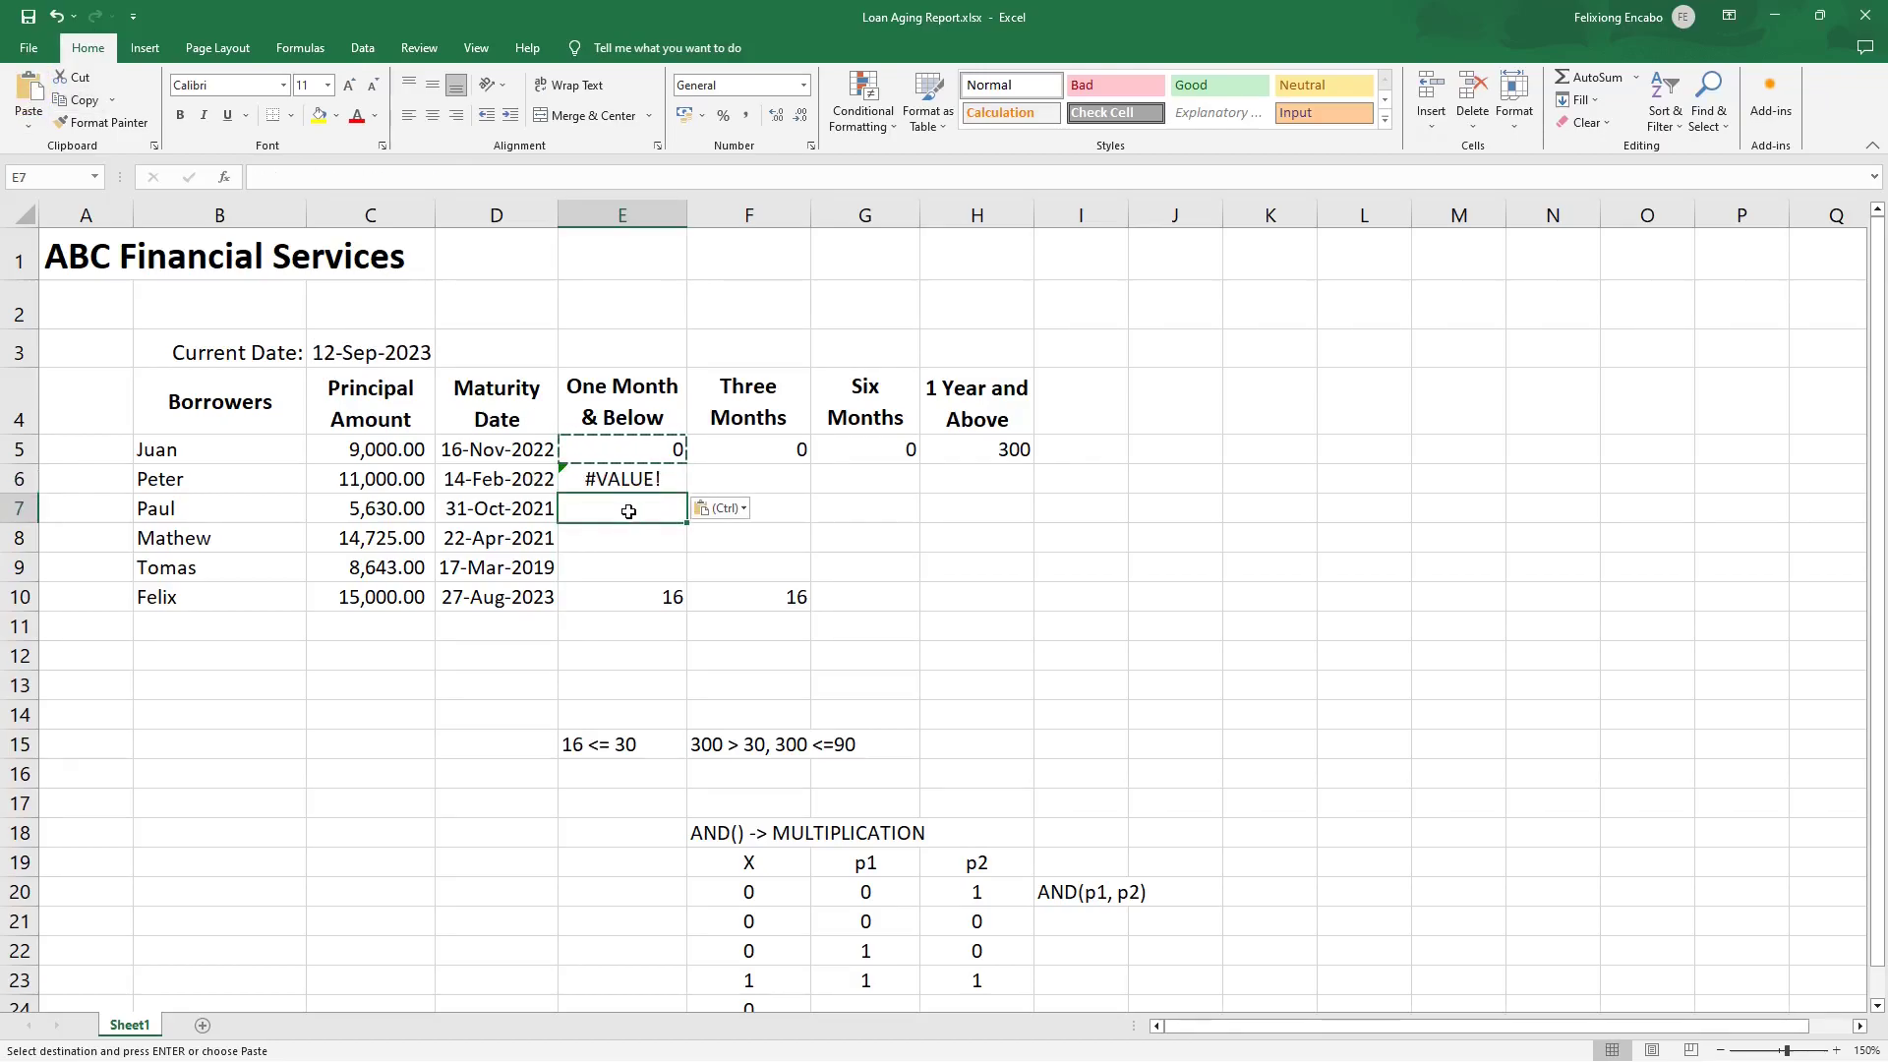
pyautogui.click(647, 478)
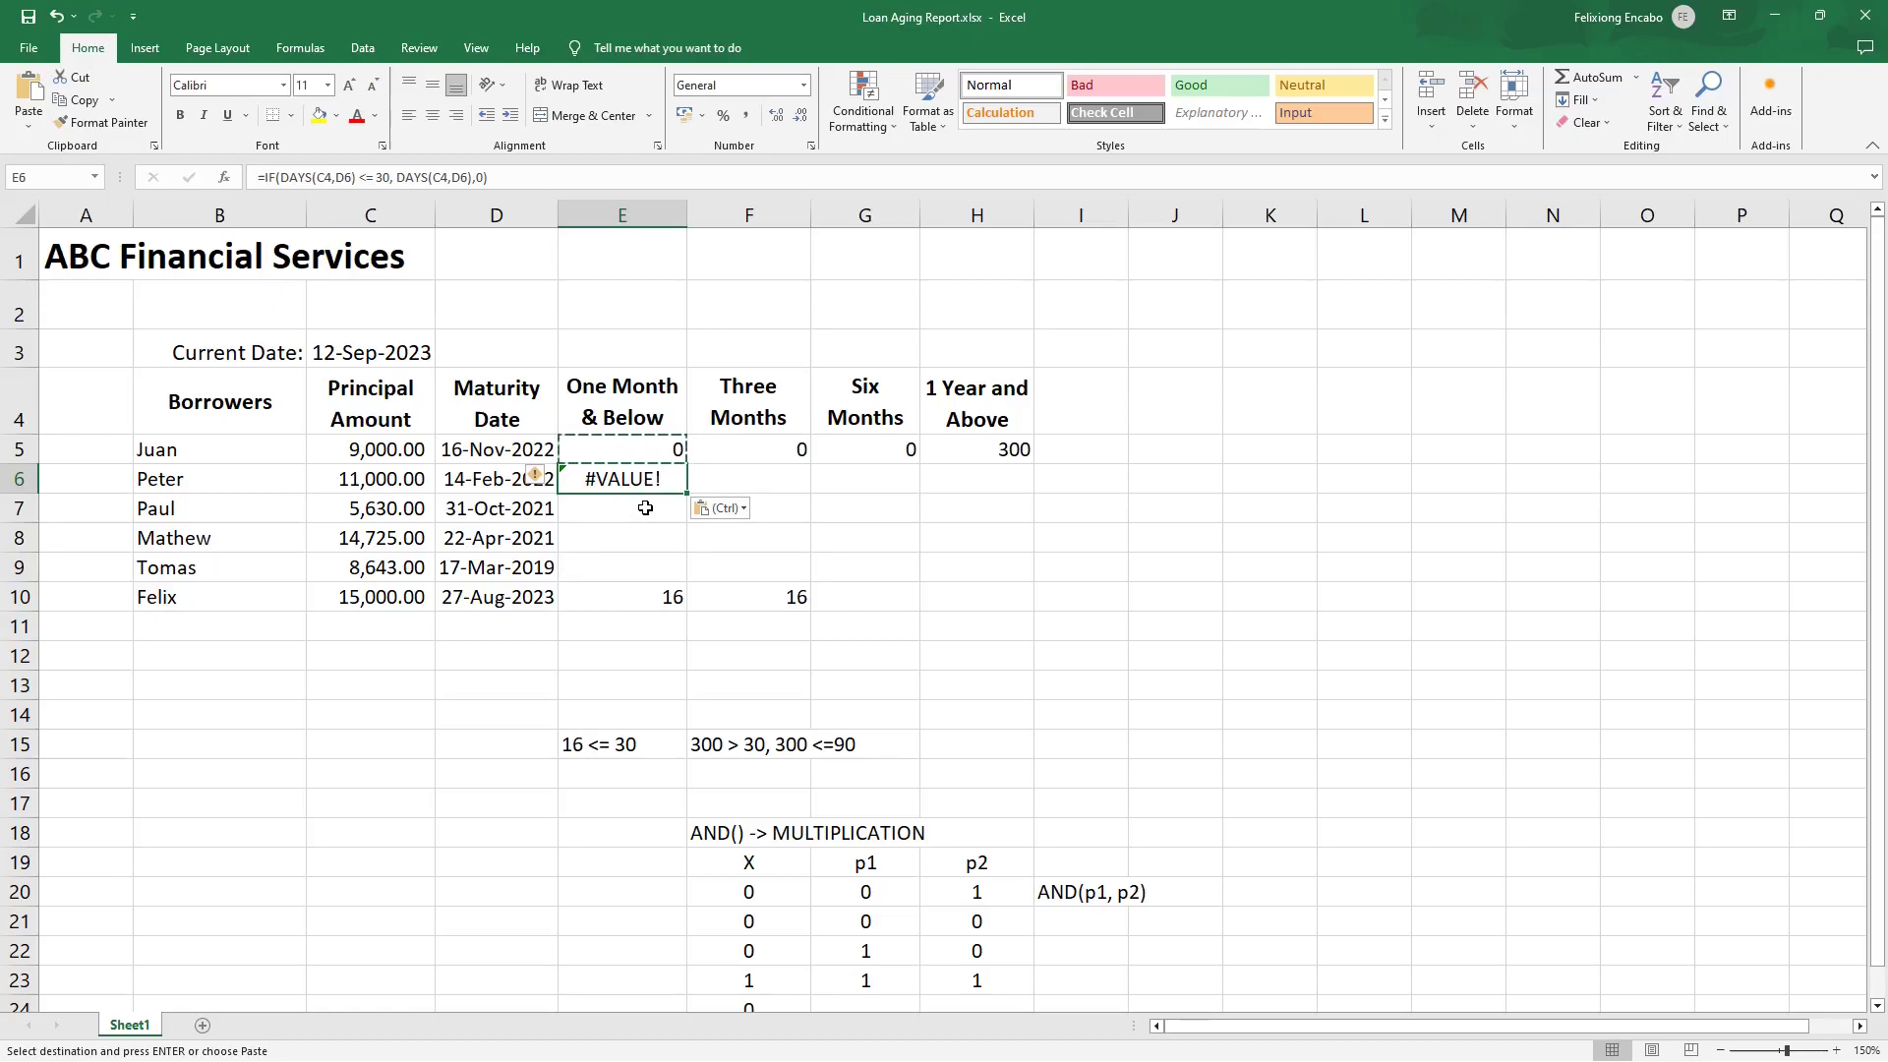
pyautogui.click(644, 507)
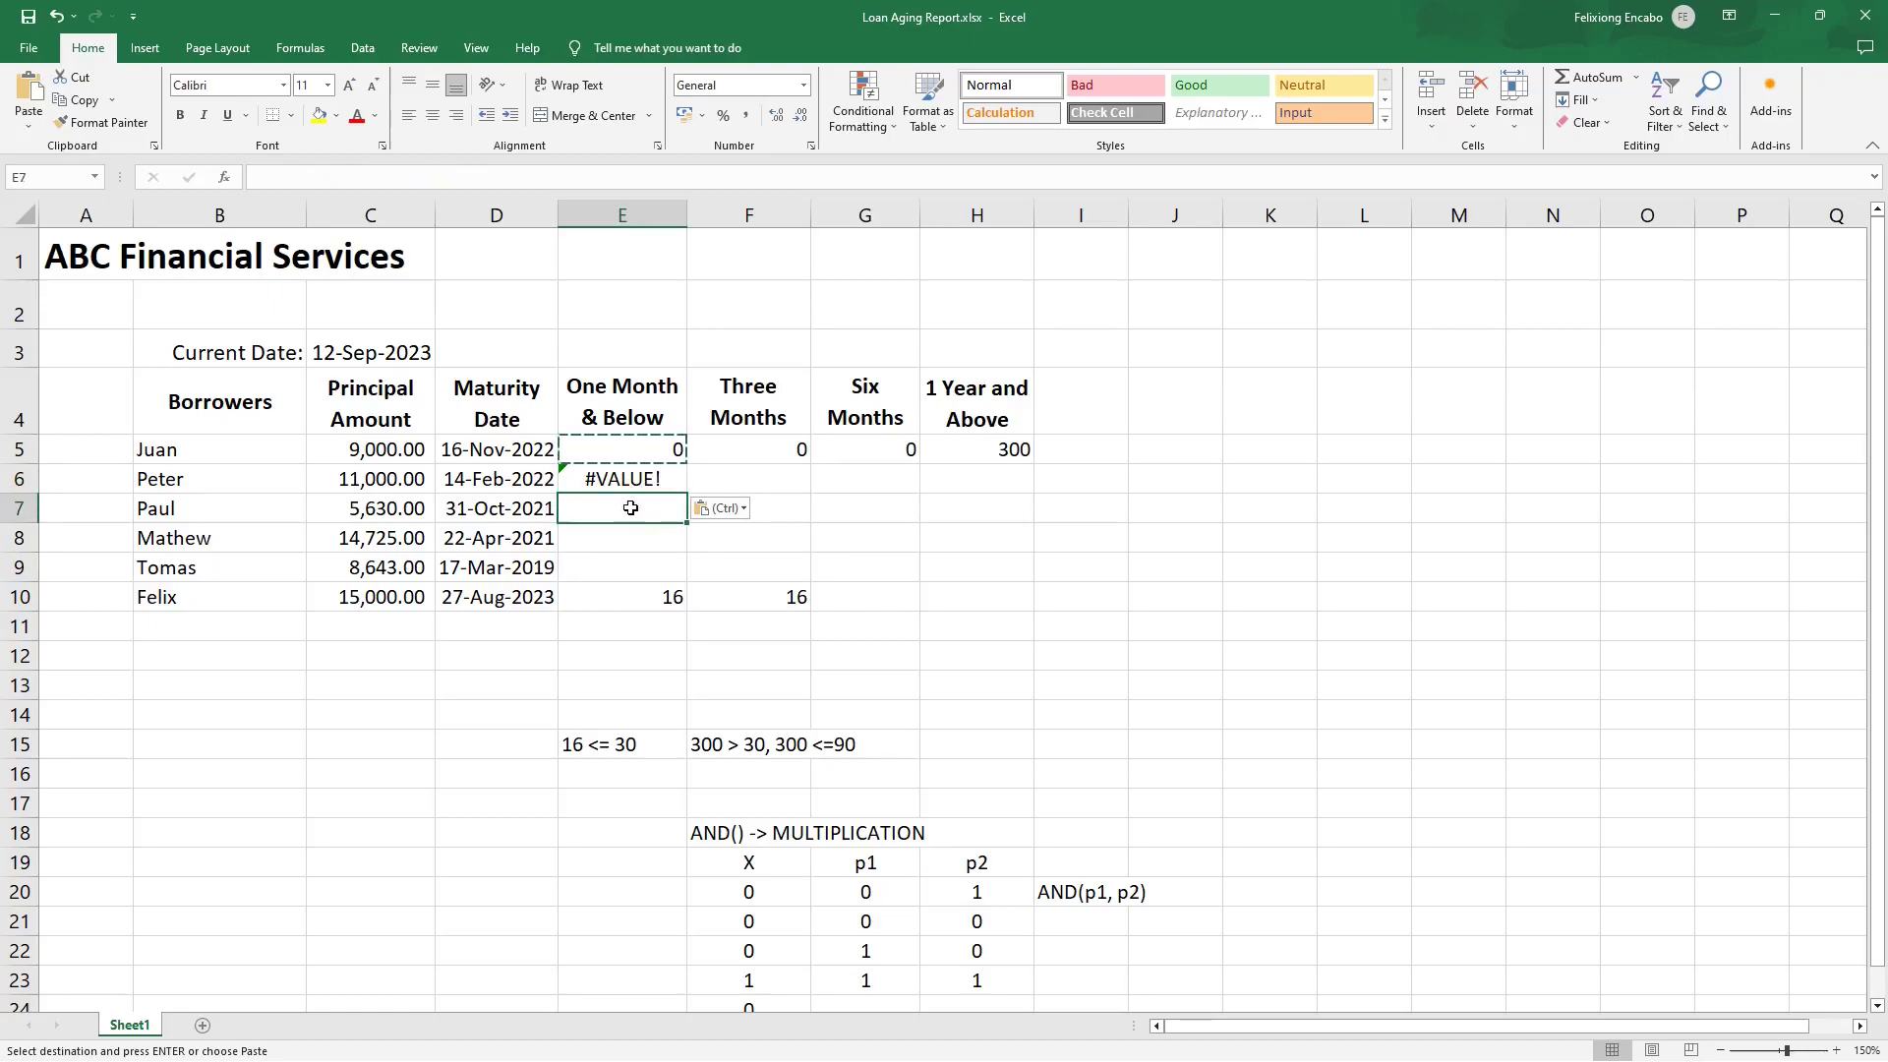
pyautogui.click(651, 481)
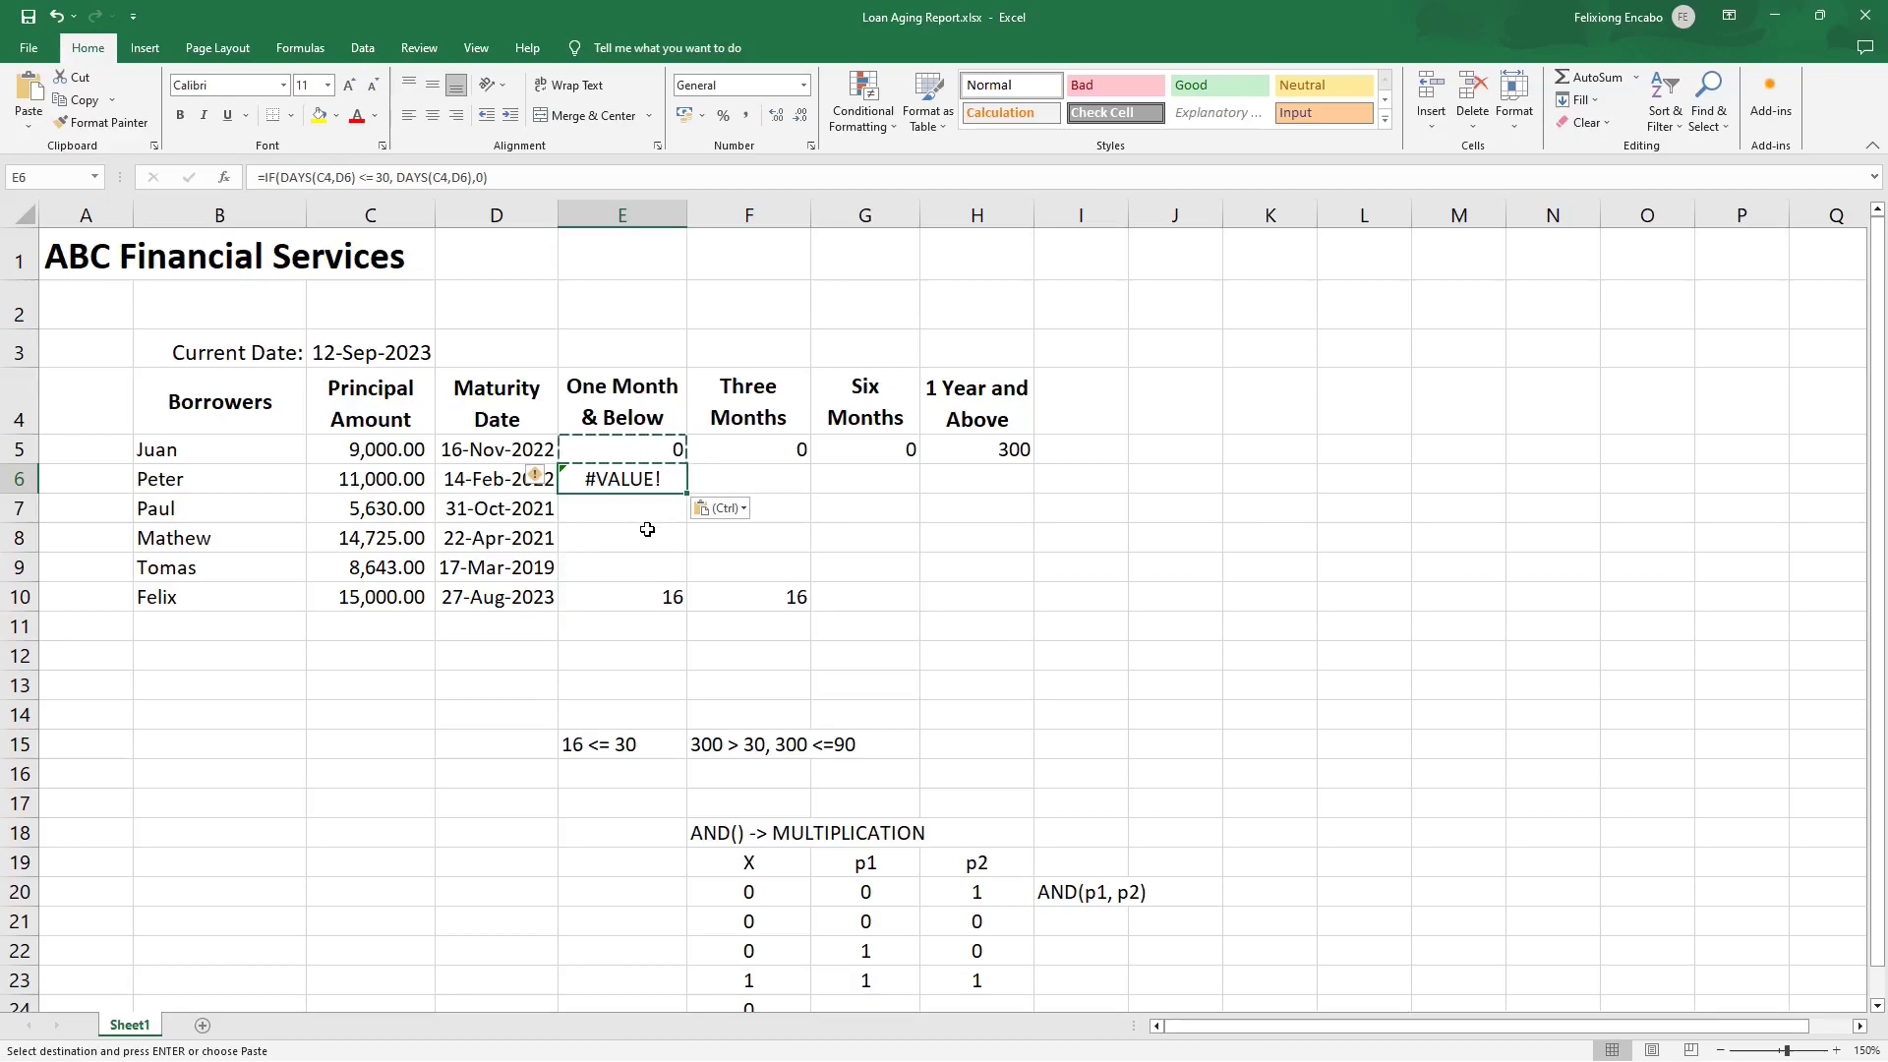
pyautogui.click(619, 515)
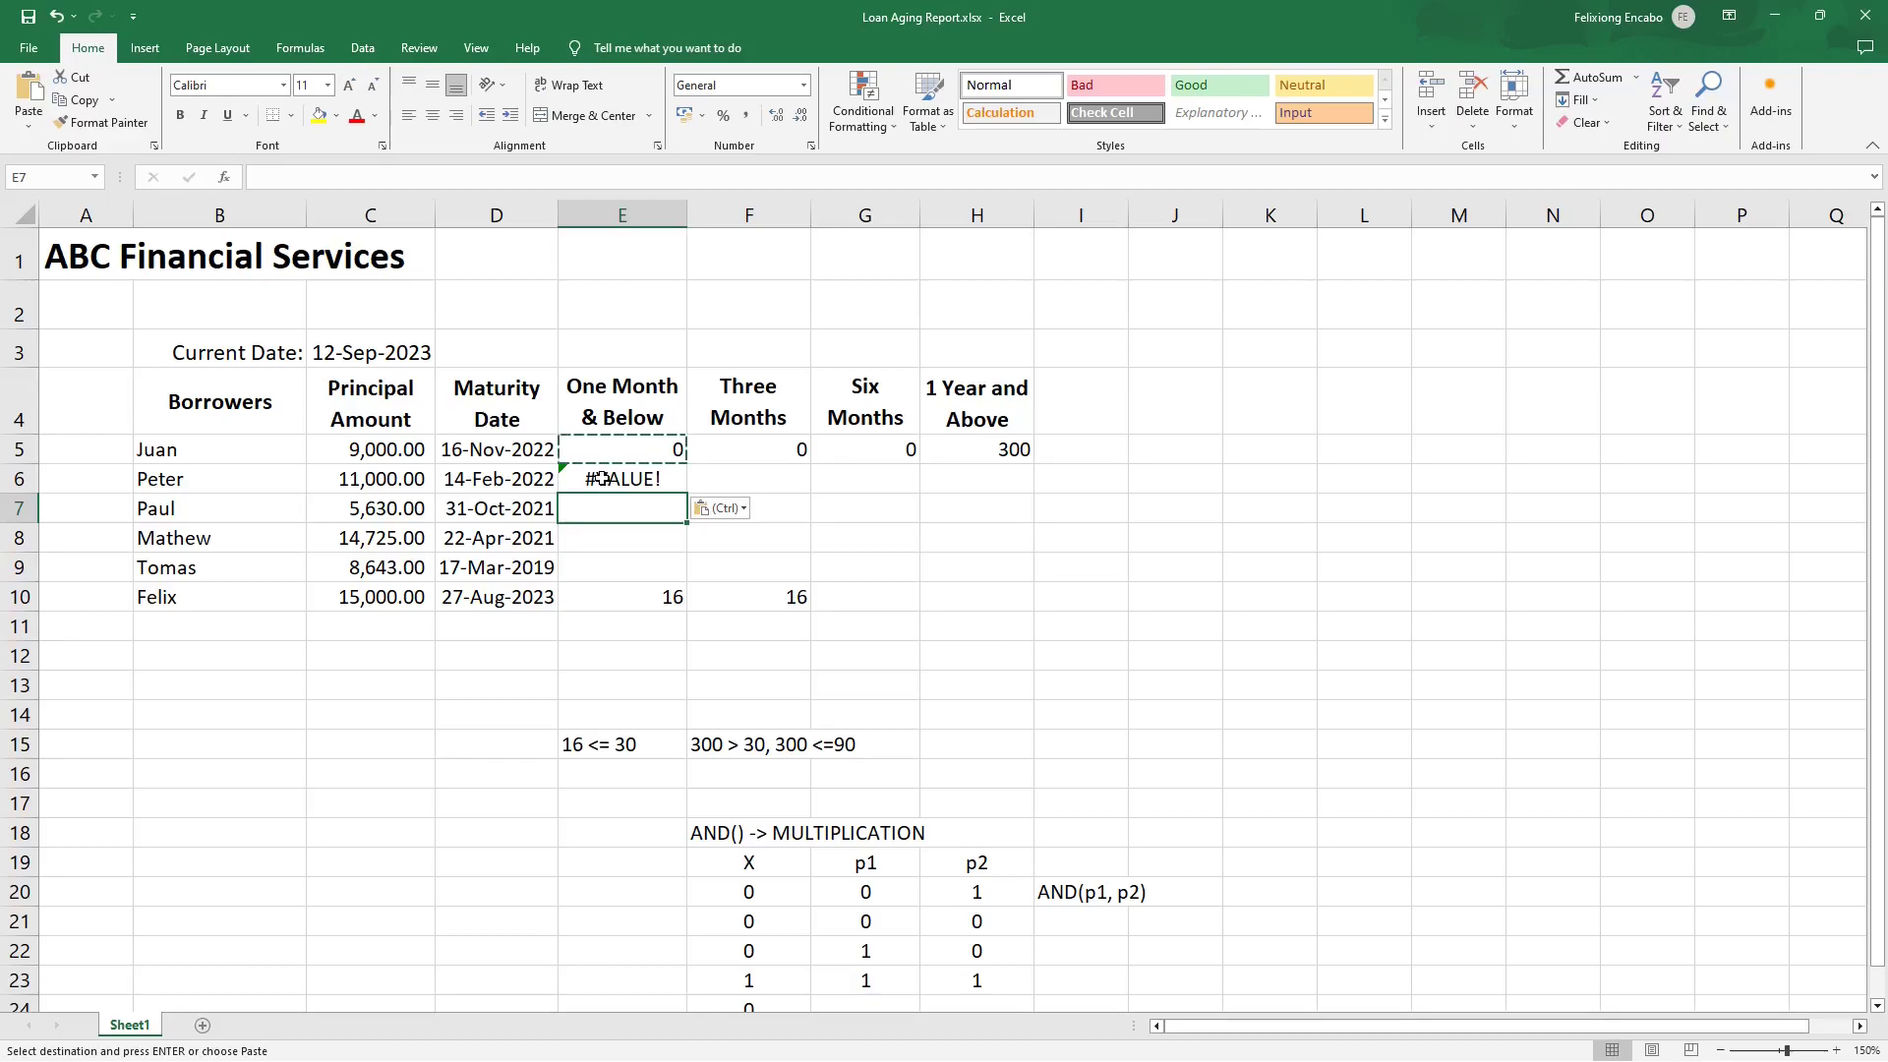
pyautogui.click(607, 479)
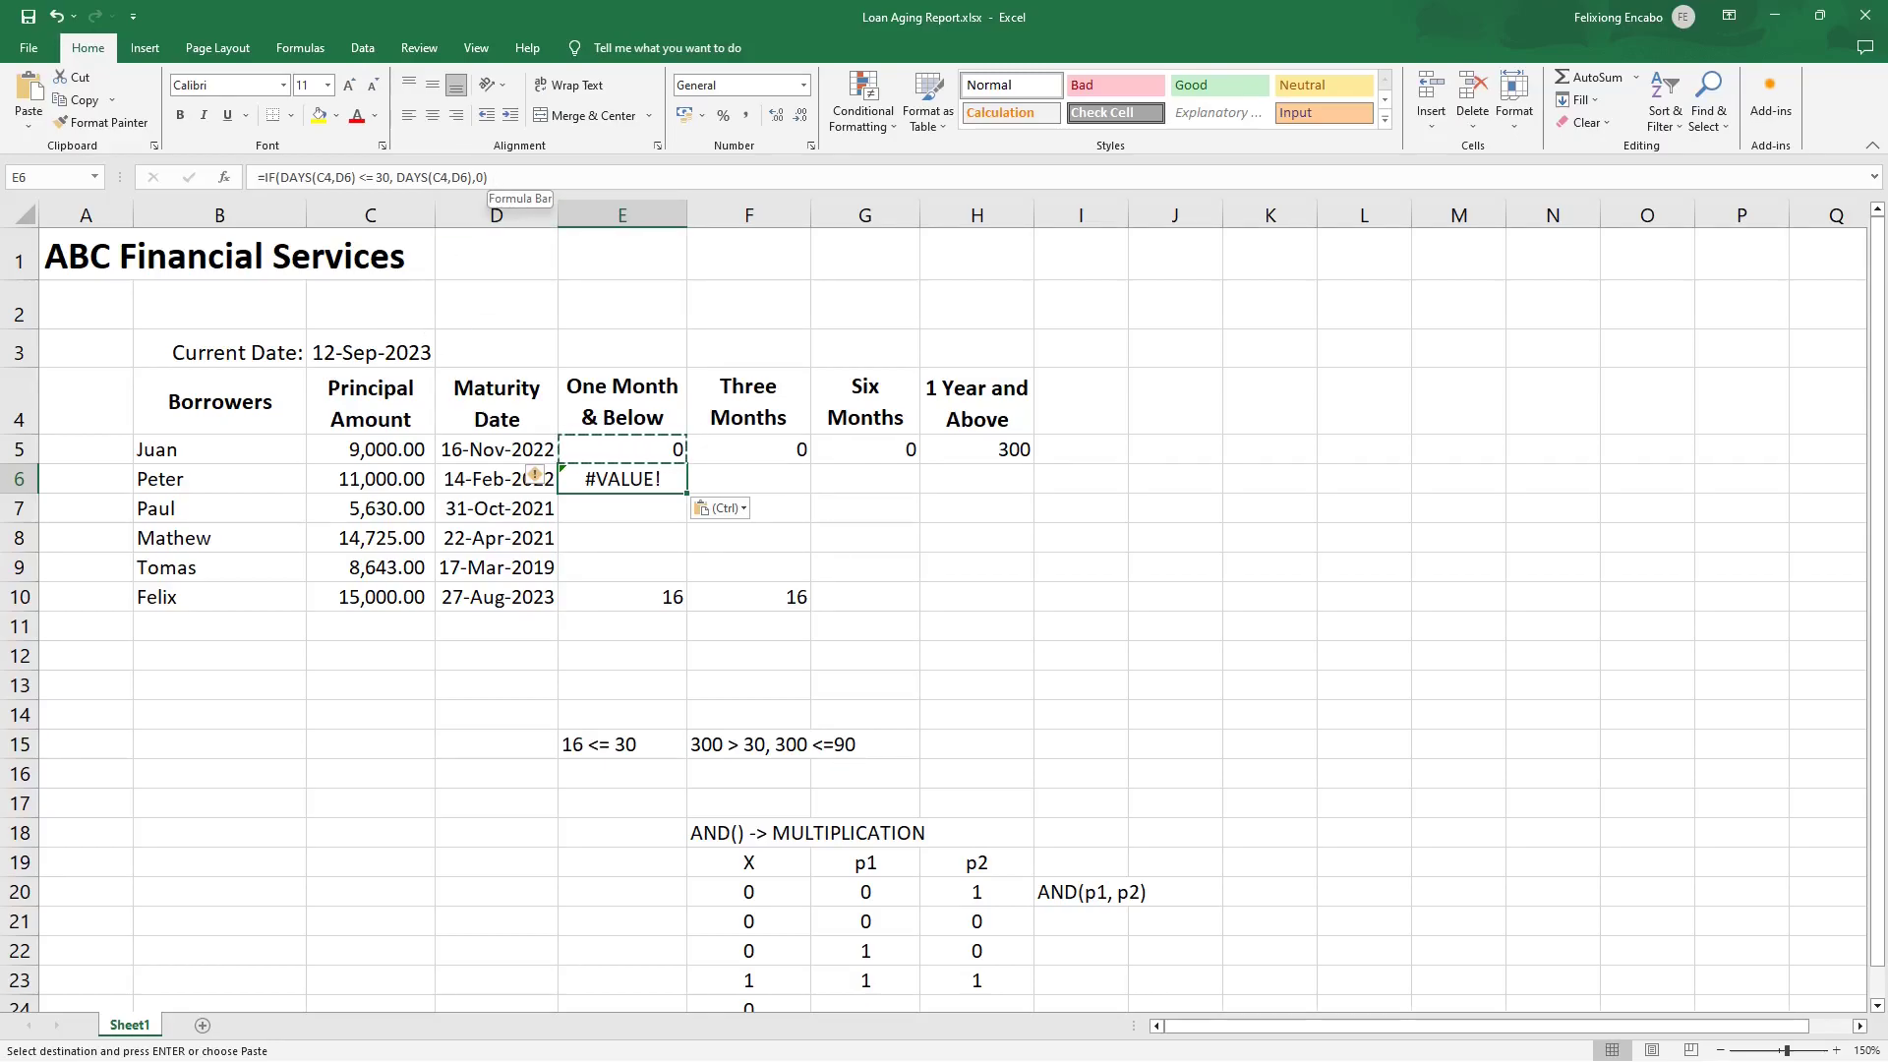
pyautogui.click(489, 178)
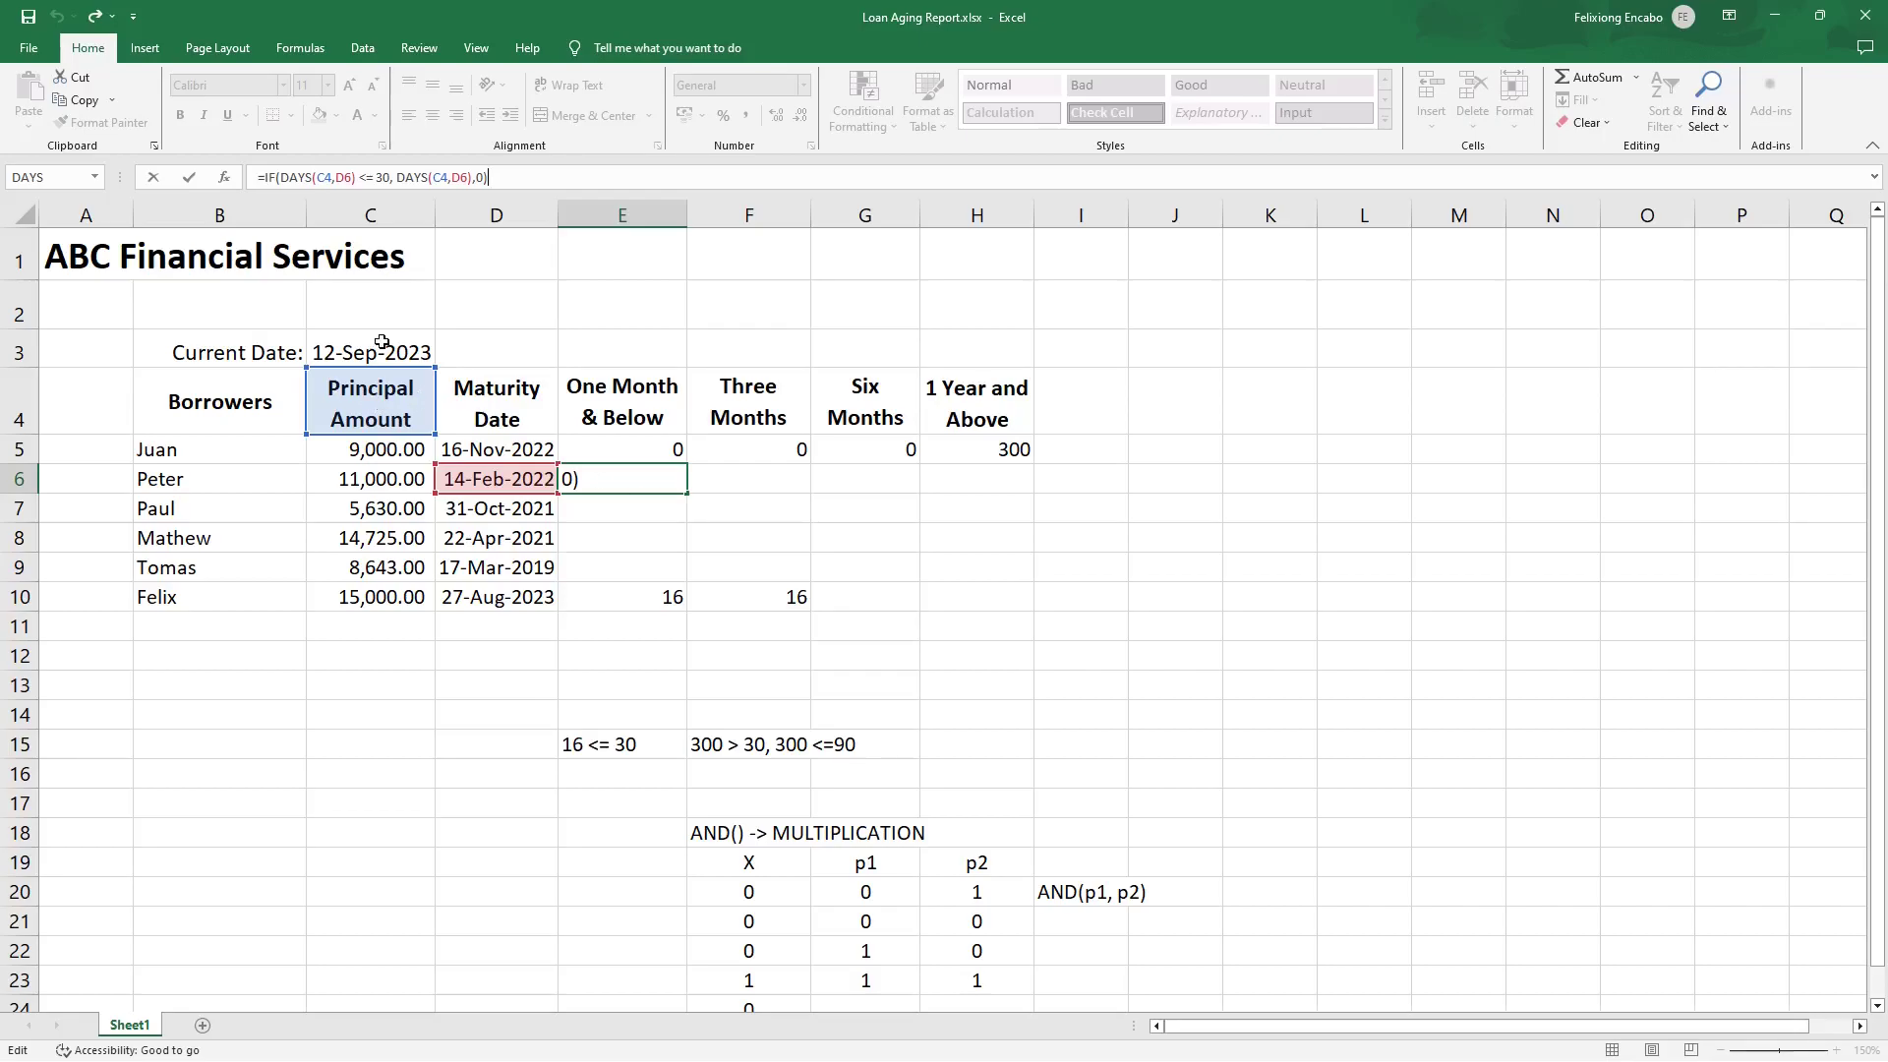
pyautogui.click(152, 179)
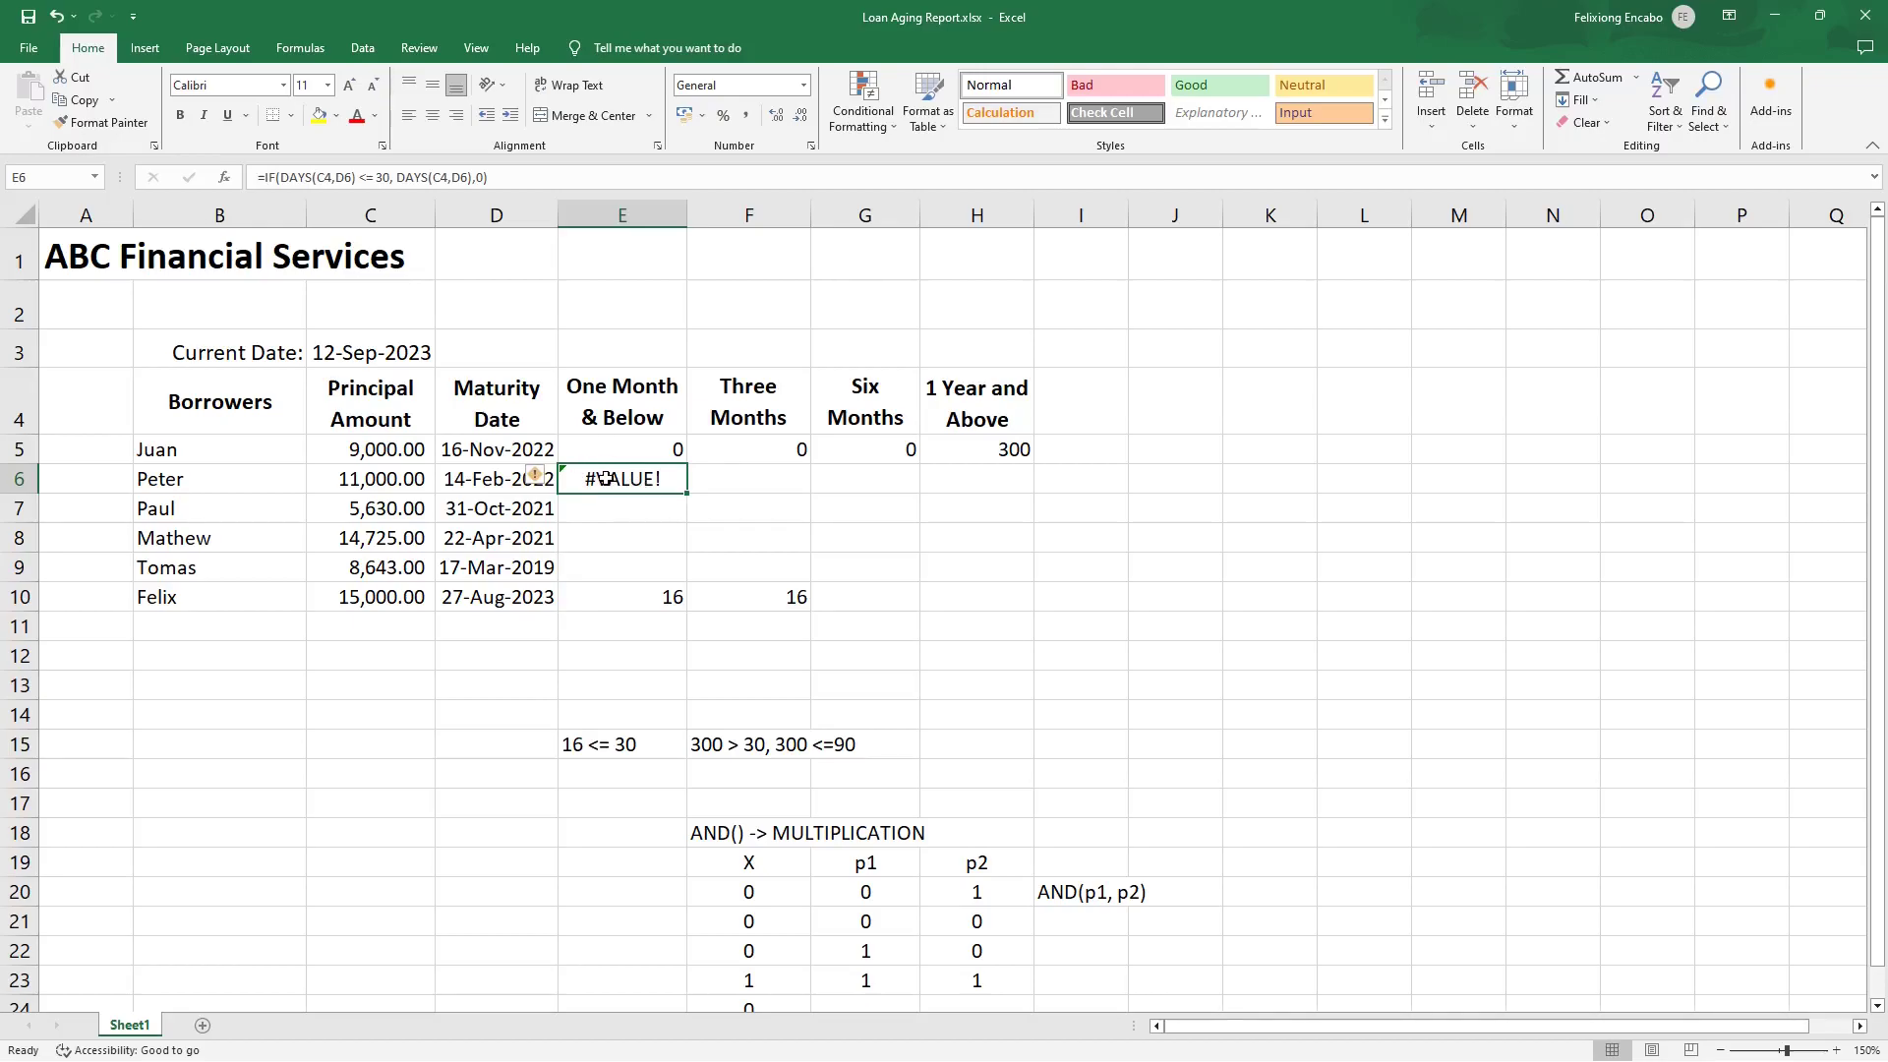
# Compare the end date and start date references in the E5 formula with those in E6.
pyautogui.click(596, 448)
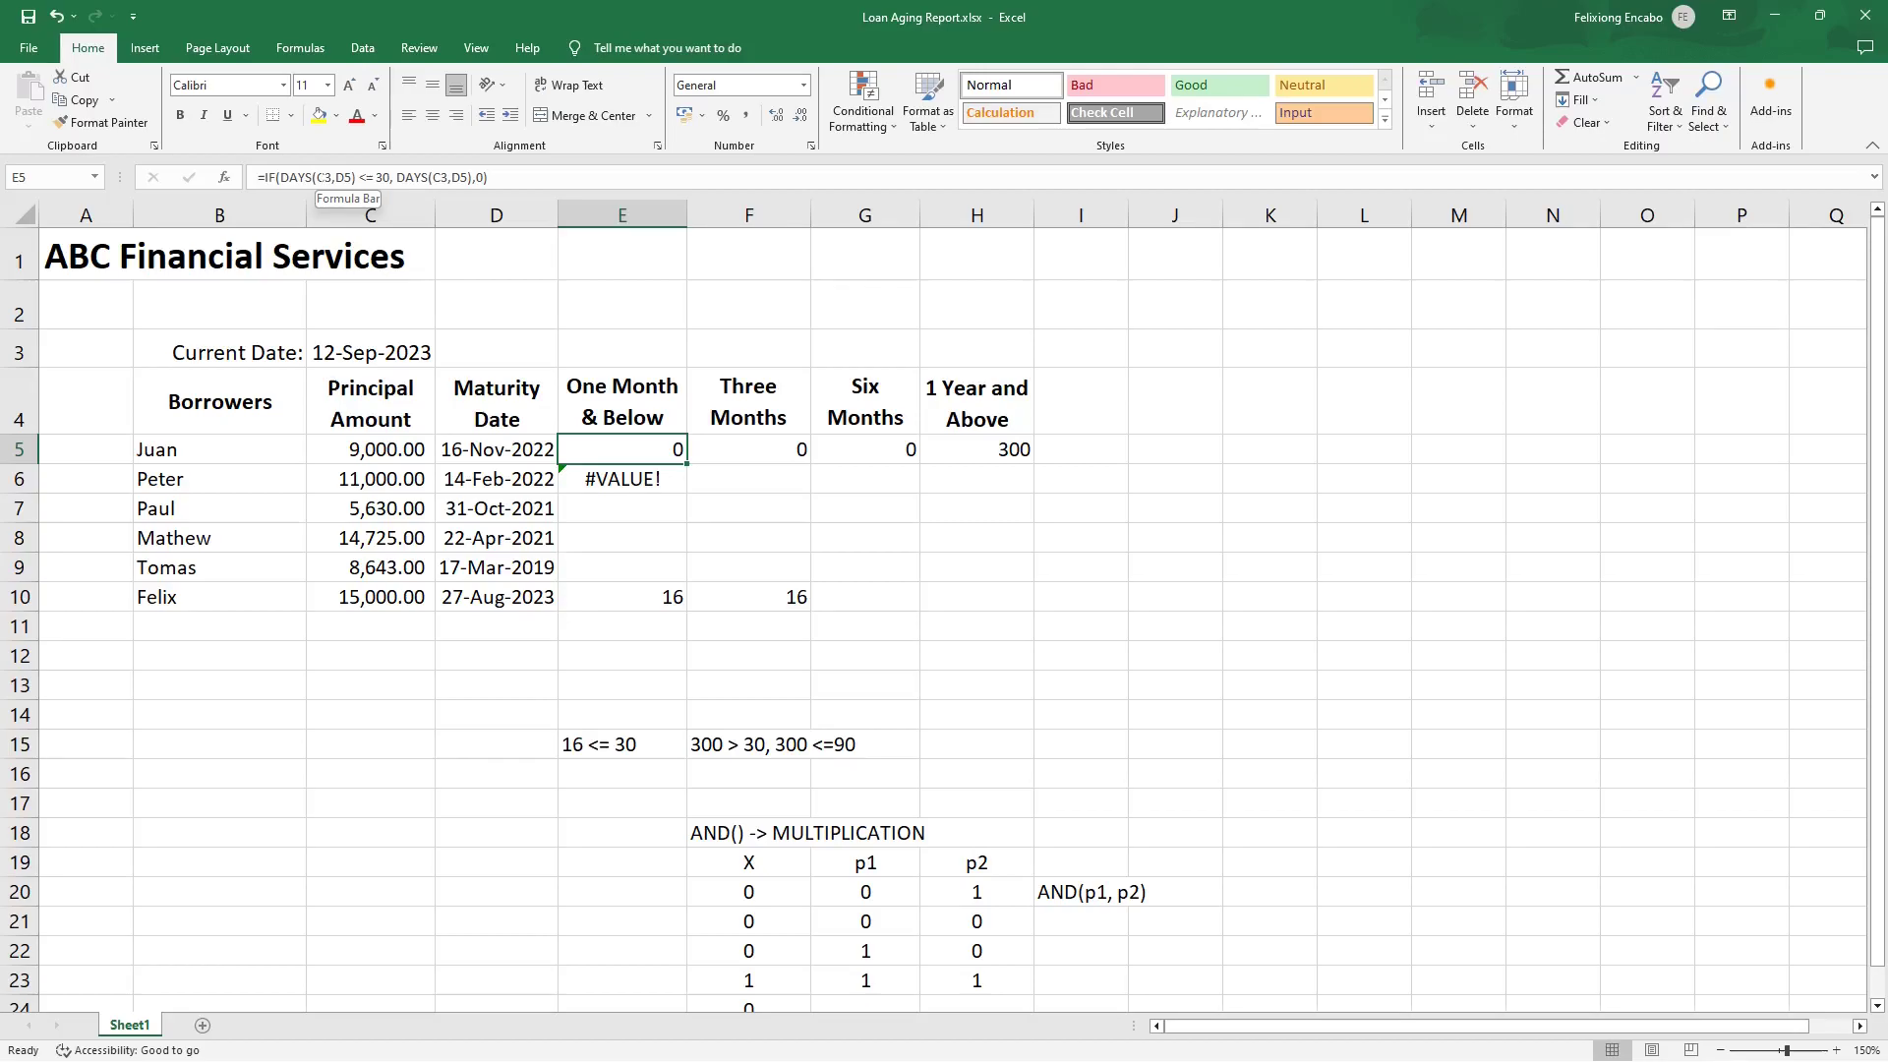
pyautogui.click(600, 480)
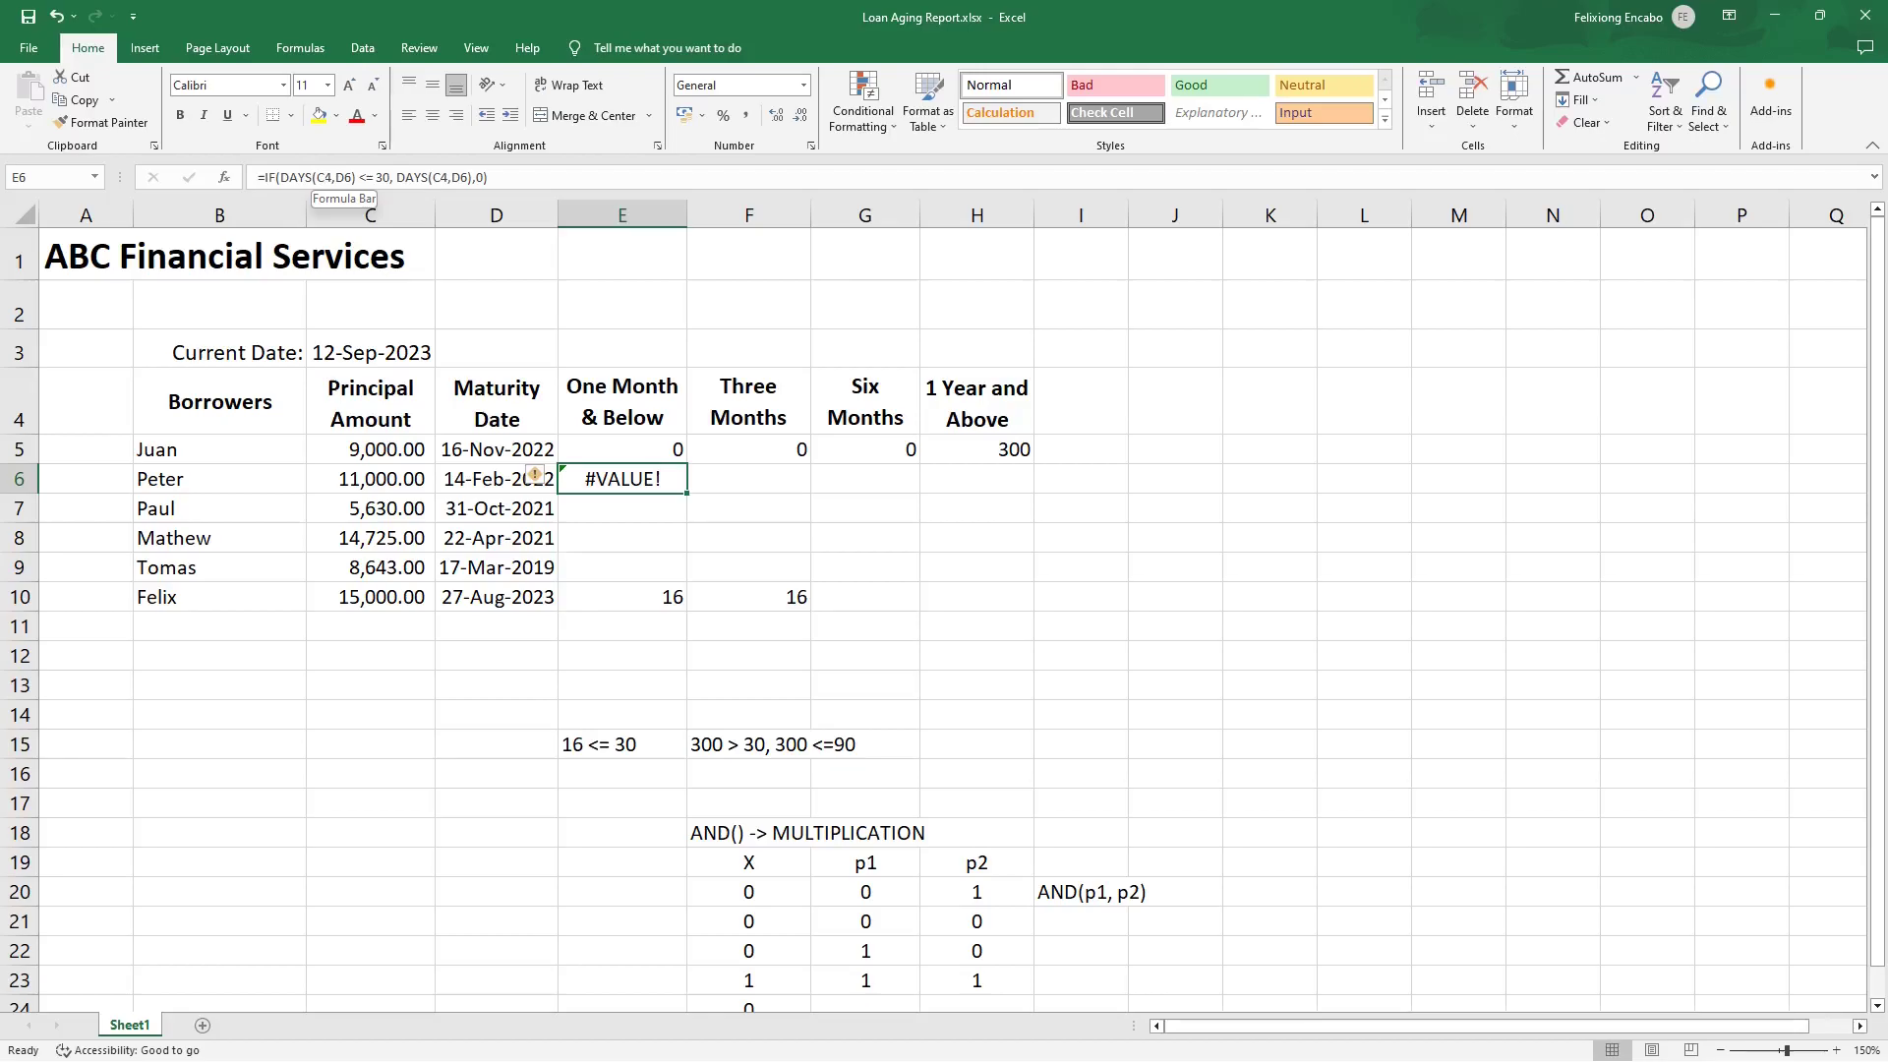
pyautogui.click(588, 450)
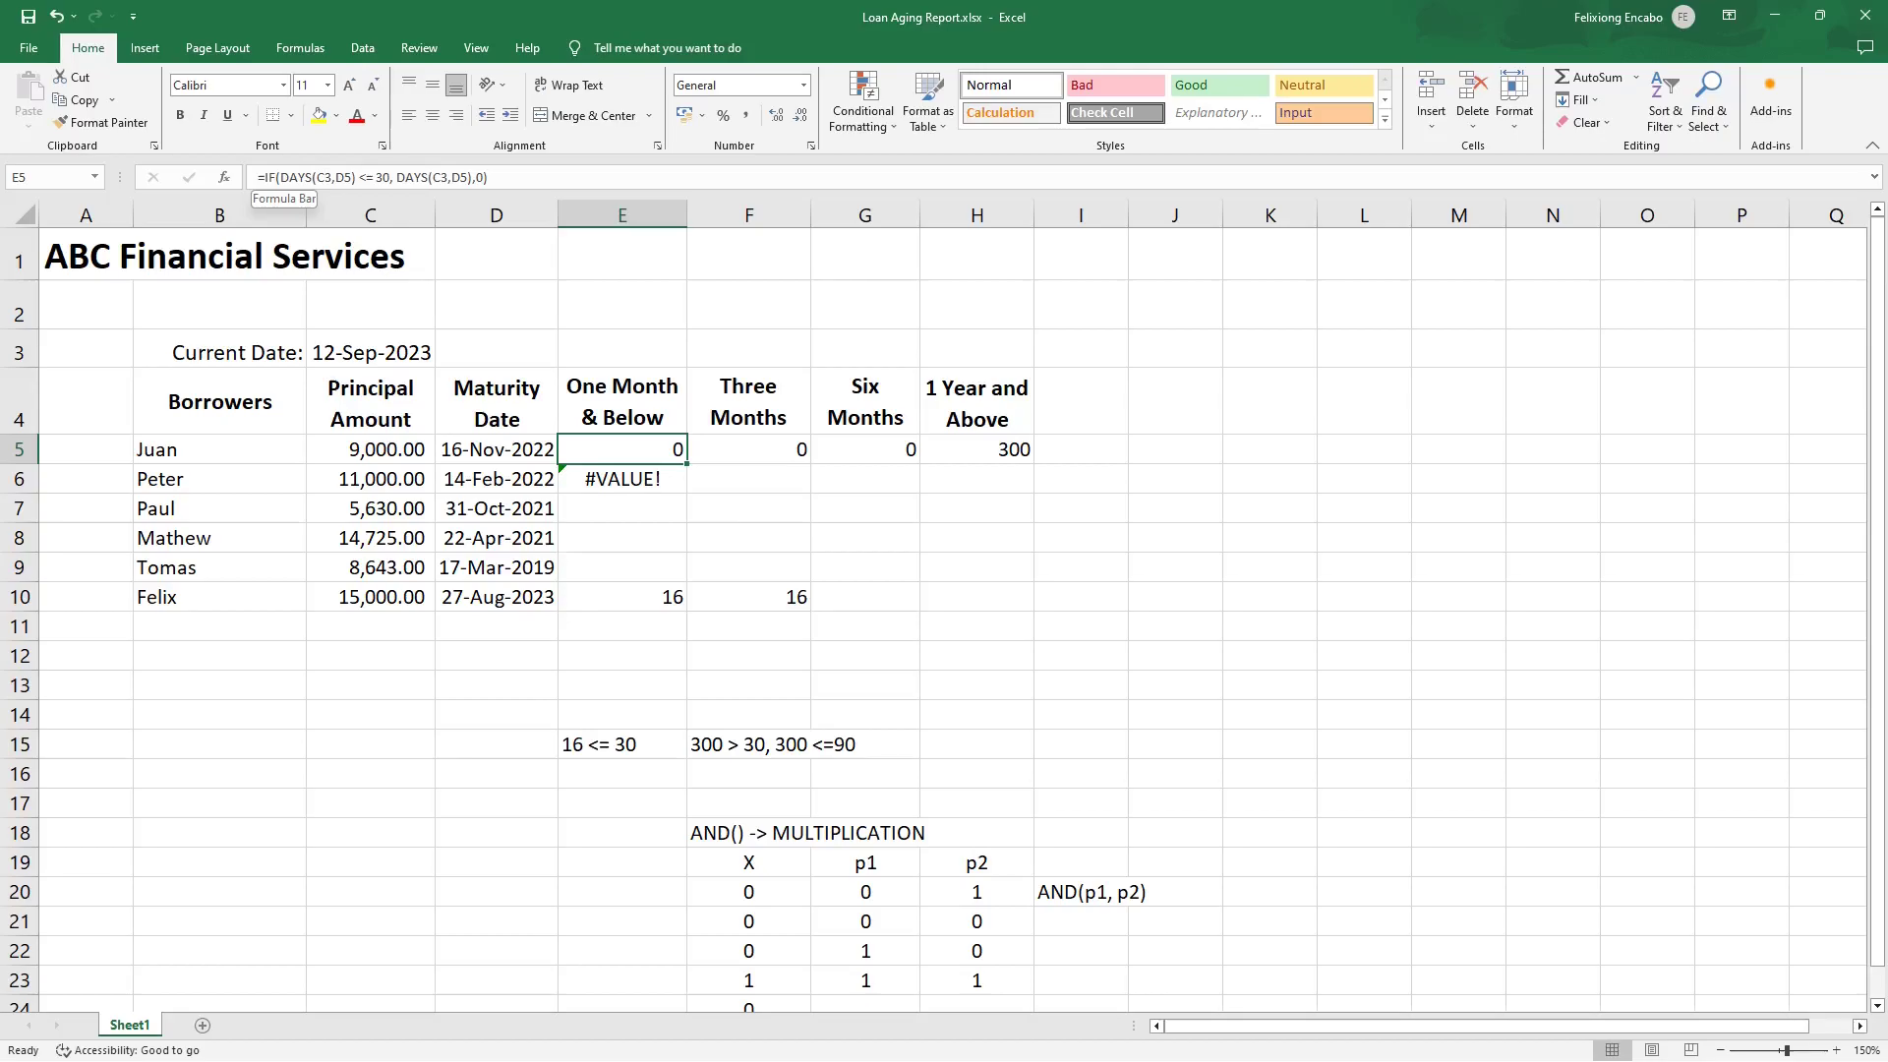
pyautogui.click(315, 177)
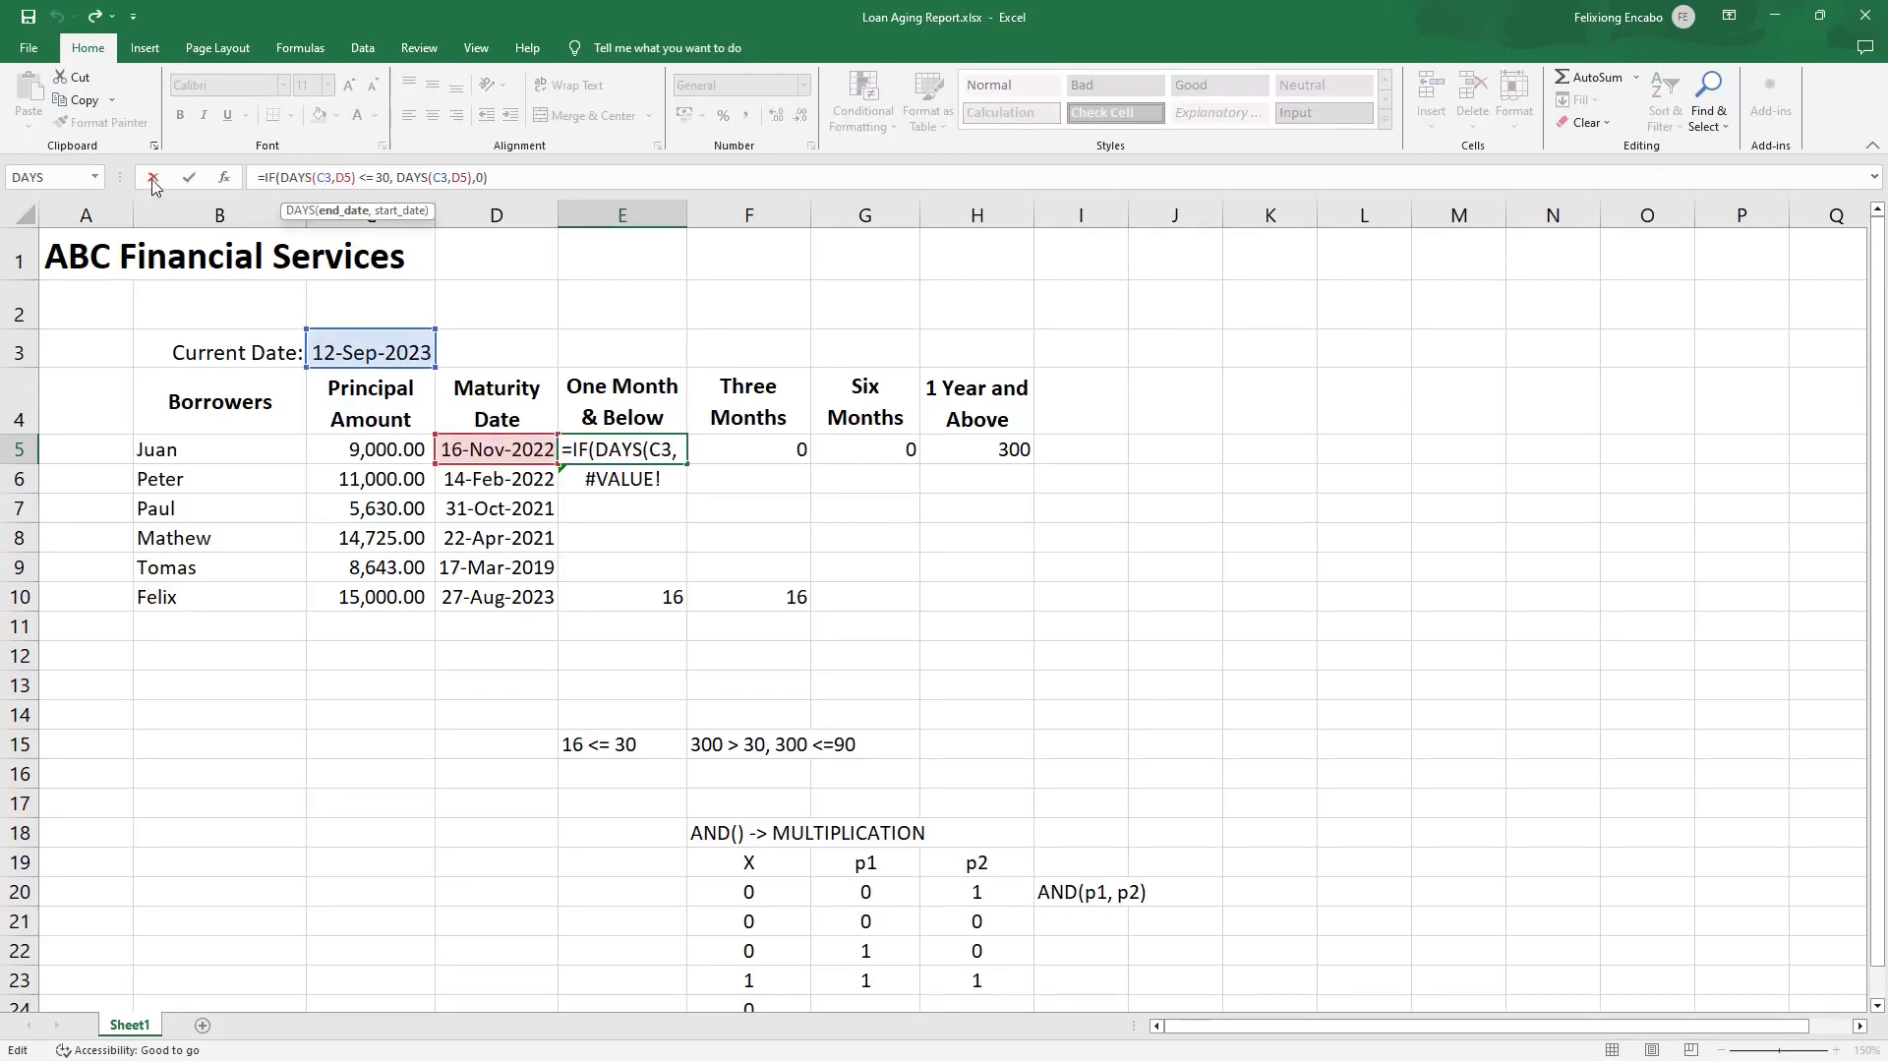
pyautogui.click(154, 178)
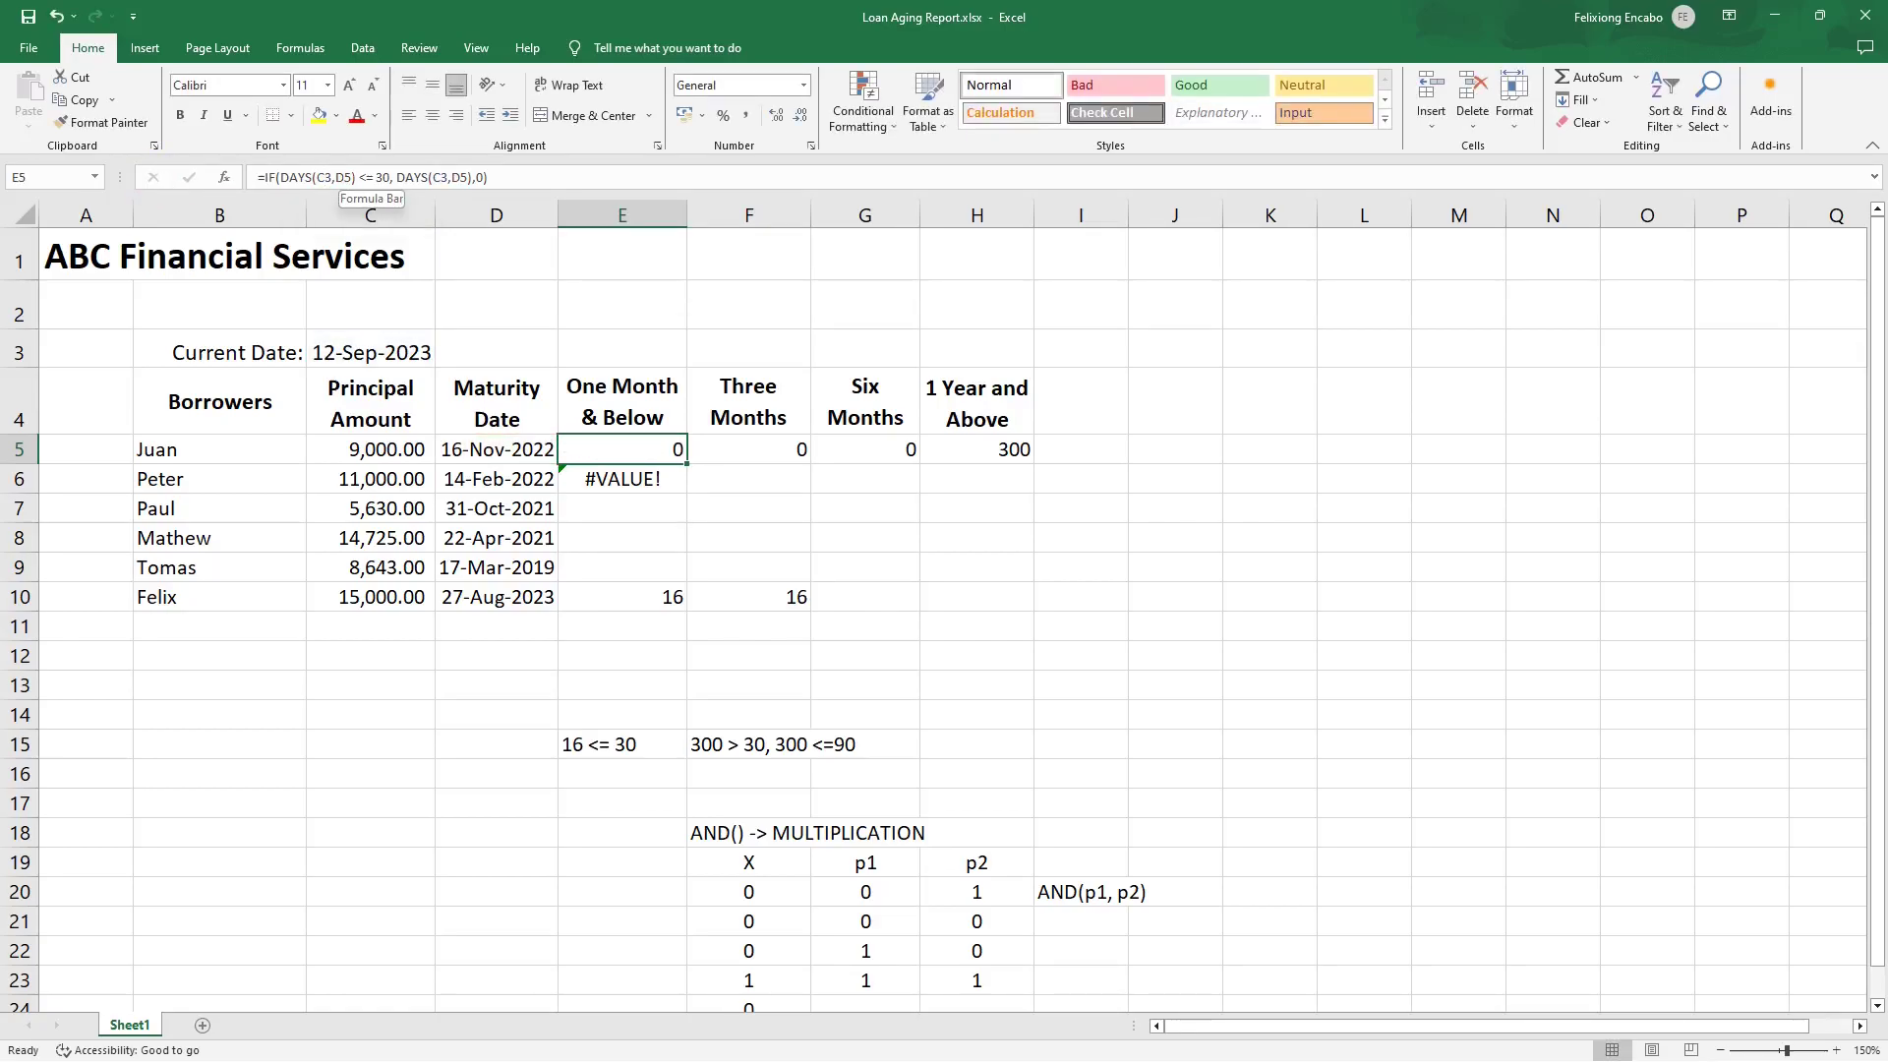
pyautogui.click(342, 177)
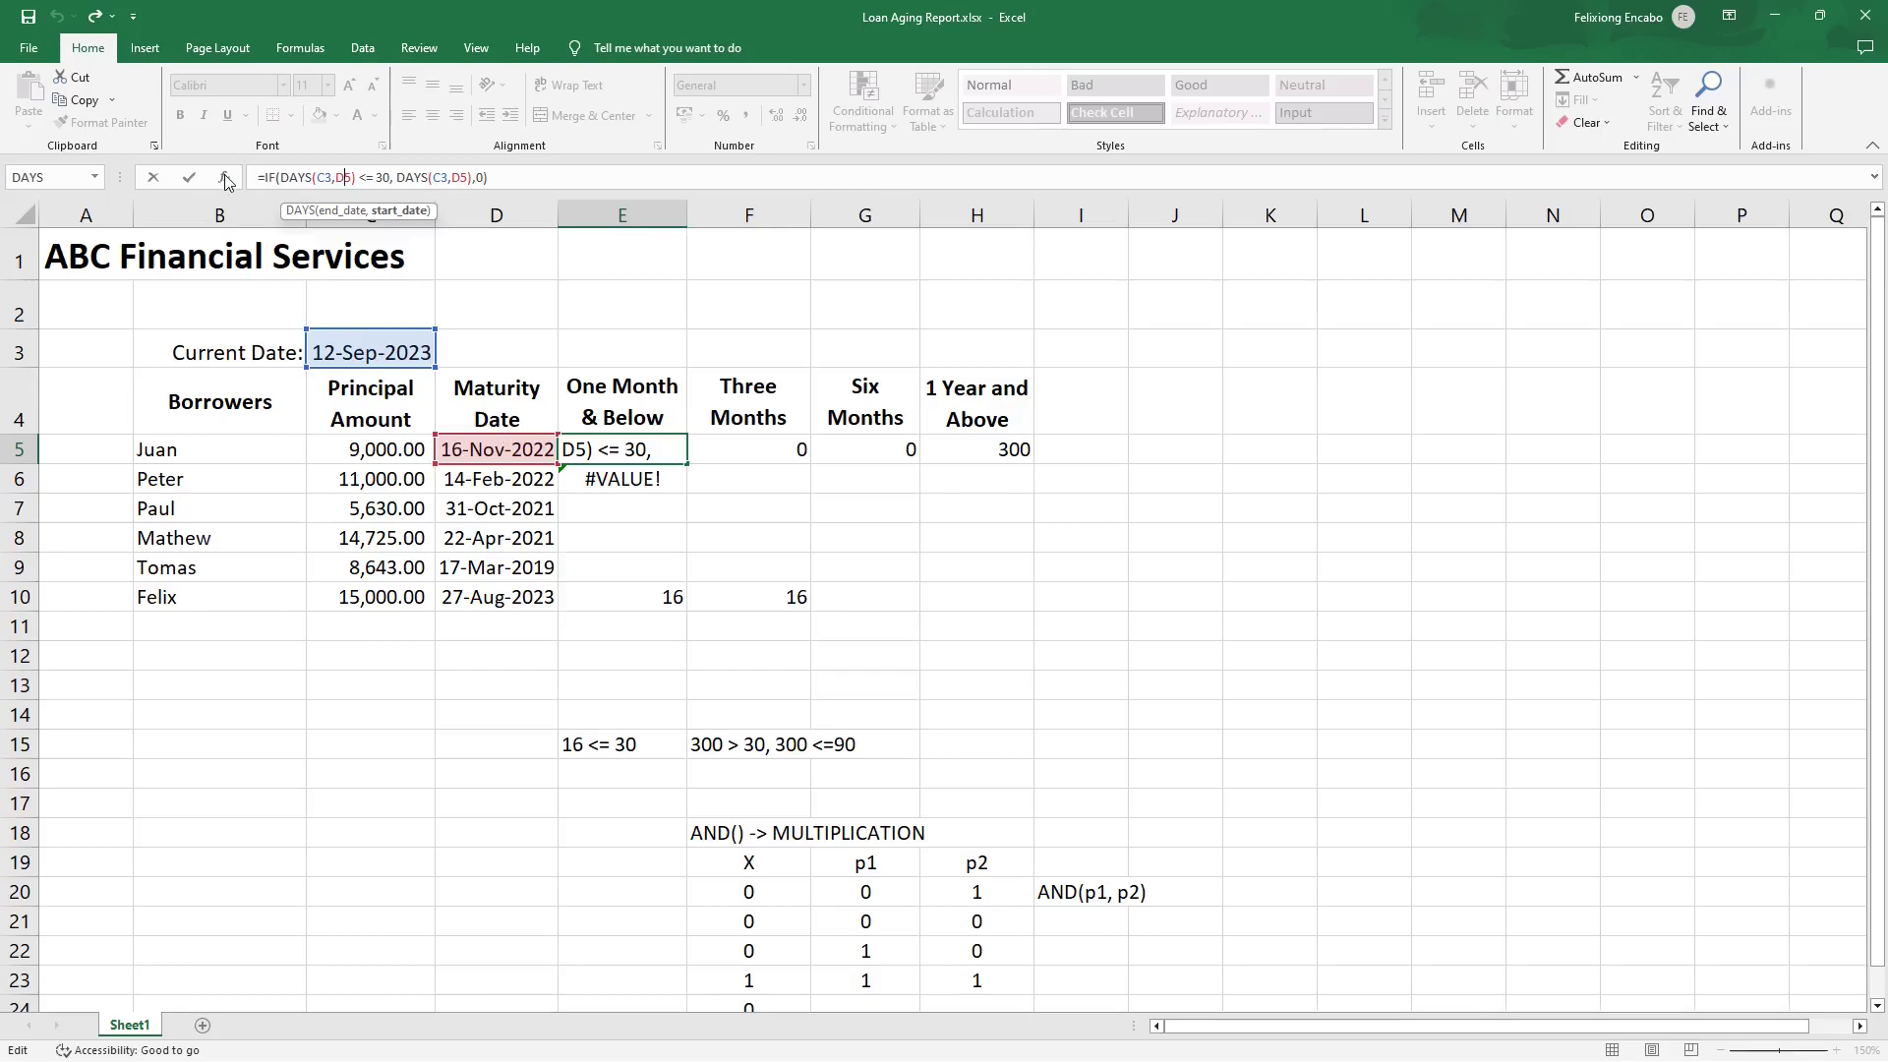
pyautogui.click(154, 178)
pyautogui.click(602, 480)
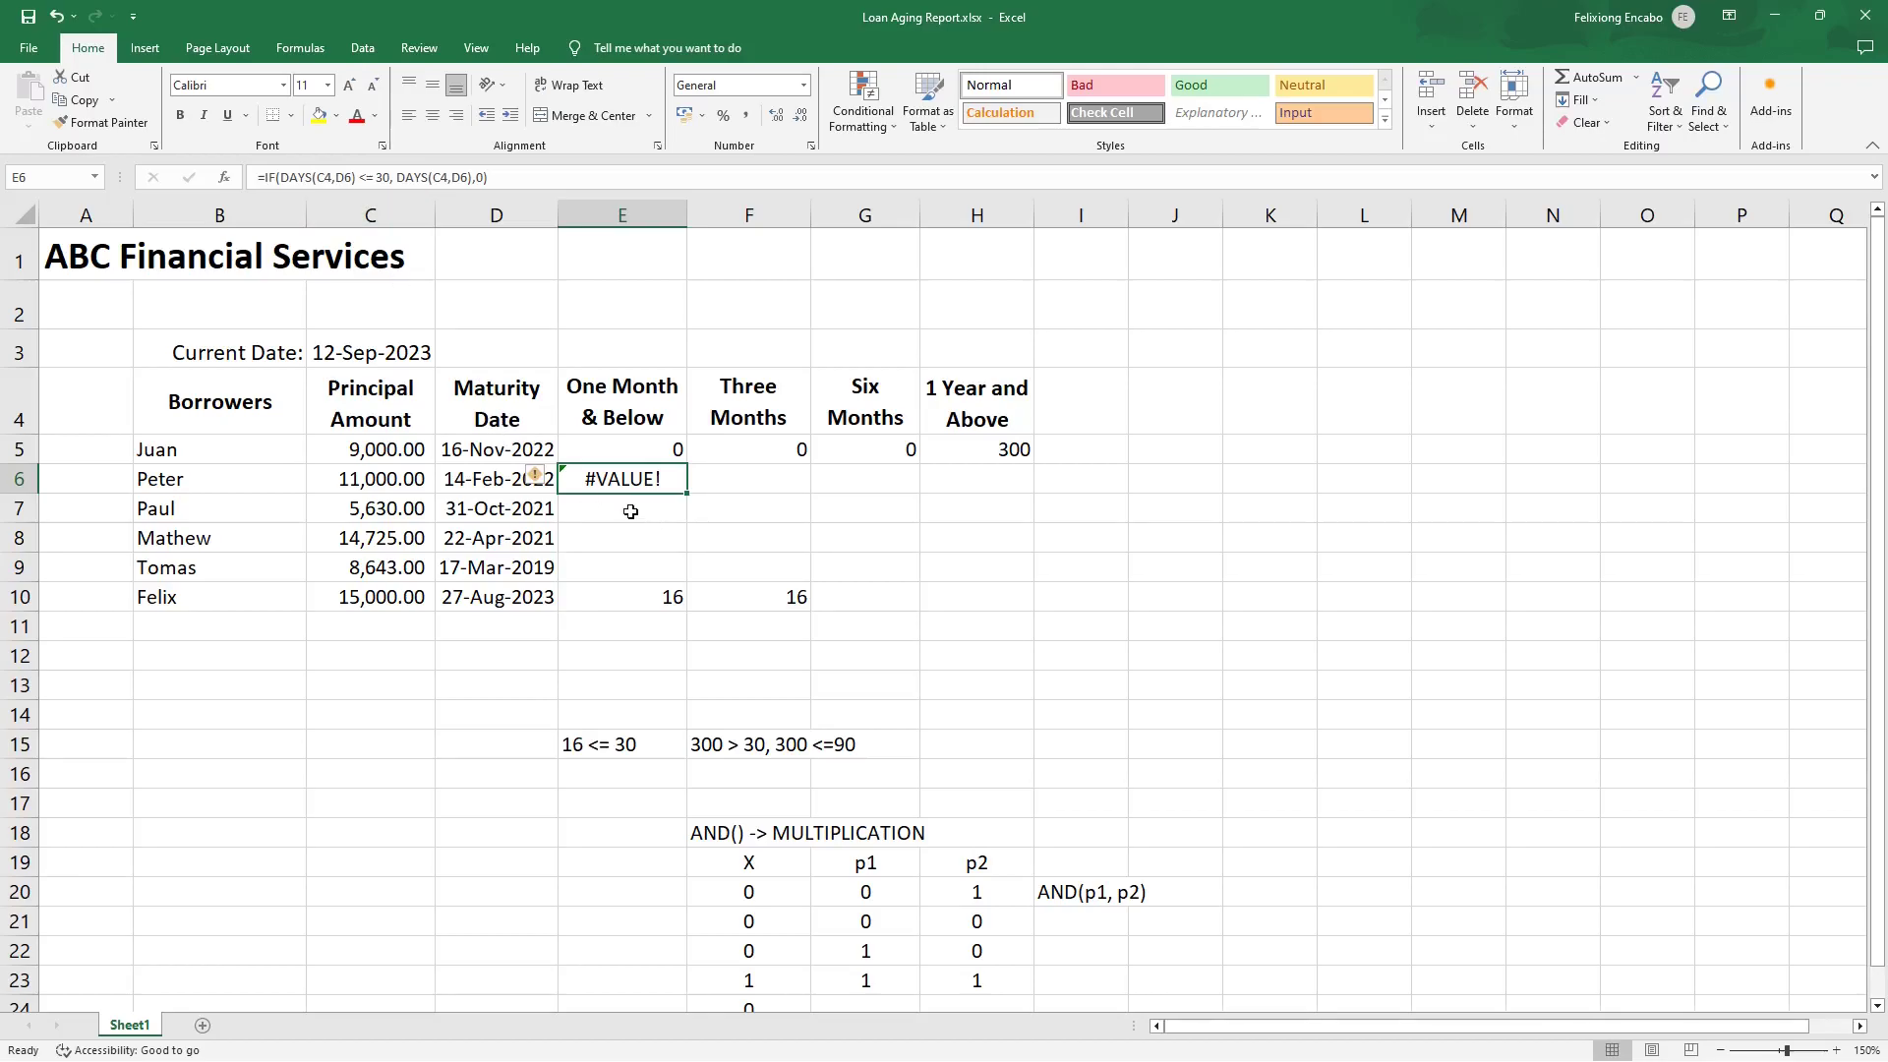
# Check the E6 formula's date references against the maturity date in D6 and the current date in C3.
pyautogui.click(496, 481)
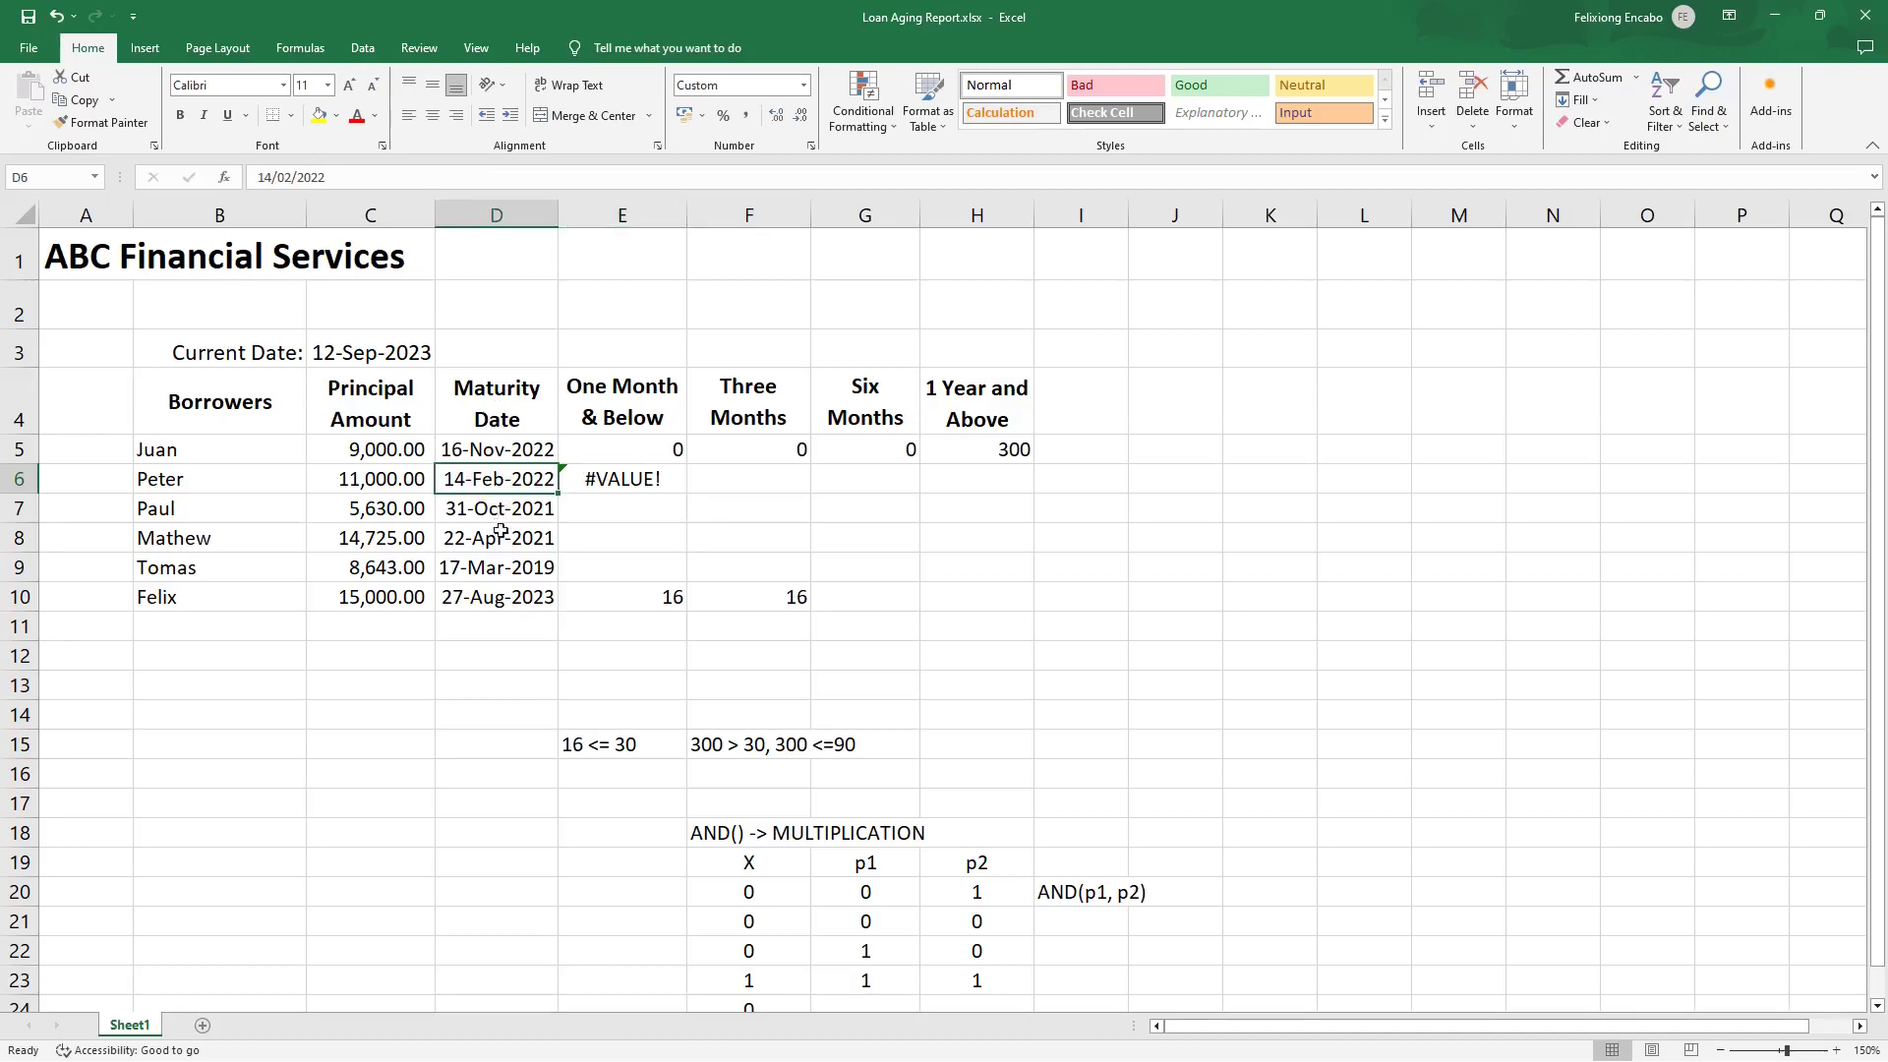
pyautogui.click(356, 355)
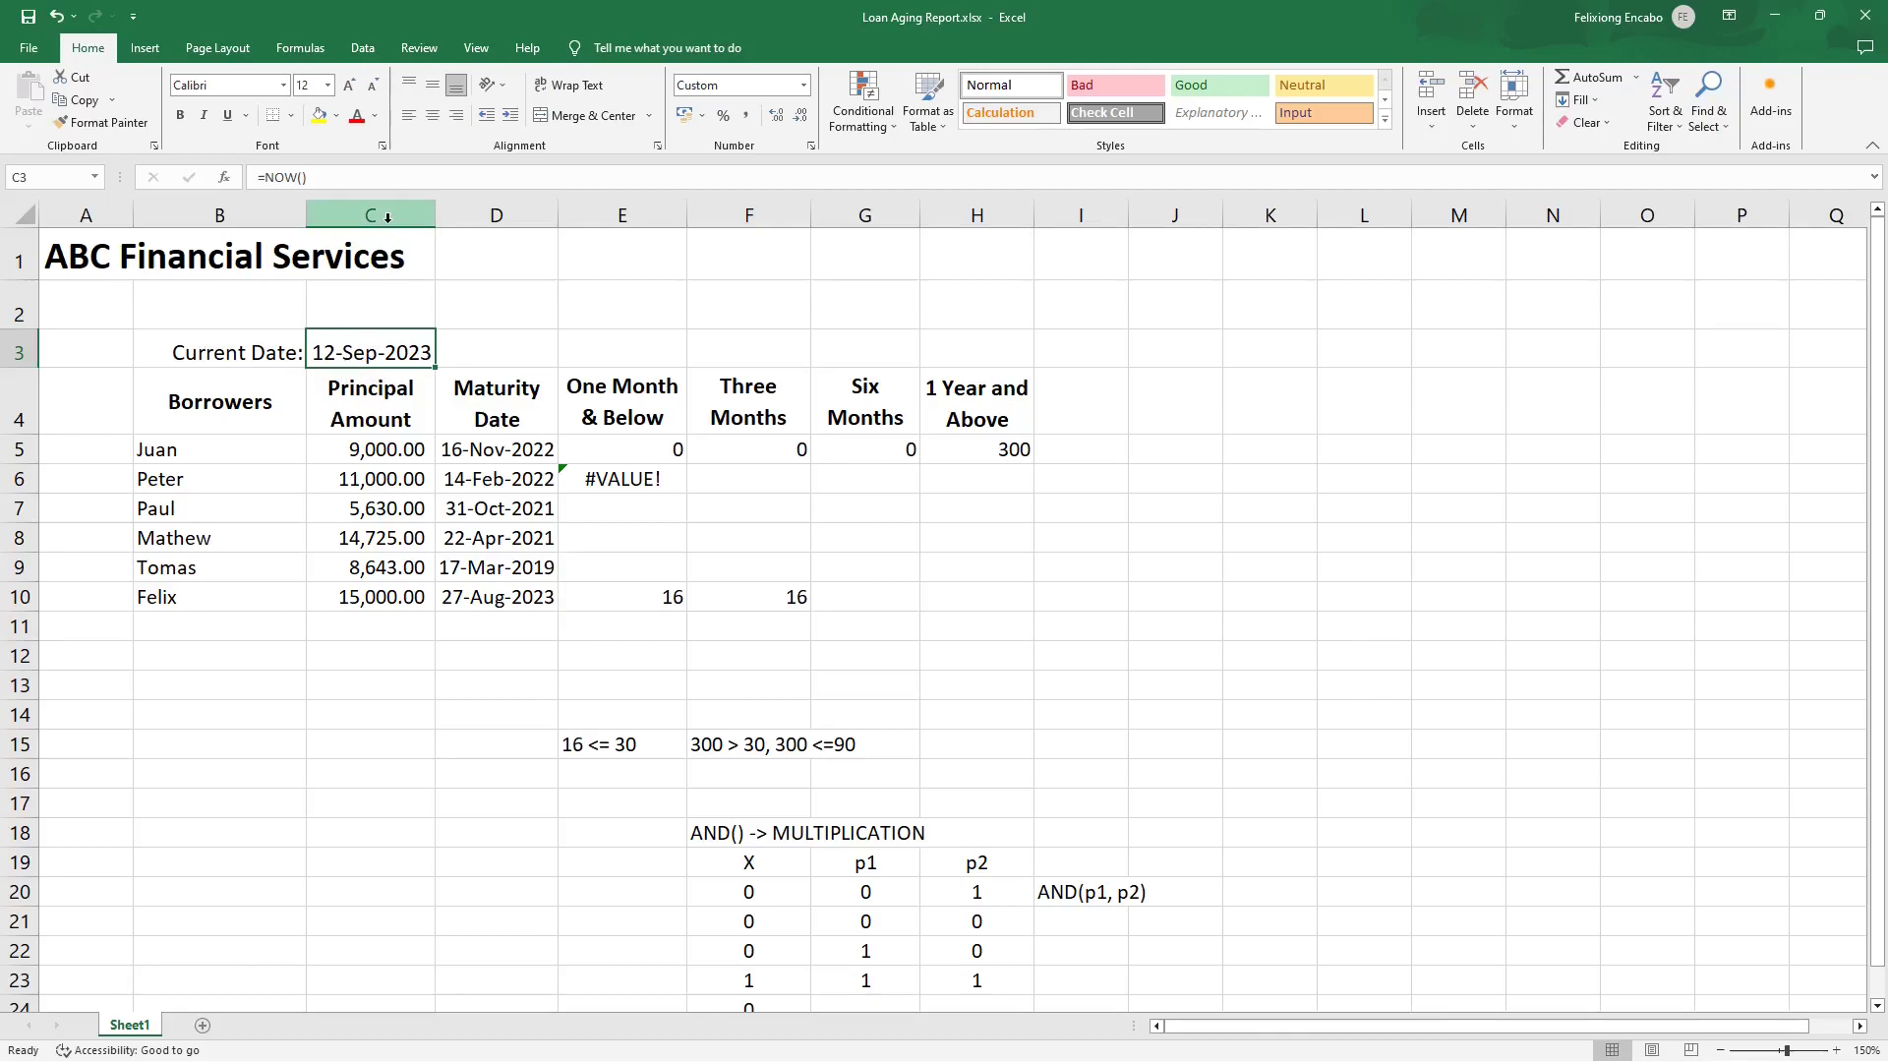
pyautogui.click(629, 483)
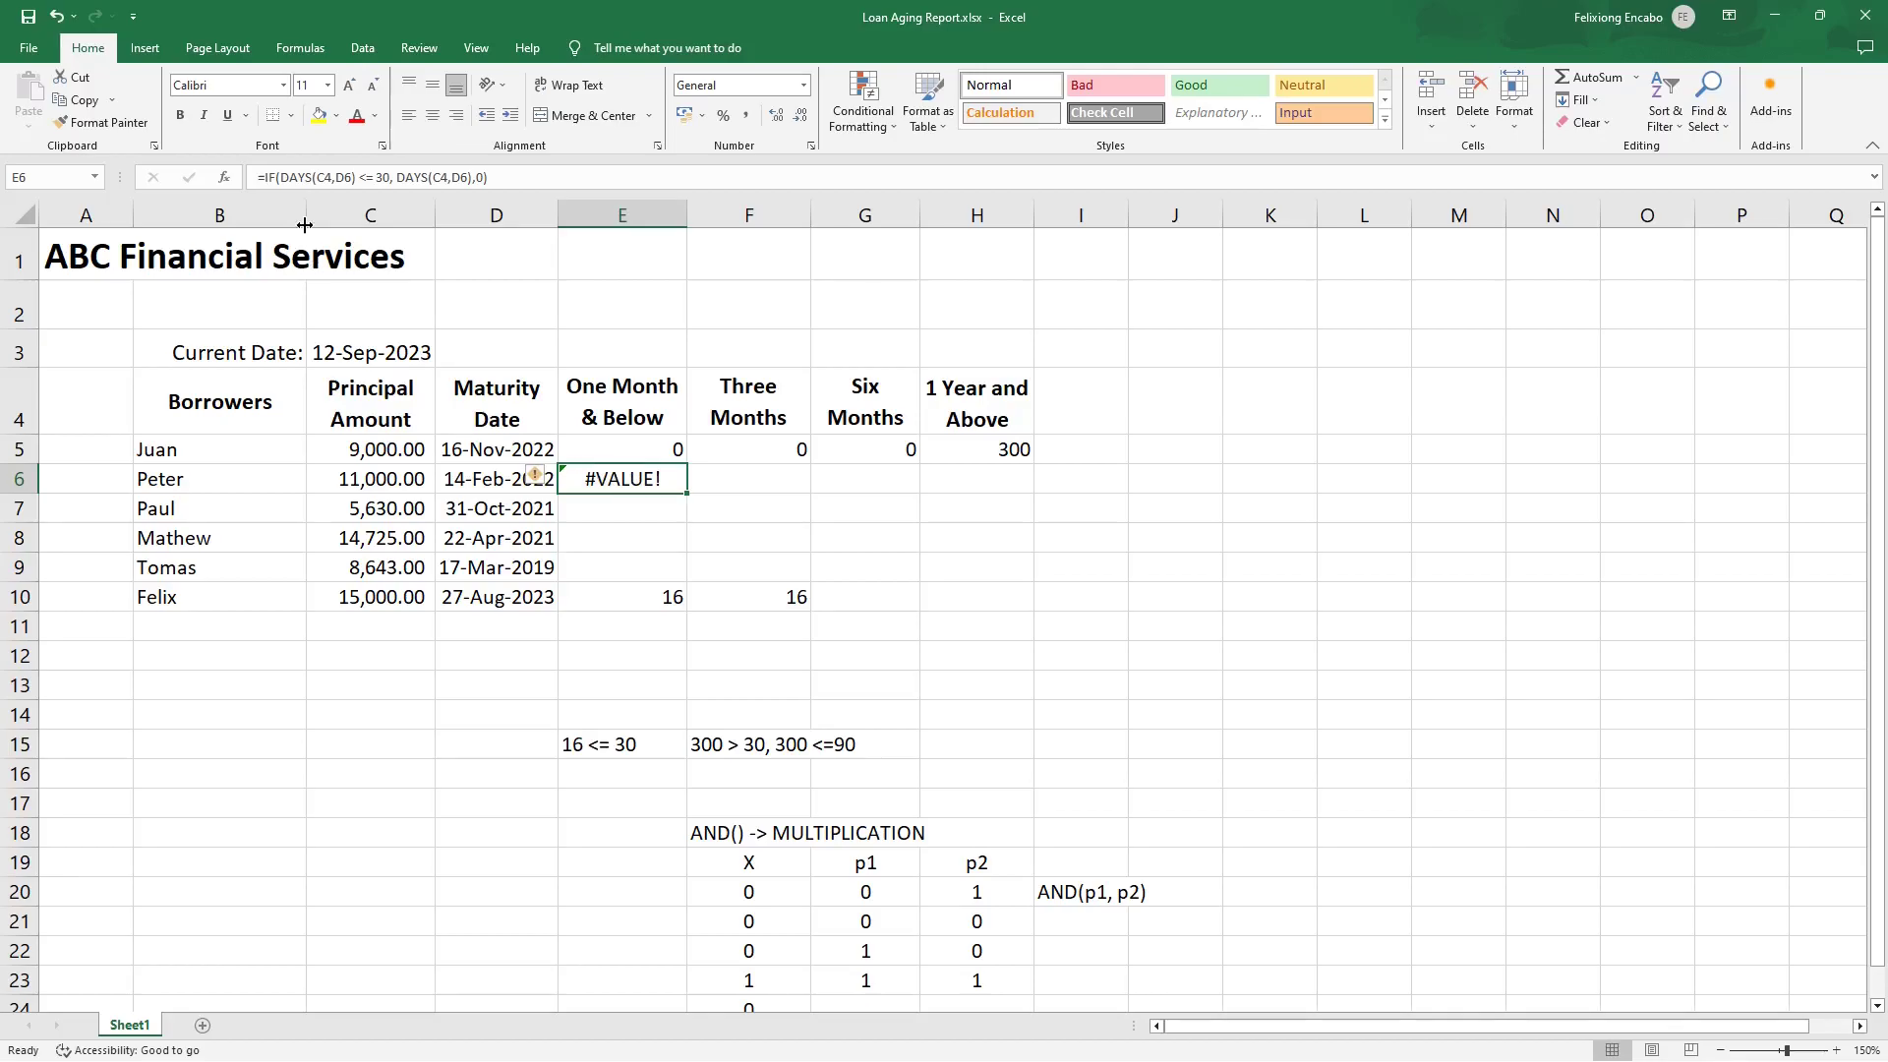
pyautogui.click(328, 177)
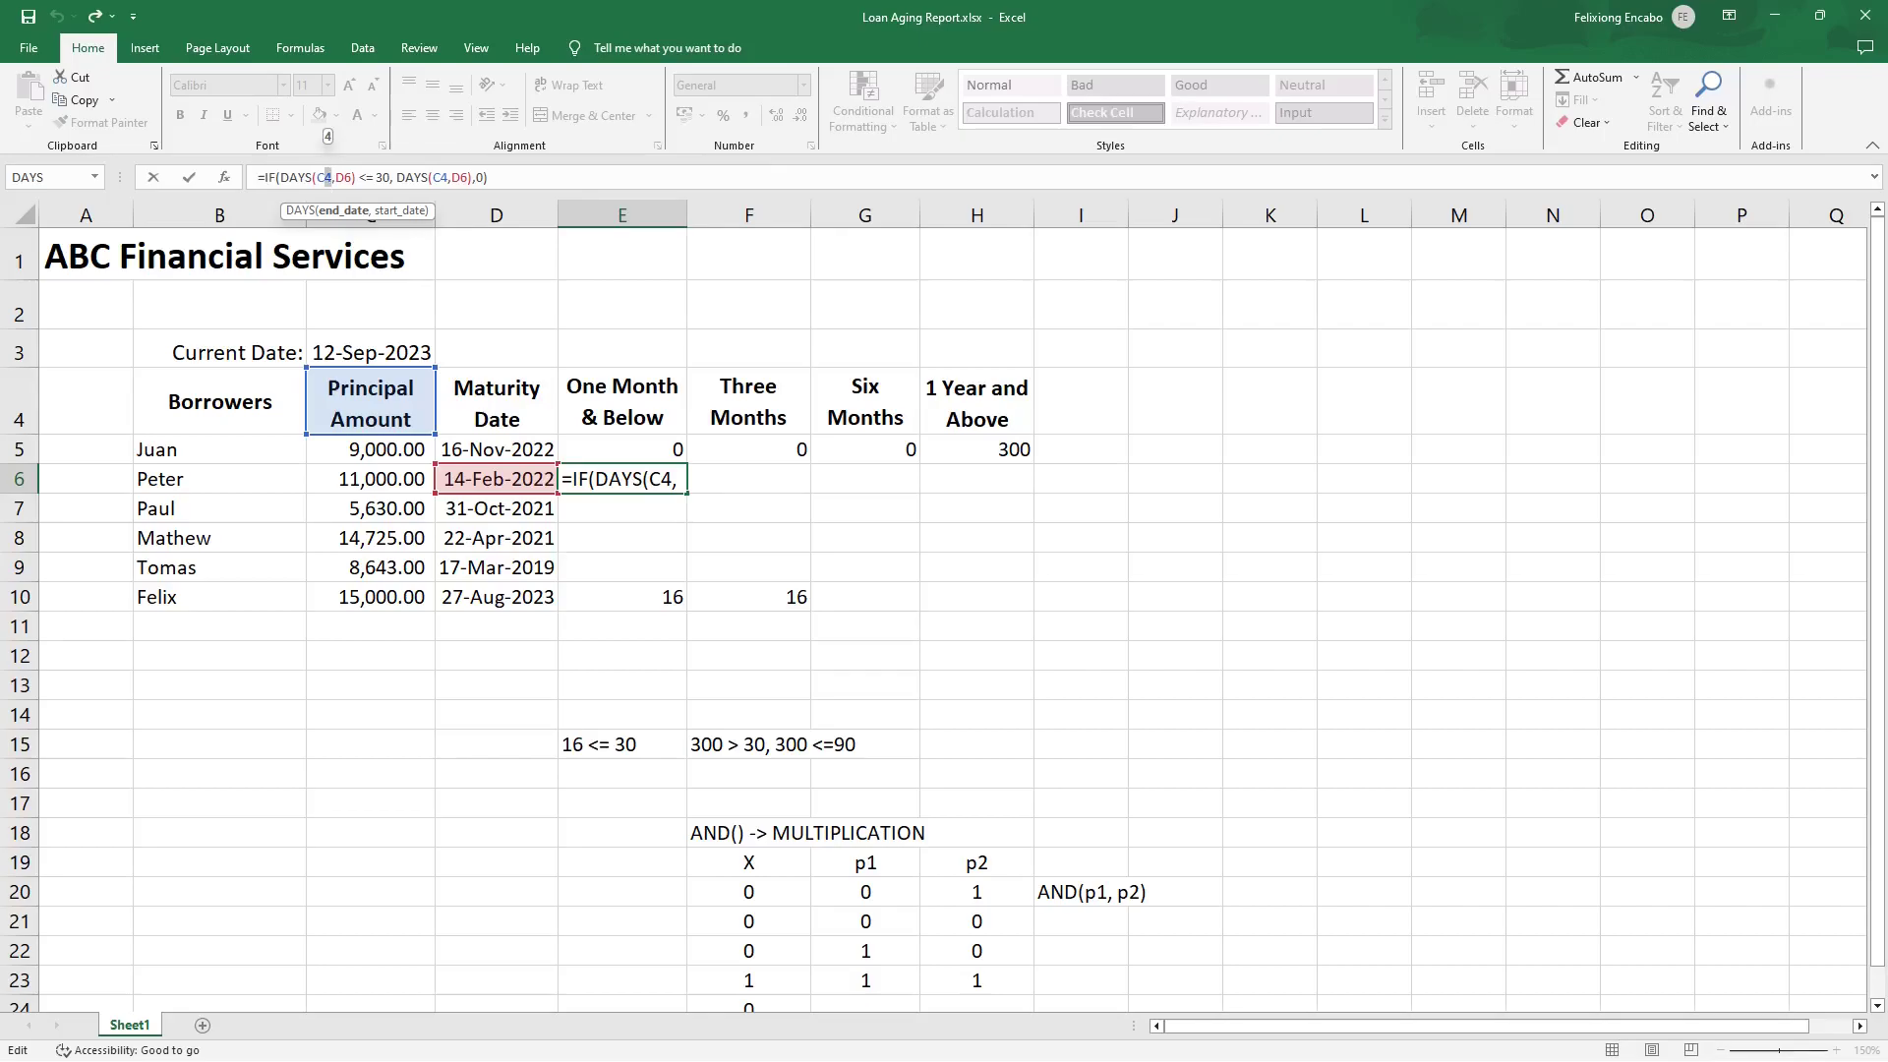
pyautogui.hotkey('ctrl', 'Return')
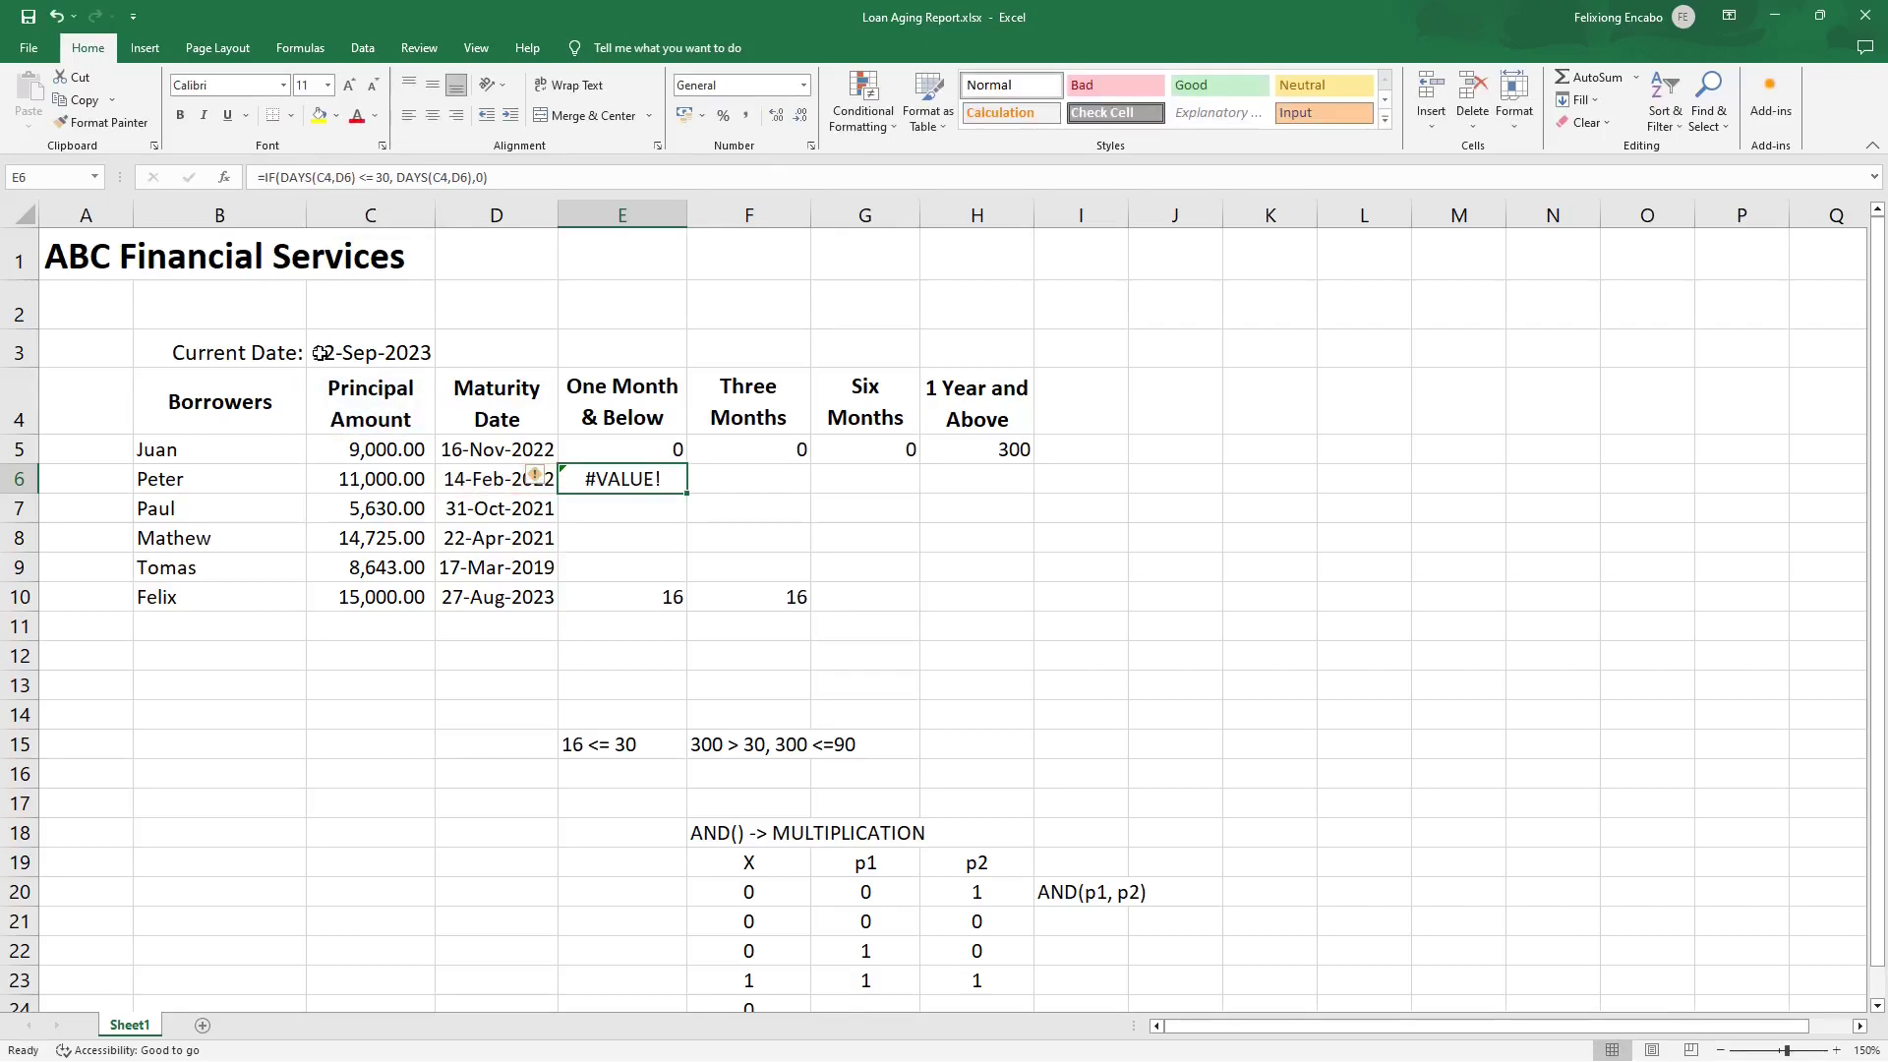
# Review the remaining borrowers' principal amounts and maturity dates in B6:D10.
pyautogui.click(239, 480)
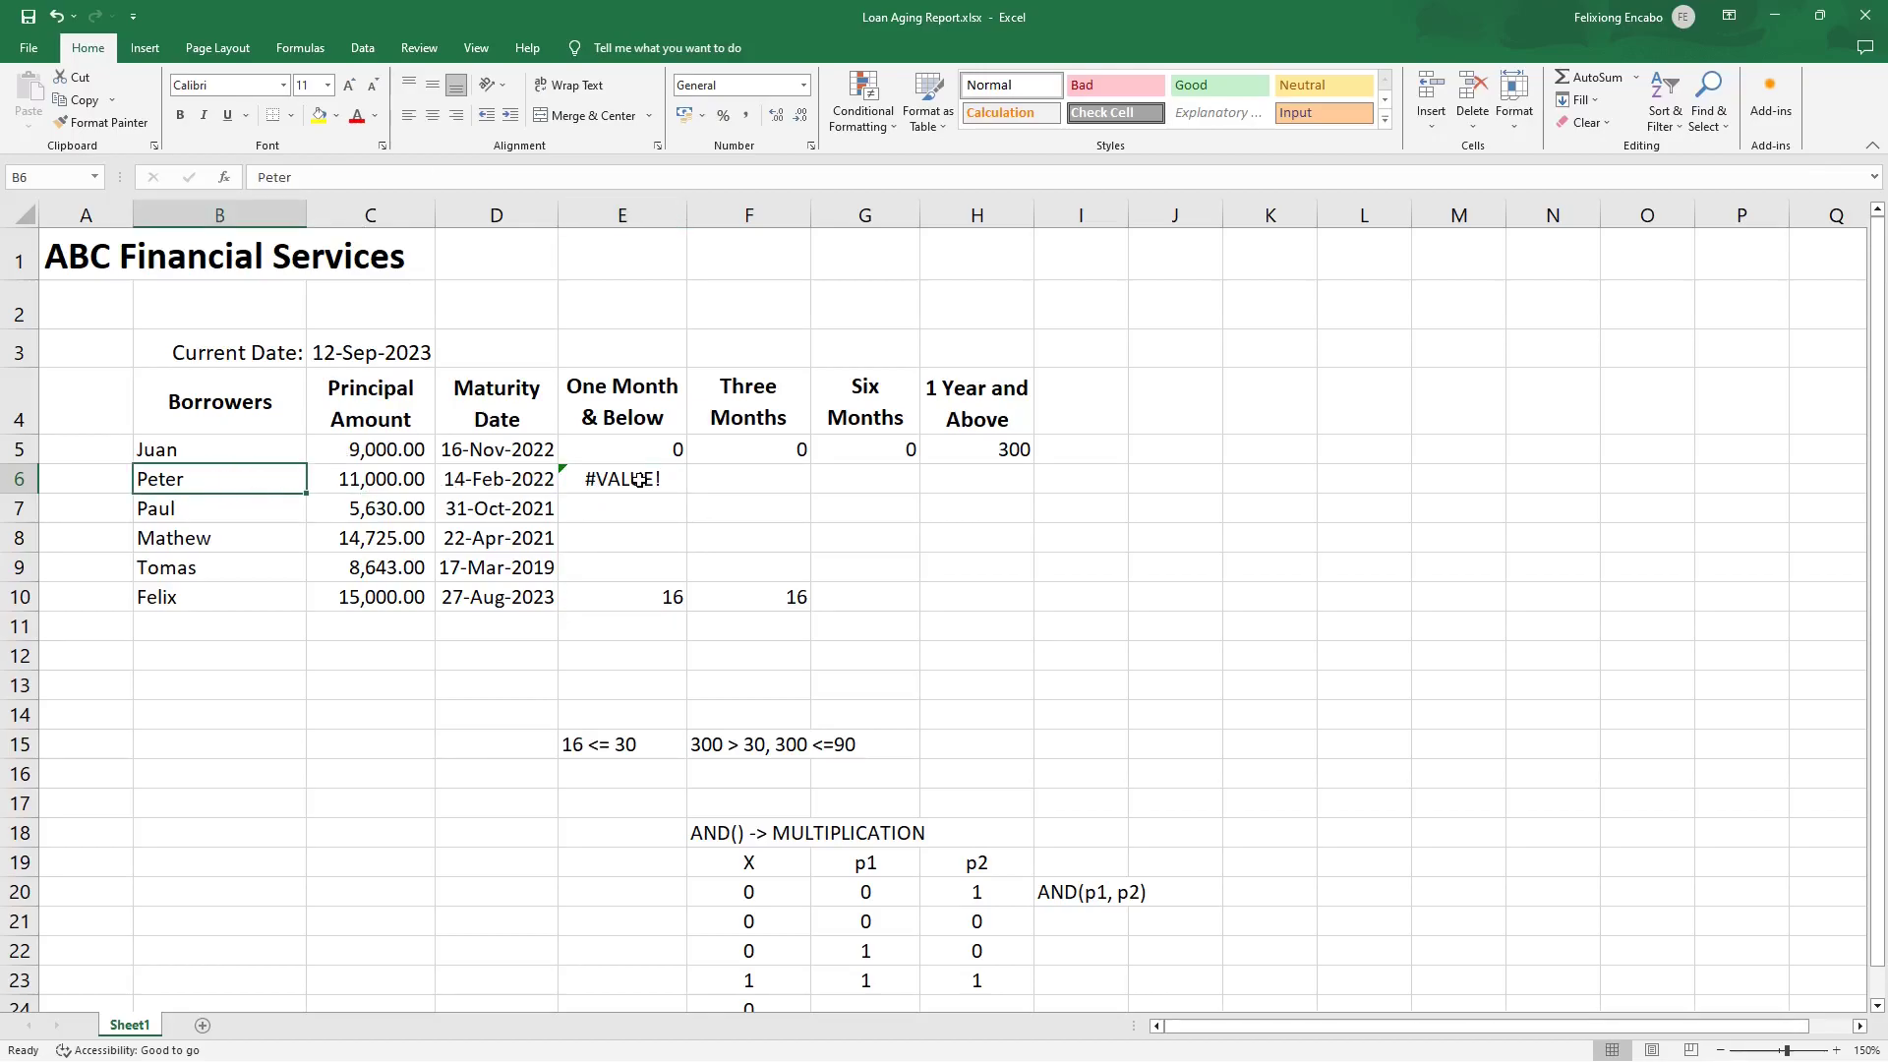
pyautogui.click(252, 479)
pyautogui.moveTo(253, 480); pyautogui.dragTo(500, 596)
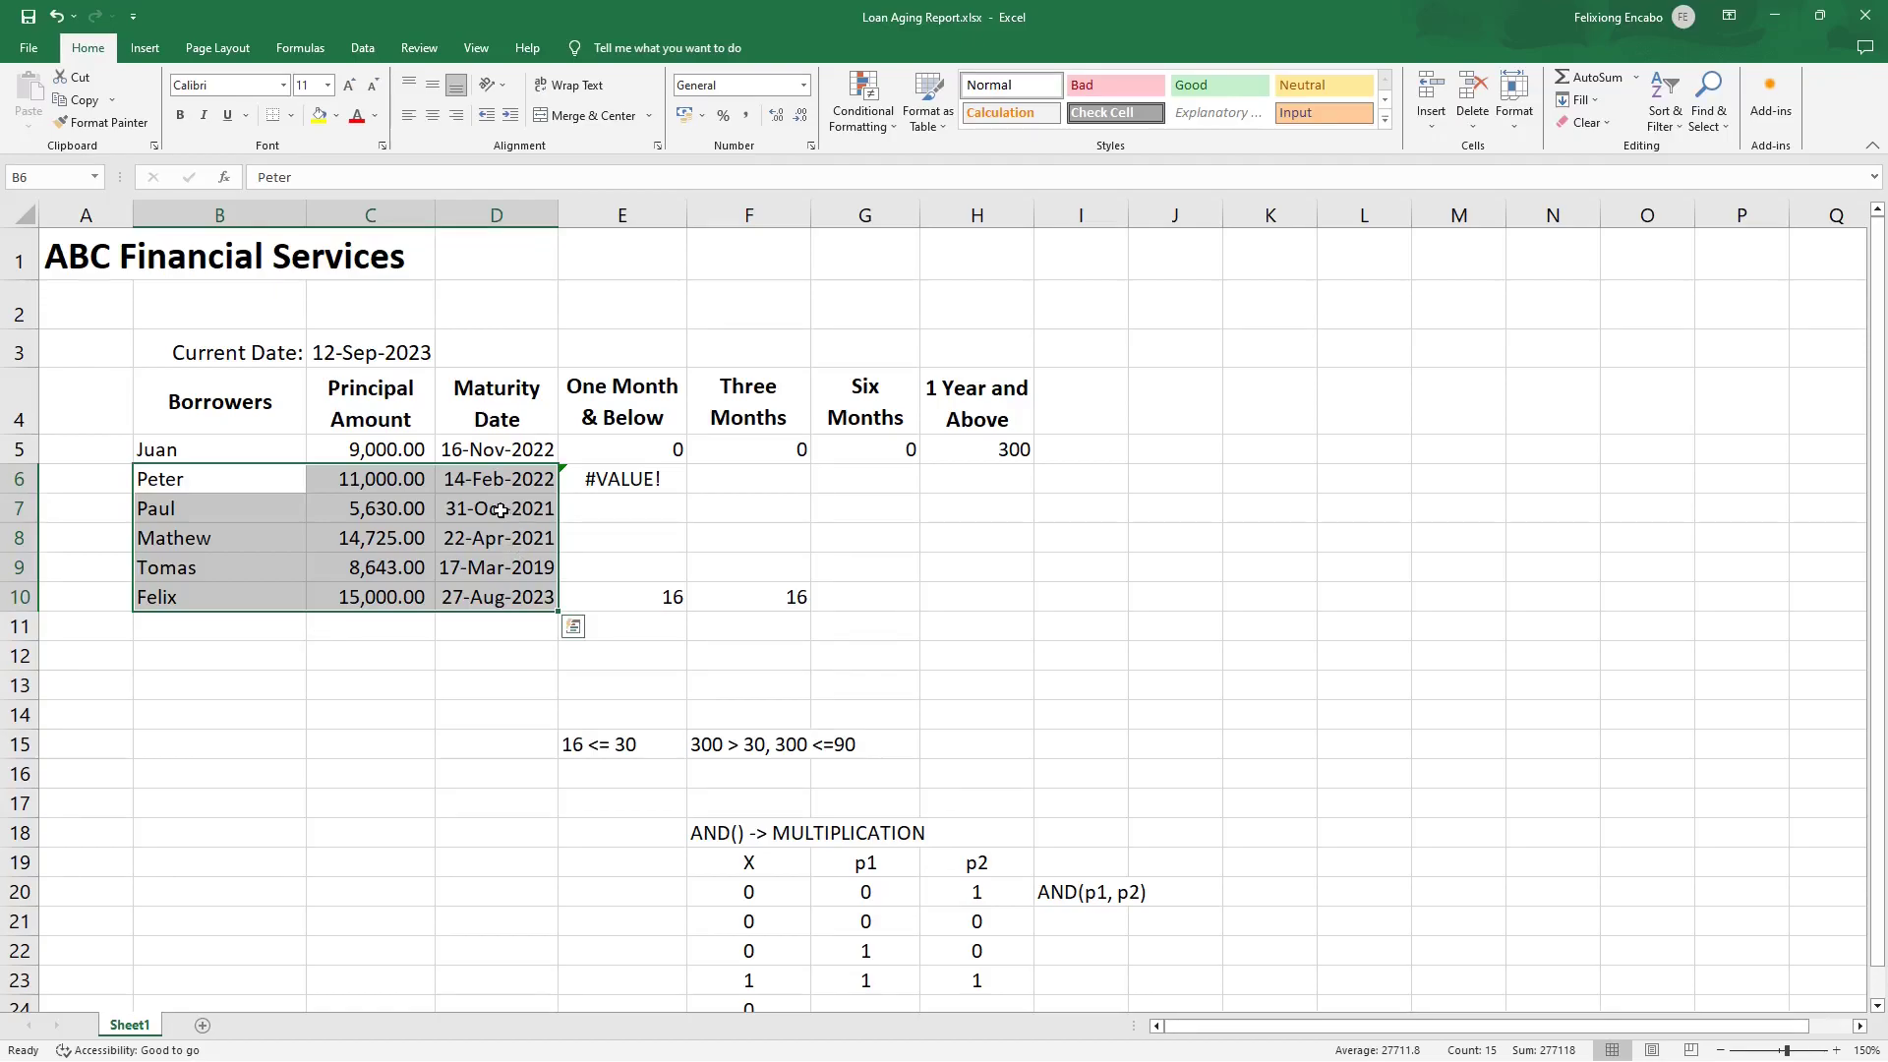
pyautogui.click(596, 506)
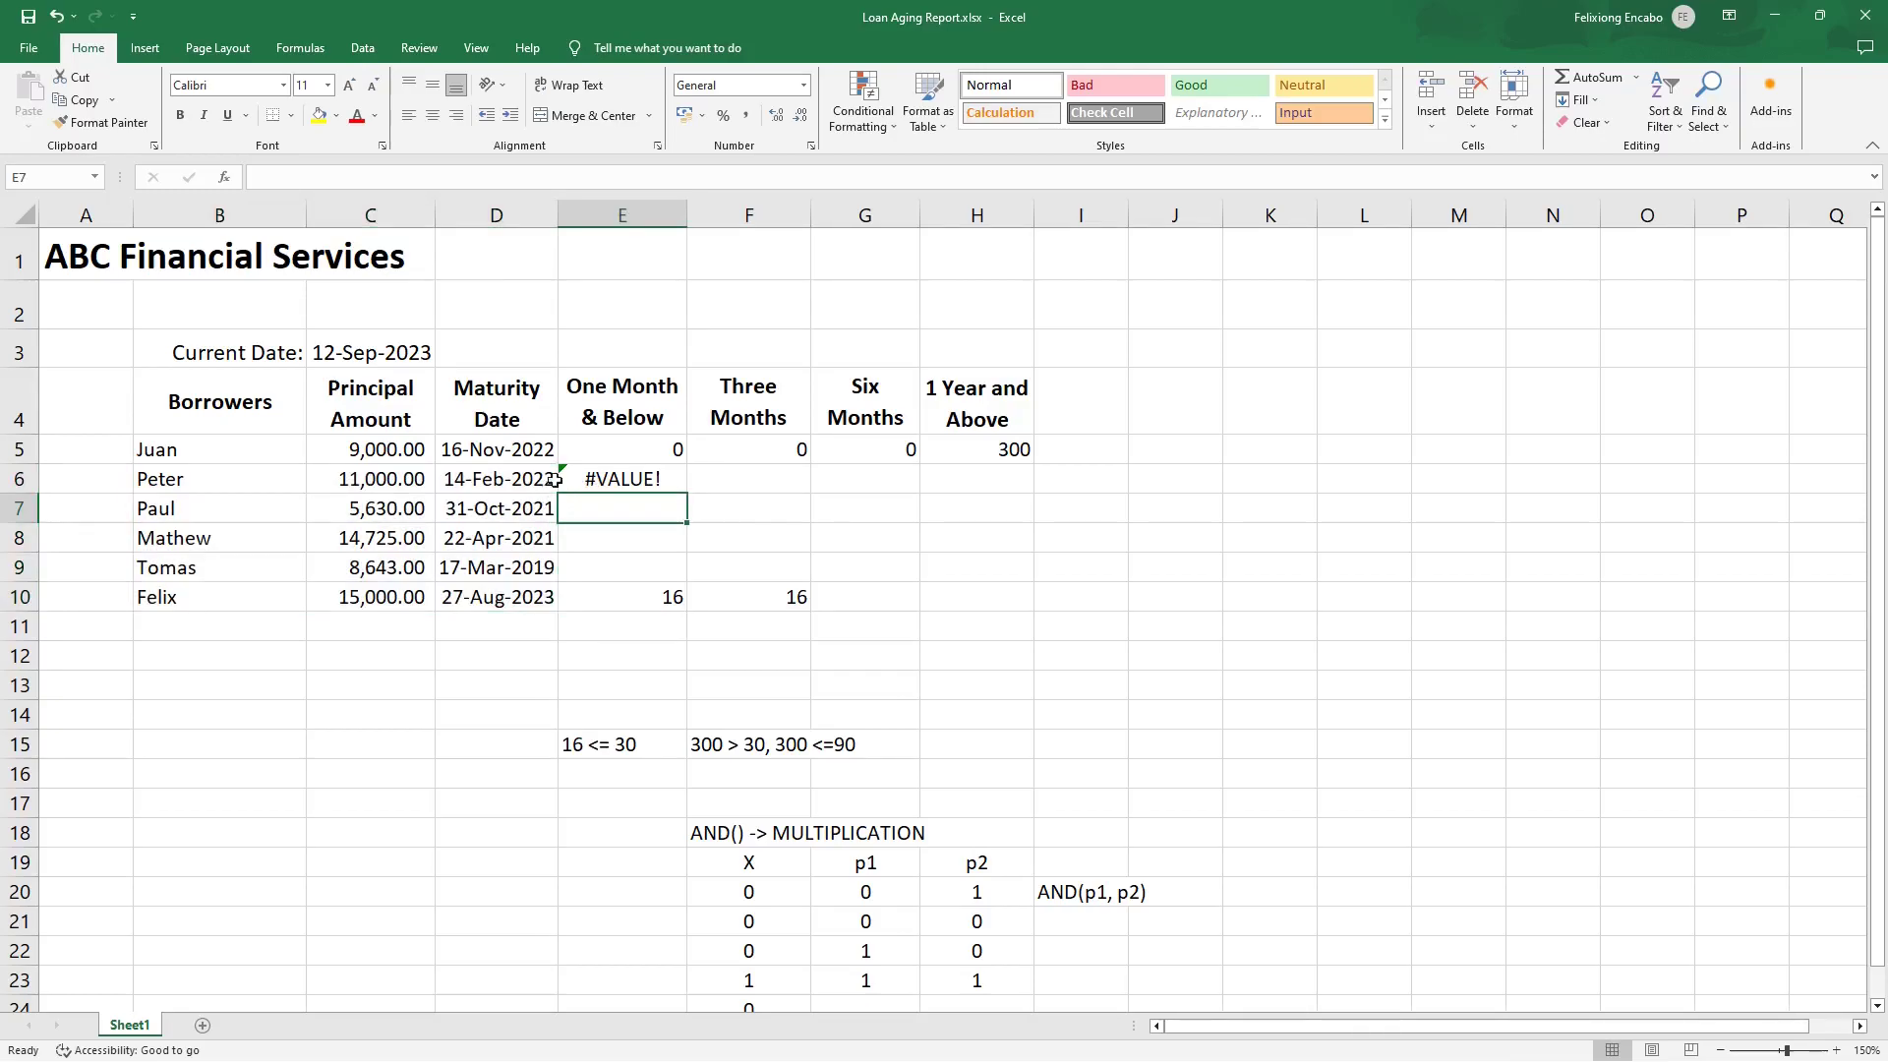
# Make both current date references in E5 absolute, so the formula reads =IF(DAYS($C$3,D5) <= 30, DAYS($C$3,D5),0).
pyautogui.click(593, 452)
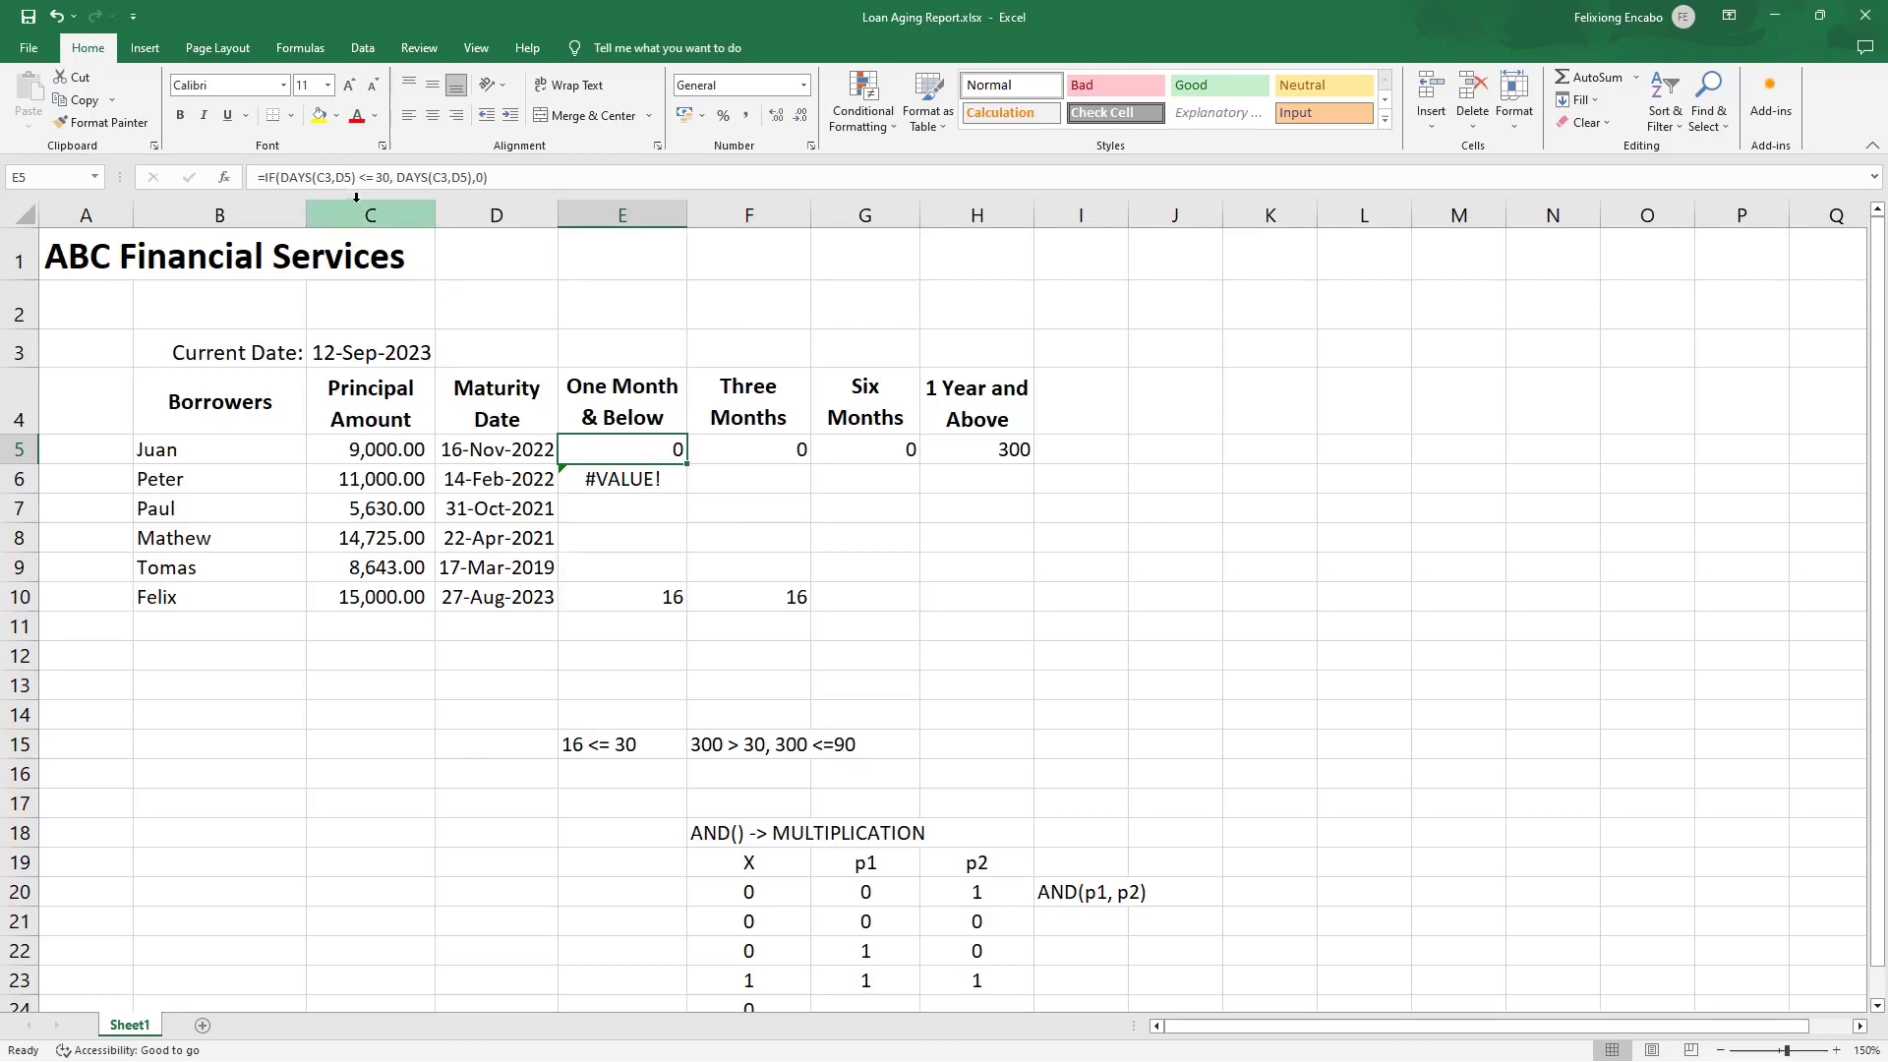
pyautogui.click(324, 177)
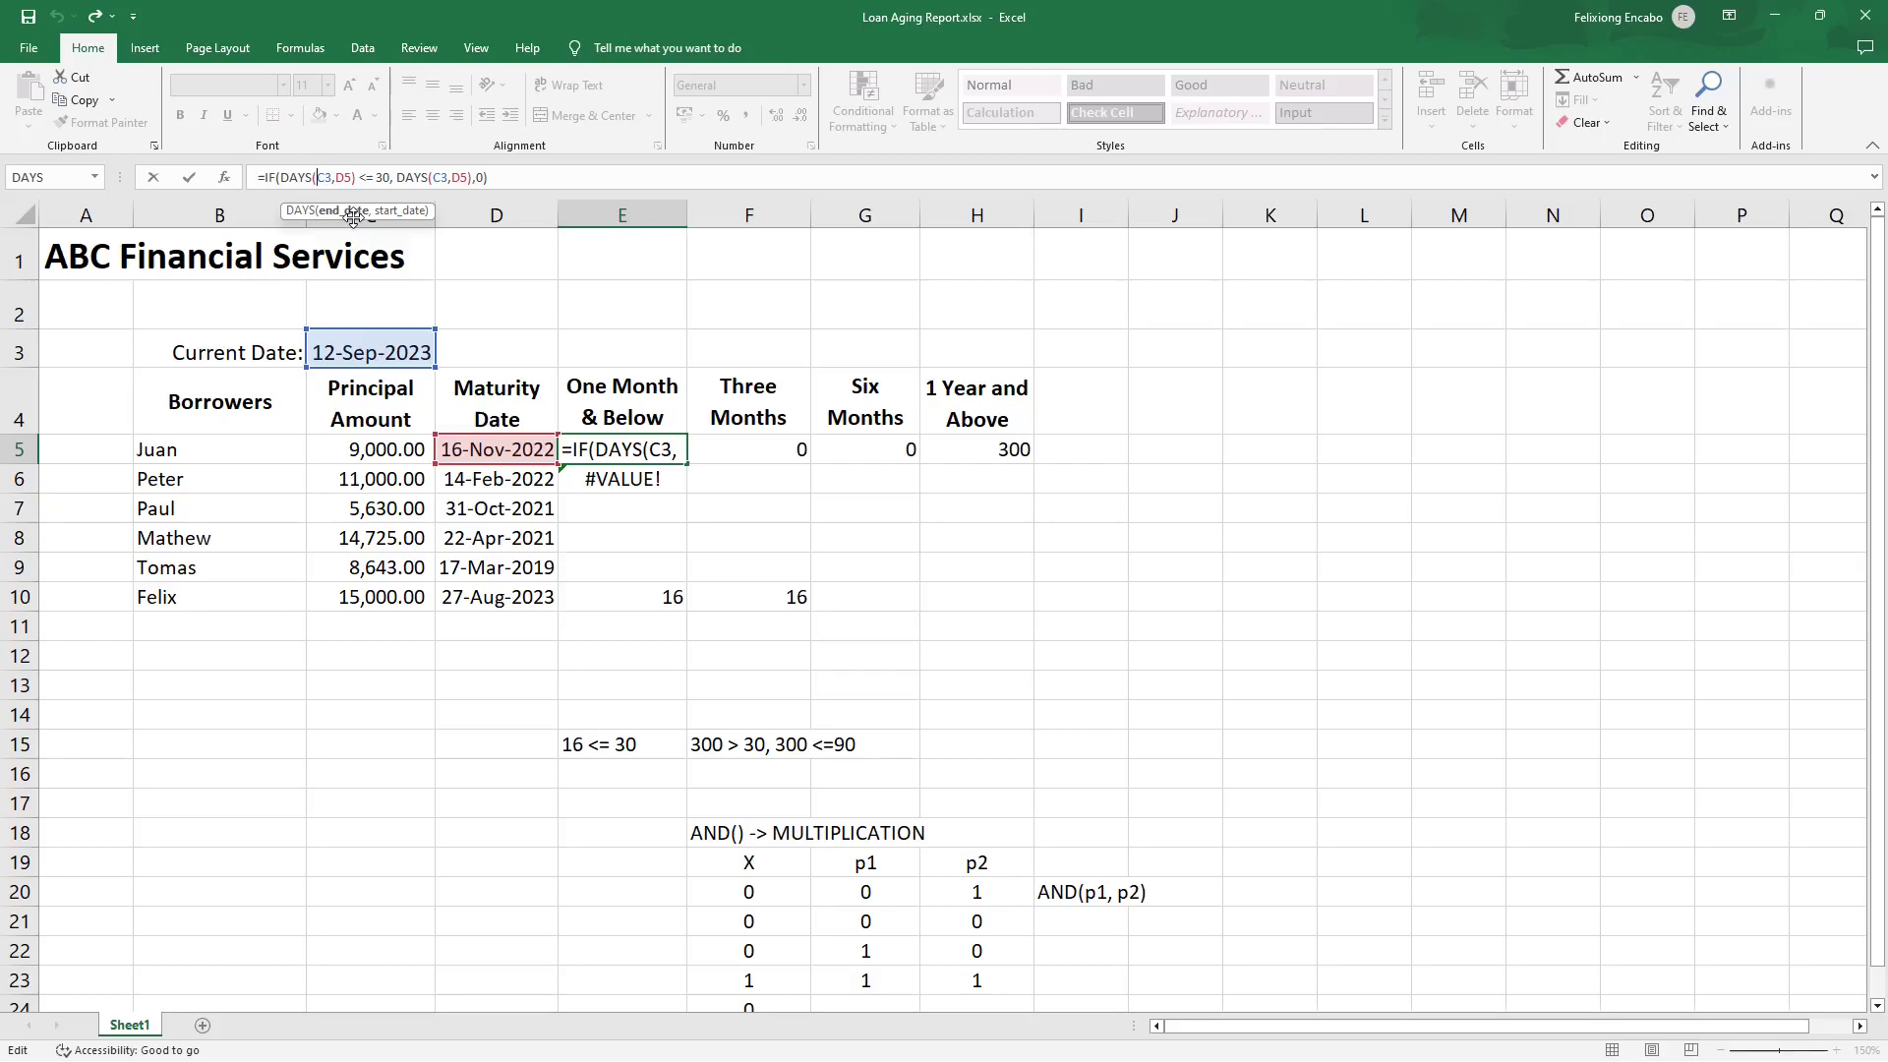
pyautogui.write('$')
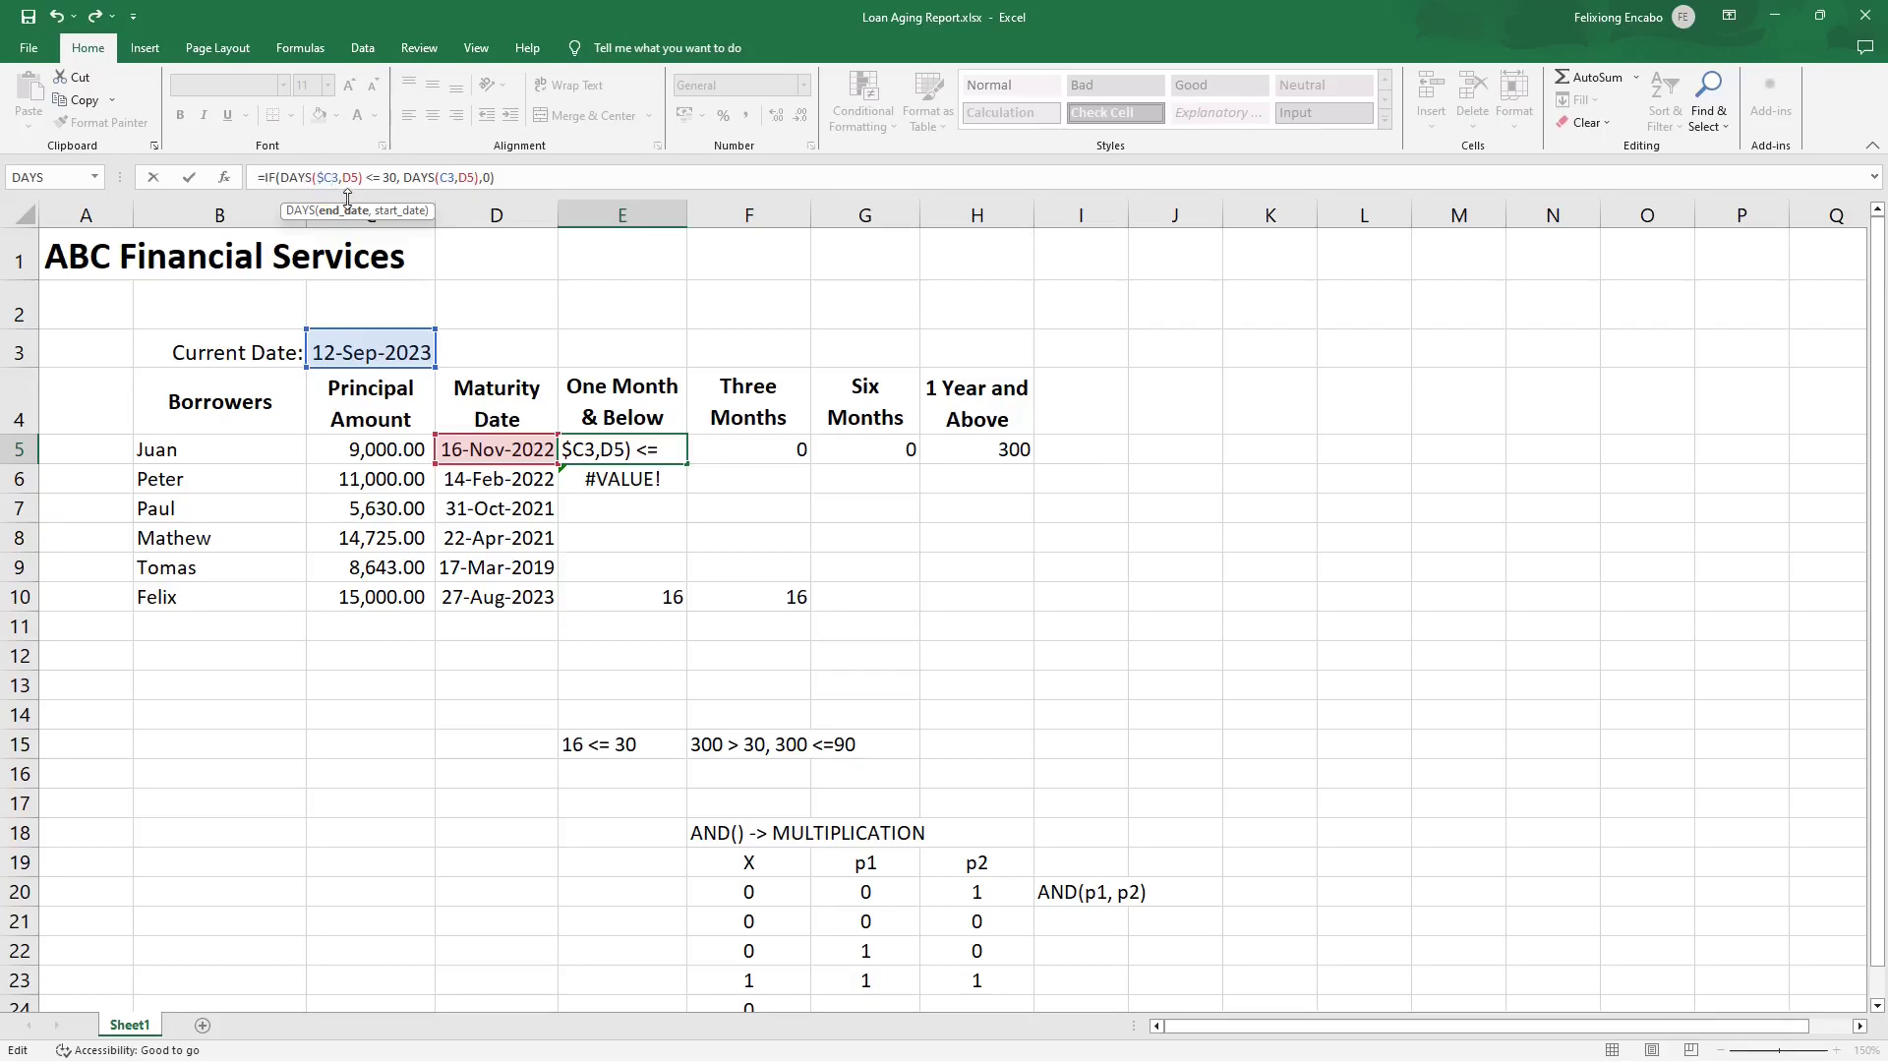
pyautogui.write('$')
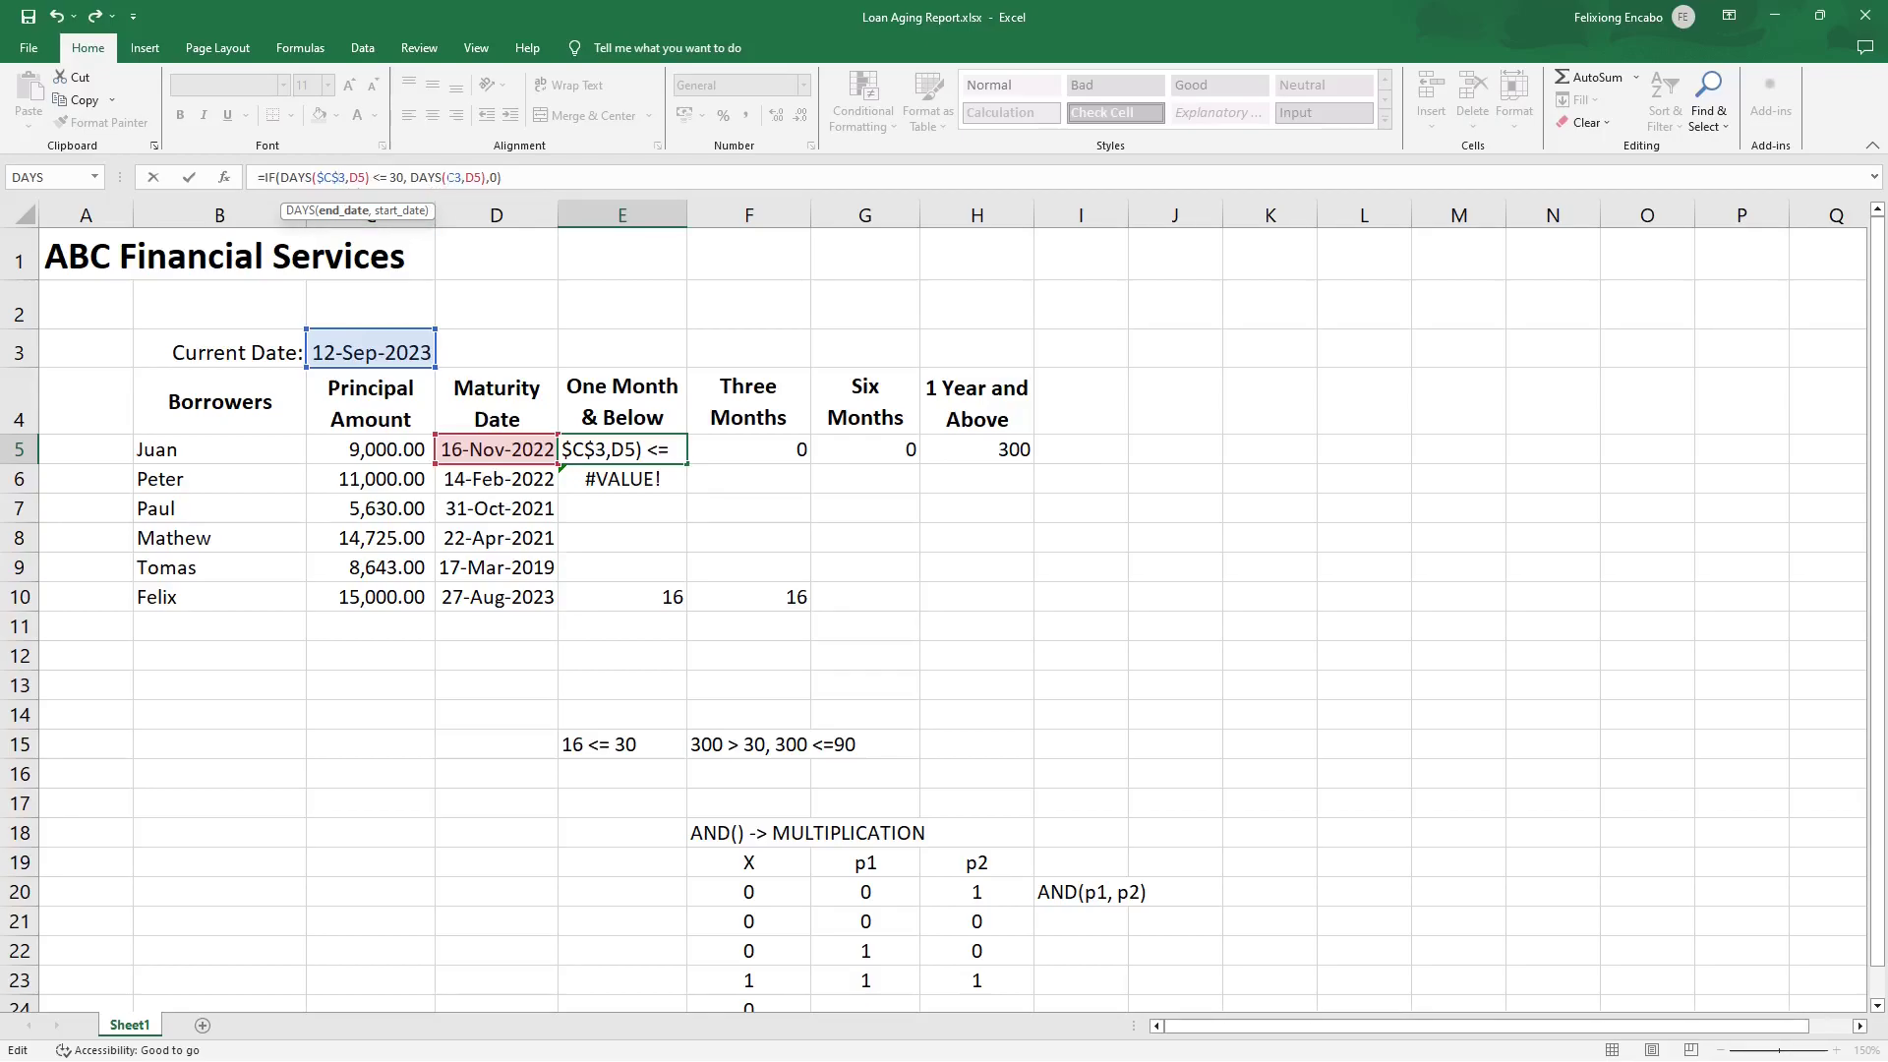
pyautogui.click(448, 179)
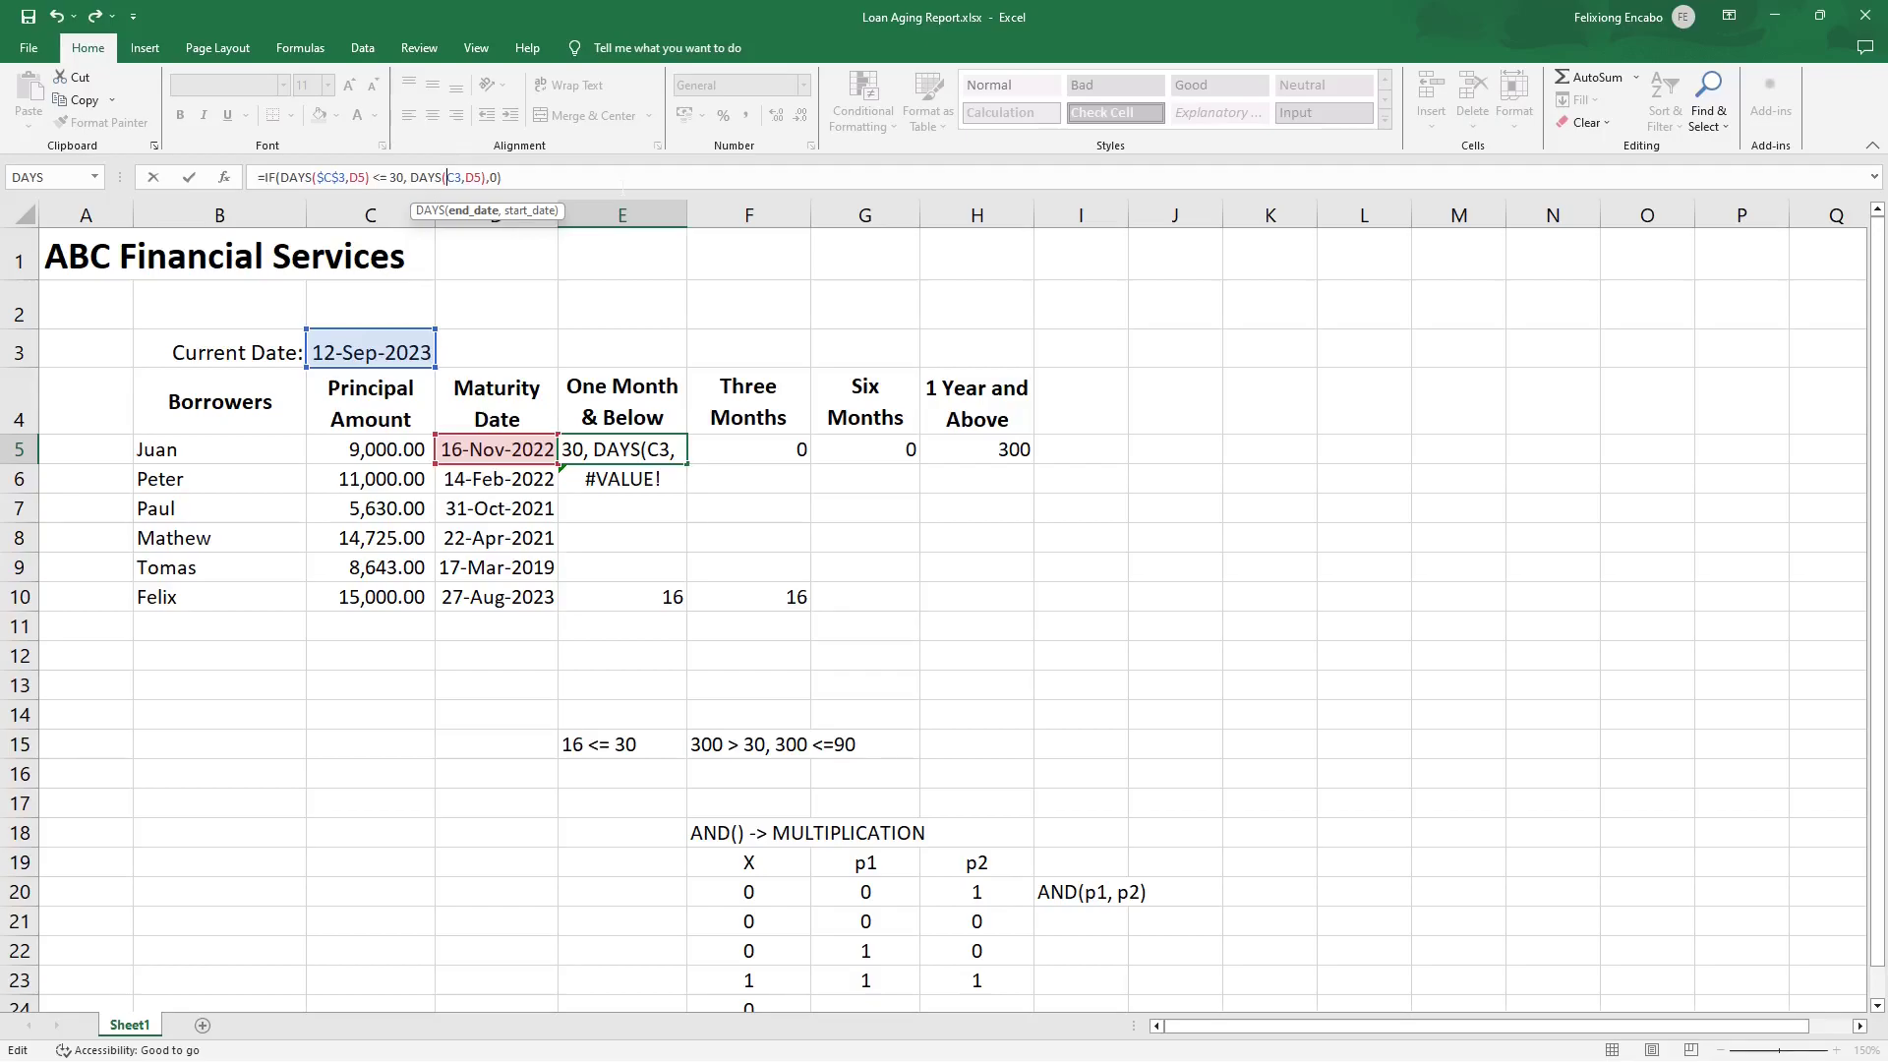
pyautogui.click(408, 177)
pyautogui.press('BackSpace')
pyautogui.write('$C$')
pyautogui.press('BackSpace')
pyautogui.write('$C$')
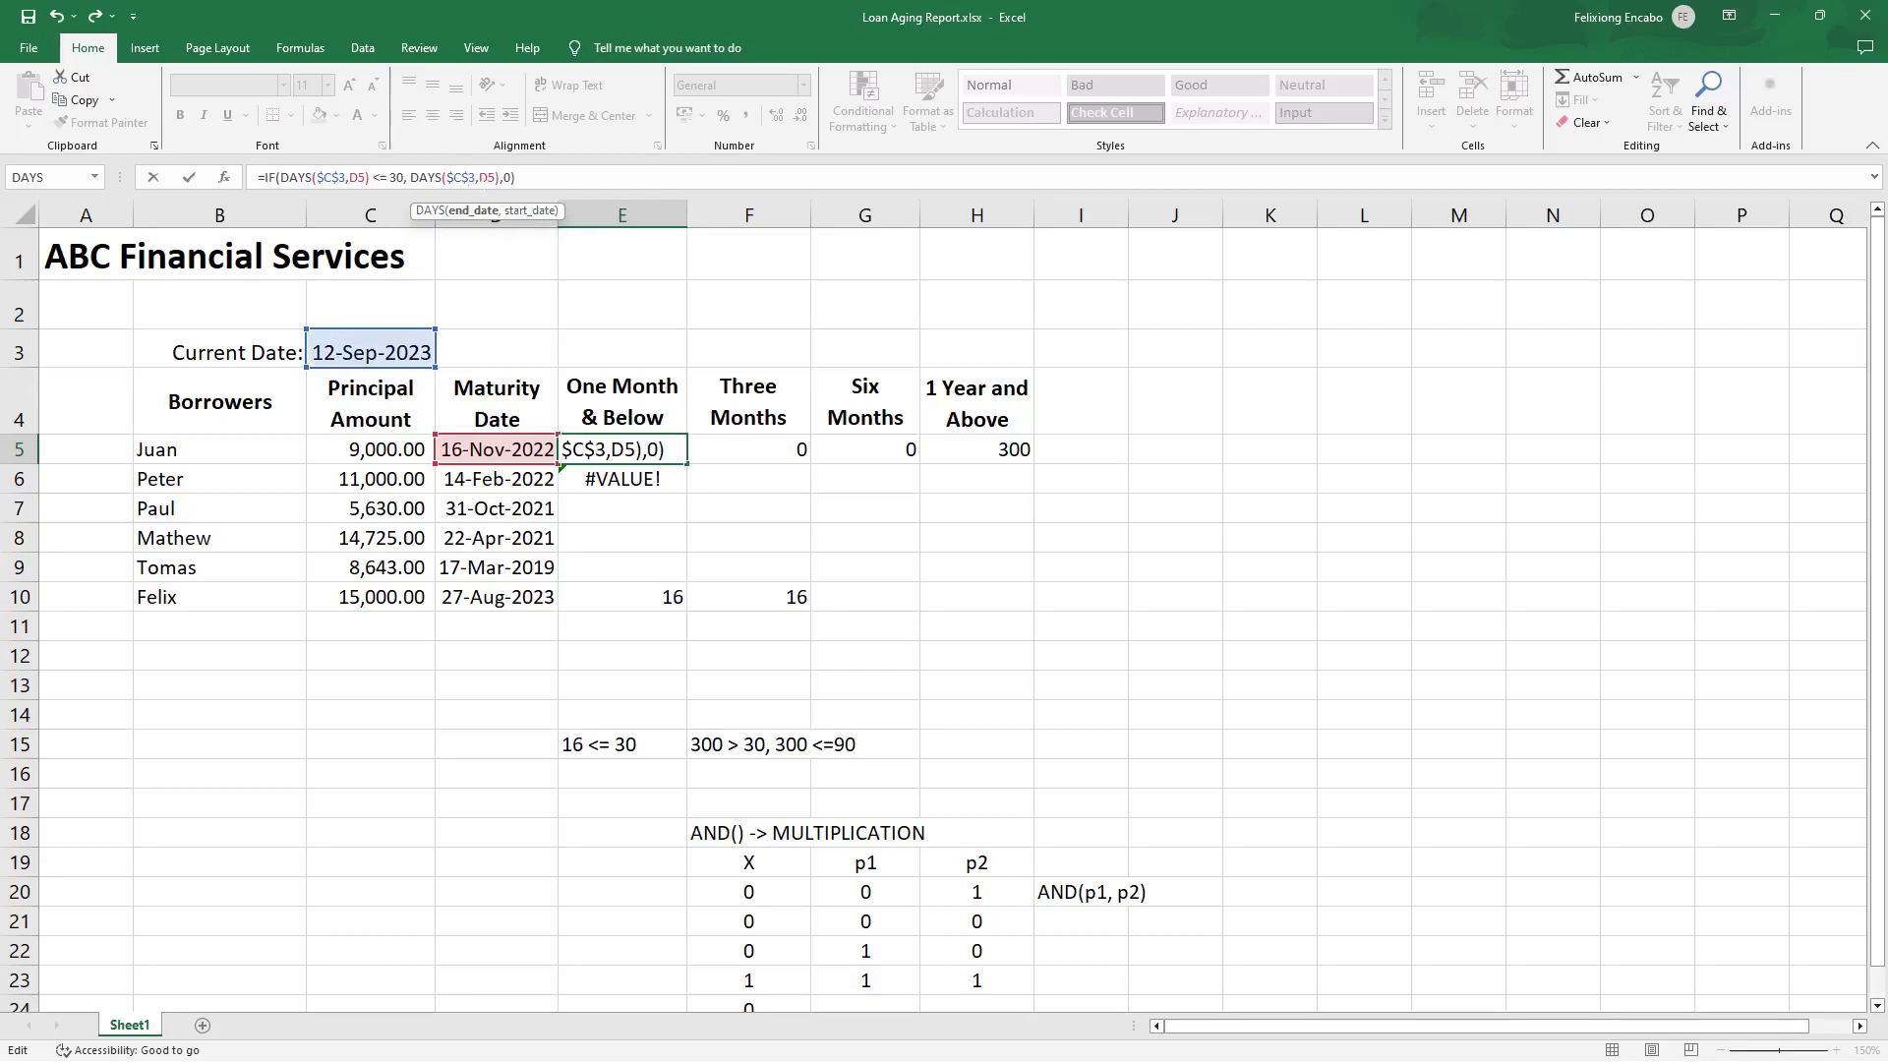
pyautogui.press('Return')
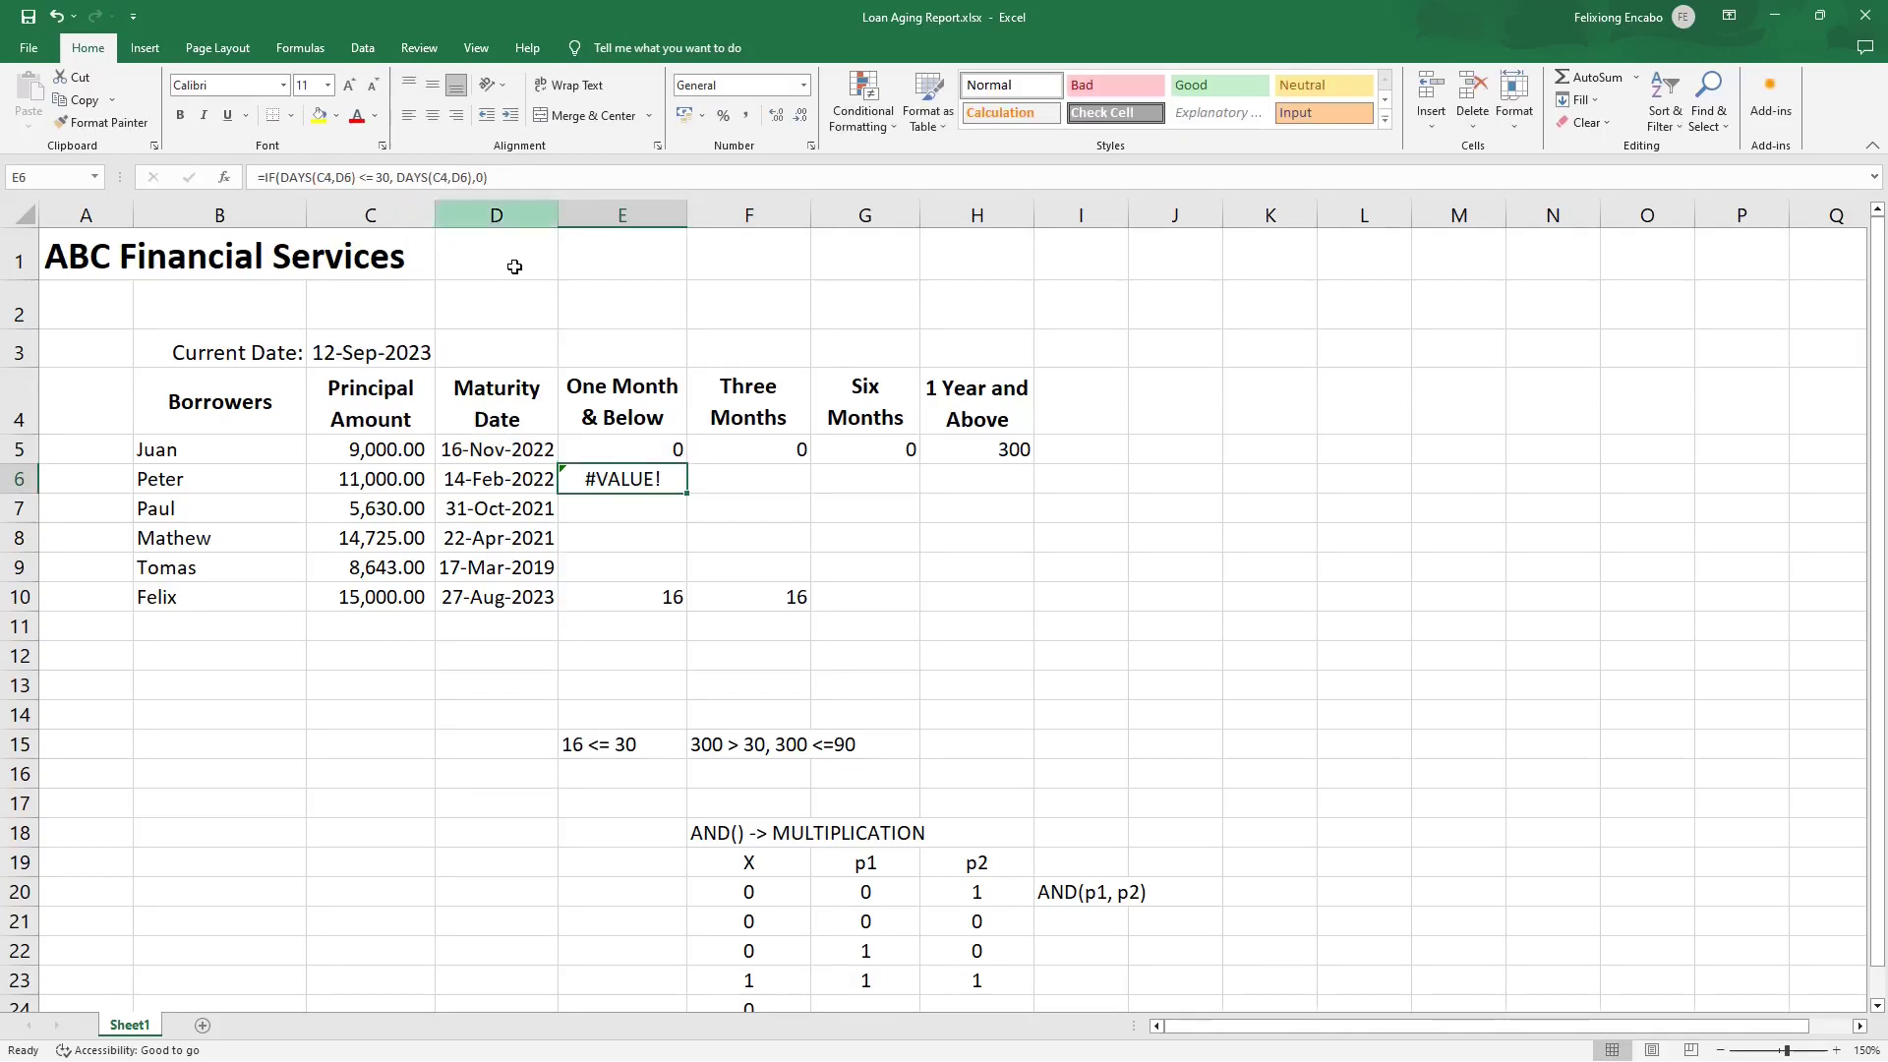
# Fill the One Month & Below formula from E5 down through E10.
pyautogui.click(644, 450)
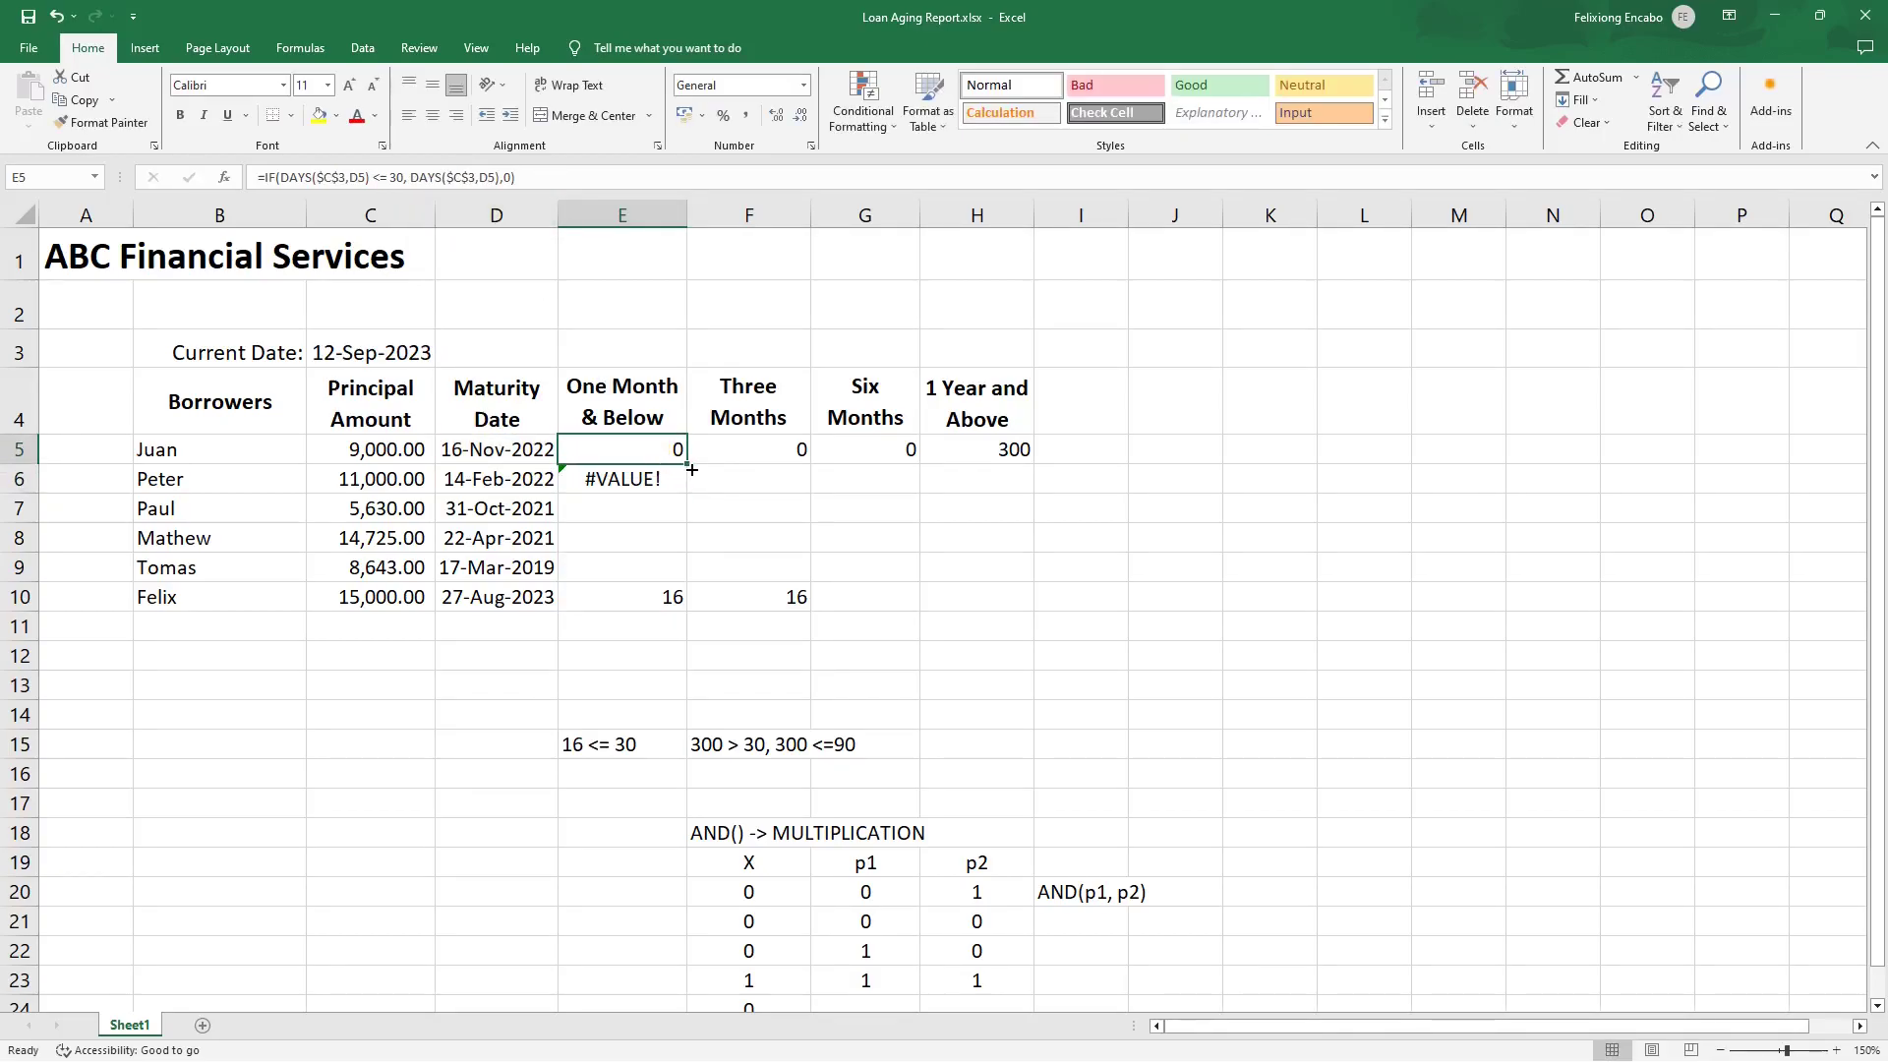
pyautogui.moveTo(687, 464); pyautogui.dragTo(685, 614)
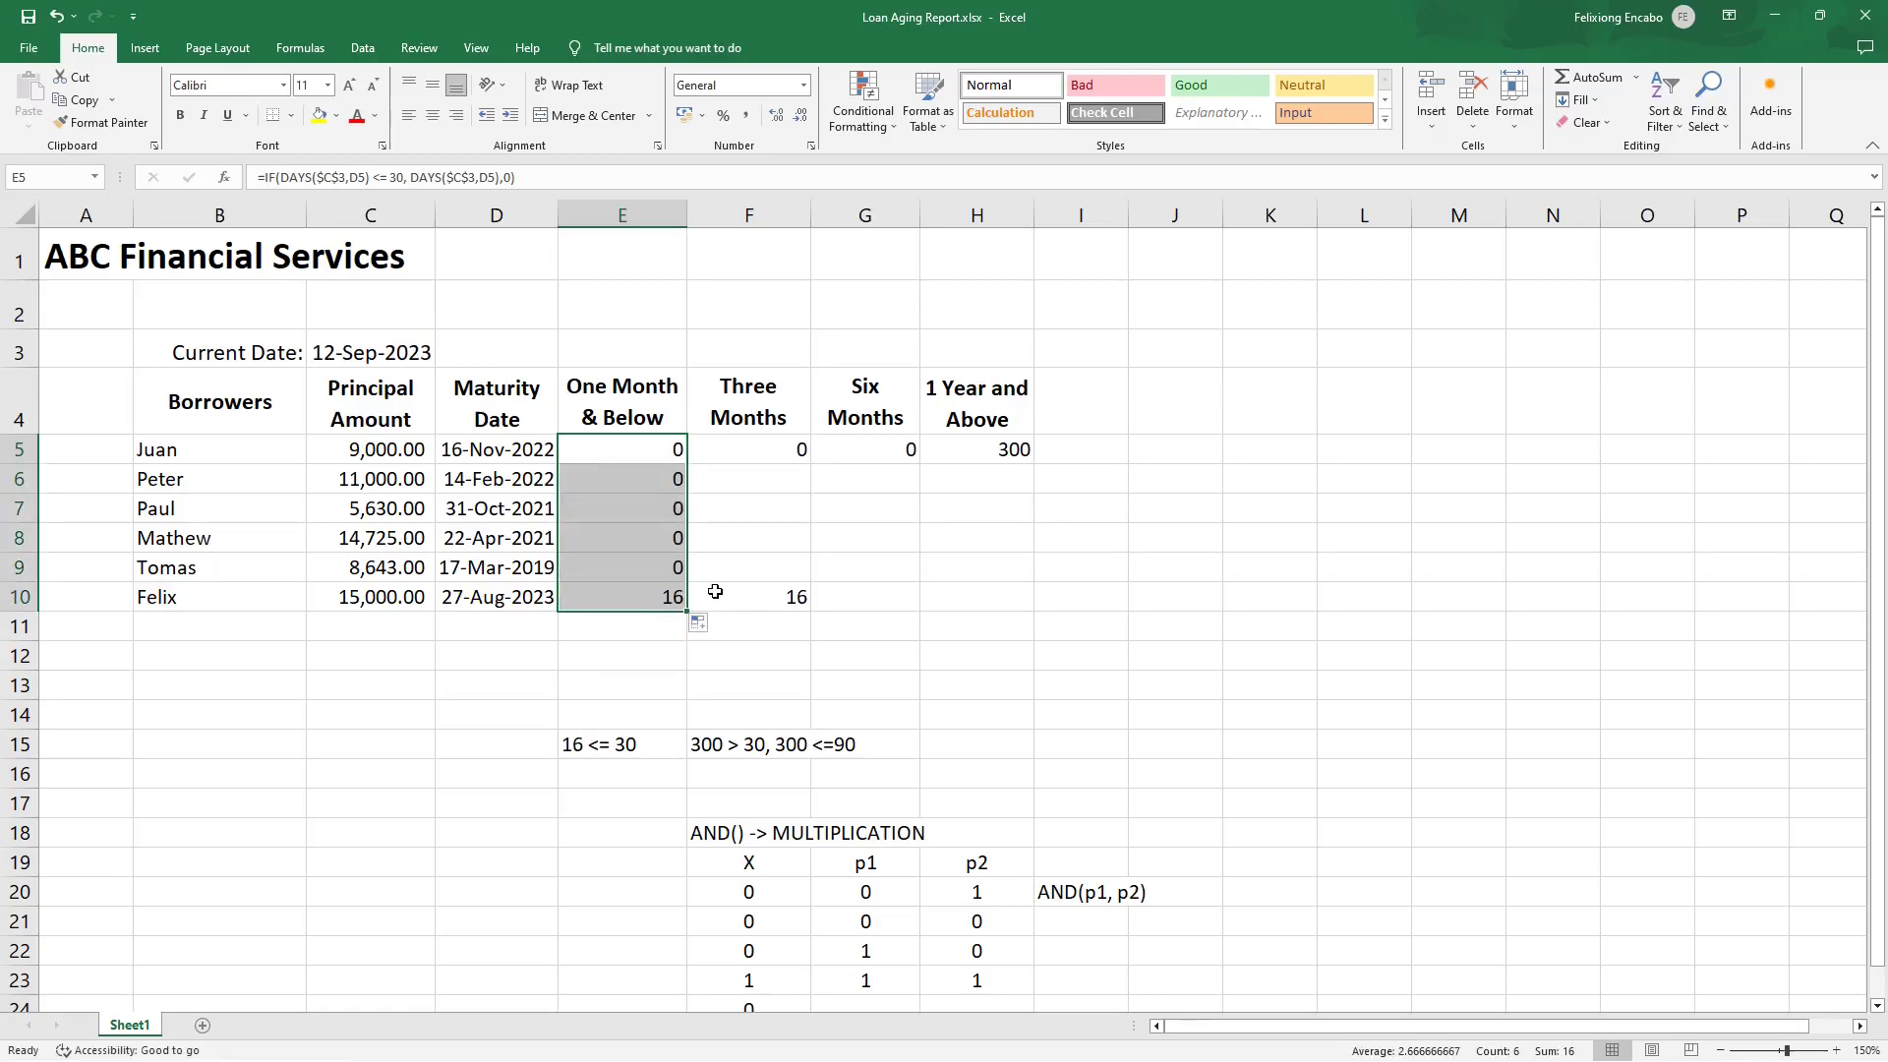
# Review the copied One Month & Below formulas from E5 down the column, checking how their current date and maturity date references behave in each row.
pyautogui.moveTo(641, 522); pyautogui.dragTo(641, 526)
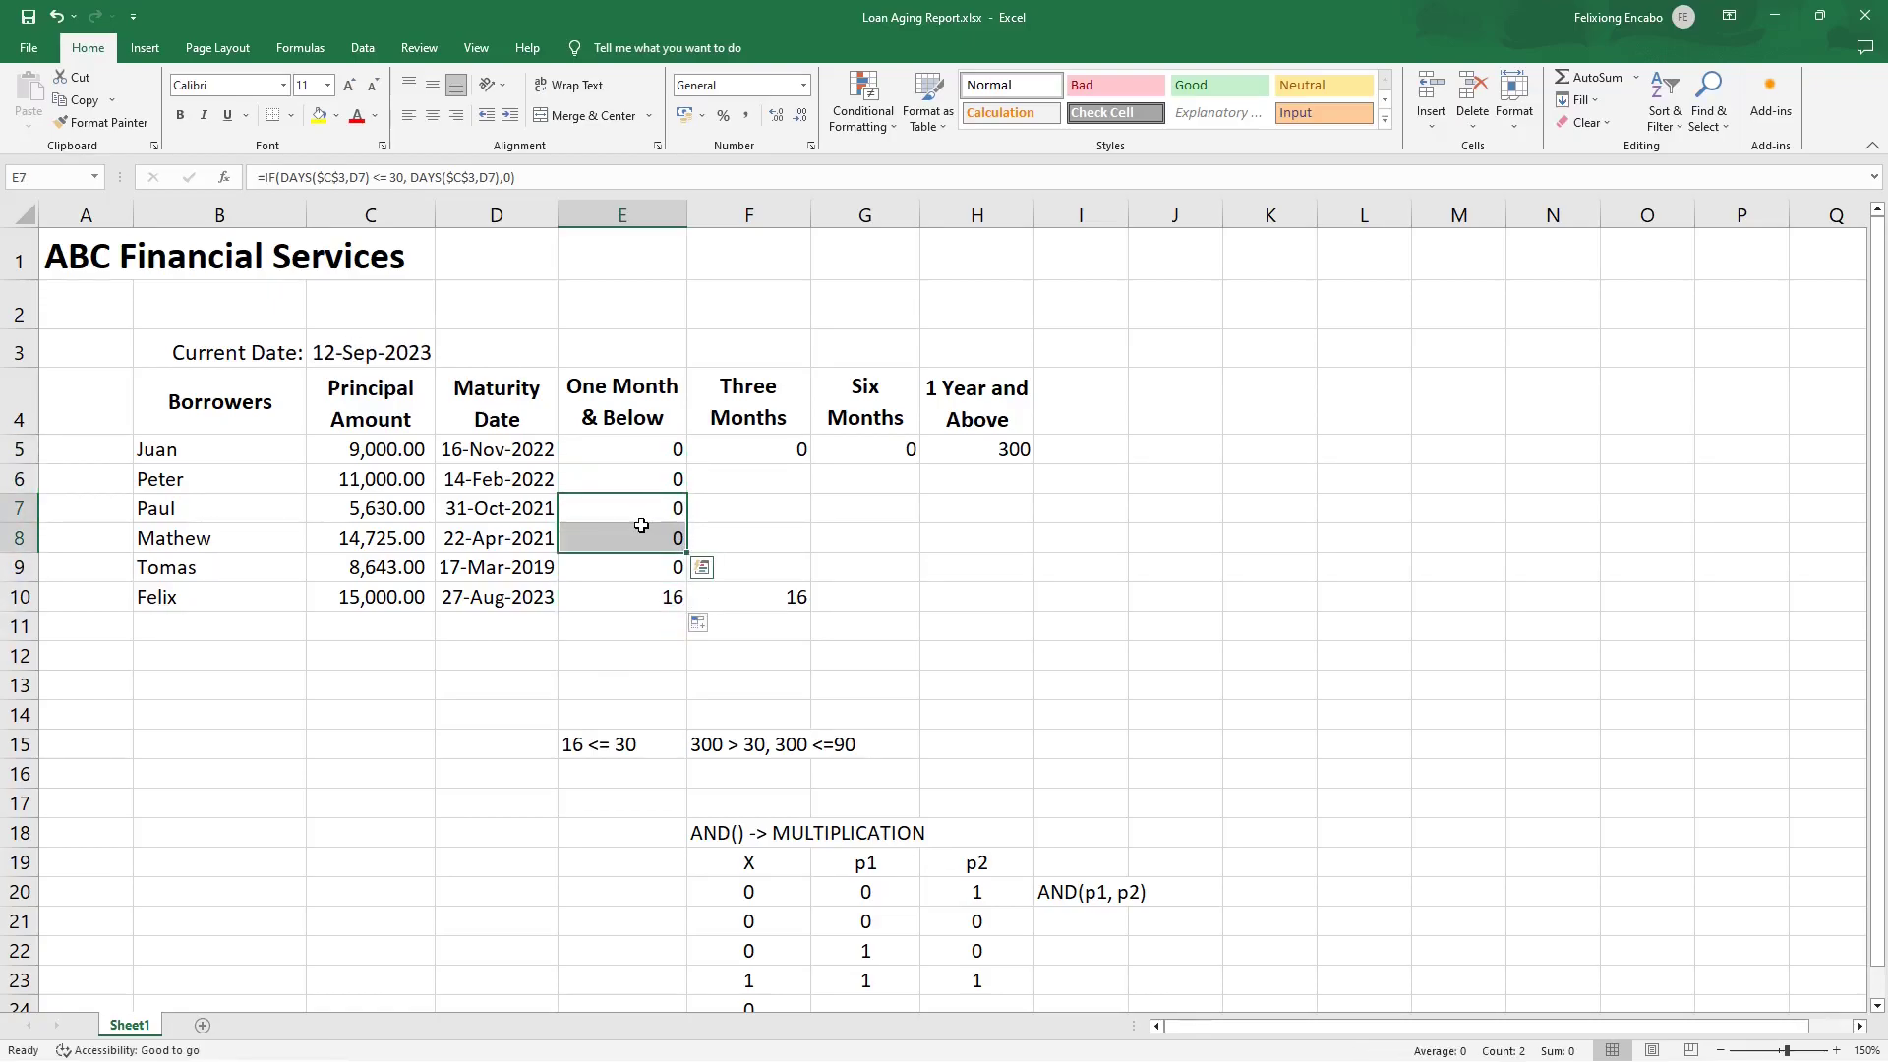
pyautogui.click(643, 455)
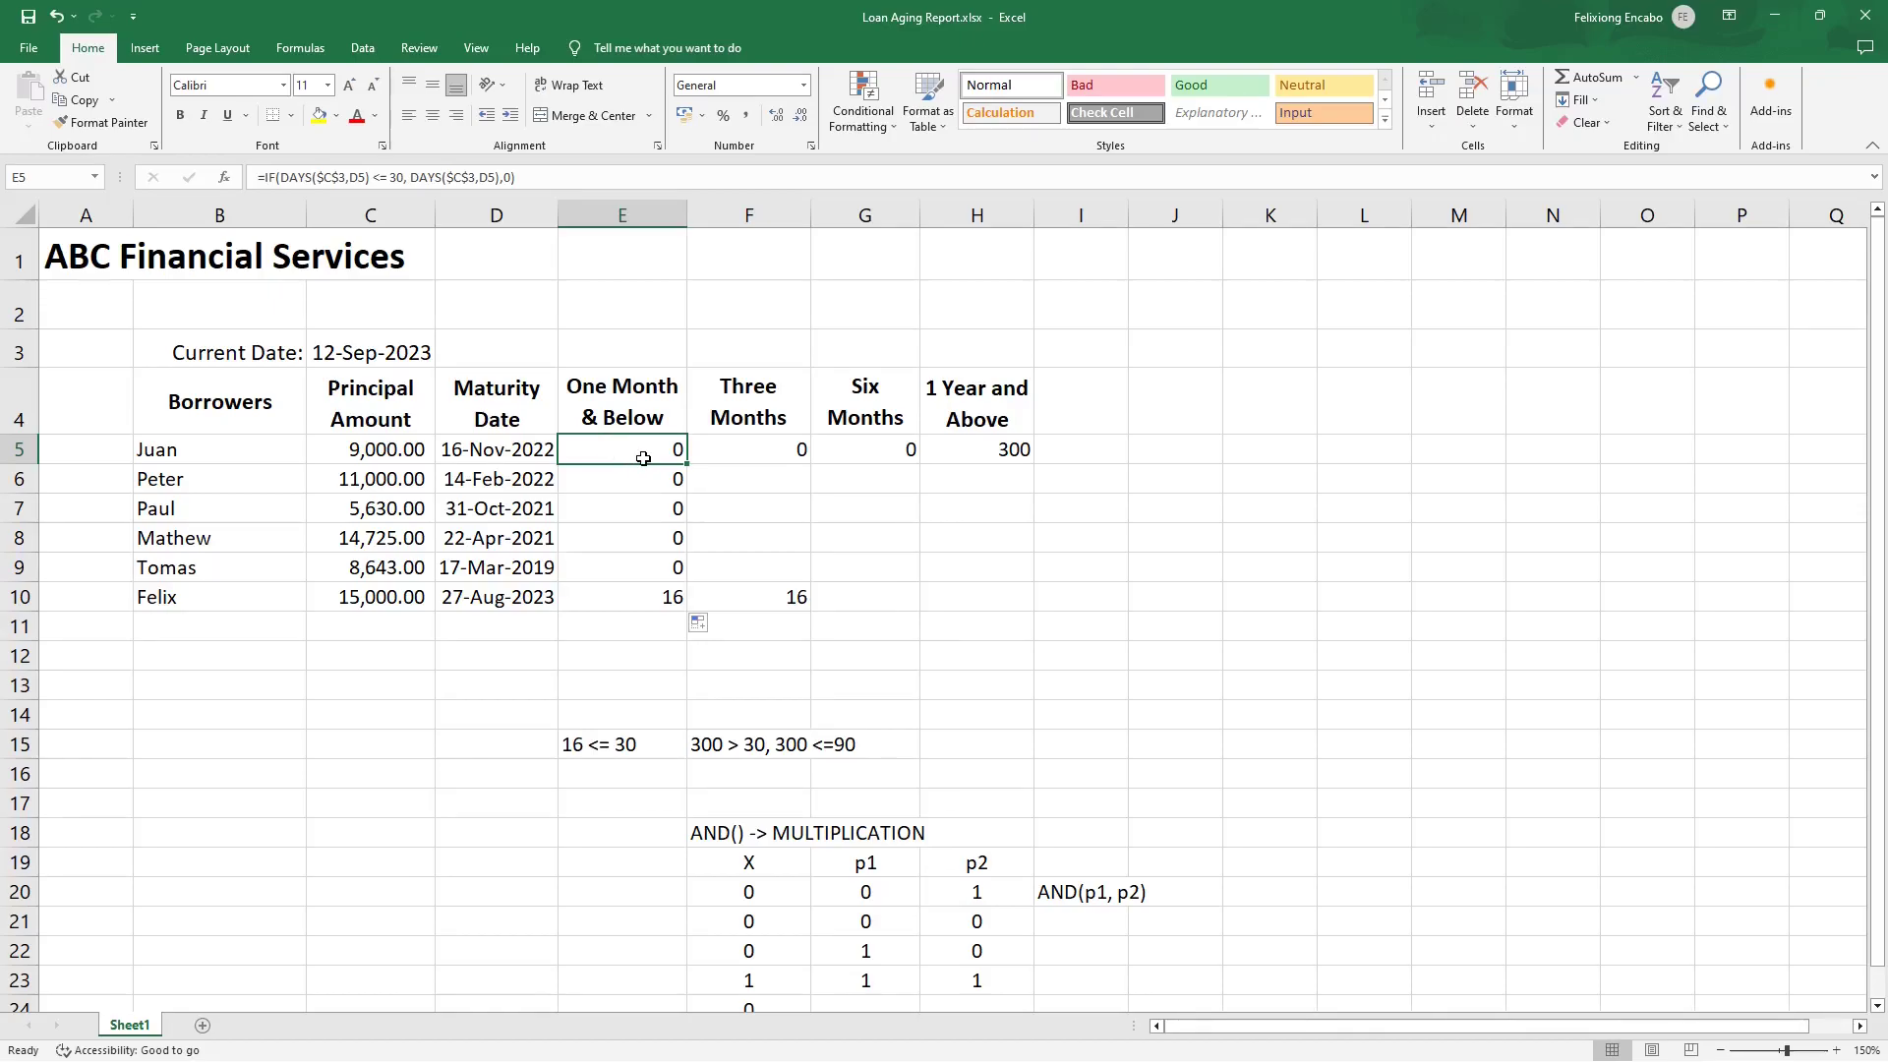
pyautogui.press('Down')
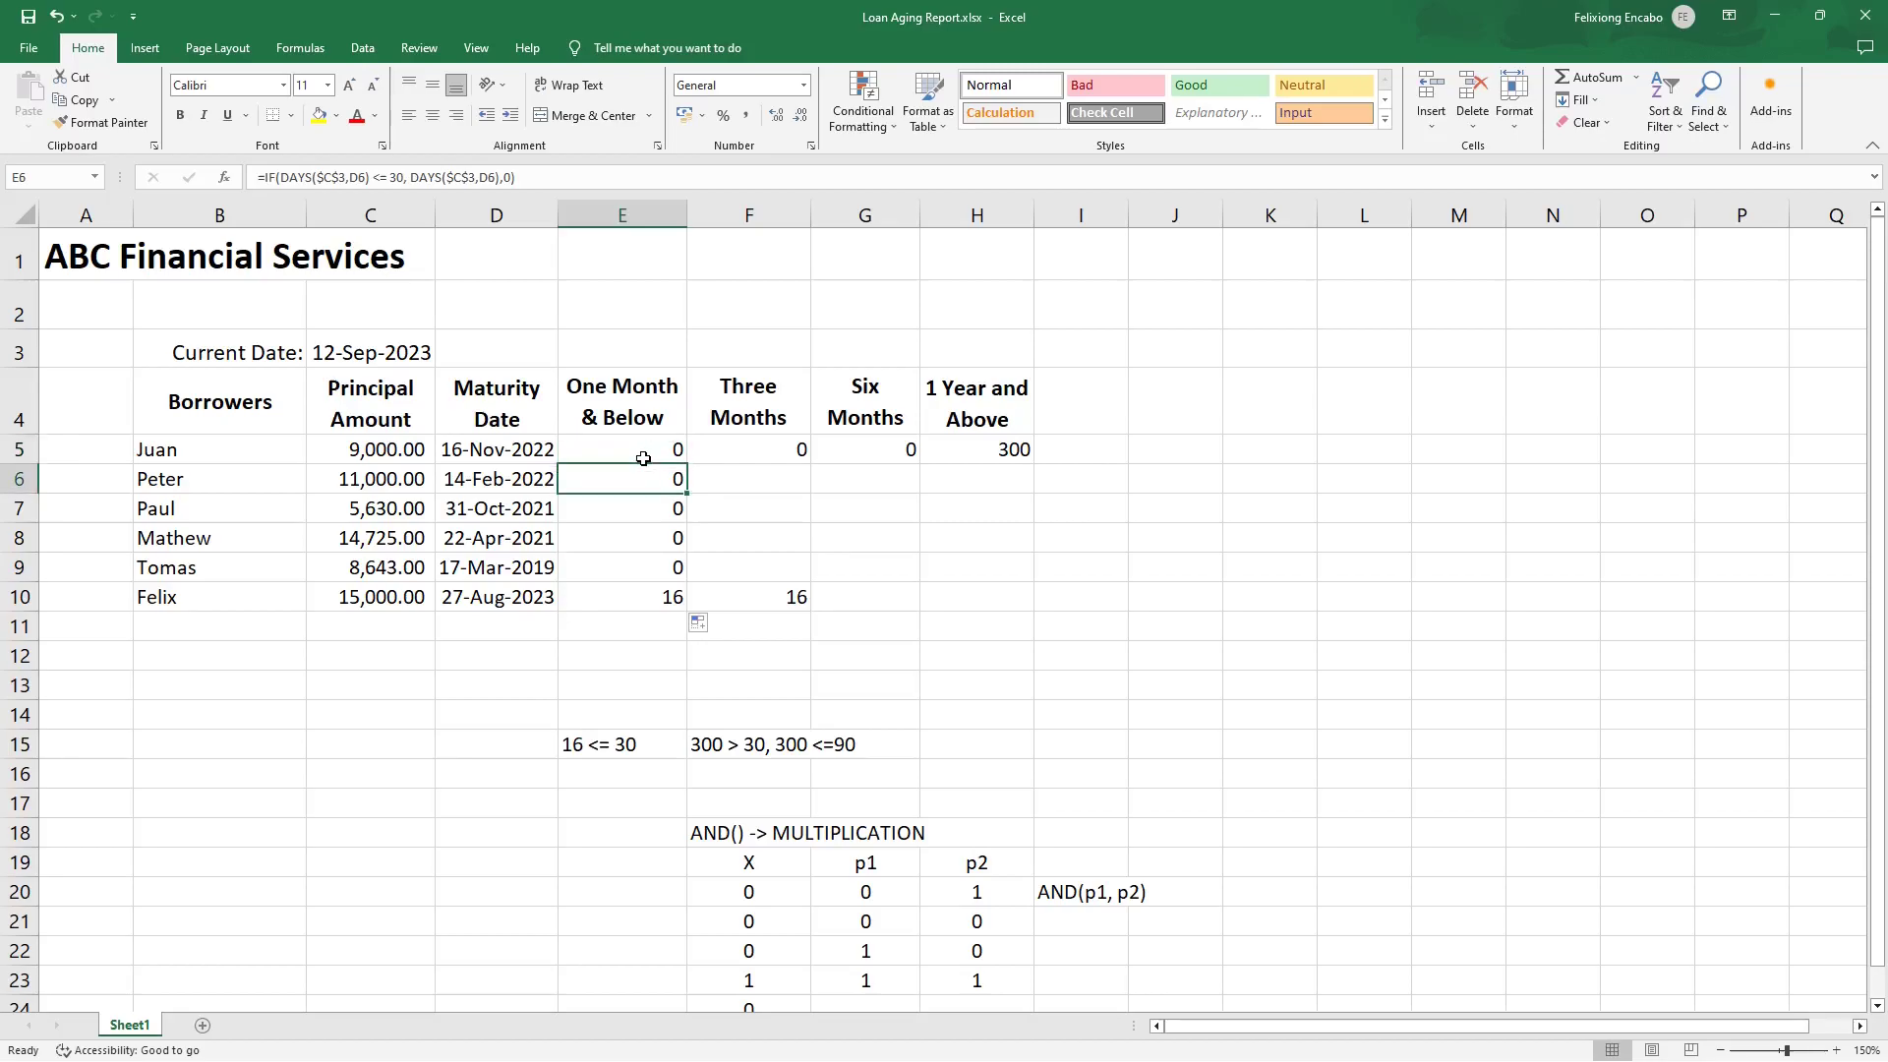
pyautogui.press('Down')
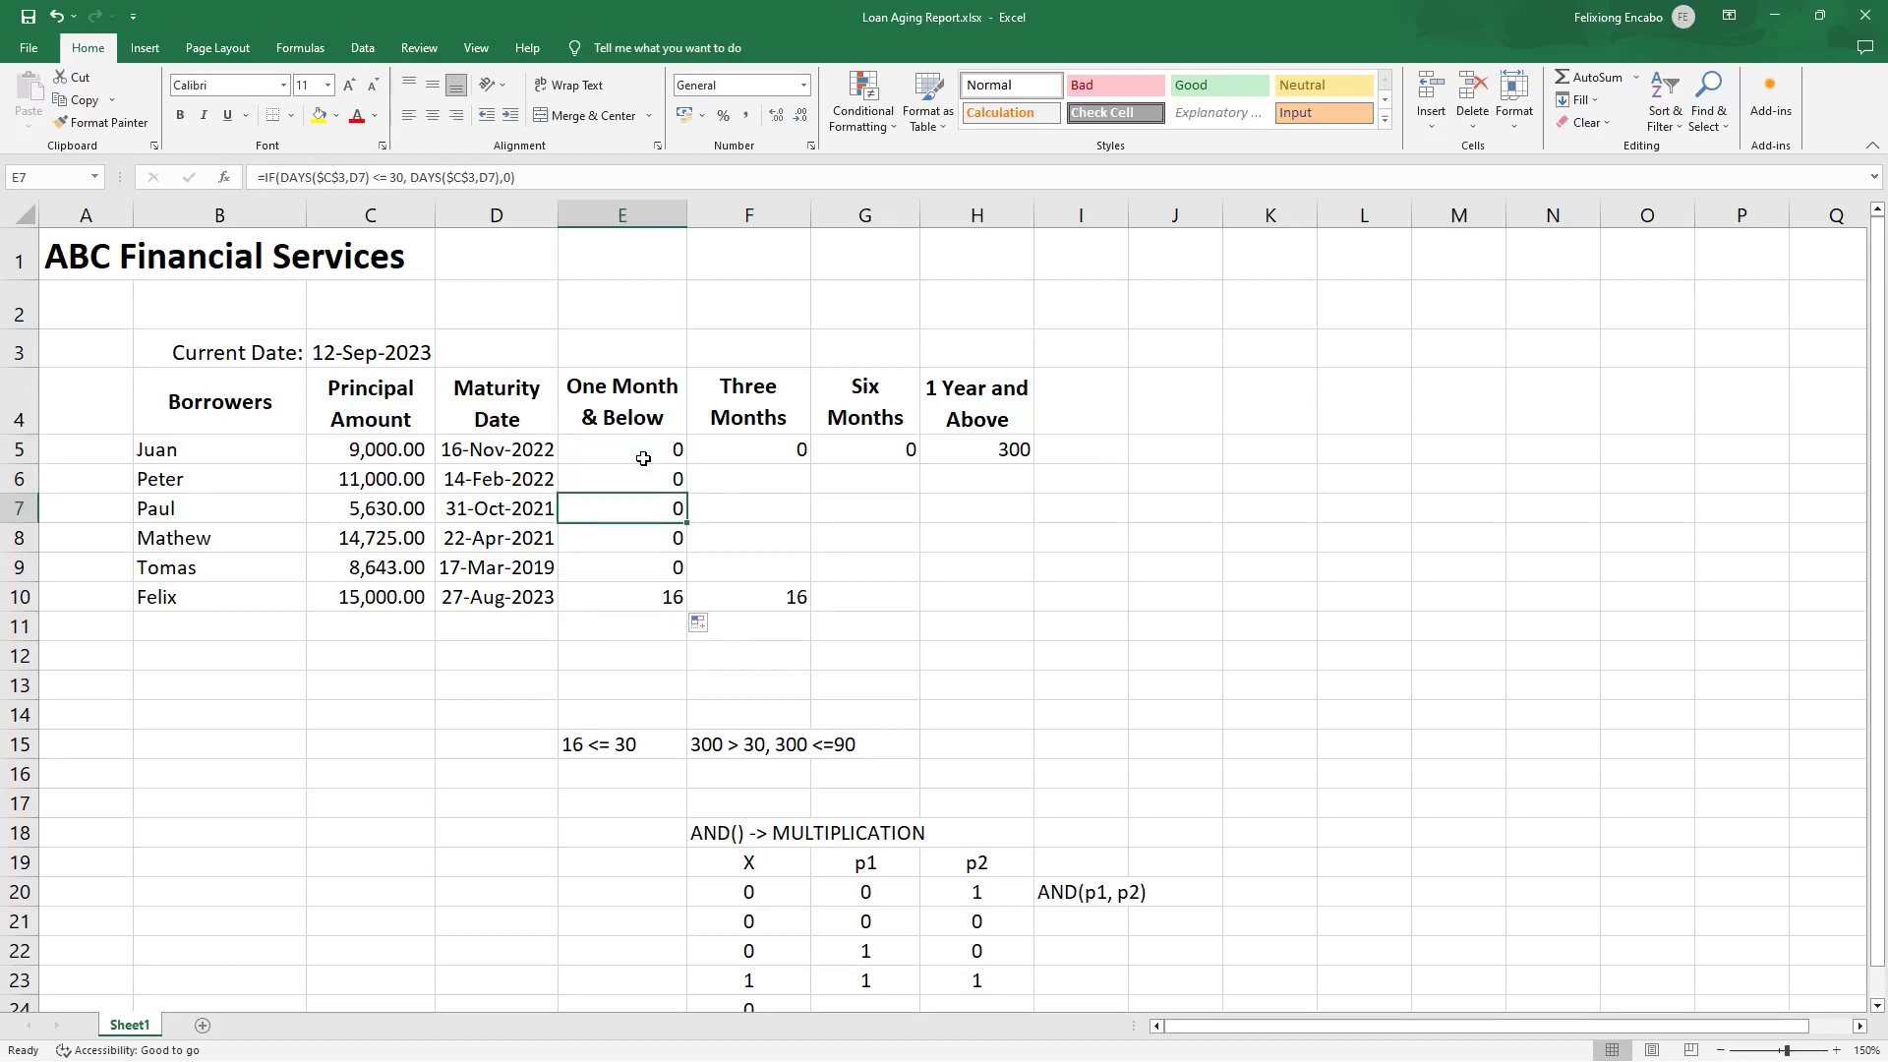
pyautogui.press('Down')
pyautogui.press('Up')
pyautogui.press('Up')
pyautogui.press('Up')
pyautogui.press('Down')
pyautogui.press('Down')
pyautogui.press('Down')
pyautogui.press('Down')
pyautogui.press('Down')
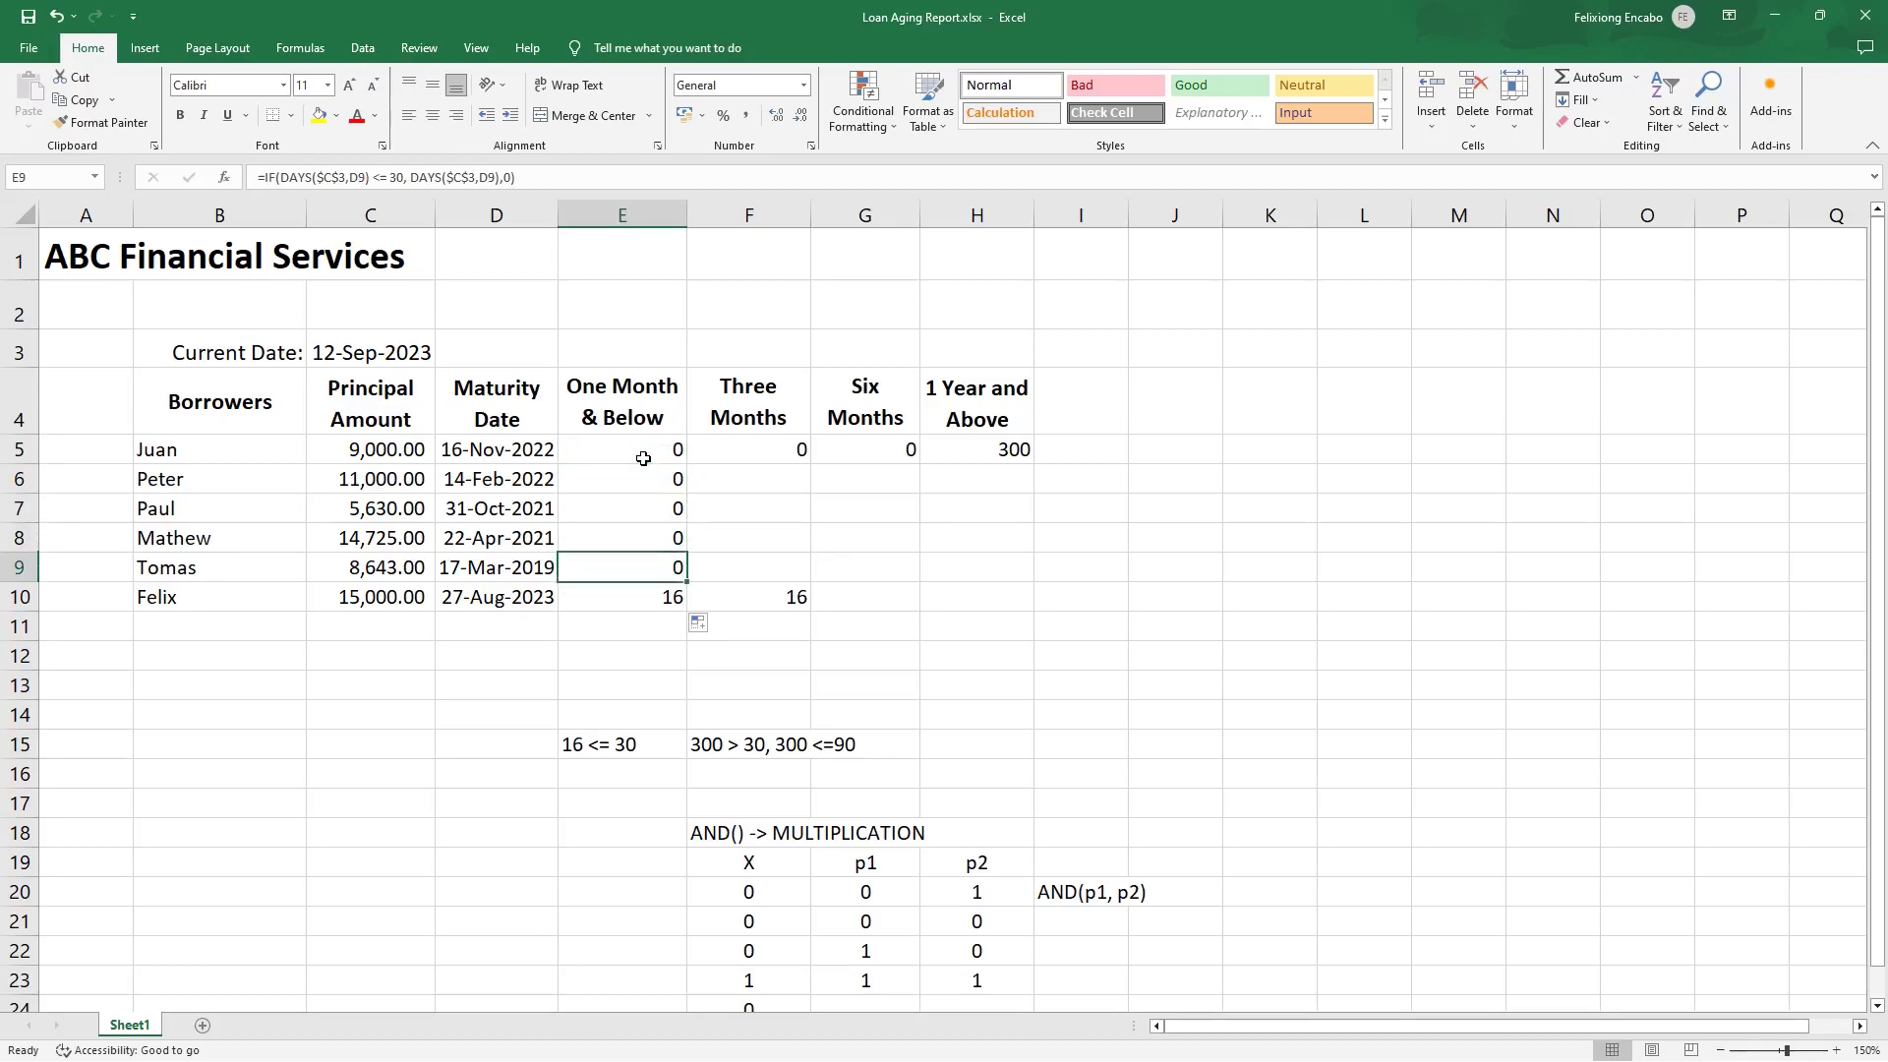
pyautogui.press('Up')
pyautogui.press('Up')
pyautogui.press('Up')
pyautogui.press('Up')
pyautogui.press('Up')
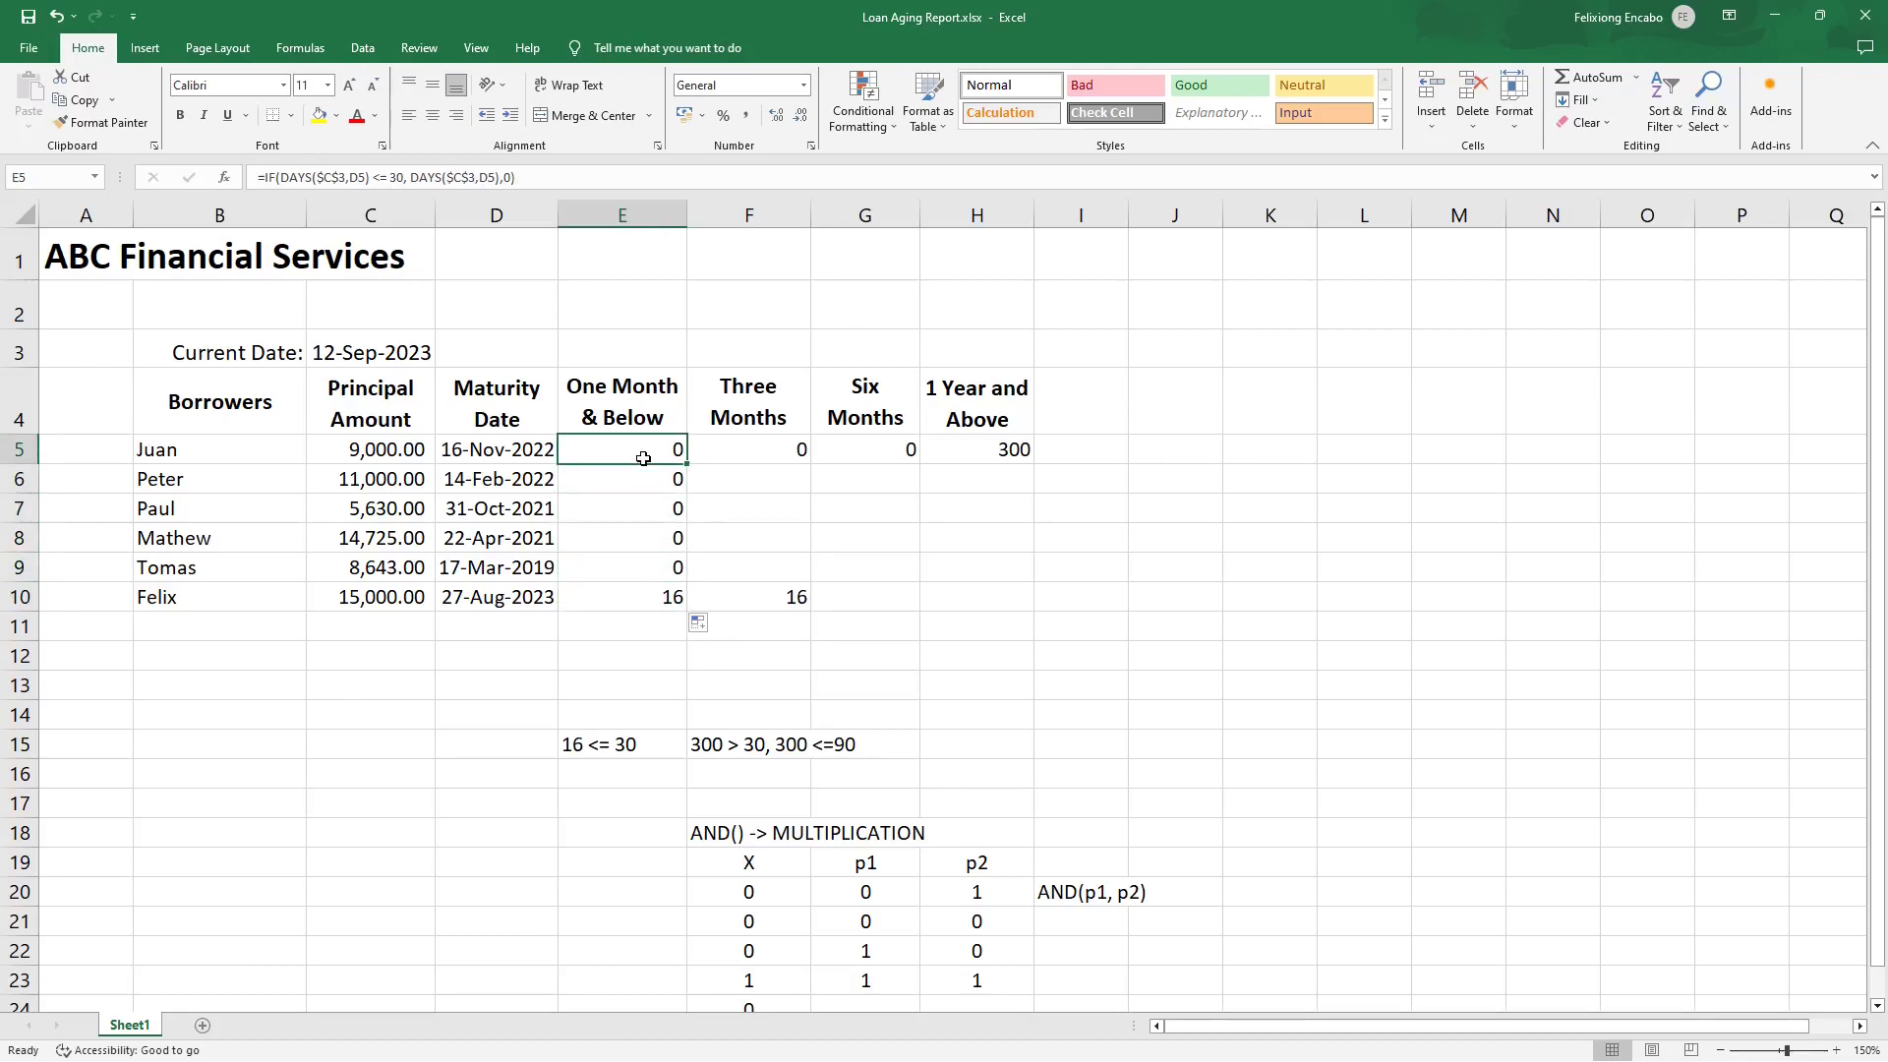
# Make all current date references in F5 absolute, so it reads =IF(AND(DAYS($C$3,D5) > 30, DAYS($C$3,D5) <= 90), DAYS($C$3,D5),0).
pyautogui.press('Right')
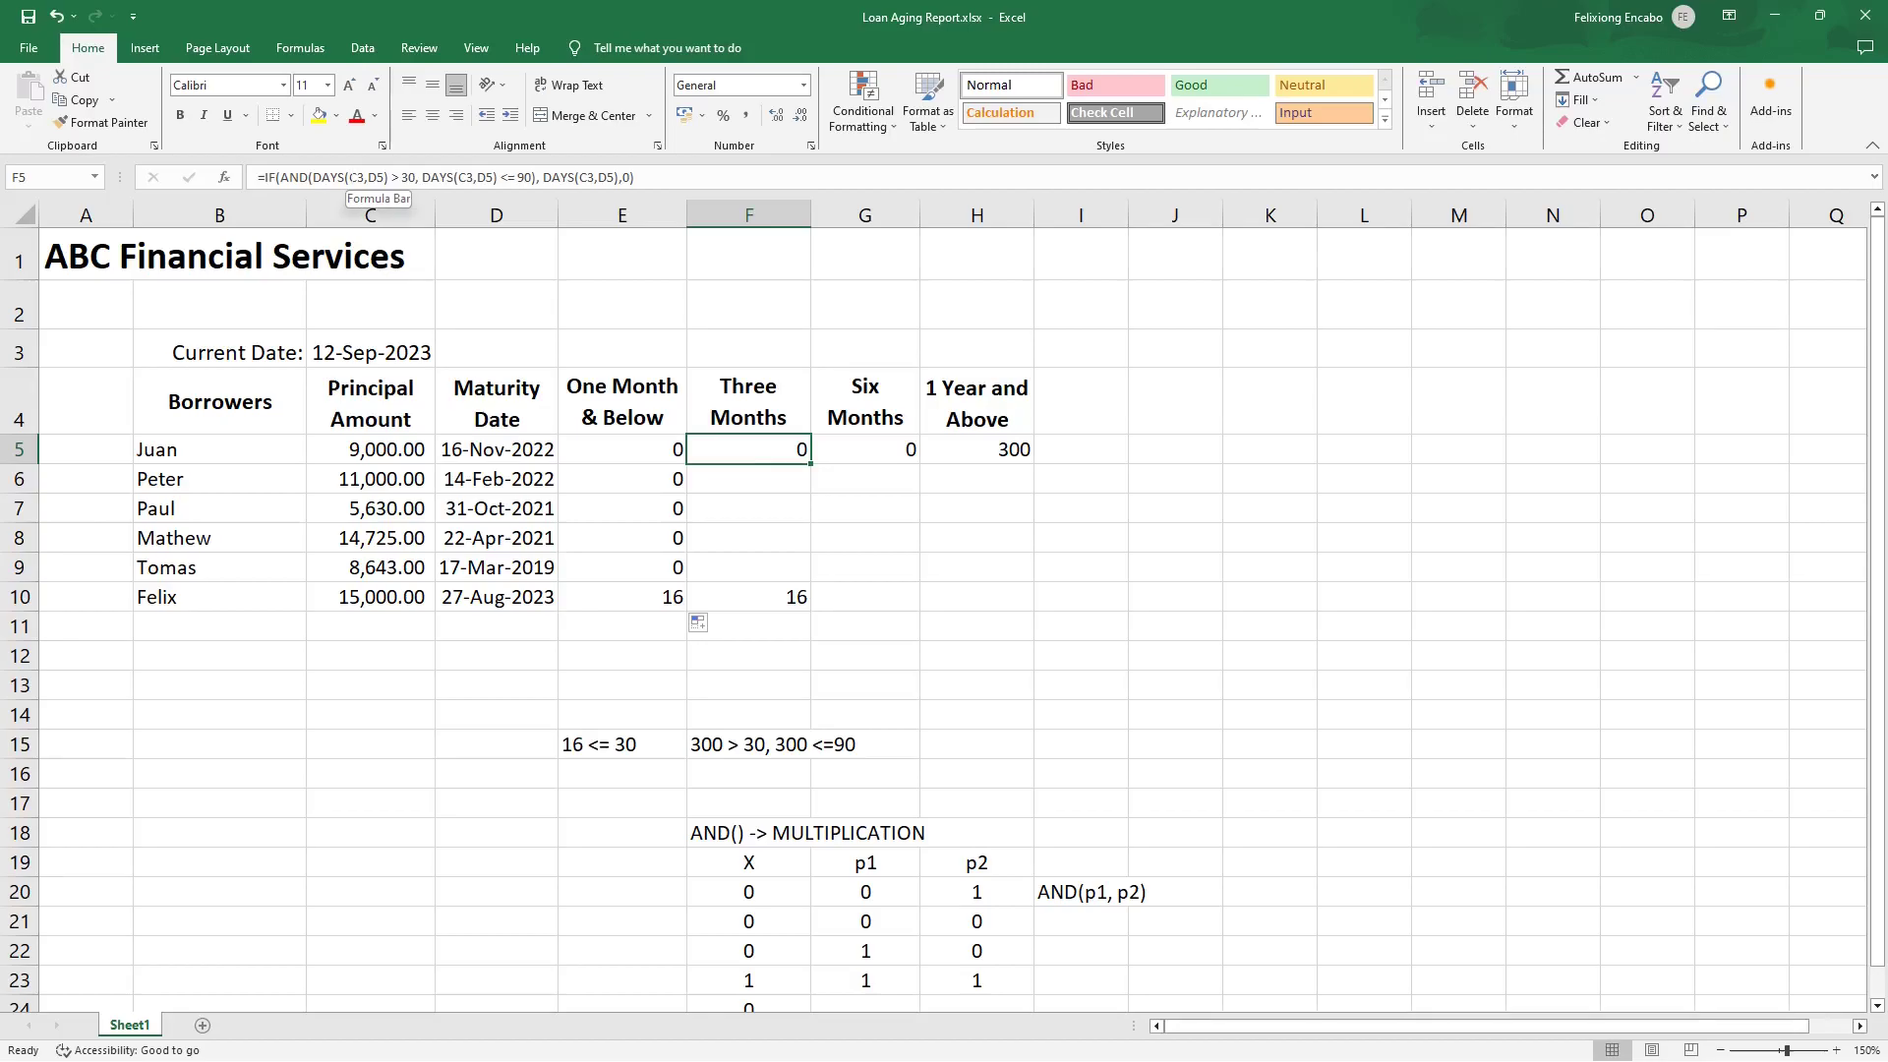
pyautogui.click(346, 178)
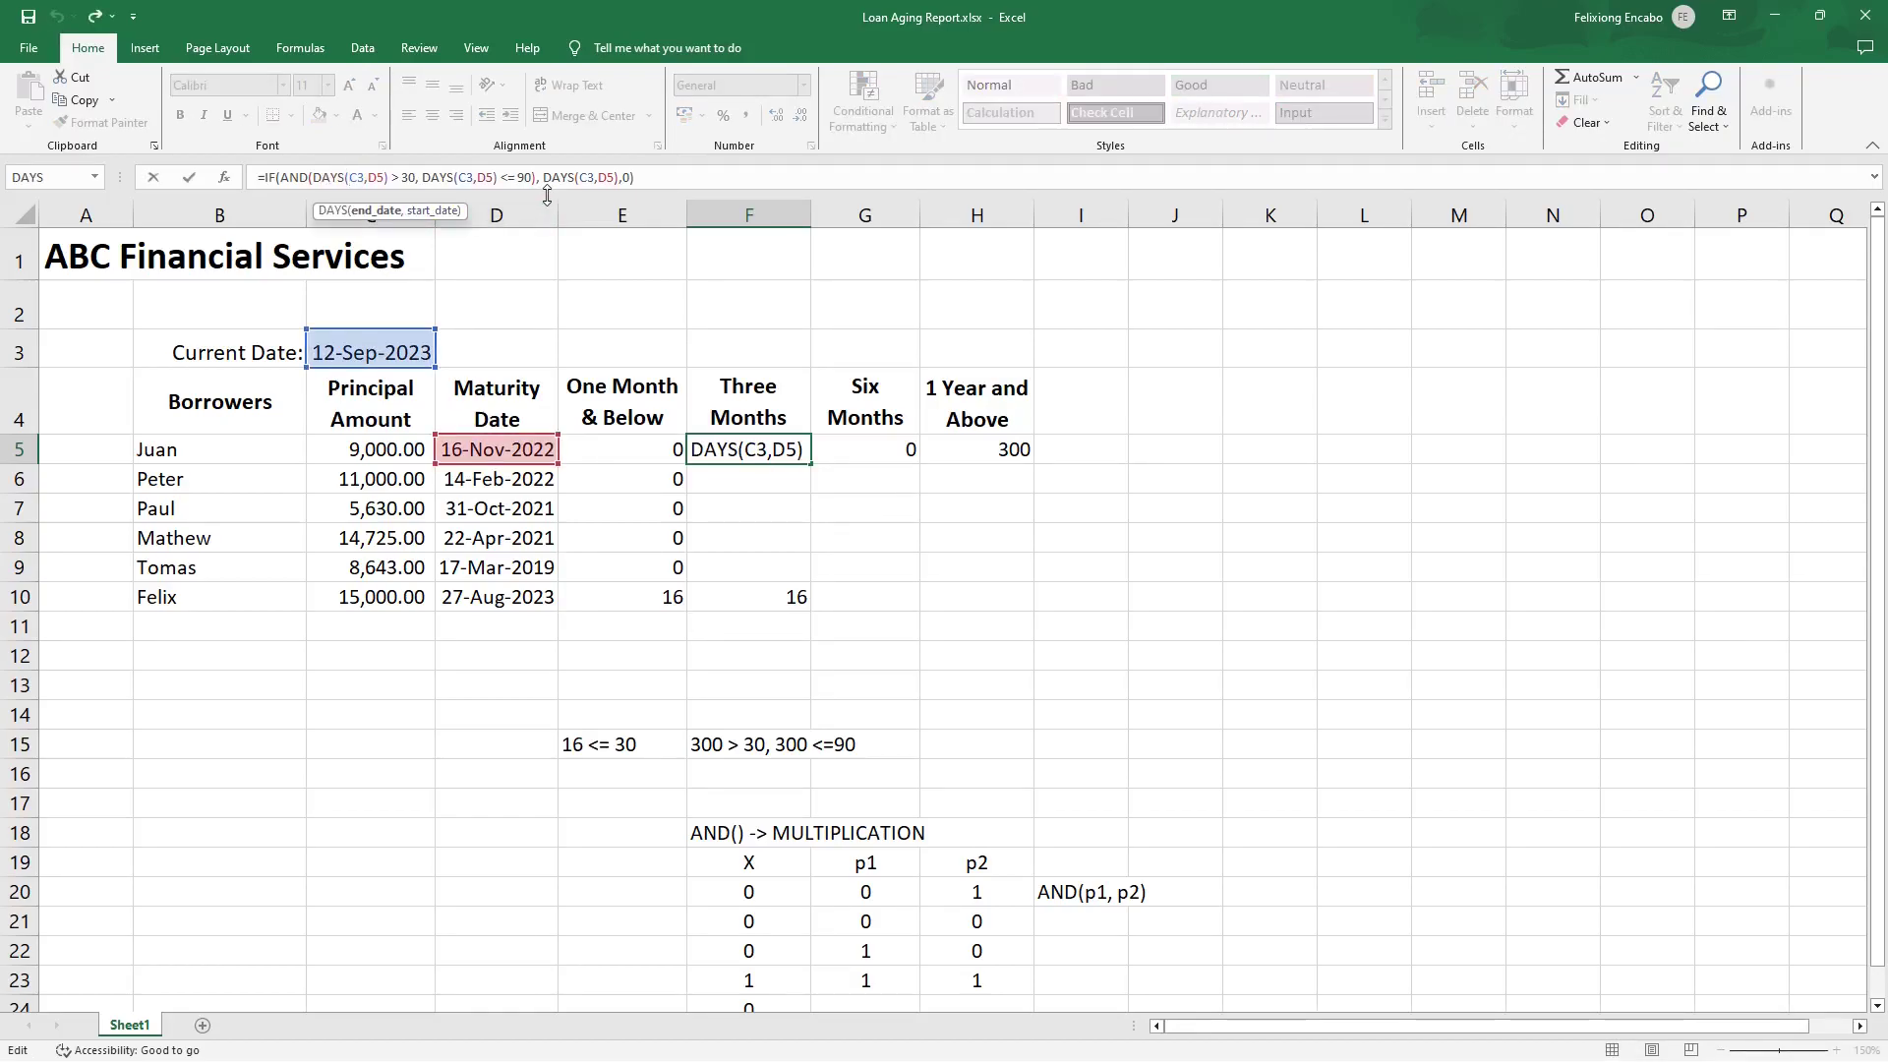
pyautogui.write('$')
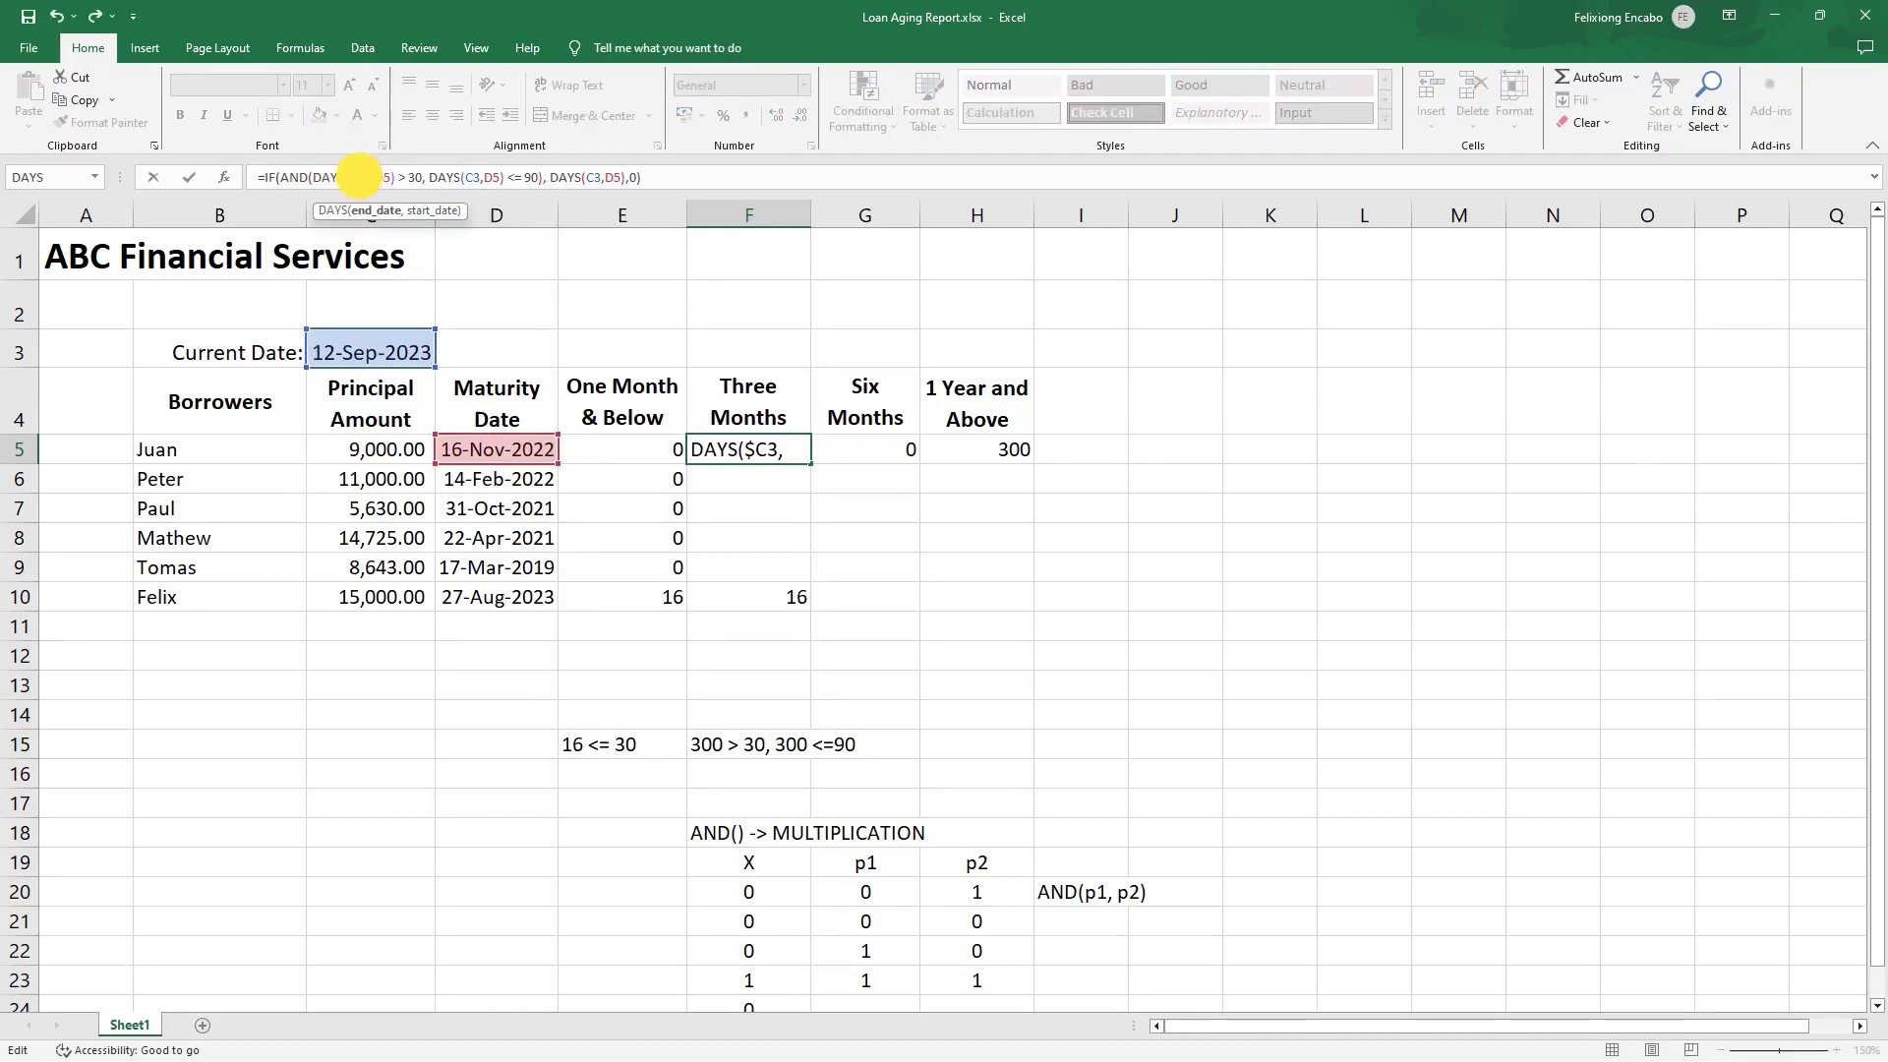
pyautogui.click(359, 178)
pyautogui.write('$')
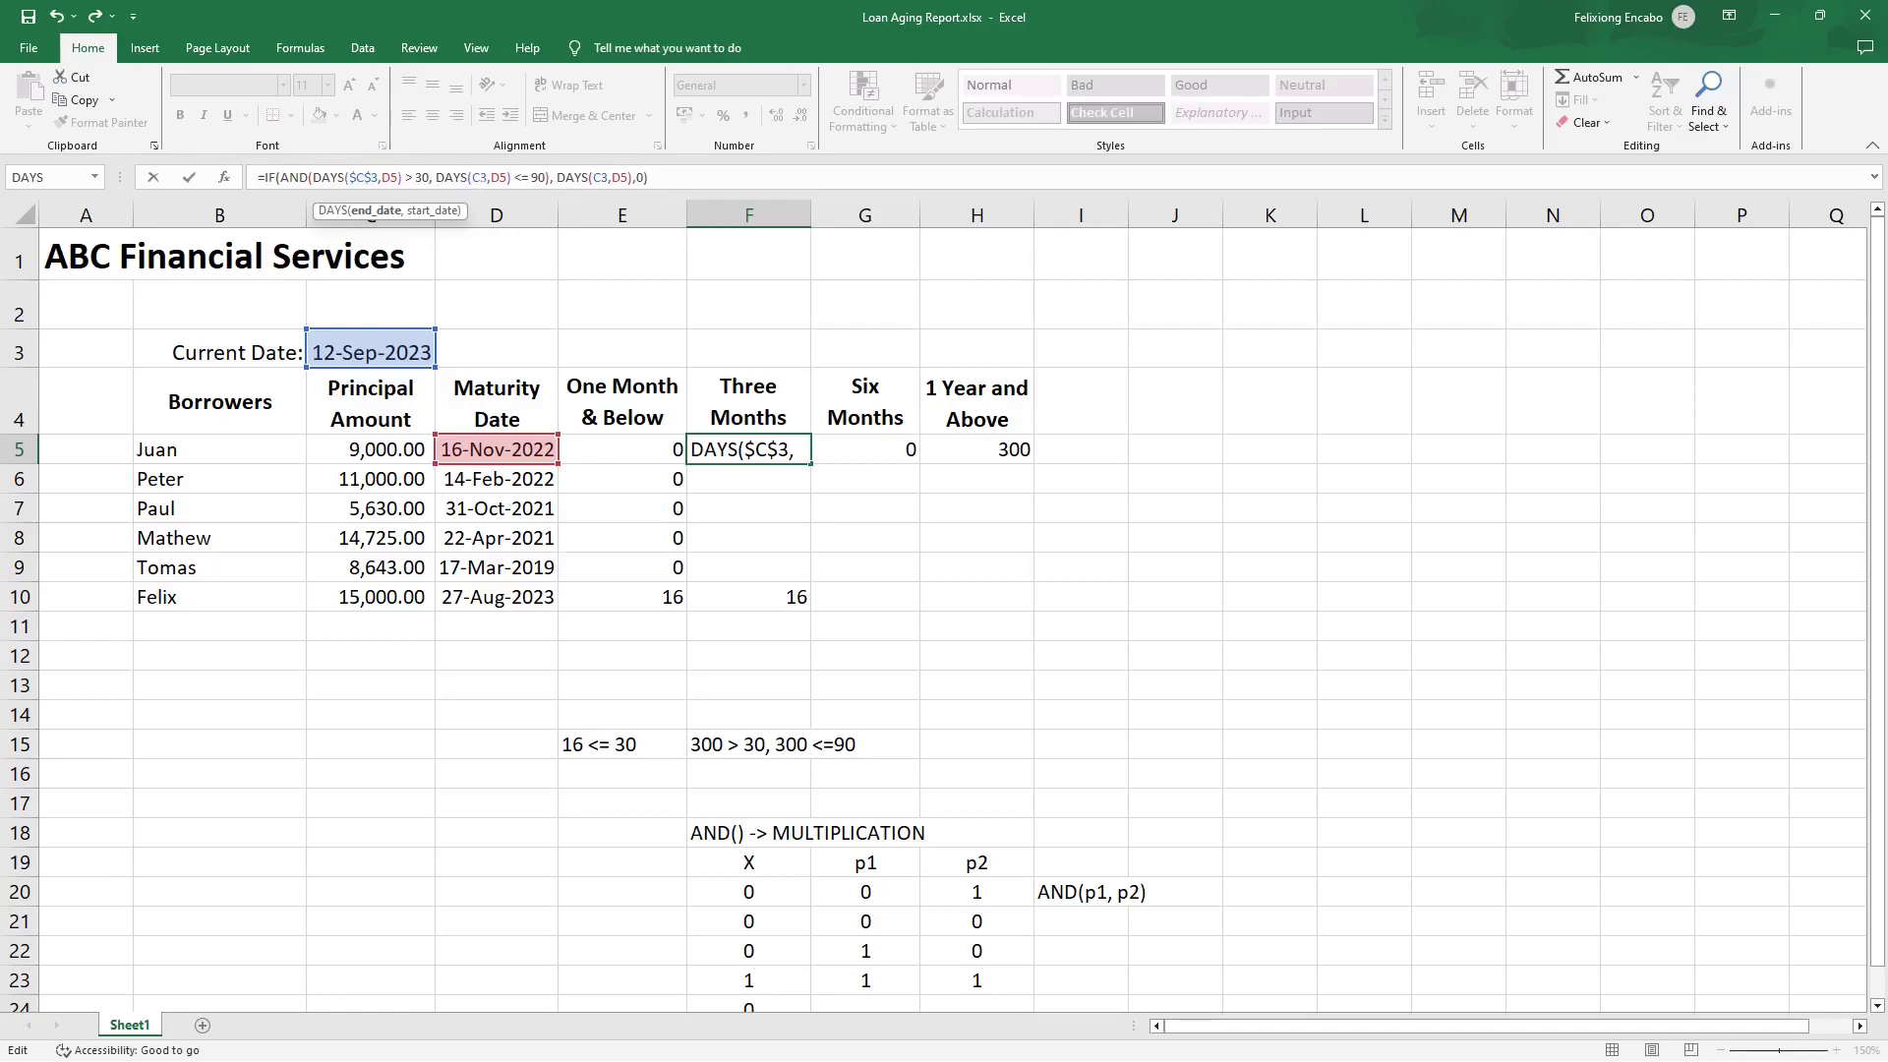
pyautogui.click(472, 178)
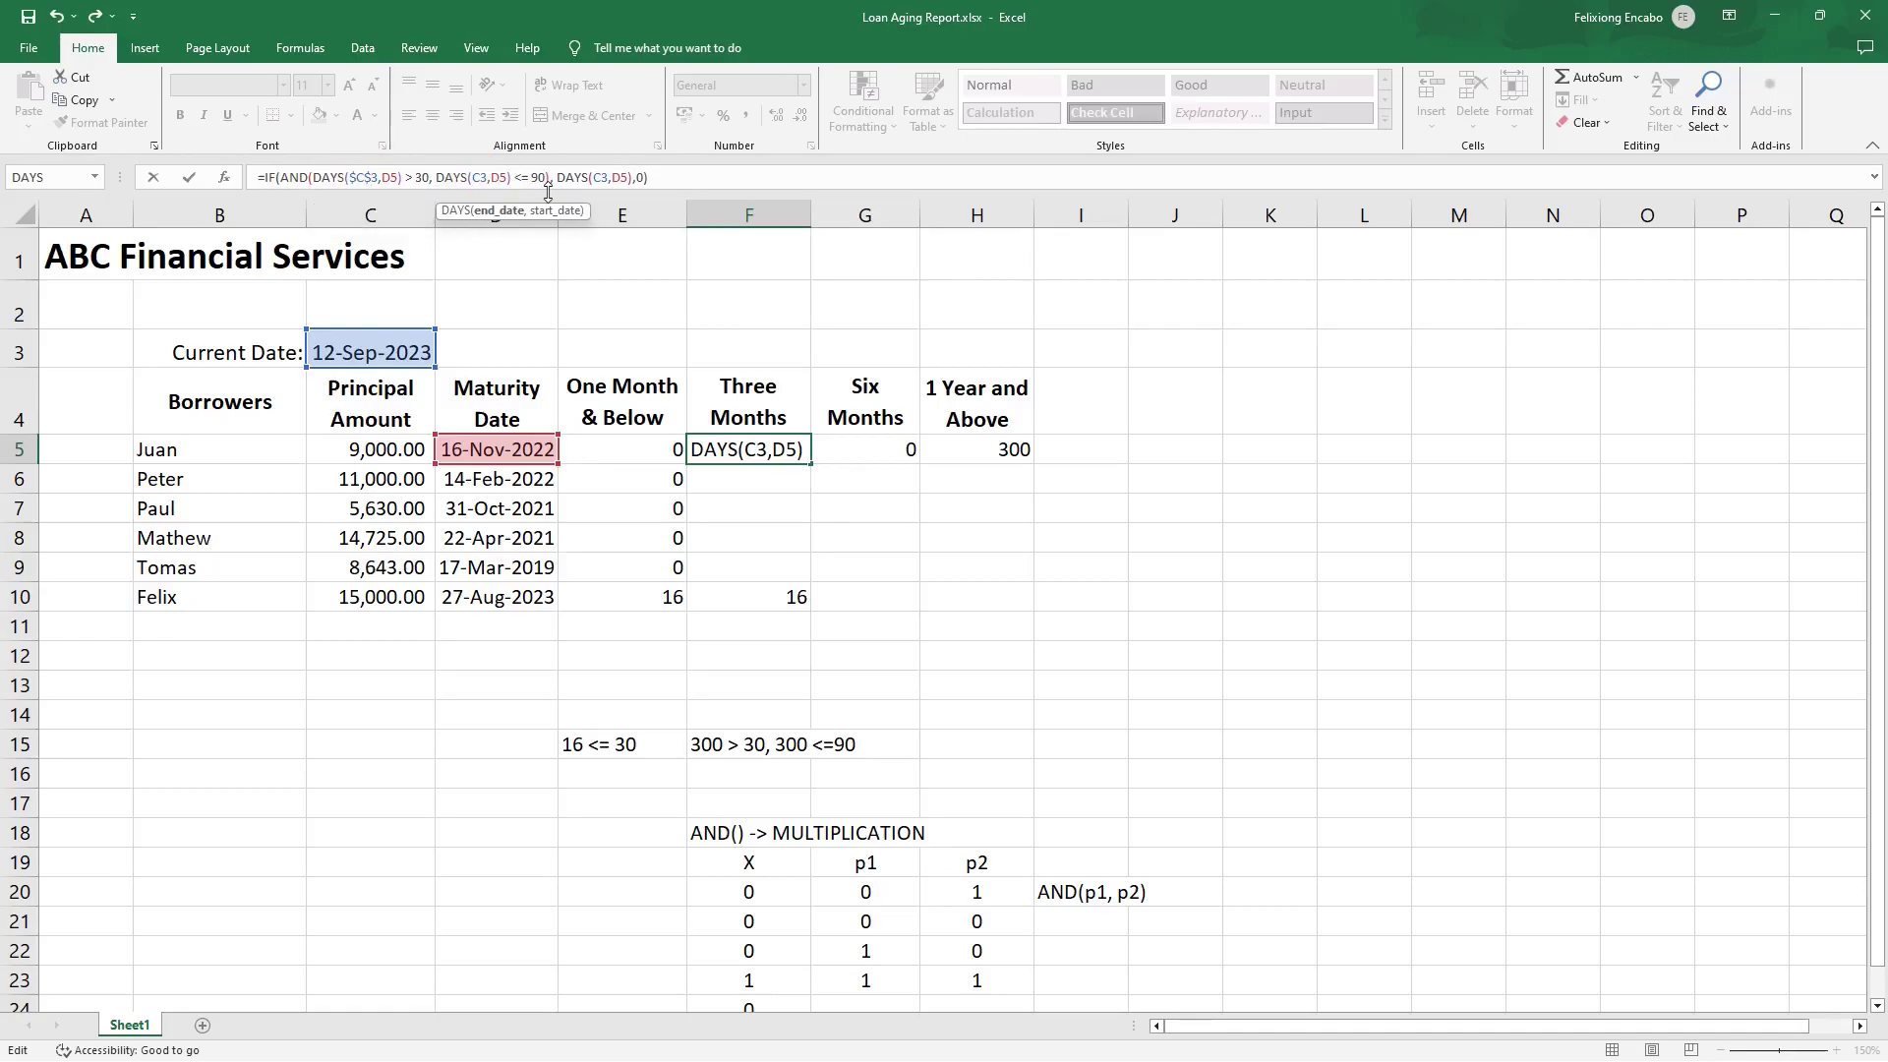
pyautogui.write('$C$')
pyautogui.press('Right')
pyautogui.press('Right')
pyautogui.press('Right')
pyautogui.press('Right')
pyautogui.press('Right')
pyautogui.press('Right')
pyautogui.press('Right')
pyautogui.press('Right')
pyautogui.press('Right')
pyautogui.press('Right')
pyautogui.press('Right')
pyautogui.press('Right')
pyautogui.press('Right')
pyautogui.press('Right')
pyautogui.write('$')
pyautogui.press('Right')
pyautogui.write('$')
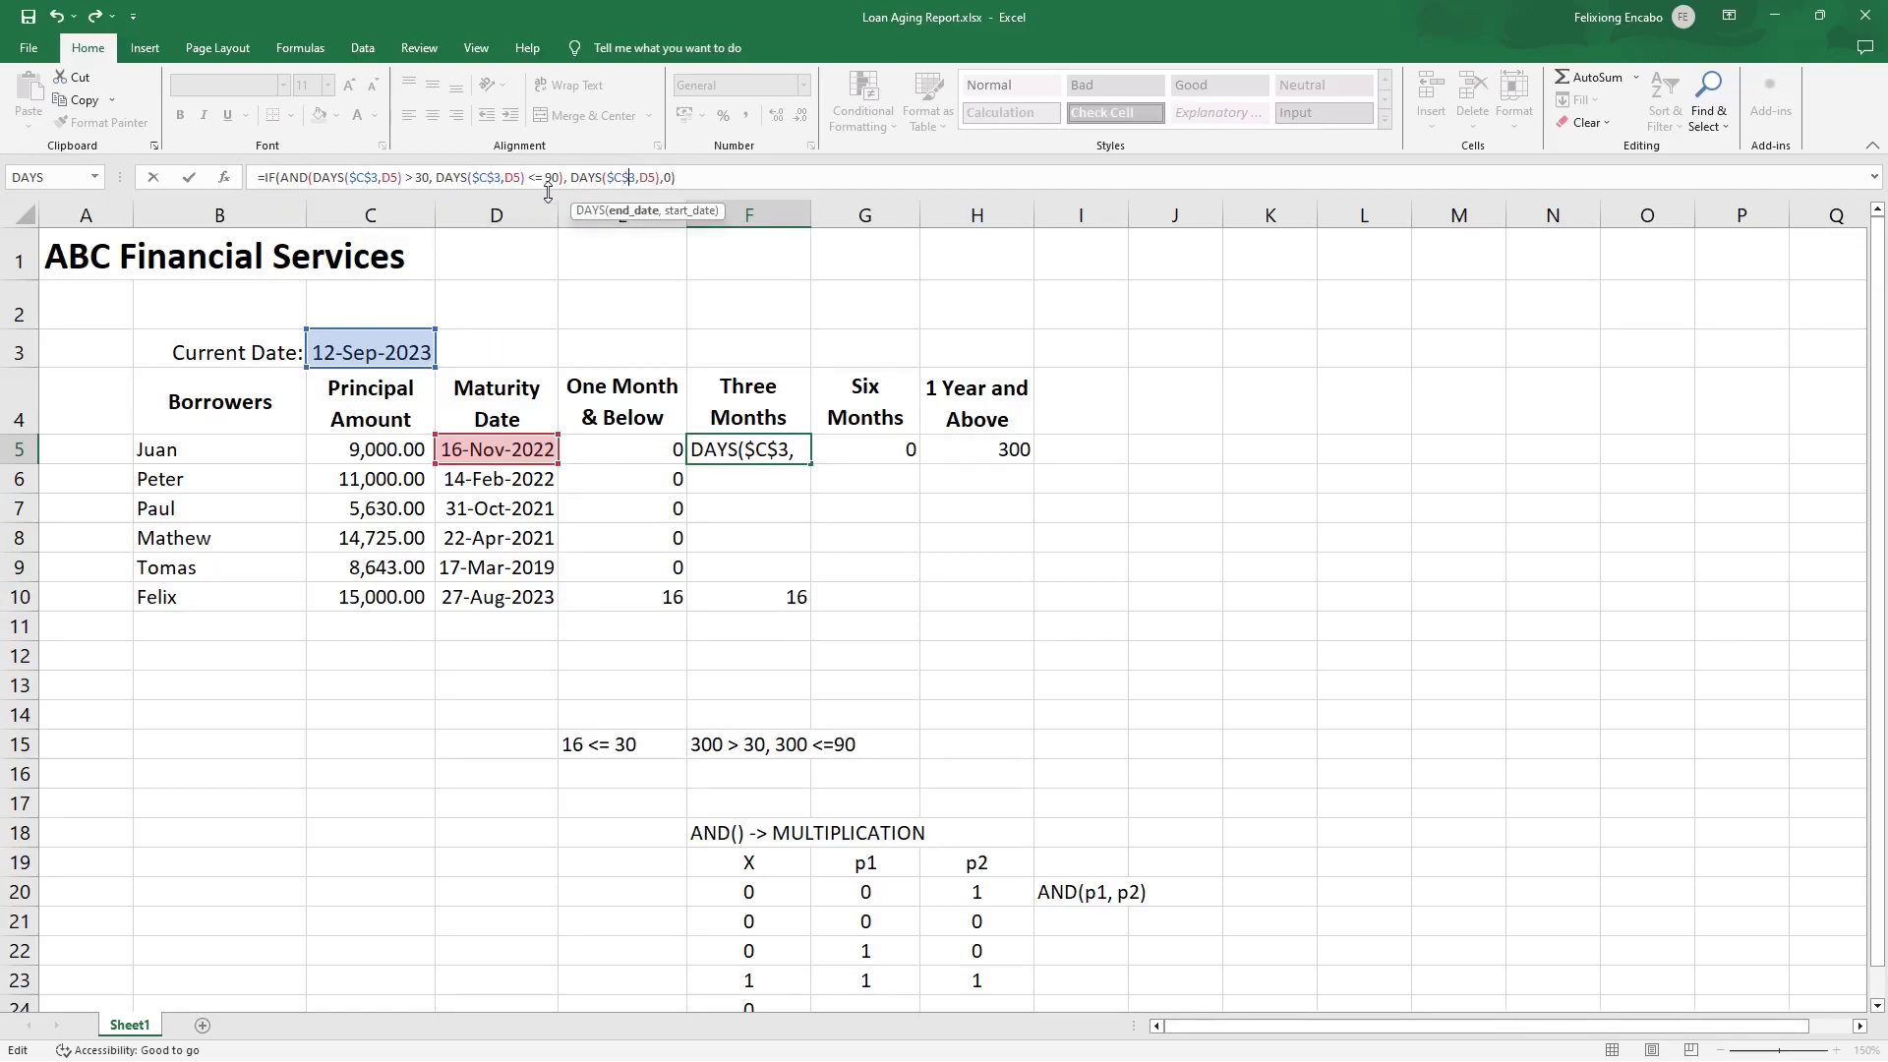
pyautogui.press('Return')
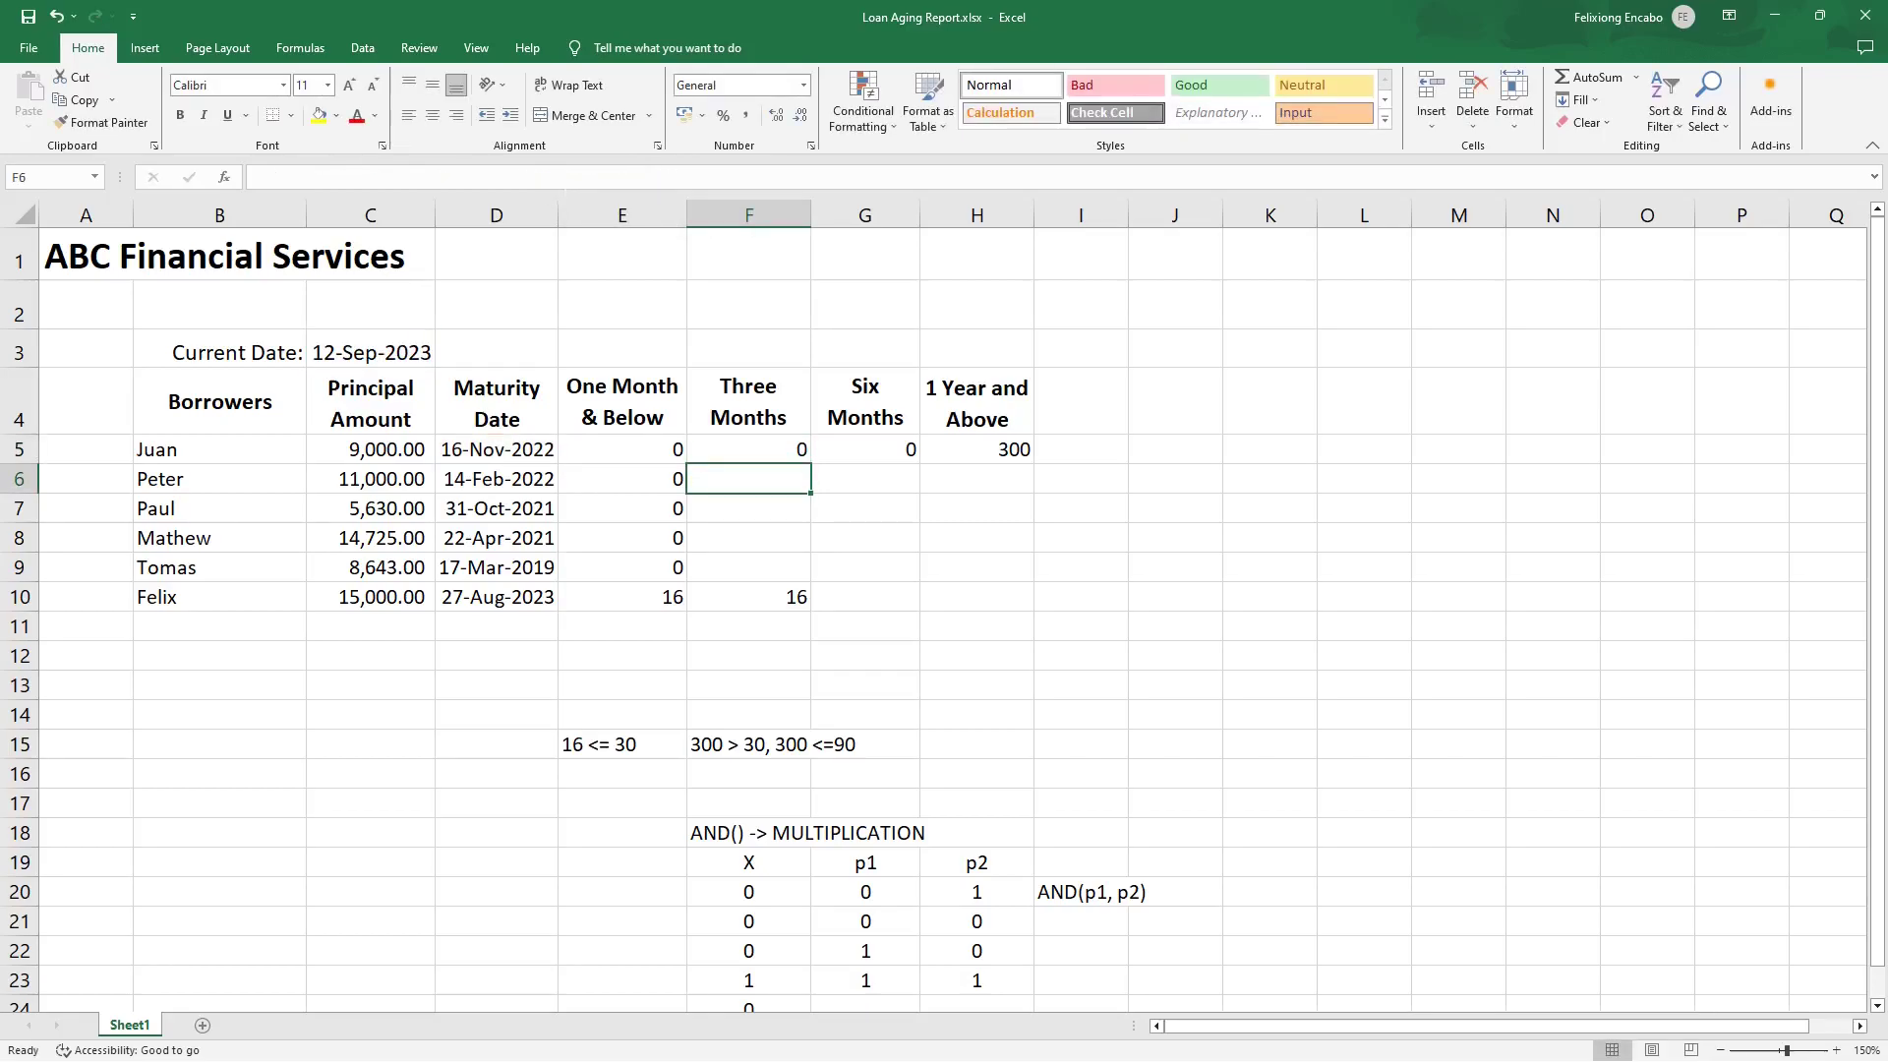
# Compare the aging formulas in E5, F5 and G5, examining their current date references and day-range conditions.
pyautogui.click(774, 447)
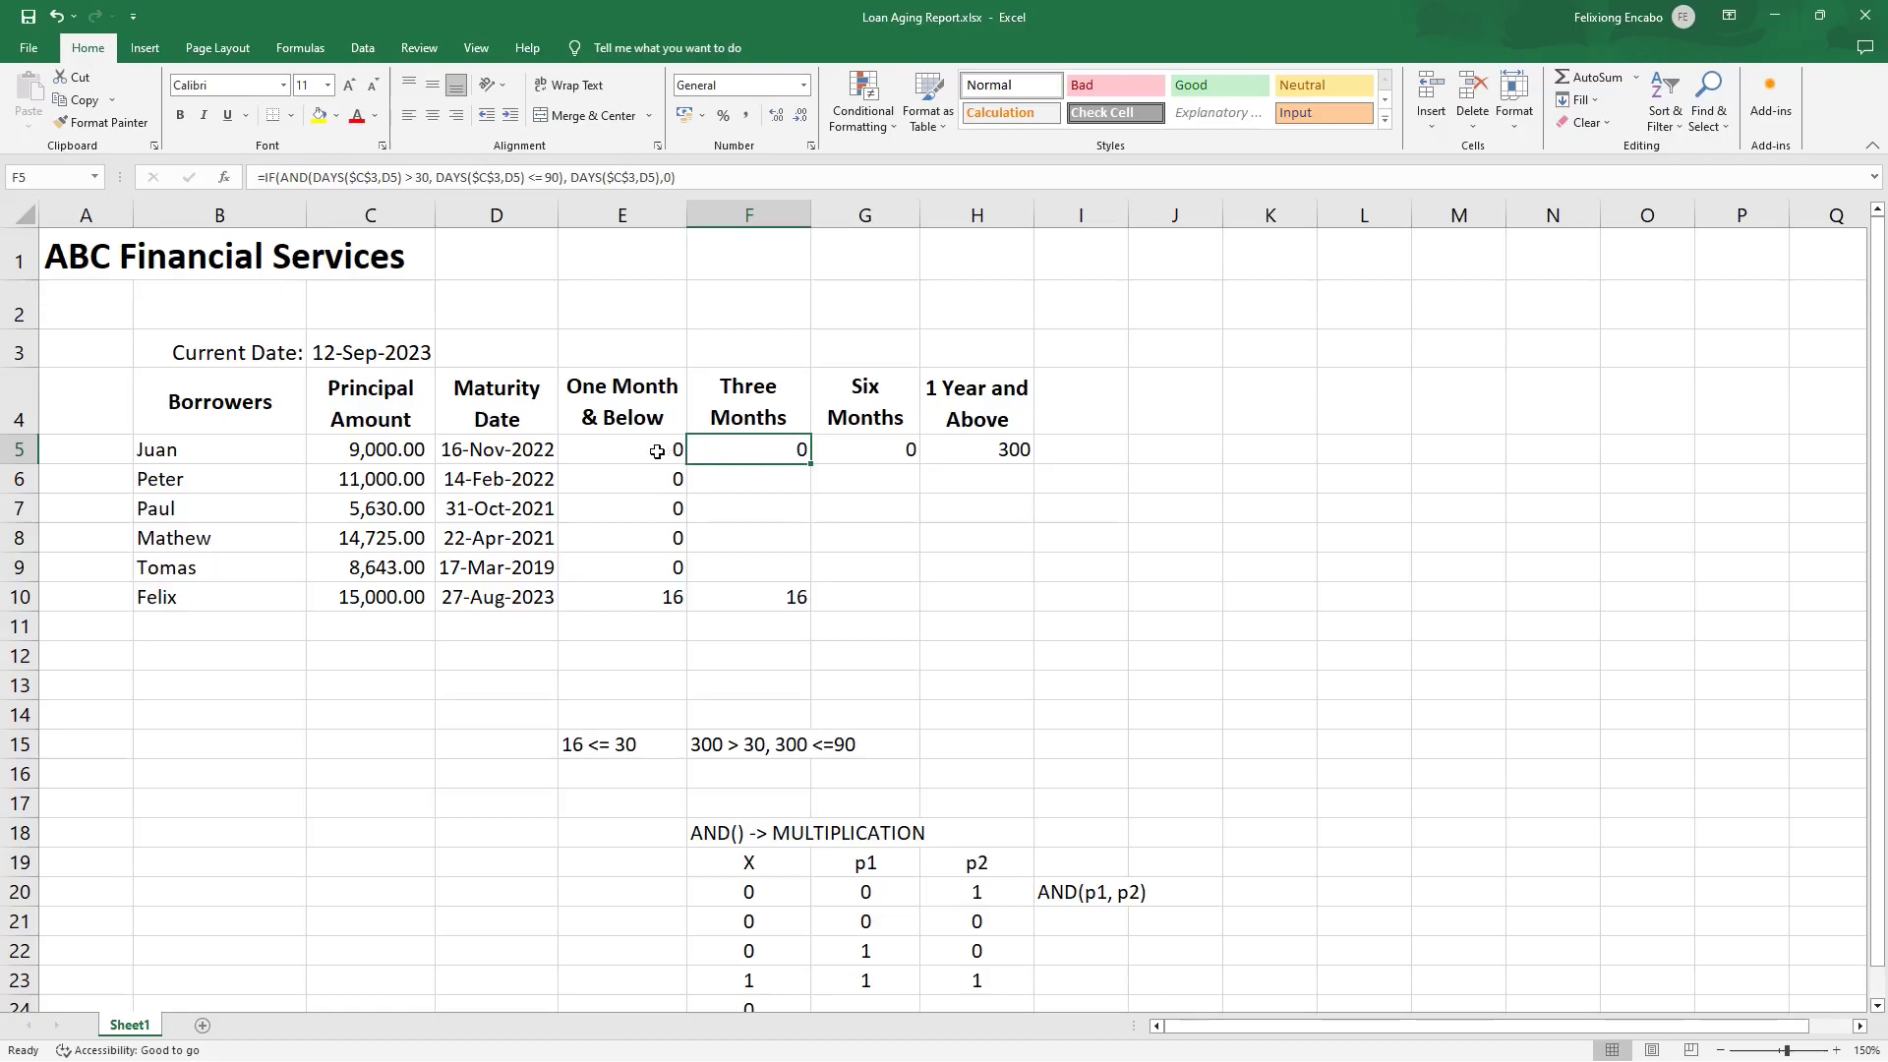
pyautogui.click(892, 453)
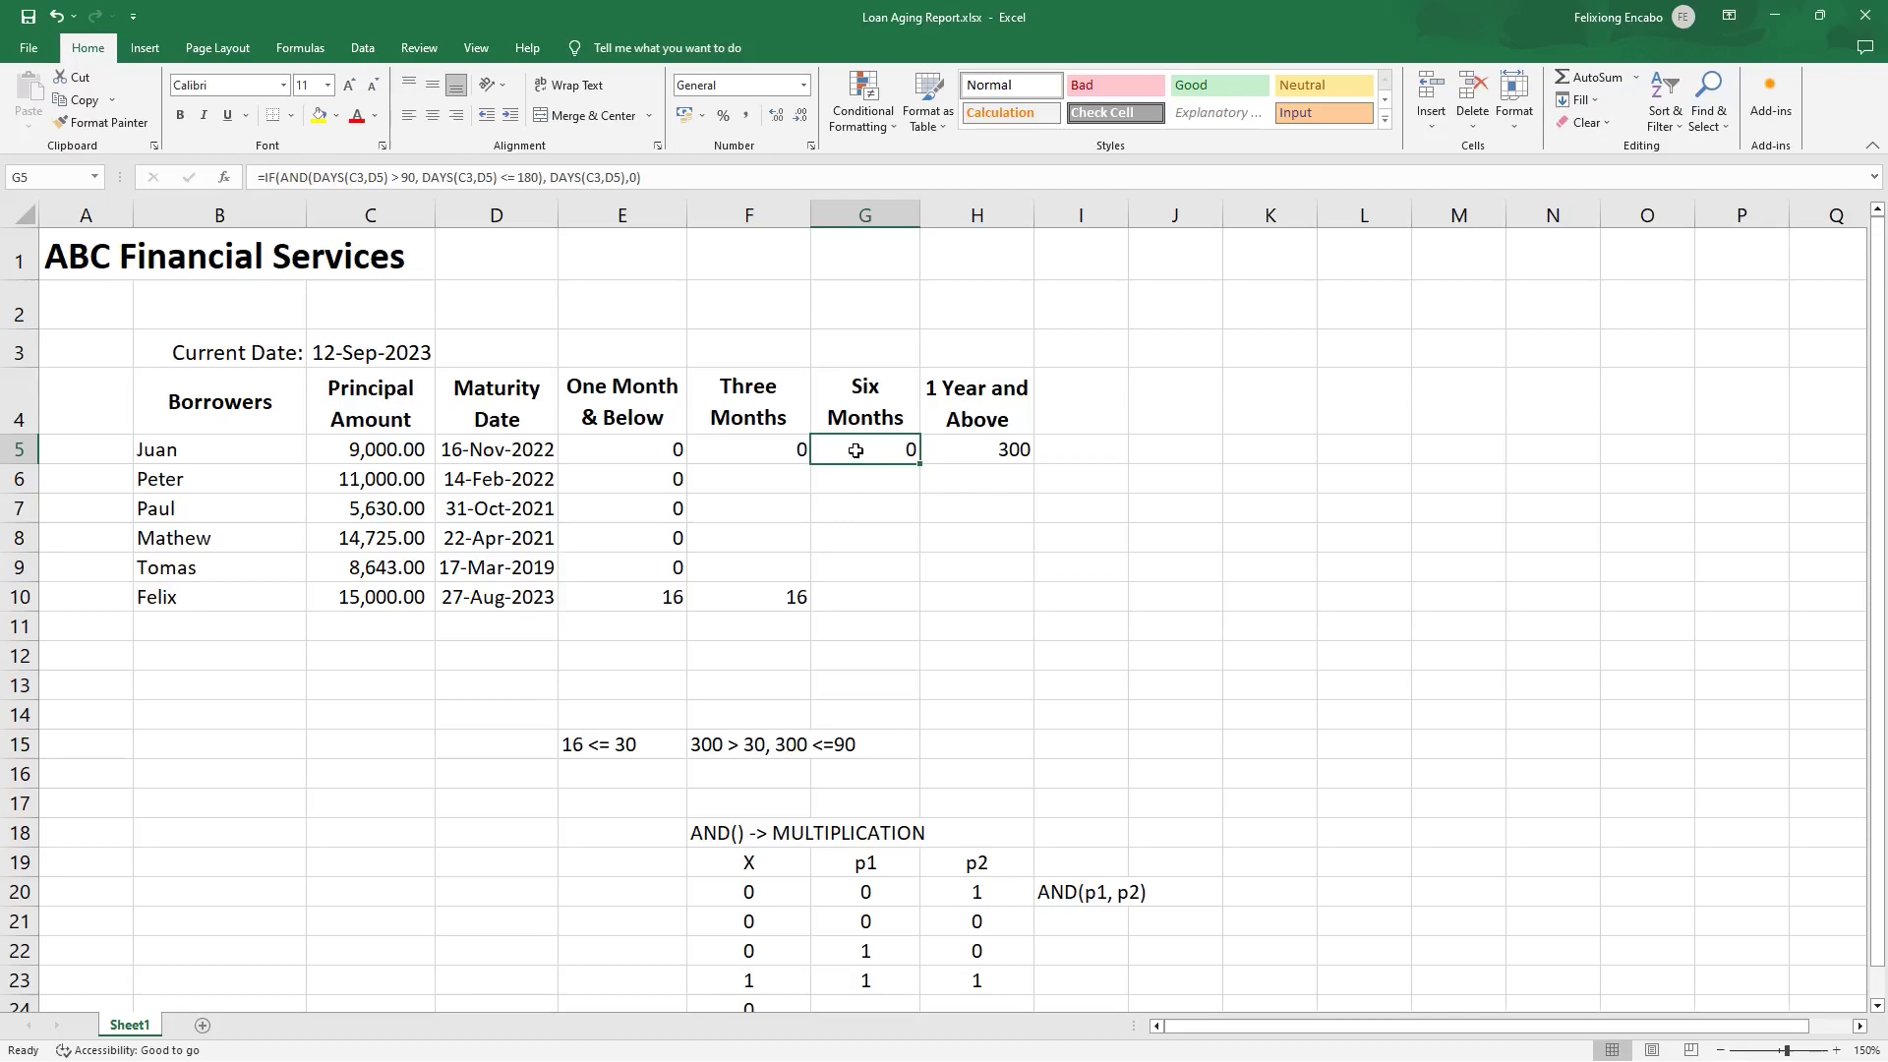
pyautogui.click(770, 449)
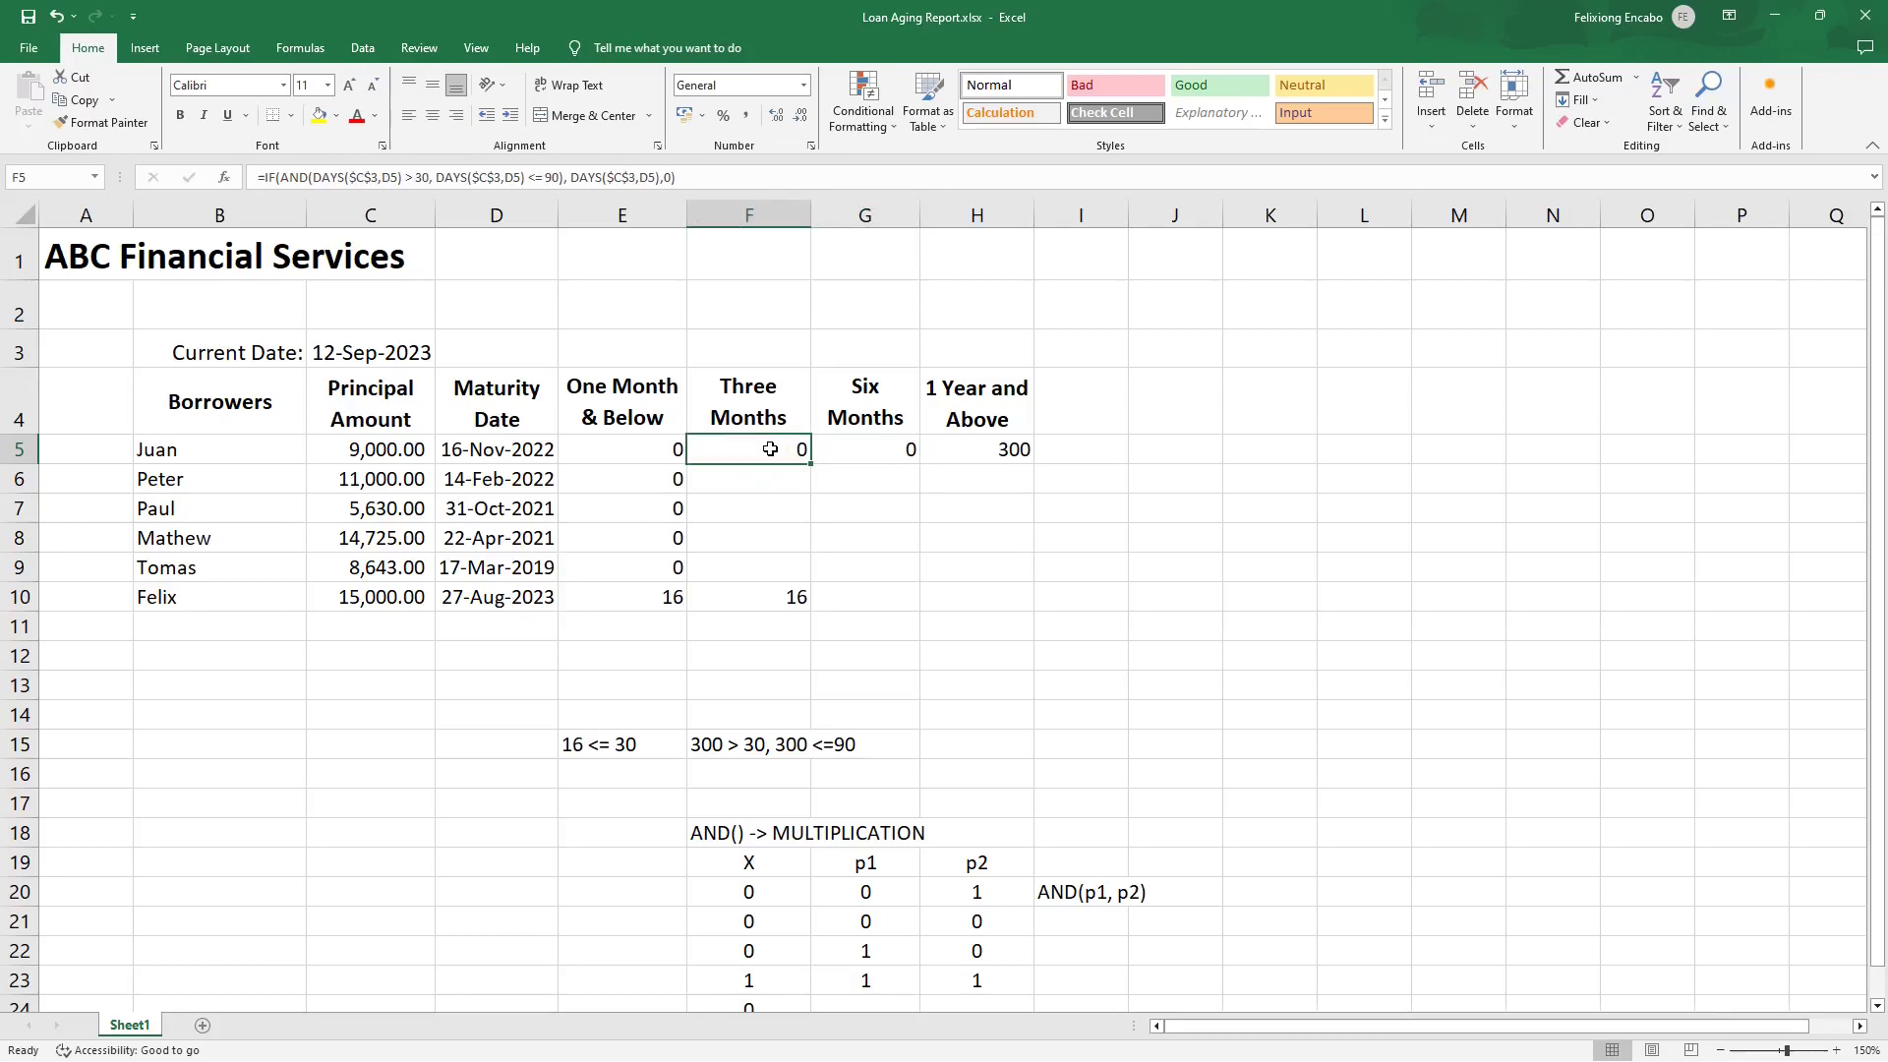
pyautogui.click(864, 449)
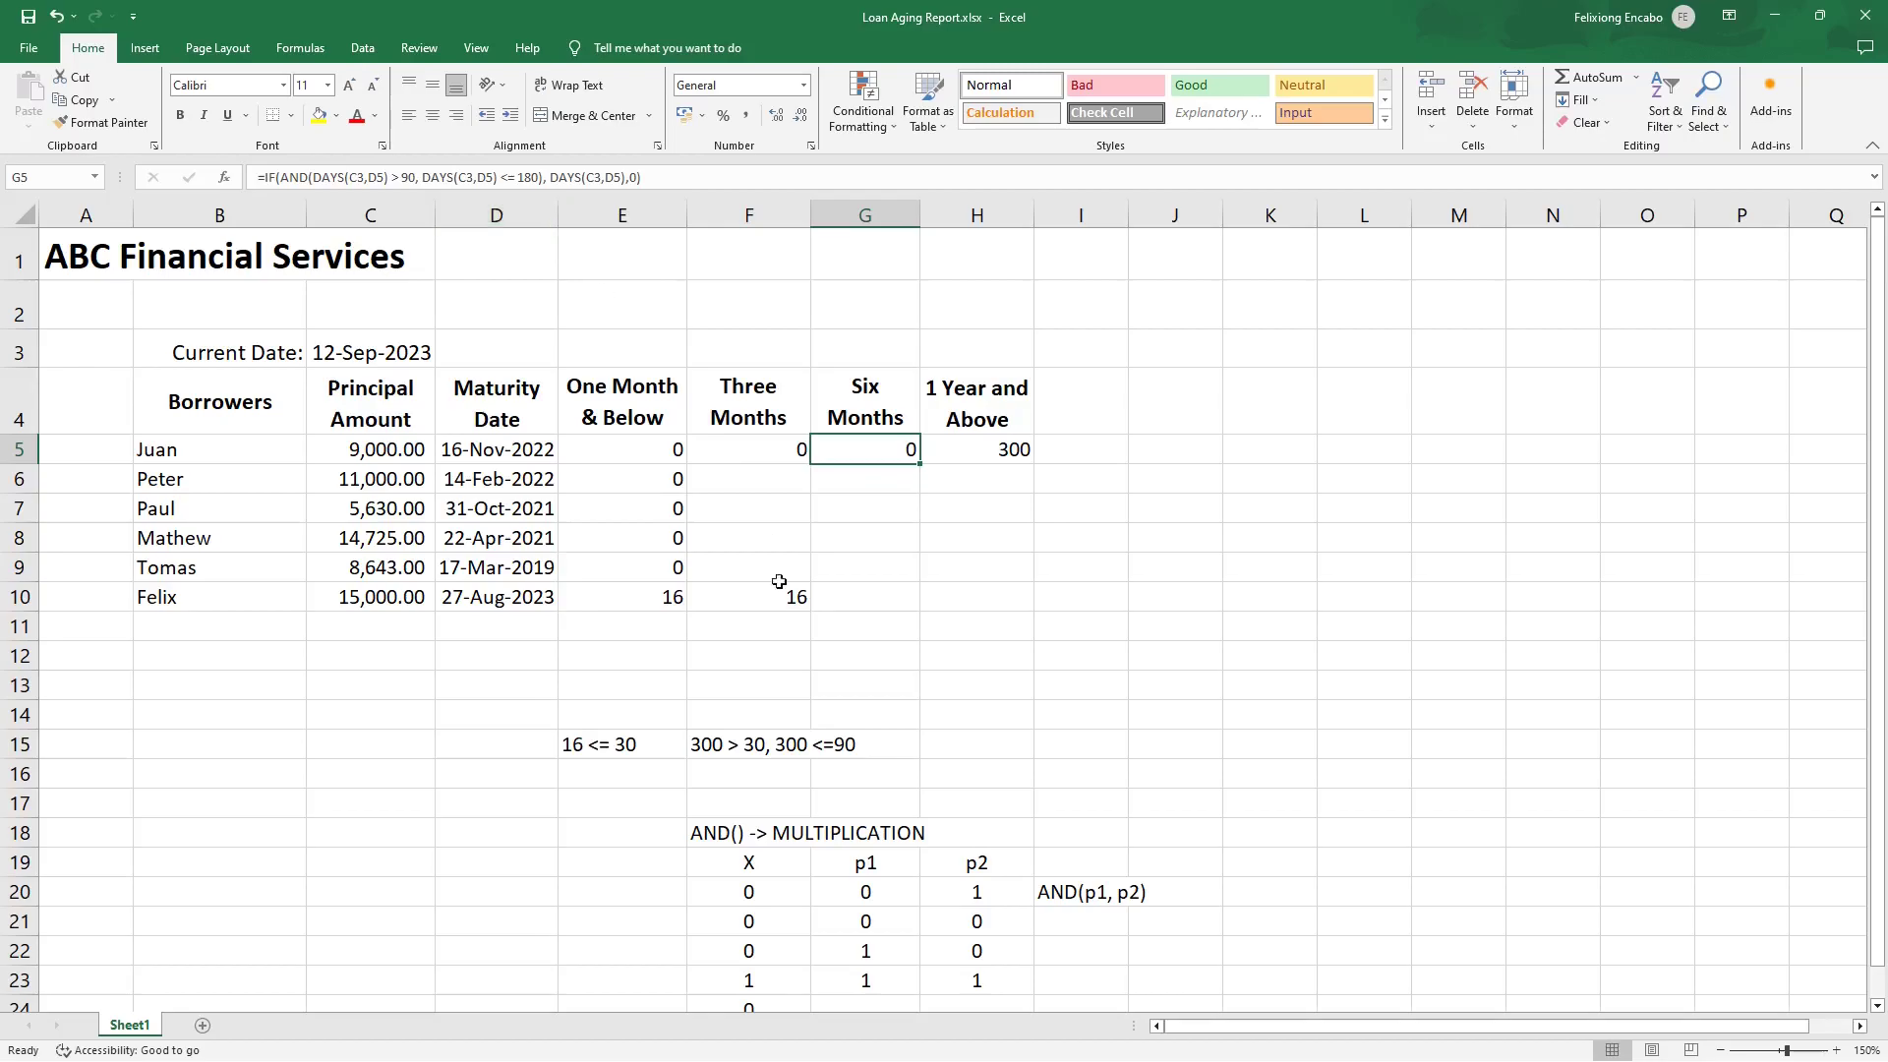
pyautogui.scroll(-1, 821, 881)
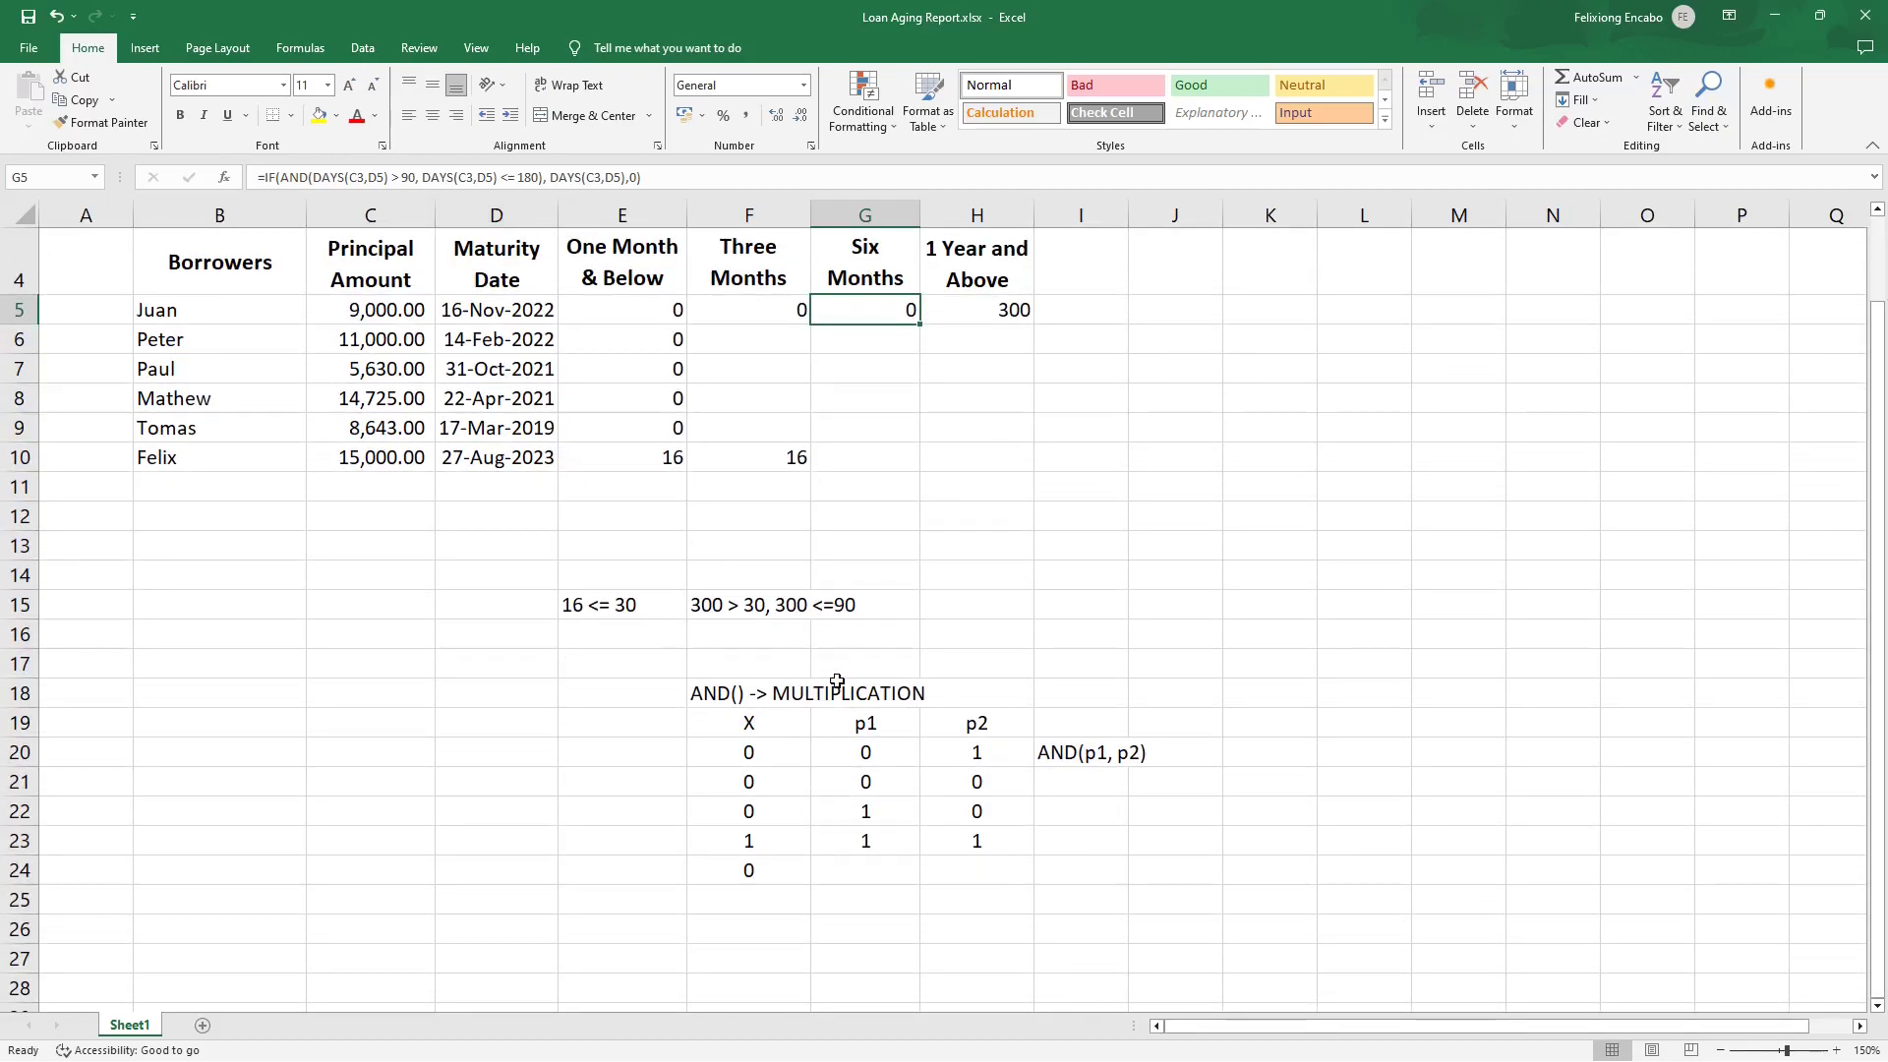
pyautogui.scroll(1, 837, 669)
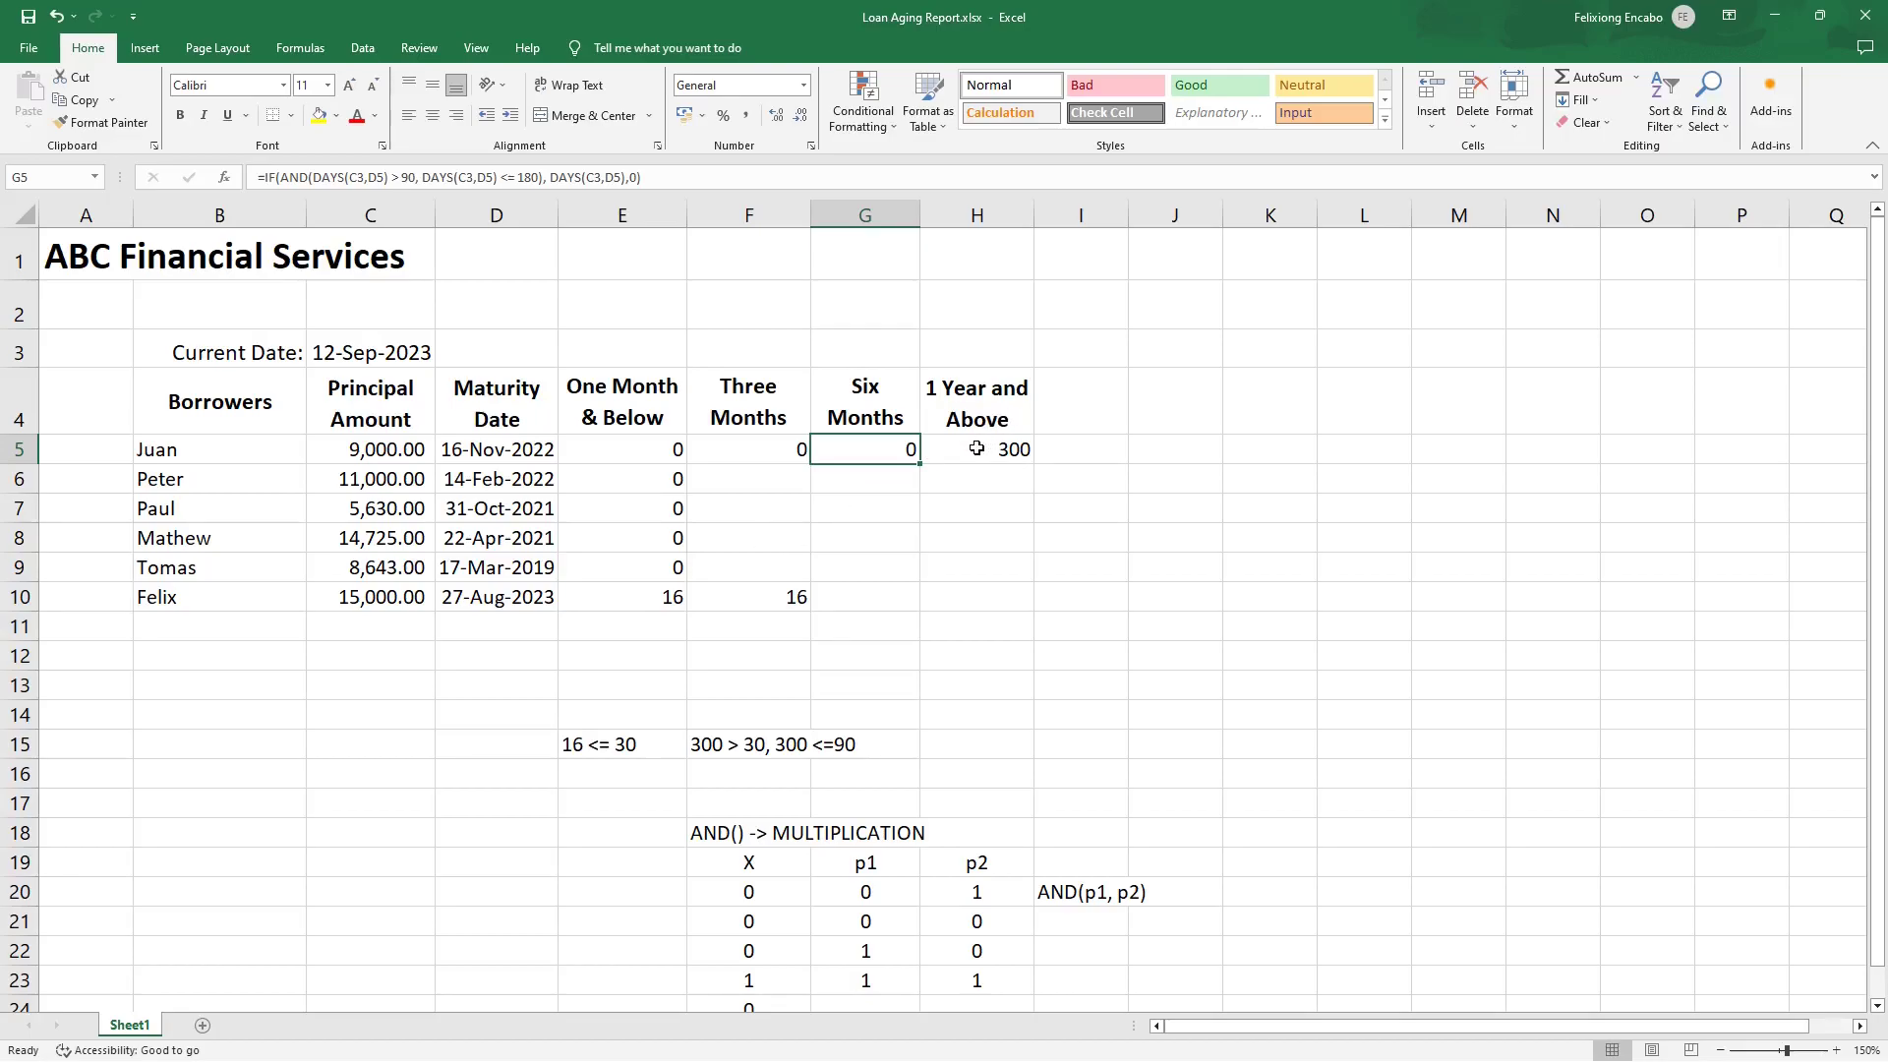
pyautogui.click(619, 453)
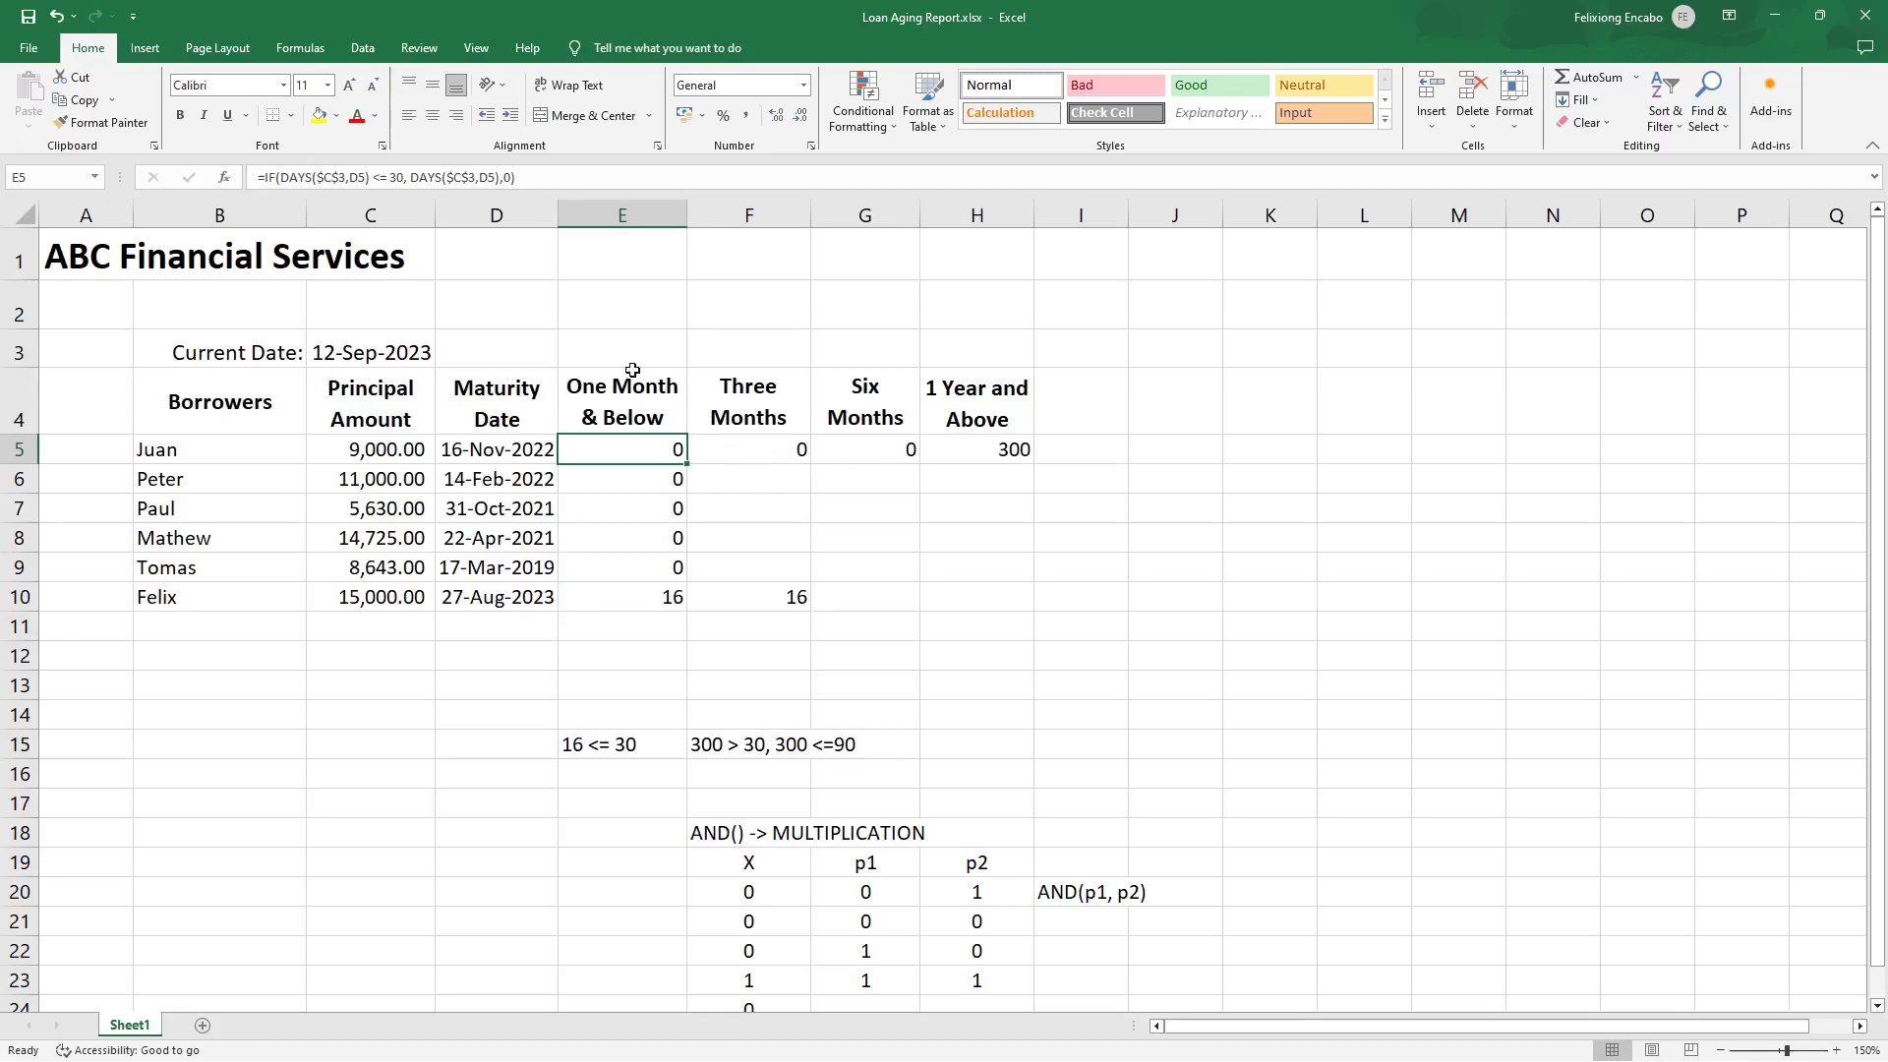
pyautogui.click(732, 451)
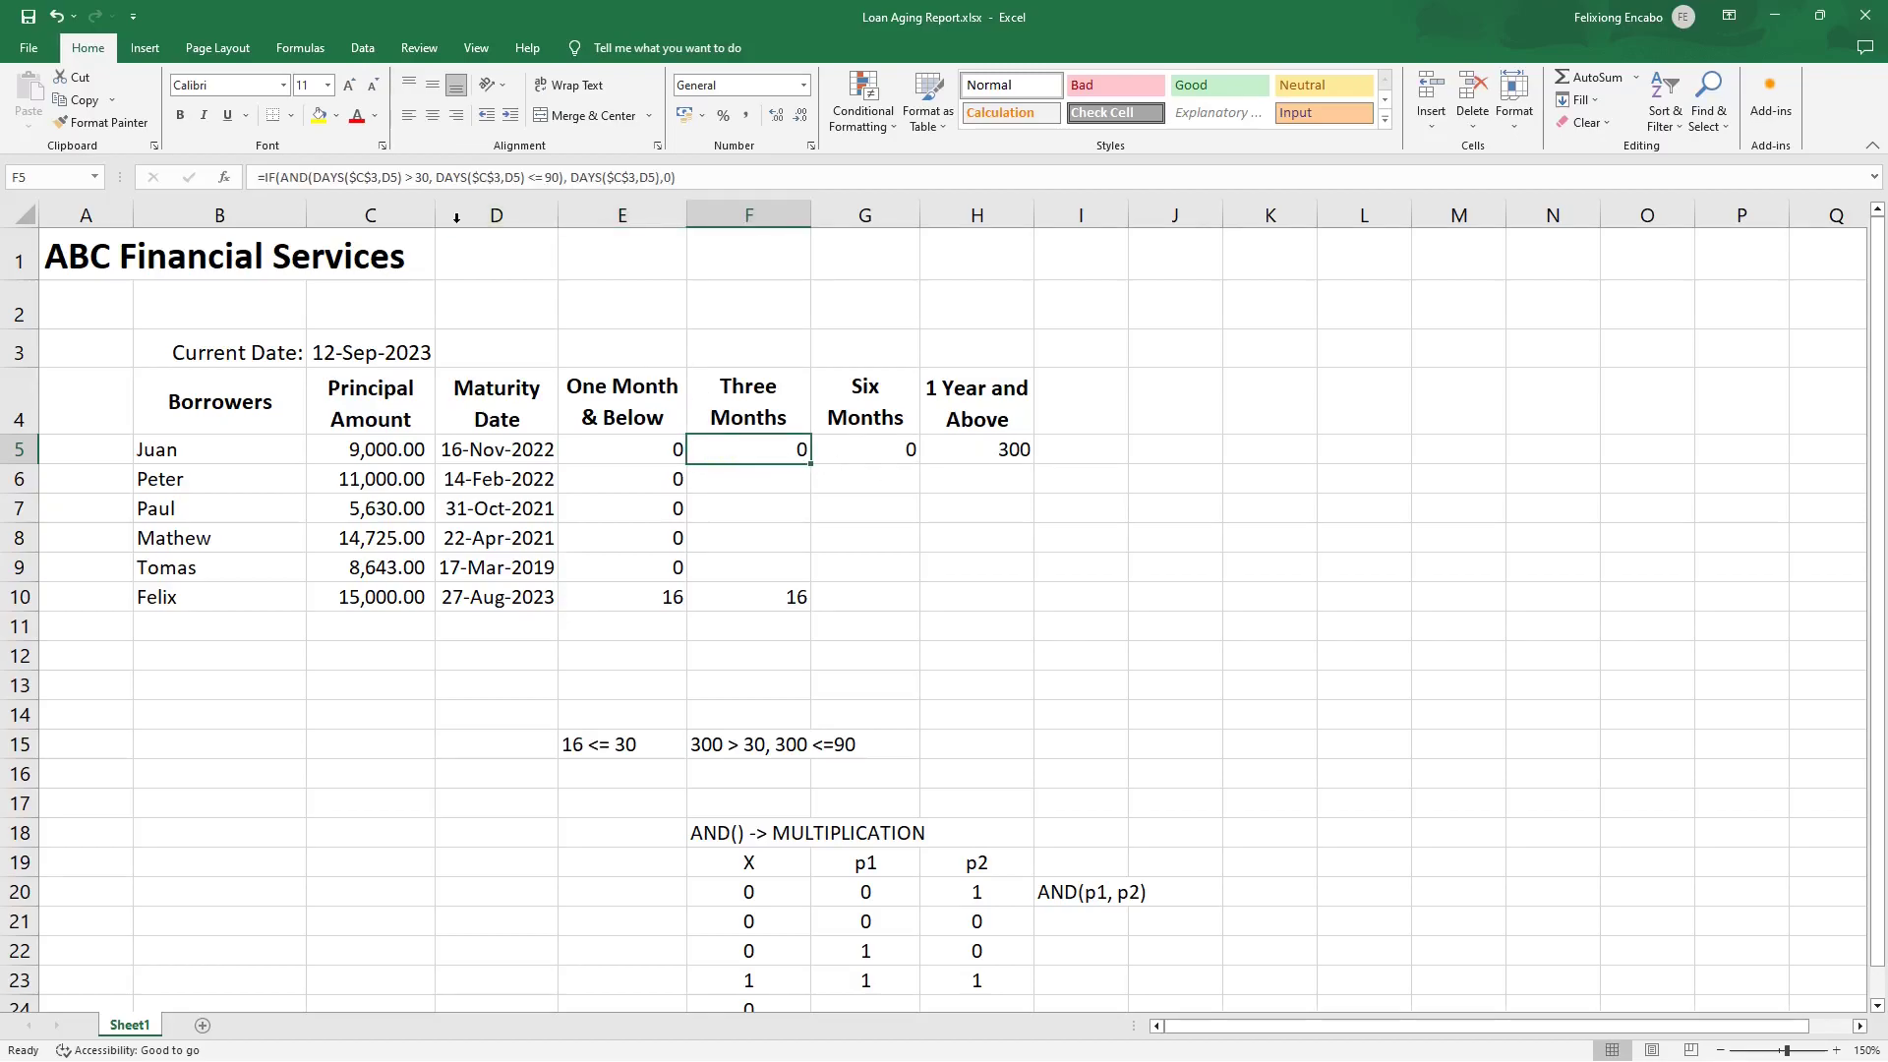
pyautogui.click(888, 453)
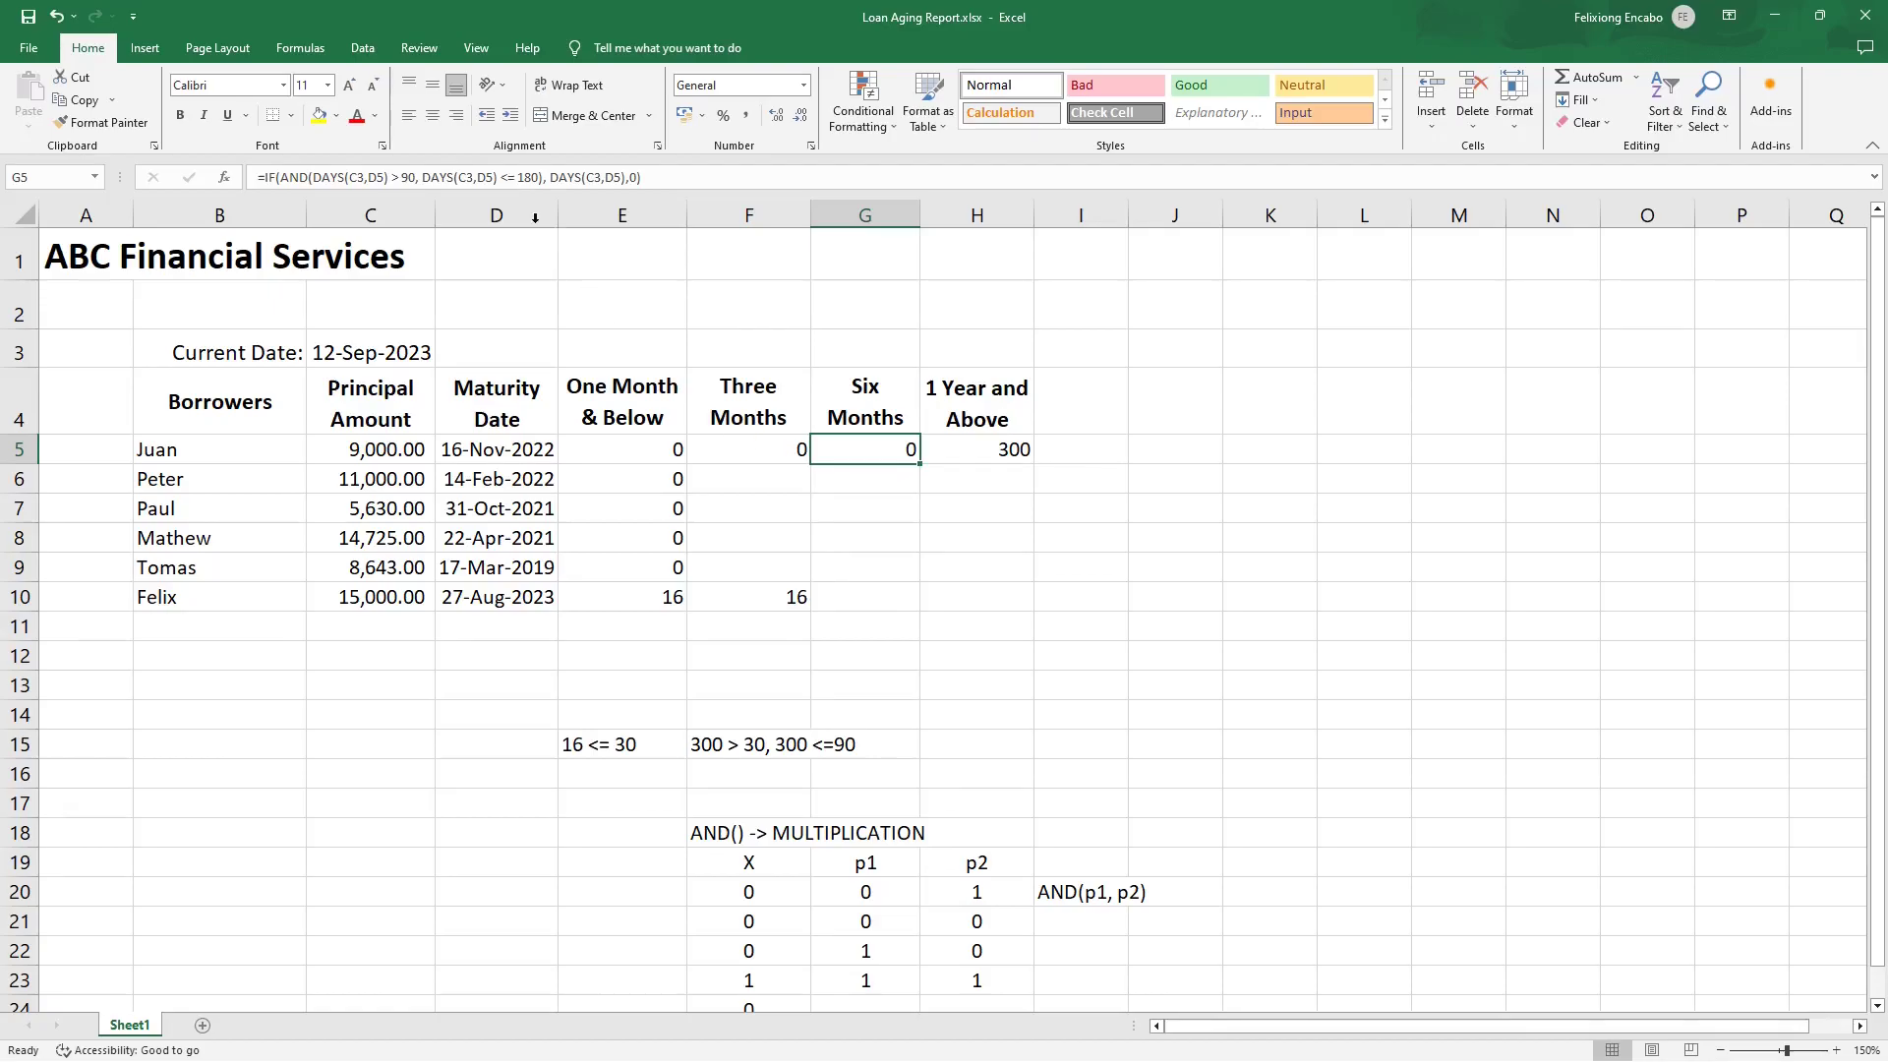
pyautogui.click(773, 446)
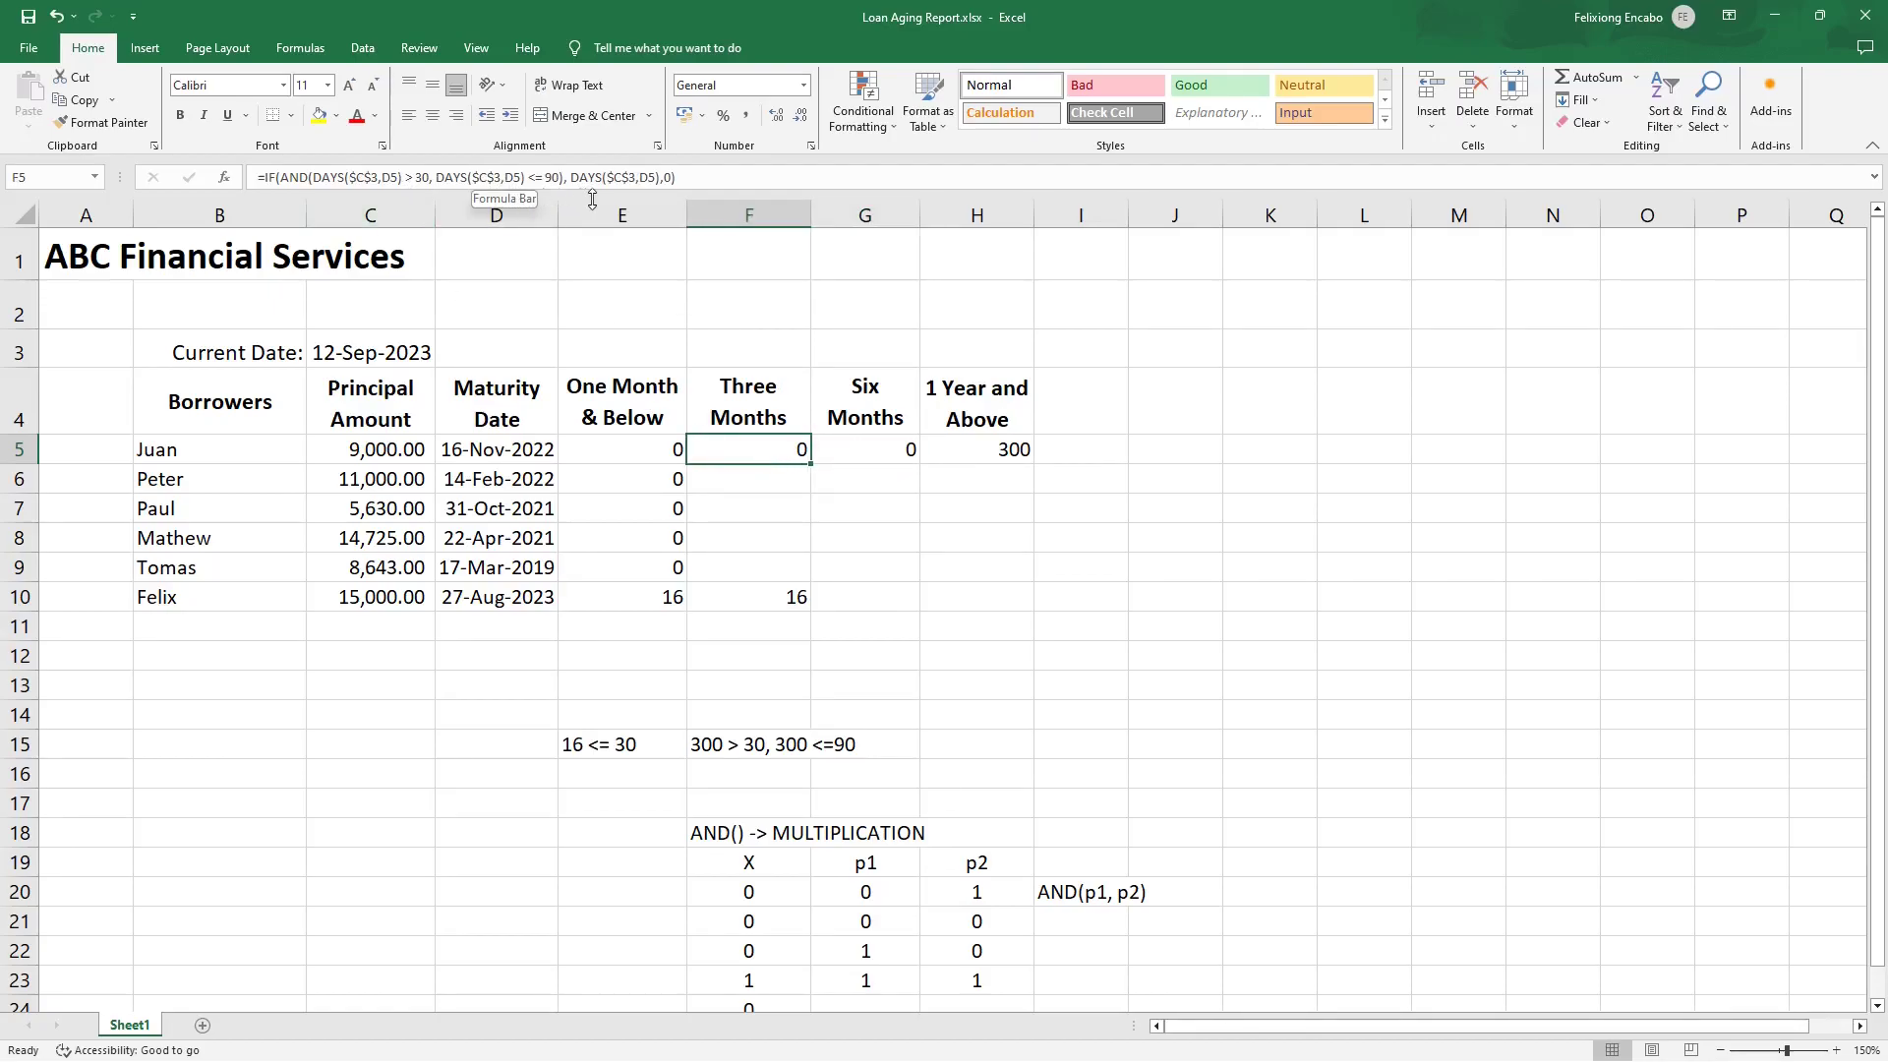
# Make all current date references in G5 absolute, so it reads =IF(AND(DAYS($C$3,D5) > 90, DAYS($C$3,D5) <= 180), DAYS($C$3,D5),0).
pyautogui.click(836, 444)
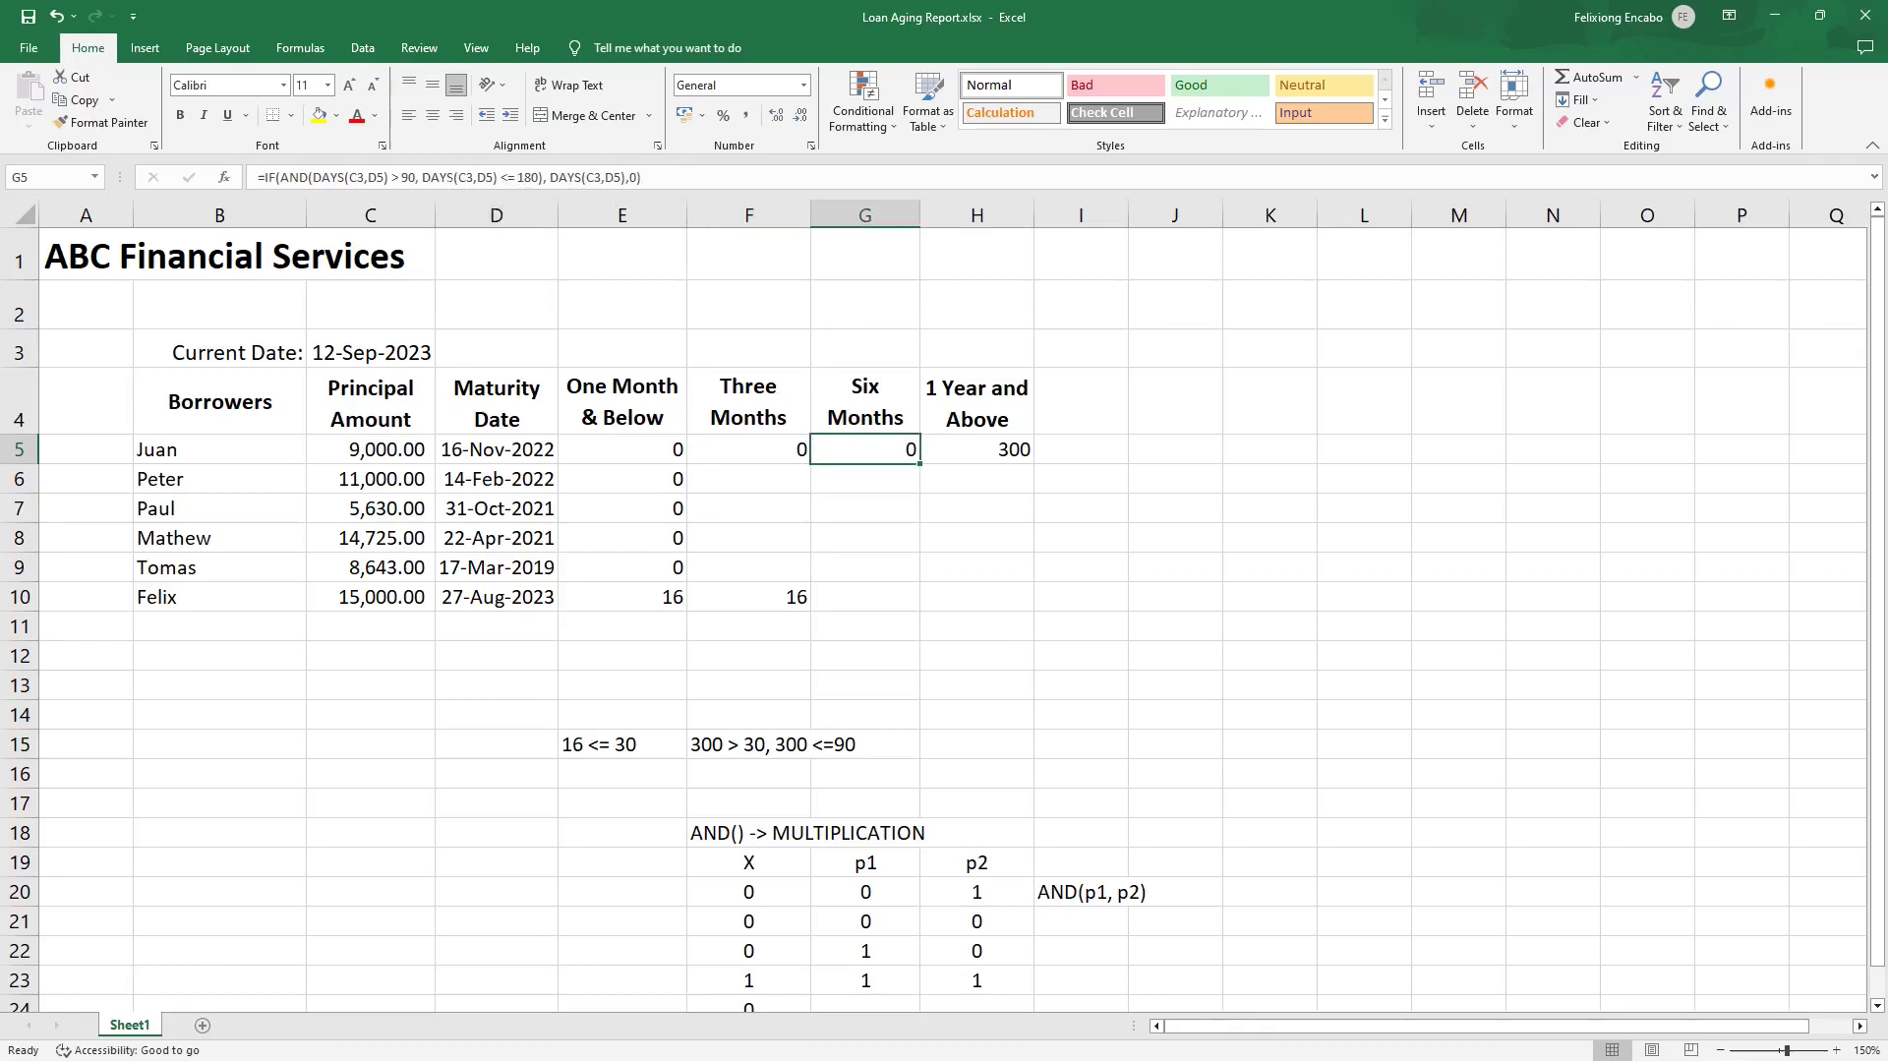
pyautogui.click(449, 185)
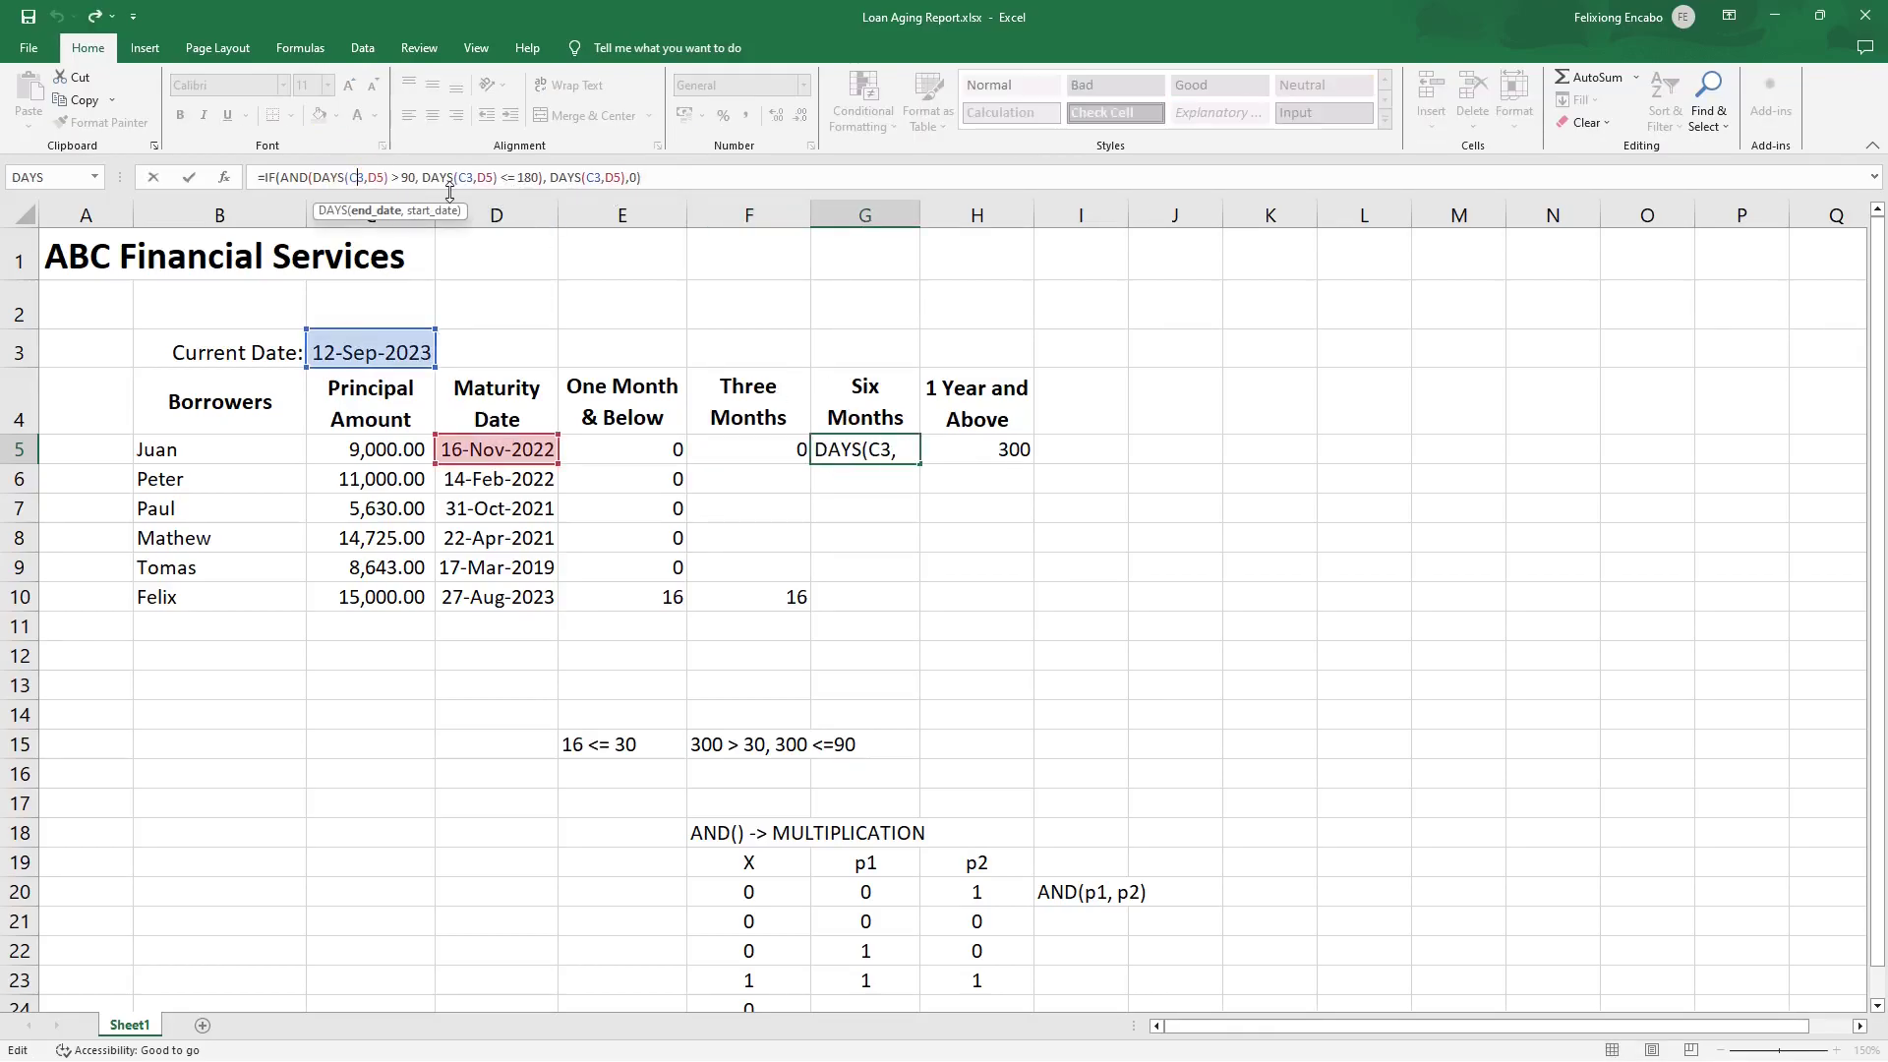
pyautogui.press('Left')
pyautogui.write('$C$')
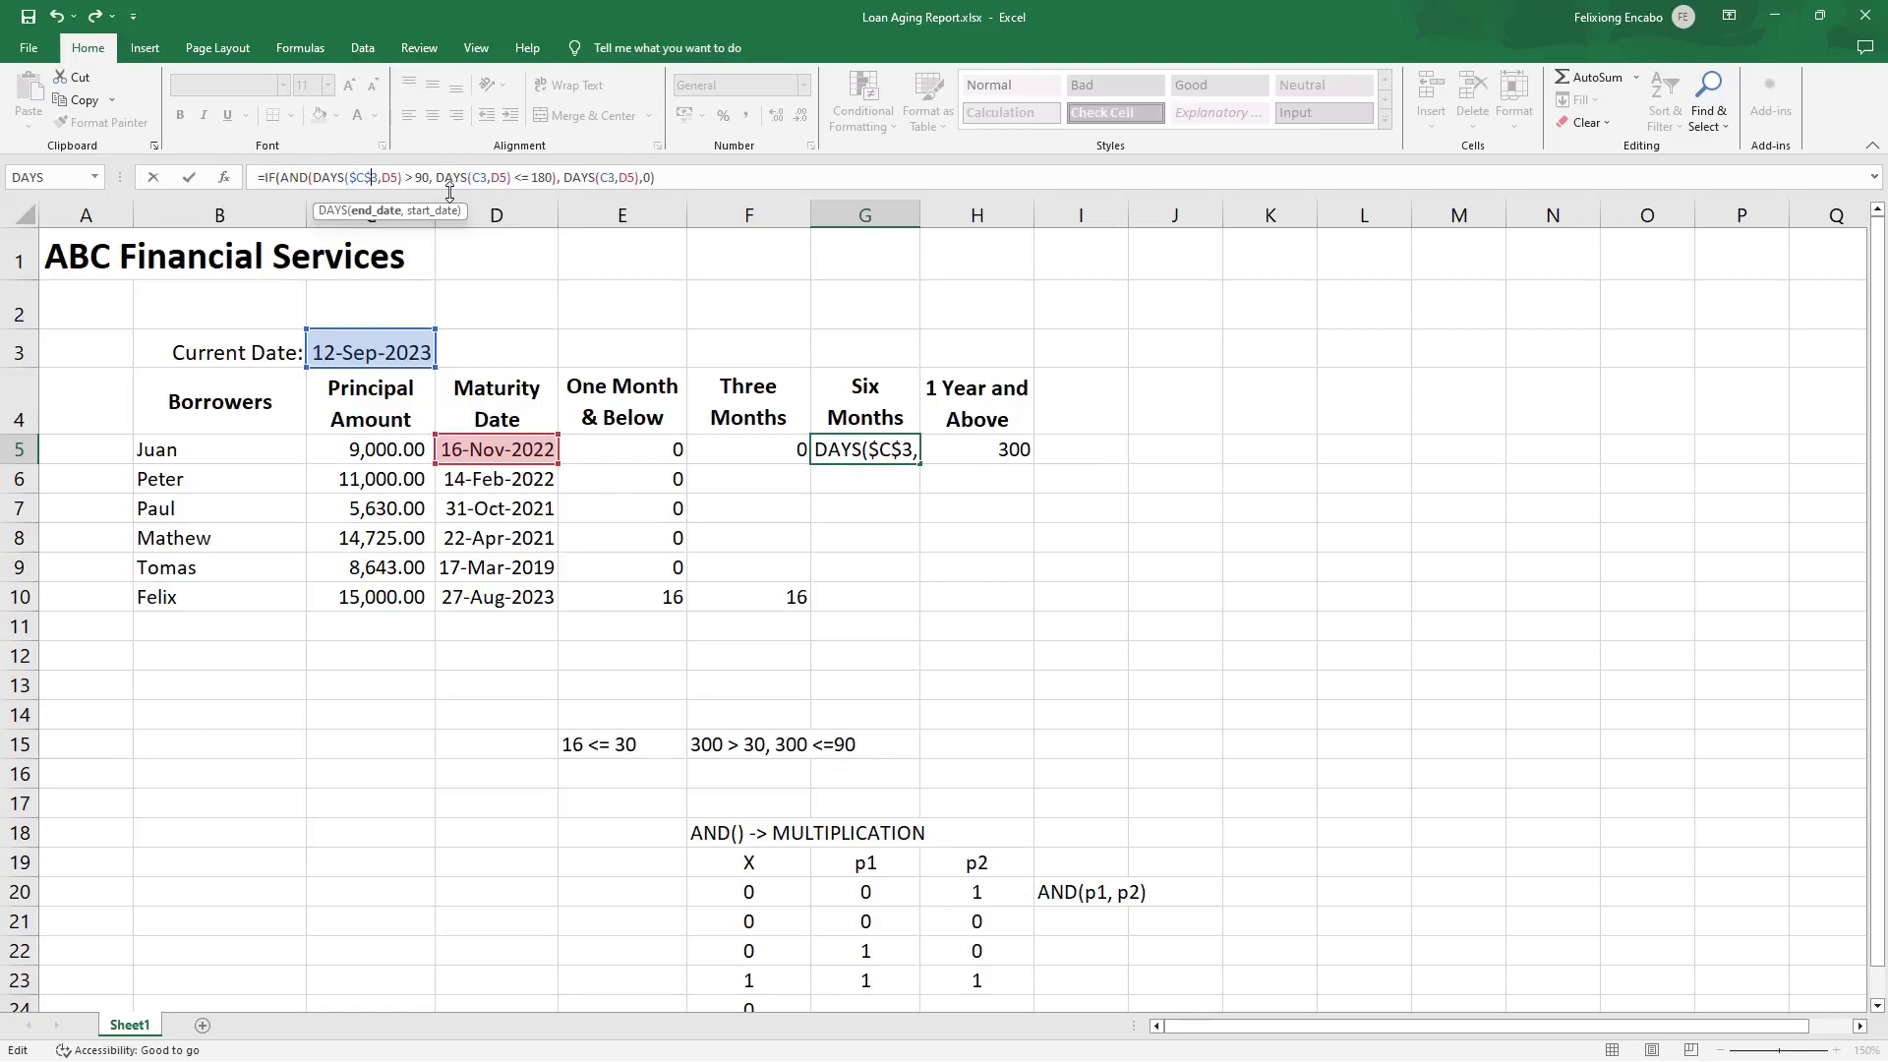
pyautogui.click(472, 177)
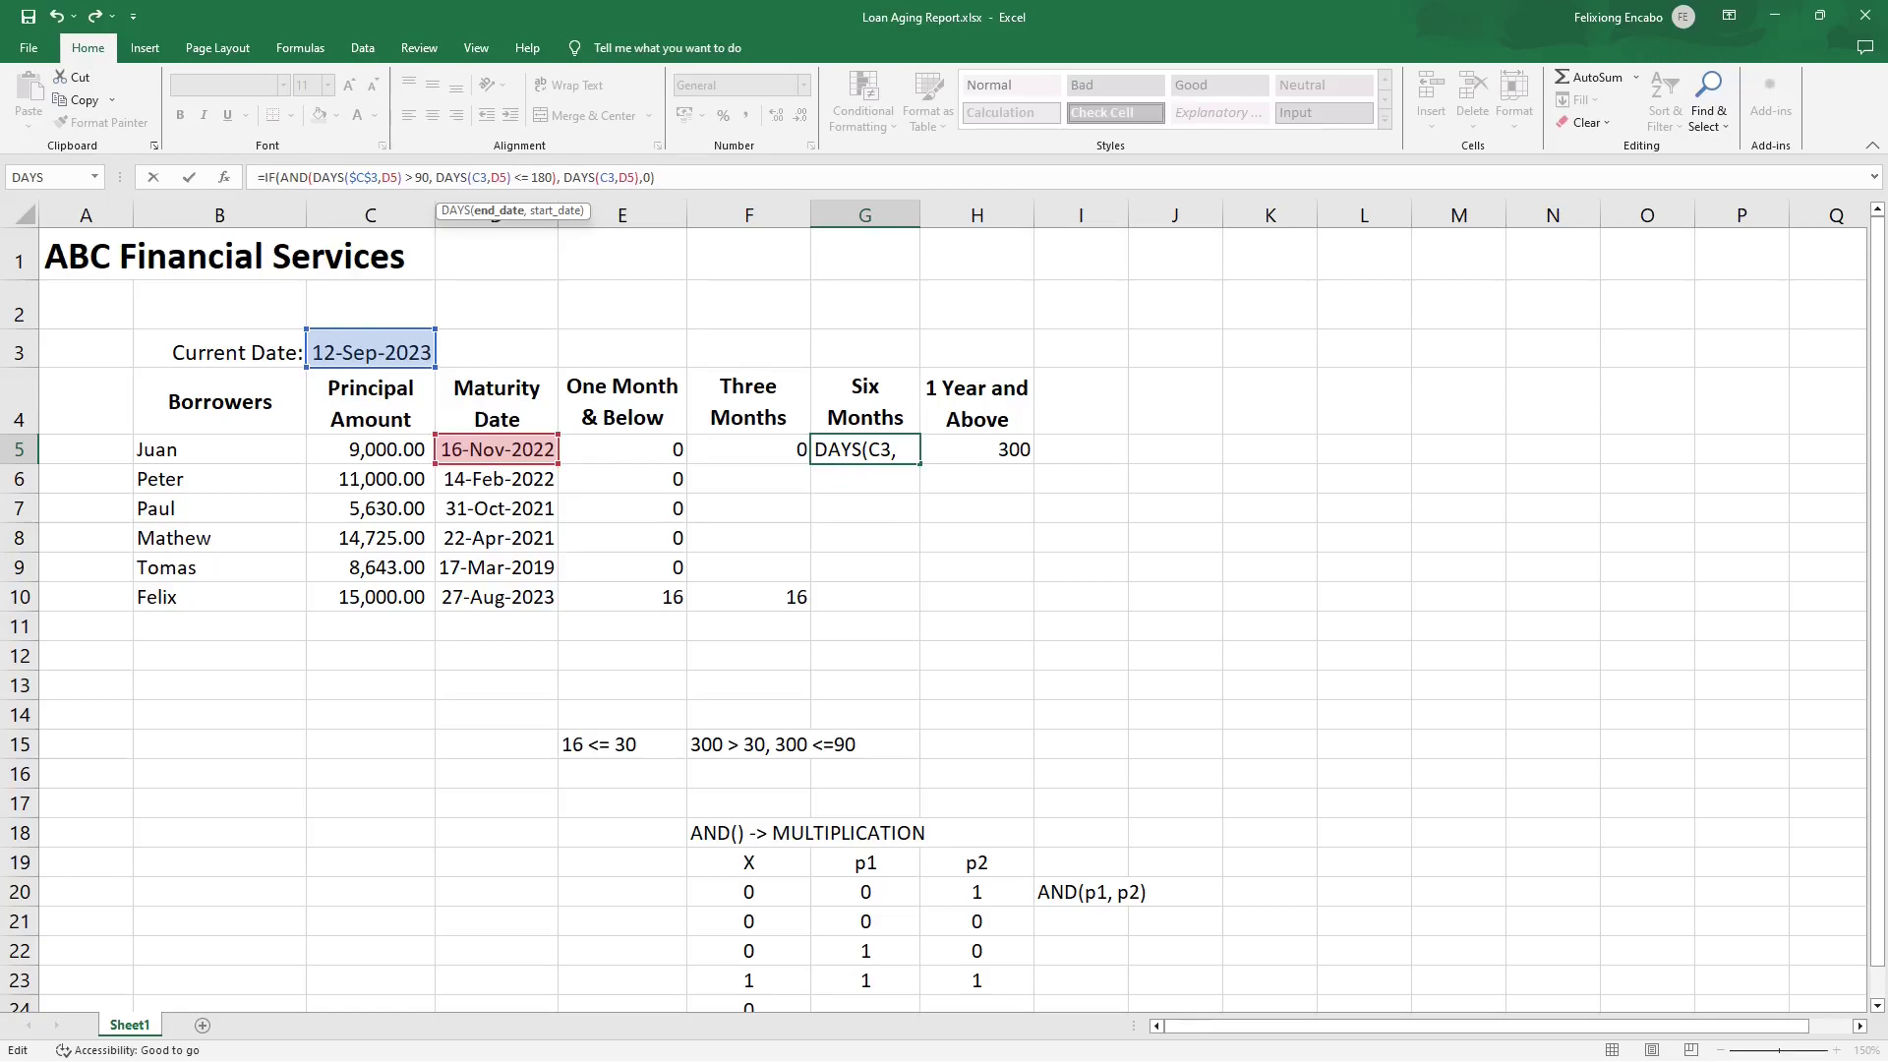
pyautogui.write('$C')
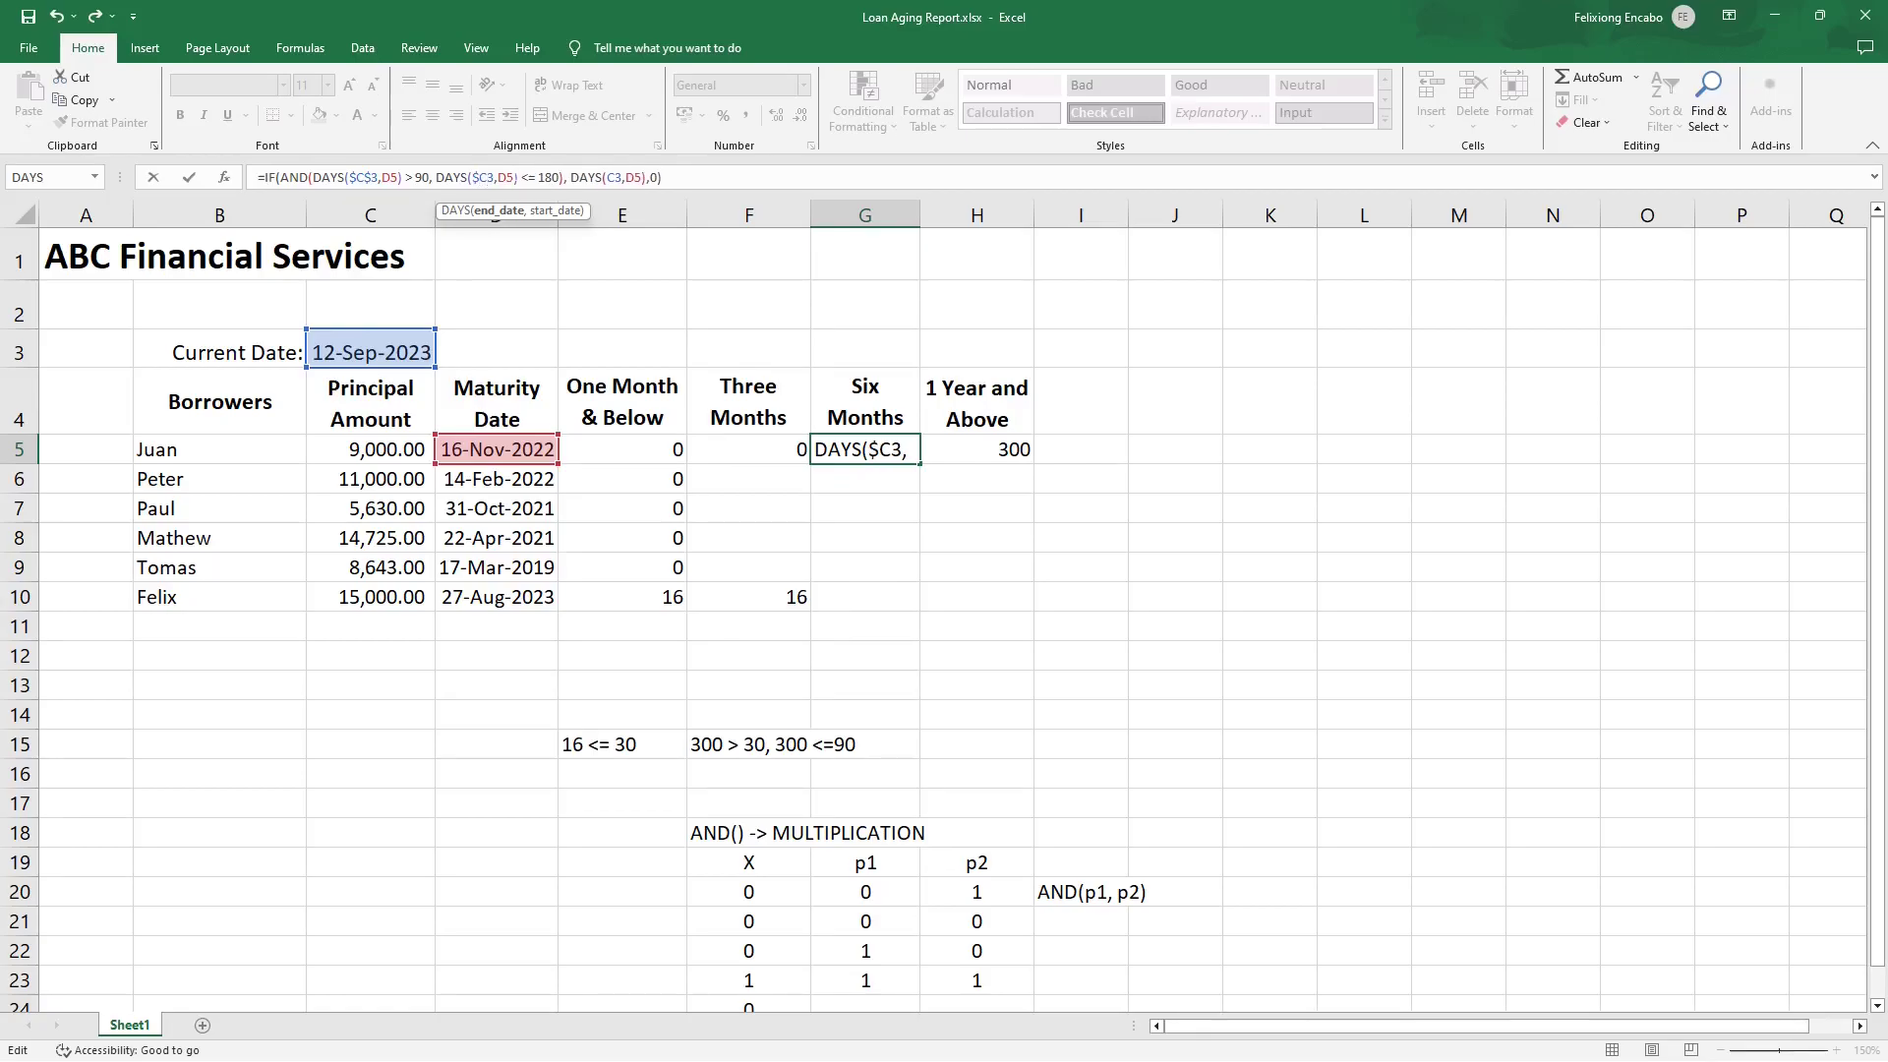
pyautogui.write('$')
pyautogui.click(630, 178)
pyautogui.write('$C')
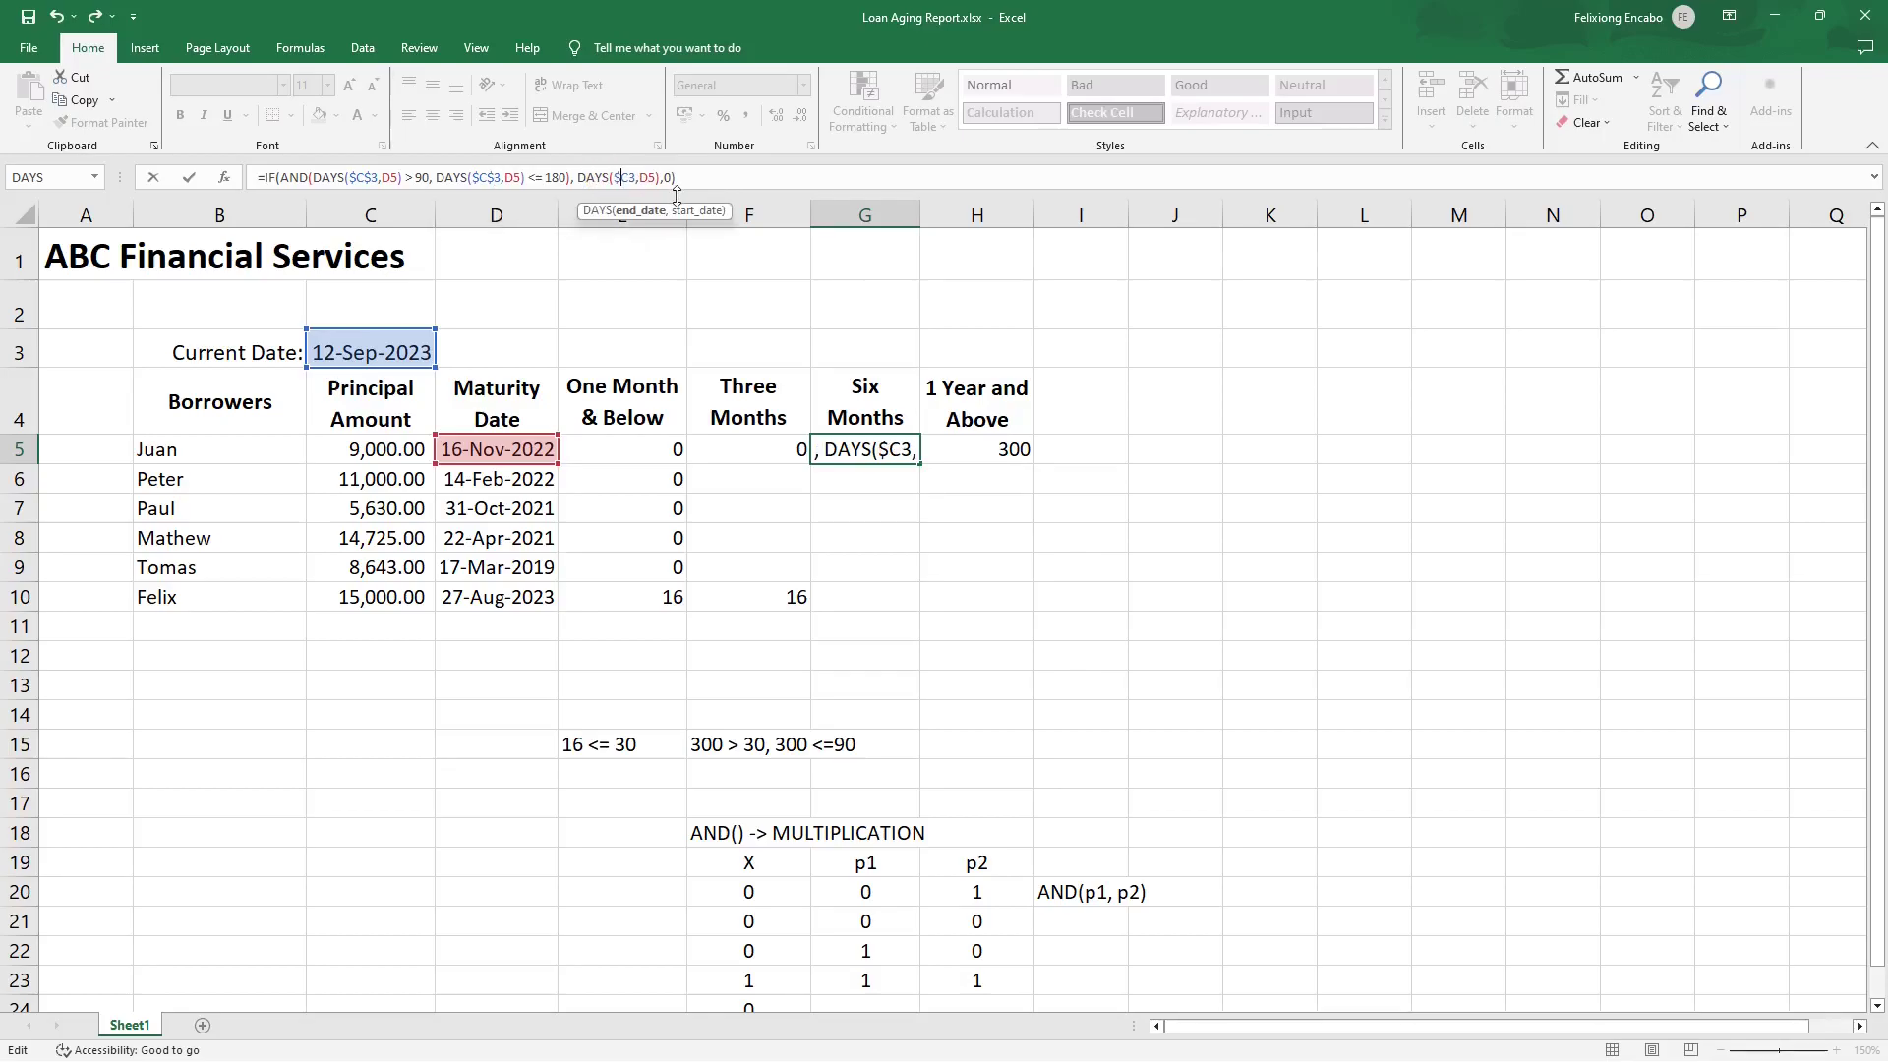
pyautogui.write('$')
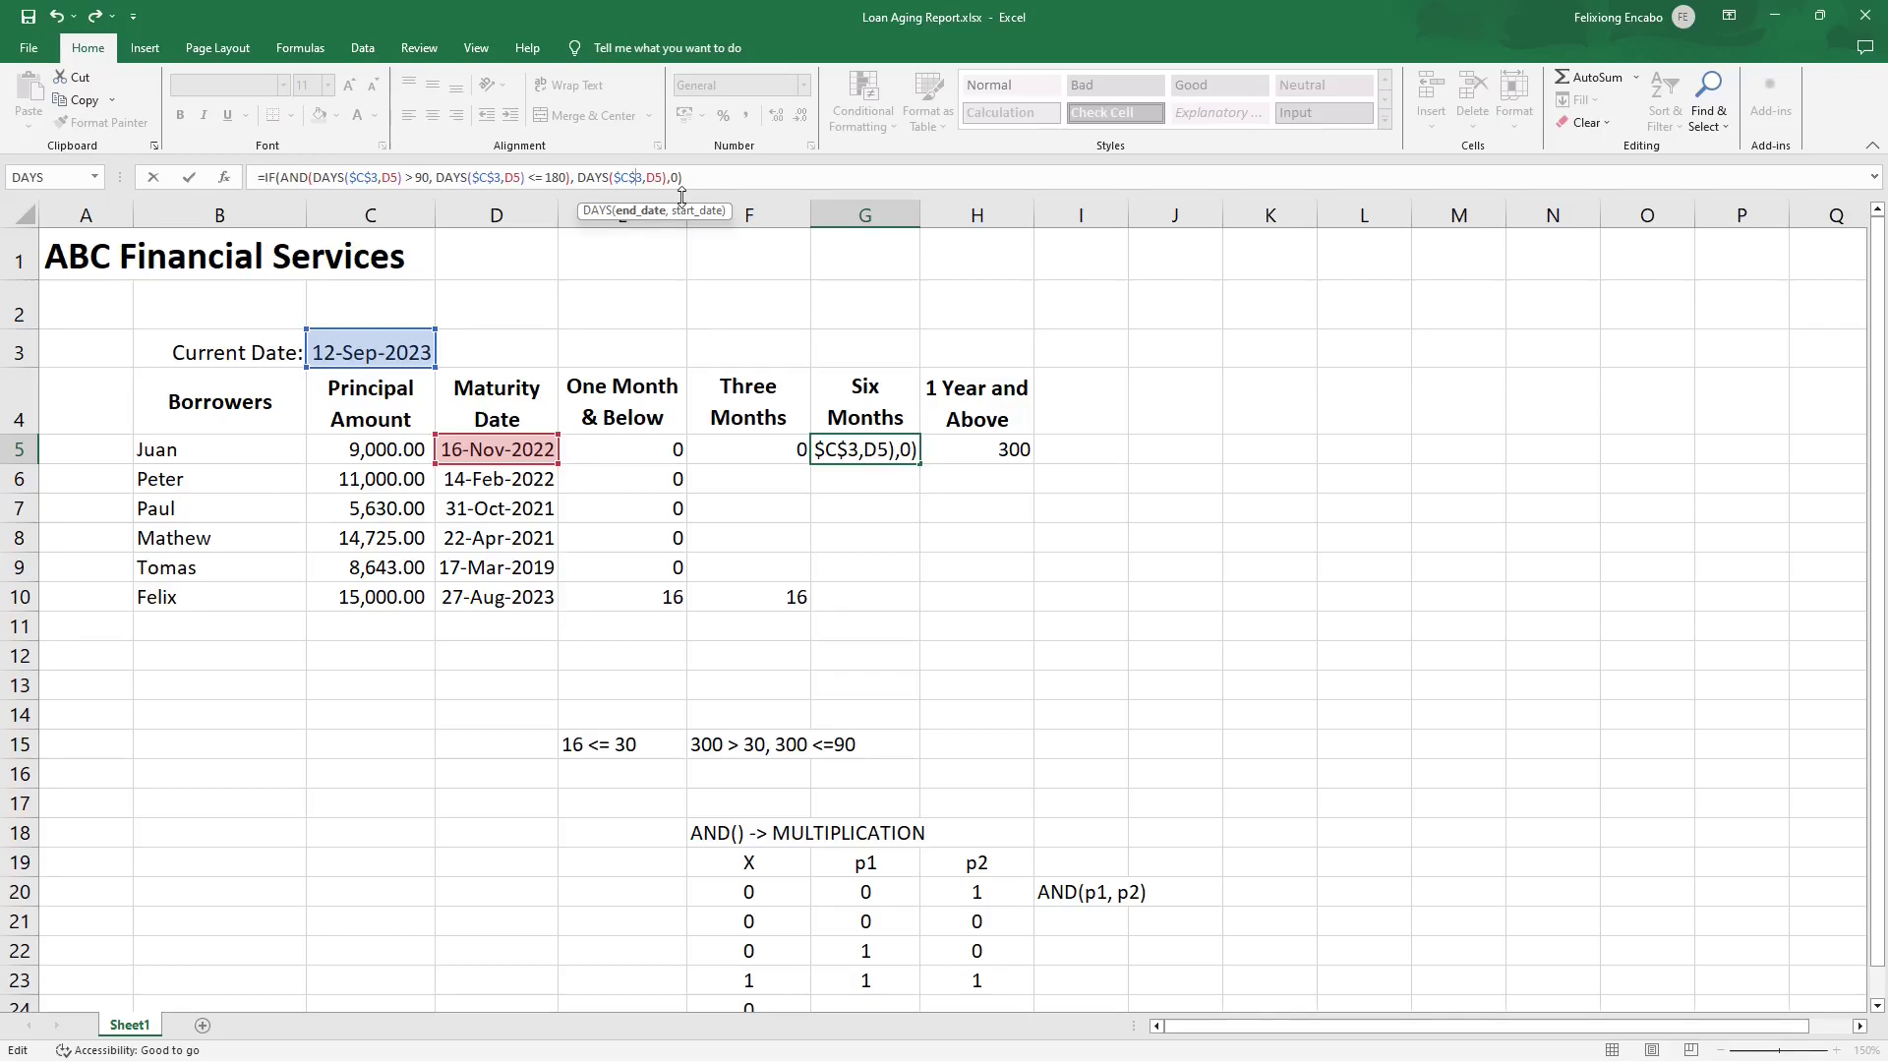
pyautogui.press('Return')
pyautogui.press('Up')
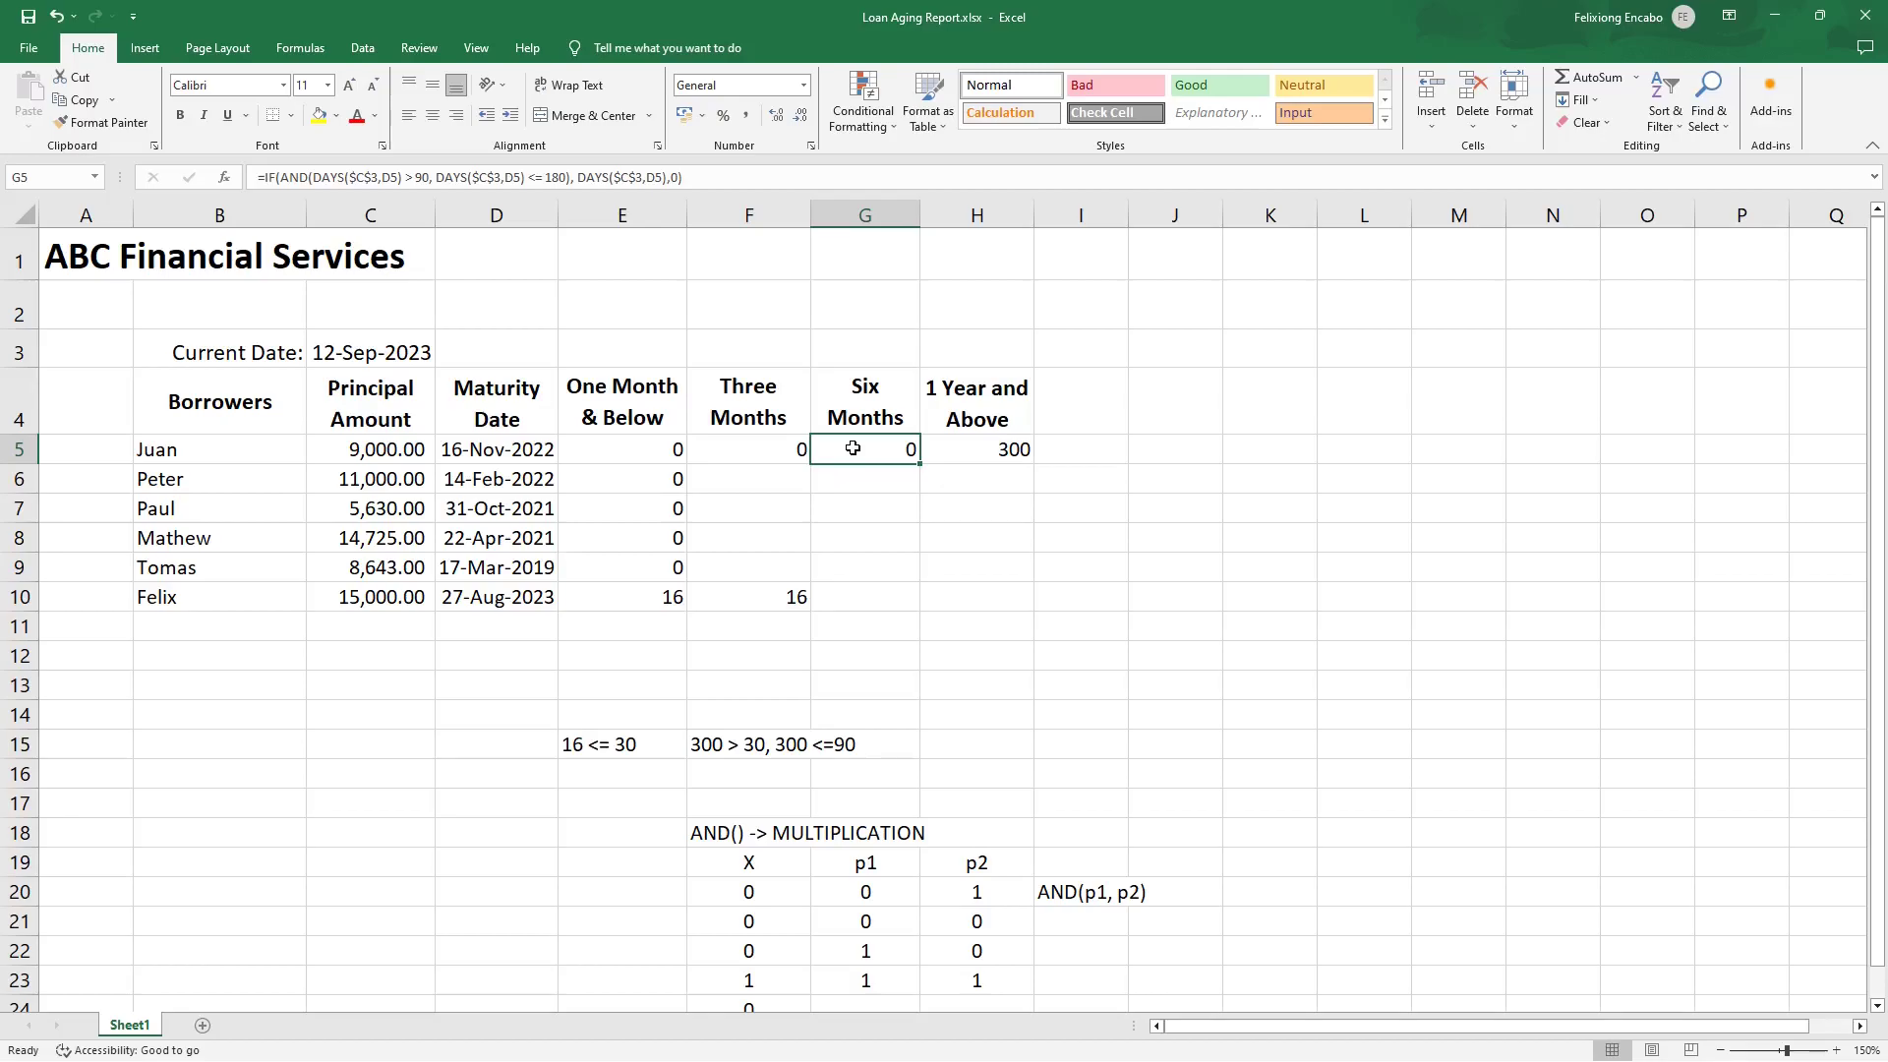
# Check the current date references in the first borrower's aging formulas across E5:H5.
pyautogui.click(637, 451)
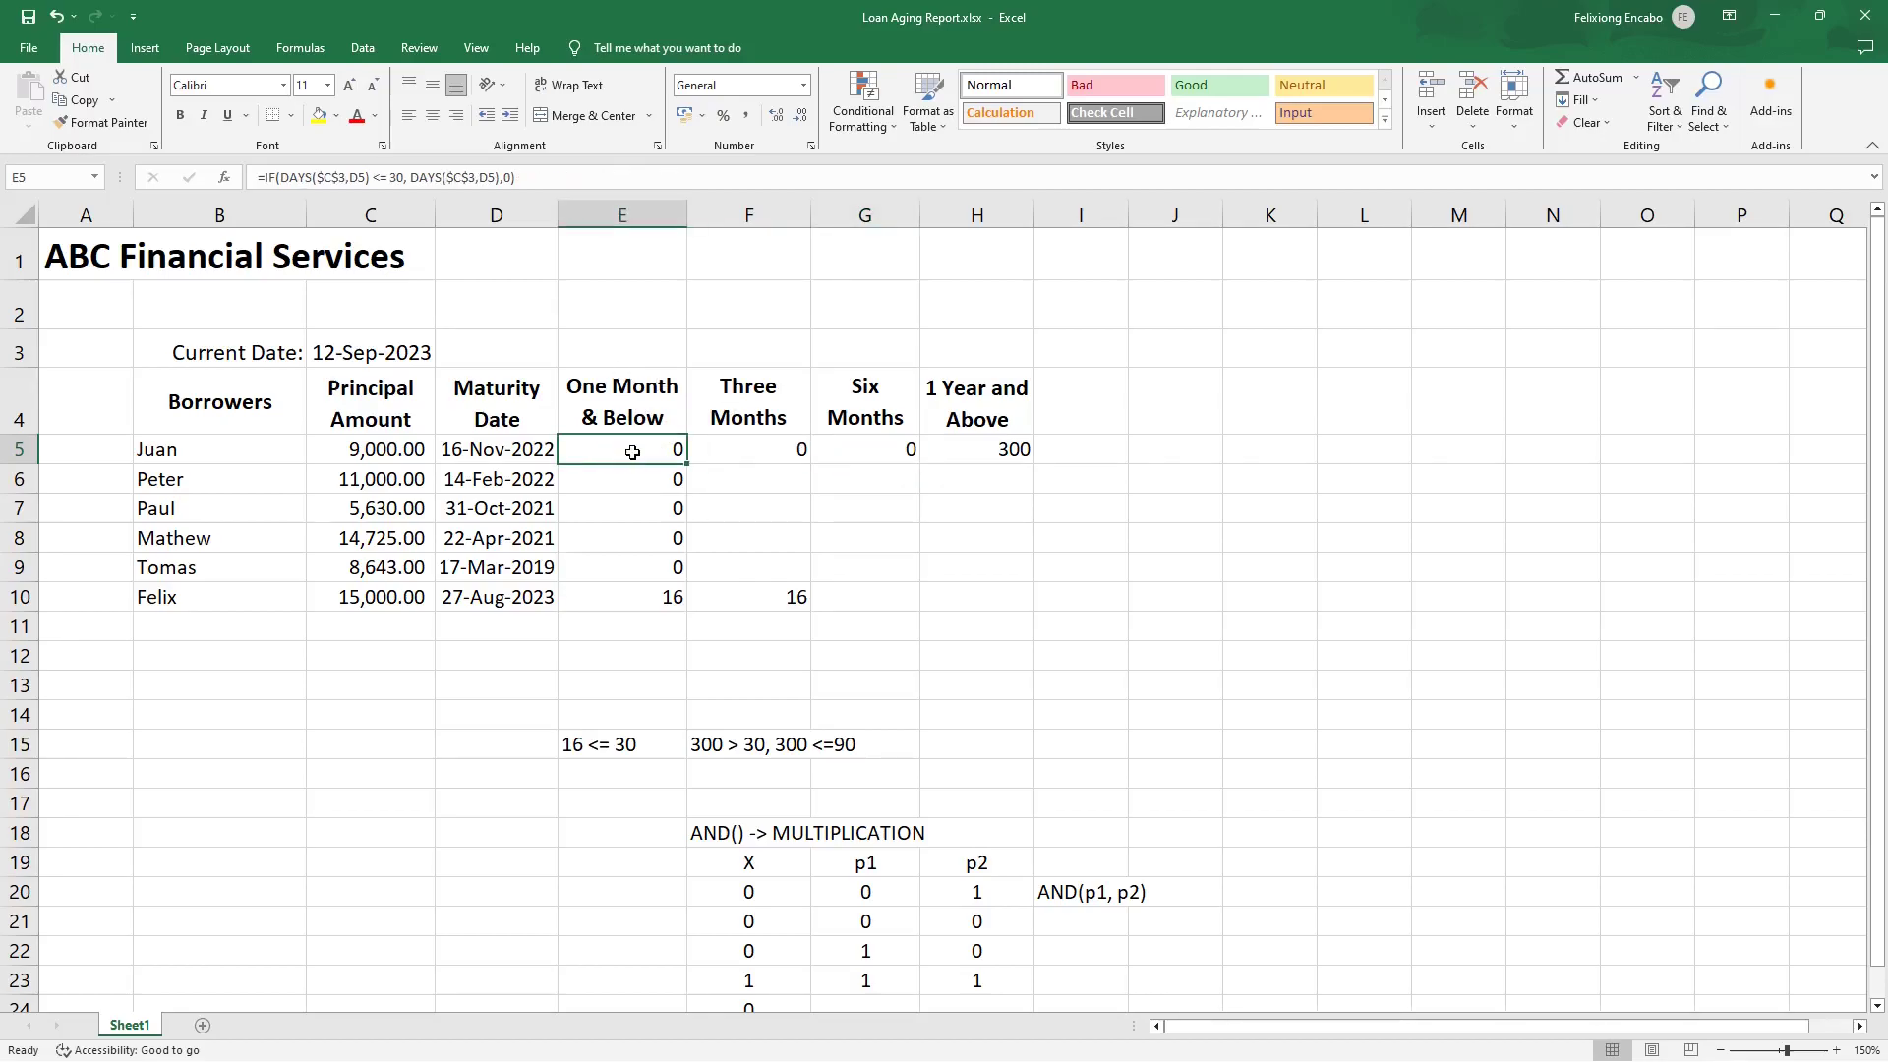
pyautogui.click(787, 454)
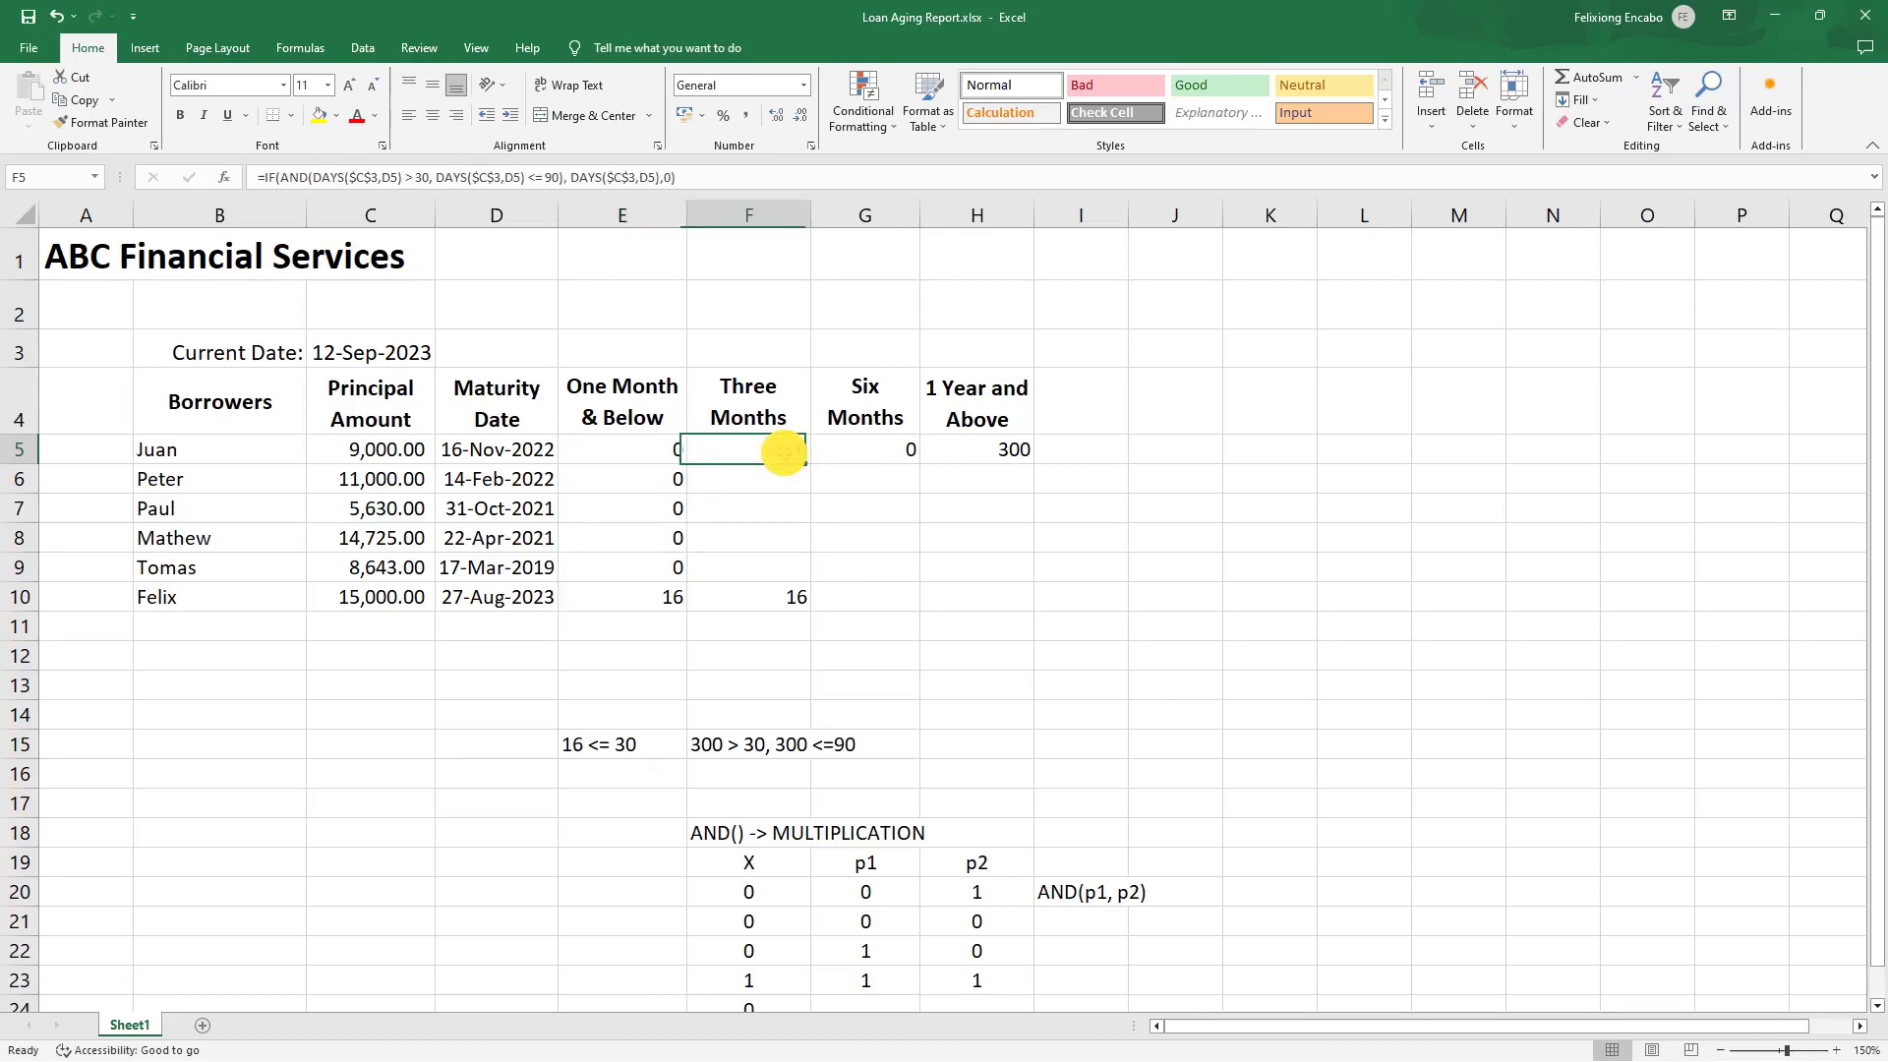
pyautogui.click(843, 453)
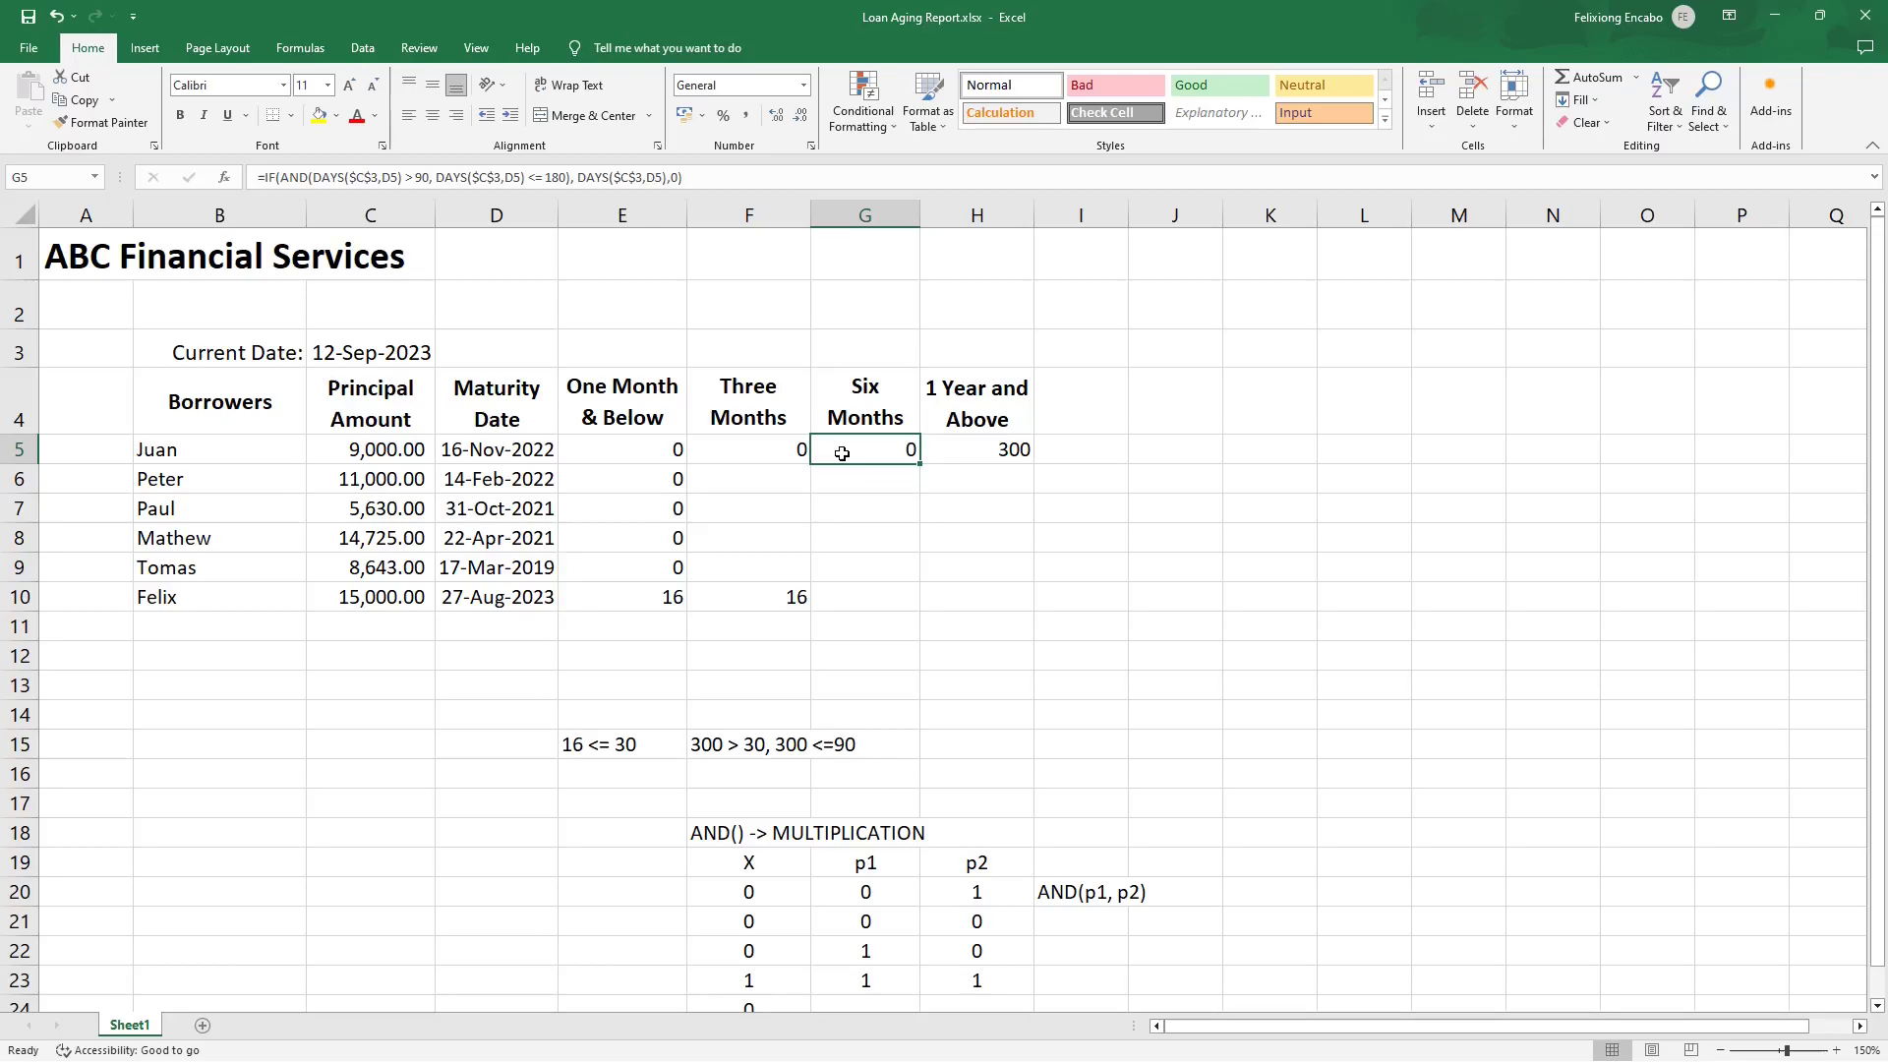
pyautogui.click(988, 448)
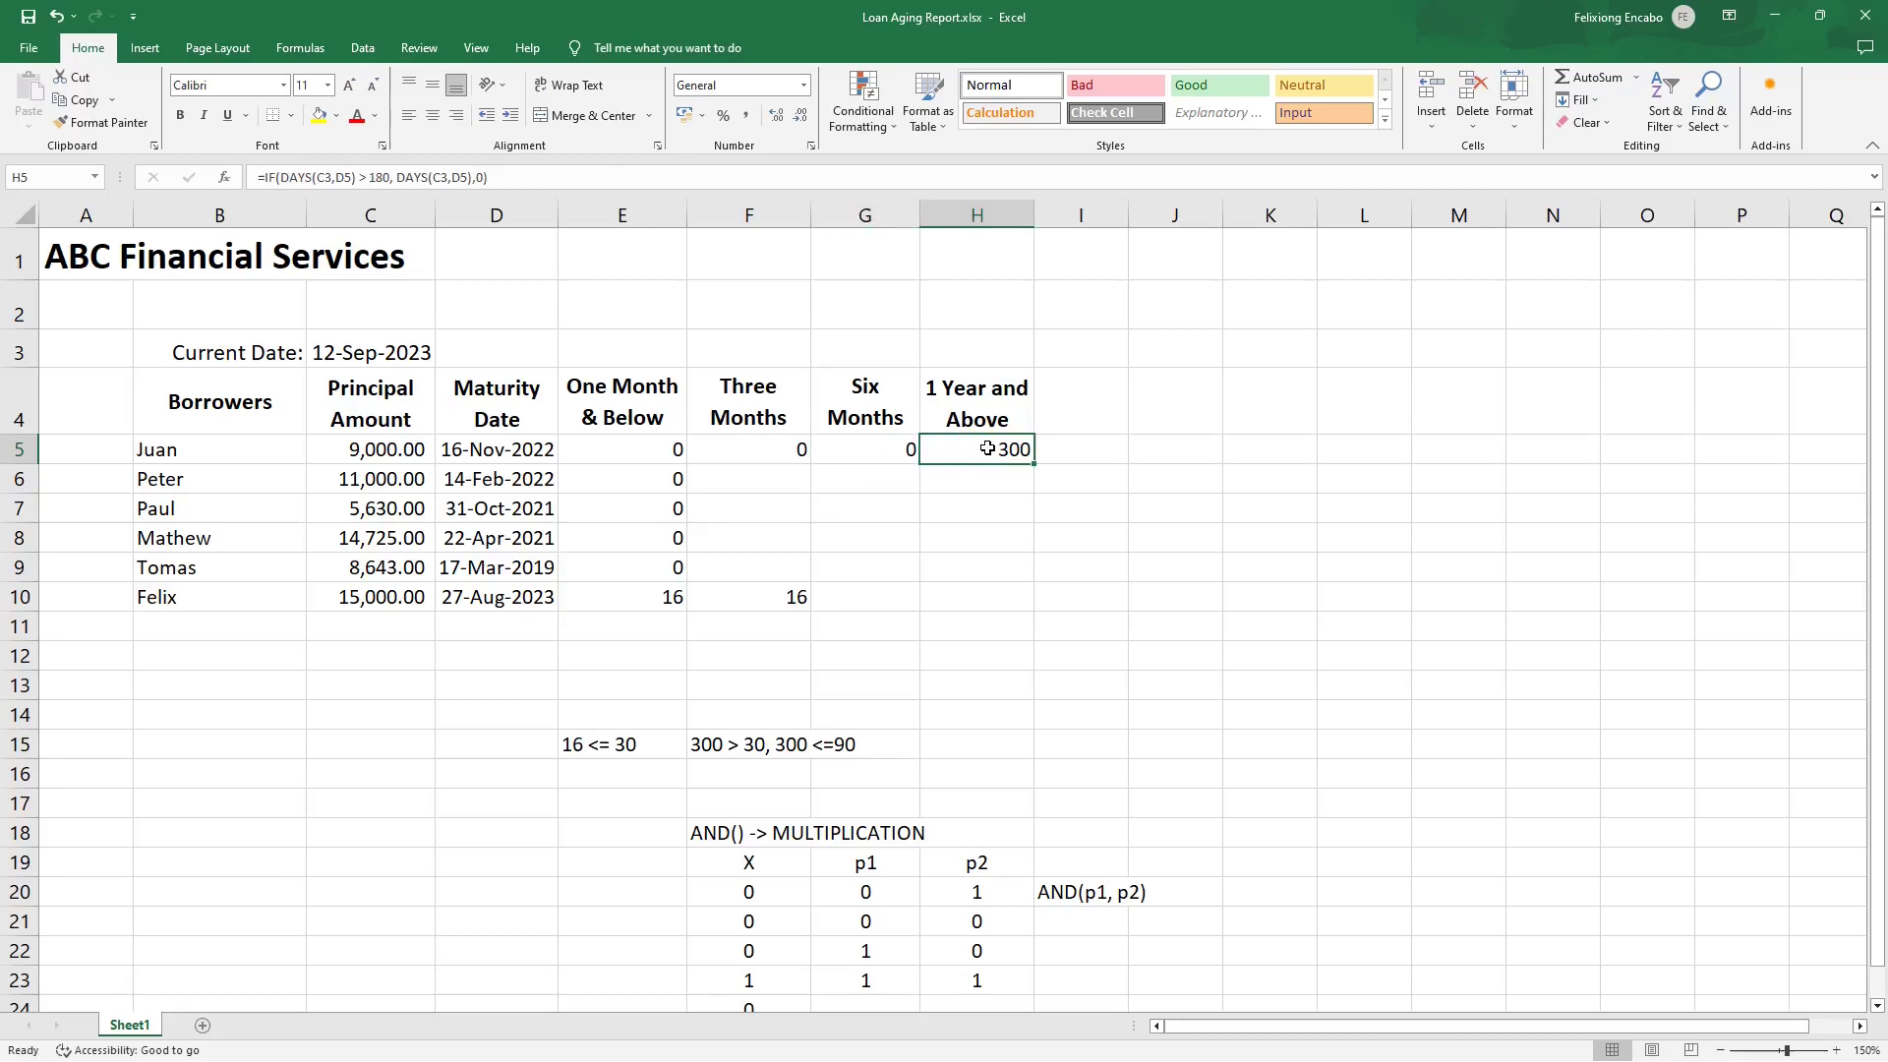
# Make both current date references in H5 absolute, so it reads =IF(DAYS($C$3,D5) > 180, DAYS($C$3,D5),0).
pyautogui.click(623, 453)
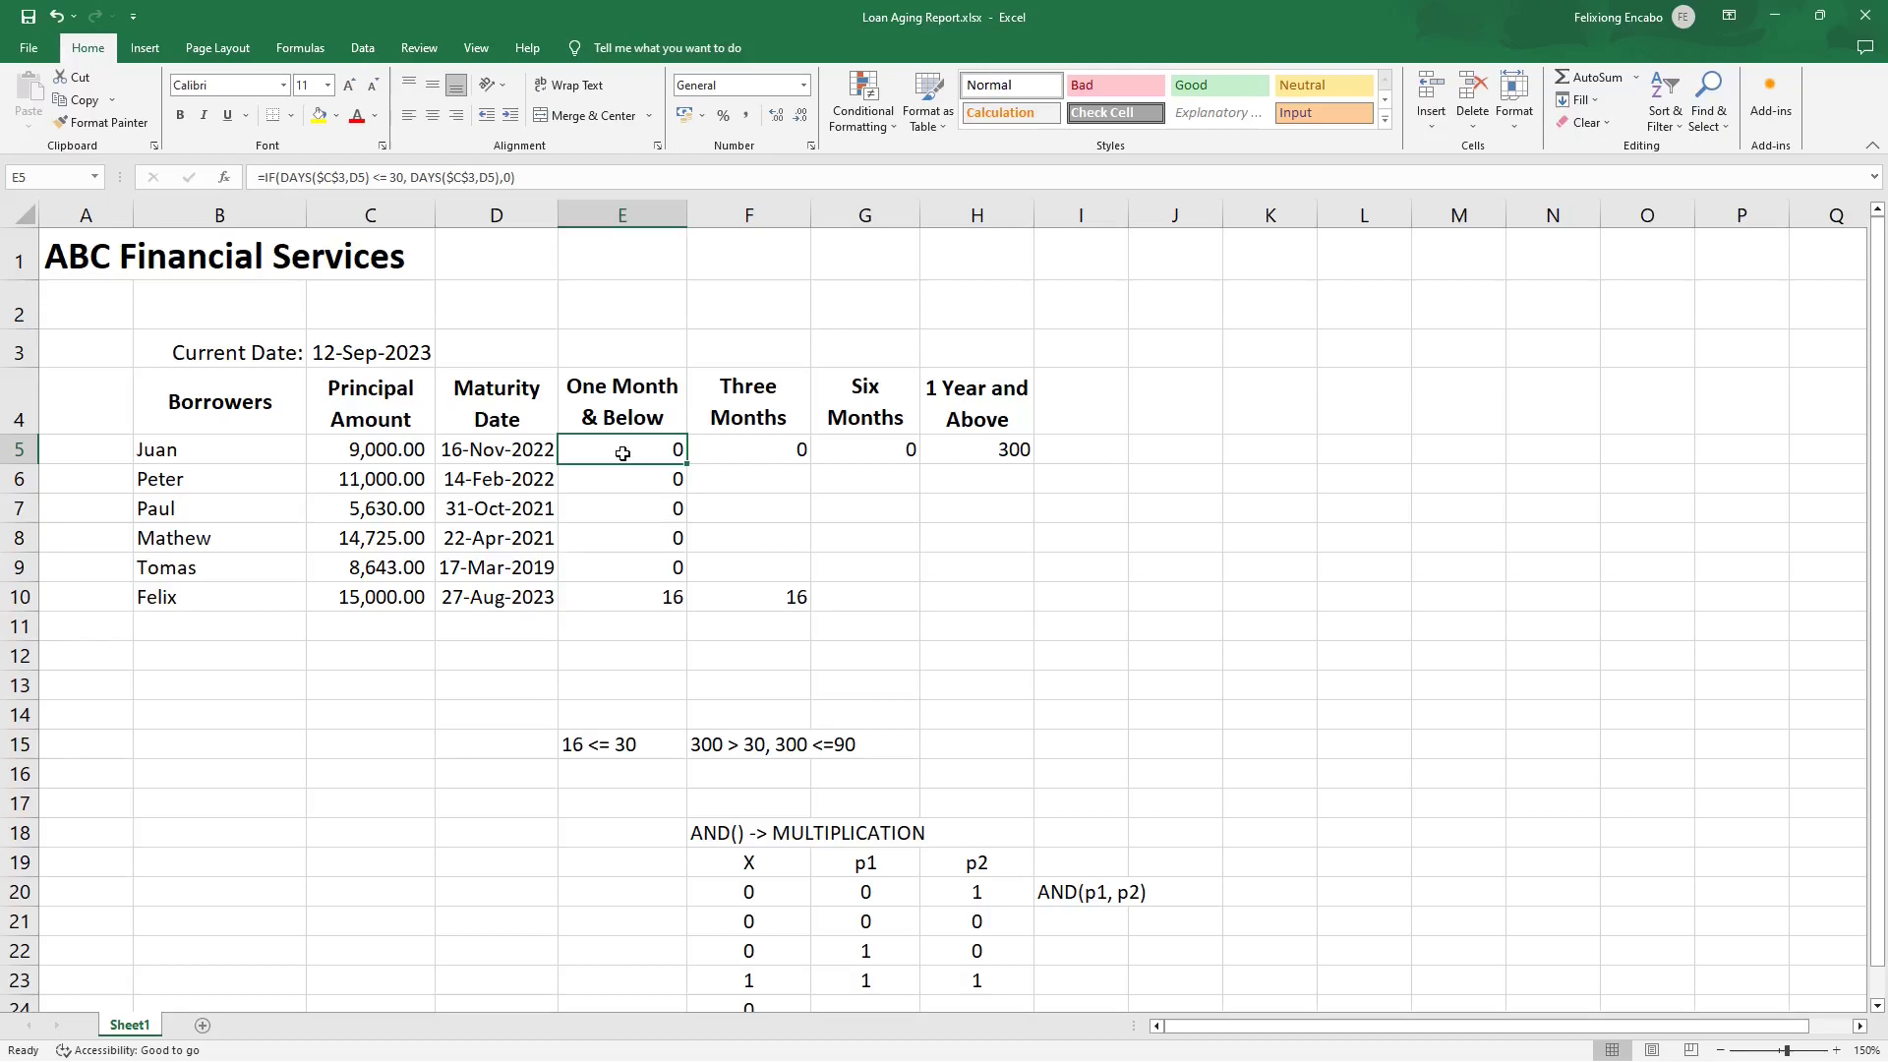
pyautogui.click(744, 454)
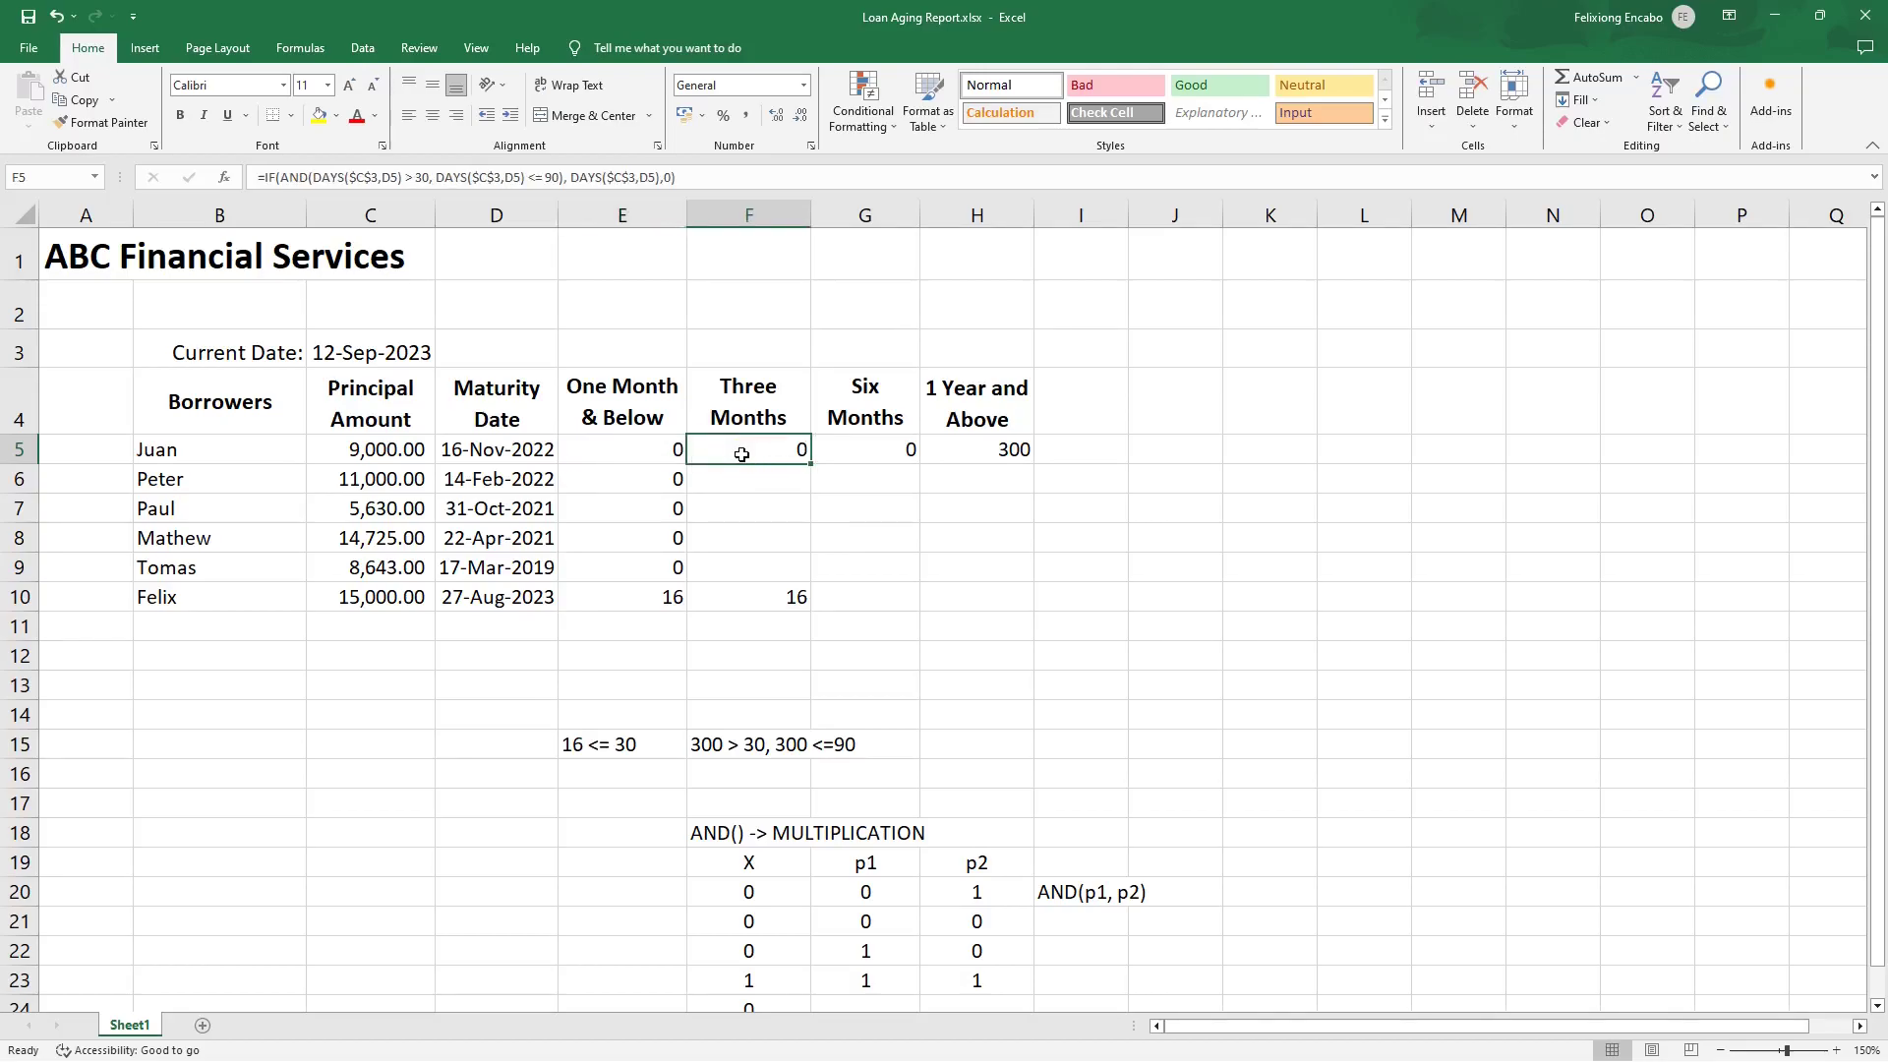
pyautogui.click(858, 455)
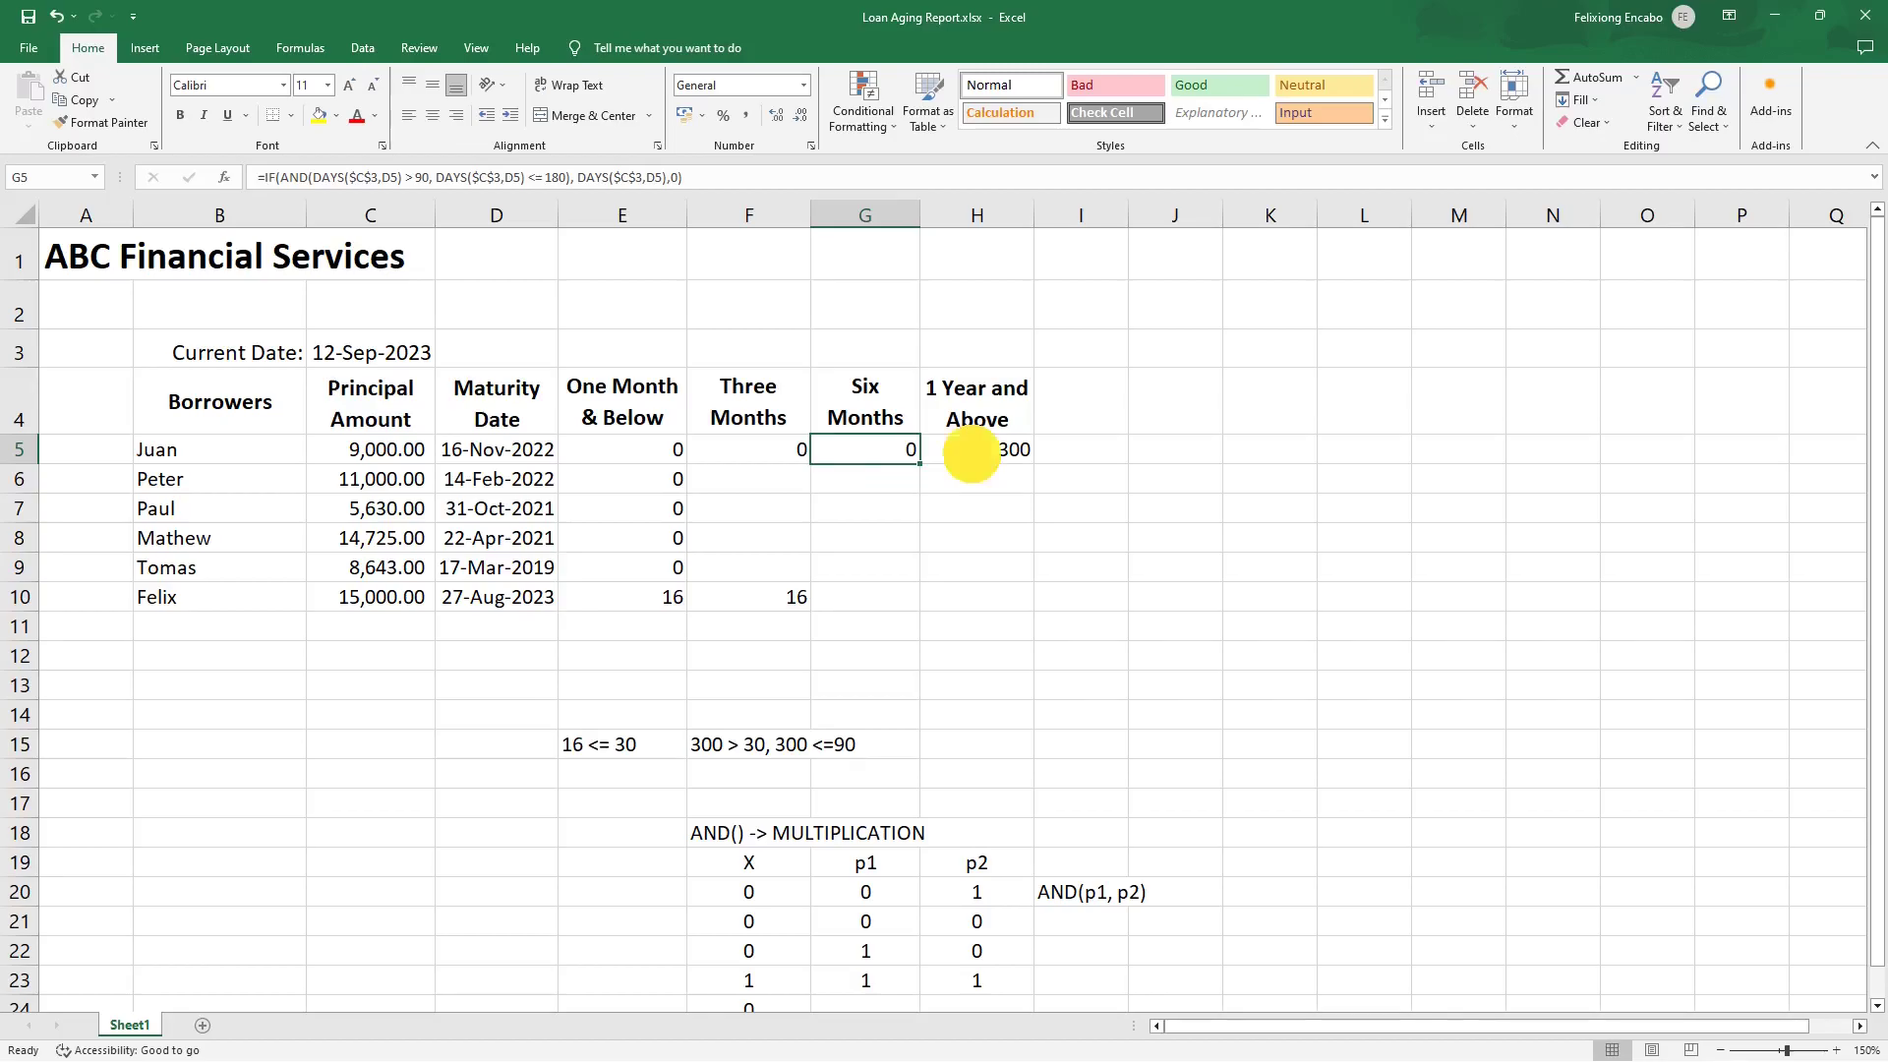
pyautogui.click(971, 453)
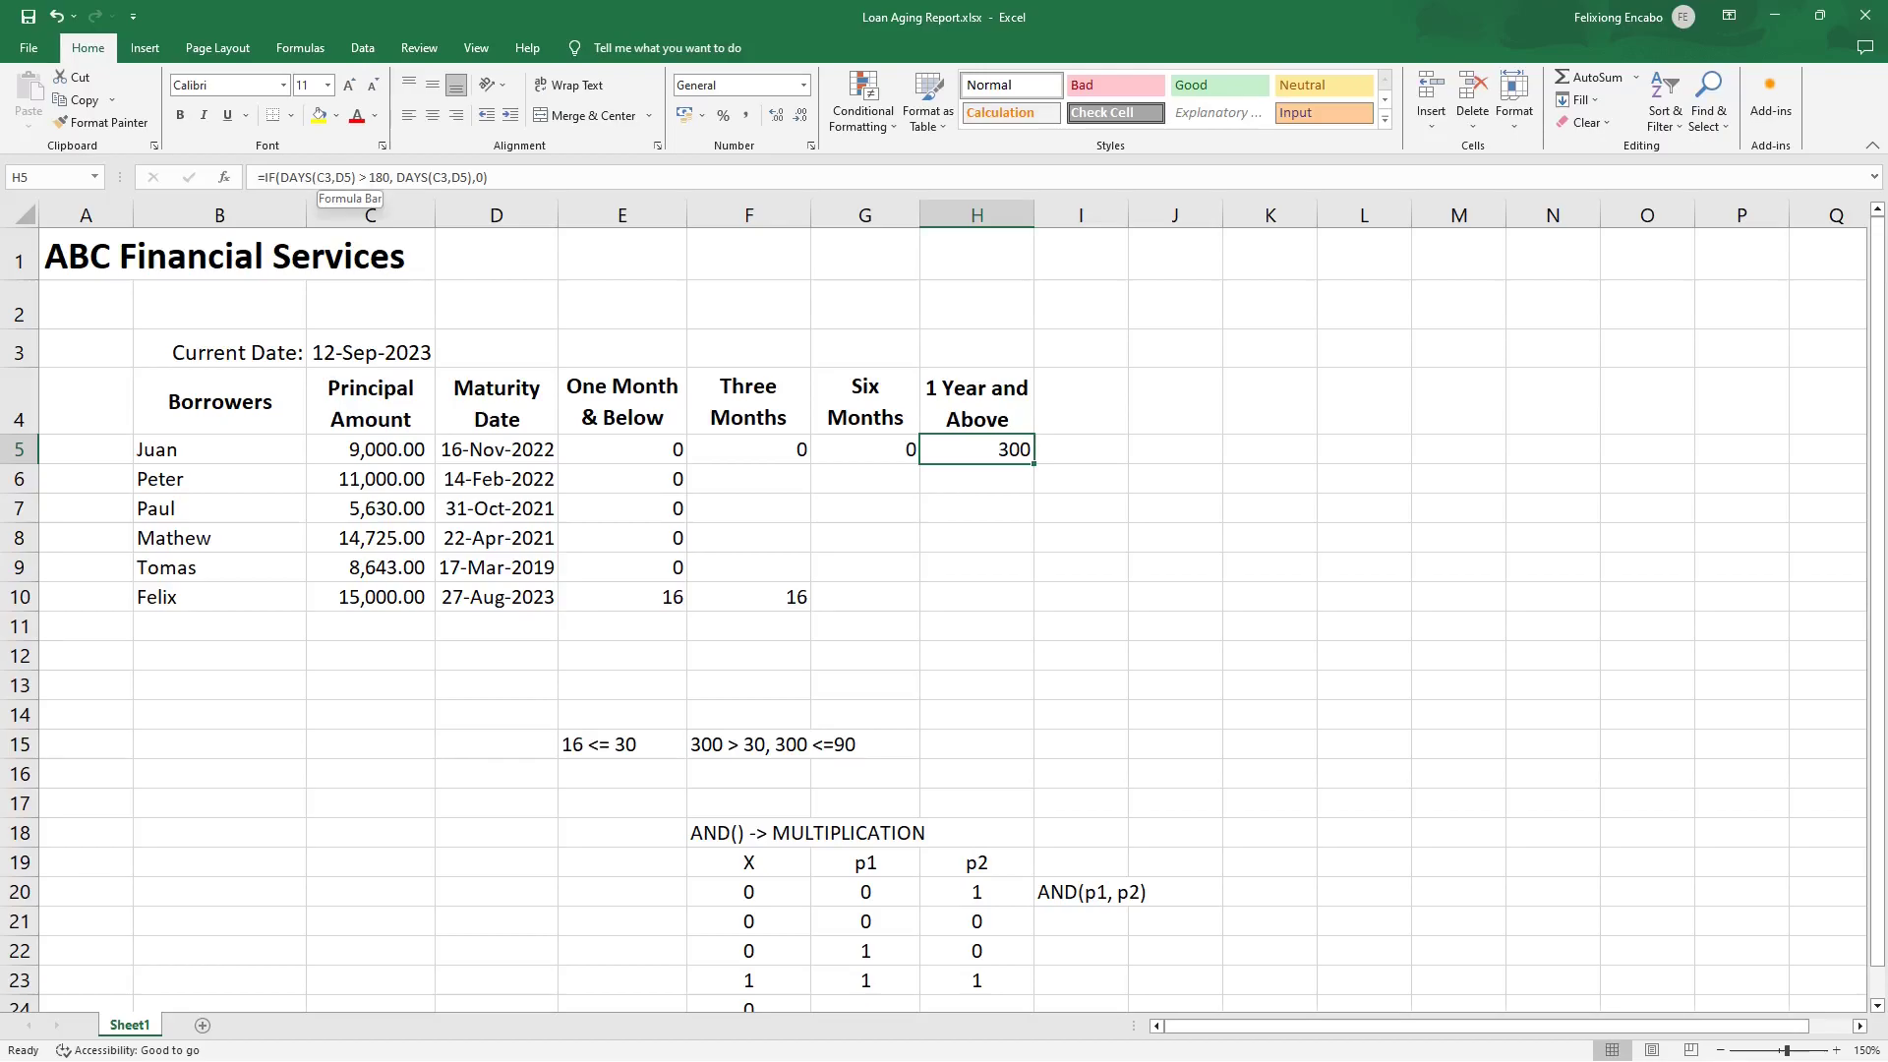
pyautogui.click(430, 169)
pyautogui.click(317, 177)
pyautogui.write('$C')
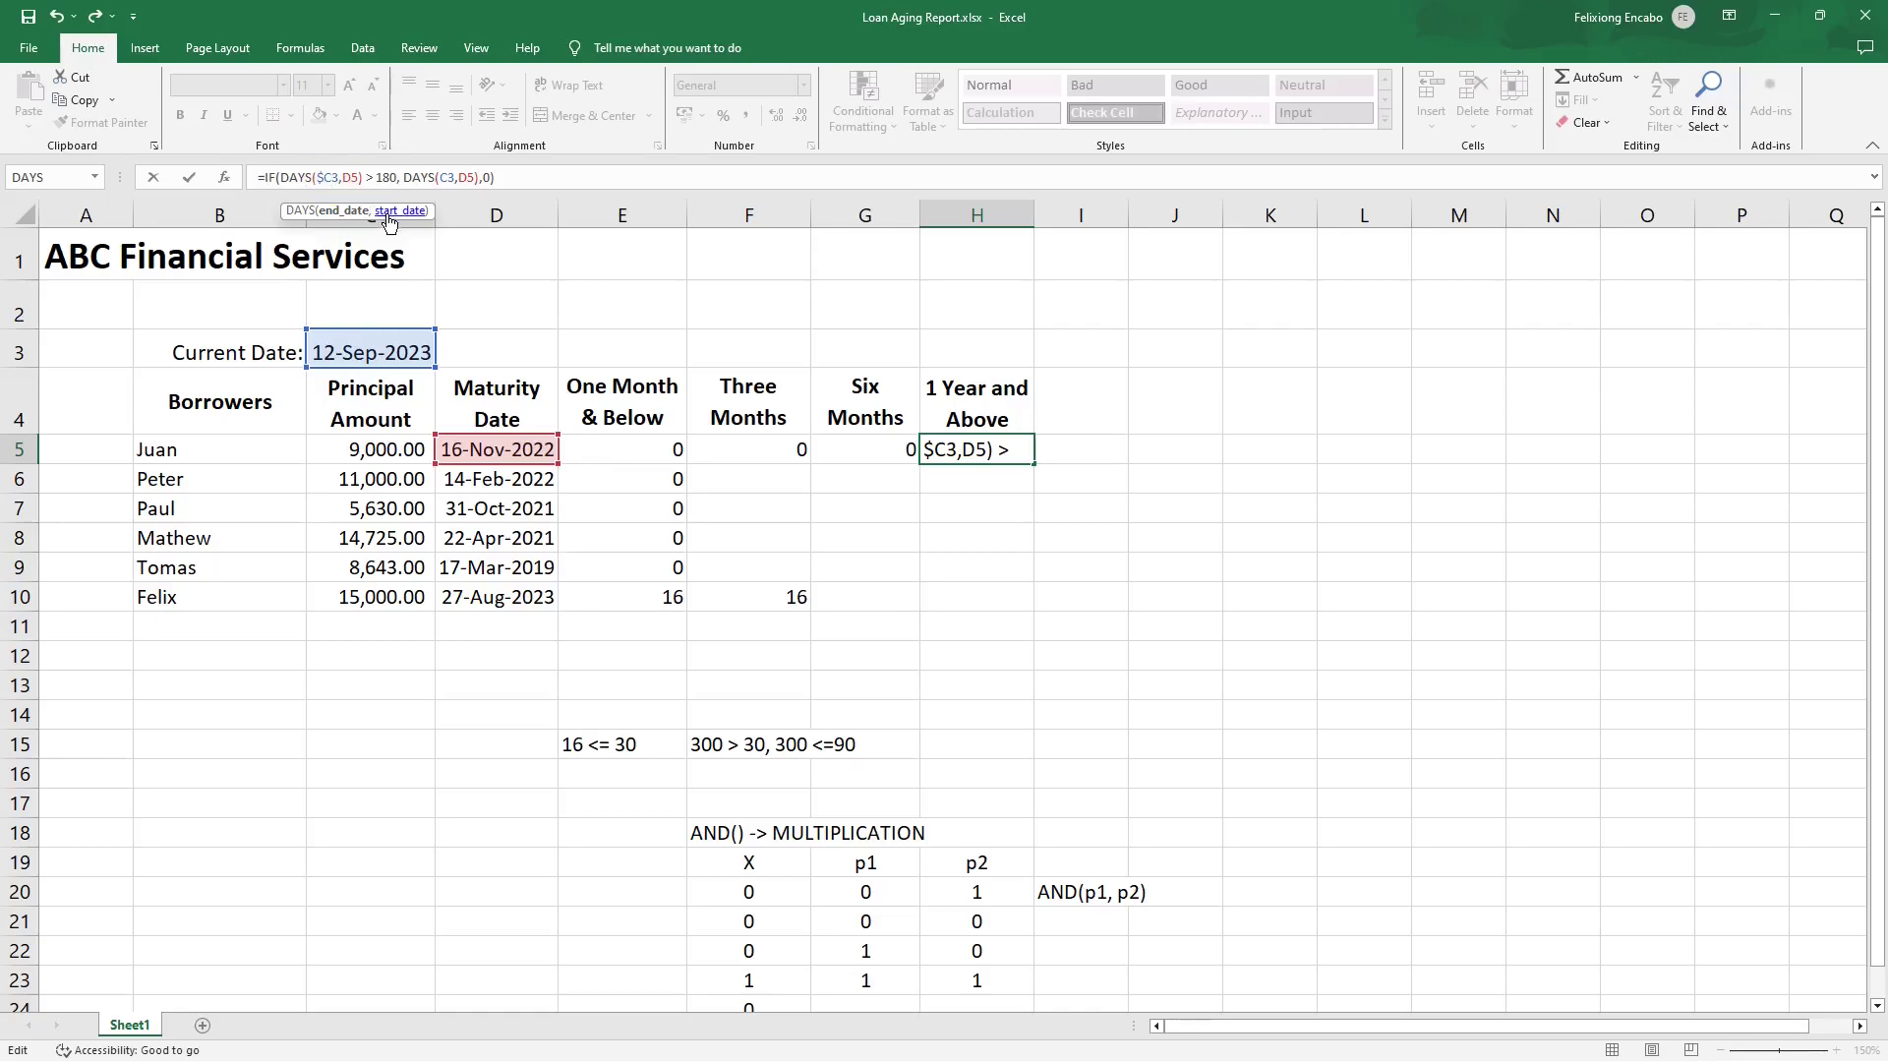
pyautogui.write('$')
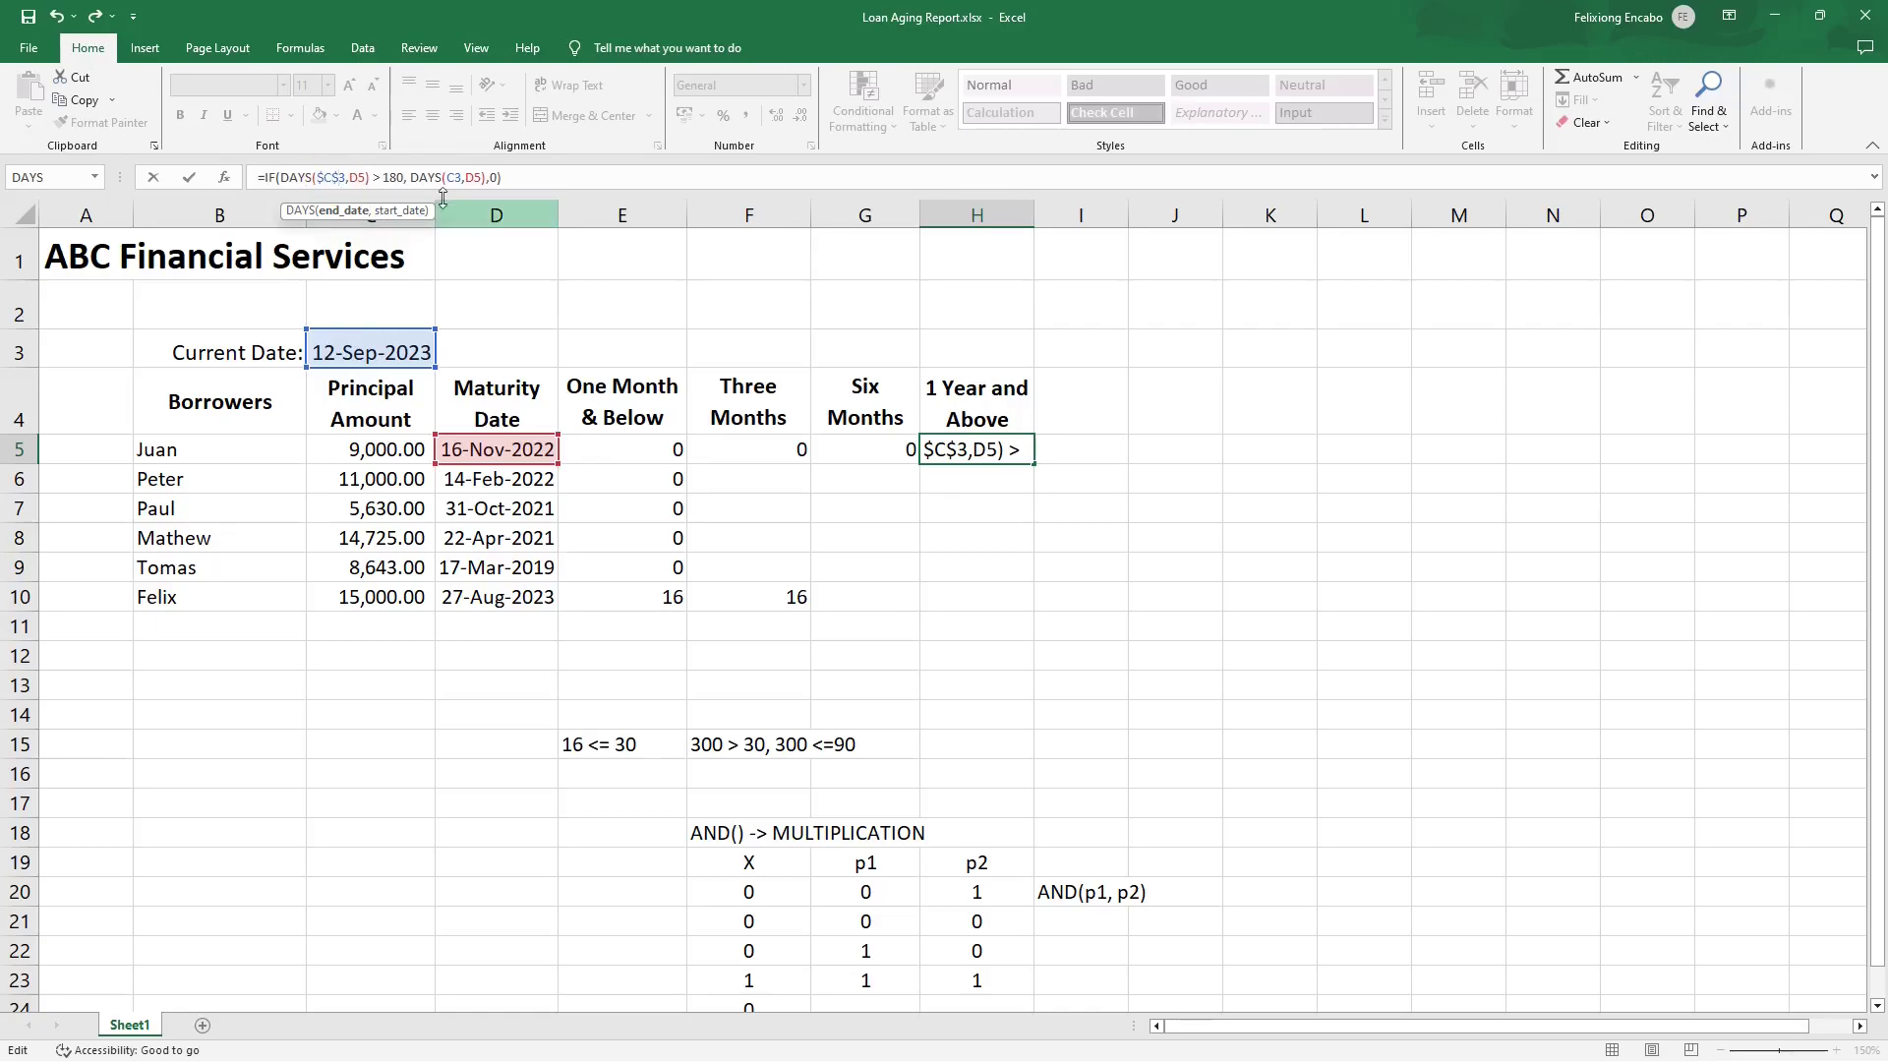
pyautogui.click(448, 178)
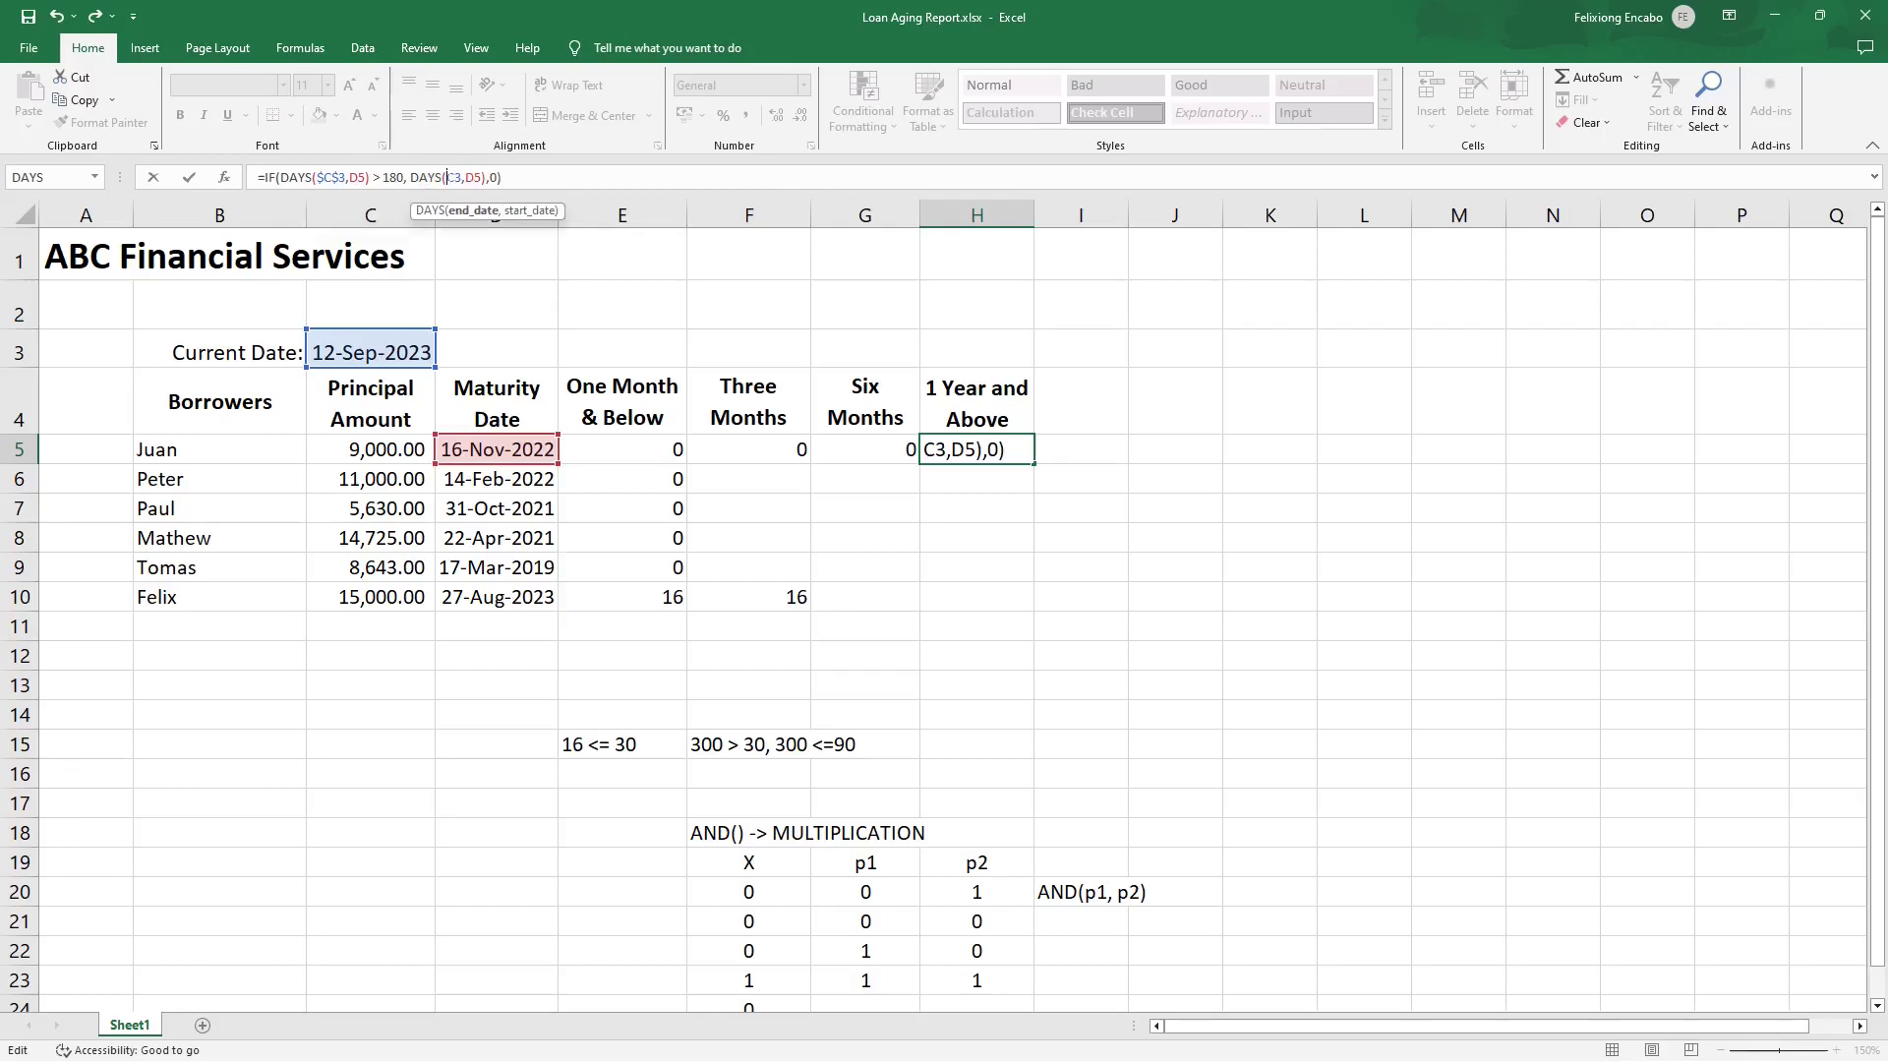
pyautogui.write('$')
pyautogui.click(468, 178)
pyautogui.write('$C$')
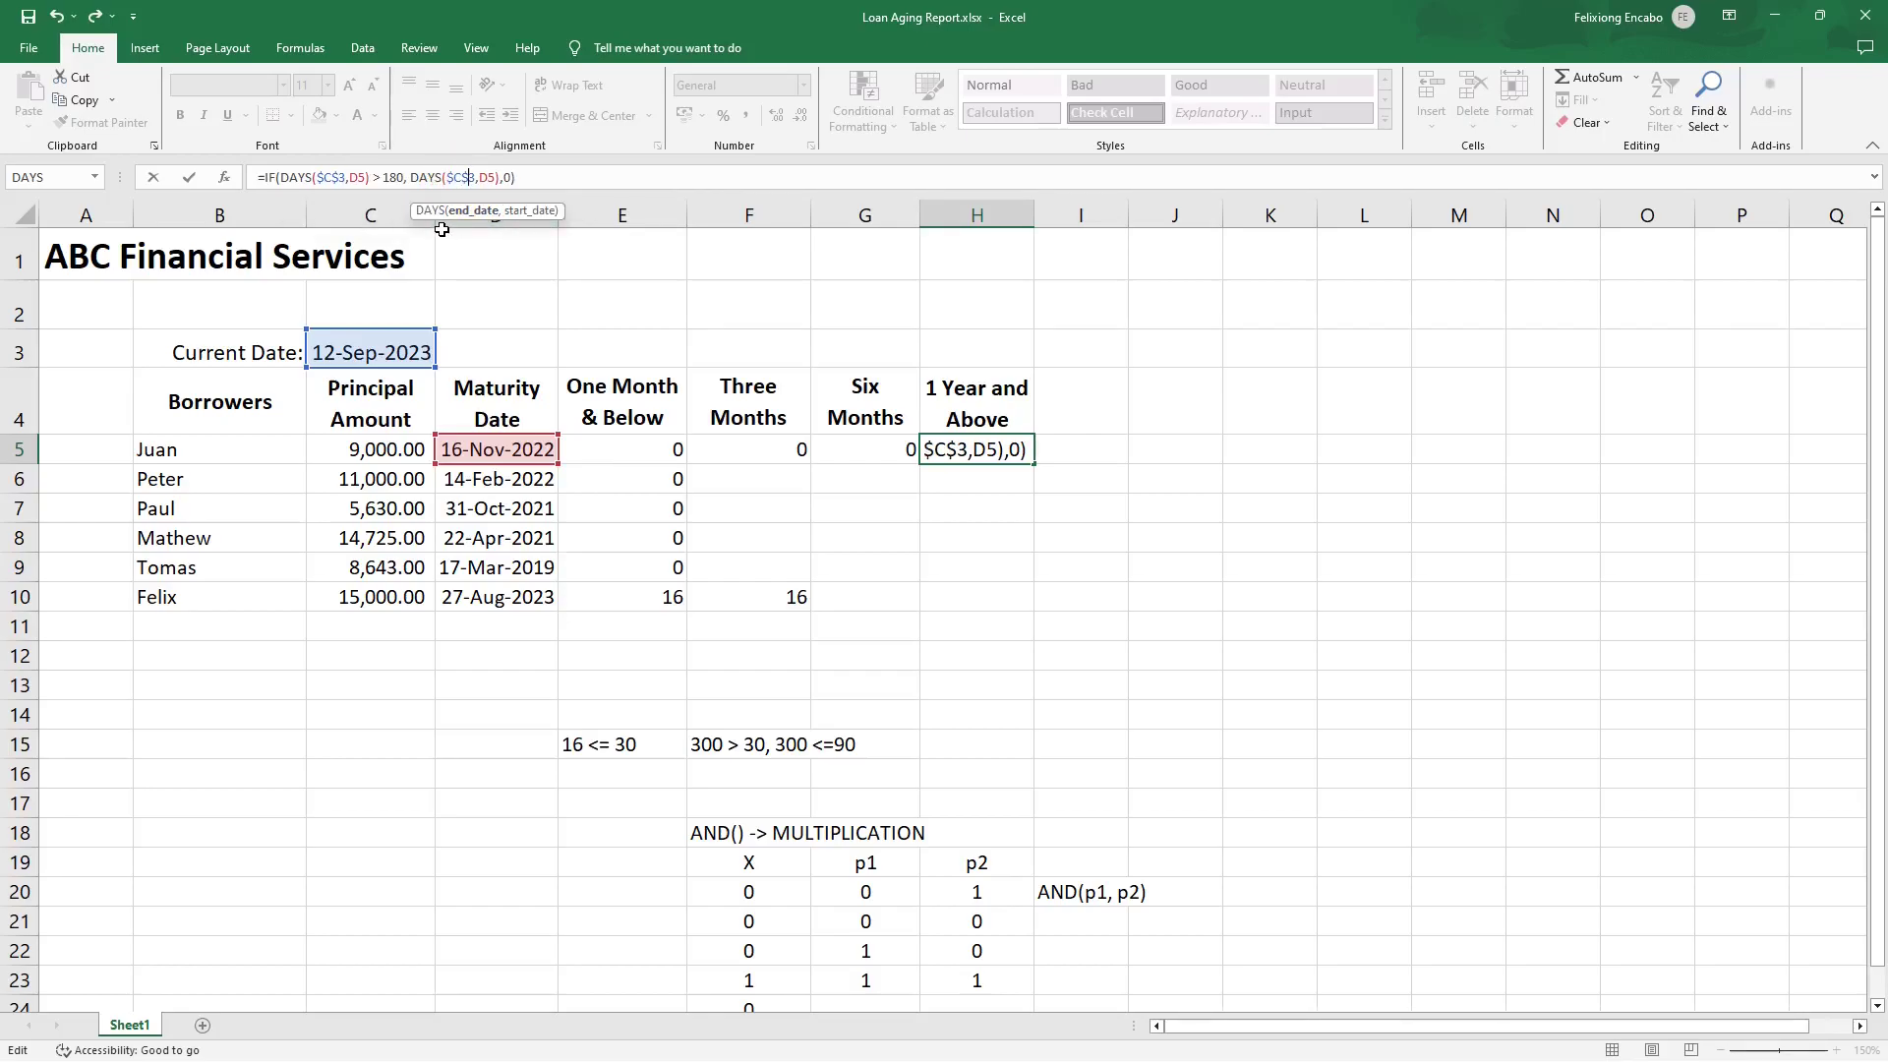
pyautogui.press('Return')
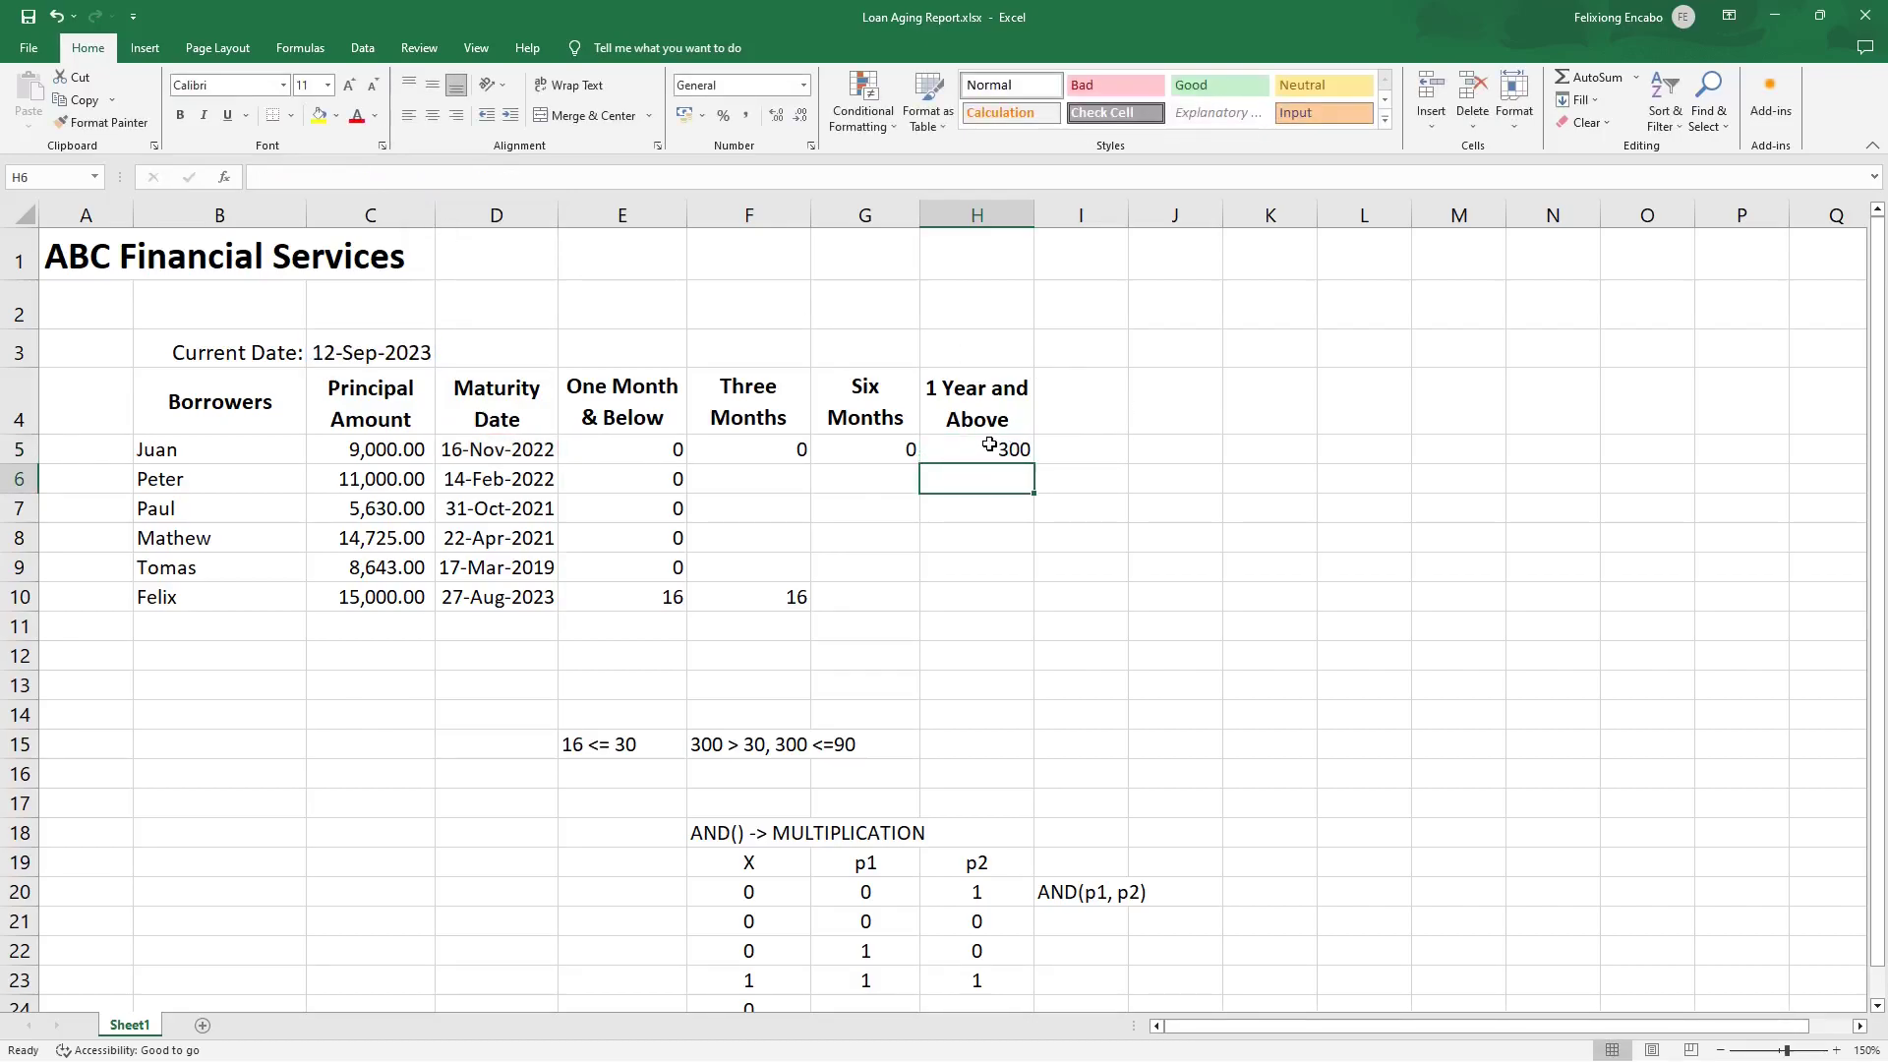
pyautogui.click(975, 455)
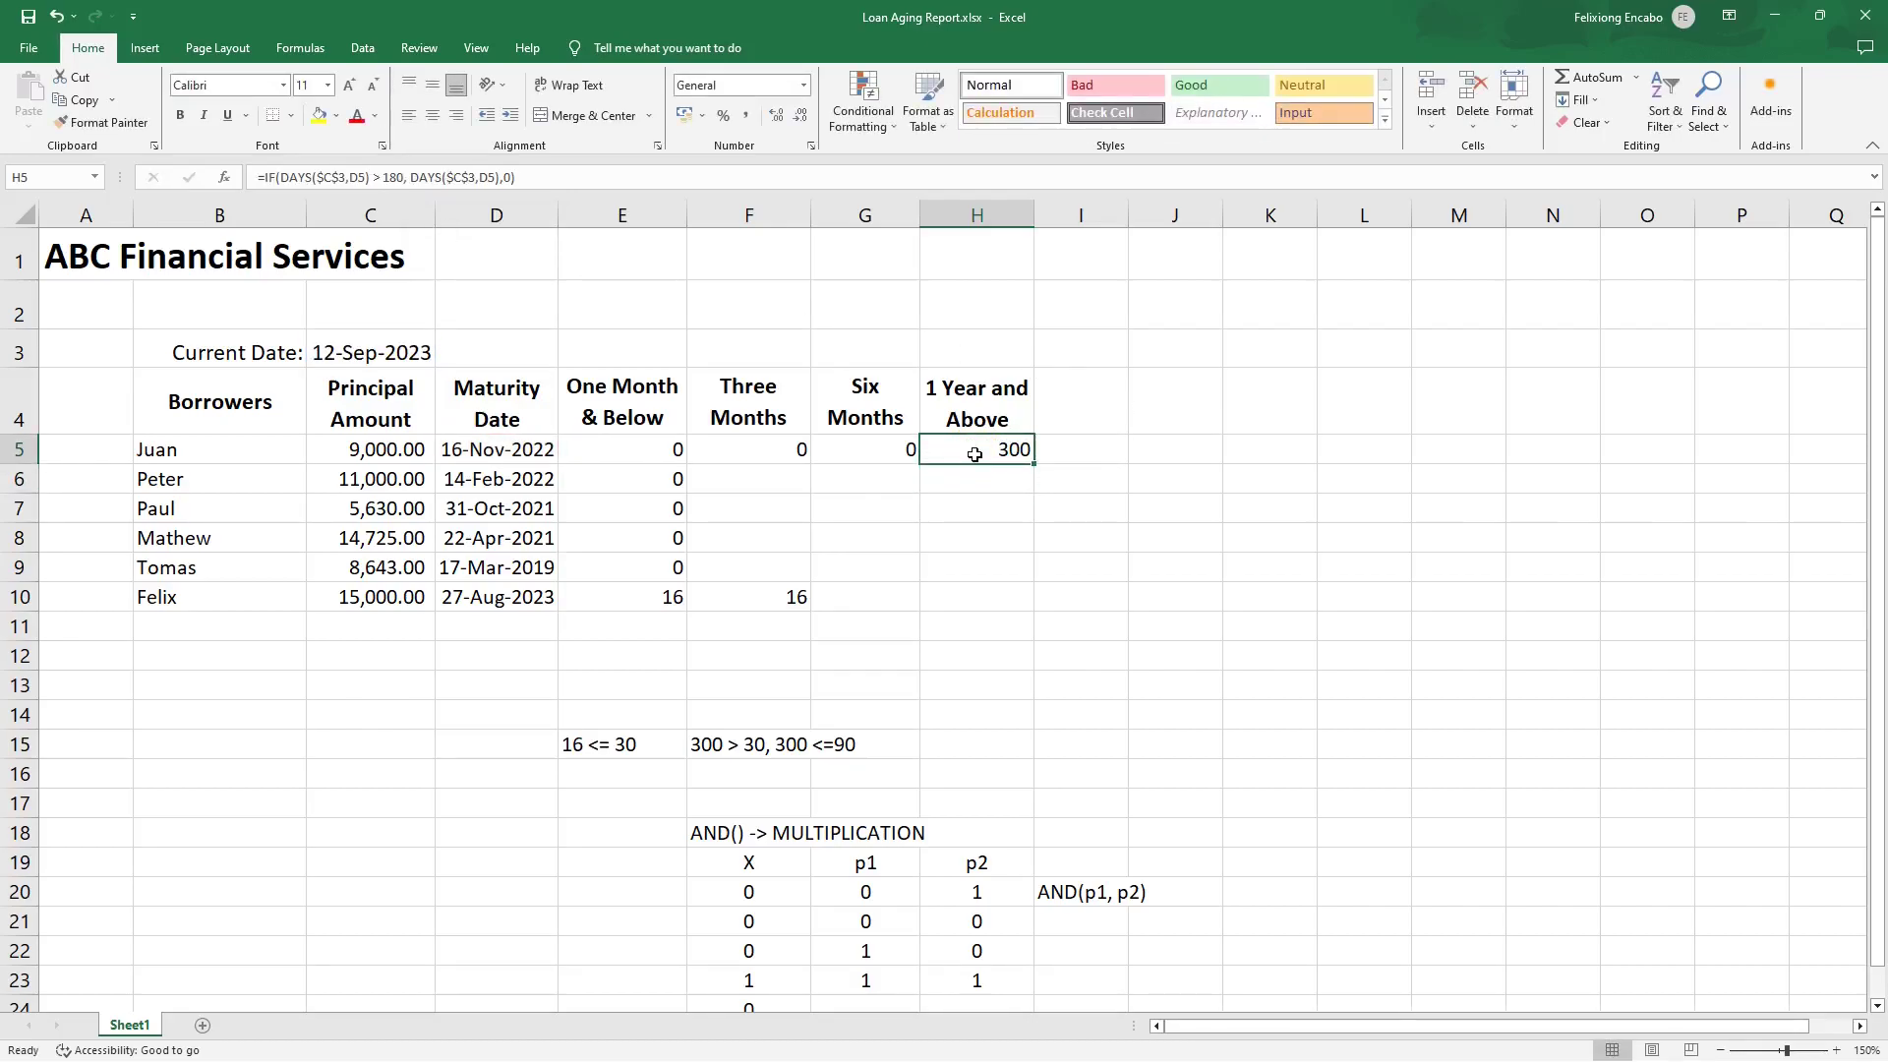
# Copy the first borrower's aging formulas in E5:H5 down through row 10 for all remaining borrowers.
pyautogui.click(634, 454)
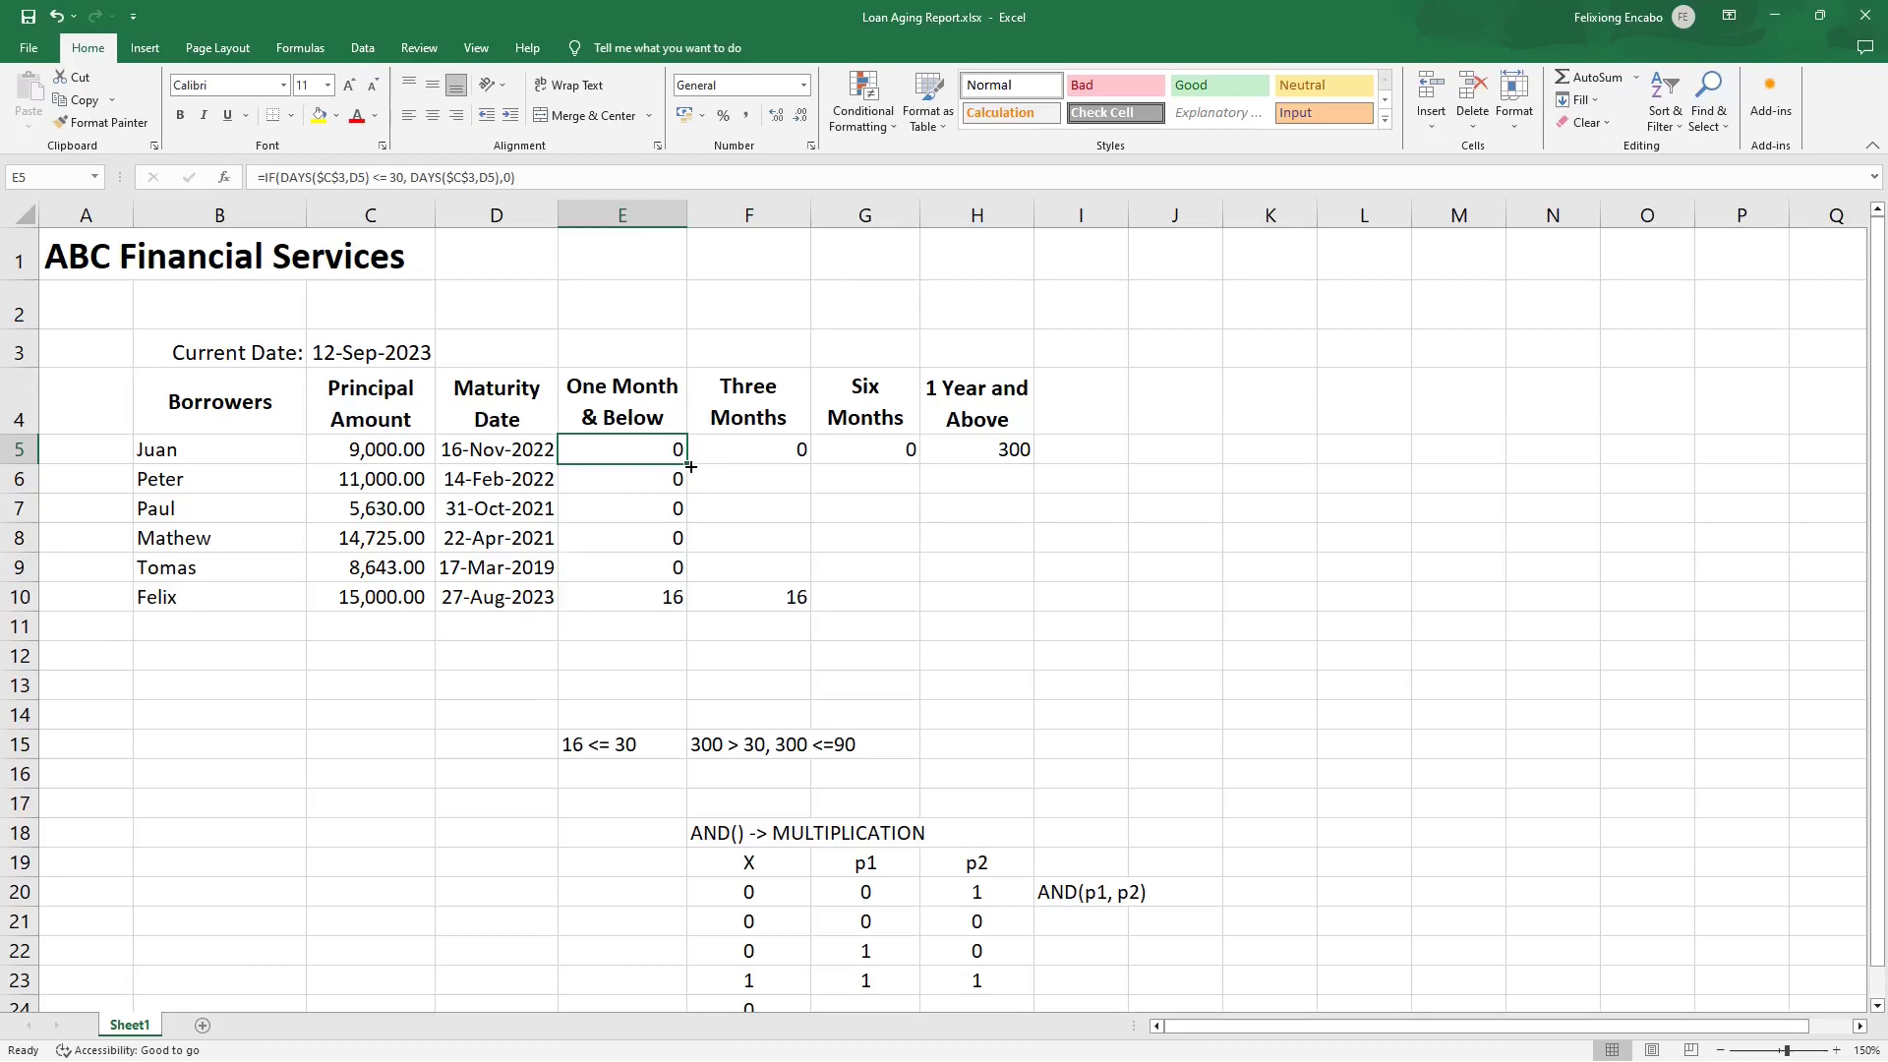
pyautogui.moveTo(691, 464); pyautogui.dragTo(678, 602)
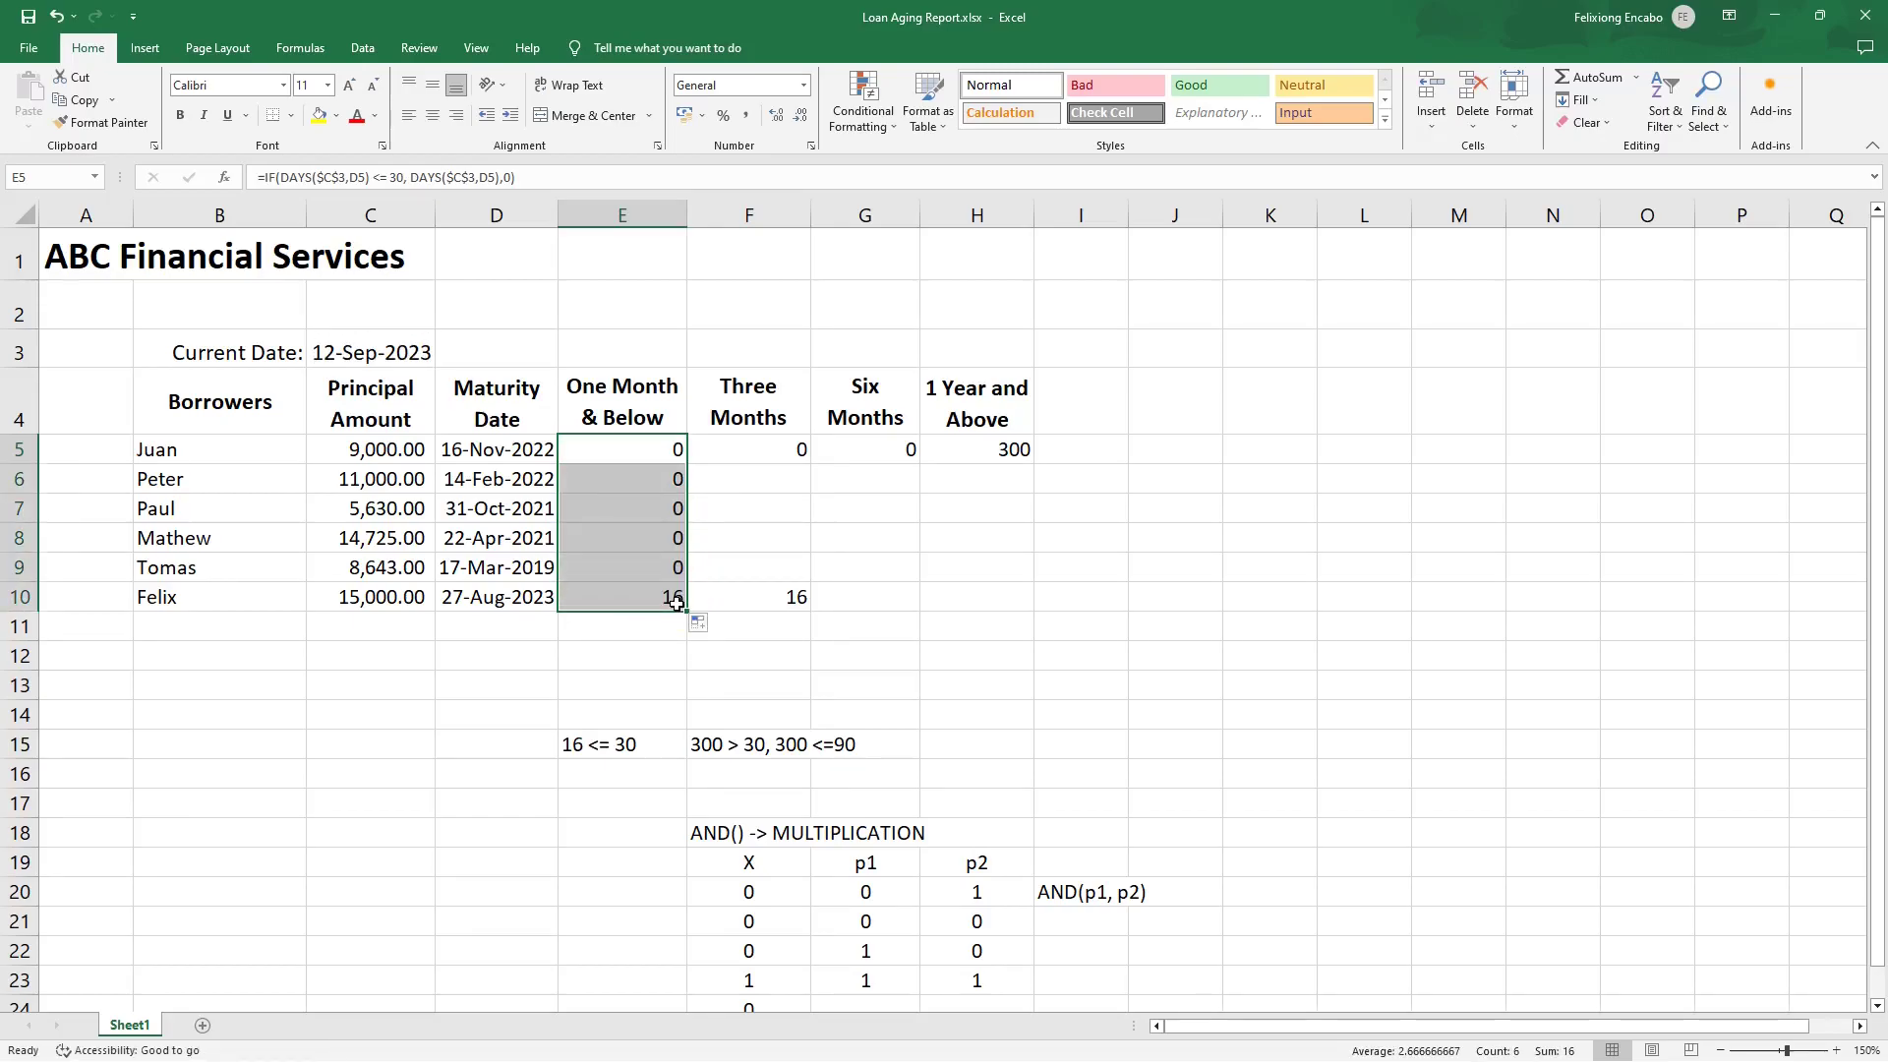
pyautogui.click(603, 449)
pyautogui.moveTo(602, 449); pyautogui.dragTo(940, 446)
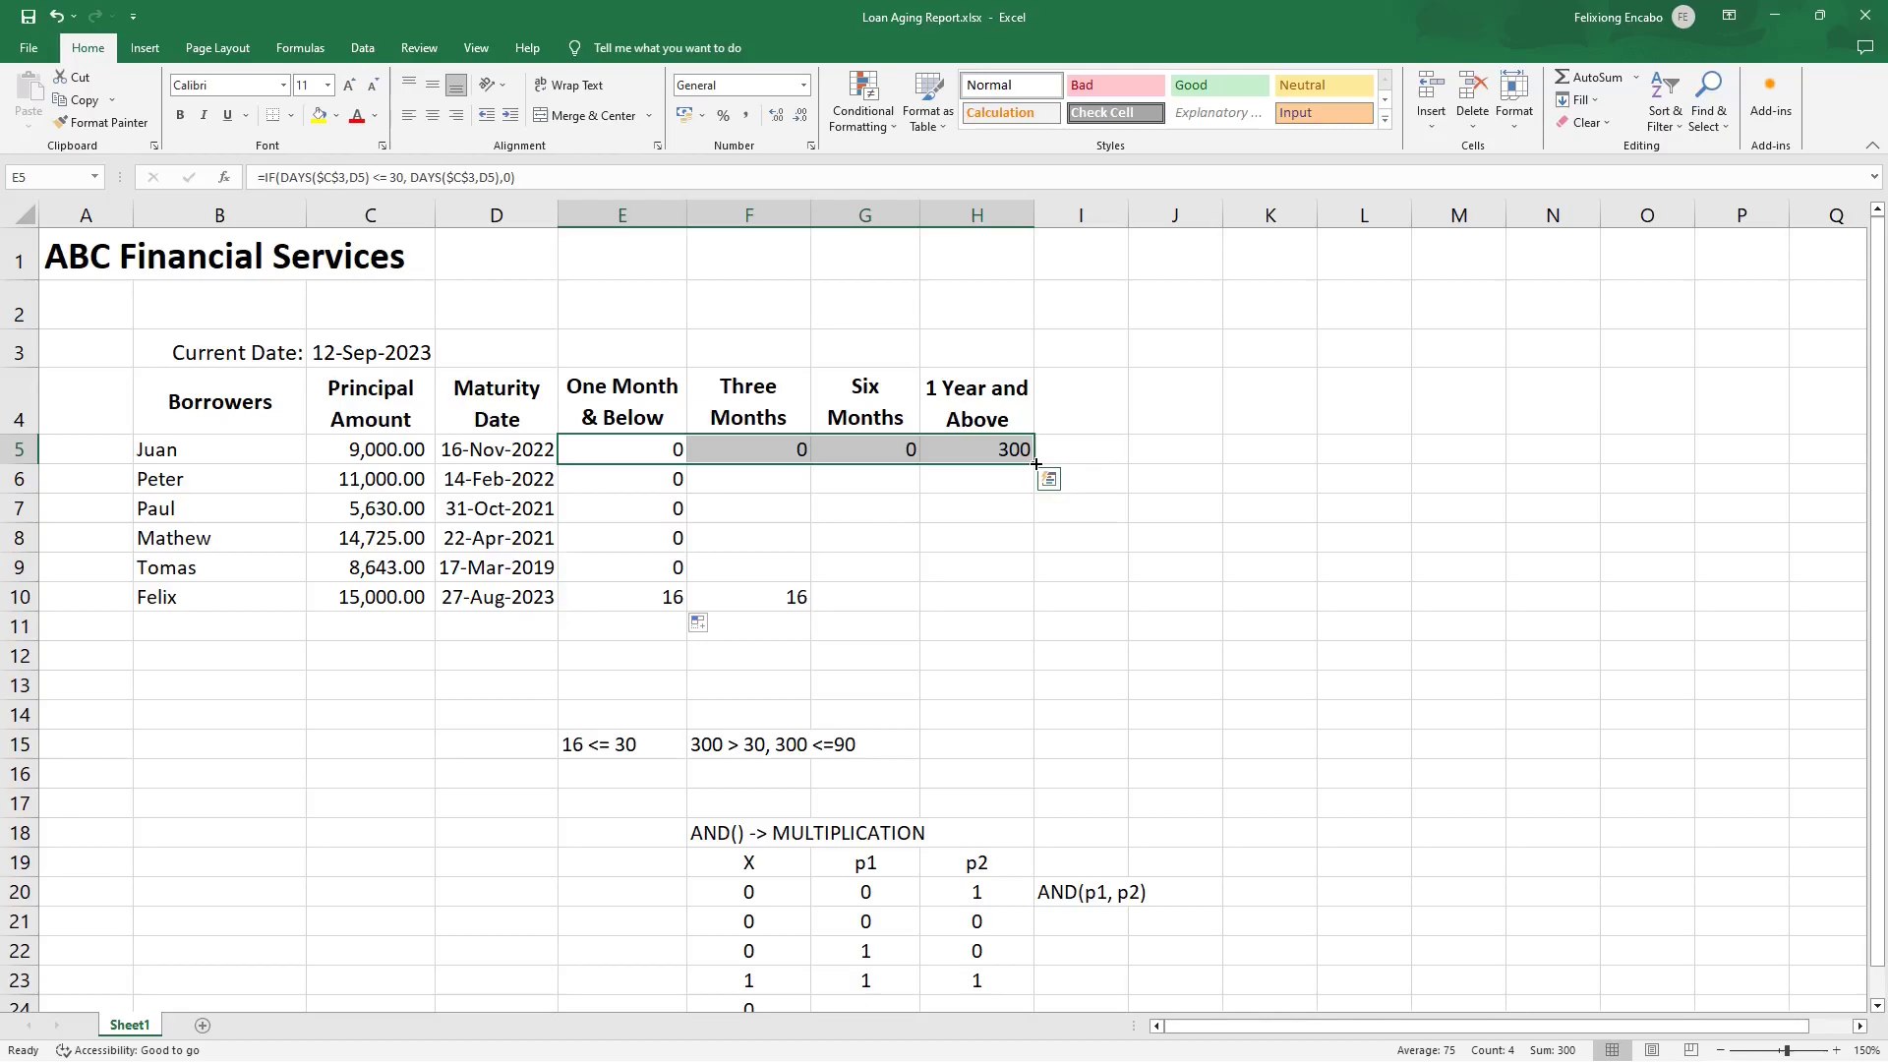
pyautogui.moveTo(1036, 463); pyautogui.dragTo(1035, 463)
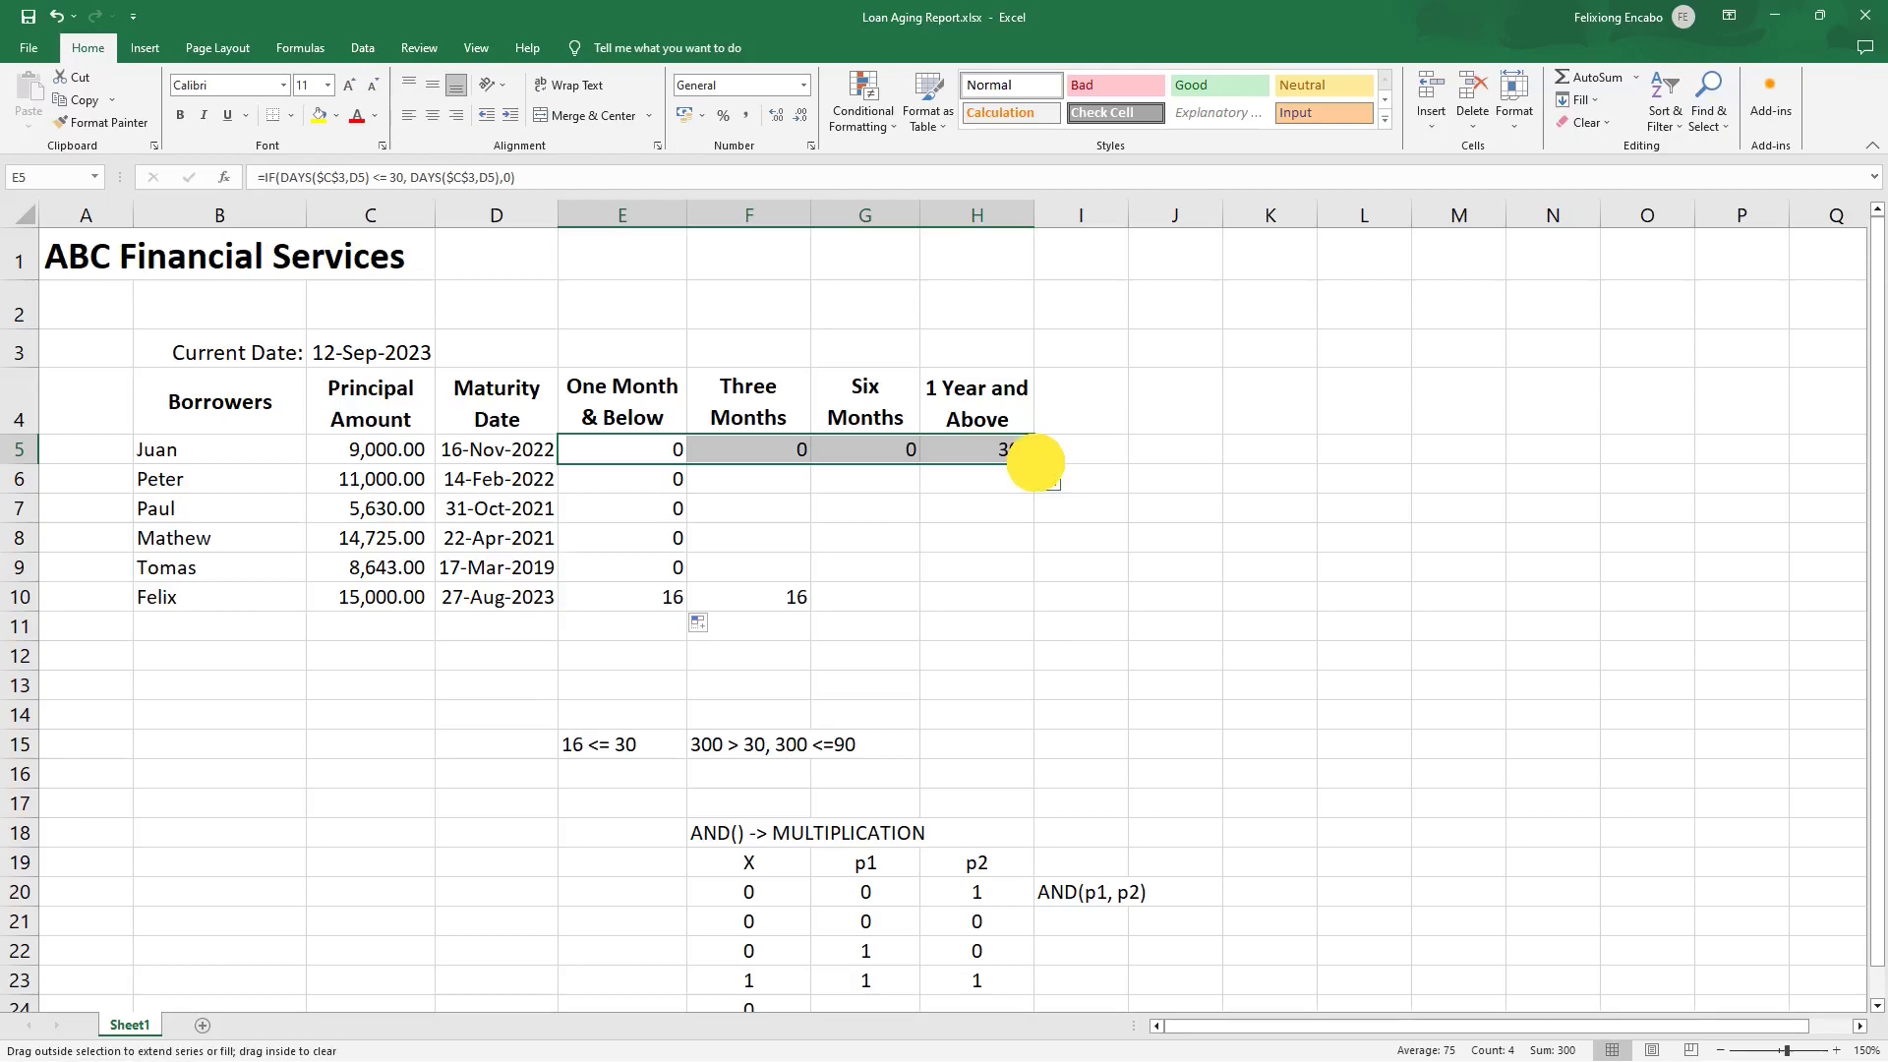
pyautogui.moveTo(1036, 463); pyautogui.dragTo(1019, 601)
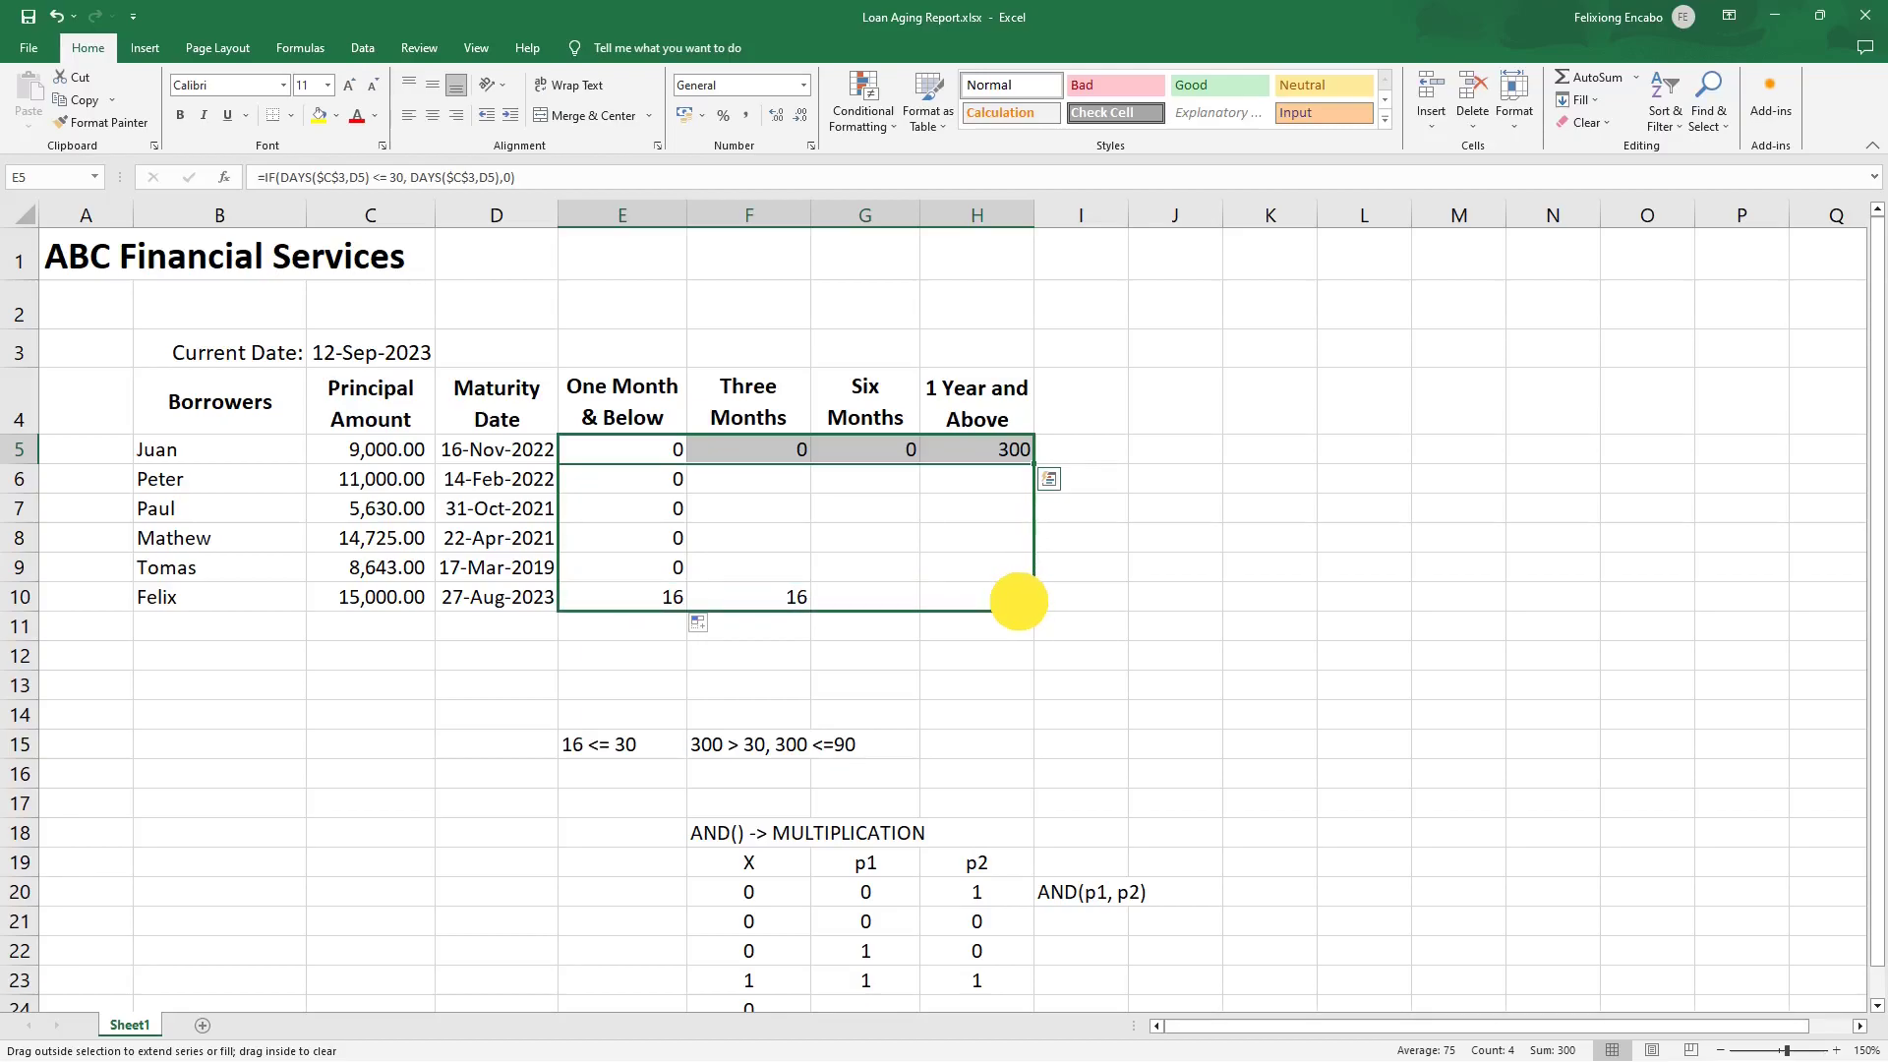
pyautogui.moveTo(1019, 600); pyautogui.dragTo(1017, 598)
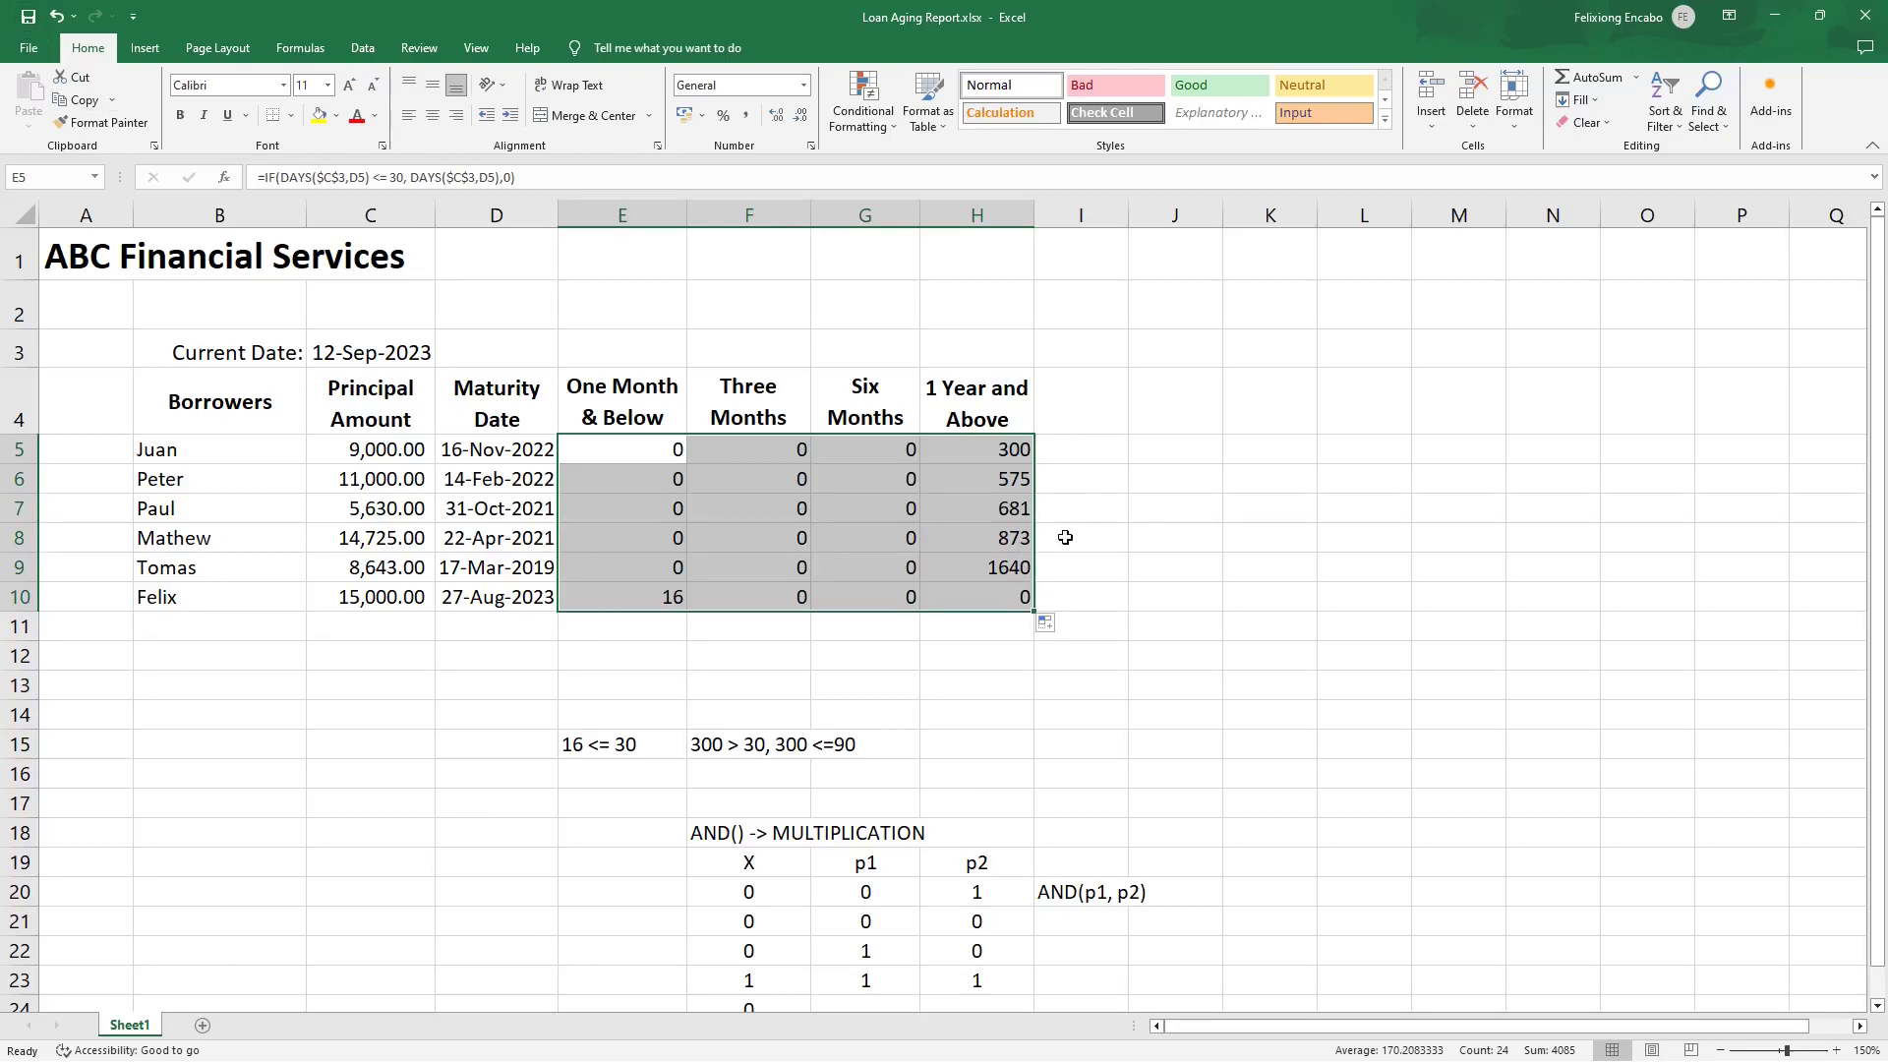
# Examine the copied formulas and overdue days in the 1 Year and Above column, from H5 to H9.
pyautogui.click(1007, 456)
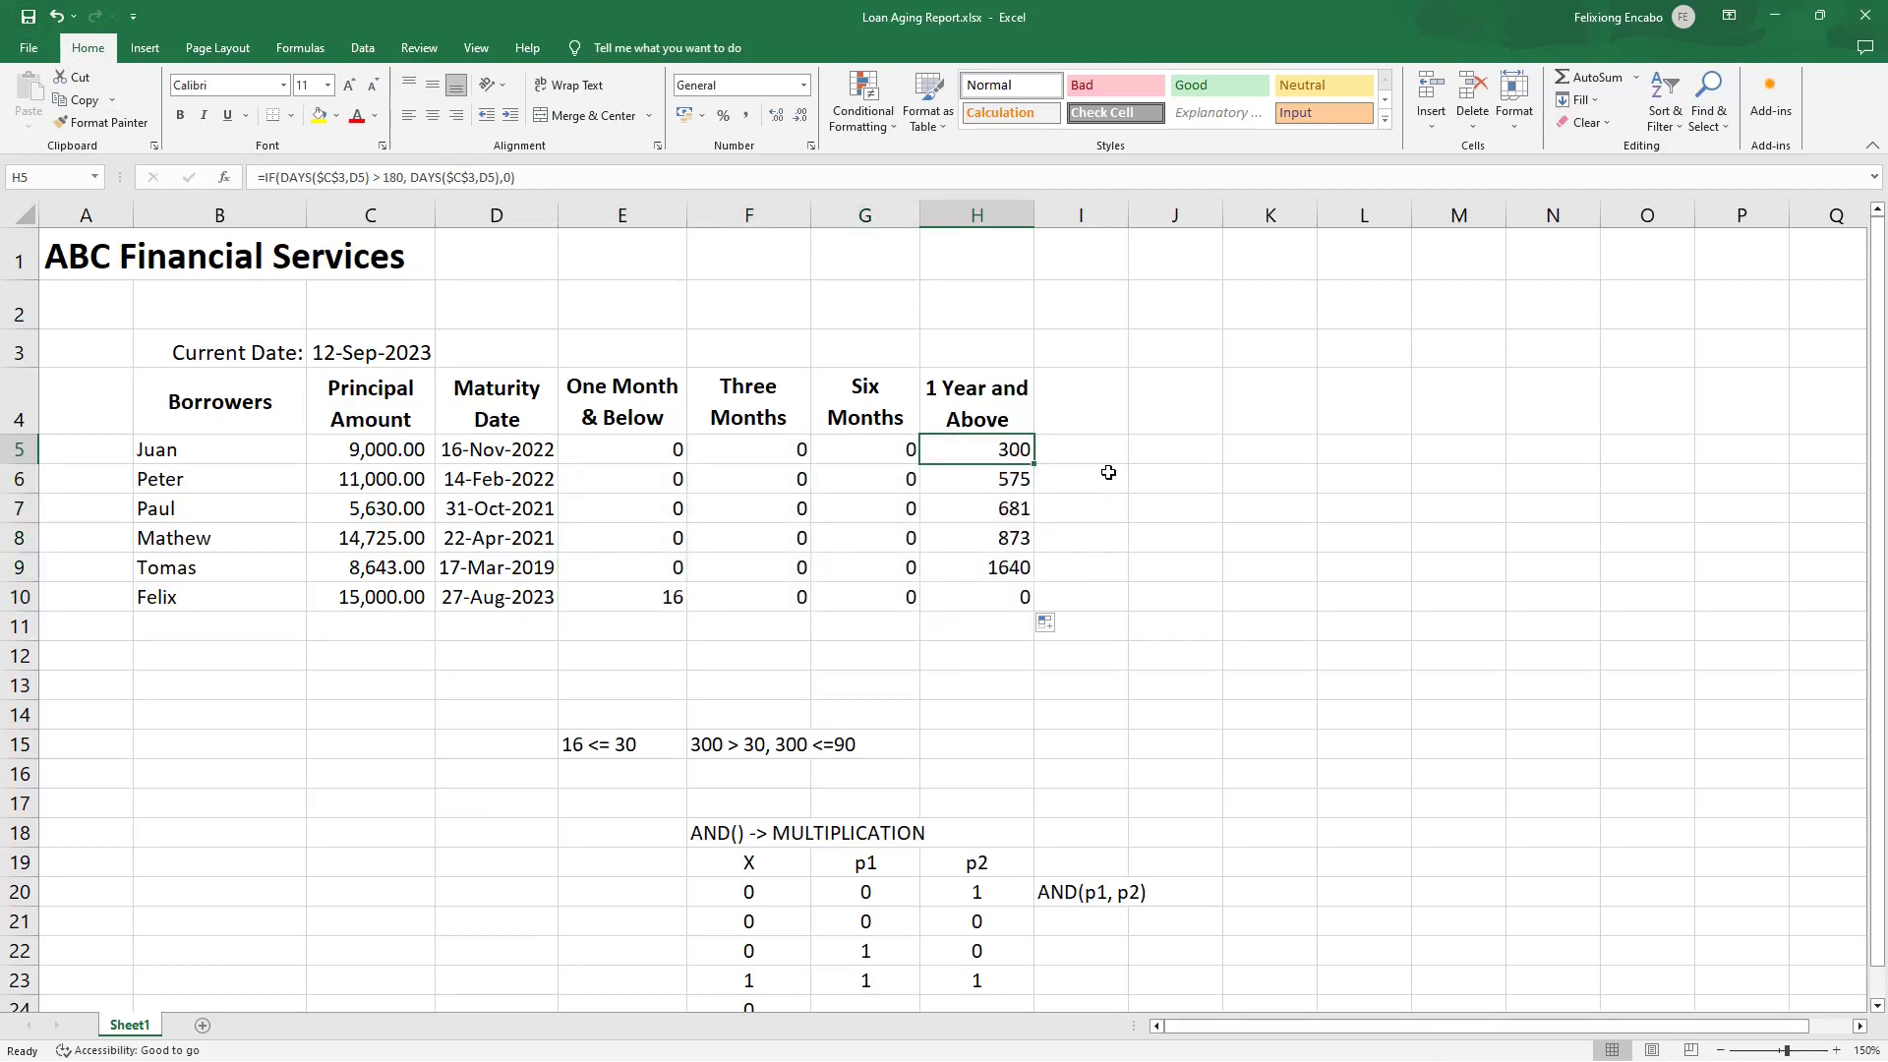
pyautogui.press('Down')
pyautogui.press('Down')
pyautogui.press('Down')
pyautogui.press('Down')
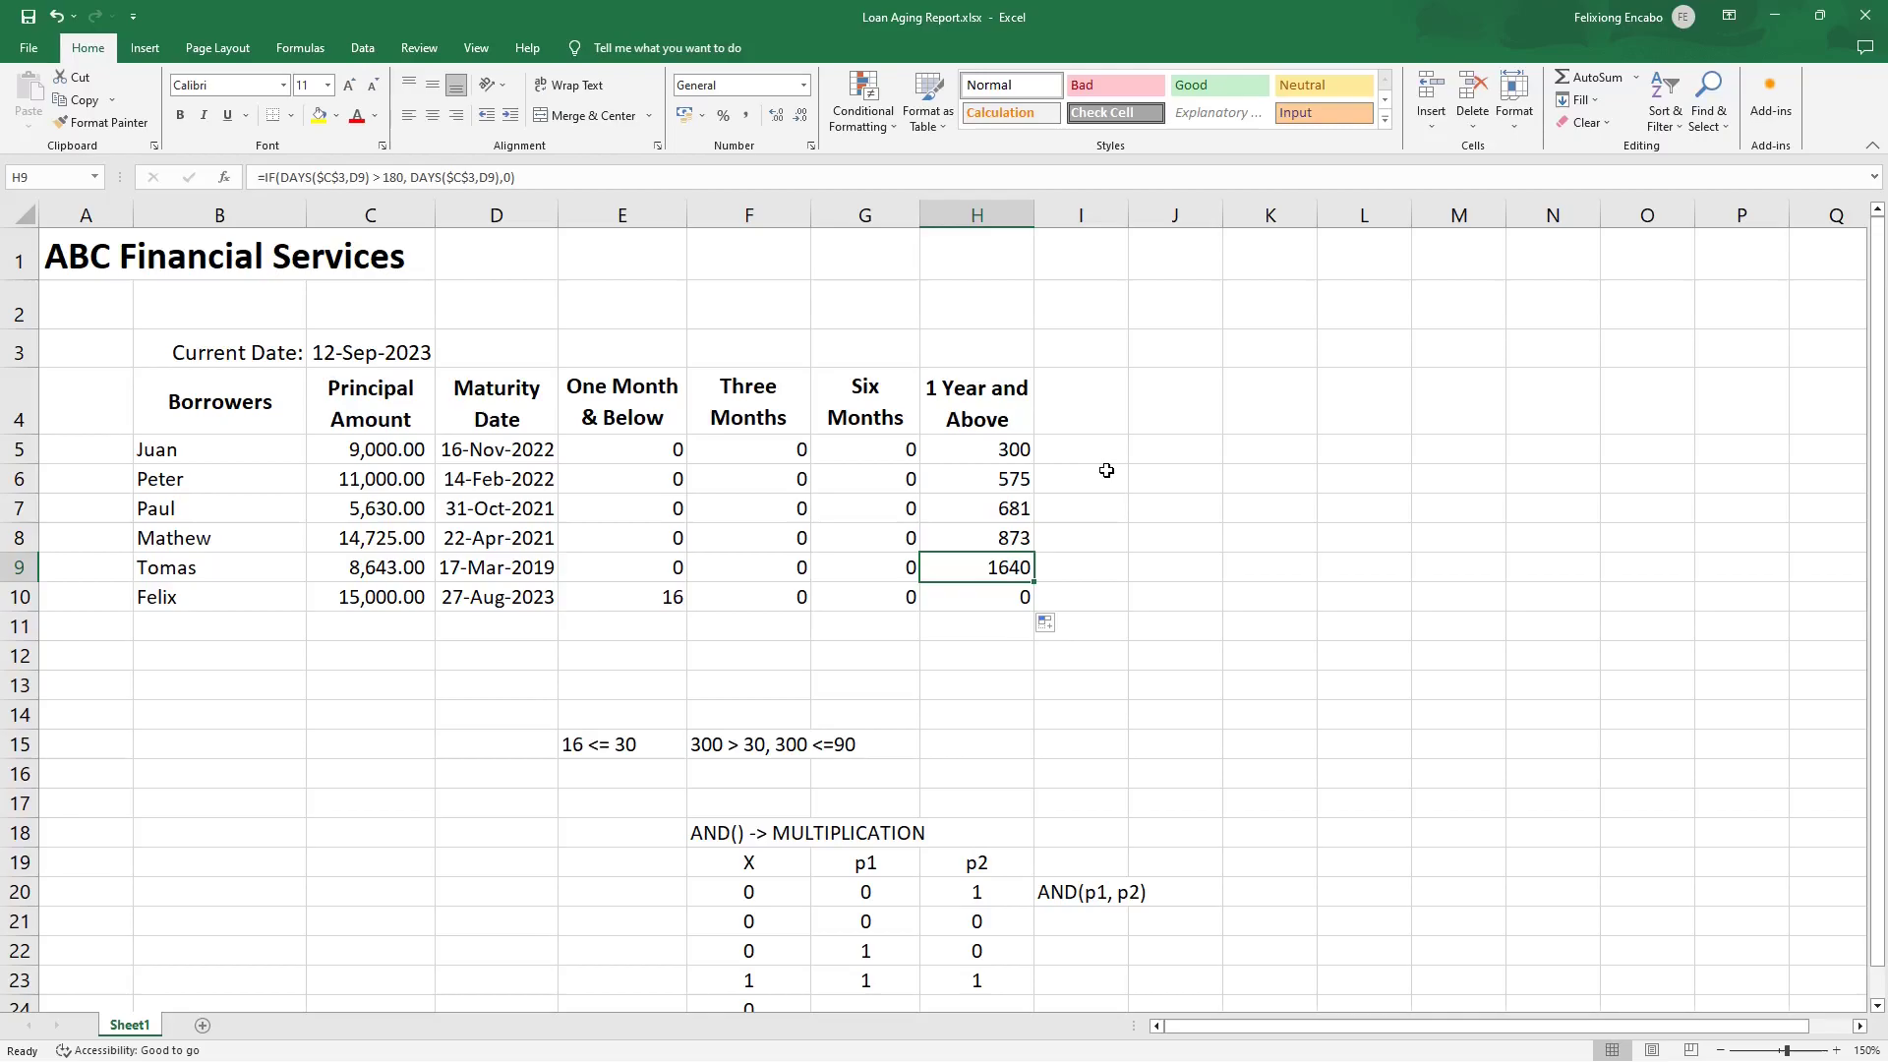
pyautogui.press('Left')
pyautogui.press('Right')
pyautogui.press('Up')
pyautogui.press('Up')
pyautogui.press('Up')
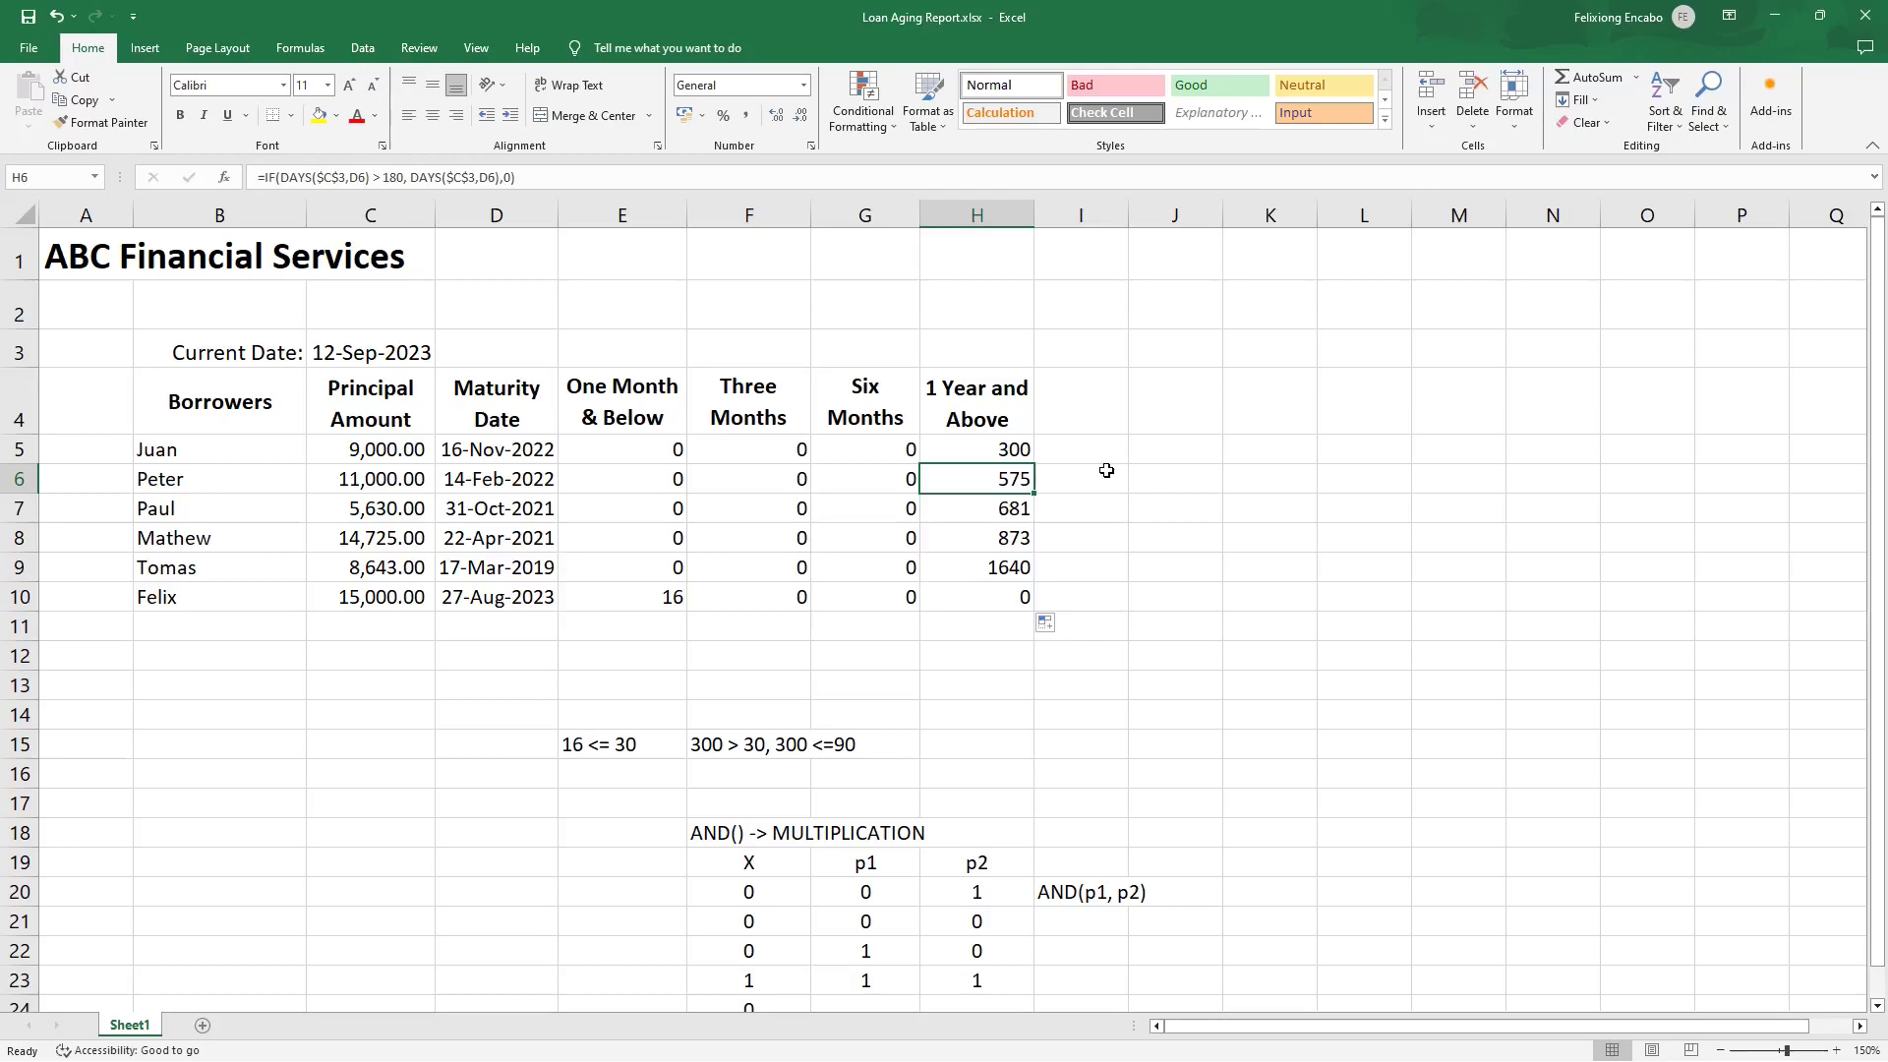
pyautogui.press('Down')
pyautogui.press('Down')
pyautogui.press('Down')
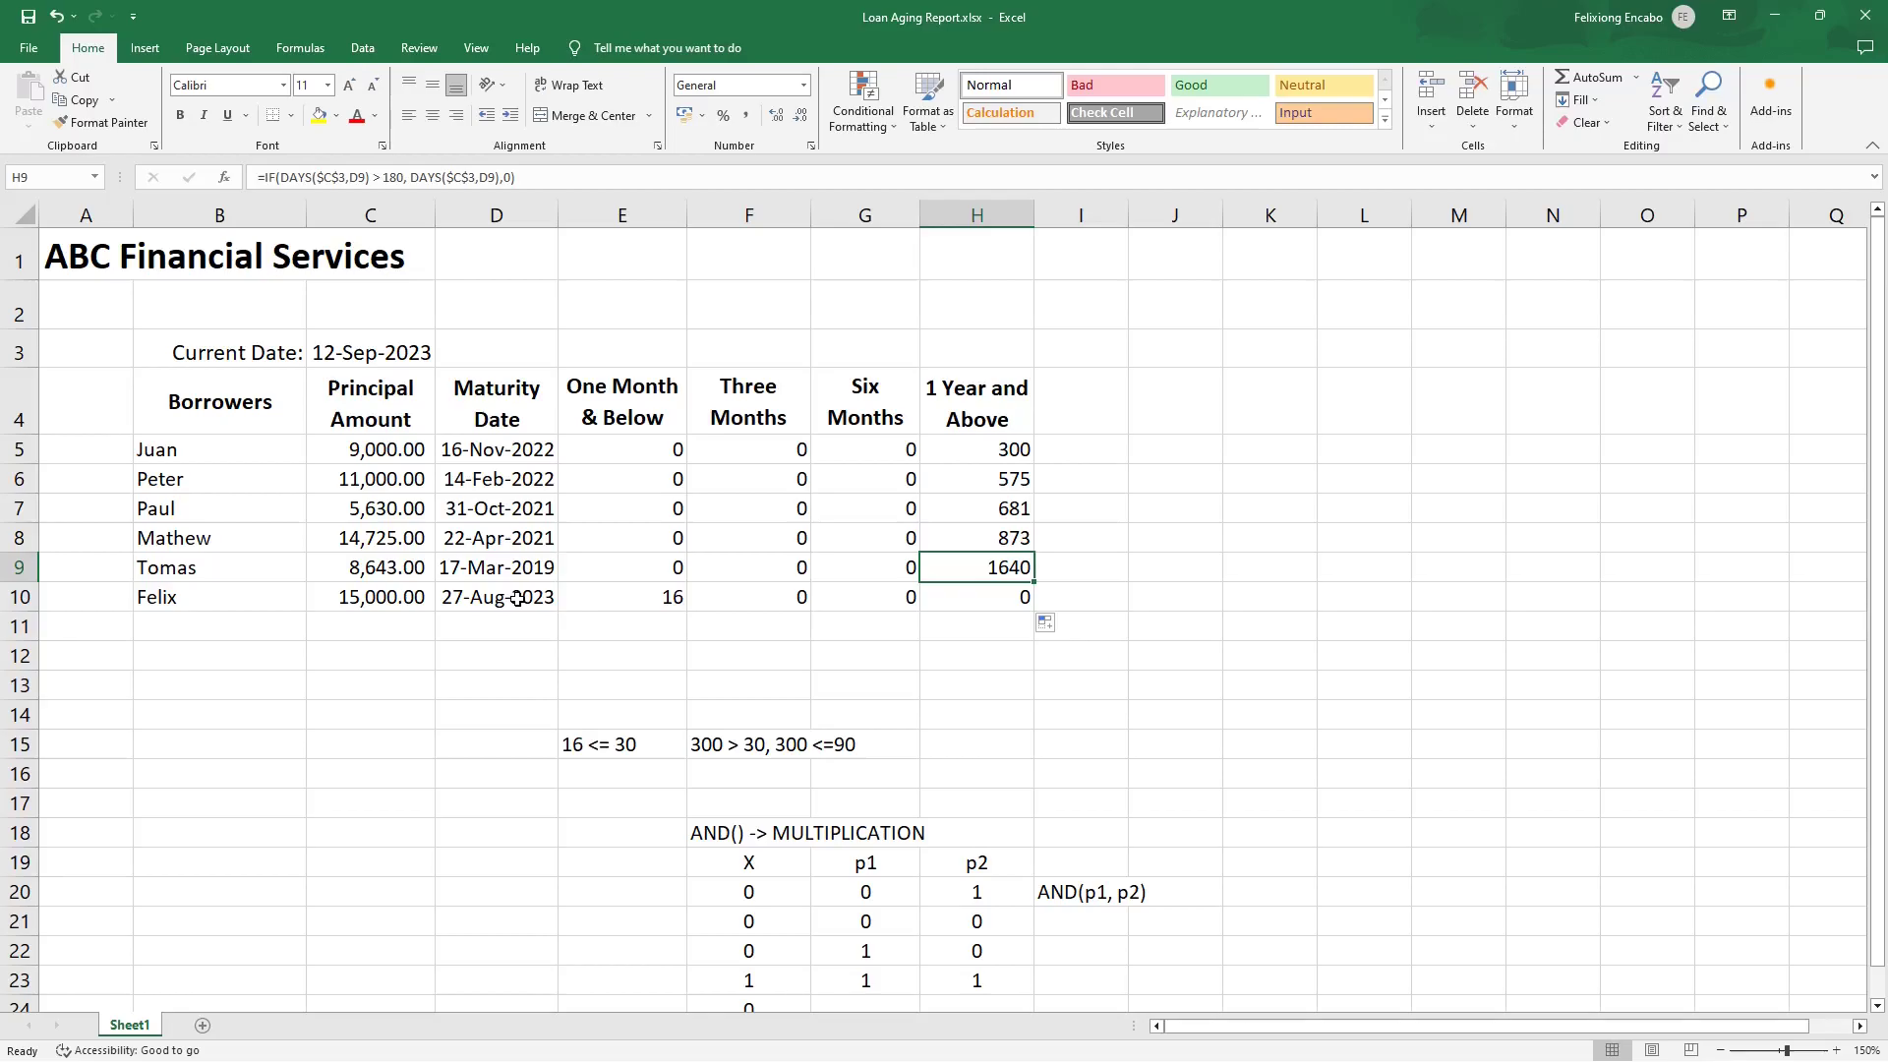
# Test the aging formulas by setting the last borrower's maturity date in D10 to 27/08/2015, and check H10.
pyautogui.click(484, 600)
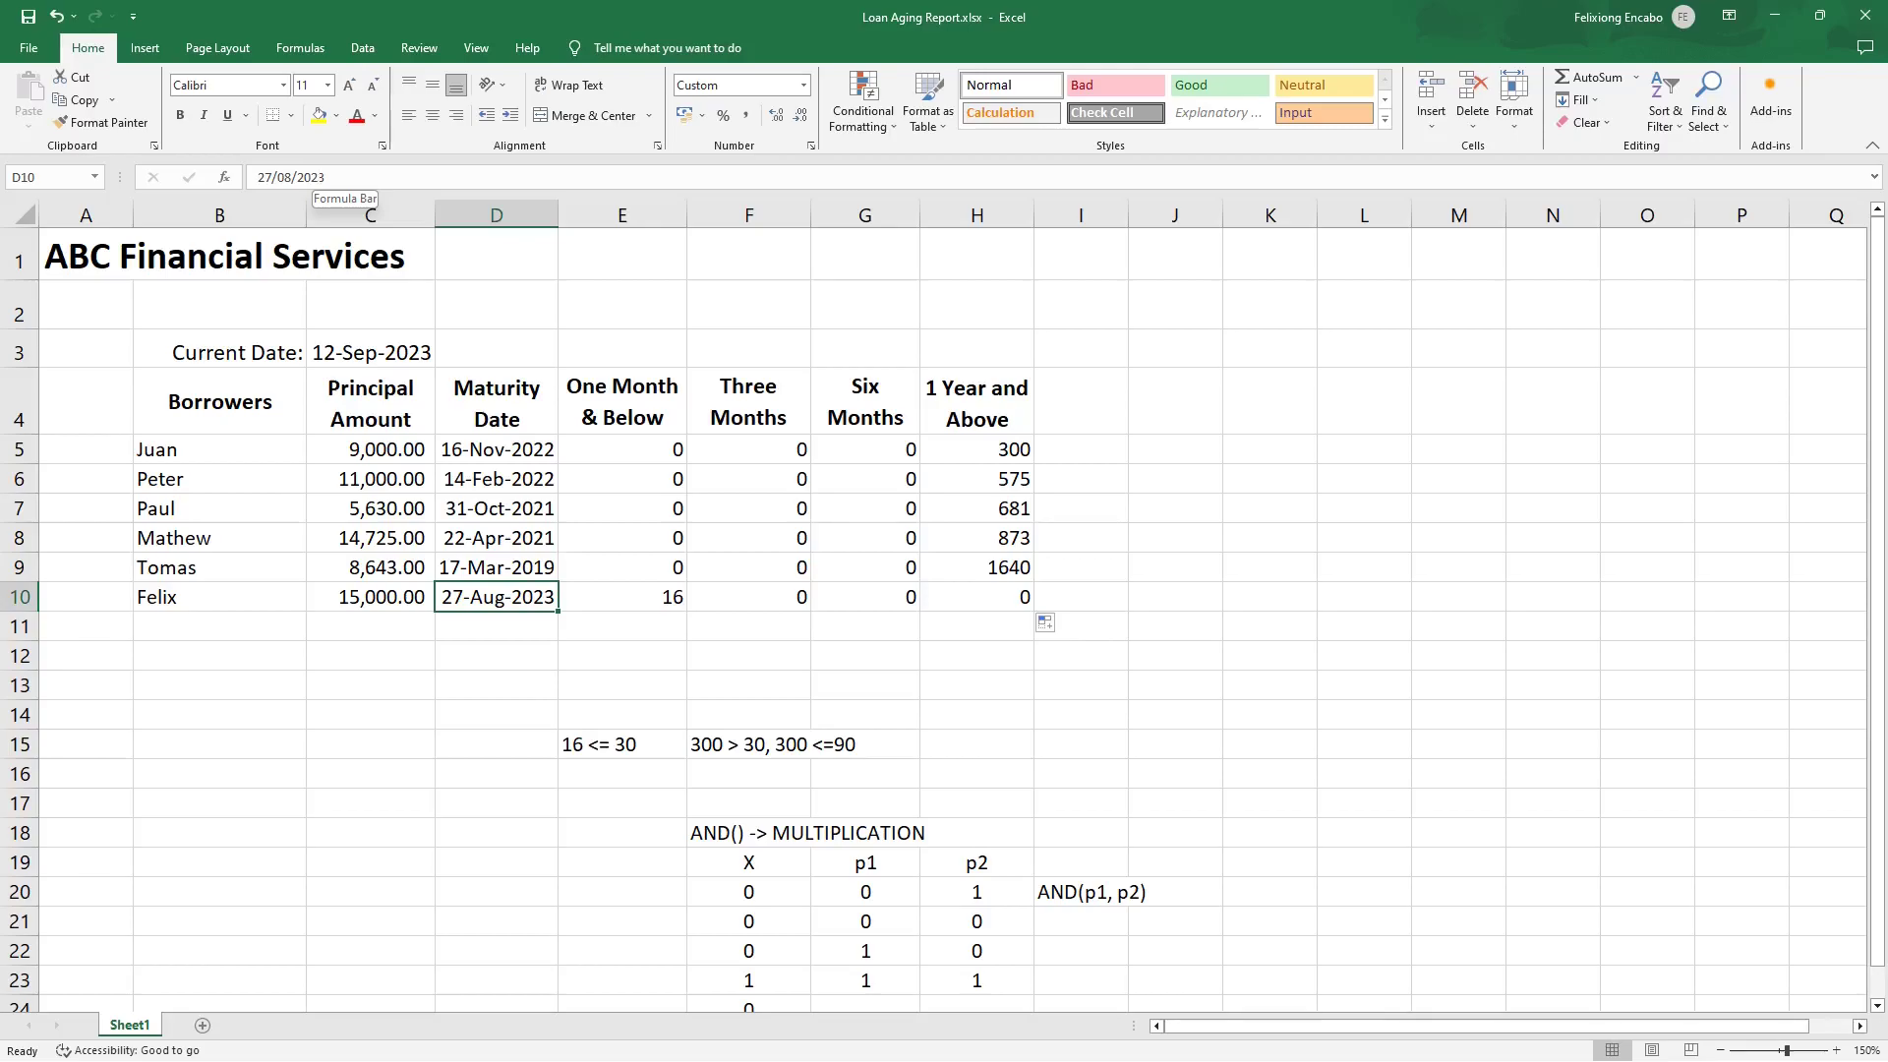
pyautogui.click(329, 179)
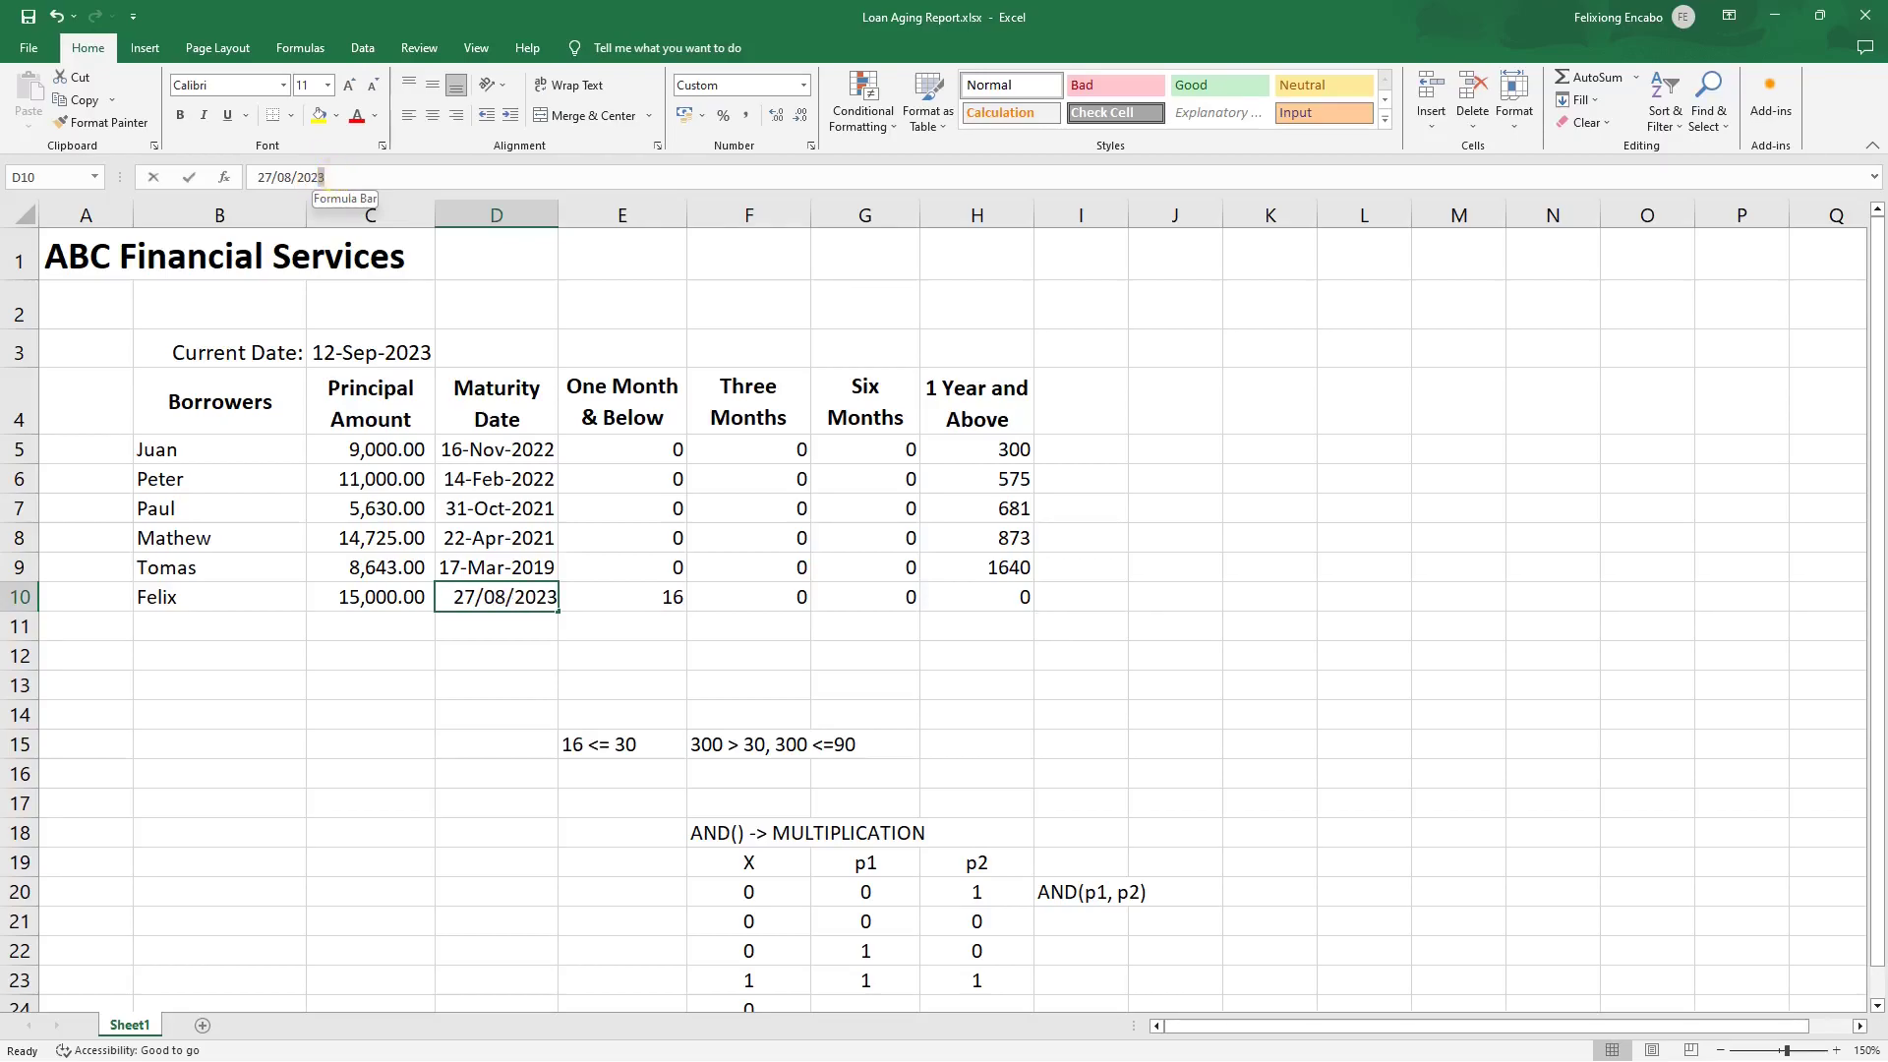
pyautogui.press('BackSpace')
pyautogui.press('BackSpace')
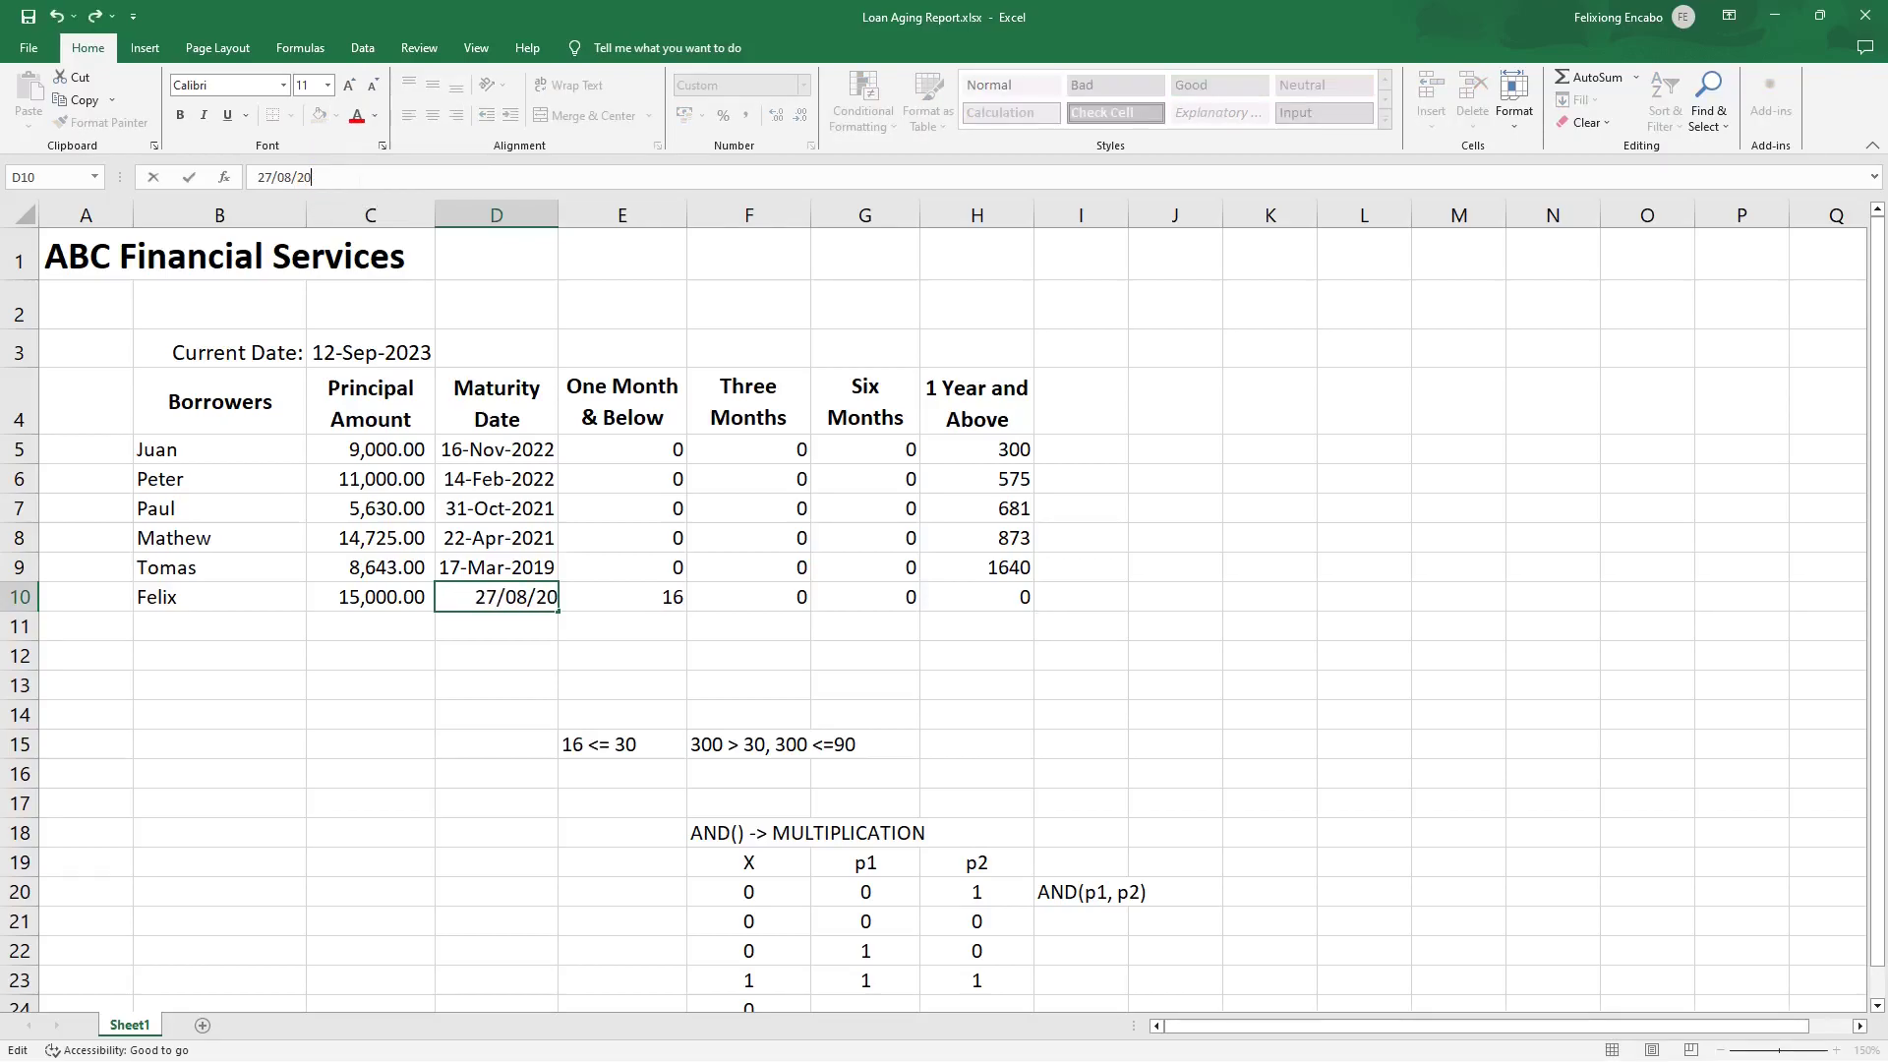
pyautogui.write('15')
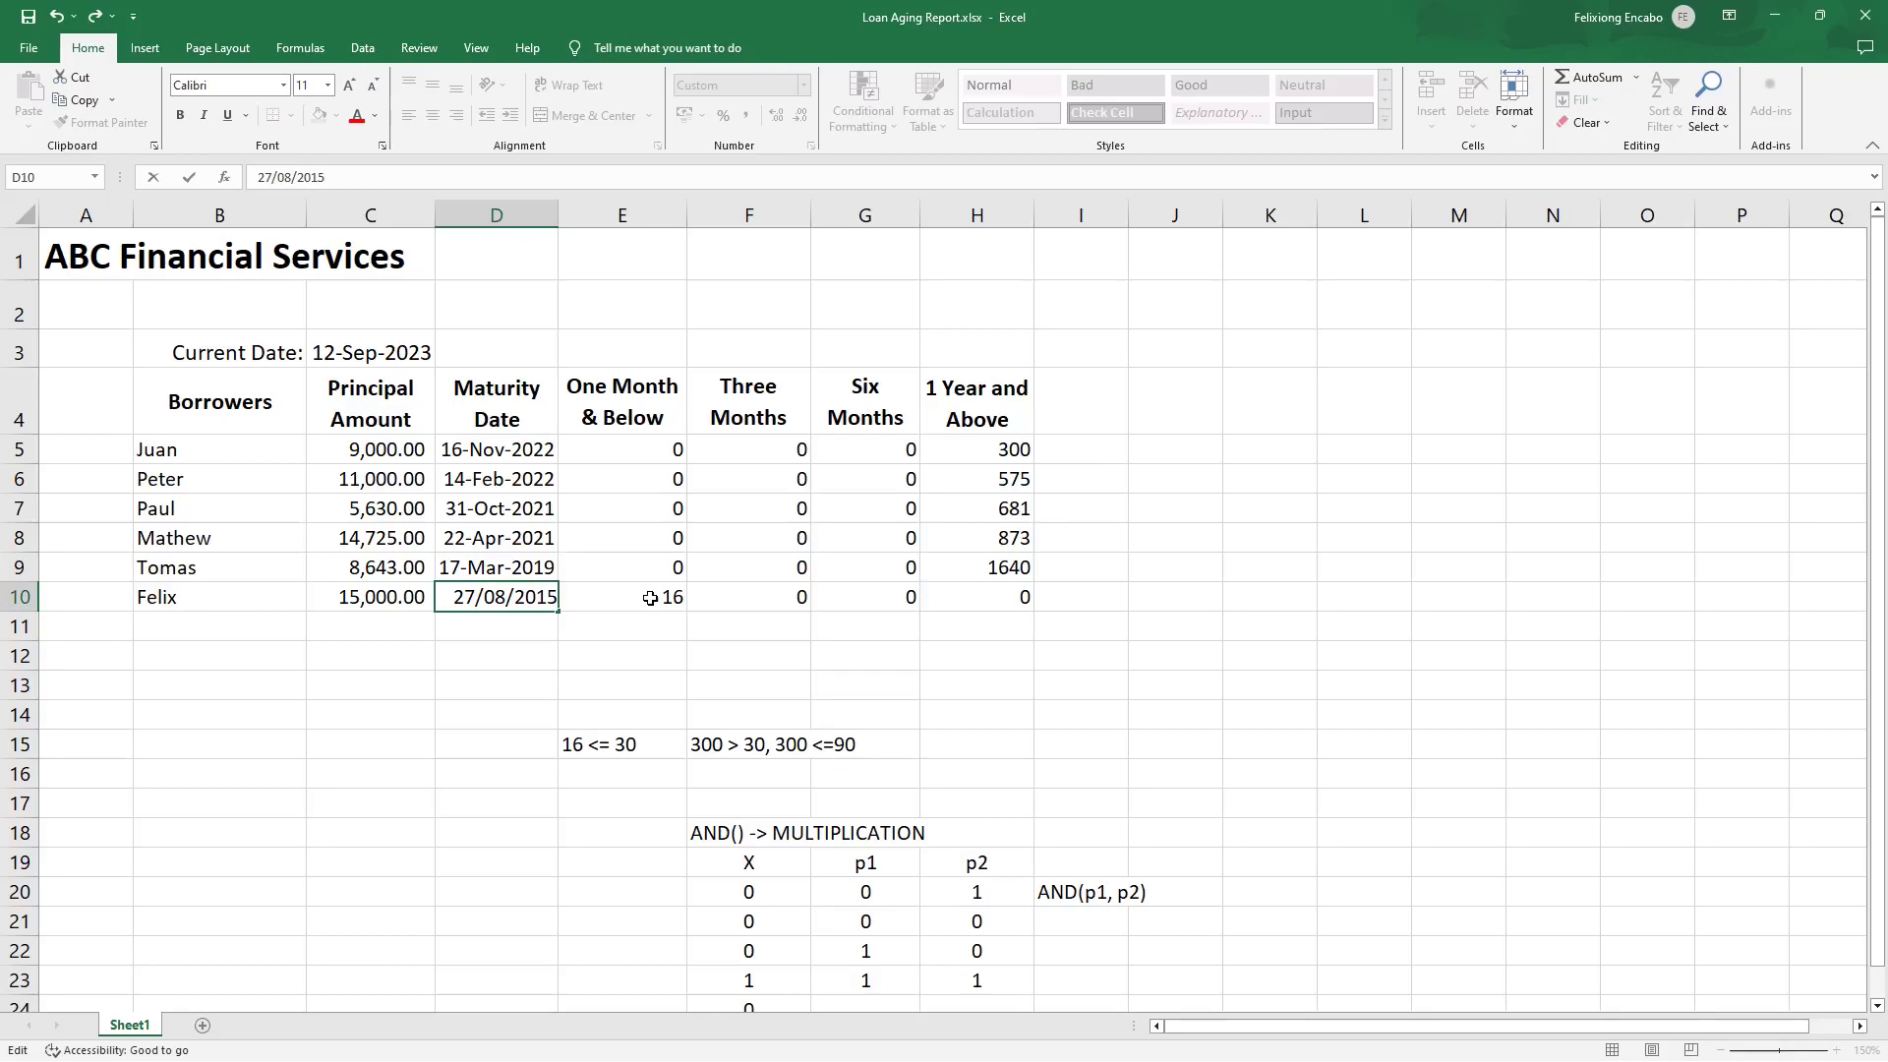
pyautogui.press('Return')
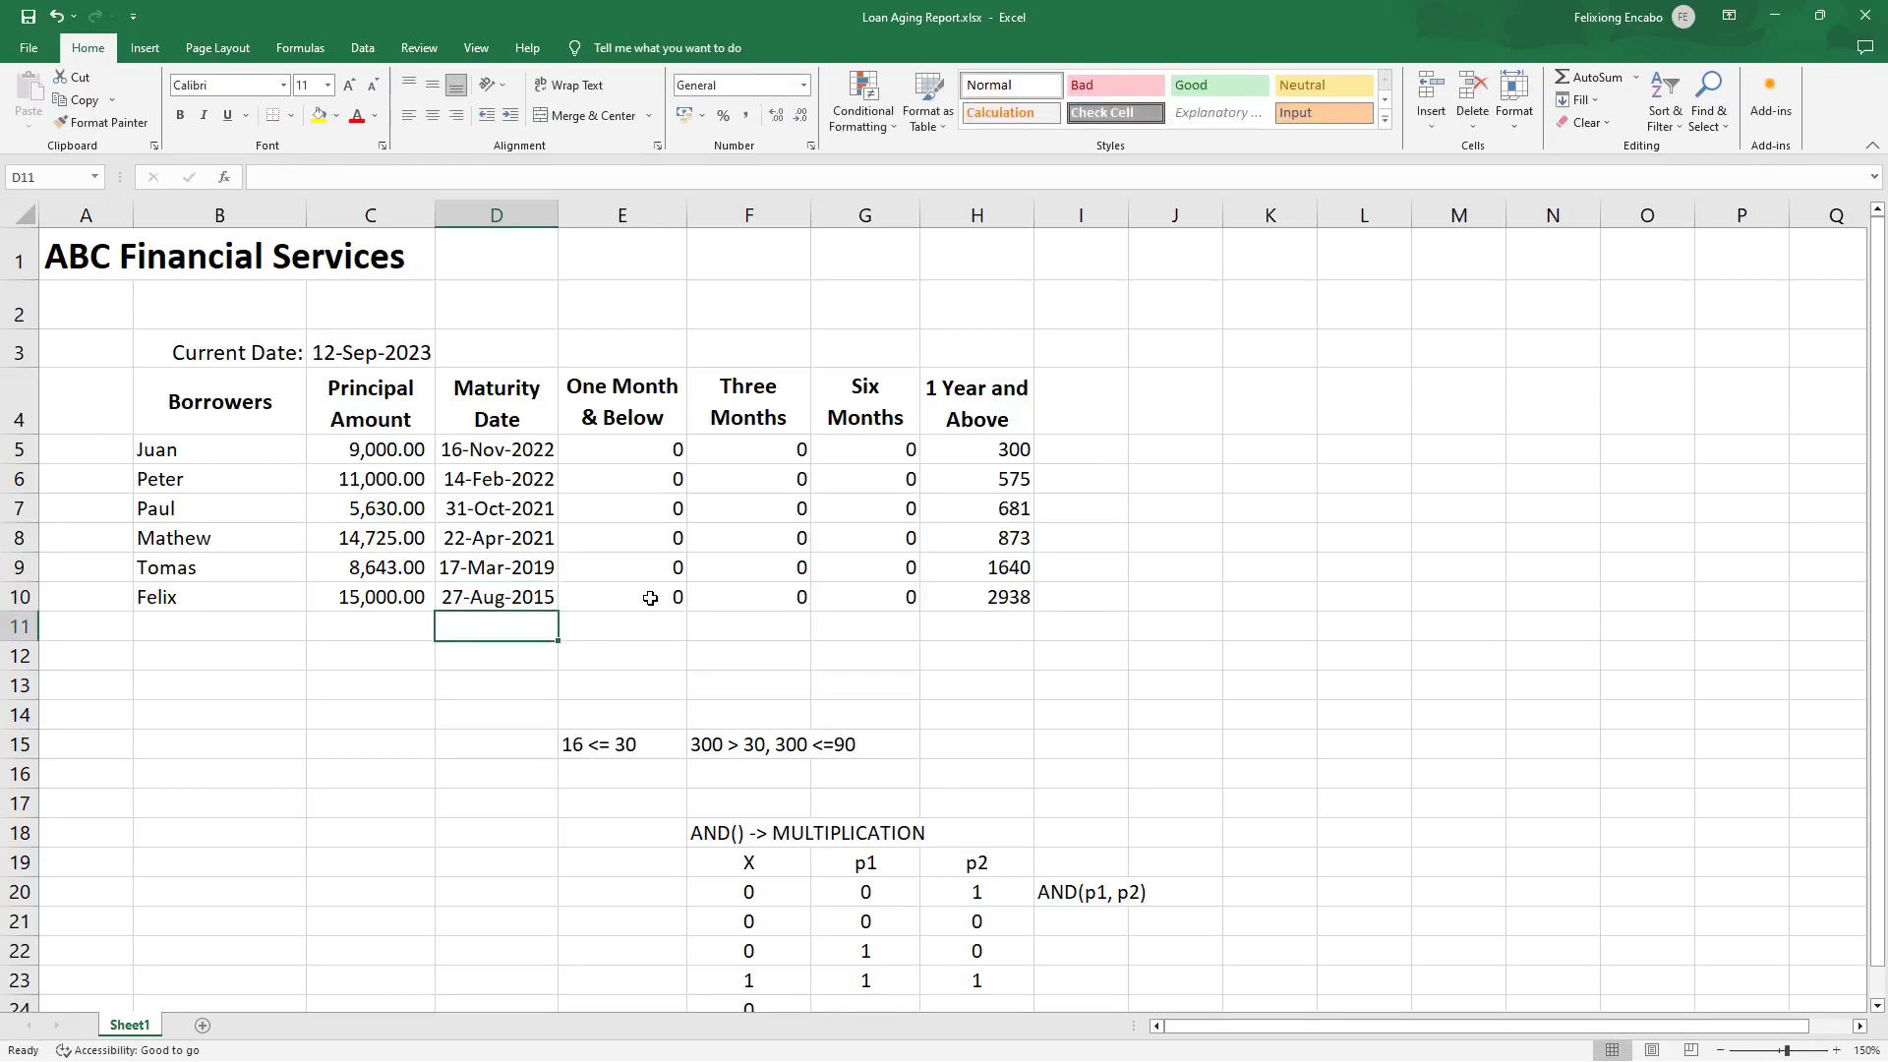
pyautogui.click(1012, 592)
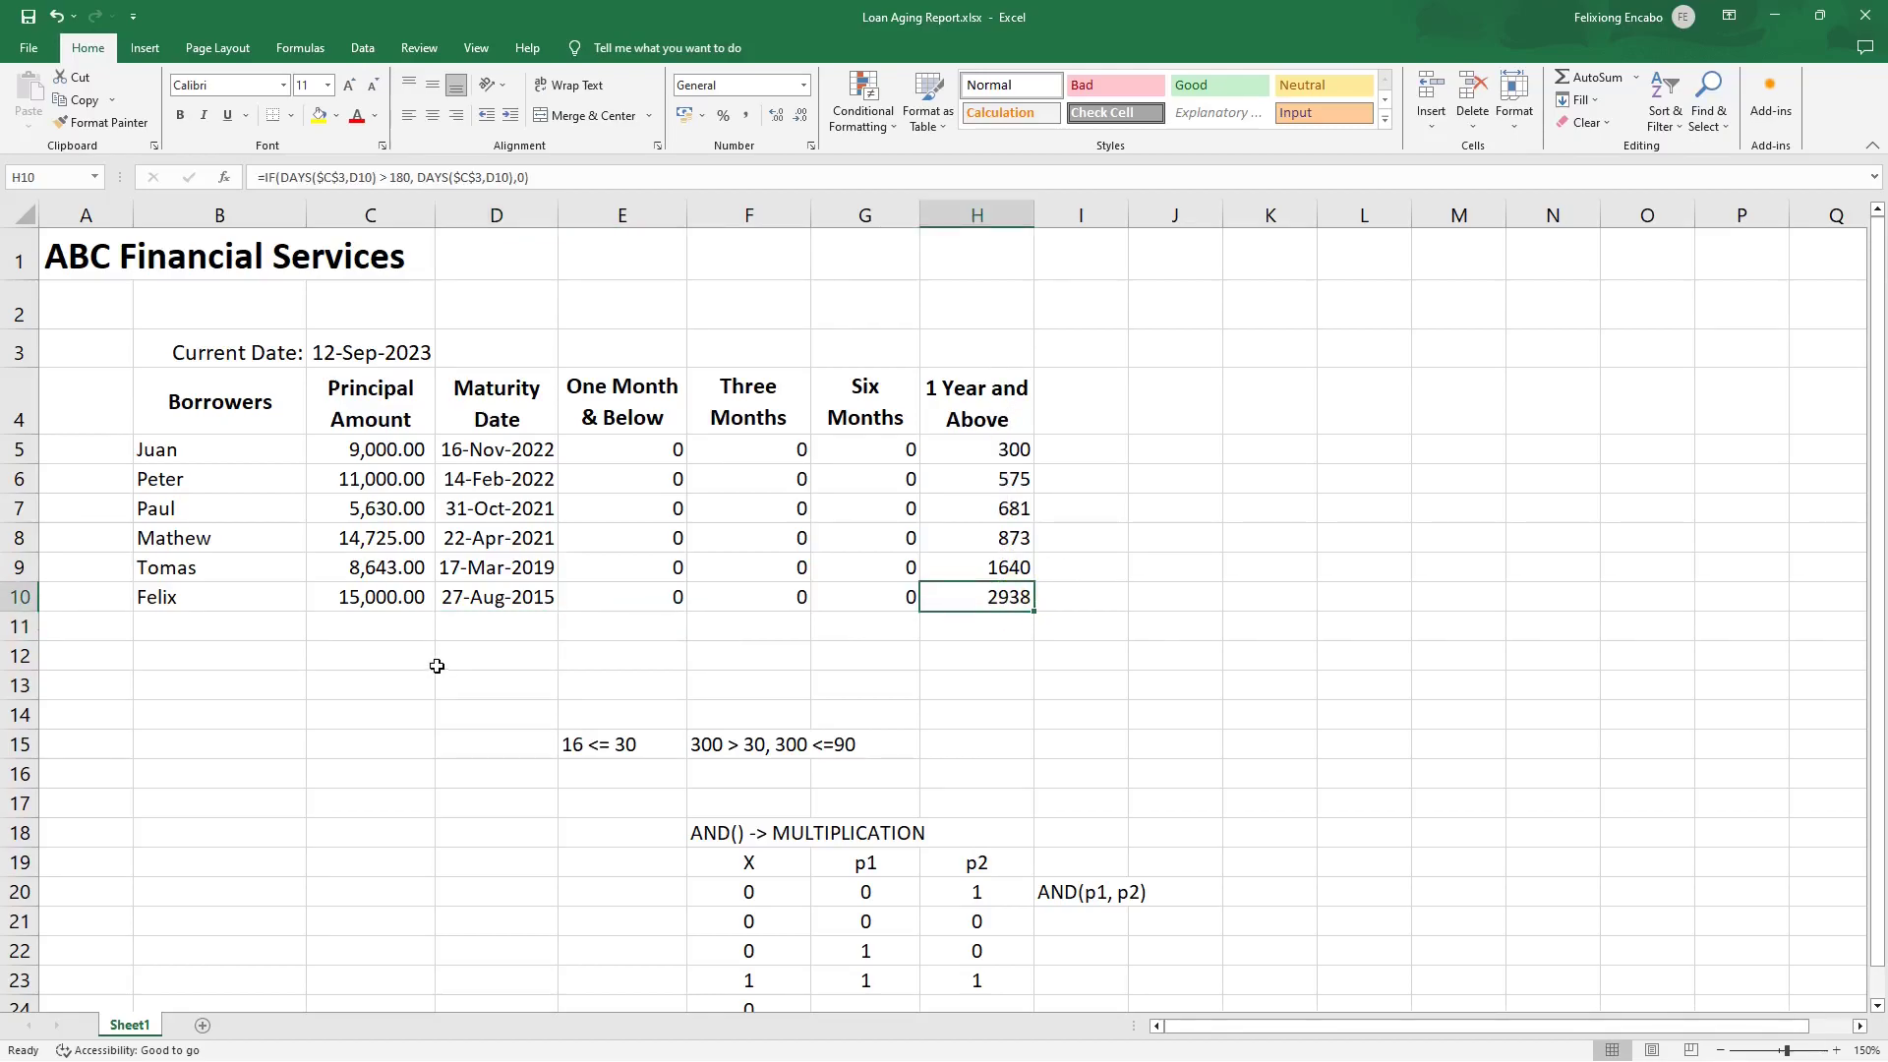
# Set the last borrower's maturity date in D10 to 27/08/2022 to test another overdue period.
pyautogui.click(496, 600)
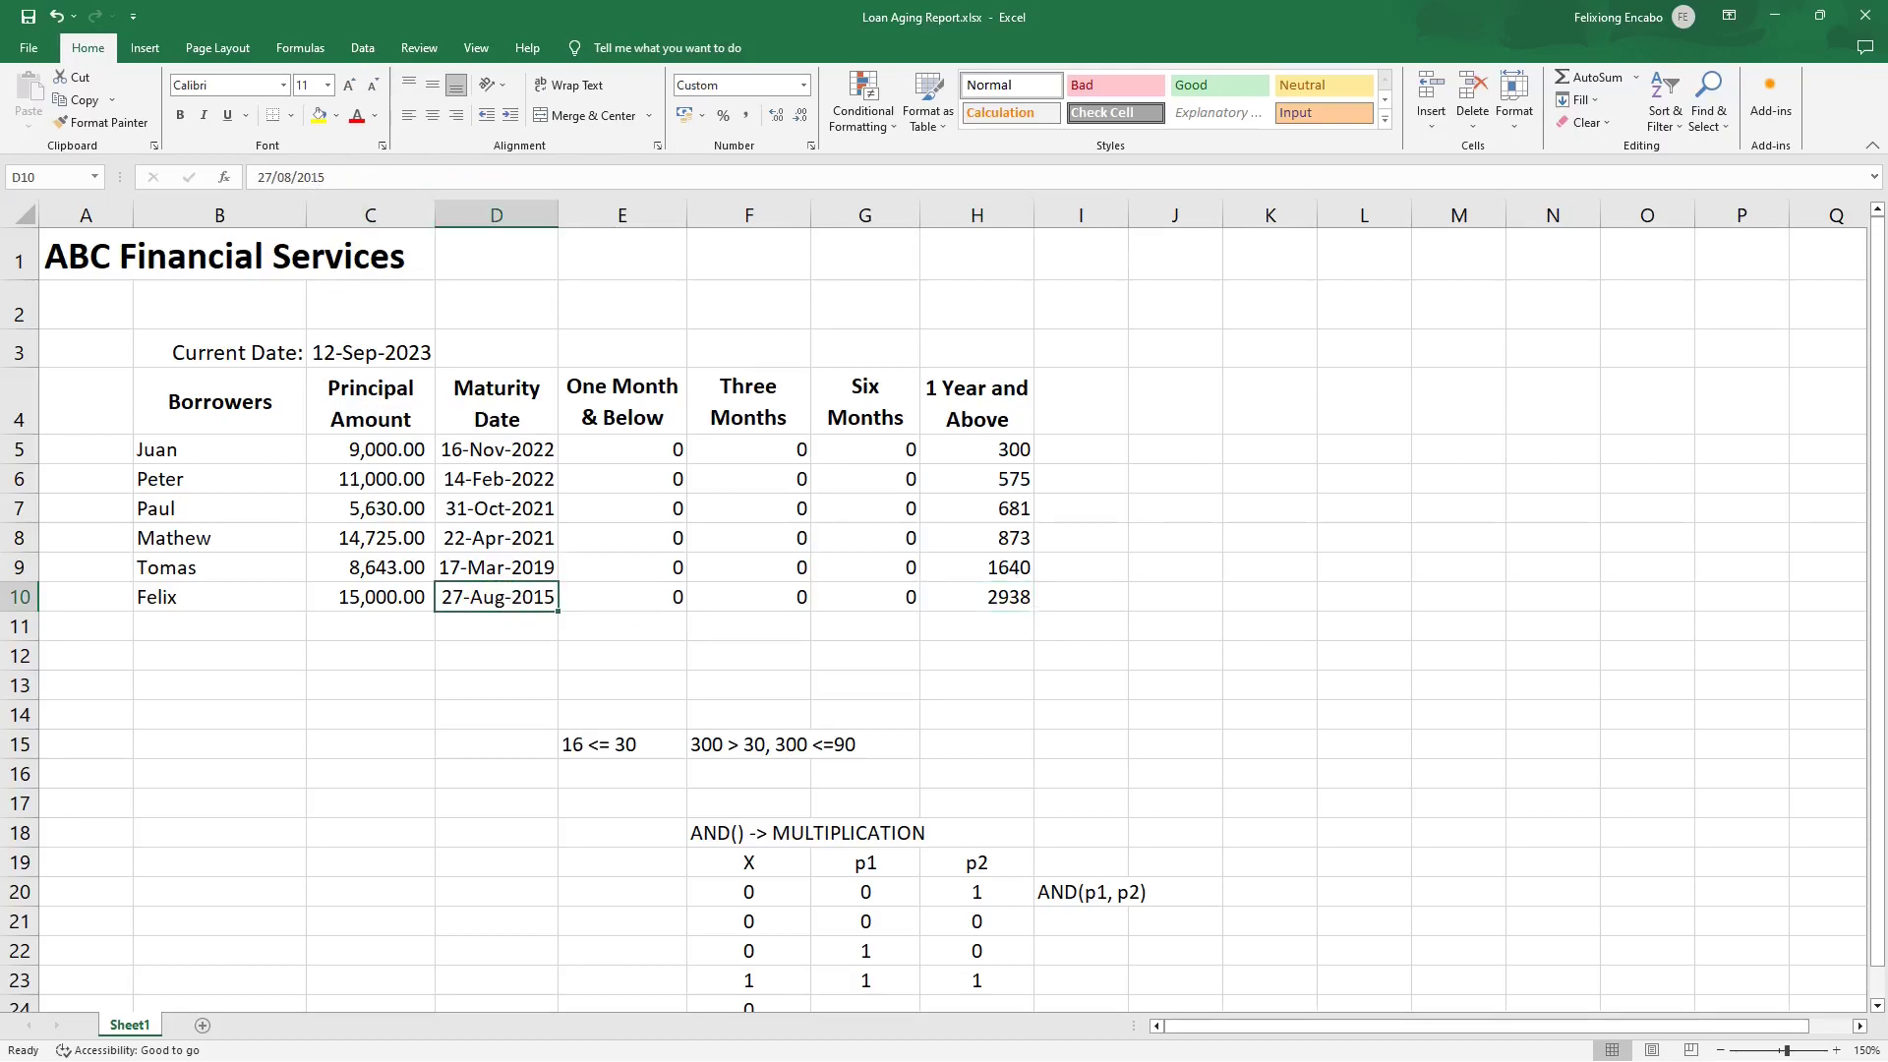
pyautogui.moveTo(313, 177); pyautogui.dragTo(347, 175)
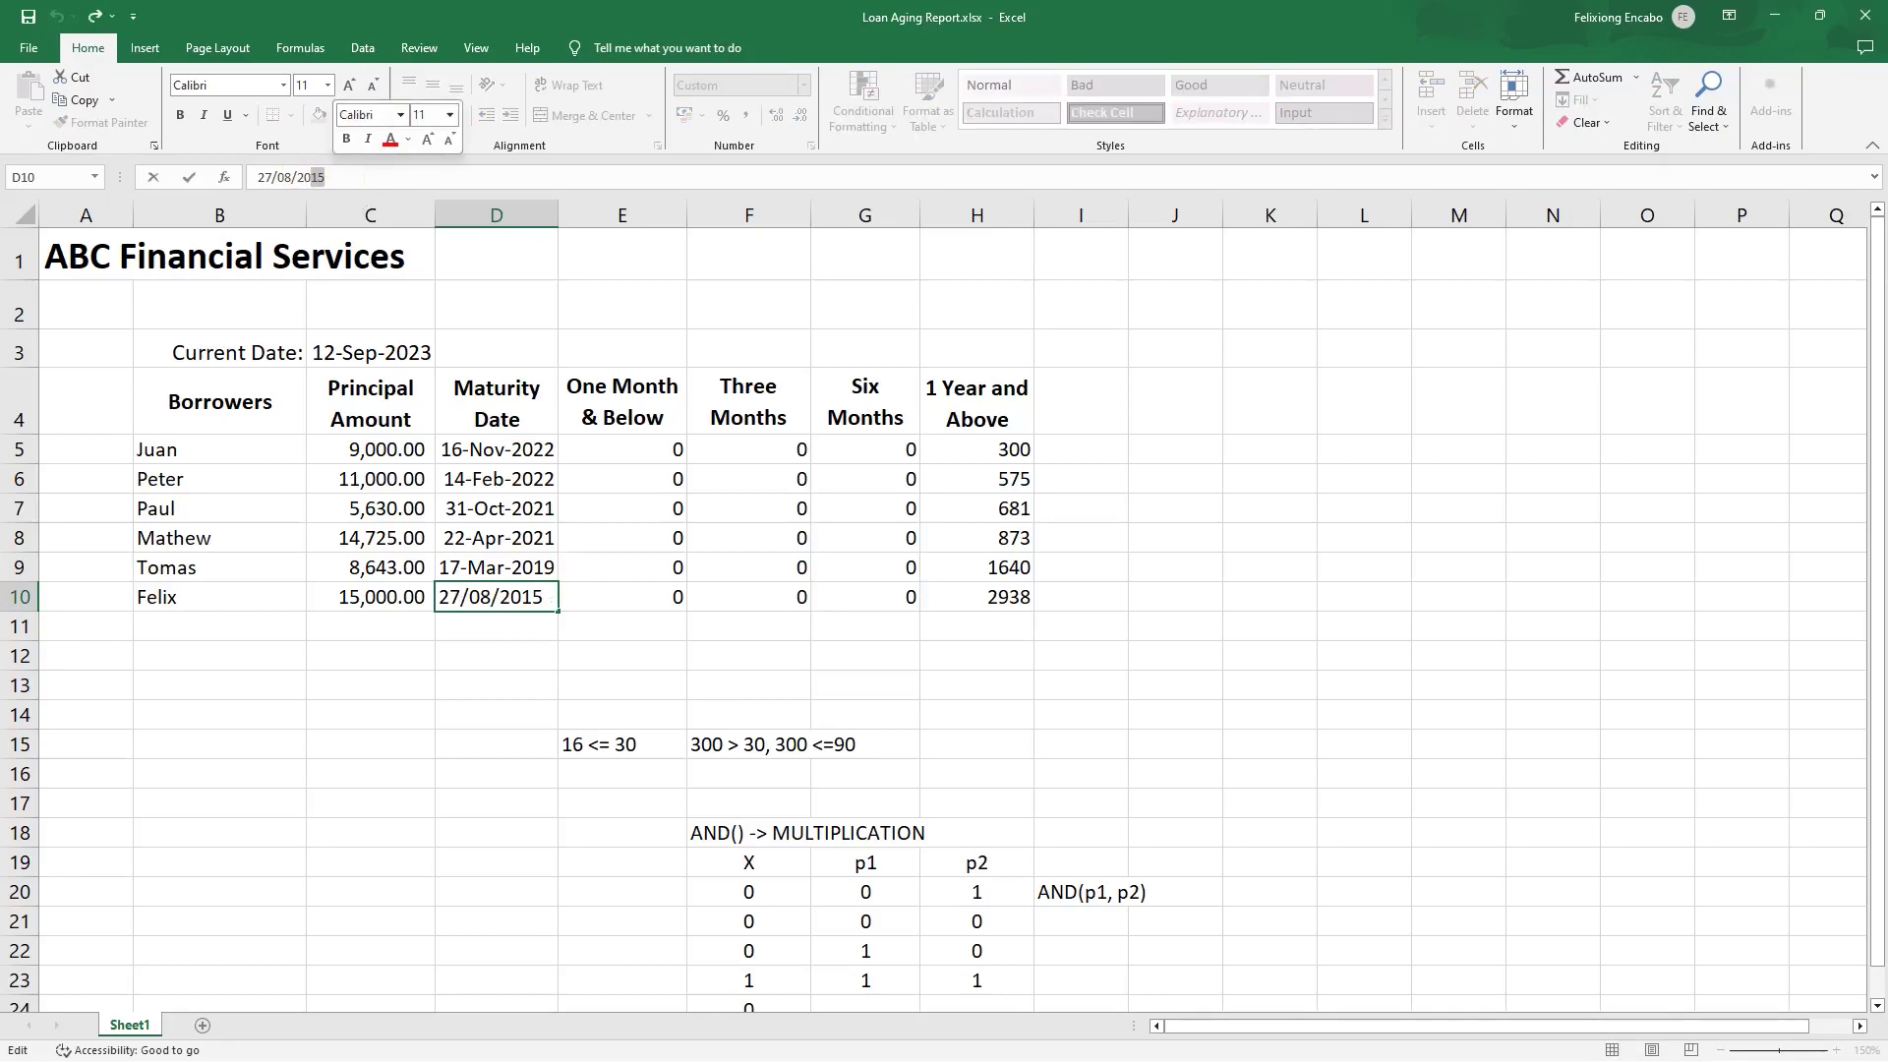
pyautogui.write('22')
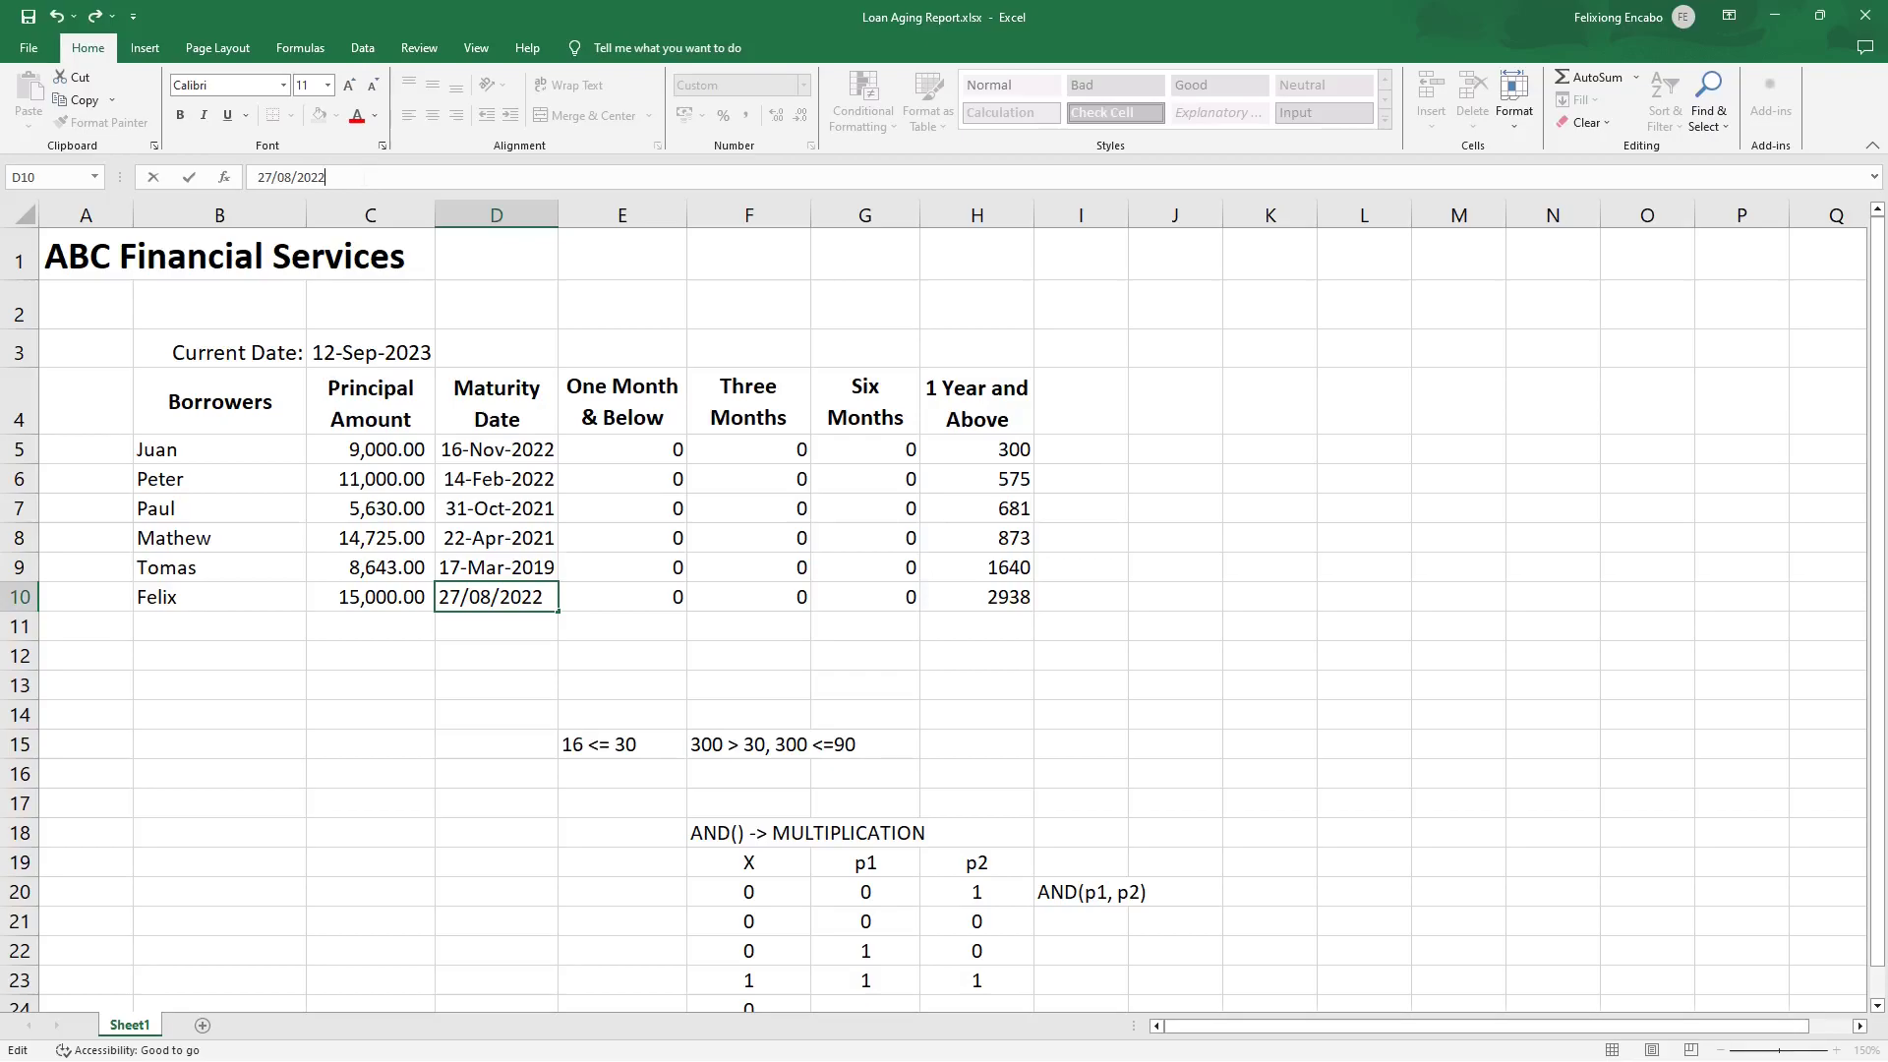
pyautogui.press('Return')
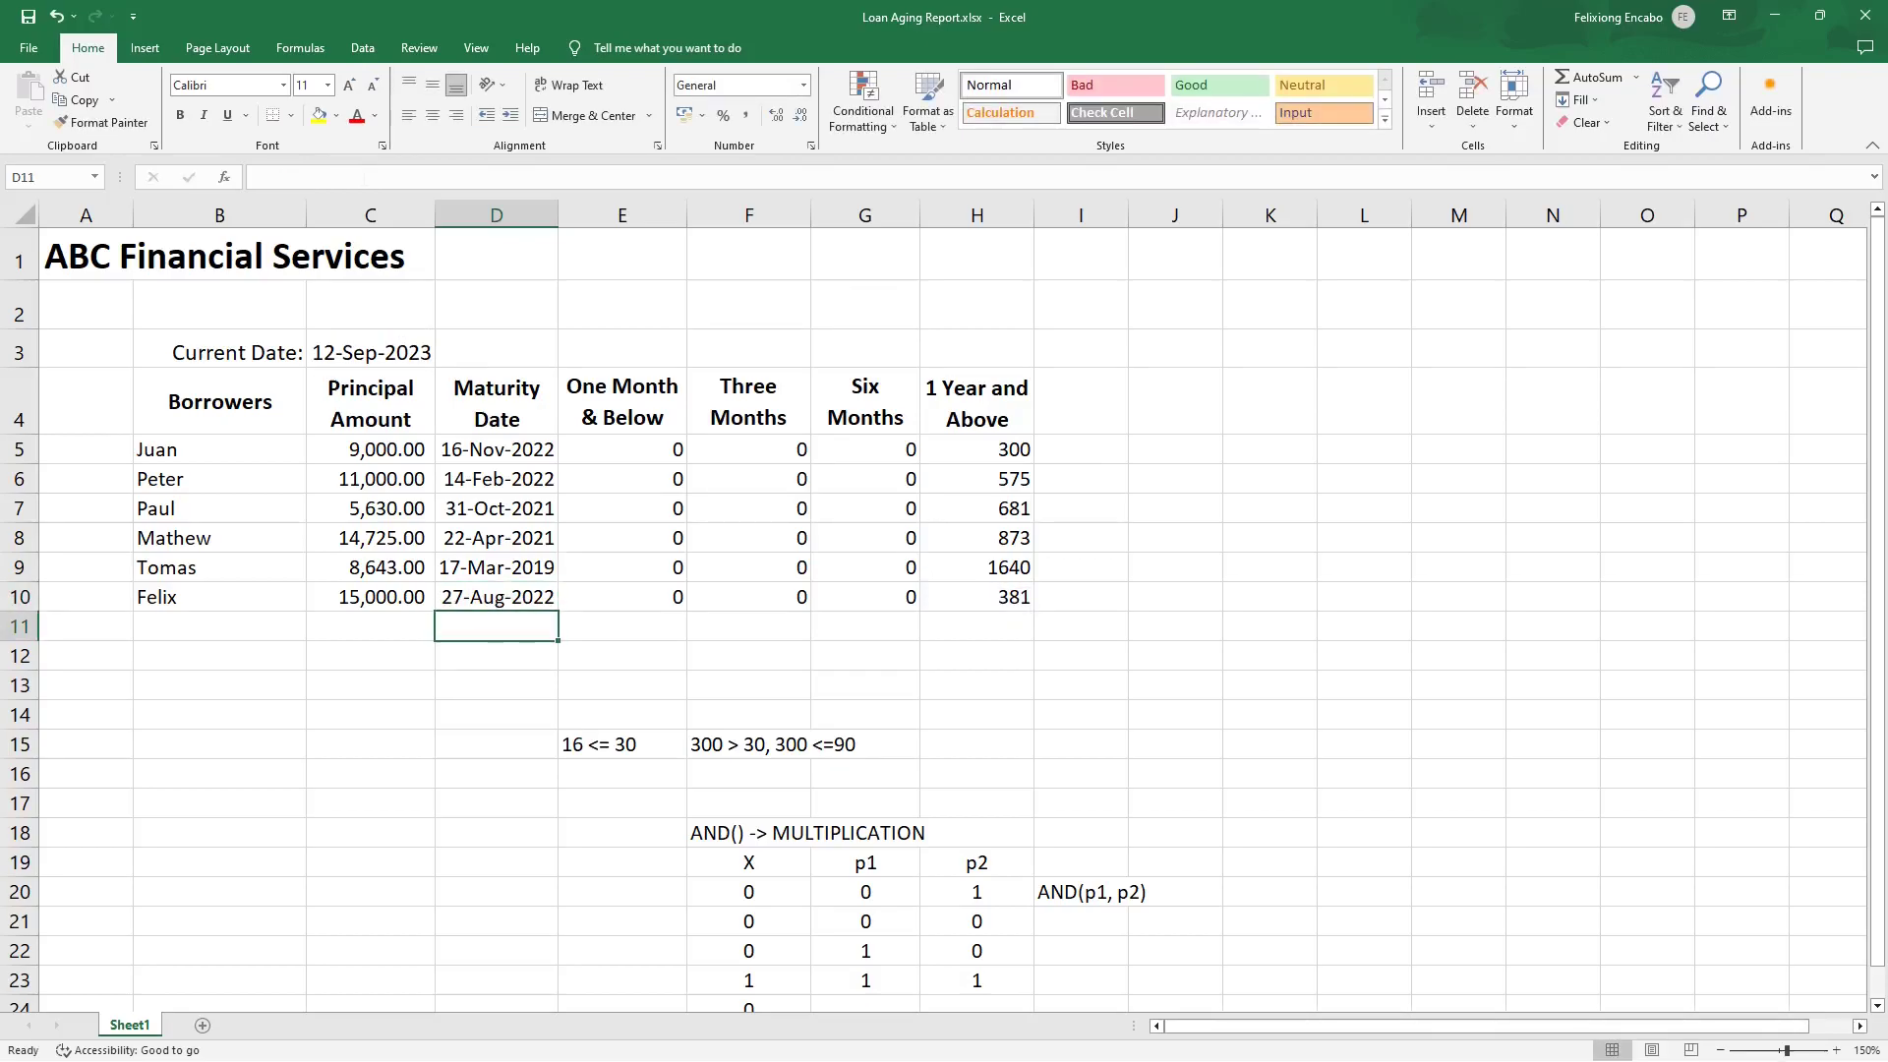
# Set the last borrower's maturity date in D10 to 27 April 2023 and check the Six Months formula in G10.
pyautogui.click(487, 597)
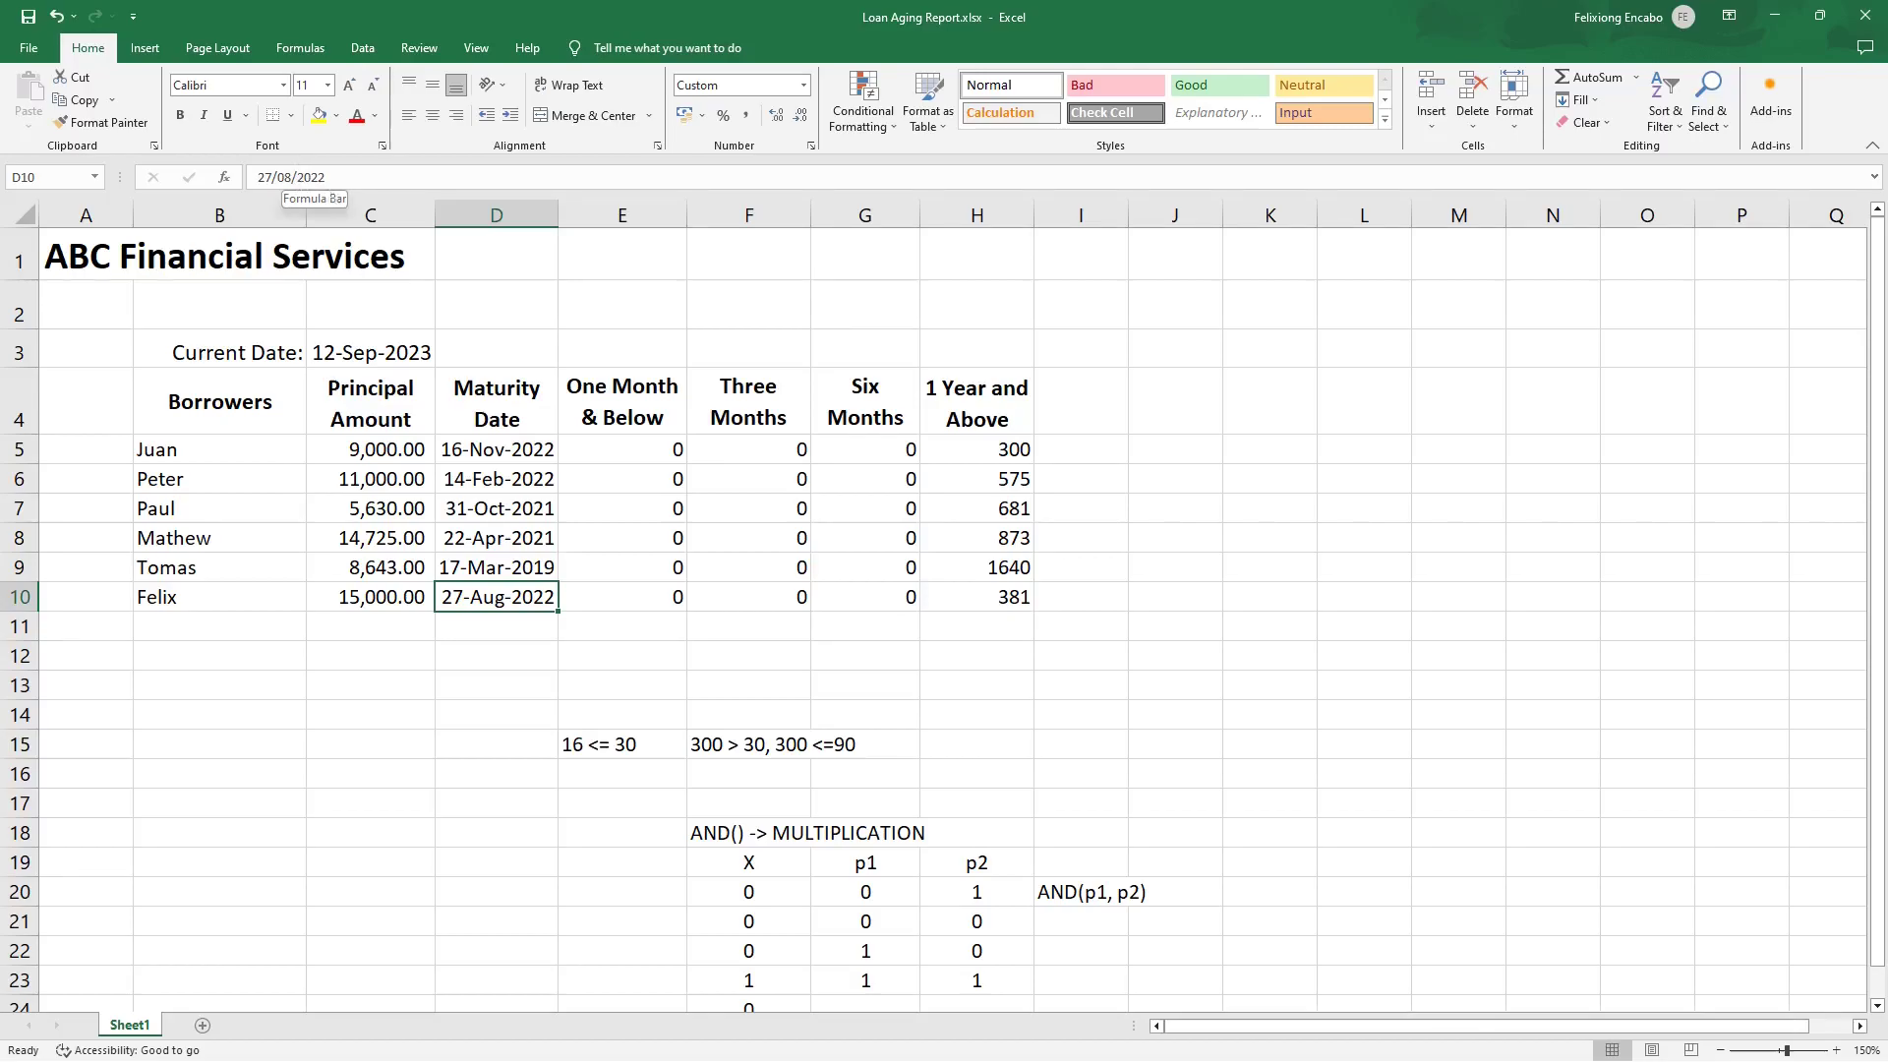
pyautogui.click(317, 176)
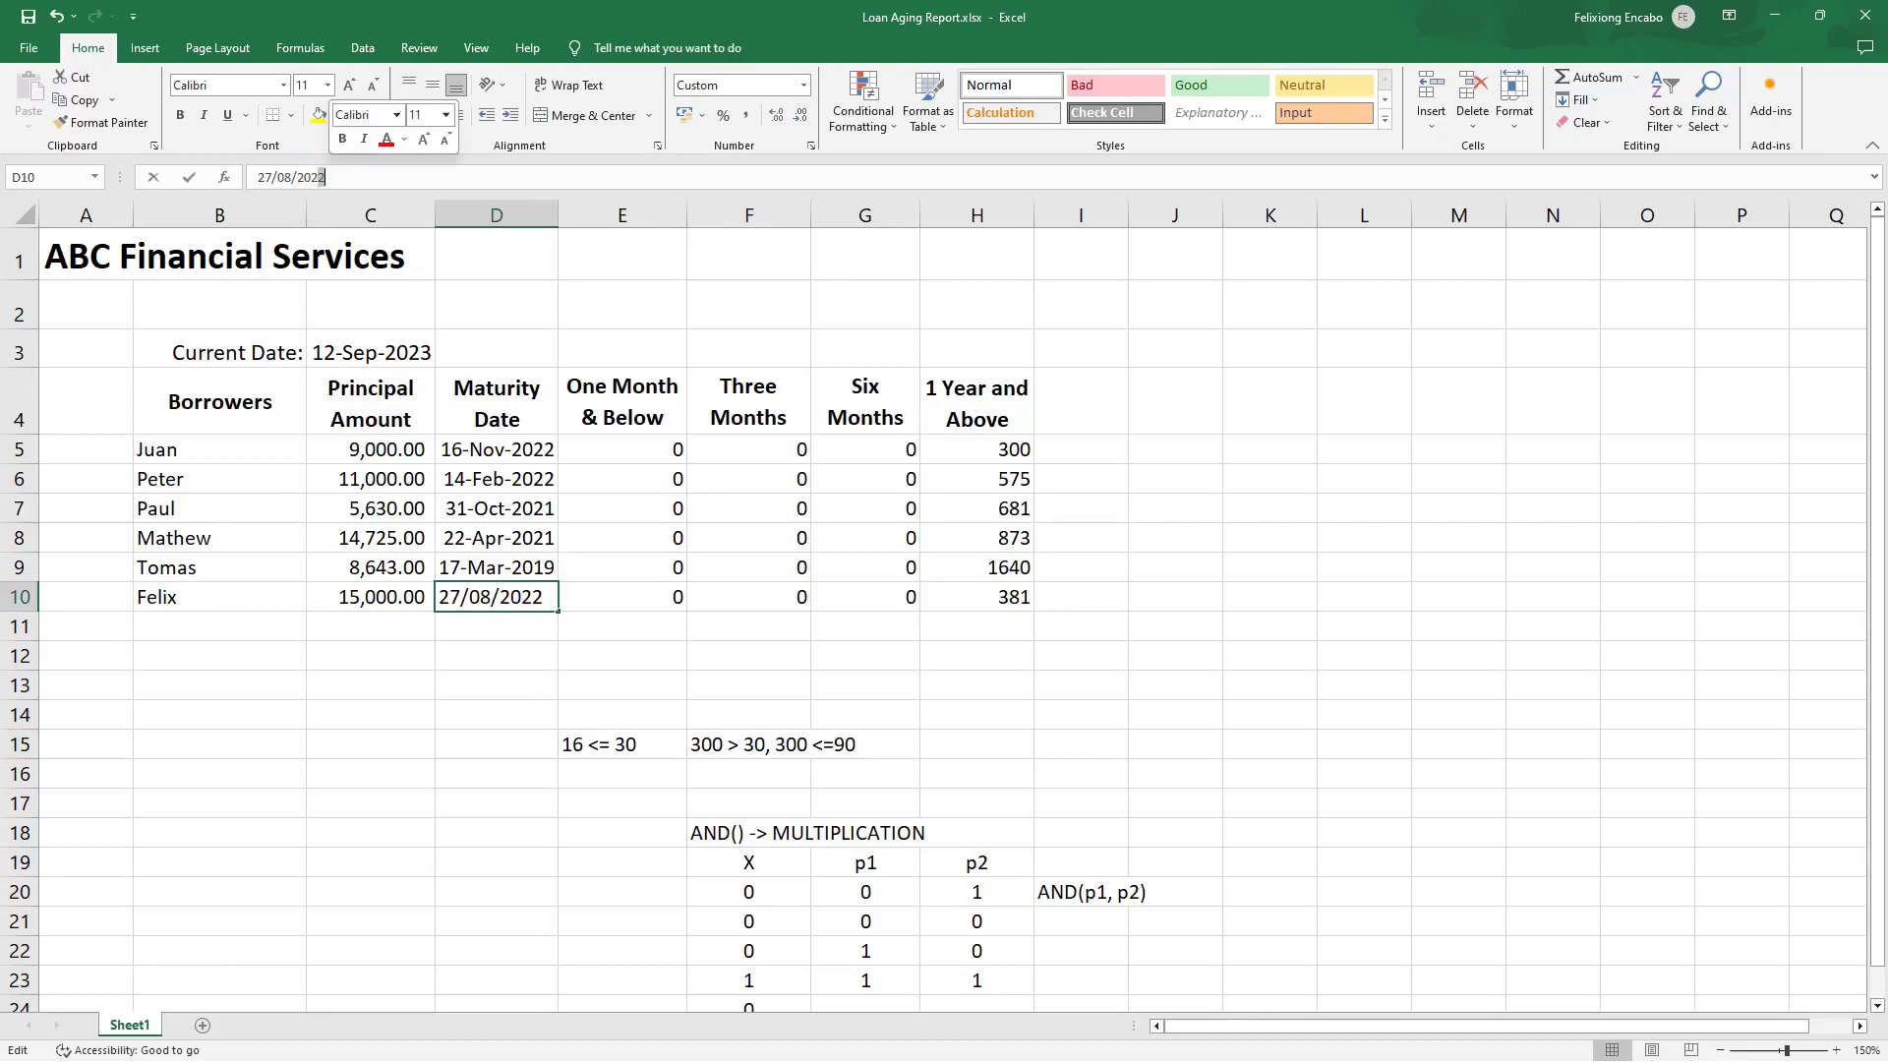
pyautogui.press('BackSpace')
pyautogui.write('3')
pyautogui.moveTo(293, 177); pyautogui.dragTo(284, 177)
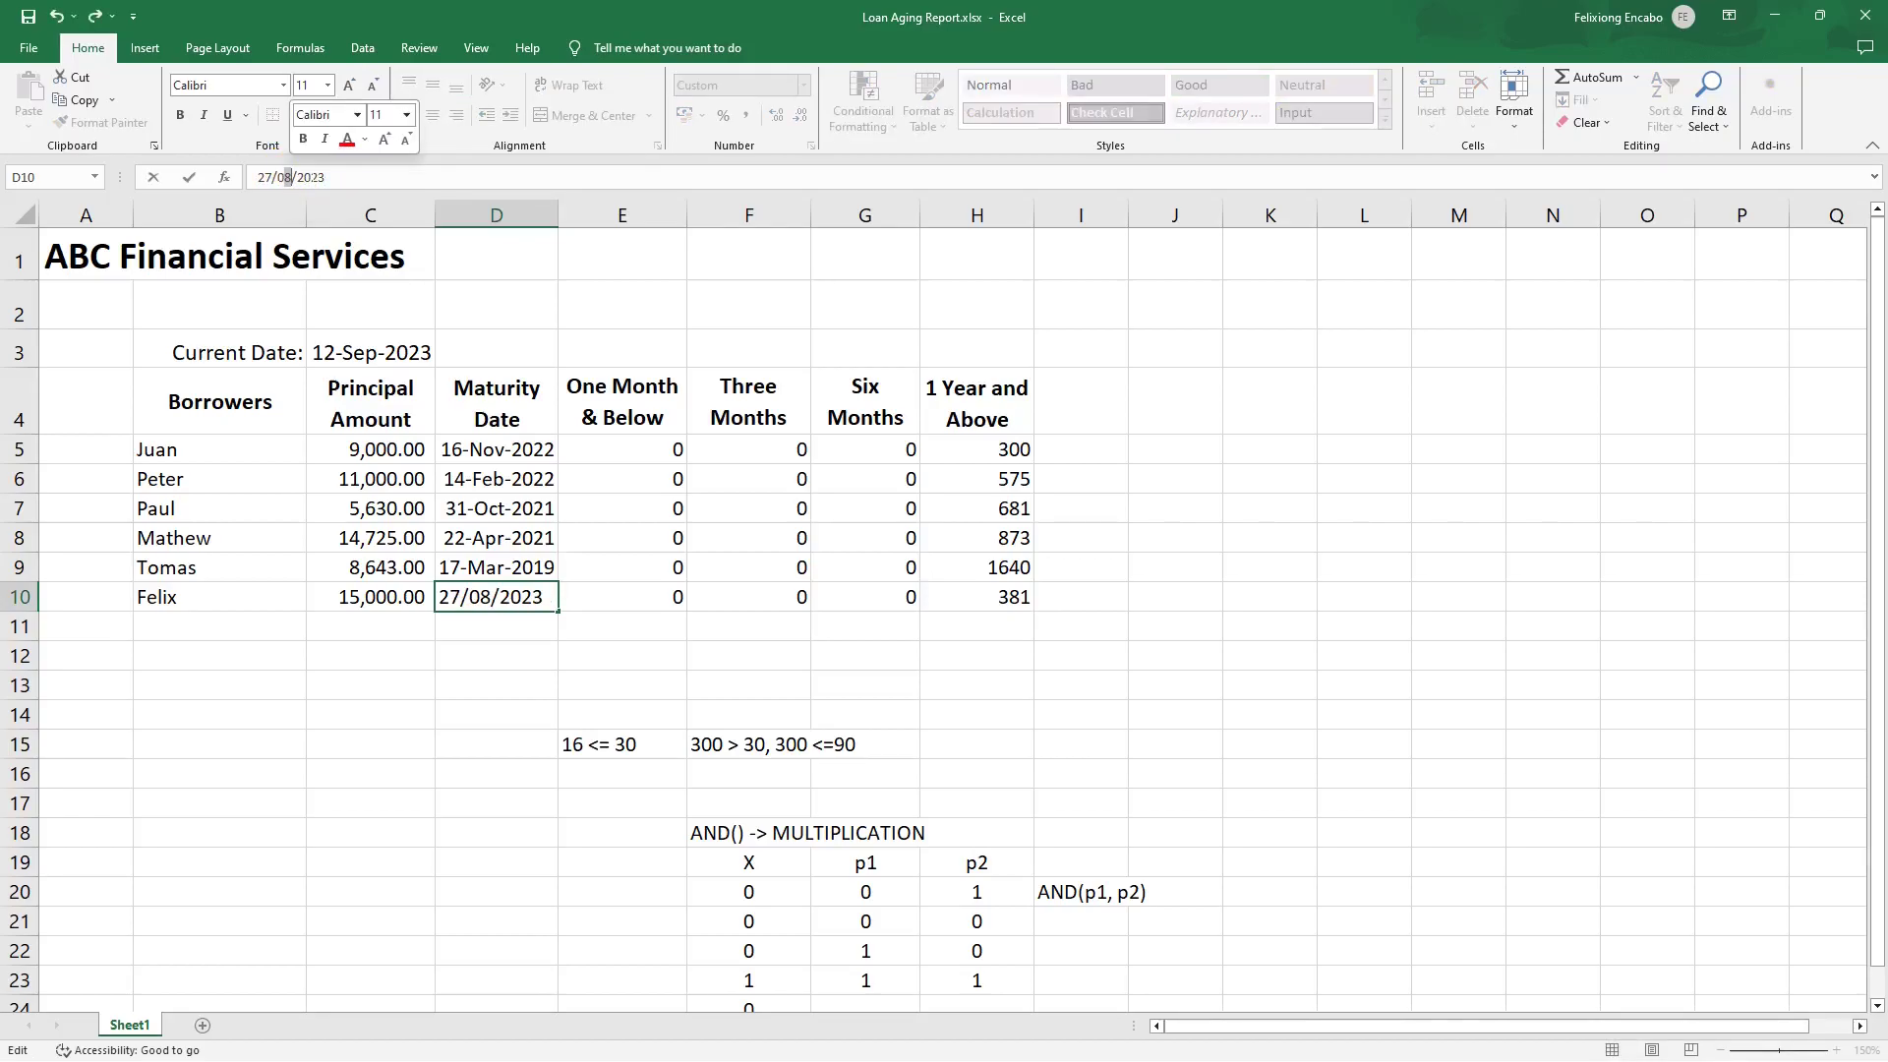
pyautogui.write('4')
pyautogui.press('Return')
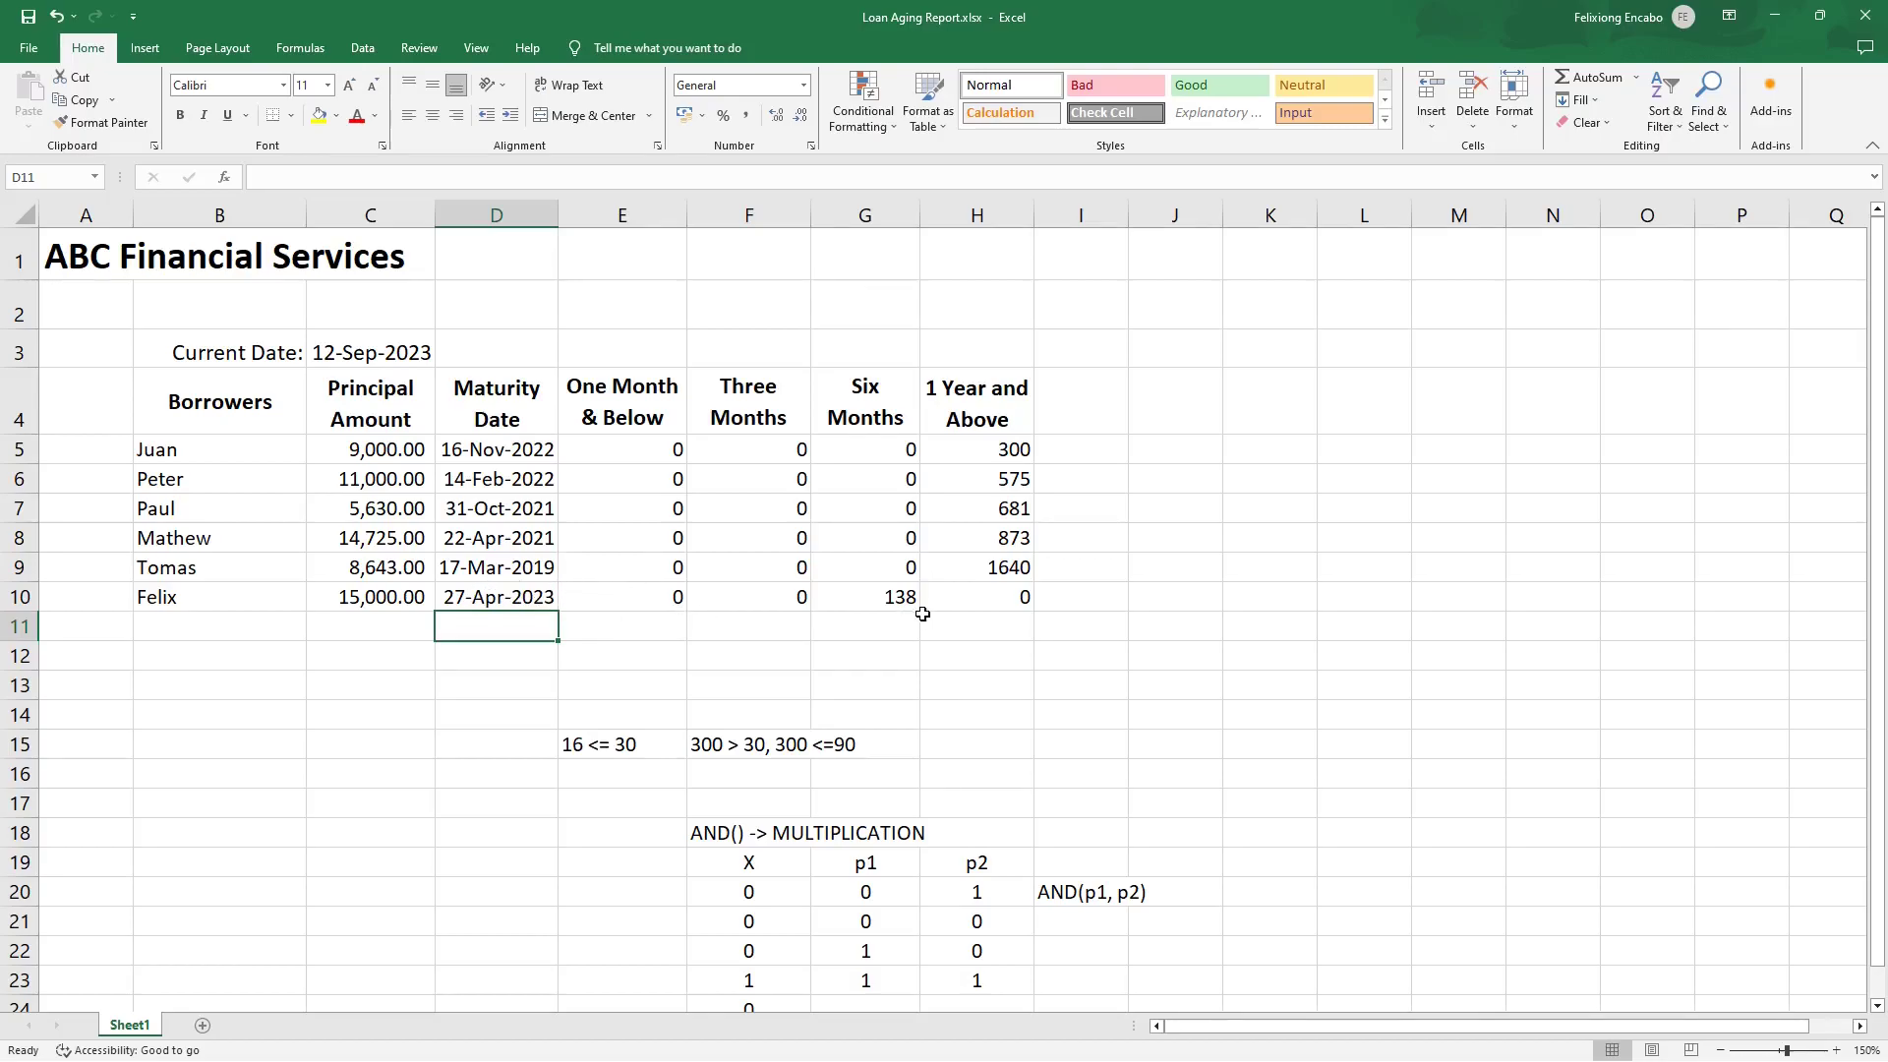
pyautogui.click(867, 599)
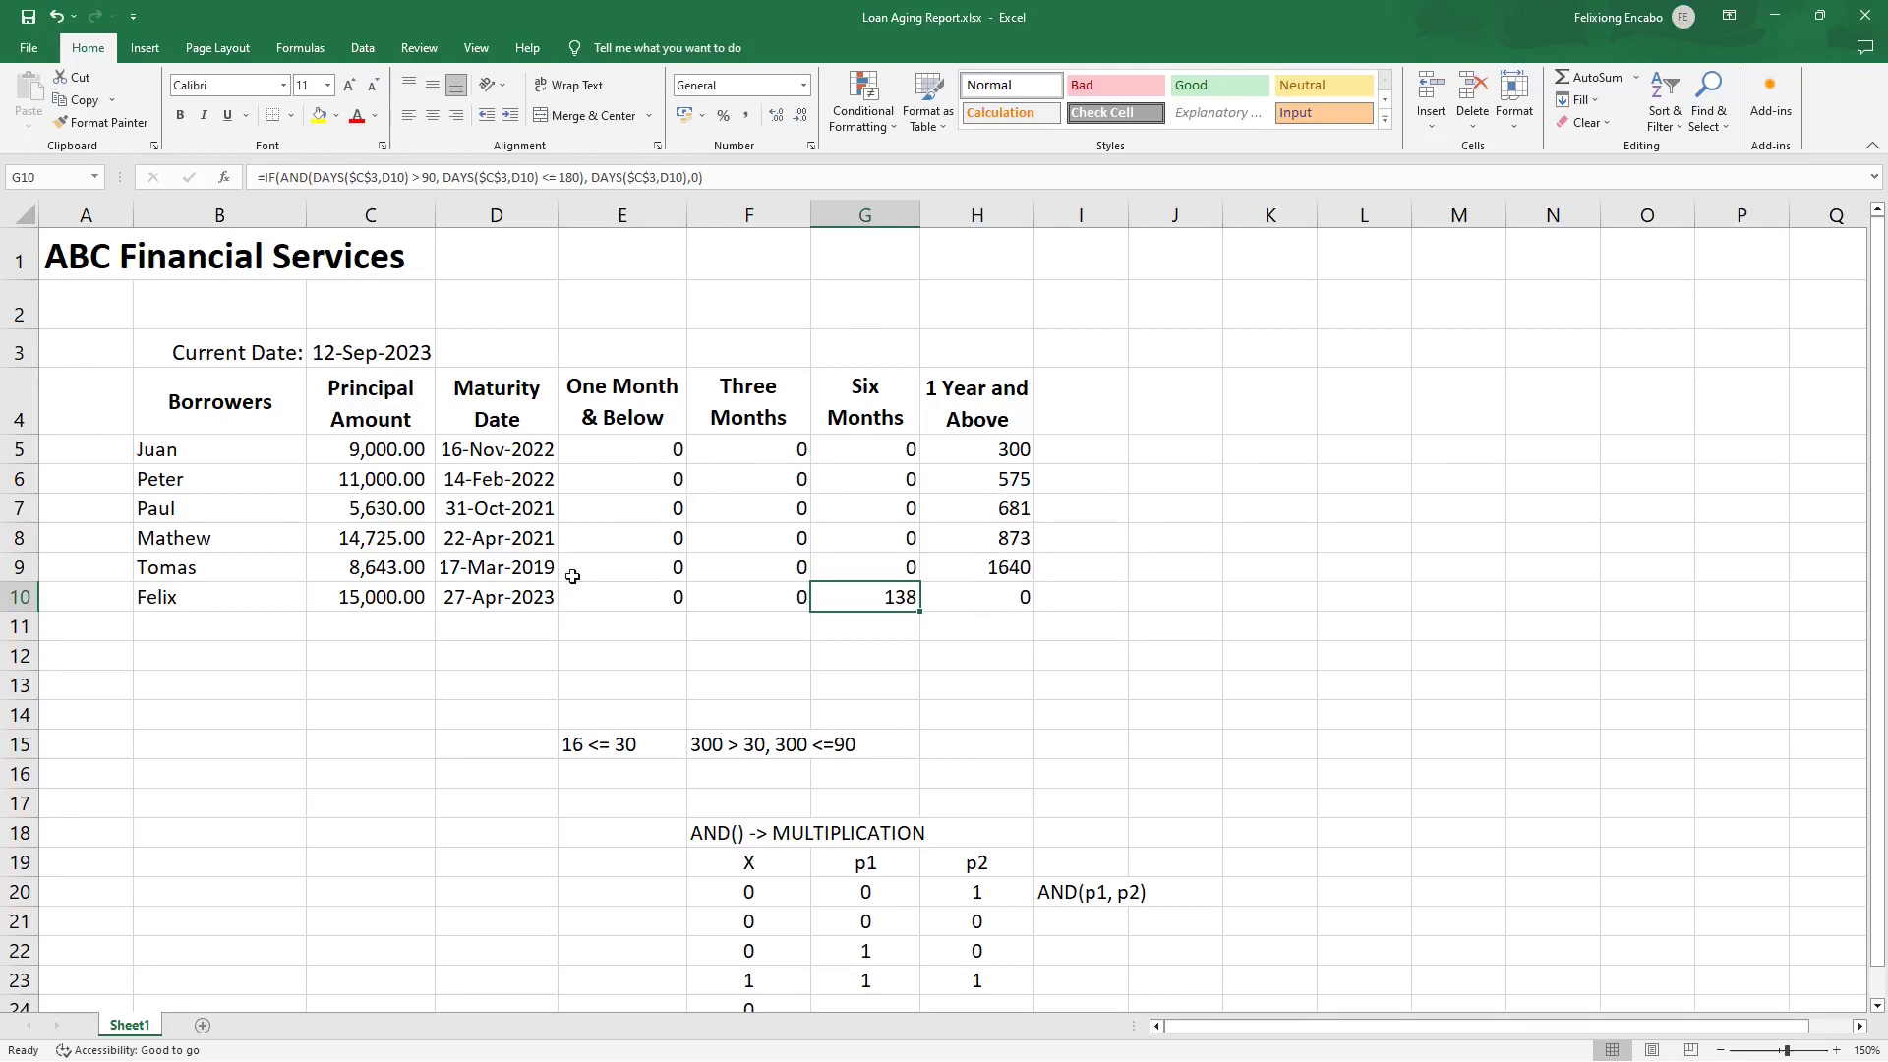
# Examine the last borrower's maturity date in D10 and the aging formulas in E10, F10 and G10.
pyautogui.click(486, 600)
pyautogui.click(478, 564)
pyautogui.click(484, 602)
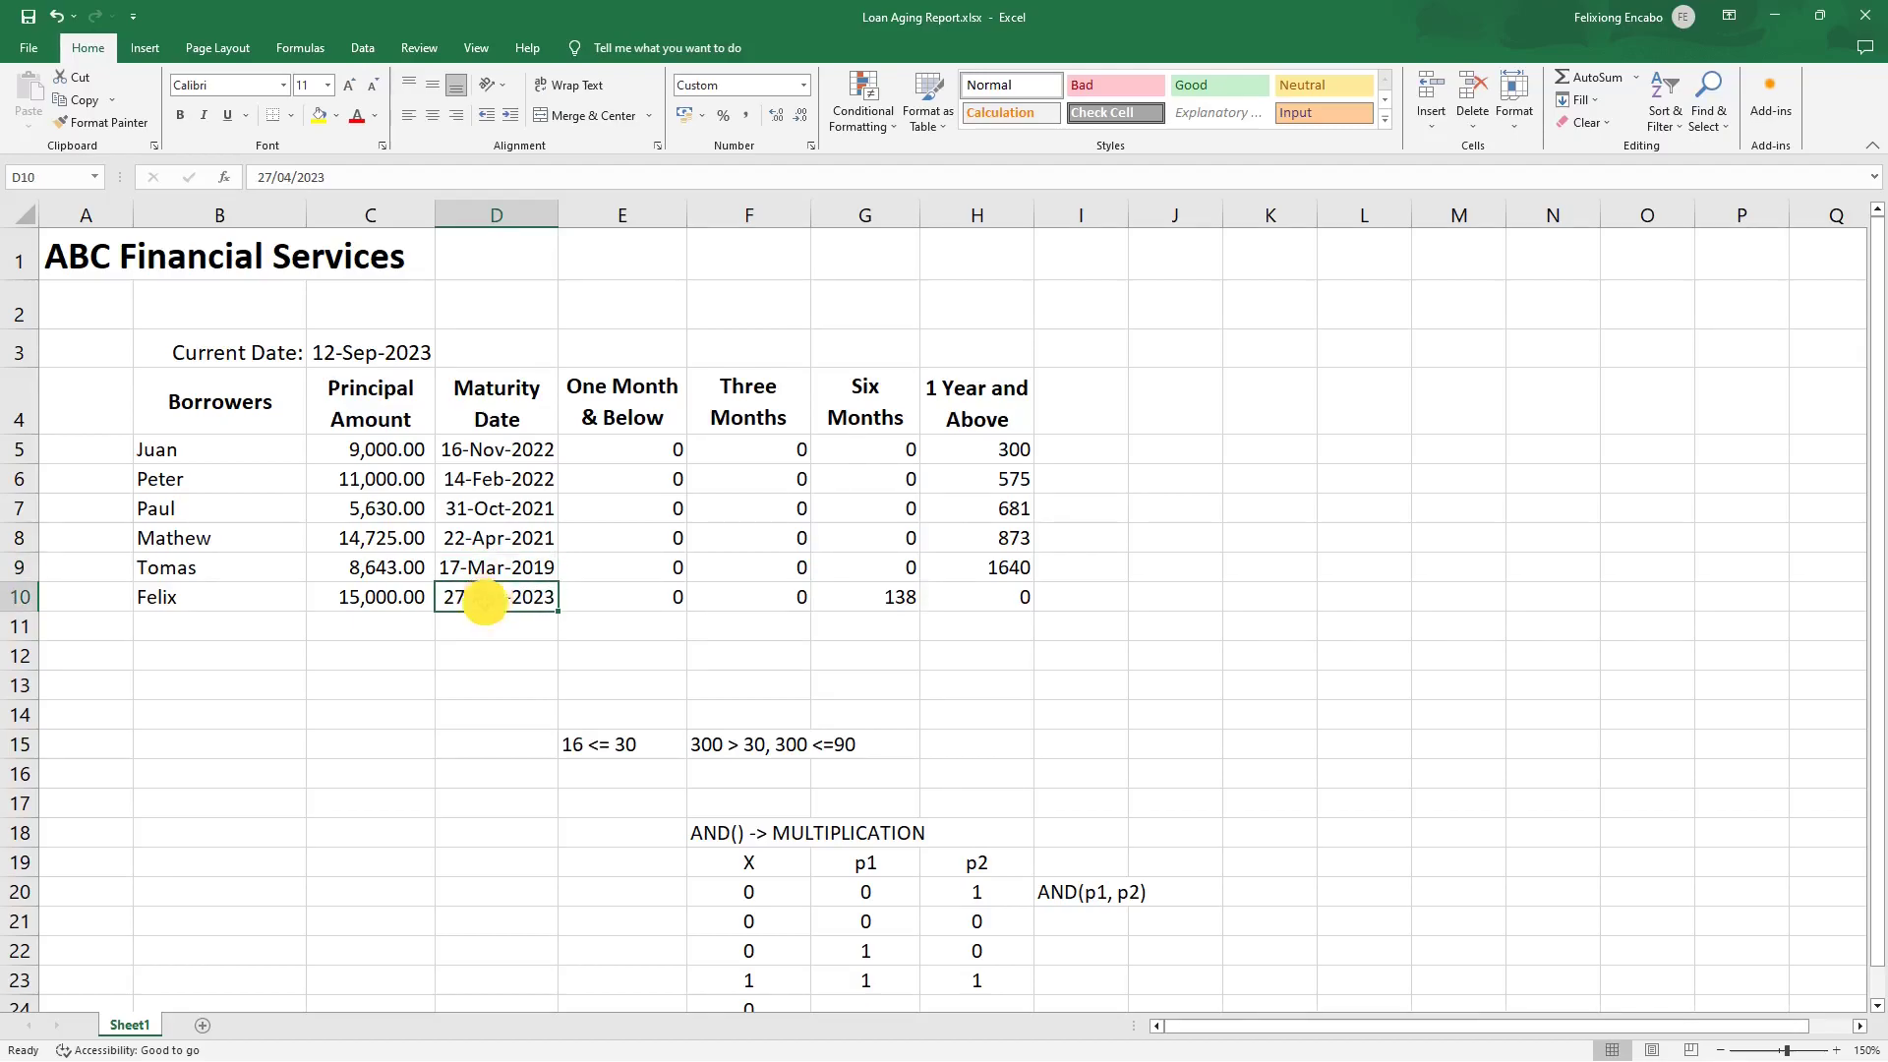
pyautogui.click(484, 568)
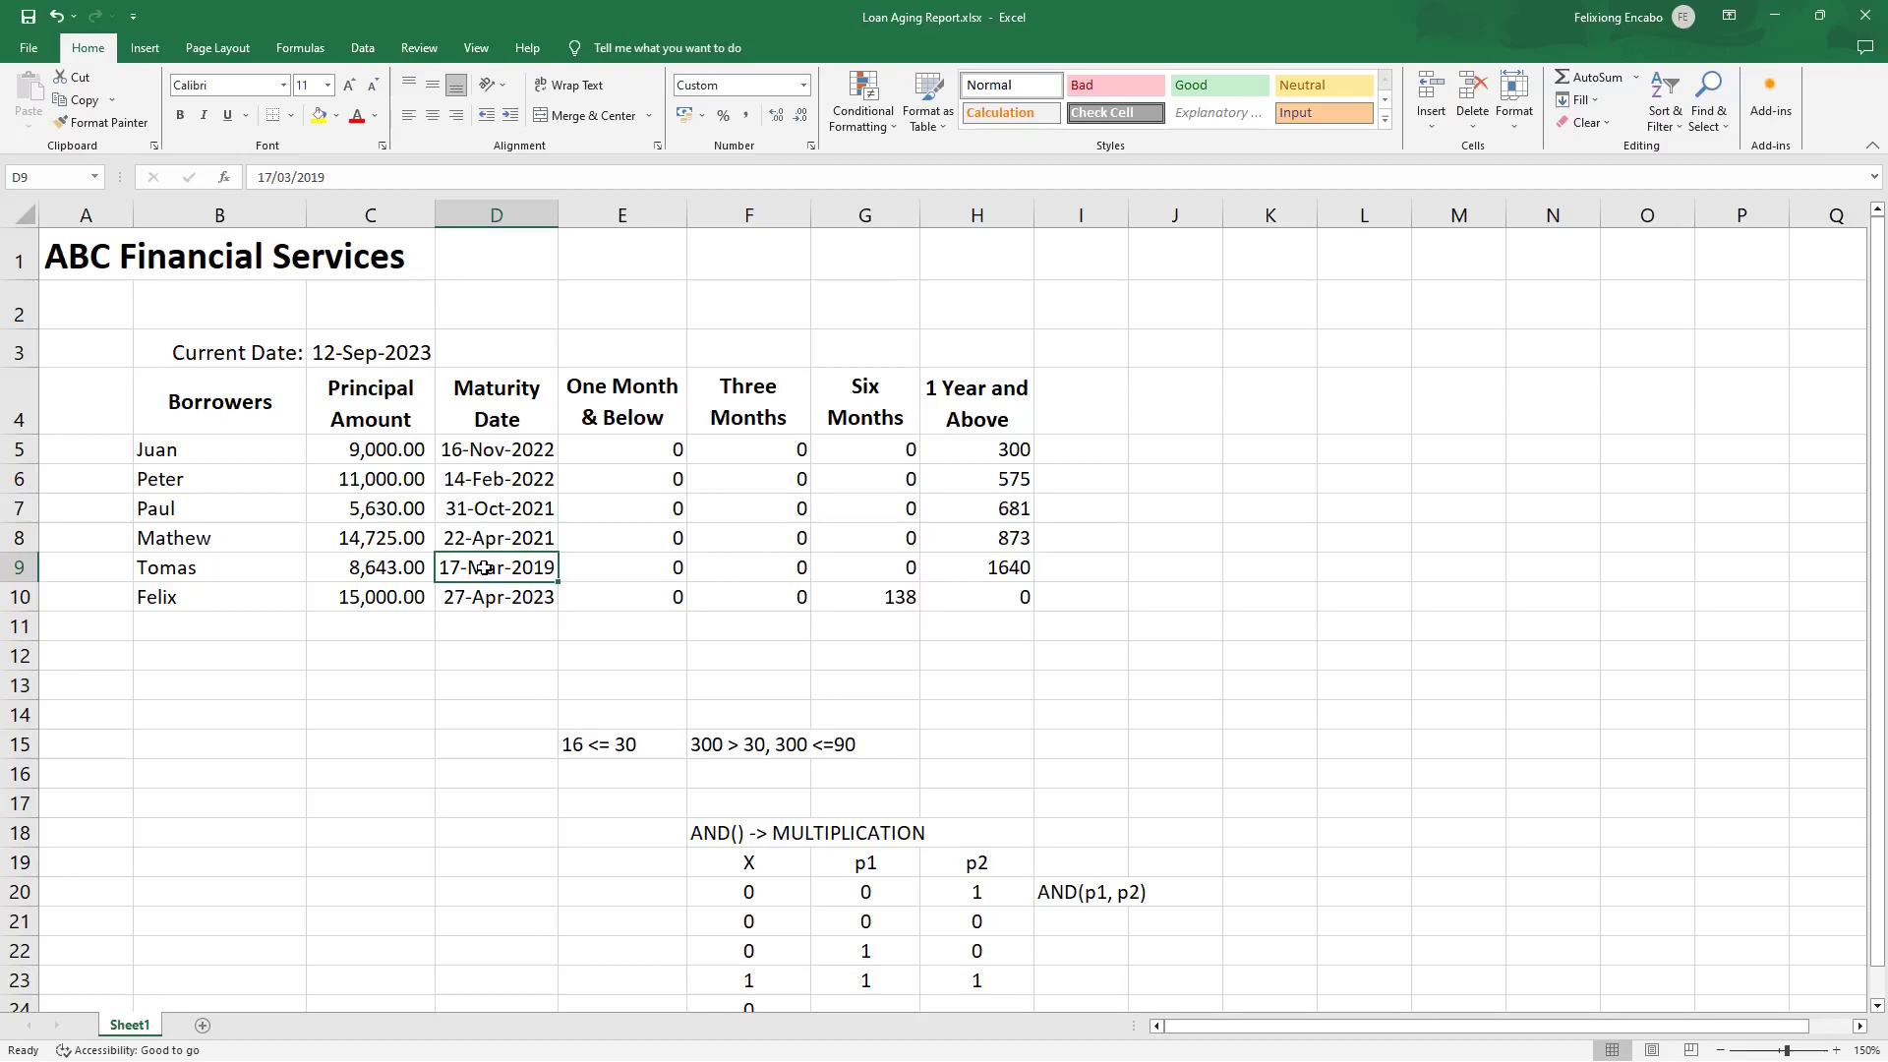
pyautogui.click(898, 599)
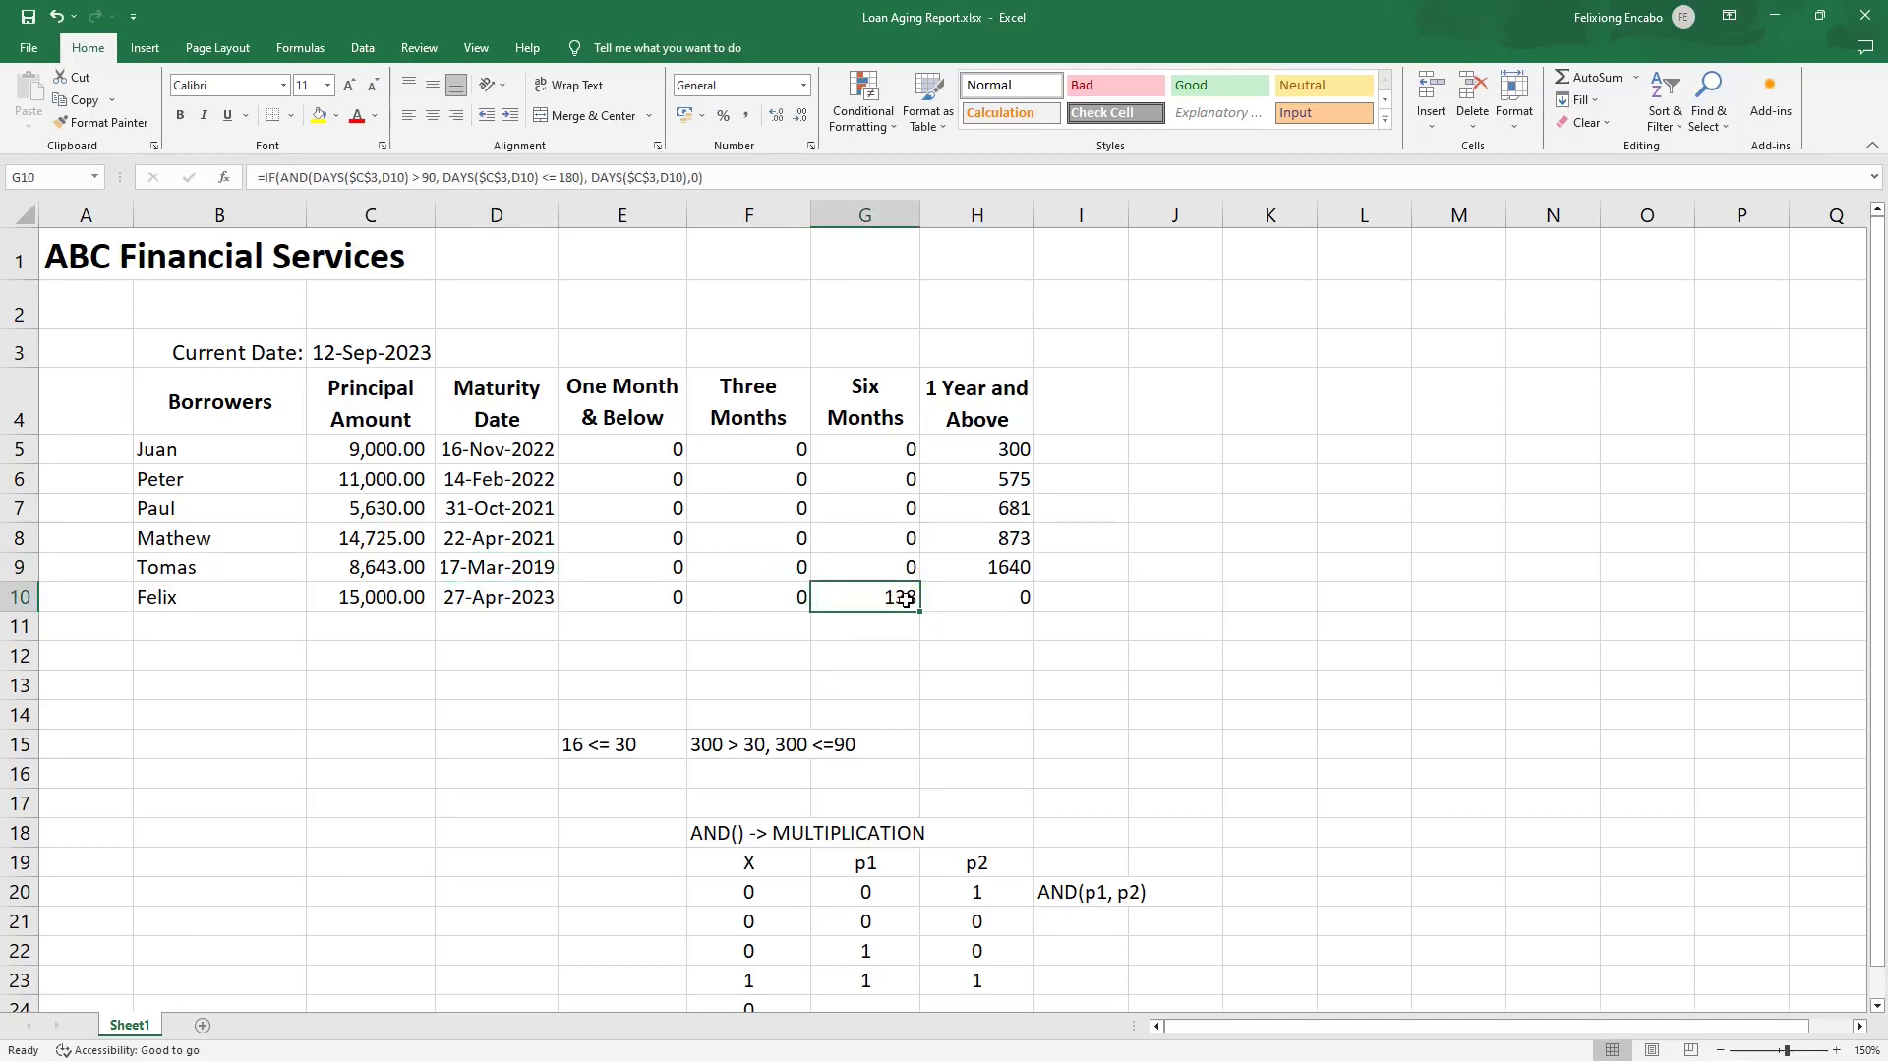
pyautogui.click(797, 599)
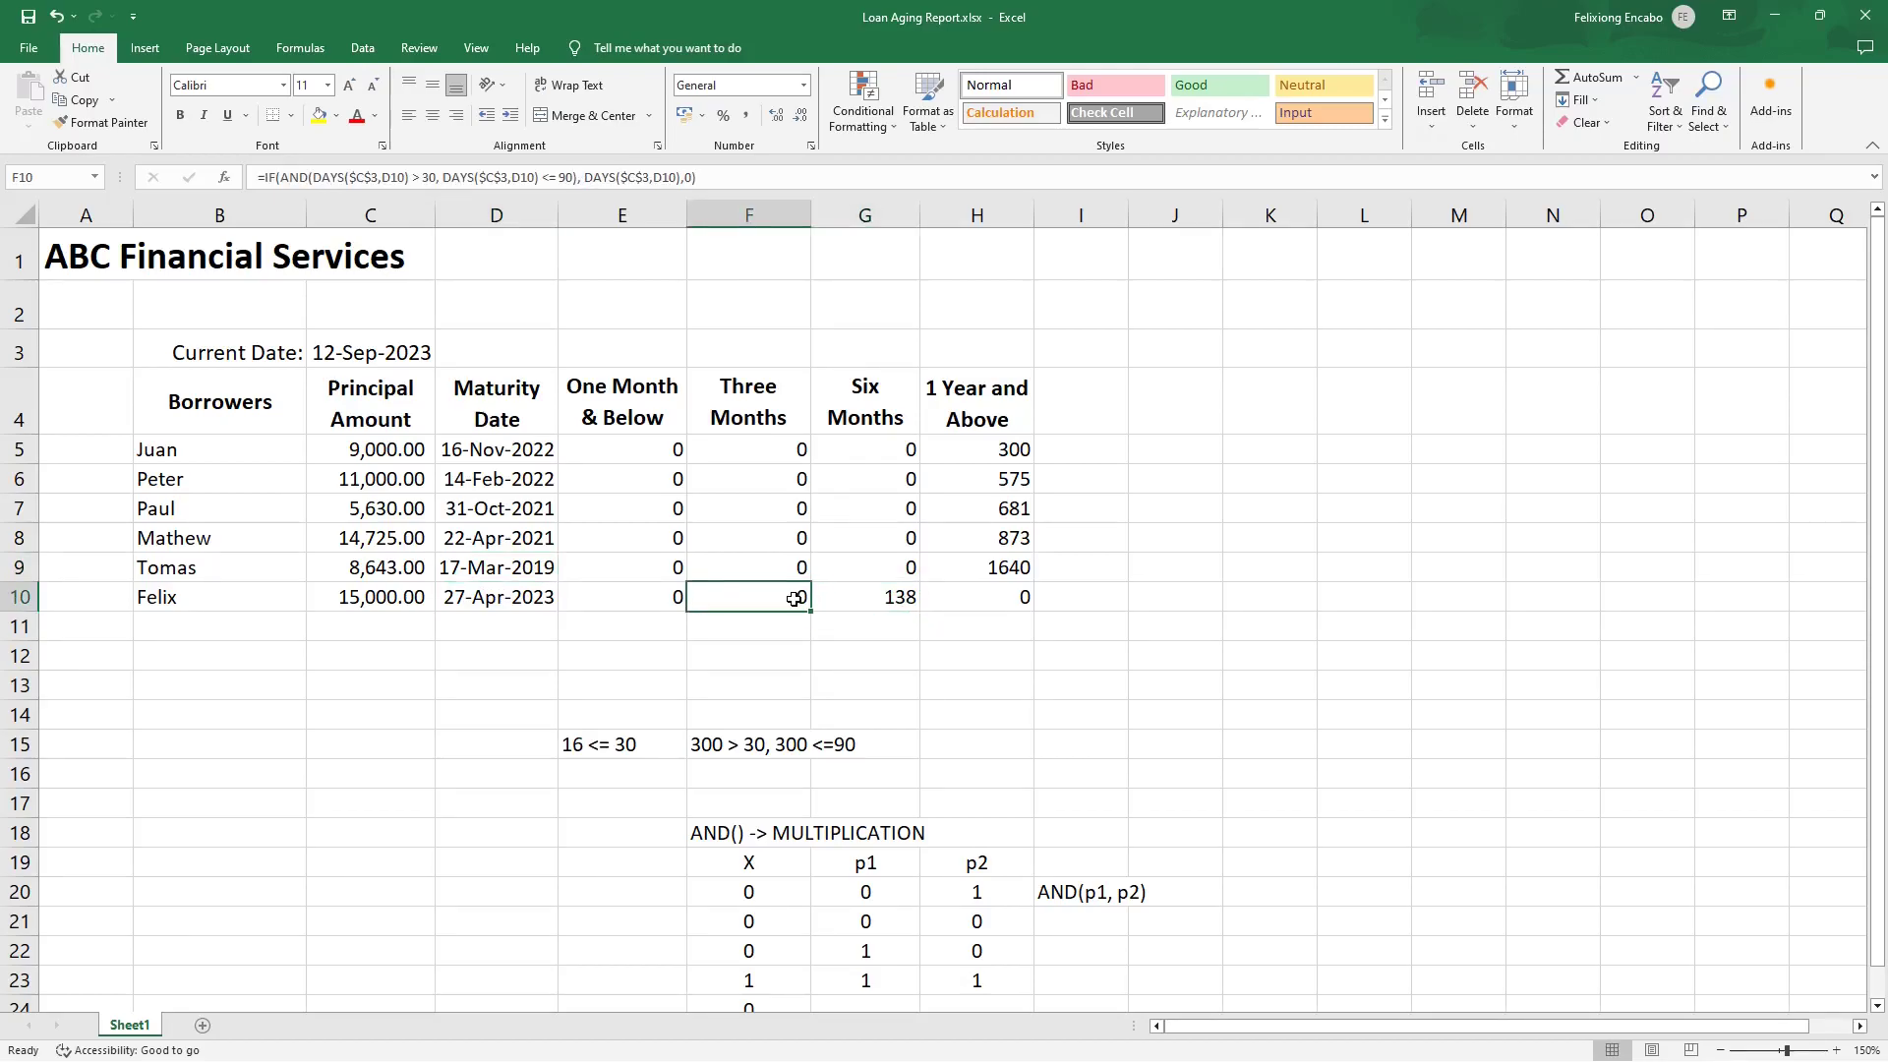
pyautogui.click(662, 599)
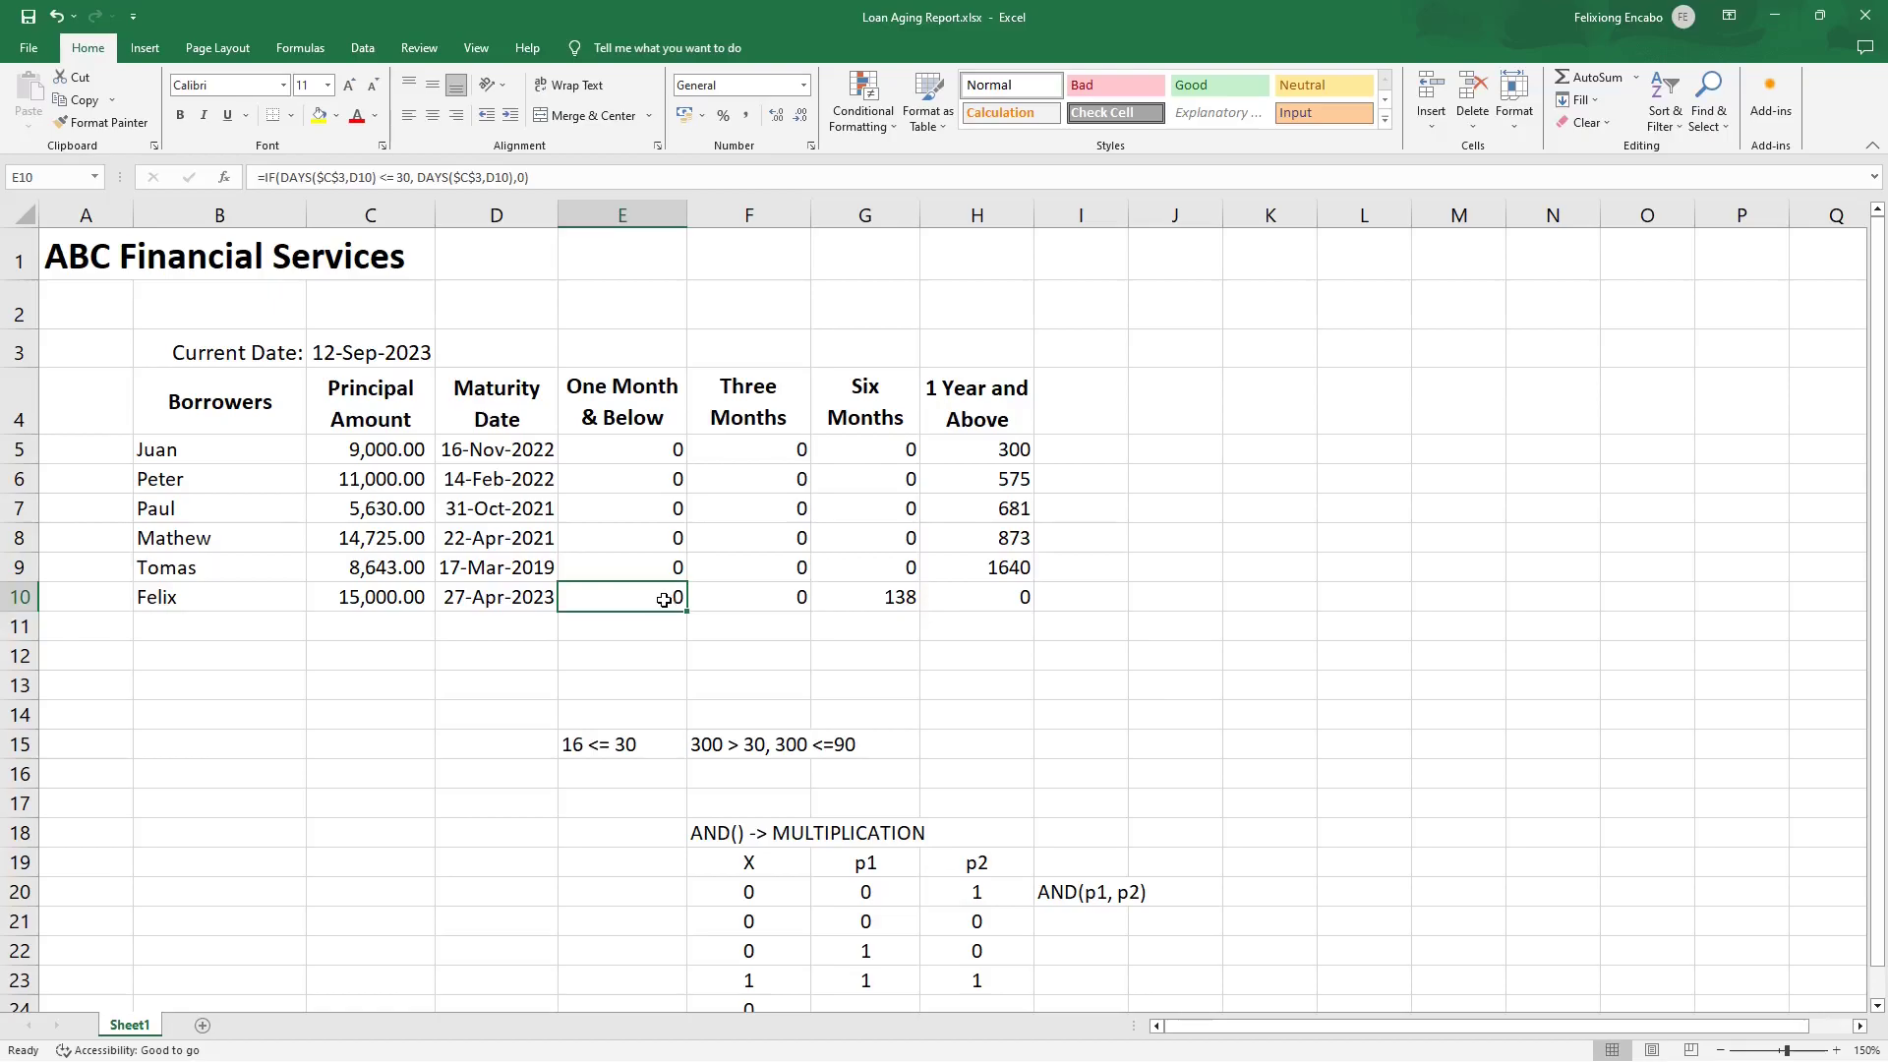
pyautogui.click(752, 599)
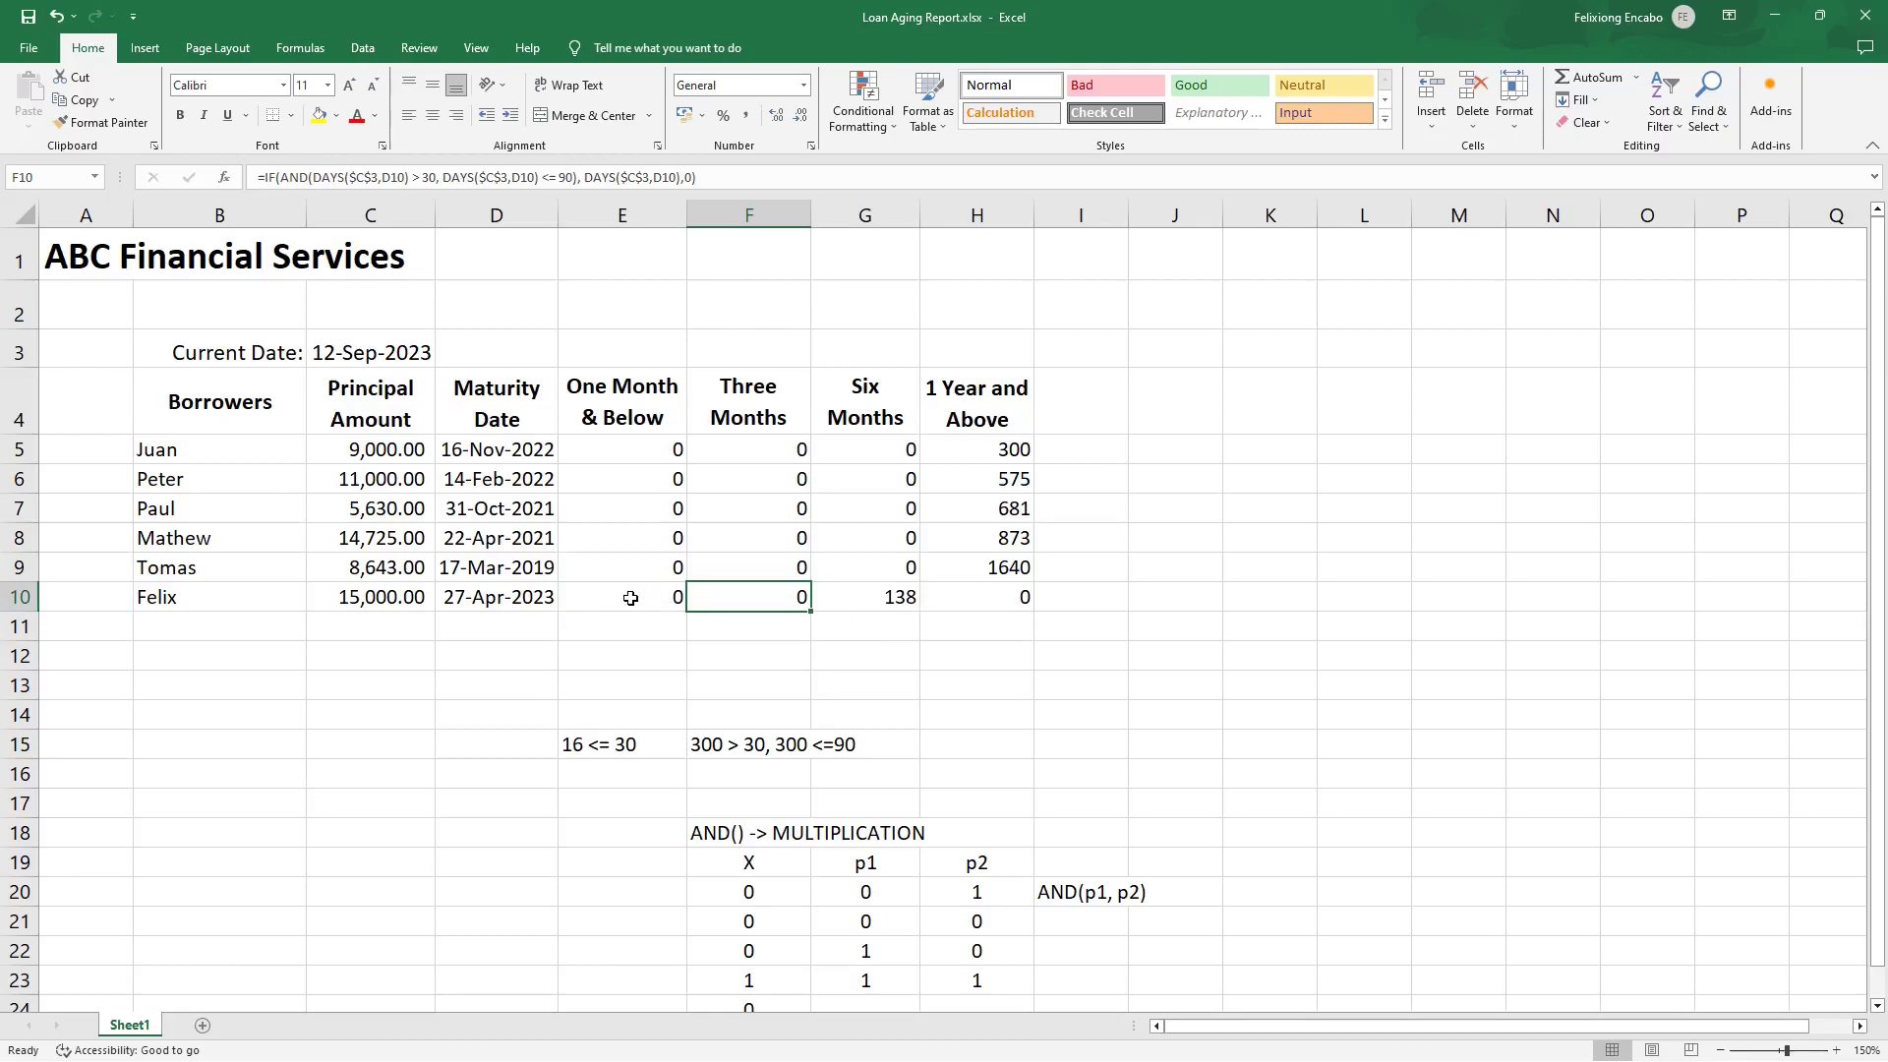
# Delete the scratch comparisons and the AND truth table below the loan report, starting at E15.
pyautogui.scroll(-2, 649, 610)
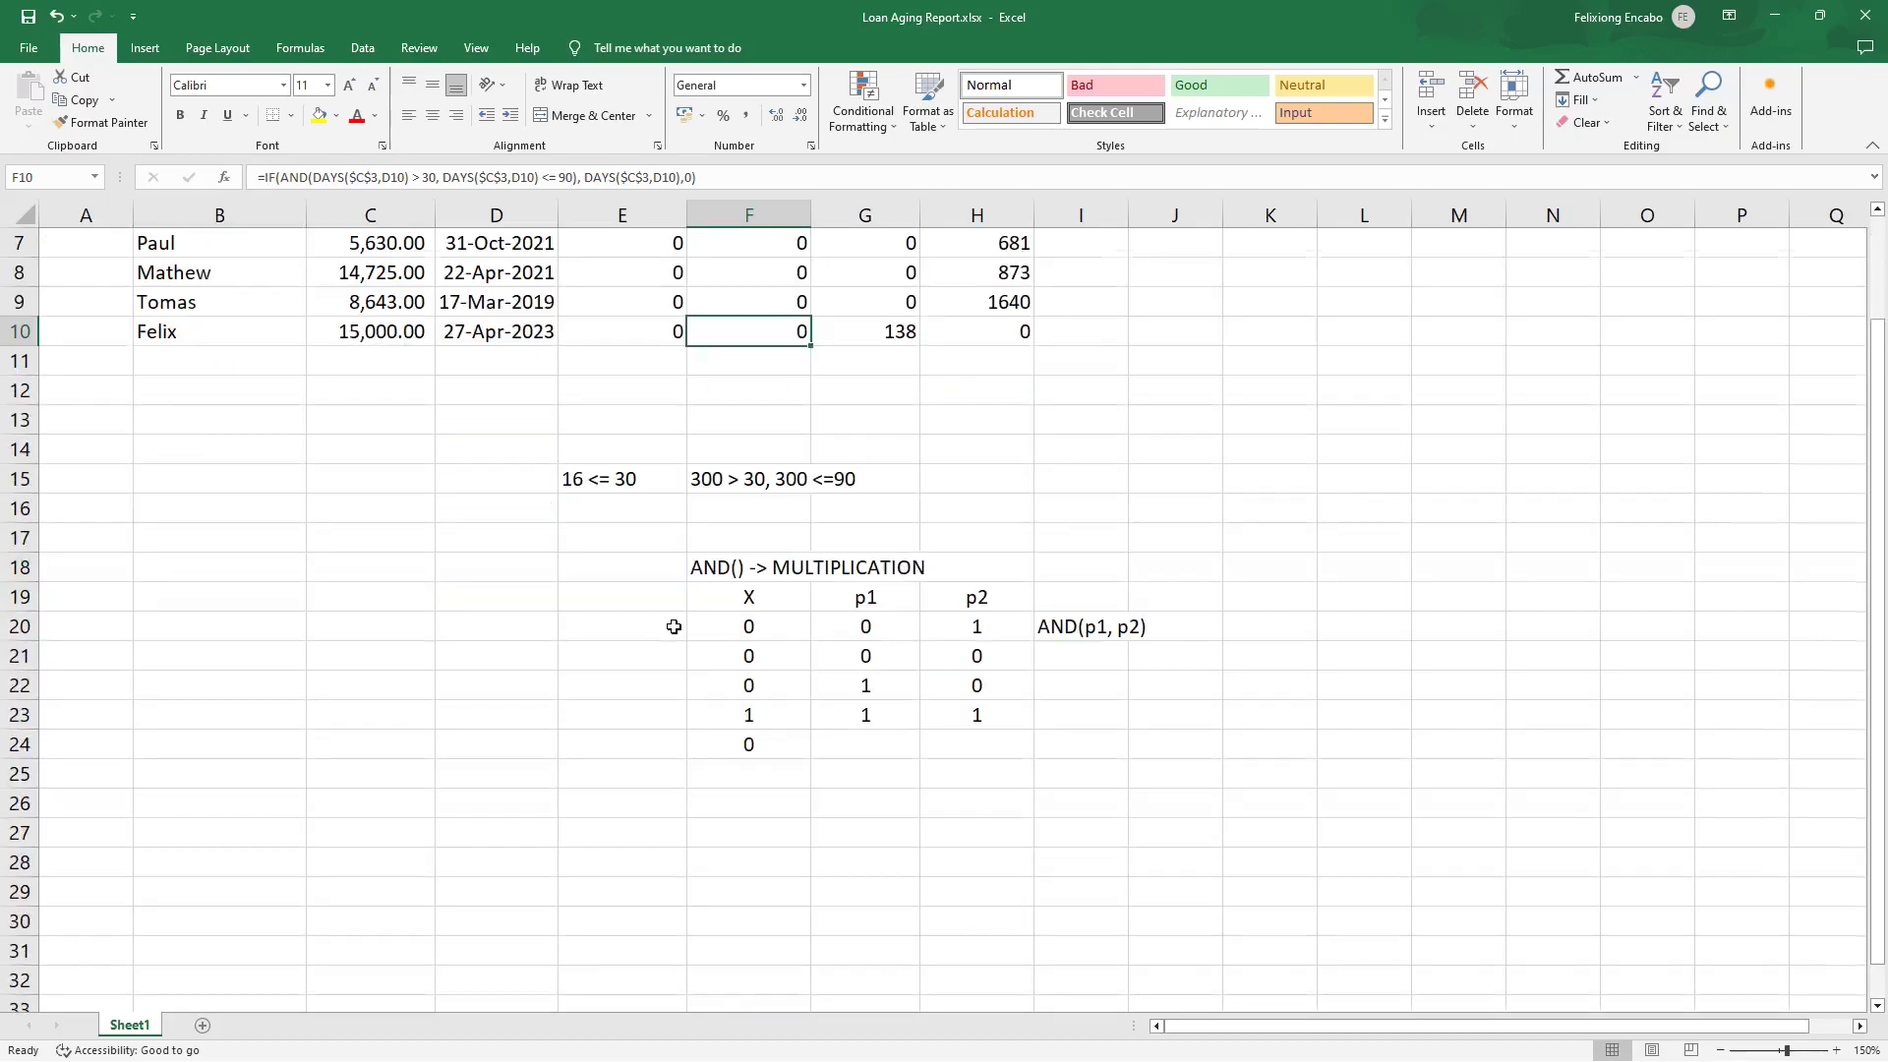
pyautogui.moveTo(594, 479); pyautogui.dragTo(1141, 725)
pyautogui.scroll(2, 994, 688)
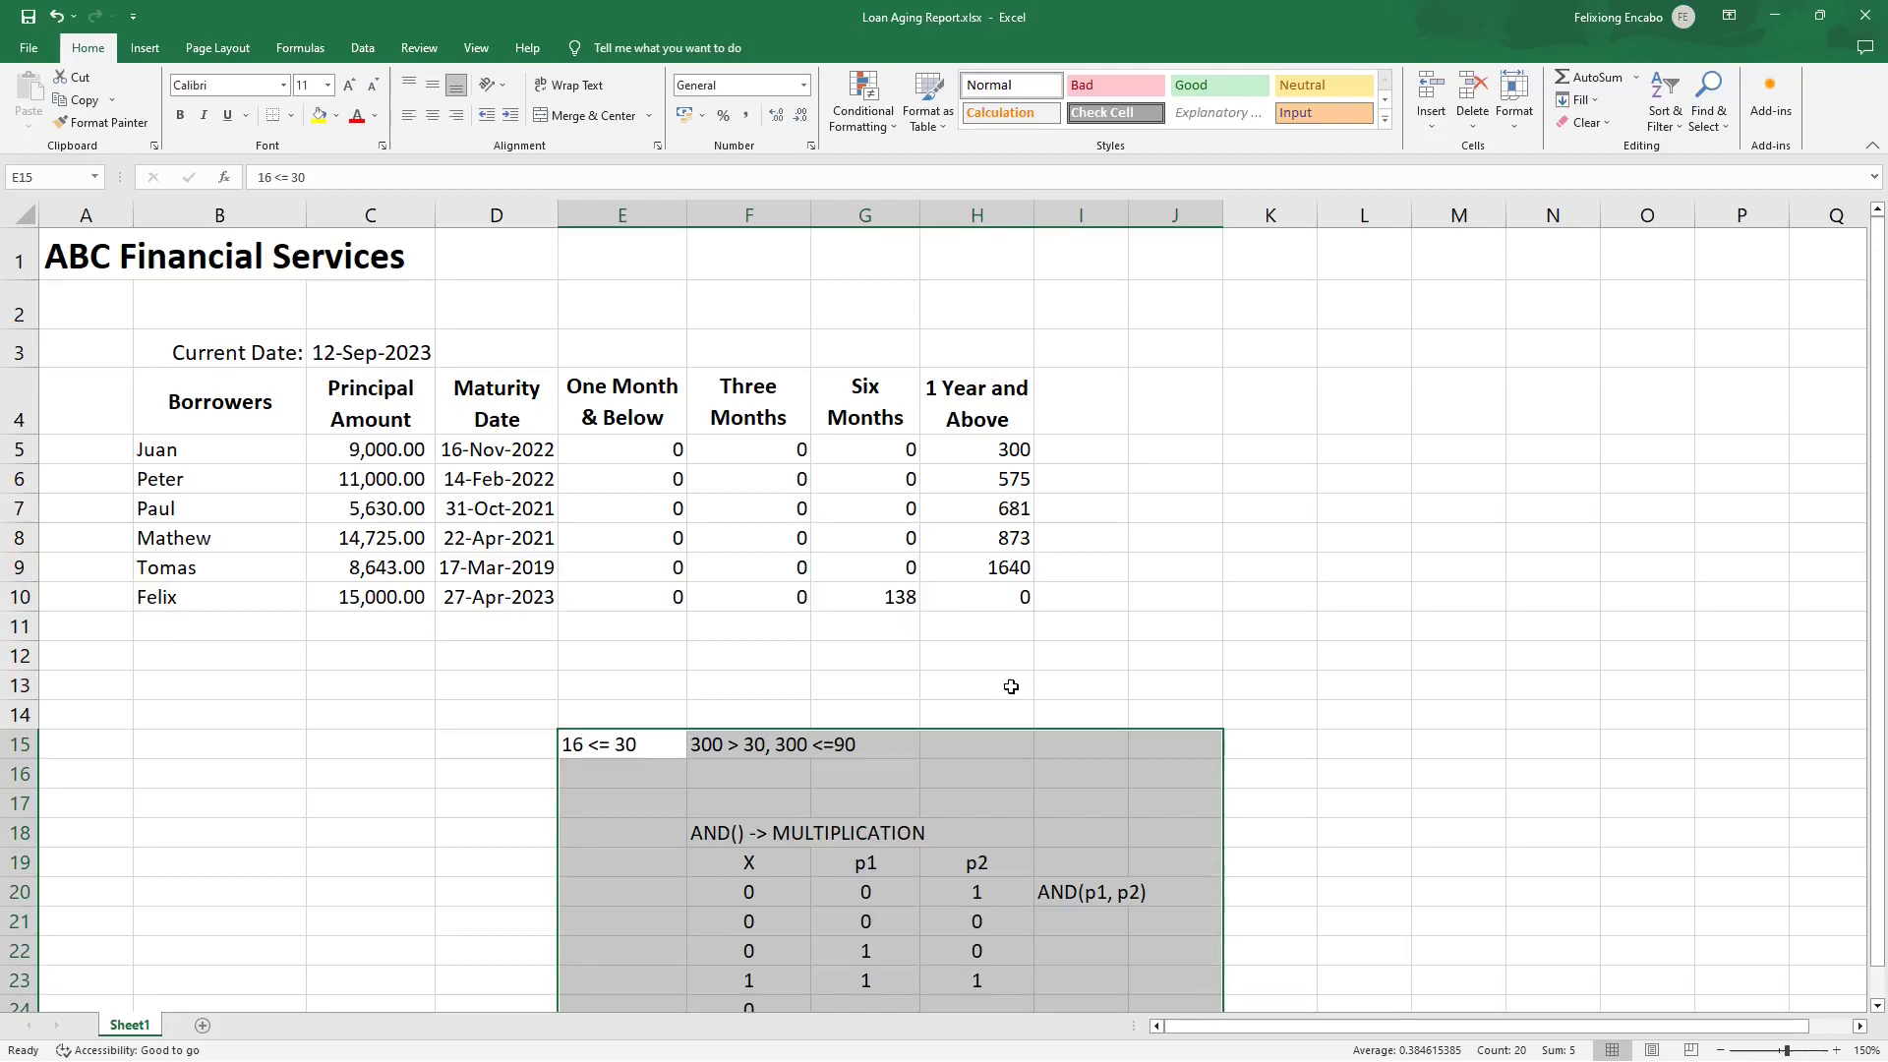
pyautogui.press('Delete')
pyautogui.click(976, 678)
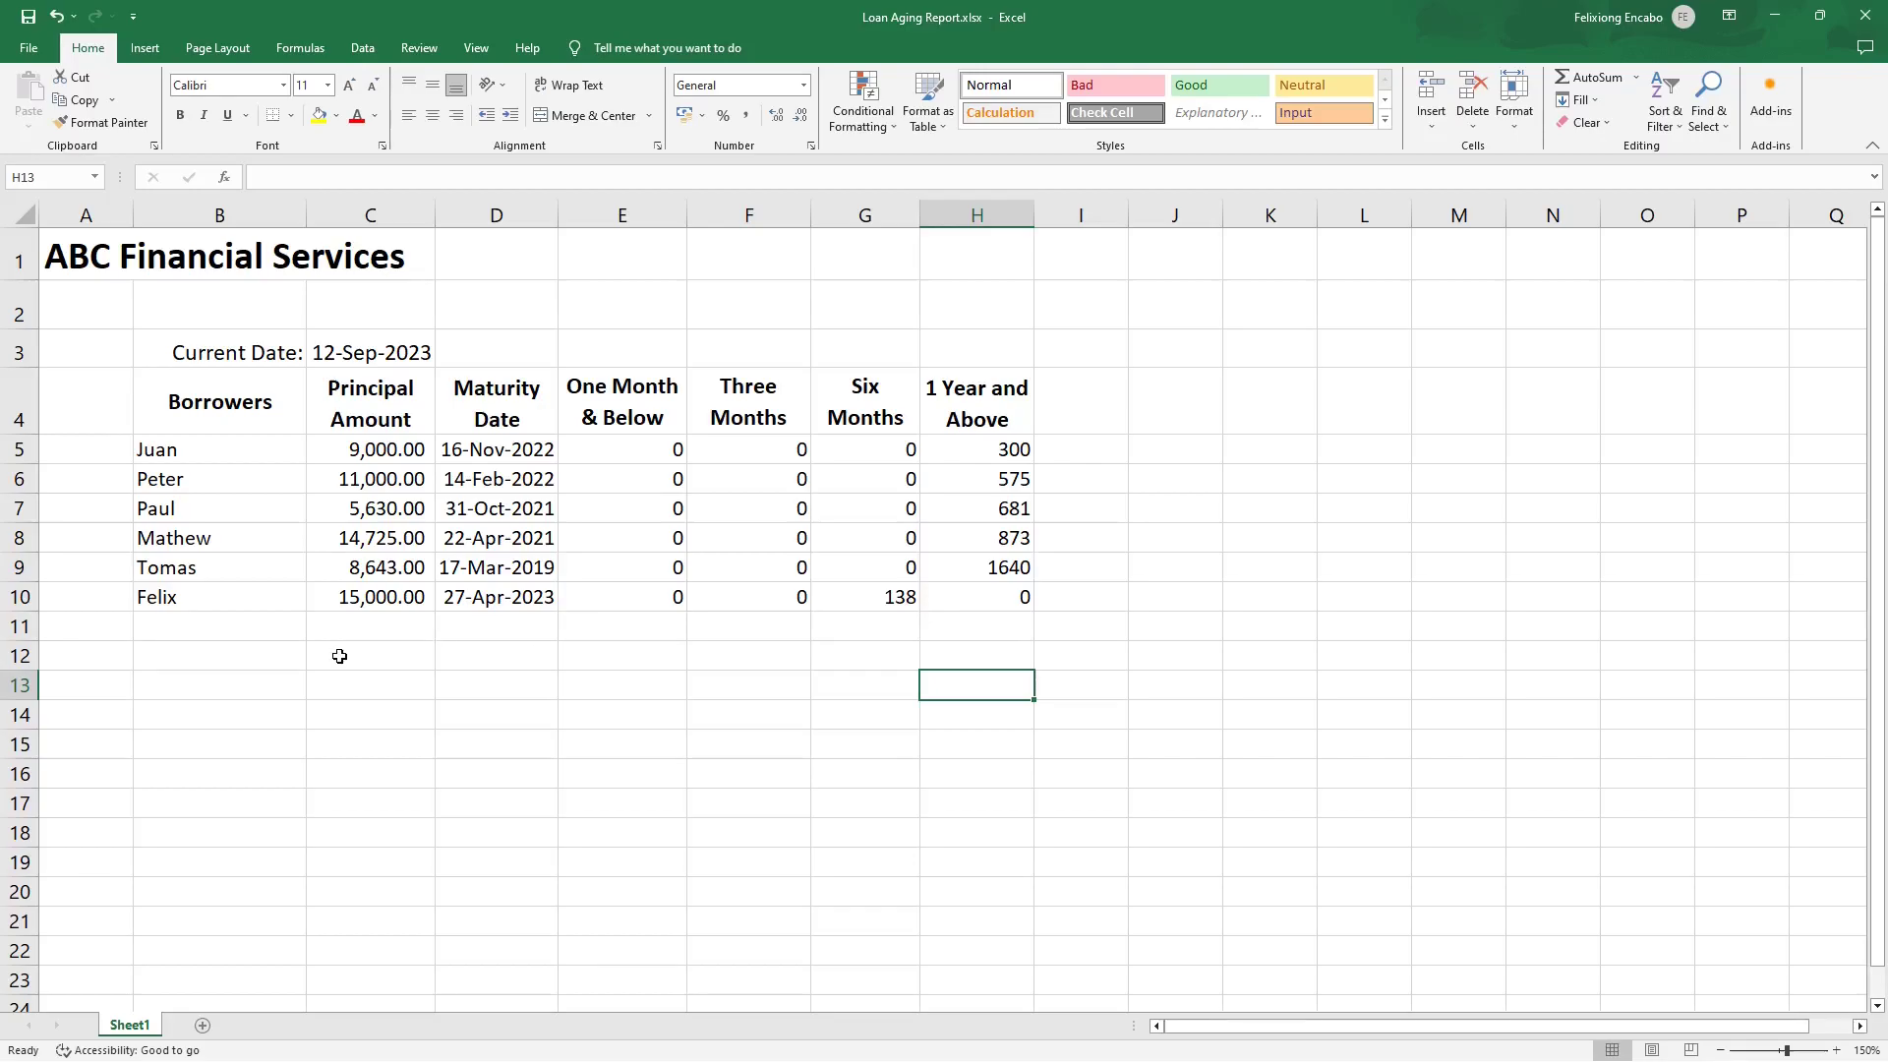
# Add a bold, centred TOTAL label in B11 below the borrowers' names.
pyautogui.click(145, 626)
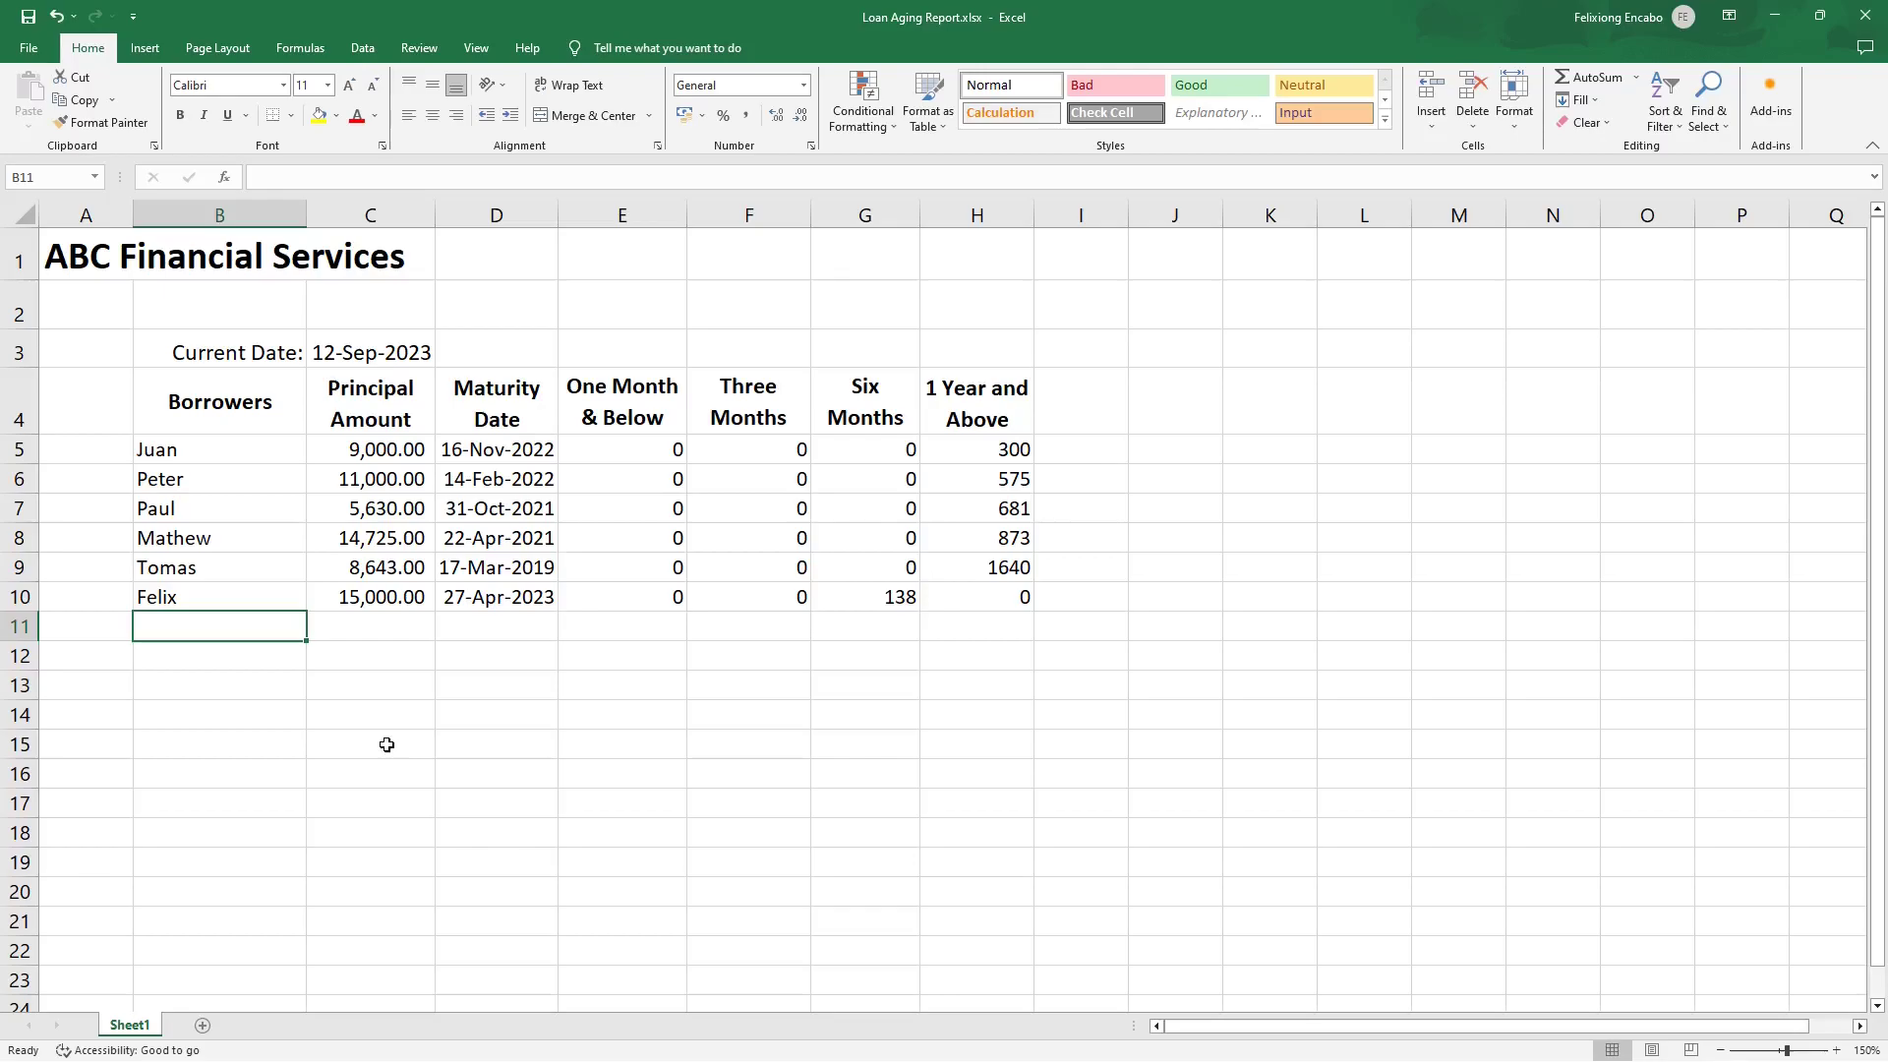
pyautogui.write('TOTAL')
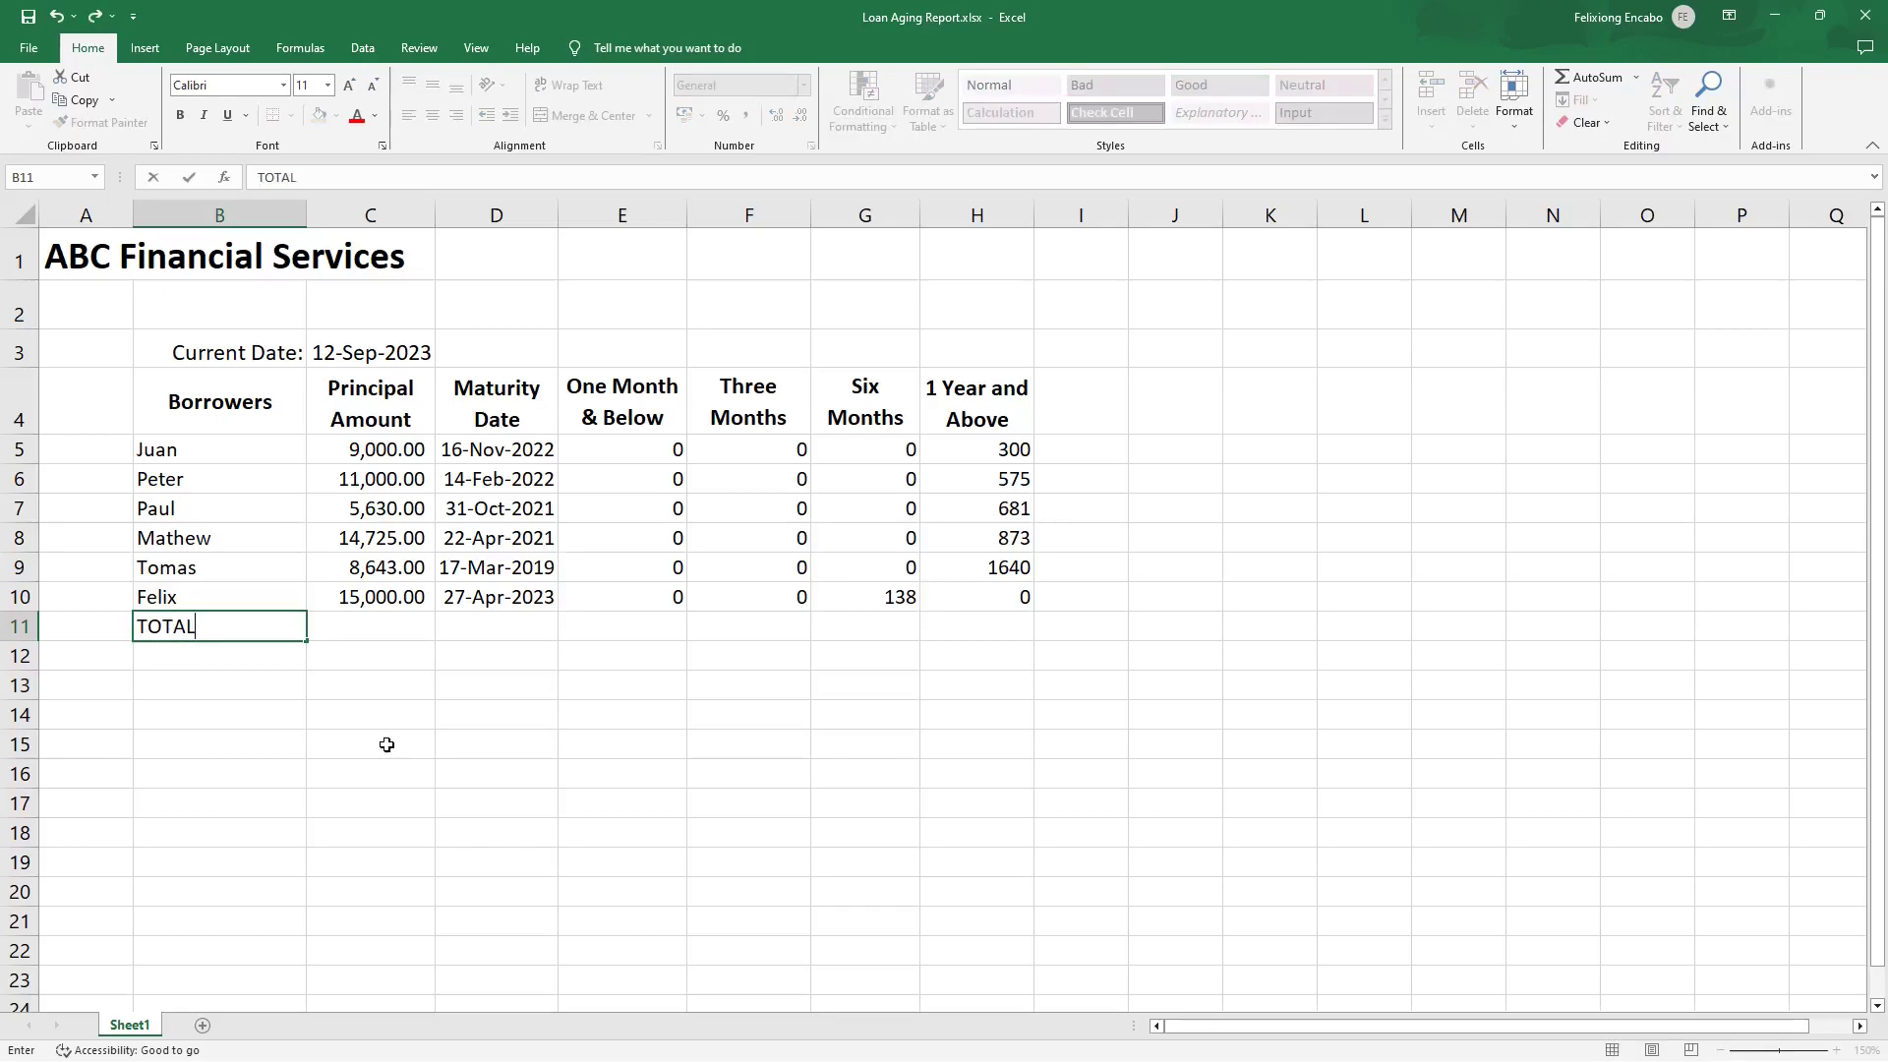
pyautogui.press('Return')
pyautogui.click(258, 630)
pyautogui.click(180, 115)
pyautogui.click(433, 115)
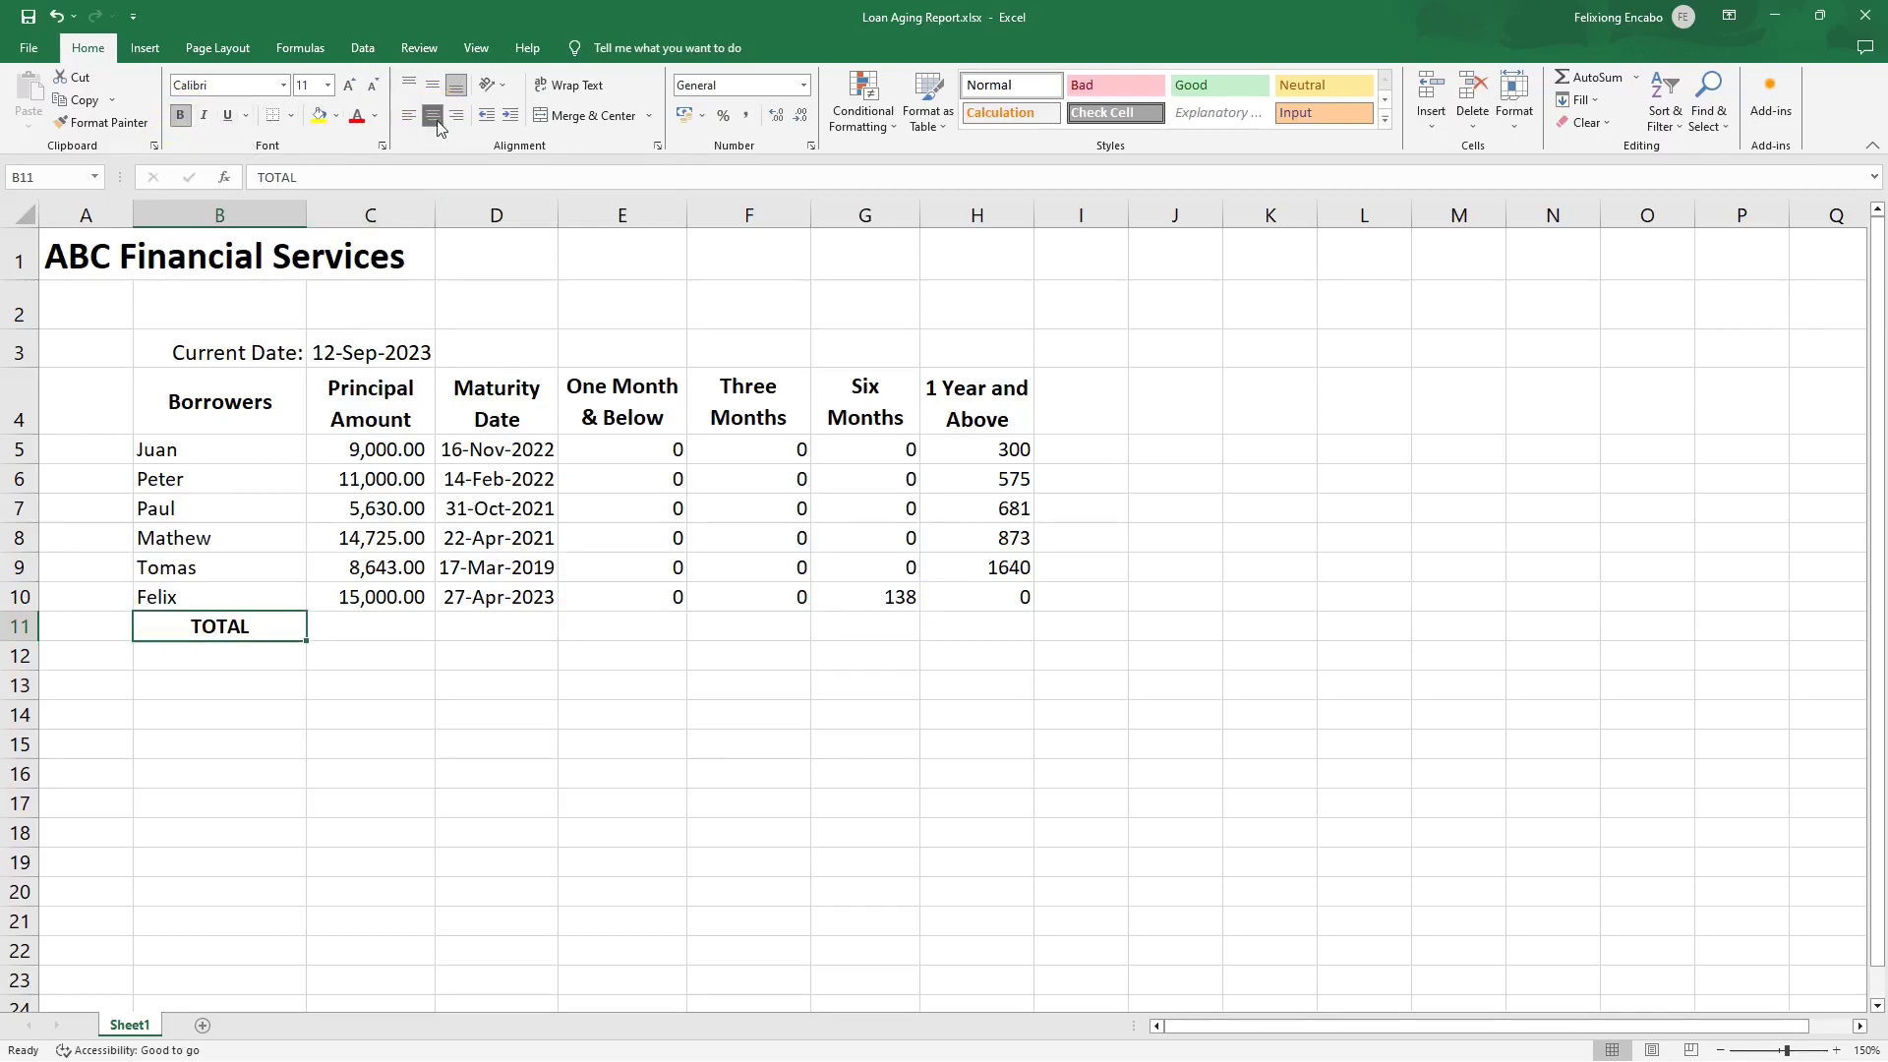
pyautogui.click(378, 629)
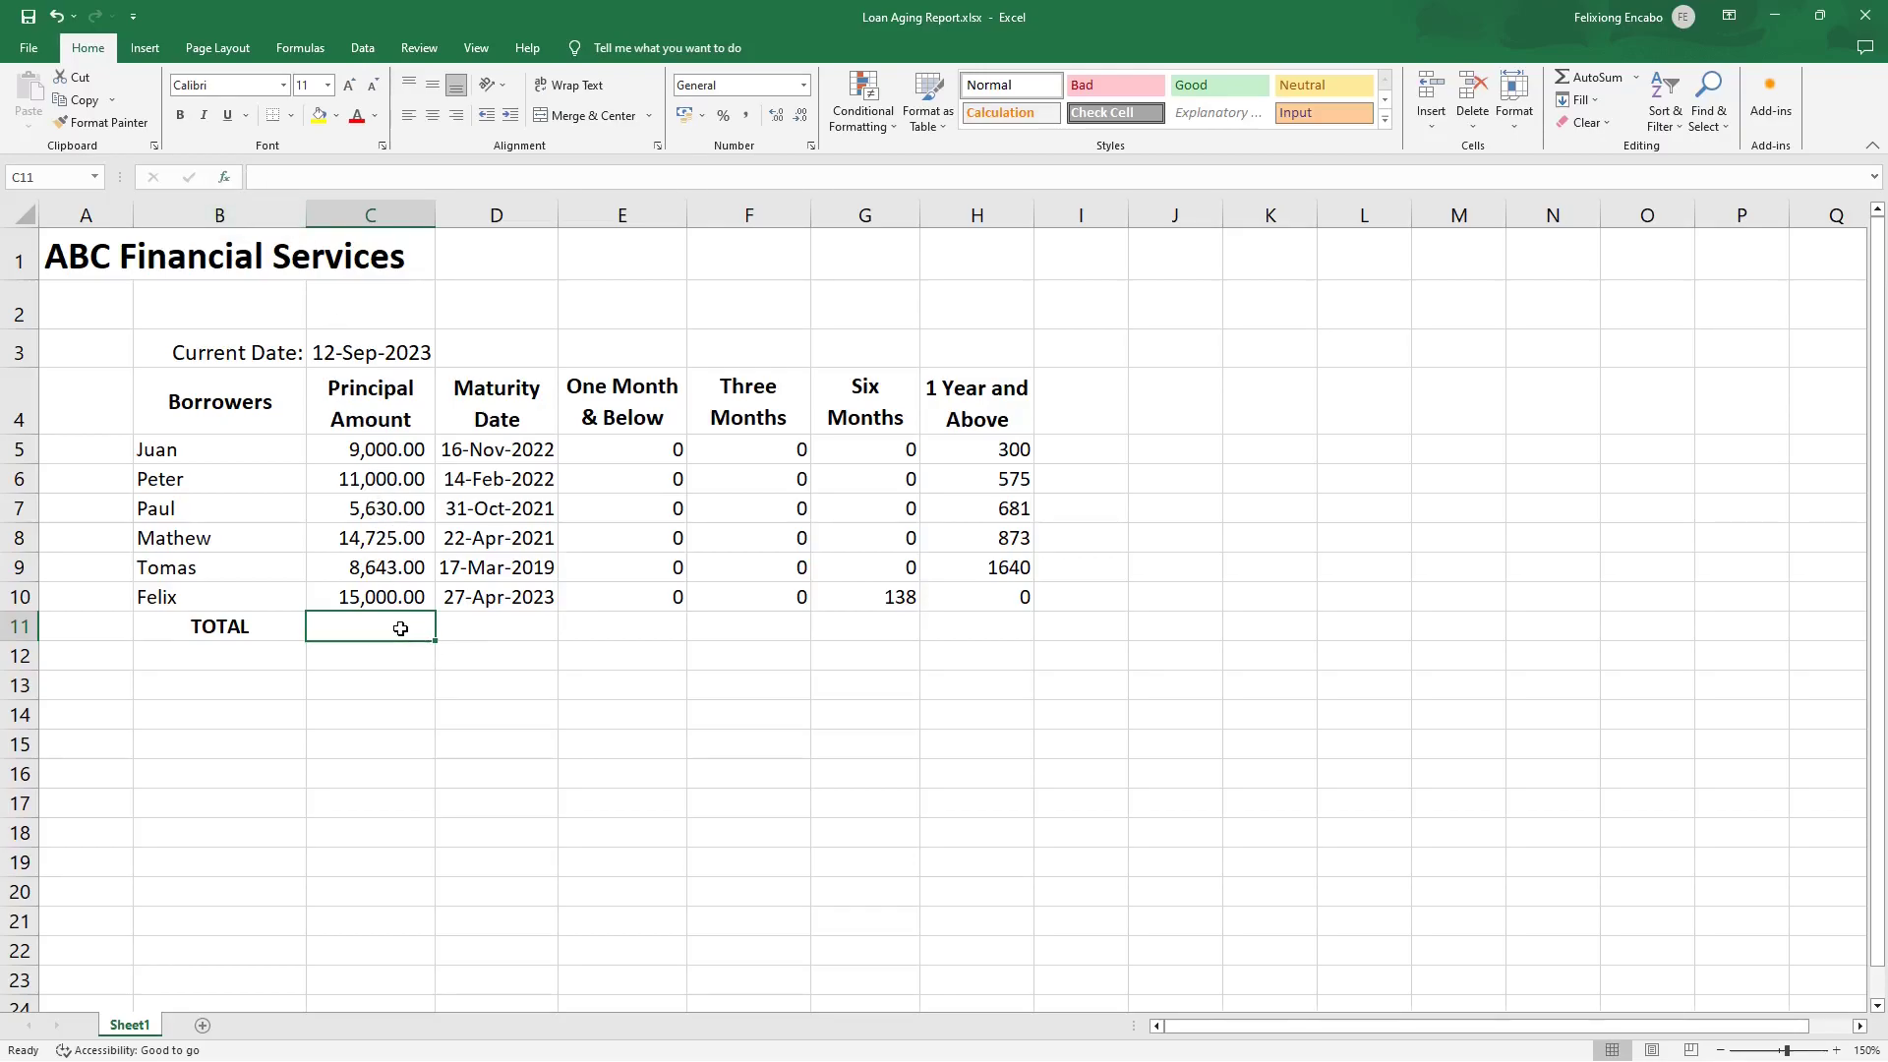
pyautogui.click(1579, 76)
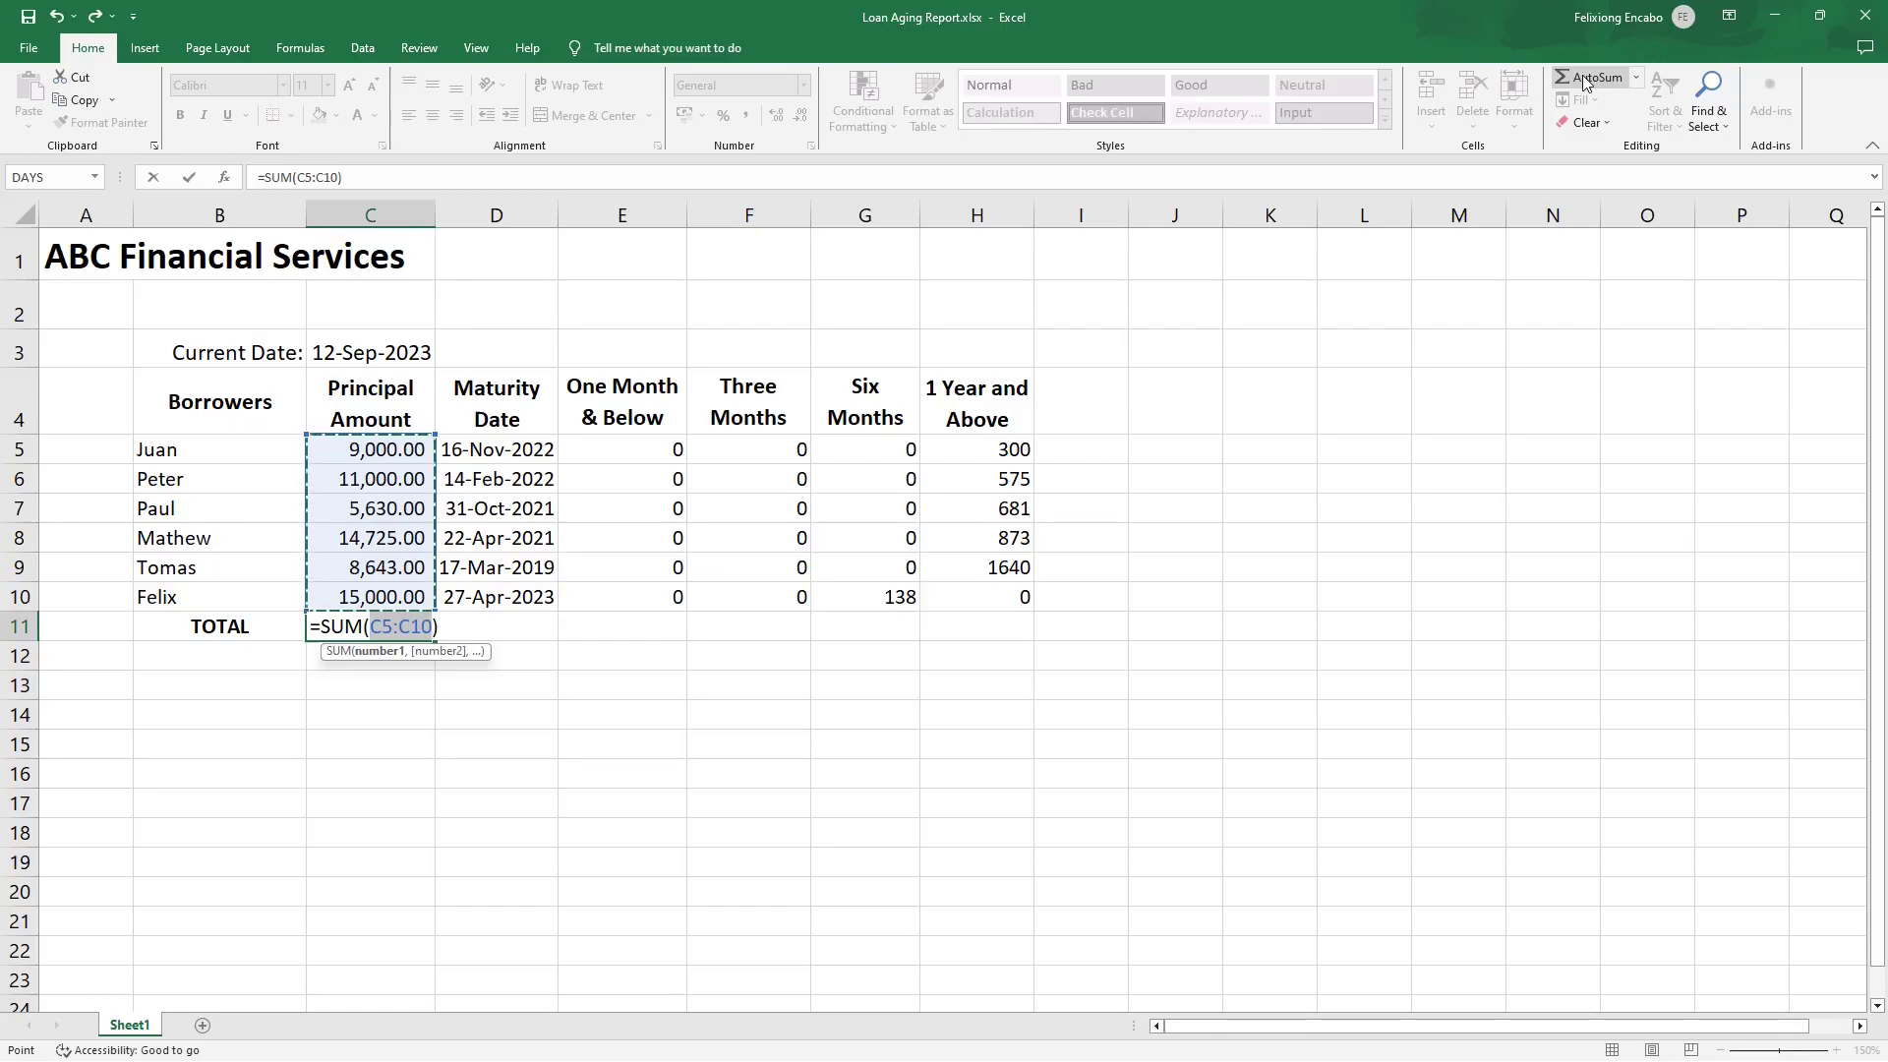
pyautogui.press('Escape')
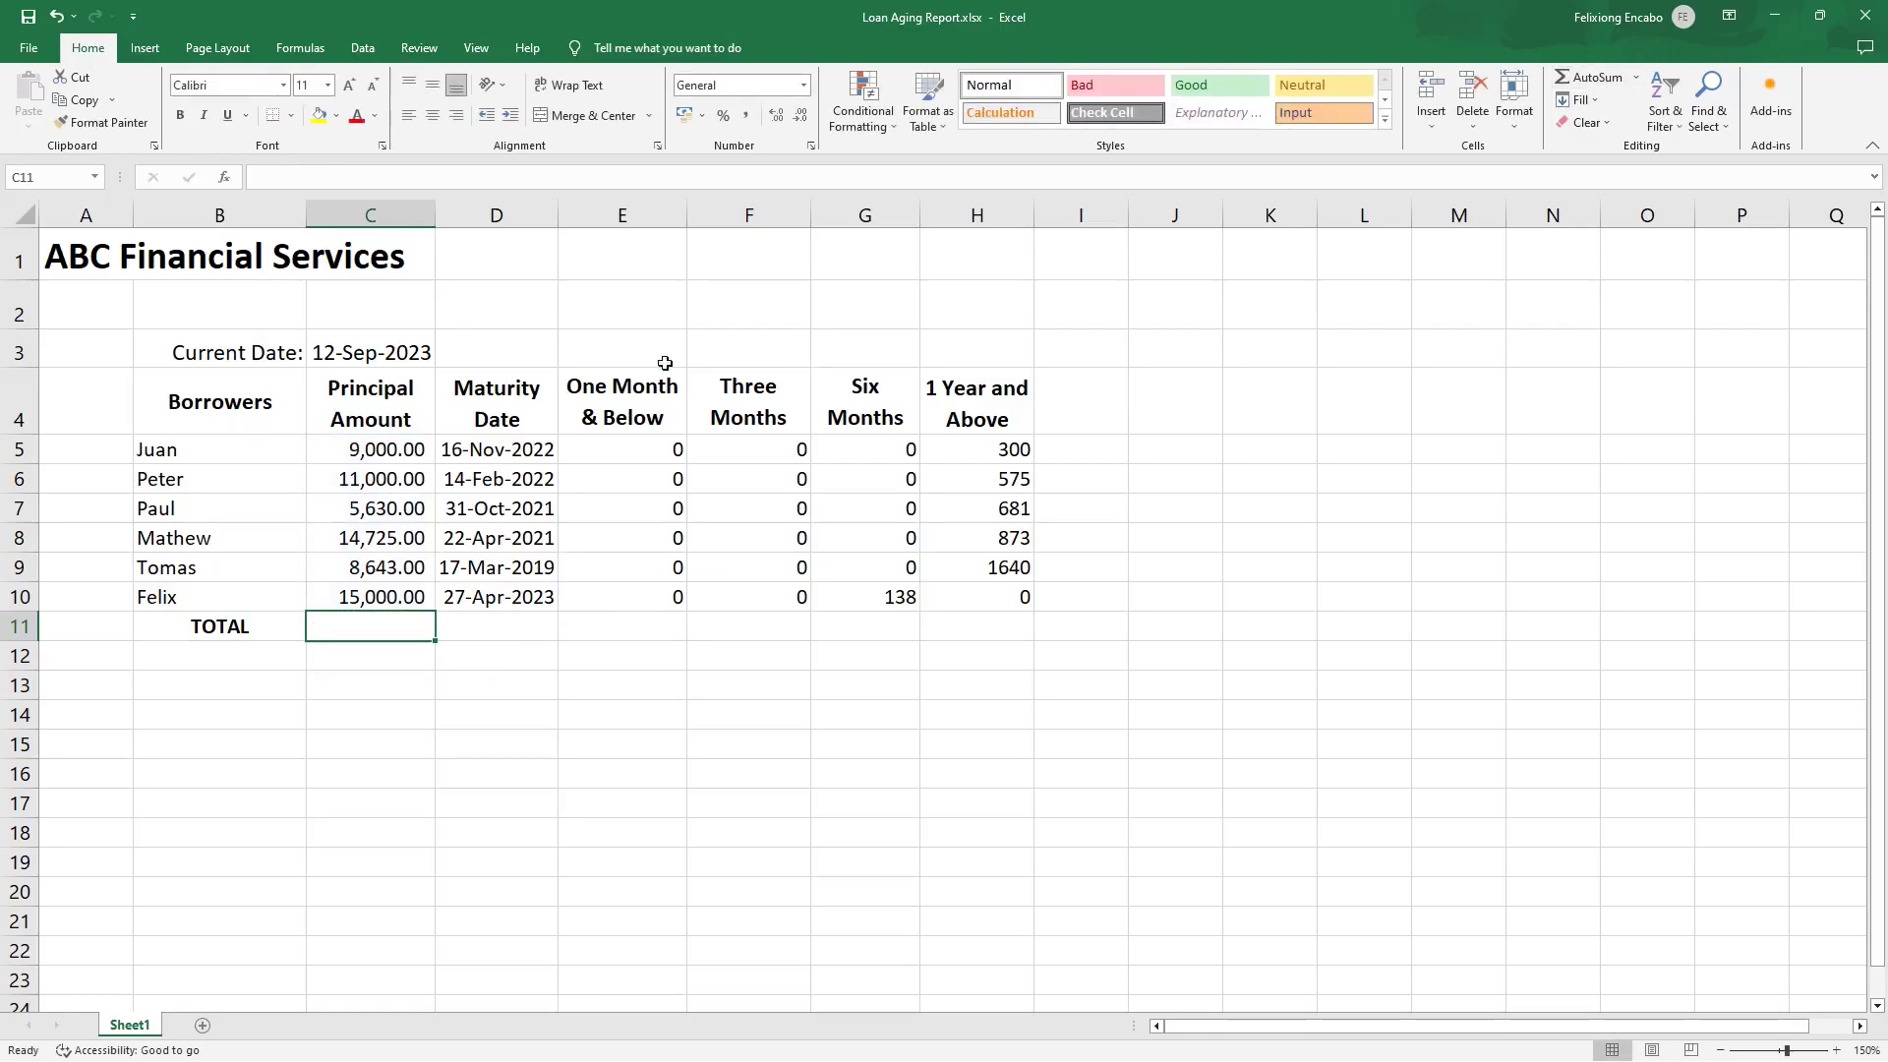
# Try AutoSum in C11 with the first principal amount in C5 cleared, and undo the deletion.
pyautogui.click(346, 451)
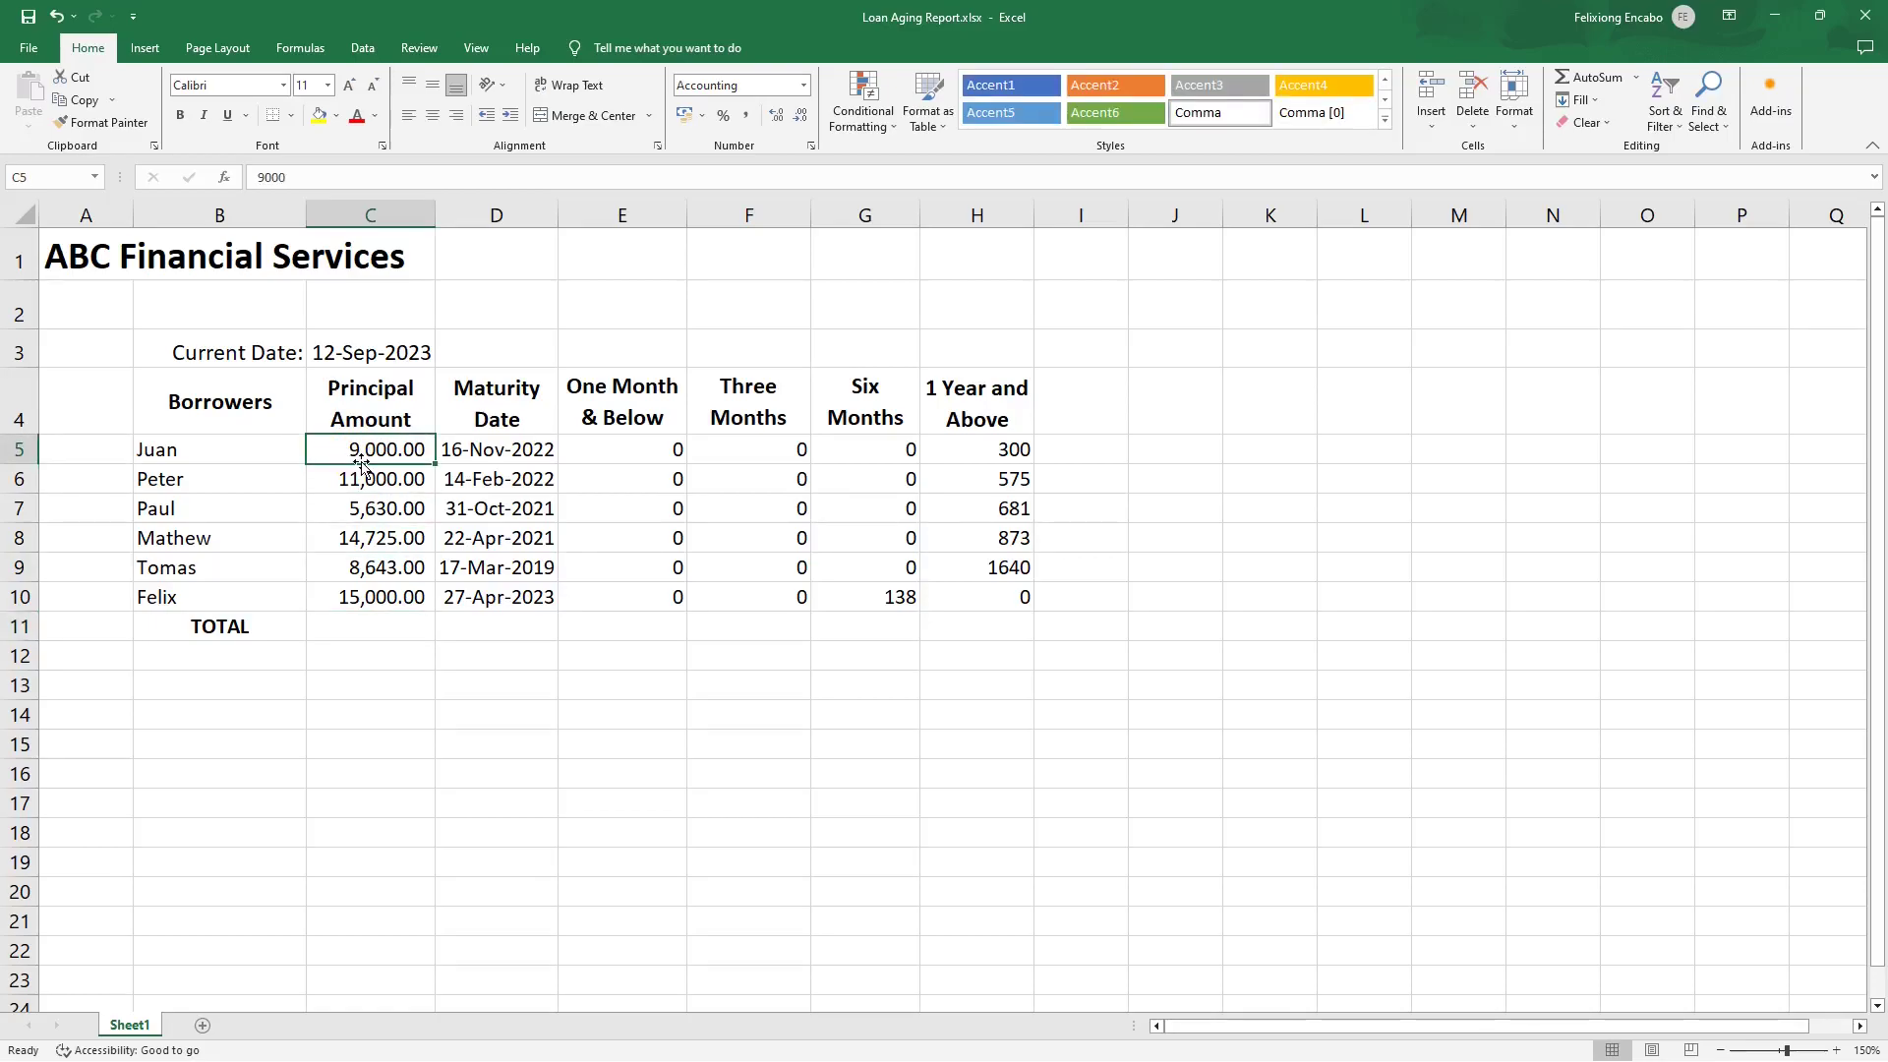
pyautogui.press('Delete')
pyautogui.click(398, 629)
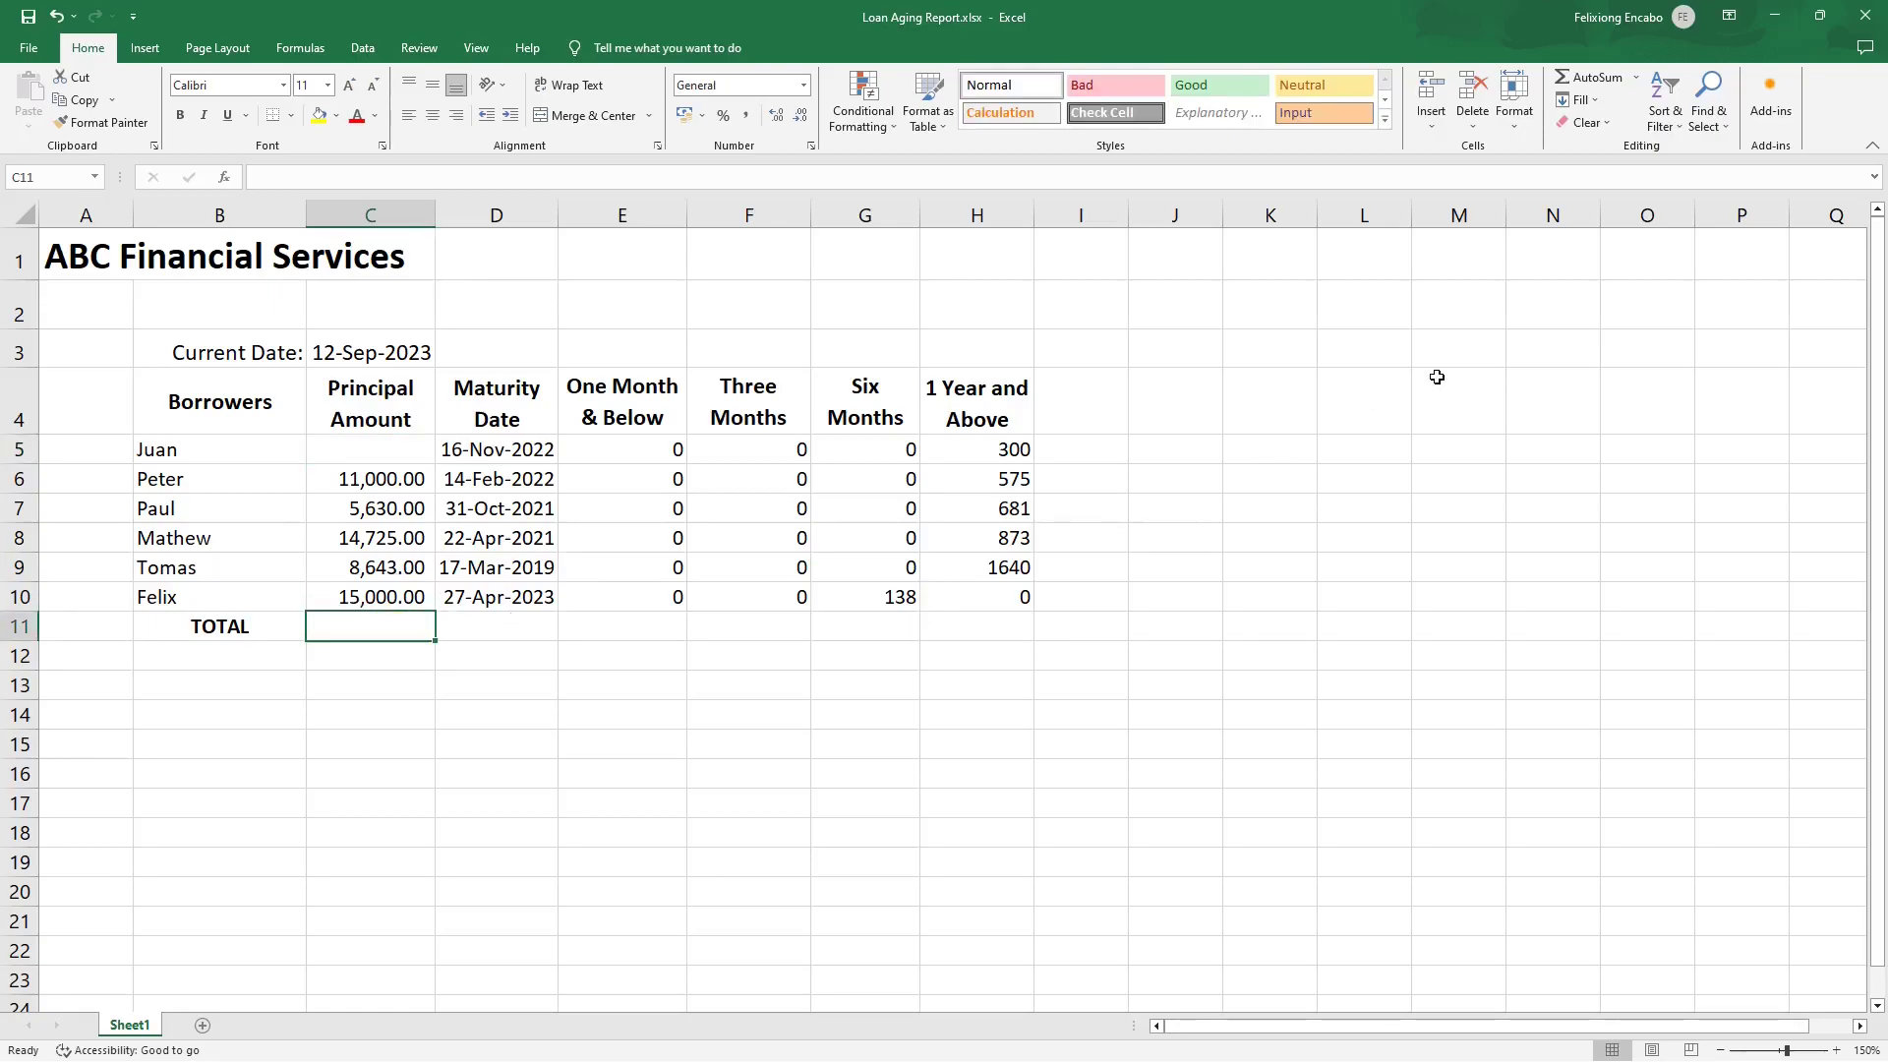
pyautogui.click(1594, 83)
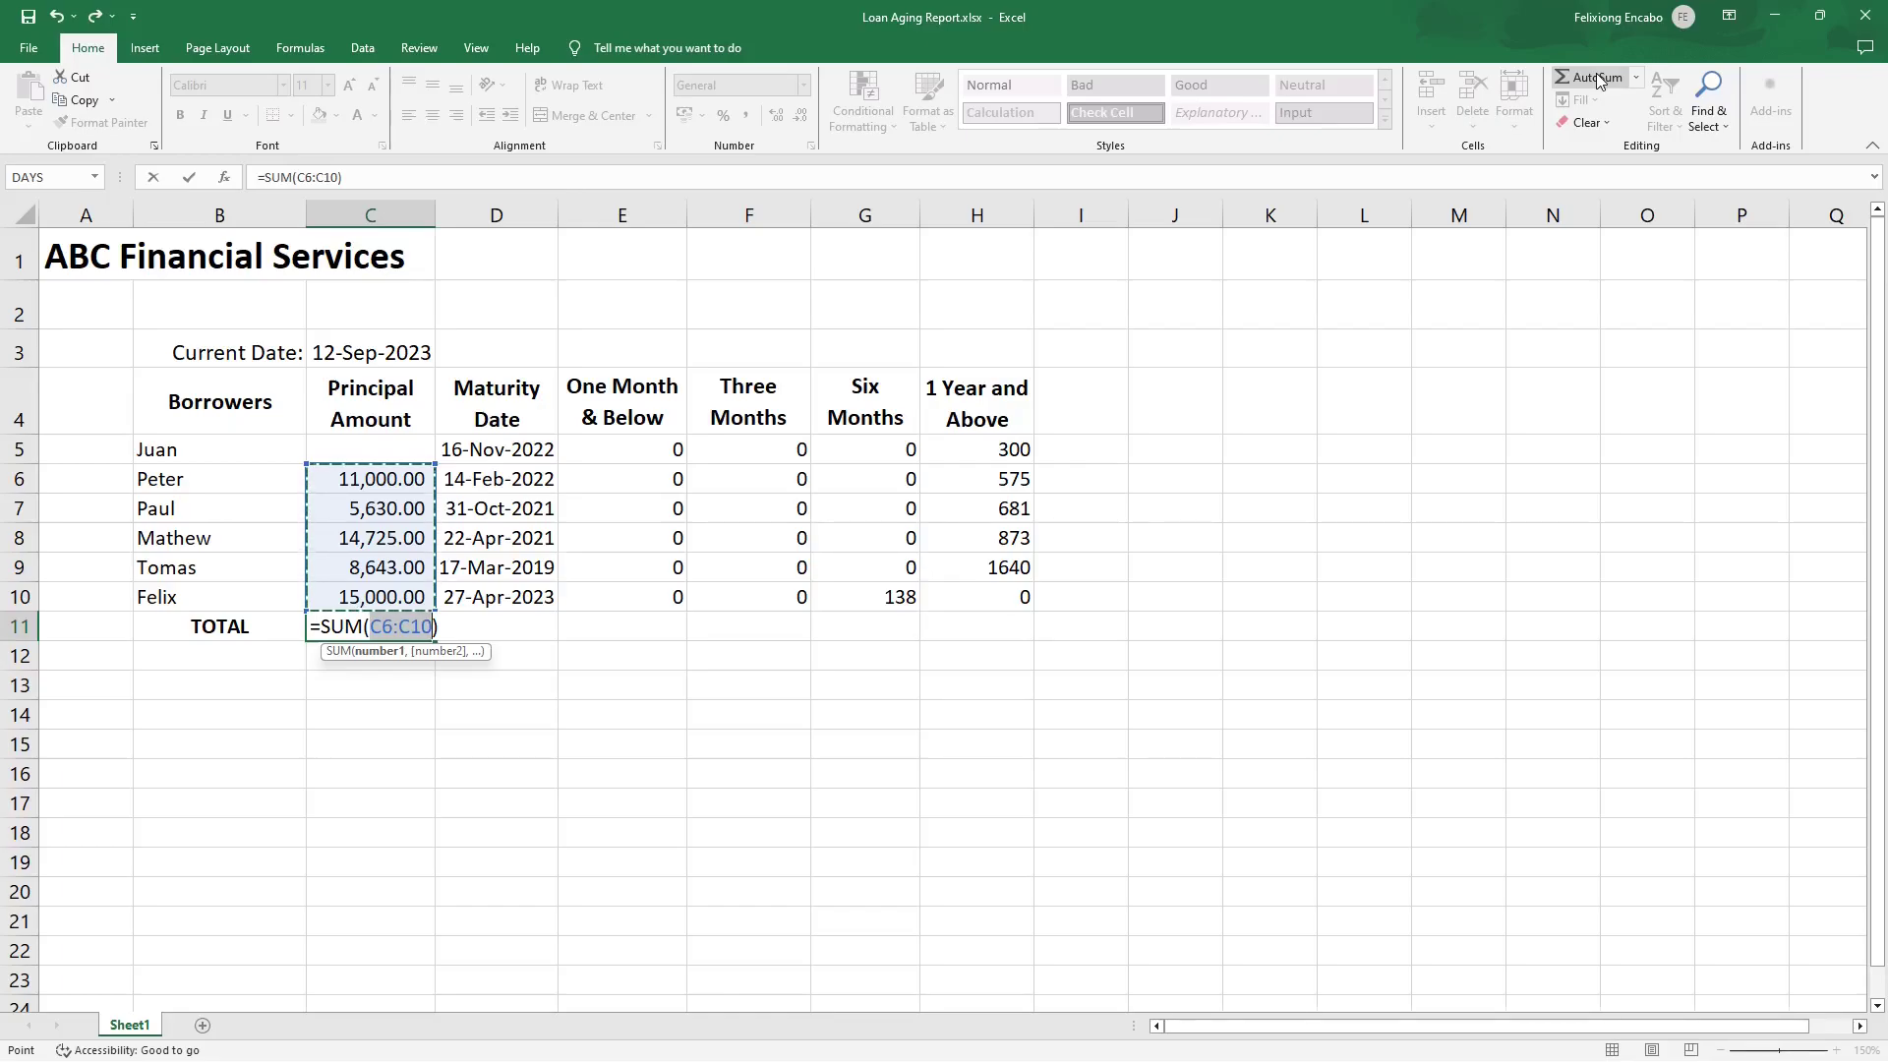
pyautogui.press('Escape')
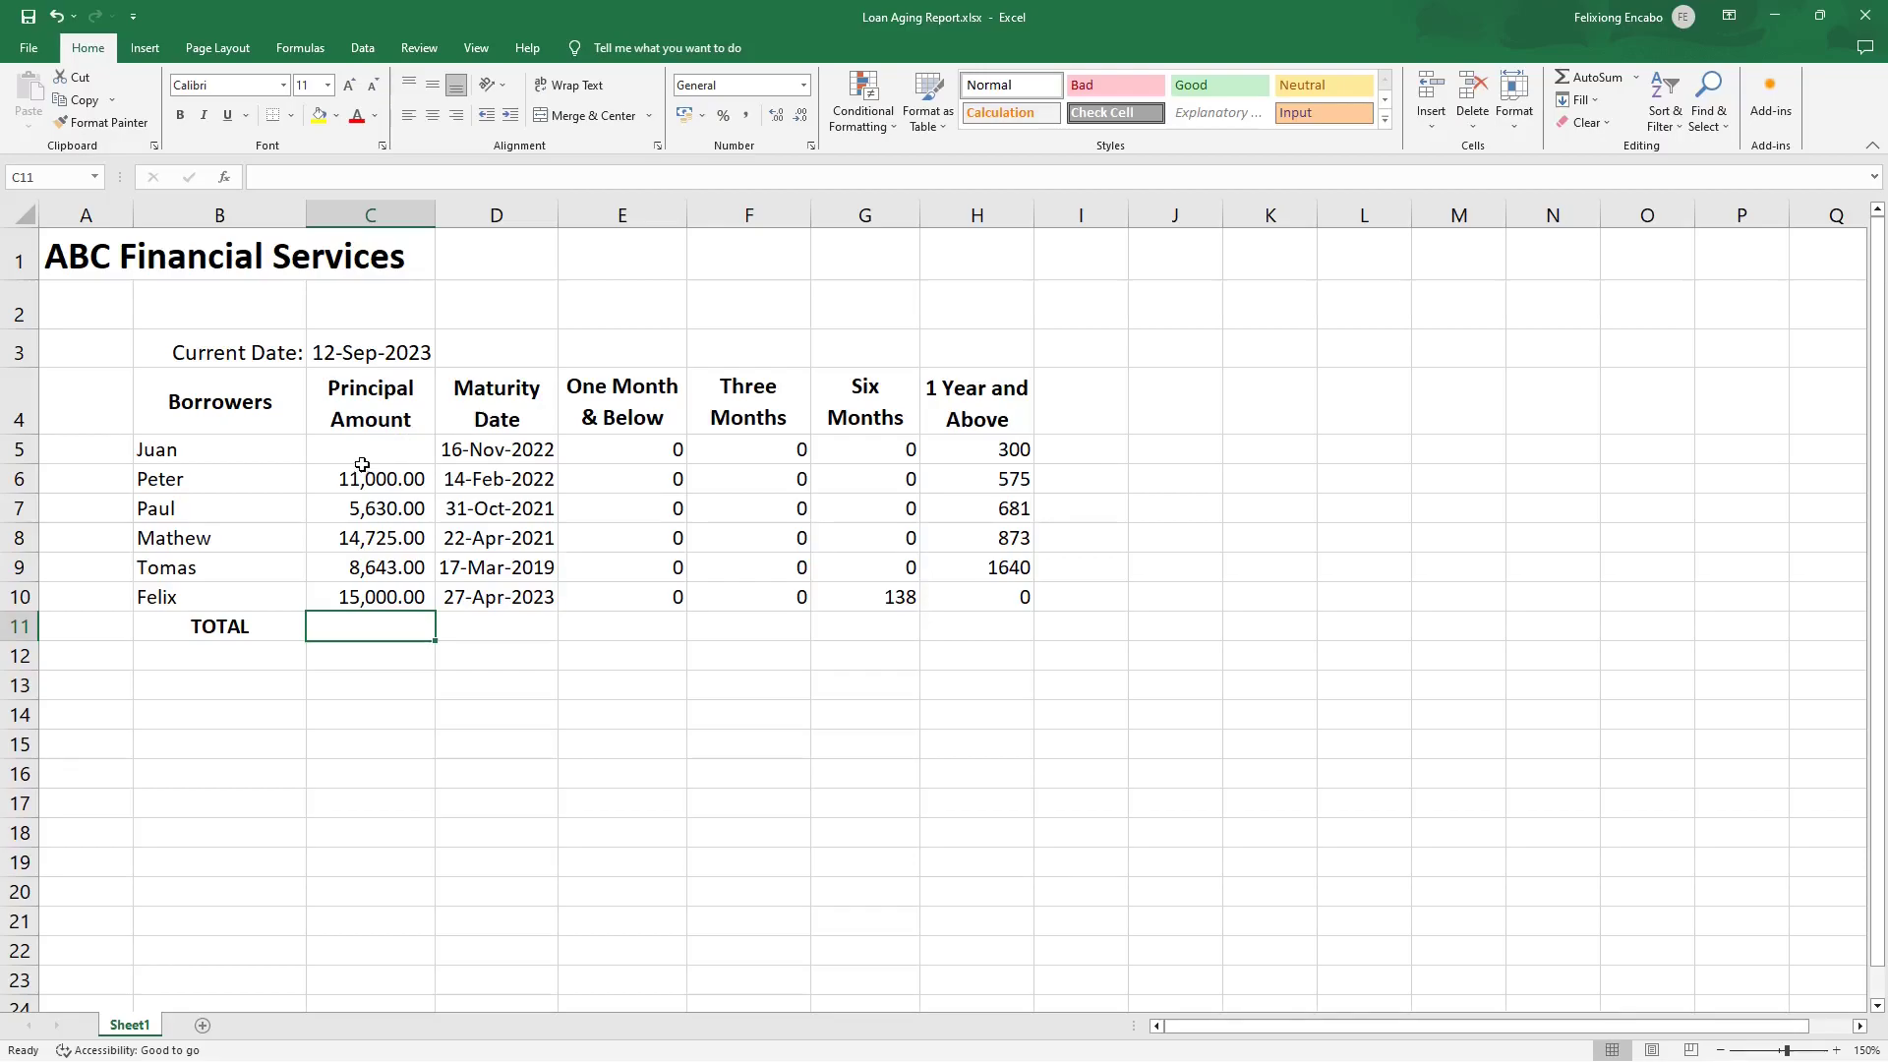
pyautogui.click(56, 17)
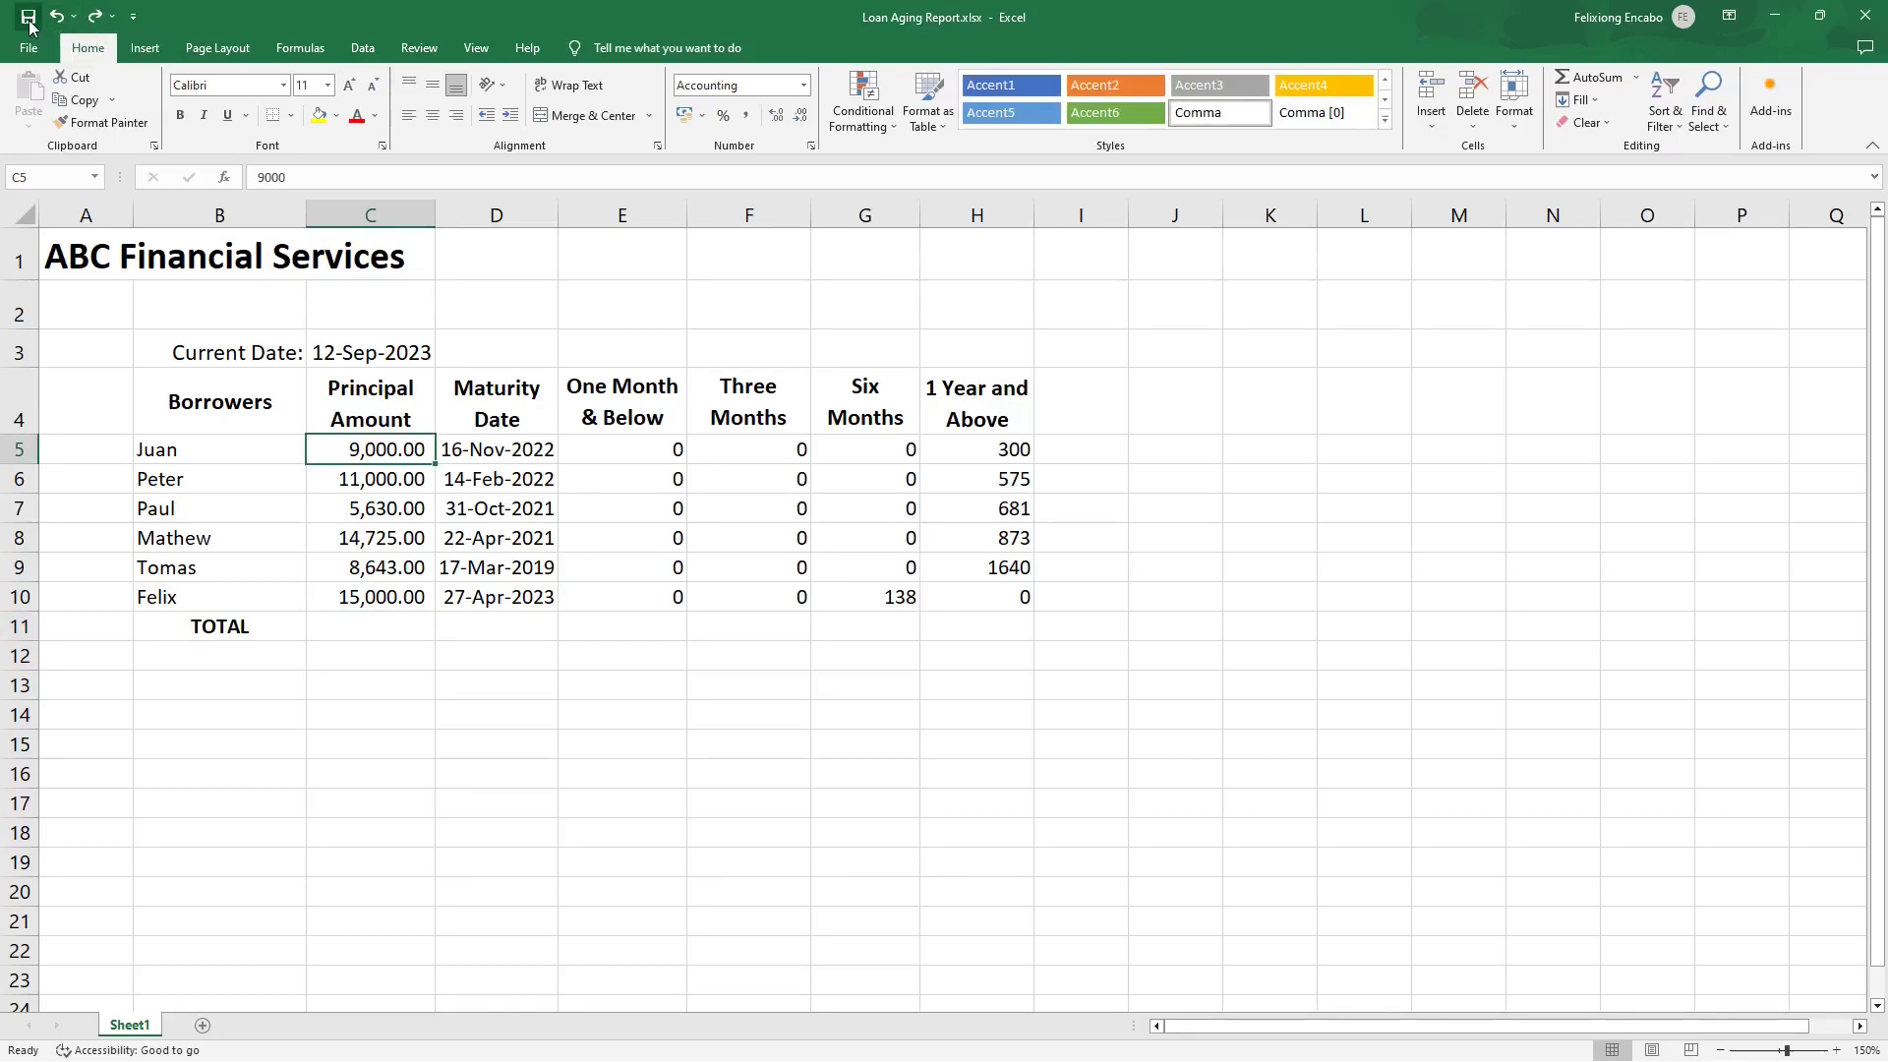
# Save the workbook and total the principal amounts C5:C10 in C11 with AutoSum.
pyautogui.click(25, 18)
pyautogui.click(360, 627)
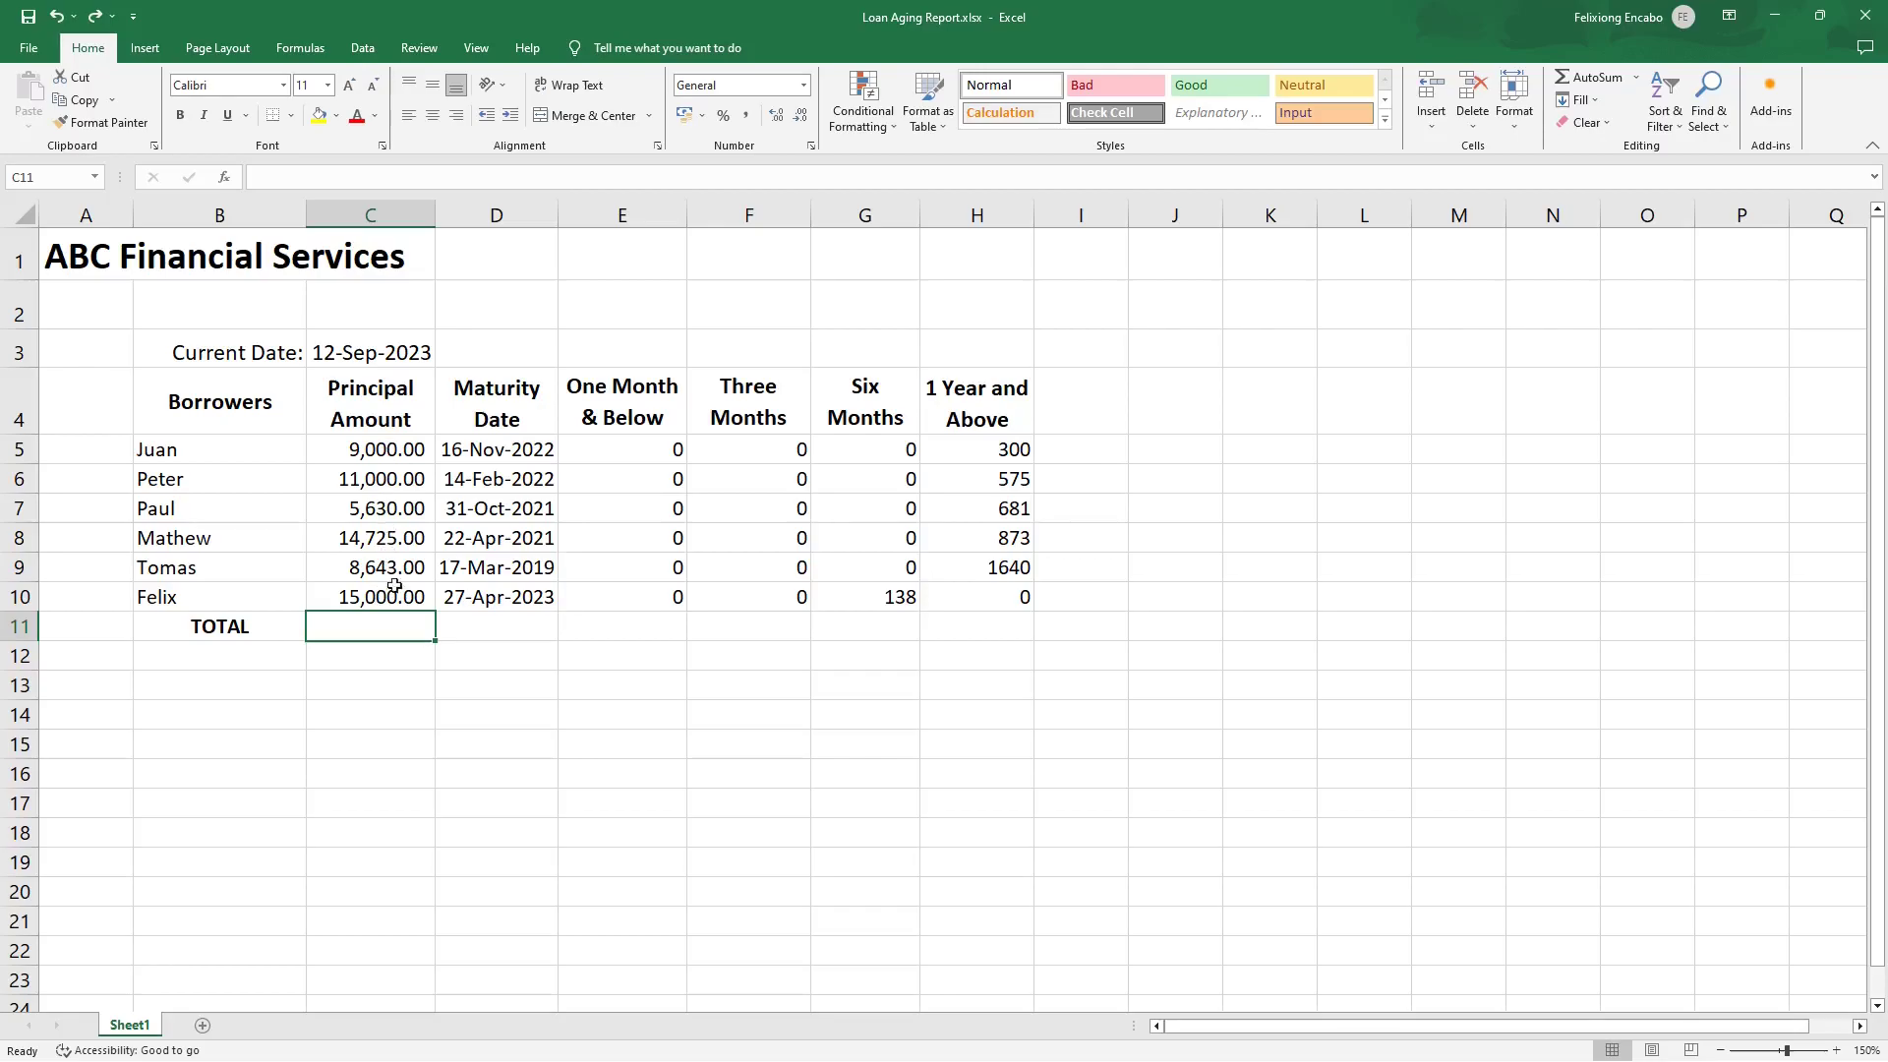
pyautogui.click(1586, 78)
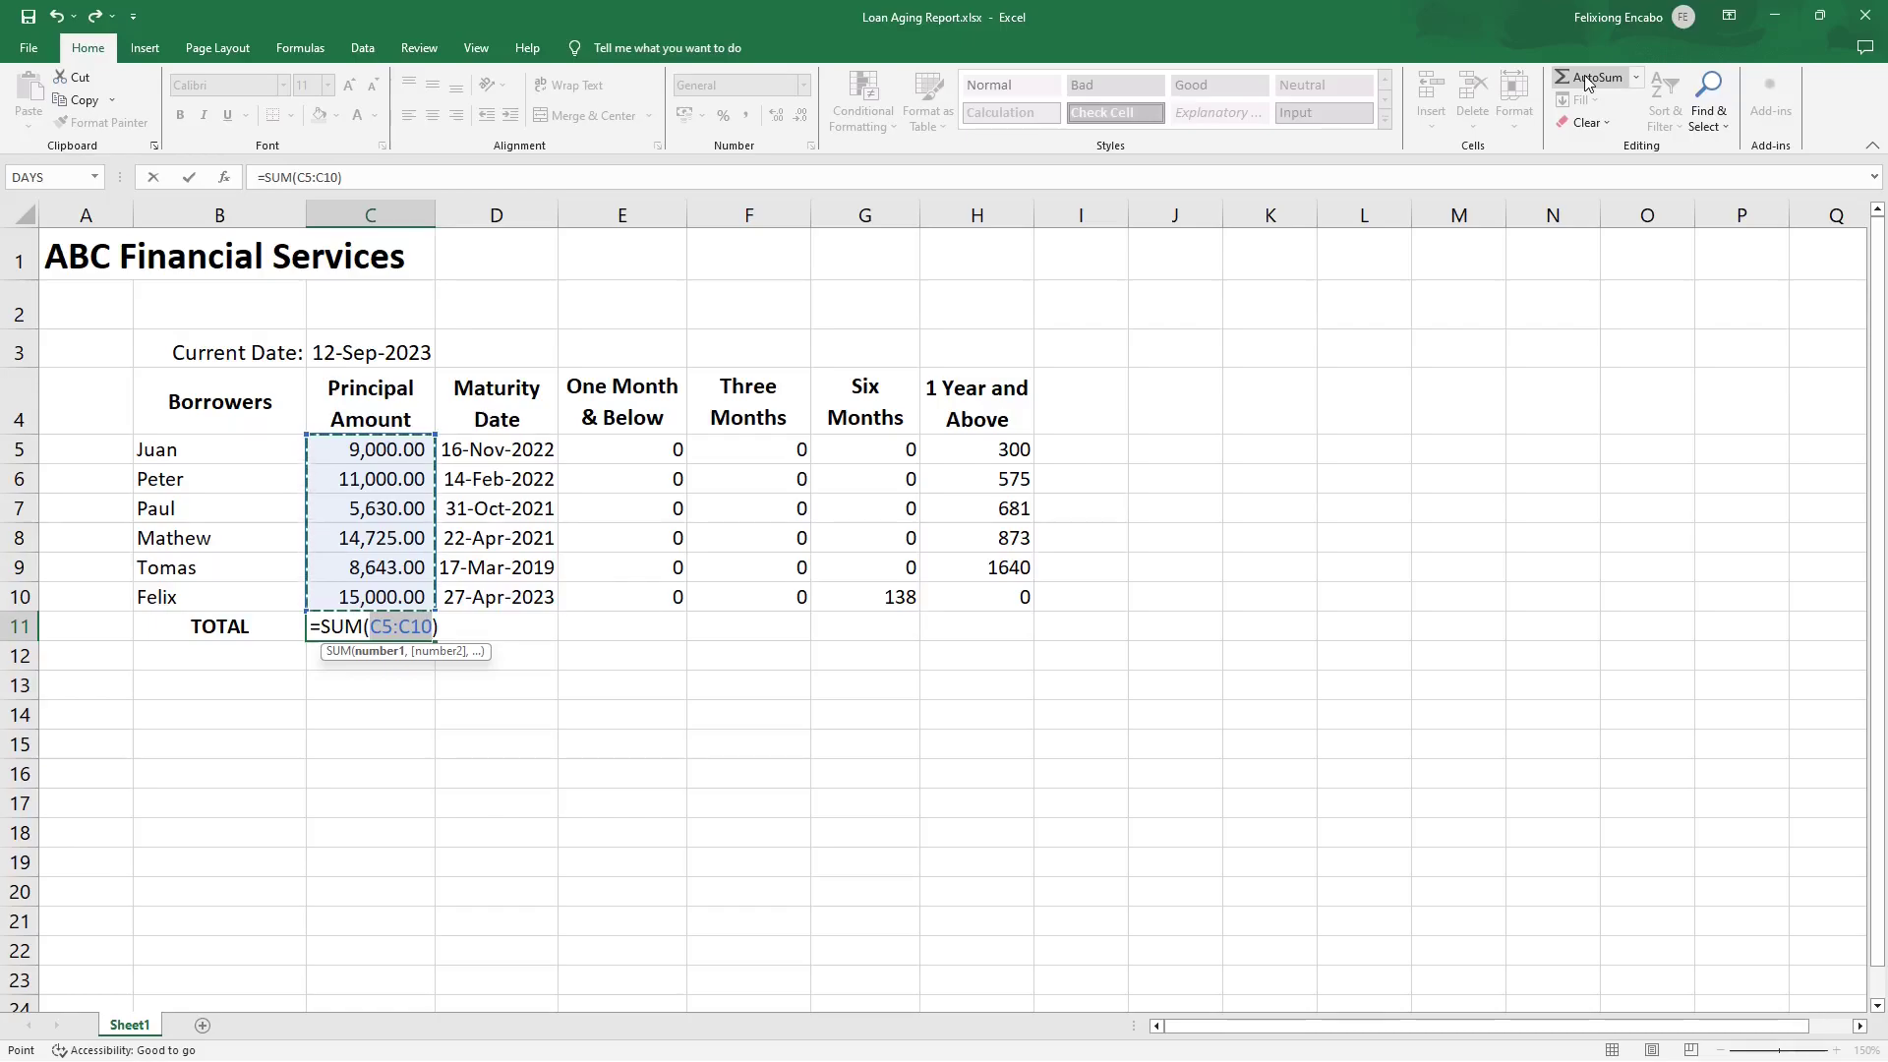
pyautogui.press('Return')
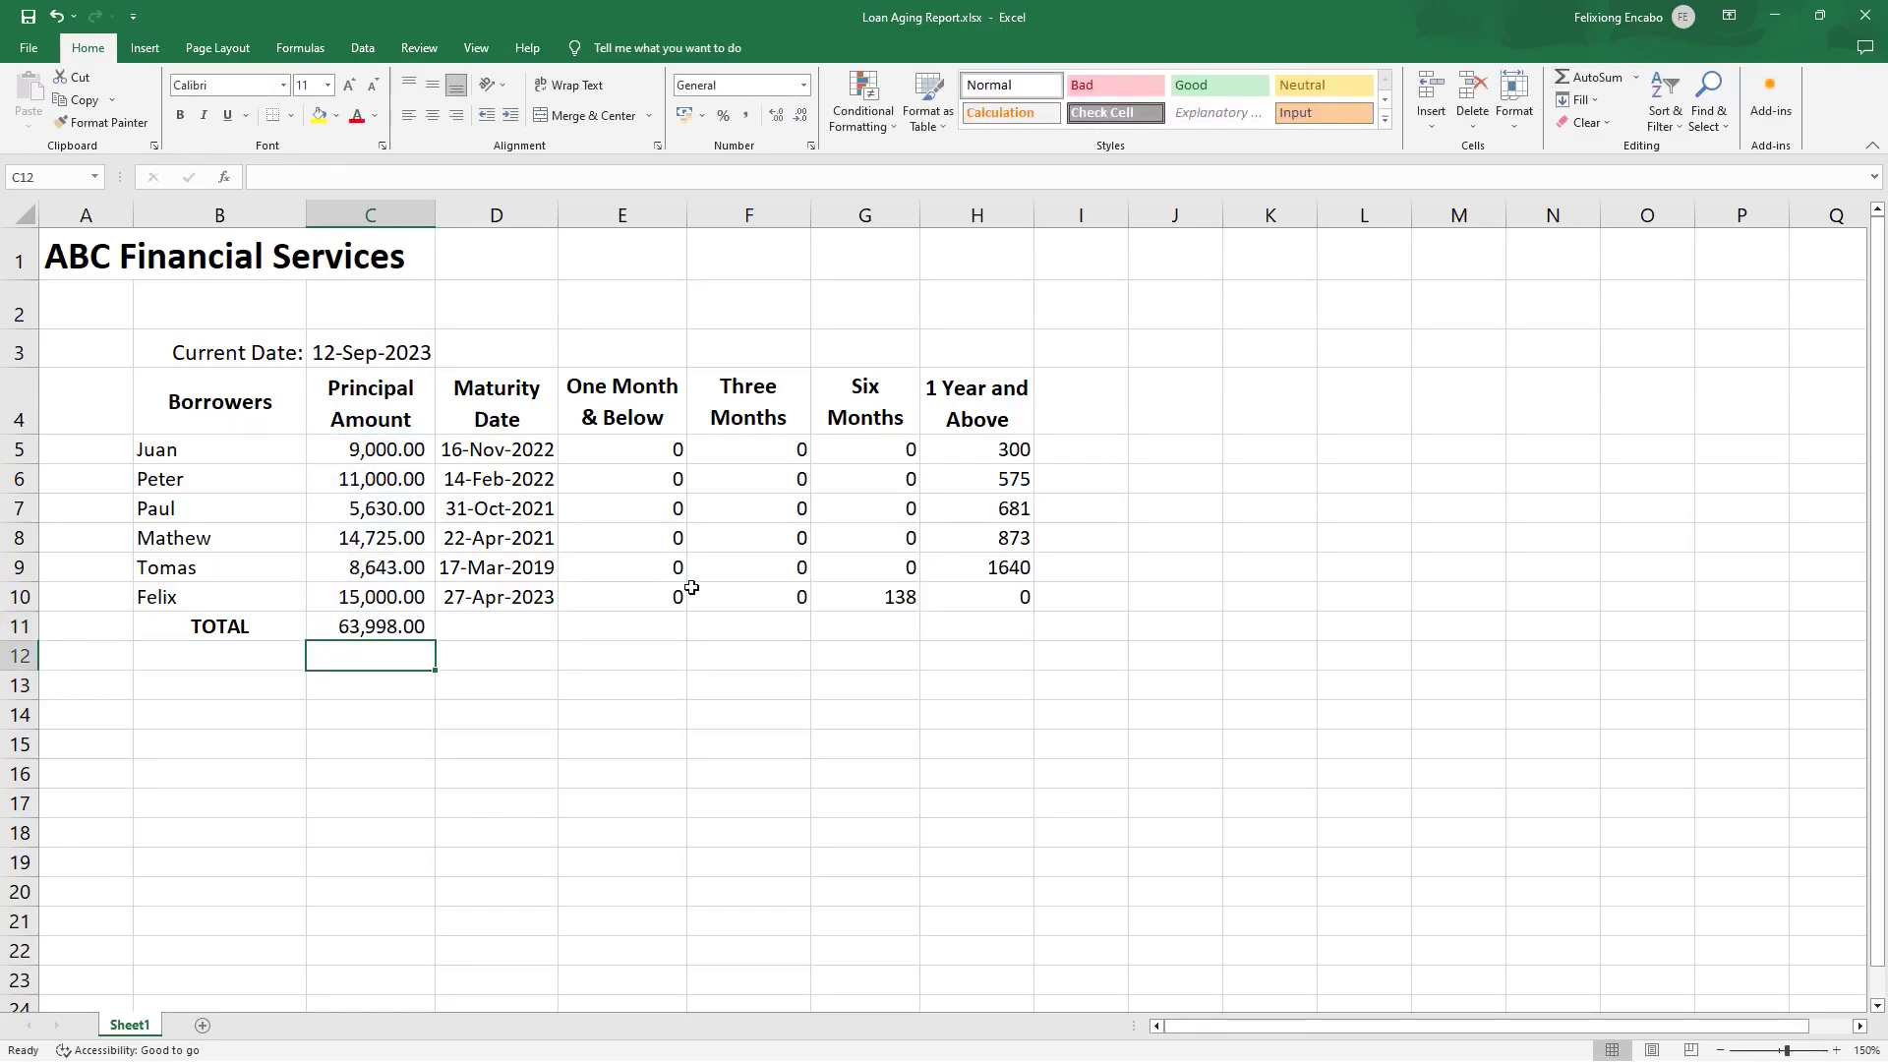
# Make the principal total in C11 bold, enlarge C11 and the TOTAL label to 12 pt, and save the workbook.
pyautogui.click(367, 627)
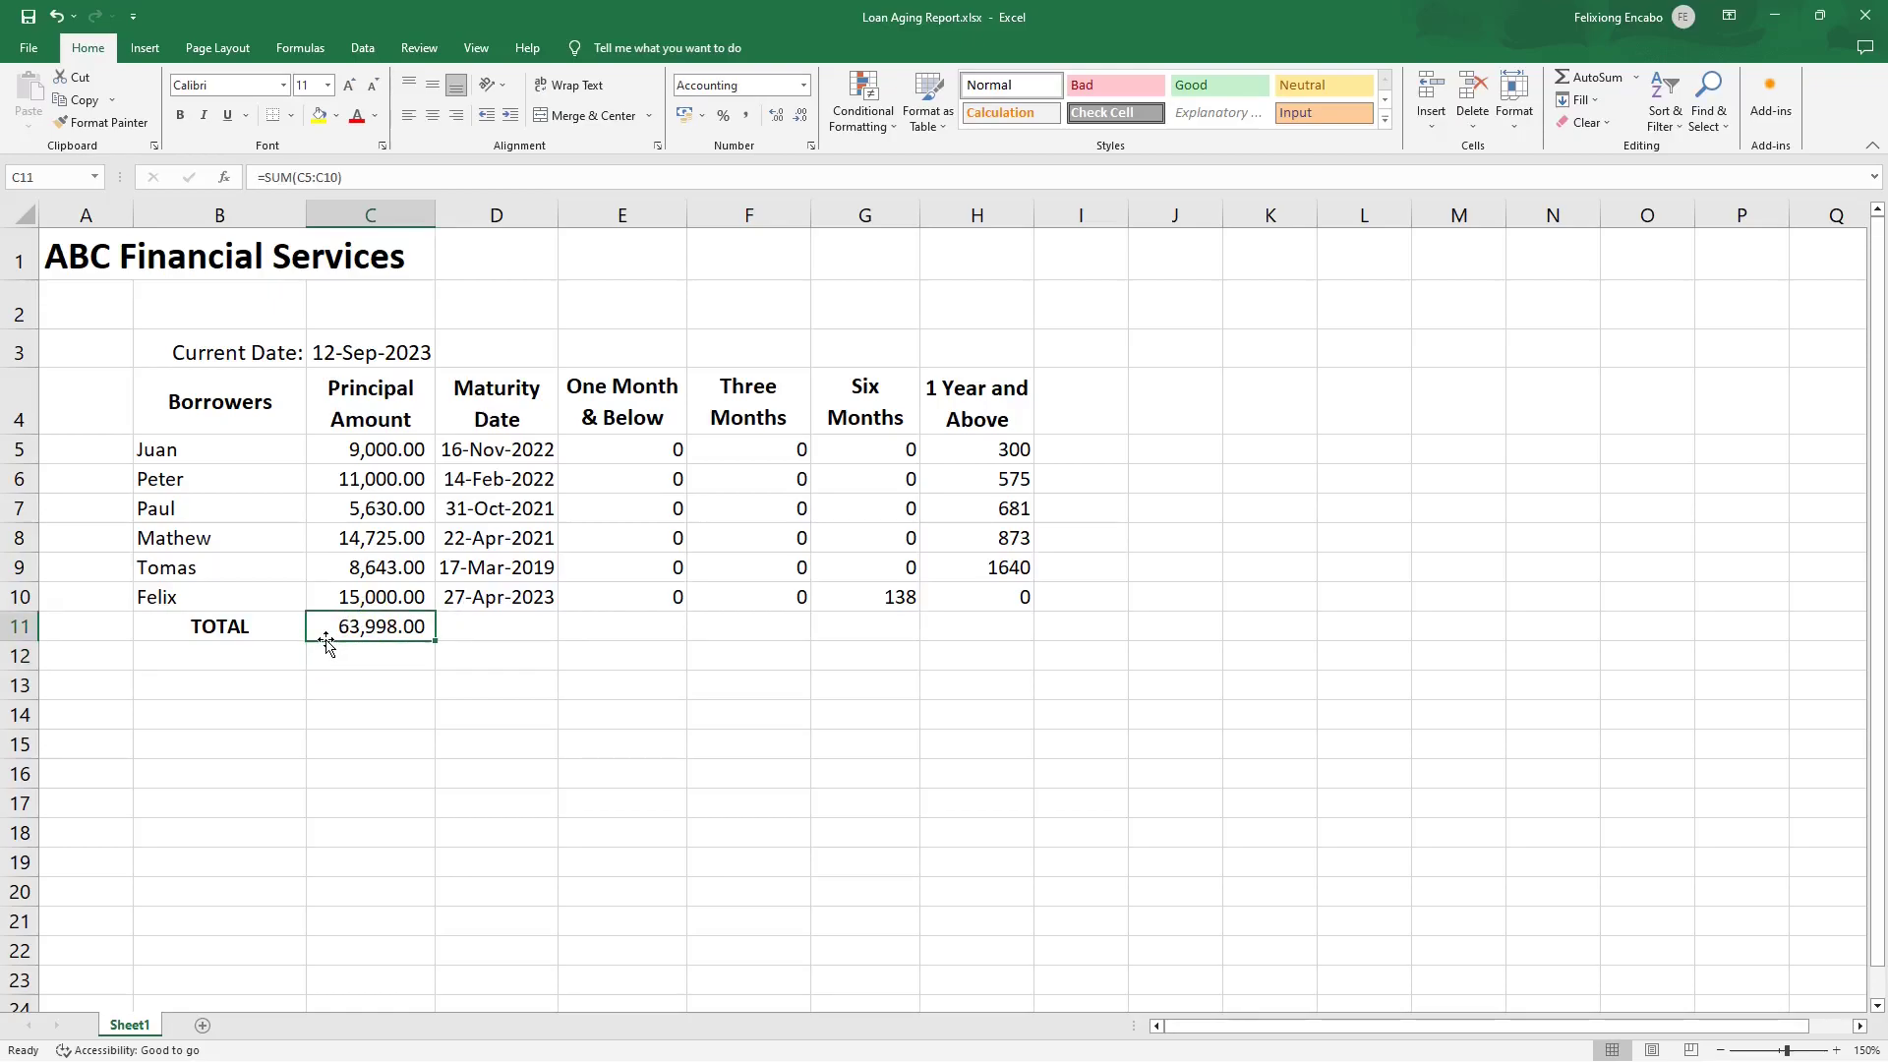
pyautogui.click(180, 115)
pyautogui.click(349, 84)
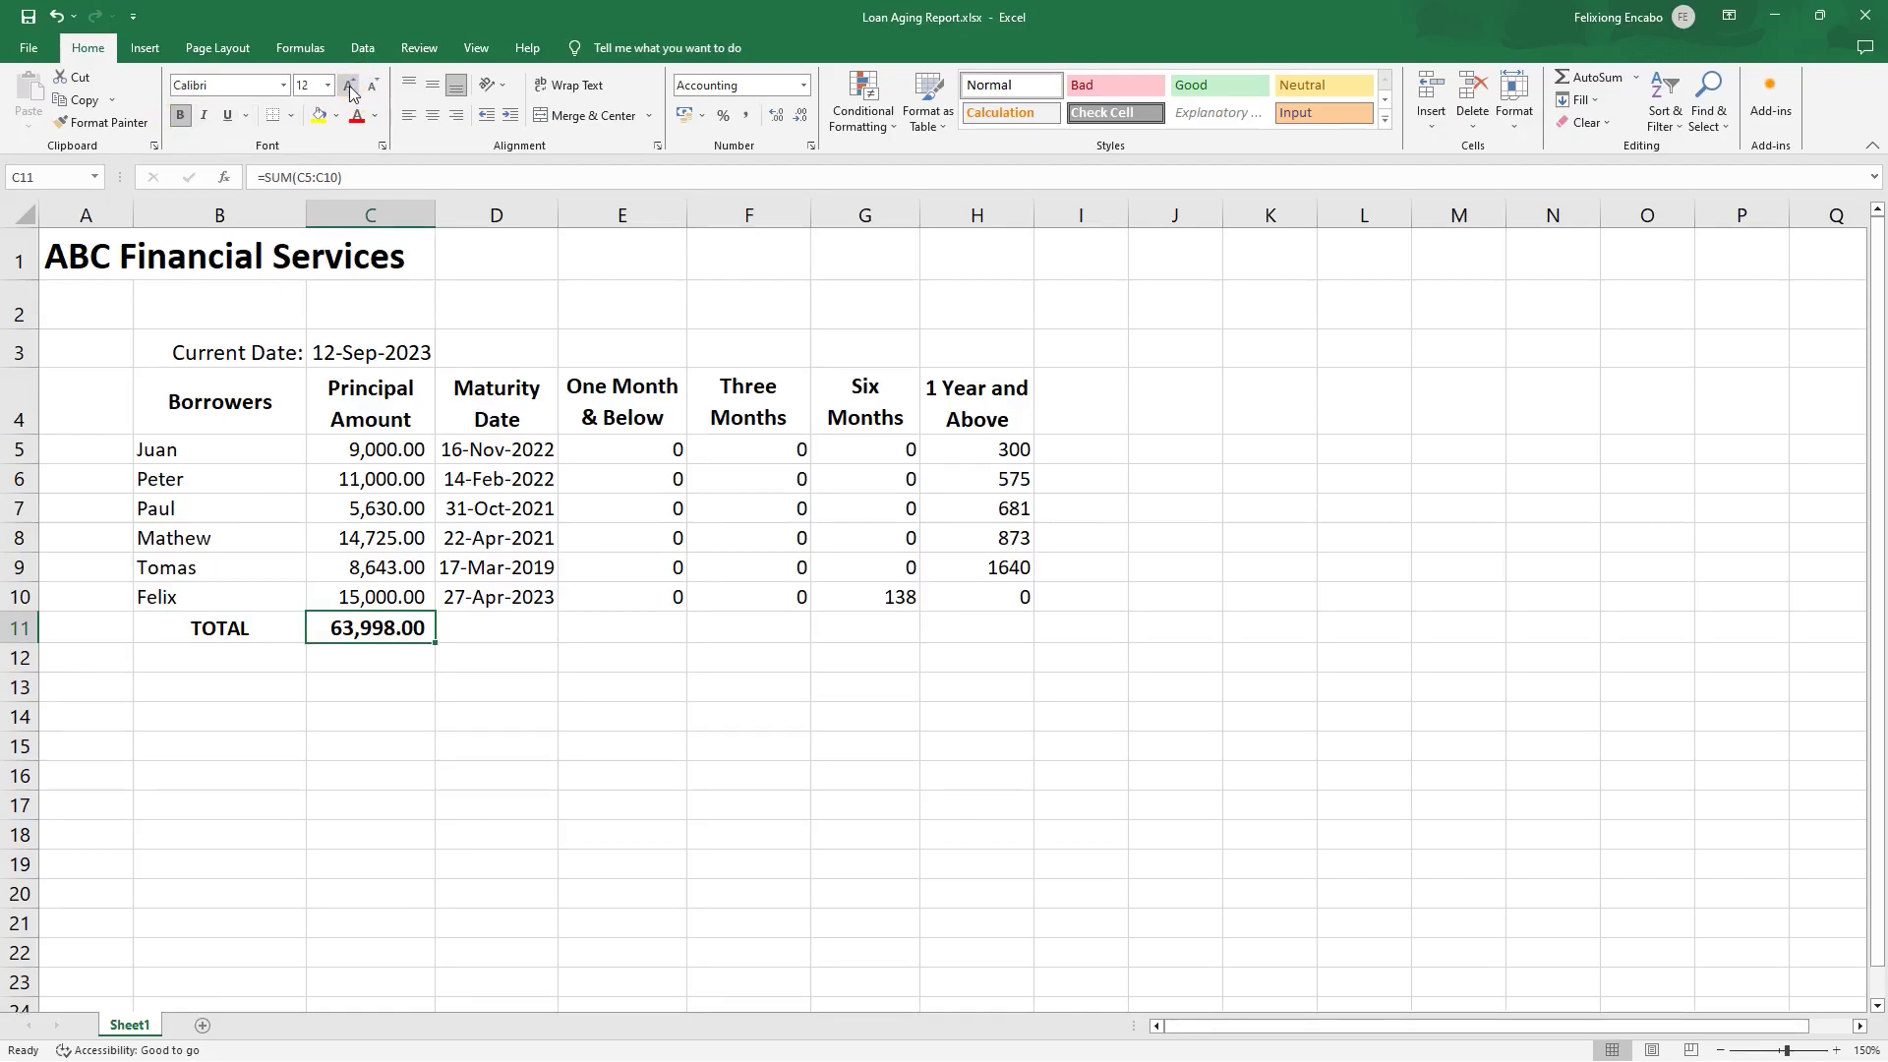
pyautogui.click(266, 632)
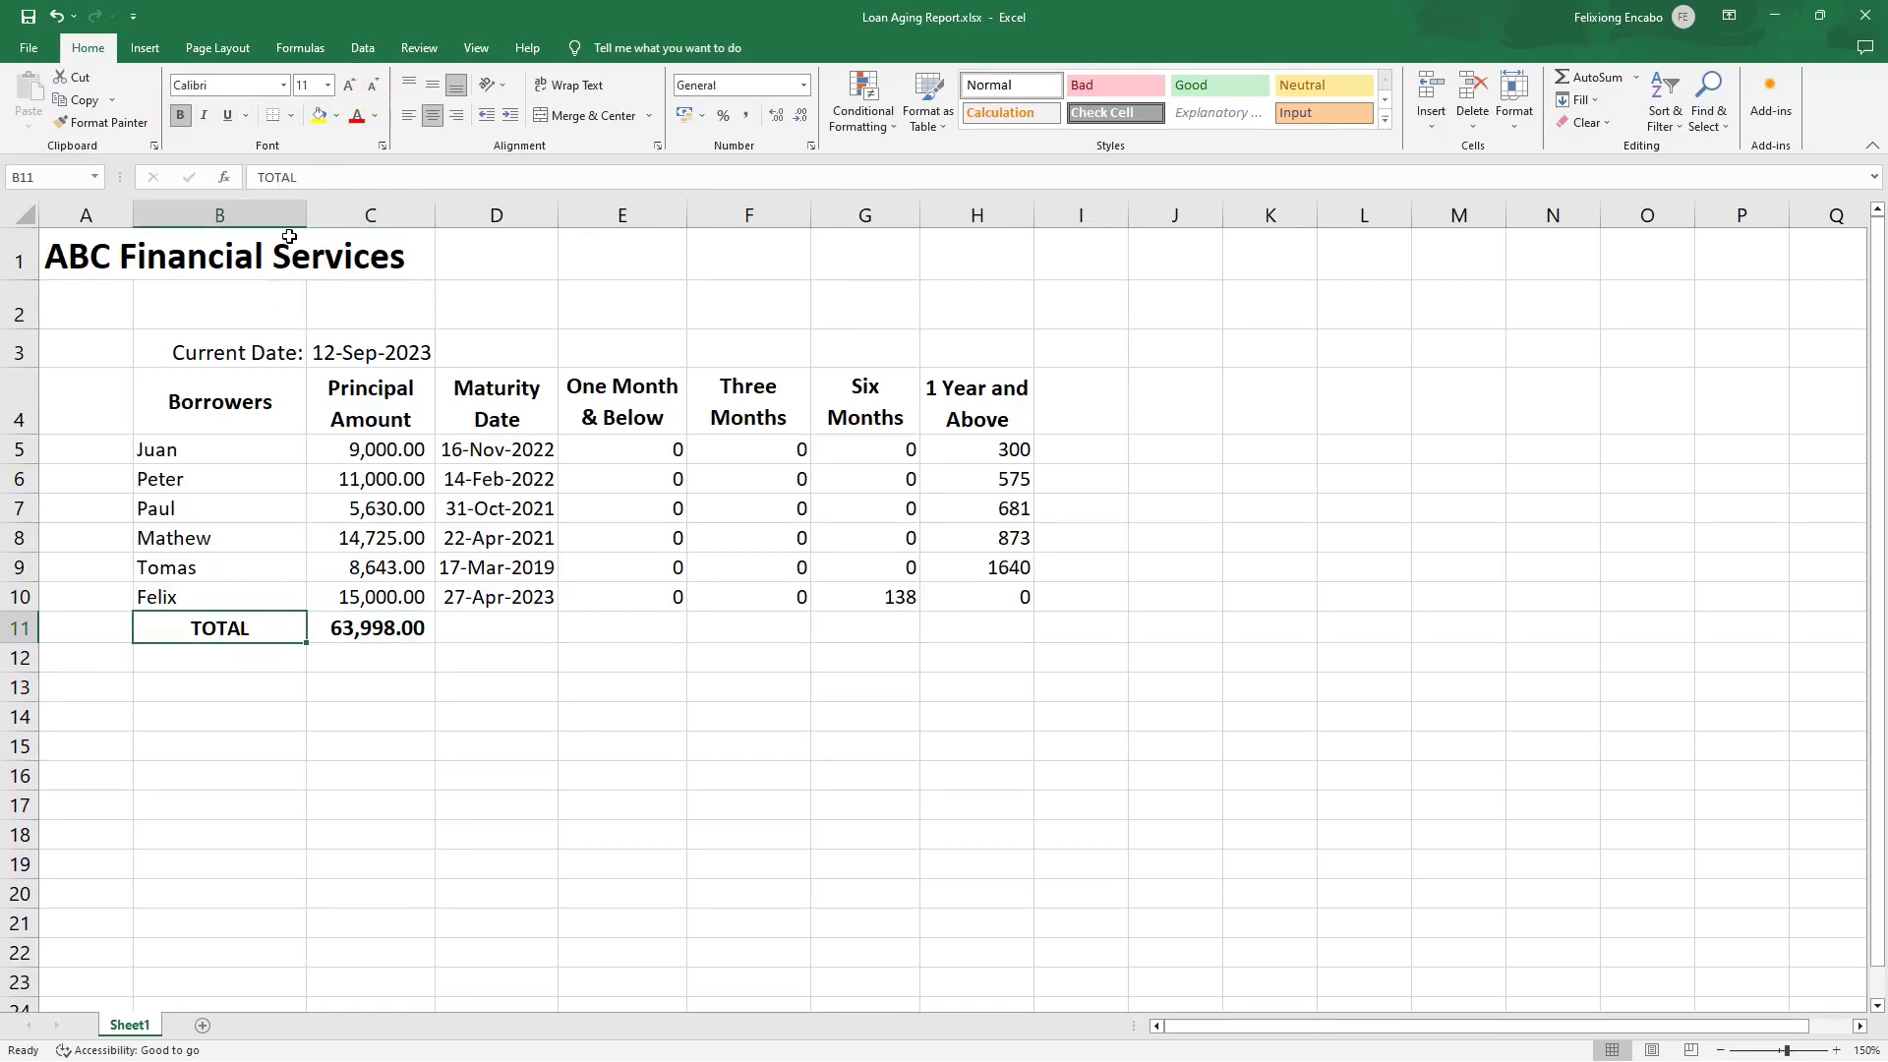
pyautogui.click(350, 84)
pyautogui.click(27, 16)
# Review the aging column headings from E4 to H4 and the empty total cell E11 below them.
pyautogui.click(603, 631)
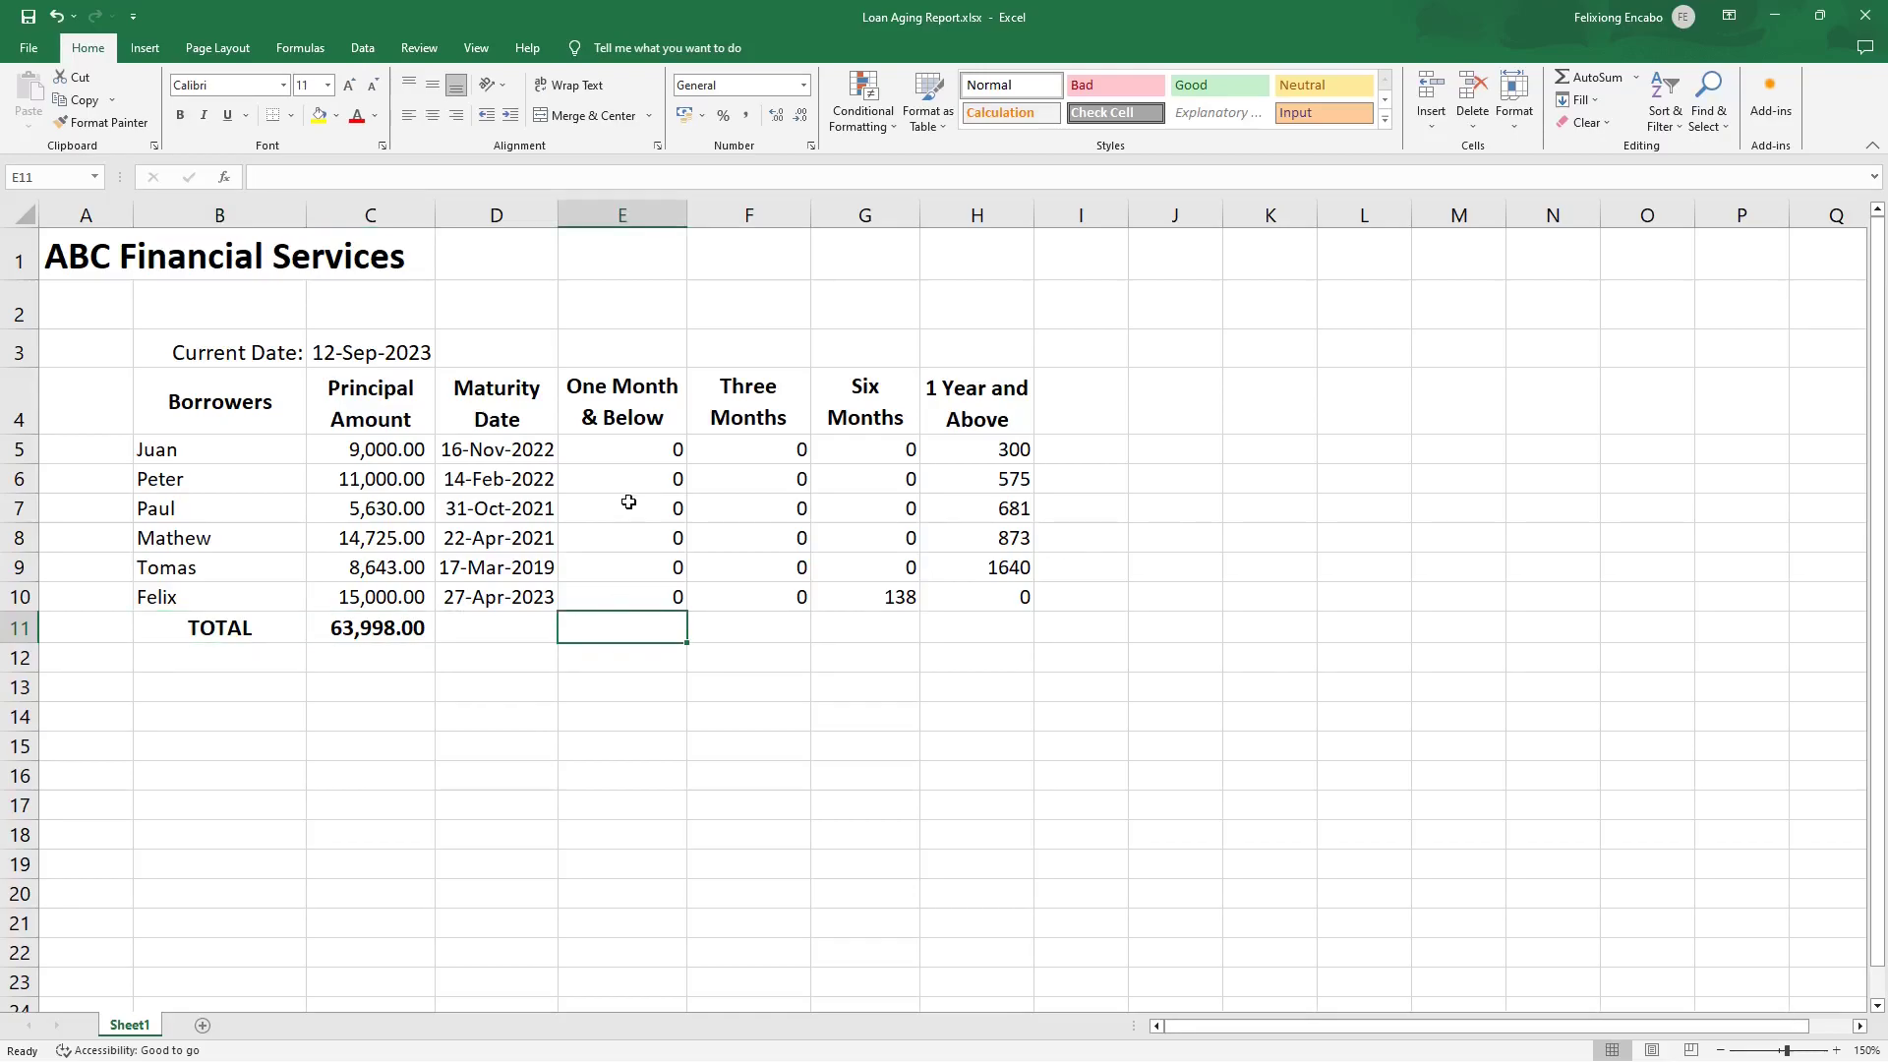
pyautogui.click(622, 387)
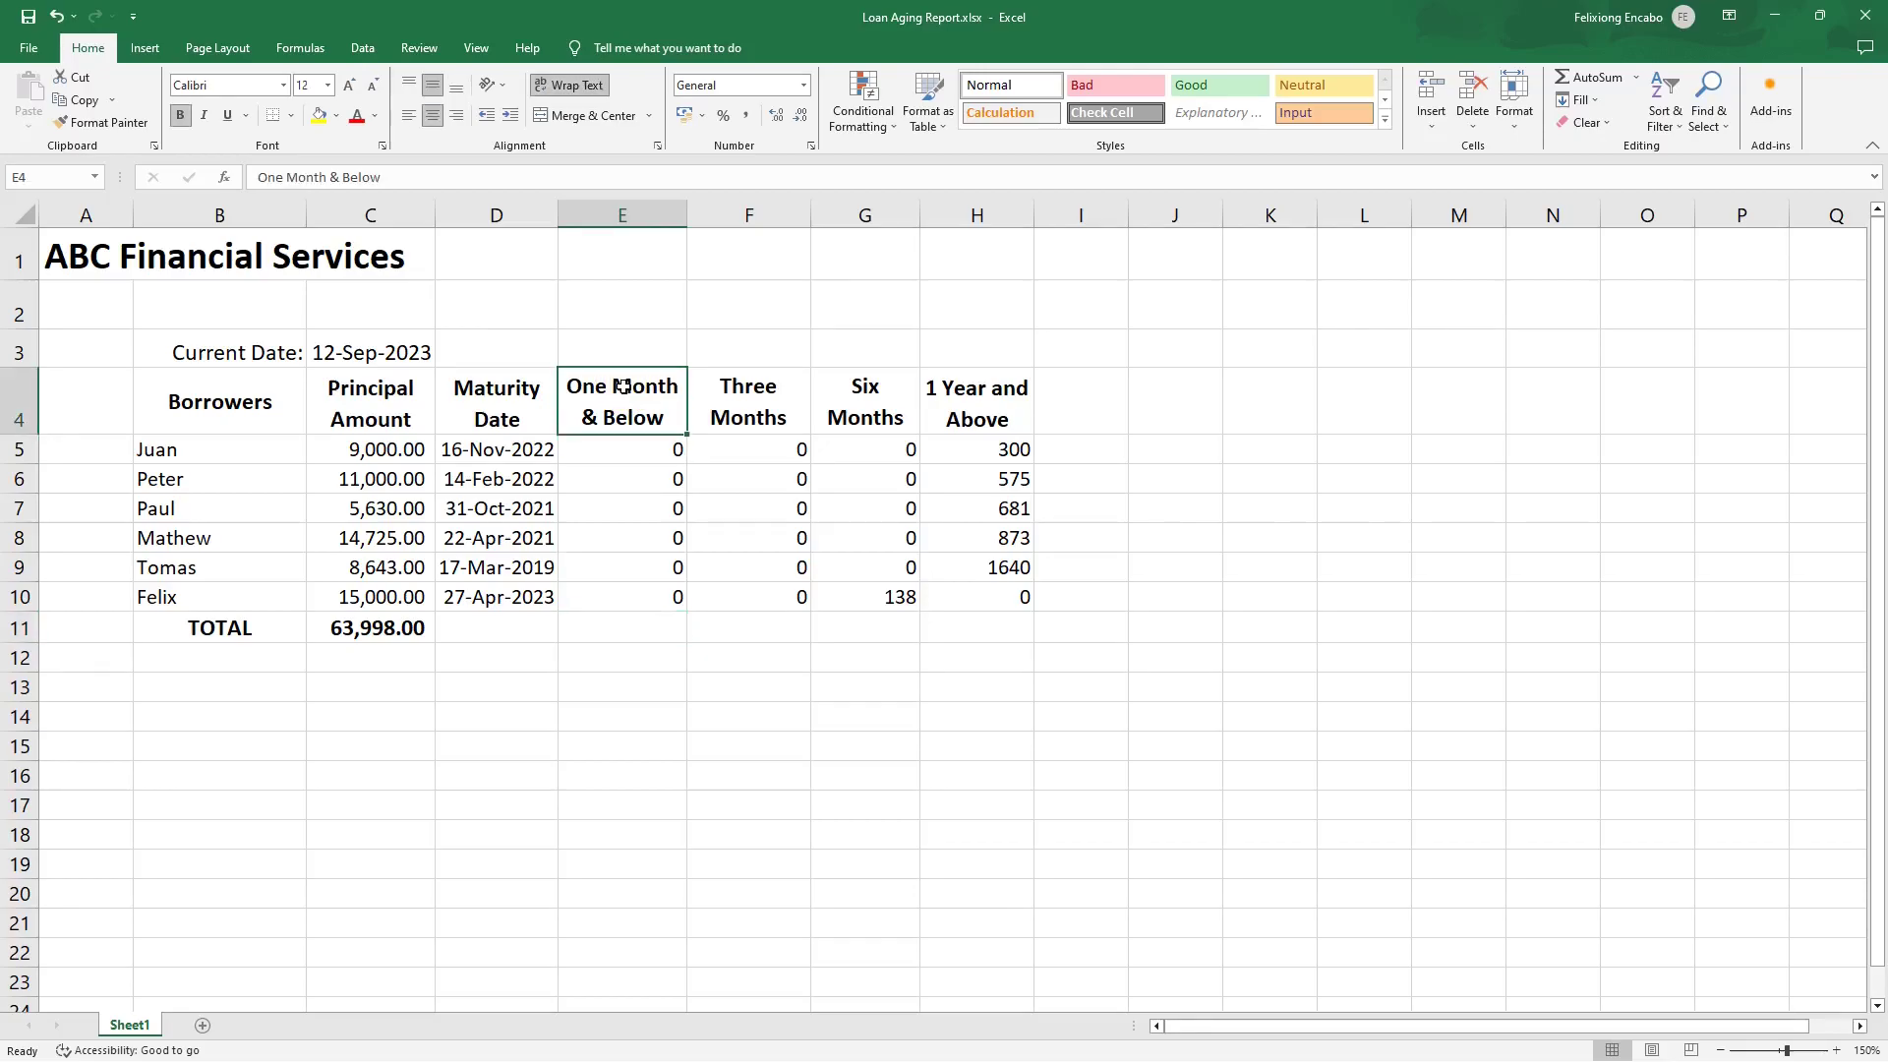
pyautogui.click(752, 408)
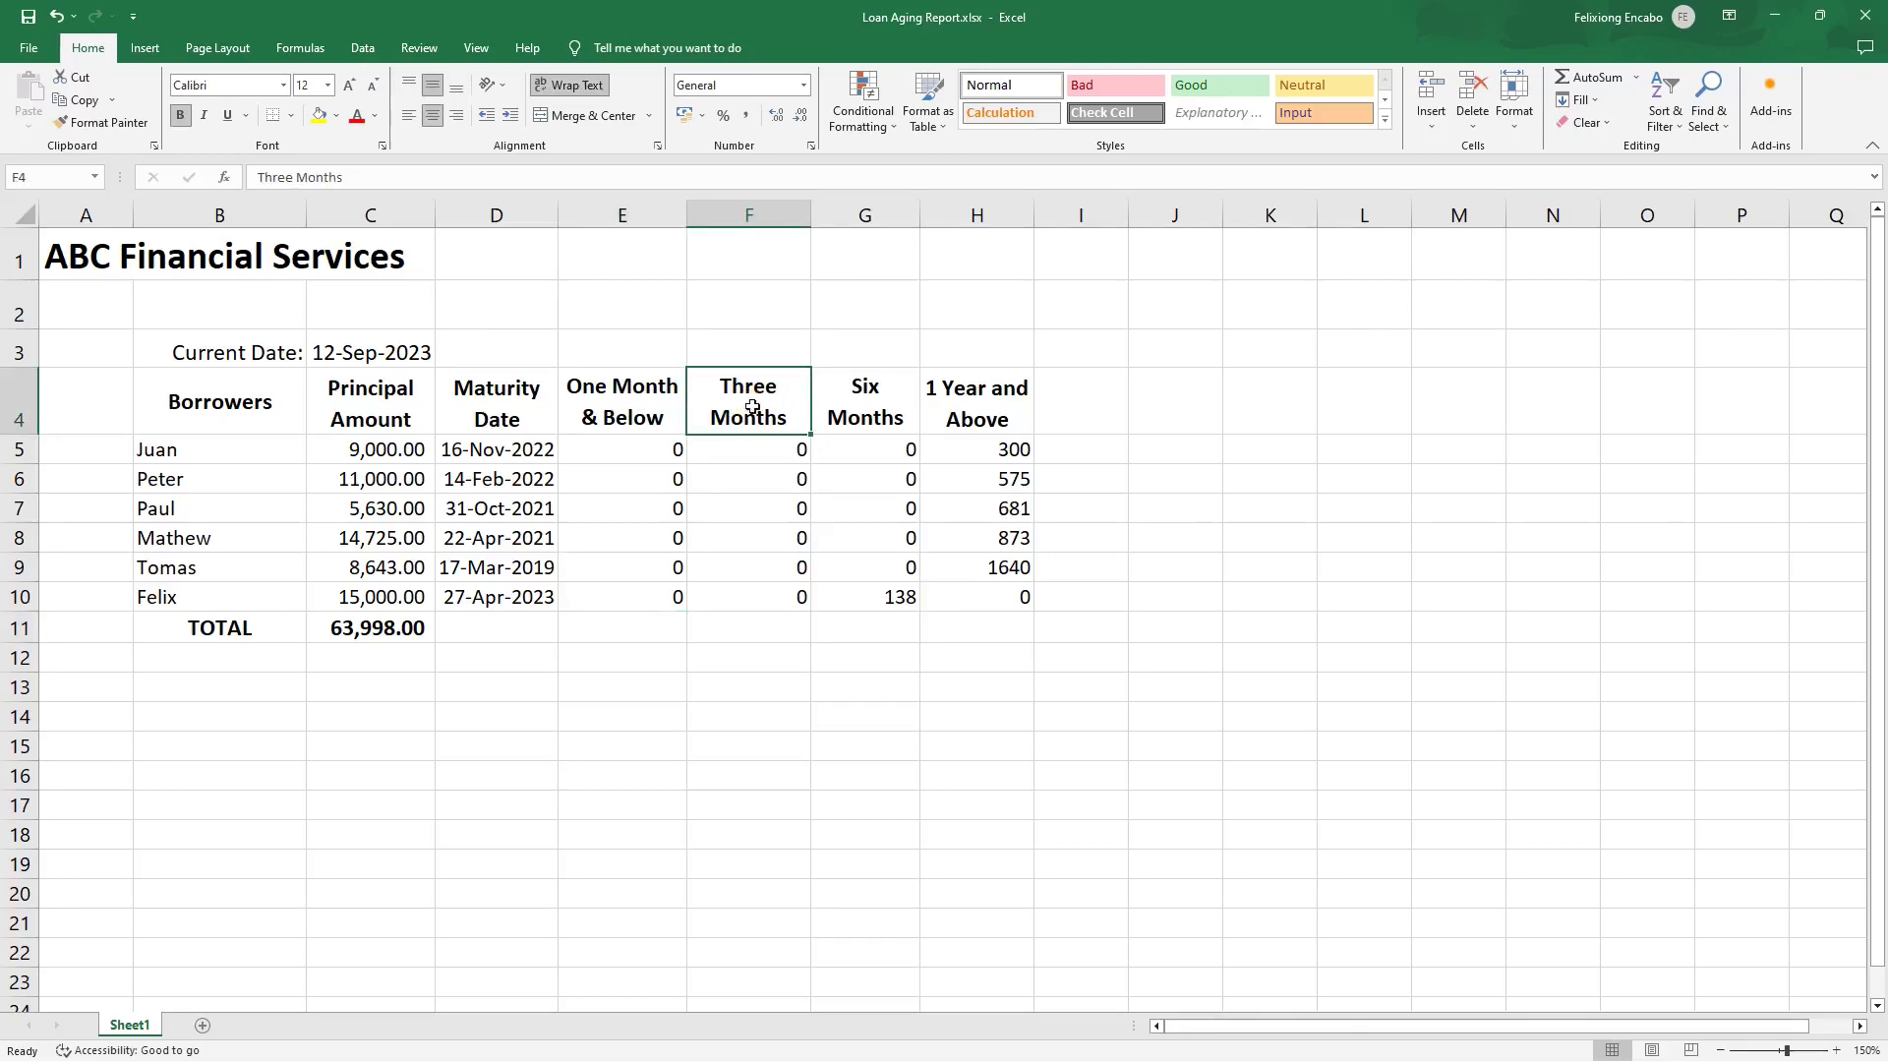
pyautogui.click(864, 397)
pyautogui.click(982, 401)
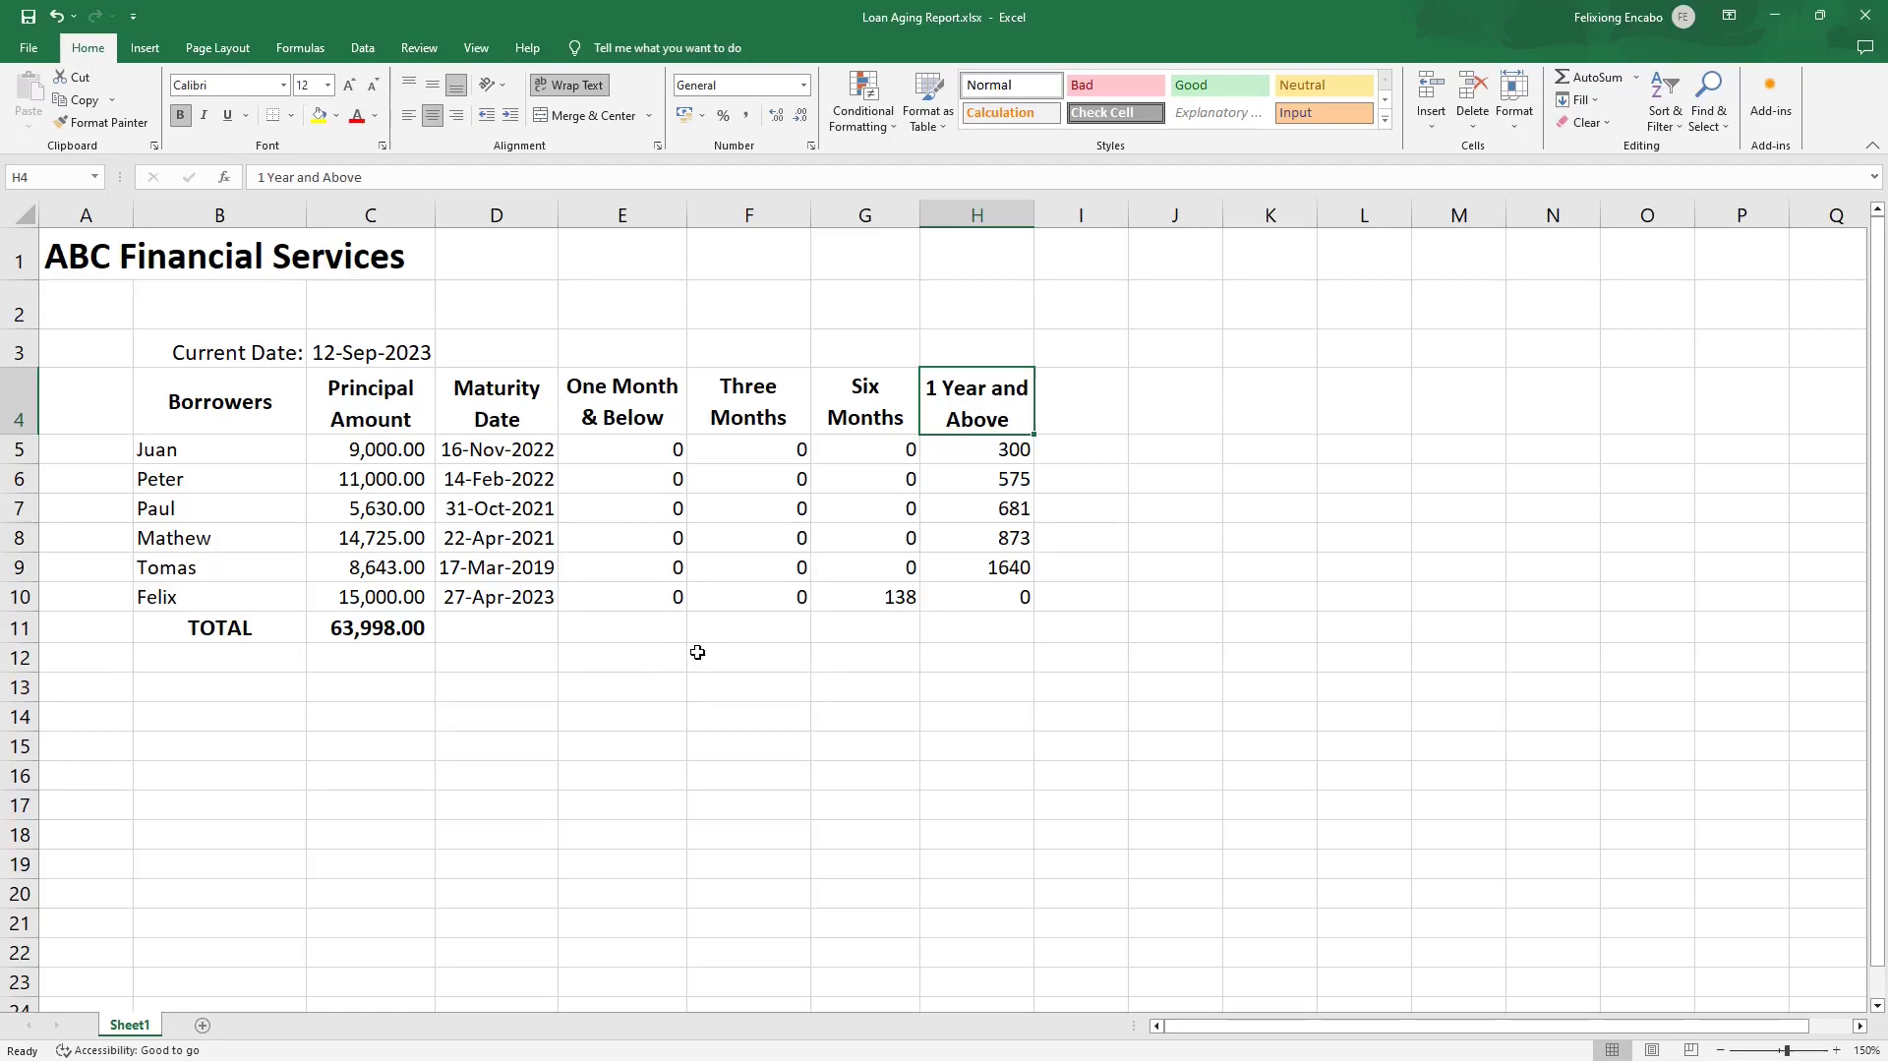
pyautogui.click(608, 633)
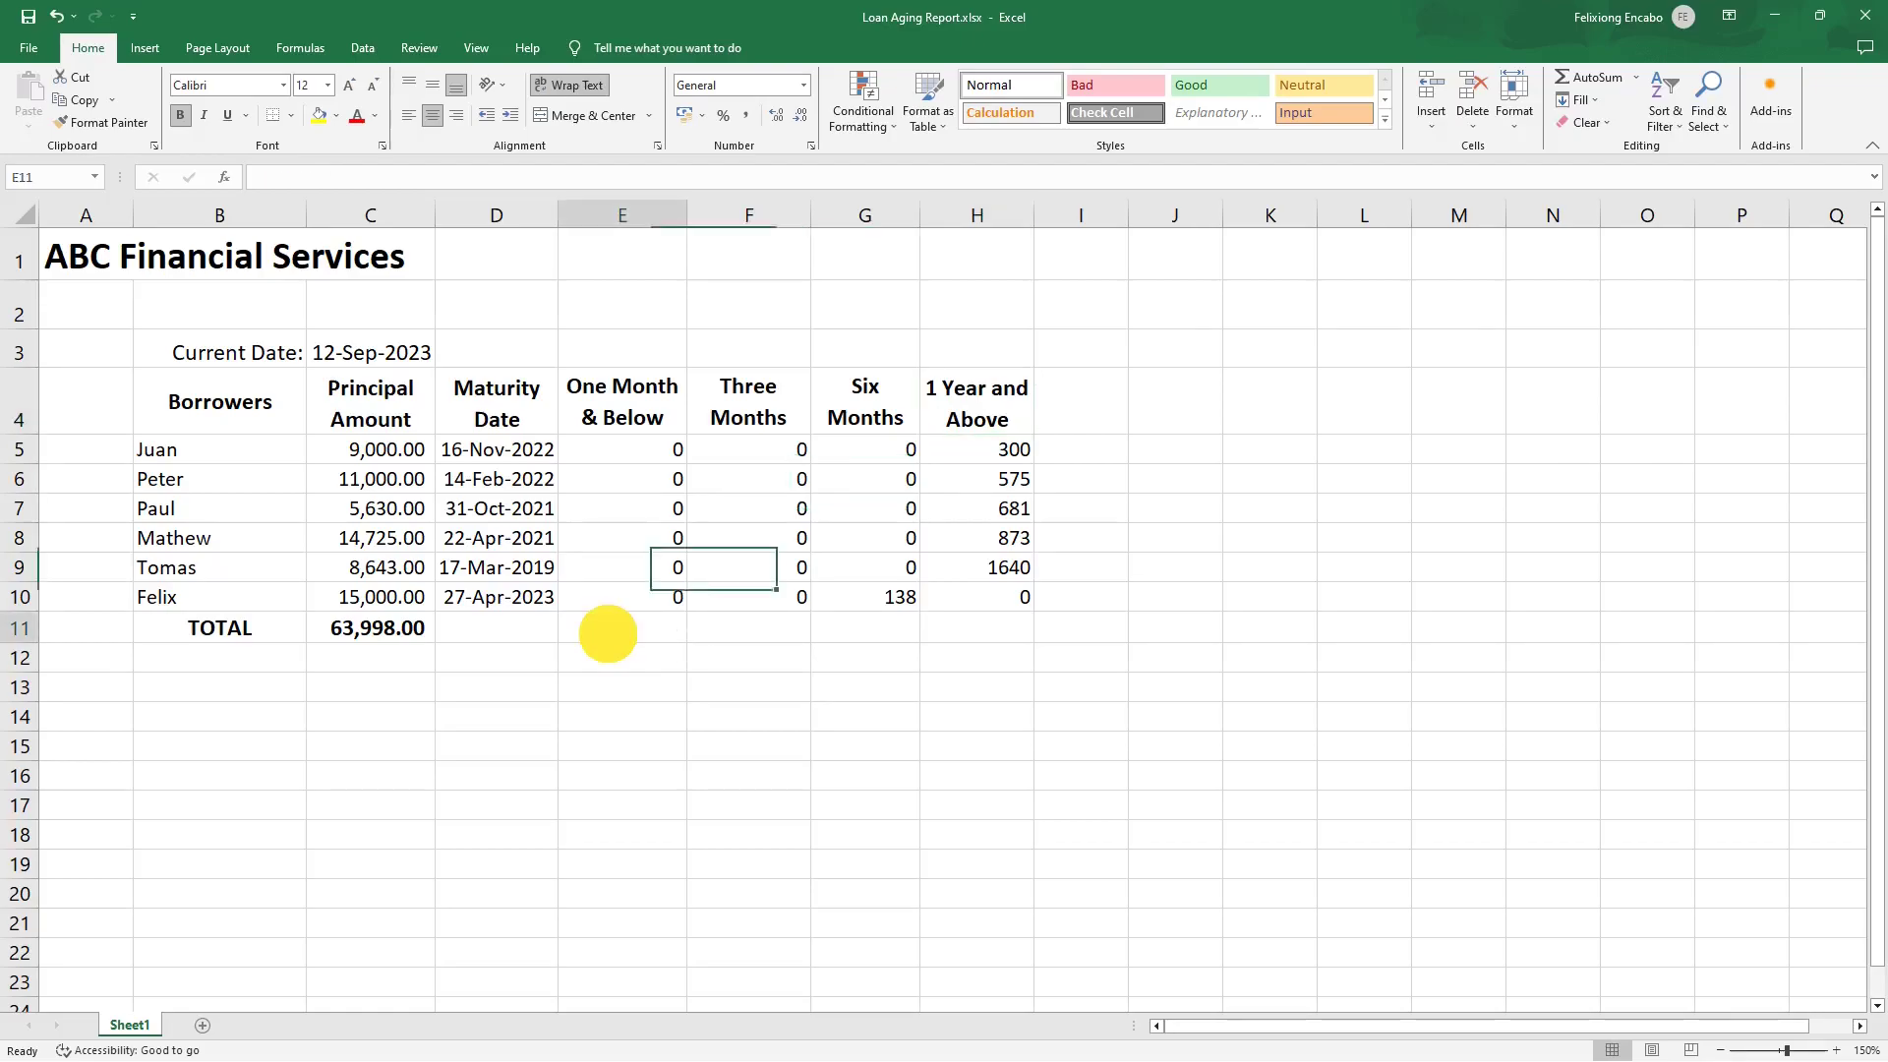
# Try to count the 1 Year and Above entries in H11 with the COUNT function over H5:H10.
pyautogui.click(948, 630)
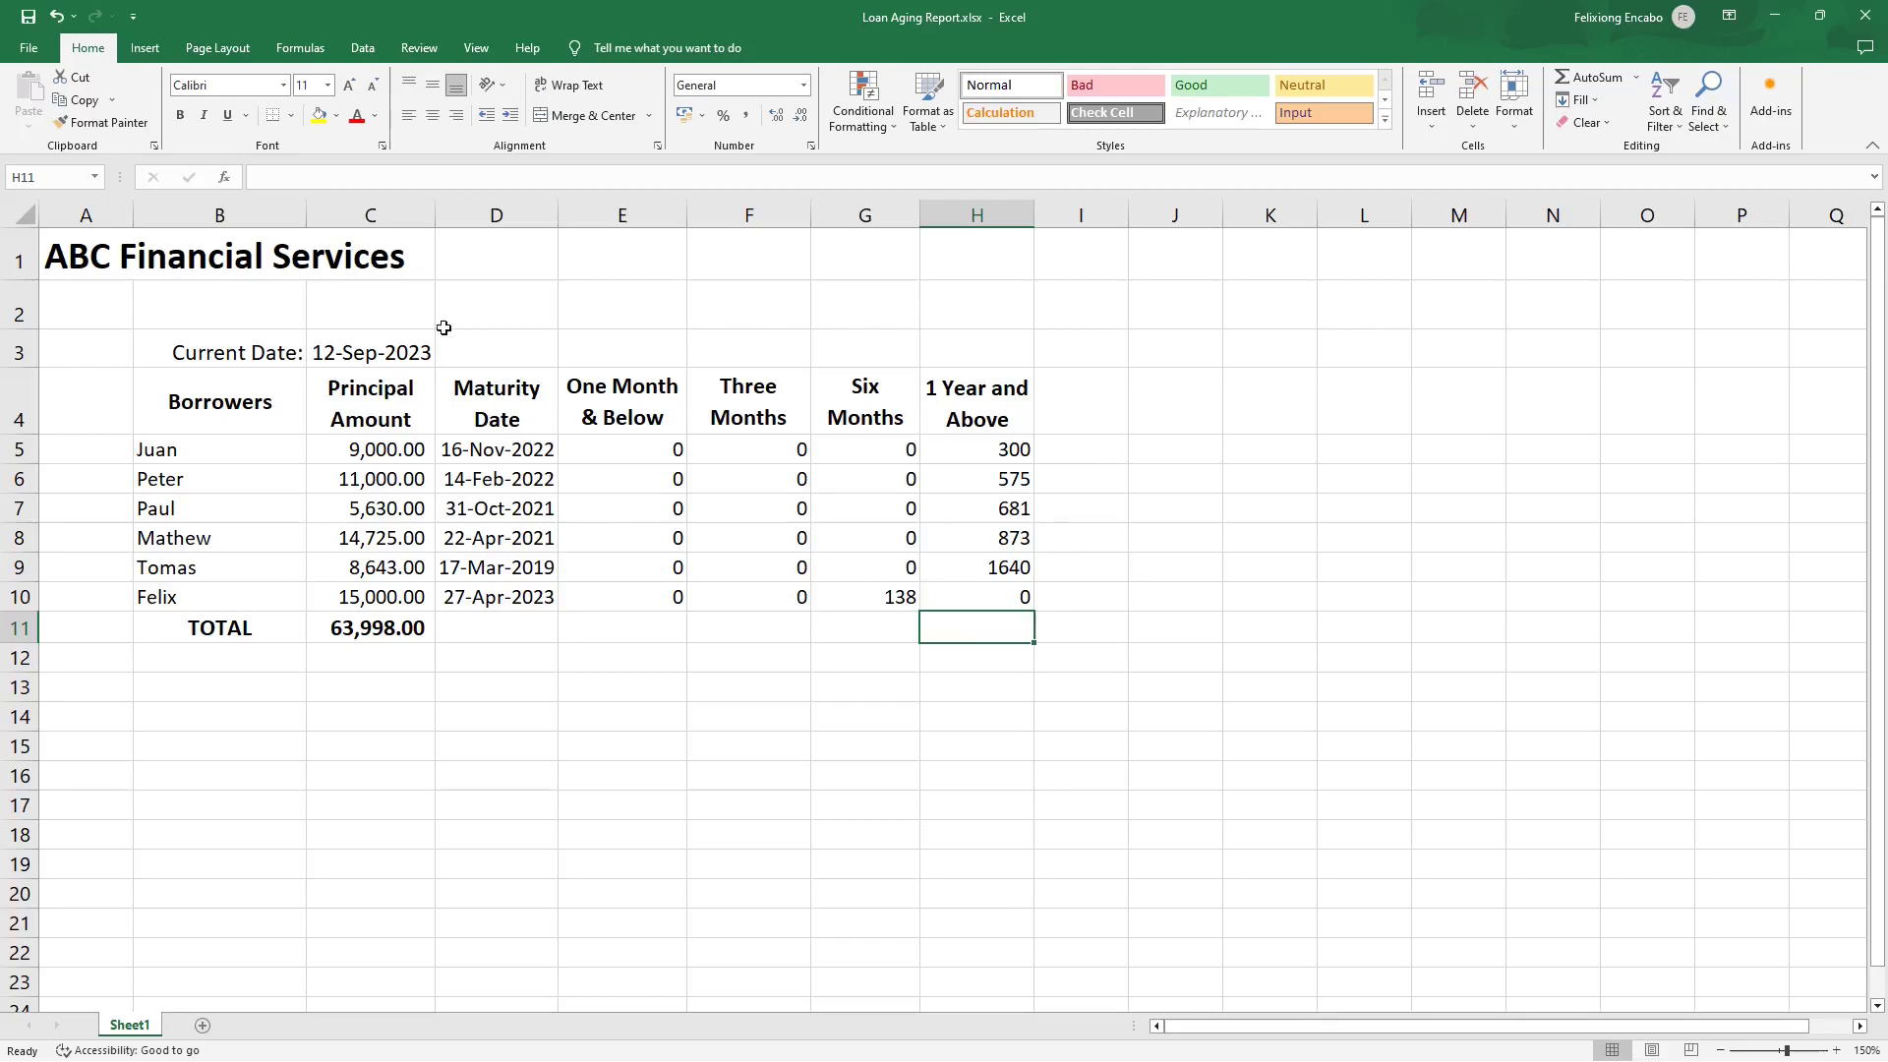
pyautogui.click(225, 184)
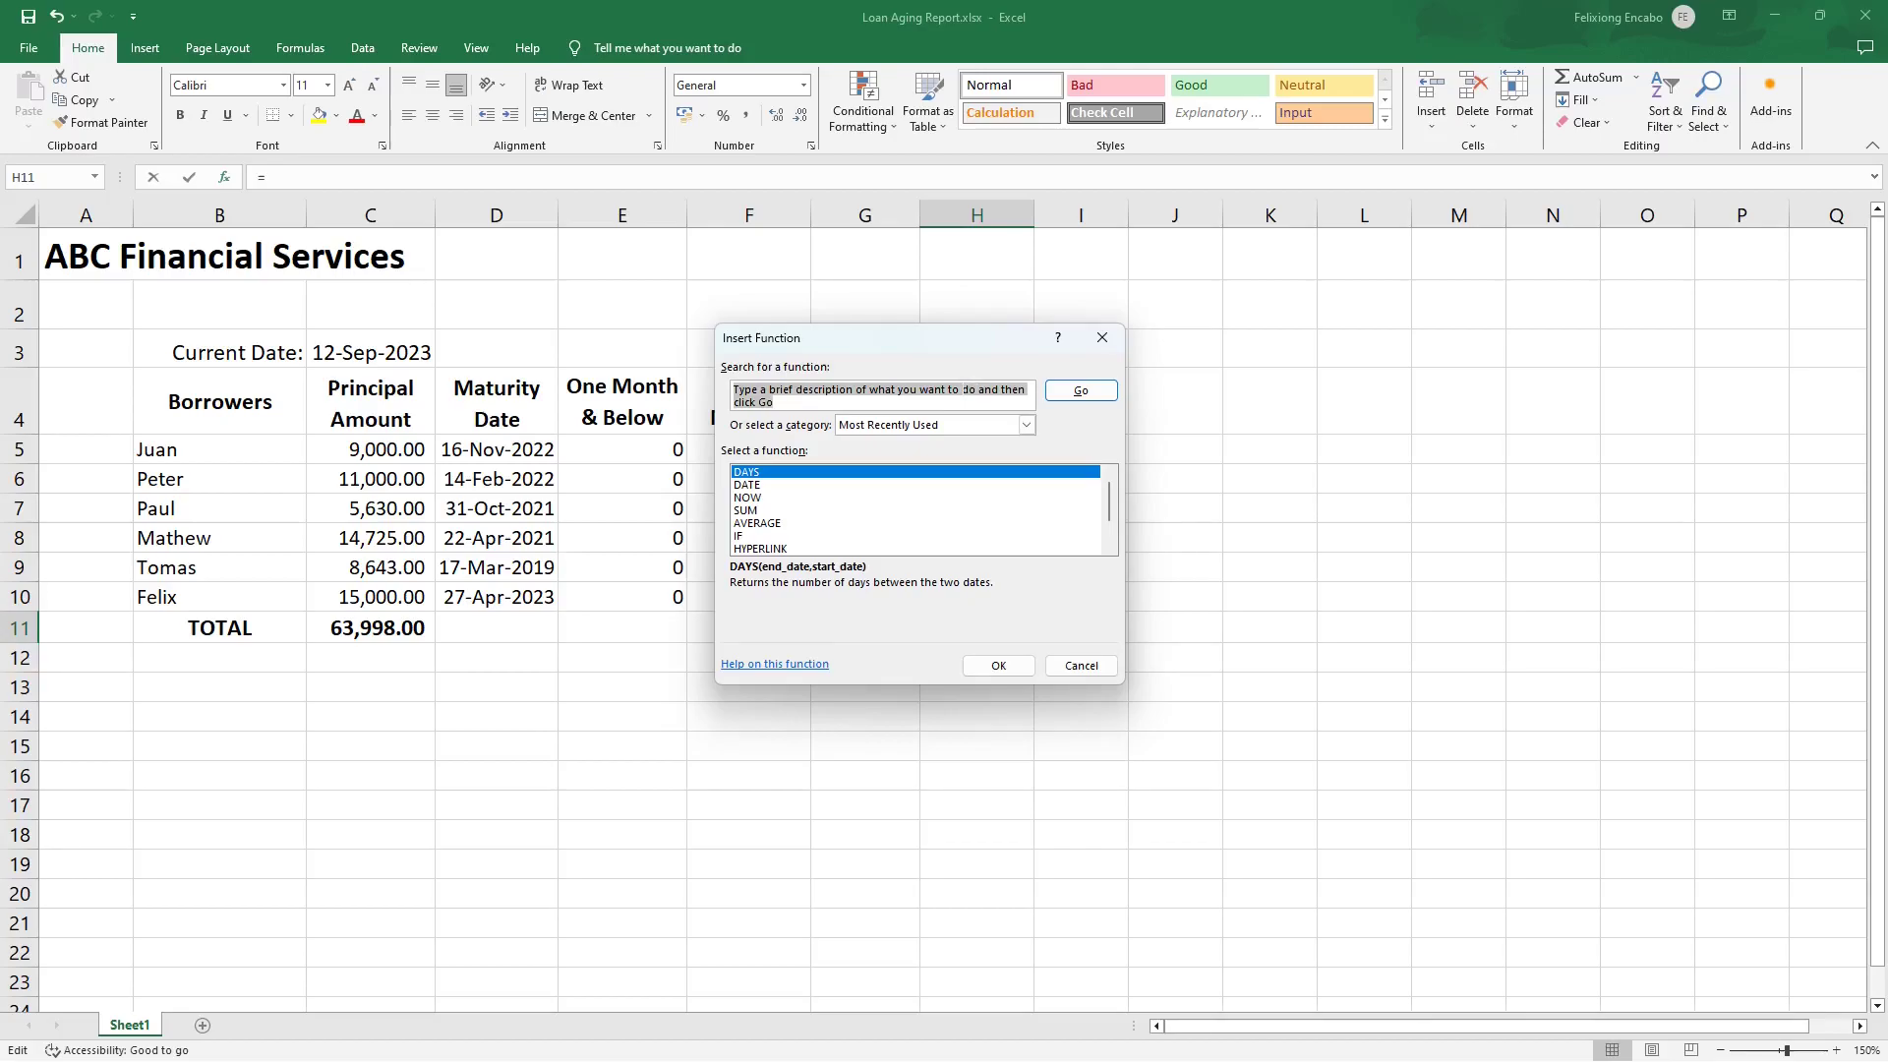
pyautogui.write('COUNT')
pyautogui.click(1078, 394)
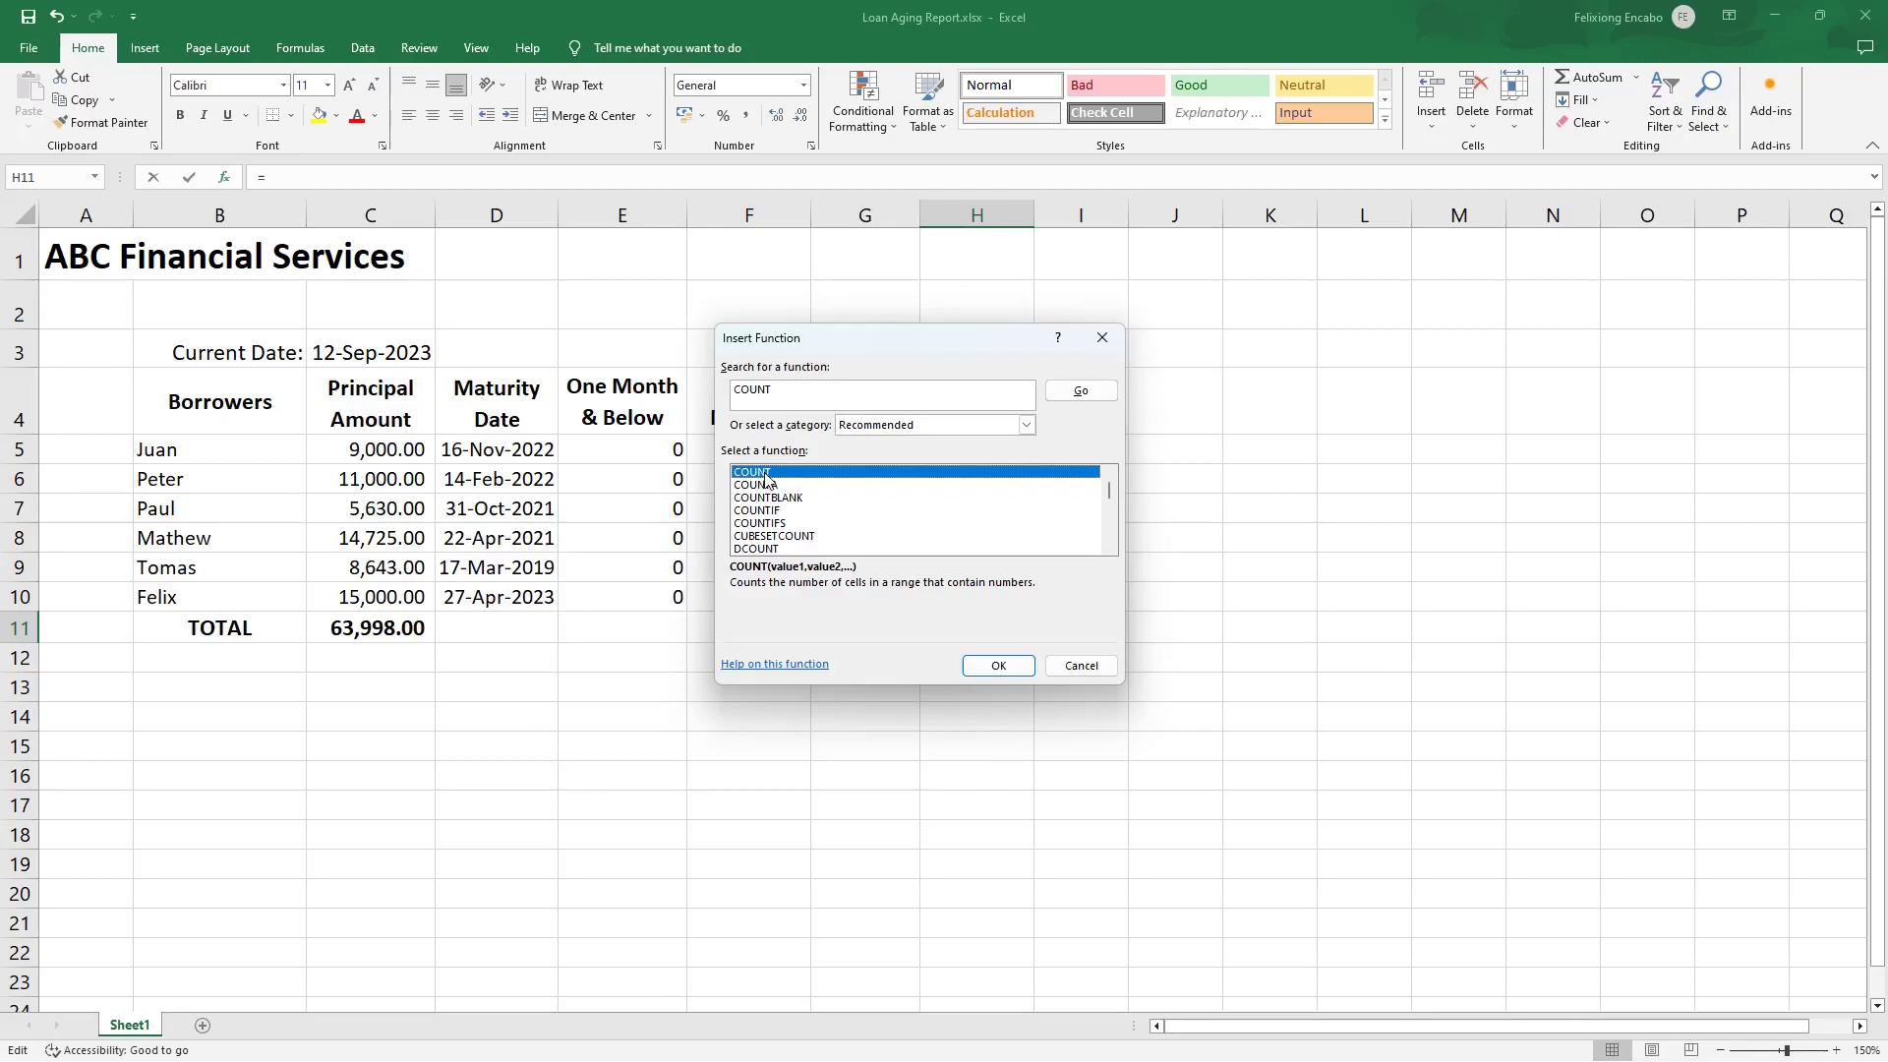
pyautogui.moveTo(969, 342); pyautogui.dragTo(1404, 331)
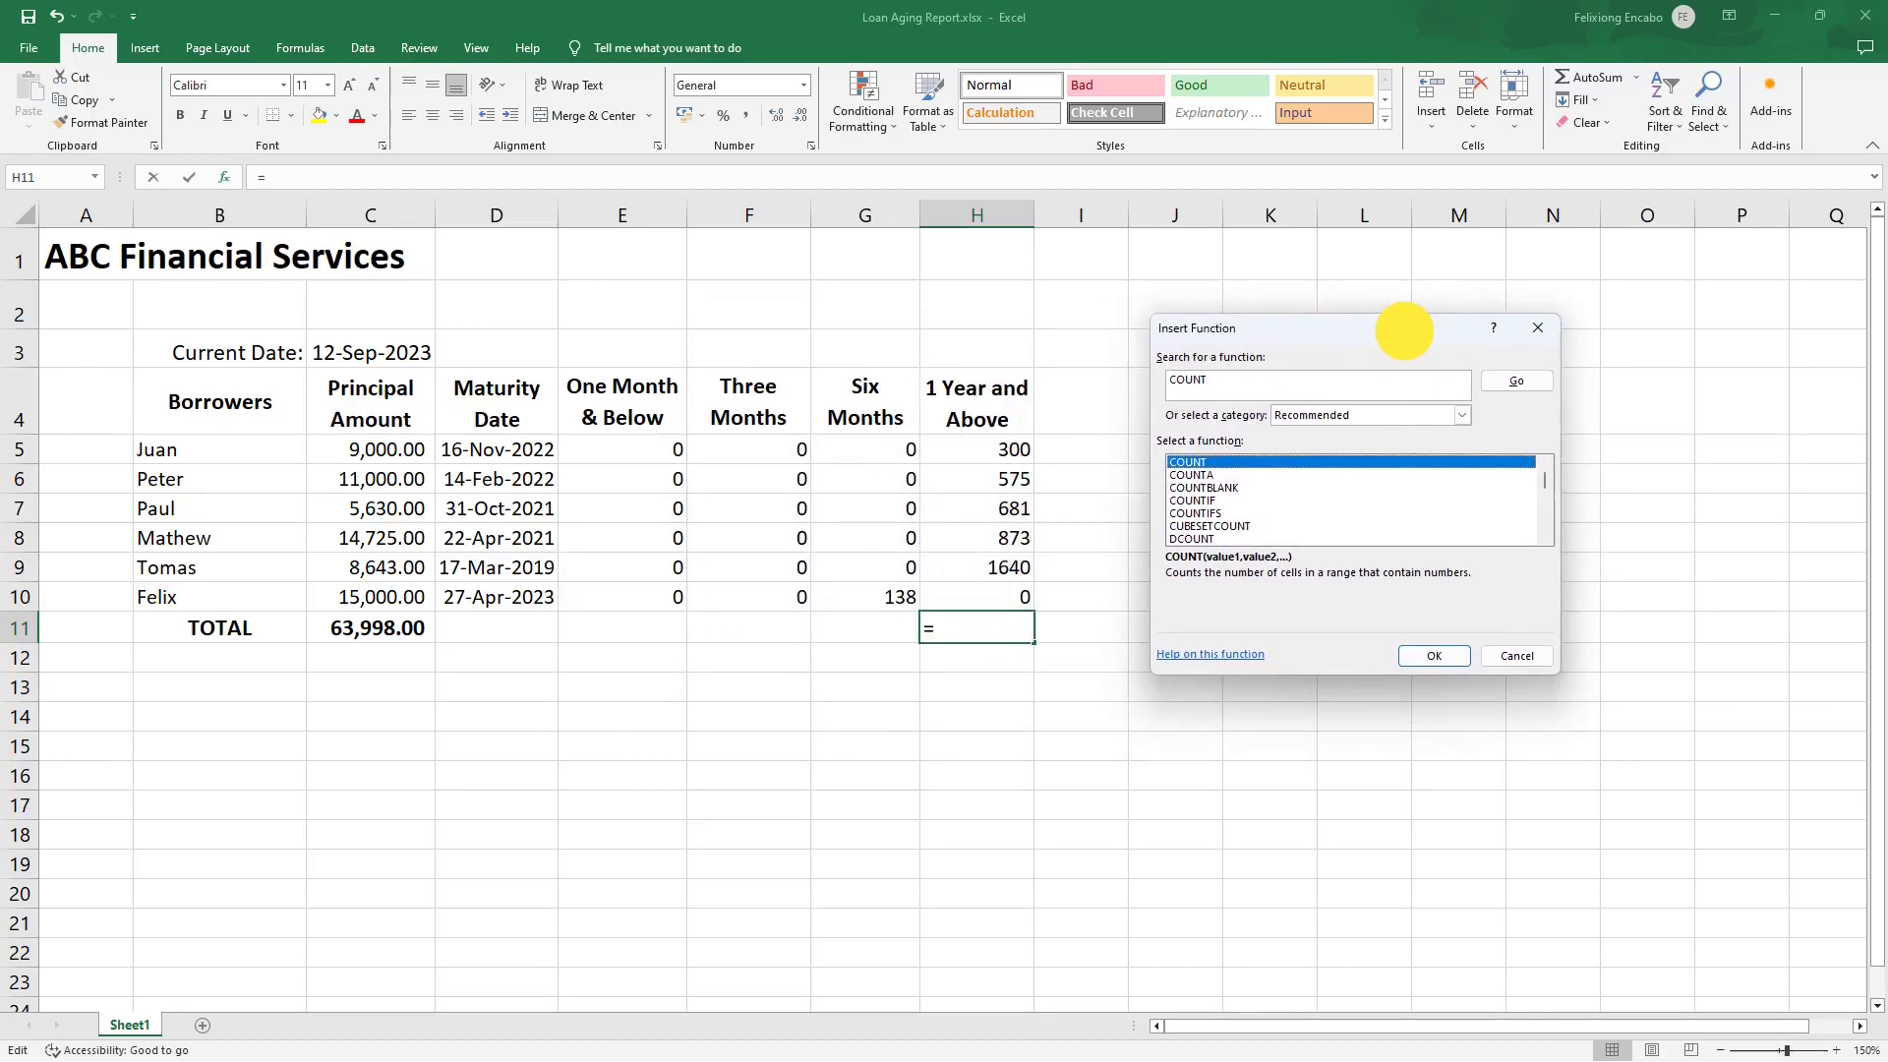
pyautogui.click(1434, 656)
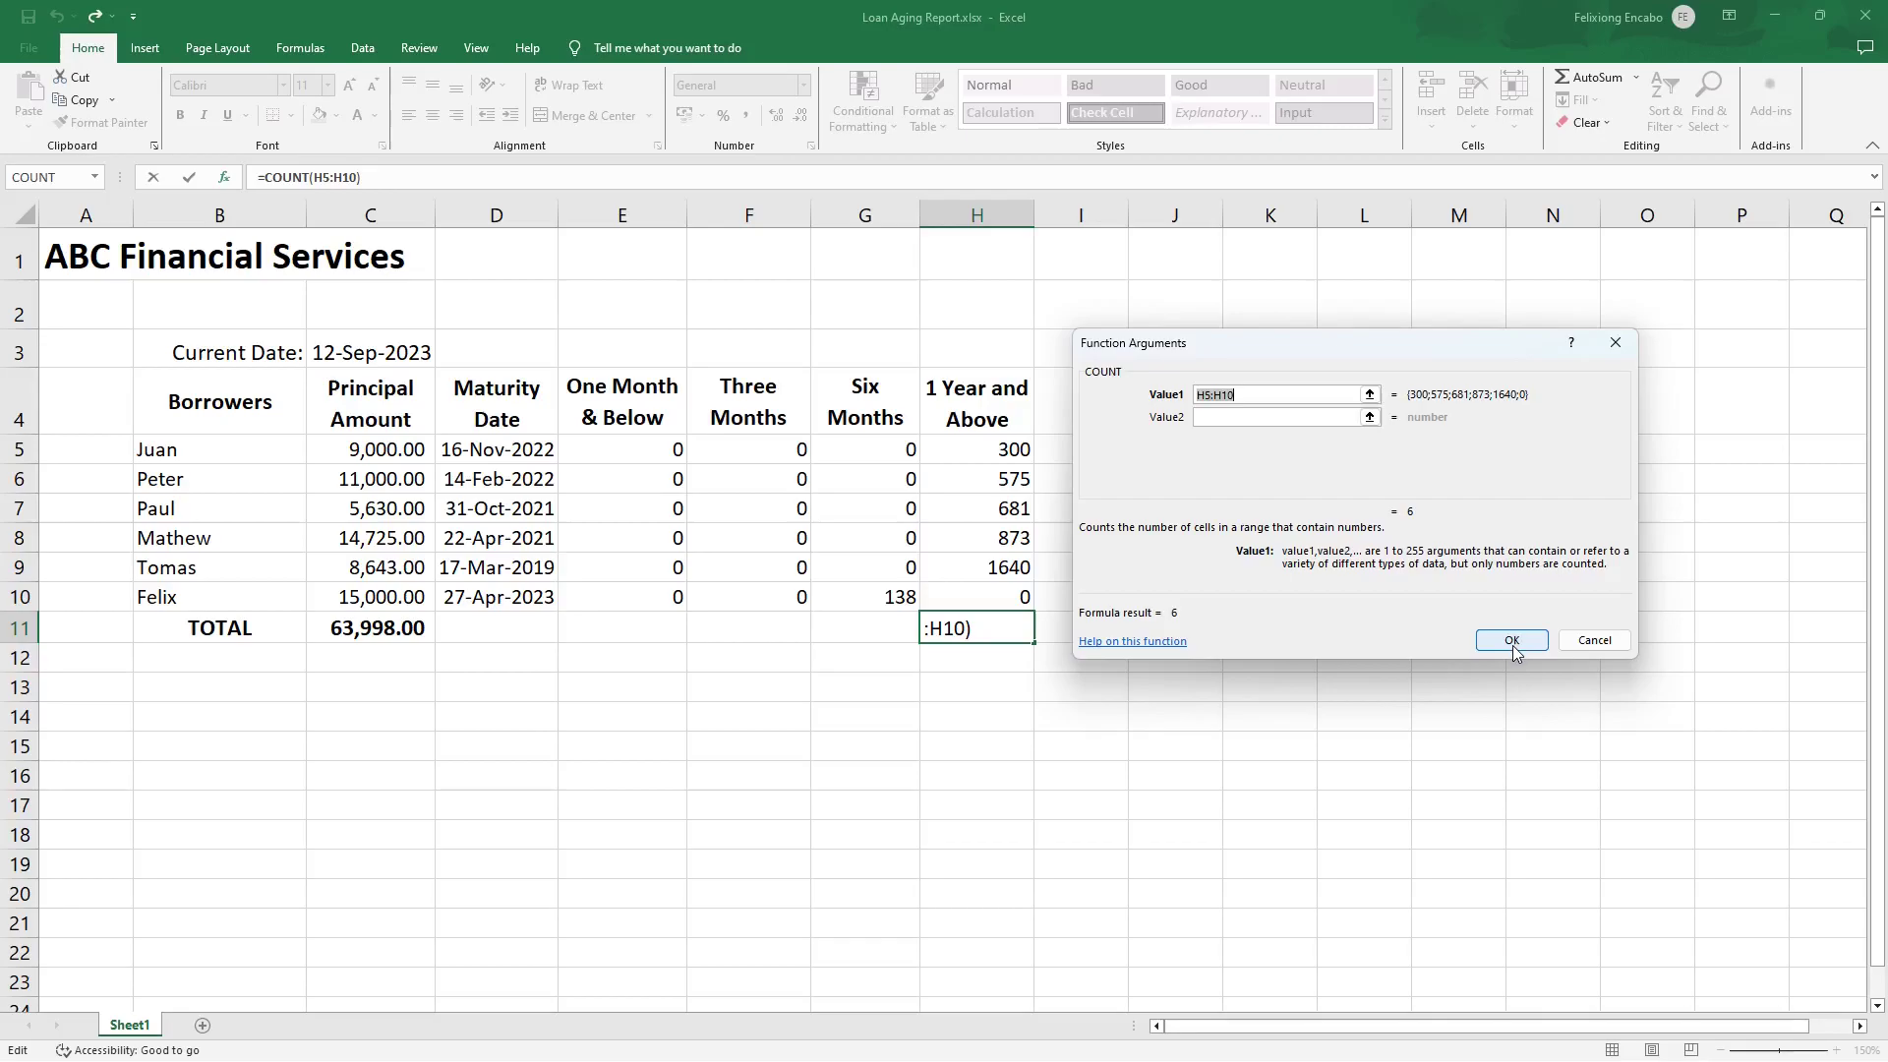
pyautogui.moveTo(1333, 346); pyautogui.dragTo(1477, 331)
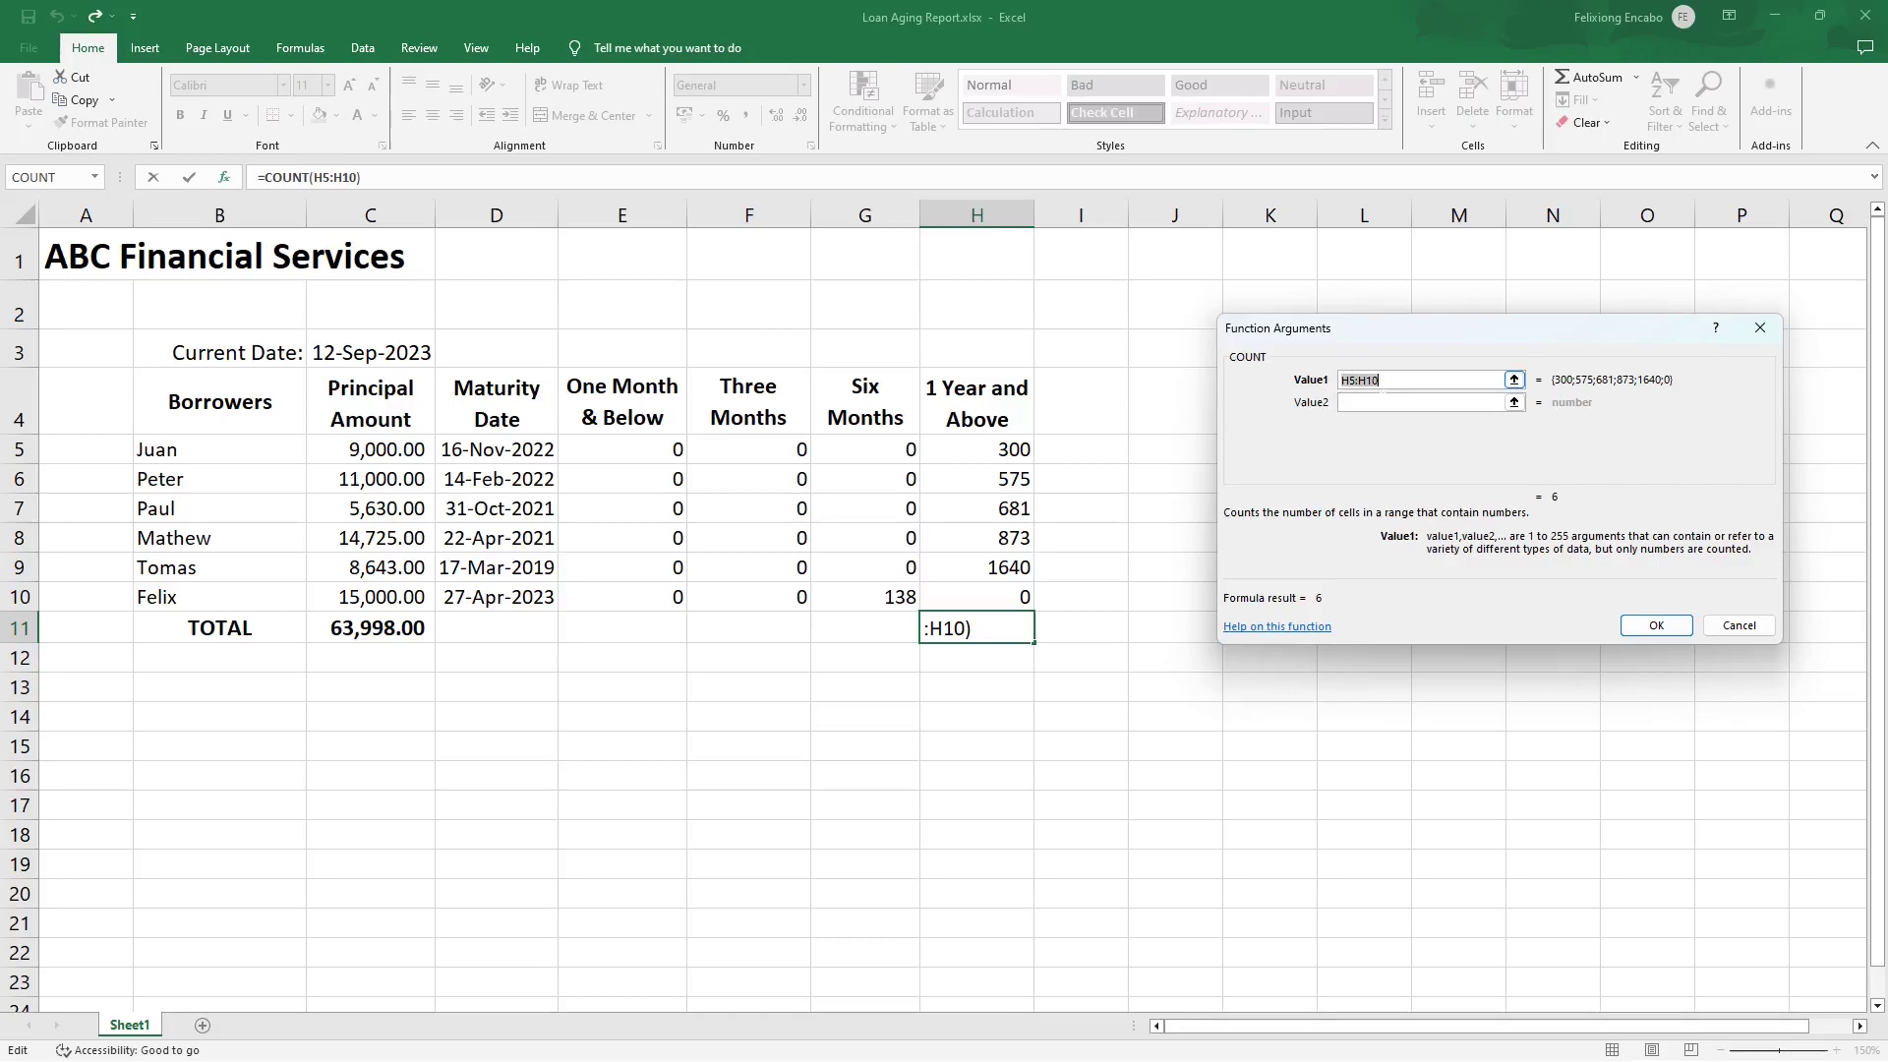
pyautogui.click(991, 449)
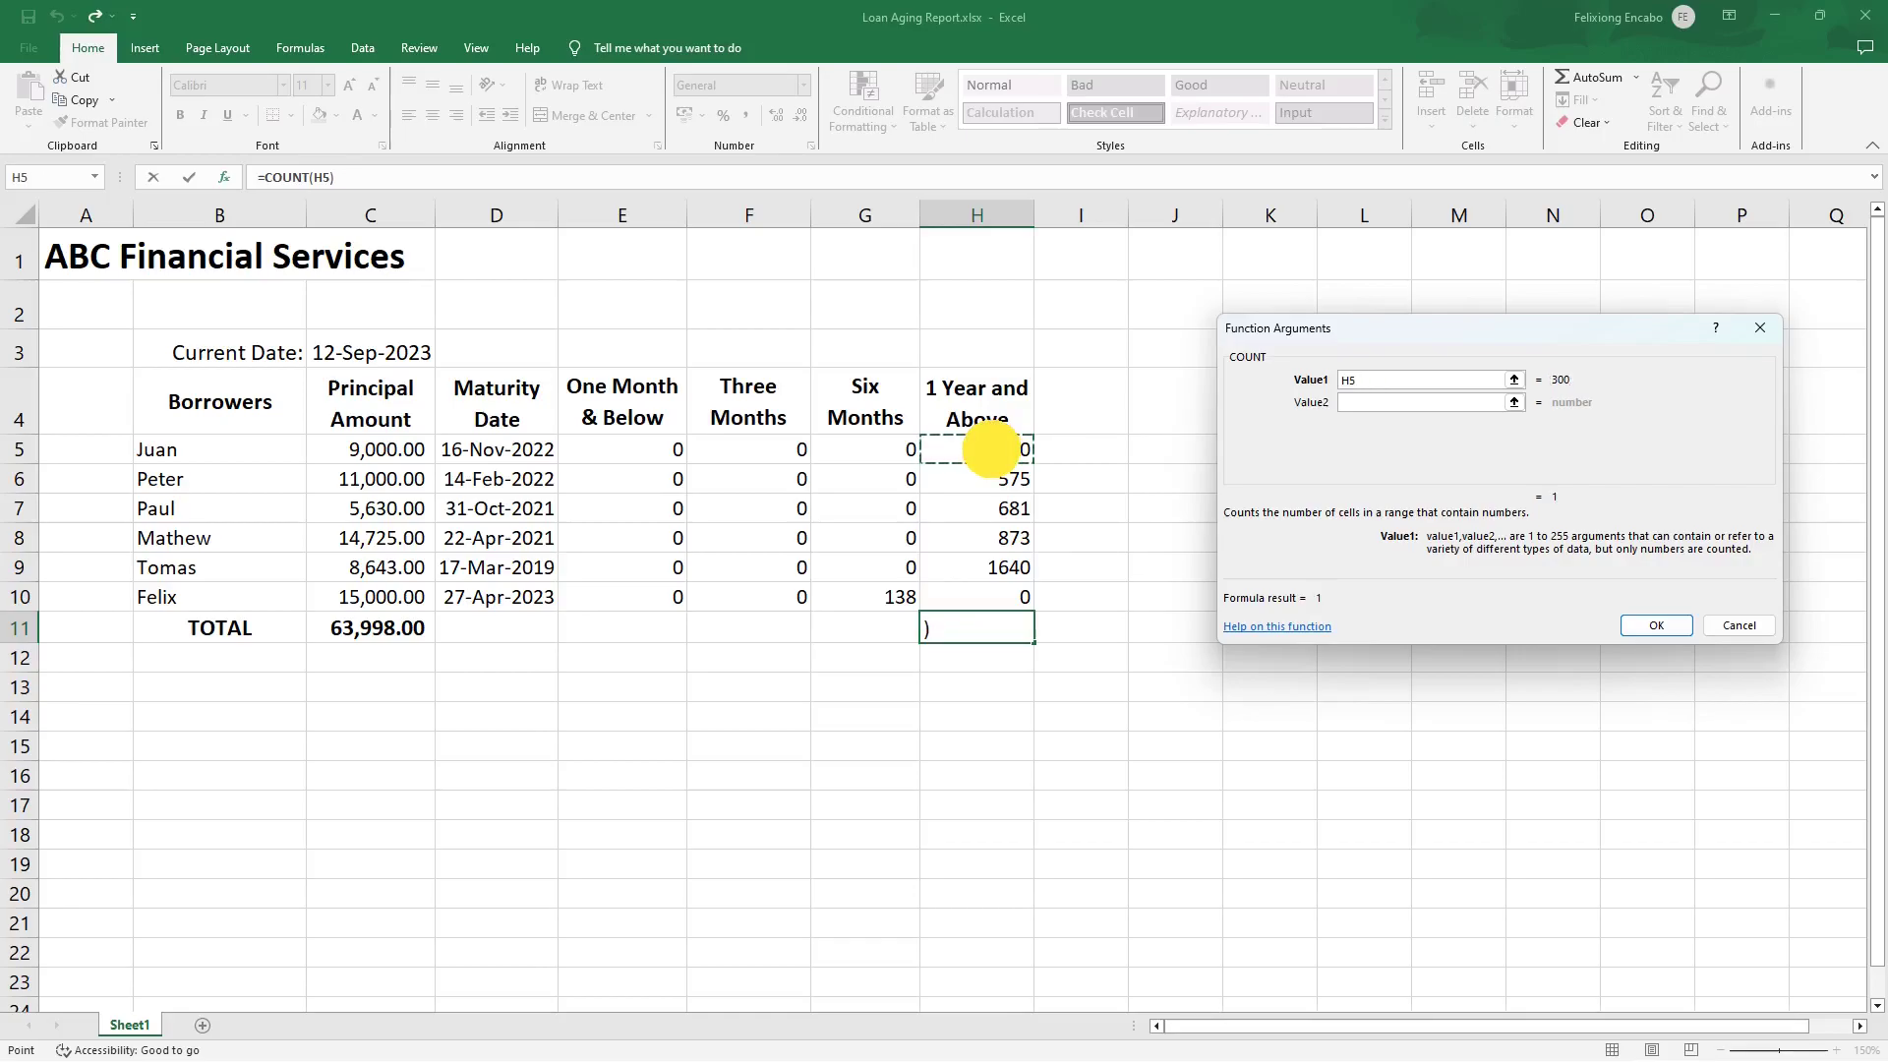
pyautogui.moveTo(991, 449); pyautogui.dragTo(993, 503)
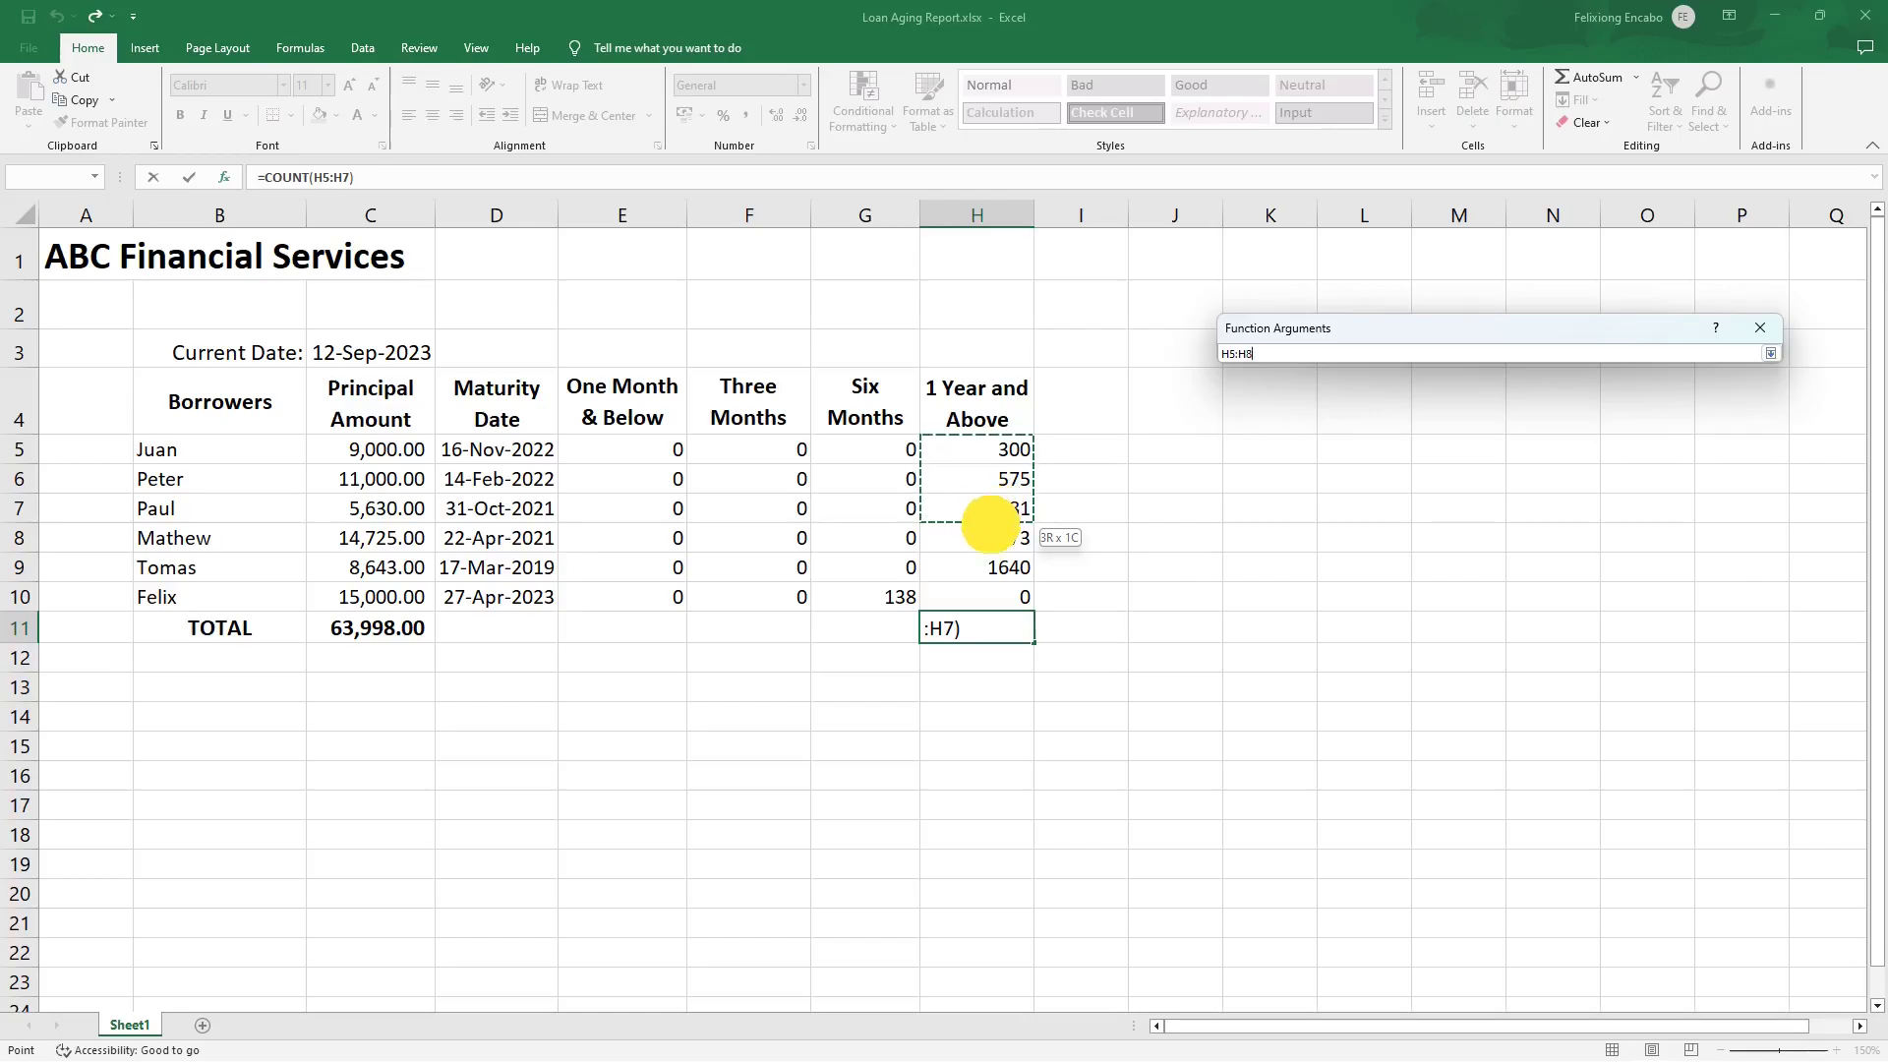
pyautogui.moveTo(984, 581); pyautogui.dragTo(984, 592)
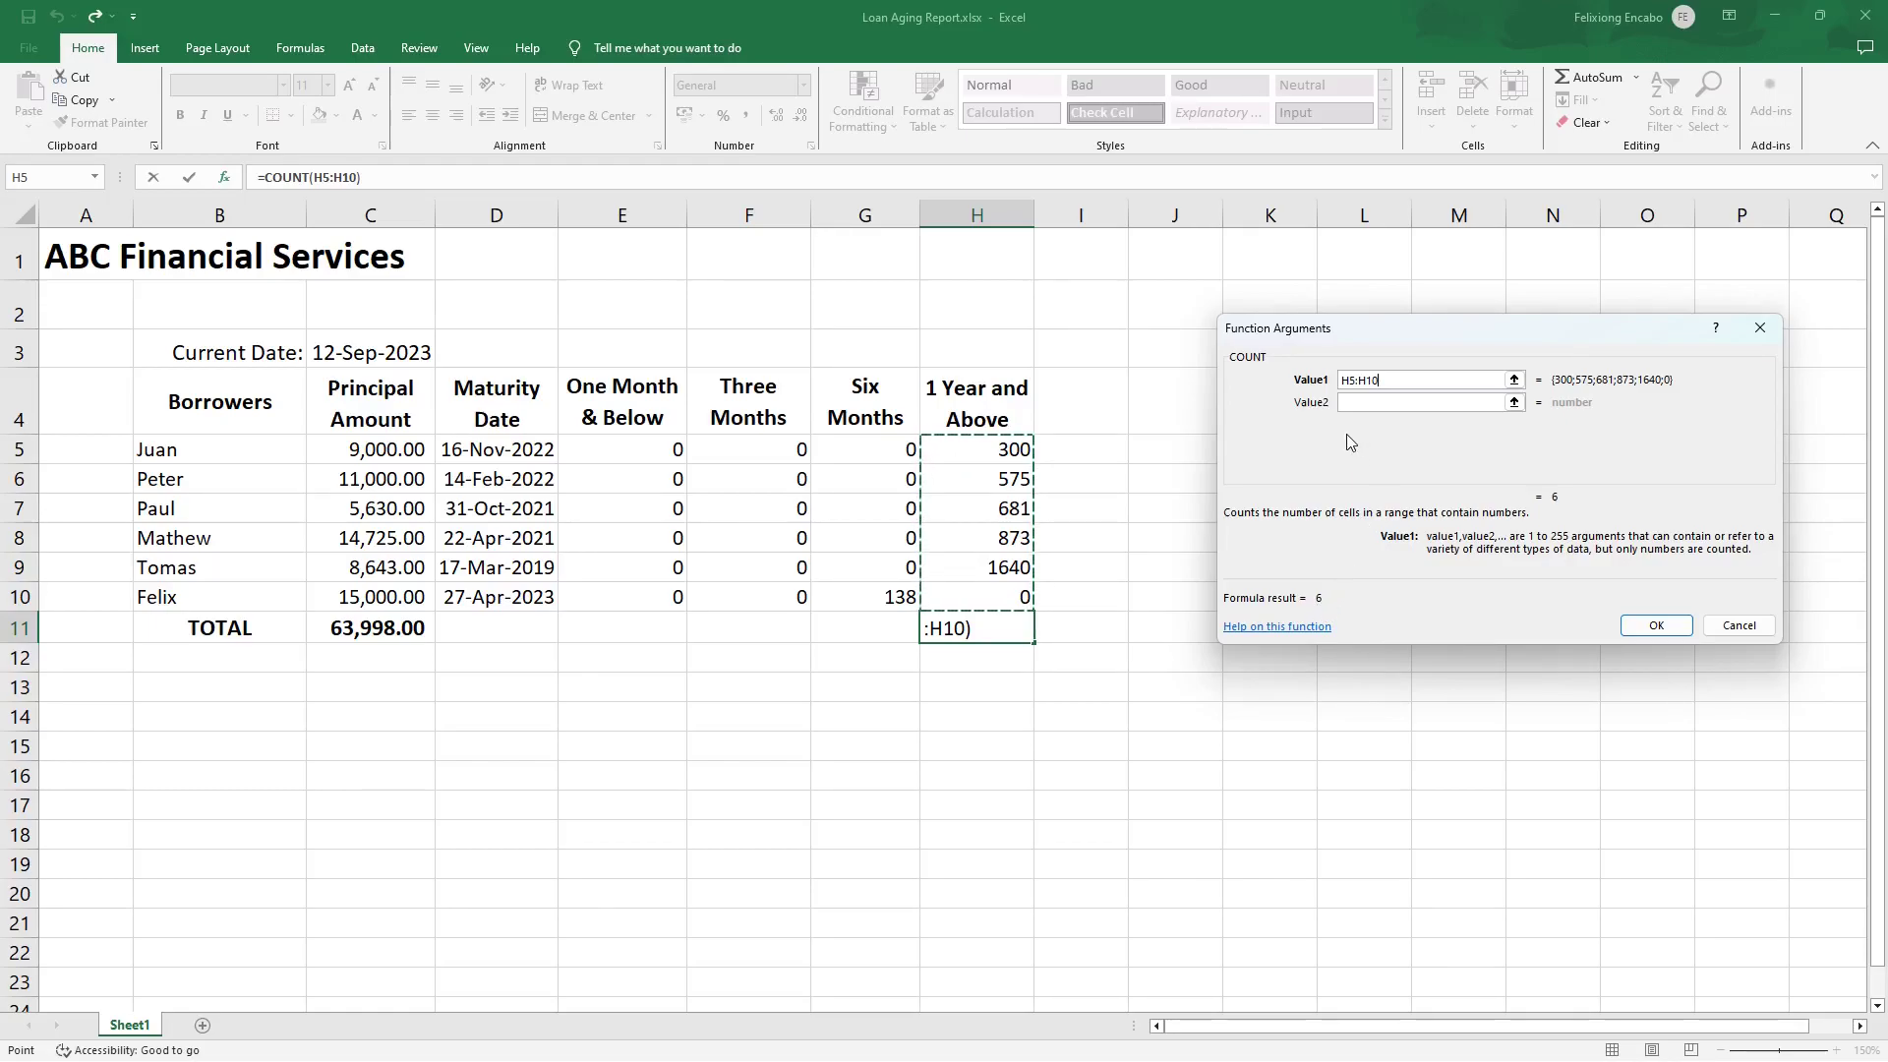
pyautogui.click(1754, 627)
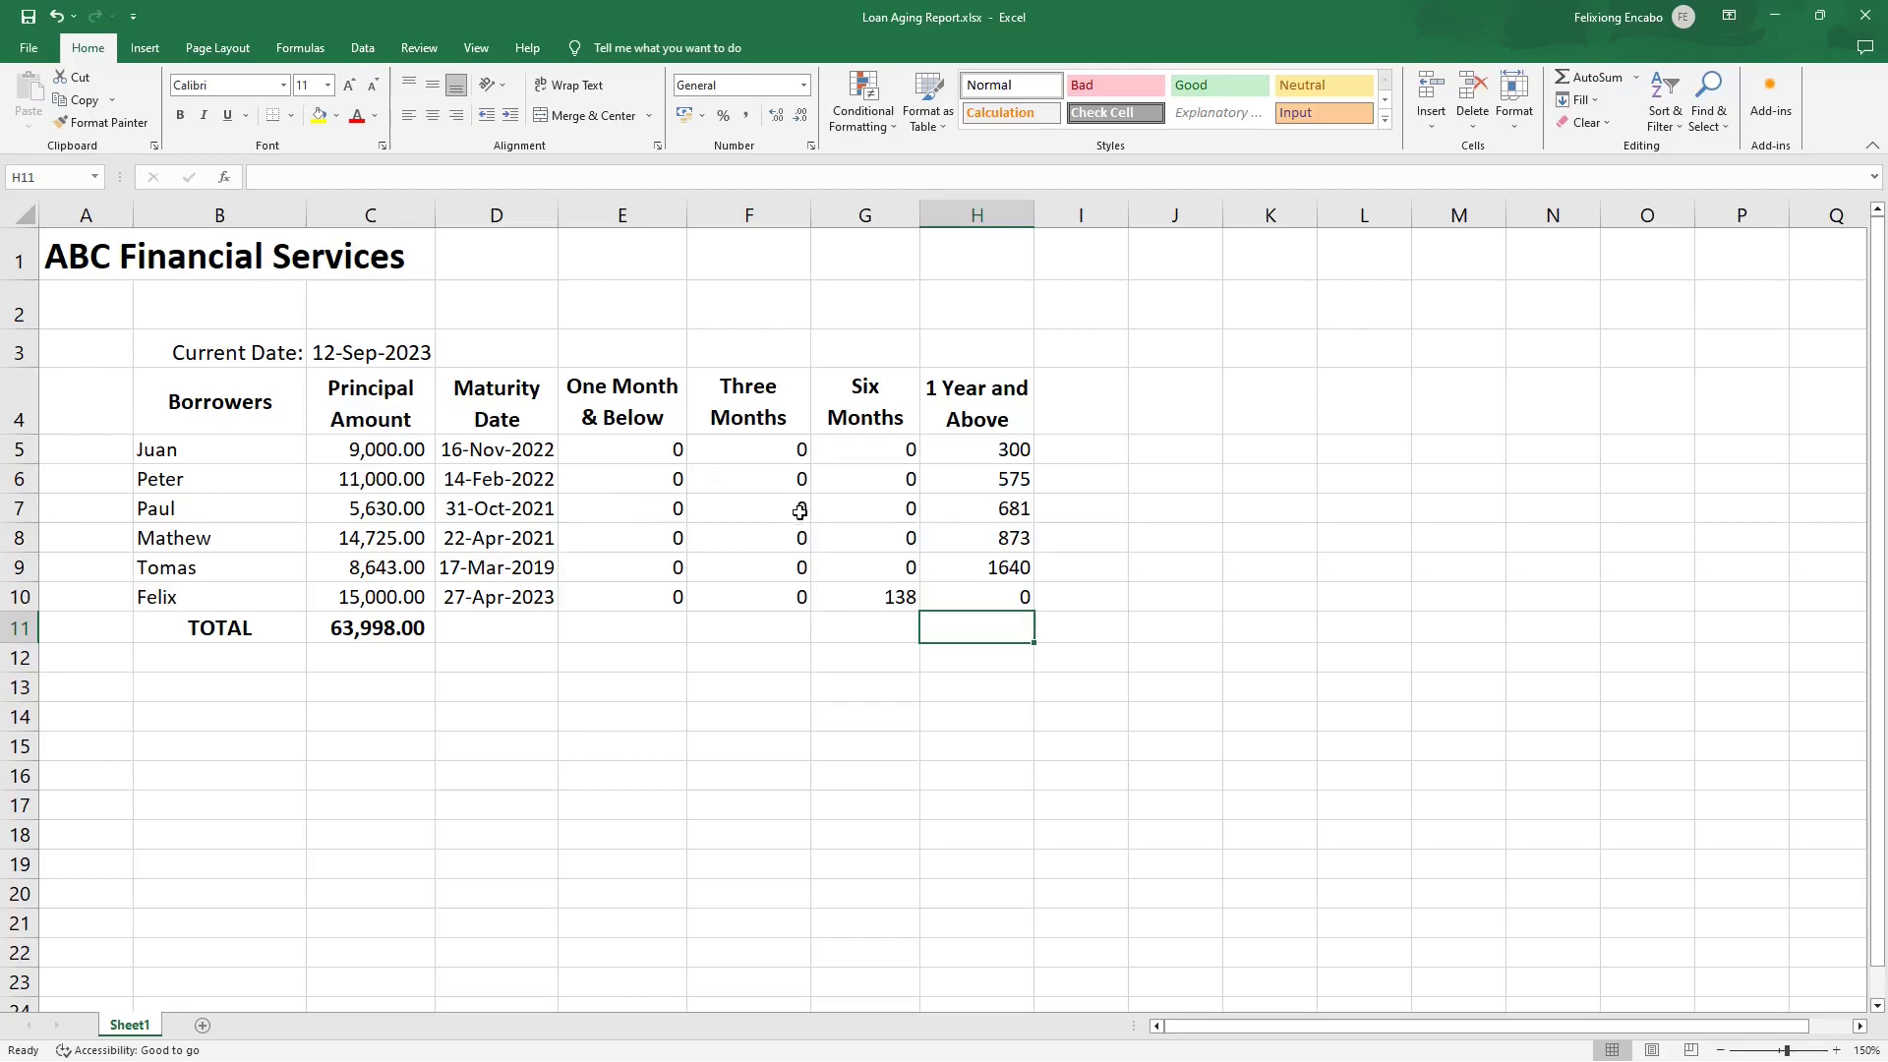
# Examine the aging headings E4:H4, the Six Months entry in G10, and the H5:H10 values across the borrower rows.
pyautogui.click(614, 397)
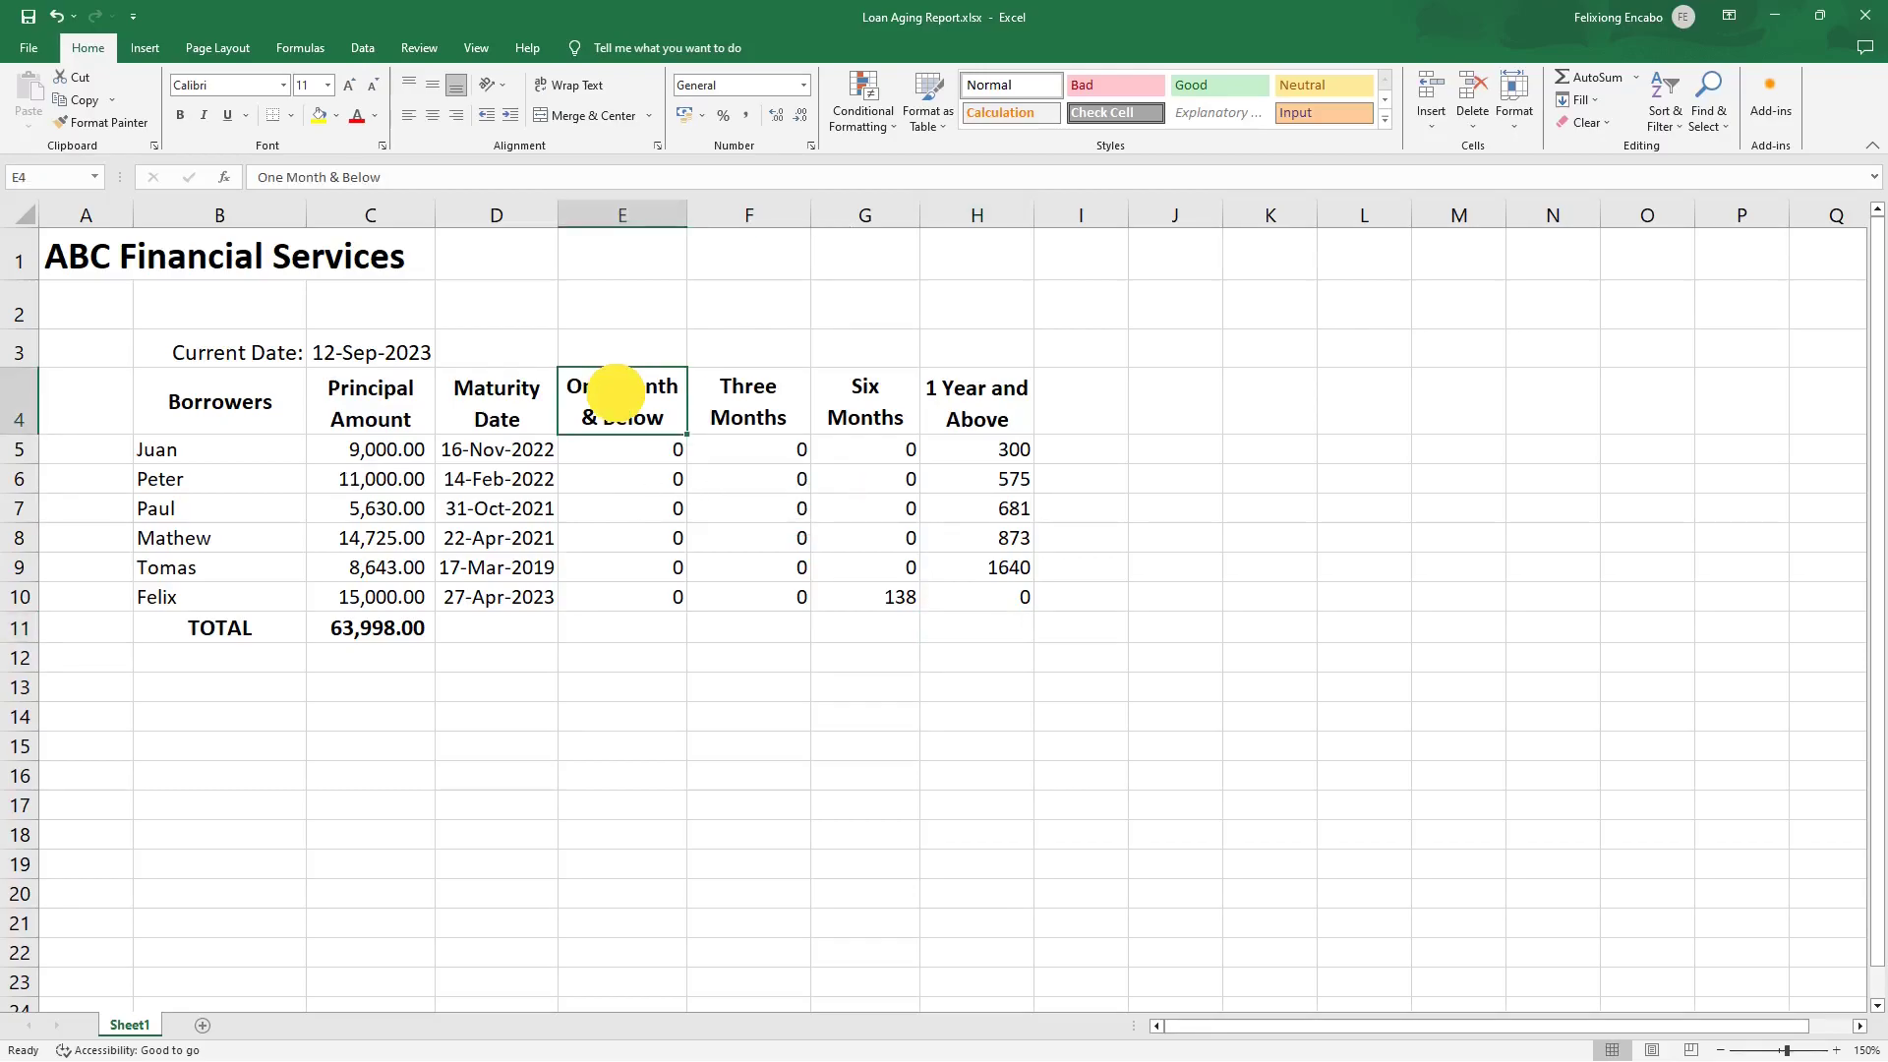
pyautogui.click(767, 403)
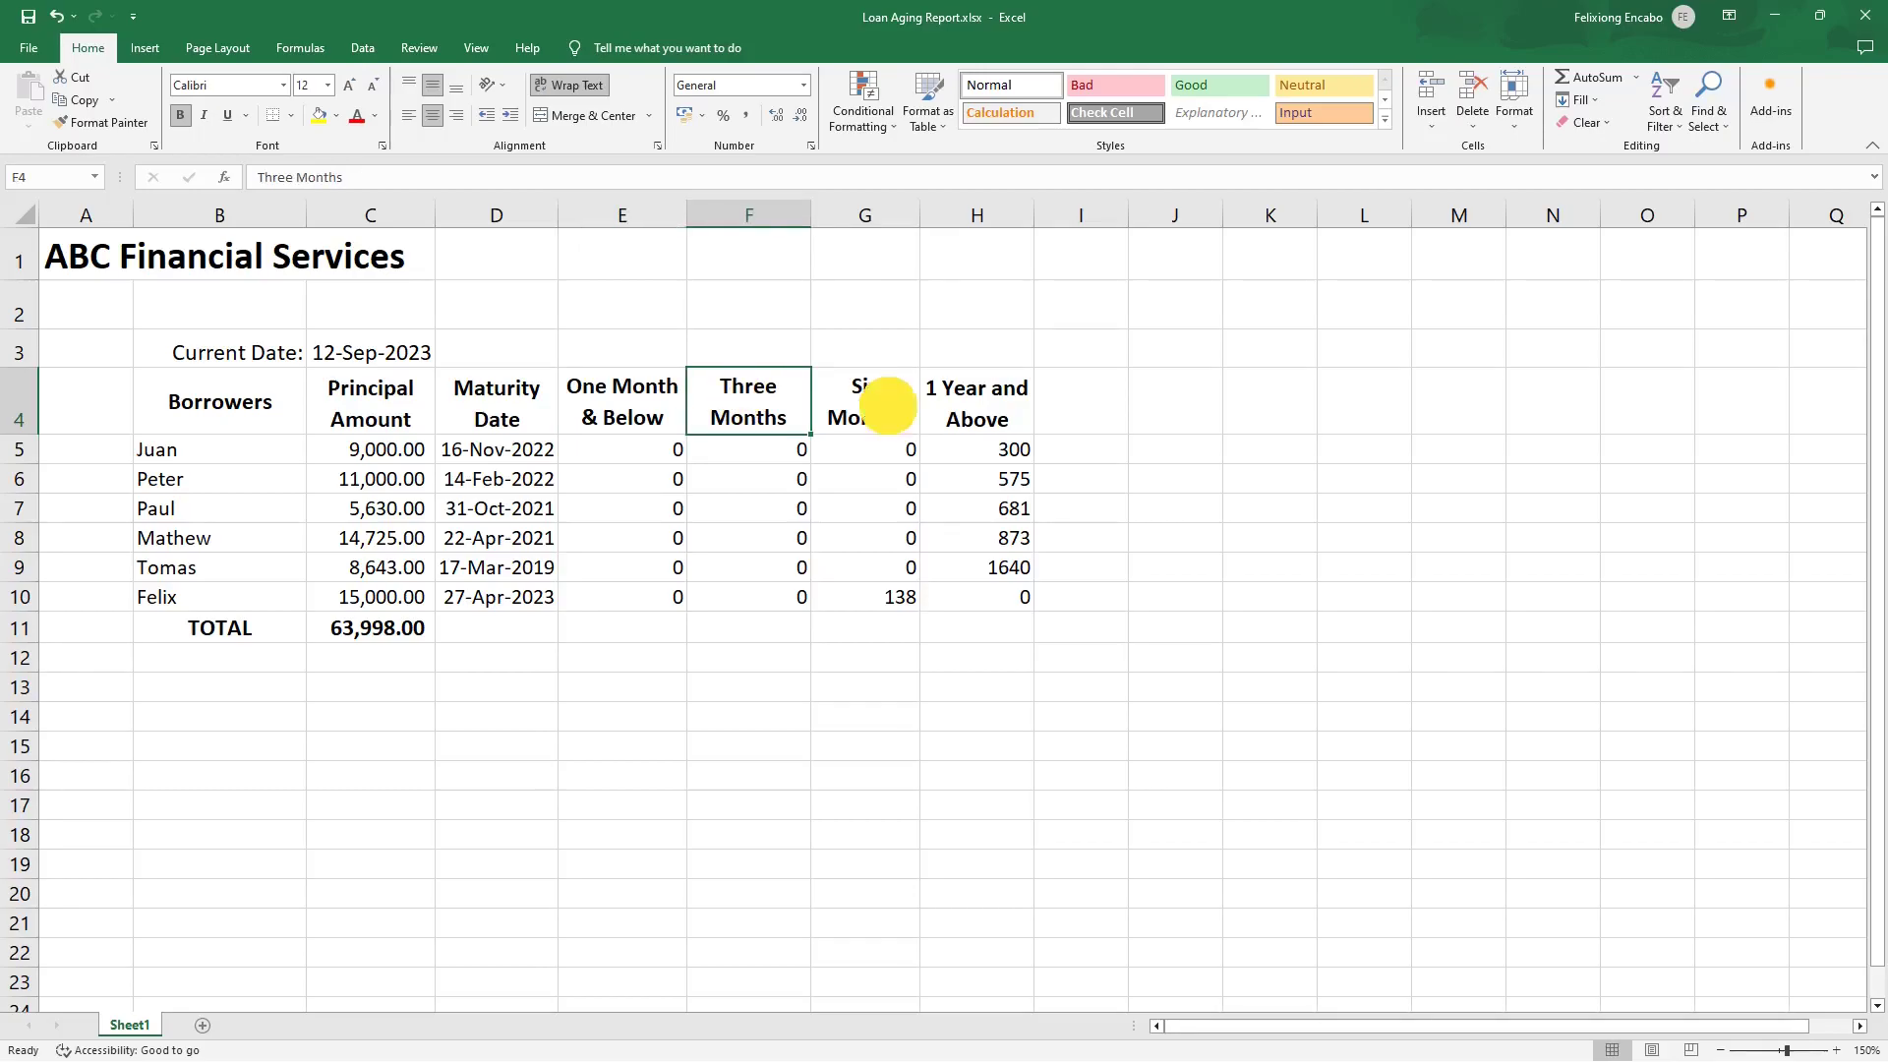
pyautogui.click(890, 406)
pyautogui.click(1000, 402)
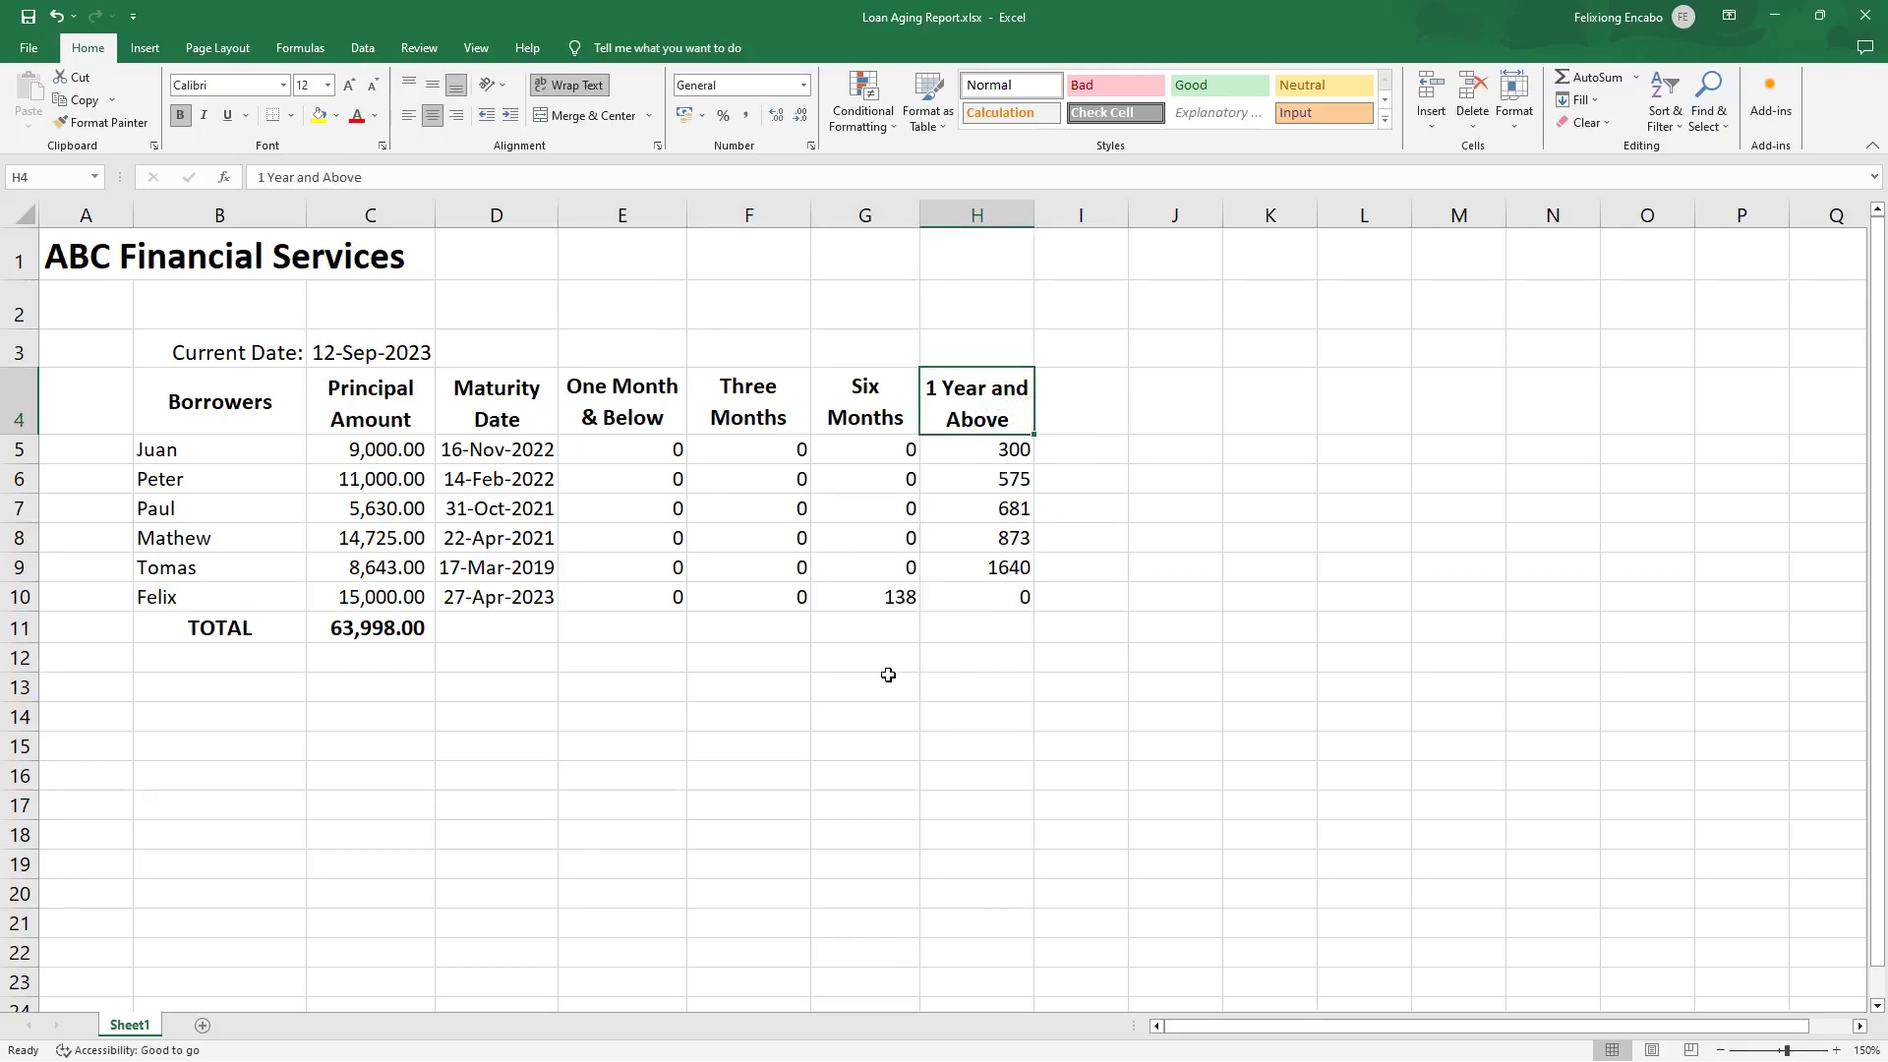
pyautogui.click(869, 600)
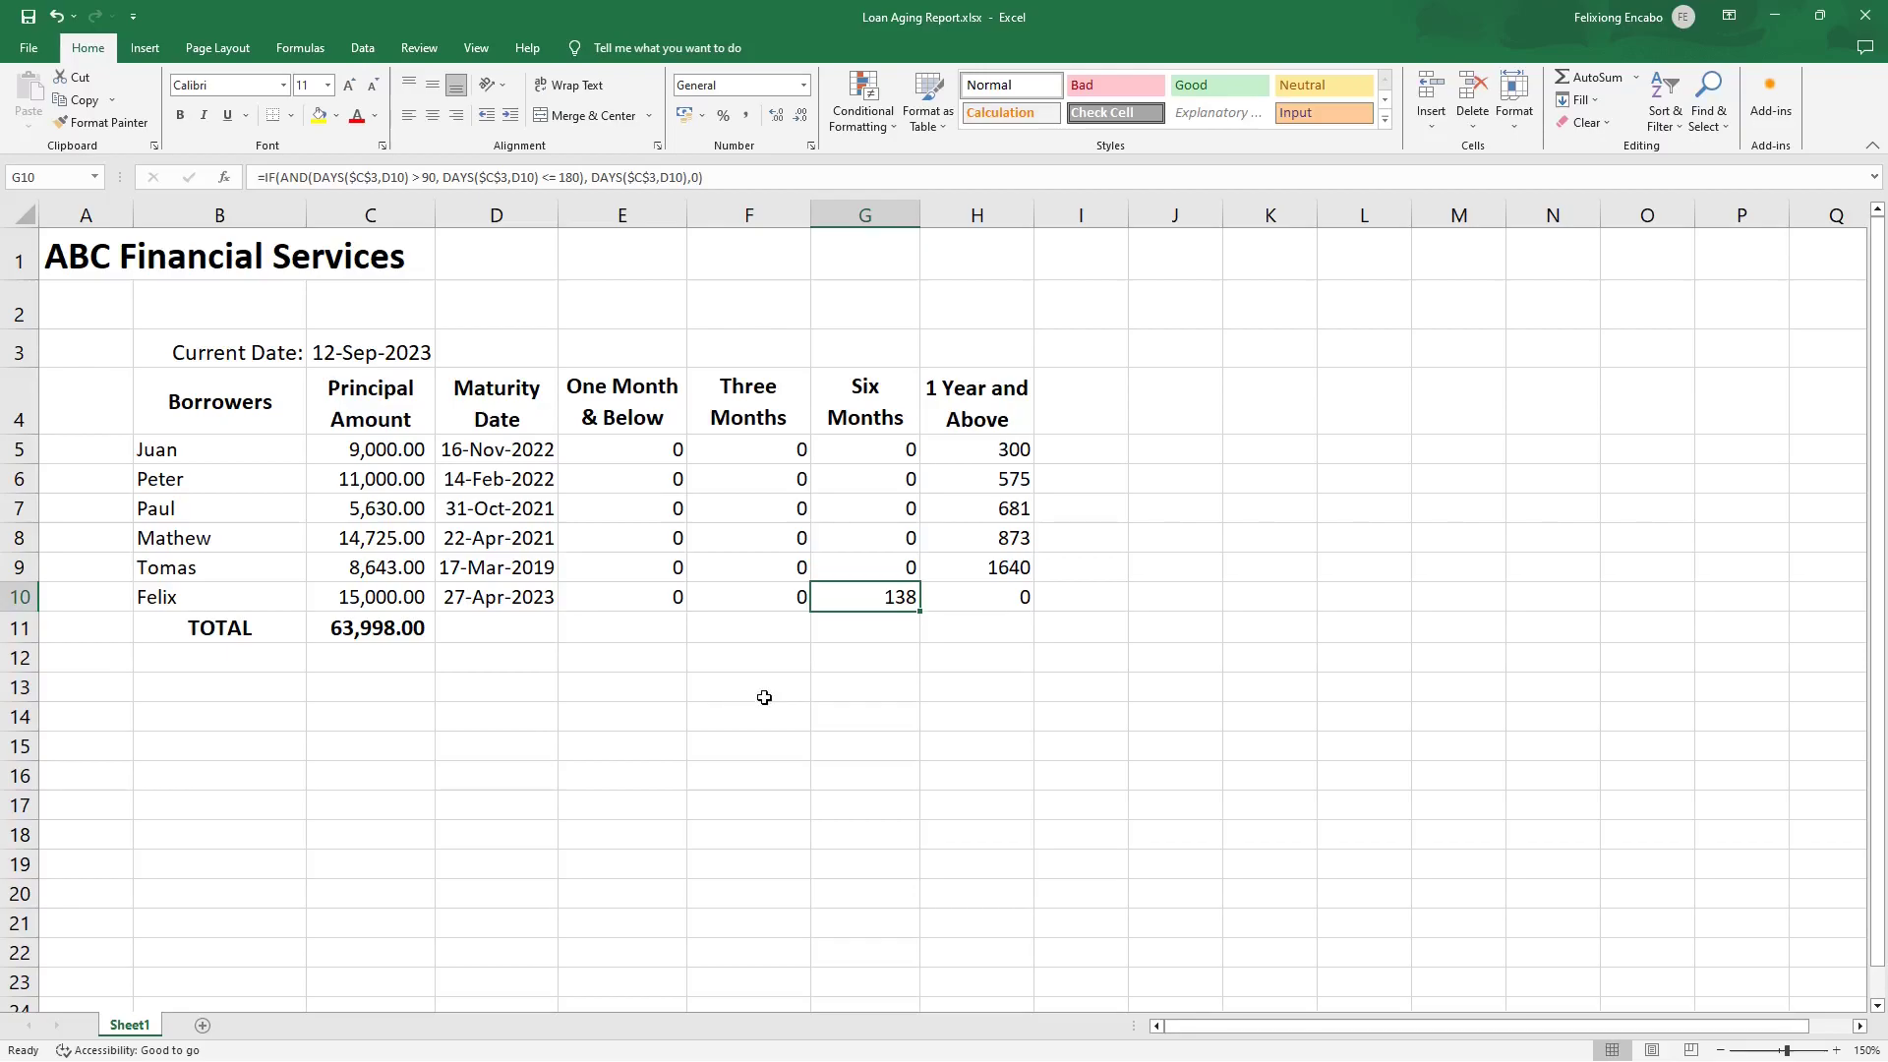
pyautogui.click(887, 629)
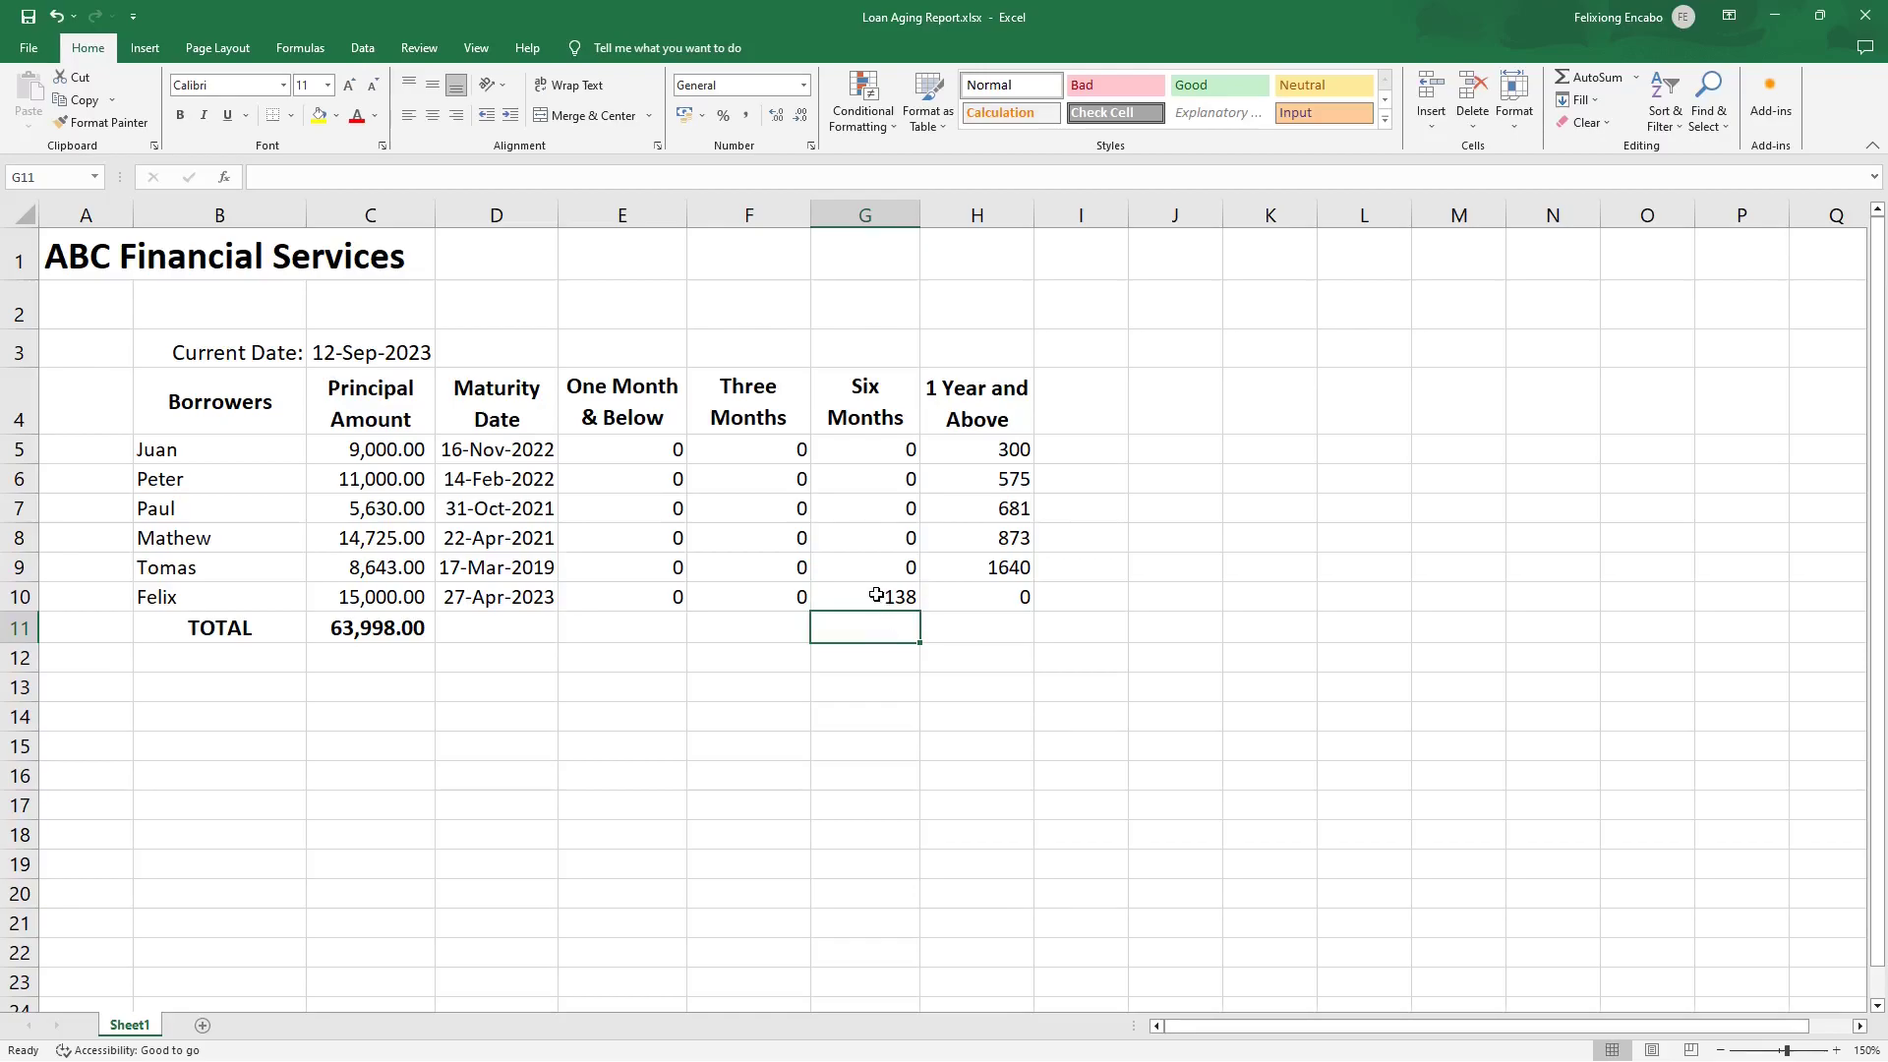
pyautogui.click(874, 593)
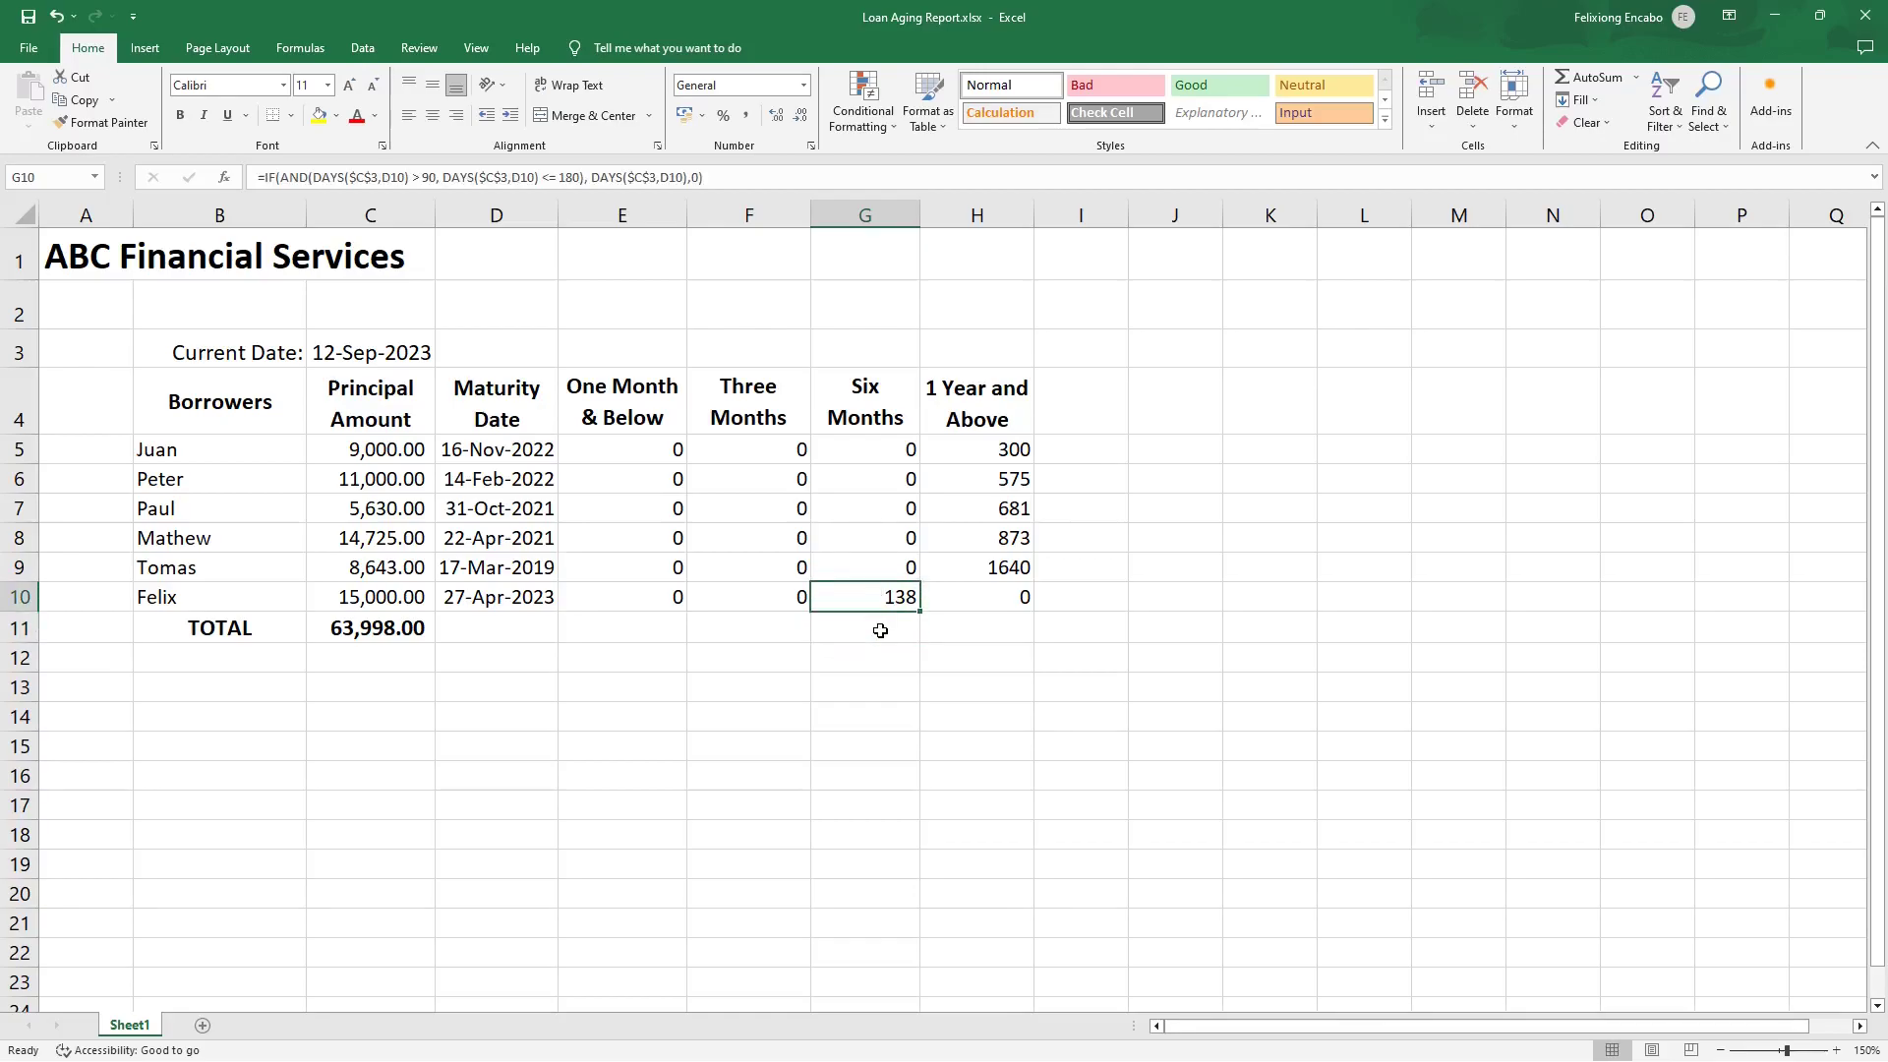
pyautogui.click(866, 625)
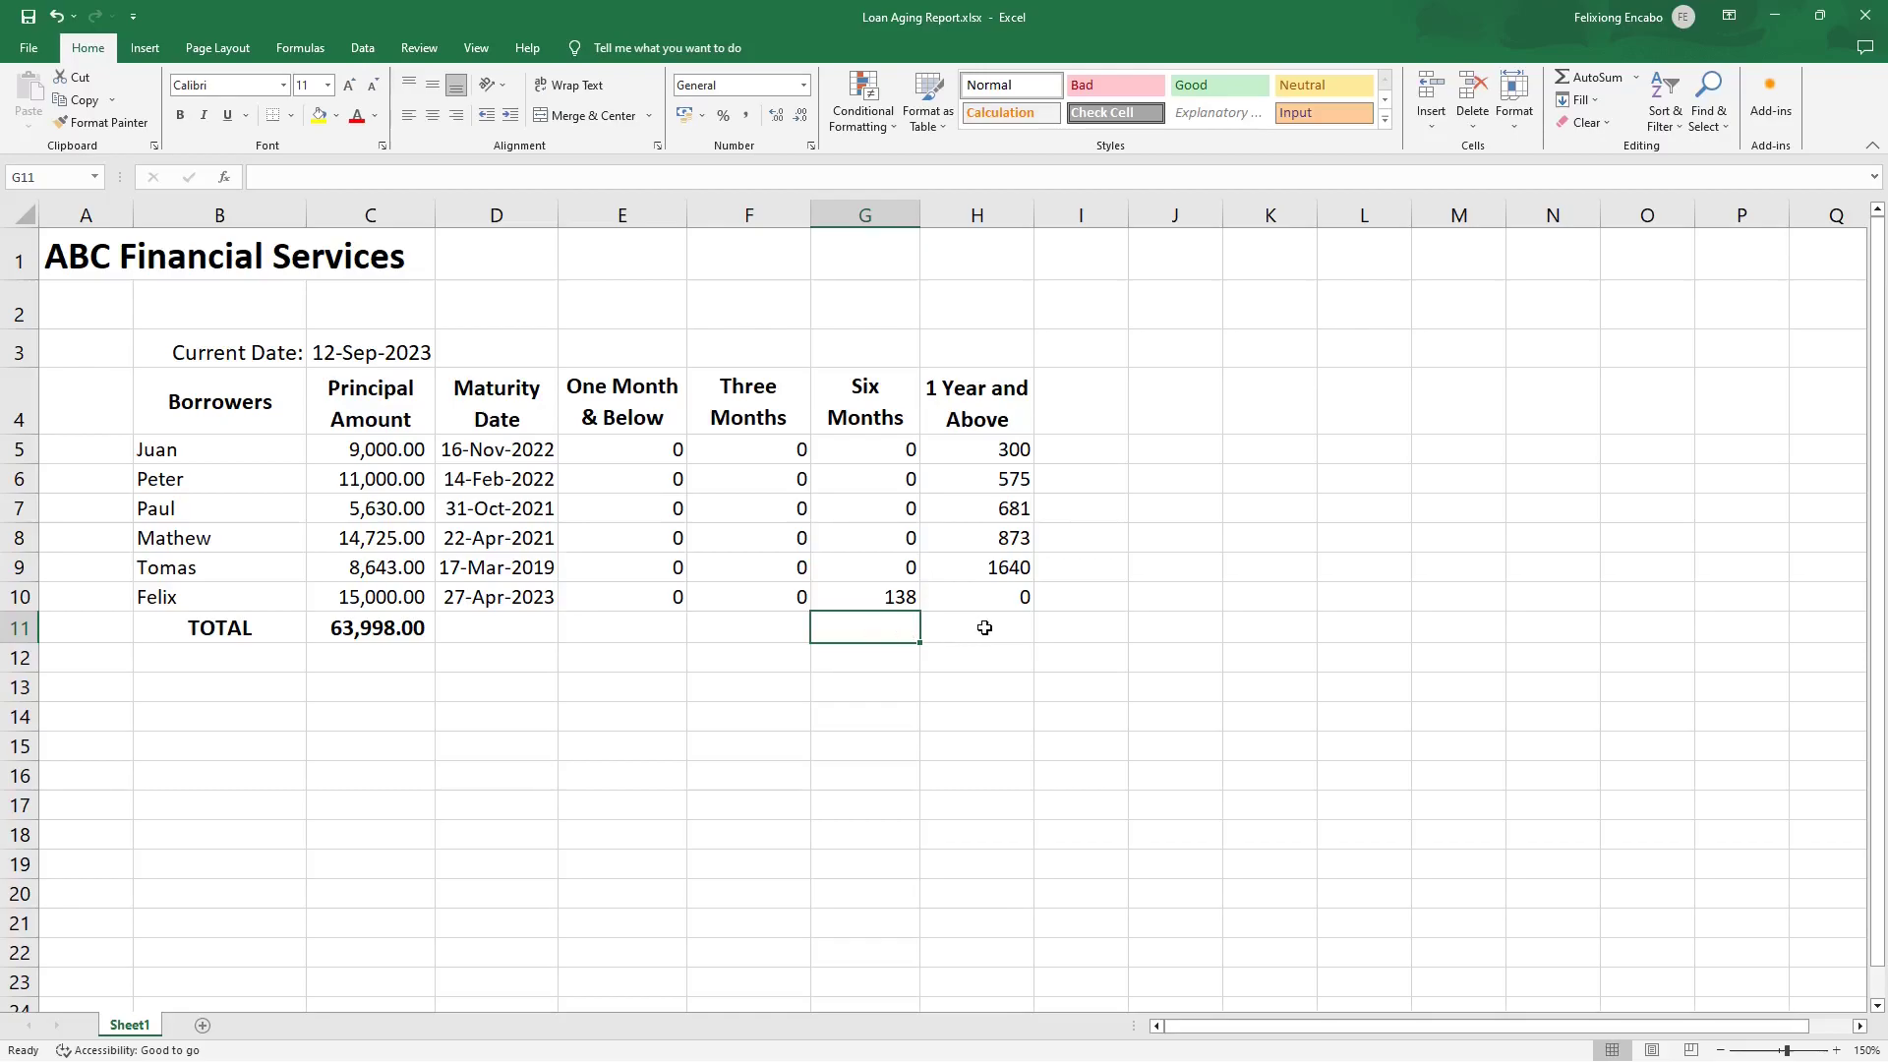
pyautogui.moveTo(971, 449); pyautogui.dragTo(977, 597)
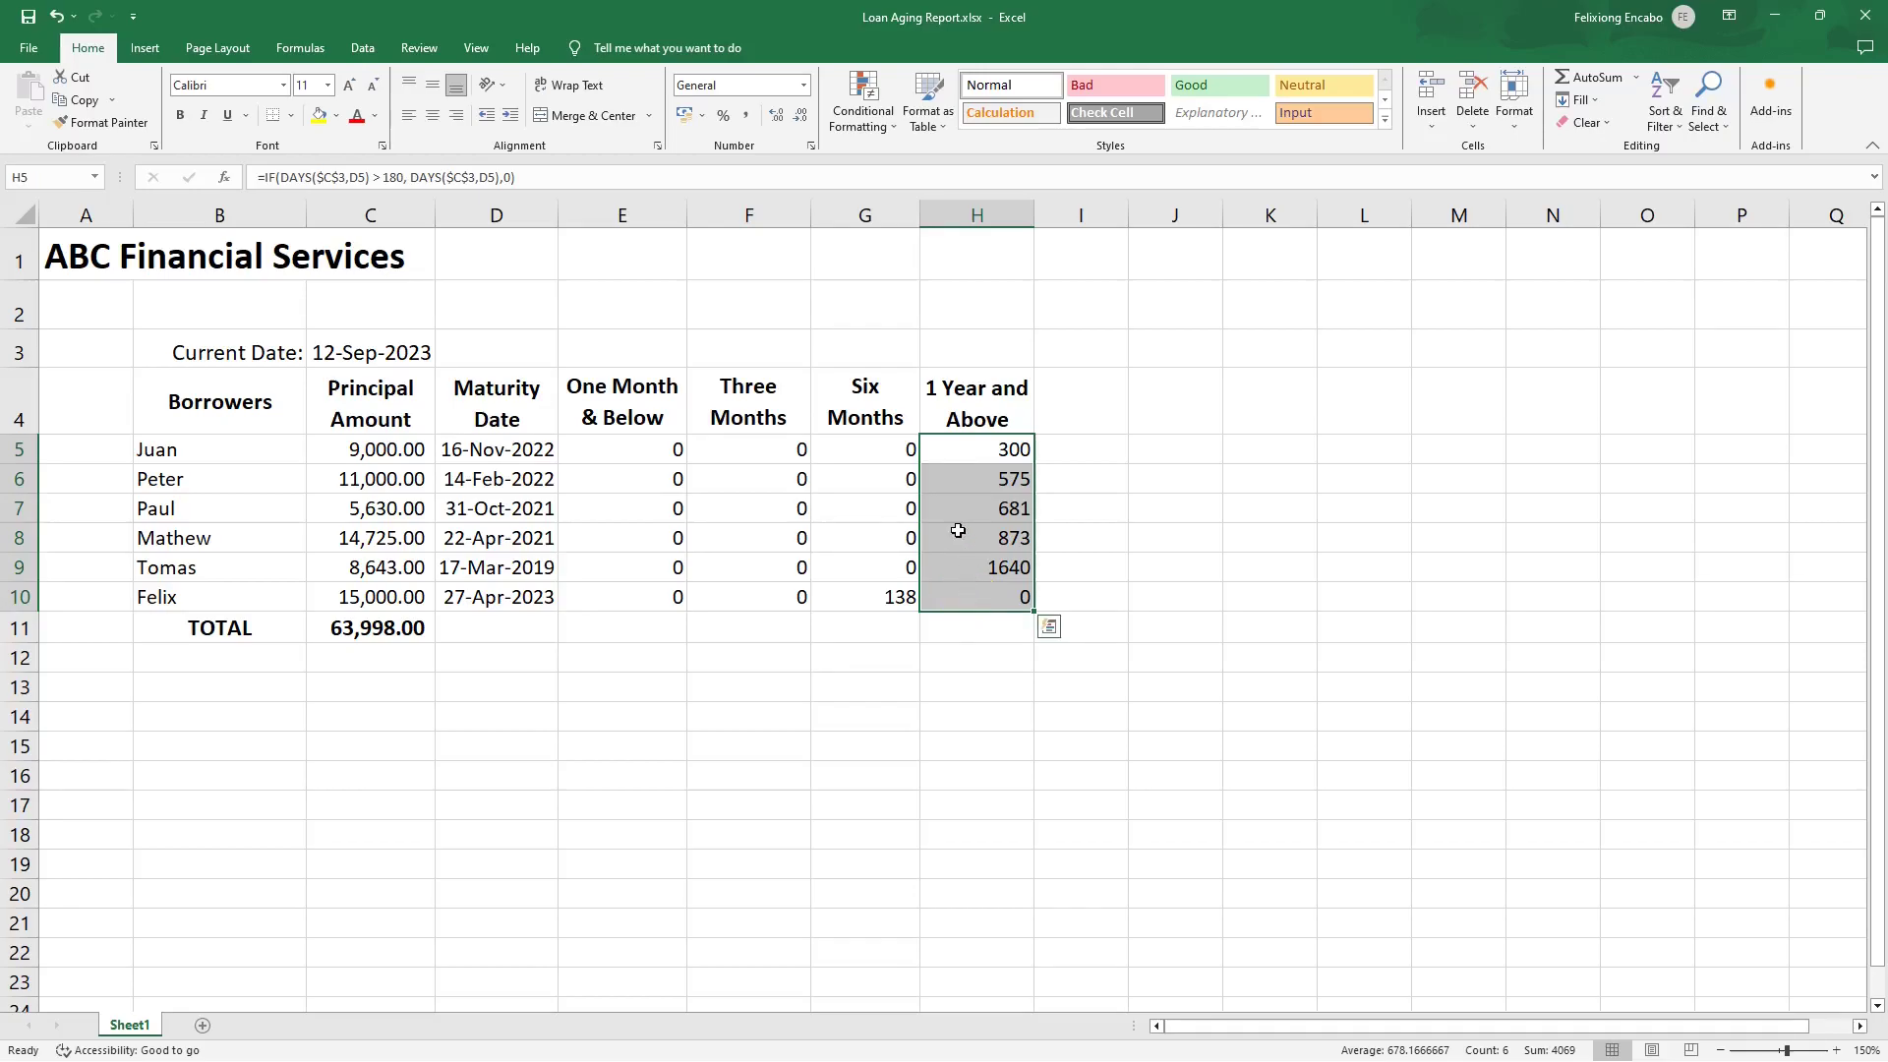
pyautogui.click(20, 456)
pyautogui.moveTo(21, 463); pyautogui.dragTo(12, 594)
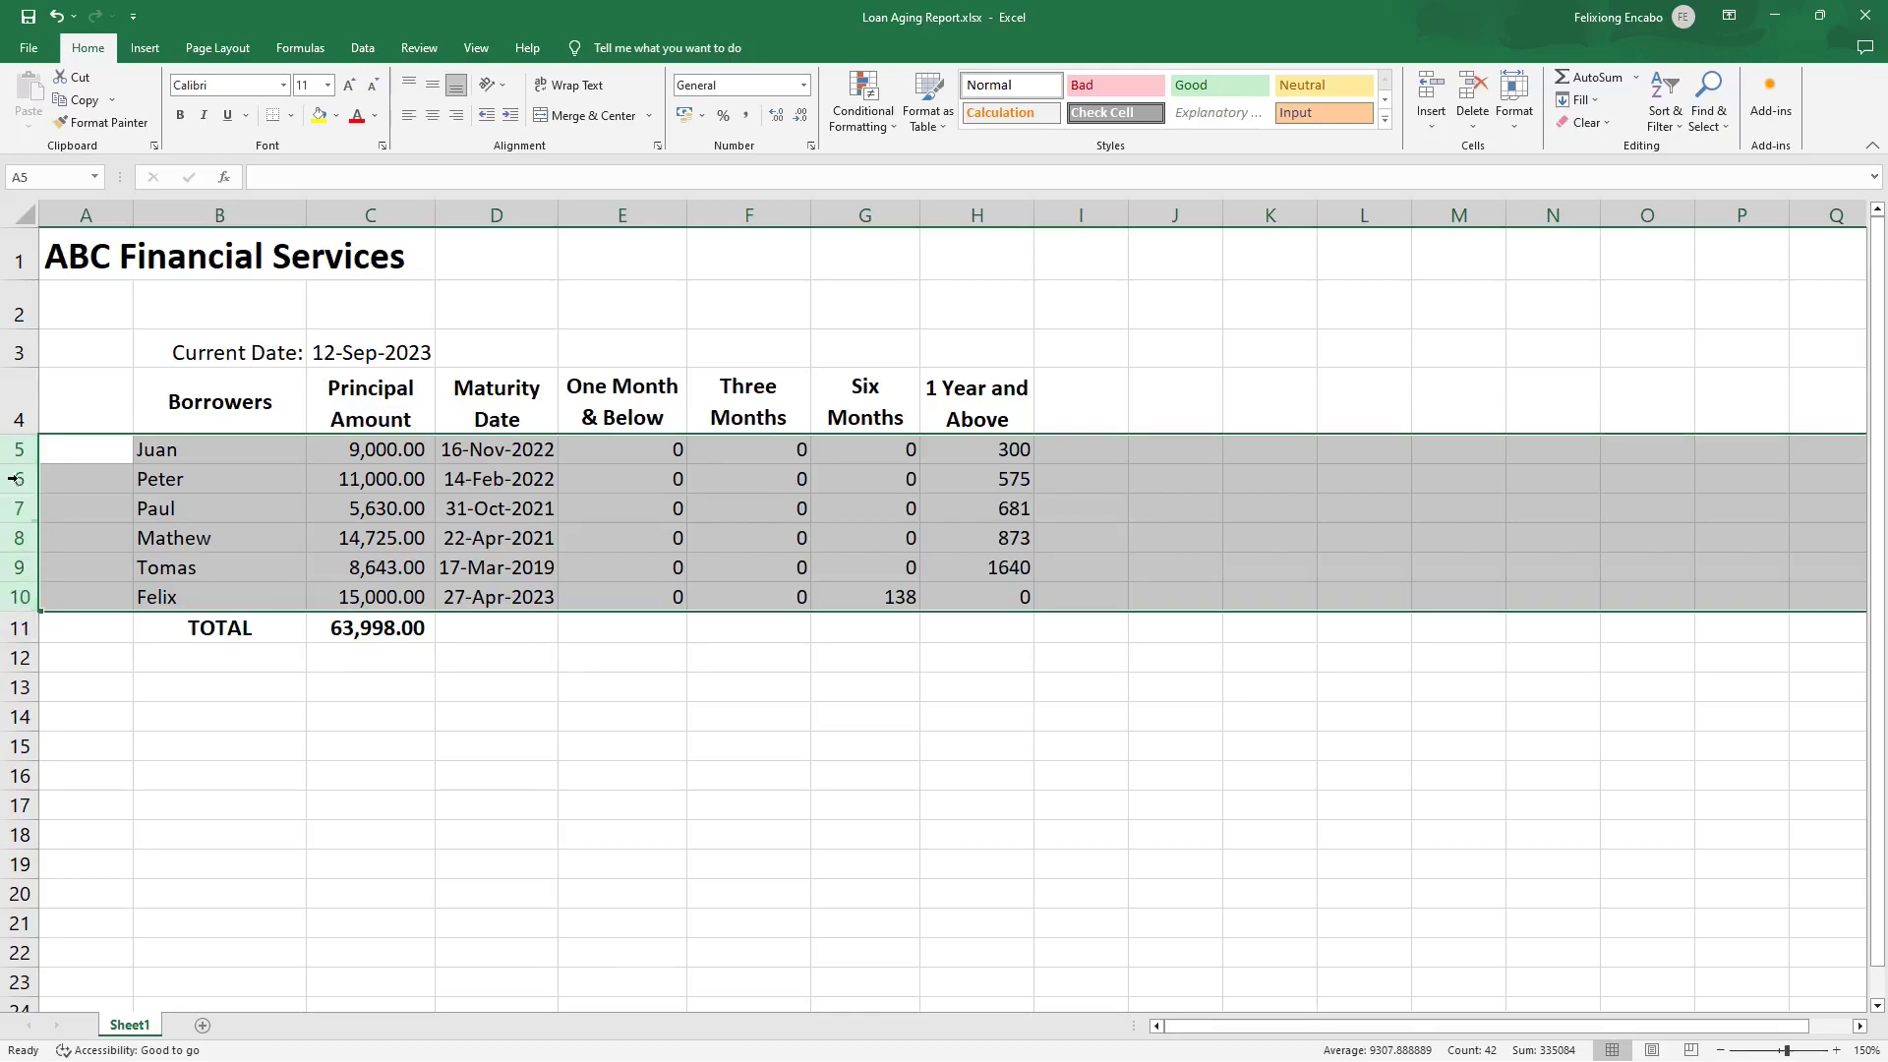
pyautogui.click(1001, 618)
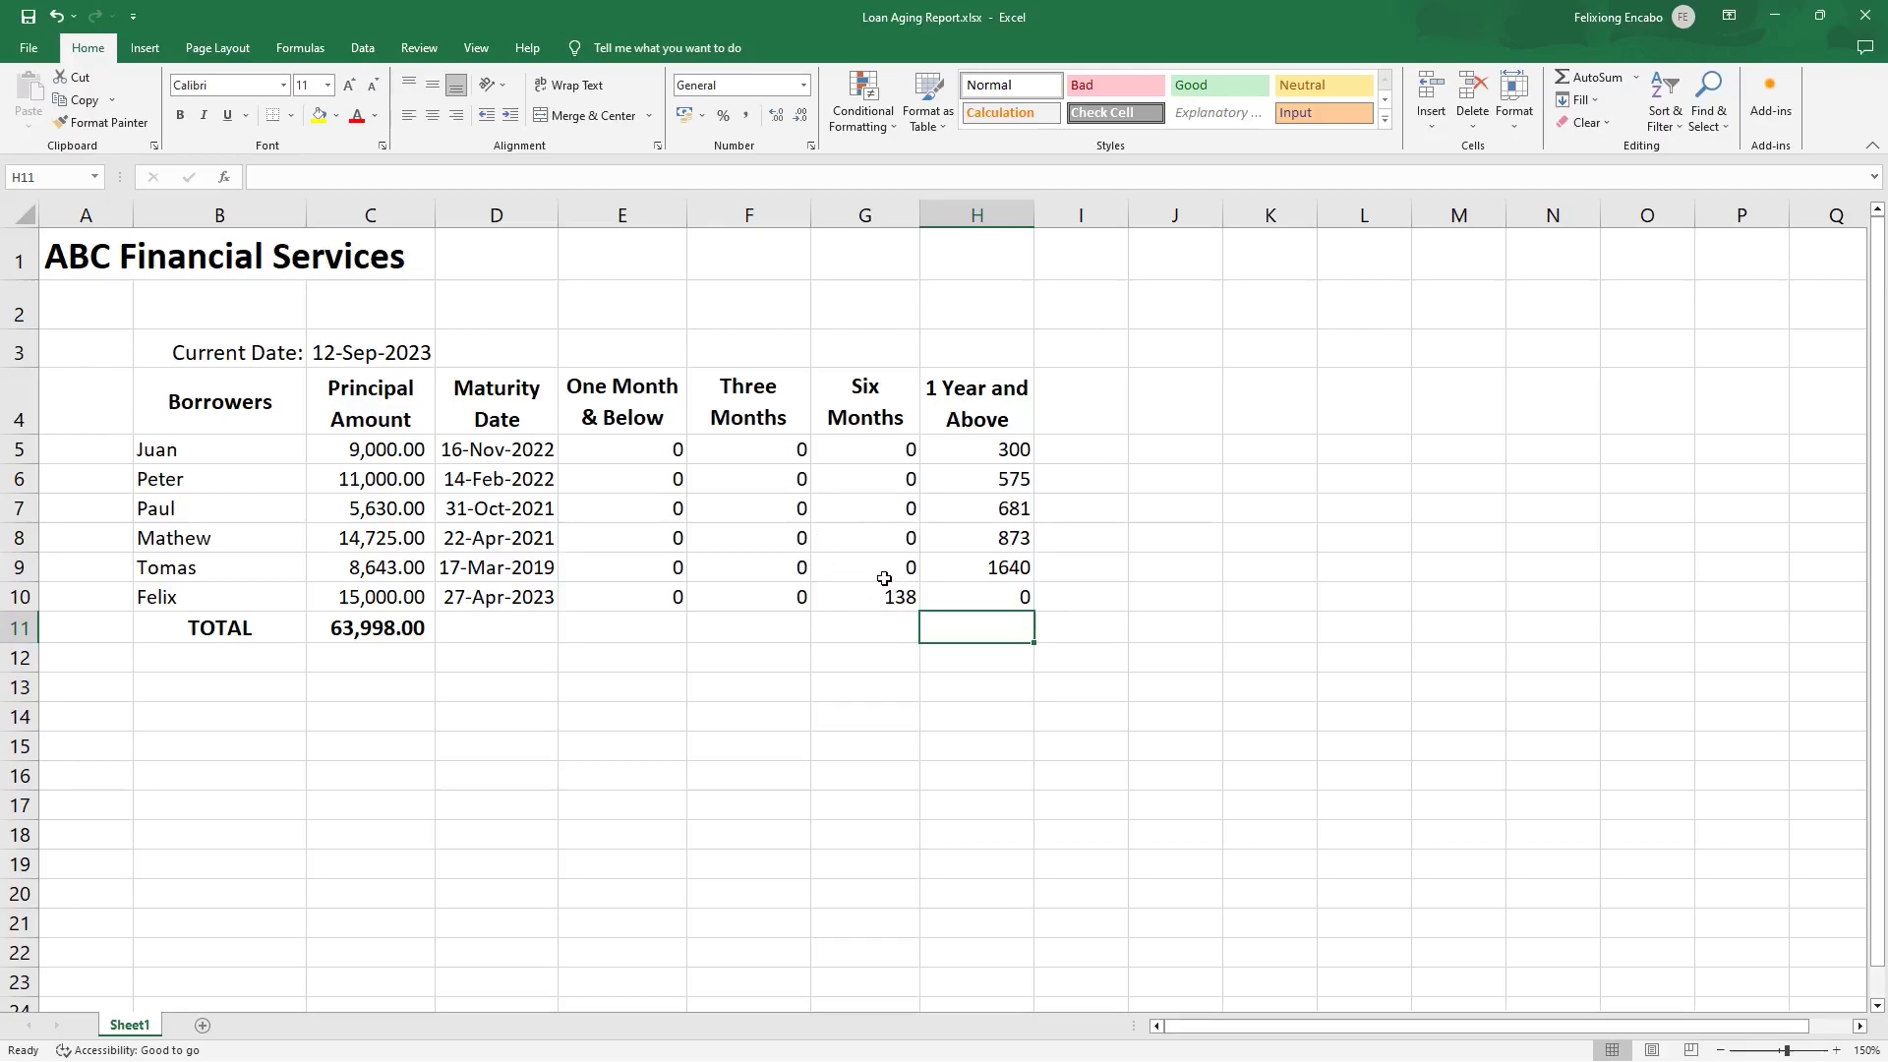
# Insert a blank column between the Six Months and 1 Year and Above columns.
pyautogui.rightClick(948, 215)
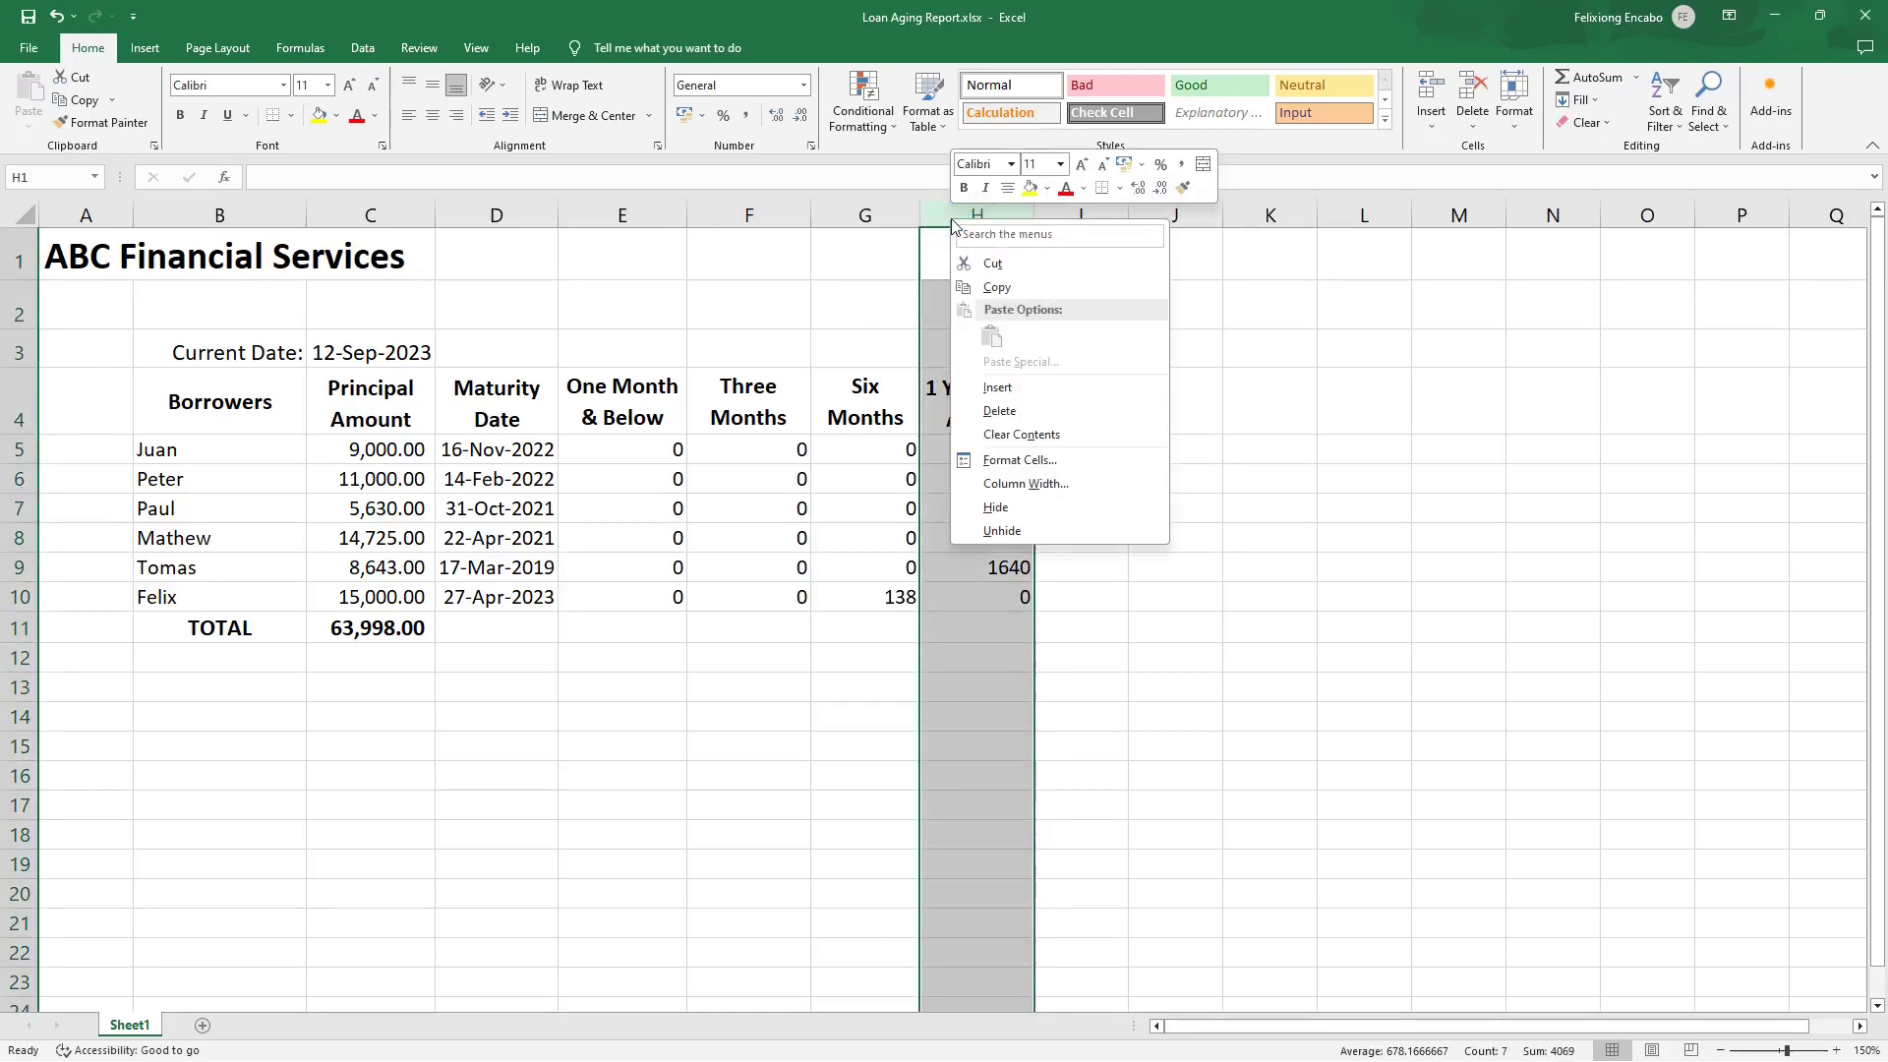
pyautogui.click(1003, 395)
pyautogui.click(946, 598)
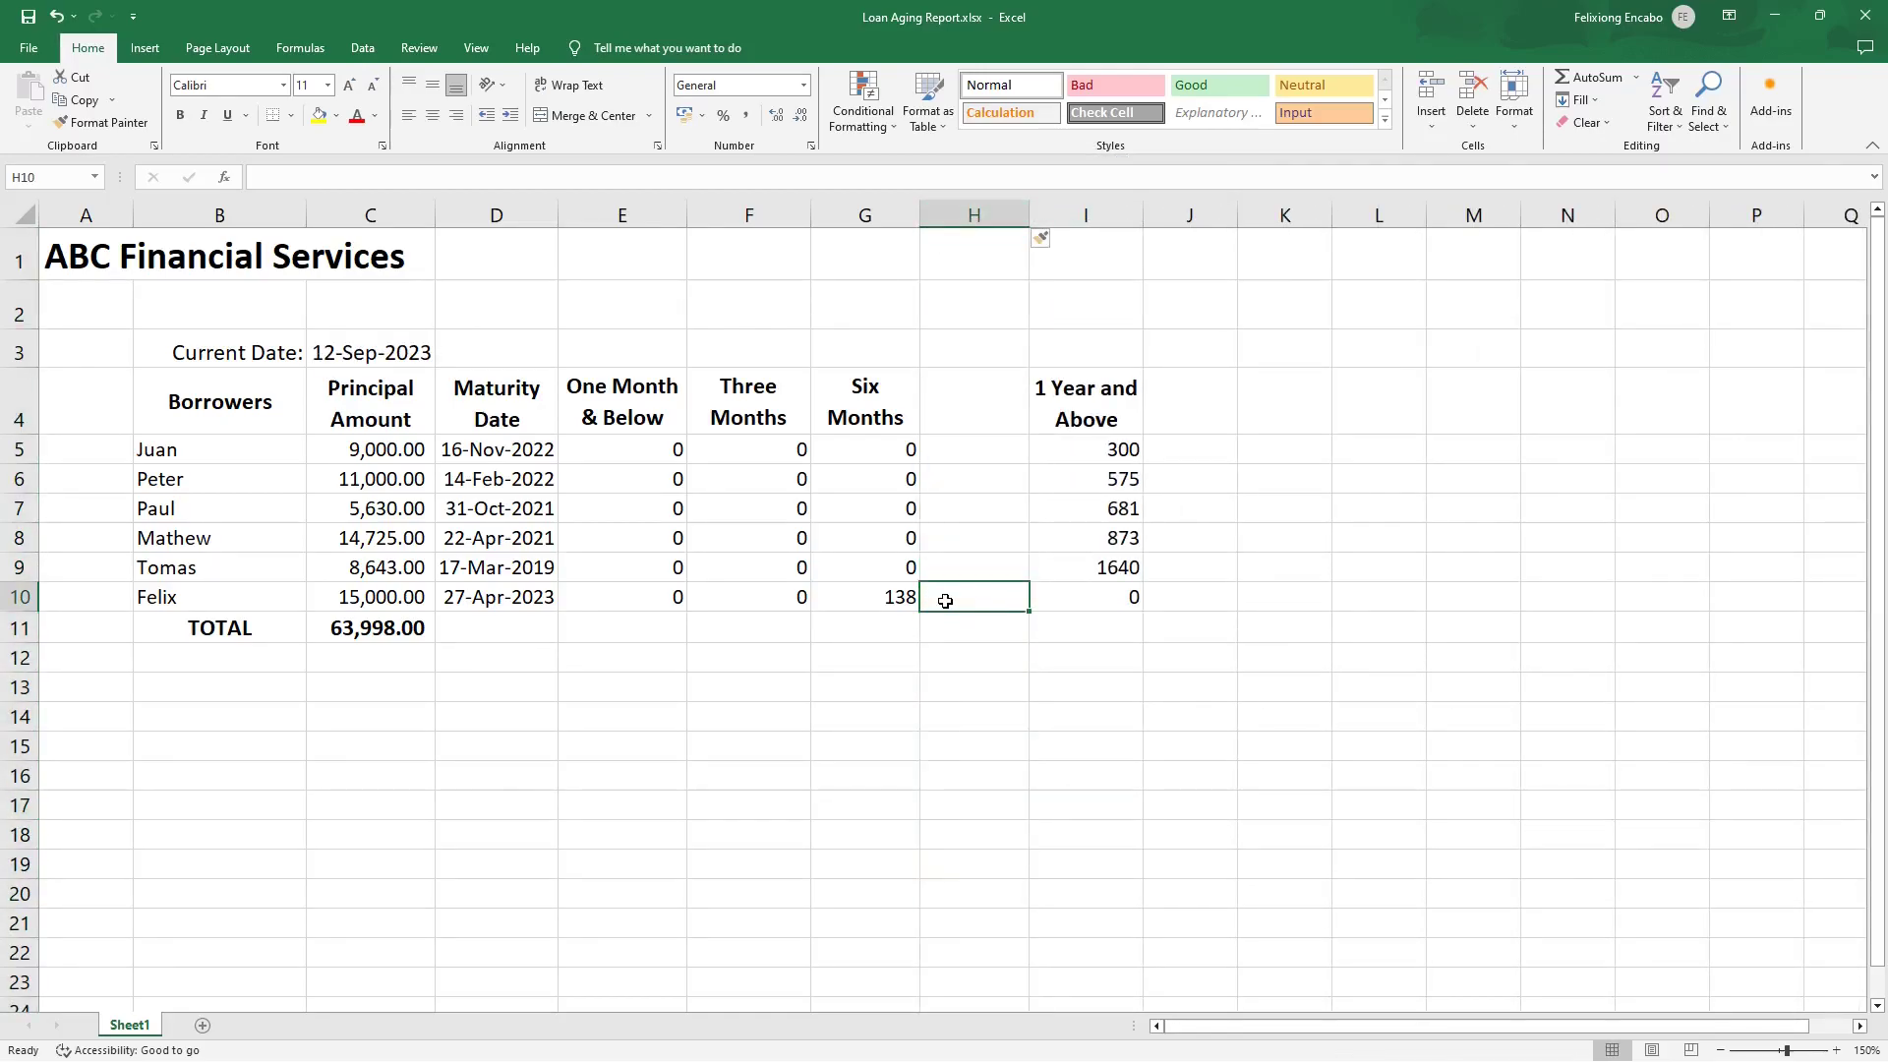
pyautogui.click(957, 451)
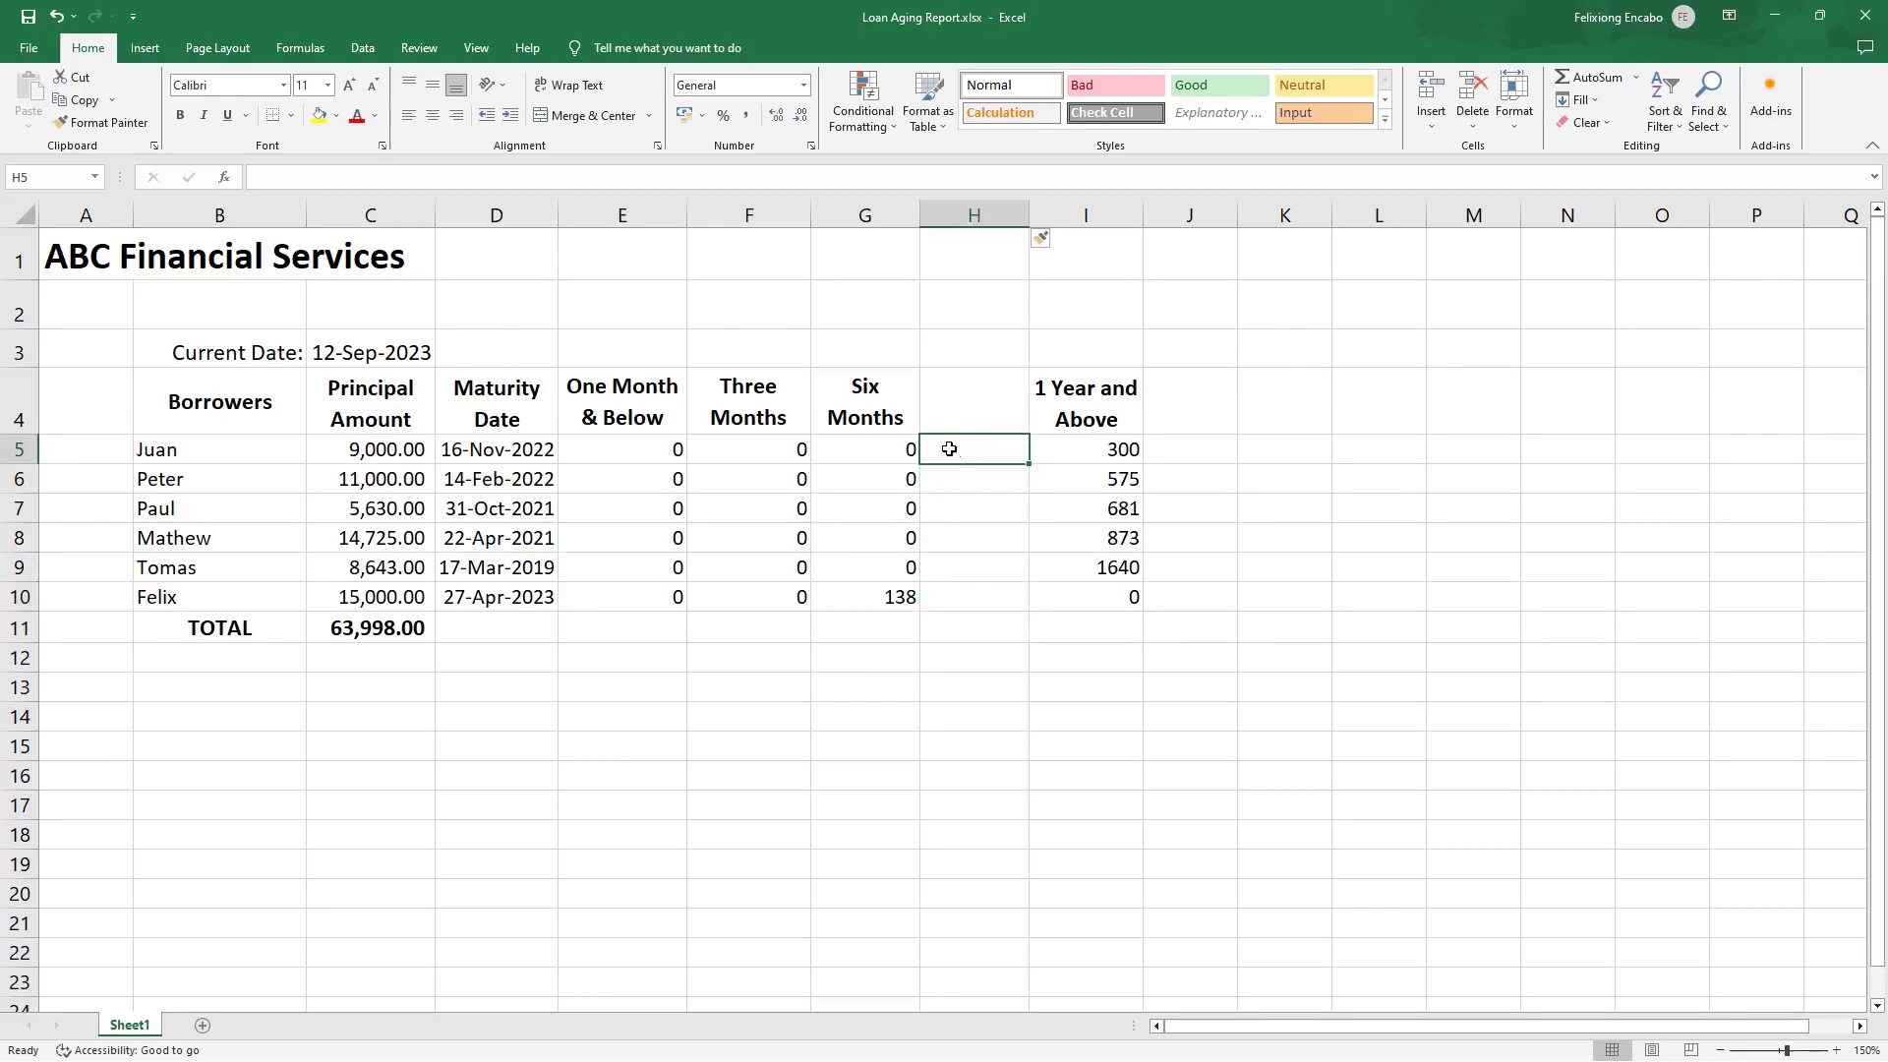
# Try reusing the Six Months formula from G5 in H5, selecting its second DAYS condition.
pyautogui.click(851, 450)
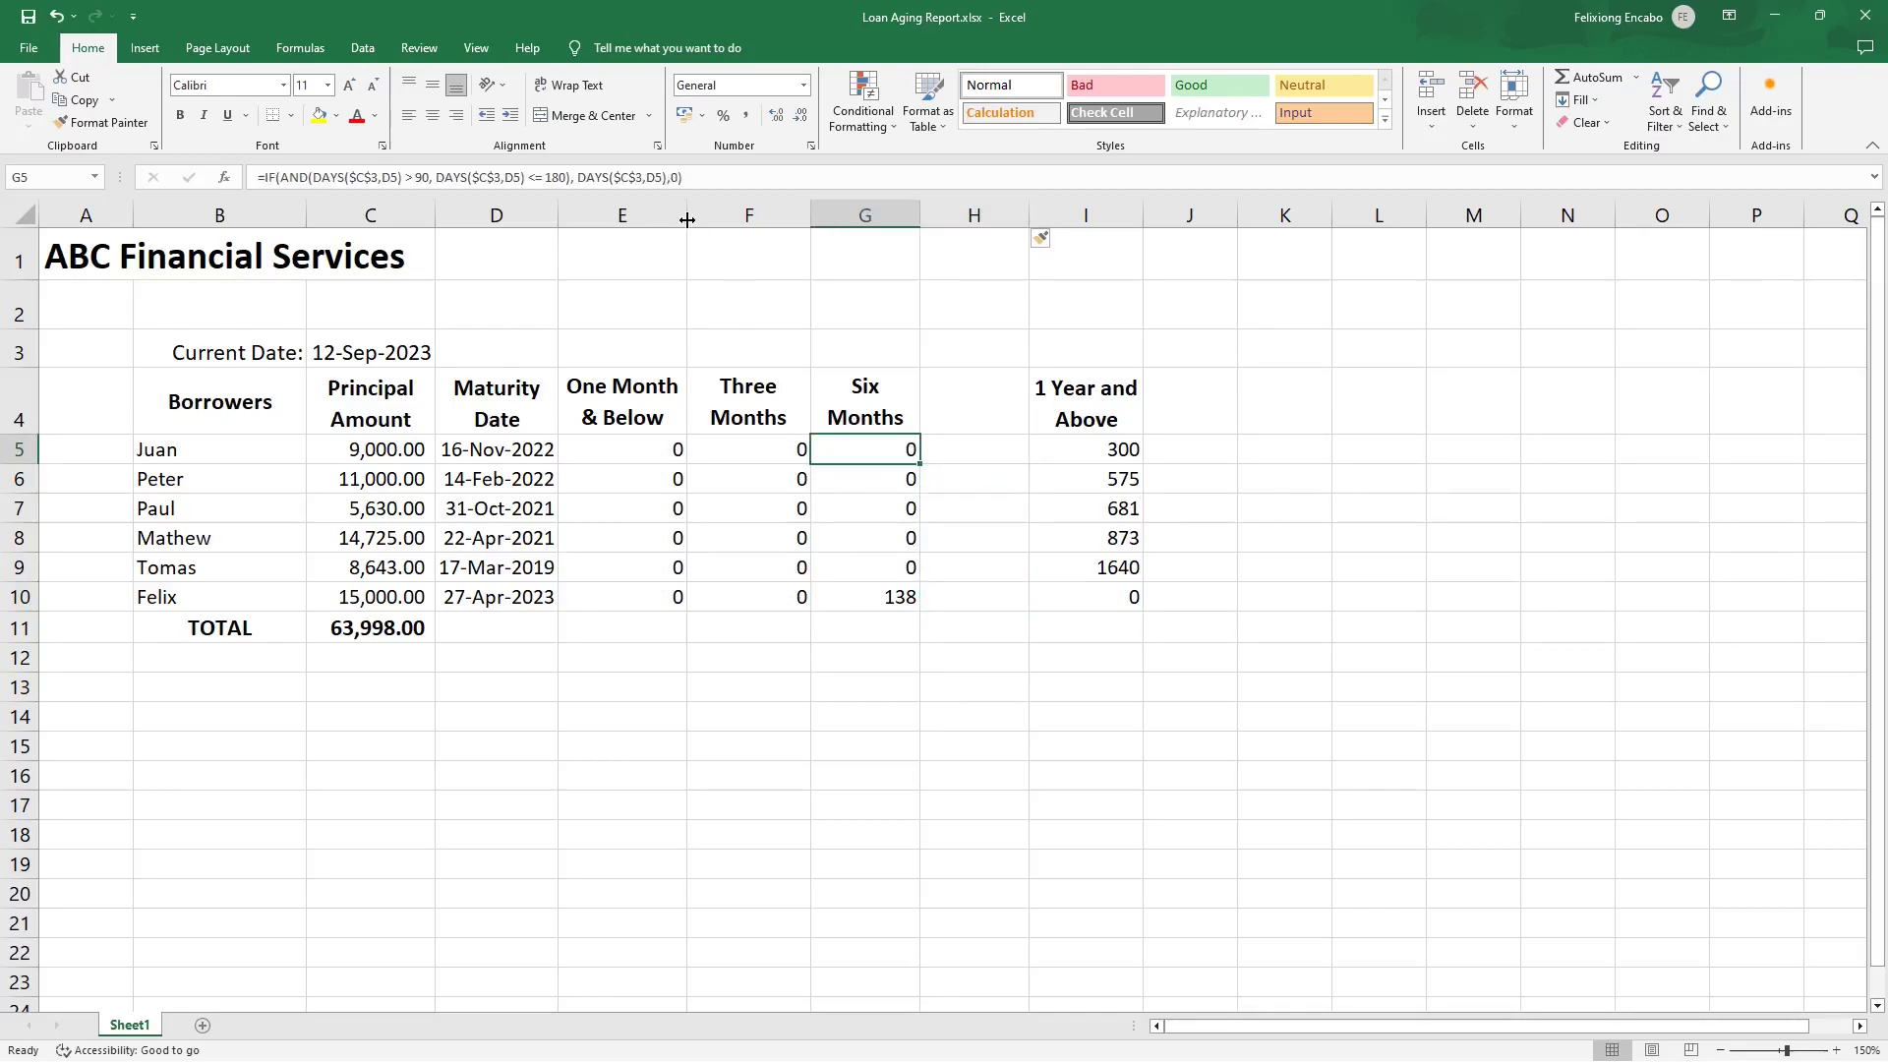
pyautogui.moveTo(685, 177); pyautogui.dragTo(189, 177)
pyautogui.click(78, 99)
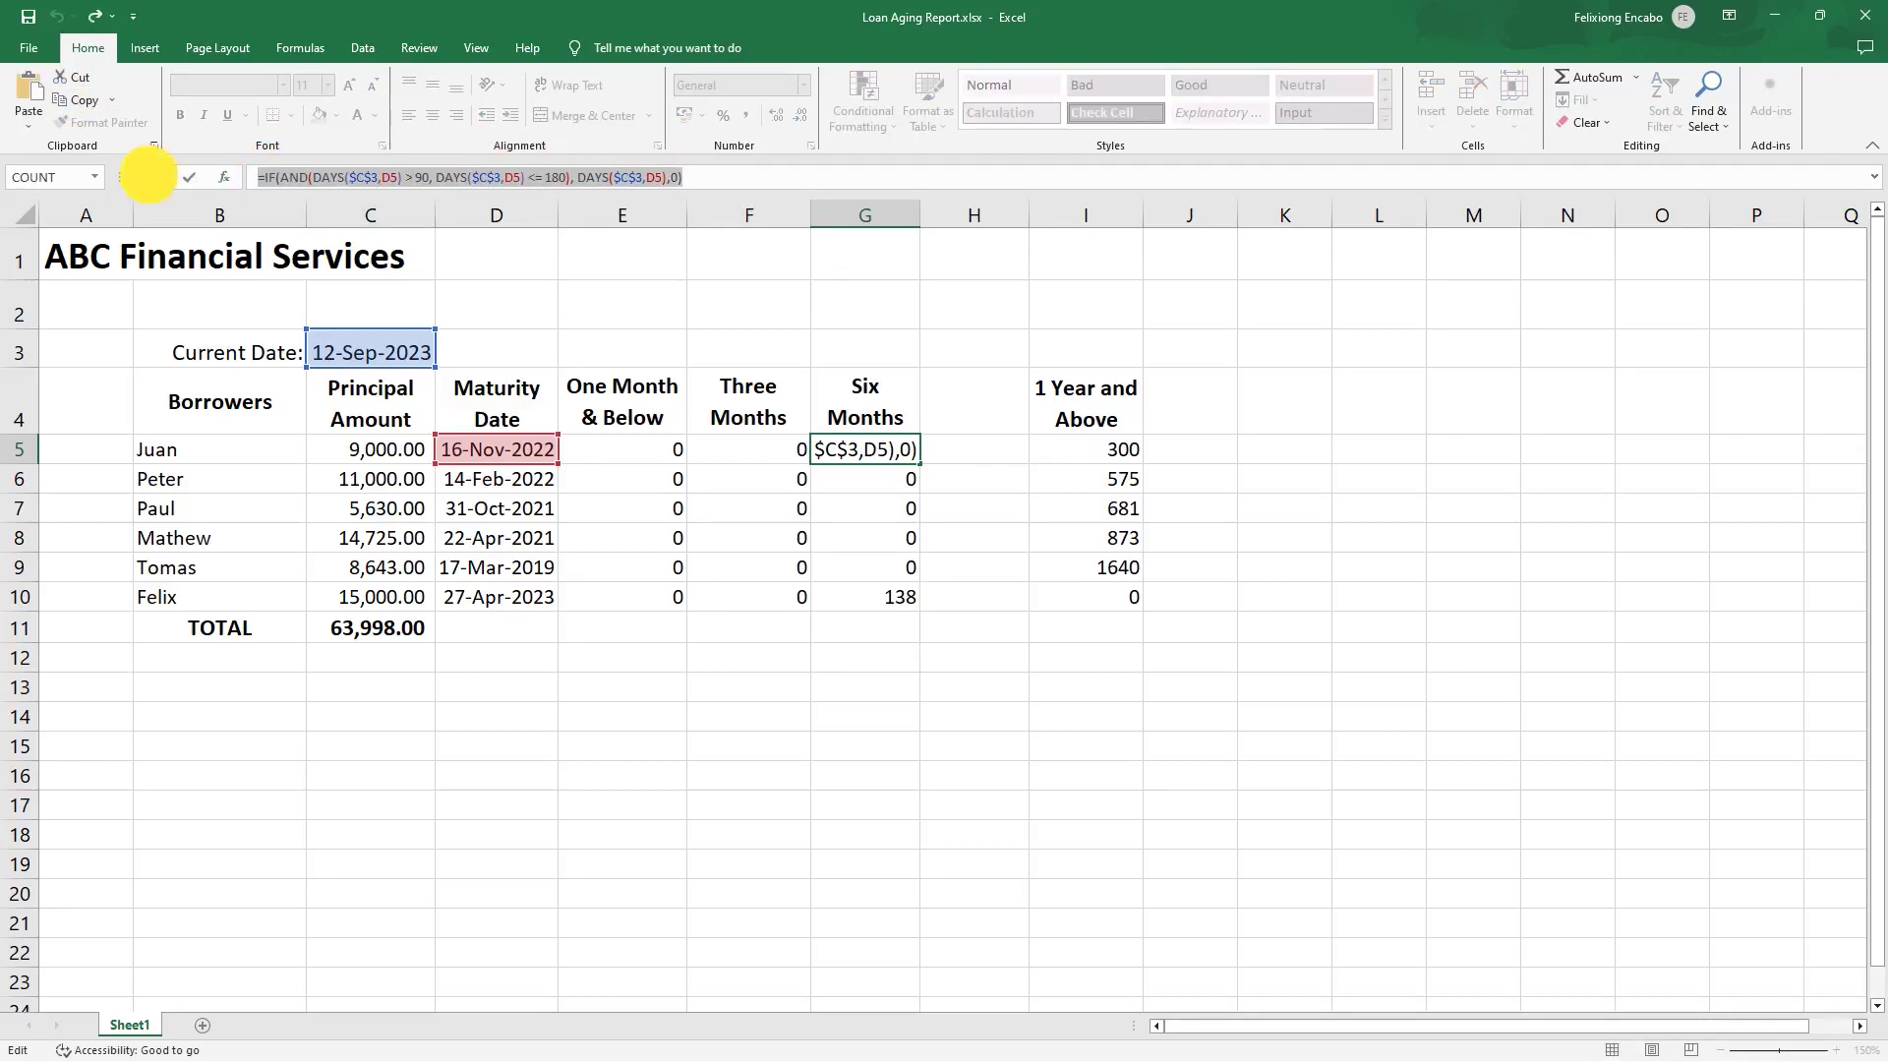
pyautogui.press('Escape')
pyautogui.click(974, 453)
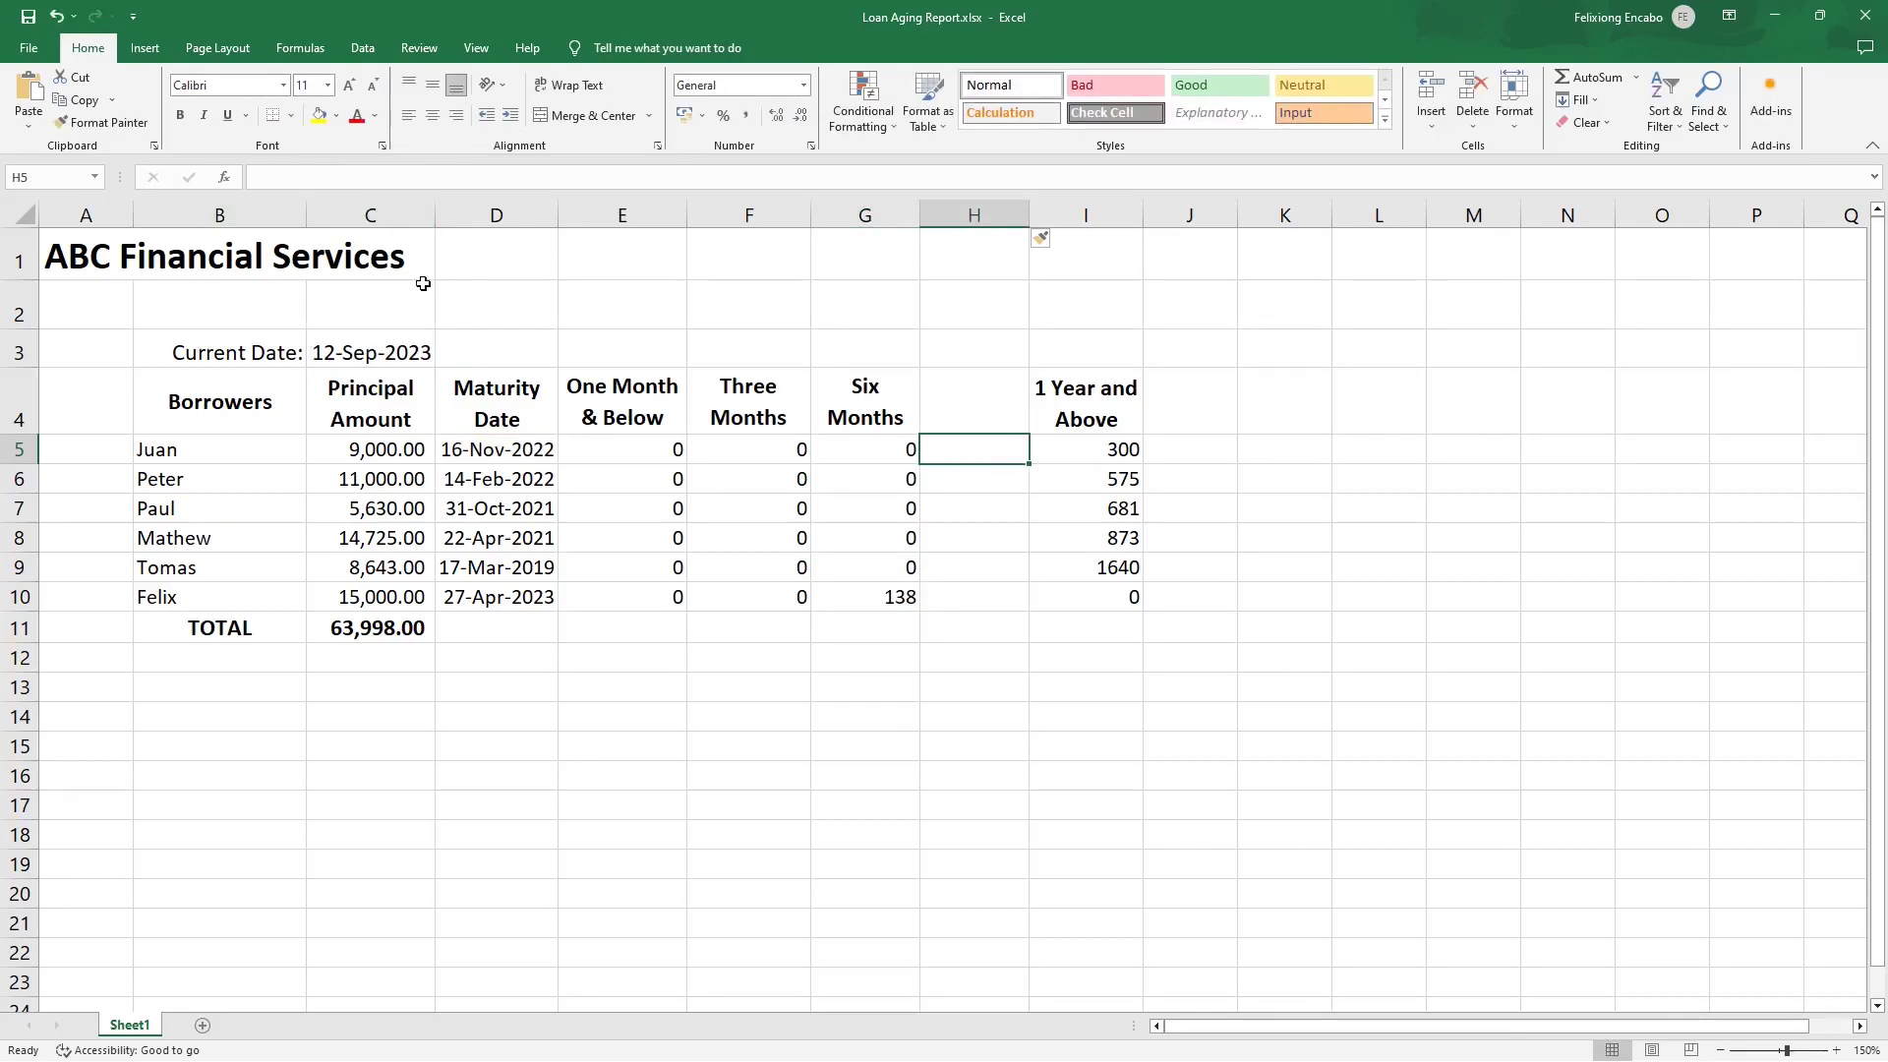
pyautogui.click(312, 177)
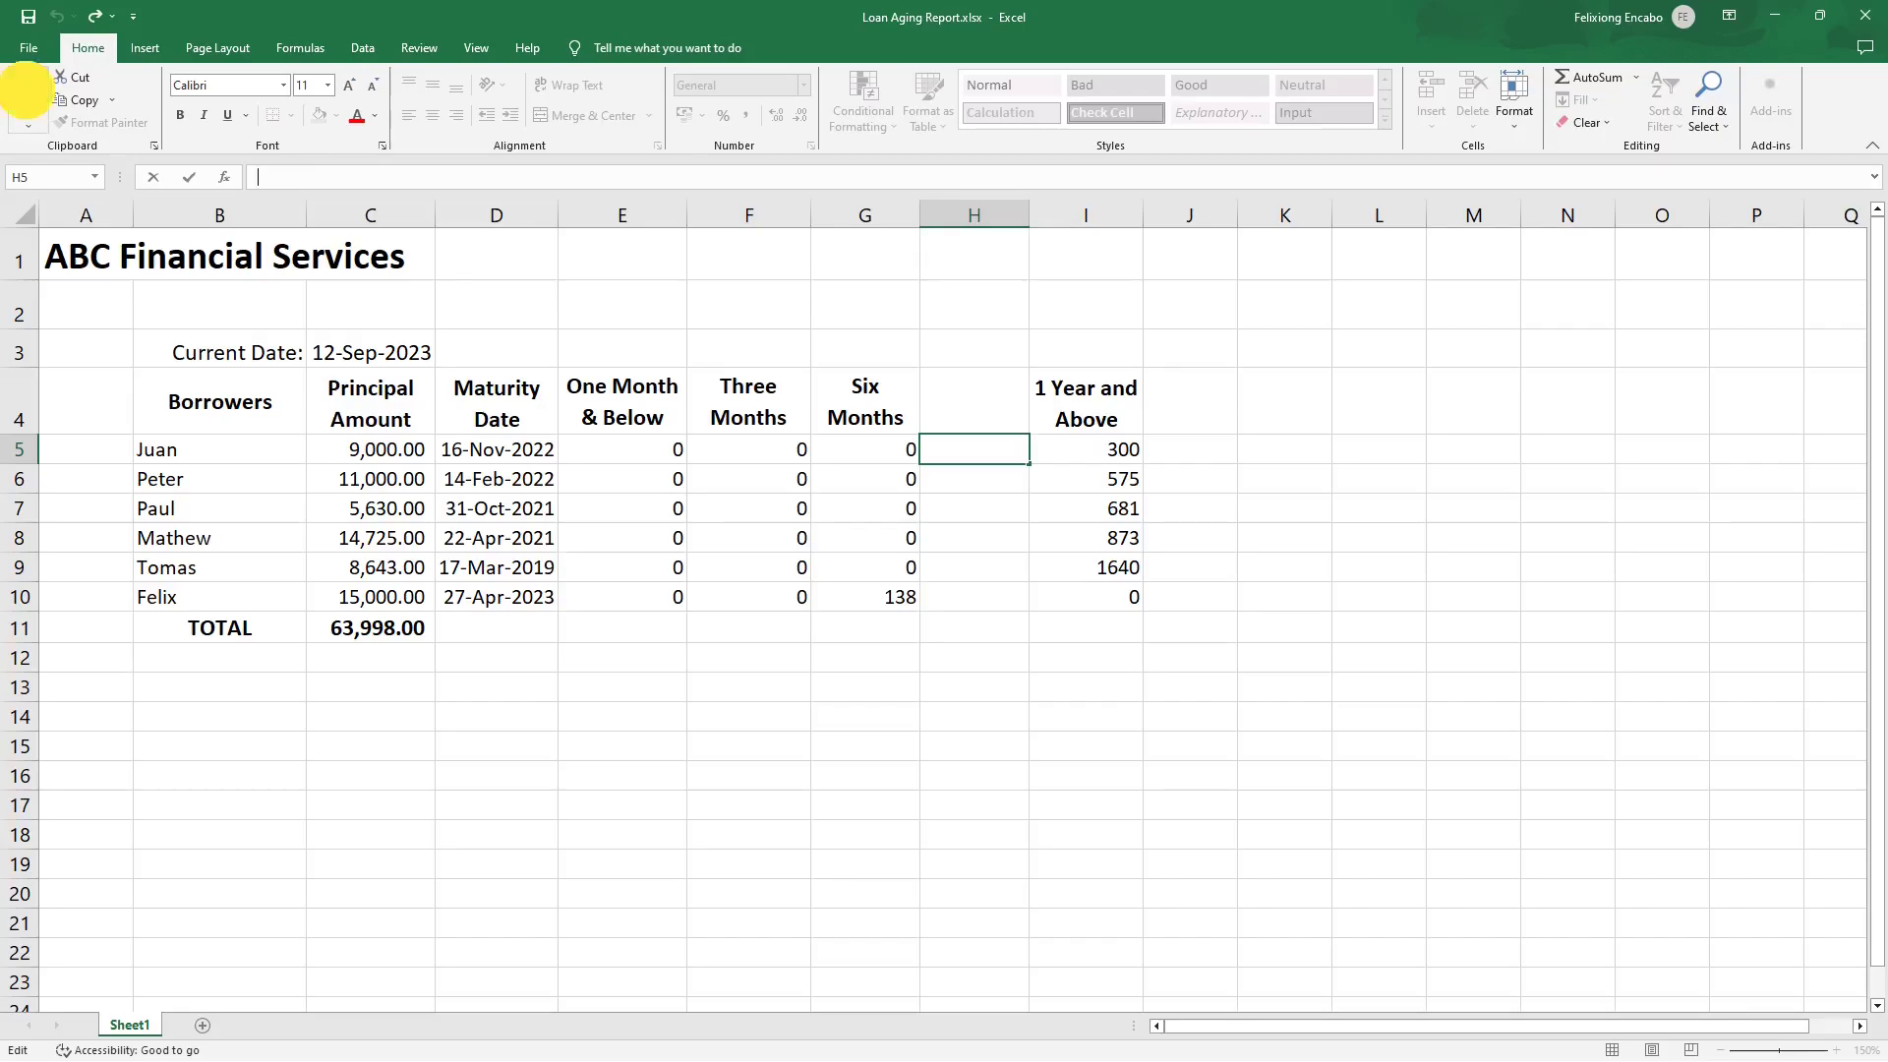
pyautogui.click(29, 99)
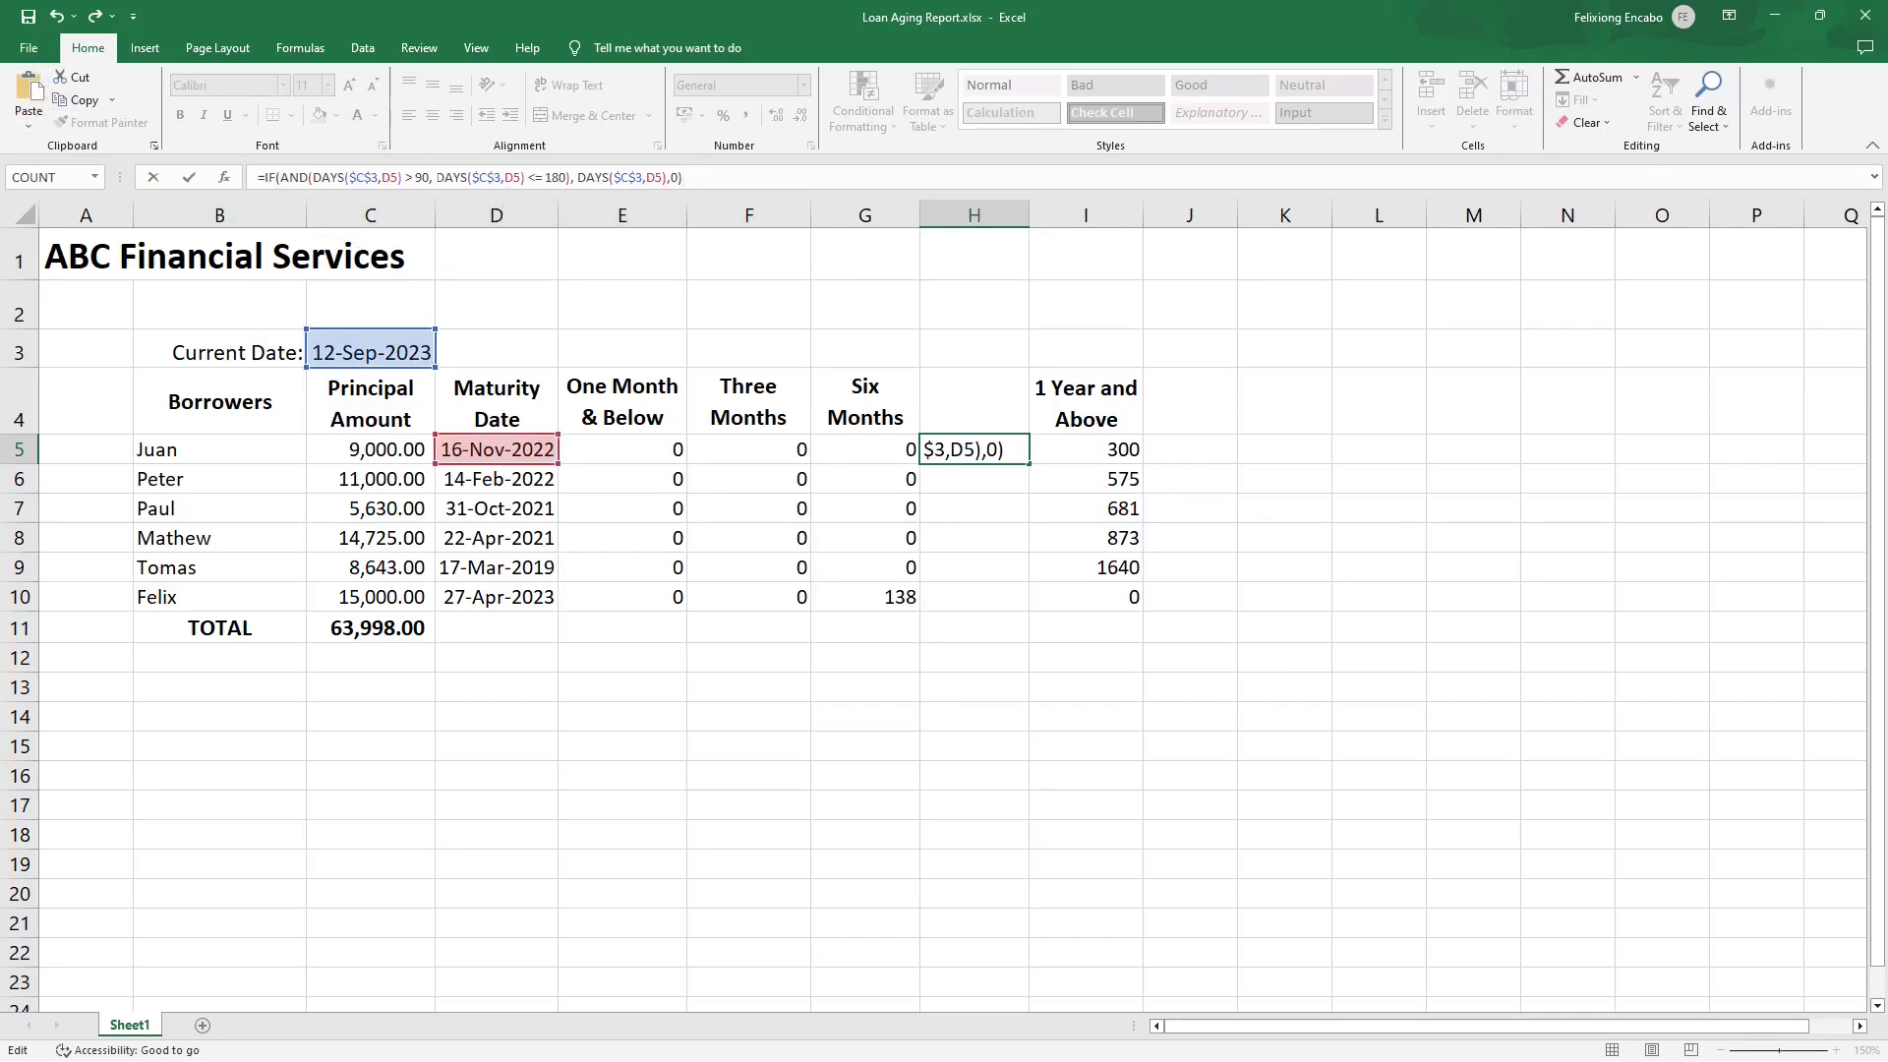
pyautogui.click(435, 177)
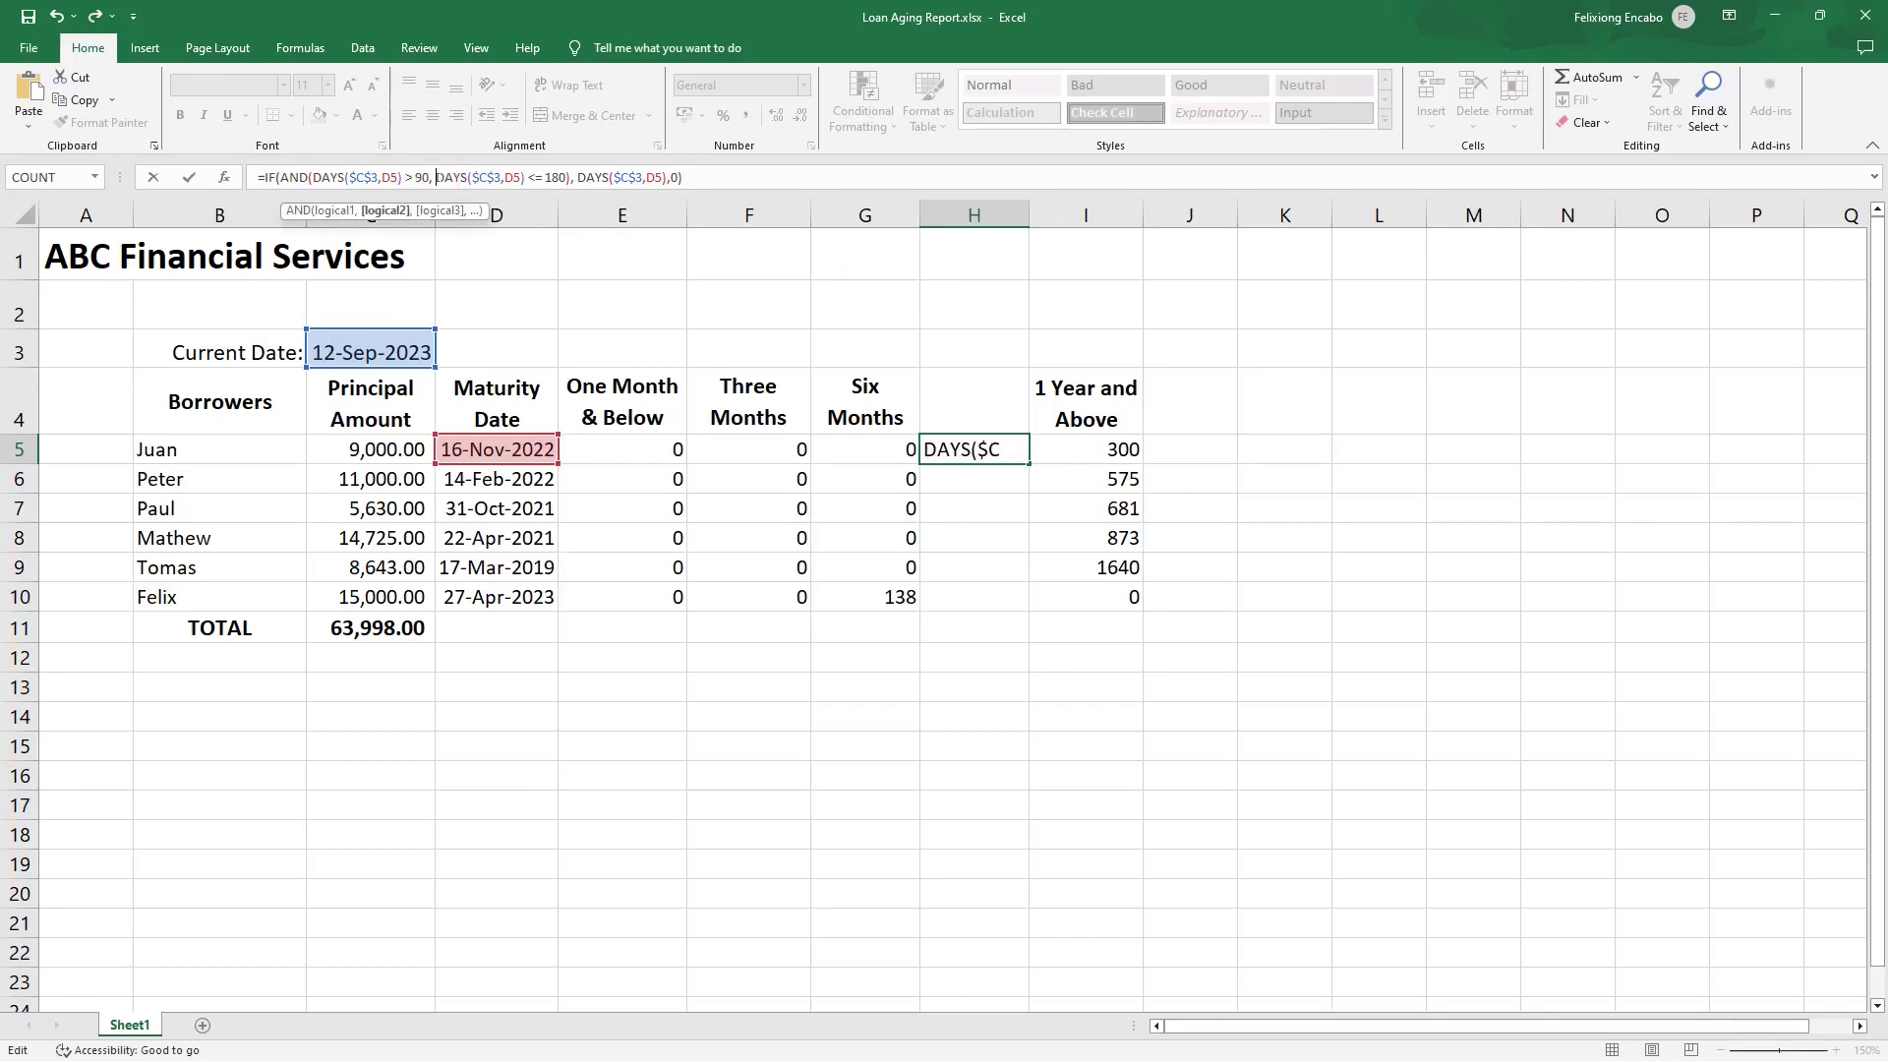
pyautogui.moveTo(435, 177); pyautogui.dragTo(572, 177)
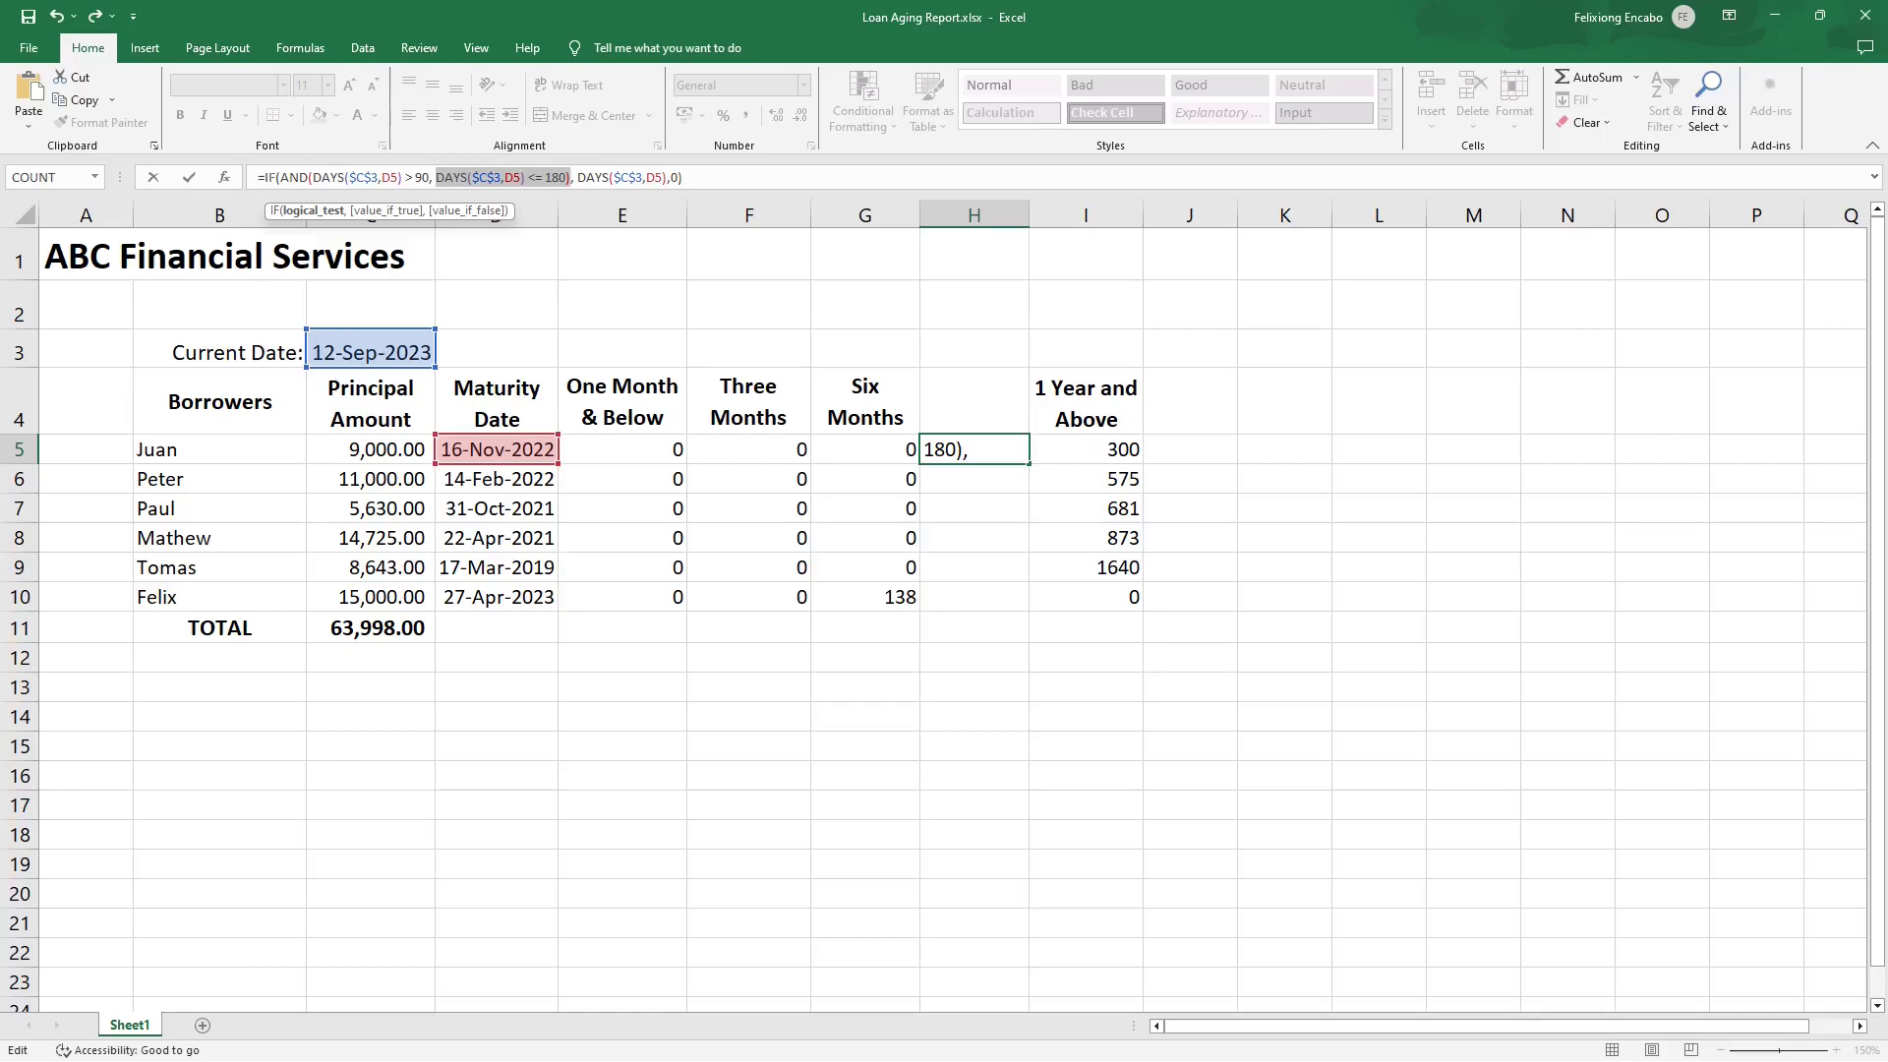
pyautogui.press('Escape')
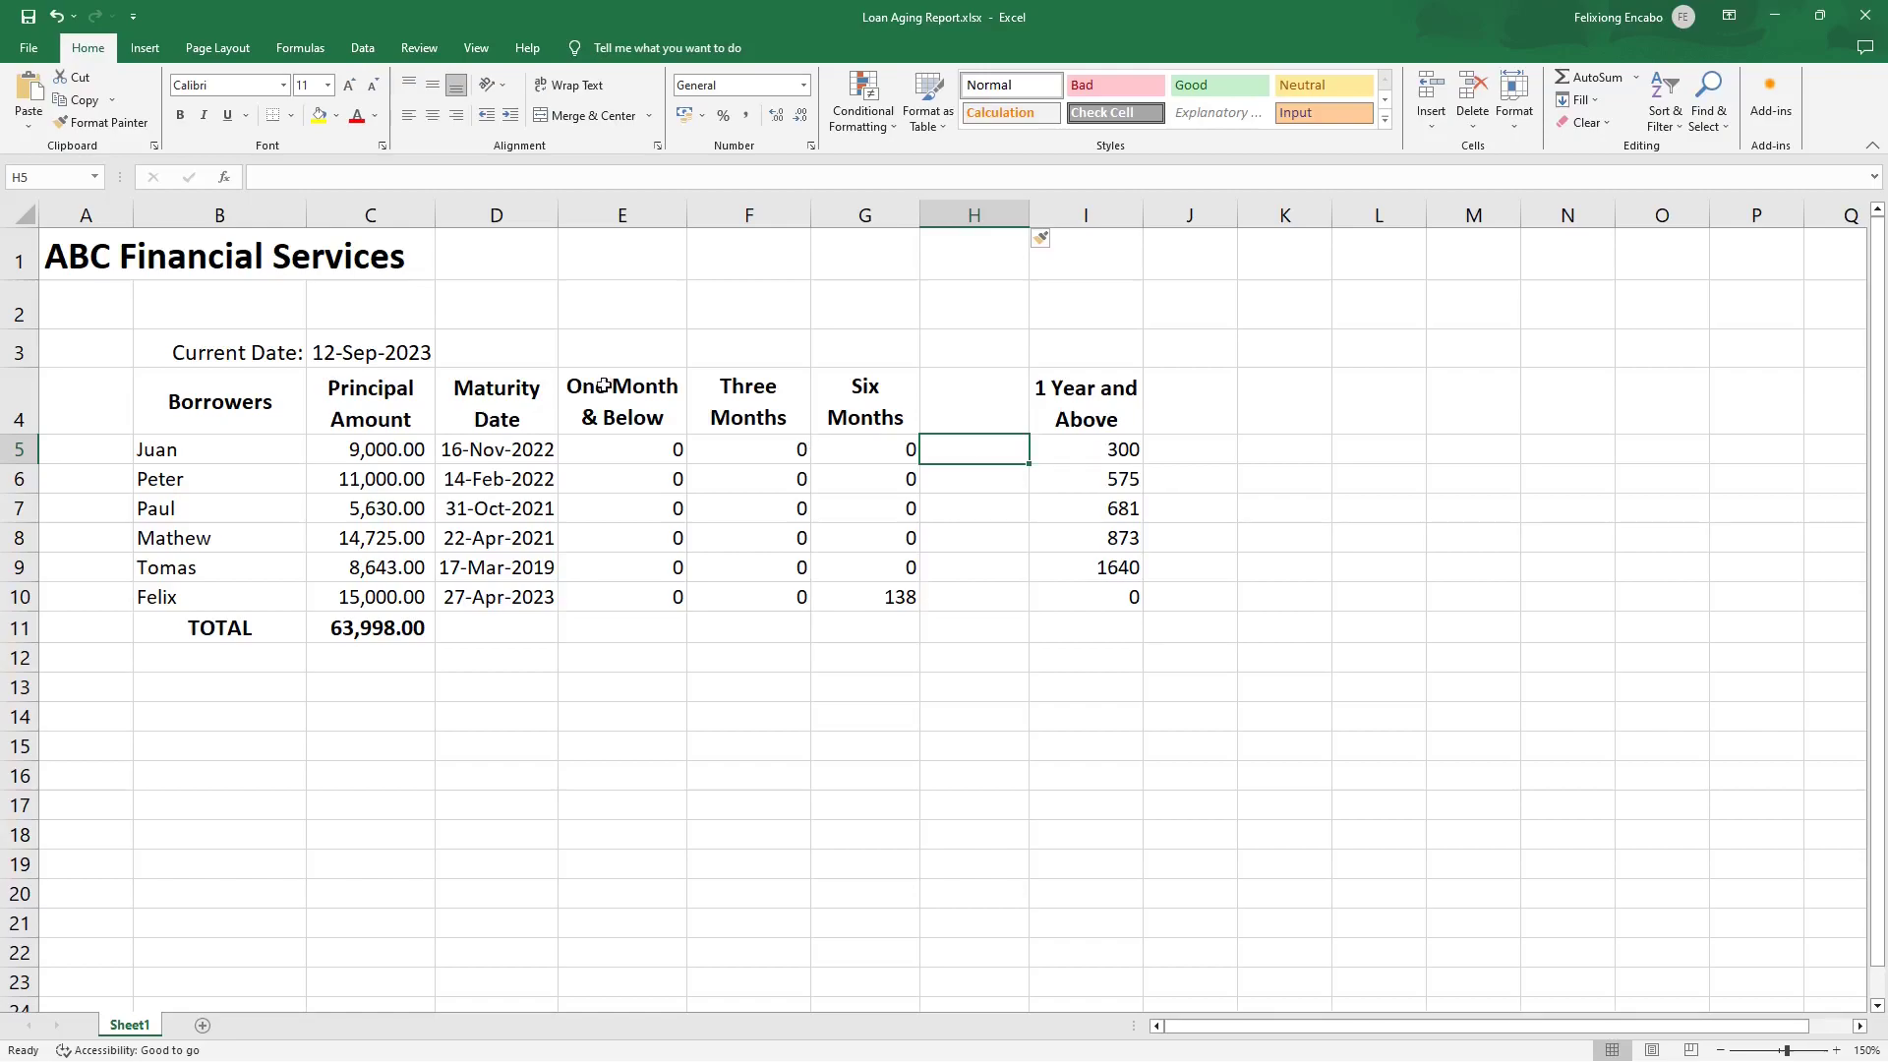
# Enter =IF(G5 > 0, 1, 0) in H5 to flag Six Months entries and fill it down through H10.
pyautogui.click(335, 173)
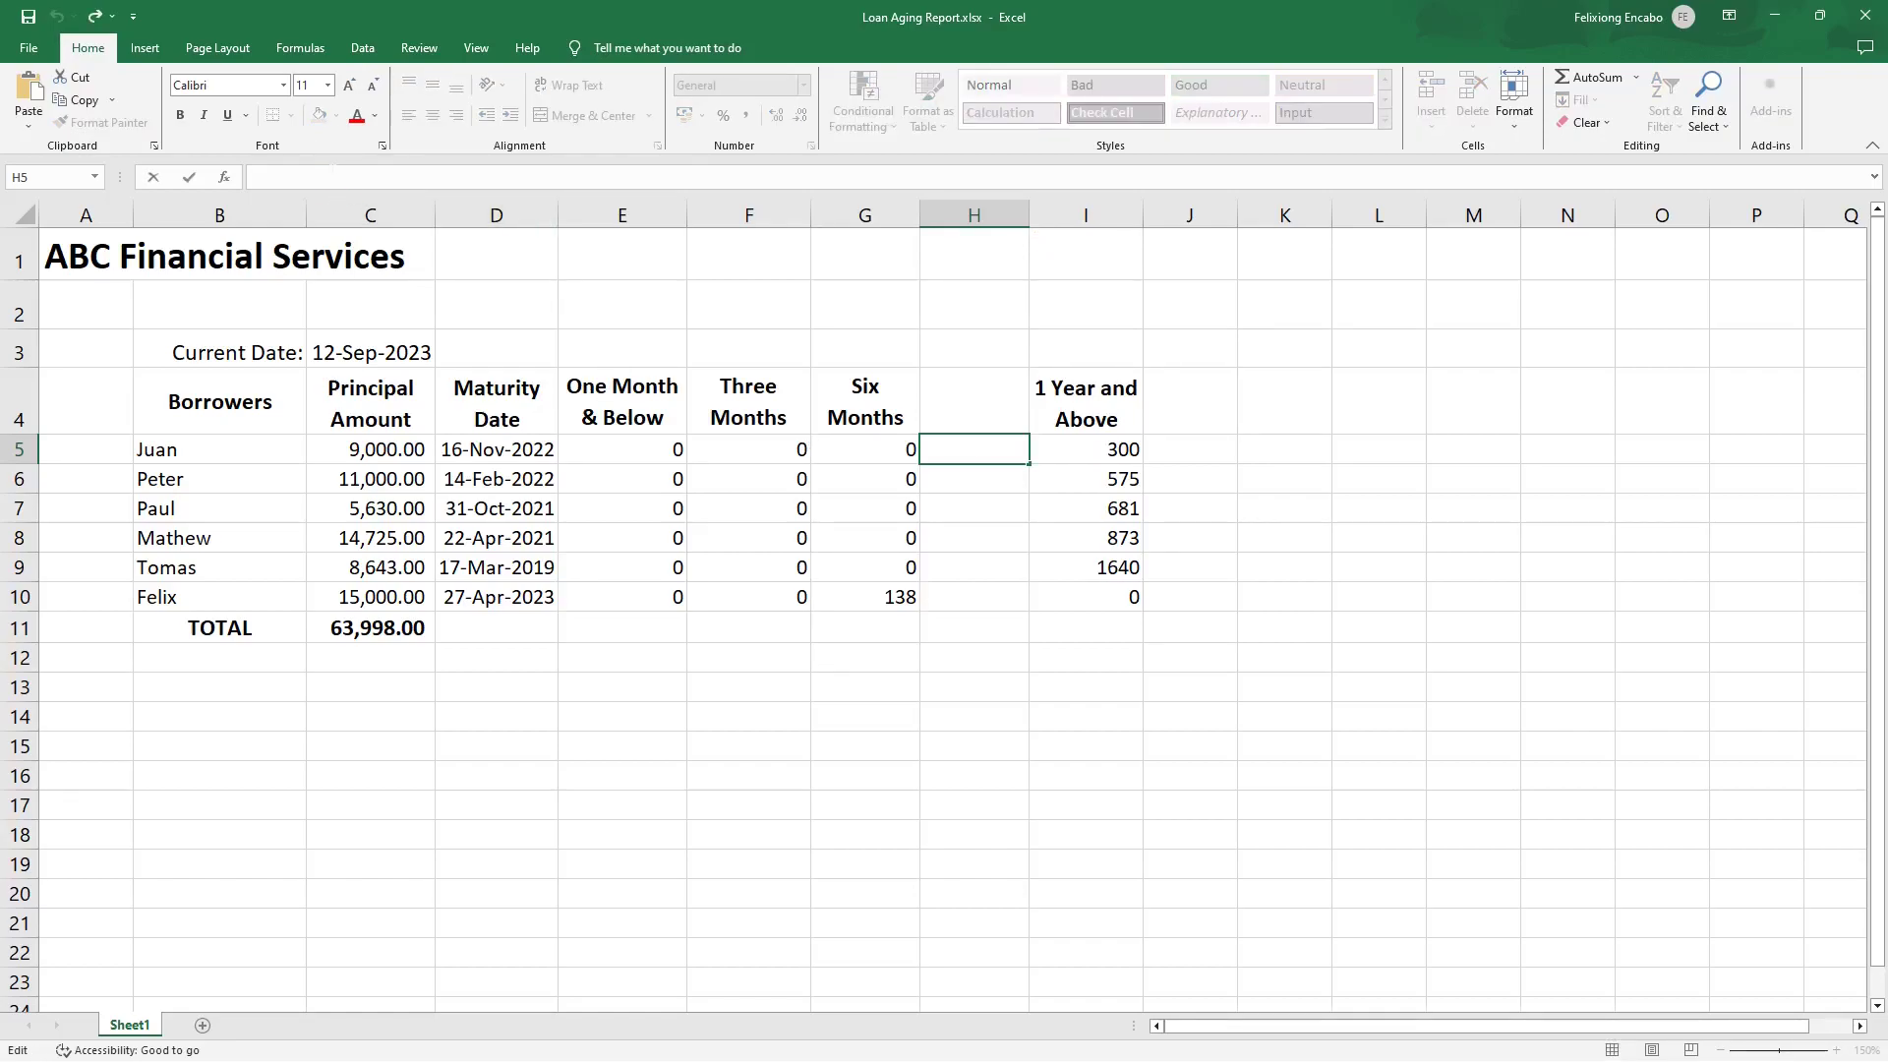
pyautogui.write('=')
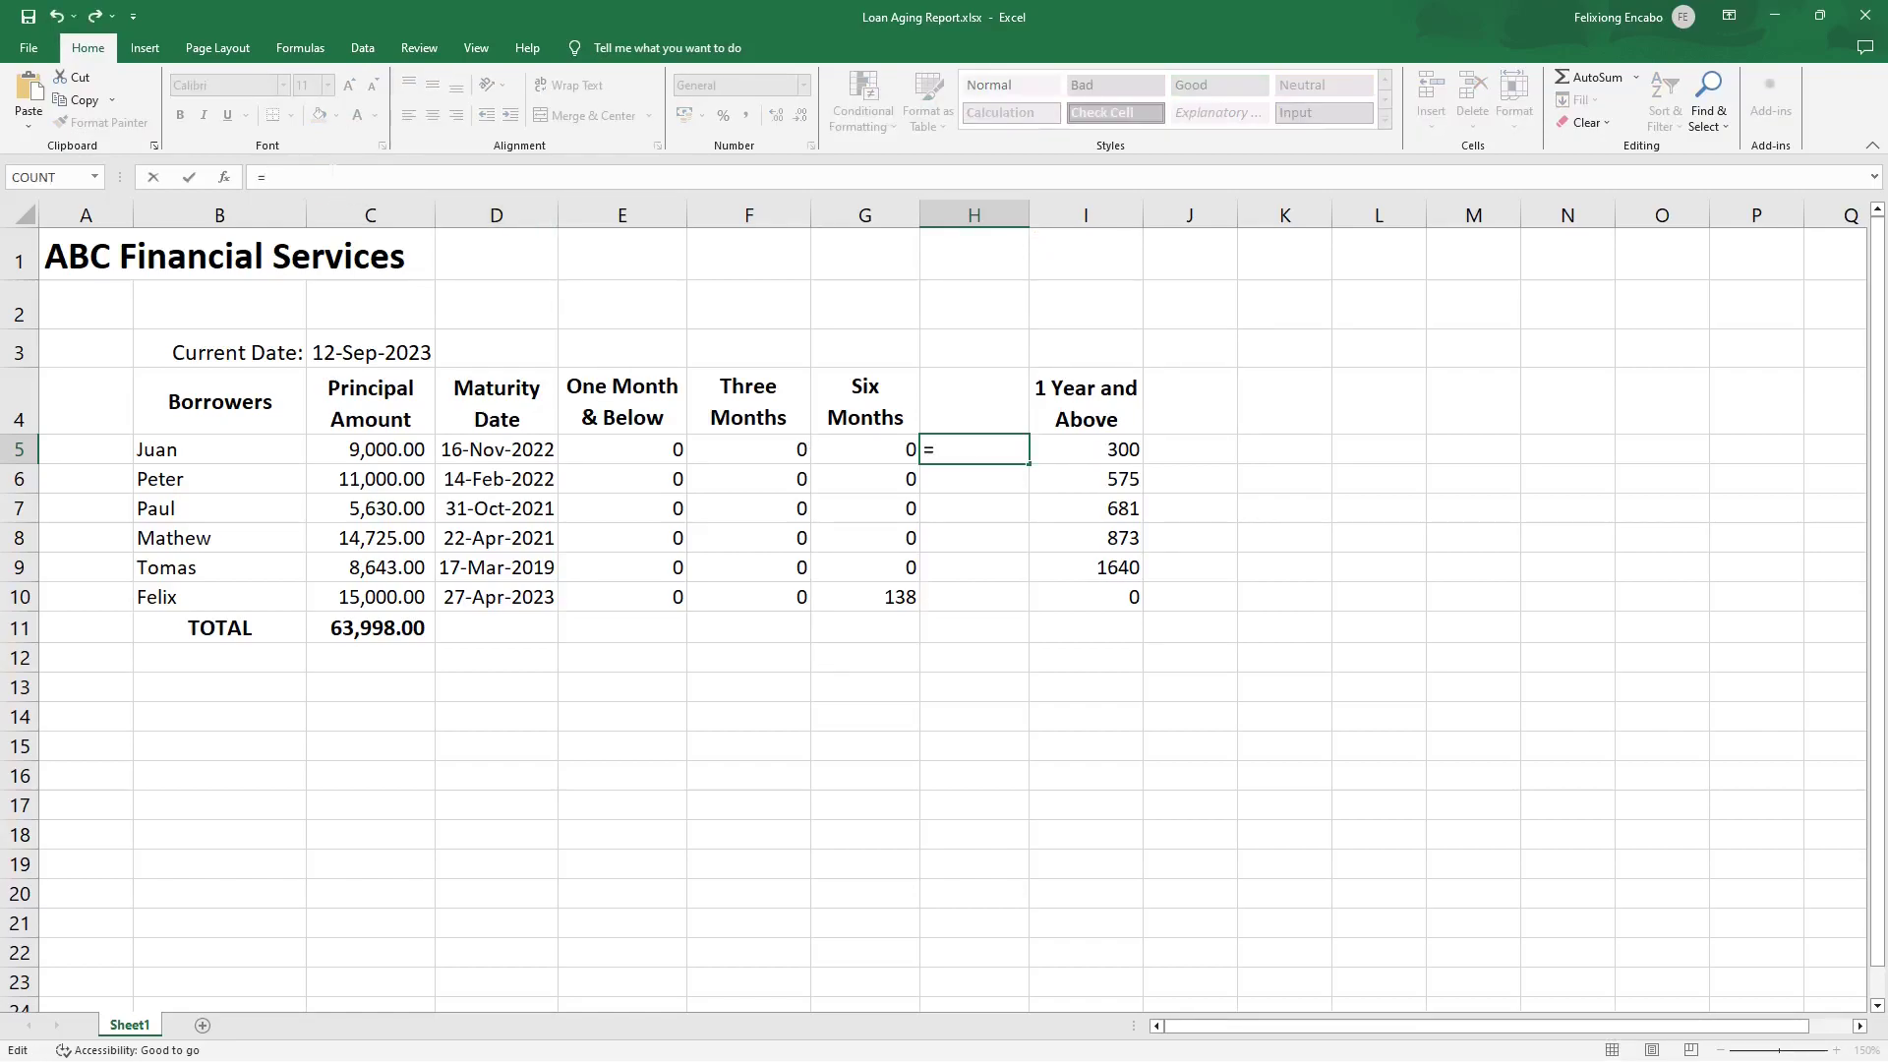
pyautogui.write('if')
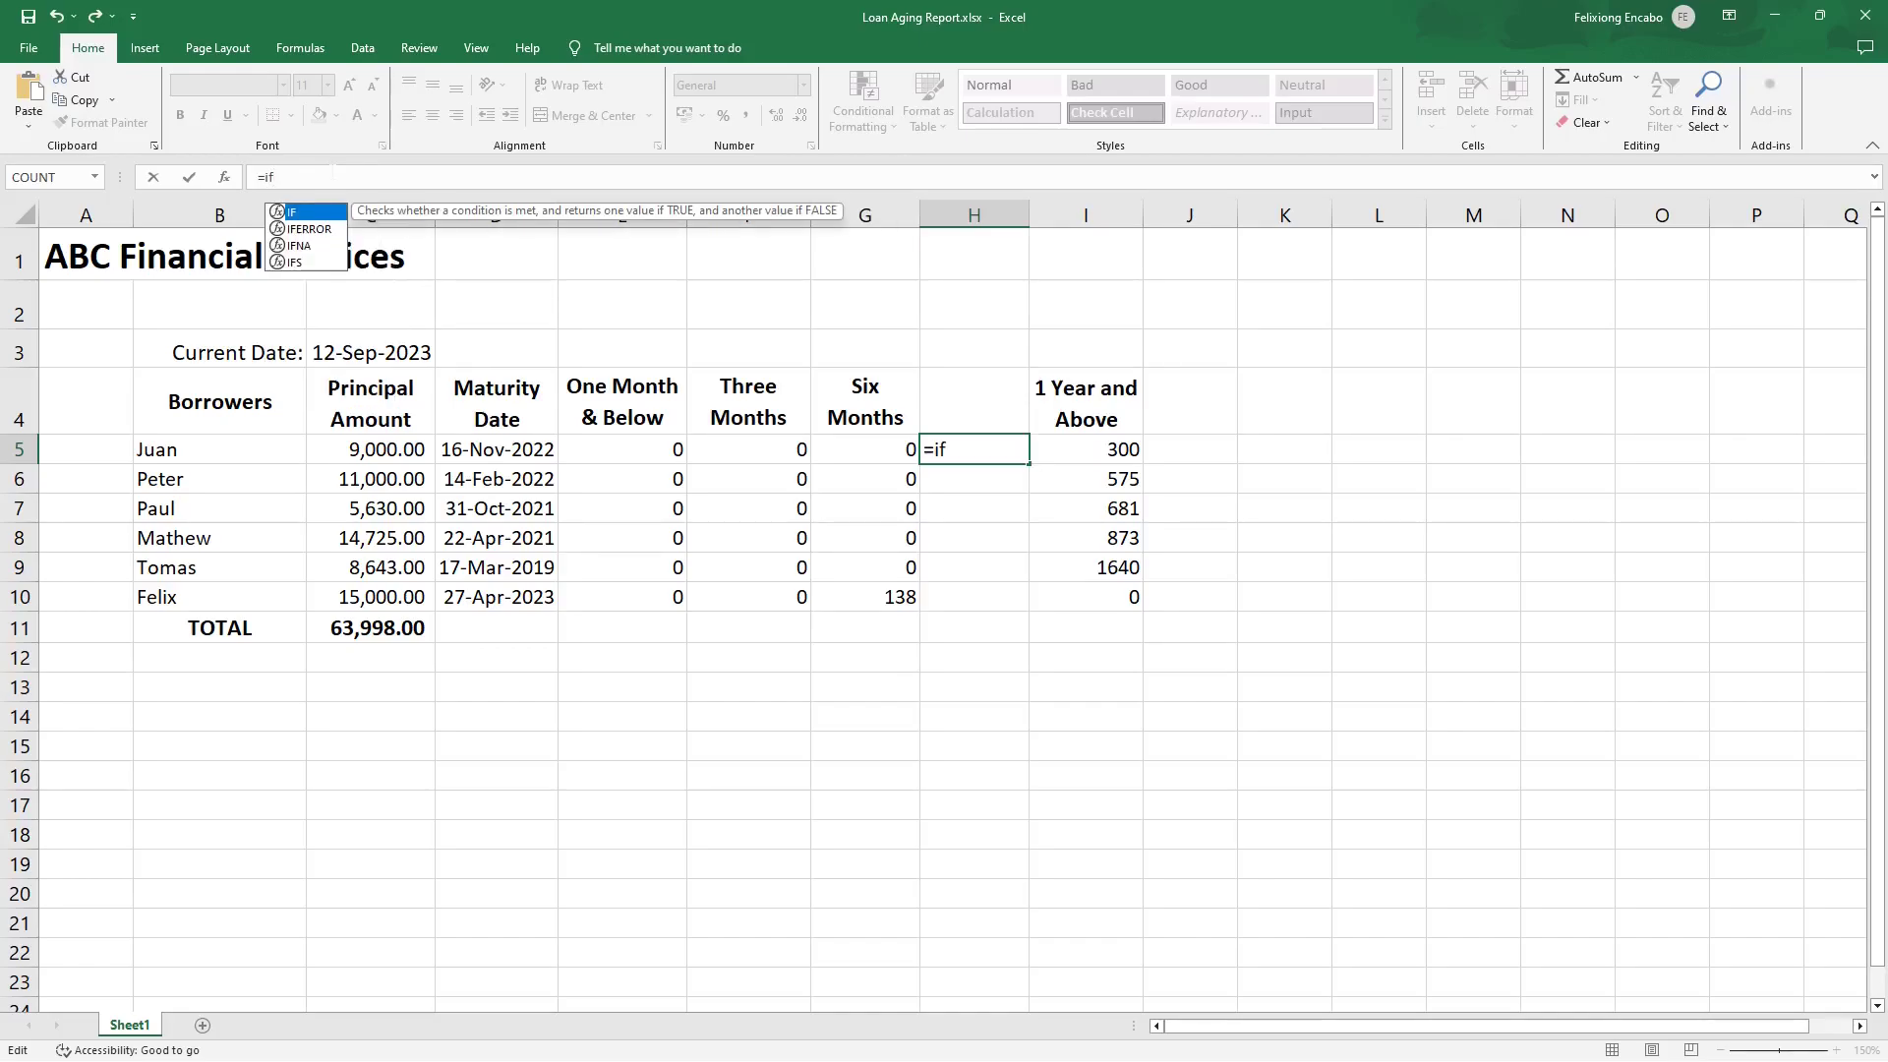
pyautogui.write('(')
pyautogui.press('BackSpace')
pyautogui.press('BackSpace')
pyautogui.write('IF(')
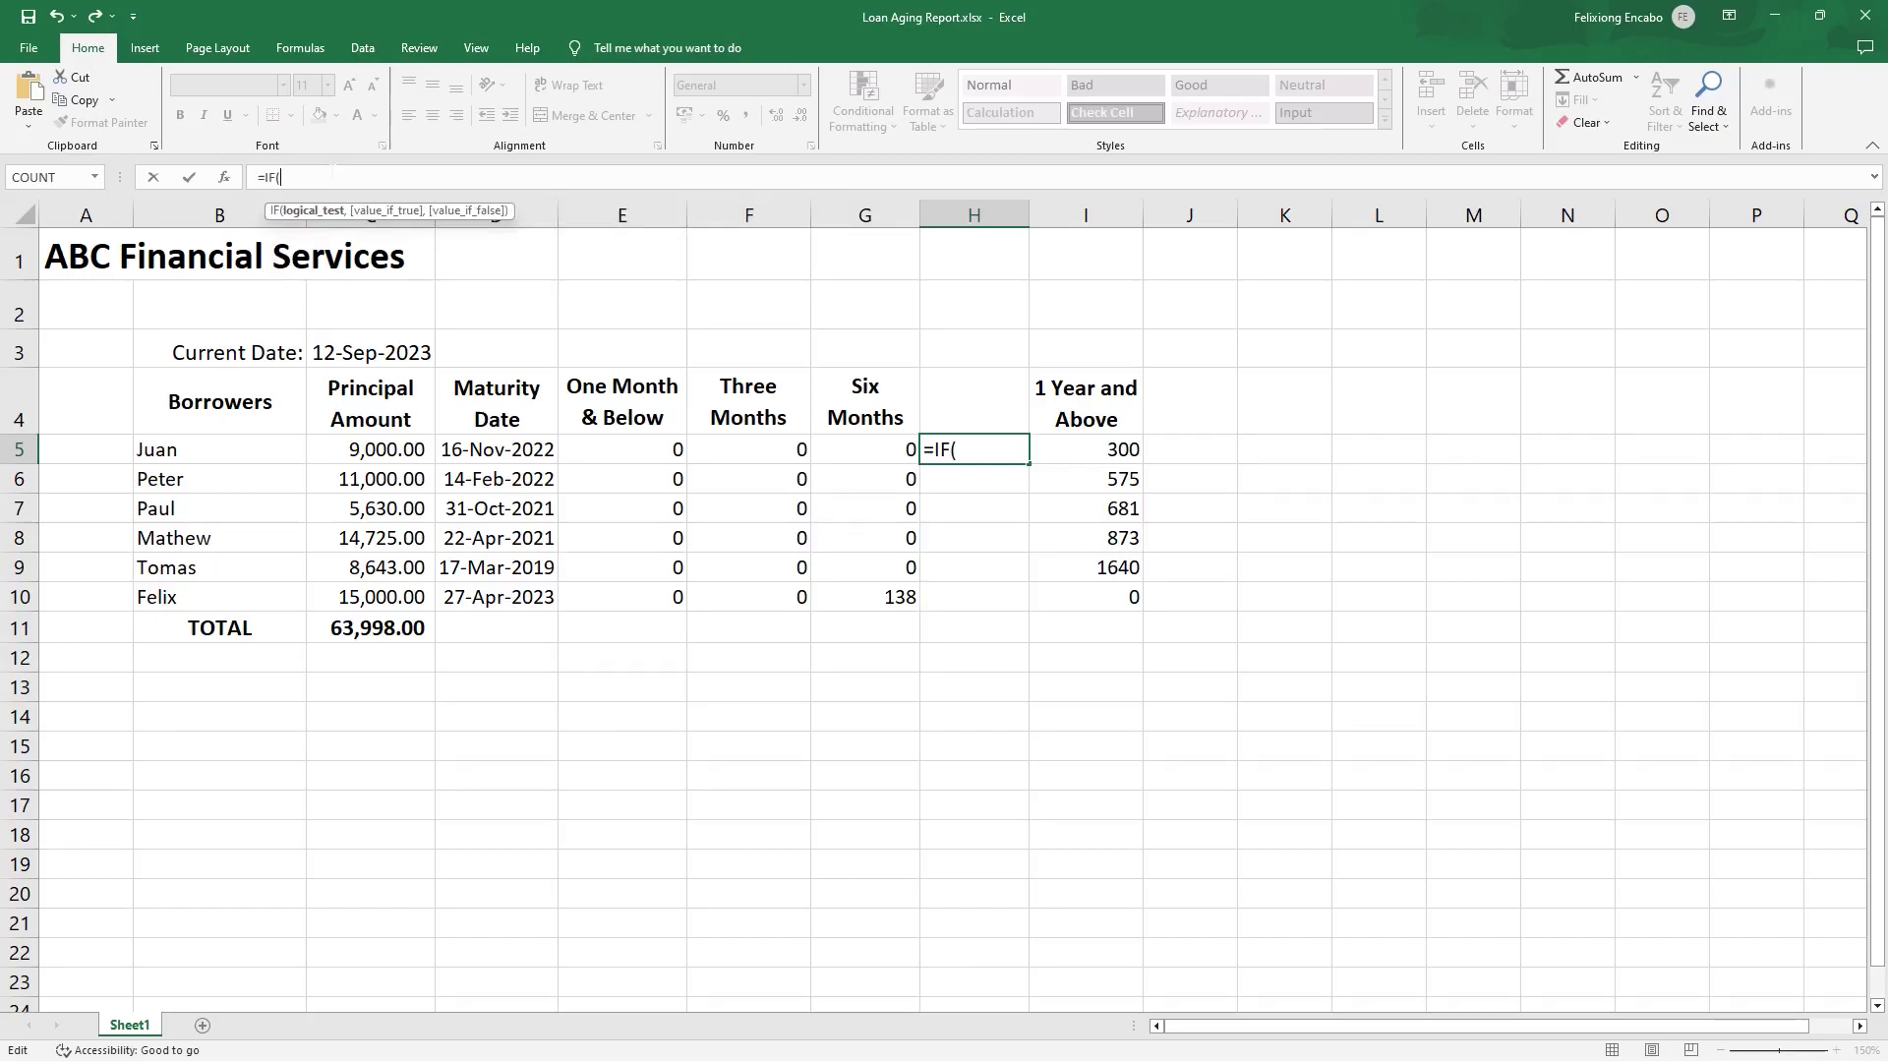
pyautogui.click(868, 450)
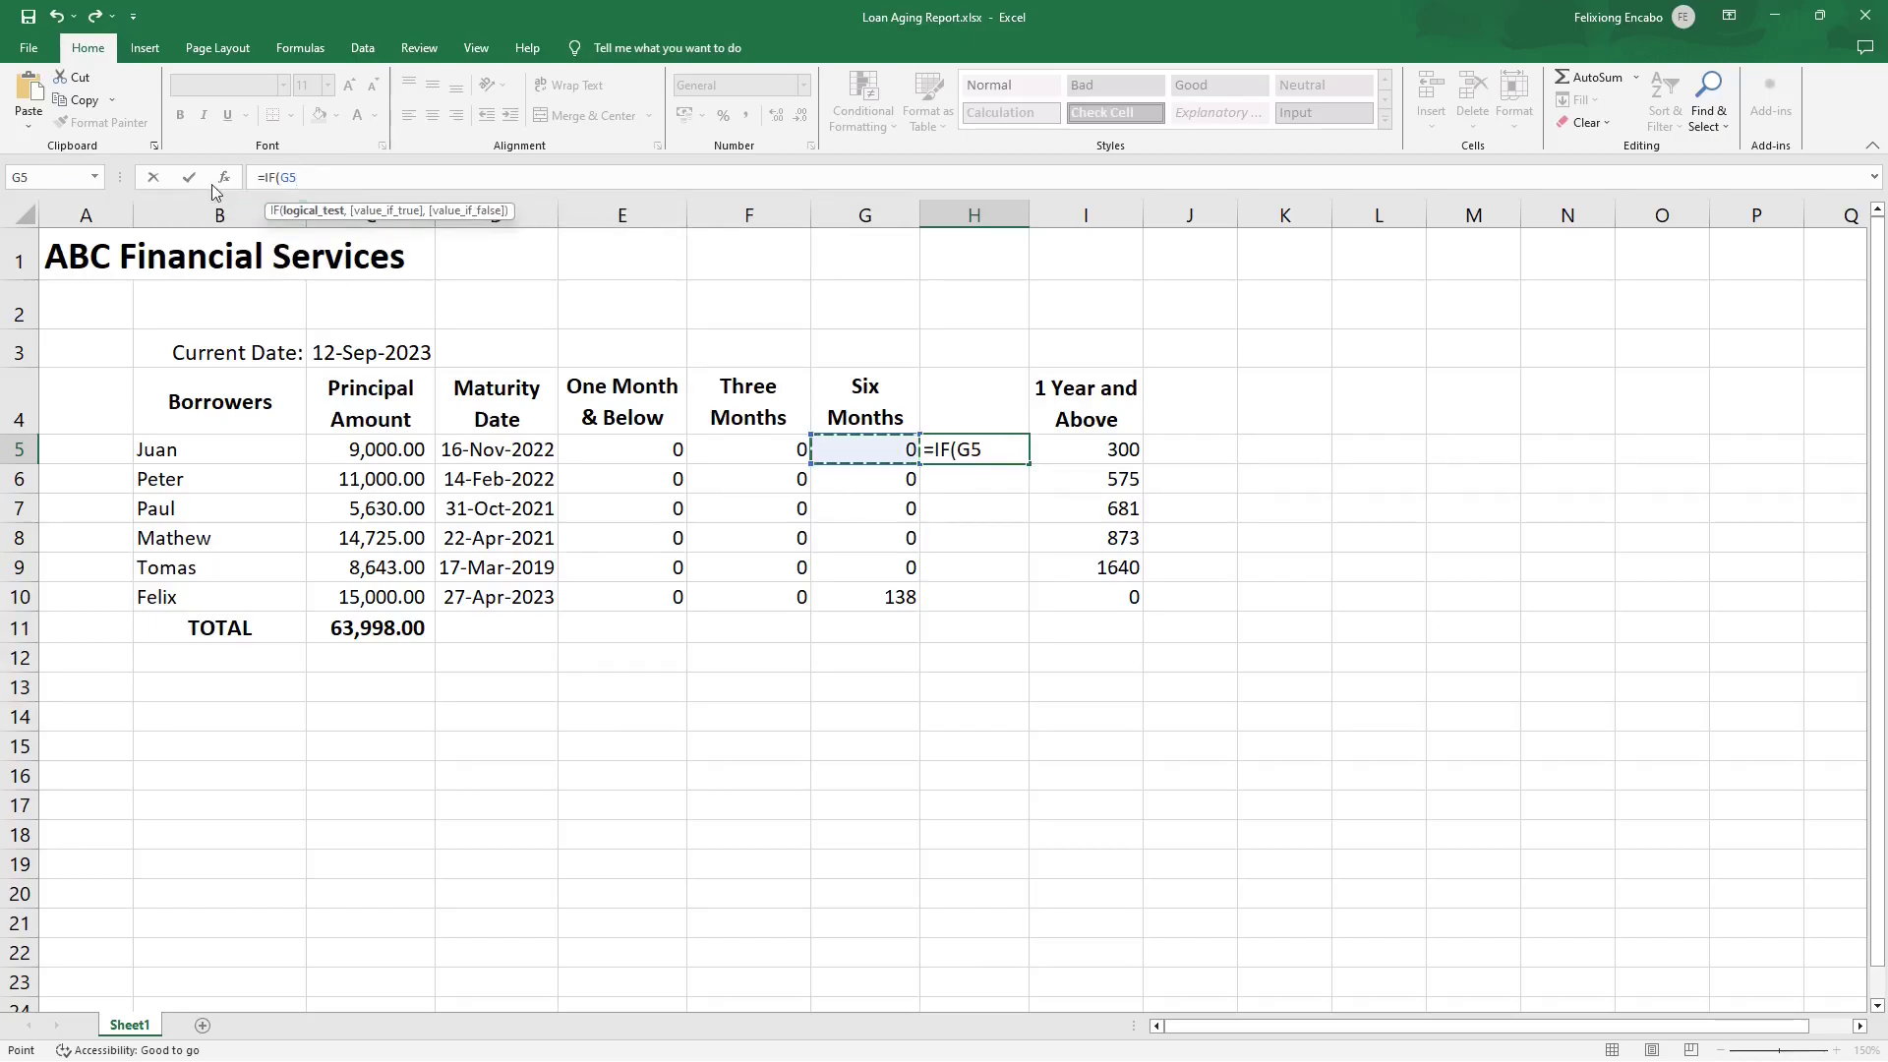
pyautogui.click(324, 176)
pyautogui.write('<>')
pyautogui.press('BackSpace')
pyautogui.write('0, 1, 0')
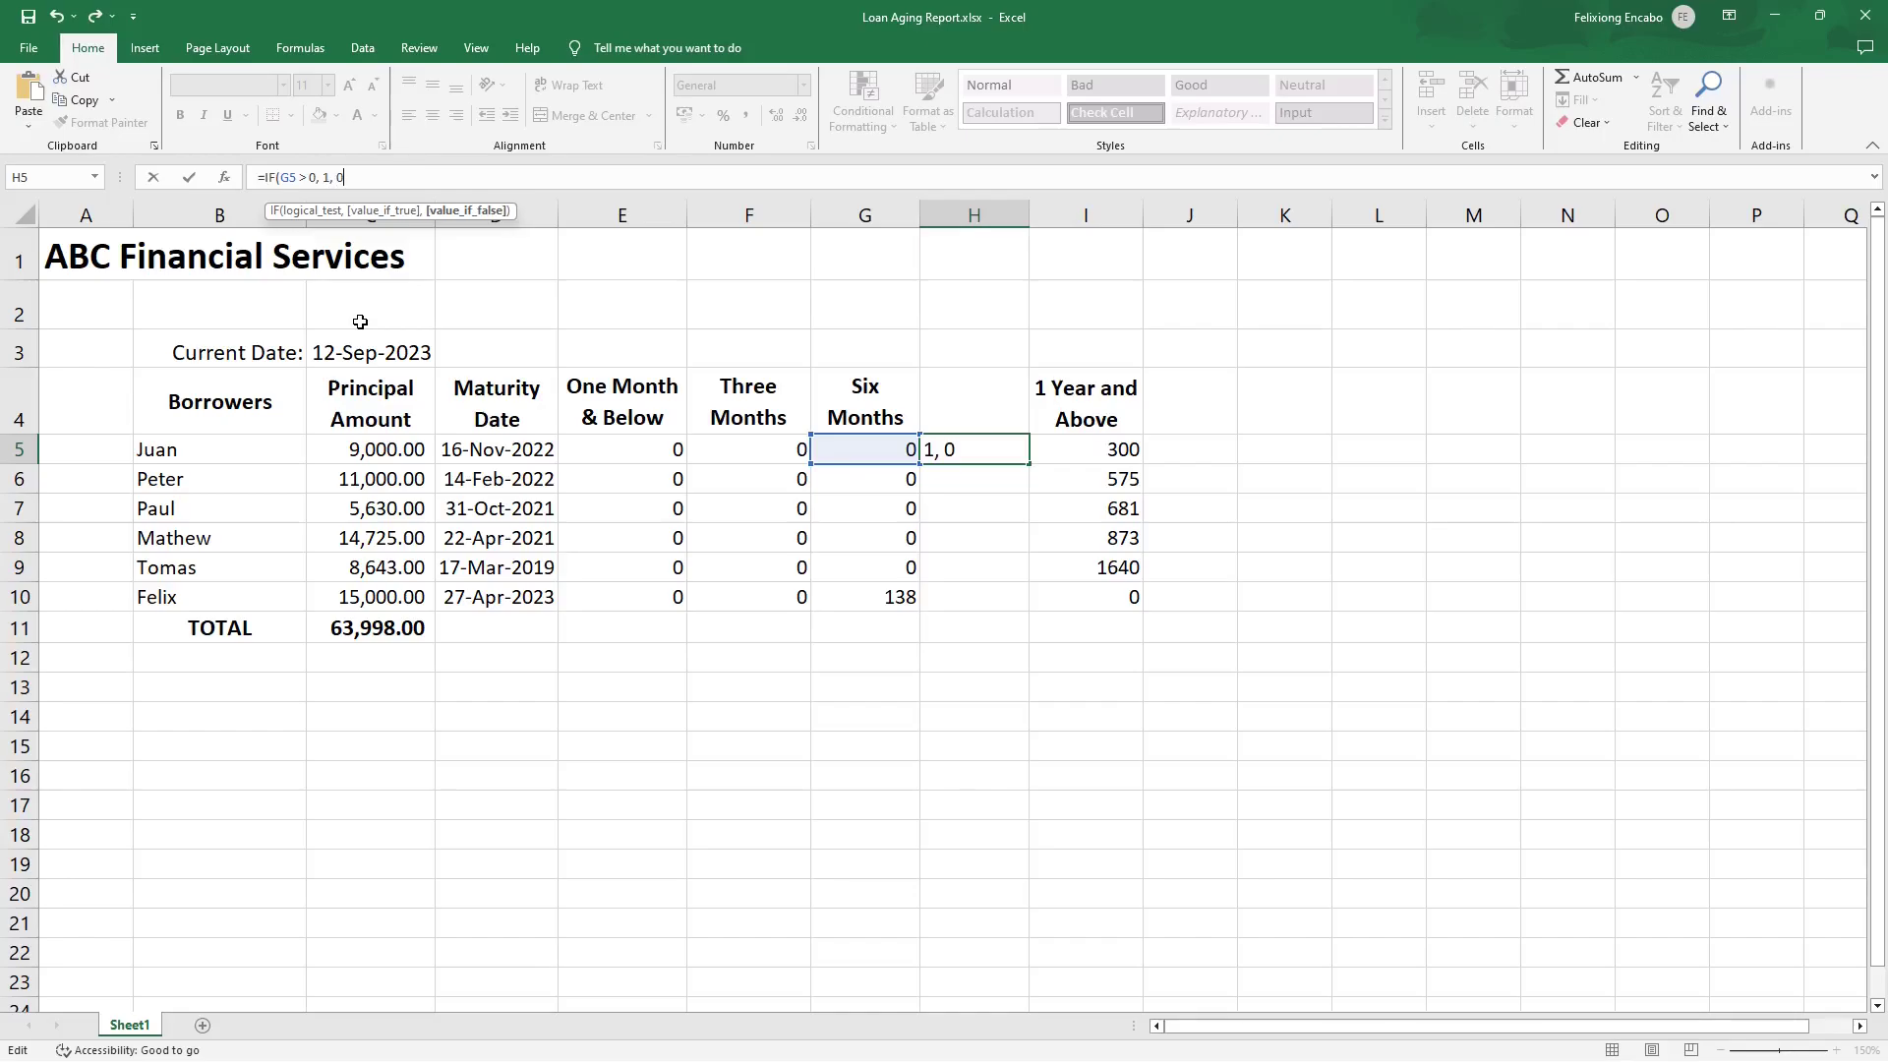
pyautogui.write(')')
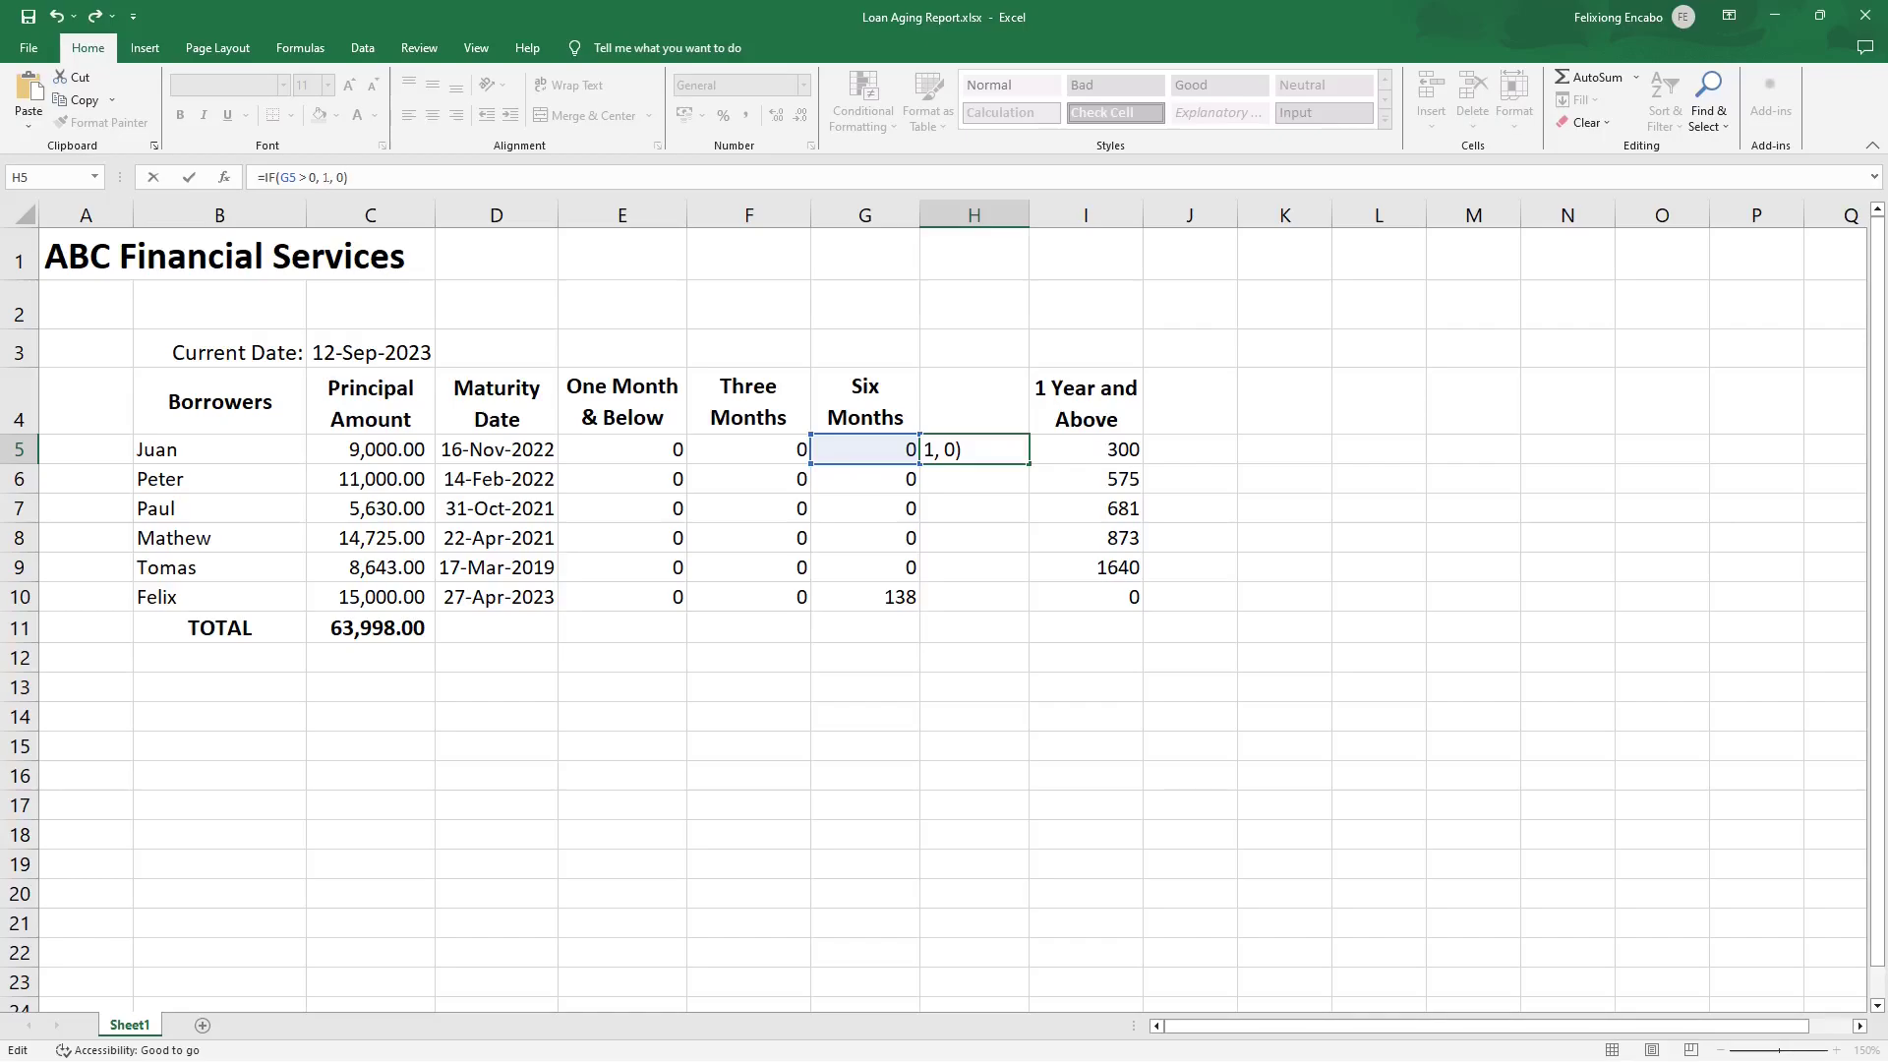
pyautogui.click(317, 177)
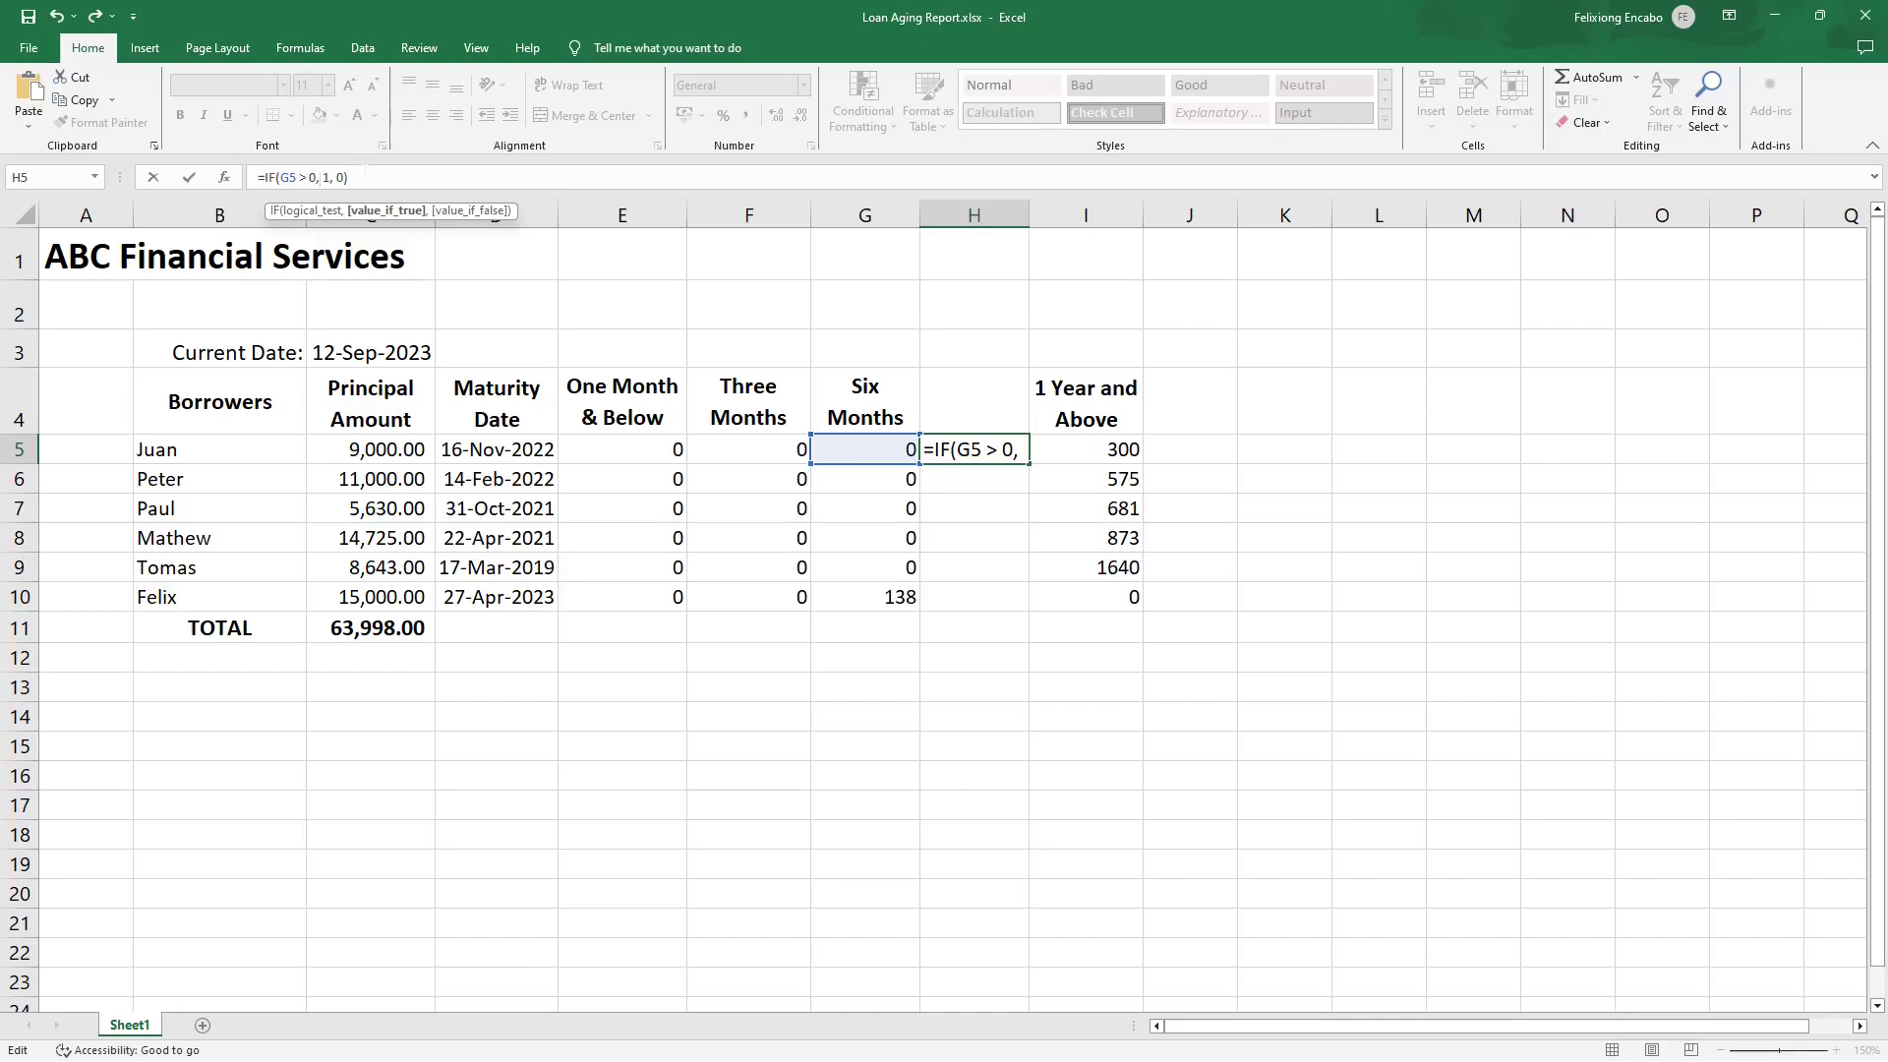
pyautogui.press('Return')
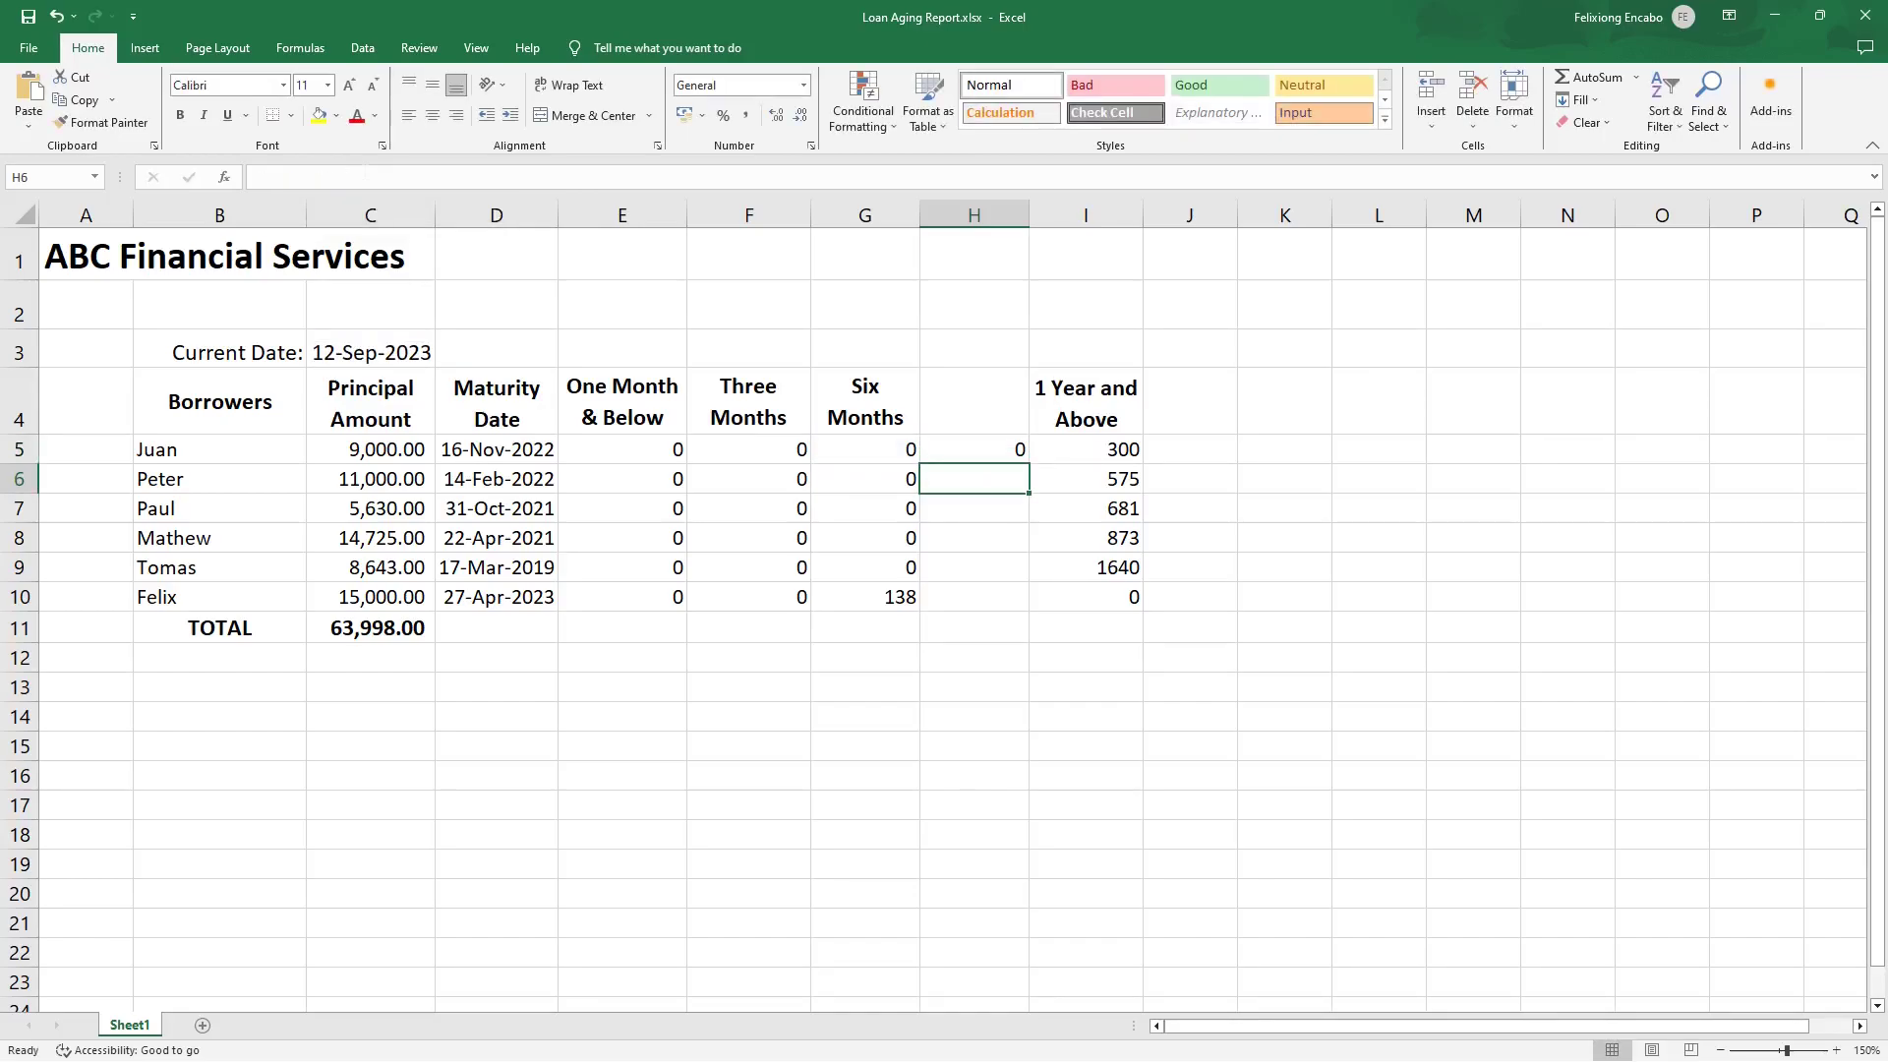
pyautogui.click(1013, 450)
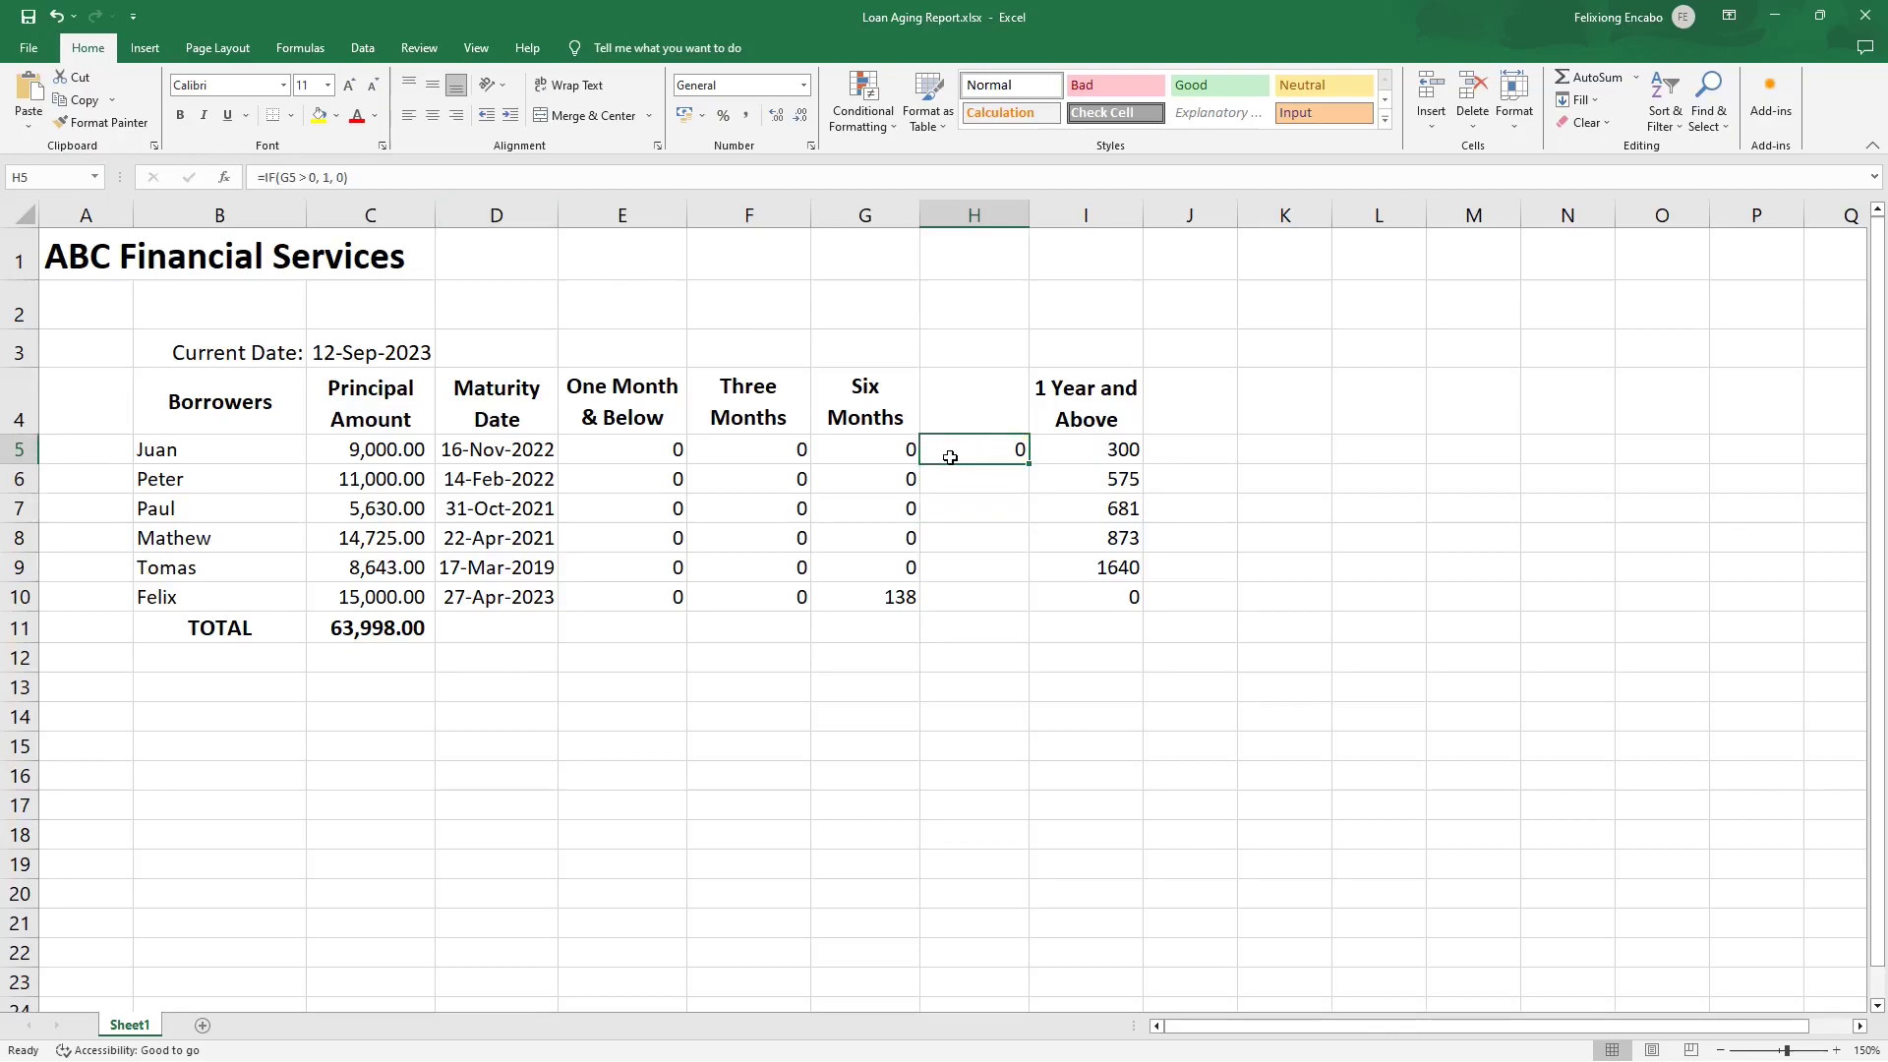
pyautogui.moveTo(1030, 463); pyautogui.dragTo(1013, 605)
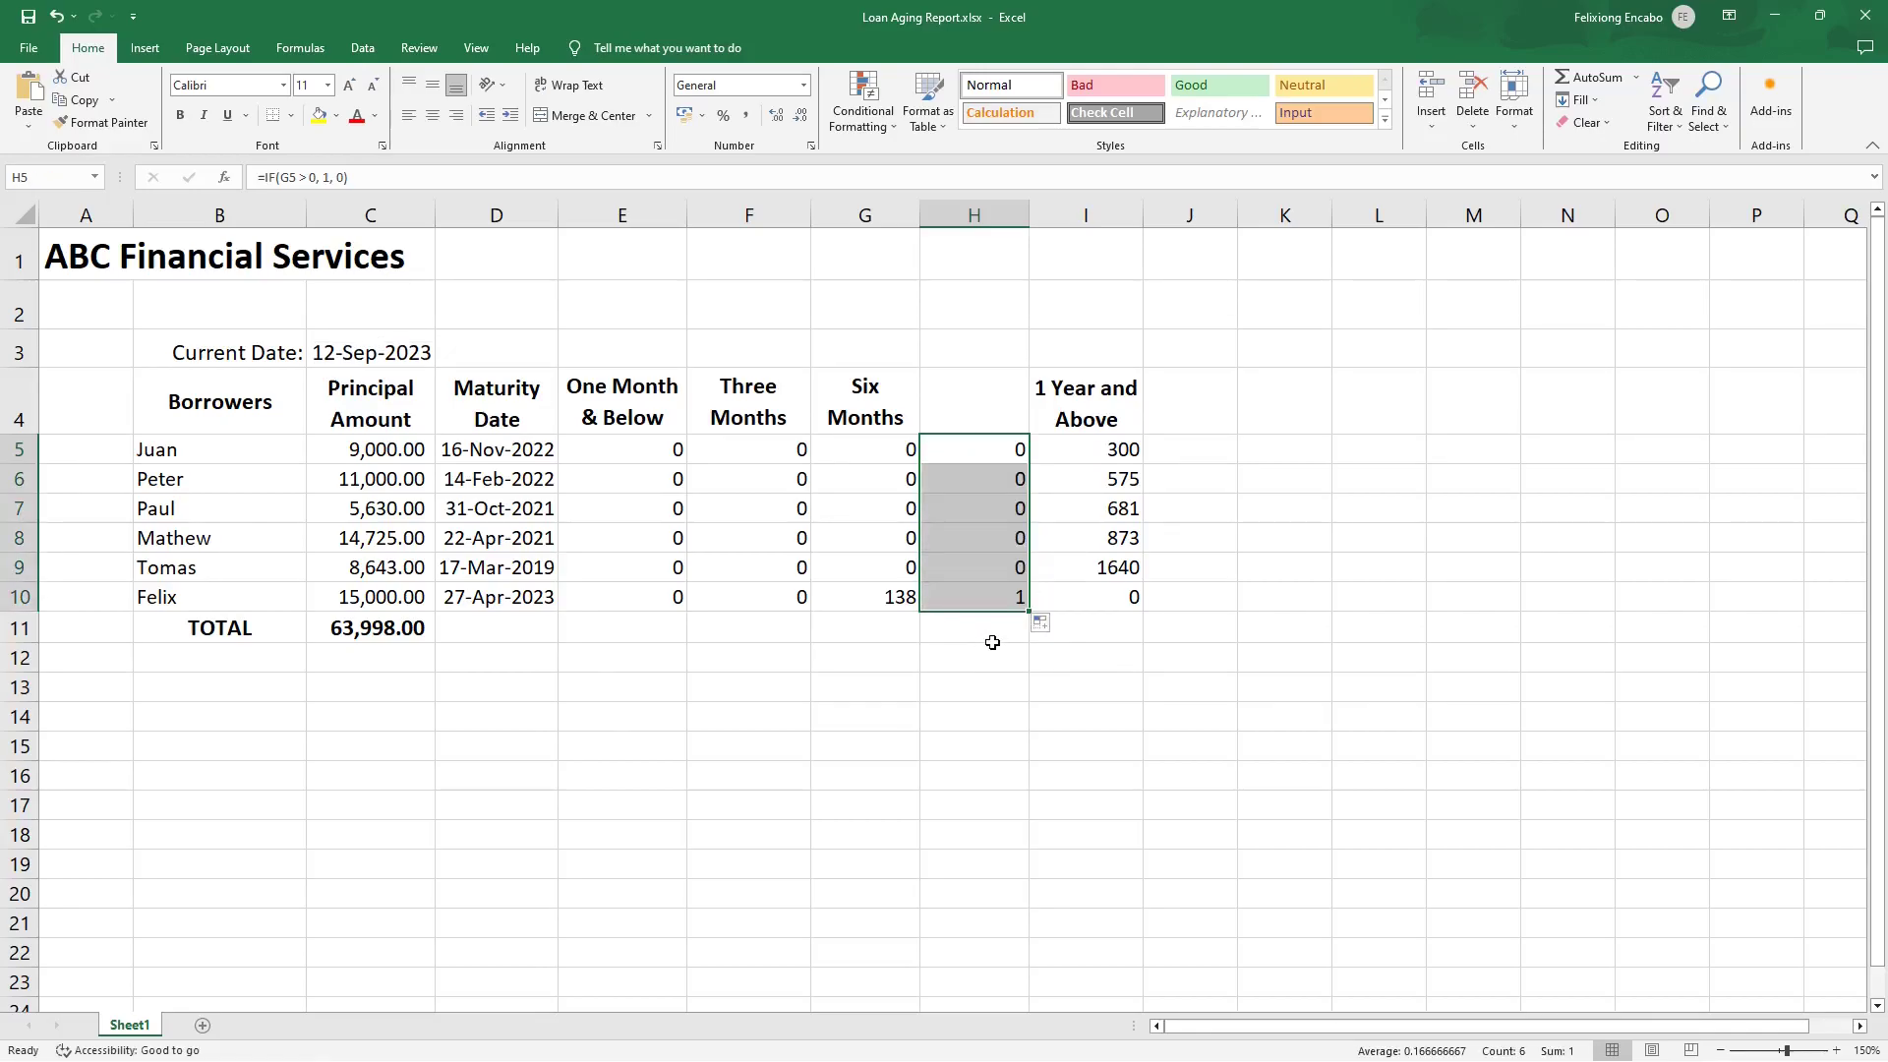
pyautogui.click(972, 634)
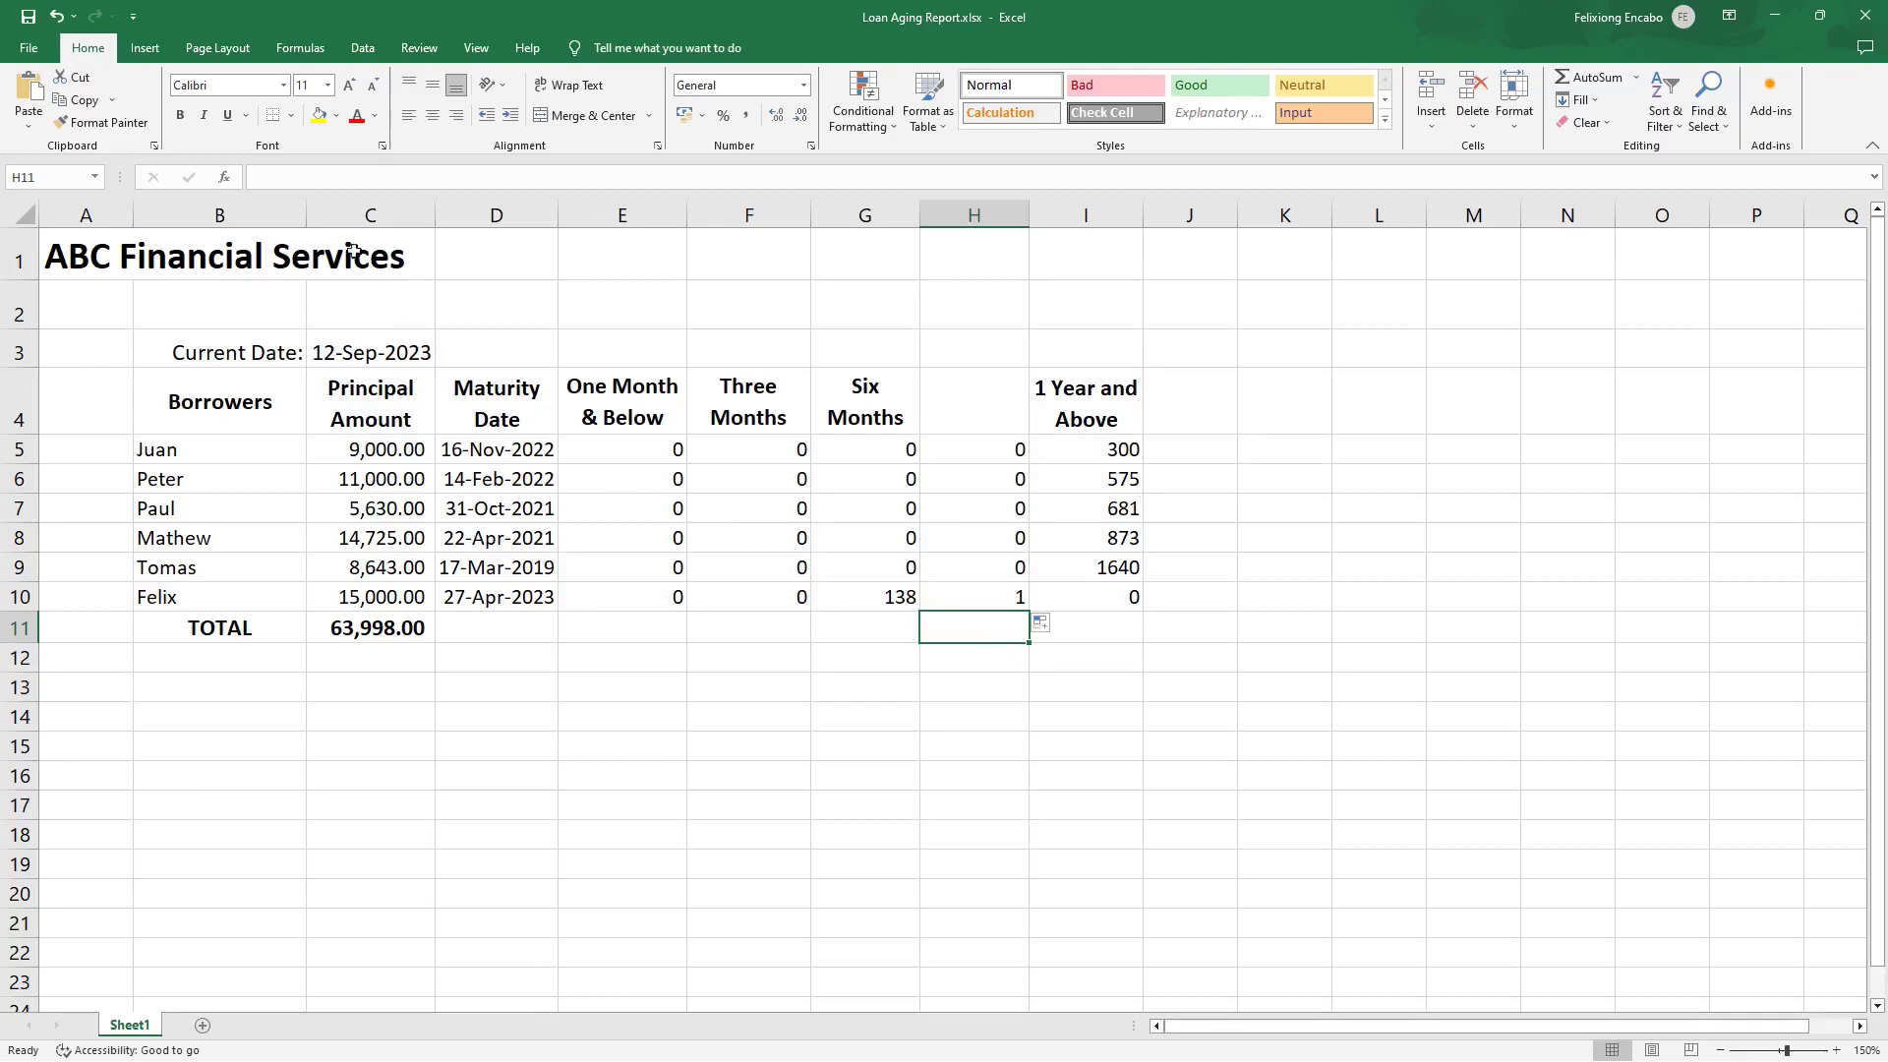
pyautogui.click(261, 177)
pyautogui.write('=')
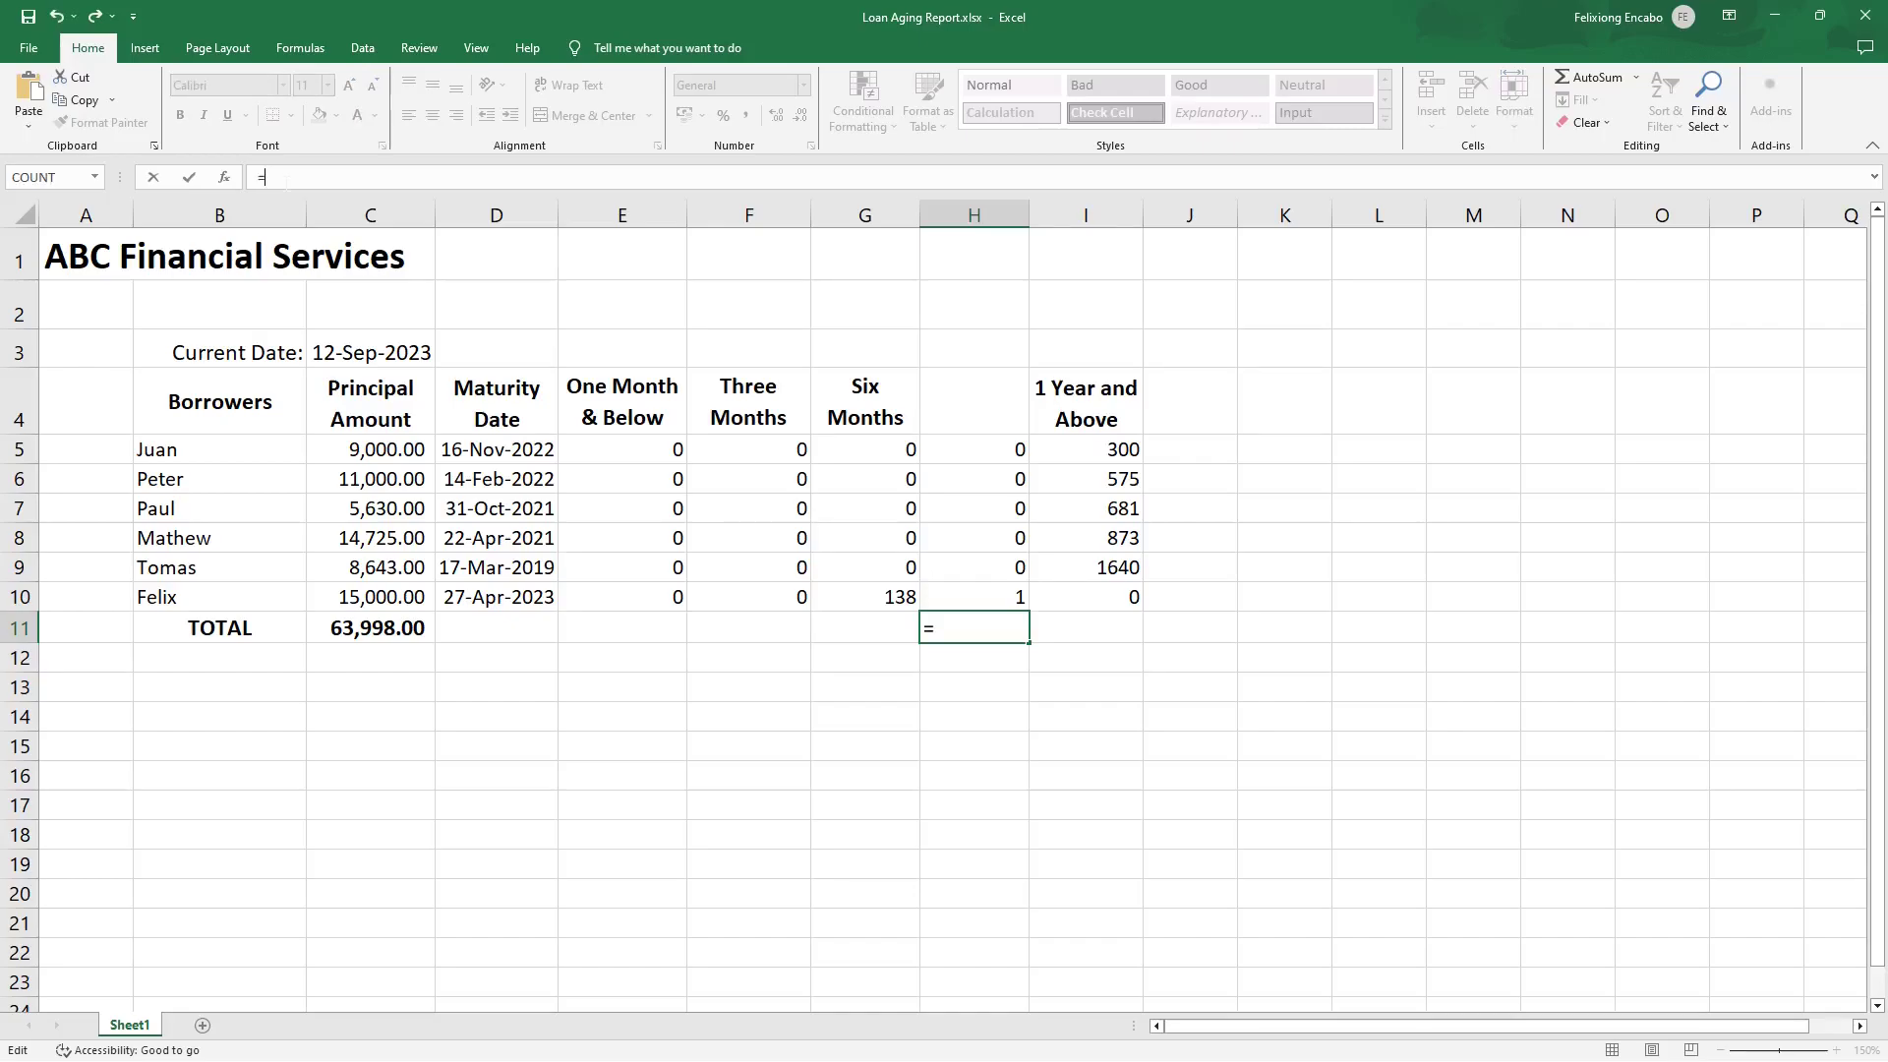
pyautogui.write('COUN')
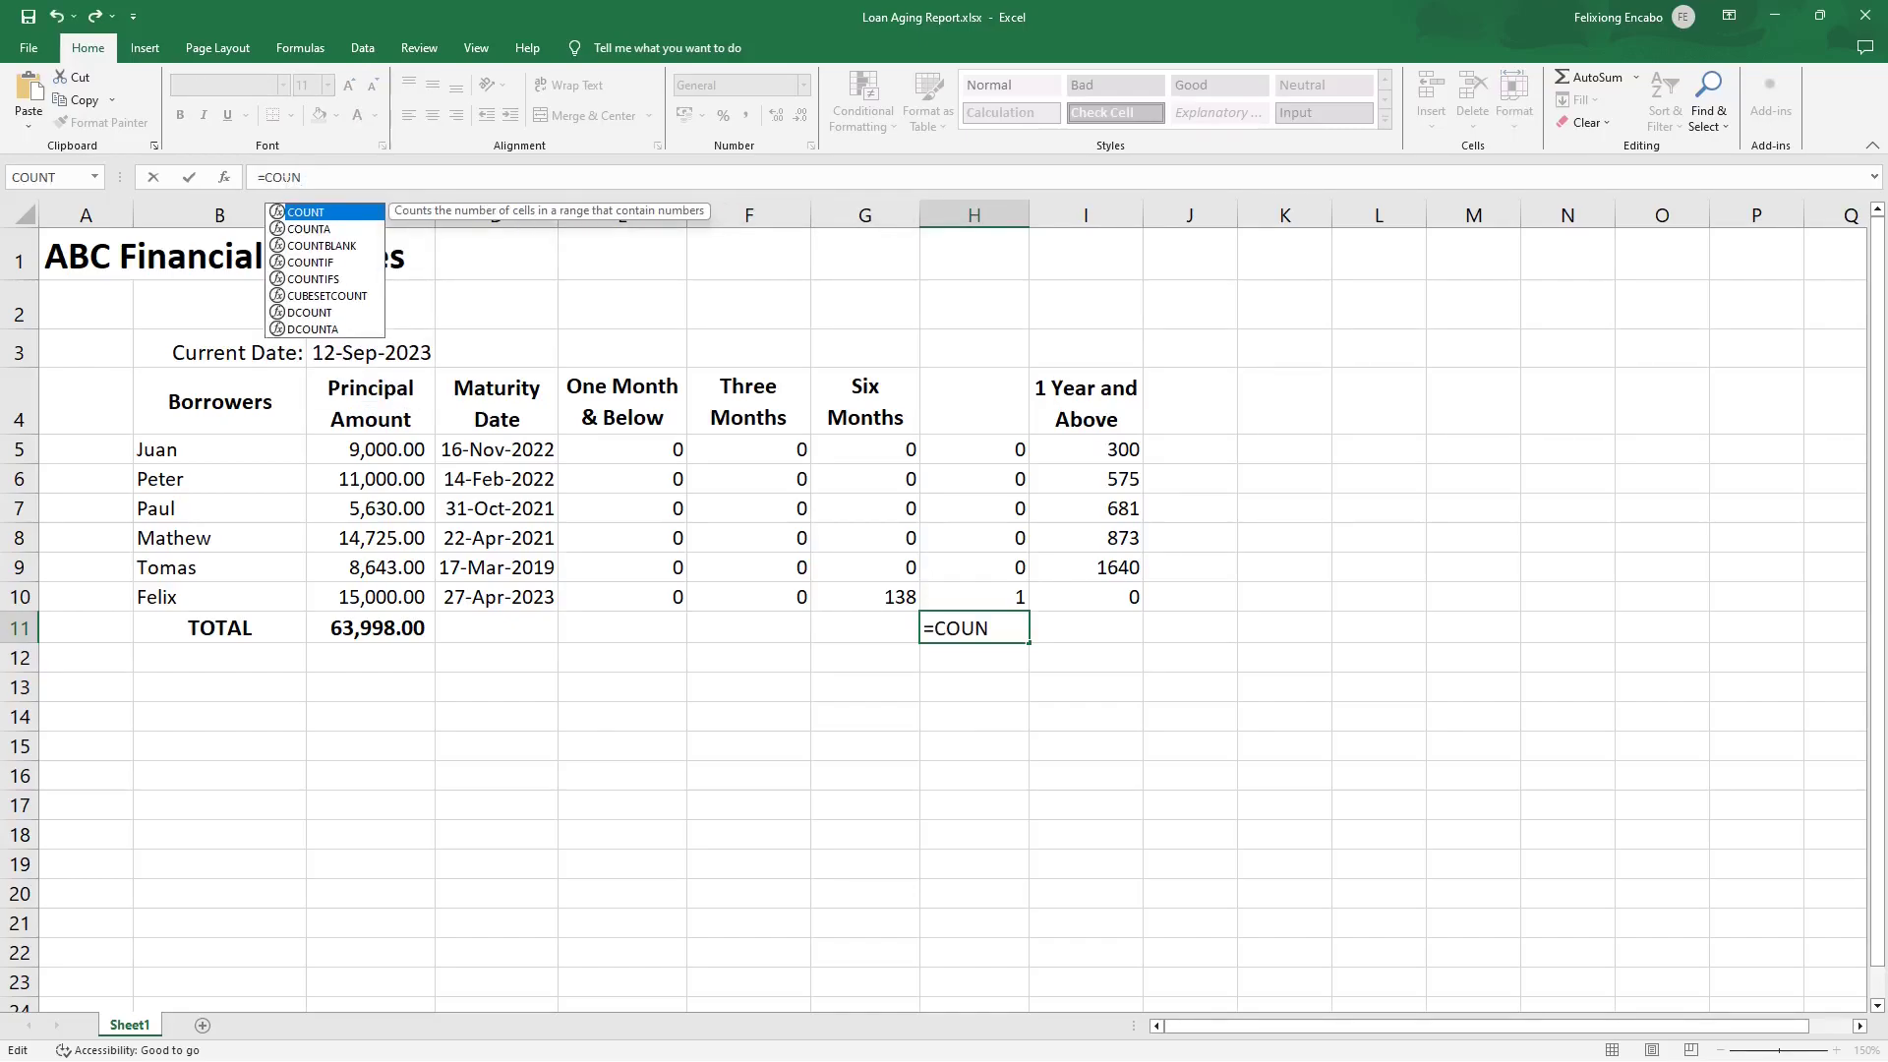
pyautogui.doubleClick(338, 211)
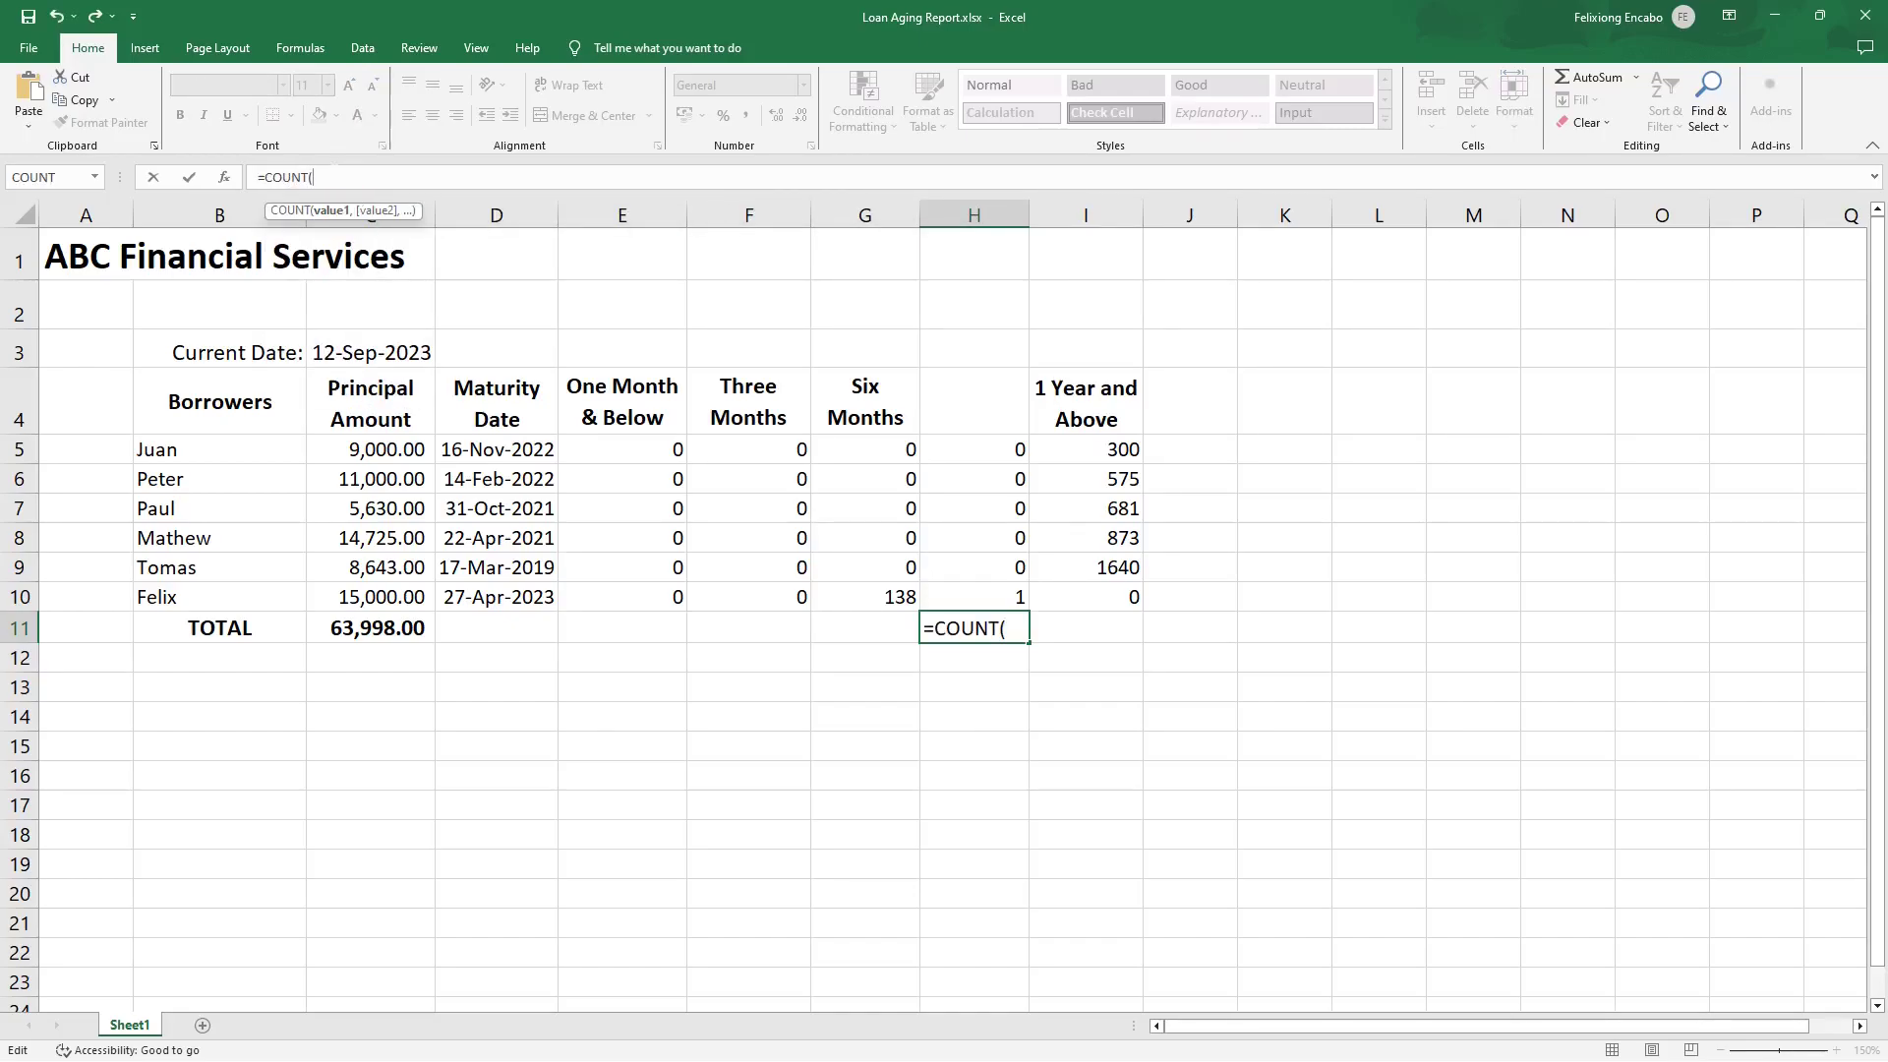
pyautogui.moveTo(315, 177); pyautogui.dragTo(258, 177)
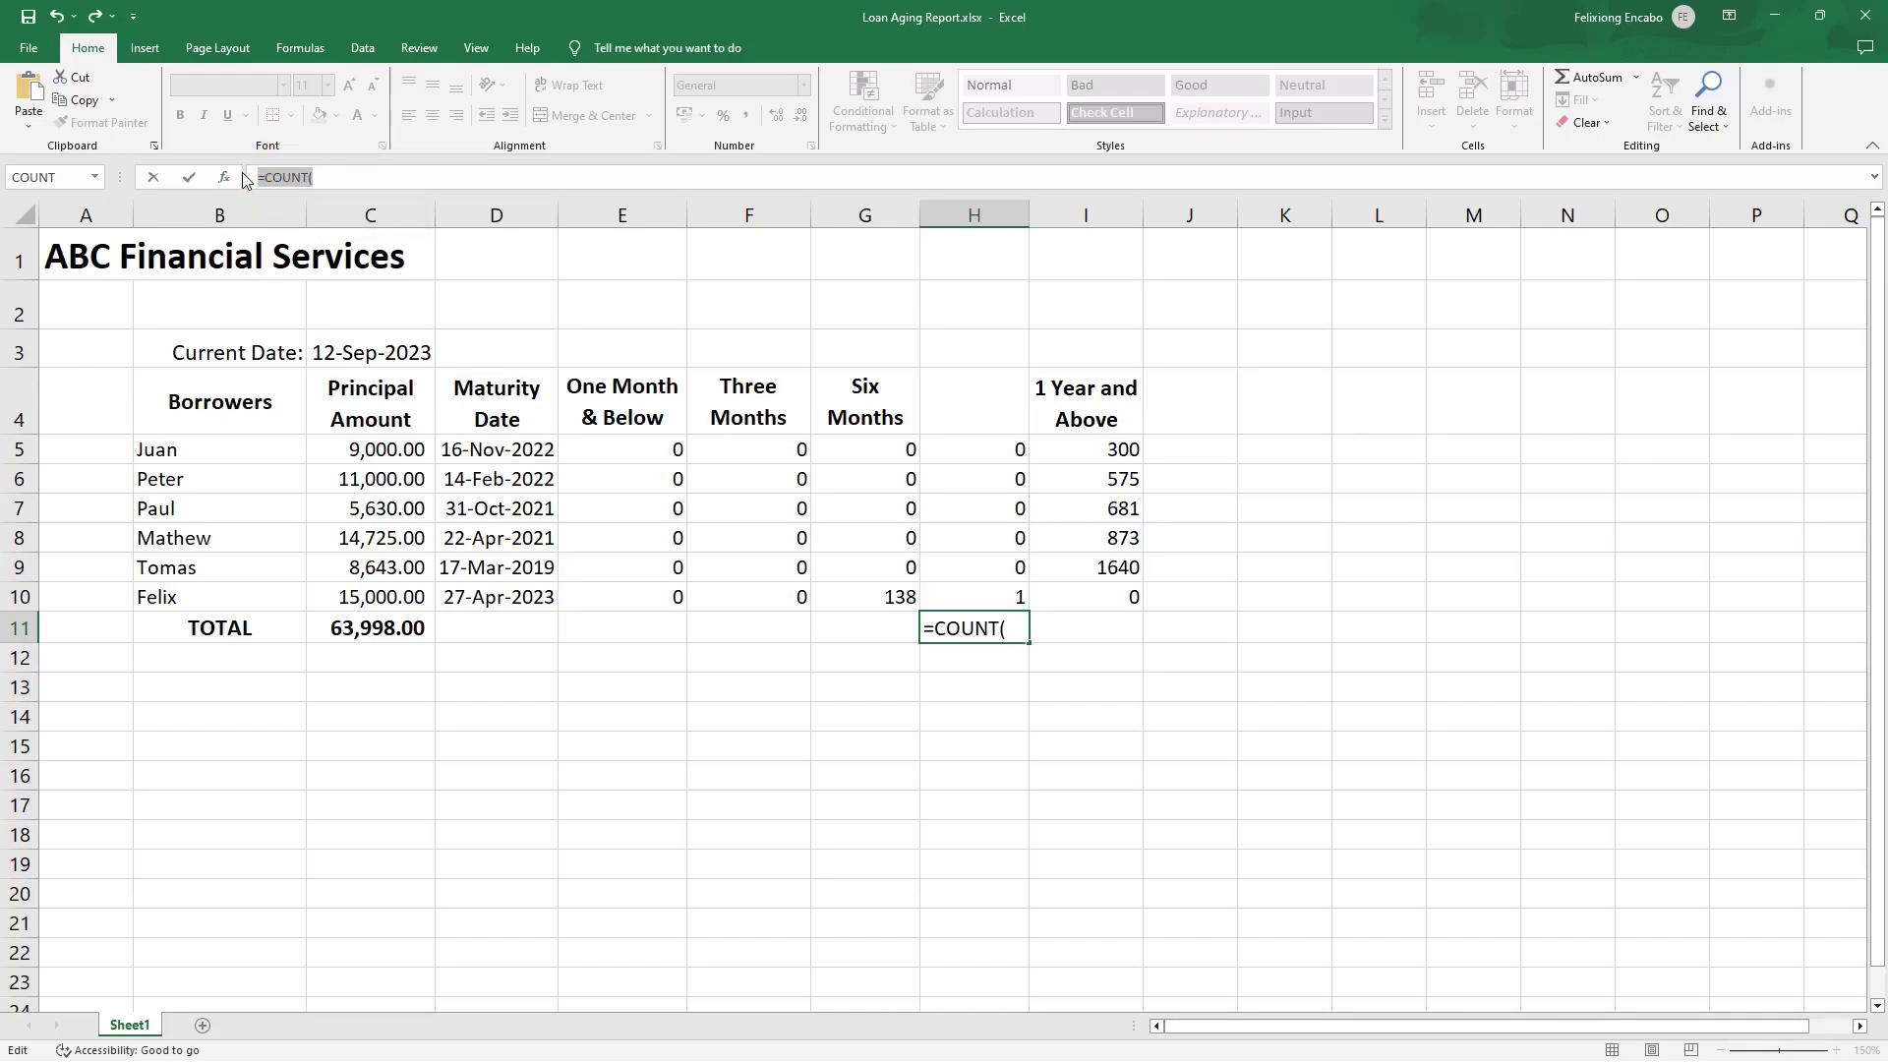
pyautogui.press('BackSpace')
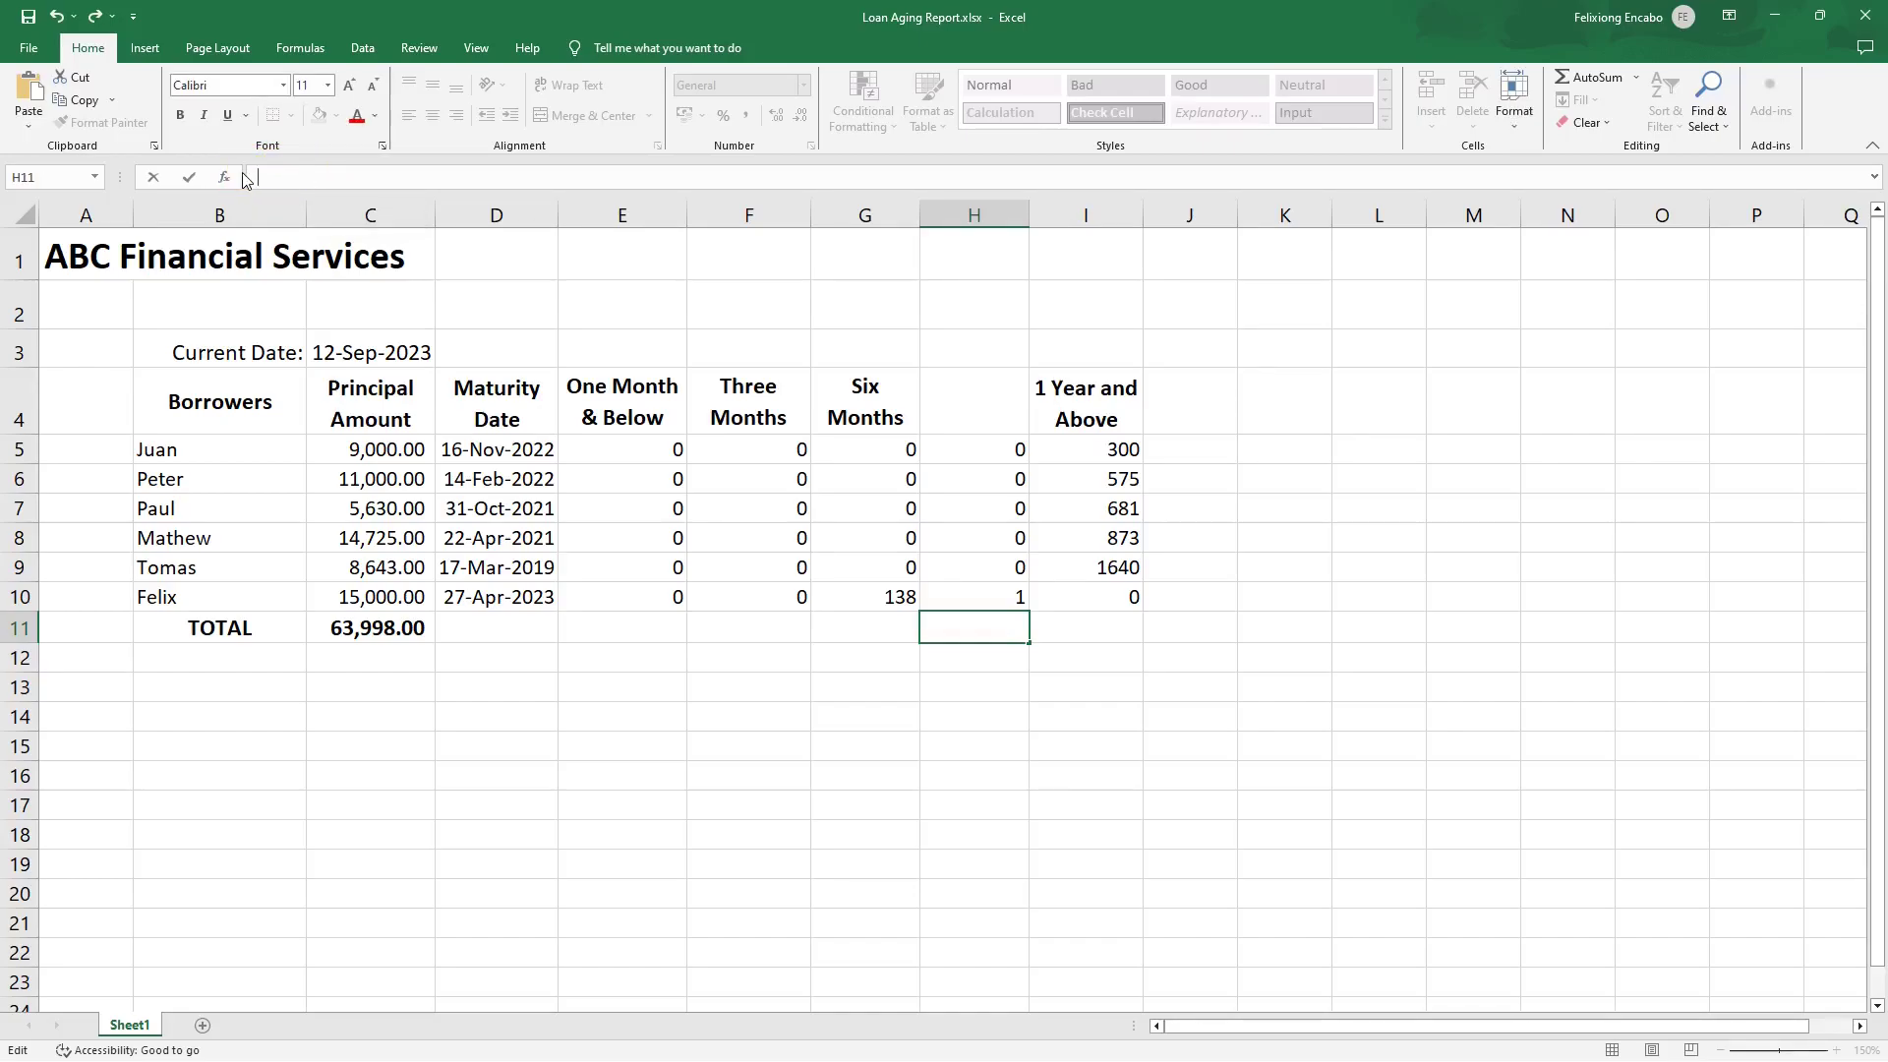
pyautogui.press('Escape')
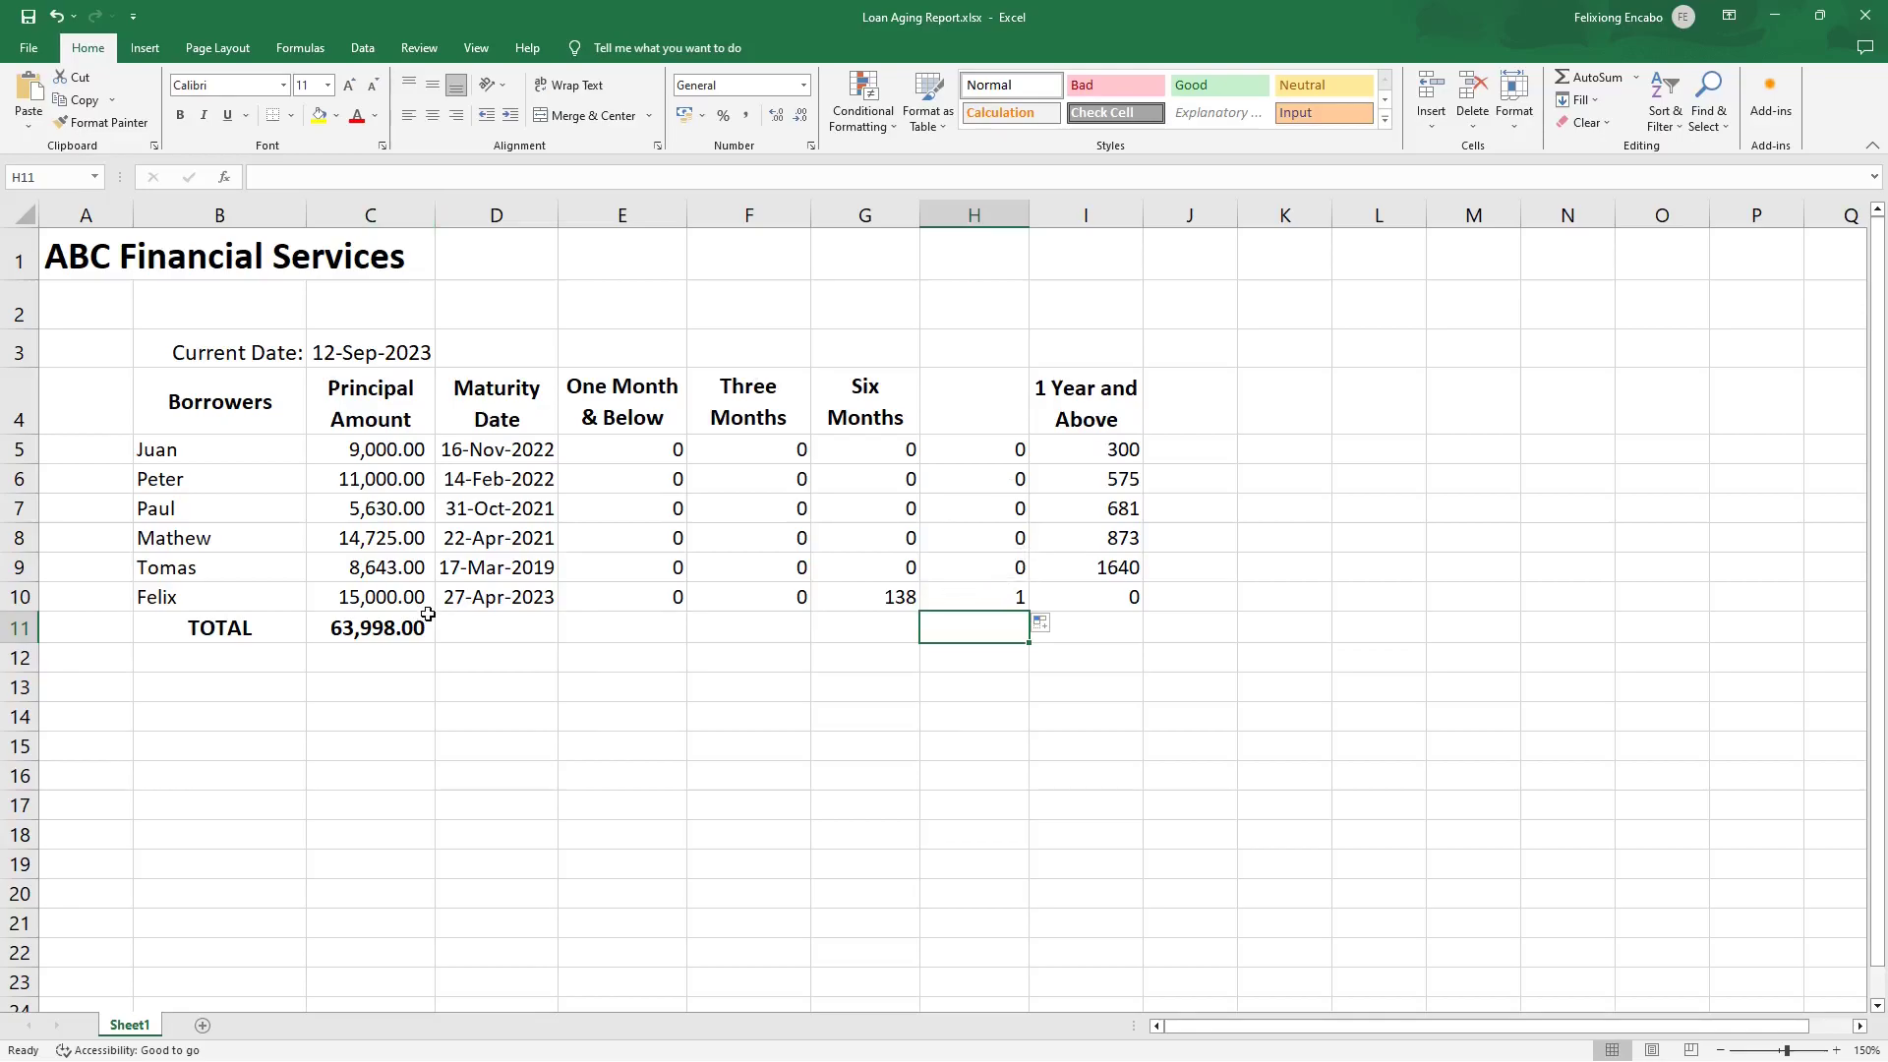
# Total the flags H5:H10 in H11 with AutoSum and increase that cell's font size to 12.
pyautogui.click(390, 627)
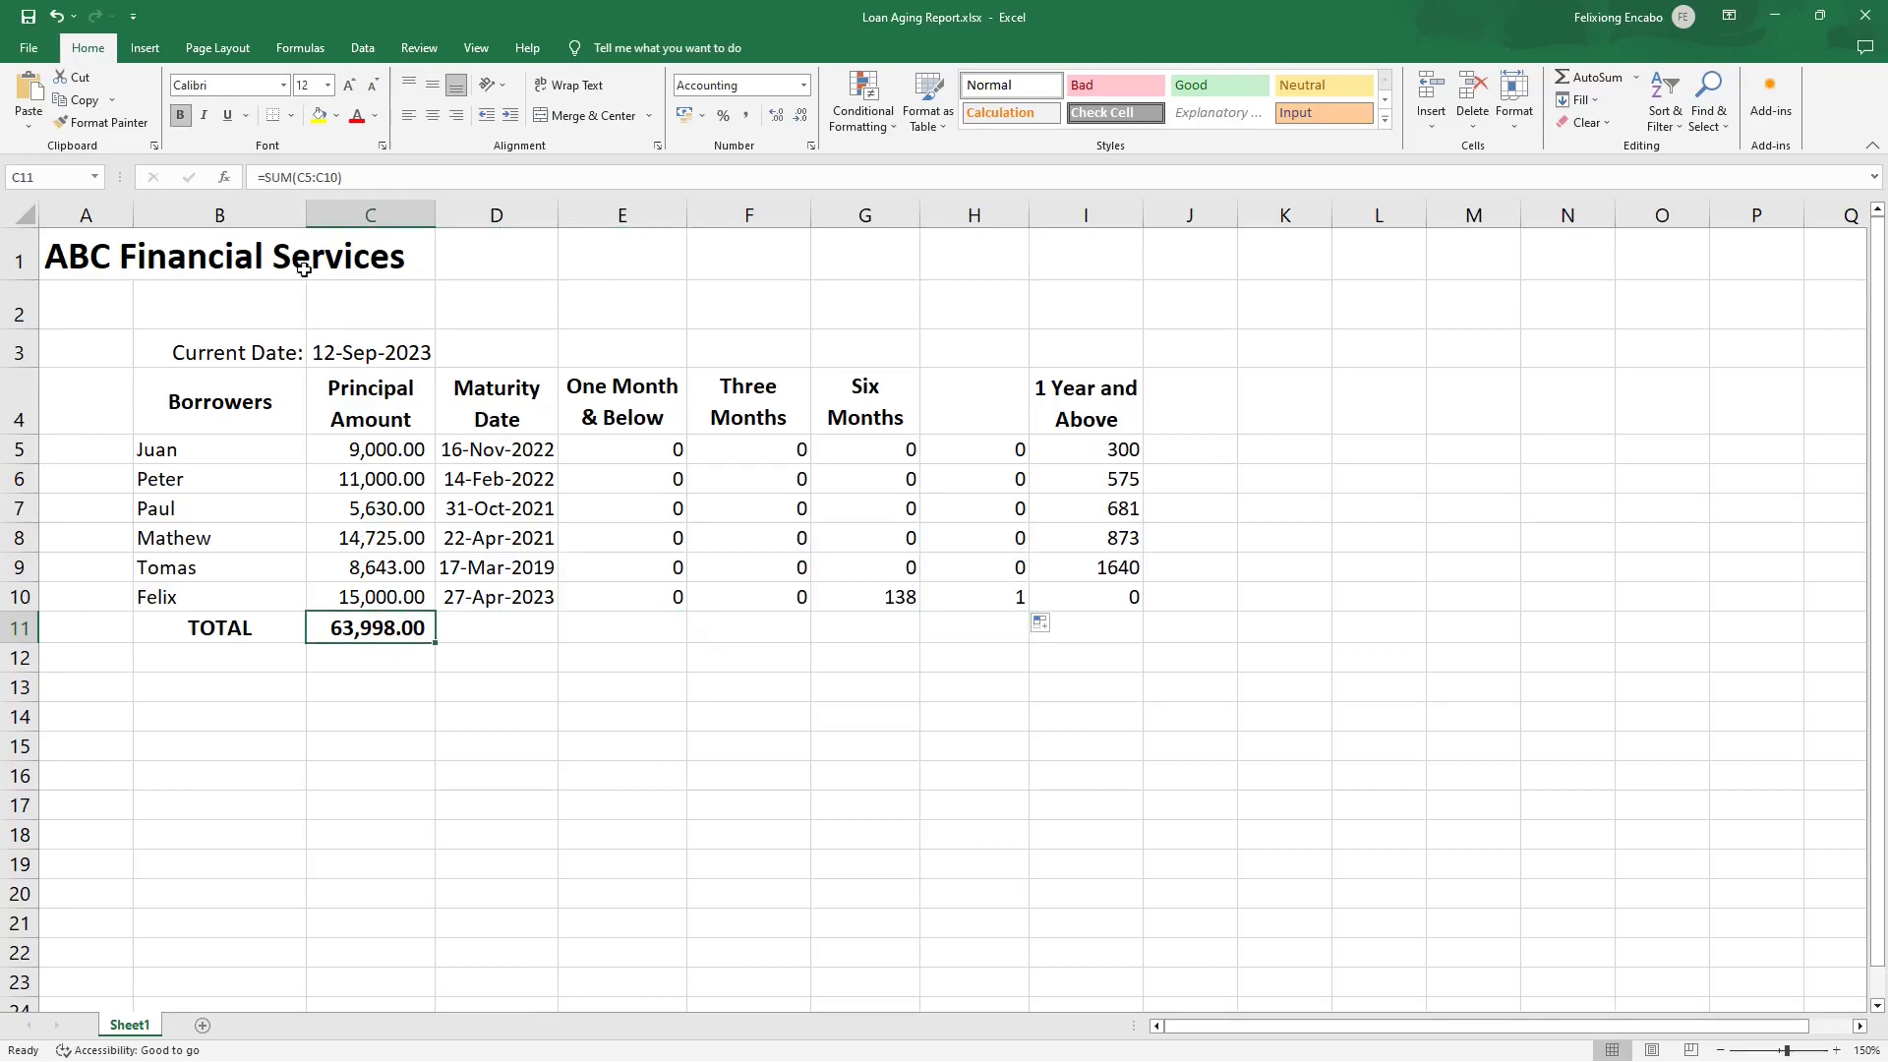
pyautogui.click(985, 625)
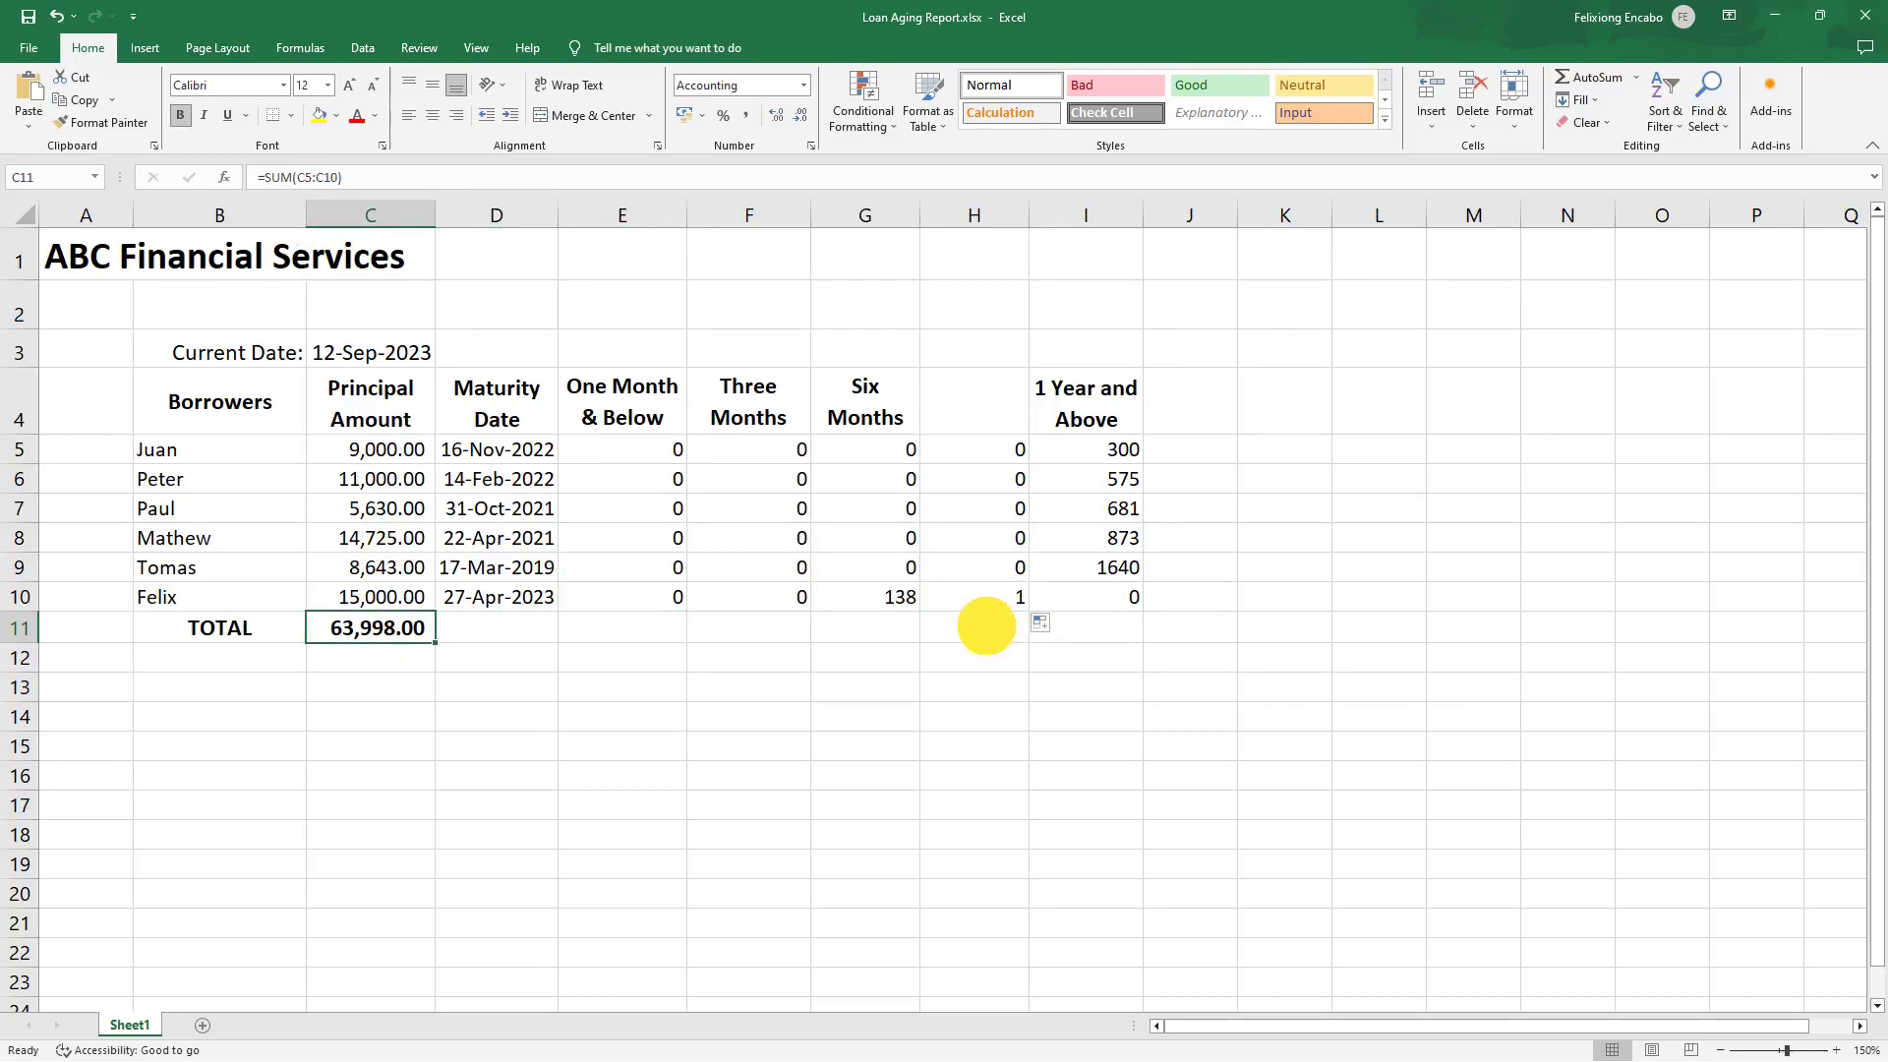
pyautogui.click(1591, 76)
pyautogui.press('Return')
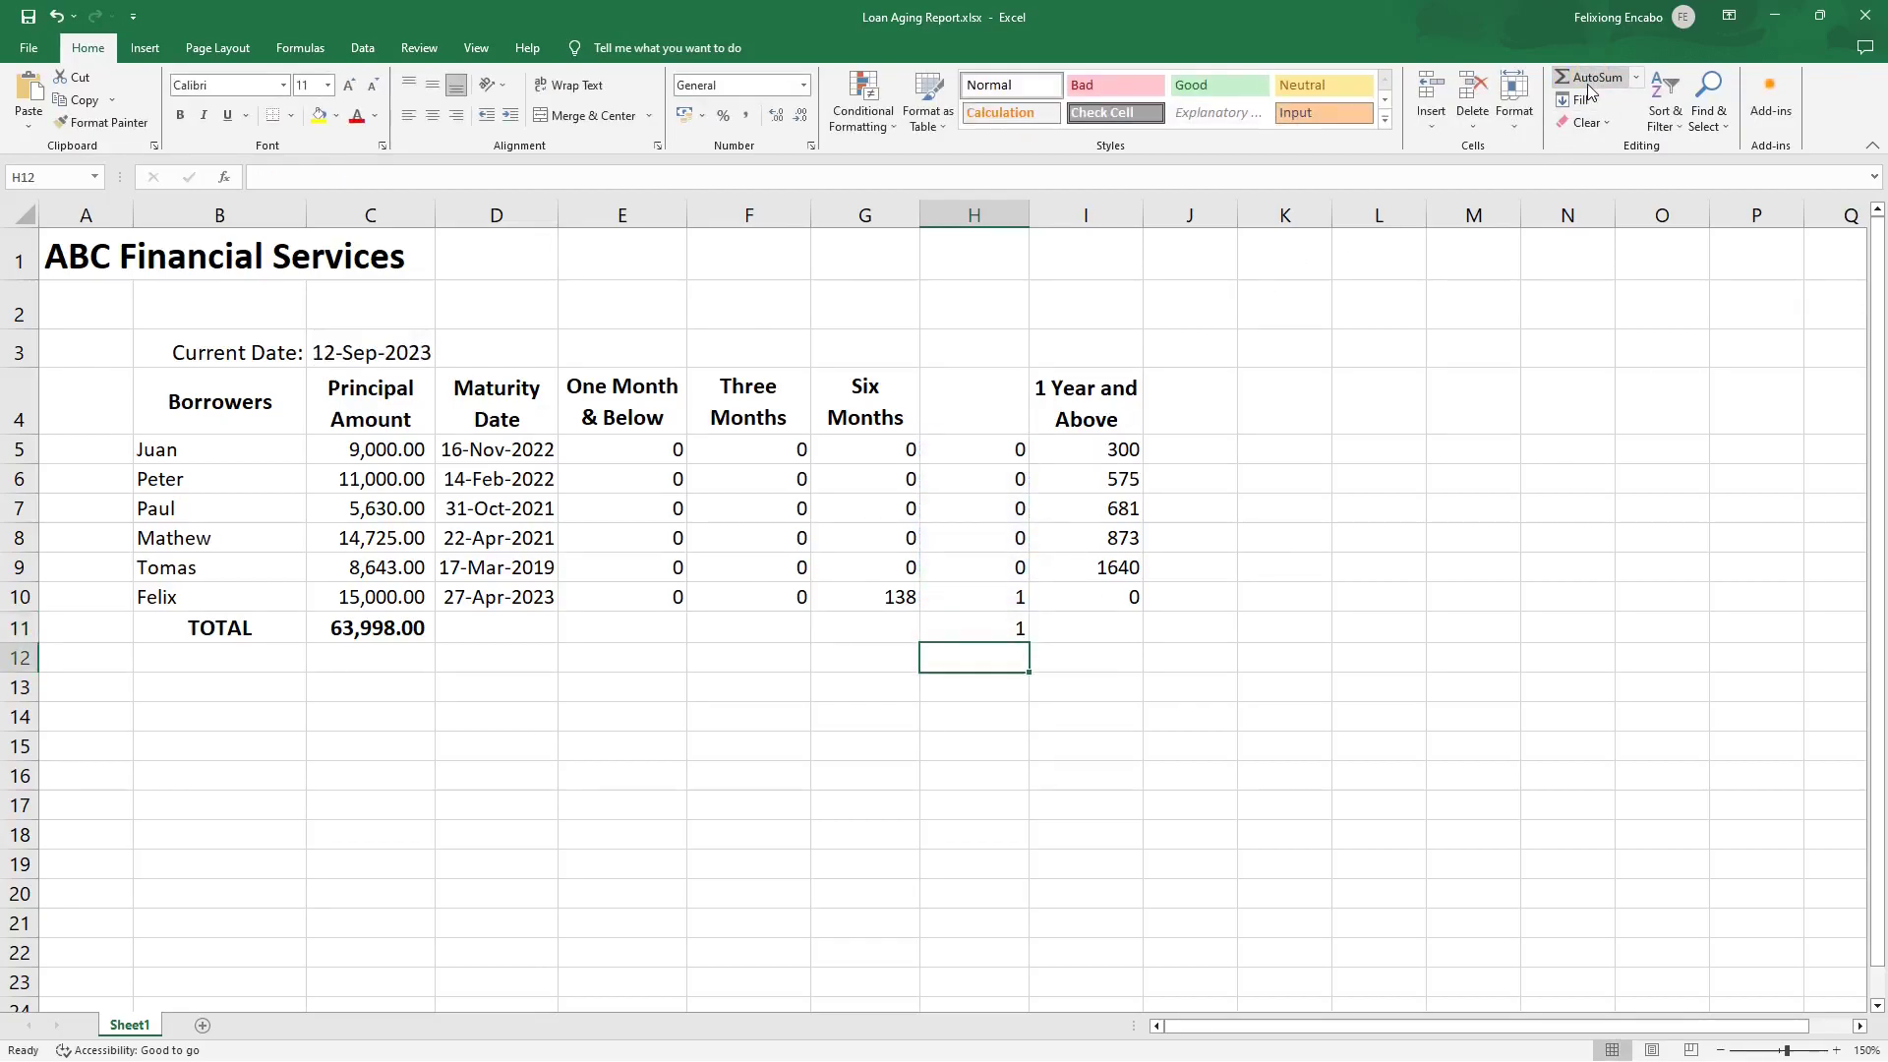
pyautogui.click(979, 629)
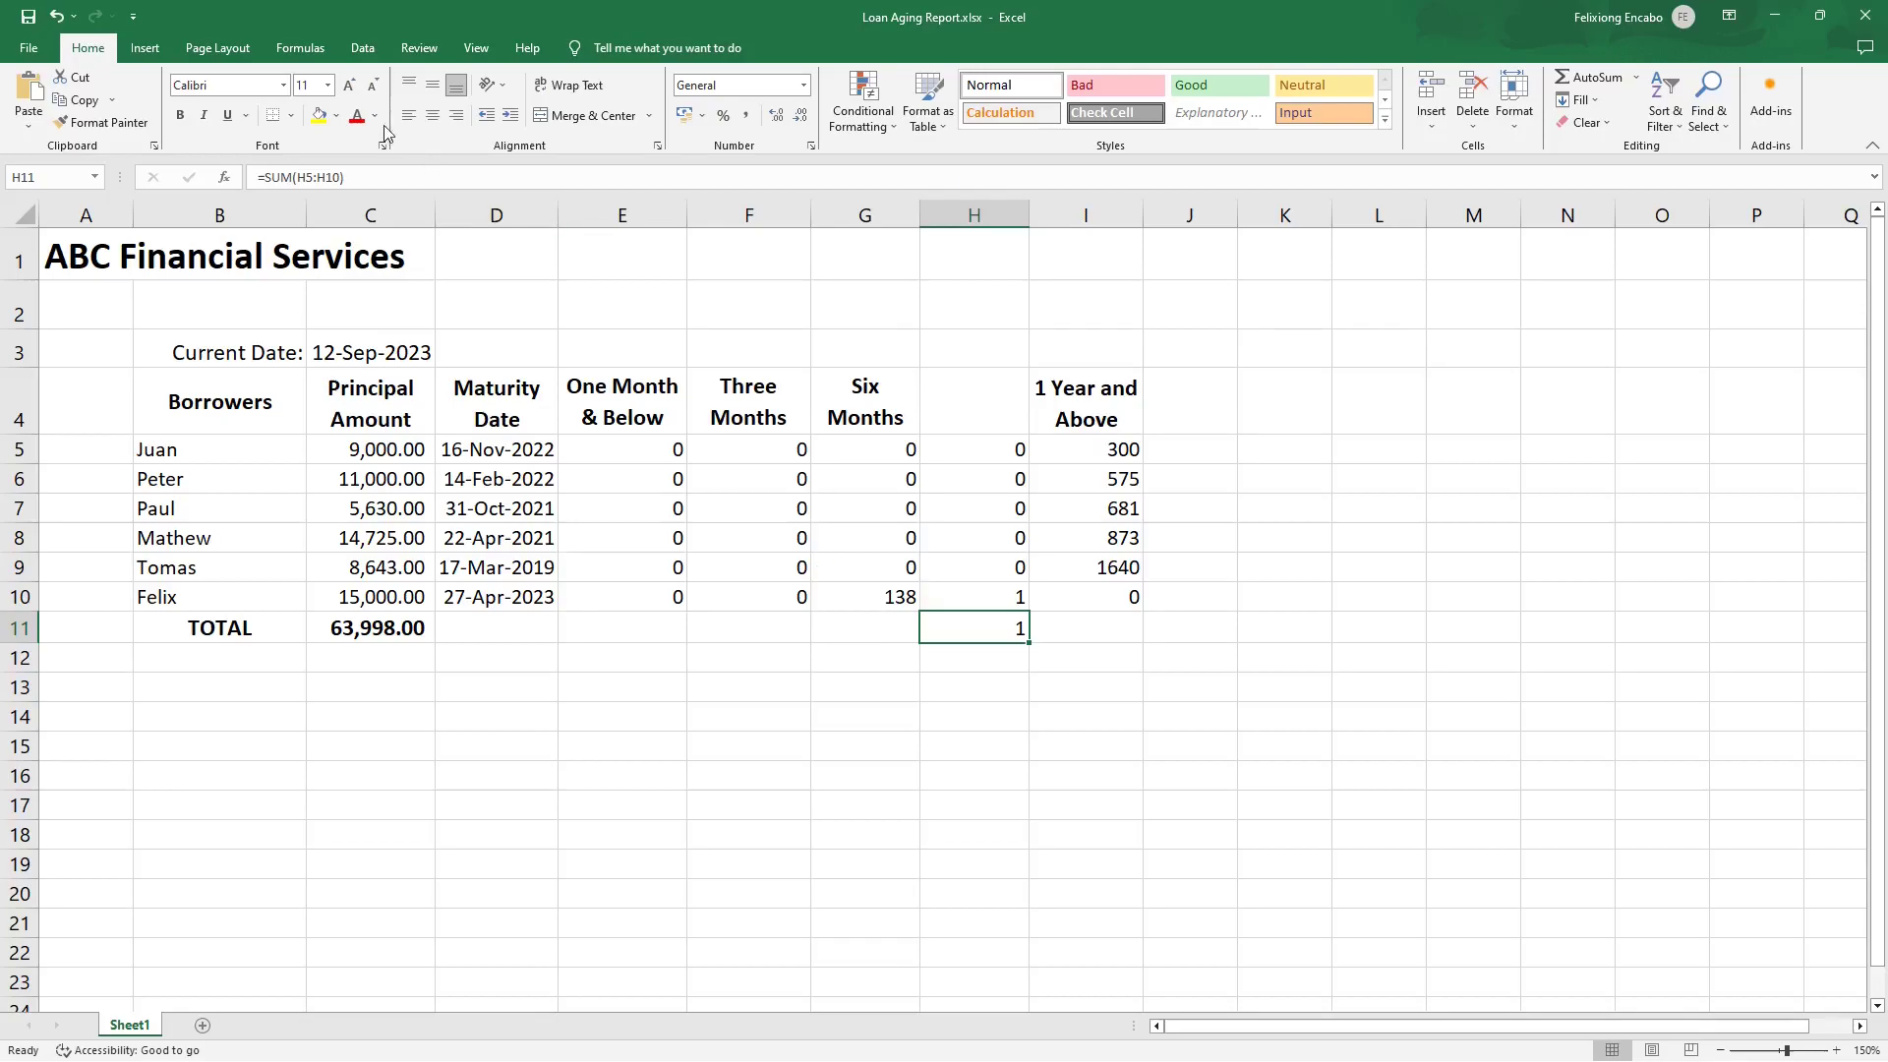
pyautogui.click(350, 83)
# Try hiding helper column H between Six Months and 1 Year and Above, and undo the hiding.
pyautogui.click(1082, 628)
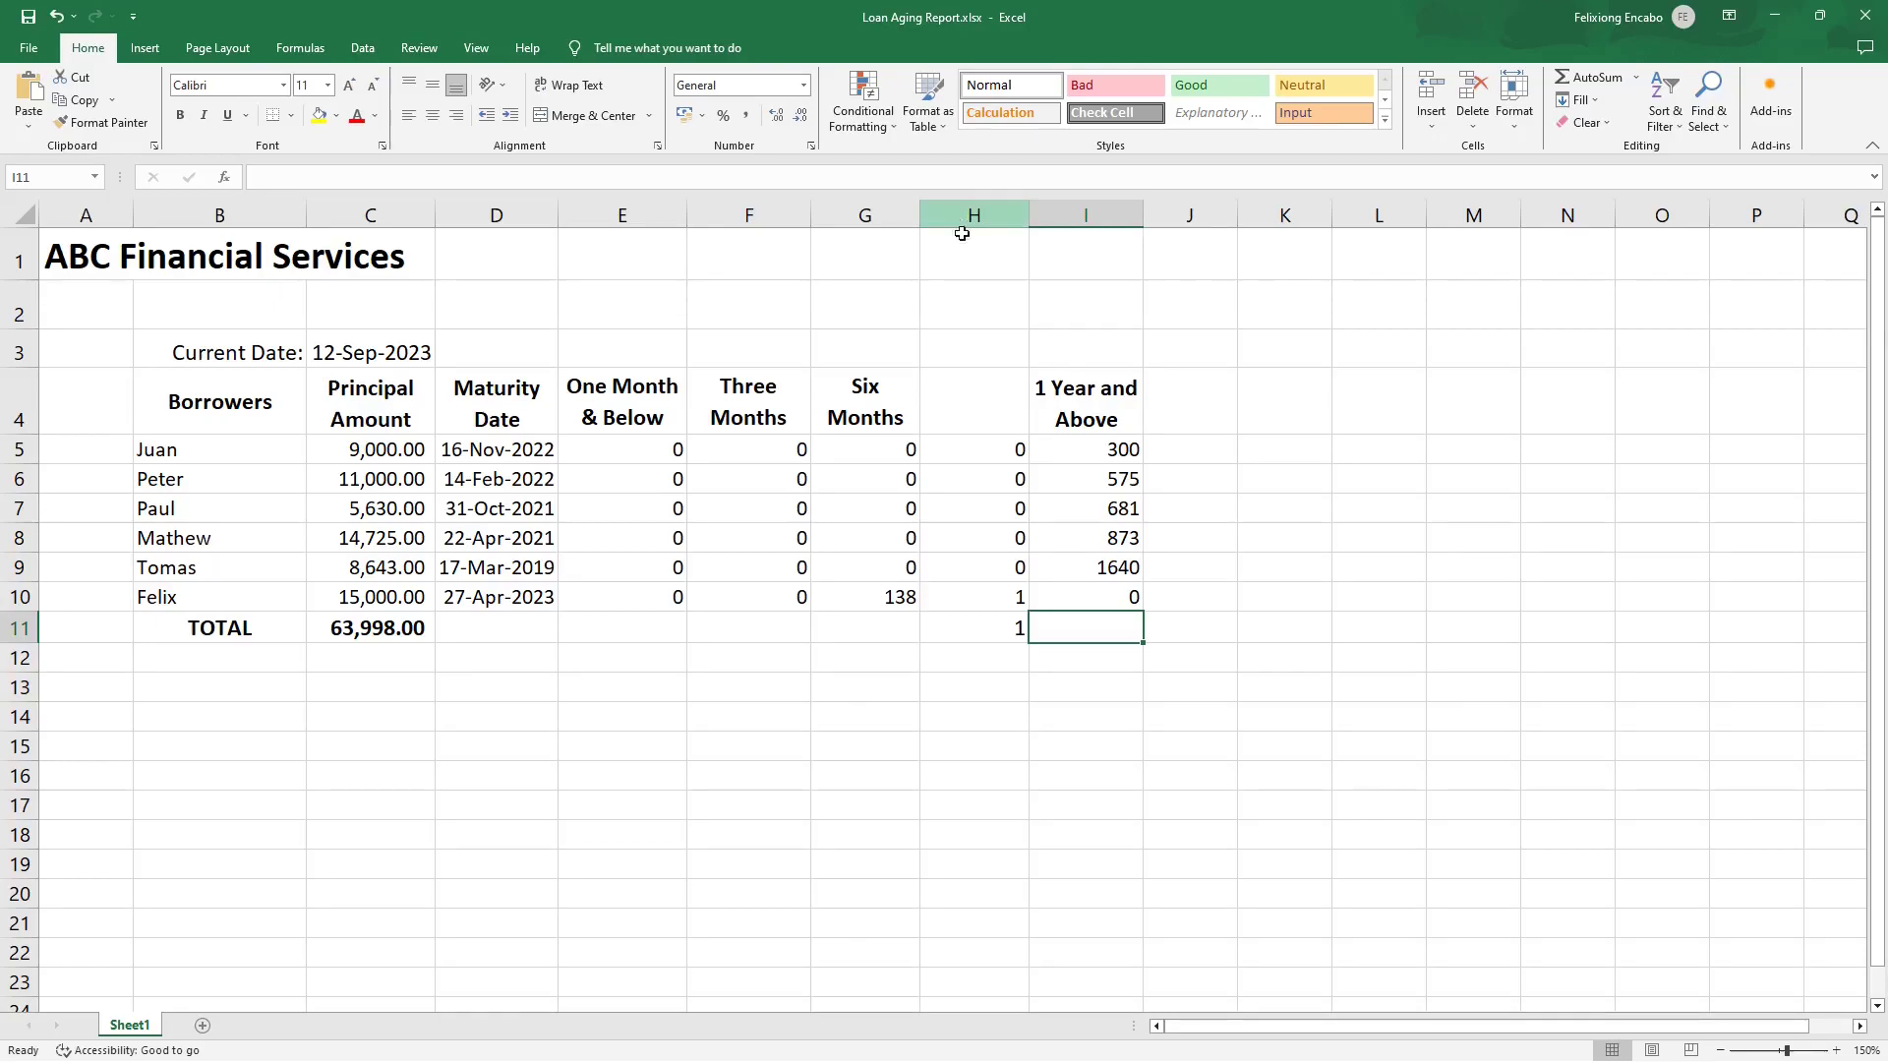
pyautogui.moveTo(986, 444); pyautogui.dragTo(983, 615)
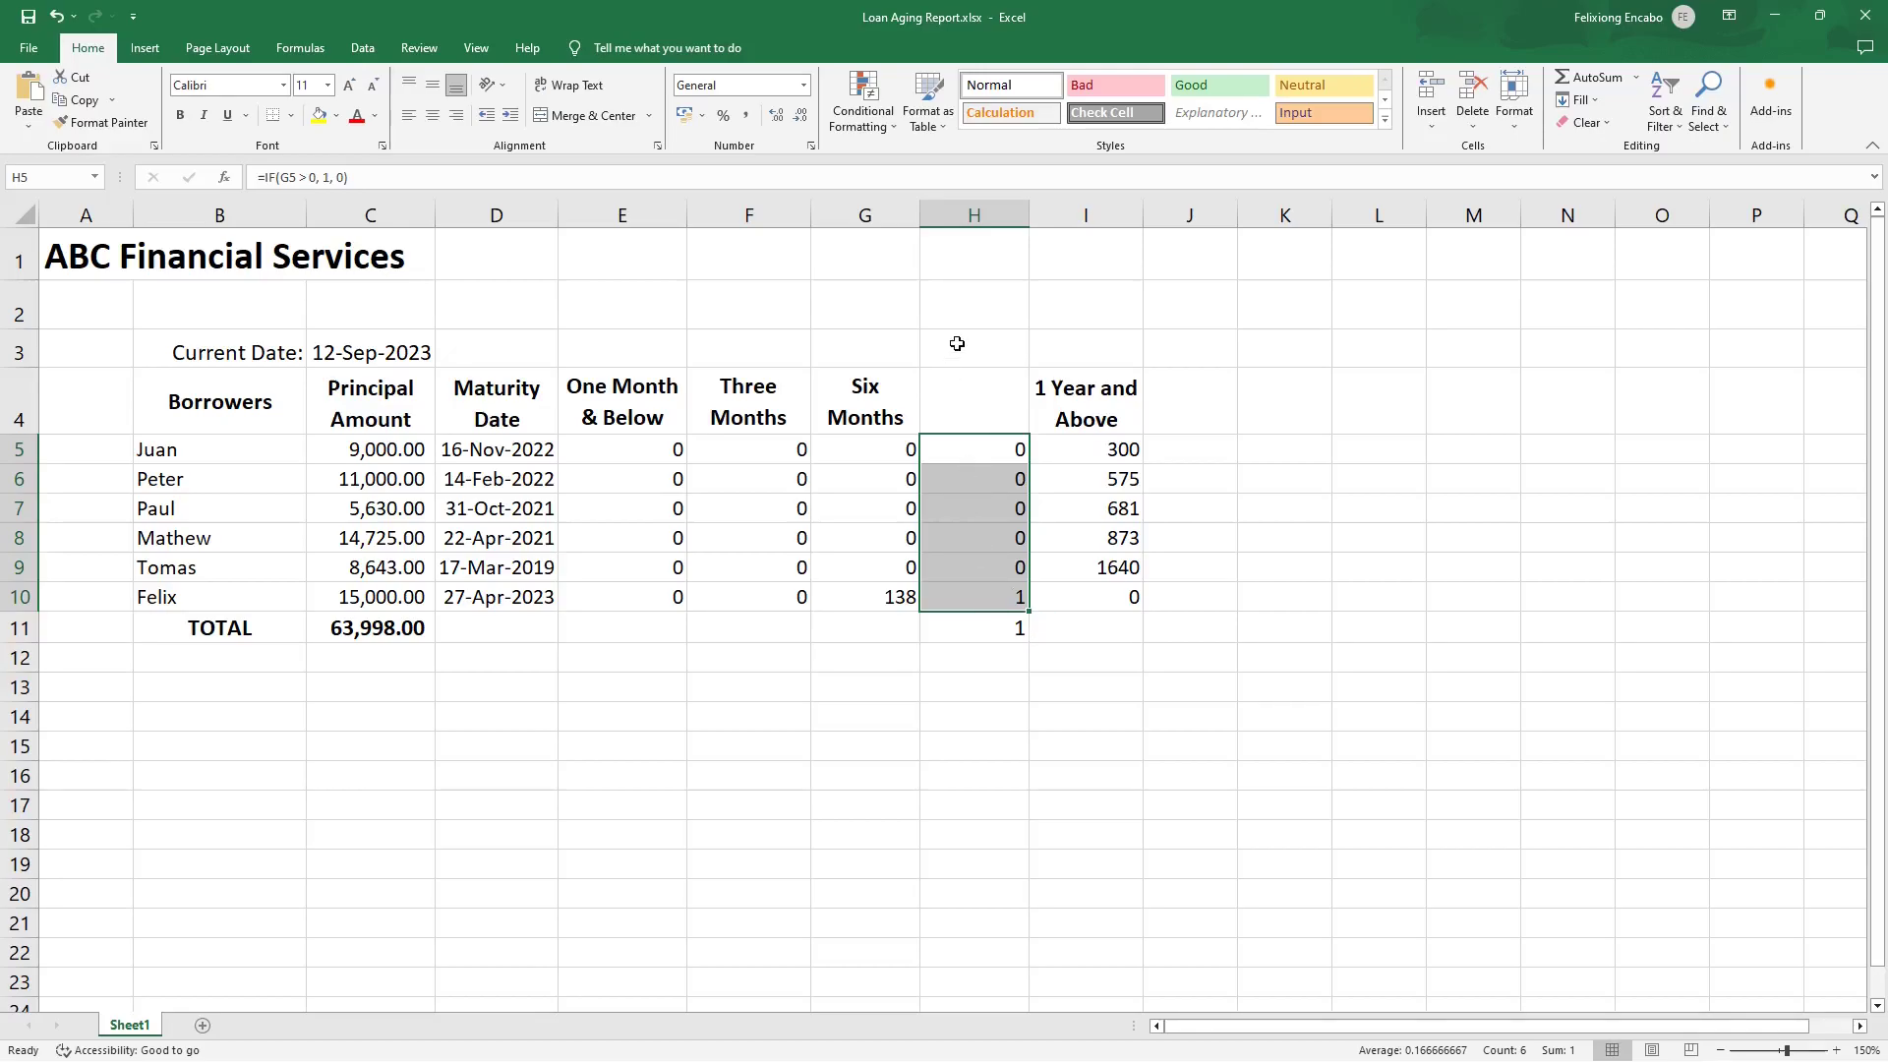
pyautogui.rightClick(973, 214)
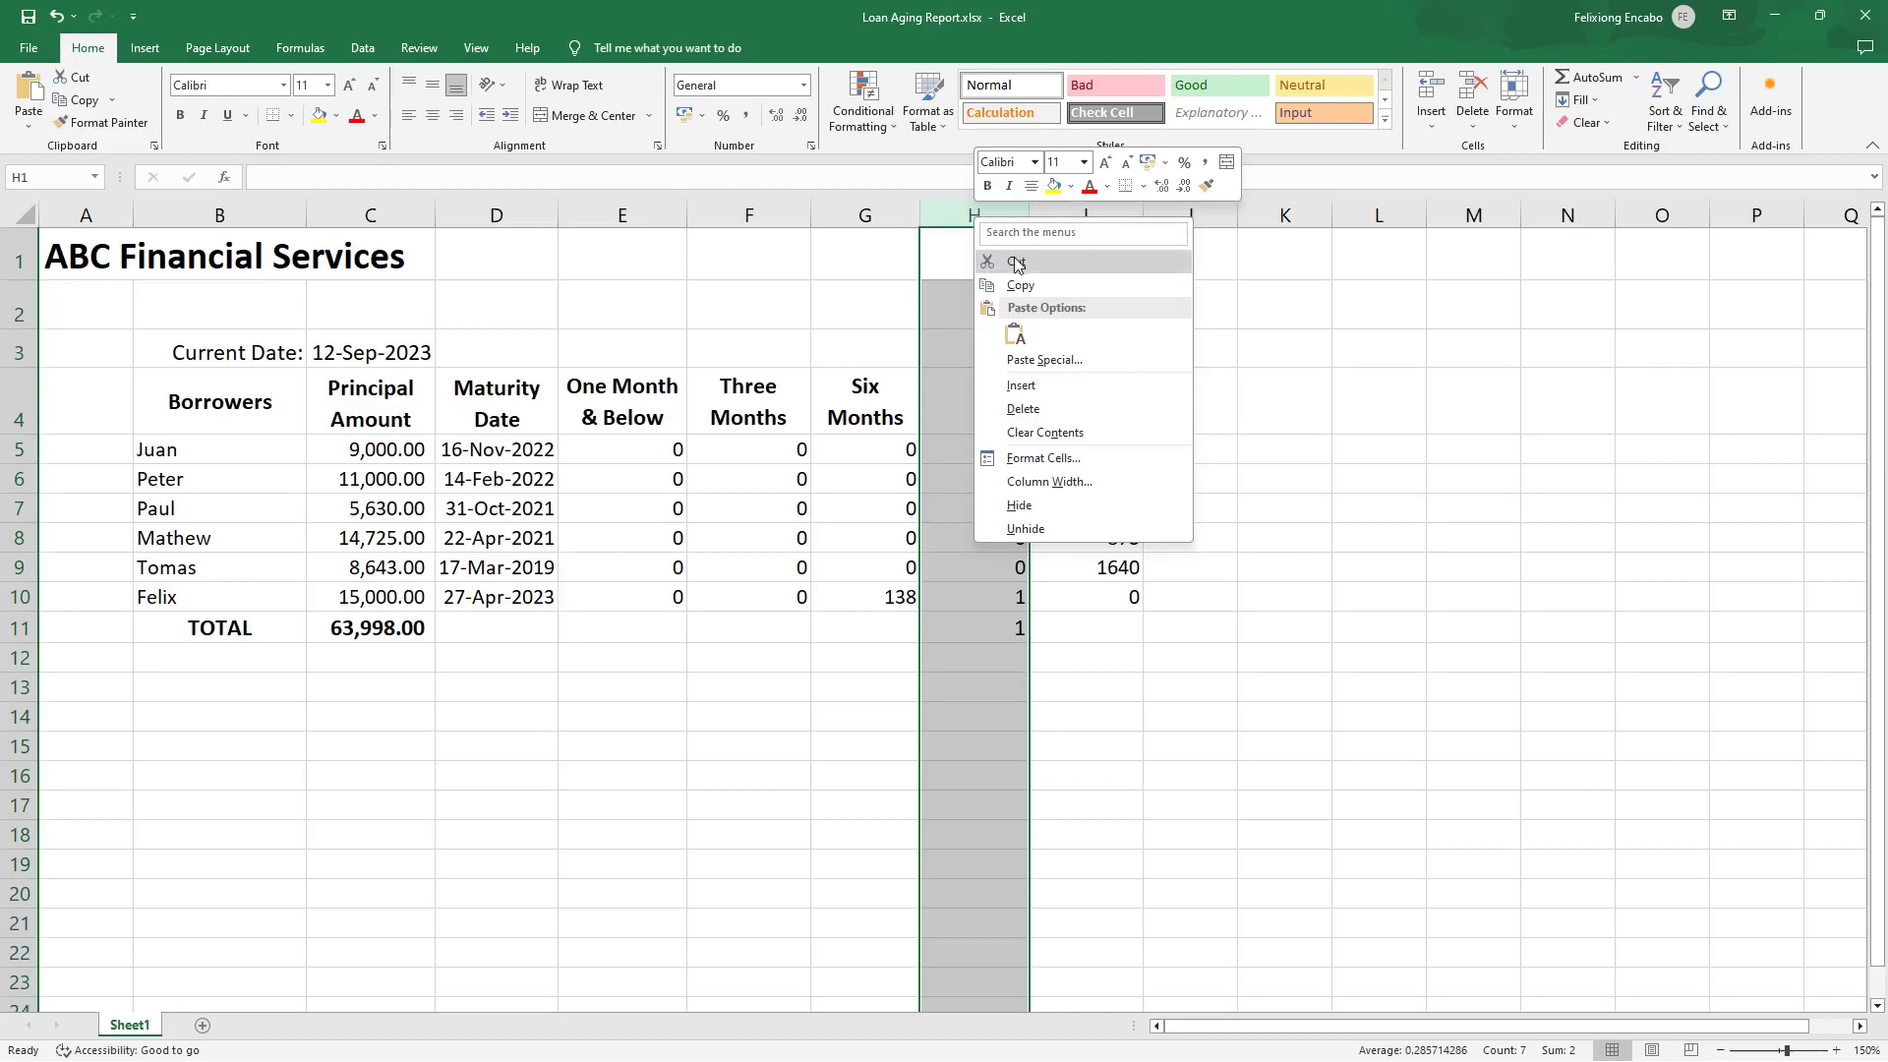
pyautogui.click(1018, 508)
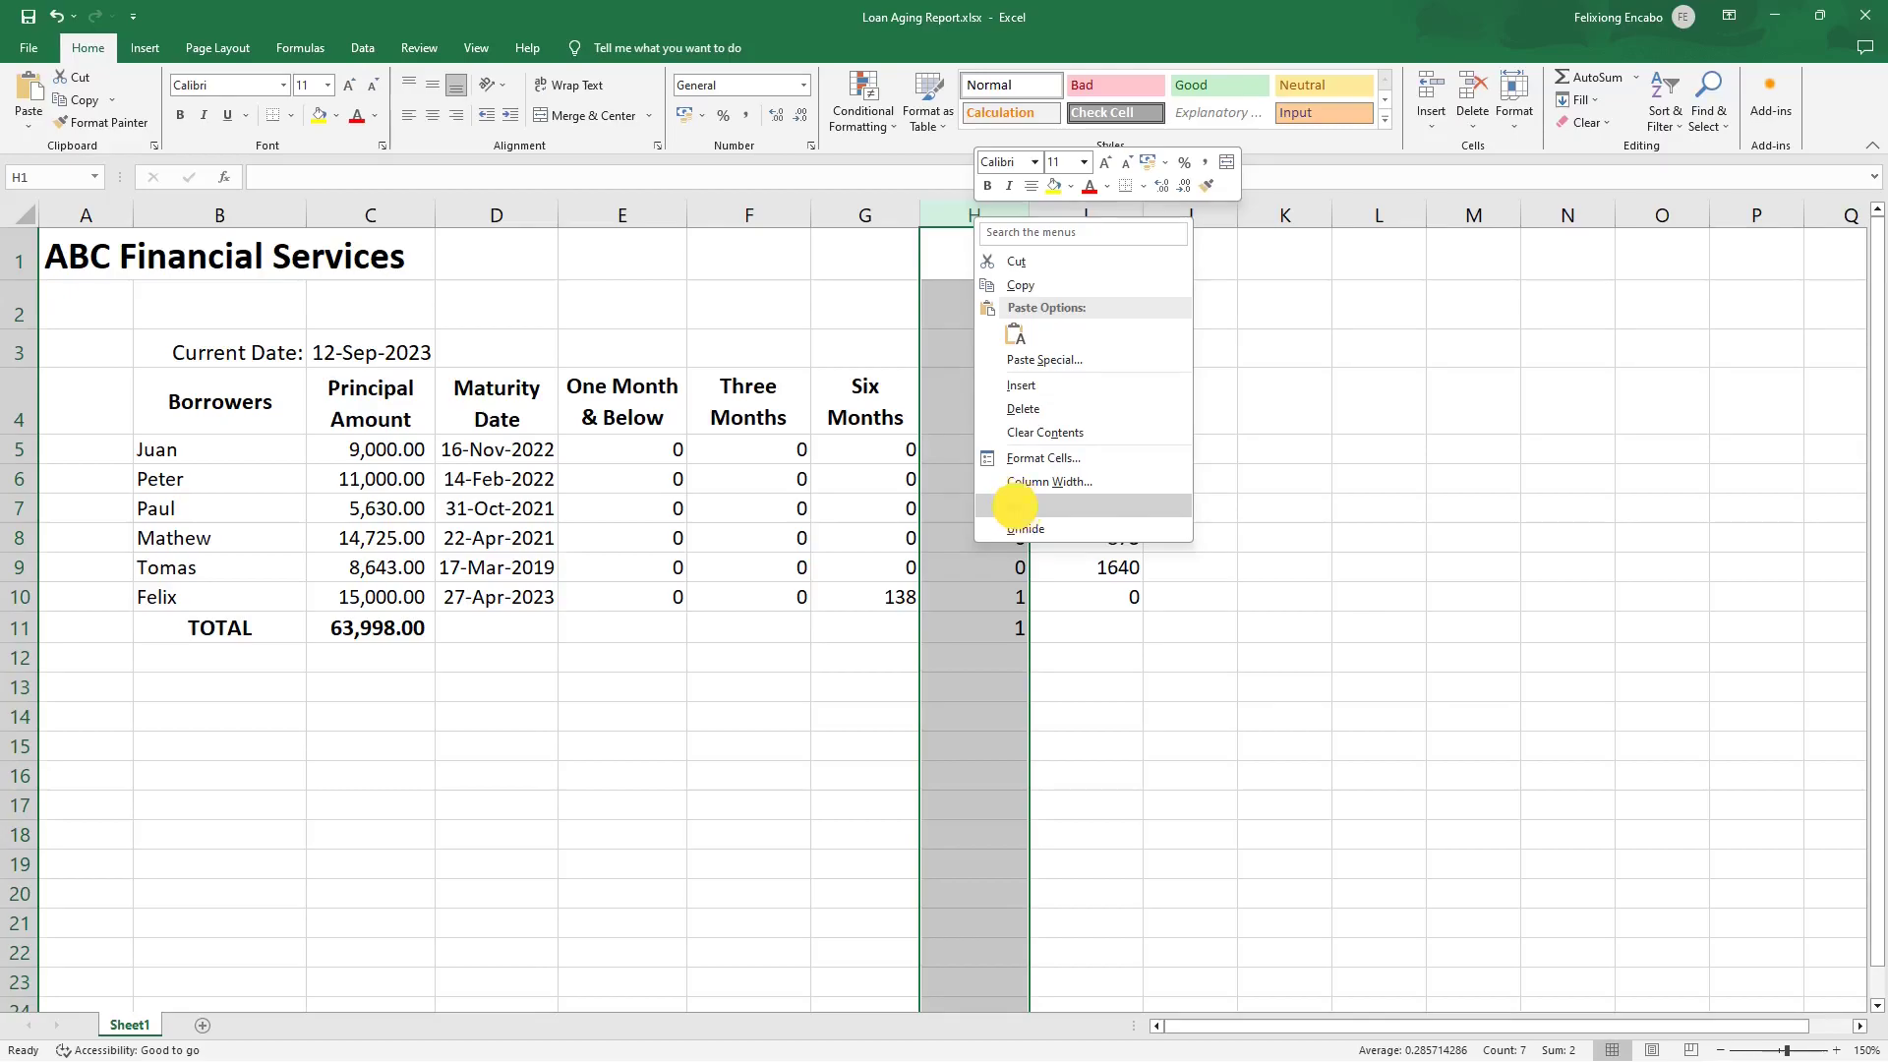
pyautogui.click(961, 568)
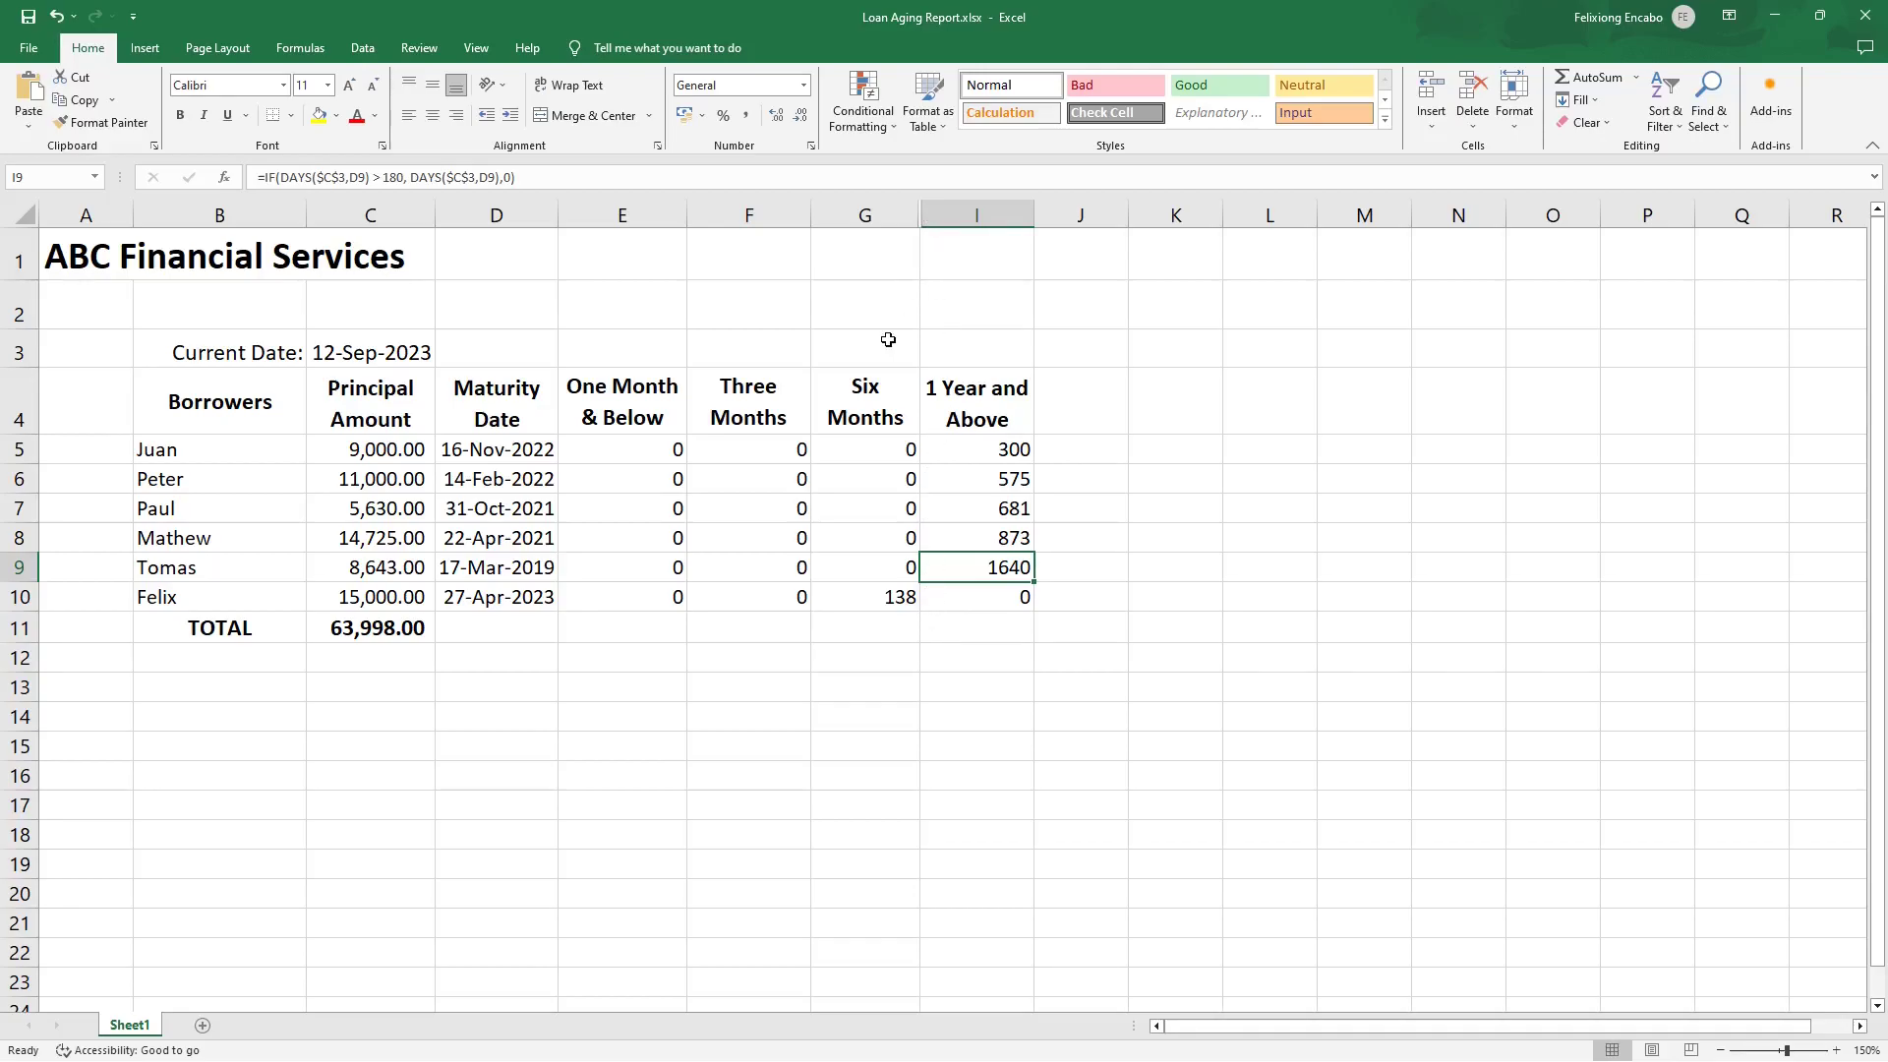
pyautogui.click(57, 16)
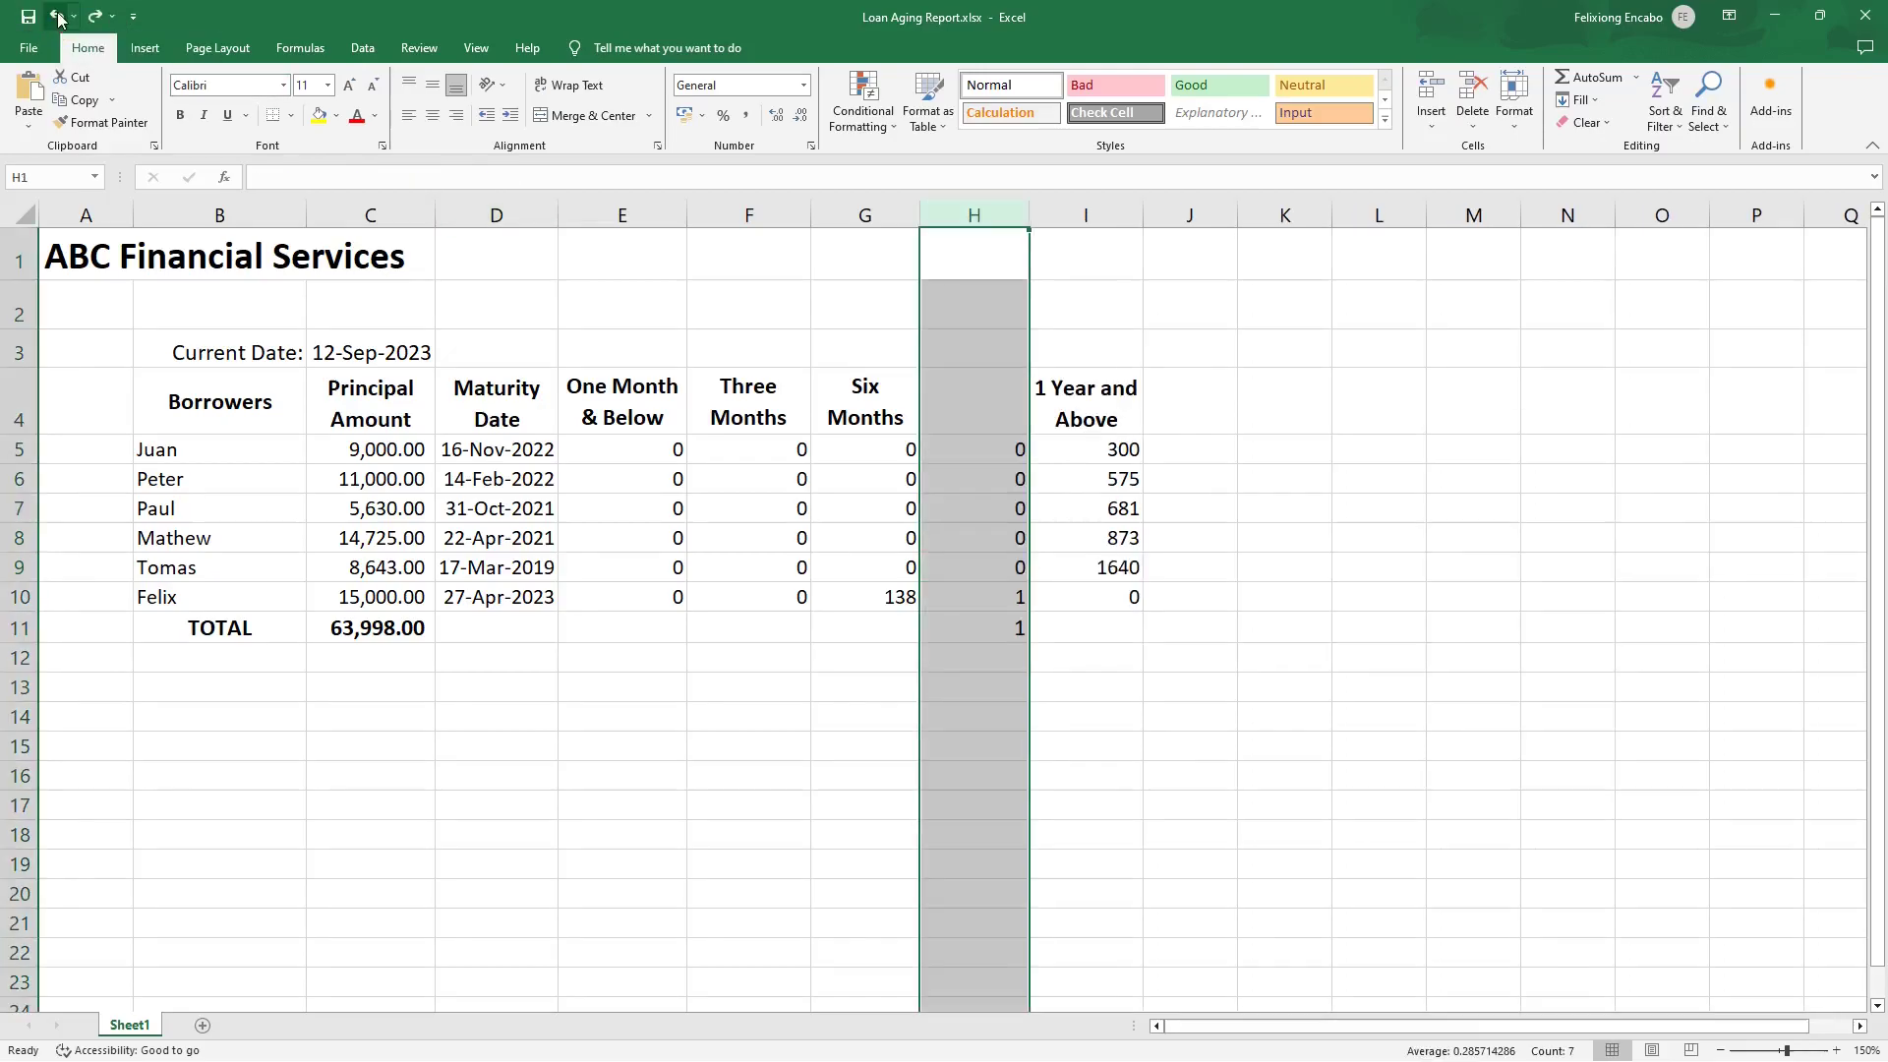
# Move the flag total from H11 to G11 under Six Months, keeping its formula =SUM(H5:H10).
pyautogui.click(981, 637)
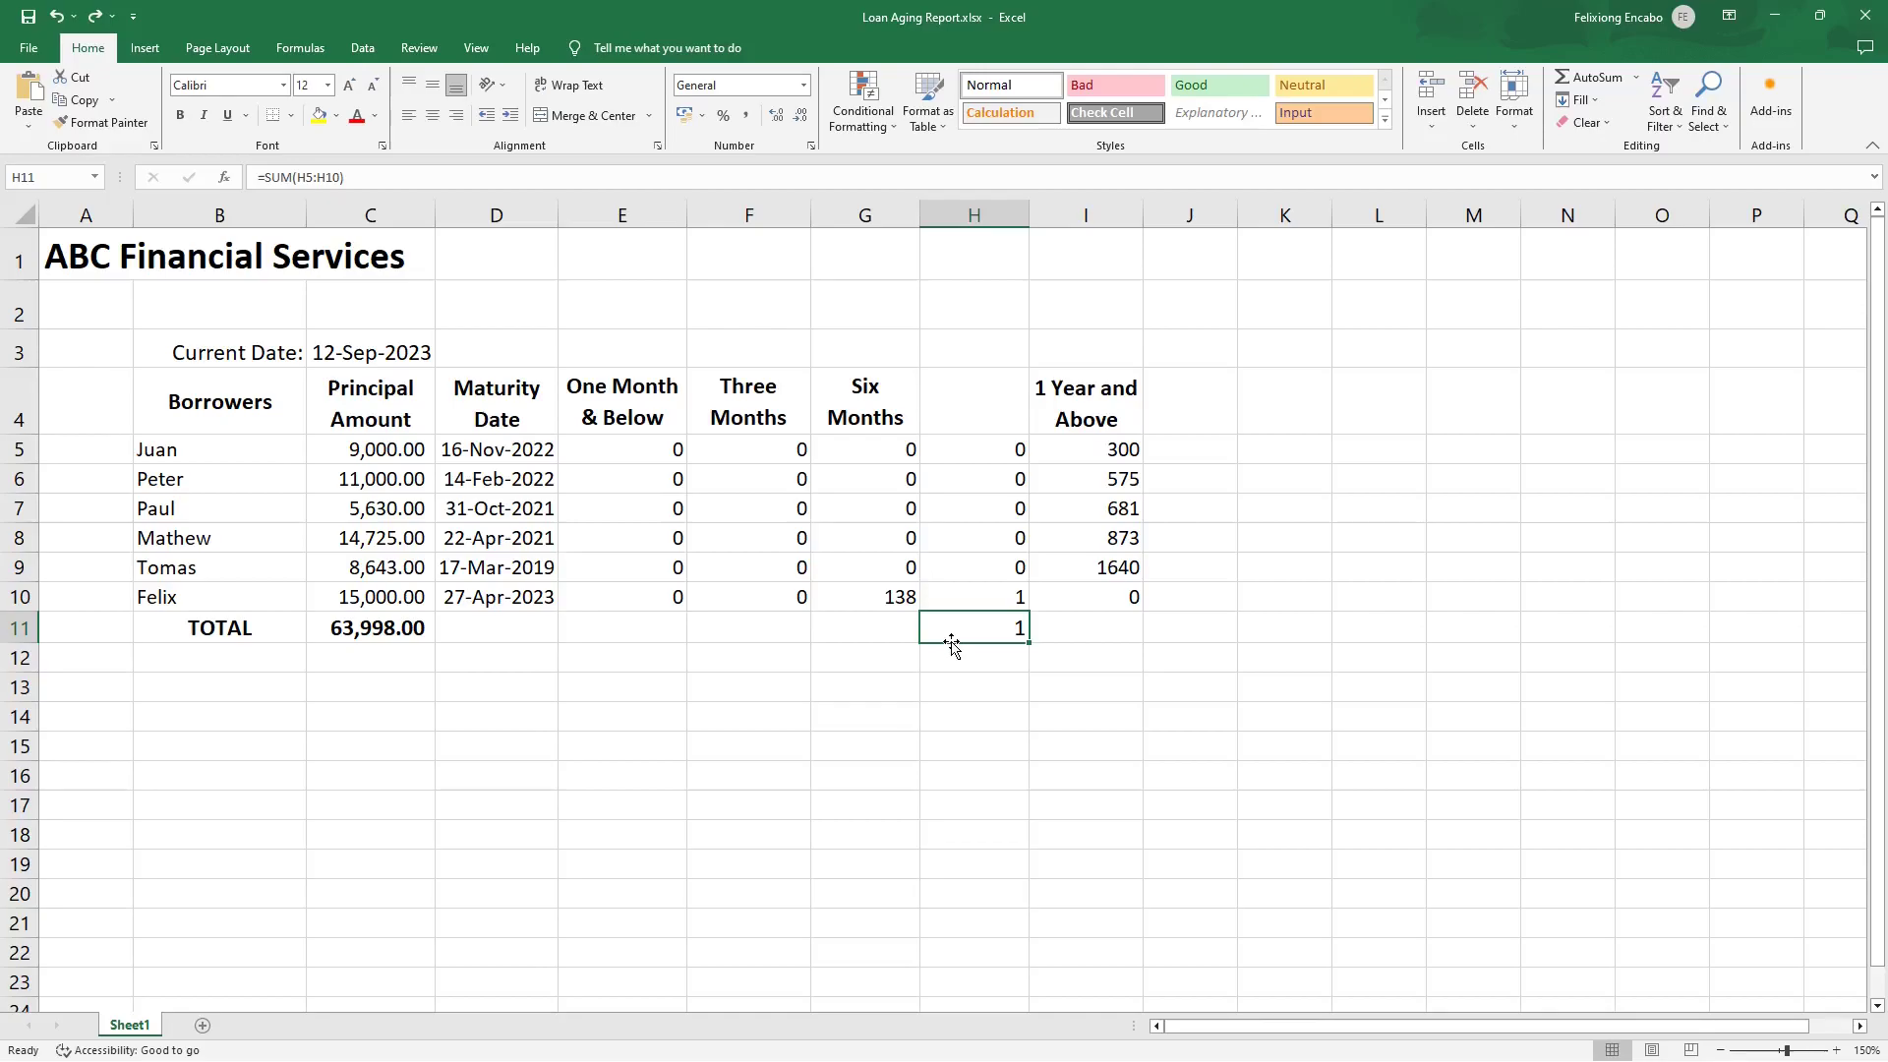
pyautogui.moveTo(952, 644); pyautogui.dragTo(950, 642)
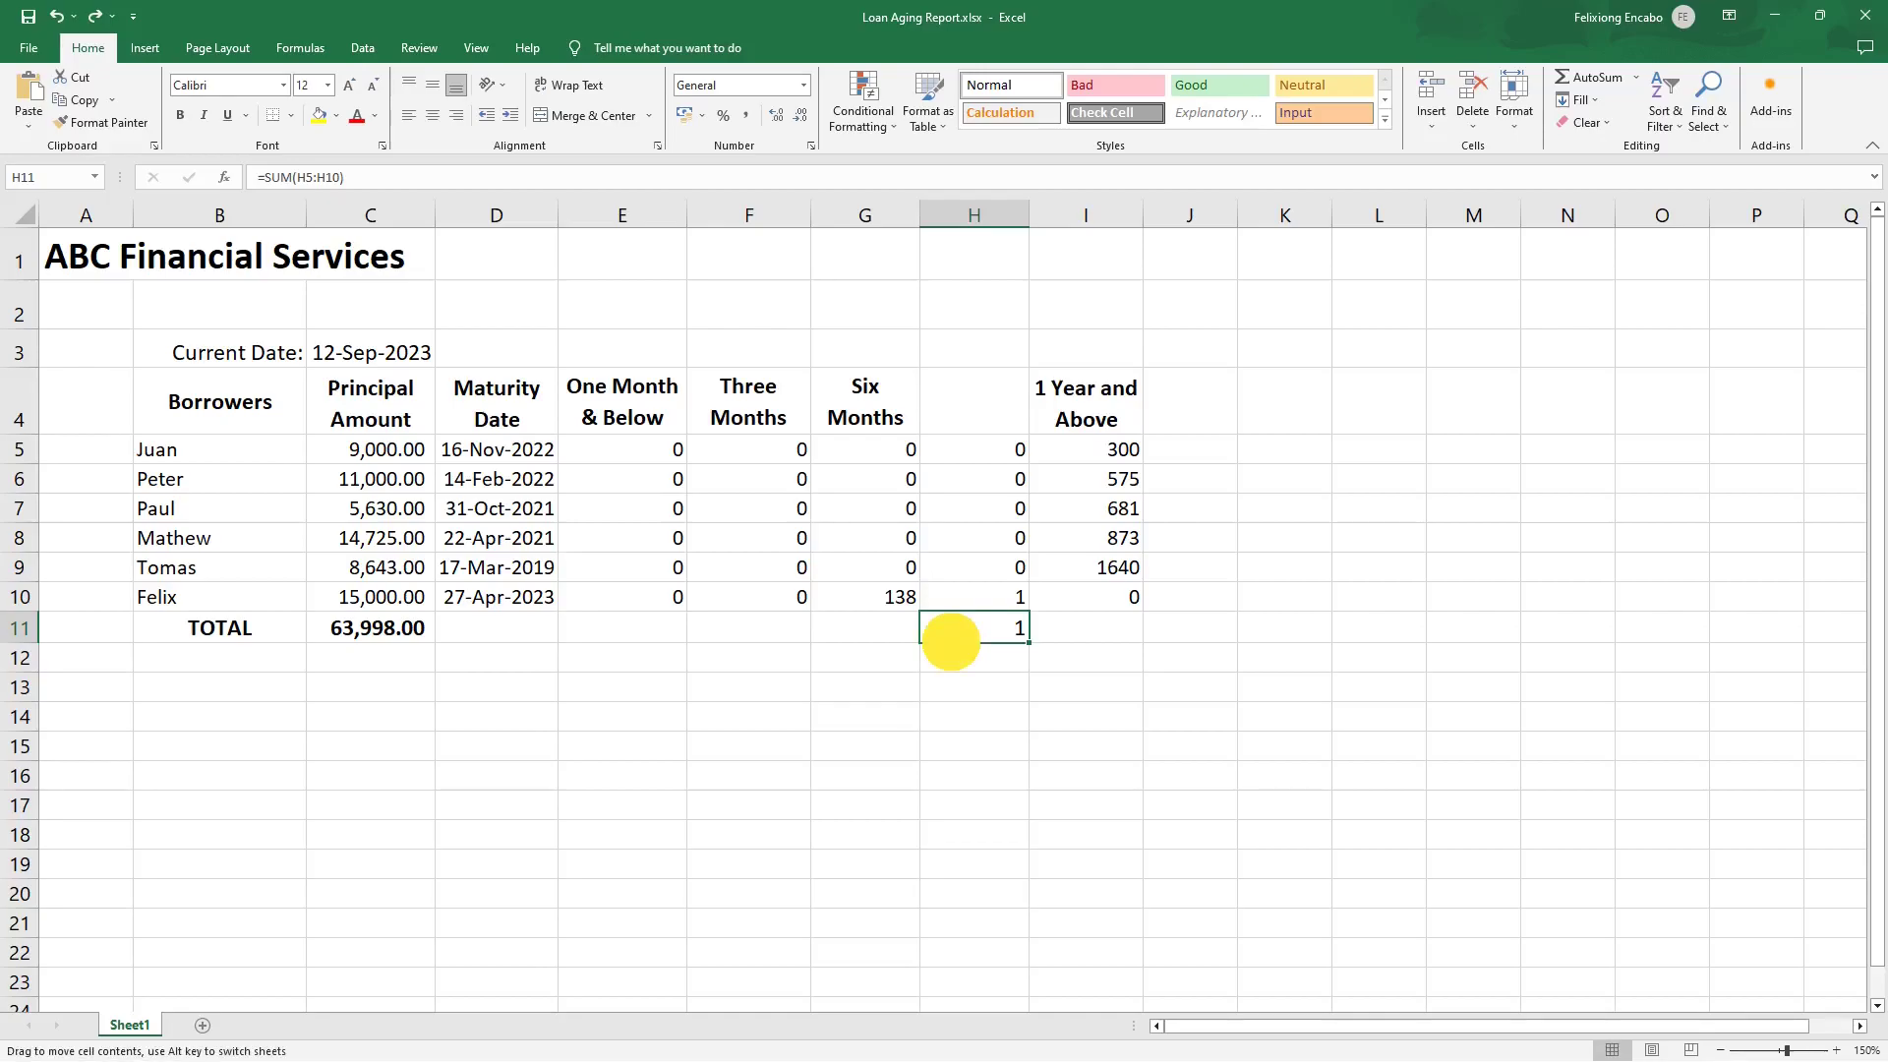
pyautogui.moveTo(951, 642); pyautogui.dragTo(901, 642)
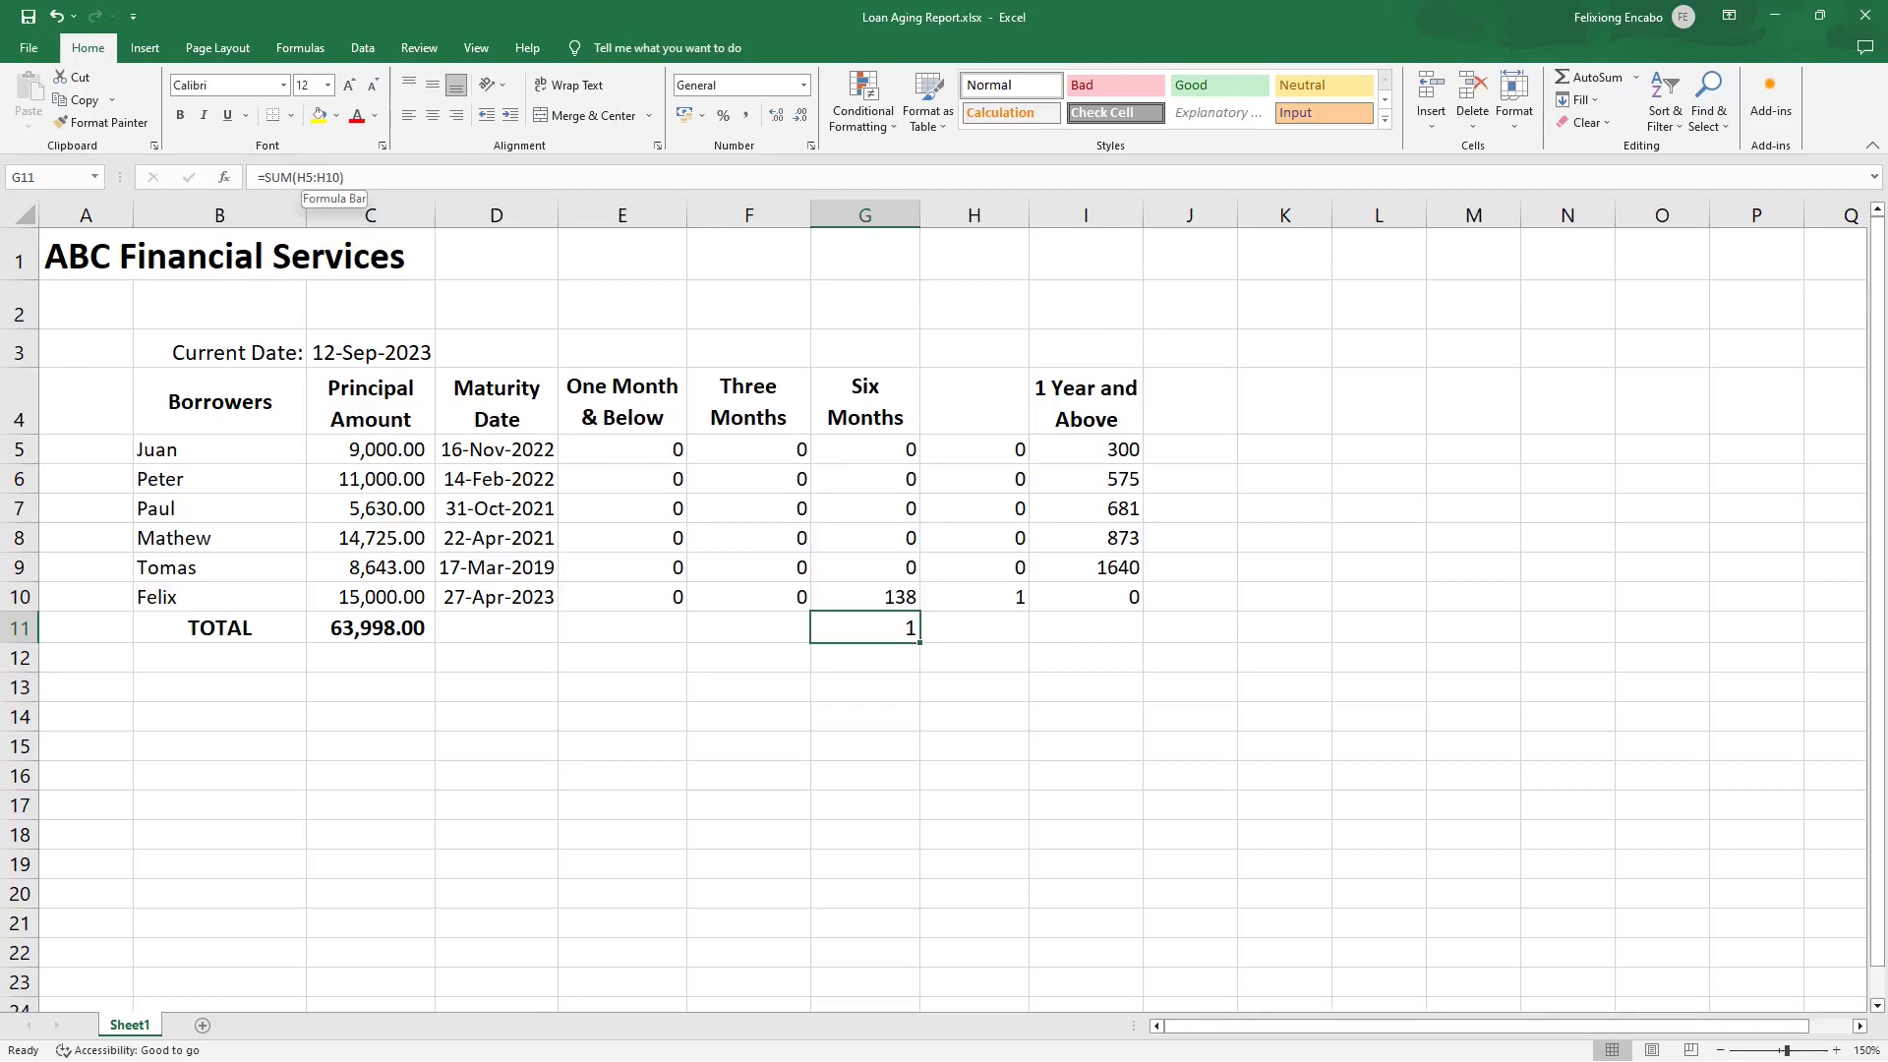
pyautogui.click(313, 178)
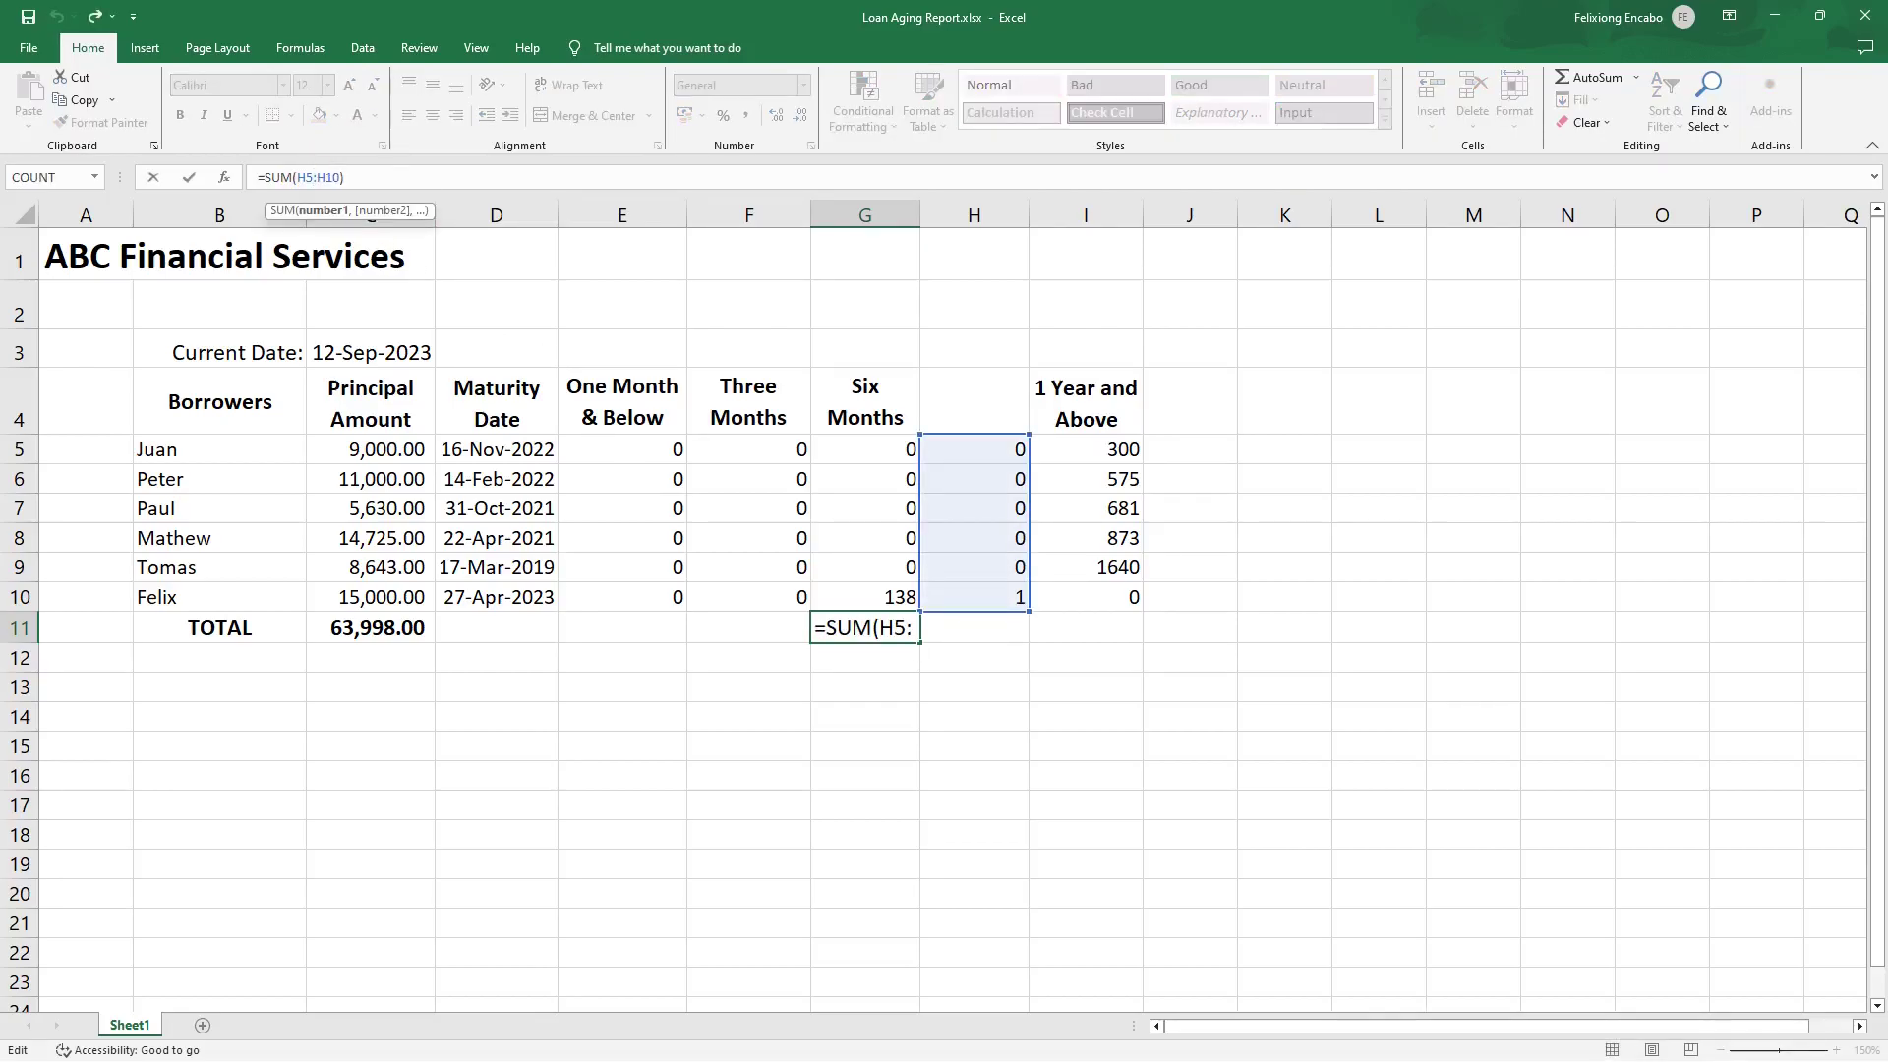
pyautogui.press('Escape')
# Hide helper column H and select the Six Months total in G11.
pyautogui.click(964, 212)
pyautogui.rightClick(966, 213)
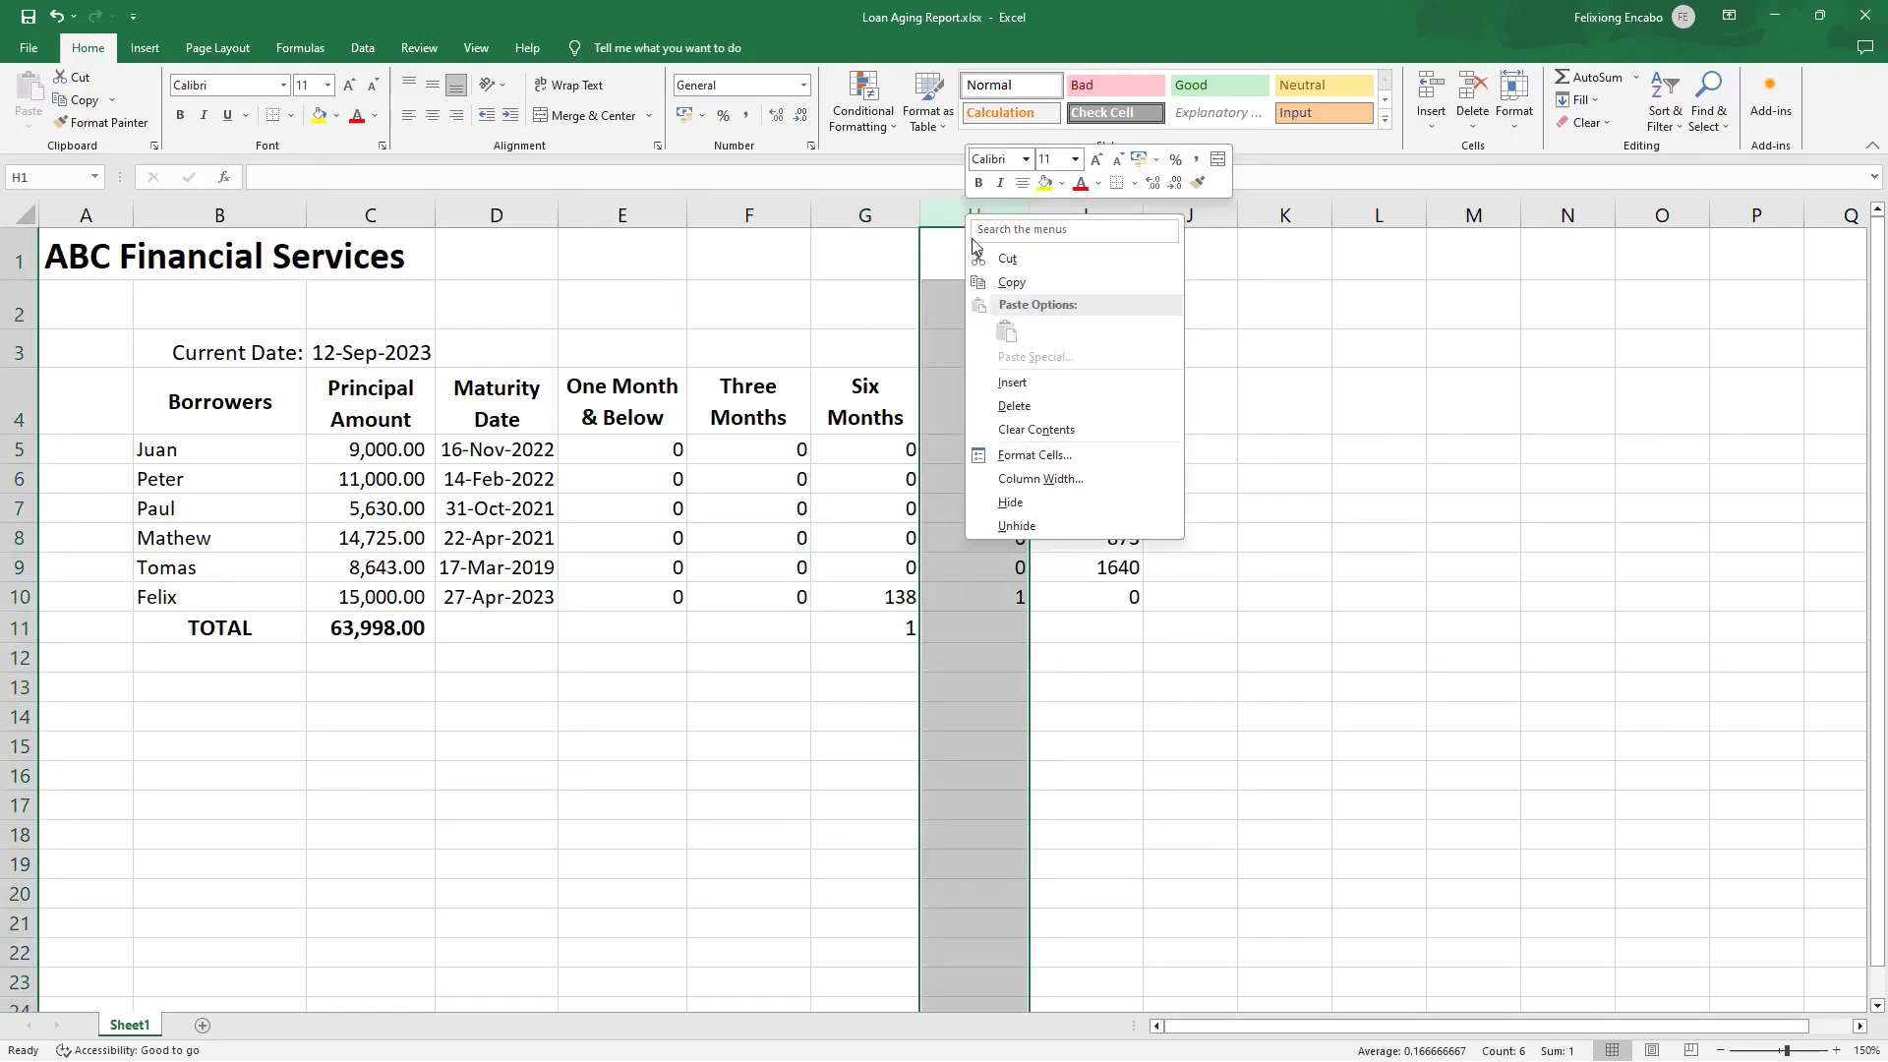
pyautogui.click(1020, 504)
pyautogui.click(961, 635)
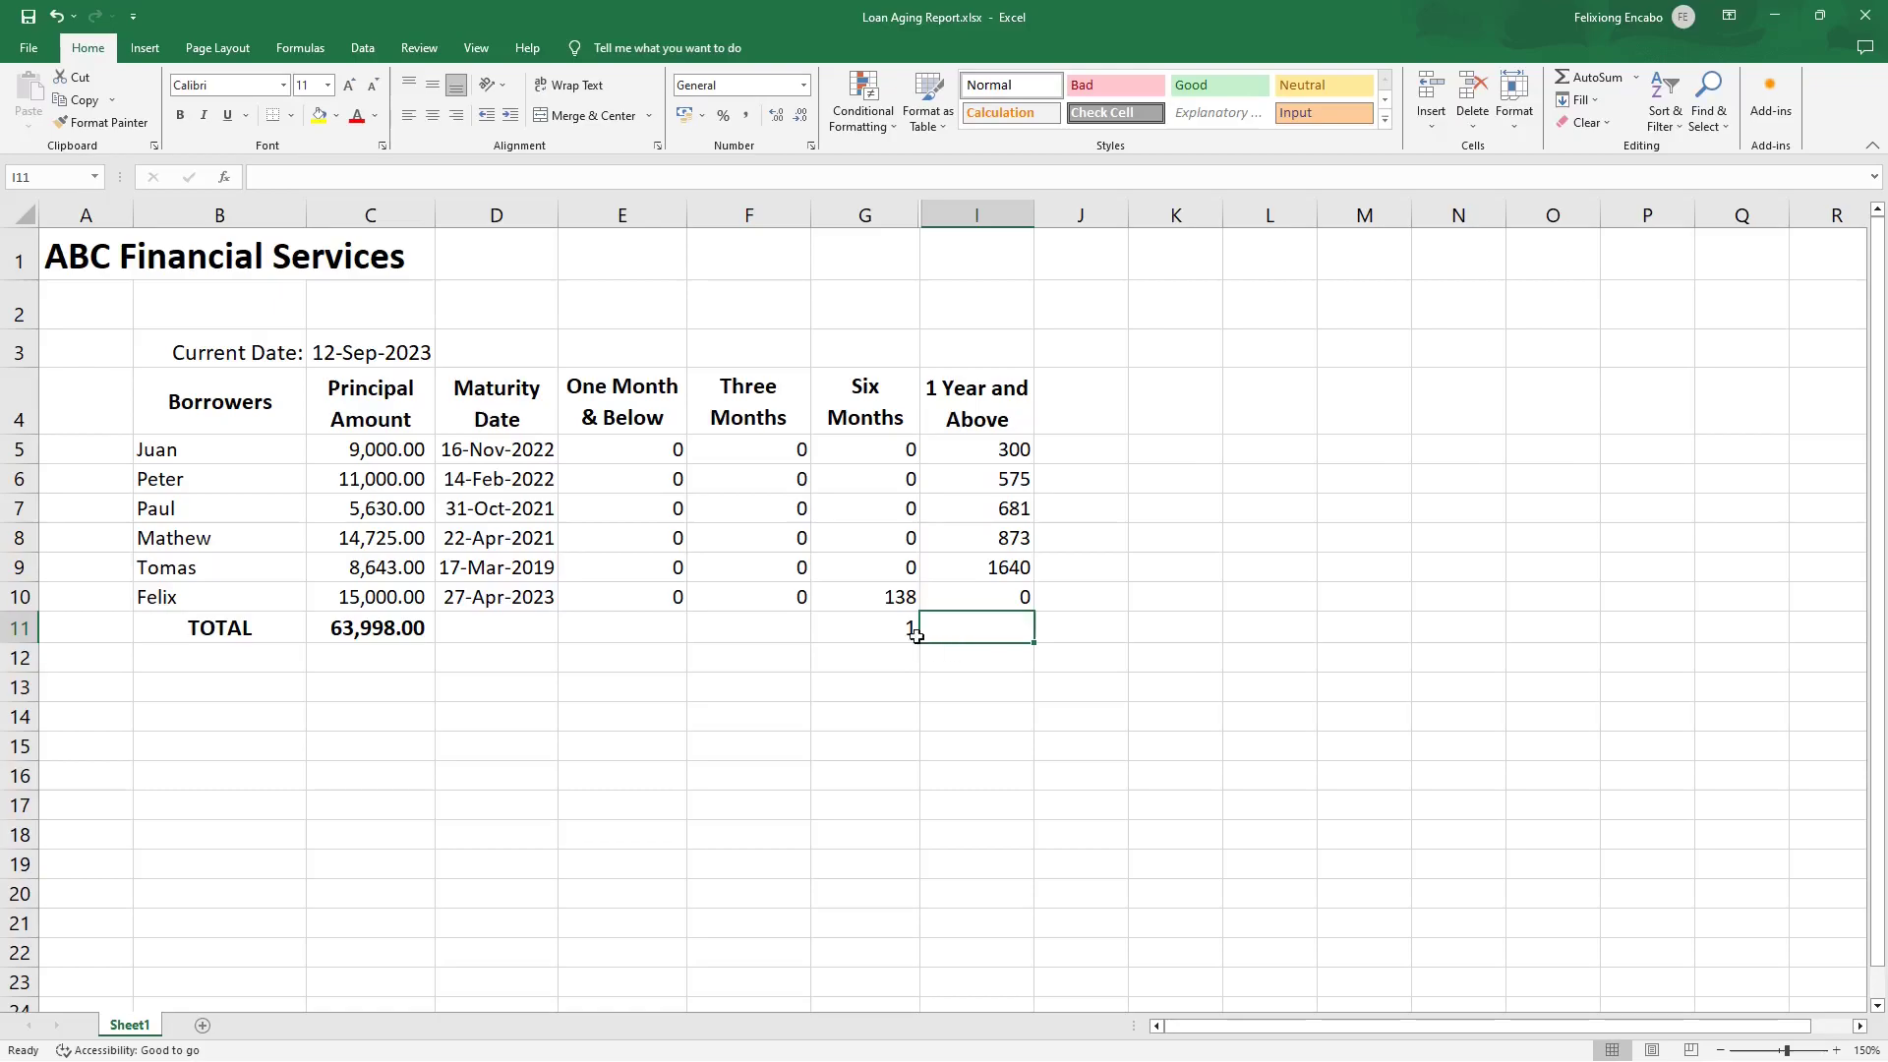
pyautogui.click(885, 632)
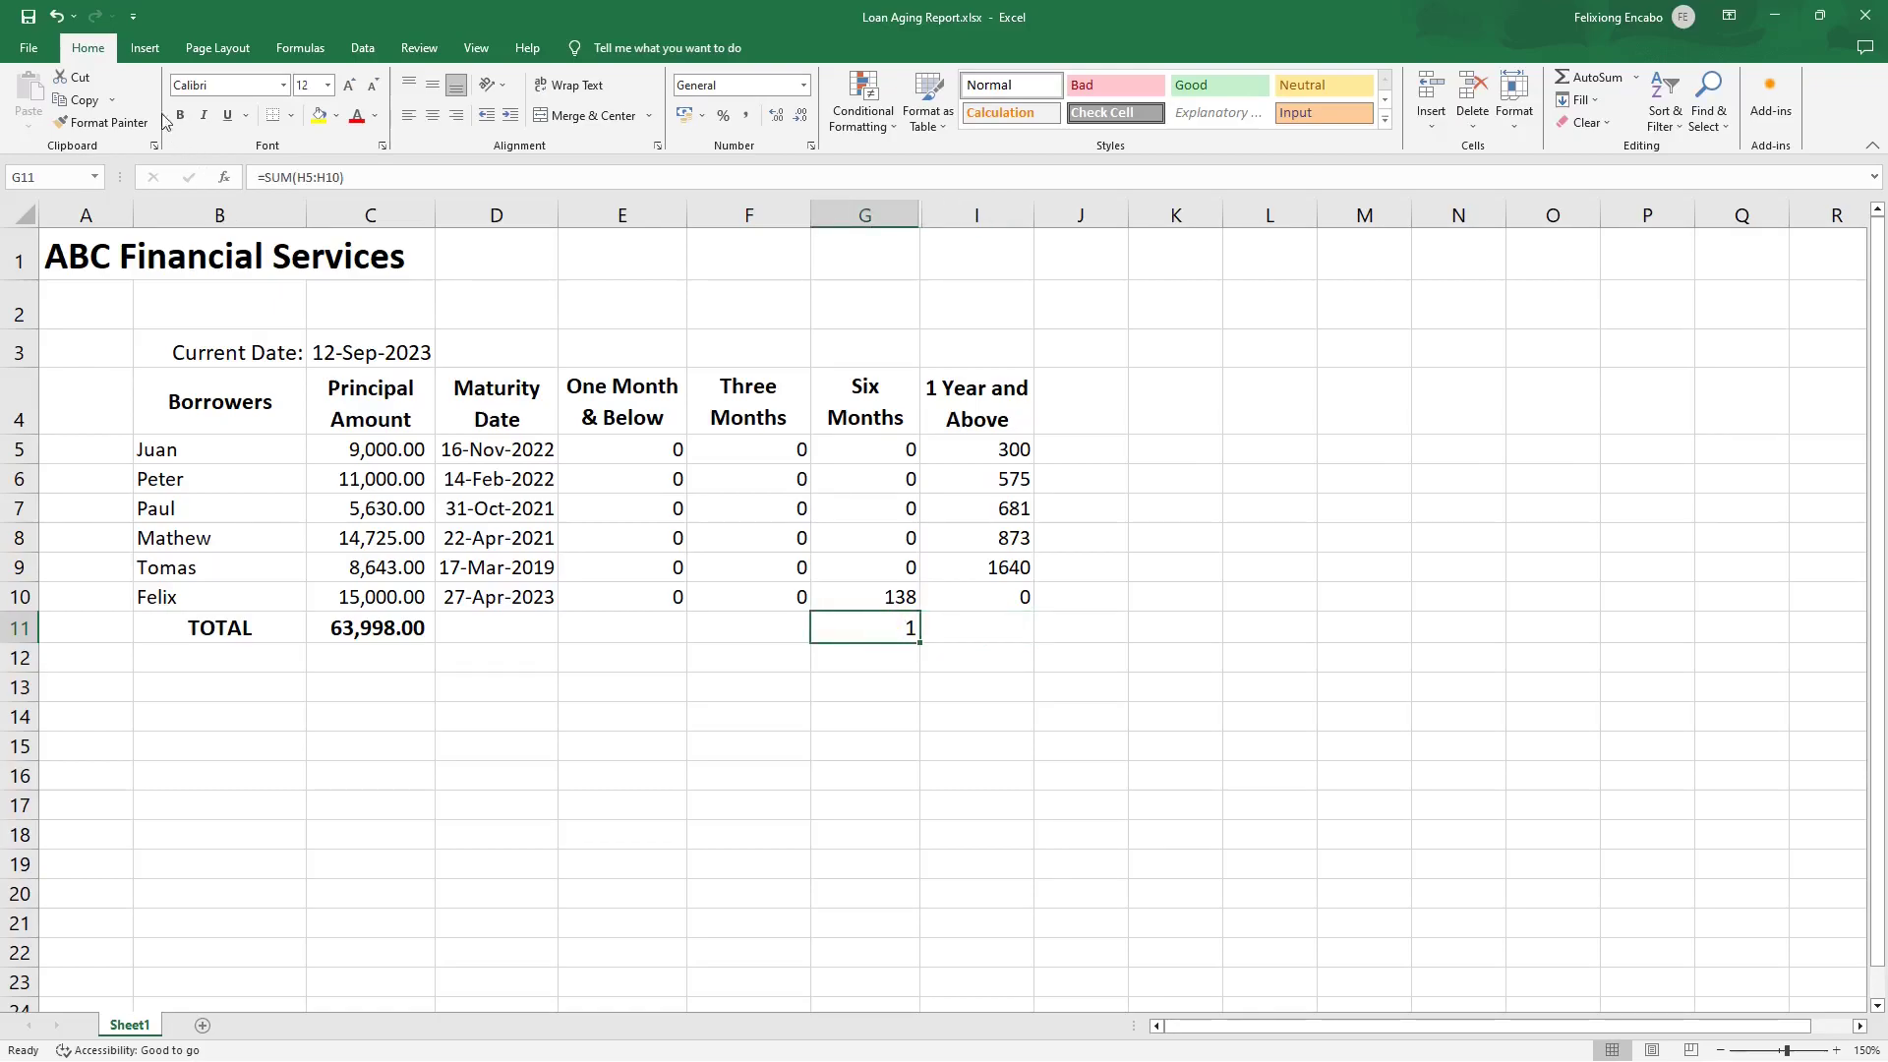
# Save the workbook and undo the hiding of helper column H.
pyautogui.click(27, 17)
pyautogui.click(56, 17)
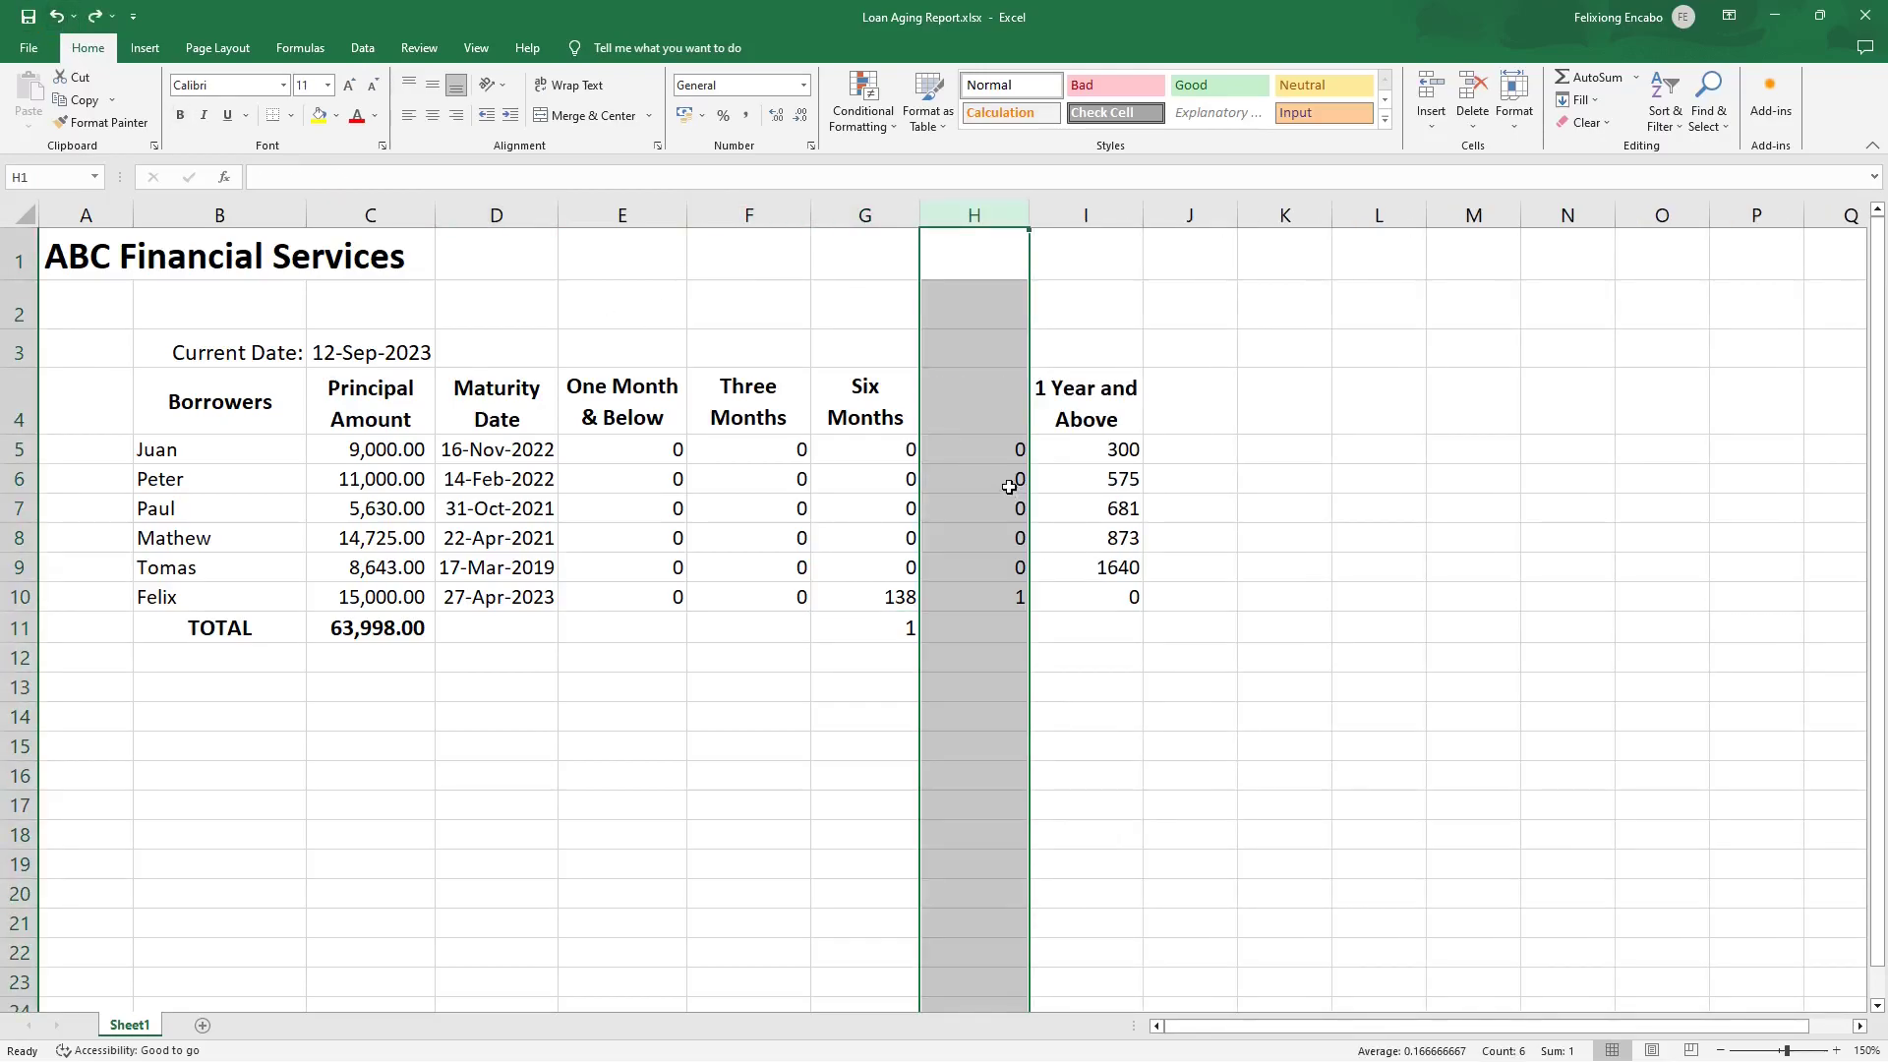
# Copy the flag formula from H5 to J5 beside 1 Year and Above and fill it down to J10.
pyautogui.click(999, 457)
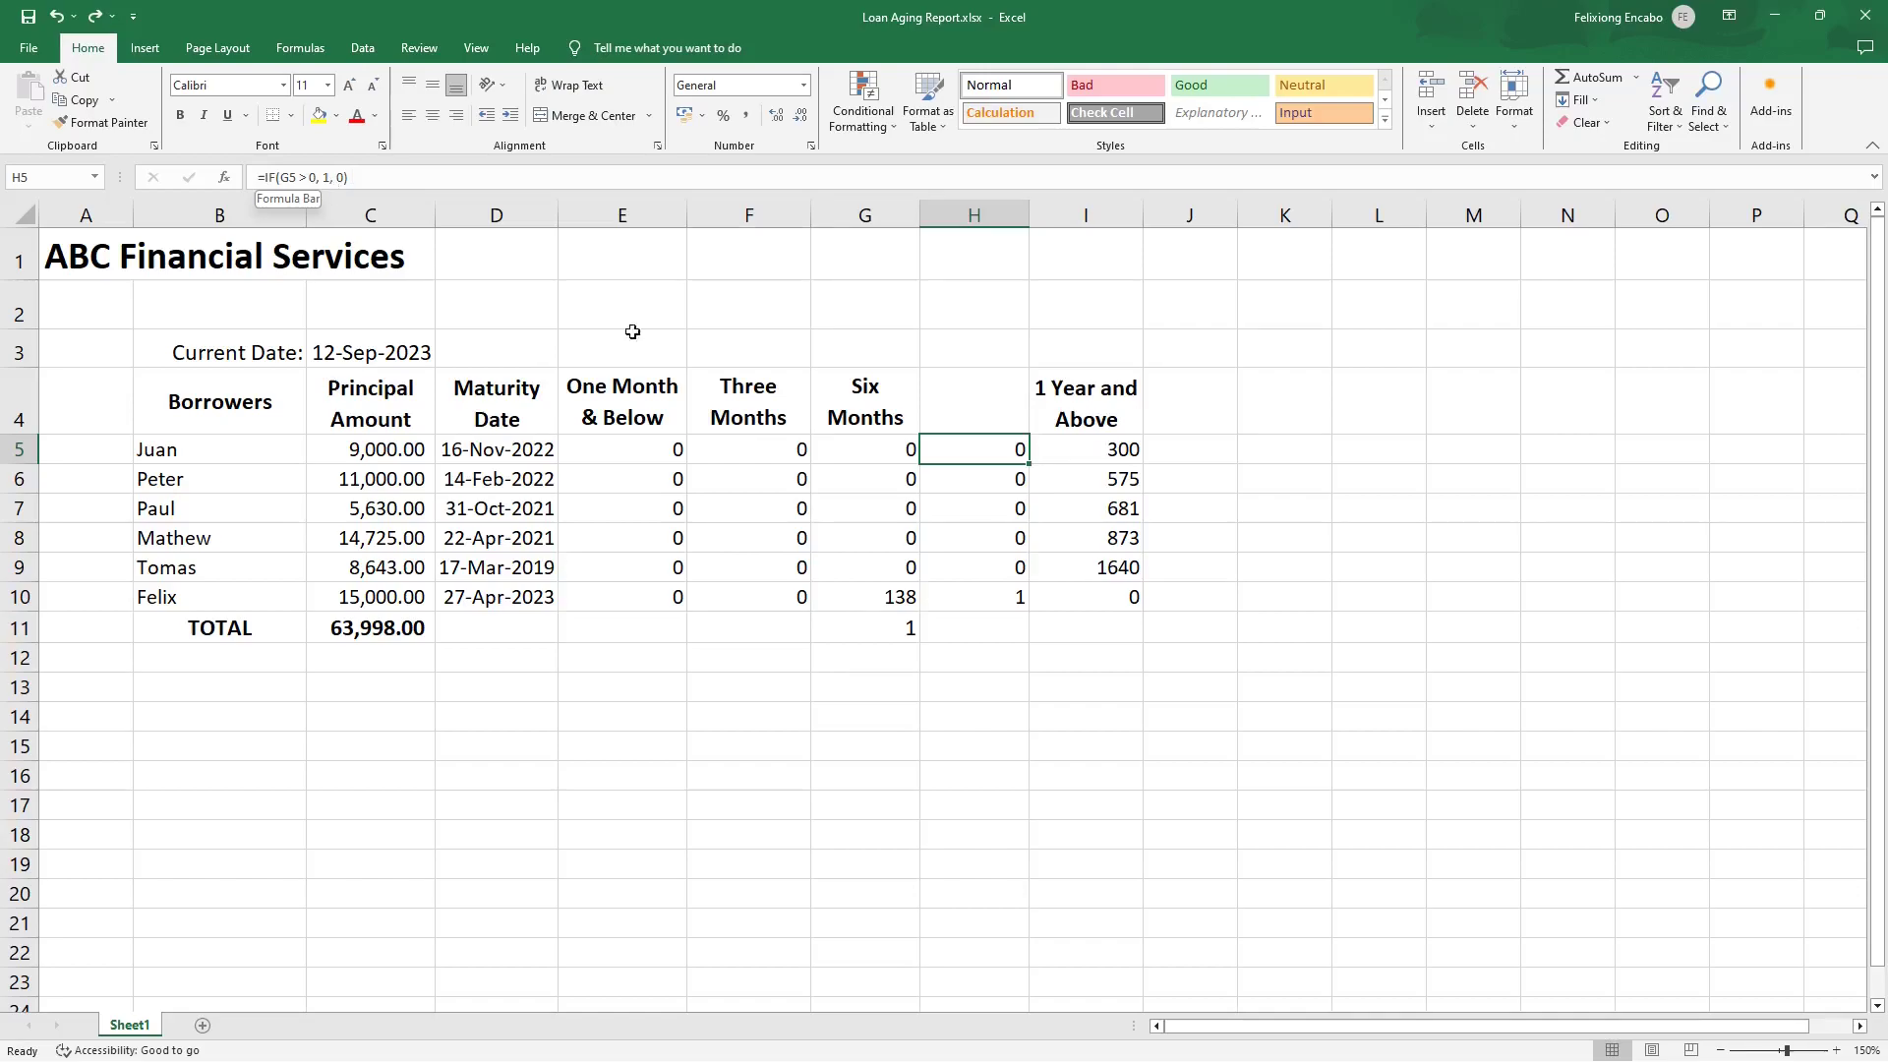
pyautogui.click(70, 102)
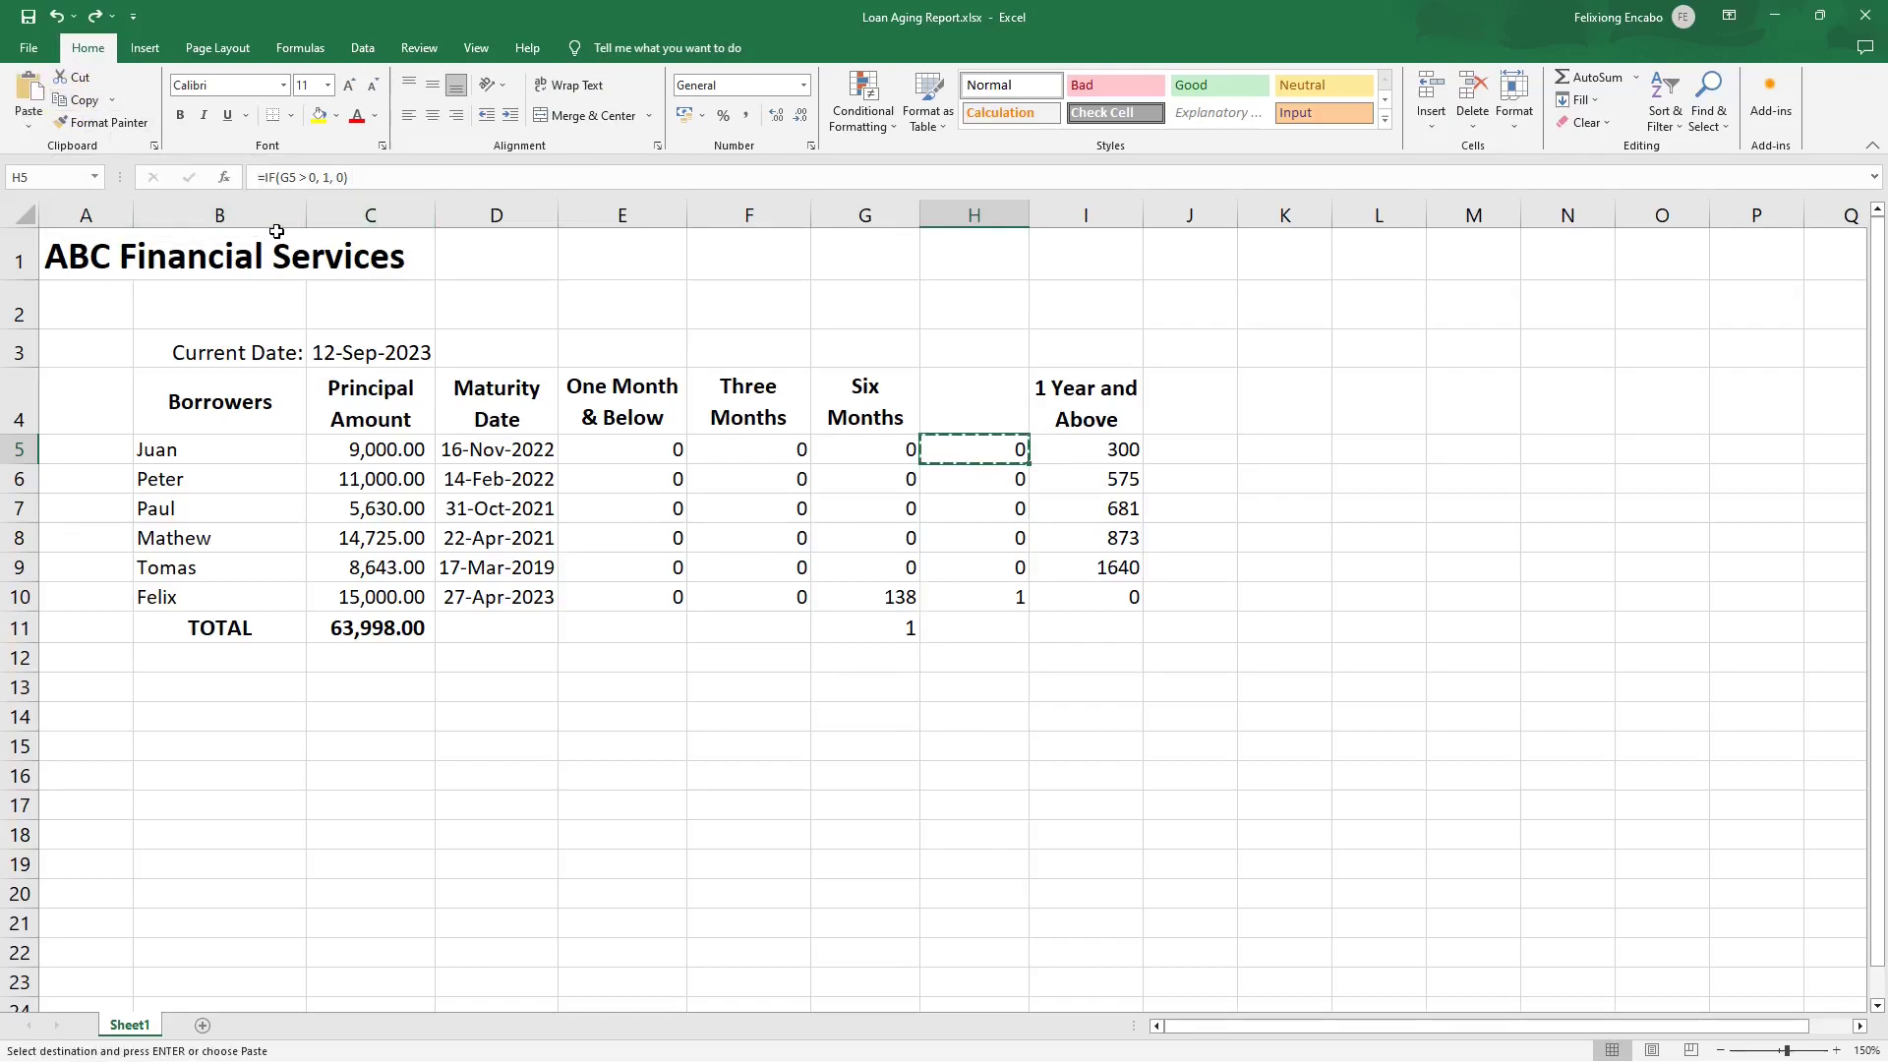
pyautogui.click(1217, 450)
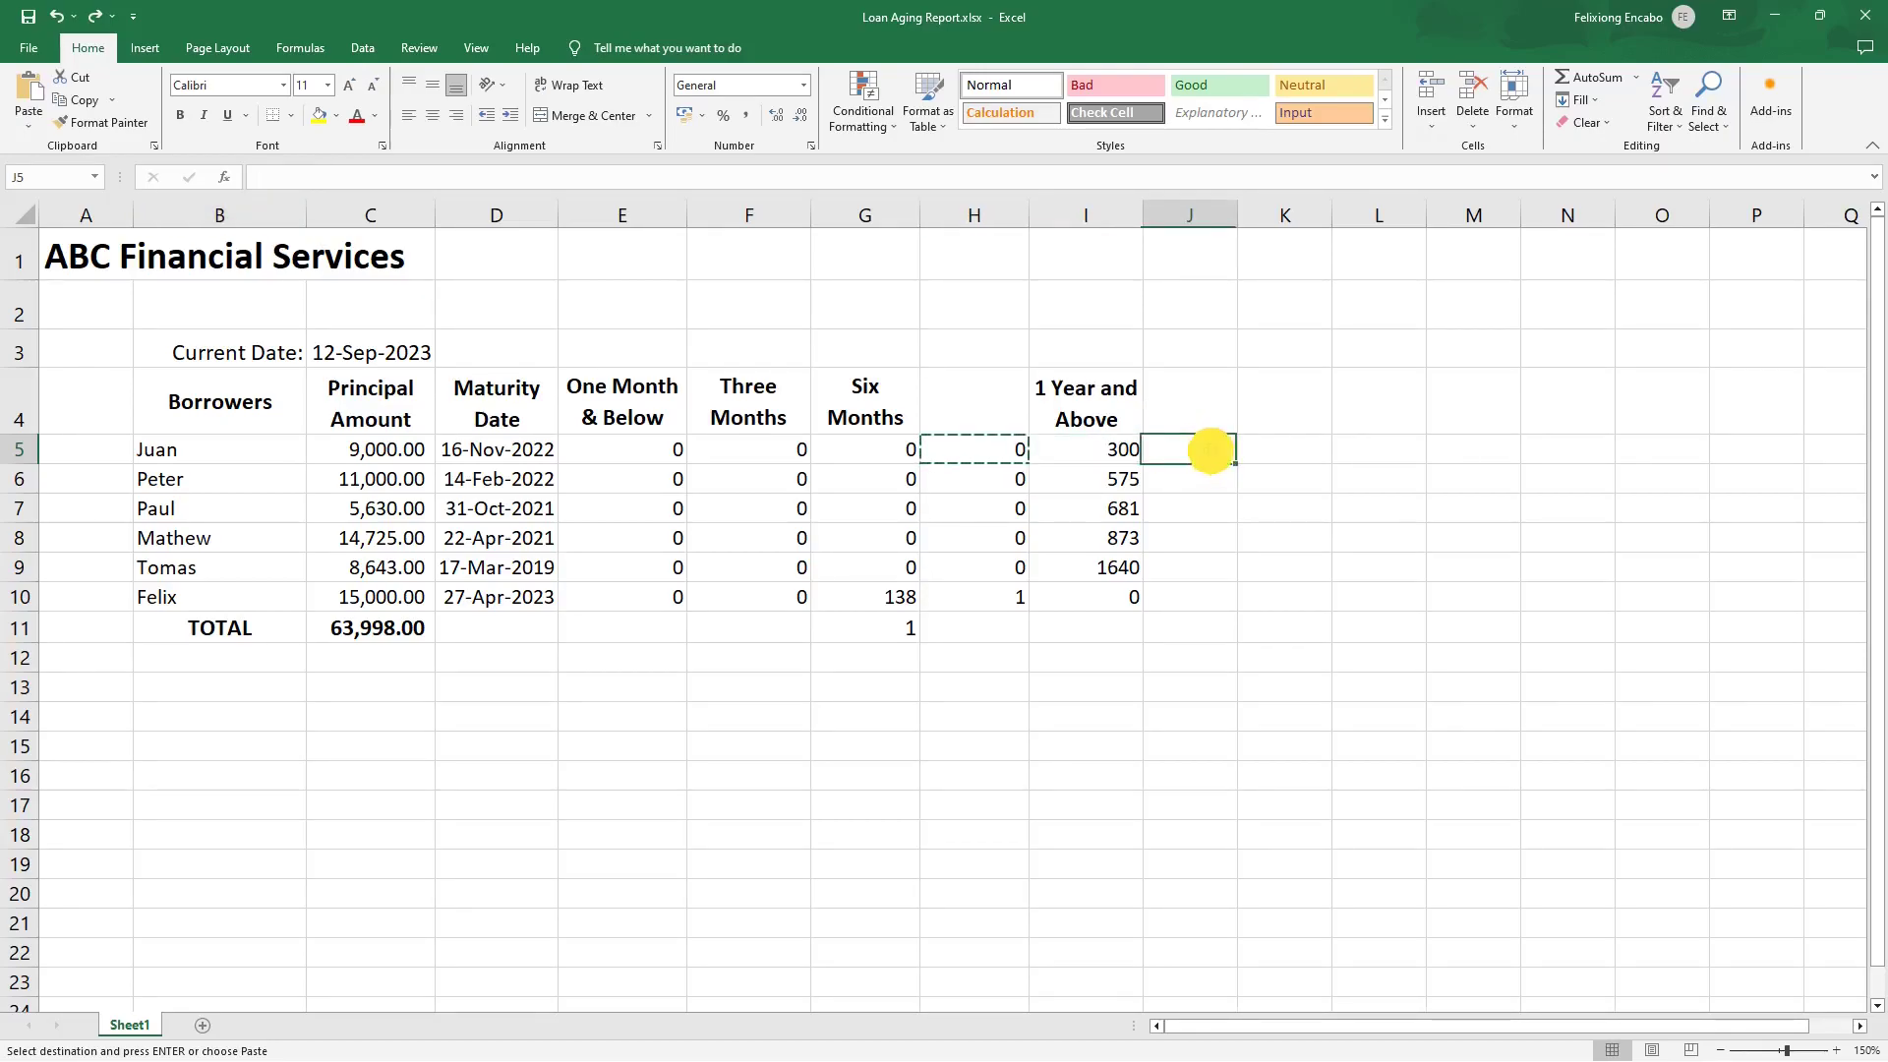
pyautogui.click(35, 91)
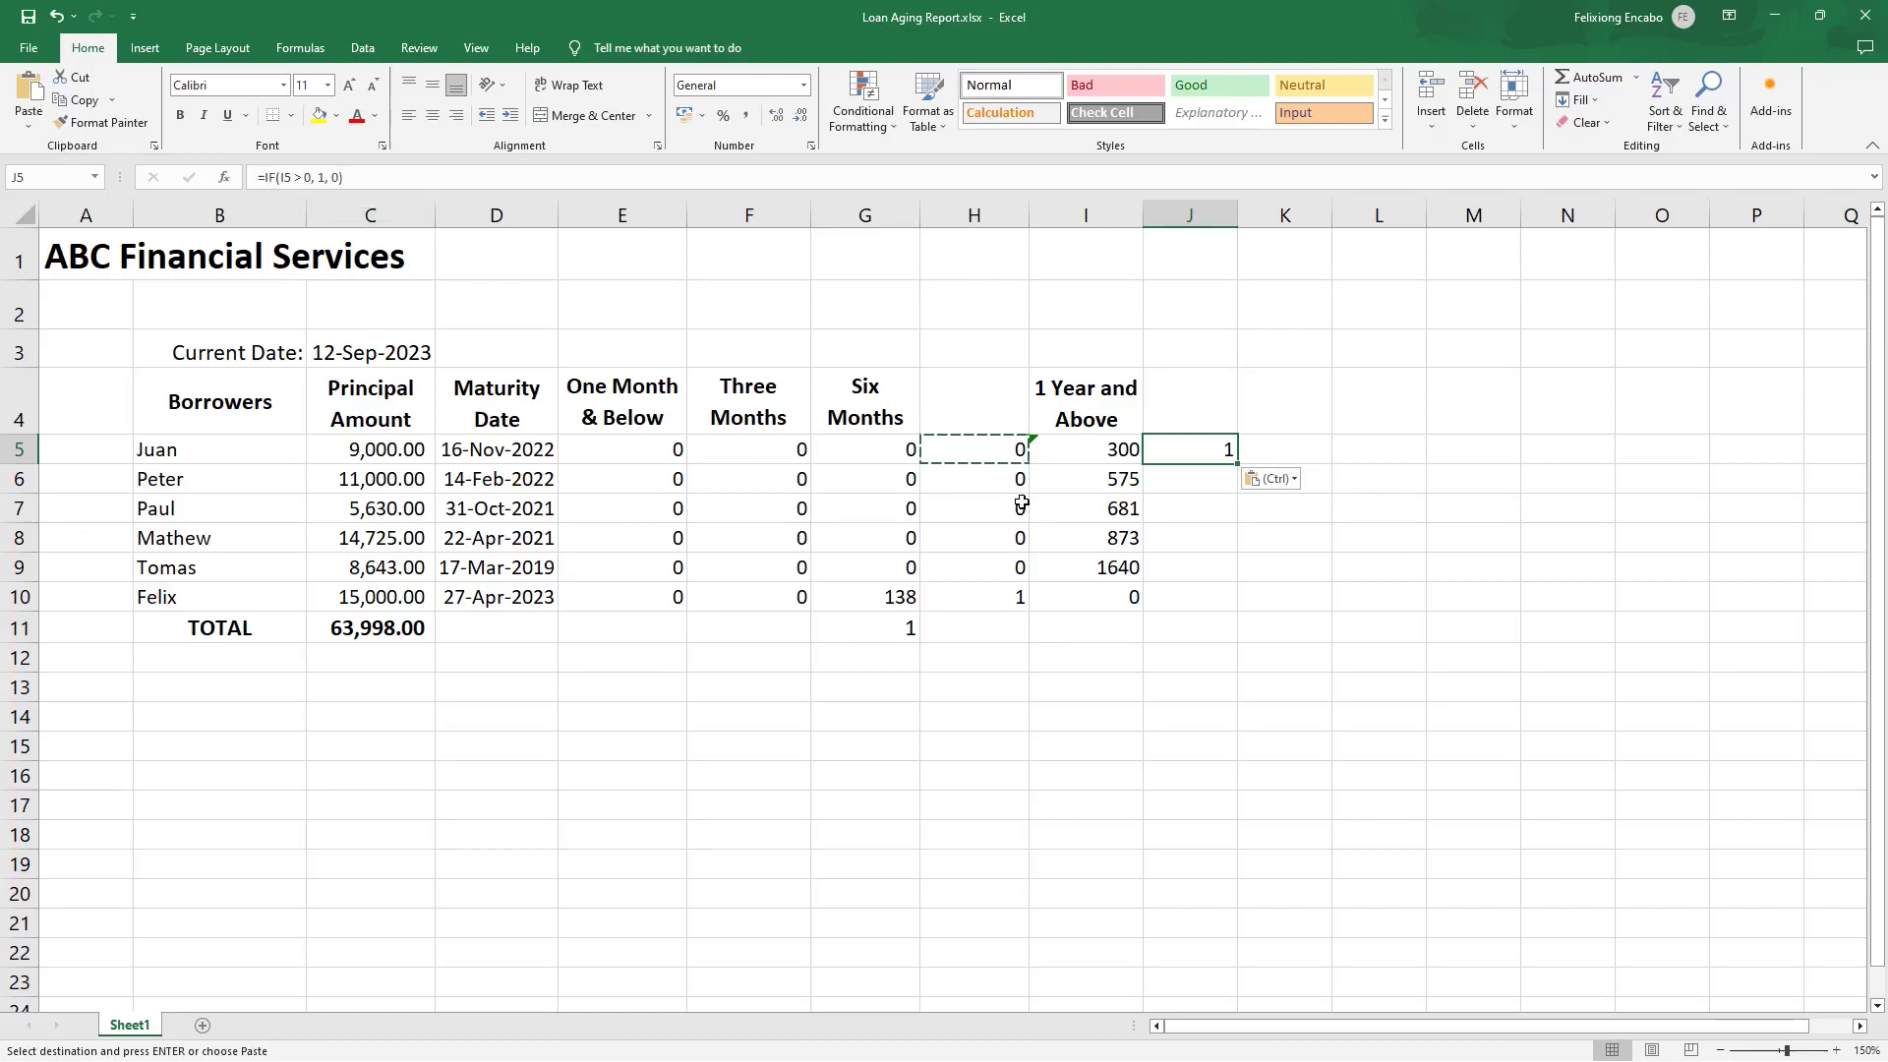
pyautogui.moveTo(1240, 468); pyautogui.dragTo(1233, 604)
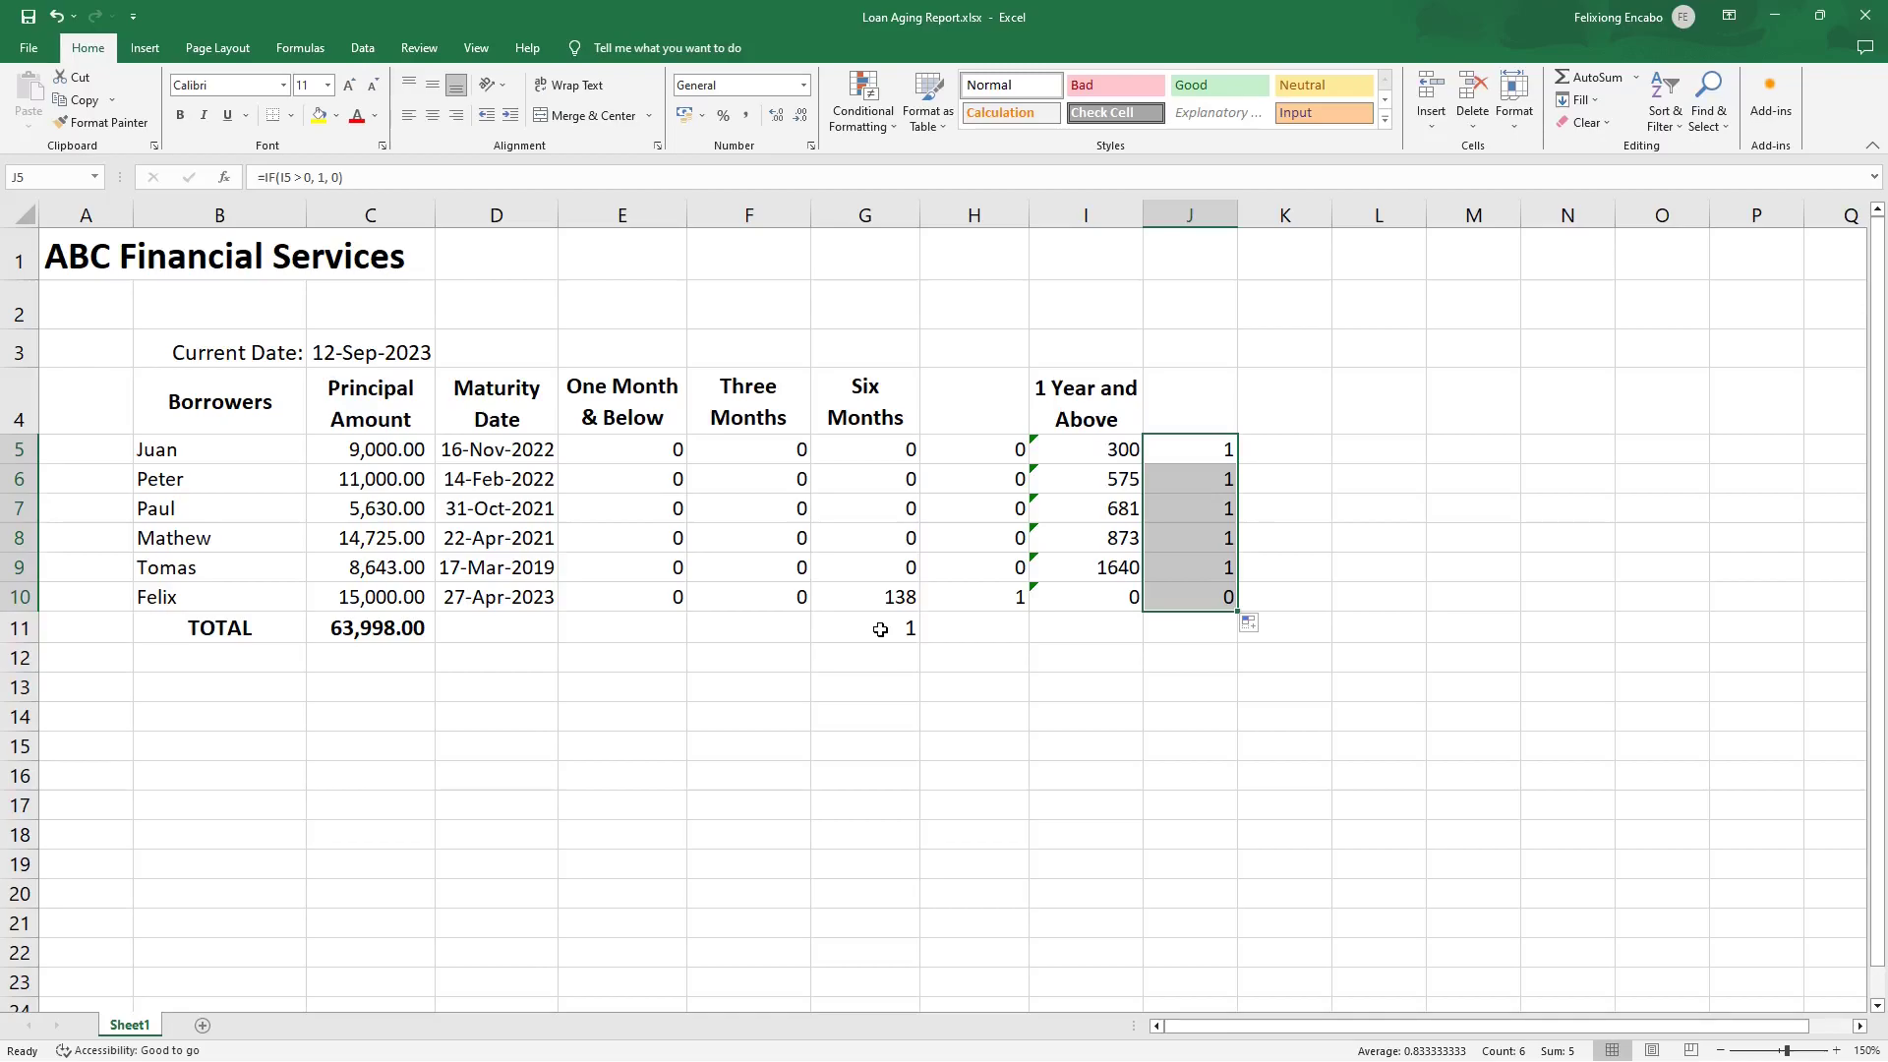
# Total the flags J5:J10 with AutoSum in J11 and move that total to I11 under 1 Year and Above.
pyautogui.click(1185, 631)
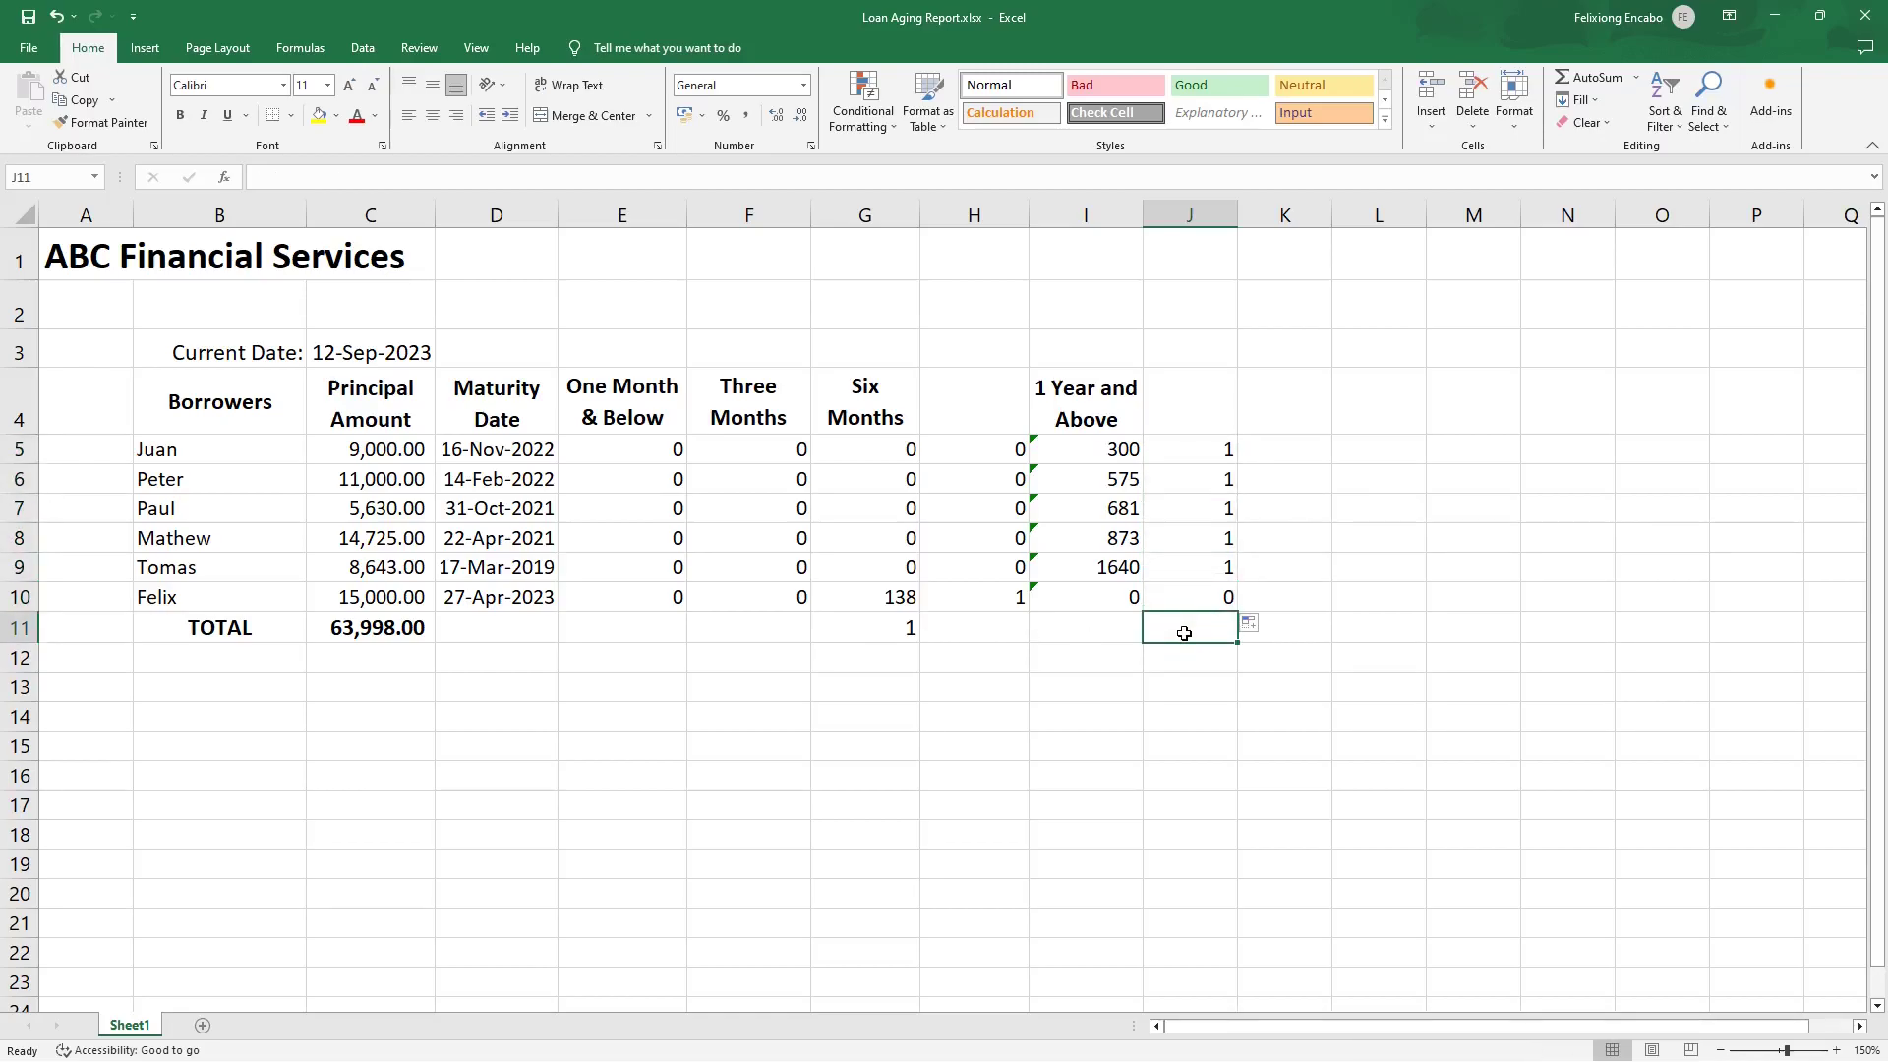
pyautogui.click(1588, 77)
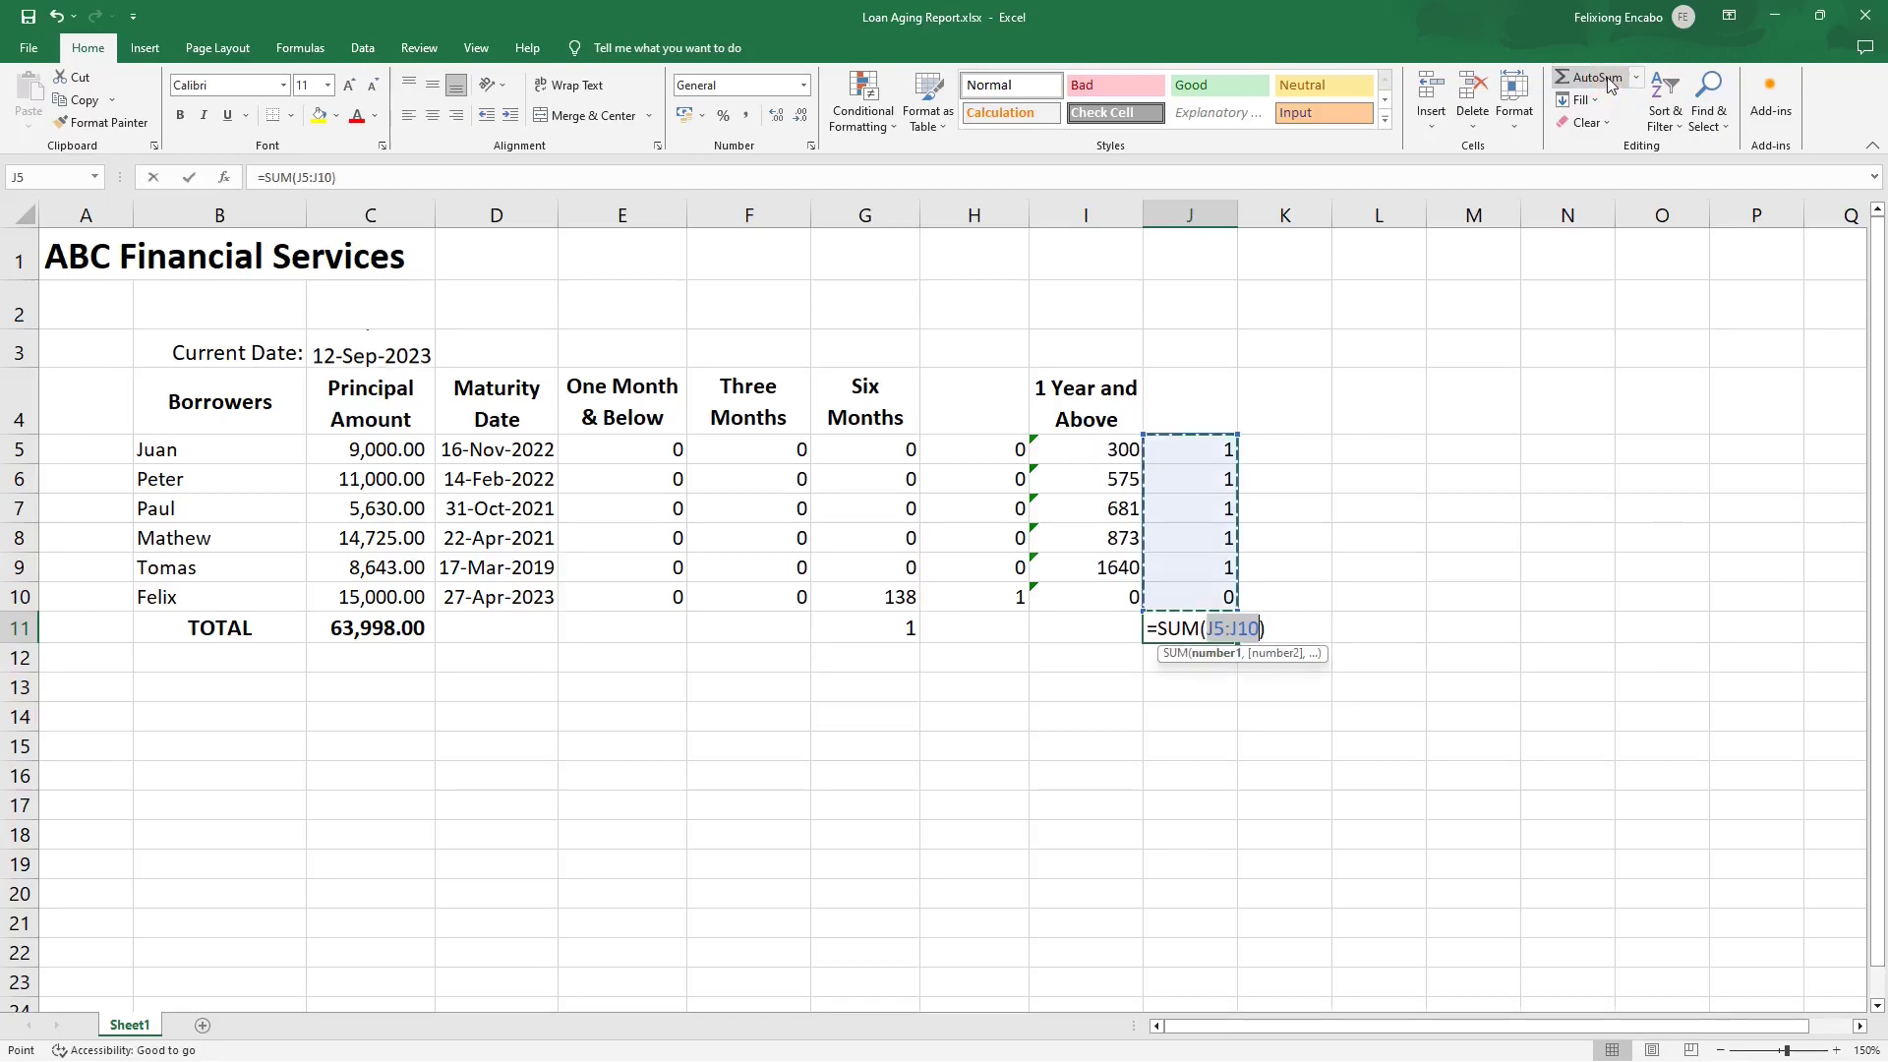
pyautogui.press('Return')
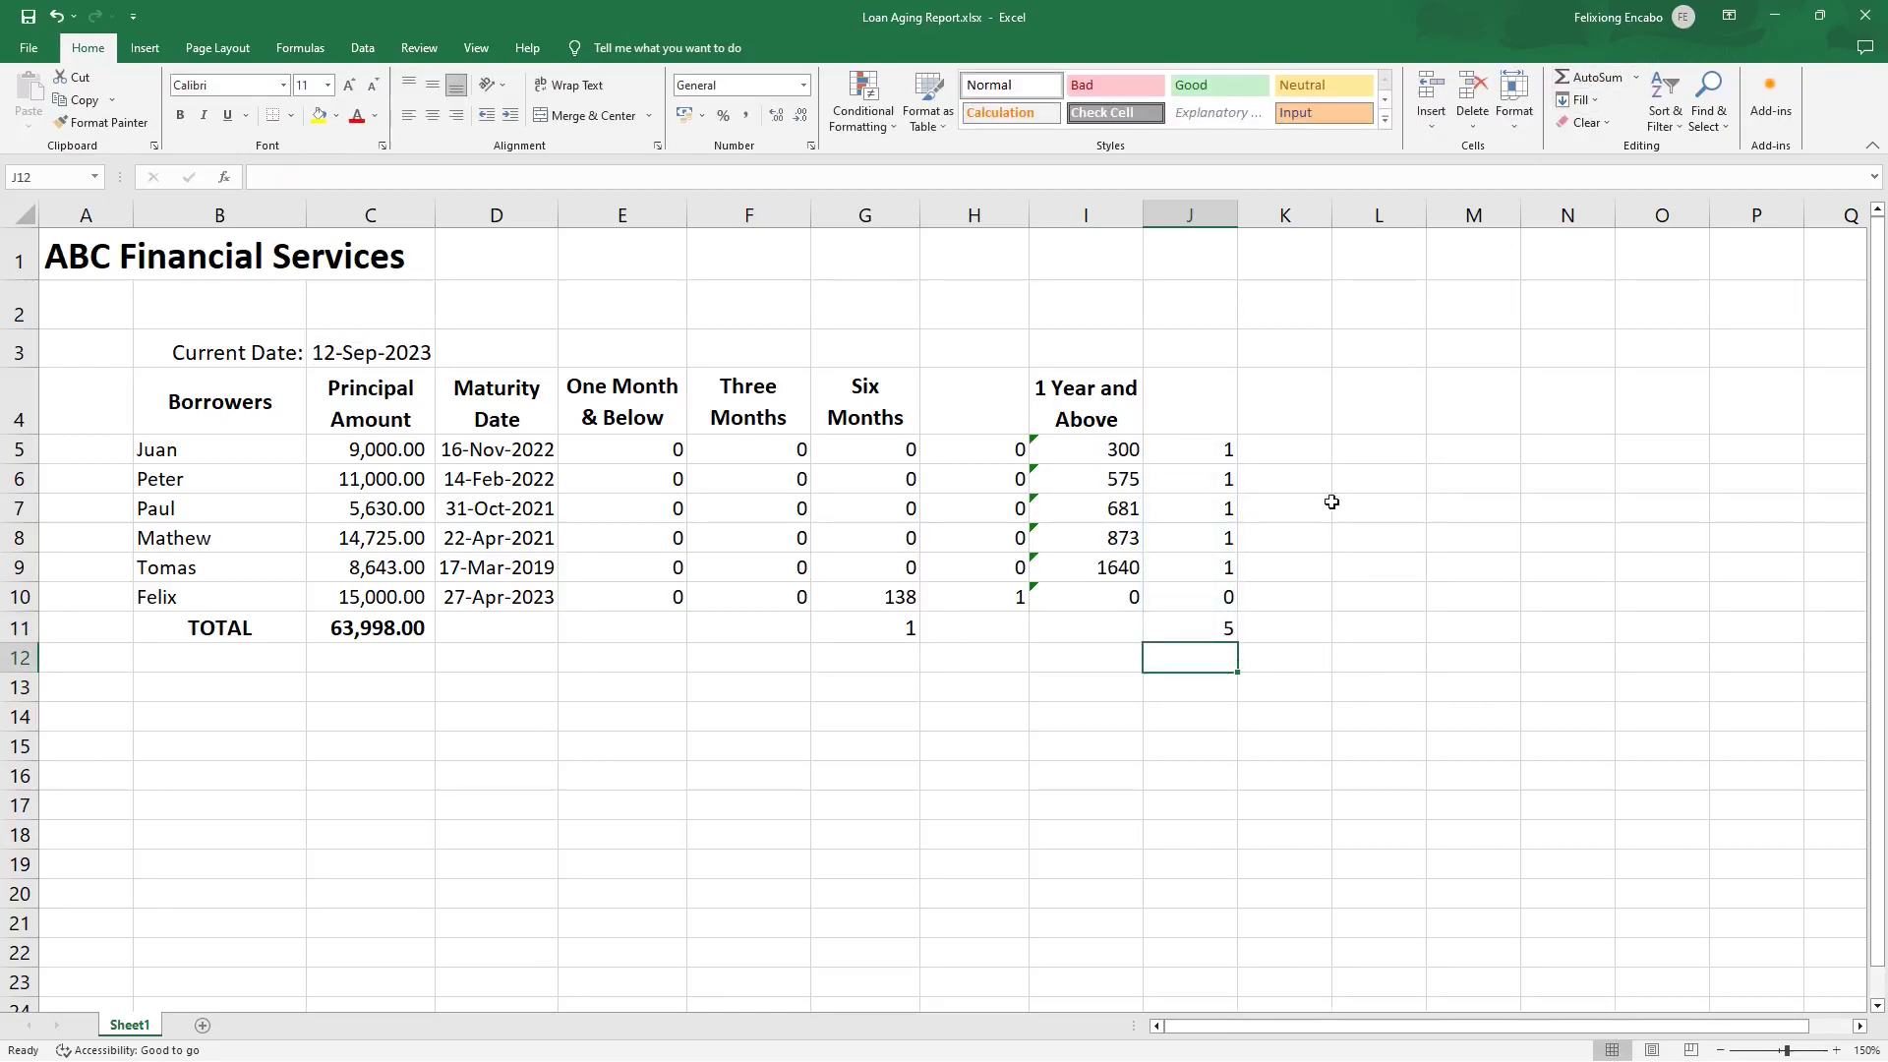
pyautogui.click(1203, 631)
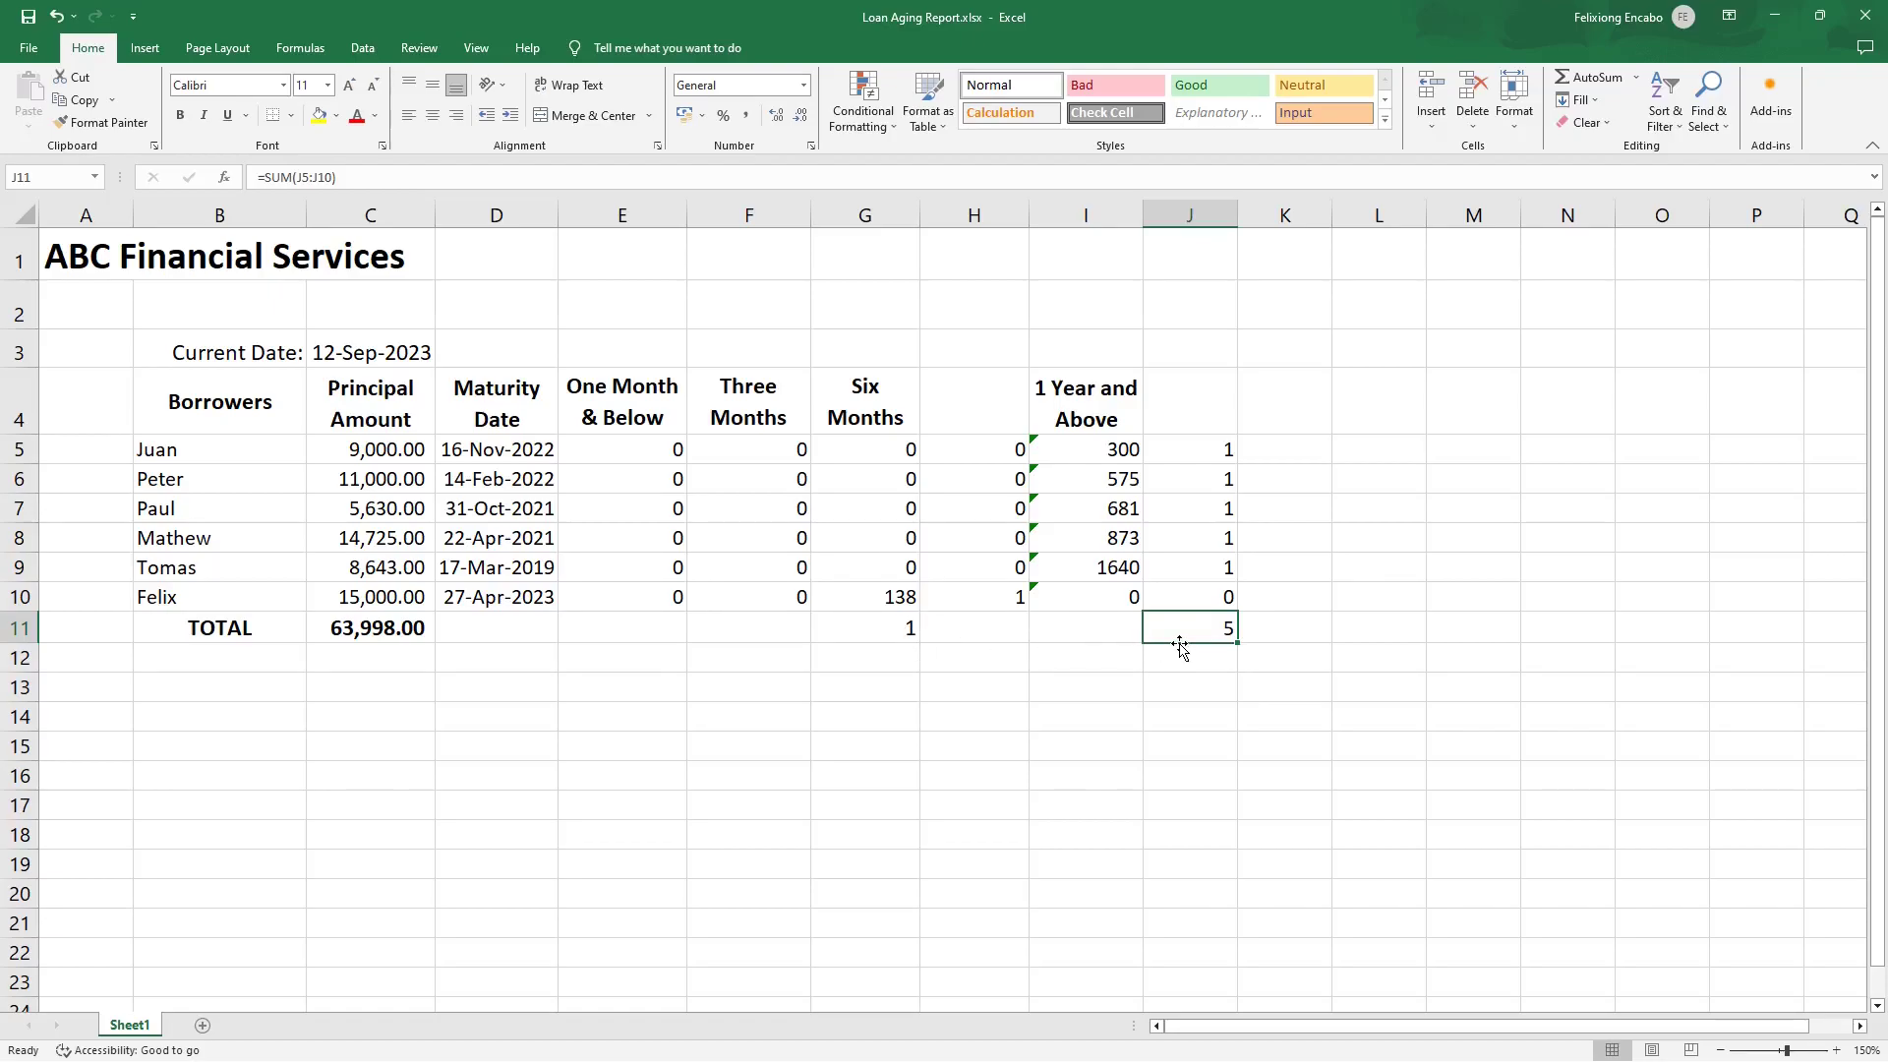
pyautogui.moveTo(1180, 645); pyautogui.dragTo(1136, 641)
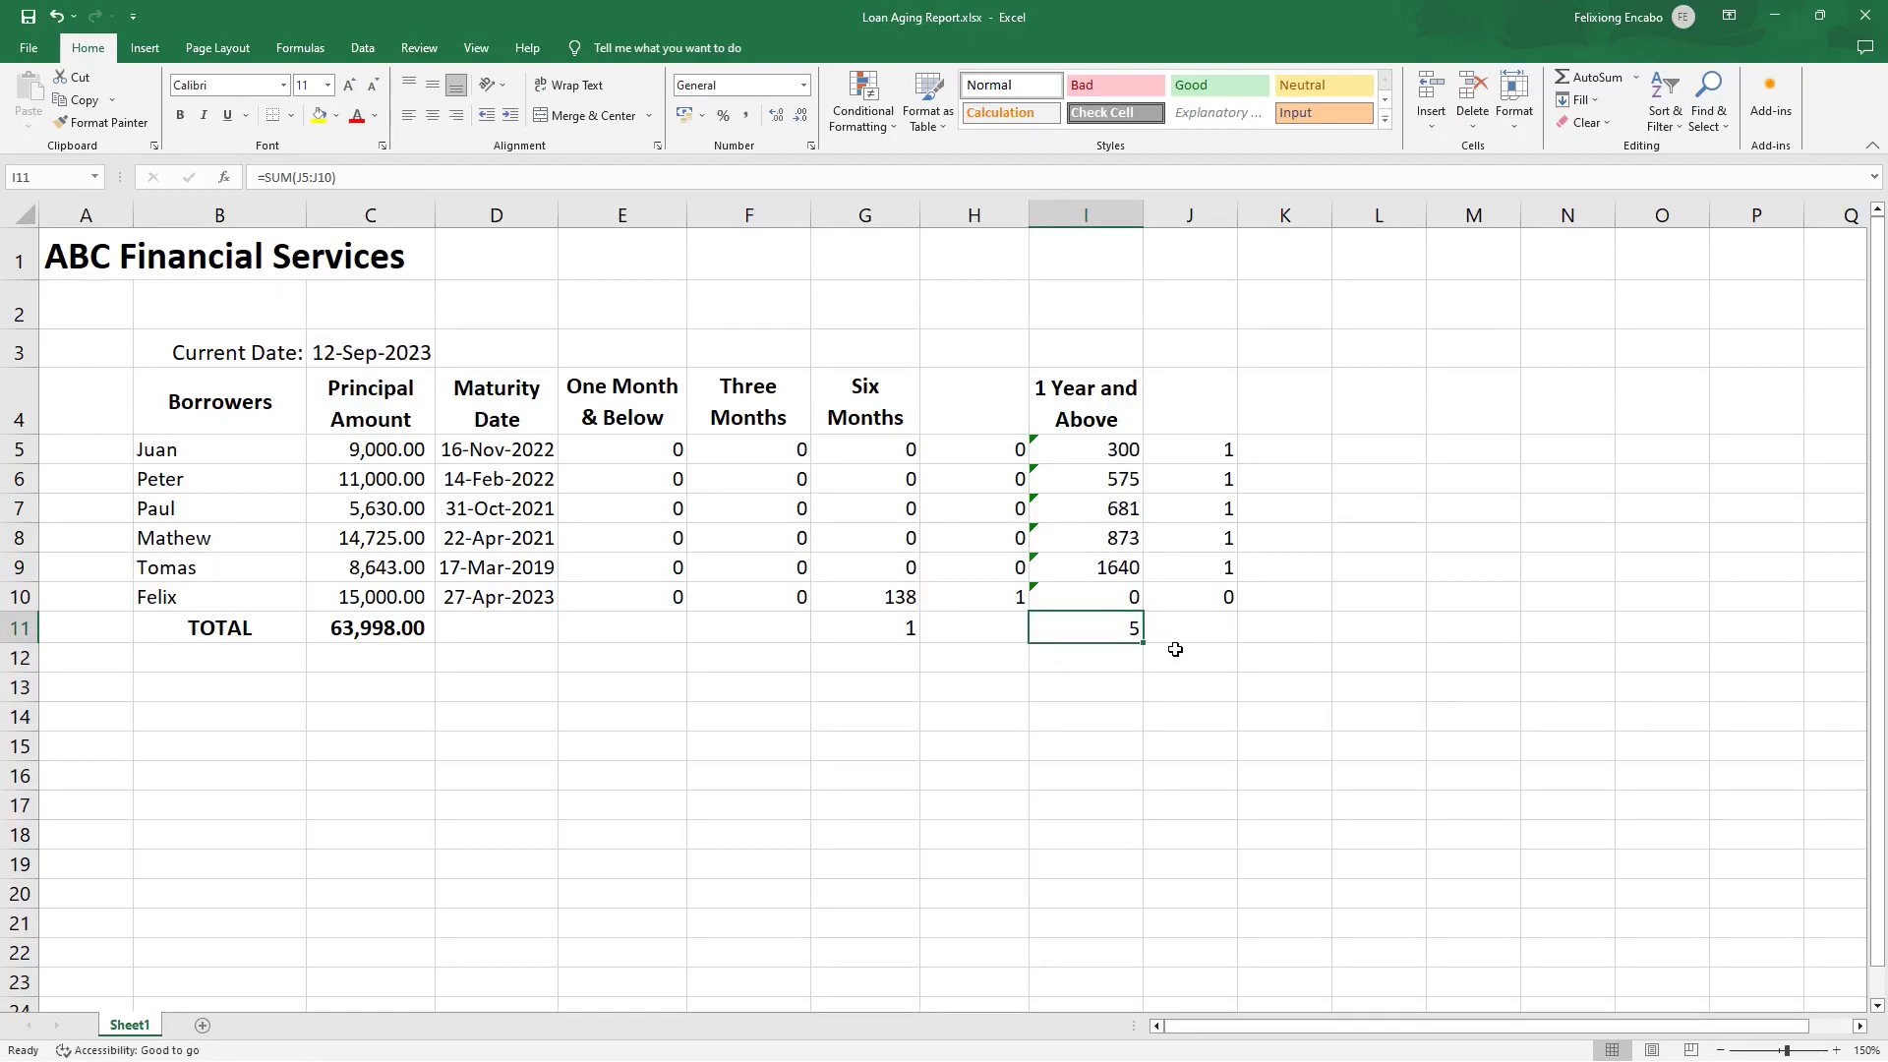
# Hide helper column J beside the 1 Year and Above column.
pyautogui.click(1196, 213)
pyautogui.rightClick(1199, 218)
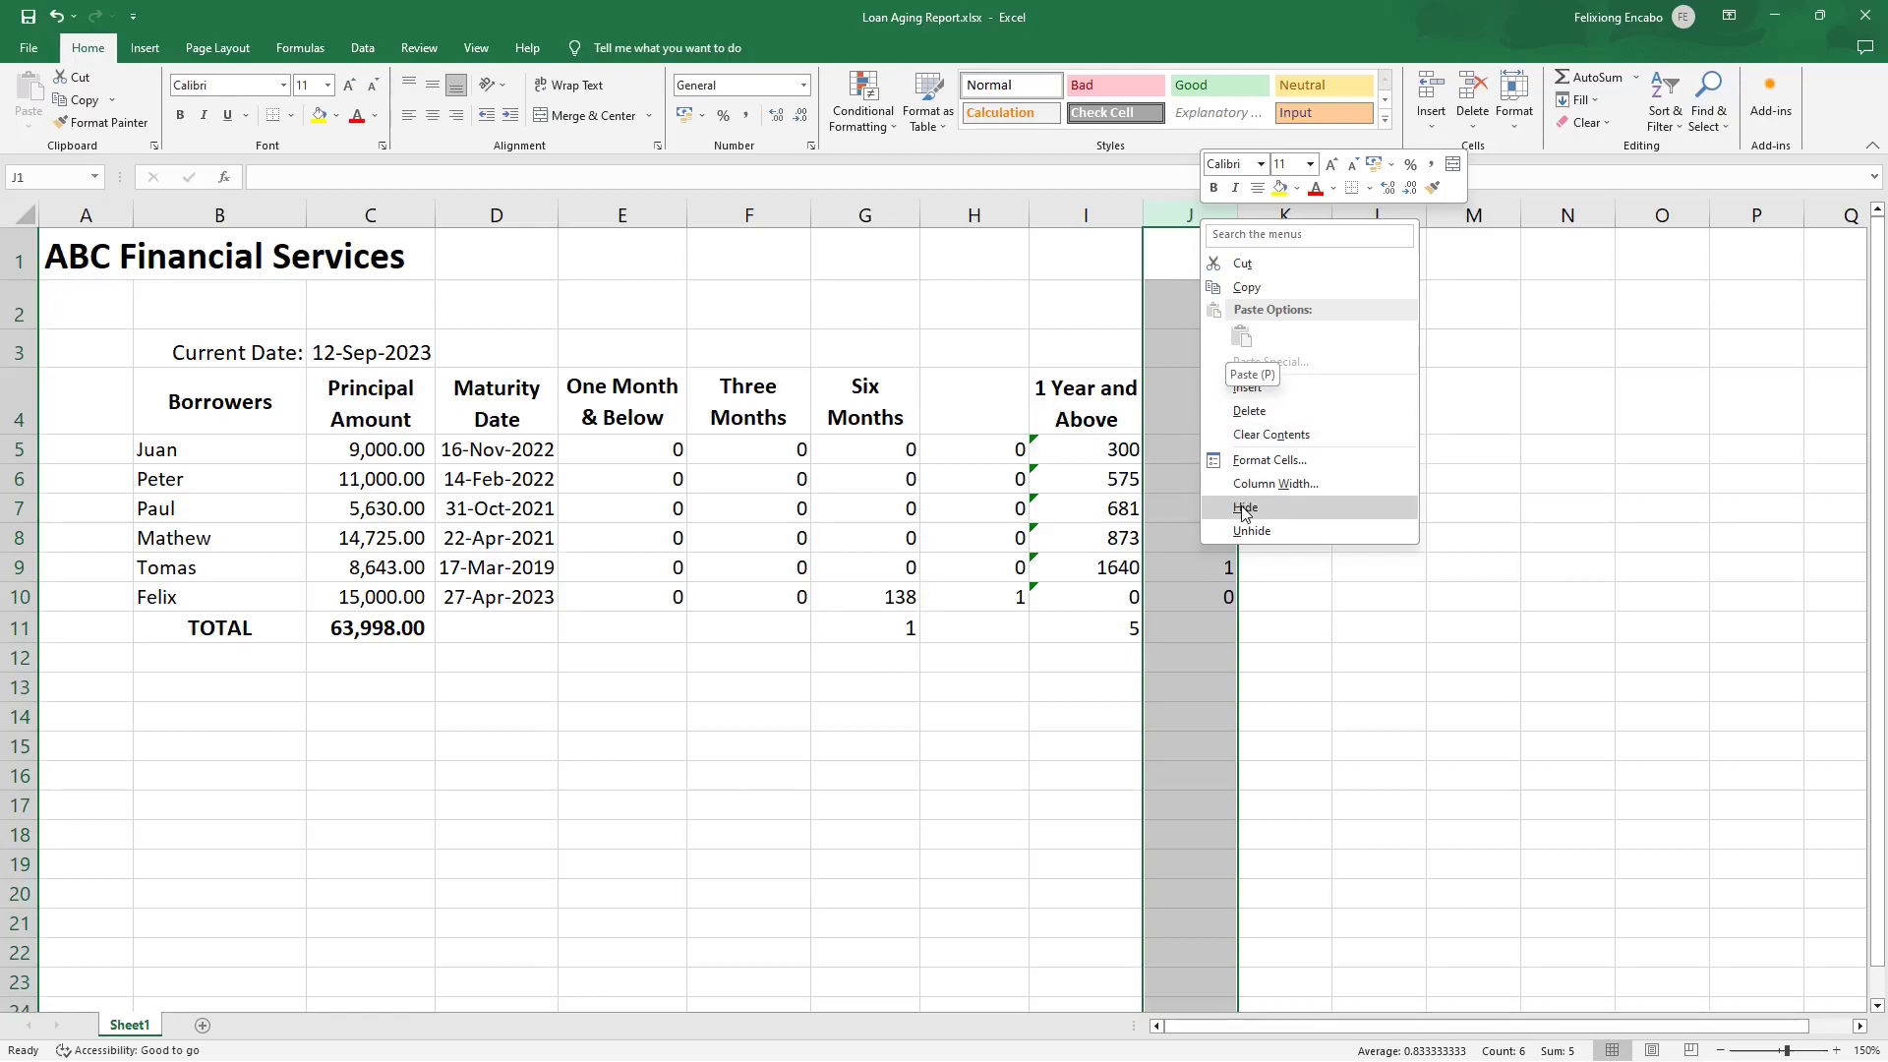
pyautogui.click(1245, 510)
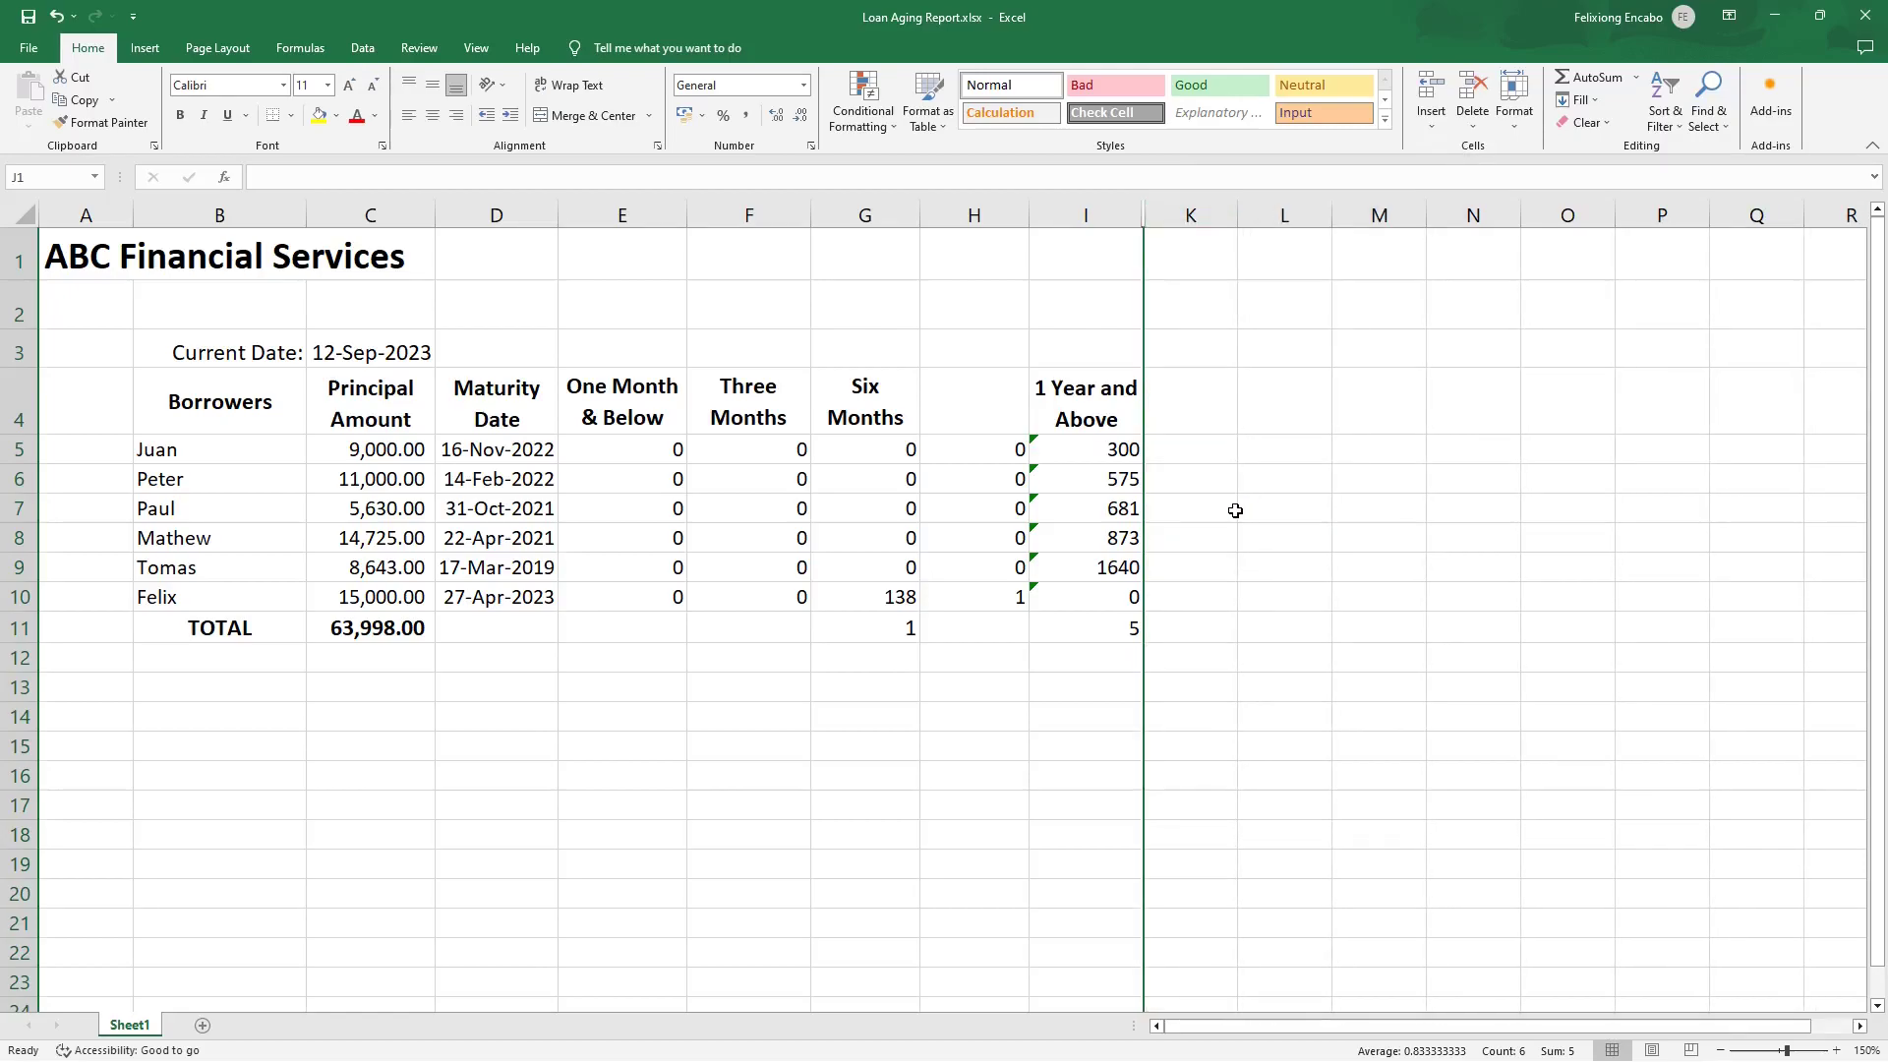
# Format the 1 Year and Above total in I11 as bold with font size 12.
pyautogui.click(1105, 651)
pyautogui.click(1112, 631)
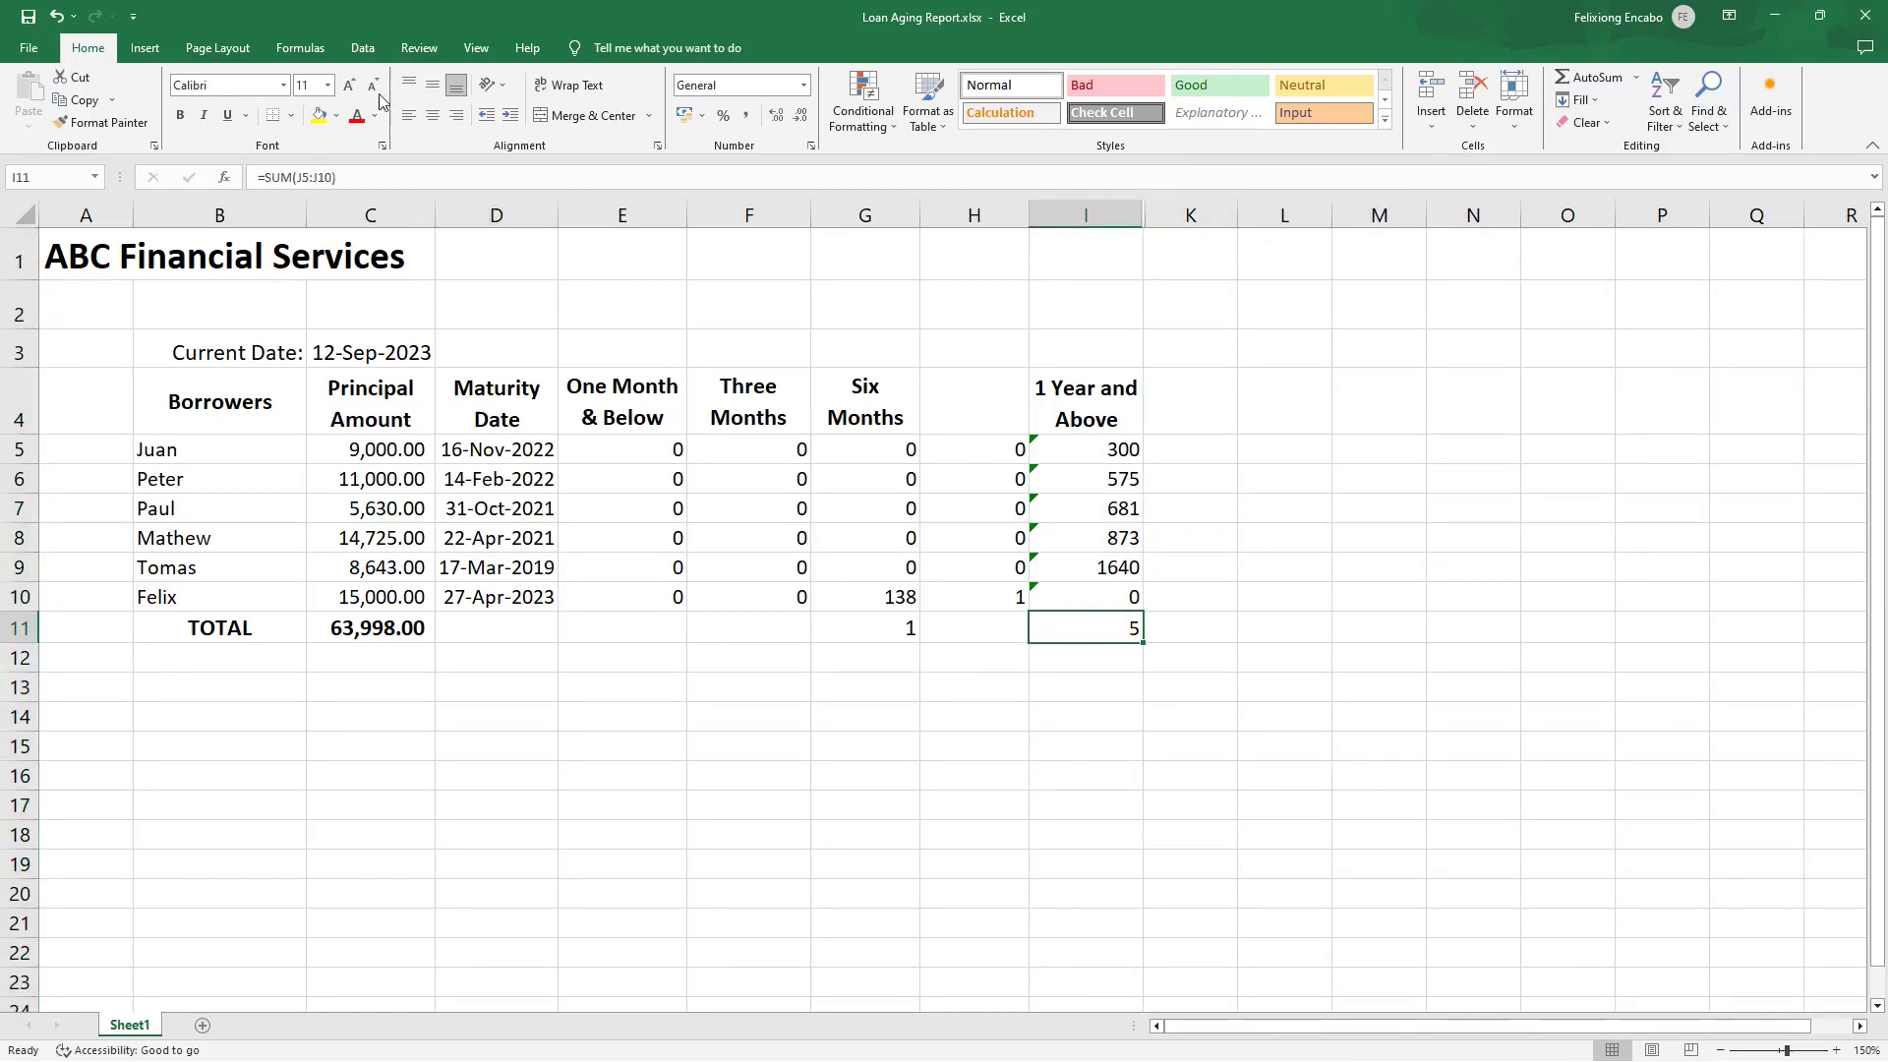
pyautogui.click(349, 85)
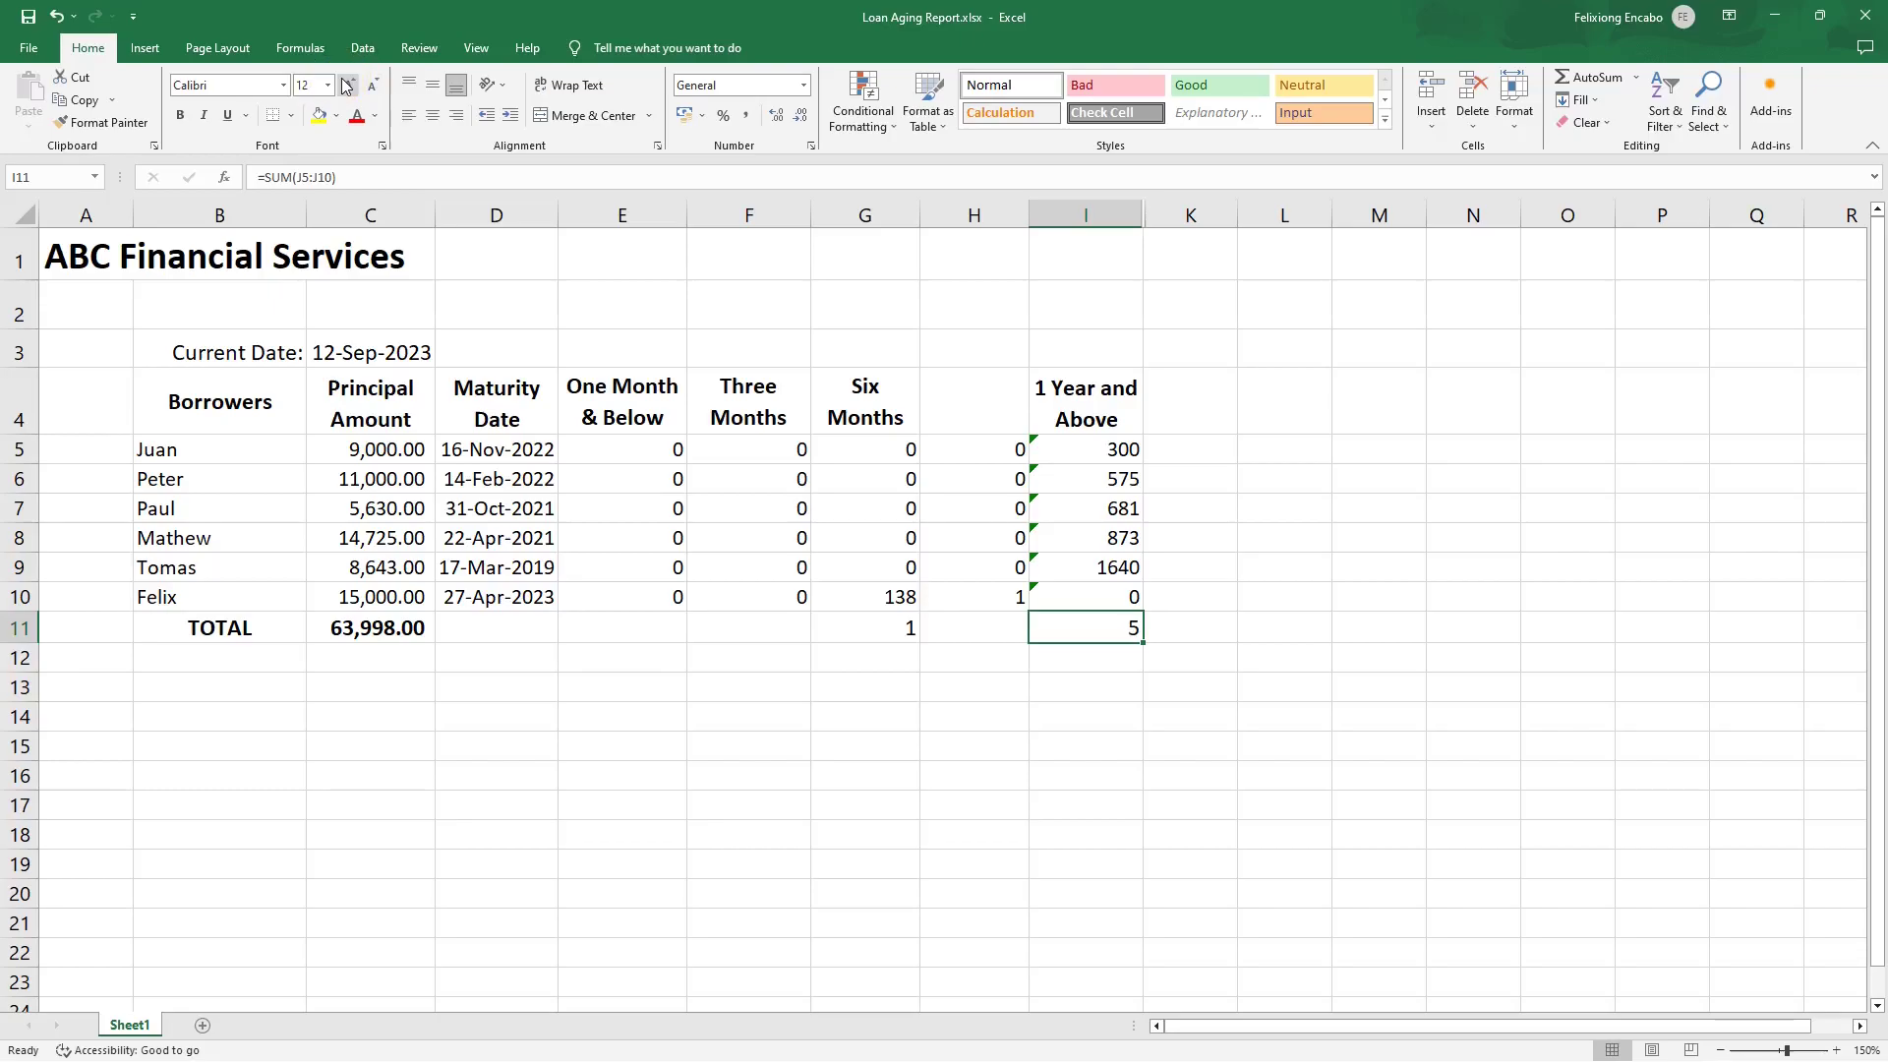
pyautogui.click(180, 115)
# Add a bottom border under the last borrower row, B10:I10, and save the workbook.
pyautogui.click(183, 595)
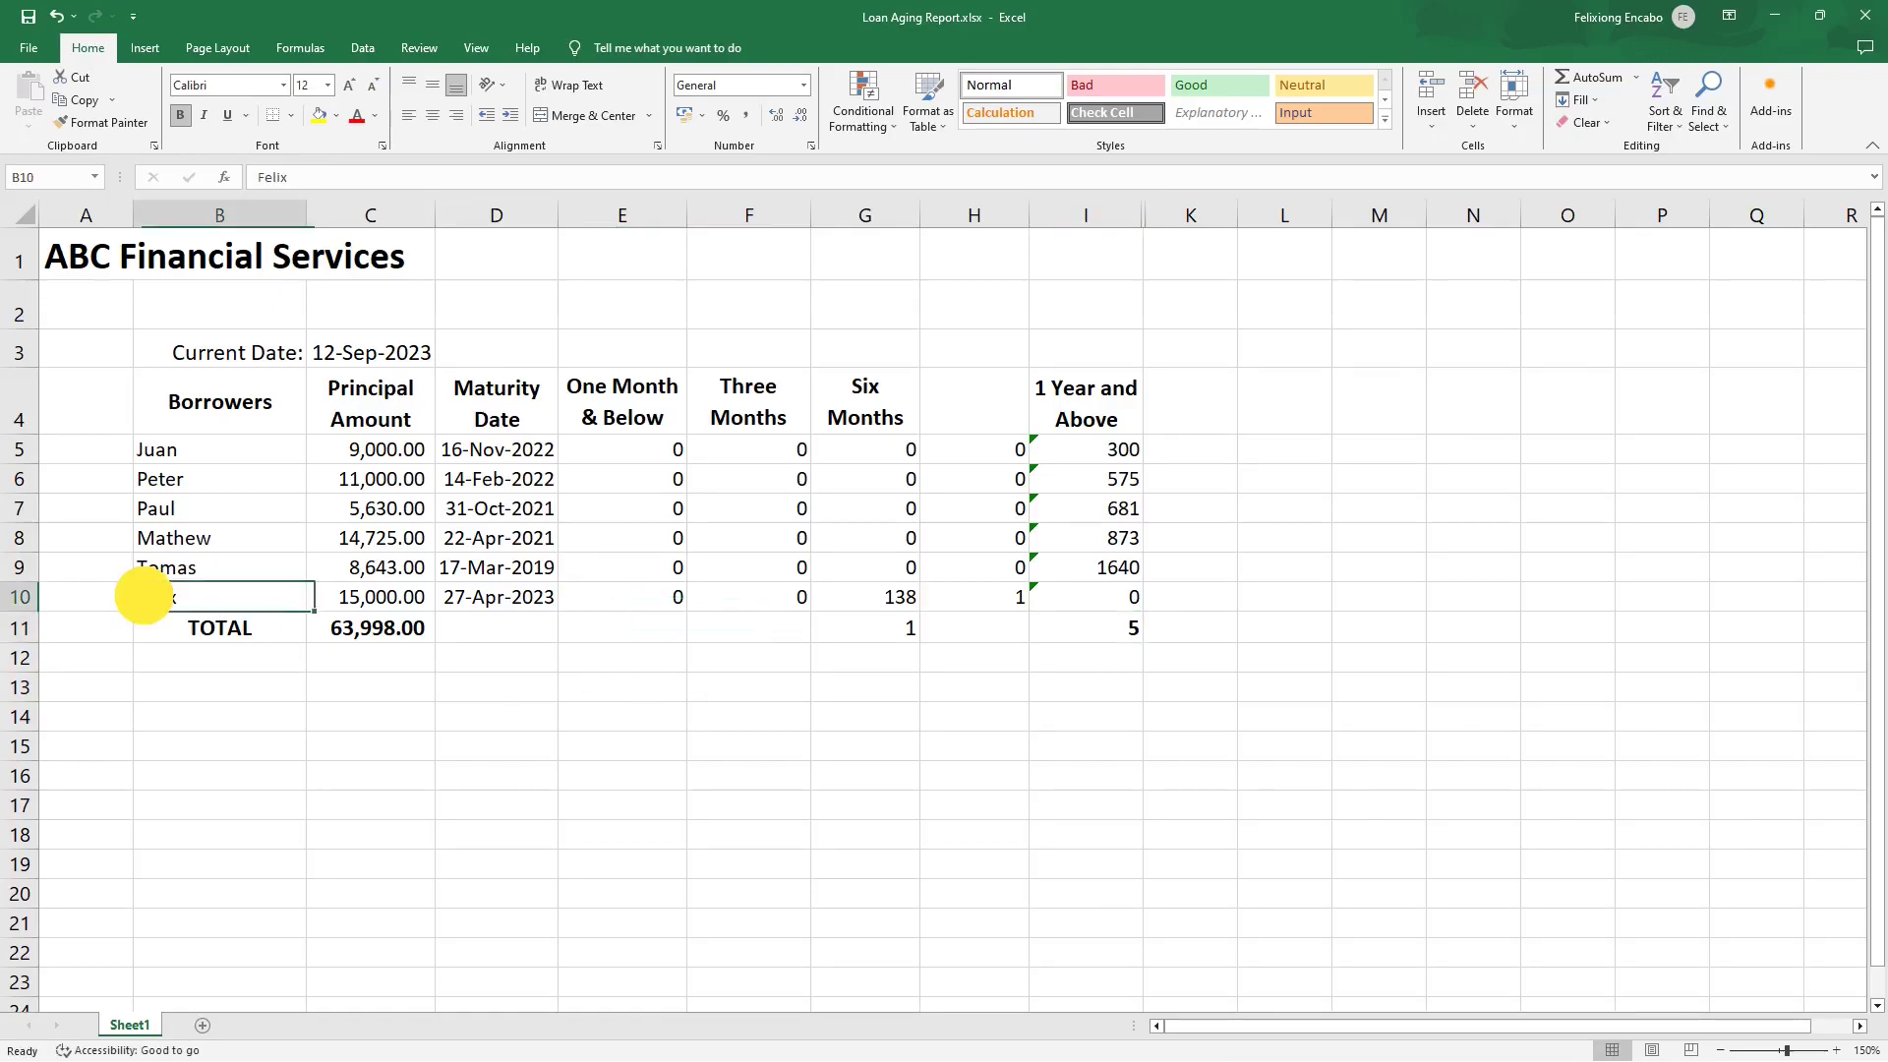
pyautogui.moveTo(185, 595); pyautogui.dragTo(1083, 603)
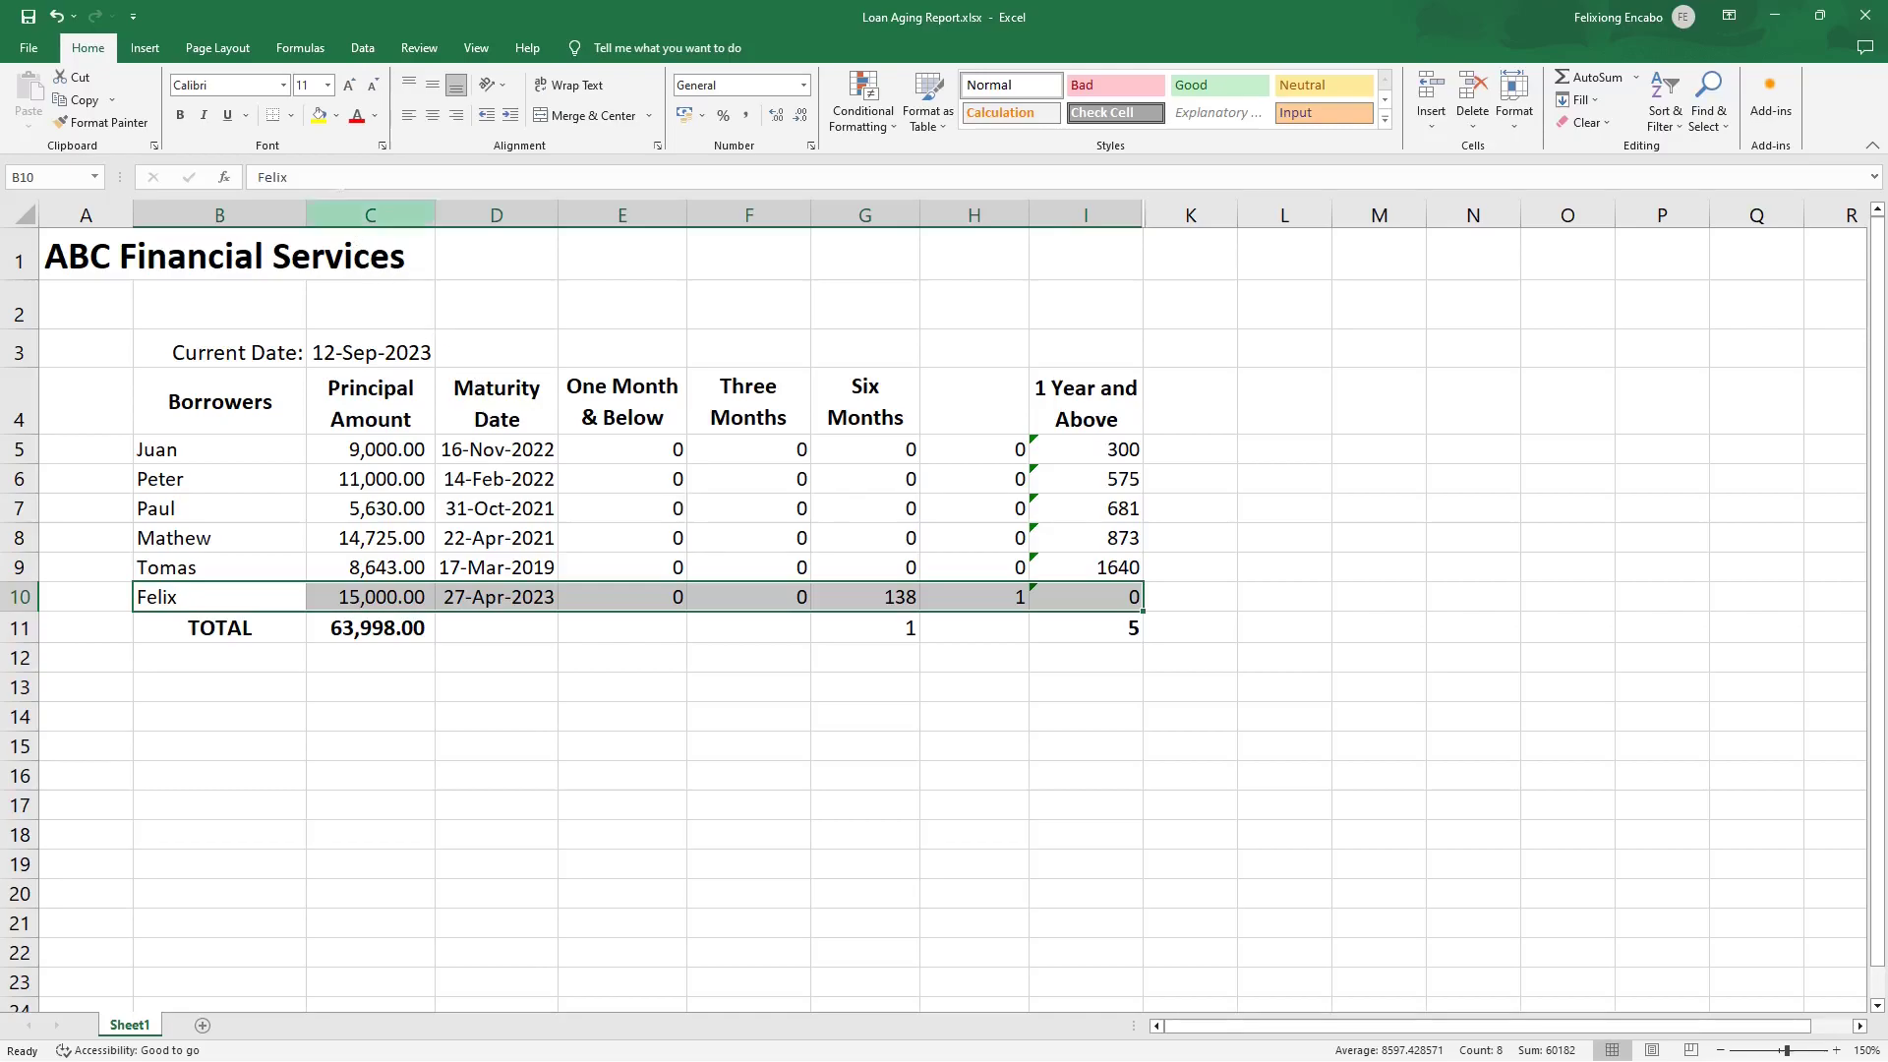
pyautogui.click(290, 118)
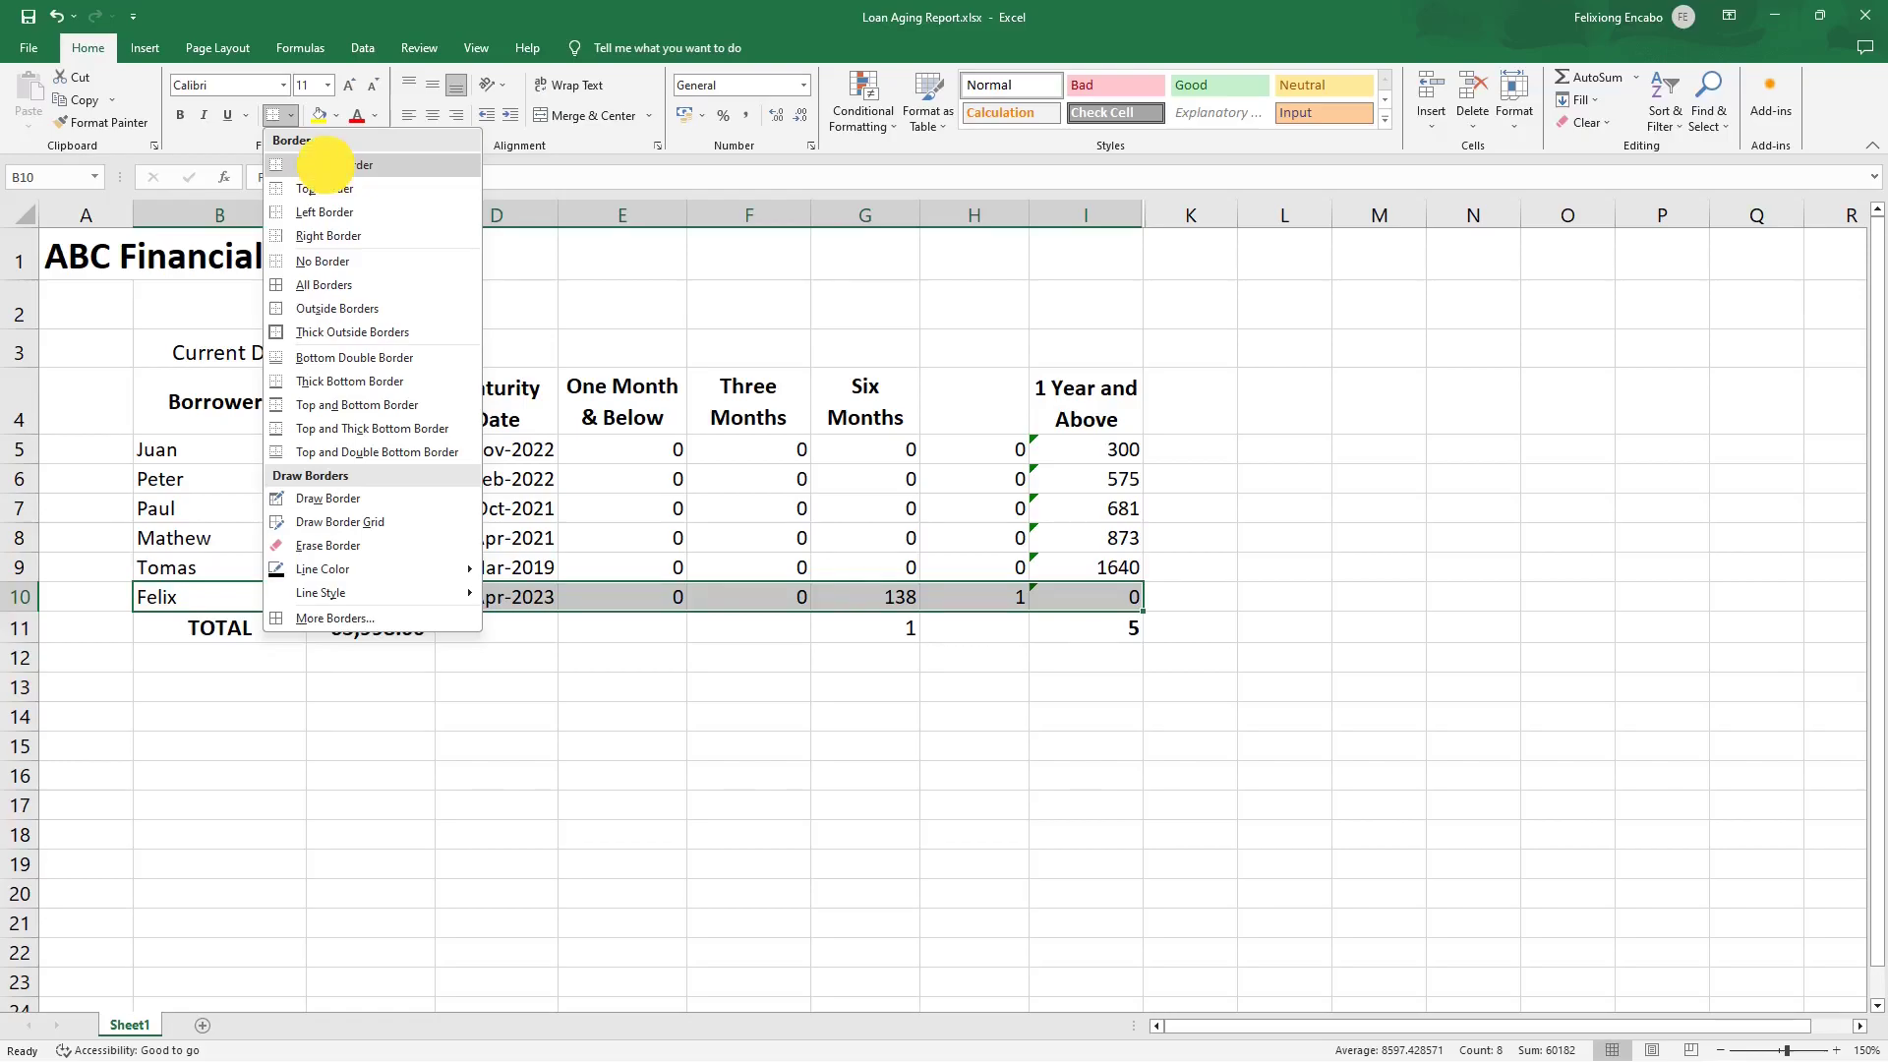
pyautogui.click(290, 115)
pyautogui.click(784, 653)
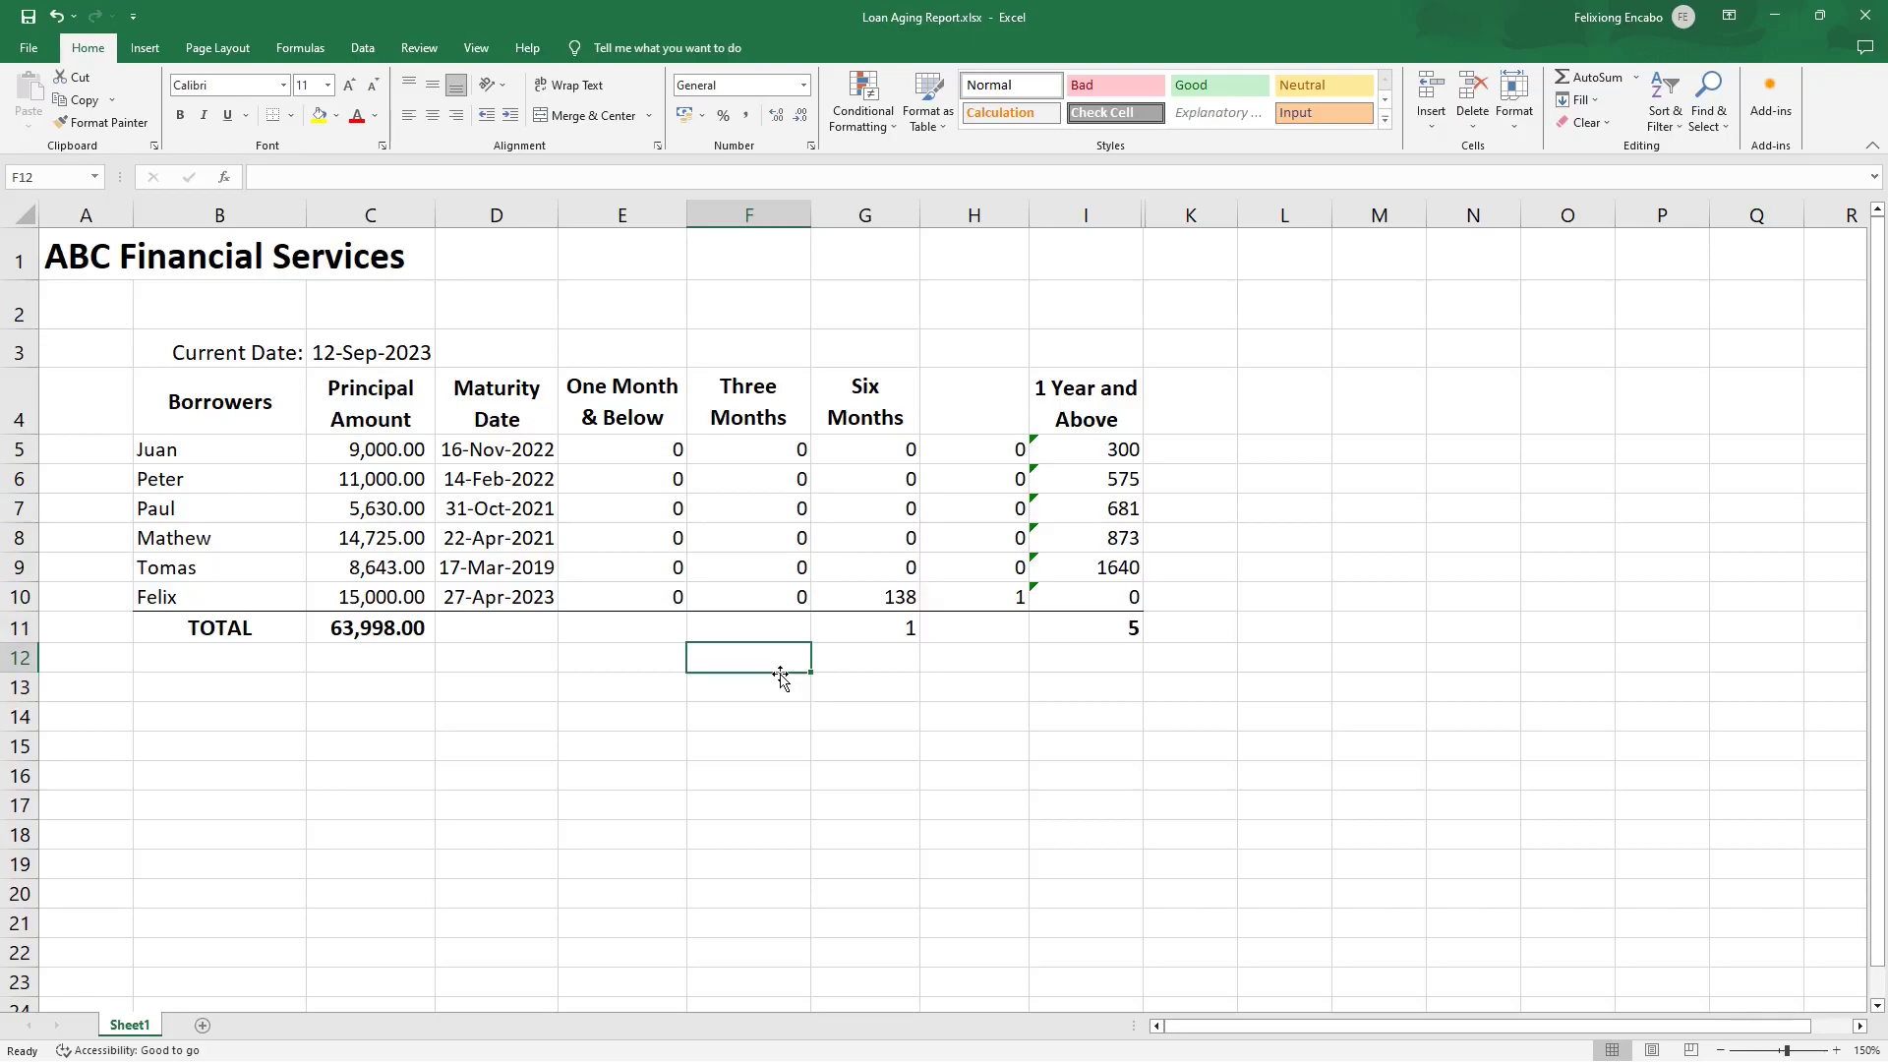
pyautogui.hotkey('ctrl', 's')
# Ignore the inconsistent formula error in I5 under 1 Year and Above.
pyautogui.click(1046, 445)
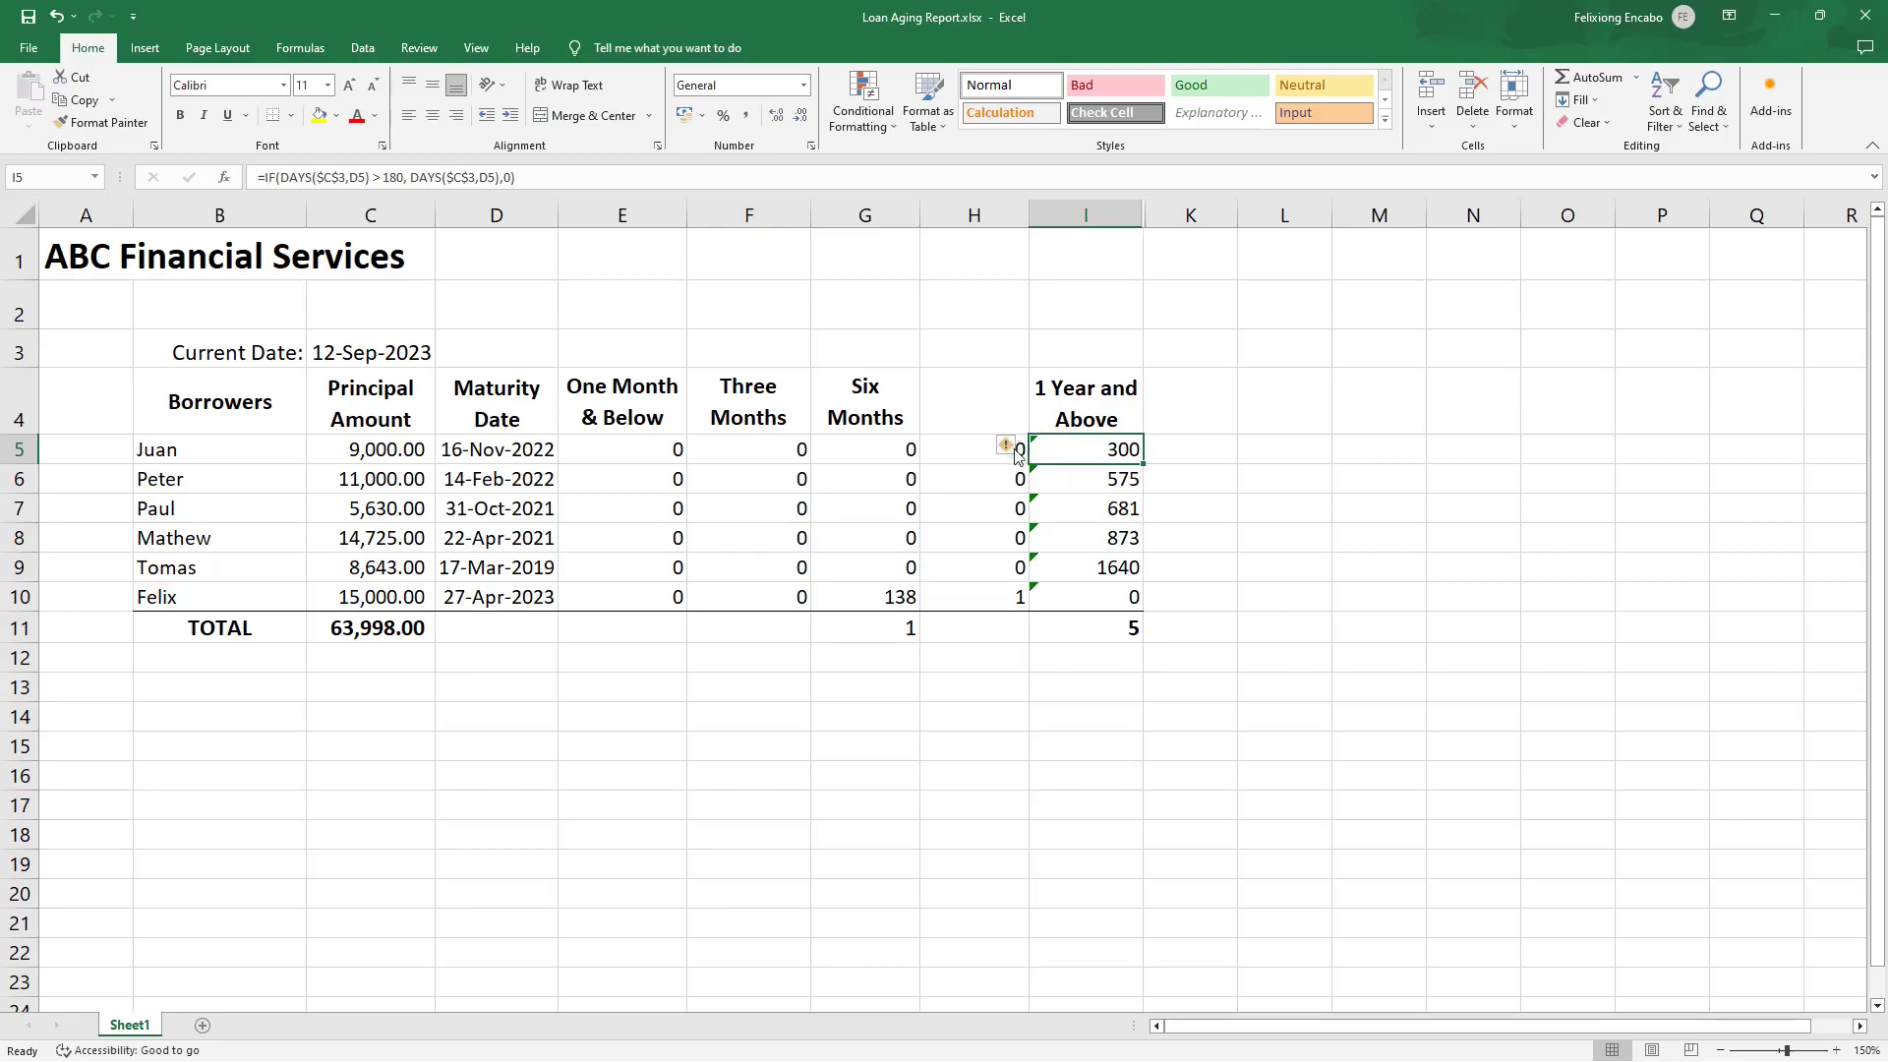
pyautogui.moveTo(1023, 450)
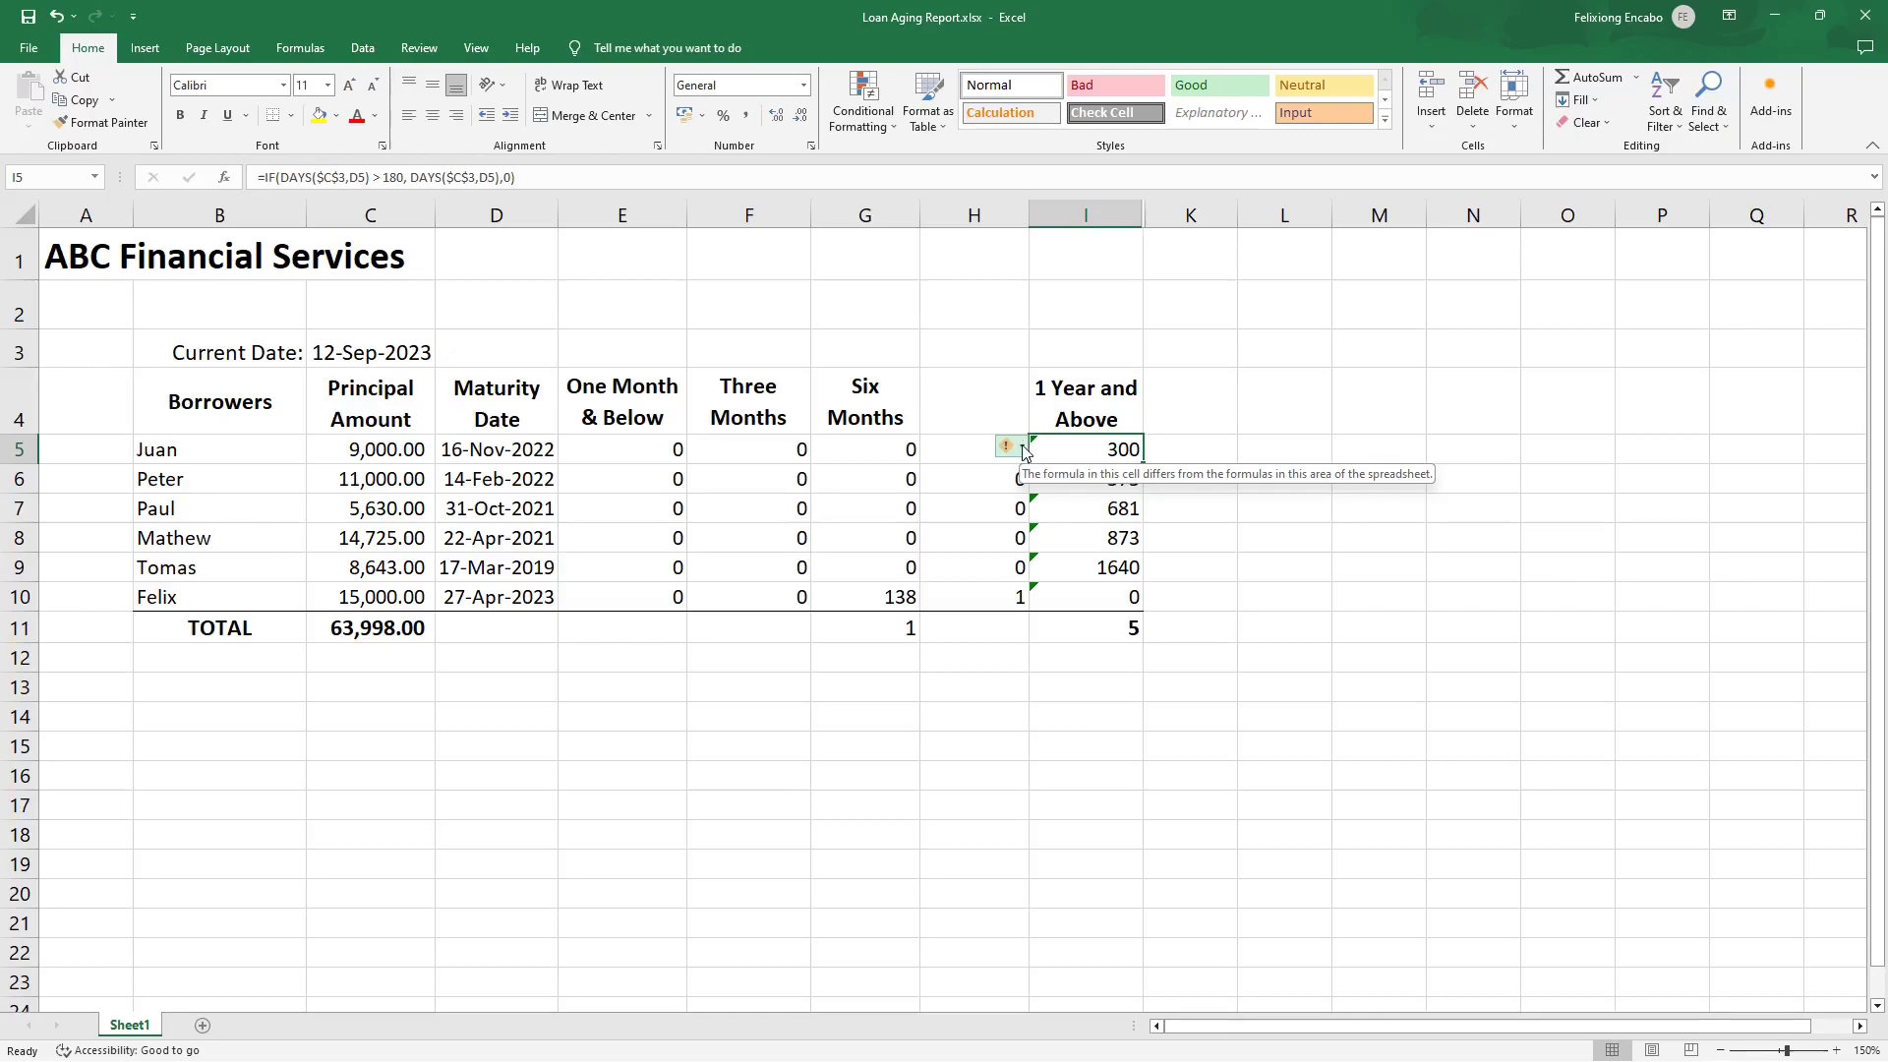
pyautogui.click(1024, 449)
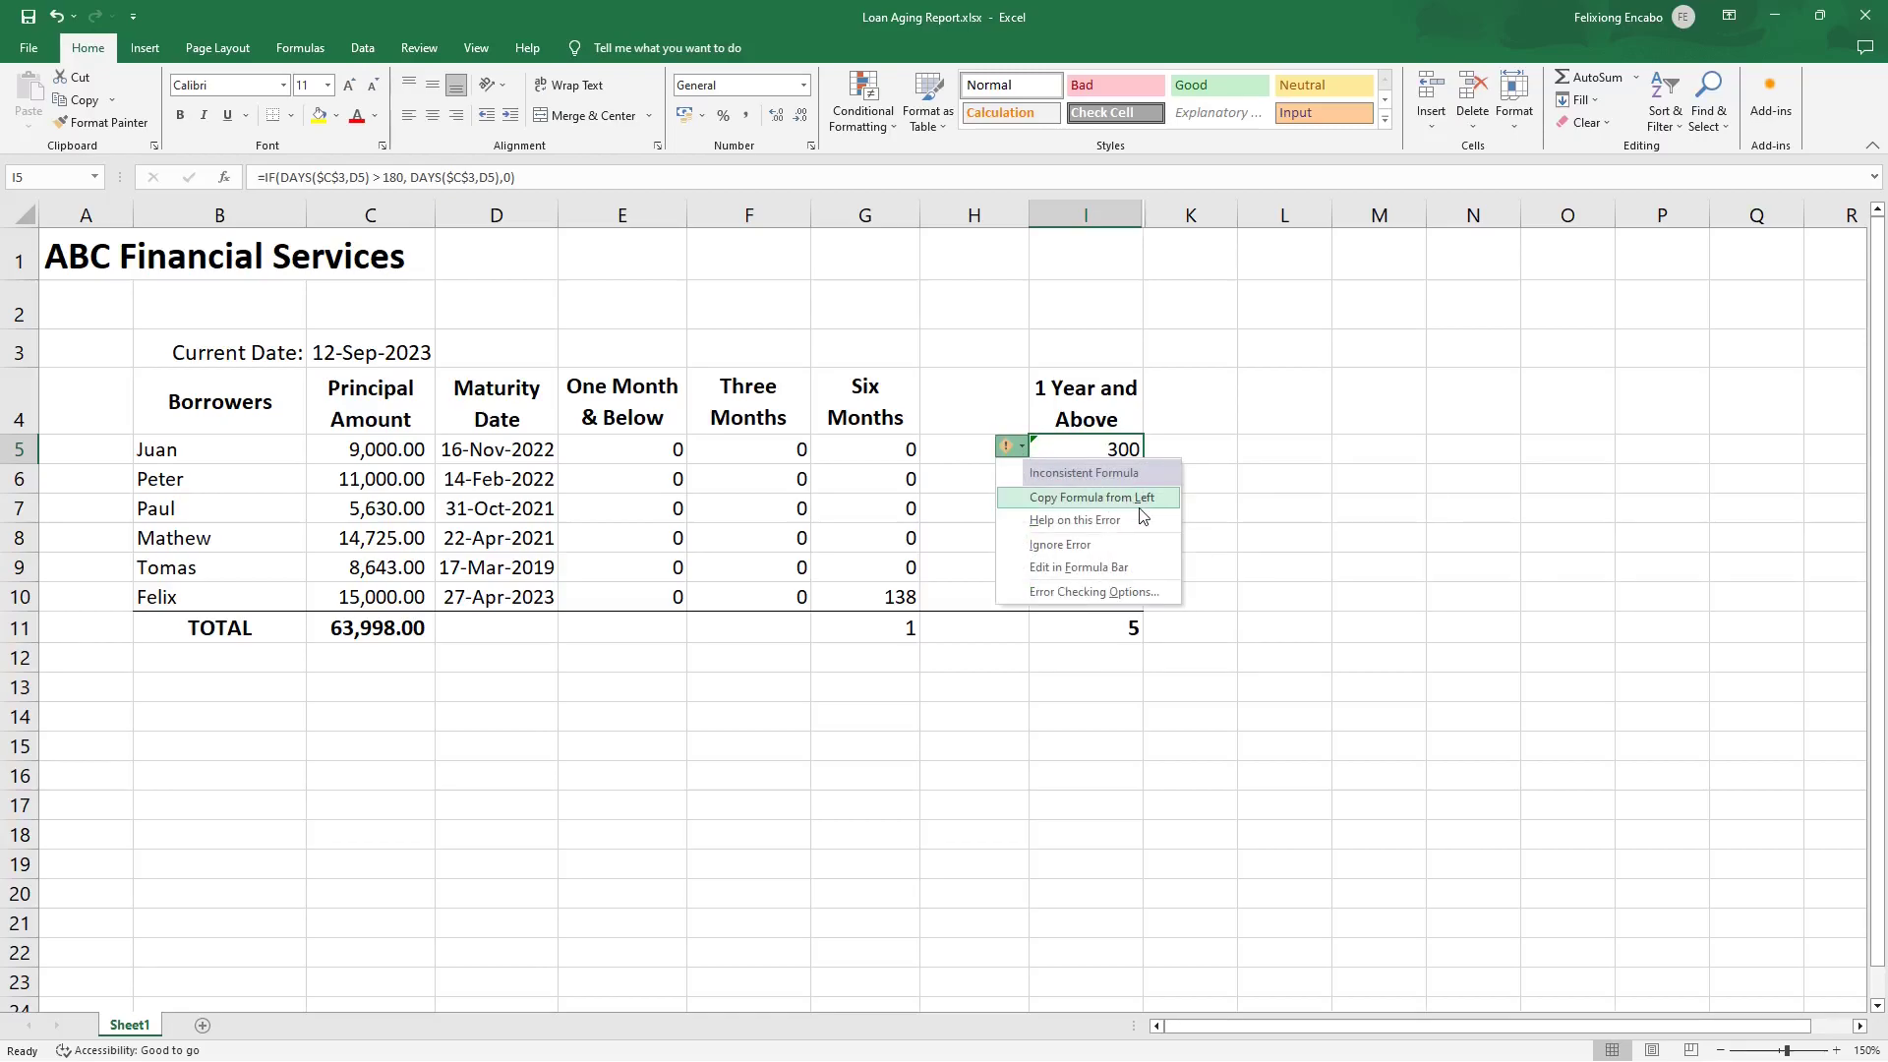
pyautogui.click(1048, 546)
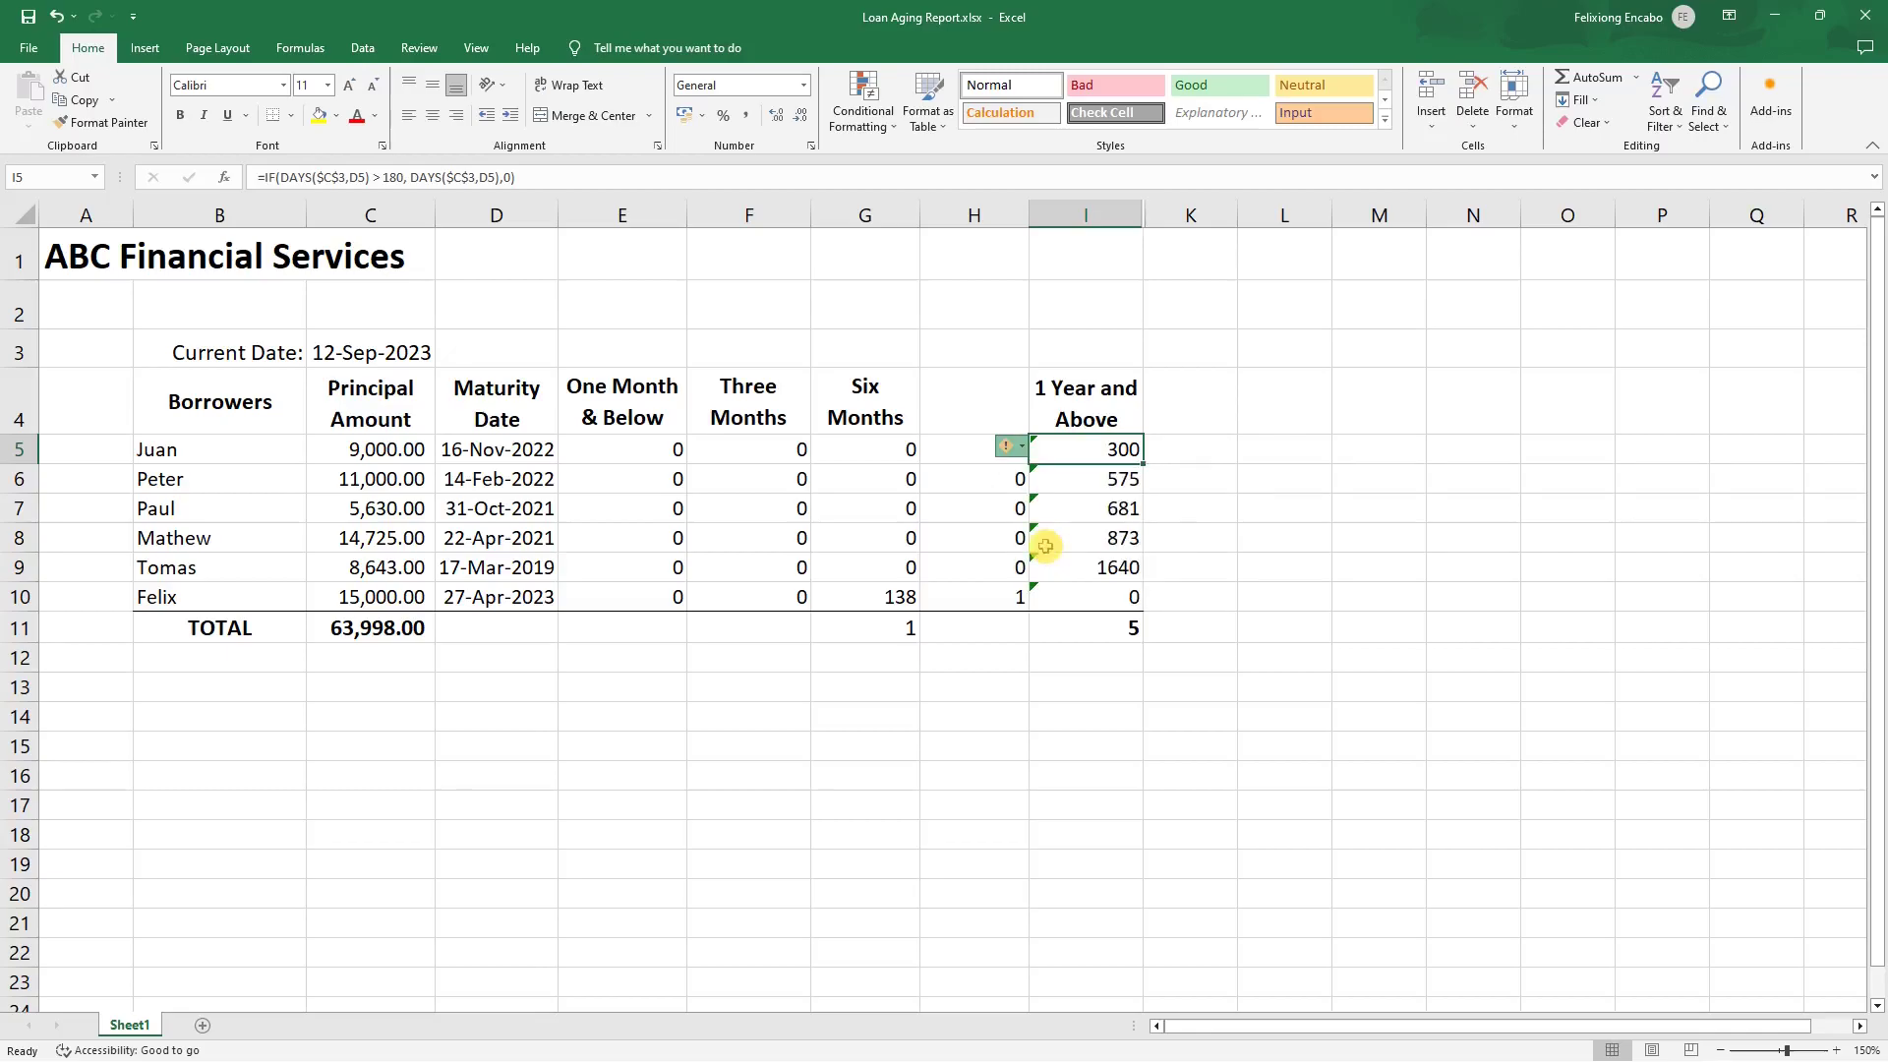
# Ignore the inconsistent formula errors in the remaining 1 Year and Above cells, I6:I10.
pyautogui.click(1053, 479)
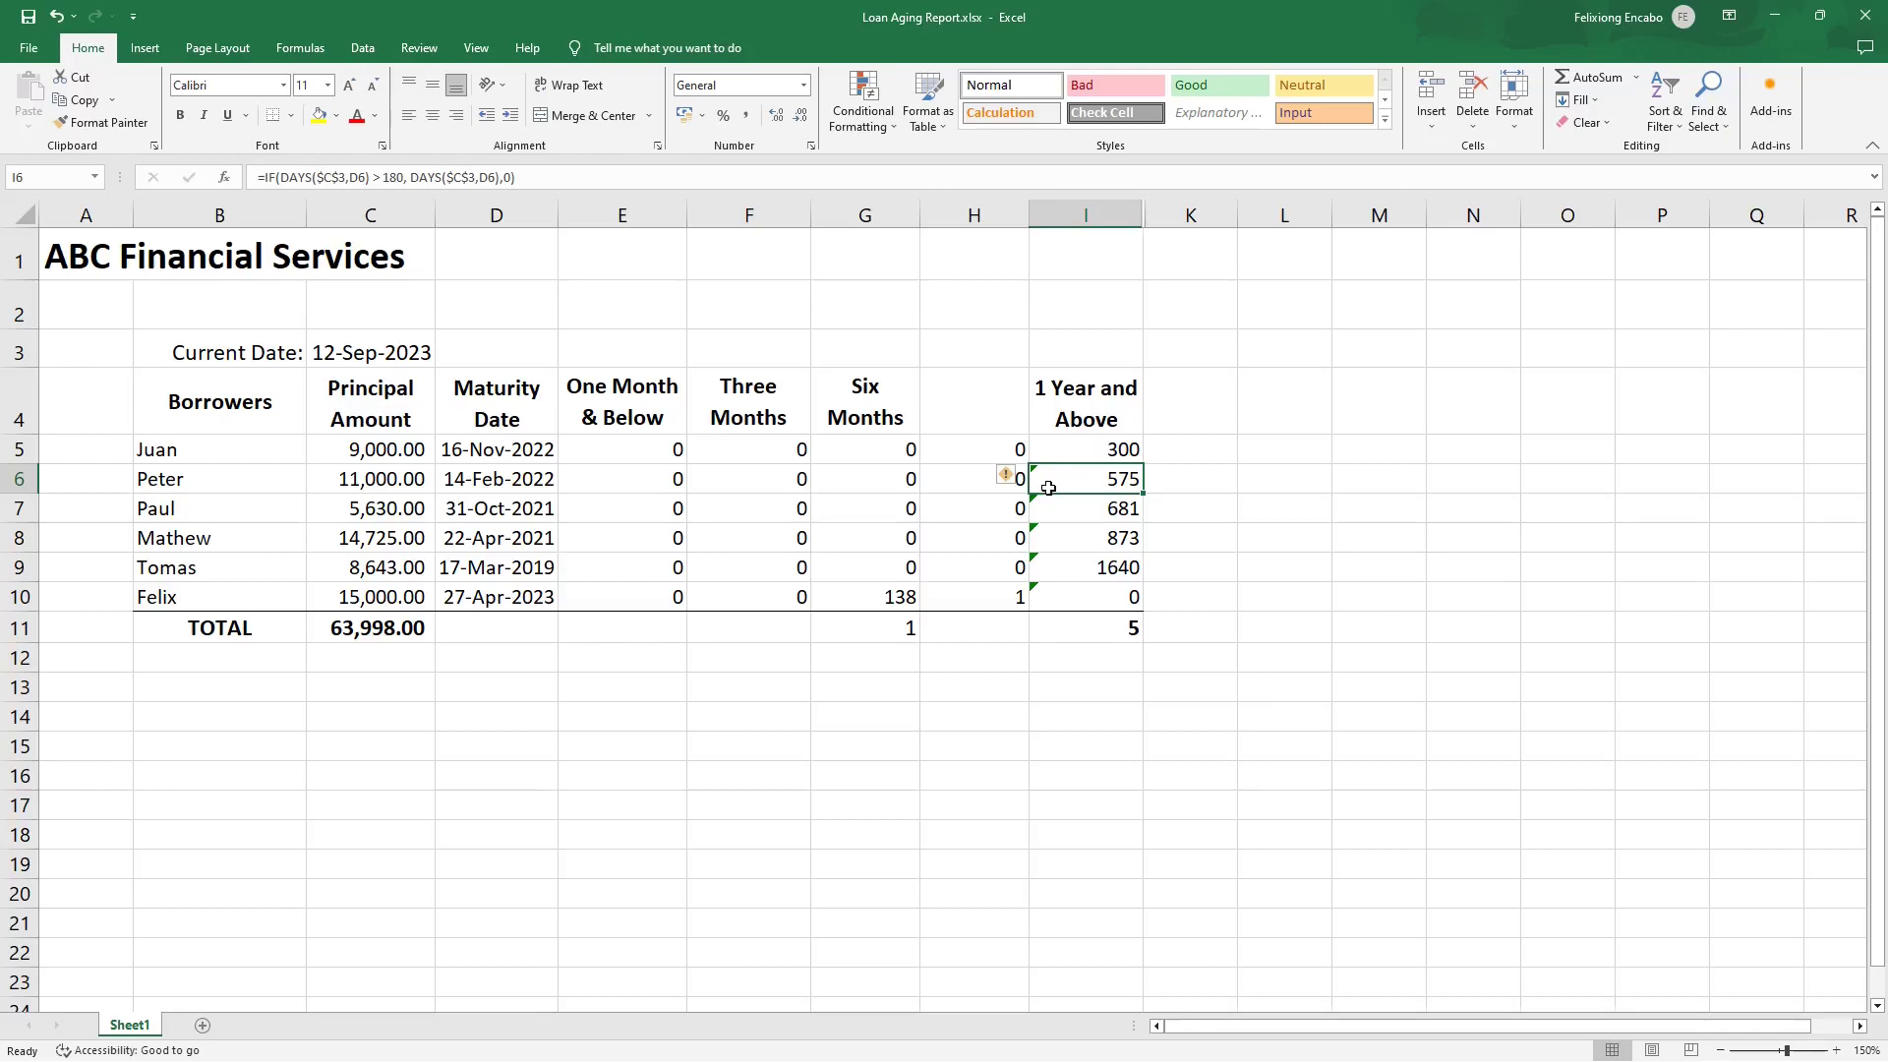
pyautogui.moveTo(1046, 488); pyautogui.dragTo(1053, 597)
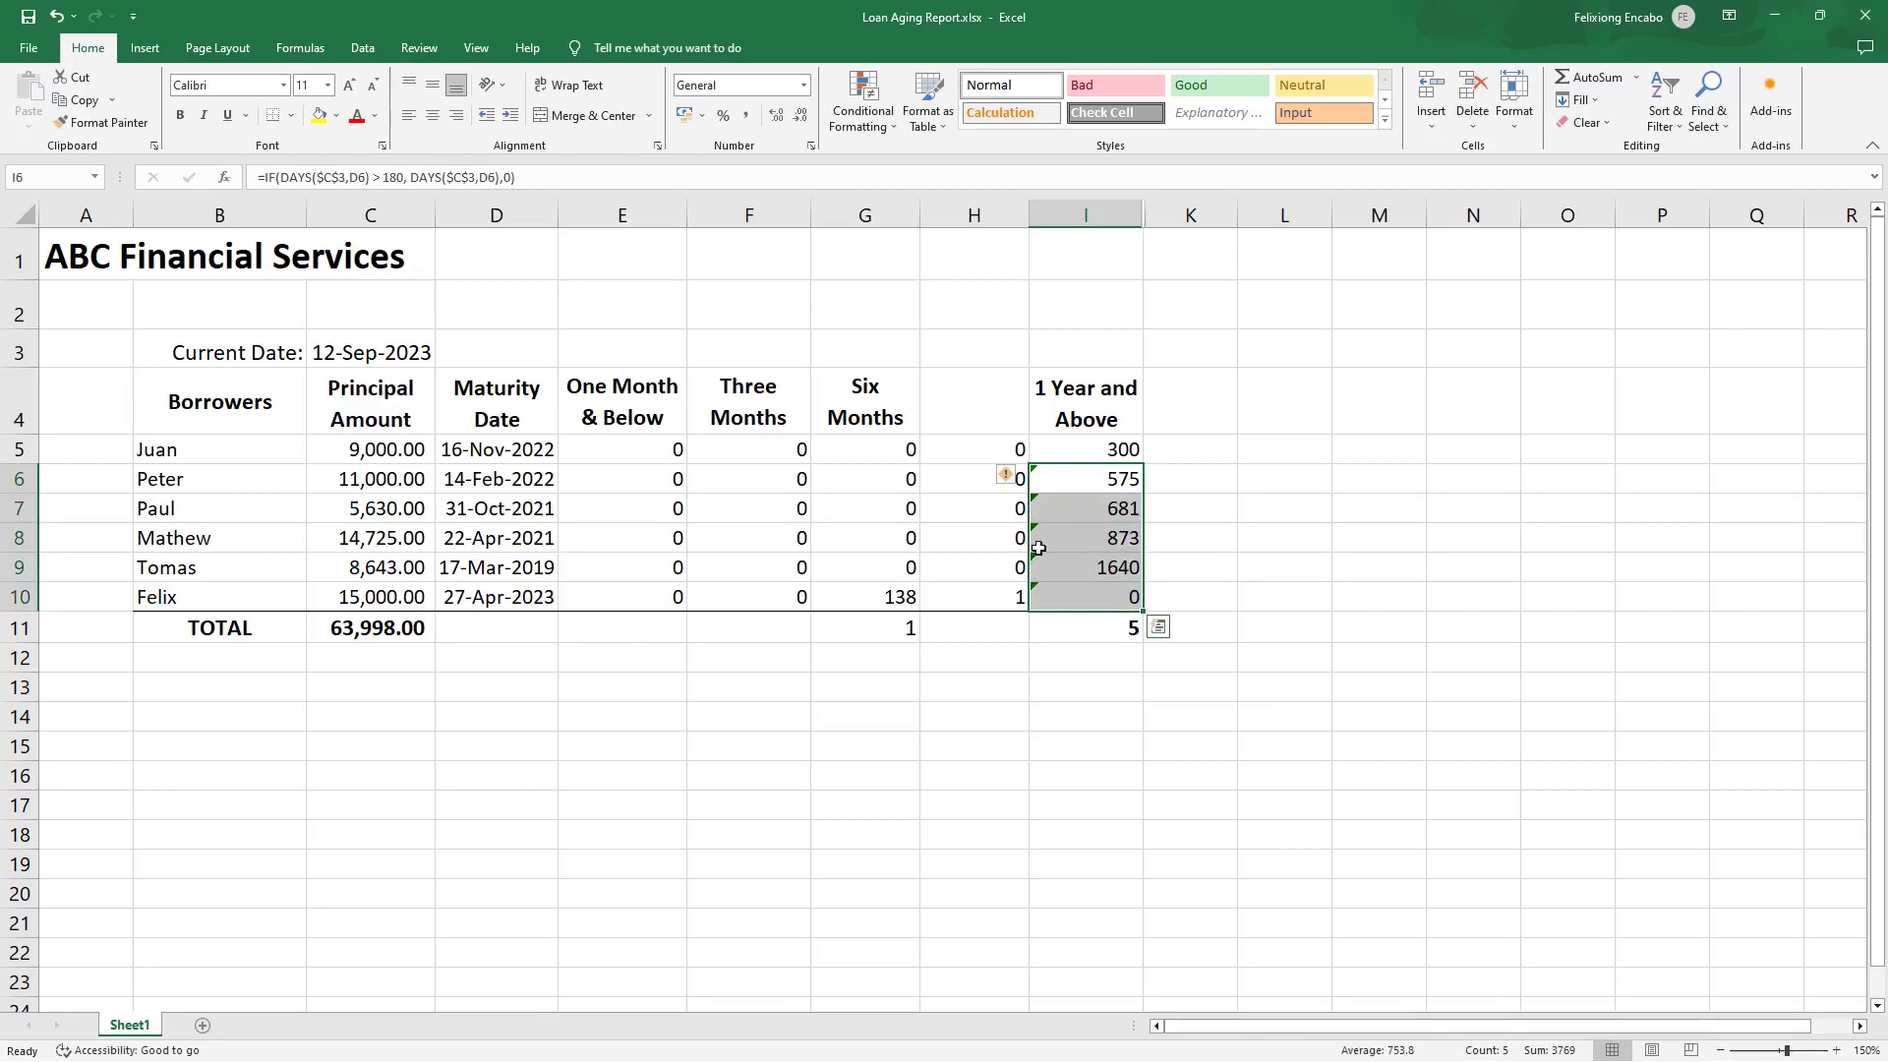
pyautogui.click(1025, 481)
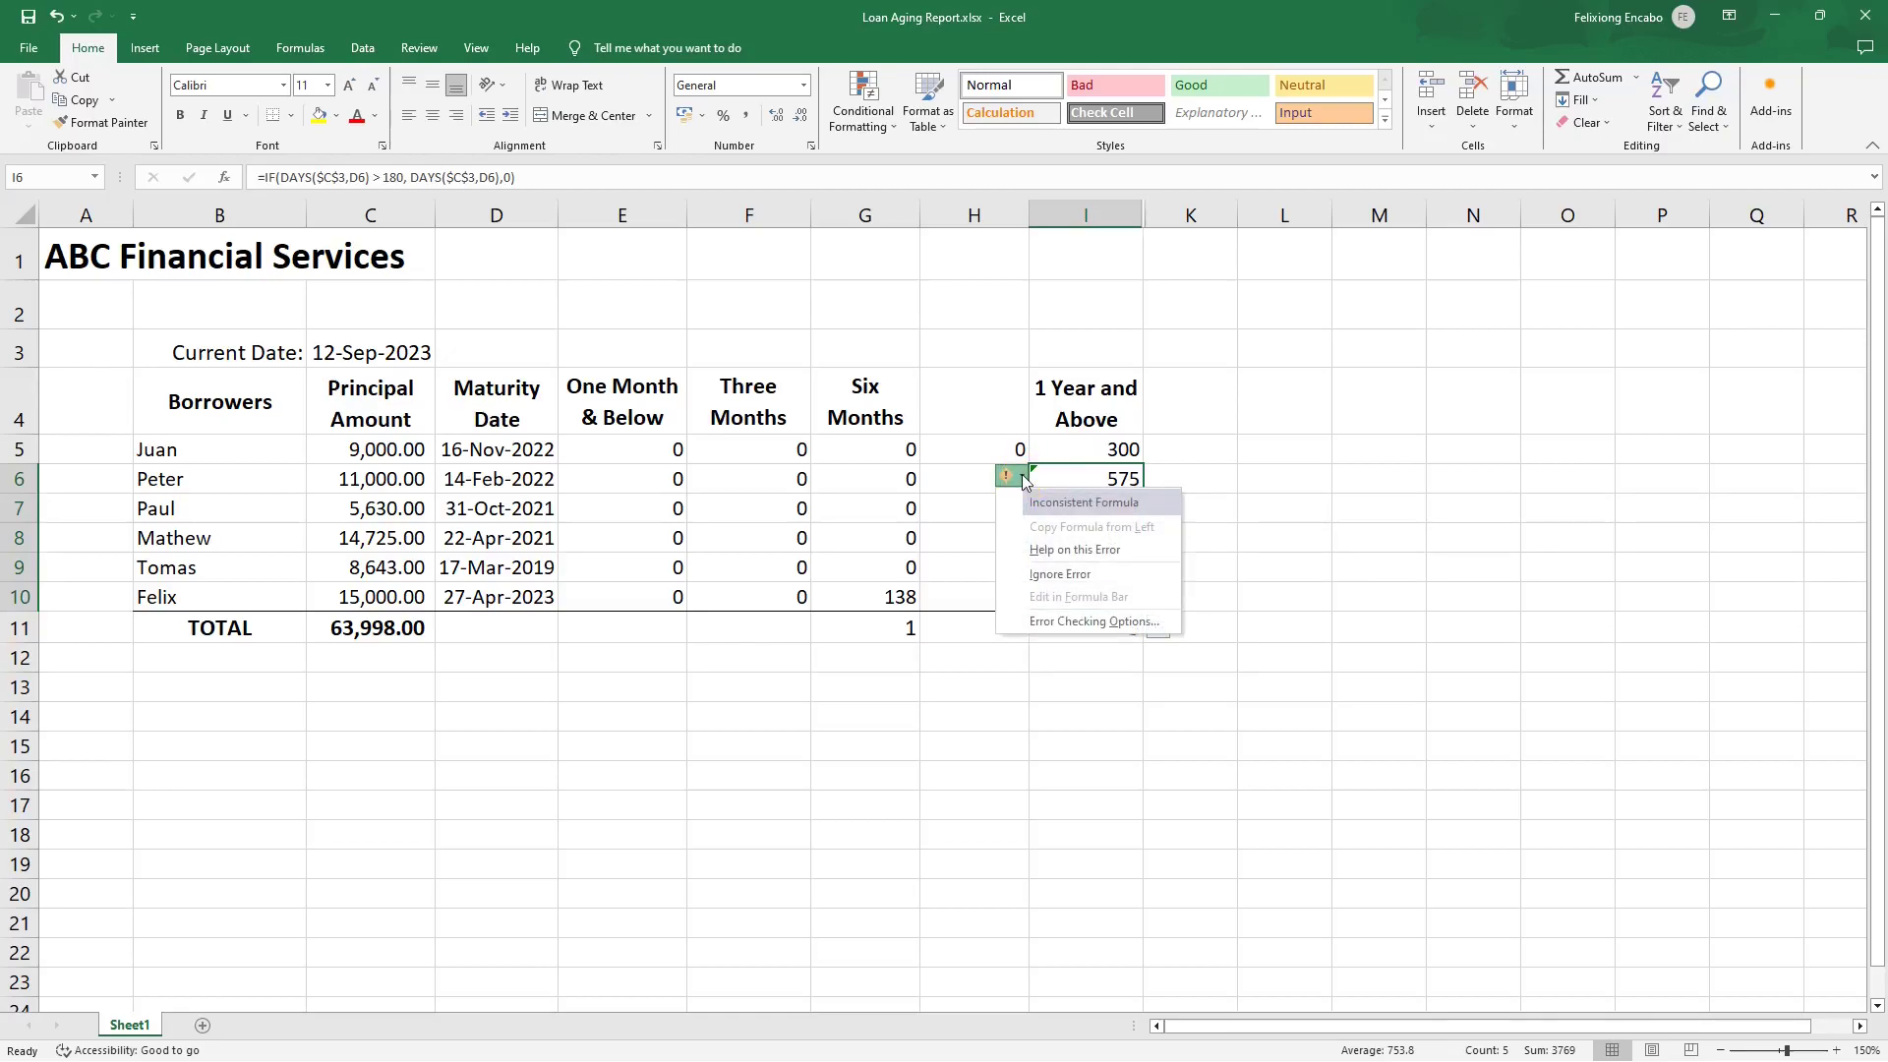
pyautogui.click(1057, 578)
pyautogui.click(1205, 534)
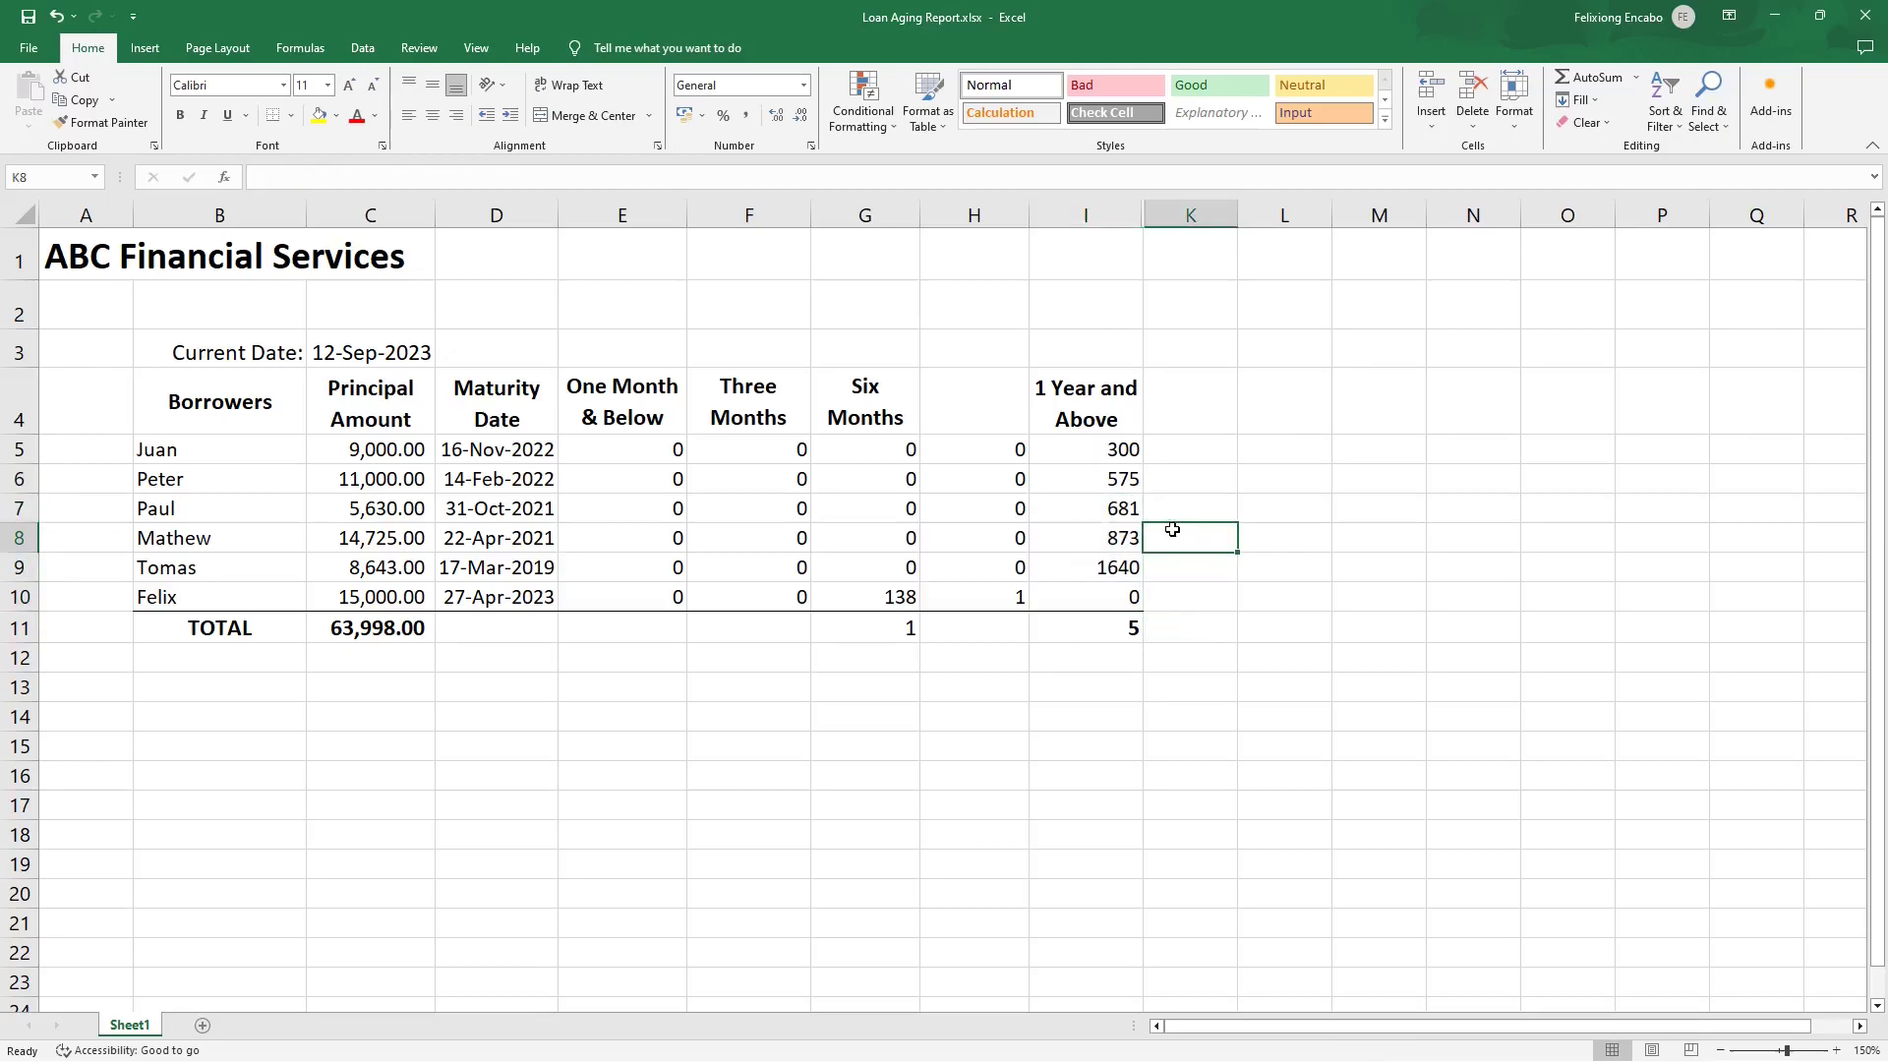
# Review the formulas in the 1 Year and Above column and the total formulas in I11 and G11.
pyautogui.click(1114, 507)
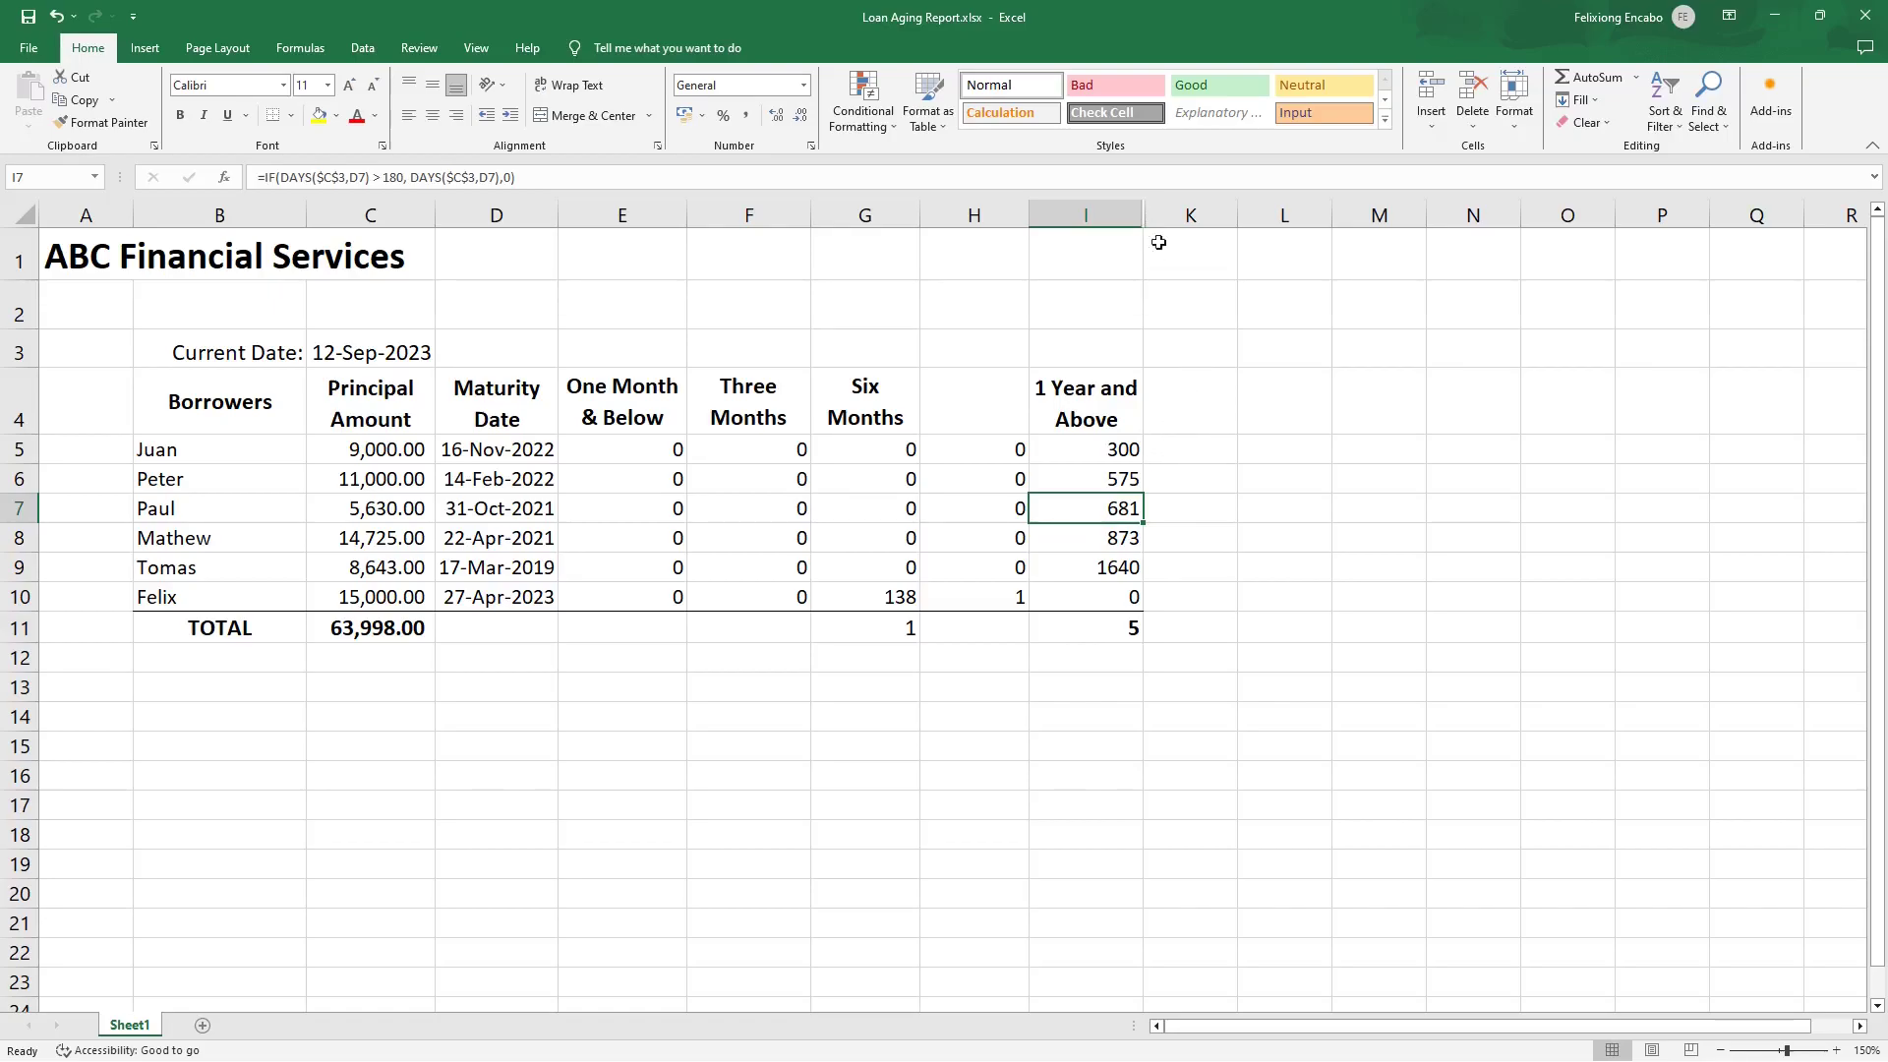
pyautogui.click(1126, 452)
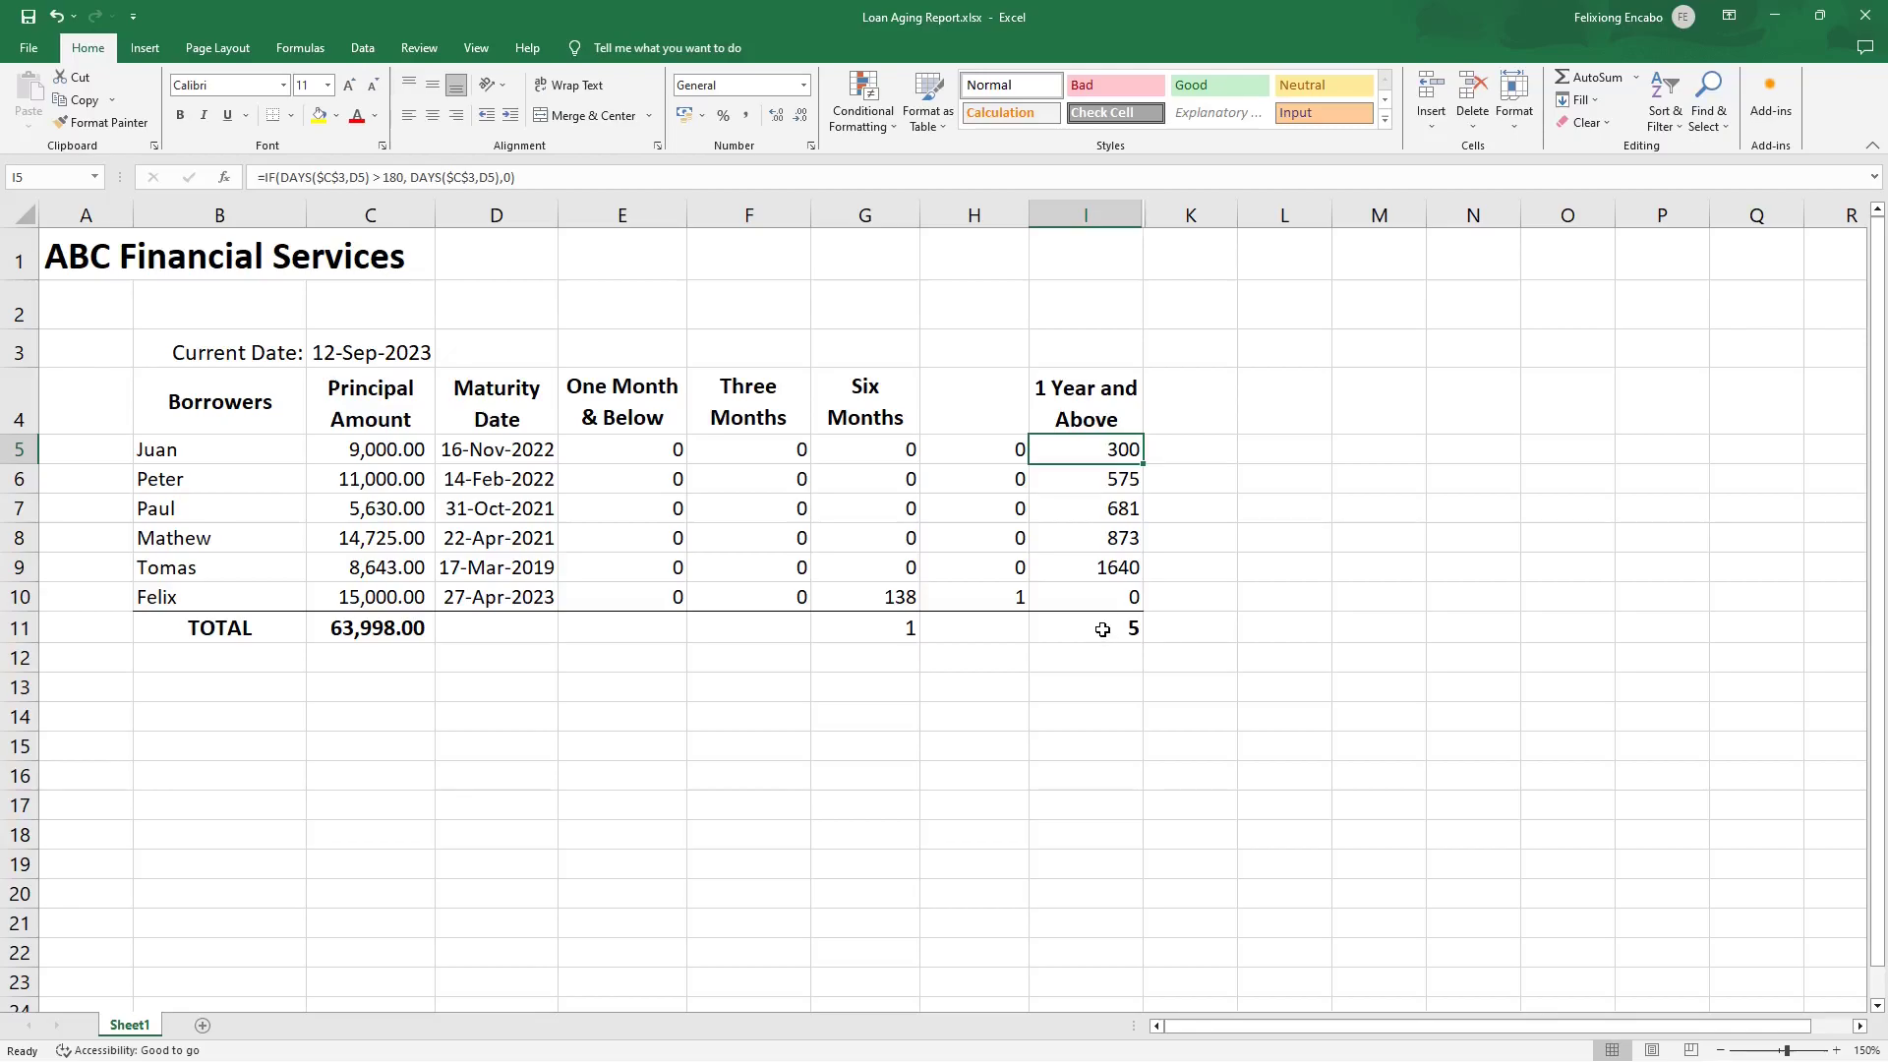
pyautogui.click(1076, 395)
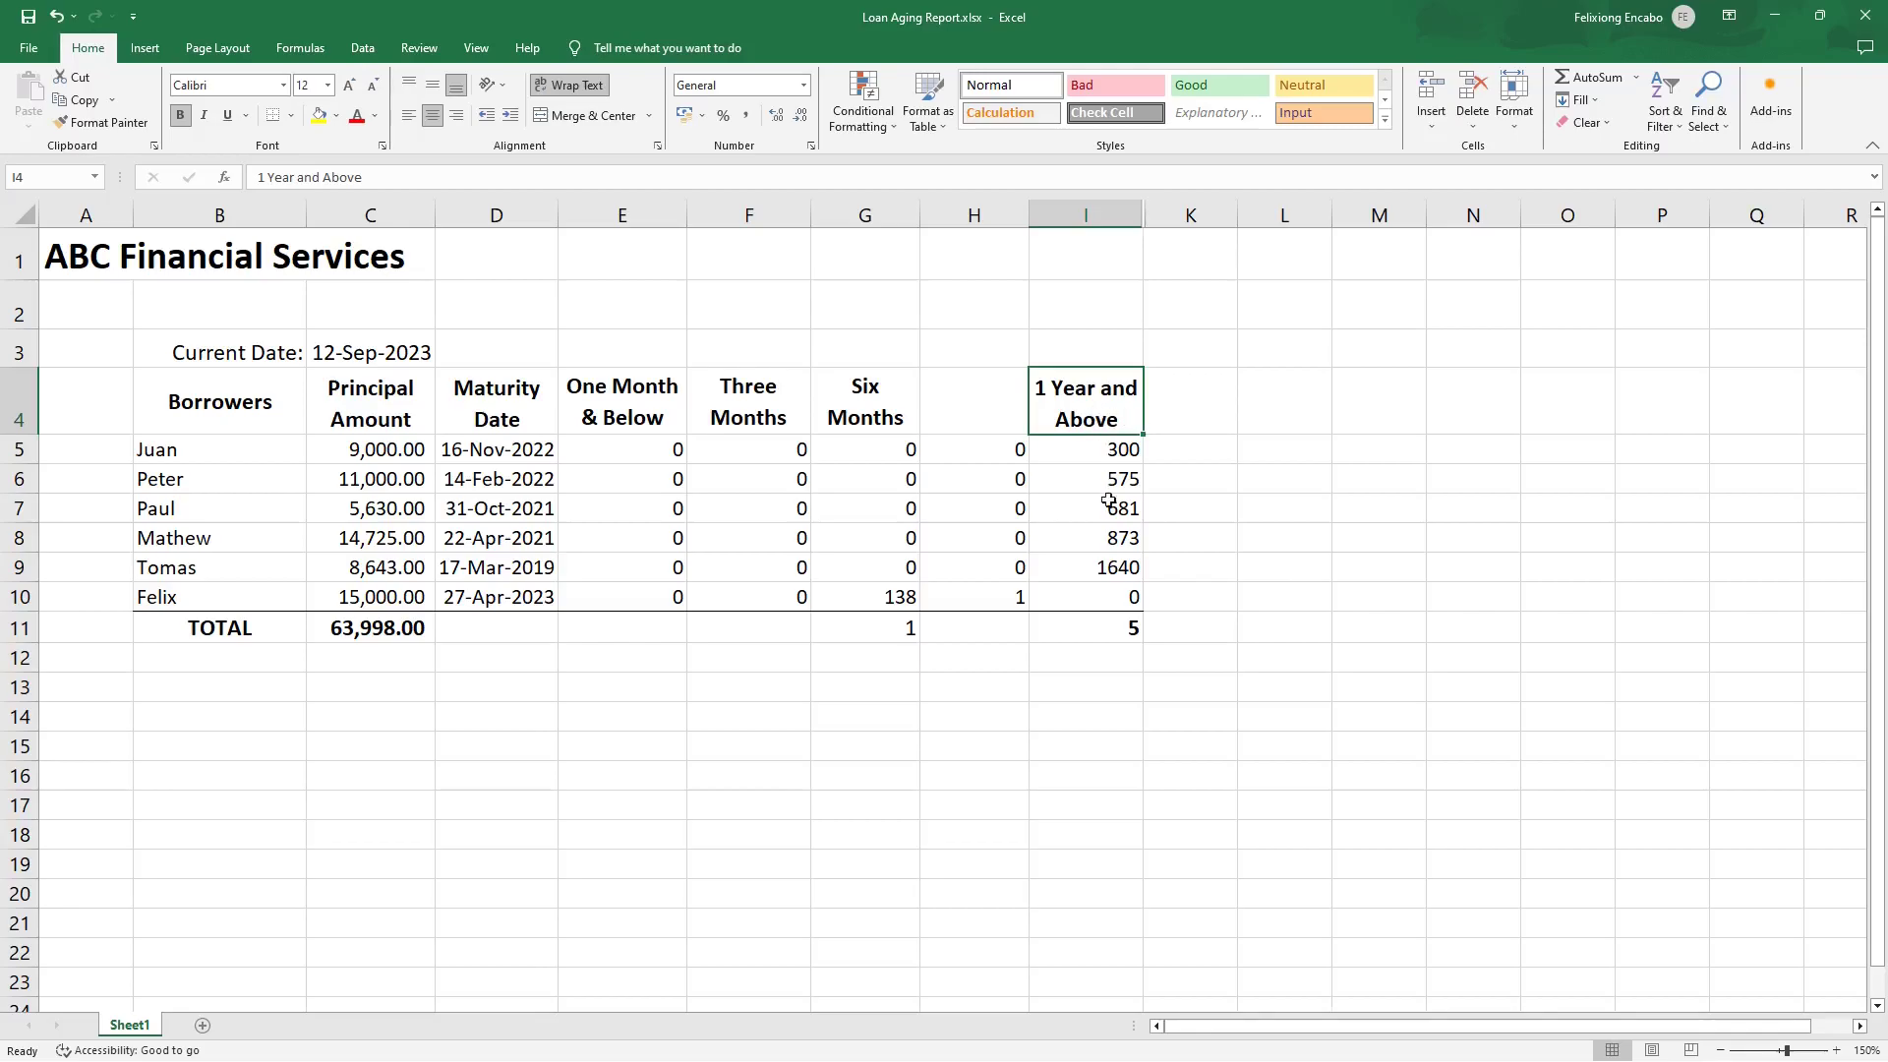
pyautogui.click(1118, 629)
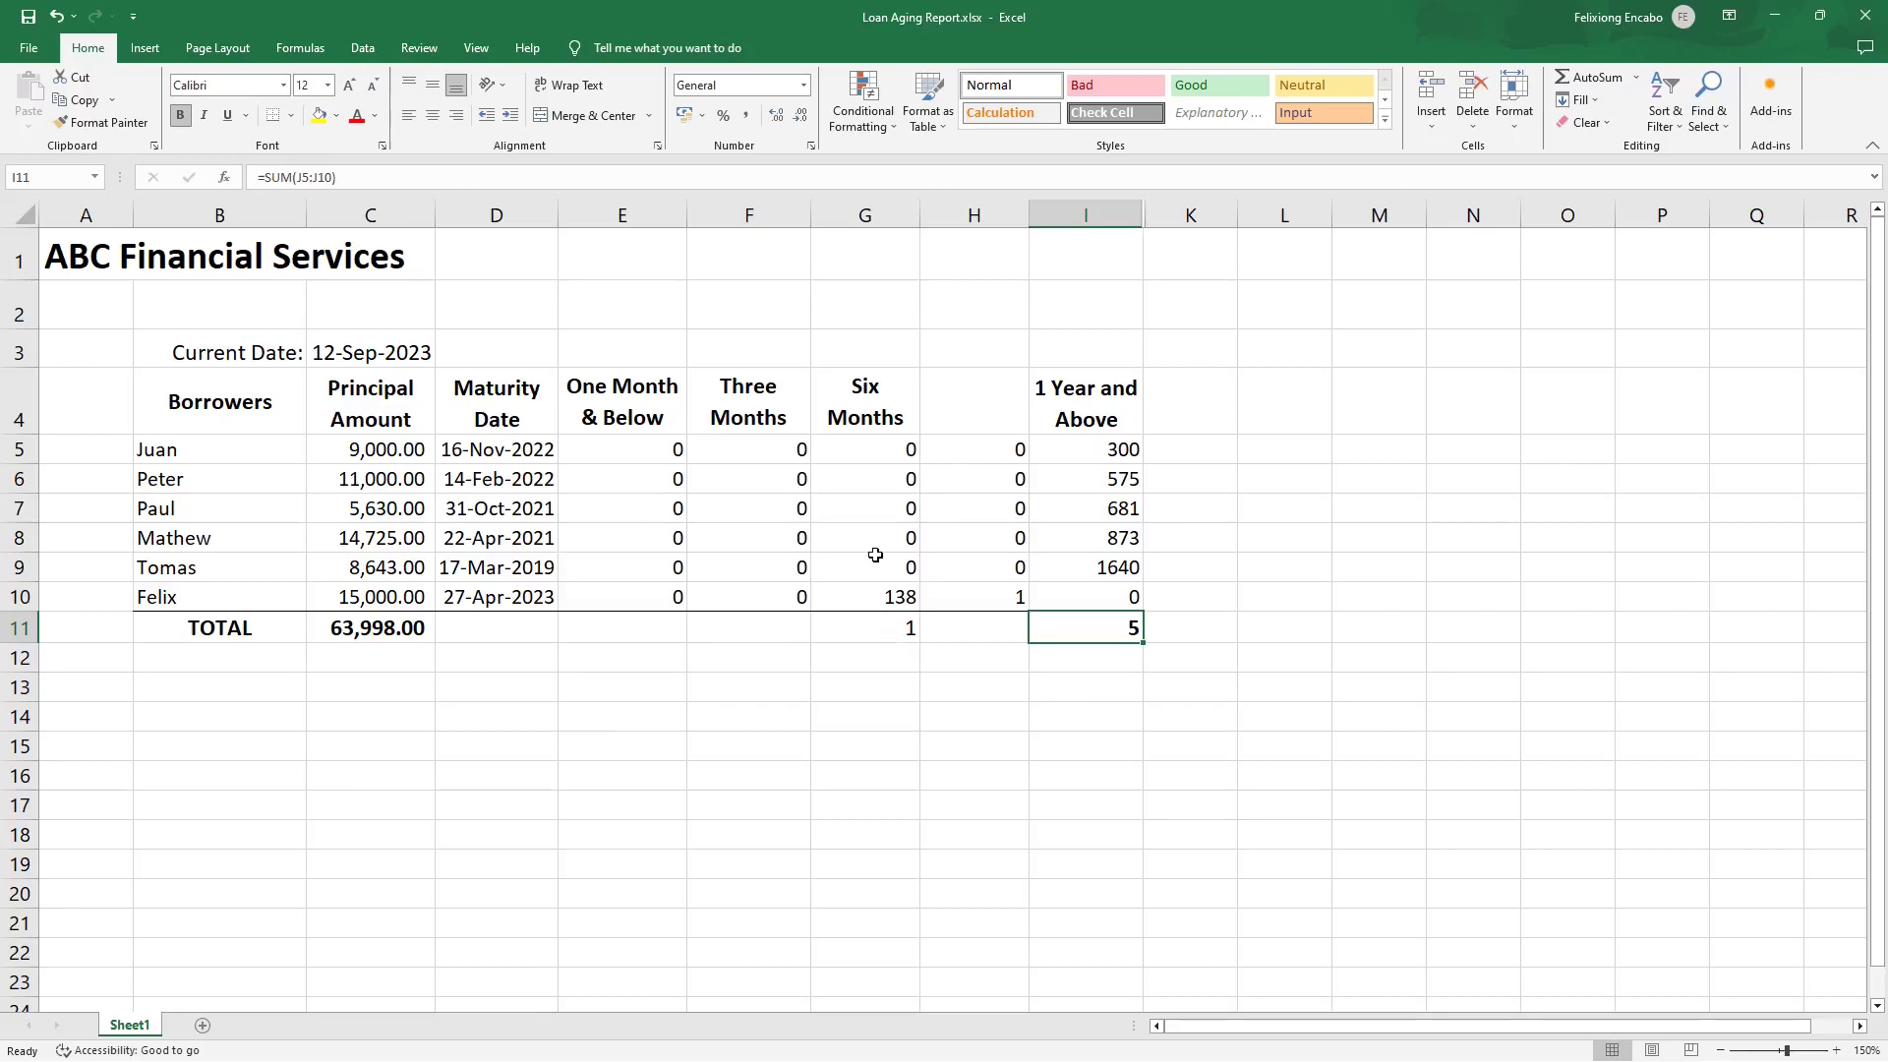
pyautogui.click(863, 632)
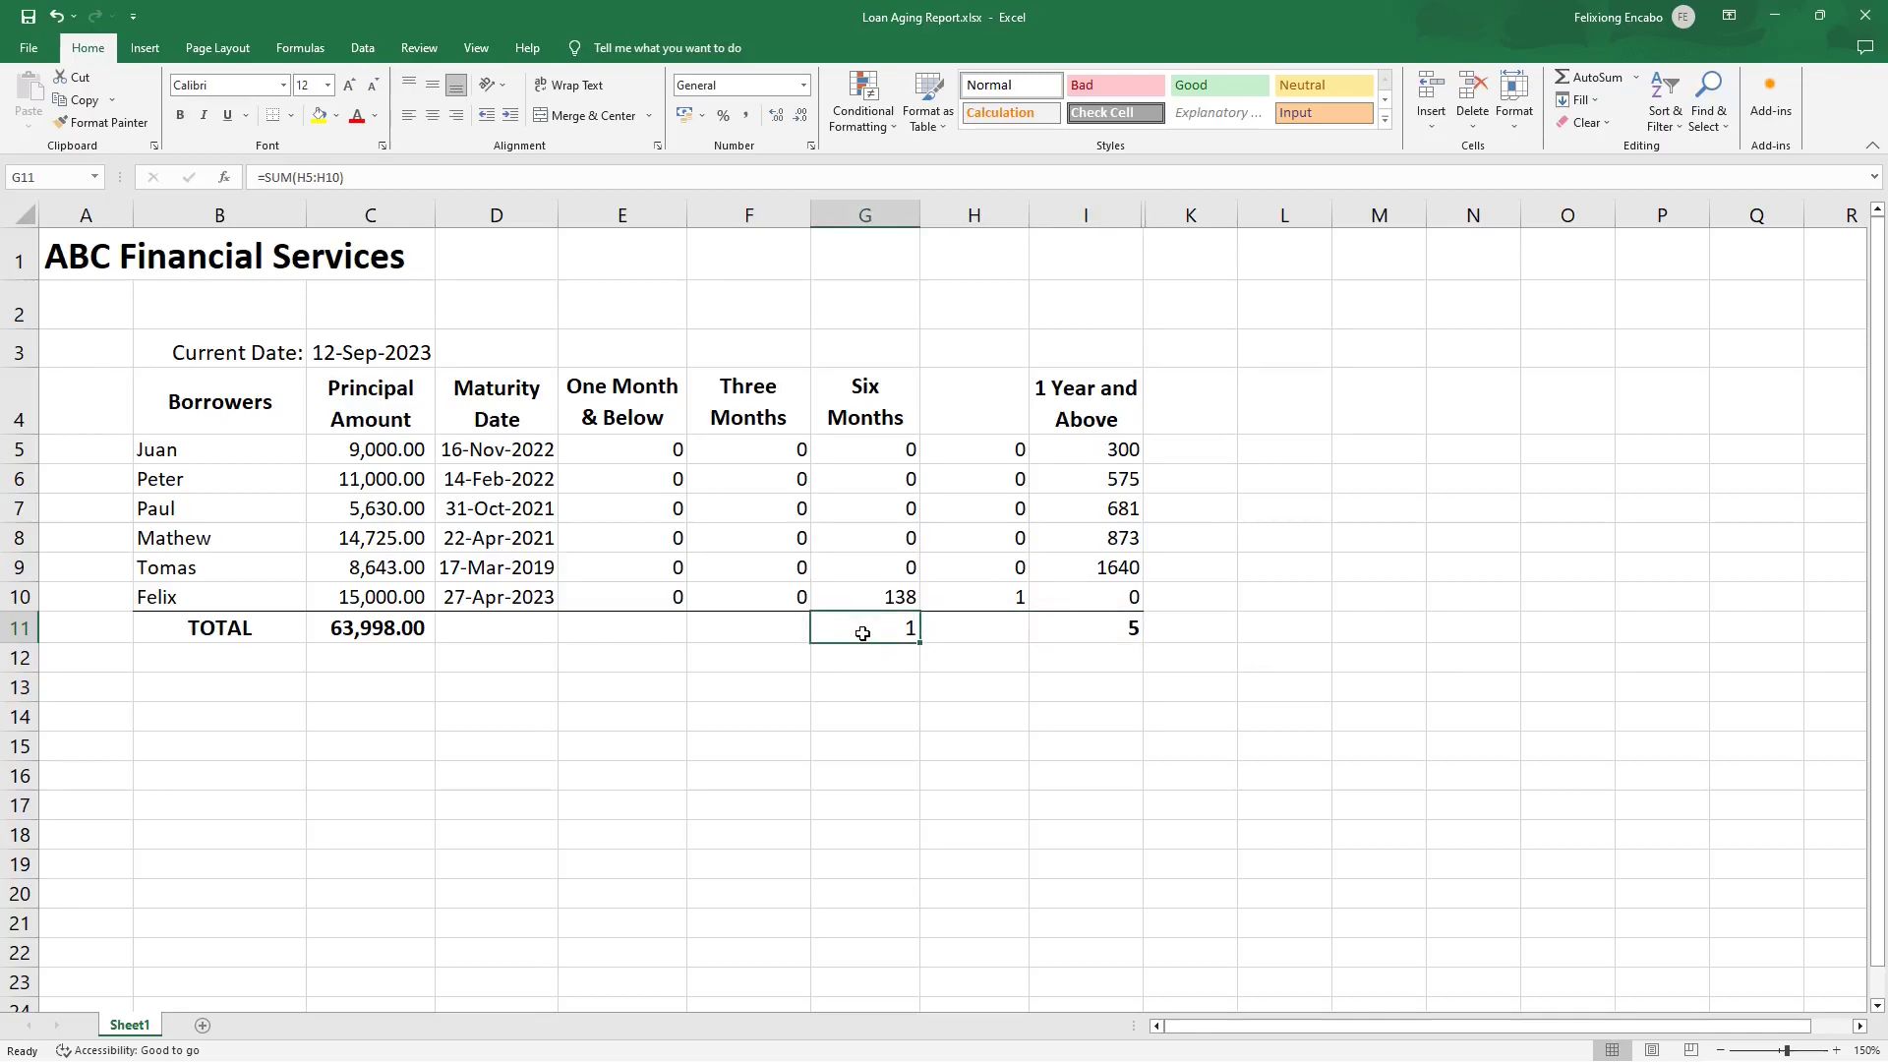
# Hide helper column H between Six Months and 1 Year and Above, and select an empty cell below the report.
pyautogui.click(974, 214)
pyautogui.rightClick(974, 215)
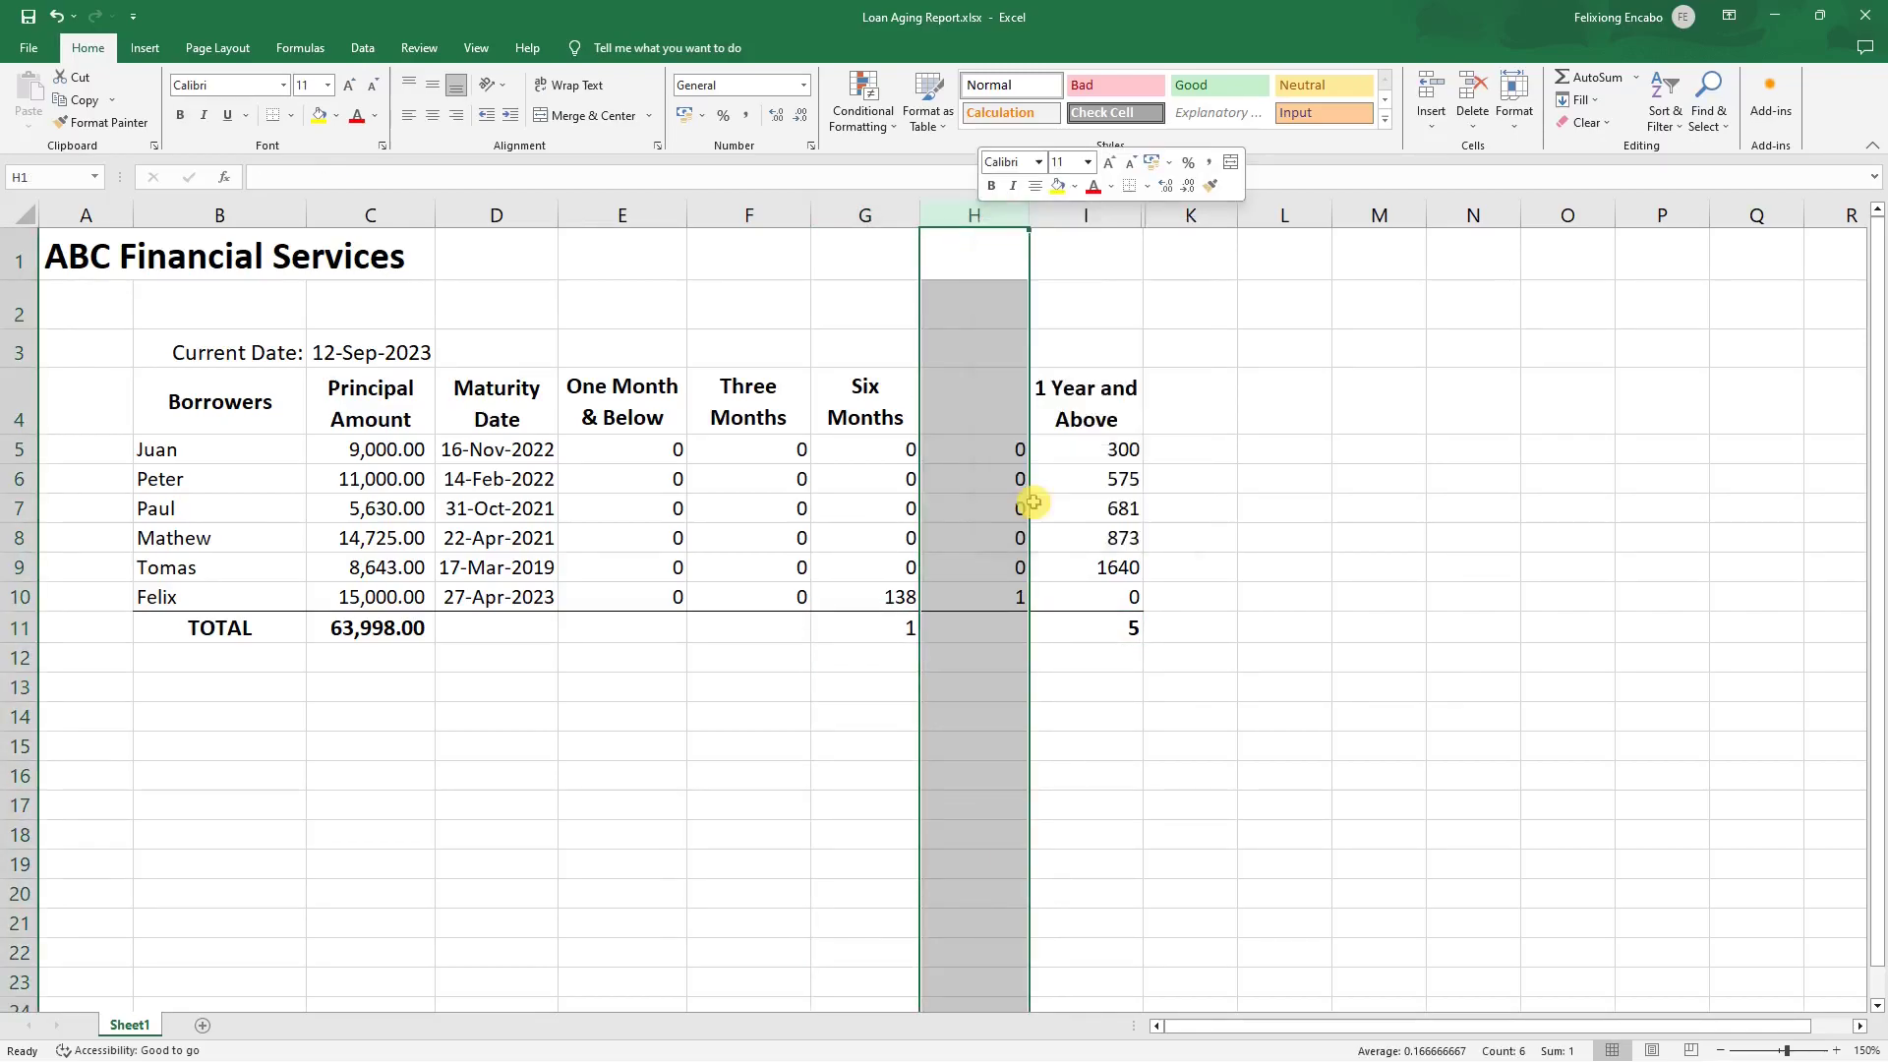
pyautogui.click(1032, 503)
pyautogui.click(1003, 653)
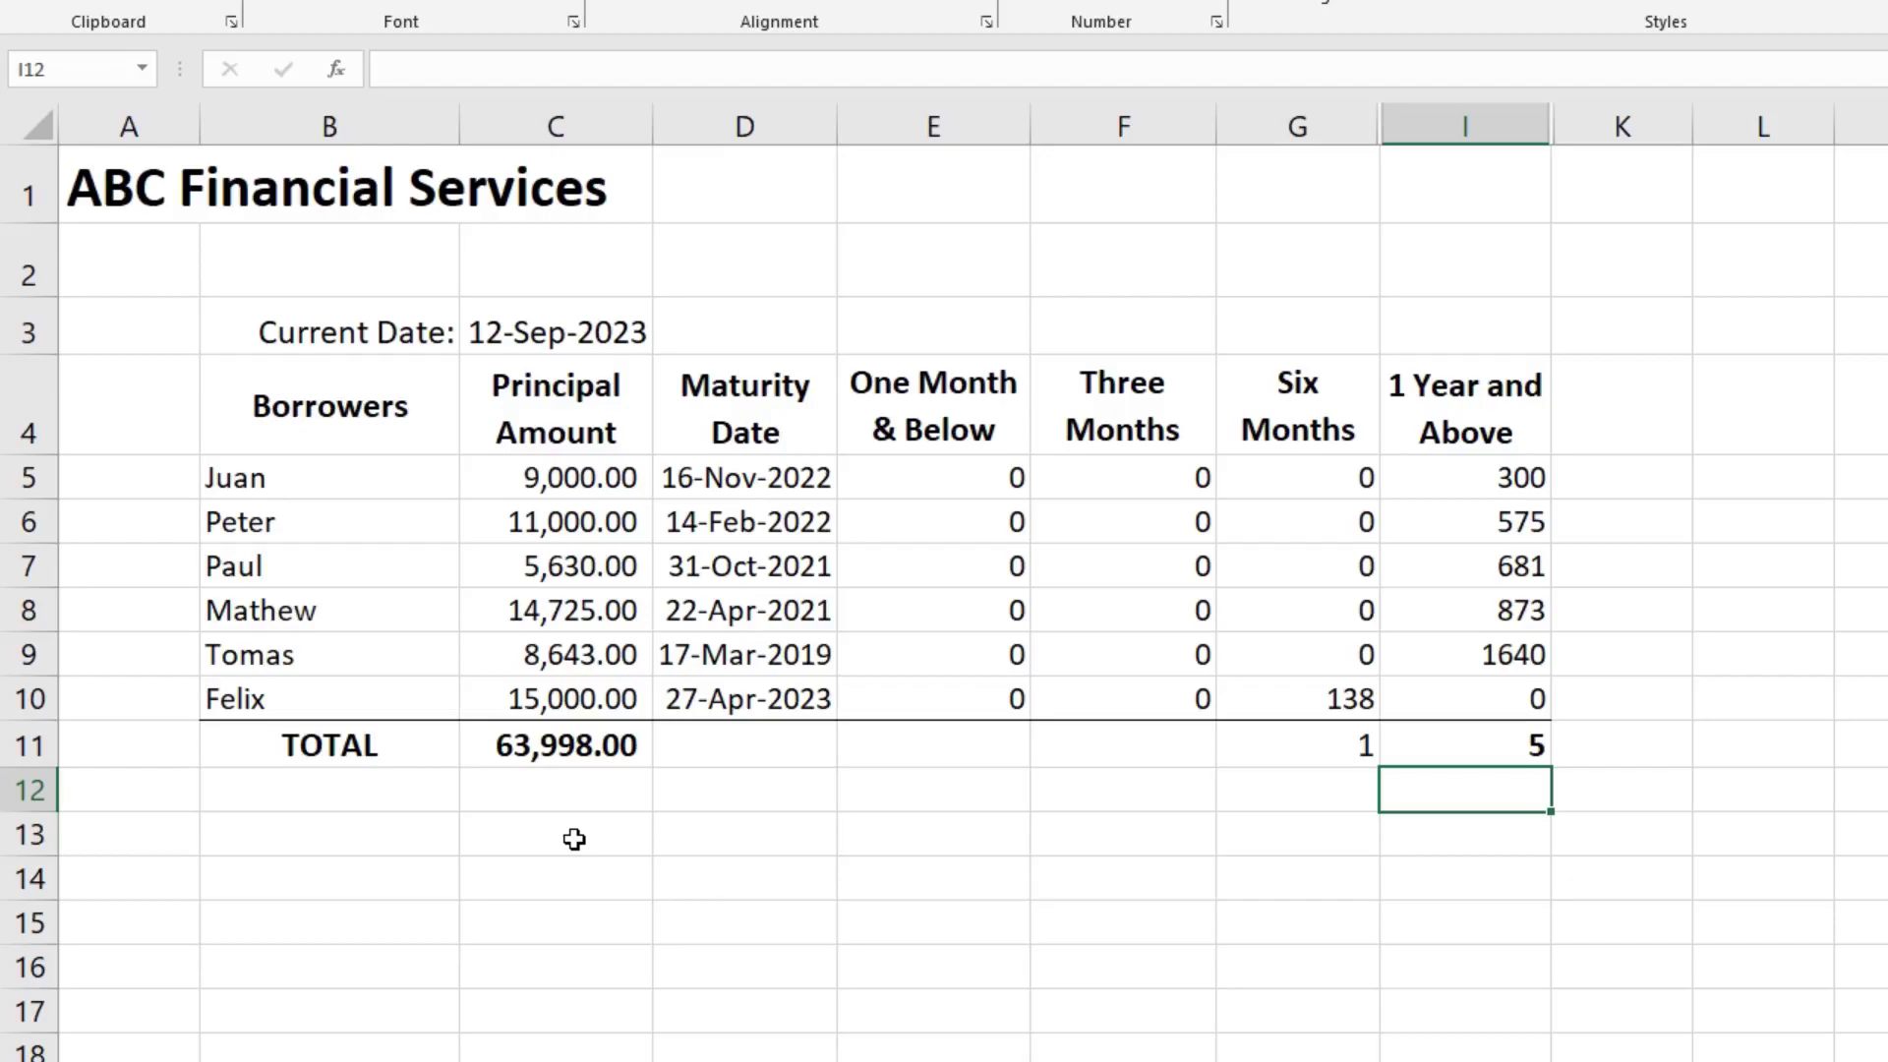
pyautogui.click(747, 842)
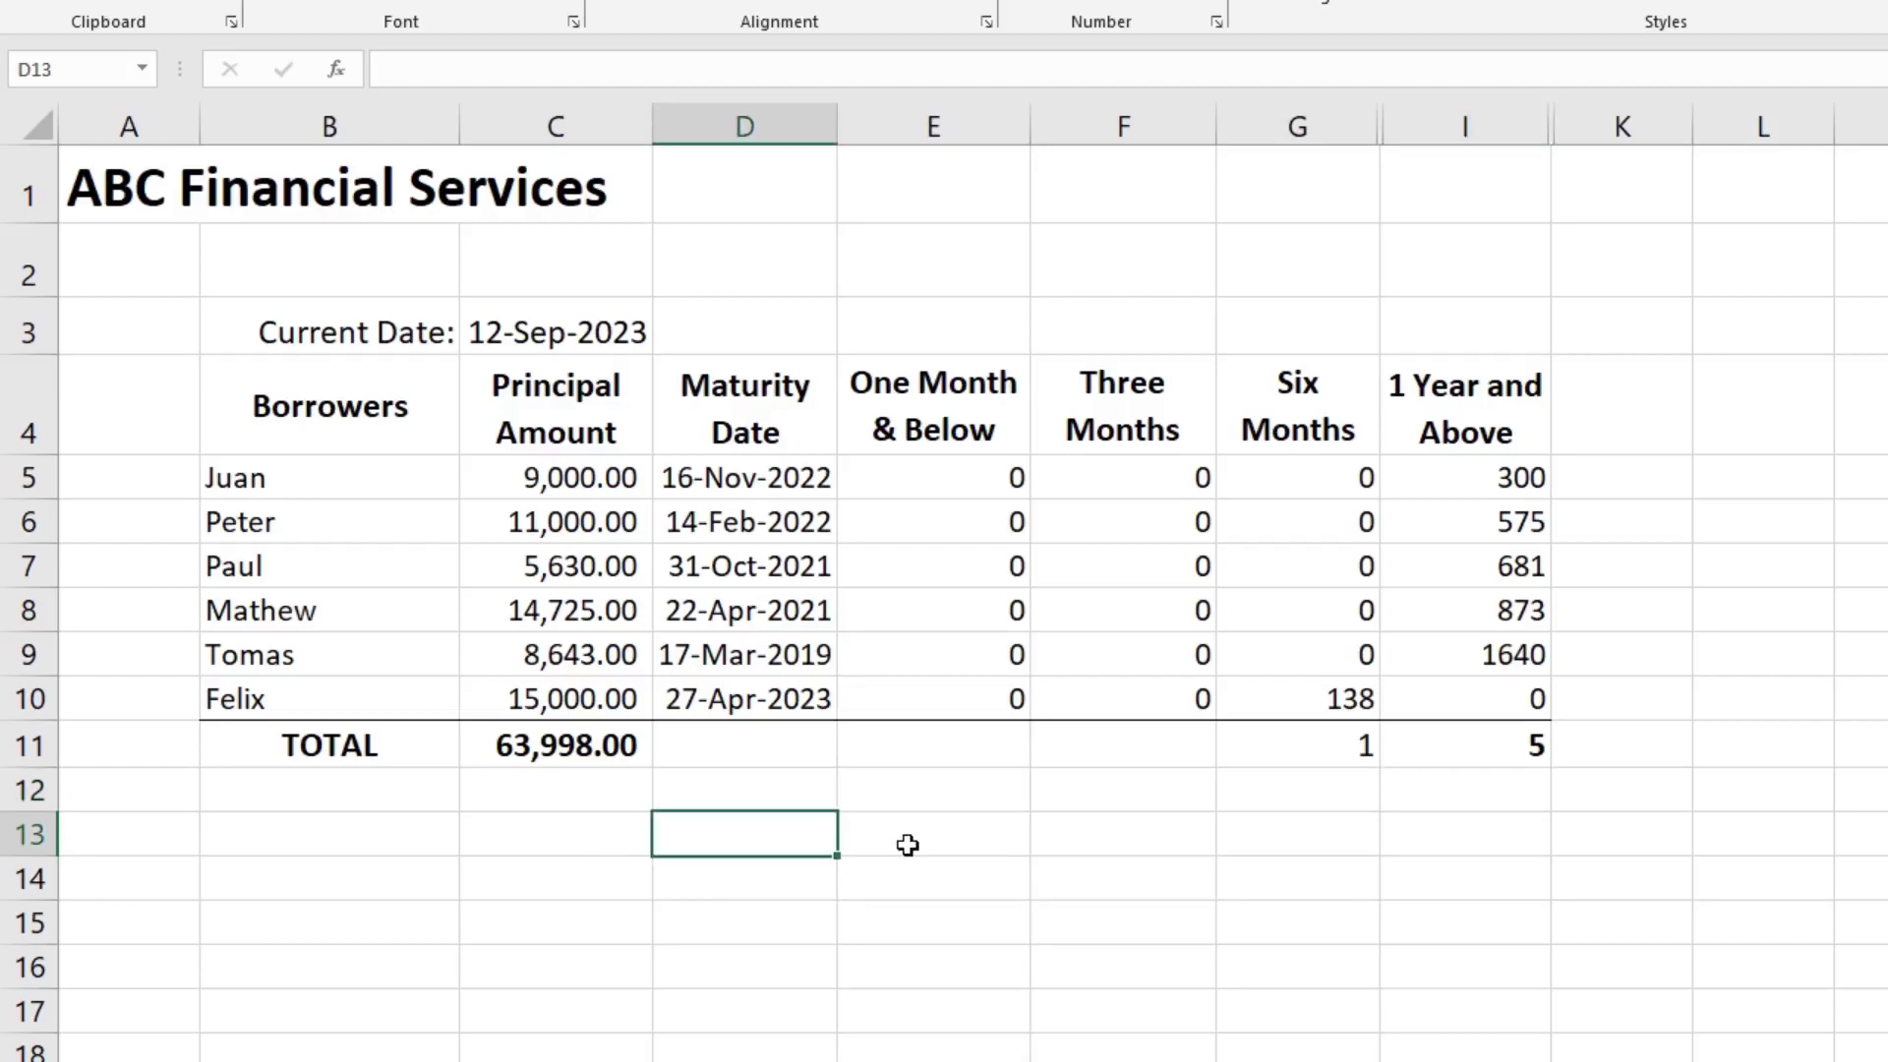